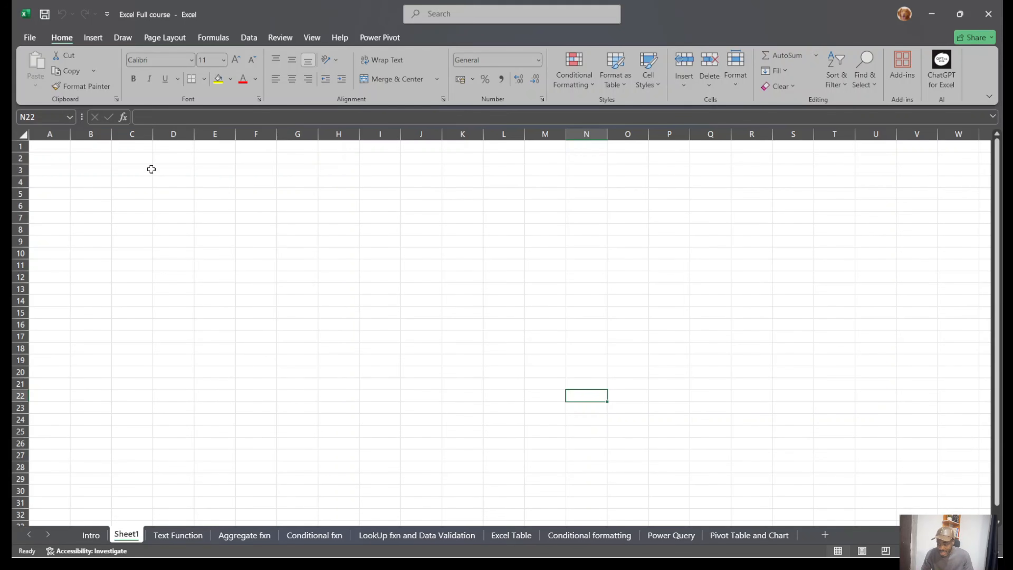
Look through the course worksheets from Aggregate fxn to Pivot Table and Chart, including the function headers beside the data.
{"action": "left_click", "coordinate": [44, 149]}
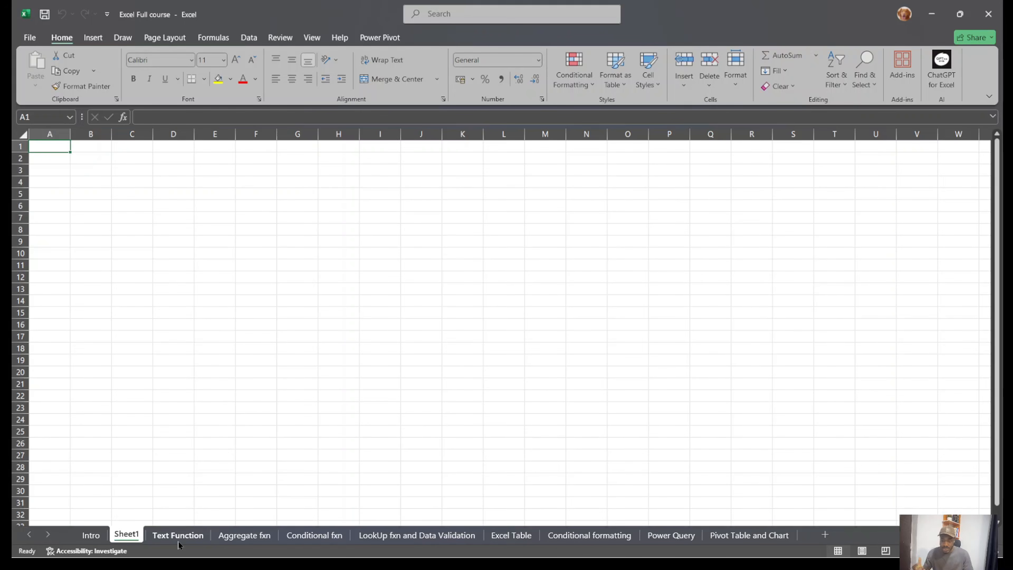
{"action": "left_click", "coordinate": [239, 540]}
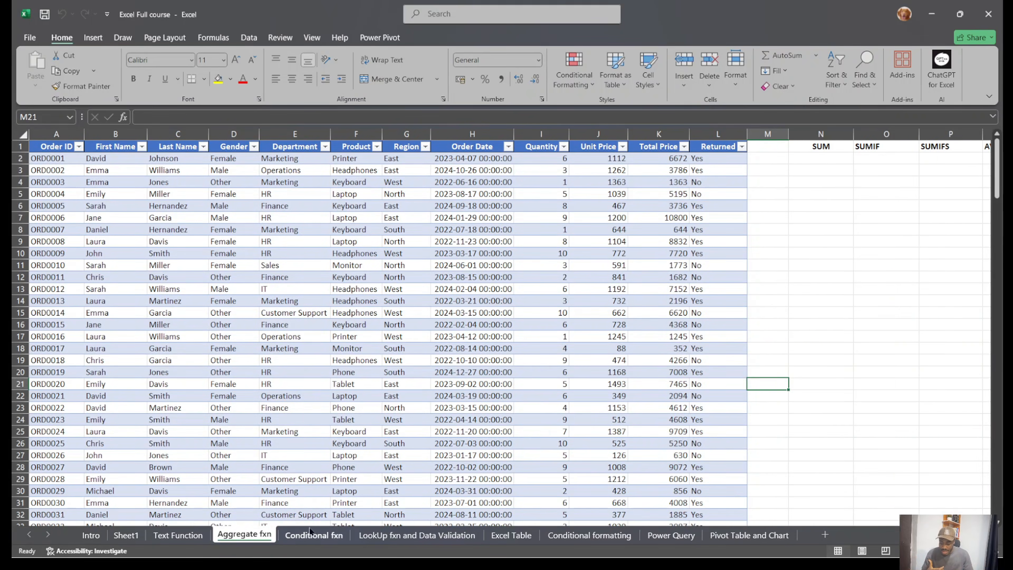
{"action": "scroll", "coordinate": [554, 394], "scroll_direction": "right", "scroll_amount": 5}
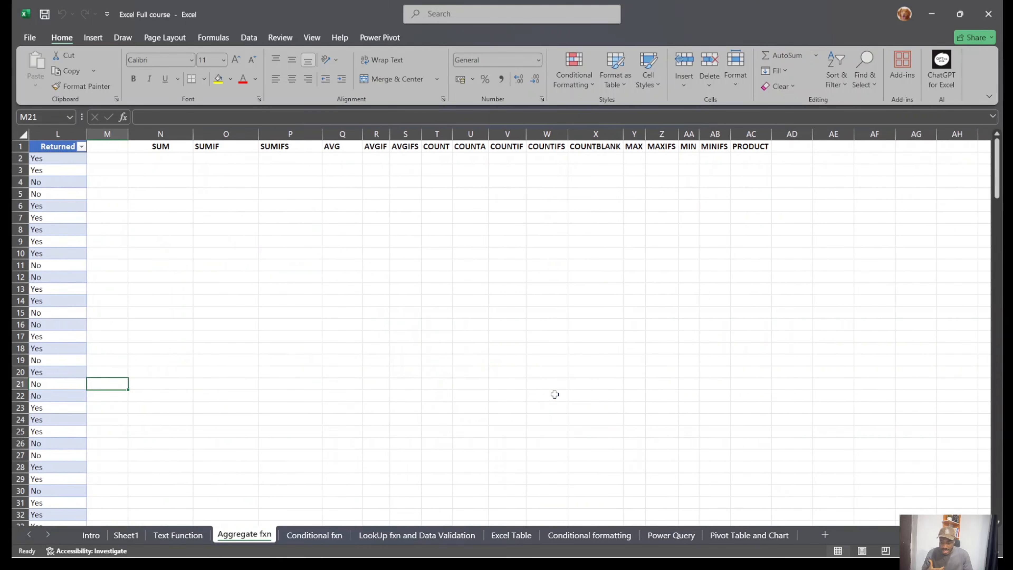
{"action": "left_click", "coordinate": [322, 535]}
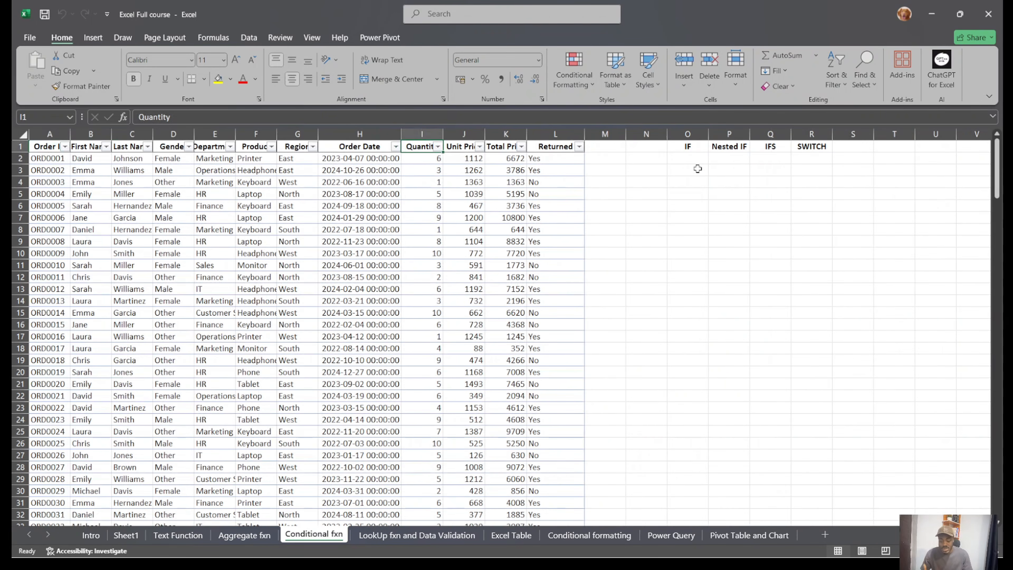
{"action": "left_click", "coordinate": [421, 535]}
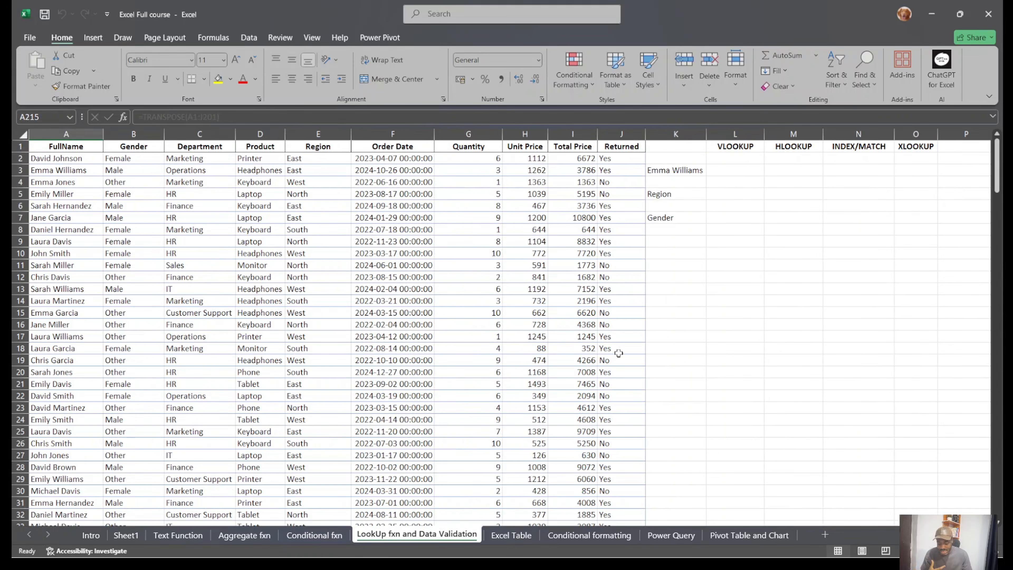
{"action": "left_click", "coordinate": [510, 535]}
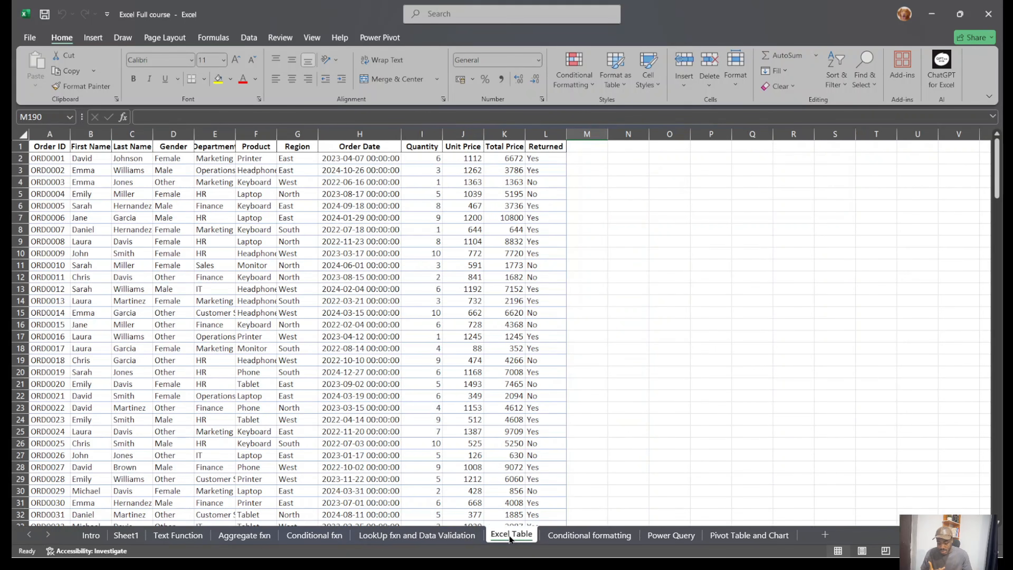
{"action": "left_click", "coordinate": [580, 534]}
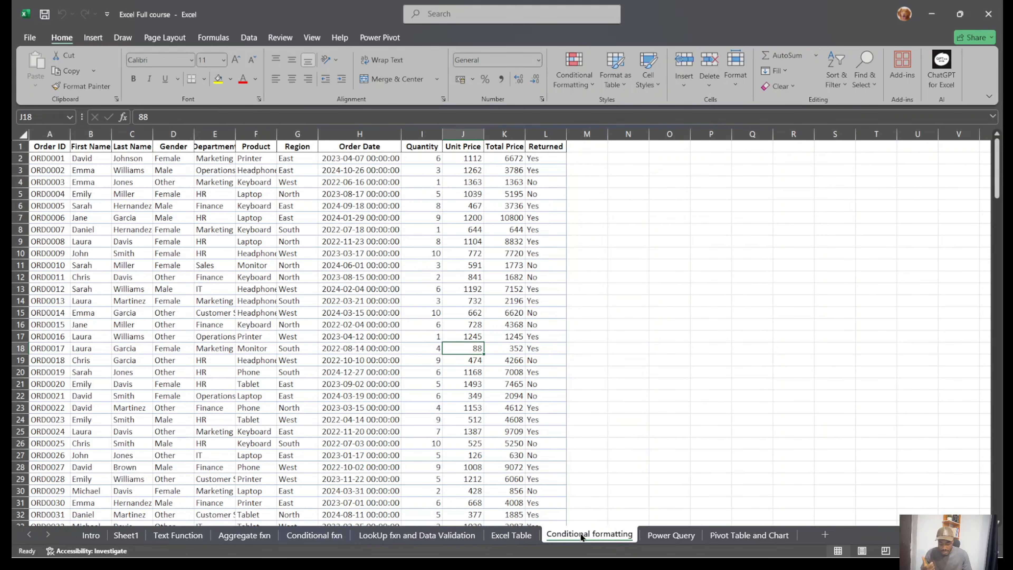
{"action": "left_click", "coordinate": [661, 534]}
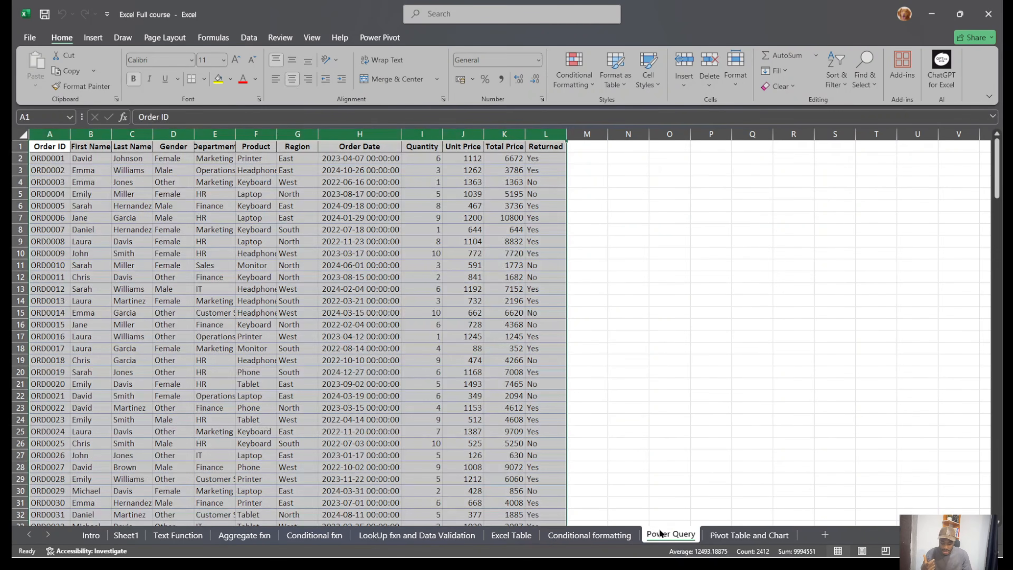
{"action": "left_click", "coordinate": [716, 534]}
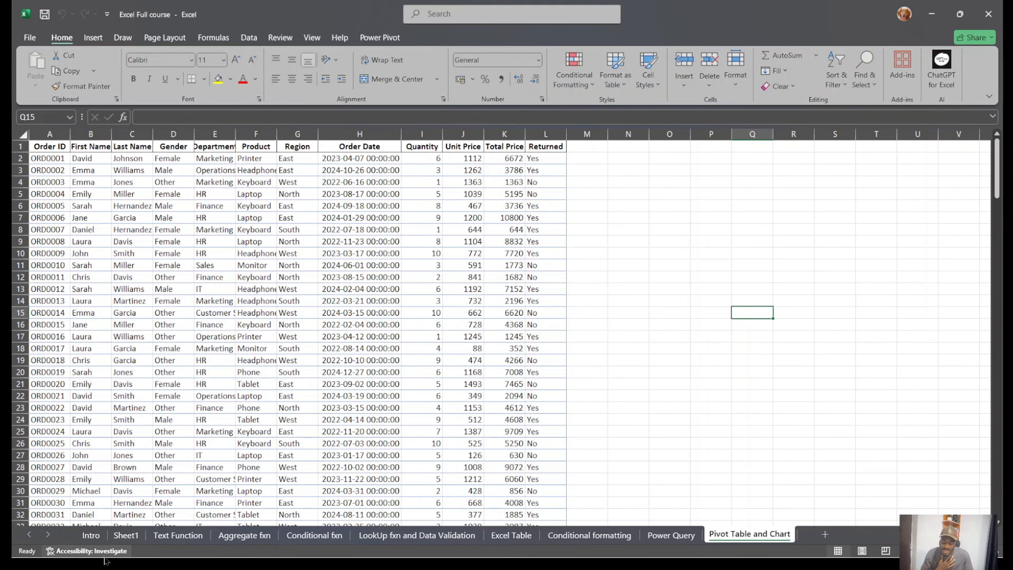
Add a new blank worksheet right after Sheet1 and delete Sheet1.
{"action": "left_click", "coordinate": [127, 535]}
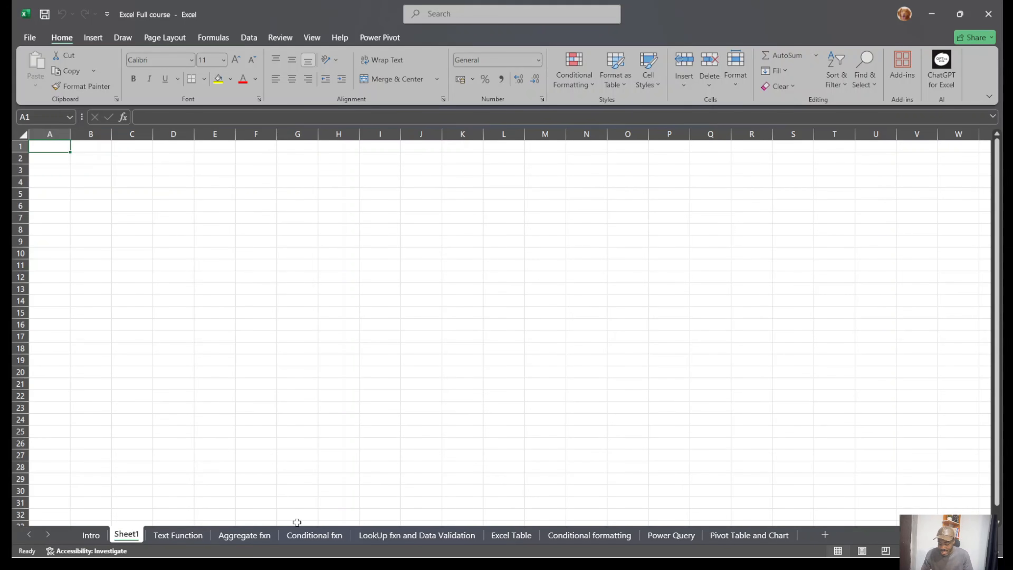
{"action": "left_click", "coordinate": [825, 535]}
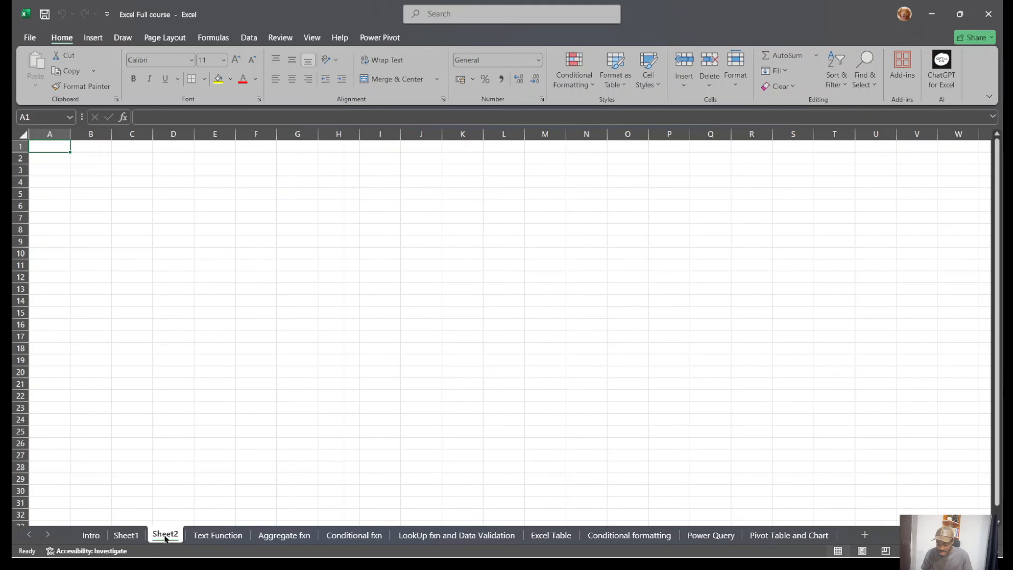
{"action": "right_click", "coordinate": [126, 536]}
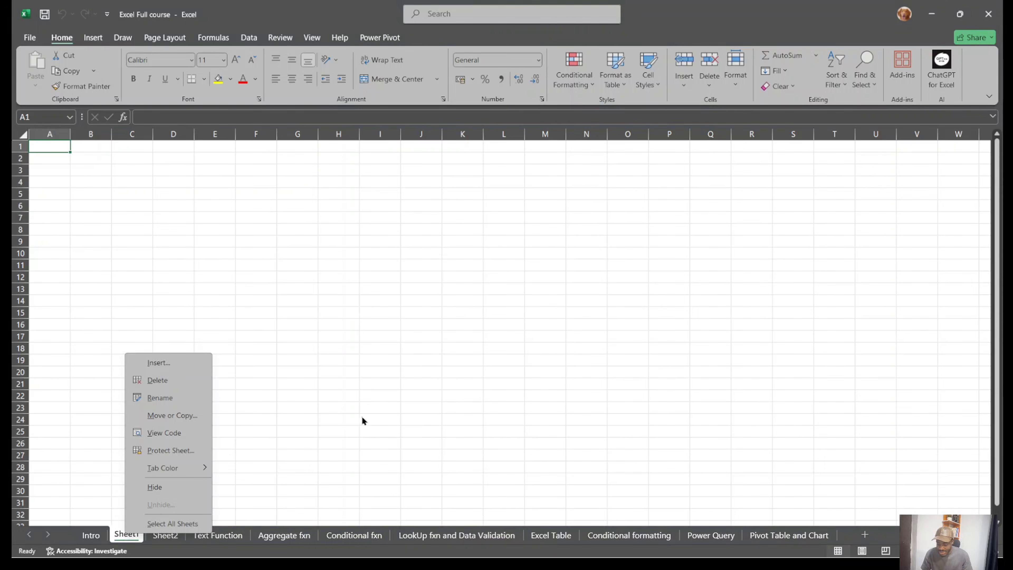
{"action": "left_click", "coordinate": [181, 380]}
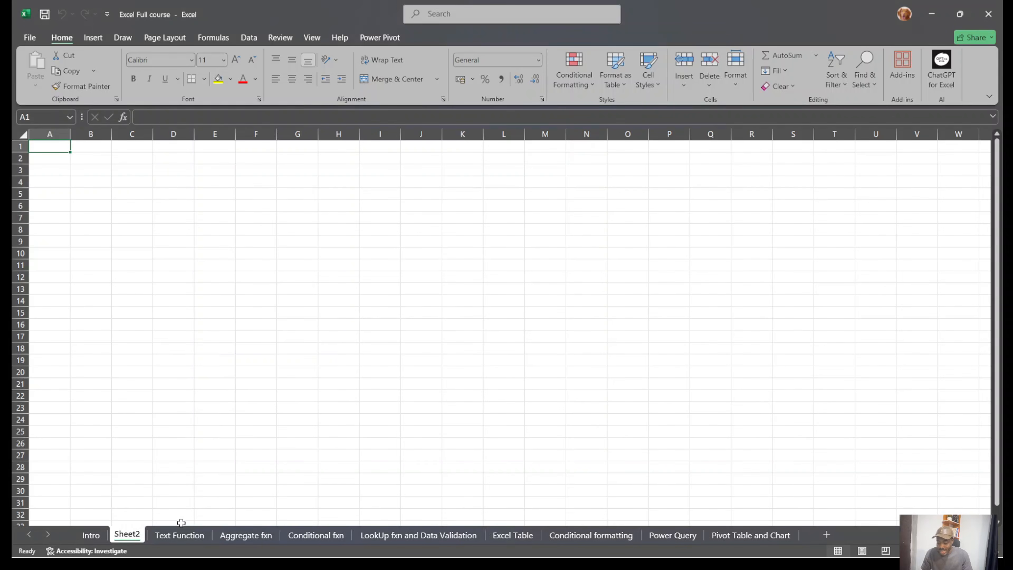
{"action": "left_click", "coordinate": [171, 536]}
{"action": "left_click", "coordinate": [222, 536]}
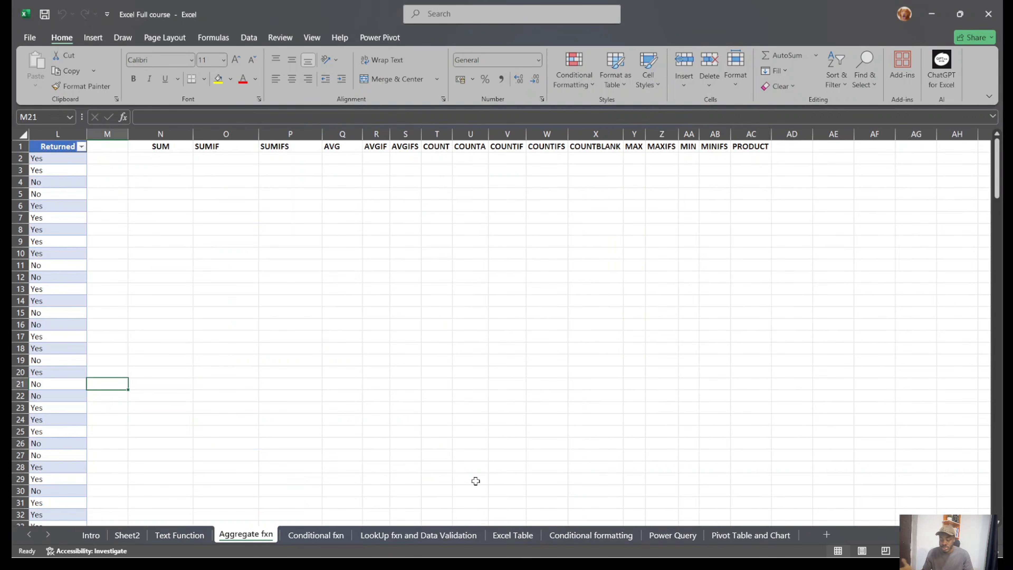
{"action": "left_click", "coordinate": [127, 535]}
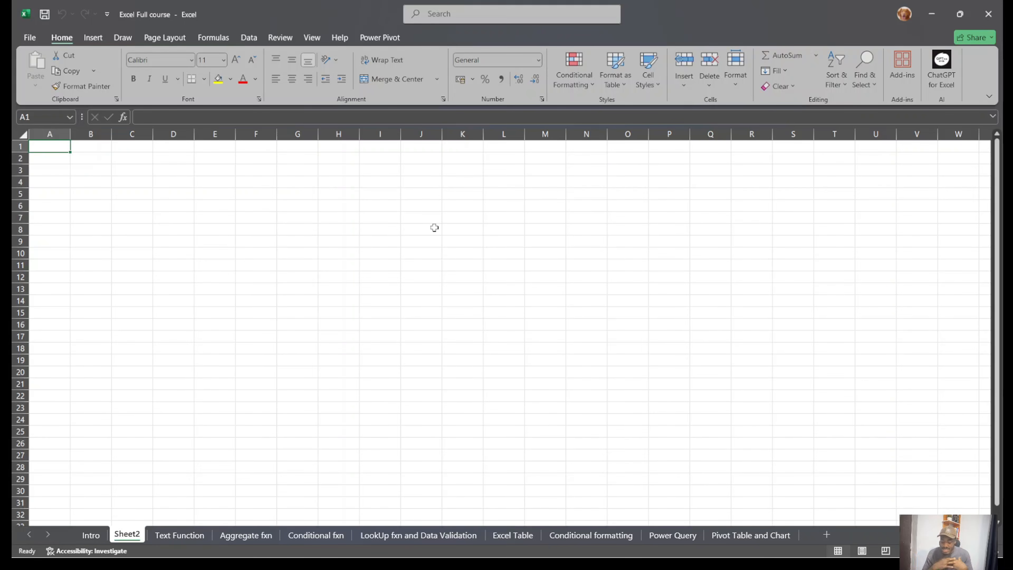
Enter the column headers Name, Age and Gender in cells A1 to C1 of Sheet2.
{"action": "type", "text": "Namw"}
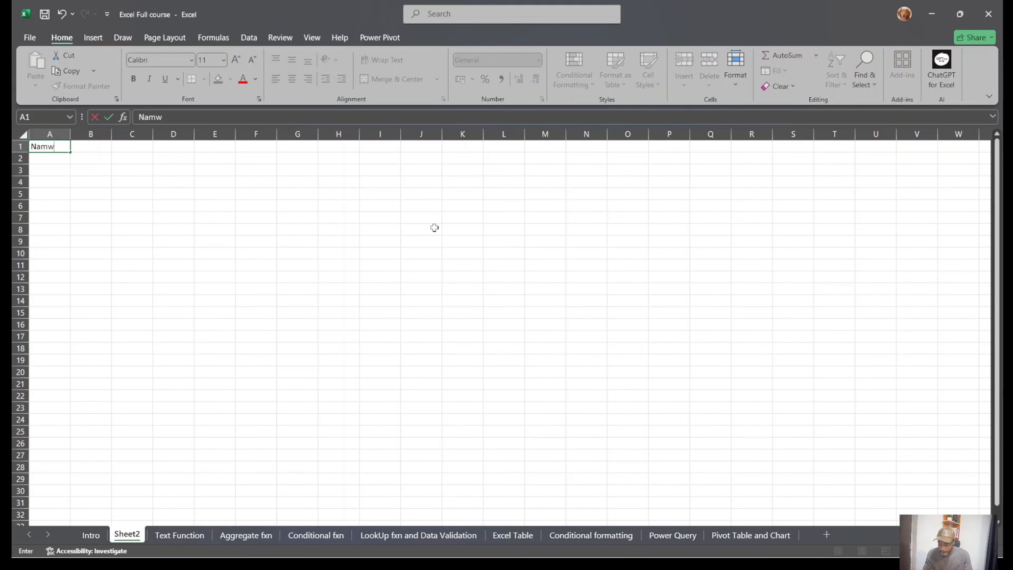
{"action": "key", "text": "BackSpace"}
{"action": "type", "text": "e"}
{"action": "key", "text": "Tab"}
{"action": "type", "text": "A"}
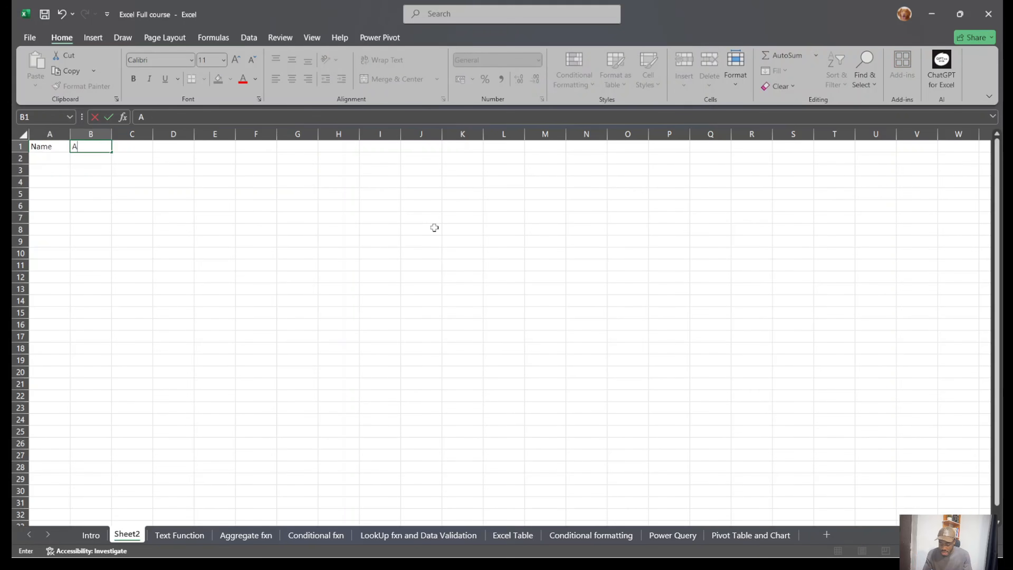
{"action": "type", "text": "ge"}
{"action": "key", "text": "Tab"}
{"action": "type", "text": "Gender"}
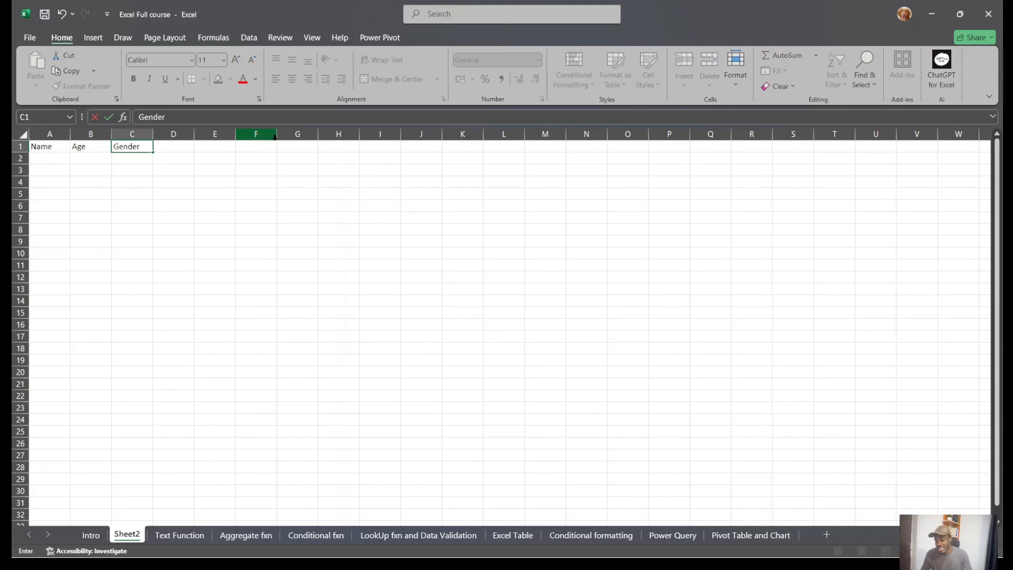
{"action": "left_click", "coordinate": [163, 195]}
{"action": "left_click", "coordinate": [50, 157]}
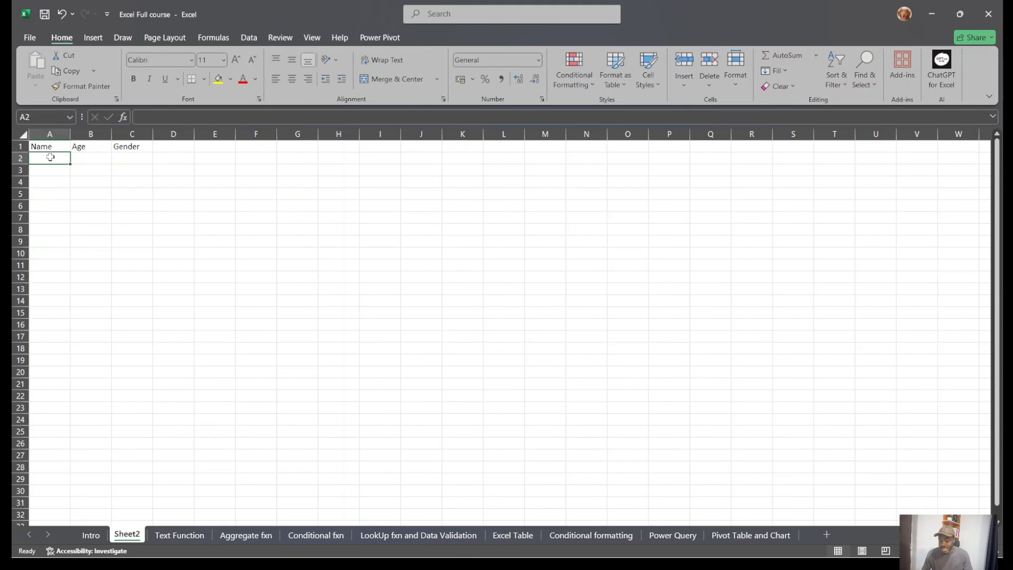
{"action": "left_click", "coordinate": [60, 135]}
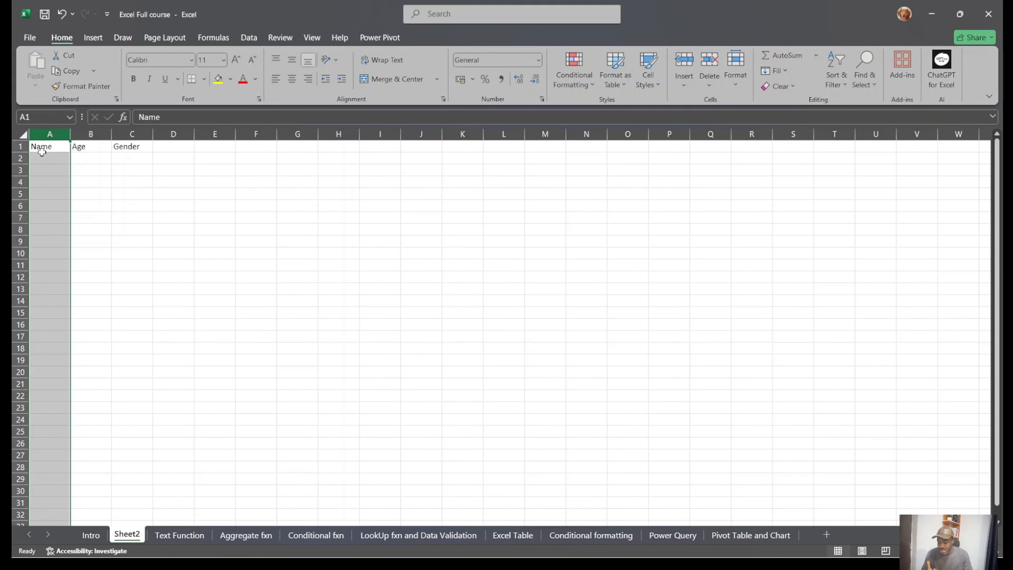
{"action": "left_click", "coordinate": [91, 134]}
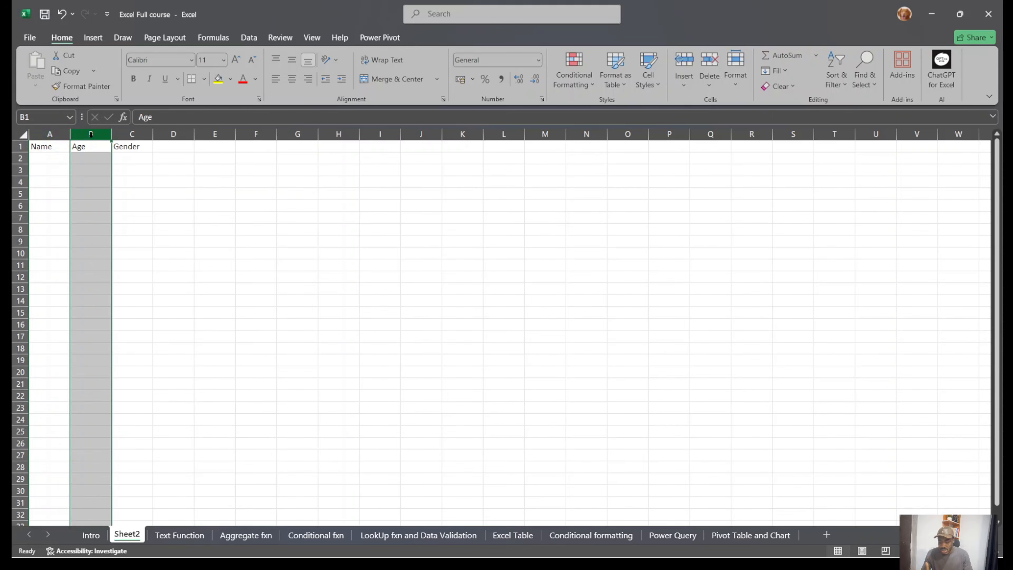
{"action": "left_click", "coordinate": [133, 135]}
Fill cells A2 to A5 under the Name header with four people's first names.
{"action": "left_click", "coordinate": [42, 157]}
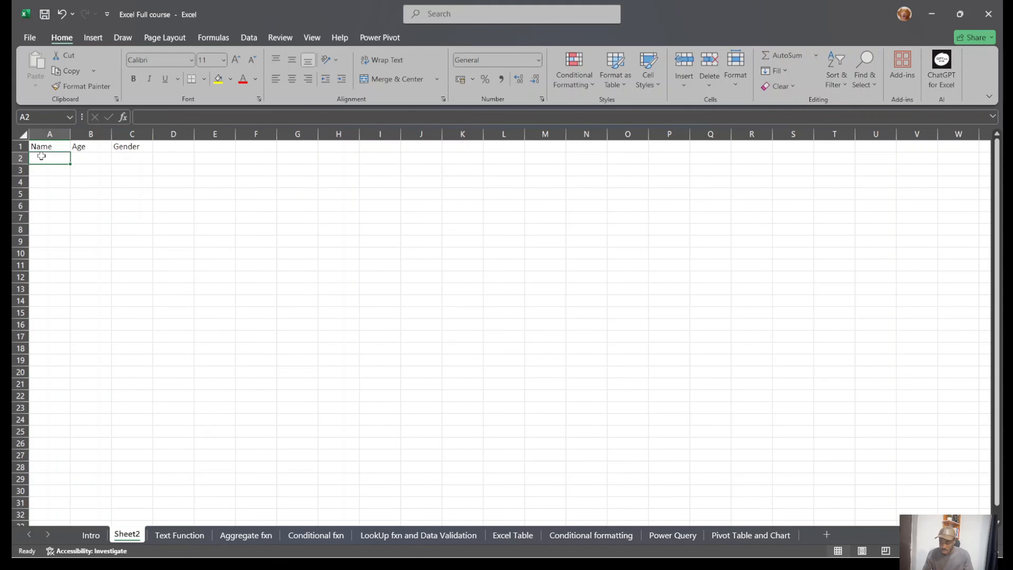
{"action": "type", "text": "Watt"}
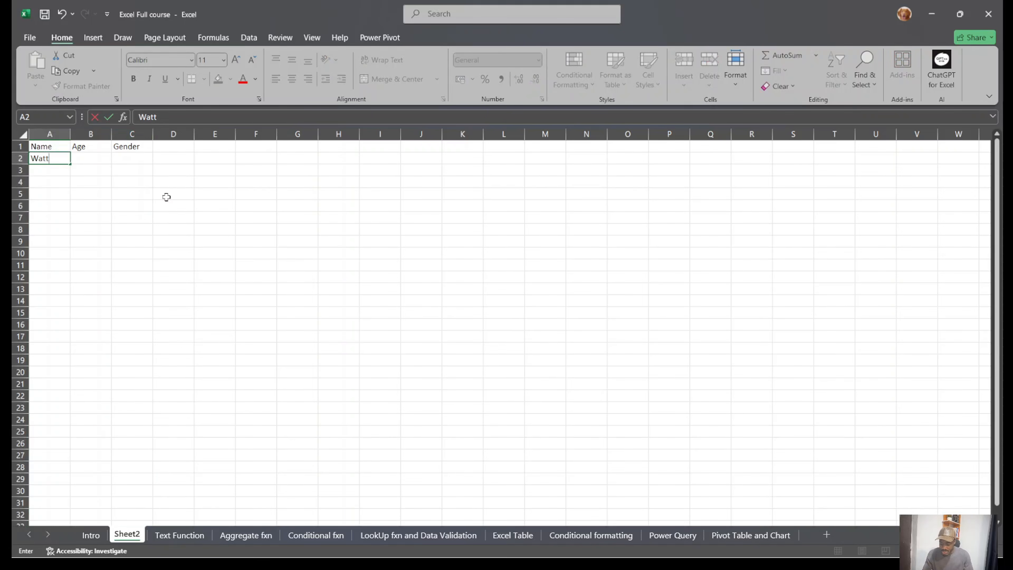
{"action": "key", "text": "Return"}
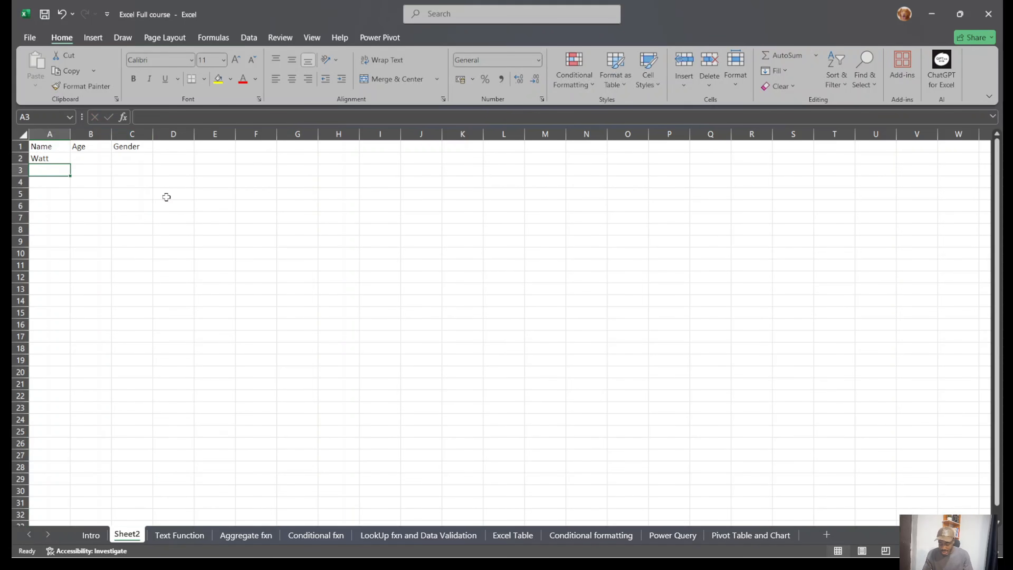
{"action": "type", "text": "Elo"}
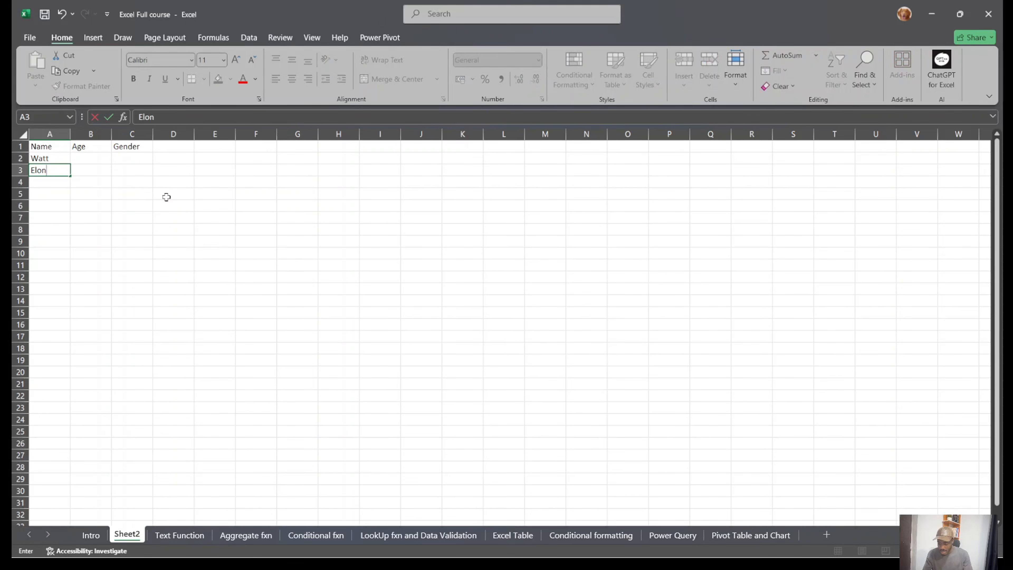
{"action": "type", "text": "n"}
{"action": "key", "text": "Return"}
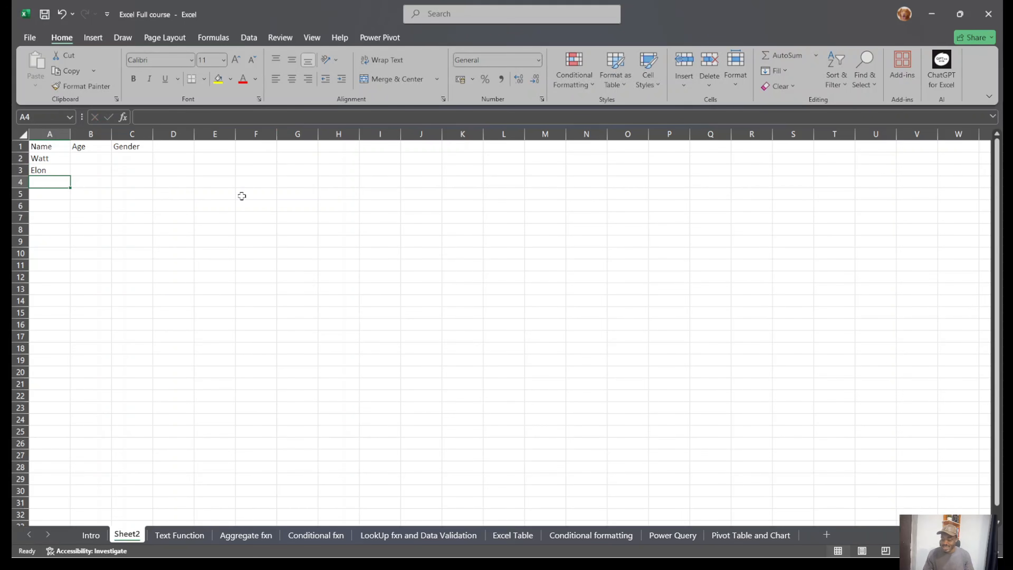
{"action": "type", "text": "Mark"}
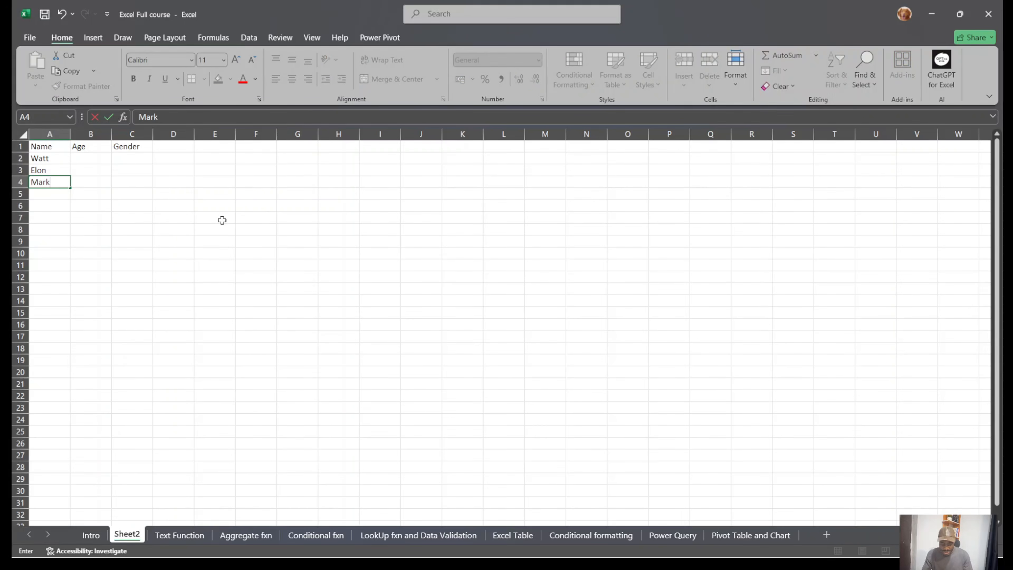
{"action": "key", "text": "Return"}
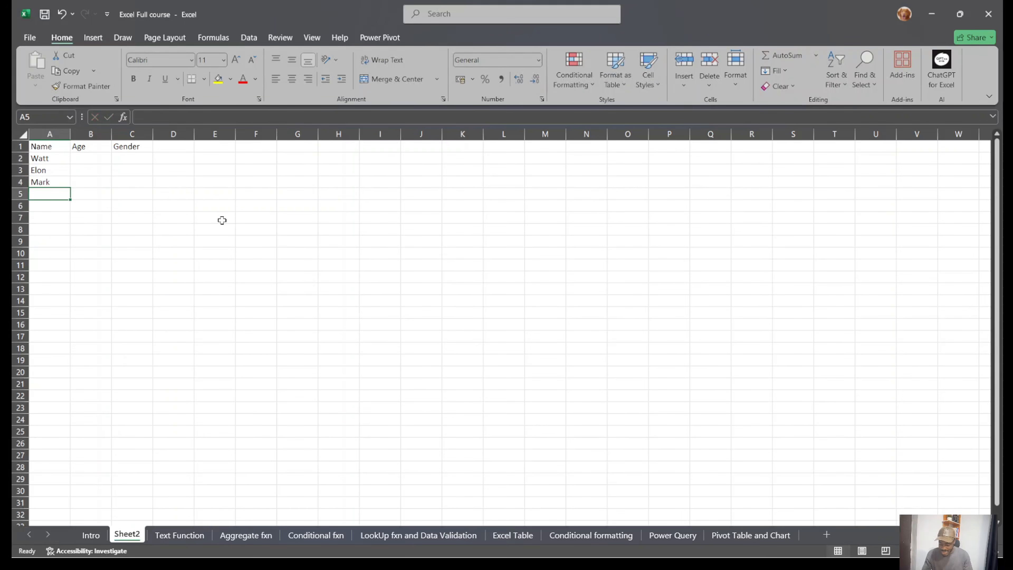
{"action": "type", "text": "Sam"}
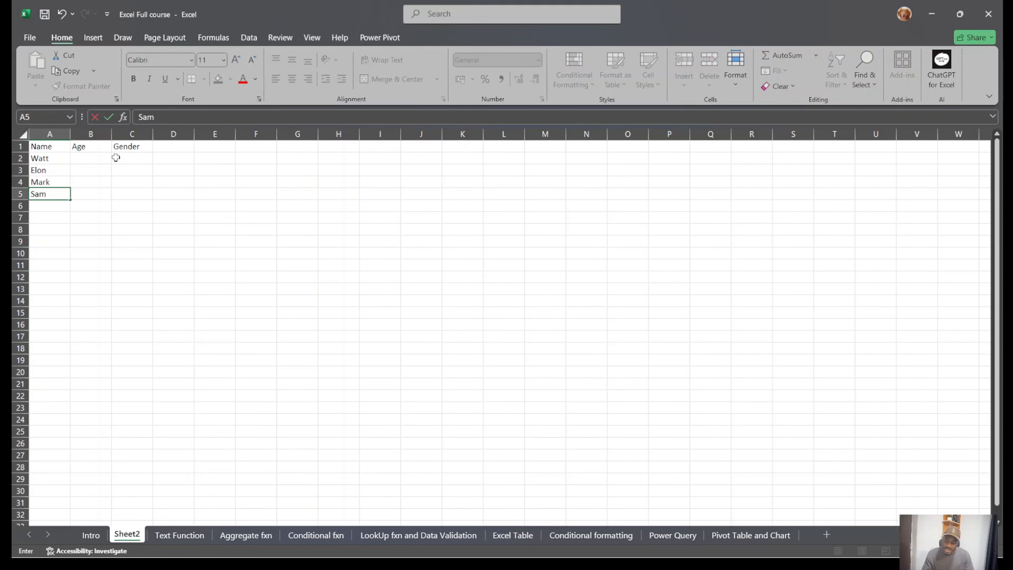
Enter the ages 67, 56, 25 and 47 in cells B2 to B5 under the Age header.
{"action": "left_click", "coordinate": [97, 159]}
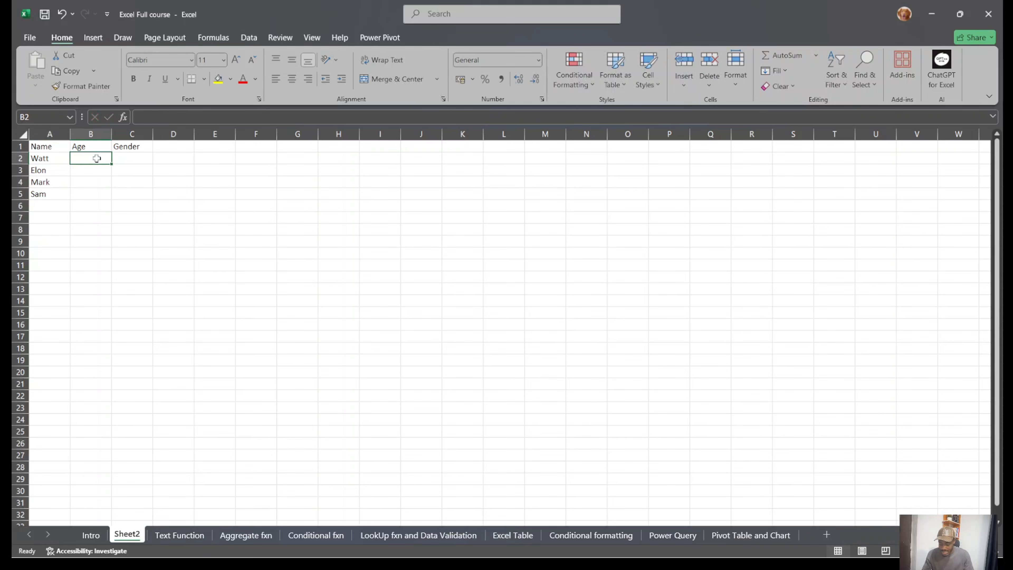
{"action": "type", "text": "67"}
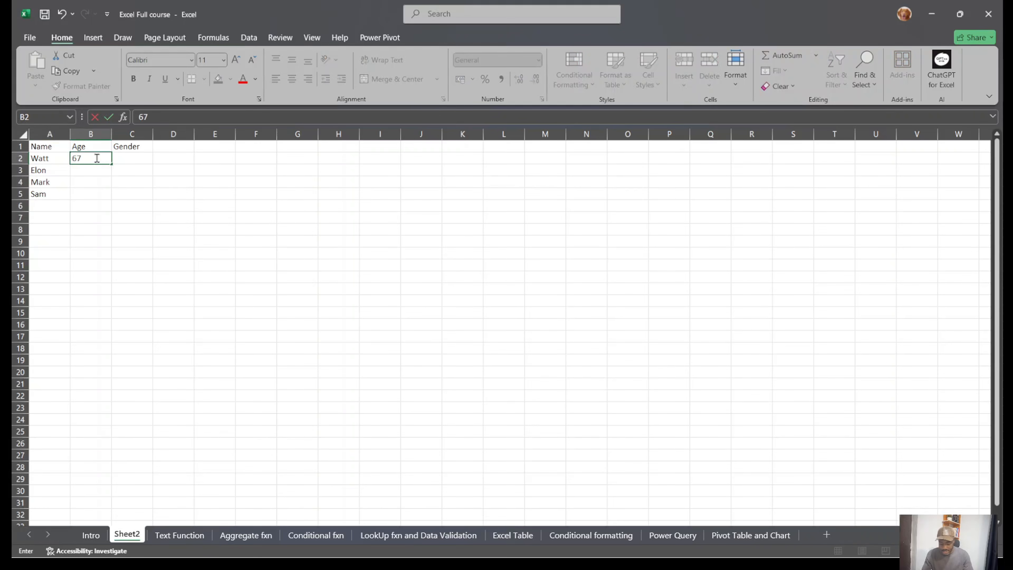
{"action": "key", "text": "Return"}
{"action": "type", "text": "56"}
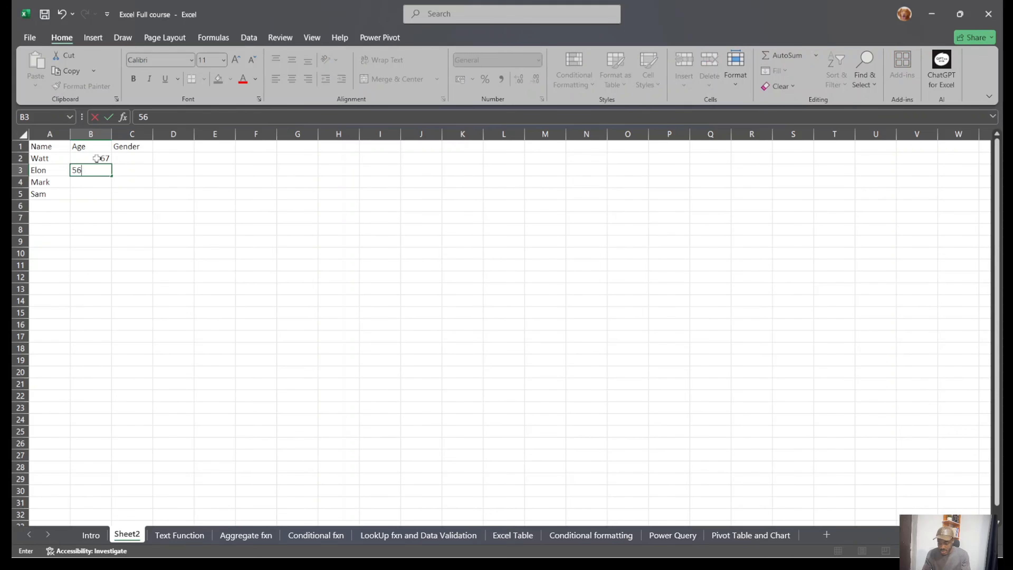
{"action": "key", "text": "Return"}
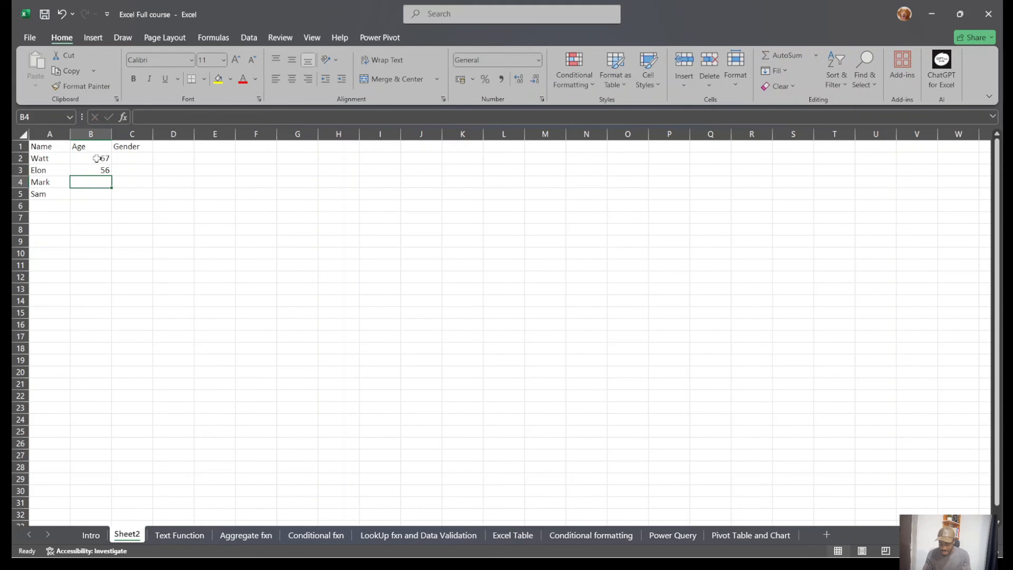
{"action": "type", "text": "25"}
{"action": "key", "text": "Return"}
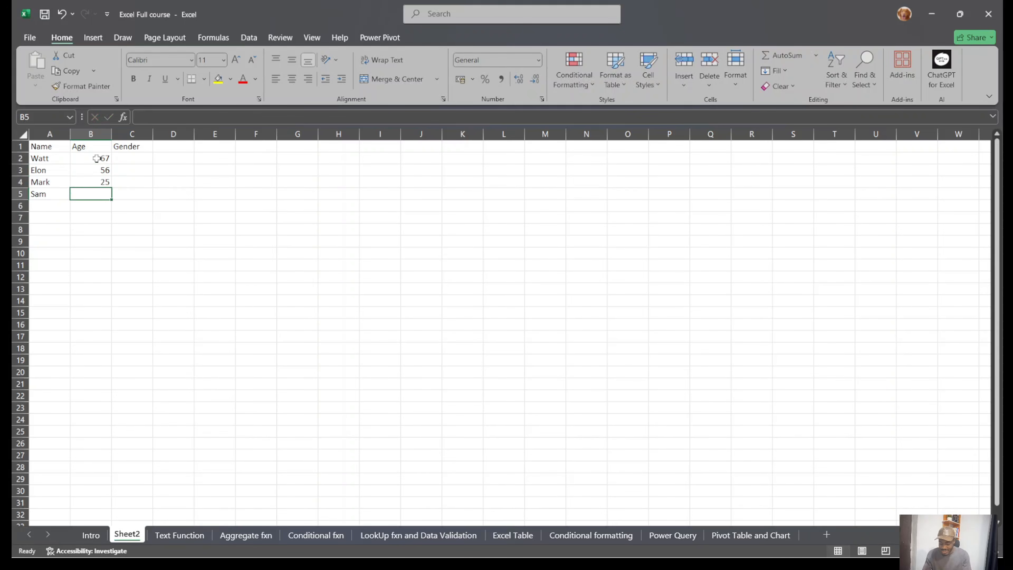
{"action": "type", "text": "47"}
{"action": "left_click", "coordinate": [219, 226]}
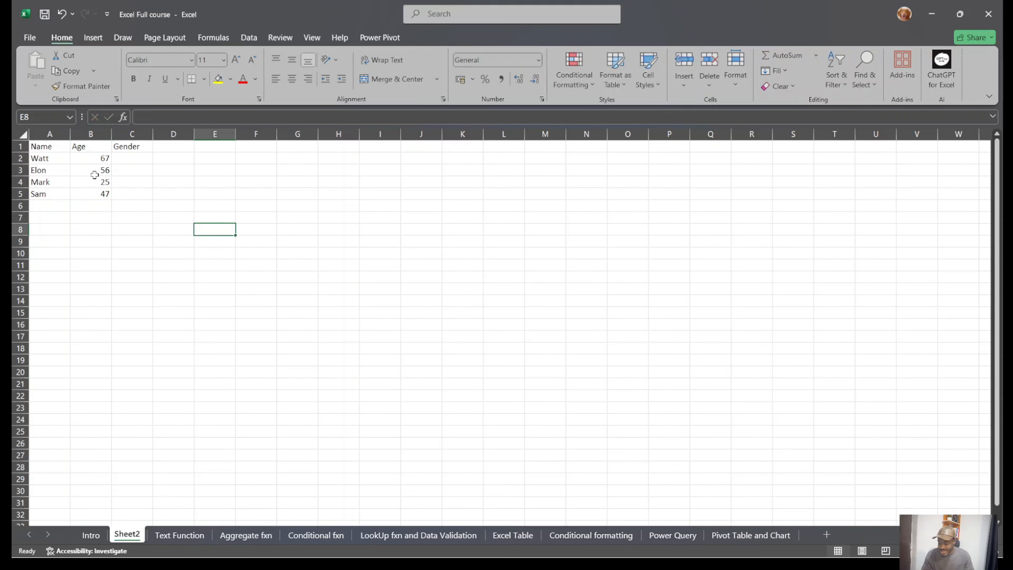
Enter the gender codes M, F, M and M in cells C2 to C5 under the Gender header.
{"action": "left_click", "coordinate": [139, 156]}
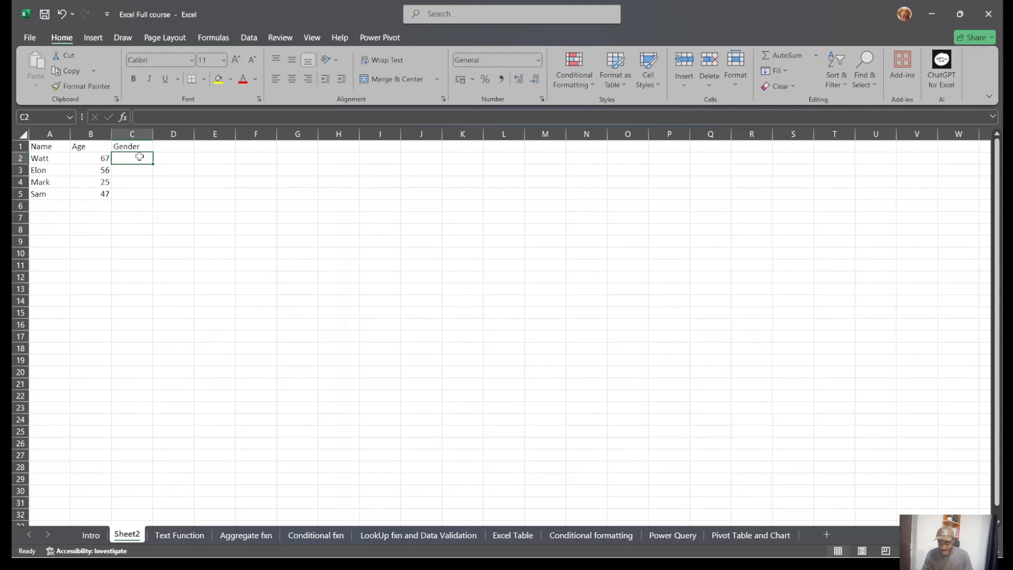
{"action": "type", "text": "M"}
{"action": "key", "text": "Return"}
{"action": "type", "text": "F"}
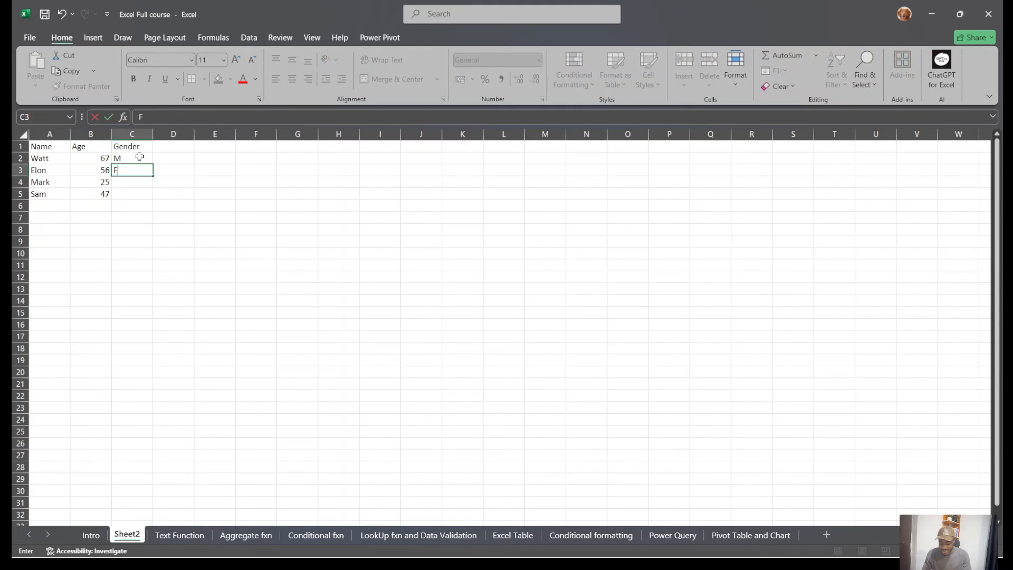
{"action": "key", "text": "Return"}
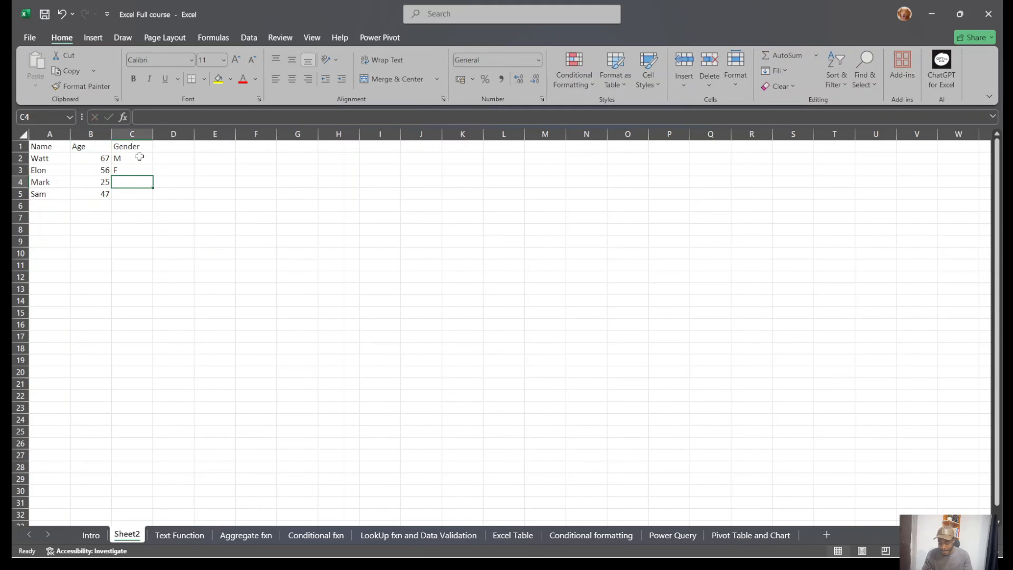
{"action": "type", "text": "M"}
{"action": "key", "text": "Return"}
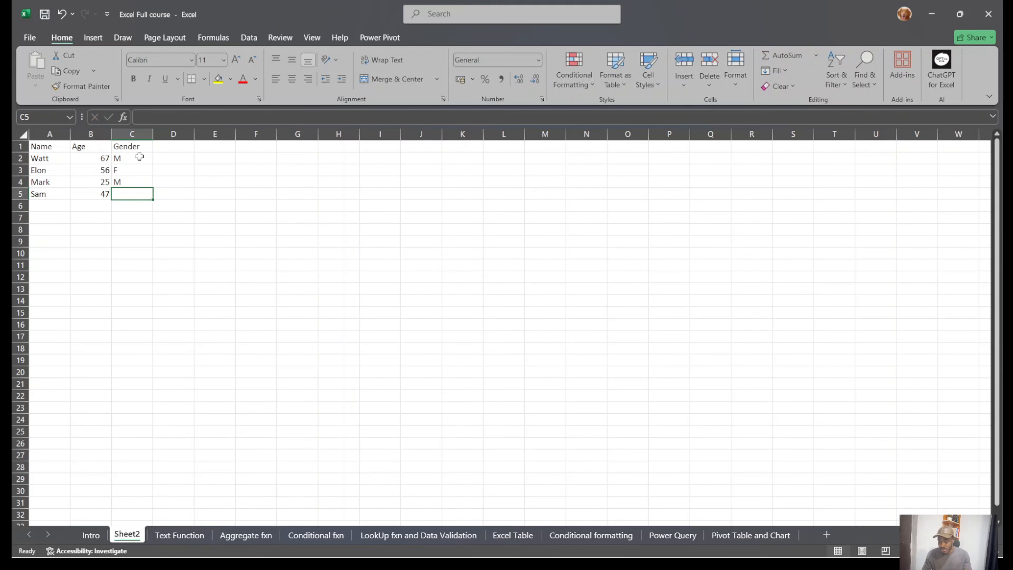
{"action": "type", "text": "M"}
{"action": "left_click", "coordinate": [274, 264]}
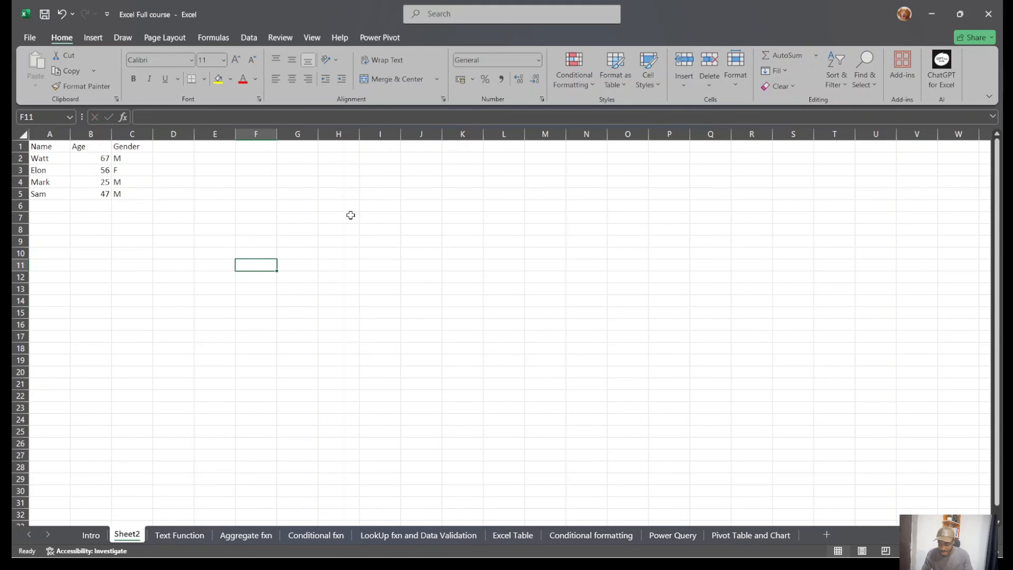
Look over the sample table, view the Aggregate fxn and Text Function sheets, and return to Sheet2.
{"action": "scroll", "coordinate": [350, 215], "scroll_direction": "up", "scroll_amount": 4, "text": "ctrl"}
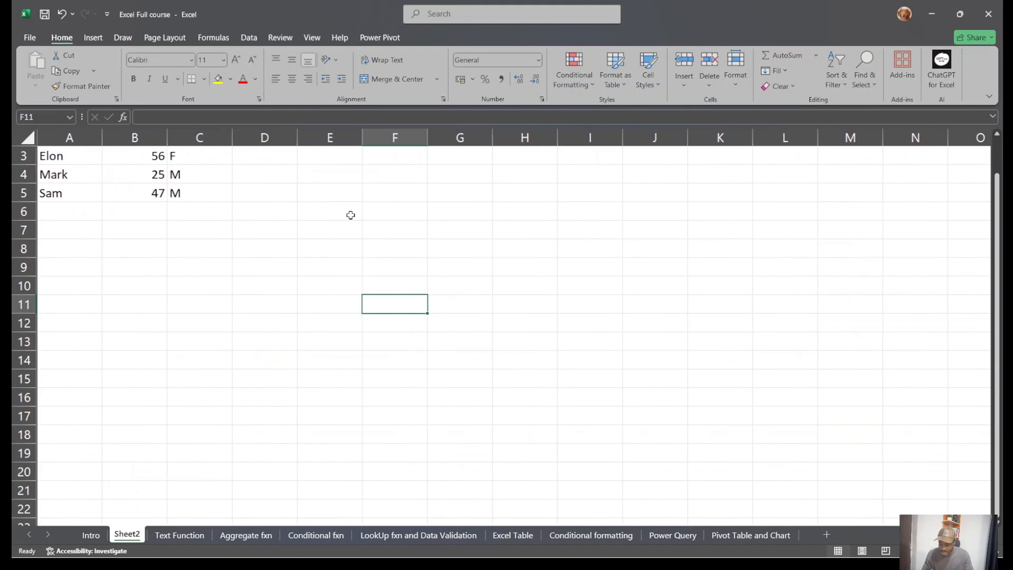
{"action": "scroll", "coordinate": [351, 215], "scroll_direction": "up", "scroll_amount": 1}
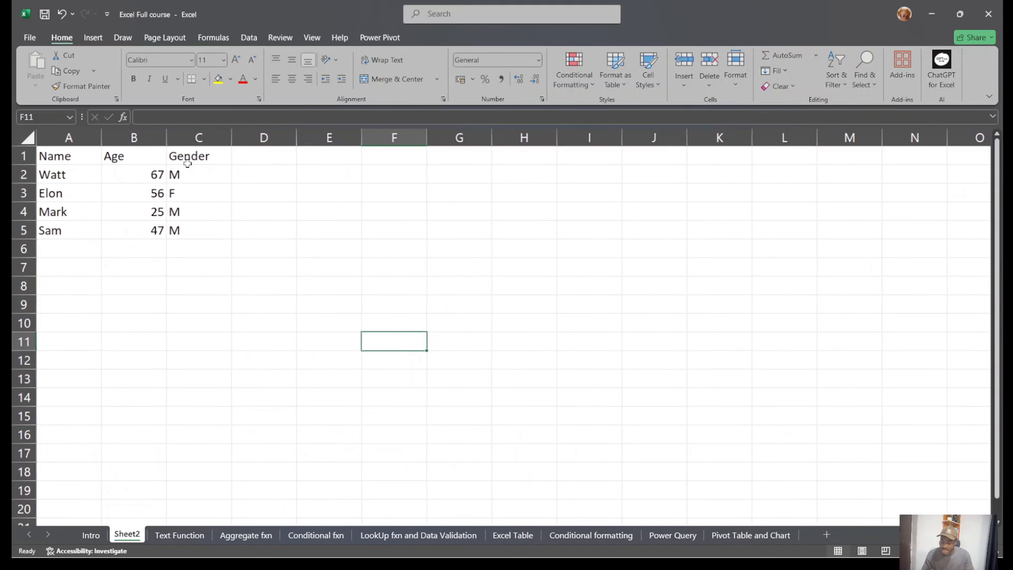
{"action": "left_click", "coordinate": [69, 152]}
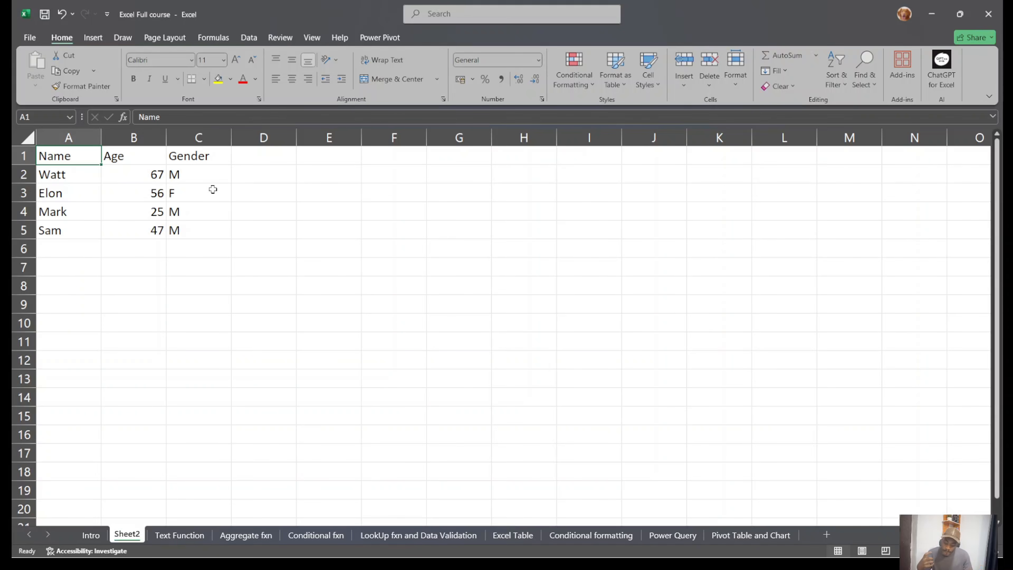
{"action": "left_click", "coordinate": [243, 535]}
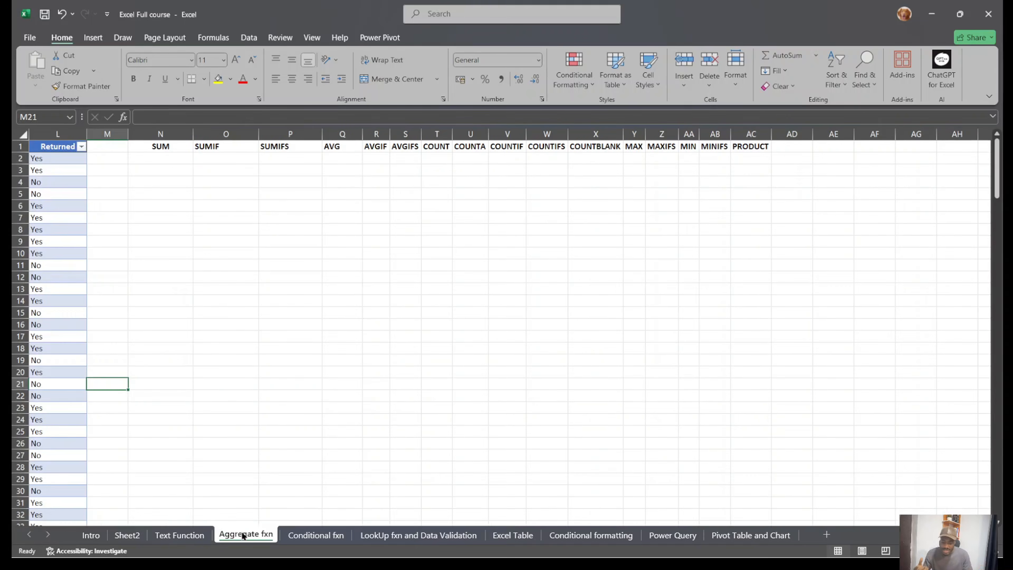
{"action": "left_click", "coordinate": [176, 536]}
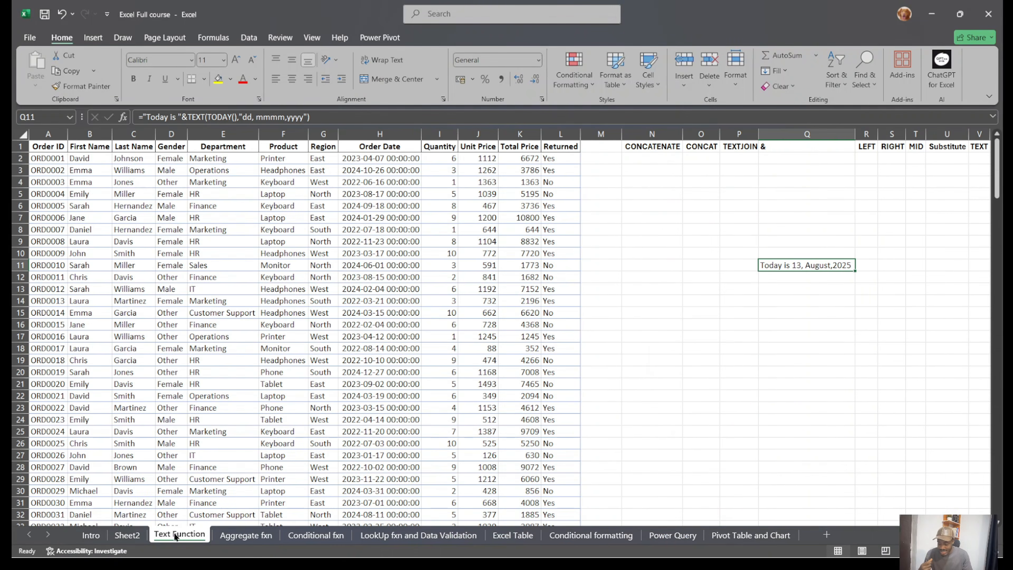
{"action": "left_click", "coordinate": [123, 534]}
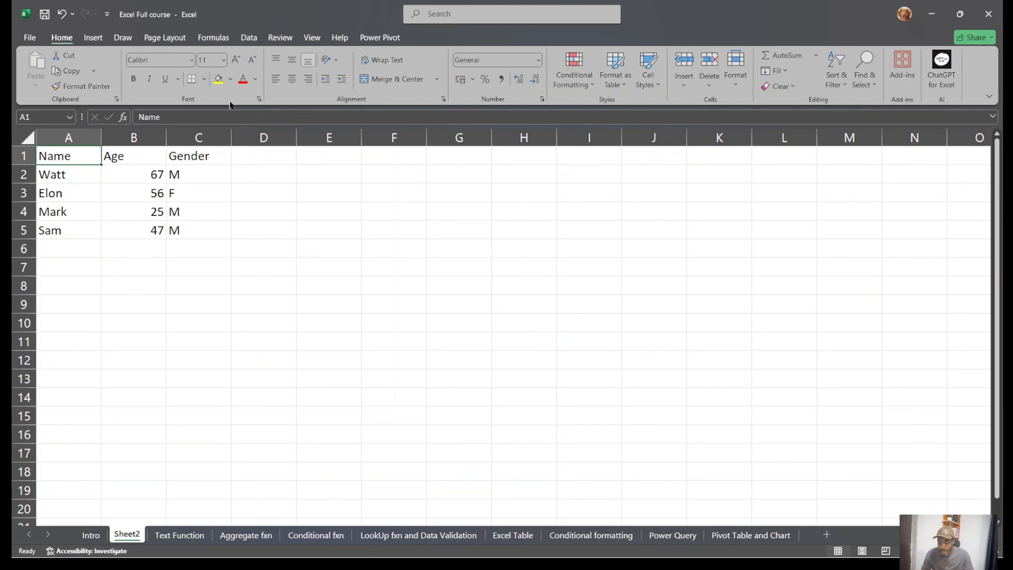
Change the font of the whole table in A1:C5 to Bahnschrift Light SemiCondensed.
{"action": "left_click_drag", "start_coordinate": [54, 157], "coordinate": [207, 239]}
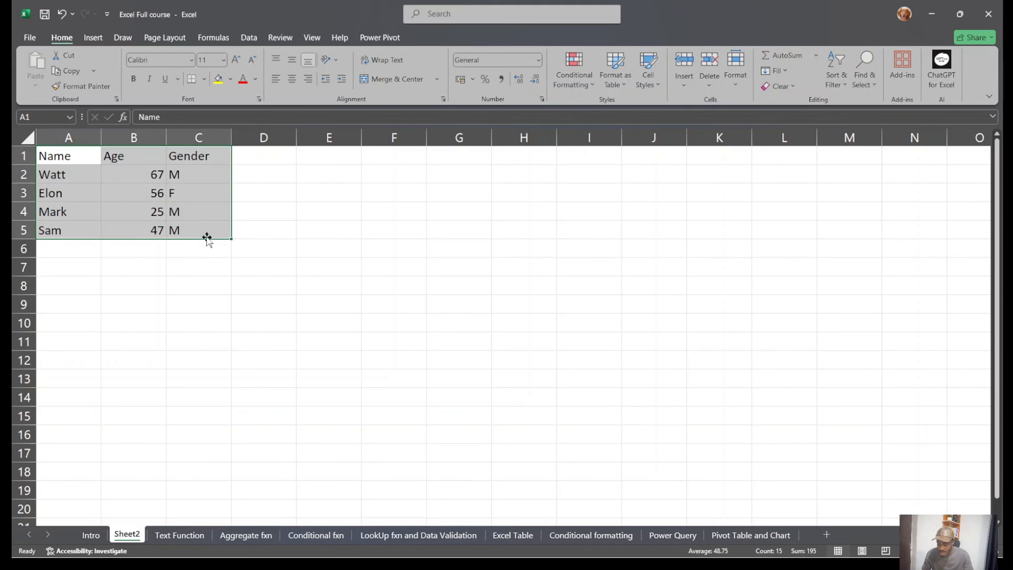
{"action": "left_click", "coordinate": [190, 62]}
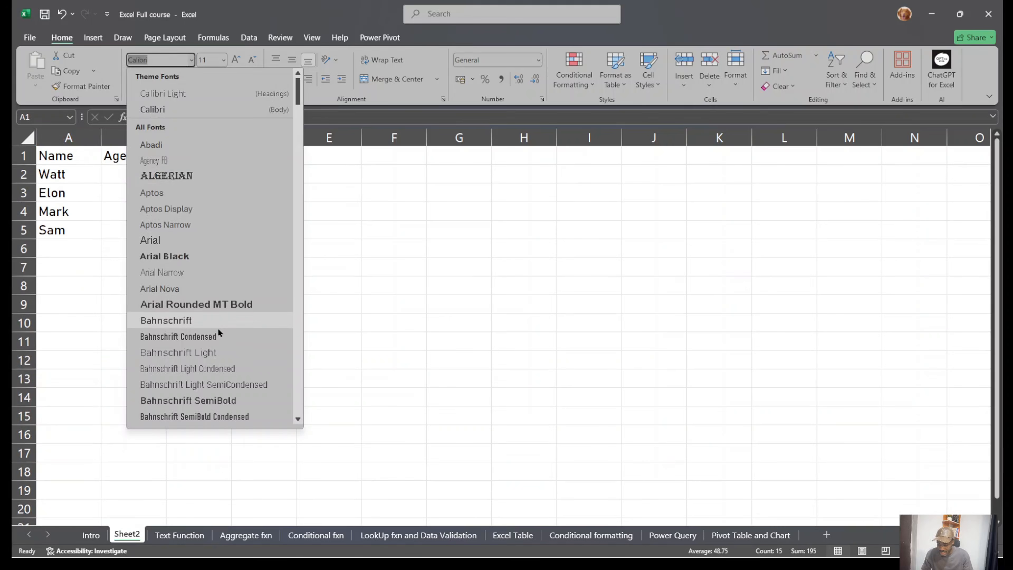
{"action": "left_click", "coordinate": [219, 385]}
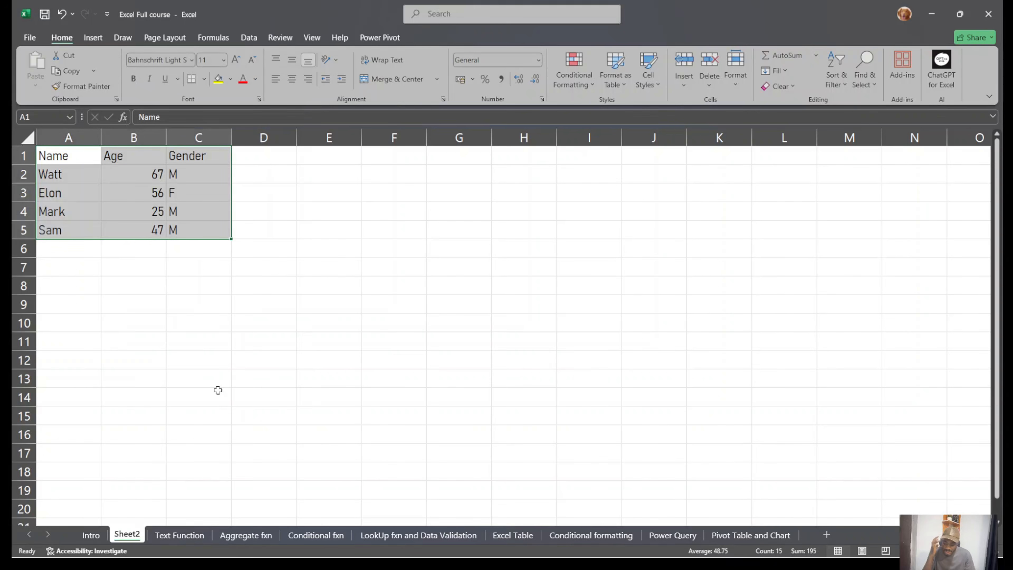
{"action": "left_click", "coordinate": [405, 280]}
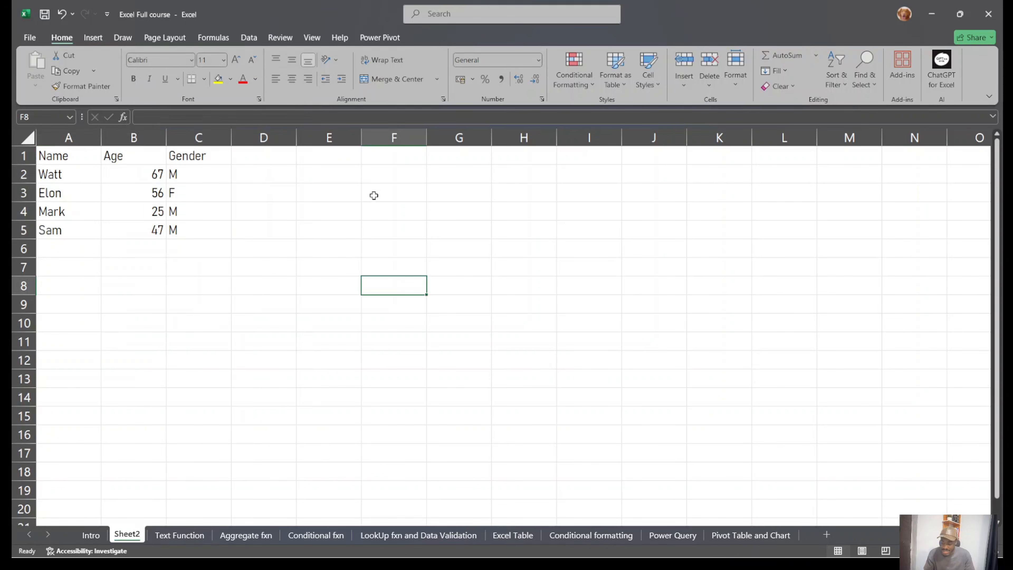
Set the font size of the table range A1:C5 to 14.
{"action": "left_click_drag", "start_coordinate": [66, 157], "coordinate": [194, 218]}
{"action": "left_click_drag", "start_coordinate": [58, 152], "coordinate": [205, 228]}
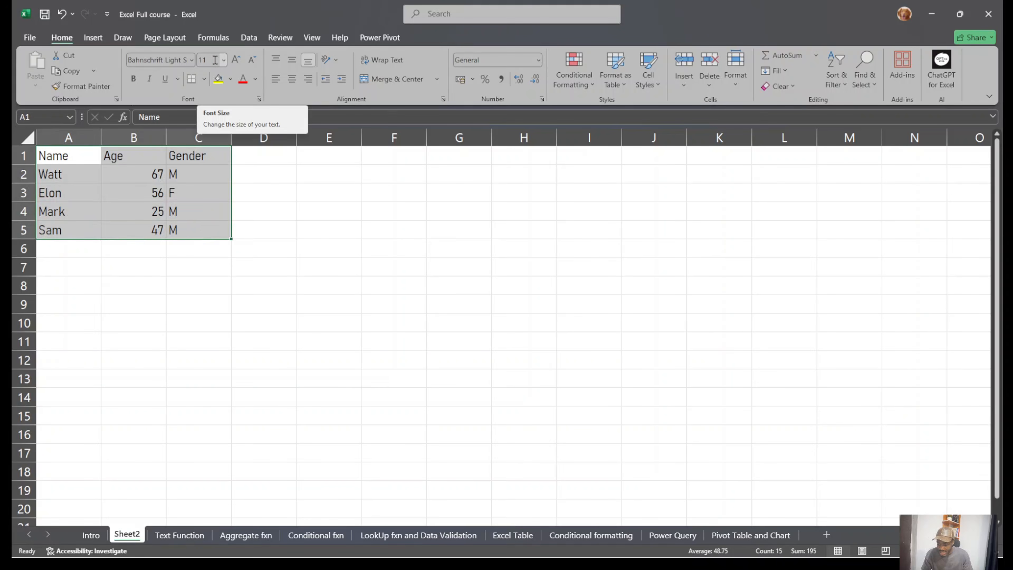
{"action": "left_click", "coordinate": [224, 61]}
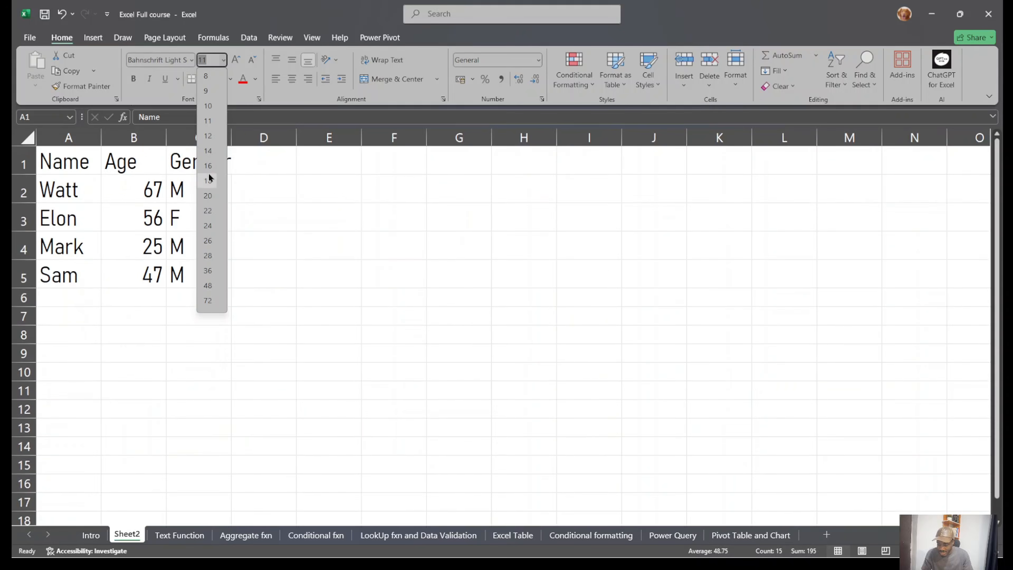
{"action": "left_click", "coordinate": [208, 150]}
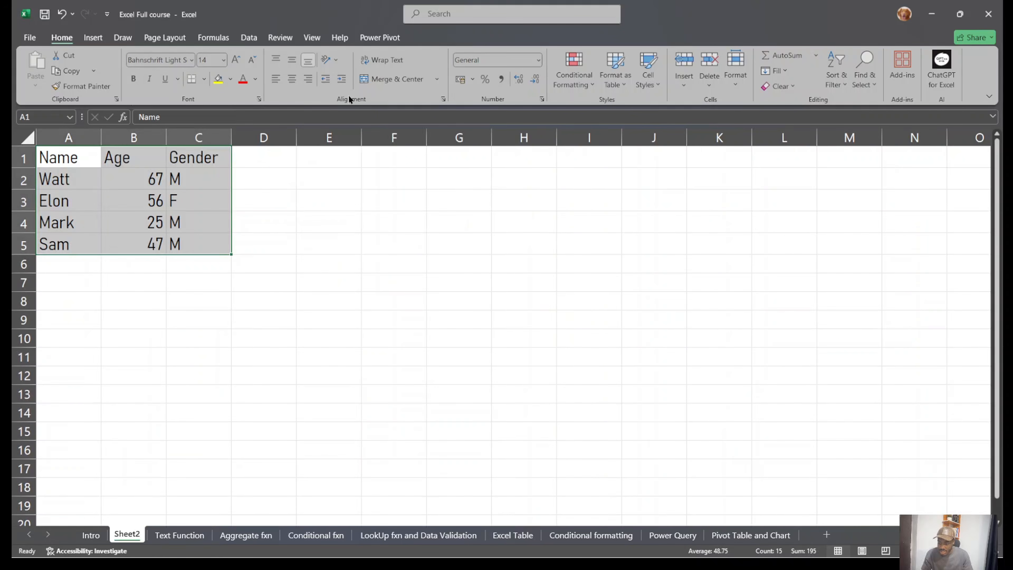
Increase the table's font size one step to 16 and decrease it back to 14.
{"action": "left_click", "coordinate": [236, 61]}
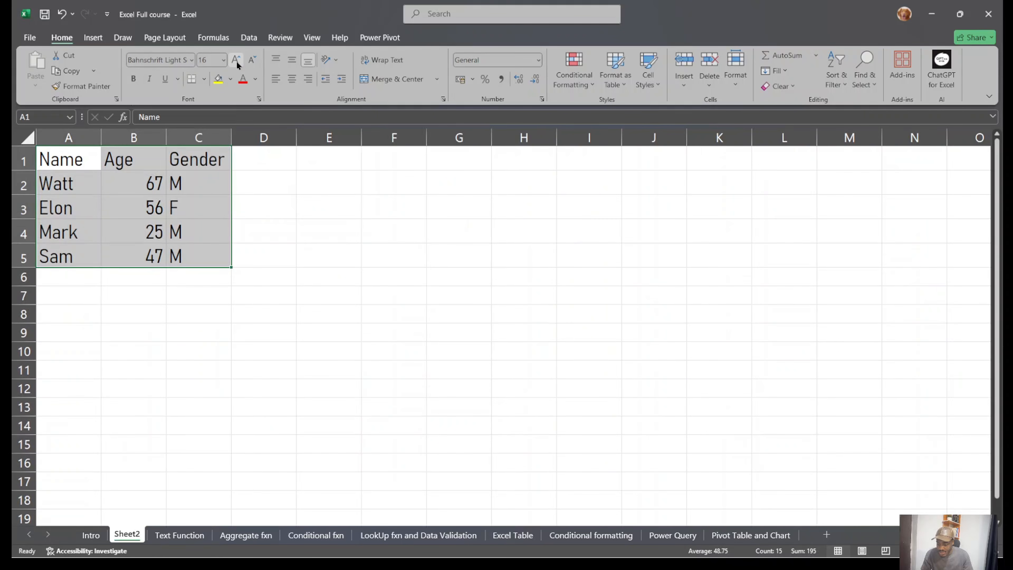
{"action": "left_click", "coordinate": [257, 64]}
{"action": "left_click", "coordinate": [257, 63]}
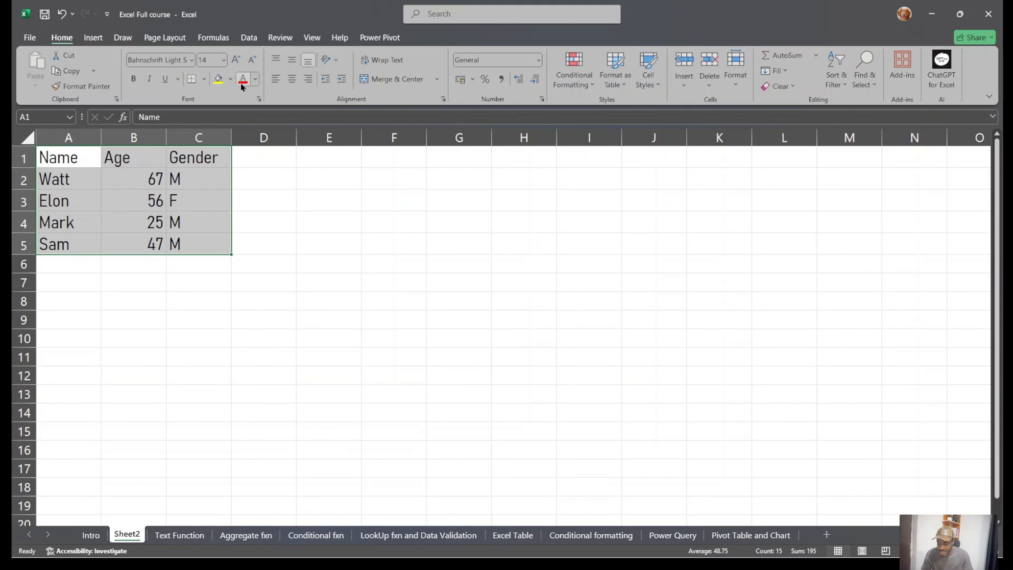
Try bold, italic and underline on the table range A1:C5 and remove all three formats again.
{"action": "left_click", "coordinate": [134, 78]}
{"action": "left_click", "coordinate": [150, 78]}
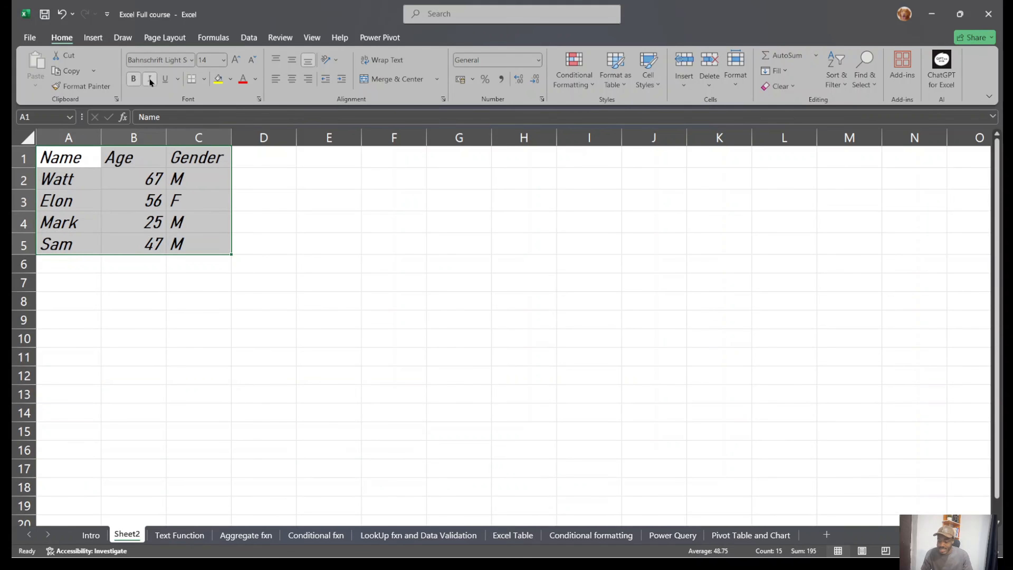
{"action": "left_click", "coordinate": [165, 79]}
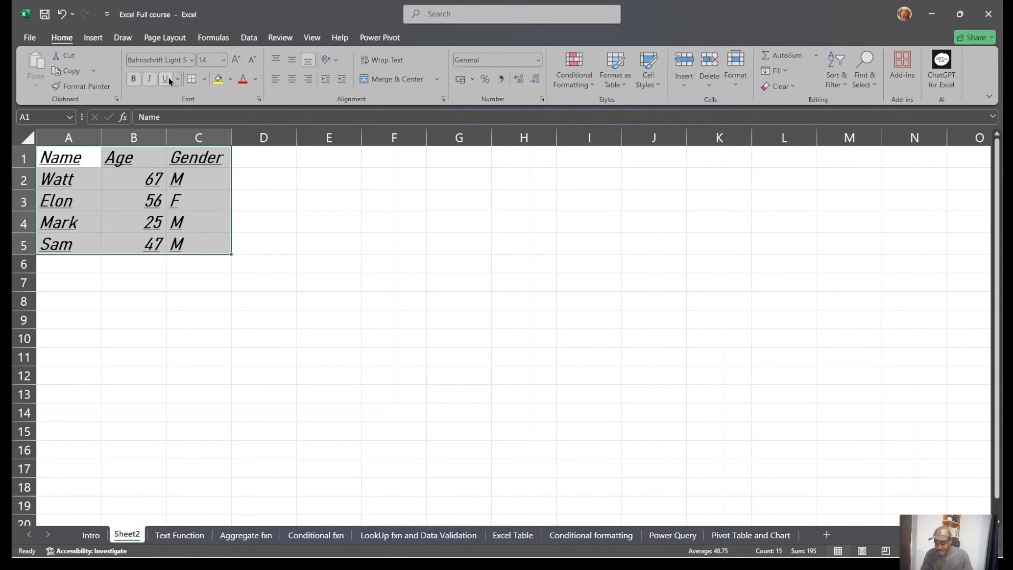
{"action": "left_click", "coordinate": [168, 77]}
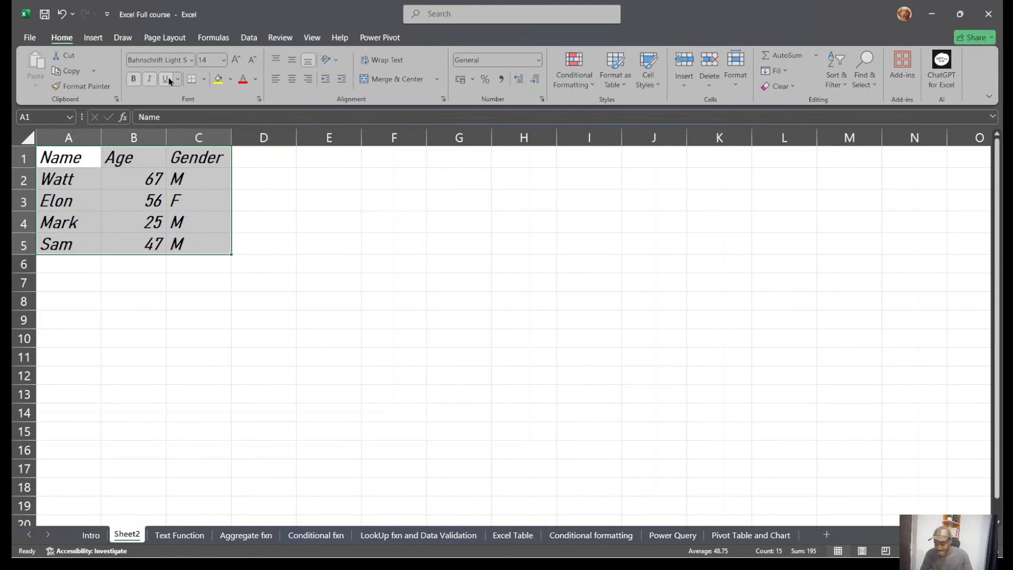
{"action": "left_click", "coordinate": [138, 83]}
{"action": "left_click", "coordinate": [155, 82]}
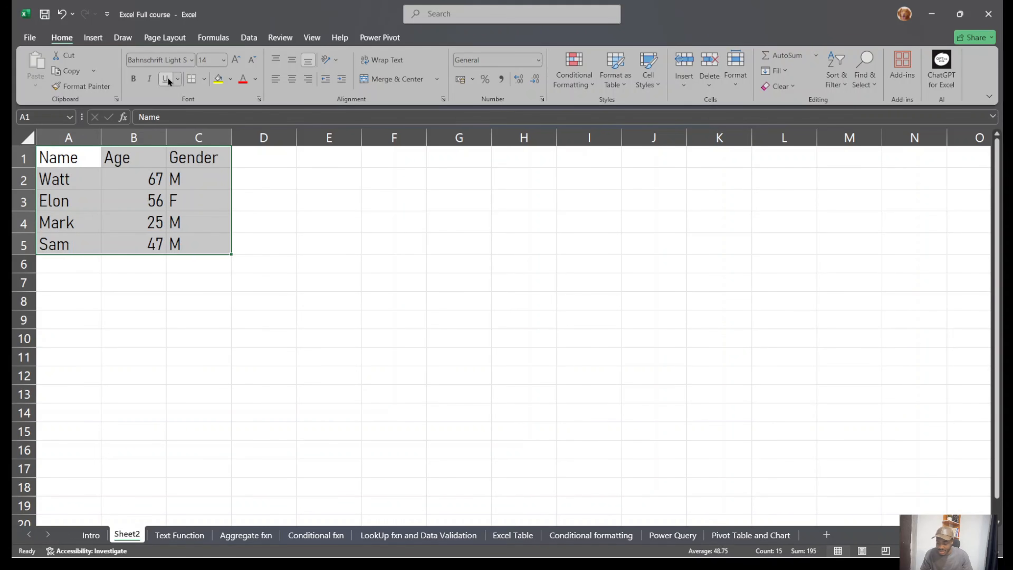
{"action": "left_click", "coordinate": [268, 188]}
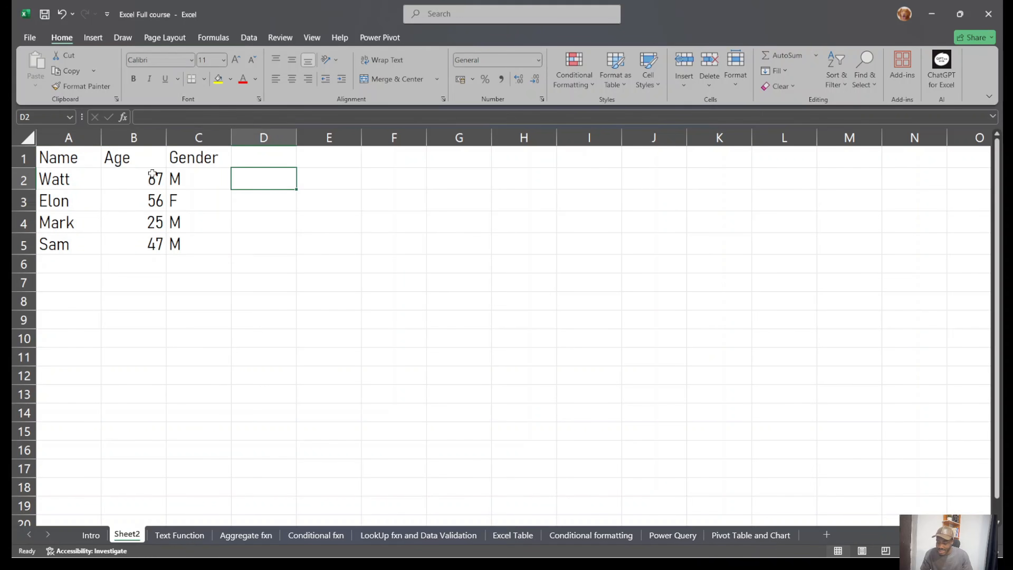
Fill the Name header cell A1 with yellow.
{"action": "left_click", "coordinate": [75, 156]}
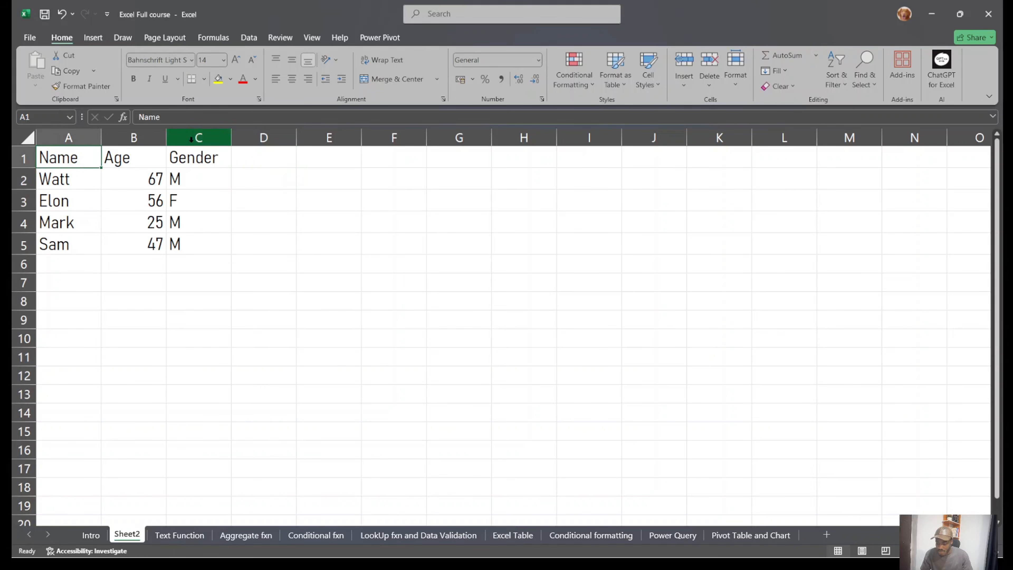
{"action": "left_click", "coordinate": [217, 81]}
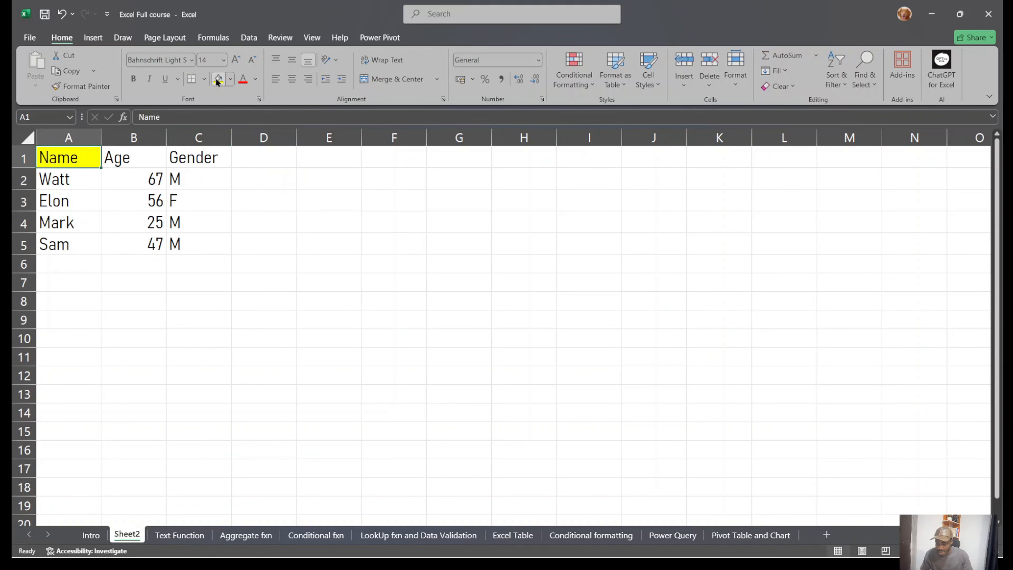
{"action": "left_click", "coordinate": [143, 173]}
Try dark green text on the gender values in C2:C5 and set their font color to standard red.
{"action": "left_click_drag", "start_coordinate": [187, 172], "coordinate": [170, 238]}
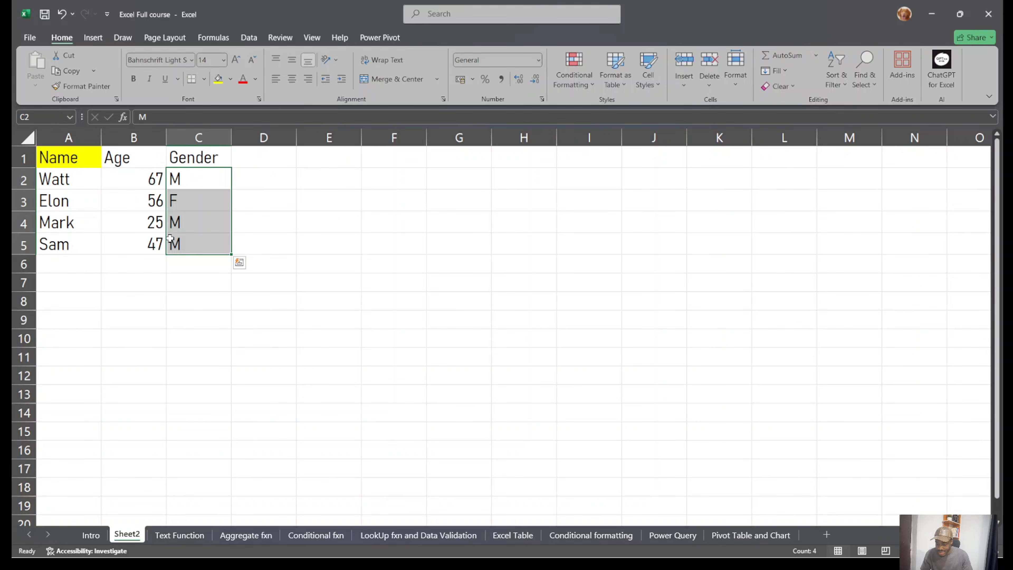
{"action": "left_click", "coordinate": [255, 79]}
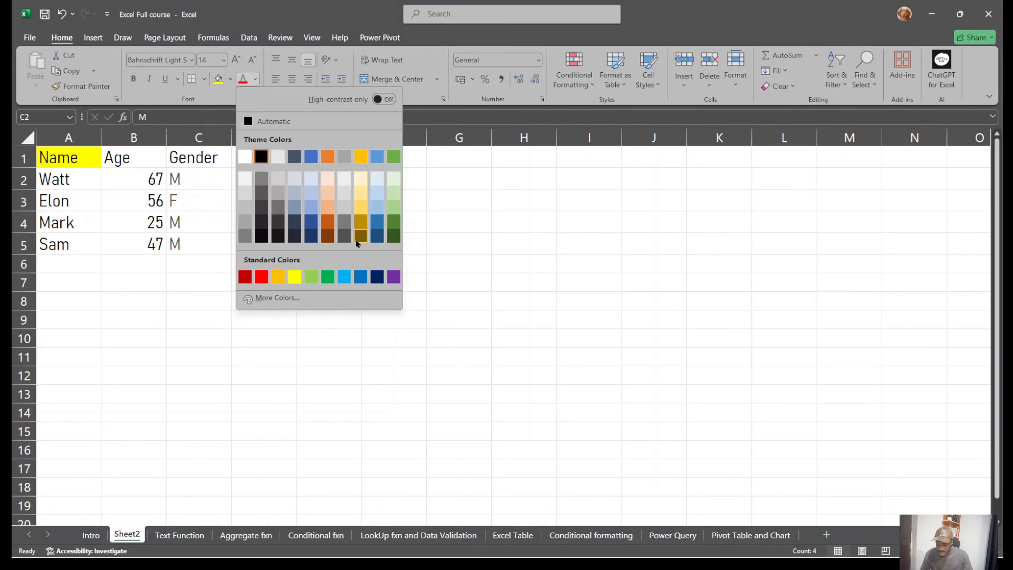
{"action": "left_click", "coordinate": [394, 236]}
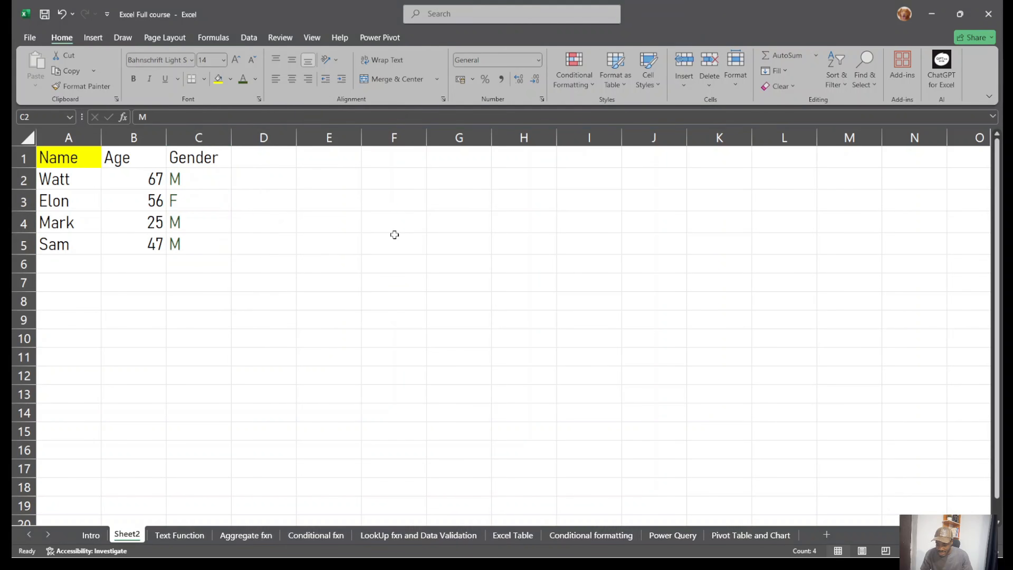
{"action": "left_click", "coordinate": [256, 79]}
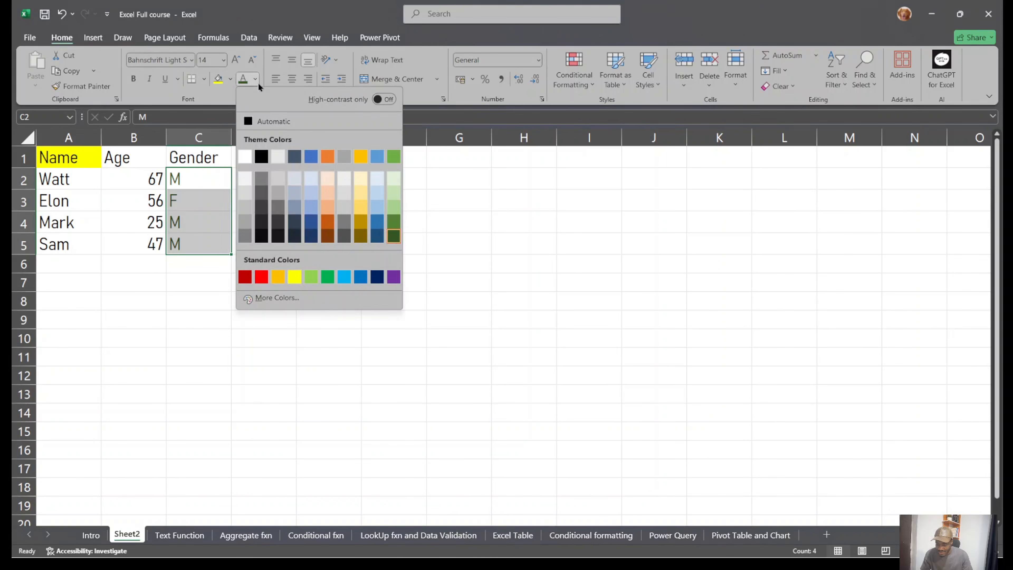
{"action": "left_click", "coordinate": [262, 273]}
{"action": "left_click", "coordinate": [403, 283]}
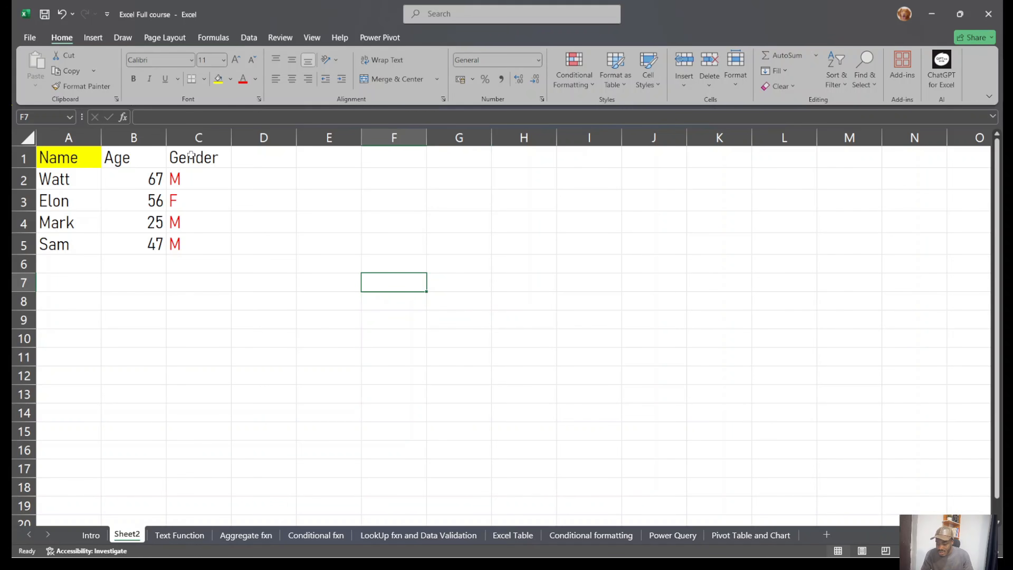
Try center and left alignment on the Gender column C1:C5, and set it to right-aligned and top-aligned.
{"action": "left_click_drag", "start_coordinate": [172, 160], "coordinate": [171, 243]}
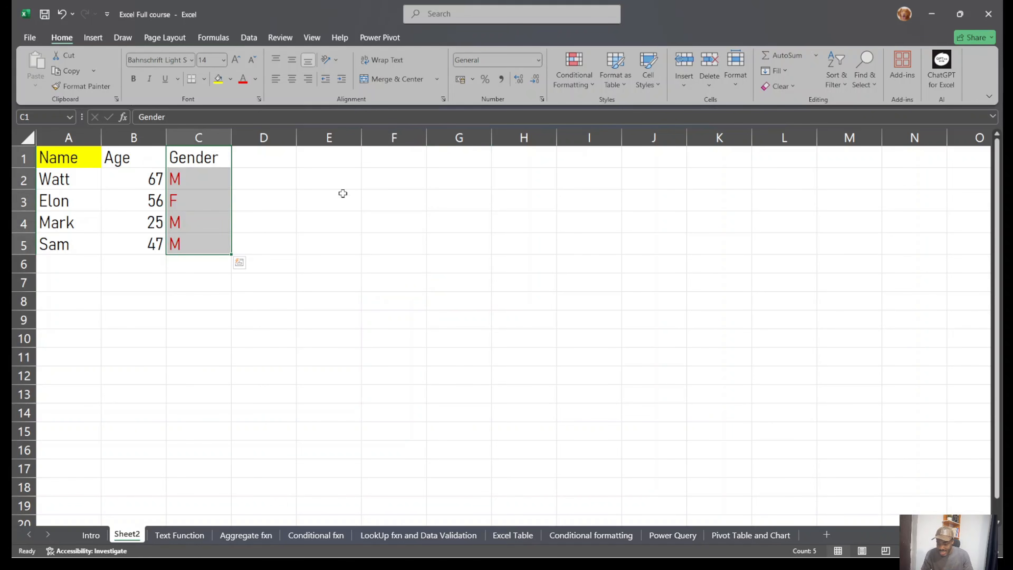
{"action": "left_click", "coordinate": [292, 79]}
{"action": "left_click", "coordinate": [275, 80]}
{"action": "left_click", "coordinate": [309, 81]}
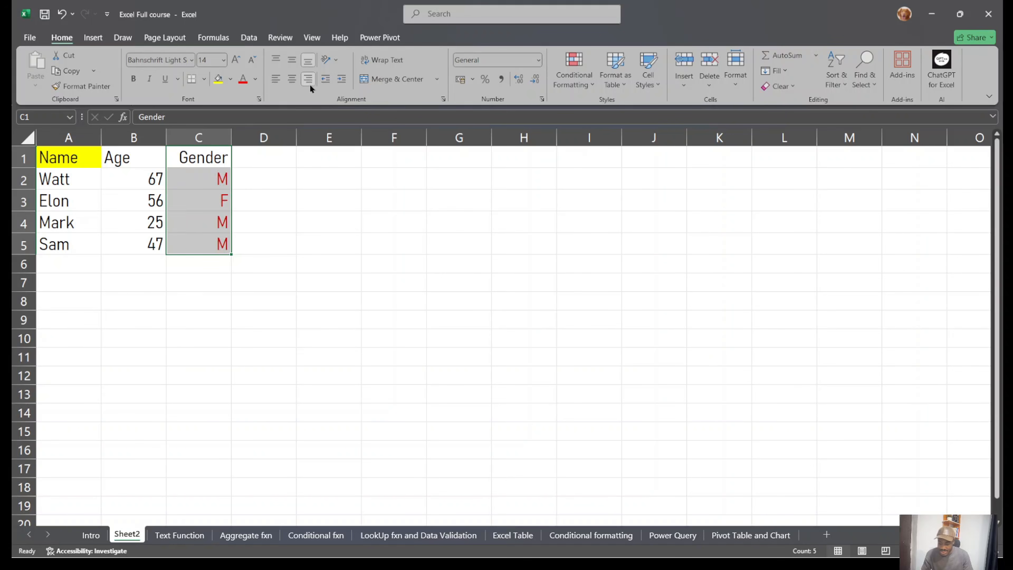
{"action": "left_click", "coordinate": [276, 61]}
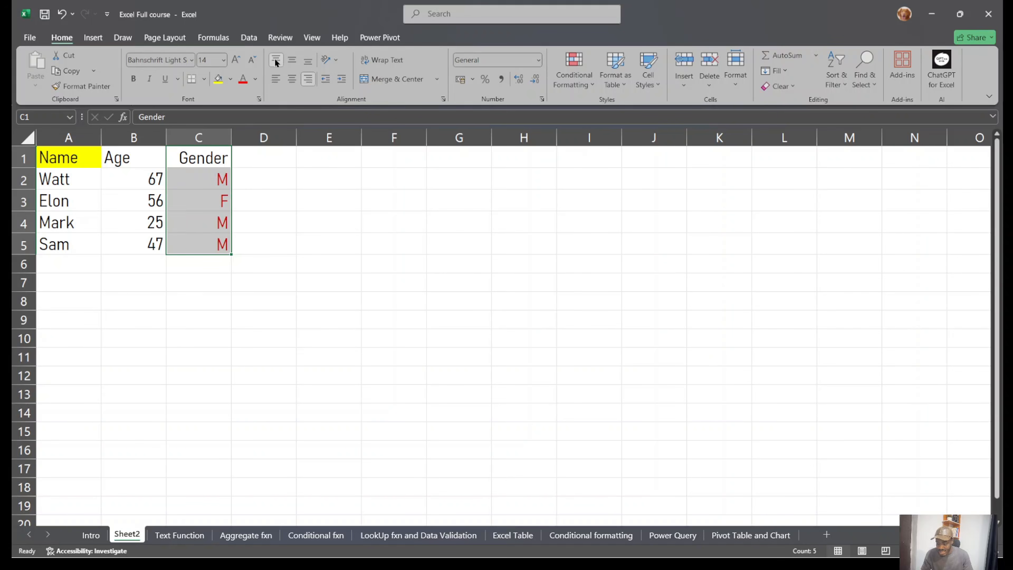
Set the Gender column C1:C5 to bottom-aligned and horizontally centered.
{"action": "left_click", "coordinate": [312, 65]}
{"action": "left_click", "coordinate": [294, 78]}
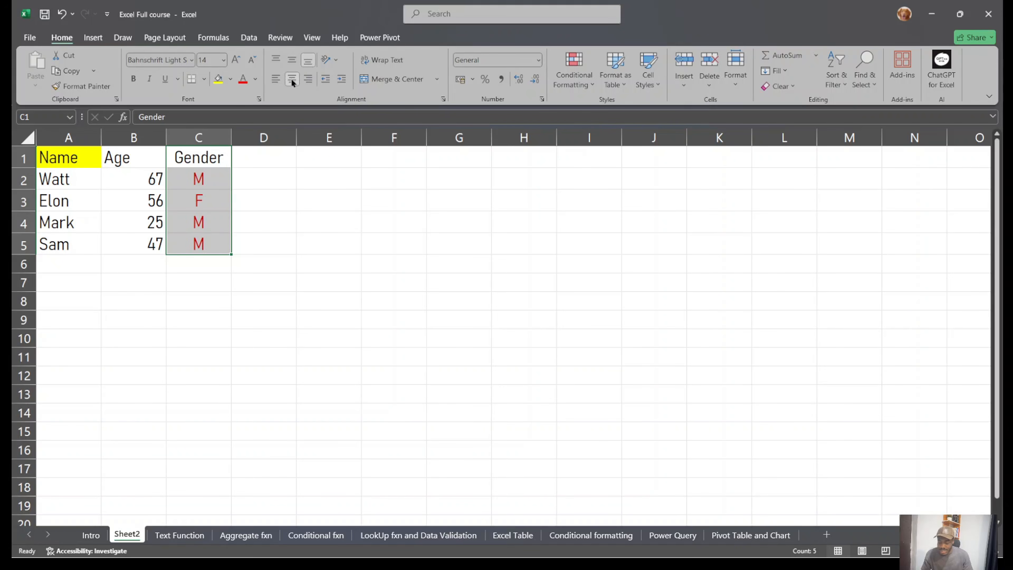
{"action": "left_click", "coordinate": [362, 237]}
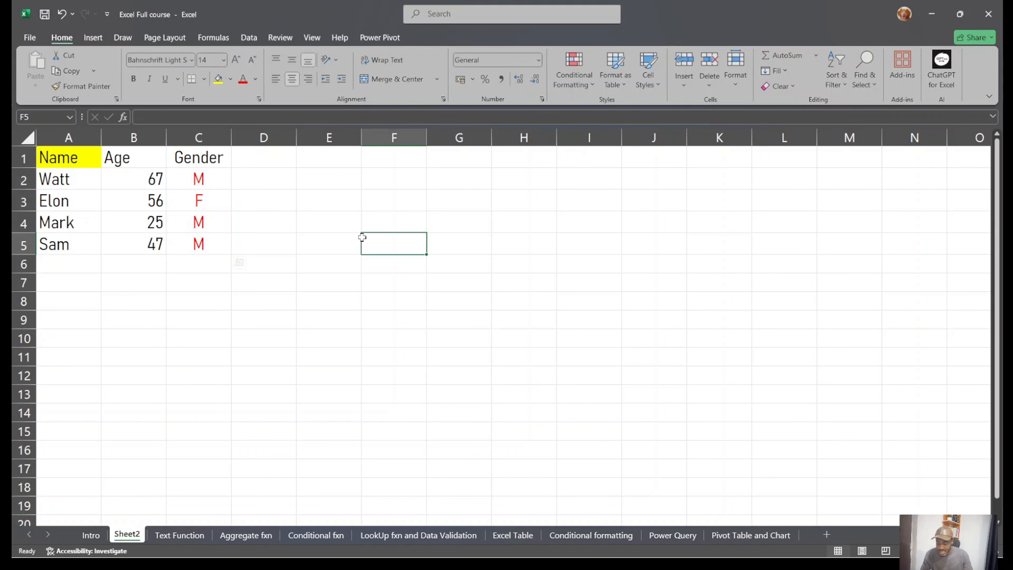
Select the blank range E1:H6 and individual whole rows and columns to examine how the worksheet grid is organized.
{"action": "left_click_drag", "start_coordinate": [349, 163], "coordinate": [493, 256]}
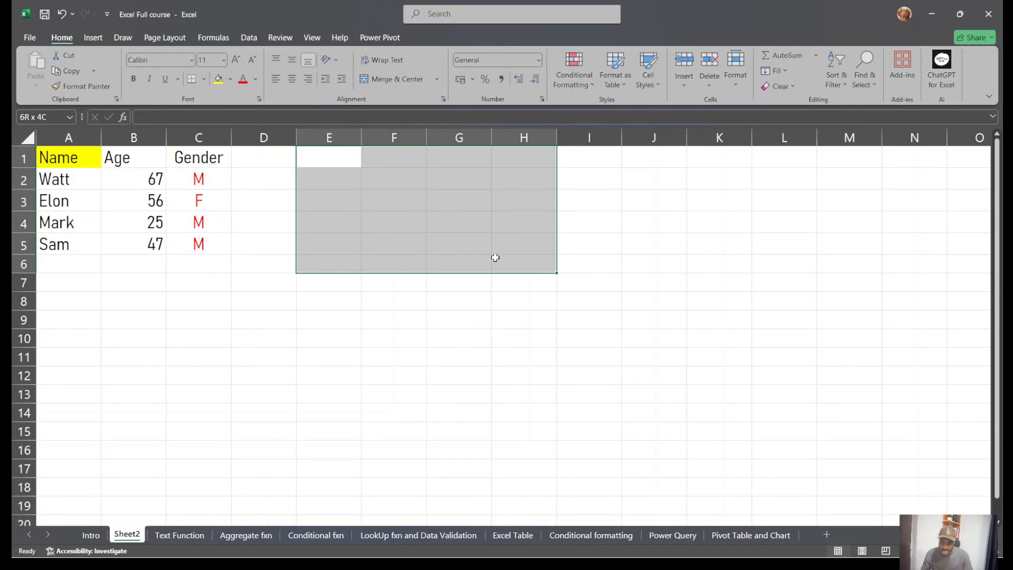
{"action": "left_click", "coordinate": [575, 270]}
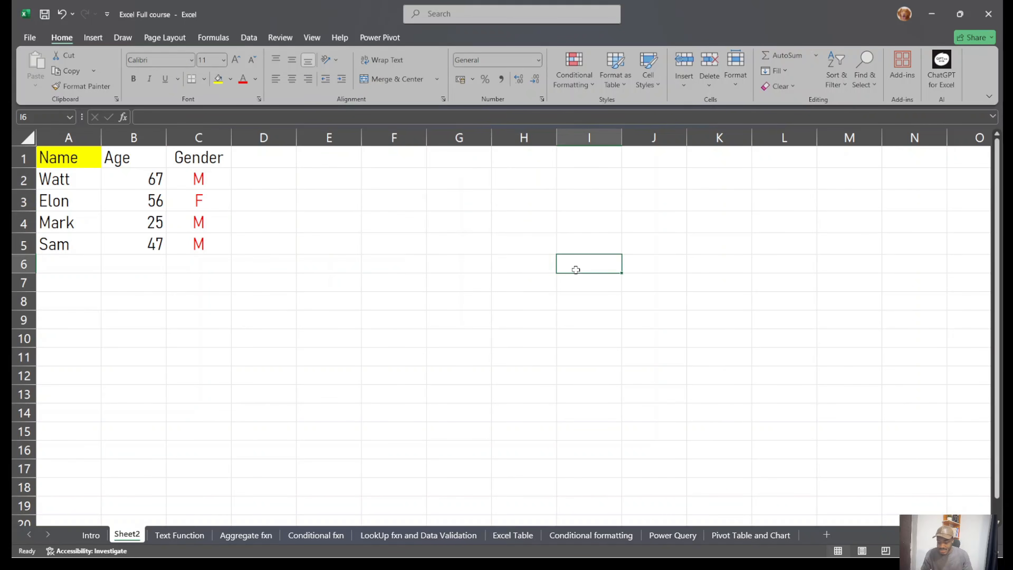
{"action": "left_click", "coordinate": [212, 136]}
{"action": "left_click", "coordinate": [25, 157]}
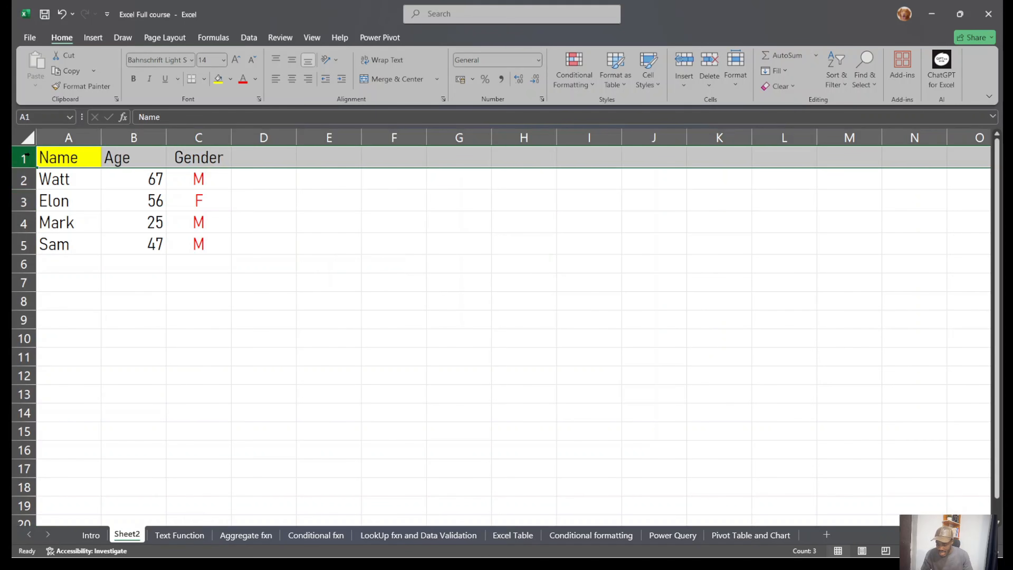
{"action": "left_click", "coordinate": [21, 181]}
{"action": "left_click", "coordinate": [15, 201]}
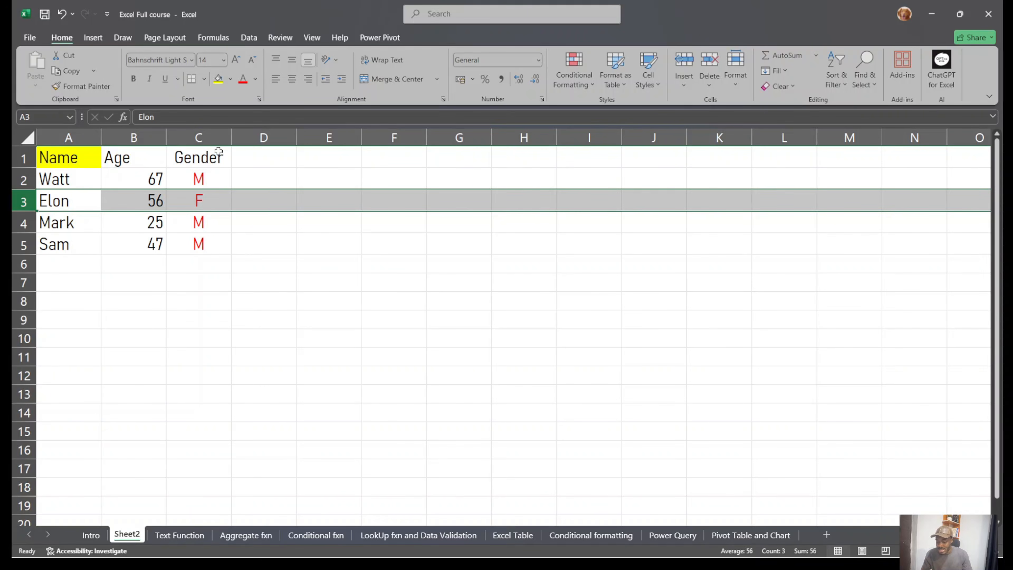
{"action": "left_click", "coordinate": [82, 135]}
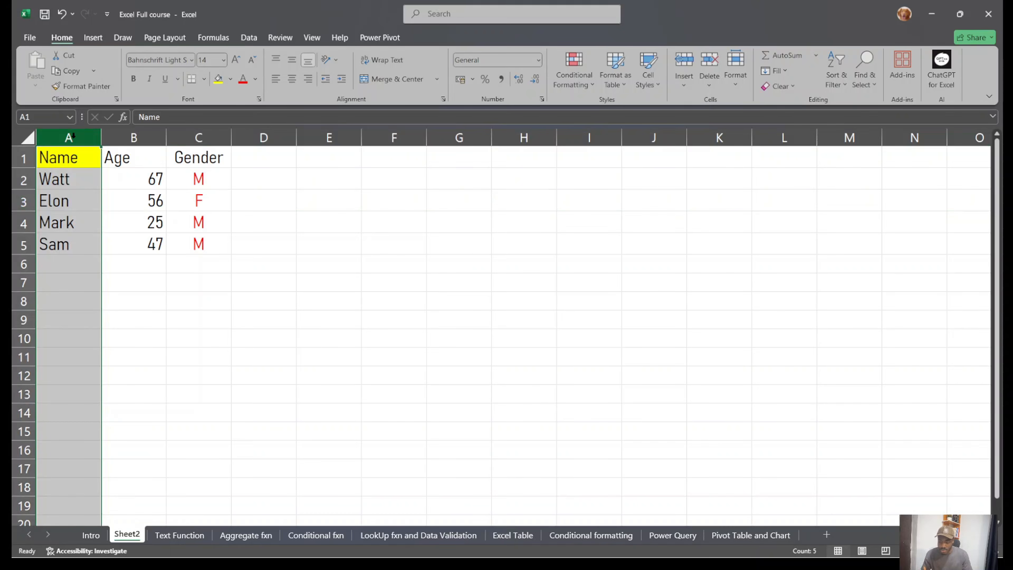
{"action": "left_click", "coordinate": [23, 160]}
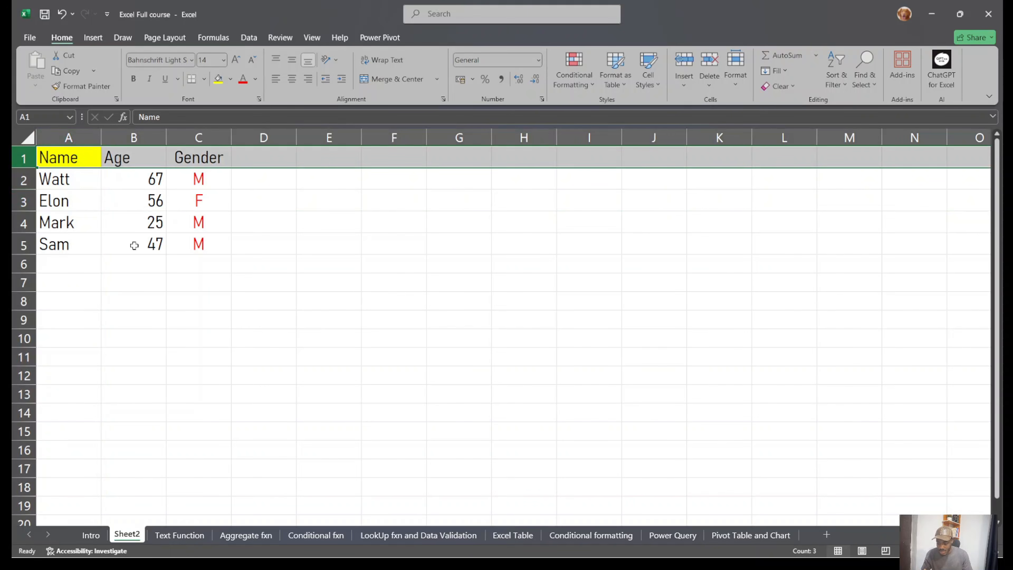
{"action": "left_click", "coordinate": [80, 134]}
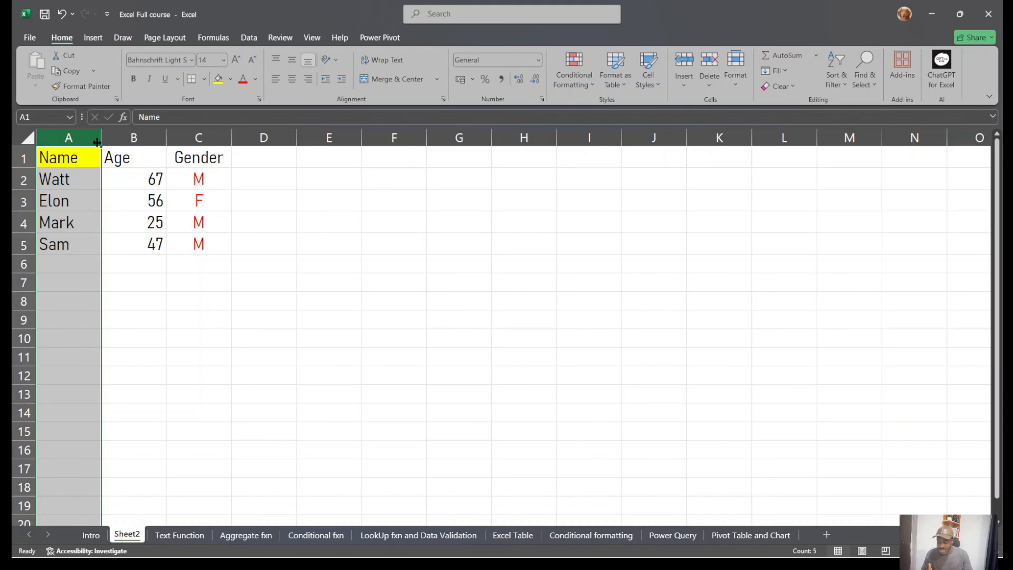
Examine the cell addresses of A1, A3, A4 and C4, and select column C and row 4 to trace C4's address.
{"action": "left_click", "coordinate": [54, 158]}
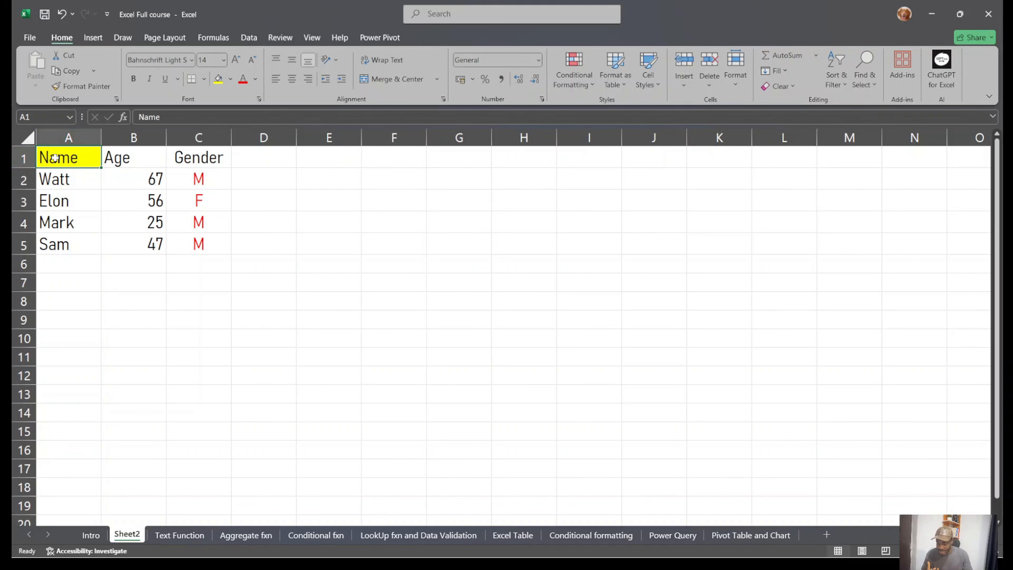
{"action": "left_click", "coordinate": [80, 206]}
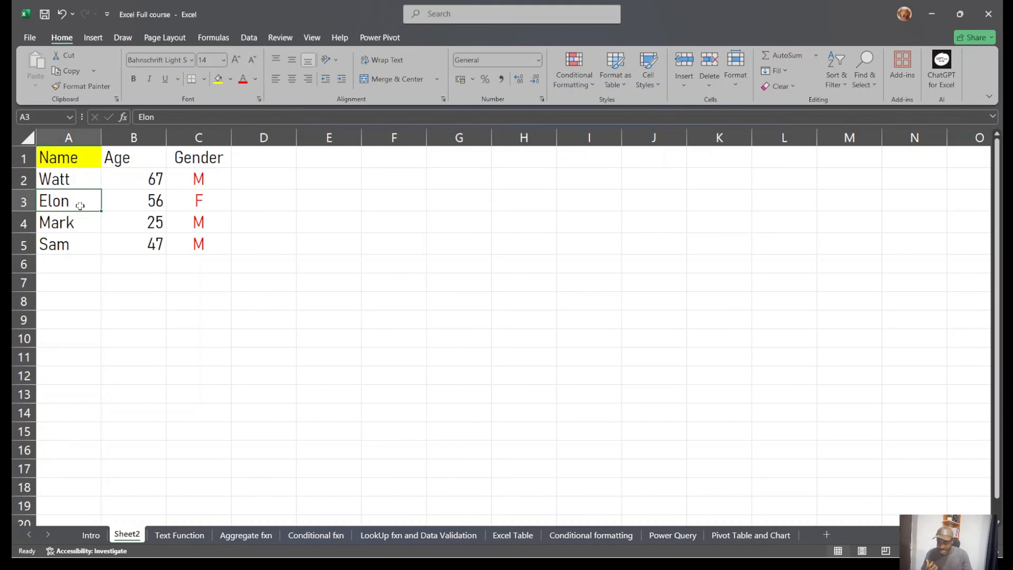
{"action": "left_click", "coordinate": [62, 227]}
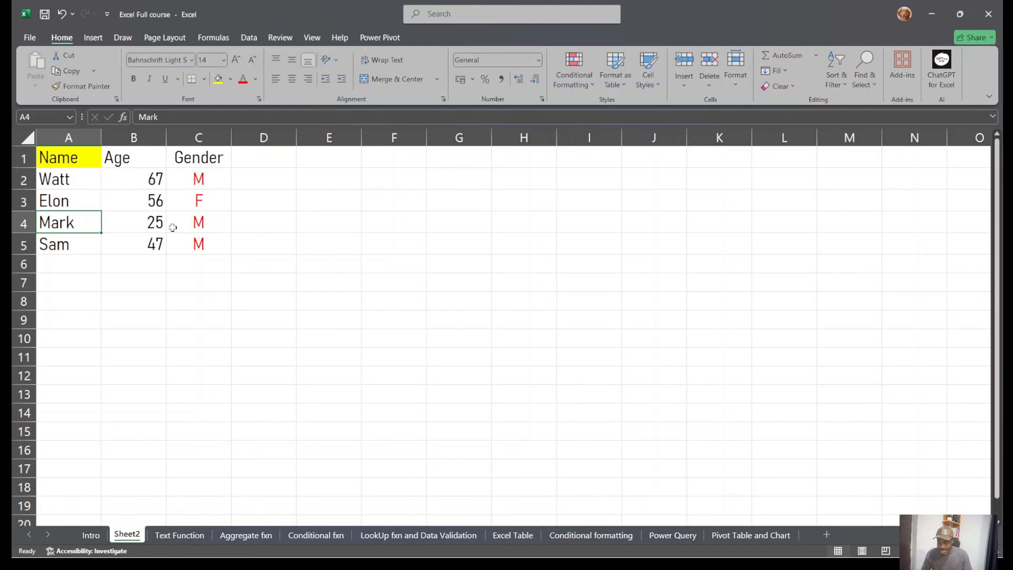
{"action": "left_click", "coordinate": [190, 226]}
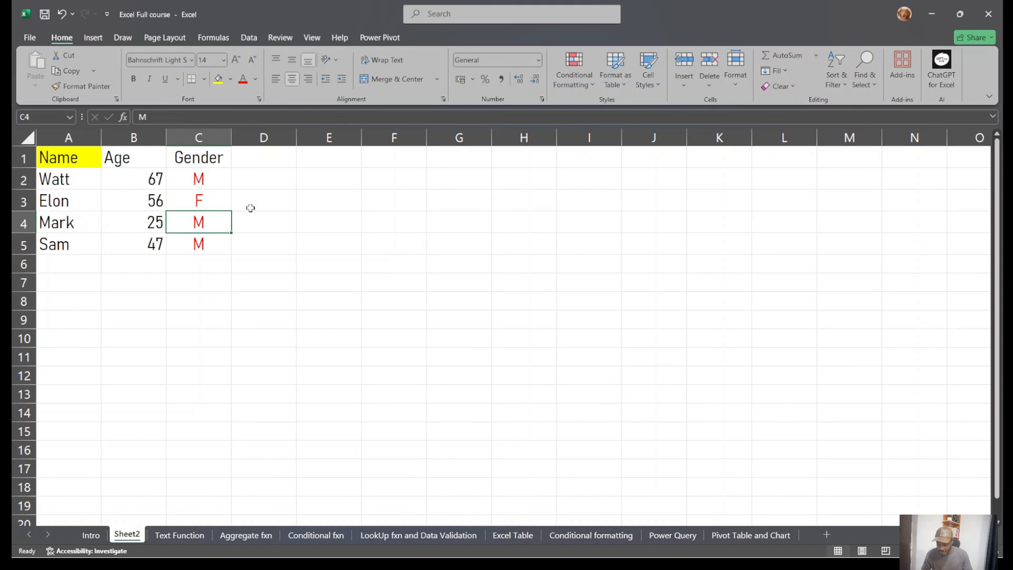
{"action": "left_click", "coordinate": [197, 136]}
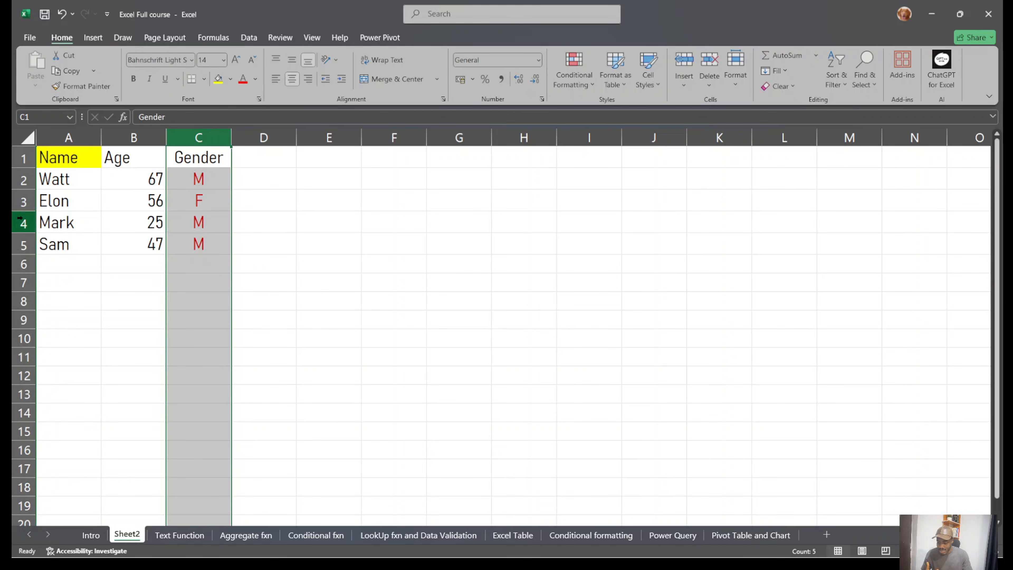
{"action": "left_click", "coordinate": [20, 222]}
{"action": "left_click", "coordinate": [503, 264]}
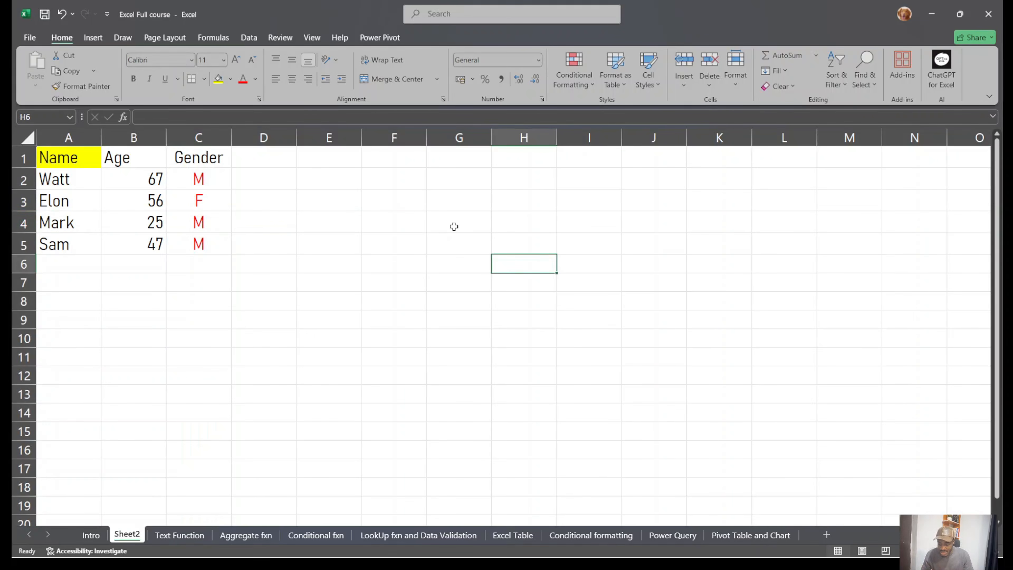
Fill cell F4 with yellow and trace its address through column F and row 4.
{"action": "left_click", "coordinate": [402, 224]}
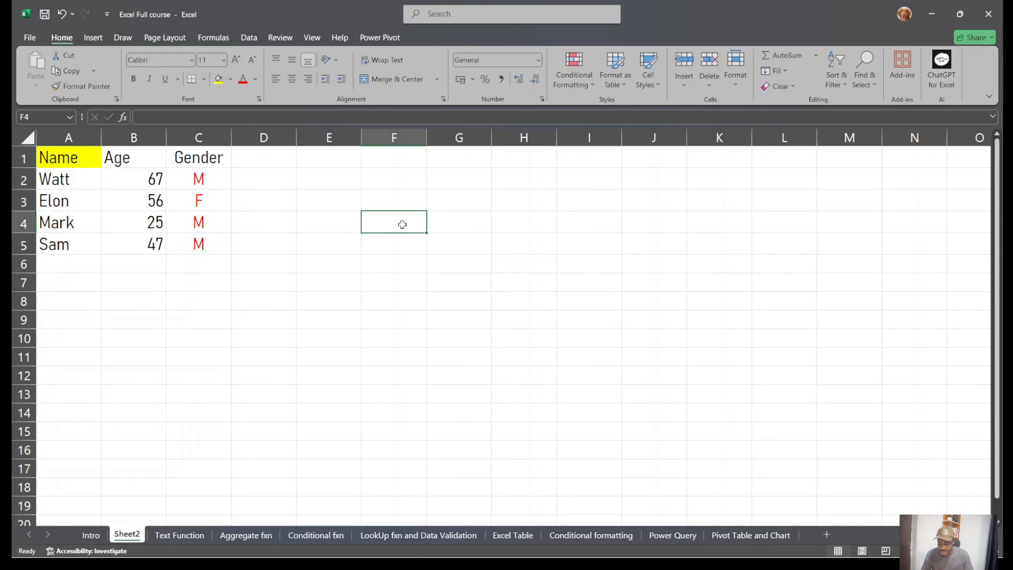
{"action": "left_click", "coordinate": [218, 79]}
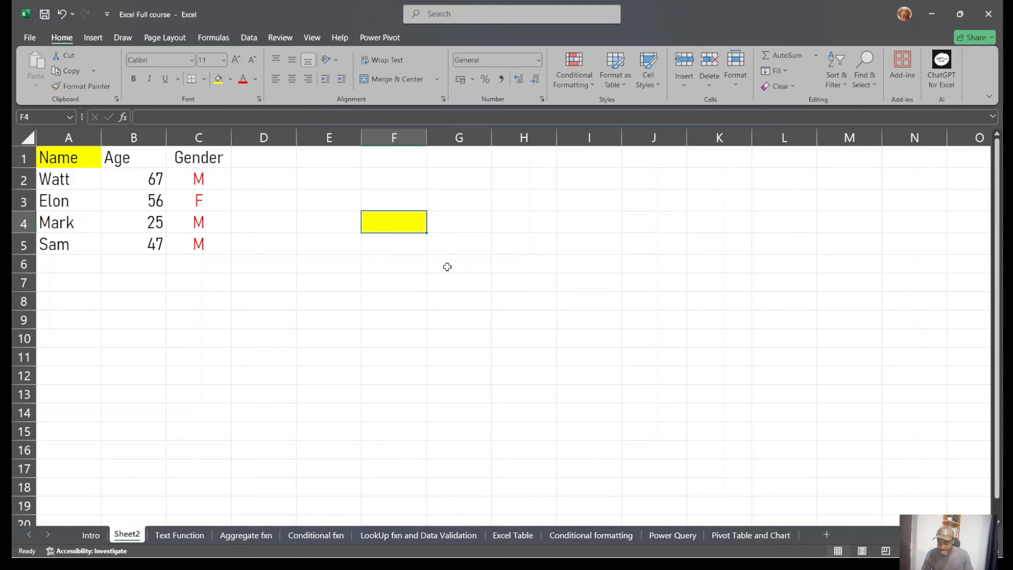
{"action": "left_click", "coordinate": [406, 139]}
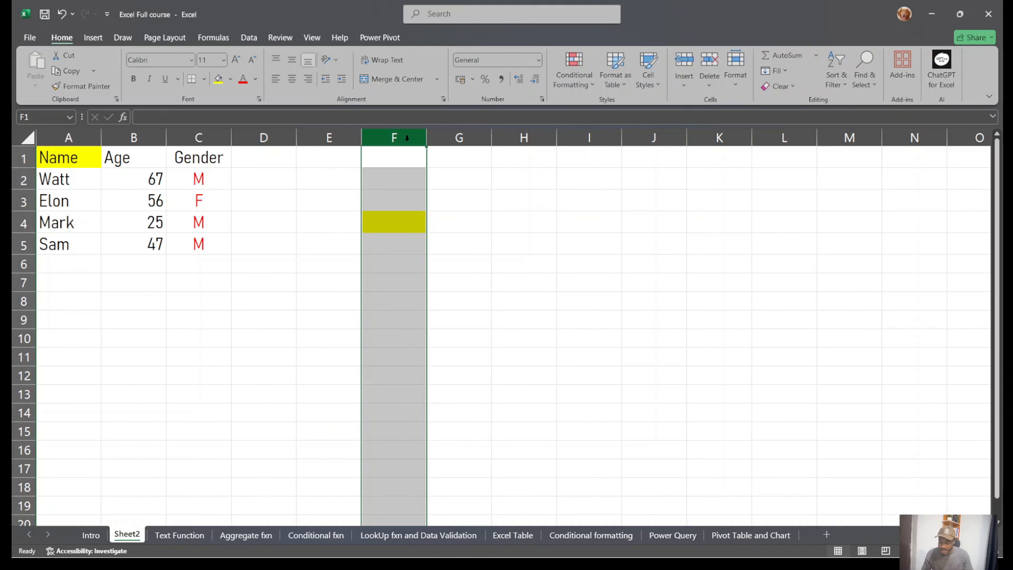
{"action": "left_click", "coordinate": [24, 223]}
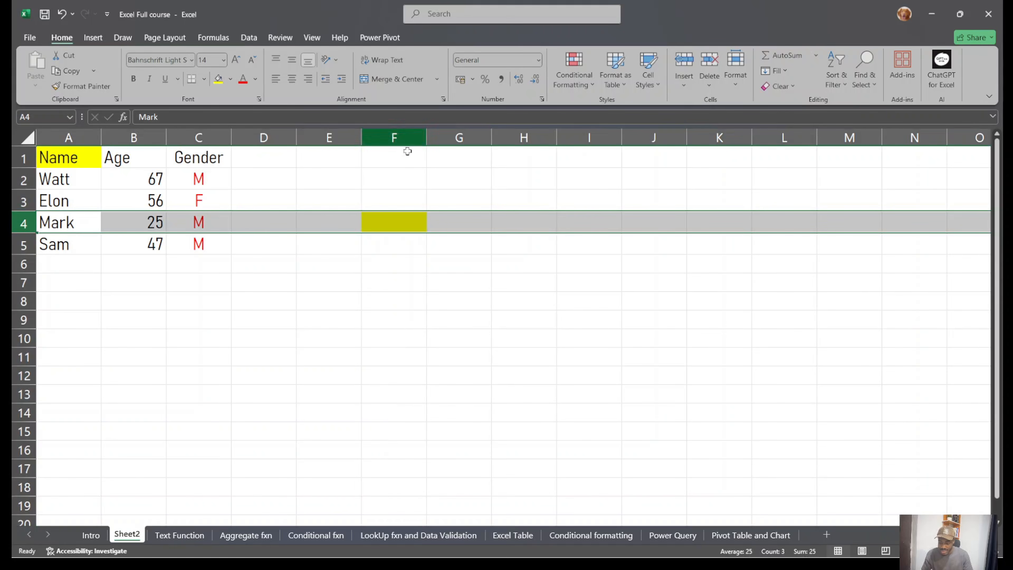
{"action": "left_click", "coordinate": [394, 223]}
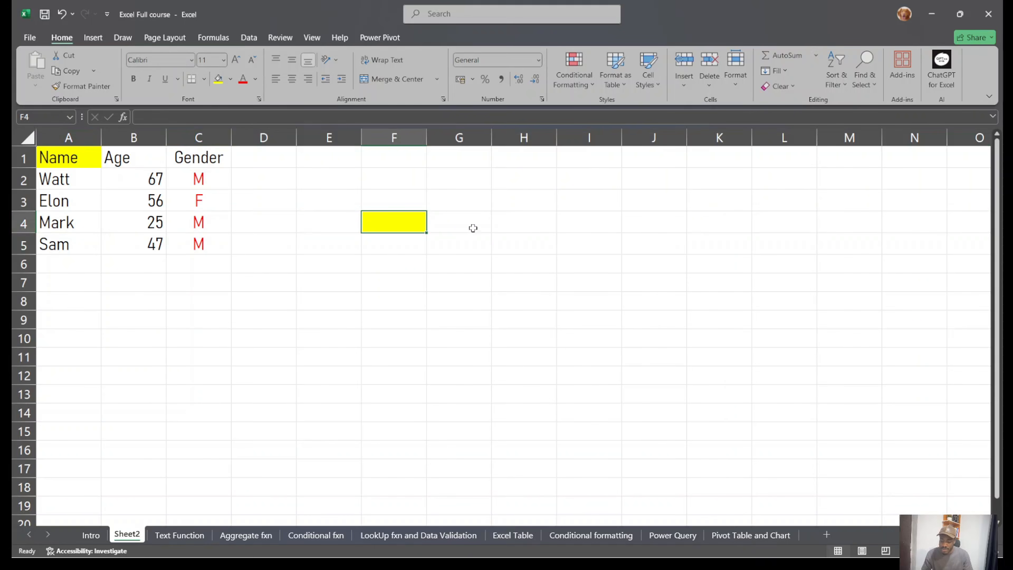
Fill cell H6 with yellow and trace its address through column H and row 6.
{"action": "left_click", "coordinate": [538, 249]}
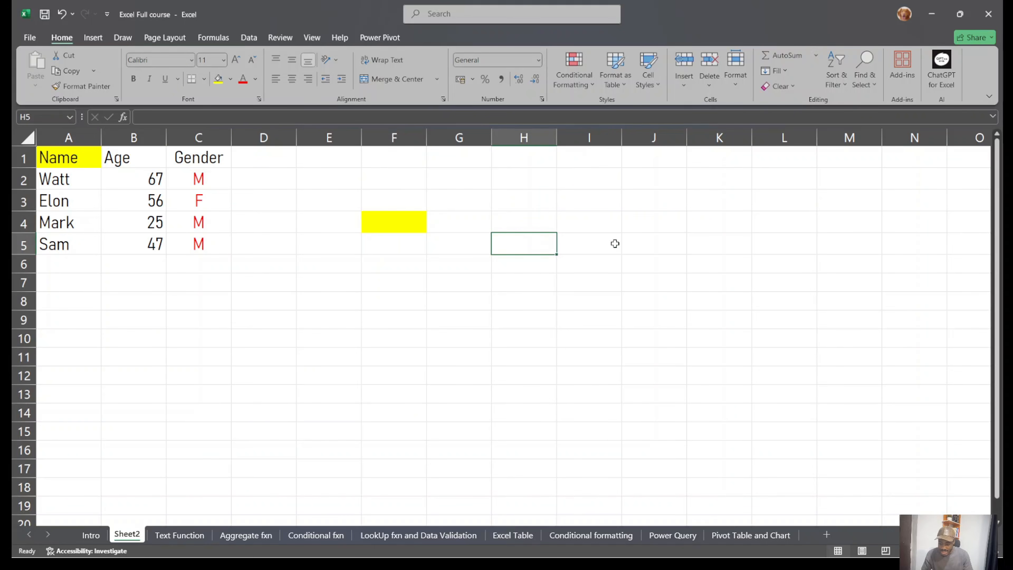
{"action": "left_click", "coordinate": [542, 140]}
{"action": "left_click", "coordinate": [520, 256]}
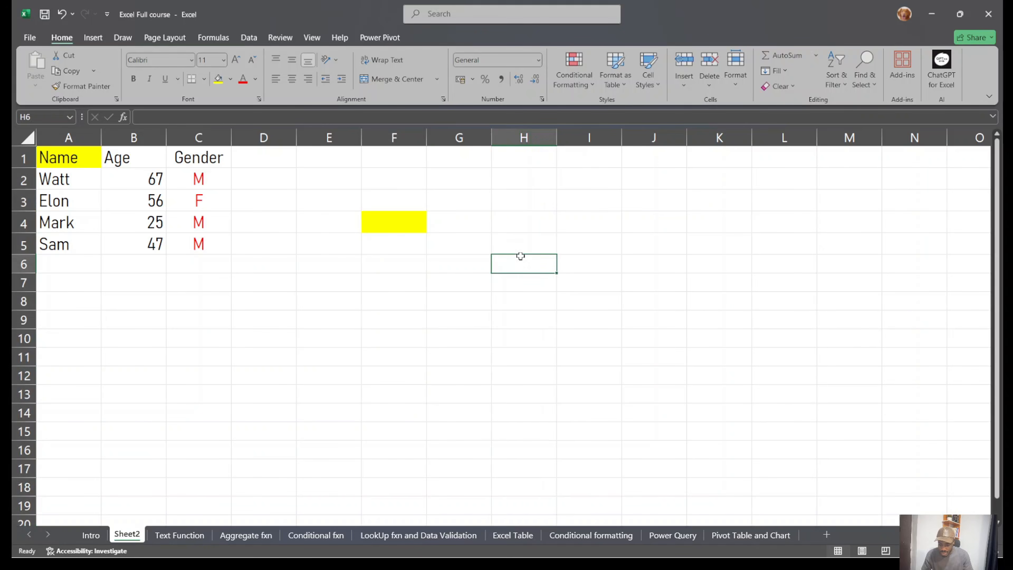
{"action": "left_click", "coordinate": [220, 83]}
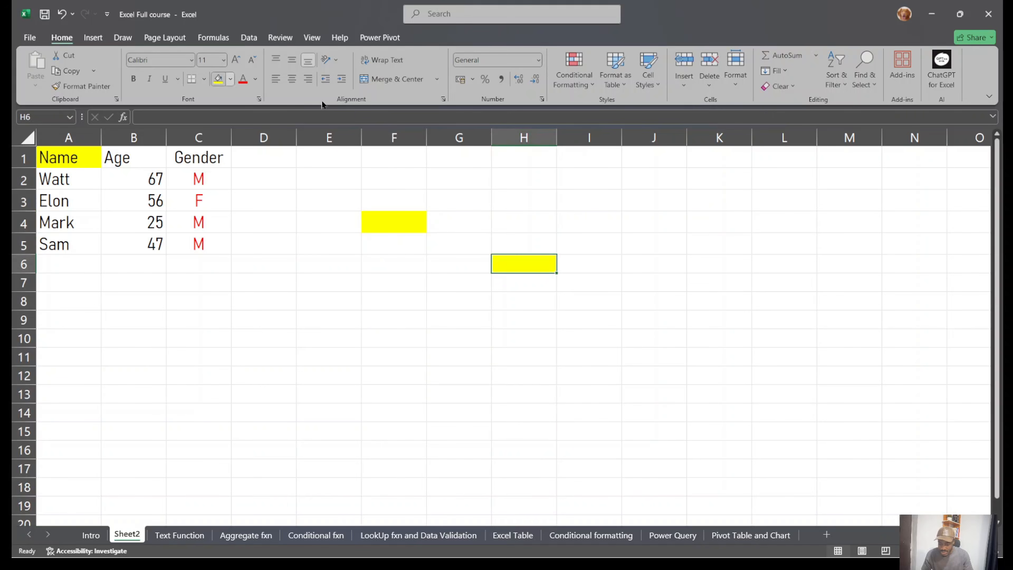
{"action": "left_click", "coordinate": [524, 130]}
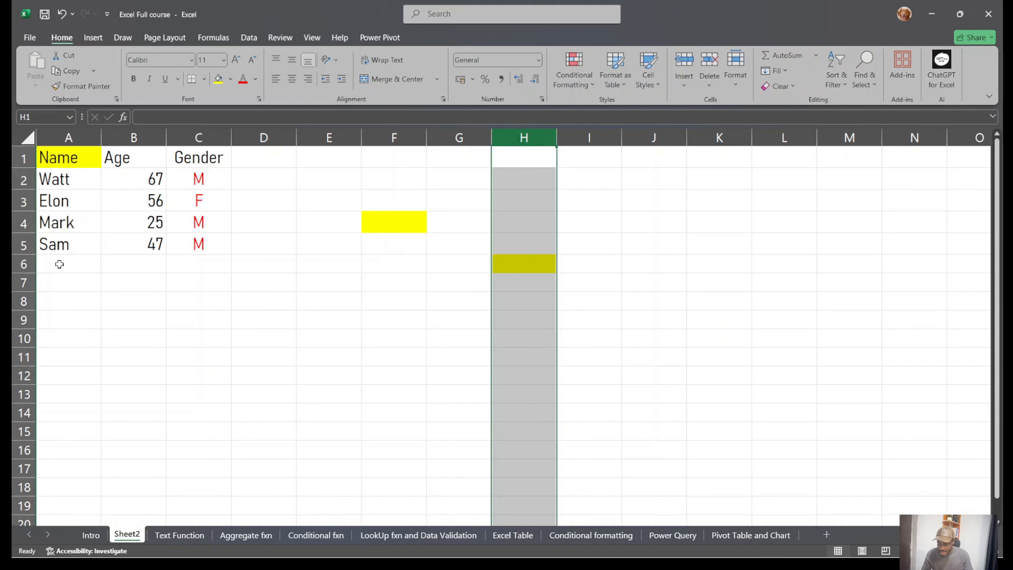
{"action": "left_click", "coordinate": [24, 264]}
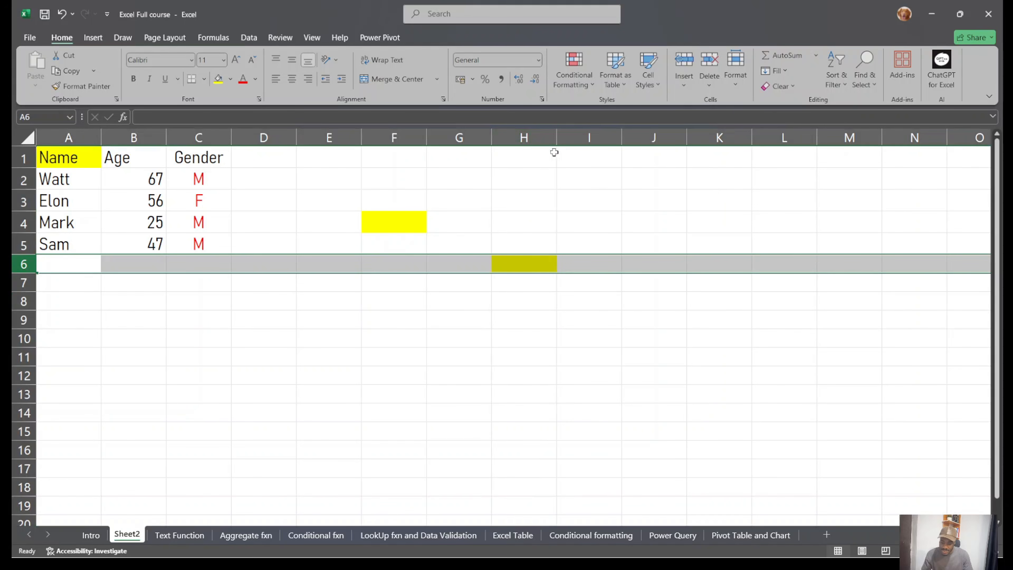
{"action": "left_click", "coordinate": [533, 262]}
Merge and center the range F4:H6 into one cell and compare it with the neighbouring single cells.
{"action": "left_click", "coordinate": [408, 195]}
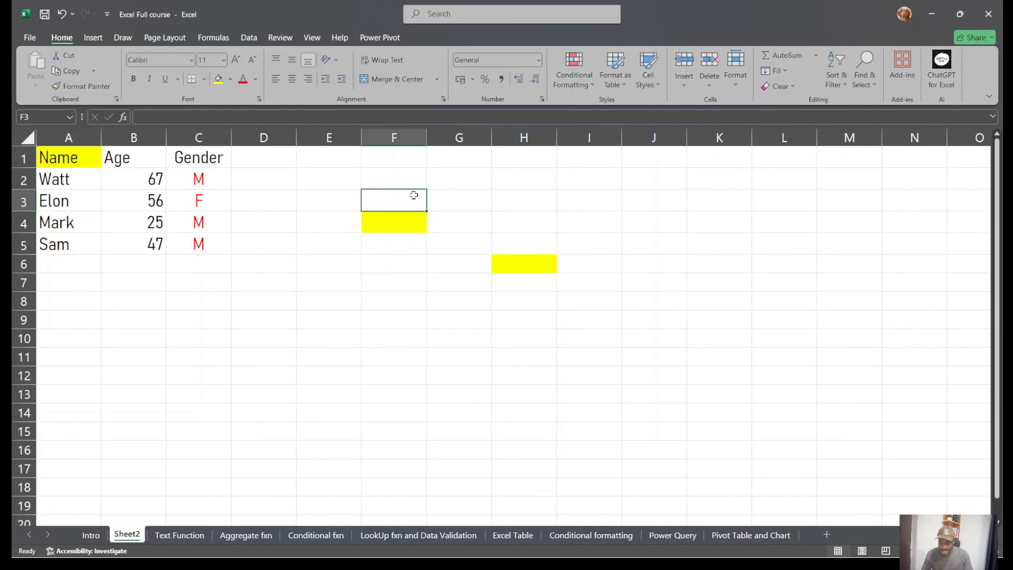
{"action": "left_click", "coordinate": [396, 225]}
{"action": "left_click_drag", "start_coordinate": [395, 225], "coordinate": [537, 272]}
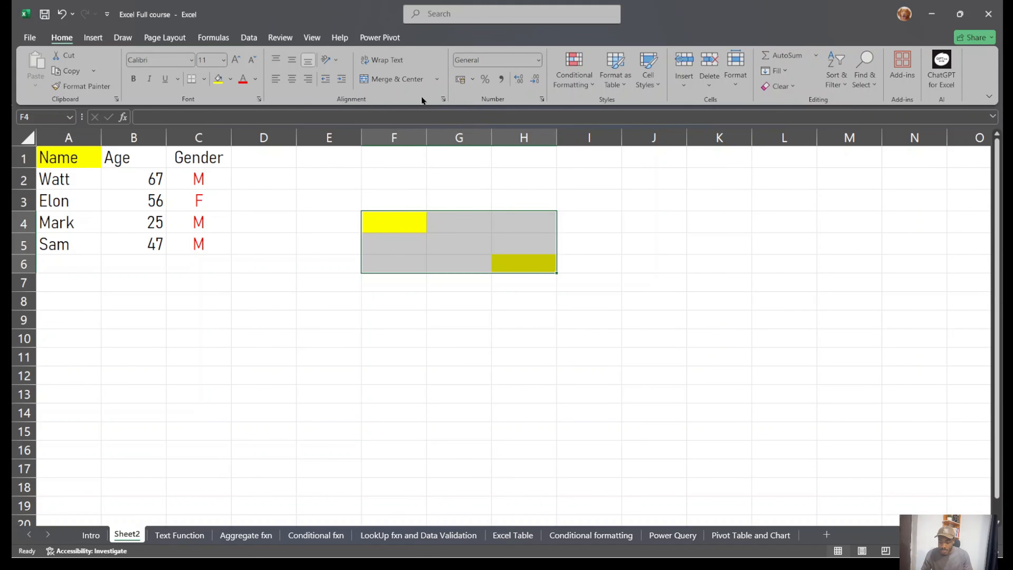
{"action": "left_click", "coordinate": [398, 78]}
{"action": "left_click", "coordinate": [693, 346]}
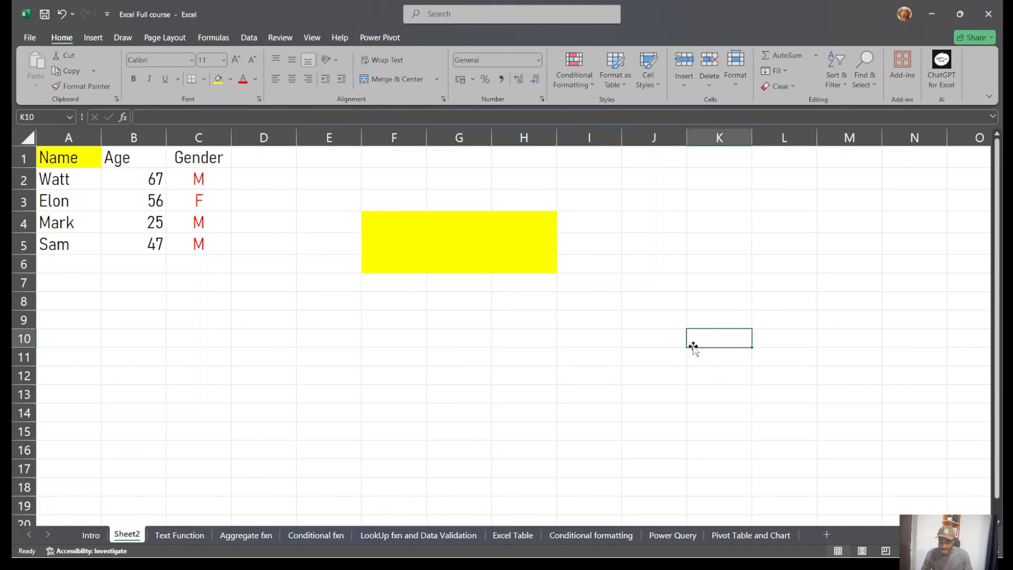
{"action": "left_click", "coordinate": [462, 252]}
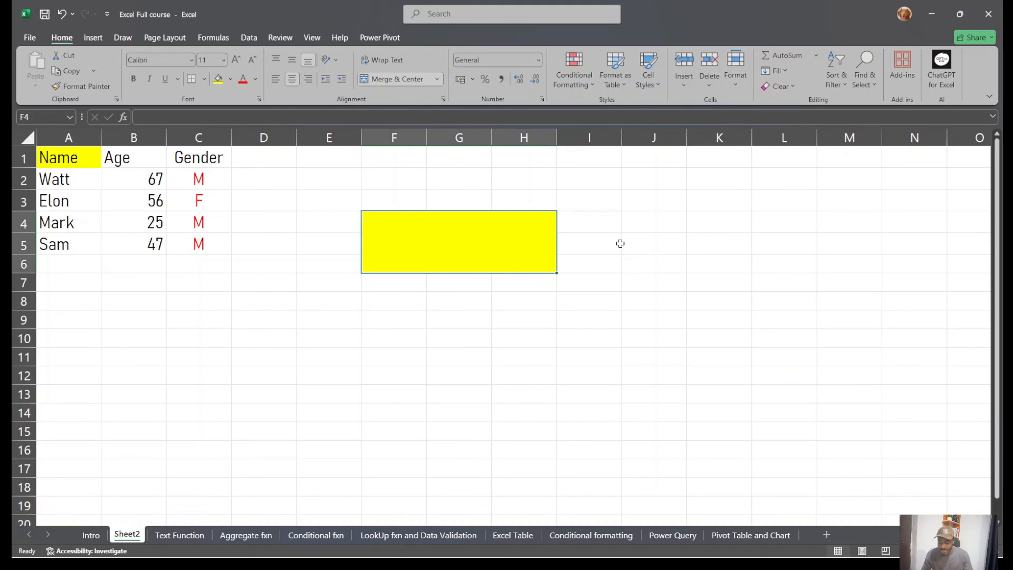
{"action": "left_click", "coordinate": [602, 220]}
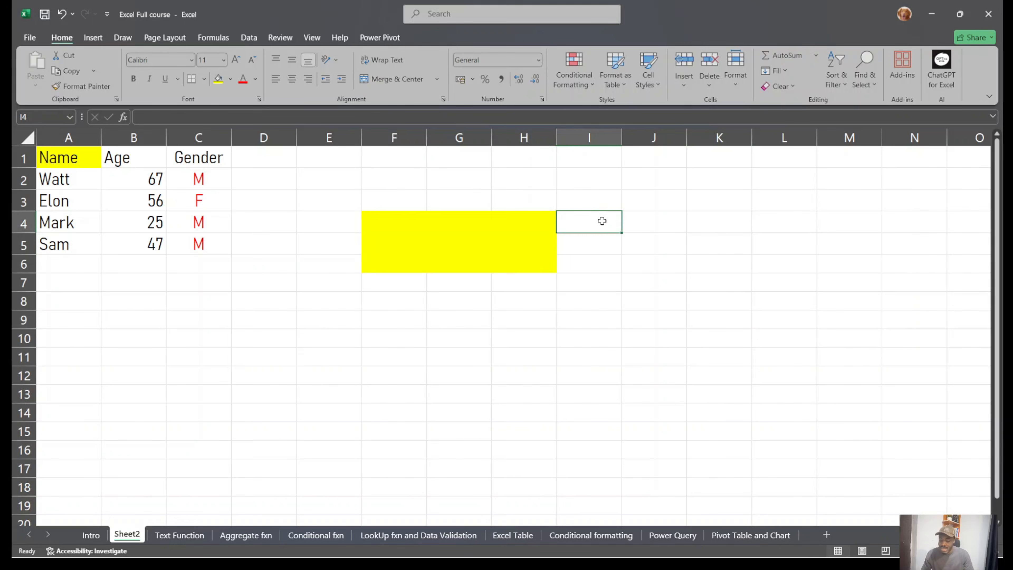
{"action": "left_click", "coordinate": [606, 242]}
{"action": "left_click", "coordinate": [459, 231]}
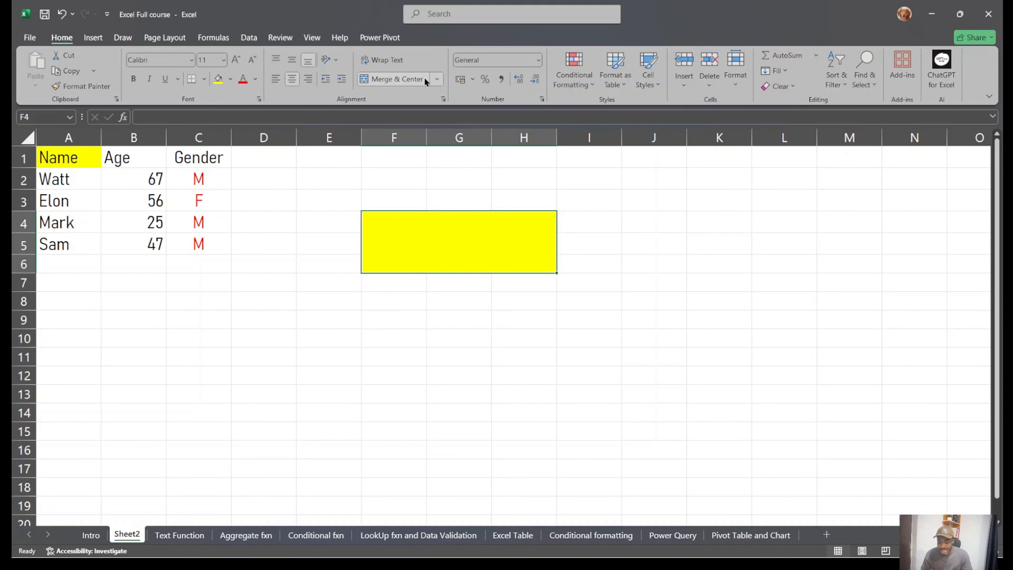
{"action": "left_click", "coordinate": [618, 229]}
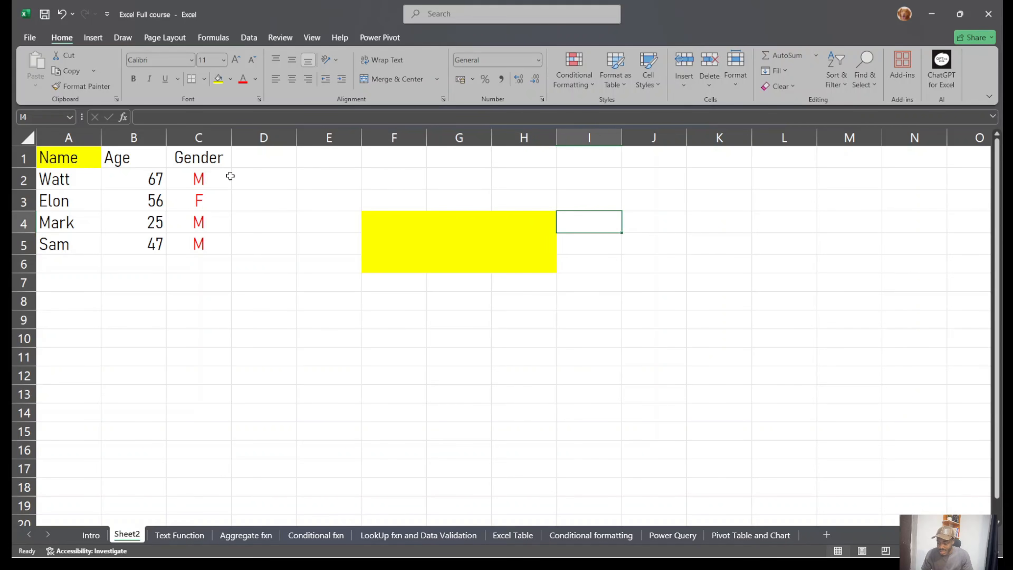
Add a Salary column with the header in D1 and the values 10000, 12222, 20000 and 1222 in D2:D5.
{"action": "left_click", "coordinate": [266, 163]}
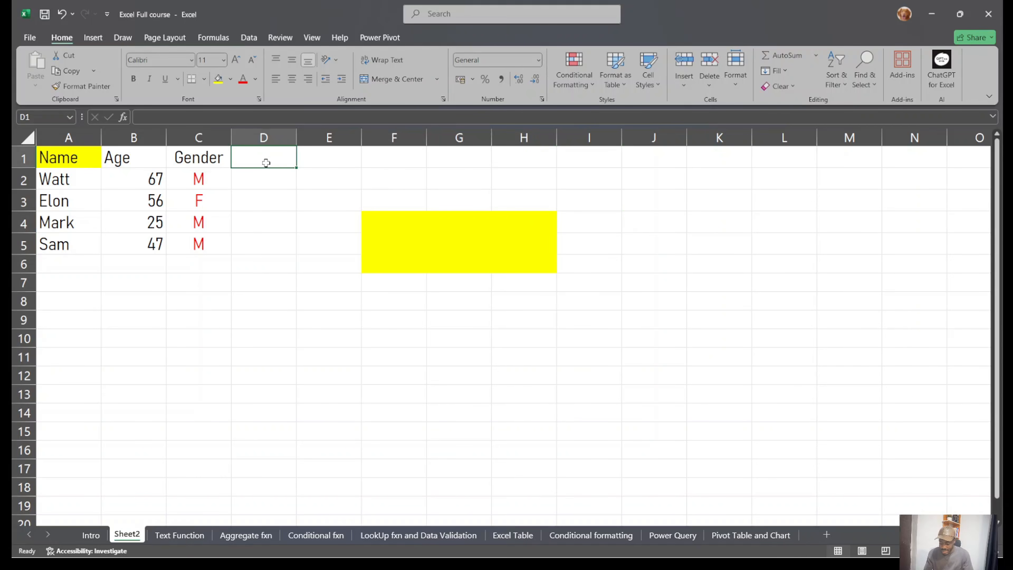
{"action": "type", "text": "sal"}
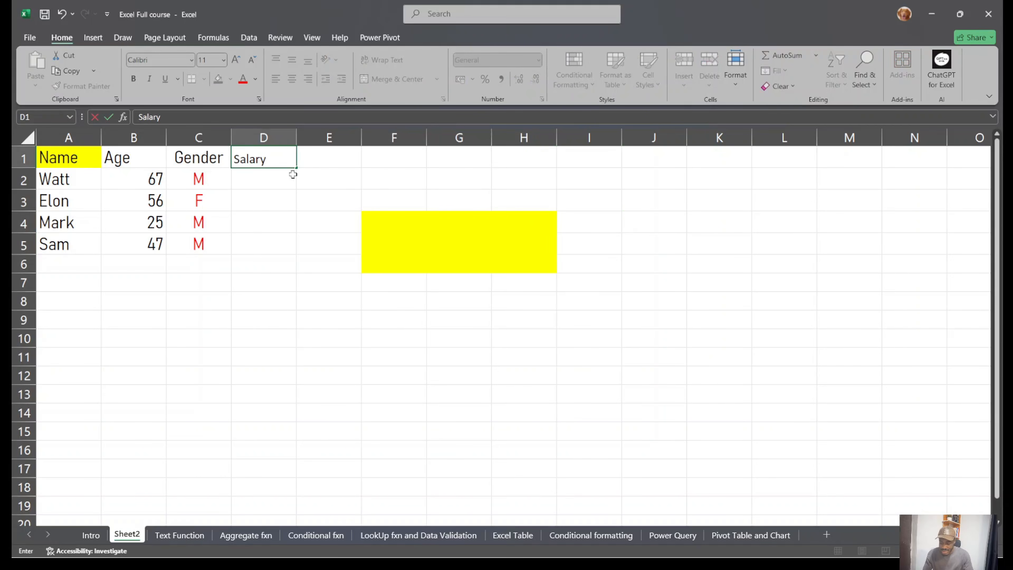
{"action": "left_click", "coordinate": [282, 175]}
{"action": "type", "text": "10000"}
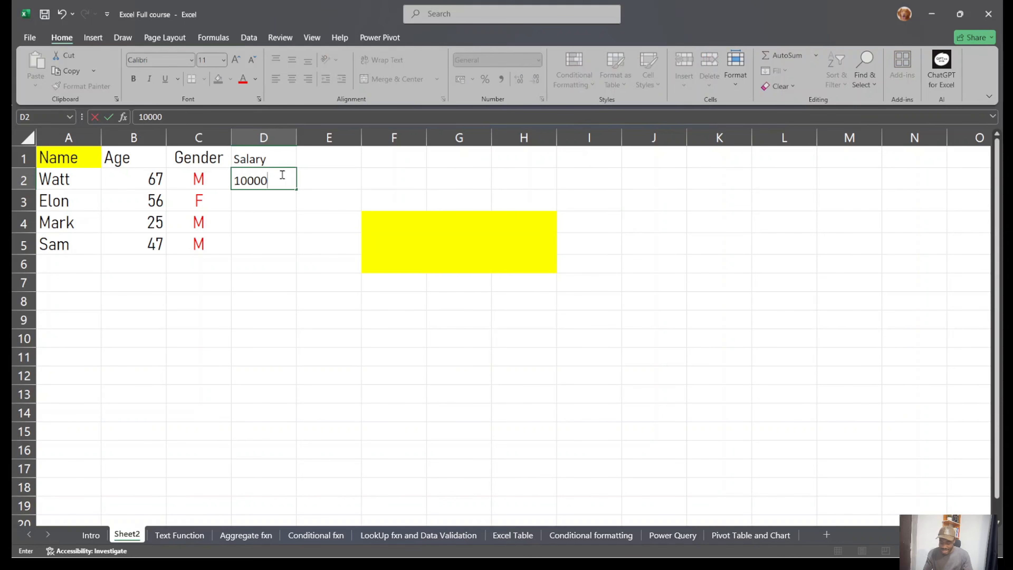
{"action": "key", "text": "Return"}
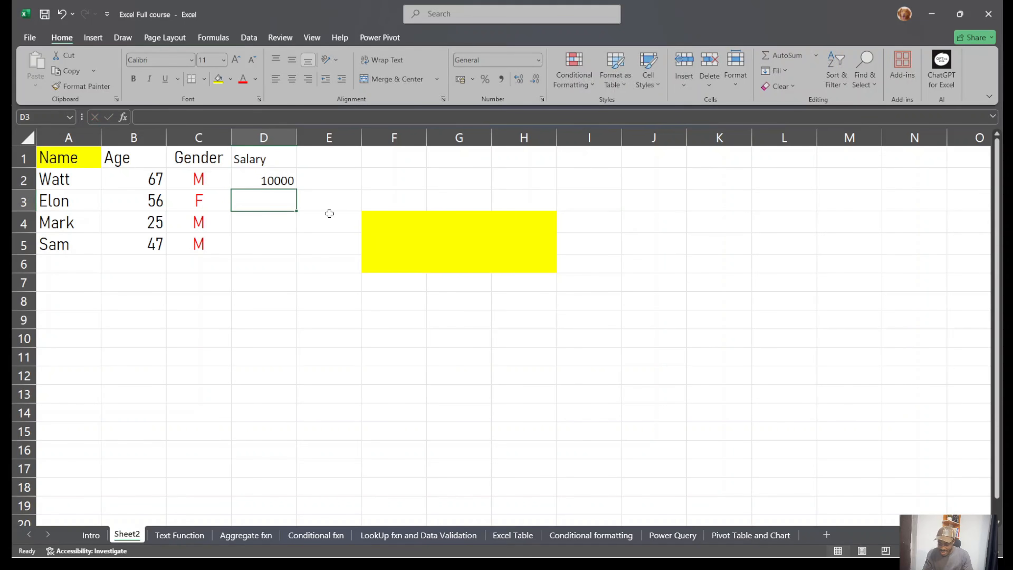
{"action": "type", "text": "1222"}
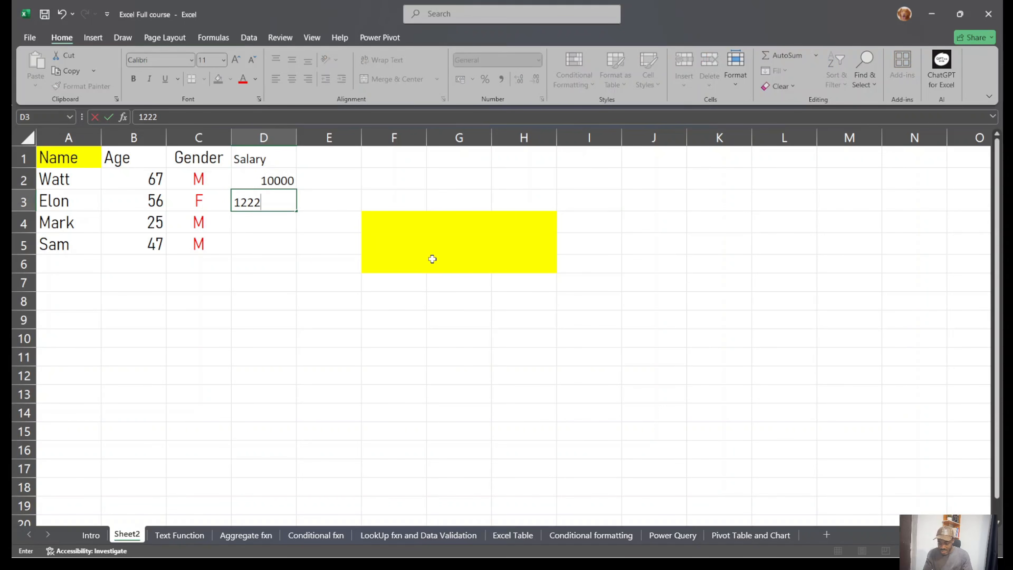
{"action": "type", "text": "2"}
{"action": "key", "text": "Return"}
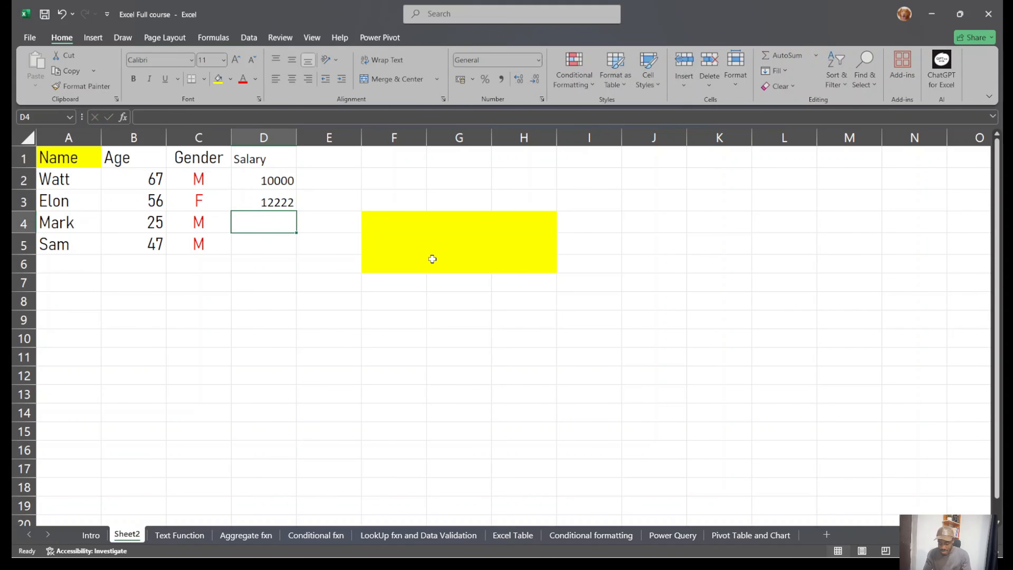
{"action": "type", "text": "20000"}
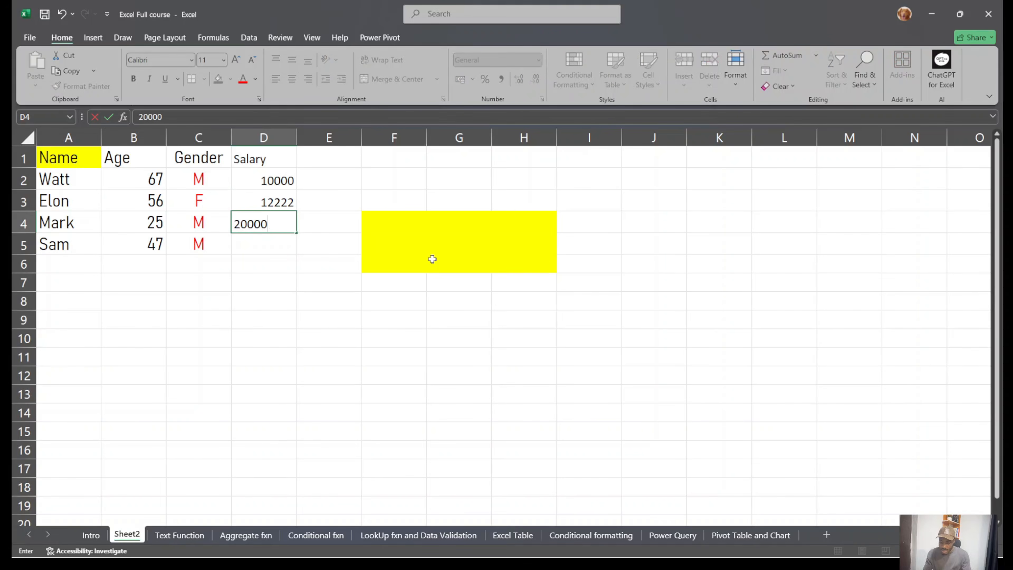
{"action": "type", "text": "0"}
{"action": "key", "text": "BackSpace"}
{"action": "key", "text": "Return"}
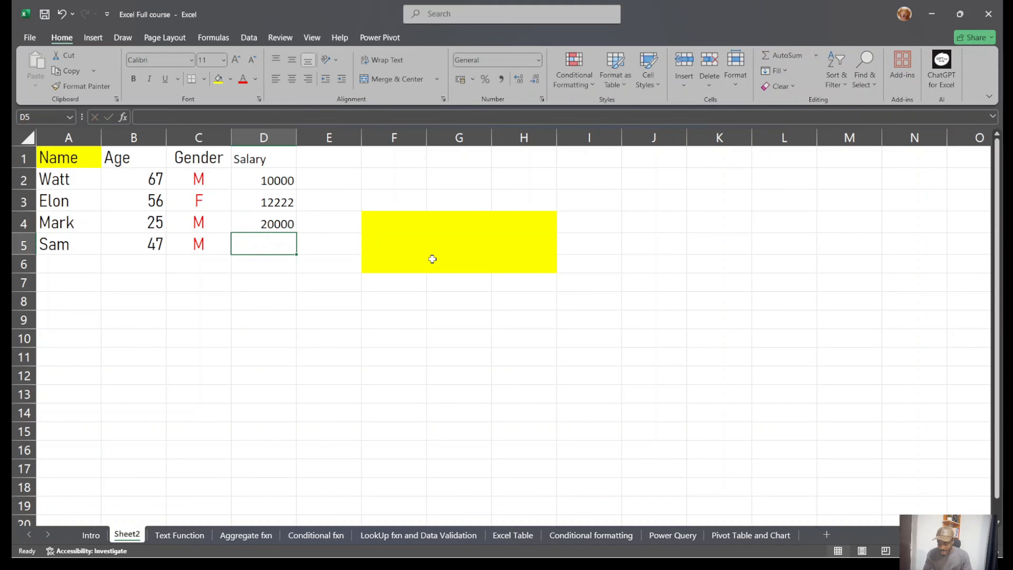
{"action": "type", "text": "1222"}
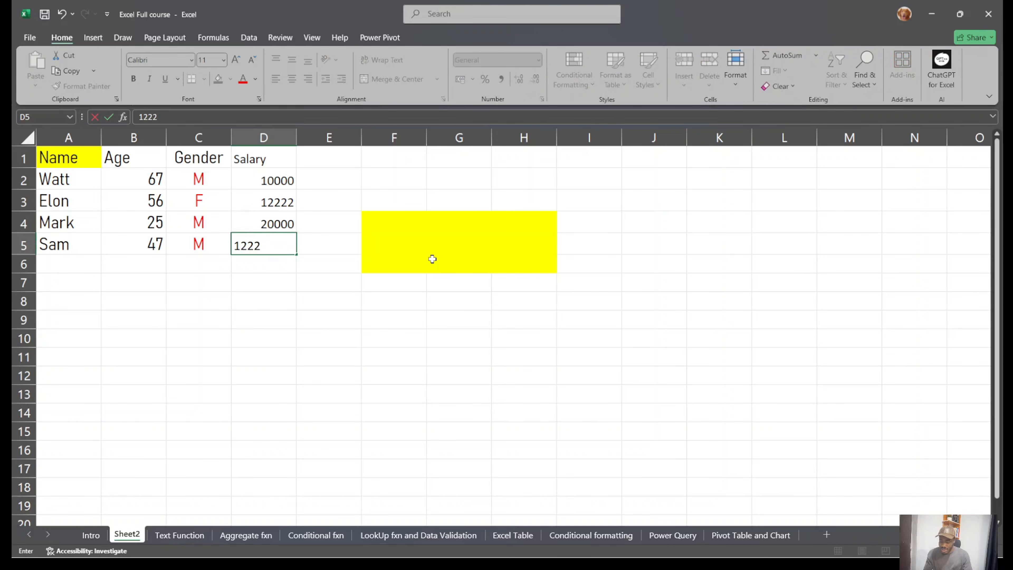
{"action": "key", "text": "Return"}
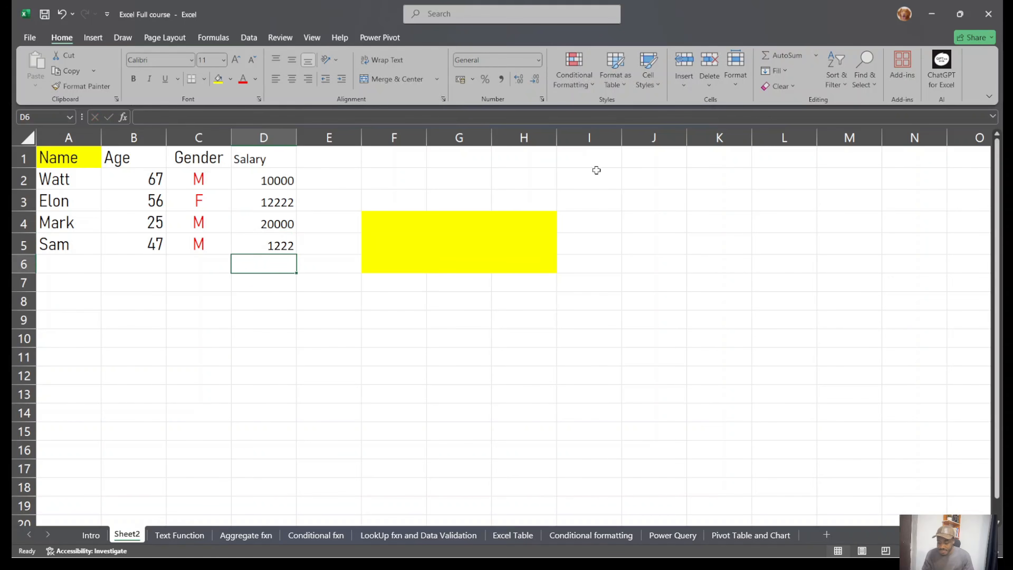
Format the salaries in D2:D5 as Currency and switch them to the $ English (United States) accounting format.
{"action": "left_click_drag", "start_coordinate": [279, 179], "coordinate": [271, 242]}
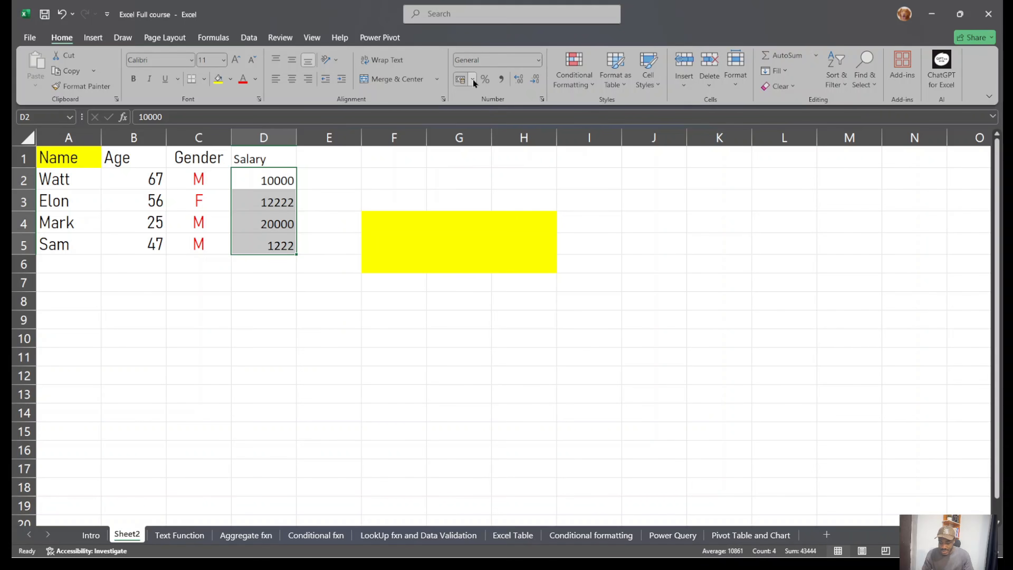
{"action": "left_click", "coordinate": [538, 61]}
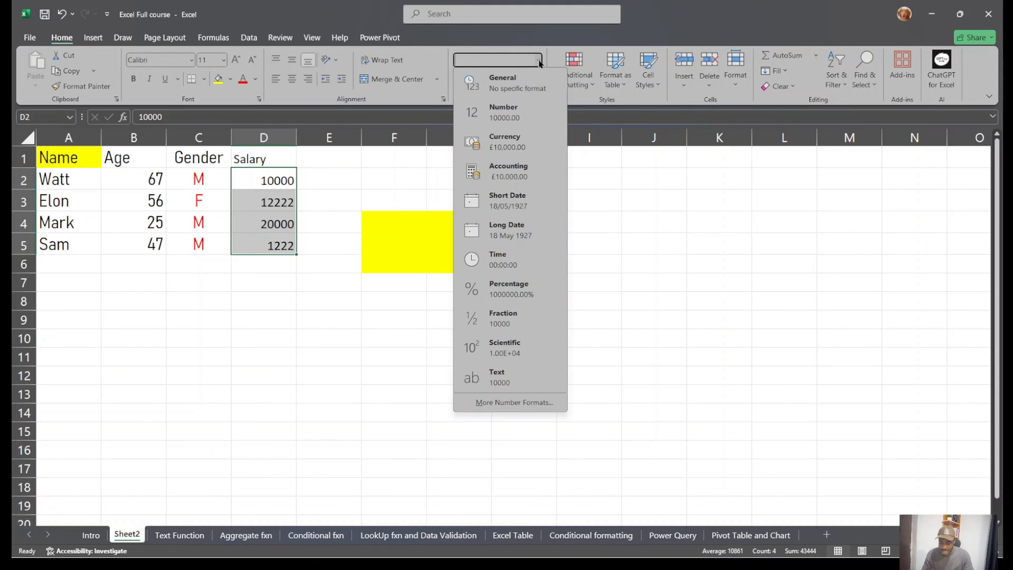
{"action": "left_click", "coordinate": [526, 146]}
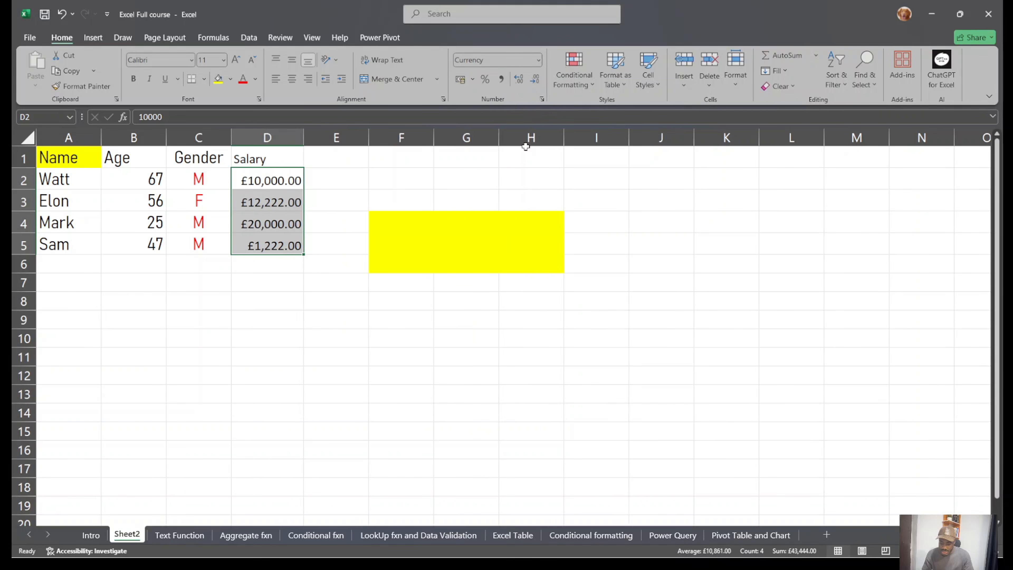
{"action": "left_click", "coordinate": [473, 79]}
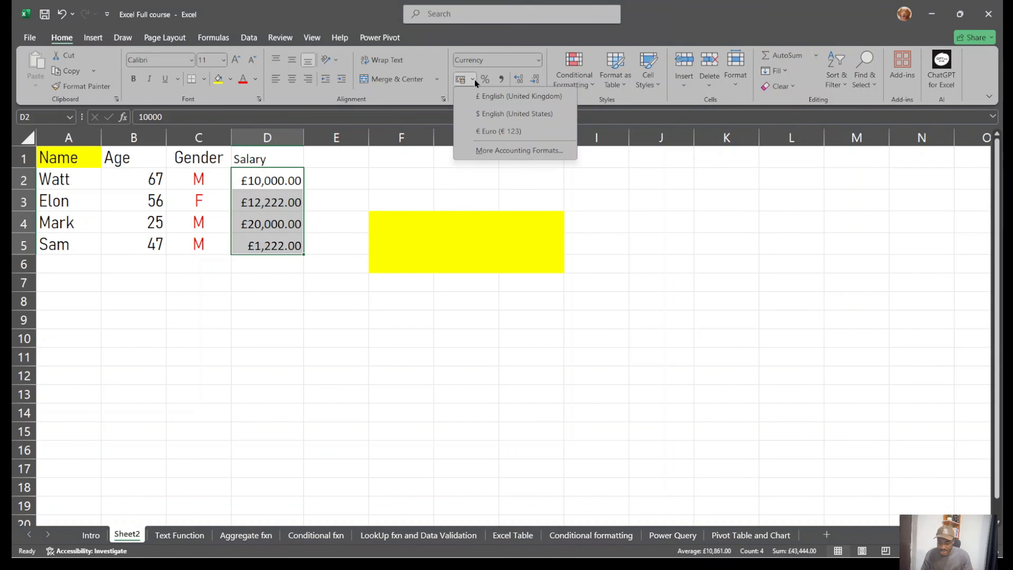
{"action": "left_click", "coordinate": [529, 113]}
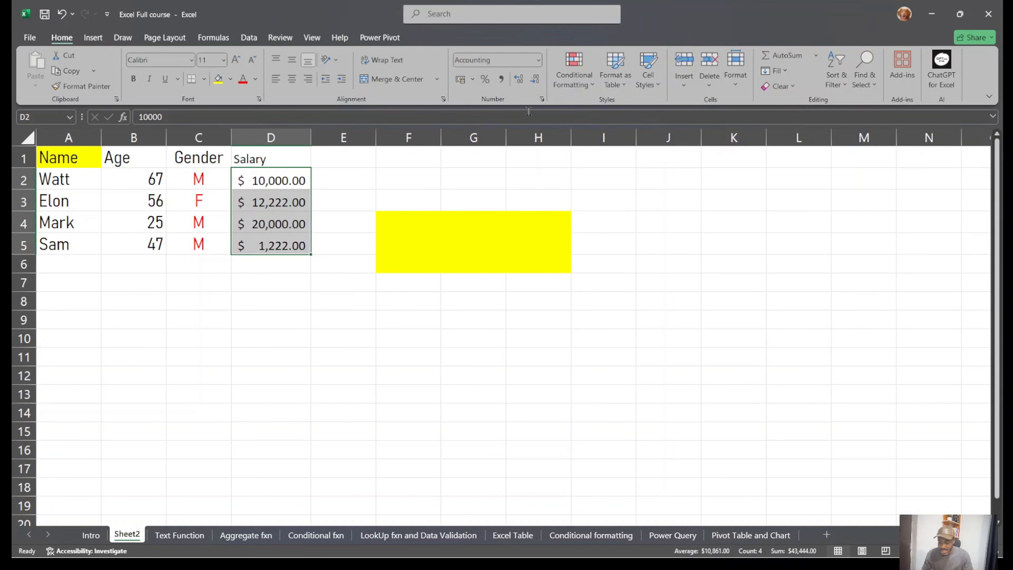
Look through the currency symbols offered in the additional accounting formats without applying one.
{"action": "left_click", "coordinate": [475, 81]}
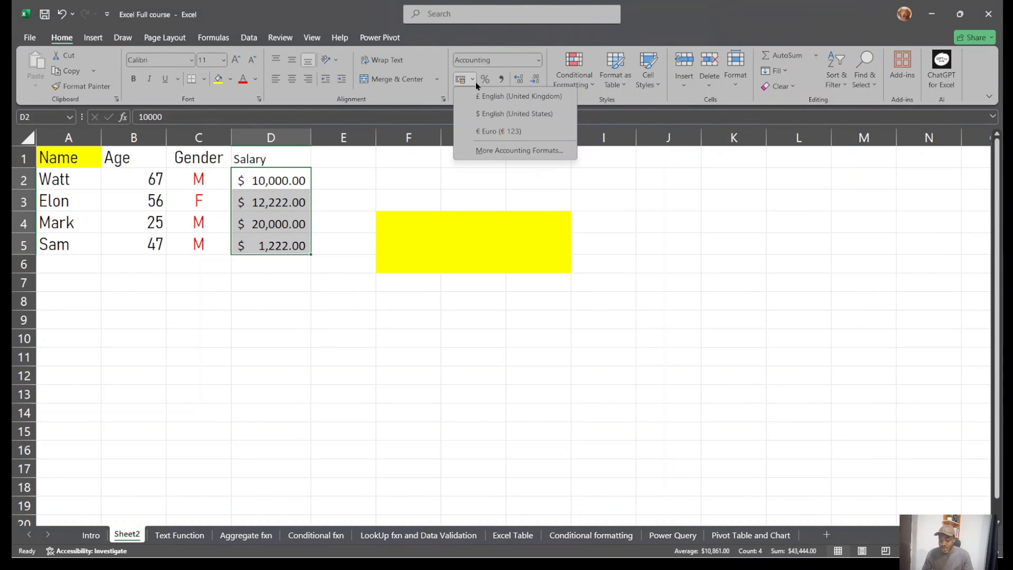
{"action": "left_click", "coordinate": [499, 151]}
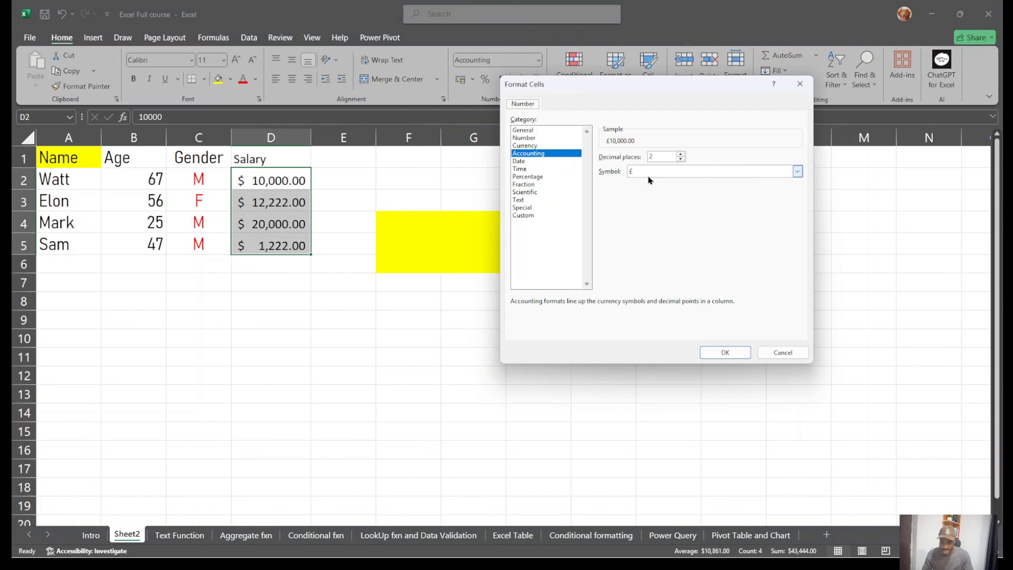
{"action": "left_click", "coordinate": [667, 171]}
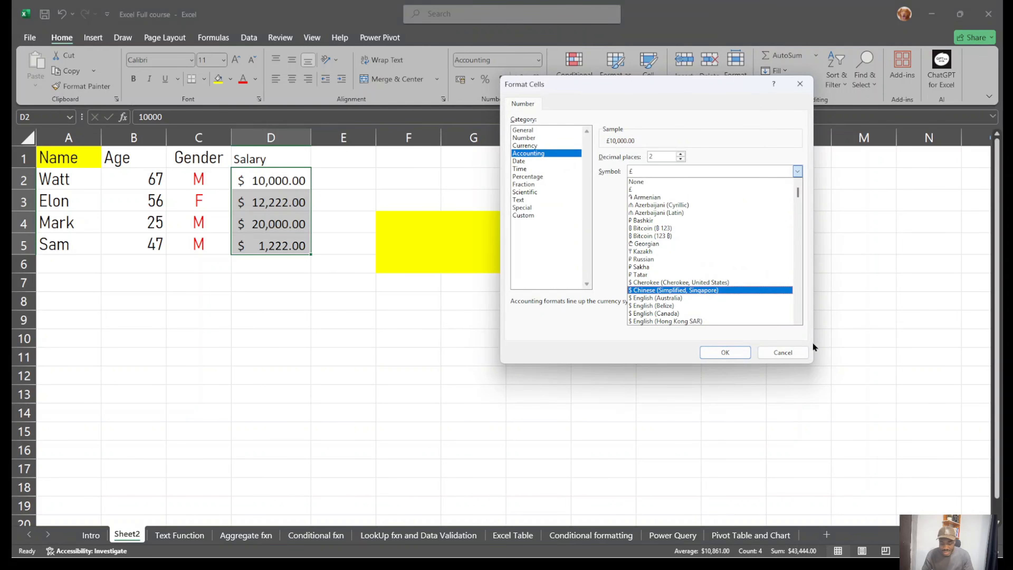
{"action": "left_click", "coordinate": [784, 351]}
{"action": "left_click", "coordinate": [784, 351]}
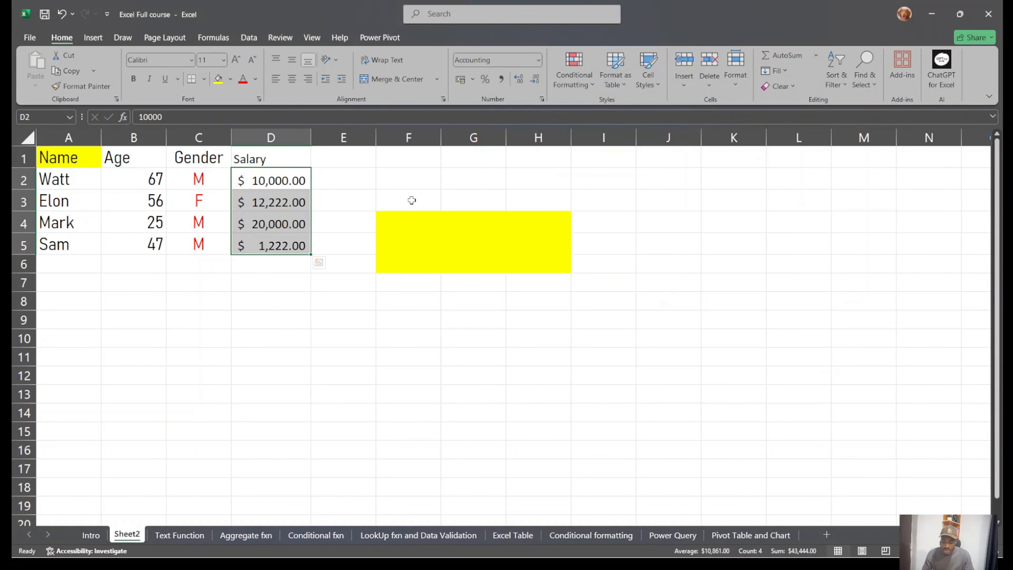
{"action": "left_click", "coordinate": [385, 227]}
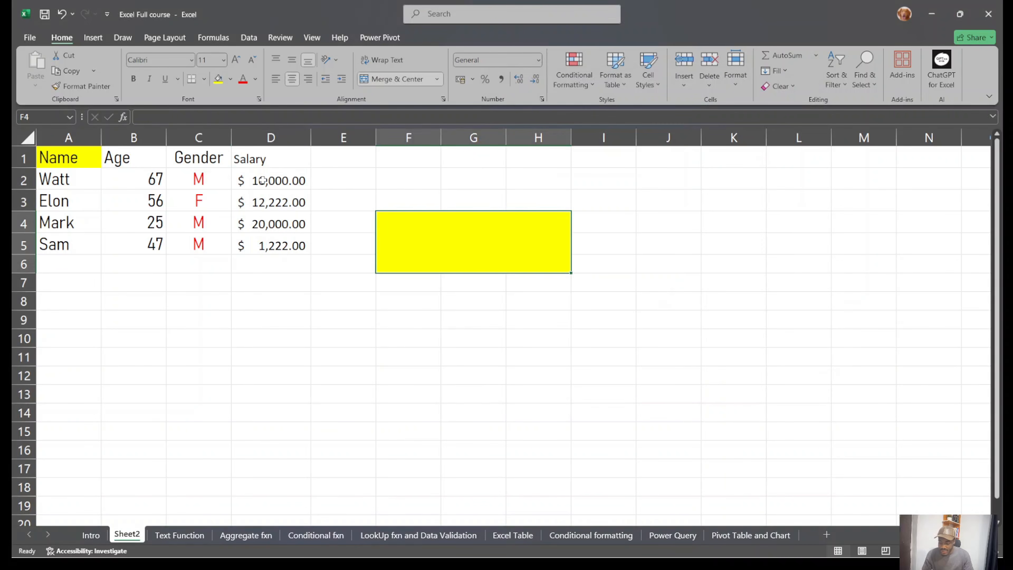
Increase the decimals of the salaries in D2:D5 by one place and reduce them to whole numbers.
{"action": "left_click_drag", "start_coordinate": [262, 181], "coordinate": [259, 249]}
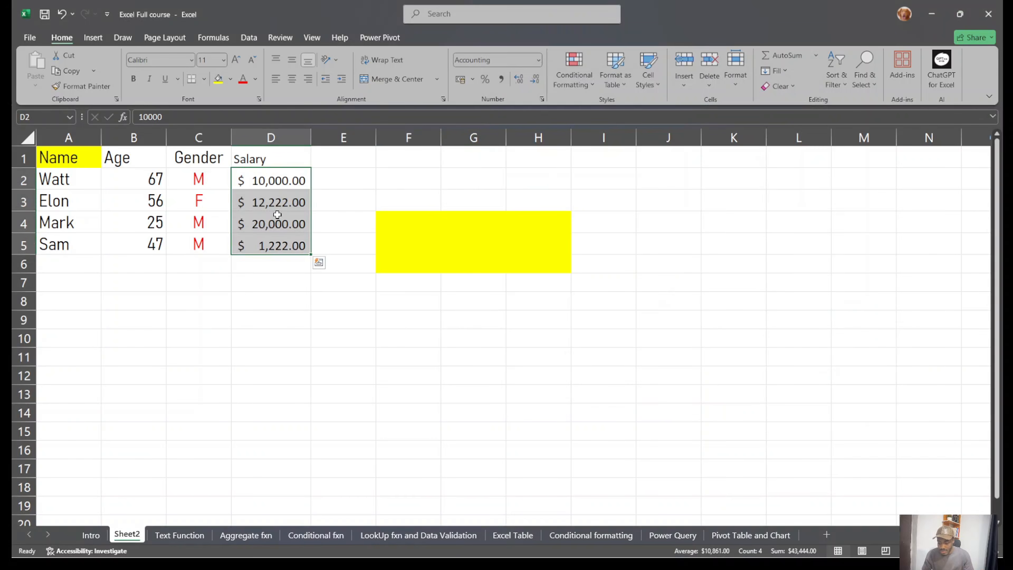
{"action": "left_click", "coordinate": [519, 85]}
{"action": "left_click", "coordinate": [540, 79]}
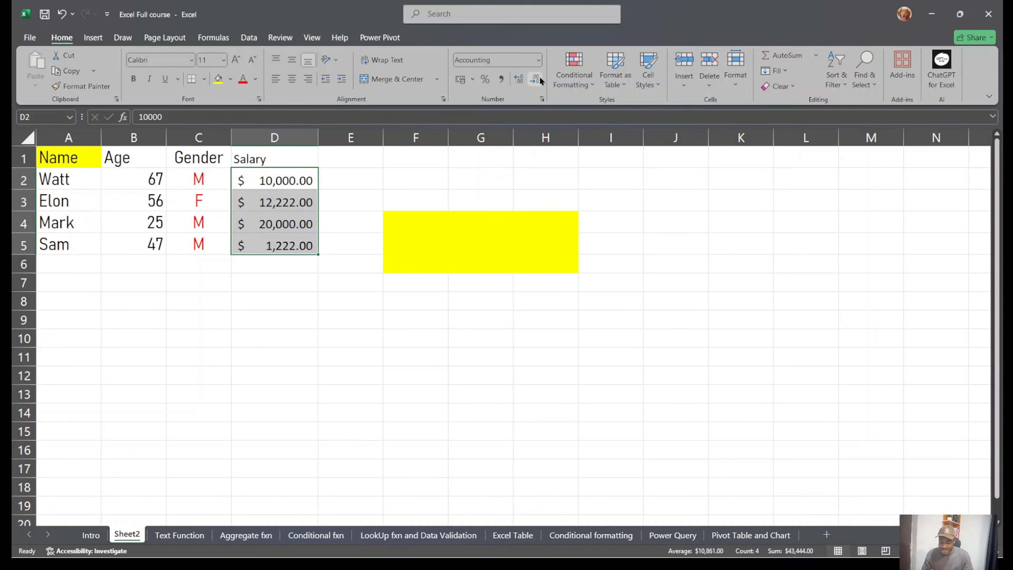
{"action": "left_click", "coordinate": [540, 79]}
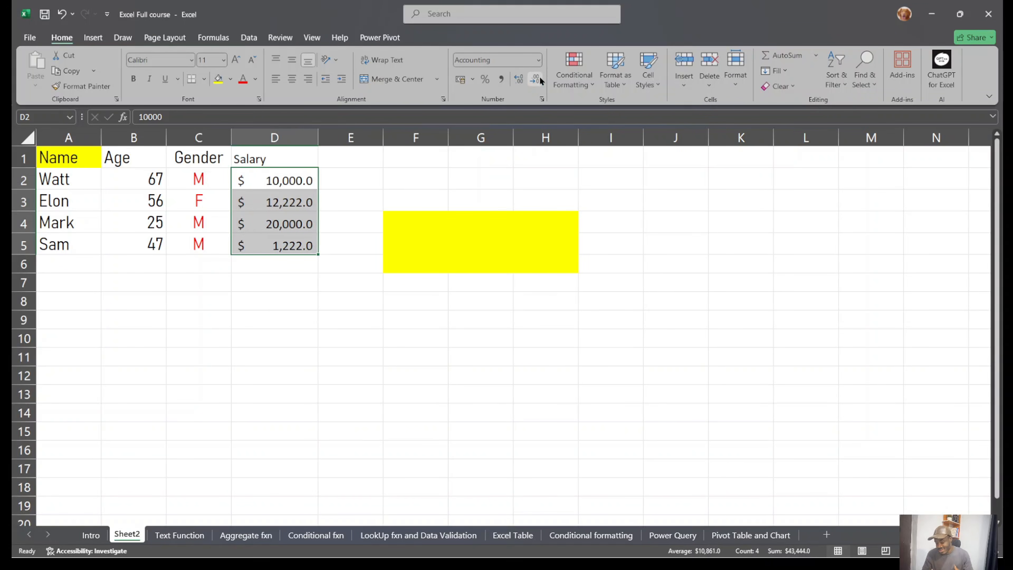
{"action": "left_click", "coordinate": [539, 79]}
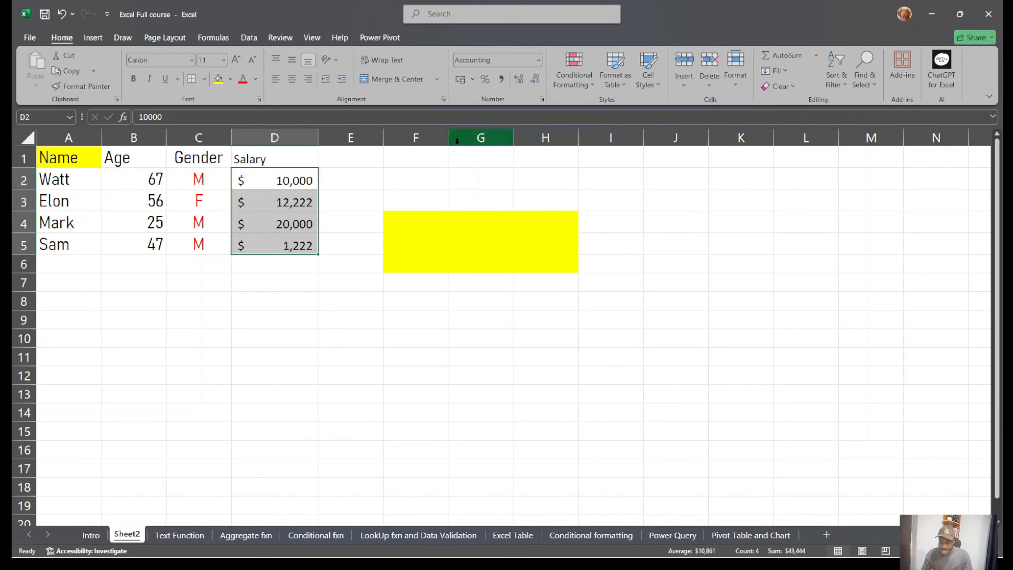
{"action": "left_click", "coordinate": [349, 248]}
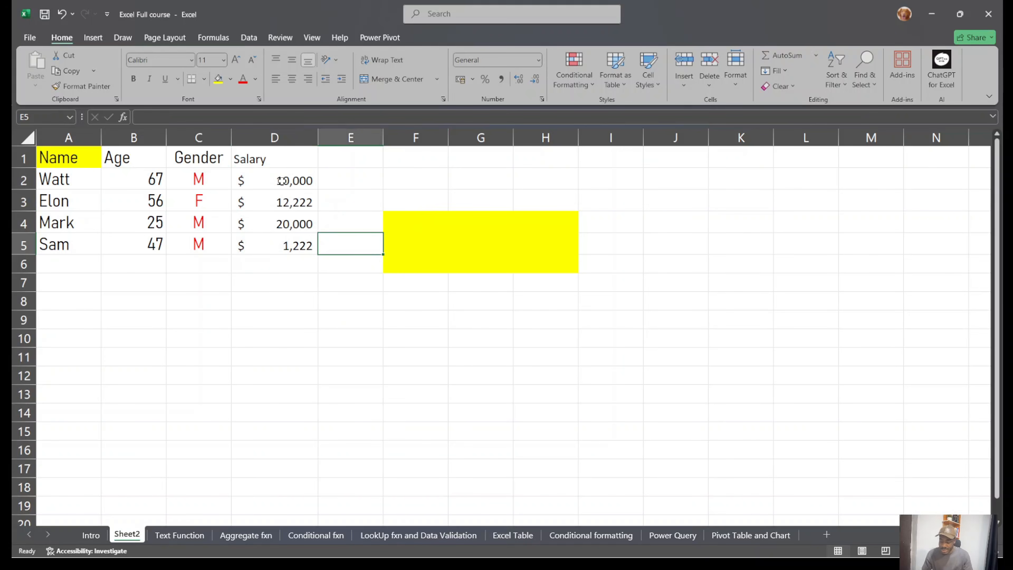
{"action": "left_click_drag", "start_coordinate": [281, 181], "coordinate": [273, 252]}
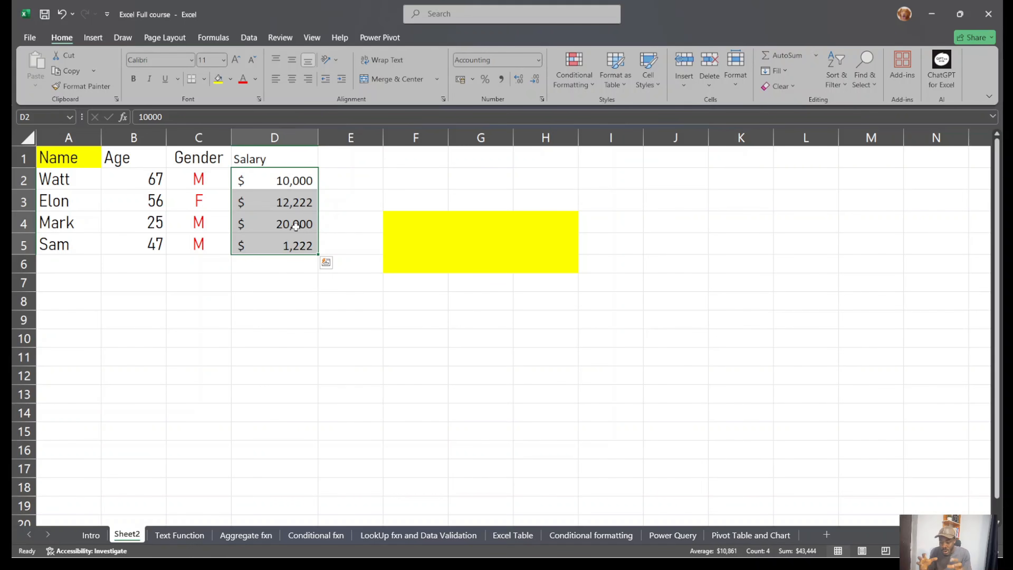
{"action": "left_click", "coordinate": [287, 226]}
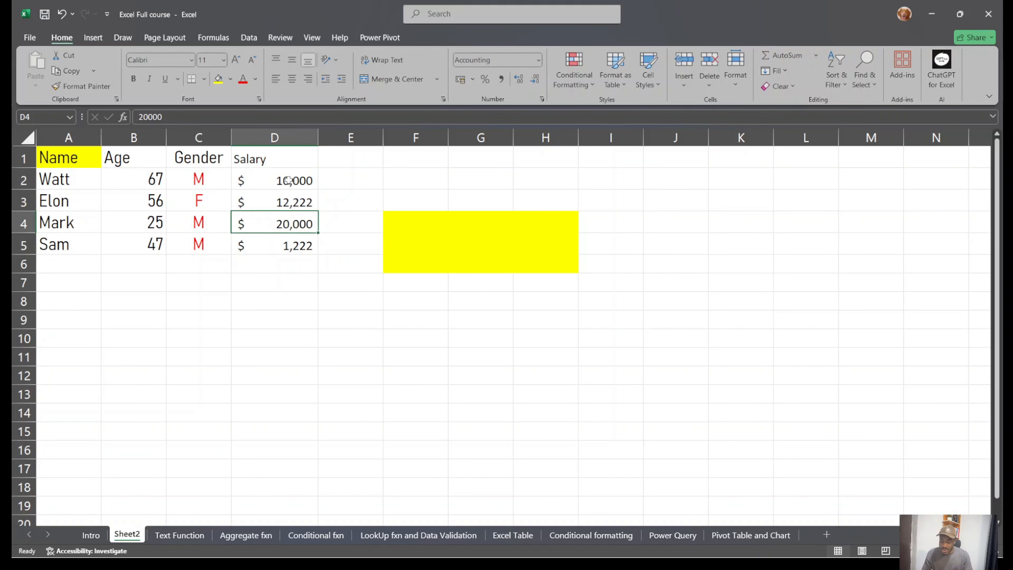
{"action": "left_click_drag", "start_coordinate": [289, 181], "coordinate": [283, 239]}
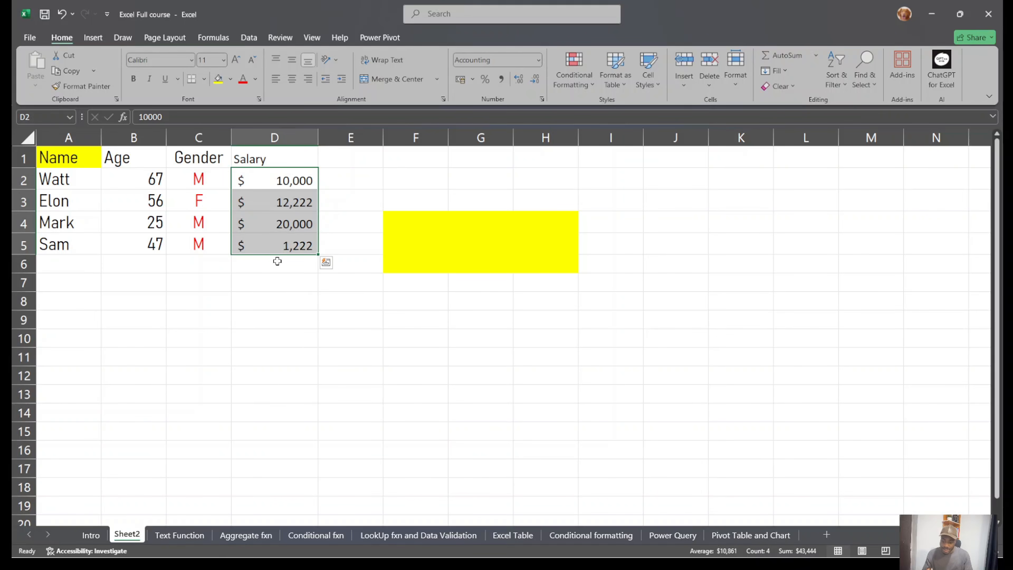
{"action": "left_click", "coordinate": [266, 289]}
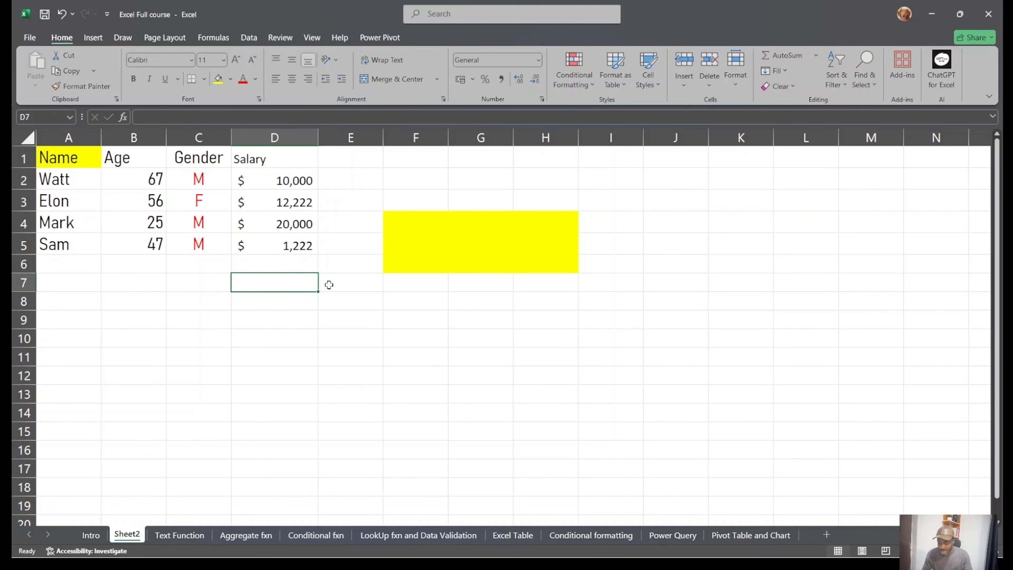
Try to start a SUM formula in D8 and pick the first salary for it.
{"action": "left_click", "coordinate": [287, 307]}
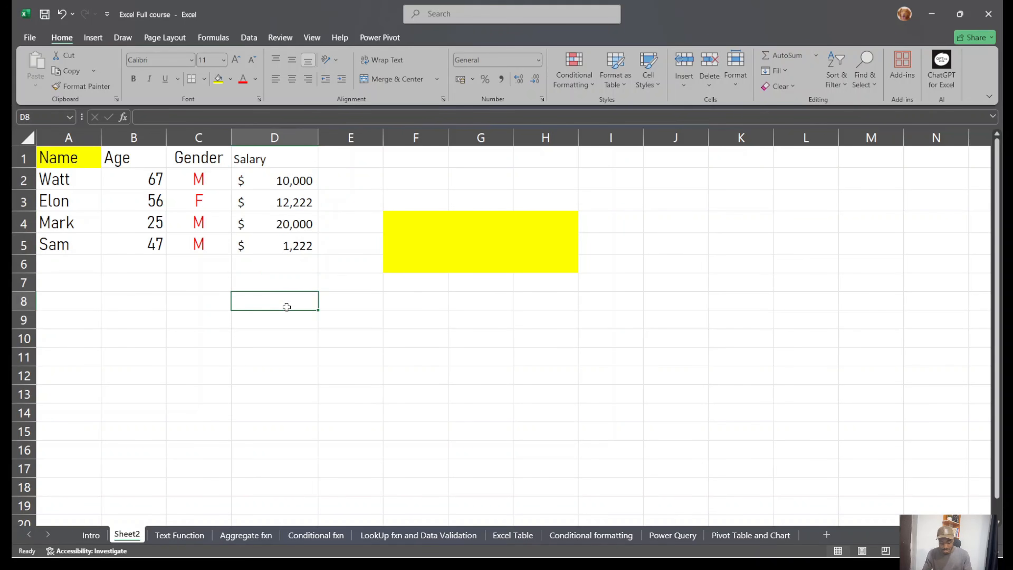
{"action": "type", "text": "=sum"}
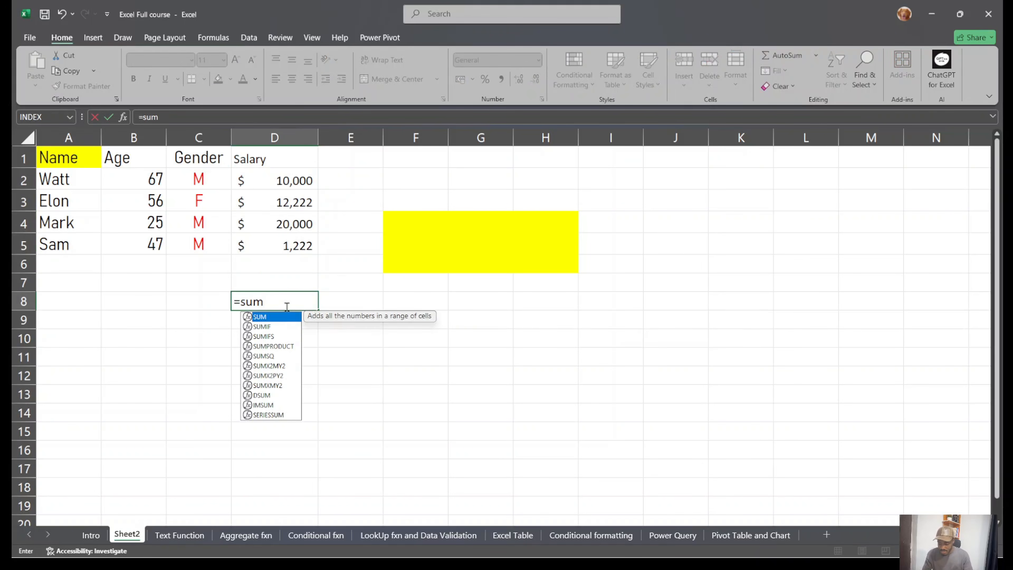
{"action": "left_click", "coordinate": [291, 186]}
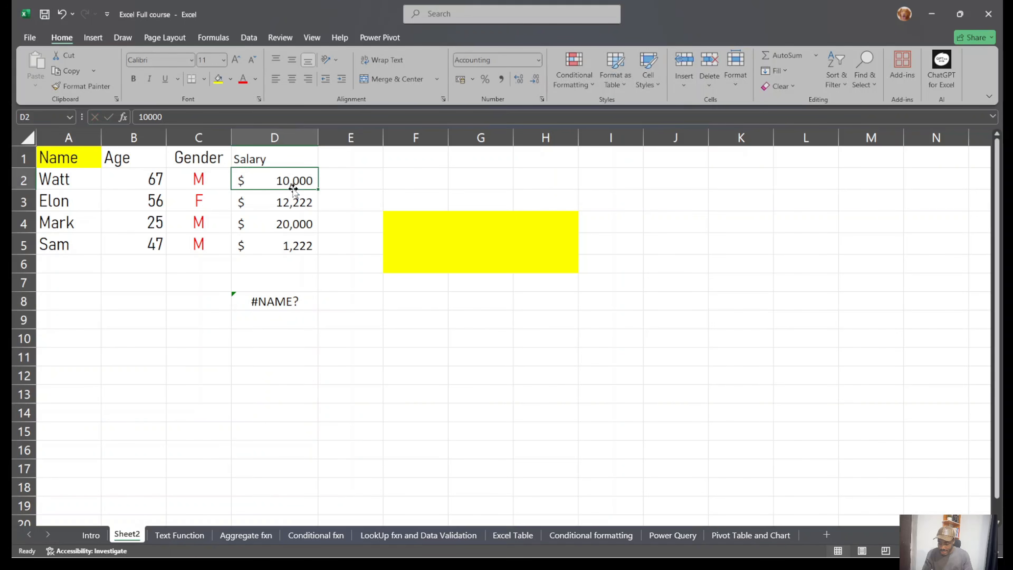
Total the salaries in cell D8 with the formula =SUM(D2:D5) and reselect the cell to review it.
{"action": "left_click", "coordinate": [277, 299]}
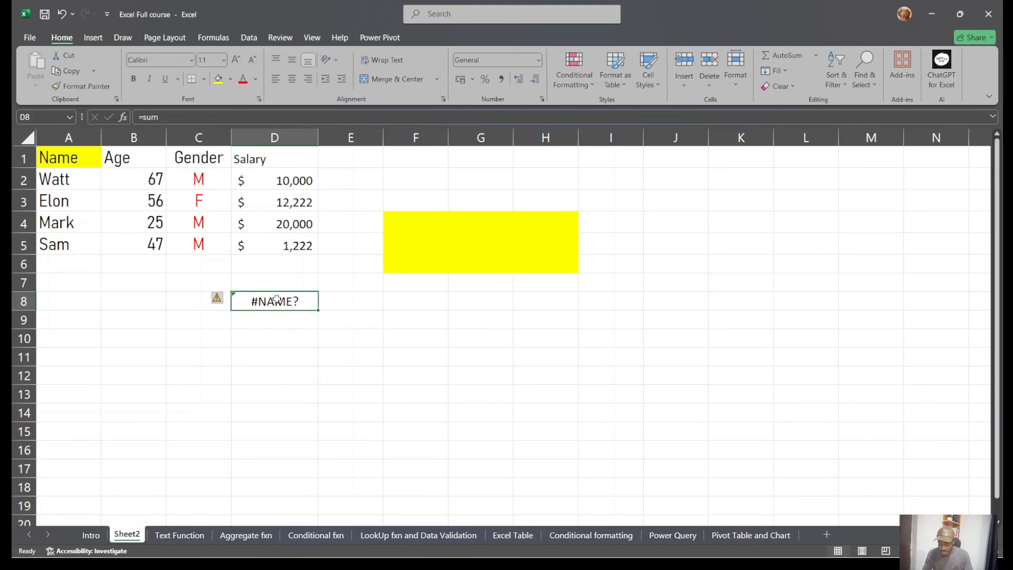
{"action": "type", "text": "=sum"}
{"action": "key", "text": "Tab"}
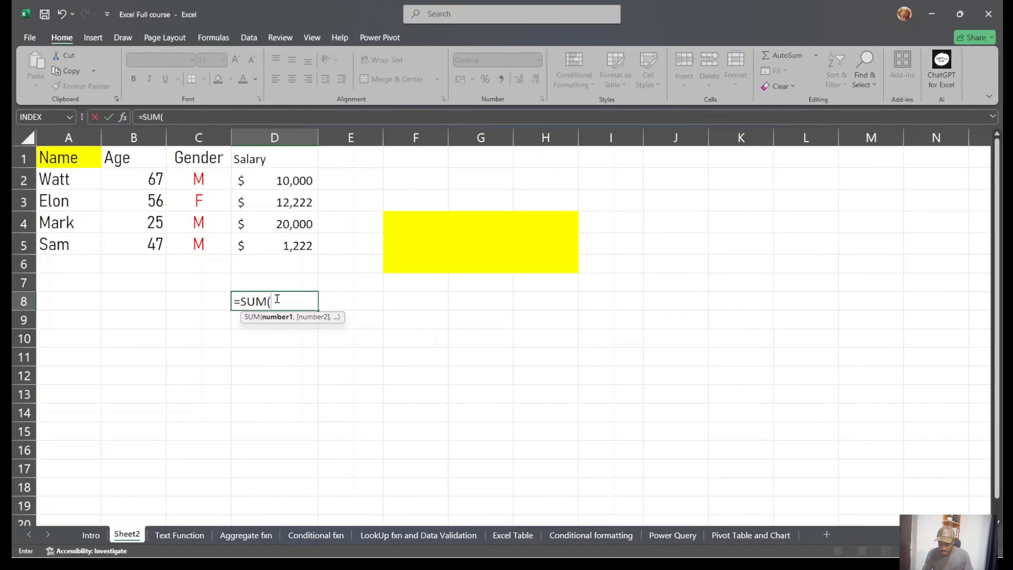
{"action": "left_click_drag", "start_coordinate": [301, 186], "coordinate": [298, 251]}
{"action": "key", "text": "Return"}
{"action": "left_click", "coordinate": [276, 302]}
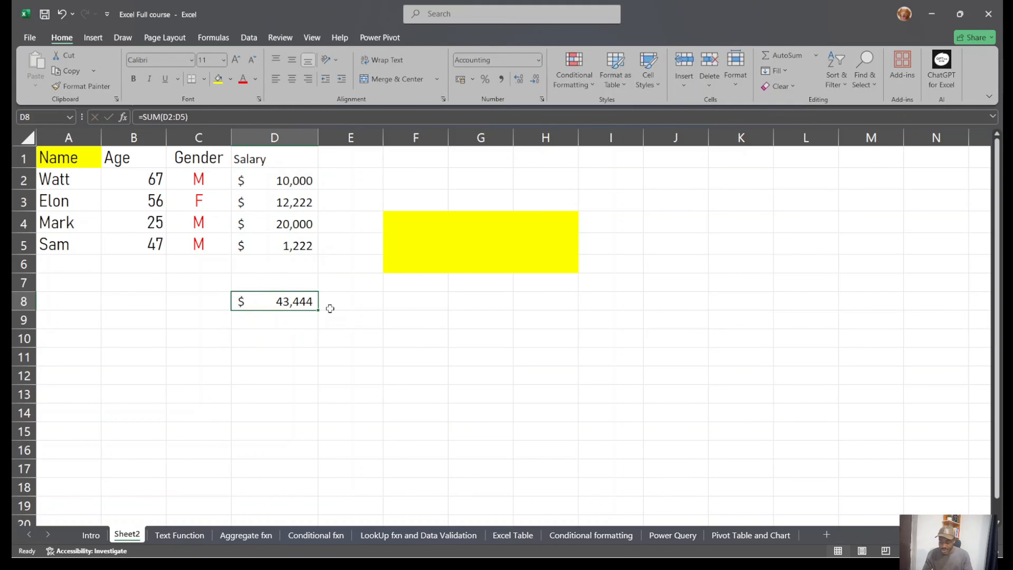
Calculate the D4 salary's share of the total in E4 with =D4/D8 and format the result as a percentage.
{"action": "left_click", "coordinate": [346, 221]}
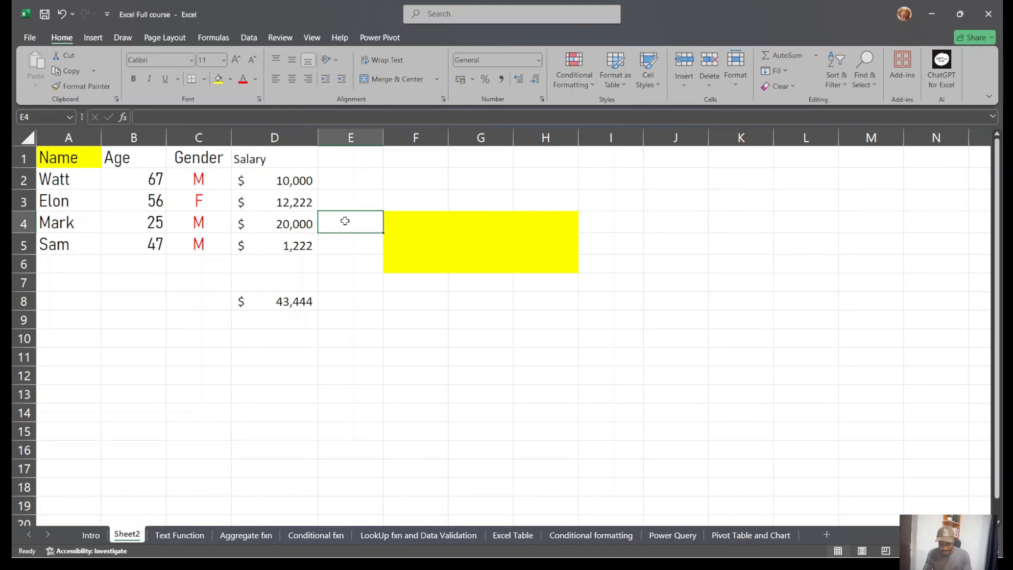
{"action": "type", "text": "="}
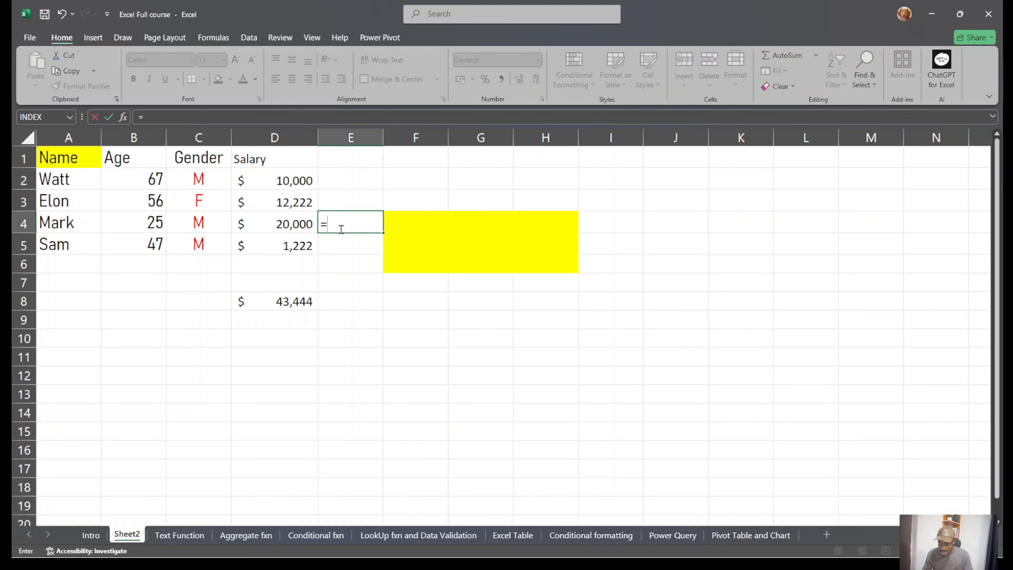
{"action": "left_click", "coordinate": [295, 226]}
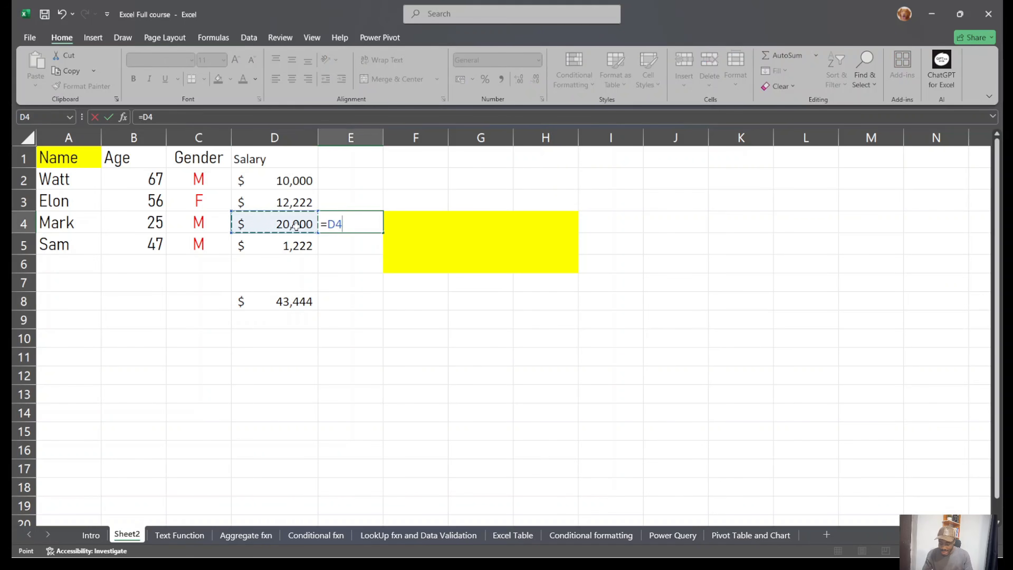
{"action": "type", "text": "/"}
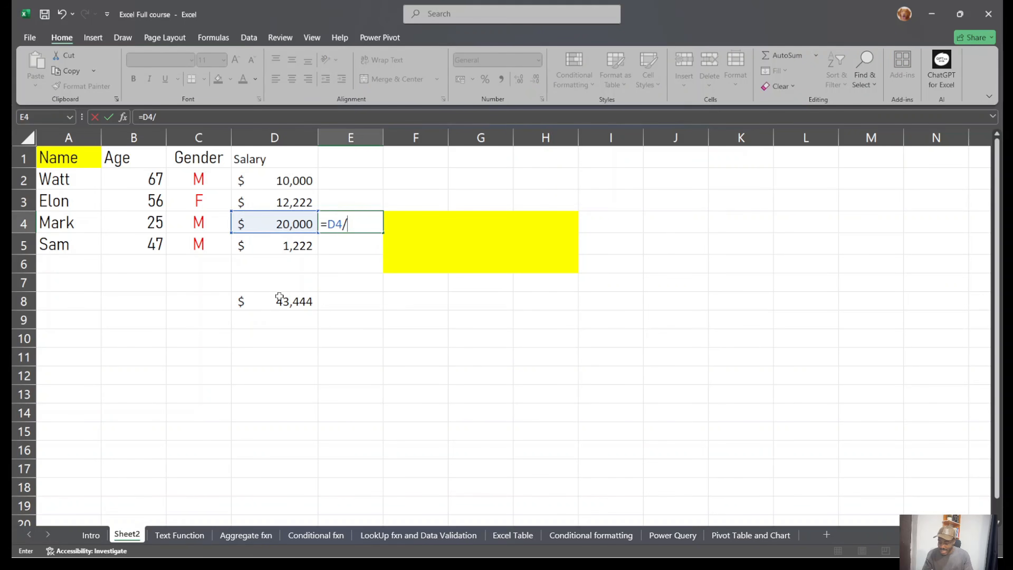
{"action": "left_click", "coordinate": [287, 302]}
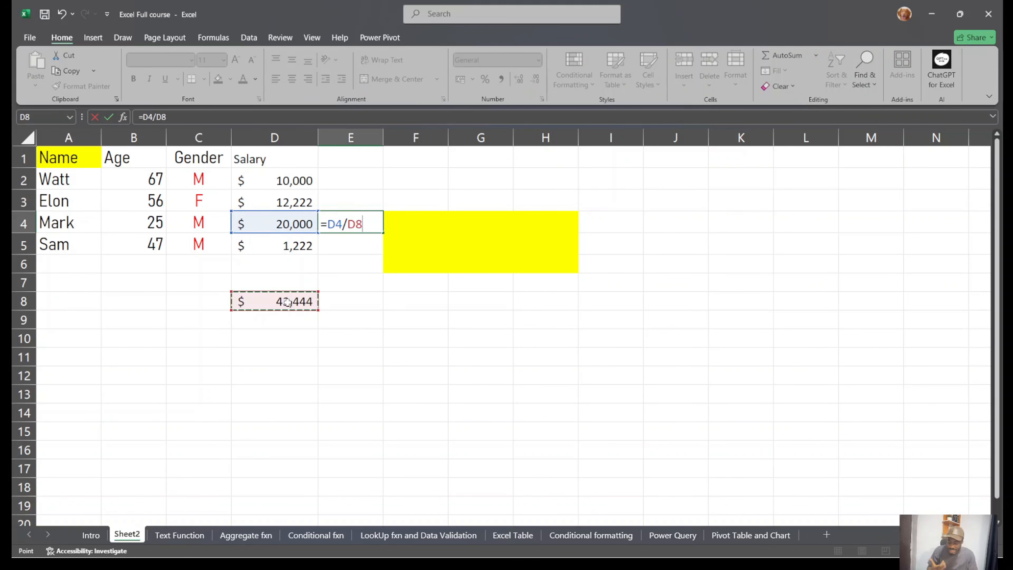
{"action": "key", "text": "Return"}
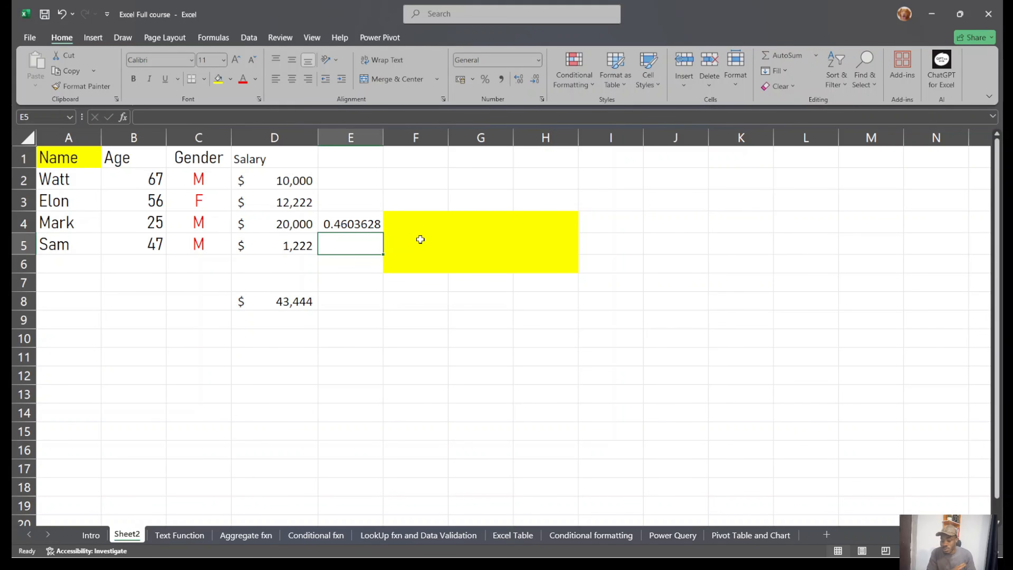
{"action": "left_click", "coordinate": [343, 224]}
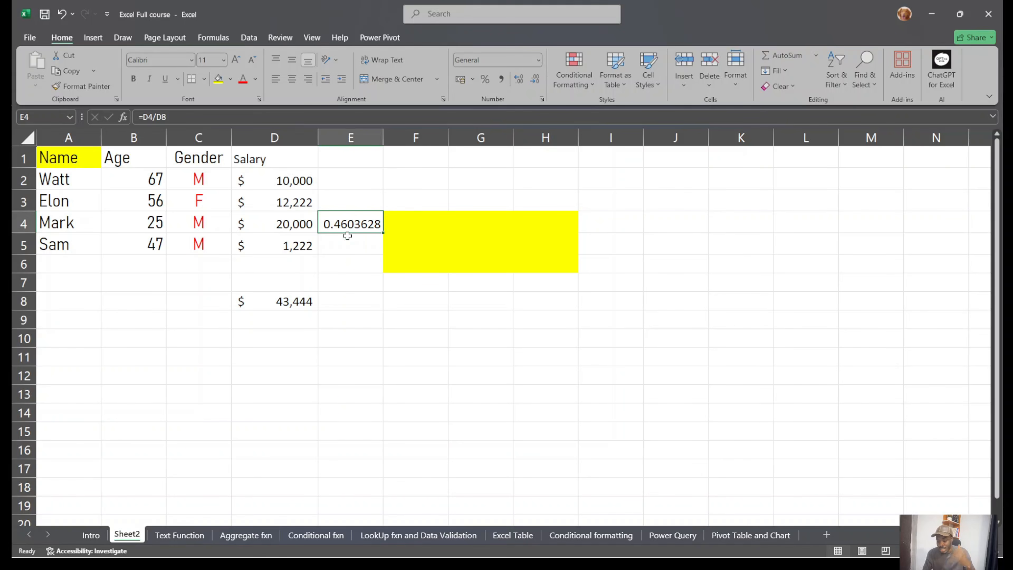
{"action": "left_click", "coordinate": [489, 79]}
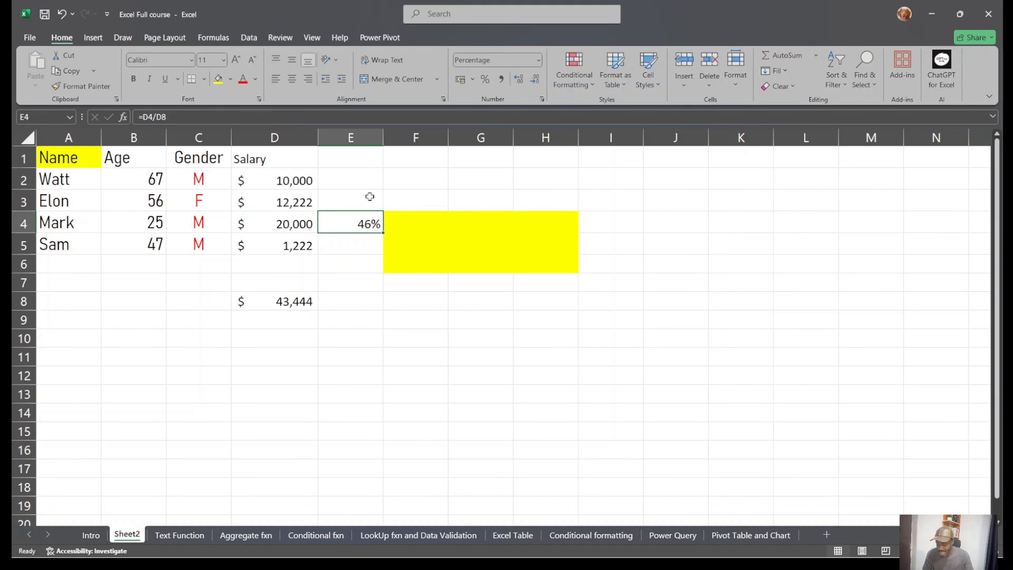
Try to fill the E4 formula down to E5 and up to E1, and undo both fills.
{"action": "left_click_drag", "start_coordinate": [381, 233], "coordinate": [379, 250]}
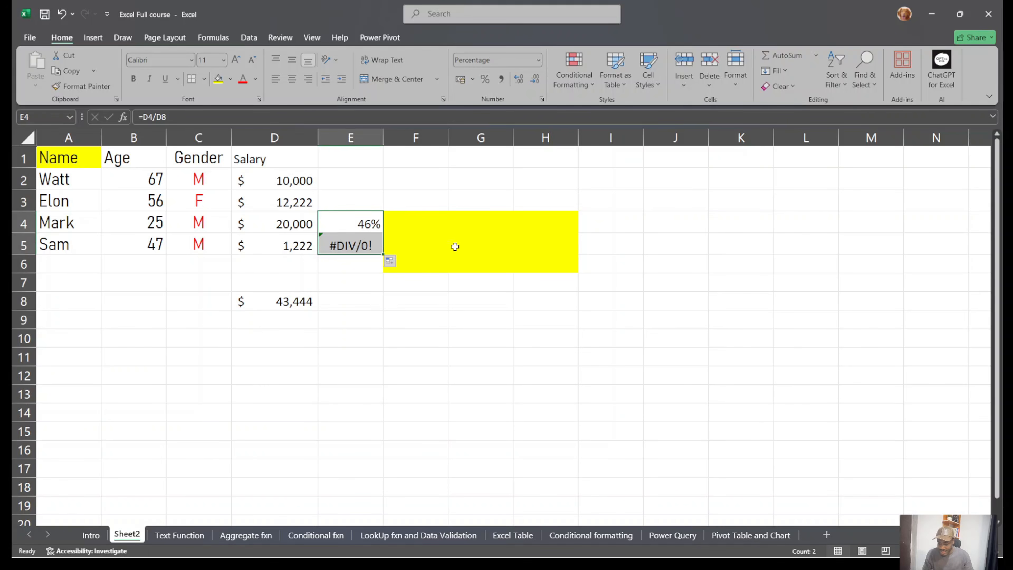
{"action": "left_click", "coordinate": [371, 223]}
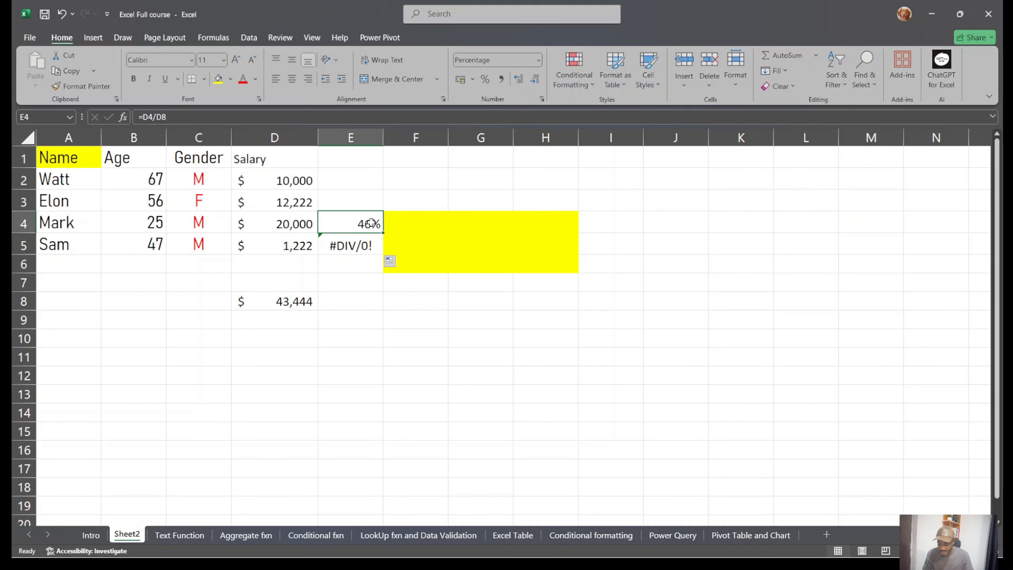
{"action": "left_click_drag", "start_coordinate": [382, 231], "coordinate": [383, 157]}
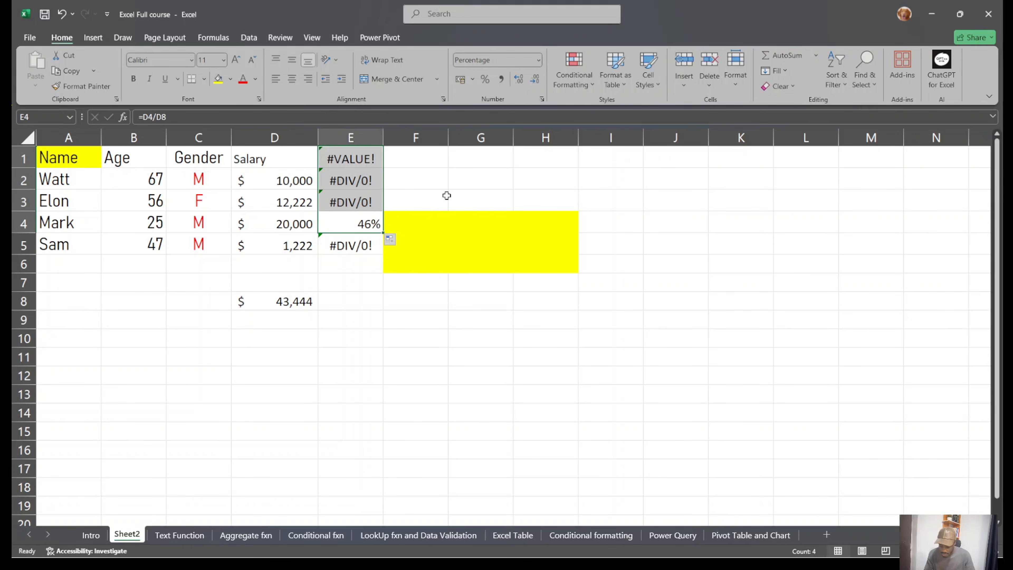
{"action": "key", "text": "ctrl+z"}
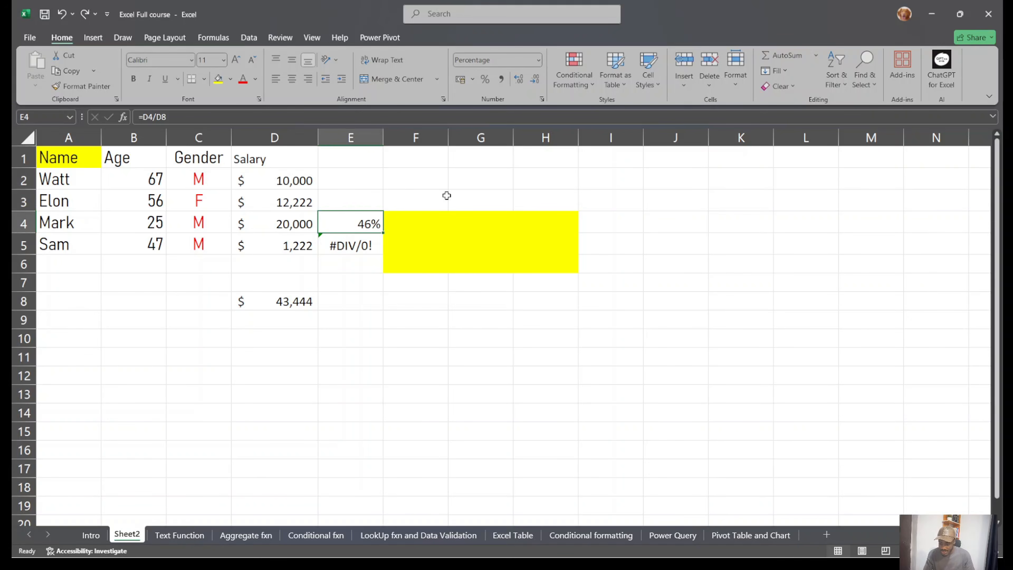
{"action": "key", "text": "ctrl+z"}
Make the reference to the salary total absolute in the E4 formula so that it reads =D4/$D$8.
{"action": "double_click", "coordinate": [368, 225]}
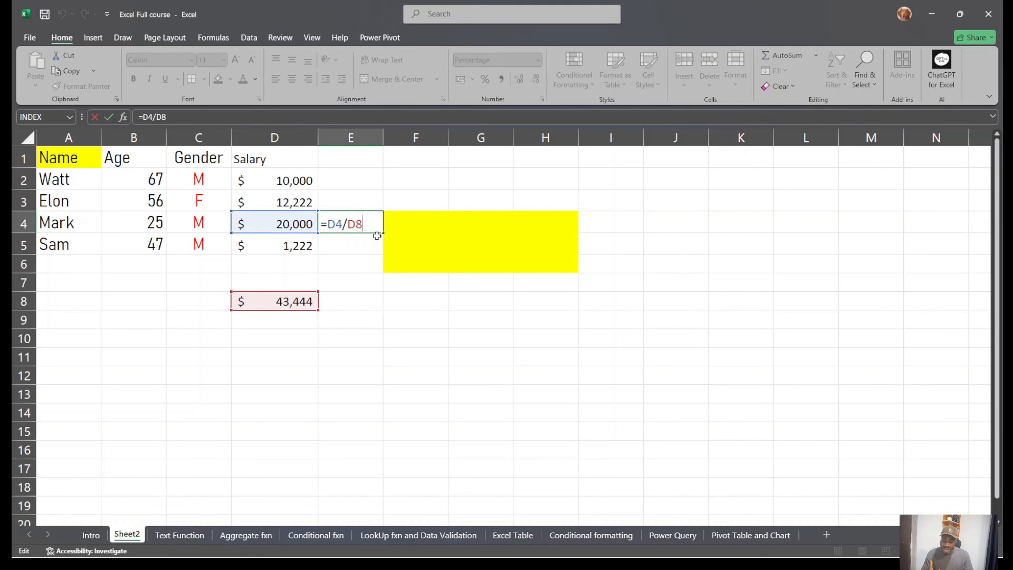
{"action": "double_click", "coordinate": [331, 225]}
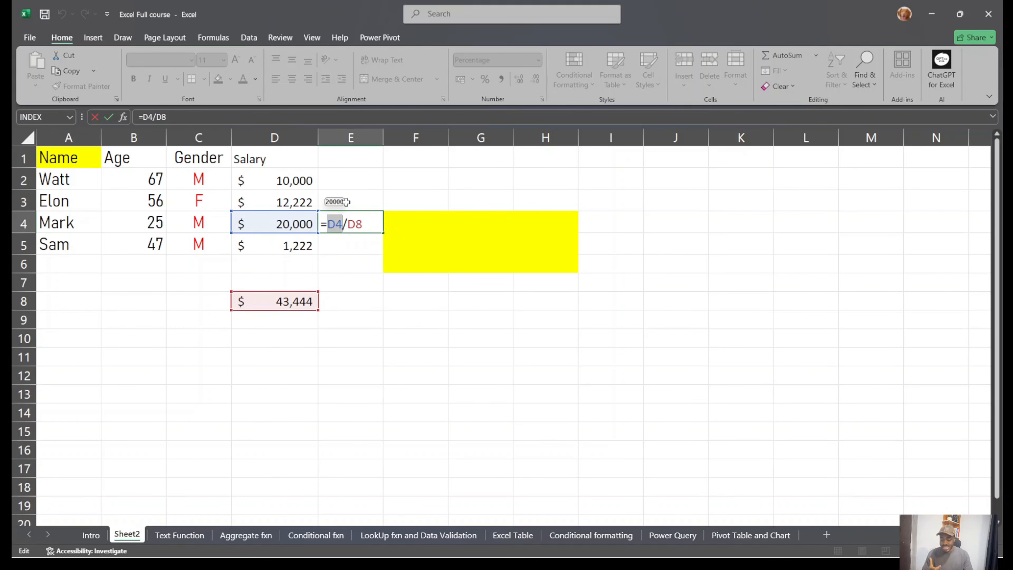
{"action": "double_click", "coordinate": [354, 223]}
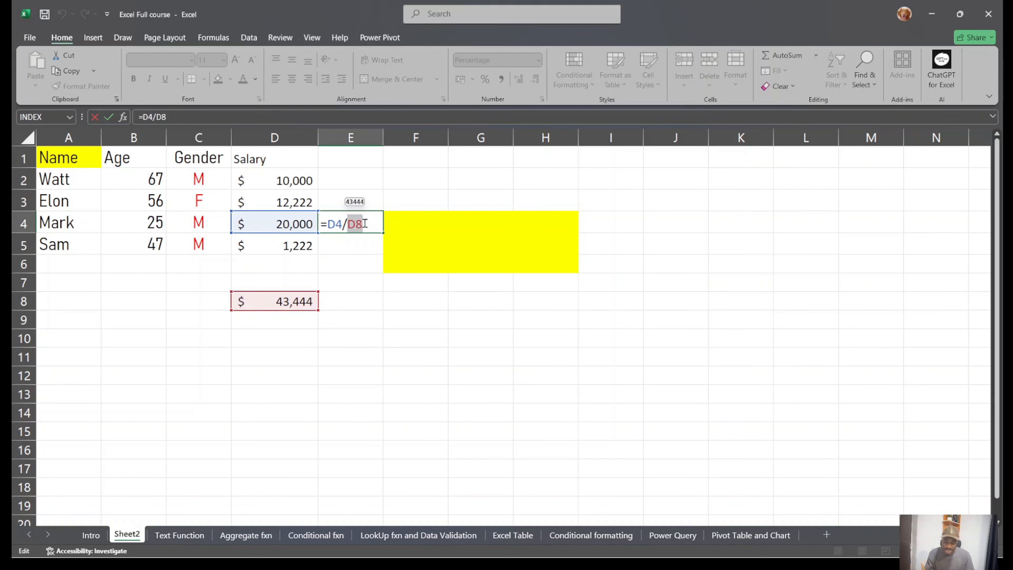
{"action": "double_click", "coordinate": [335, 226]}
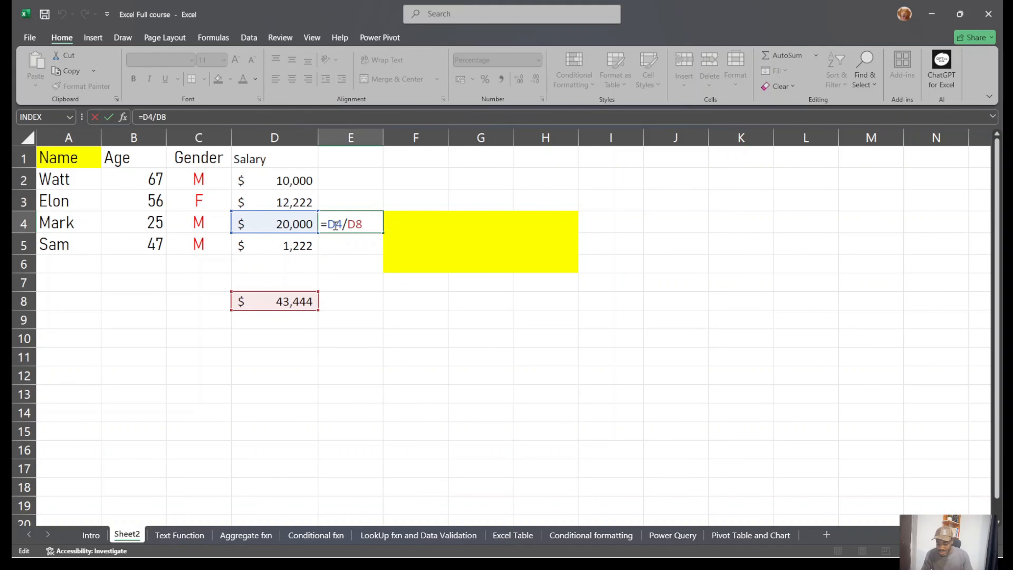
{"action": "left_click", "coordinate": [351, 224]}
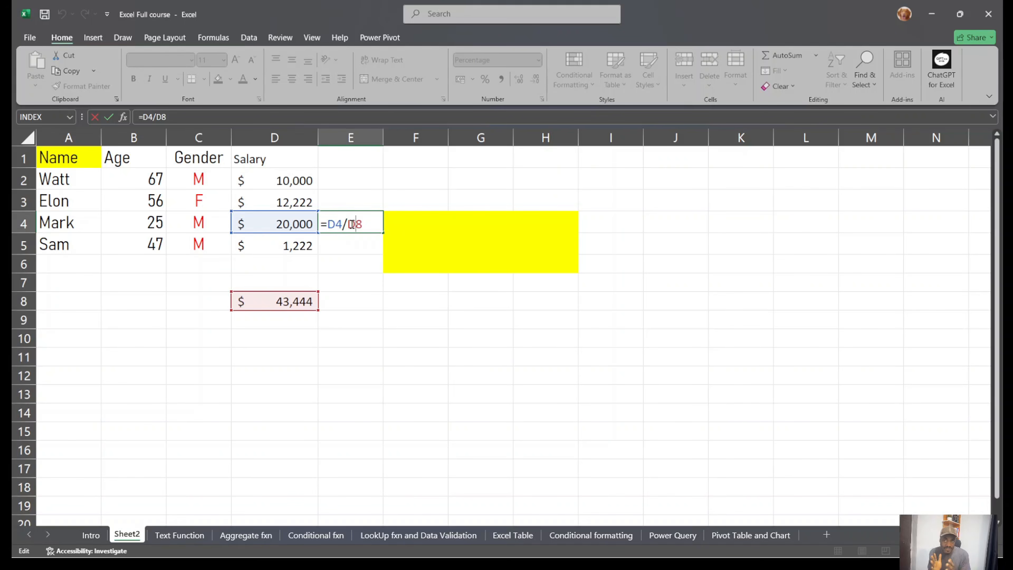
{"action": "double_click", "coordinate": [332, 225]}
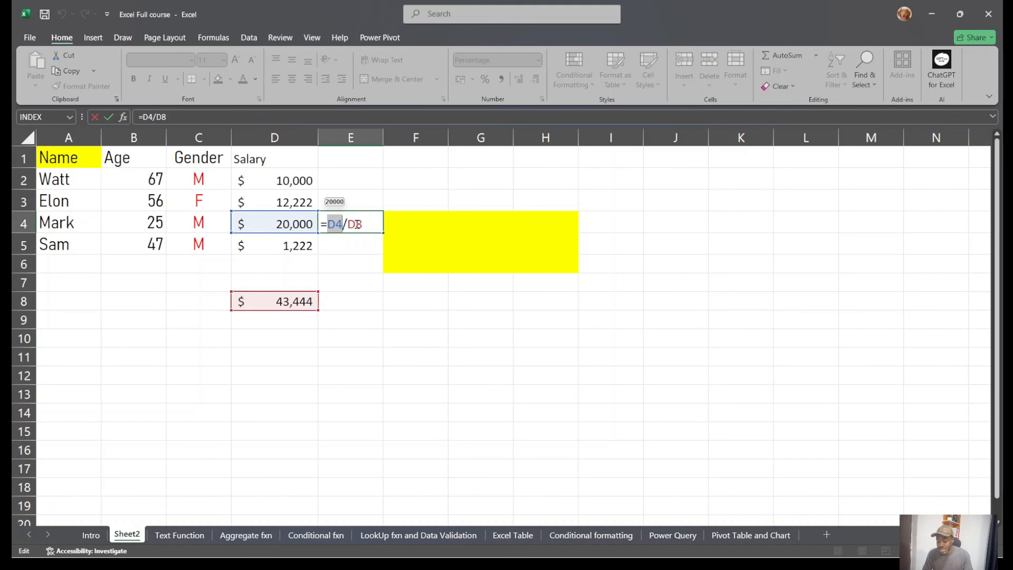
{"action": "double_click", "coordinate": [357, 224]}
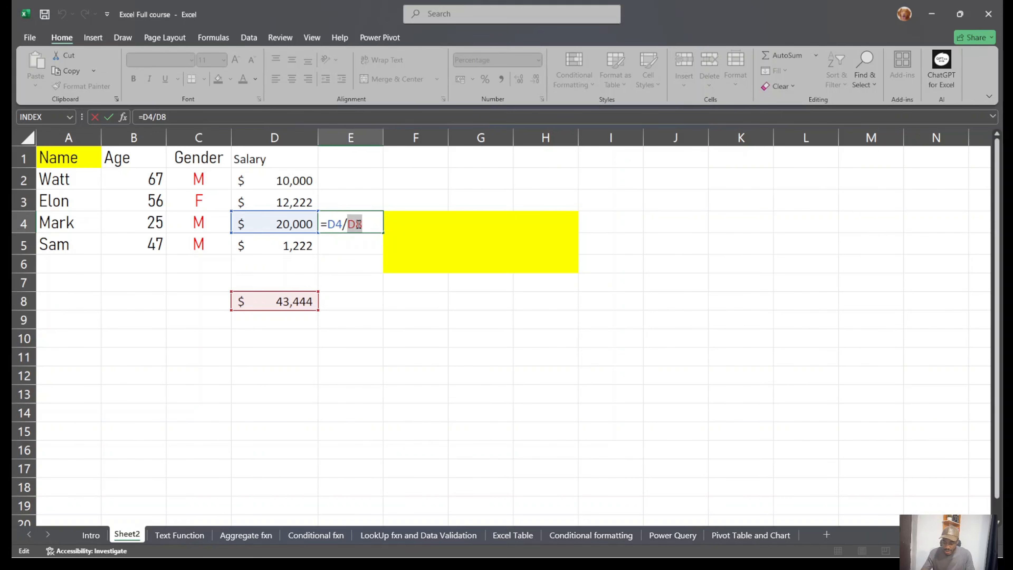
{"action": "key", "text": "F4"}
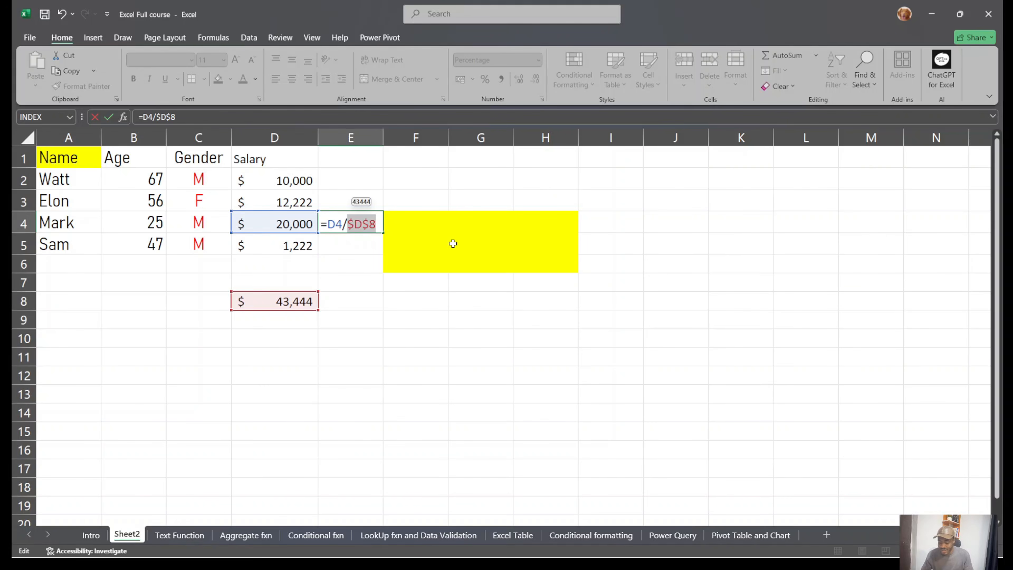
{"action": "key", "text": "Return"}
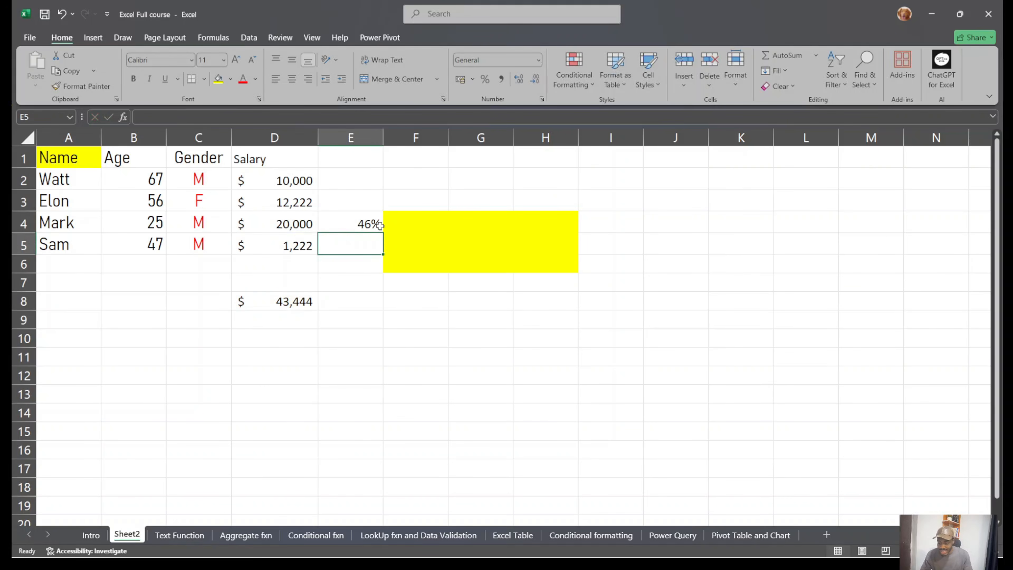
Fill the corrected E4 formula down to E5 and up to E2 to give every salary its percentage share.
{"action": "left_click", "coordinate": [379, 225]}
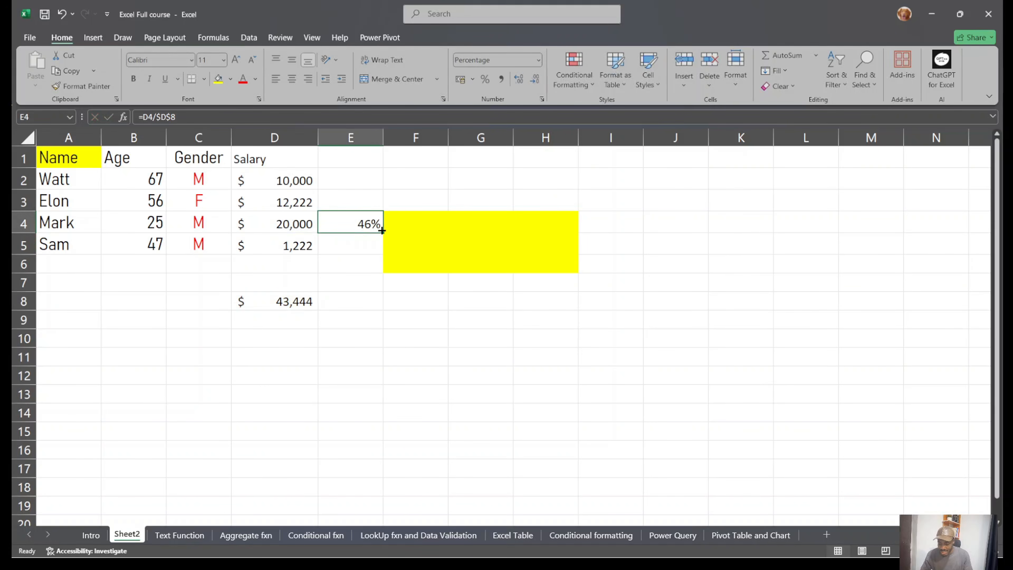
{"action": "left_click_drag", "start_coordinate": [382, 230], "coordinate": [381, 251]}
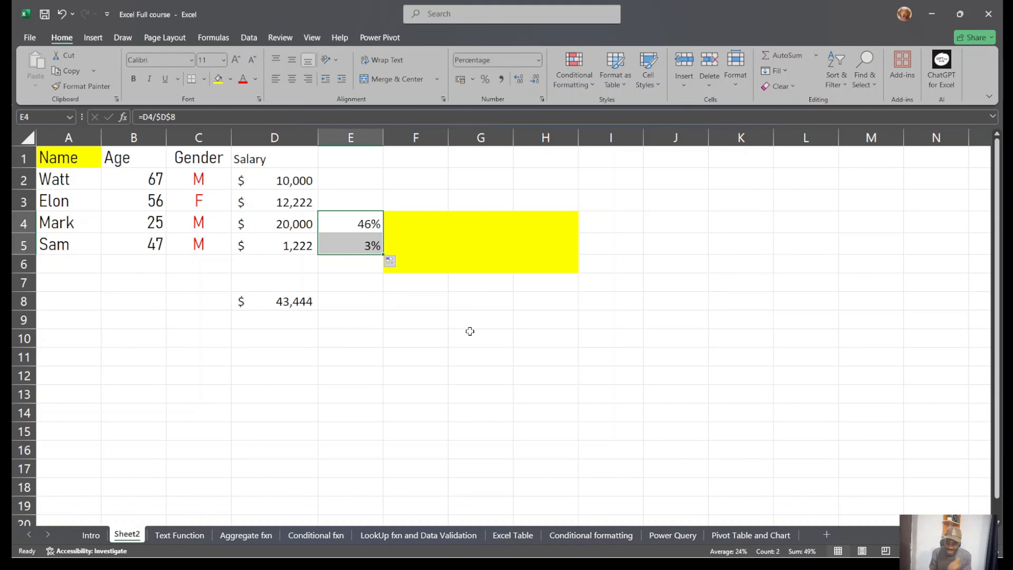
{"action": "left_click", "coordinate": [506, 290]}
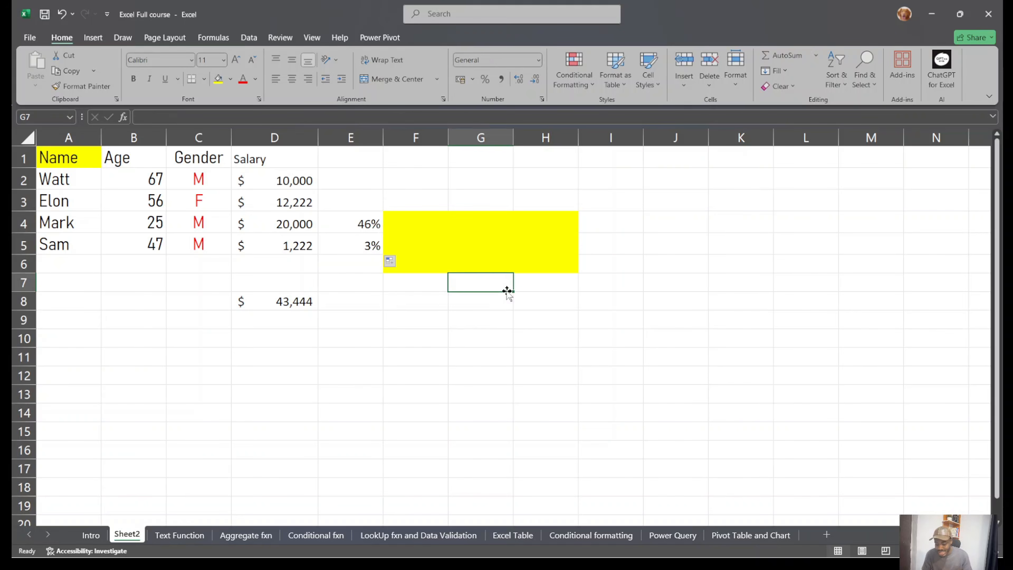
{"action": "left_click", "coordinate": [380, 226]}
{"action": "left_click_drag", "start_coordinate": [383, 232], "coordinate": [298, 181]}
Compare the percentage in each row from 2 to 5 with the salary beside it.
{"action": "left_click", "coordinate": [565, 260]}
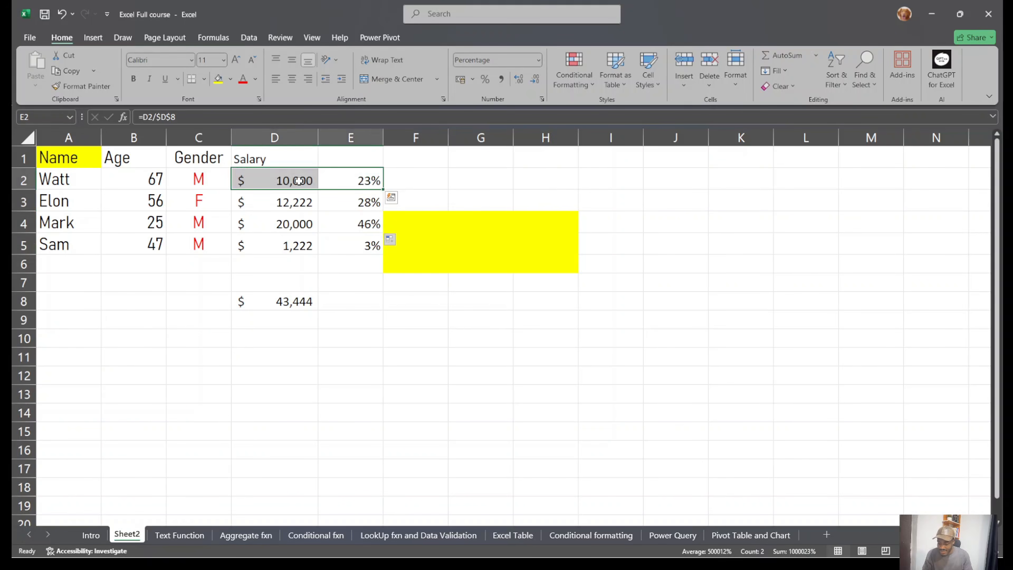
{"action": "left_click_drag", "start_coordinate": [359, 204], "coordinate": [285, 200]}
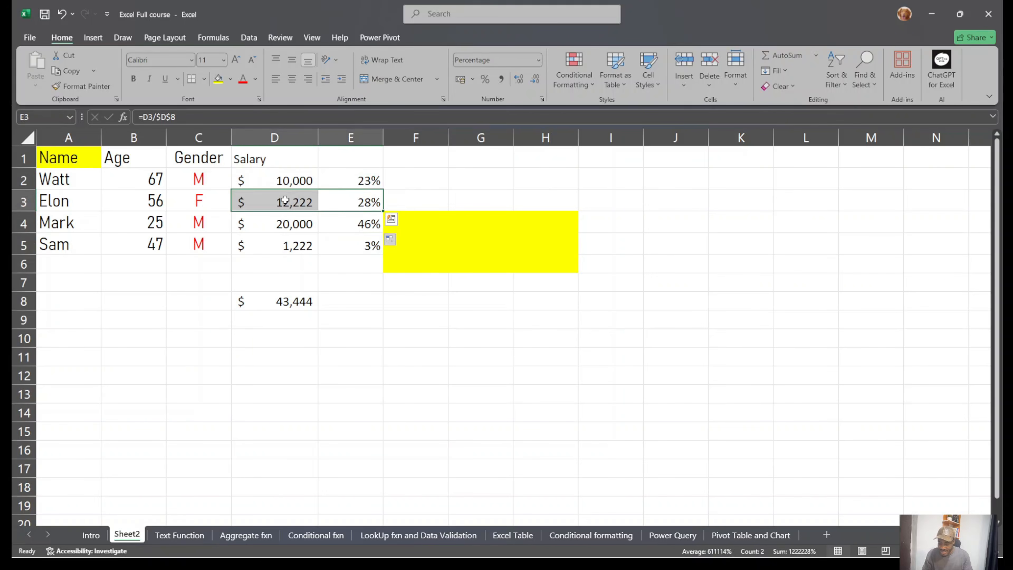
{"action": "left_click", "coordinate": [365, 223]}
{"action": "left_click_drag", "start_coordinate": [365, 222], "coordinate": [295, 224]}
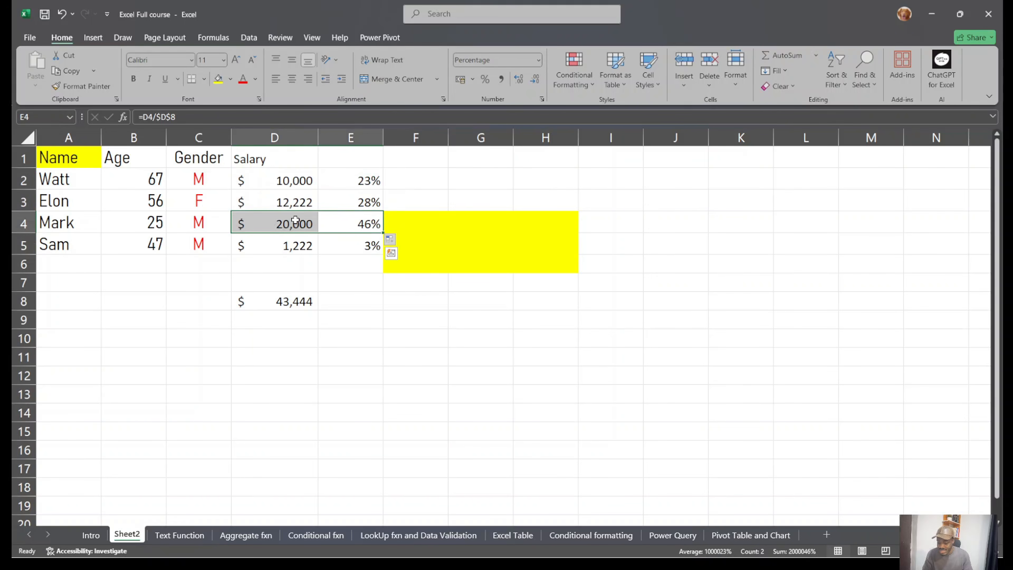
{"action": "left_click_drag", "start_coordinate": [372, 252], "coordinate": [304, 245]}
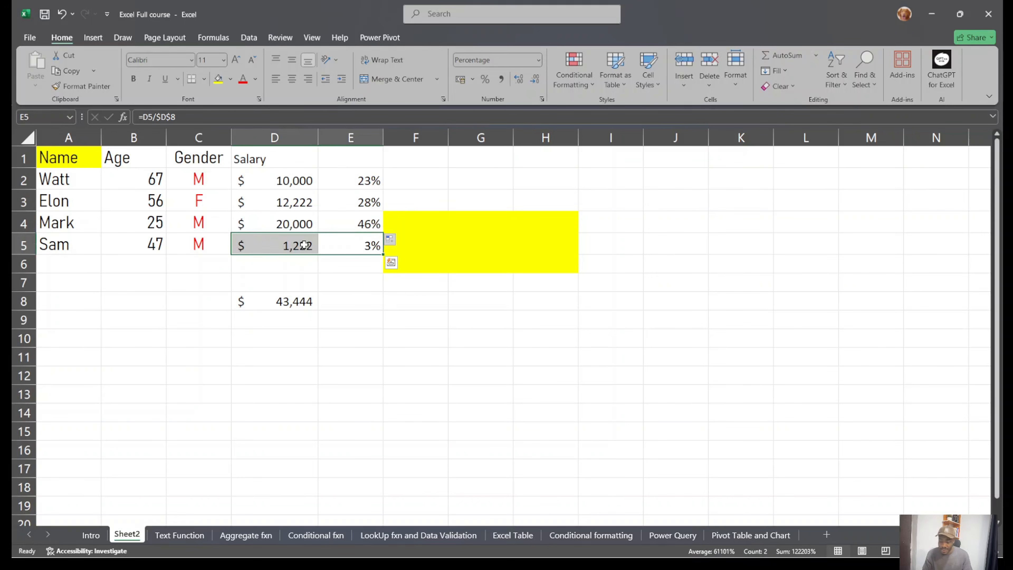
{"action": "left_click", "coordinate": [516, 227]}
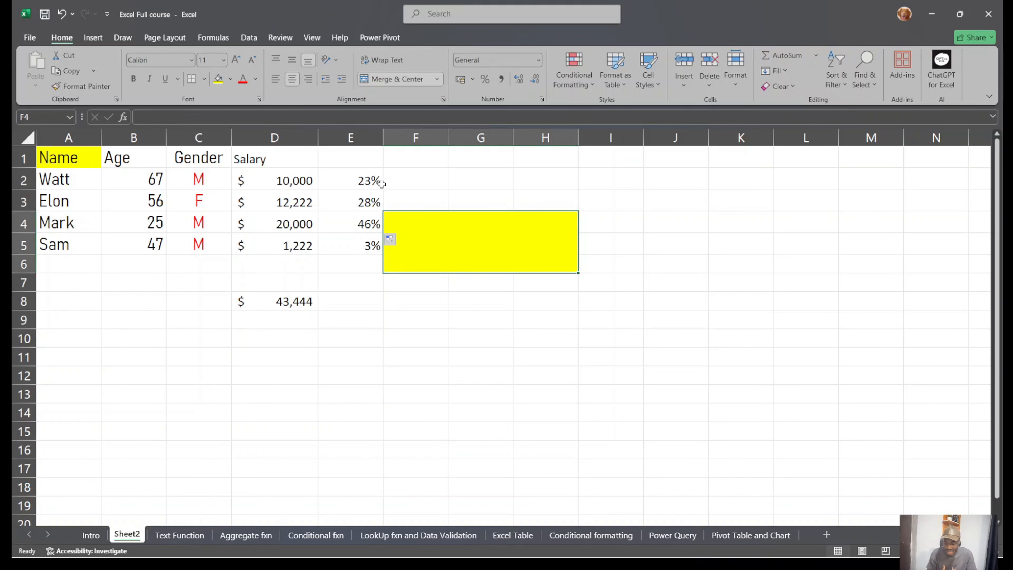
Review the share formulas in E4 and E2, checking their relative salary references and the absolute reference to the total.
{"action": "left_click", "coordinate": [365, 222]}
{"action": "double_click", "coordinate": [365, 222]}
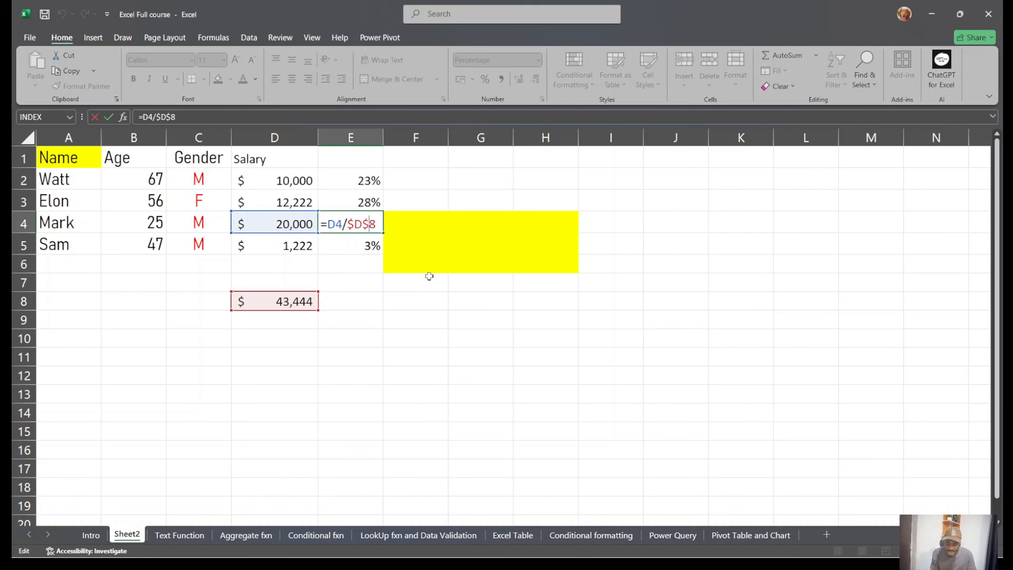
{"action": "left_click", "coordinate": [367, 181]}
{"action": "double_click", "coordinate": [367, 182]}
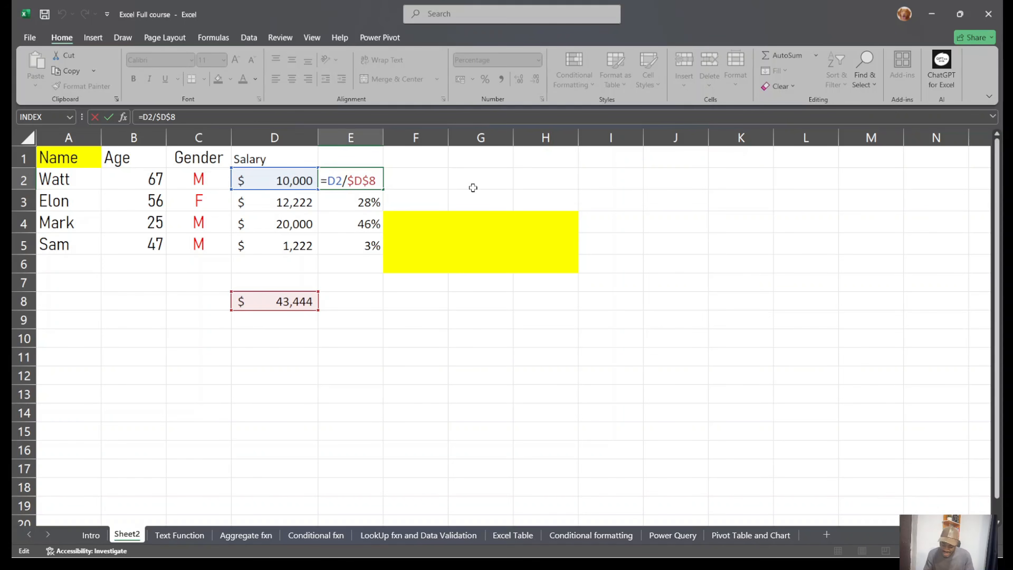
{"action": "key", "text": "ctrl+Return"}
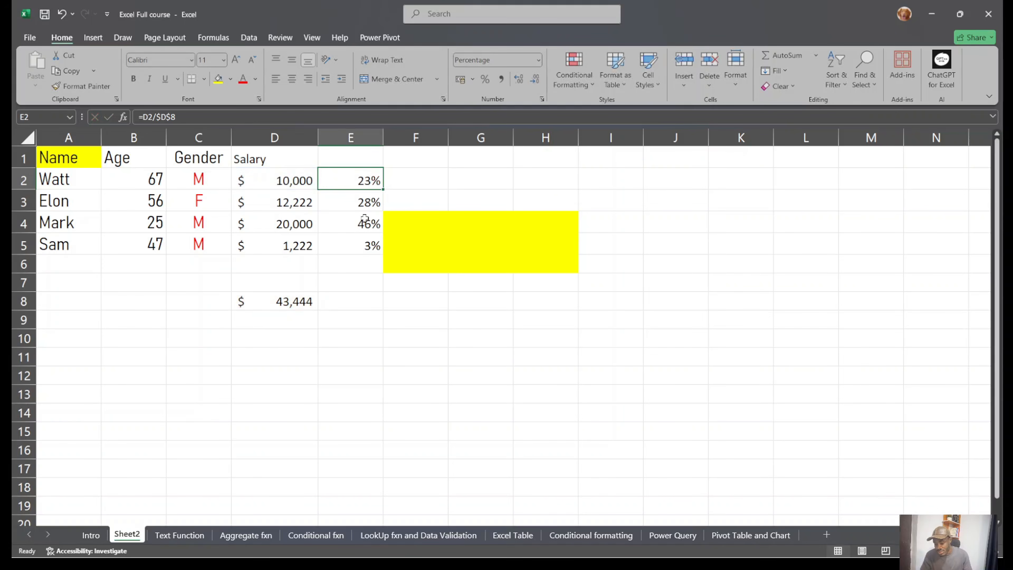
{"action": "left_click", "coordinate": [346, 225]}
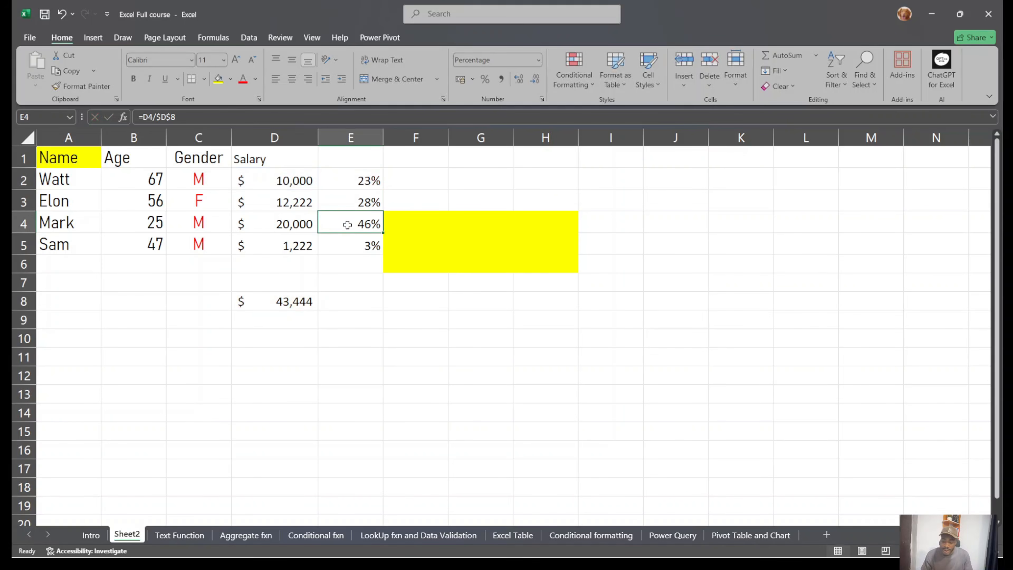
{"action": "left_click", "coordinate": [369, 173]}
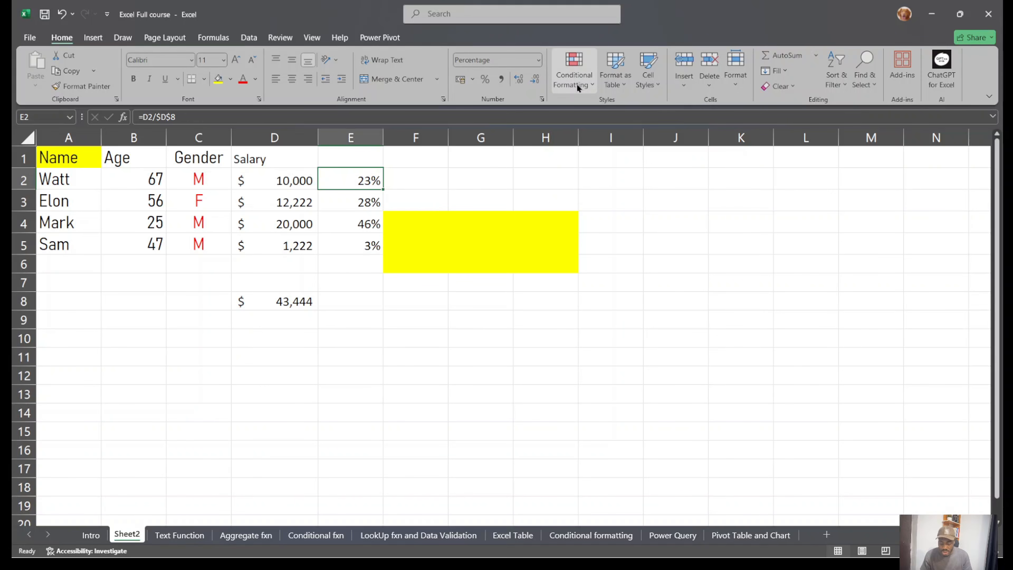
Look over the Conditional formatting sheet and the available table styles, finishing on the Excel Table sheet.
{"action": "left_click", "coordinate": [595, 536]}
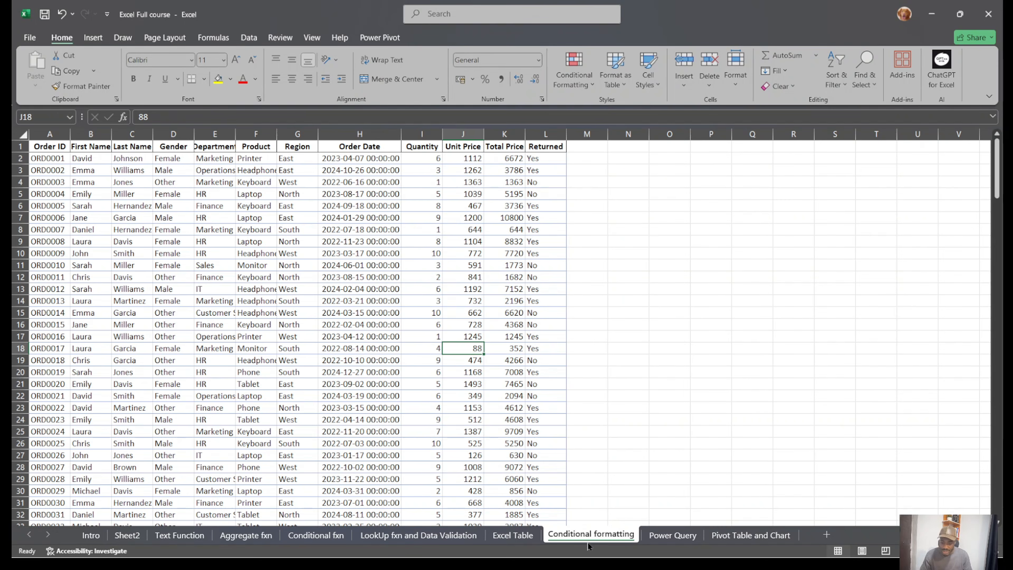
{"action": "left_click", "coordinate": [615, 69]}
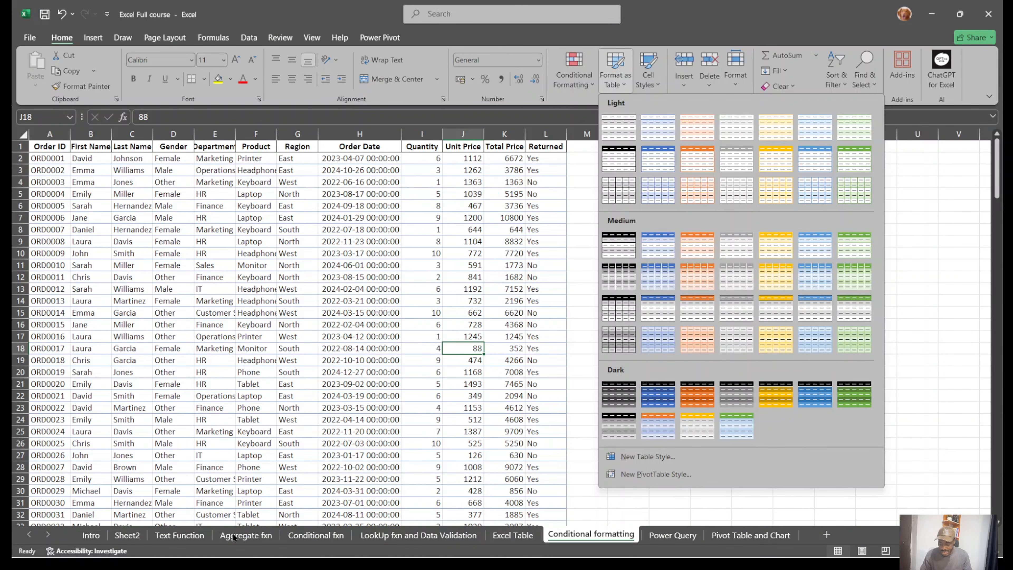
{"action": "left_click", "coordinate": [530, 539]}
{"action": "left_click", "coordinate": [525, 537]}
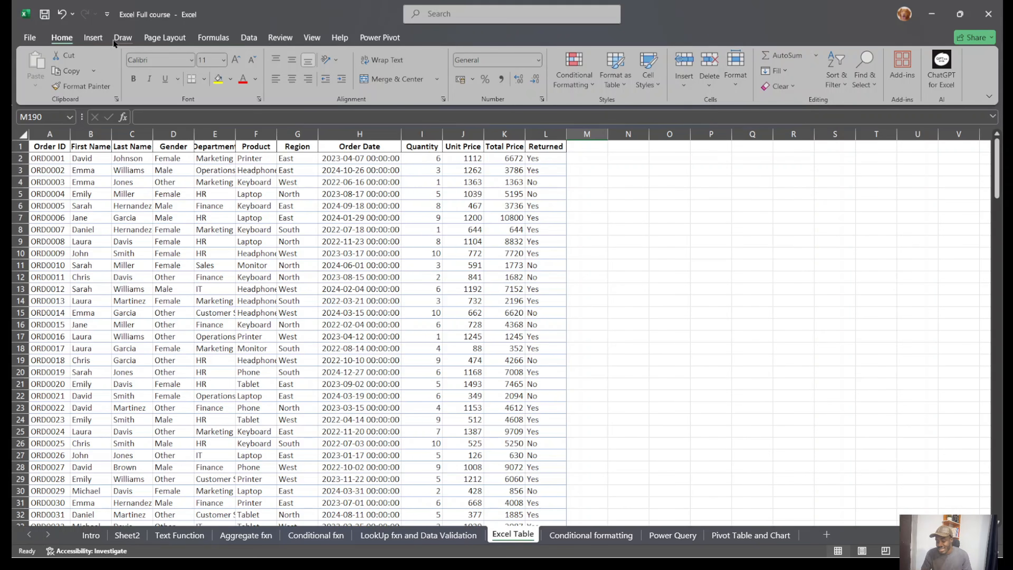
Survey the commands available for inserting objects, drawing and page layout.
{"action": "left_click", "coordinate": [94, 40]}
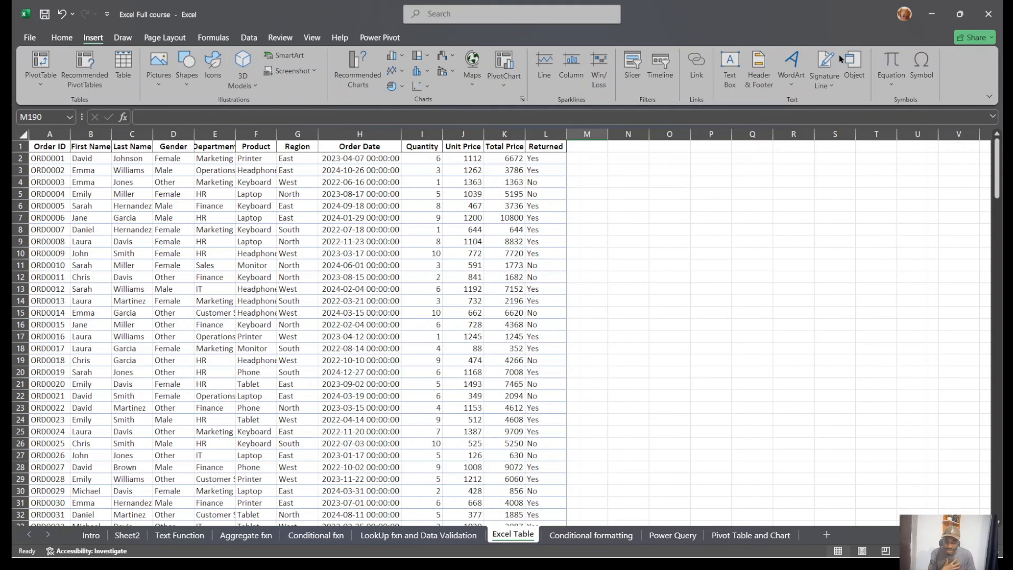
{"action": "left_click", "coordinate": [122, 37]}
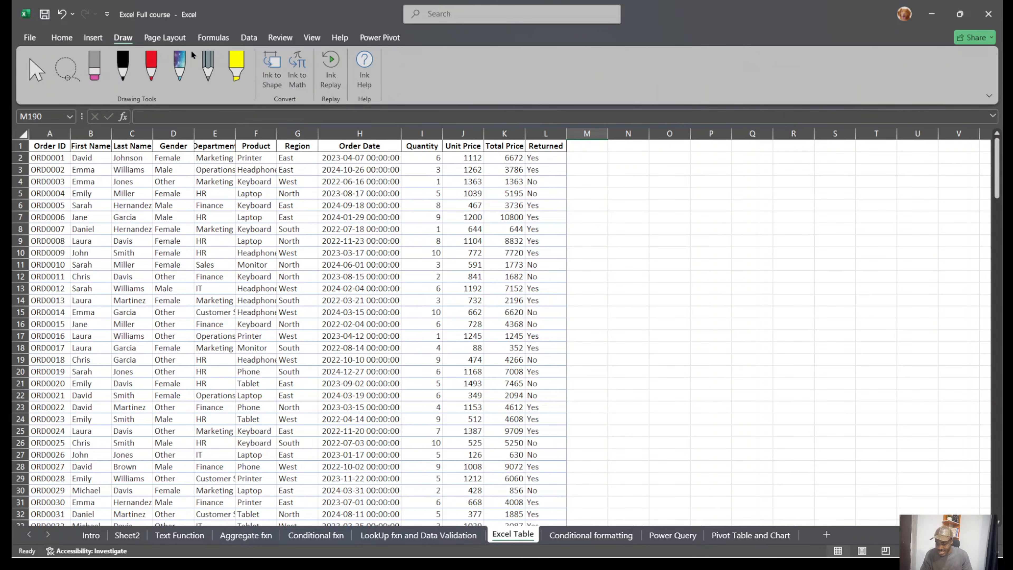
{"action": "left_click", "coordinate": [161, 37]}
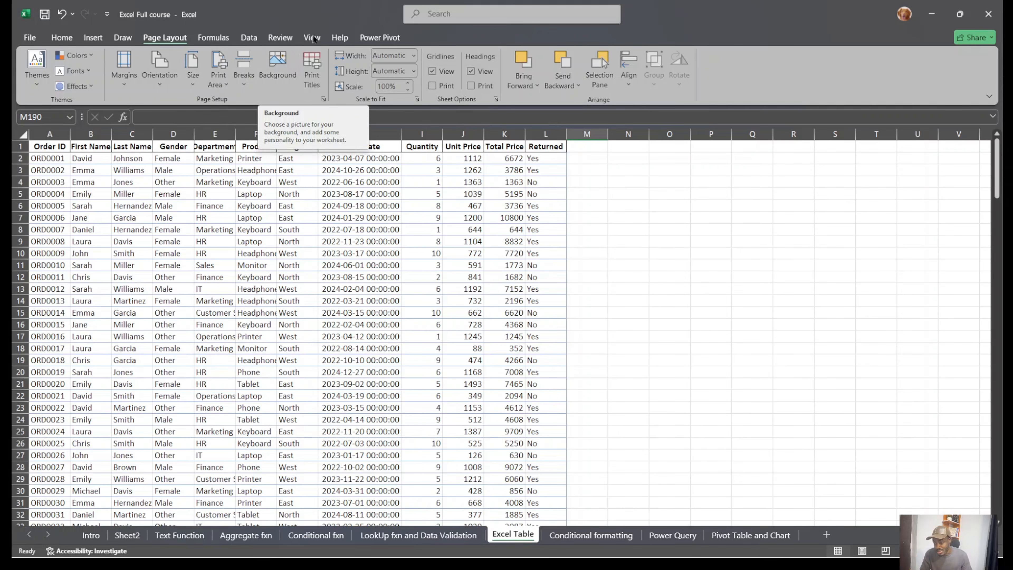
Browse the function library's AutoSum, recently used and financial functions, through to the end of the financial list.
{"action": "left_click", "coordinate": [210, 43]}
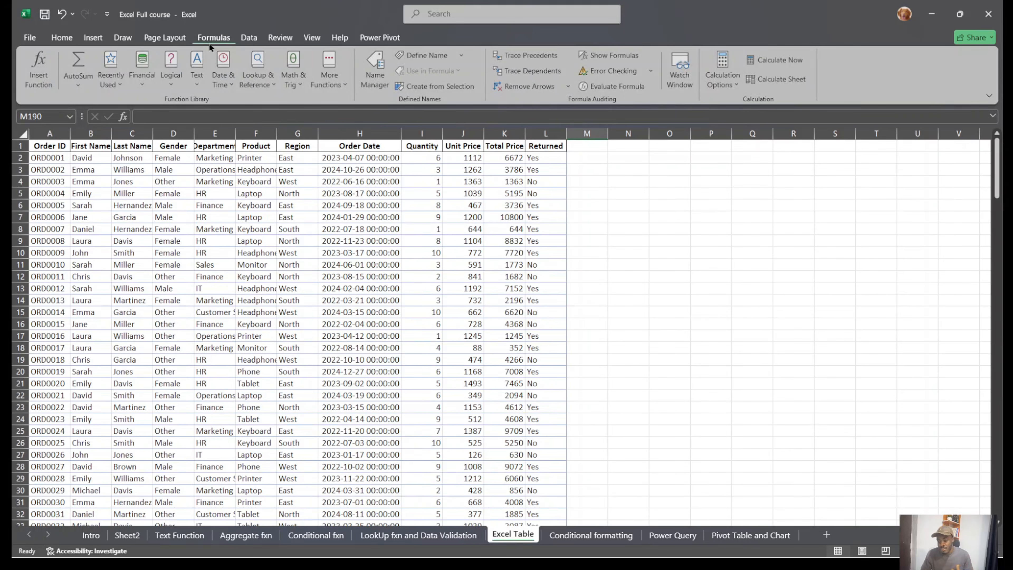
{"action": "left_click", "coordinate": [82, 83]}
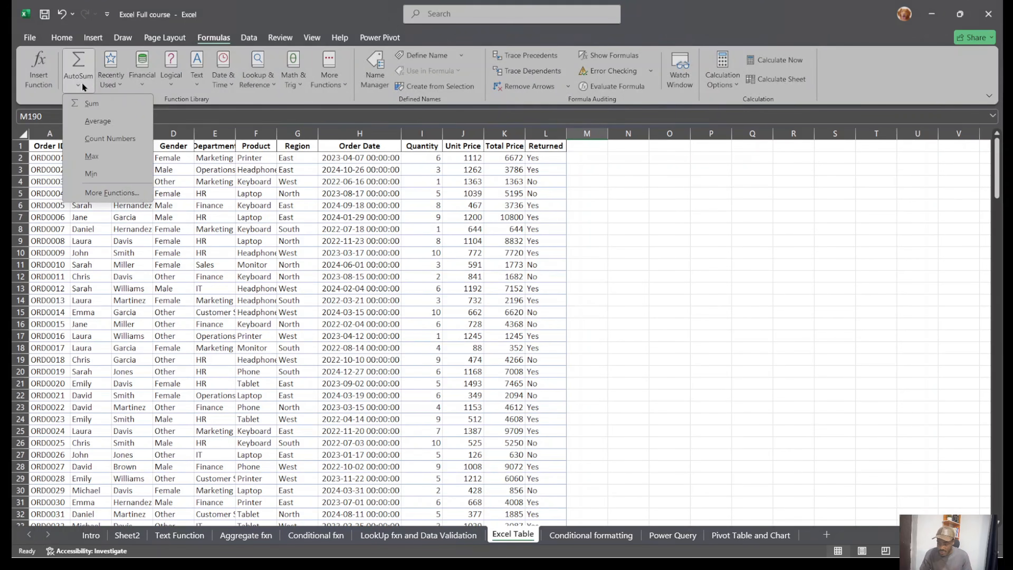
{"action": "left_click", "coordinate": [116, 80]}
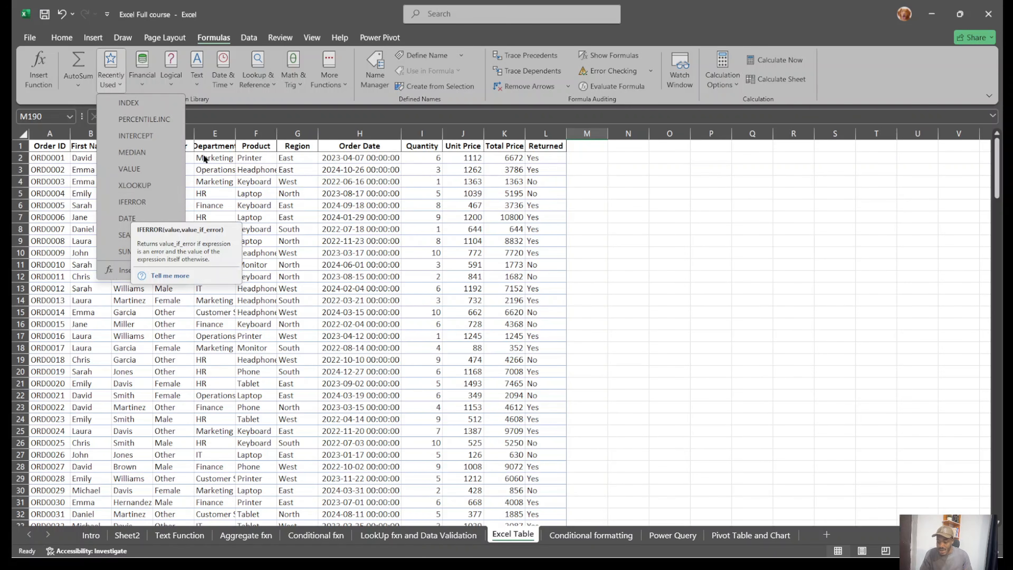
{"action": "left_click", "coordinate": [135, 70]}
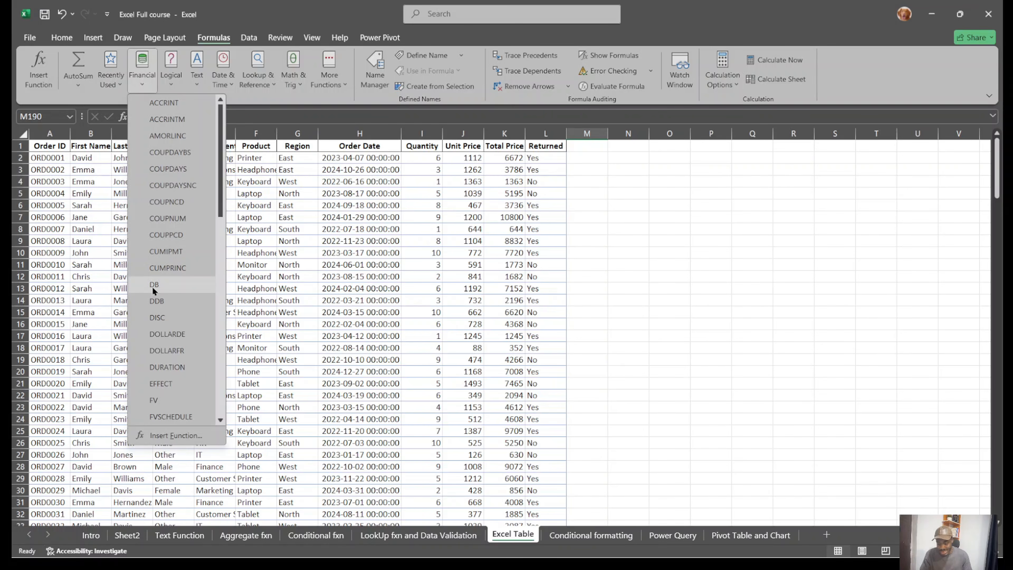
{"action": "scroll", "coordinate": [152, 286], "scroll_direction": "down", "scroll_amount": 9}
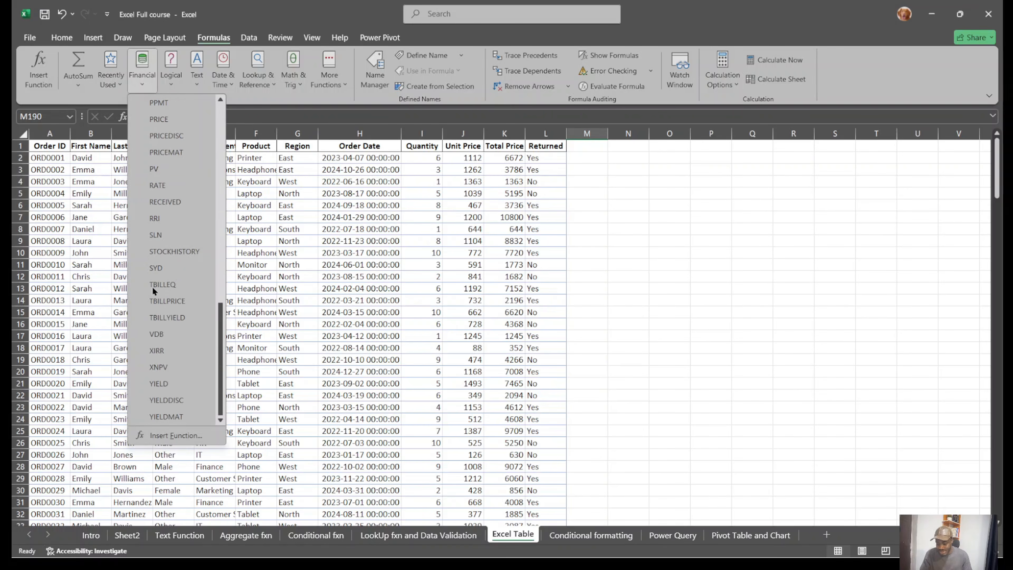
View the logical functions and highlight the IF, Nested IF and IFS headings on the Conditional fxn sheet.
{"action": "left_click", "coordinate": [171, 73]}
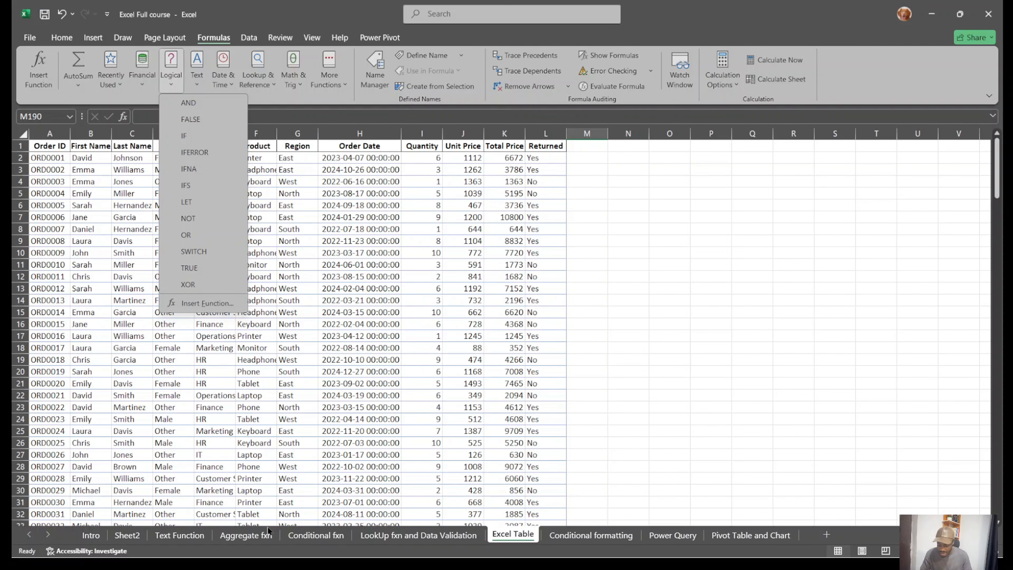
{"action": "left_click", "coordinate": [311, 539]}
{"action": "left_click", "coordinate": [311, 539]}
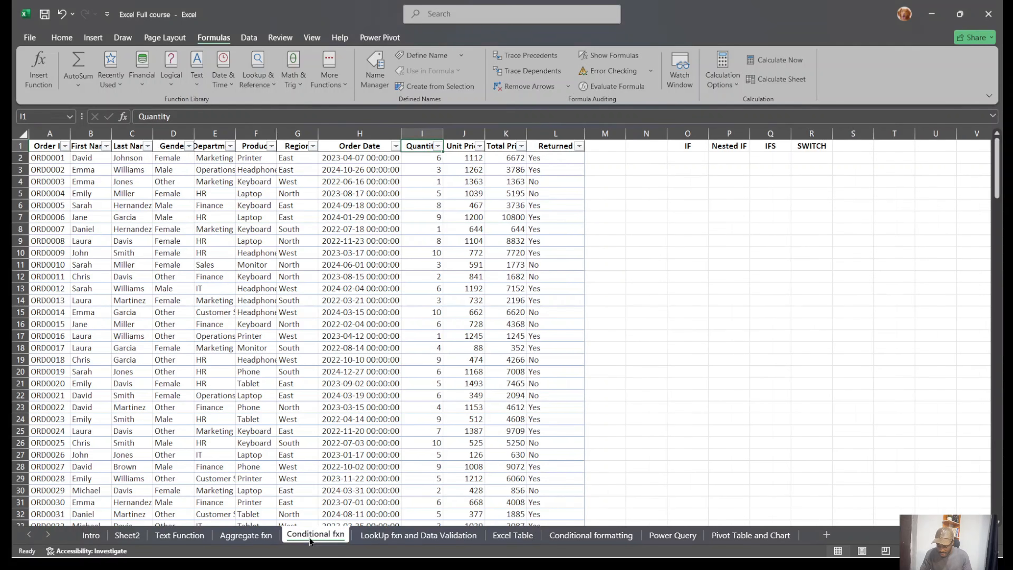
{"action": "left_click_drag", "start_coordinate": [689, 154], "coordinate": [776, 160]}
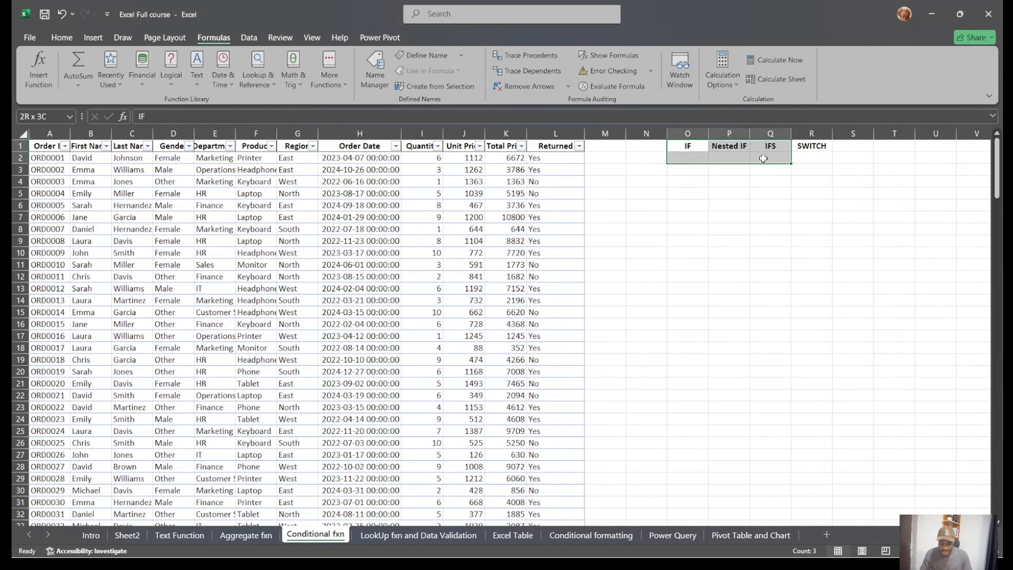
Browse the text functions and compare them with the function headings on the Text Function sheet.
{"action": "left_click", "coordinate": [204, 69]}
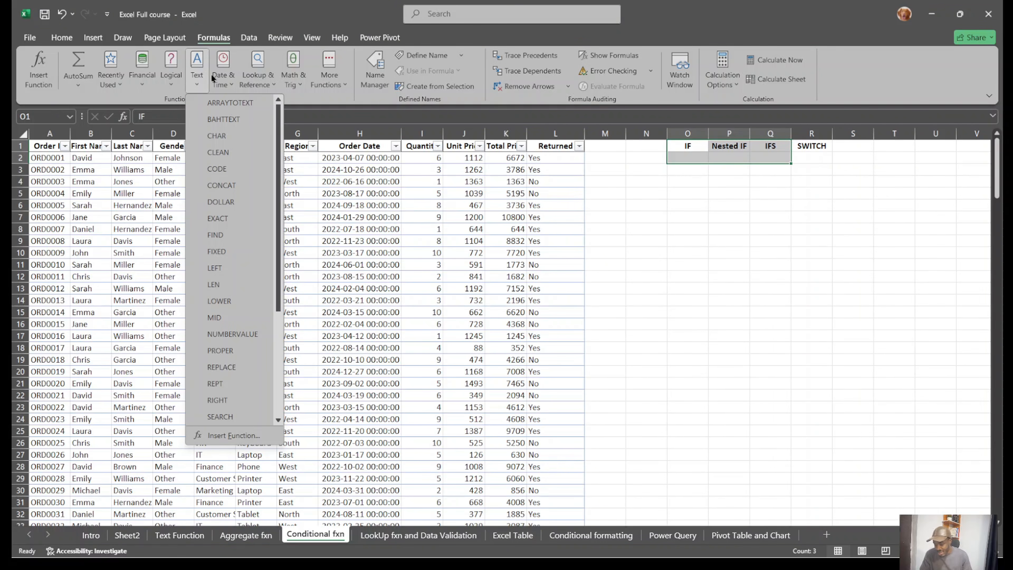
{"action": "scroll", "coordinate": [233, 281], "scroll_direction": "down", "scroll_amount": 4}
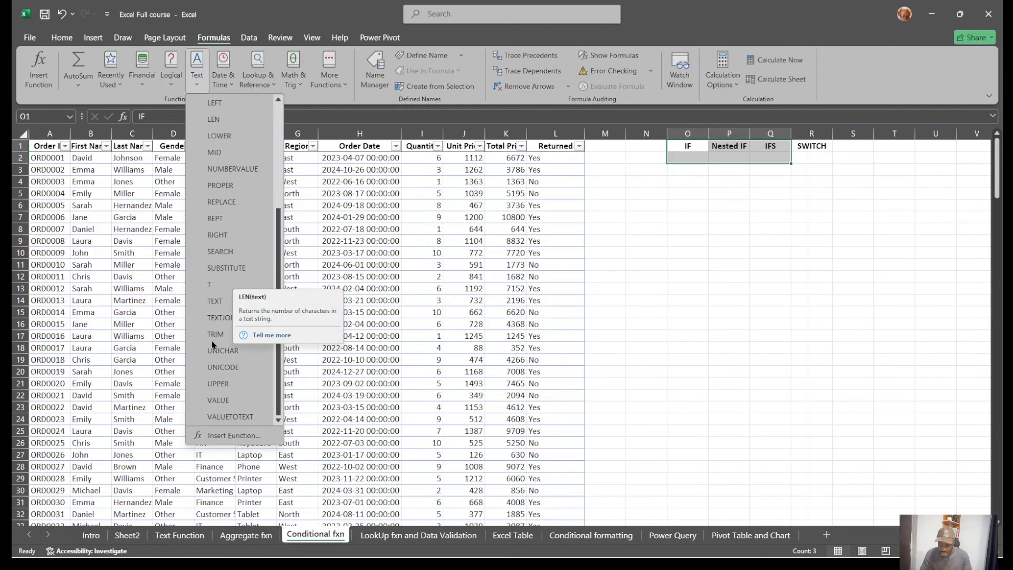
{"action": "left_click", "coordinate": [163, 533]}
{"action": "left_click", "coordinate": [163, 533]}
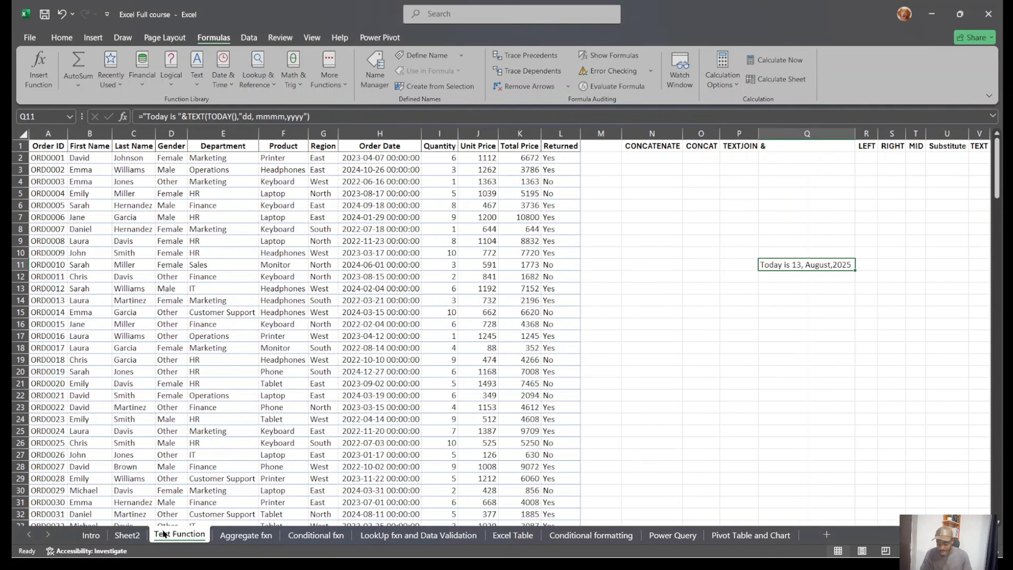
{"action": "scroll", "coordinate": [713, 252], "scroll_direction": "right", "scroll_amount": 2}
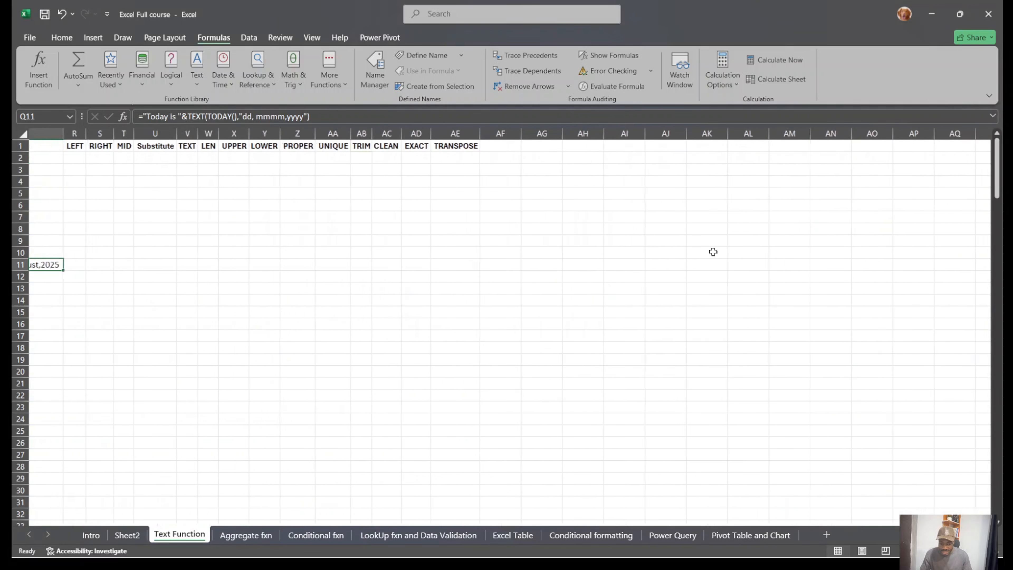
{"action": "scroll", "coordinate": [714, 251], "scroll_direction": "left", "scroll_amount": 10}
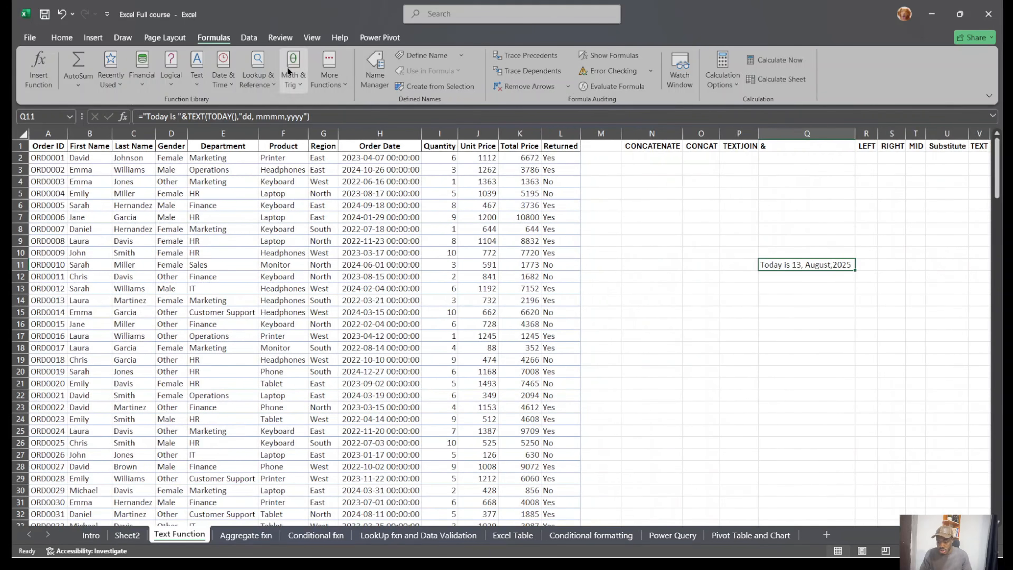
View the lookup and reference functions and the practice headings on the LookUp fxn and Data Validation sheet.
{"action": "left_click", "coordinate": [257, 79]}
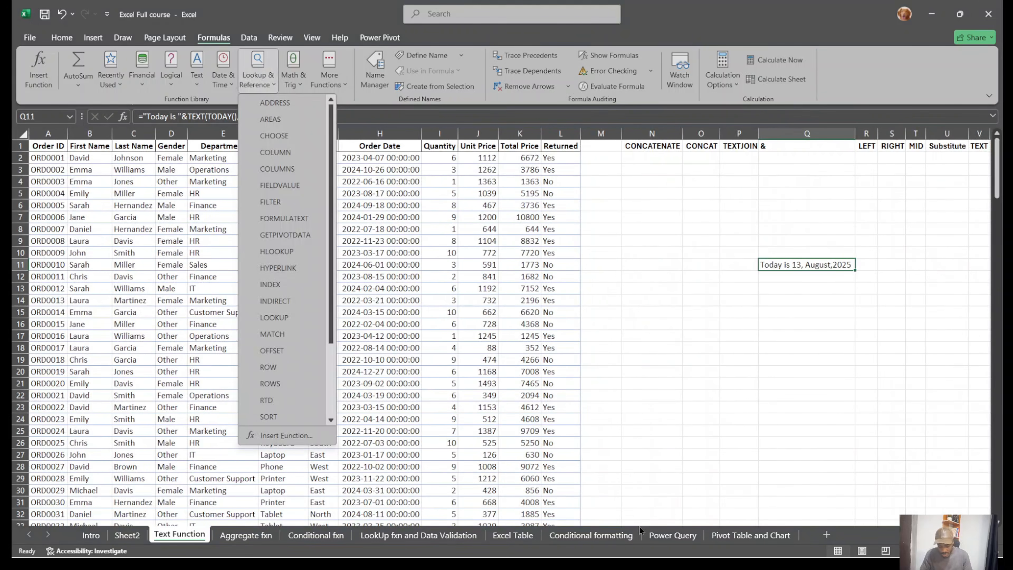
{"action": "left_click", "coordinate": [389, 542]}
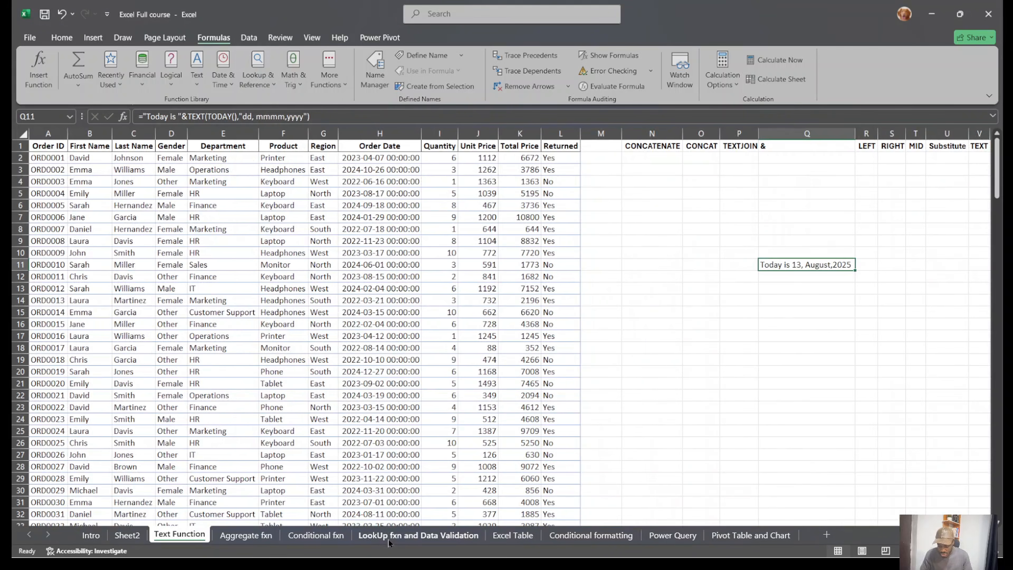
{"action": "left_click", "coordinate": [388, 541]}
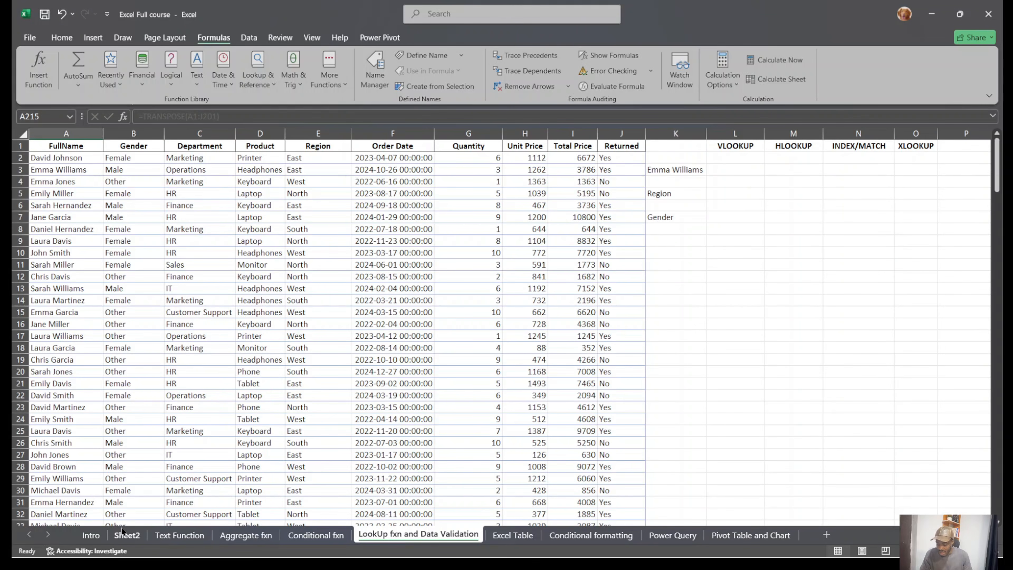
Return to Sheet2 and survey the data, review and view commands.
{"action": "left_click", "coordinate": [127, 535]}
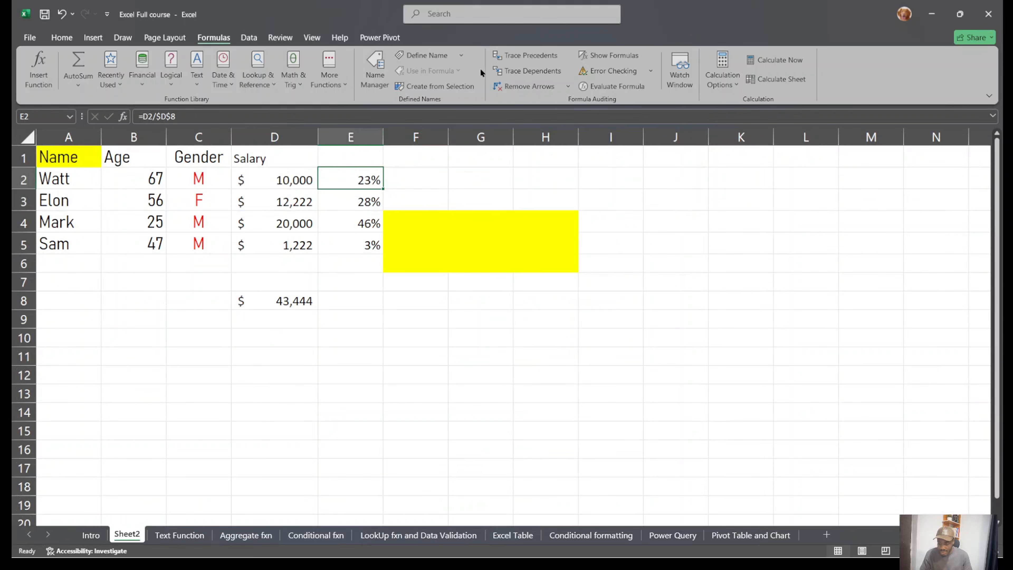
{"action": "left_click", "coordinate": [247, 38]}
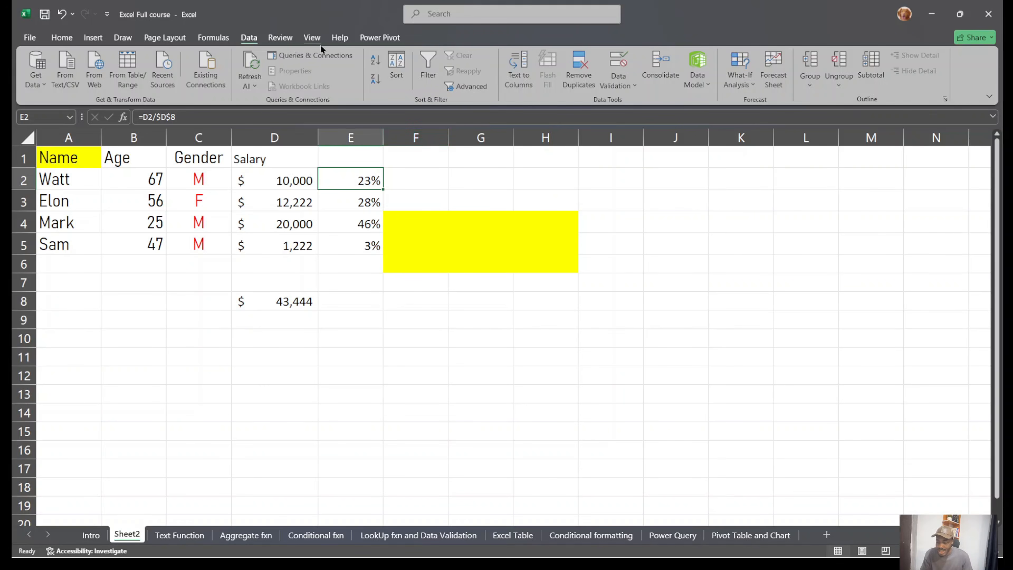
{"action": "left_click", "coordinate": [287, 37]}
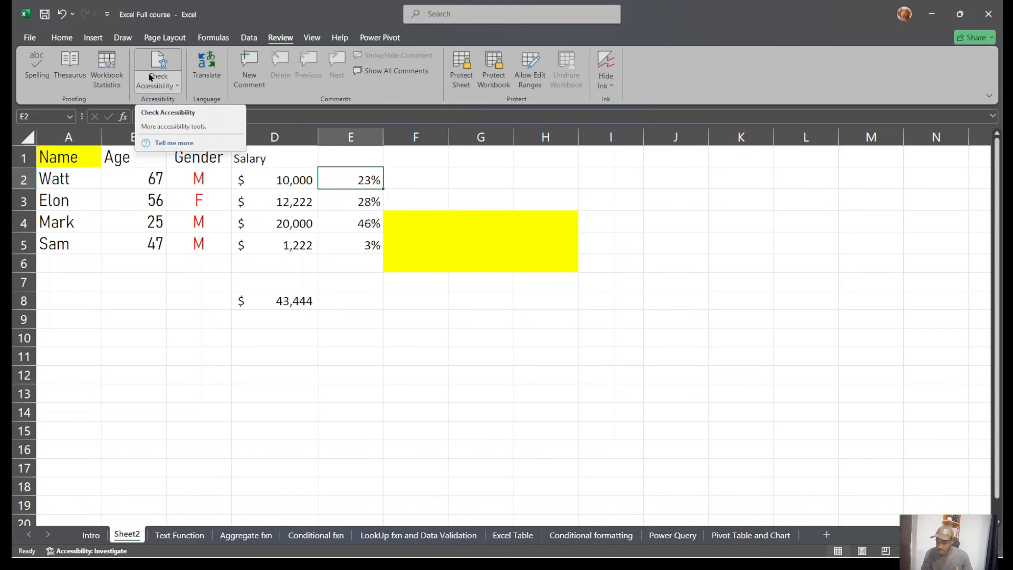
{"action": "left_click", "coordinate": [319, 40]}
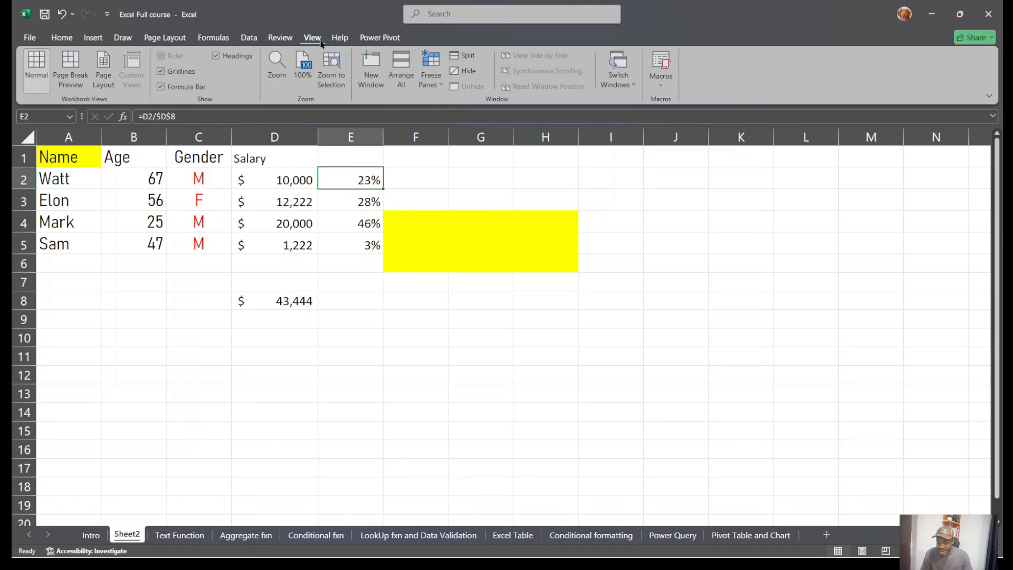
Turn the gridlines, formula bar and headings off and back on in Sheet2 to show their effect.
{"action": "left_click", "coordinate": [172, 73]}
{"action": "left_click", "coordinate": [172, 74]}
{"action": "left_click", "coordinate": [167, 87]}
{"action": "left_click", "coordinate": [171, 87]}
{"action": "left_click", "coordinate": [215, 55]}
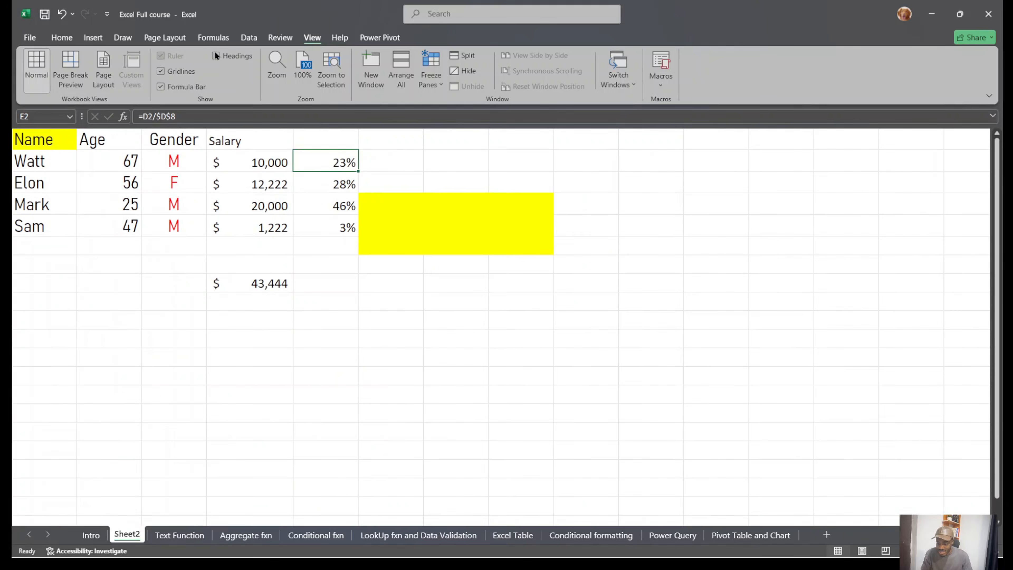
{"action": "left_click", "coordinate": [215, 54]}
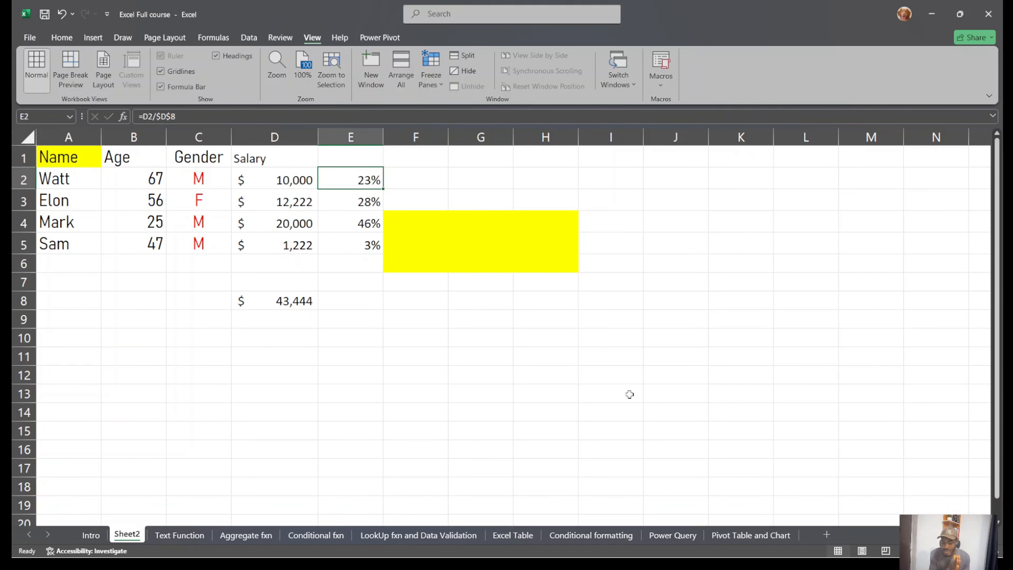
Examine the order table on the Text Function sheet, singling out the First Name and Last Name columns.
{"action": "left_click", "coordinate": [185, 535]}
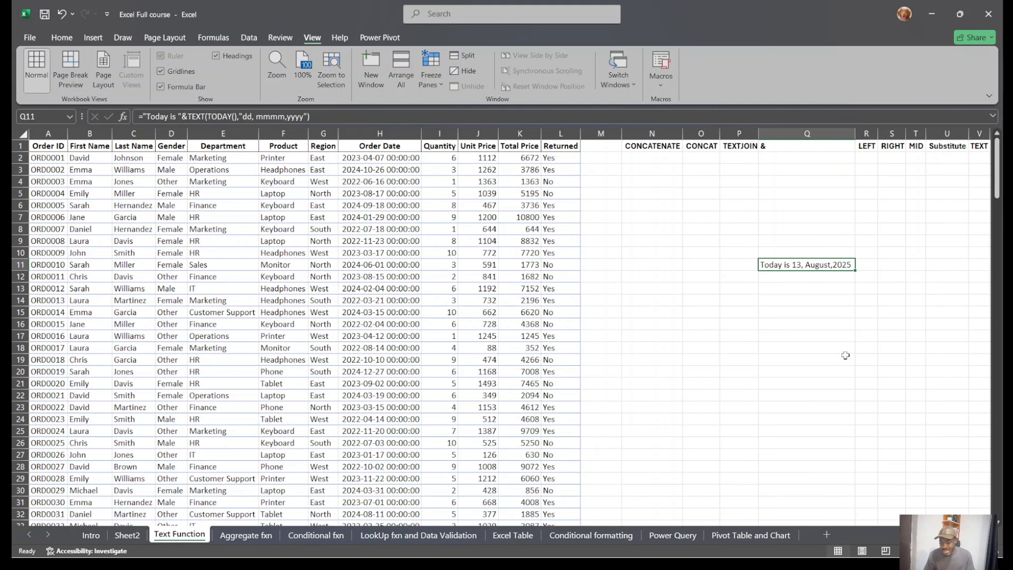
{"action": "scroll", "coordinate": [845, 355], "scroll_direction": "up", "scroll_amount": 5}
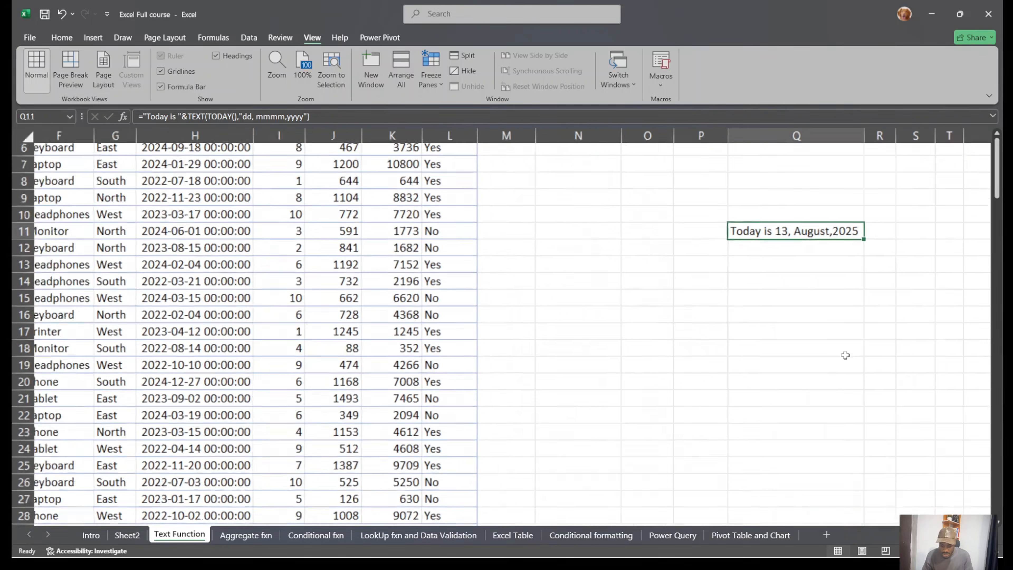
{"action": "scroll", "coordinate": [846, 355], "scroll_direction": "left", "scroll_amount": 6}
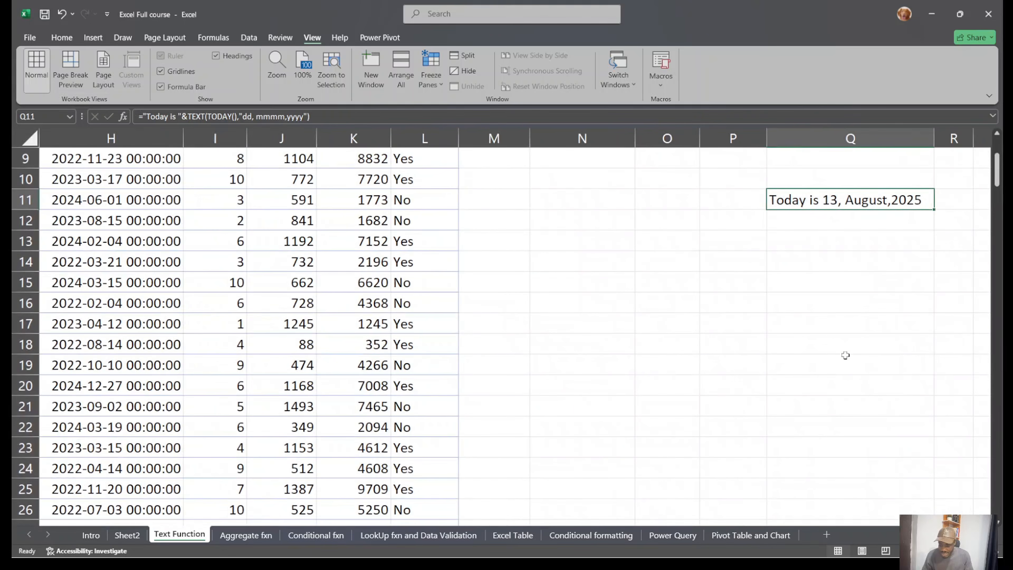
{"action": "scroll", "coordinate": [845, 355], "scroll_direction": "up", "scroll_amount": 3}
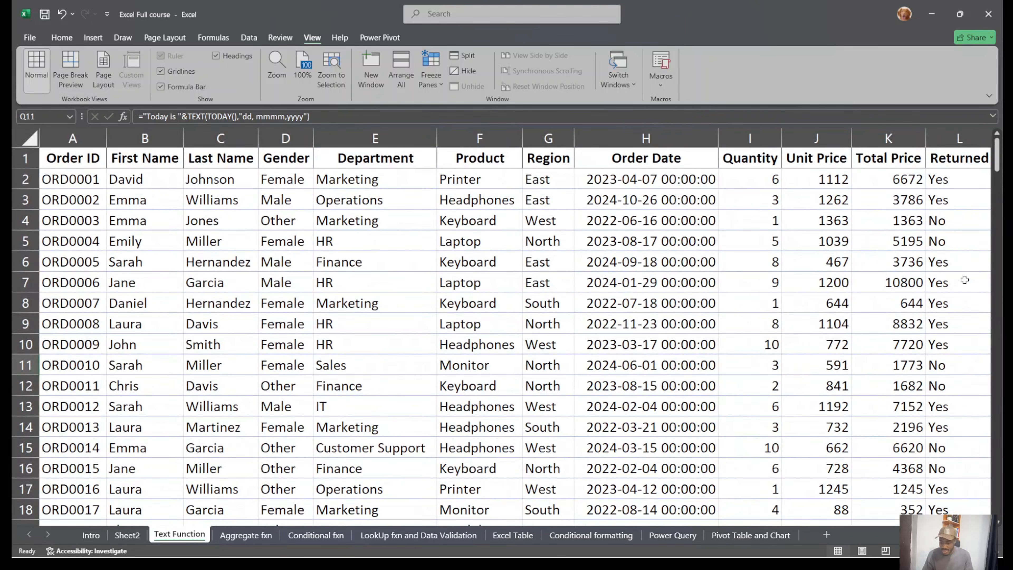
{"action": "scroll", "coordinate": [653, 344], "scroll_direction": "down", "scroll_amount": 1}
{"action": "scroll", "coordinate": [653, 344], "scroll_direction": "down", "scroll_amount": 2}
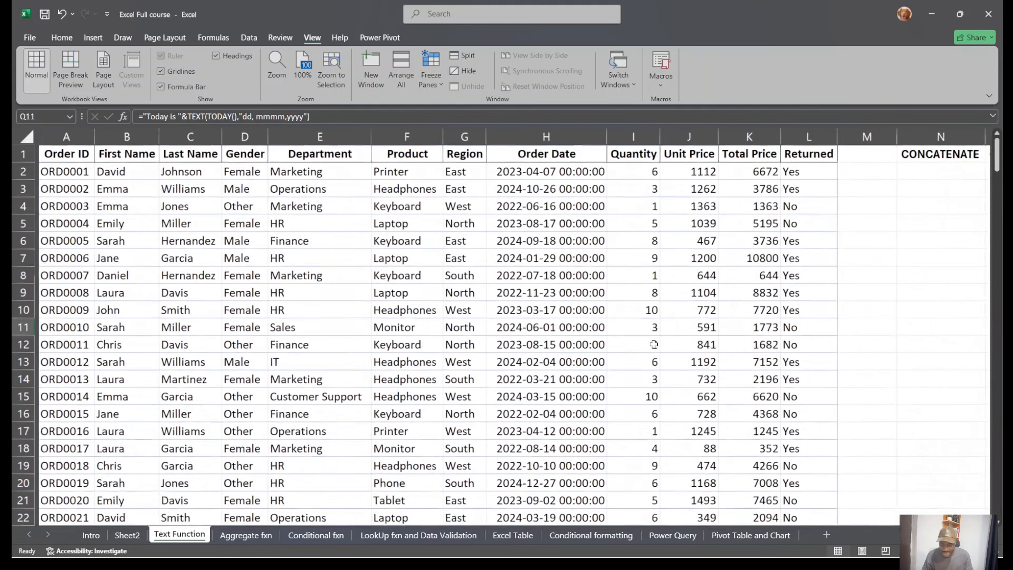
{"action": "scroll", "coordinate": [310, 278], "scroll_direction": "up", "scroll_amount": 1}
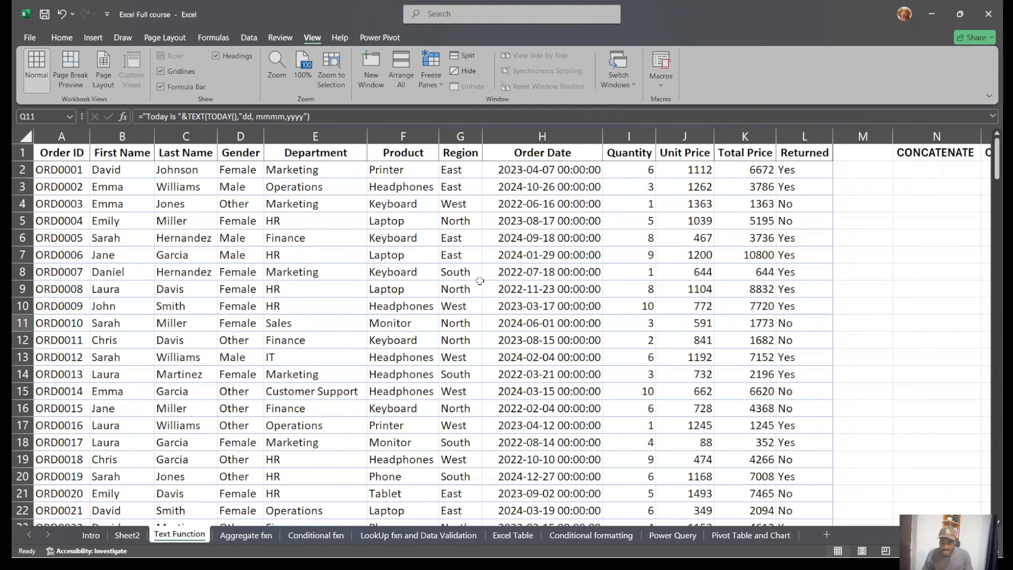
{"action": "left_click", "coordinate": [115, 136]}
{"action": "left_click", "coordinate": [174, 137]}
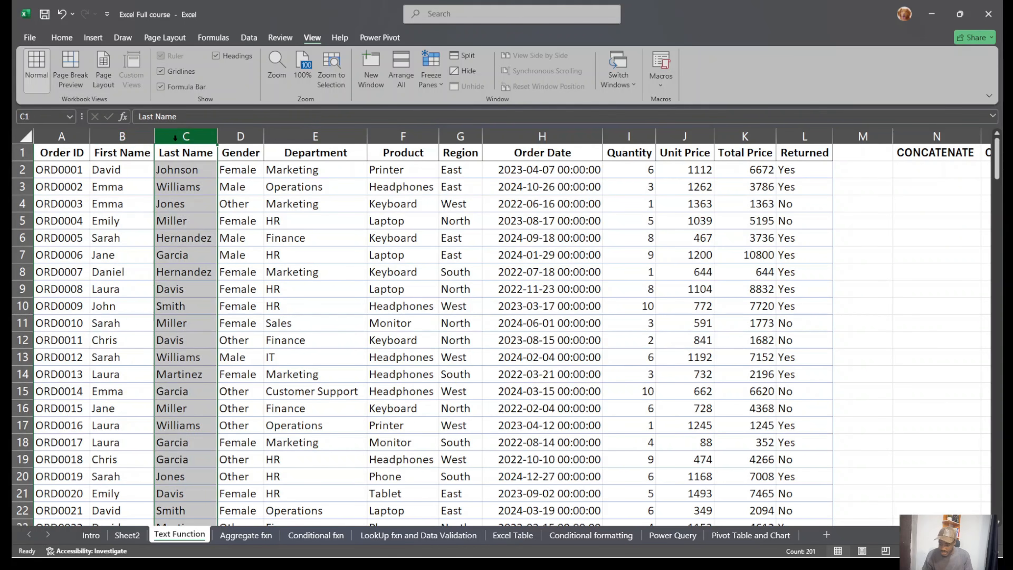
Go through the order table's columns one at a time, from Order ID and Gender across to Total Price.
{"action": "left_click", "coordinate": [66, 136]}
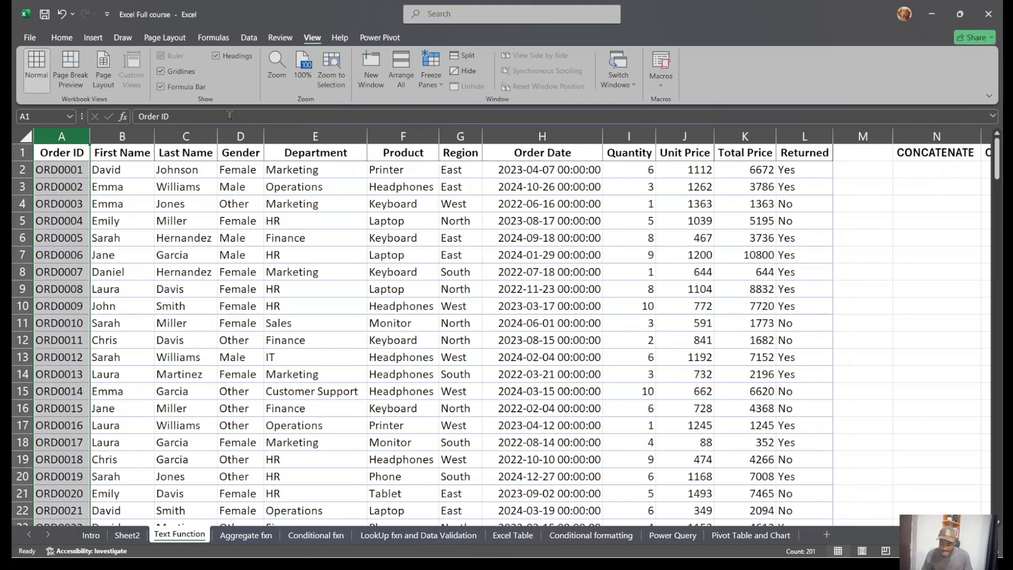
{"action": "left_click", "coordinate": [241, 136]}
{"action": "left_click", "coordinate": [315, 136]}
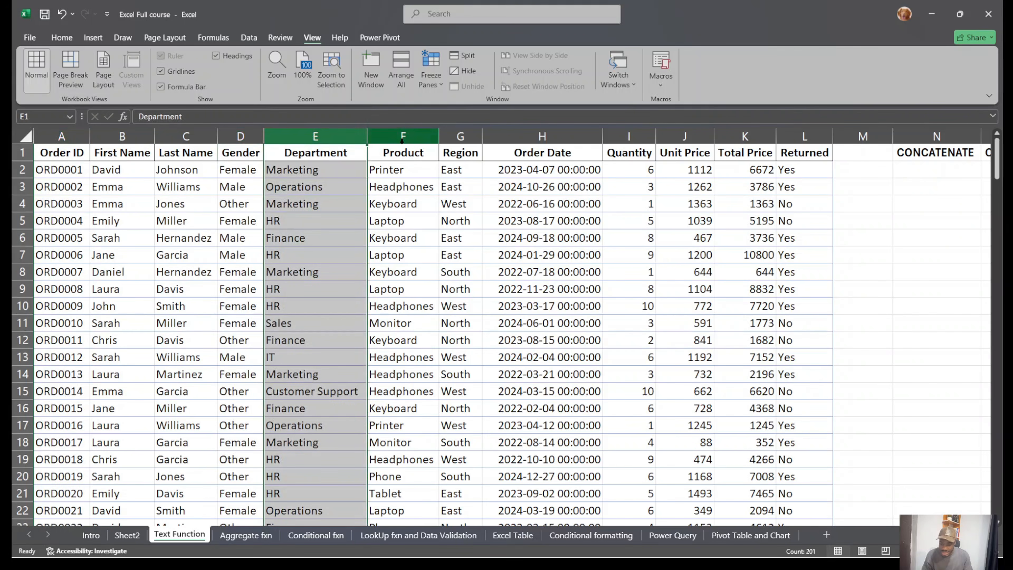
{"action": "left_click", "coordinate": [402, 137]}
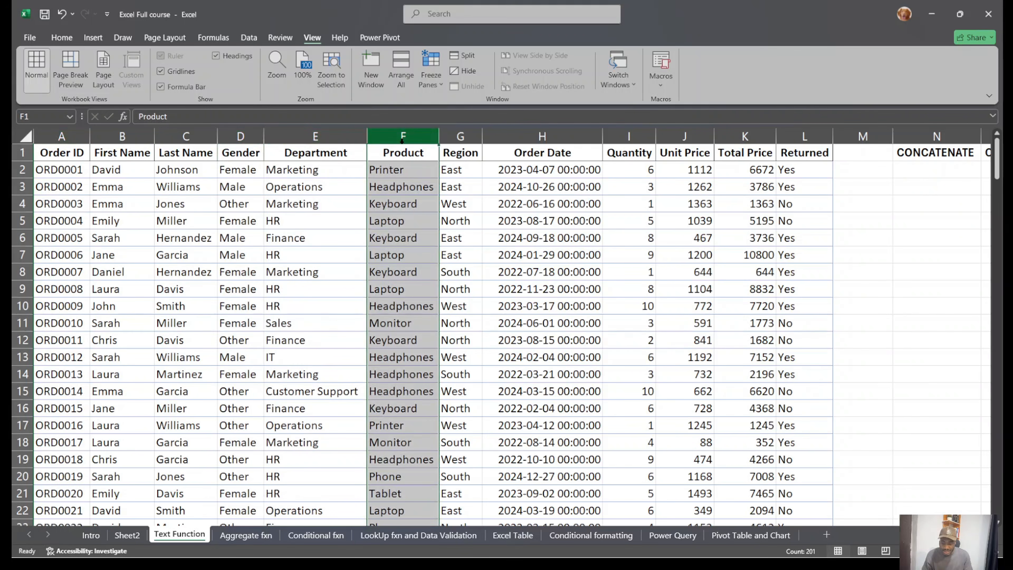
{"action": "left_click", "coordinate": [453, 138]}
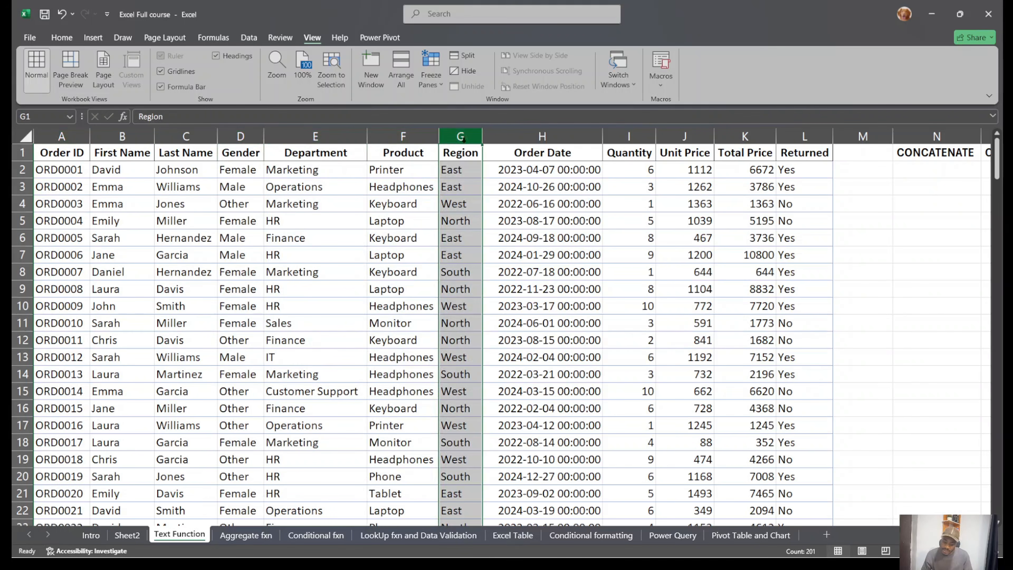
{"action": "left_click", "coordinate": [578, 138]}
{"action": "left_click", "coordinate": [642, 140]}
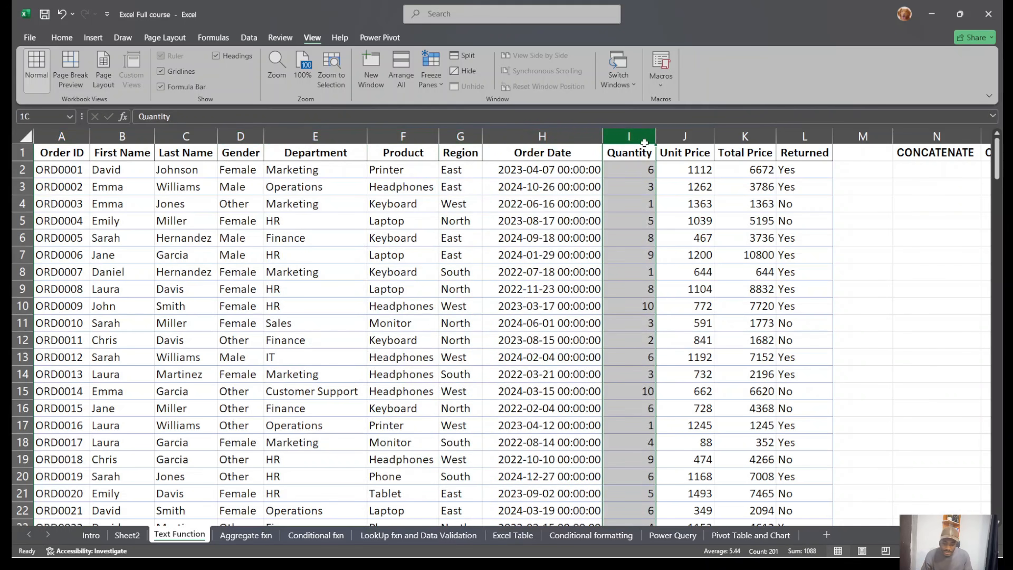
{"action": "left_click", "coordinate": [683, 137]}
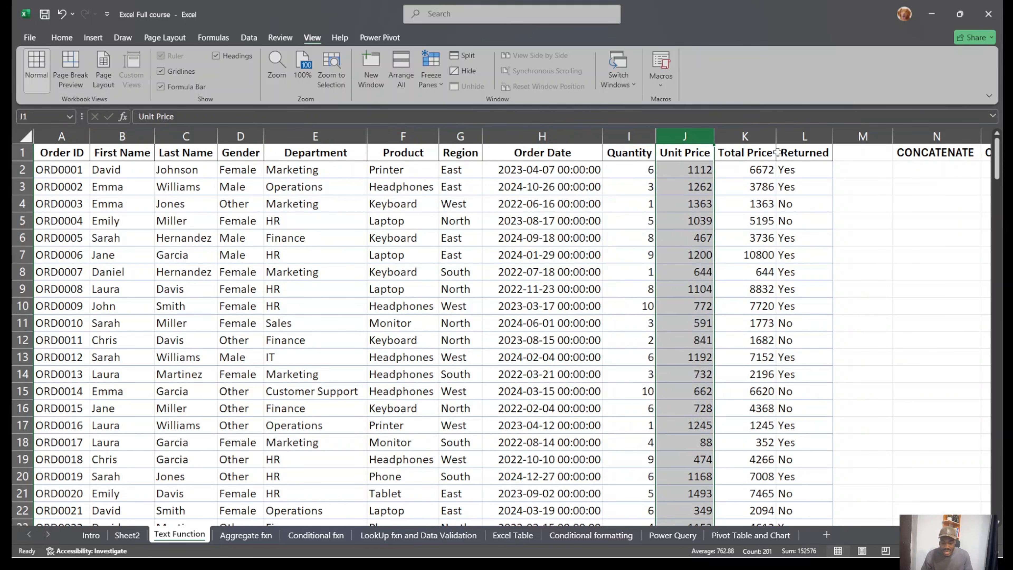
{"action": "left_click", "coordinate": [756, 148]}
{"action": "left_click", "coordinate": [756, 138]}
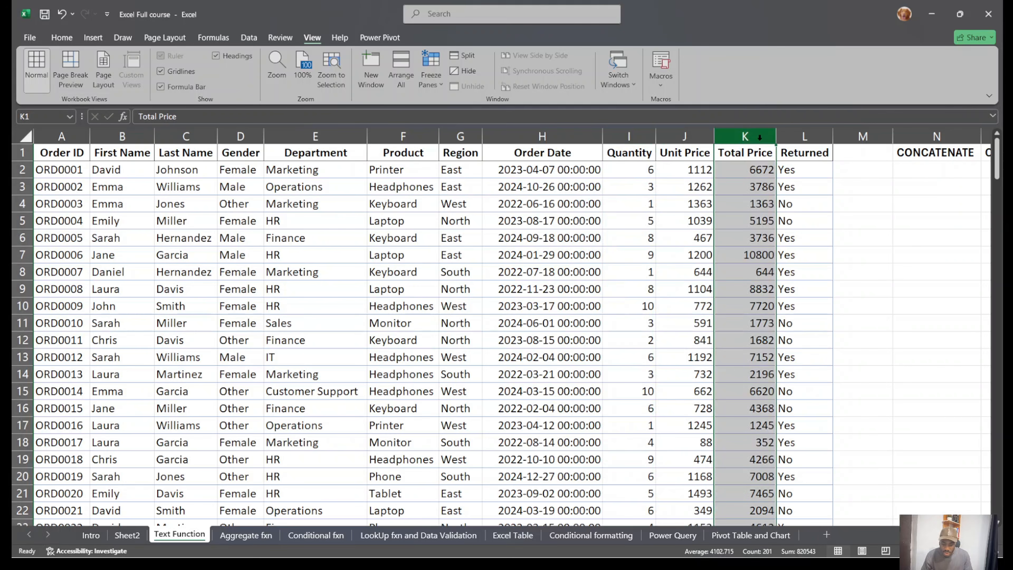
Inspect the quantity, unit price and returned status of the first order in row 2.
{"action": "left_click", "coordinate": [636, 168]}
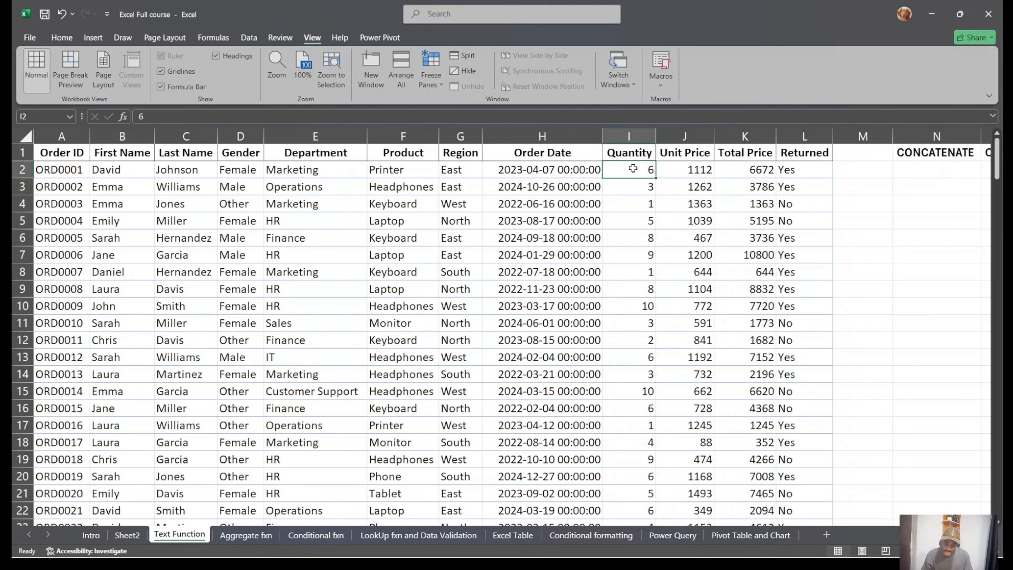
{"action": "left_click", "coordinate": [694, 168]}
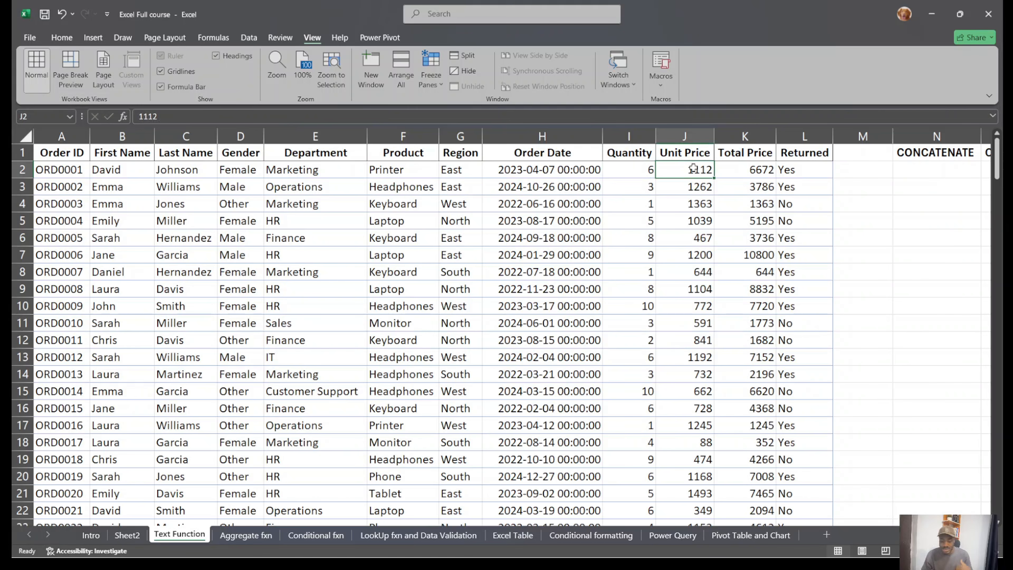
{"action": "left_click", "coordinate": [808, 182]}
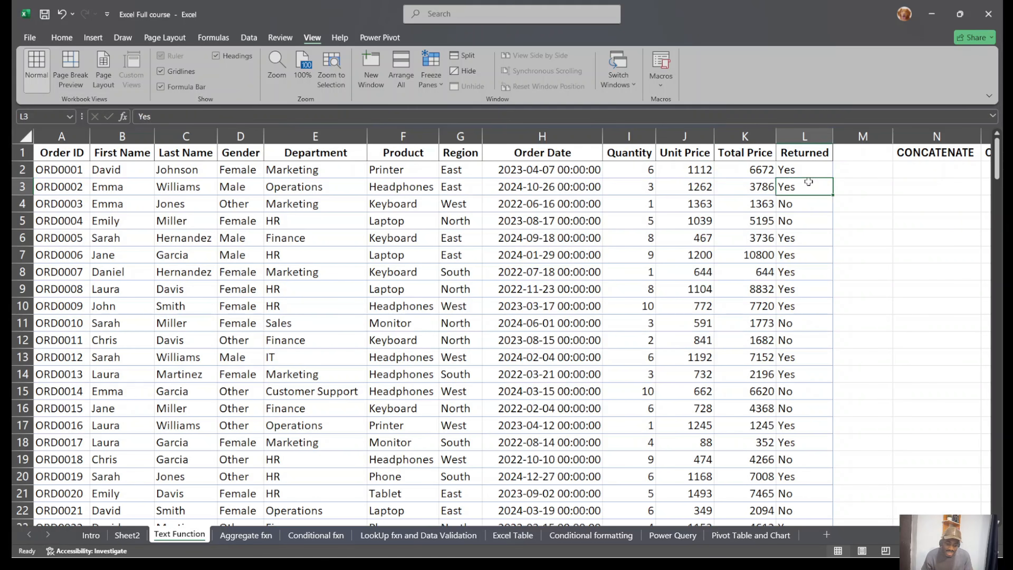
{"action": "left_click", "coordinate": [808, 166]}
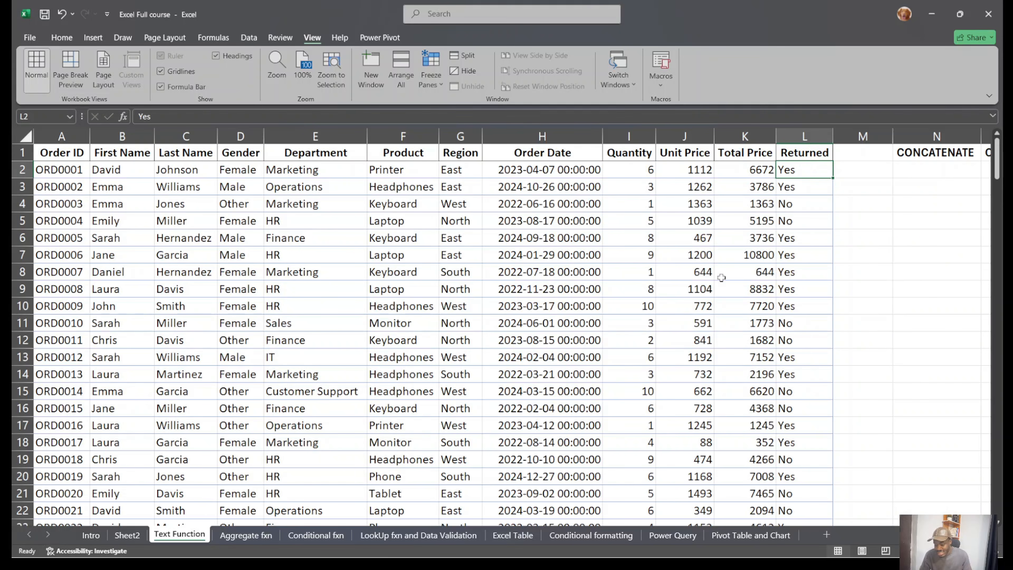
Survey the text function headings from CONCATENATE to TRANSPOSE beside the order table, and single out the CONCATENATE column.
{"action": "scroll", "coordinate": [743, 275], "scroll_direction": "right", "scroll_amount": 10}
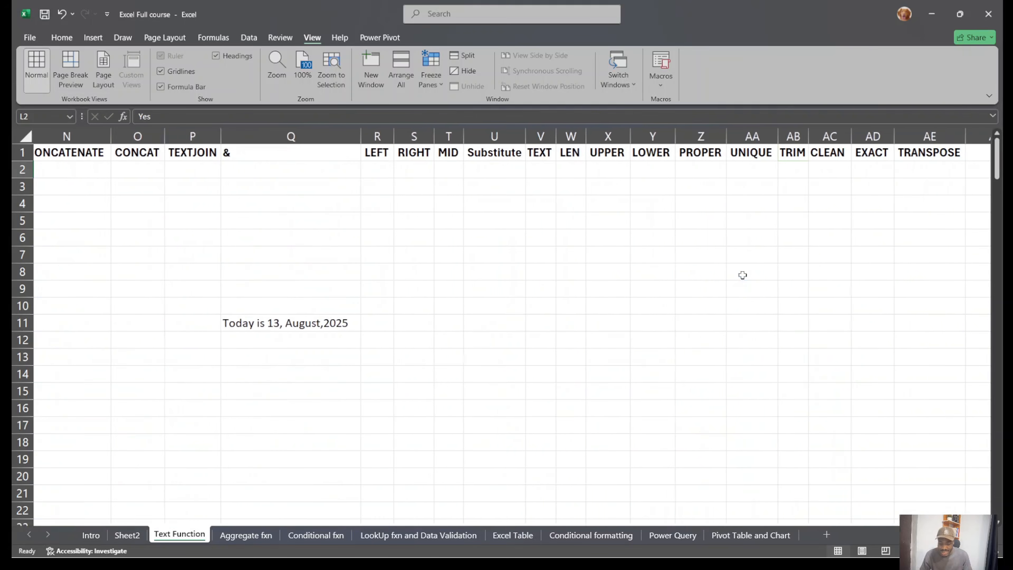
{"action": "scroll", "coordinate": [742, 275], "scroll_direction": "left", "scroll_amount": 5}
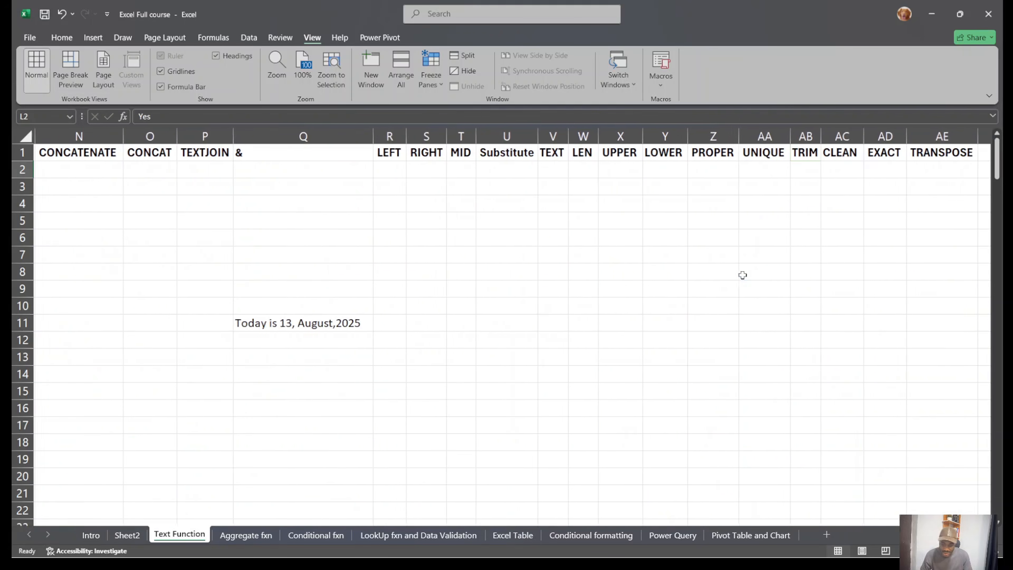
{"action": "scroll", "coordinate": [742, 274], "scroll_direction": "left", "scroll_amount": 5}
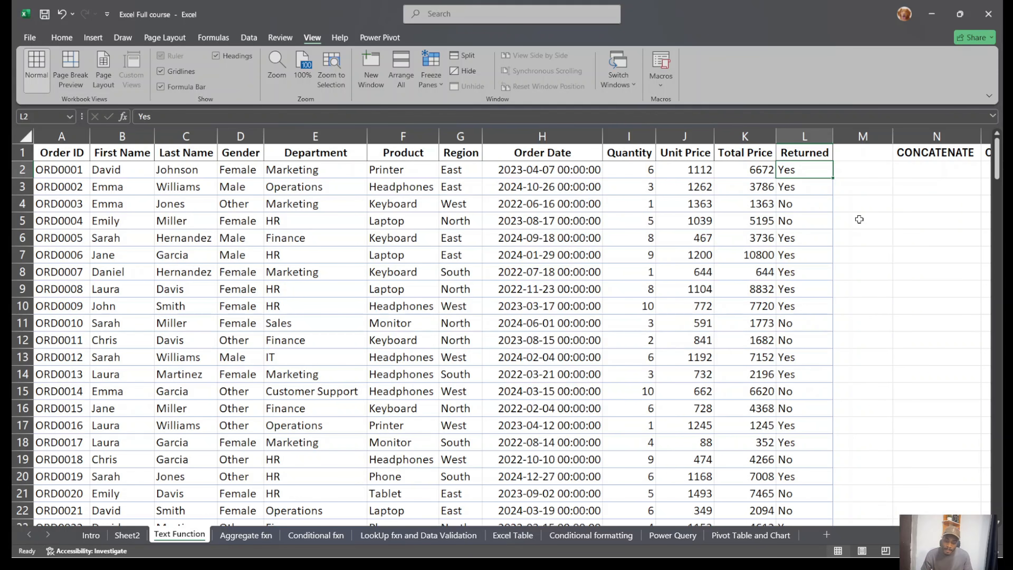
{"action": "scroll", "coordinate": [859, 219], "scroll_direction": "right", "scroll_amount": 5}
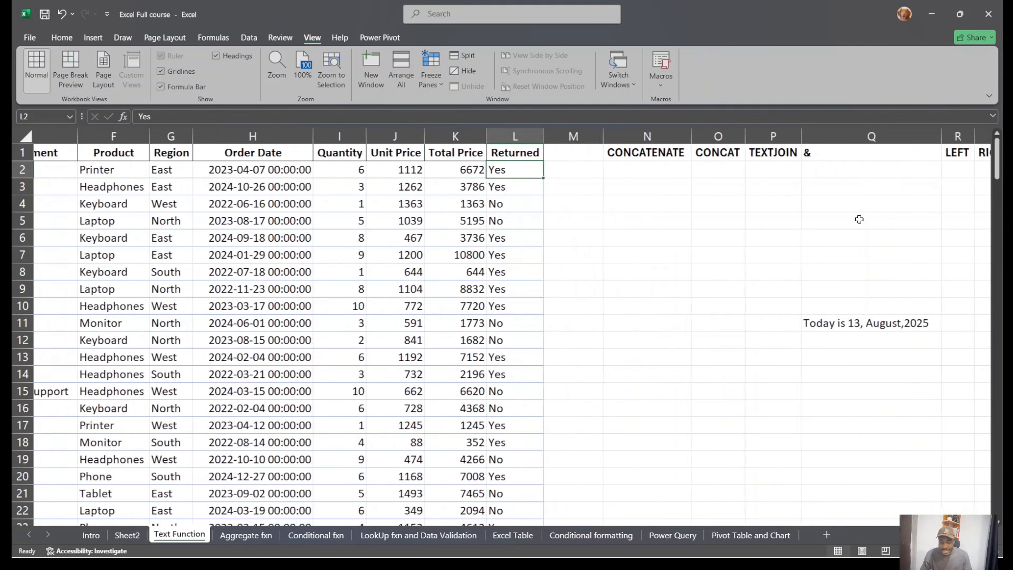
{"action": "left_click", "coordinate": [485, 169]}
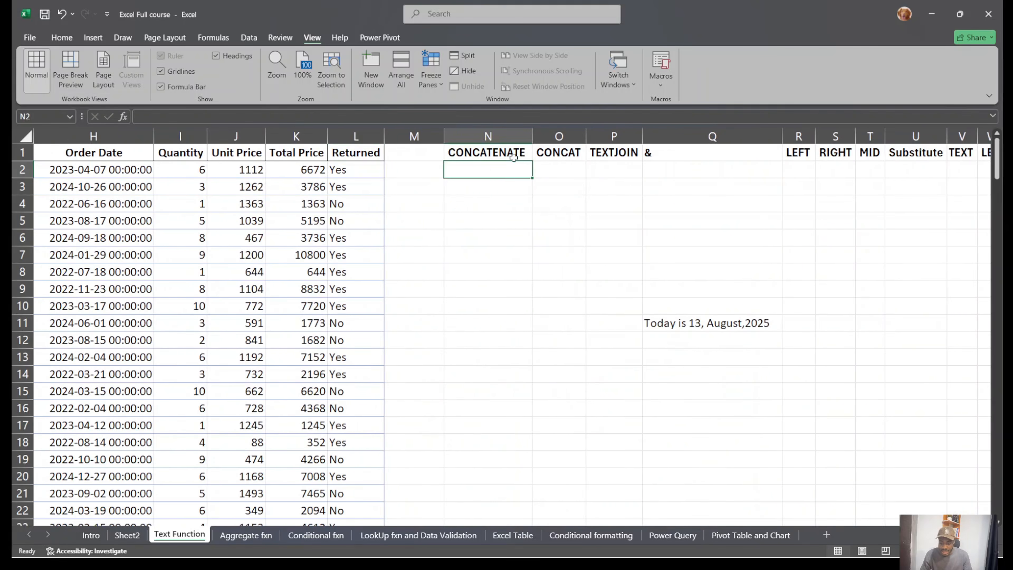
{"action": "left_click", "coordinate": [508, 131]}
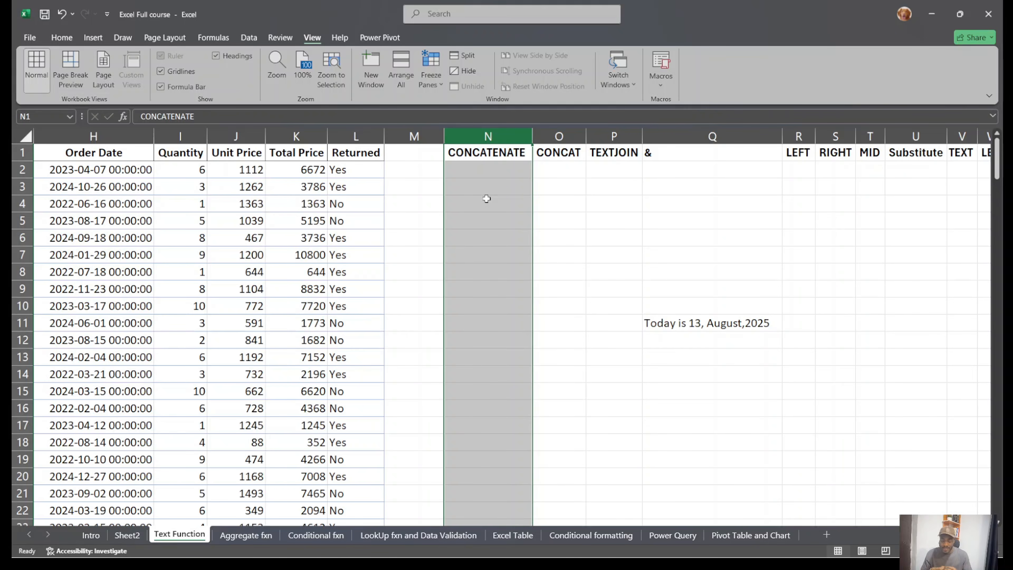
Examine the First Name, Last Name and Total Price columns, singling out the last names in C3, C13 and C17.
{"action": "scroll", "coordinate": [485, 198], "scroll_direction": "left", "scroll_amount": 4}
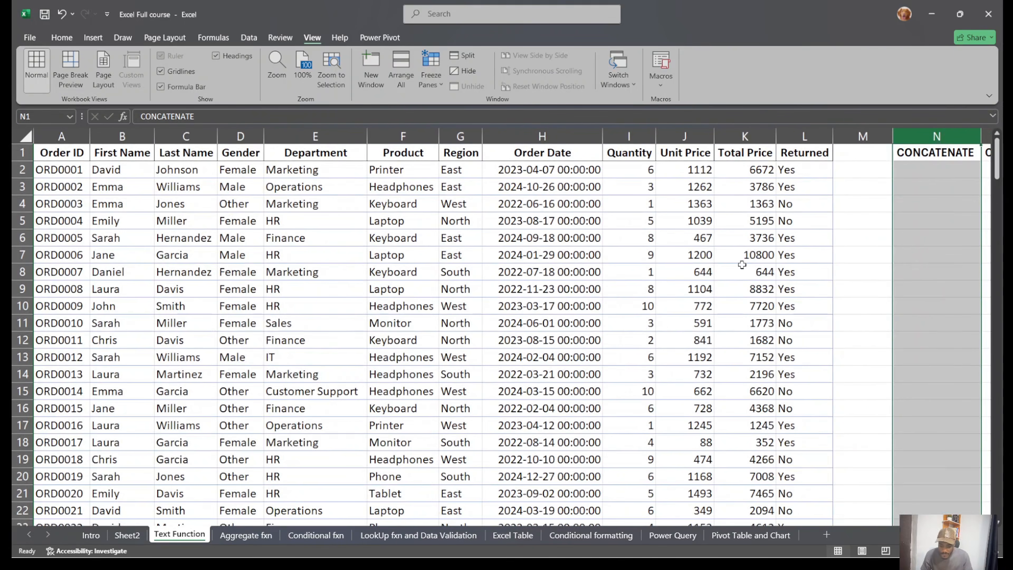
{"action": "left_click", "coordinate": [110, 137]}
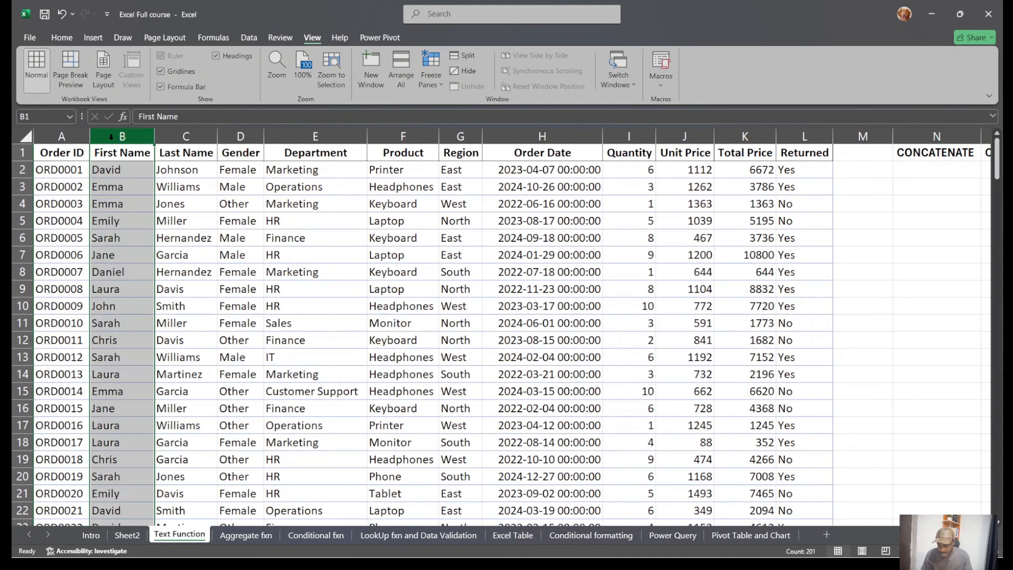
{"action": "left_click", "coordinate": [189, 136]}
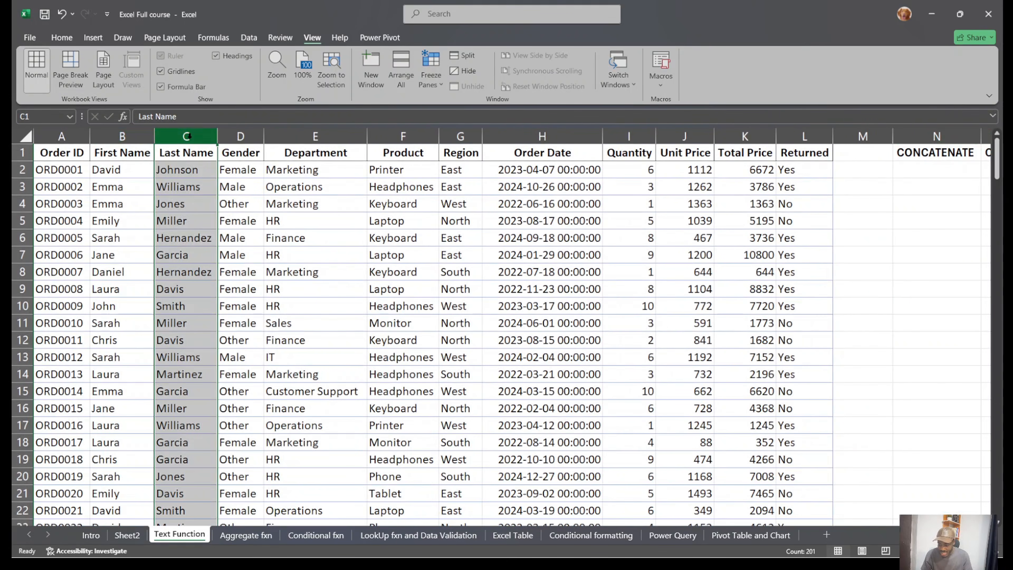
{"action": "left_click", "coordinate": [187, 191]}
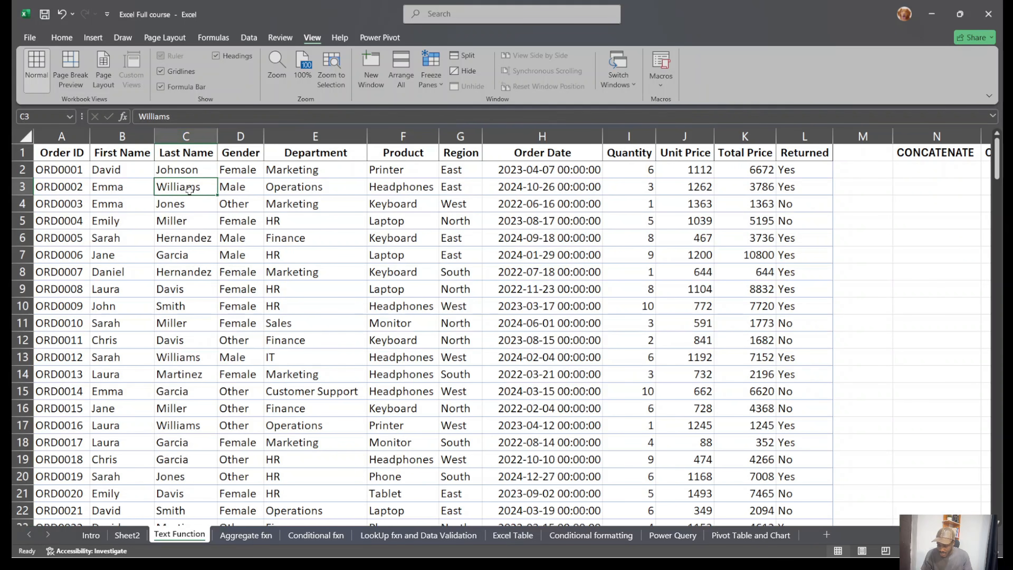
{"action": "left_click", "coordinate": [190, 362]}
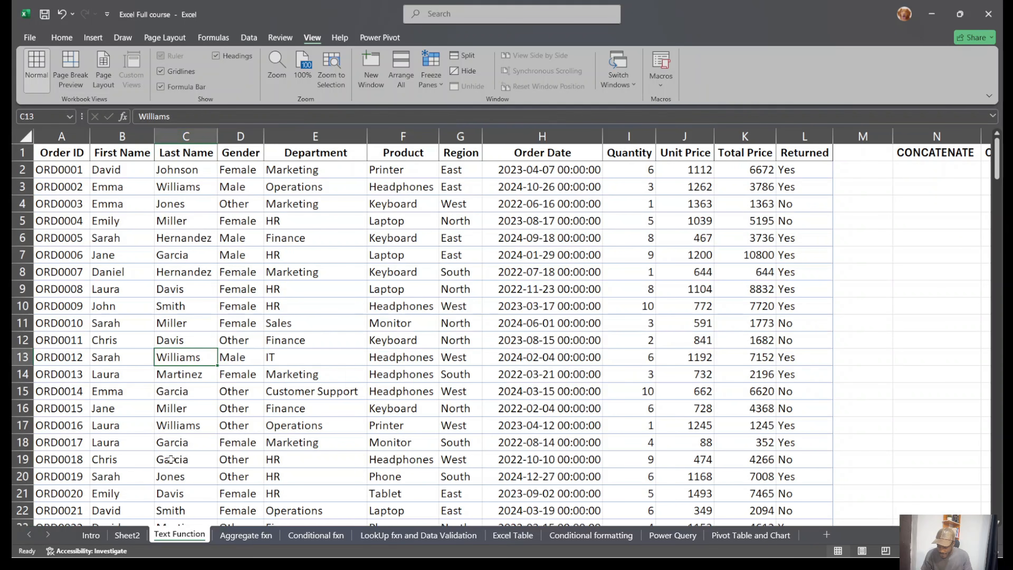
{"action": "left_click", "coordinate": [189, 427]}
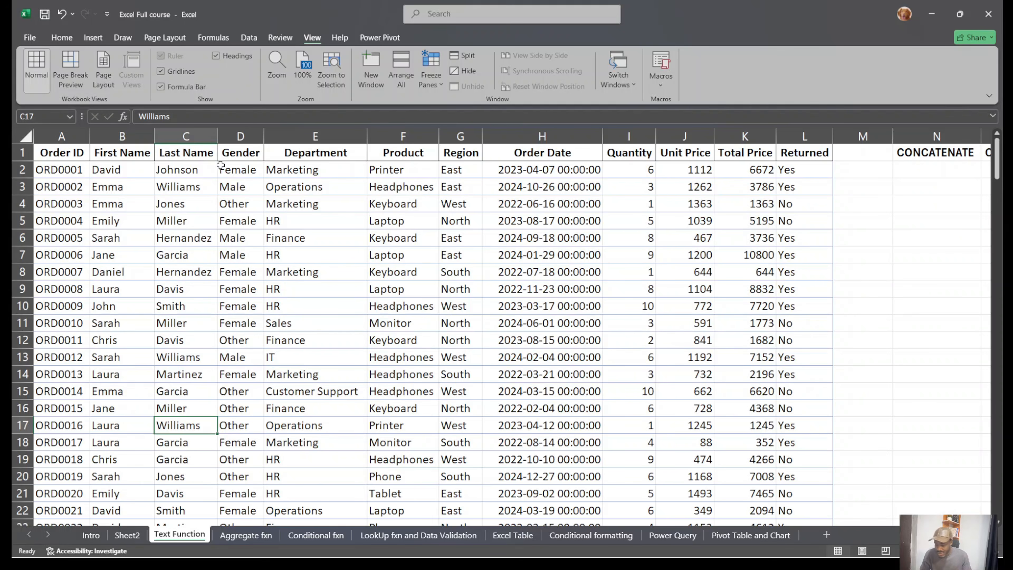
{"action": "left_click", "coordinate": [192, 148]}
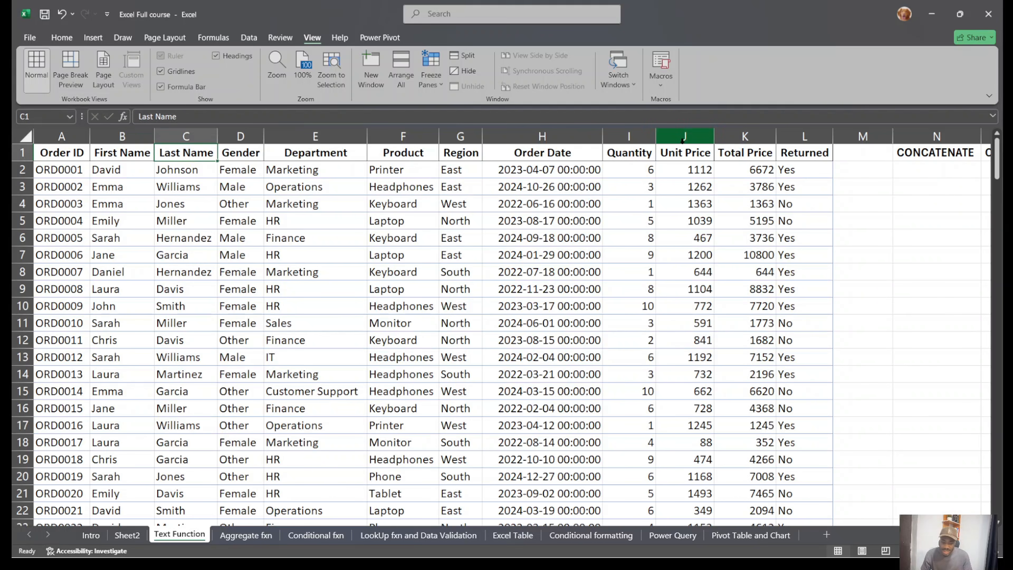
{"action": "left_click", "coordinate": [733, 140]}
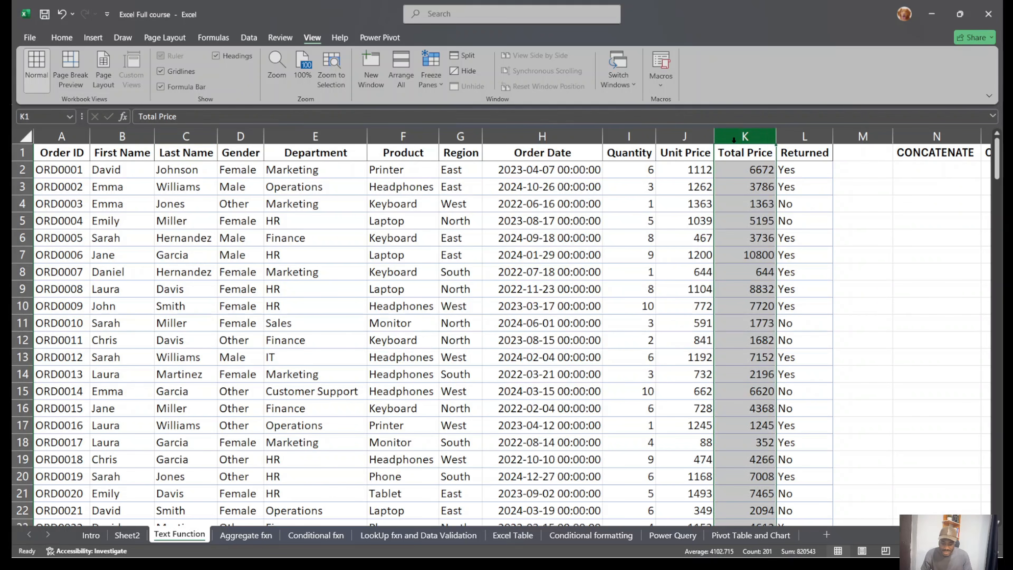
{"action": "left_click", "coordinate": [184, 187]}
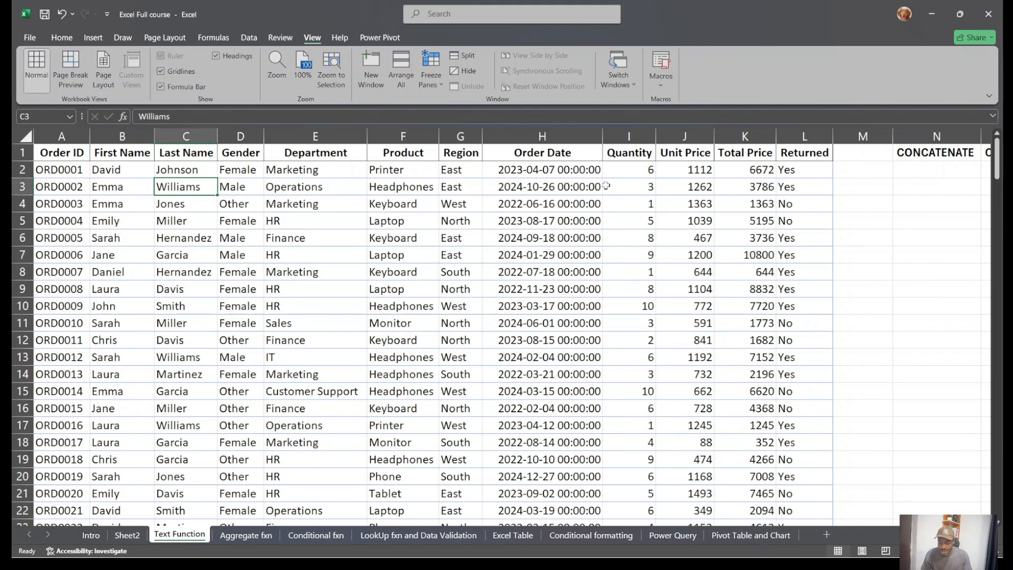
{"action": "double_click", "coordinate": [189, 186]}
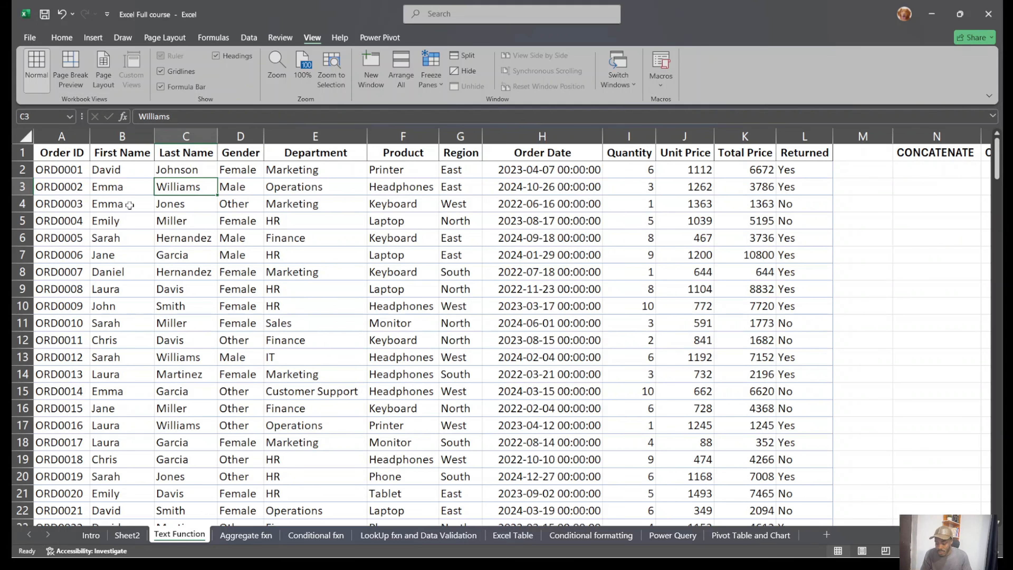
Highlight the first and last name pairs in rows 3, 13 and 17, plus the full First Name and Last Name columns.
{"action": "left_click", "coordinate": [120, 186]}
{"action": "left_click_drag", "start_coordinate": [121, 186], "coordinate": [158, 186]}
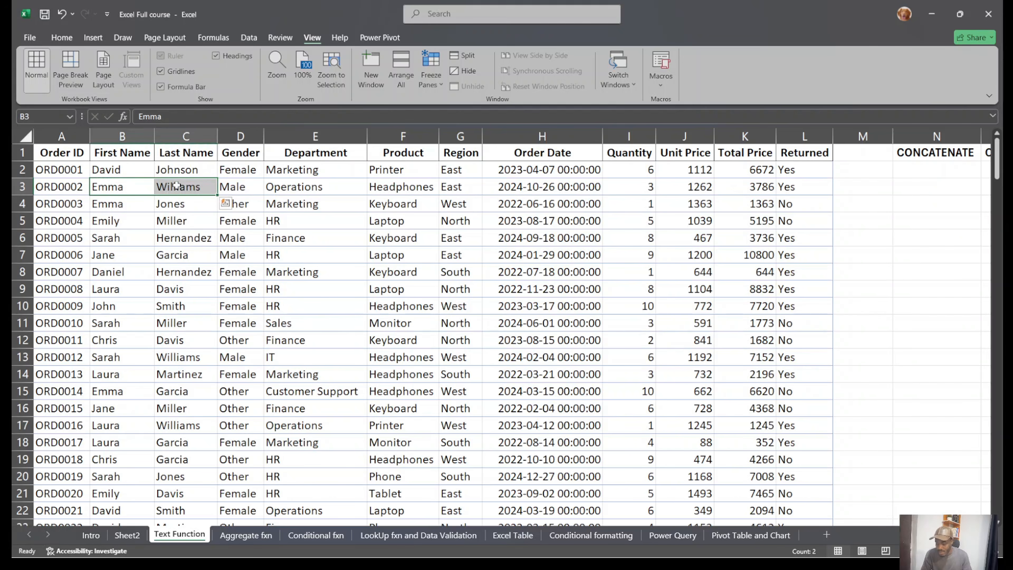
{"action": "left_click_drag", "start_coordinate": [114, 357], "coordinate": [181, 357]}
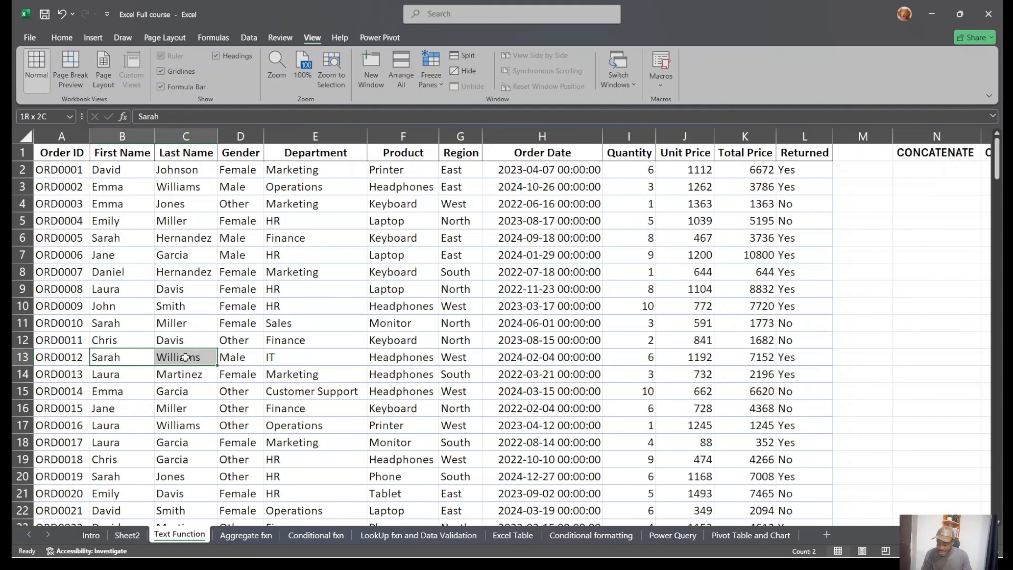
{"action": "left_click_drag", "start_coordinate": [108, 426], "coordinate": [197, 429]}
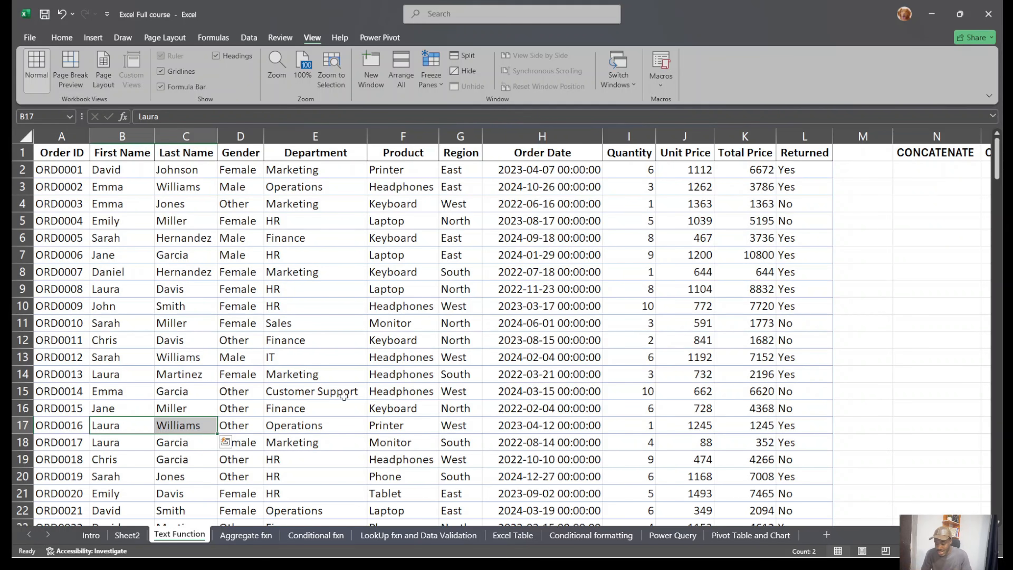
{"action": "left_click_drag", "start_coordinate": [131, 136], "coordinate": [177, 148]}
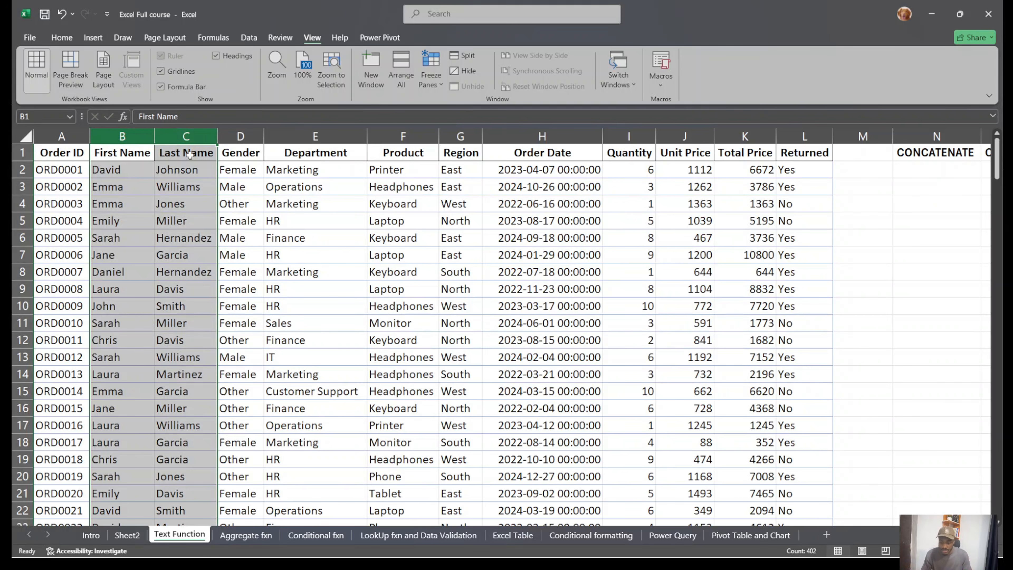
Enter =CONCATENATE(B2,C2) in N2 to join the first and last name of the first order.
{"action": "scroll", "coordinate": [877, 184], "scroll_direction": "right", "scroll_amount": 1}
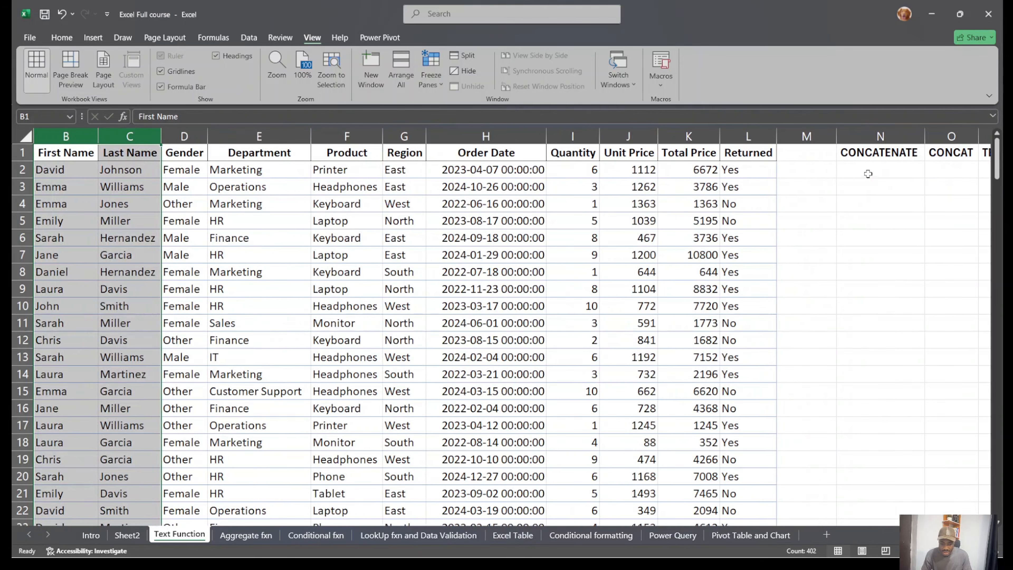
{"action": "left_click", "coordinate": [863, 171]}
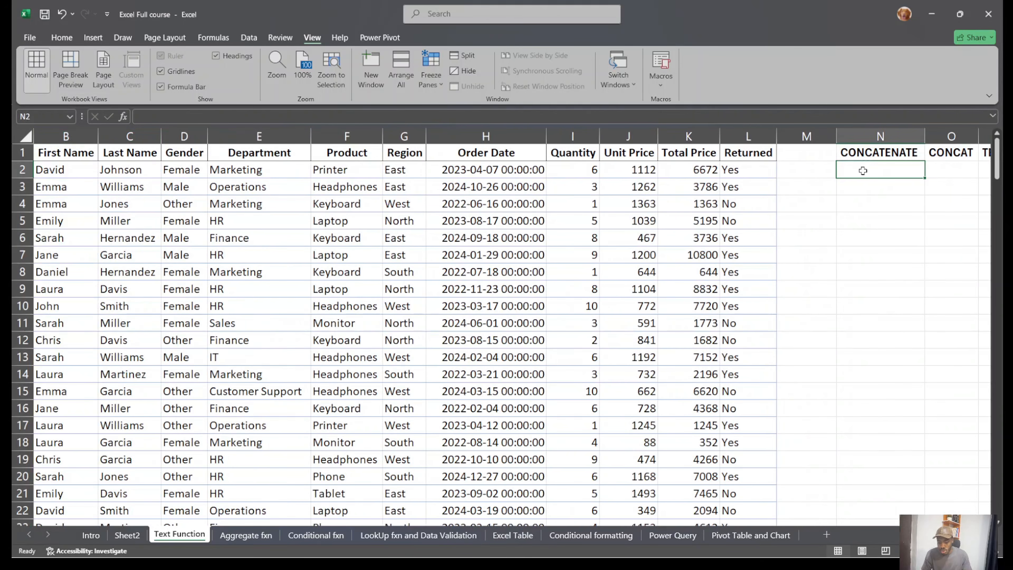
{"action": "type", "text": "="}
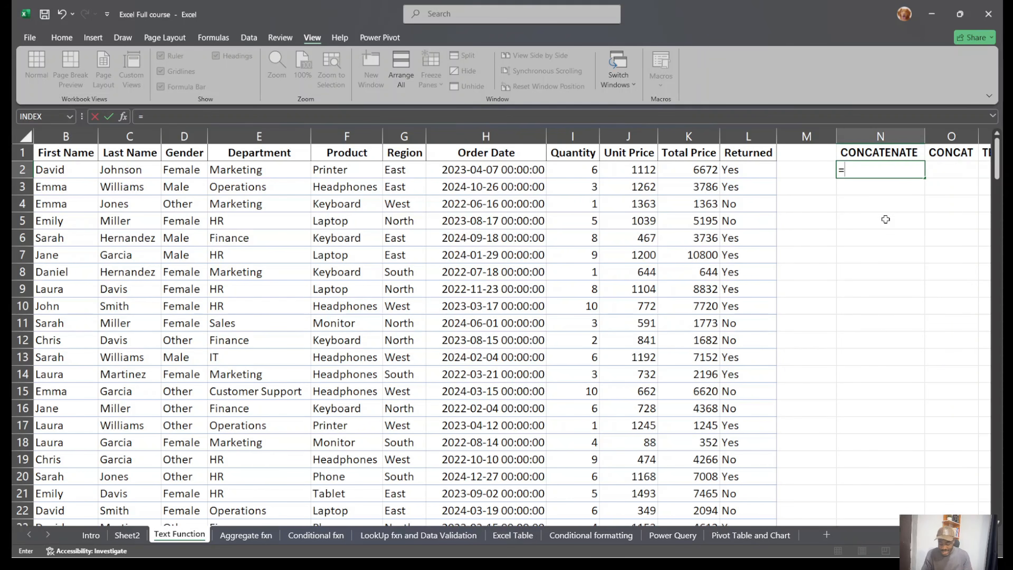
{"action": "type", "text": "concate"}
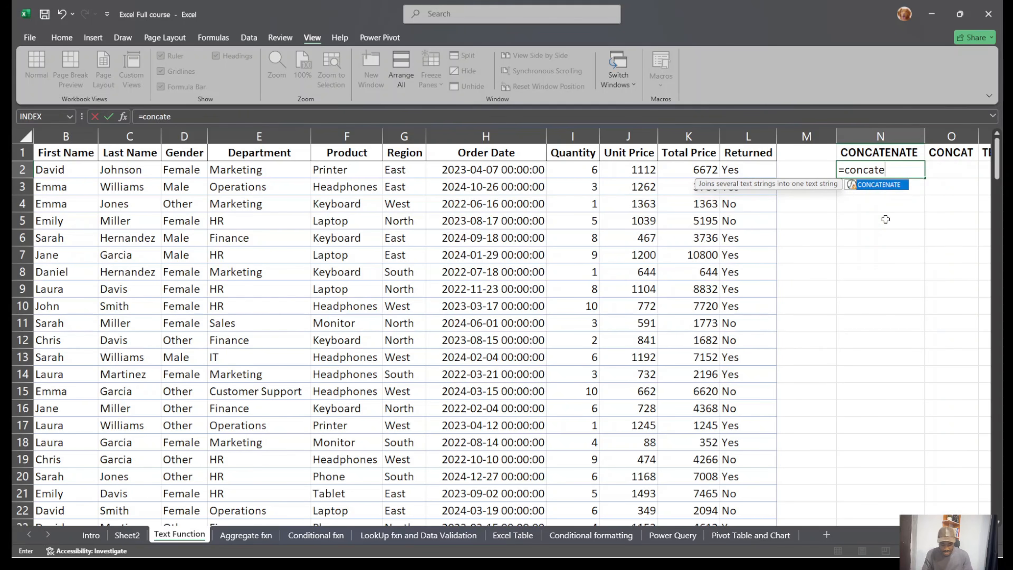
{"action": "double_click", "coordinate": [892, 185]}
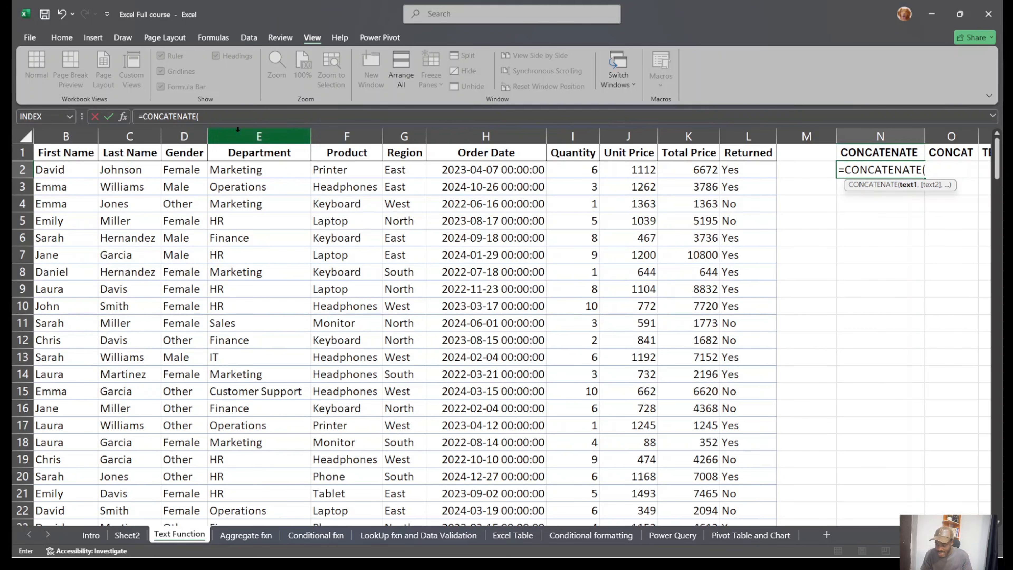
{"action": "left_click", "coordinate": [63, 165]}
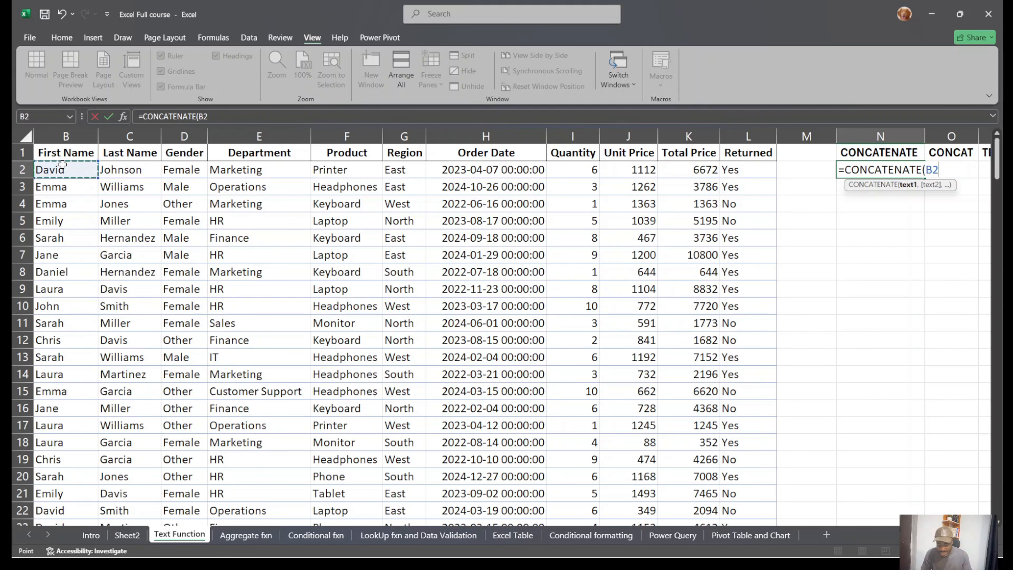
{"action": "type", "text": ","}
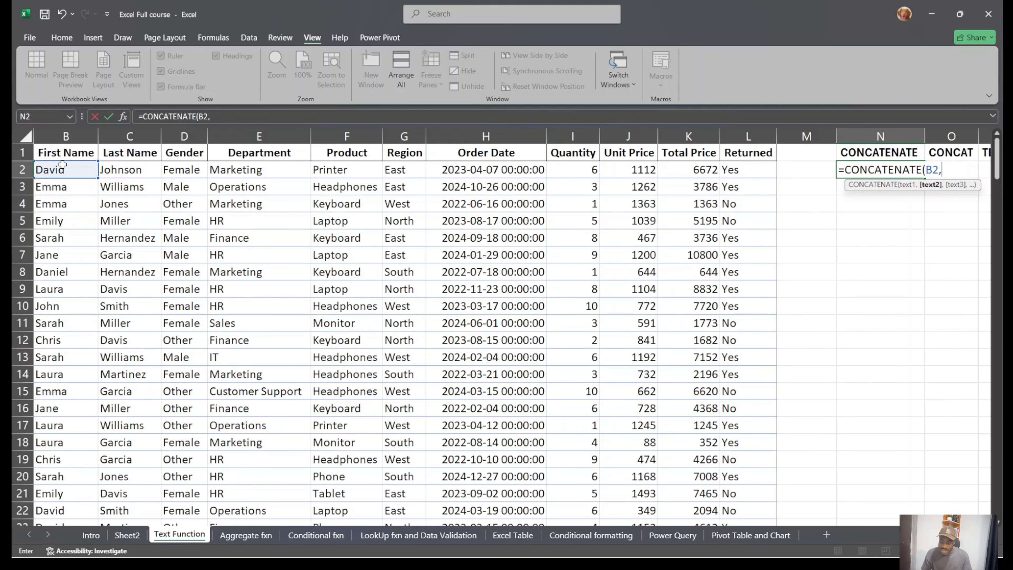
{"action": "left_click", "coordinate": [115, 169]}
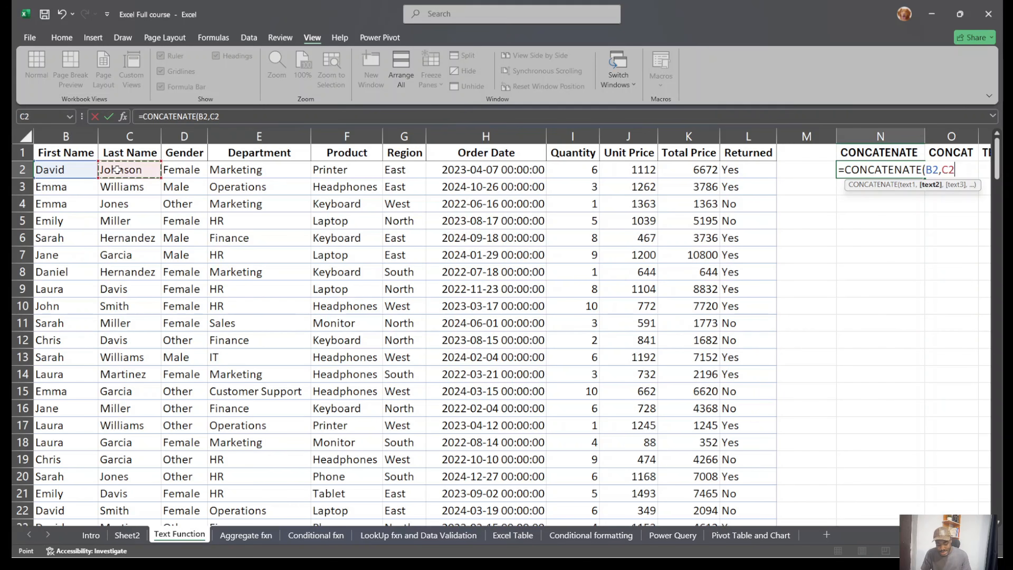
{"action": "key", "text": "Return"}
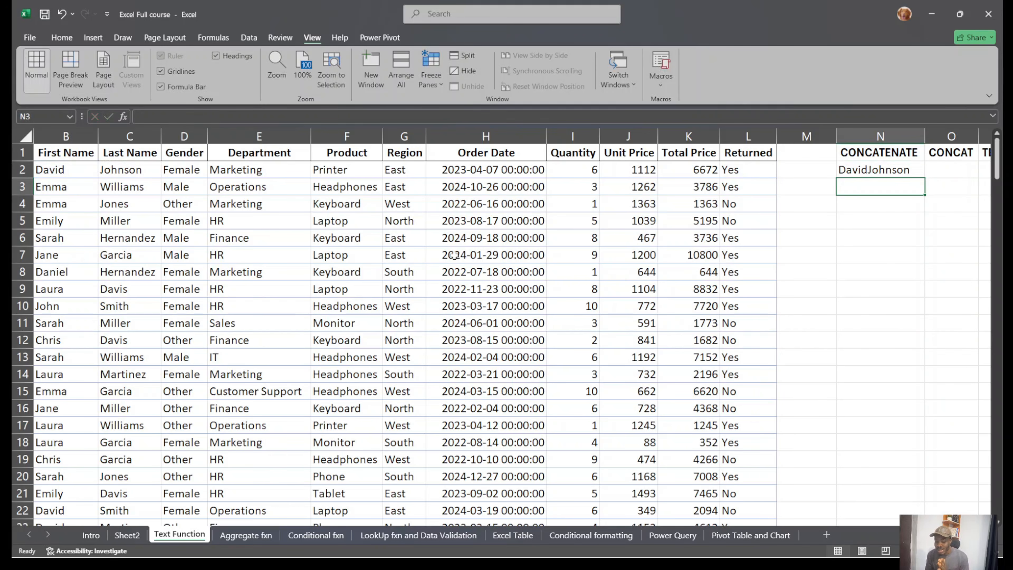
Add a space between the joined names by changing N2's formula to =CONCATENATE(B2," ",C2).
{"action": "double_click", "coordinate": [886, 169]}
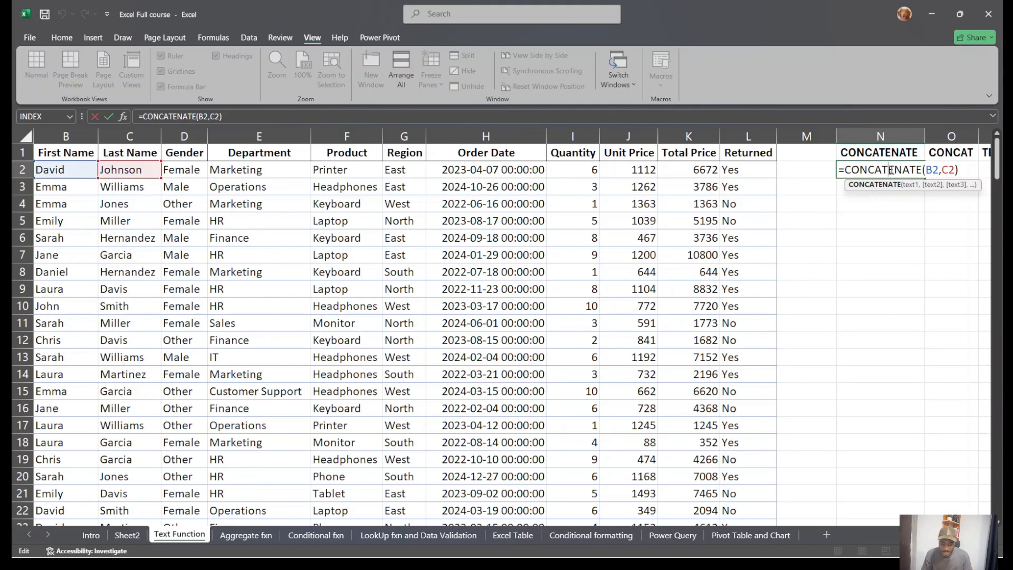
{"action": "left_click", "coordinate": [943, 171]}
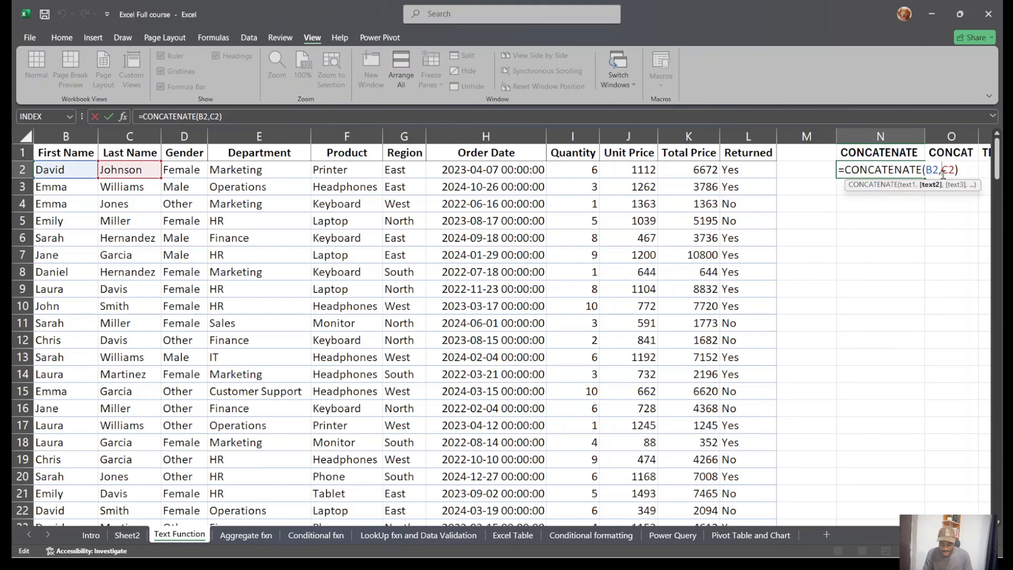
{"action": "type", "text": "\"\","}
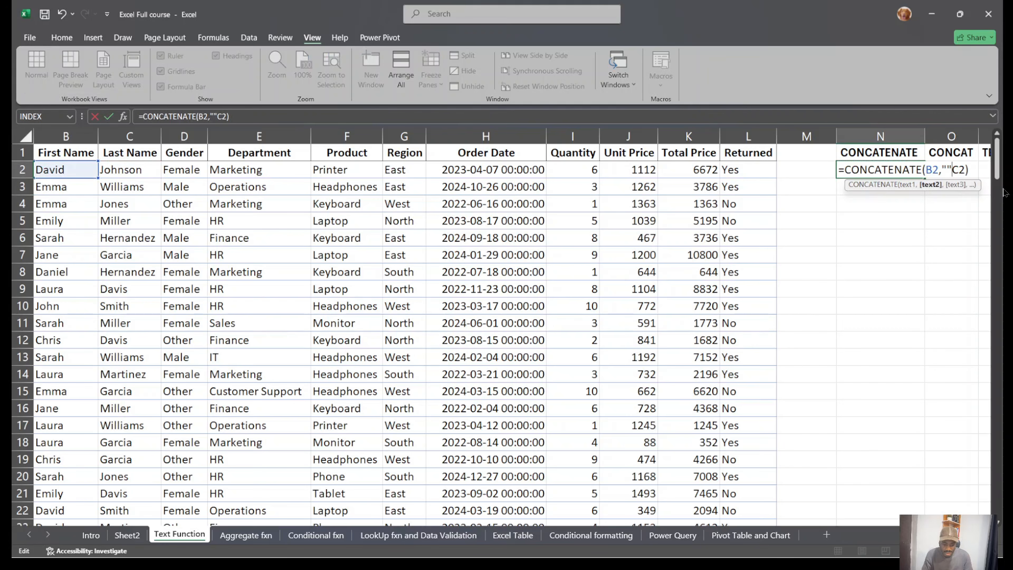
{"action": "left_click", "coordinate": [948, 167]}
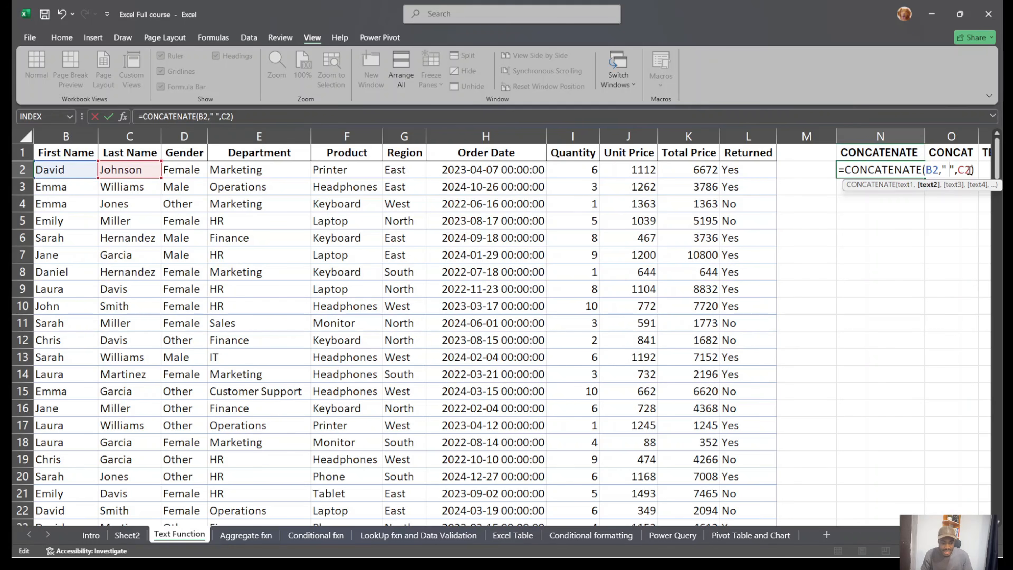
{"action": "left_click", "coordinate": [932, 171]}
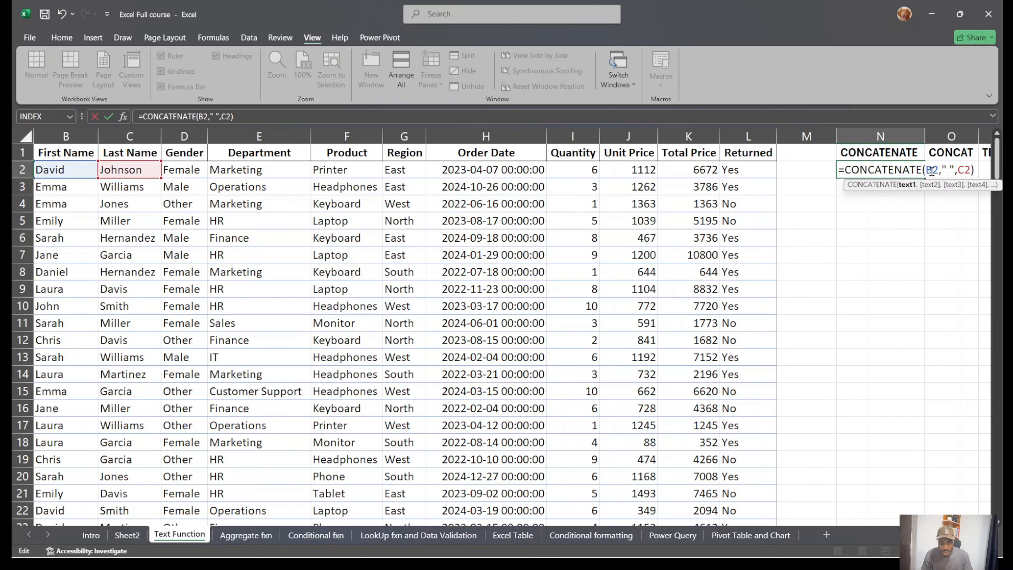
{"action": "left_click", "coordinate": [949, 170]}
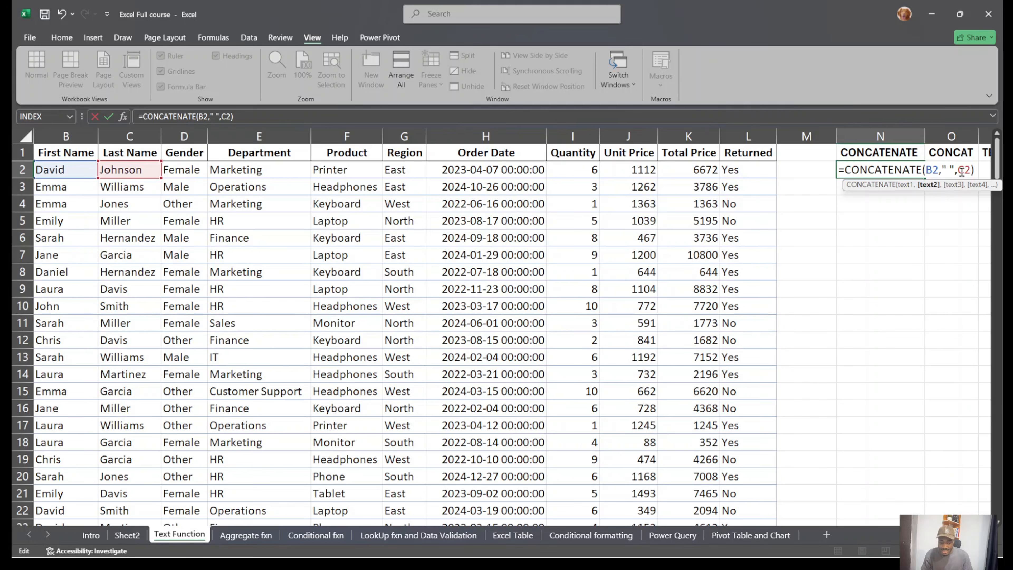
{"action": "left_click", "coordinate": [961, 171]}
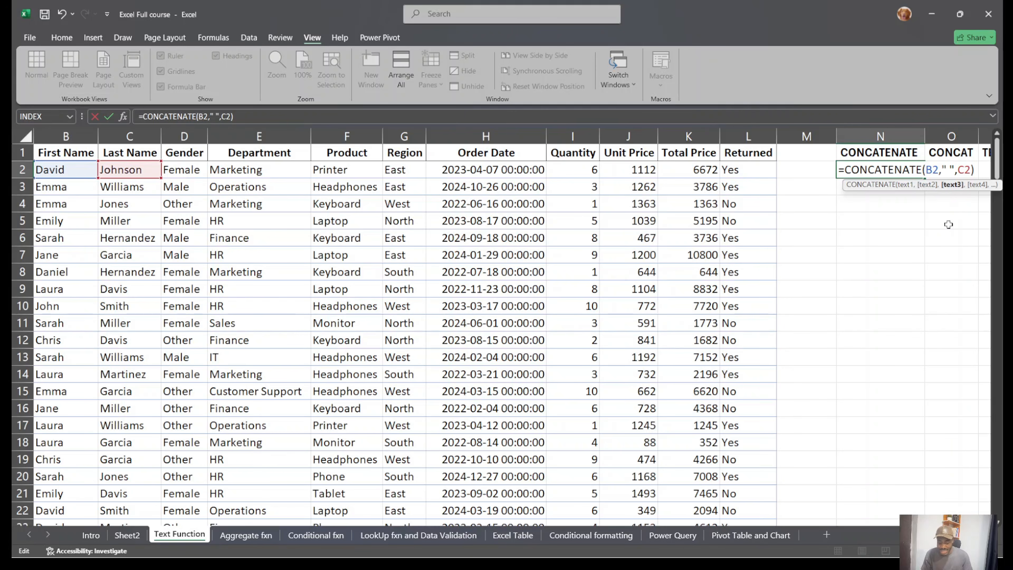
{"action": "key", "text": "Return"}
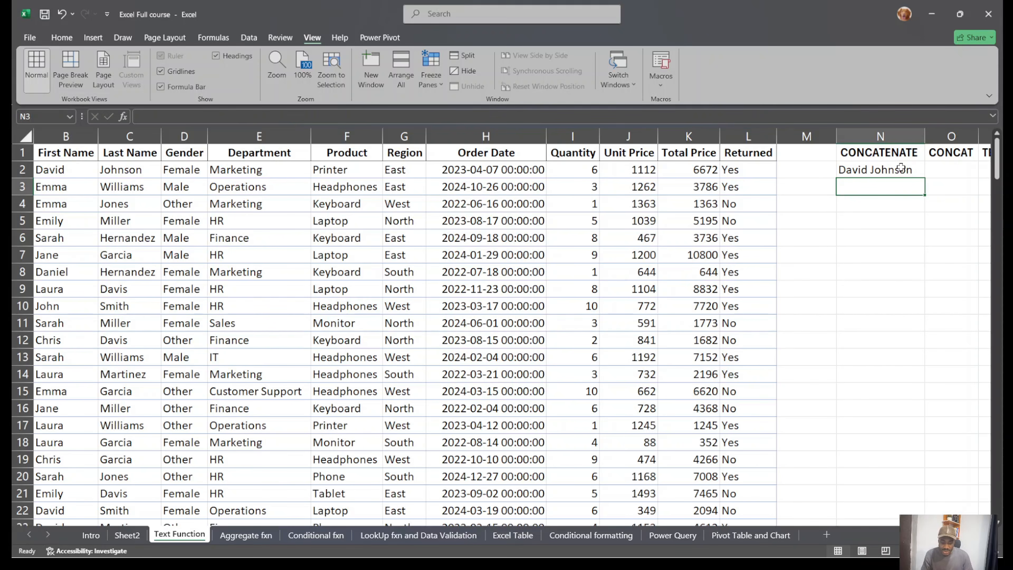
Fill the CONCATENATE formula from N2 down to row 201, and check the joined names in rows 198 and 192.
{"action": "left_click", "coordinate": [900, 167]}
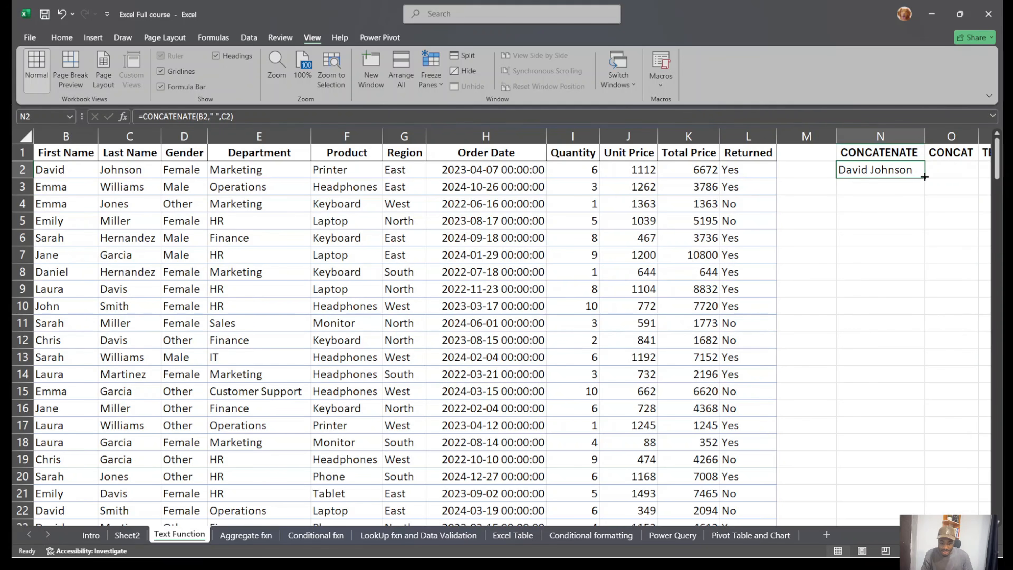
{"action": "left_click_drag", "start_coordinate": [924, 176], "coordinate": [895, 395]}
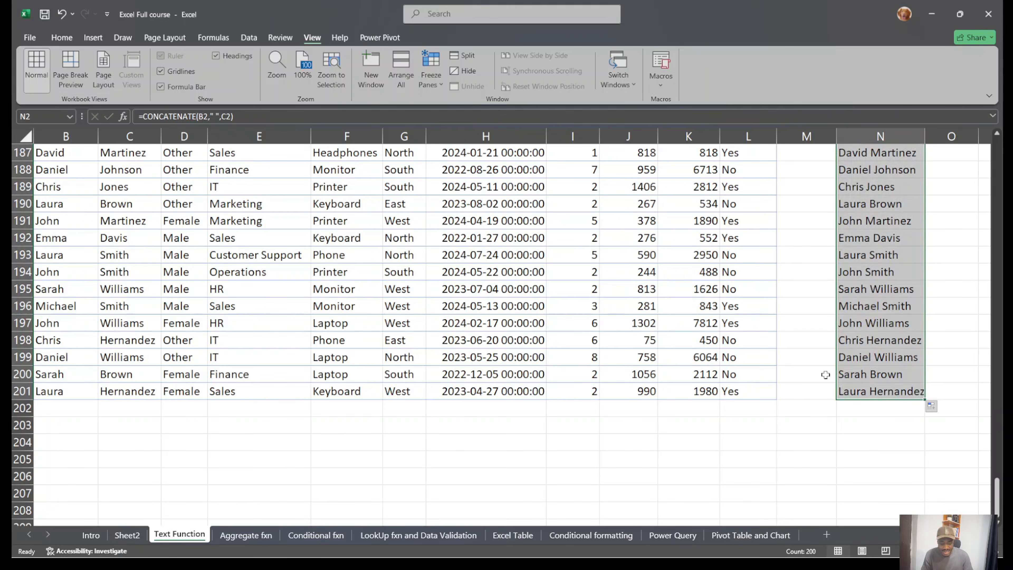
{"action": "left_click", "coordinate": [22, 340]}
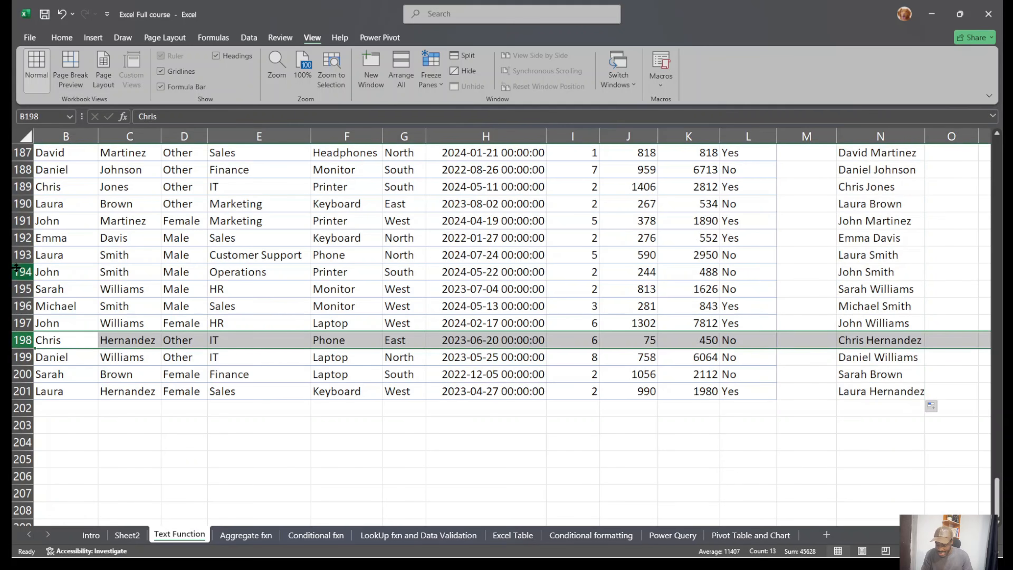
{"action": "left_click", "coordinate": [17, 239]}
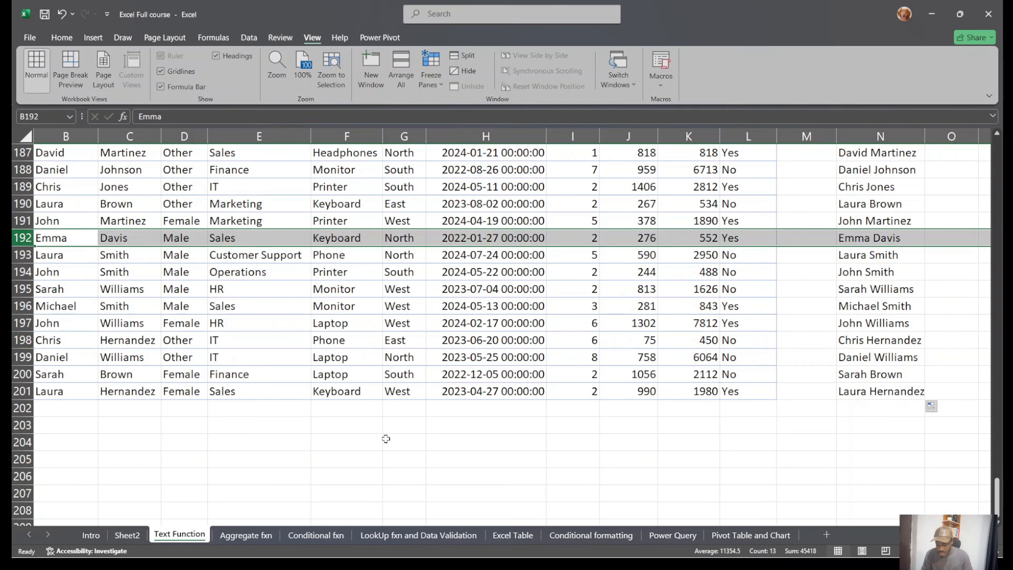
{"action": "scroll", "coordinate": [386, 439], "scroll_direction": "up", "scroll_amount": 20}
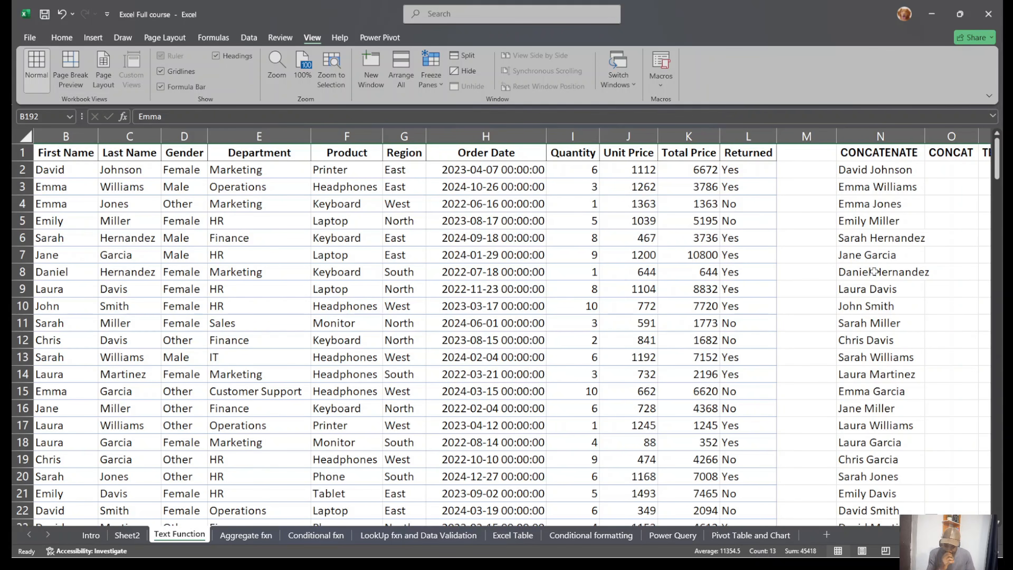
{"action": "left_click", "coordinate": [885, 173]}
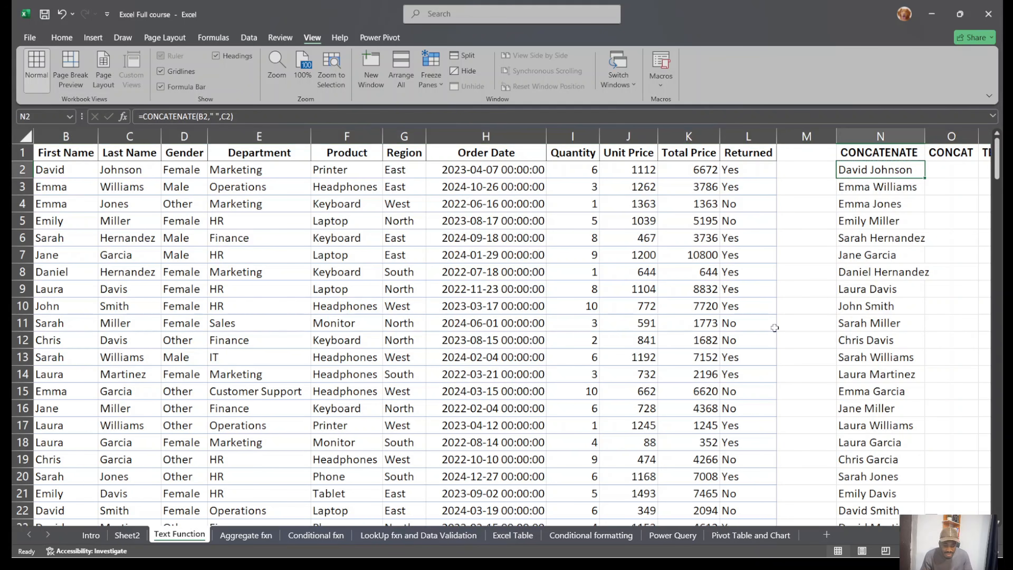
Enter =CONCAT(B2,C2) in O2 to join the first order's first and last name.
{"action": "scroll", "coordinate": [774, 327], "scroll_direction": "right", "scroll_amount": 3}
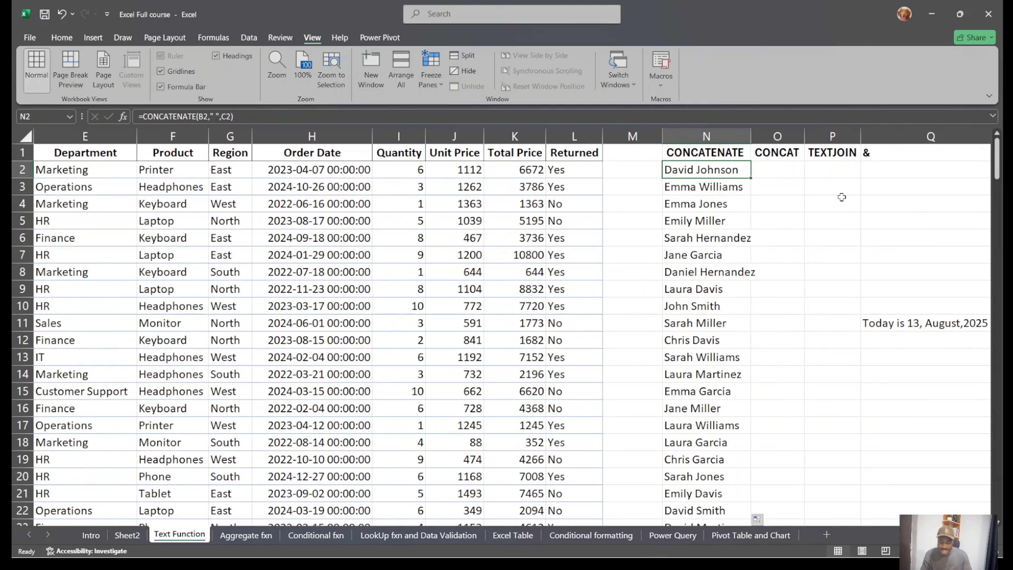
{"action": "left_click", "coordinate": [774, 168]}
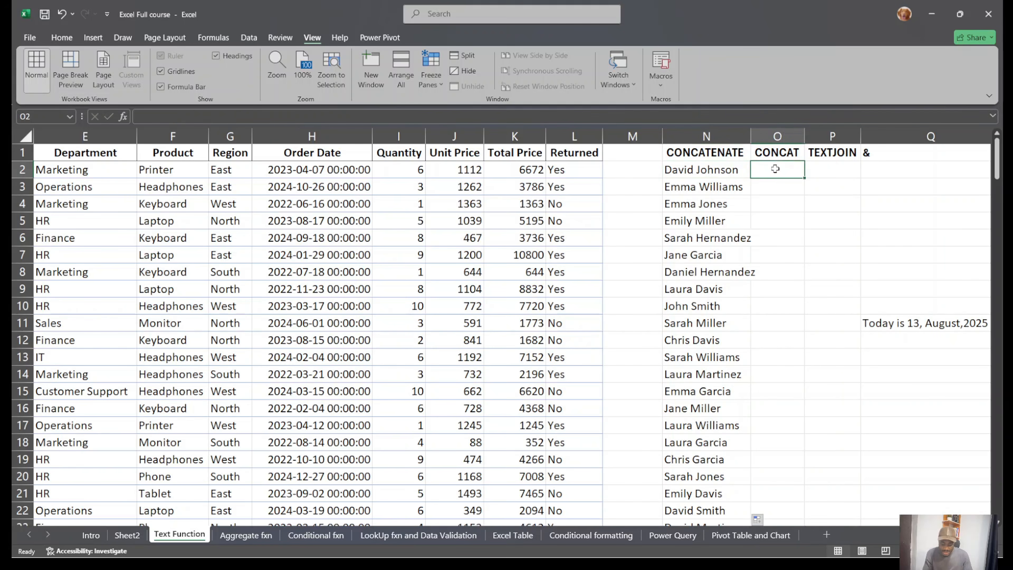
{"action": "type", "text": "=c"}
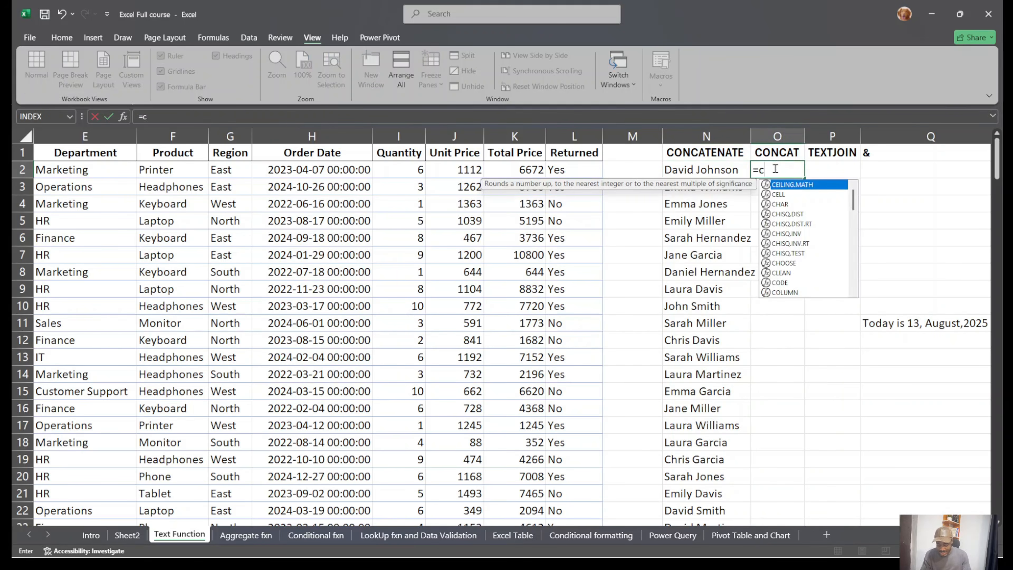
{"action": "type", "text": "onca"}
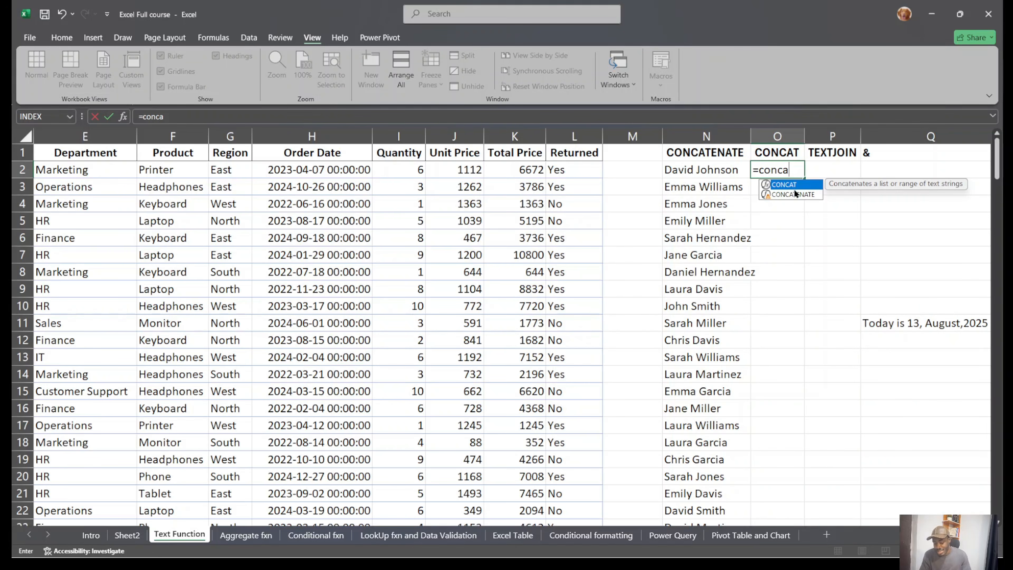
{"action": "key", "text": "Tab"}
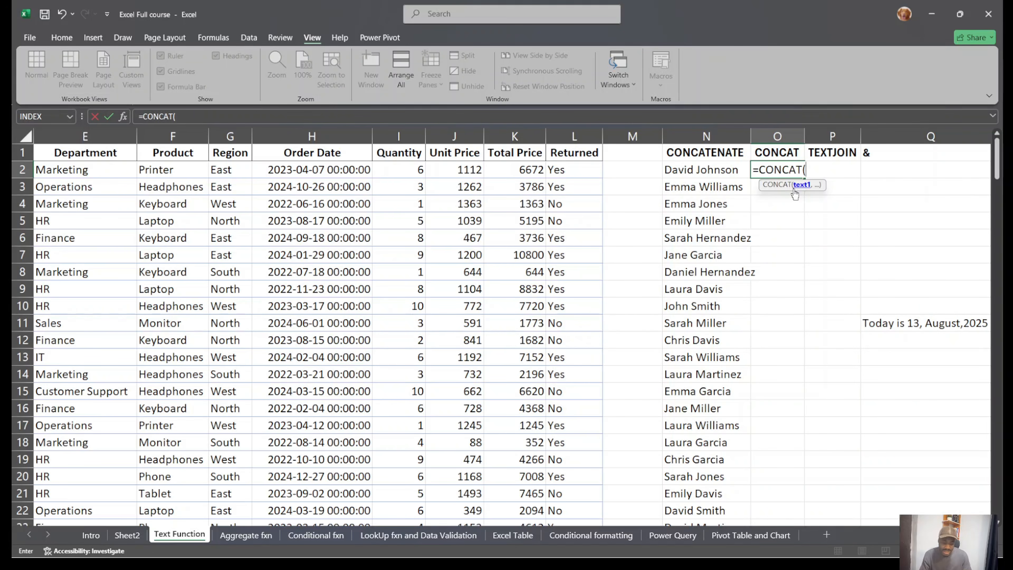
{"action": "scroll", "coordinate": [113, 169], "scroll_direction": "left", "scroll_amount": 2}
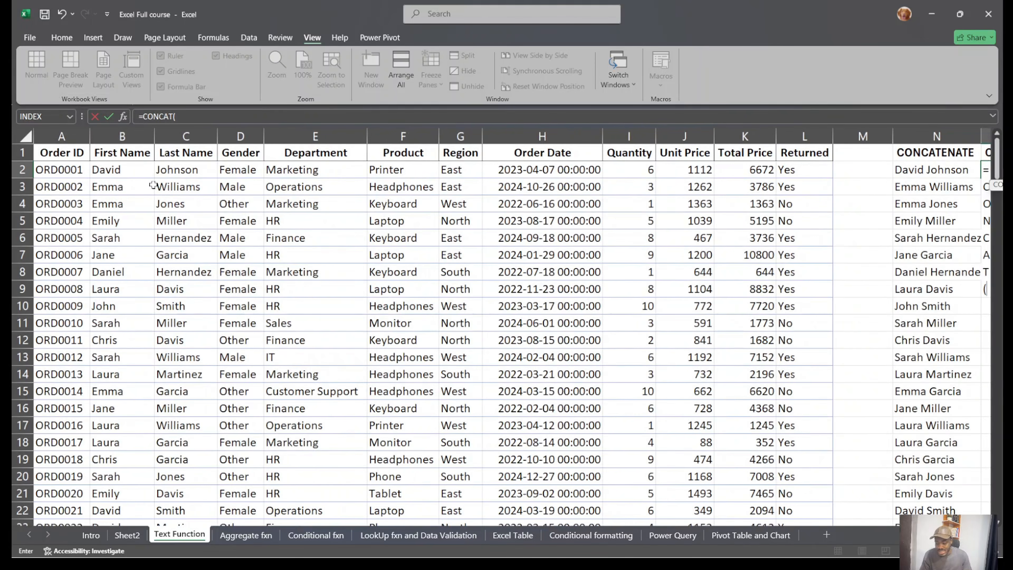
{"action": "left_click", "coordinate": [113, 169]}
{"action": "type", "text": ","}
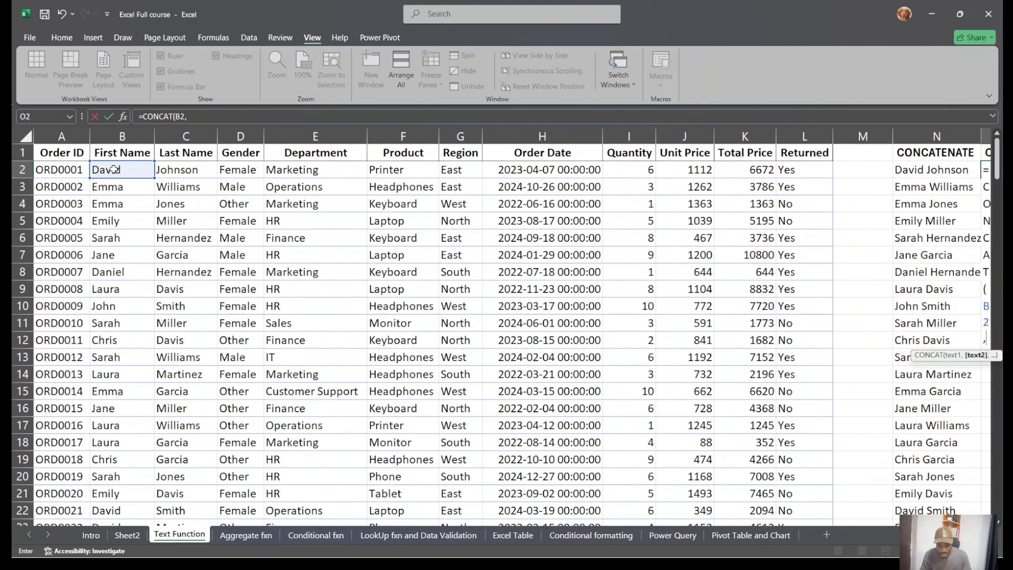
{"action": "scroll", "coordinate": [668, 196], "scroll_direction": "right", "scroll_amount": 3}
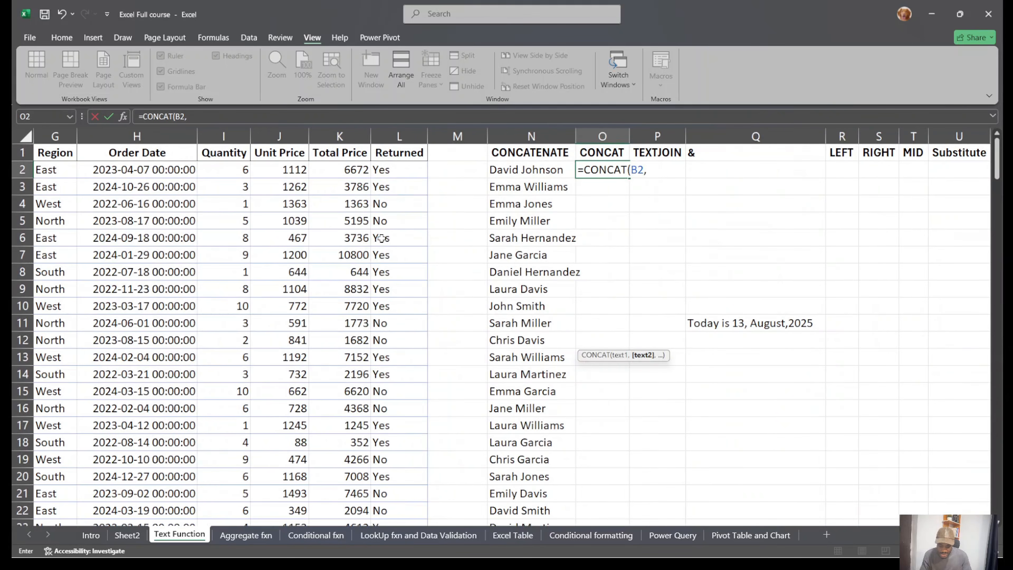
{"action": "scroll", "coordinate": [382, 238], "scroll_direction": "left", "scroll_amount": 1}
{"action": "scroll", "coordinate": [382, 238], "scroll_direction": "left", "scroll_amount": 5}
{"action": "left_click", "coordinate": [184, 170]}
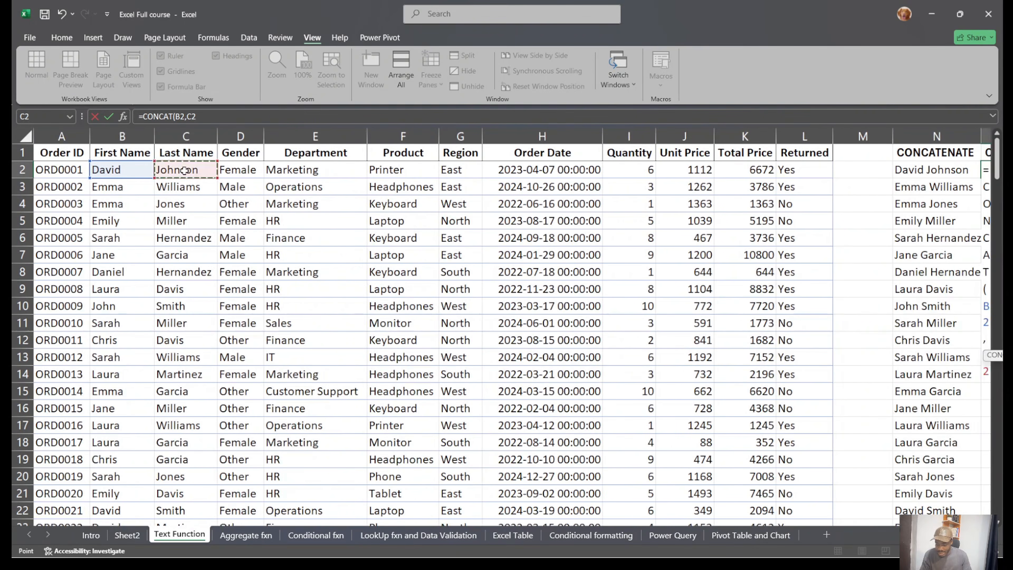
{"action": "key", "text": "Return"}
Autofit the width of the CONCAT column to its contents and select O2.
{"action": "scroll", "coordinate": [662, 253], "scroll_direction": "right", "scroll_amount": 4}
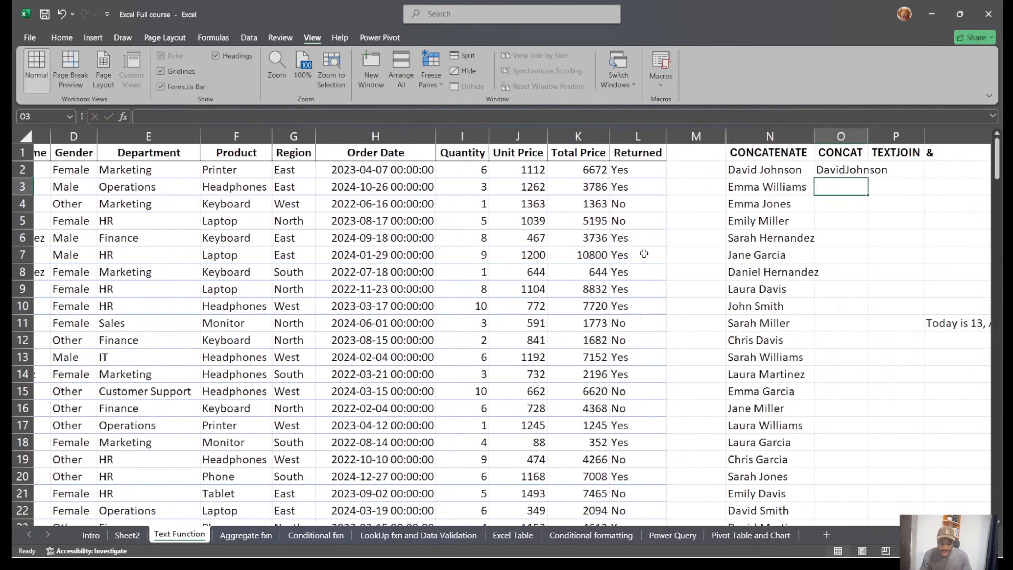
{"action": "scroll", "coordinate": [662, 253], "scroll_direction": "left", "scroll_amount": 1}
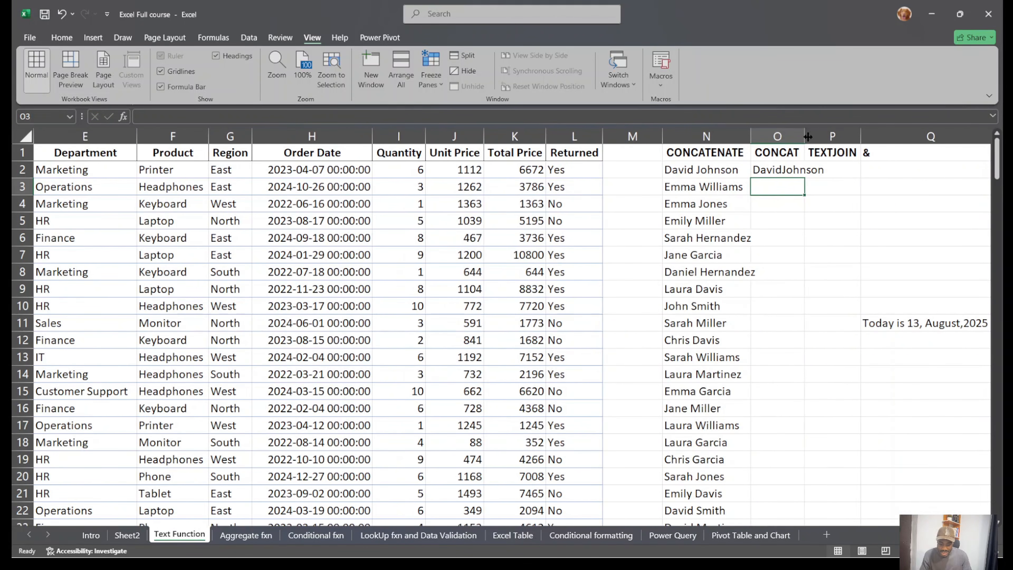
{"action": "double_click", "coordinate": [806, 135]}
{"action": "left_click", "coordinate": [803, 170]}
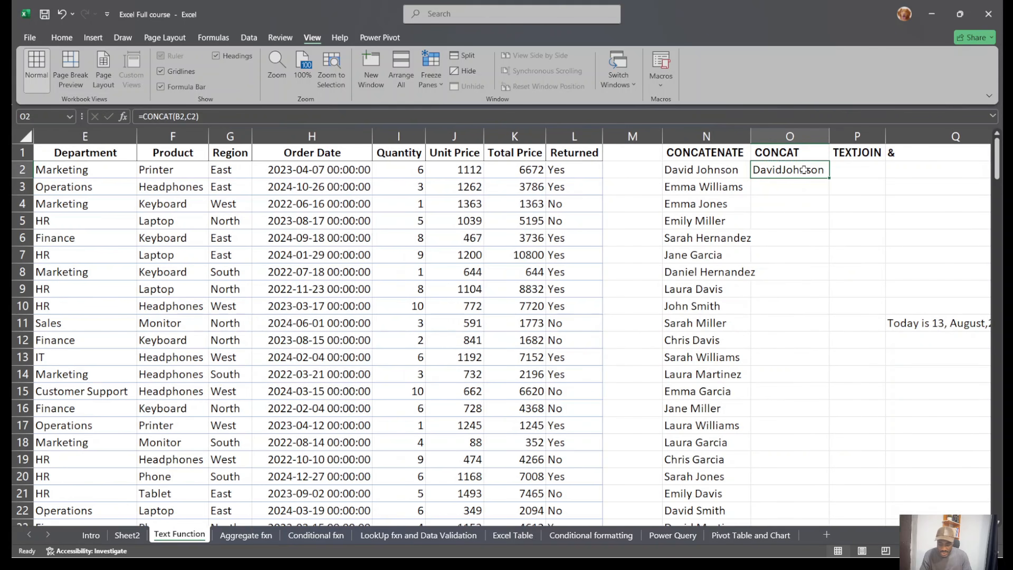
Add a space between the joined names by changing O2's formula to =CONCAT(B2," ",C2).
{"action": "double_click", "coordinate": [804, 169]}
{"action": "left_click", "coordinate": [822, 170]}
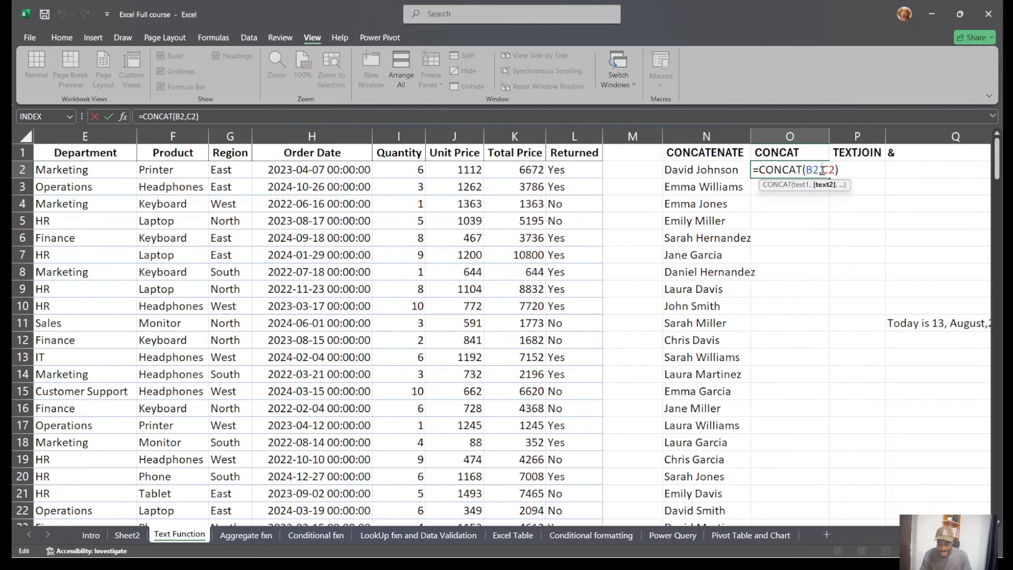
{"action": "type", "text": "\"\""}
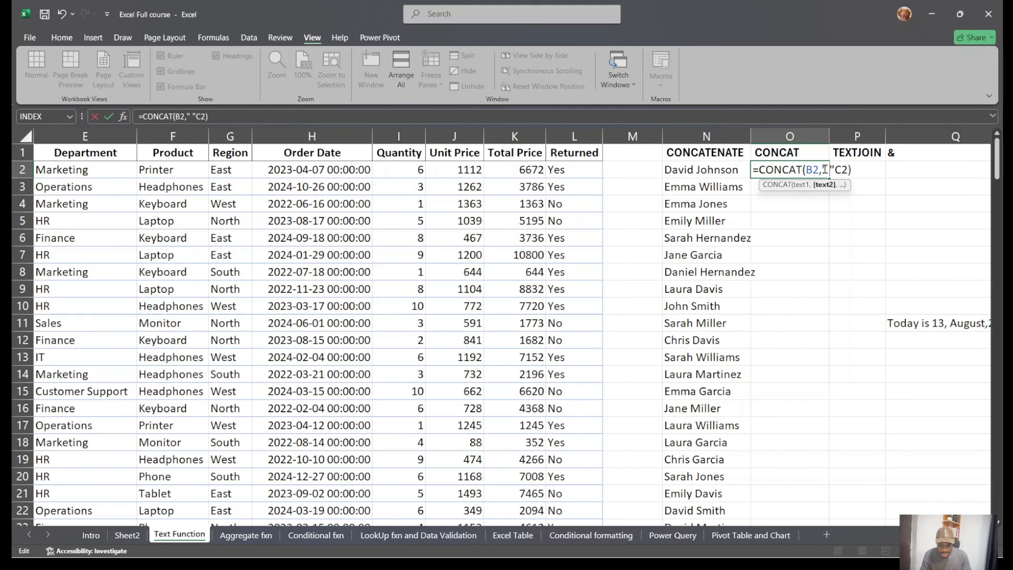
{"action": "key", "text": "Right"}
{"action": "type", "text": ","}
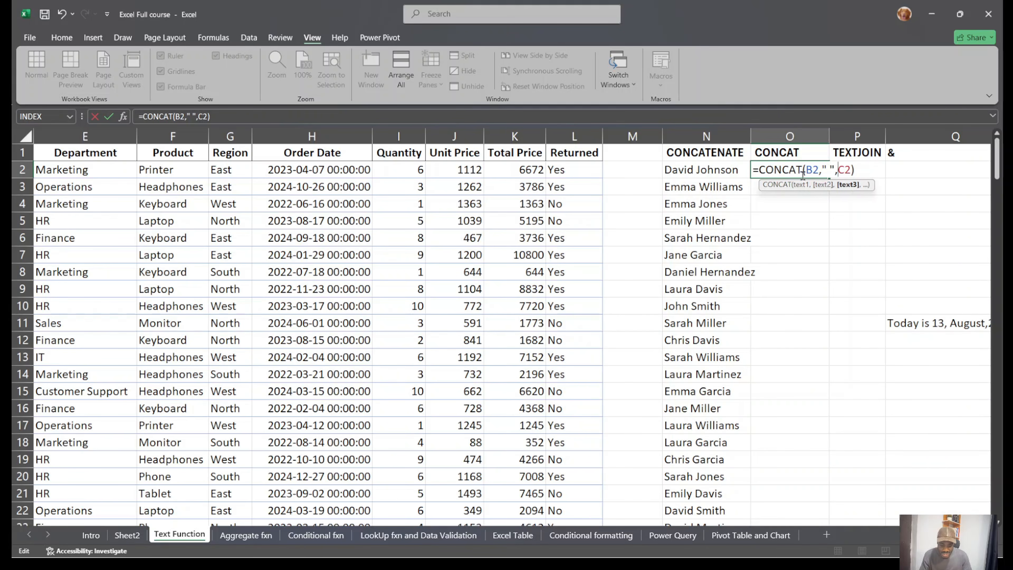
{"action": "left_click", "coordinate": [810, 169]}
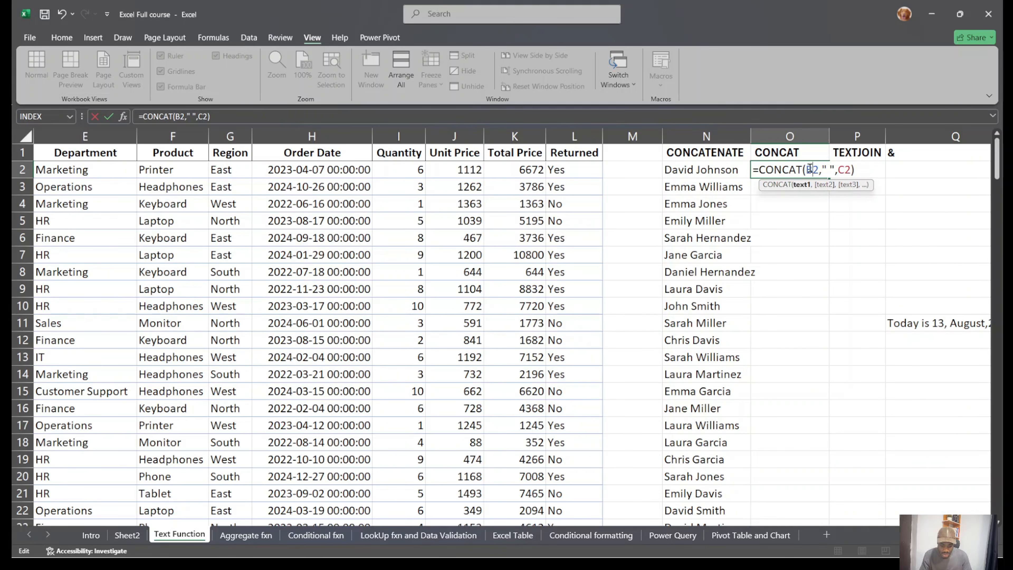
{"action": "left_click", "coordinate": [825, 168]}
{"action": "left_click", "coordinate": [847, 170]}
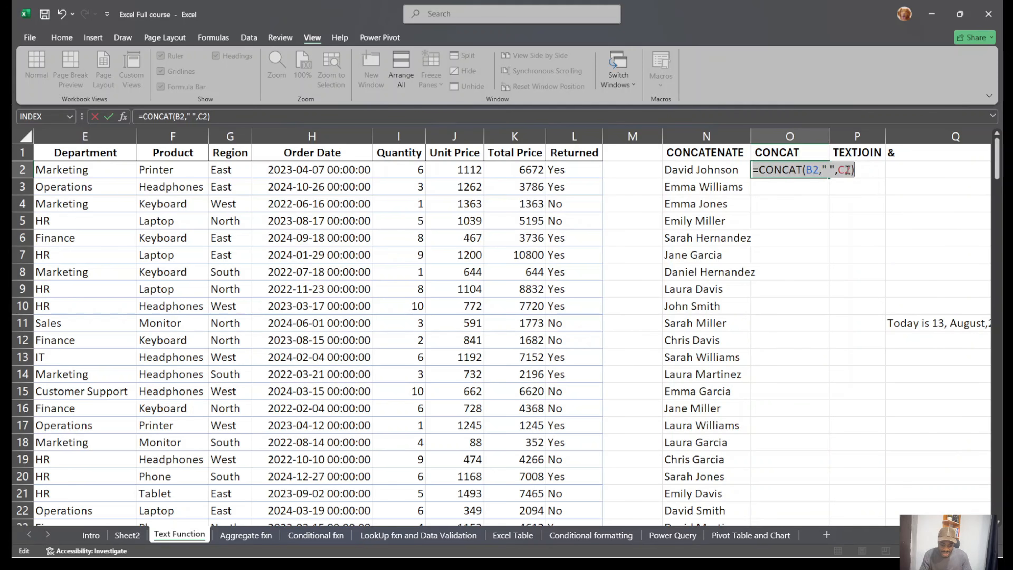
{"action": "key", "text": "Return"}
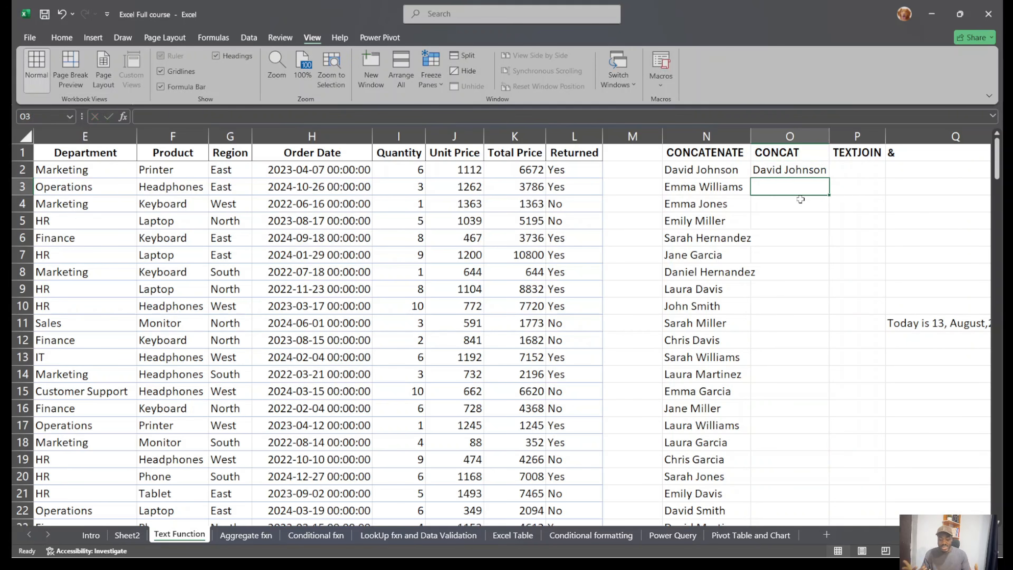
Fill the CONCAT formula from O2 down to the last order row and autofit the CONCAT column's width.
{"action": "left_click", "coordinate": [818, 163]}
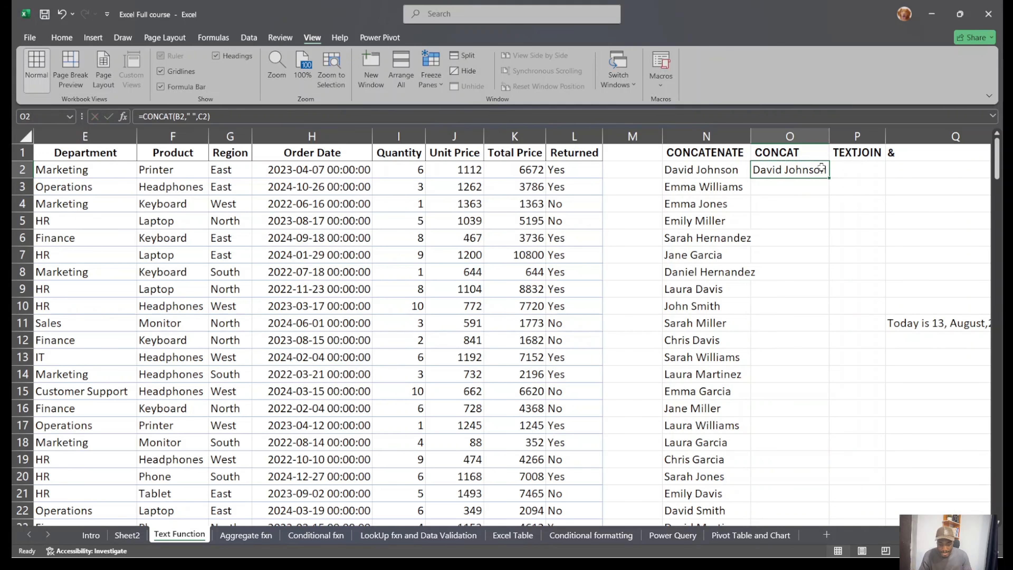
{"action": "double_click", "coordinate": [828, 178]}
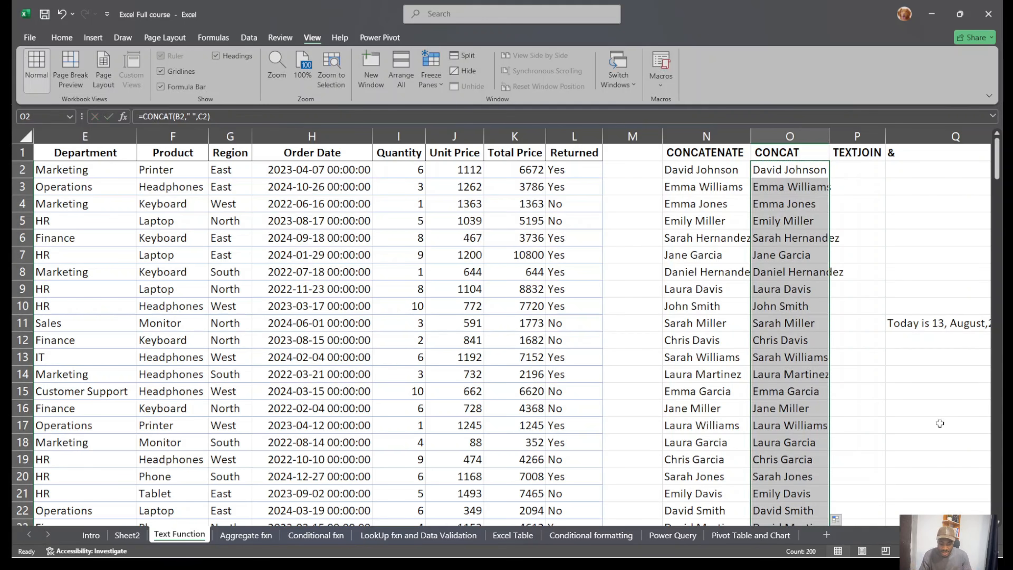
{"action": "double_click", "coordinate": [830, 136]}
{"action": "left_click", "coordinate": [873, 221]}
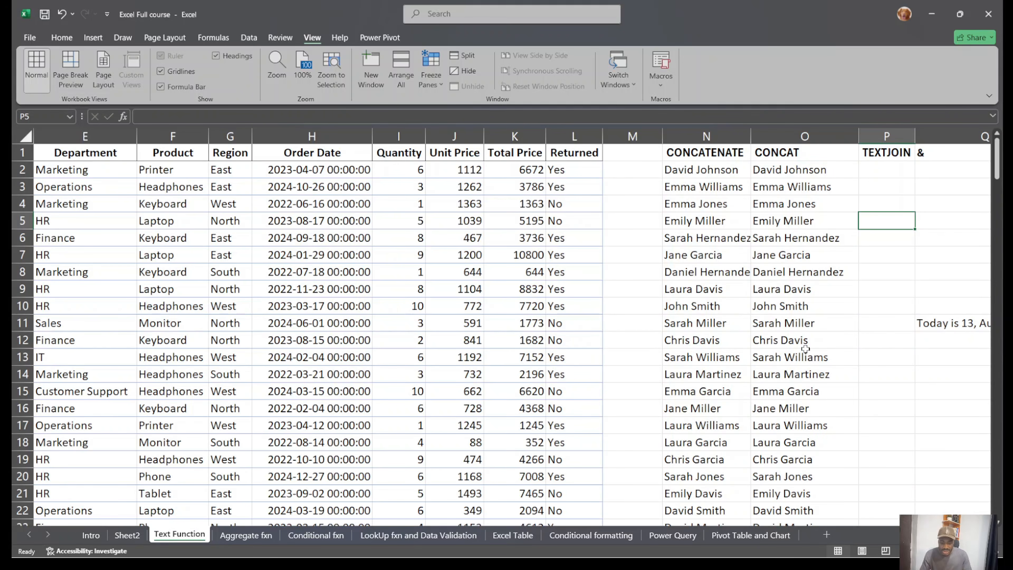
Start a TEXTJOIN formula in P2 with a space " " as the delimiter and TRUE to ignore empty cells.
{"action": "left_click", "coordinate": [895, 173]}
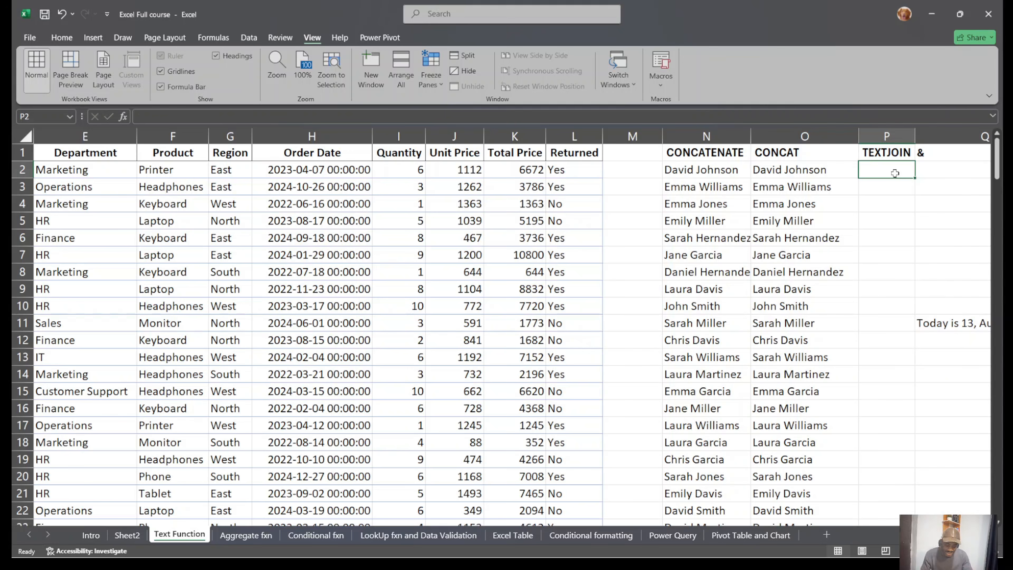
{"action": "type", "text": "=text"}
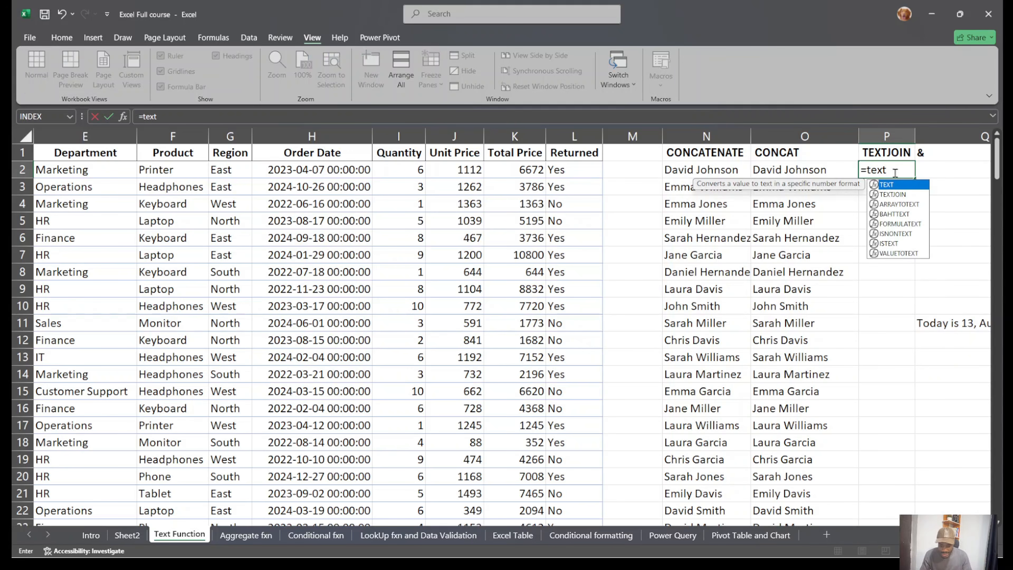
{"action": "left_click", "coordinate": [904, 195]}
{"action": "double_click", "coordinate": [904, 195]}
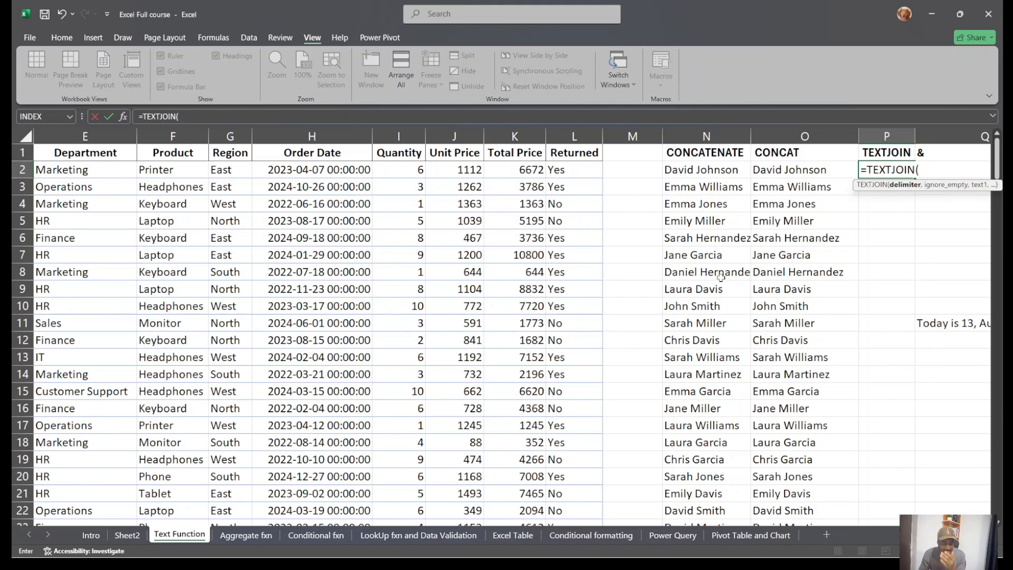
{"action": "type", "text": "\"\""}
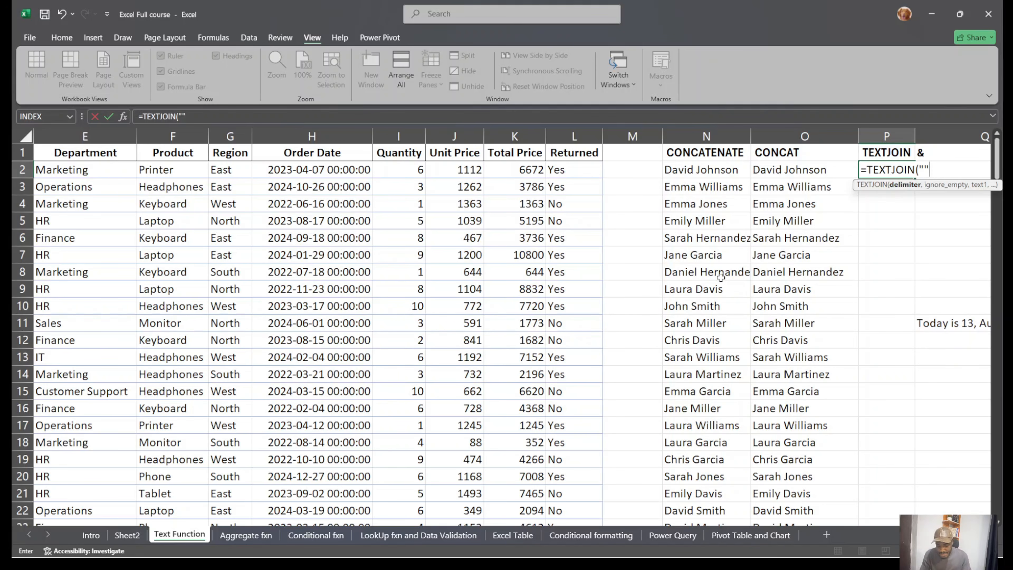
{"action": "key", "text": "F2"}
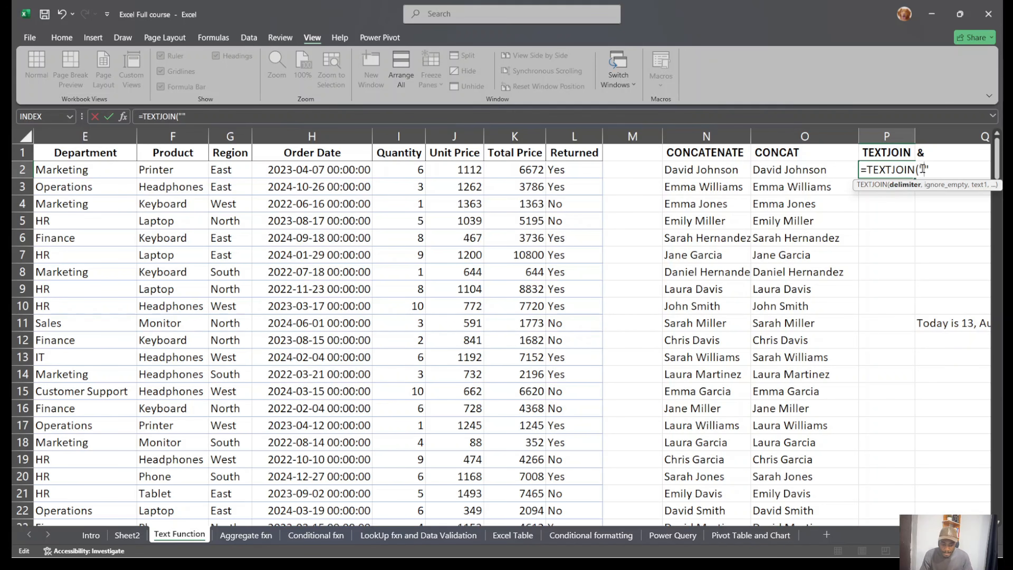
{"action": "key", "text": "Left"}
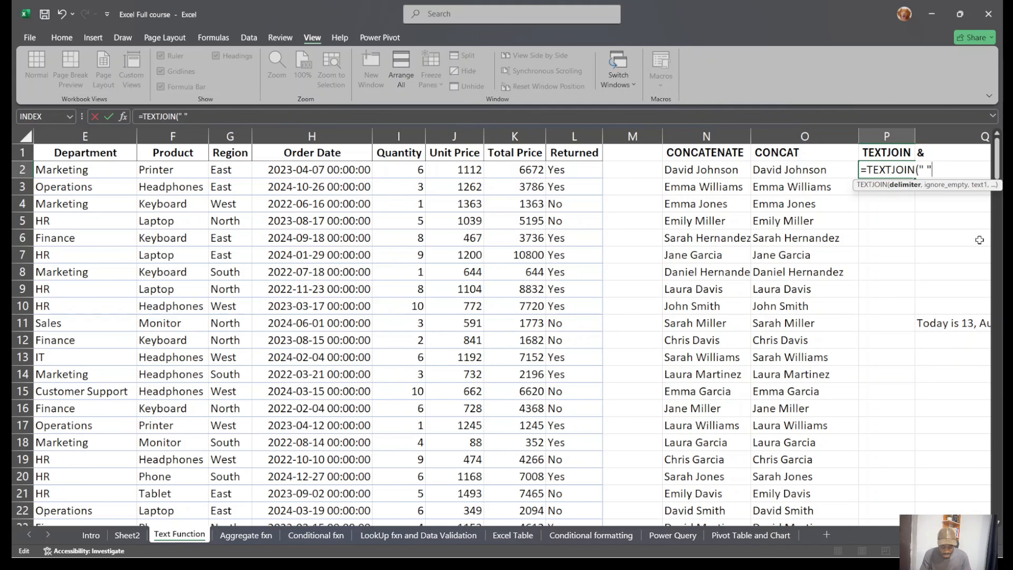
{"action": "key", "text": "Right"}
{"action": "type", "text": ","}
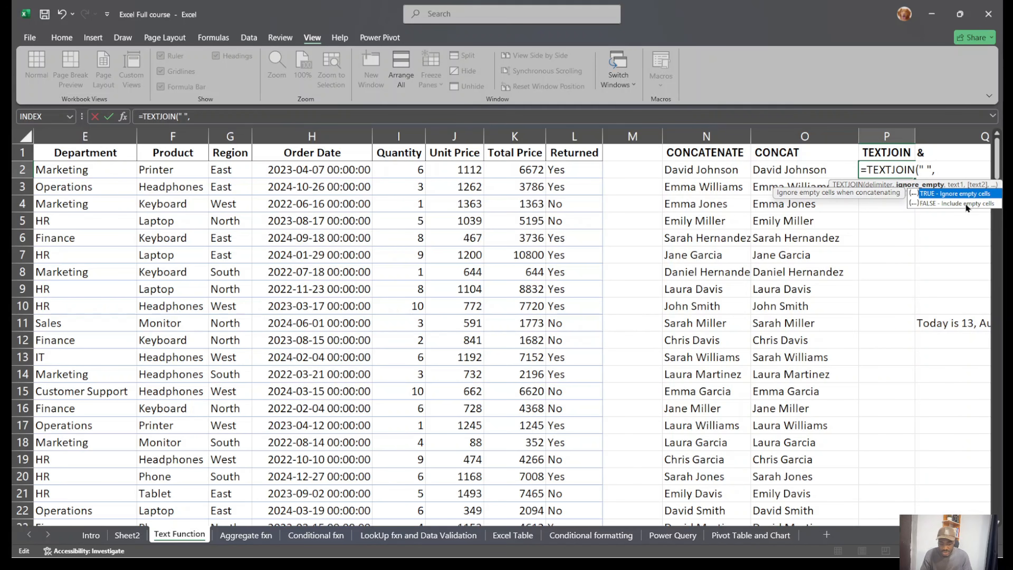
{"action": "key", "text": "Tab"}
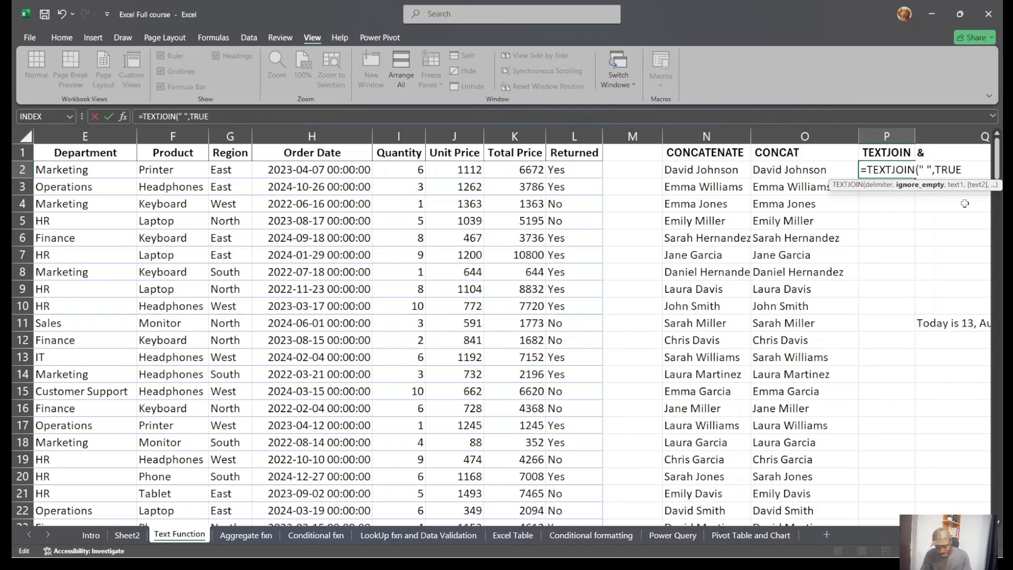
{"action": "type", "text": ","}
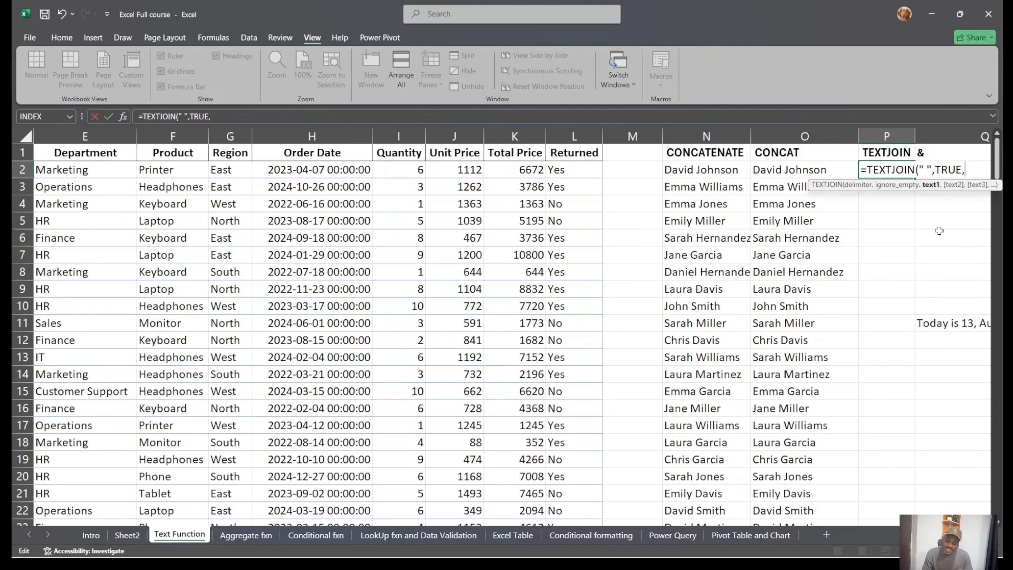
Complete P2's TEXTJOIN formula with B2 and C2 as the texts to join, and widen the TEXTJOIN column to fit.
{"action": "scroll", "coordinate": [518, 279], "scroll_direction": "left", "scroll_amount": 4}
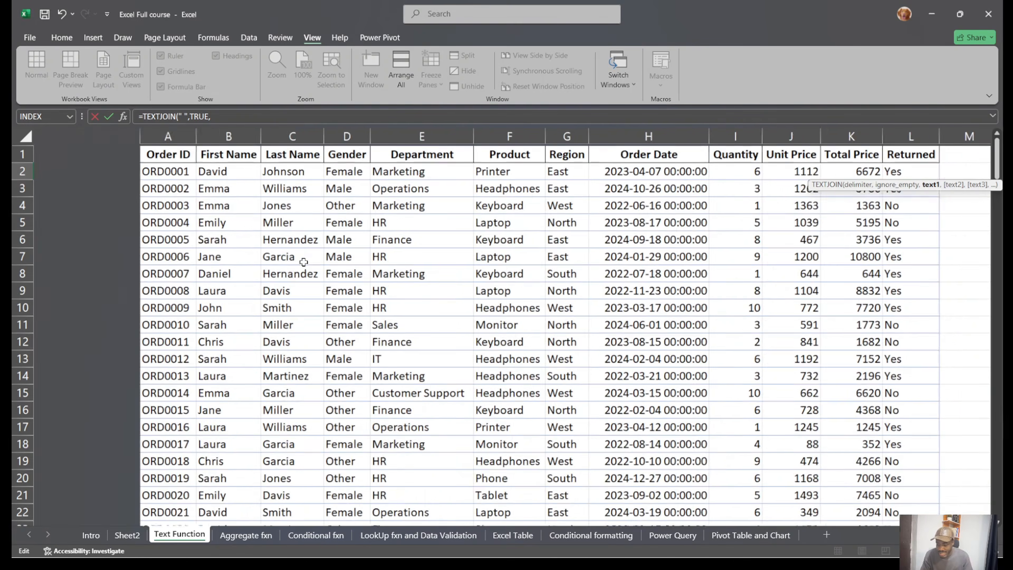
{"action": "left_click", "coordinate": [120, 169]}
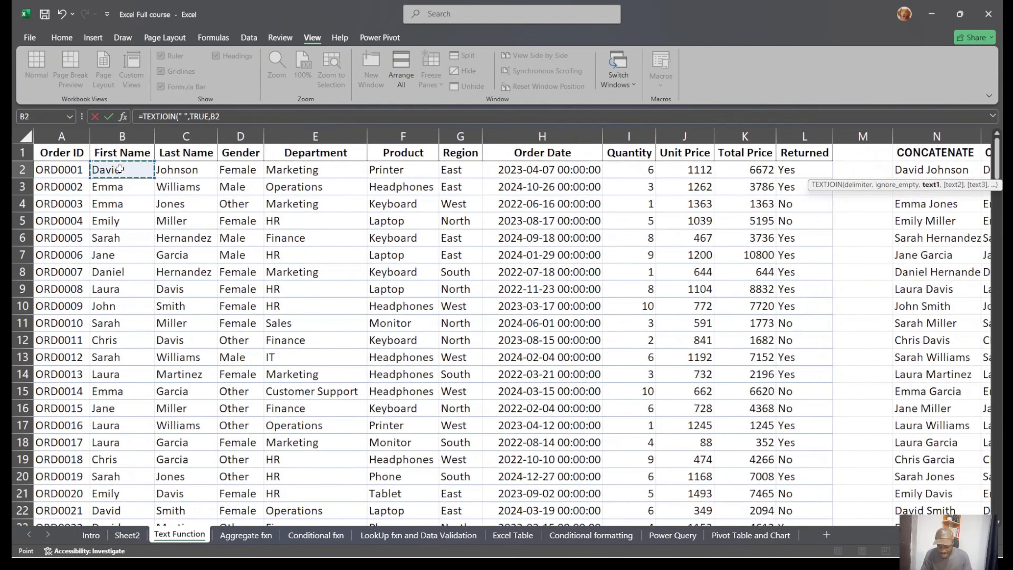
{"action": "type", "text": ","}
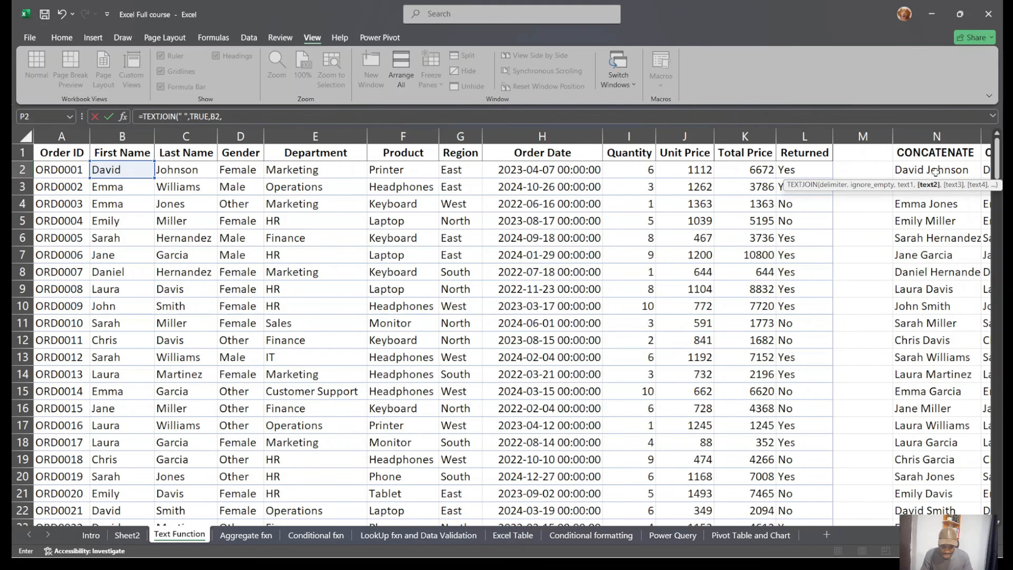
{"action": "left_click", "coordinate": [176, 170]}
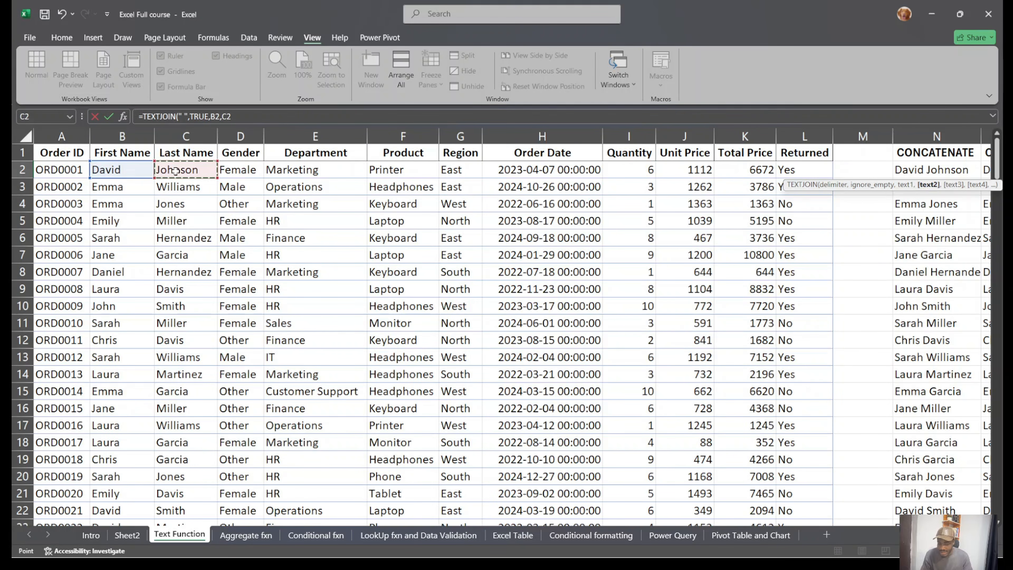
{"action": "key", "text": "Return"}
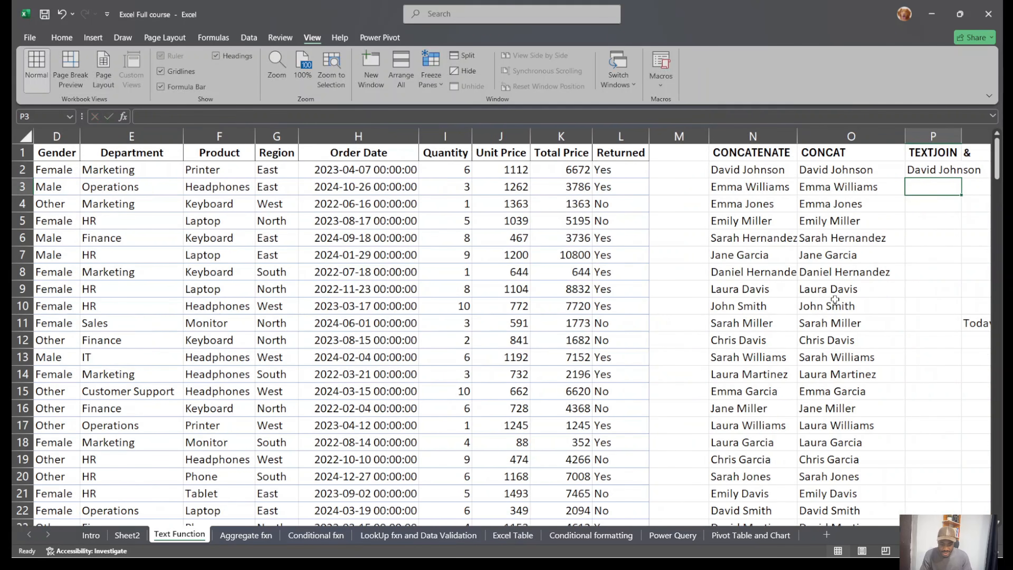
{"action": "left_click_drag", "start_coordinate": [963, 138], "coordinate": [989, 139]}
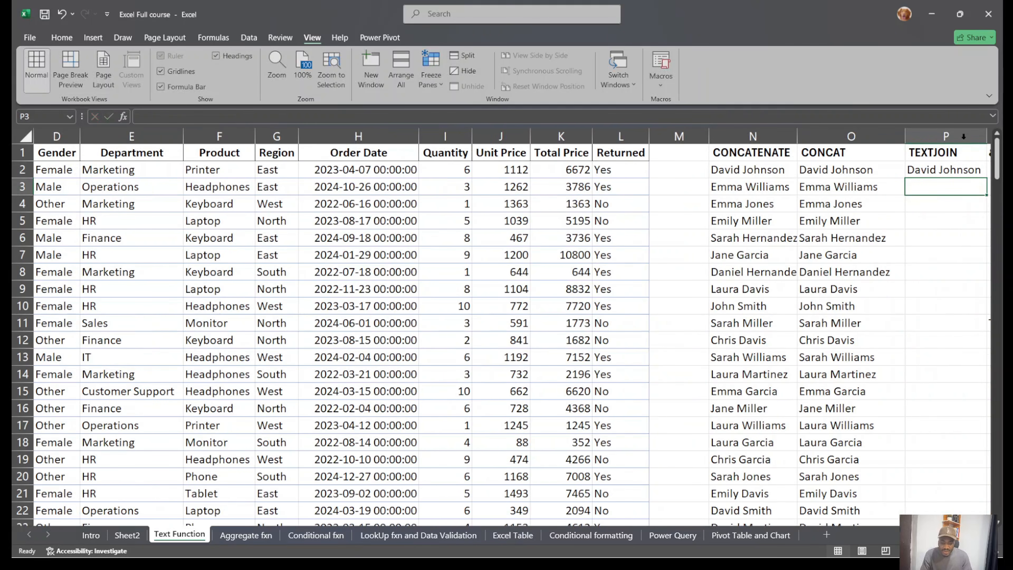
Add an extra name in quotes after C2 in N2's CONCATENATE formula, and widen the CONCATENATE column to fit.
{"action": "scroll", "coordinate": [904, 249], "scroll_direction": "right", "scroll_amount": 2}
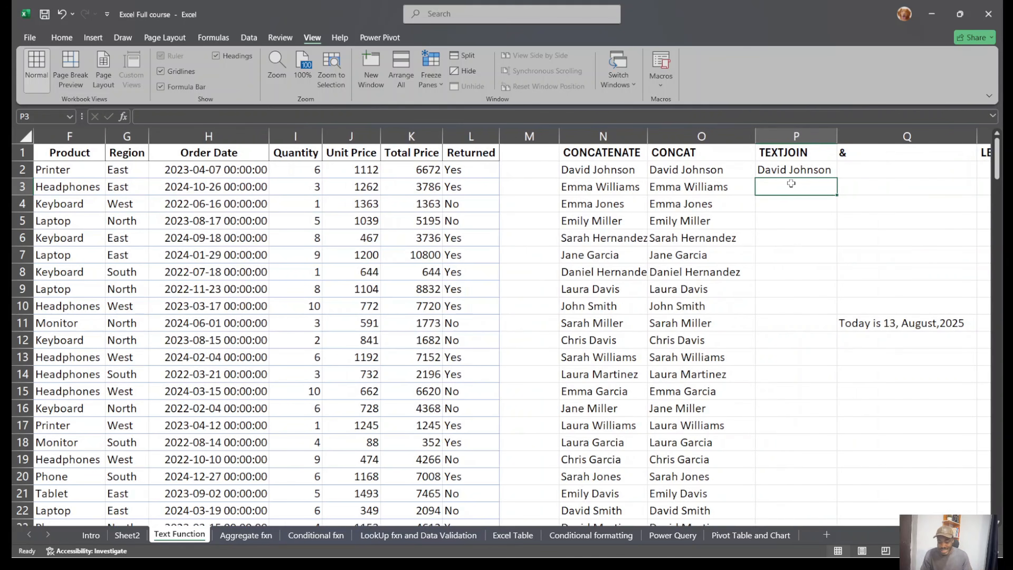
{"action": "left_click", "coordinate": [595, 166]}
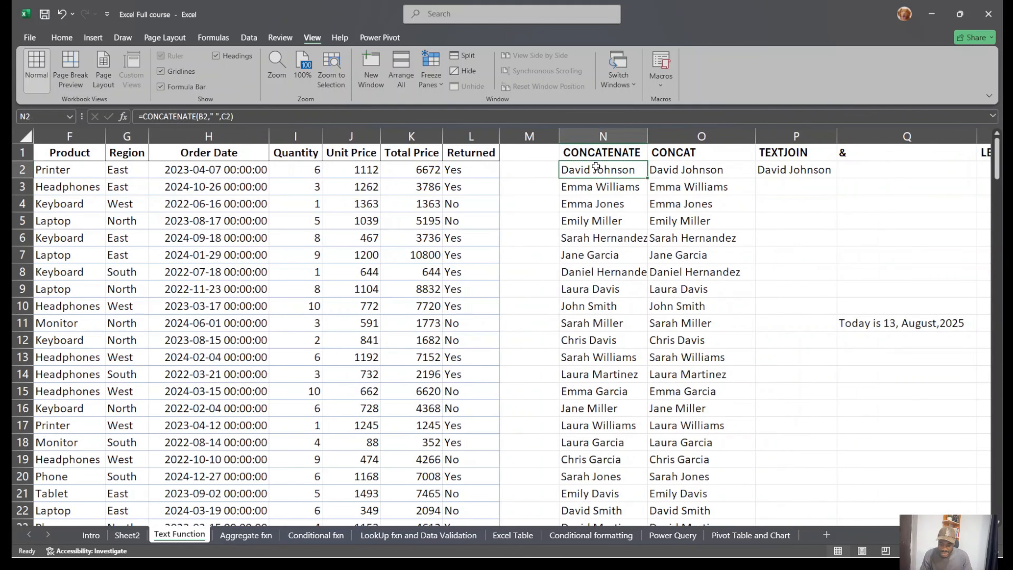
{"action": "double_click", "coordinate": [612, 170]}
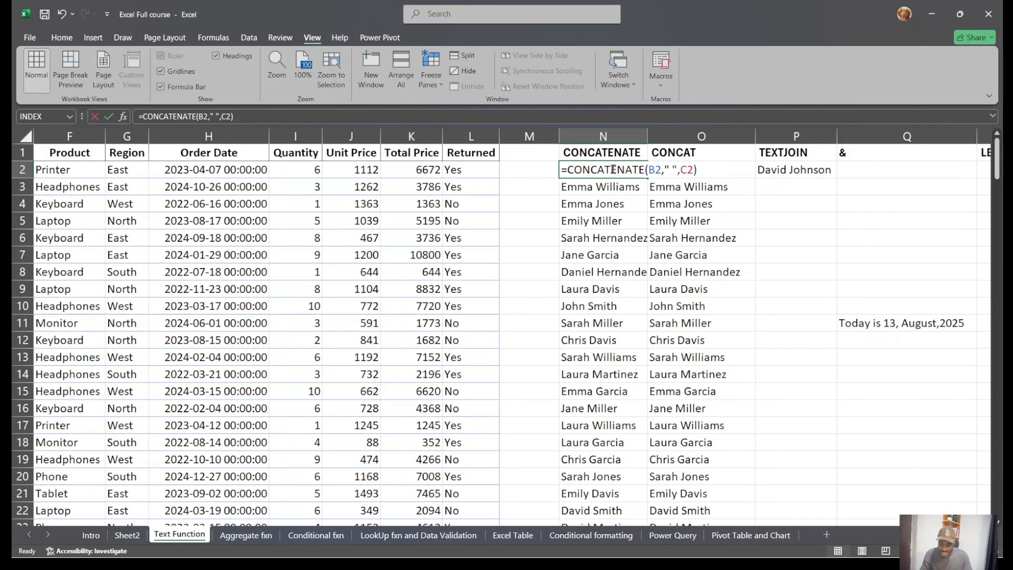
{"action": "left_click", "coordinate": [691, 166]}
{"action": "type", "text": ","}
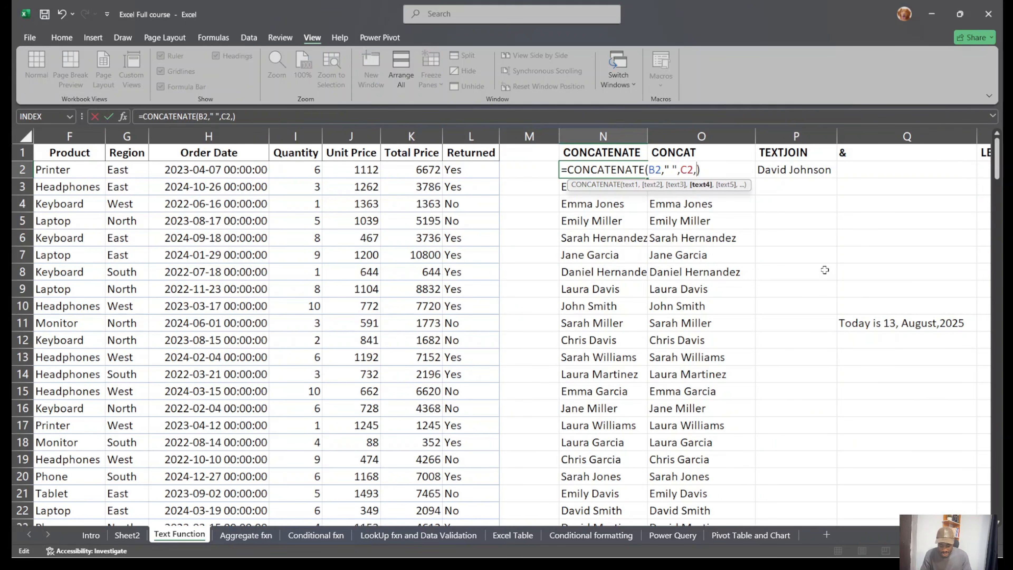
{"action": "type", "text": "\"\""}
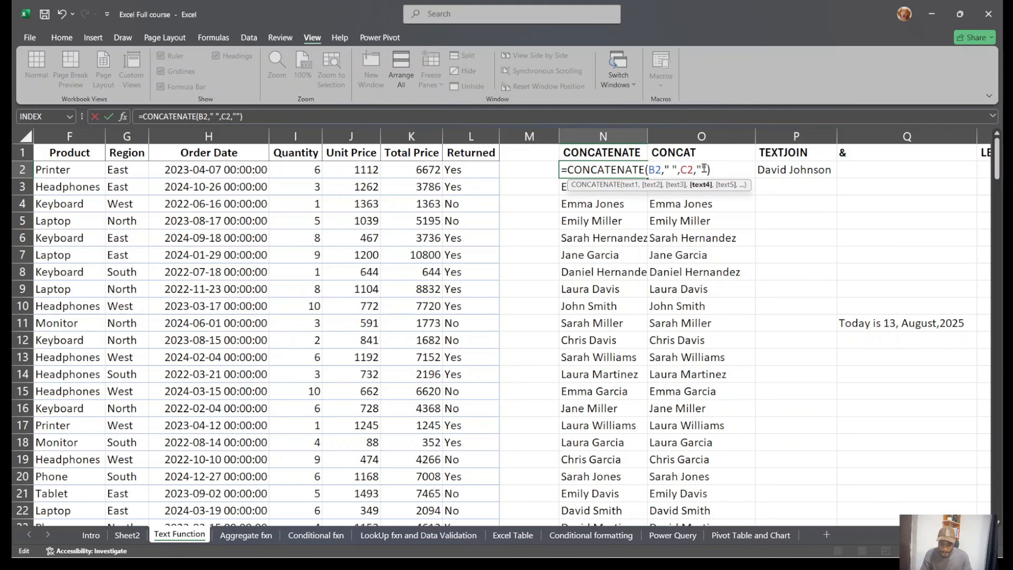
{"action": "type", "text": "Eze"}
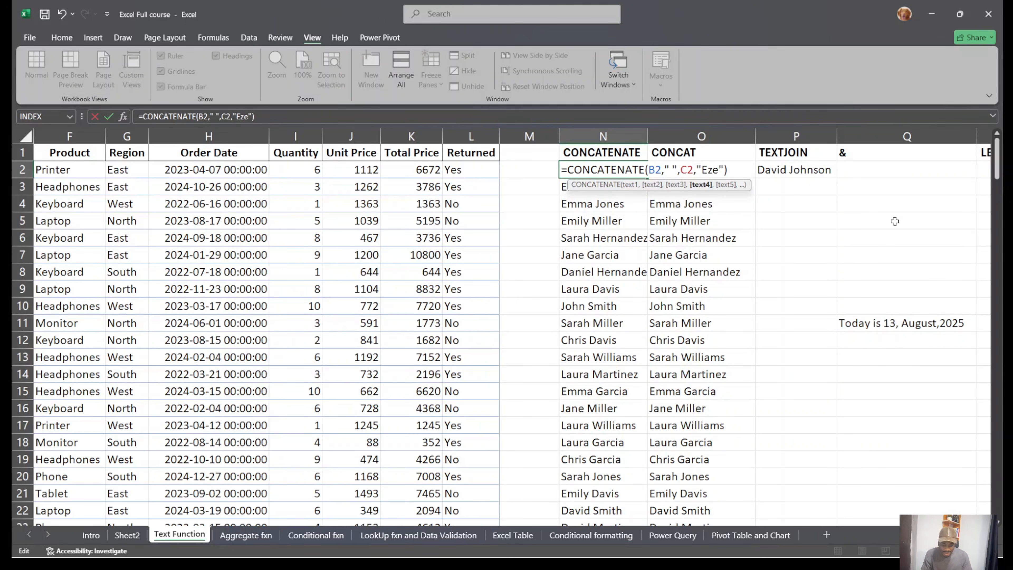
{"action": "key", "text": "Return"}
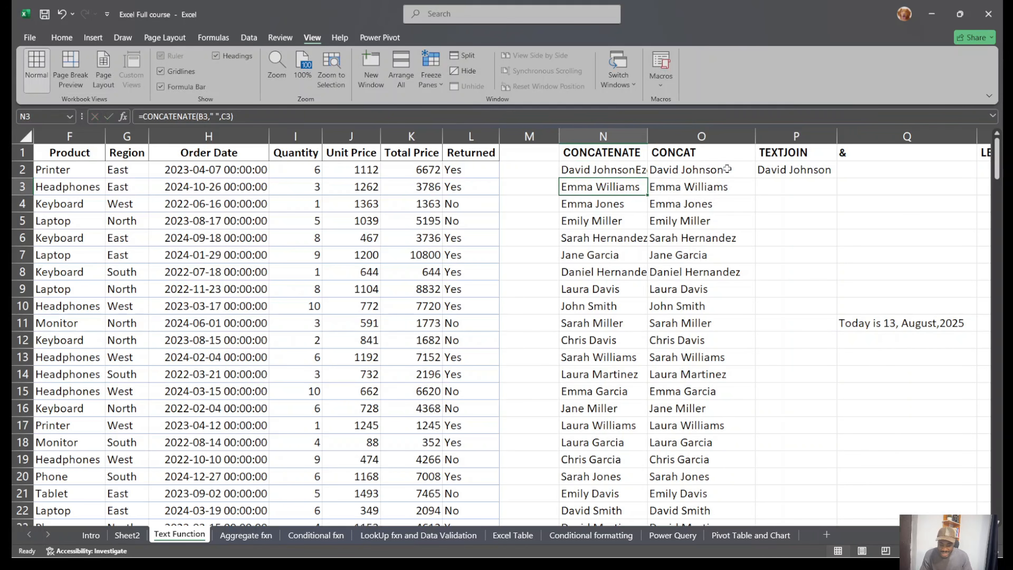
{"action": "left_click_drag", "start_coordinate": [647, 136], "coordinate": [667, 136]}
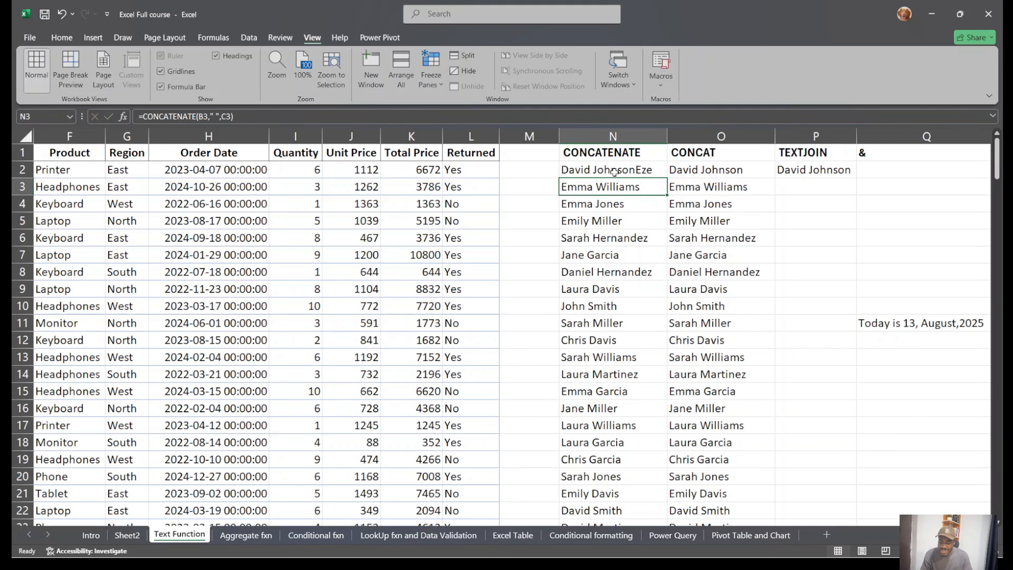
Add an extra name in quotes after C2 in P2's TEXTJOIN formula, and autofit the TEXTJOIN column's width.
{"action": "left_click", "coordinate": [837, 170]}
{"action": "double_click", "coordinate": [838, 170]}
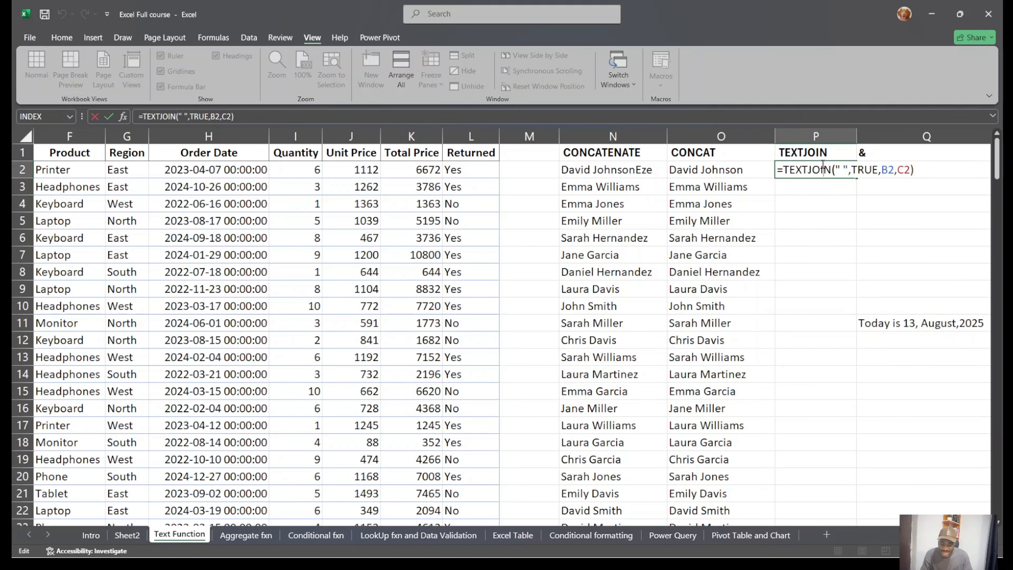
{"action": "left_click", "coordinate": [911, 170]}
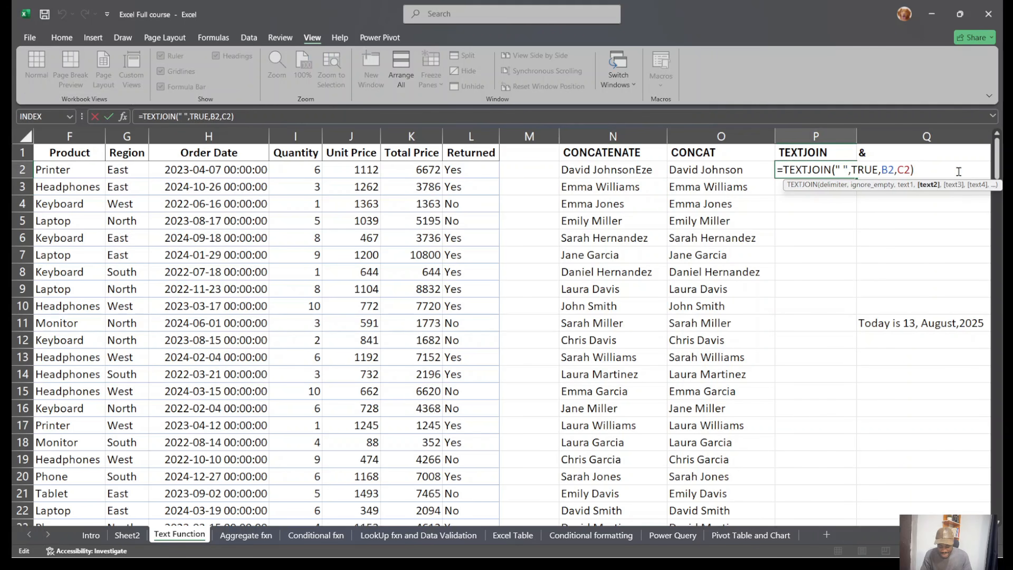
{"action": "type", "text": ",\"\""}
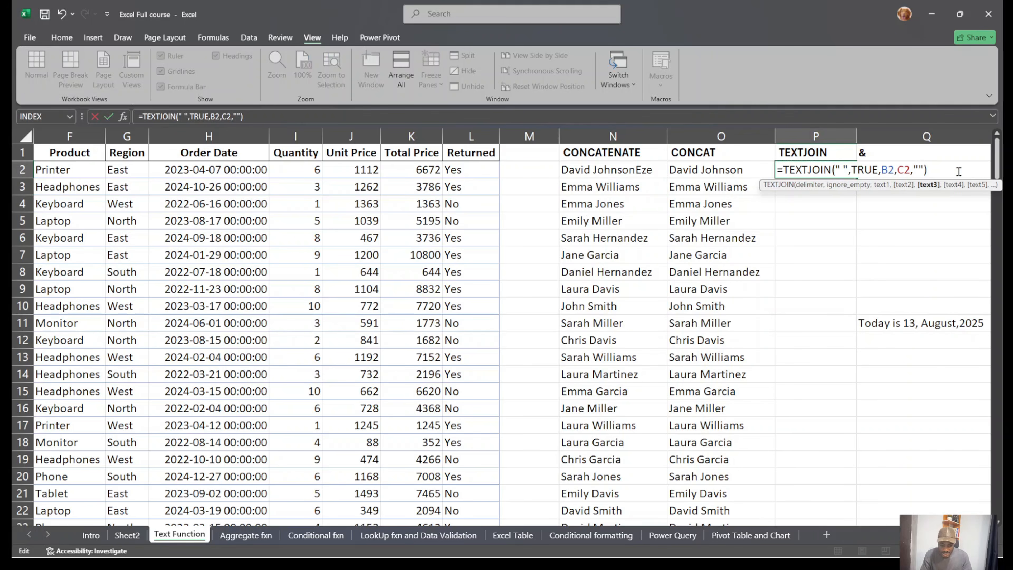
{"action": "left_click", "coordinate": [919, 170]}
{"action": "type", "text": "Eze"}
{"action": "key", "text": "Return"}
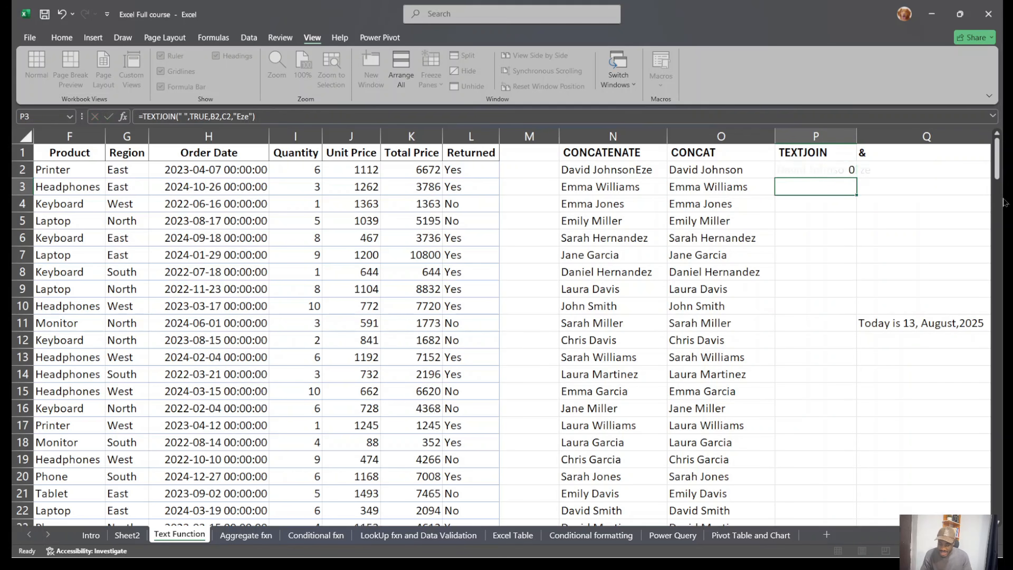
{"action": "double_click", "coordinate": [859, 134]}
Examine the delimiter argument in P2's TEXTJOIN formula.
{"action": "double_click", "coordinate": [859, 169]}
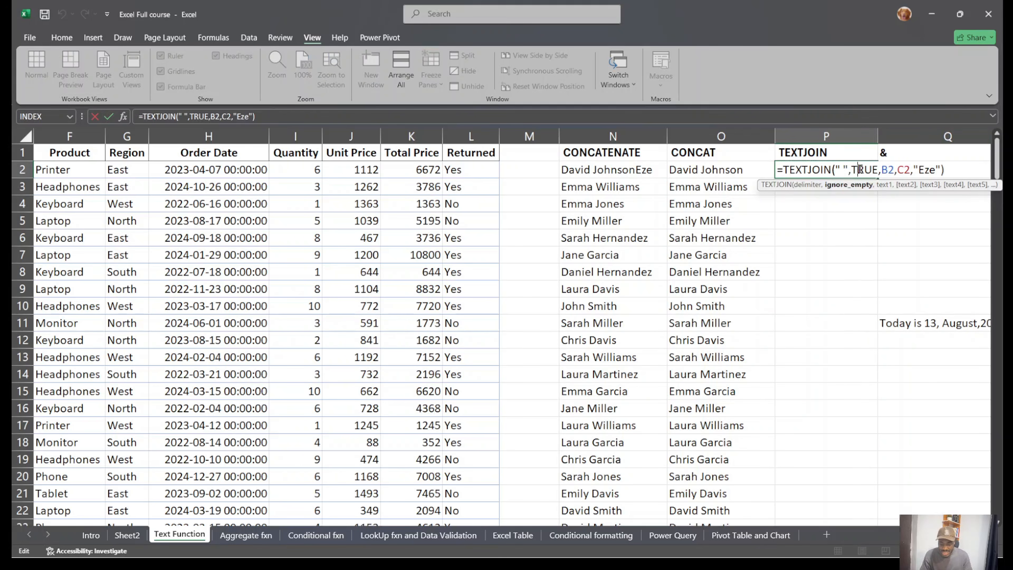
{"action": "left_click", "coordinate": [839, 168]}
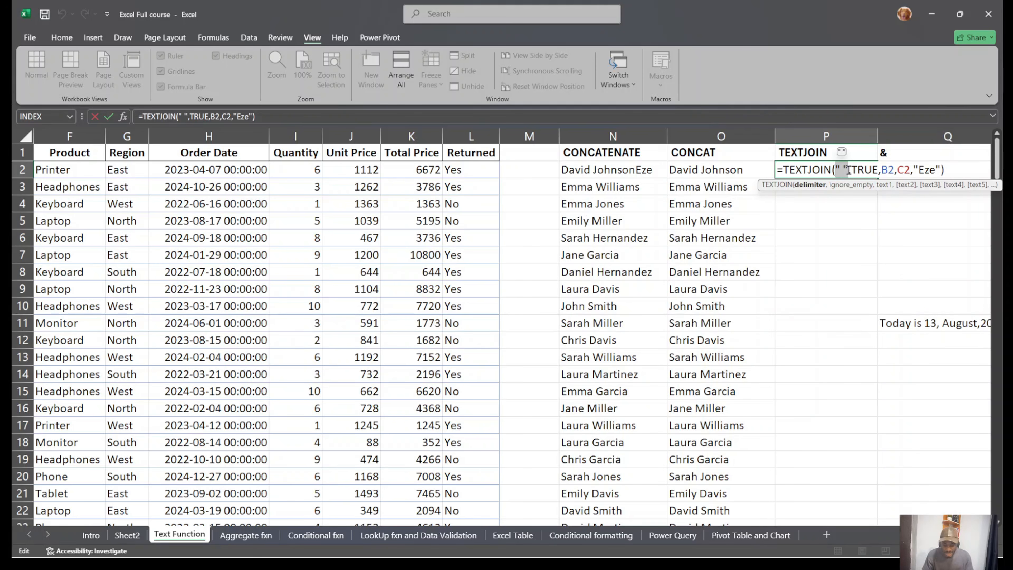
{"action": "key", "text": "Return"}
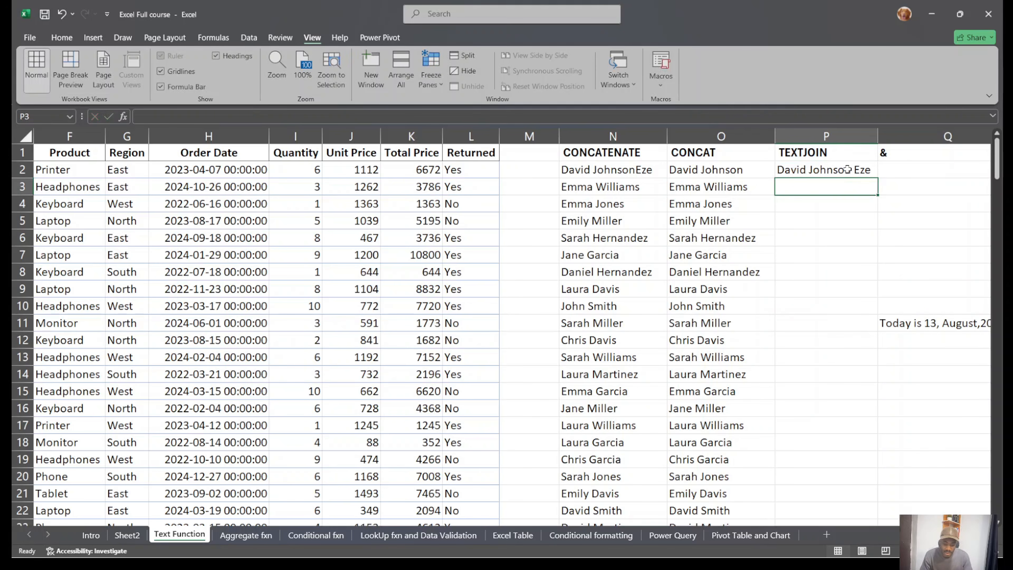
Remove the extra quoted name from P2's TEXTJOIN formula and fill the formula down to the last order row.
{"action": "left_click", "coordinate": [866, 169]}
{"action": "double_click", "coordinate": [863, 172]}
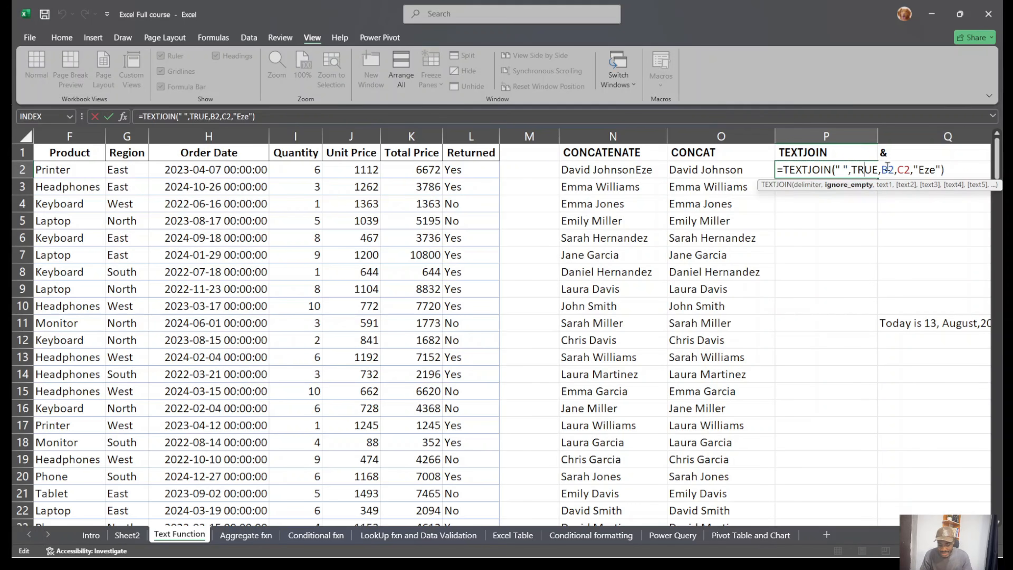
{"action": "double_click", "coordinate": [927, 170]}
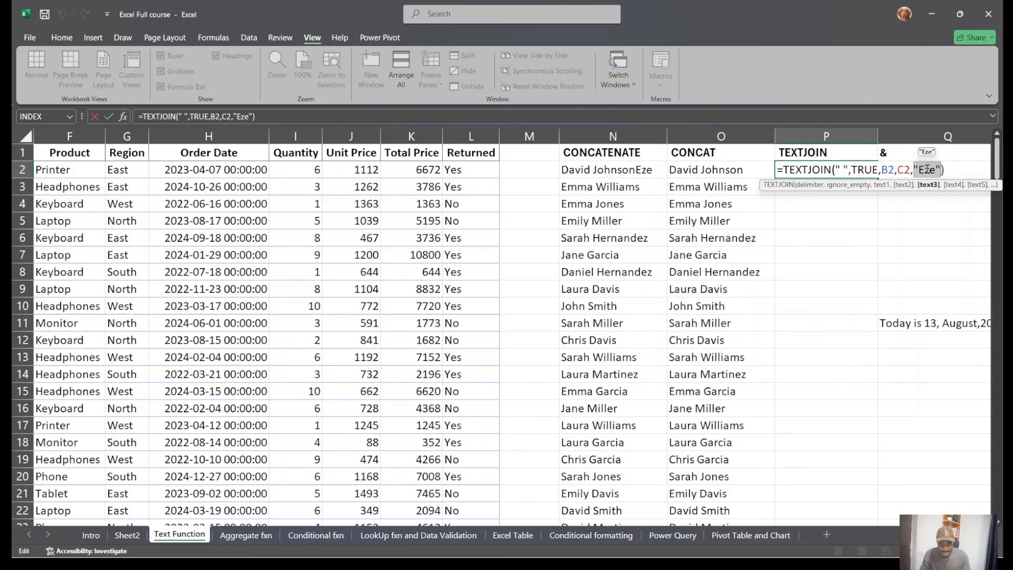
{"action": "key", "text": "BackSpace"}
{"action": "key", "text": "BackSpace"}
{"action": "key", "text": "Return"}
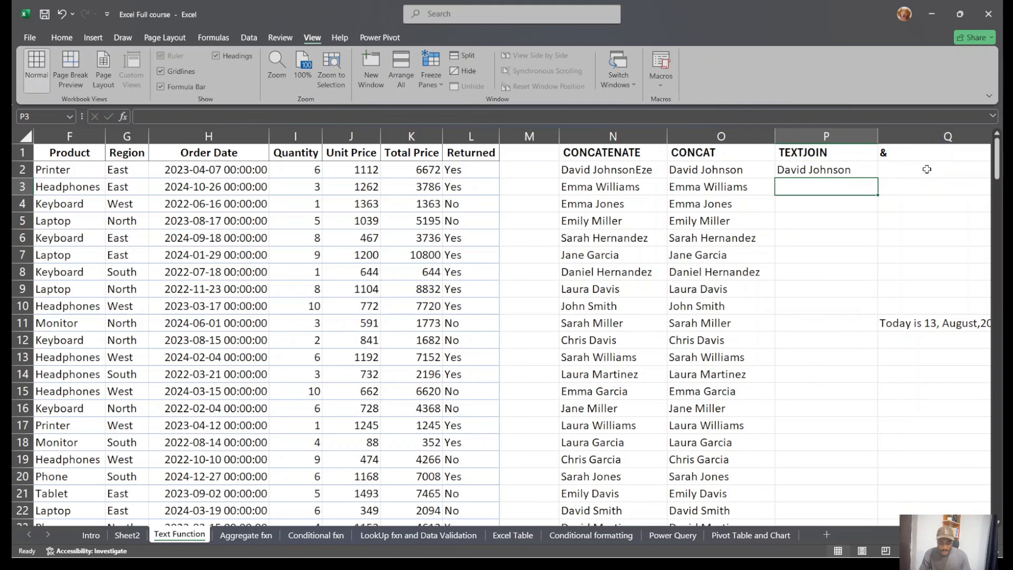
{"action": "left_click", "coordinate": [836, 170]}
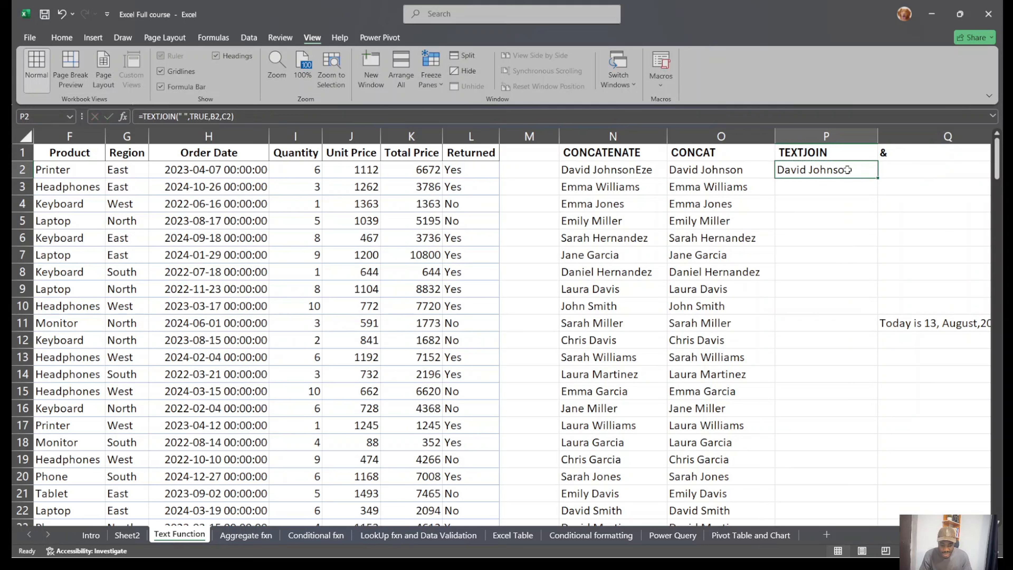
{"action": "double_click", "coordinate": [876, 176]}
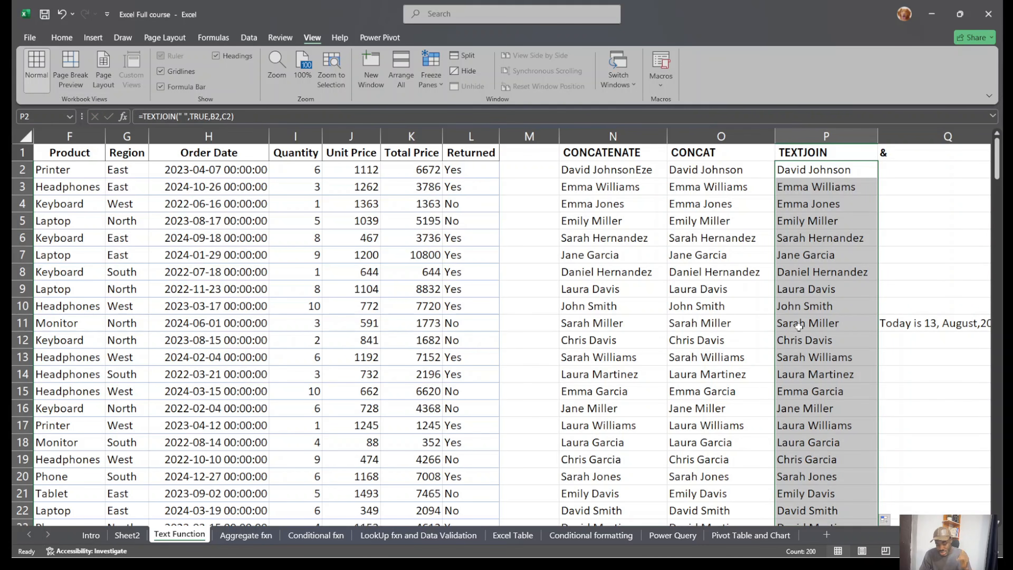
Enter the formula =B2&C2 in Q2 to join the first and last name with the ampersand operator.
{"action": "scroll", "coordinate": [901, 334], "scroll_direction": "right", "scroll_amount": 3}
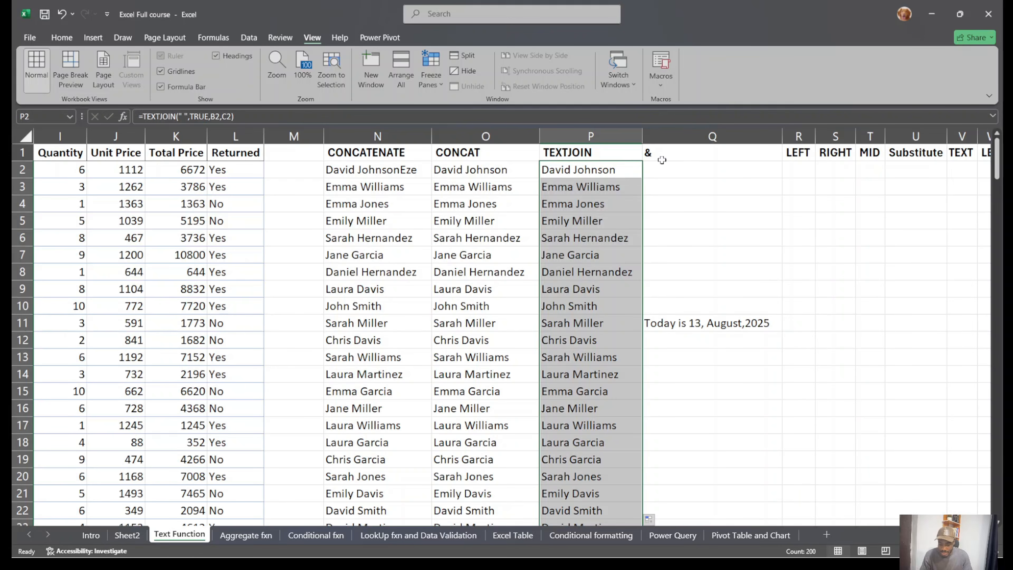
{"action": "left_click", "coordinate": [685, 171]}
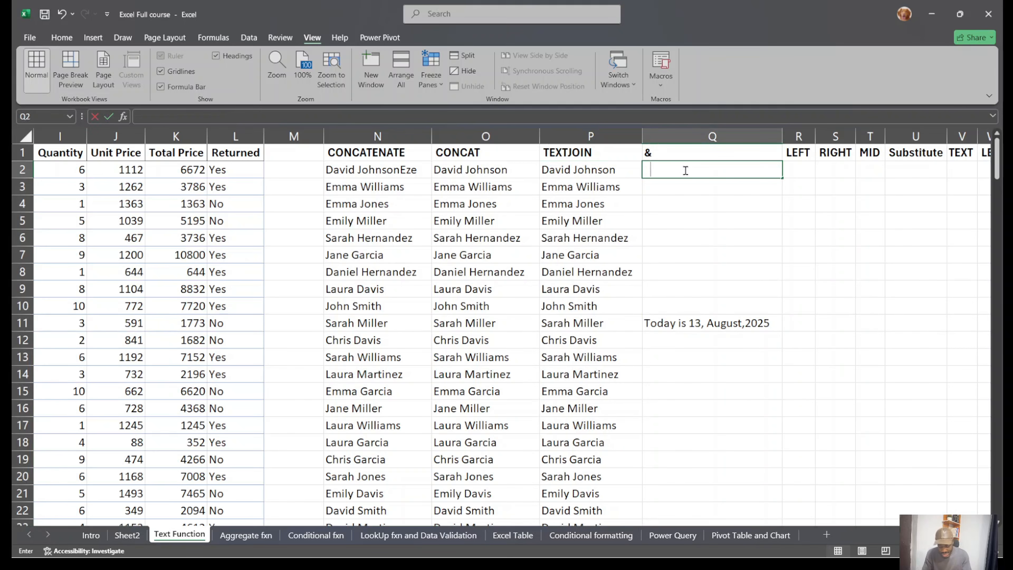
{"action": "type", "text": "="}
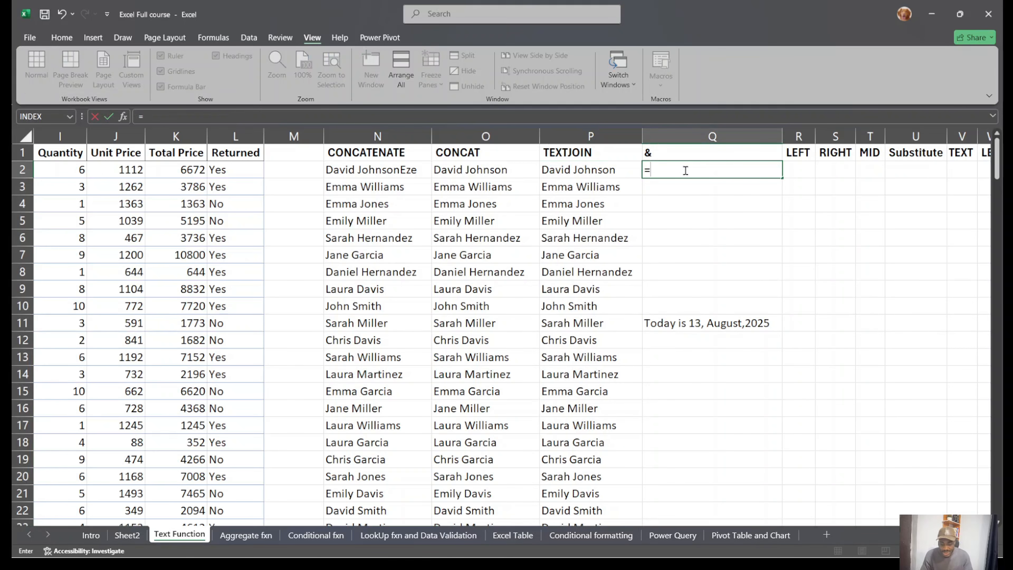
{"action": "scroll", "coordinate": [595, 324], "scroll_direction": "left", "scroll_amount": 10}
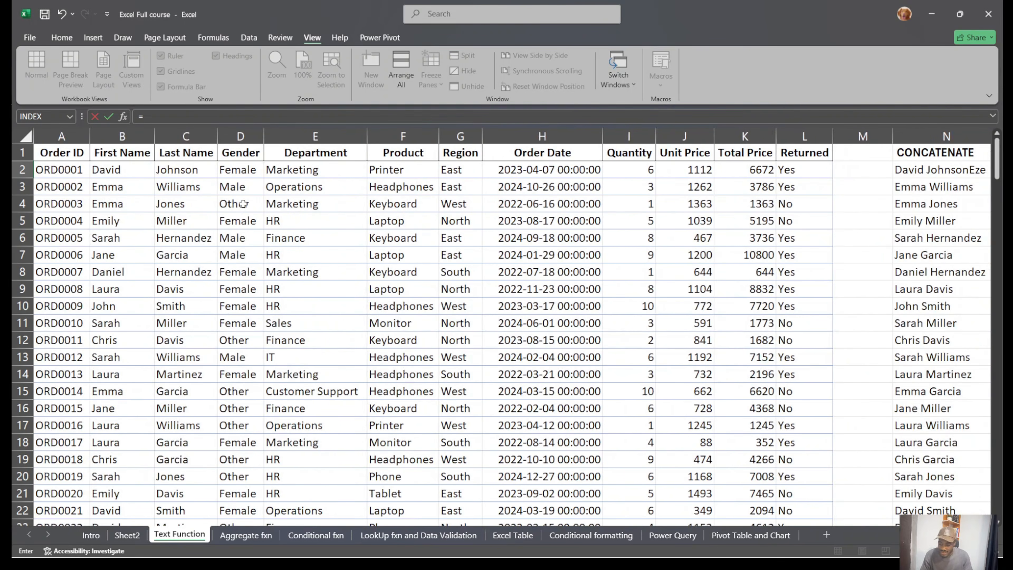
{"action": "left_click", "coordinate": [127, 169]}
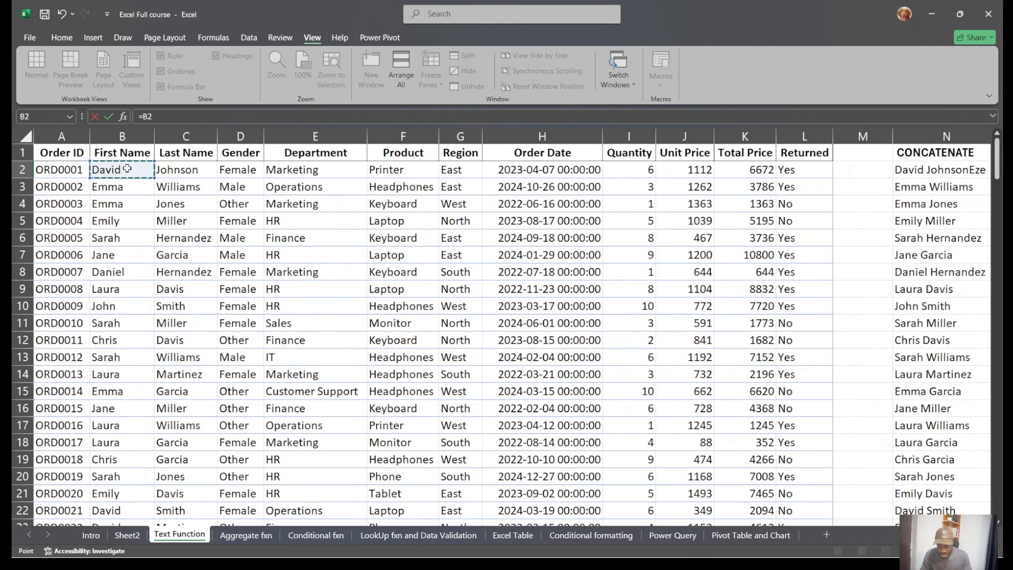
{"action": "scroll", "coordinate": [435, 263], "scroll_direction": "right", "scroll_amount": 10}
{"action": "scroll", "coordinate": [435, 262], "scroll_direction": "right", "scroll_amount": 1}
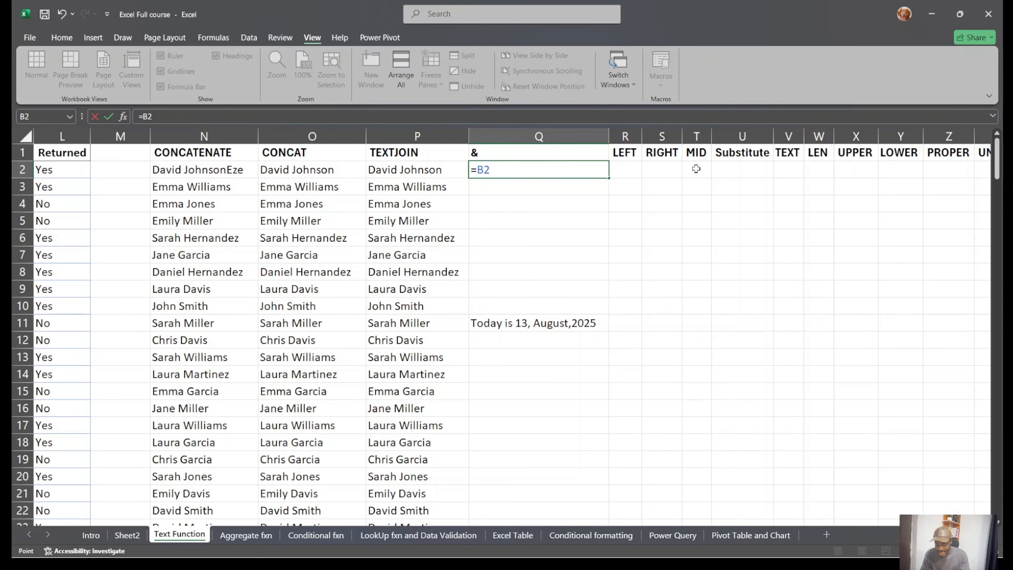
{"action": "type", "text": "&"}
{"action": "scroll", "coordinate": [696, 168], "scroll_direction": "left", "scroll_amount": 11}
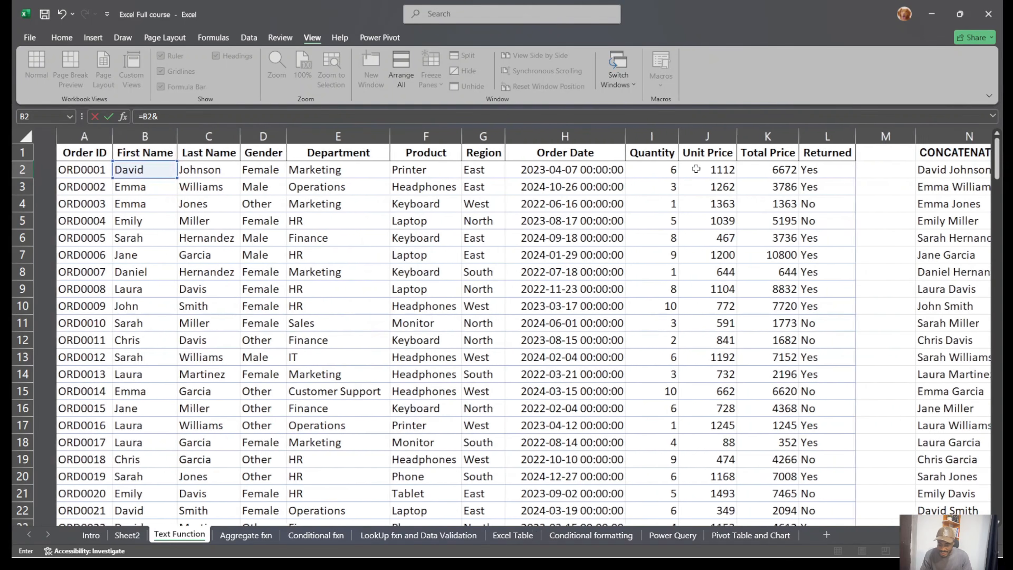
{"action": "left_click", "coordinate": [188, 170]}
{"action": "scroll", "coordinate": [613, 319], "scroll_direction": "right", "scroll_amount": 5}
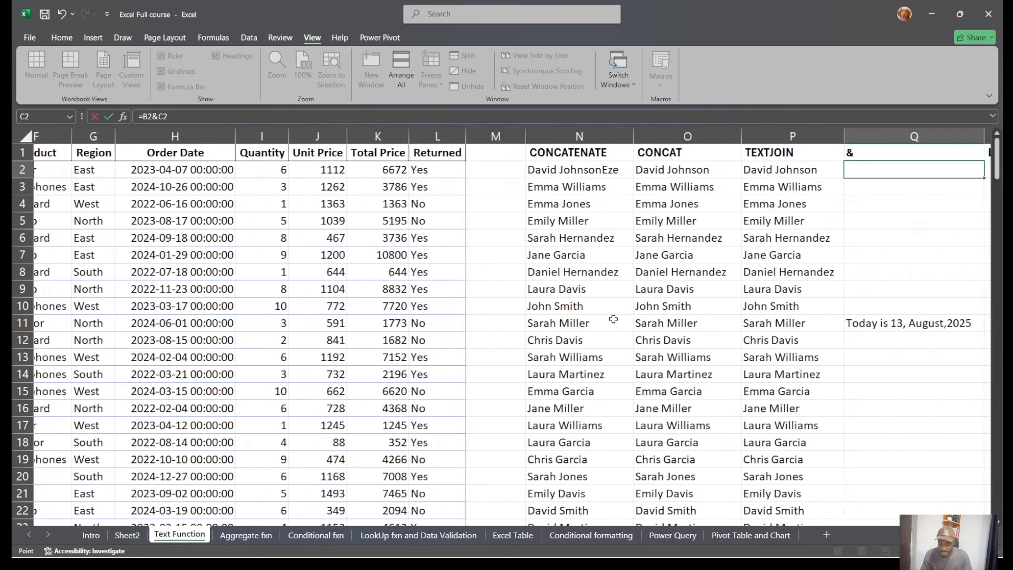
{"action": "scroll", "coordinate": [613, 319], "scroll_direction": "right", "scroll_amount": 5}
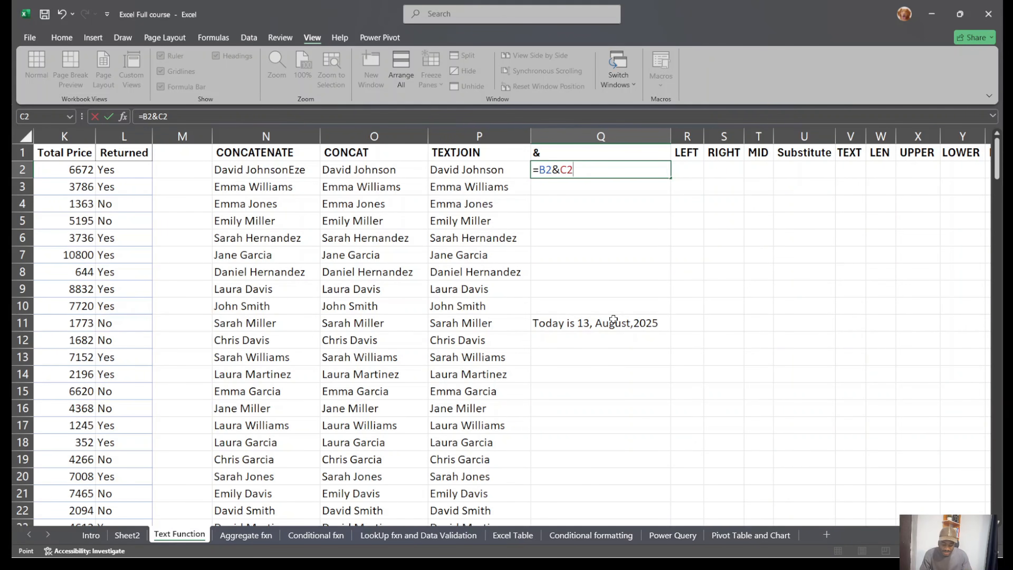
{"action": "key", "text": "Return"}
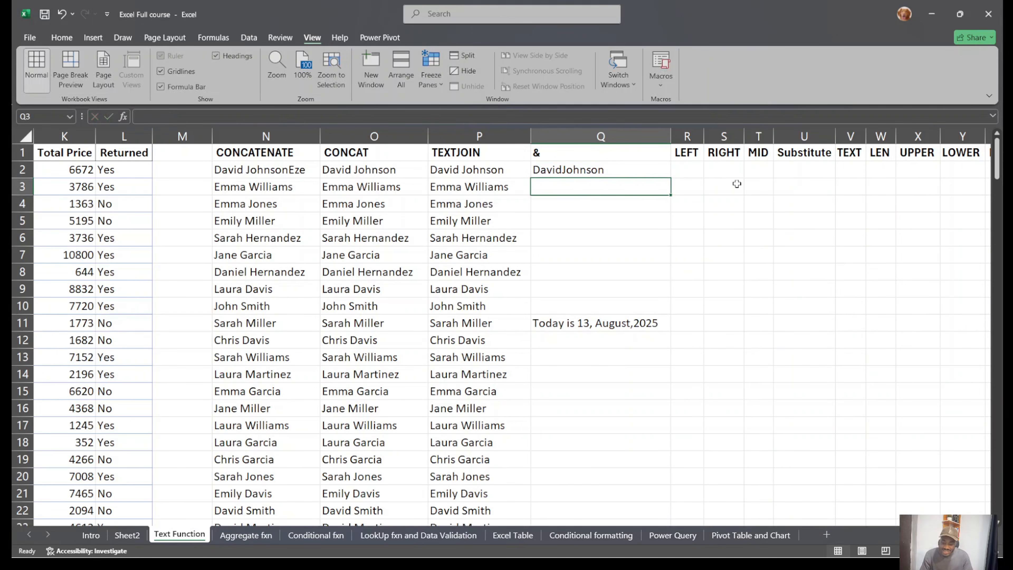
Insert a quoted space between the two names in Q2, making the formula =B2&" "&C2.
{"action": "left_click", "coordinate": [623, 167]}
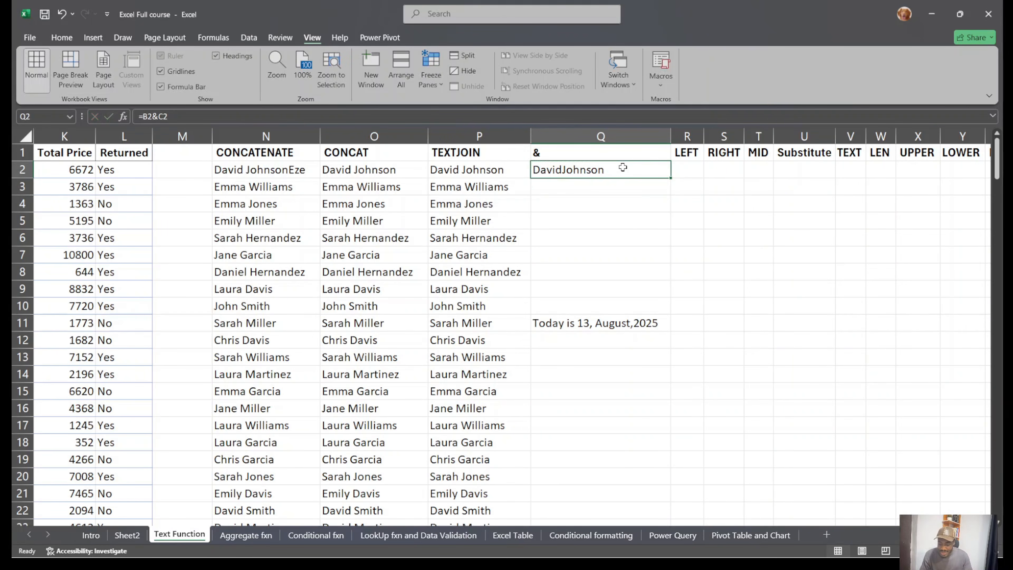
{"action": "double_click", "coordinate": [566, 168]}
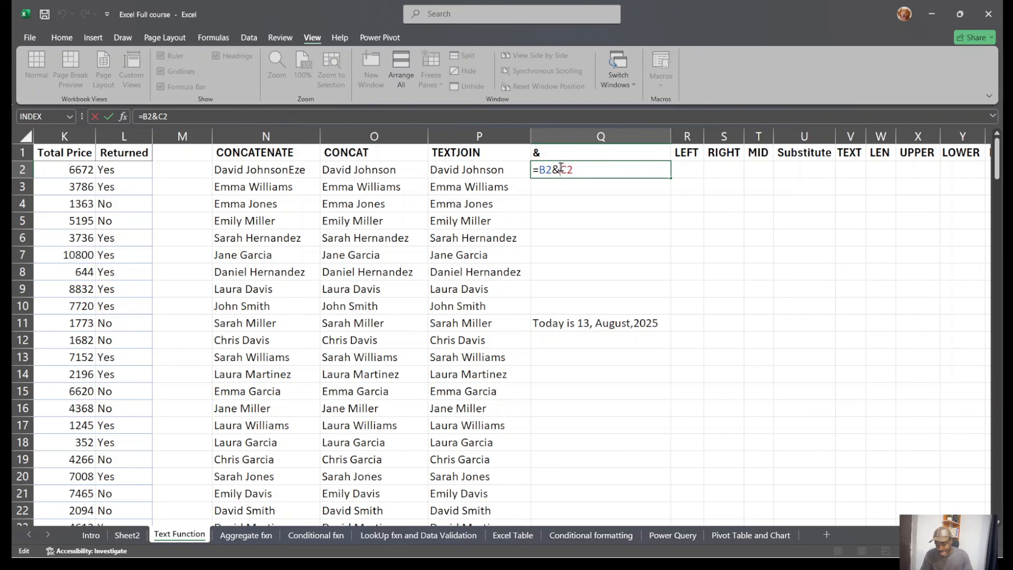
{"action": "type", "text": "\"\""}
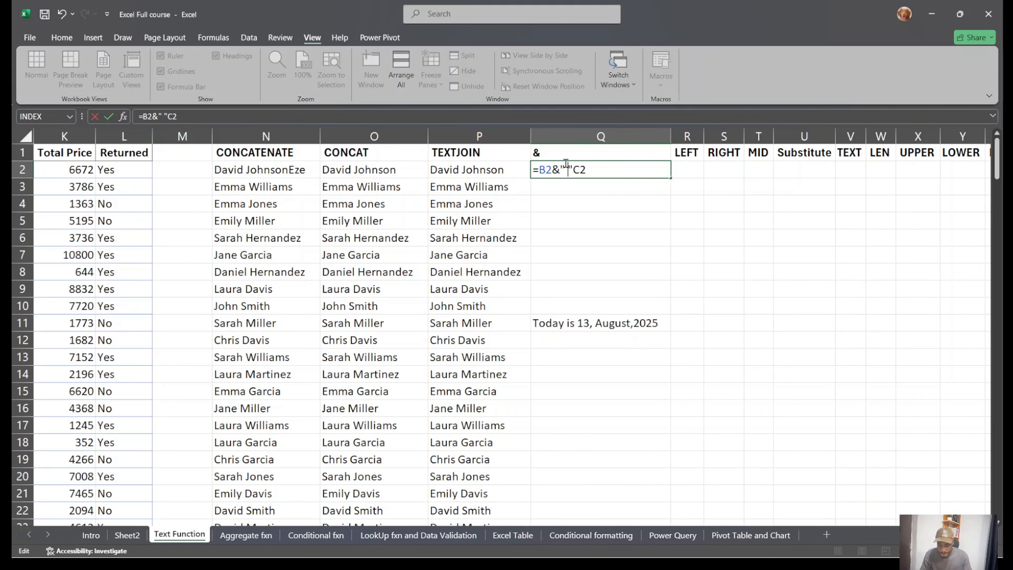
{"action": "type", "text": " &"}
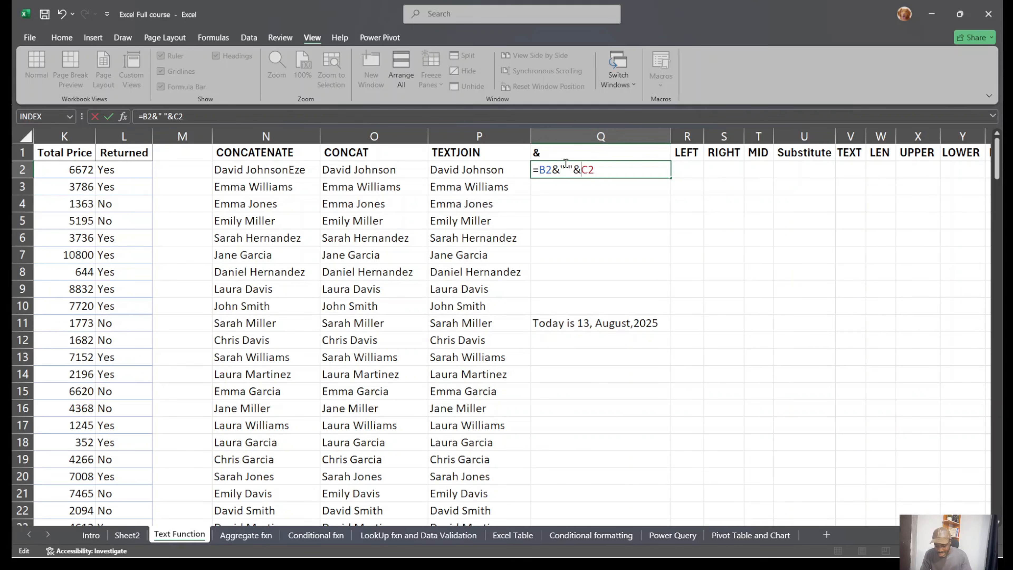
{"action": "left_click", "coordinate": [546, 167]}
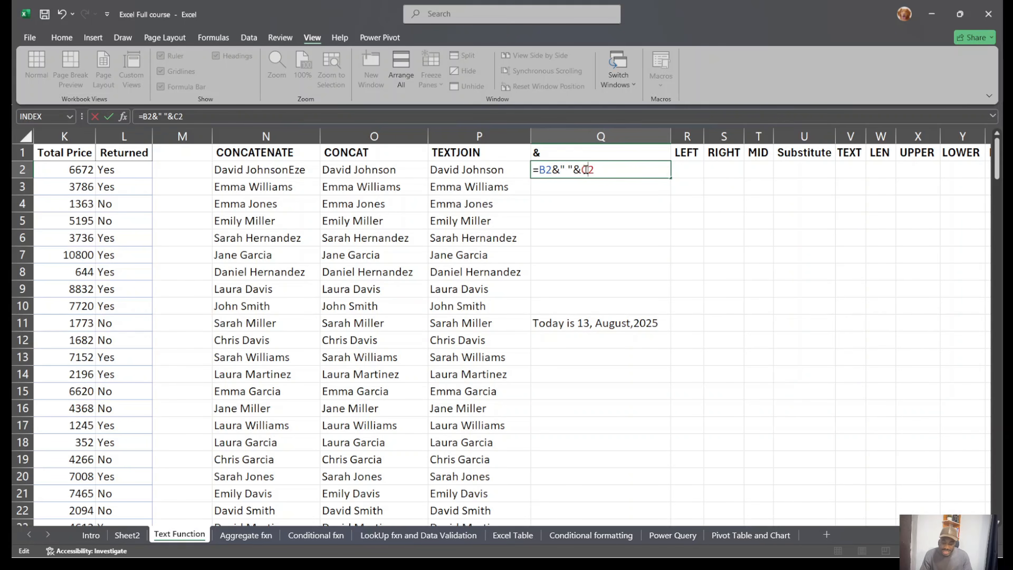
{"action": "key", "text": "Return"}
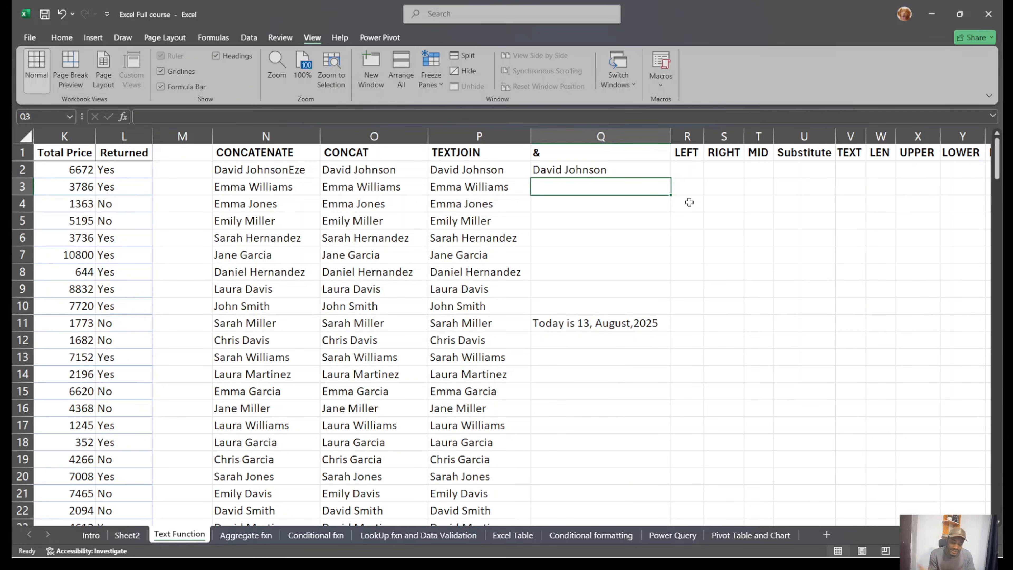
Try filling the ampersand formula from Q2 down to Q13, and undo the fill.
{"action": "left_click", "coordinate": [638, 170]}
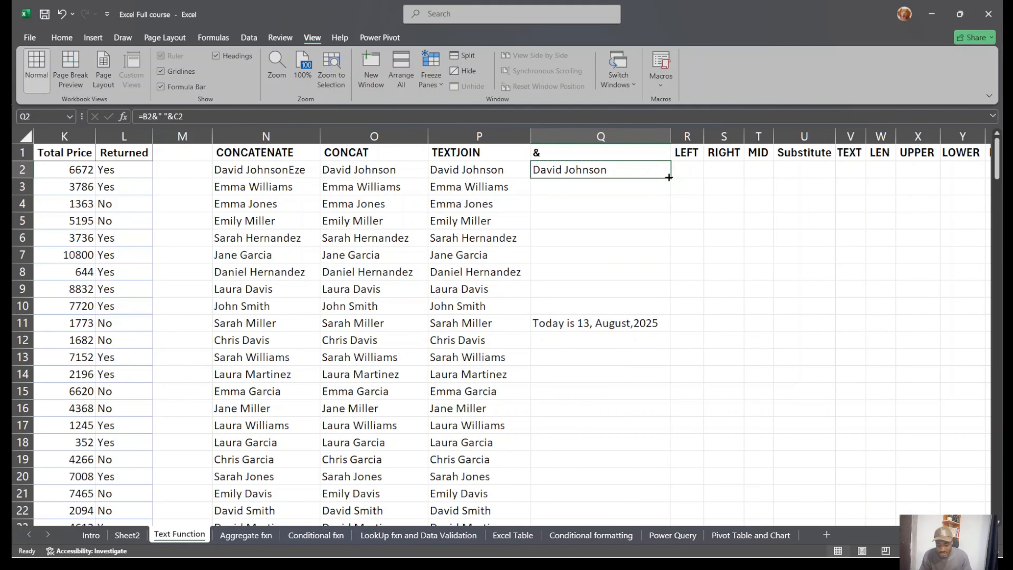
{"action": "left_click_drag", "start_coordinate": [668, 176], "coordinate": [670, 373]}
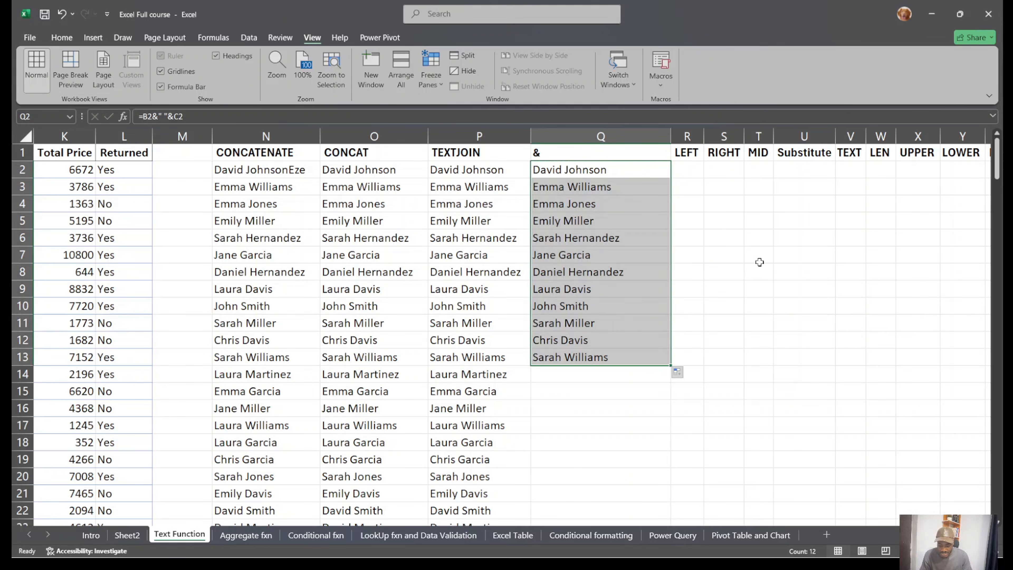
{"action": "key", "text": "ctrl+z"}
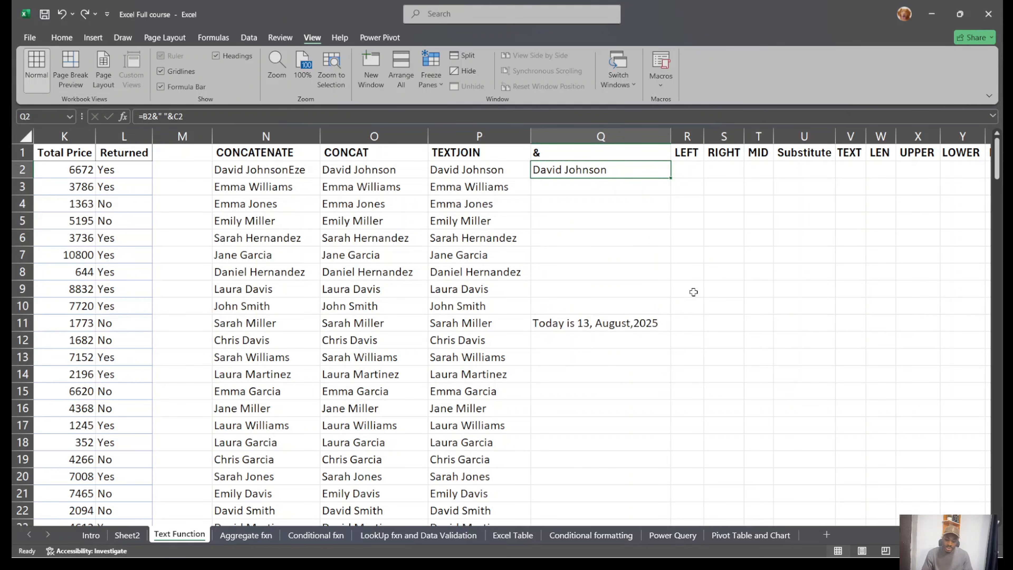
Clear the "Today is" date formula in Q11, and undo the deletion.
{"action": "left_click", "coordinate": [736, 383]}
{"action": "left_click", "coordinate": [626, 319]}
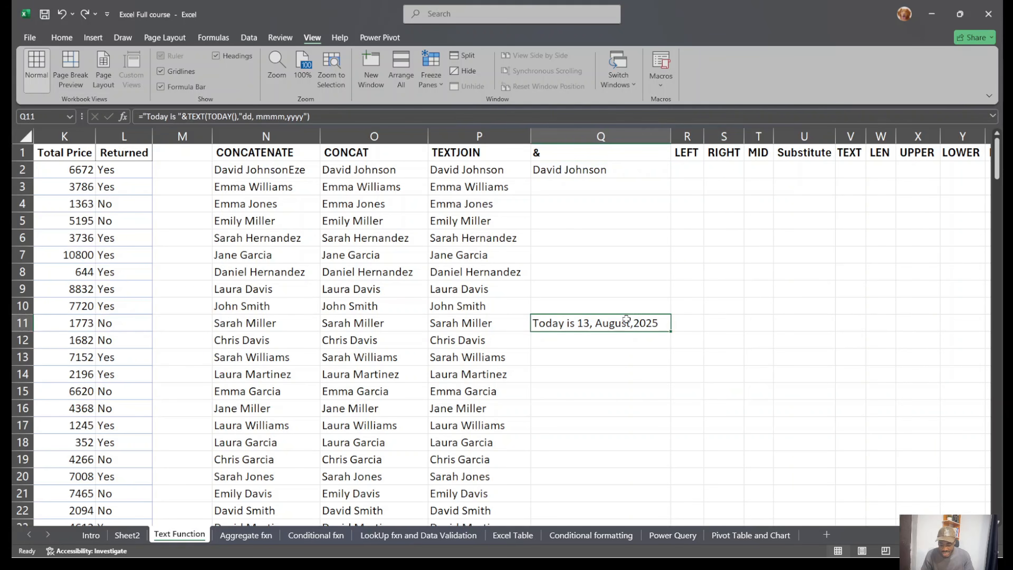
{"action": "key", "text": "Delete"}
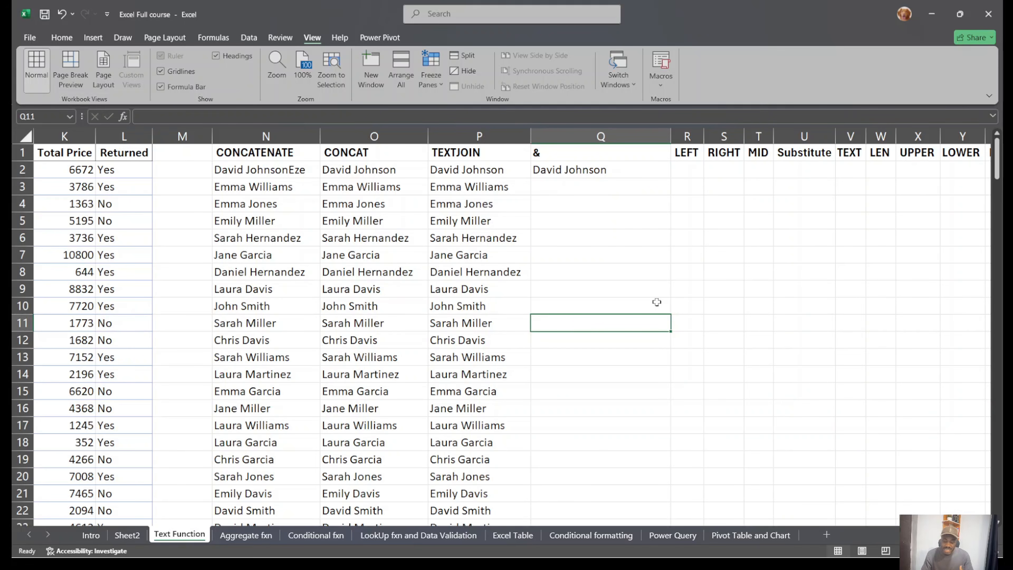
{"action": "key", "text": "ctrl+z"}
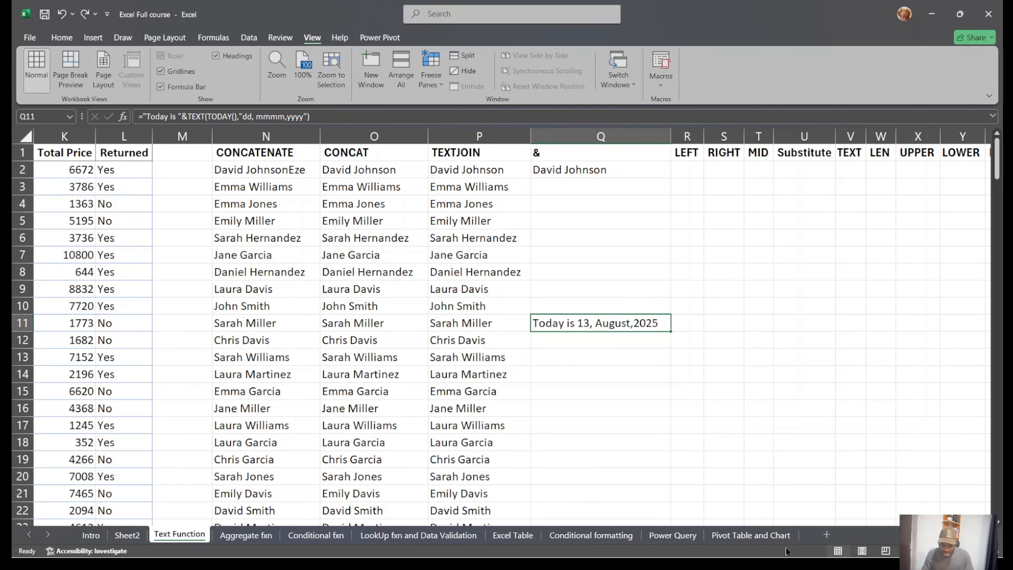
{"action": "mouse_move", "coordinate": [845, 558]}
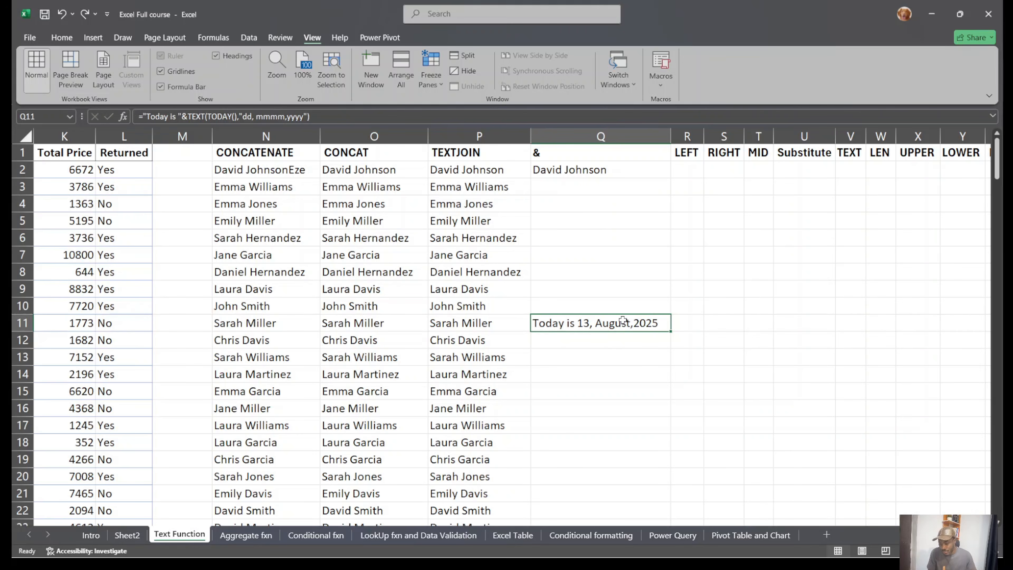
Enter the formula ="My name is "&O2 in Q6 to join quoted text with the CONCAT name using the ampersand.
{"action": "left_click", "coordinate": [586, 243]}
{"action": "type", "text": "="}
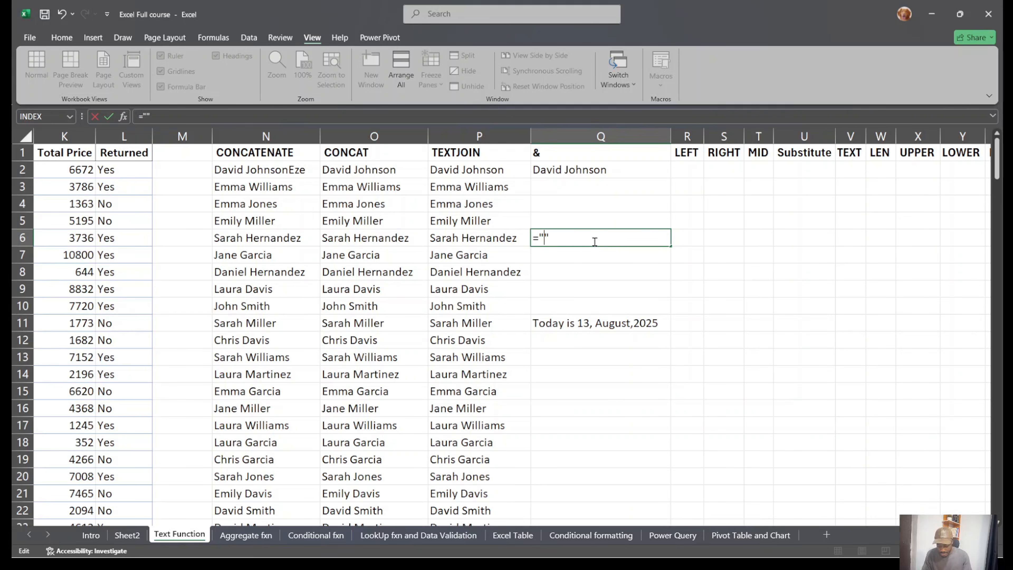
{"action": "type", "text": "My name"}
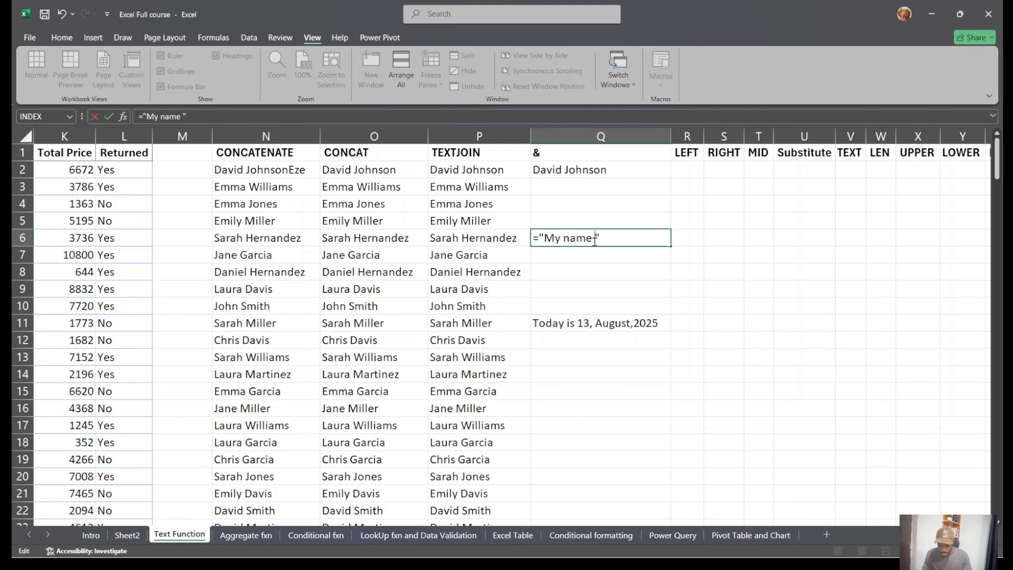
{"action": "type", "text": " is \""}
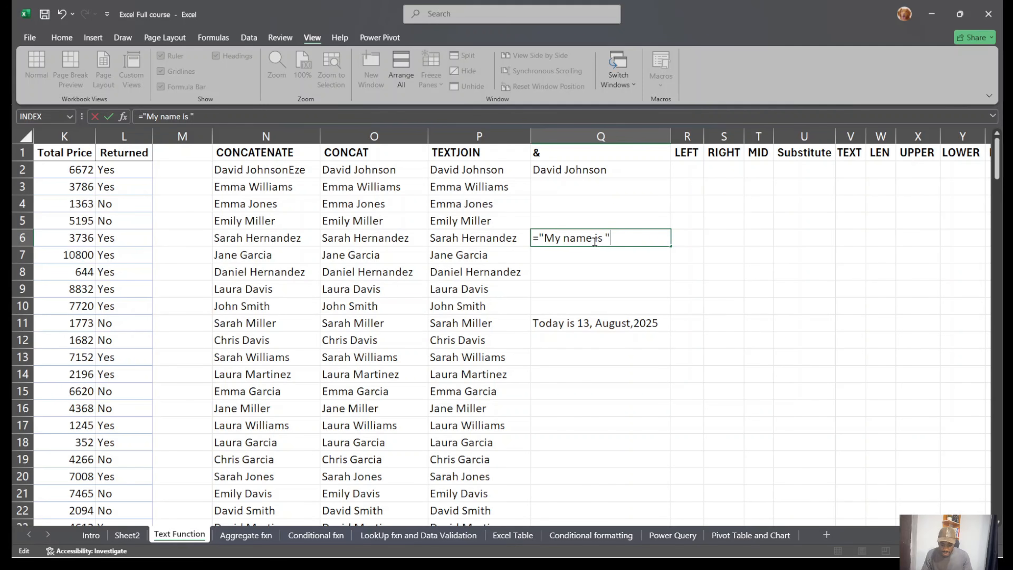
{"action": "type", "text": "&"}
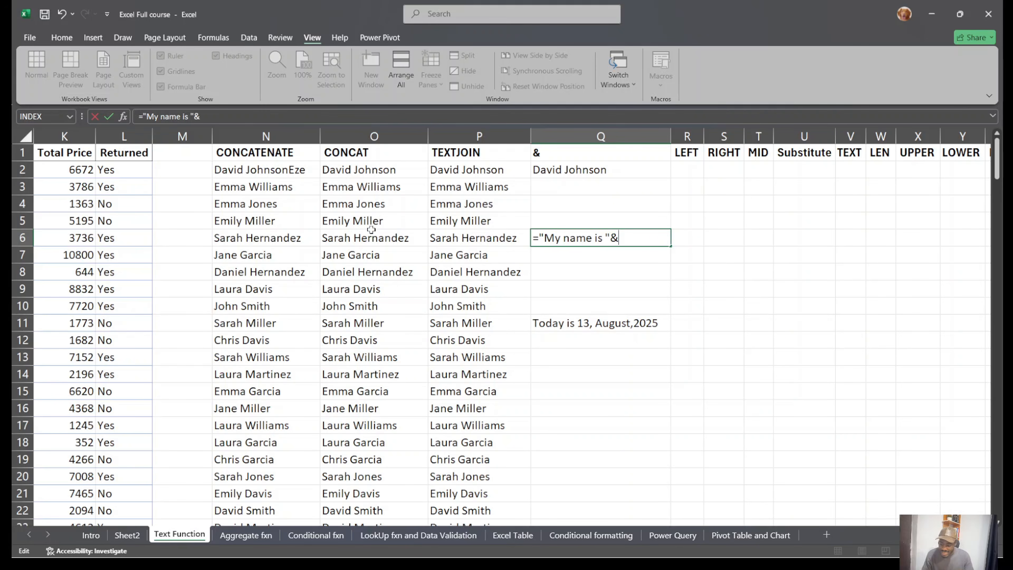
{"action": "scroll", "coordinate": [398, 222], "scroll_direction": "left", "scroll_amount": 3}
{"action": "scroll", "coordinate": [398, 222], "scroll_direction": "right", "scroll_amount": 2}
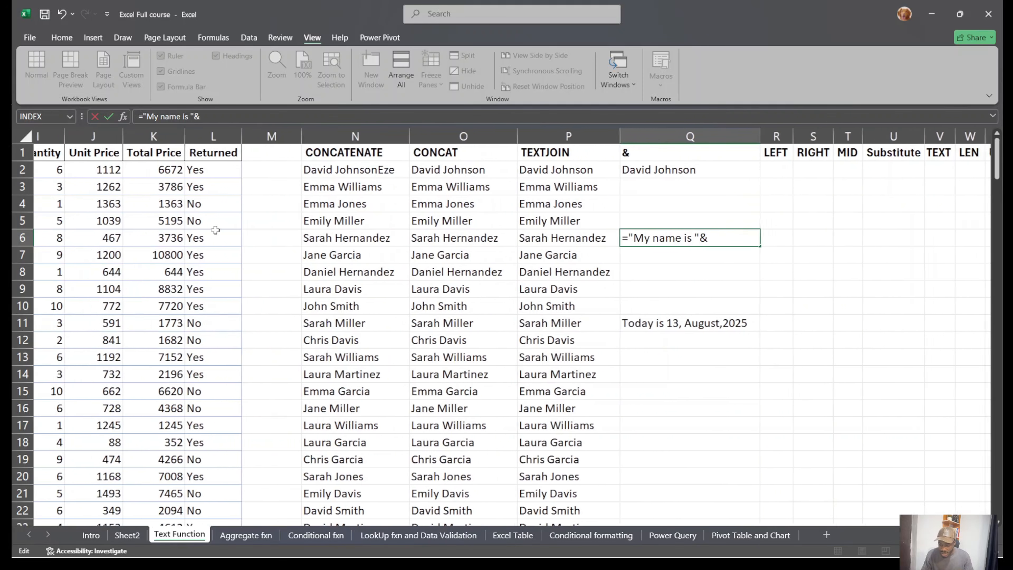
{"action": "left_click", "coordinate": [415, 171]}
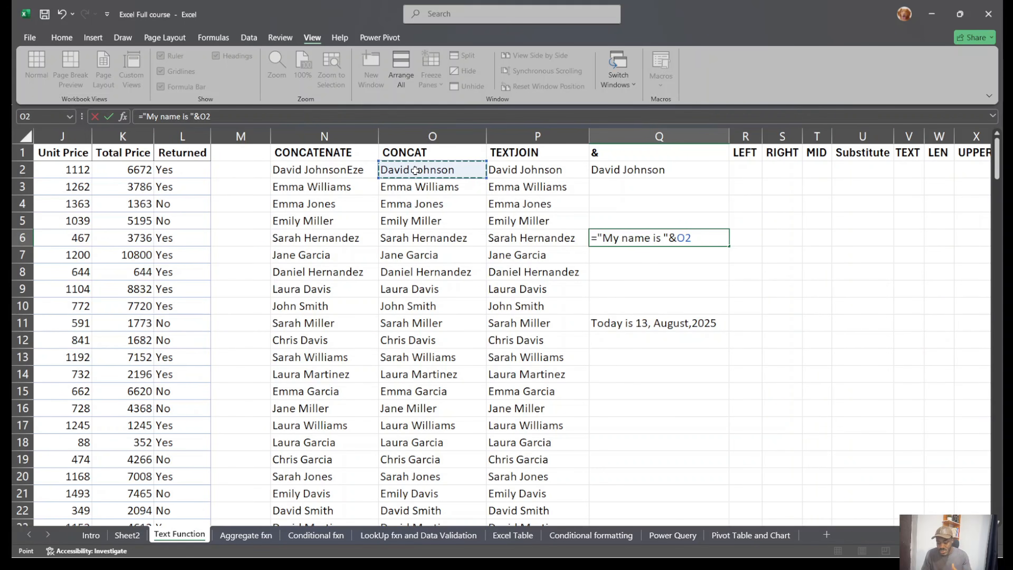
{"action": "key", "text": "Return"}
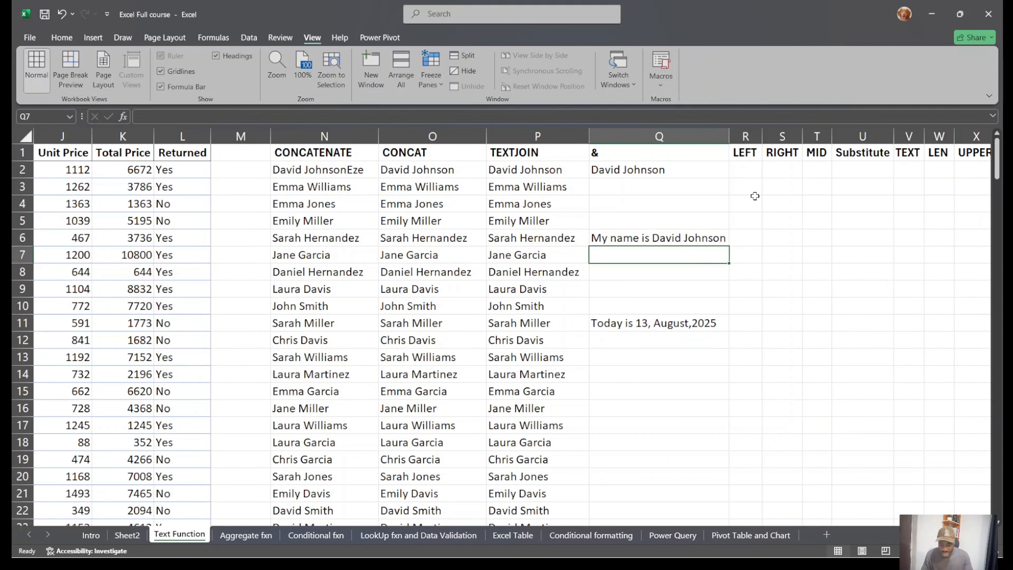
Examine the O2 reference inside the Q6 formula, leaving the formula as it is.
{"action": "double_click", "coordinate": [662, 238]}
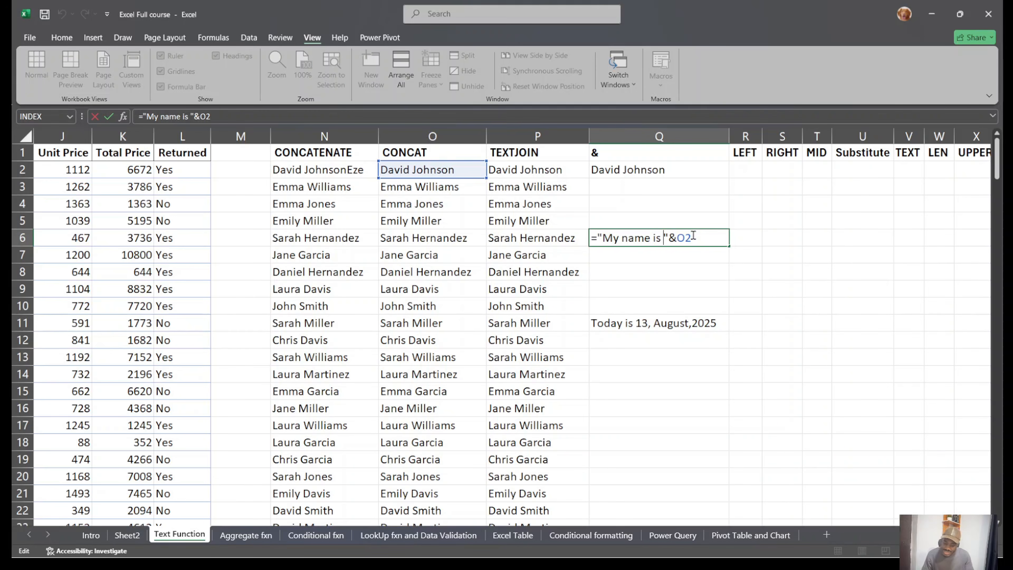
{"action": "key", "text": "shift+Left"}
{"action": "key", "text": "shift+Left"}
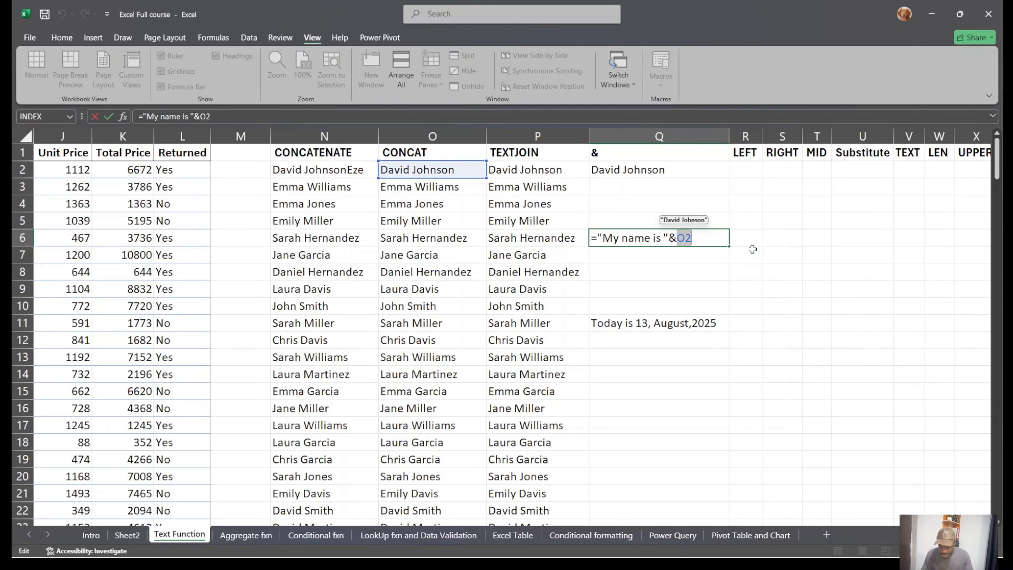
{"action": "key", "text": "Escape"}
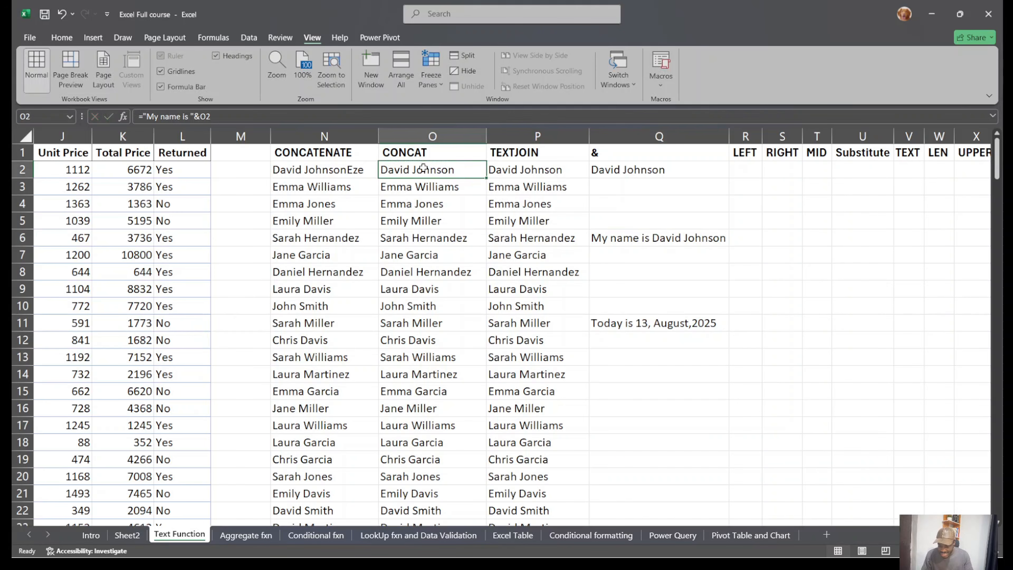
Try replacing the CONCAT formula in O2 with a different first name, check Q6, and undo the replacement.
{"action": "left_click", "coordinate": [423, 169]}
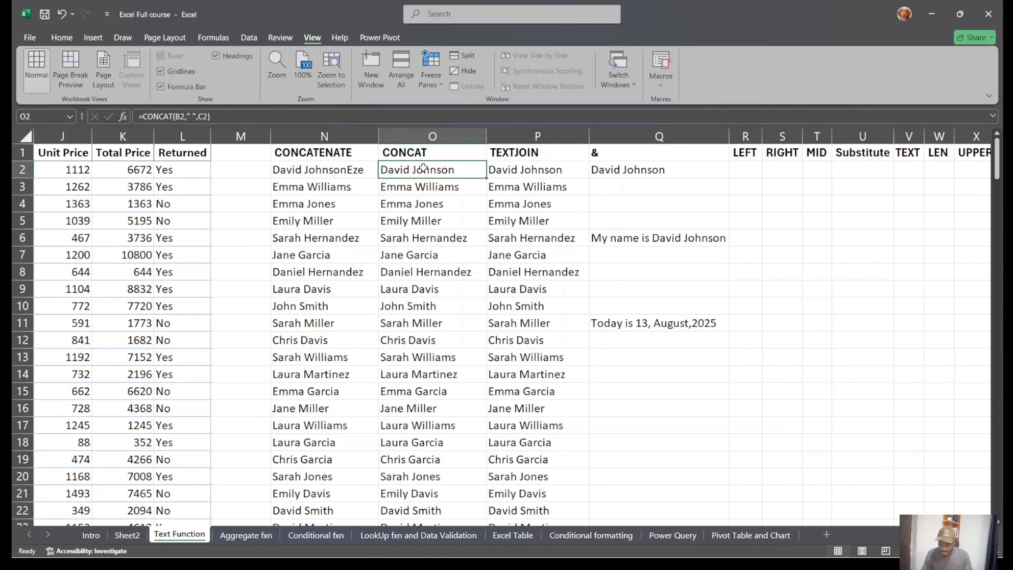
{"action": "type", "text": "ezekiel"}
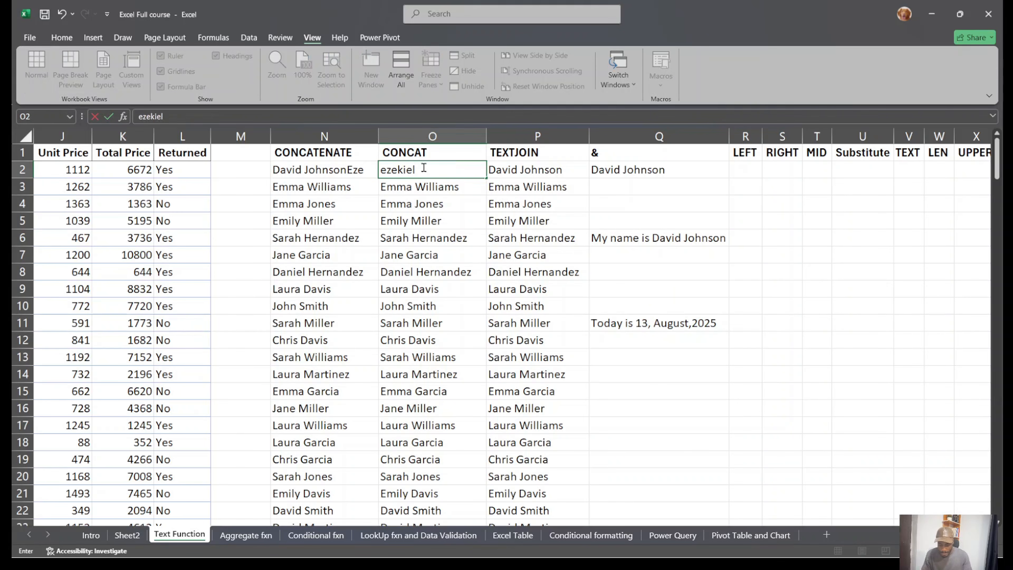
{"action": "key", "text": "Return"}
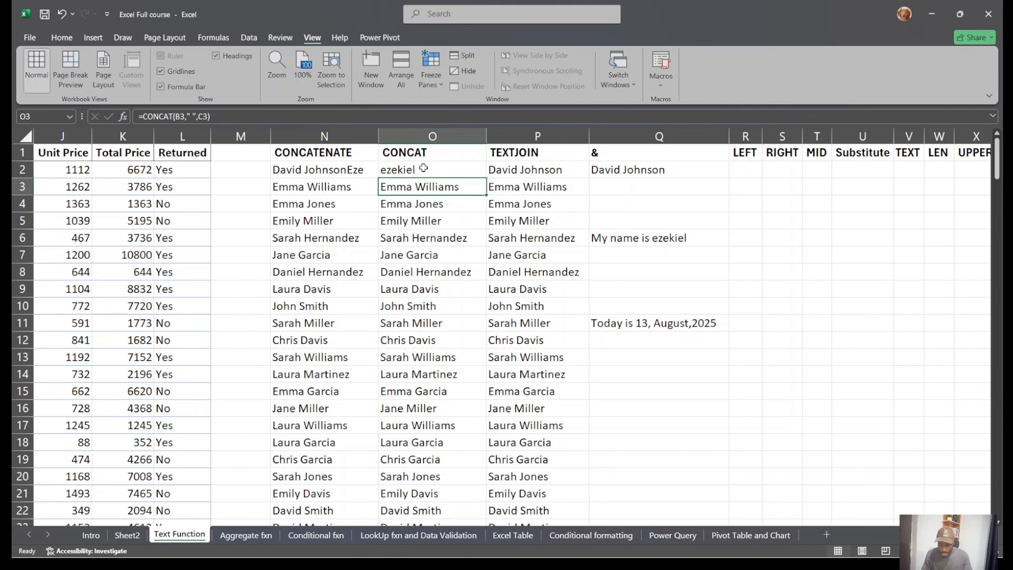
{"action": "left_click", "coordinate": [651, 237]}
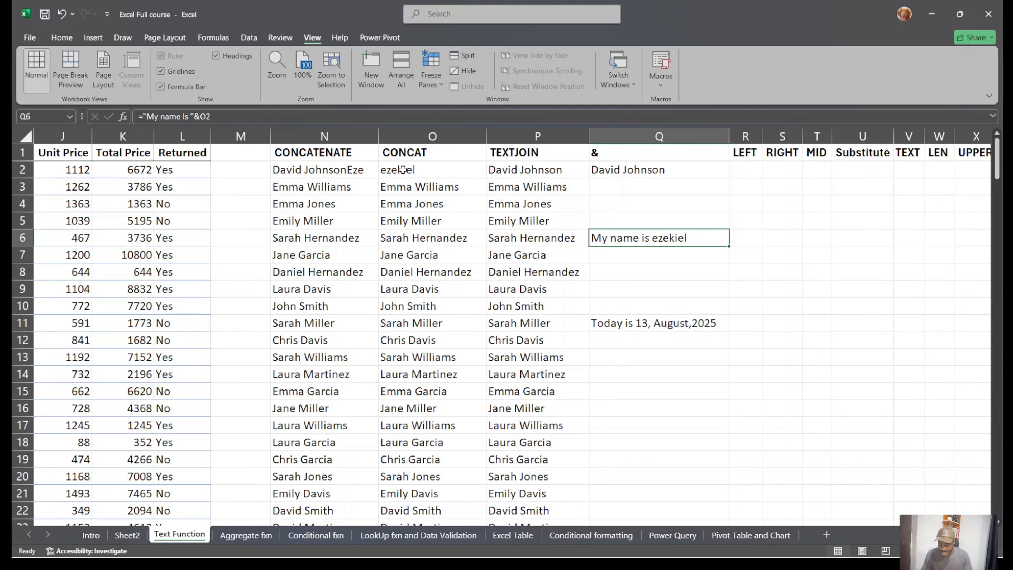
{"action": "key", "text": "ctrl+z"}
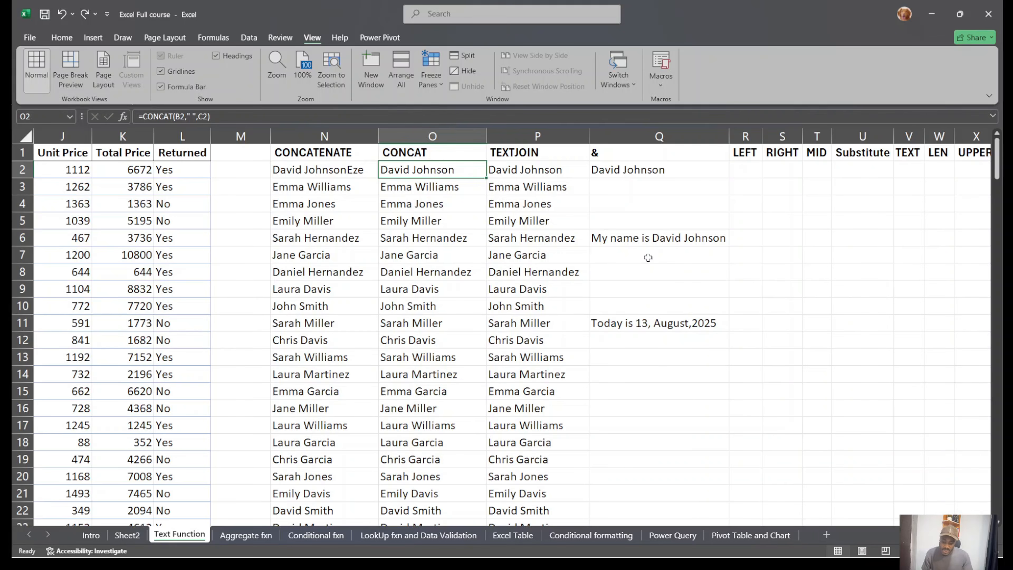
{"action": "left_click", "coordinate": [664, 241]}
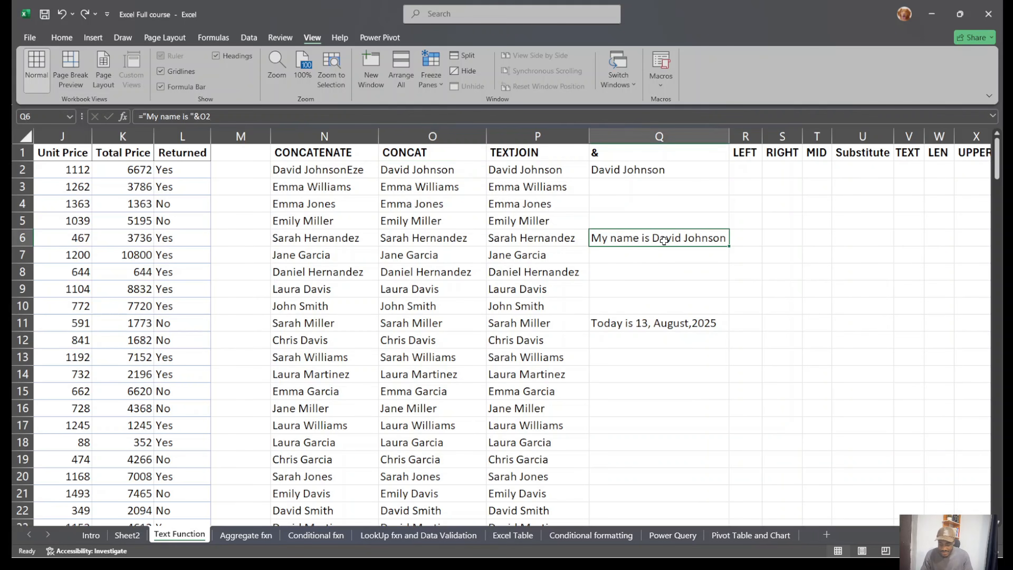
Start a formula in Q15 with the quoted text "Yesterday was ", including the trailing space.
{"action": "left_click", "coordinate": [634, 390]}
{"action": "type", "text": "="}
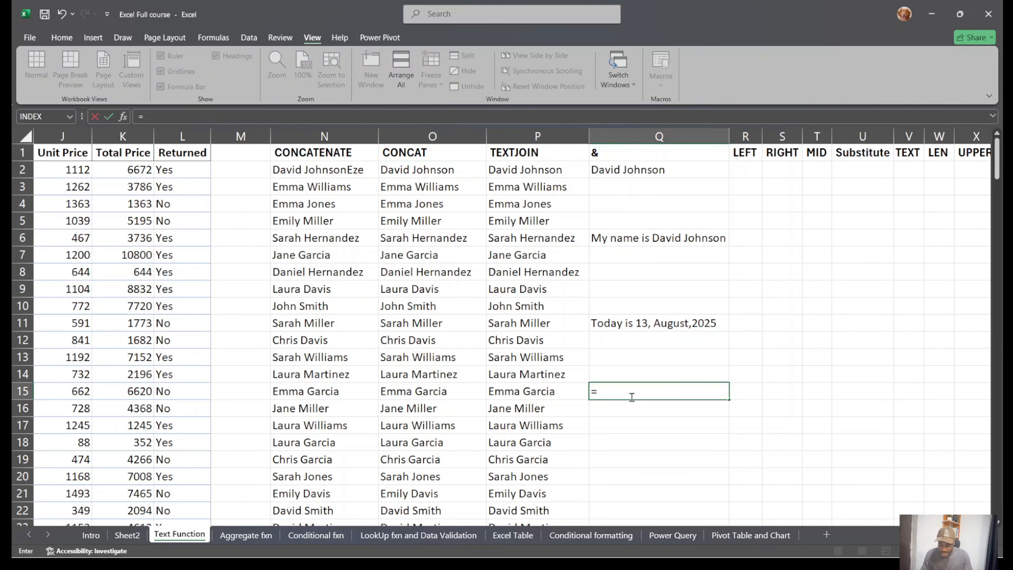
{"action": "type", "text": "\"T\""}
{"action": "key", "text": "Left"}
{"action": "type", "text": "Today"}
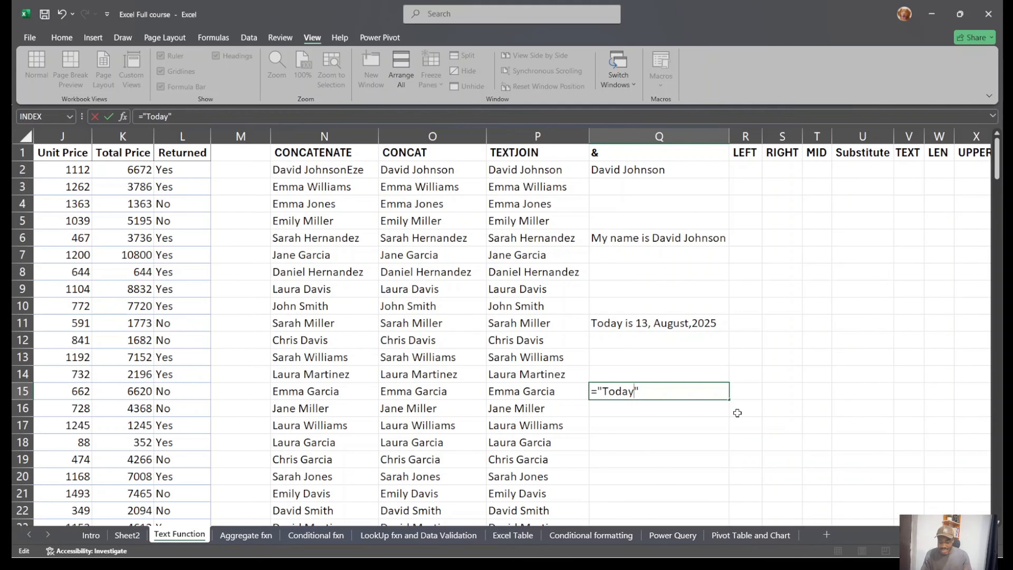
{"action": "key", "text": "BackSpace"}
{"action": "key", "text": "BackSpace"}
{"action": "key", "text": "BackSpace"}
{"action": "key", "text": "BackSpace"}
{"action": "type", "text": "Yest"}
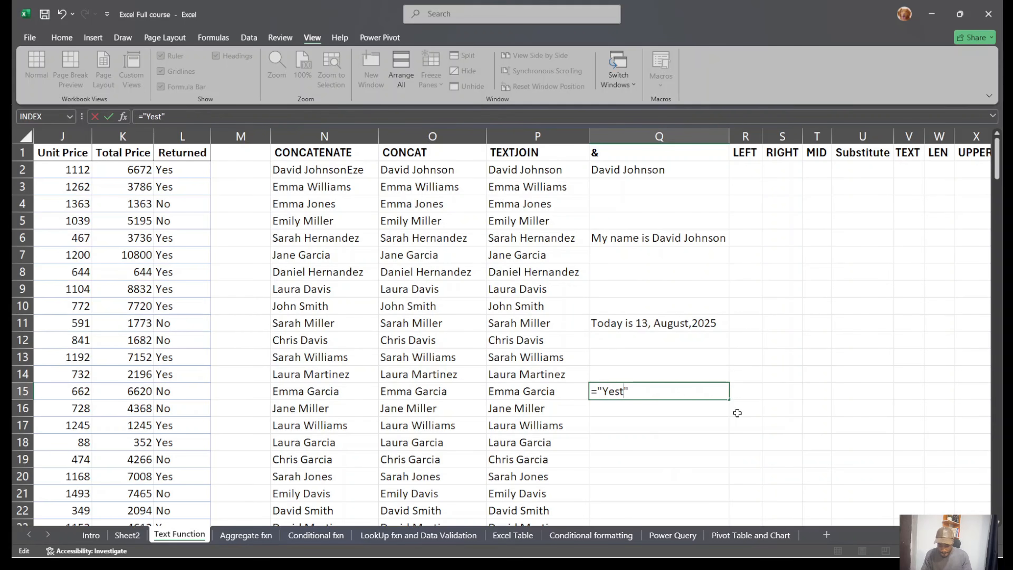
{"action": "type", "text": "erday was "}
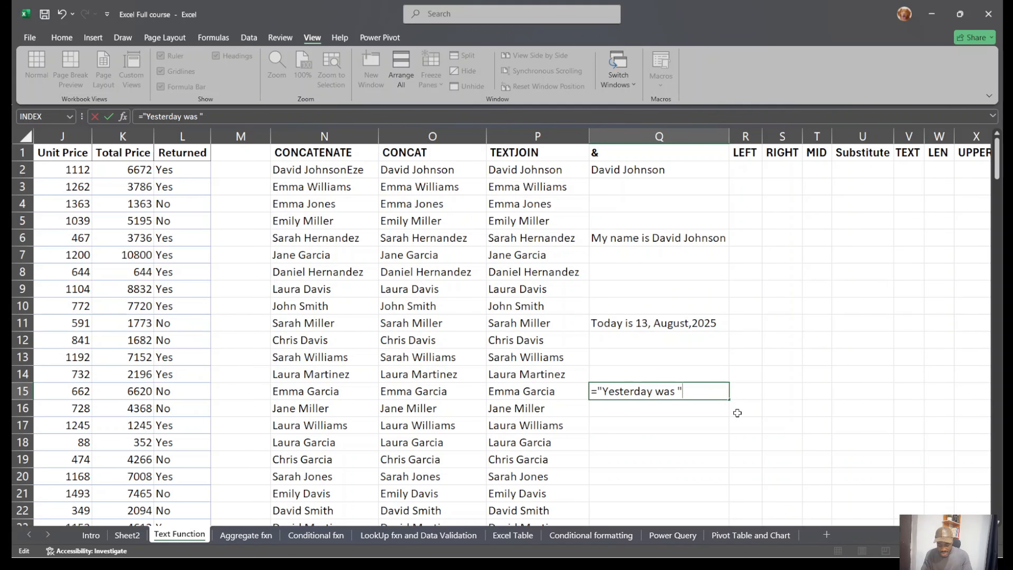
Append an ampersand and a TEXT function with TODAY()-1 as its value to the Q15 formula.
{"action": "type", "text": "& tex"}
{"action": "key", "text": "Tab"}
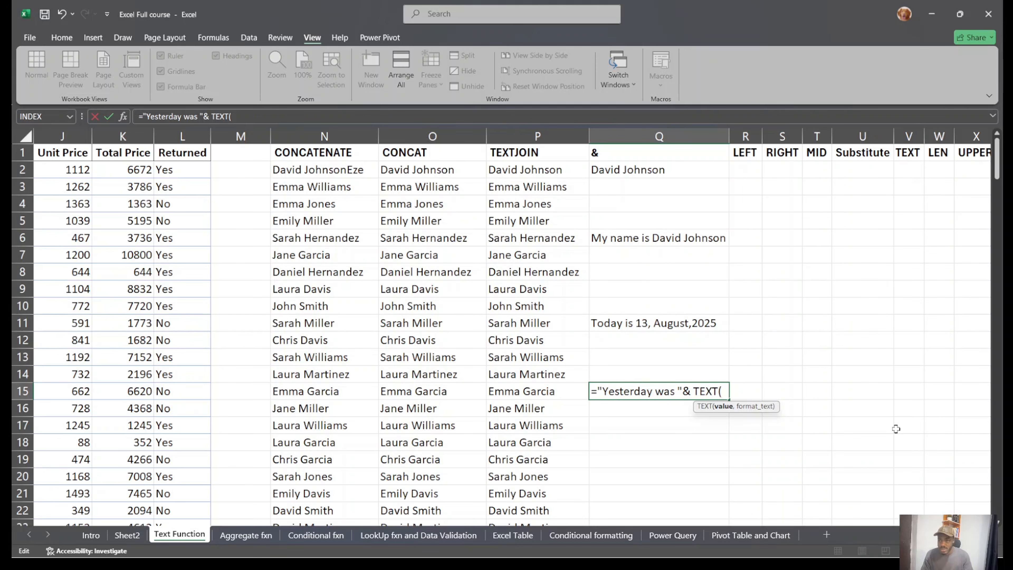
{"action": "type", "text": "toda"}
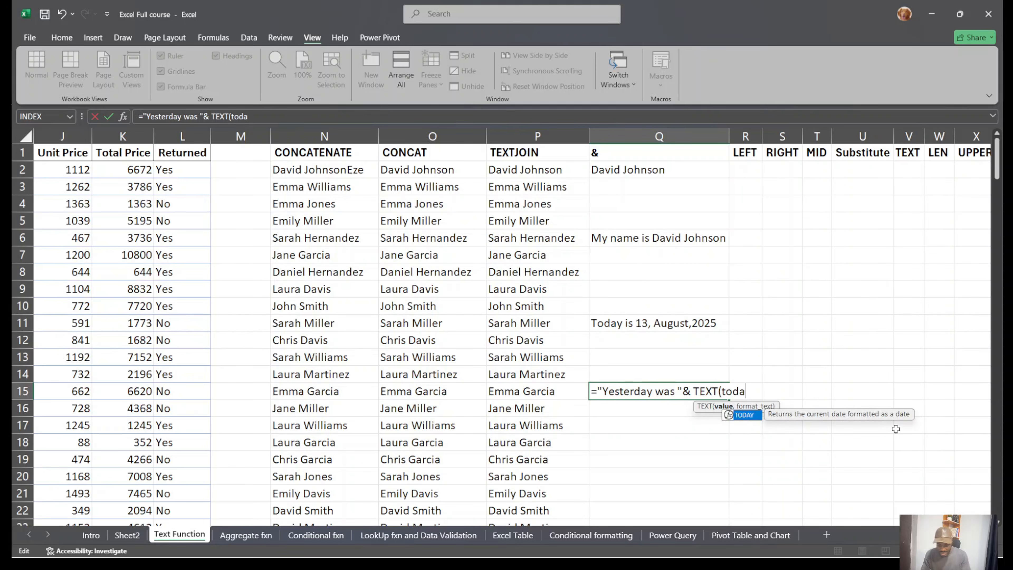
{"action": "key", "text": "Tab"}
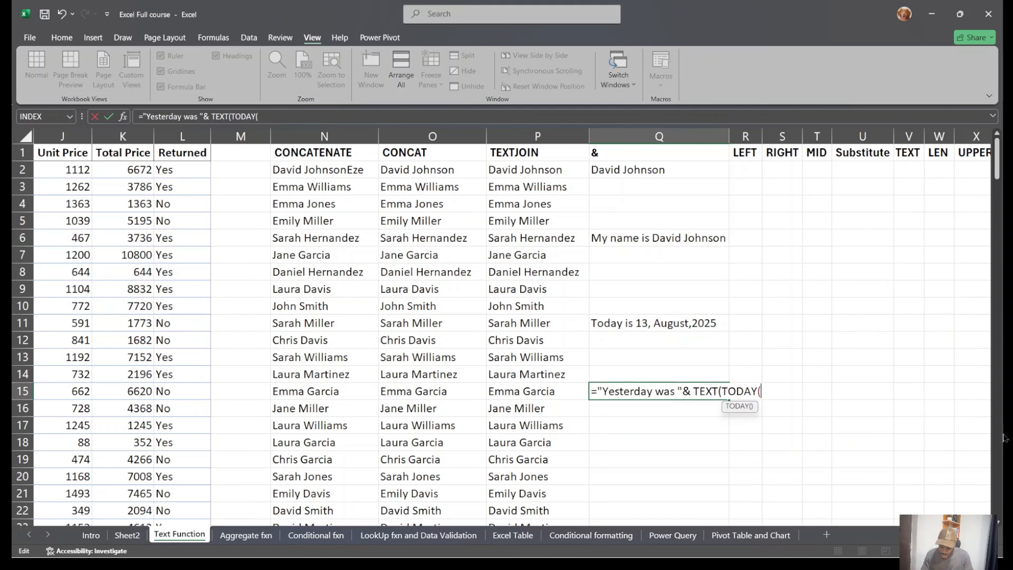
{"action": "type", "text": ")"}
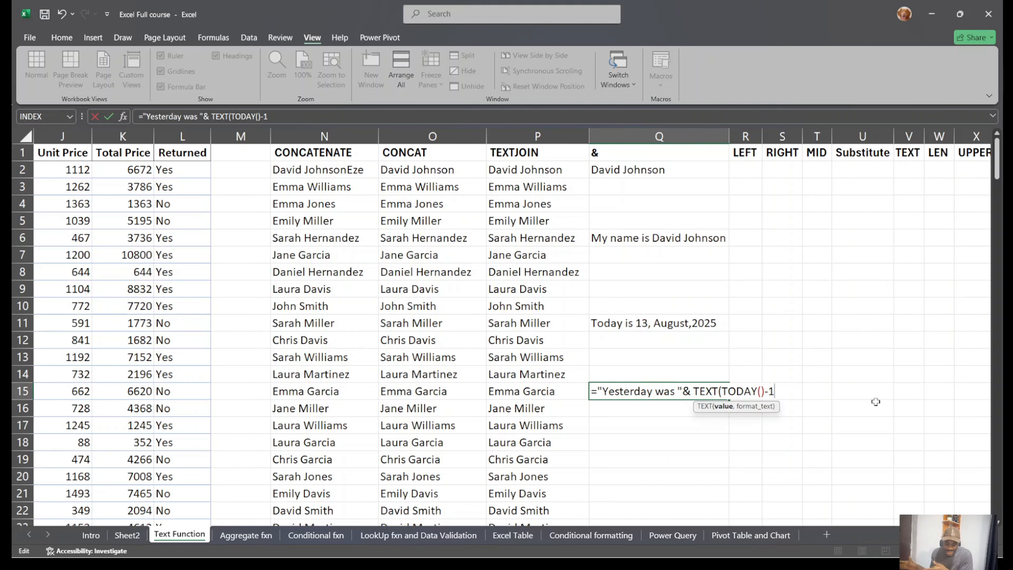
Complete the Q15 formula as ="Yesterday was "&TEXT(TODAY()-1,"dd, mmmm,yyy") and widen column Q to fit the text.
{"action": "type", "text": "-1"}
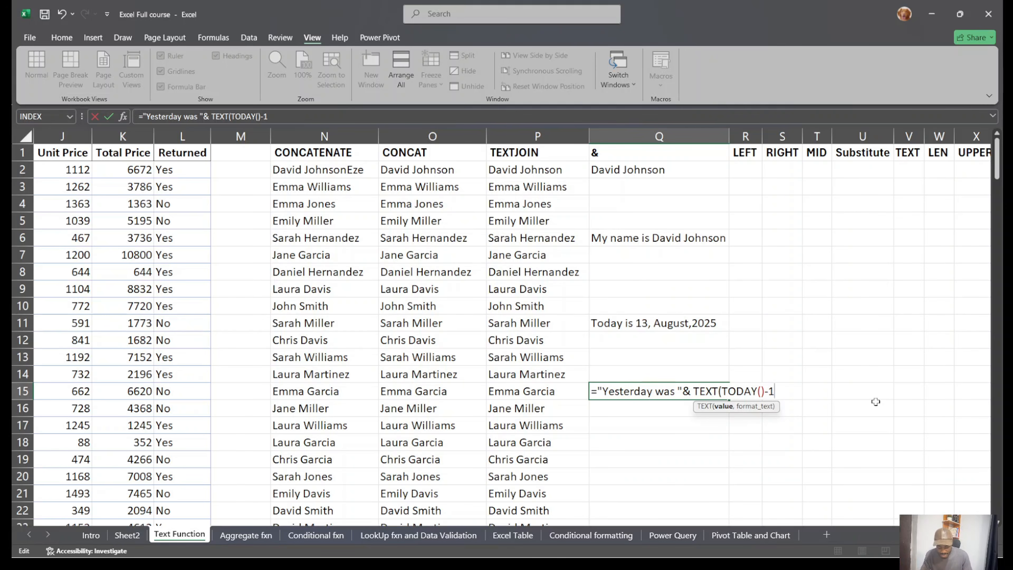
{"action": "type", "text": ","}
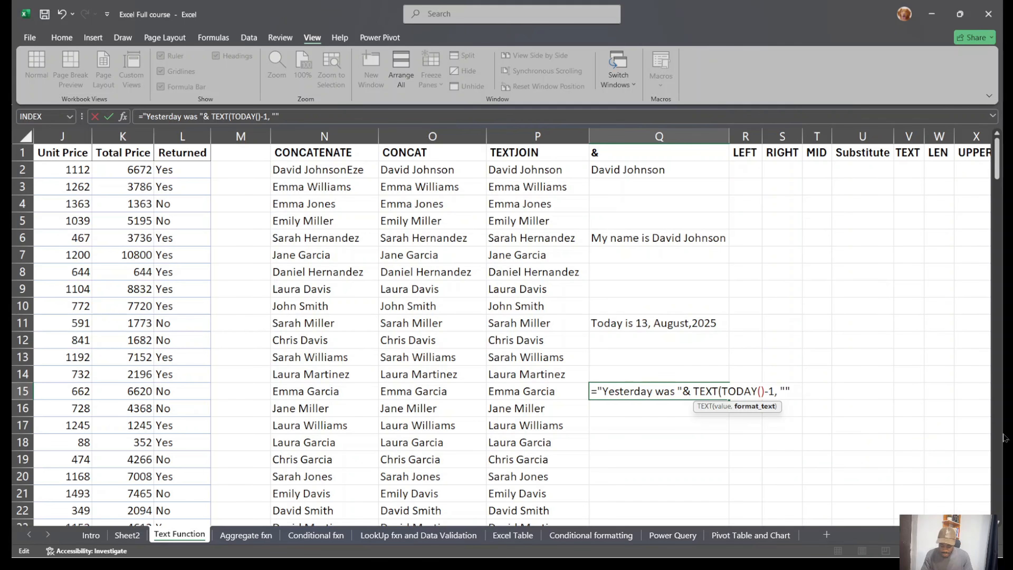
{"action": "type", "text": "\"dd, mmmm"}
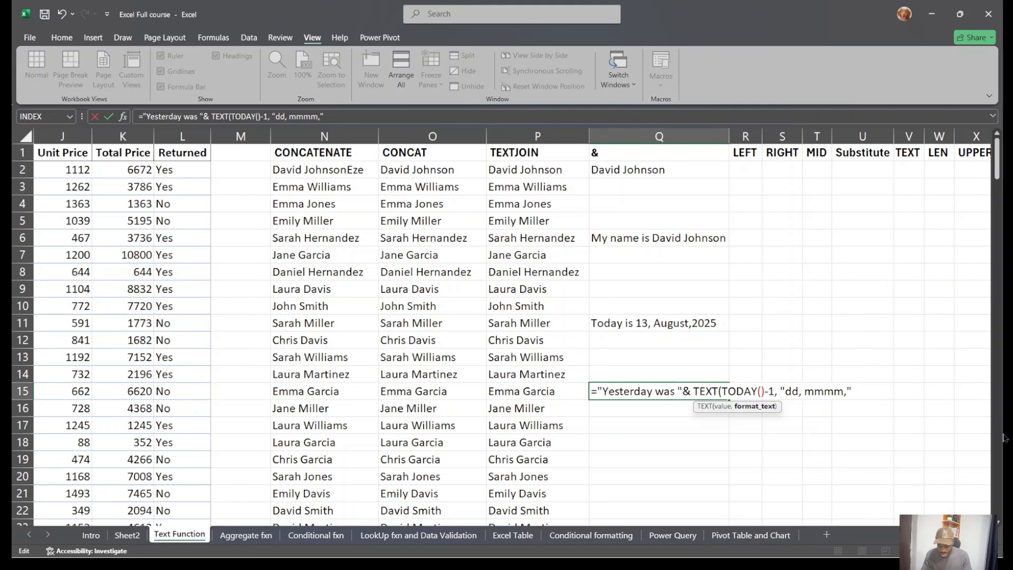
{"action": "type", "text": ",yyy"}
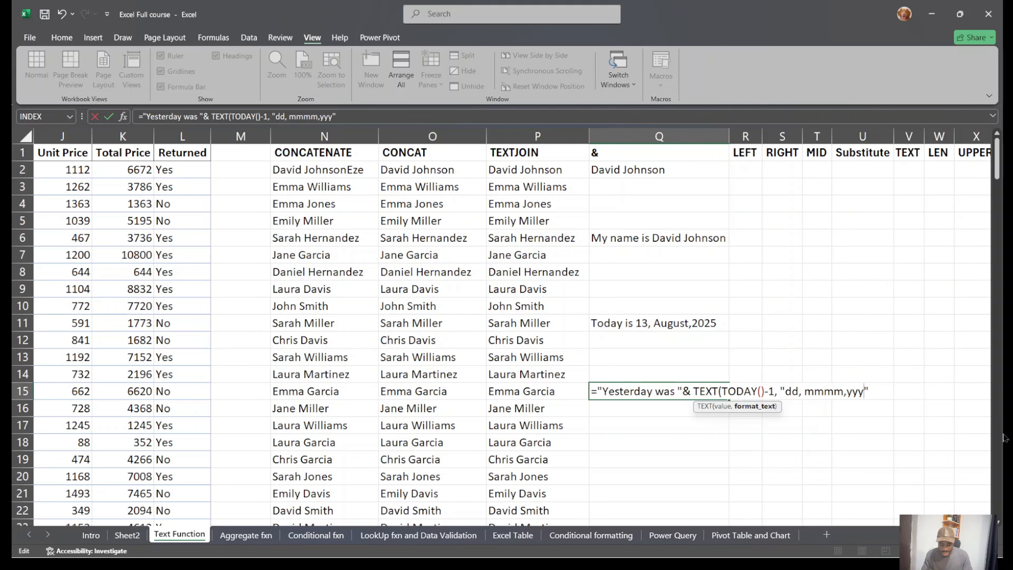
{"action": "key", "text": "Return"}
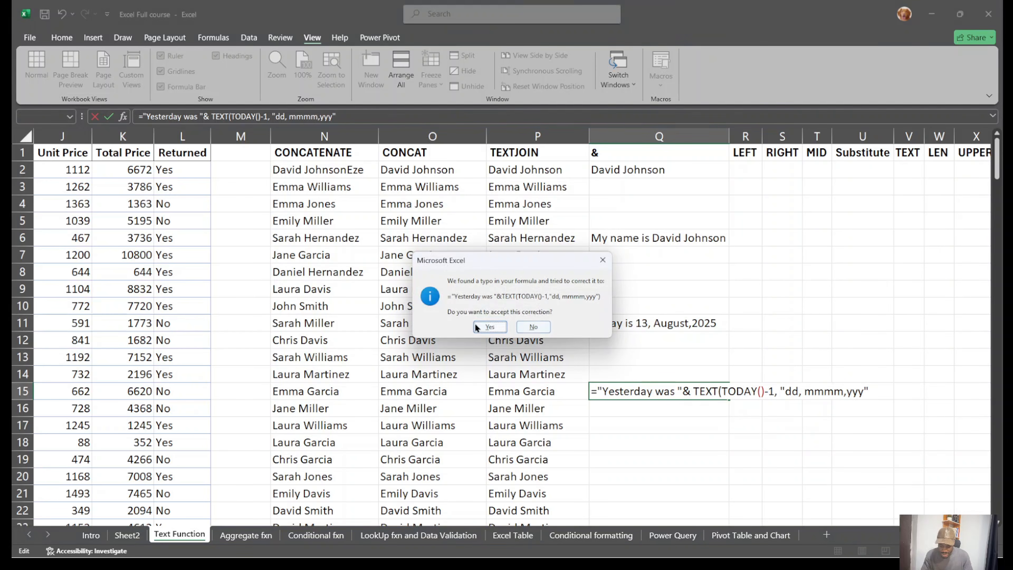
{"action": "left_click", "coordinate": [477, 327]}
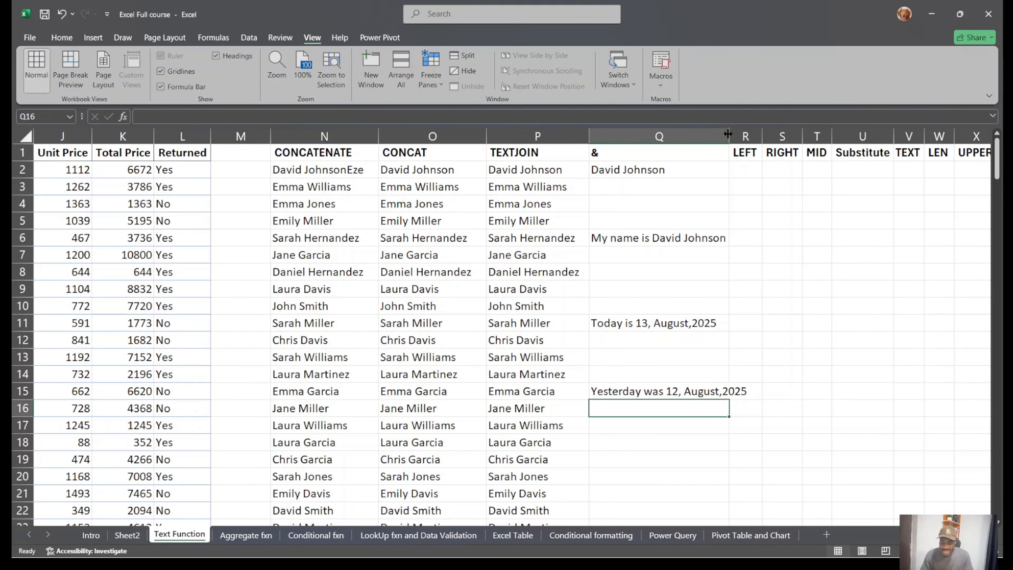
{"action": "left_click_drag", "start_coordinate": [728, 134], "coordinate": [762, 135]}
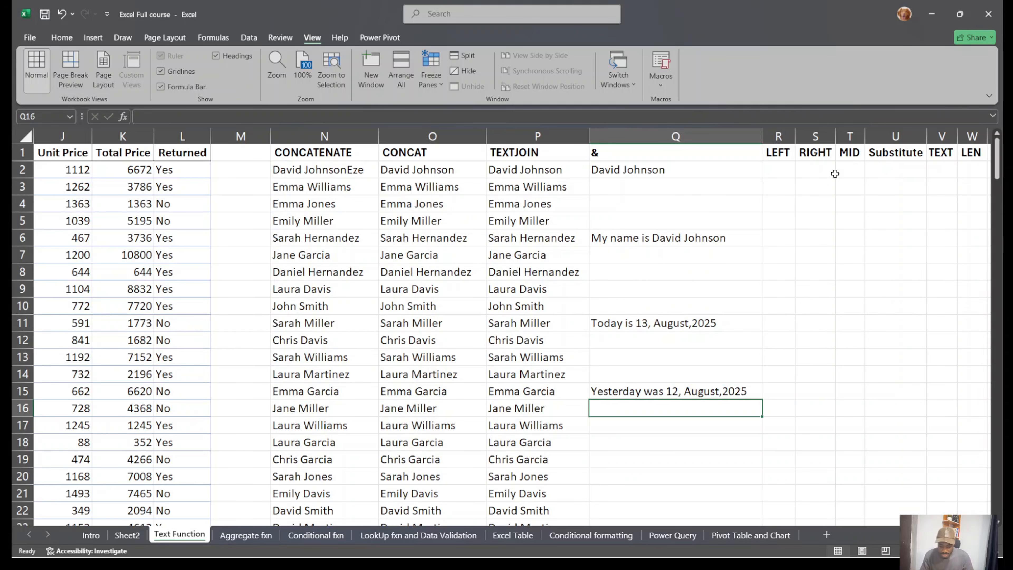
Clear the "&" heading from cell Q1.
{"action": "left_click", "coordinate": [707, 158]}
{"action": "key", "text": "ctrl+shift+Down"}
{"action": "key", "text": "ctrl+shift+Down"}
{"action": "key", "text": "ctrl+shift+Down"}
{"action": "key", "text": "ctrl+shift+Down"}
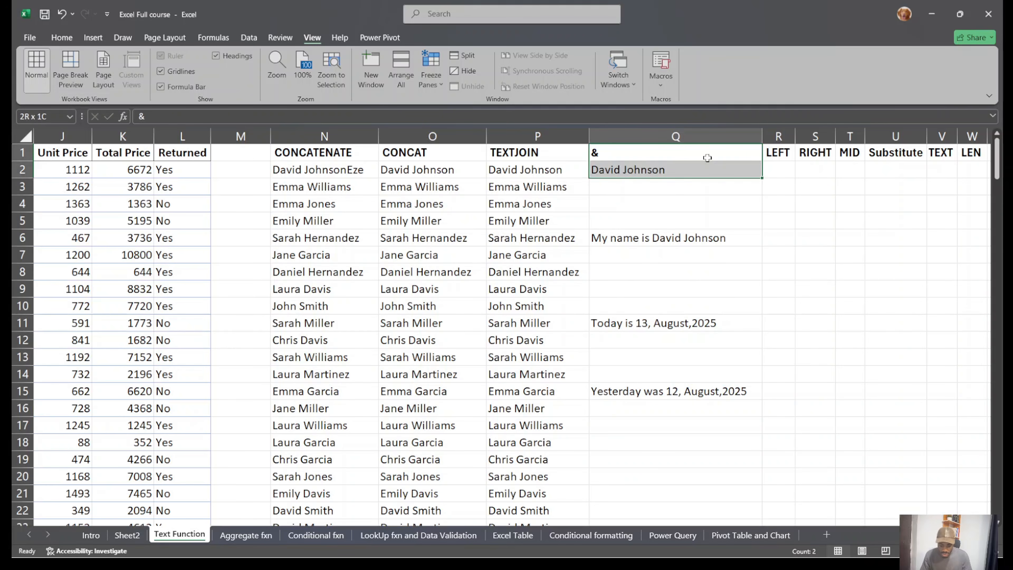
{"action": "key", "text": "BackSpace"}
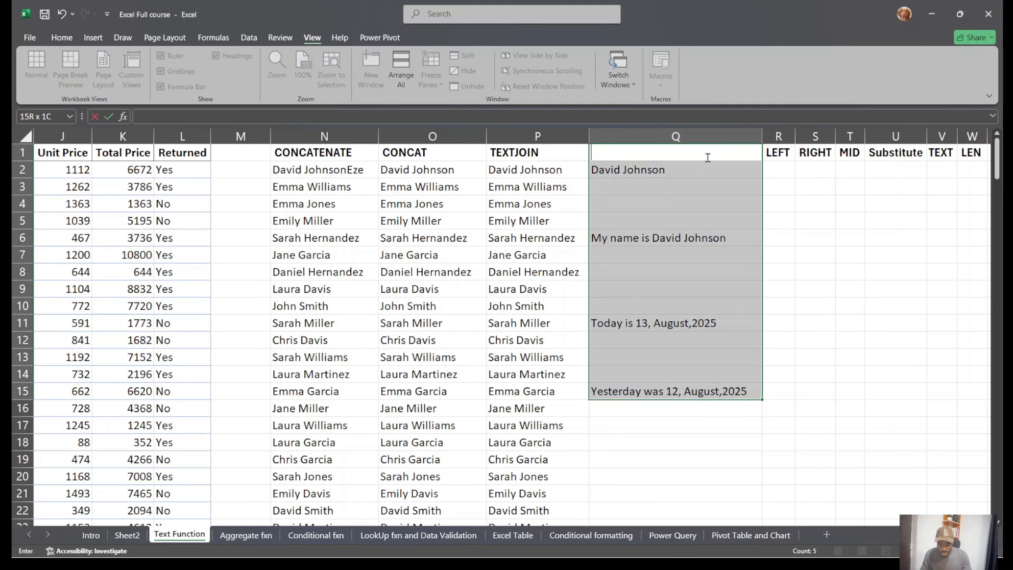
{"action": "left_click", "coordinate": [825, 239]}
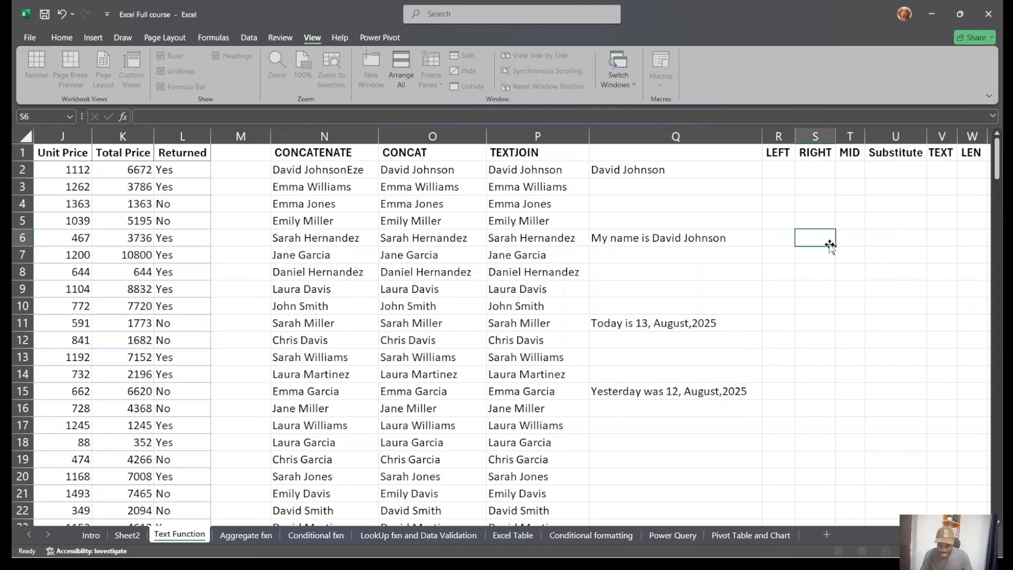
Clear all remaining example results below the heading row in column Q.
{"action": "left_click_drag", "start_coordinate": [702, 170], "coordinate": [708, 402]}
{"action": "key", "text": "BackSpace"}
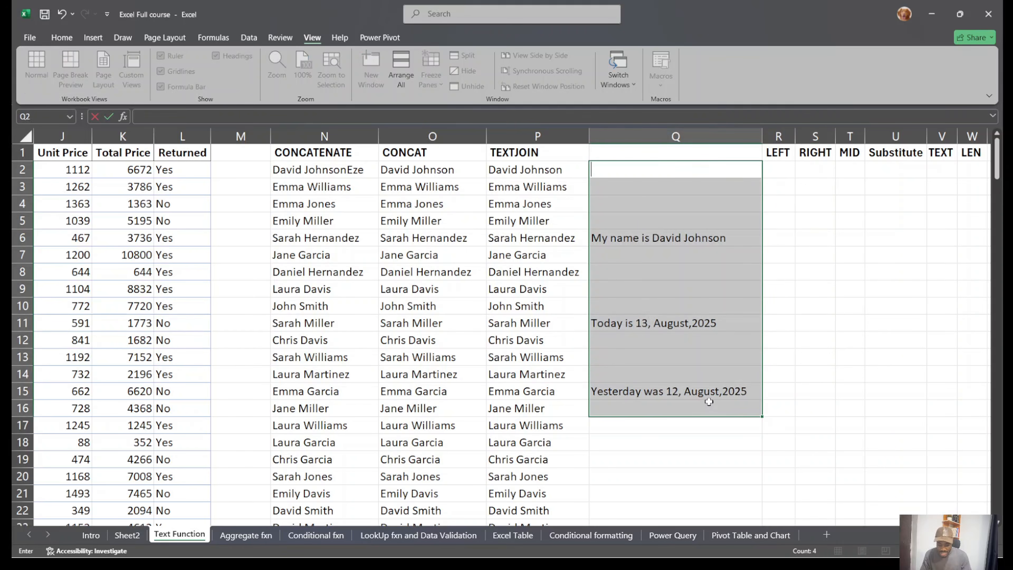
{"action": "left_click", "coordinate": [818, 297]}
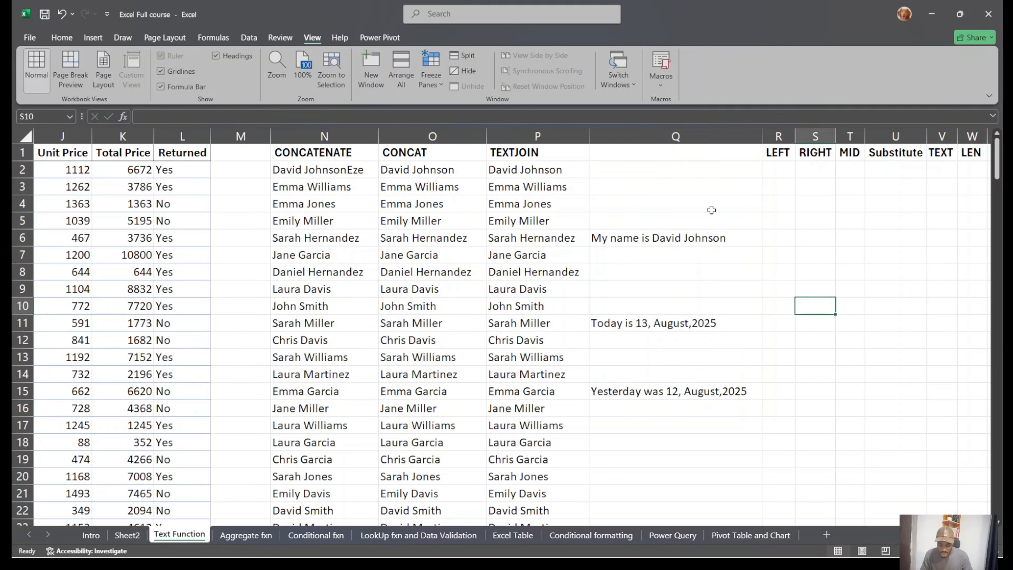
{"action": "left_click_drag", "start_coordinate": [694, 187], "coordinate": [690, 448]}
{"action": "key", "text": "Delete"}
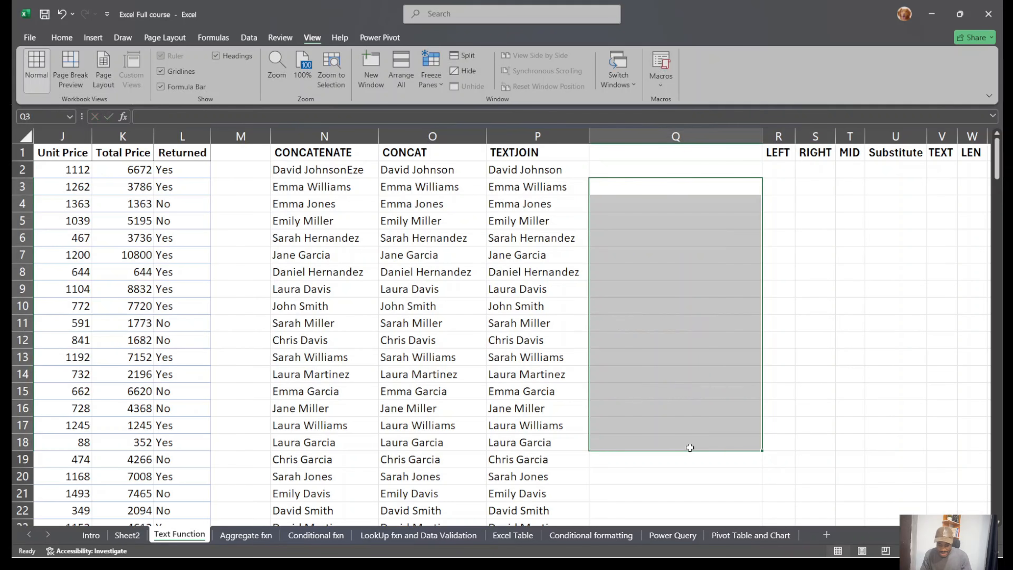
{"action": "left_click", "coordinate": [970, 296]}
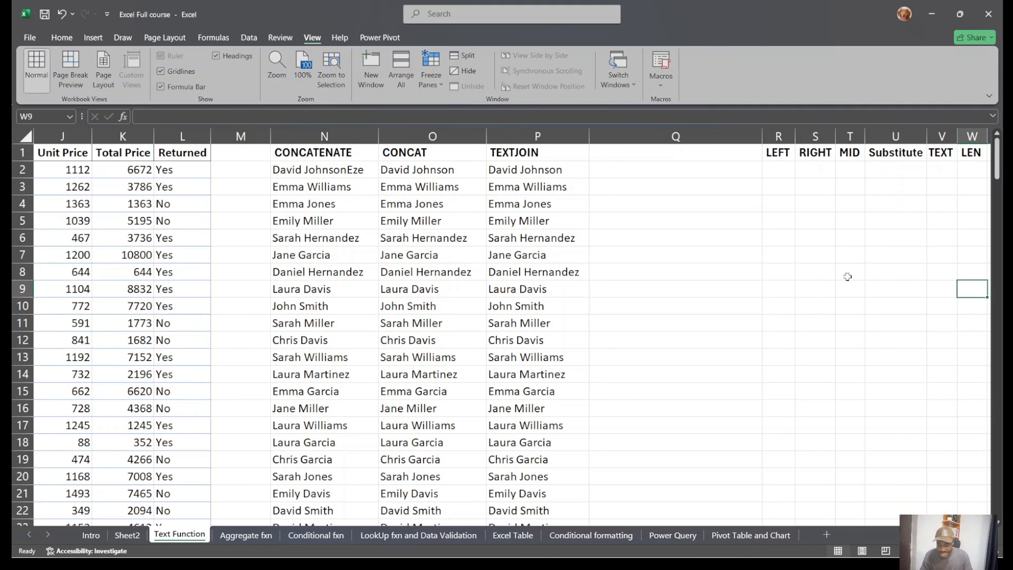
{"action": "left_click", "coordinate": [730, 252]}
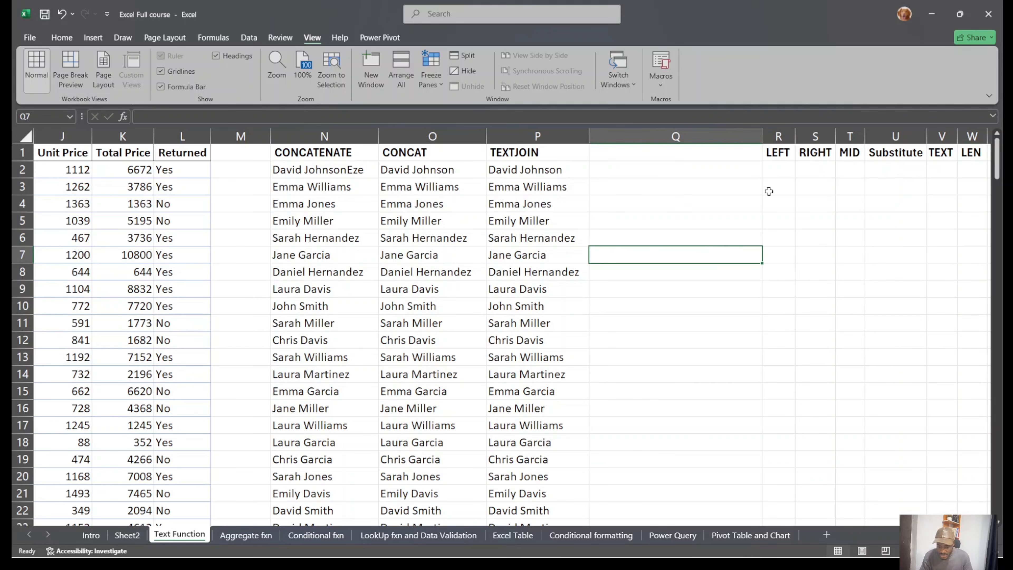
{"action": "left_click", "coordinate": [724, 183]}
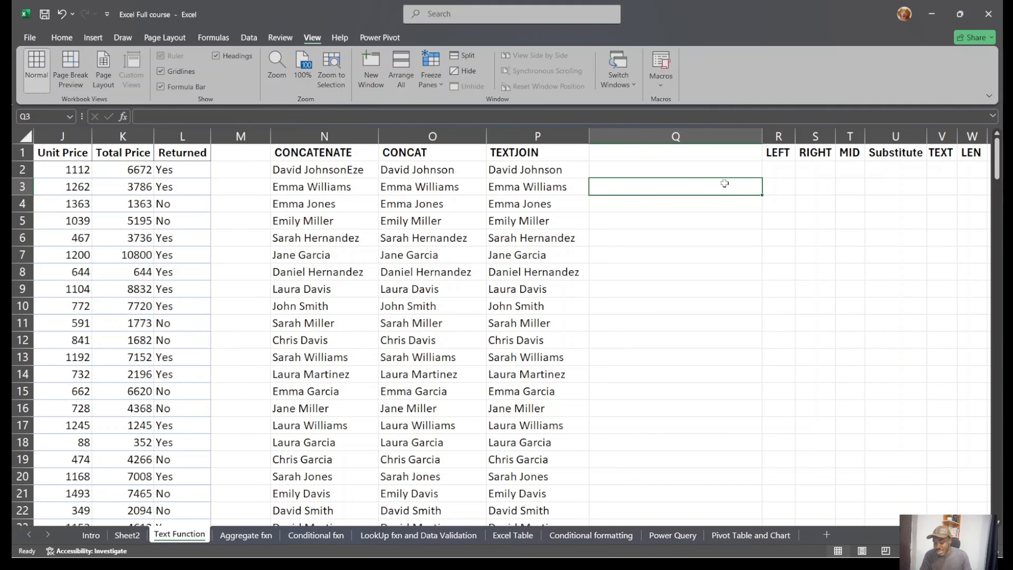
Copy the full names in the TEXTJOIN column, P2 to P201, and paste them into column Q starting at Q2.
{"action": "left_click", "coordinate": [538, 168]}
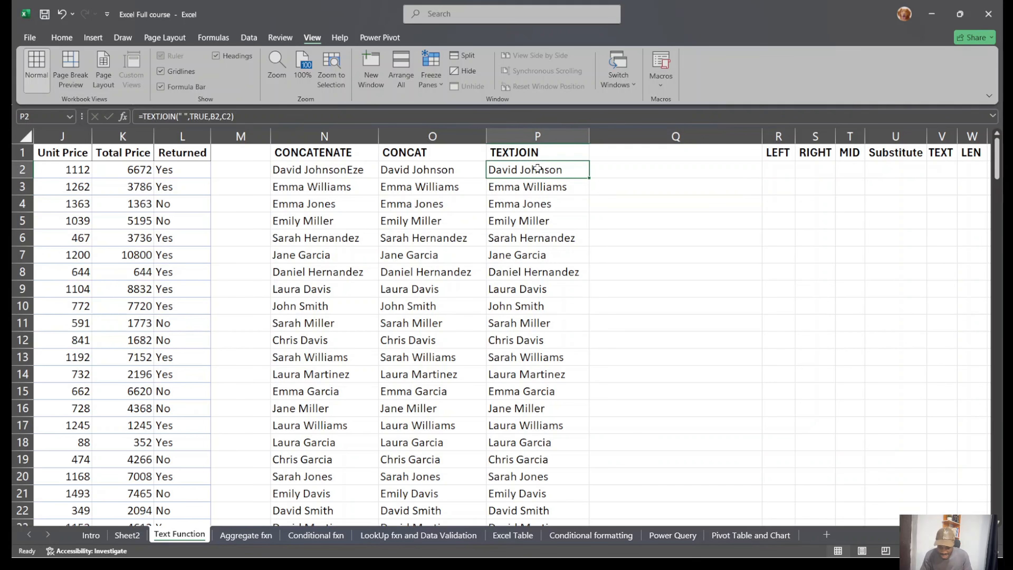
{"action": "key", "text": "ctrl+shift+Down"}
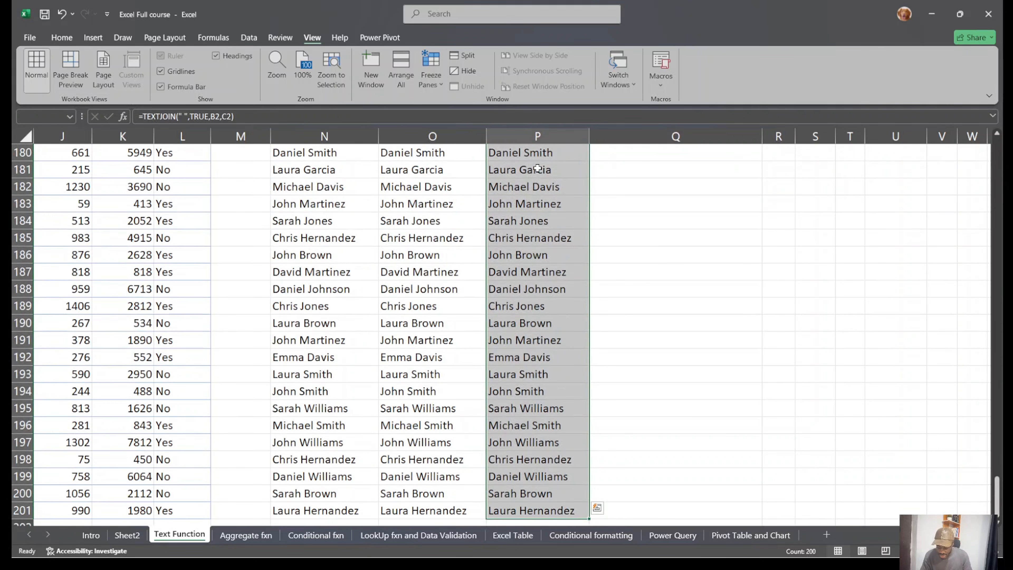
{"action": "key", "text": "ctrl+c"}
{"action": "scroll", "coordinate": [537, 168], "scroll_direction": "up", "scroll_amount": 20}
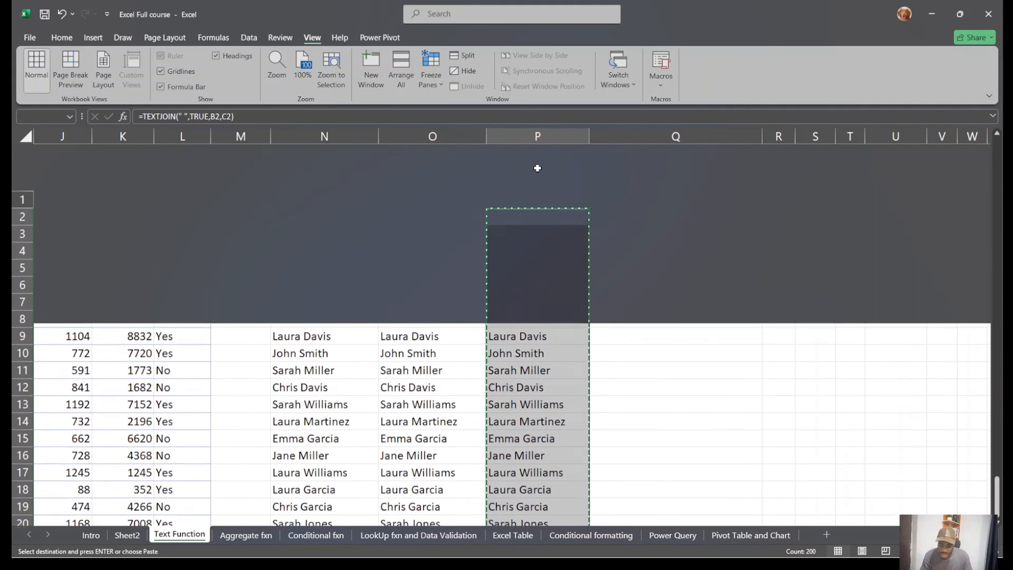
{"action": "left_click", "coordinate": [692, 155]}
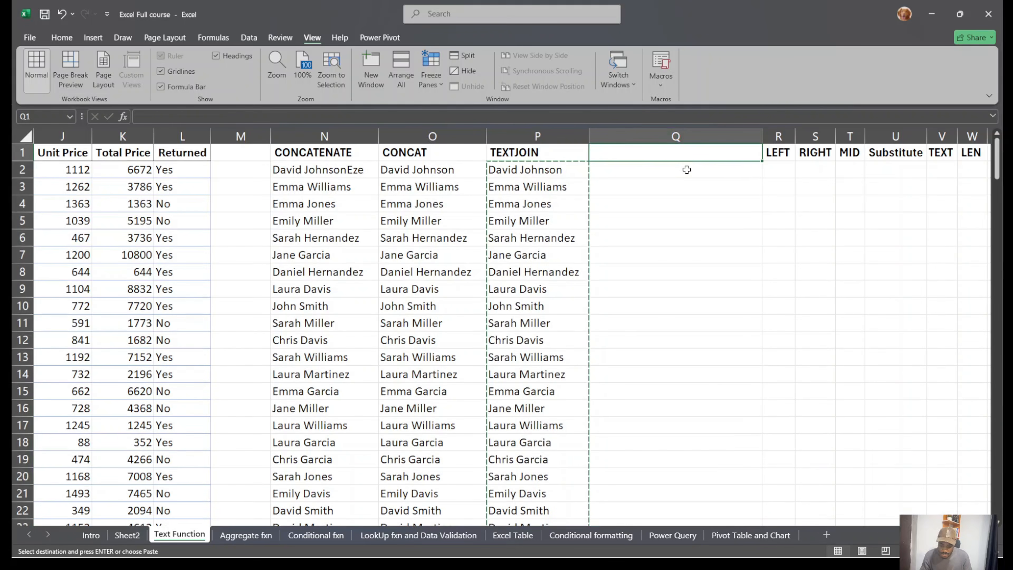
{"action": "left_click", "coordinate": [687, 170]}
{"action": "key", "text": "ctrl+v"}
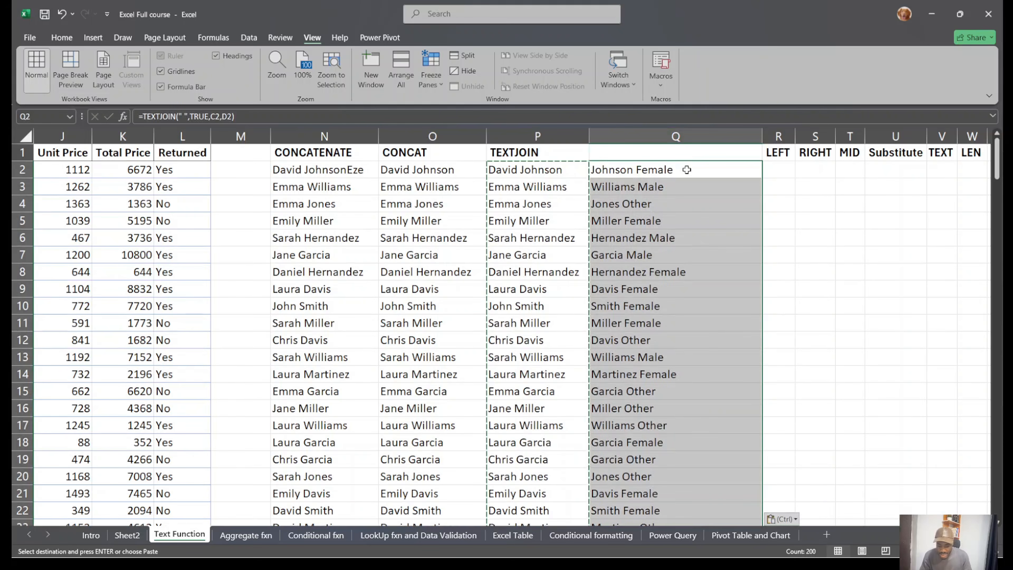
Change the pasted names in column Q to values only and clear the copy selection.
{"action": "left_click", "coordinate": [785, 519]}
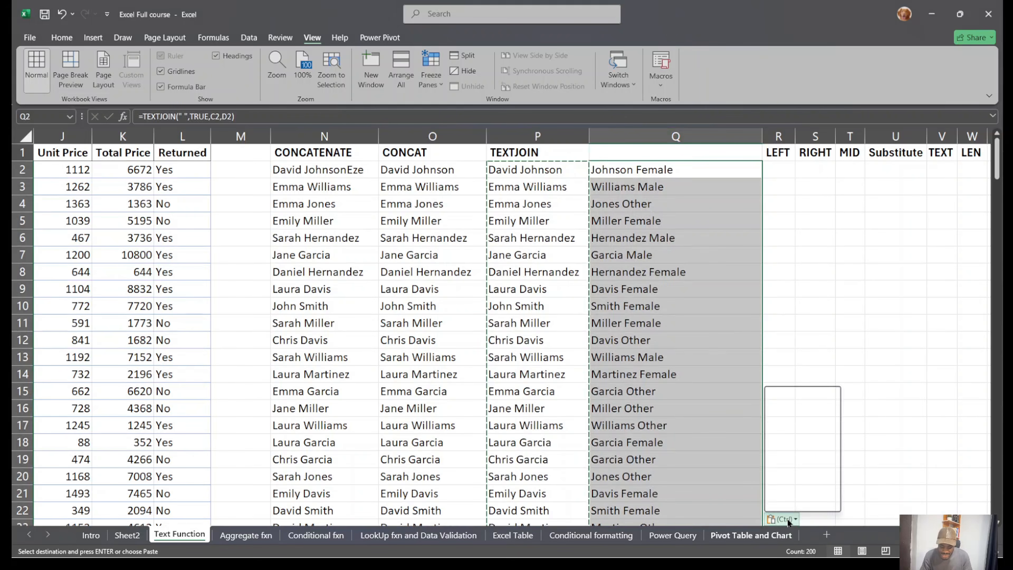
{"action": "left_click", "coordinate": [773, 467]}
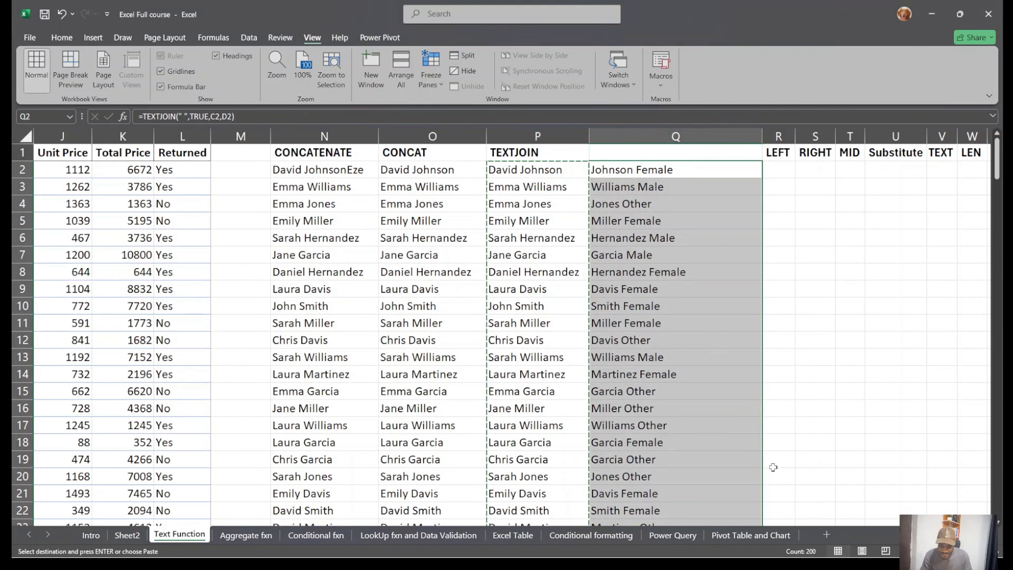
{"action": "left_click", "coordinate": [852, 317]}
{"action": "left_click_drag", "start_coordinate": [655, 171], "coordinate": [673, 365]}
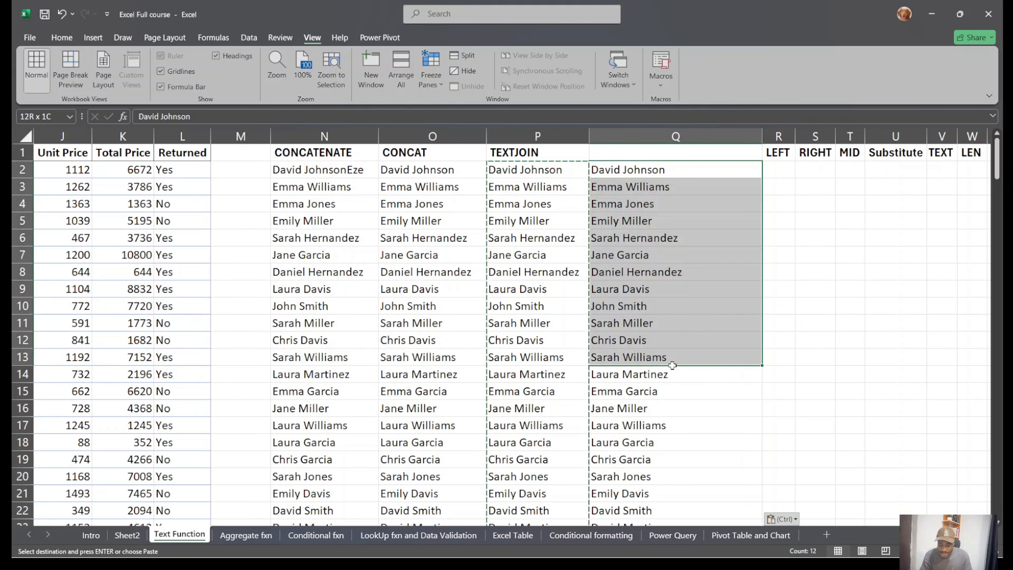
{"action": "key", "text": "Escape"}
{"action": "left_click", "coordinate": [860, 308]}
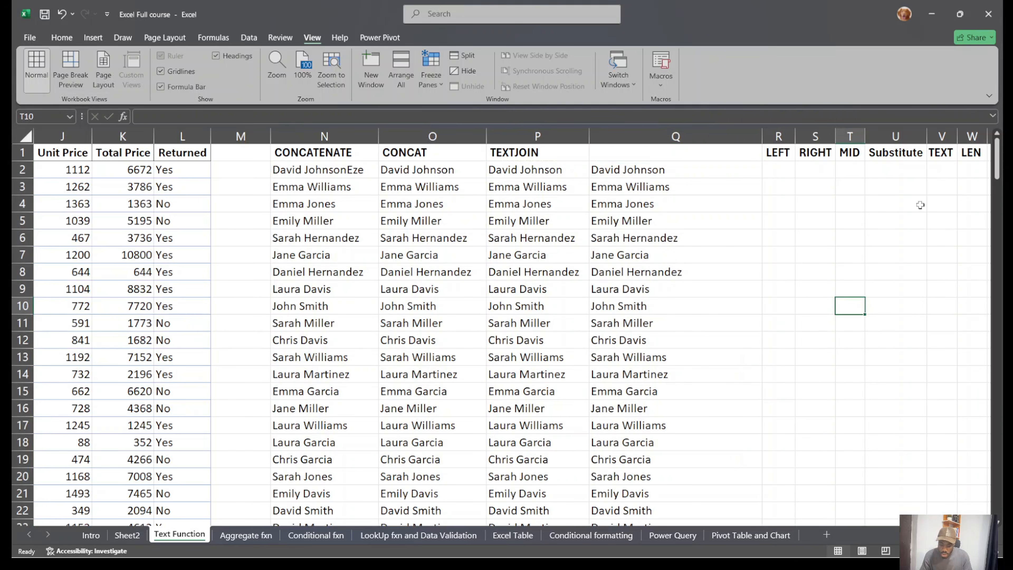
Insert a blank column between column Q and the LEFT column.
{"action": "left_click", "coordinate": [779, 136]}
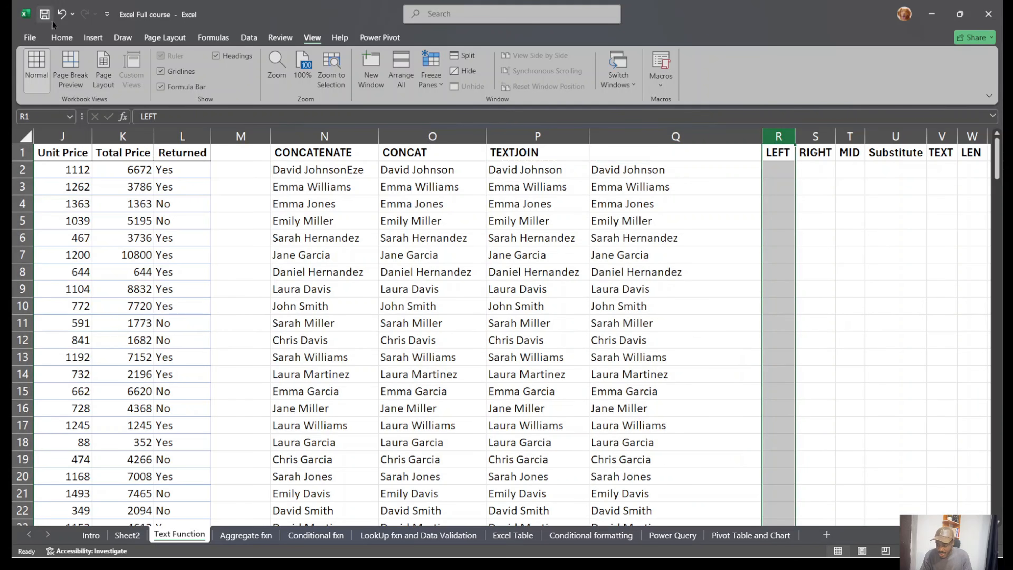
{"action": "left_click", "coordinate": [61, 37]}
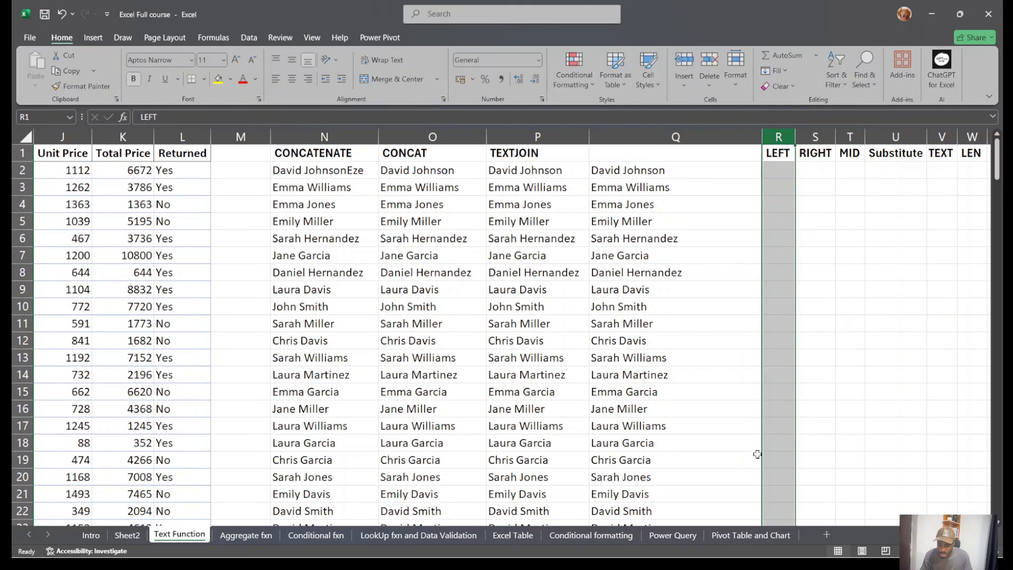
{"action": "left_click", "coordinate": [683, 68]}
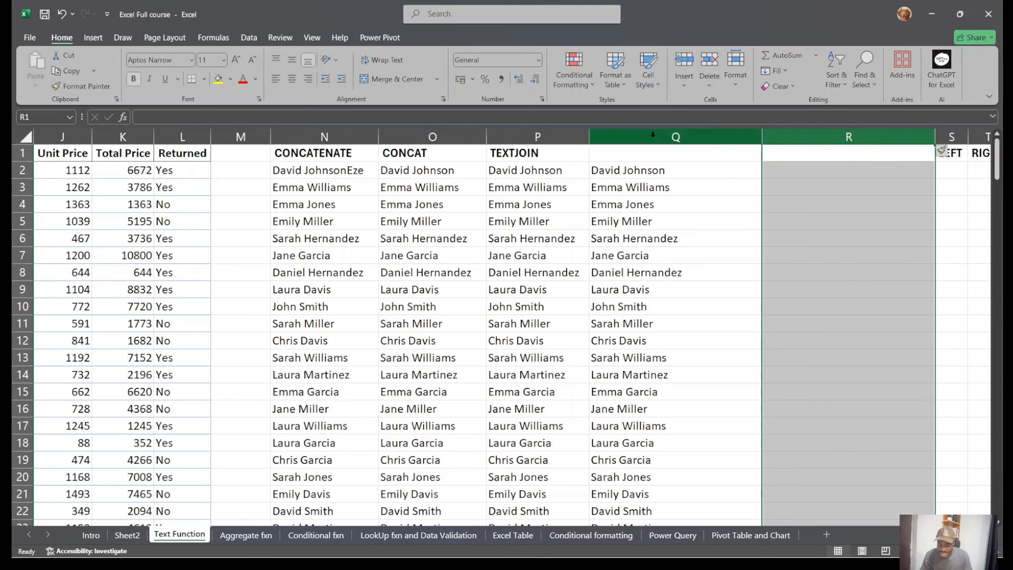
{"action": "left_click", "coordinate": [649, 177]}
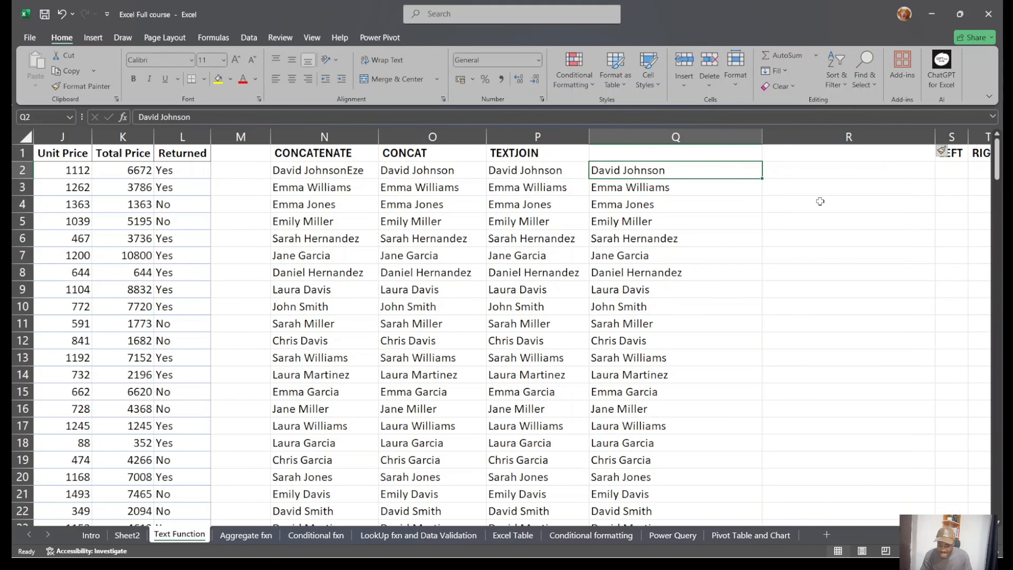
Enter the headings "First" in Q1 and "Last" in R1.
{"action": "double_click", "coordinate": [700, 154]}
{"action": "type", "text": "Fi"}
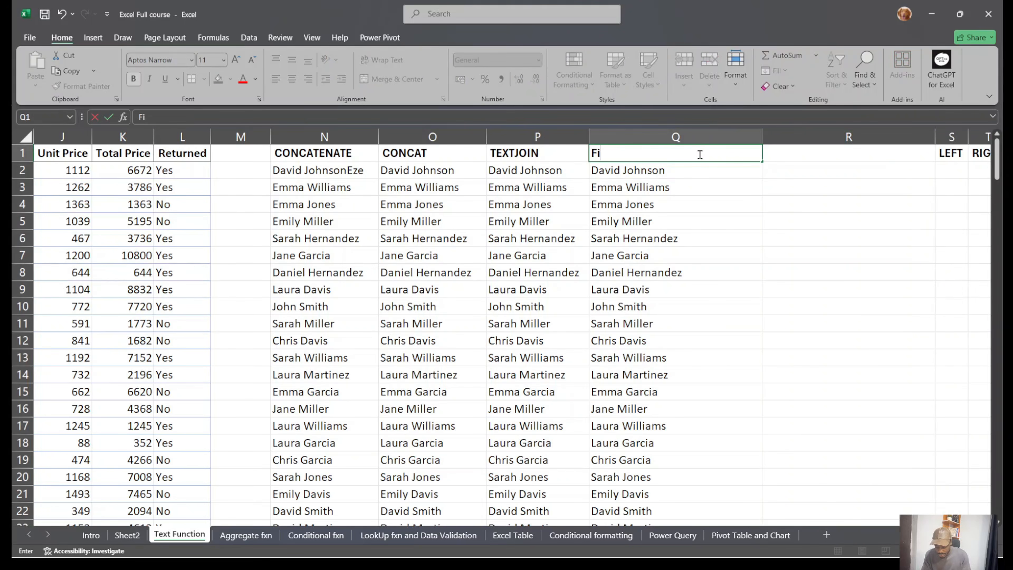
{"action": "type", "text": "rst"}
{"action": "left_click", "coordinate": [803, 167]}
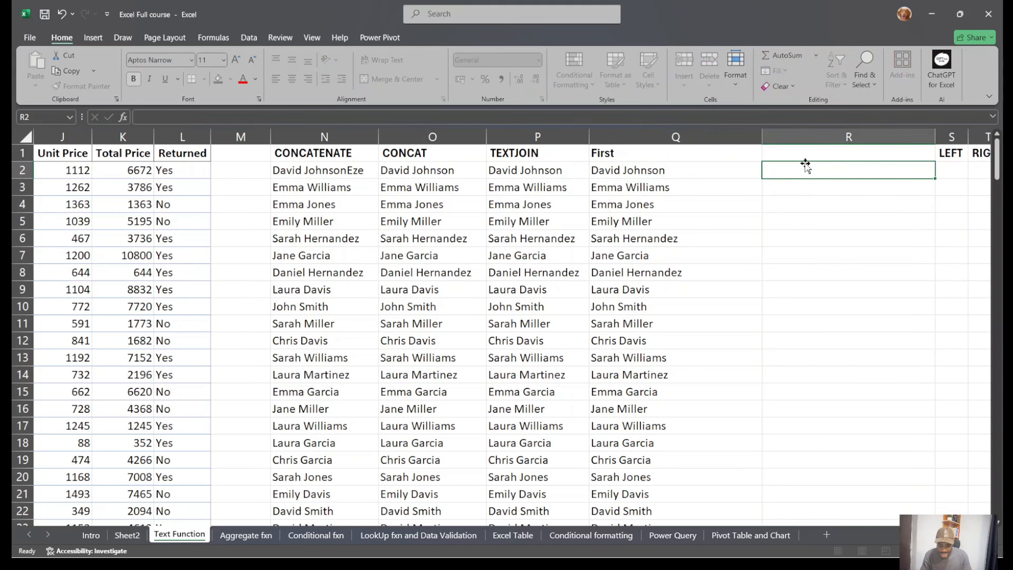
{"action": "left_click", "coordinate": [829, 153]}
{"action": "type", "text": "Last"}
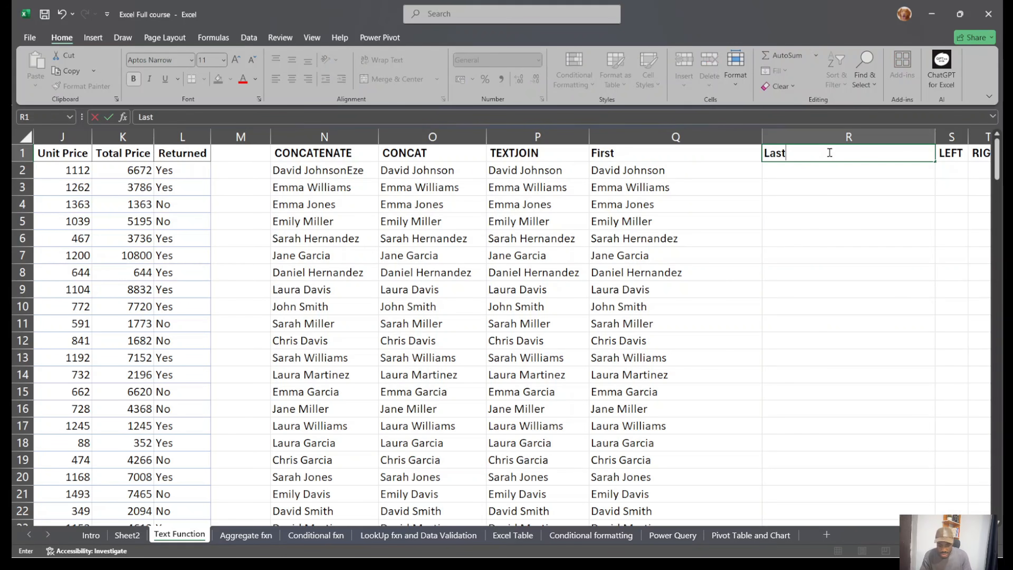
{"action": "left_click", "coordinate": [871, 314]}
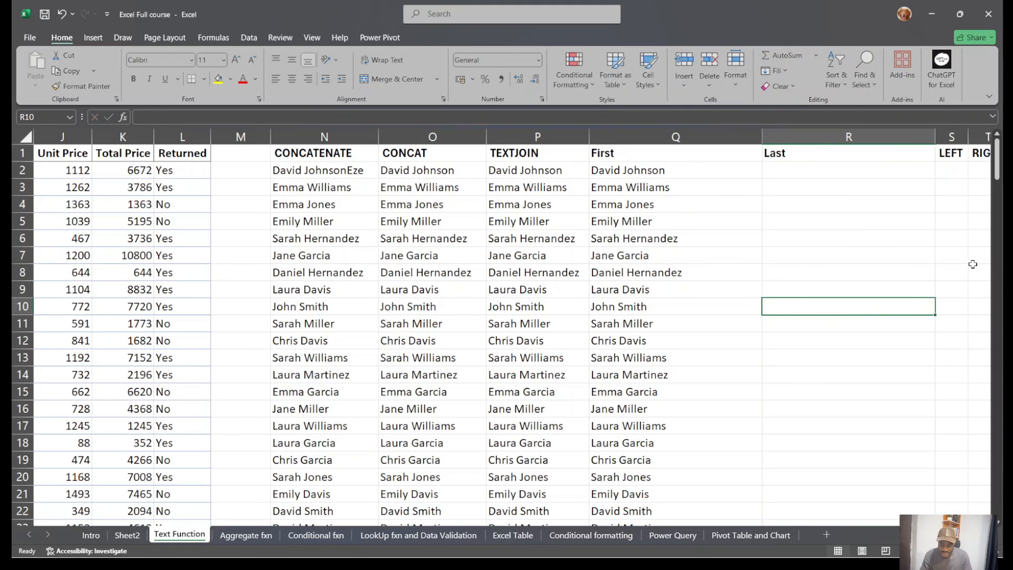
Start a Text to Columns split of column Q, treating the full names as delimited data.
{"action": "scroll", "coordinate": [973, 264], "scroll_direction": "right", "scroll_amount": 2}
{"action": "scroll", "coordinate": [714, 233], "scroll_direction": "right", "scroll_amount": 1}
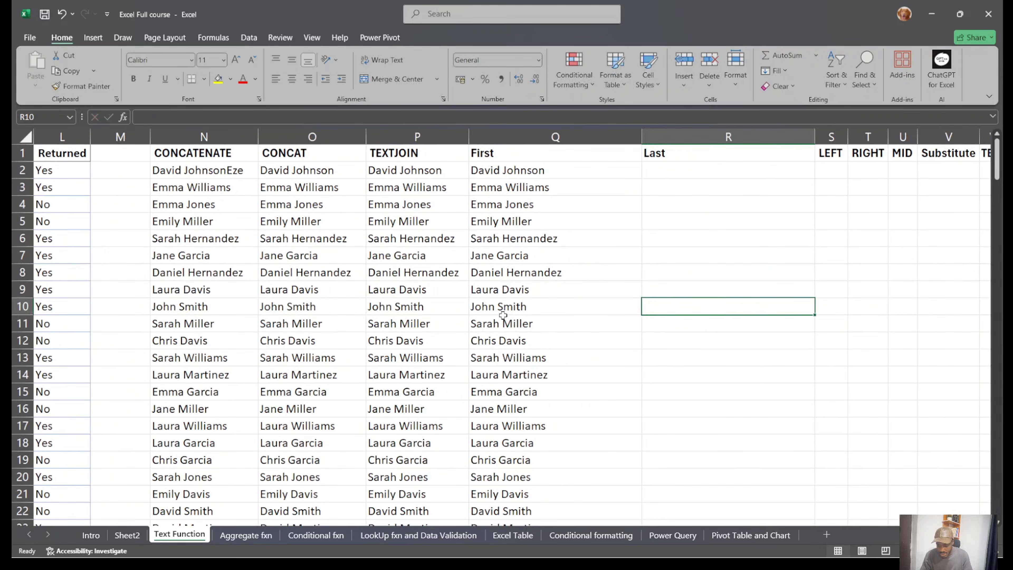
{"action": "left_click", "coordinate": [582, 139]}
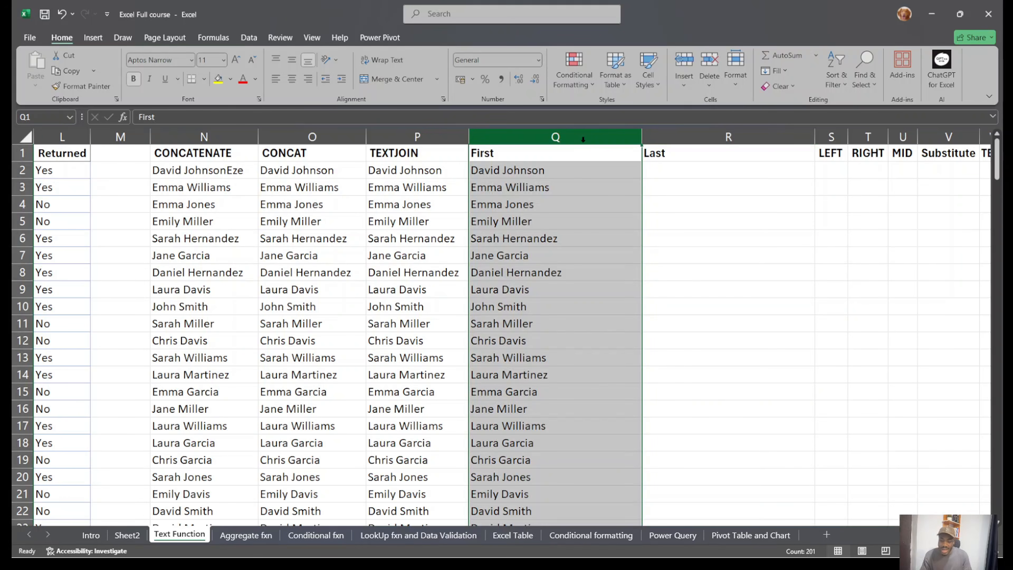
{"action": "left_click", "coordinate": [252, 33]}
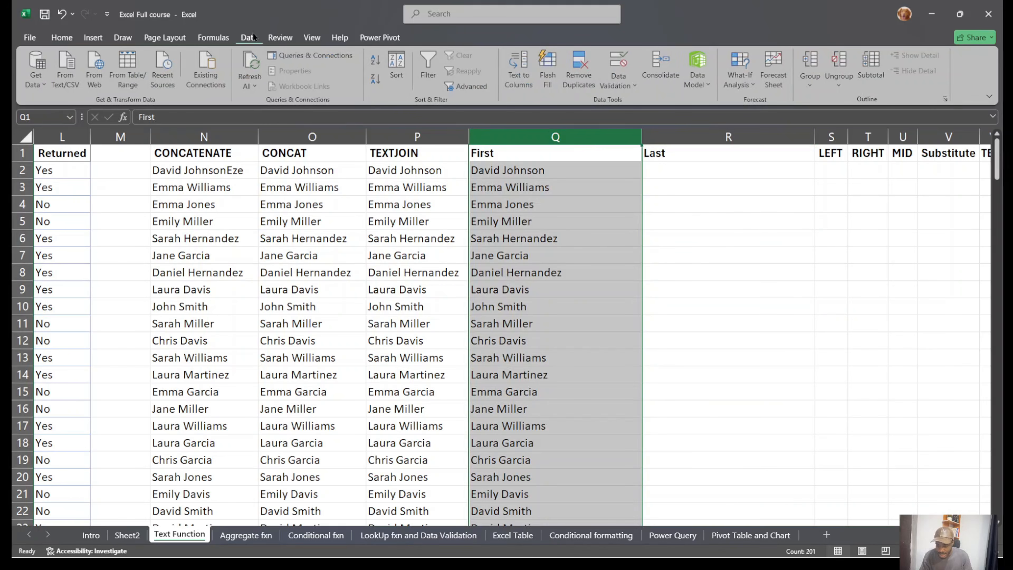
{"action": "left_click", "coordinate": [519, 77]}
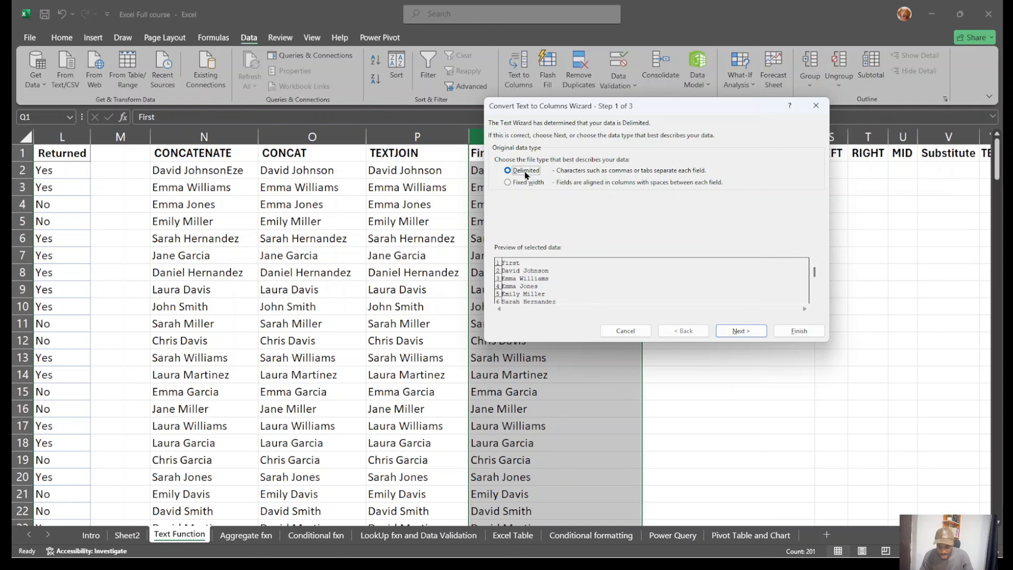
{"action": "left_click", "coordinate": [738, 331]}
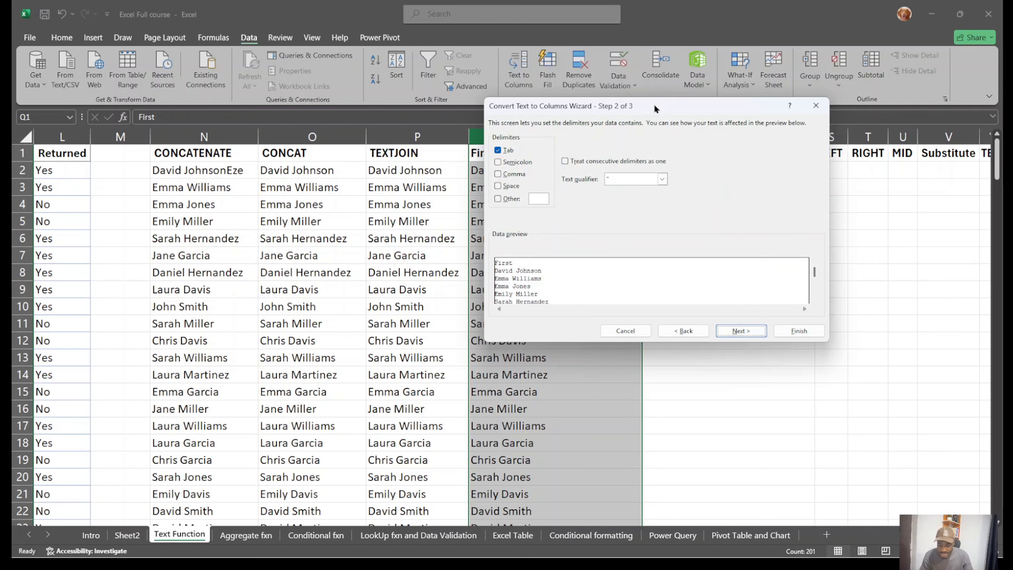
Make Space the only active delimiter for the name split, with Tab and Other turned off.
{"action": "left_click_drag", "start_coordinate": [655, 108], "coordinate": [737, 112]}
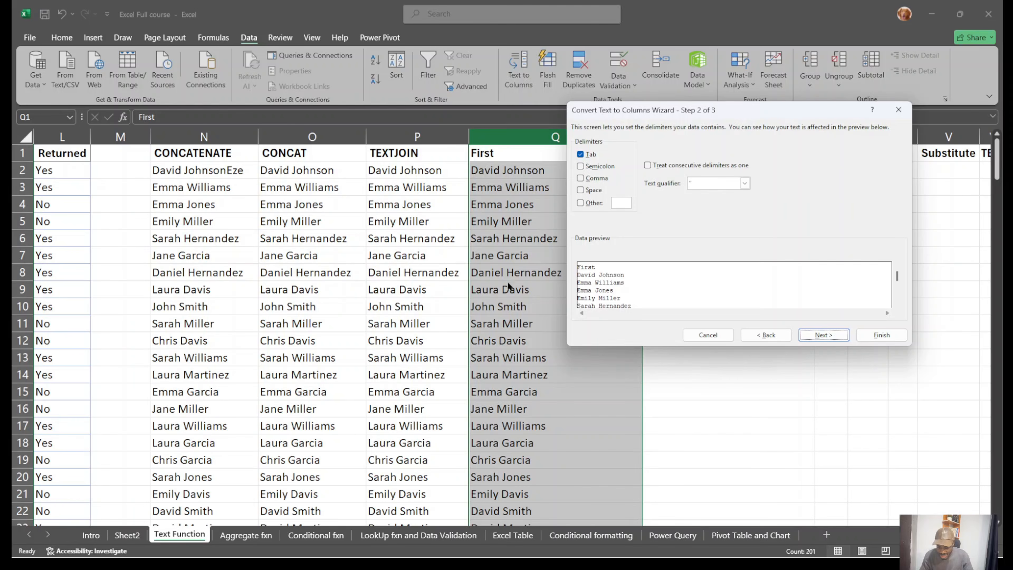
{"action": "left_click", "coordinate": [619, 204]}
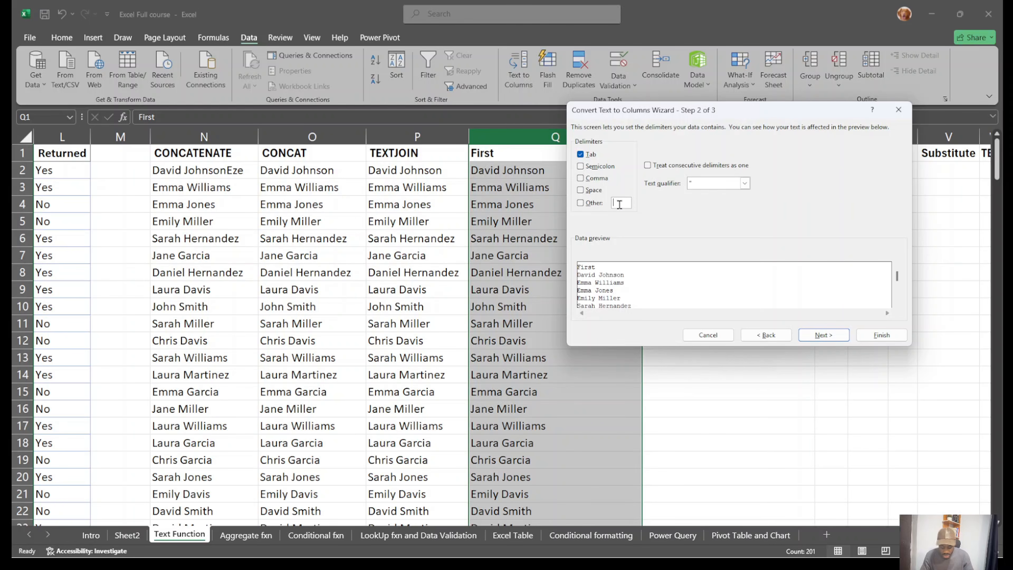
{"action": "type", "text": "/"}
{"action": "left_click", "coordinate": [581, 154]}
{"action": "left_click", "coordinate": [584, 204]}
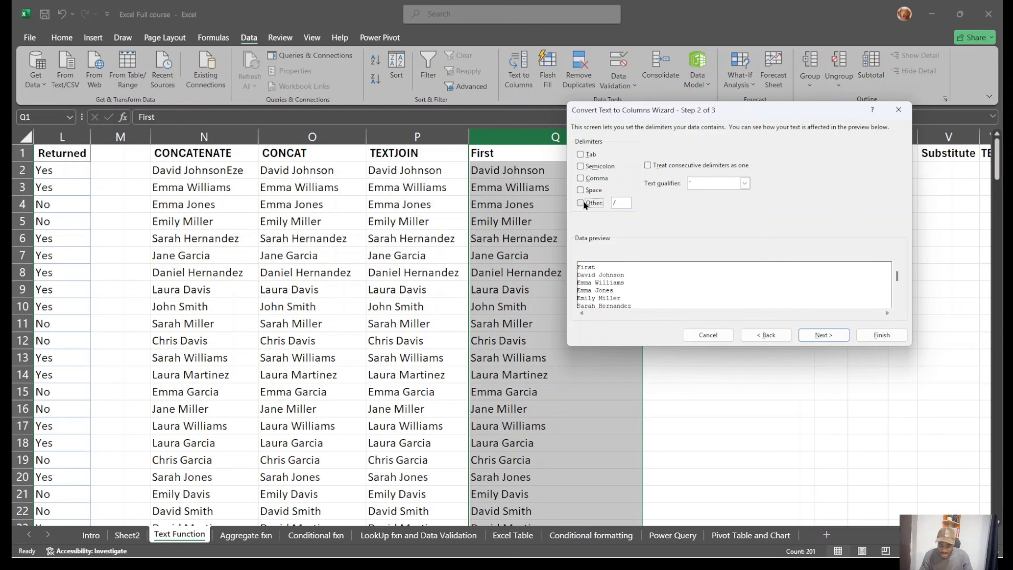
{"action": "left_click", "coordinate": [580, 191]}
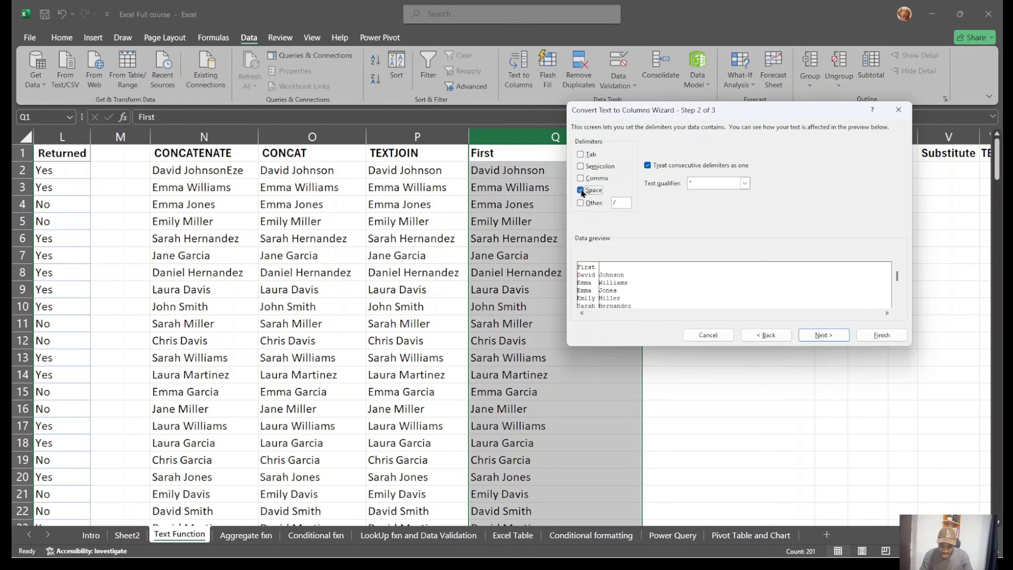
Complete the split in General format with destination $Q$1, replace the existing data, and review the separated first and last names.
{"action": "left_click", "coordinate": [821, 336]}
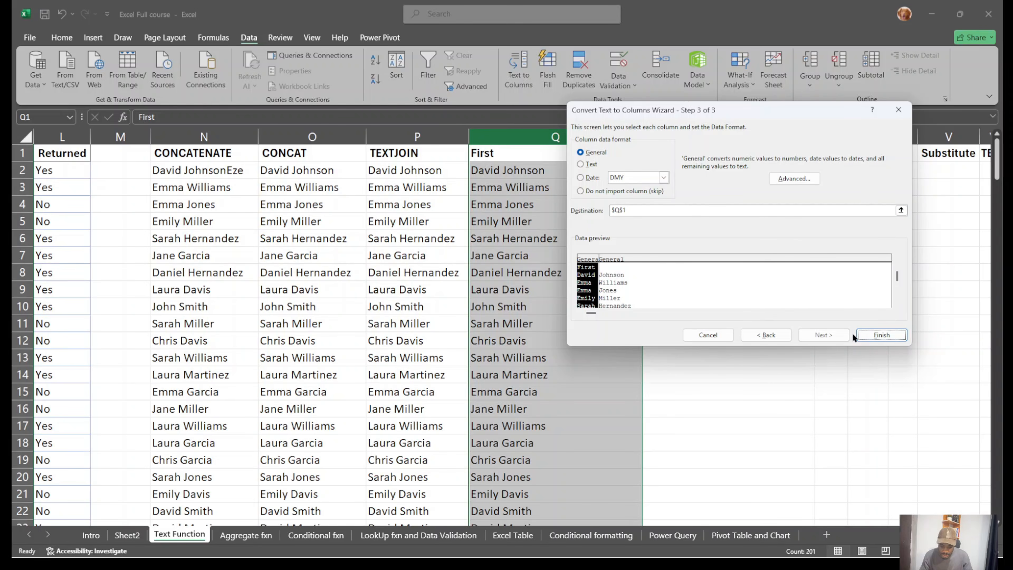
{"action": "left_click", "coordinate": [873, 336]}
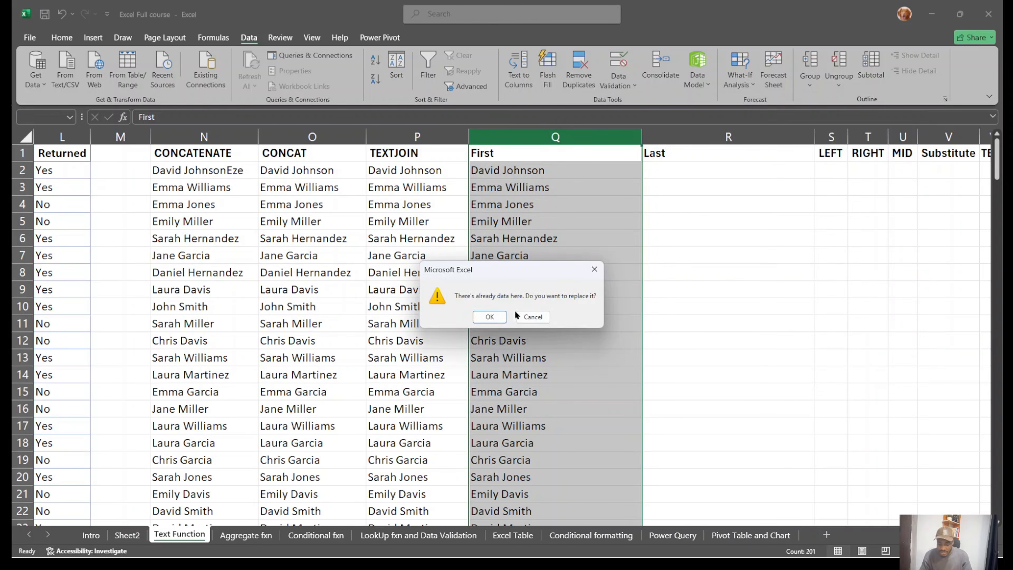
{"action": "left_click", "coordinate": [488, 316]}
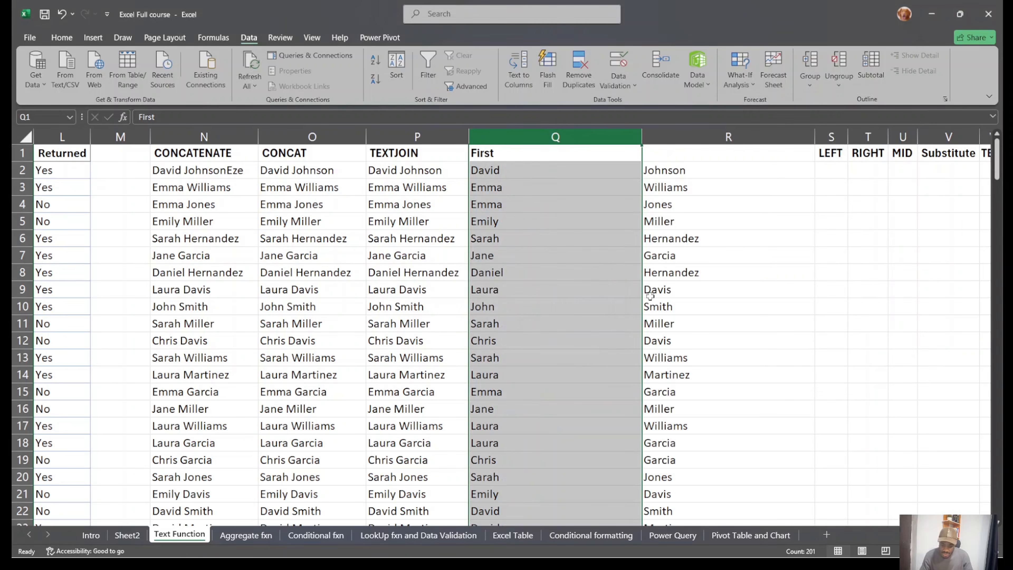
{"action": "left_click", "coordinate": [833, 377]}
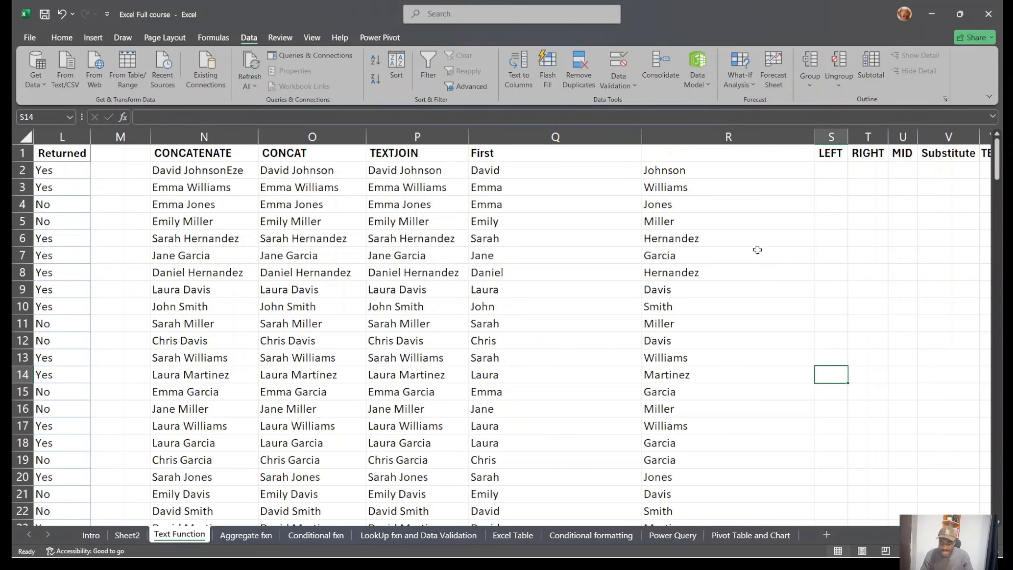
{"action": "left_click_drag", "start_coordinate": [473, 175], "coordinate": [682, 379]}
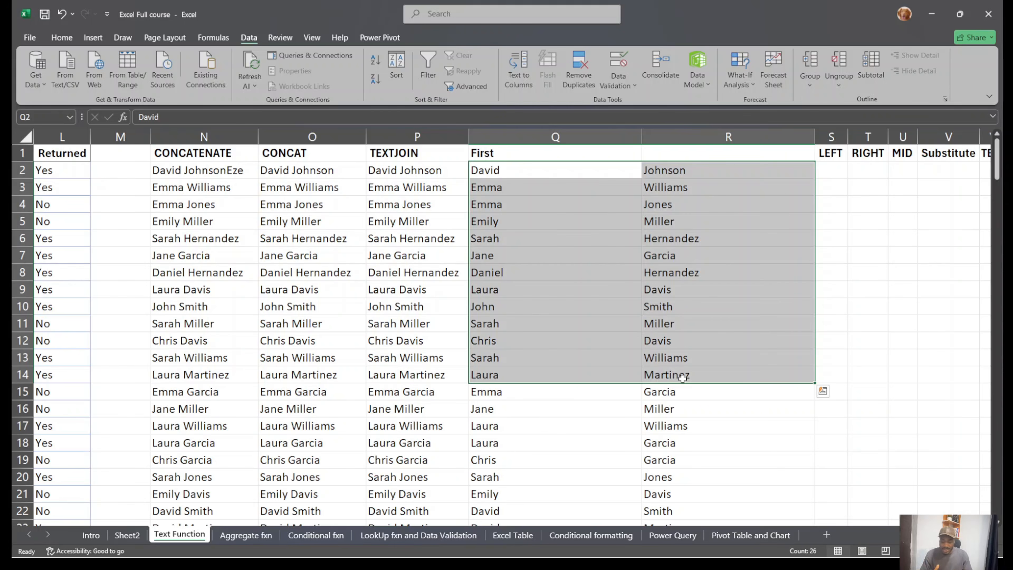
Hide columns N through R, from the CONCATENATE column to the split last names.
{"action": "left_click_drag", "start_coordinate": [768, 147], "coordinate": [257, 130]}
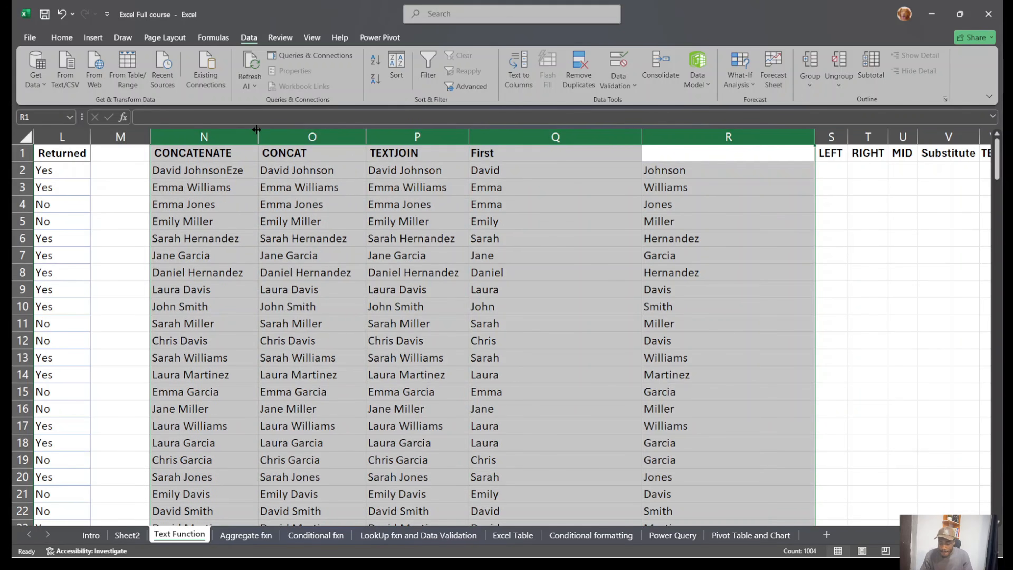
{"action": "right_click", "coordinate": [417, 135]}
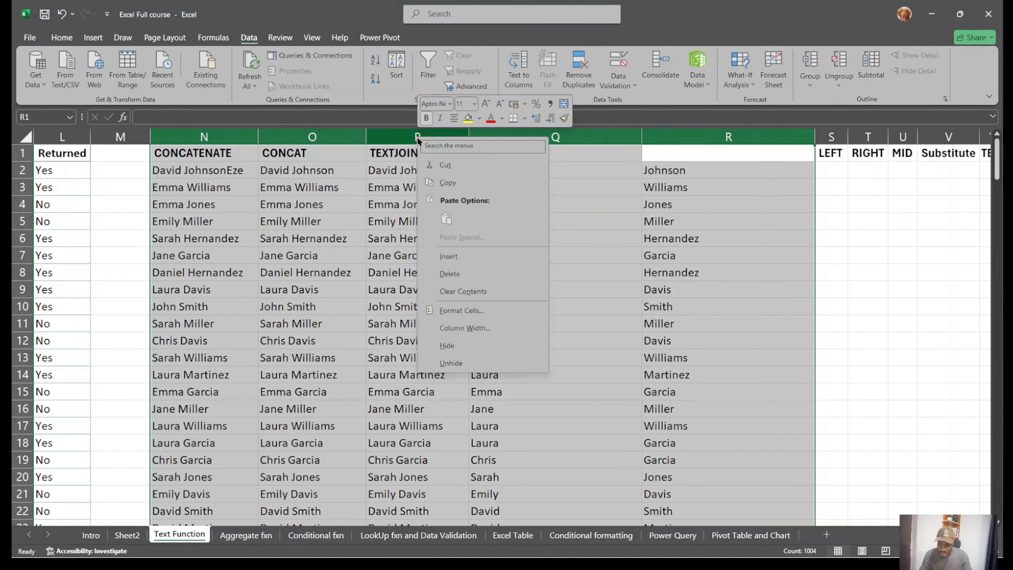
{"action": "left_click", "coordinate": [465, 344]}
Examine the Department column and its entries in E2 to E6 as source text for the LEFT function.
{"action": "scroll", "coordinate": [389, 282], "scroll_direction": "left", "scroll_amount": 5}
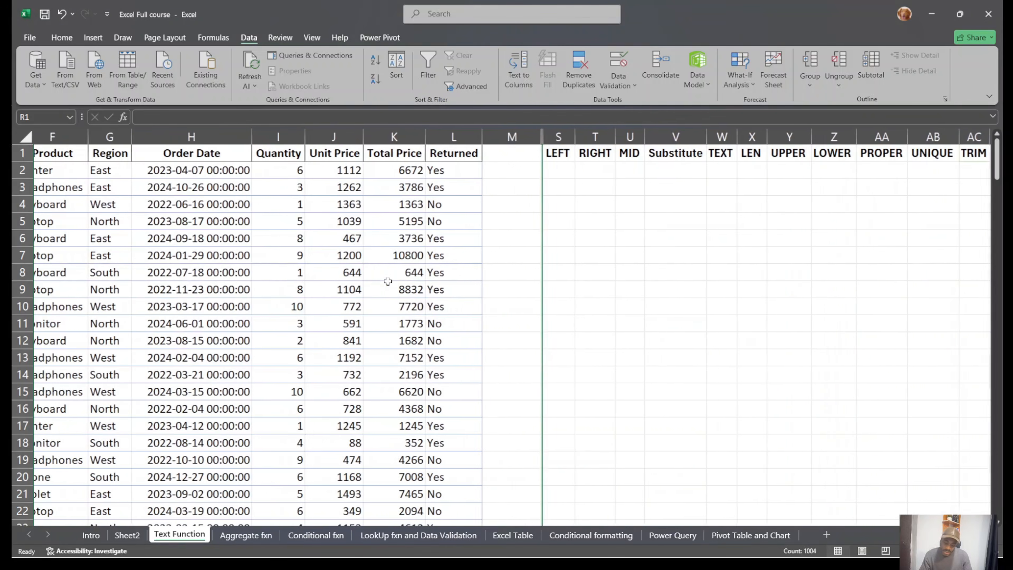
{"action": "scroll", "coordinate": [388, 282], "scroll_direction": "left", "scroll_amount": 2}
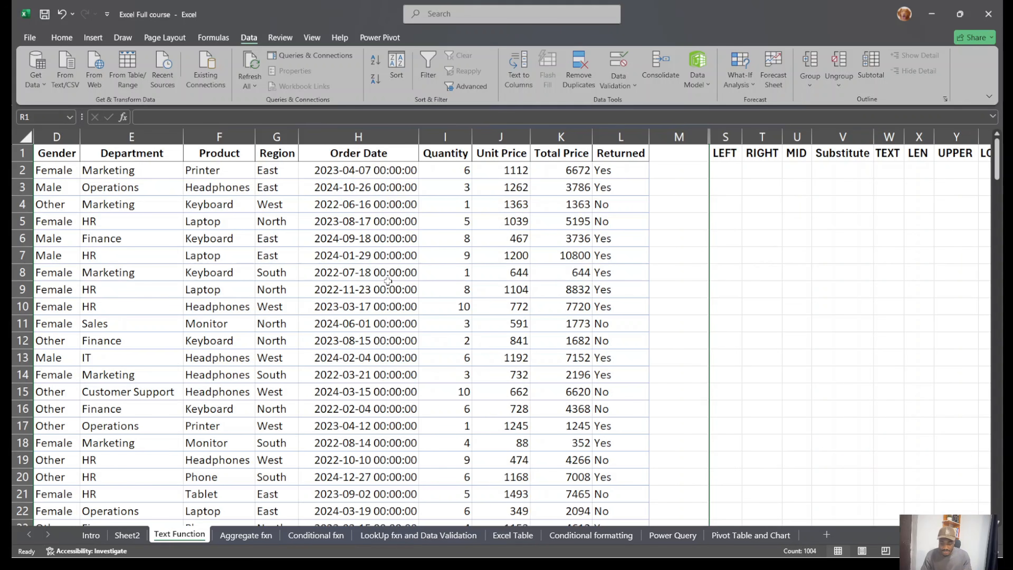
{"action": "scroll", "coordinate": [379, 265], "scroll_direction": "left", "scroll_amount": 2}
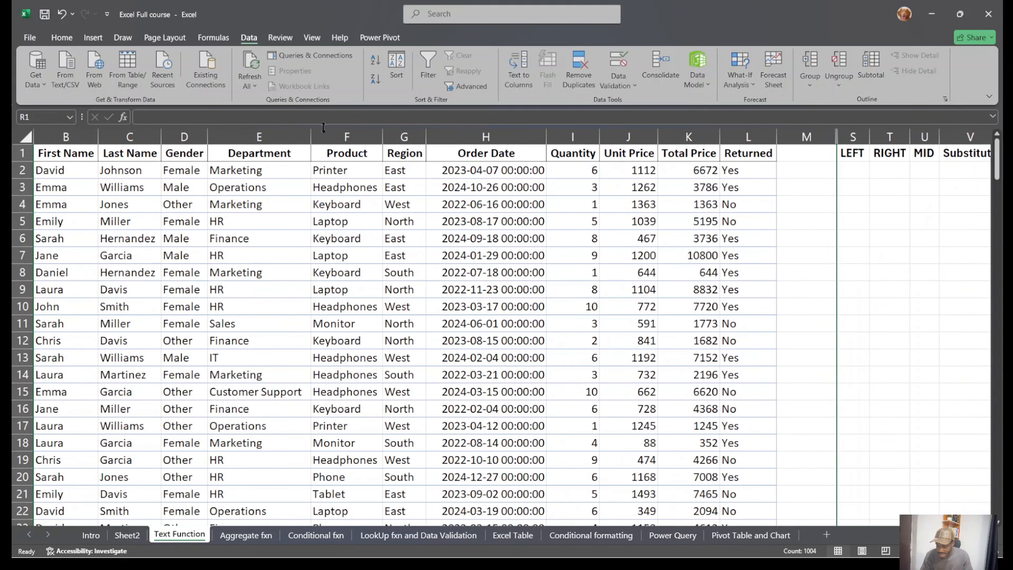
{"action": "left_click", "coordinate": [262, 137]}
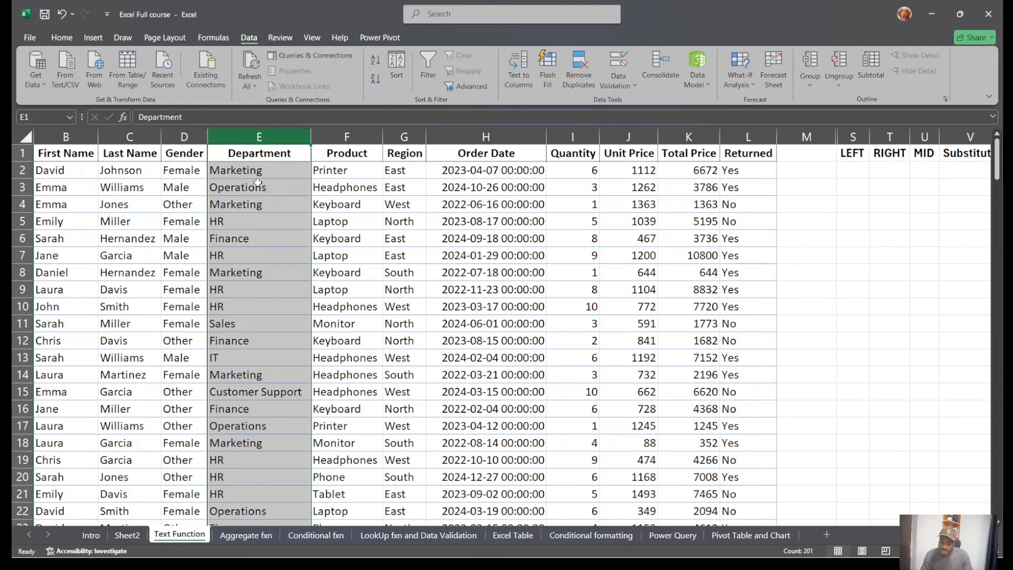
{"action": "left_click", "coordinate": [257, 173]}
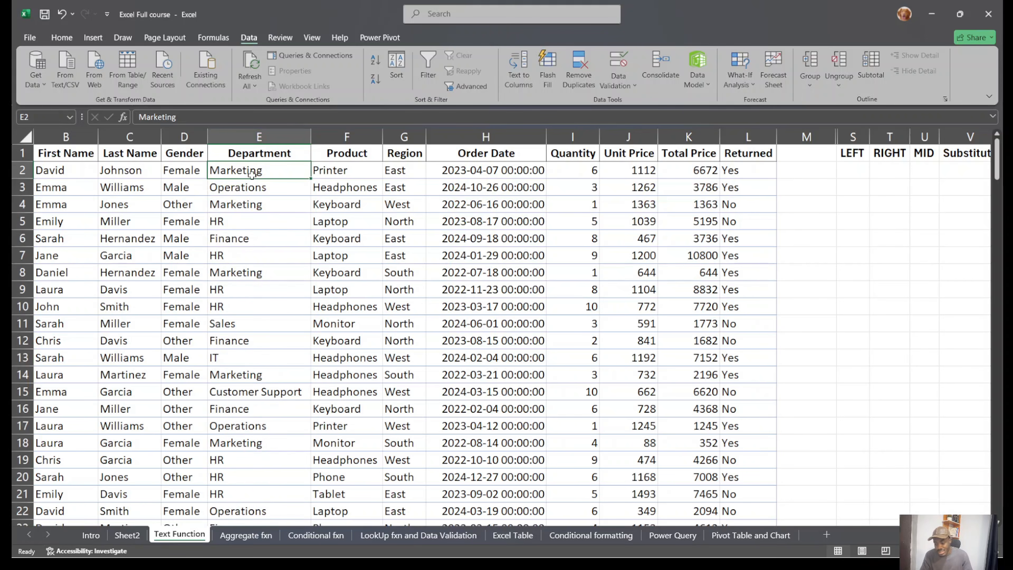
{"action": "left_click", "coordinate": [252, 186]}
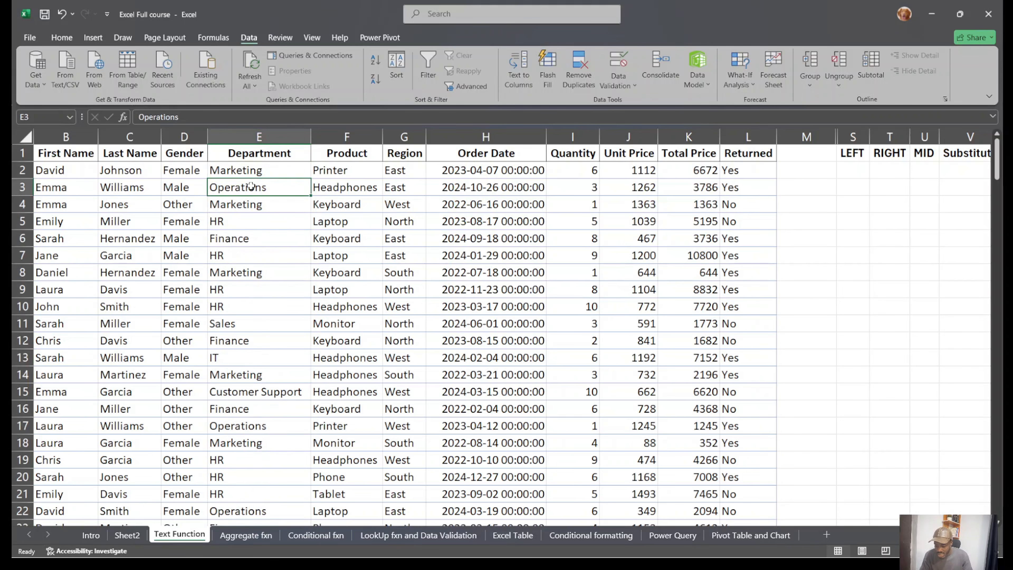
{"action": "left_click", "coordinate": [261, 203]}
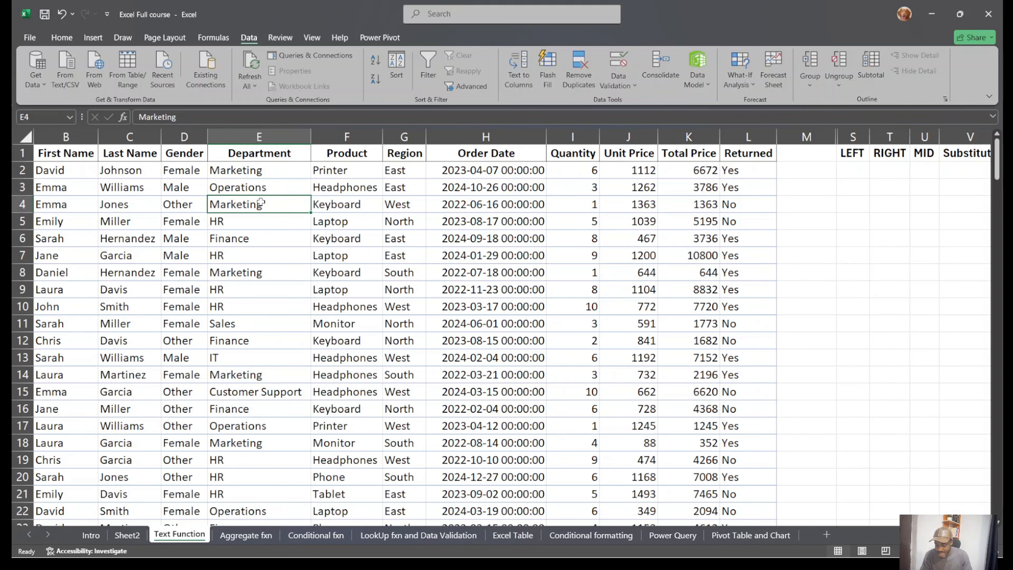
{"action": "left_click", "coordinate": [243, 225]}
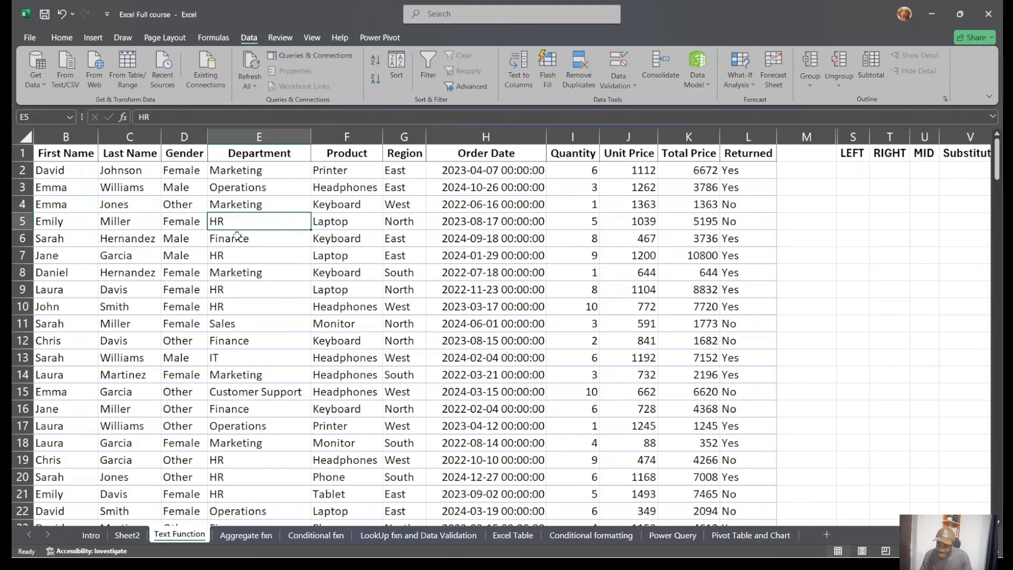
{"action": "left_click", "coordinate": [237, 236]}
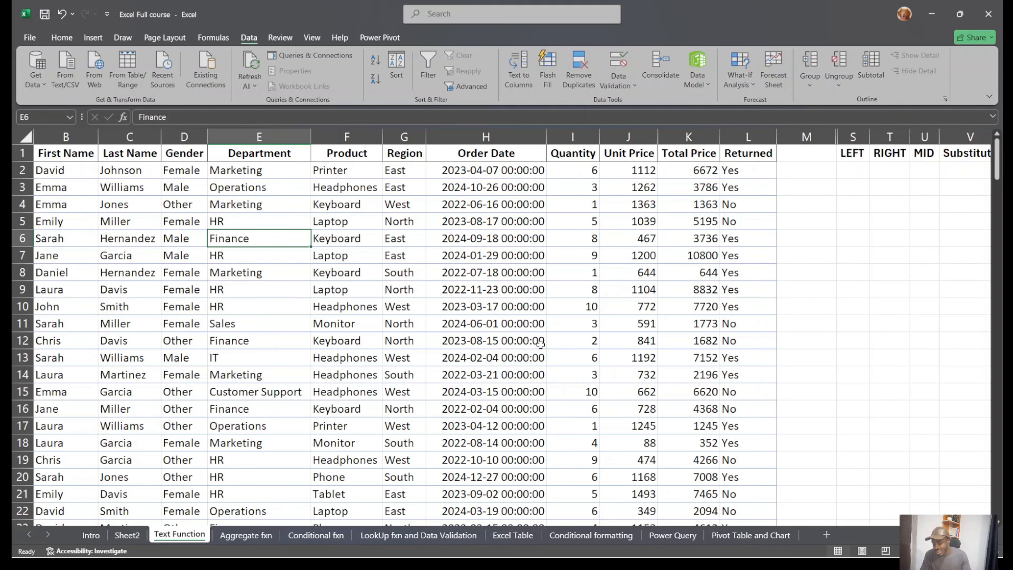
Enter =LEFT(E2,2) in S2 to extract the first two characters of the department name.
{"action": "left_click", "coordinate": [856, 173]}
{"action": "type", "text": "=LEFT("}
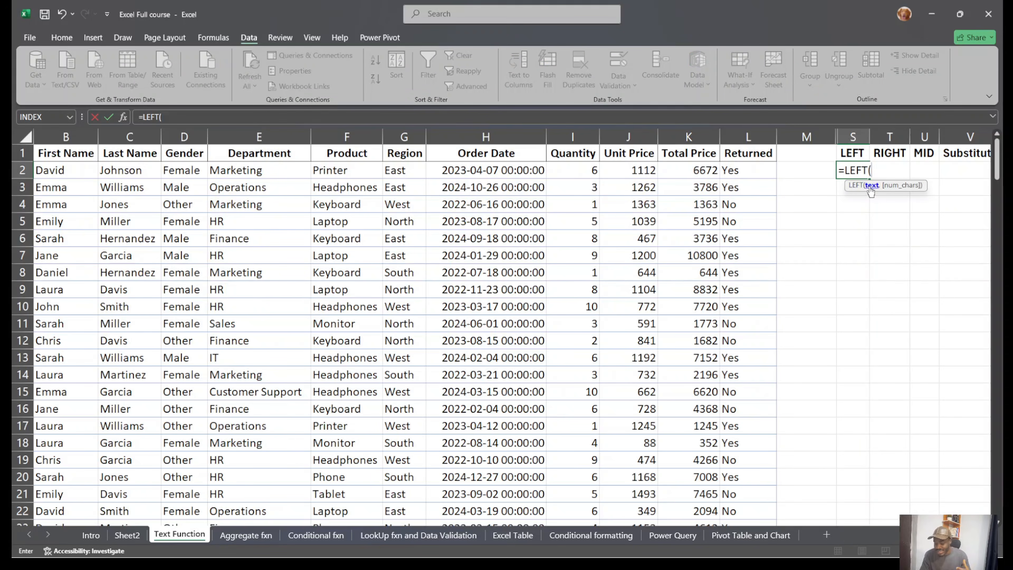
{"action": "left_click", "coordinate": [282, 170]}
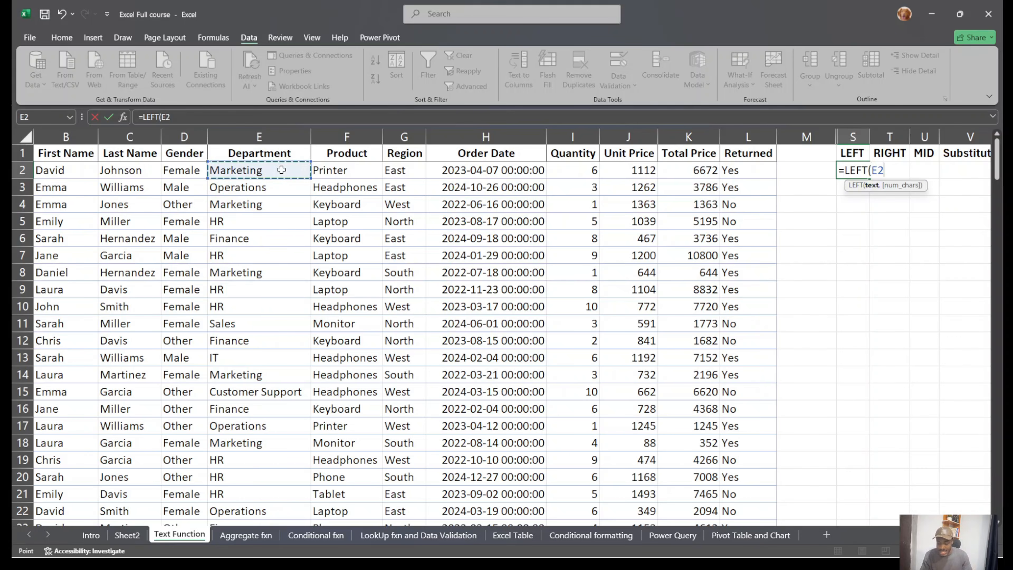
{"action": "type", "text": ",2"}
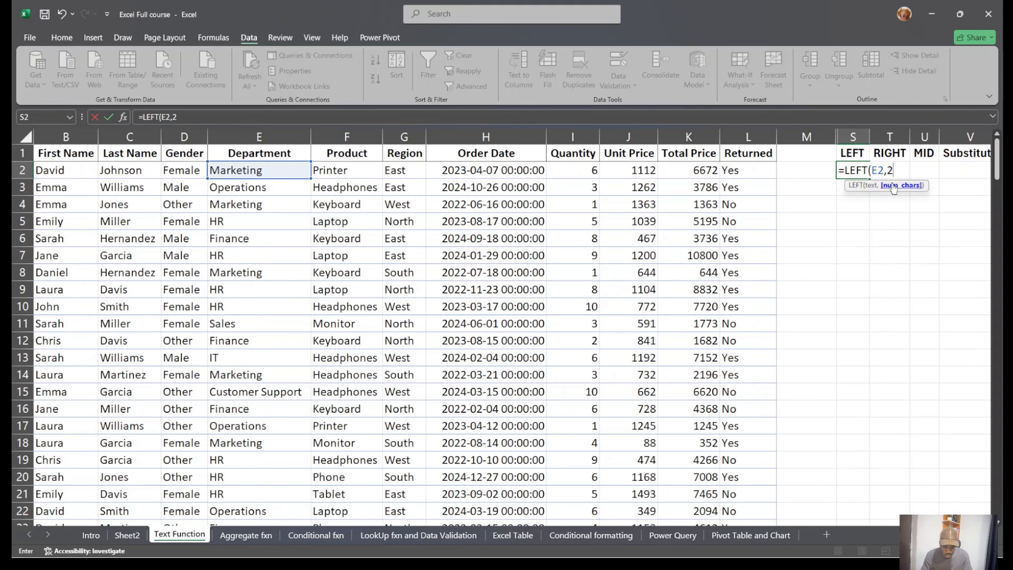
{"action": "key", "text": "Return"}
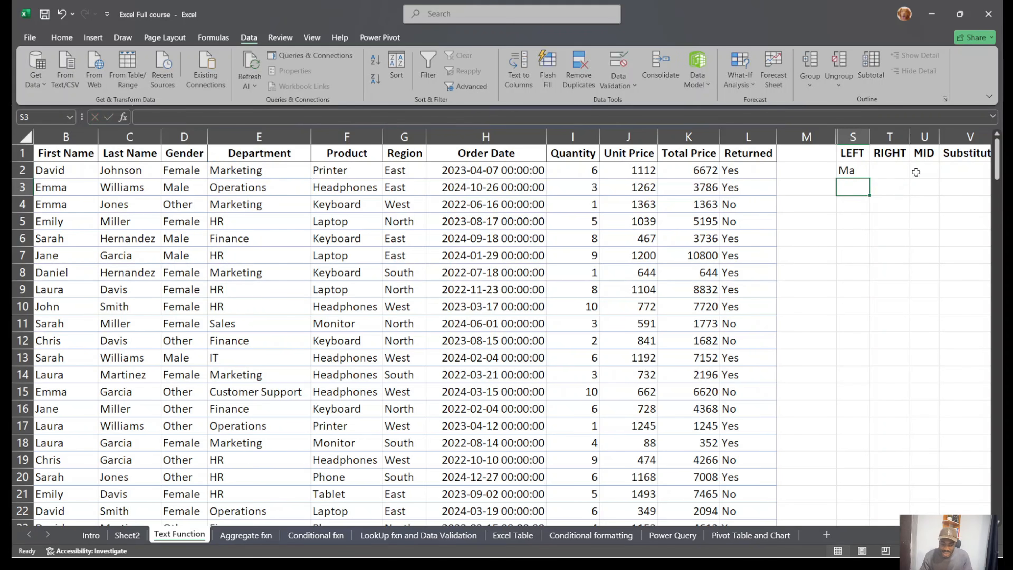
Fill the LEFT formula from S2 down the column for every record and check the extracted characters.
{"action": "left_click", "coordinate": [857, 170]}
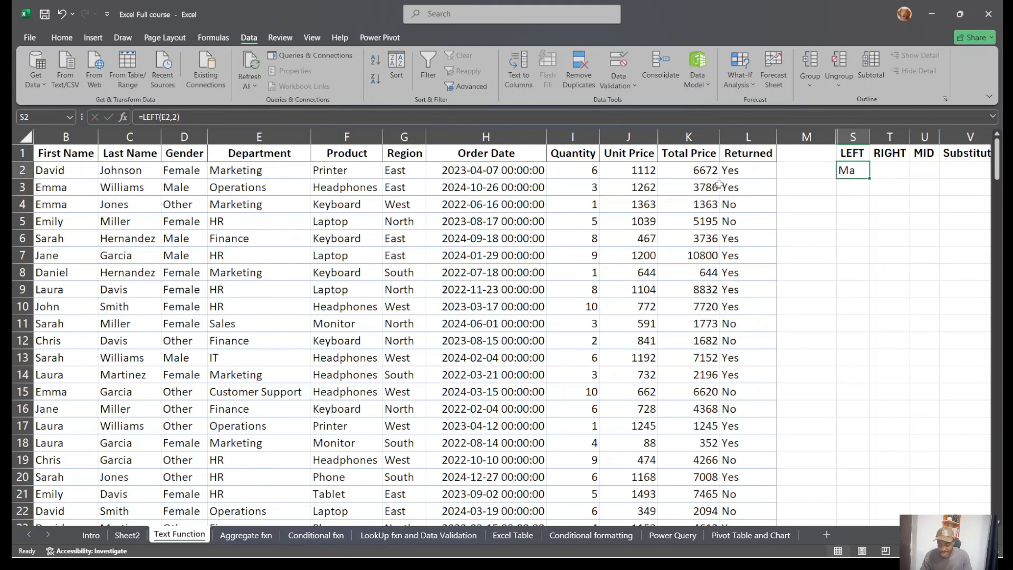
{"action": "double_click", "coordinate": [868, 179]}
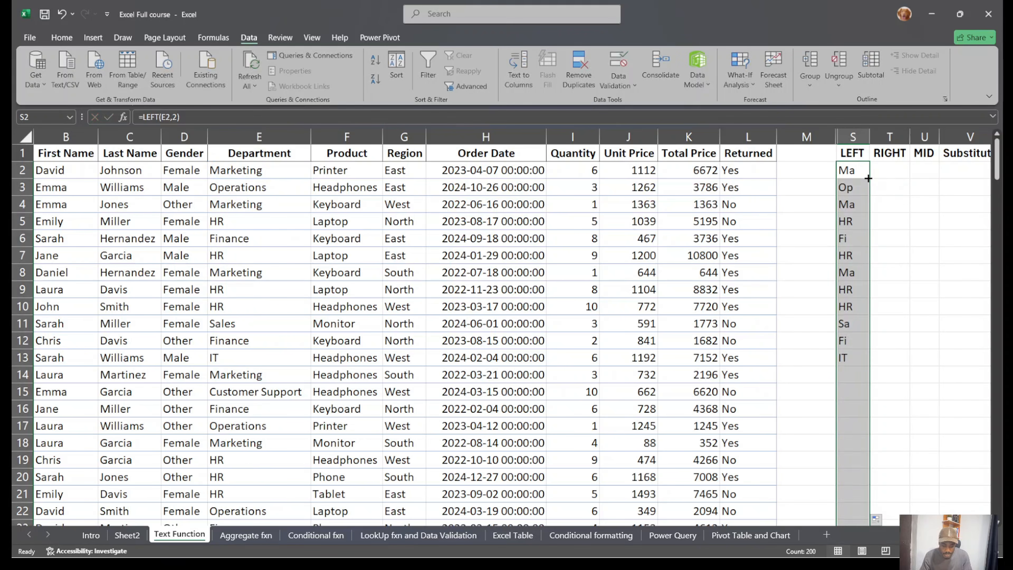
{"action": "scroll", "coordinate": [851, 405], "scroll_direction": "down", "scroll_amount": 3}
{"action": "scroll", "coordinate": [850, 405], "scroll_direction": "down", "scroll_amount": 20}
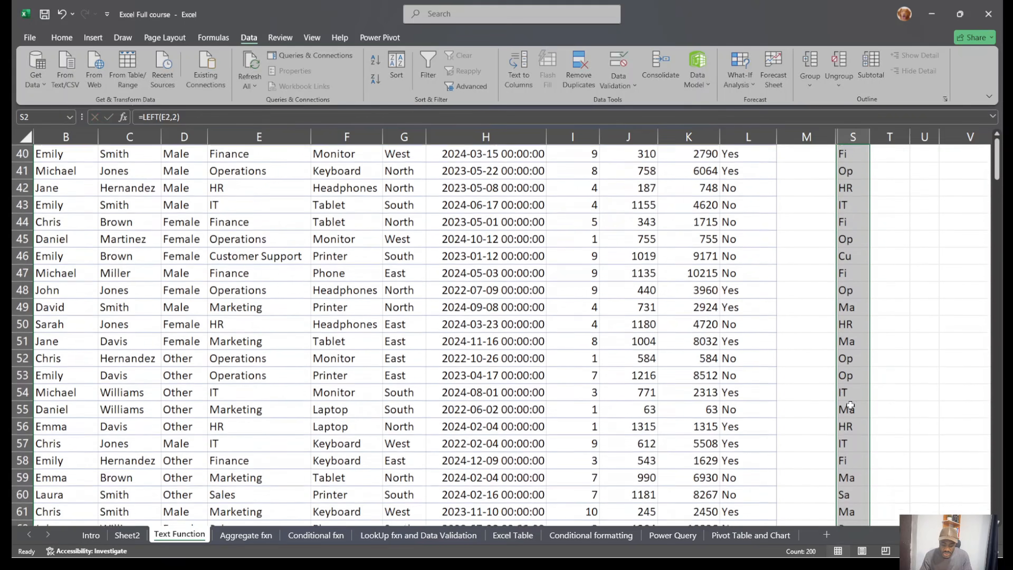
{"action": "scroll", "coordinate": [851, 405], "scroll_direction": "up", "scroll_amount": 13}
{"action": "scroll", "coordinate": [851, 405], "scroll_direction": "up", "scroll_amount": 11}
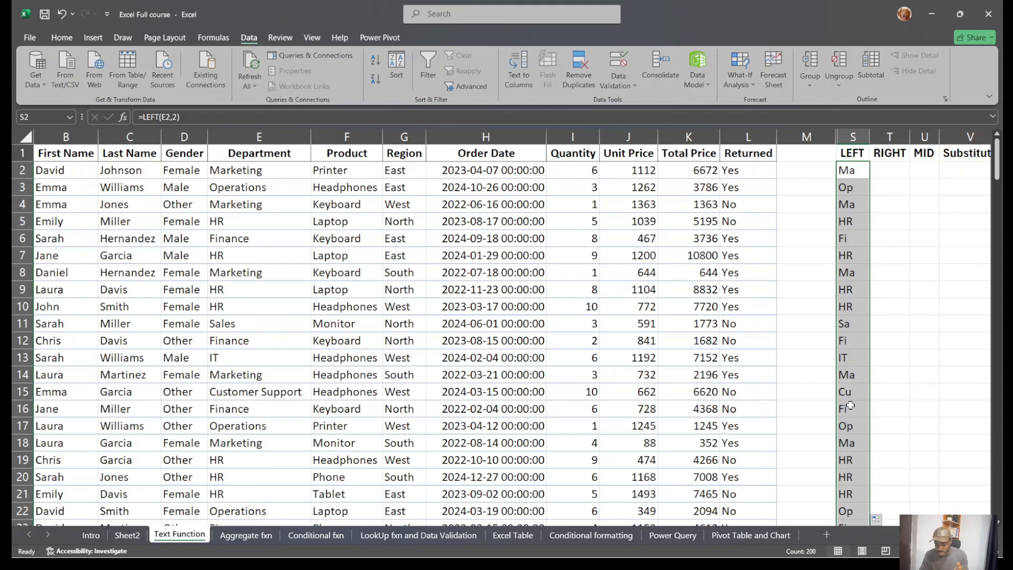
{"action": "left_click", "coordinate": [856, 138]}
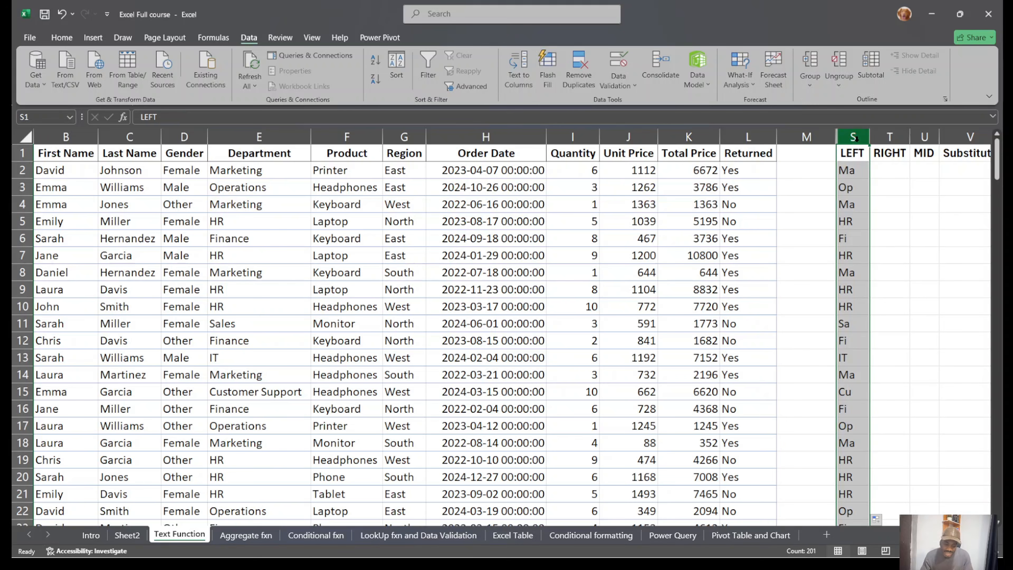
{"action": "left_click", "coordinate": [885, 136]}
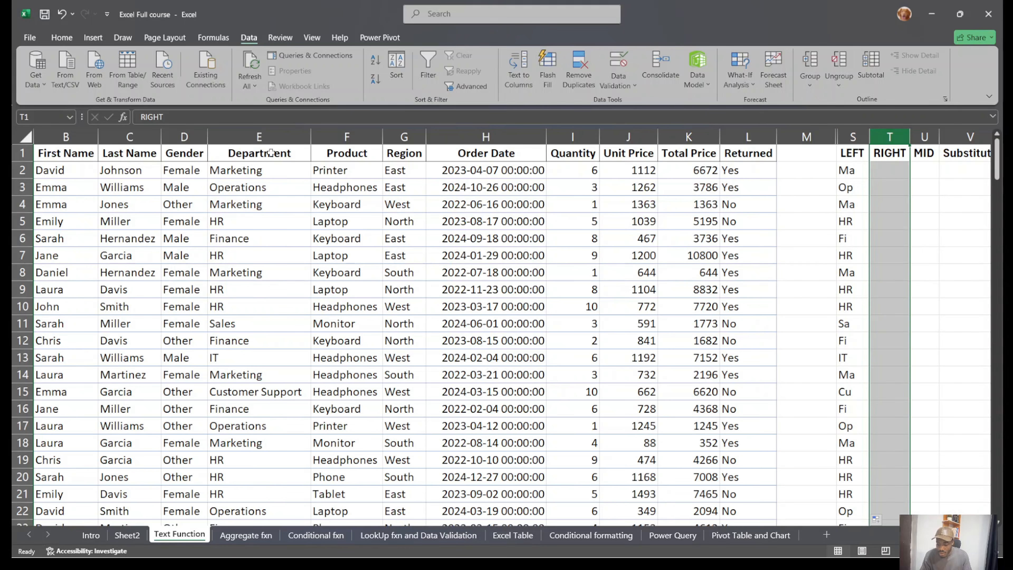
Enter =RIGHT(E2,2) in T2 to extract the department's last two characters and fill it down for every record.
{"action": "left_click", "coordinate": [897, 176]}
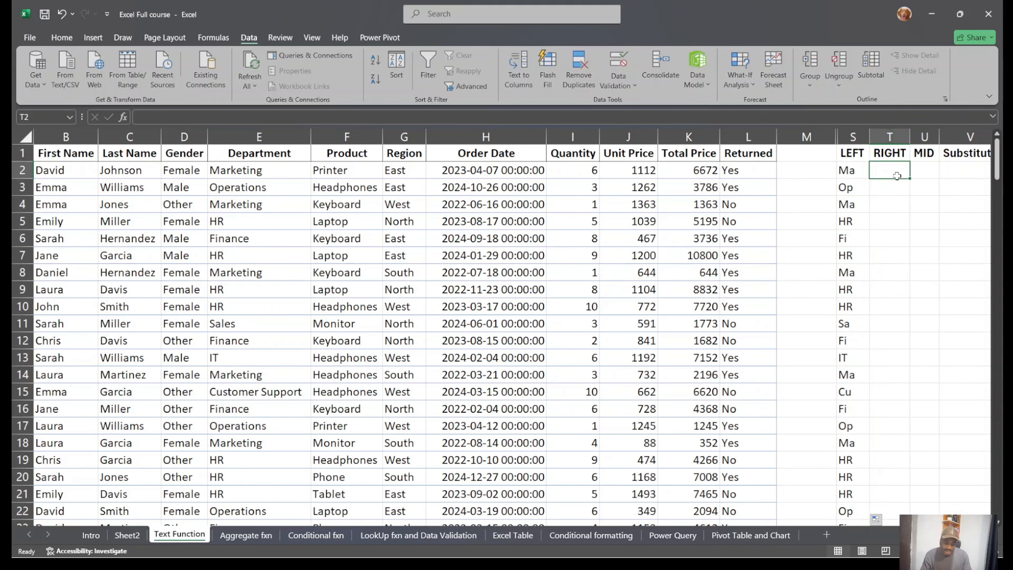
{"action": "type", "text": "=right"}
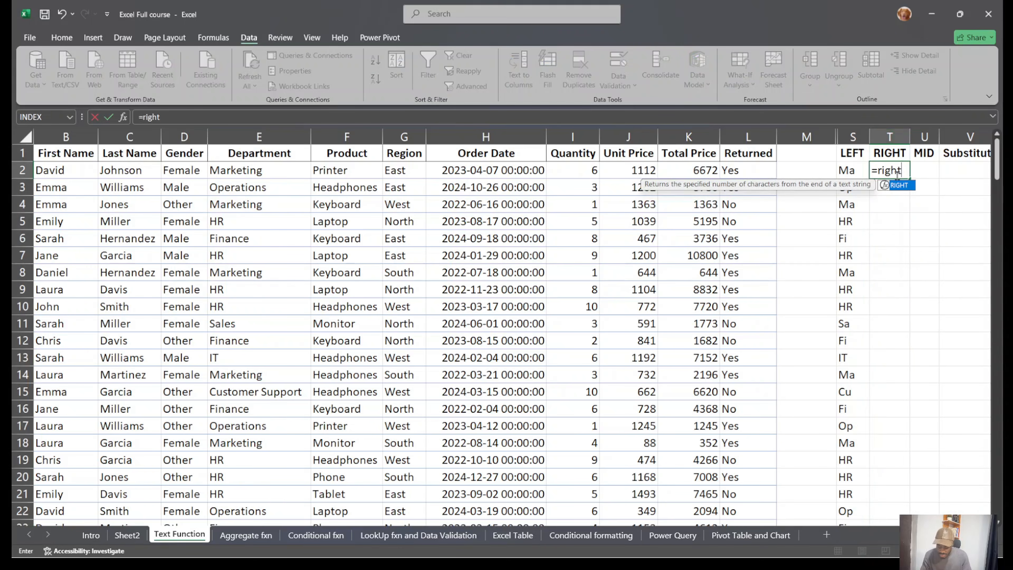
{"action": "key", "text": "Tab"}
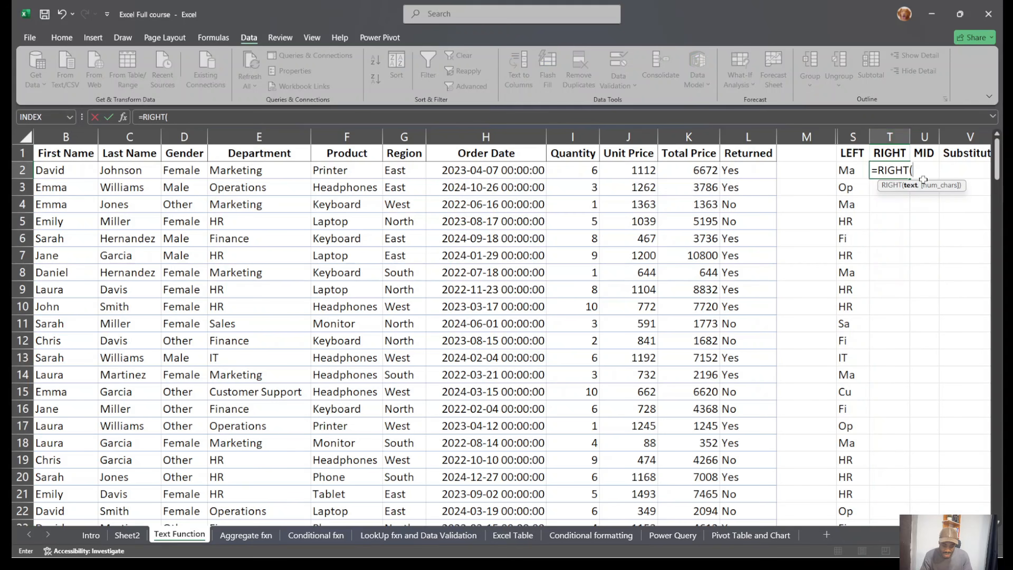
{"action": "left_click", "coordinate": [245, 172]}
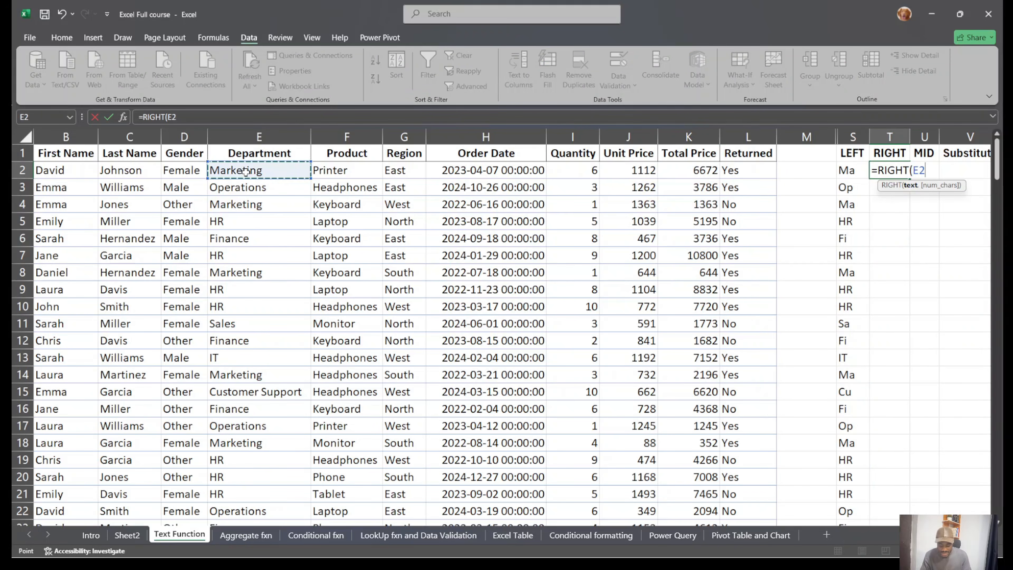
{"action": "type", "text": ",2"}
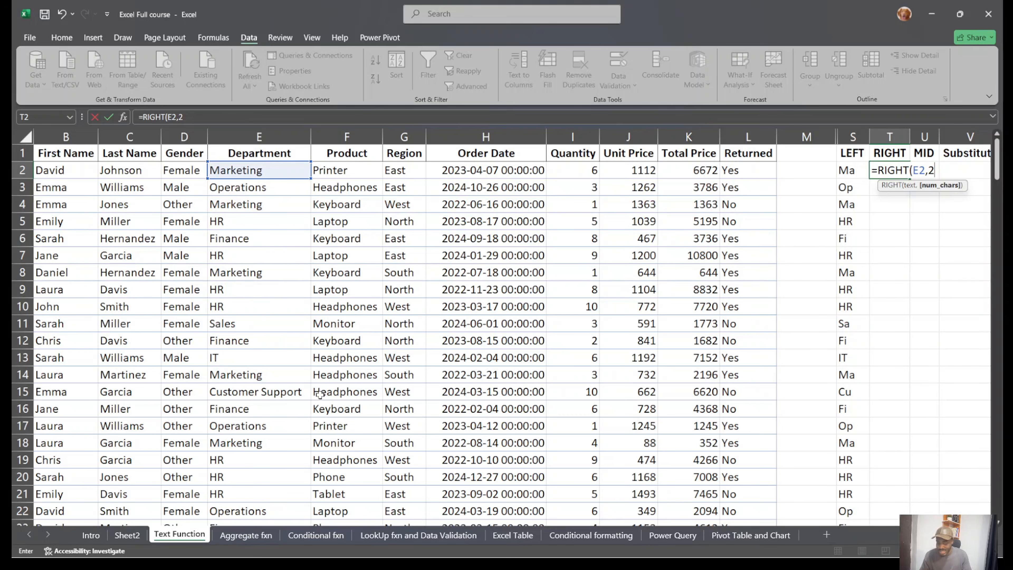
{"action": "key", "text": "Return"}
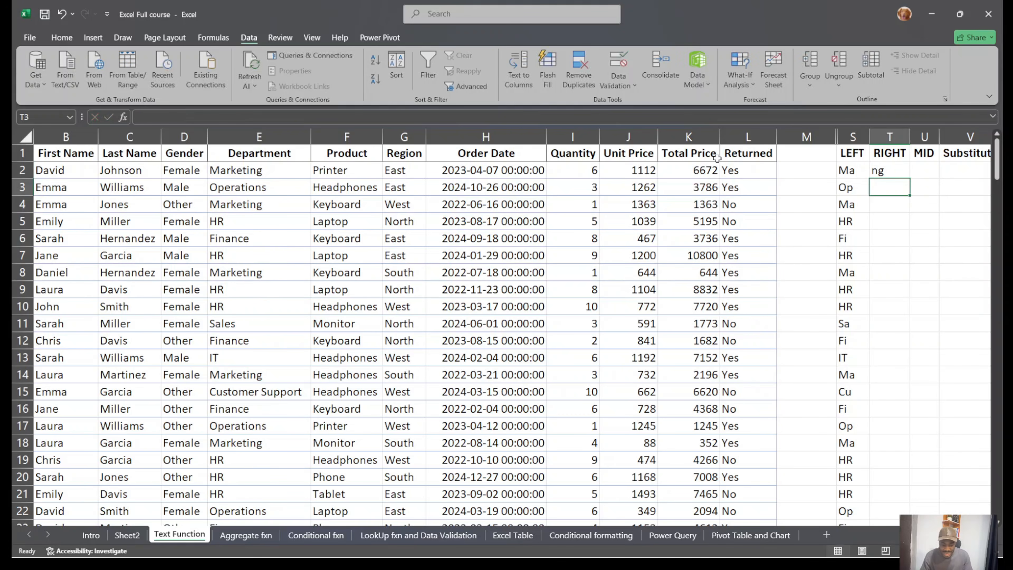
{"action": "left_click", "coordinate": [897, 168]}
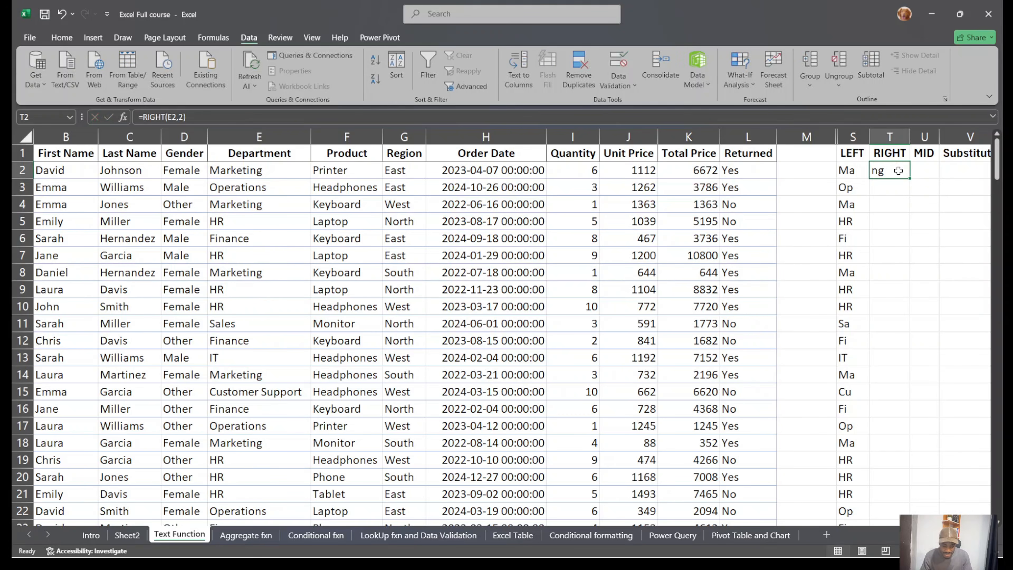
{"action": "double_click", "coordinate": [911, 178]}
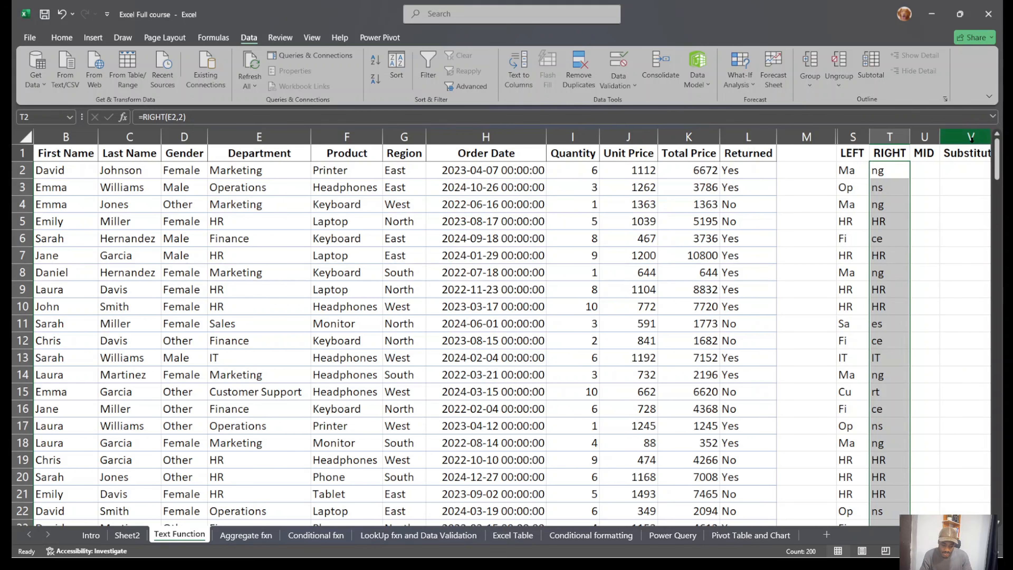
Widen the MID column and enter =MID(E2,3,3) in U2 to extract three department characters starting from the third.
{"action": "left_click_drag", "start_coordinate": [942, 137], "coordinate": [965, 137]}
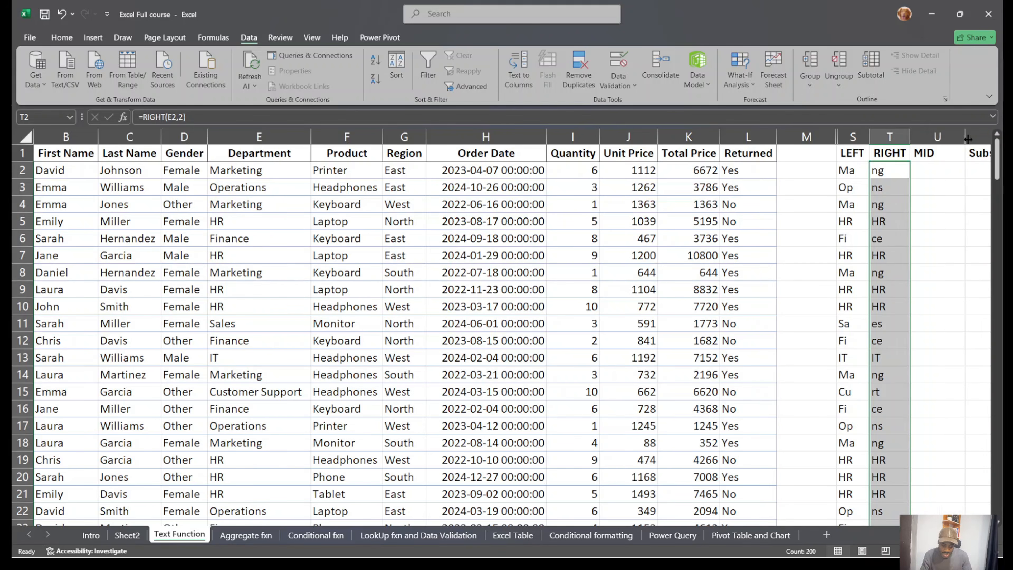
{"action": "left_click", "coordinate": [920, 166]}
{"action": "type", "text": "="}
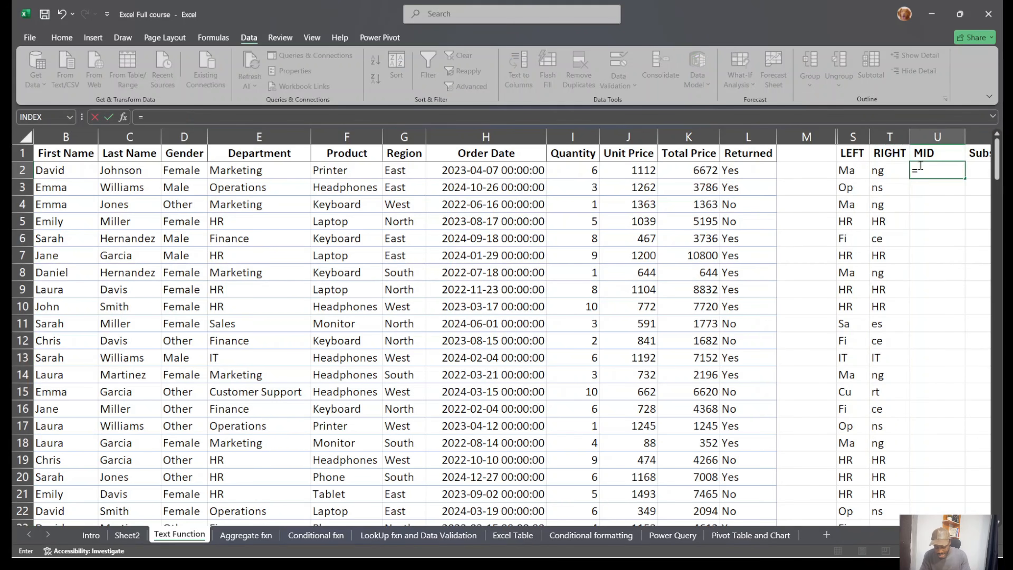
{"action": "type", "text": "mid"}
{"action": "key", "text": "Tab"}
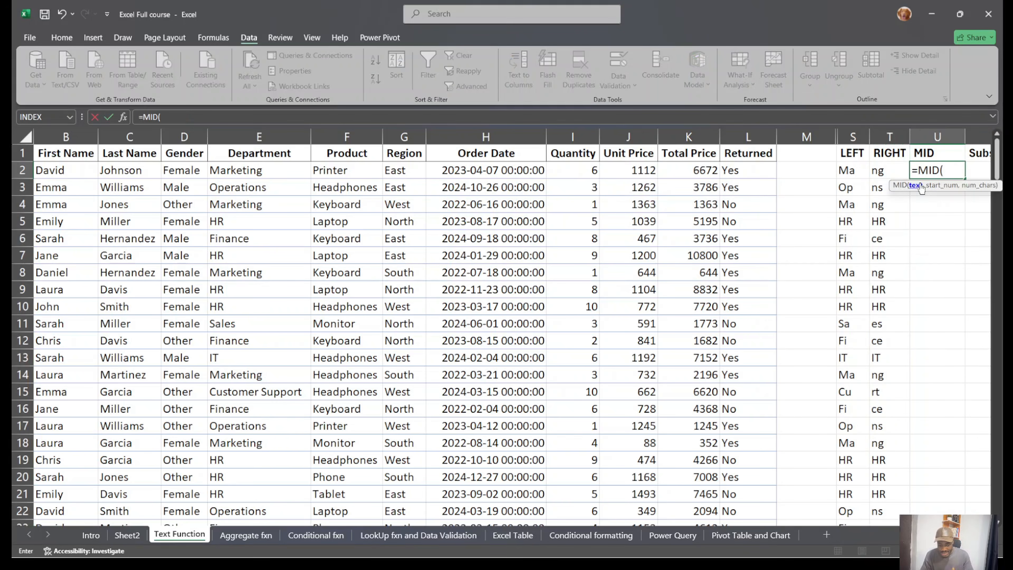
{"action": "left_click", "coordinate": [265, 171]}
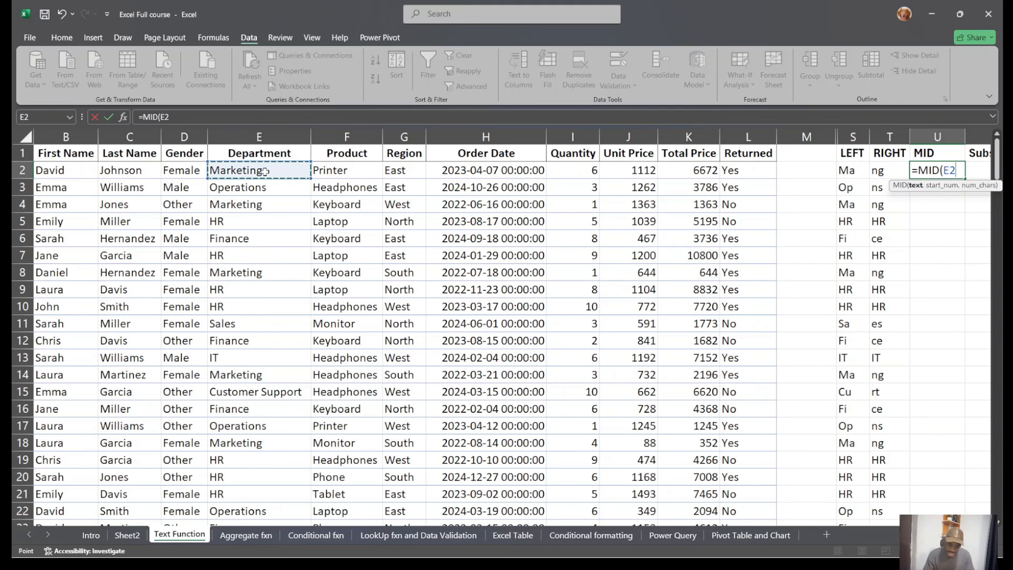
{"action": "type", "text": ","}
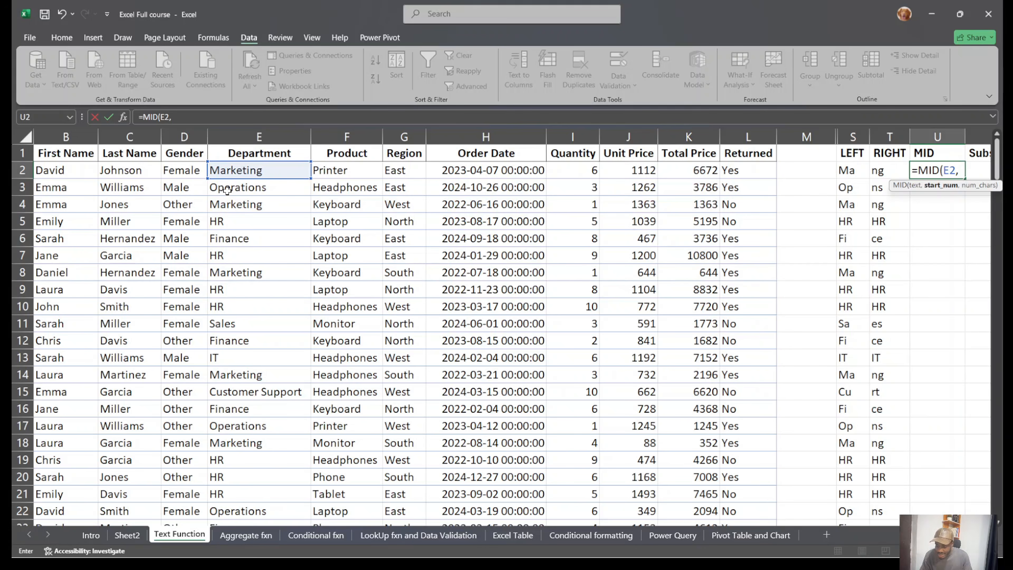
{"action": "type", "text": "2"}
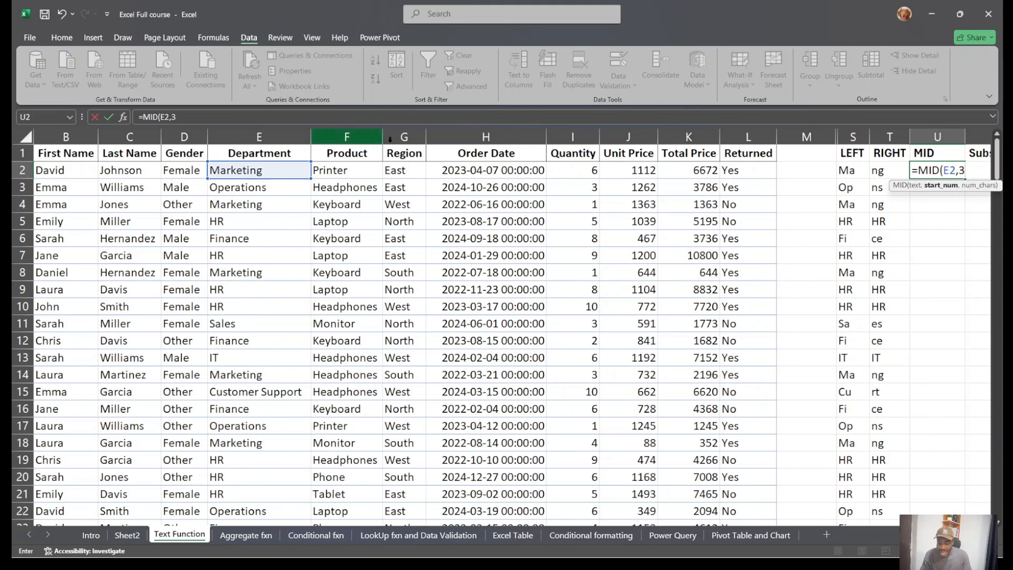
{"action": "type", "text": ","}
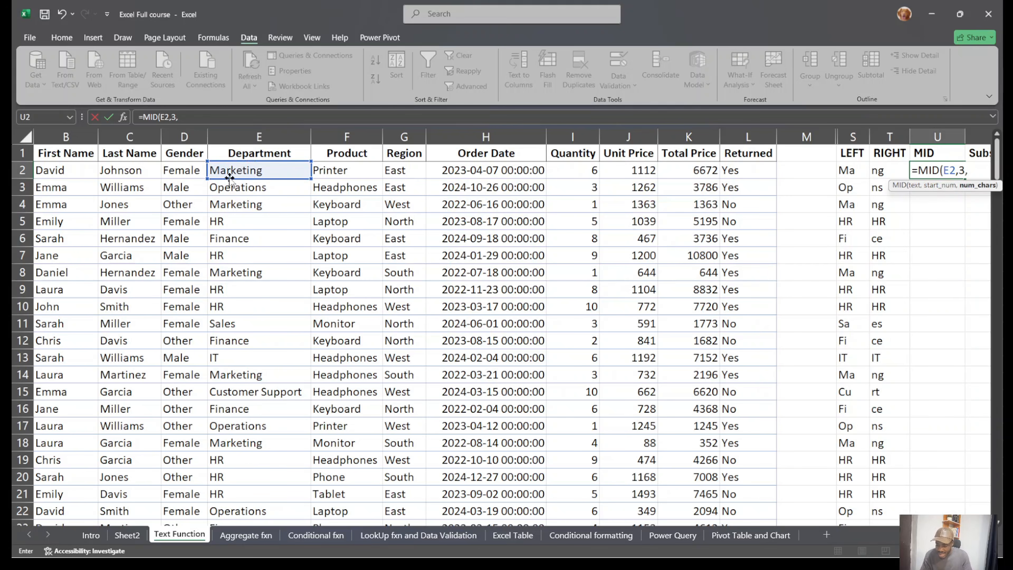
{"action": "type", "text": "3"}
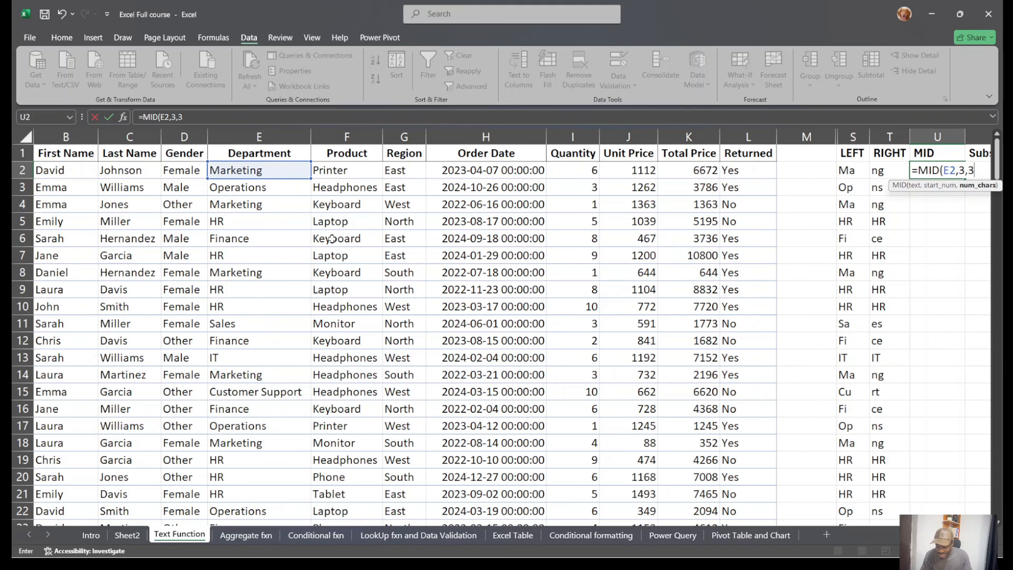
{"action": "key", "text": "Return"}
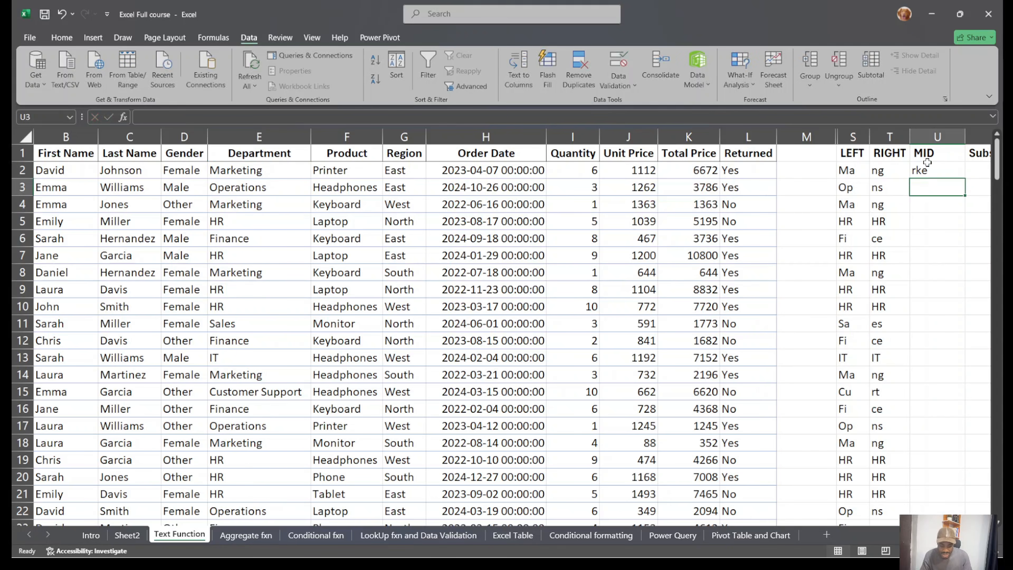
Fill the MID formula from U2 down the column and check the rows with two-letter departments such as HR and IT.
{"action": "left_click", "coordinate": [932, 175]}
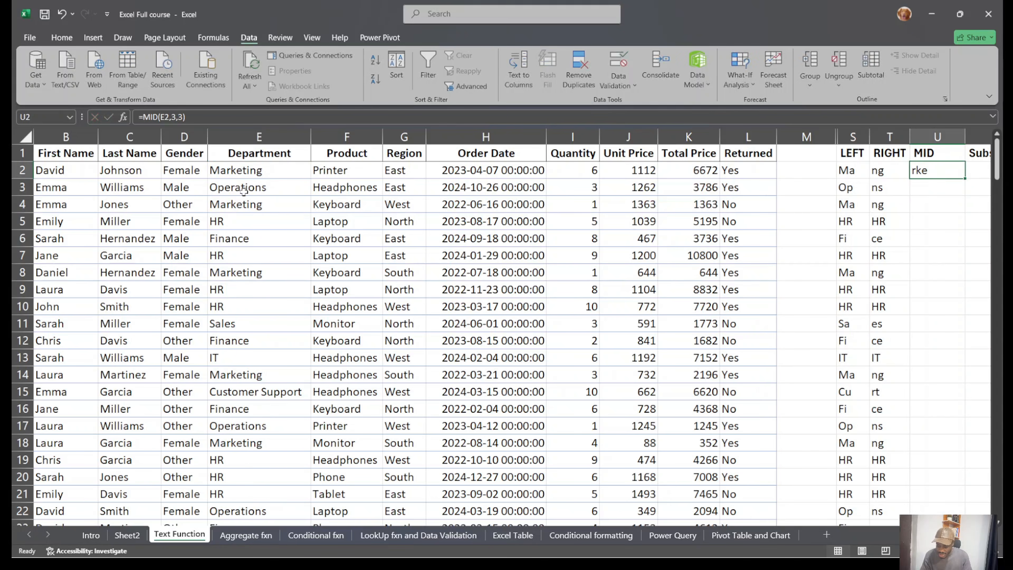
{"action": "double_click", "coordinate": [966, 174]}
{"action": "left_click", "coordinate": [927, 218]}
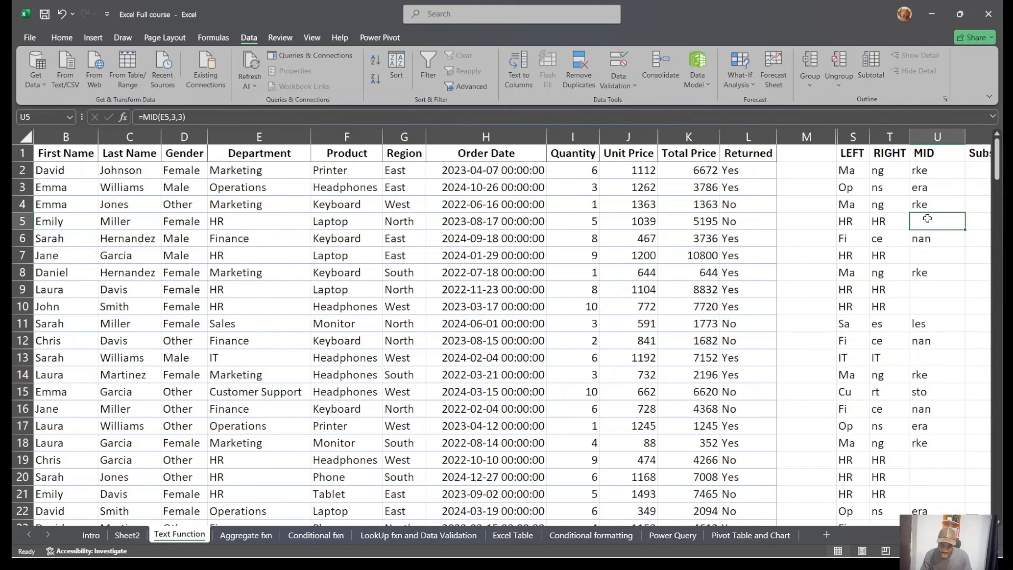
{"action": "left_click", "coordinate": [239, 218]}
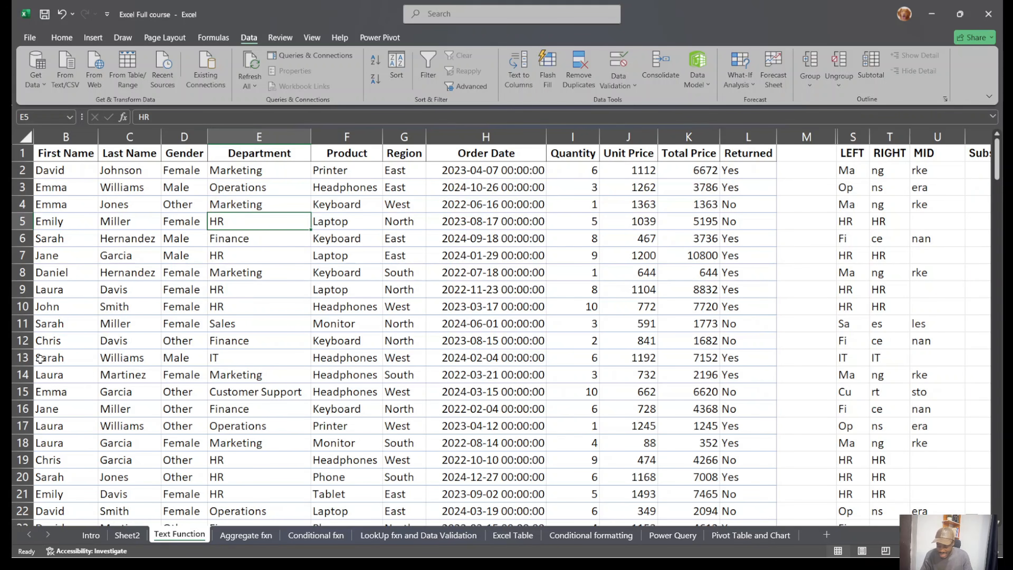
{"action": "left_click", "coordinate": [22, 357]}
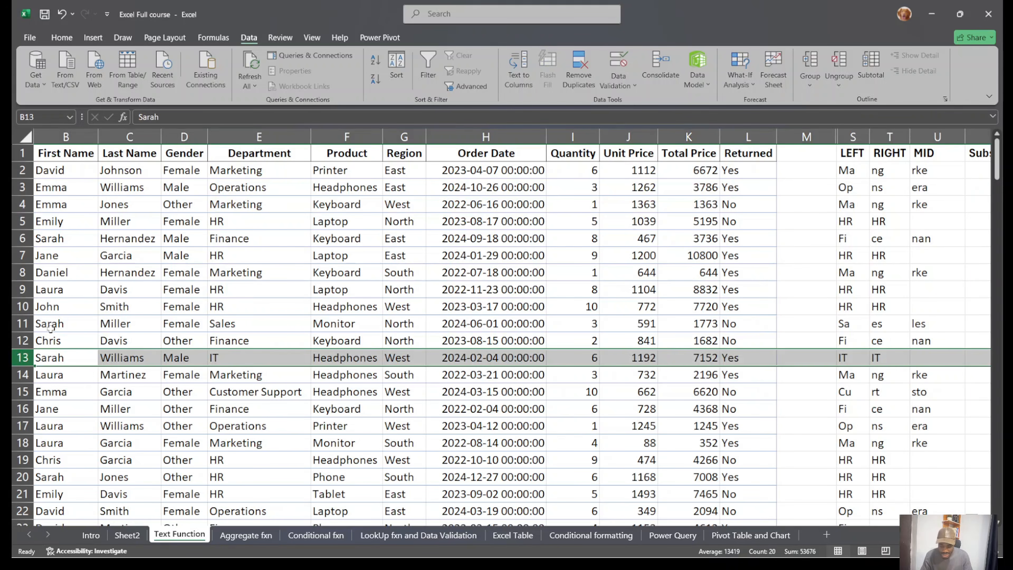
{"action": "left_click", "coordinate": [22, 290]}
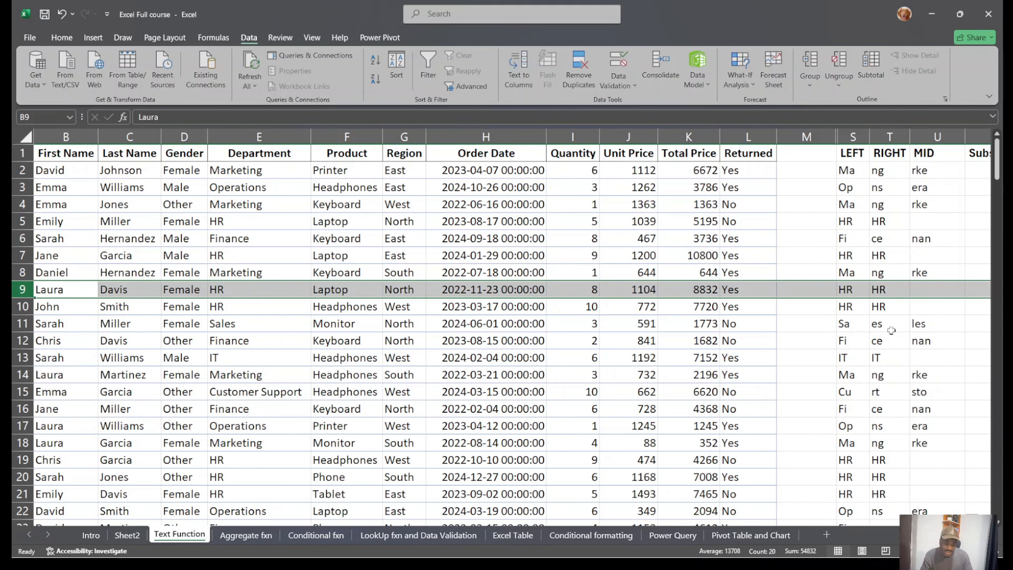
Hide columns S through U, holding the LEFT, RIGHT and MID results.
{"action": "left_click_drag", "start_coordinate": [943, 135], "coordinate": [857, 134]}
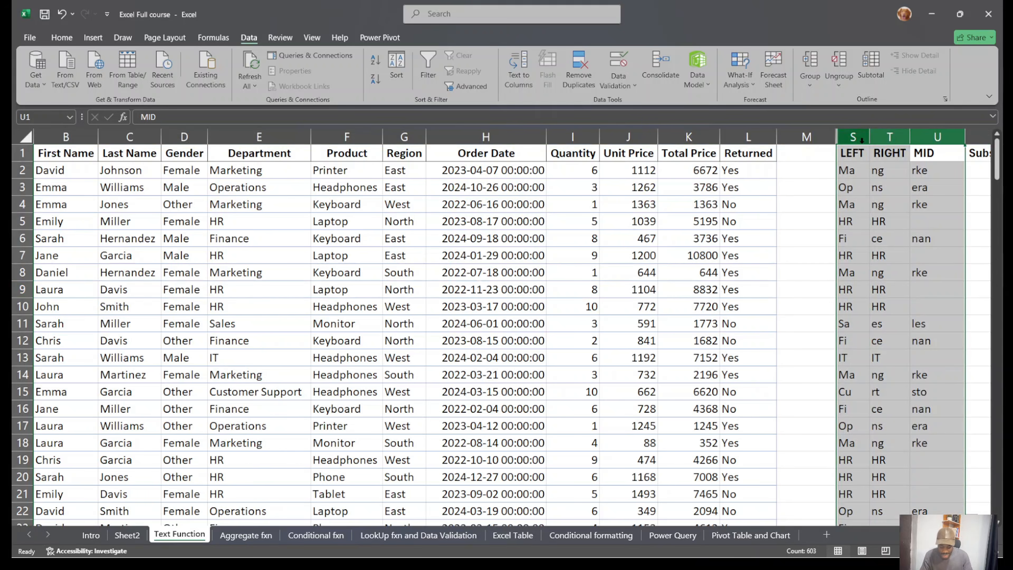
{"action": "right_click", "coordinate": [862, 140]}
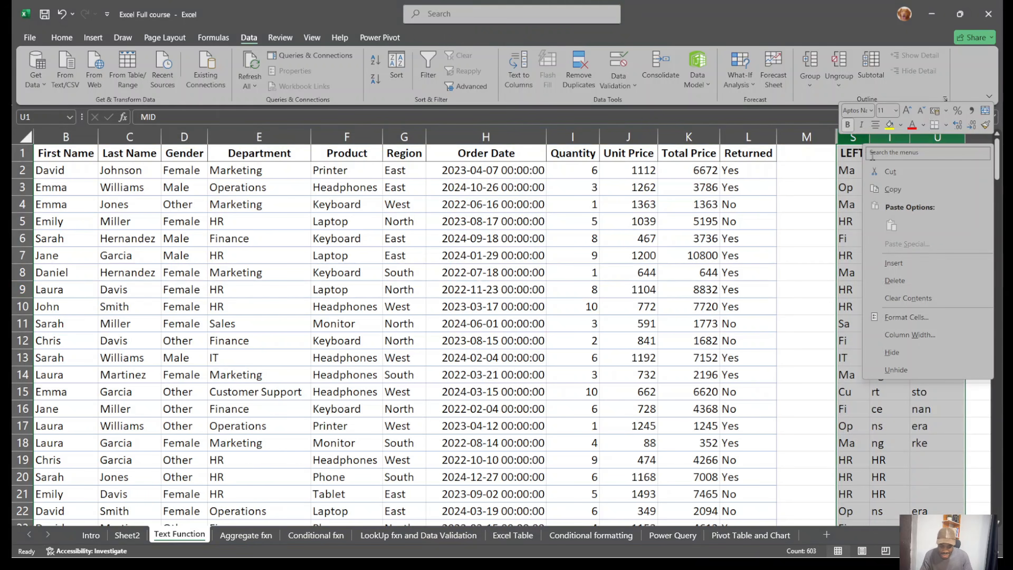
{"action": "left_click", "coordinate": [913, 349]}
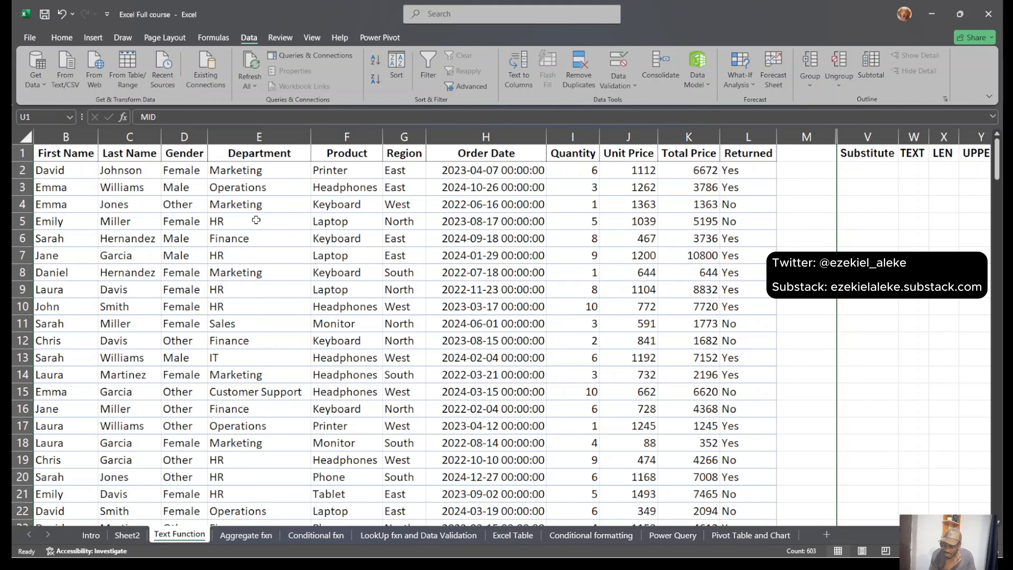
Start a SUBSTITUTE formula in V2 that reads the department in E2 and takes "HR" as the old text.
{"action": "left_click_drag", "start_coordinate": [256, 220], "coordinate": [238, 366]}
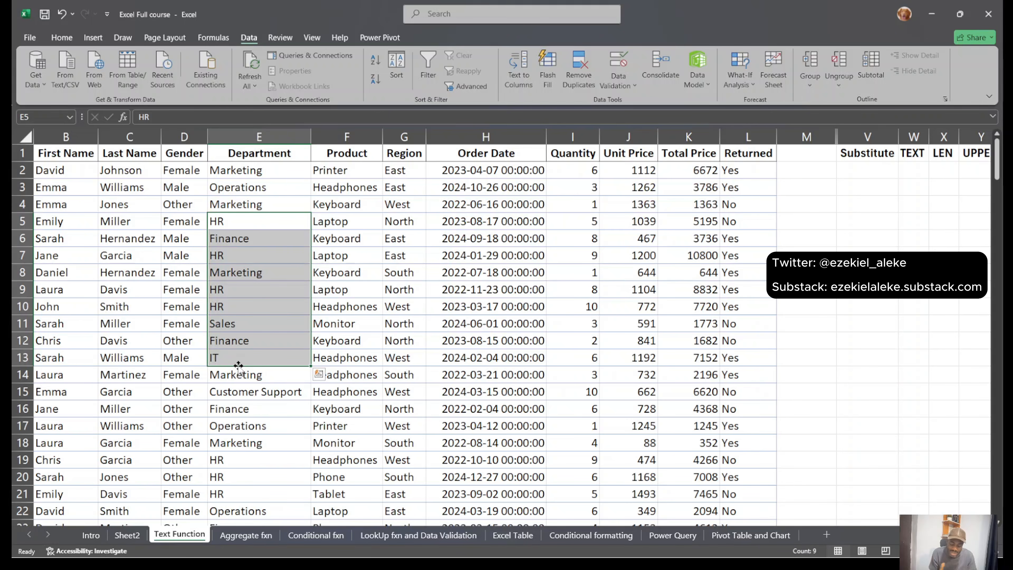
{"action": "left_click", "coordinate": [865, 167]}
{"action": "type", "text": "="}
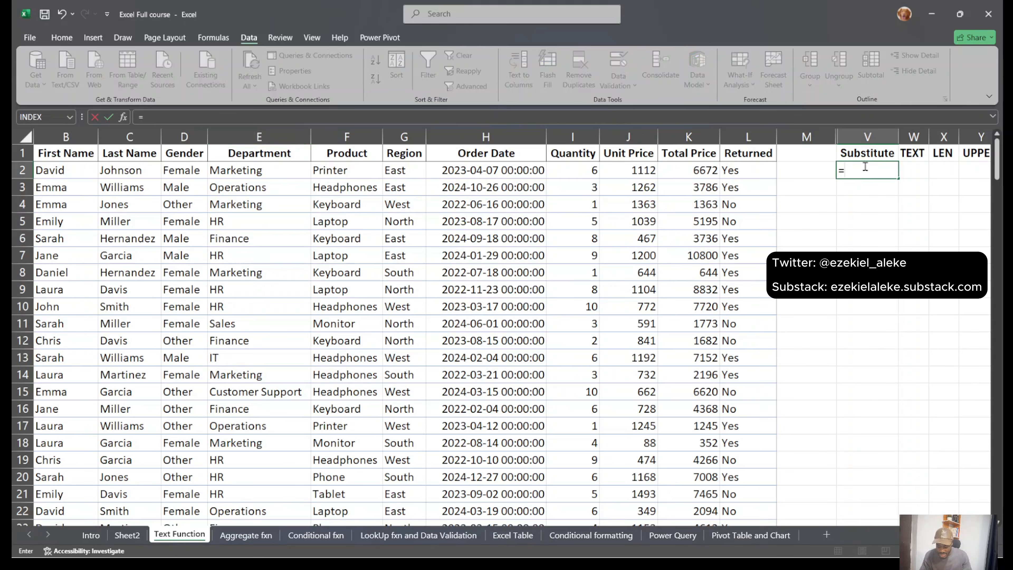
{"action": "type", "text": "subst"}
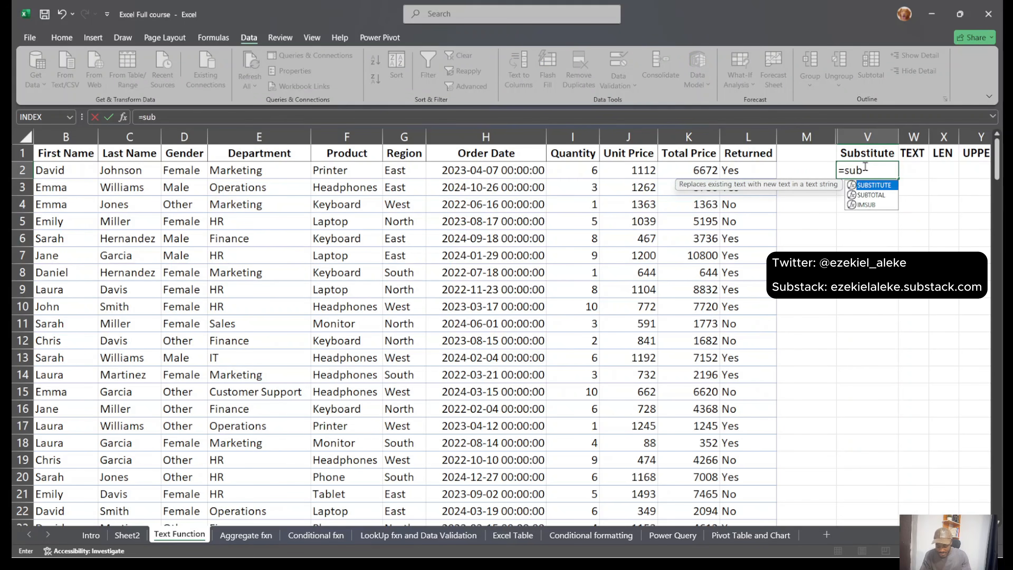
{"action": "key", "text": "Tab"}
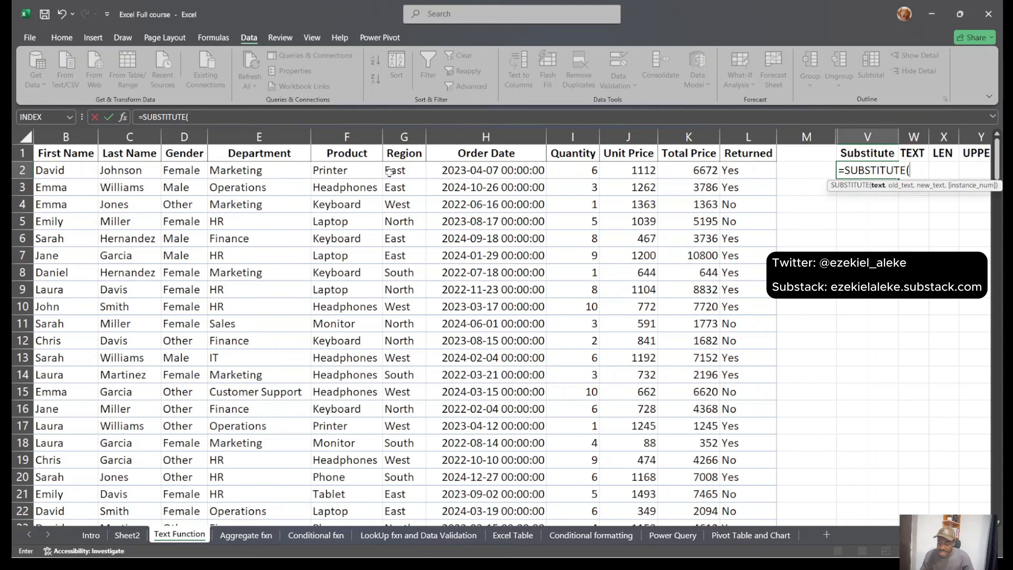
{"action": "left_click", "coordinate": [272, 170]}
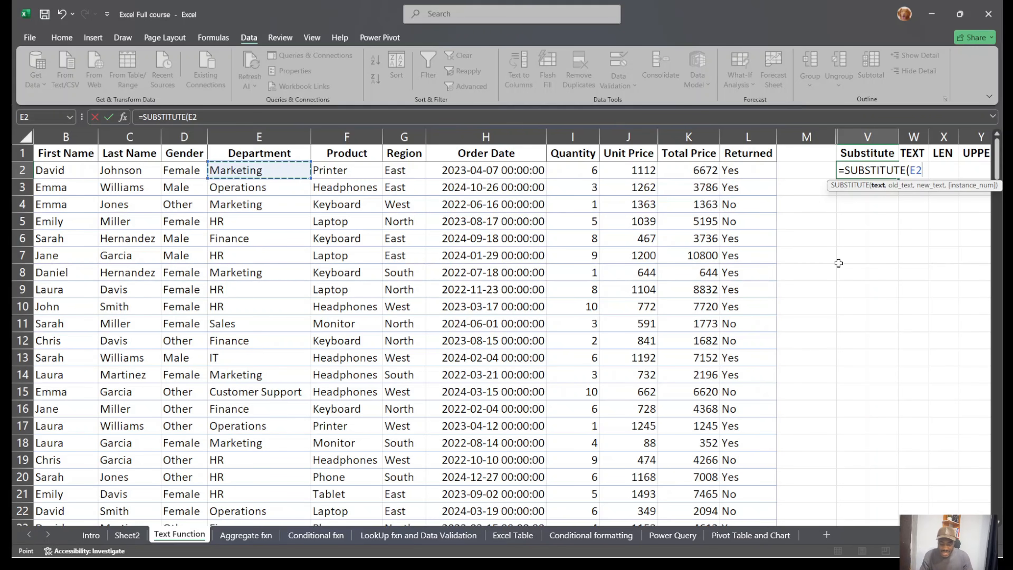
{"action": "type", "text": ","}
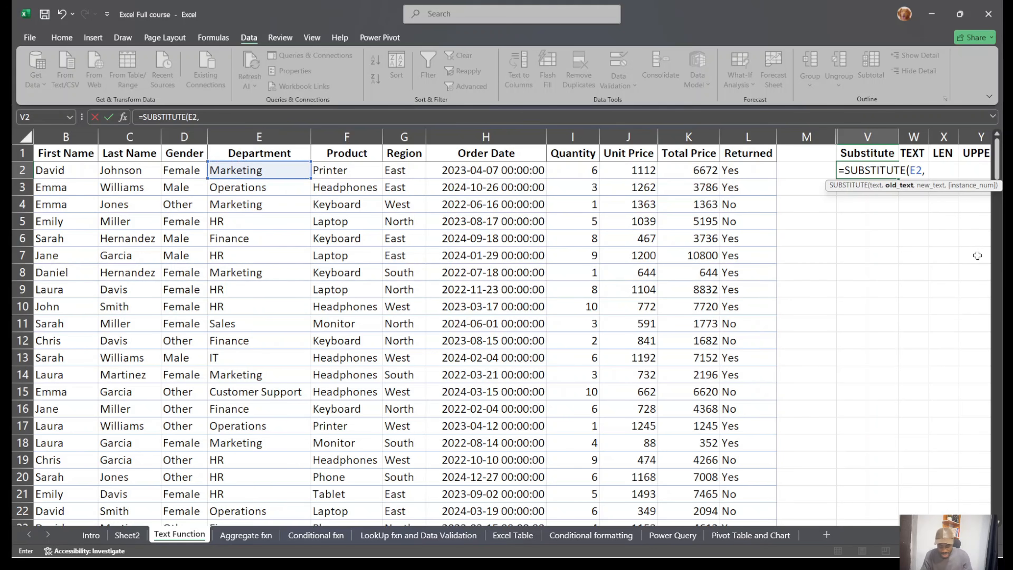
{"action": "type", "text": "\"\""}
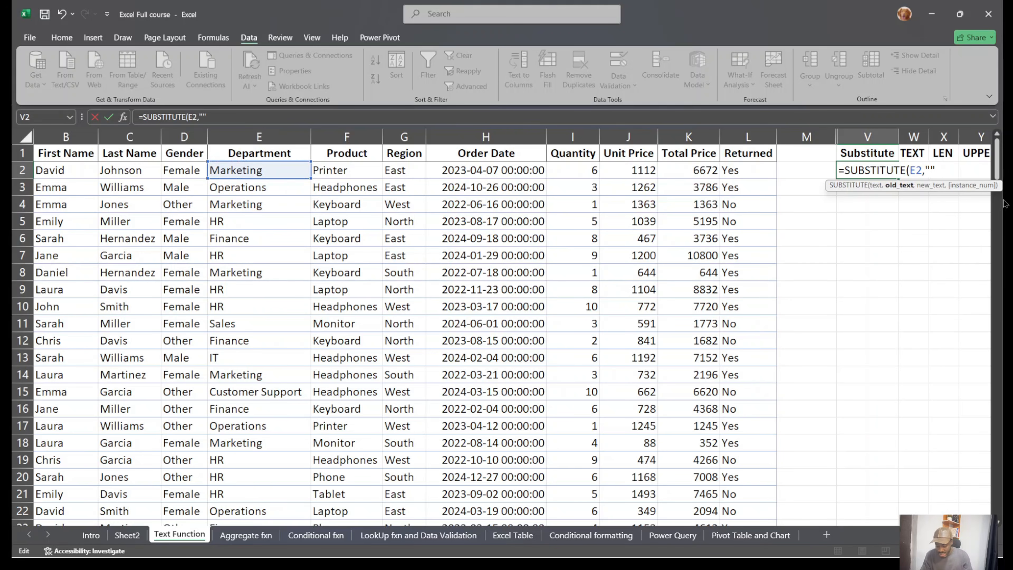
{"action": "type", "text": "HR"}
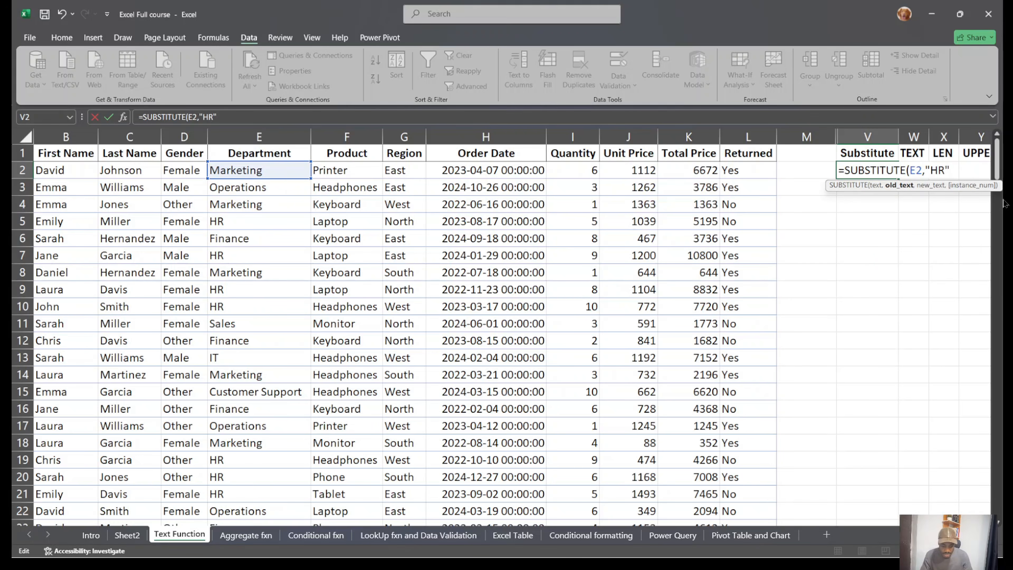
{"action": "type", "text": ","}
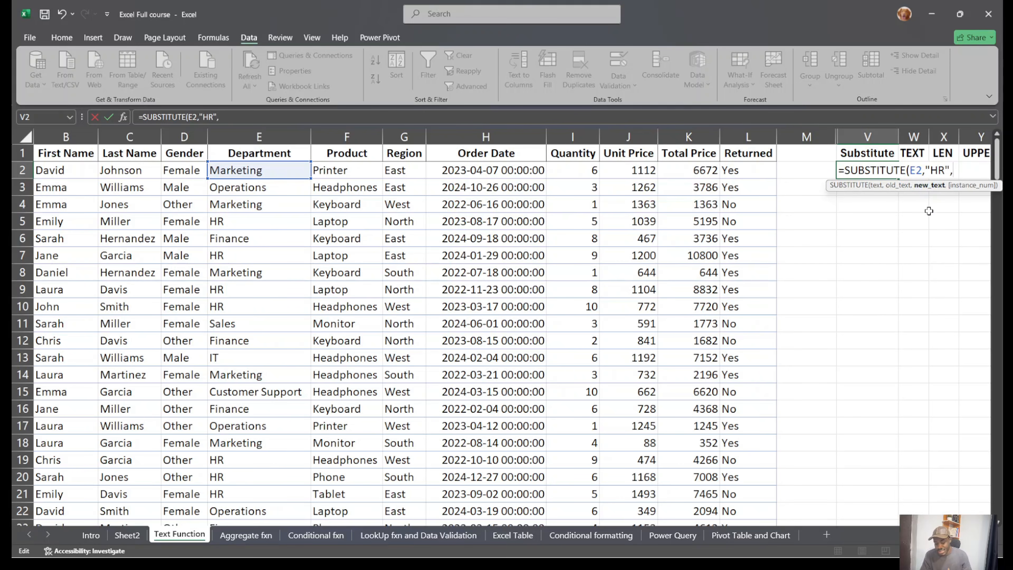
Complete the SUBSTITUTE formula in V2 with "Human resources" as the new text.
{"action": "type", "text": "H"}
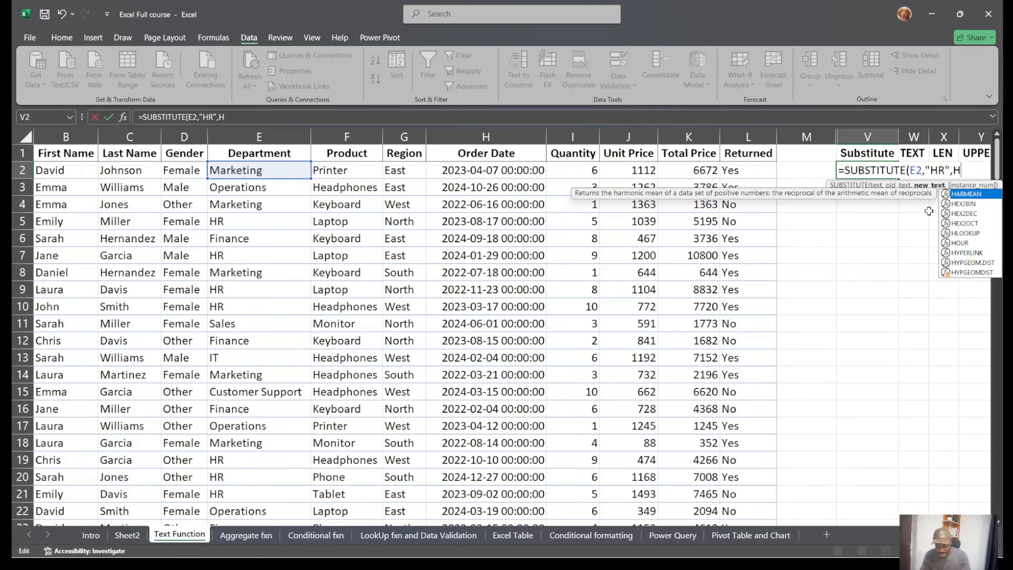
{"action": "type", "text": "uman"}
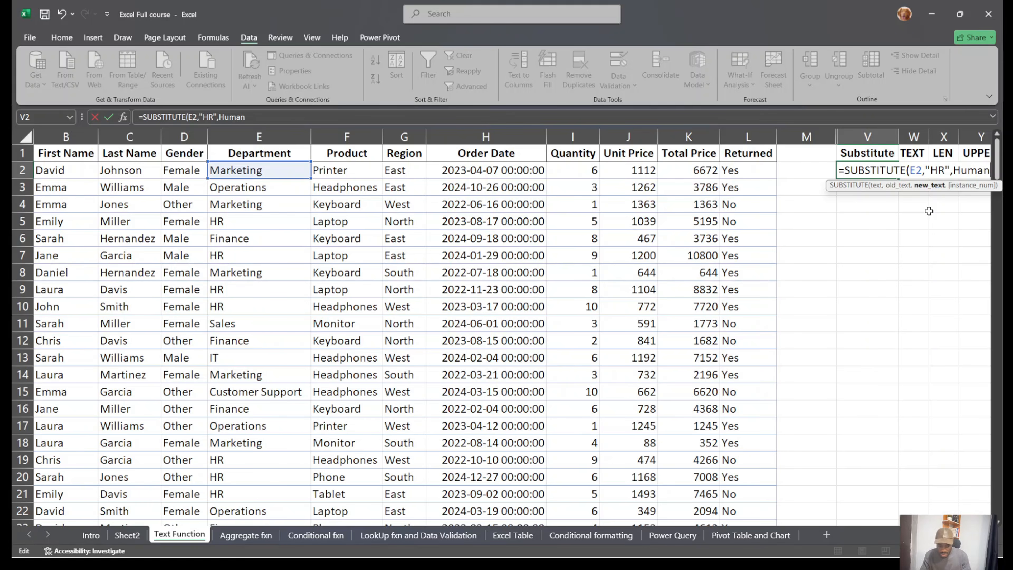
{"action": "scroll", "coordinate": [928, 211], "scroll_direction": "right", "scroll_amount": 3}
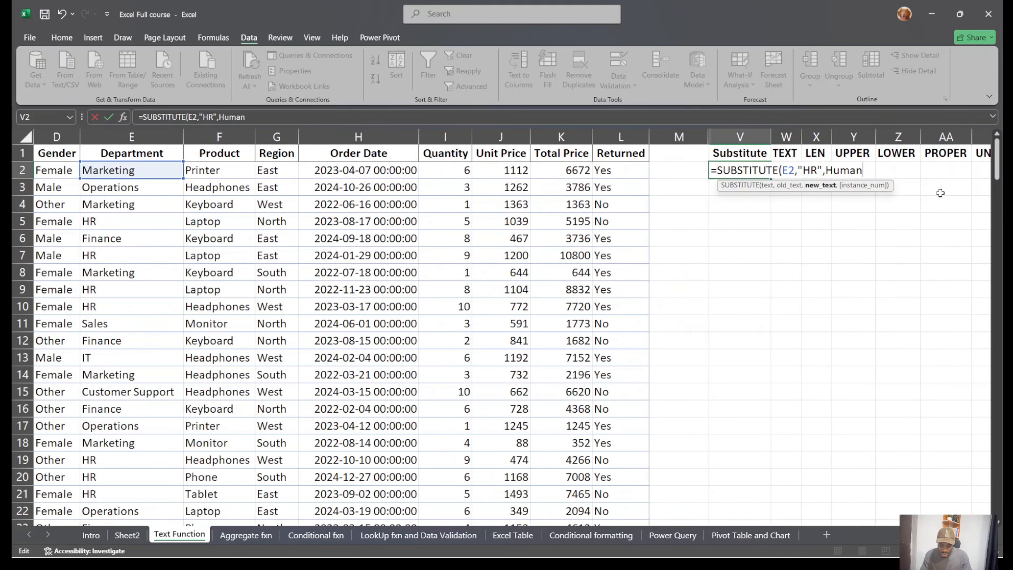
{"action": "key", "text": "BackSpace"}
{"action": "key", "text": "BackSpace"}
{"action": "key", "text": "BackSpace"}
{"action": "key", "text": "BackSpace"}
{"action": "key", "text": "BackSpace"}
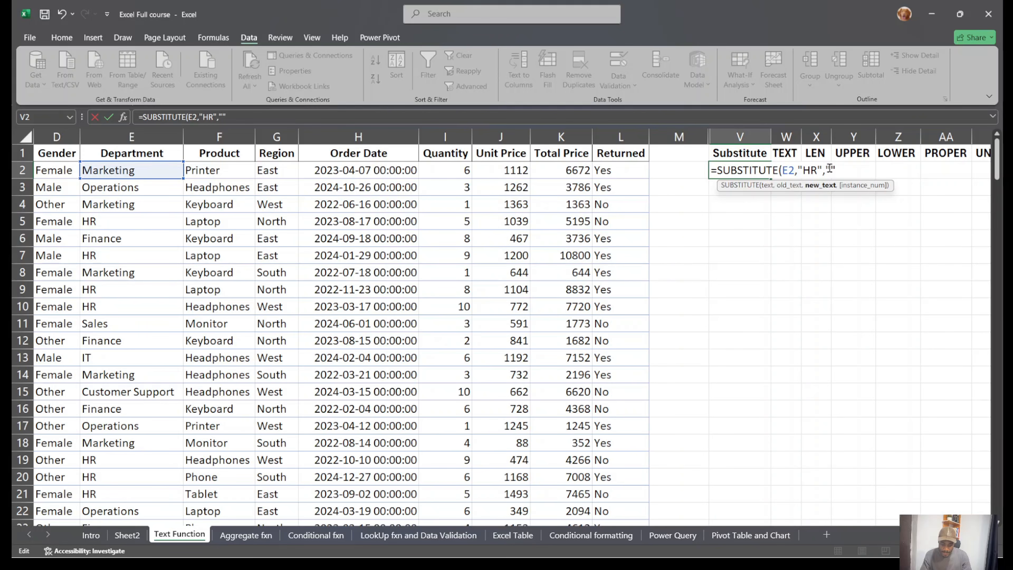
{"action": "type", "text": "Human r"}
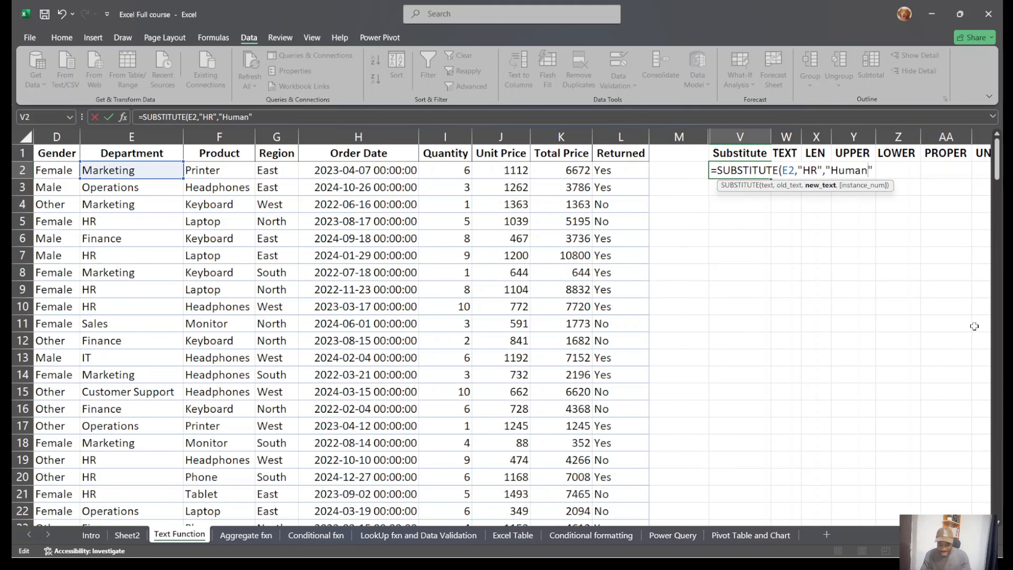
{"action": "type", "text": "esoi"}
{"action": "key", "text": "BackSpace"}
{"action": "type", "text": "urces"}
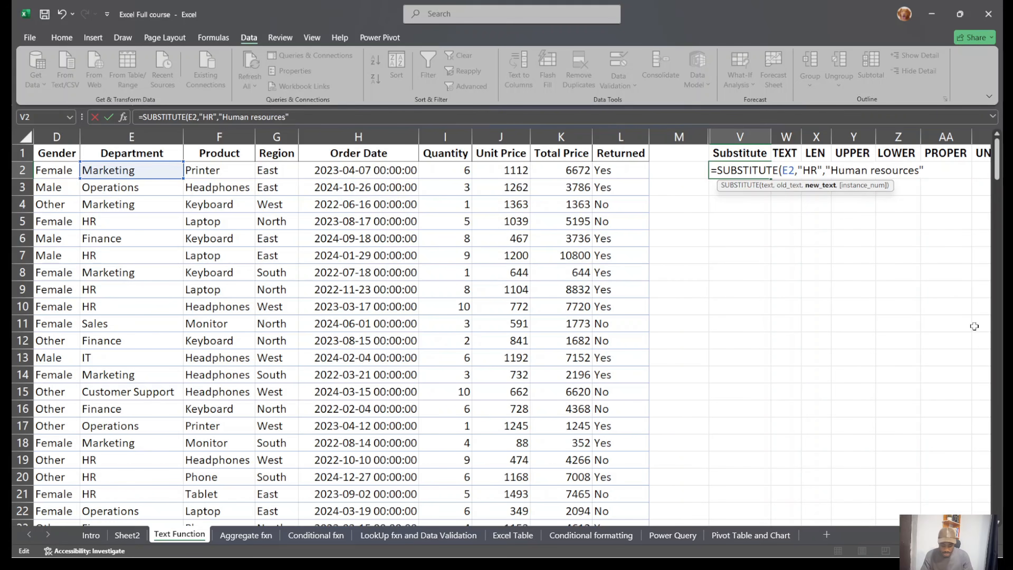
{"action": "key", "text": "Return"}
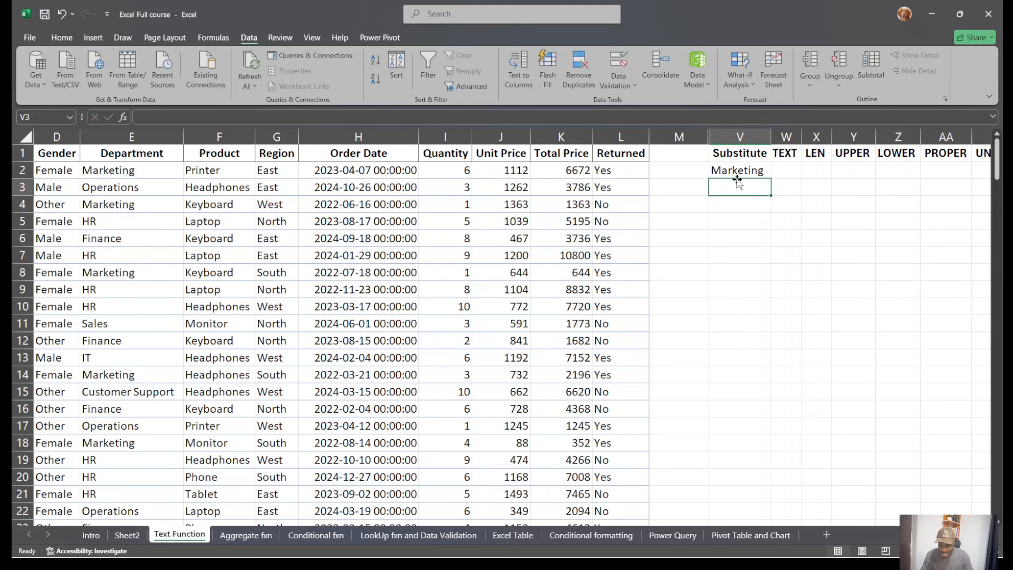
Fill the SUBSTITUTE formula from V2 down for every record and fit column V's width to compare the HR rows.
{"action": "left_click_drag", "start_coordinate": [742, 172], "coordinate": [769, 178]}
{"action": "double_click", "coordinate": [769, 178]}
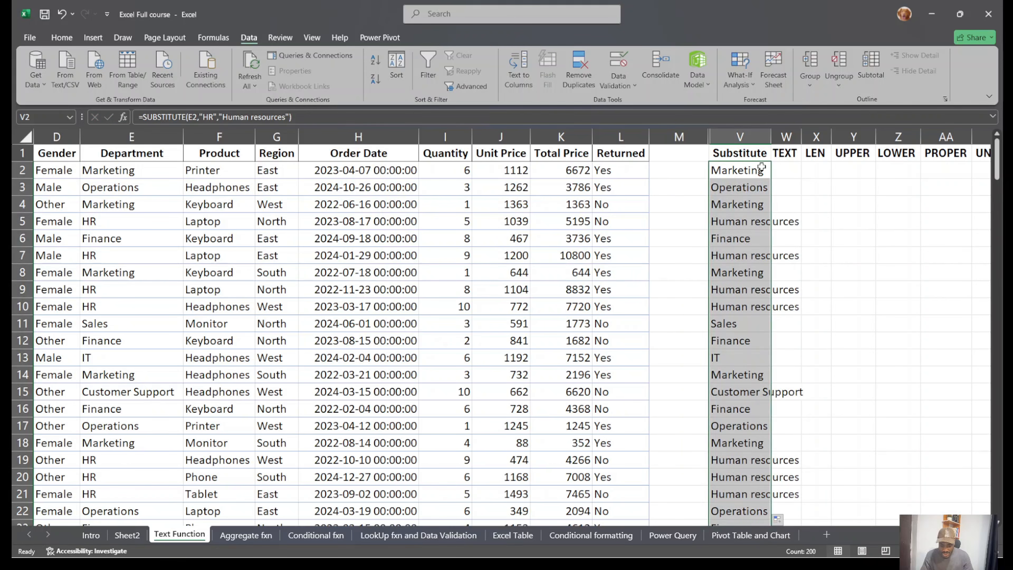
{"action": "left_click_drag", "start_coordinate": [772, 138], "coordinate": [772, 138]}
{"action": "double_click", "coordinate": [772, 137]}
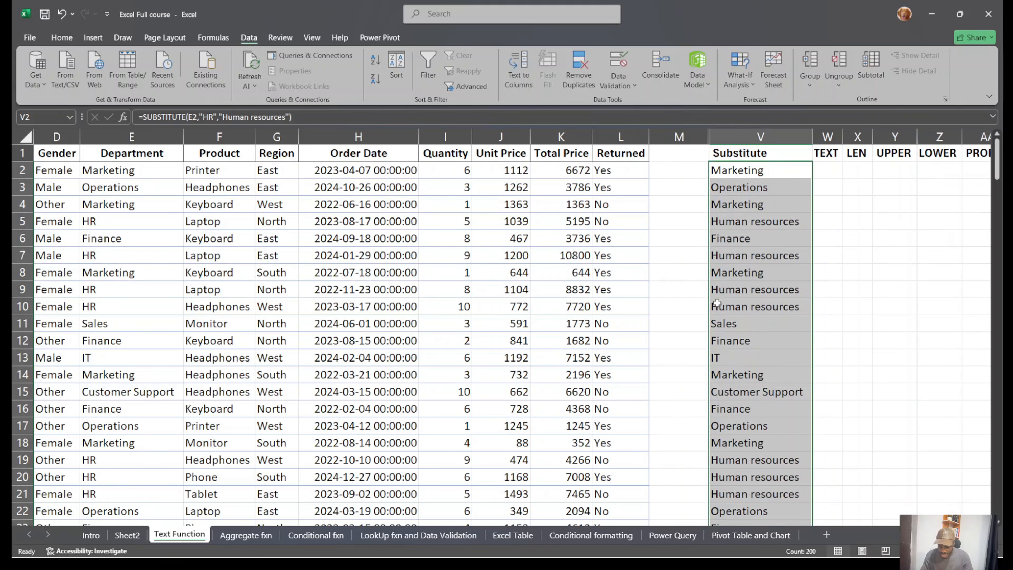
{"action": "left_click_drag", "start_coordinate": [758, 292], "coordinate": [249, 304]}
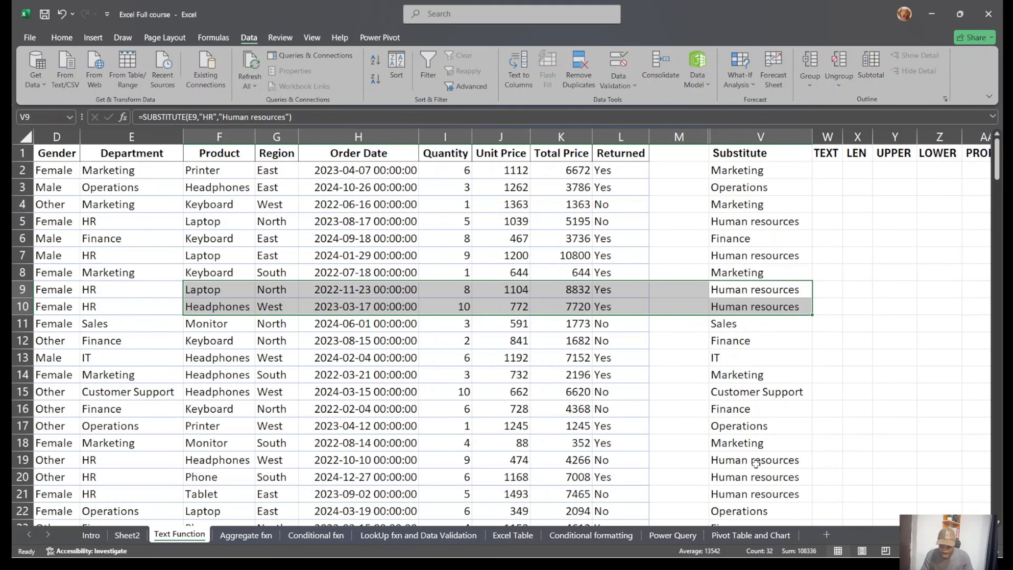
{"action": "left_click_drag", "start_coordinate": [755, 462], "coordinate": [253, 487]}
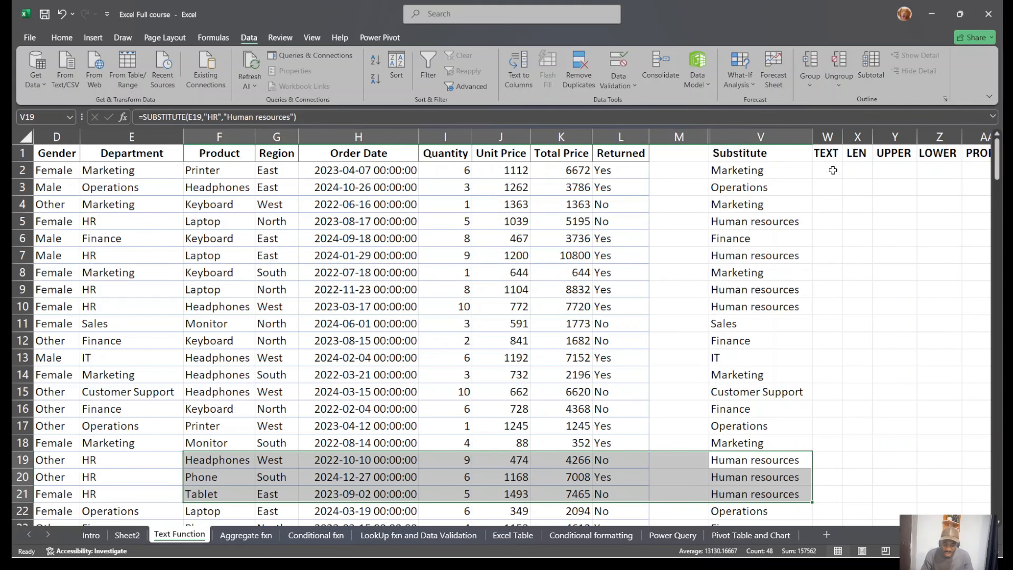
Widen the TEXT column W to make room for its results.
{"action": "left_click_drag", "start_coordinate": [843, 136], "coordinate": [875, 136]}
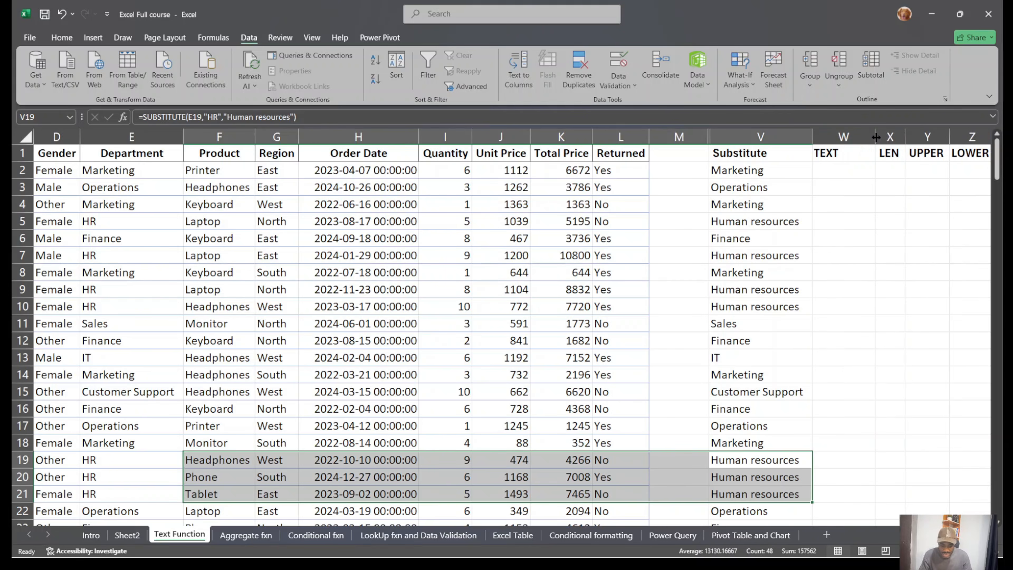
{"action": "left_click", "coordinate": [841, 168]}
{"action": "left_click", "coordinate": [836, 209]}
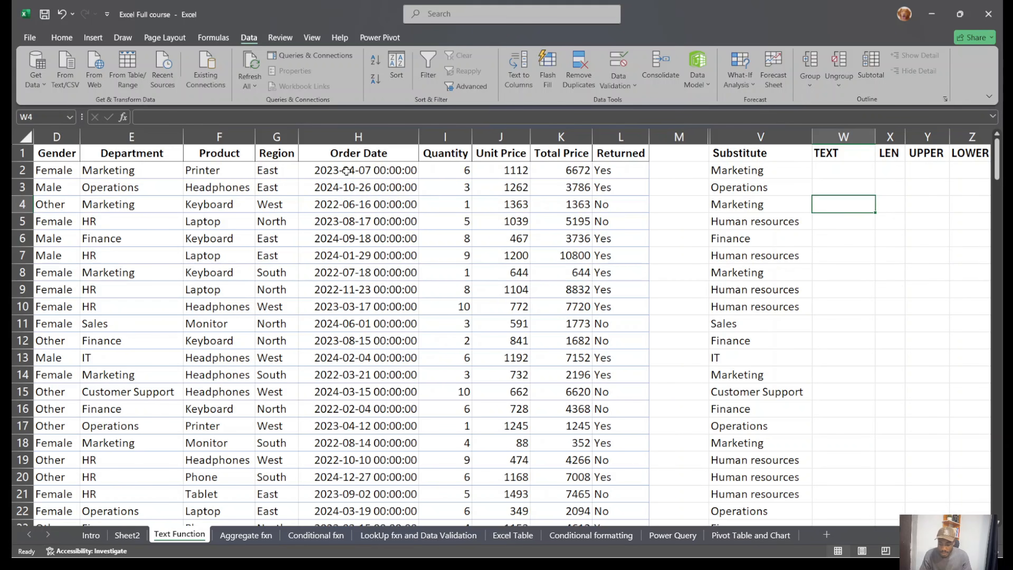
Examine the Order Date column through the records, checking how the dates and times are formatted.
{"action": "left_click", "coordinate": [377, 172]}
{"action": "left_click_drag", "start_coordinate": [377, 172], "coordinate": [359, 374]}
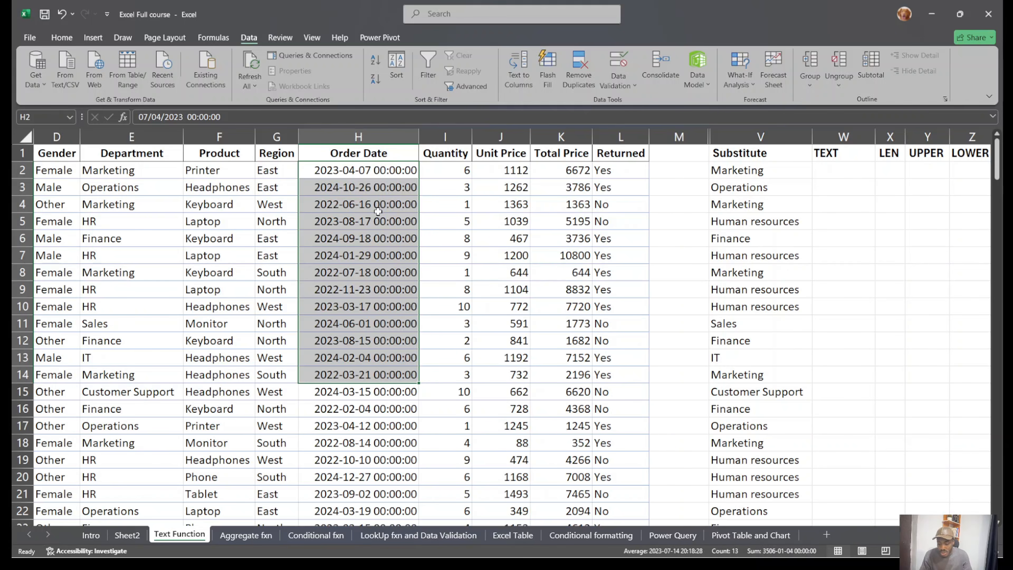
{"action": "left_click", "coordinate": [351, 181]}
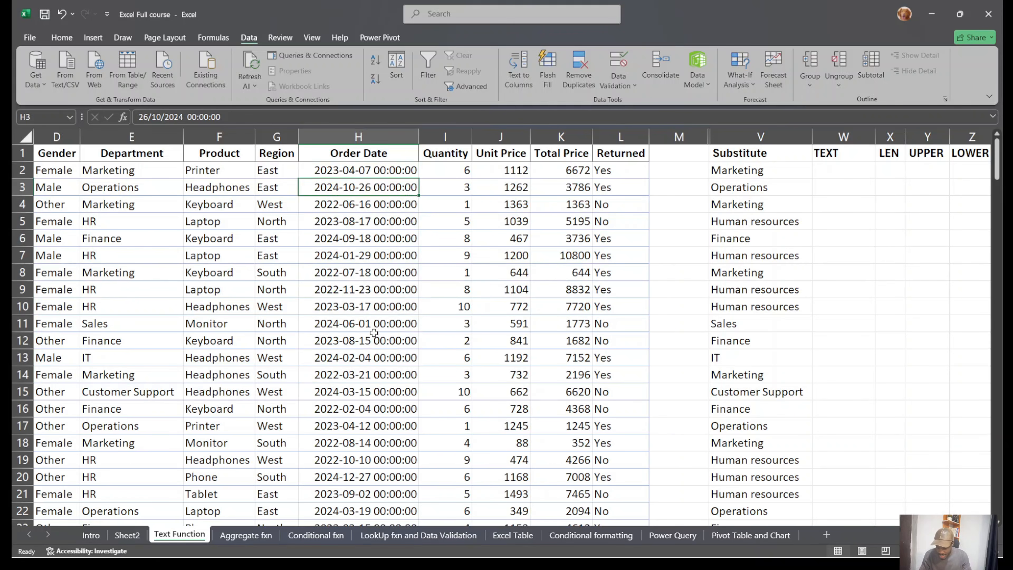
{"action": "scroll", "coordinate": [374, 332], "scroll_direction": "down", "scroll_amount": 5}
{"action": "scroll", "coordinate": [374, 333], "scroll_direction": "up", "scroll_amount": 4}
{"action": "scroll", "coordinate": [374, 333], "scroll_direction": "down", "scroll_amount": 4}
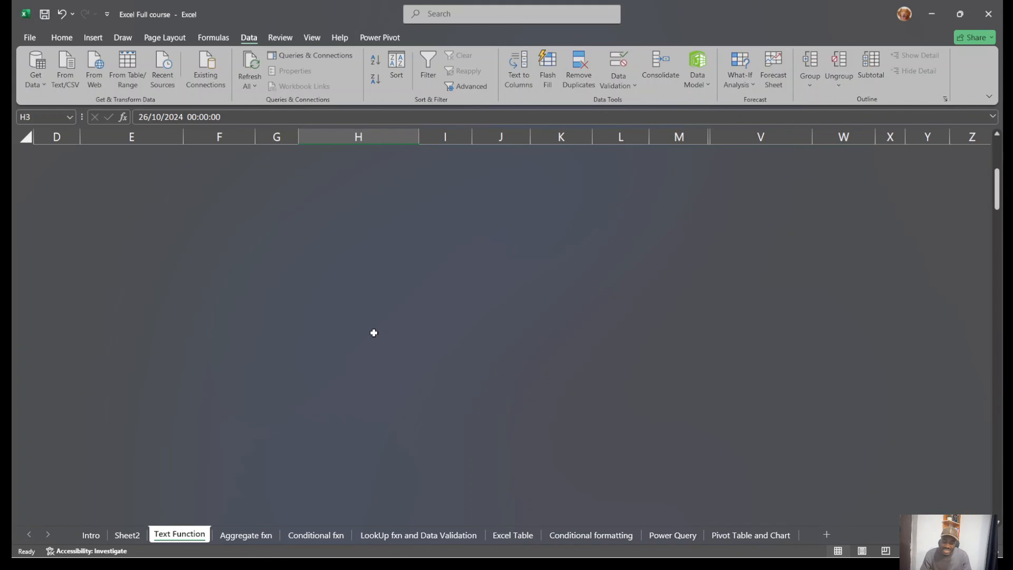
{"action": "scroll", "coordinate": [374, 333], "scroll_direction": "up", "scroll_amount": 4}
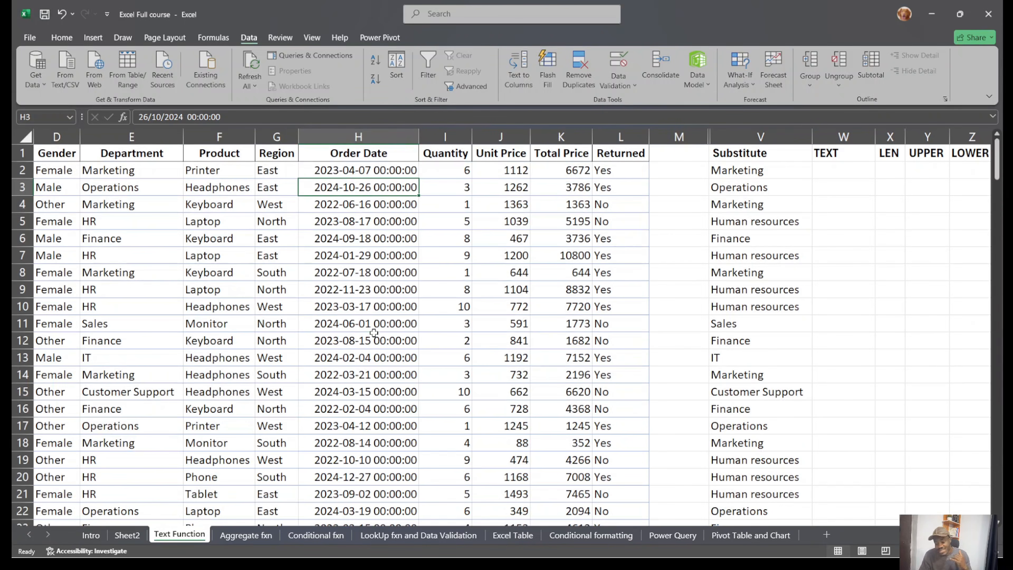
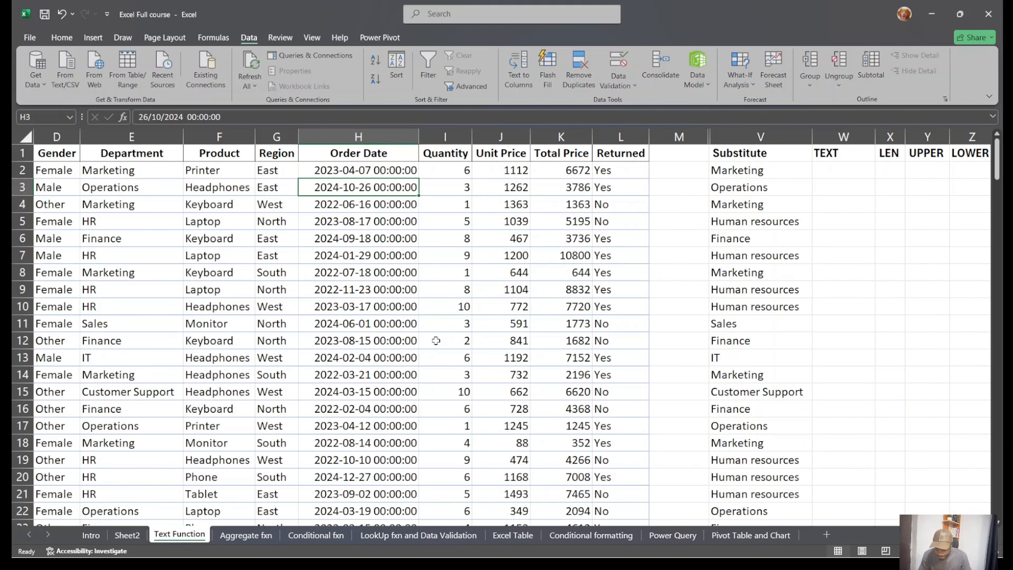
{"action": "left_click", "coordinate": [327, 425]}
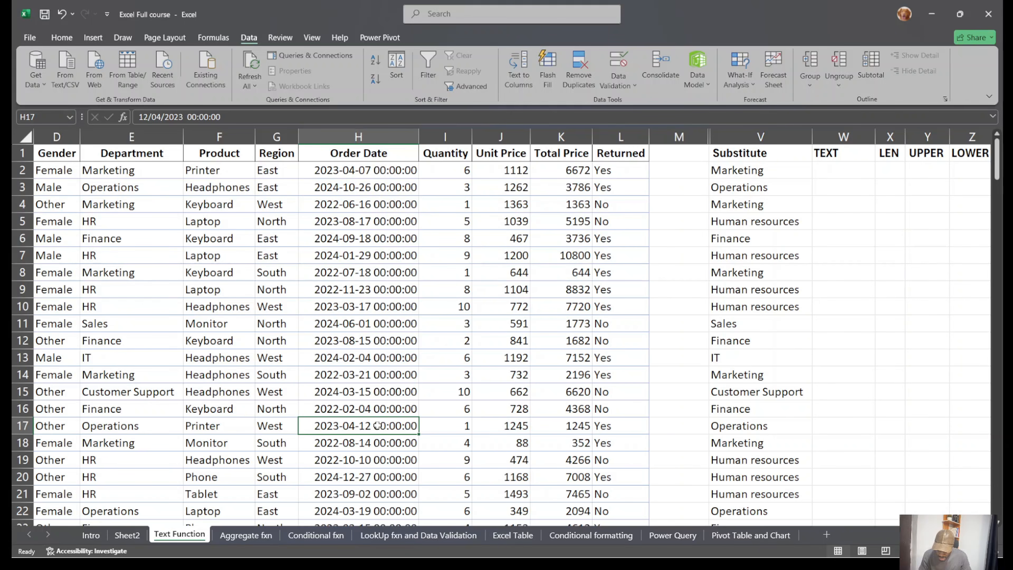
{"action": "scroll", "coordinate": [383, 423], "scroll_direction": "down", "scroll_amount": 3}
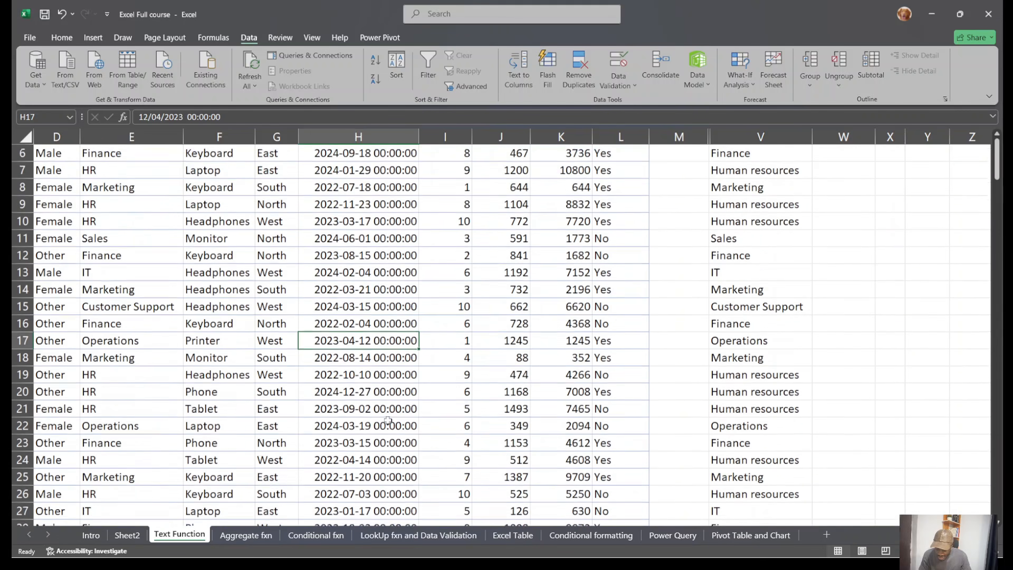
{"action": "scroll", "coordinate": [388, 420], "scroll_direction": "down", "scroll_amount": 2}
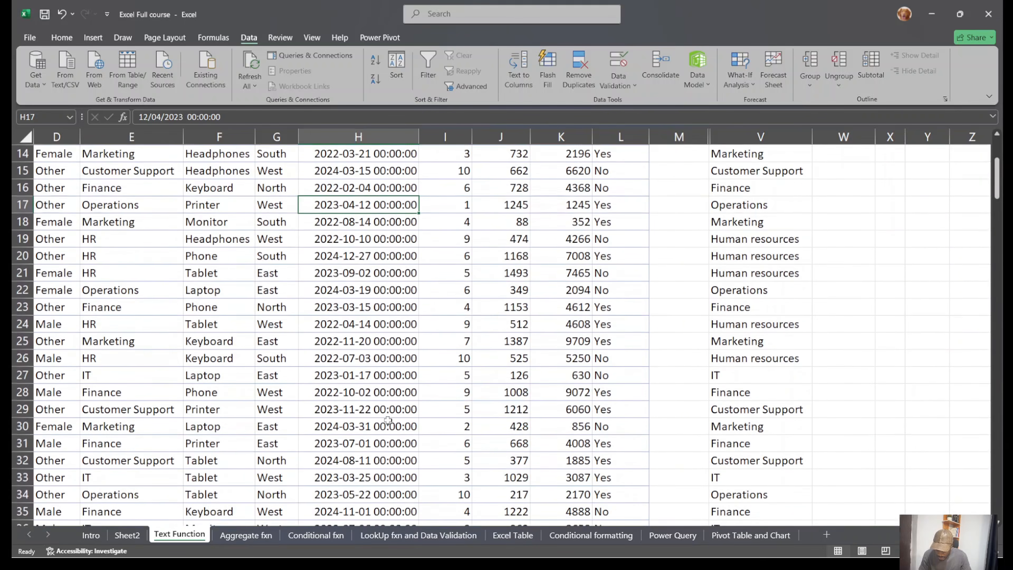
{"action": "scroll", "coordinate": [388, 420], "scroll_direction": "up", "scroll_amount": 5}
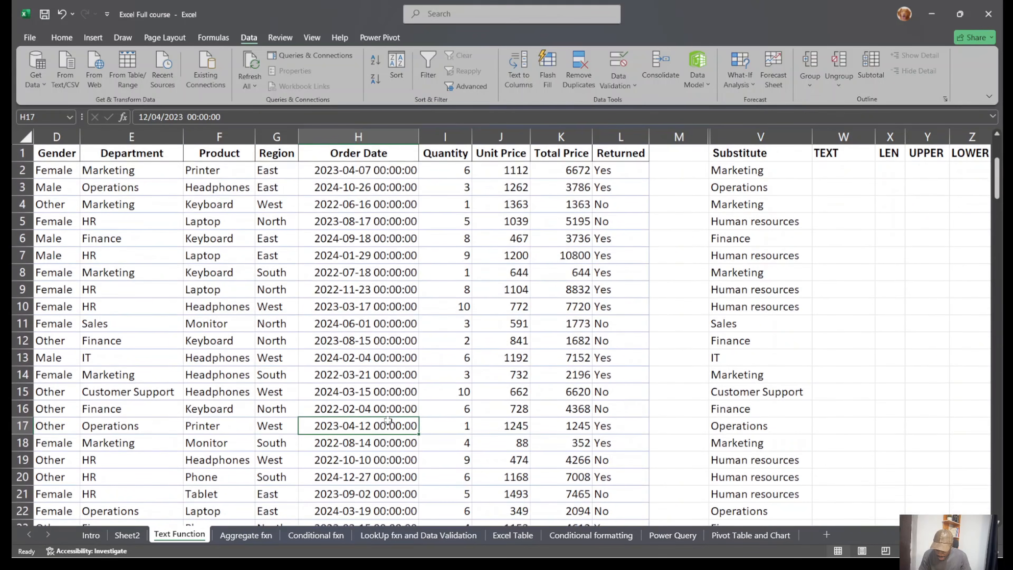
{"action": "scroll", "coordinate": [387, 420], "scroll_direction": "down", "scroll_amount": 13}
{"action": "scroll", "coordinate": [388, 419], "scroll_direction": "down", "scroll_amount": 1}
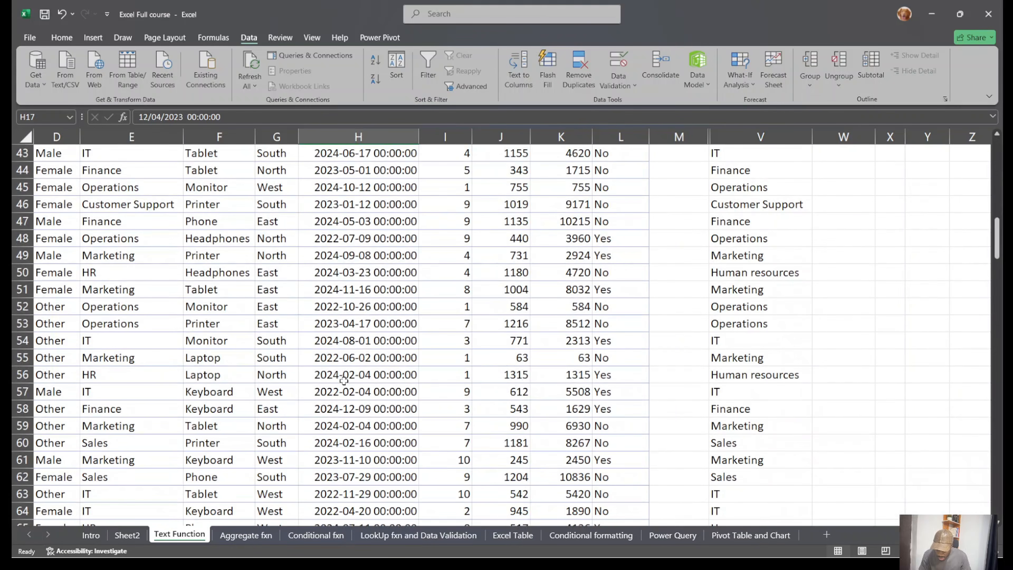
{"action": "left_click_drag", "start_coordinate": [333, 334], "coordinate": [396, 328]}
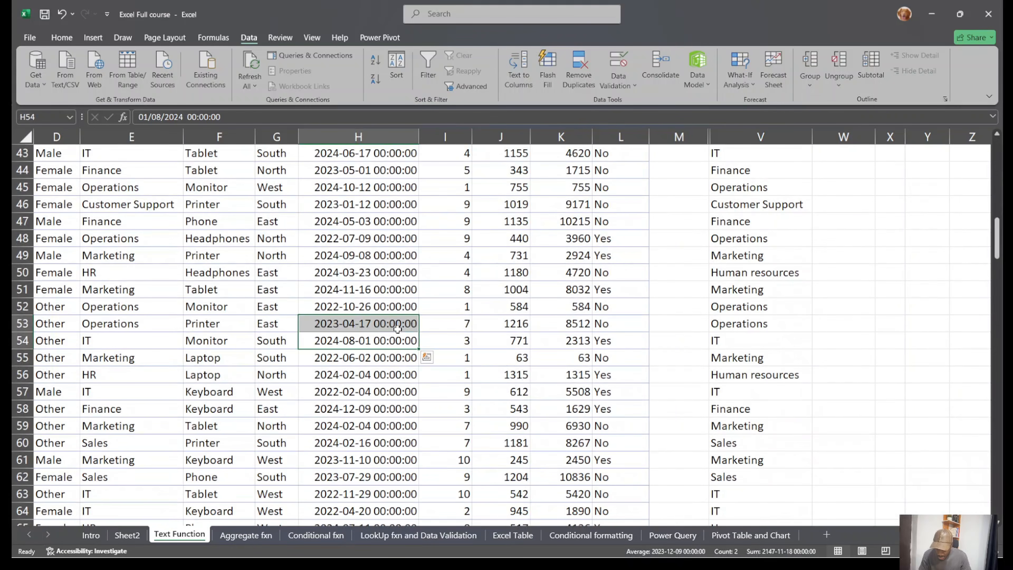
{"action": "left_click", "coordinate": [397, 330]}
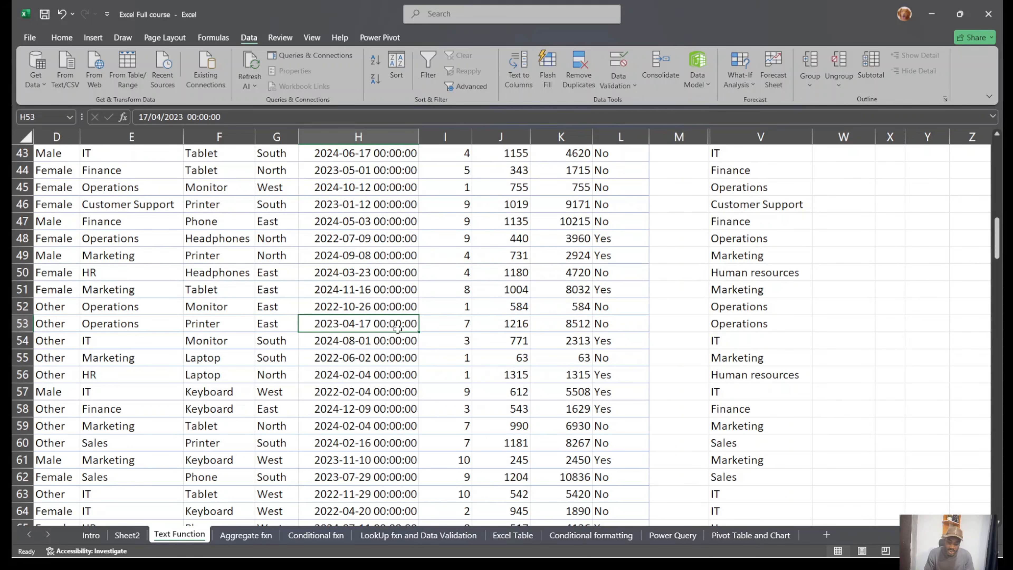
{"action": "scroll", "coordinate": [397, 328], "scroll_direction": "up", "scroll_amount": 14}
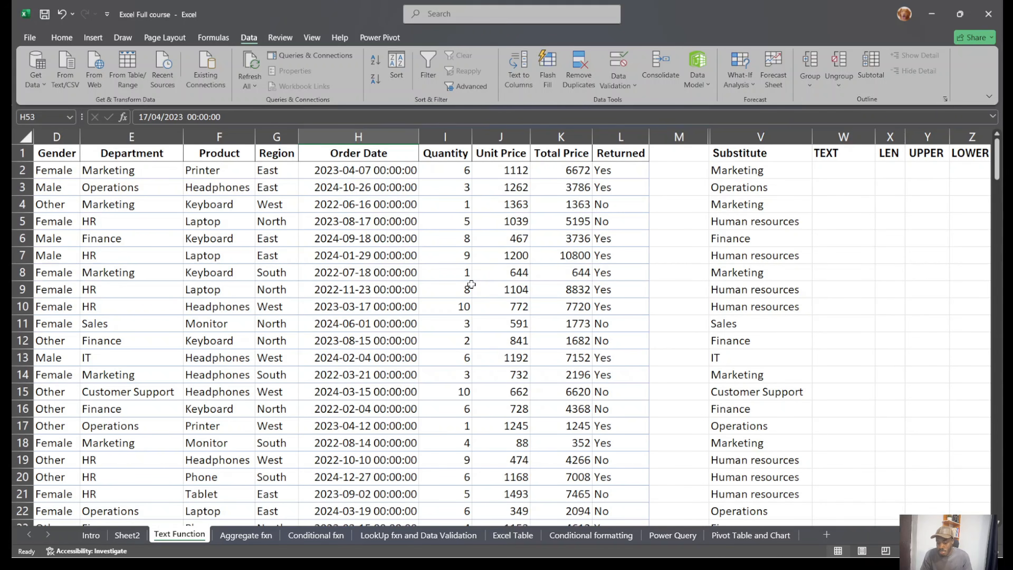
Start a TEXT formula in W2 that takes the order date in H2 as its value.
{"action": "left_click", "coordinate": [833, 165]}
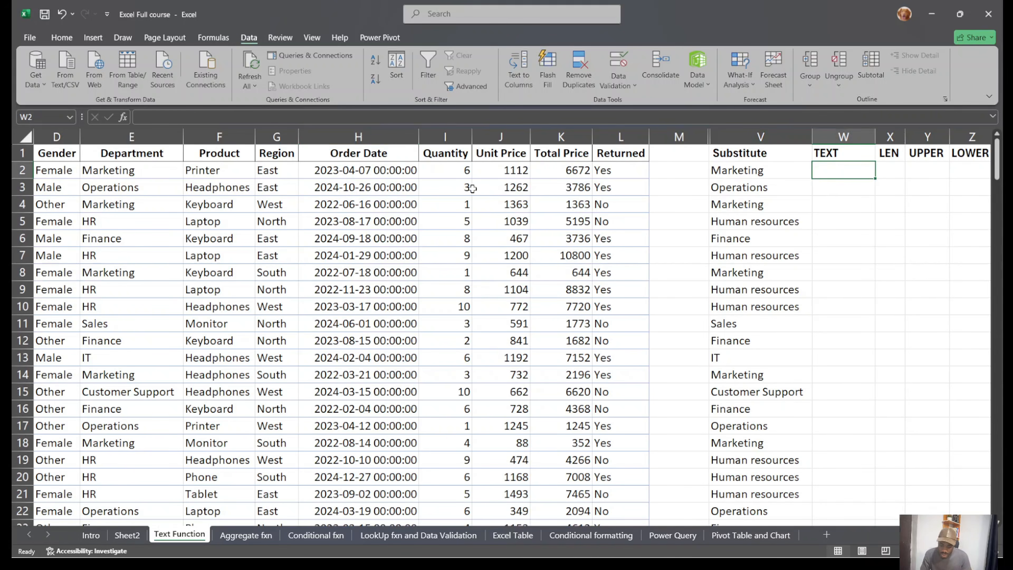
{"action": "left_click_drag", "start_coordinate": [373, 170], "coordinate": [373, 225]}
{"action": "left_click", "coordinate": [845, 164]}
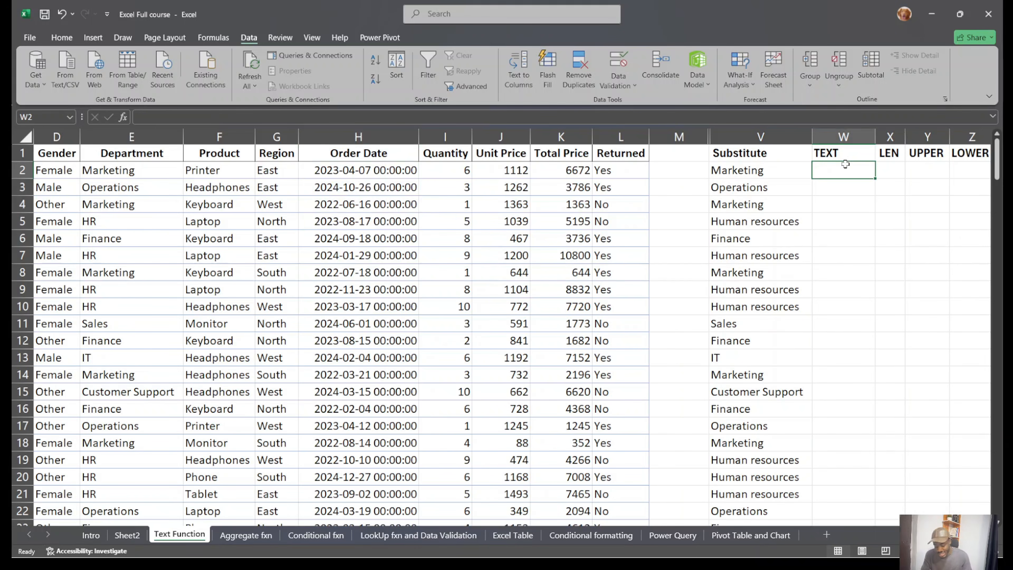
{"action": "type", "text": "=t"}
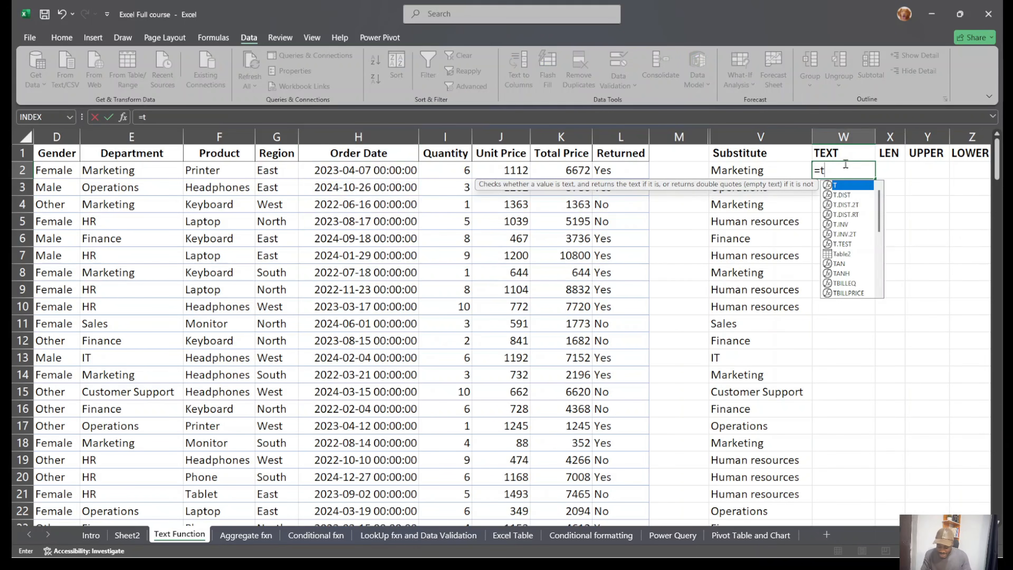
{"action": "type", "text": "ext"}
{"action": "key", "text": "Tab"}
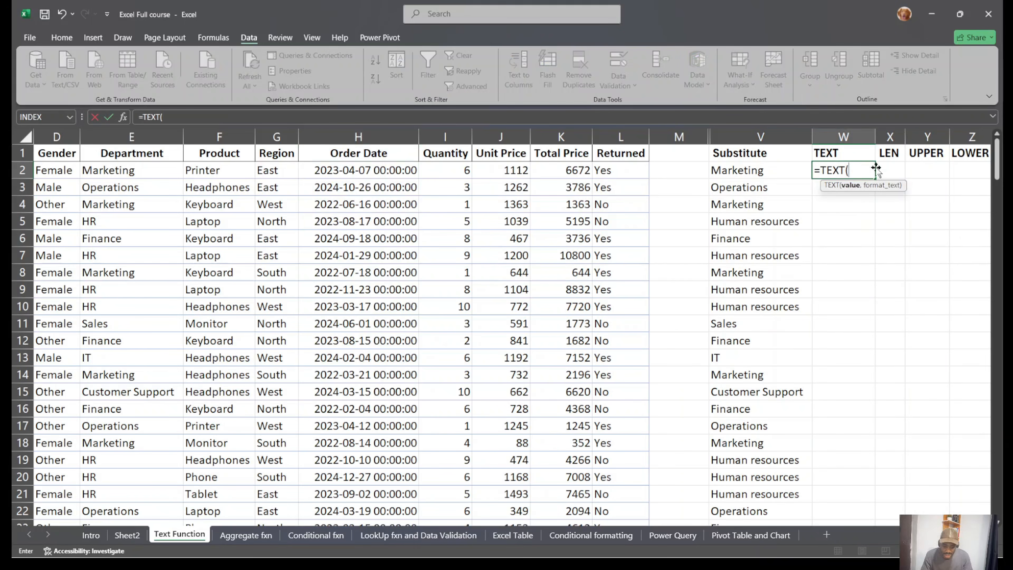
{"action": "left_click", "coordinate": [373, 172]}
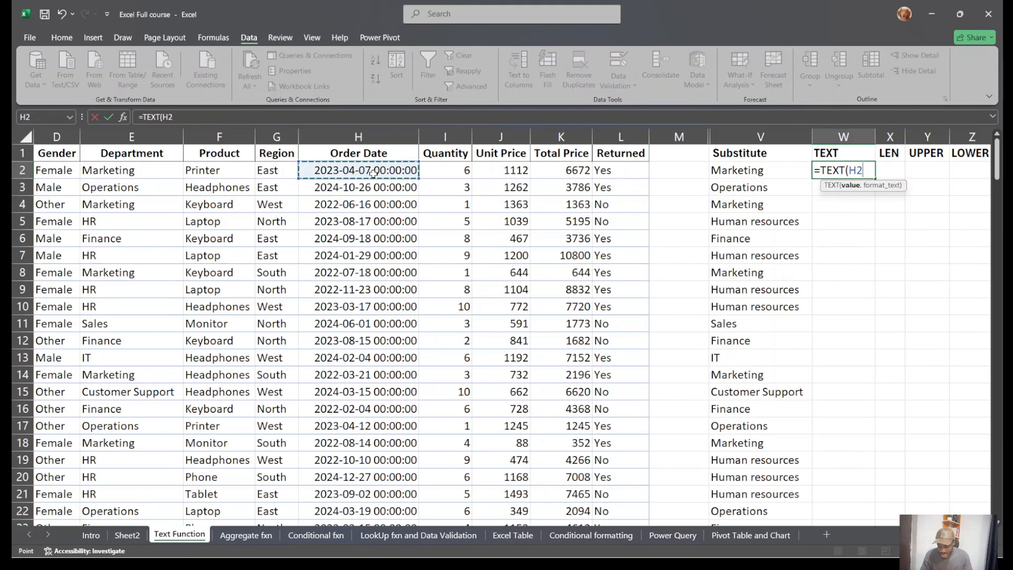
{"action": "type", "text": ","}
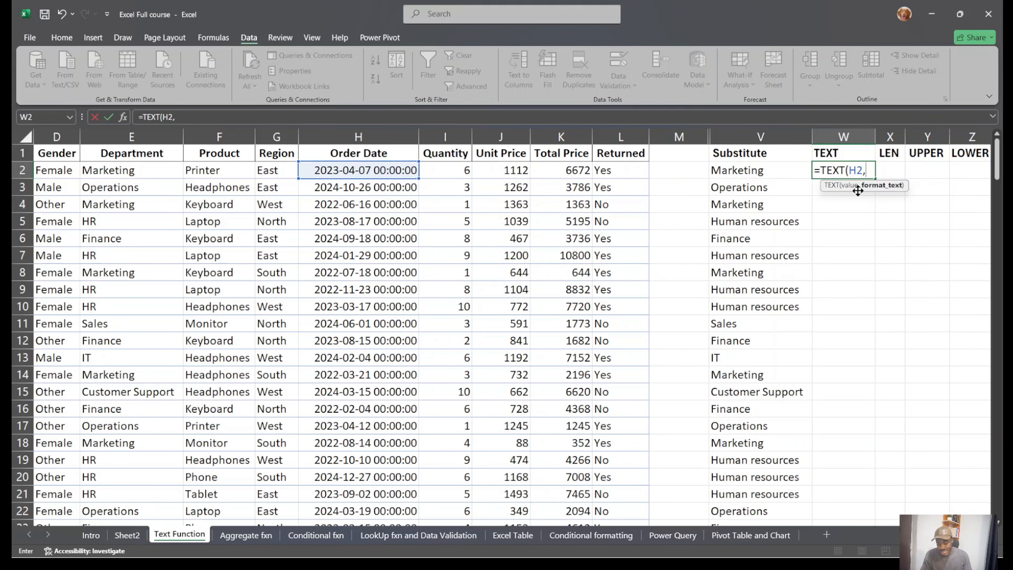
Complete the TEXT formula in W2 with "mm-yy" as the date format.
{"action": "type", "text": "\"\""}
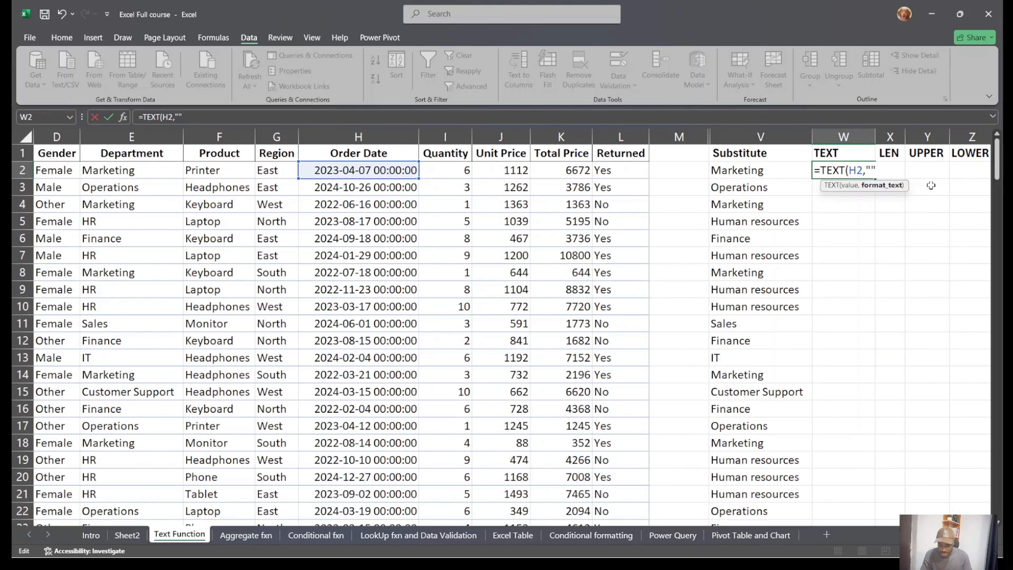
{"action": "type", "text": "mm"}
{"action": "type", "text": "-"}
{"action": "type", "text": "yyy"}
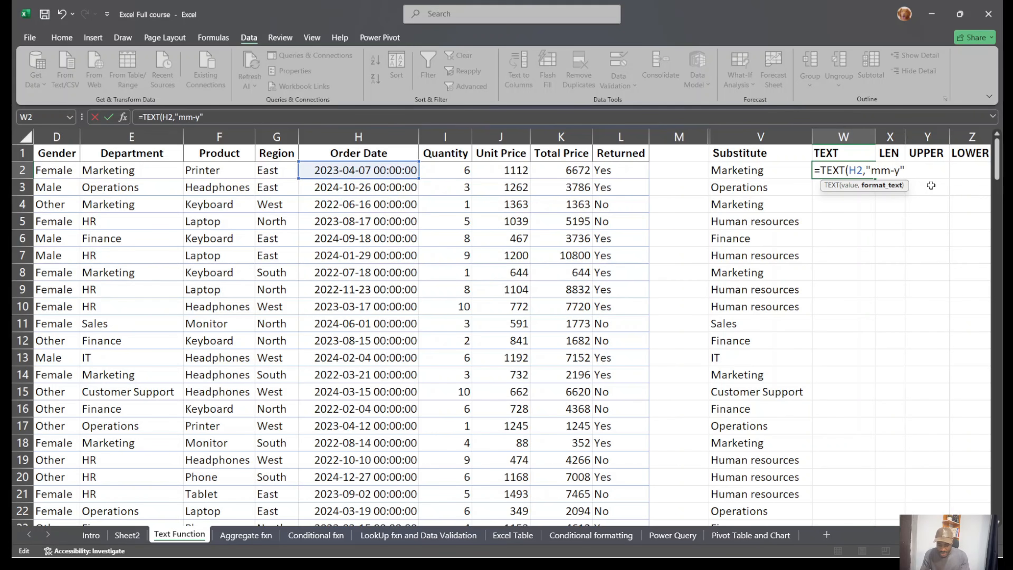
{"action": "key", "text": "BackSpace"}
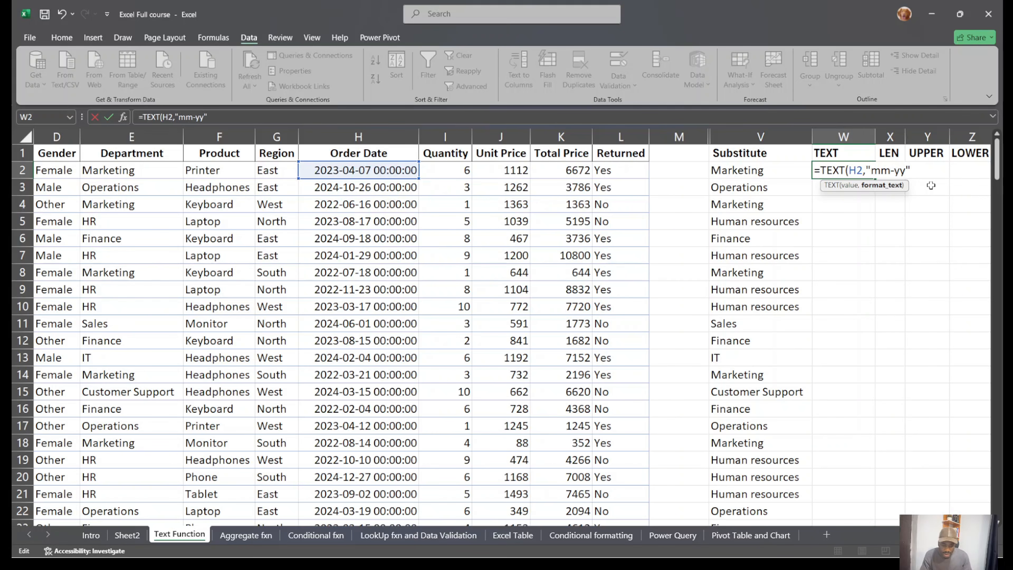
{"action": "key", "text": "Return"}
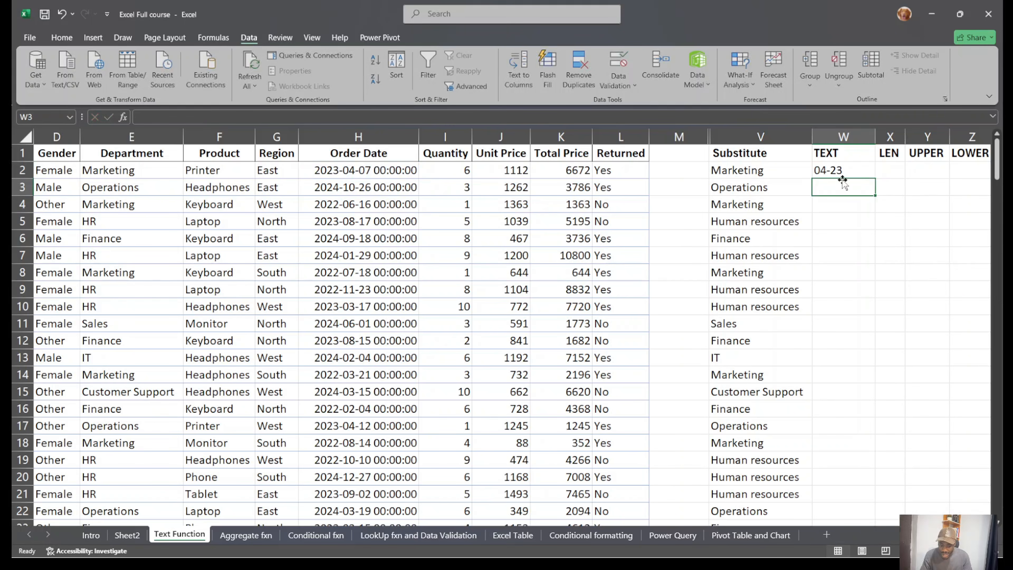
Fill the TEXT formula from W2 down for every record and check the results down the column.
{"action": "left_click", "coordinate": [858, 168]}
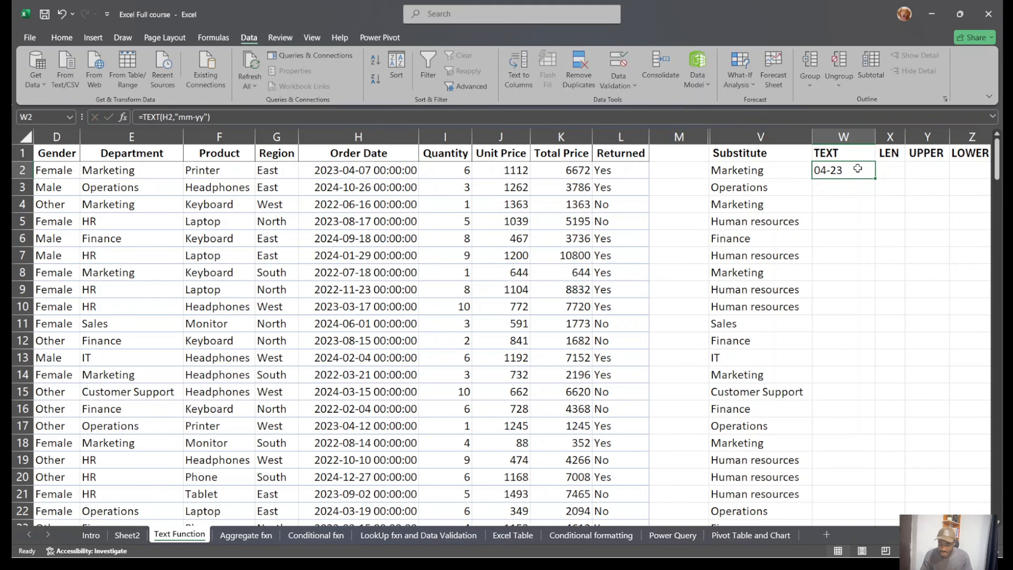
{"action": "double_click", "coordinate": [873, 177]}
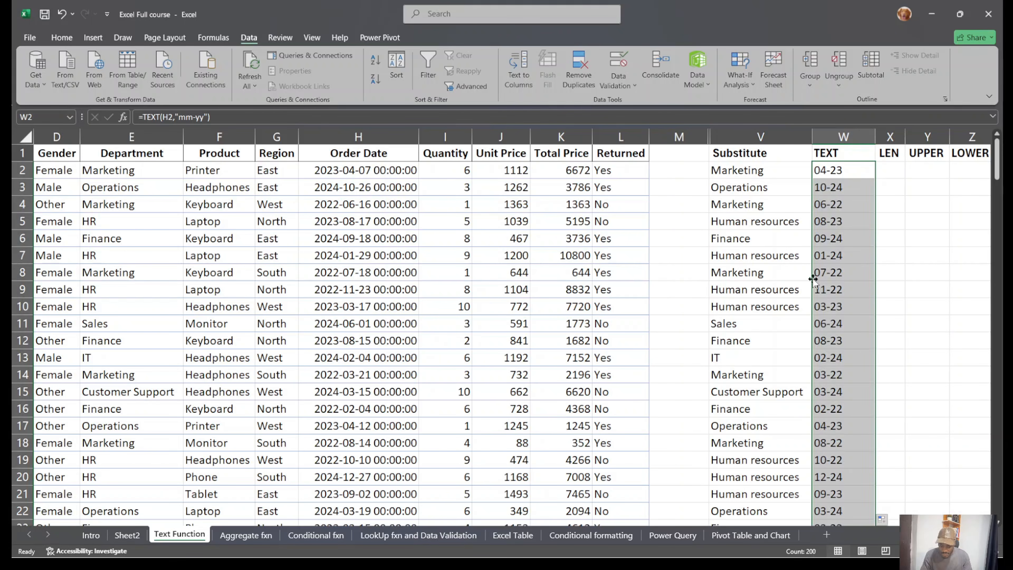
{"action": "scroll", "coordinate": [843, 372], "scroll_direction": "down", "scroll_amount": 5}
{"action": "scroll", "coordinate": [842, 372], "scroll_direction": "down", "scroll_amount": 7}
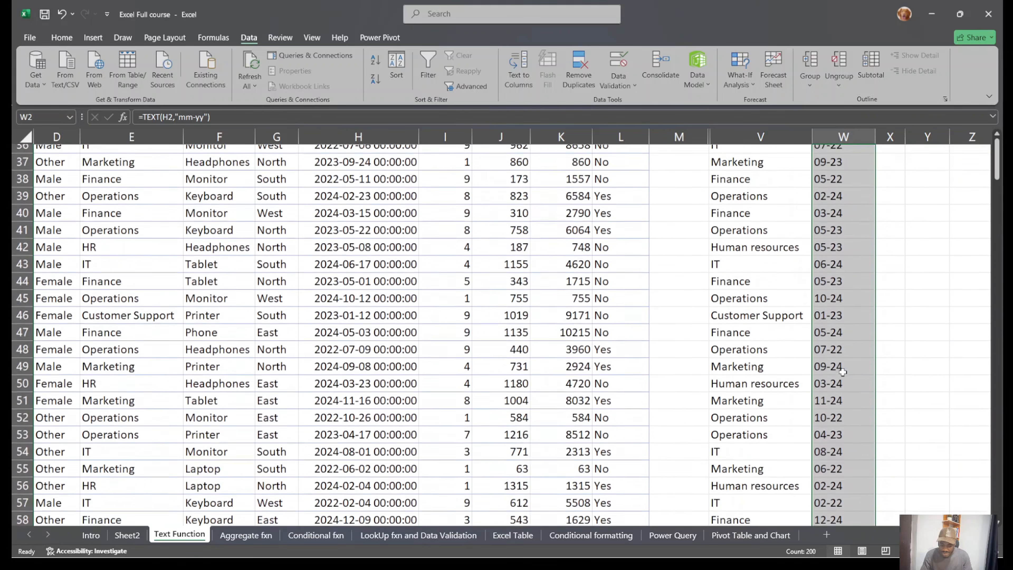
{"action": "scroll", "coordinate": [842, 372], "scroll_direction": "up", "scroll_amount": 12}
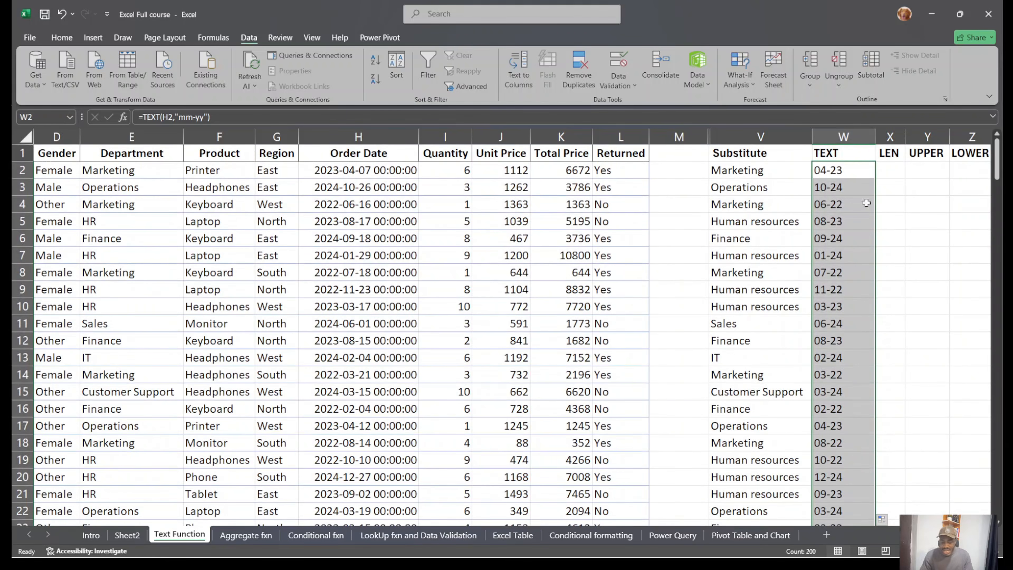
Change the date format in the W2 formula to "mm-yyy" and refill it down for every record.
{"action": "double_click", "coordinate": [849, 172]}
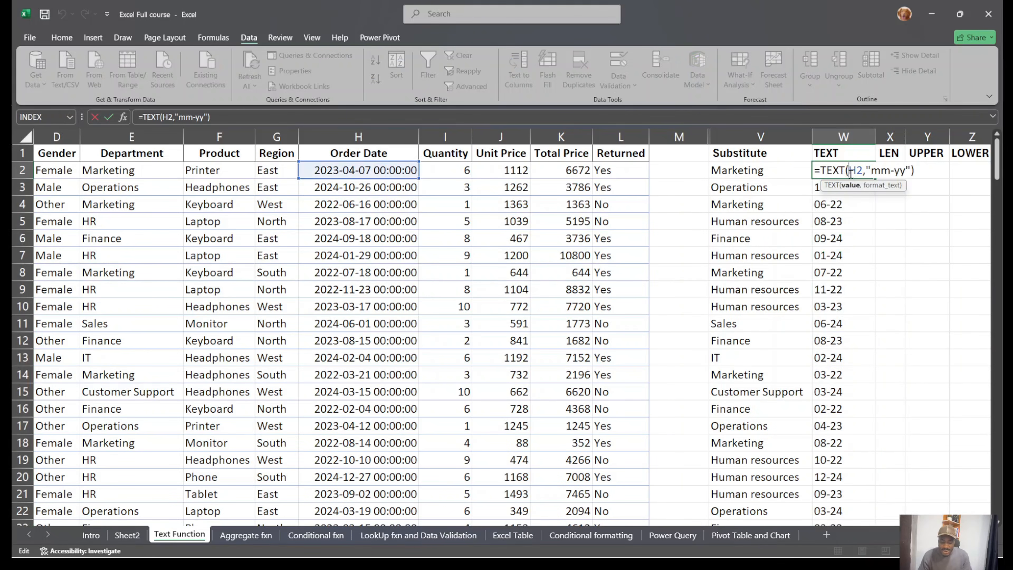
{"action": "left_click", "coordinate": [906, 170]}
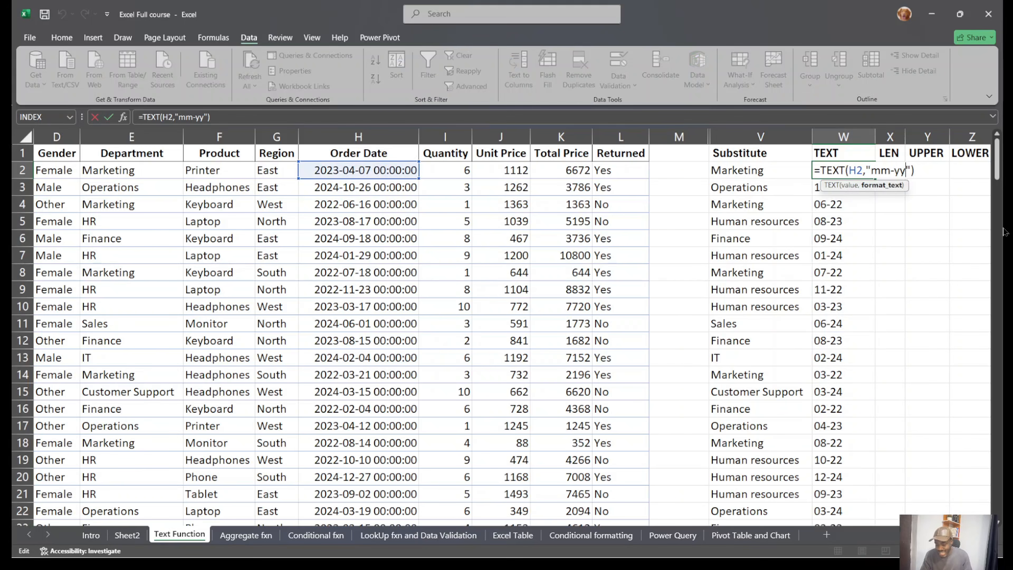
{"action": "type", "text": "yy"}
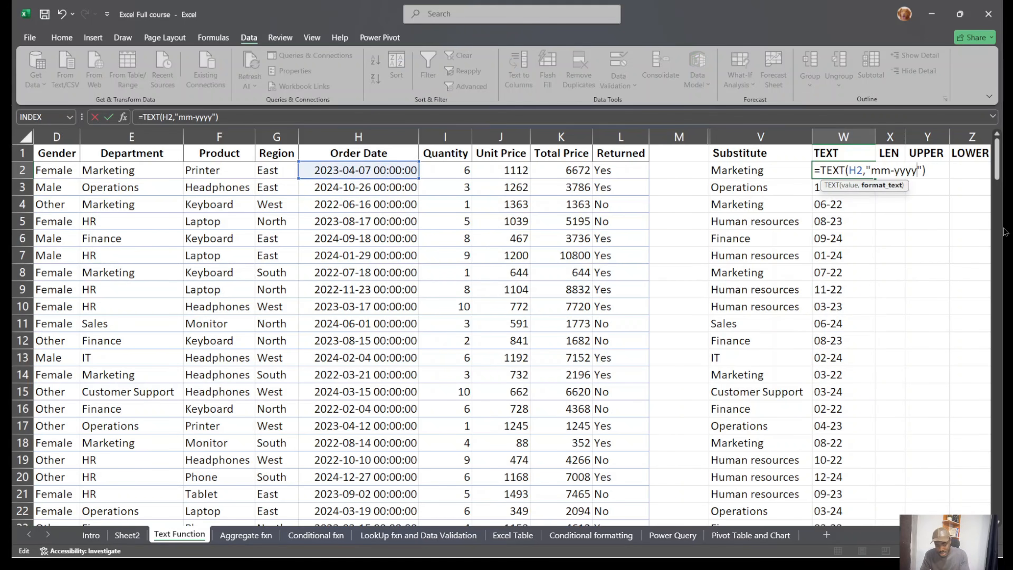
{"action": "key", "text": "Return"}
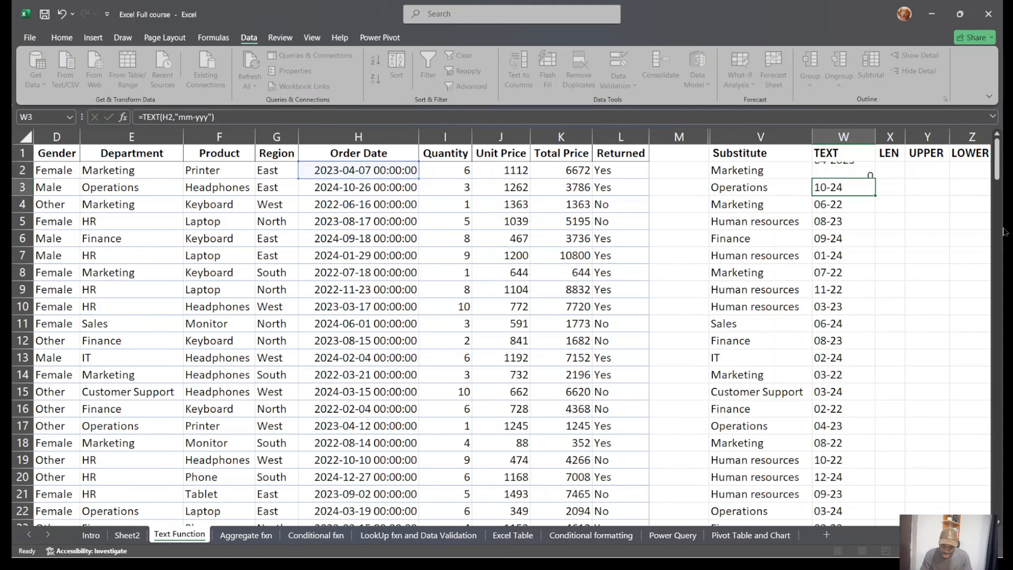
{"action": "left_click", "coordinate": [835, 165]}
{"action": "double_click", "coordinate": [874, 178]}
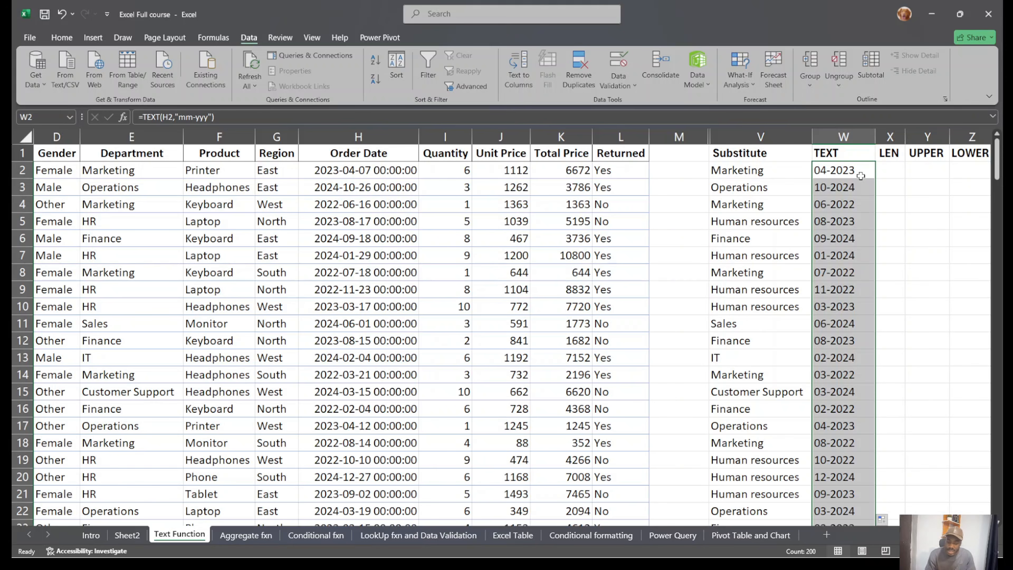
Review the first Substitute results and inspect the arguments of the SUBSTITUTE formula in V2 without changing it.
{"action": "left_click", "coordinate": [903, 131]}
{"action": "left_click", "coordinate": [904, 131]}
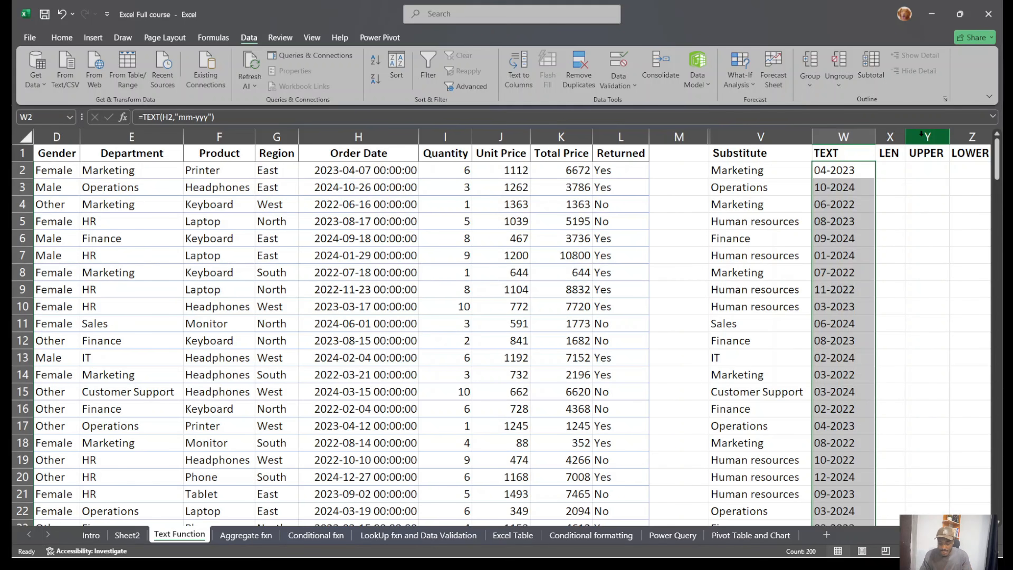
{"action": "left_click_drag", "start_coordinate": [774, 170], "coordinate": [769, 307]}
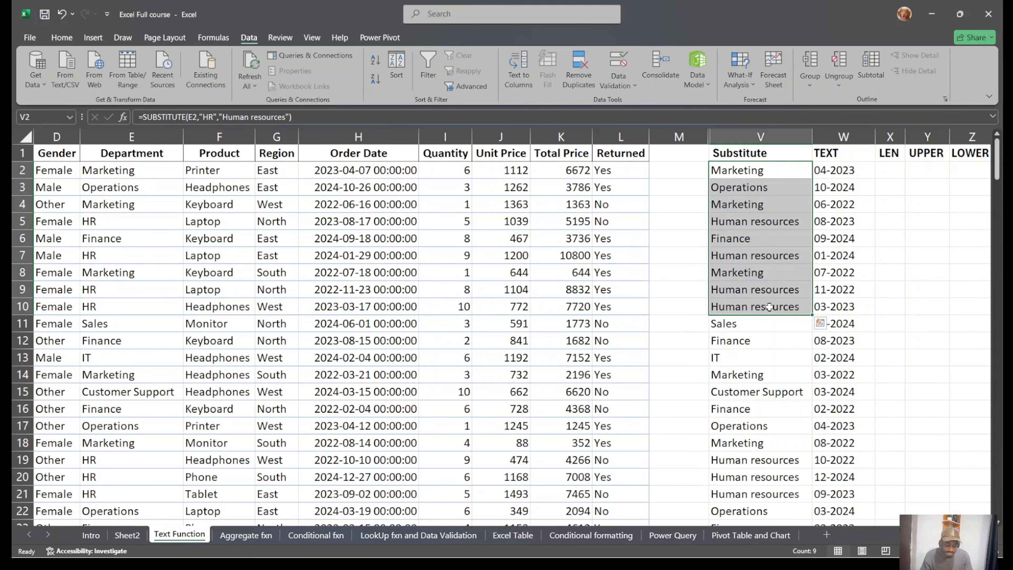
{"action": "double_click", "coordinate": [739, 165]}
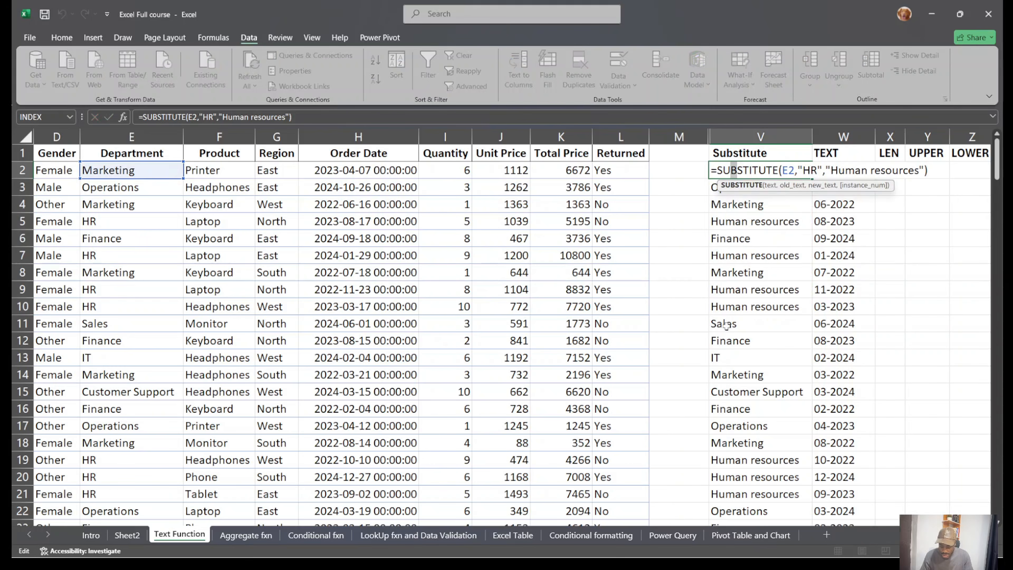
{"action": "key", "text": "Escape"}
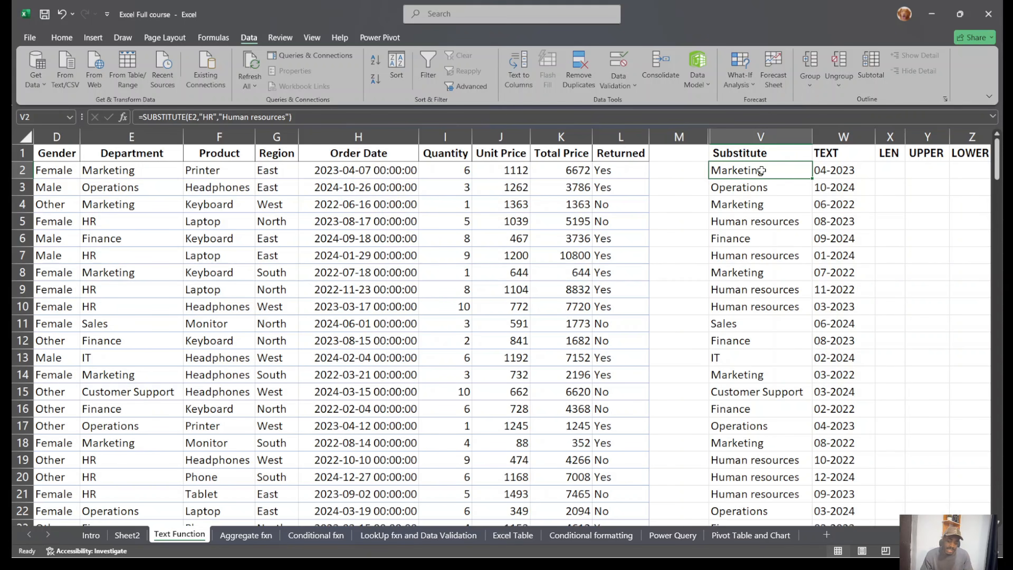
Enter a LEN formula in X2 that counts the characters of the Substitute text in V2.
{"action": "left_click", "coordinate": [895, 165]}
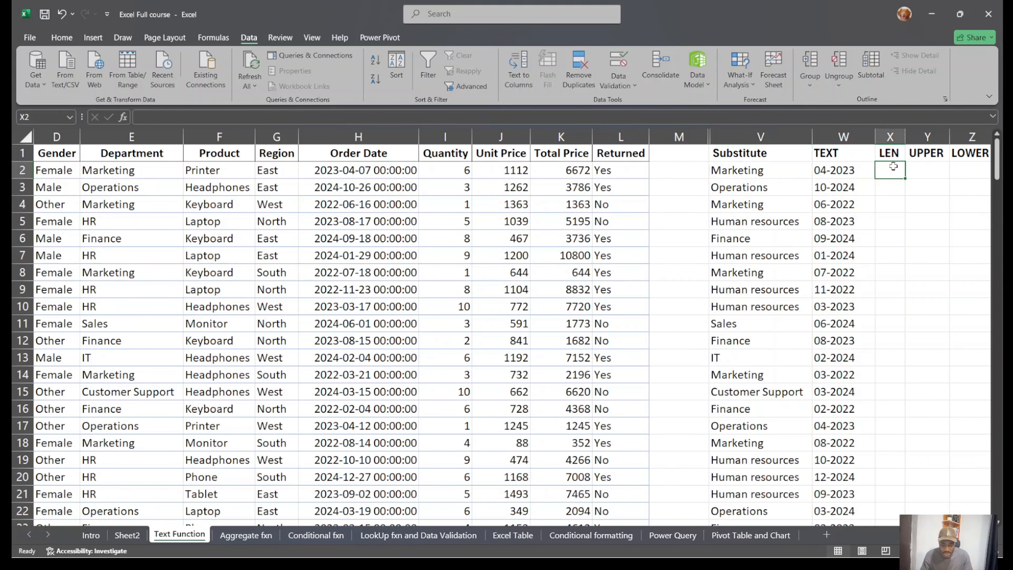
{"action": "type", "text": "="}
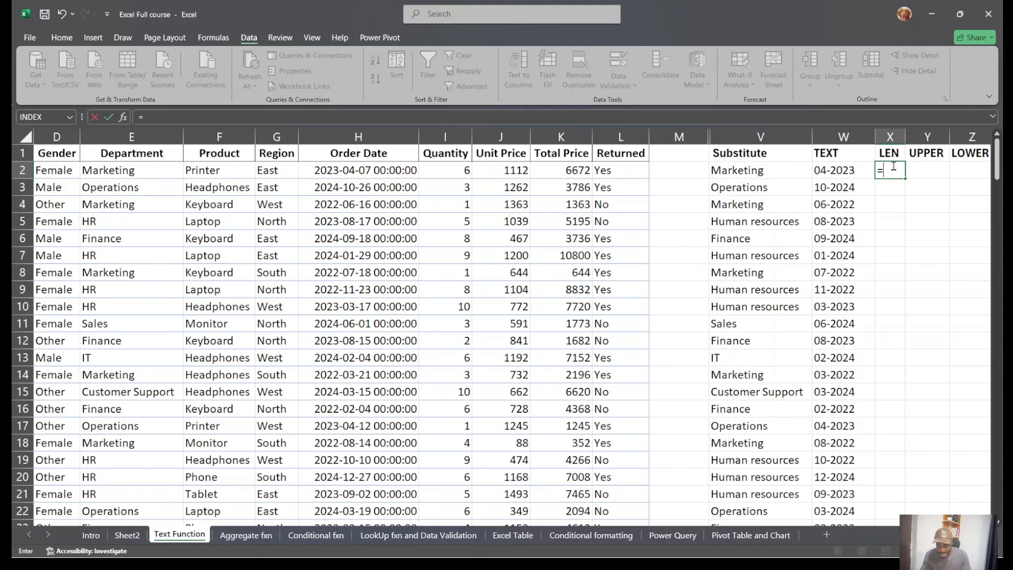
{"action": "type", "text": "len"}
{"action": "key", "text": "Tab"}
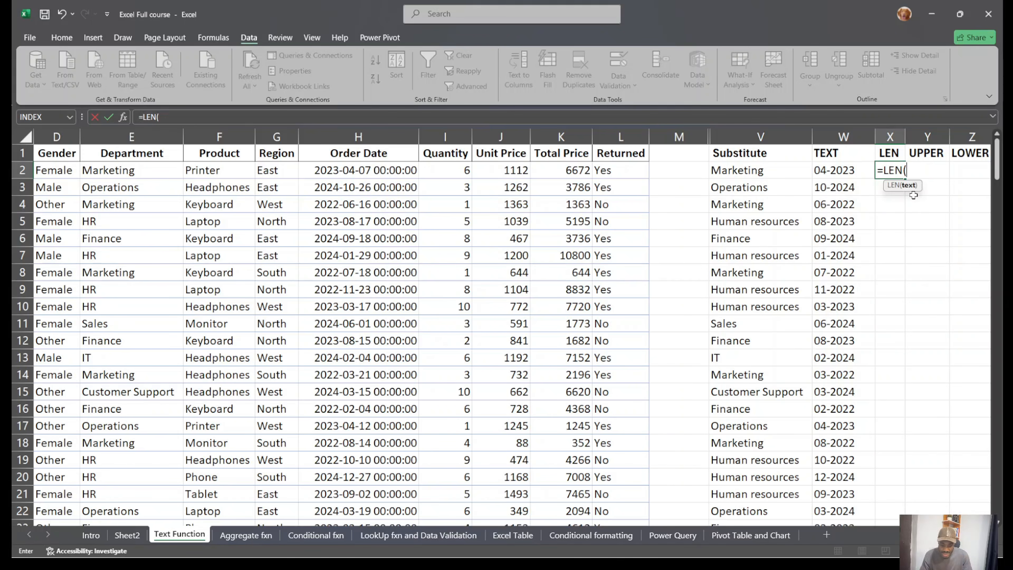
{"action": "left_click", "coordinate": [745, 171]}
{"action": "key", "text": "Return"}
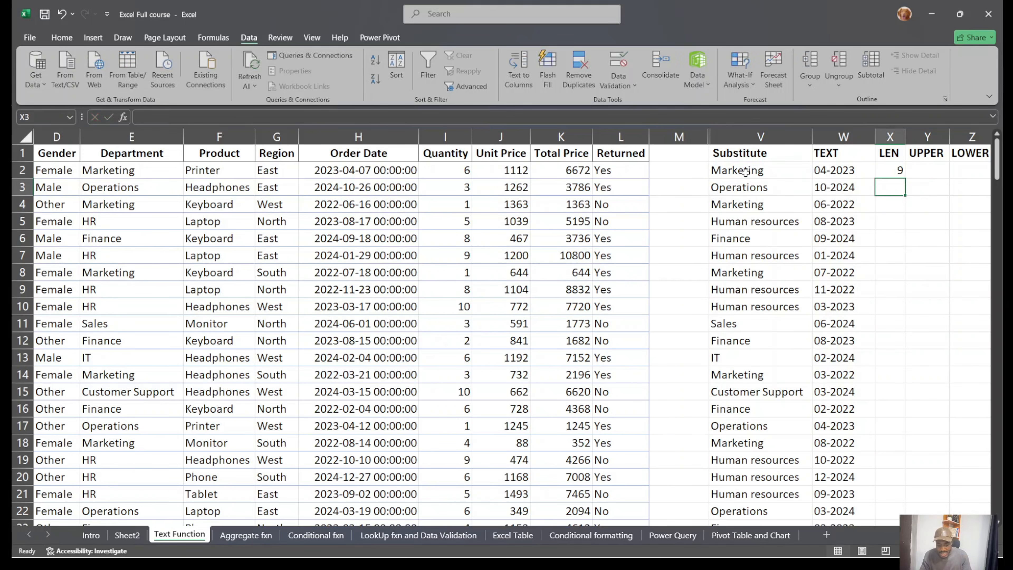
Fill the LEN formula from X2 down for every record and check the results down the column.
{"action": "left_click", "coordinate": [884, 168]}
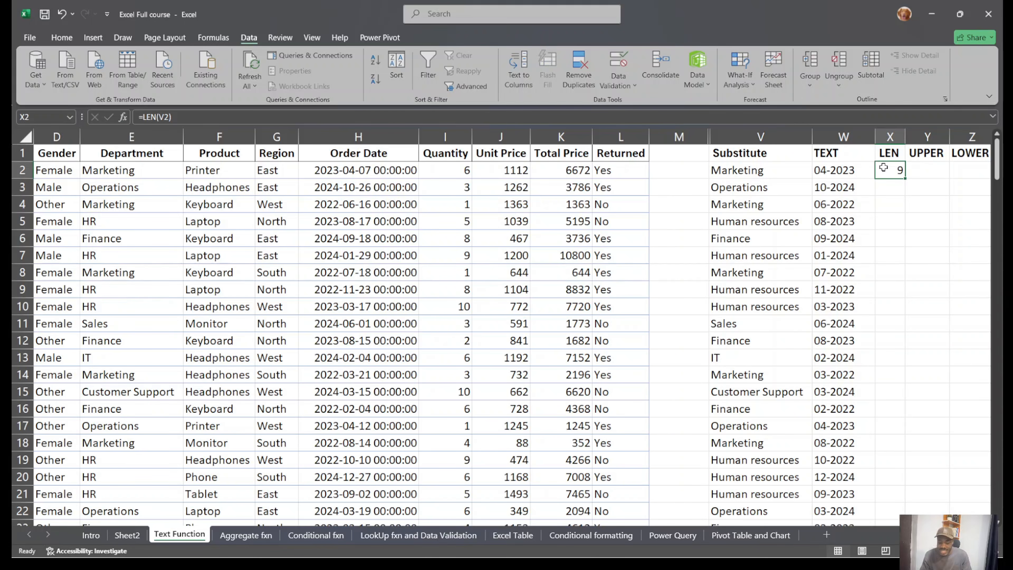
{"action": "double_click", "coordinate": [905, 179]}
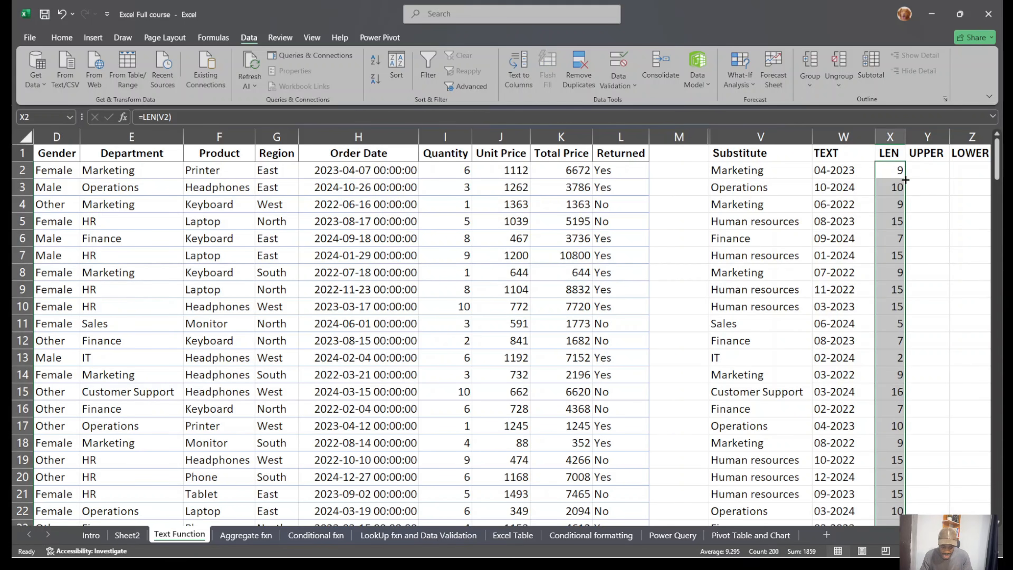
{"action": "scroll", "coordinate": [862, 331], "scroll_direction": "down", "scroll_amount": 10}
{"action": "scroll", "coordinate": [863, 331], "scroll_direction": "up", "scroll_amount": 7}
{"action": "scroll", "coordinate": [863, 331], "scroll_direction": "up", "scroll_amount": 4}
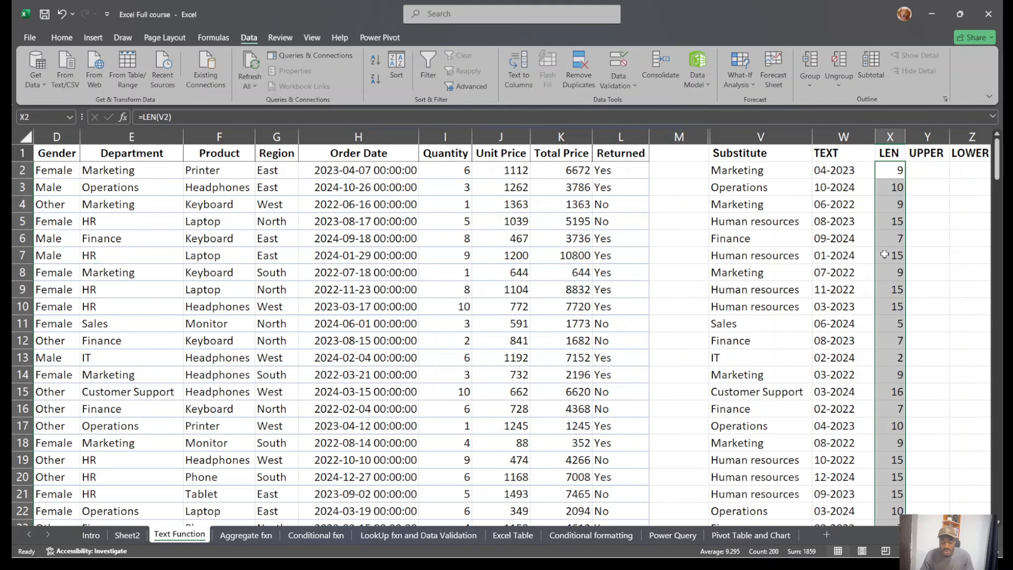
Hide the finished Substitute, TEXT and LEN columns, V through X.
{"action": "left_click_drag", "start_coordinate": [890, 137], "coordinate": [751, 138]}
{"action": "right_click", "coordinate": [751, 138]}
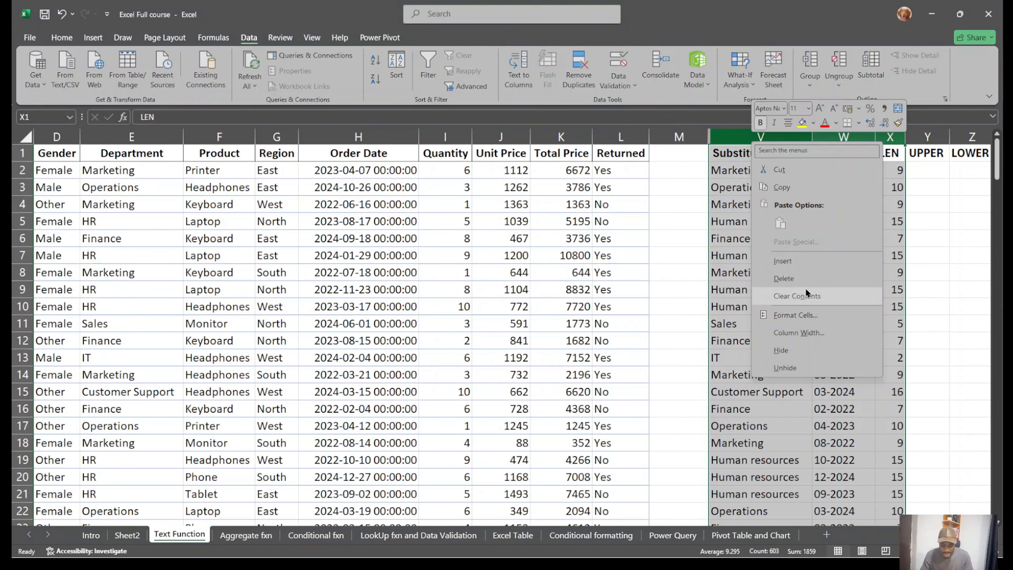
{"action": "left_click", "coordinate": [796, 349]}
Look over the sales records and the remaining function columns, and select the entire Product column.
{"action": "scroll", "coordinate": [795, 347], "scroll_direction": "left", "scroll_amount": 3}
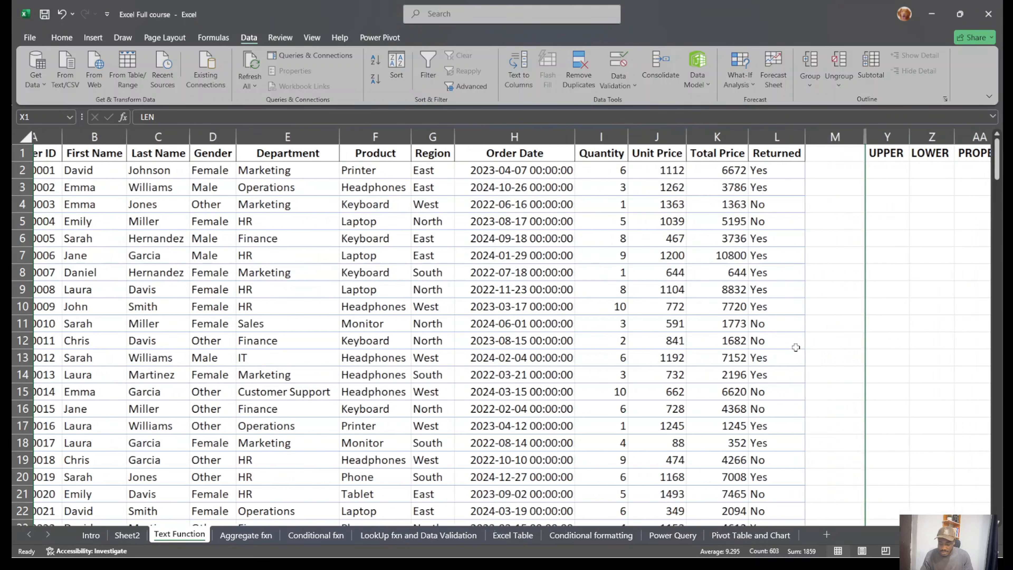
{"action": "scroll", "coordinate": [796, 348], "scroll_direction": "right", "scroll_amount": 4}
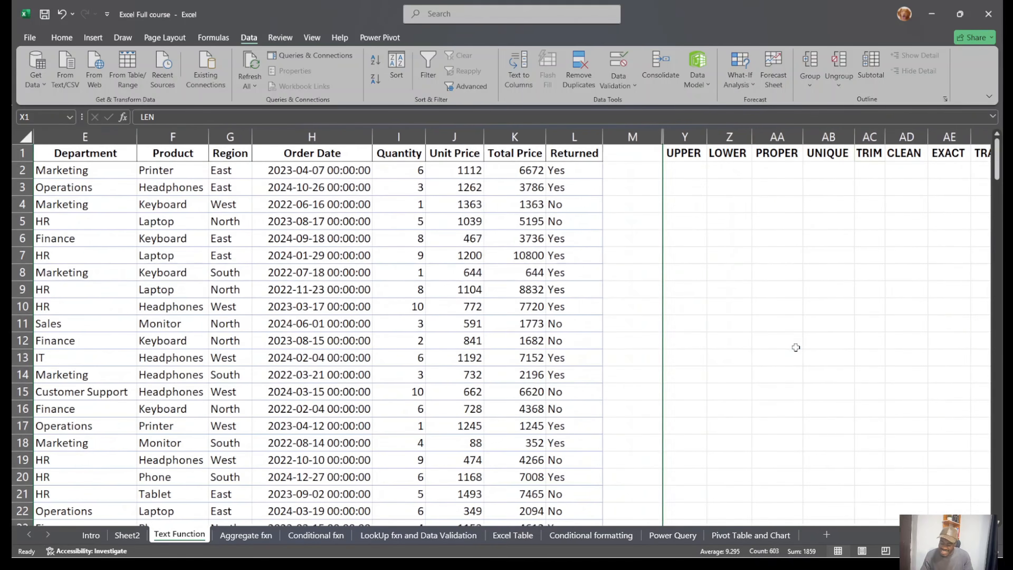
{"action": "scroll", "coordinate": [795, 347], "scroll_direction": "left", "scroll_amount": 2}
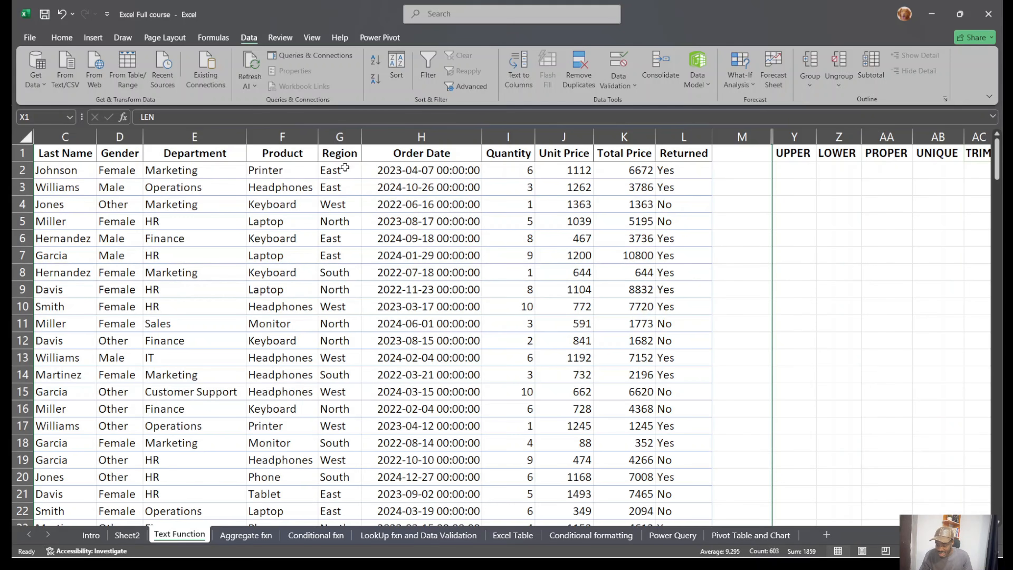
{"action": "left_click", "coordinate": [297, 136]}
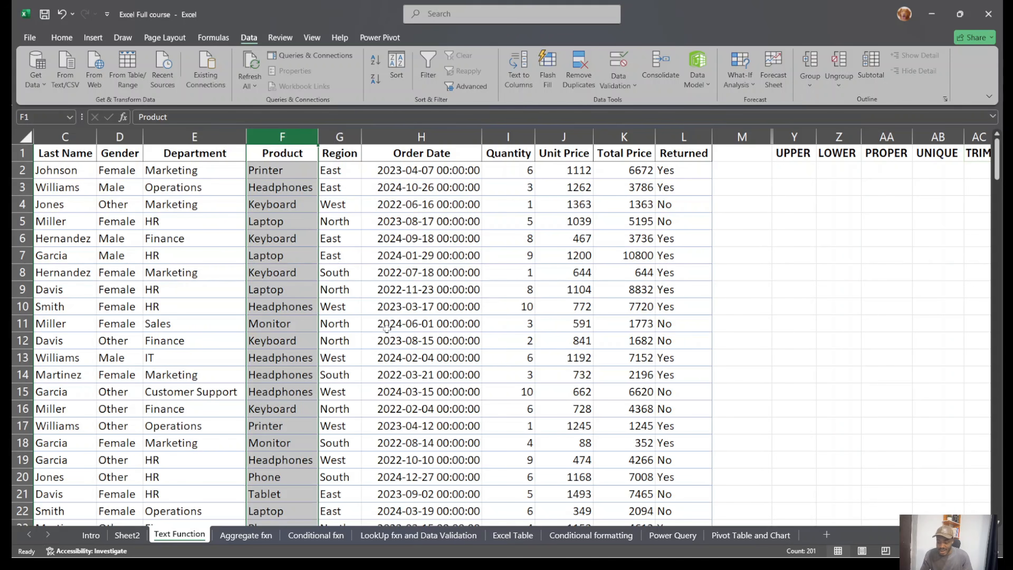
Change the product in F2 to all-lowercase "printer".
{"action": "left_click", "coordinate": [281, 169]}
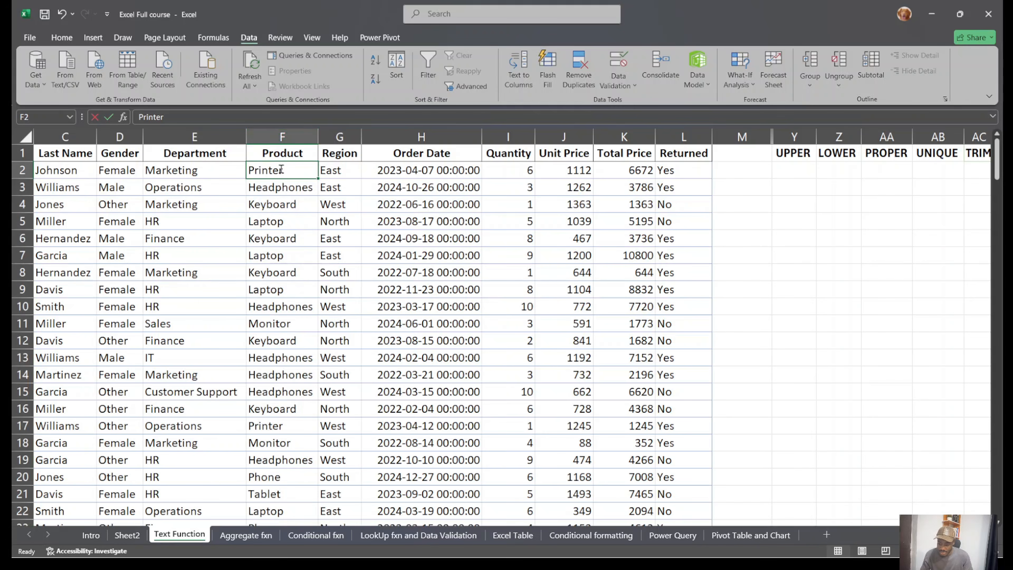
{"action": "double_click", "coordinate": [281, 169]}
{"action": "key", "text": "BackSpace"}
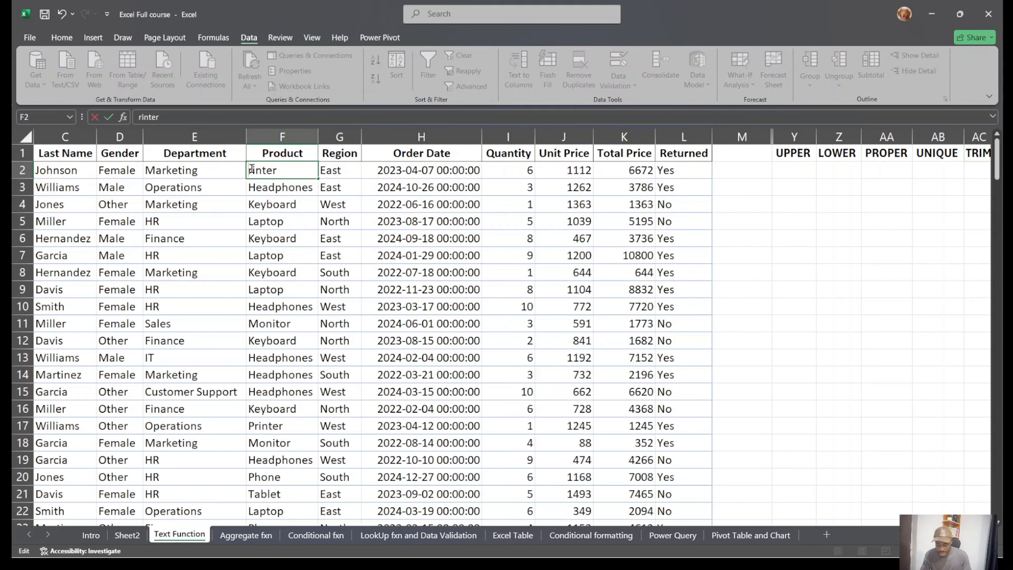
{"action": "type", "text": "p"}
{"action": "key", "text": "Return"}
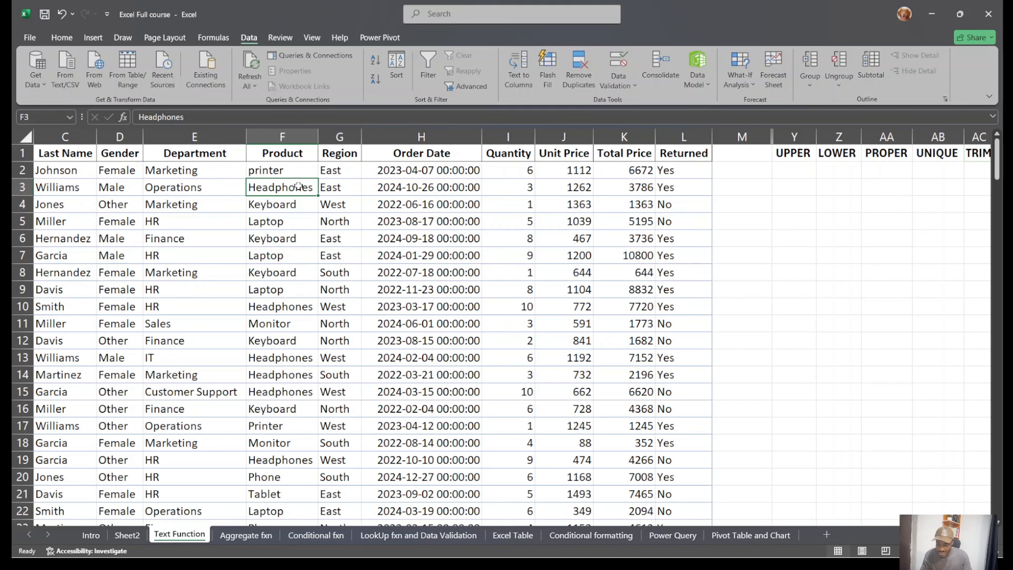
Change the product in F5 to all-uppercase "LAPTOP" and look over the mixed casing in the Product column.
{"action": "left_click", "coordinate": [280, 220]}
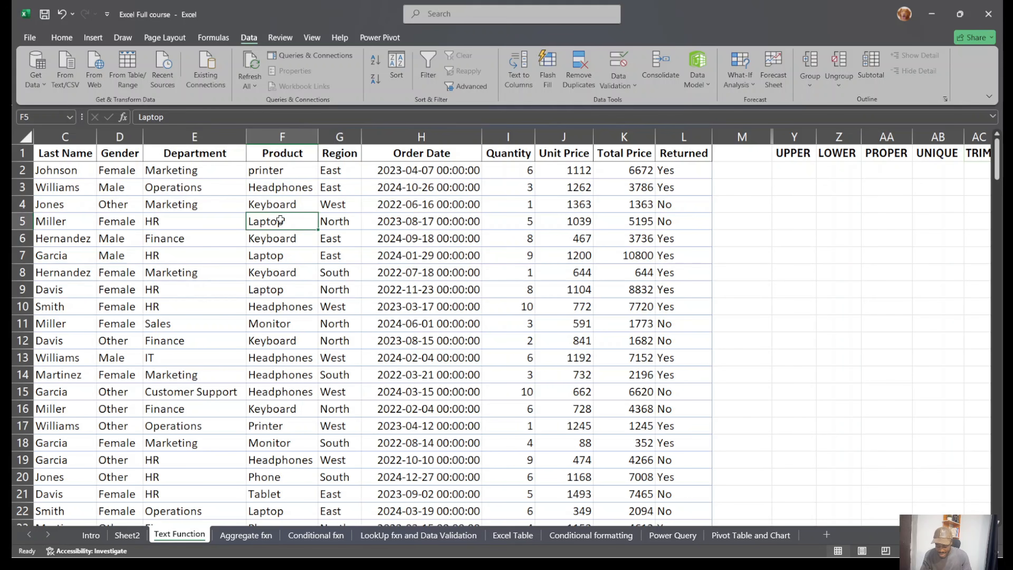
{"action": "type", "text": "LAP"}
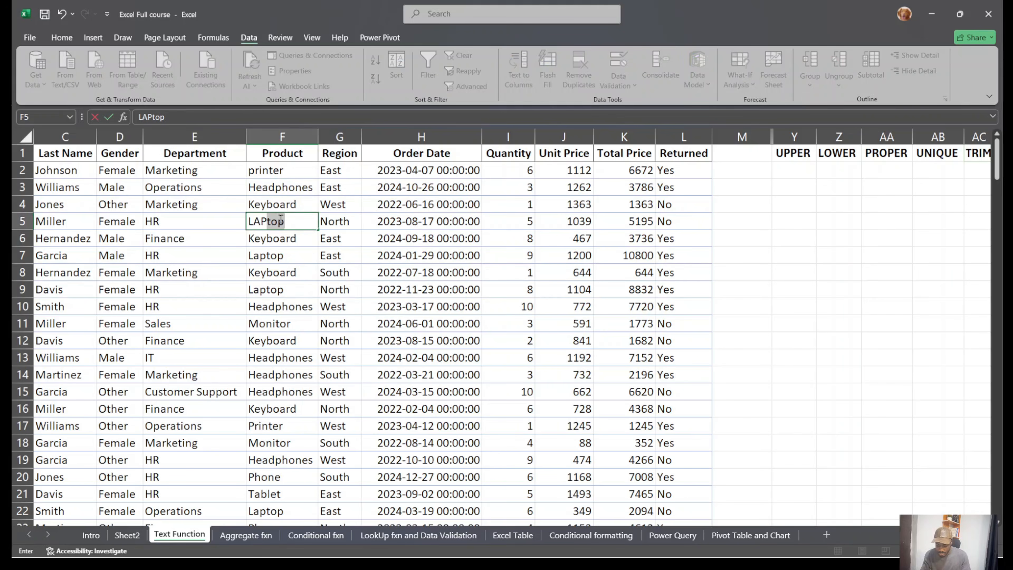
{"action": "type", "text": "TP"}
{"action": "type", "text": "OP"}
{"action": "key", "text": "Return"}
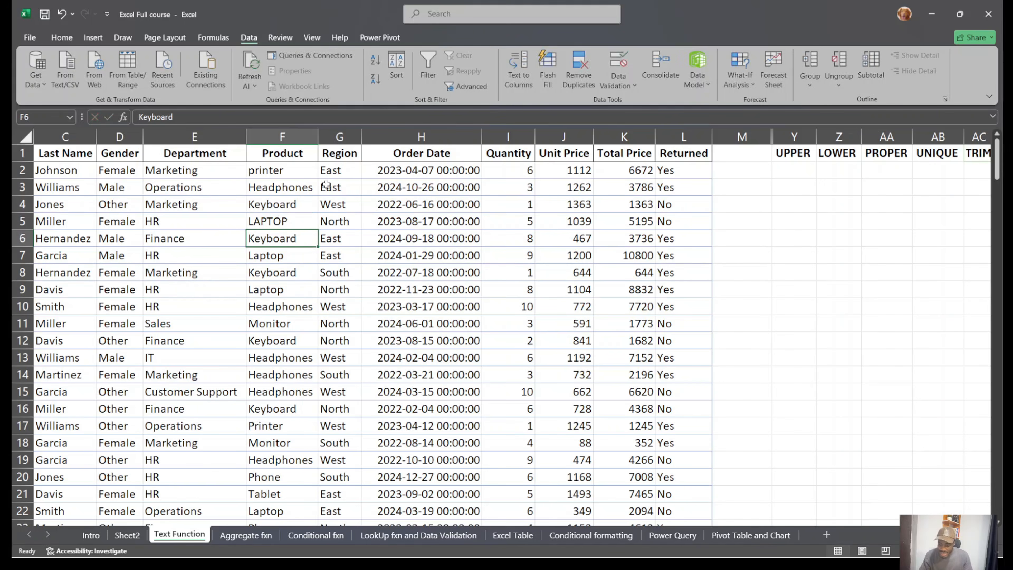
{"action": "left_click_drag", "start_coordinate": [293, 175], "coordinate": [291, 214]}
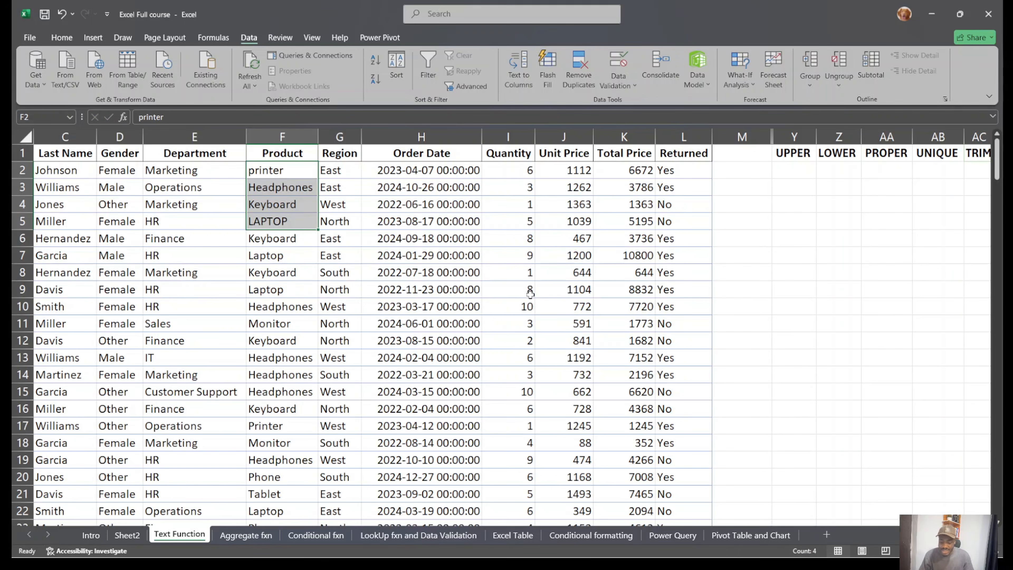
{"action": "left_click", "coordinate": [305, 135]}
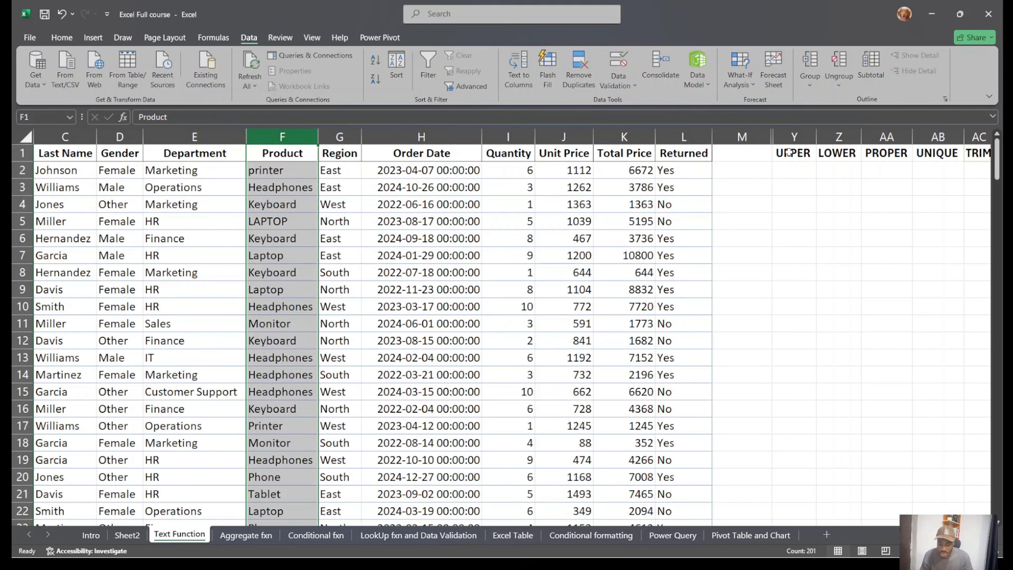
Enter the formula =UPPER(F2) in Y2 to convert the first product name to uppercase.
{"action": "left_click_drag", "start_coordinate": [788, 151], "coordinate": [805, 169]}
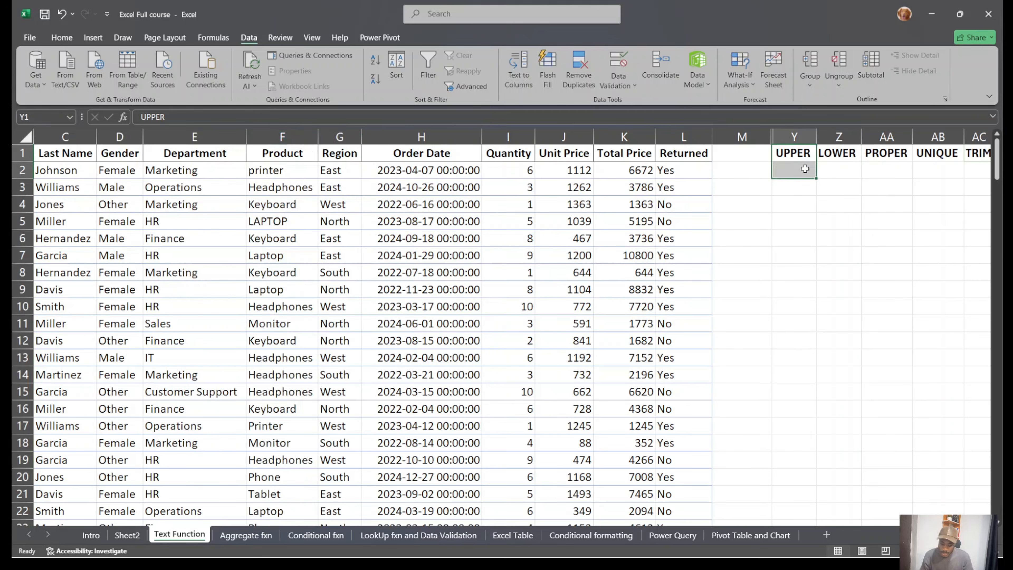
{"action": "left_click", "coordinate": [805, 168]}
{"action": "type", "text": "="}
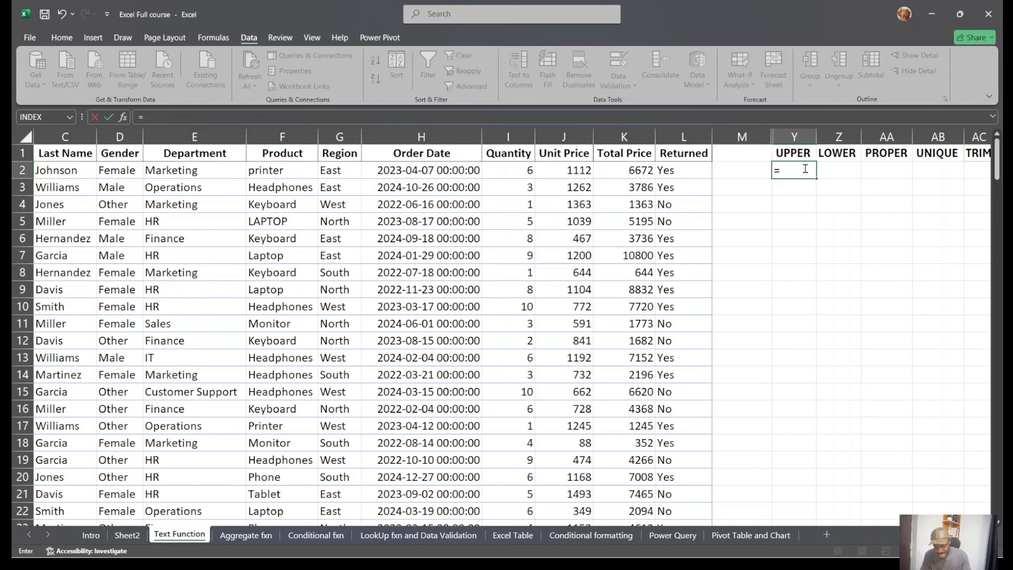
{"action": "type", "text": "upper"}
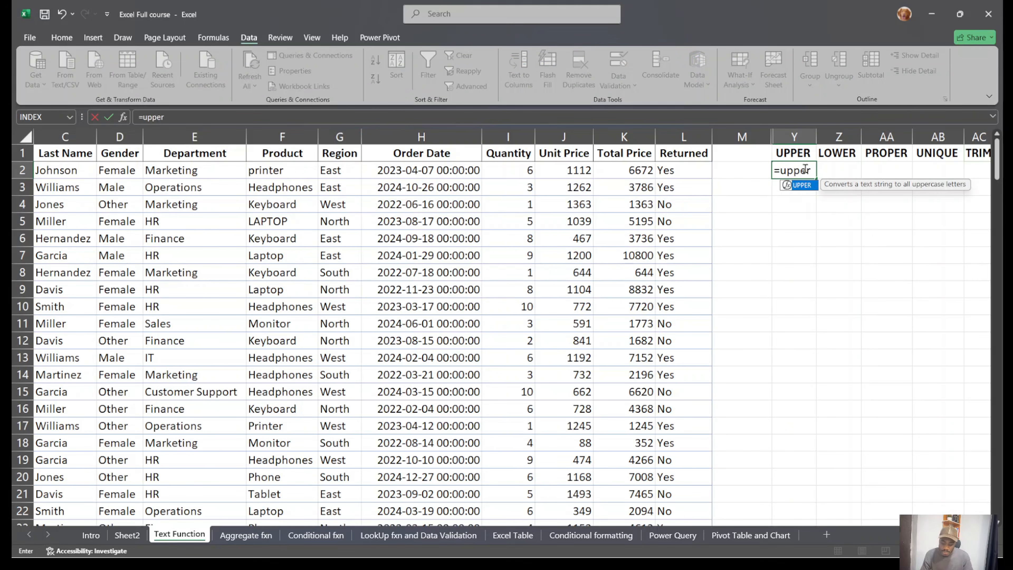
{"action": "key", "text": "Tab"}
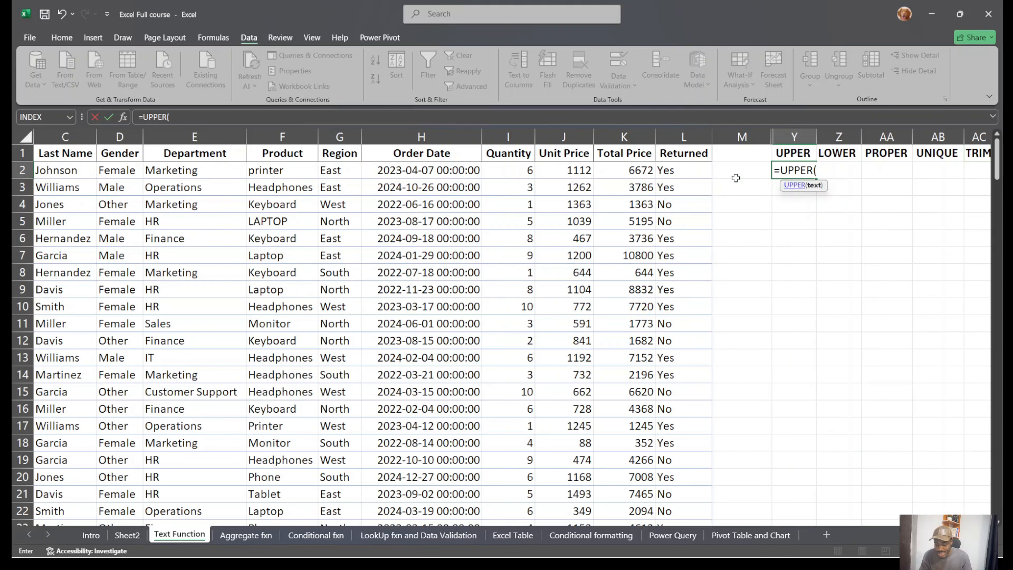
{"action": "left_click", "coordinate": [285, 170]}
{"action": "key", "text": "Return"}
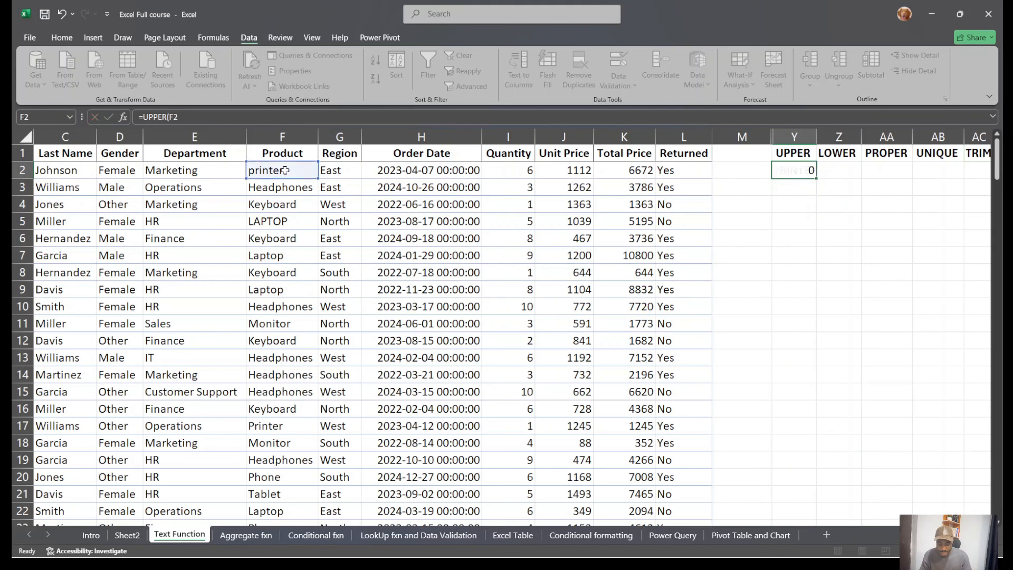
Fill the UPPER formula from Y2 down for every record and fit column Y to its contents.
{"action": "left_click", "coordinate": [782, 170]}
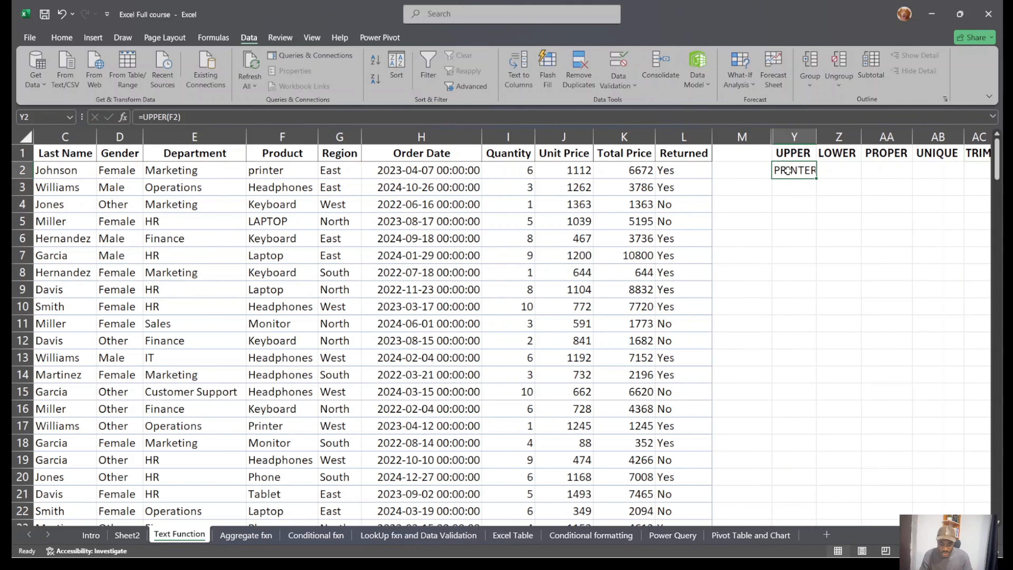
{"action": "double_click", "coordinate": [817, 178]}
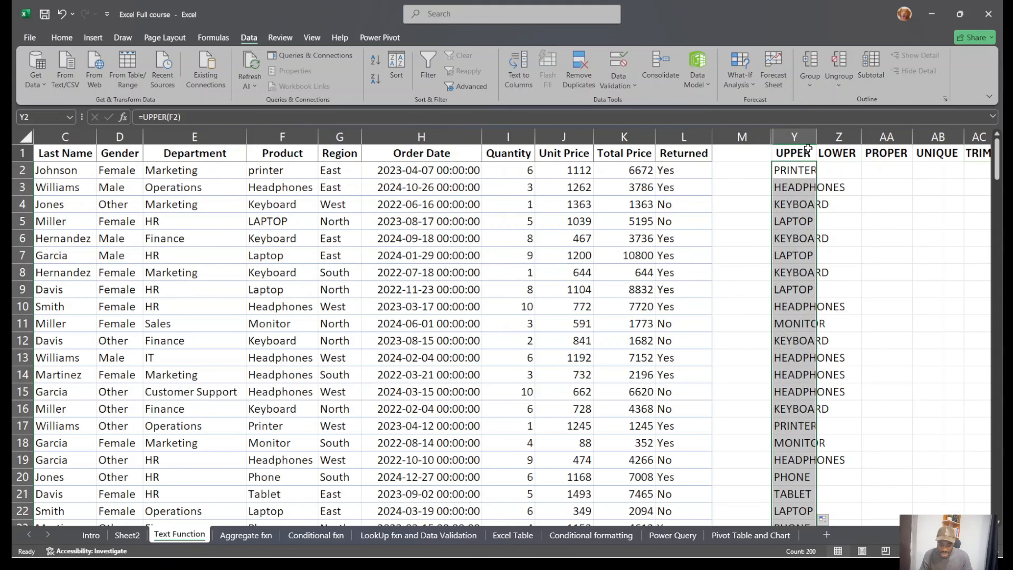
{"action": "double_click", "coordinate": [816, 137]}
Enter the formula =LOWER(F2) in Z2 to convert the first product name to lowercase.
{"action": "left_click", "coordinate": [871, 167]}
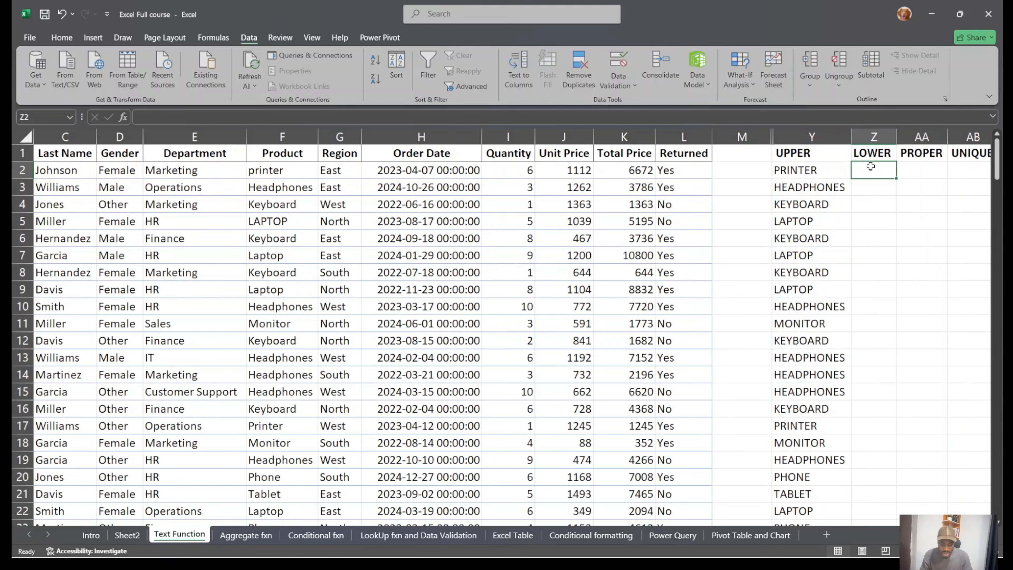
{"action": "type", "text": "=lowe"}
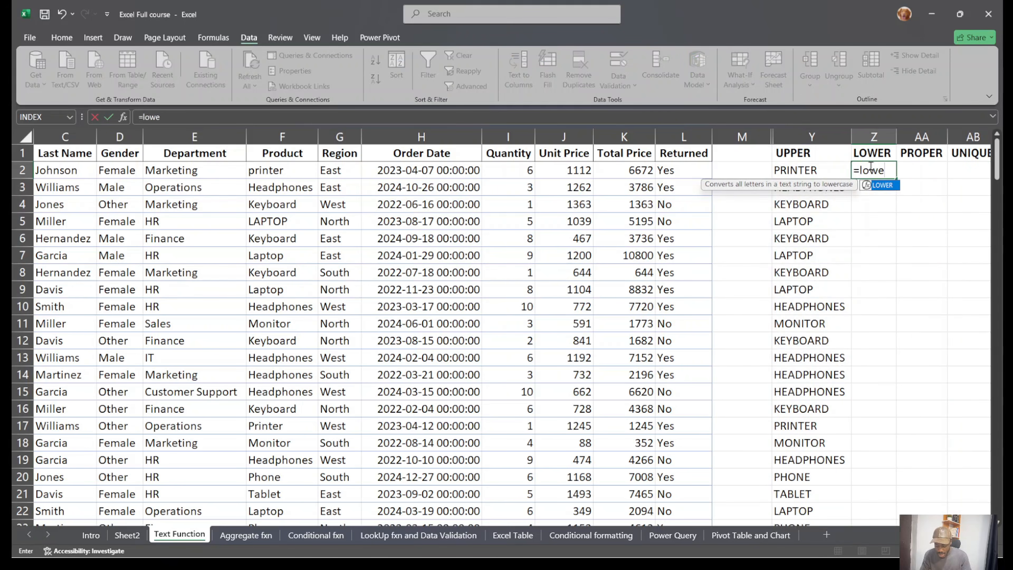
{"action": "key", "text": "Tab"}
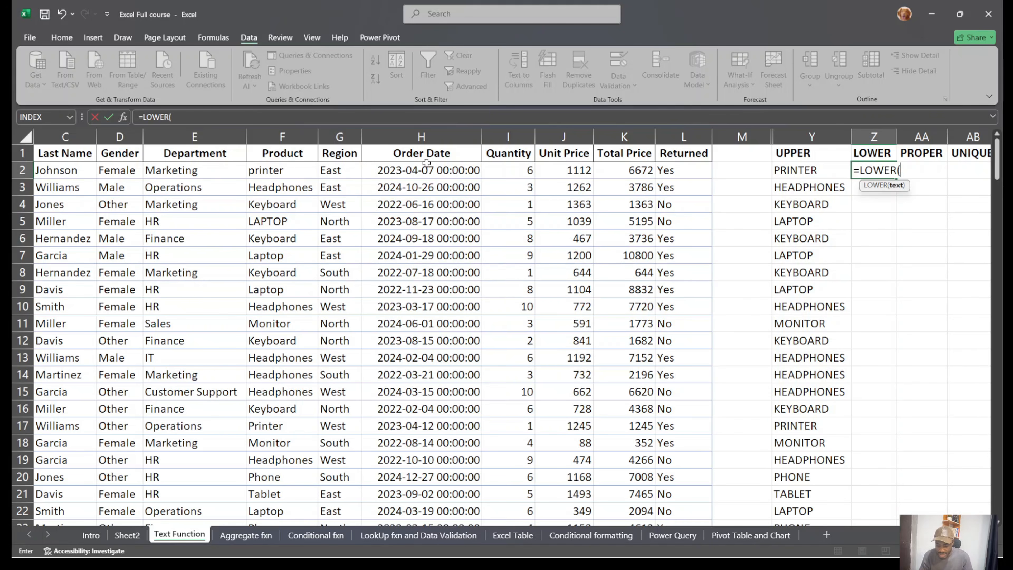
{"action": "left_click", "coordinate": [282, 170]}
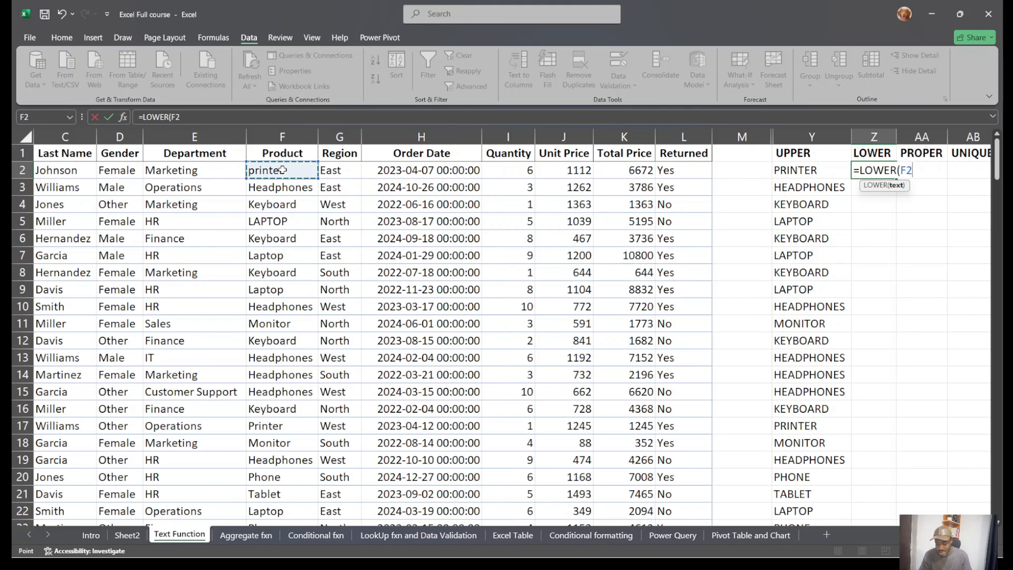
{"action": "key", "text": "Return"}
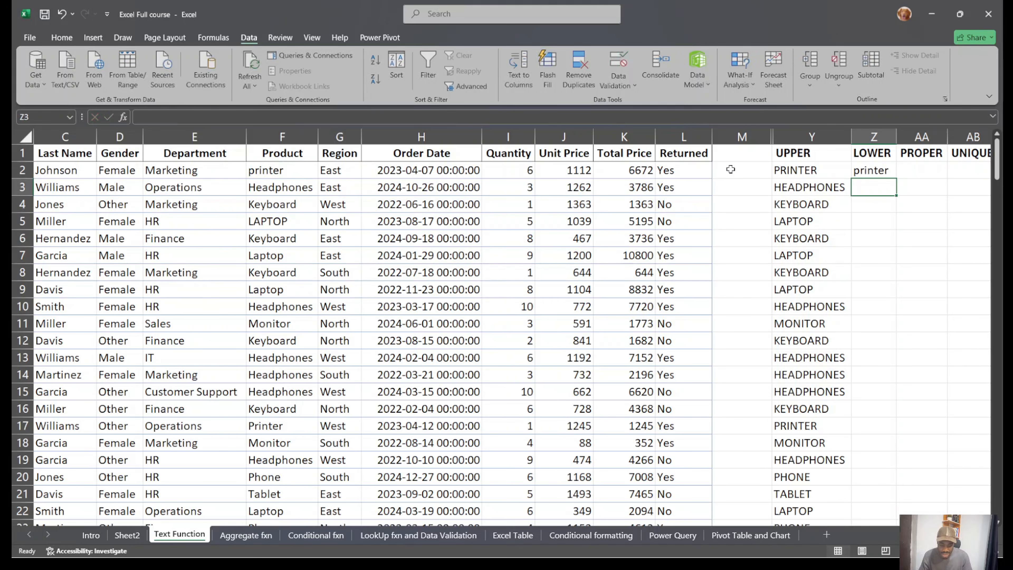
Fill the LOWER formula from Z2 down for every record and widen column Z to show the full text.
{"action": "left_click", "coordinate": [866, 169]}
{"action": "double_click", "coordinate": [897, 179]}
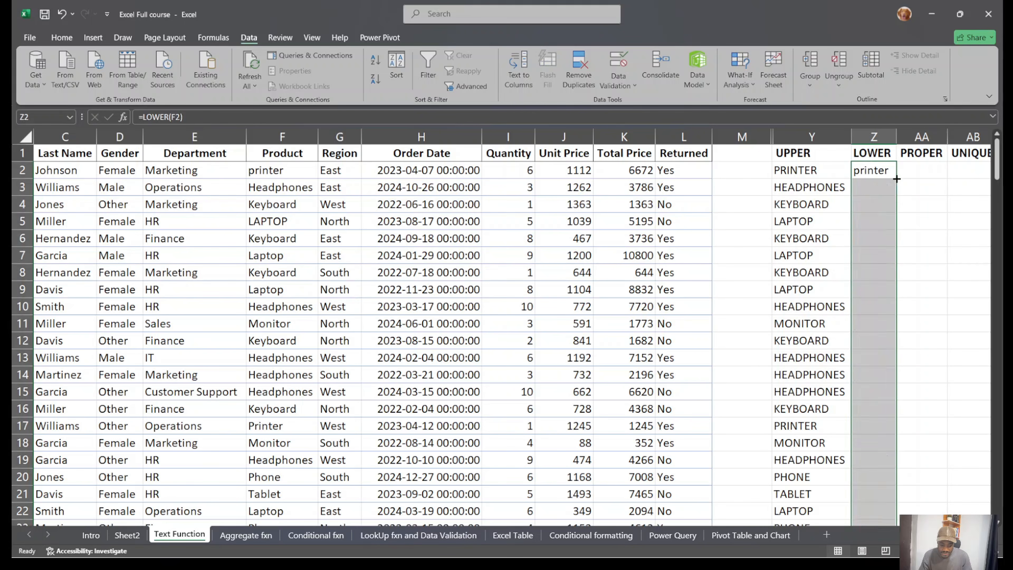
{"action": "left_click_drag", "start_coordinate": [896, 134], "coordinate": [922, 134]}
Enter the formula =PROPER(F2) in AA2 and fill it down for every record.
{"action": "left_click", "coordinate": [952, 169]}
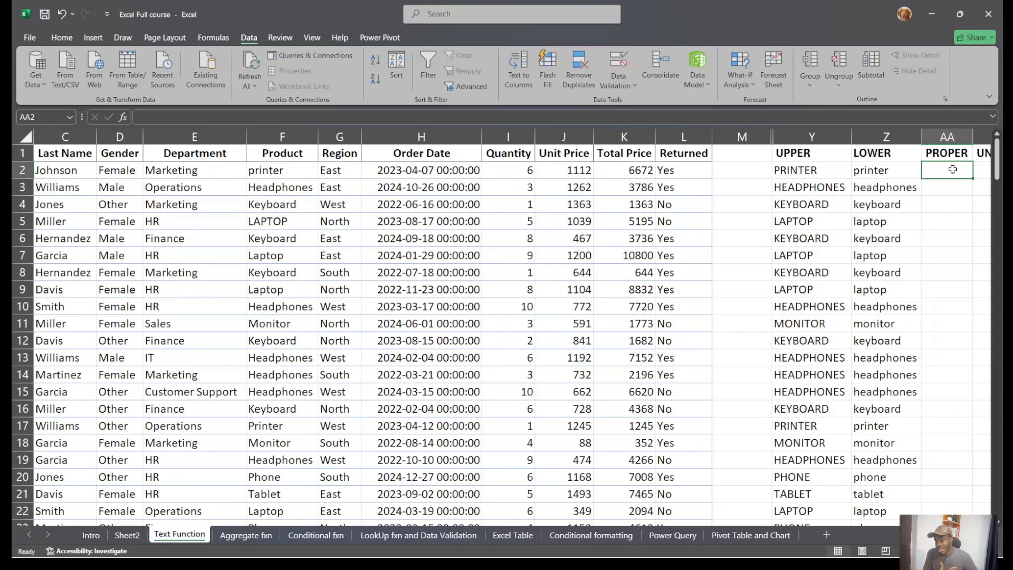
{"action": "type", "text": "="}
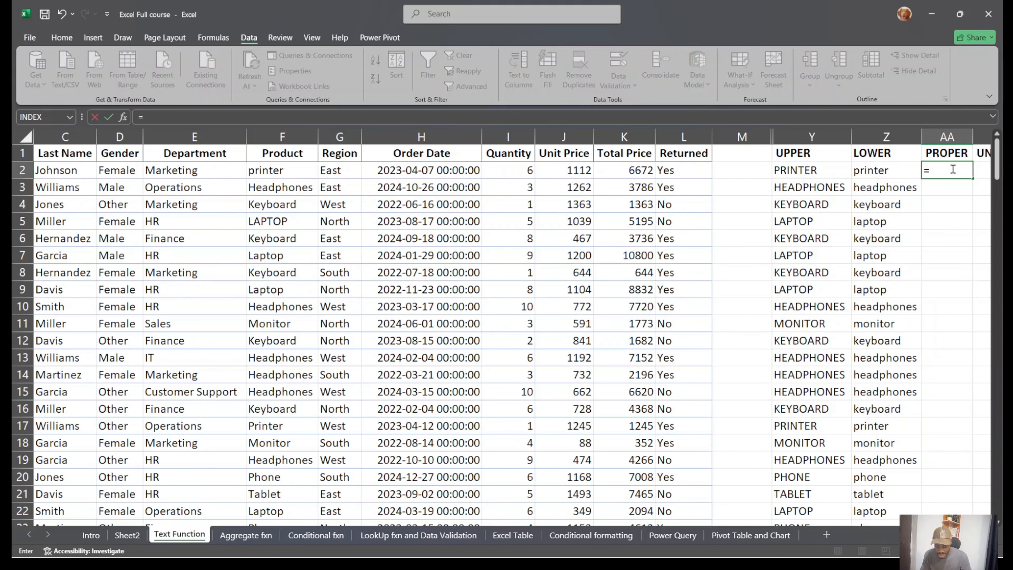
{"action": "type", "text": "proper"}
{"action": "key", "text": "Tab"}
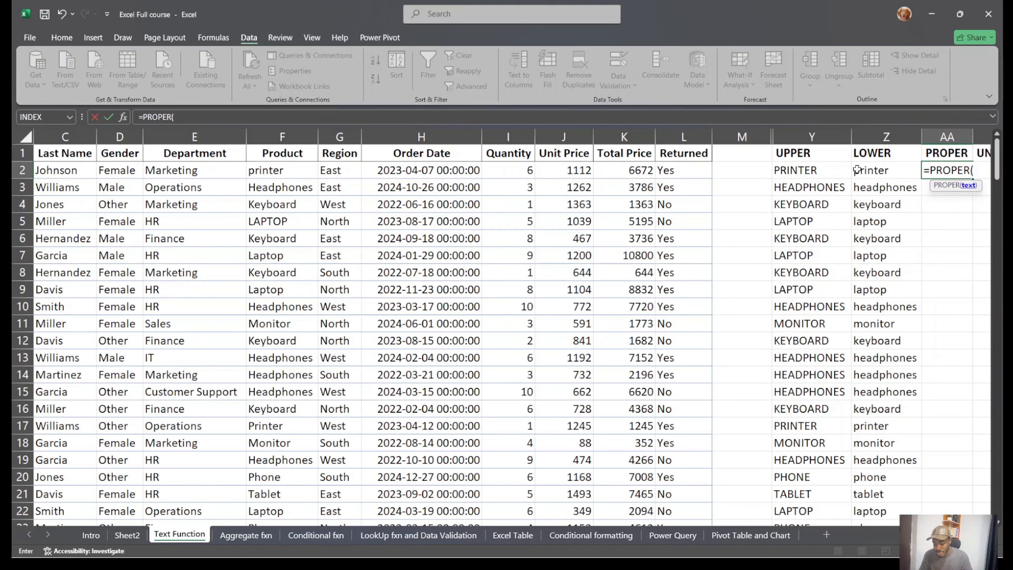
{"action": "left_click", "coordinate": [275, 168]}
{"action": "key", "text": "Return"}
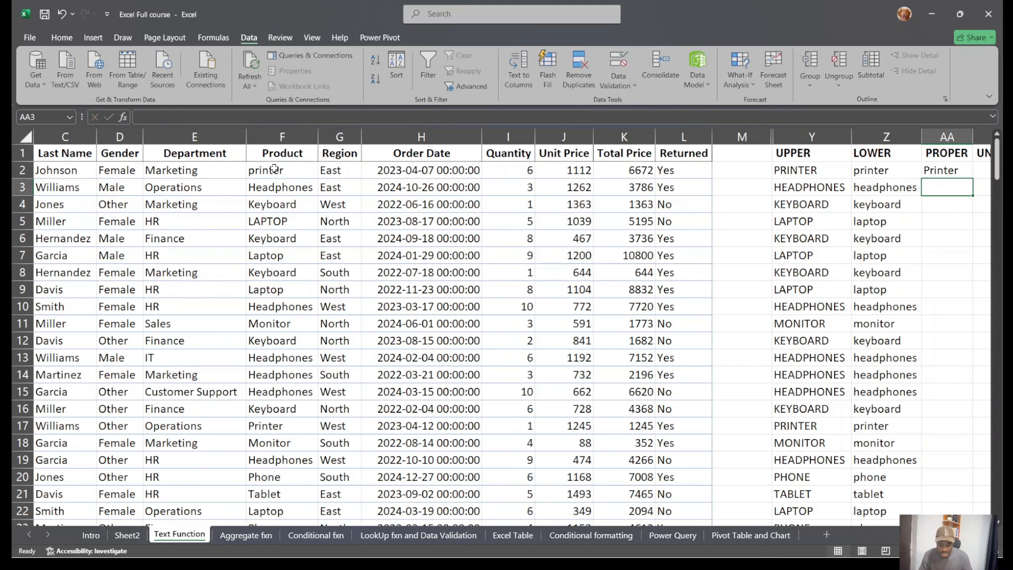
{"action": "left_click", "coordinate": [926, 171]}
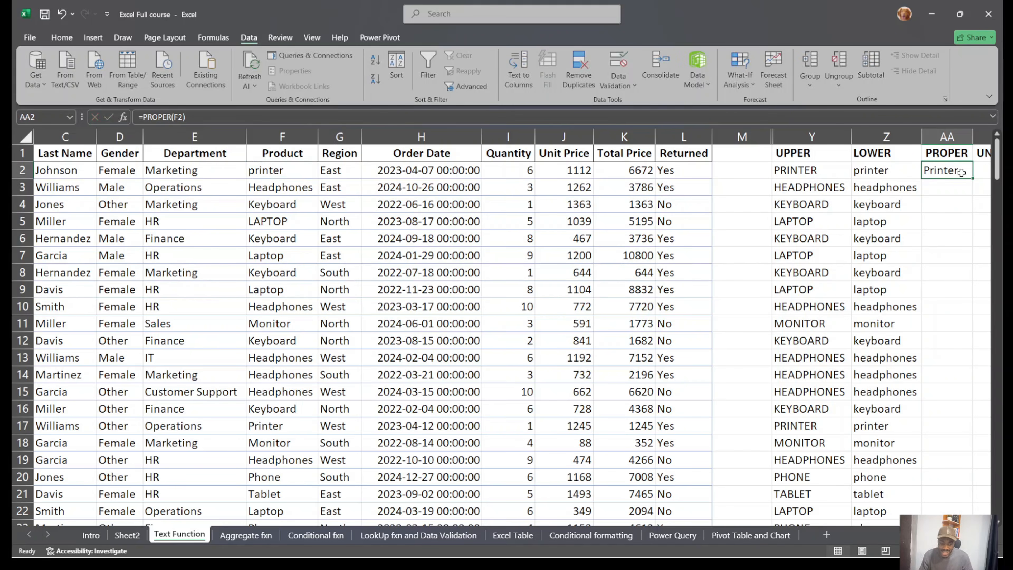
{"action": "double_click", "coordinate": [971, 176]}
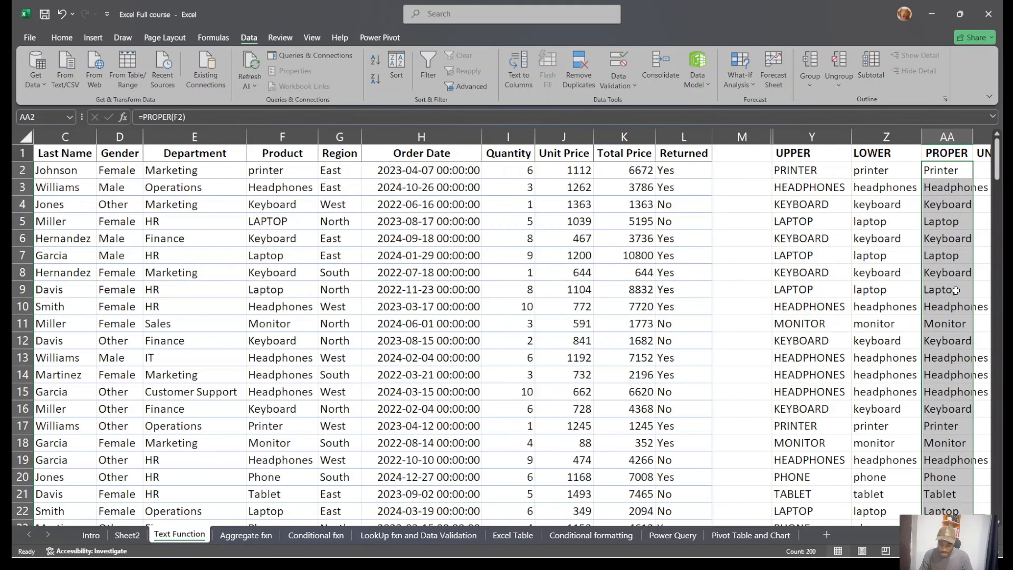
Hide the finished UPPER, LOWER and PROPER columns, Y through AA.
{"action": "scroll", "coordinate": [896, 291], "scroll_direction": "right", "scroll_amount": 2}
{"action": "scroll", "coordinate": [898, 281], "scroll_direction": "right", "scroll_amount": 1}
{"action": "left_click_drag", "start_coordinate": [869, 143], "coordinate": [698, 126]}
{"action": "right_click", "coordinate": [698, 129]}
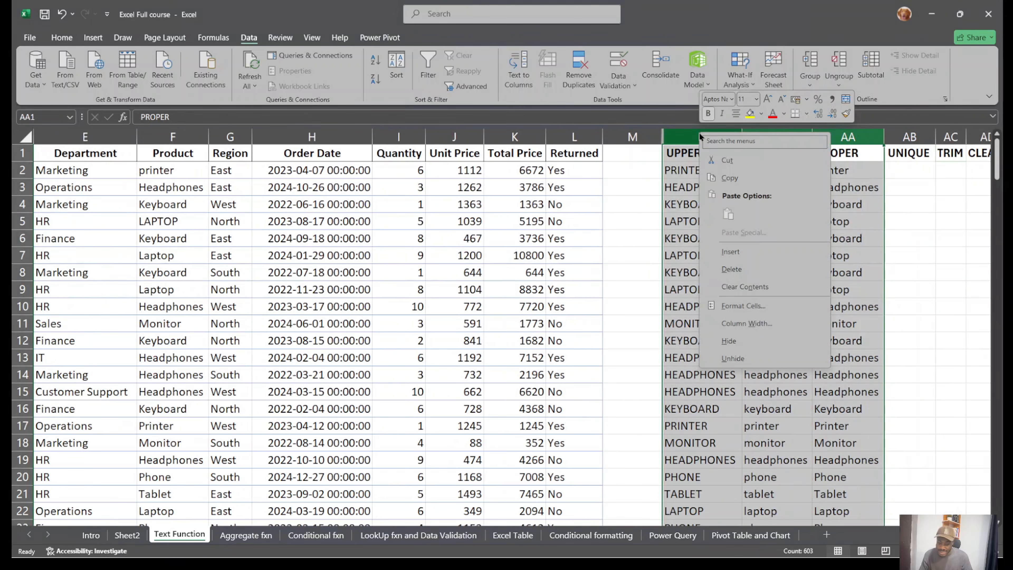
{"action": "left_click", "coordinate": [762, 345]}
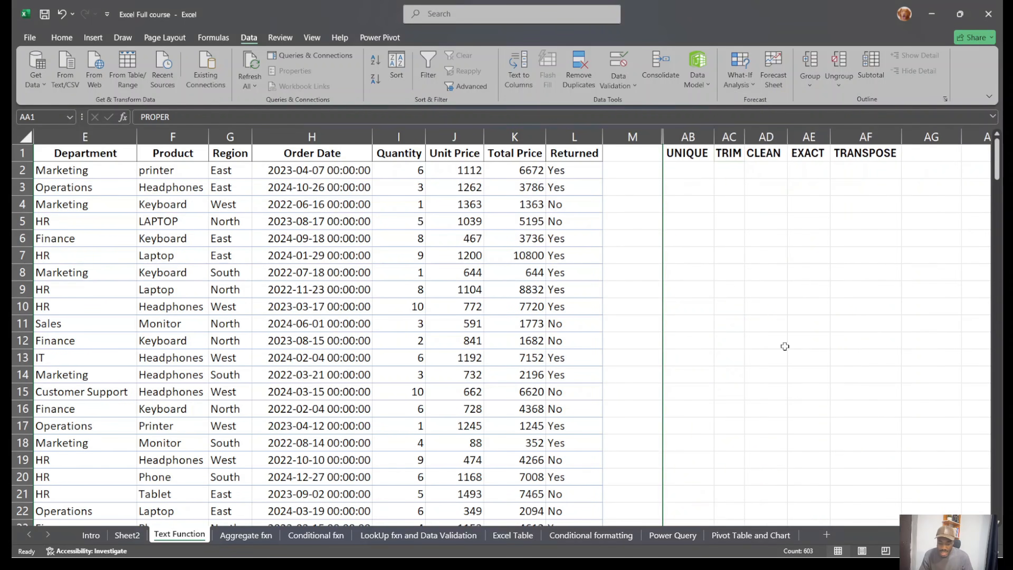
Look at the records on the Excel Table sheet and return to the Text Function sheet.
{"action": "scroll", "coordinate": [780, 344], "scroll_direction": "left", "scroll_amount": 3}
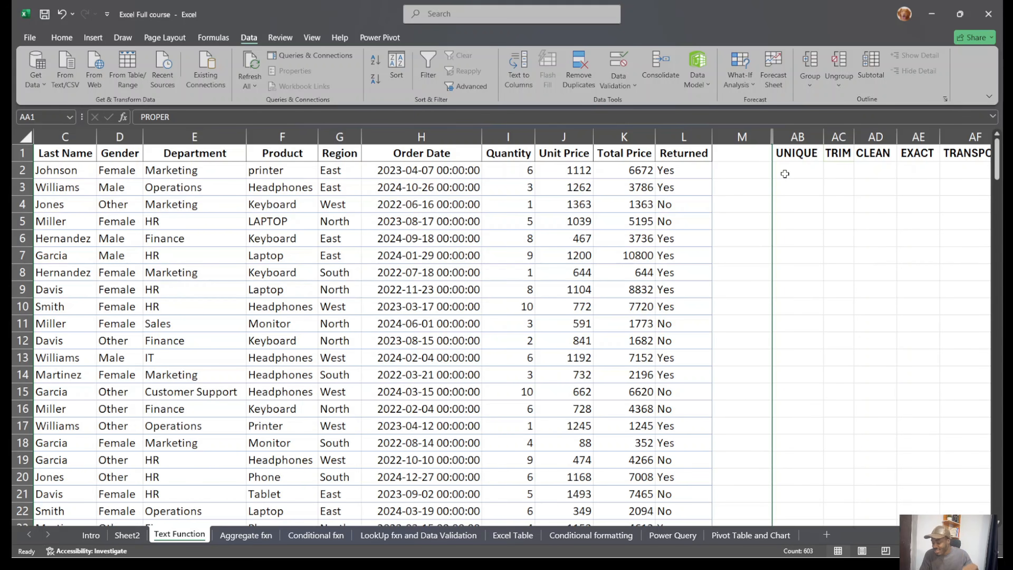
{"action": "left_click", "coordinate": [502, 539]}
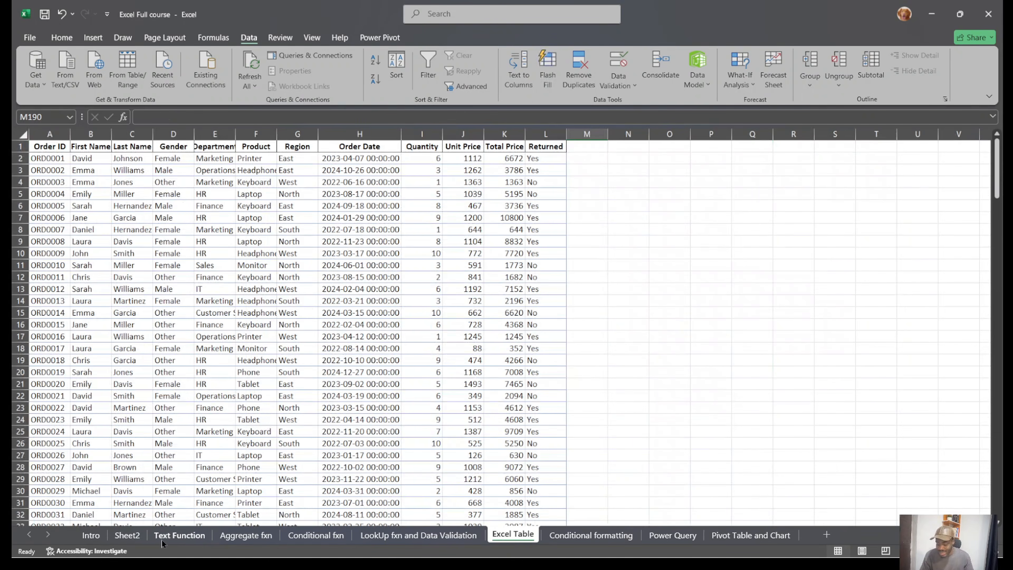
{"action": "left_click", "coordinate": [179, 535]}
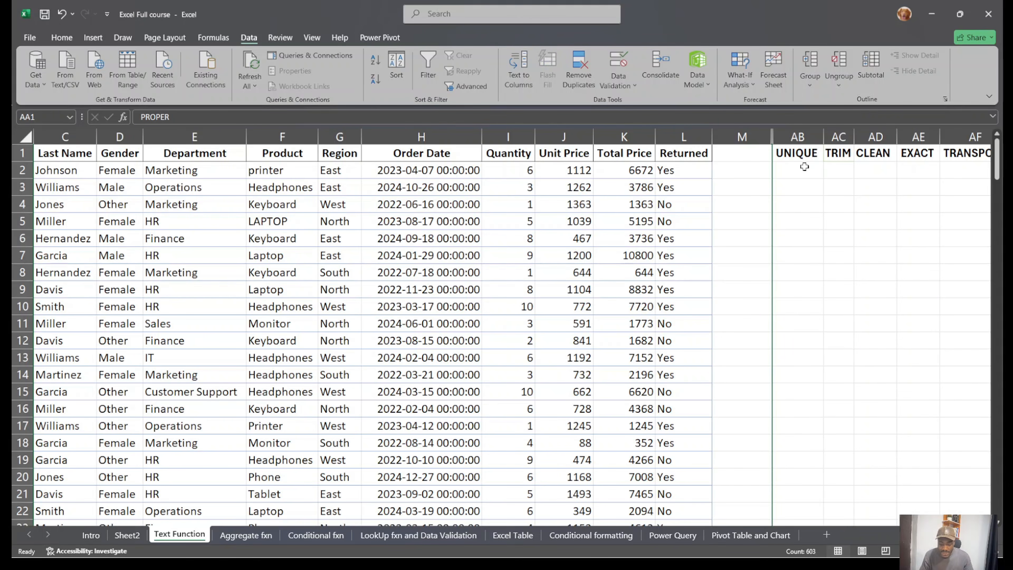
Start a UNIQUE formula in cell AB3, replacing the mistaken UNICHAR function.
{"action": "left_click", "coordinate": [695, 140]}
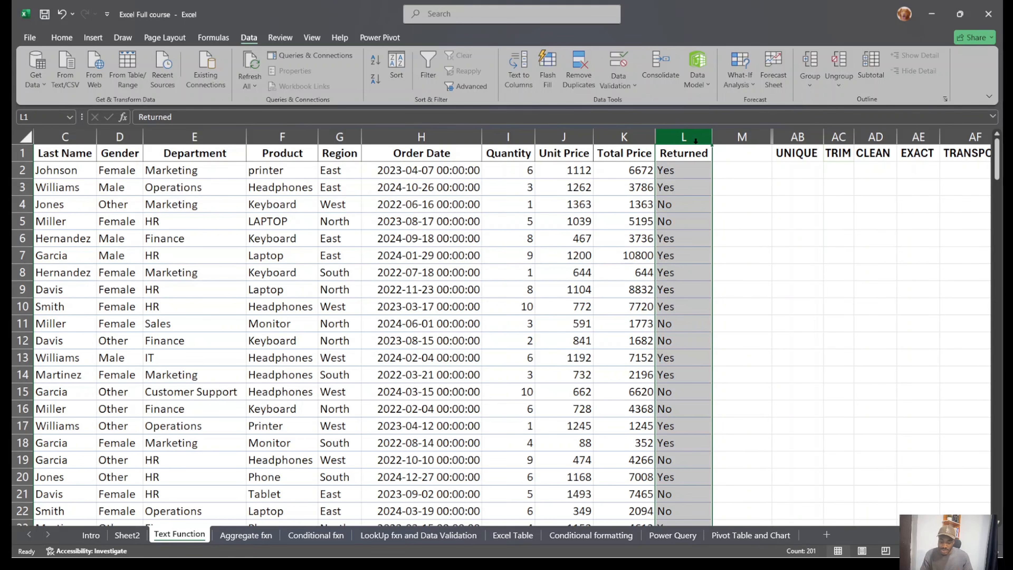
{"action": "double_click", "coordinate": [797, 188]}
{"action": "type", "text": "="}
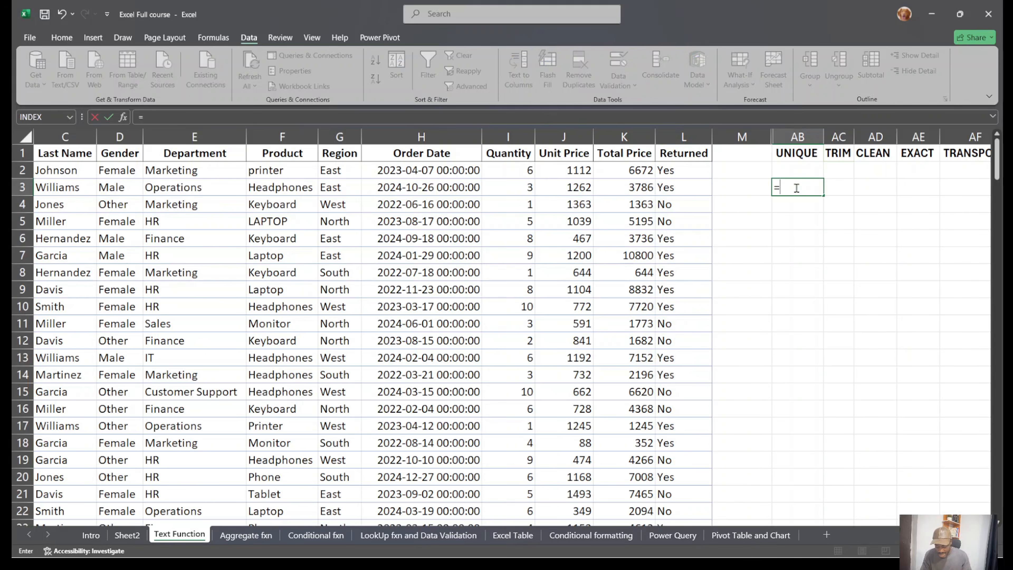
{"action": "type", "text": "UNICHAR("}
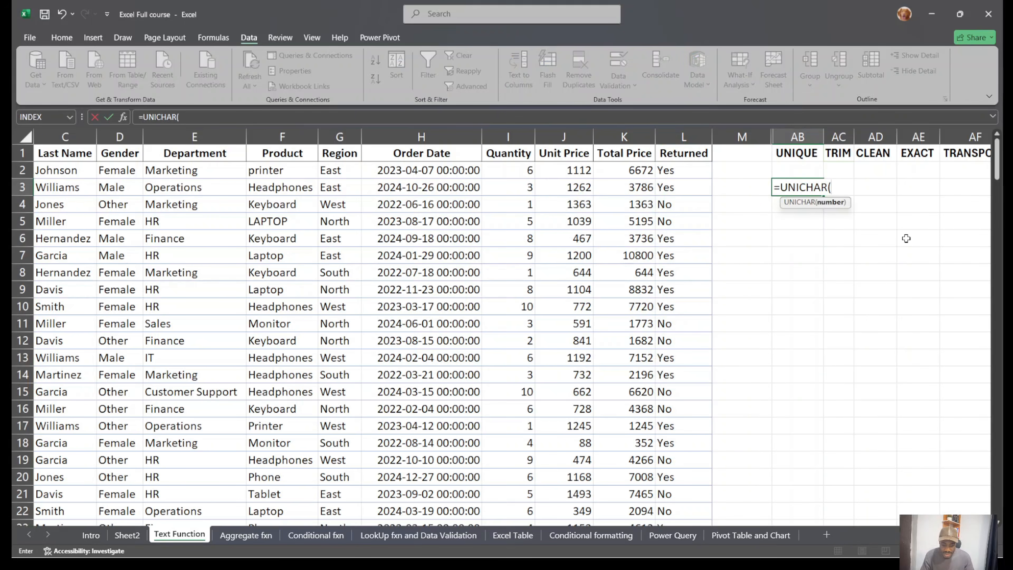
{"action": "key", "text": "BackSpace"}
{"action": "key", "text": "BackSpace"}
{"action": "key", "text": "BackSpace"}
{"action": "key", "text": "BackSpace"}
{"action": "key", "text": "BackSpace"}
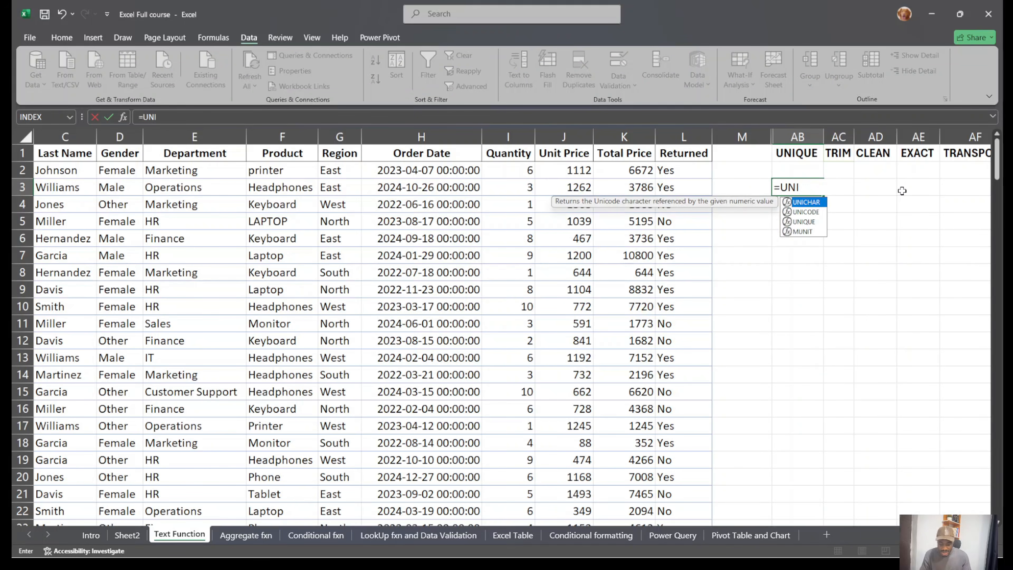
{"action": "type", "text": "q"}
{"action": "key", "text": "Tab"}
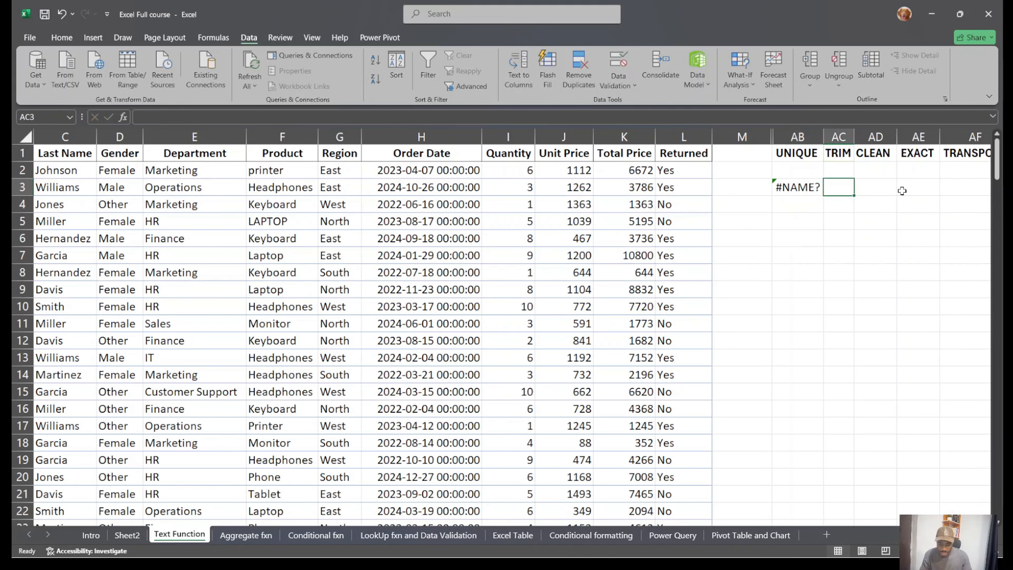
{"action": "double_click", "coordinate": [818, 188]}
{"action": "key", "text": "BackSpace"}
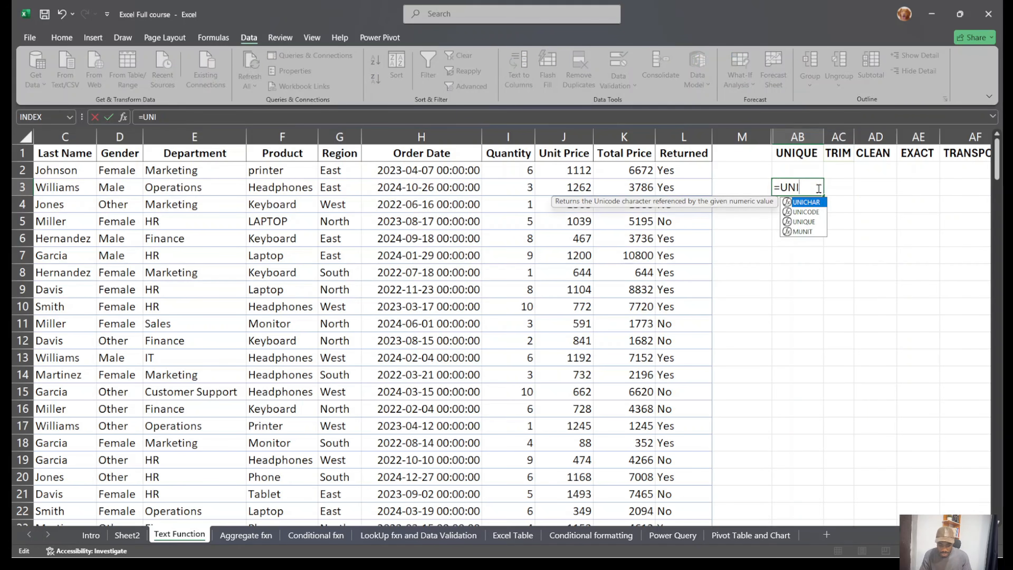
{"action": "left_click", "coordinate": [812, 225]}
{"action": "key", "text": "Tab"}
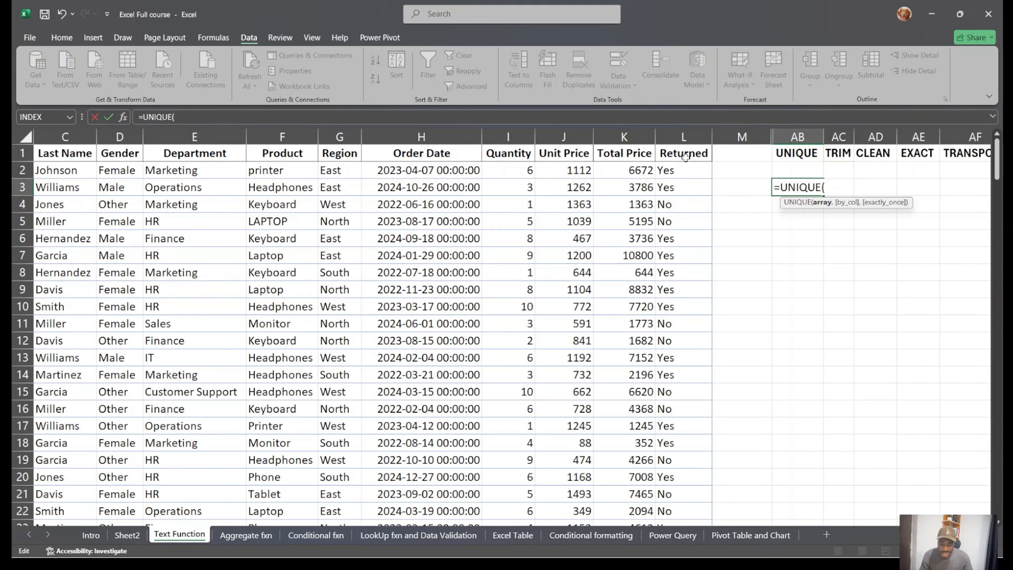
Complete the AB3 formula as =UNIQUE(L2:L201) to list the distinct Returned values.
{"action": "left_click_drag", "start_coordinate": [678, 170], "coordinate": [668, 379]}
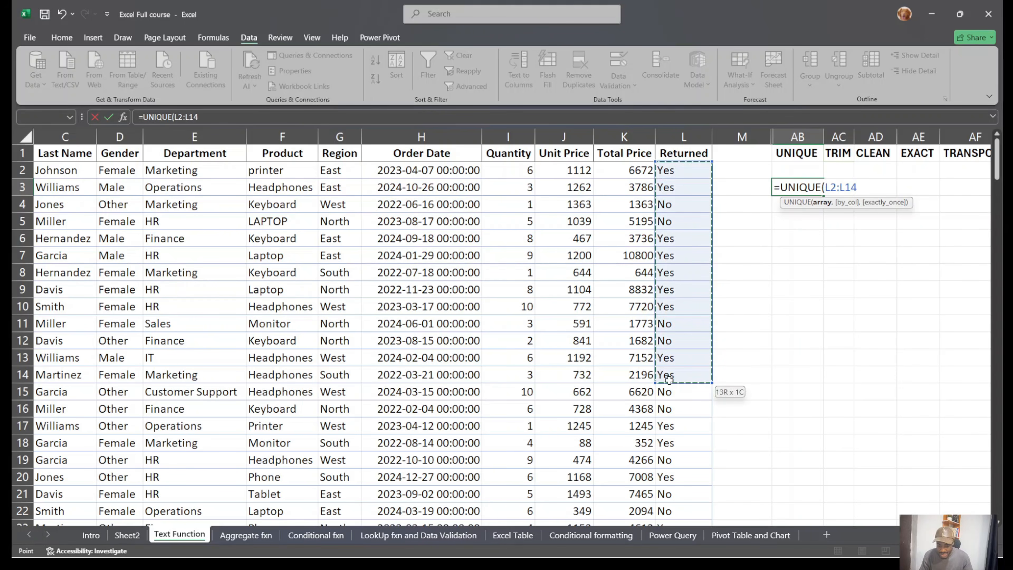
{"action": "key", "text": "ctrl+shift+Down"}
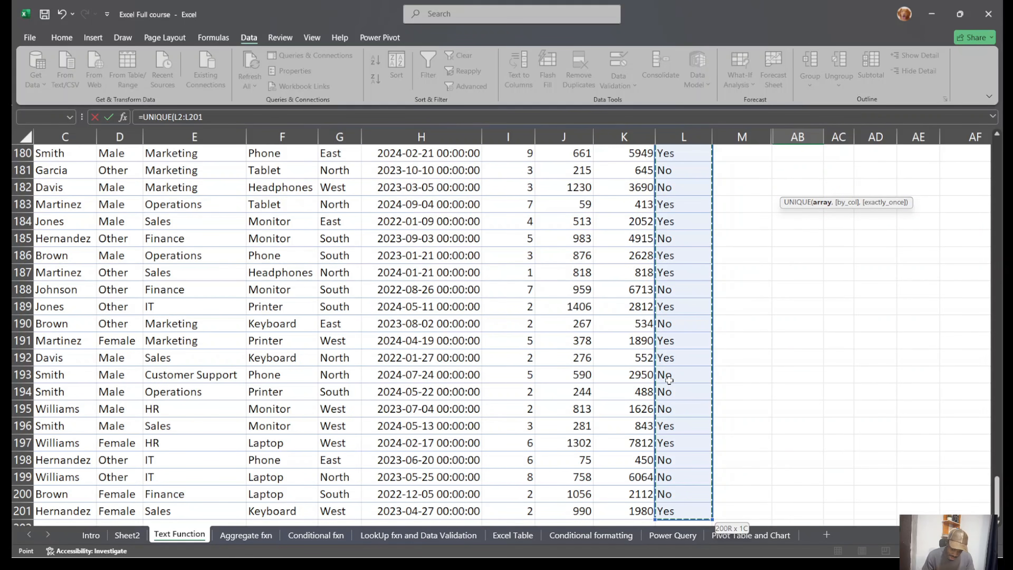
{"action": "scroll", "coordinate": [669, 380], "scroll_direction": "up", "scroll_amount": 20}
{"action": "scroll", "coordinate": [669, 380], "scroll_direction": "up", "scroll_amount": 9}
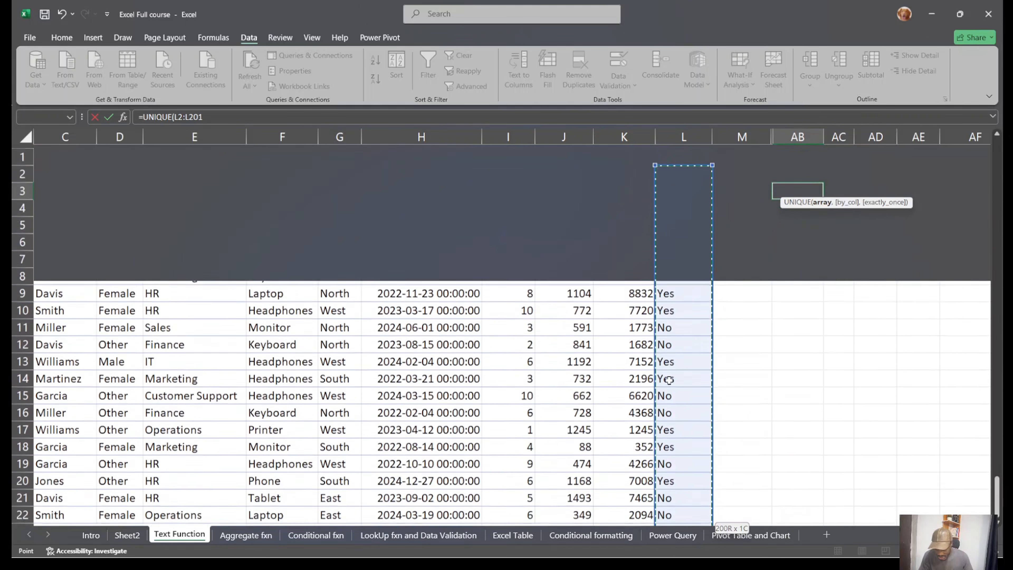
{"action": "left_click", "coordinate": [690, 173]}
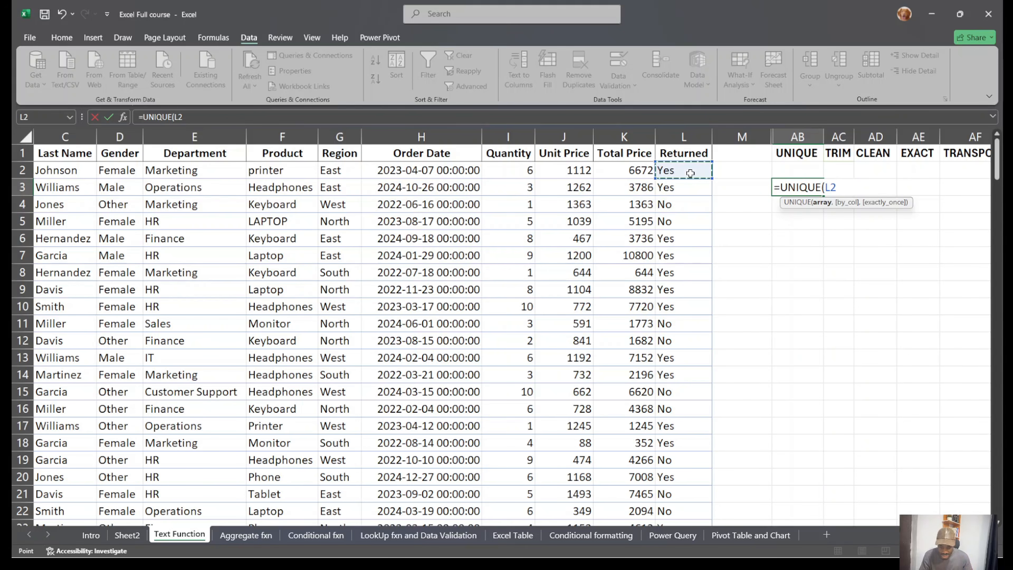
{"action": "key", "text": "ctrl+shift+Down"}
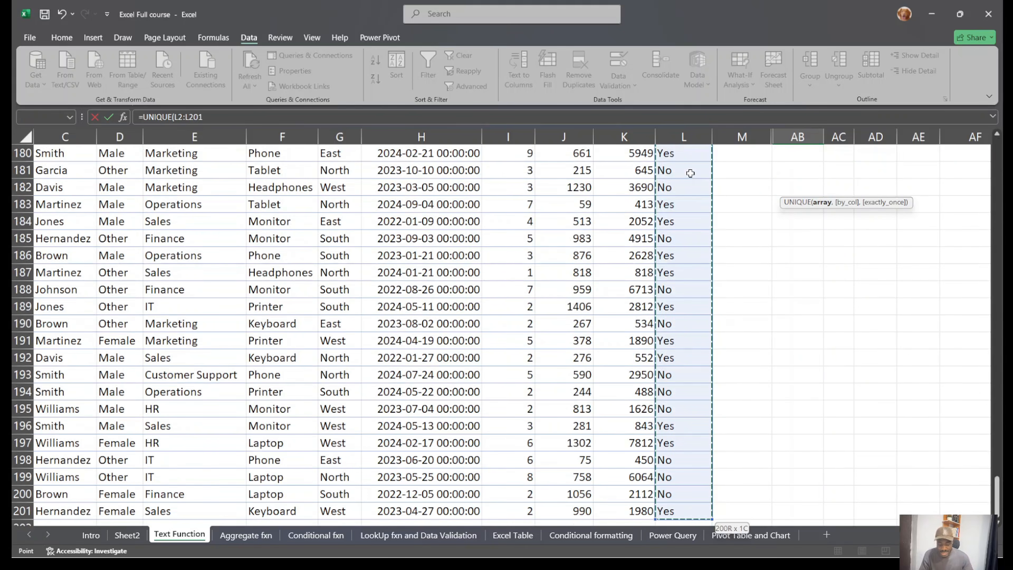
{"action": "key", "text": "Return"}
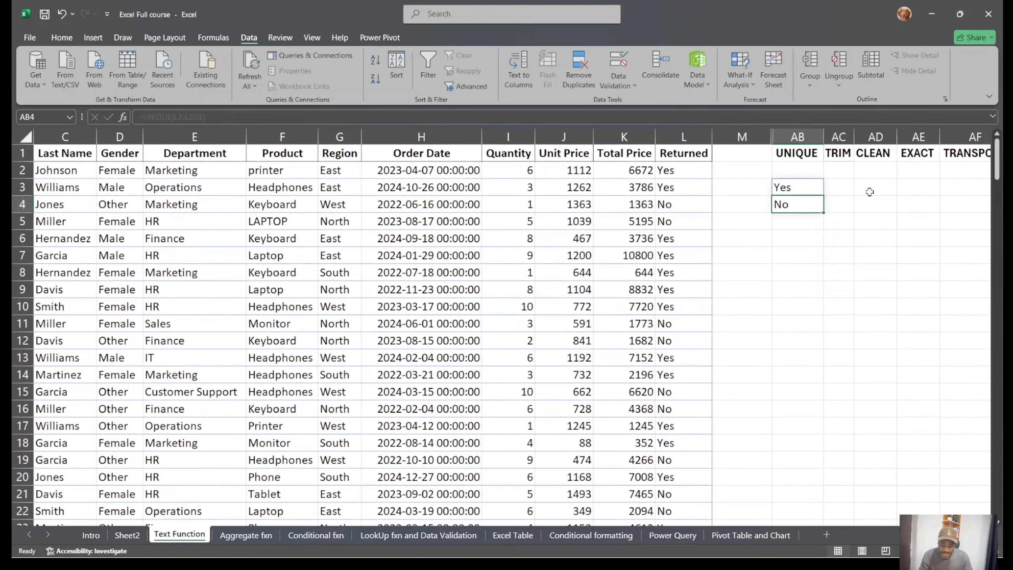
{"action": "left_click_drag", "start_coordinate": [806, 187], "coordinate": [810, 199]}
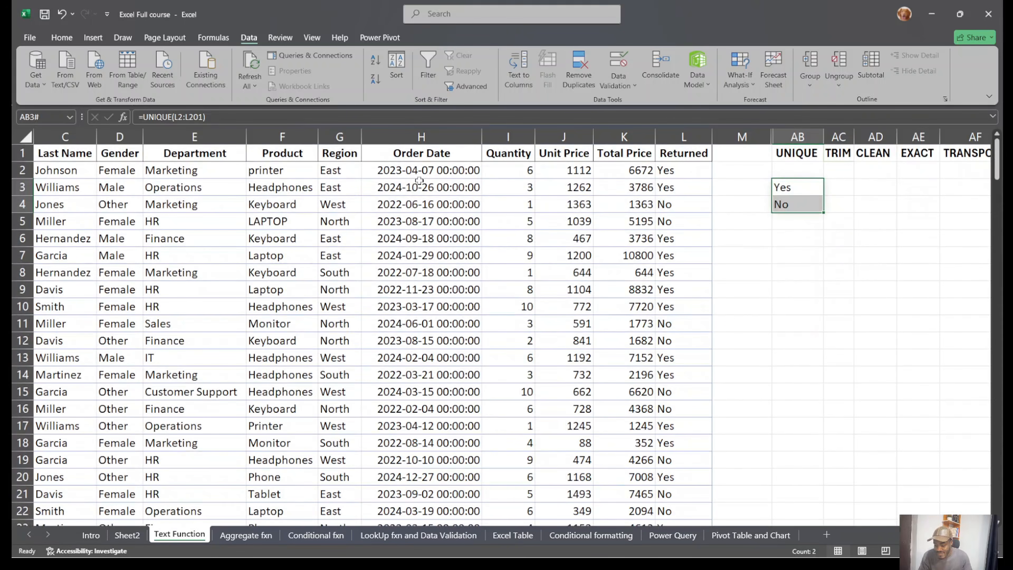
Enter the formula =UNIQUE(F2:F201) in AB8 to list the distinct products.
{"action": "left_click", "coordinate": [284, 140]}
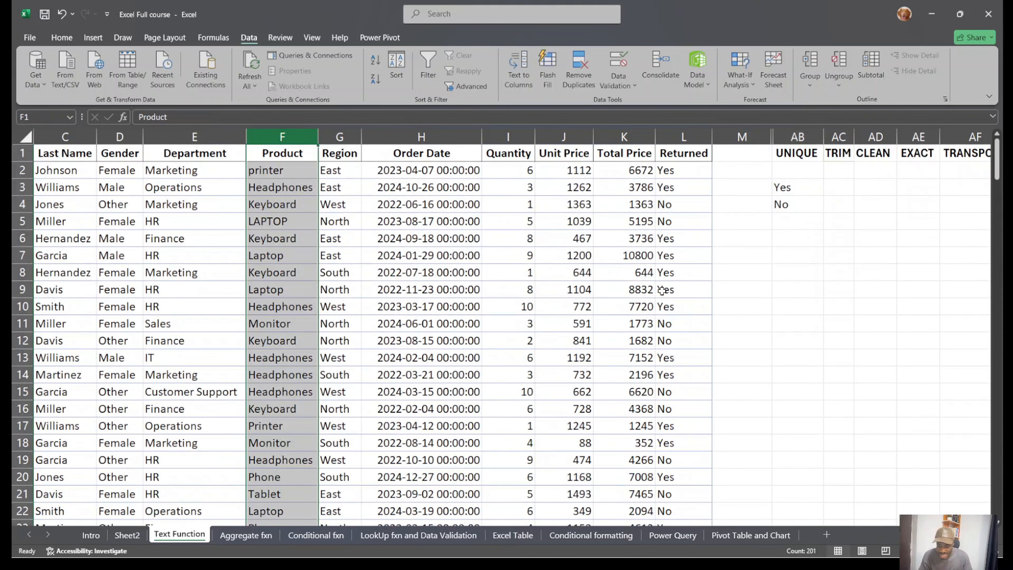
{"action": "left_click", "coordinate": [806, 273]}
{"action": "type", "text": "="}
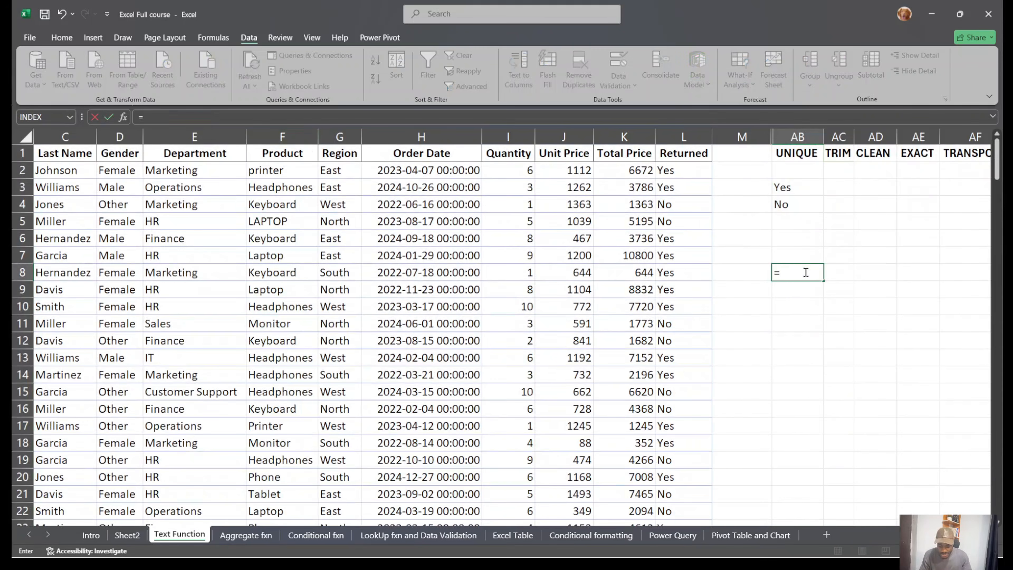
{"action": "type", "text": "uniq"}
{"action": "key", "text": "Tab"}
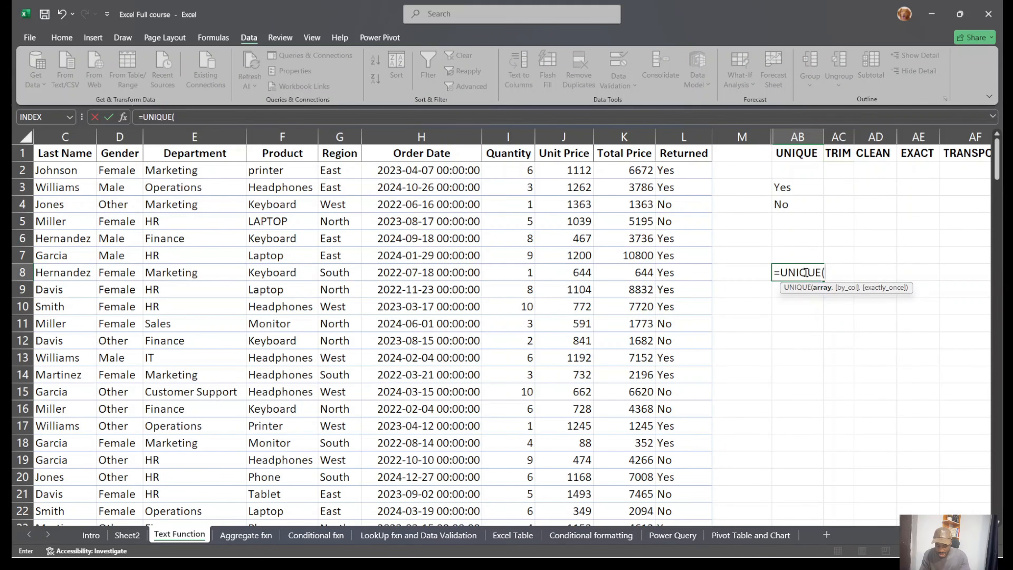
{"action": "left_click", "coordinate": [286, 169]}
{"action": "key", "text": "ctrl+shift+Down"}
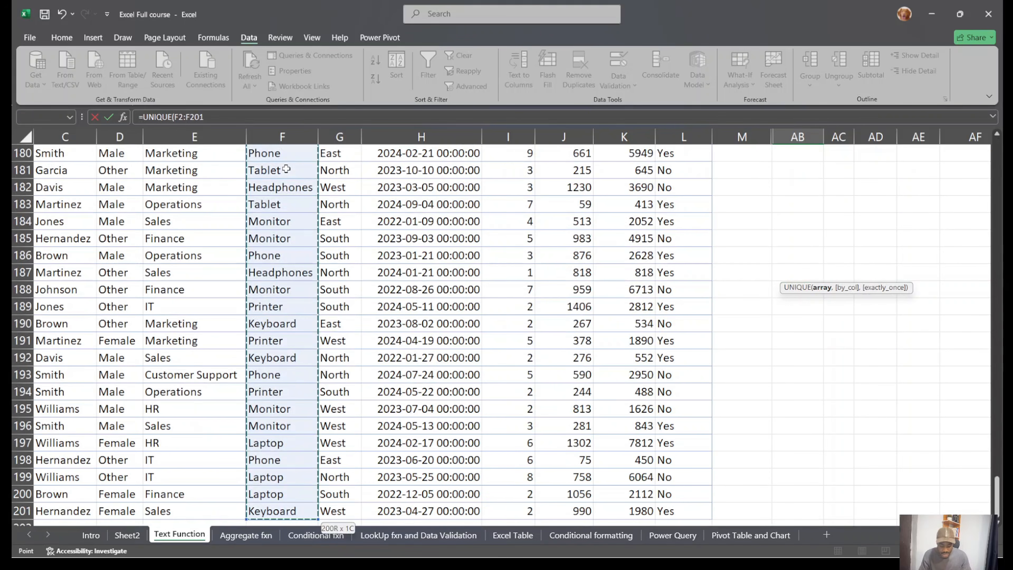
{"action": "key", "text": "Return"}
{"action": "scroll", "coordinate": [286, 169], "scroll_direction": "up", "scroll_amount": 3}
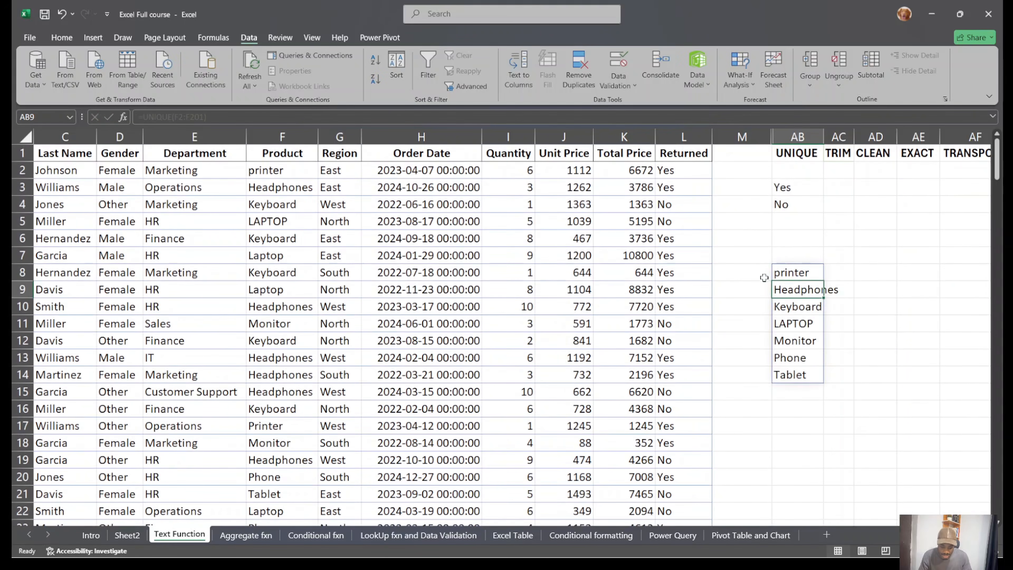
Widen columns AC and AB so the UNIQUE product list fits within its own column.
{"action": "left_click", "coordinate": [756, 273]}
{"action": "left_click_drag", "start_coordinate": [756, 273], "coordinate": [755, 322]}
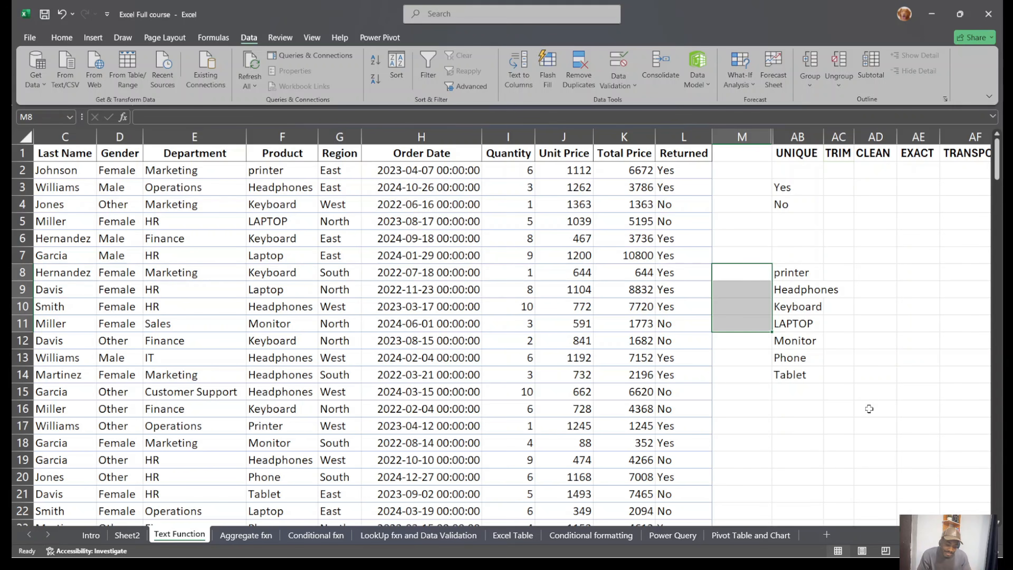
{"action": "left_click", "coordinate": [814, 135]}
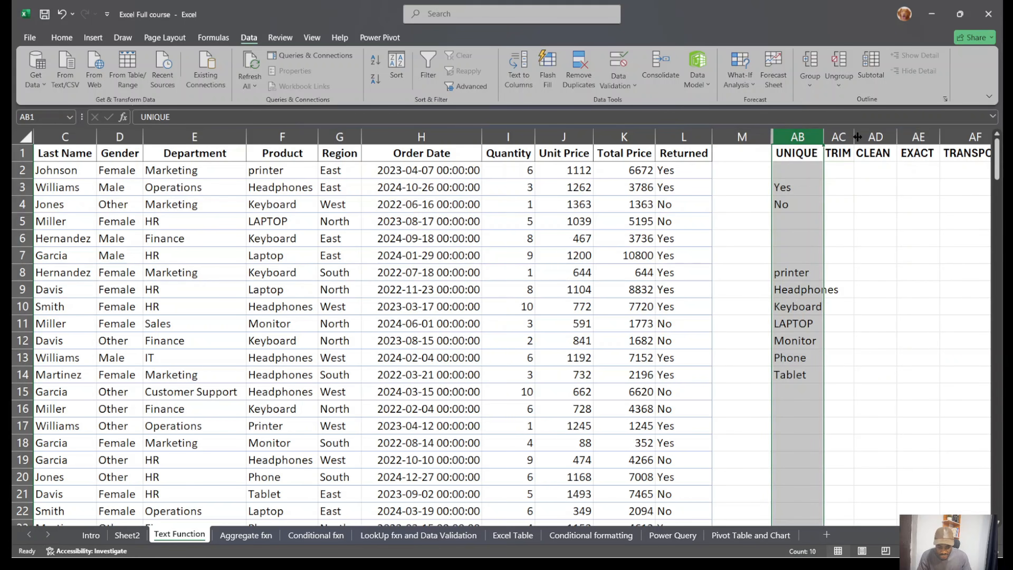
{"action": "left_click_drag", "start_coordinate": [857, 137], "coordinate": [872, 136]}
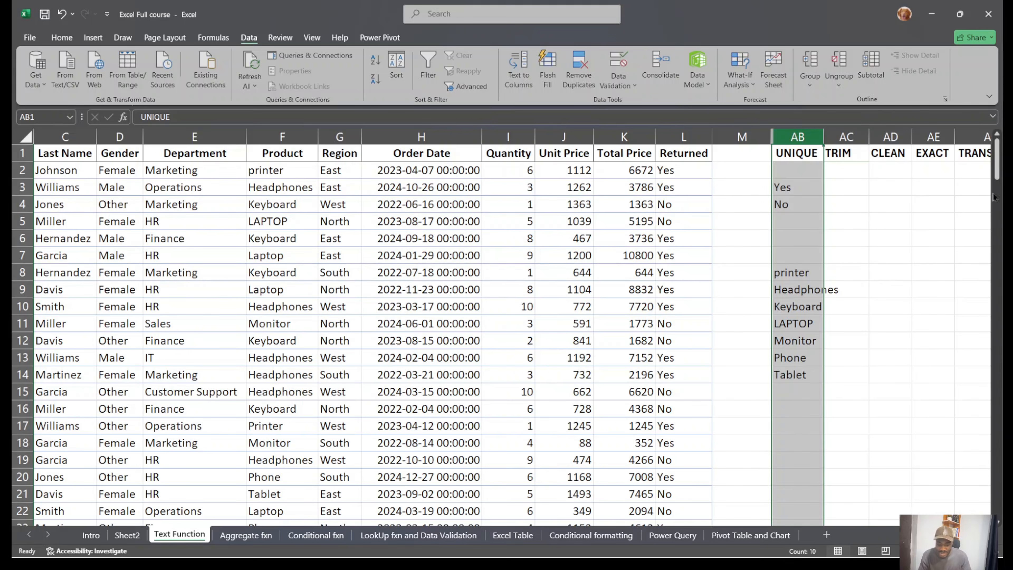
{"action": "left_click", "coordinate": [939, 235]}
{"action": "left_click_drag", "start_coordinate": [823, 137], "coordinate": [850, 151]}
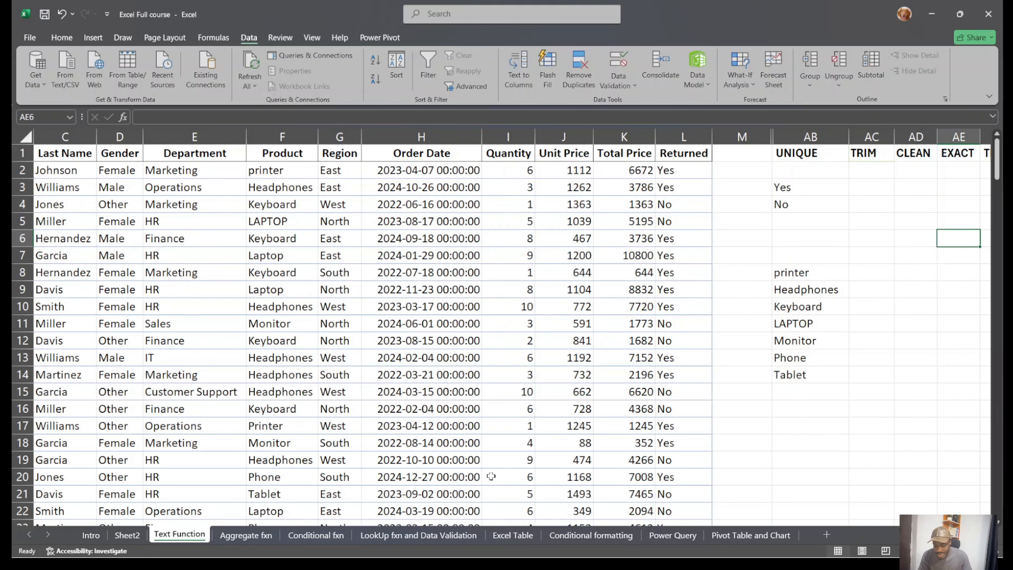
Compare the unique product list in AB8:AB14 with the repeated Printer entries in the Product column.
{"action": "left_click_drag", "start_coordinate": [819, 272], "coordinate": [814, 370]}
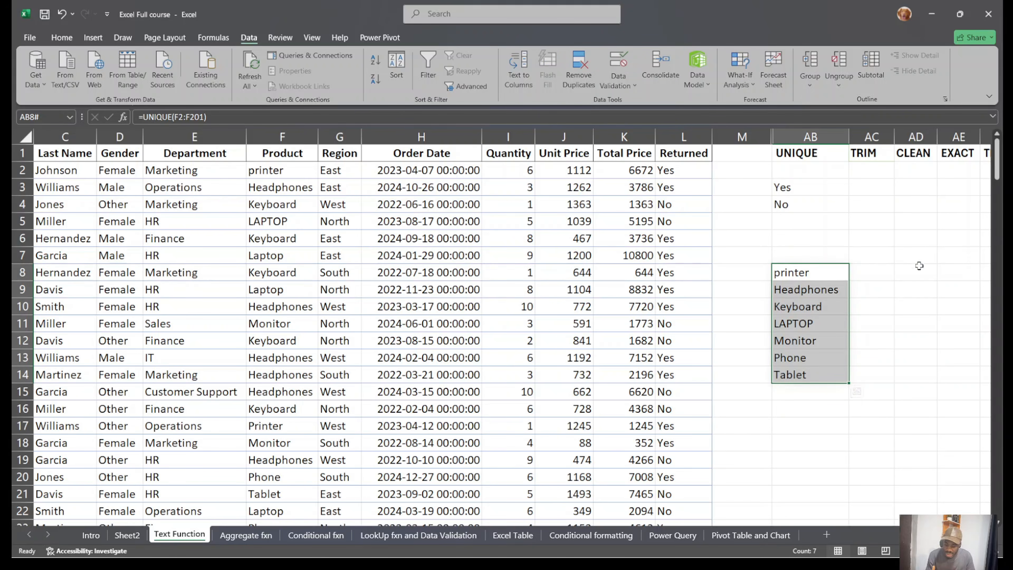
{"action": "left_click_drag", "start_coordinate": [821, 274], "coordinate": [813, 369]}
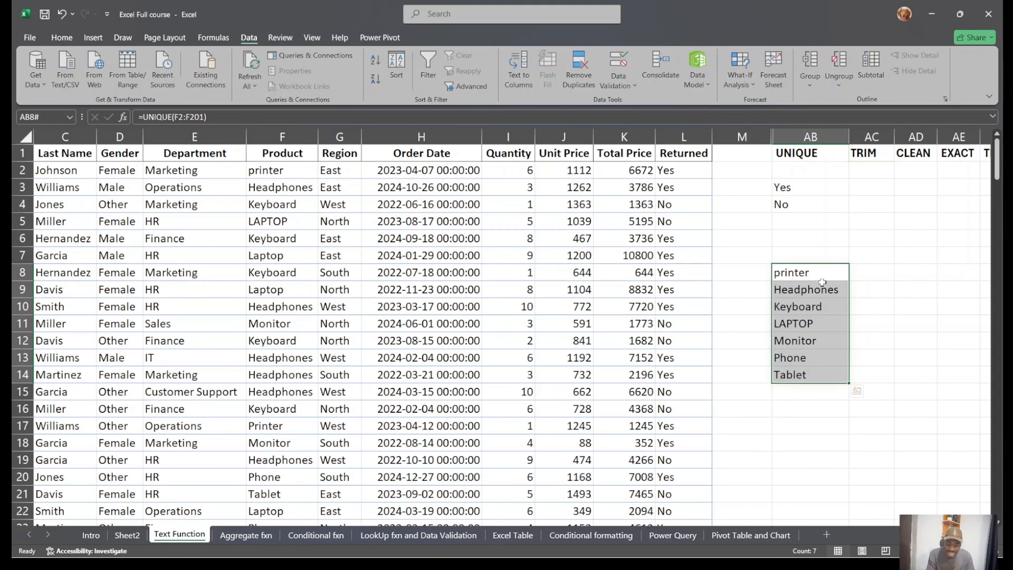
{"action": "left_click", "coordinate": [295, 168]}
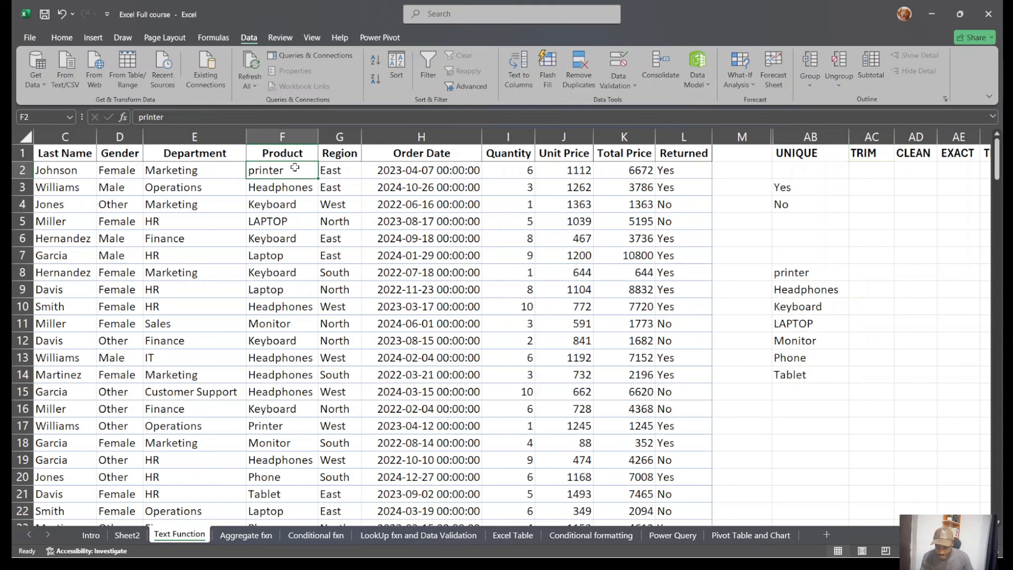
{"action": "left_click", "coordinate": [273, 428]}
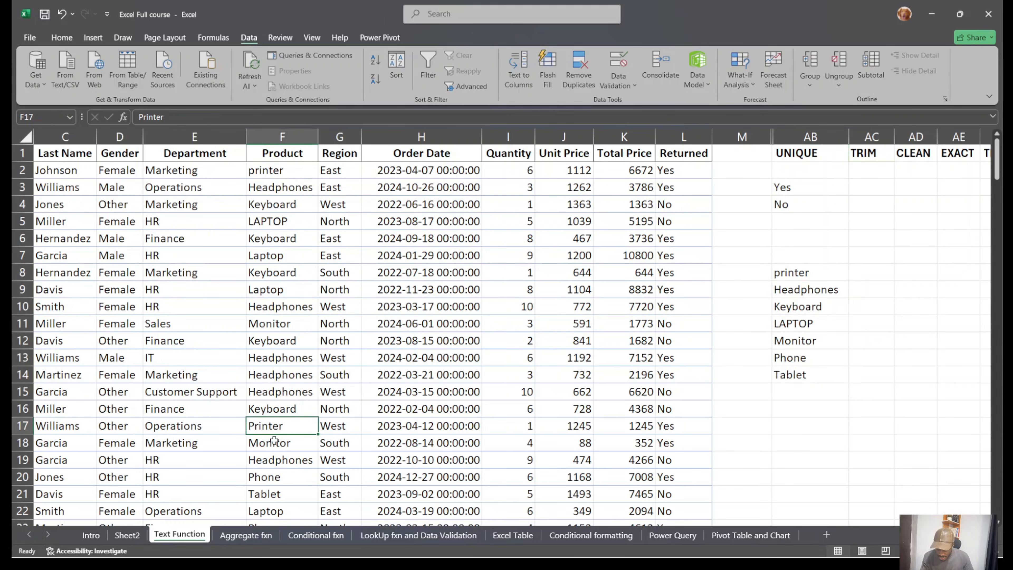
{"action": "scroll", "coordinate": [274, 440], "scroll_direction": "down", "scroll_amount": 4}
{"action": "left_click", "coordinate": [281, 426]}
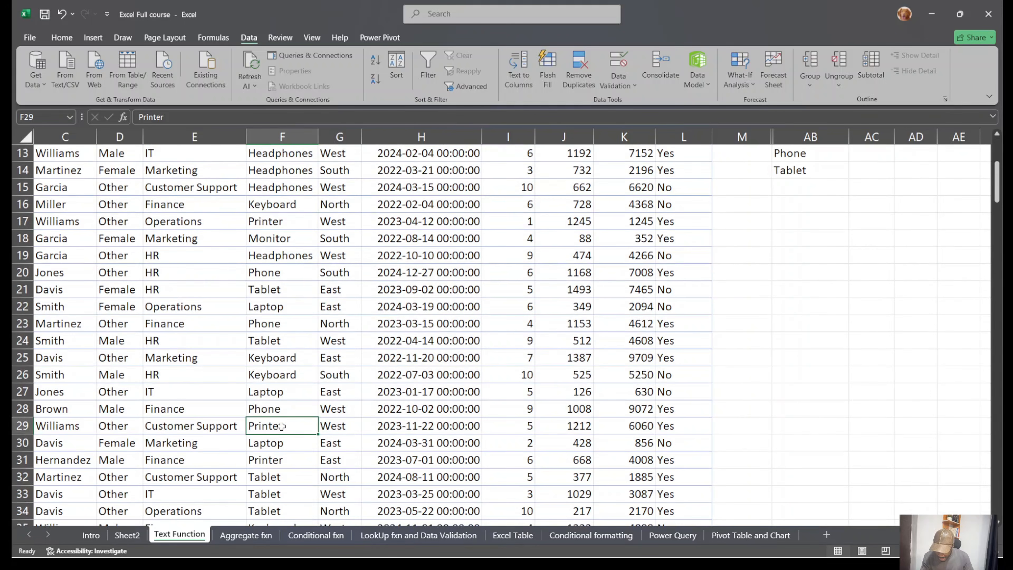
{"action": "scroll", "coordinate": [281, 426], "scroll_direction": "down", "scroll_amount": 4}
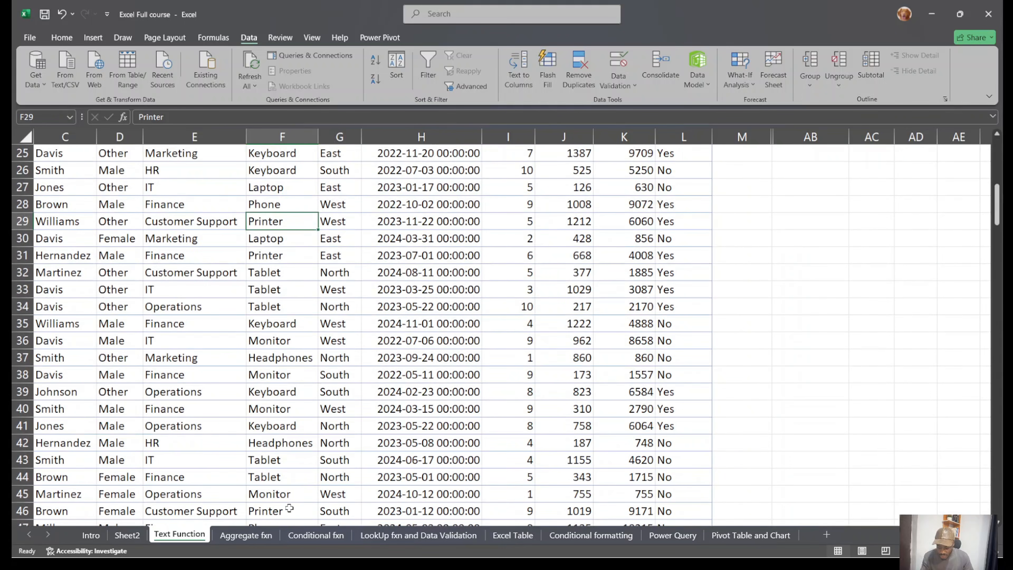
{"action": "left_click", "coordinate": [289, 508]}
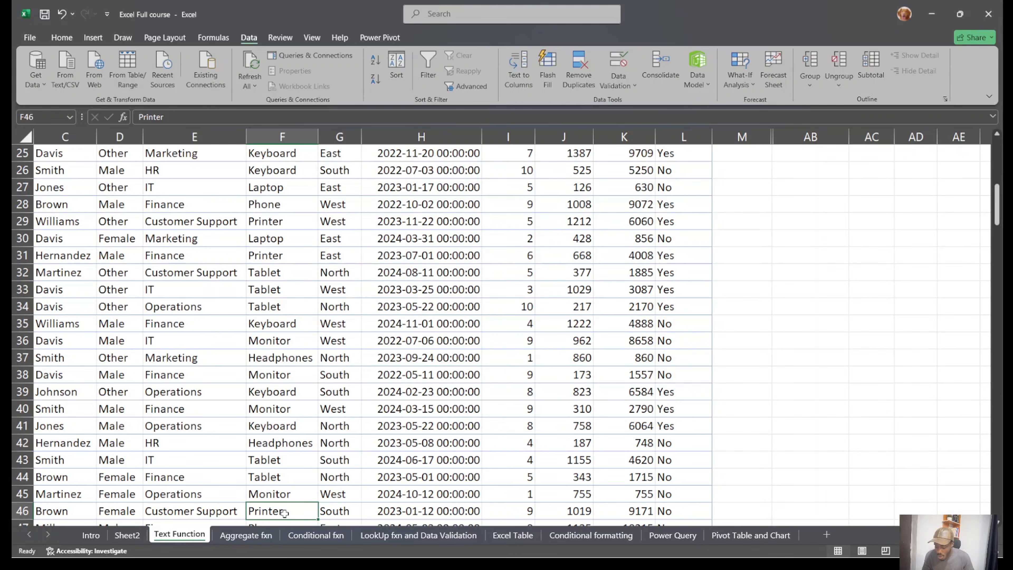
{"action": "left_click_drag", "start_coordinate": [288, 513], "coordinate": [638, 494]}
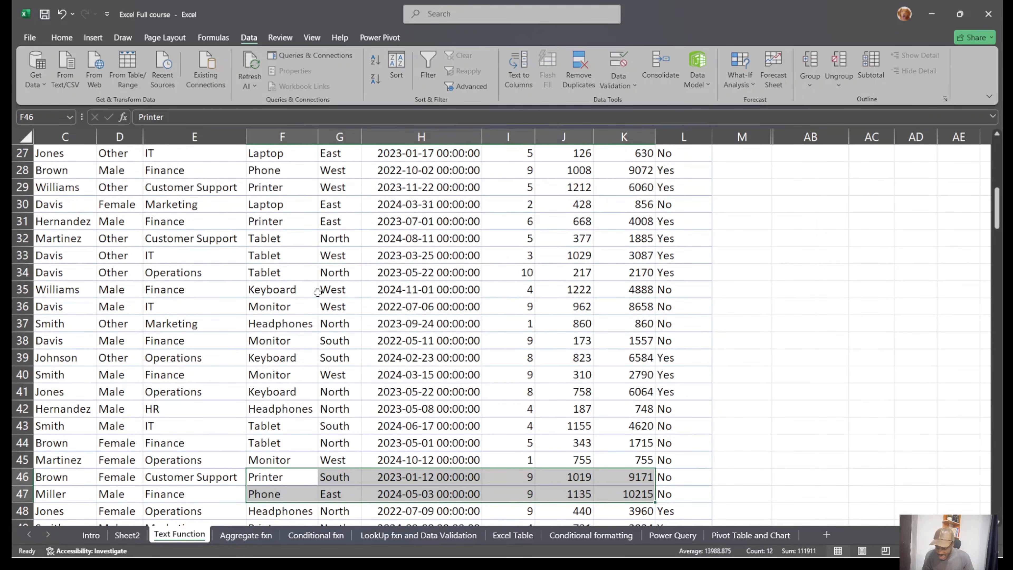
{"action": "scroll", "coordinate": [270, 299], "scroll_direction": "up", "scroll_amount": 4}
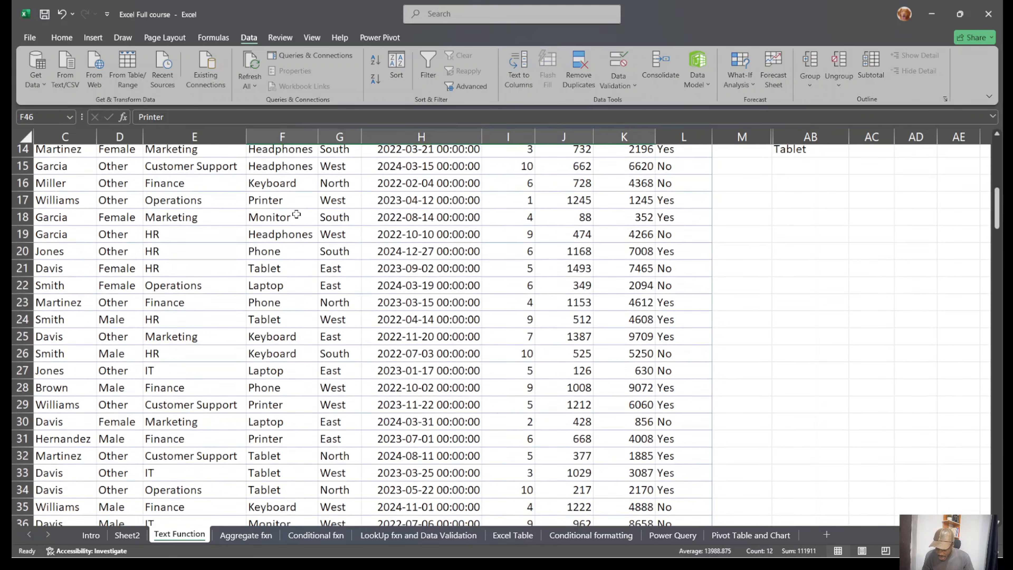
{"action": "left_click_drag", "start_coordinate": [263, 203], "coordinate": [618, 205]}
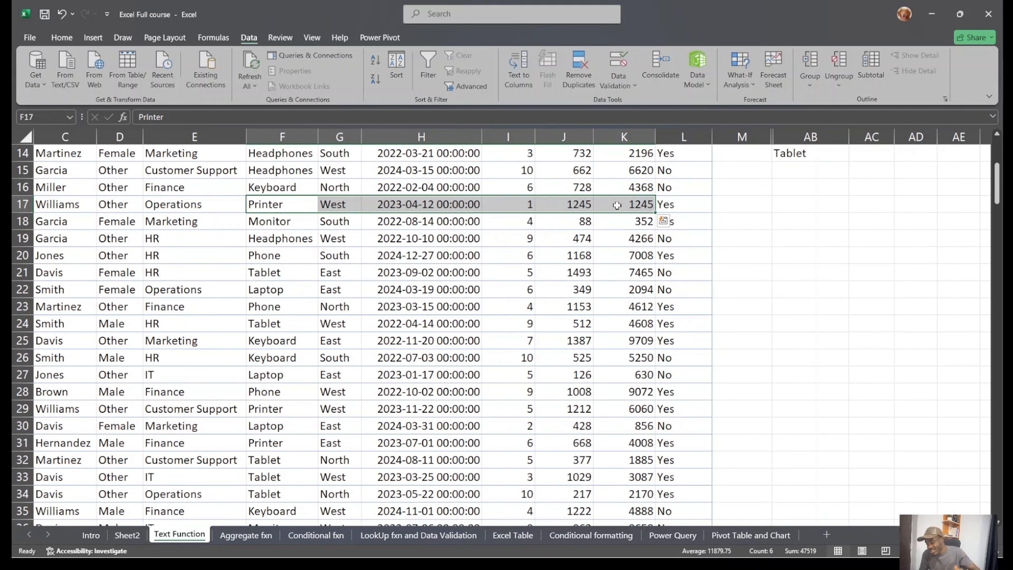
{"action": "scroll", "coordinate": [617, 205], "scroll_direction": "up", "scroll_amount": 4}
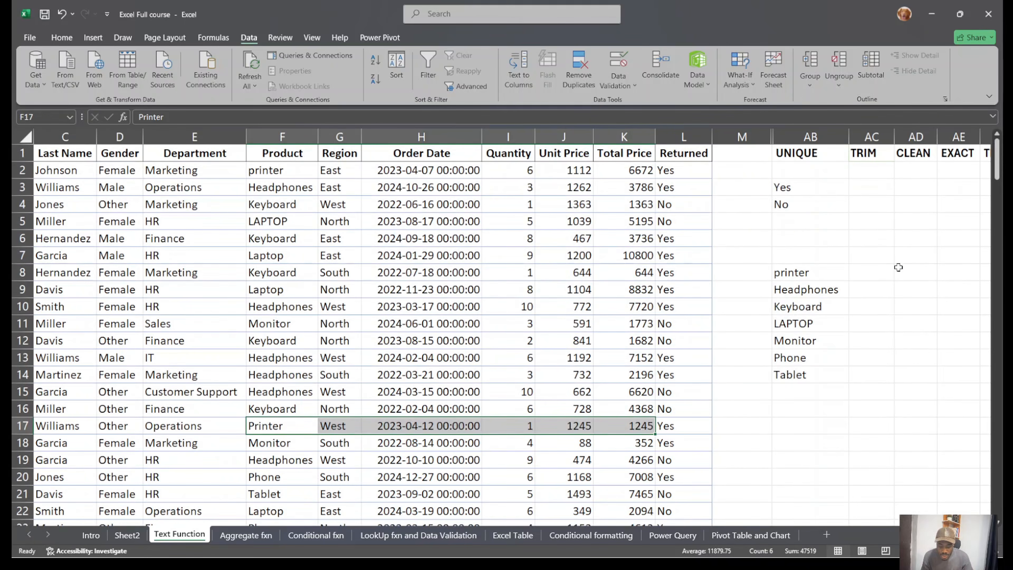
{"action": "left_click", "coordinate": [889, 272]}
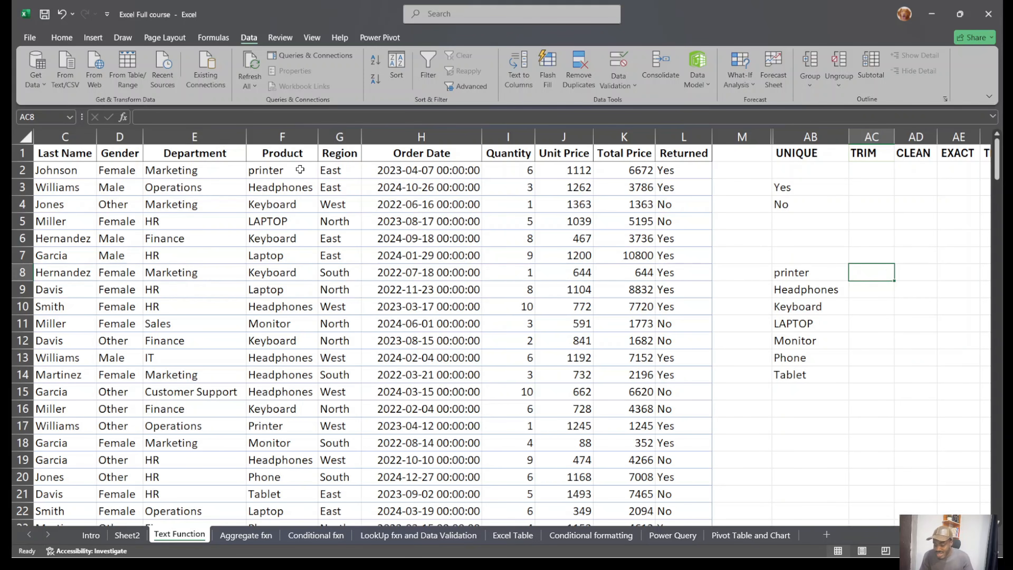
Add a trailing space after "printer" in Product cell F2.
{"action": "left_click", "coordinate": [300, 170]}
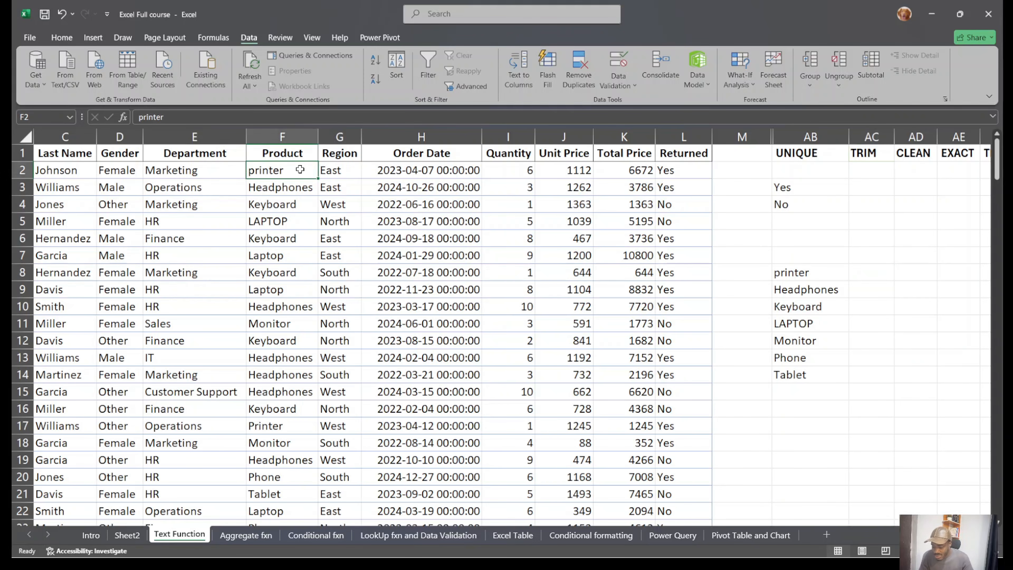
{"action": "left_click", "coordinate": [251, 118]}
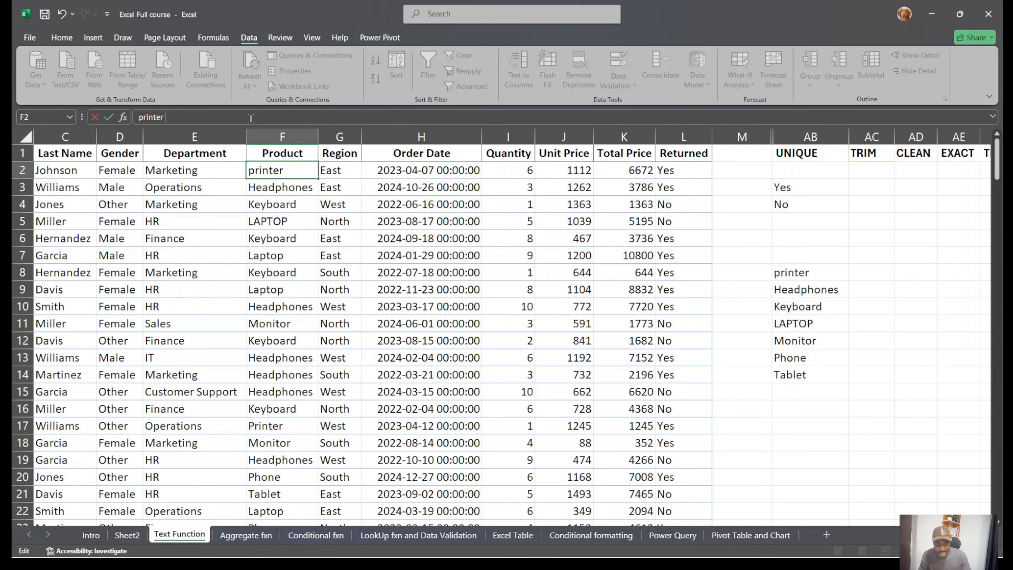
{"action": "key", "text": "Return"}
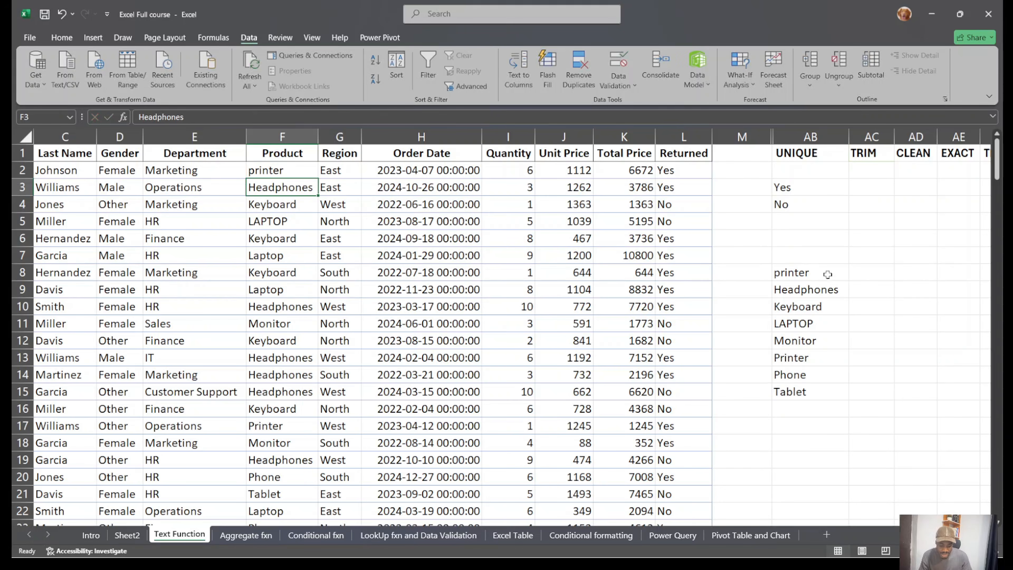
Compare the printer entries in the UNIQUE product list with source cells F2 and F17, checking F2's content for the trailing space.
{"action": "left_click_drag", "start_coordinate": [825, 275], "coordinate": [798, 388]}
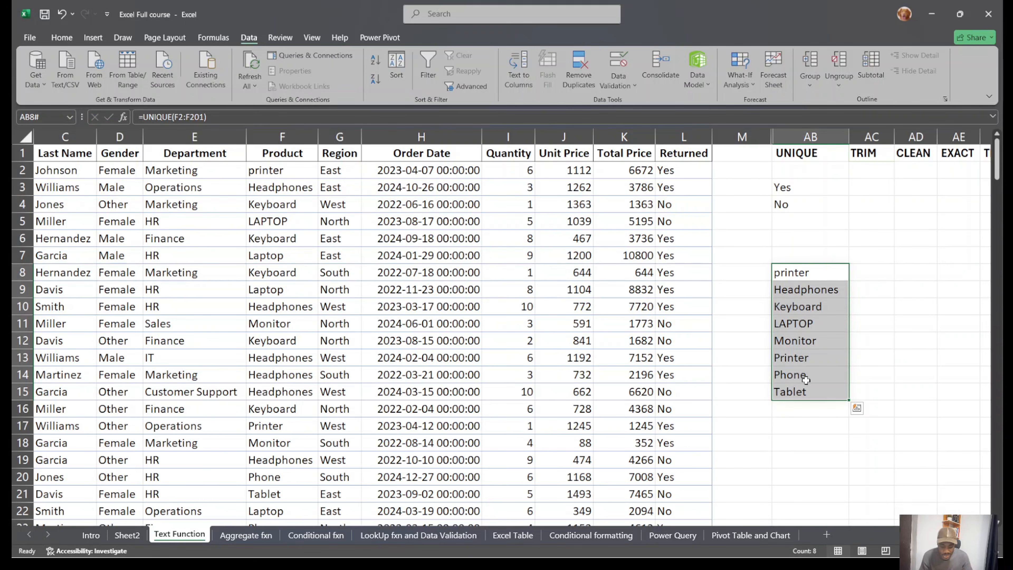
{"action": "left_click", "coordinate": [821, 373]}
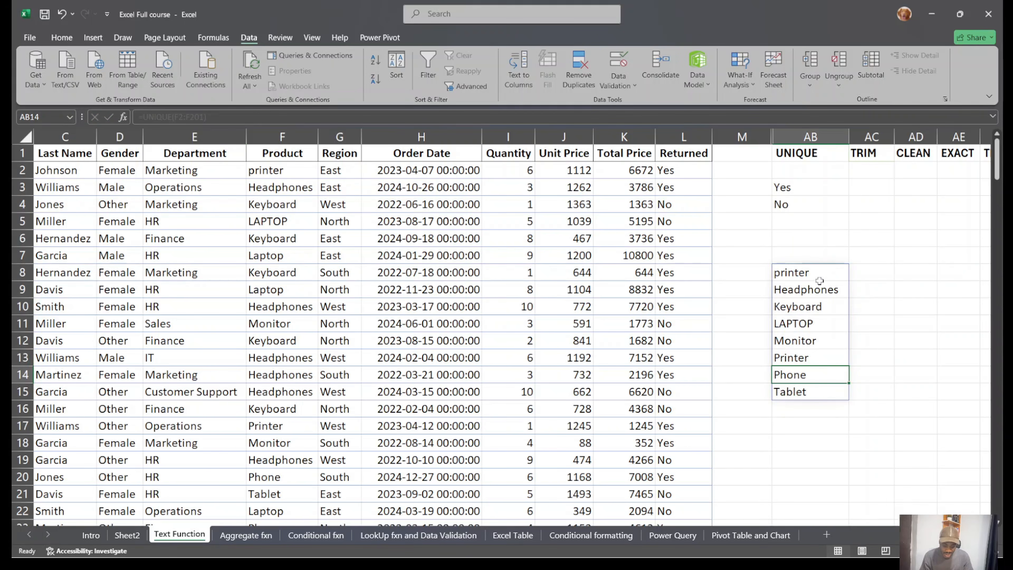
{"action": "left_click", "coordinate": [829, 361]}
{"action": "left_click", "coordinate": [827, 270]}
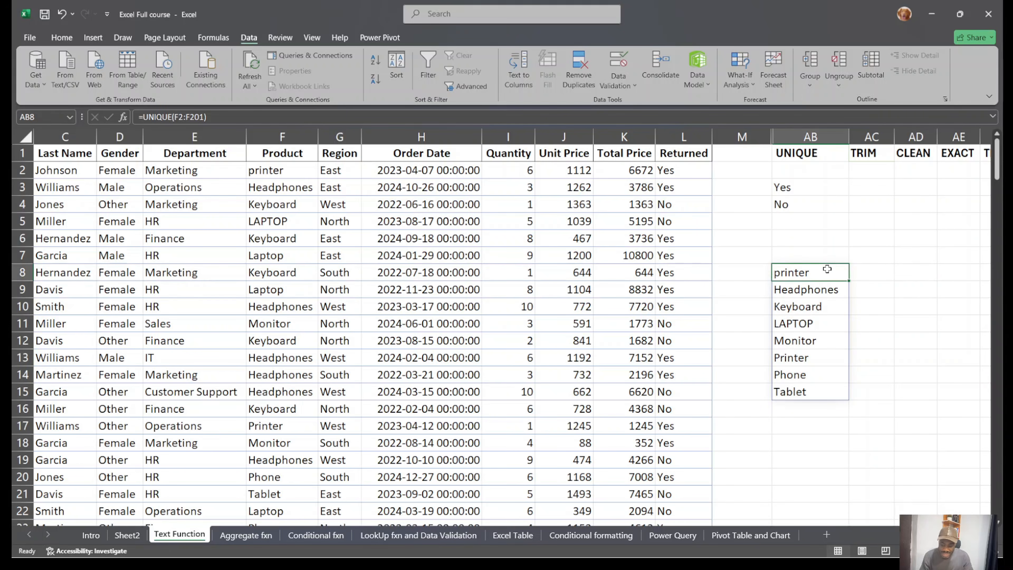
{"action": "left_click", "coordinate": [287, 168]}
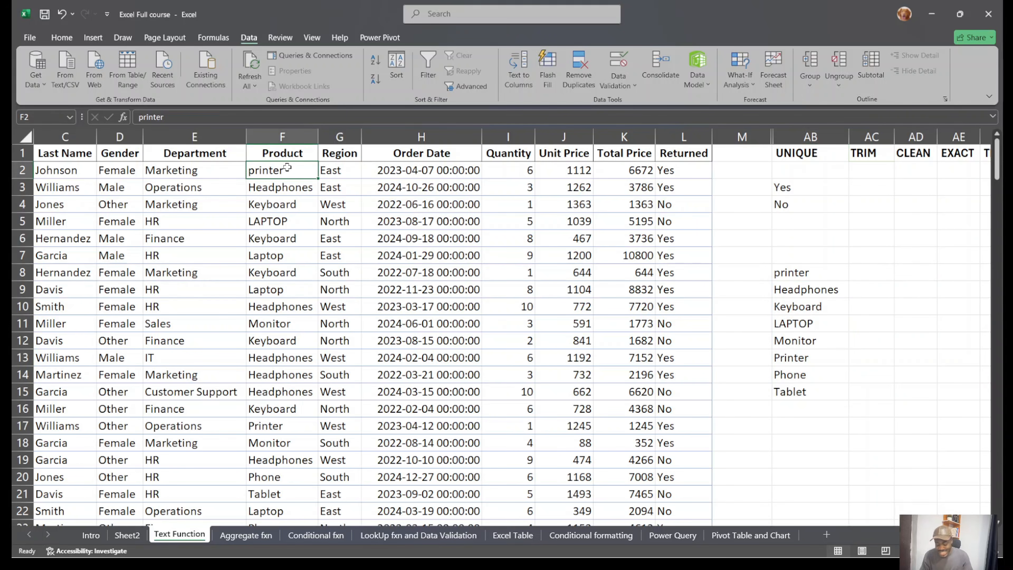
{"action": "left_click", "coordinate": [434, 235]}
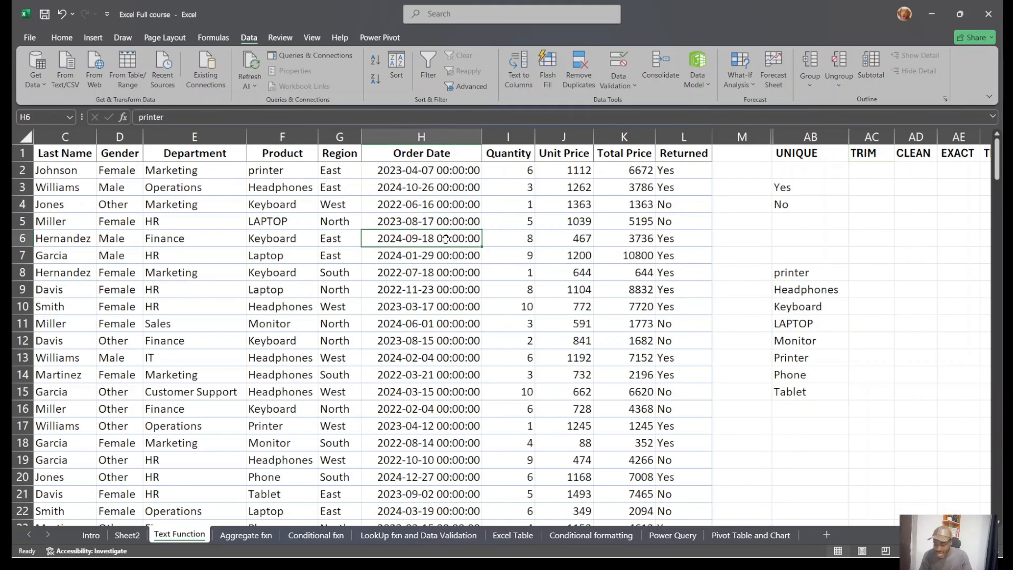
{"action": "left_click", "coordinate": [300, 172]}
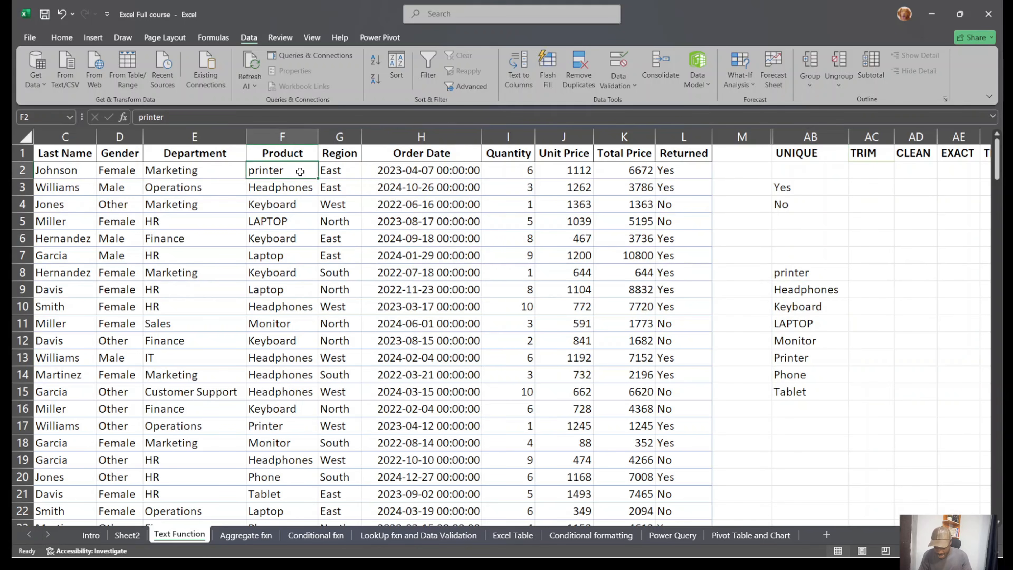
{"action": "left_click", "coordinate": [283, 425]}
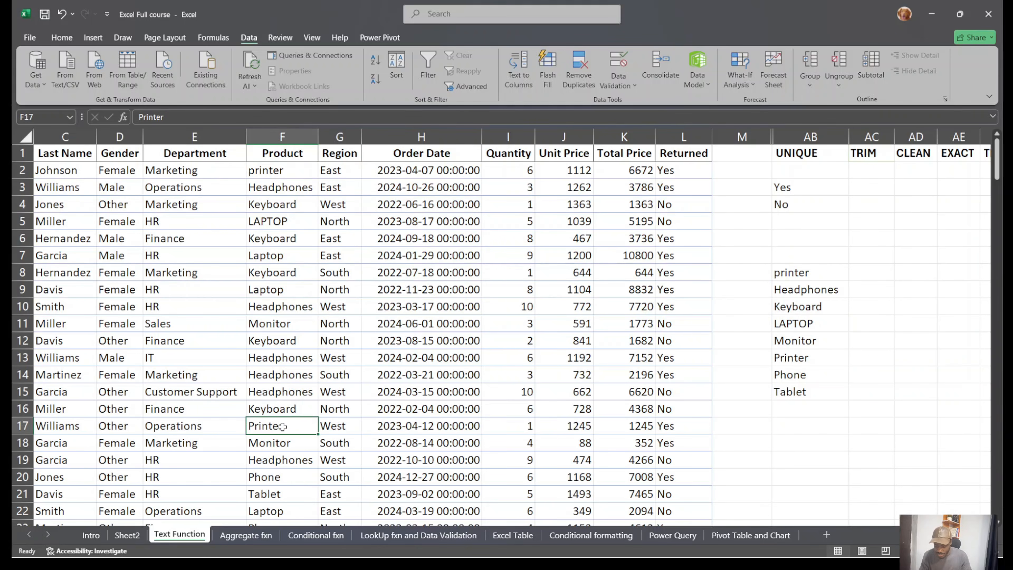
{"action": "double_click", "coordinate": [285, 169]}
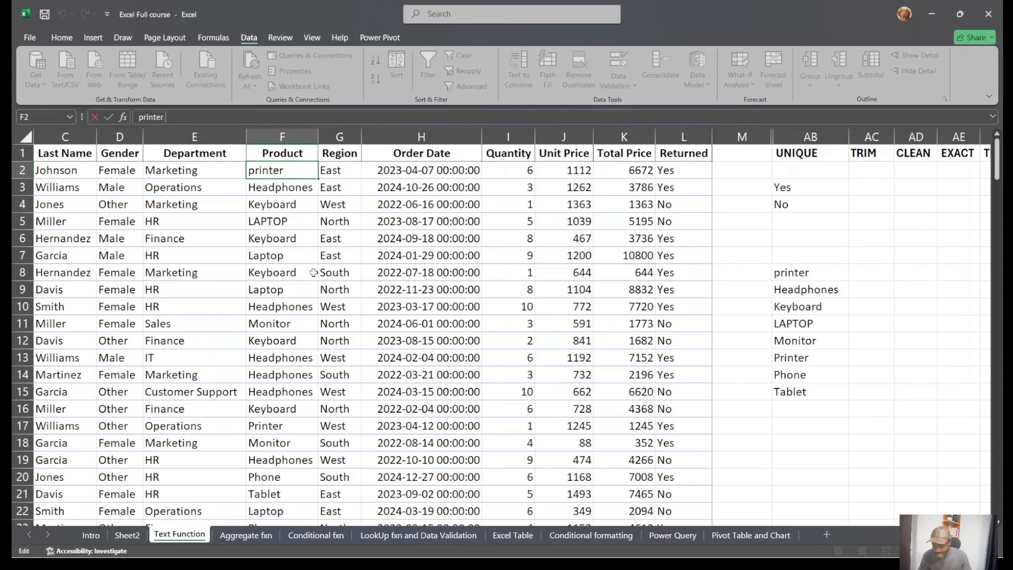
Insert a leading space before "Keyboard" in Product cell F8.
{"action": "left_click", "coordinate": [283, 274]}
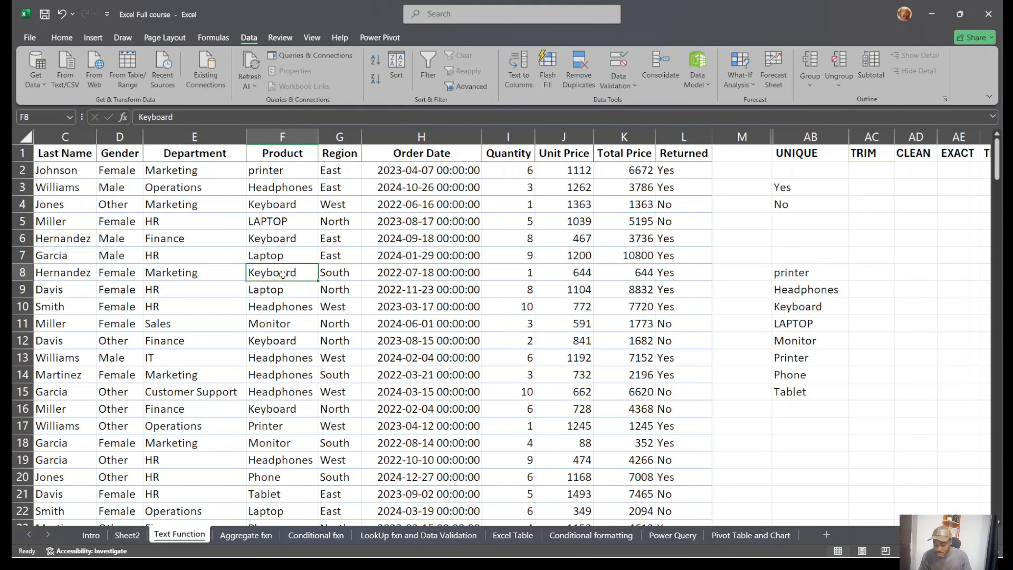
{"action": "left_click", "coordinate": [144, 117]}
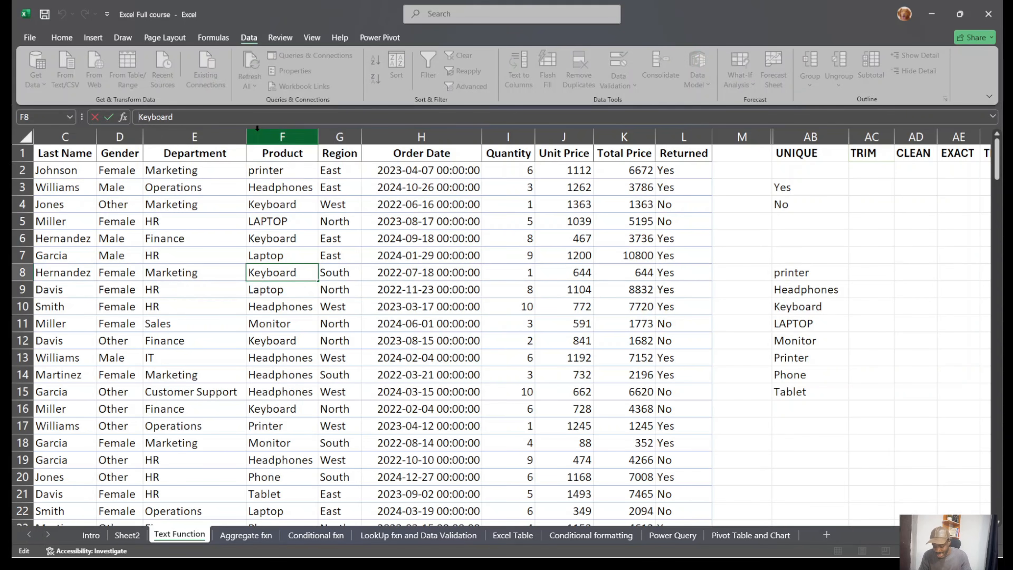
{"action": "key", "text": "Return"}
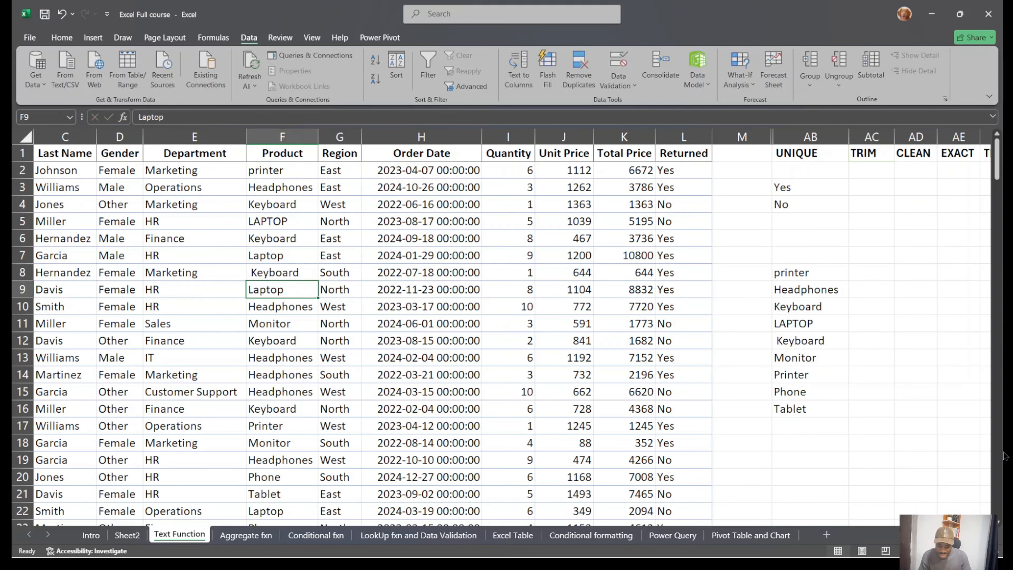
Examine the Keyboard entries in AB10 and AB12 and the printer entries in AB8 and AB14 of the UNIQUE list.
{"action": "left_click", "coordinate": [822, 311]}
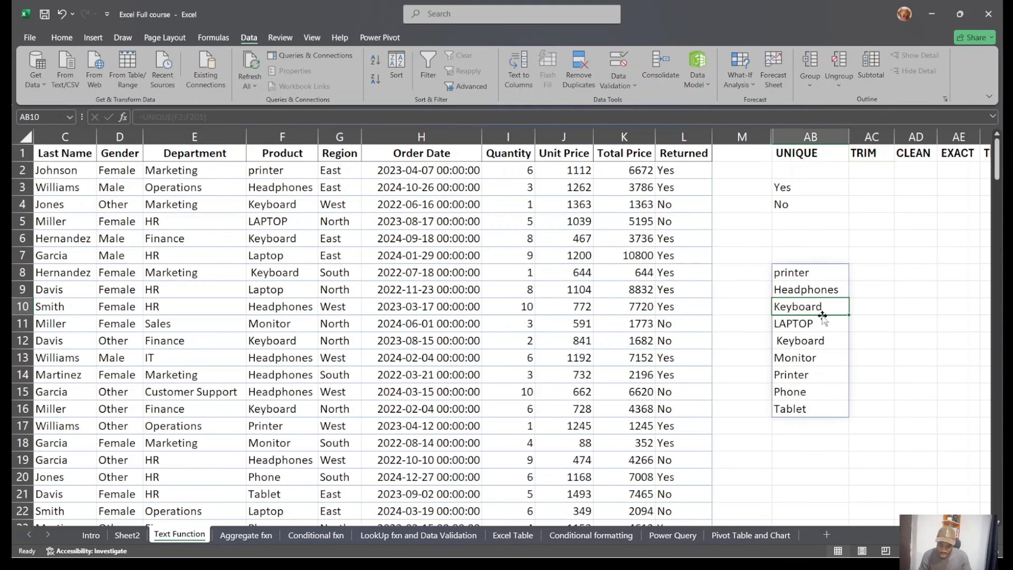
{"action": "left_click", "coordinate": [824, 336]}
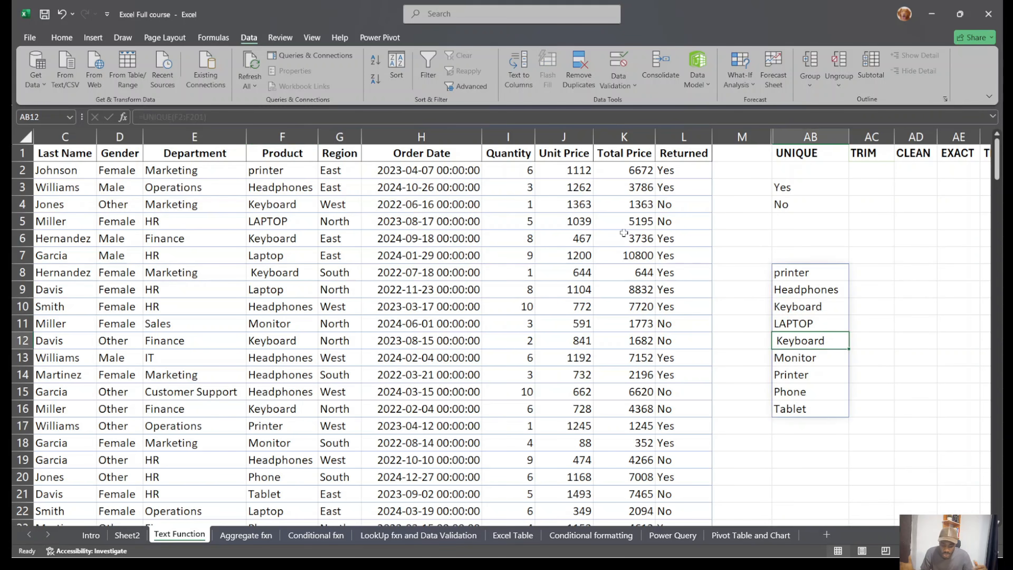
{"action": "left_click", "coordinate": [919, 375]}
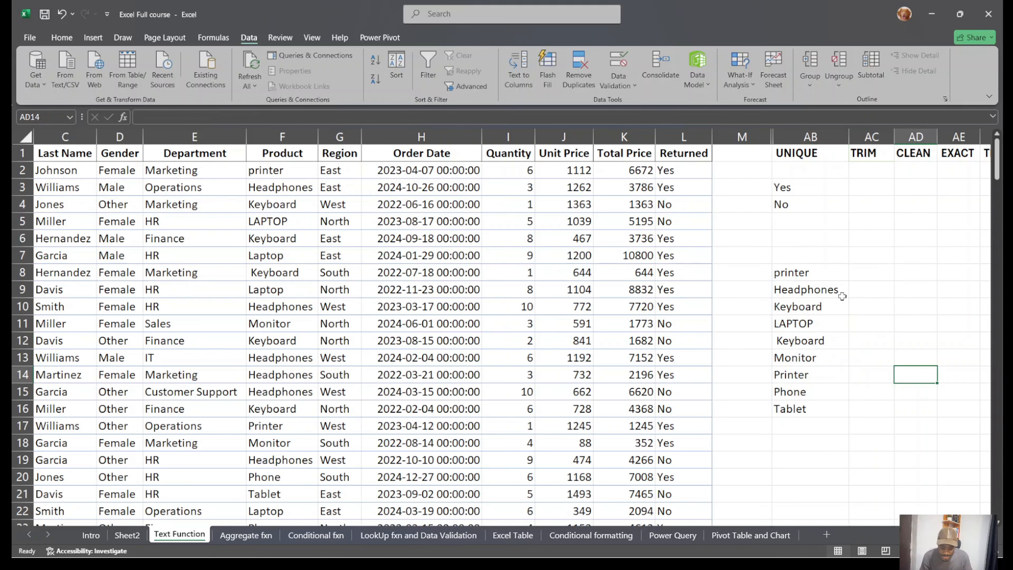
{"action": "left_click", "coordinate": [829, 285]}
{"action": "left_click", "coordinate": [822, 277]}
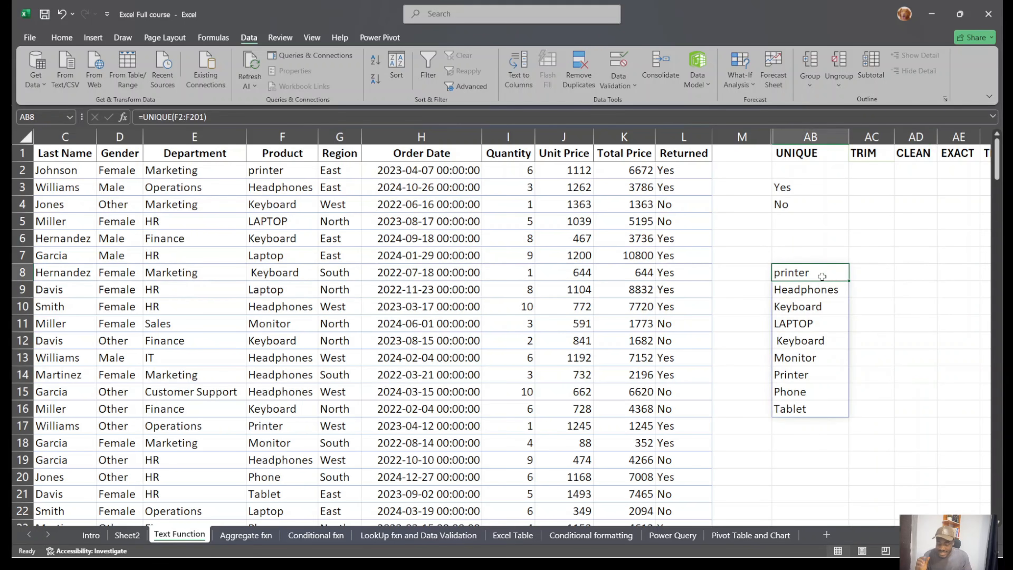
{"action": "left_click", "coordinate": [809, 380]}
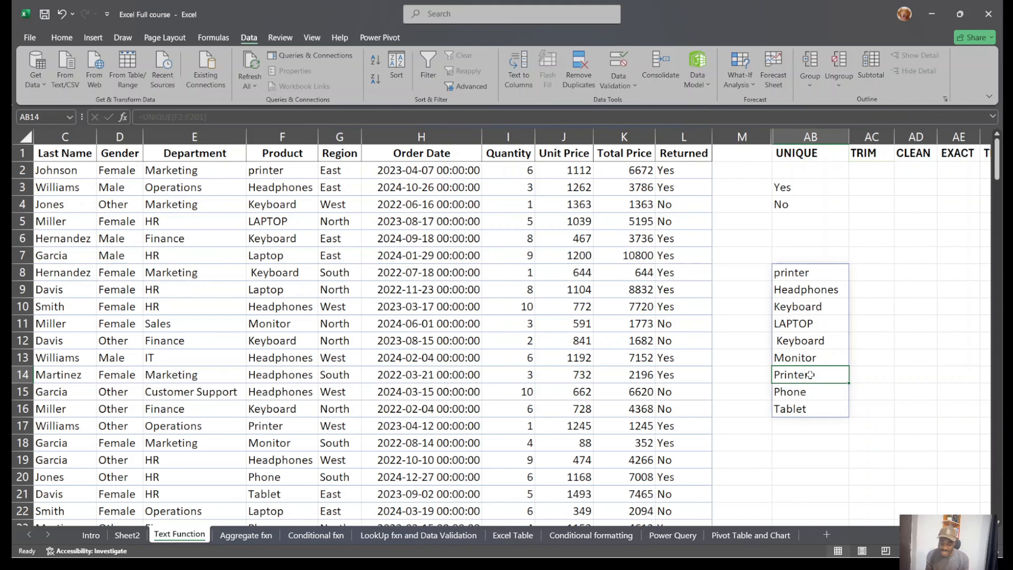
Enter a TRIM formula in AC2 that removes the extra spaces from the product in F2.
{"action": "left_click", "coordinate": [868, 164]}
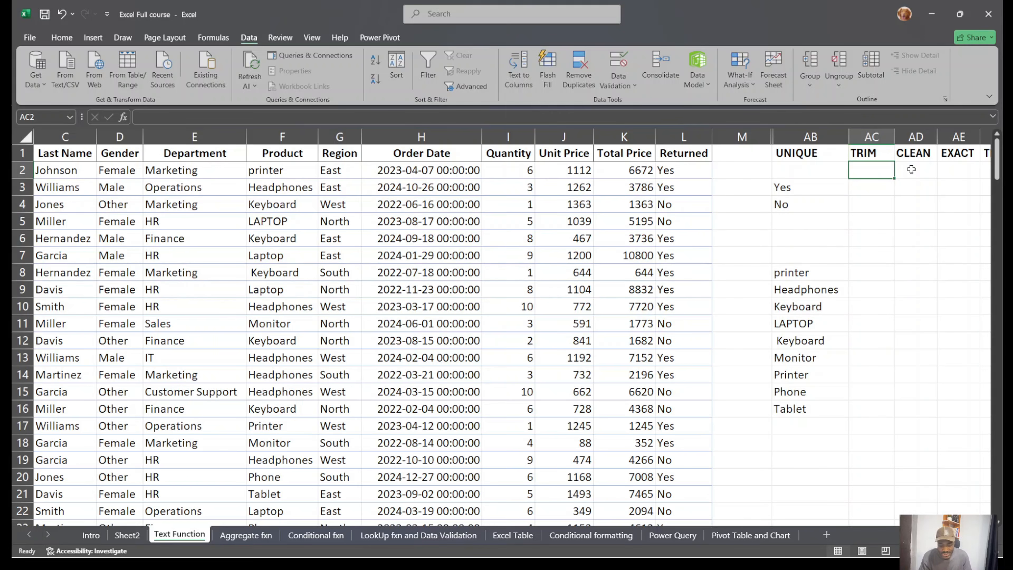
{"action": "type", "text": "="}
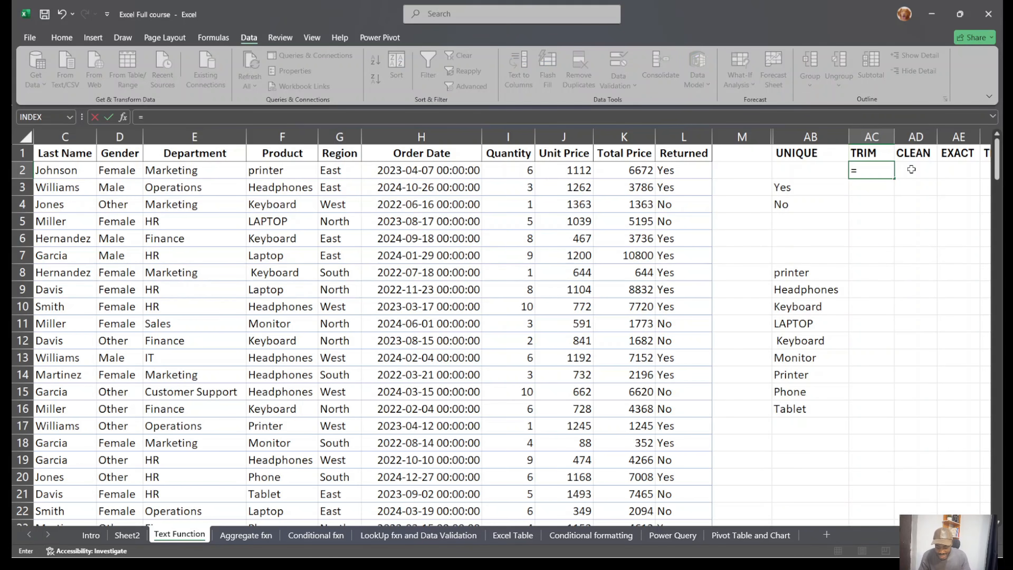
{"action": "type", "text": "TRIM("}
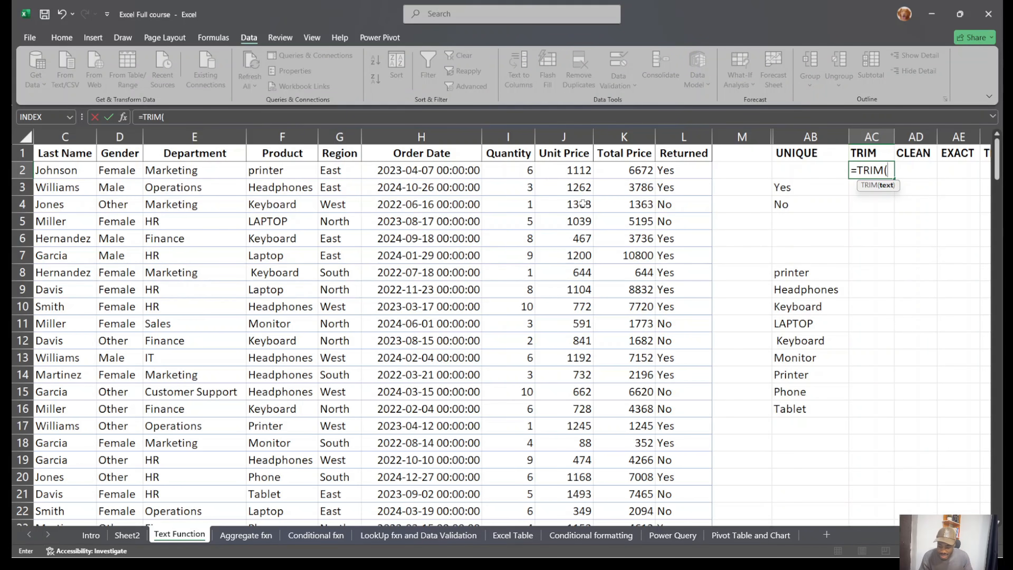
{"action": "left_click", "coordinate": [282, 168]}
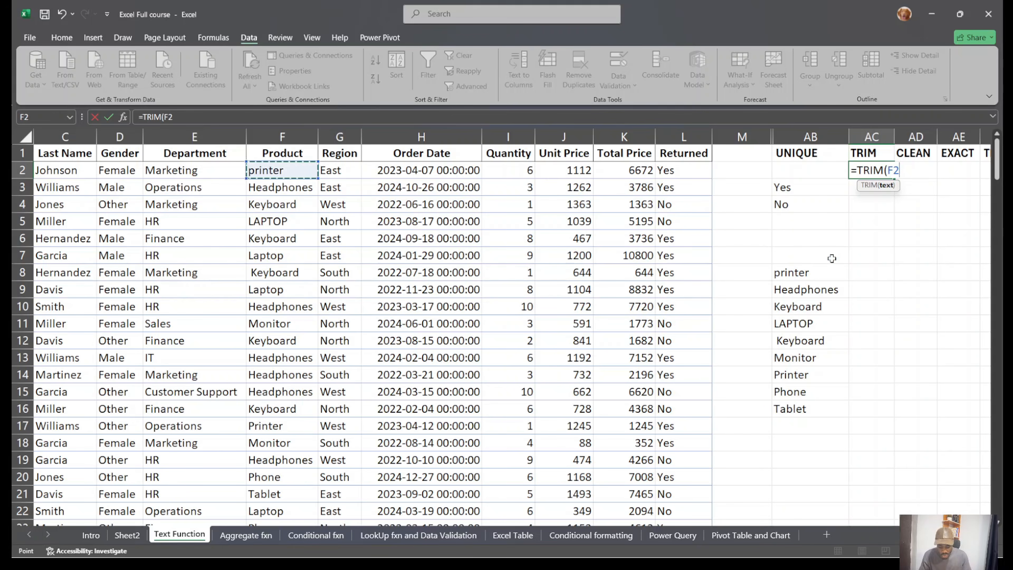
{"action": "key", "text": "Return"}
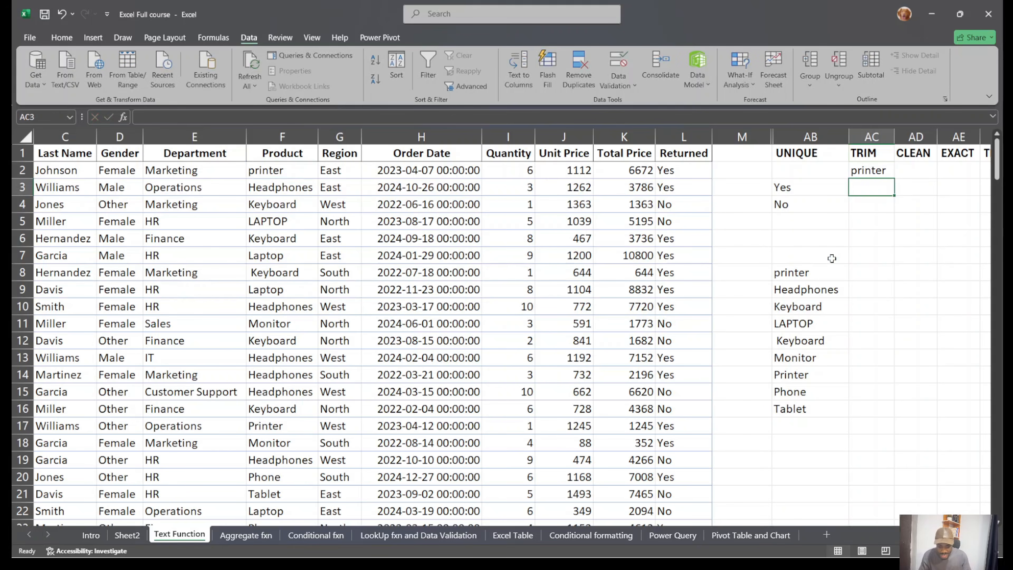
Fill the TRIM formula from AC2 down to AC201 and widen column AC to fit the product names.
{"action": "left_click", "coordinate": [876, 171]}
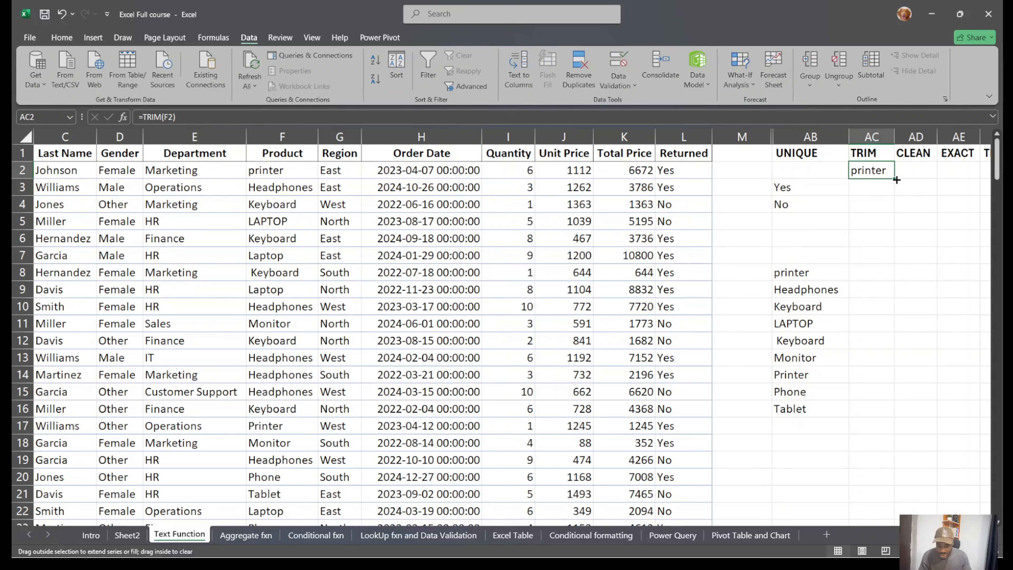
{"action": "double_click", "coordinate": [896, 180]}
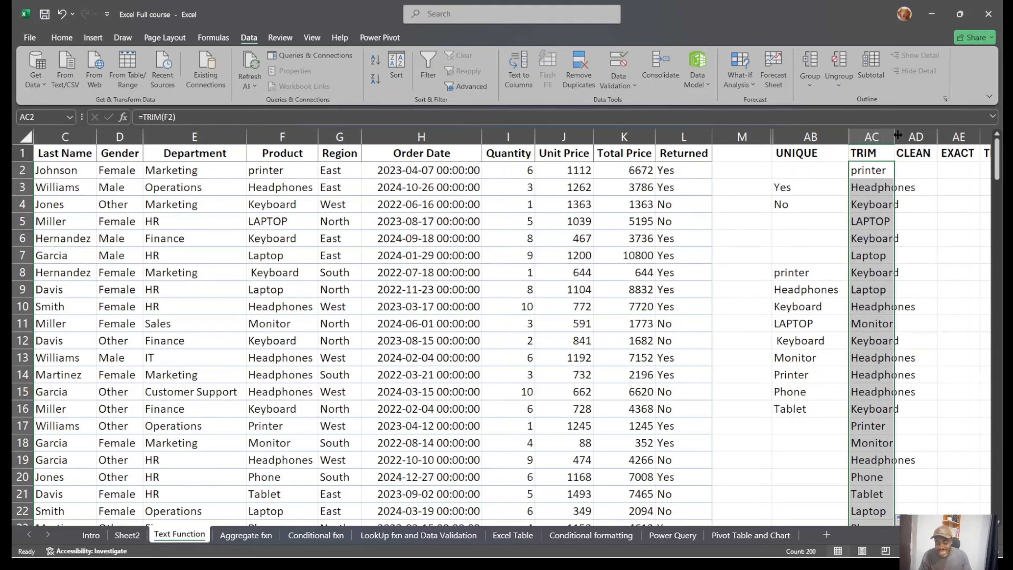
{"action": "left_click_drag", "start_coordinate": [897, 135], "coordinate": [935, 142]}
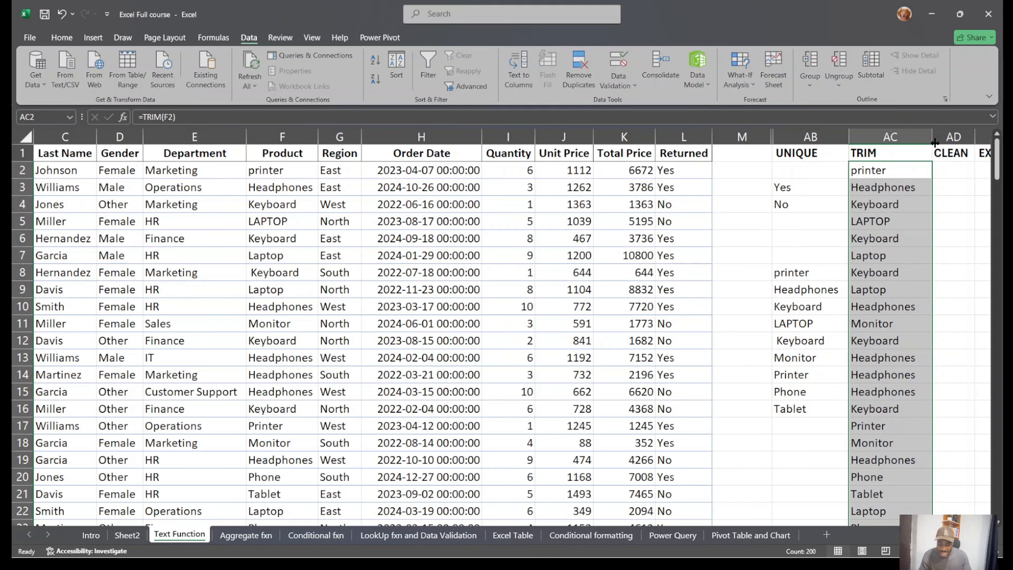
{"action": "left_click", "coordinate": [870, 306]}
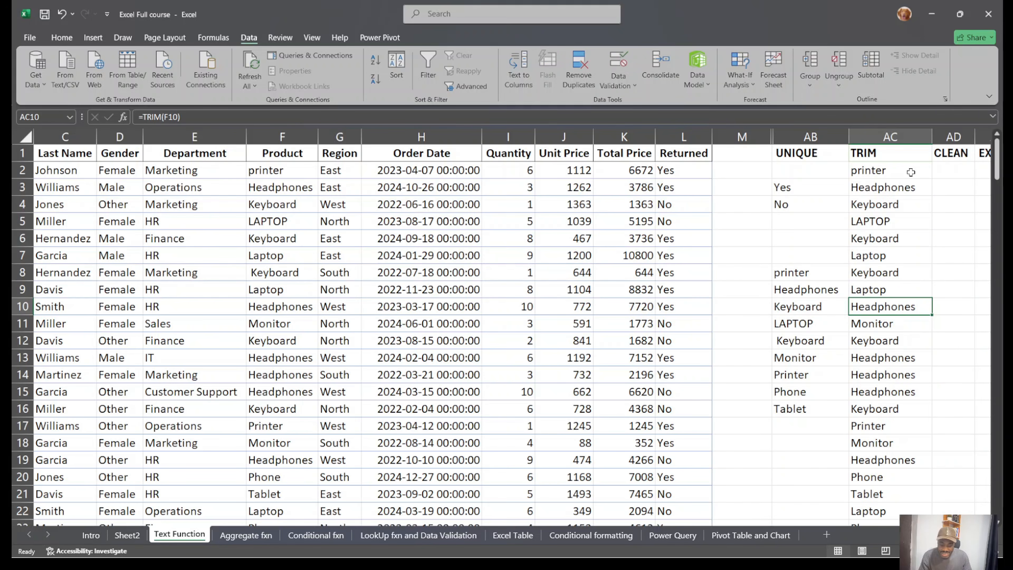
Enter the formula =UNIQUE(AC2:AC201) in AB22 to list the distinct trimmed products.
{"action": "left_click_drag", "start_coordinate": [911, 172], "coordinate": [905, 462]}
{"action": "scroll", "coordinate": [905, 462], "scroll_direction": "down", "scroll_amount": 4}
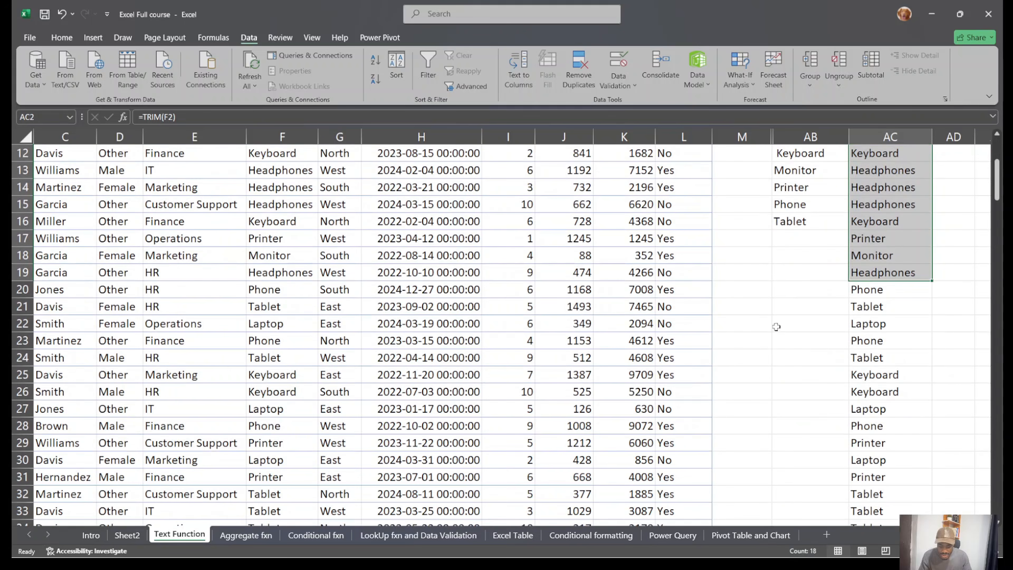
{"action": "left_click", "coordinate": [776, 326]}
{"action": "type", "text": "="}
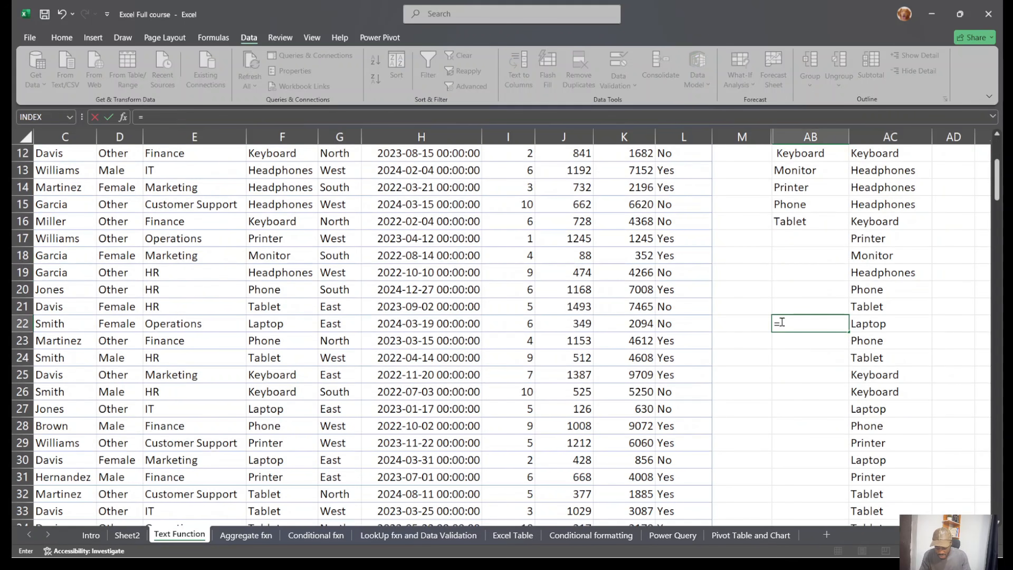
{"action": "type", "text": "uniq"}
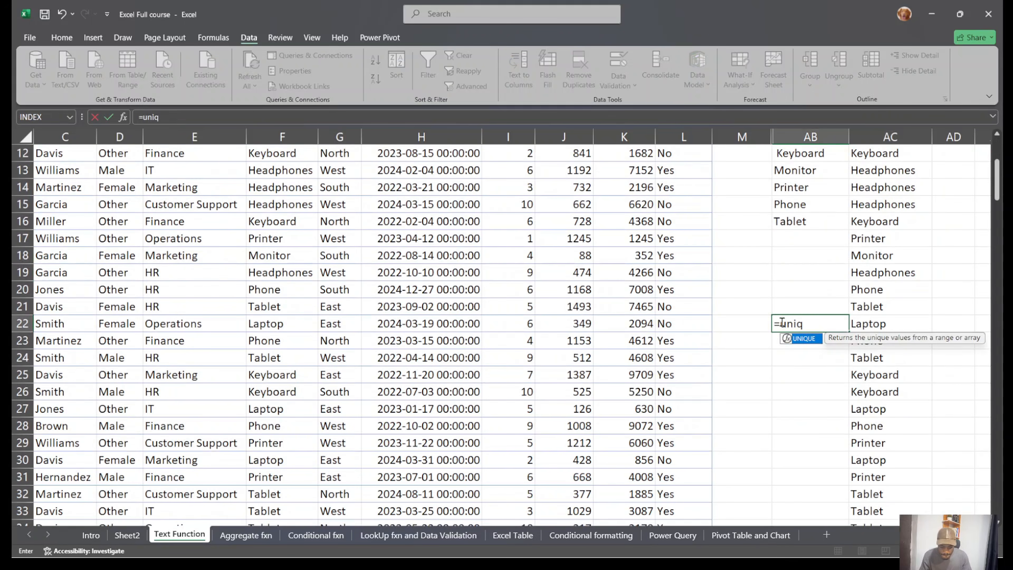
{"action": "key", "text": "Tab"}
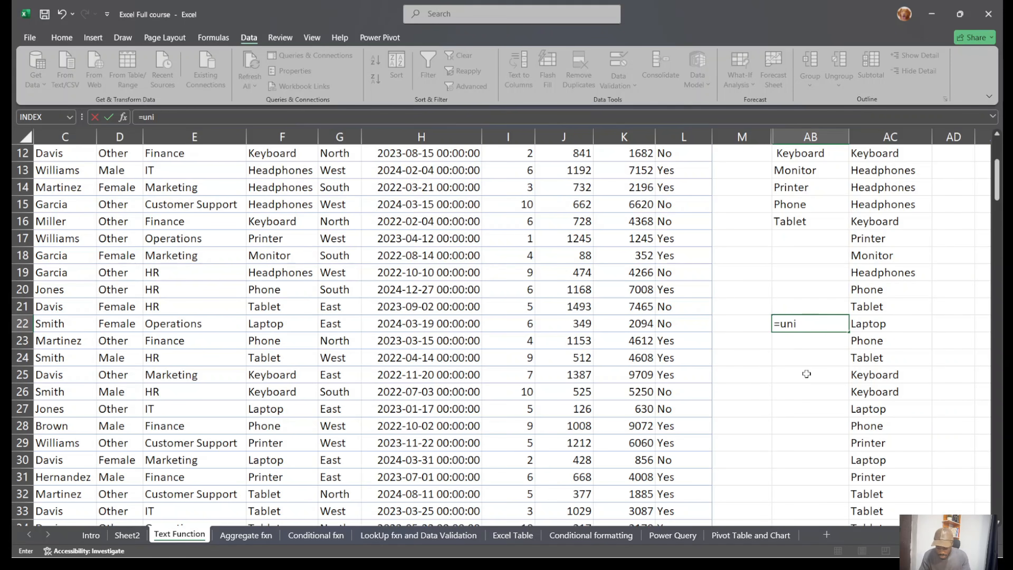
{"action": "type", "text": "q"}
{"action": "key", "text": "Tab"}
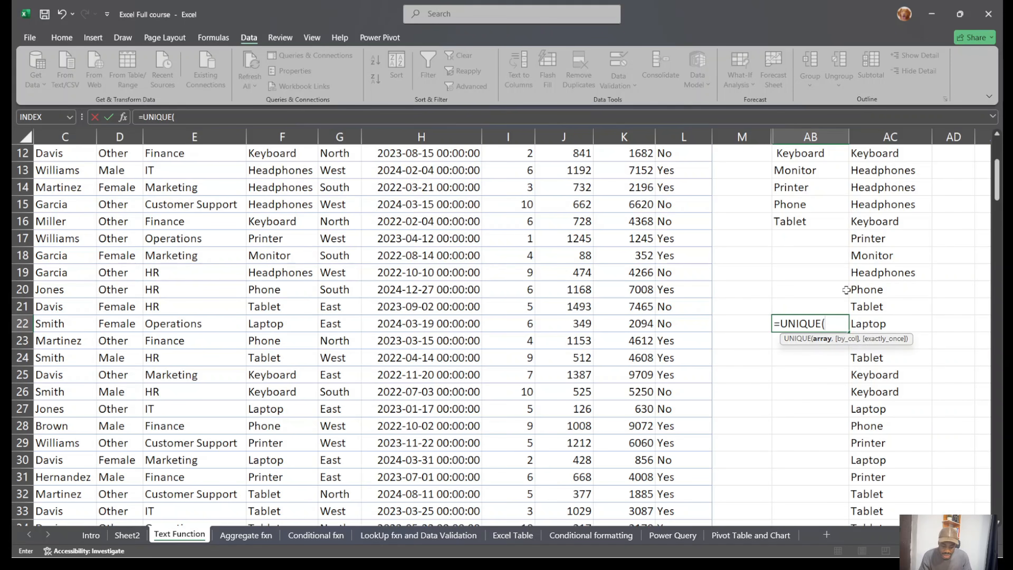
{"action": "scroll", "coordinate": [845, 289], "scroll_direction": "up", "scroll_amount": 4}
{"action": "left_click", "coordinate": [913, 177]}
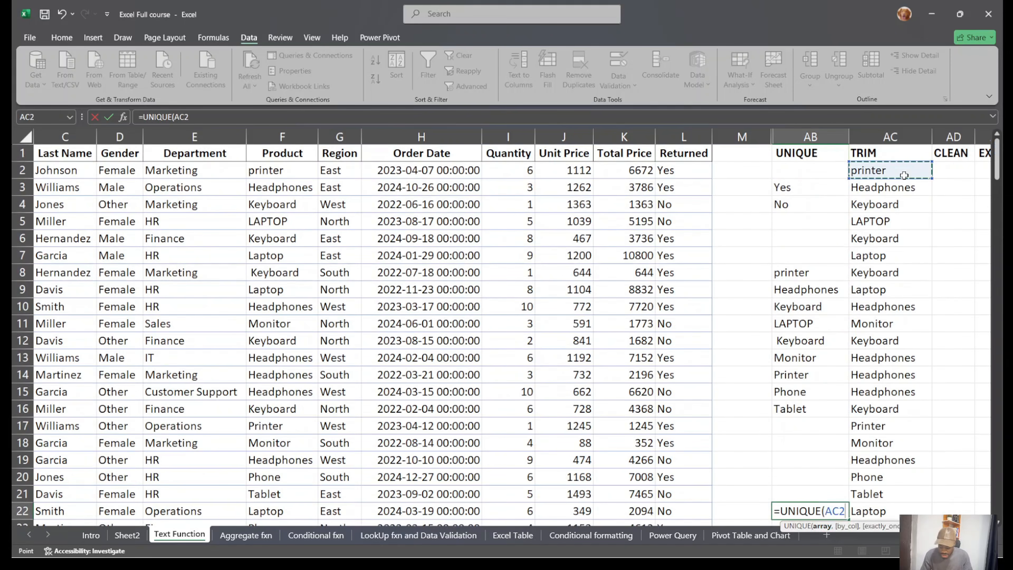
{"action": "key", "text": "ctrl+shift+Down"}
{"action": "key", "text": "Return"}
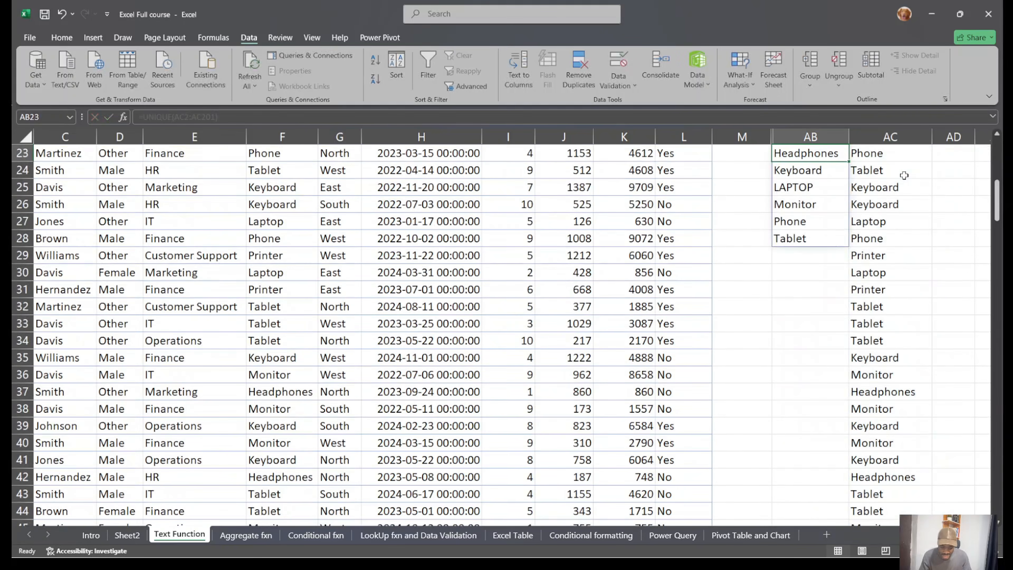
Compare the UNIQUE list of raw products starting in AB8 with the trimmed list starting in AB22.
{"action": "scroll", "coordinate": [904, 173], "scroll_direction": "up", "scroll_amount": 5}
{"action": "scroll", "coordinate": [966, 296], "scroll_direction": "up", "scroll_amount": 1}
{"action": "scroll", "coordinate": [974, 256], "scroll_direction": "down", "scroll_amount": 1}
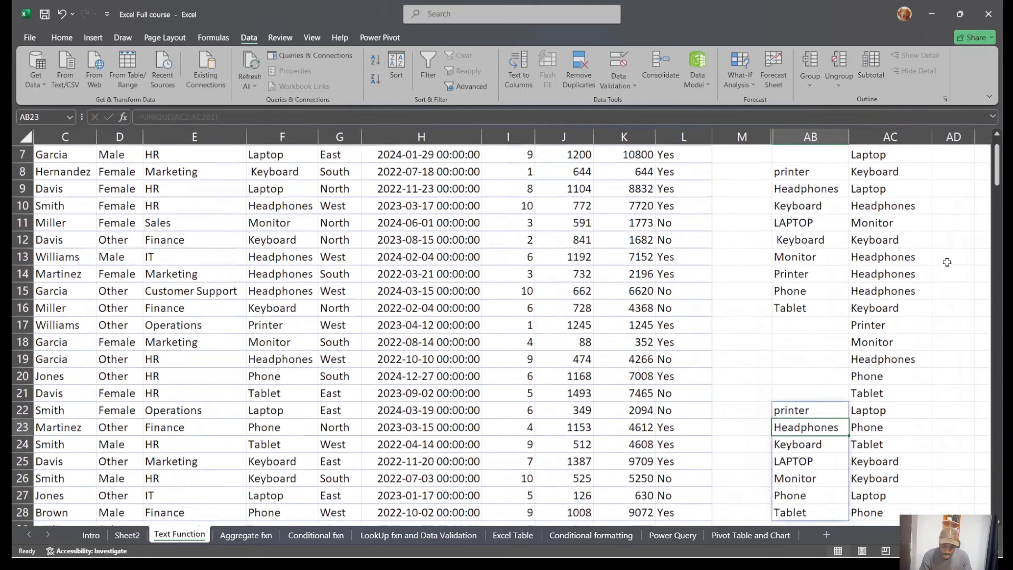
{"action": "left_click", "coordinate": [804, 177]}
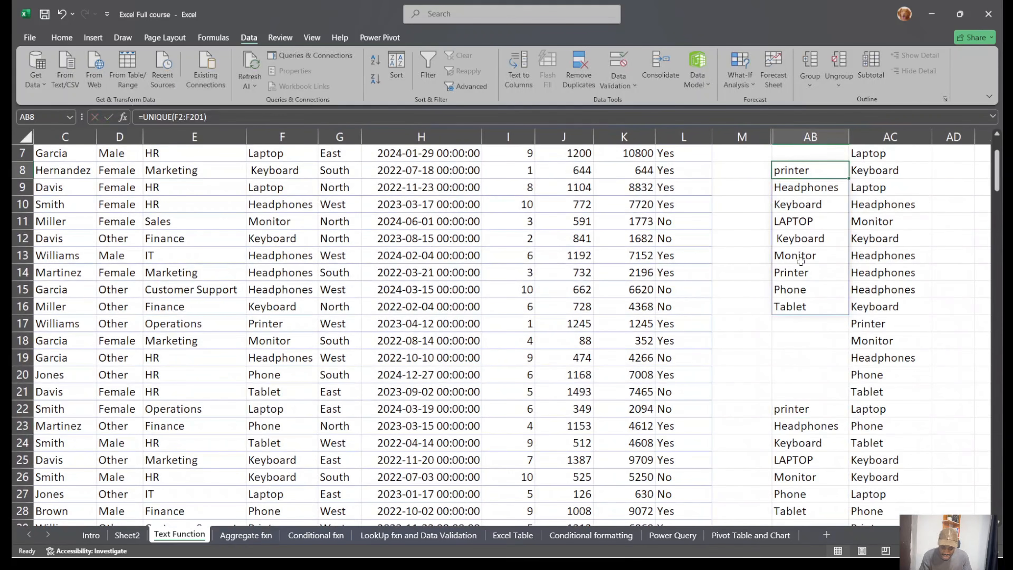
{"action": "scroll", "coordinate": [807, 319], "scroll_direction": "down", "scroll_amount": 2}
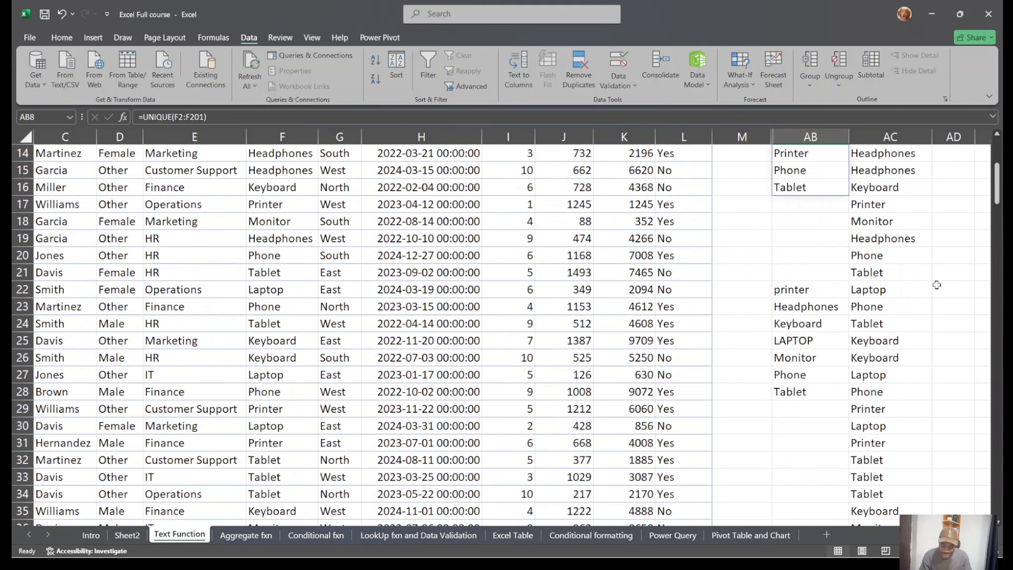
{"action": "left_click", "coordinate": [785, 291]}
{"action": "left_click_drag", "start_coordinate": [784, 291], "coordinate": [797, 385]}
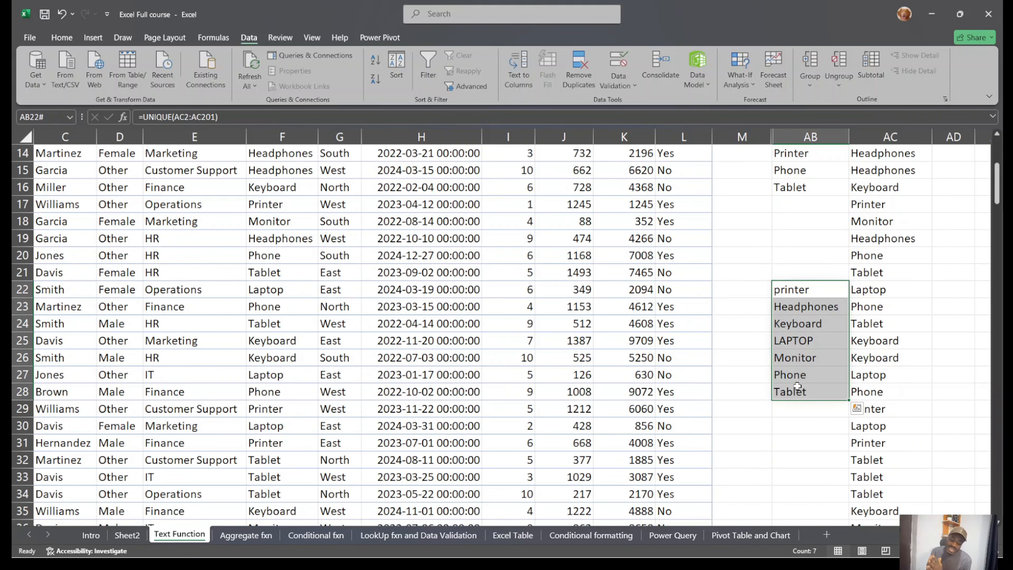
{"action": "scroll", "coordinate": [796, 385], "scroll_direction": "up", "scroll_amount": 5}
{"action": "scroll", "coordinate": [796, 386], "scroll_direction": "down", "scroll_amount": 1}
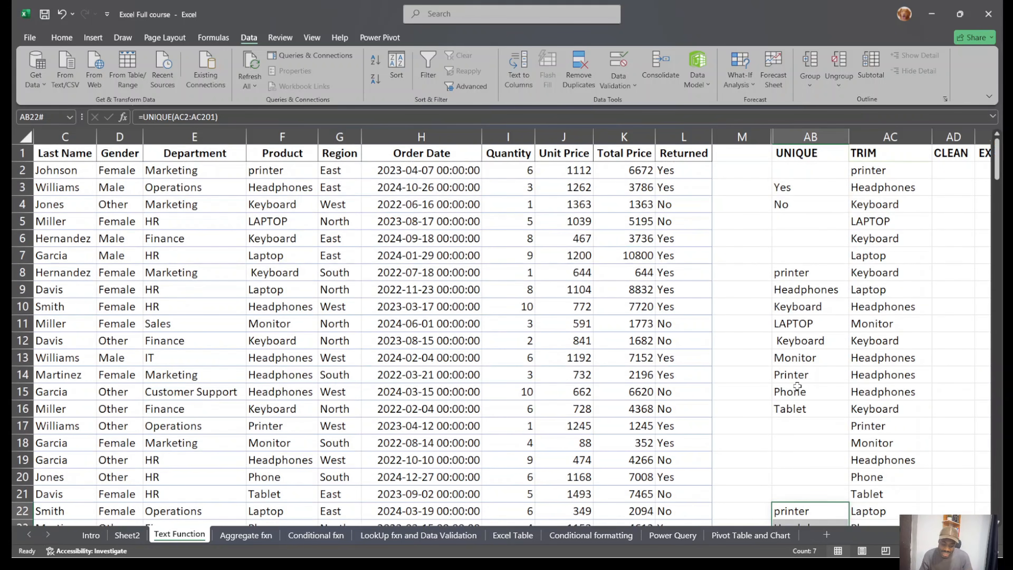
Enter the formula =CLEAN(F2:F201) in AD2 to strip nonprintable characters from the Product column.
{"action": "scroll", "coordinate": [856, 377], "scroll_direction": "right", "scroll_amount": 3}
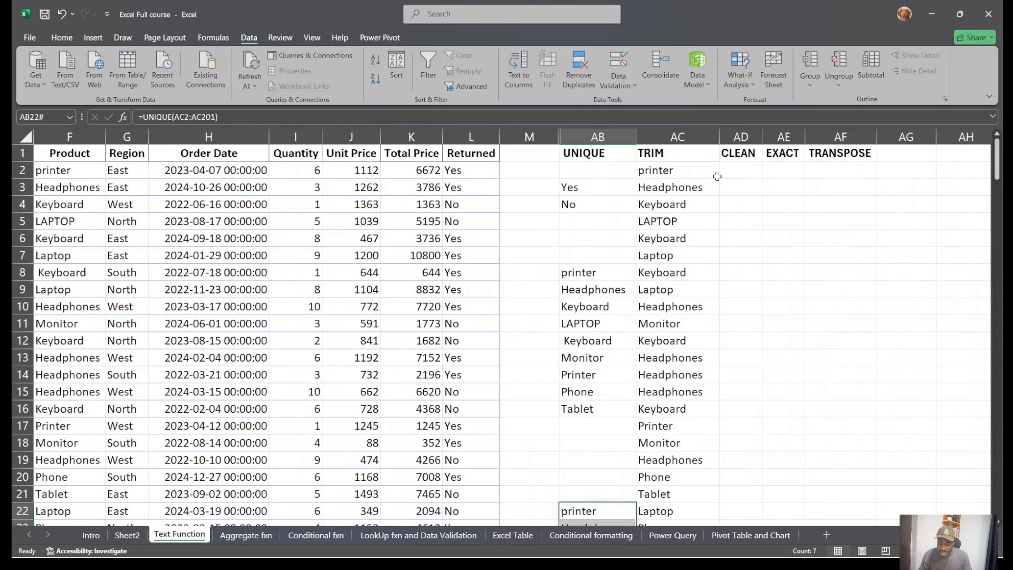
{"action": "left_click", "coordinate": [737, 175]}
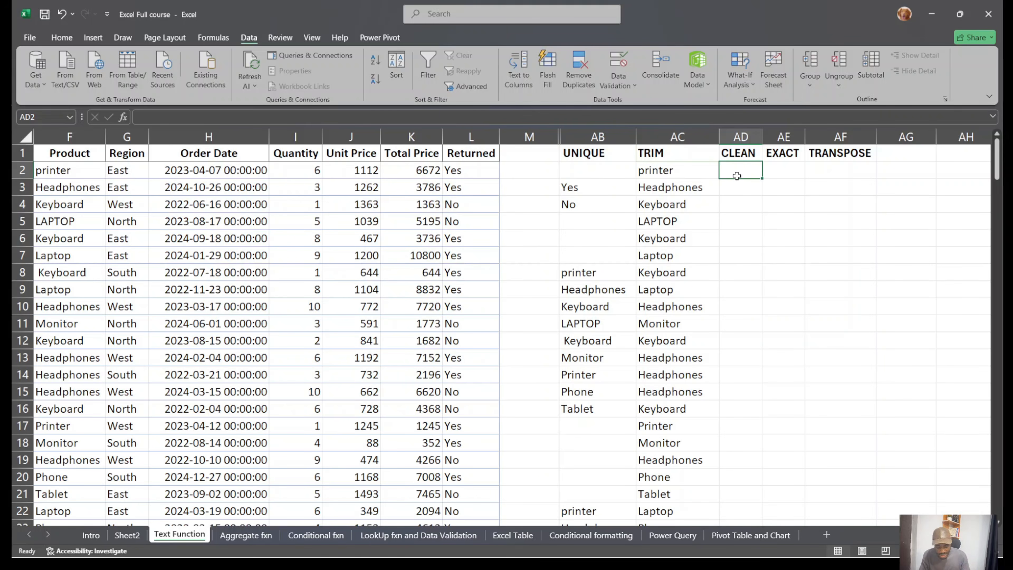
{"action": "type", "text": "=cla"}
{"action": "key", "text": "BackSpace"}
{"action": "type", "text": "e"}
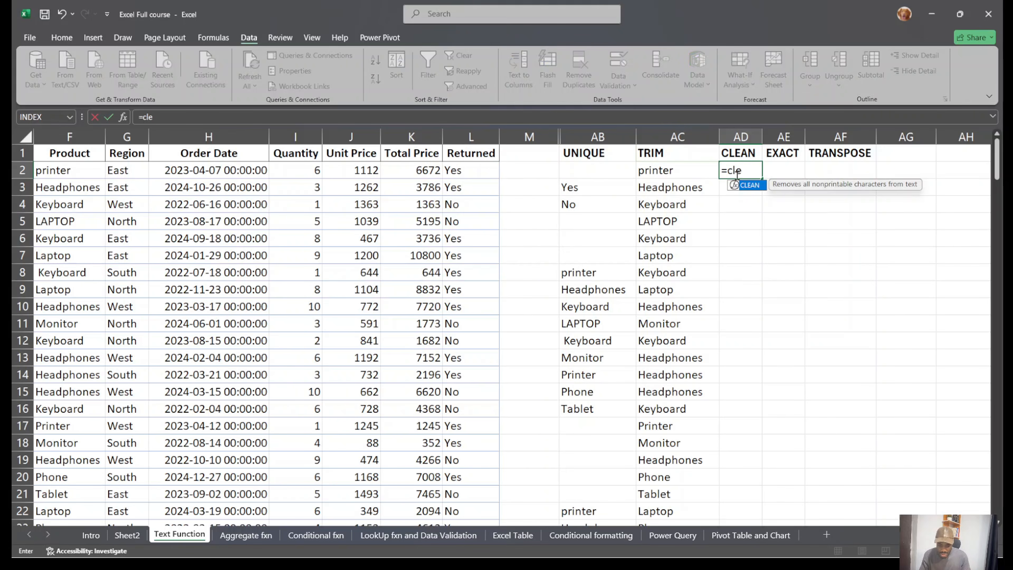
{"action": "key", "text": "Tab"}
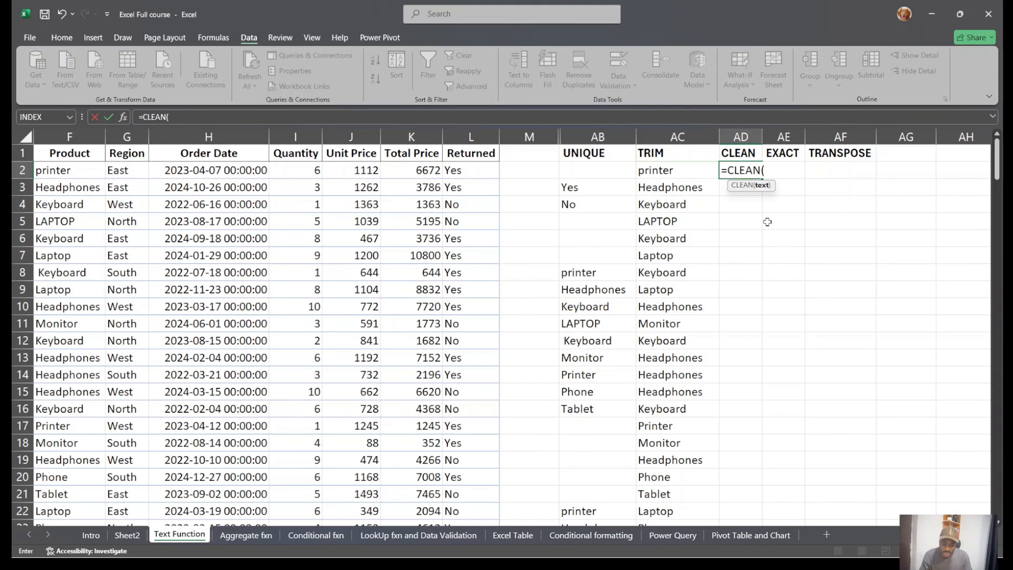
{"action": "scroll", "coordinate": [767, 221], "scroll_direction": "left", "scroll_amount": 2}
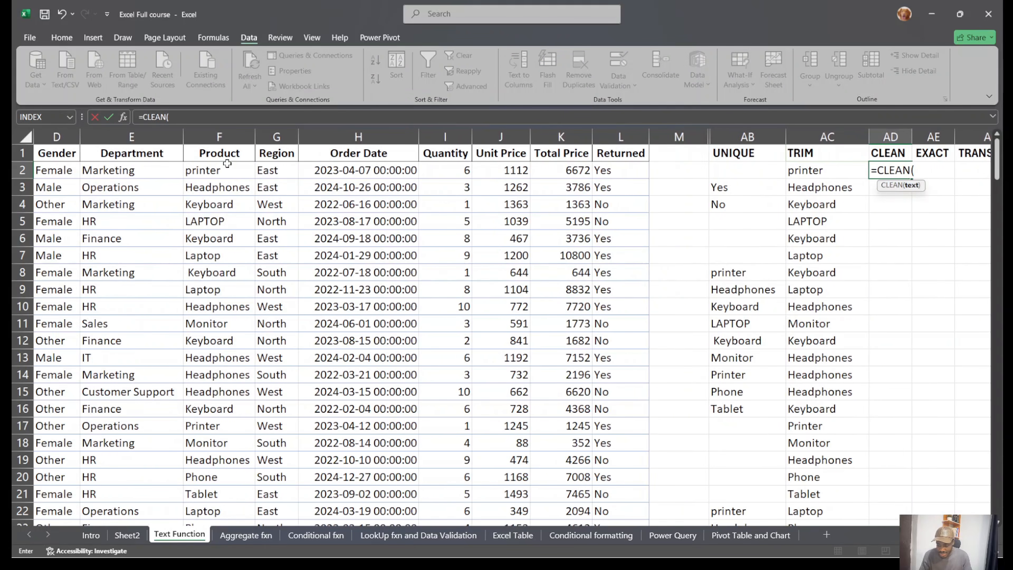
{"action": "left_click", "coordinate": [228, 167]}
{"action": "key", "text": "ctrl+shift+Down"}
{"action": "key", "text": "Return"}
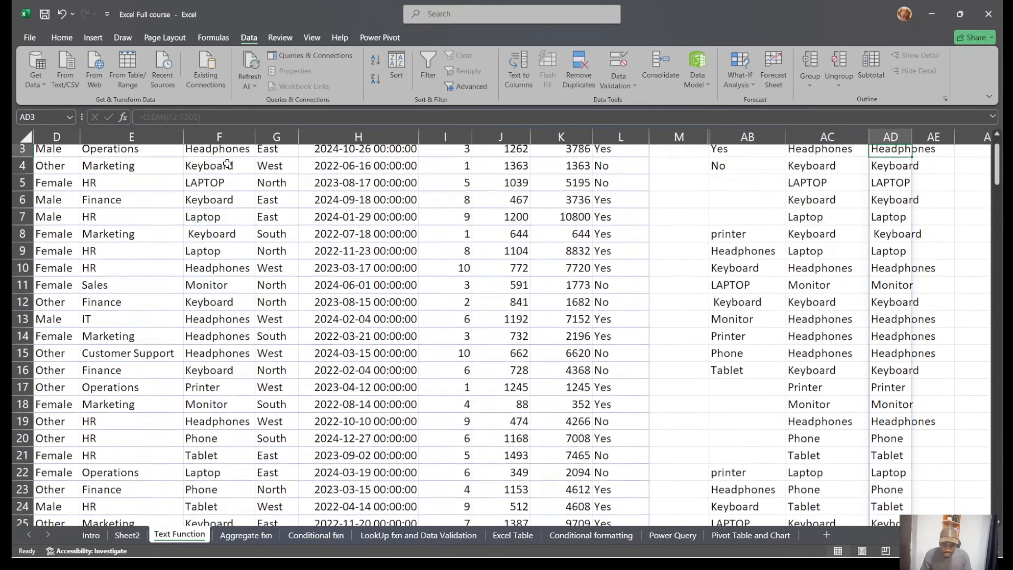
Examine the CLEAN results in column AD alongside the TRIM results and the original products.
{"action": "scroll", "coordinate": [719, 280], "scroll_direction": "down", "scroll_amount": 1}
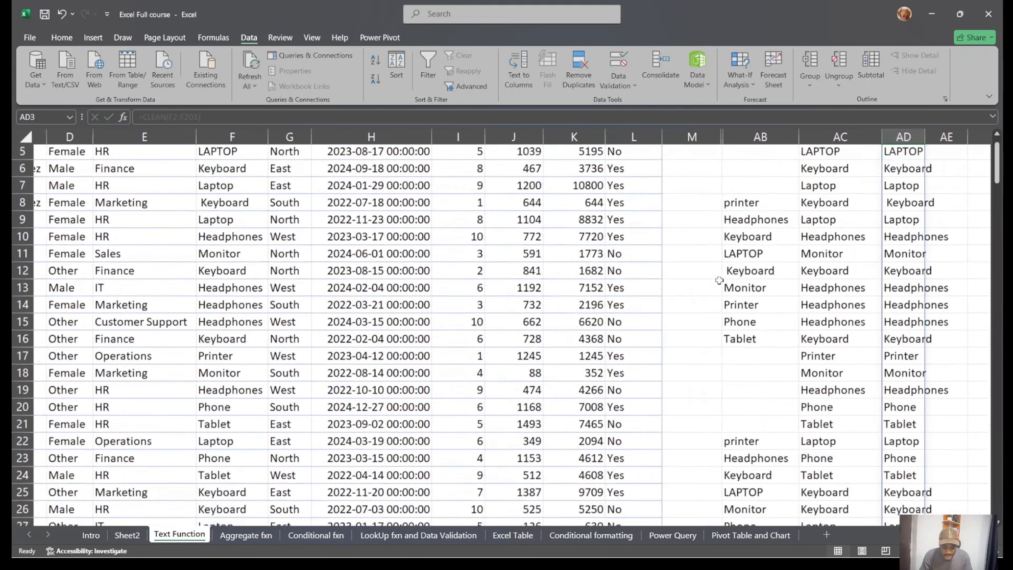
{"action": "scroll", "coordinate": [719, 280], "scroll_direction": "up", "scroll_amount": 2}
{"action": "scroll", "coordinate": [720, 280], "scroll_direction": "down", "scroll_amount": 3}
{"action": "scroll", "coordinate": [719, 280], "scroll_direction": "up", "scroll_amount": 3}
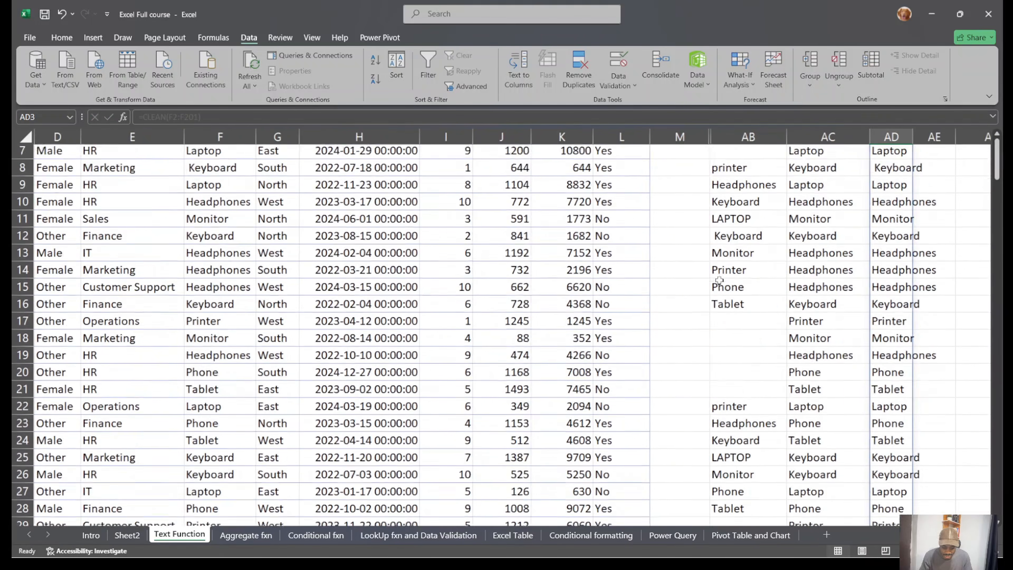
{"action": "scroll", "coordinate": [865, 271], "scroll_direction": "down", "scroll_amount": 1}
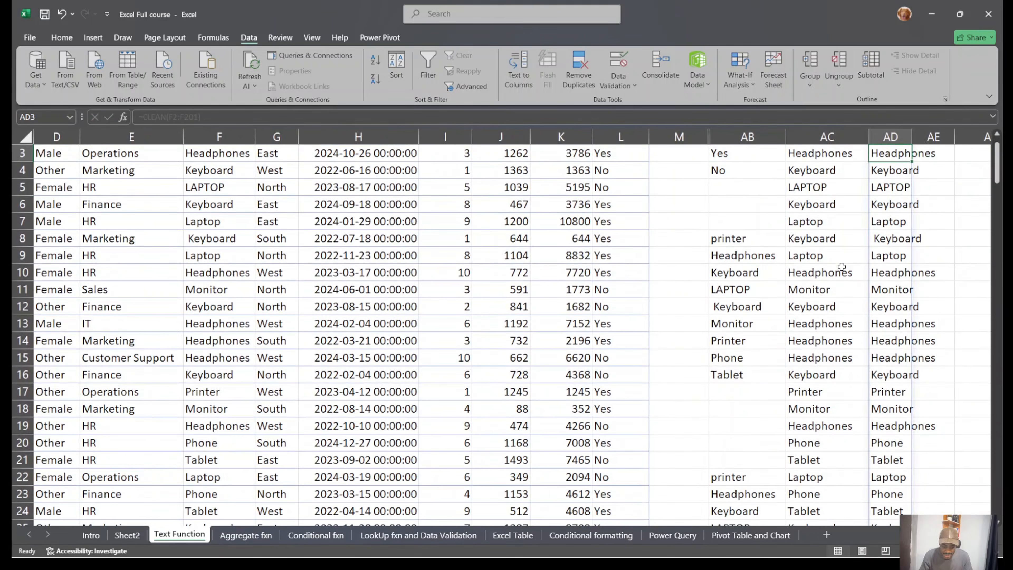
{"action": "scroll", "coordinate": [800, 345], "scroll_direction": "down", "scroll_amount": 3}
{"action": "scroll", "coordinate": [800, 345], "scroll_direction": "left", "scroll_amount": 1}
{"action": "scroll", "coordinate": [799, 345], "scroll_direction": "down", "scroll_amount": 2}
{"action": "scroll", "coordinate": [800, 345], "scroll_direction": "left", "scroll_amount": 1}
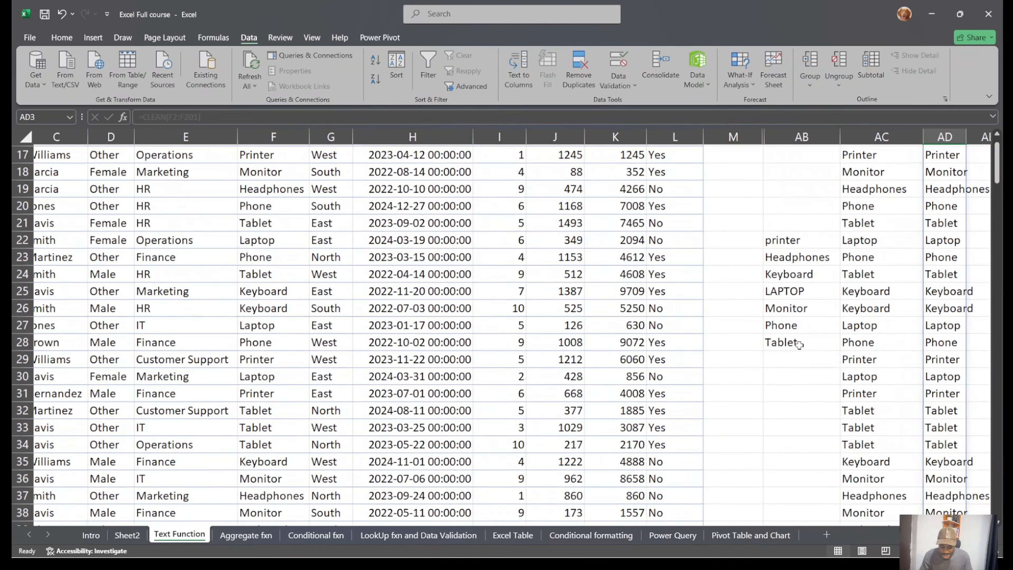
{"action": "scroll", "coordinate": [799, 345], "scroll_direction": "up", "scroll_amount": 5}
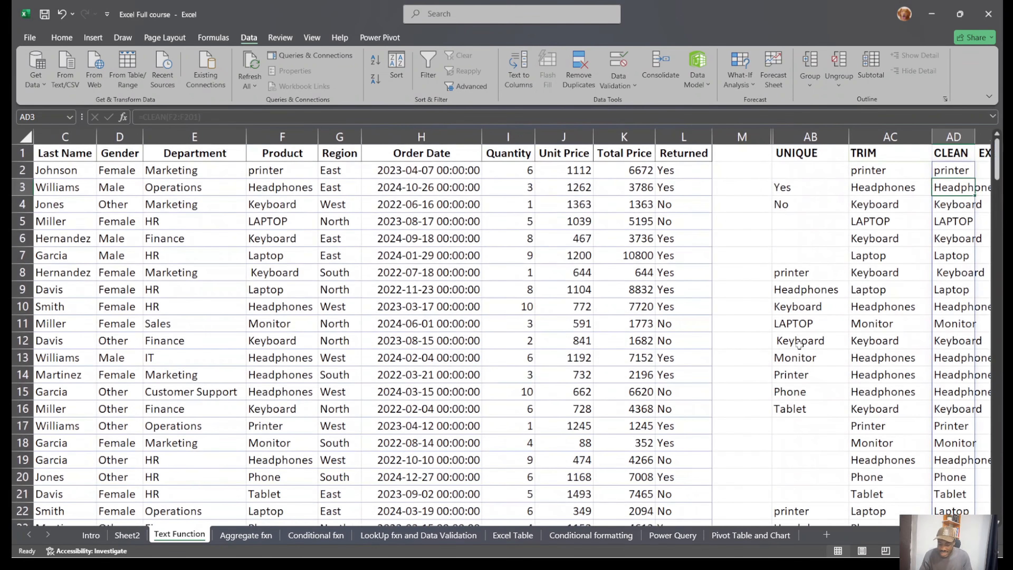
Widen column AD to fit the cleaned product names.
{"action": "scroll", "coordinate": [799, 346], "scroll_direction": "right", "scroll_amount": 3}
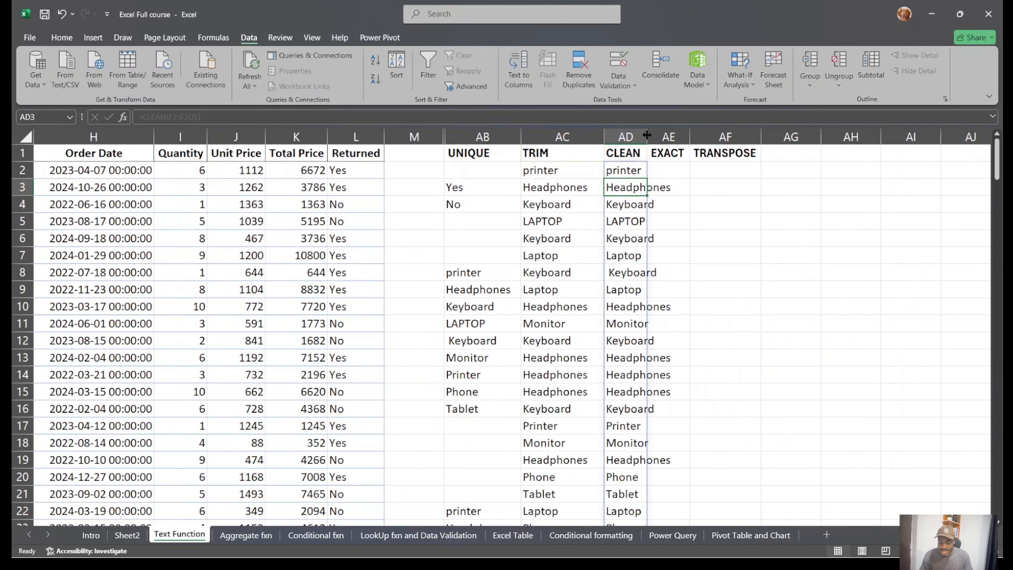
{"action": "left_click_drag", "start_coordinate": [647, 137], "coordinate": [686, 149]}
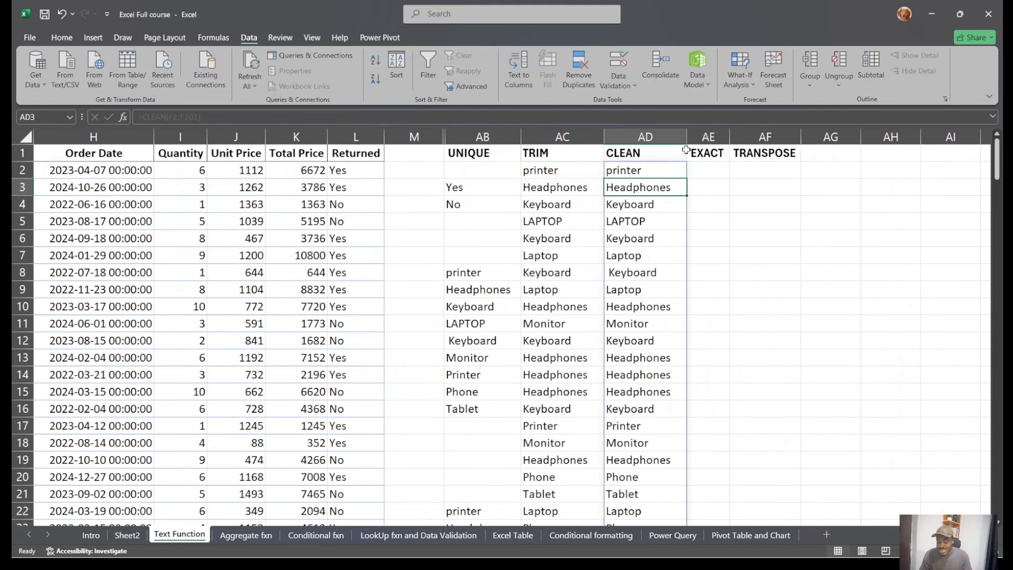
{"action": "left_click", "coordinate": [783, 219]}
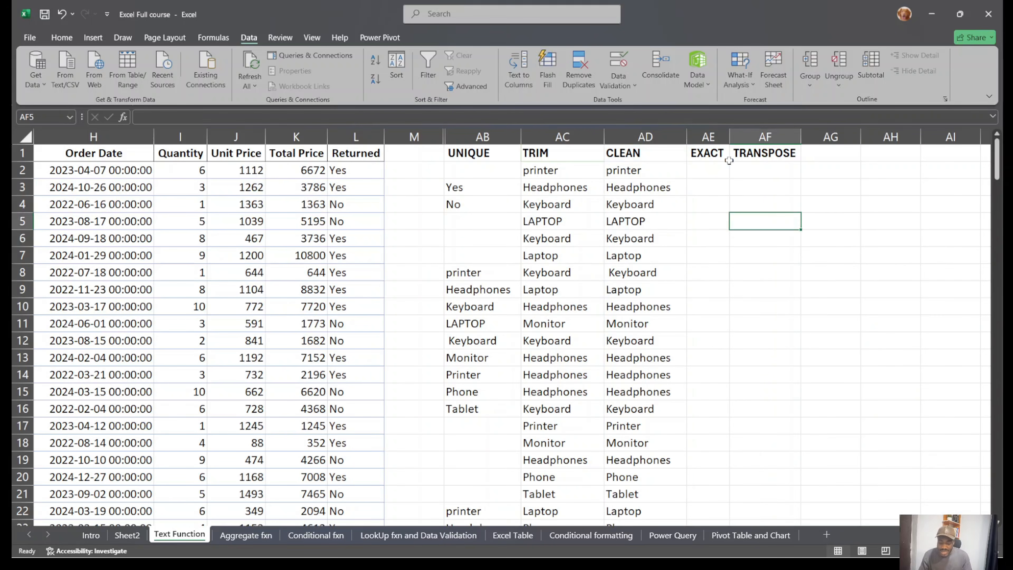
Review the UNIQUE, TRIM and CLEAN columns, comparing the TRIM and CLEAN results in AC2:AD9.
{"action": "left_click_drag", "start_coordinate": [663, 136], "coordinate": [480, 136]}
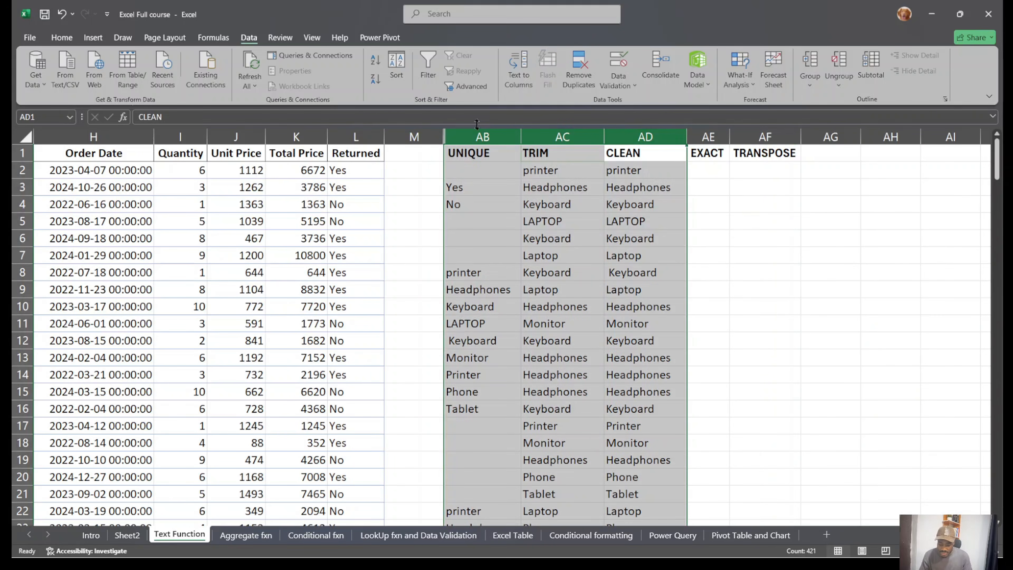
{"action": "left_click", "coordinate": [764, 236]}
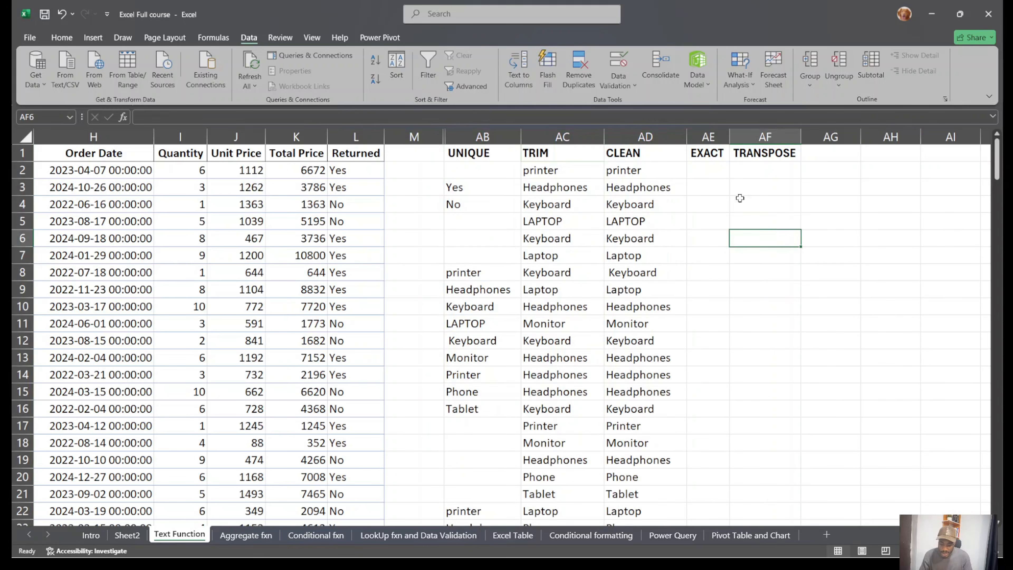
{"action": "left_click_drag", "start_coordinate": [558, 175], "coordinate": [633, 292]}
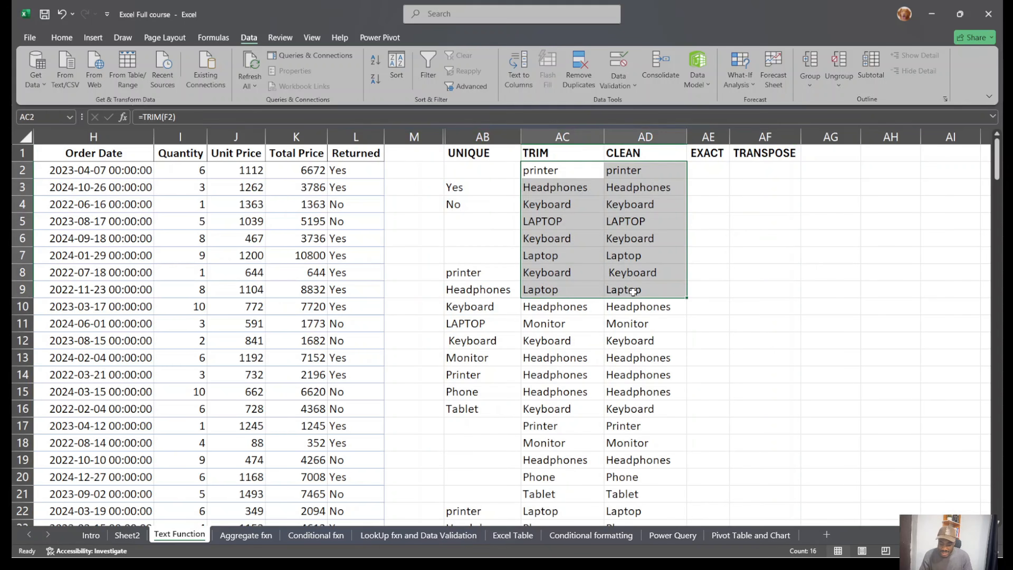
Enter the formula =EXACT(AC2,AD2) in AE2 to compare the trimmed and cleaned product text.
{"action": "left_click", "coordinate": [711, 170]}
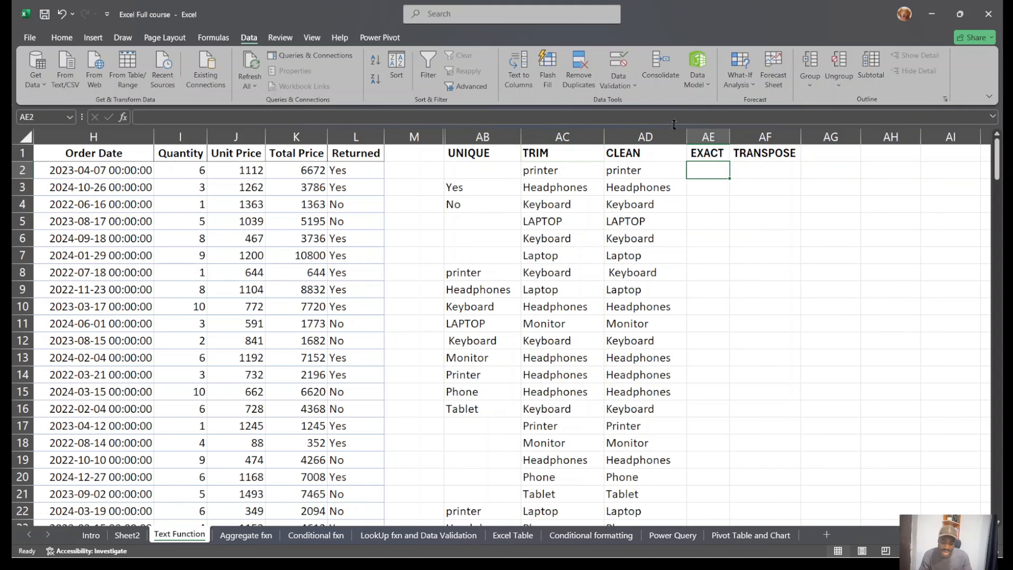
{"action": "type", "text": "=exa"}
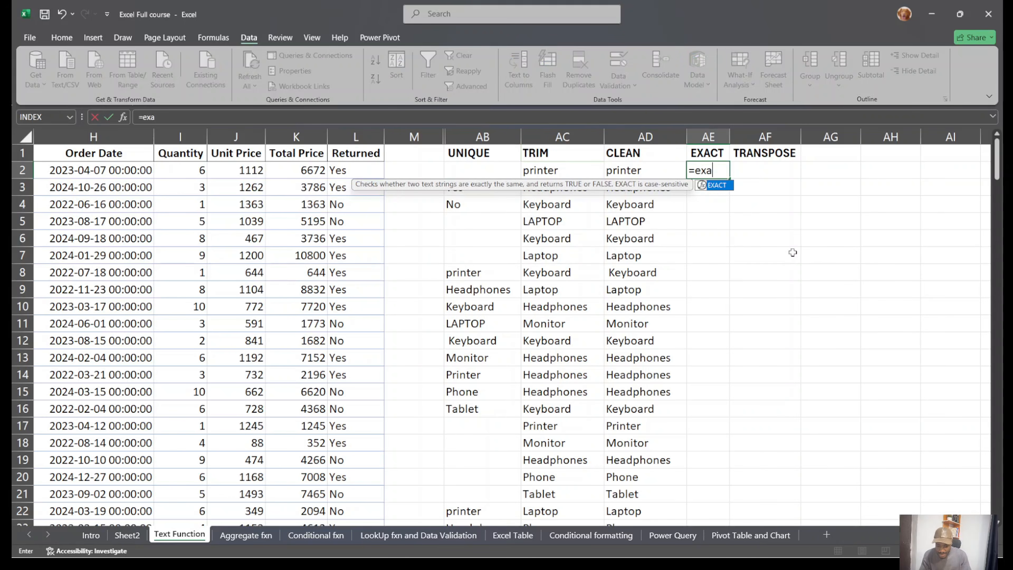
{"action": "key", "text": "Tab"}
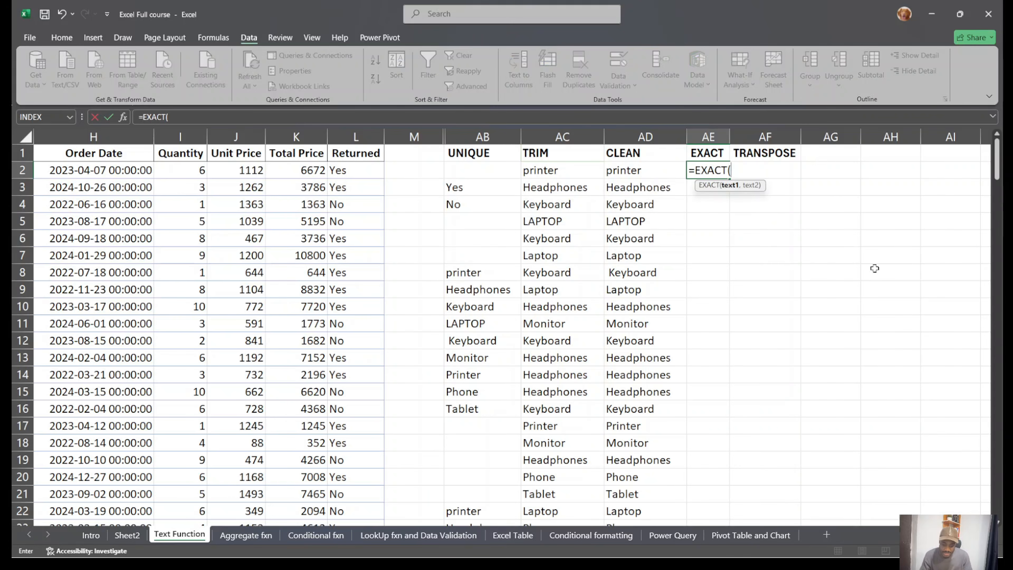
{"action": "left_click", "coordinate": [570, 169]}
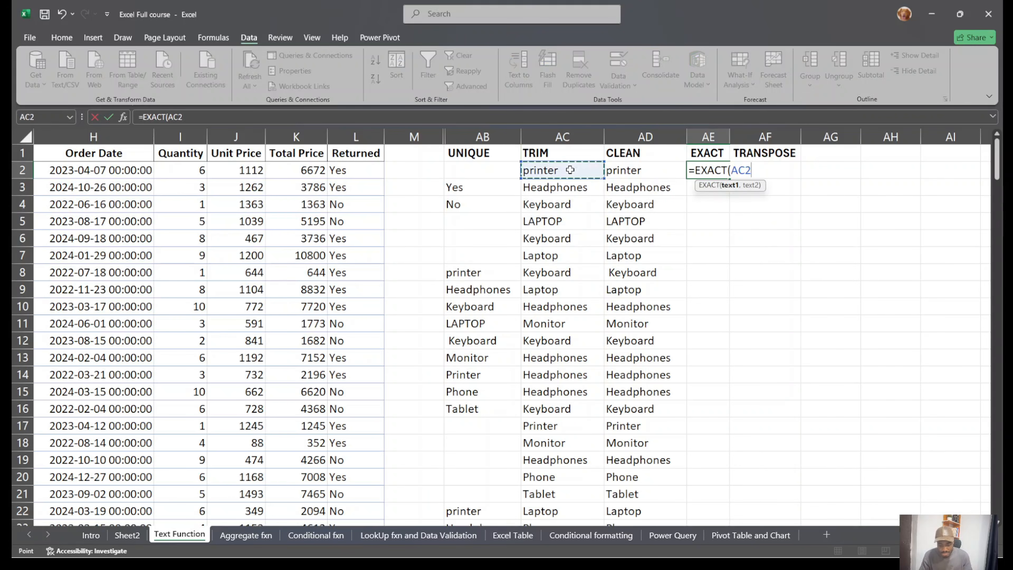
{"action": "type", "text": ","}
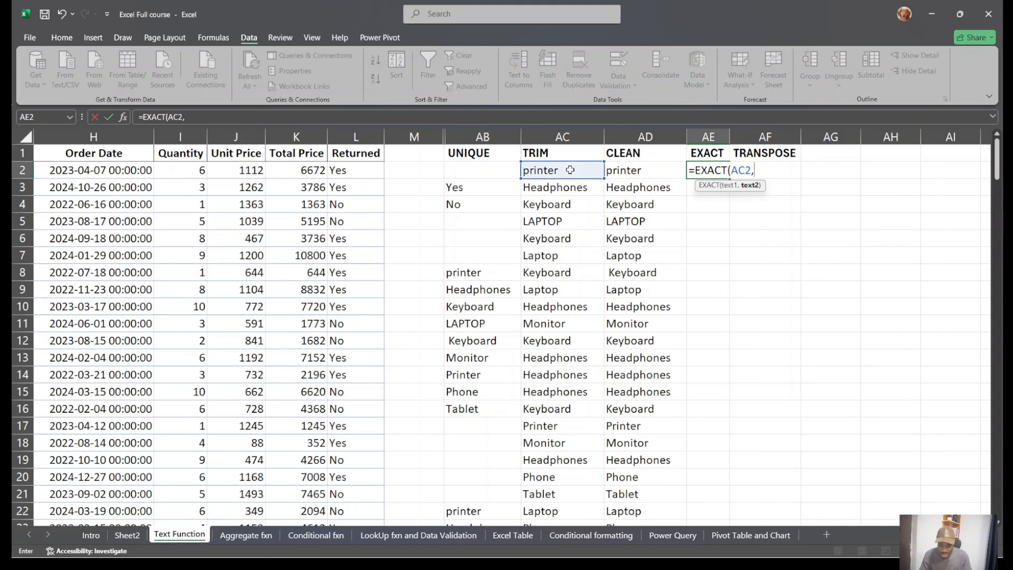
{"action": "left_click", "coordinate": [660, 170]}
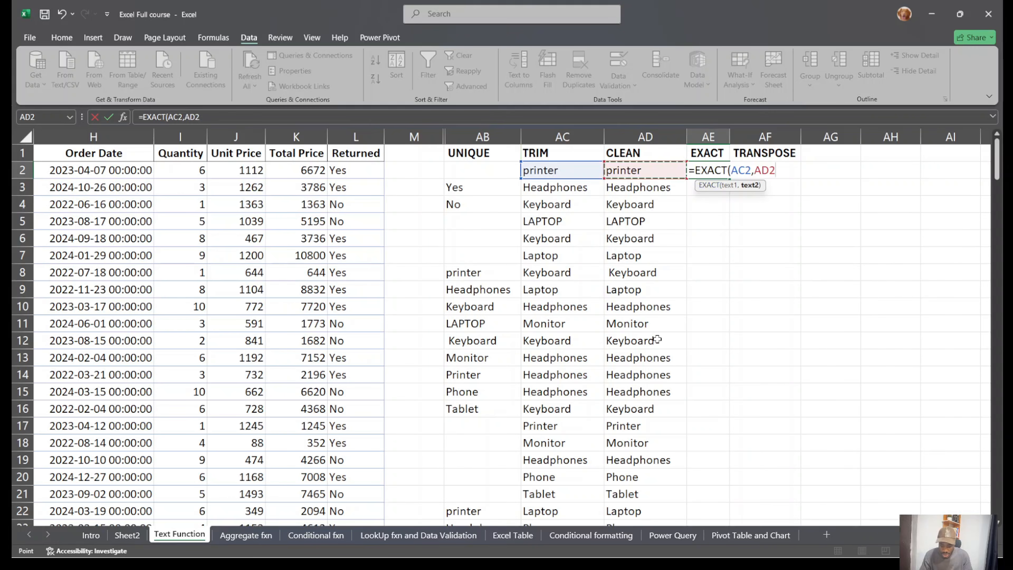
{"action": "key", "text": "Return"}
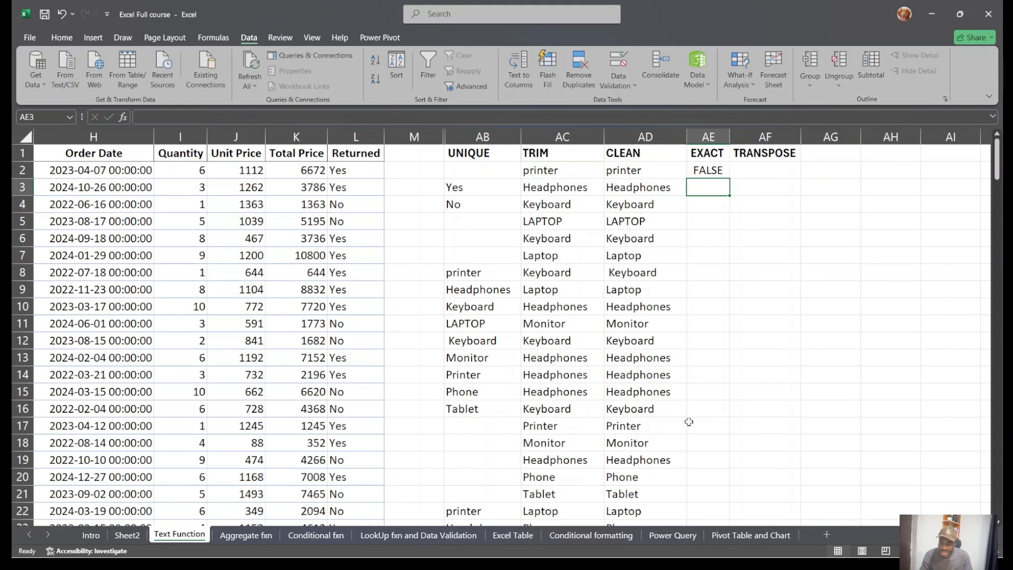
Inspect the TRIM formula in AC2 and the CLEAN formula in AD2 behind the EXACT comparison.
{"action": "left_click_drag", "start_coordinate": [543, 169], "coordinate": [627, 170]}
{"action": "left_click", "coordinate": [571, 171]}
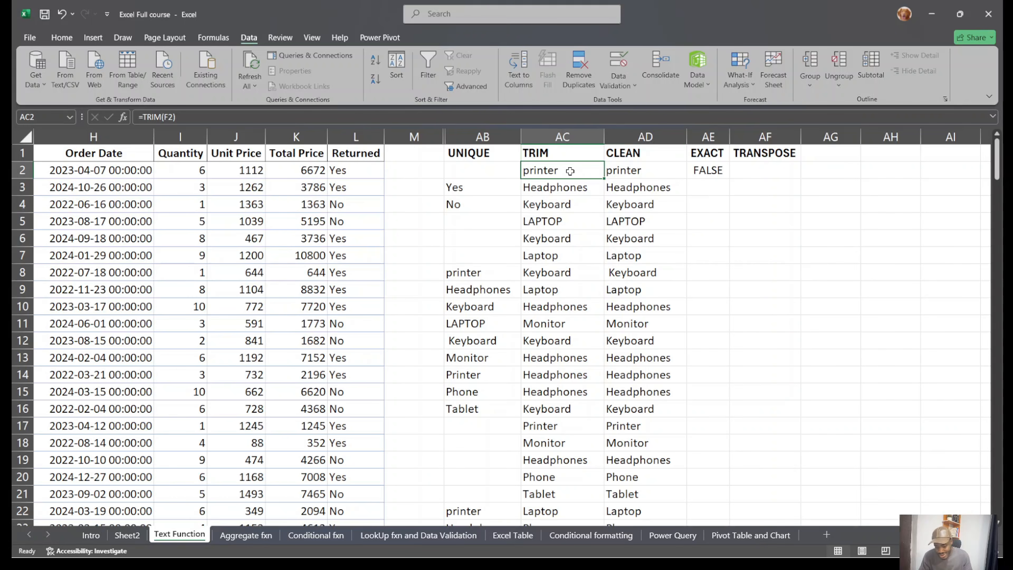
{"action": "left_click", "coordinate": [653, 168]}
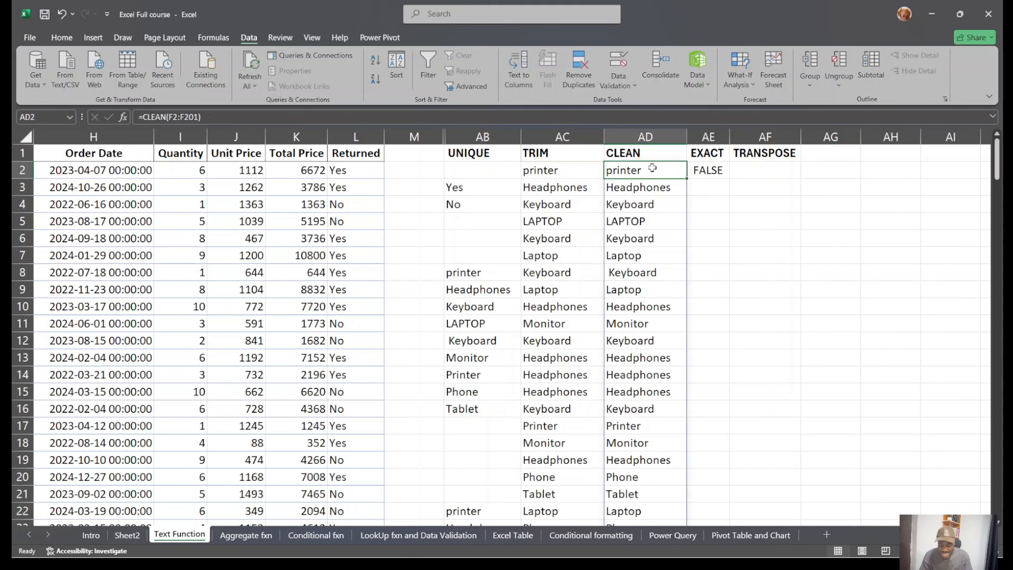
{"action": "left_click", "coordinate": [575, 173]}
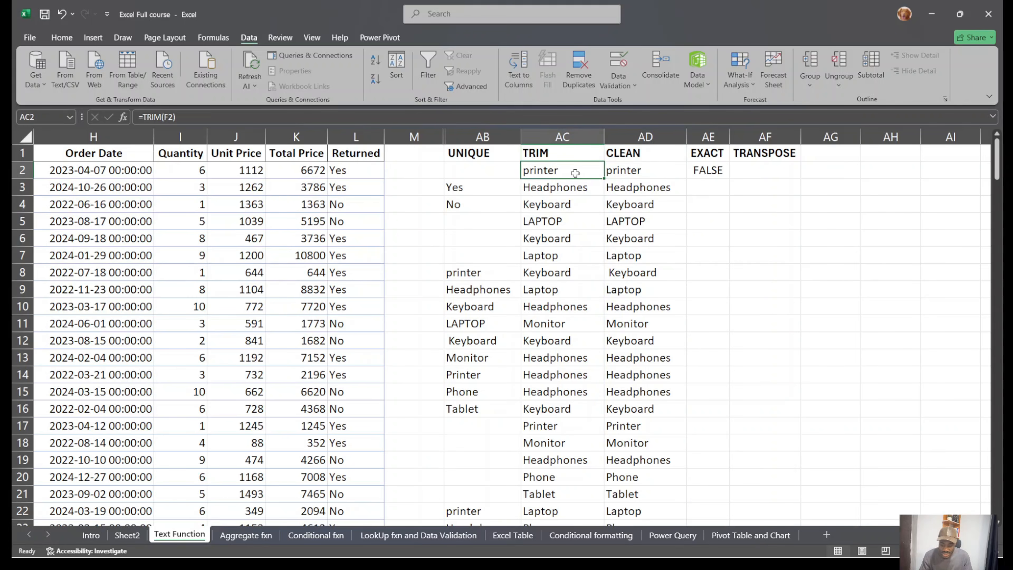
Fill the EXACT formula from AE2 down to AE201 and check the results in AE3:AE7.
{"action": "left_click", "coordinate": [707, 168]}
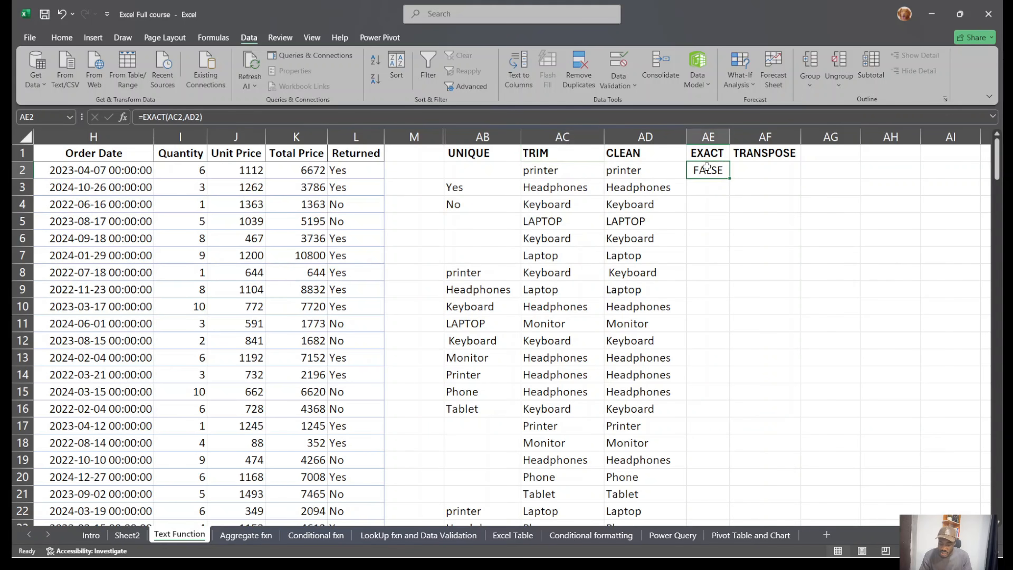
{"action": "double_click", "coordinate": [730, 178]}
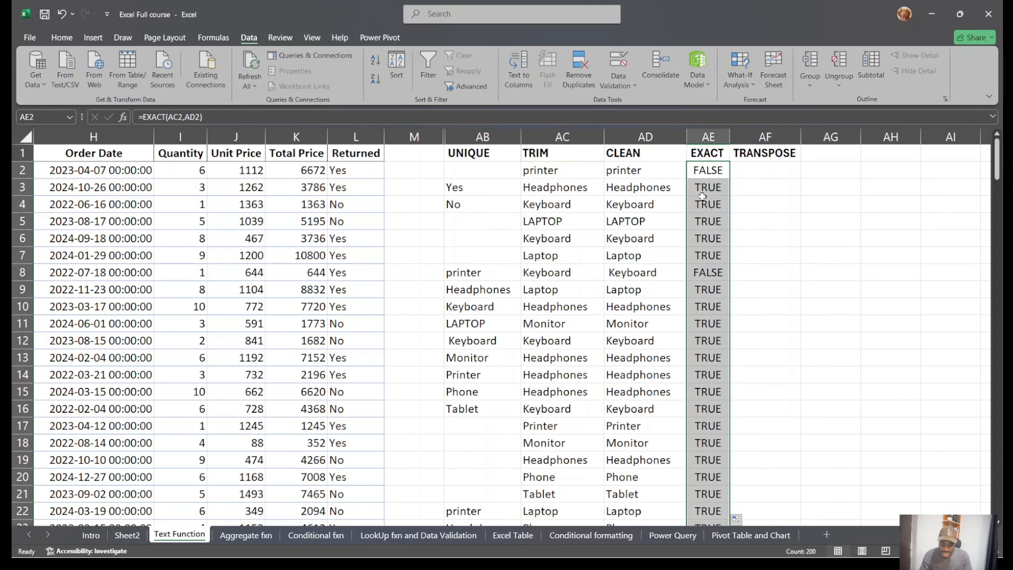
{"action": "left_click_drag", "start_coordinate": [702, 196], "coordinate": [697, 256]}
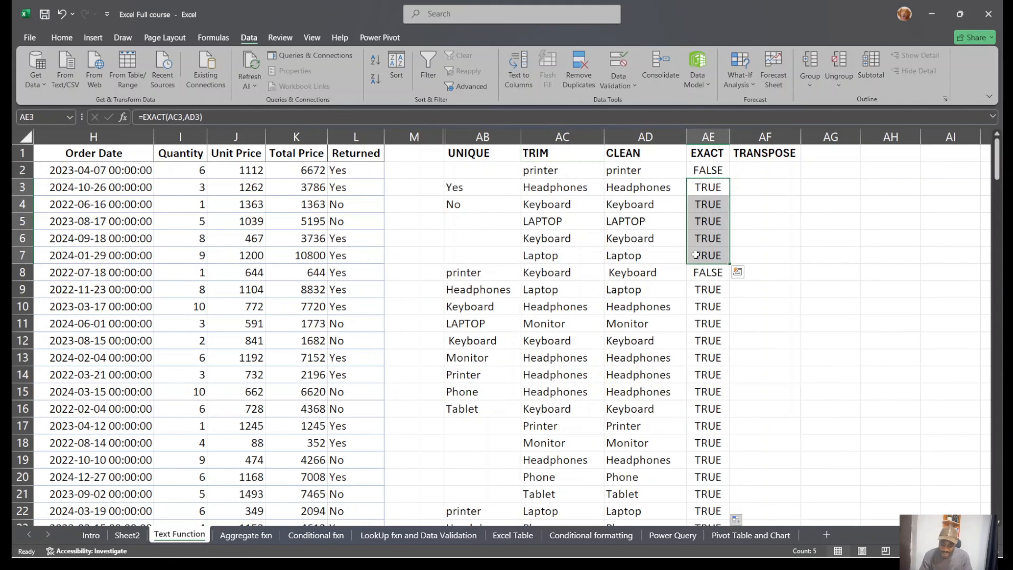
Compare the TRIM and CLEAN results in AC8 and AD8 behind the EXACT mismatch, and check the EXACT results further down.
{"action": "left_click", "coordinate": [696, 271]}
{"action": "left_click", "coordinate": [636, 275]}
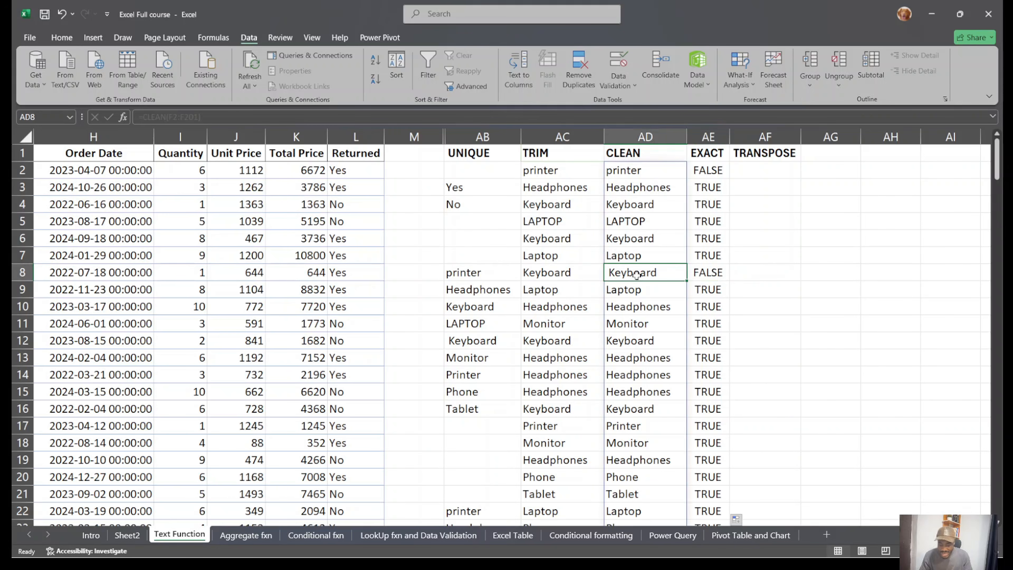
{"action": "left_click", "coordinate": [558, 272]}
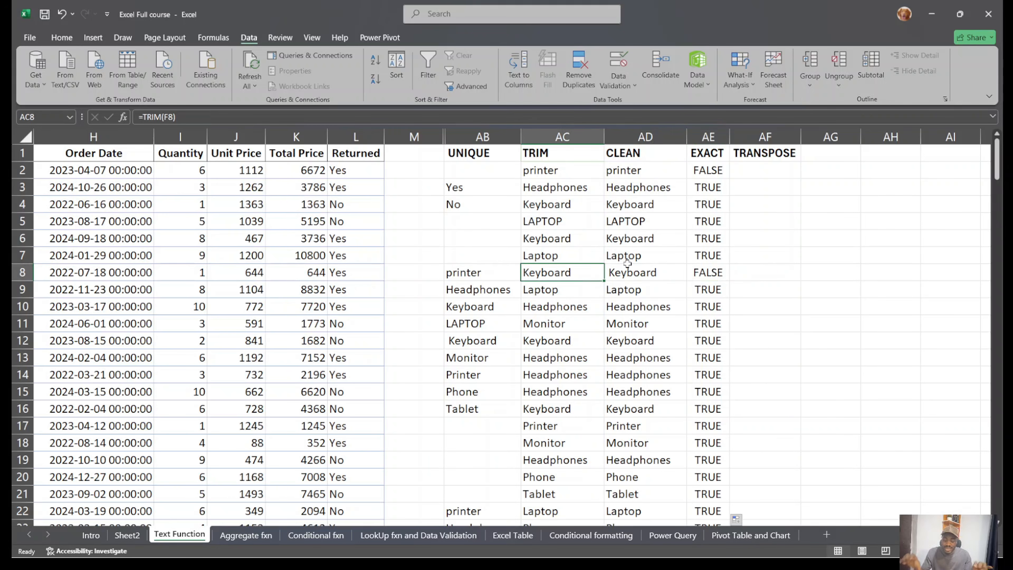
{"action": "scroll", "coordinate": [696, 347], "scroll_direction": "down", "scroll_amount": 20}
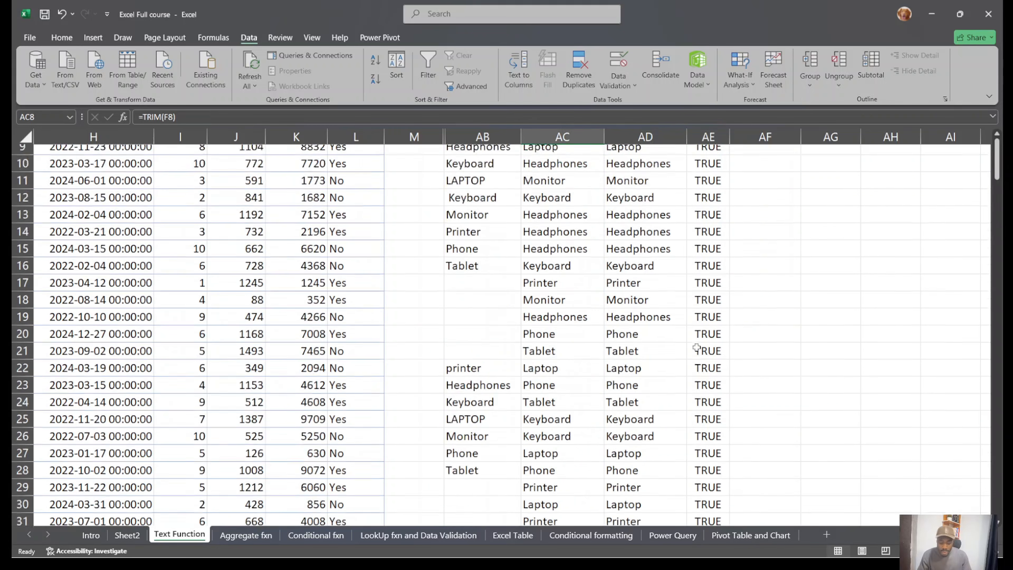
{"action": "scroll", "coordinate": [696, 347], "scroll_direction": "up", "scroll_amount": 20}
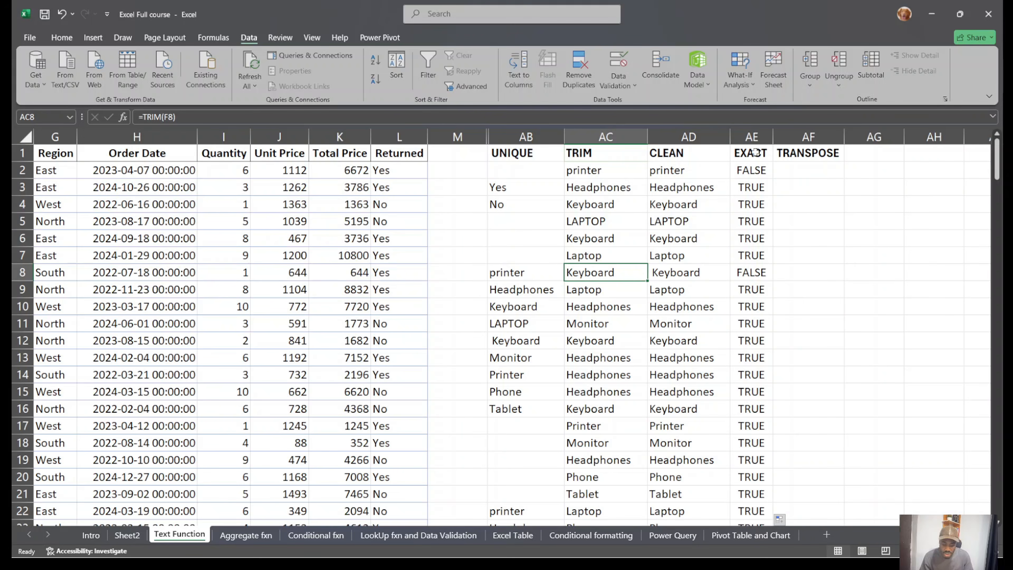
Hide the UNIQUE, TRIM, CLEAN and EXACT columns, AB through AE.
{"action": "left_click_drag", "start_coordinate": [752, 138], "coordinate": [540, 122]}
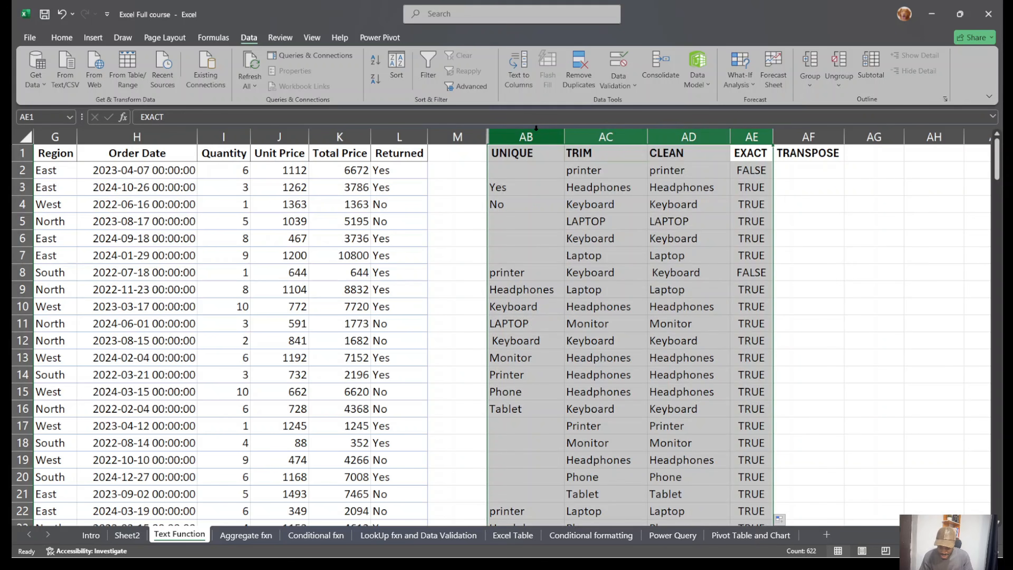
{"action": "right_click", "coordinate": [536, 128]}
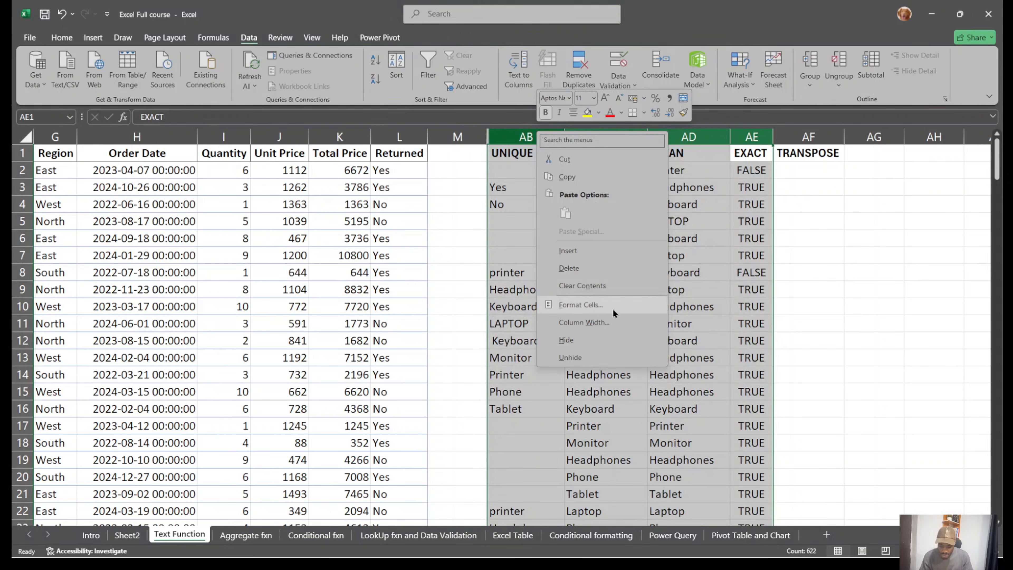
{"action": "left_click", "coordinate": [584, 336]}
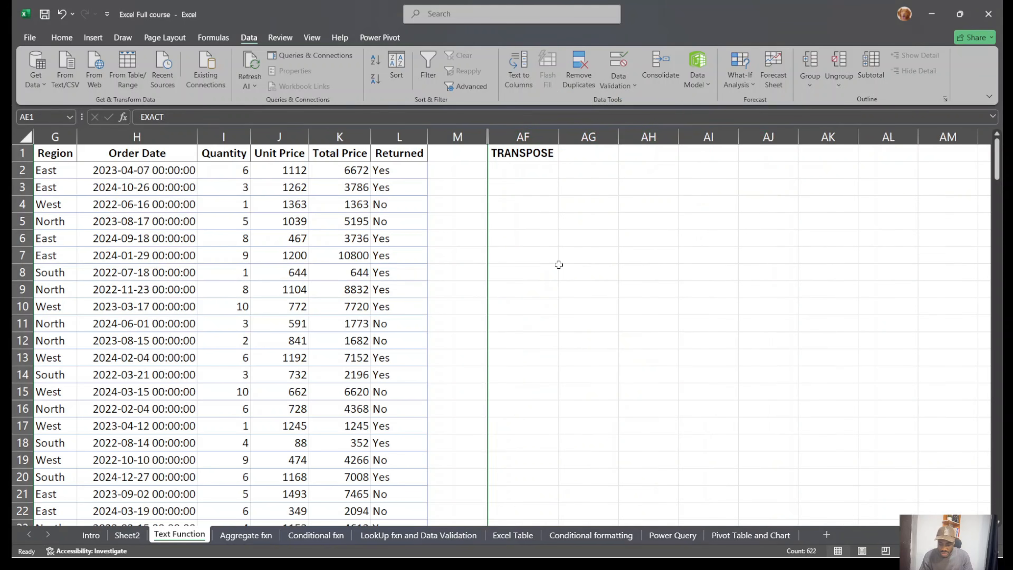
Review the orientation of the sales records, from the Order ID column and the header row down through the data.
{"action": "scroll", "coordinate": [559, 264], "scroll_direction": "left", "scroll_amount": 3}
{"action": "scroll", "coordinate": [559, 264], "scroll_direction": "down", "scroll_amount": 20}
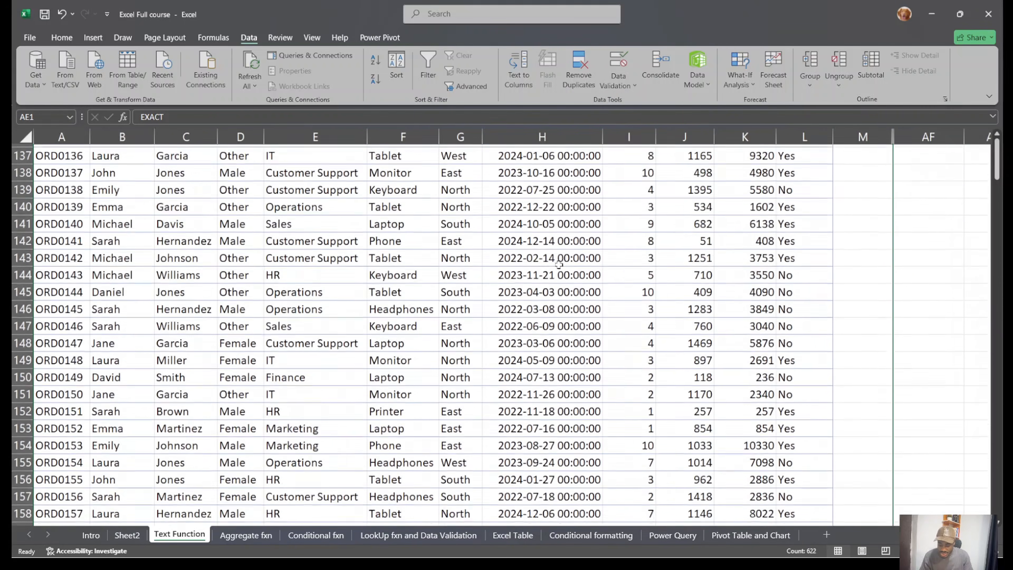
{"action": "scroll", "coordinate": [559, 265], "scroll_direction": "down", "scroll_amount": 20}
{"action": "scroll", "coordinate": [559, 265], "scroll_direction": "up", "scroll_amount": 20}
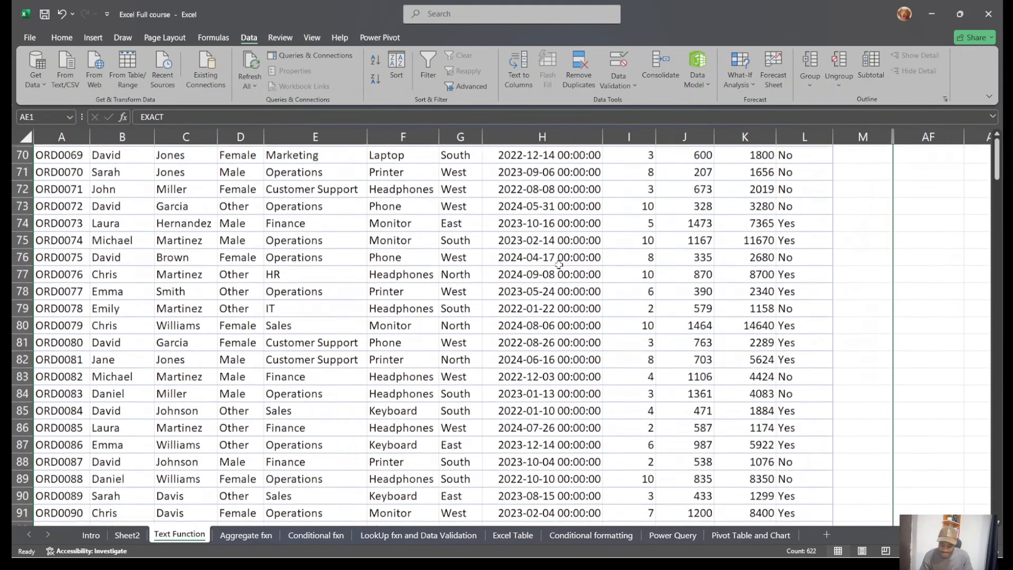
{"action": "scroll", "coordinate": [559, 265], "scroll_direction": "up", "scroll_amount": 20}
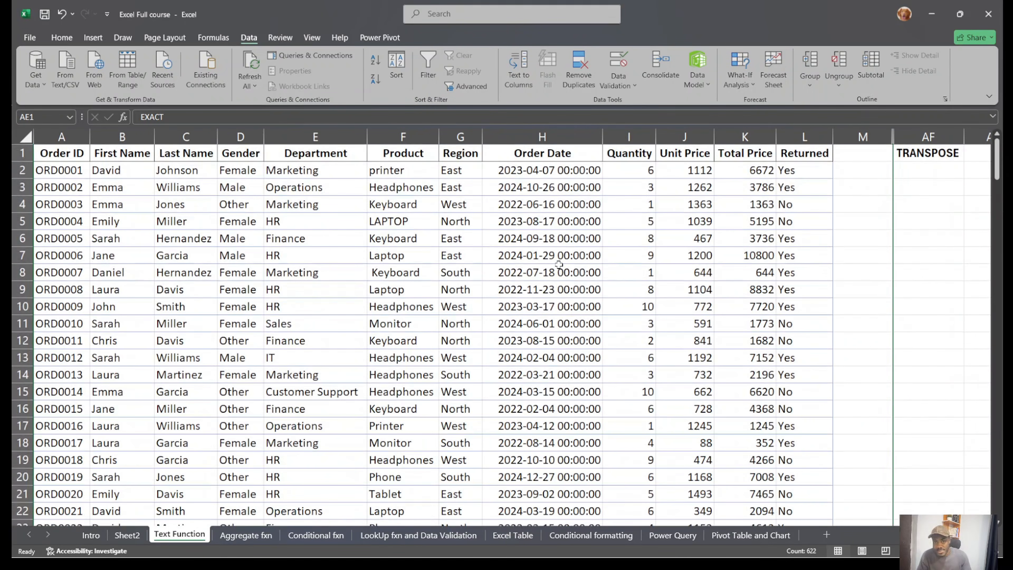
{"action": "left_click", "coordinate": [61, 137]}
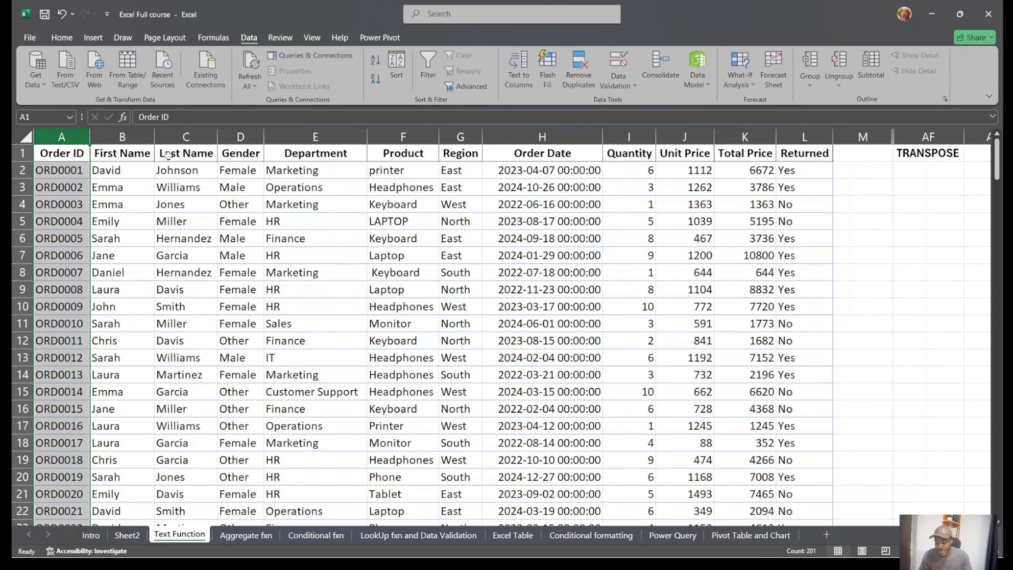
{"action": "left_click", "coordinate": [20, 154]}
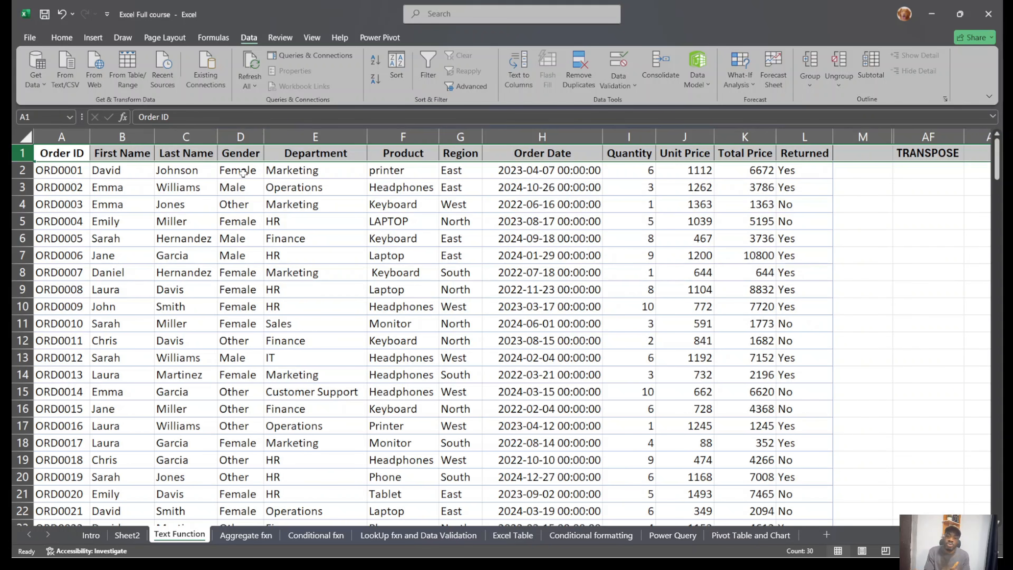
{"action": "left_click", "coordinate": [537, 338]}
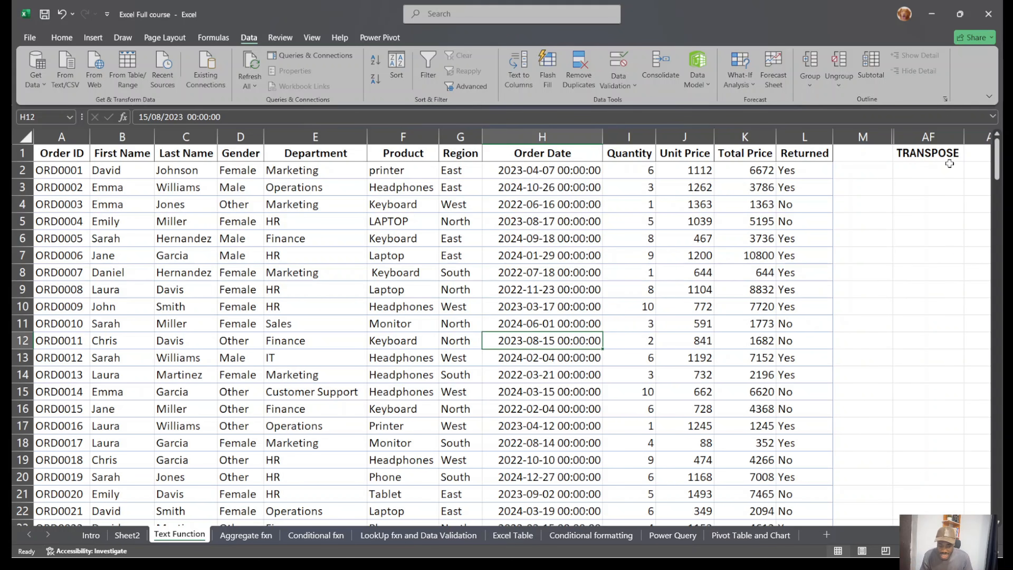
Enter a TRANSPOSE formula in A207, below the sales records, covering the whole table A1:L201.
{"action": "scroll", "coordinate": [642, 242], "scroll_direction": "down", "scroll_amount": 20}
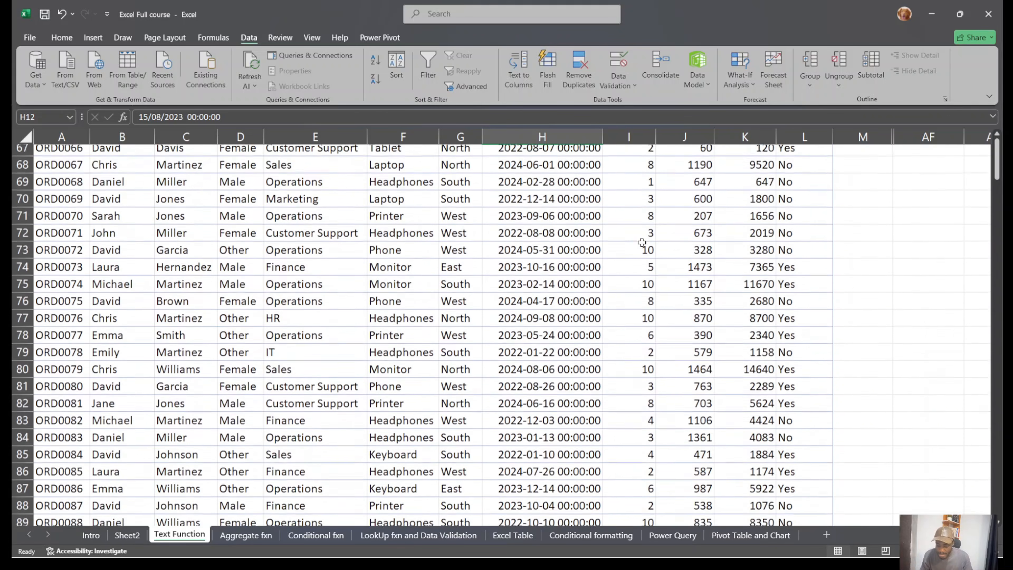
{"action": "scroll", "coordinate": [641, 242], "scroll_direction": "down", "scroll_amount": 14}
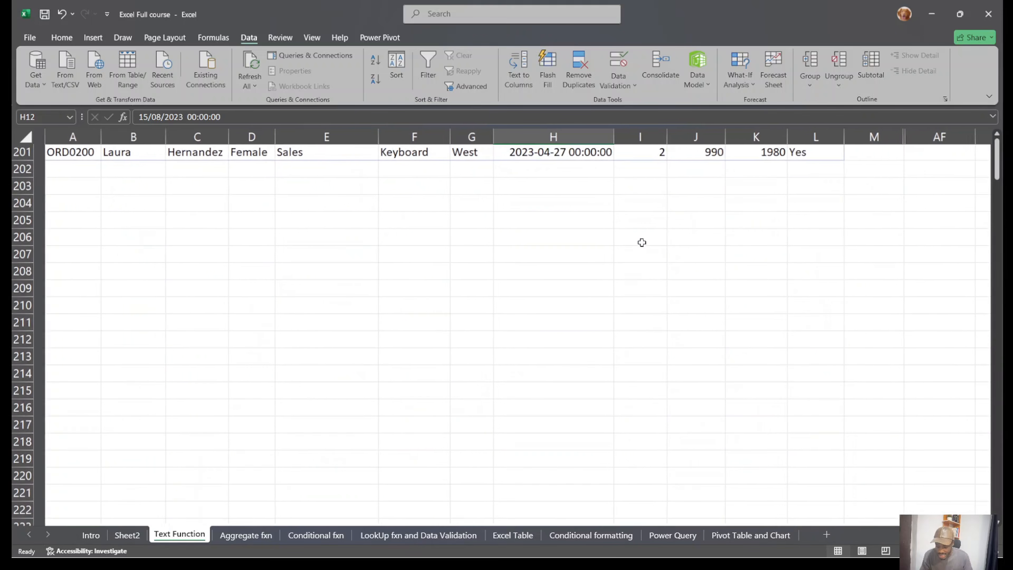
{"action": "left_click", "coordinate": [89, 250]}
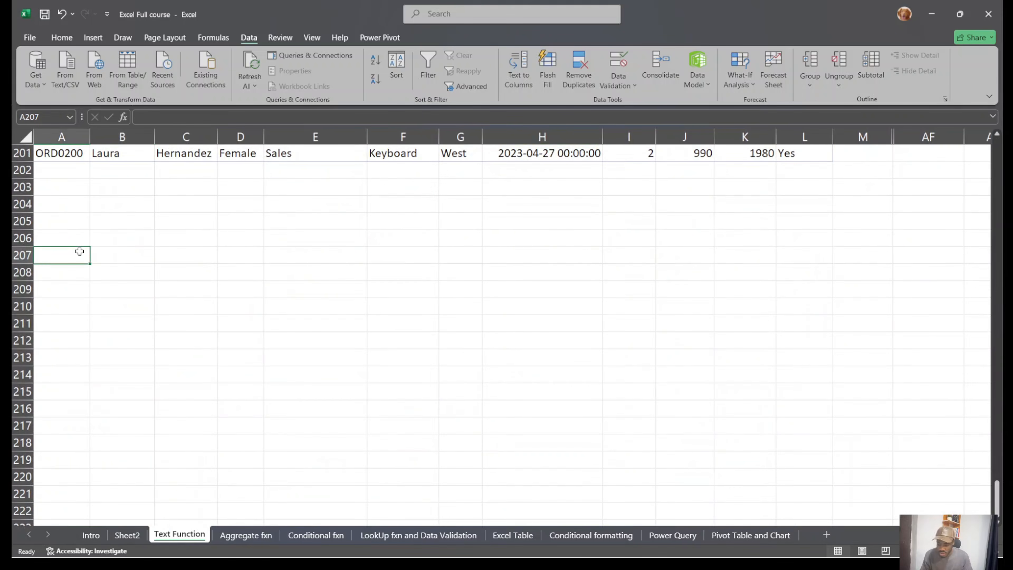
{"action": "type", "text": "=trans"}
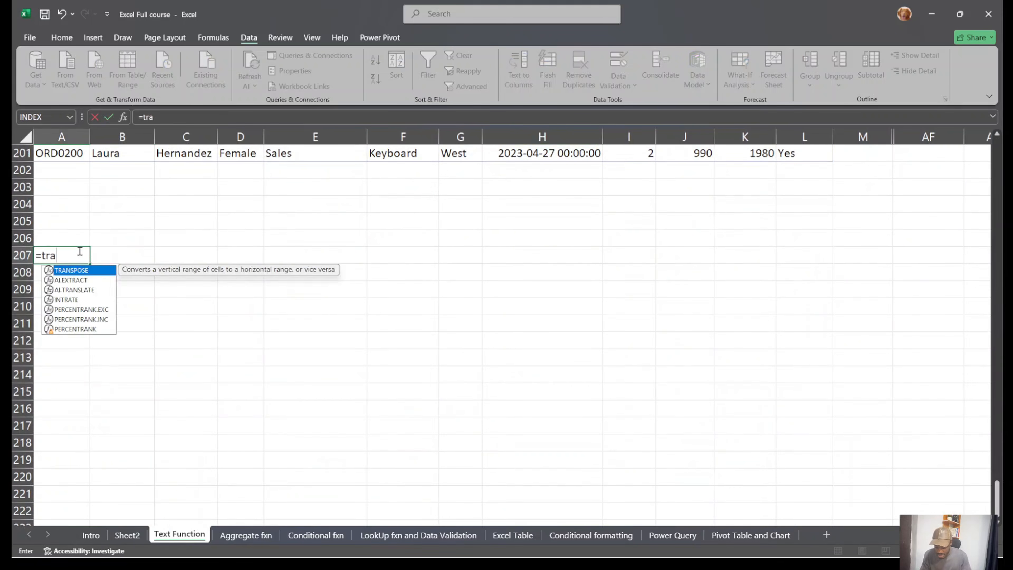
{"action": "key", "text": "Tab"}
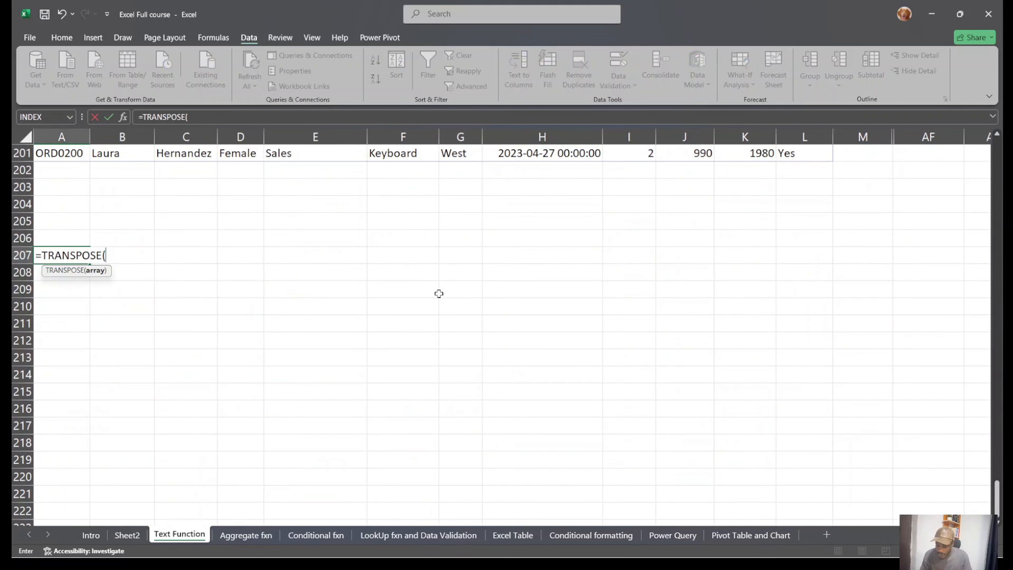
{"action": "left_click", "coordinate": [798, 155]}
{"action": "key", "text": "ctrl+shift+Left"}
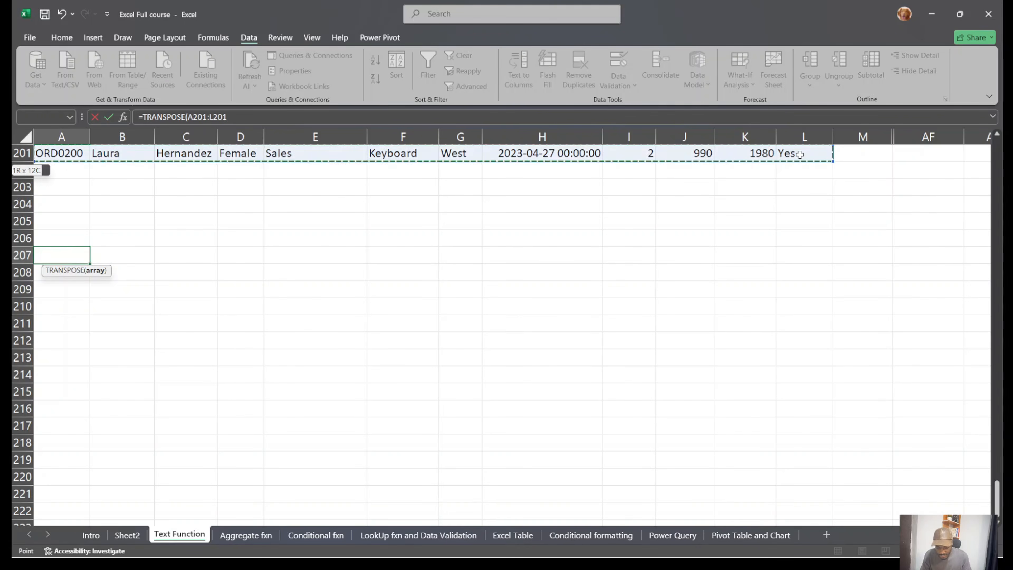
{"action": "key", "text": "ctrl+shift+Up"}
{"action": "key", "text": "Return"}
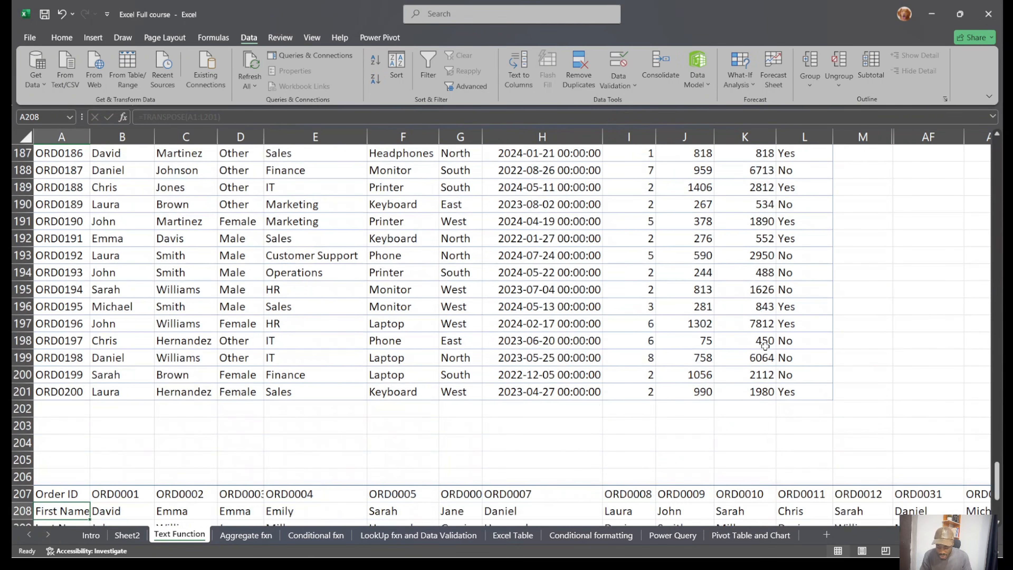
Compare the transposed table in rows 207 to 218 with the original headers, examining its field names and first rows.
{"action": "scroll", "coordinate": [765, 346], "scroll_direction": "down", "scroll_amount": 5}
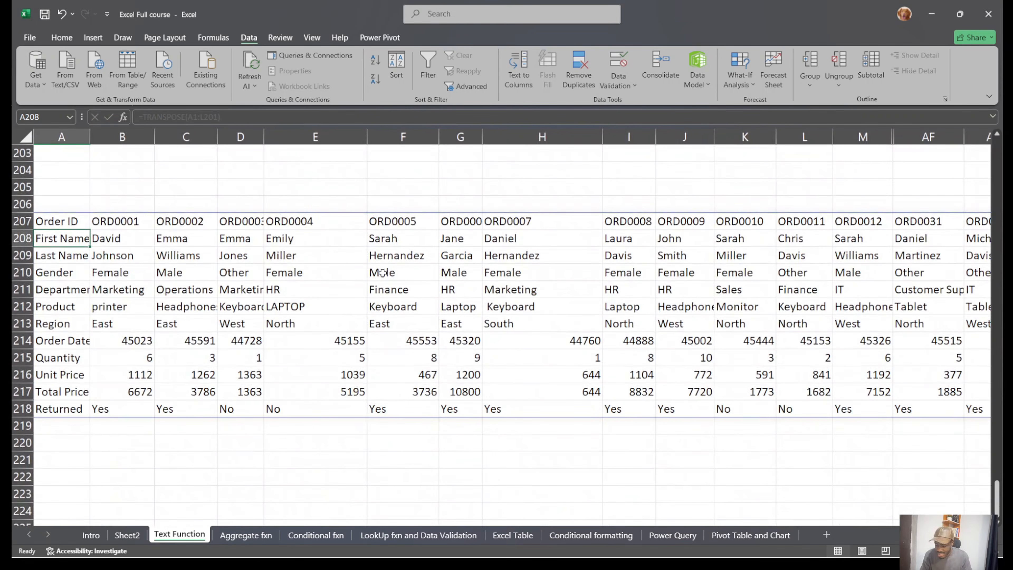
{"action": "scroll", "coordinate": [382, 273], "scroll_direction": "up", "scroll_amount": 20}
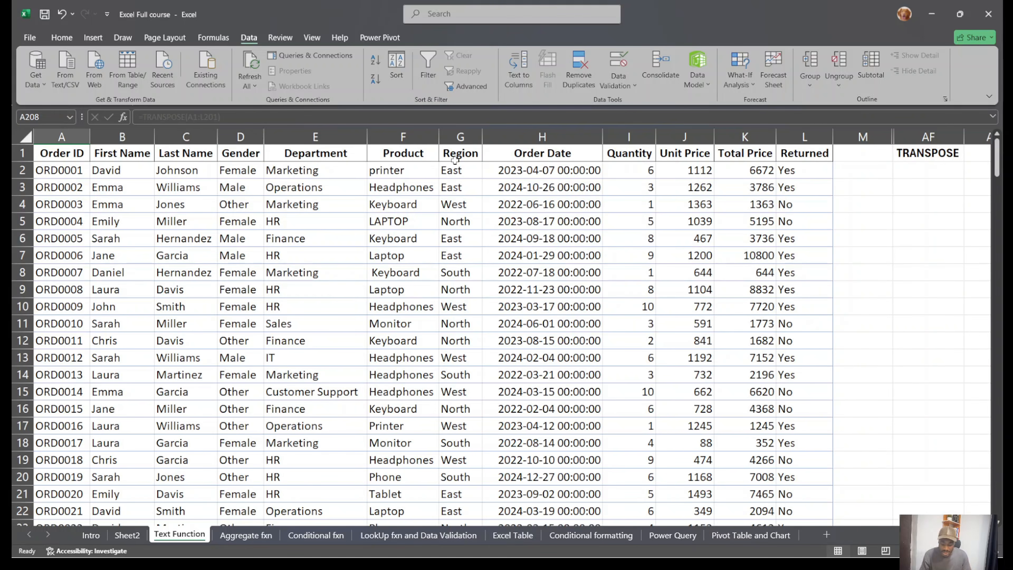
{"action": "left_click_drag", "start_coordinate": [70, 160], "coordinate": [662, 155]}
{"action": "scroll", "coordinate": [663, 155], "scroll_direction": "down", "scroll_amount": 20}
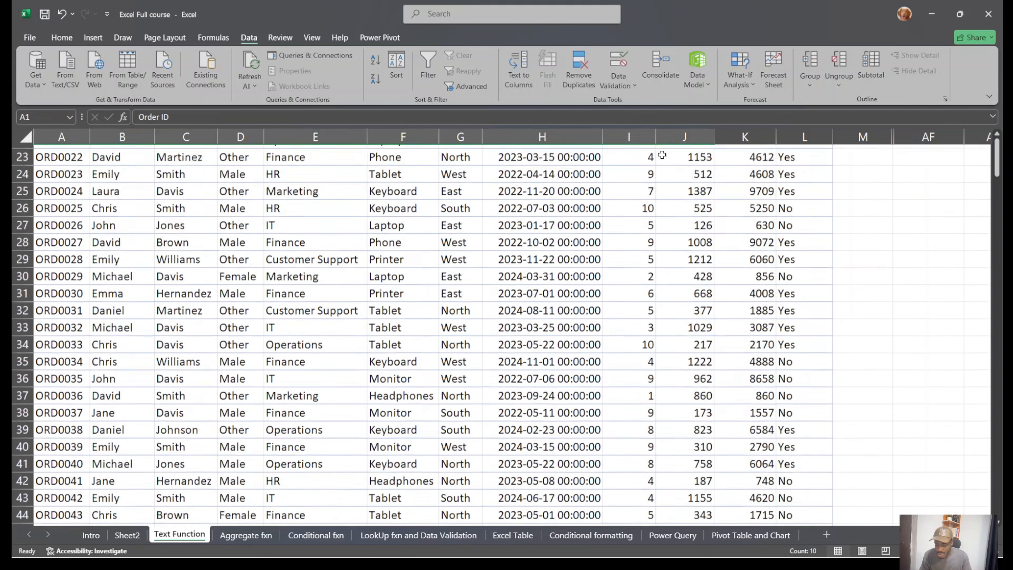
{"action": "scroll", "coordinate": [662, 154], "scroll_direction": "down", "scroll_amount": 20}
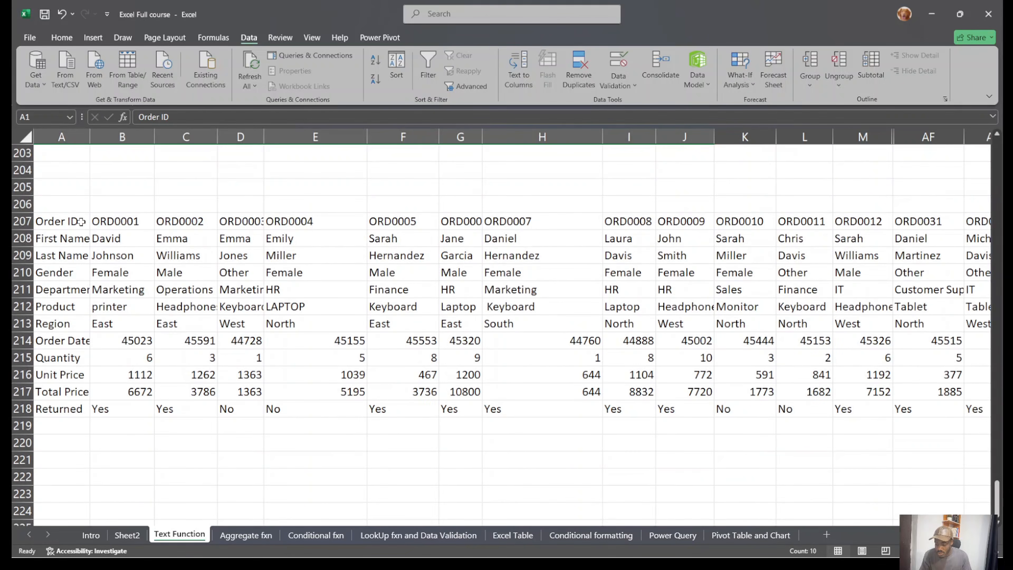
{"action": "left_click_drag", "start_coordinate": [69, 225], "coordinate": [78, 413]}
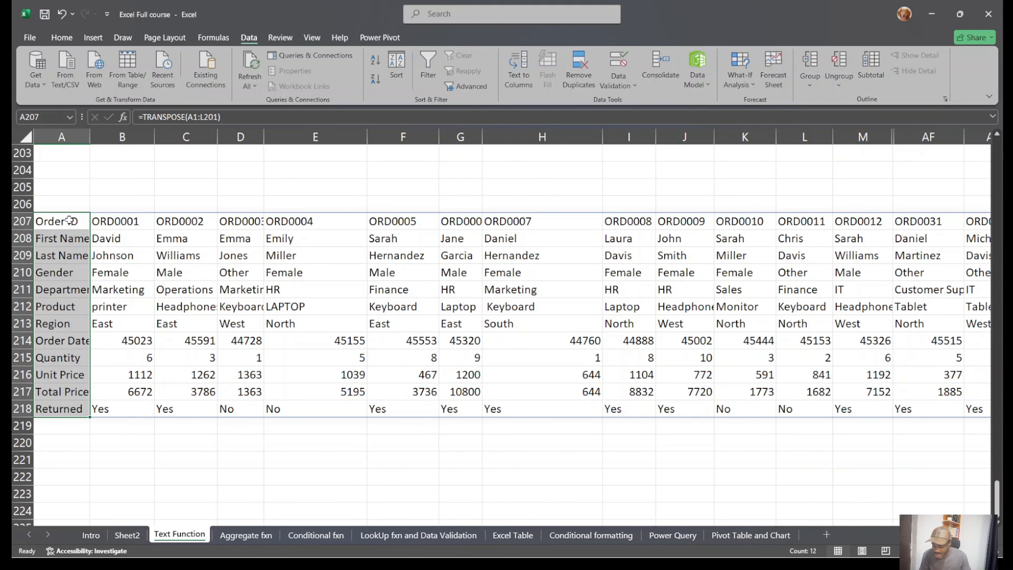
{"action": "left_click_drag", "start_coordinate": [69, 220], "coordinate": [978, 222]}
{"action": "left_click_drag", "start_coordinate": [86, 238], "coordinate": [705, 241]}
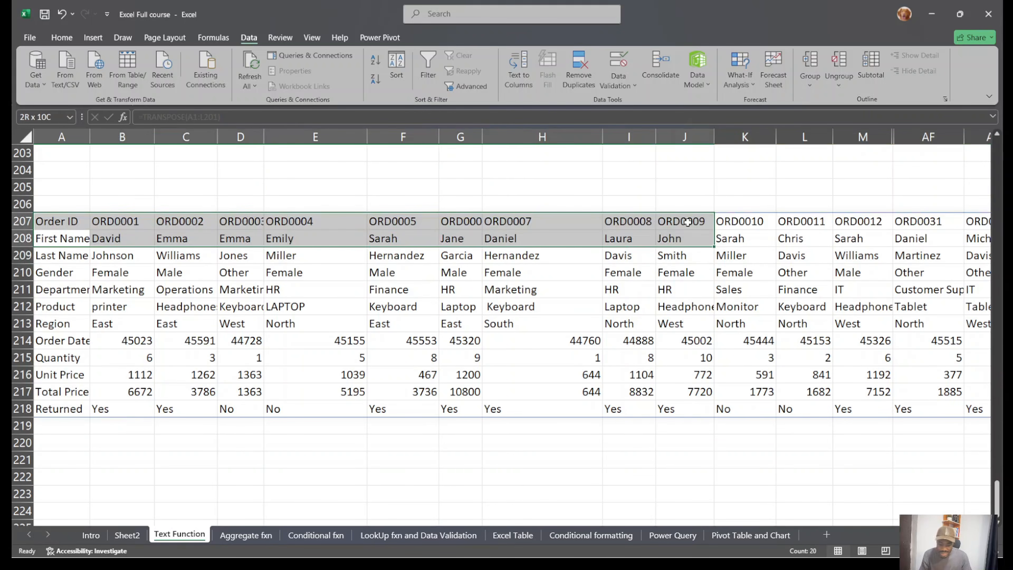
{"action": "left_click_drag", "start_coordinate": [63, 255], "coordinate": [675, 247]}
{"action": "left_click_drag", "start_coordinate": [64, 273], "coordinate": [780, 273]}
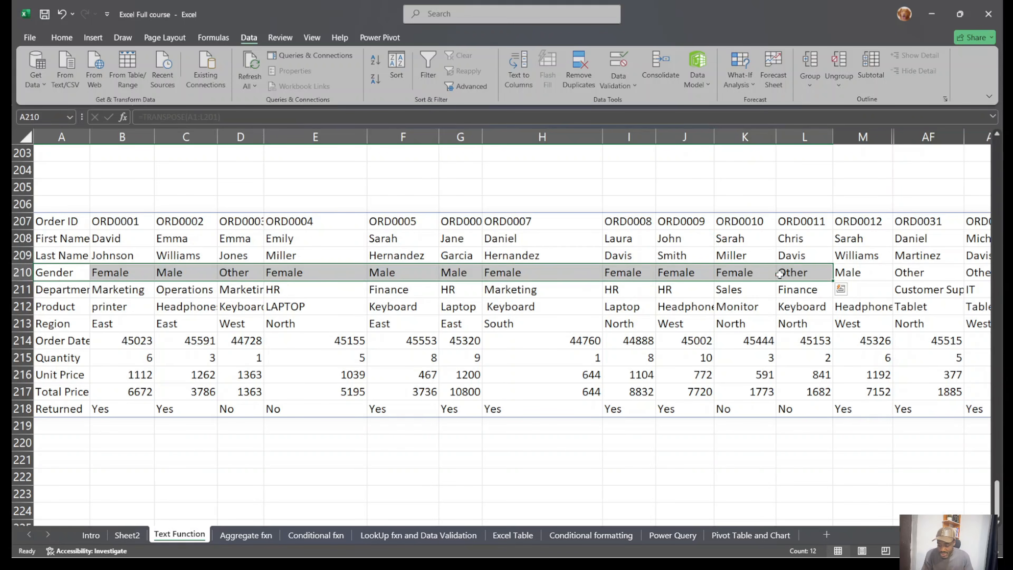
{"action": "scroll", "coordinate": [124, 226], "scroll_direction": "up", "scroll_amount": 17}
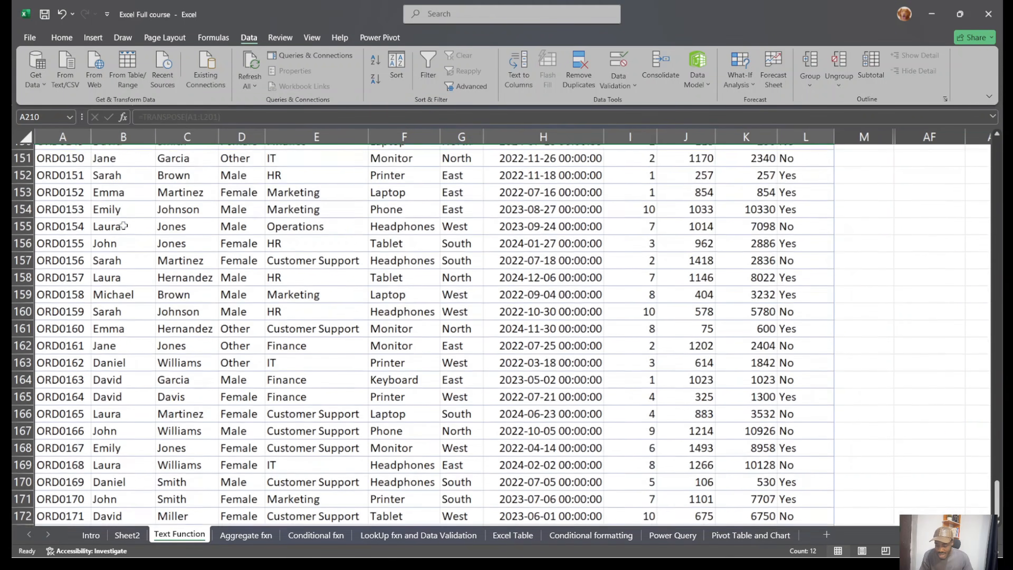
Enter a TRANSPOSE formula in A223 covering the whole transposed table A207#, and review the flipped-back records against the originals.
{"action": "scroll", "coordinate": [124, 226], "scroll_direction": "down", "scroll_amount": 20}
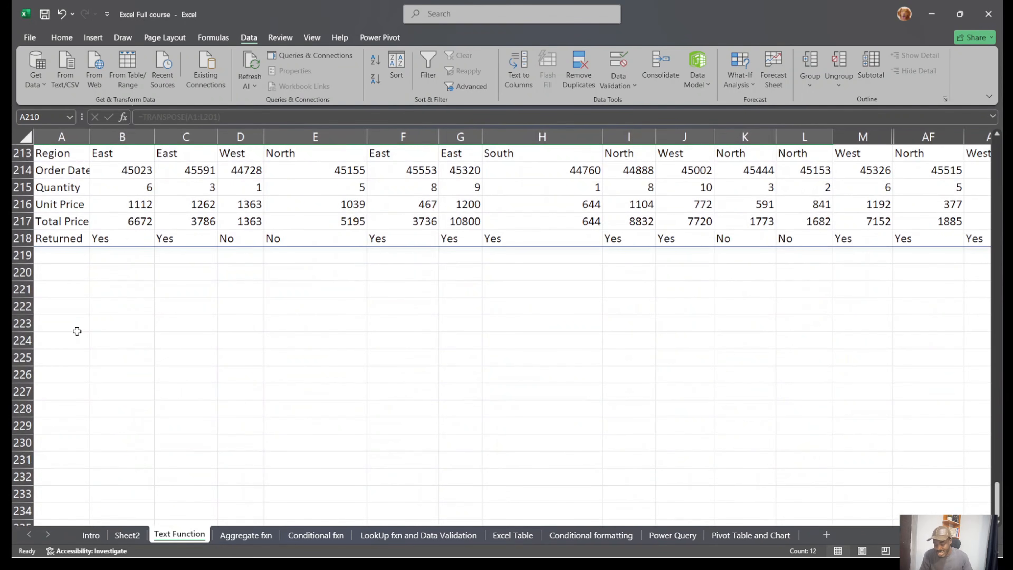
{"action": "left_click", "coordinate": [61, 325]}
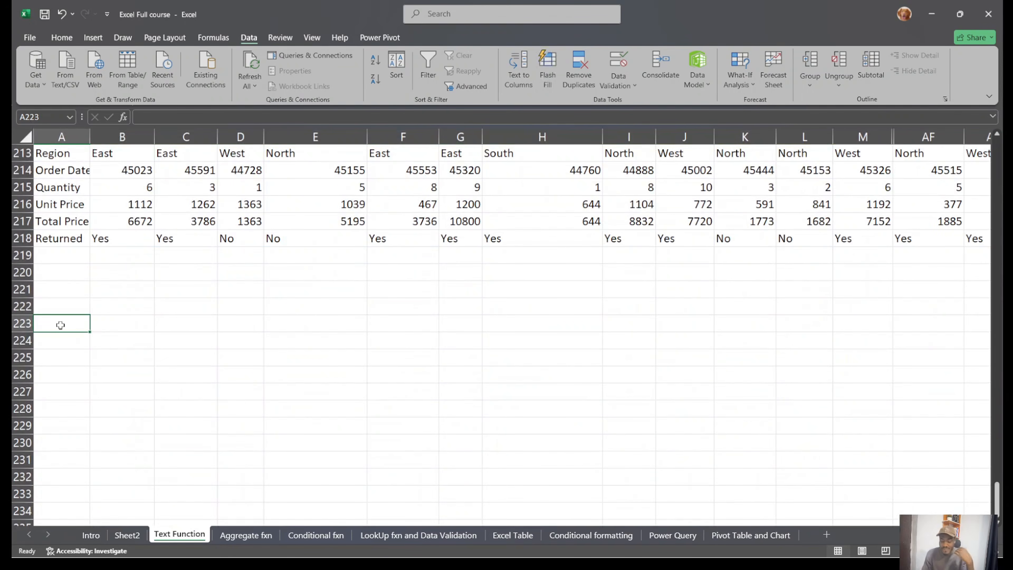
{"action": "type", "text": "=TRANSPOSE("}
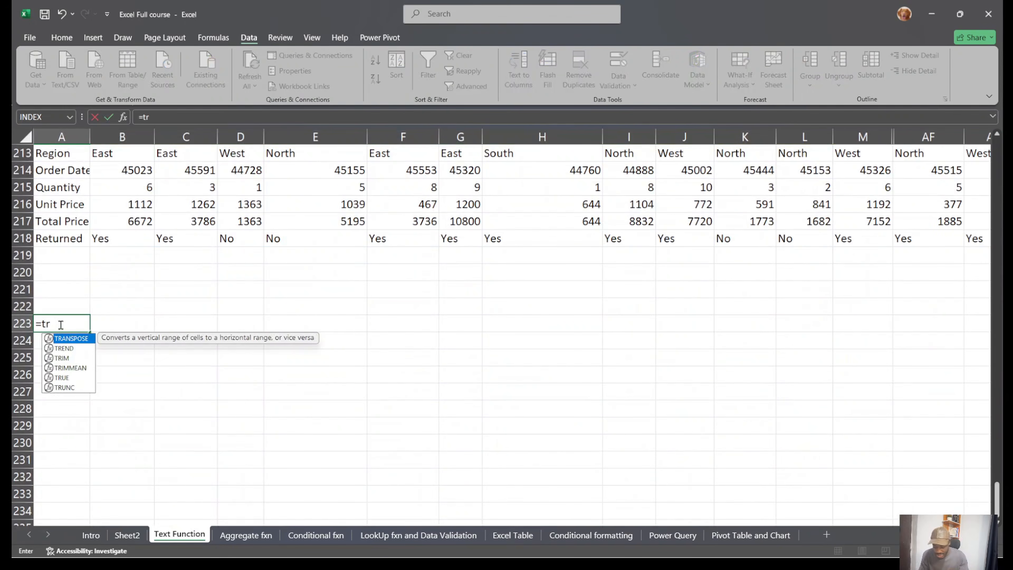
{"action": "scroll", "coordinate": [61, 325], "scroll_direction": "up", "scroll_amount": 4}
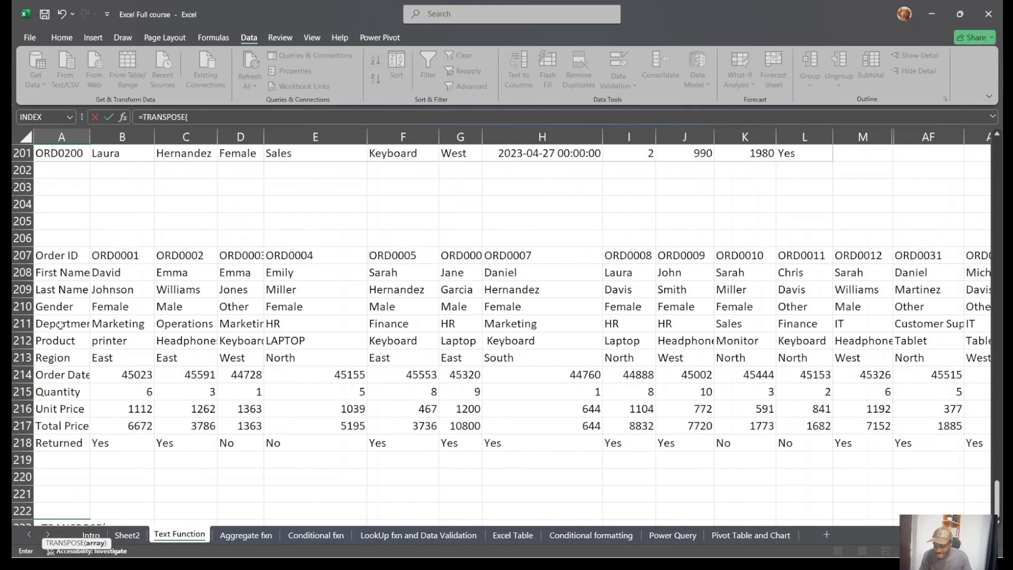
{"action": "left_click", "coordinate": [64, 254]}
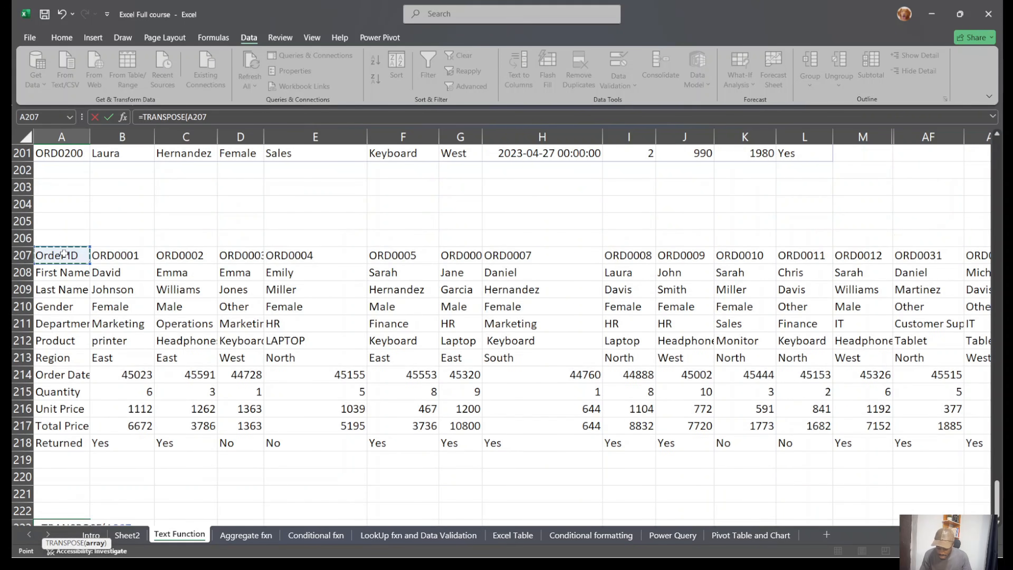
{"action": "key", "text": "ctrl+shift+Right"}
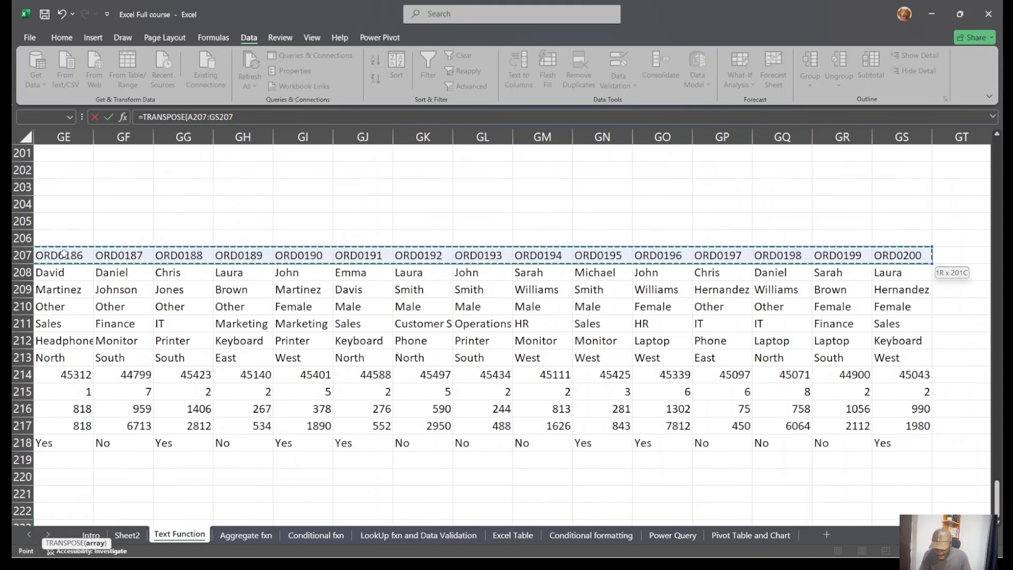
{"action": "key", "text": "ctrl+shift+Down"}
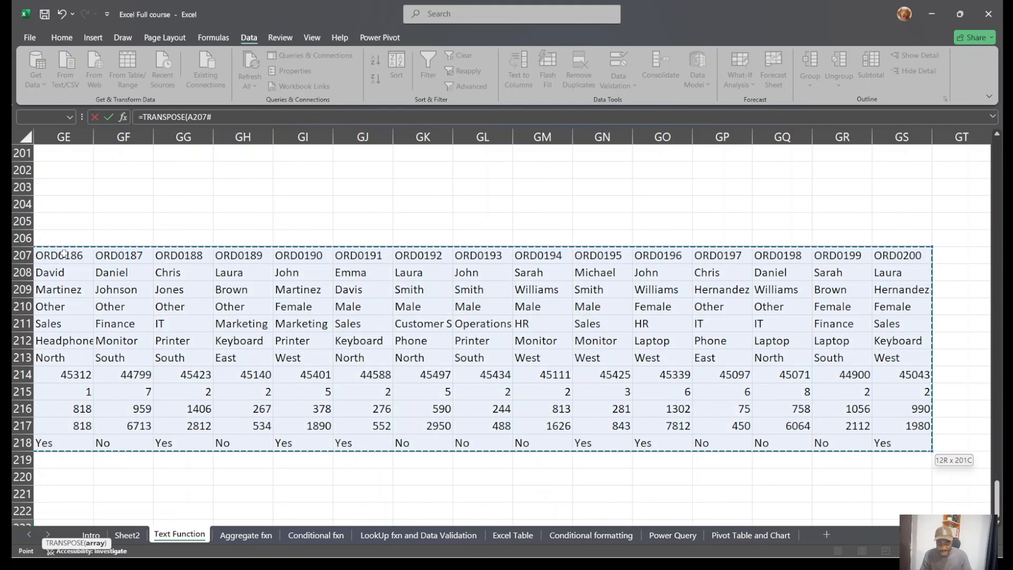
{"action": "key", "text": "Return"}
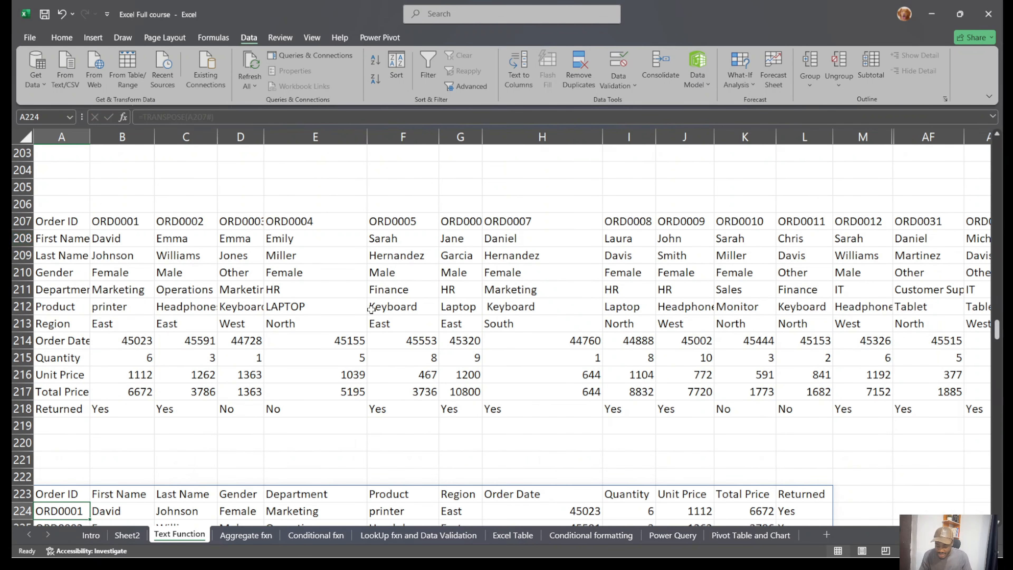
{"action": "scroll", "coordinate": [368, 311], "scroll_direction": "down", "scroll_amount": 20}
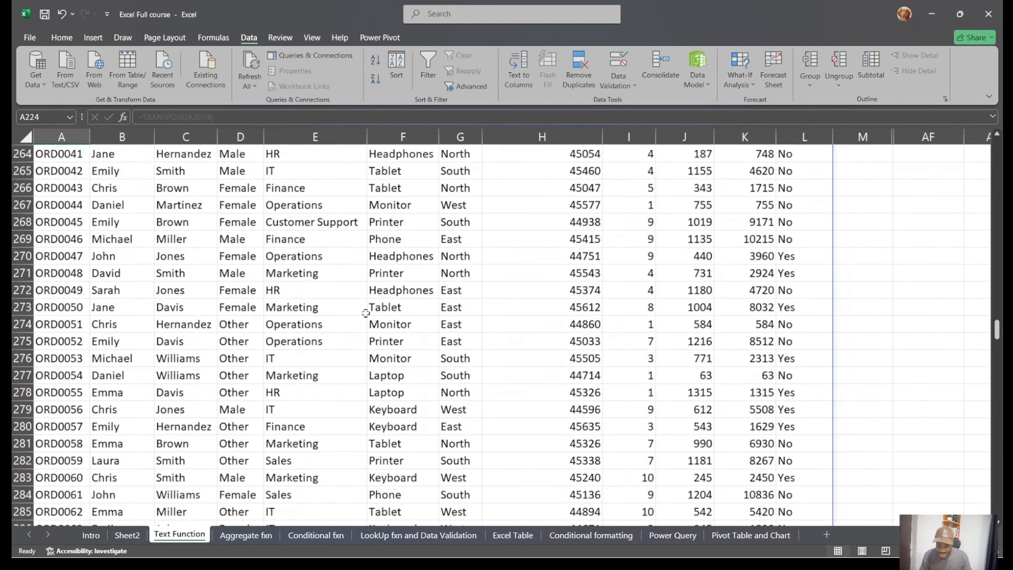
{"action": "scroll", "coordinate": [366, 312], "scroll_direction": "down", "scroll_amount": 20}
{"action": "scroll", "coordinate": [366, 312], "scroll_direction": "up", "scroll_amount": 20}
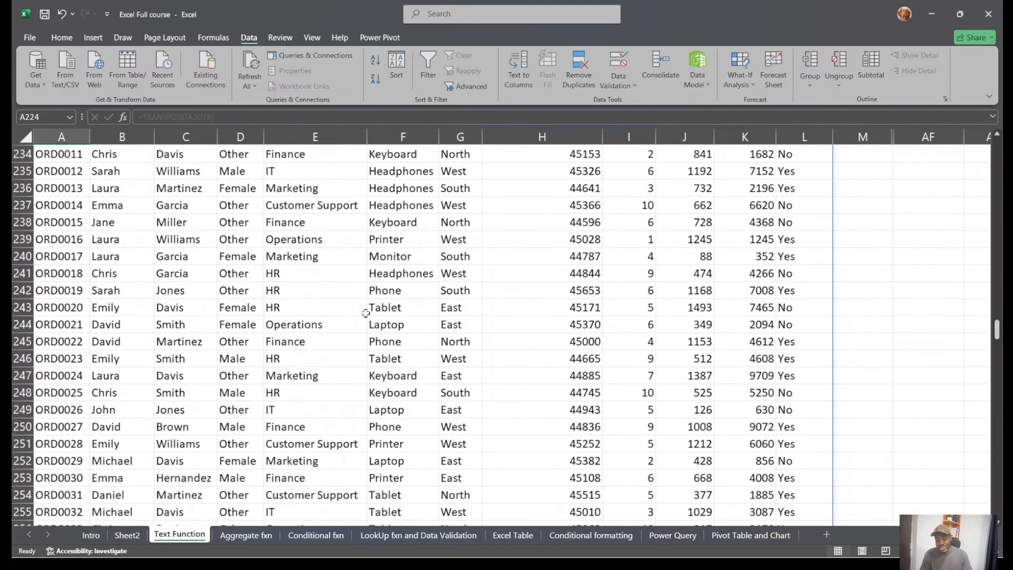
{"action": "scroll", "coordinate": [366, 313], "scroll_direction": "up", "scroll_amount": 20}
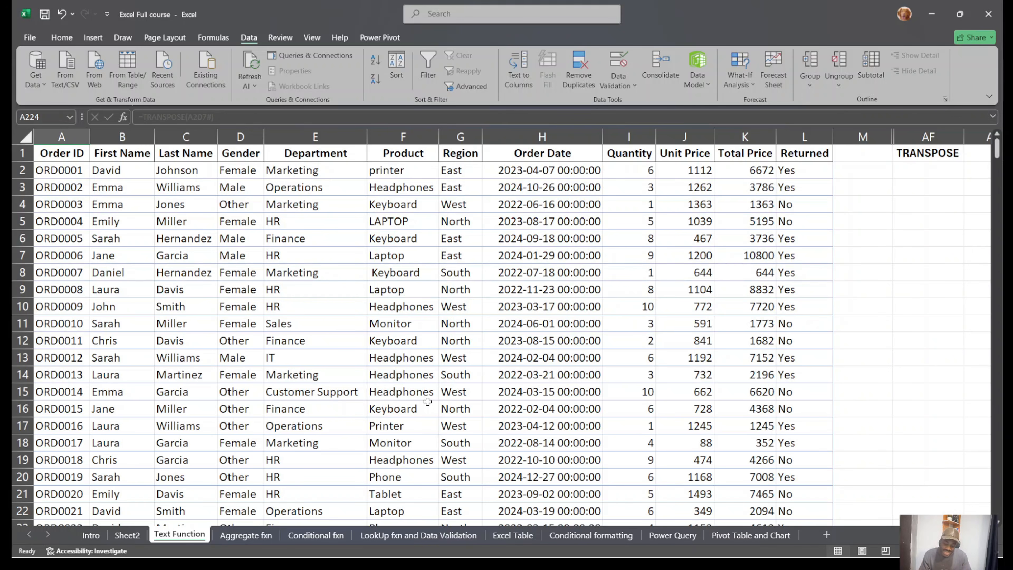
Delete the Order Date, Quantity and Unit Price columns, H through J, from the table on the Aggregate fxn sheet.
{"action": "left_click", "coordinate": [255, 535]}
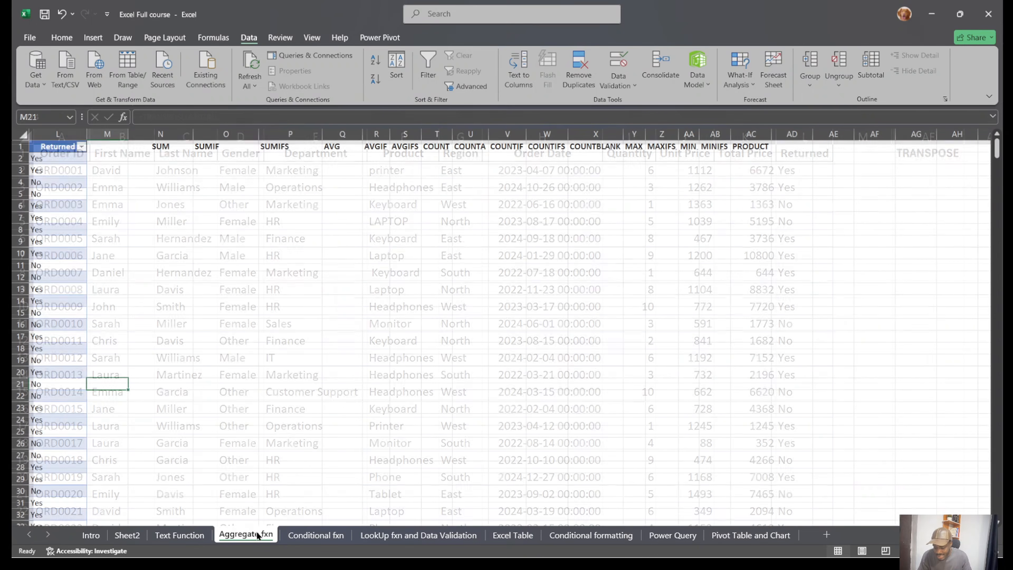
{"action": "scroll", "coordinate": [380, 312], "scroll_direction": "left", "scroll_amount": 5}
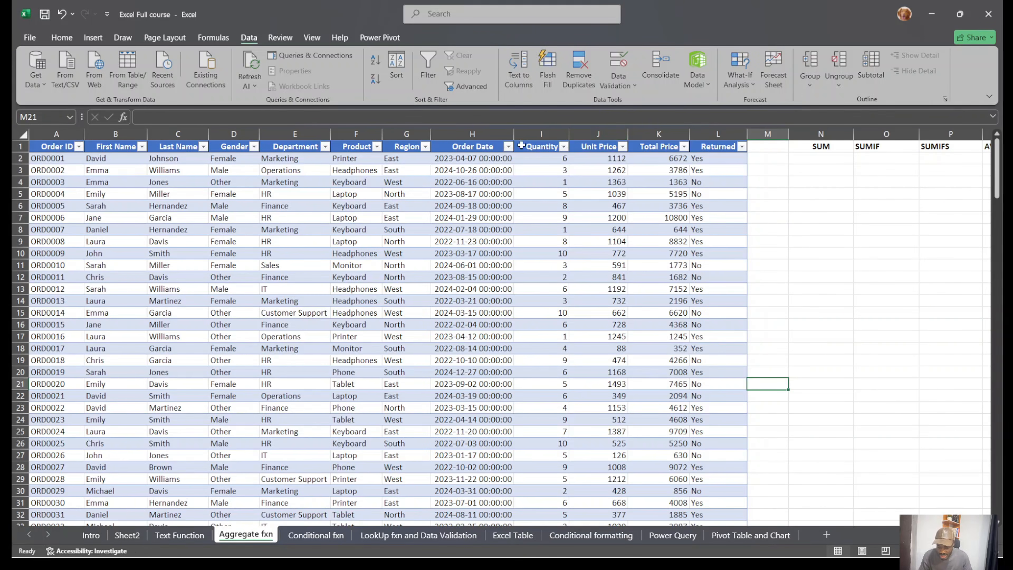
{"action": "left_click_drag", "start_coordinate": [490, 132], "coordinate": [597, 140]}
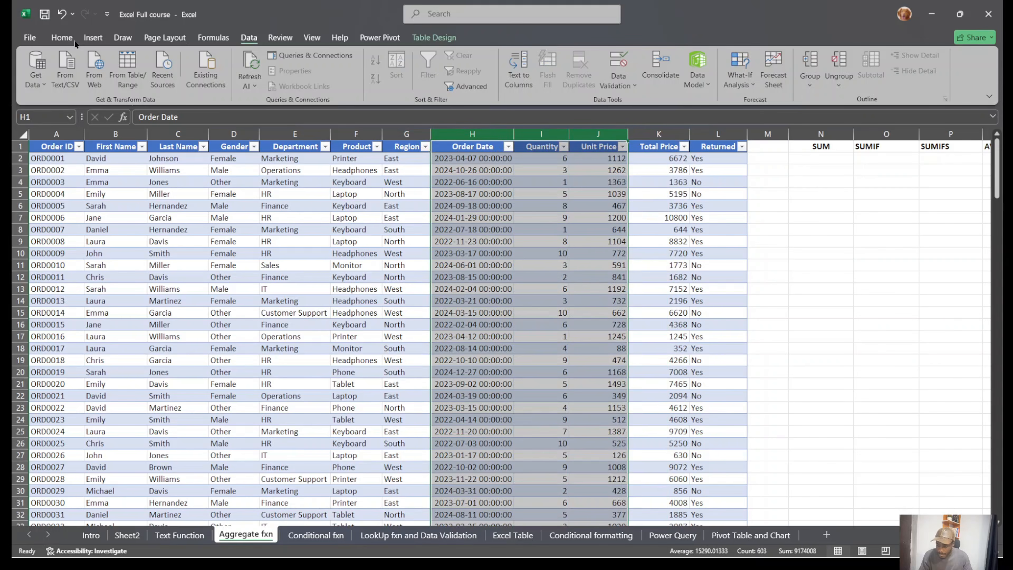
{"action": "left_click", "coordinate": [64, 38]}
{"action": "left_click", "coordinate": [711, 65]}
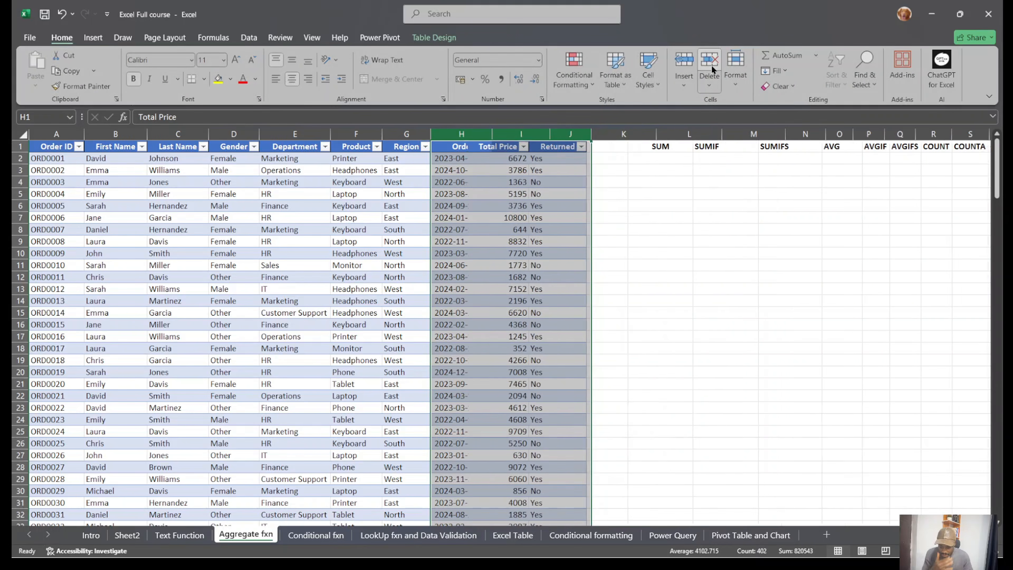
{"action": "left_click", "coordinate": [747, 253]}
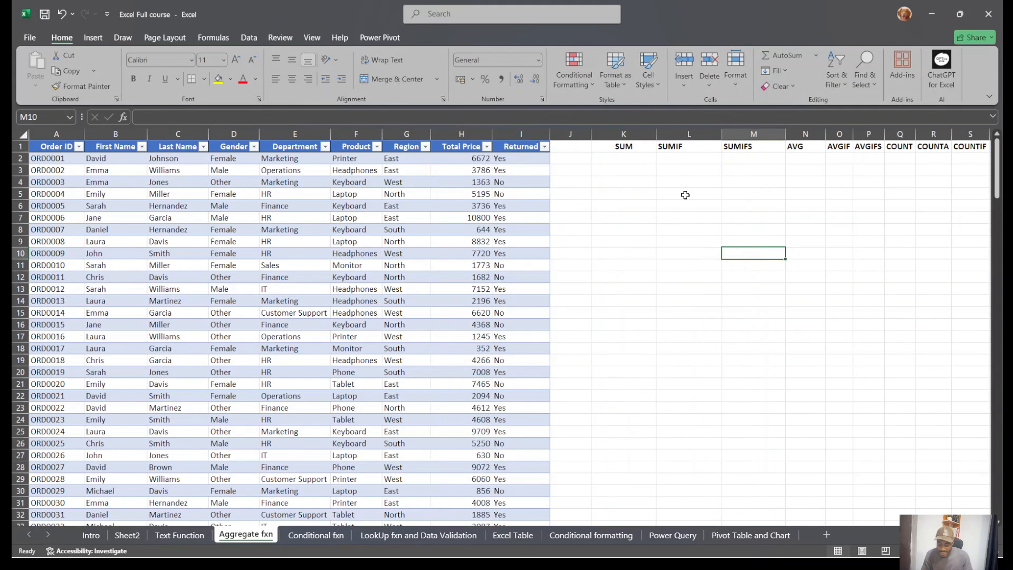
Enter a SUM formula adding the numbers 1, 2, 3, 4 and 5 in K2, under the SUM heading.
{"action": "scroll", "coordinate": [685, 194], "scroll_direction": "up", "scroll_amount": 3, "text": "ctrl"}
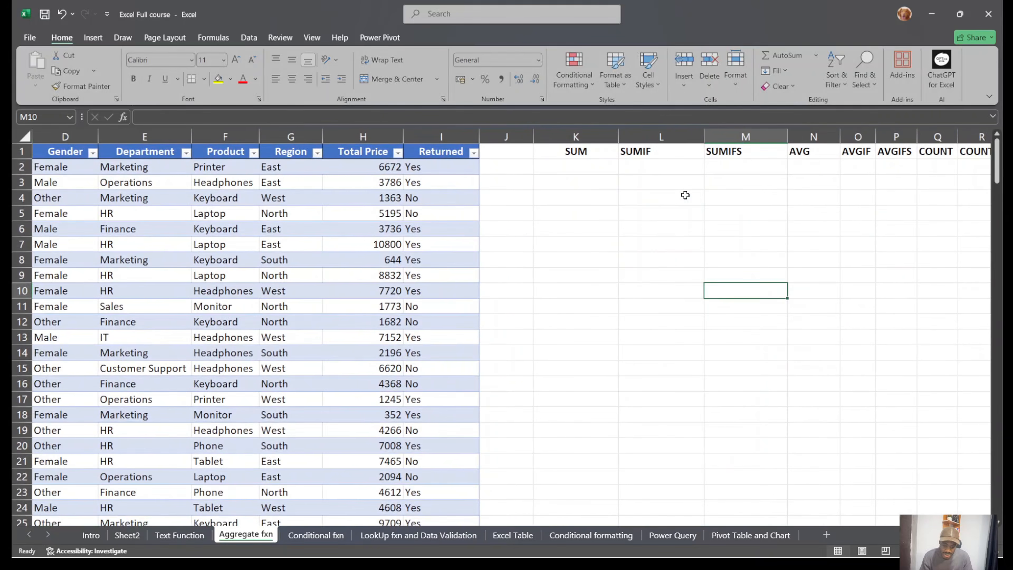
{"action": "left_click", "coordinate": [580, 152]}
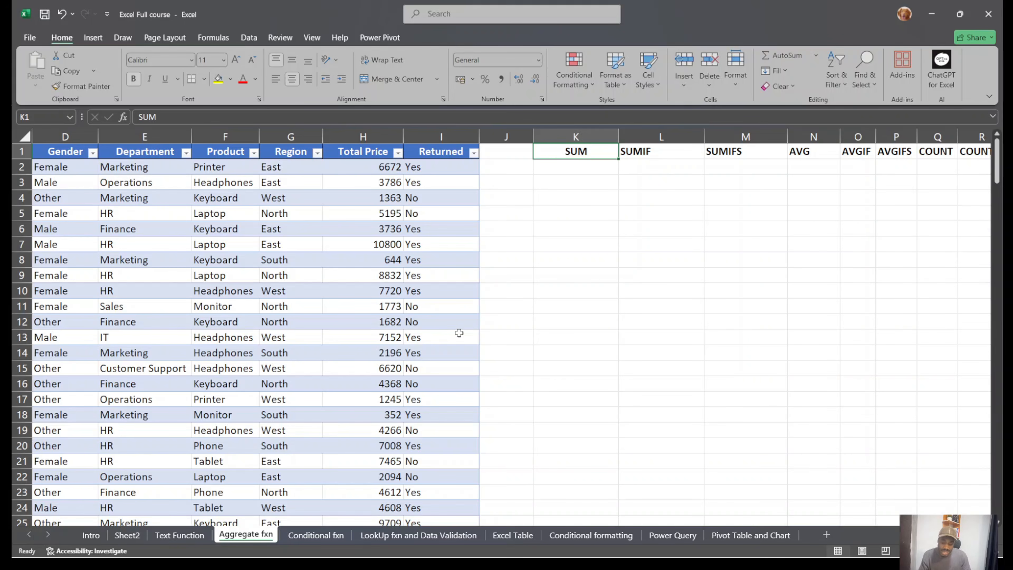
{"action": "left_click", "coordinate": [566, 168]}
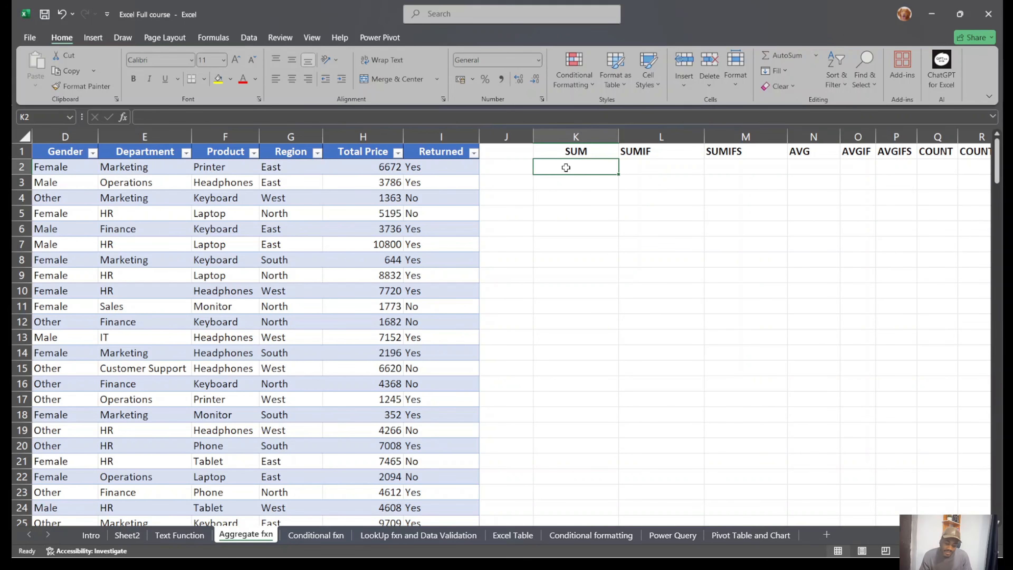
{"action": "type", "text": "=sum"}
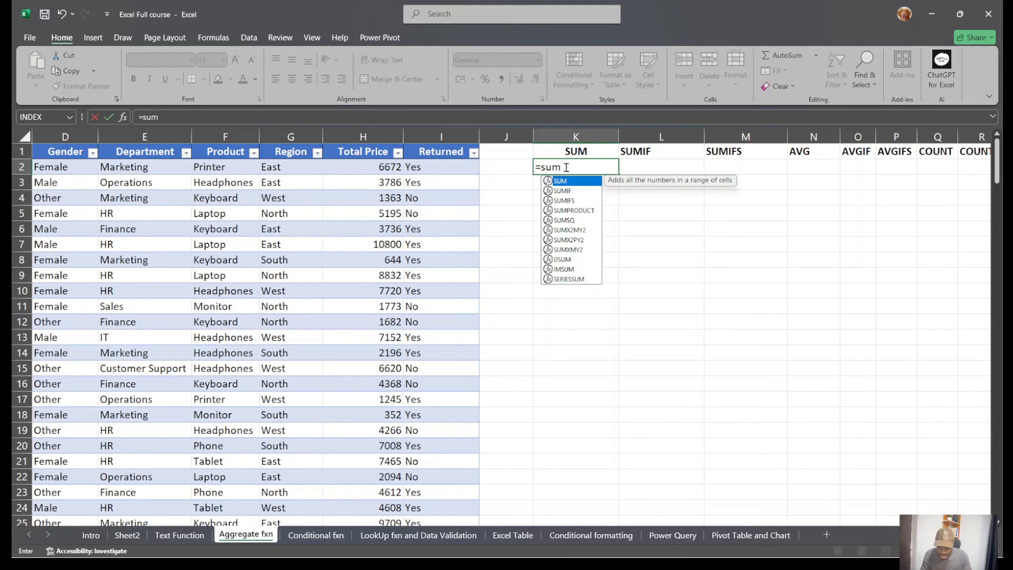
{"action": "key", "text": "Tab"}
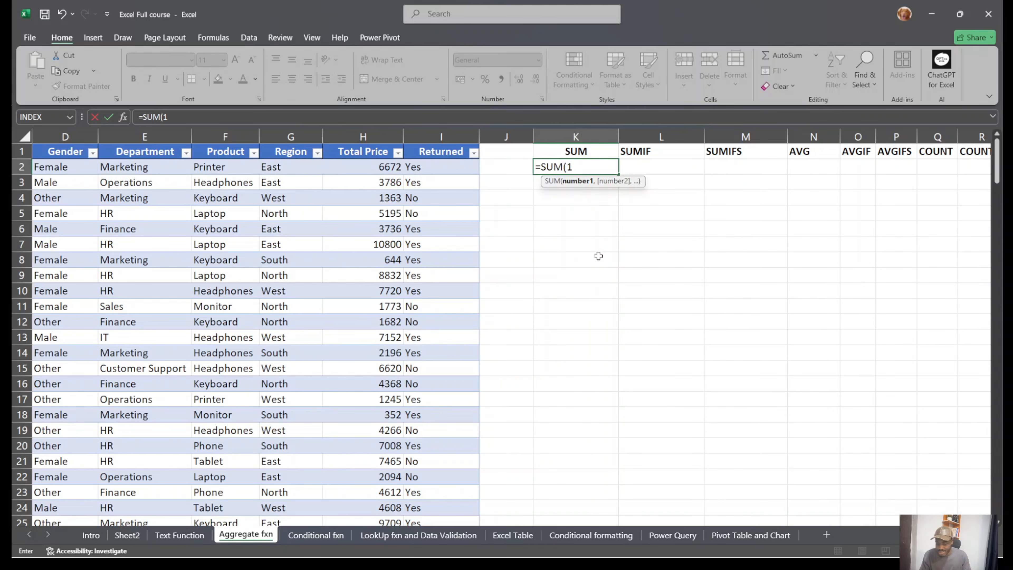
{"action": "type", "text": ",2,3,4,5"}
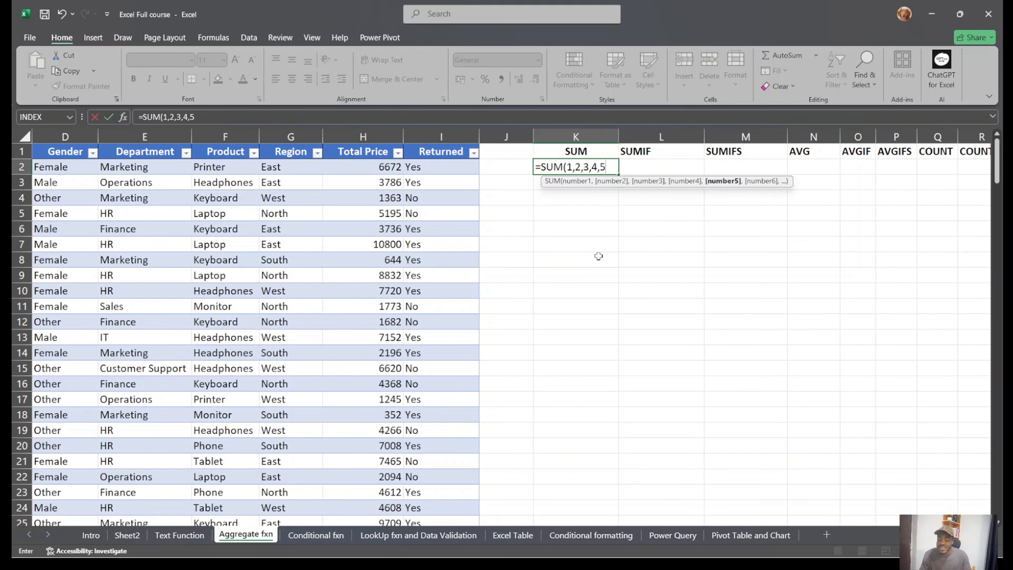
{"action": "key", "text": "Return"}
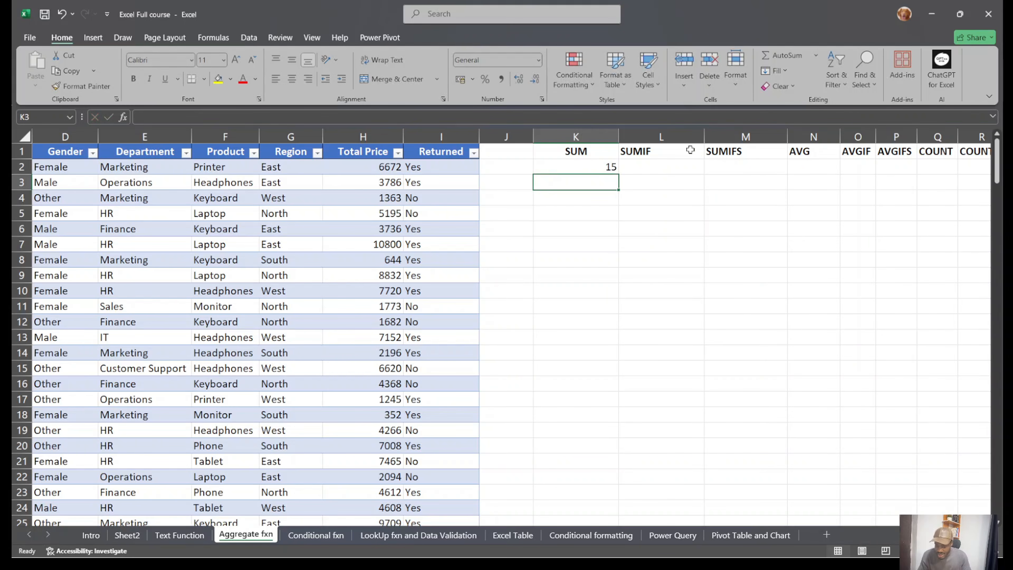
{"action": "left_click", "coordinate": [590, 163]}
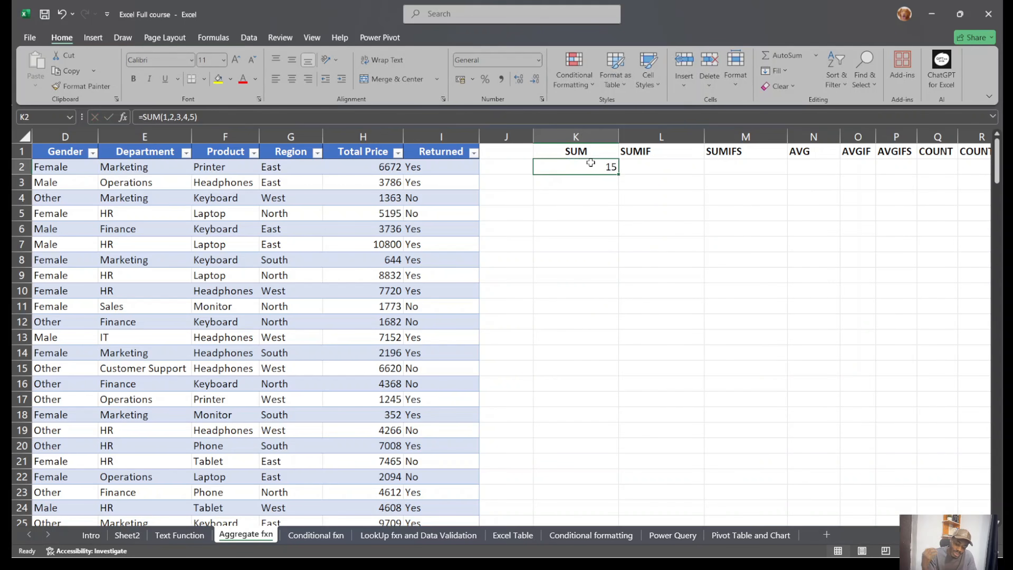
Rename the Total Price column header in H1 as Revenue.
{"action": "left_click", "coordinate": [363, 152]}
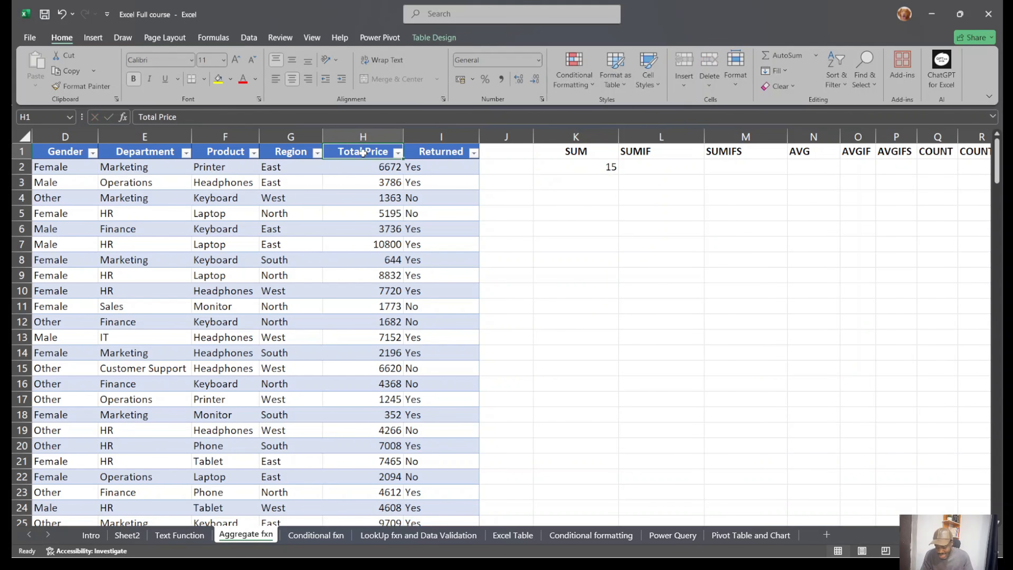
{"action": "type", "text": "T"}
{"action": "key", "text": "BackSpace"}
{"action": "type", "text": "REV"}
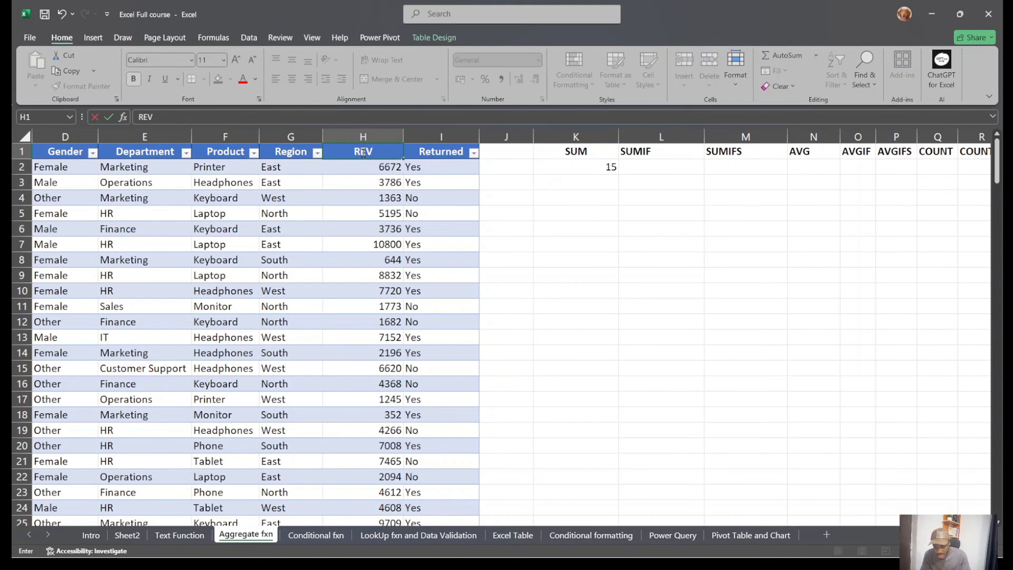
{"action": "key", "text": "BackSpace"}
{"action": "key", "text": "BackSpace"}
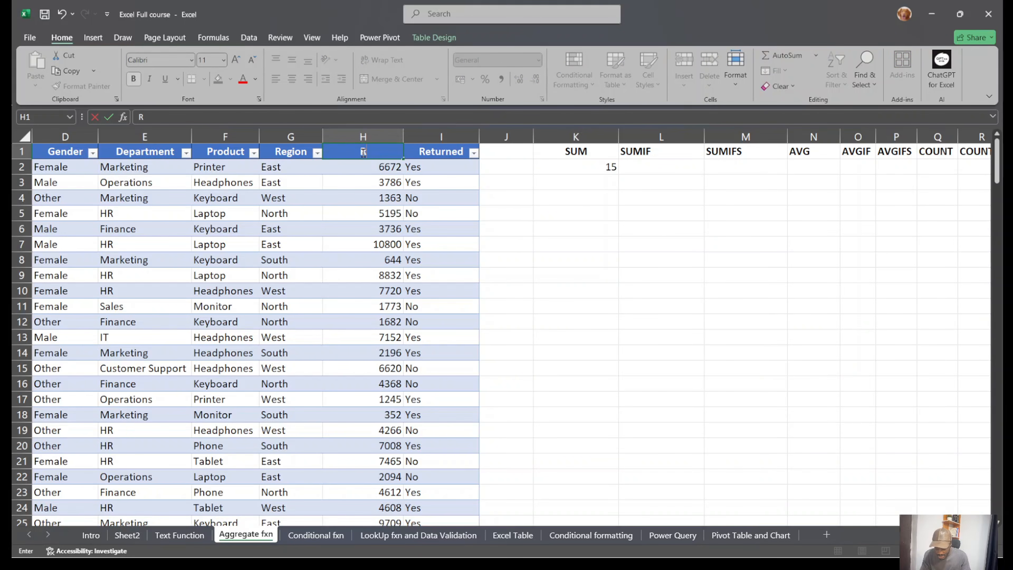
{"action": "type", "text": "evenue"}
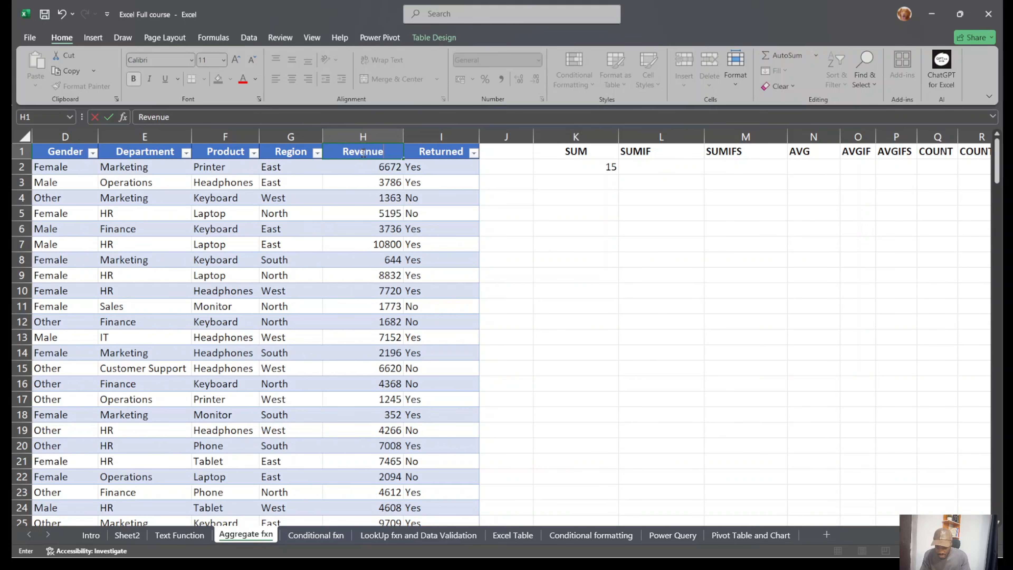
{"action": "key", "text": "Return"}
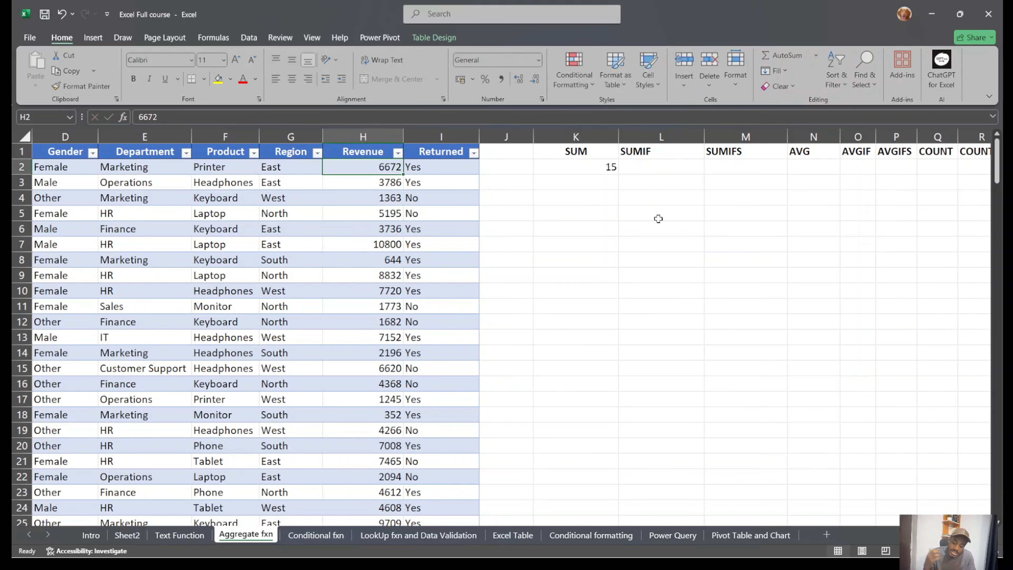
Replace the formula in K2 with a SUM of the table's whole Revenue column, H2 through H201.
{"action": "left_click", "coordinate": [600, 166]}
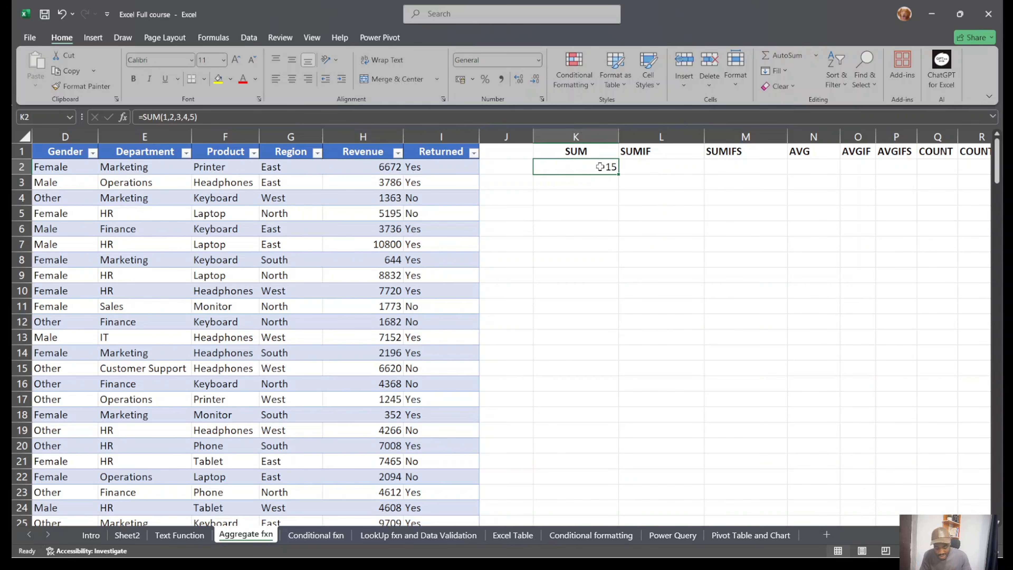
{"action": "type", "text": "=sum"}
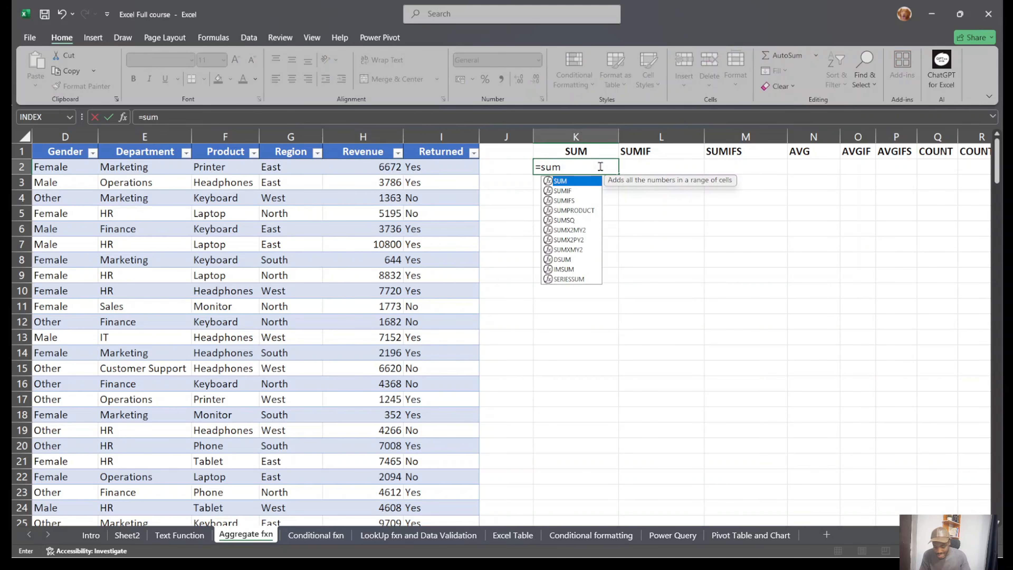
{"action": "key", "text": "Tab"}
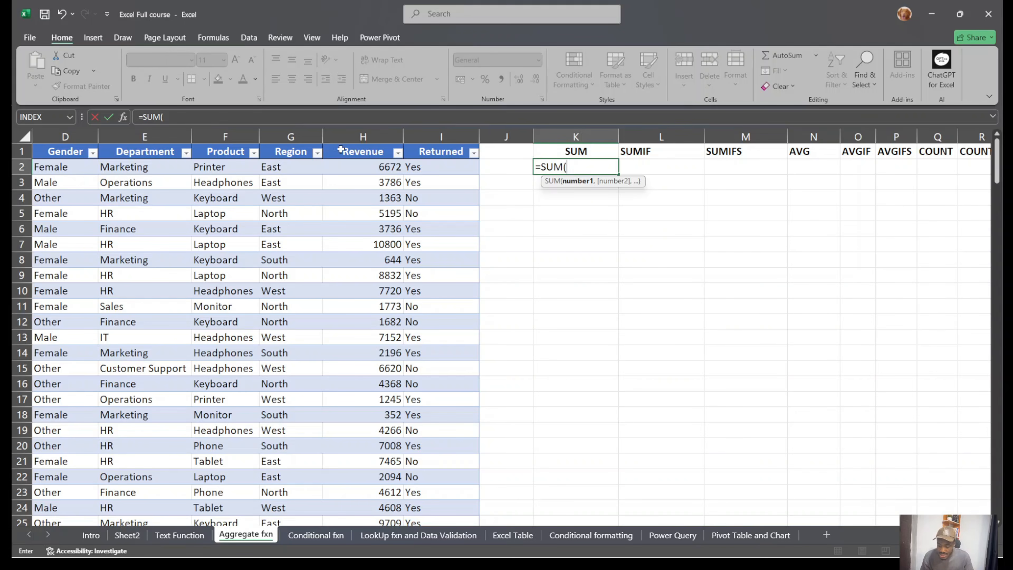
{"action": "left_click_drag", "start_coordinate": [355, 164], "coordinate": [362, 457]}
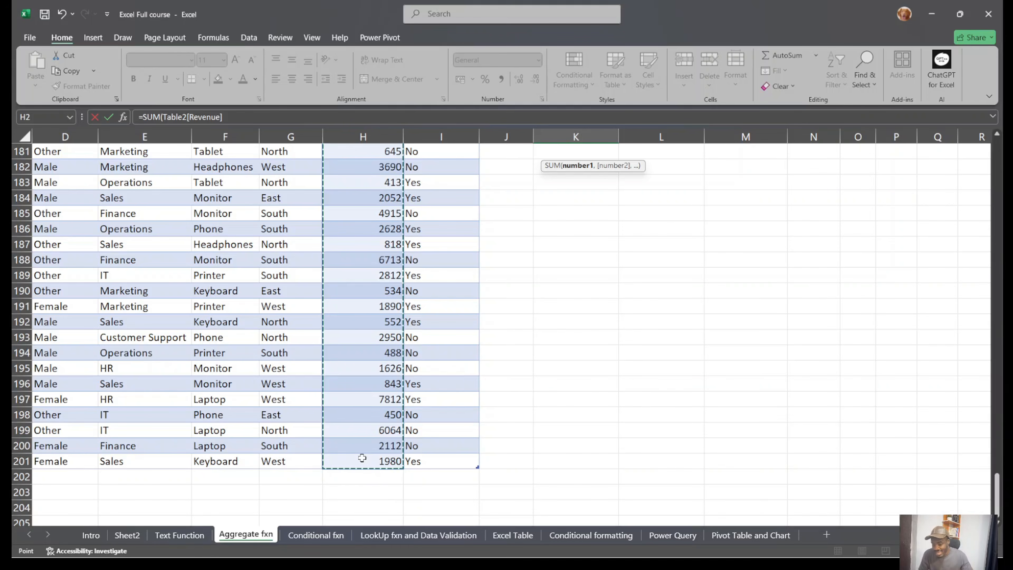
{"action": "key", "text": "Return"}
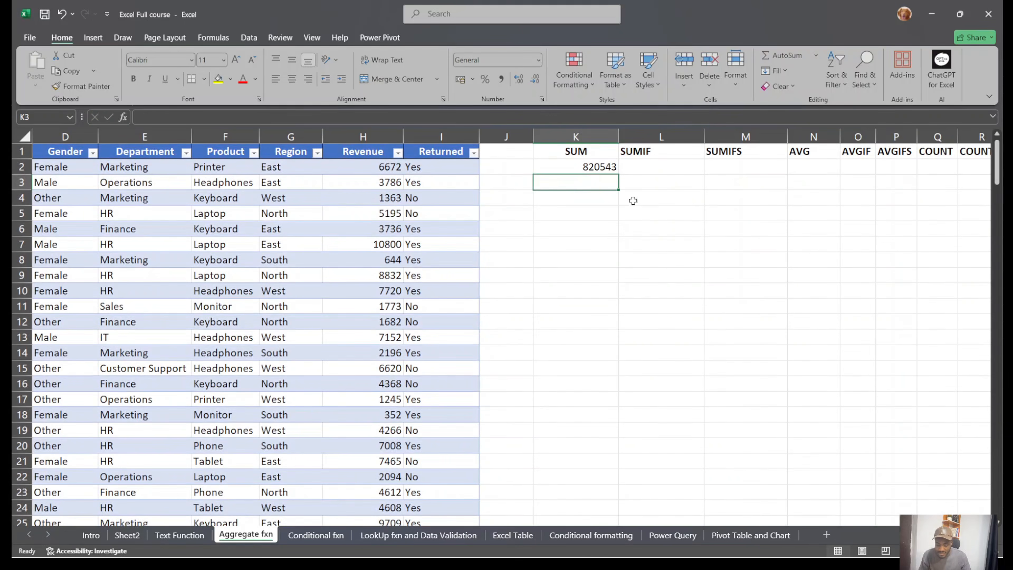
{"action": "left_click", "coordinate": [583, 168]}
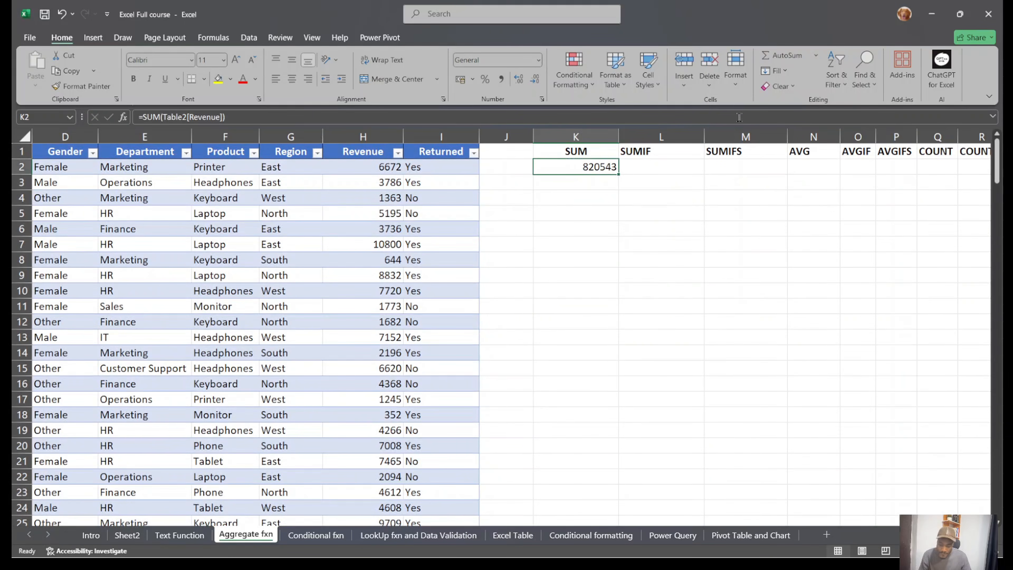
Apply the comma number format to the revenue total in K2.
{"action": "left_click", "coordinate": [501, 80]}
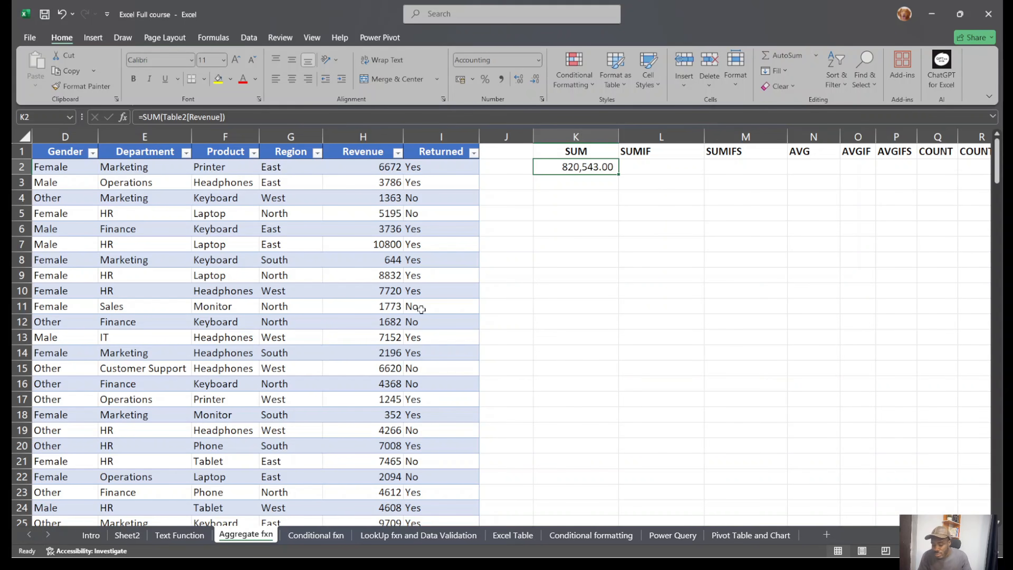
Examine the order table from first to last row, including its Revenue, Product and Gender columns and the SUM formula in K2.
{"action": "scroll", "coordinate": [387, 336], "scroll_direction": "down", "scroll_amount": 13}
{"action": "scroll", "coordinate": [388, 336], "scroll_direction": "up", "scroll_amount": 13}
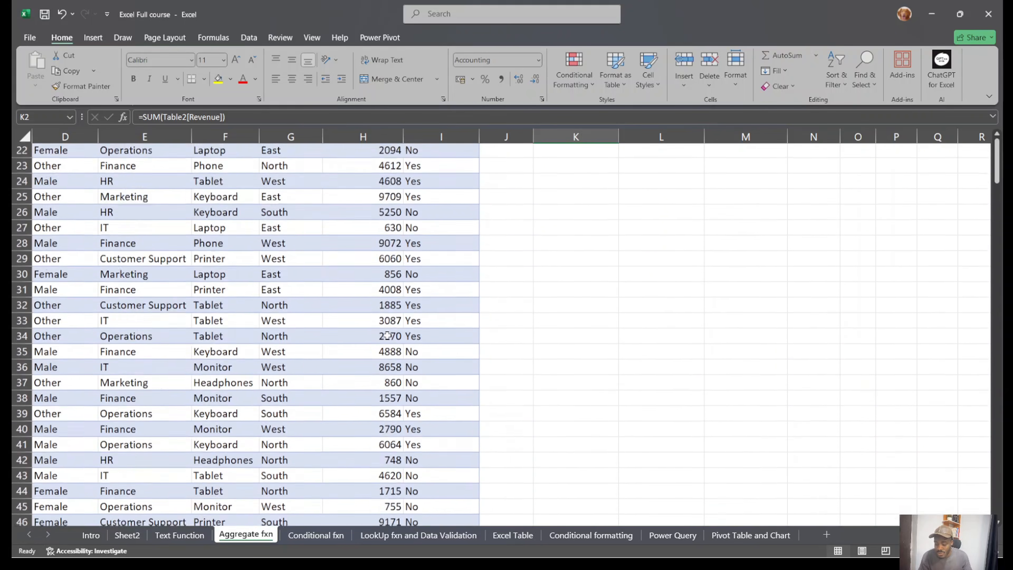
{"action": "scroll", "coordinate": [387, 336], "scroll_direction": "left", "scroll_amount": 3}
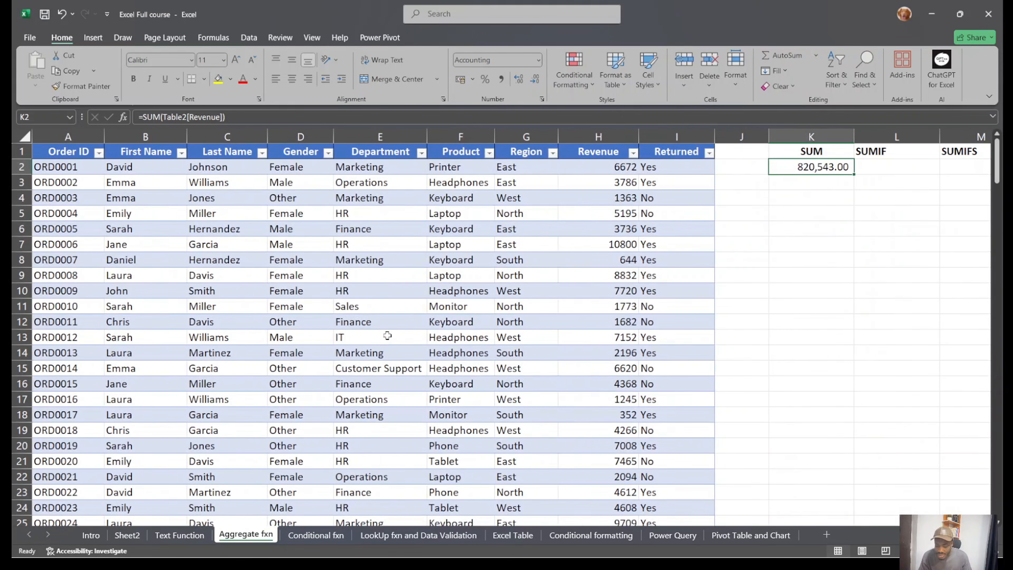
{"action": "left_click", "coordinate": [605, 132]}
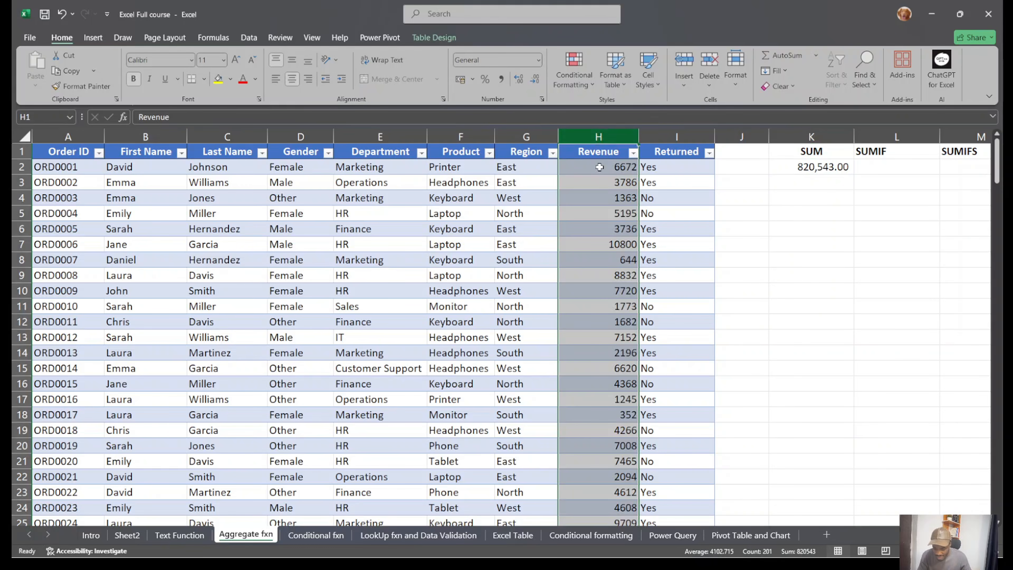
{"action": "scroll", "coordinate": [530, 359], "scroll_direction": "down", "scroll_amount": 20}
{"action": "scroll", "coordinate": [530, 360], "scroll_direction": "down", "scroll_amount": 2}
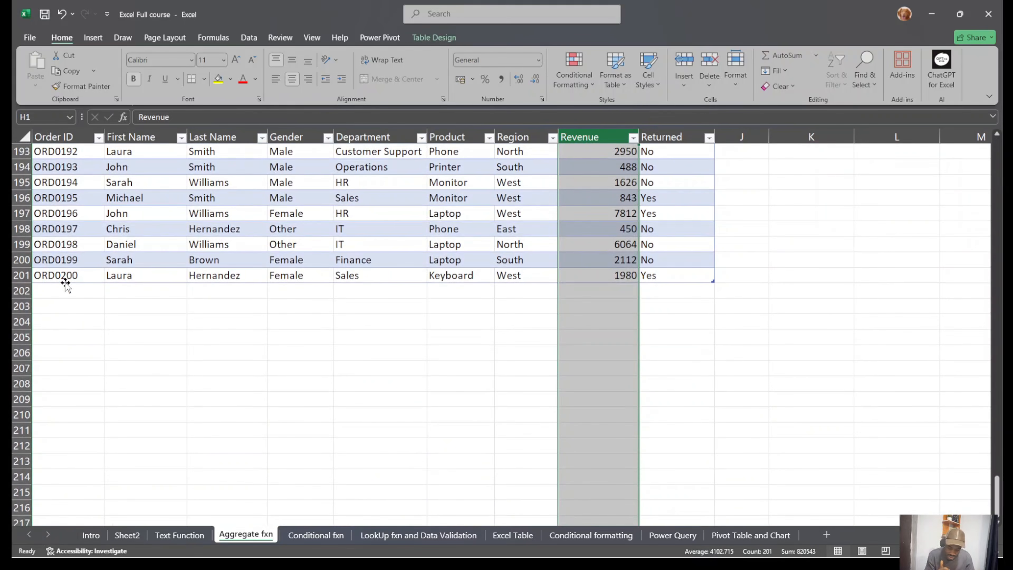
{"action": "scroll", "coordinate": [65, 283], "scroll_direction": "up", "scroll_amount": 20}
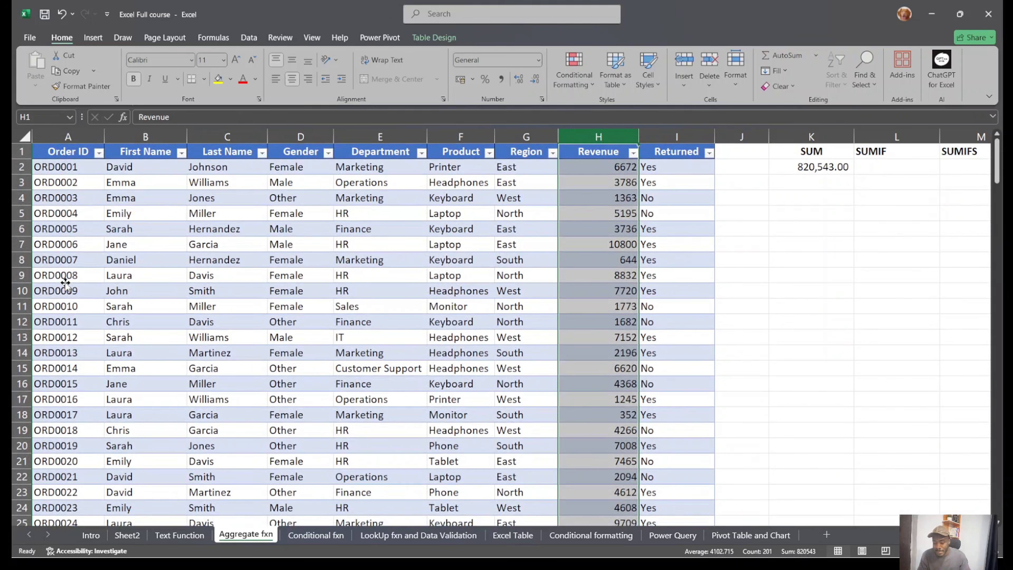
{"action": "left_click_drag", "start_coordinate": [464, 175], "coordinate": [453, 409]}
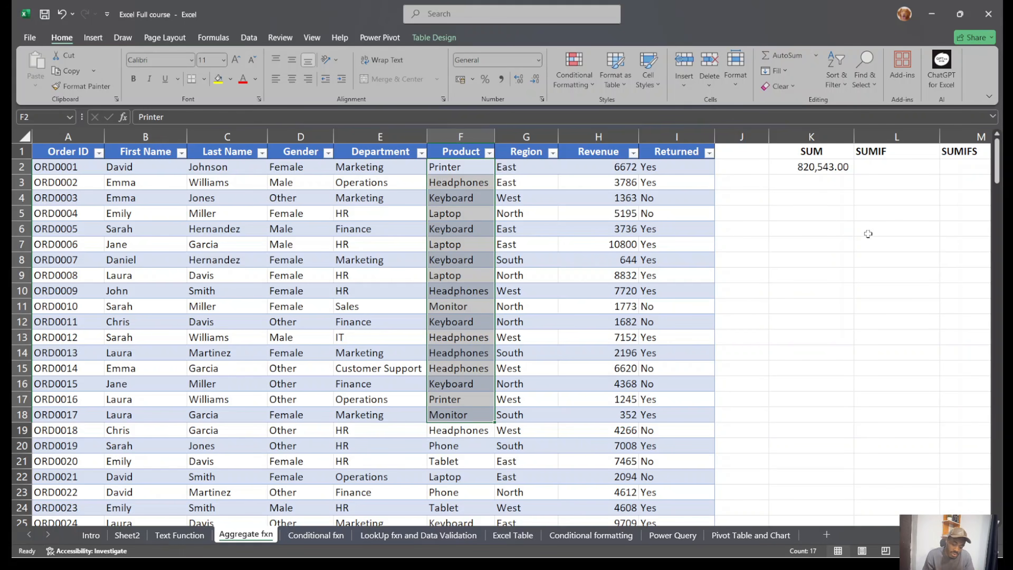
{"action": "left_click", "coordinate": [800, 166]}
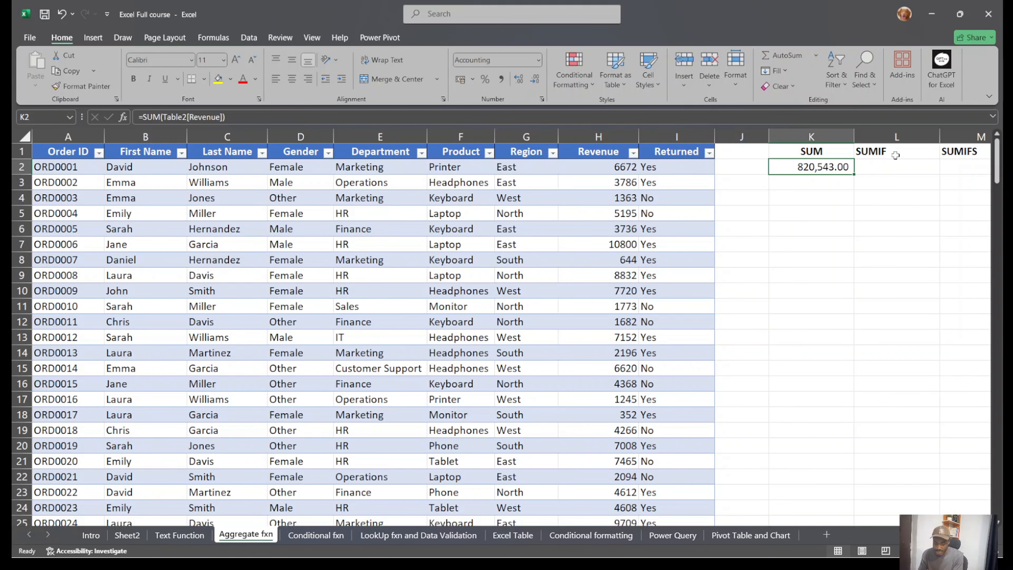
{"action": "double_click", "coordinate": [610, 155]}
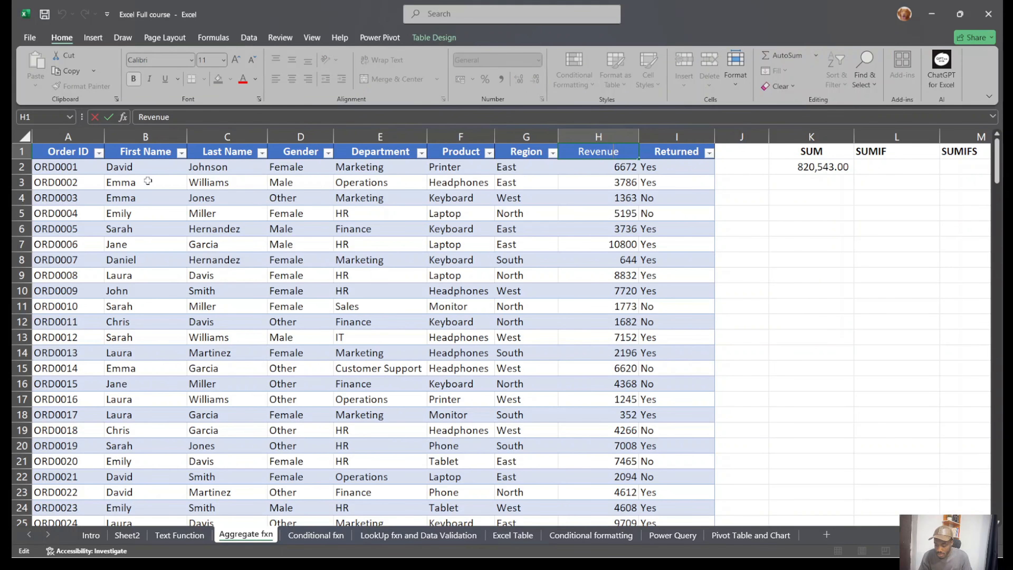
{"action": "left_click", "coordinate": [304, 183]}
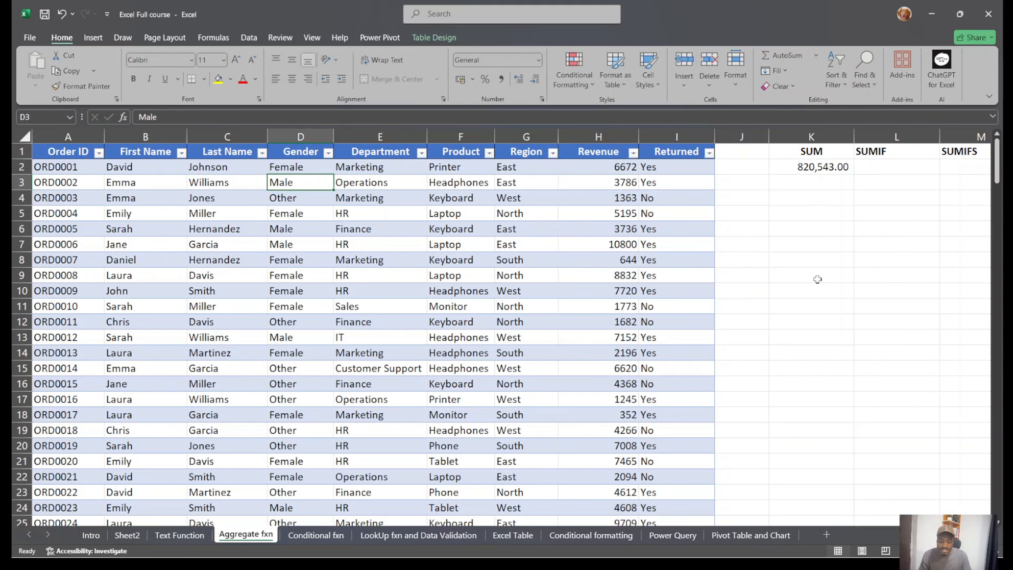
Enter the SUMIF labels Female in L2 and Male in L5.
{"action": "left_click", "coordinate": [914, 168]}
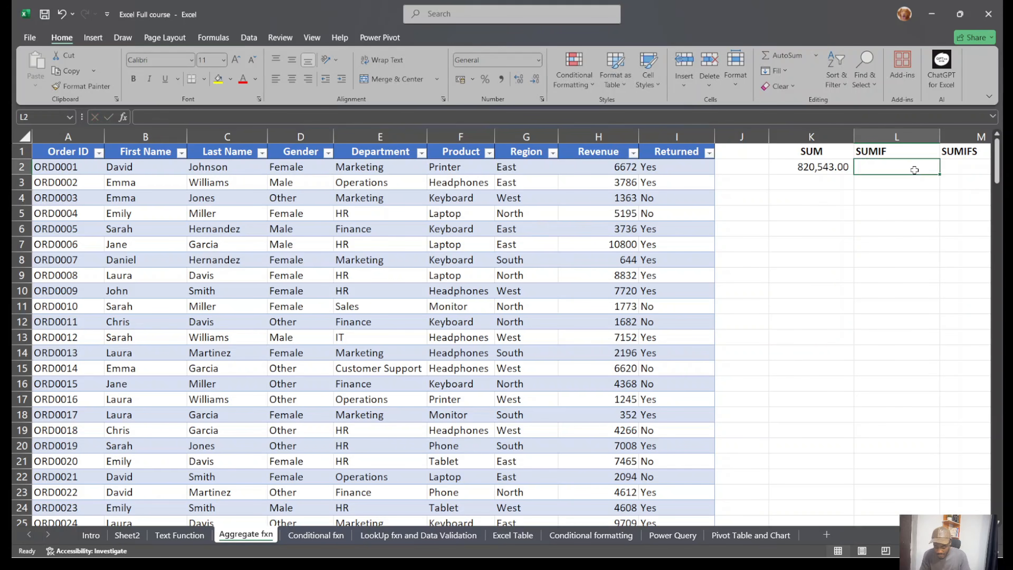
{"action": "type", "text": "Femal"}
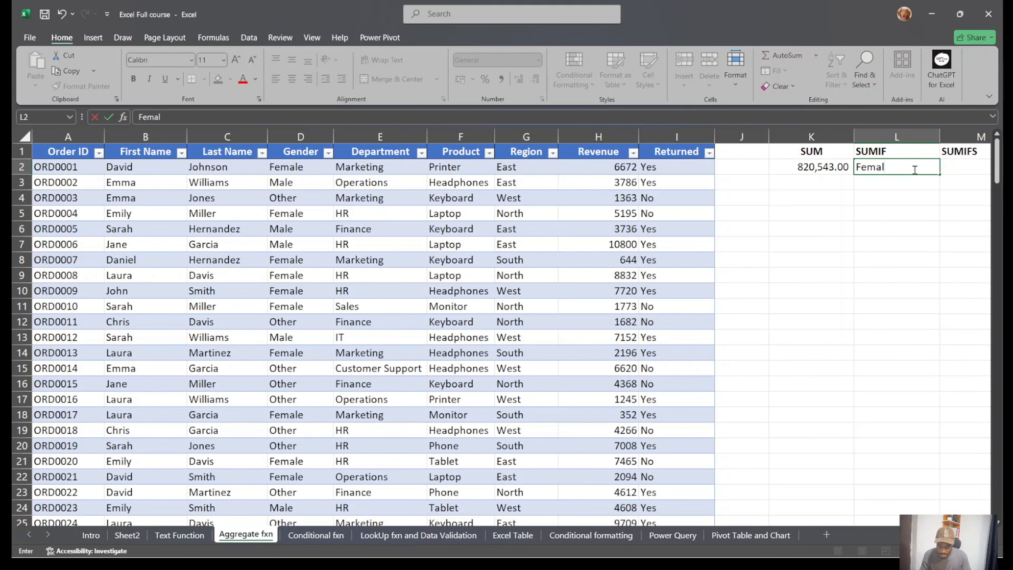
{"action": "type", "text": "e"}
{"action": "key", "text": "Return"}
{"action": "key", "text": "Return"}
{"action": "key", "text": "Return"}
{"action": "type", "text": "Male"}
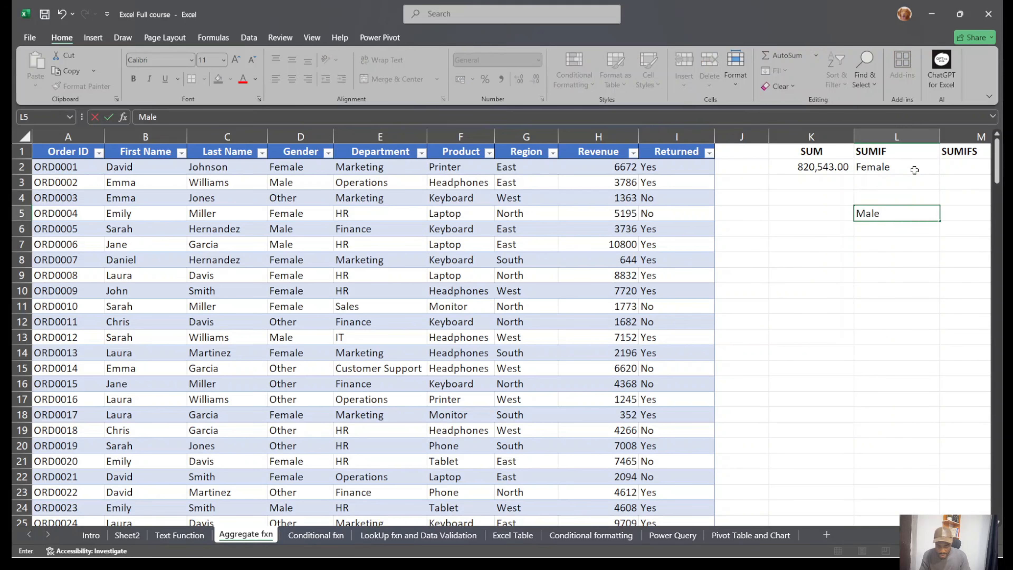
{"action": "key", "text": "Return"}
{"action": "key", "text": "Return"}
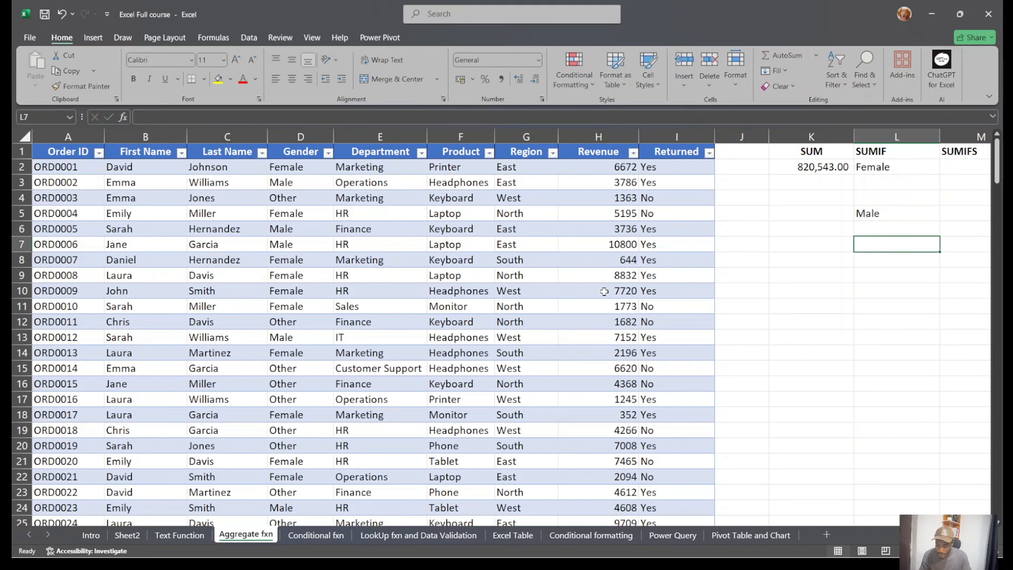
Enter the label Marketing in L7 and insert a blank cell at L6 to shift it down to L8.
{"action": "type", "text": "Mar"}
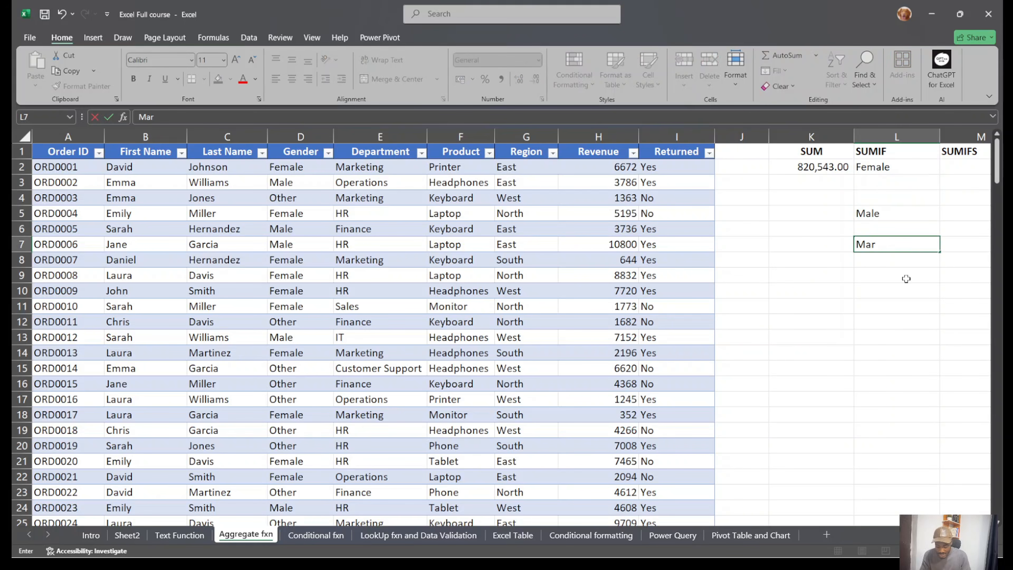
{"action": "type", "text": "keting"}
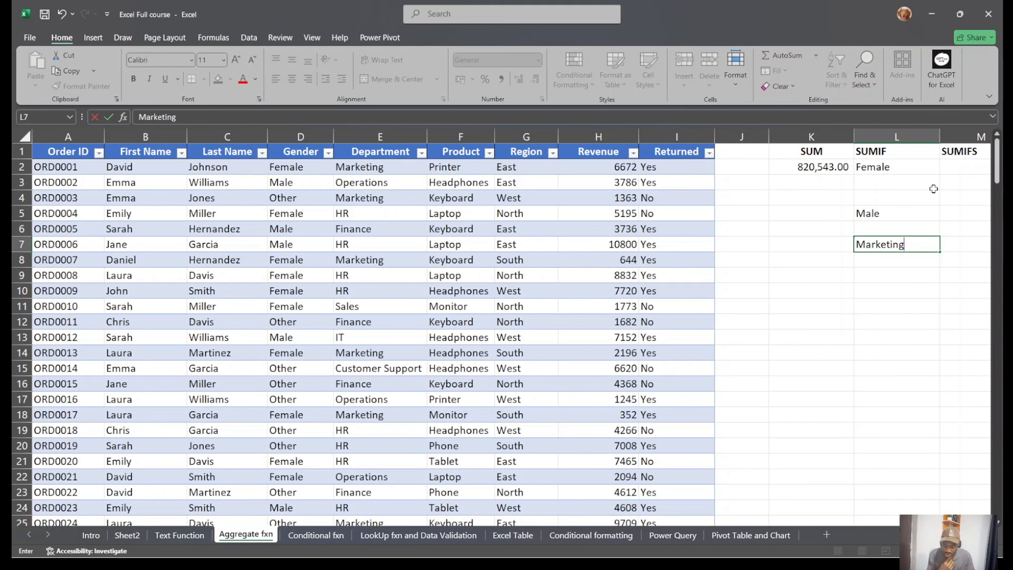
{"action": "mouse_move", "coordinate": [613, 550]}
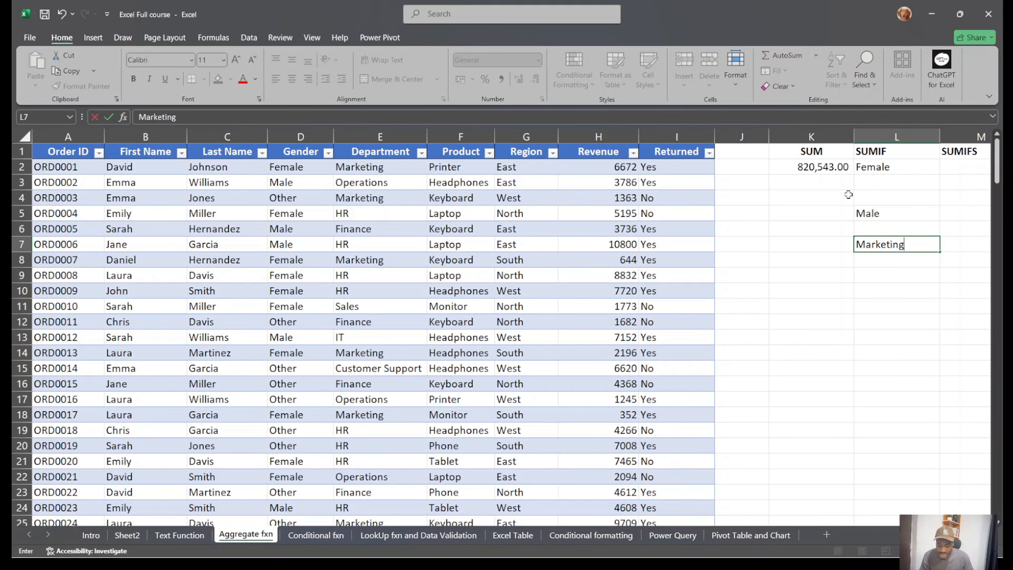
{"action": "left_click", "coordinate": [893, 228]}
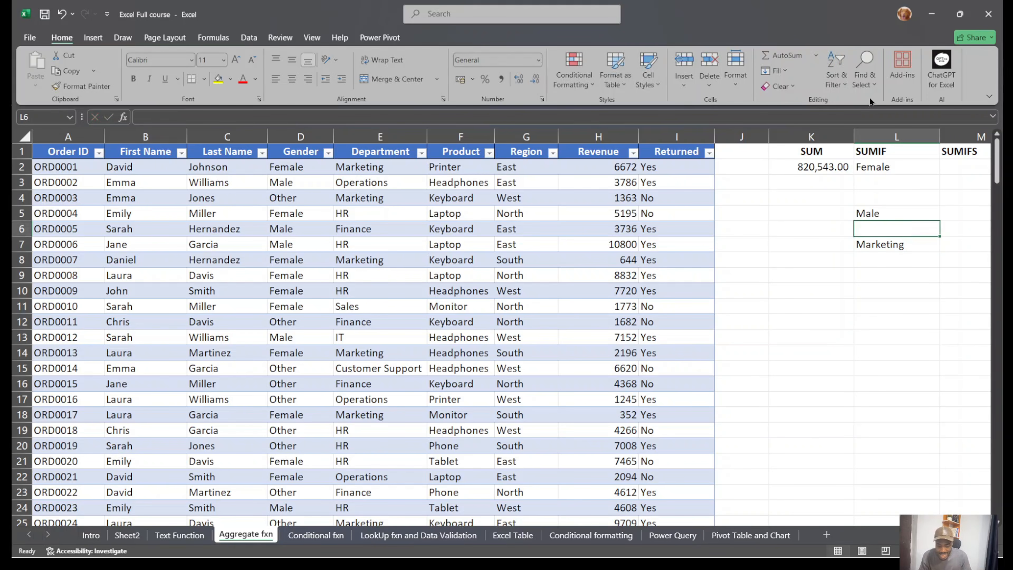
{"action": "left_click", "coordinate": [692, 63]}
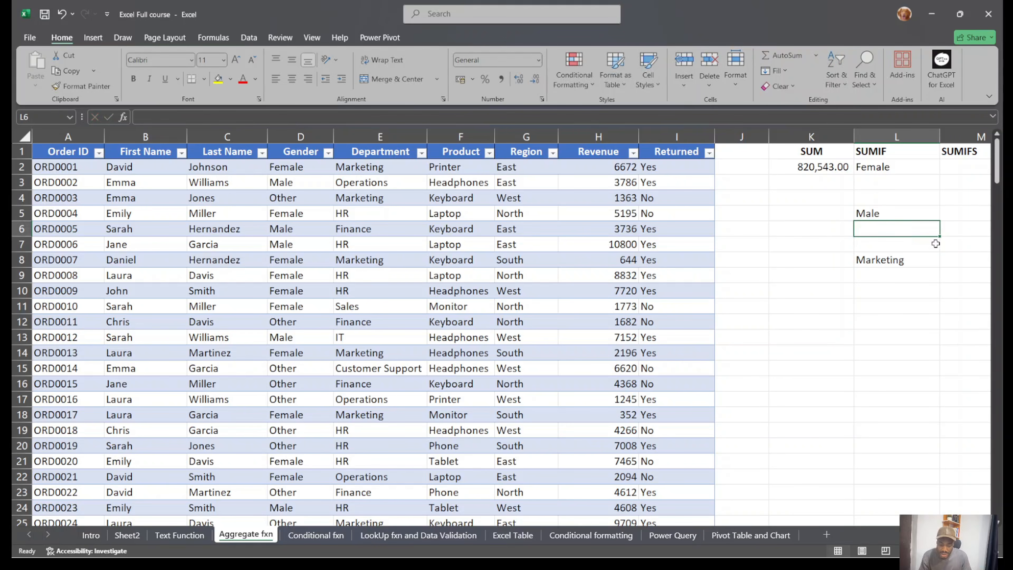
{"action": "left_click", "coordinate": [926, 264]}
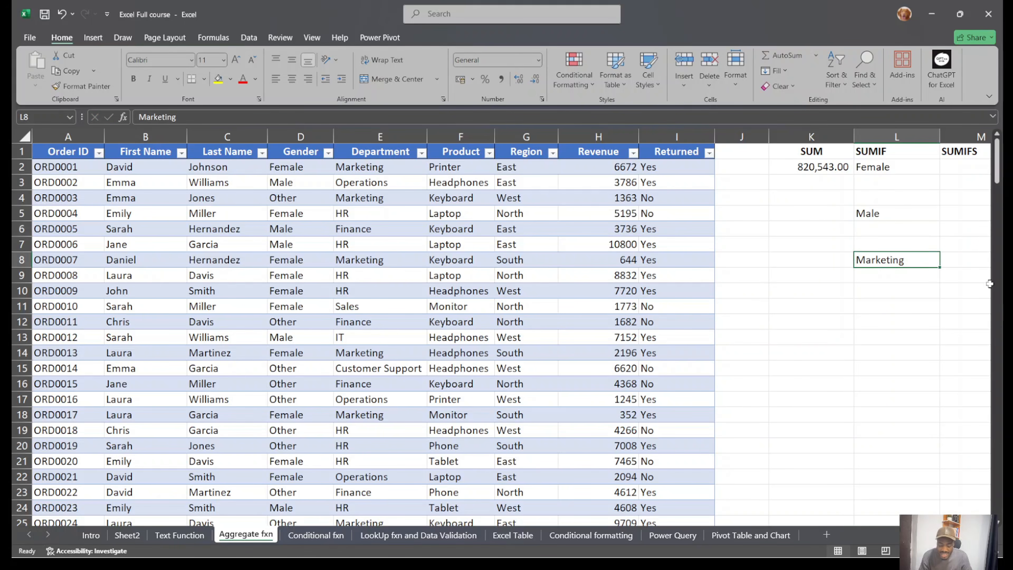
Start a SUMIF formula in L3 with the table's whole Gender column as the criteria range.
{"action": "left_click", "coordinate": [909, 178]}
{"action": "type", "text": "=sumi"}
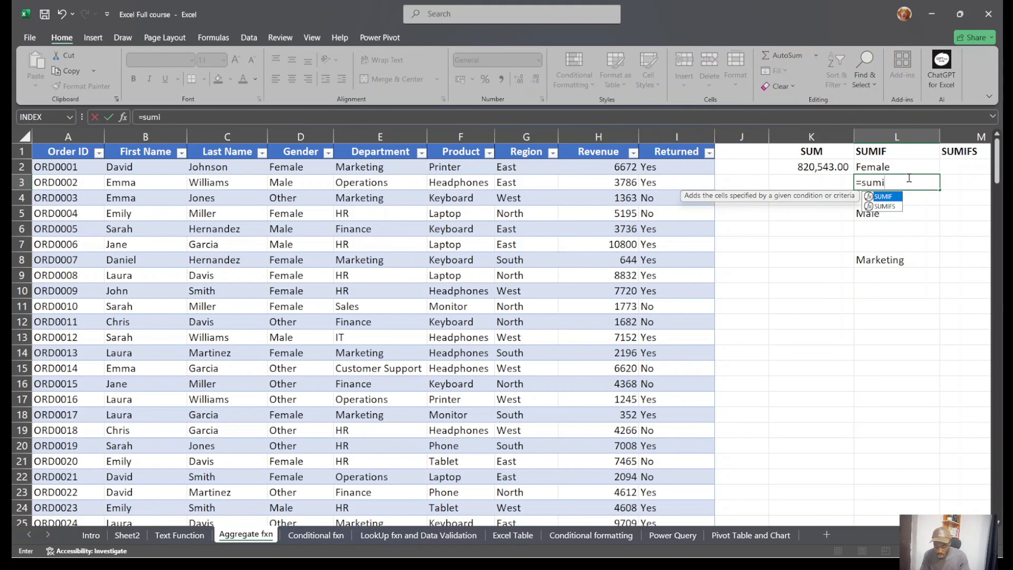
{"action": "key", "text": "Tab"}
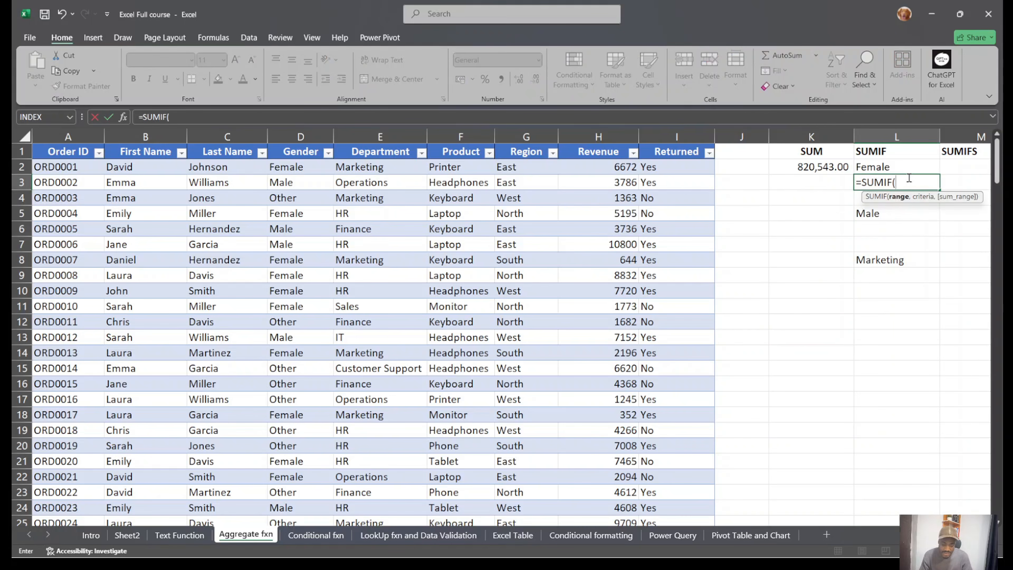
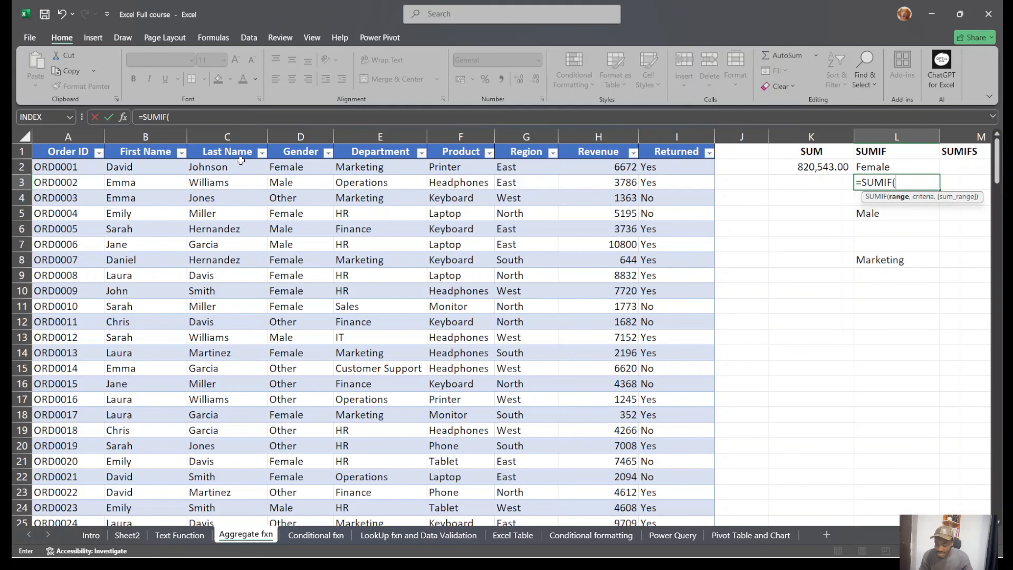
{"action": "left_click", "coordinate": [226, 166]}
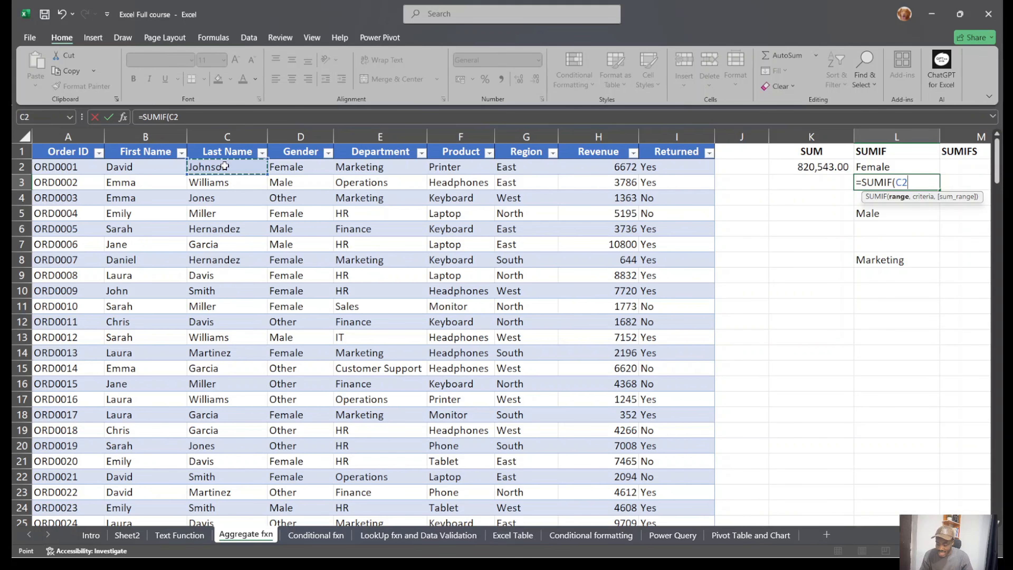
{"action": "left_click", "coordinate": [288, 163]}
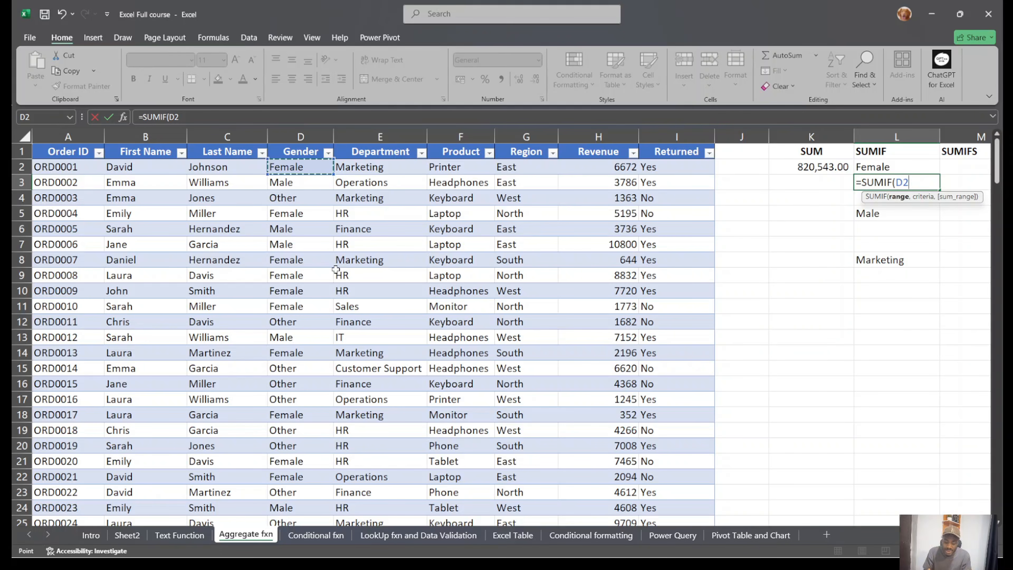
{"action": "key", "text": "ctrl+shift+Down"}
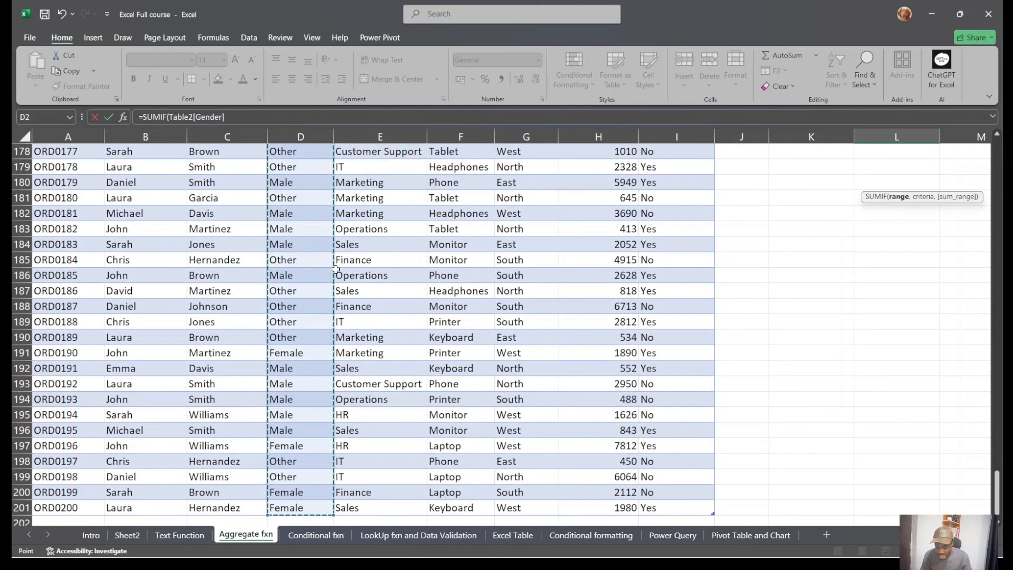
{"action": "scroll", "coordinate": [466, 209], "scroll_direction": "up", "scroll_amount": 7}
{"action": "scroll", "coordinate": [466, 207], "scroll_direction": "up", "scroll_amount": 20}
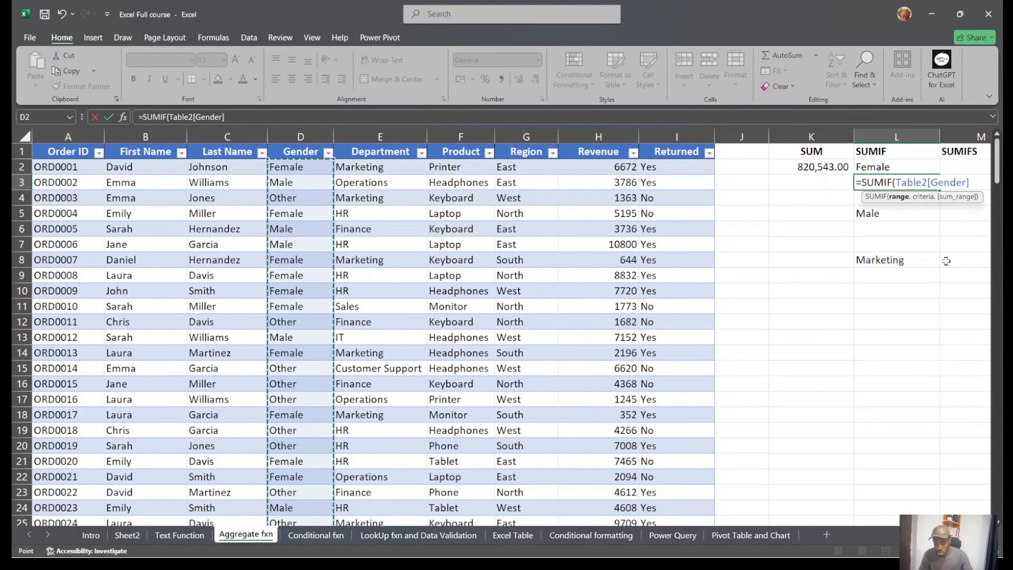
{"action": "type", "text": ","}
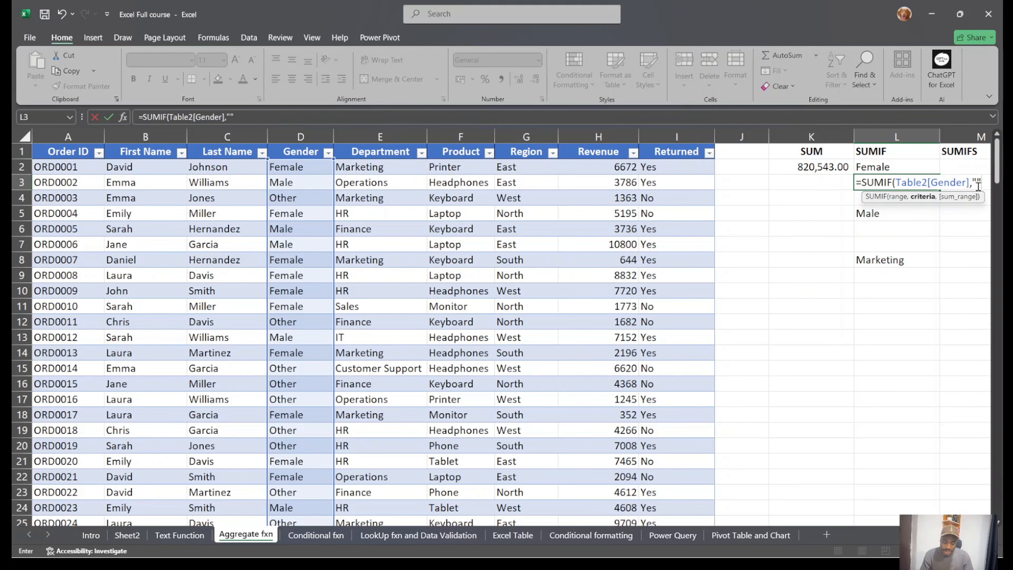
{"action": "type", "text": "Fe"}
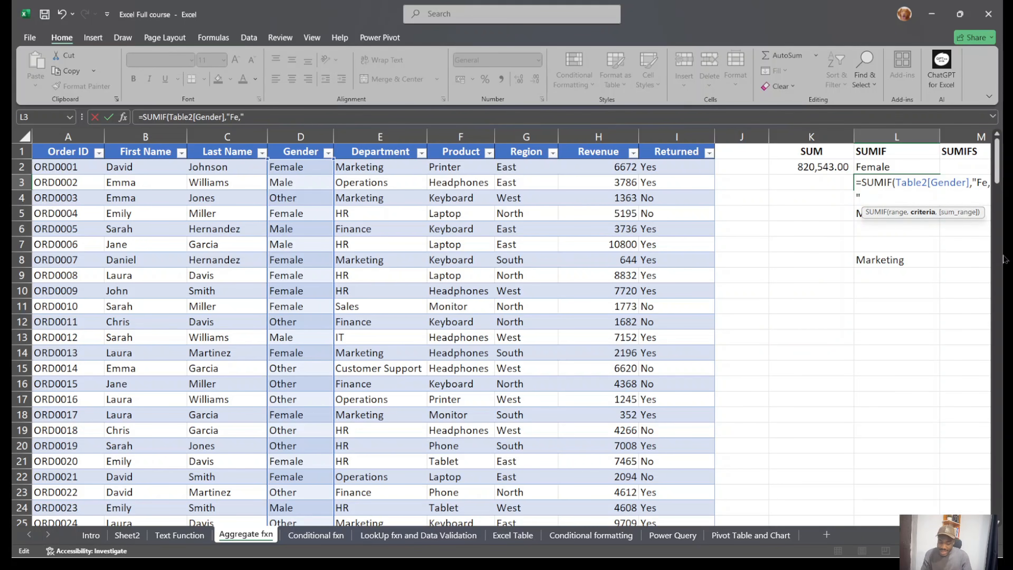
{"action": "type", "text": "mle"}
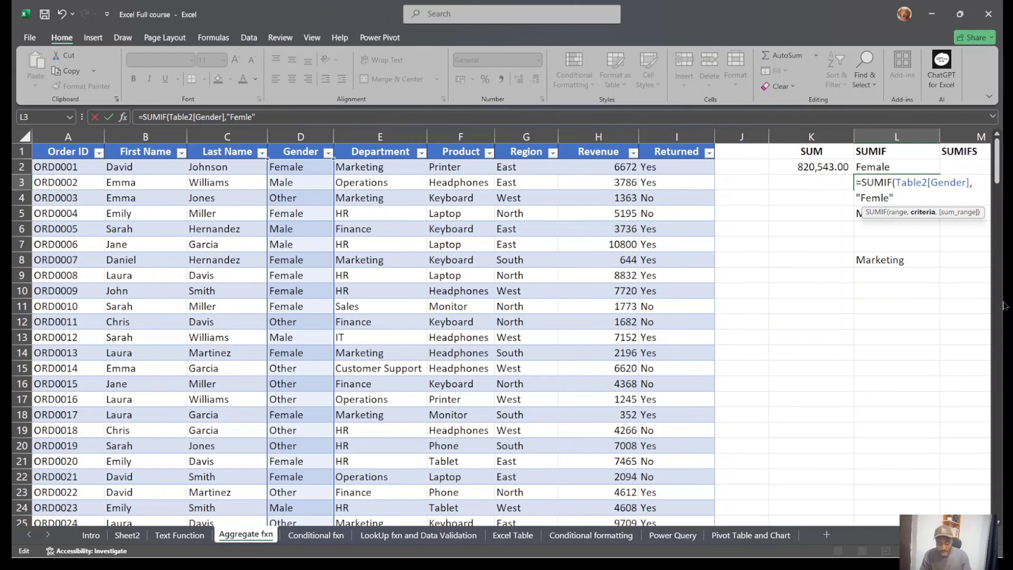
{"action": "key", "text": "BackSpace"}
{"action": "key", "text": "BackSpace"}
{"action": "key", "text": "BackSpace"}
{"action": "key", "text": "BackSpace"}
{"action": "key", "text": "BackSpace"}
{"action": "key", "text": "BackSpace"}
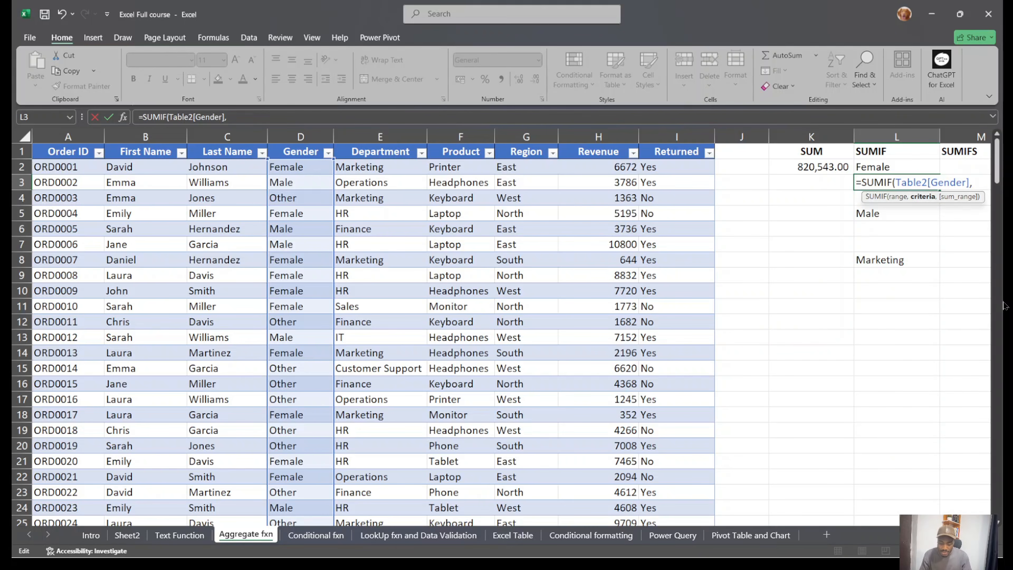
Complete the SUMIF in L3 with cell D10 (Female) as the criterion and the table's whole Revenue column as the sum range.
{"action": "left_click", "coordinate": [303, 291]}
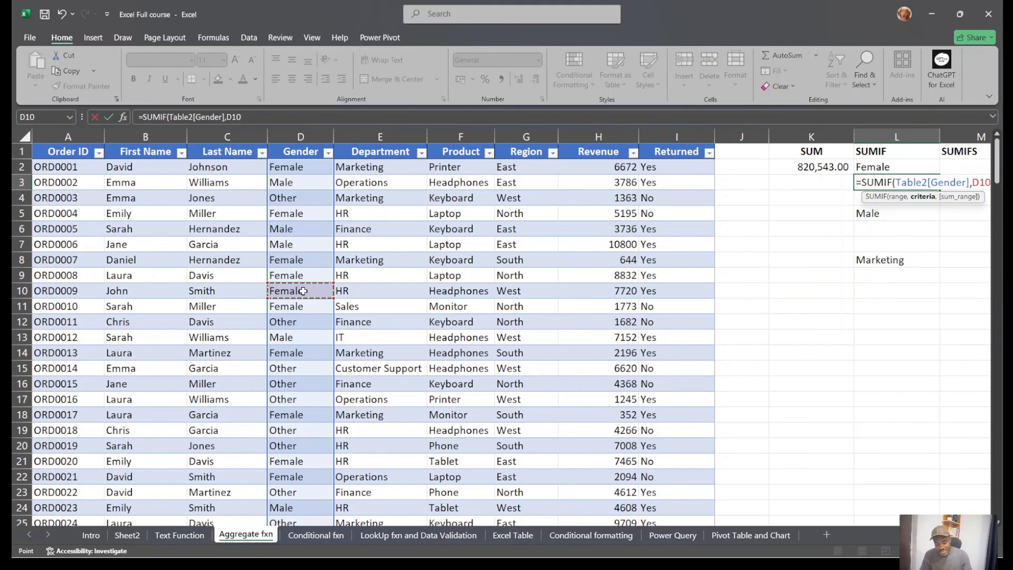
{"action": "type", "text": ","}
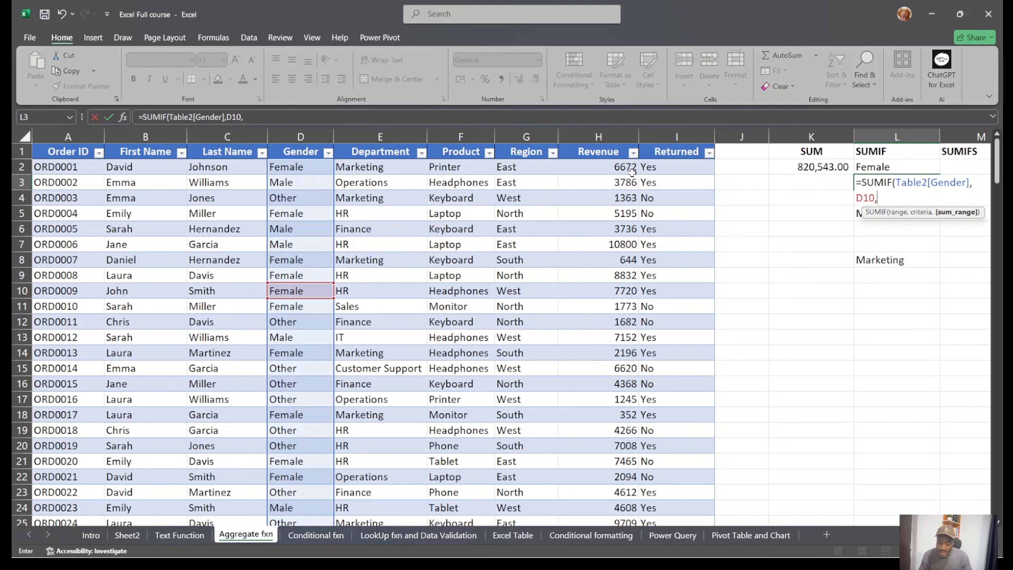
{"action": "left_click", "coordinate": [607, 166]}
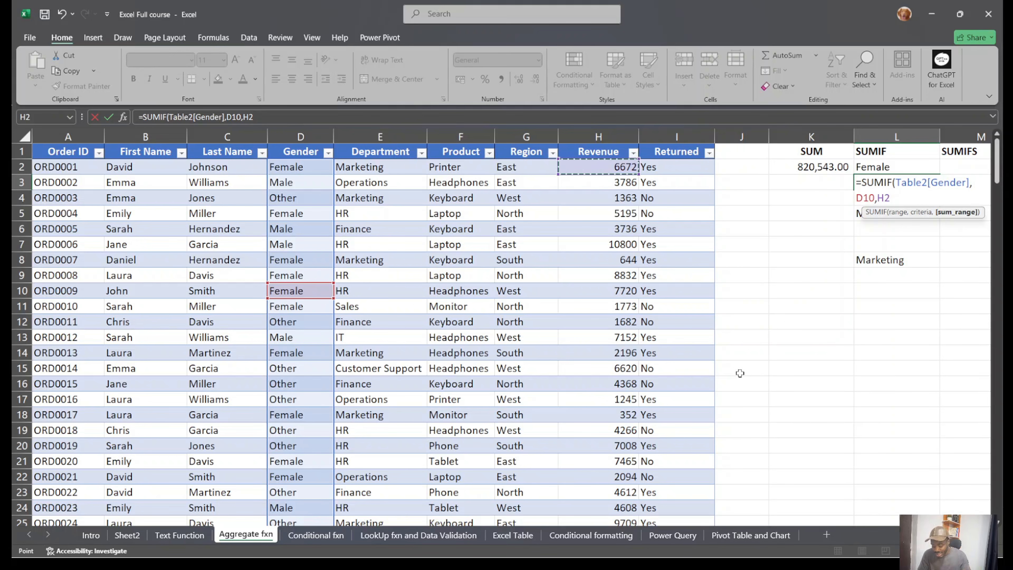
{"action": "key", "text": "ctrl+shift+Down"}
{"action": "key", "text": "Return"}
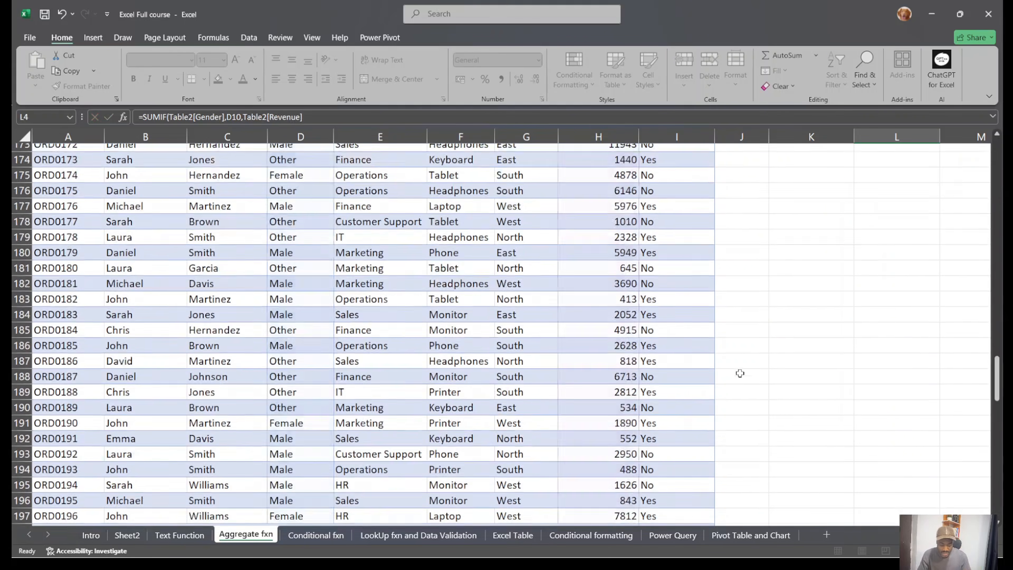
Apply the comma number format to the Female revenue total in L3.
{"action": "scroll", "coordinate": [740, 373], "scroll_direction": "up", "scroll_amount": 1}
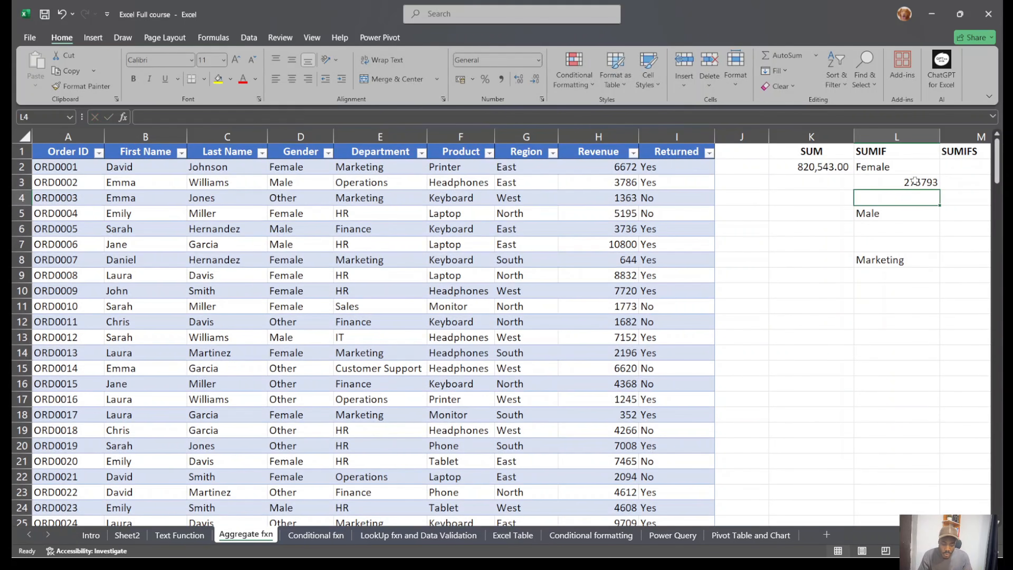
{"action": "left_click", "coordinate": [914, 182]}
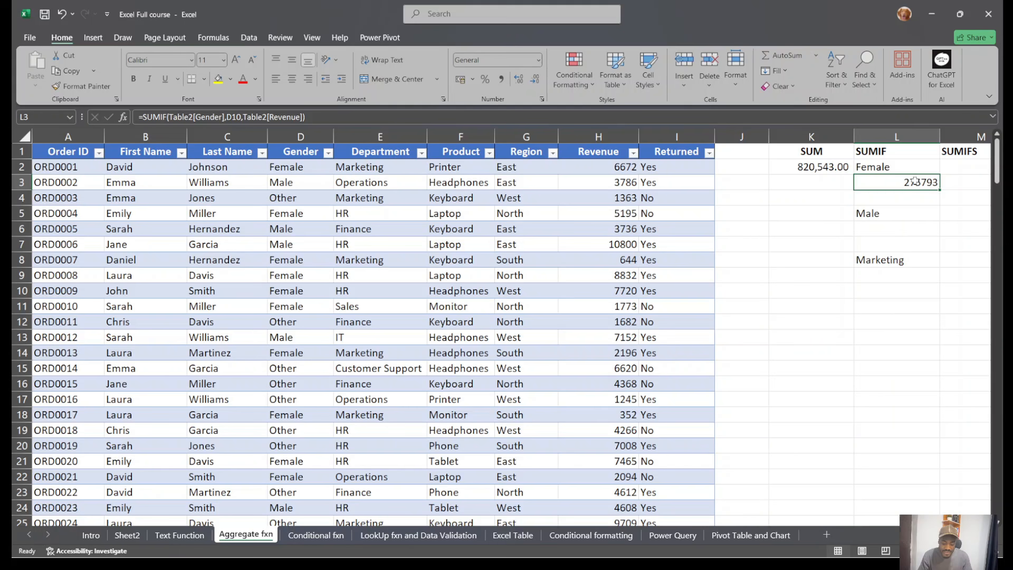
{"action": "left_click", "coordinate": [501, 79]}
{"action": "left_click", "coordinate": [913, 225]}
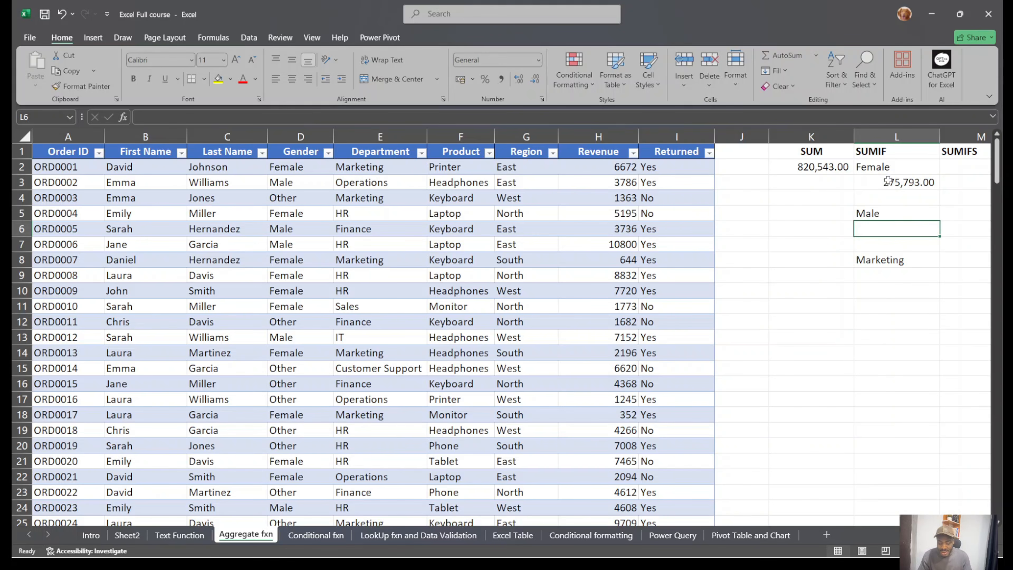
Replace the gender label in L2 with male.
{"action": "left_click", "coordinate": [920, 167]}
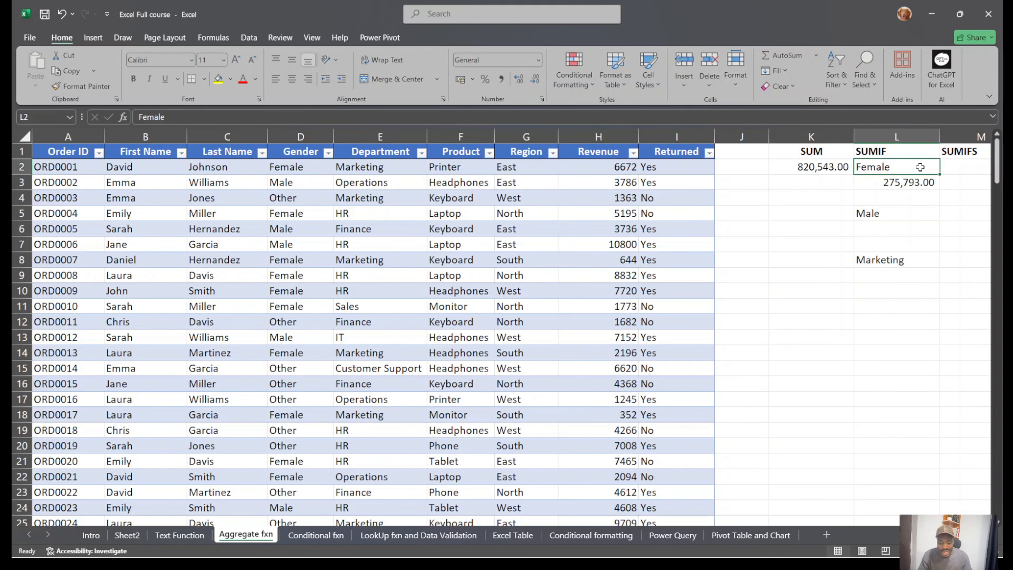
{"action": "type", "text": "mae"}
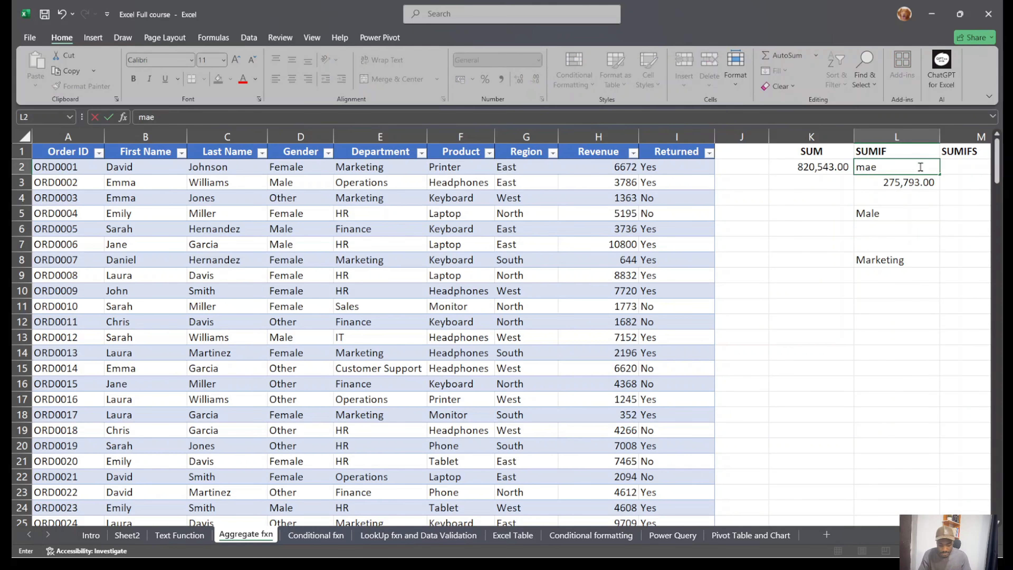
{"action": "key", "text": "Return"}
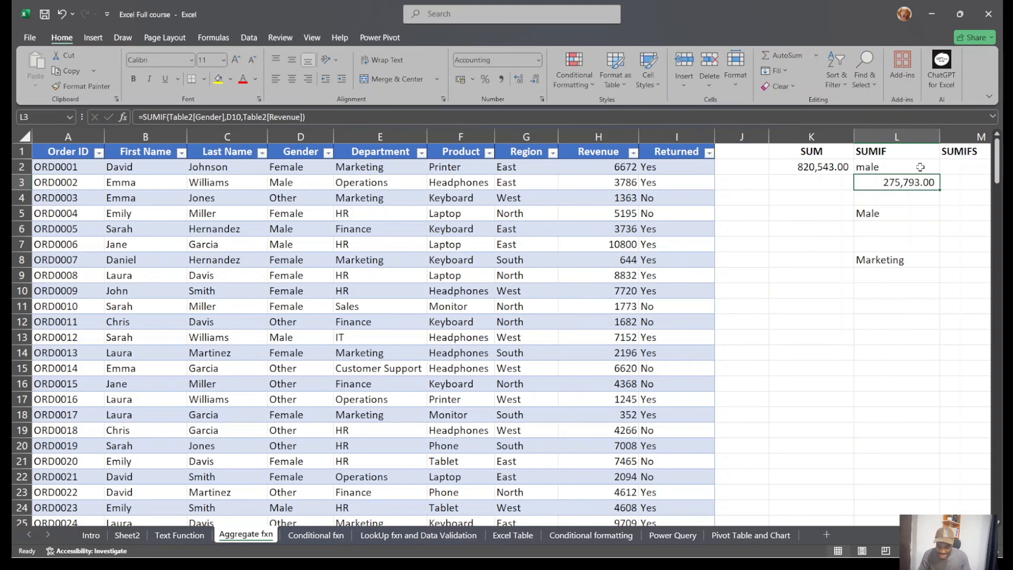
{"action": "left_click", "coordinate": [902, 168]}
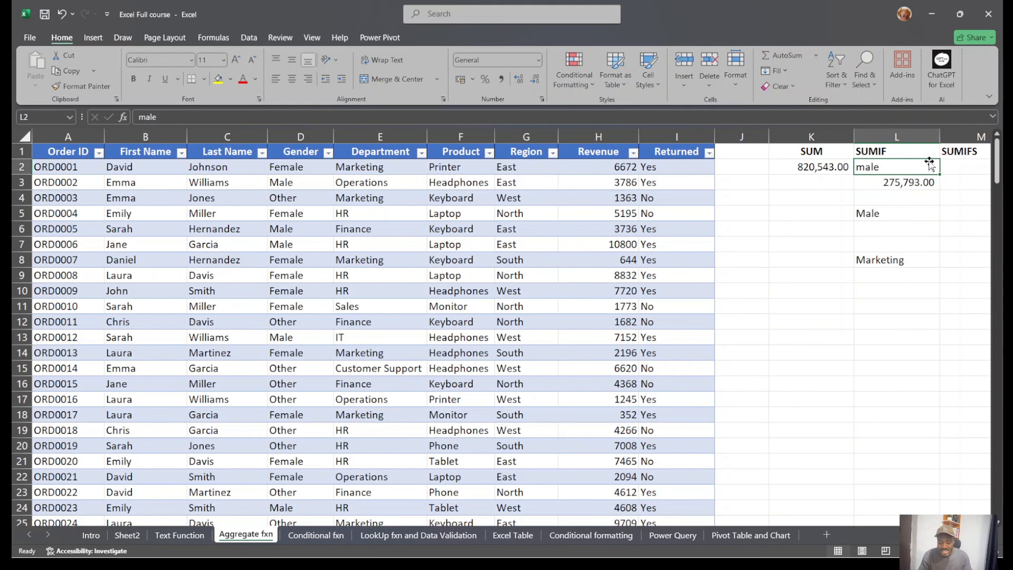
Edit the SUMIF formula in L3 so its criterion refers to the label cell L2 instead of D10.
{"action": "left_click", "coordinate": [904, 192]}
{"action": "double_click", "coordinate": [905, 183]}
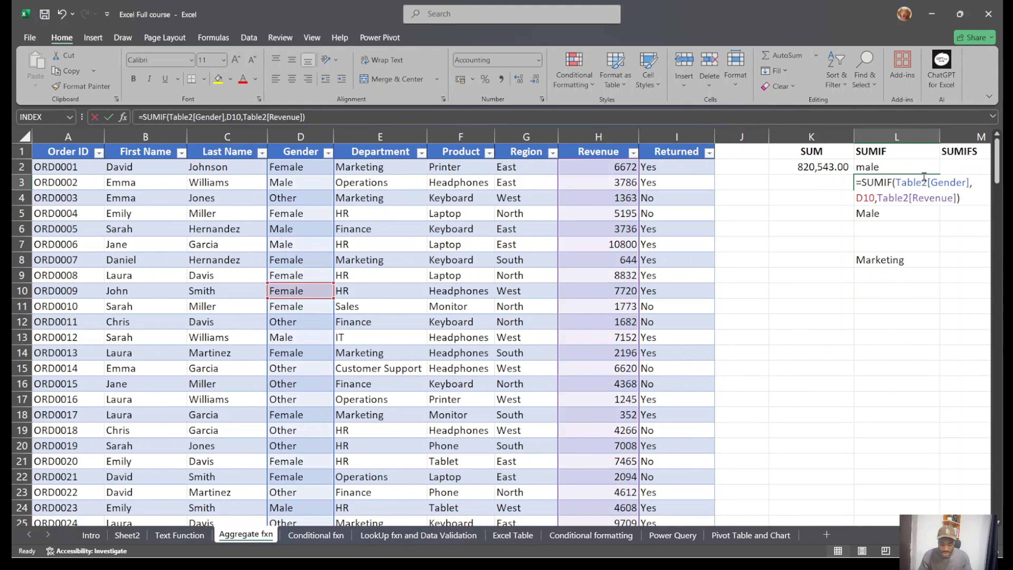
{"action": "left_click", "coordinate": [864, 198]}
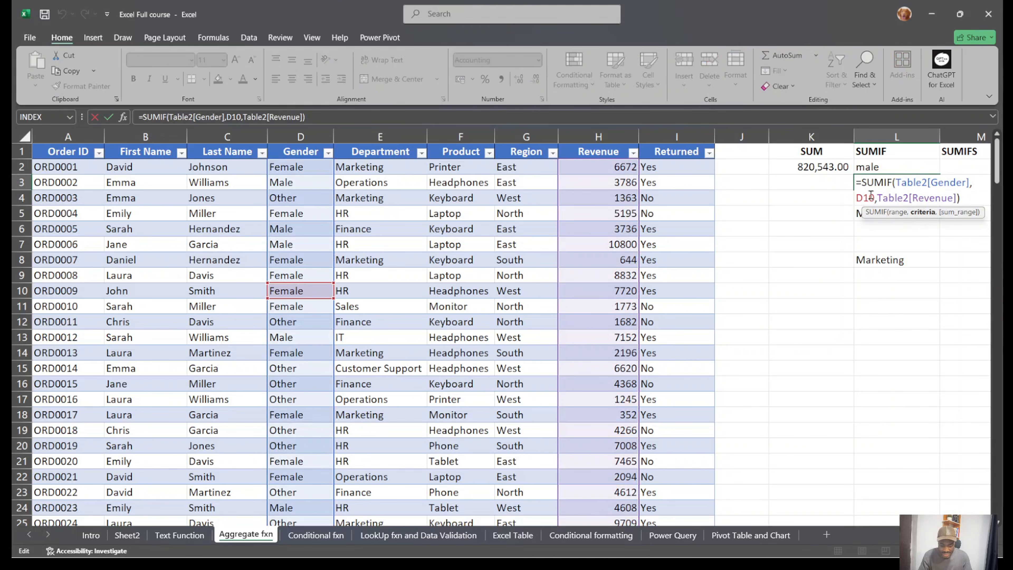
{"action": "key", "text": "BackSpace"}
{"action": "key", "text": "BackSpace"}
{"action": "key", "text": "BackSpace"}
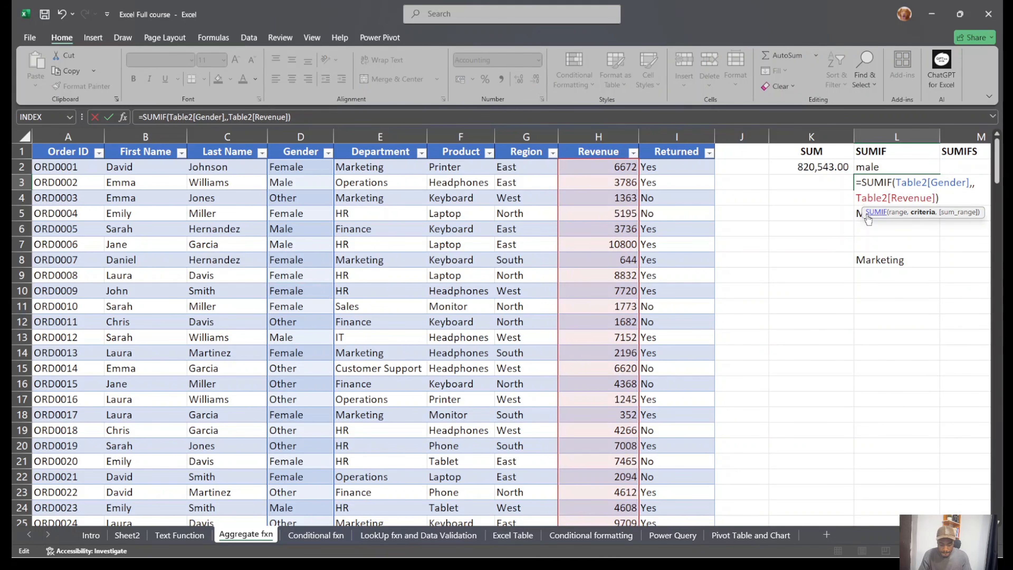
{"action": "left_click", "coordinate": [895, 160]}
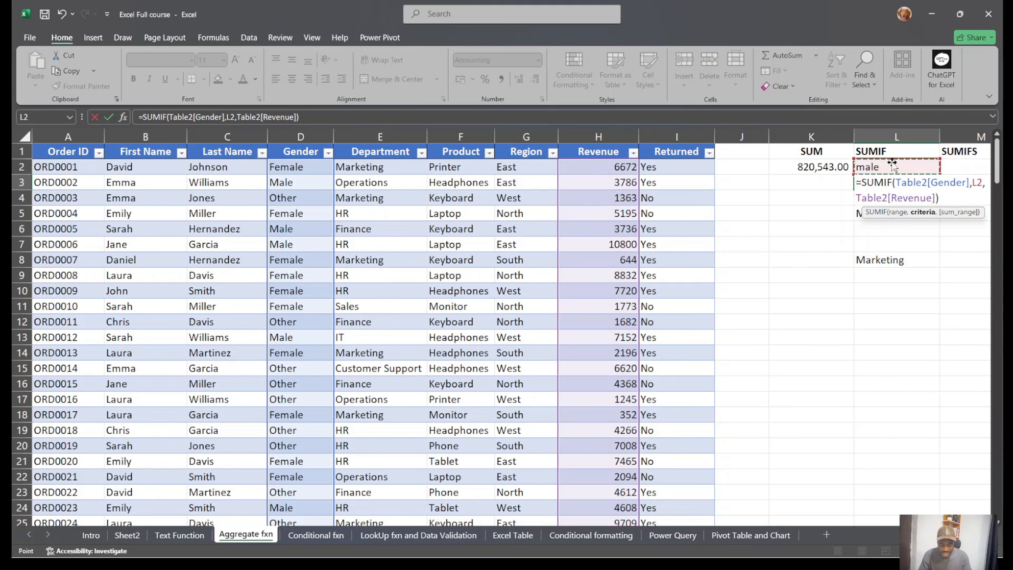
{"action": "key", "text": "Return"}
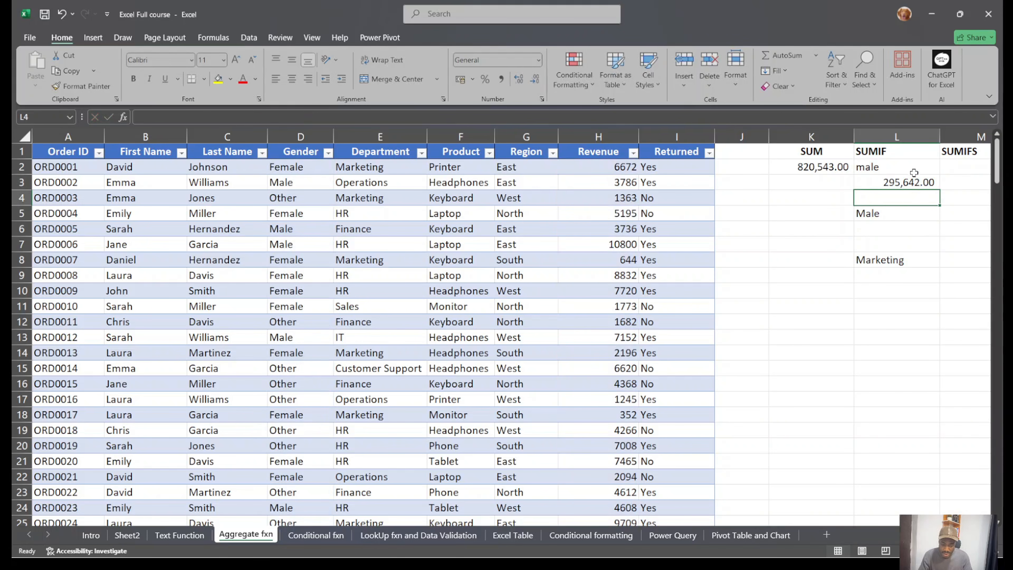
Set the criterion in L2 to Female to test the SUMIF in L3.
{"action": "left_click", "coordinate": [913, 167]}
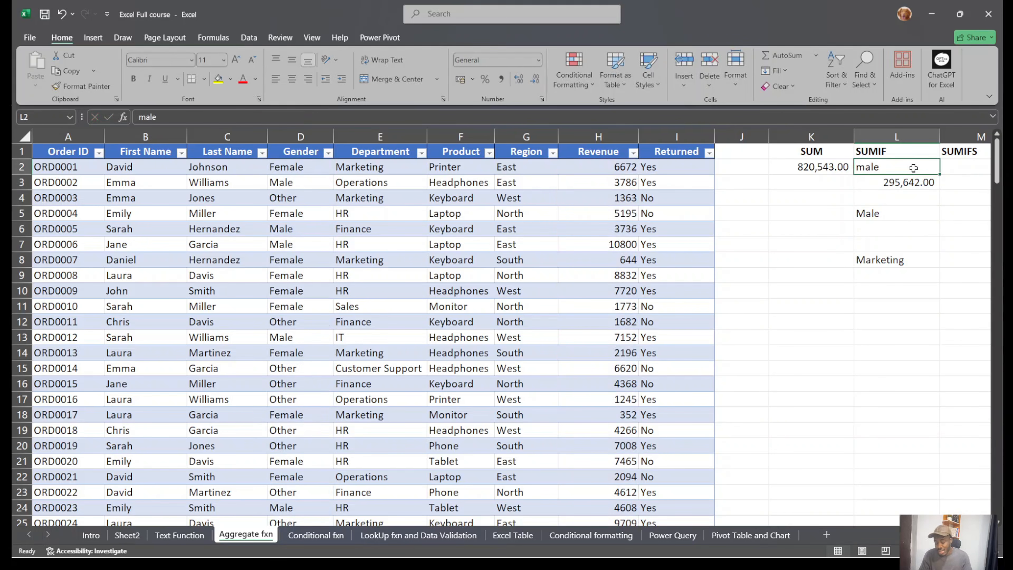
{"action": "type", "text": "Female"}
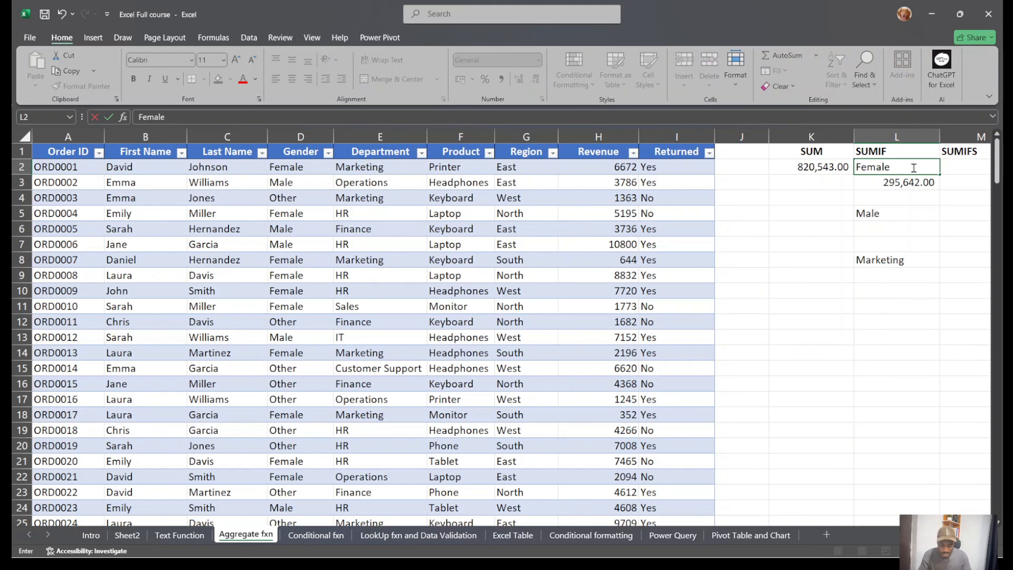
{"action": "key", "text": "Return"}
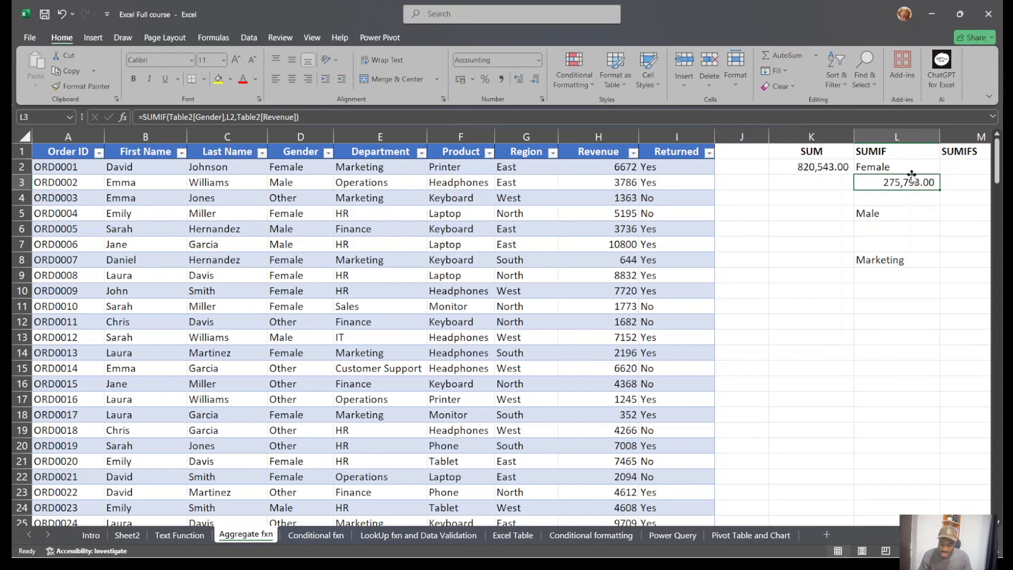
Enter Others as the criterion in L2 and correct it to Other to match the Gender column.
{"action": "left_click", "coordinate": [896, 167]}
{"action": "type", "text": "Others"}
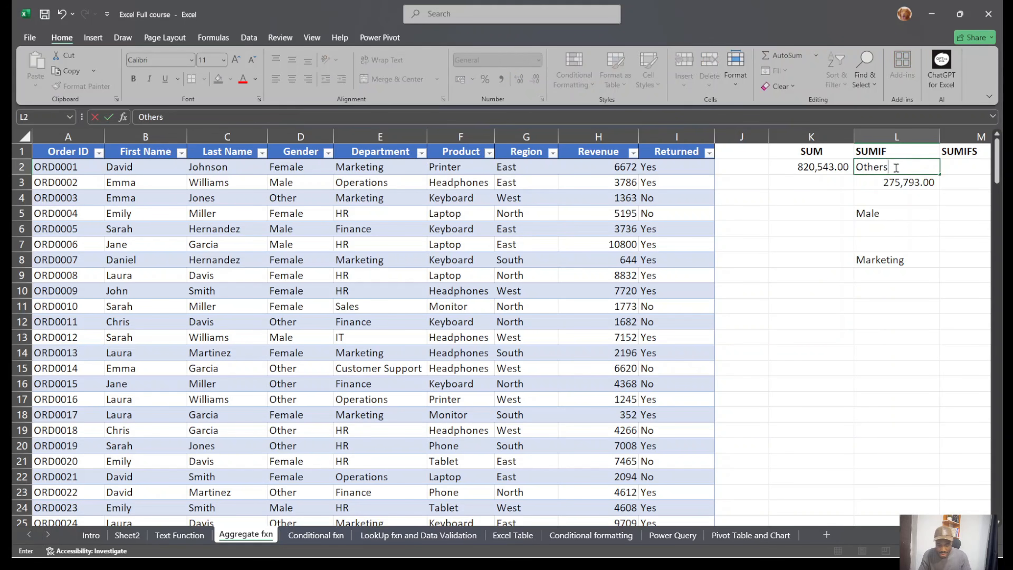
{"action": "key", "text": "Return"}
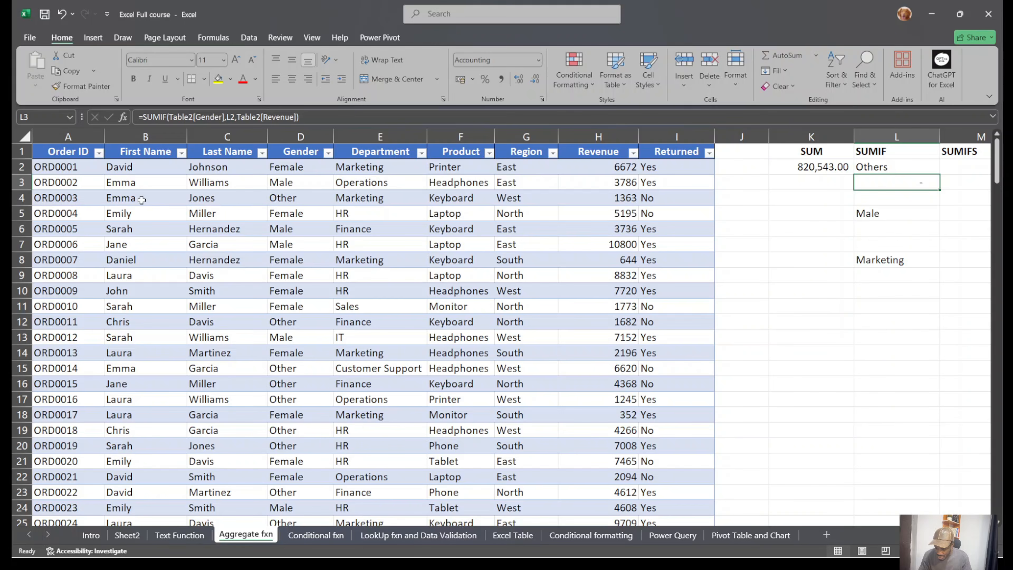
{"action": "double_click", "coordinate": [895, 168]}
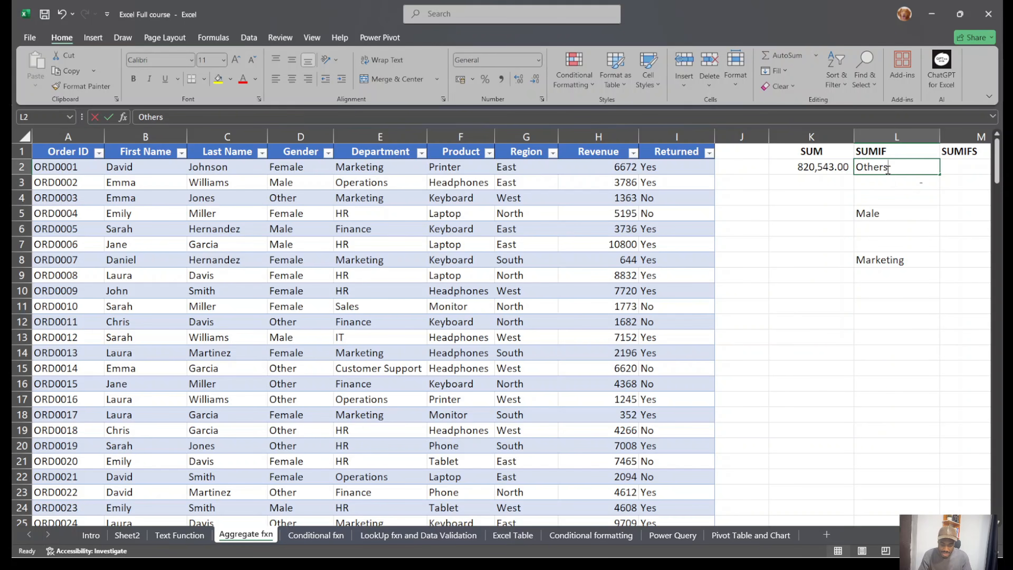
{"action": "key", "text": "BackSpace"}
{"action": "key", "text": "Return"}
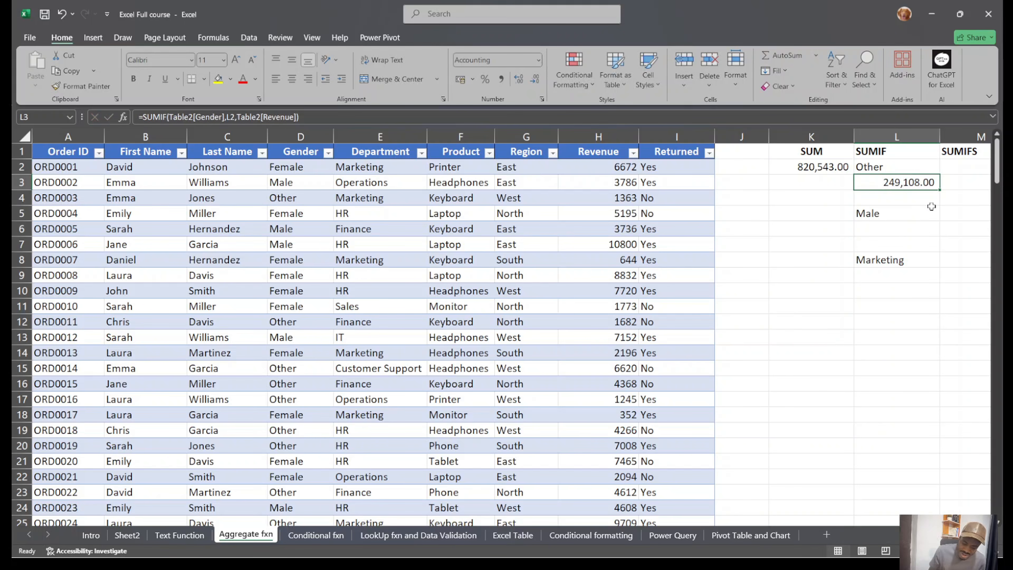
Switch the criterion in L2 to Male.
{"action": "left_click", "coordinate": [910, 171]}
{"action": "type", "text": "Male"}
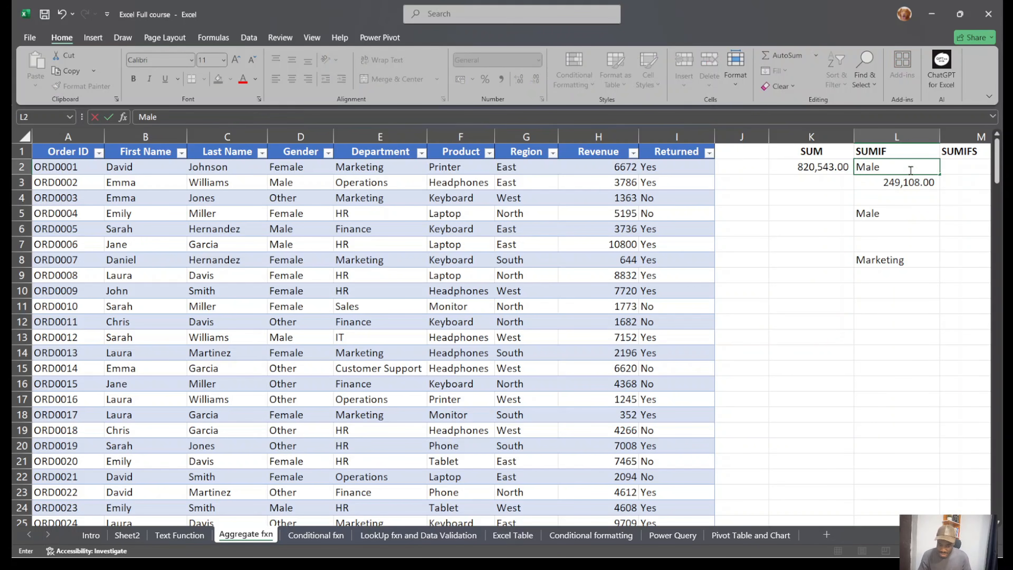
{"action": "key", "text": "Return"}
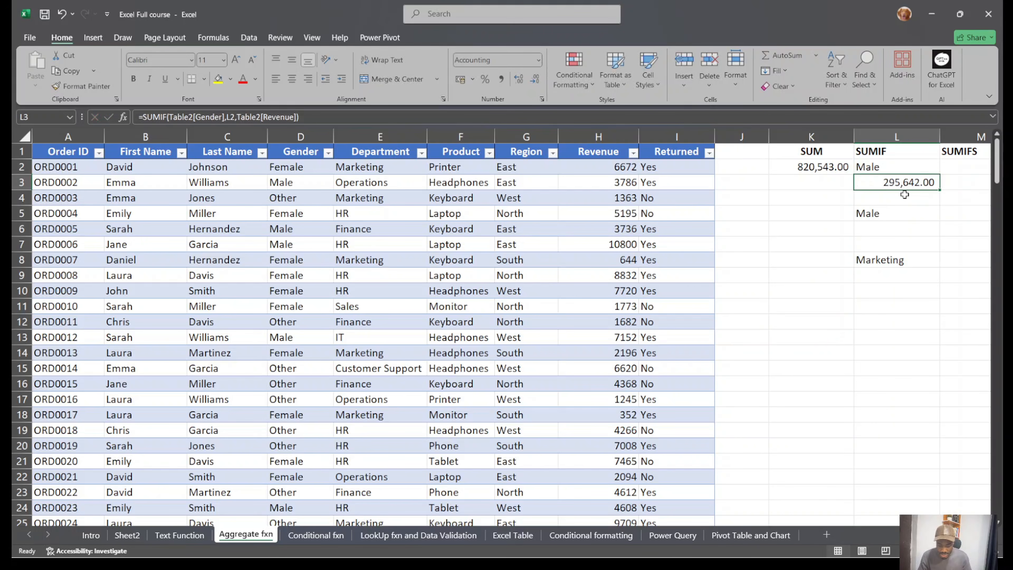
Restore Female as the criterion in L2.
{"action": "left_click", "coordinate": [897, 166]}
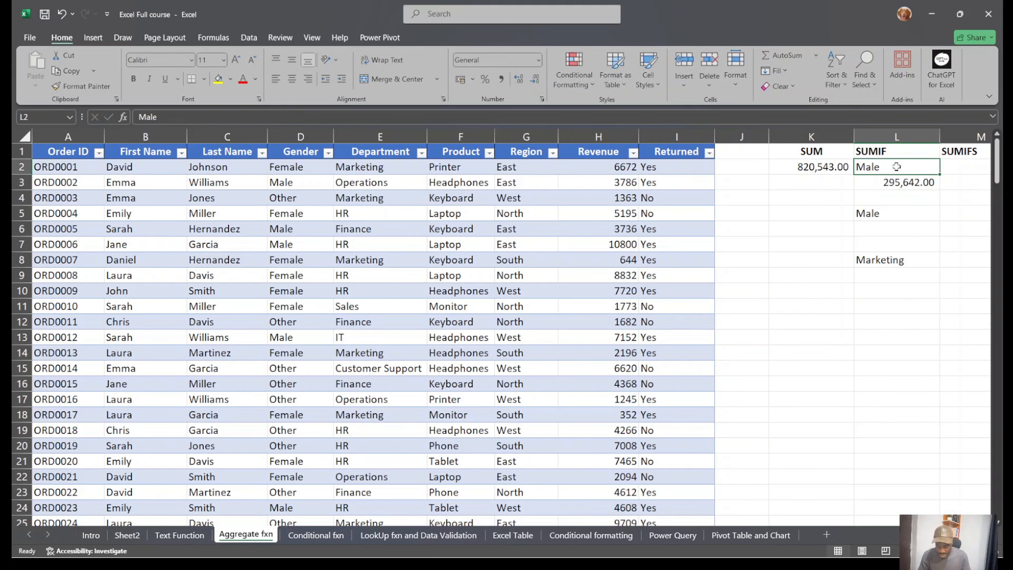
{"action": "type", "text": "Fem"}
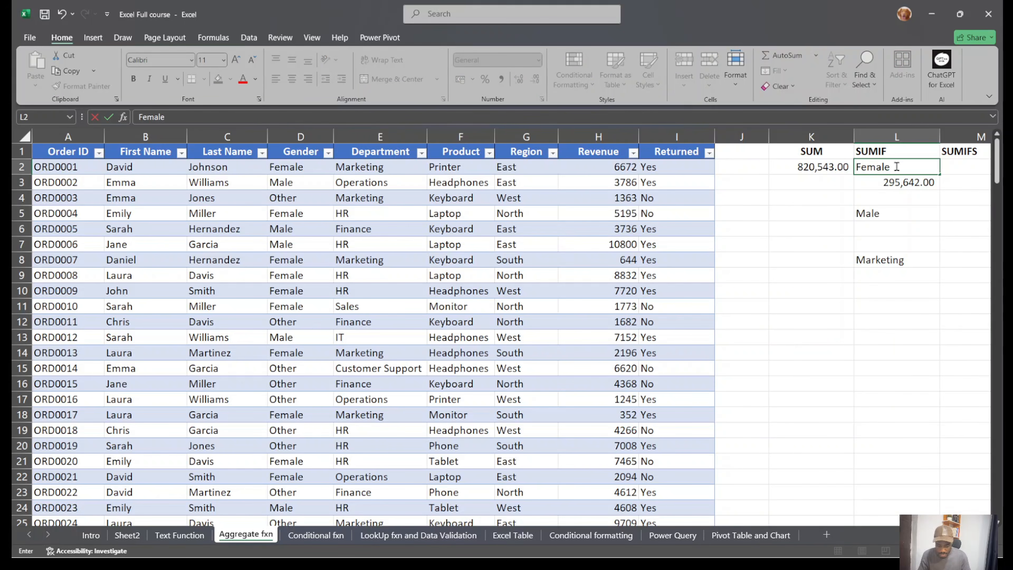
{"action": "key", "text": "Return"}
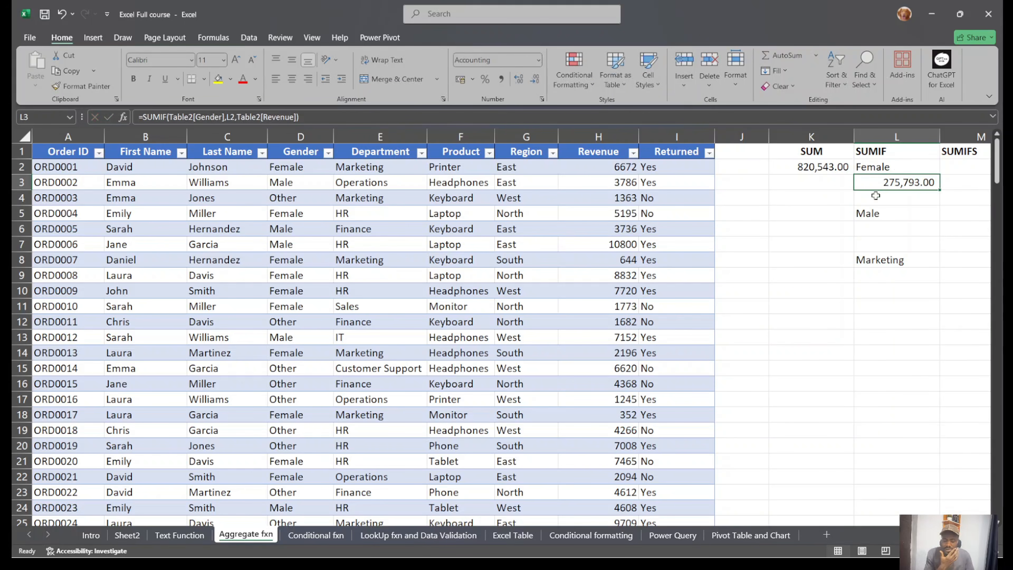
Start a SUMIF formula in L9 below the Marketing label, using the table's whole Department column as the criteria range.
{"action": "left_click", "coordinate": [904, 235]}
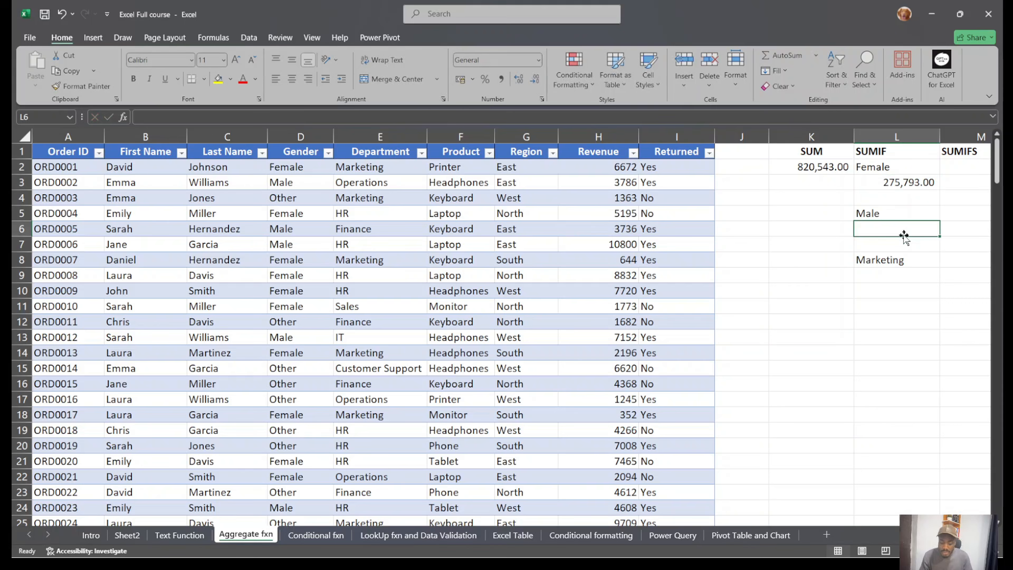
{"action": "left_click", "coordinate": [903, 274]}
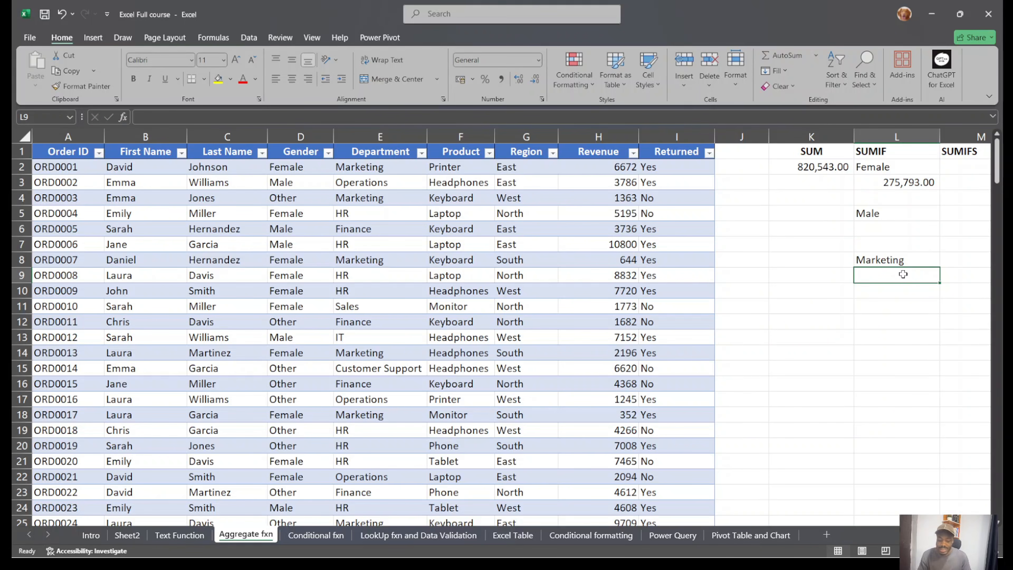
{"action": "type", "text": "="}
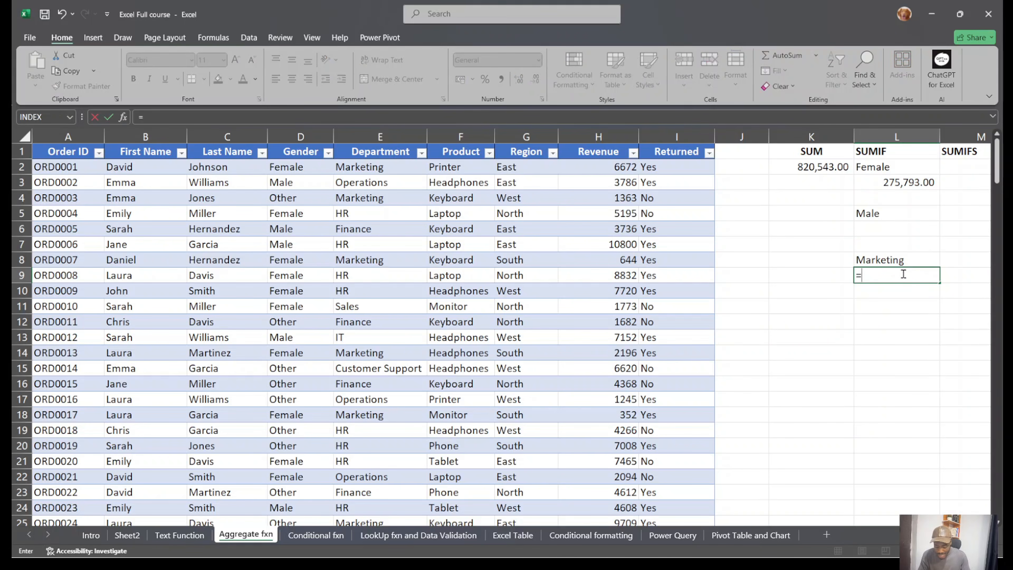
{"action": "type", "text": "sumi"}
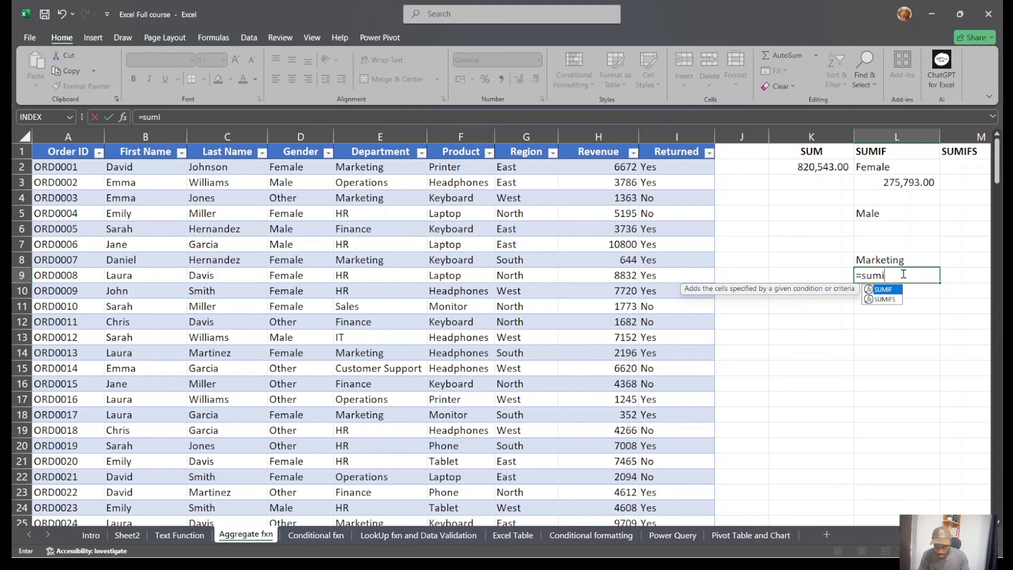
{"action": "key", "text": "Tab"}
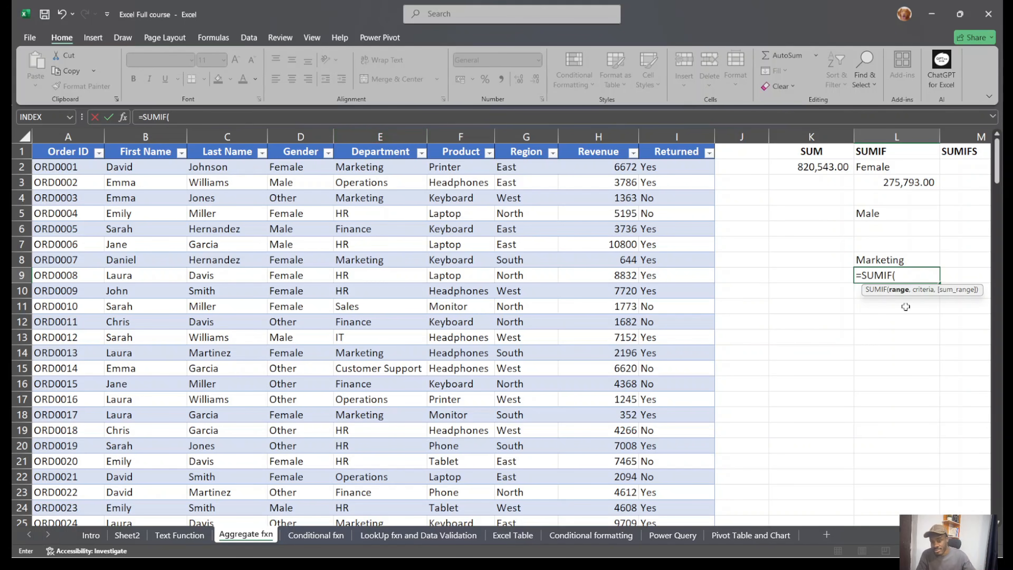
{"action": "left_click", "coordinate": [383, 163]}
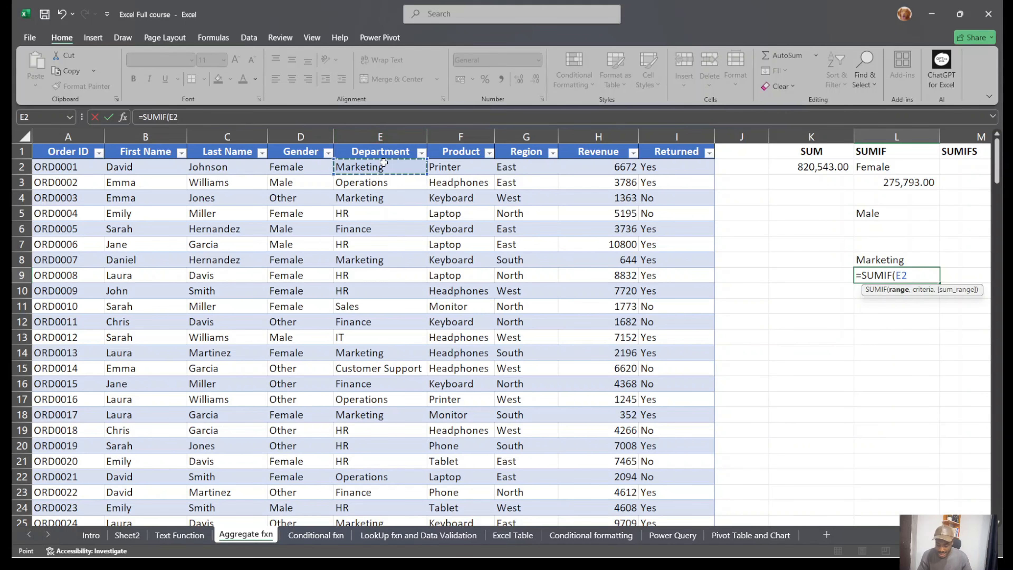
{"action": "key", "text": "ctrl+shift+Down"}
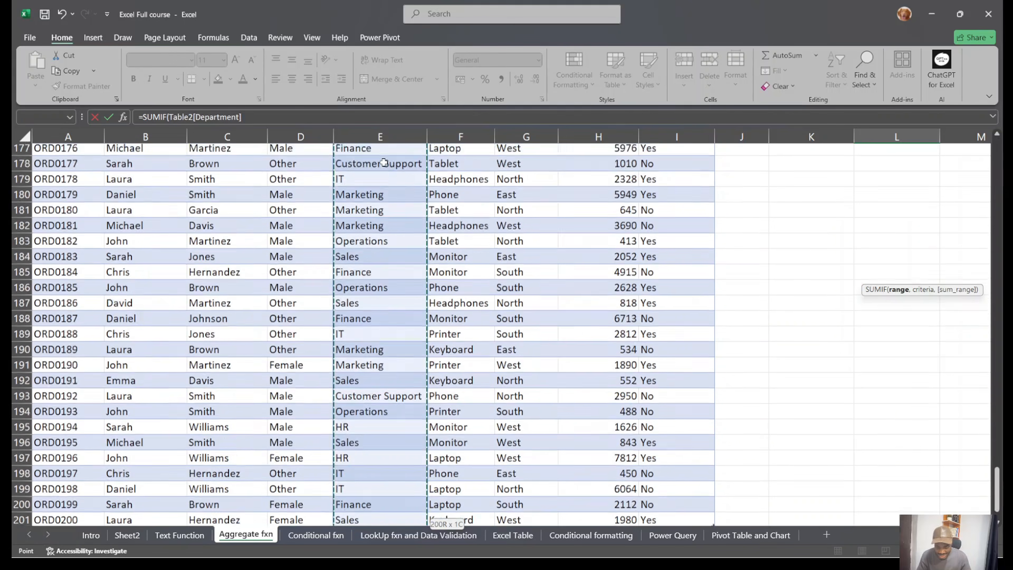
{"action": "type", "text": ","}
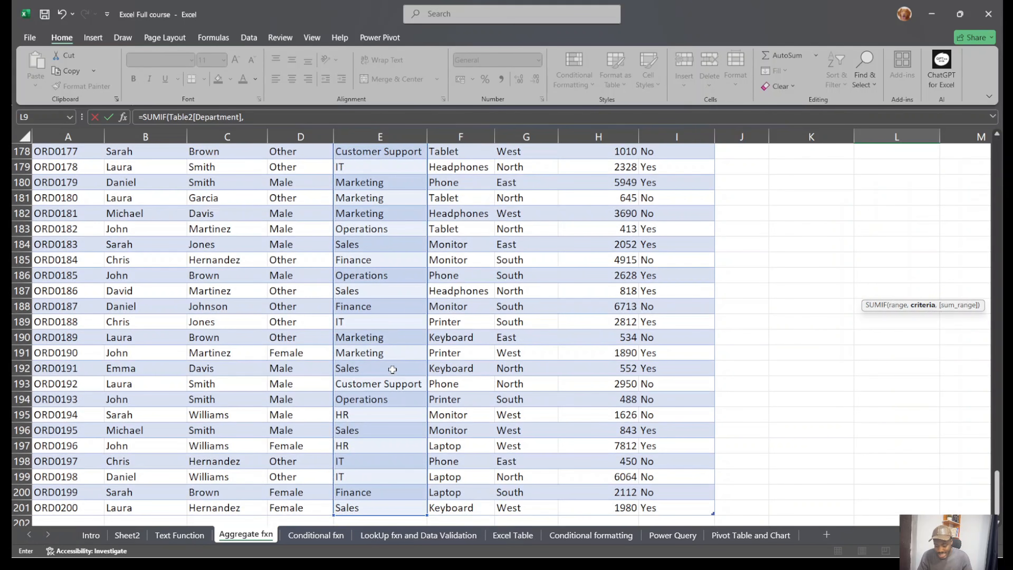
Complete the SUMIF in L9 with E190 (Marketing) as criterion and the table's Revenue column as sum range, and apply comma number format to L9.
{"action": "left_click", "coordinate": [372, 337]}
{"action": "type", "text": ","}
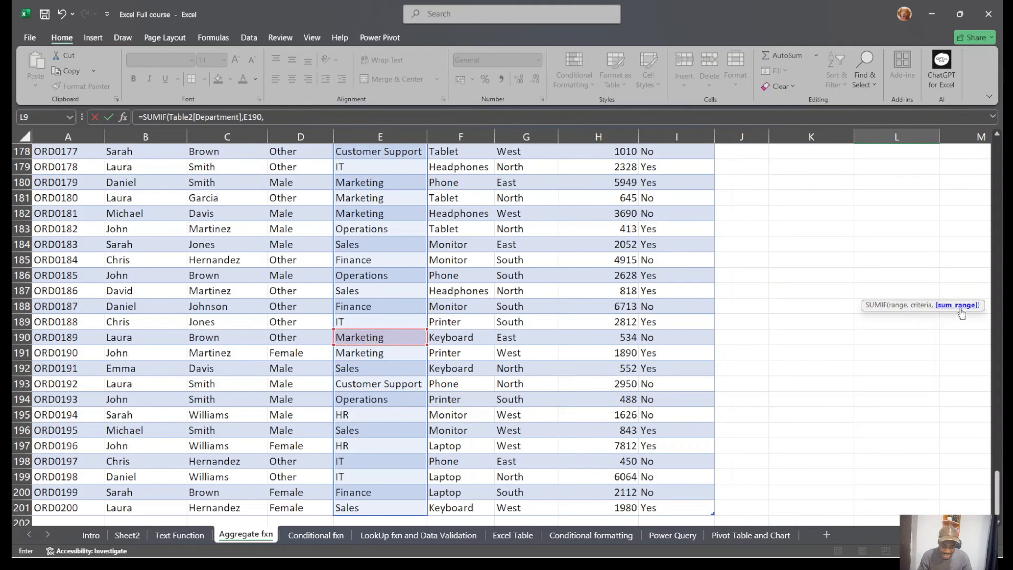
{"action": "left_click", "coordinate": [607, 504]}
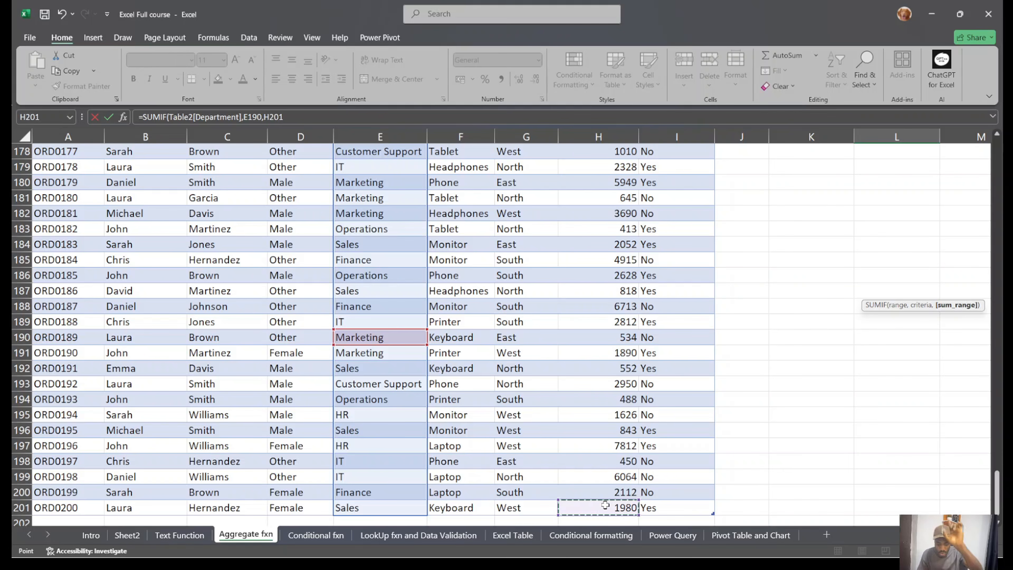
{"action": "key", "text": "ctrl+shift+Up"}
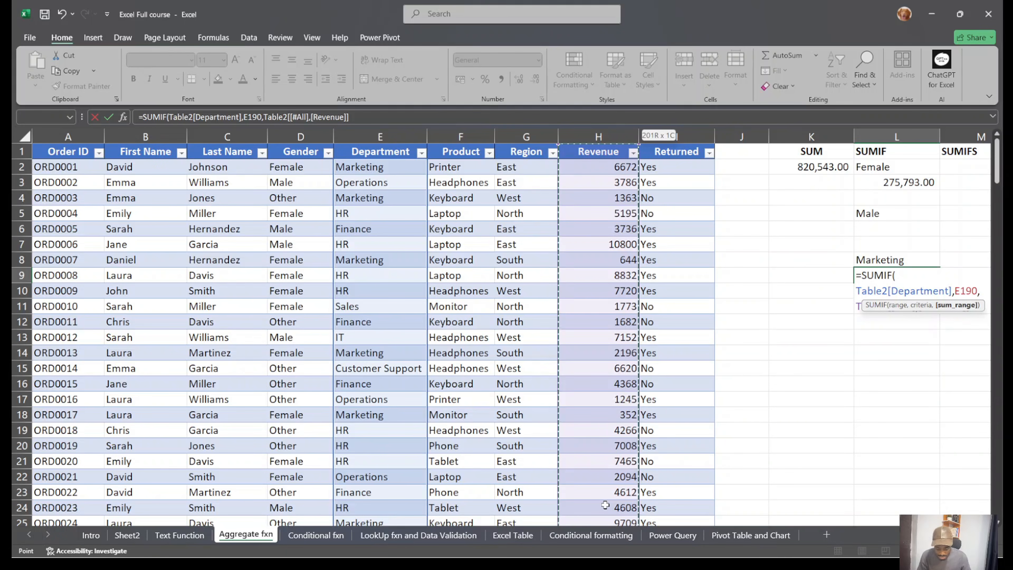
{"action": "key", "text": "shift+Down"}
{"action": "key", "text": "Return"}
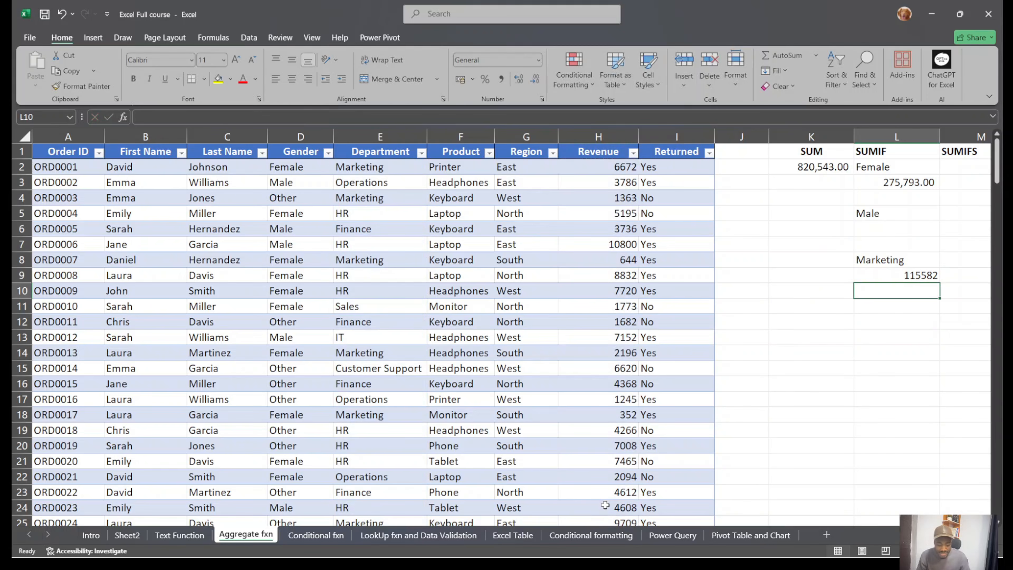
{"action": "left_click", "coordinate": [891, 278]}
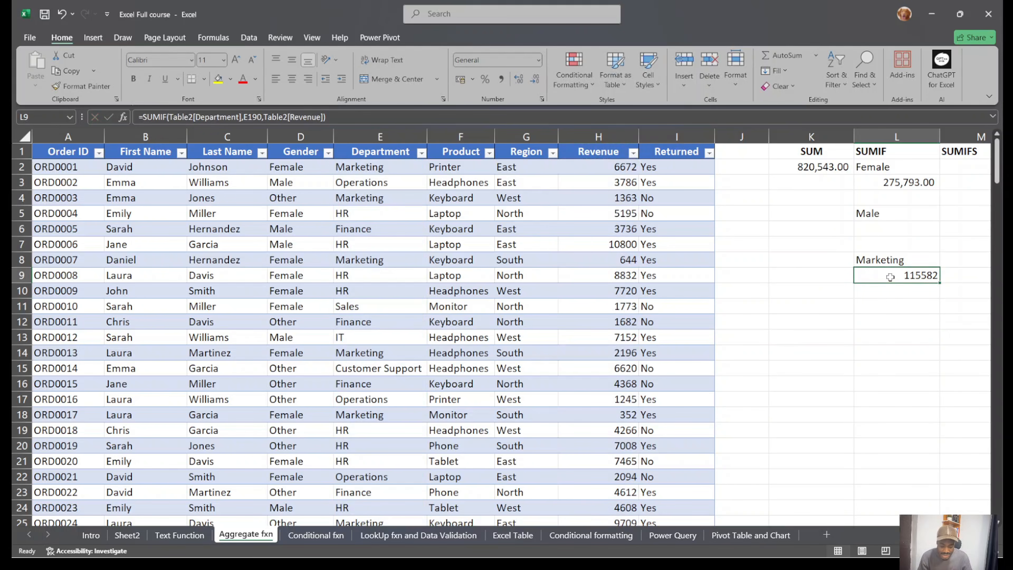
{"action": "left_click", "coordinate": [501, 78]}
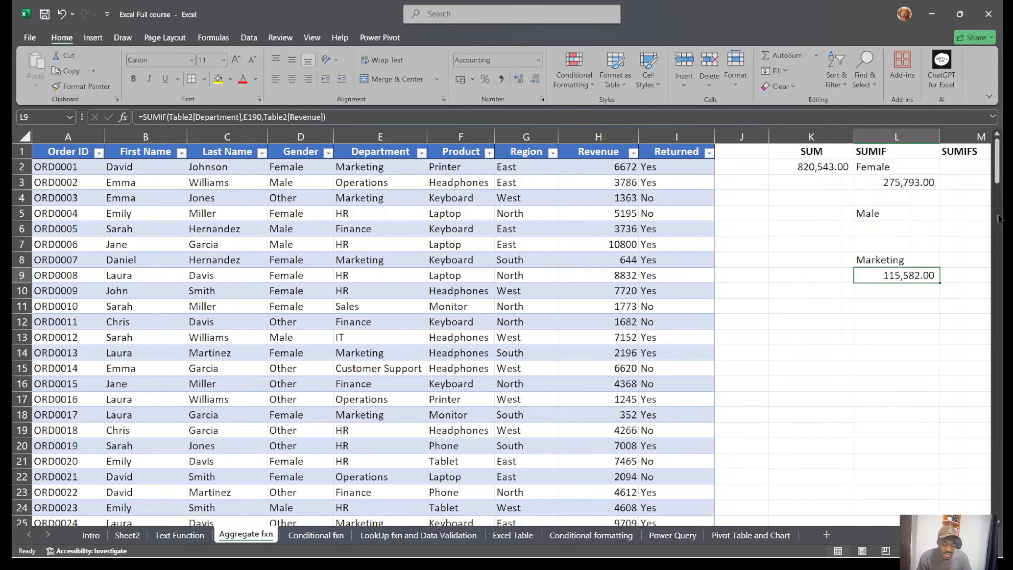
Enter the label Female HR in M2 under the SUMIFS heading.
{"action": "scroll", "coordinate": [933, 166], "scroll_direction": "right", "scroll_amount": 2}
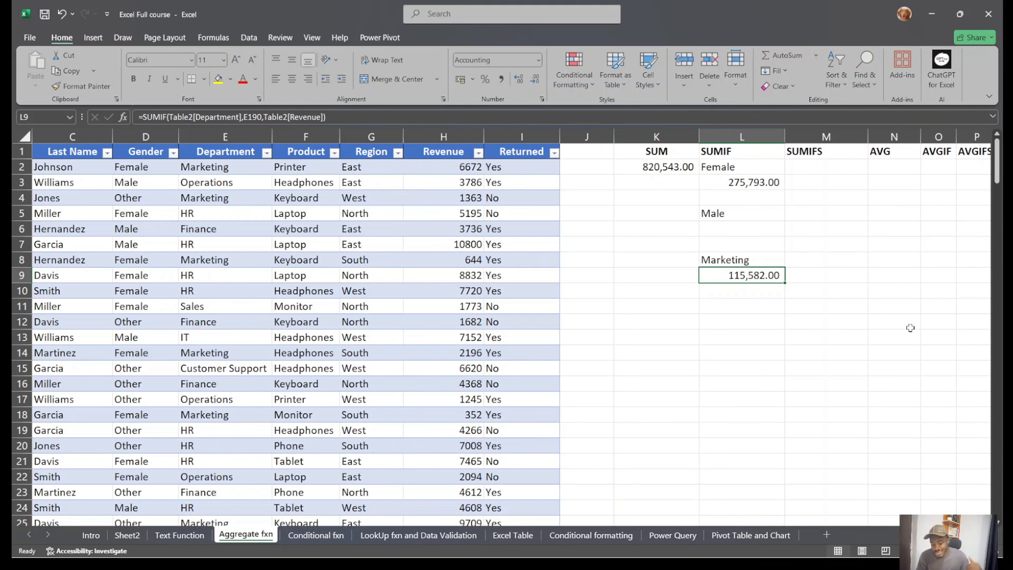
{"action": "left_click", "coordinate": [831, 166]}
{"action": "type", "text": "Fem"}
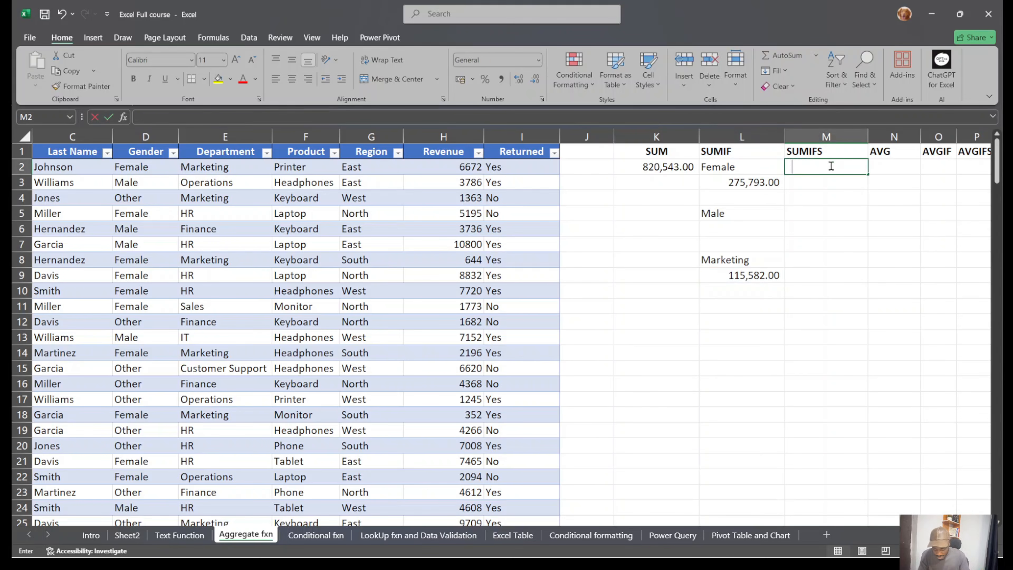
{"action": "type", "text": "ale"}
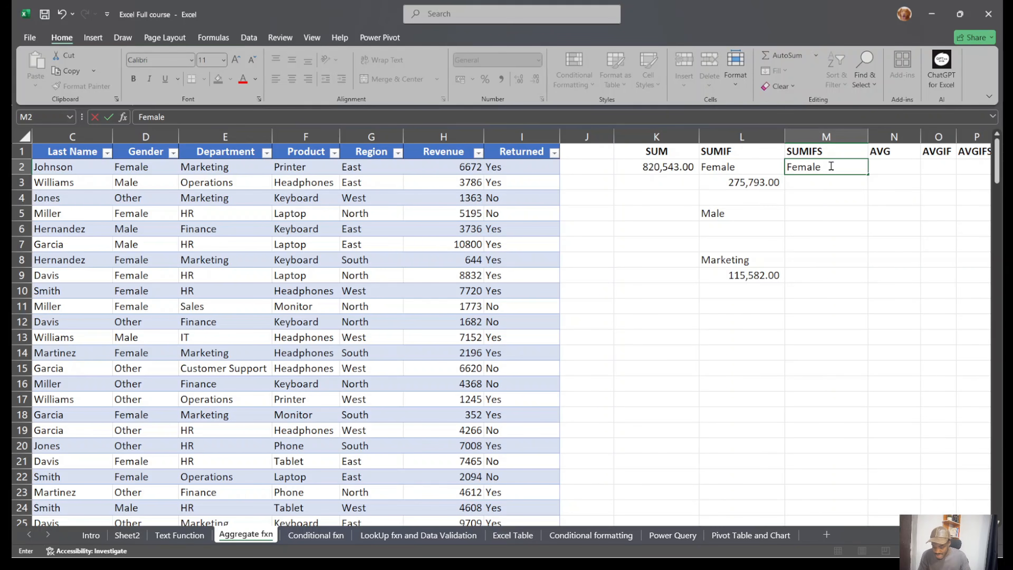
{"action": "type", "text": "HR"}
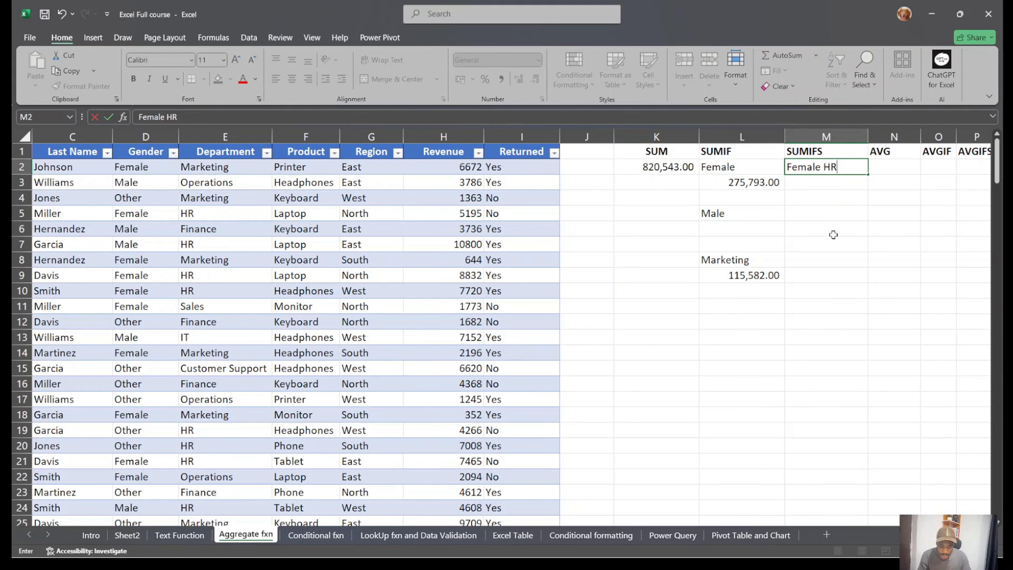
Enter the label Male Sales East in M6 as the second SUMIFS case.
{"action": "left_click", "coordinate": [840, 229]}
{"action": "type", "text": "Male"}
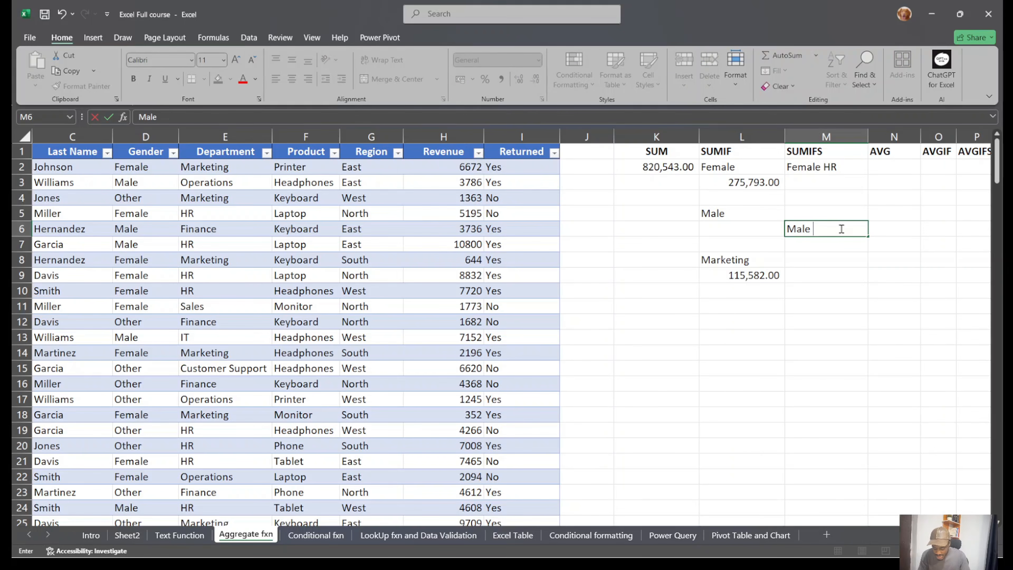
{"action": "type", "text": "Sale"}
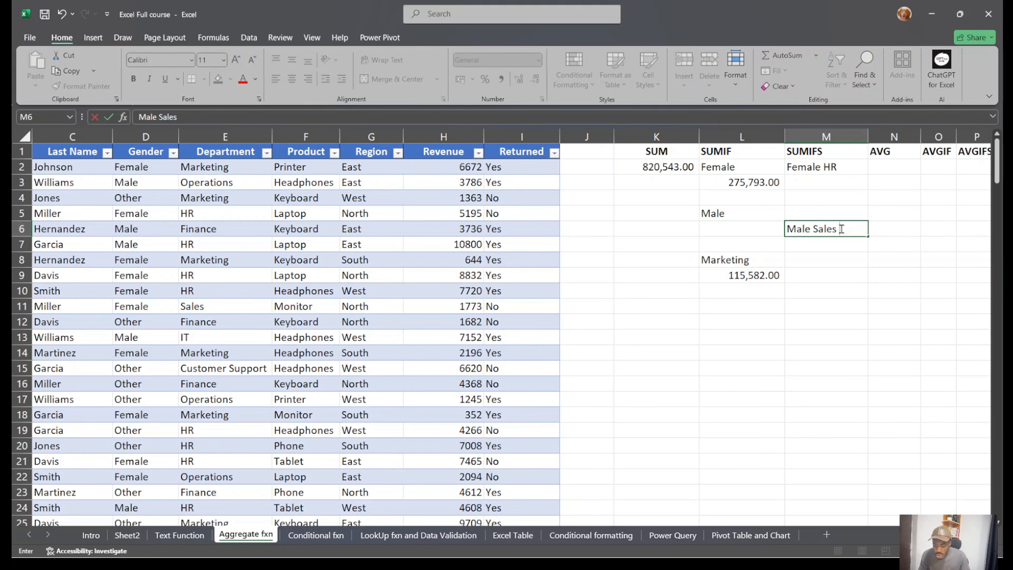
{"action": "type", "text": "s Eas"}
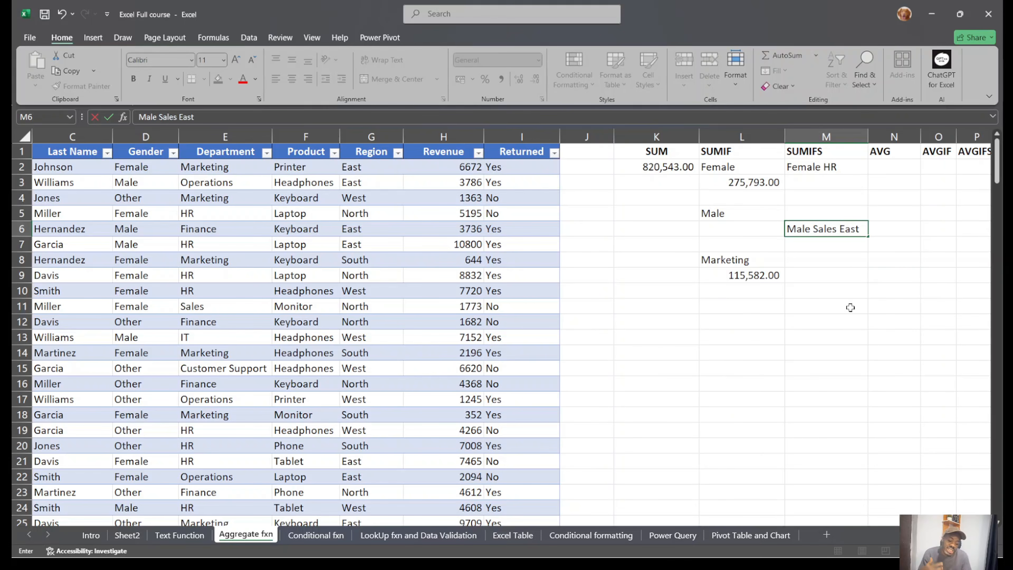
{"action": "type", "text": "t"}
Start a SUMIFS formula in M3 below the Female HR label, using the table's whole Revenue column as the sum range.
{"action": "left_click", "coordinate": [849, 181]}
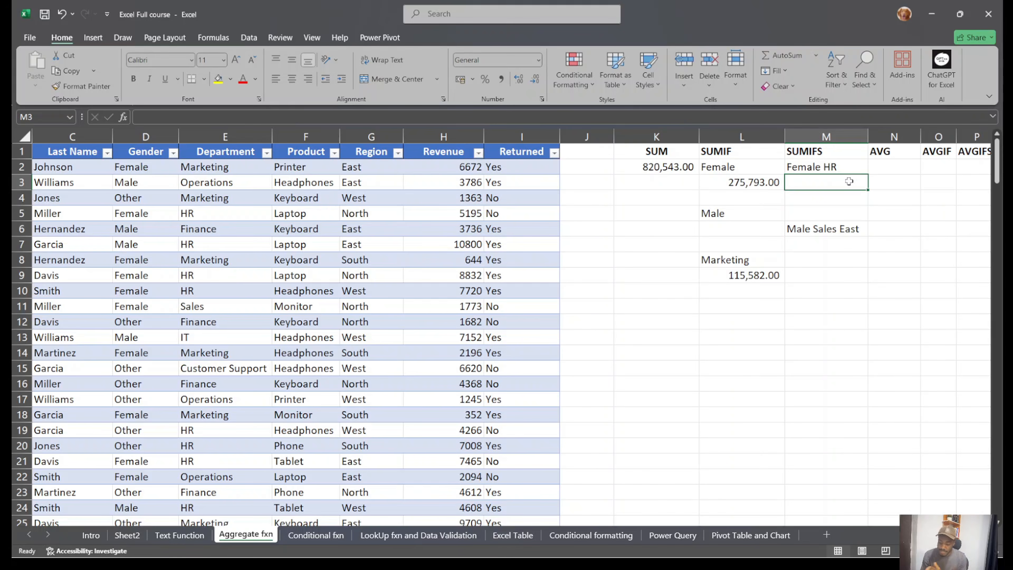
{"action": "type", "text": "="}
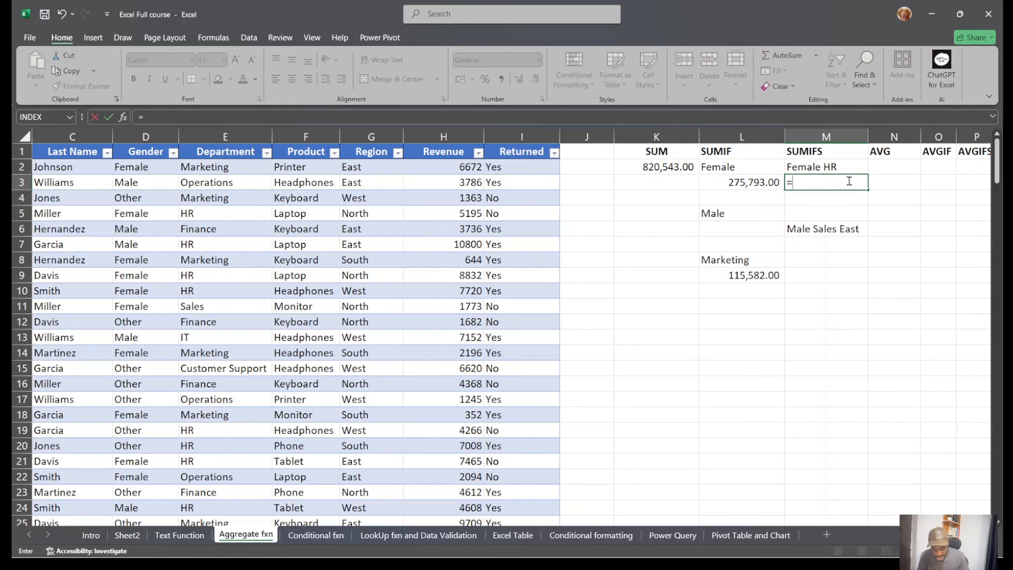
{"action": "type", "text": "sui"}
{"action": "key", "text": "BackSpace"}
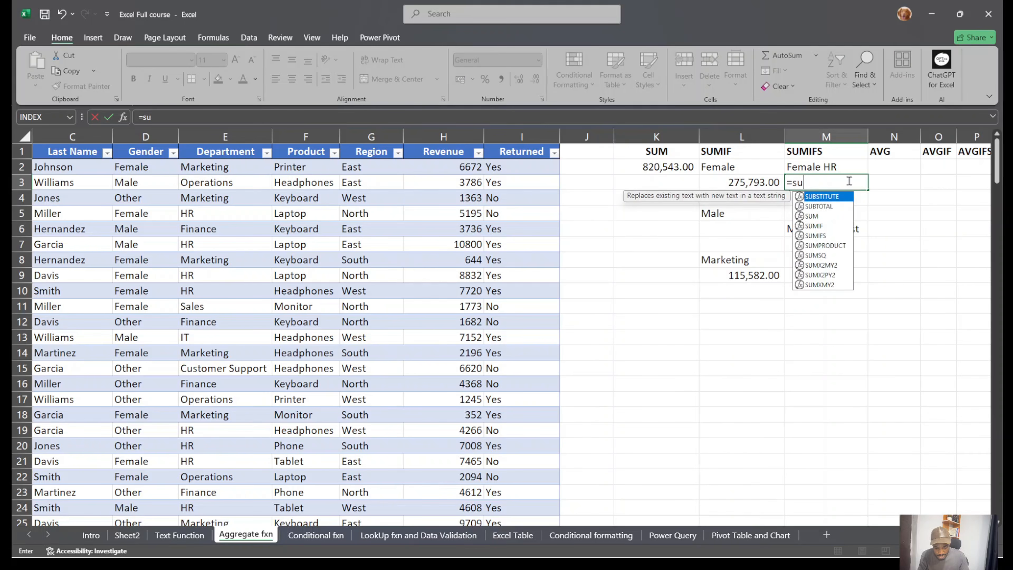
{"action": "type", "text": "mifs"}
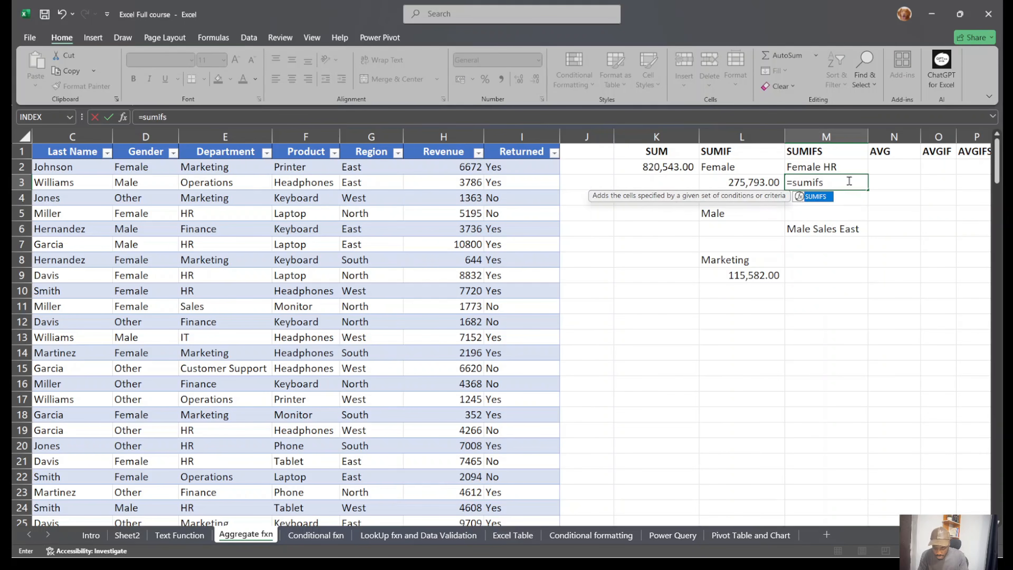
{"action": "key", "text": "Tab"}
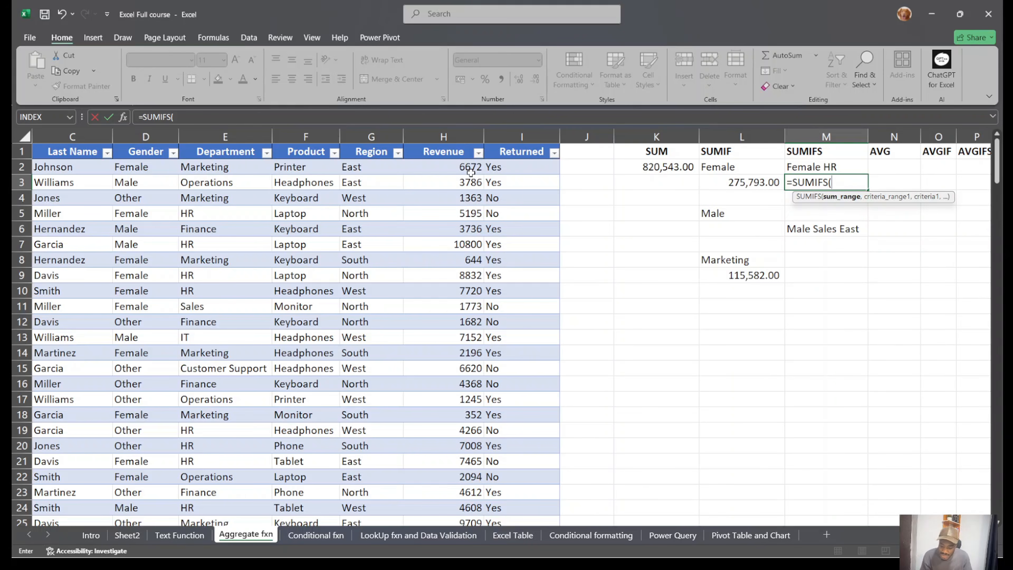
{"action": "left_click", "coordinate": [457, 167]}
{"action": "key", "text": "ctrl+shift+Down"}
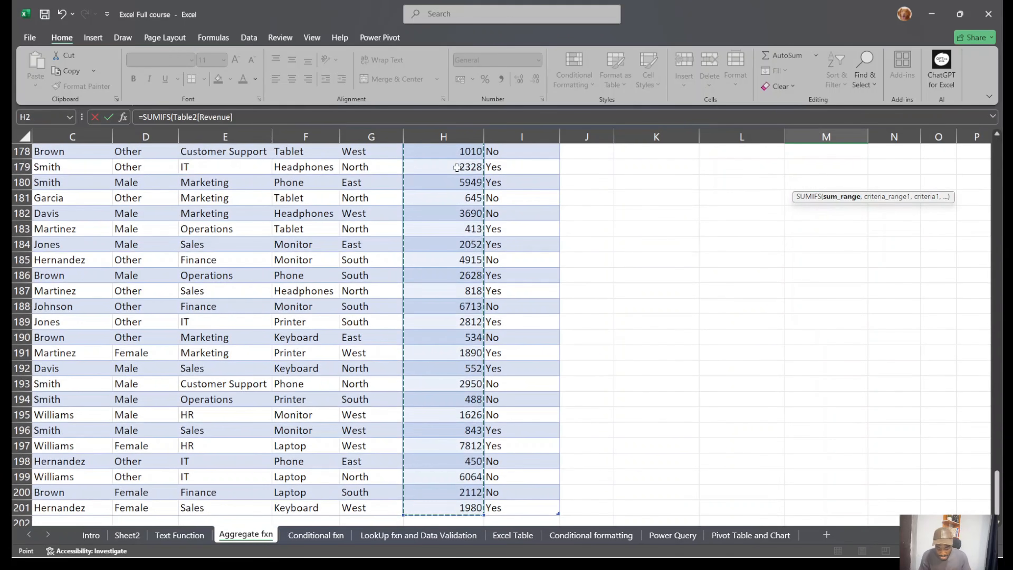
{"action": "type", "text": ","}
Add the whole Gender column as the first criteria range of the M3 SUMIFS, with D5 (Female) as its criterion.
{"action": "scroll", "coordinate": [329, 327], "scroll_direction": "up", "scroll_amount": 20}
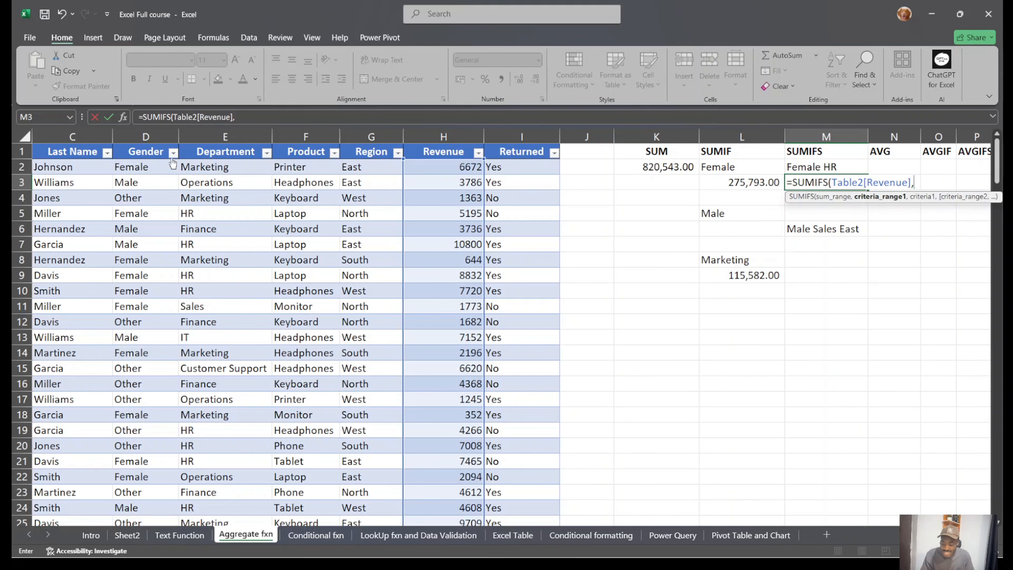
{"action": "left_click", "coordinate": [154, 170]}
{"action": "key", "text": "ctrl+shift+Down"}
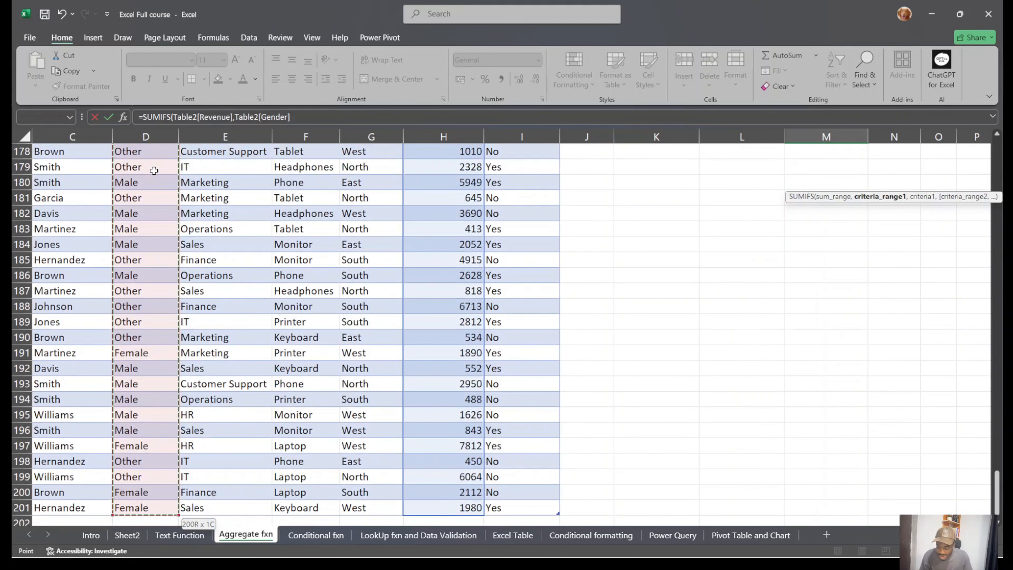
{"action": "scroll", "coordinate": [154, 170], "scroll_direction": "up", "scroll_amount": 20}
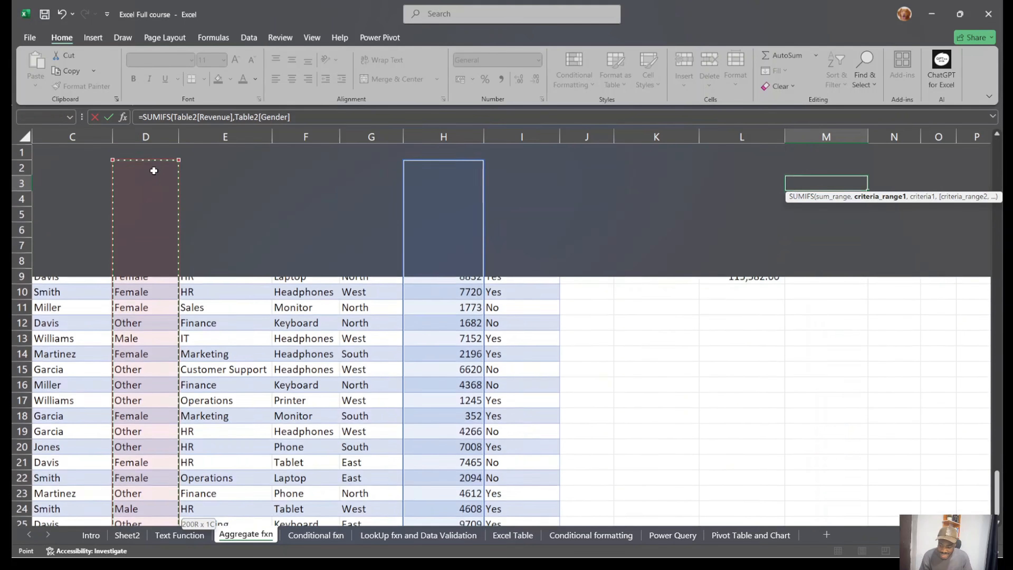
{"action": "type", "text": ","}
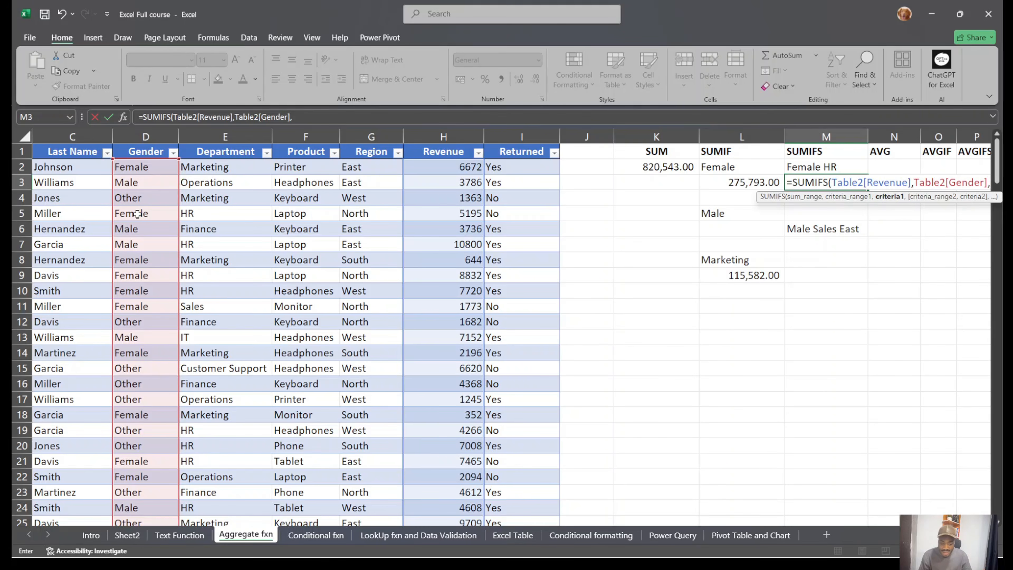
{"action": "left_click", "coordinate": [151, 215]}
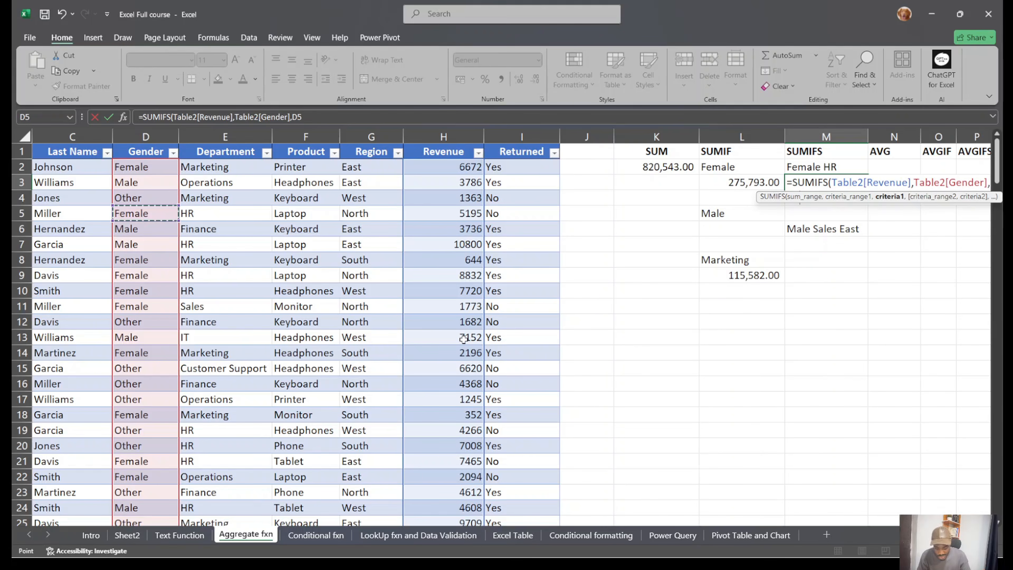
{"action": "type", "text": ","}
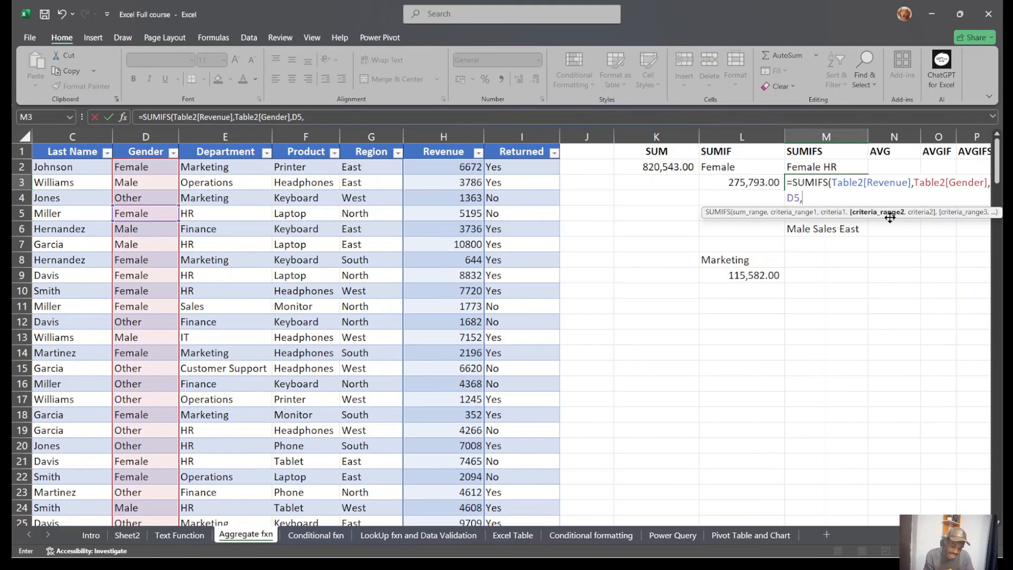
Finish the M3 SUMIFS with the Department column as second criteria range and E9 (HR) as criterion, and apply comma number format to M3.
{"action": "left_click", "coordinate": [227, 165]}
{"action": "key", "text": "ctrl+shift+Down"}
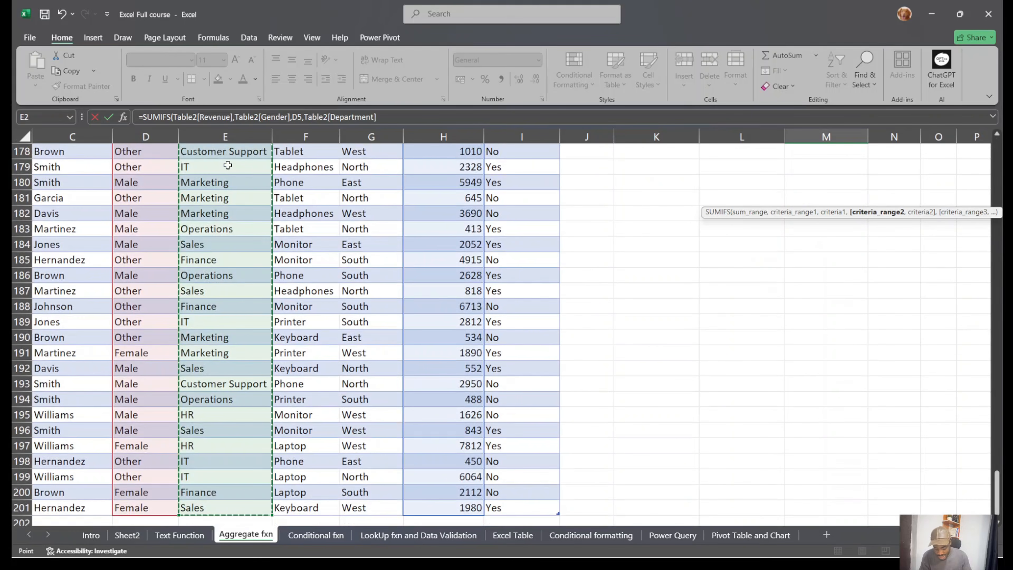
{"action": "type", "text": ","}
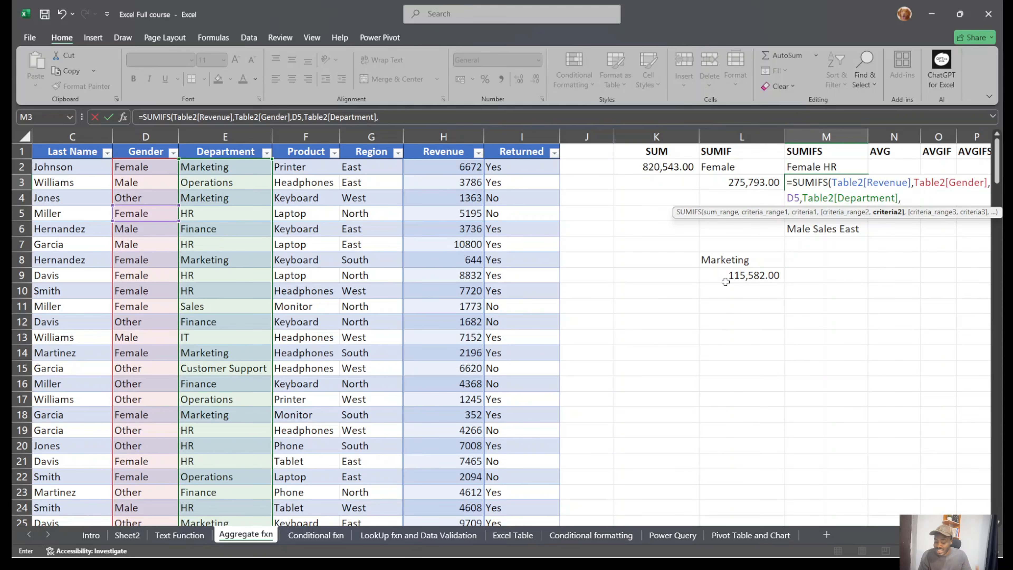
{"action": "left_click", "coordinate": [196, 275]}
{"action": "type", "text": ","}
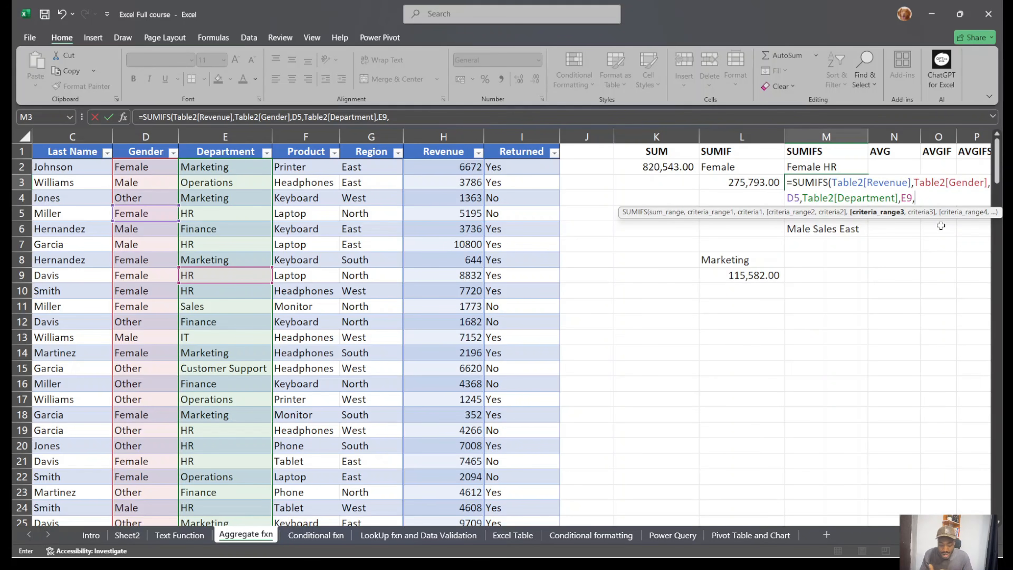
{"action": "key", "text": "BackSpace"}
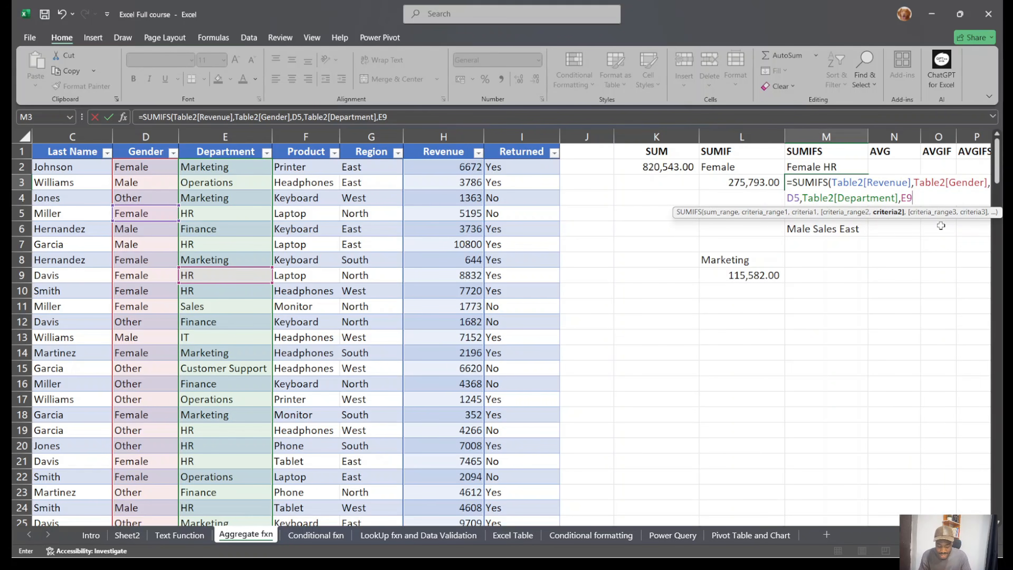
{"action": "key", "text": "Return"}
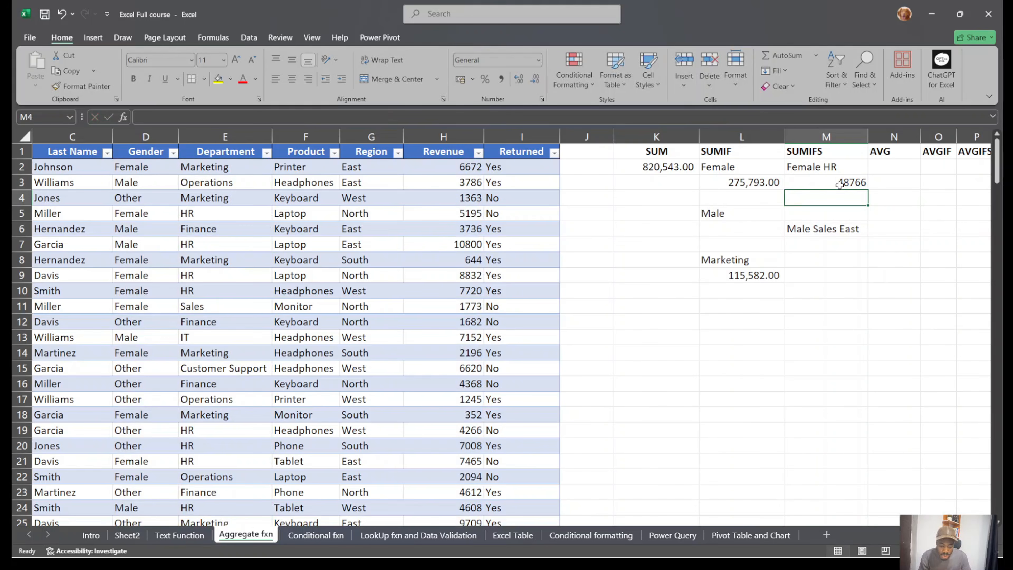
{"action": "left_click", "coordinate": [839, 184]}
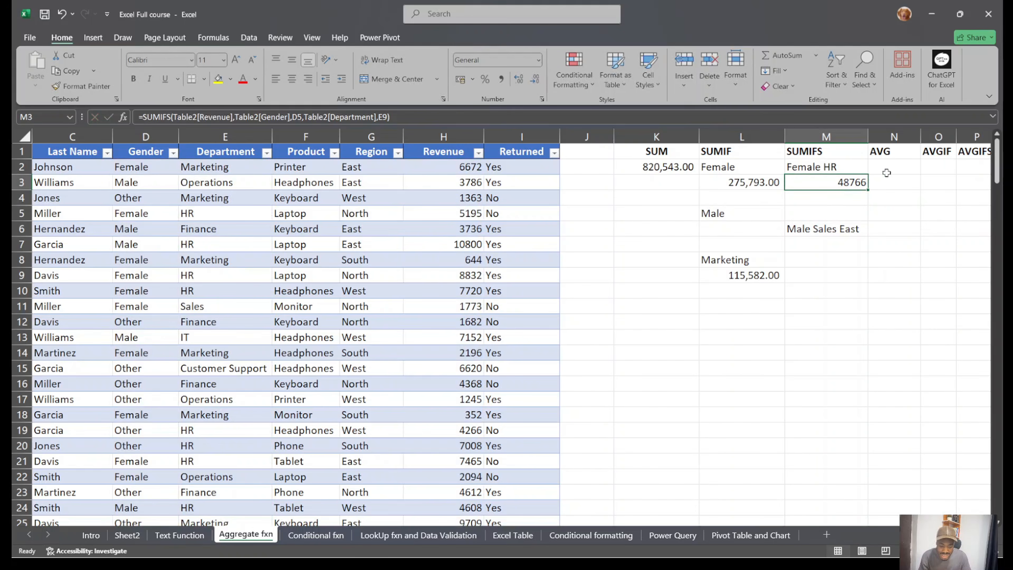
{"action": "left_click", "coordinate": [505, 82]}
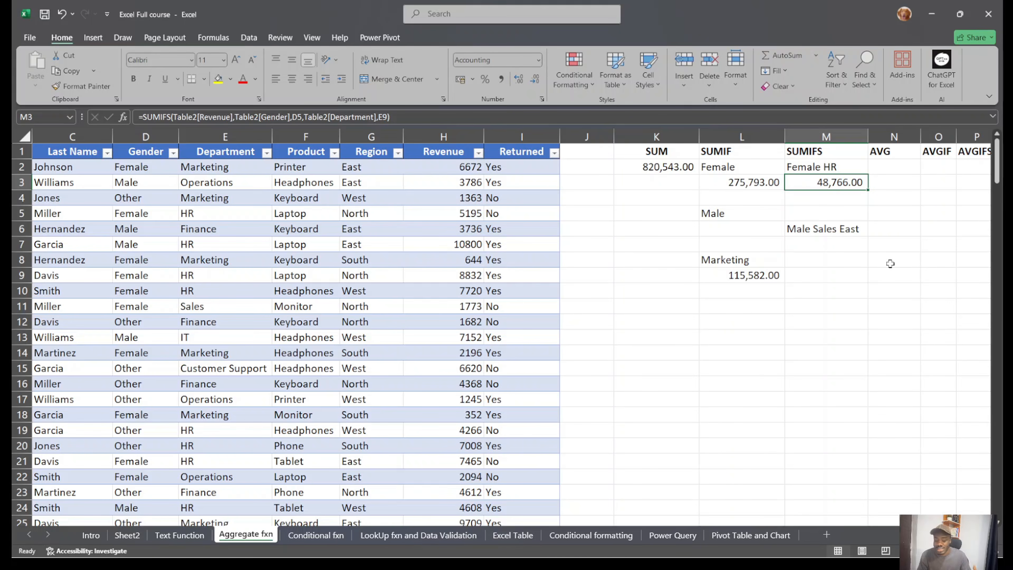
Start a SUMIFS formula in M7 below the Male Sales East label, using the table's whole Revenue column as the sum range.
{"action": "left_click", "coordinate": [830, 258]}
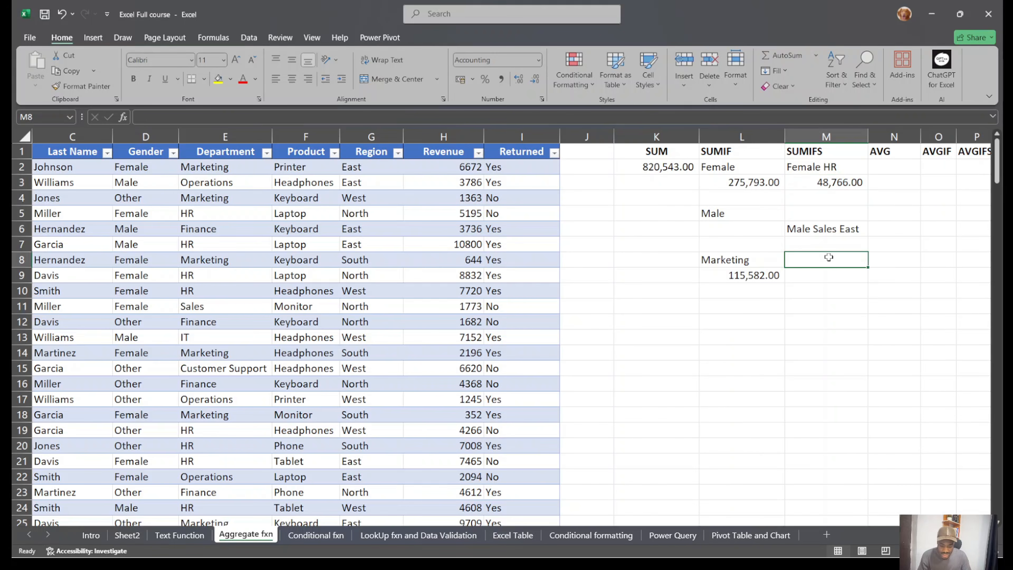
{"action": "left_click", "coordinate": [837, 244]}
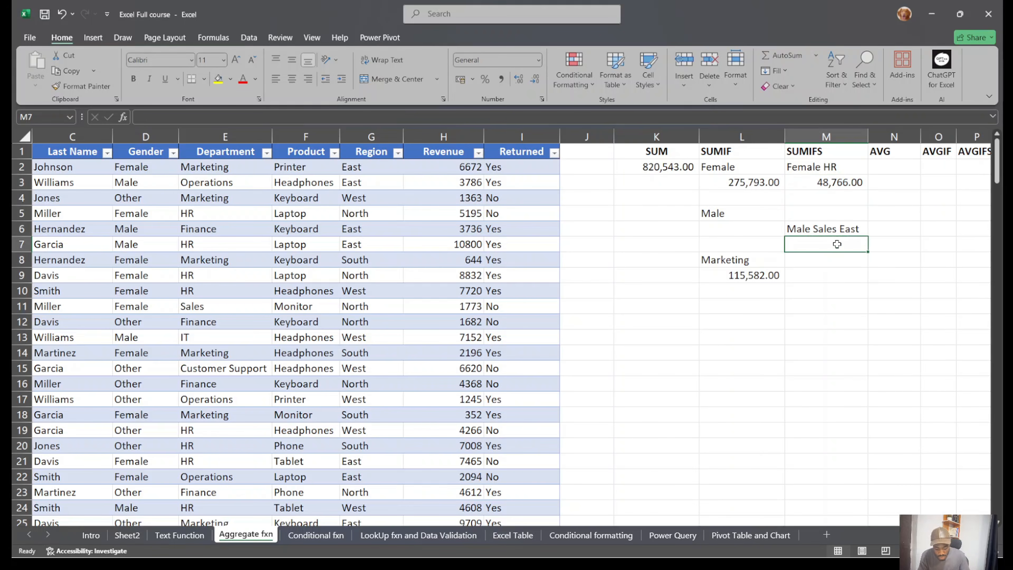
{"action": "type", "text": "=sumifs"}
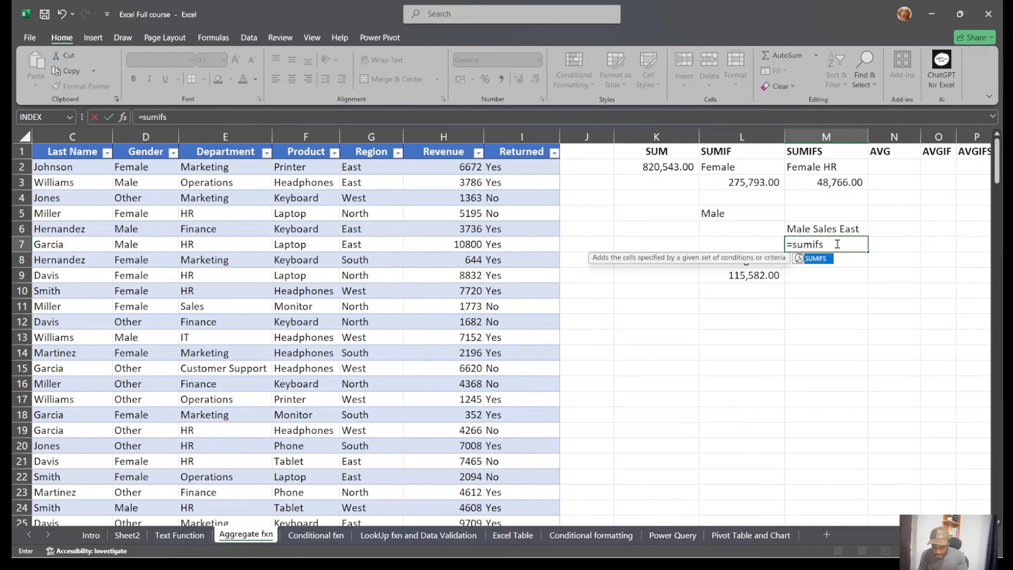
{"action": "key", "text": "Tab"}
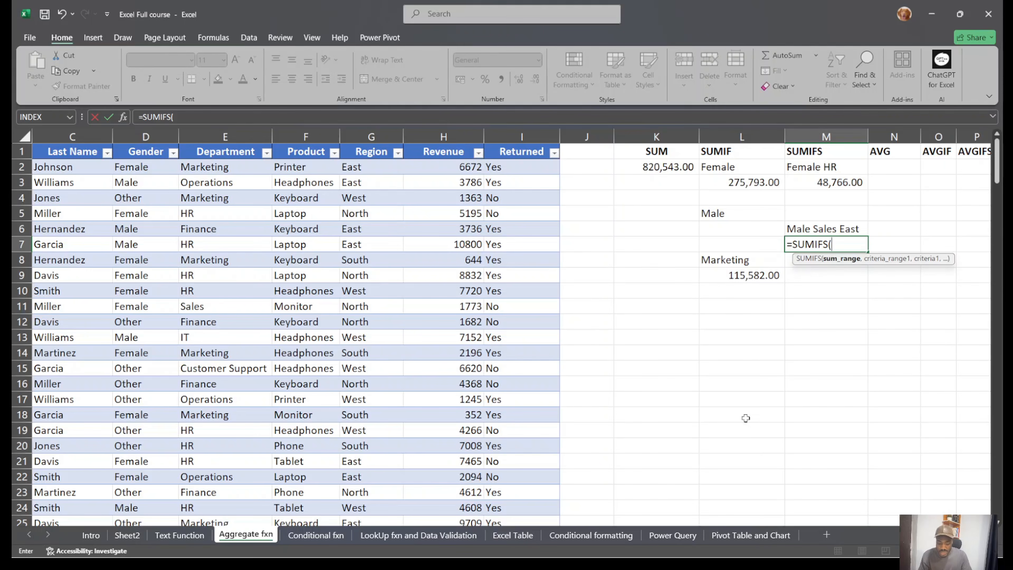
{"action": "left_click", "coordinate": [454, 167]}
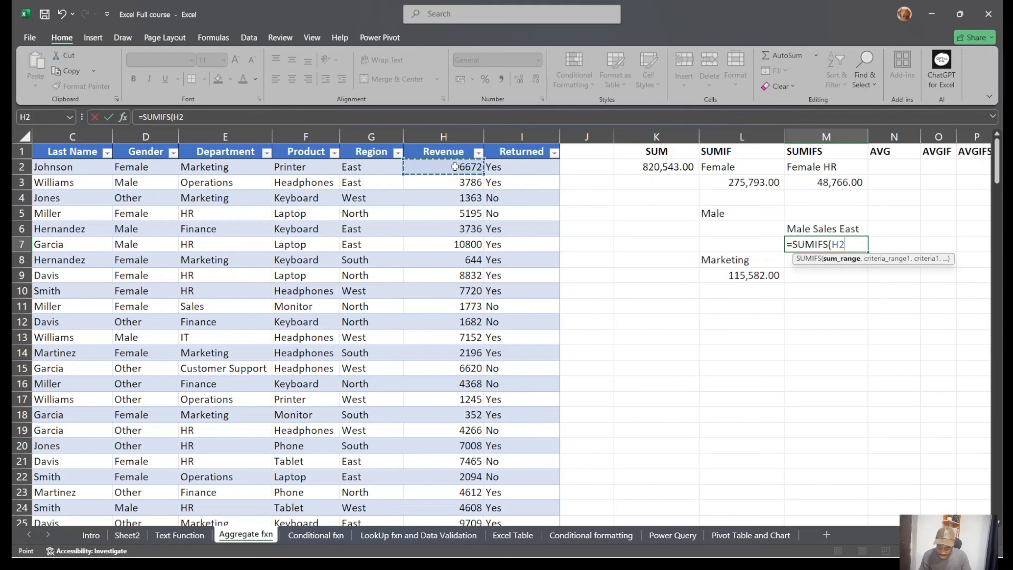
{"action": "key", "text": "ctrl+shift+Down"}
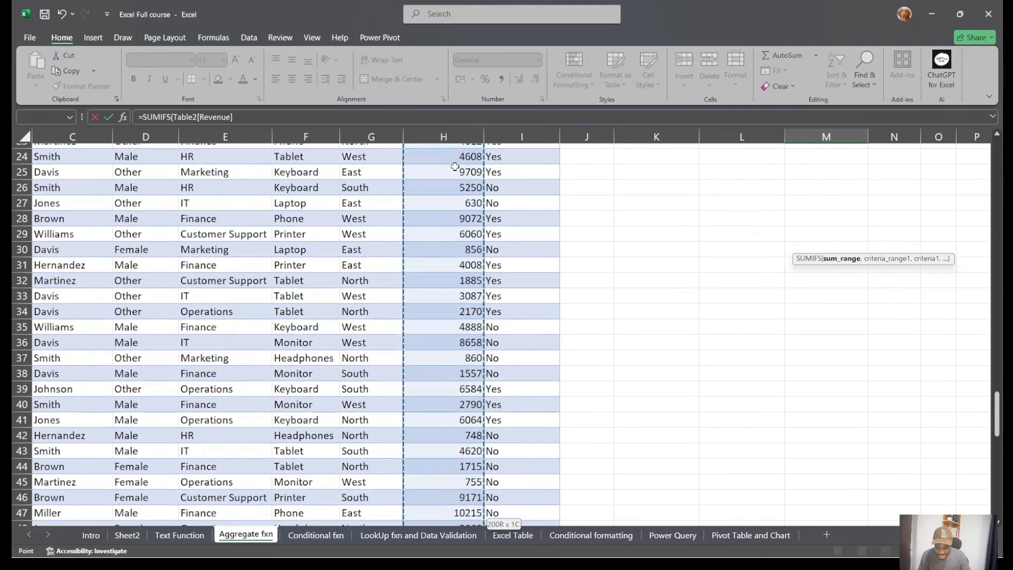
{"action": "key", "text": "ctrl+BackSpace"}
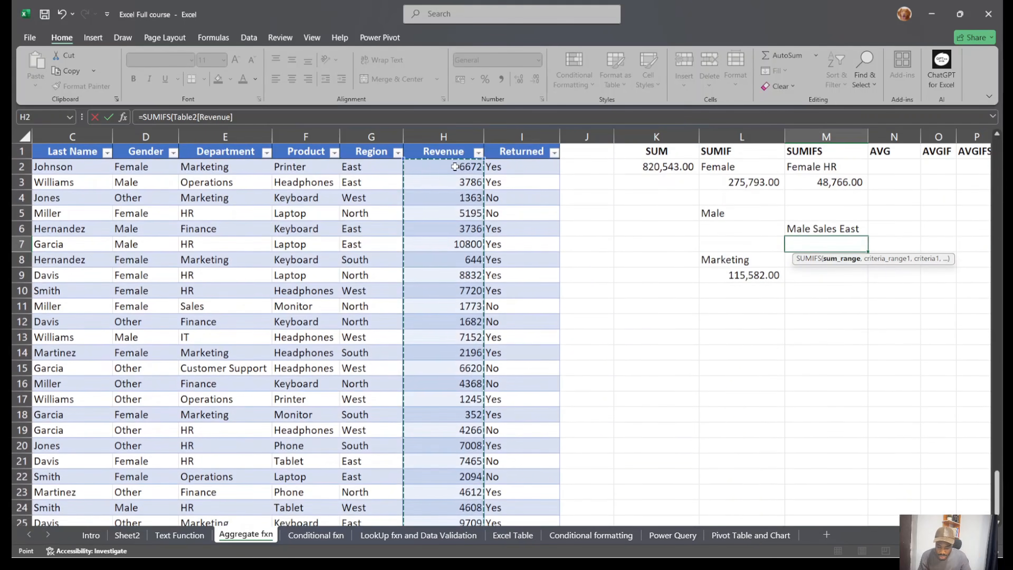
{"action": "type", "text": ","}
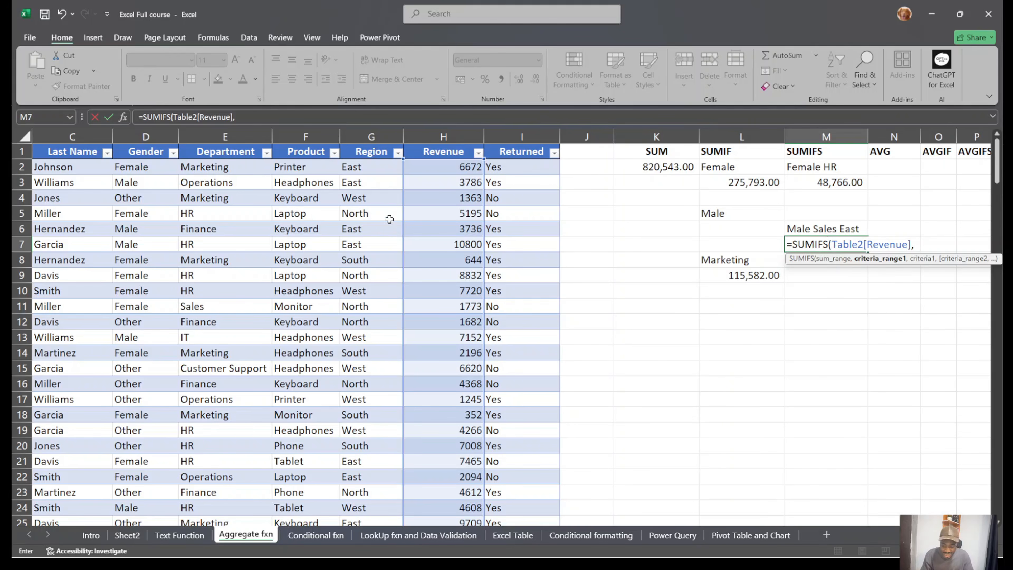
Add the whole Gender column as the first criteria range of the M7 SUMIFS, with D3 (Male) as its criterion.
{"action": "left_click", "coordinate": [132, 165]}
{"action": "key", "text": "ctrl+shift+Down"}
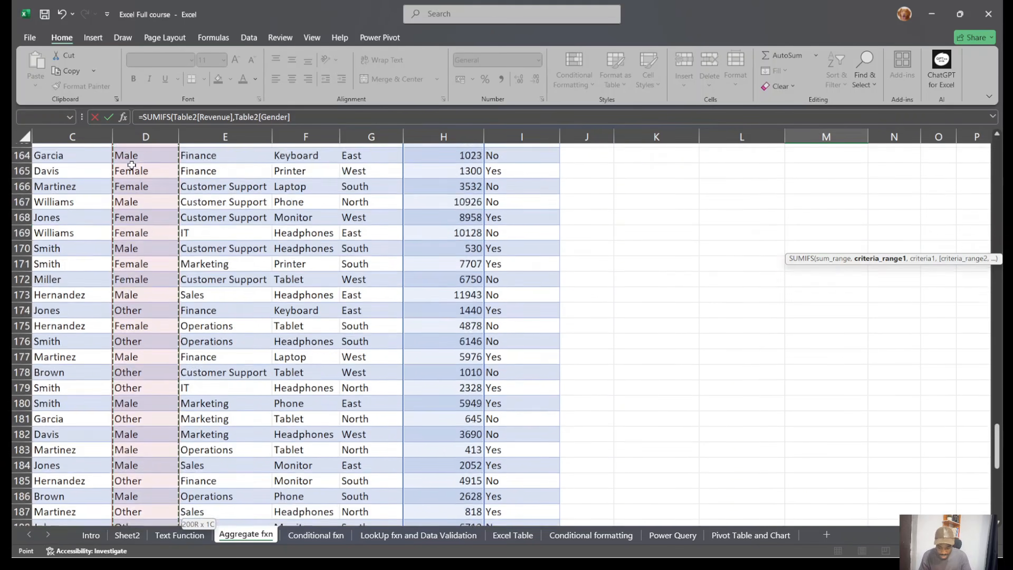
{"action": "scroll", "coordinate": [132, 165], "scroll_direction": "up", "scroll_amount": 20}
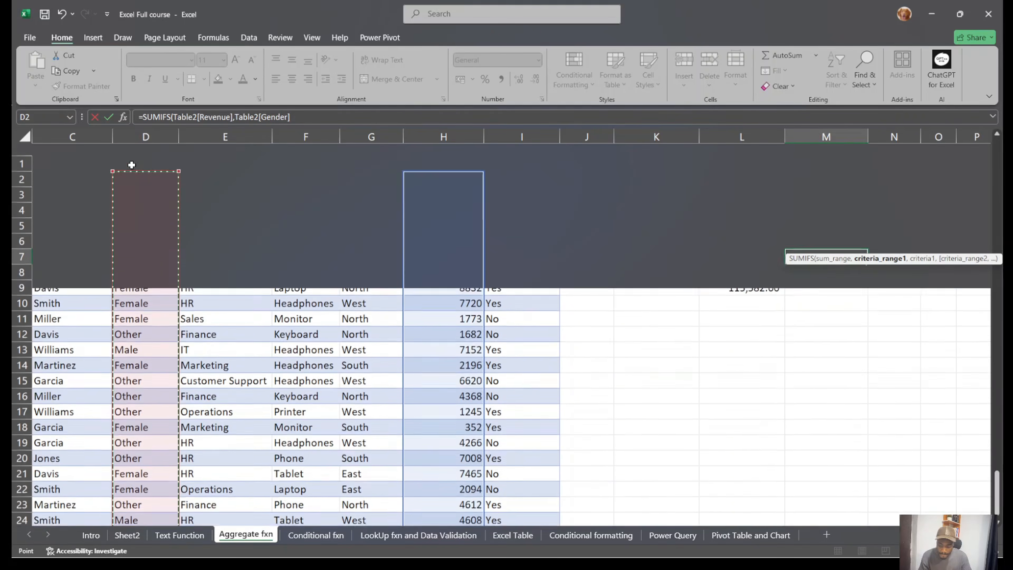
{"action": "type", "text": ","}
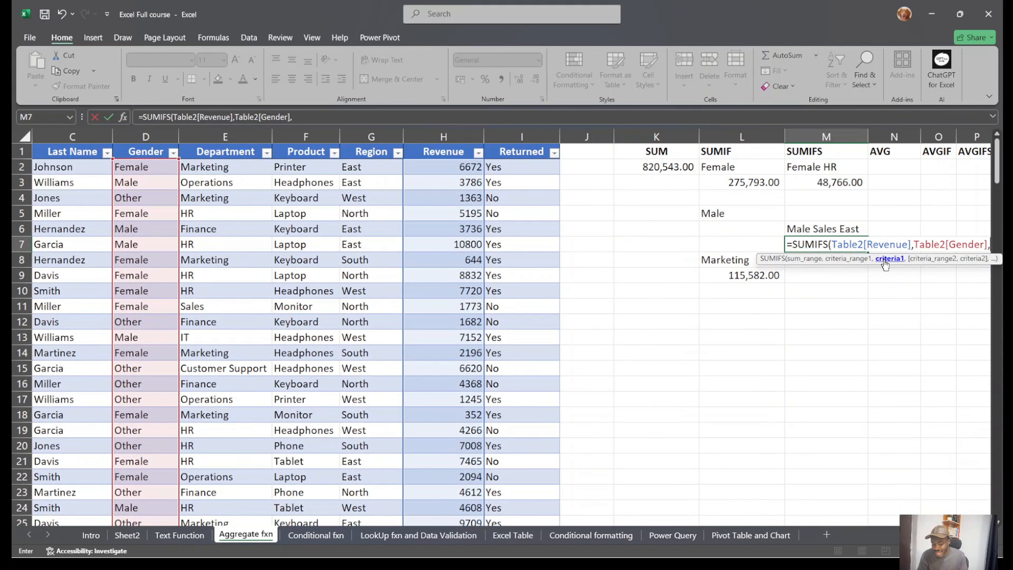
{"action": "left_click", "coordinate": [127, 180]}
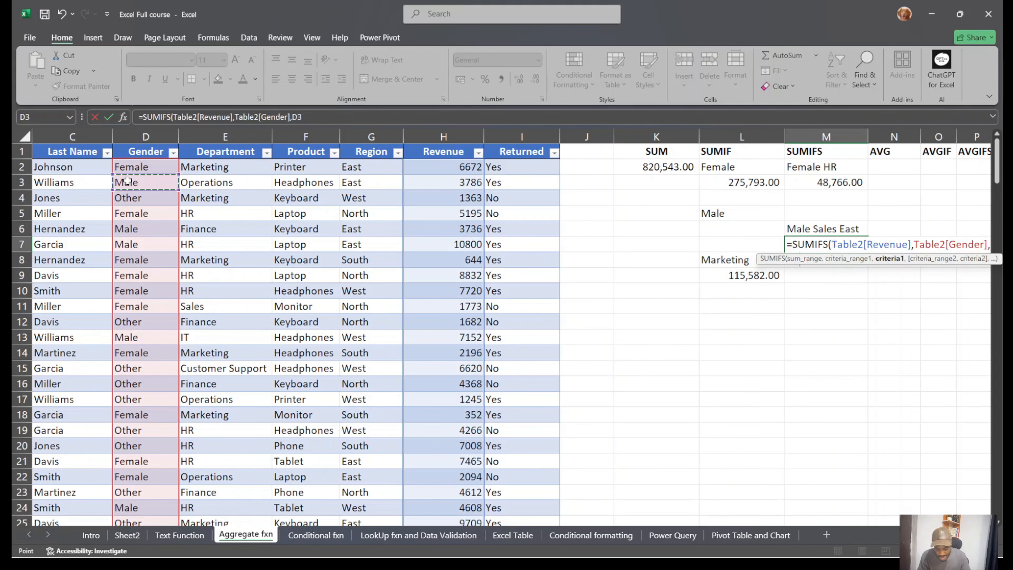
{"action": "type", "text": ","}
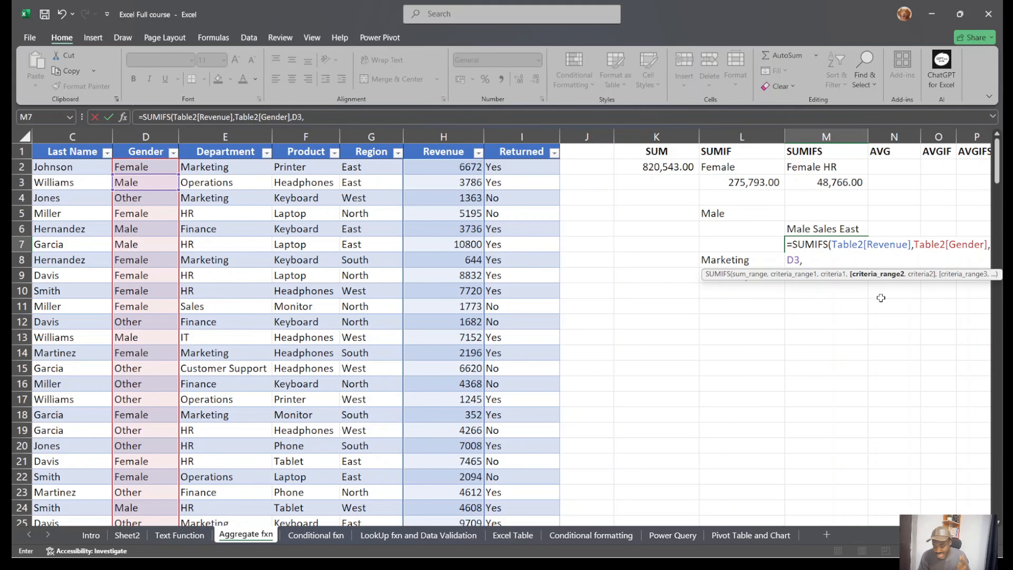
Add the whole Department column as the second criteria range of the M7 SUMIFS, with E11 (Sales) as its criterion.
{"action": "left_click", "coordinate": [200, 170]}
{"action": "key", "text": "ctrl+shift+Down"}
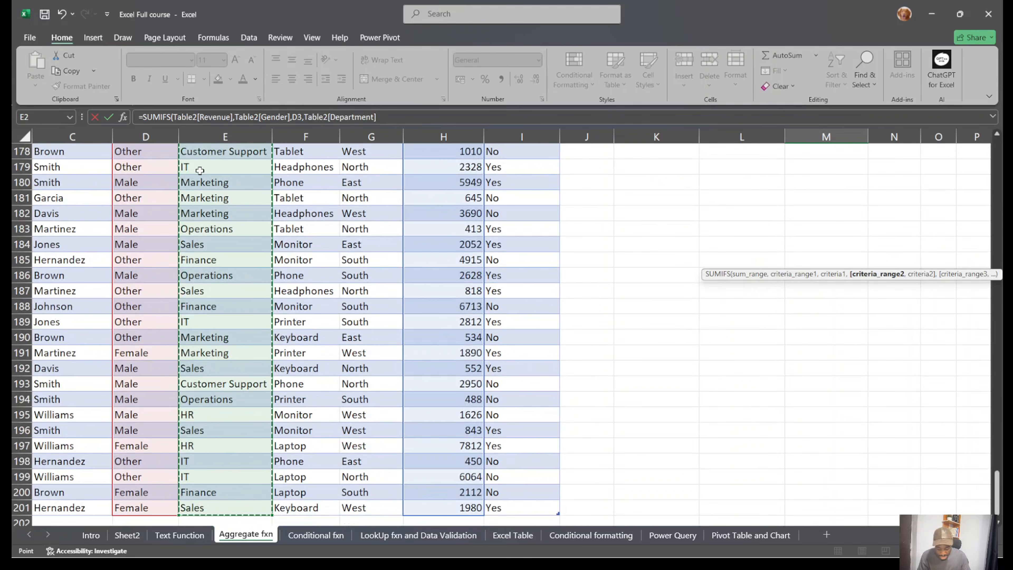
{"action": "type", "text": ","}
{"action": "scroll", "coordinate": [189, 299], "scroll_direction": "up", "scroll_amount": 20}
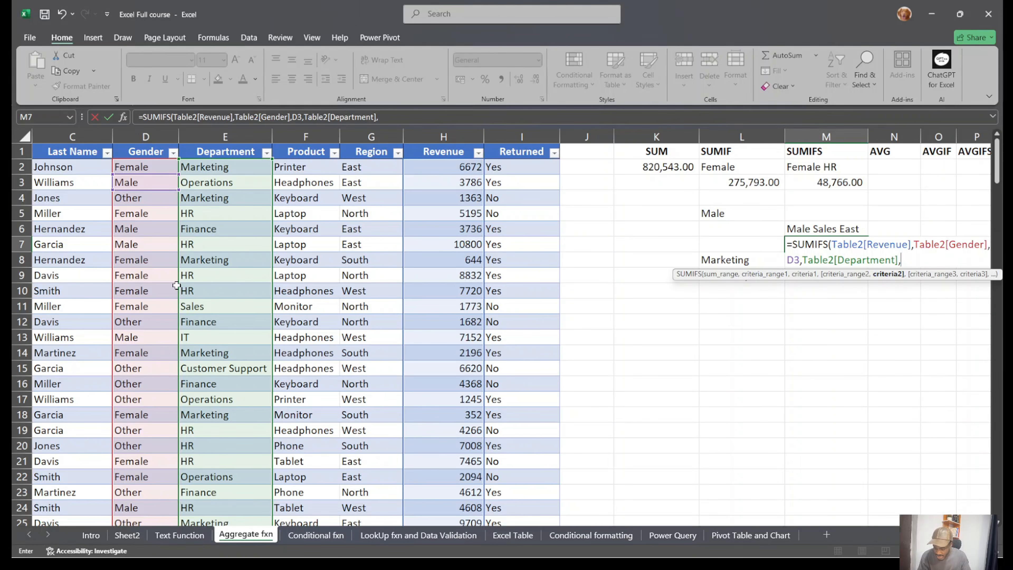
{"action": "left_click", "coordinate": [236, 314]}
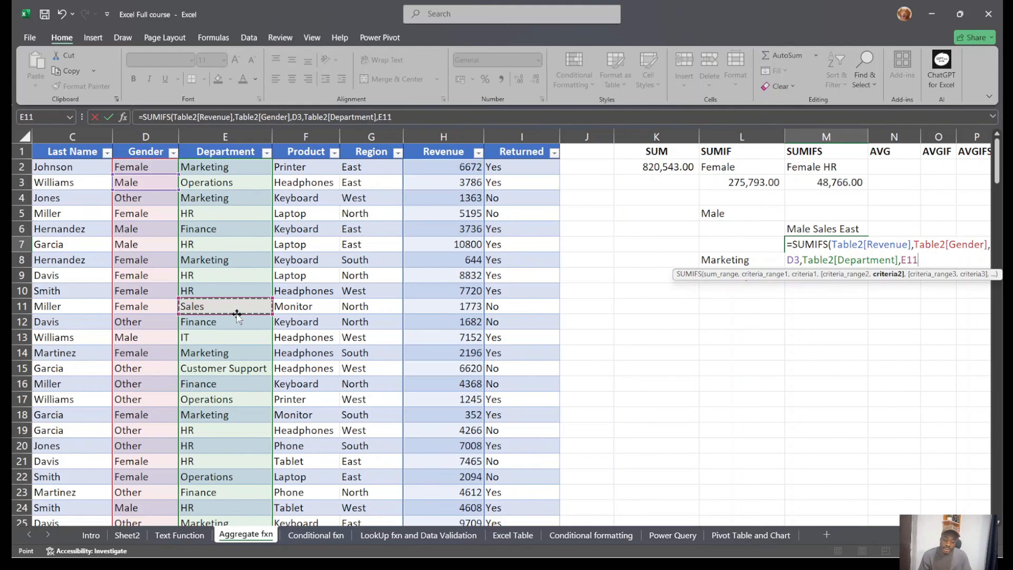
{"action": "type", "text": ","}
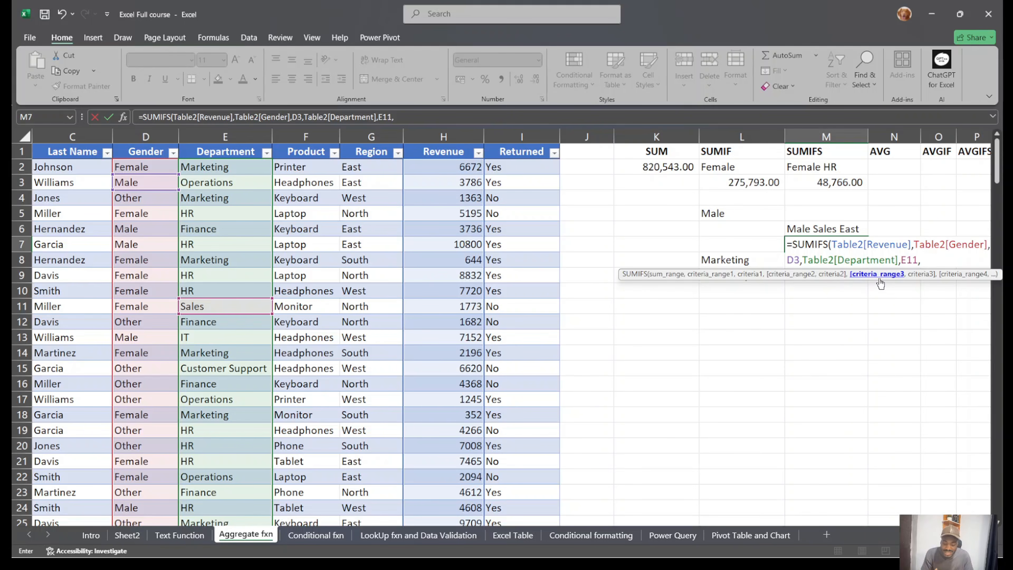
Finish the M7 SUMIFS with the Region column as third criteria range and G3 (East) as criterion, and apply comma number format to M7.
{"action": "left_click", "coordinate": [368, 165]}
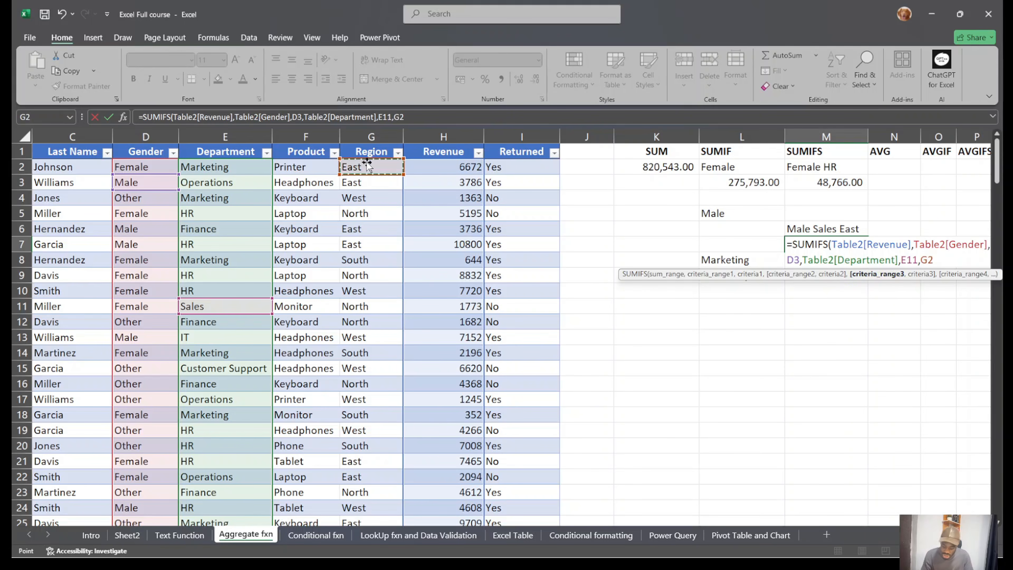
{"action": "key", "text": "ctrl+shift+Down"}
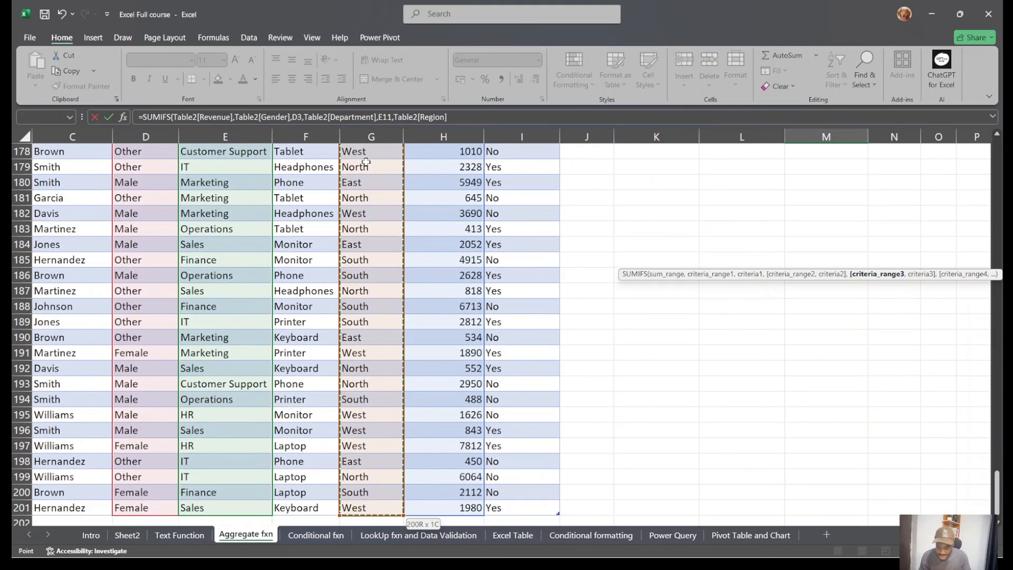
{"action": "scroll", "coordinate": [366, 162], "scroll_direction": "up", "scroll_amount": 20}
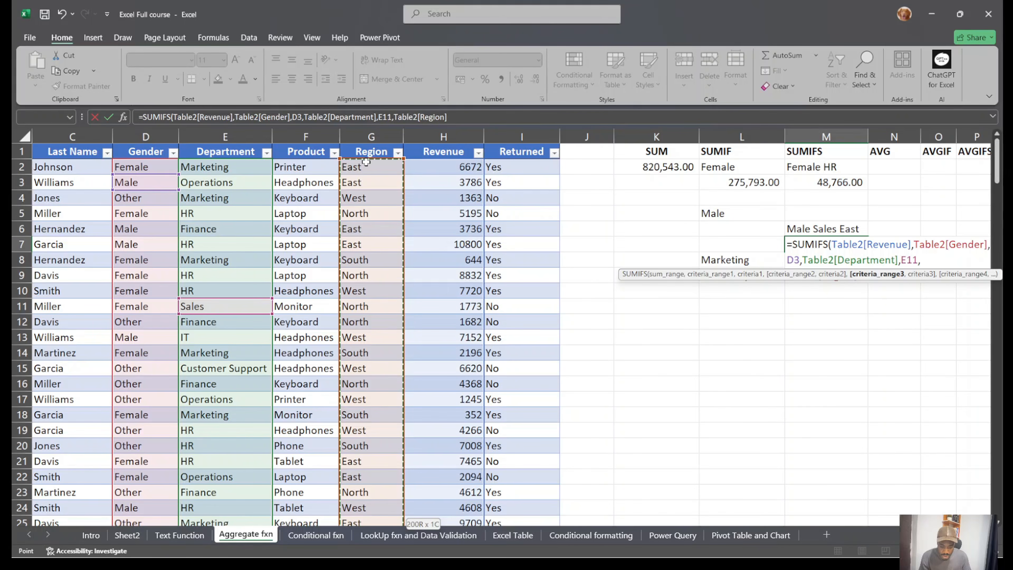
{"action": "type", "text": ","}
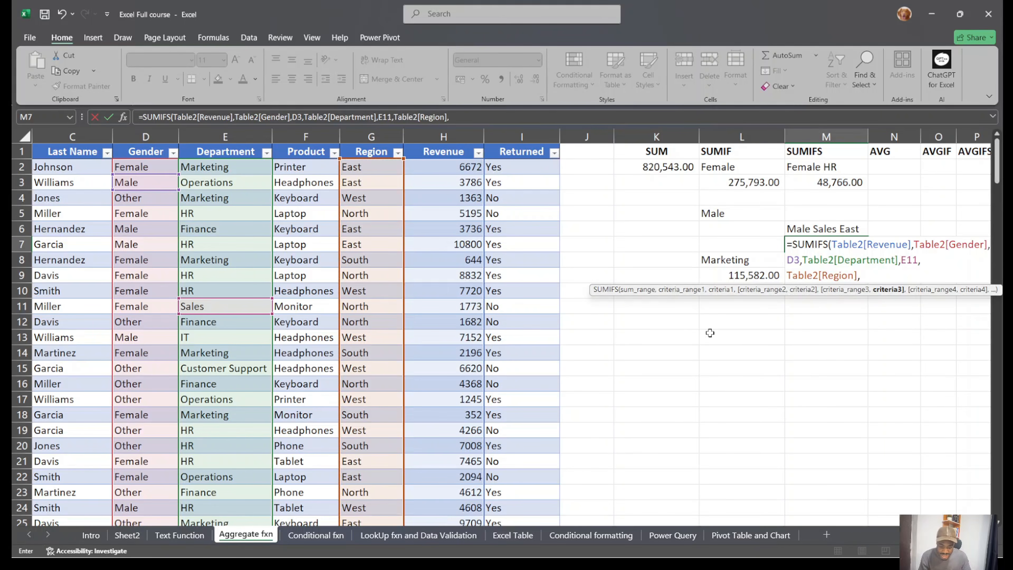
{"action": "left_click", "coordinate": [368, 182]}
{"action": "key", "text": "Return"}
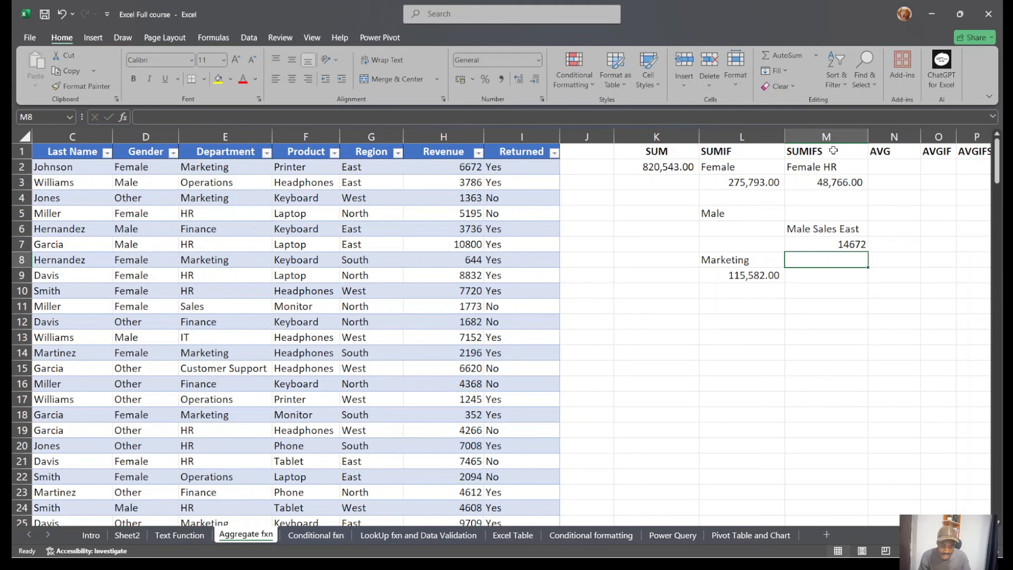
{"action": "left_click", "coordinate": [850, 246]}
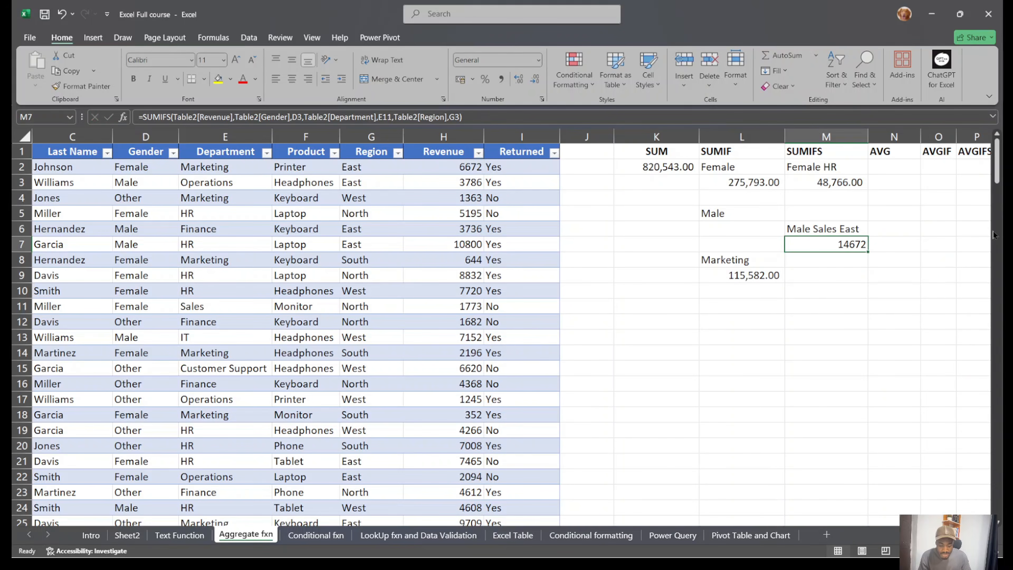
{"action": "left_click", "coordinate": [501, 79]}
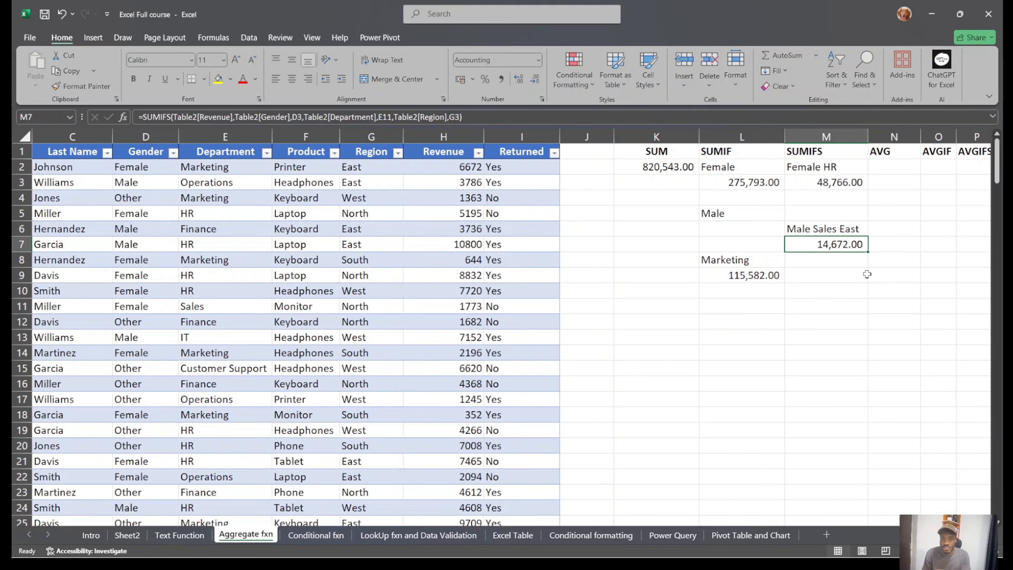
Look over the AVG heading in N1 and the full extent of the order table, from its first row to its end.
{"action": "scroll", "coordinate": [867, 274], "scroll_direction": "right", "scroll_amount": 3}
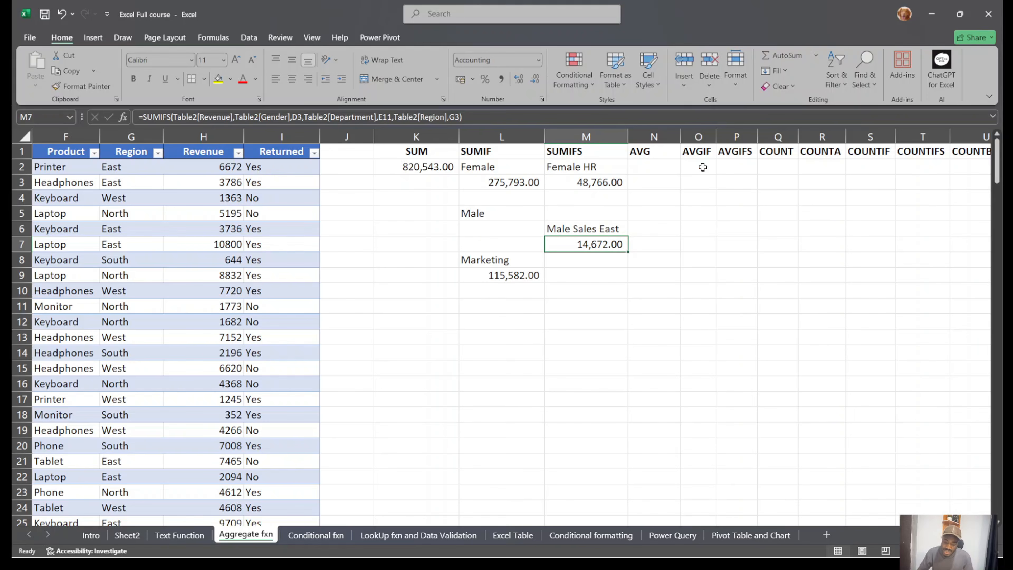
{"action": "left_click", "coordinate": [655, 150]}
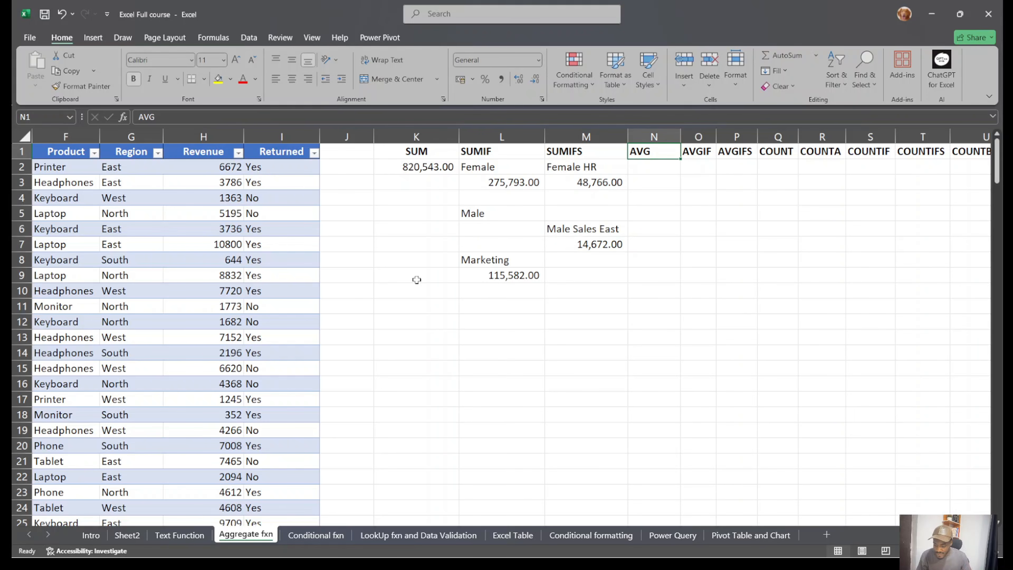
{"action": "scroll", "coordinate": [414, 280], "scroll_direction": "left", "scroll_amount": 3}
{"action": "scroll", "coordinate": [415, 280], "scroll_direction": "down", "scroll_amount": 20}
{"action": "scroll", "coordinate": [416, 280], "scroll_direction": "down", "scroll_amount": 20}
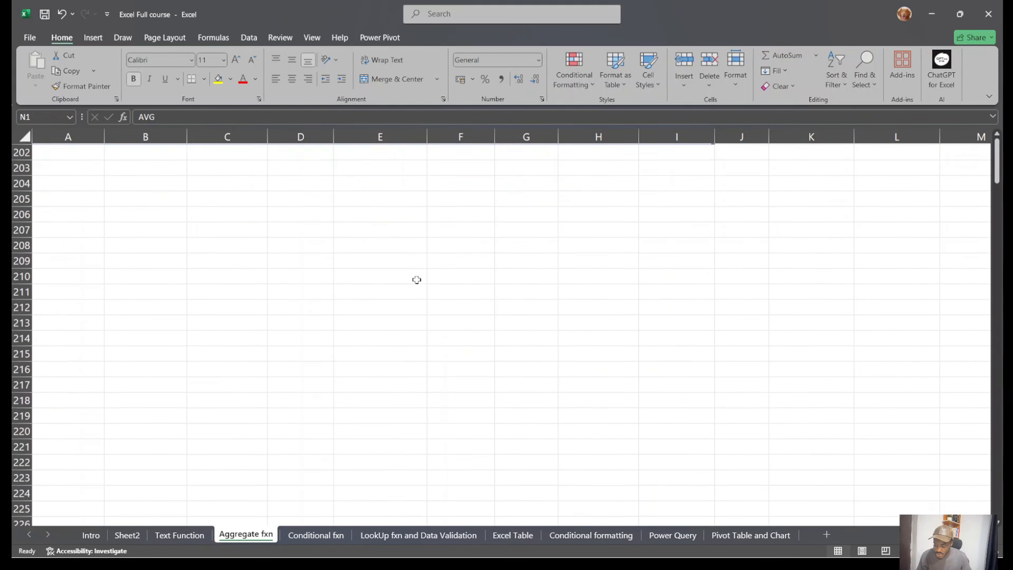
{"action": "scroll", "coordinate": [416, 279], "scroll_direction": "up", "scroll_amount": 11}
{"action": "scroll", "coordinate": [416, 280], "scroll_direction": "up", "scroll_amount": 20}
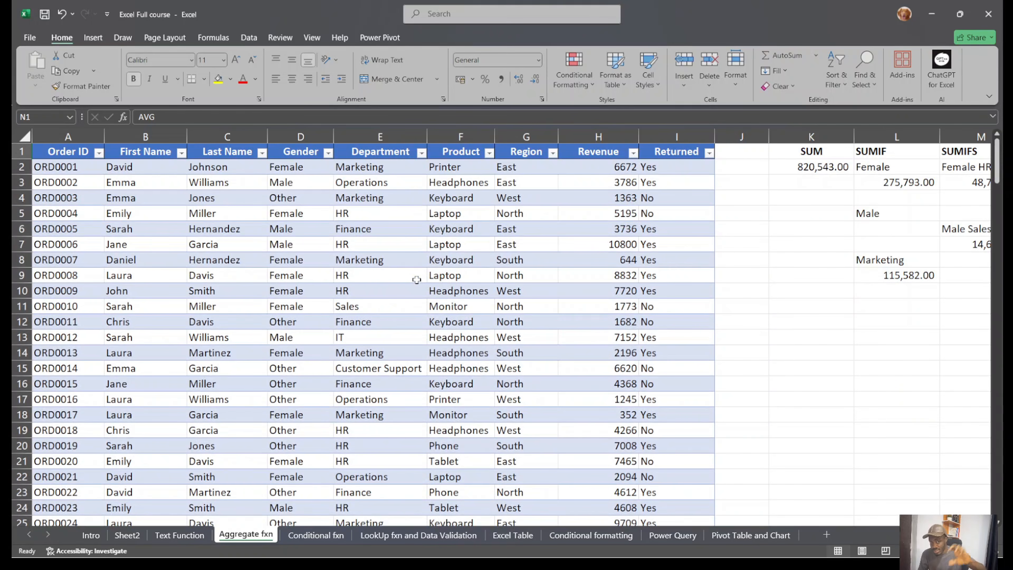
{"action": "scroll", "coordinate": [763, 295], "scroll_direction": "right", "scroll_amount": 3}
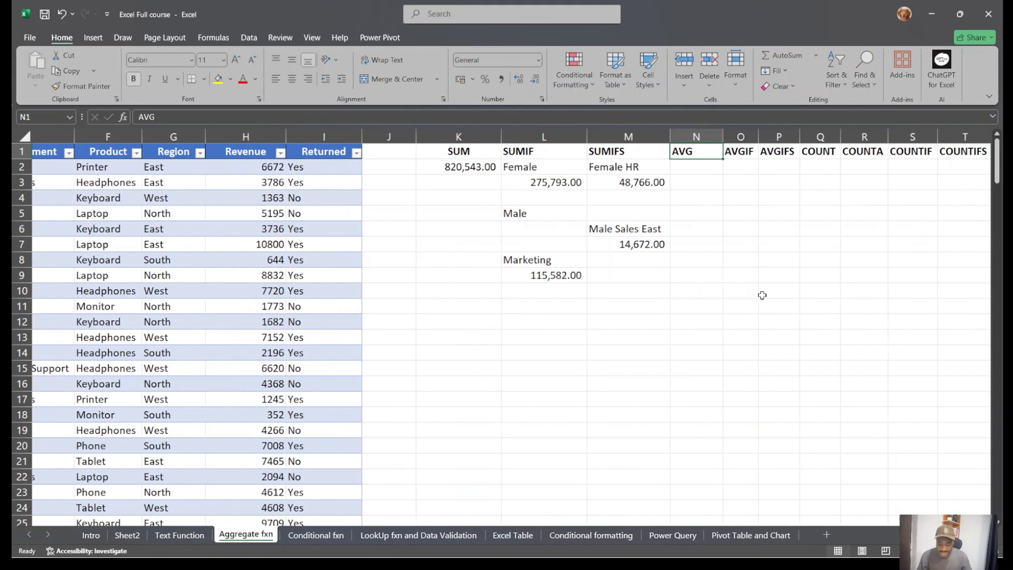
Enter an AVERAGE formula in N2 under the AVG heading, covering the table's whole Revenue column.
{"action": "left_click", "coordinate": [661, 171]}
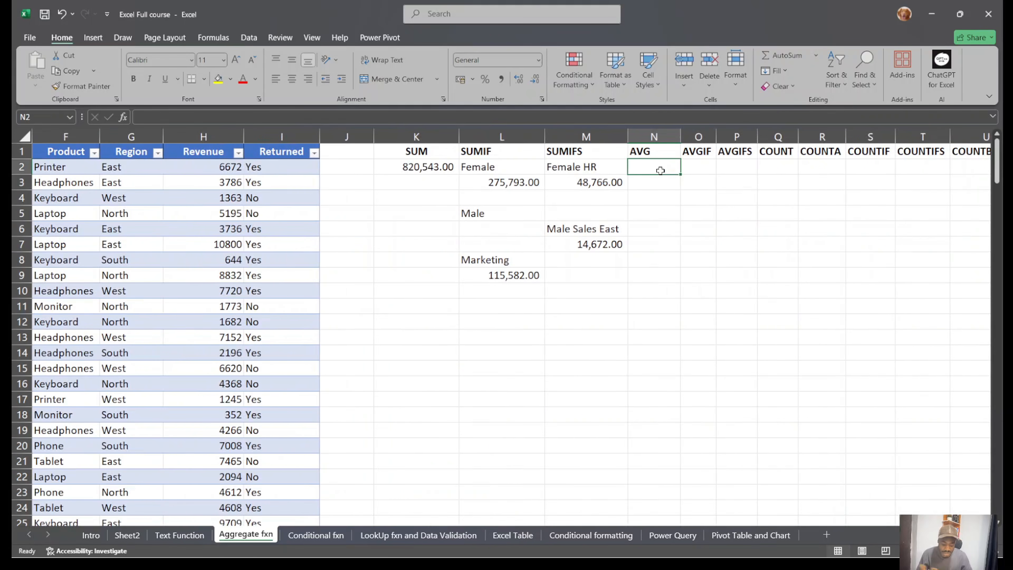
{"action": "type", "text": "=ave"}
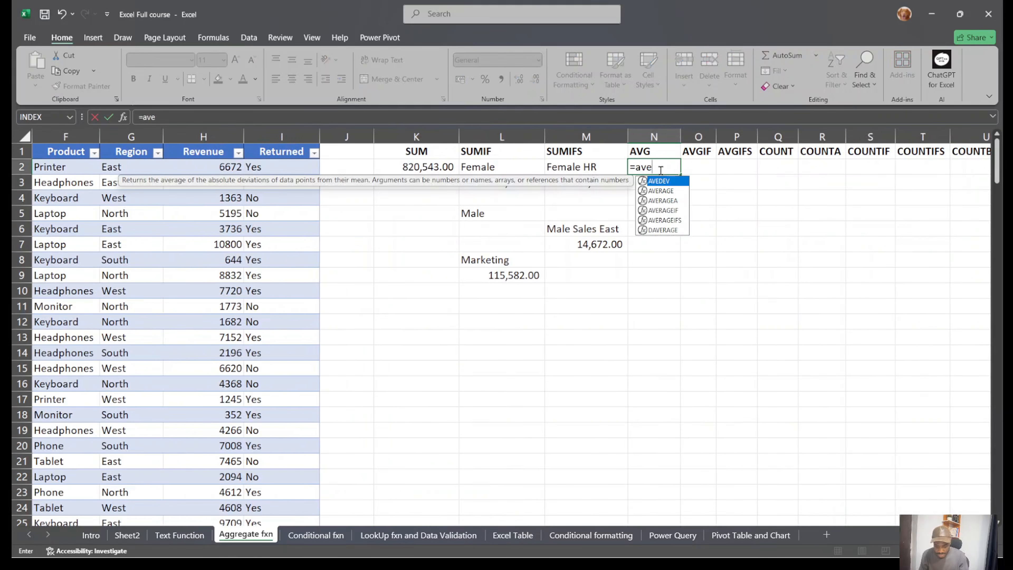
{"action": "double_click", "coordinate": [664, 191]}
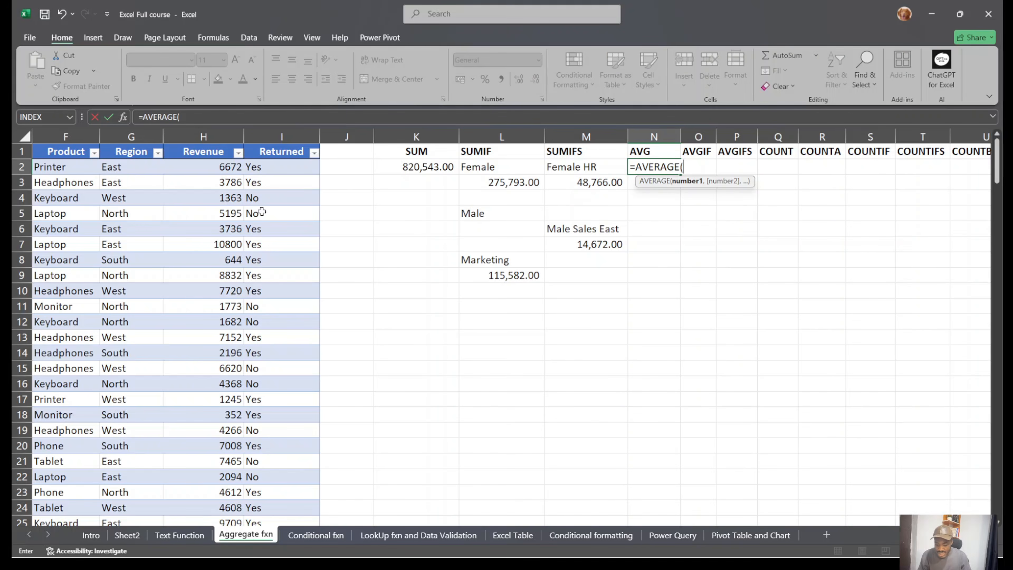
{"action": "left_click", "coordinate": [209, 166]}
{"action": "key", "text": "ctrl+shift+Down"}
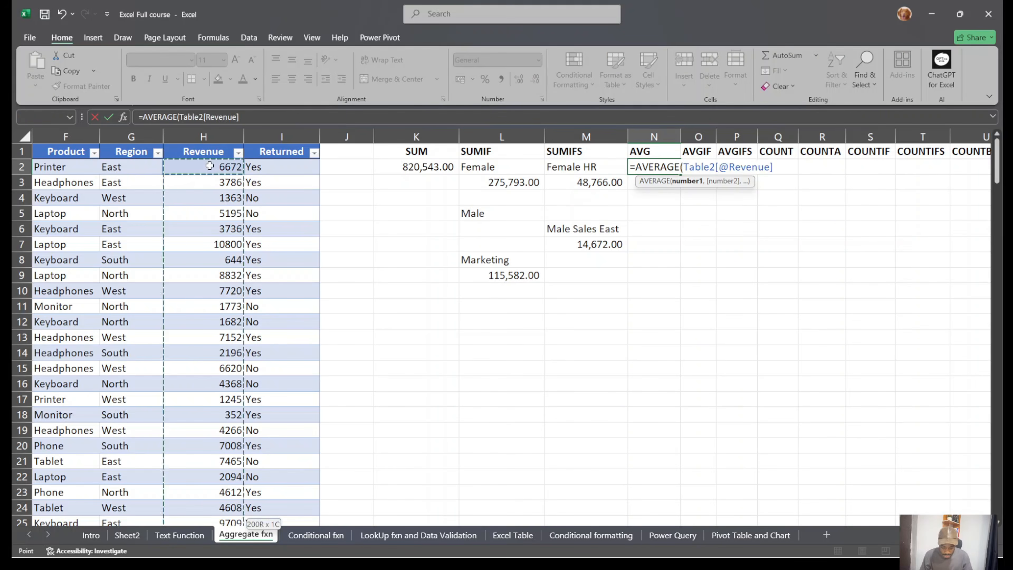
{"action": "key", "text": "Return"}
{"action": "scroll", "coordinate": [538, 306], "scroll_direction": "up", "scroll_amount": 1}
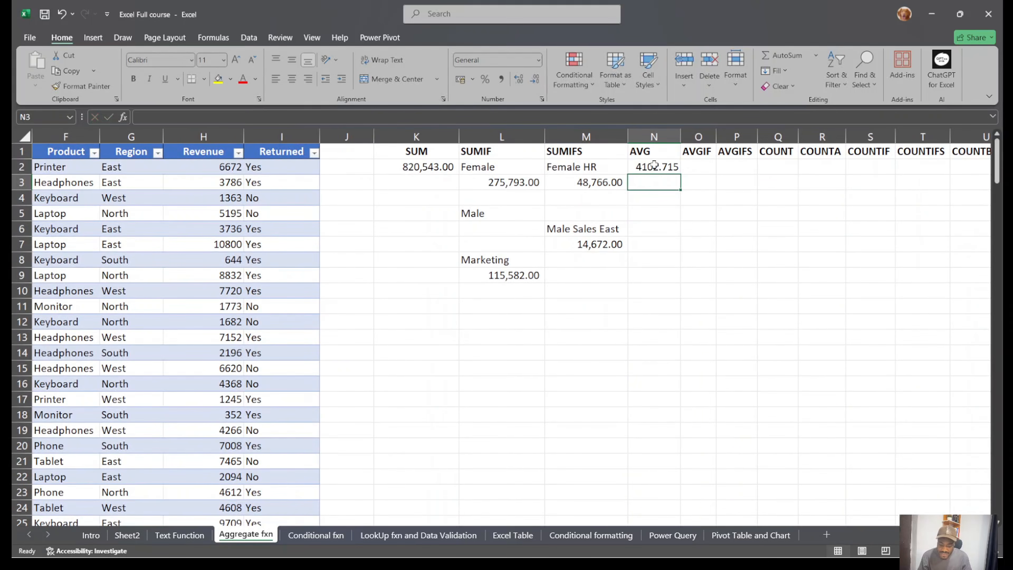
{"action": "left_click", "coordinate": [655, 165]}
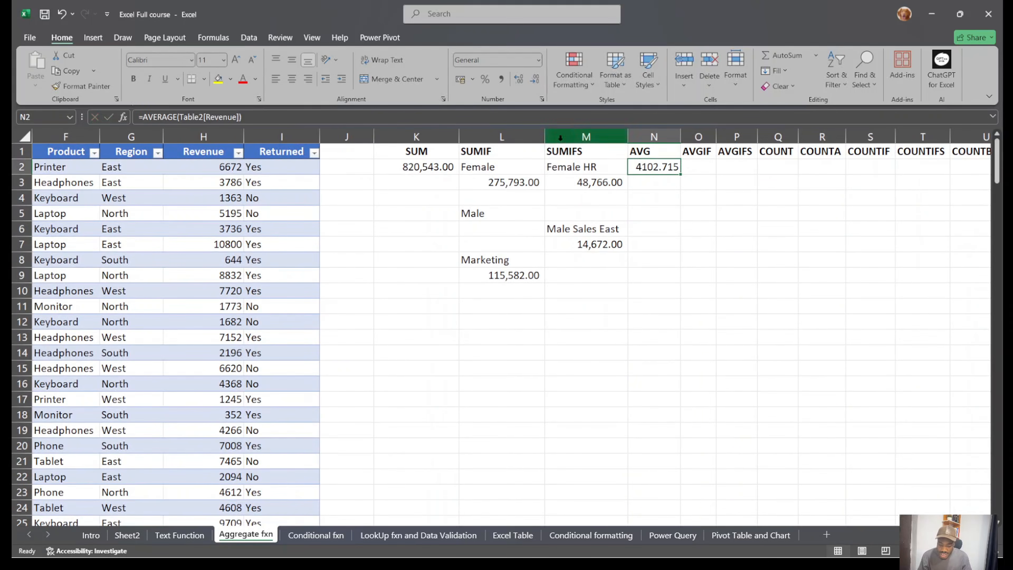
Apply comma number format to the average in N2 and compare it with the revenue total in K2.
{"action": "left_click", "coordinate": [501, 82]}
{"action": "left_click", "coordinate": [733, 290]}
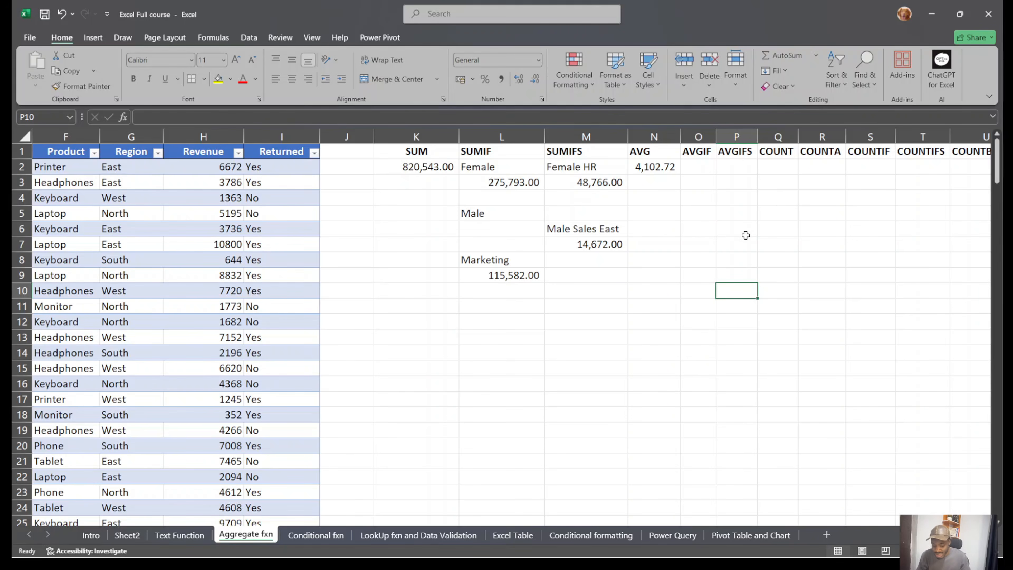
{"action": "left_click", "coordinate": [410, 166]}
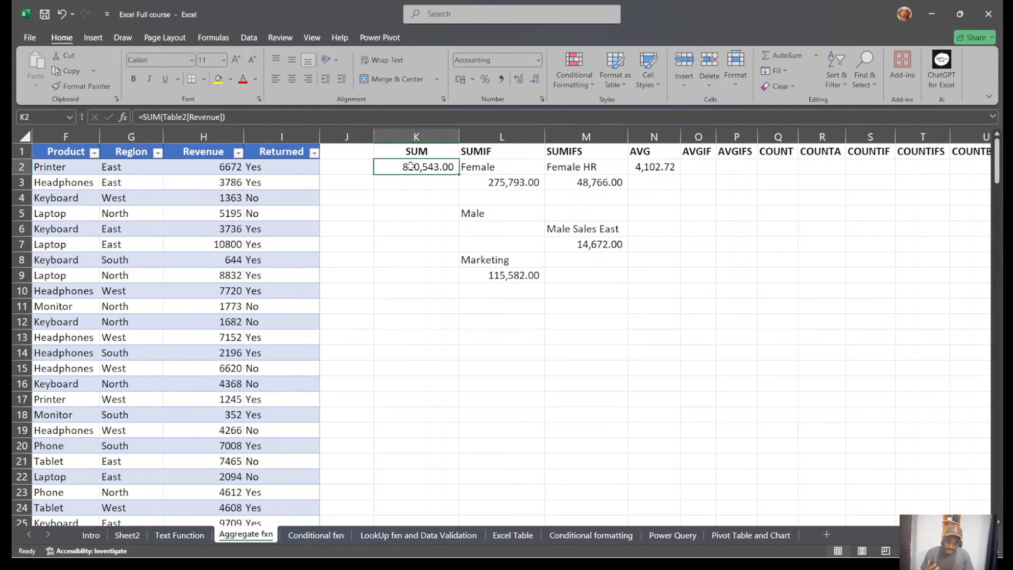
{"action": "left_click", "coordinate": [659, 163]}
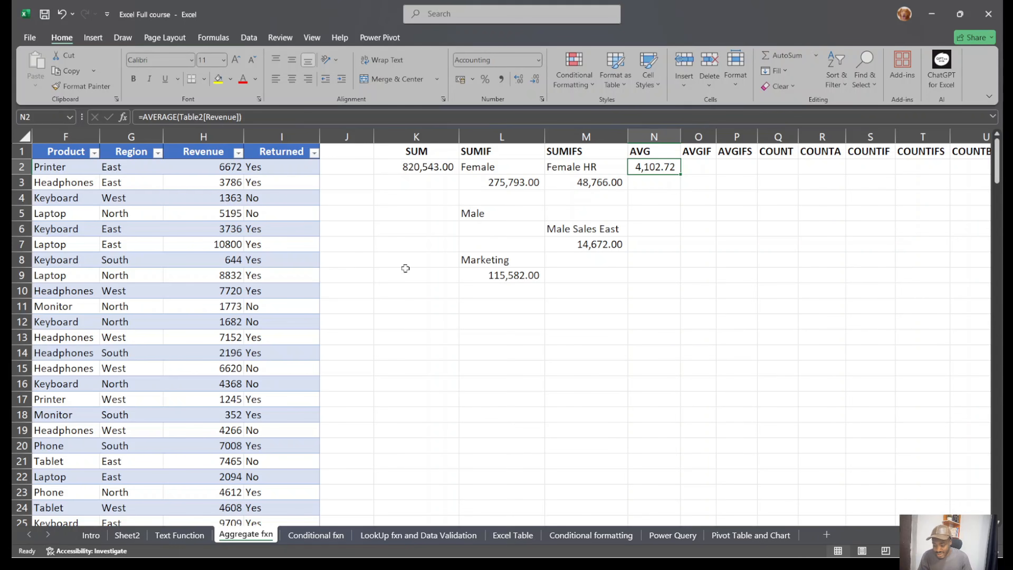
Compare the Revenue entries in H7:H8 with the overall average in N2, and look over the SUMIF examples in L2:L9.
{"action": "left_click", "coordinate": [215, 255]}
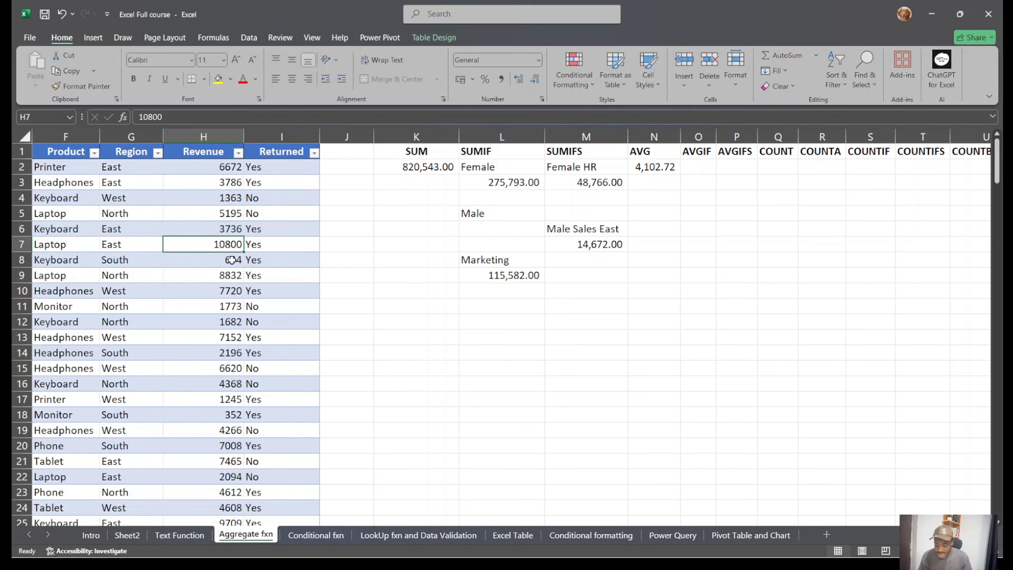
{"action": "left_click_drag", "start_coordinate": [202, 243], "coordinate": [202, 257]}
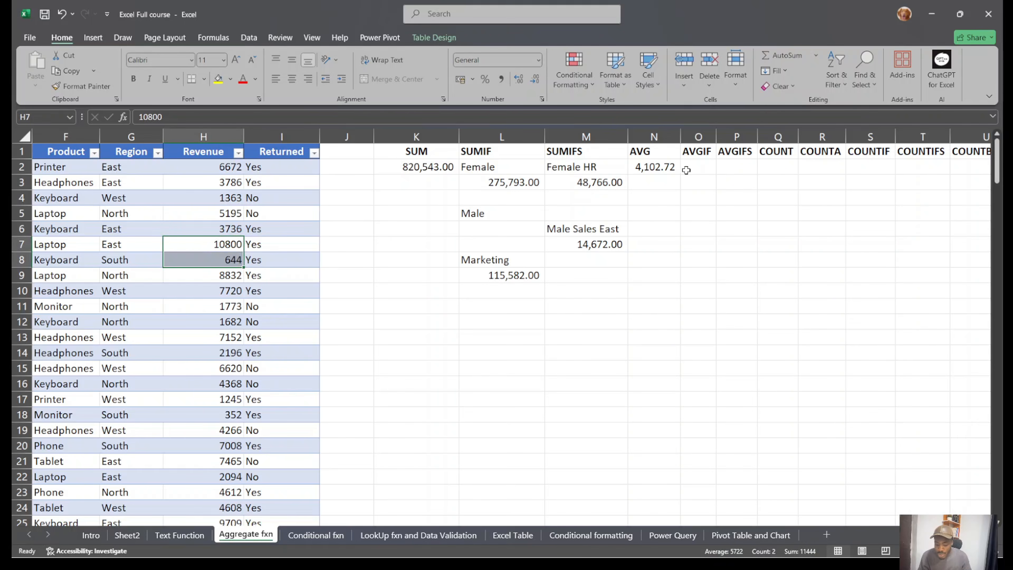
{"action": "left_click", "coordinate": [662, 169]}
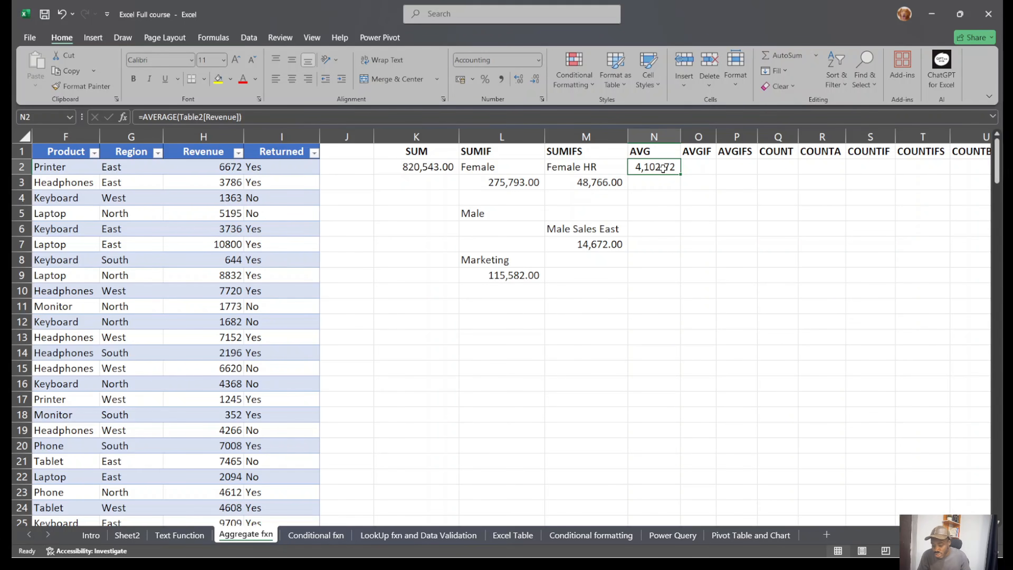
{"action": "left_click_drag", "start_coordinate": [208, 242], "coordinate": [205, 263]}
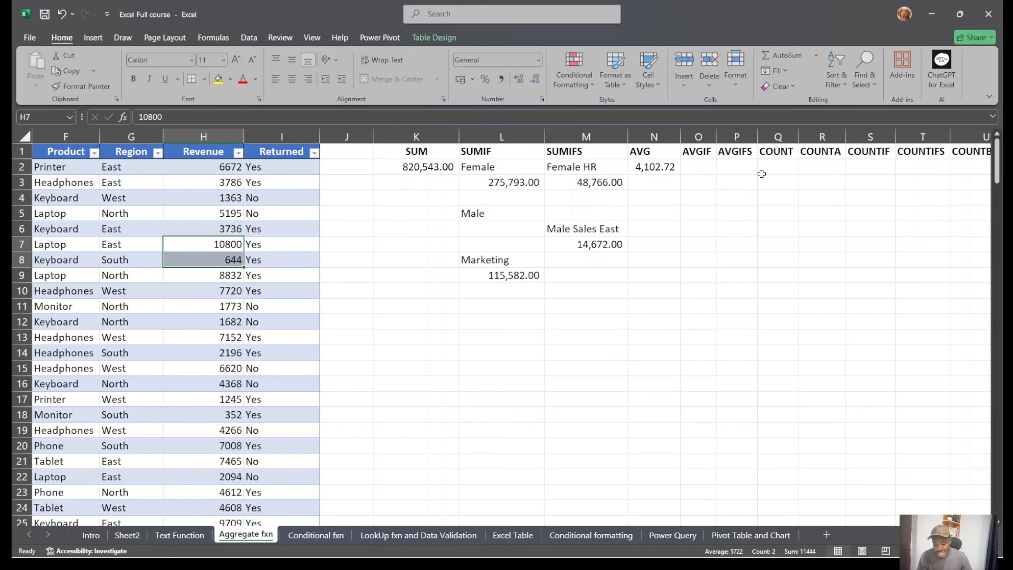
{"action": "left_click", "coordinate": [657, 166]}
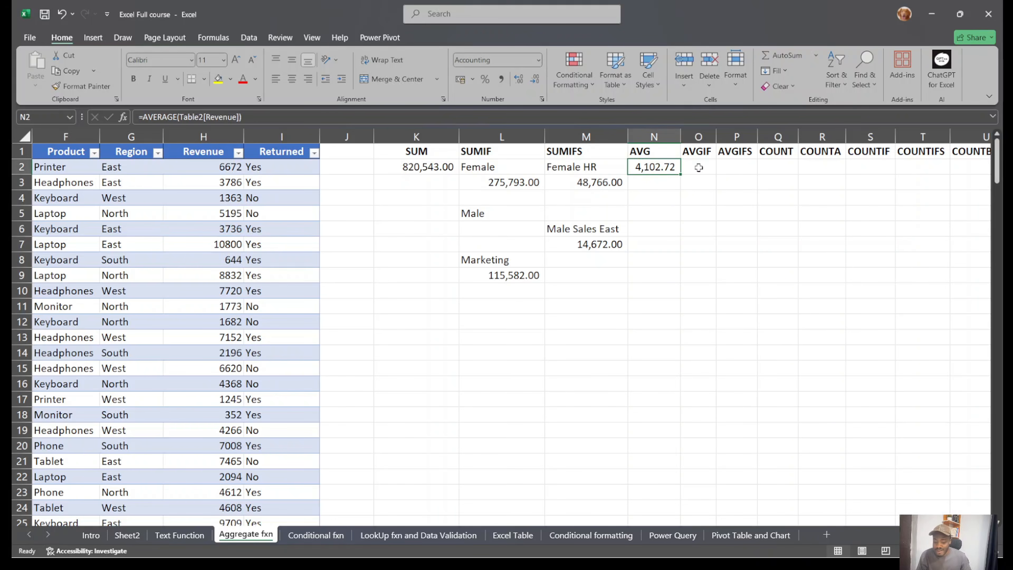
{"action": "left_click_drag", "start_coordinate": [484, 164], "coordinate": [485, 271]}
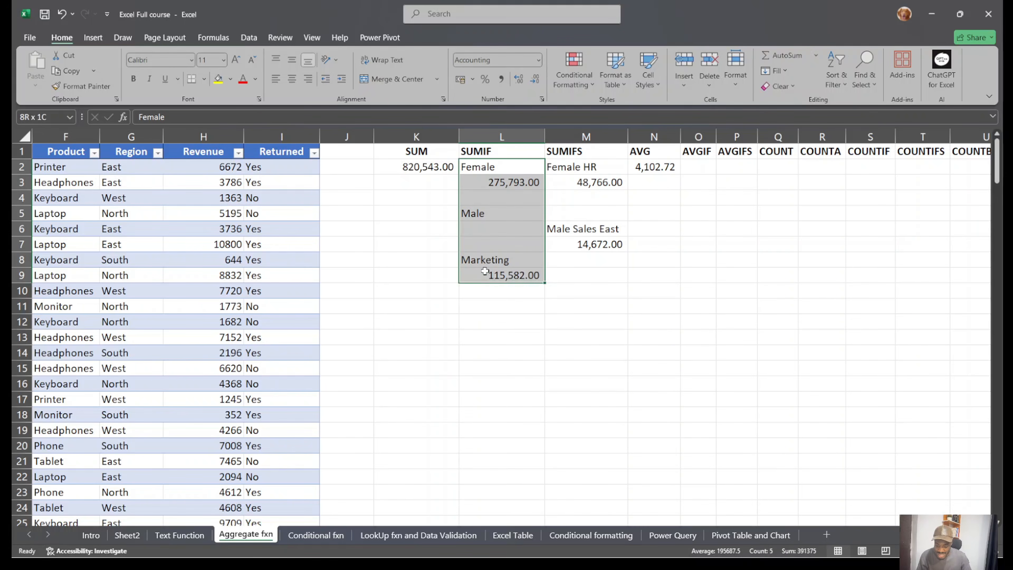
Widen column O and start an AVERAGEIF formula in O2 under the AVGIF heading.
{"action": "left_click", "coordinate": [714, 165]}
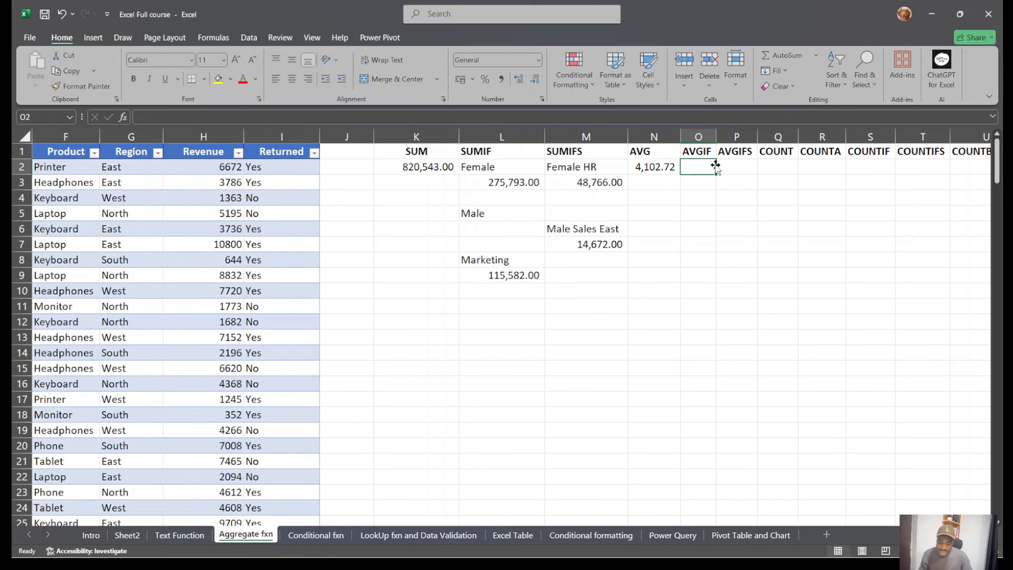
{"action": "left_click_drag", "start_coordinate": [720, 131], "coordinate": [791, 131]}
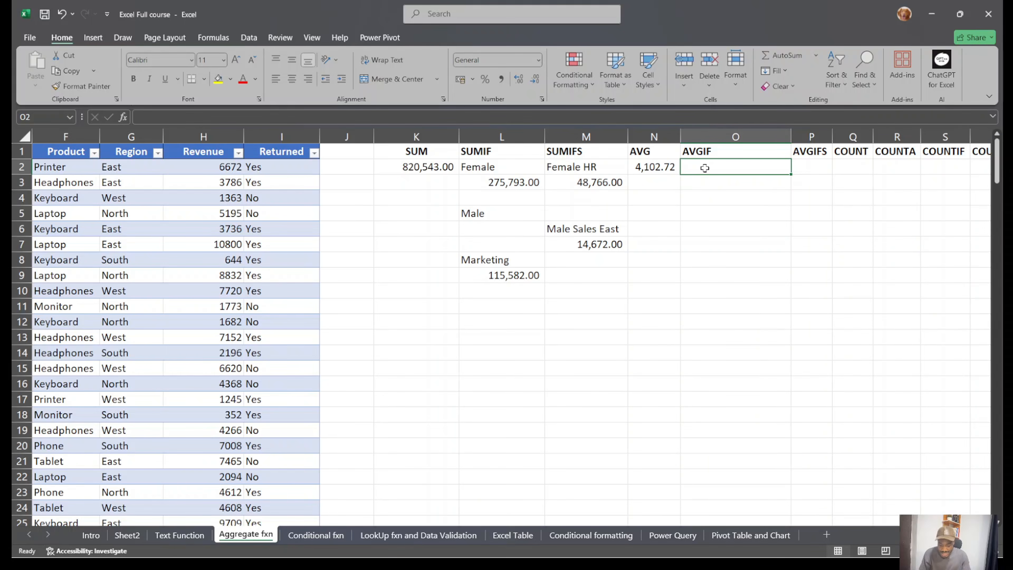
{"action": "type", "text": "=av"}
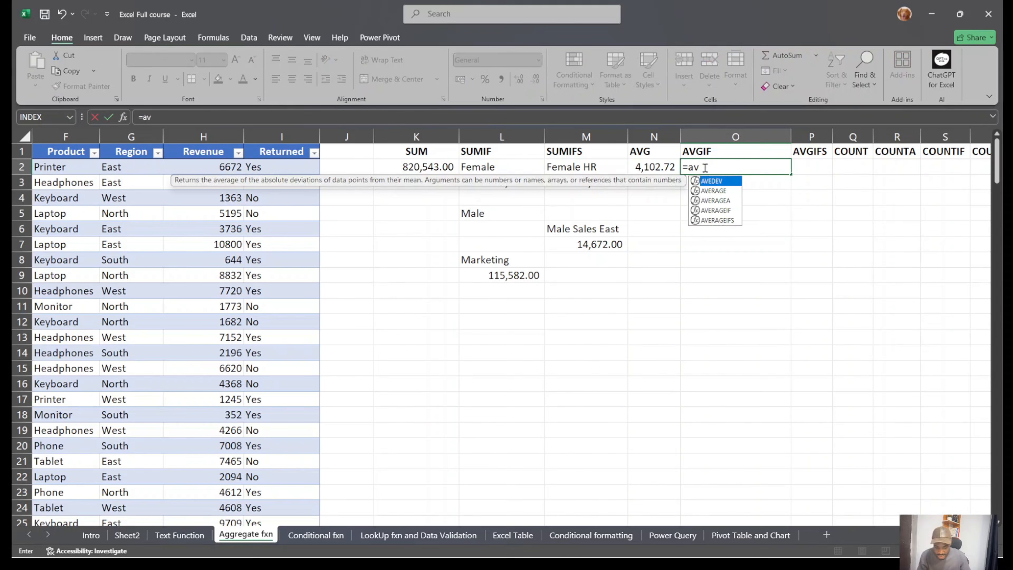
{"action": "left_click", "coordinate": [716, 210]}
{"action": "double_click", "coordinate": [716, 211]}
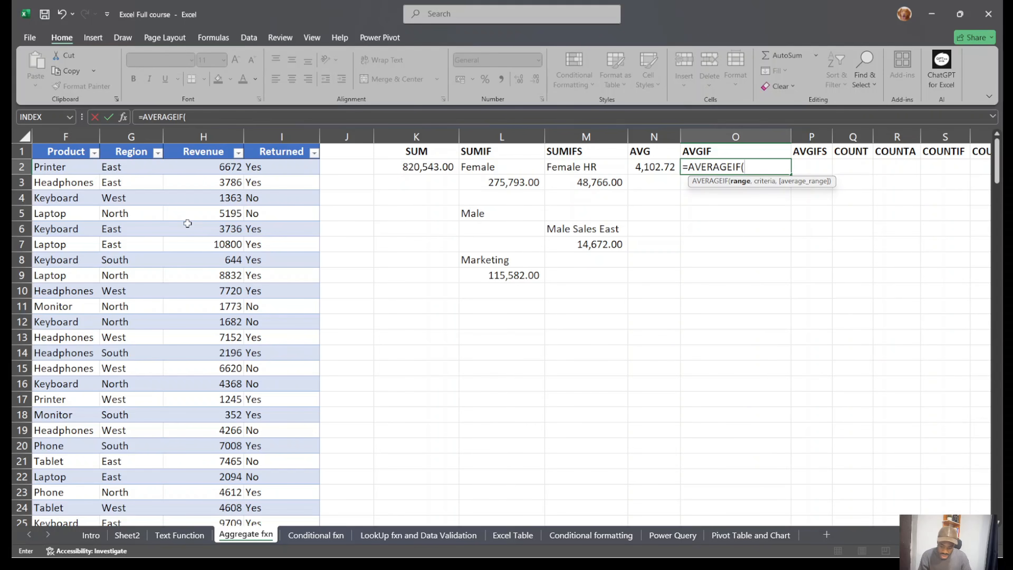
Set the table's whole Gender column as the O2 AVERAGEIF range and L2 (Female) as its criterion.
{"action": "scroll", "coordinate": [188, 224], "scroll_direction": "left", "scroll_amount": 2}
{"action": "left_click", "coordinate": [80, 168]}
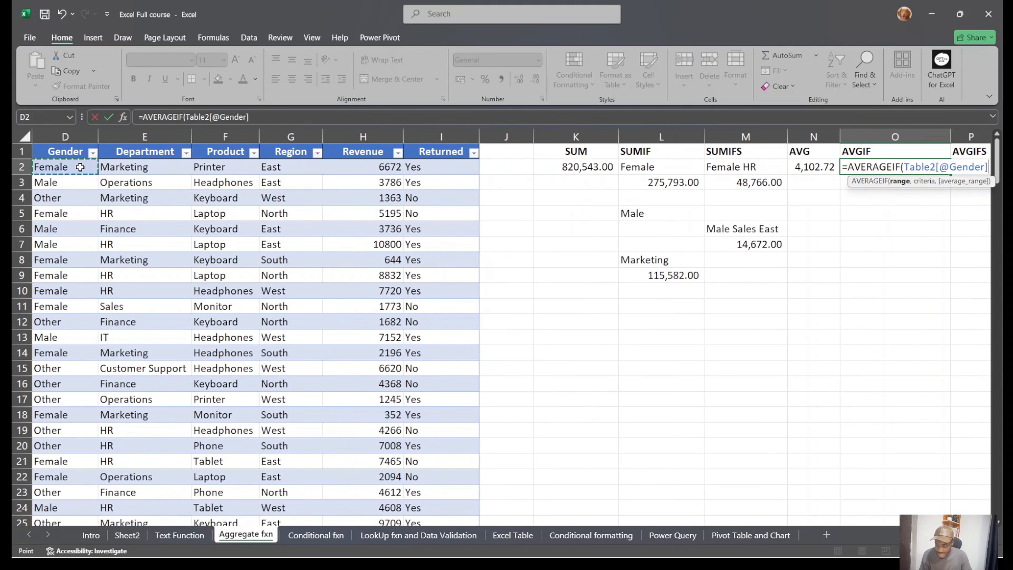
{"action": "key", "text": "ctrl+shift+Down"}
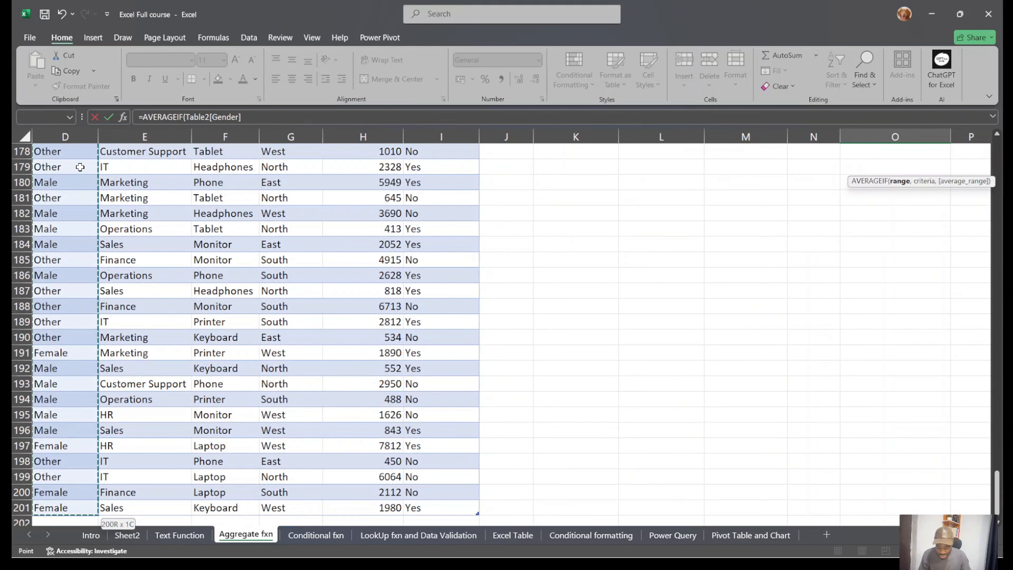
{"action": "scroll", "coordinate": [80, 166], "scroll_direction": "up", "scroll_amount": 20}
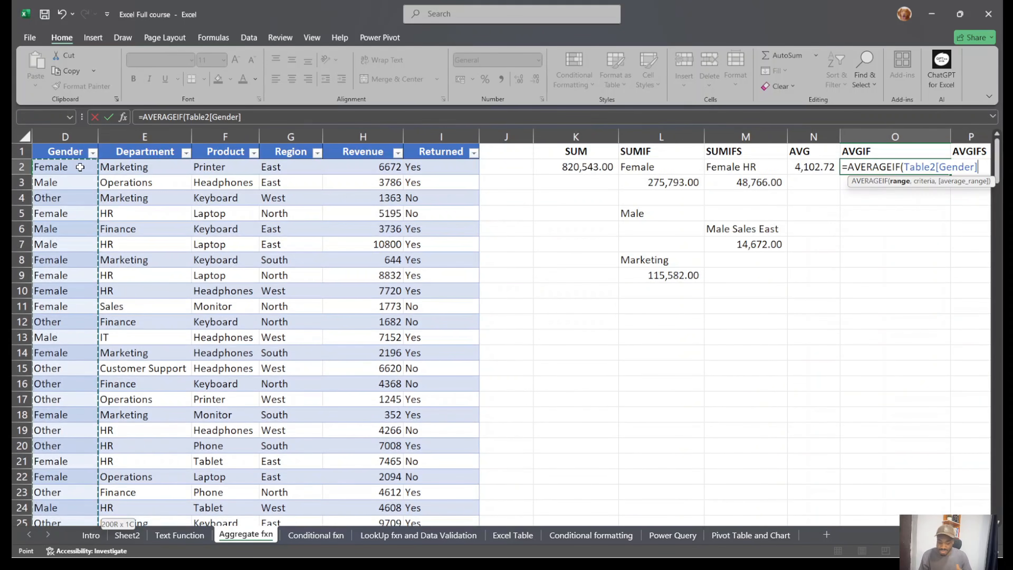
{"action": "type", "text": ","}
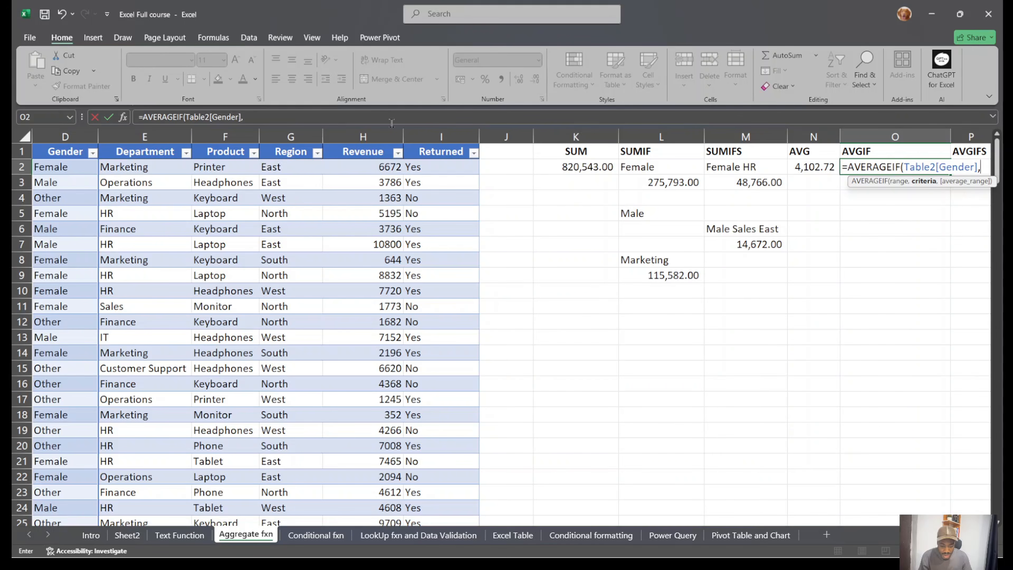
{"action": "left_click", "coordinate": [675, 167]}
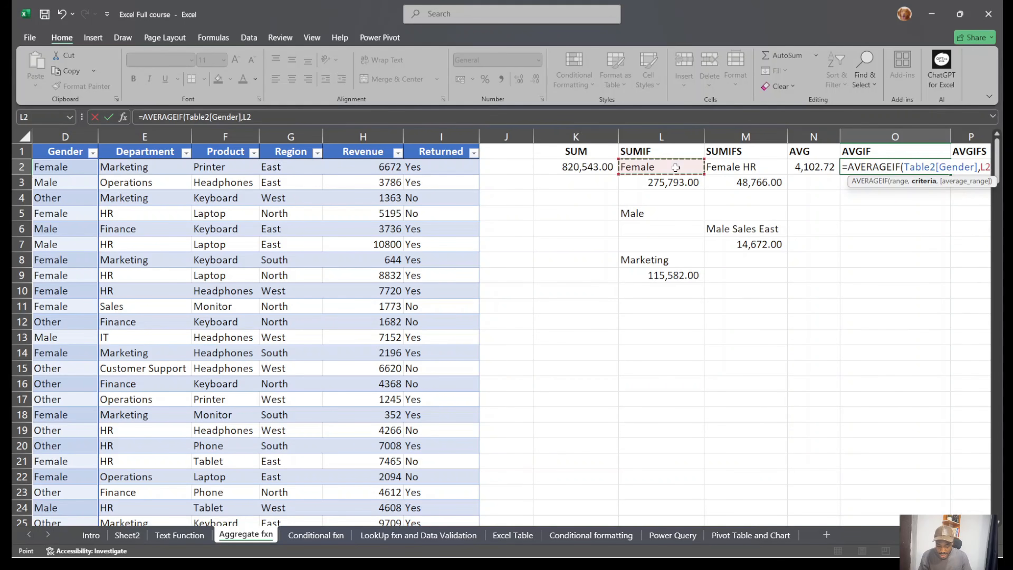
{"action": "type", "text": ","}
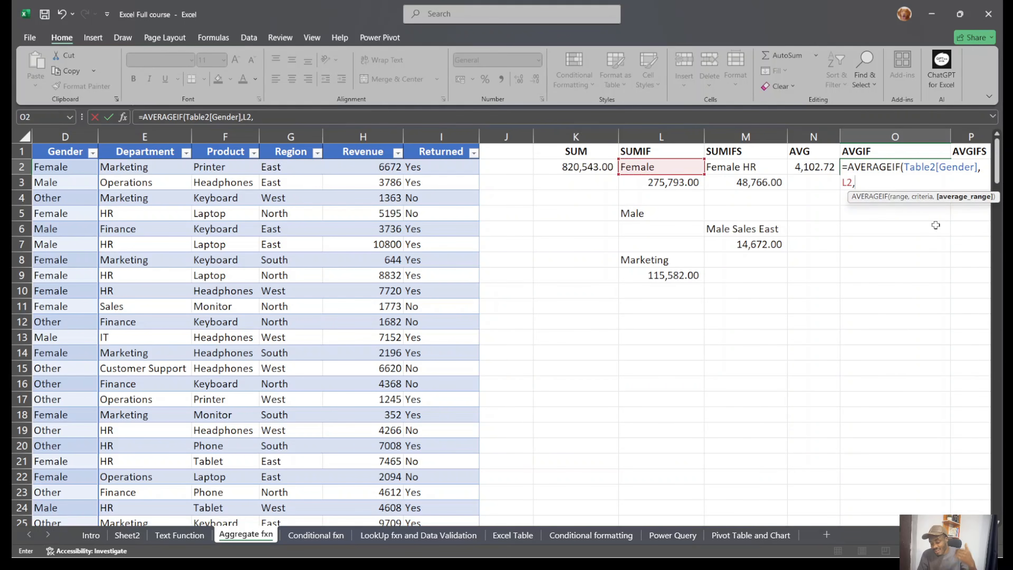
Finish the O2 AVERAGEIF with the whole Revenue column as average range, and apply comma number format to O2.
{"action": "left_click", "coordinate": [386, 167]}
{"action": "key", "text": "ctrl+shift+Down"}
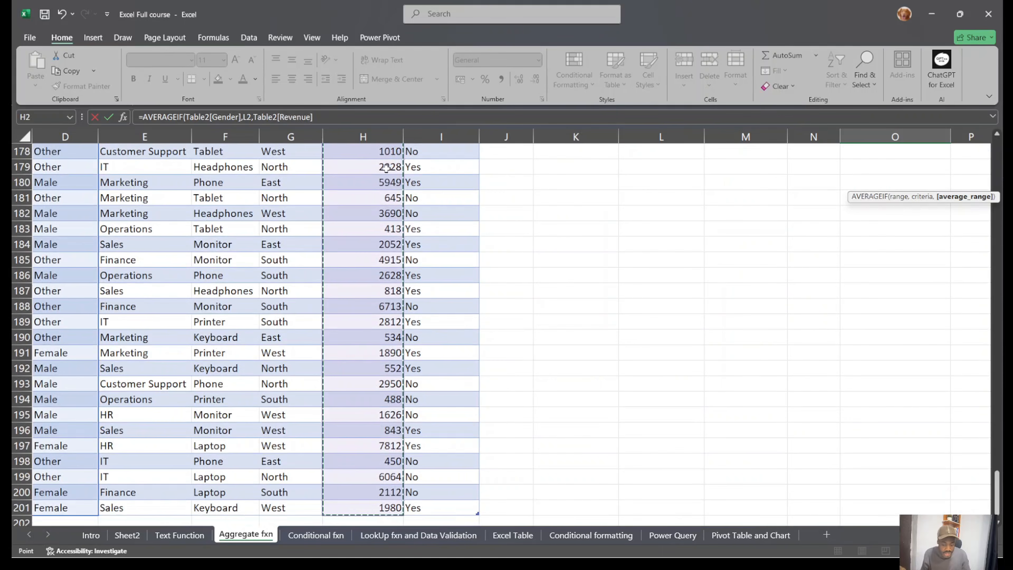
{"action": "key", "text": "Return"}
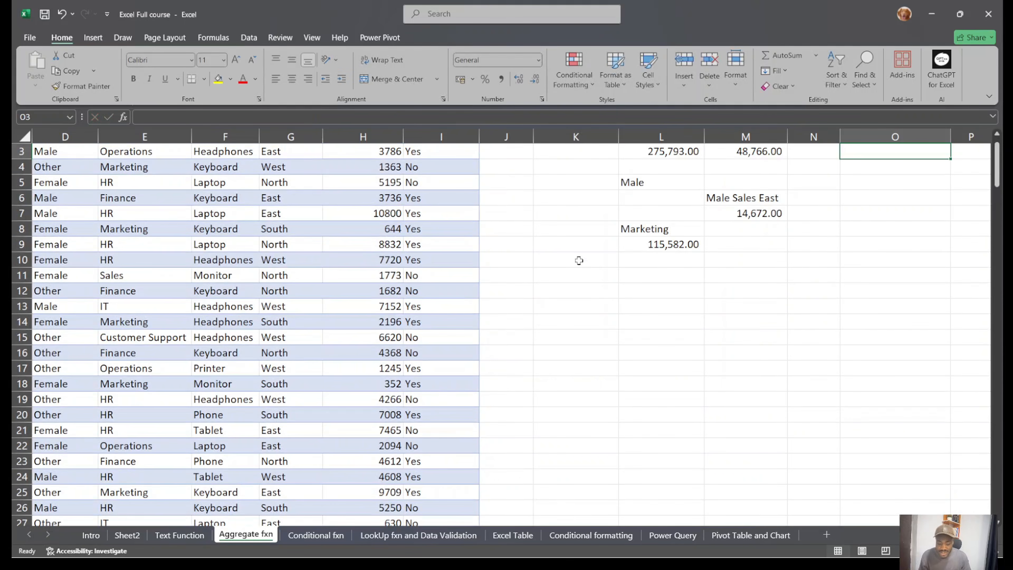
{"action": "scroll", "coordinate": [579, 257], "scroll_direction": "up", "scroll_amount": 1}
{"action": "left_click", "coordinate": [902, 164]}
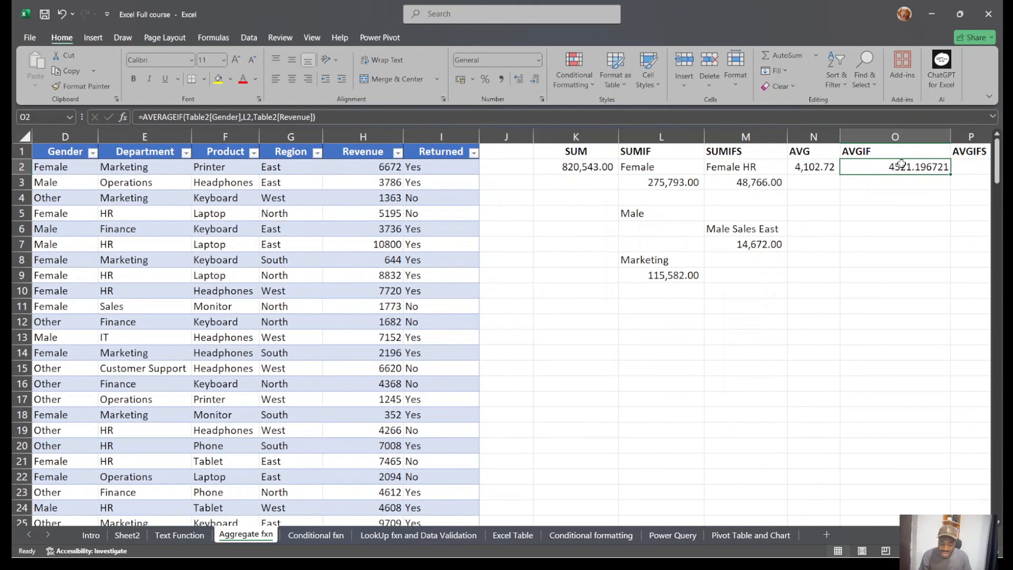
{"action": "left_click", "coordinate": [502, 80]}
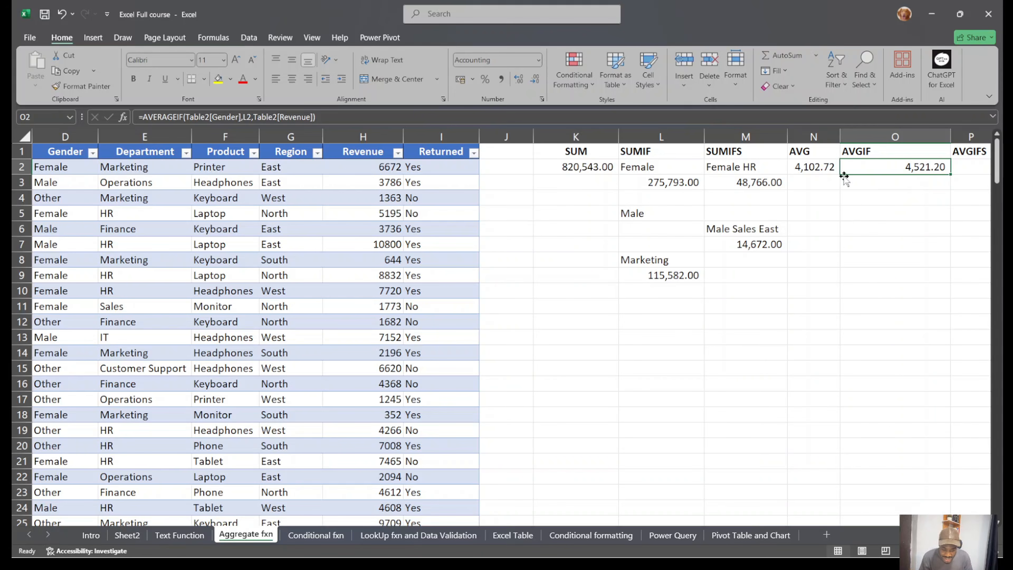
Compare the averages in N2 and O2, and change the gender criterion in L2 to Male to test the AVERAGEIF.
{"action": "left_click", "coordinate": [814, 168]}
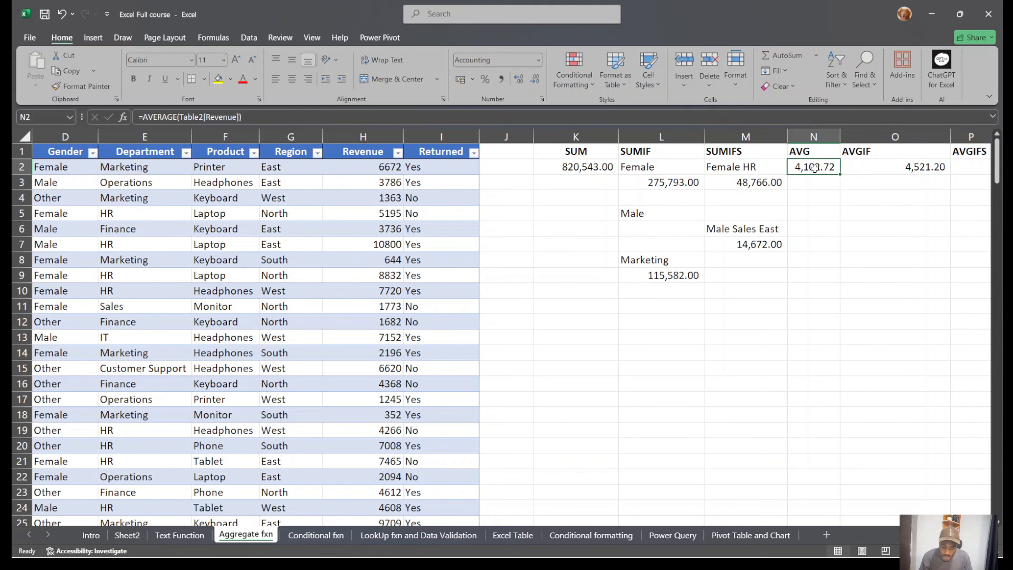
{"action": "left_click", "coordinate": [860, 170]}
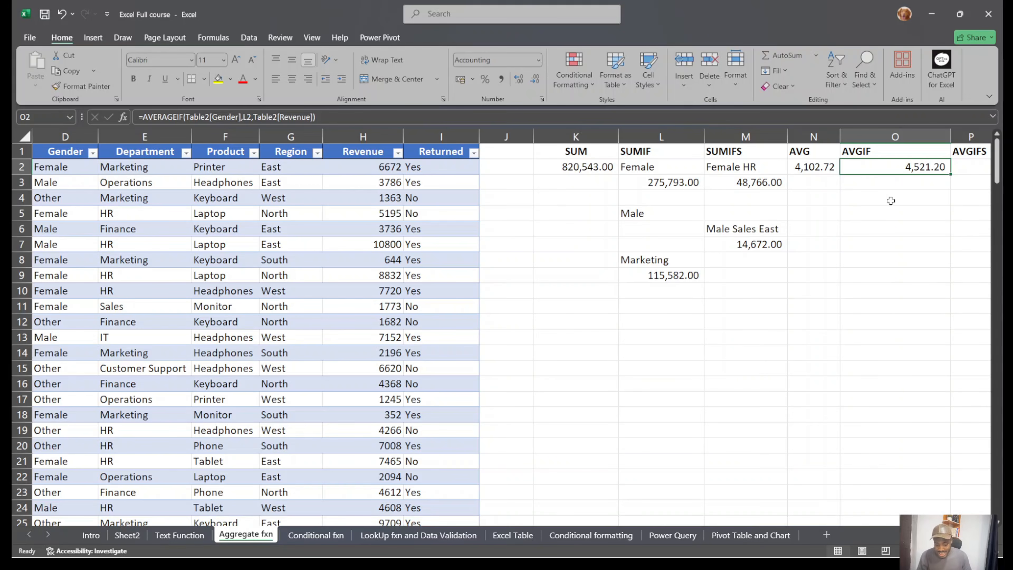
{"action": "left_click", "coordinate": [664, 169]}
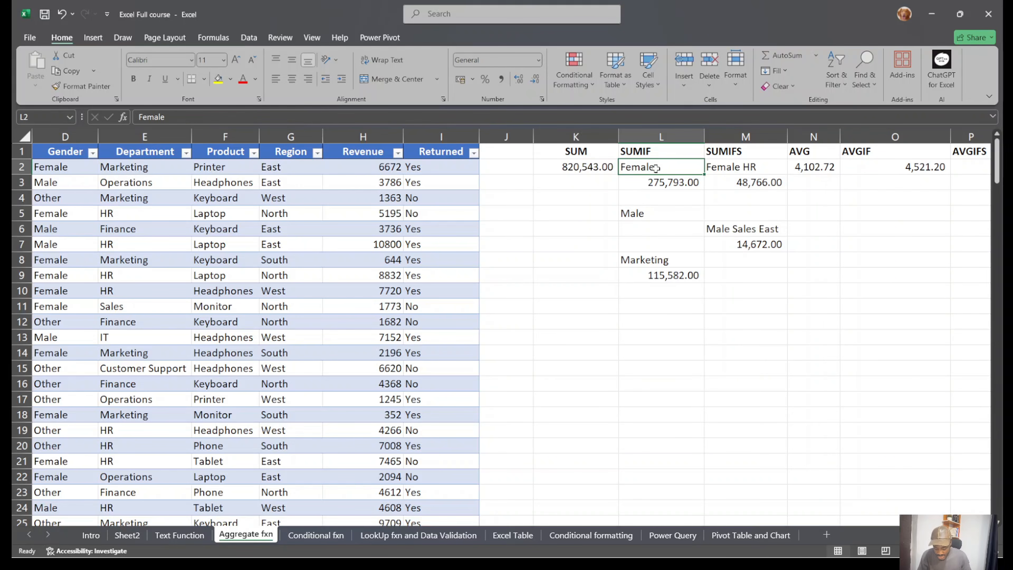
{"action": "type", "text": "Mal"}
{"action": "key", "text": "Return"}
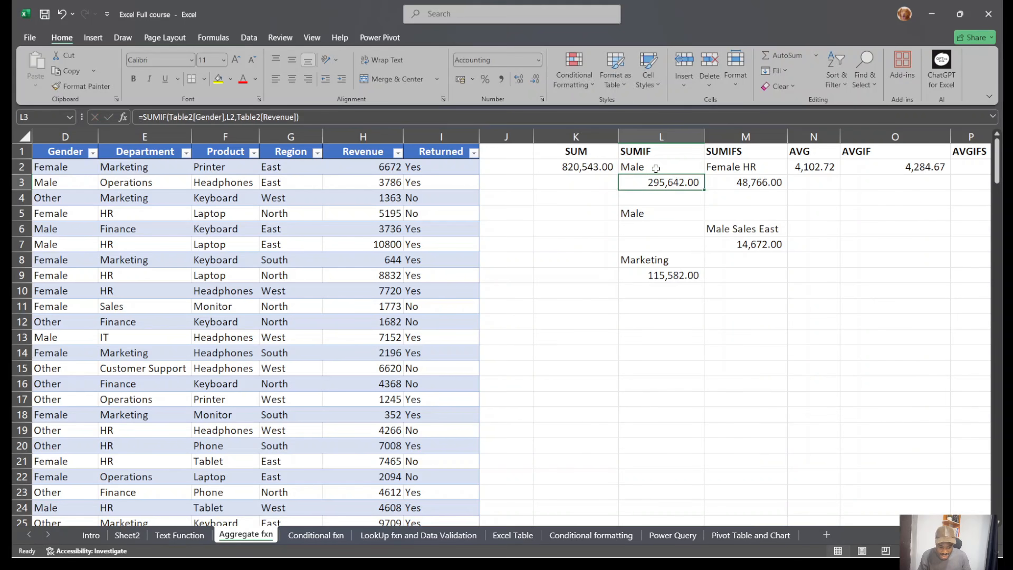
{"action": "left_click", "coordinate": [931, 166]}
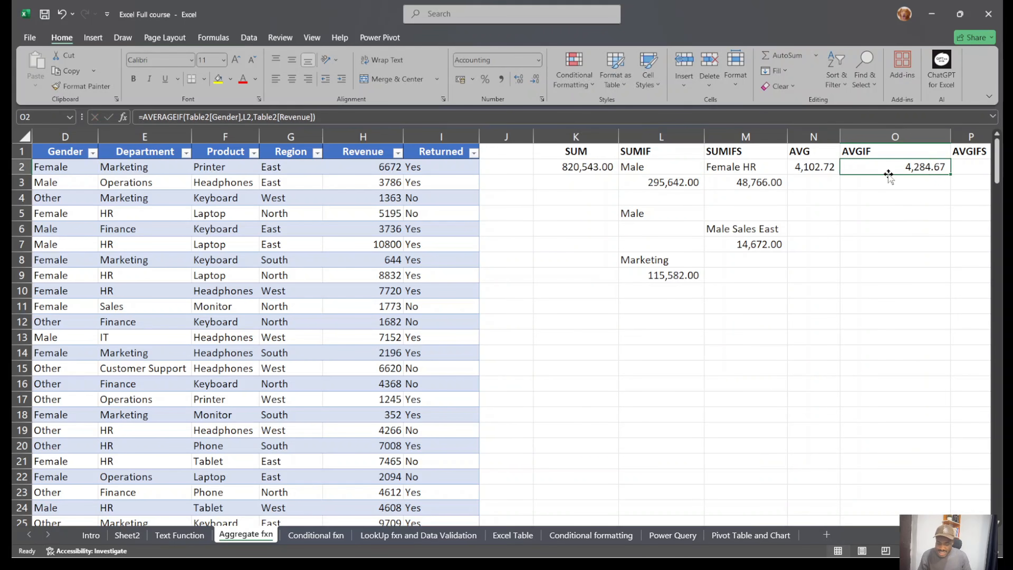
Change the gender criterion in L2 to other and check the AVERAGEIF result in O2.
{"action": "left_click", "coordinate": [672, 170]}
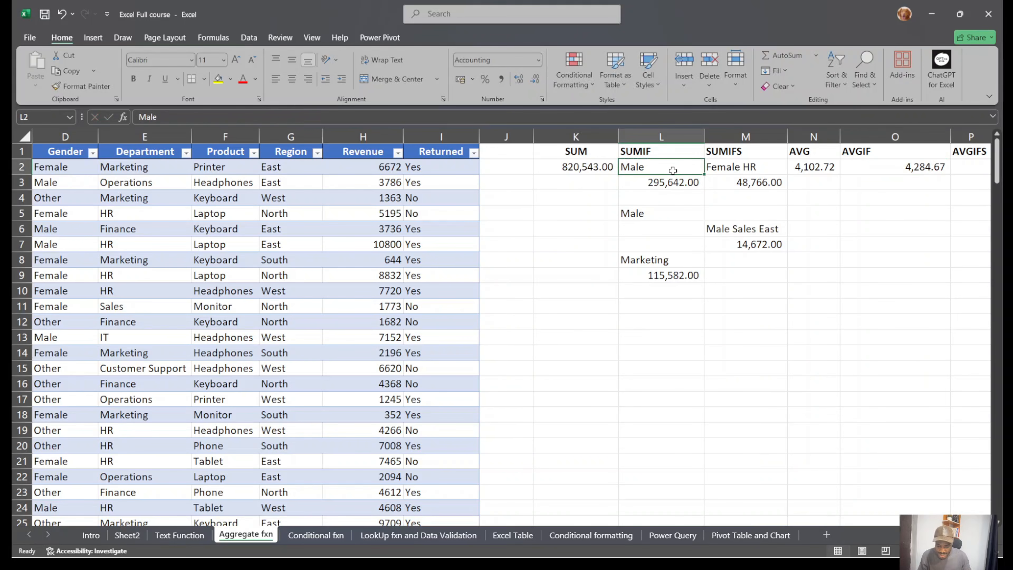
{"action": "type", "text": "others"}
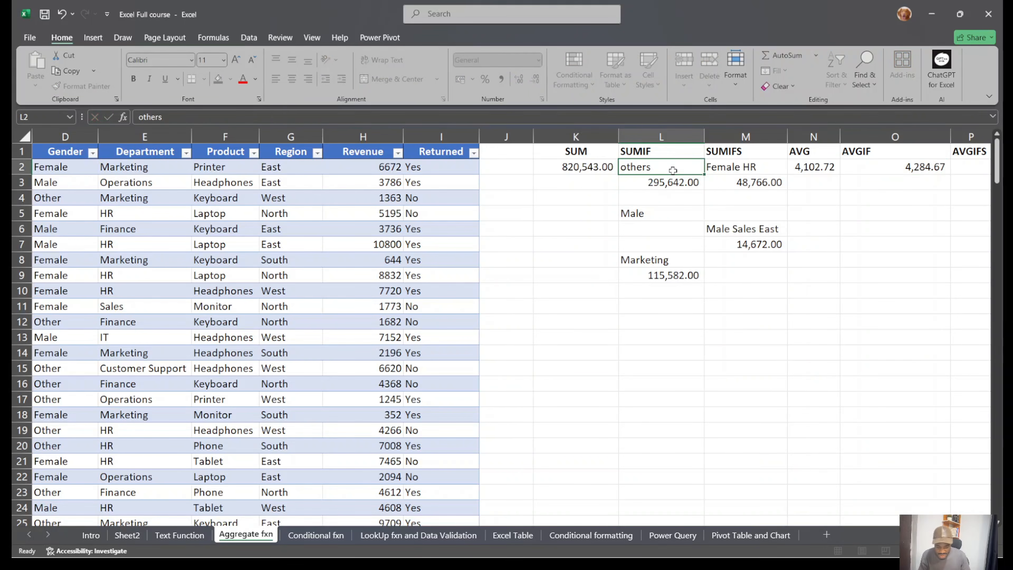
{"action": "key", "text": "Return"}
{"action": "left_click", "coordinate": [673, 171]}
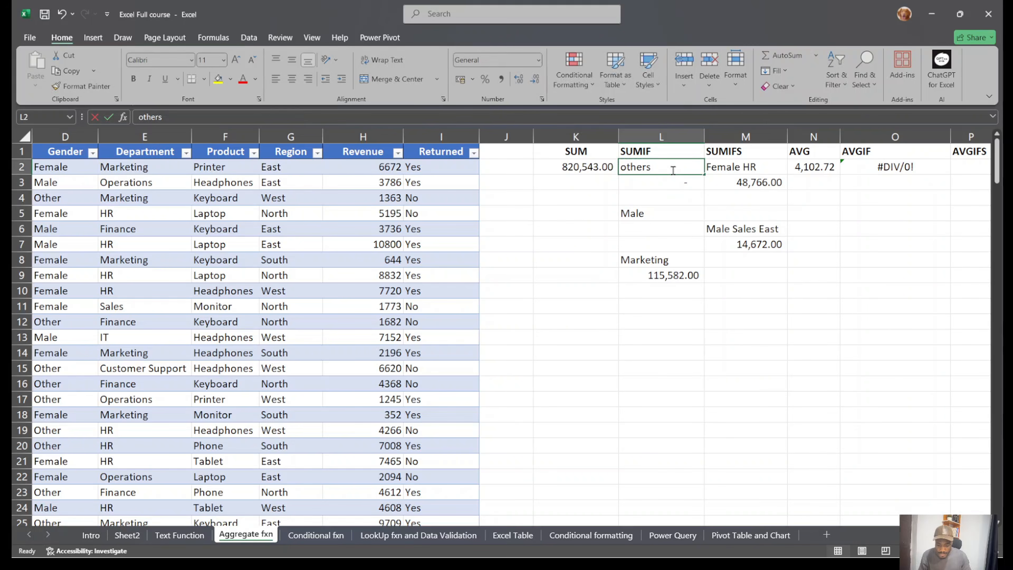
{"action": "key", "text": "BackSpace"}
{"action": "key", "text": "Return"}
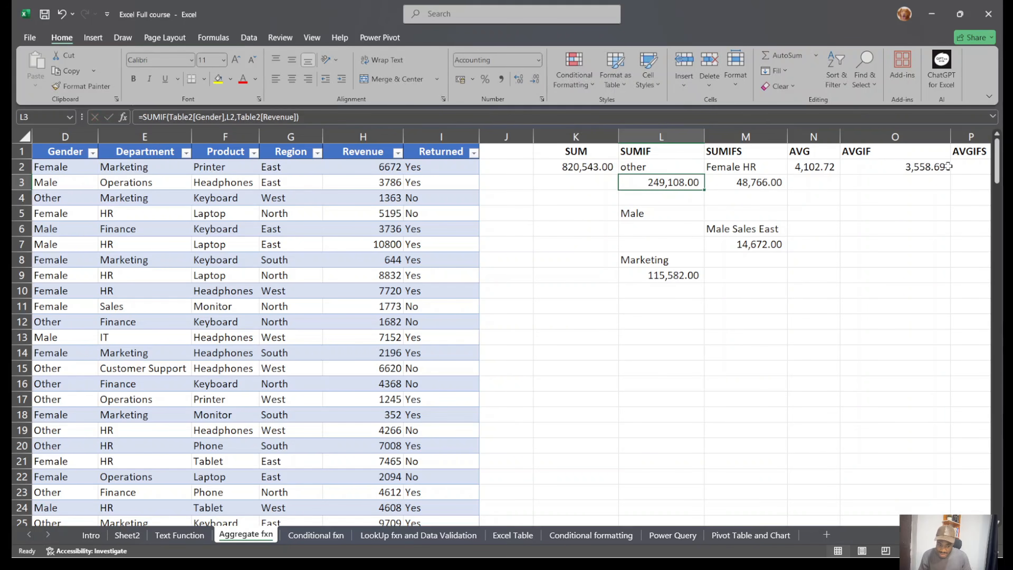
{"action": "left_click", "coordinate": [924, 165]}
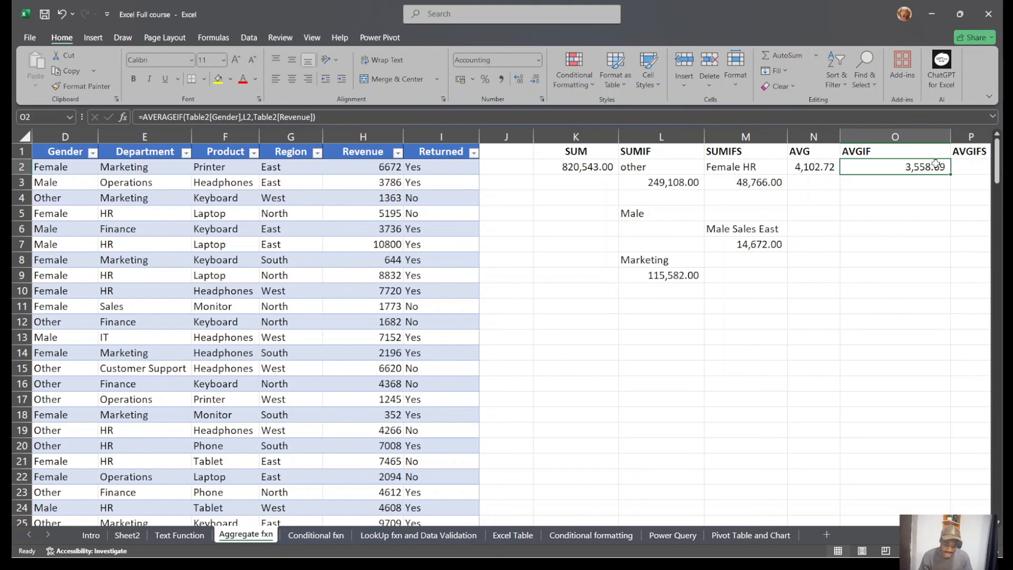
Set the gender criterion in L2 back to Male.
{"action": "left_click", "coordinate": [675, 171]}
{"action": "type", "text": "Male"}
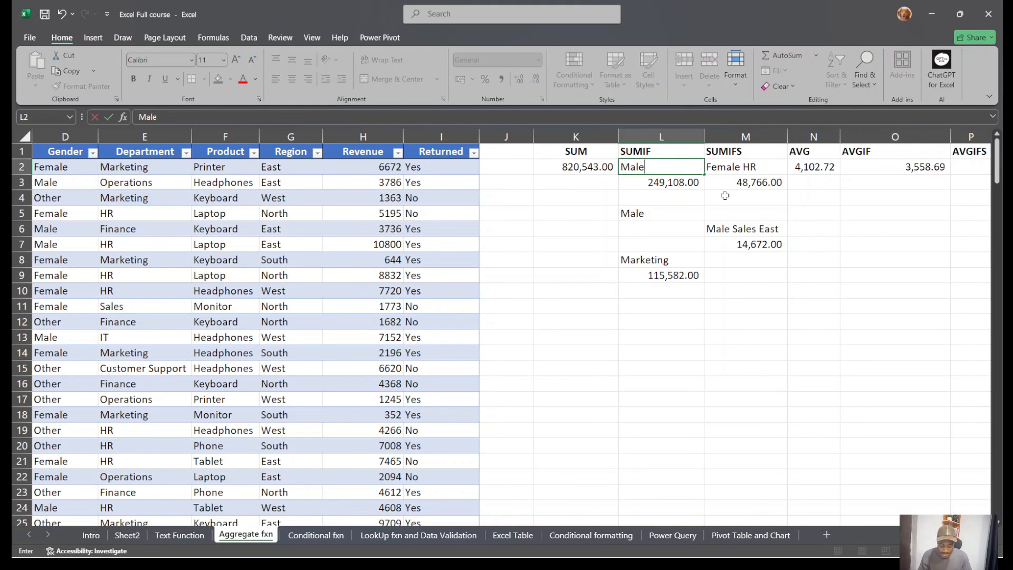
{"action": "key", "text": "Return"}
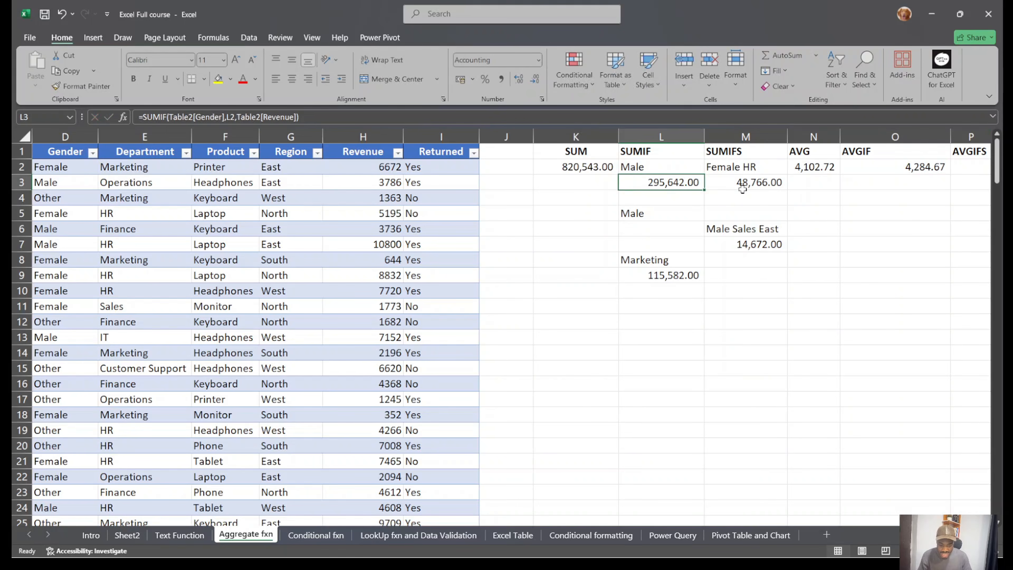
Set the gender criterion in L2 to Female and compare the averages in N2 and O2.
{"action": "left_click", "coordinate": [645, 167]}
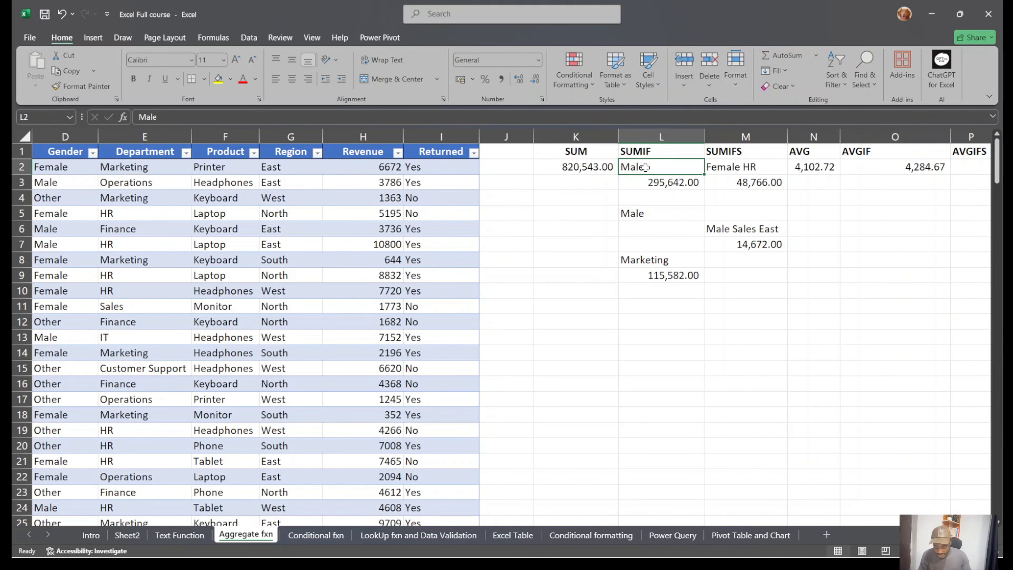
{"action": "type", "text": "Fem"}
{"action": "key", "text": "Return"}
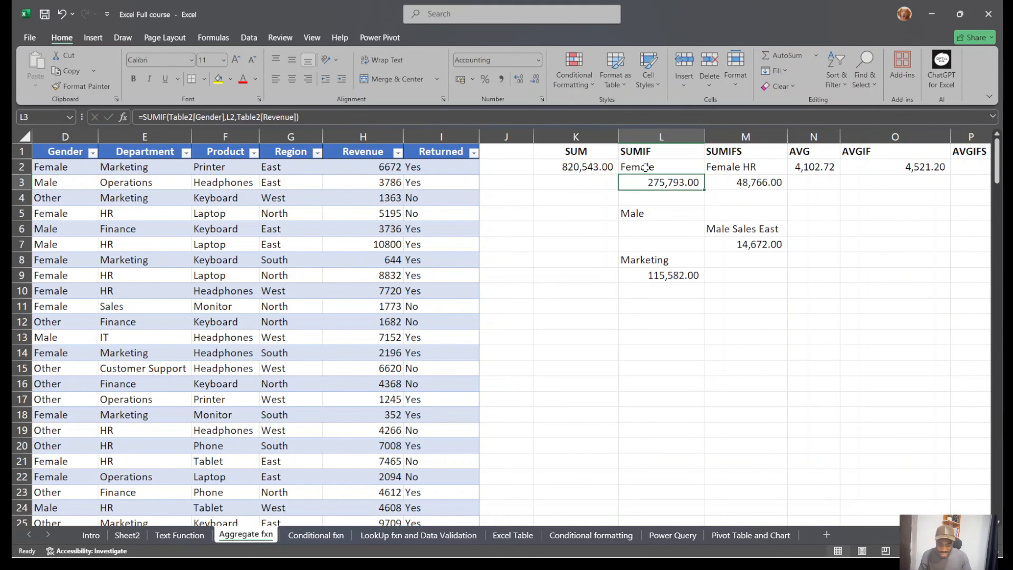
{"action": "left_click", "coordinate": [937, 286]}
{"action": "left_click", "coordinate": [818, 167]}
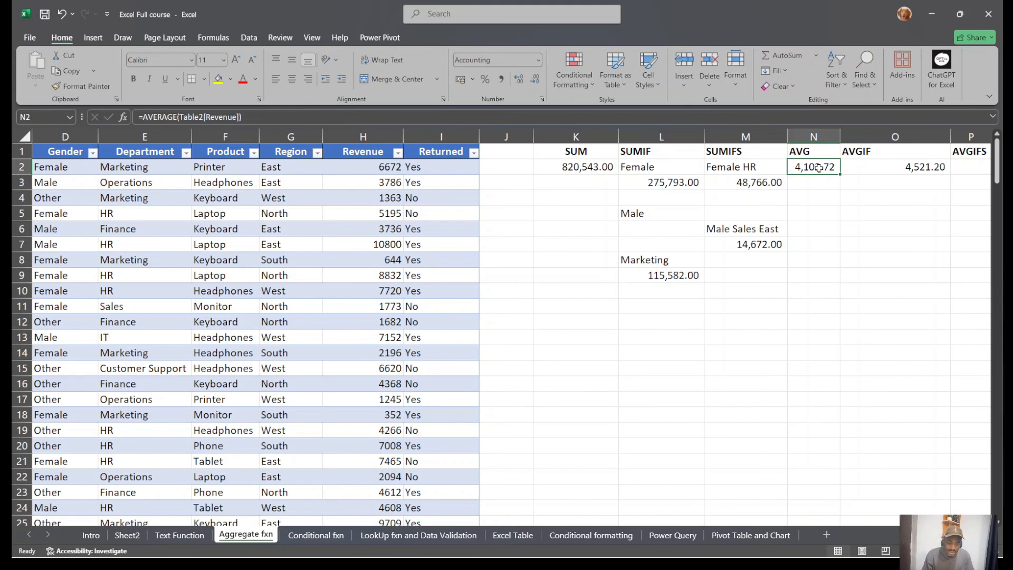
{"action": "left_click", "coordinate": [912, 170]}
{"action": "left_click", "coordinate": [824, 170]}
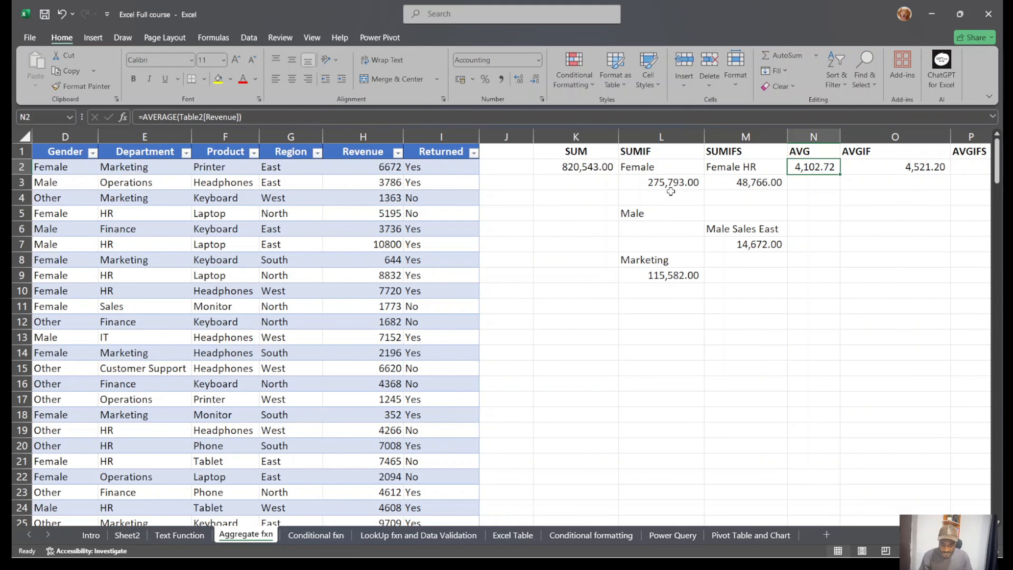
Start an AVERAGEIF formula in O5 with the table's whole Gender column as range and the Male cell D184 as criterion.
{"action": "left_click", "coordinate": [891, 218]}
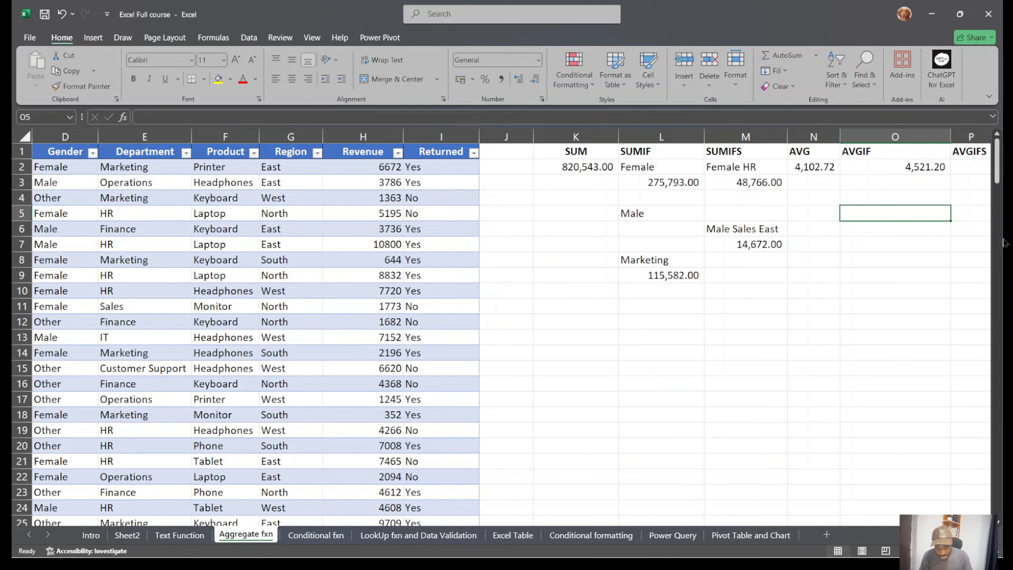
{"action": "type", "text": "="}
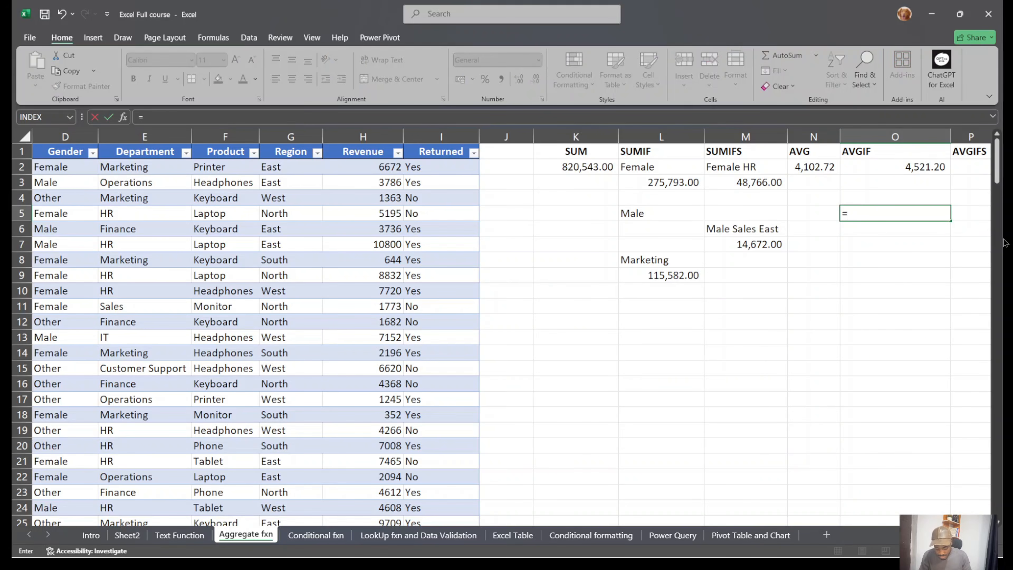
{"action": "type", "text": "ave"}
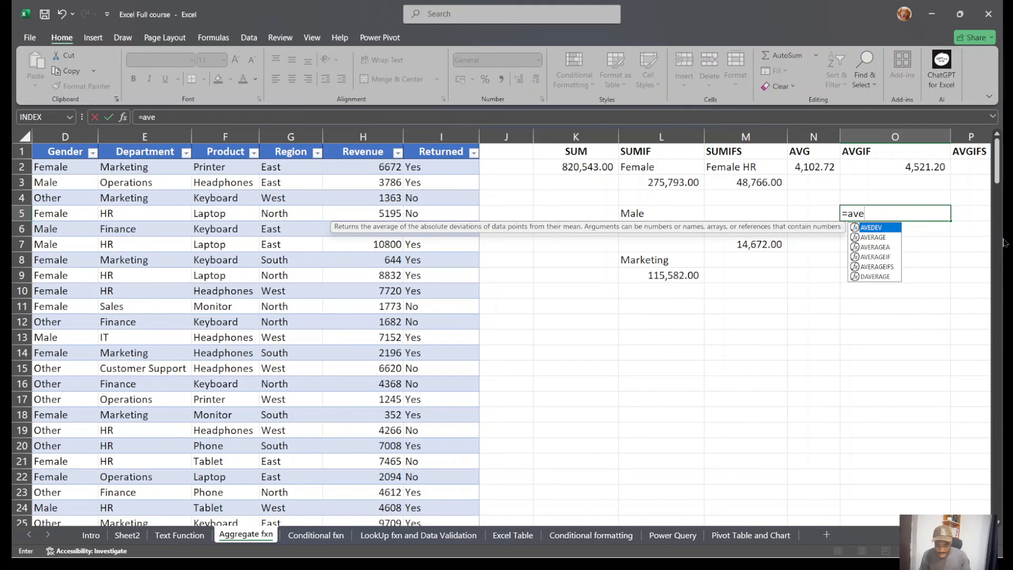
{"action": "left_click", "coordinate": [888, 256]}
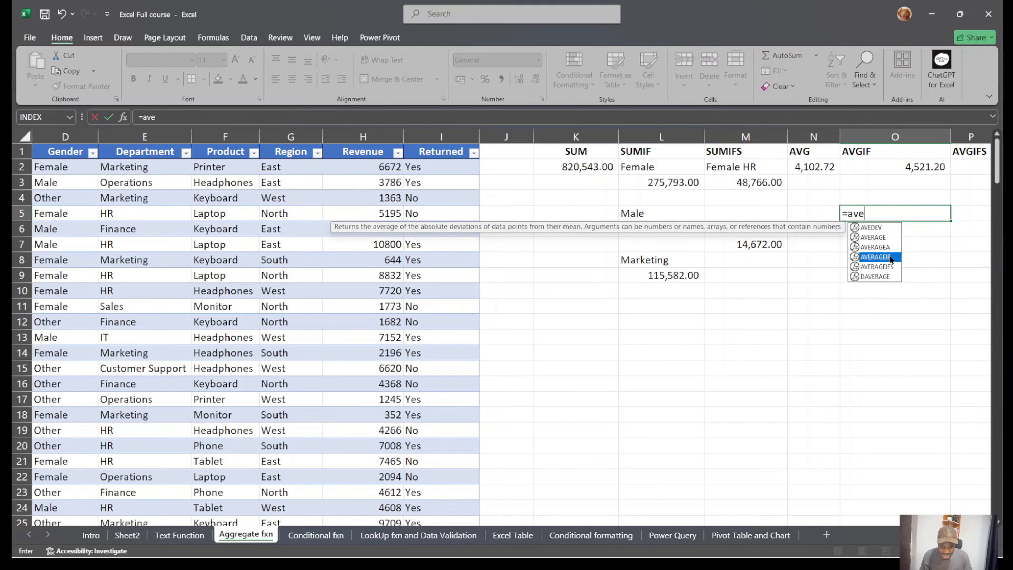
{"action": "double_click", "coordinate": [889, 256]}
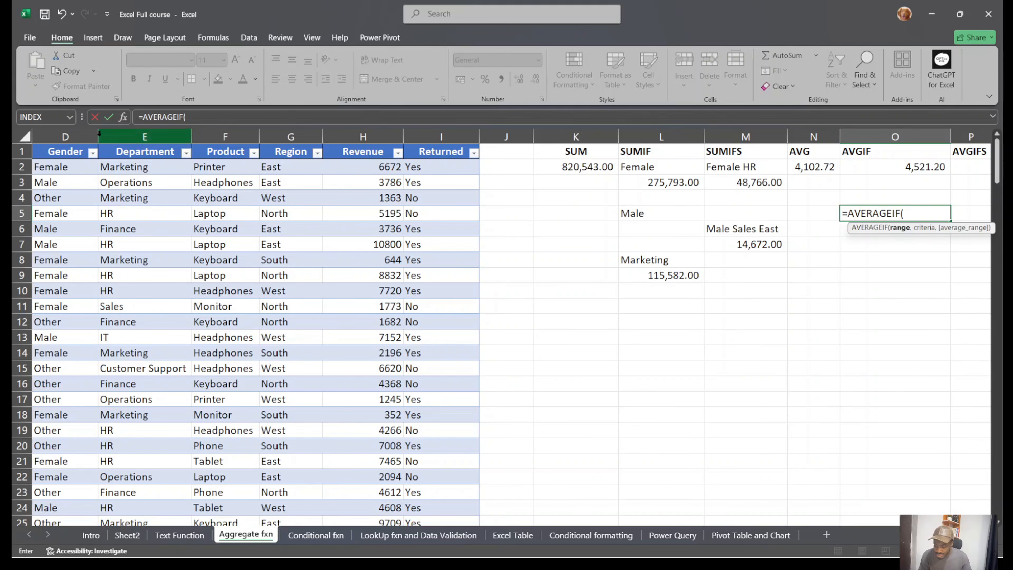
{"action": "left_click", "coordinate": [63, 166]}
{"action": "key", "text": "ctrl+shift+Down"}
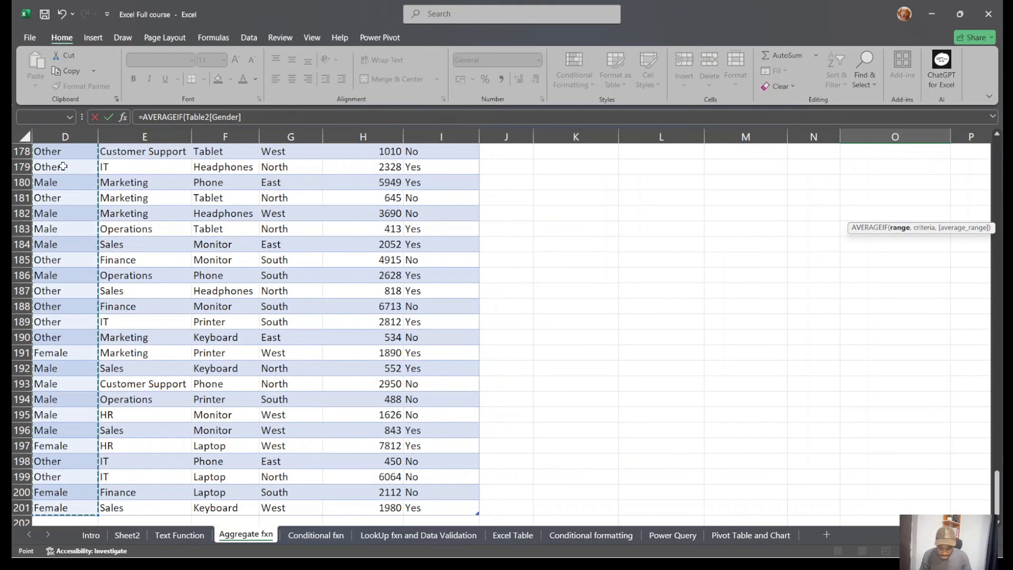
{"action": "type", "text": ","}
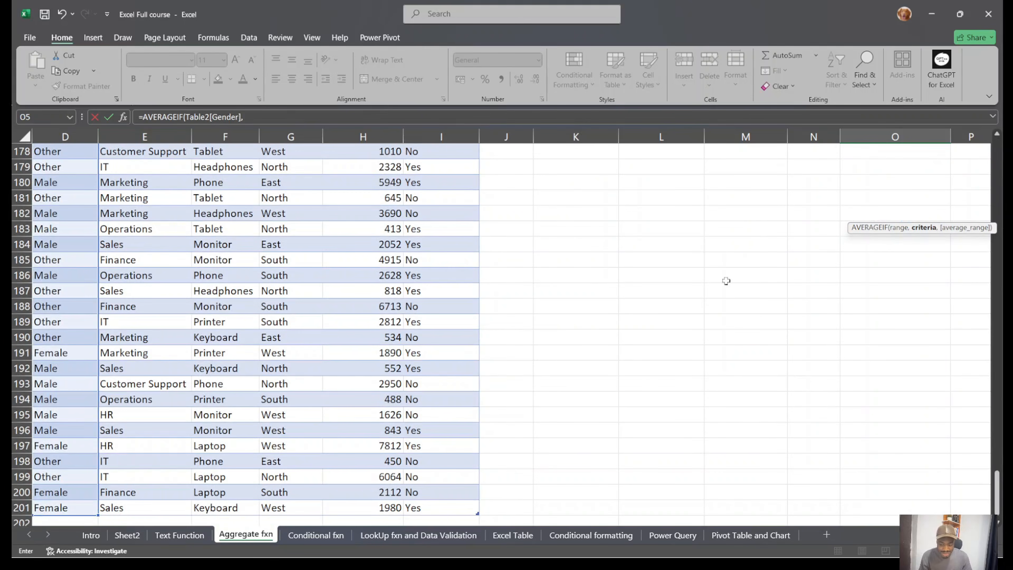
{"action": "left_click", "coordinate": [63, 245]}
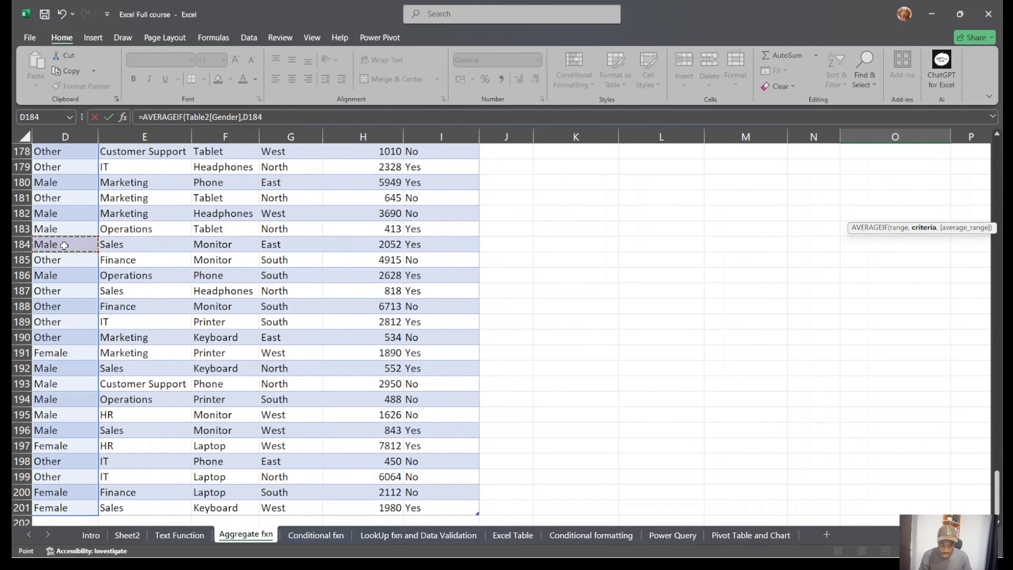
{"action": "type", "text": ","}
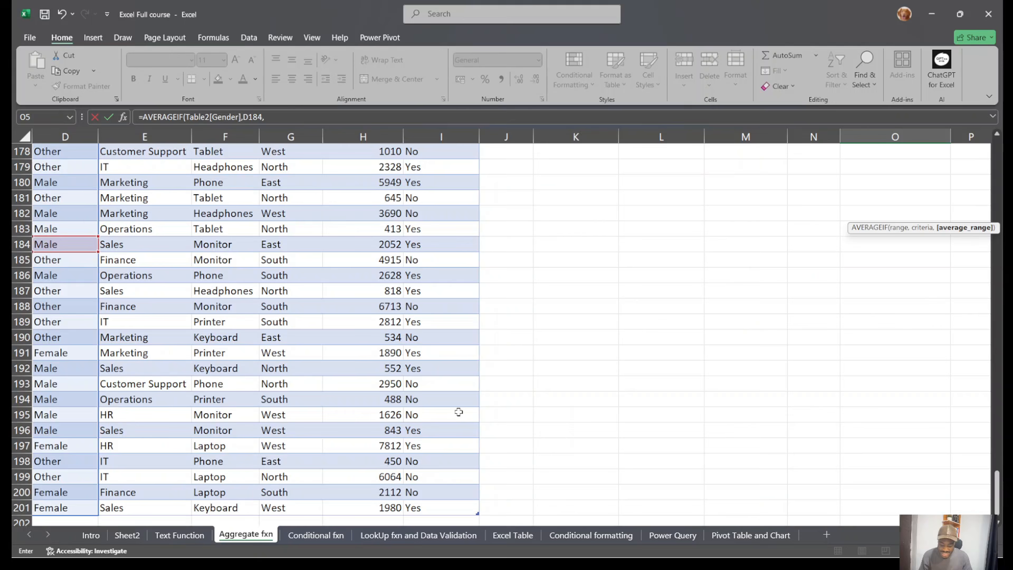
Finish the O5 AVERAGEIF with the Revenue column, excluding its header, as average range, and apply comma number format to O5.
{"action": "scroll", "coordinate": [459, 411], "scroll_direction": "down", "scroll_amount": 1}
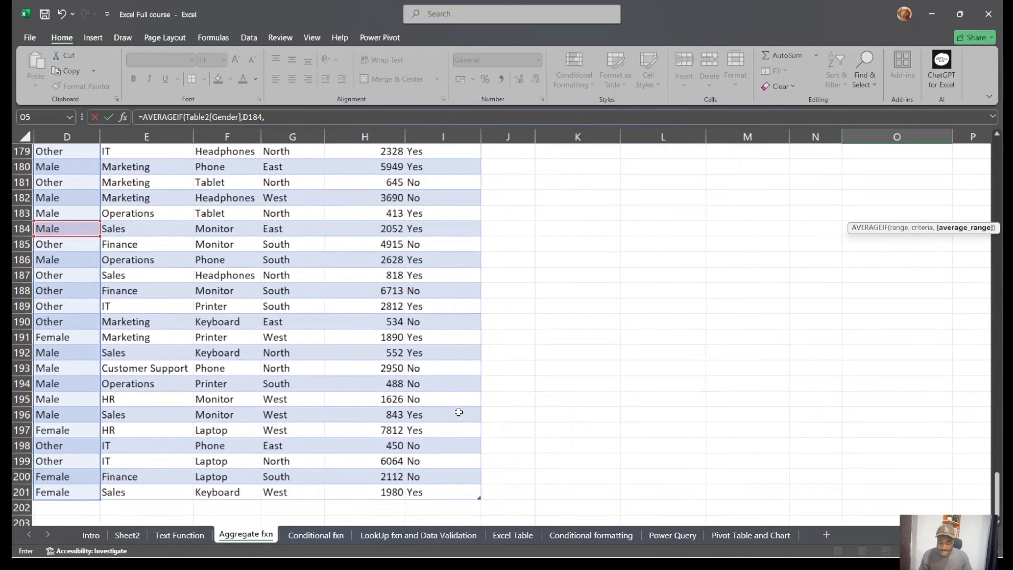
{"action": "left_click", "coordinate": [378, 492]}
{"action": "key", "text": "ctrl+shift+Up"}
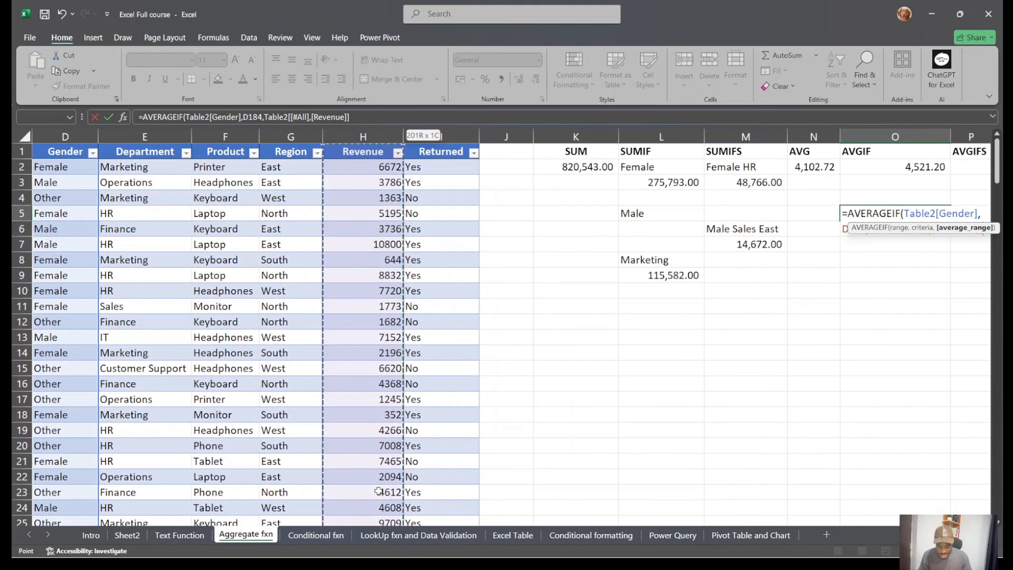
{"action": "key", "text": "shift+Down"}
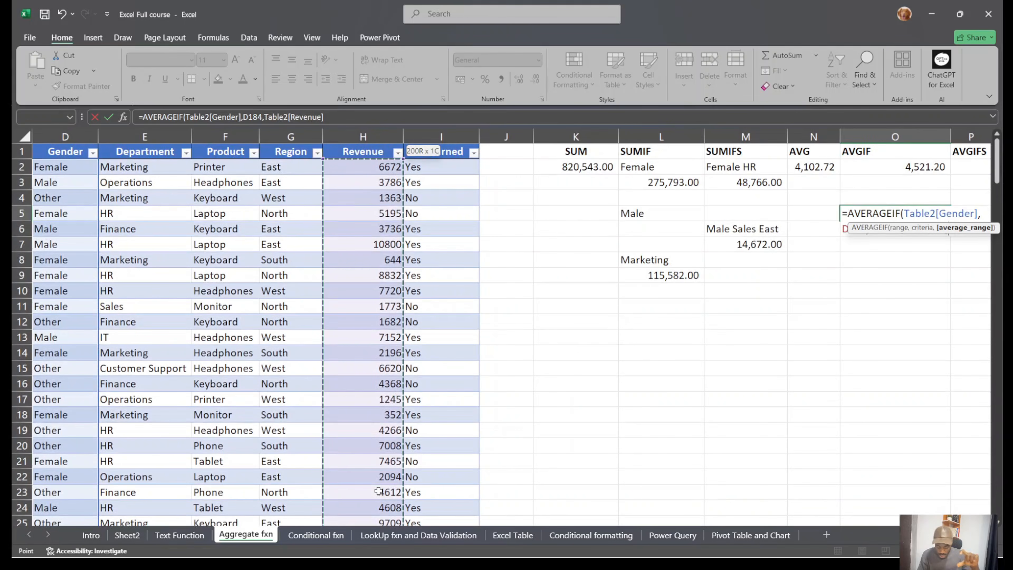
{"action": "key", "text": "Return"}
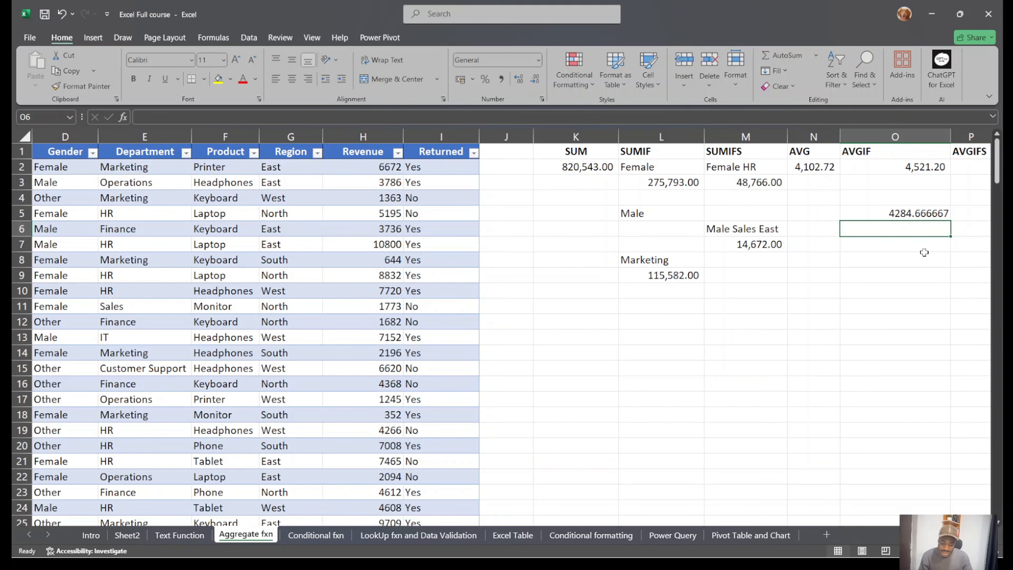
{"action": "left_click", "coordinate": [892, 216]}
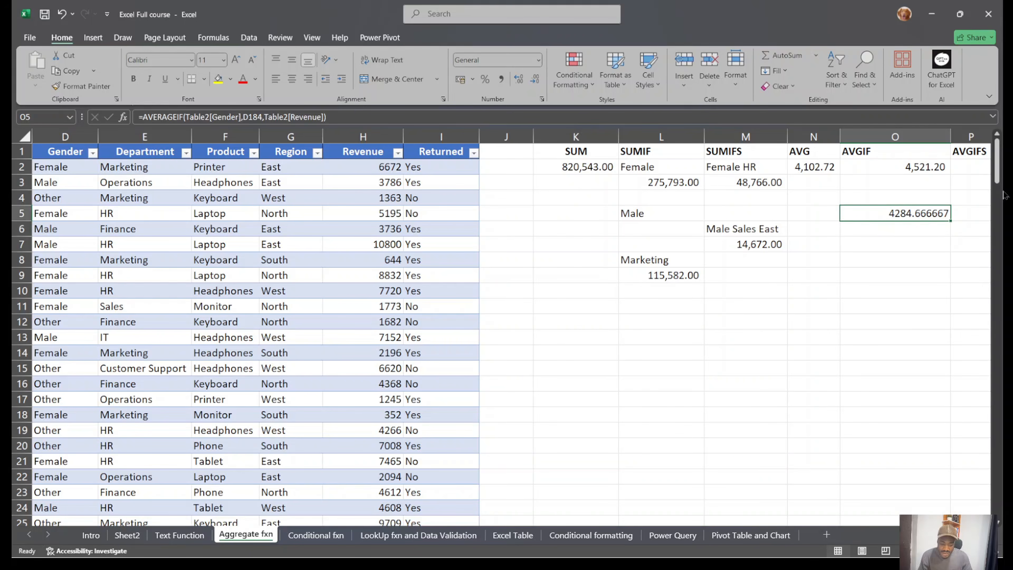
{"action": "left_click", "coordinate": [502, 80]}
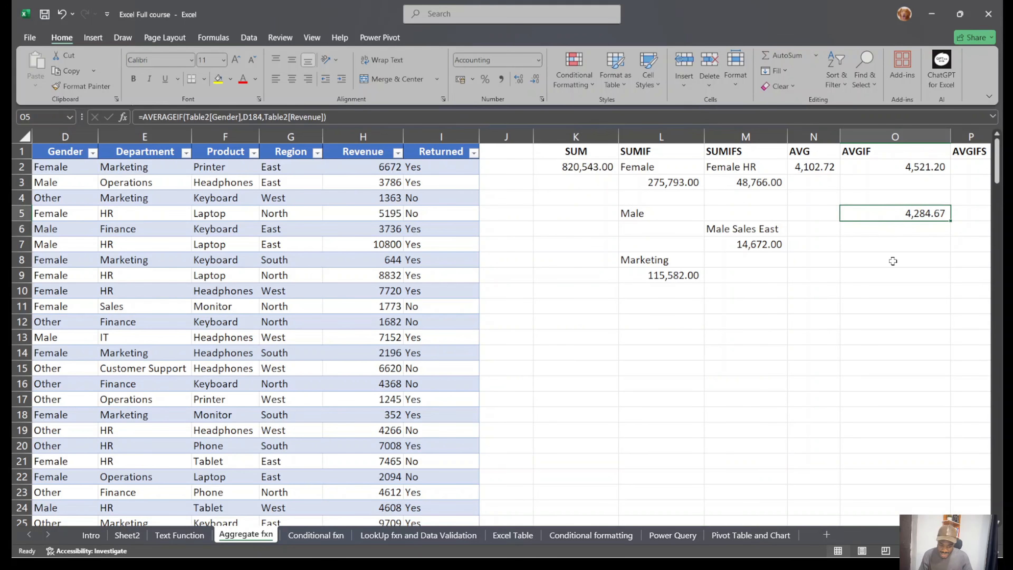
Start an AVERAGEIF formula in O8 with the table's whole Gender column as range and the Other cell D185 as criterion.
{"action": "left_click", "coordinate": [913, 261]}
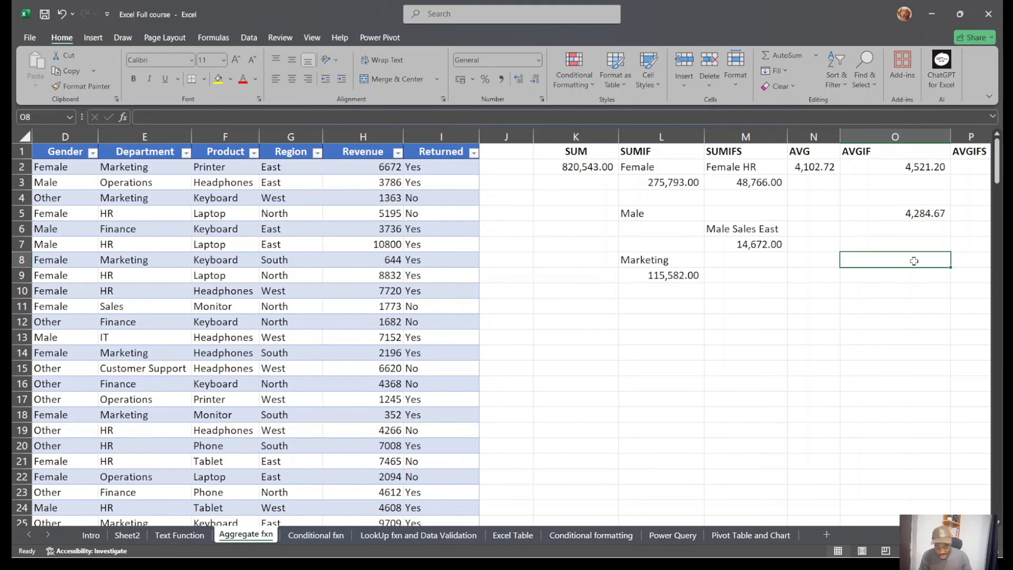
{"action": "type", "text": "=ave"}
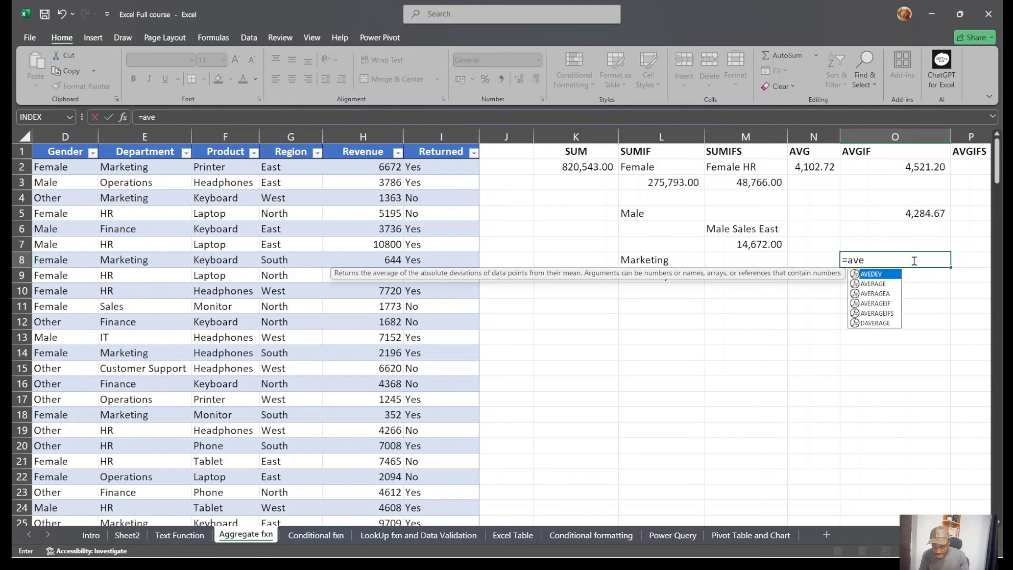
{"action": "key", "text": "Down"}
{"action": "key", "text": "Down"}
{"action": "key", "text": "Down"}
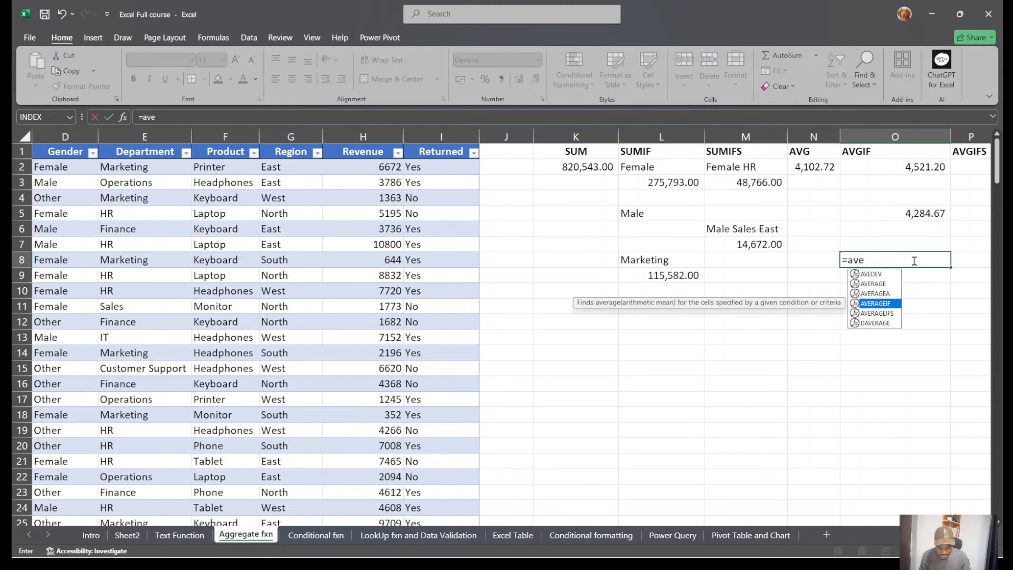
{"action": "key", "text": "Tab"}
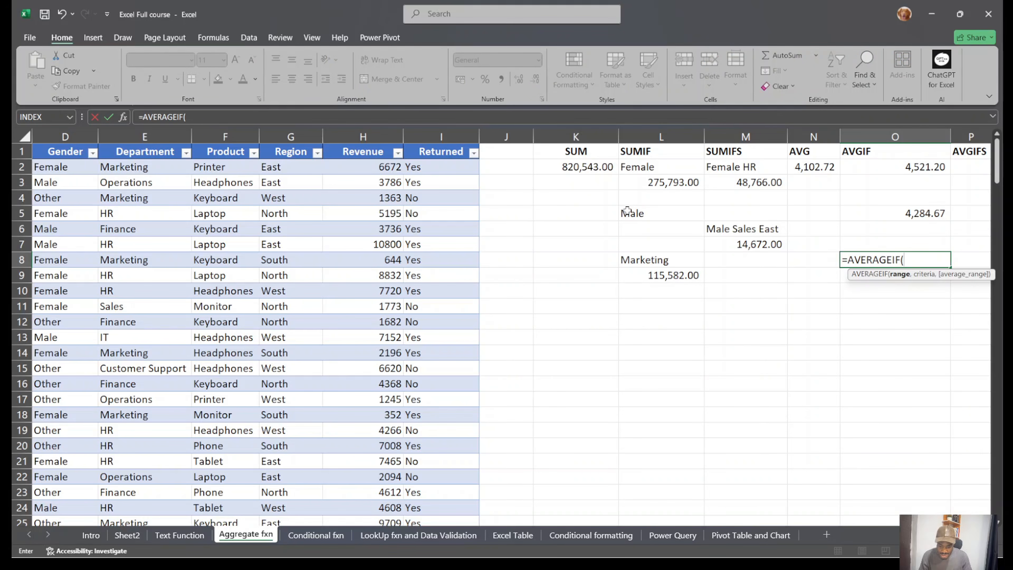
{"action": "left_click", "coordinate": [68, 169]}
{"action": "key", "text": "ctrl+shift+Down"}
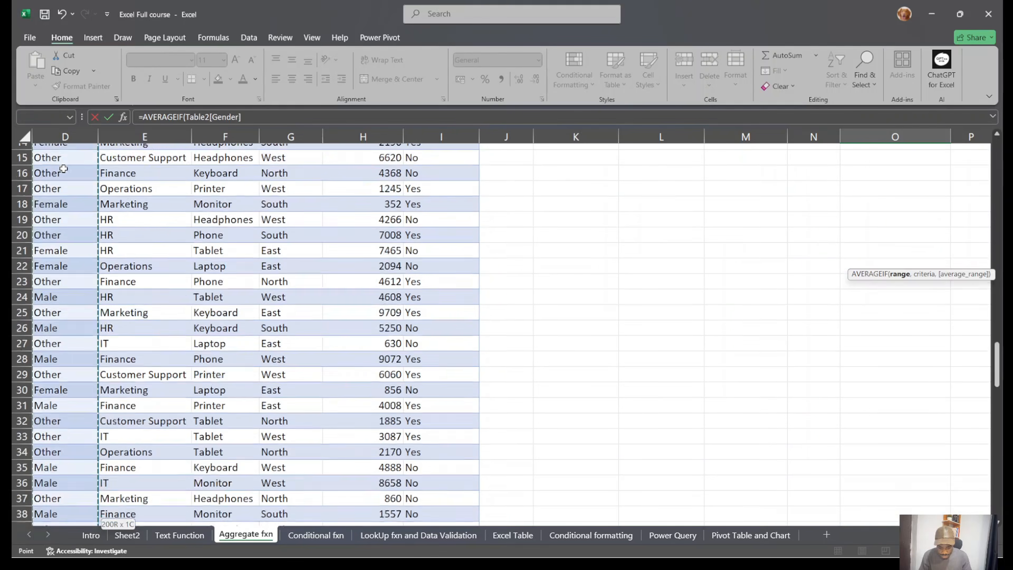
{"action": "type", "text": ","}
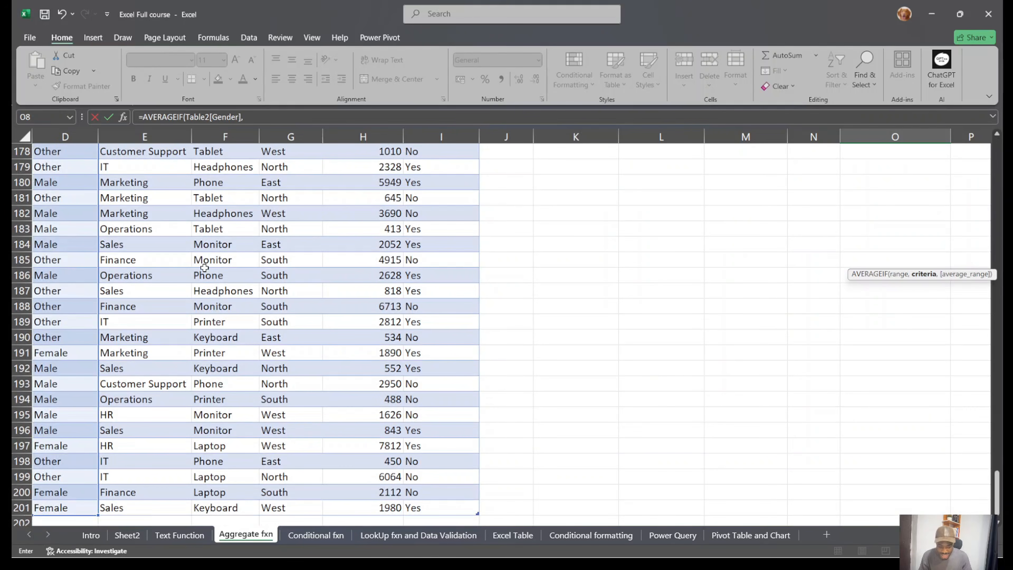
{"action": "left_click", "coordinate": [64, 265]}
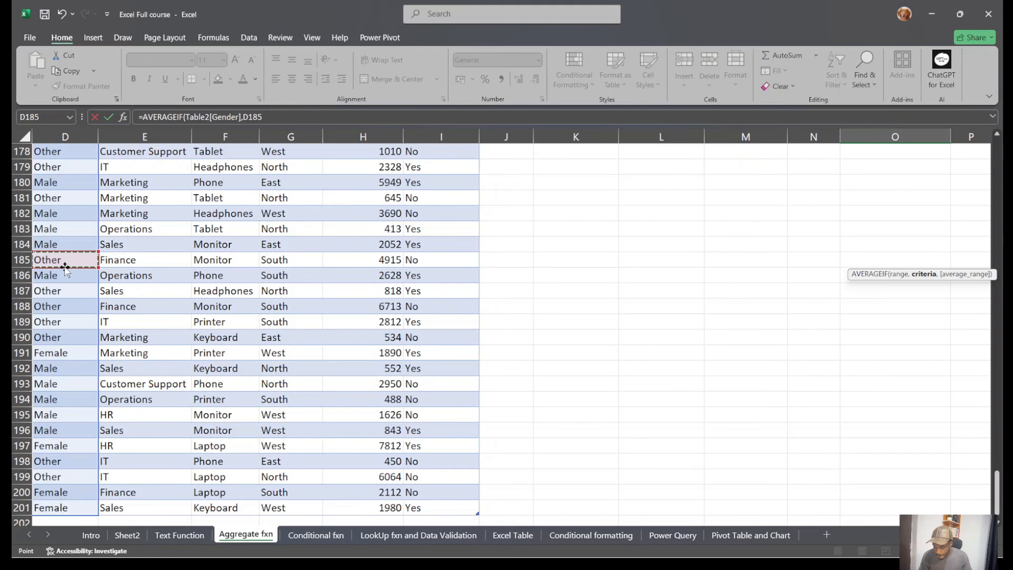
{"action": "type", "text": ","}
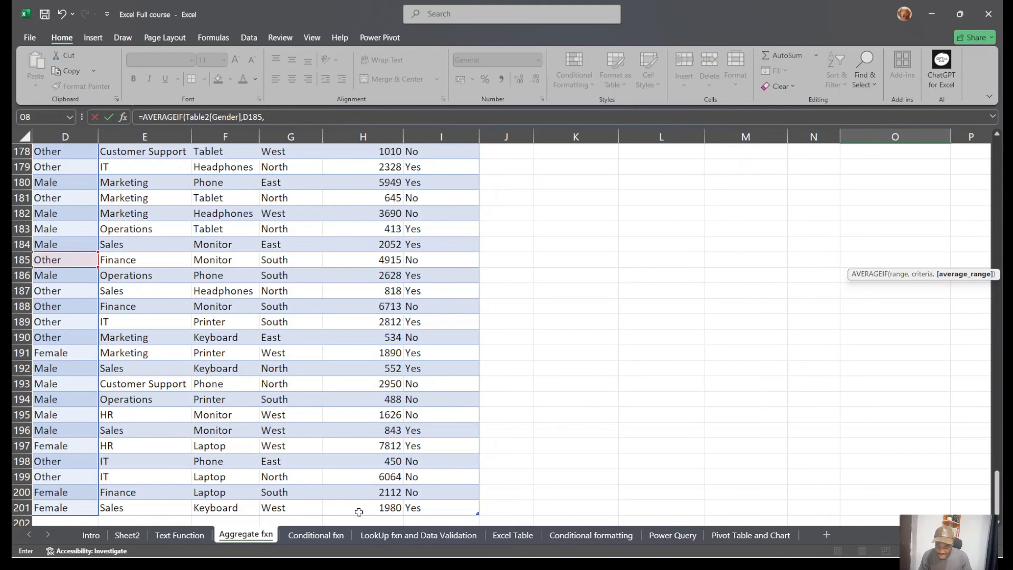
Finish the O8 AVERAGEIF with the Revenue column, excluding its header, as average range, and apply comma number format to O8.
{"action": "left_click", "coordinate": [369, 512]}
{"action": "key", "text": "ctrl+shift+Up"}
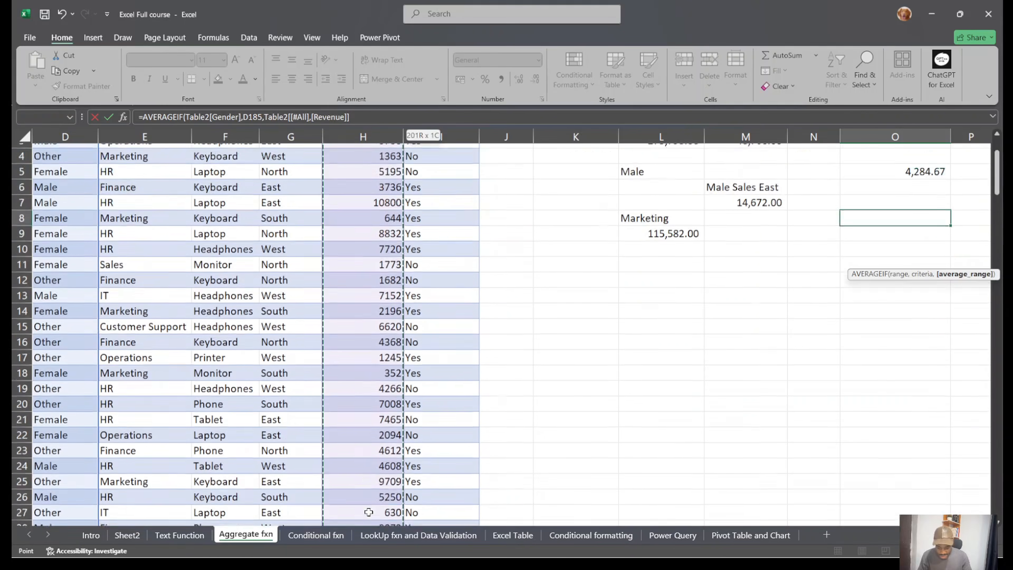
{"action": "key", "text": "Return"}
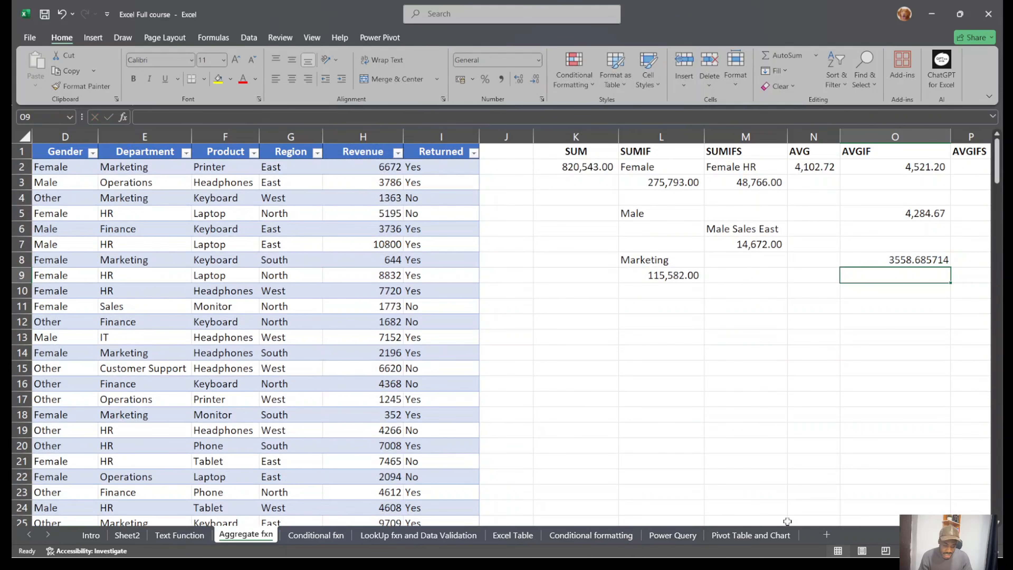
{"action": "left_click", "coordinate": [909, 261]}
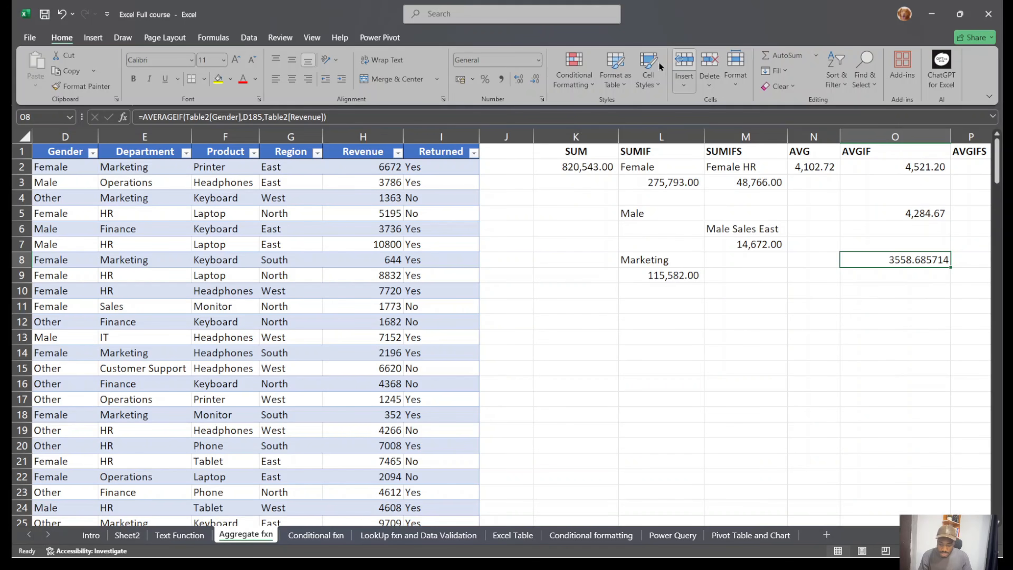
{"action": "left_click", "coordinate": [502, 78]}
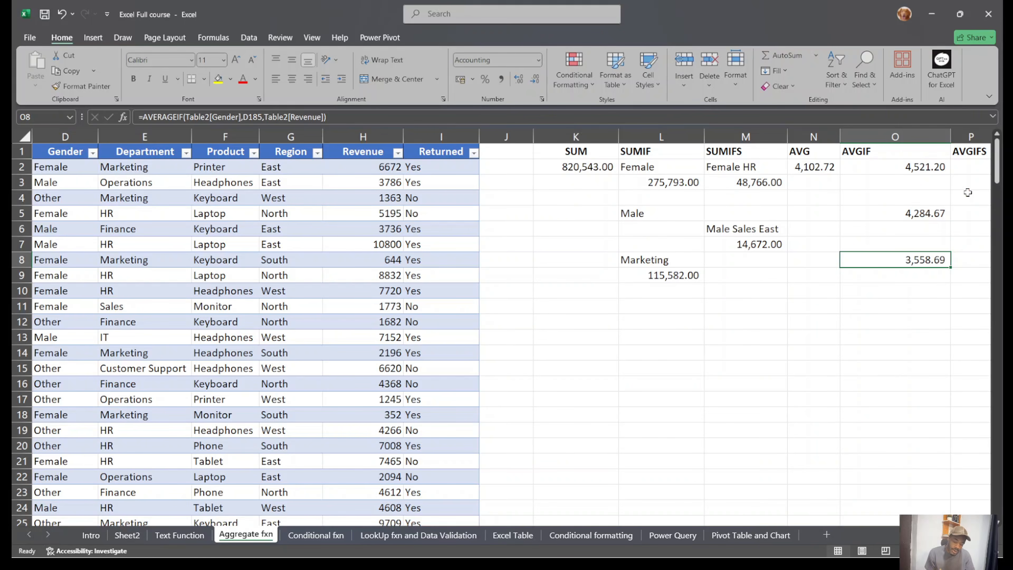
Compare the overall revenue average in N2 with the per-gender AVERAGEIF results in O2 and O5.
{"action": "left_click", "coordinate": [813, 180]}
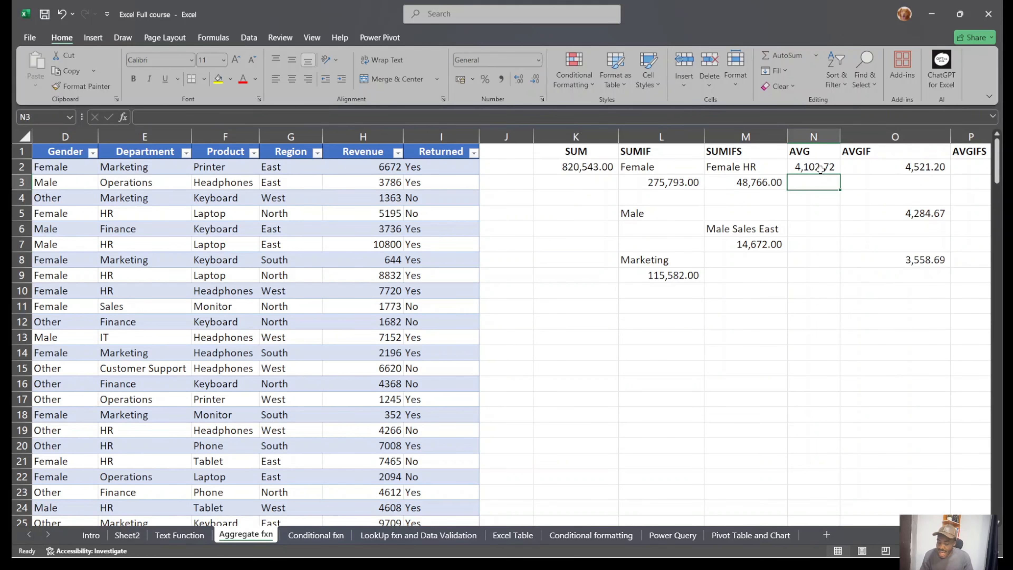
{"action": "left_click", "coordinate": [820, 169]}
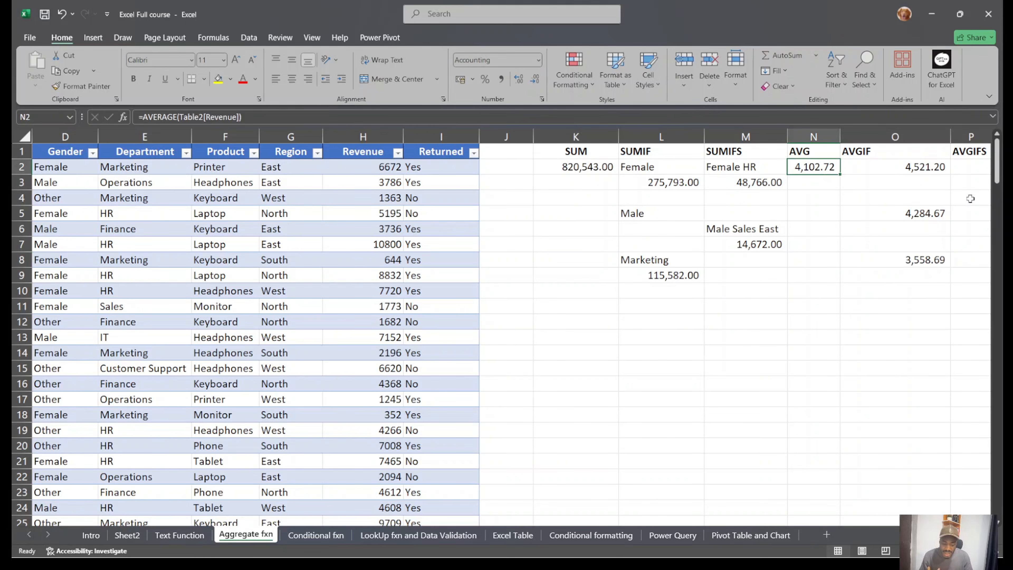
{"action": "left_click", "coordinate": [927, 168]}
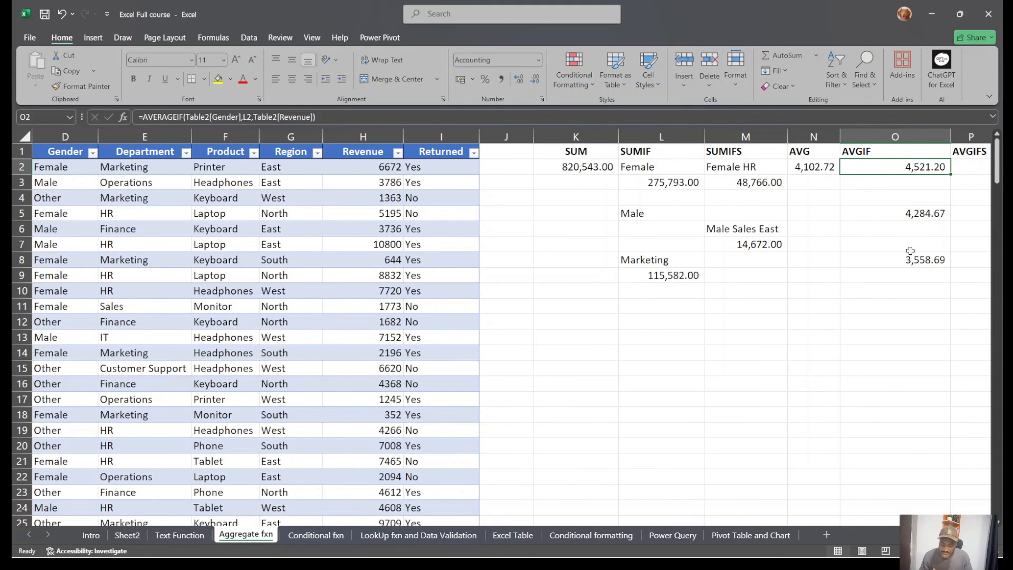
{"action": "left_click", "coordinate": [926, 213]}
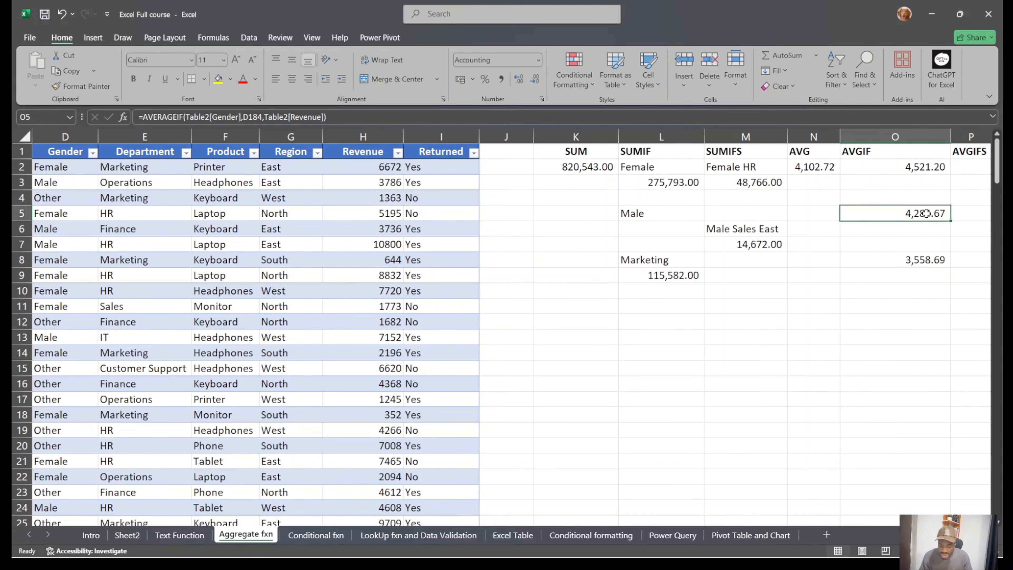
Compare the overall revenue average in N2 with the three per-gender averages in O2:O8, including the selection's average.
{"action": "left_click", "coordinate": [916, 260]}
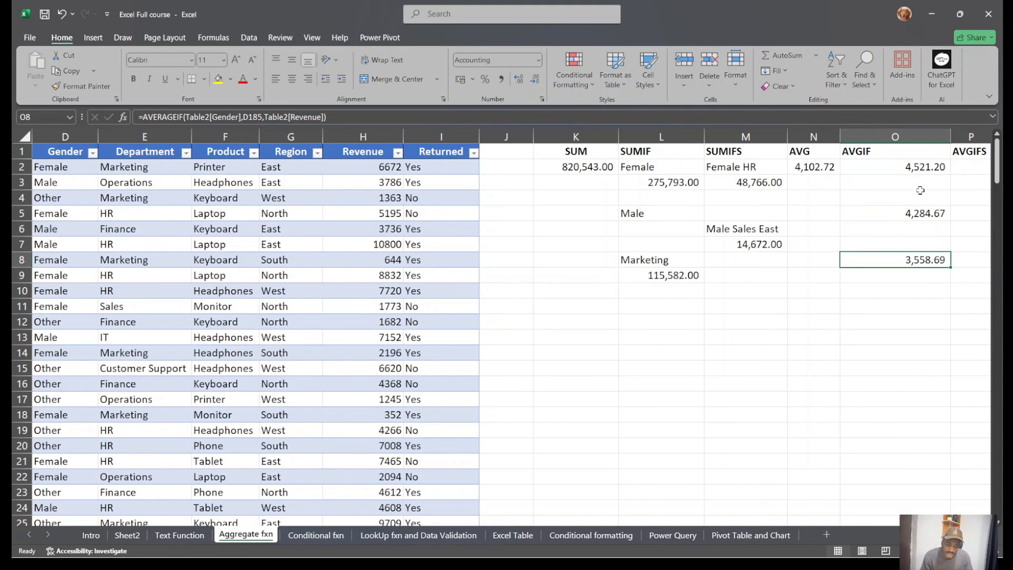
{"action": "left_click_drag", "start_coordinate": [895, 168], "coordinate": [884, 257]}
{"action": "left_click", "coordinate": [822, 172]}
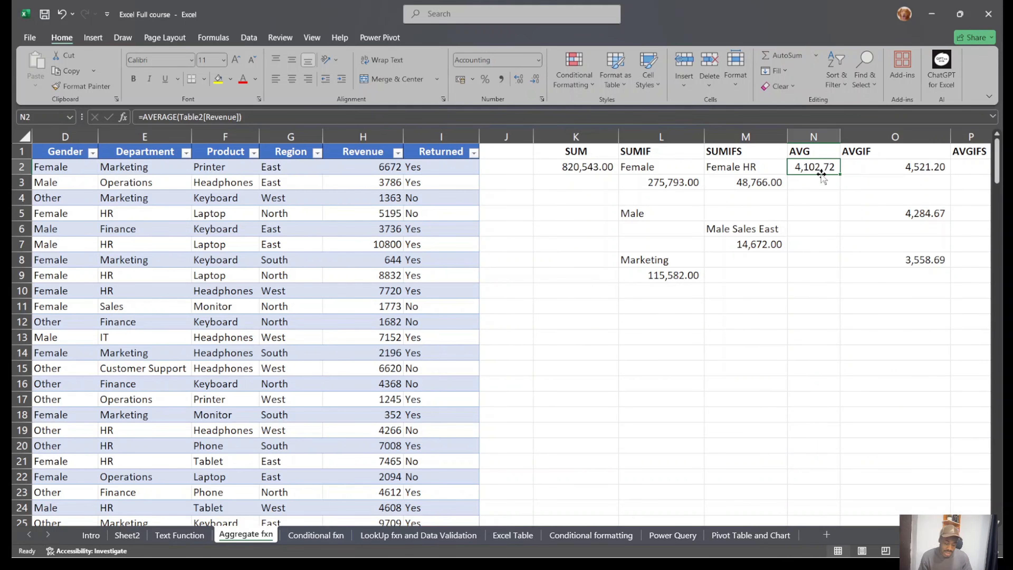
{"action": "left_click", "coordinate": [909, 176]}
{"action": "left_click_drag", "start_coordinate": [919, 166], "coordinate": [917, 262]}
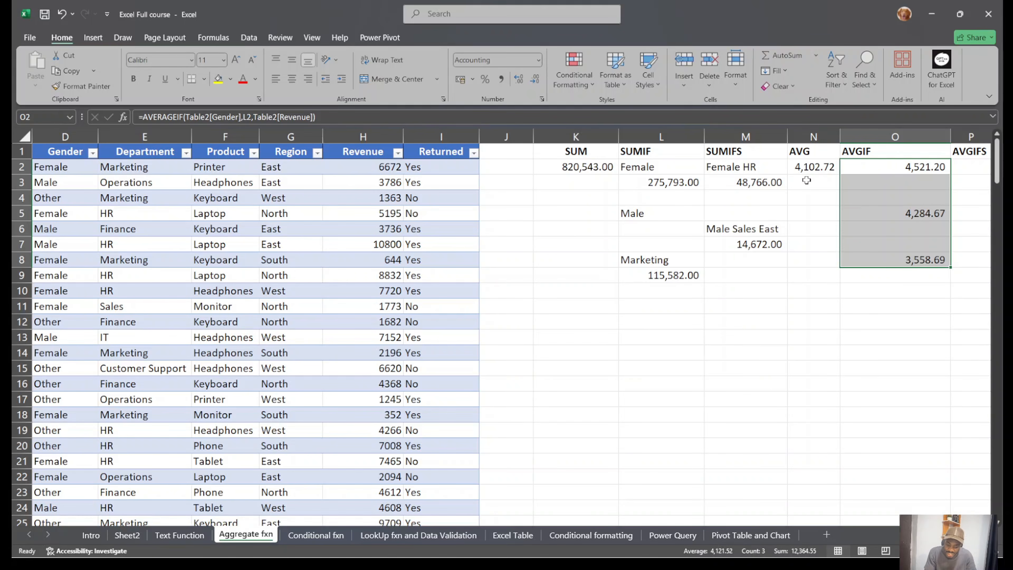
{"action": "left_click", "coordinate": [807, 171]}
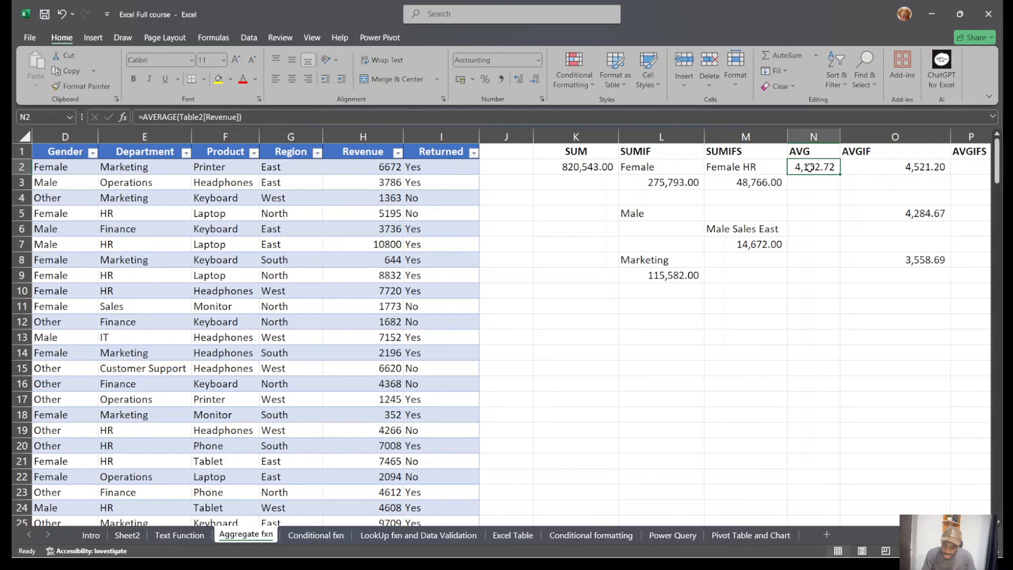
{"action": "left_click", "coordinate": [912, 348]}
{"action": "left_click_drag", "start_coordinate": [938, 171], "coordinate": [932, 266]}
{"action": "left_click", "coordinate": [924, 301]}
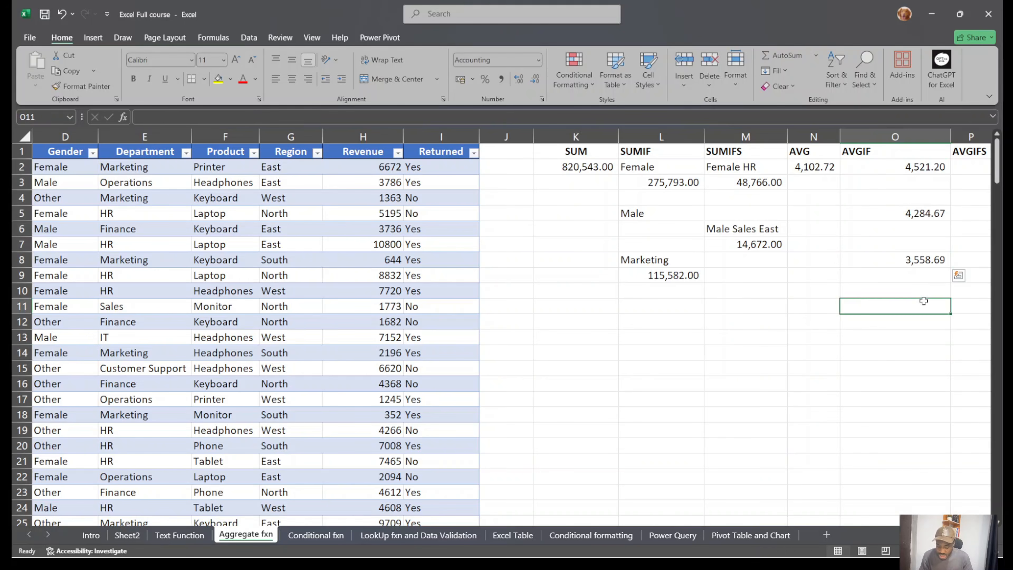
{"action": "left_click", "coordinate": [807, 169]}
{"action": "left_click_drag", "start_coordinate": [919, 163], "coordinate": [897, 249]}
Enter an AVERAGE formula in O12 over the per-gender averages in O2:O8.
{"action": "left_click", "coordinate": [881, 316]}
{"action": "type", "text": "=ave"}
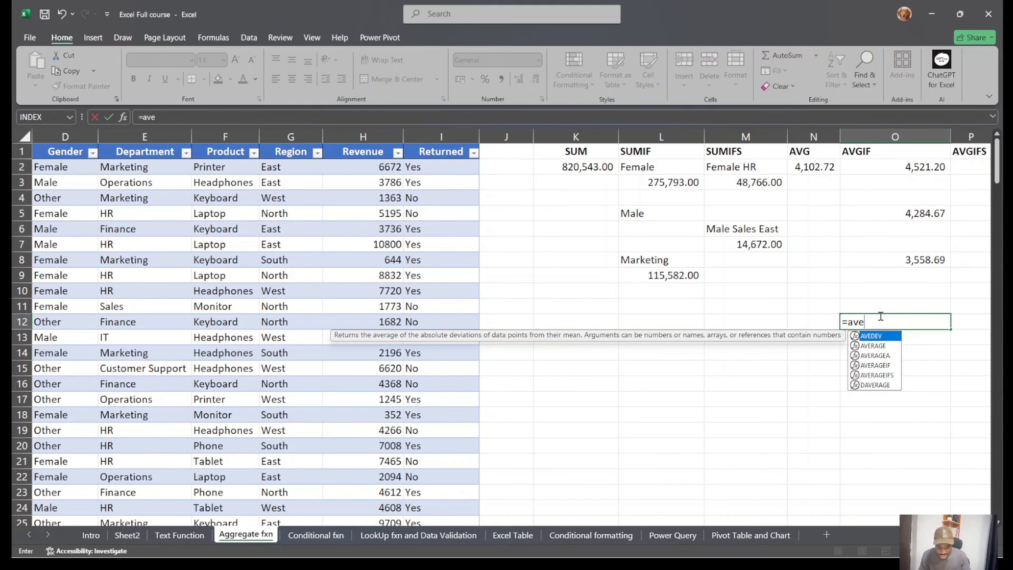
{"action": "key", "text": "Down"}
{"action": "key", "text": "Tab"}
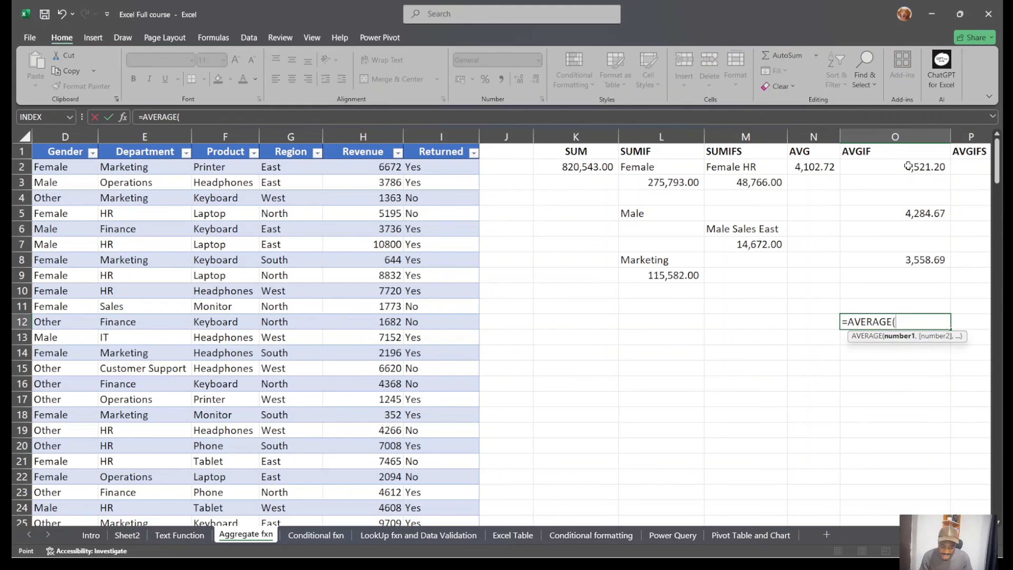
{"action": "left_click_drag", "start_coordinate": [905, 167], "coordinate": [906, 263]}
{"action": "key", "text": "Return"}
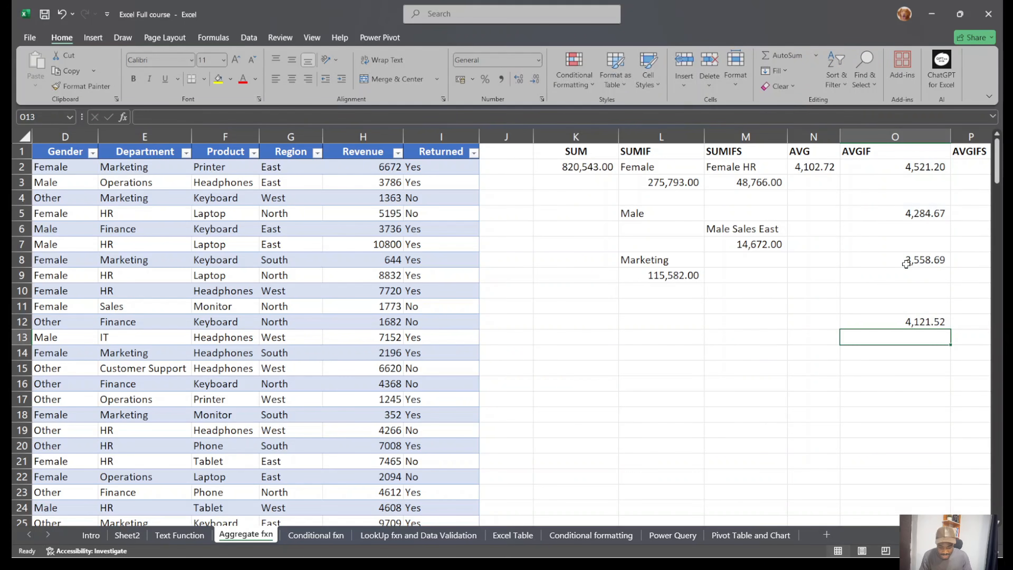
Check the overall average in N2 against the average of averages in O12 and the gender averages in O2 and O5.
{"action": "left_click", "coordinate": [822, 168]}
{"action": "left_click", "coordinate": [924, 320]}
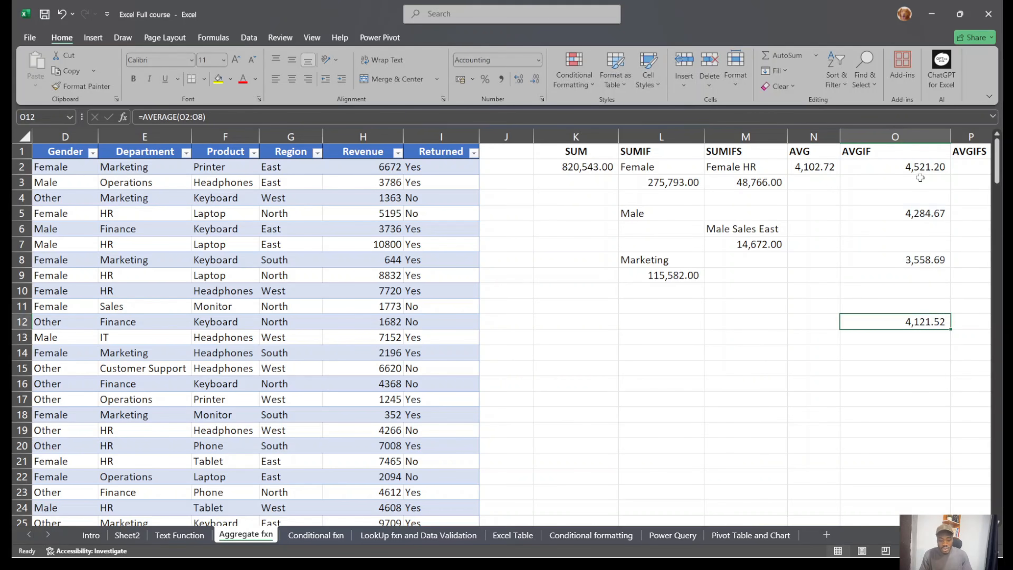
{"action": "left_click", "coordinate": [917, 171]}
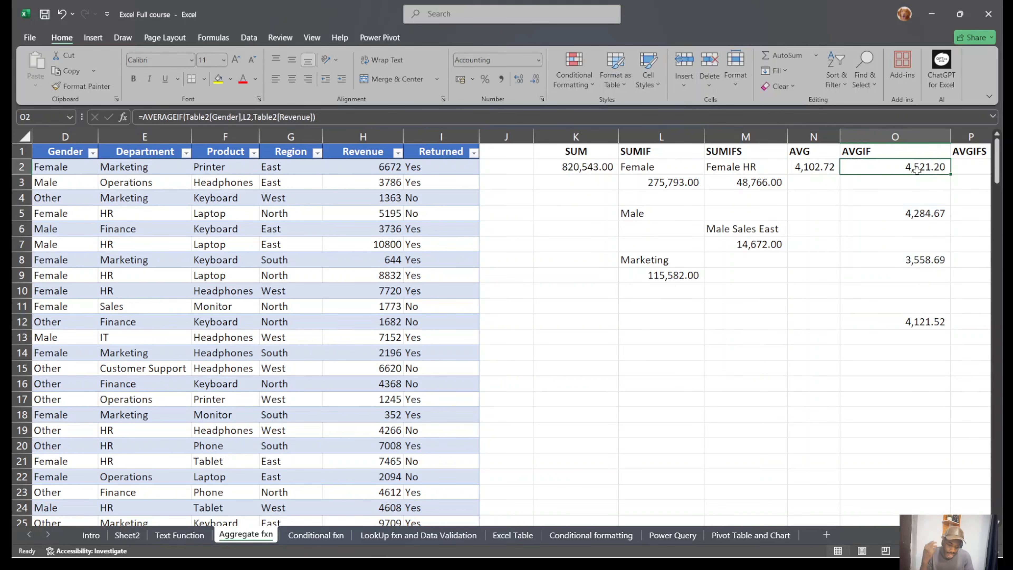
{"action": "left_click", "coordinate": [821, 172]}
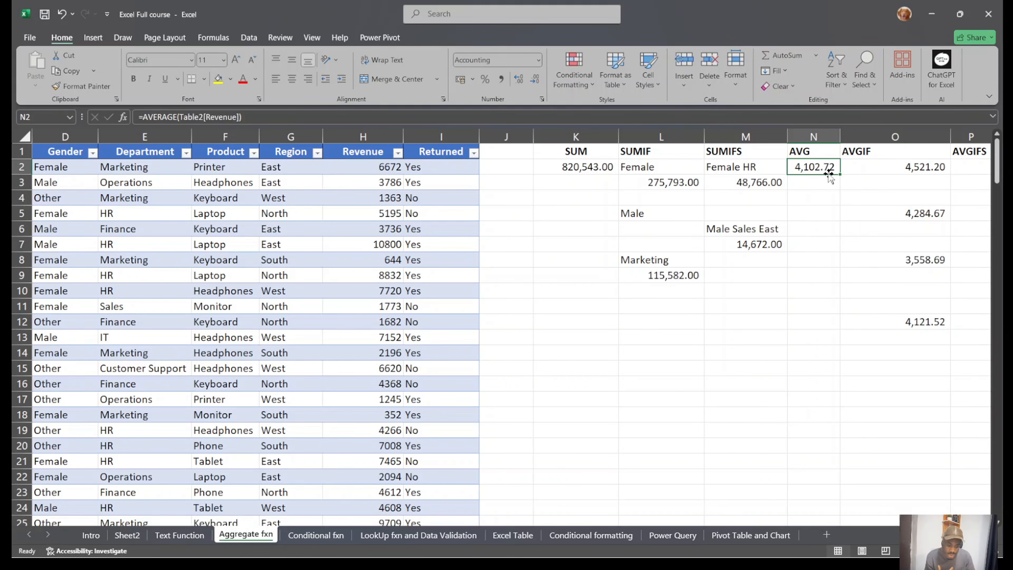
{"action": "left_click", "coordinate": [921, 168]}
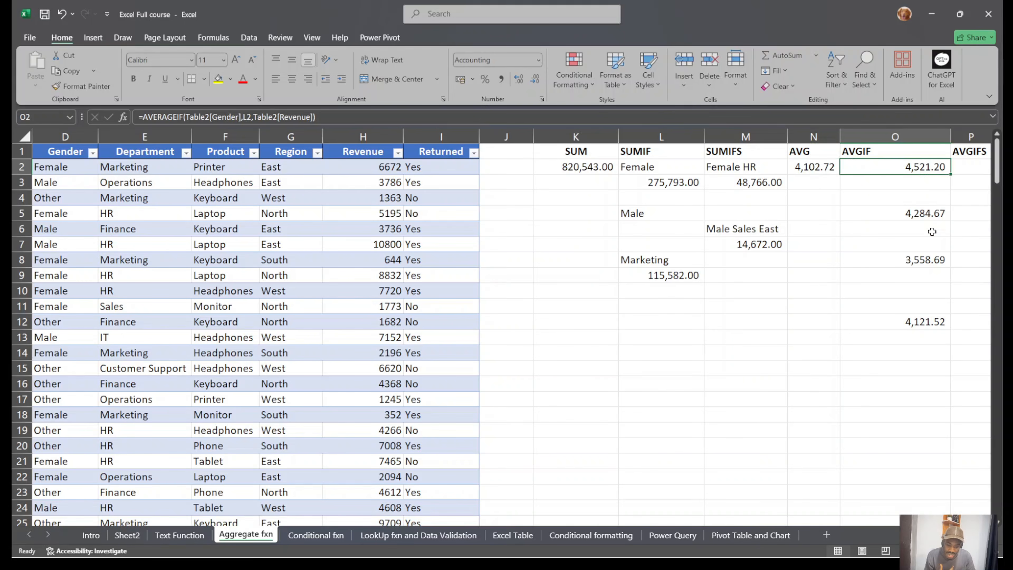
{"action": "left_click", "coordinate": [810, 173]}
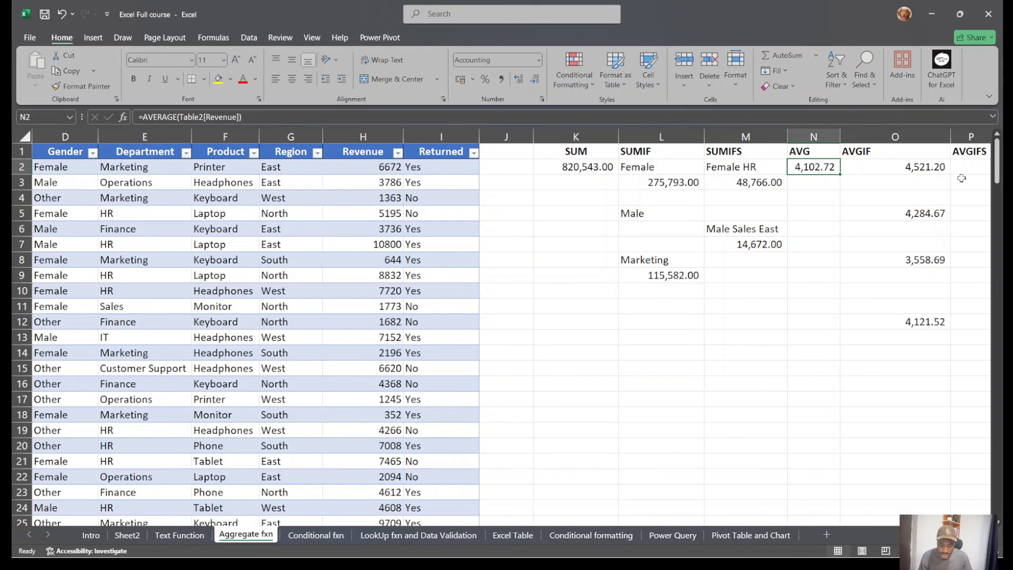
{"action": "left_click", "coordinate": [924, 172]}
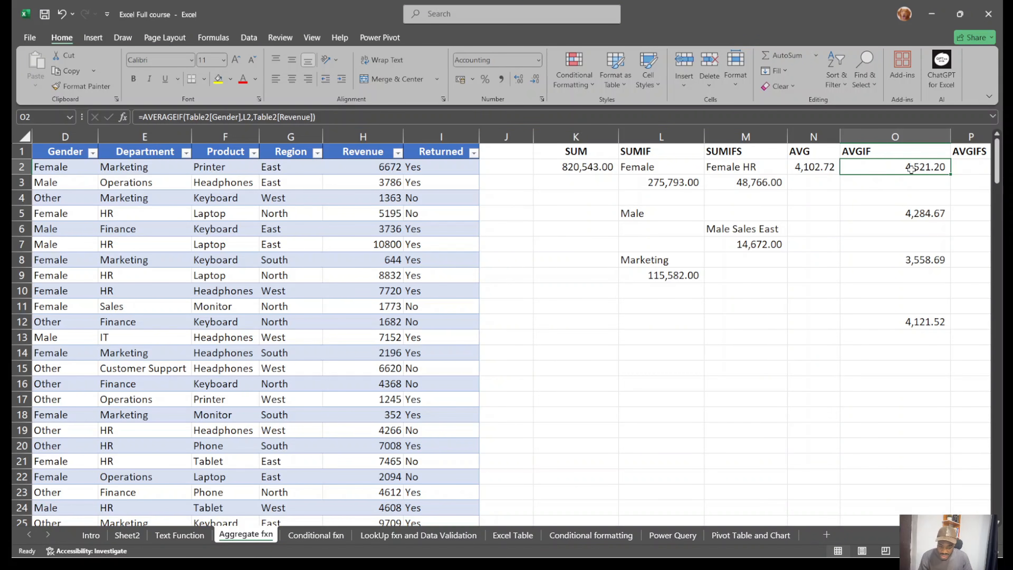
{"action": "left_click_drag", "start_coordinate": [911, 168], "coordinate": [911, 213]}
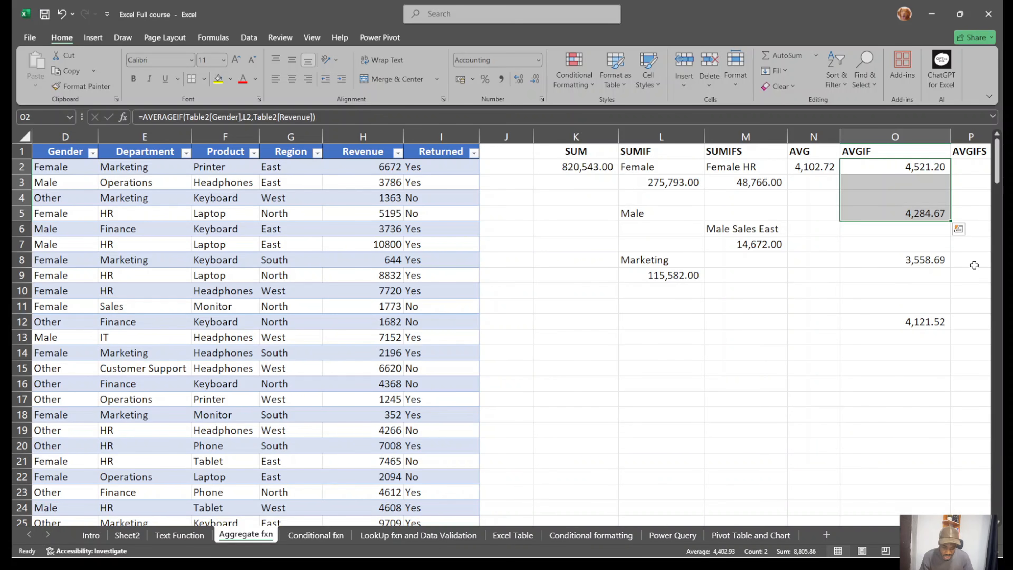
{"action": "left_click", "coordinate": [813, 169]}
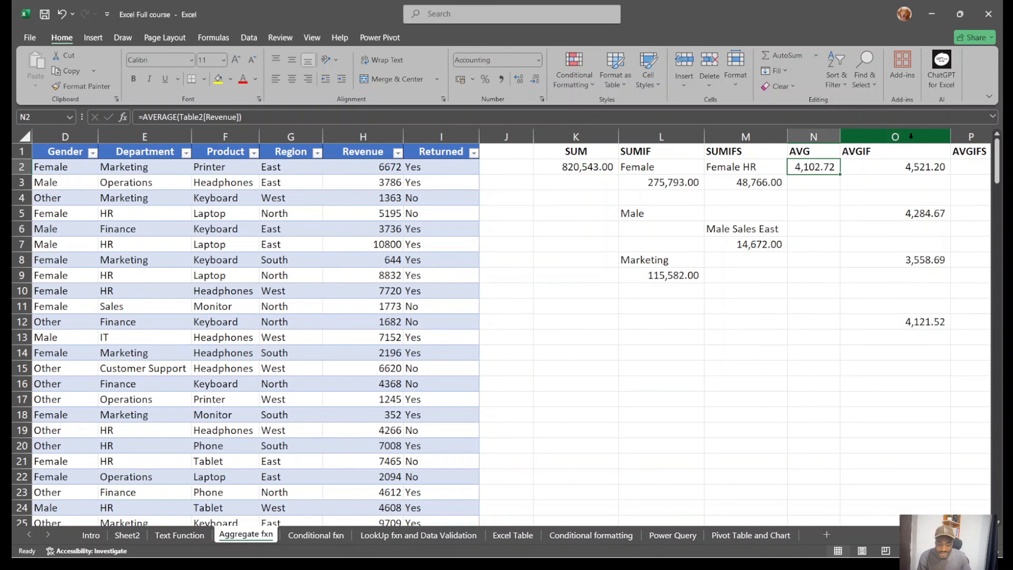
Hide the AVG and AVGIF columns N and O, and widen the AVGIFS column P.
{"action": "scroll", "coordinate": [828, 256], "scroll_direction": "right", "scroll_amount": 2}
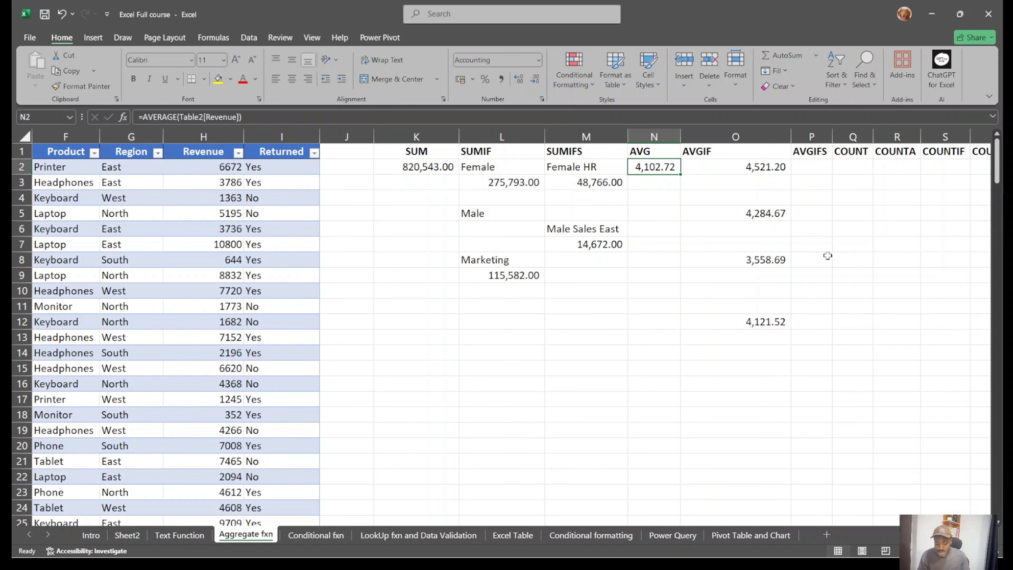
{"action": "left_click_drag", "start_coordinate": [760, 133], "coordinate": [642, 138]}
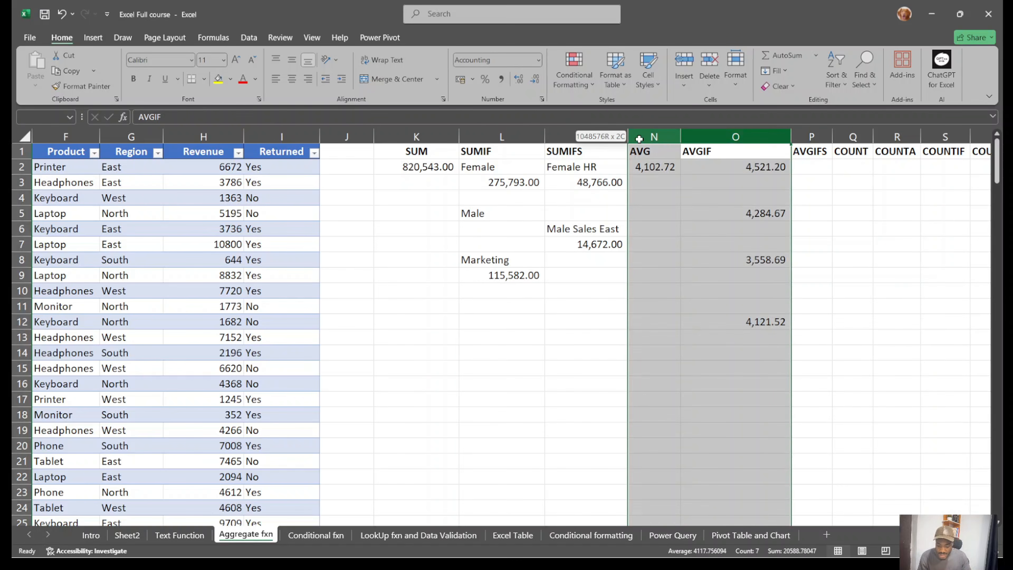
{"action": "right_click", "coordinate": [657, 132]}
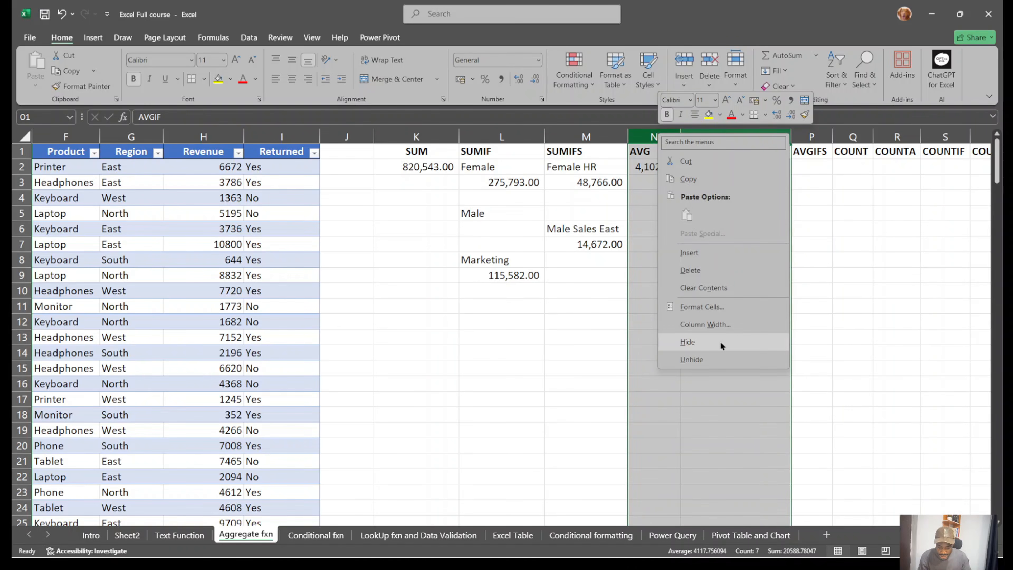
{"action": "left_click", "coordinate": [720, 341]}
{"action": "left_click", "coordinate": [707, 228]}
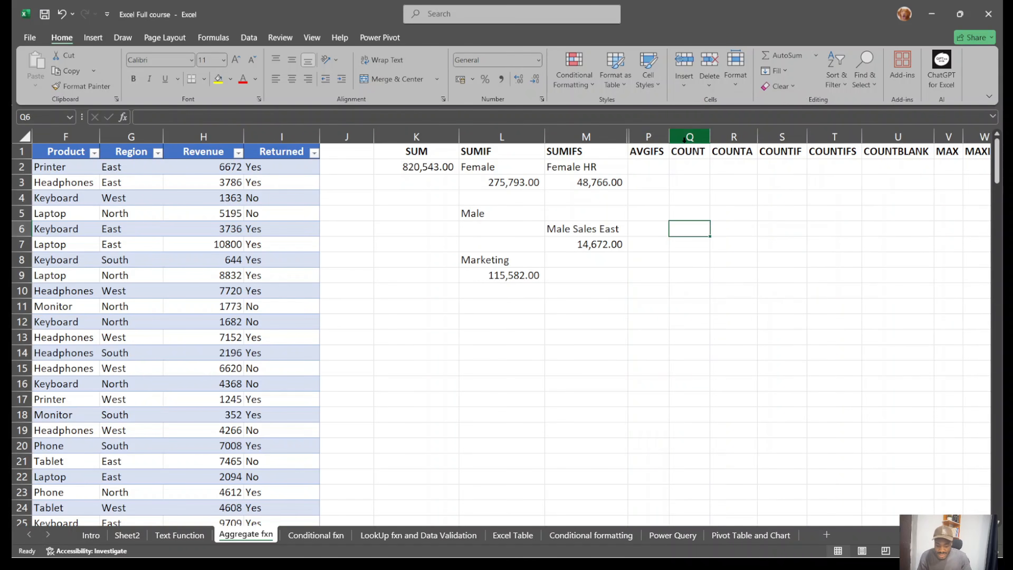
{"action": "left_click_drag", "start_coordinate": [669, 137], "coordinate": [721, 137]}
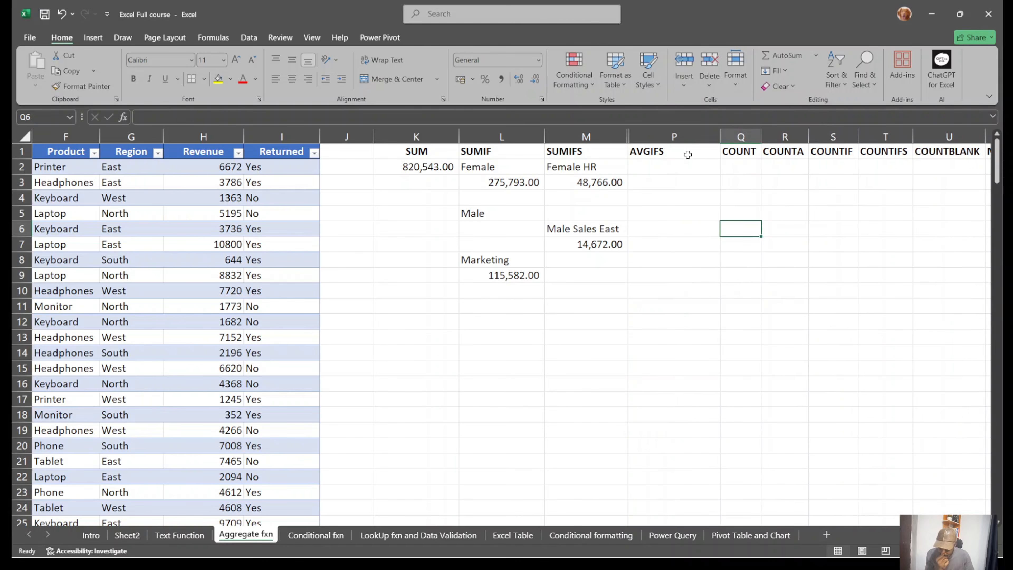
Start an AVERAGEIFS formula in P2 with the table's Revenue column, excluding its header, as average range.
{"action": "left_click_drag", "start_coordinate": [553, 167], "coordinate": [568, 245]}
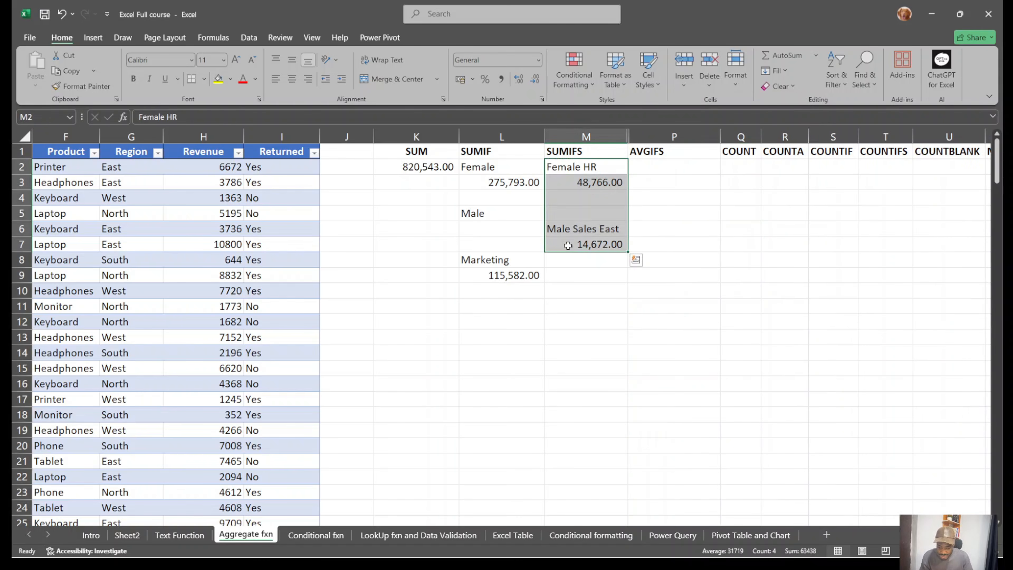
{"action": "left_click", "coordinate": [657, 166]}
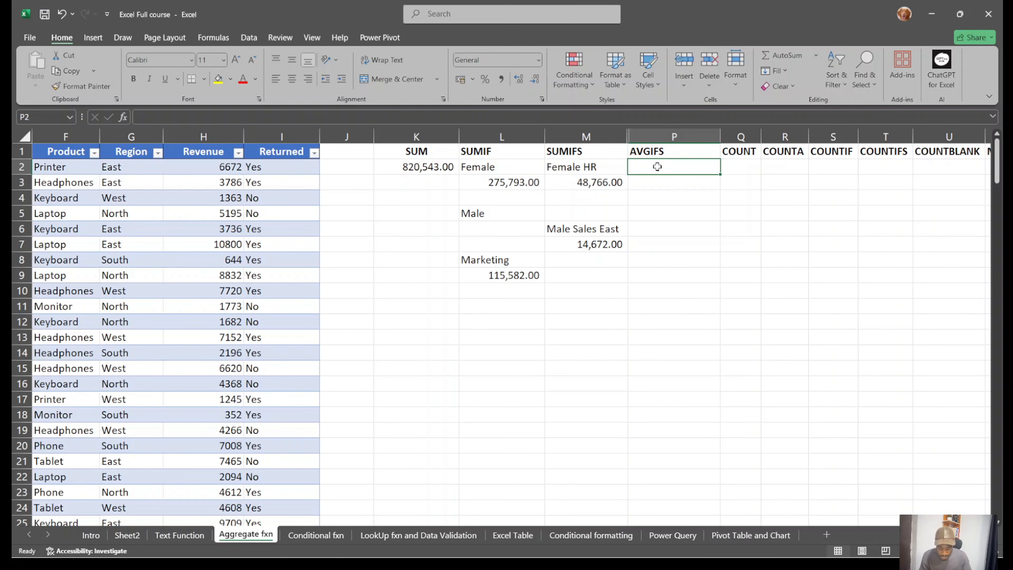
{"action": "type", "text": "=a"}
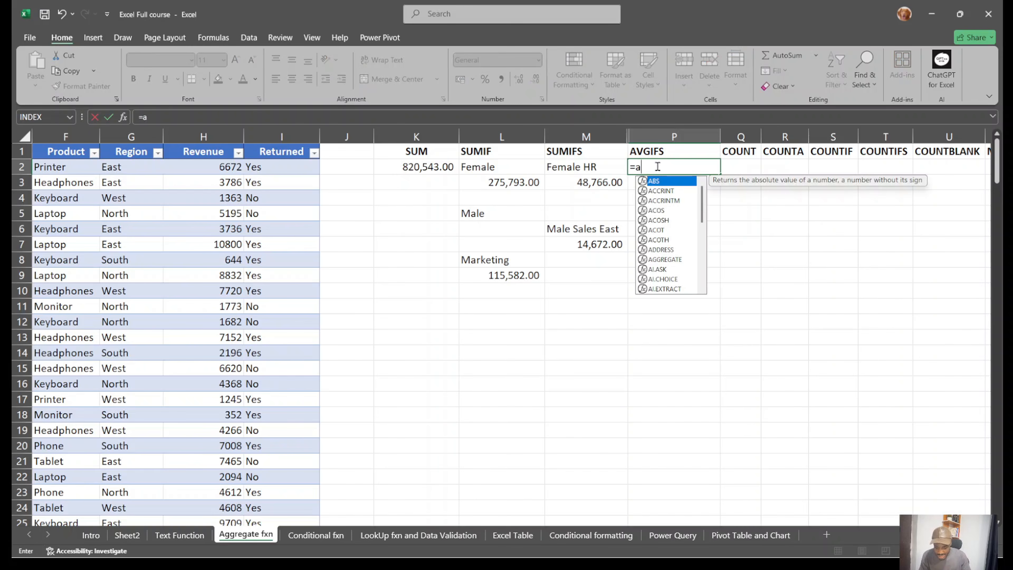
{"action": "type", "text": "ve"}
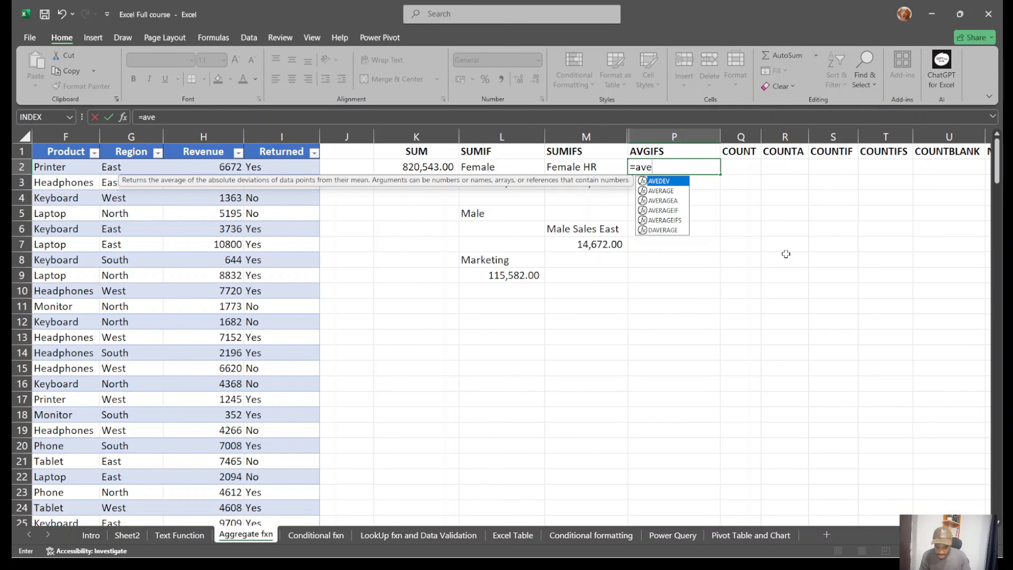
{"action": "left_click", "coordinate": [681, 219]}
{"action": "double_click", "coordinate": [680, 220]}
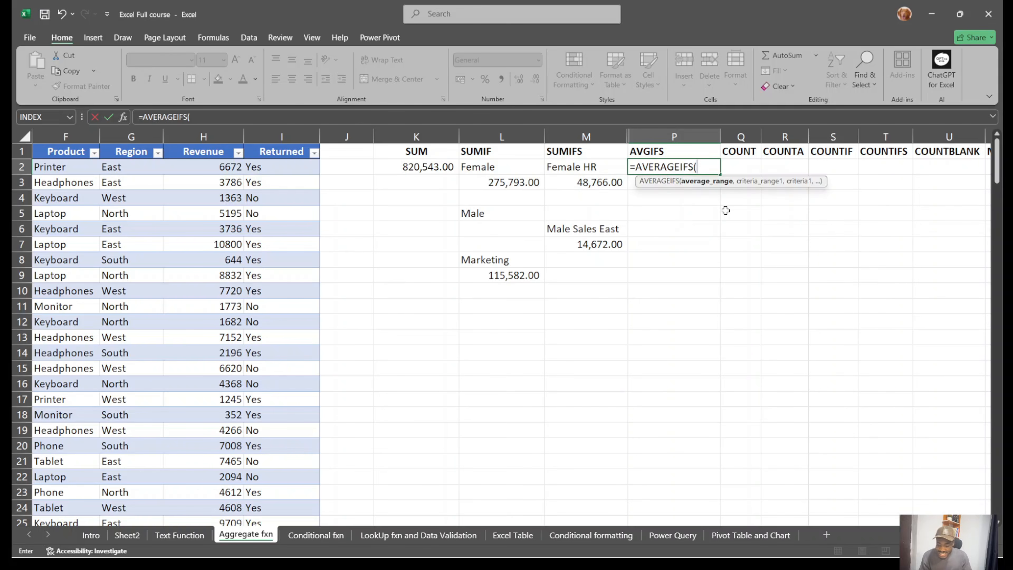
{"action": "left_click", "coordinate": [231, 172]}
{"action": "key", "text": "ctrl+shift+Down"}
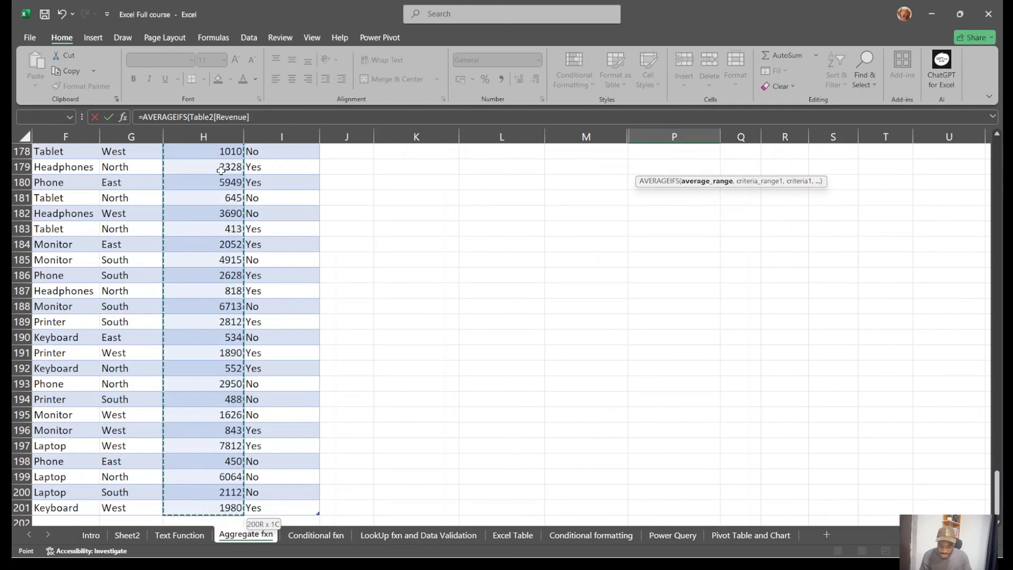
{"action": "type", "text": ","}
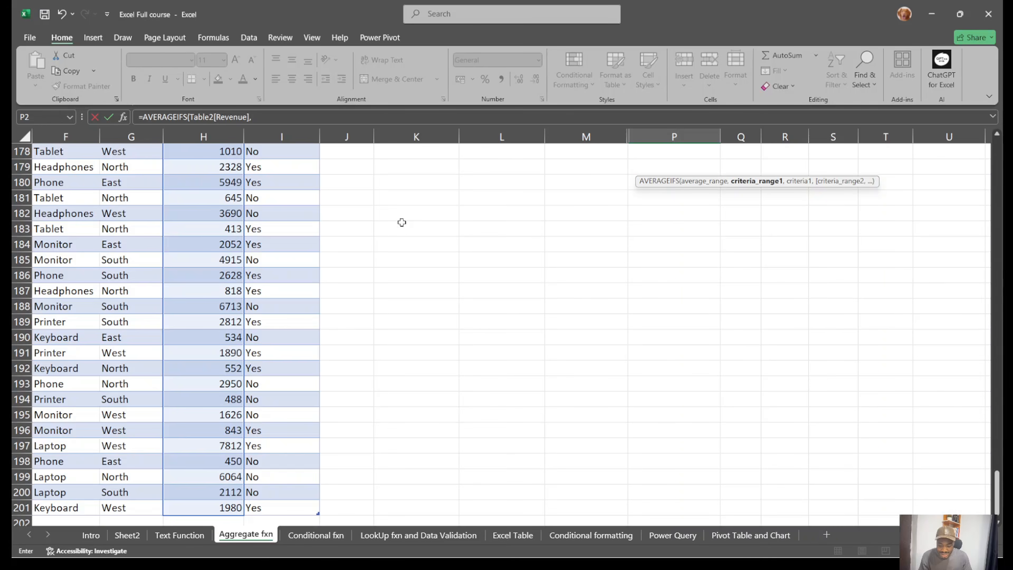
Add the table's whole Gender column as the first criteria range of the P2 AVERAGEIFS, with the Female cell D191 as criterion.
{"action": "scroll", "coordinate": [368, 327], "scroll_direction": "up", "scroll_amount": 20}
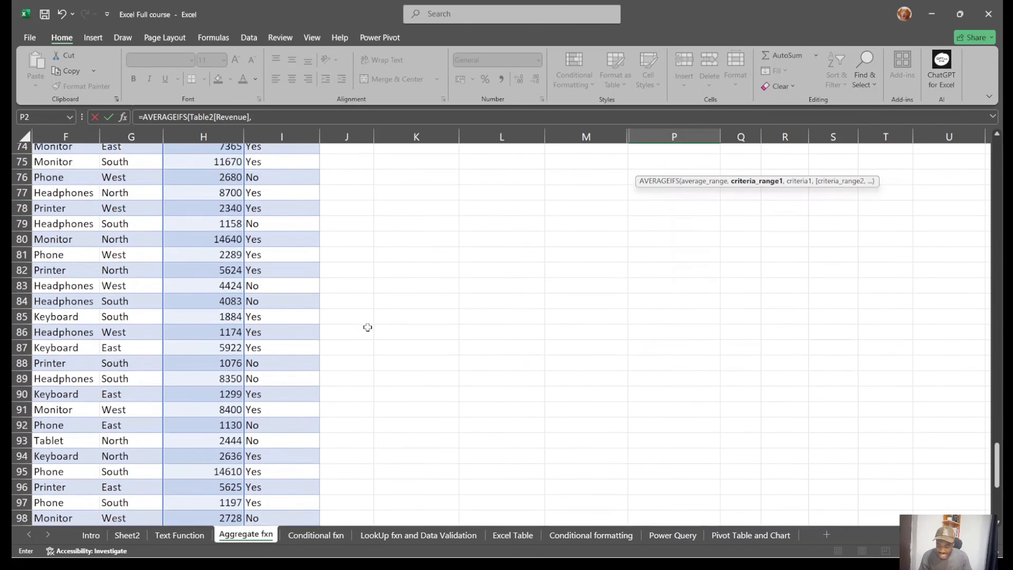
{"action": "scroll", "coordinate": [367, 328], "scroll_direction": "up", "scroll_amount": 20}
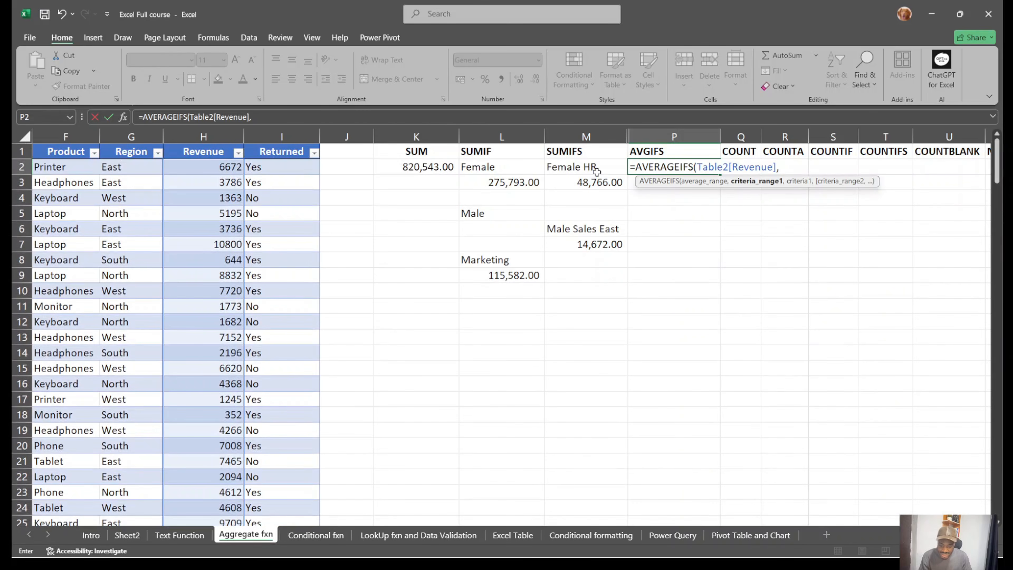
{"action": "scroll", "coordinate": [163, 166], "scroll_direction": "left", "scroll_amount": 3}
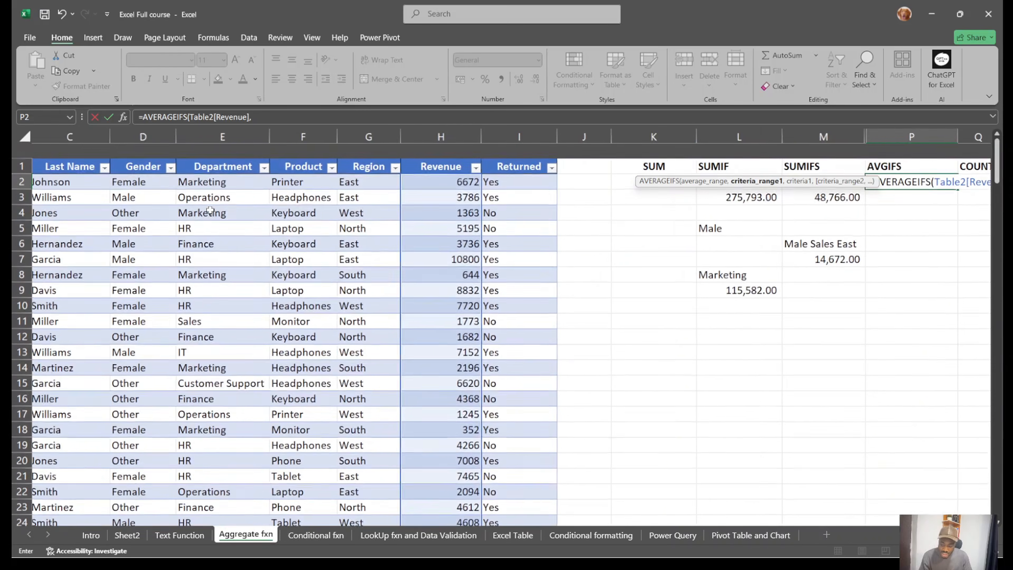
{"action": "left_click", "coordinate": [164, 167]}
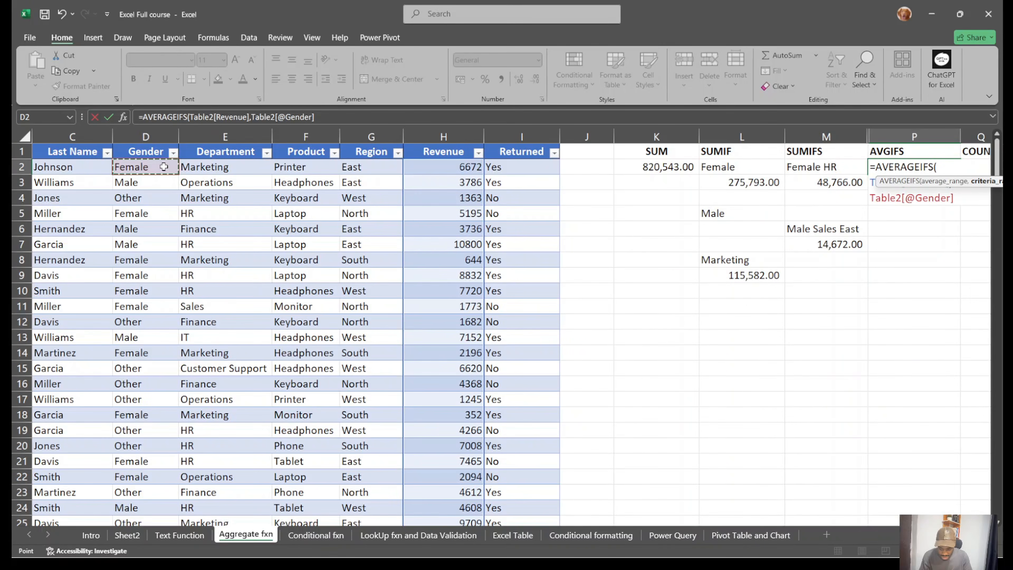
{"action": "key", "text": "ctrl+shift+Down"}
{"action": "type", "text": ","}
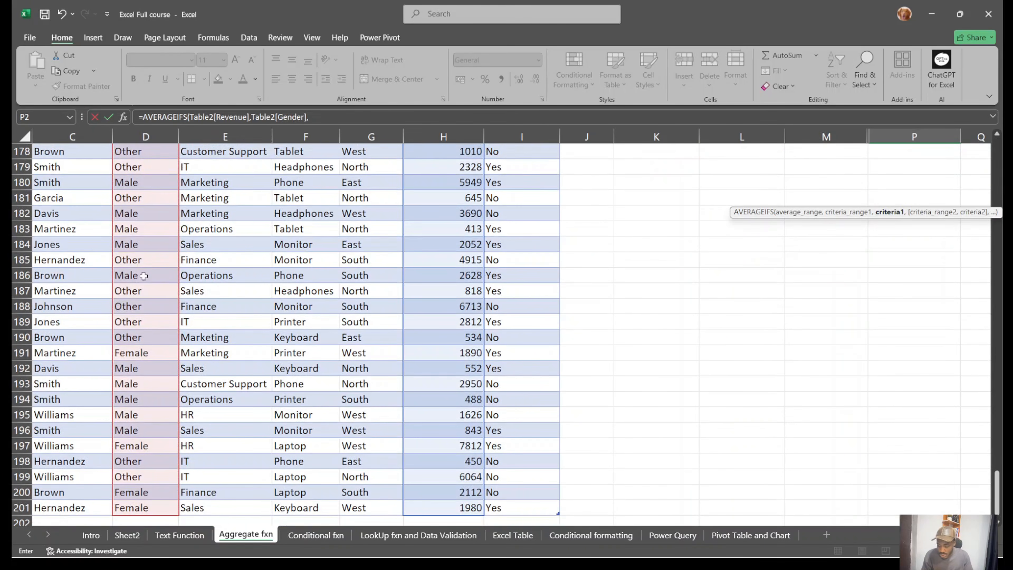
{"action": "left_click", "coordinate": [144, 353]}
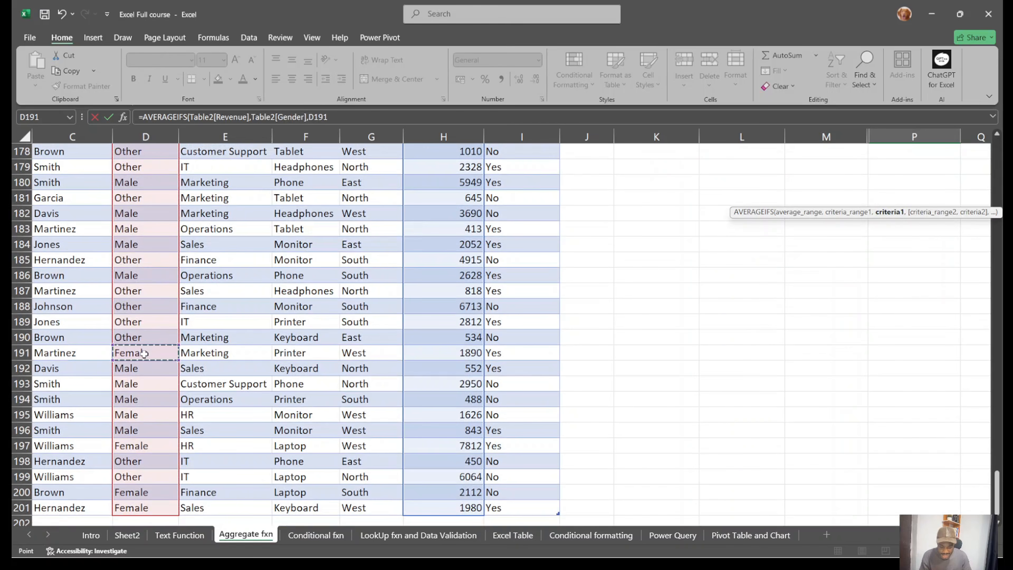
{"action": "type", "text": ","}
{"action": "scroll", "coordinate": [493, 381], "scroll_direction": "up", "scroll_amount": 20}
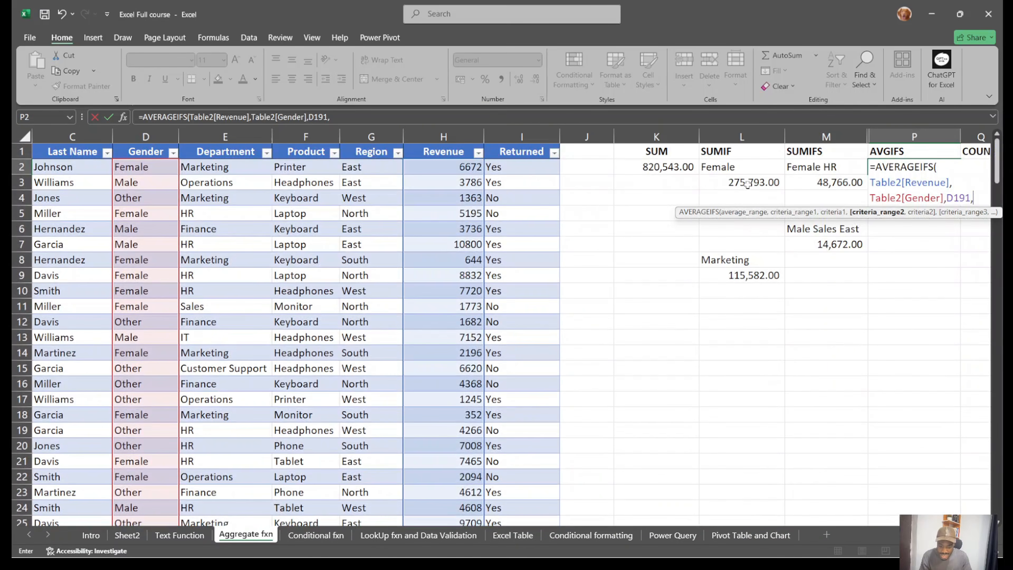
Add the table's whole Department column as second criteria range with the HR cell E197 as criterion, completing the AVERAGEIFS formula in P2.
{"action": "scroll", "coordinate": [832, 278], "scroll_direction": "right", "scroll_amount": 2}
{"action": "scroll", "coordinate": [832, 279], "scroll_direction": "right", "scroll_amount": 1}
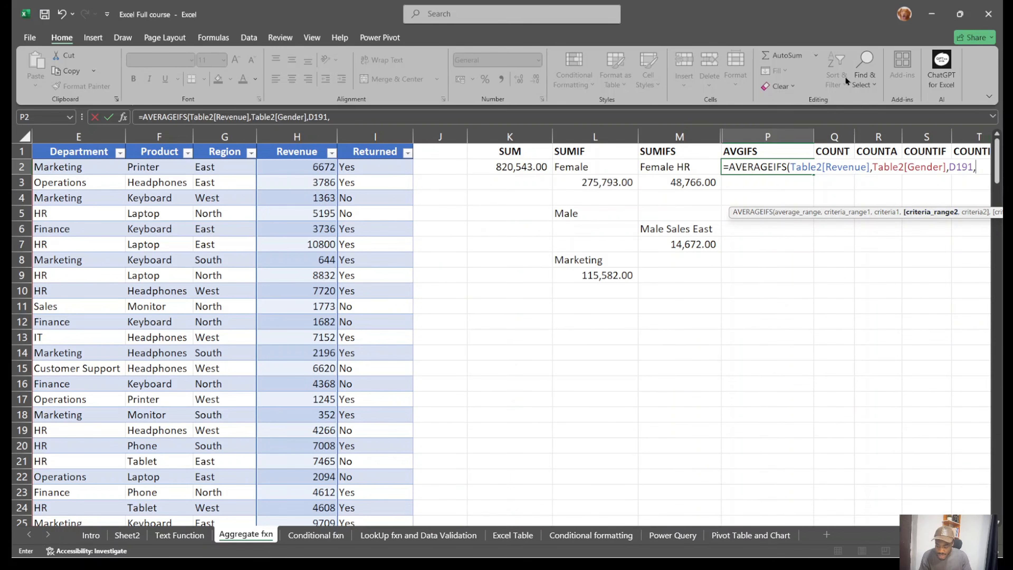
{"action": "left_click", "coordinate": [83, 170]}
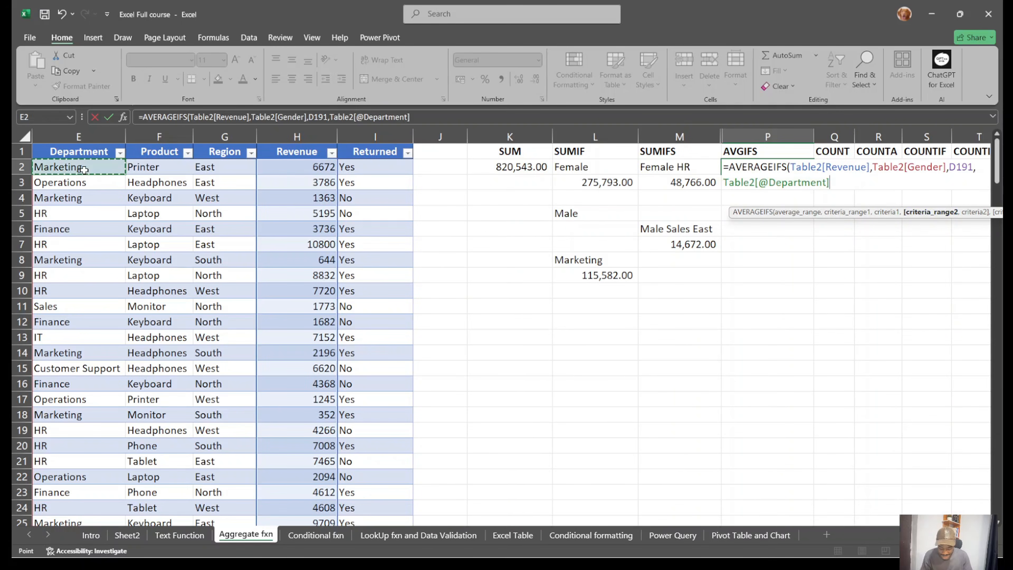
{"action": "key", "text": "ctrl+shift+Down"}
{"action": "type", "text": ","}
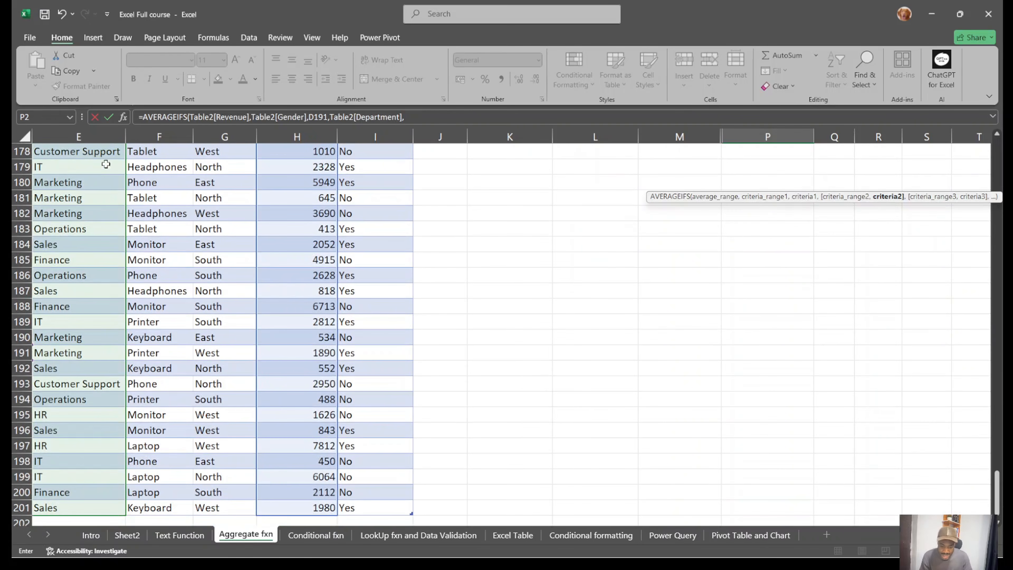
{"action": "left_click", "coordinate": [56, 441]}
{"action": "key", "text": "Return"}
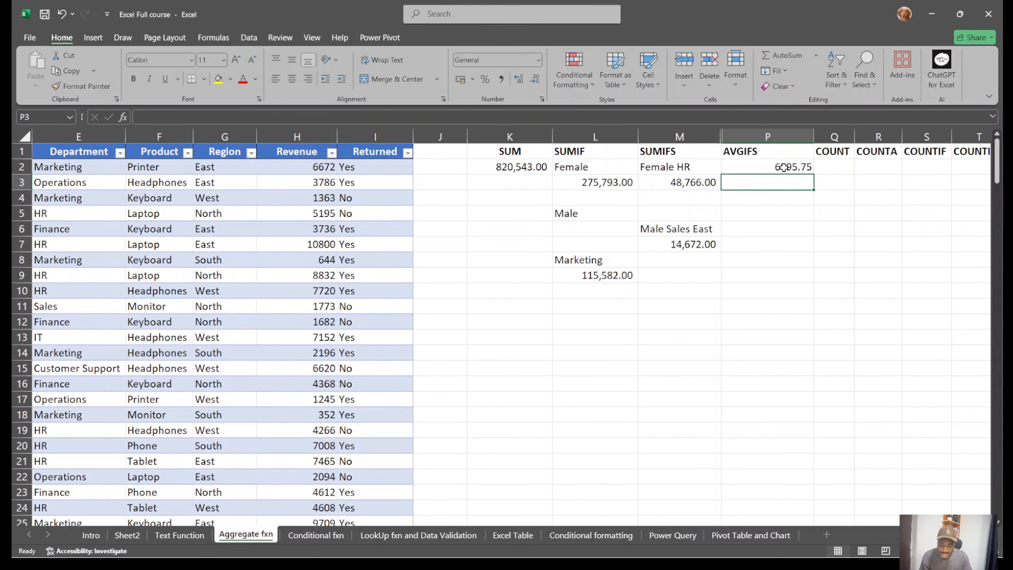
Apply the comma number style to the AVERAGEIFS result in P2.
{"action": "left_click", "coordinate": [784, 167]}
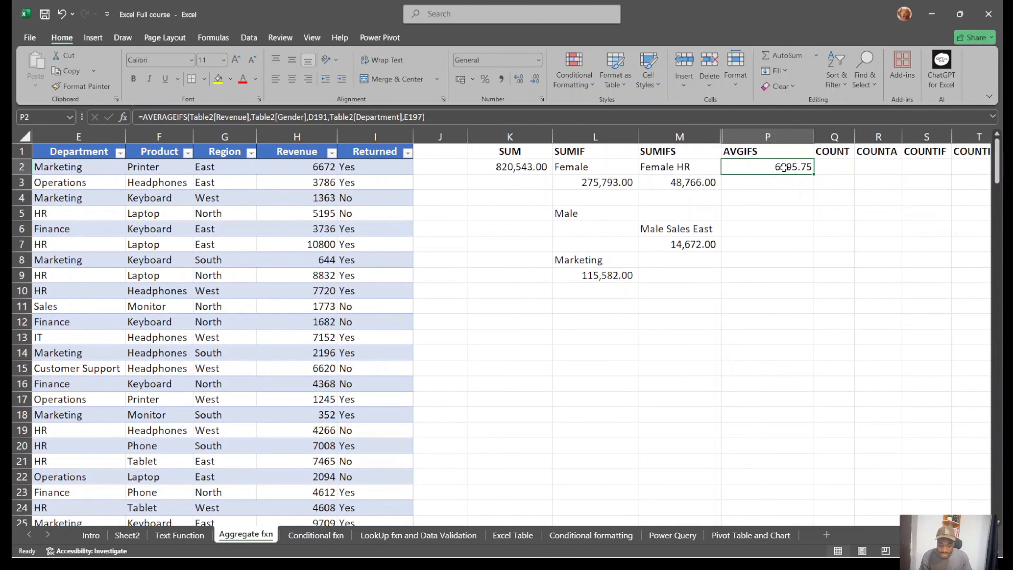
{"action": "left_click", "coordinate": [501, 80]}
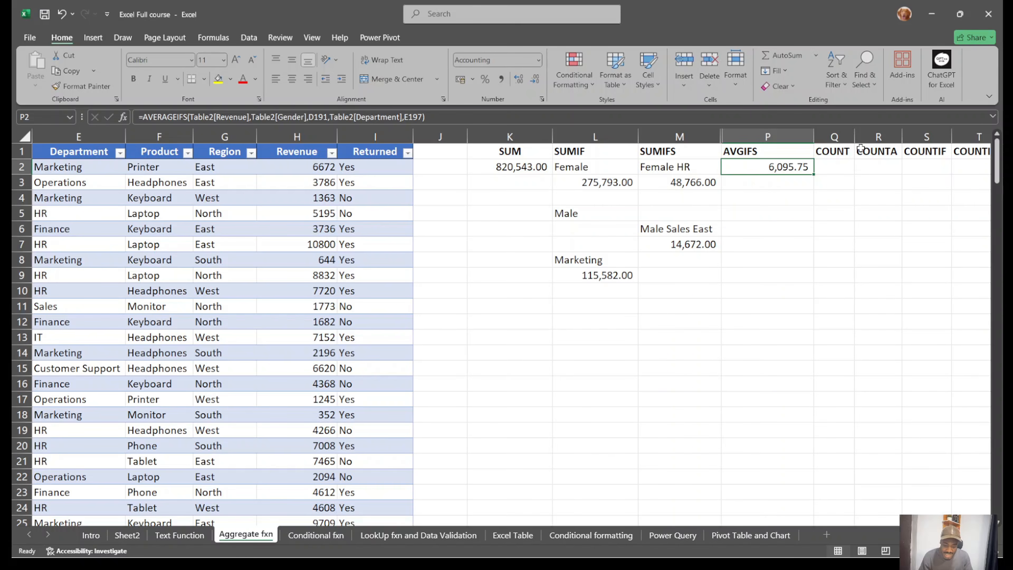
{"action": "left_click", "coordinate": [868, 165]}
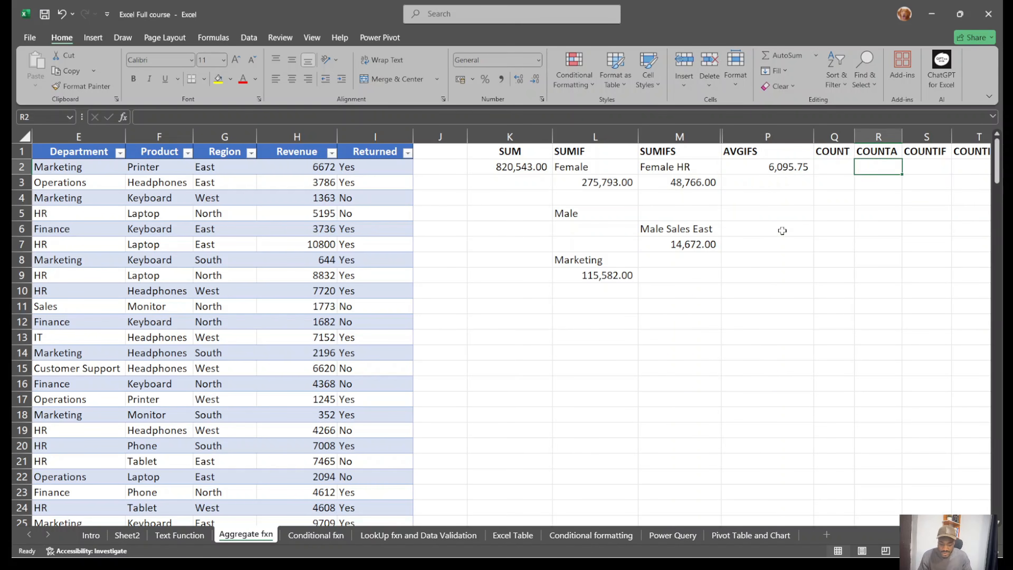
Enter a hyphen in P7, beside the Male Sales East total, and apply the comma number style to the cell.
{"action": "left_click_drag", "start_coordinate": [705, 224], "coordinate": [771, 244]}
{"action": "left_click", "coordinate": [773, 247]}
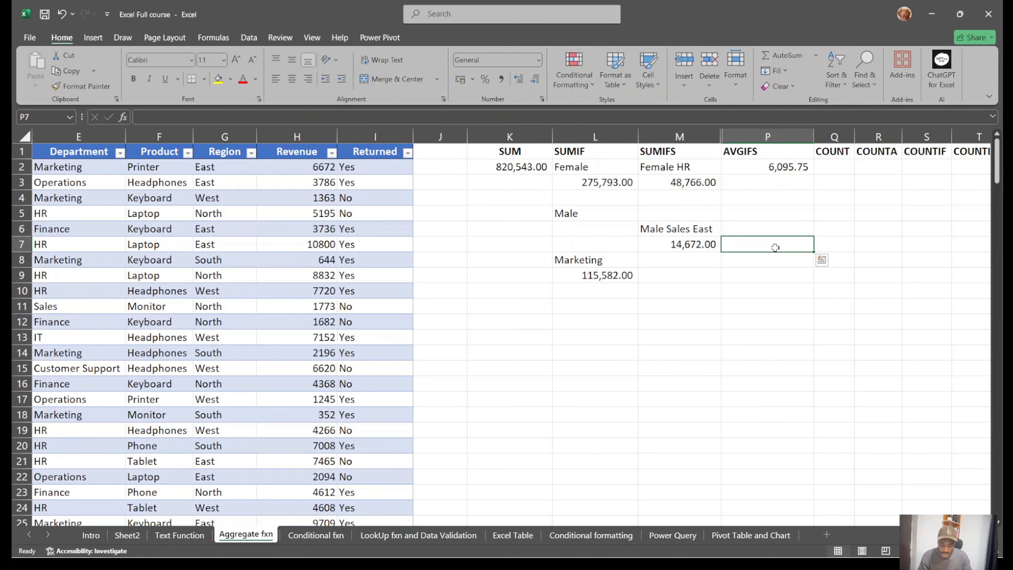
{"action": "type", "text": "-"}
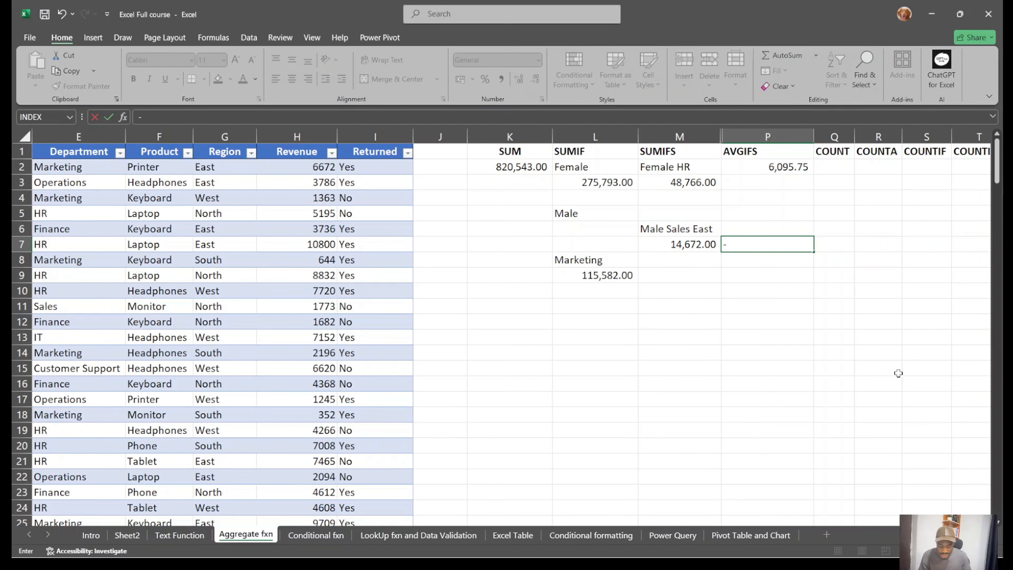
{"action": "key", "text": "Return"}
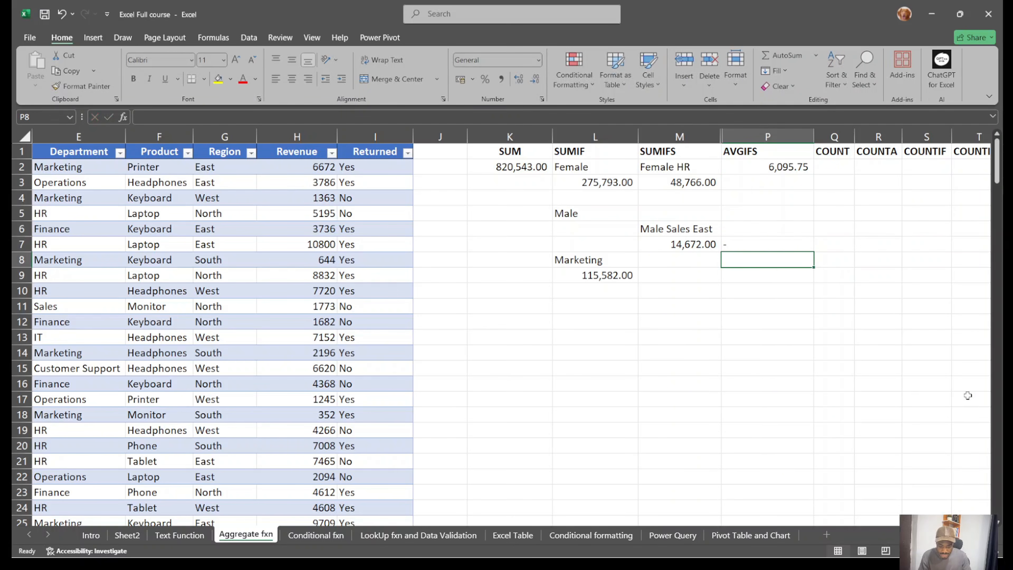
{"action": "left_click", "coordinate": [773, 244]}
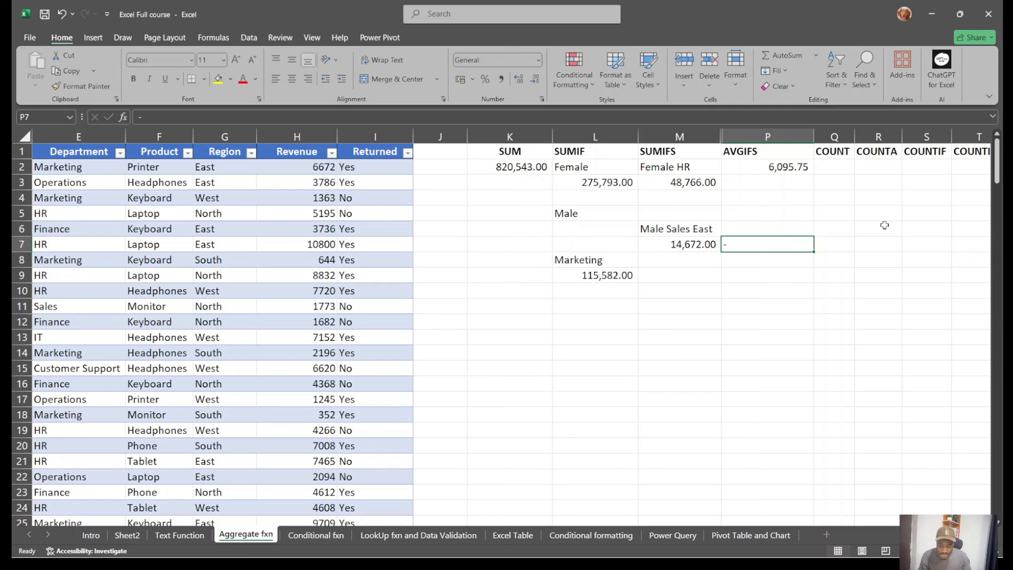
{"action": "left_click", "coordinate": [497, 79]}
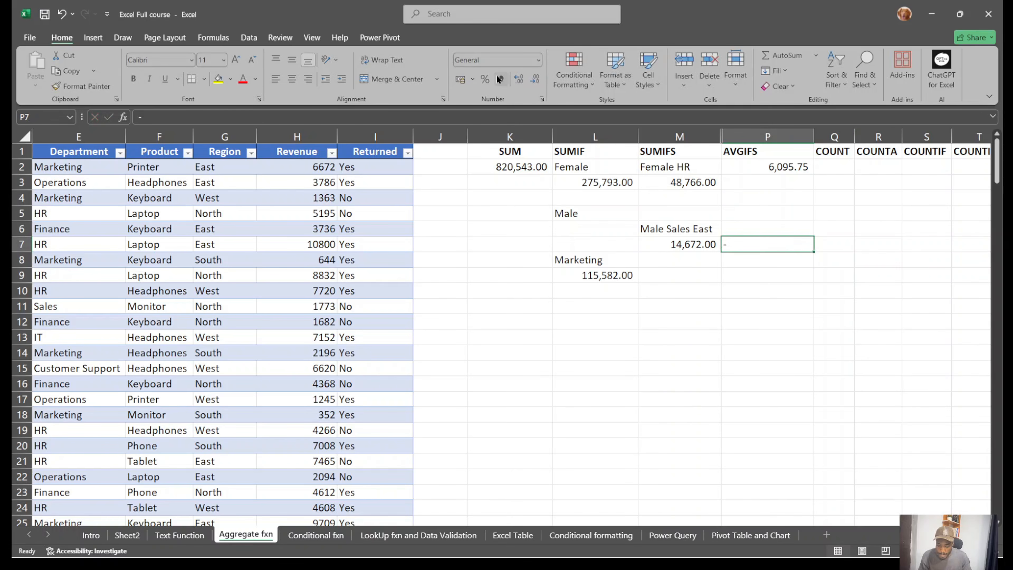
{"action": "left_click", "coordinate": [949, 290]}
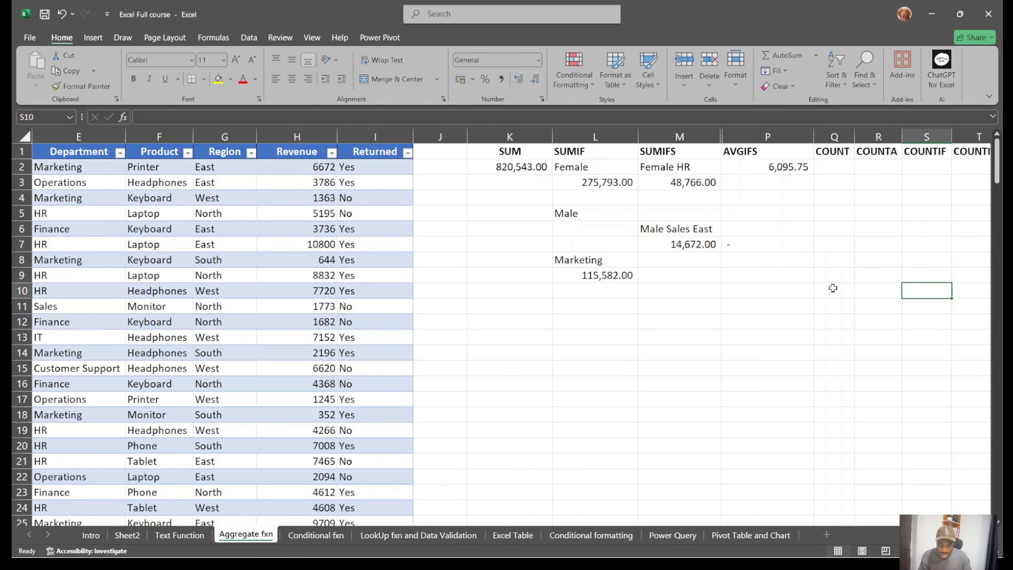
Hide columns K through P, from SUM to AVGIFS, and widen the COUNT column Q.
{"action": "left_click", "coordinate": [766, 137]}
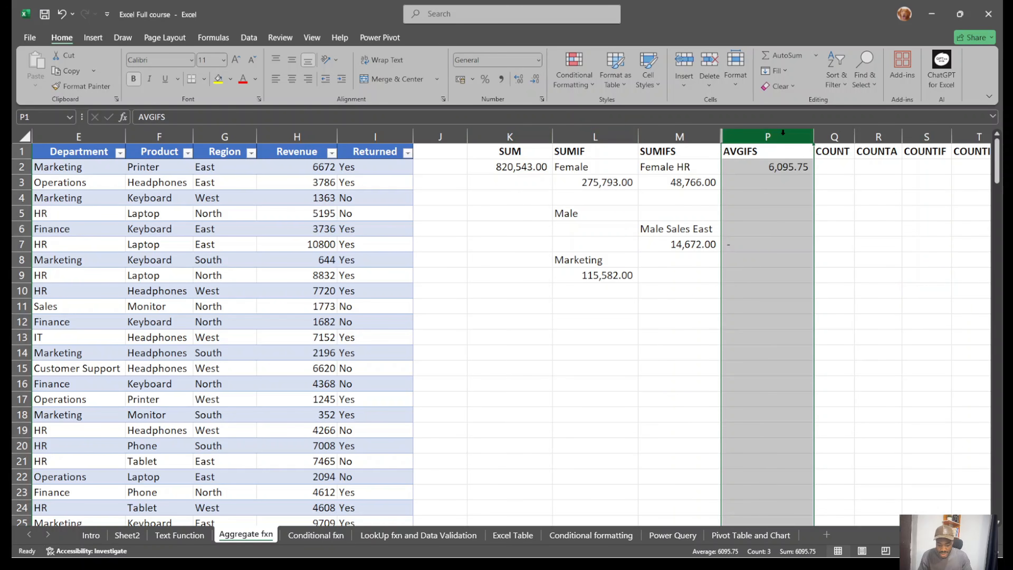
{"action": "left_click_drag", "start_coordinate": [781, 135], "coordinate": [530, 146]}
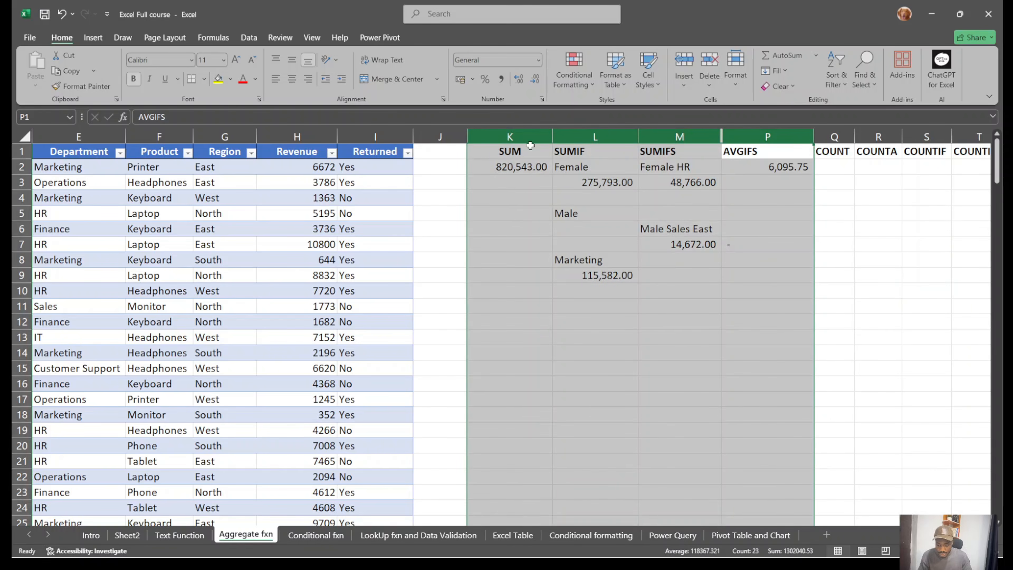
{"action": "right_click", "coordinate": [575, 135]}
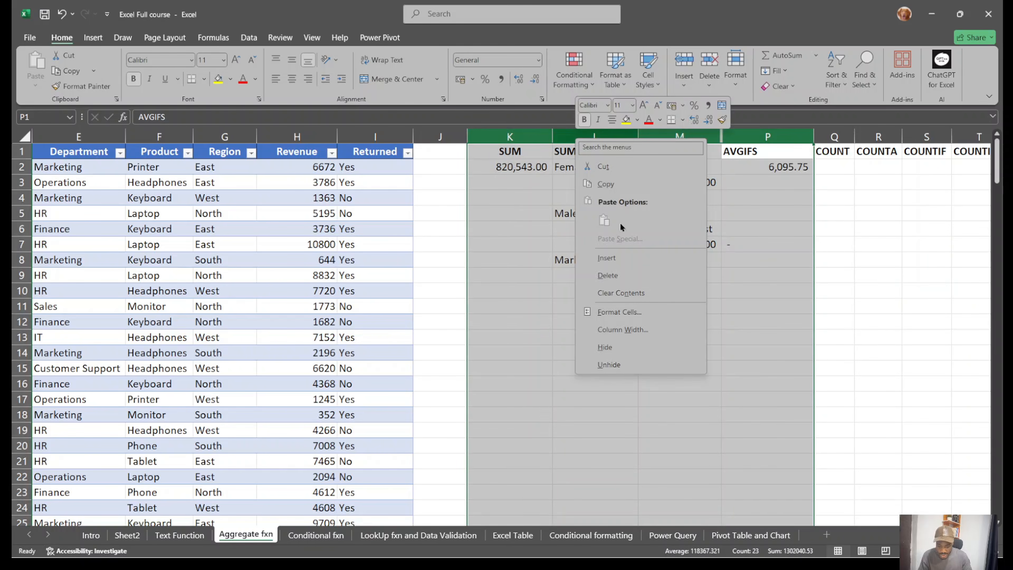
{"action": "left_click", "coordinate": [638, 345]}
{"action": "scroll", "coordinate": [612, 303], "scroll_direction": "left", "scroll_amount": 4}
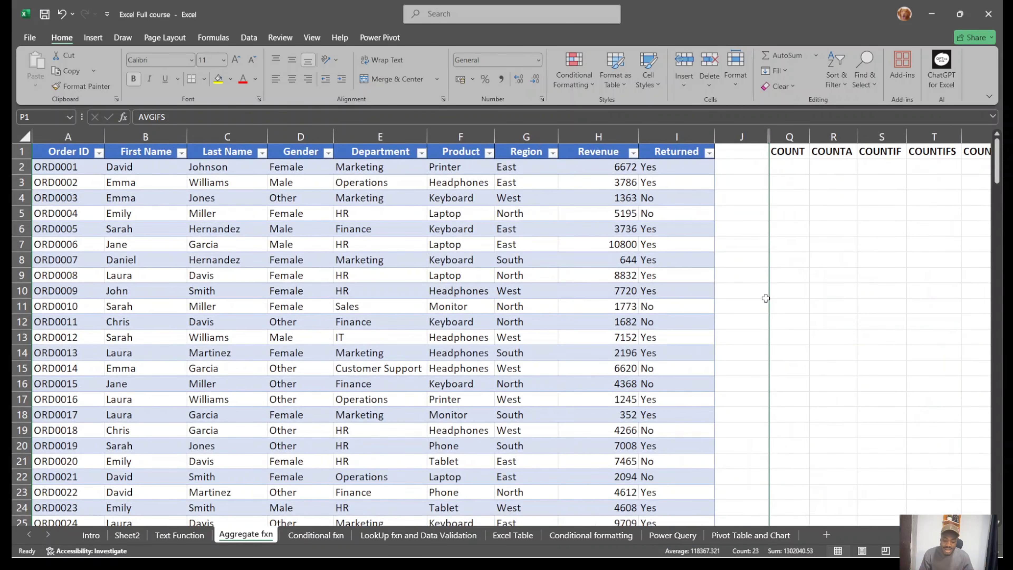
{"action": "left_click_drag", "start_coordinate": [809, 137], "coordinate": [855, 137]}
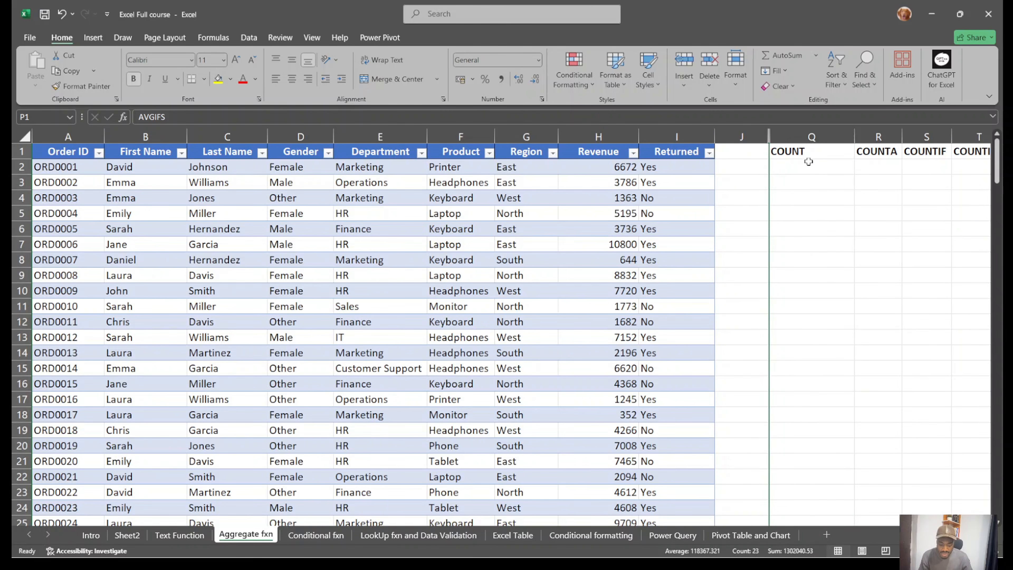
Try a COUNT formula in Q2 on the literal values 1, 2, 3, 4 and 5, and clear the cell.
{"action": "left_click", "coordinate": [798, 166]}
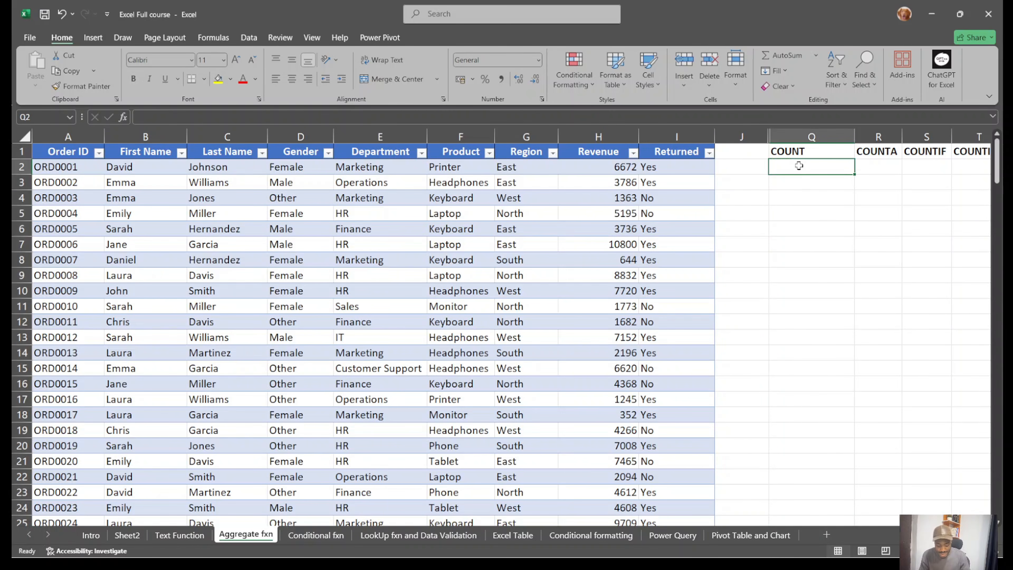
{"action": "type", "text": "=count"}
{"action": "key", "text": "Tab"}
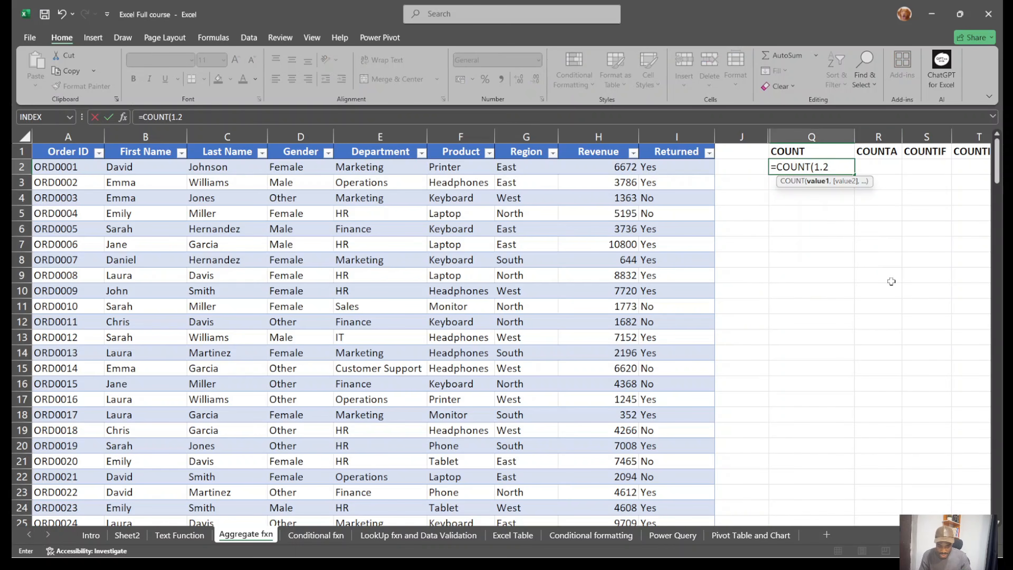
{"action": "type", "text": "1,2,3,4,5,"}
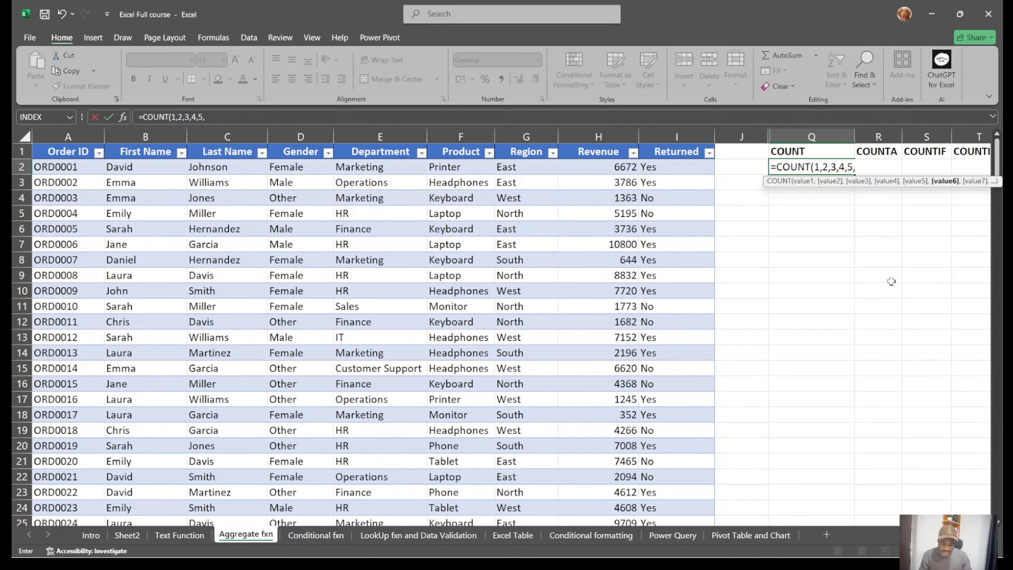
{"action": "key", "text": "BackSpace"}
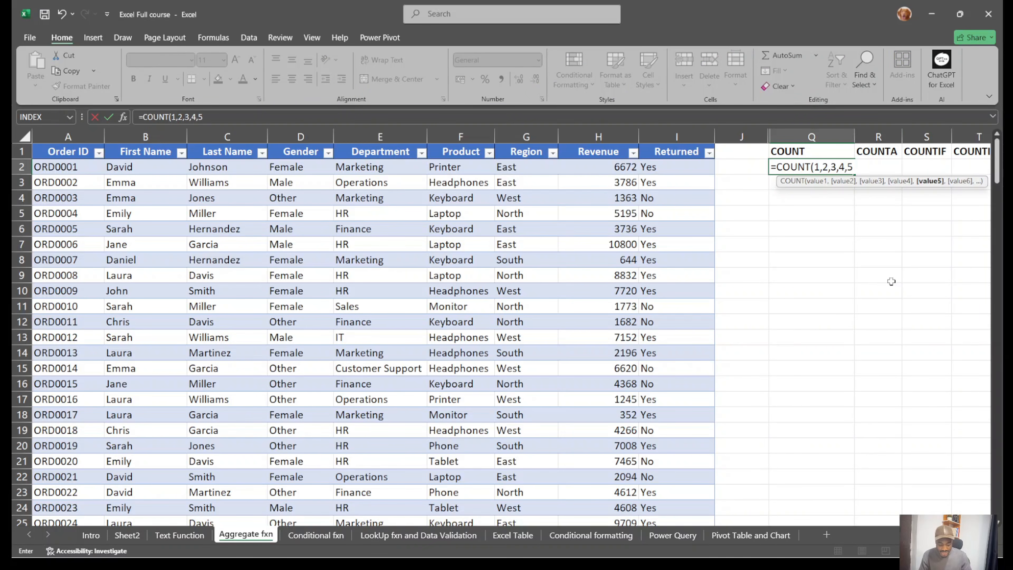
{"action": "key", "text": "Return"}
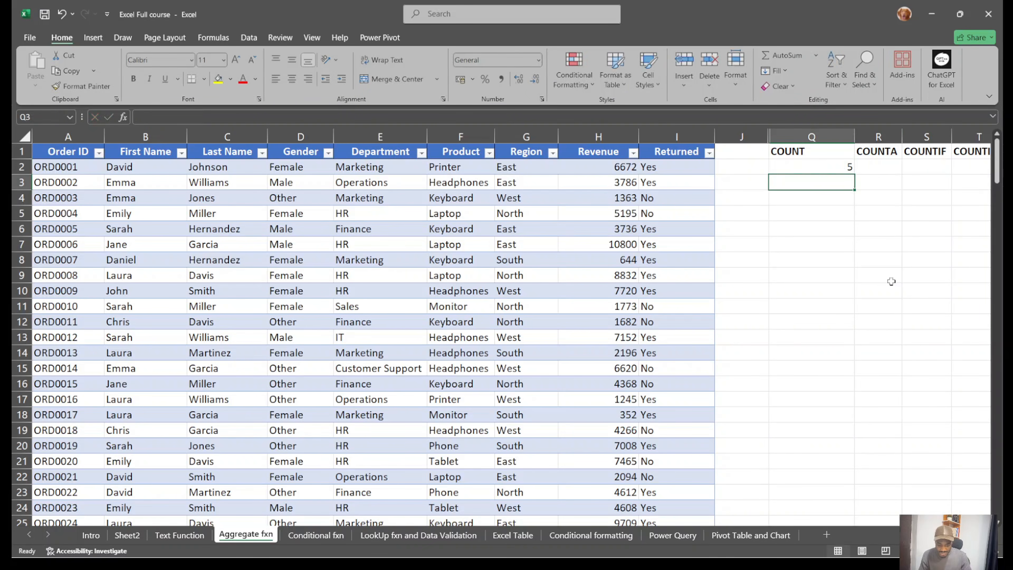
{"action": "left_click", "coordinate": [828, 171]}
{"action": "key", "text": "Delete"}
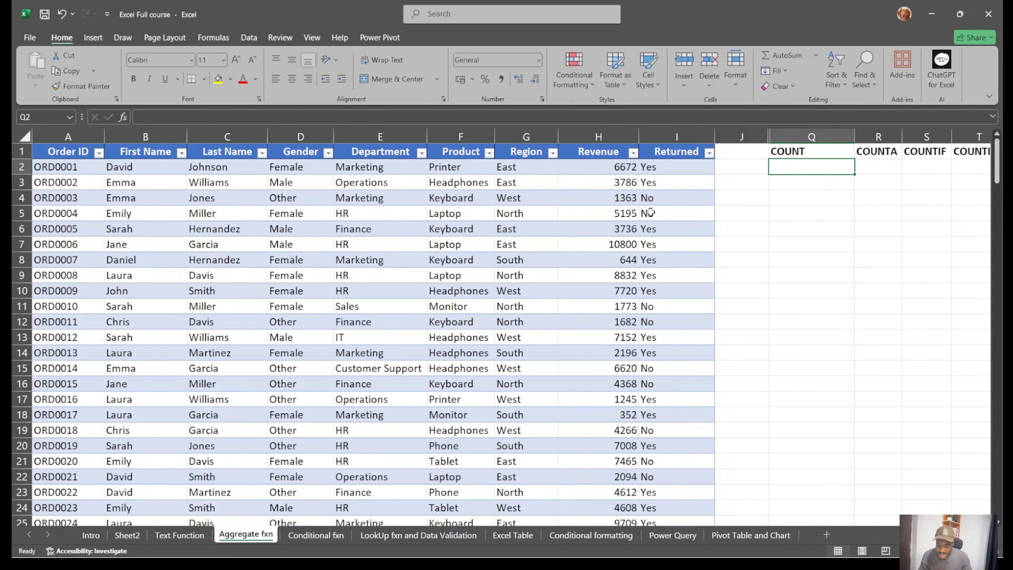
Count the numeric entries of the table's Revenue column, excluding its header, with a COUNT formula in Q2.
{"action": "left_click", "coordinate": [605, 139]}
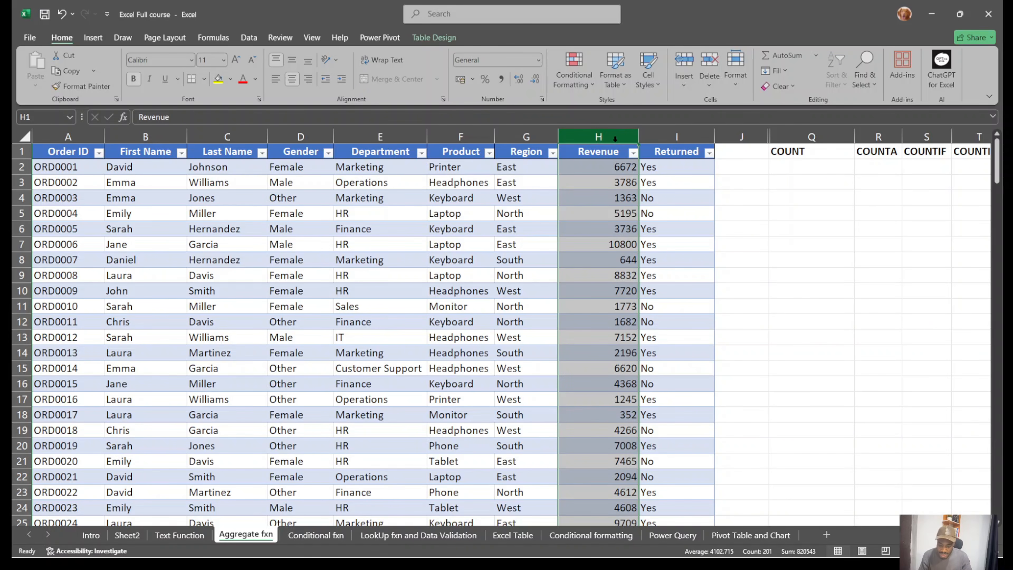
{"action": "left_click", "coordinate": [683, 136]}
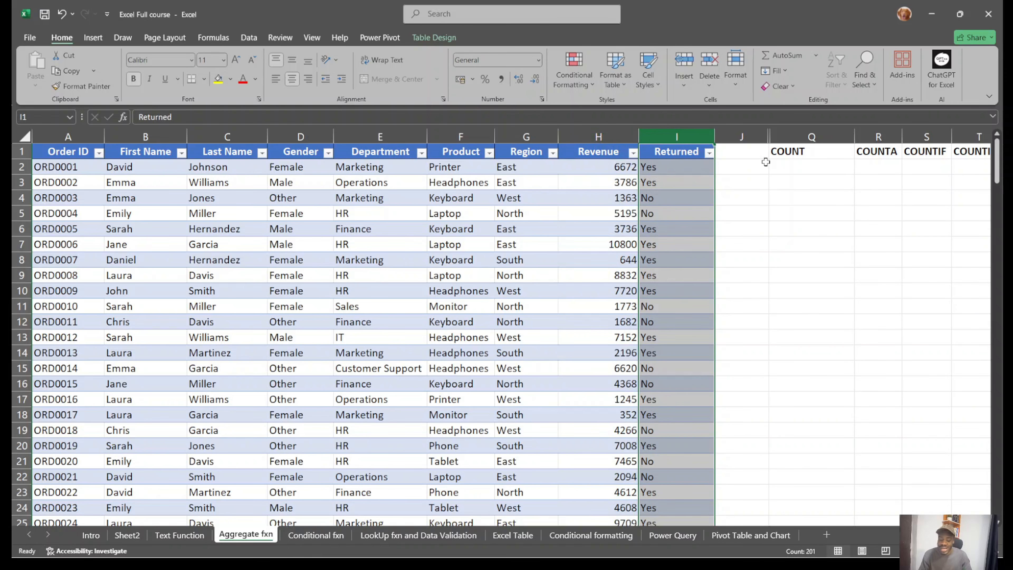
{"action": "left_click", "coordinate": [791, 164]}
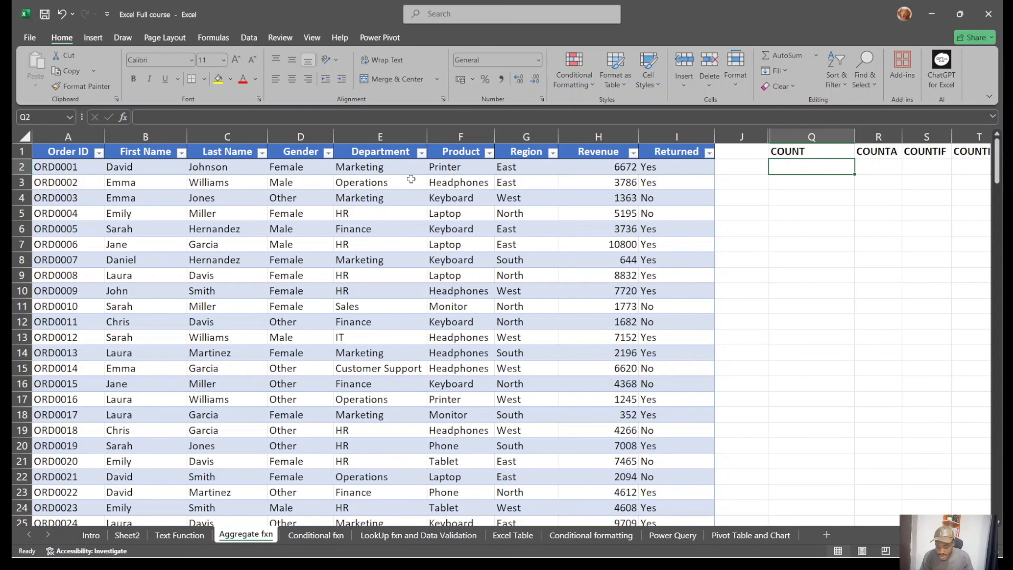
{"action": "type", "text": "="}
{"action": "type", "text": "u"}
{"action": "key", "text": "Tab"}
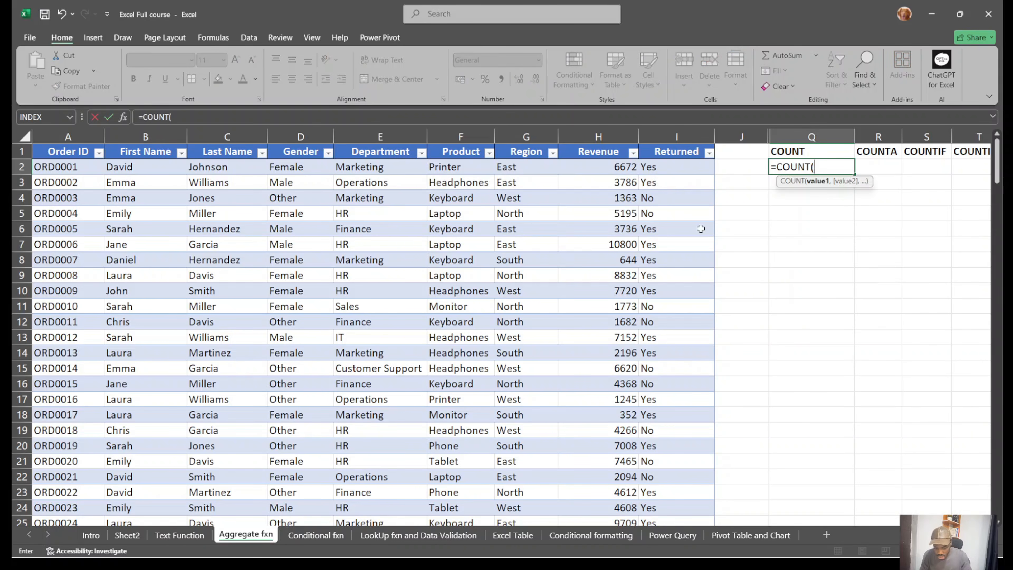
{"action": "left_click", "coordinate": [602, 163]}
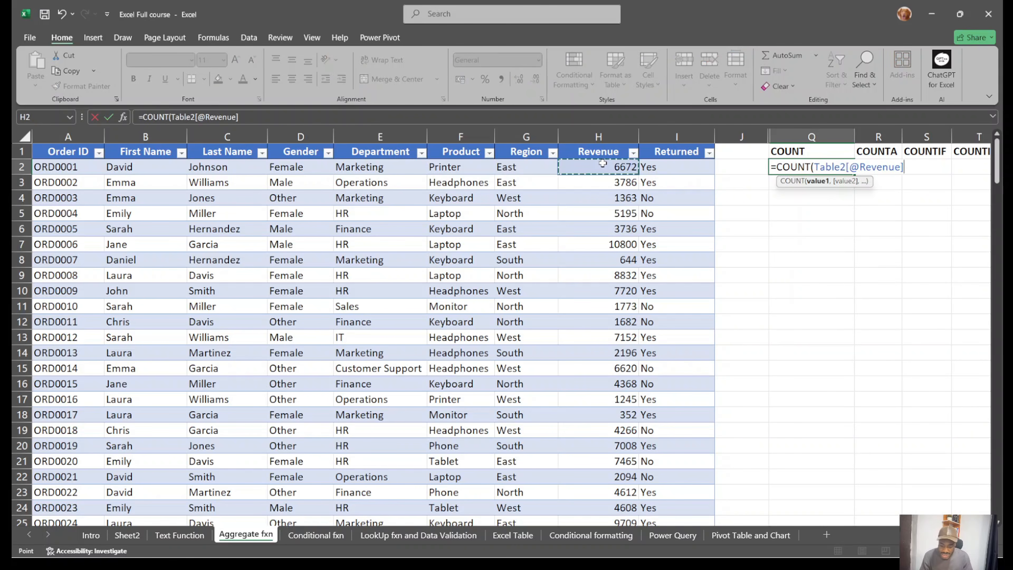
{"action": "key", "text": "ctrl+shift+Down"}
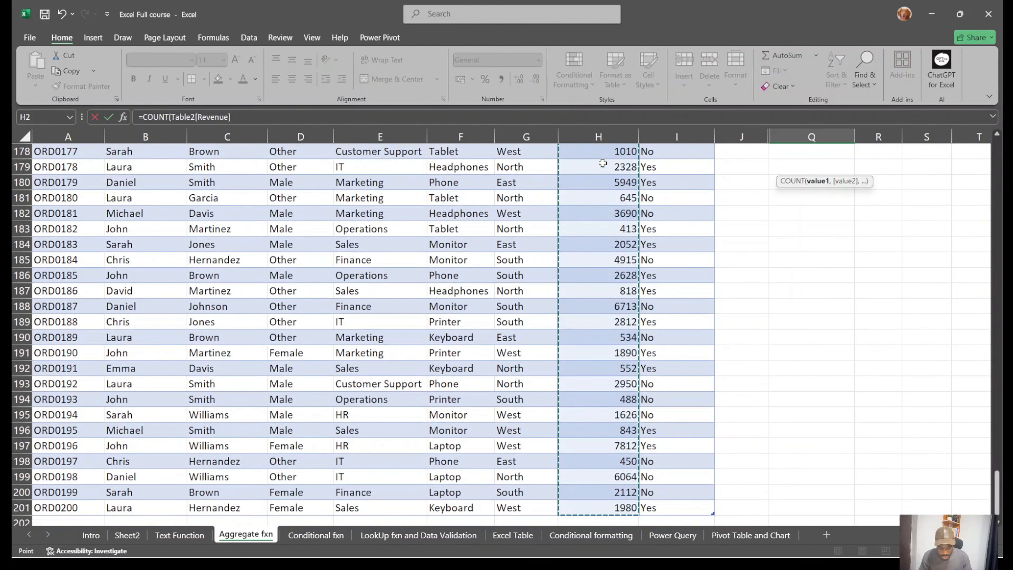
{"action": "key", "text": "Return"}
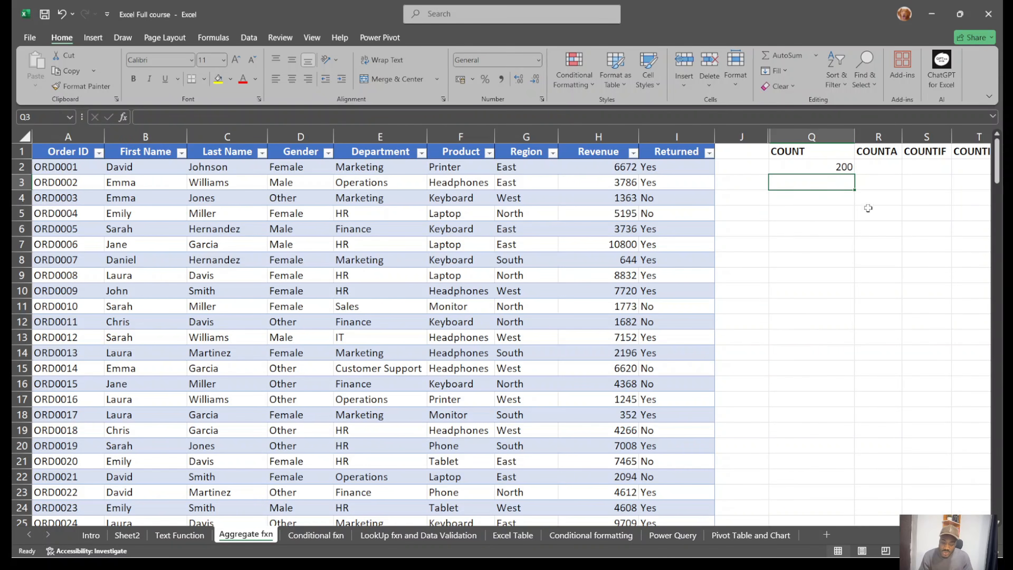
Enter a COUNT formula in Q4 over the Returned column's text entries, from I2 to the table's last row.
{"action": "left_click", "coordinate": [816, 218]}
{"action": "left_click", "coordinate": [671, 152]}
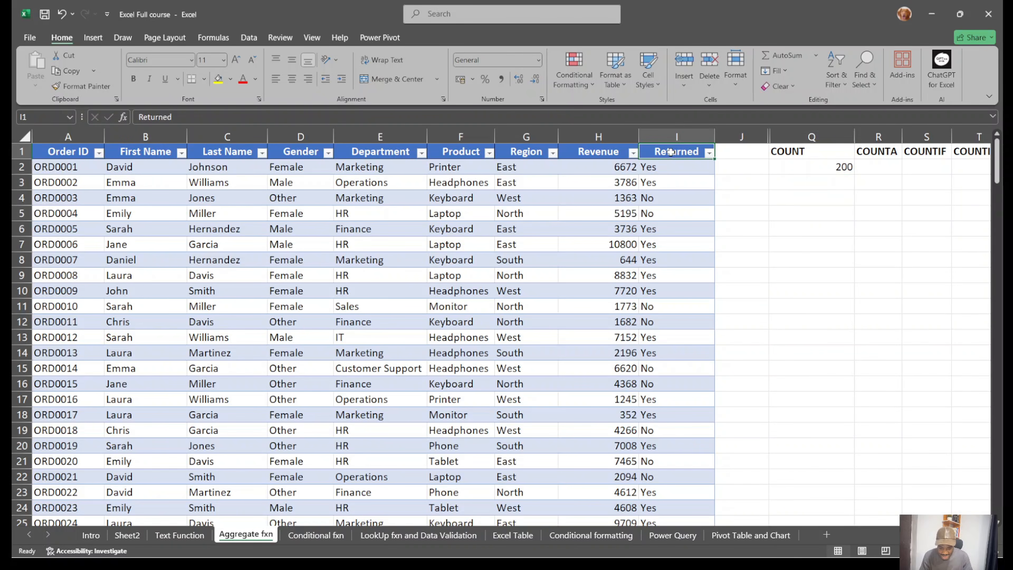
{"action": "left_click", "coordinate": [815, 195]}
{"action": "type", "text": "=count("}
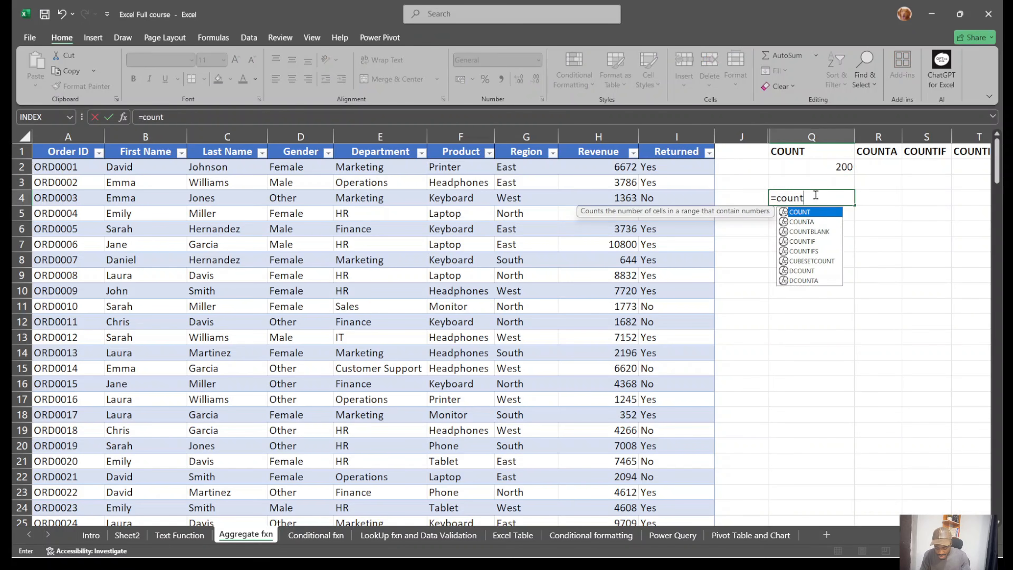
{"action": "left_click", "coordinate": [673, 169]}
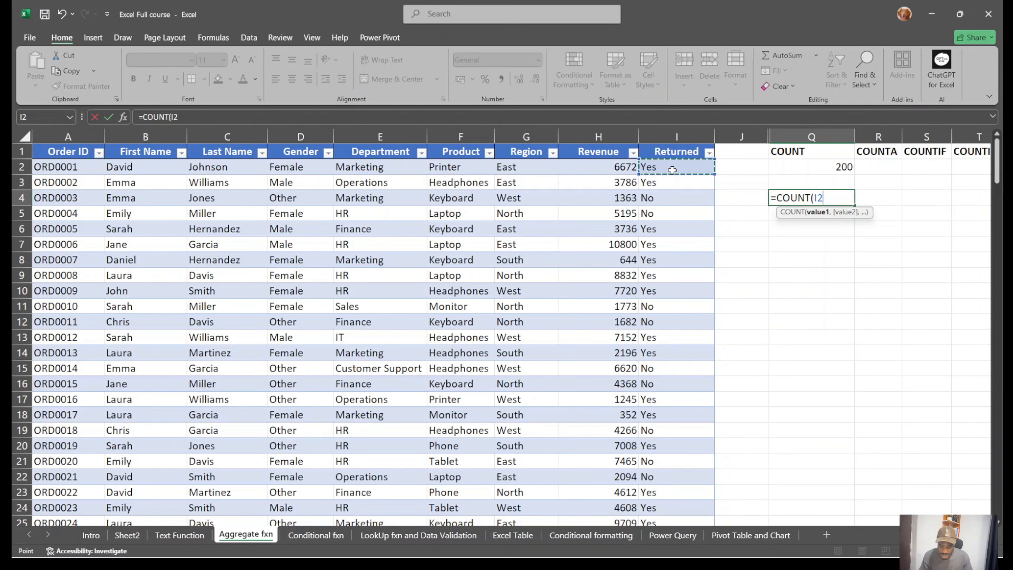
{"action": "key", "text": "ctrl+shift+Down"}
{"action": "key", "text": "Return"}
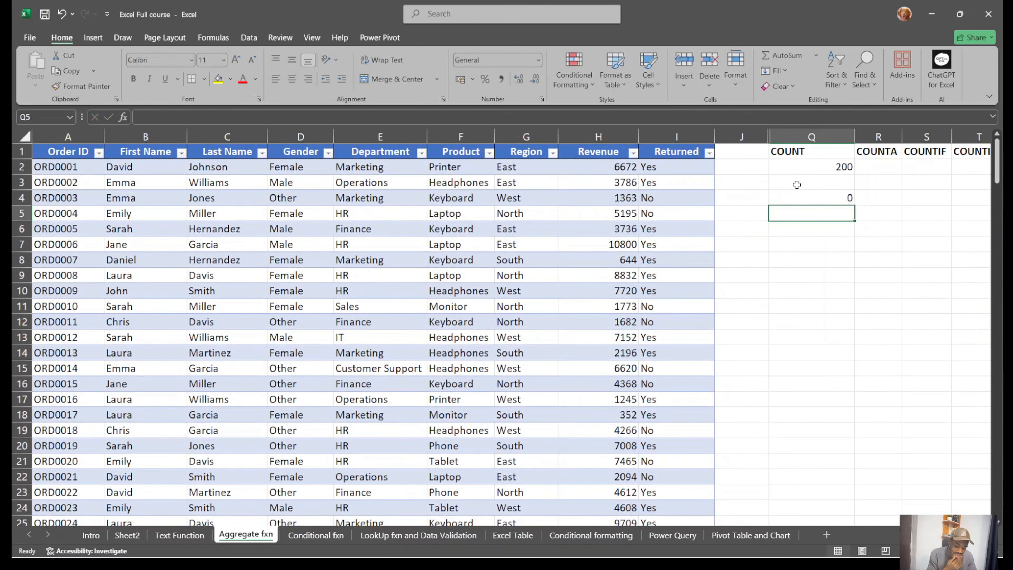
{"action": "left_click", "coordinate": [820, 197]}
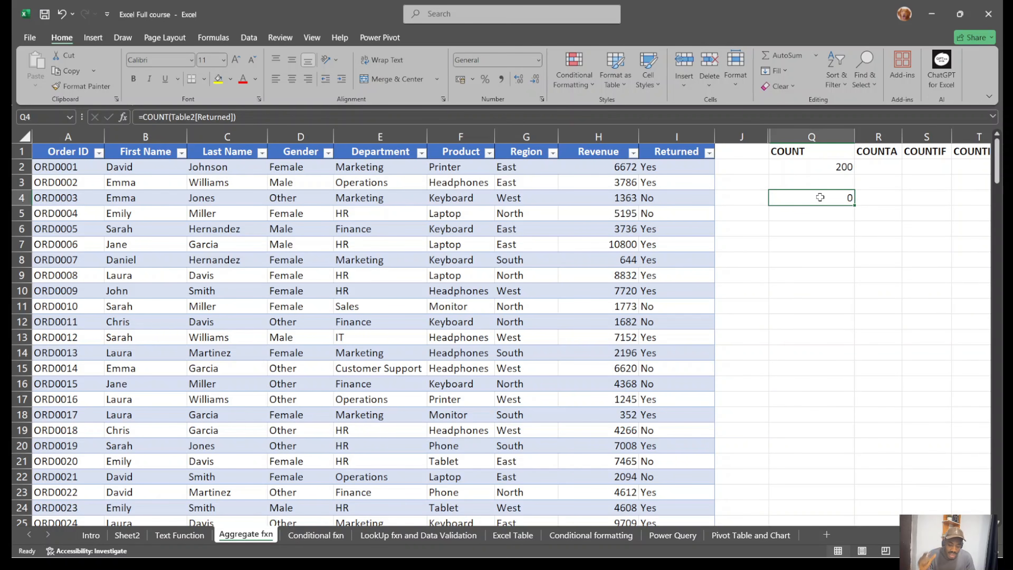
{"action": "left_click", "coordinate": [825, 149]}
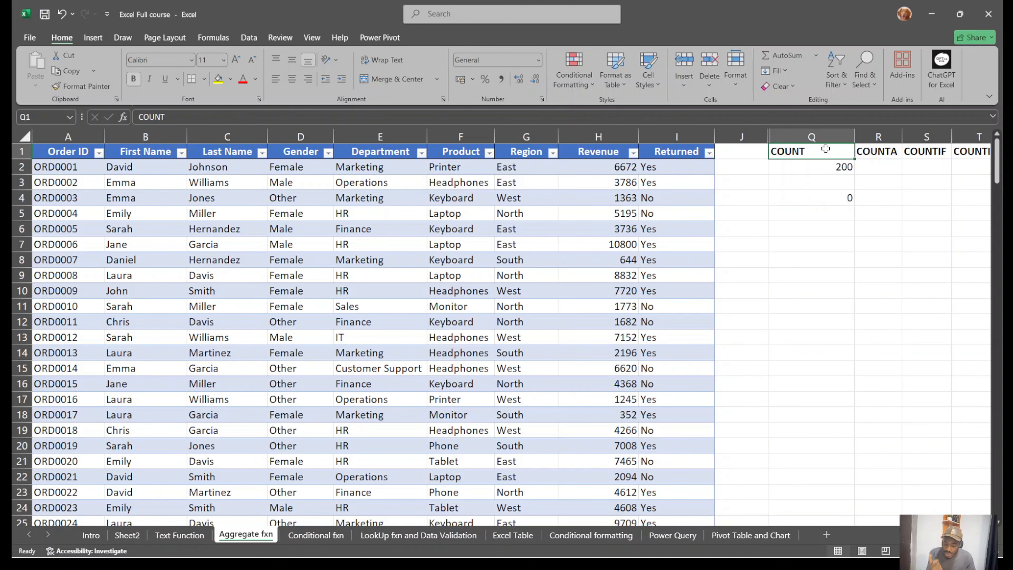
{"action": "left_click", "coordinate": [832, 214]}
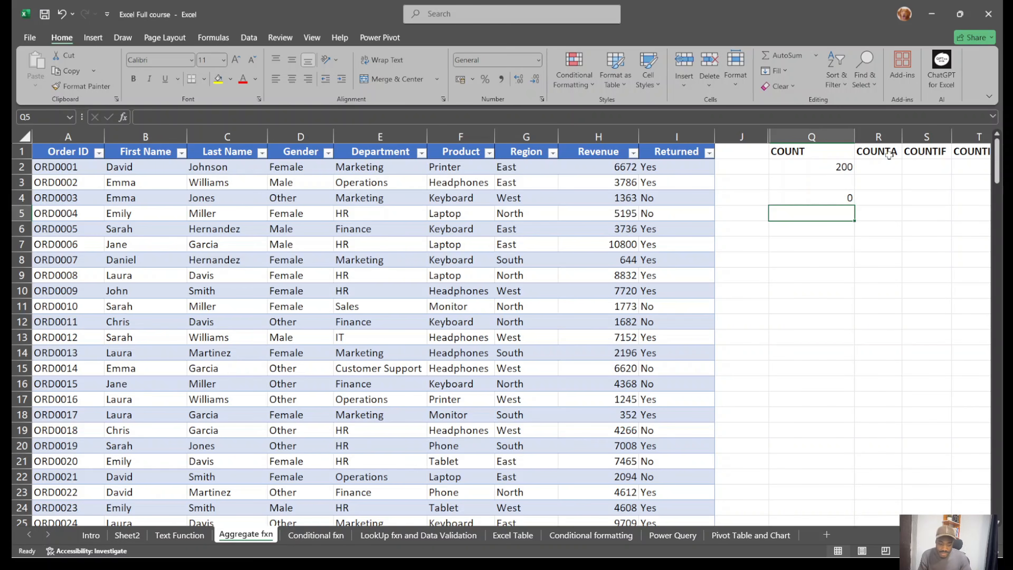
Count the non-empty entries of the table's Revenue column, excluding its header, with a COUNTA formula in R2.
{"action": "left_click", "coordinate": [895, 164]}
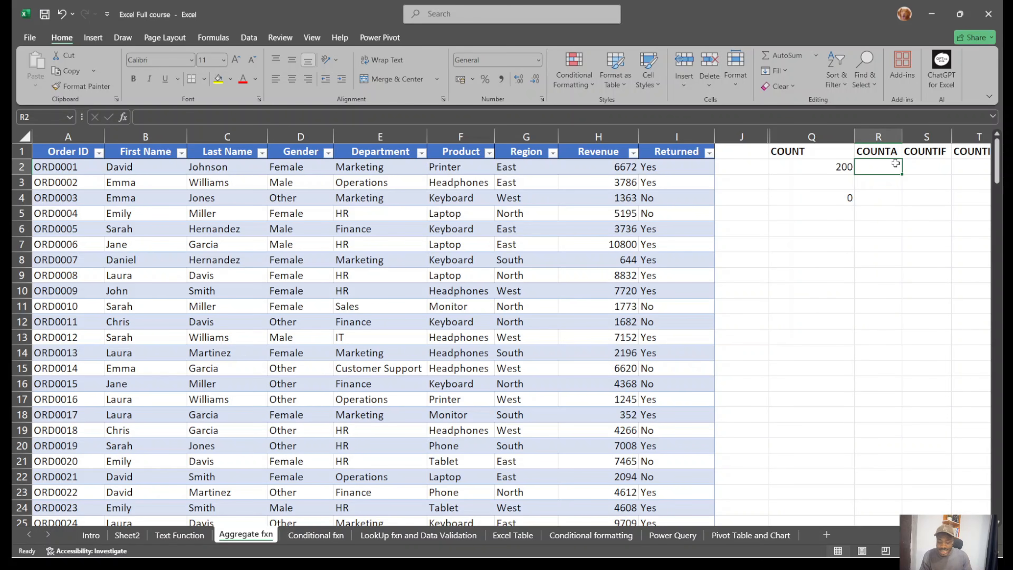
{"action": "type", "text": "="}
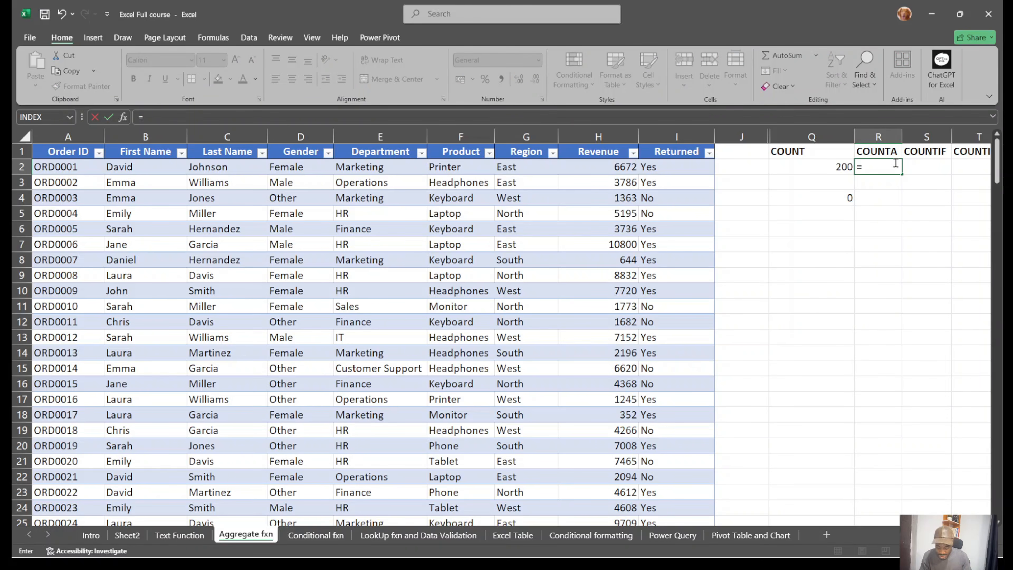
{"action": "type", "text": "counta("}
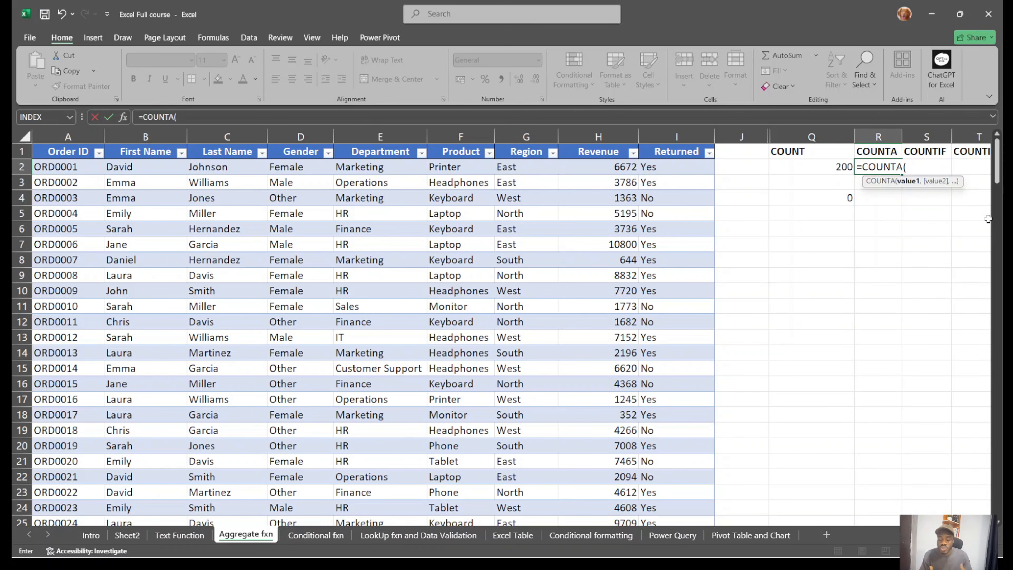
{"action": "left_click", "coordinate": [624, 164]}
{"action": "key", "text": "ctrl+shift+Down"}
{"action": "key", "text": "Return"}
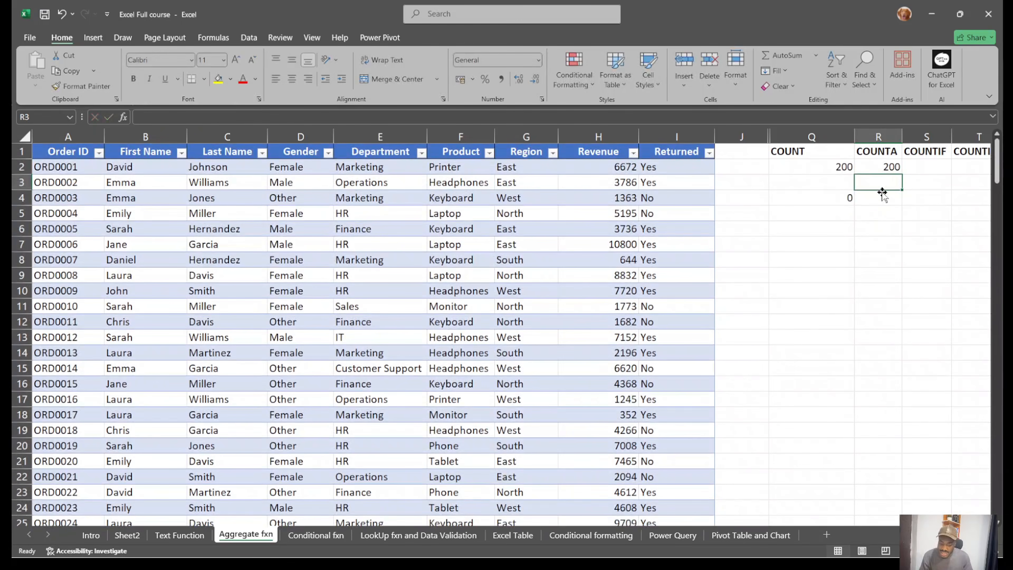
Count the Returned column's text entries, from I2 to the table's last row, with a COUNTA formula in R4.
{"action": "left_click", "coordinate": [880, 194]}
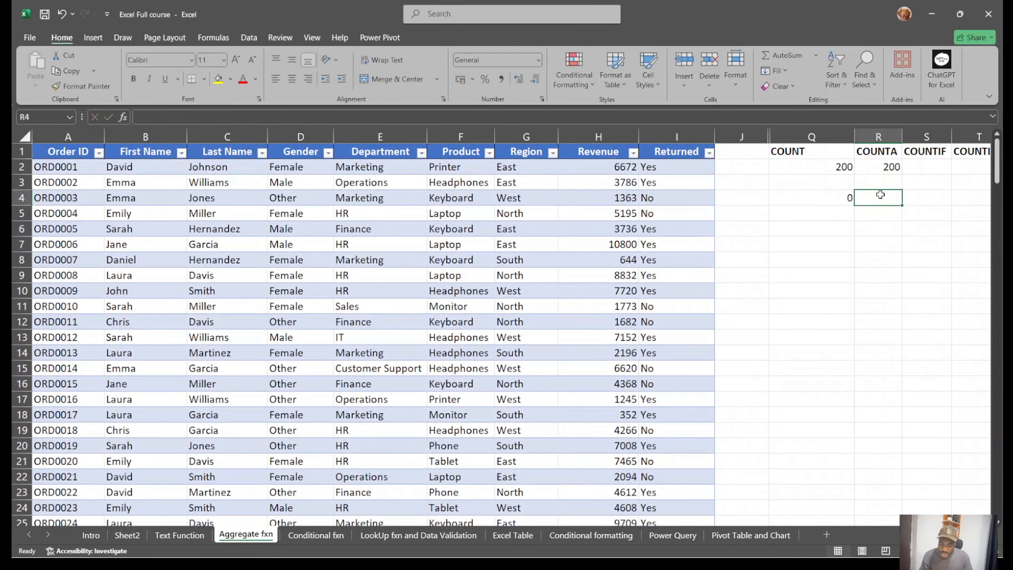
{"action": "type", "text": "=COUNTA("}
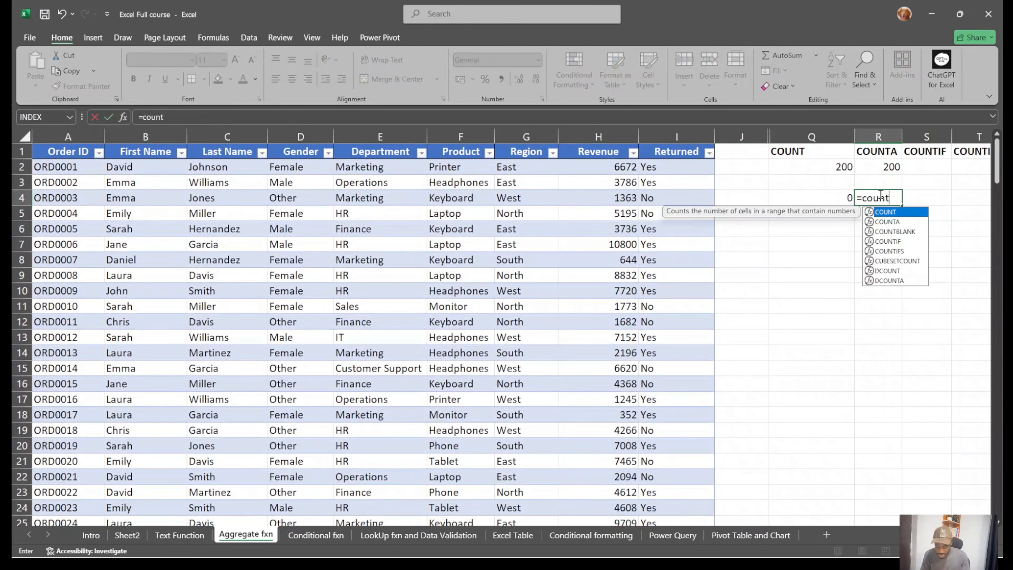
{"action": "left_click", "coordinate": [647, 166]}
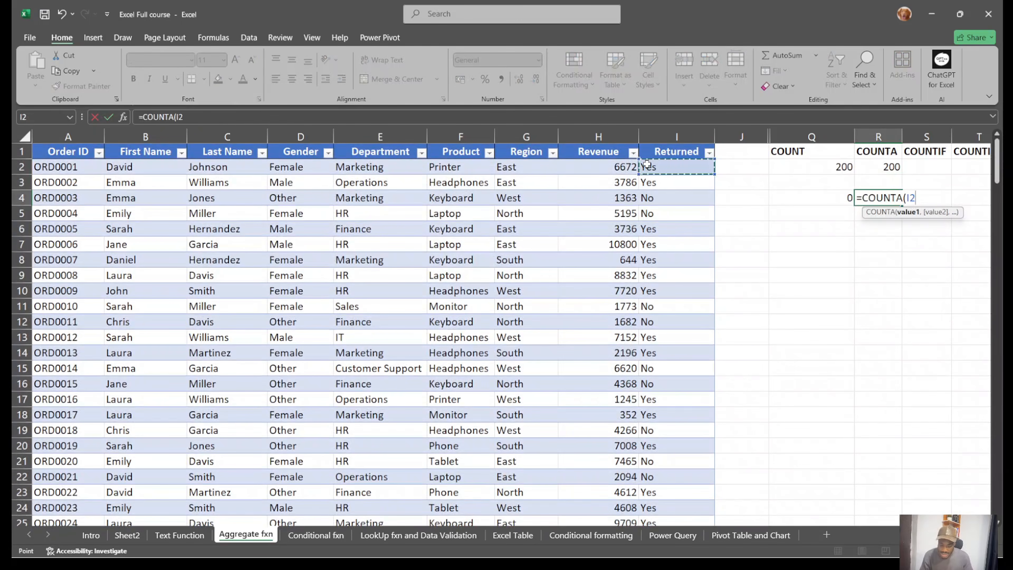
{"action": "key", "text": "ctrl+shift+Down"}
{"action": "key", "text": "Return"}
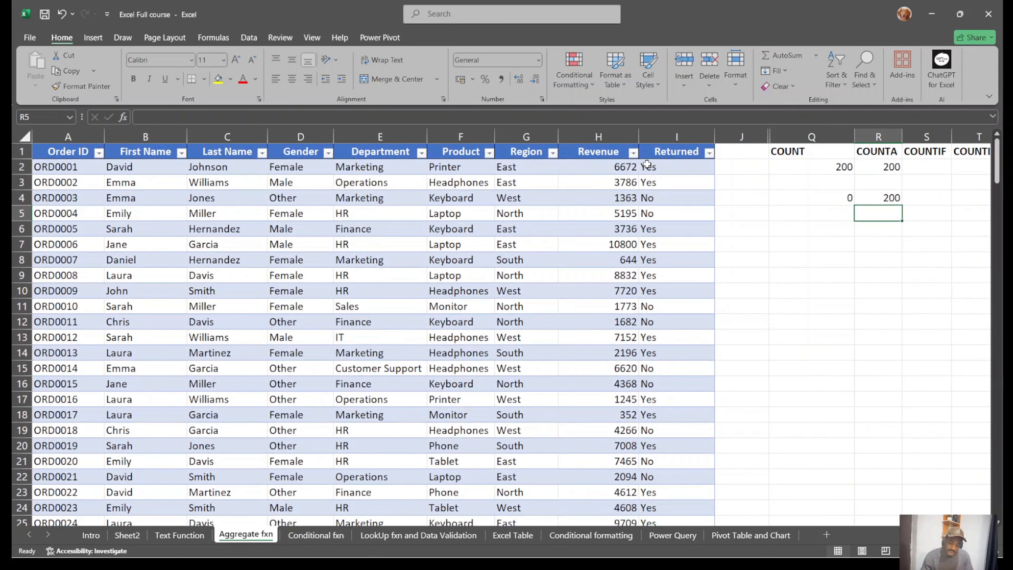
Check the number of records against the table's last row, row 201, and return to the top of the sheet.
{"action": "left_click", "coordinate": [647, 165]}
{"action": "scroll", "coordinate": [640, 429], "scroll_direction": "down", "scroll_amount": 11}
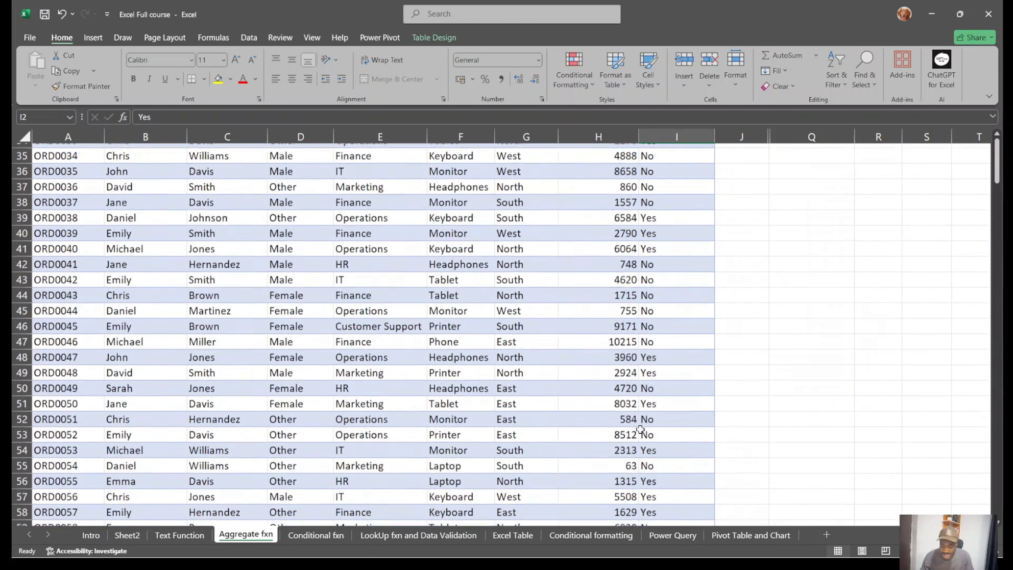
{"action": "scroll", "coordinate": [640, 429], "scroll_direction": "down", "scroll_amount": 20}
{"action": "scroll", "coordinate": [640, 429], "scroll_direction": "up", "scroll_amount": 2}
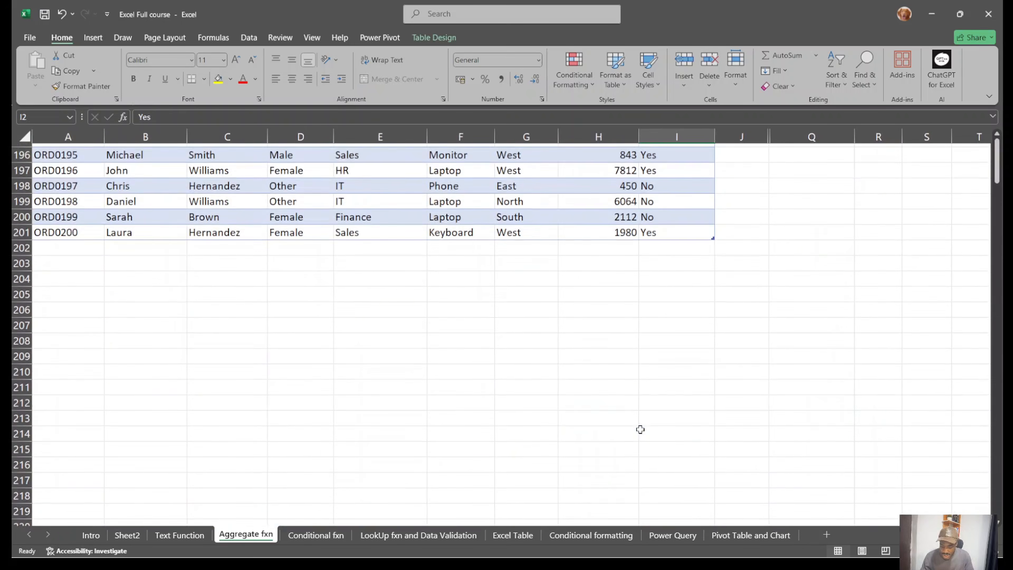
{"action": "left_click", "coordinate": [22, 229]}
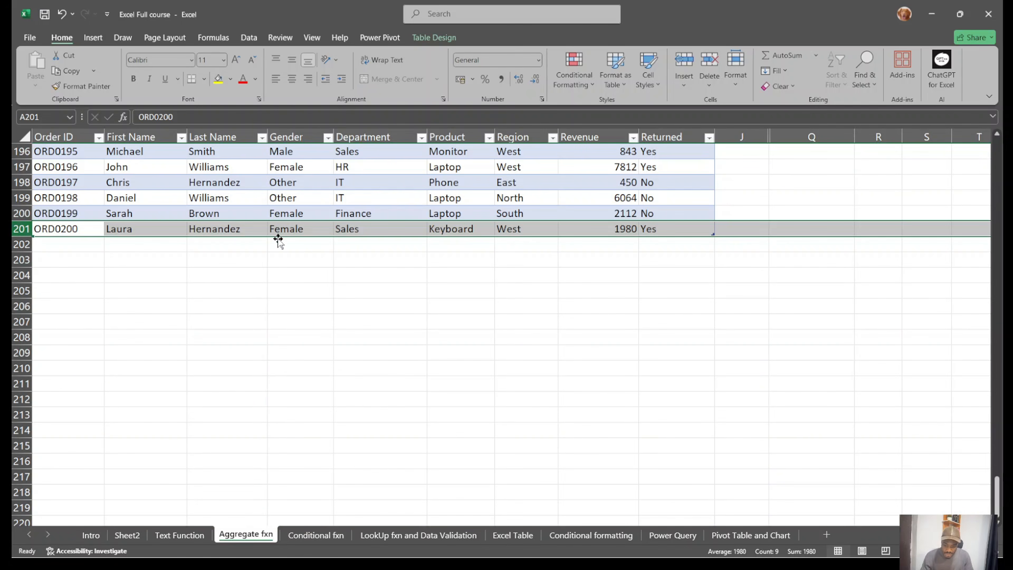
{"action": "scroll", "coordinate": [521, 275], "scroll_direction": "up", "scroll_amount": 20}
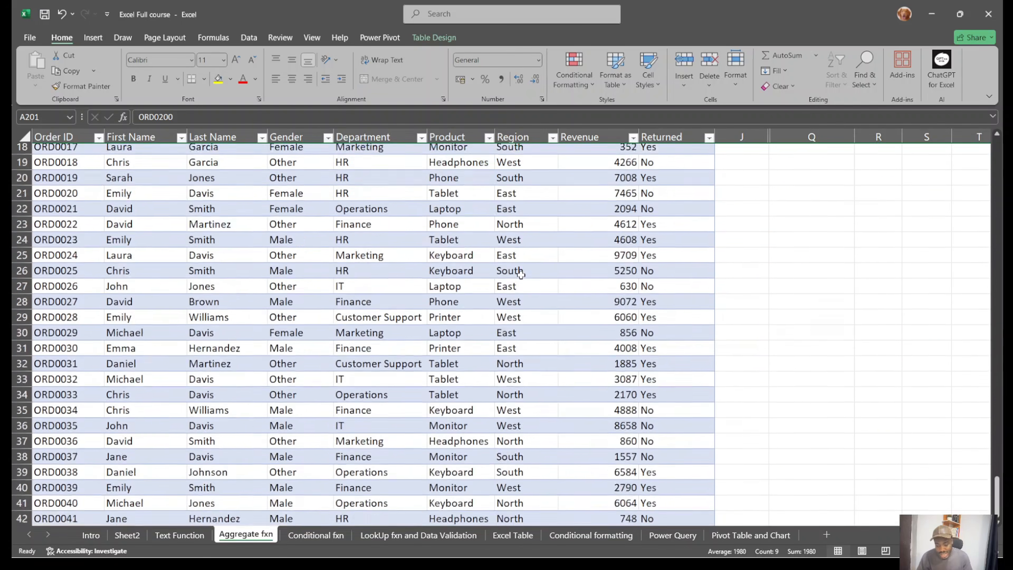
{"action": "scroll", "coordinate": [521, 275], "scroll_direction": "up", "scroll_amount": 6}
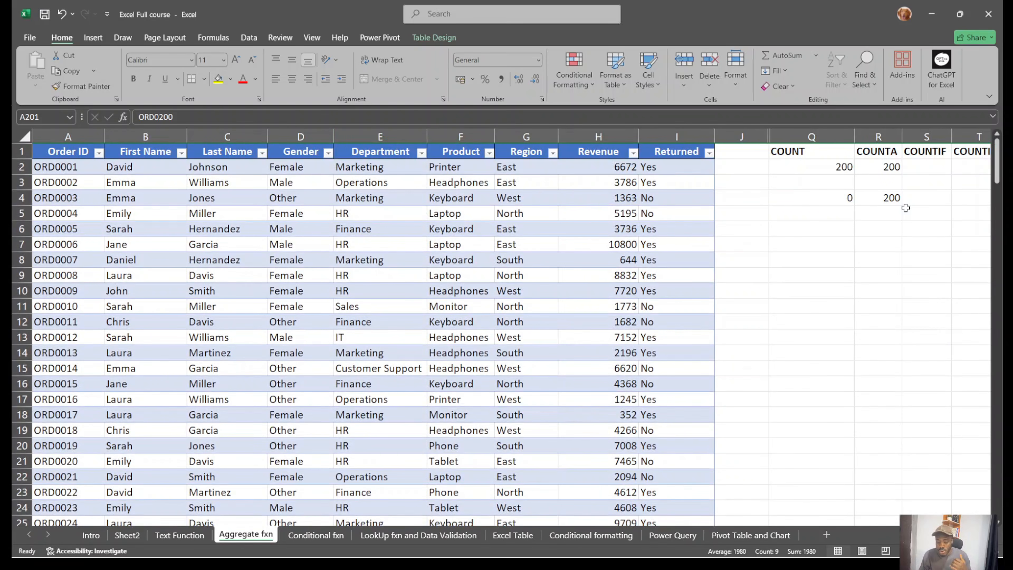
Unhide columns L through P, from SUMIF to AVGIFS, leaving column K hidden.
{"action": "scroll", "coordinate": [893, 267], "scroll_direction": "right", "scroll_amount": 1}
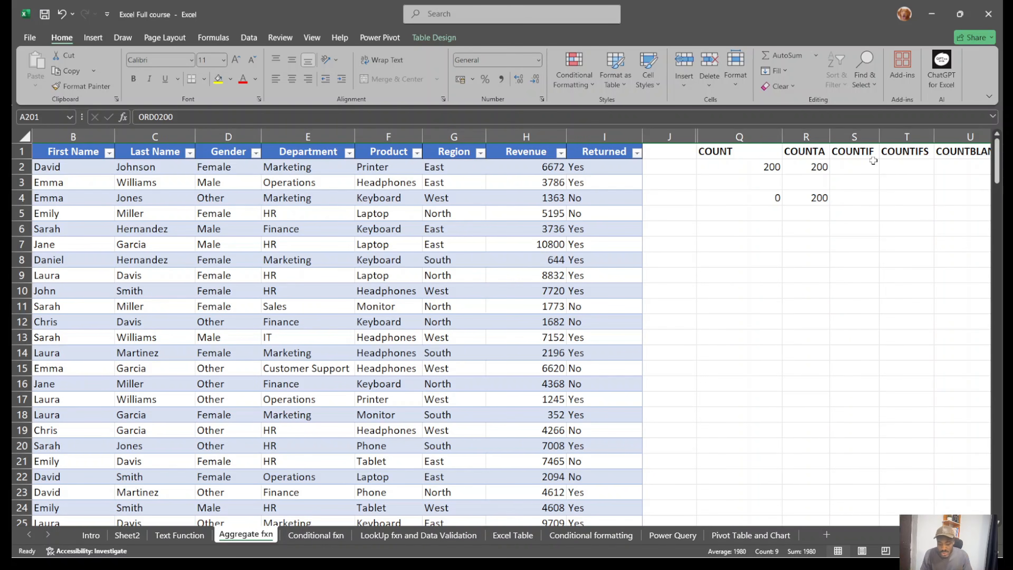
{"action": "double_click", "coordinate": [701, 136]}
{"action": "double_click", "coordinate": [701, 137]}
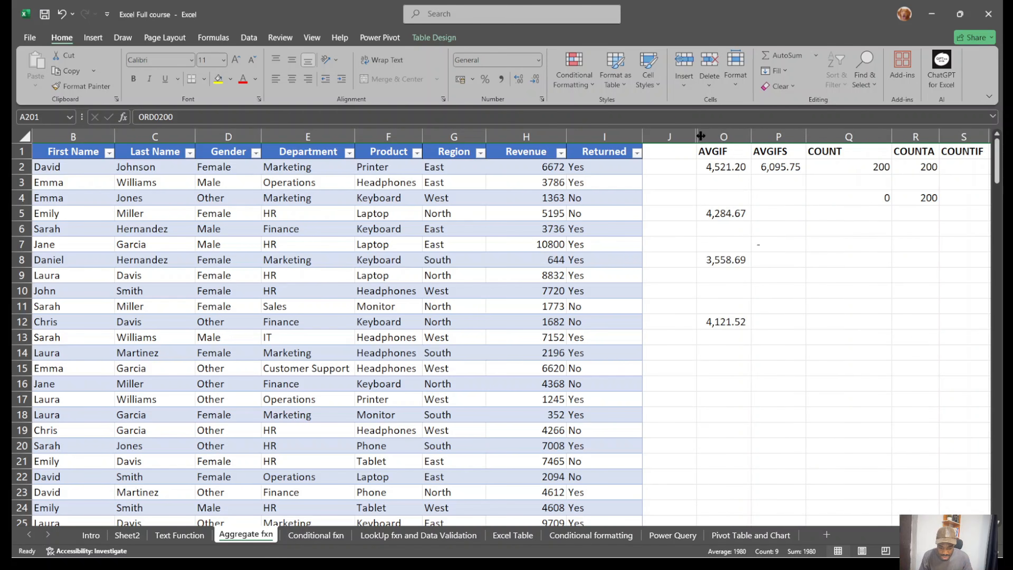
{"action": "double_click", "coordinate": [700, 136]}
{"action": "double_click", "coordinate": [701, 136]}
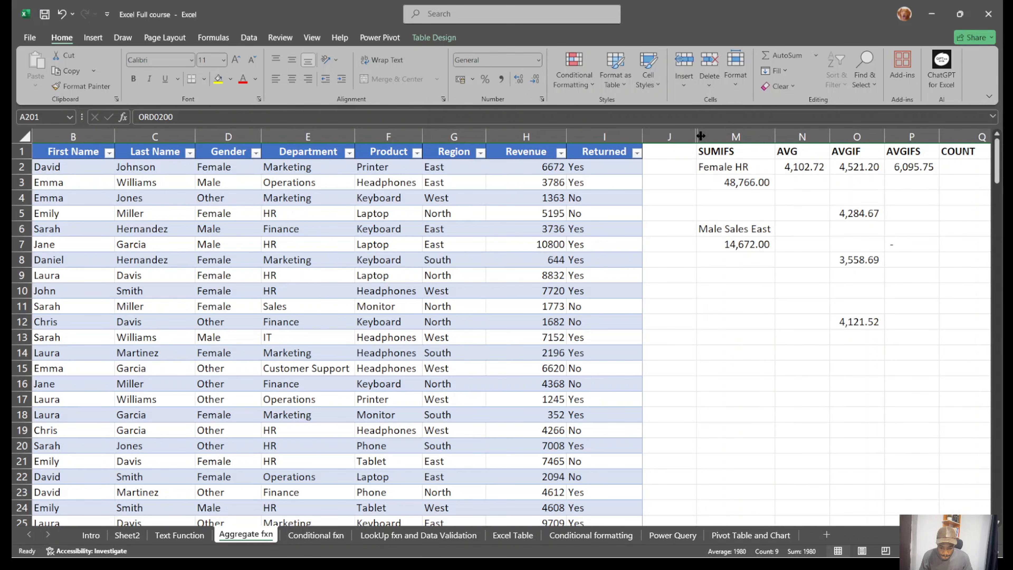
{"action": "double_click", "coordinate": [700, 136]}
{"action": "scroll", "coordinate": [835, 218], "scroll_direction": "right", "scroll_amount": 3}
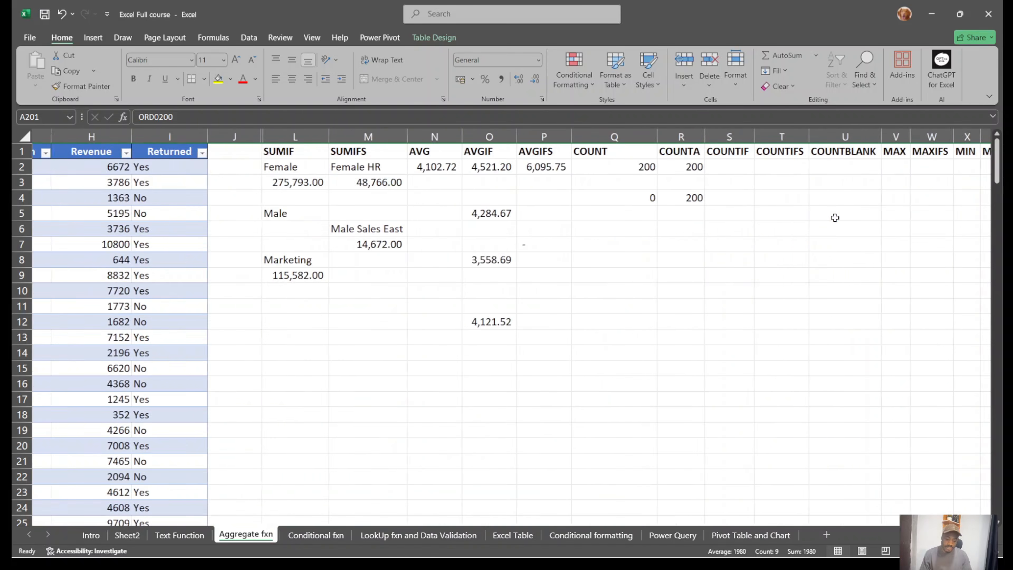
{"action": "scroll", "coordinate": [835, 217], "scroll_direction": "right", "scroll_amount": 3}
{"action": "scroll", "coordinate": [835, 217], "scroll_direction": "left", "scroll_amount": 2}
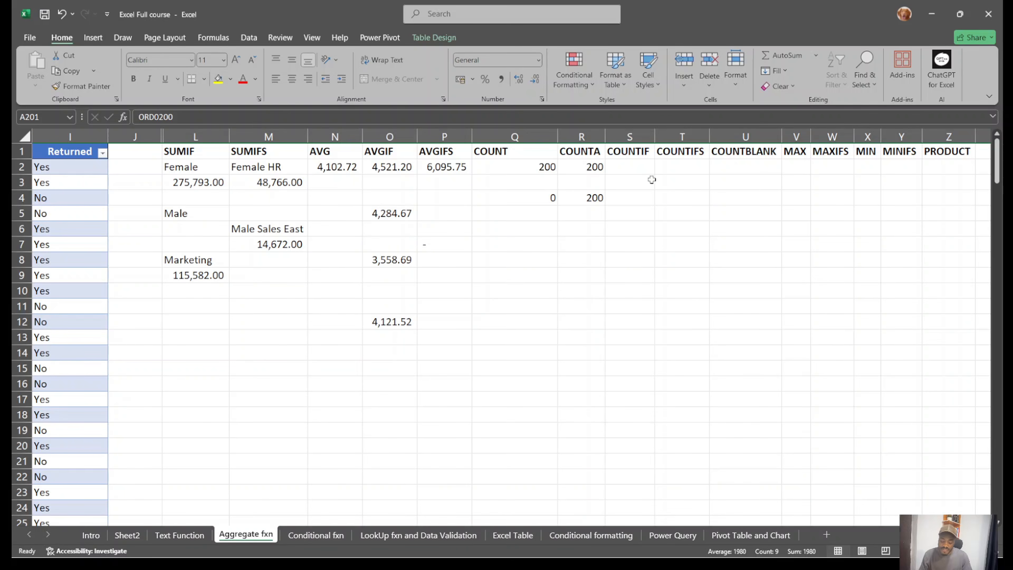
{"action": "left_click", "coordinate": [193, 166]}
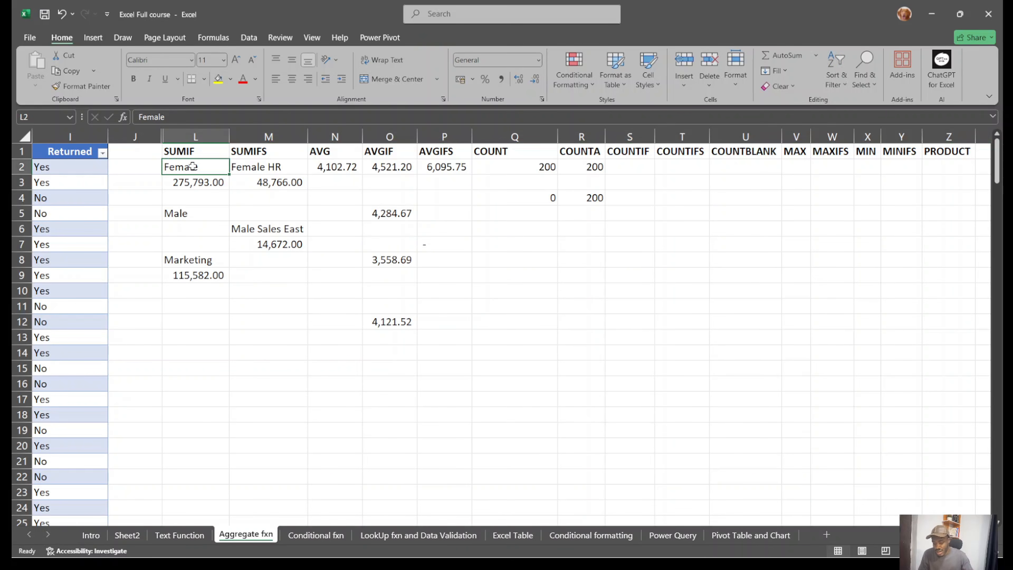
{"action": "left_click_drag", "start_coordinate": [185, 210], "coordinate": [554, 249]}
Count the female orders with a COUNTIF formula in S2, using the table's Gender column as range and the Female entry in D5 as criterion.
{"action": "left_click", "coordinate": [626, 168]}
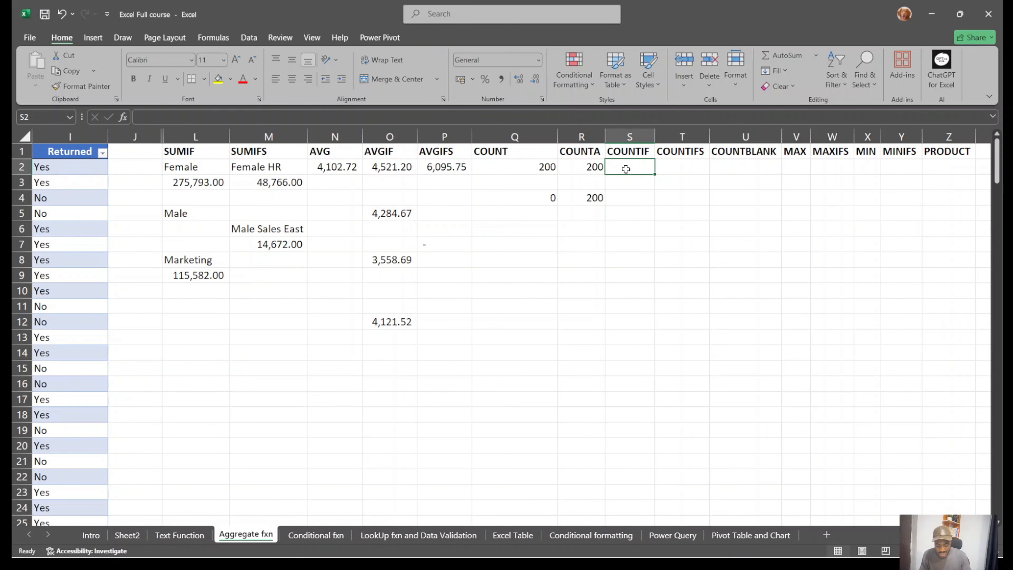
{"action": "type", "text": "=coun"}
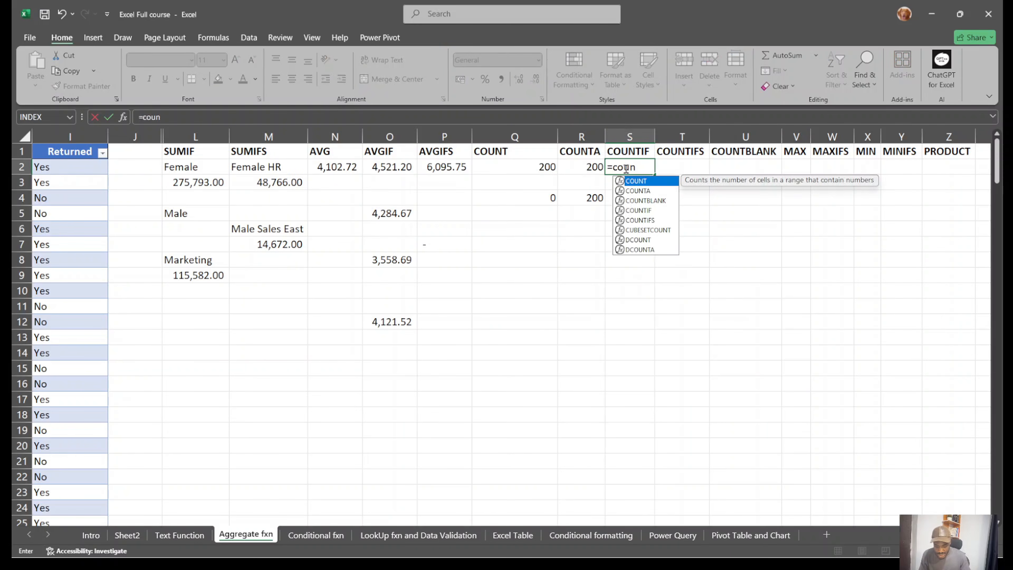
{"action": "left_click", "coordinate": [661, 213]}
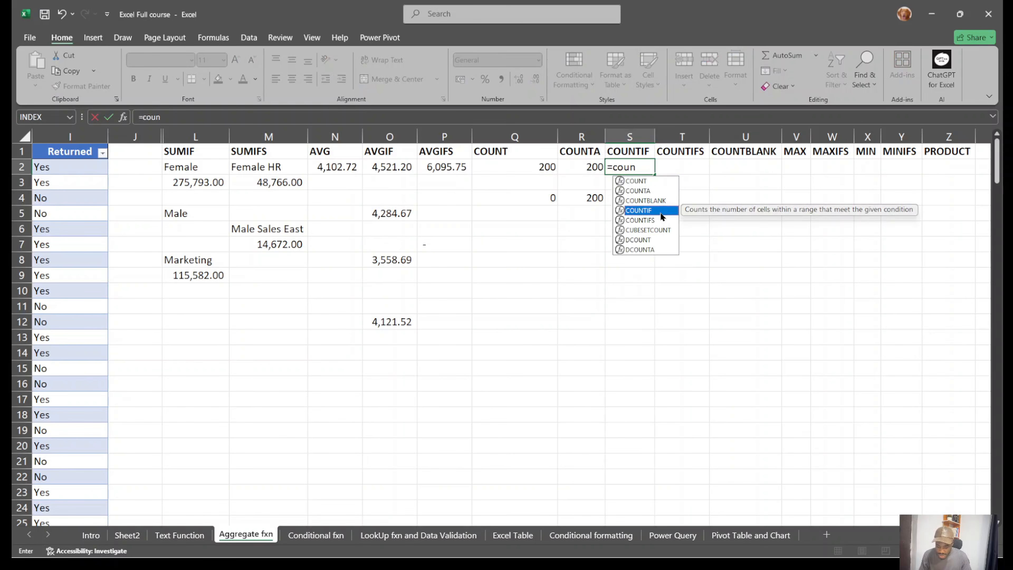
{"action": "double_click", "coordinate": [661, 210]}
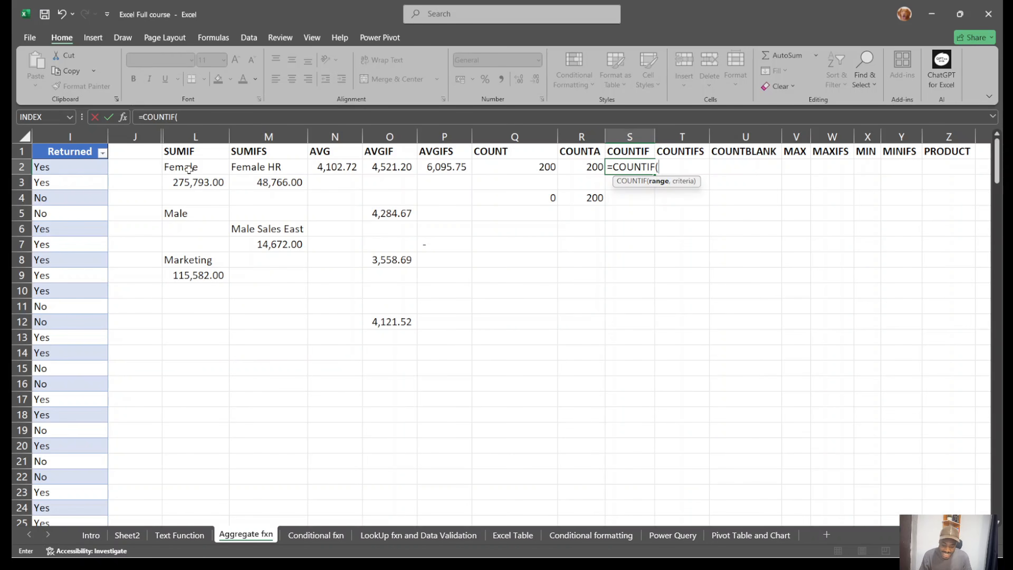
{"action": "scroll", "coordinate": [188, 169], "scroll_direction": "left", "scroll_amount": 10}
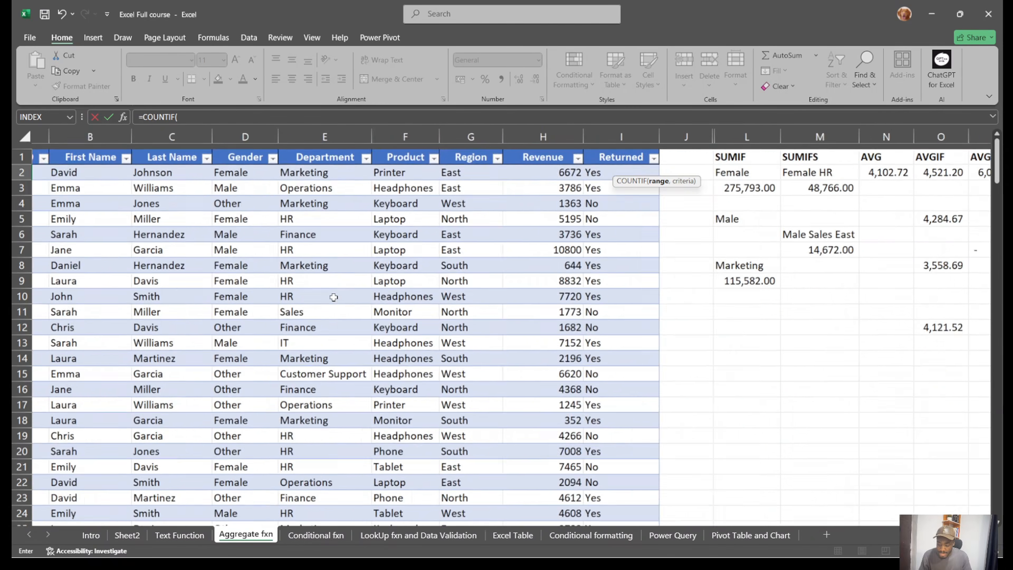
{"action": "left_click", "coordinate": [291, 168]}
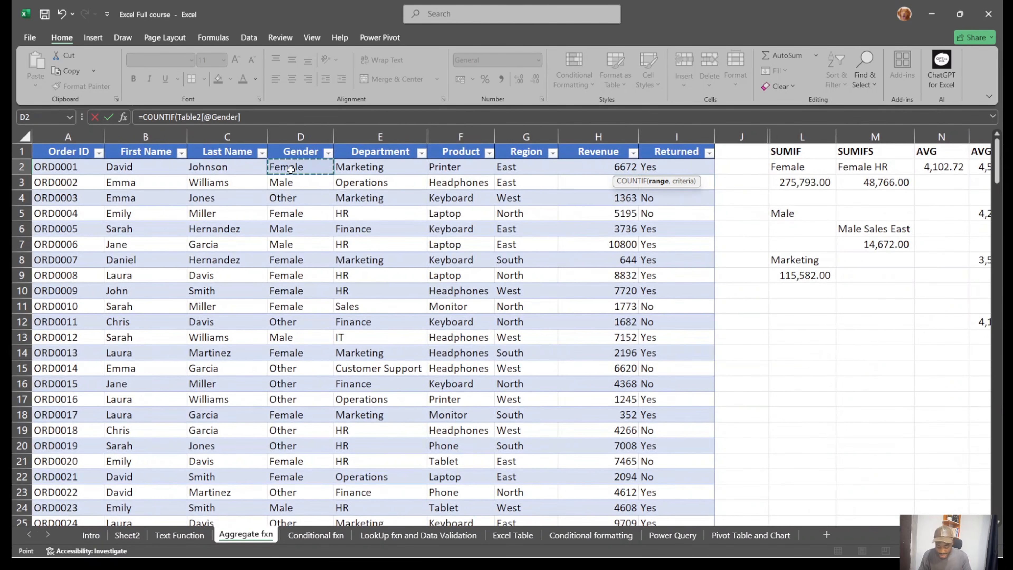
{"action": "key", "text": "ctrl+shift+Down"}
{"action": "scroll", "coordinate": [781, 372], "scroll_direction": "up", "scroll_amount": 20}
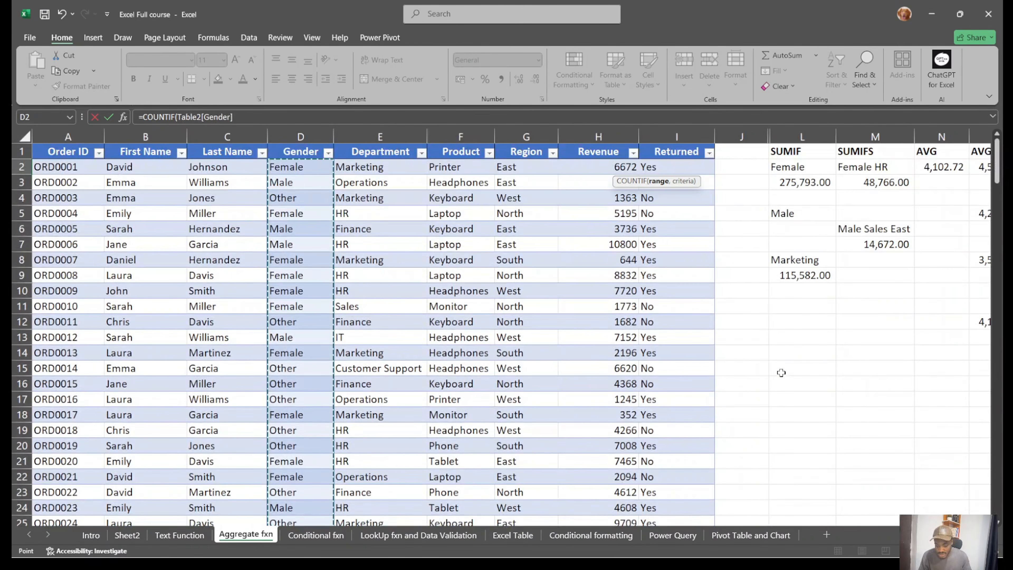
{"action": "scroll", "coordinate": [781, 372], "scroll_direction": "right", "scroll_amount": 10}
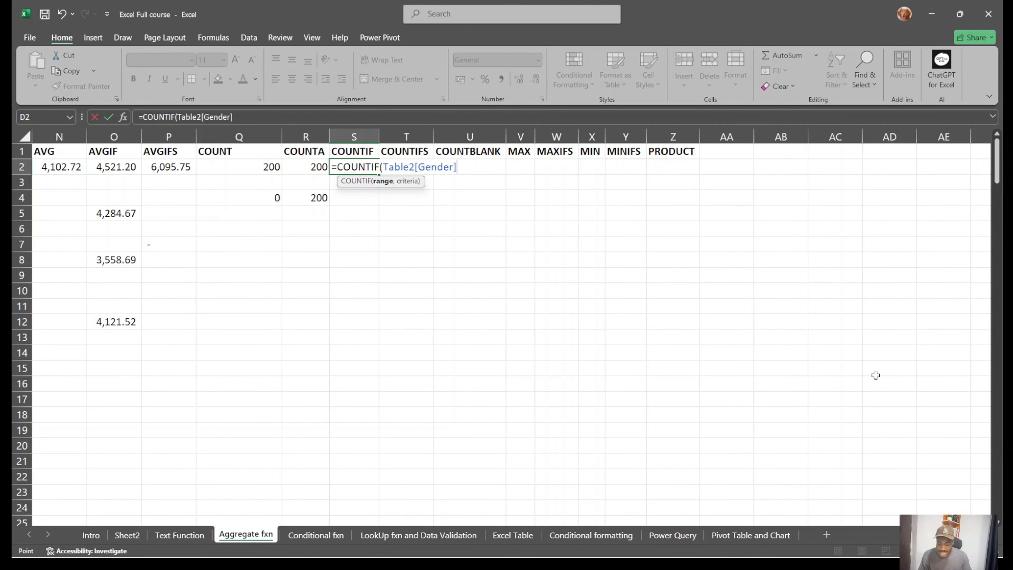
{"action": "type", "text": ","}
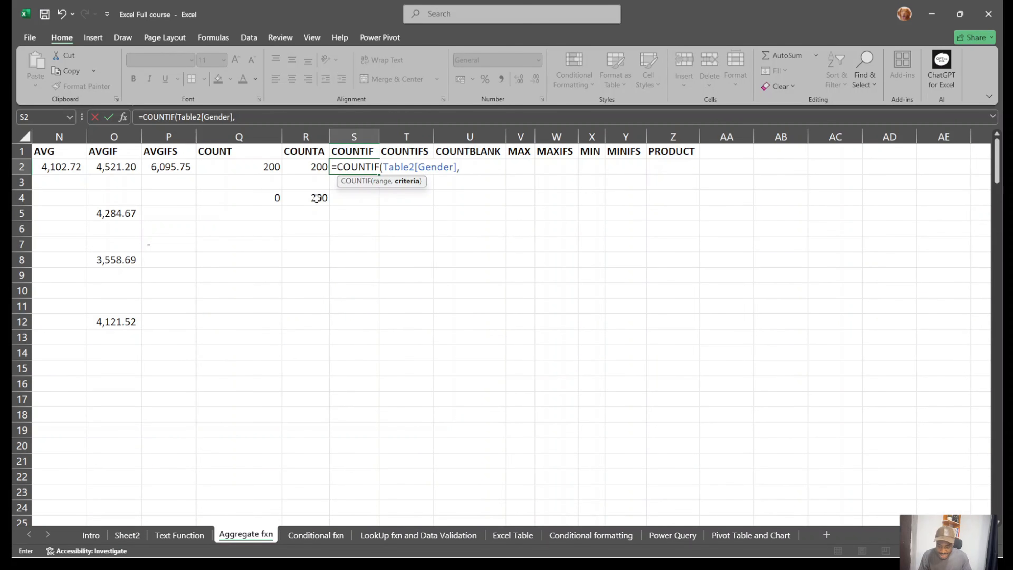
{"action": "scroll", "coordinate": [317, 198], "scroll_direction": "left", "scroll_amount": 10}
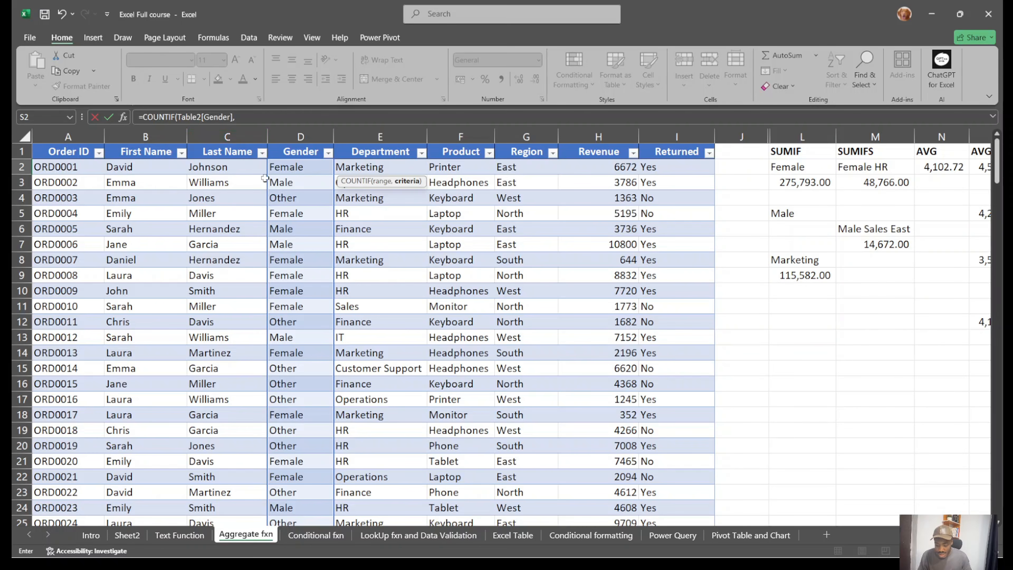
{"action": "left_click", "coordinate": [296, 209]}
{"action": "key", "text": "Return"}
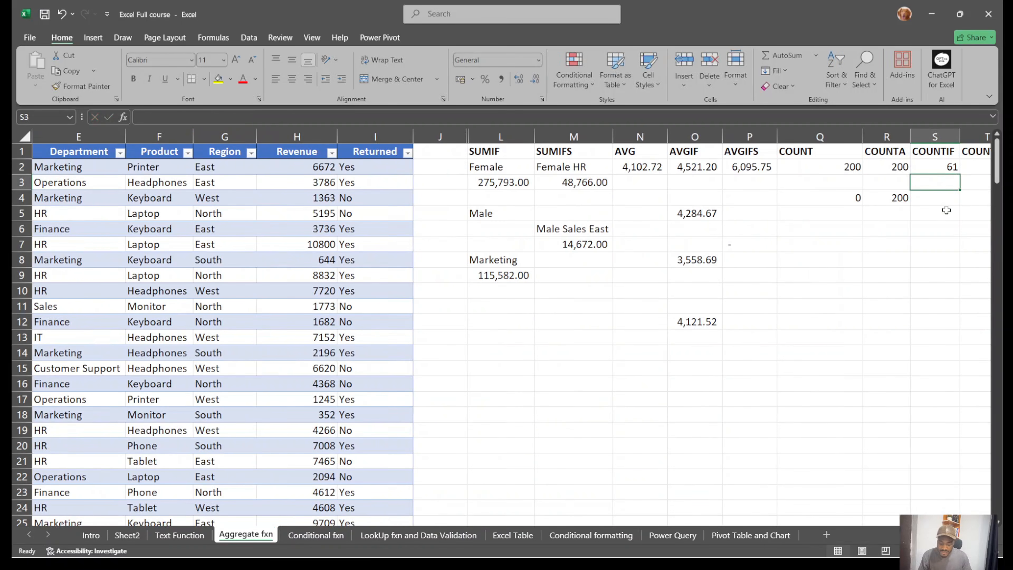
Count the male orders with a COUNTIF formula in S5, using the table's Gender column as range and the Male entry in D183 as criterion.
{"action": "left_click", "coordinate": [933, 214]}
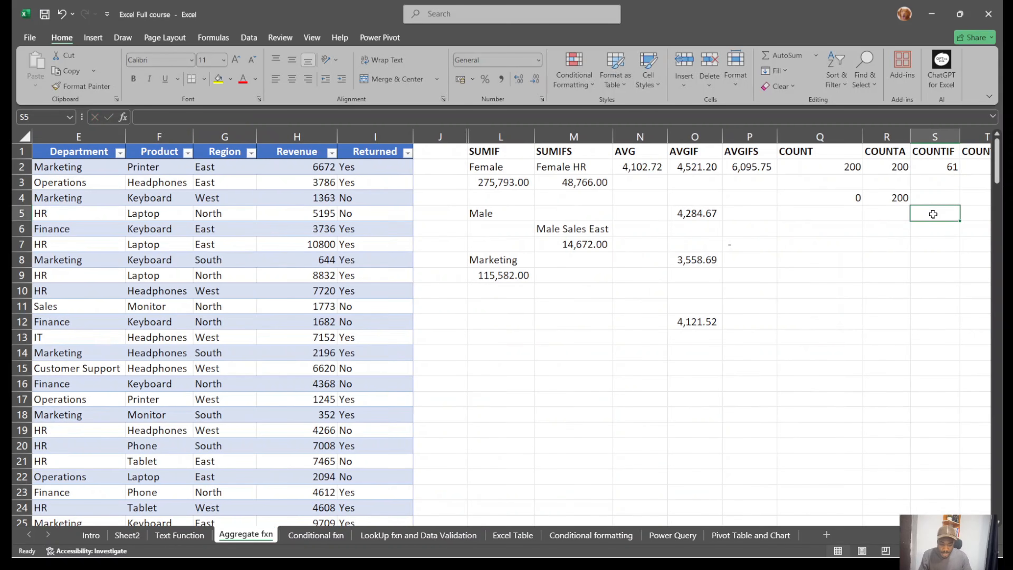
{"action": "type", "text": "=cou"}
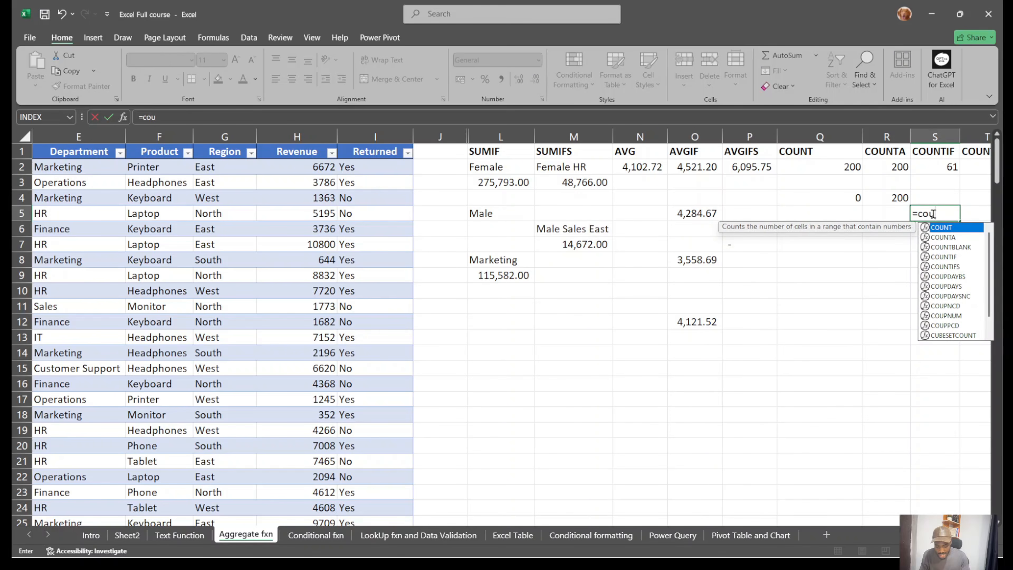
{"action": "left_click", "coordinate": [973, 258]}
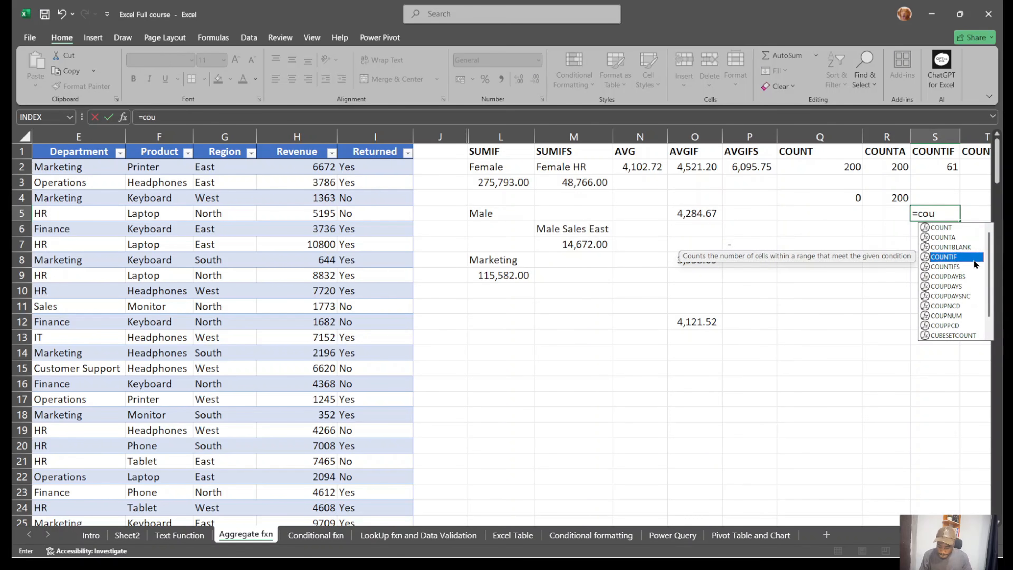
{"action": "double_click", "coordinate": [973, 260]}
{"action": "scroll", "coordinate": [725, 238], "scroll_direction": "left", "scroll_amount": 5}
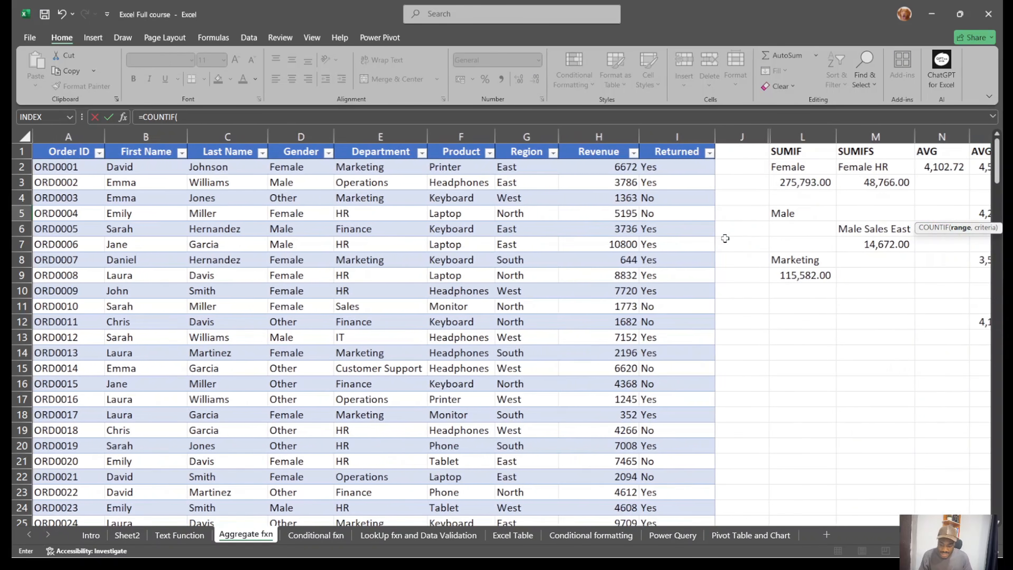
{"action": "left_click", "coordinate": [293, 169]}
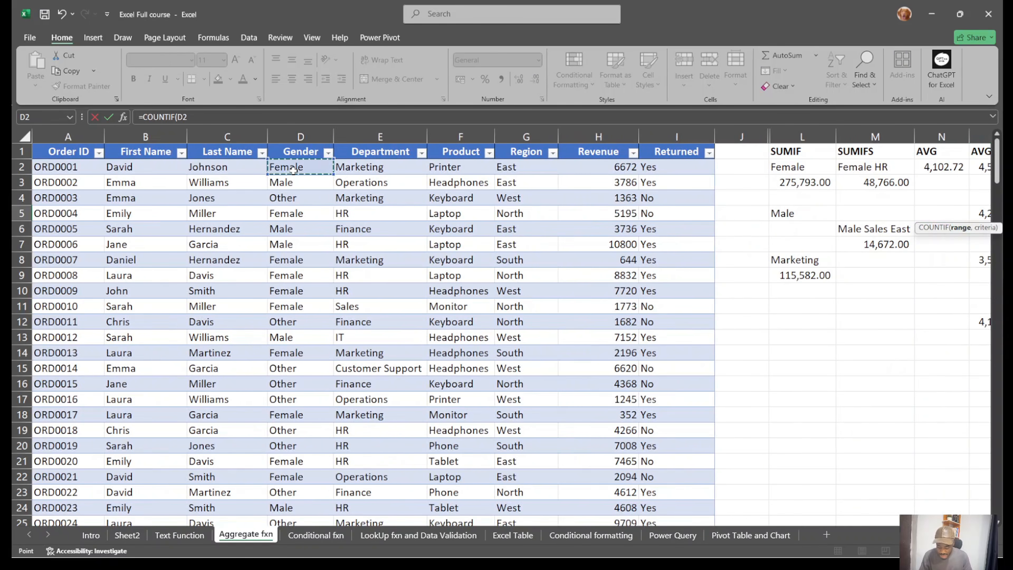
{"action": "key", "text": "ctrl+shift+Down"}
{"action": "type", "text": ","}
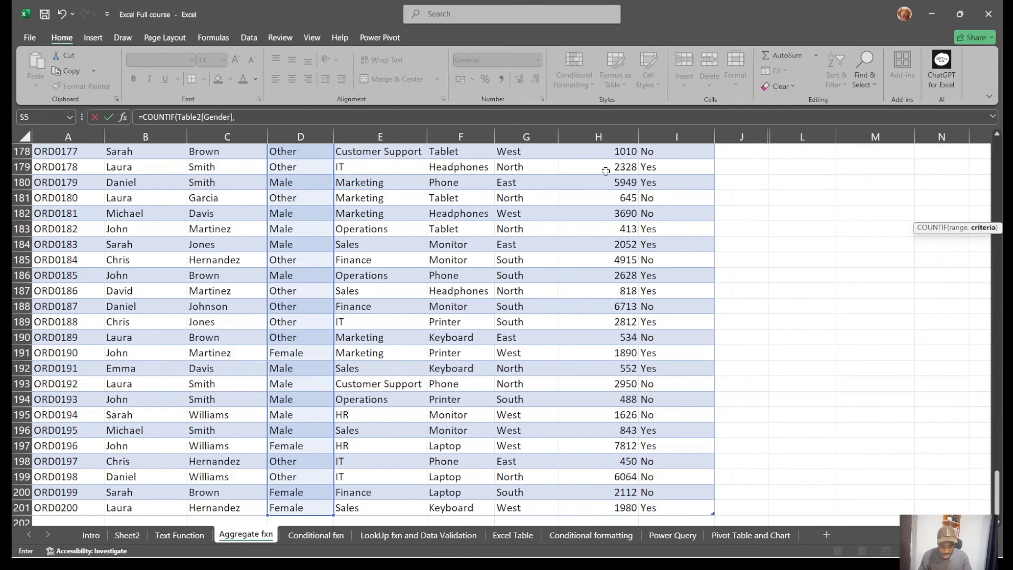
{"action": "left_click", "coordinate": [297, 226]}
{"action": "key", "text": "Return"}
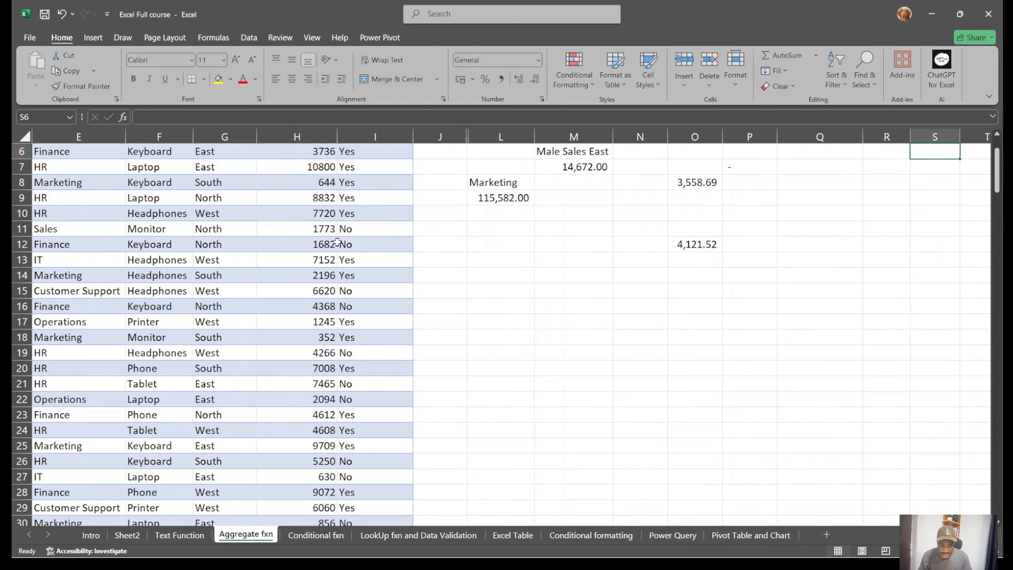
{"action": "scroll", "coordinate": [830, 208], "scroll_direction": "up", "scroll_amount": 2}
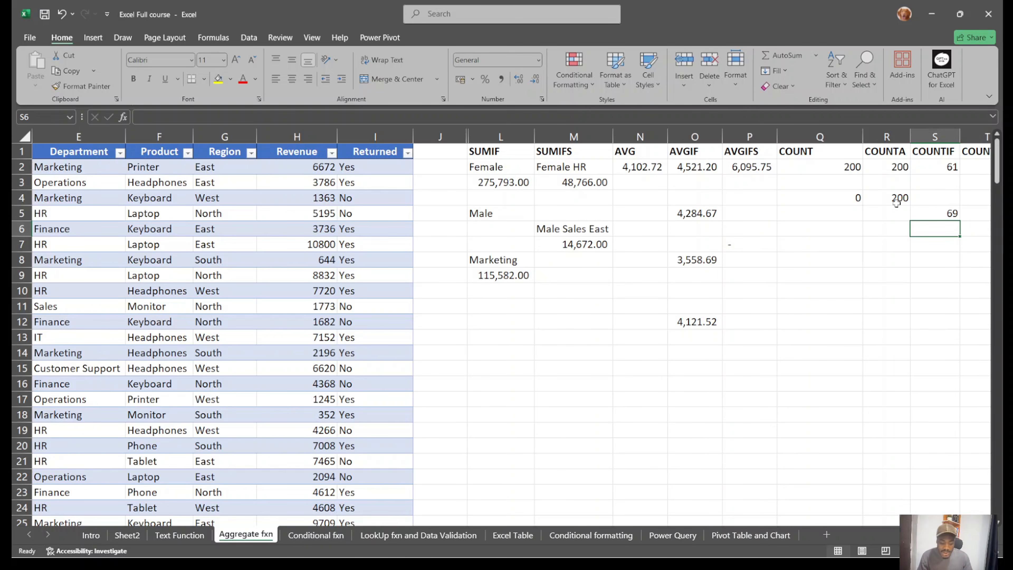
{"action": "left_click", "coordinate": [951, 164]}
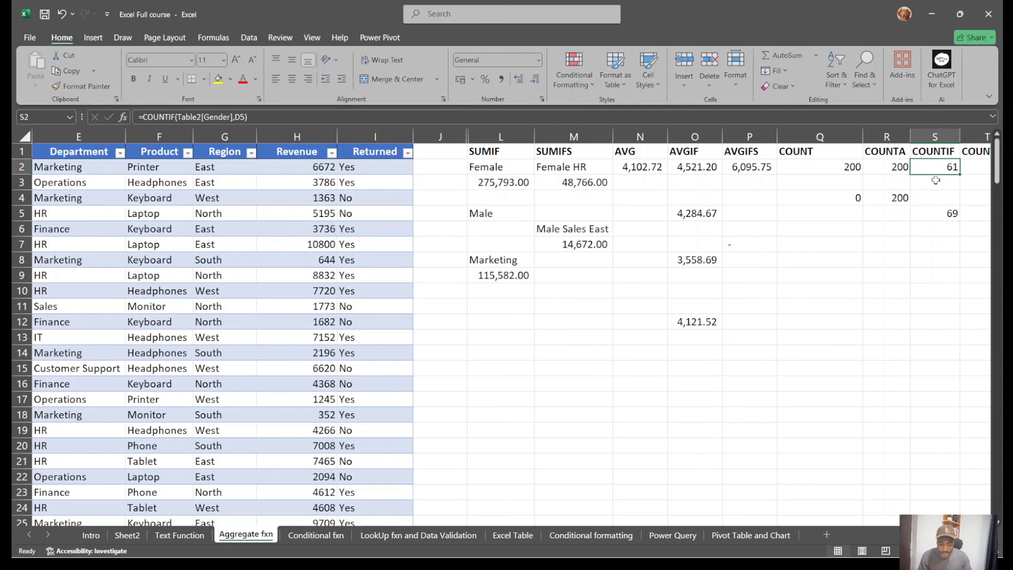
{"action": "left_click", "coordinate": [933, 216]}
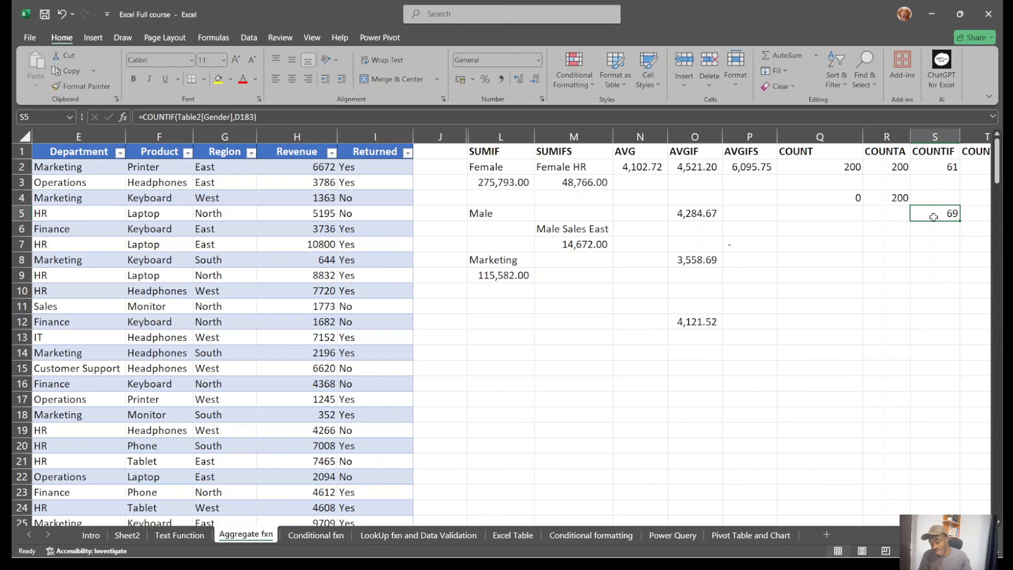
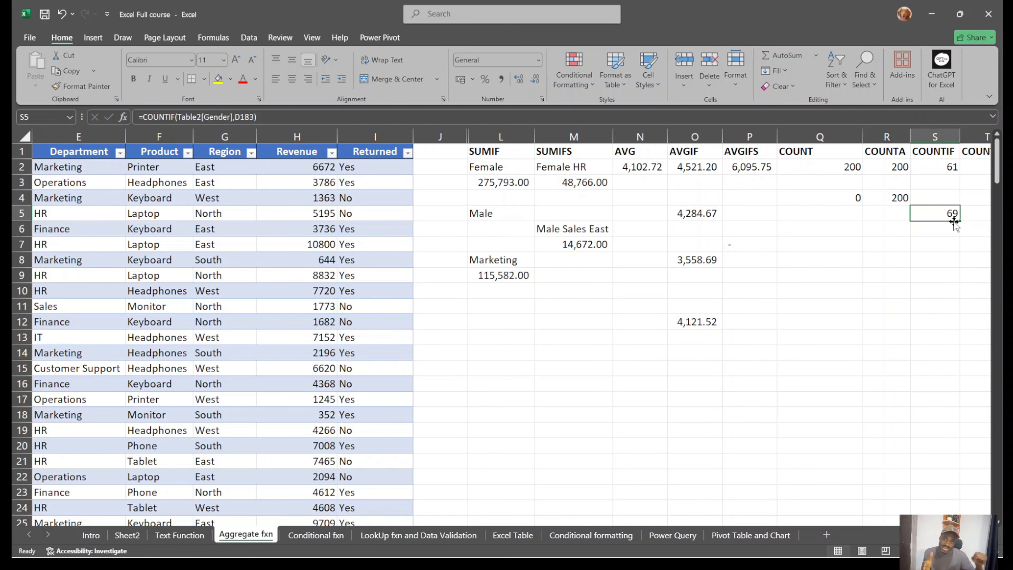
Count the orders of gender Other with a COUNTIF formula in S8, using the table's Gender column as range and D189 as criterion.
{"action": "left_click", "coordinate": [930, 262]}
{"action": "type", "text": "=couni"}
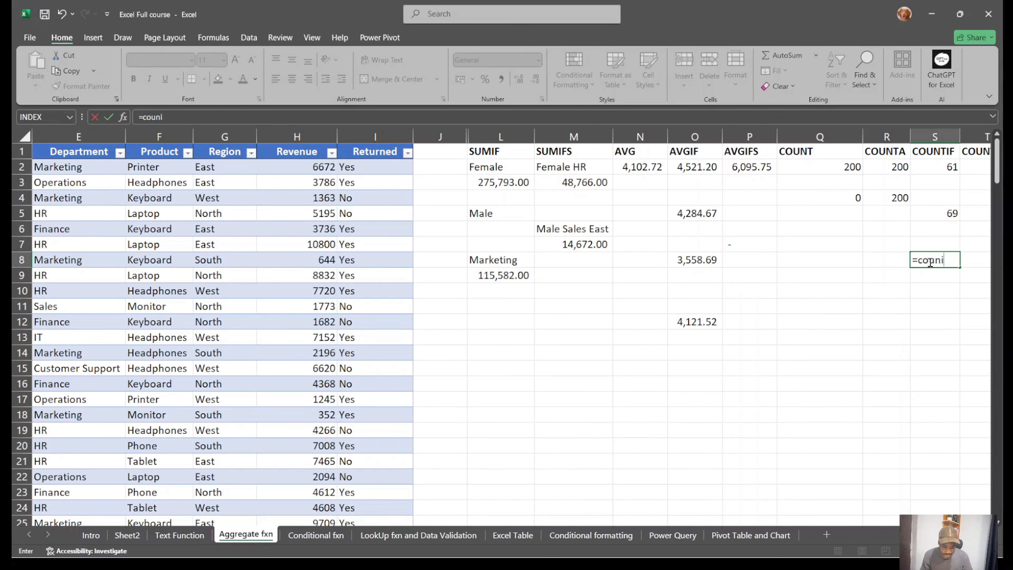
{"action": "key", "text": "BackSpace"}
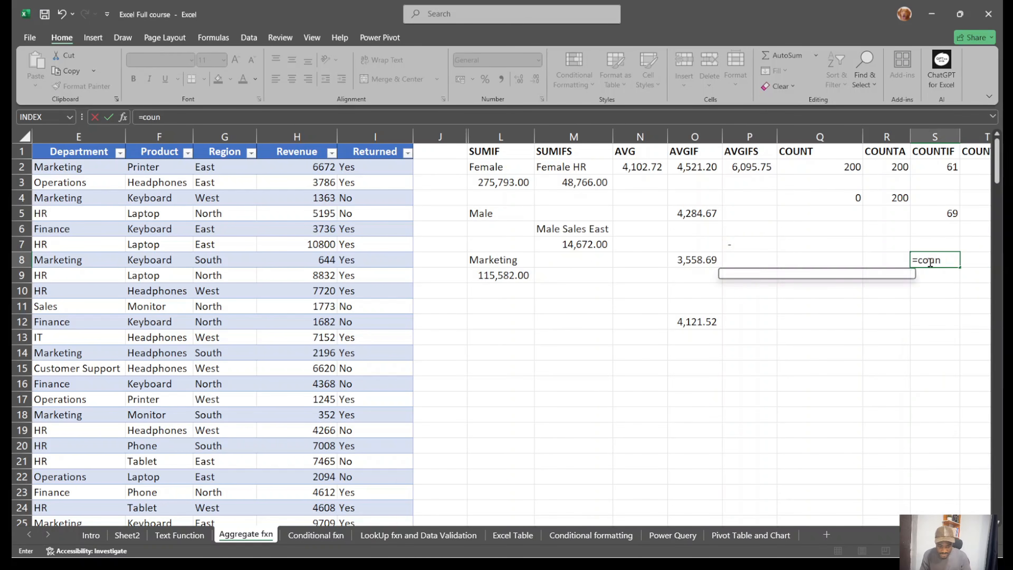
{"action": "type", "text": "tif"}
{"action": "key", "text": "Tab"}
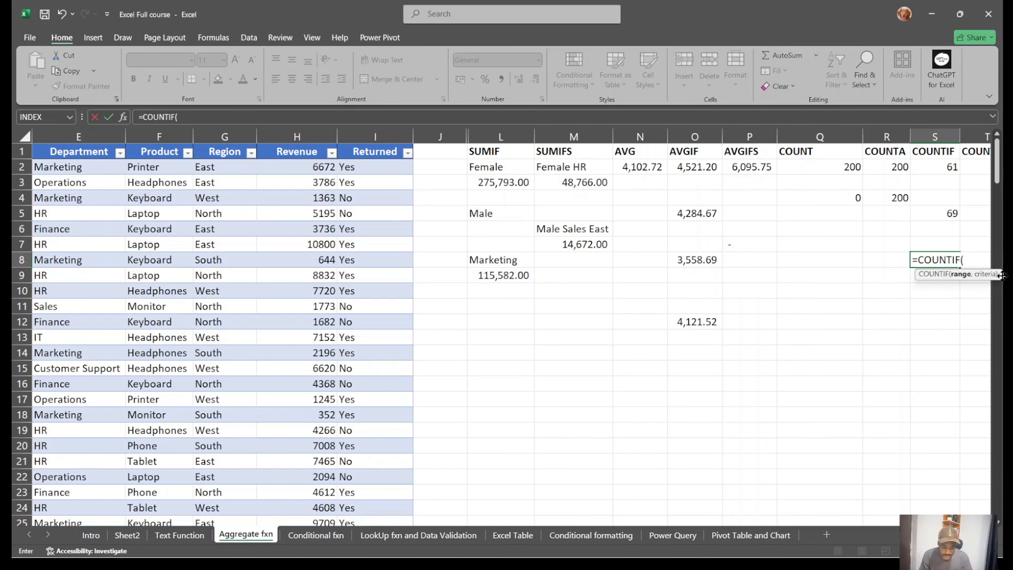
{"action": "scroll", "coordinate": [562, 240], "scroll_direction": "left", "scroll_amount": 5}
{"action": "left_click", "coordinate": [307, 166]}
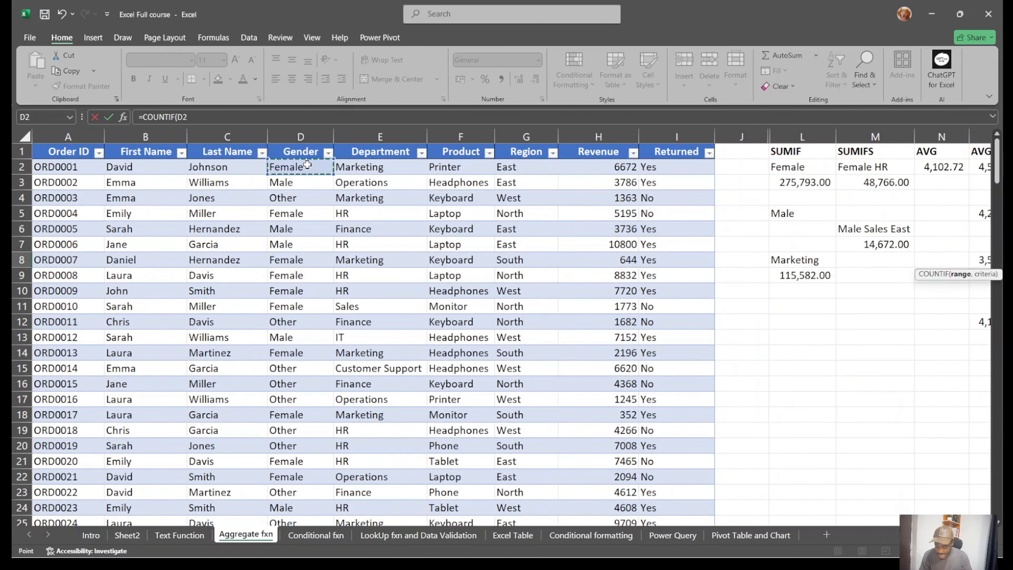
{"action": "key", "text": "ctrl+shift+Down"}
{"action": "type", "text": ","}
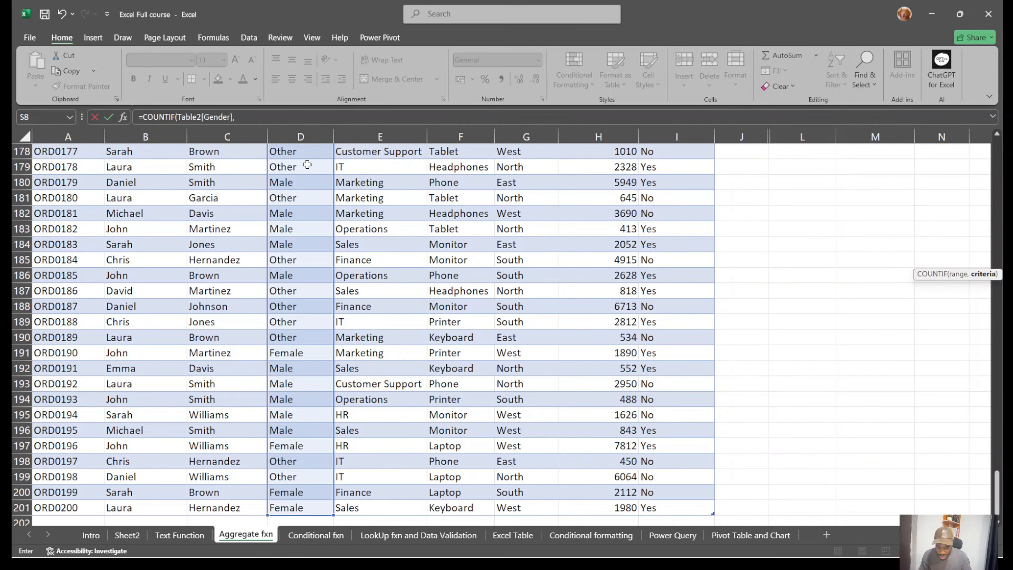
{"action": "left_click", "coordinate": [310, 321]}
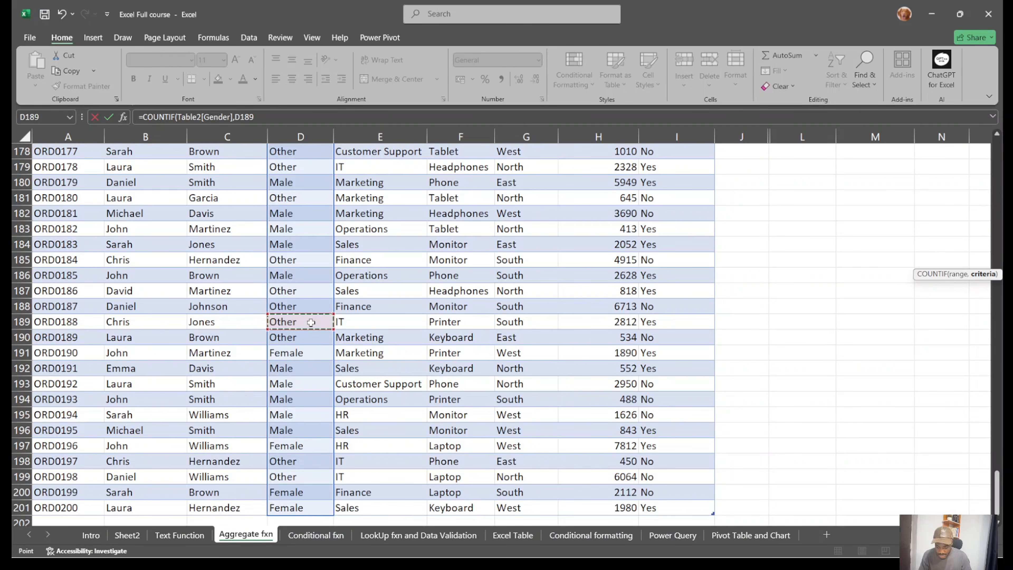
{"action": "key", "text": "Return"}
{"action": "scroll", "coordinate": [400, 331], "scroll_direction": "up", "scroll_amount": 3}
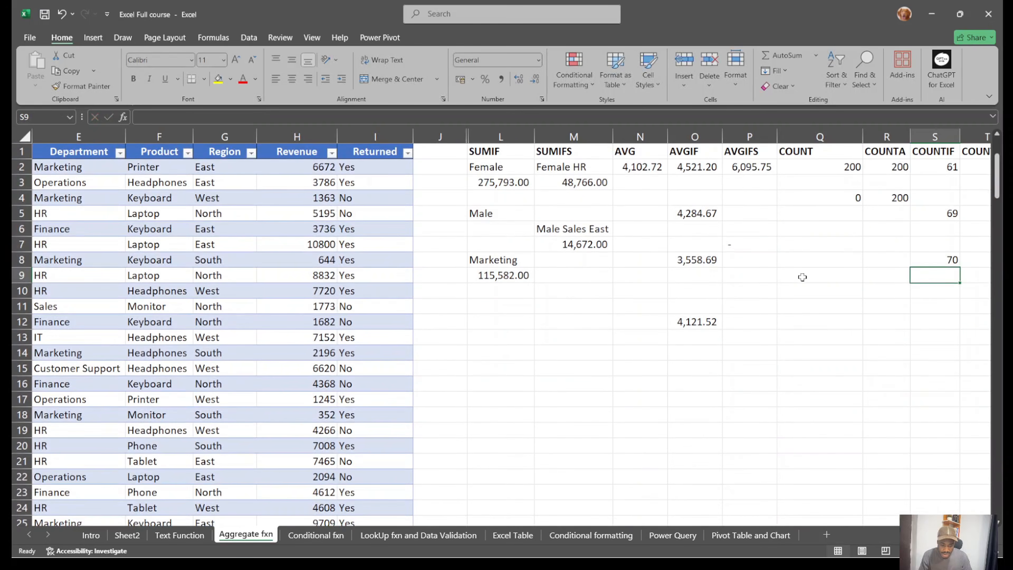
Review the COUNTIF formulas in S8, S5 and S2 and the AVERAGEIF formula in O8.
{"action": "left_click", "coordinate": [932, 254]}
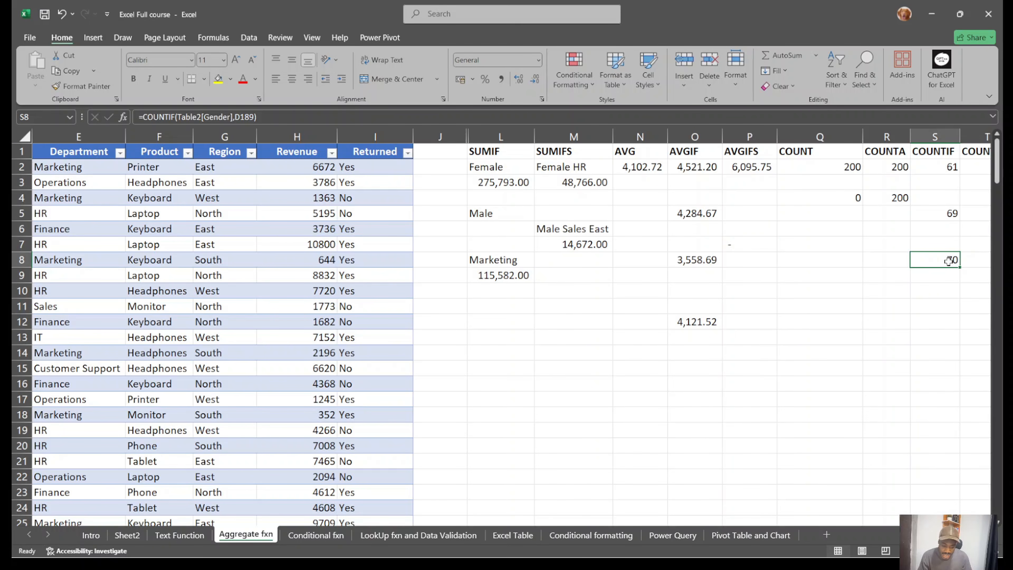
{"action": "left_click", "coordinate": [953, 218]}
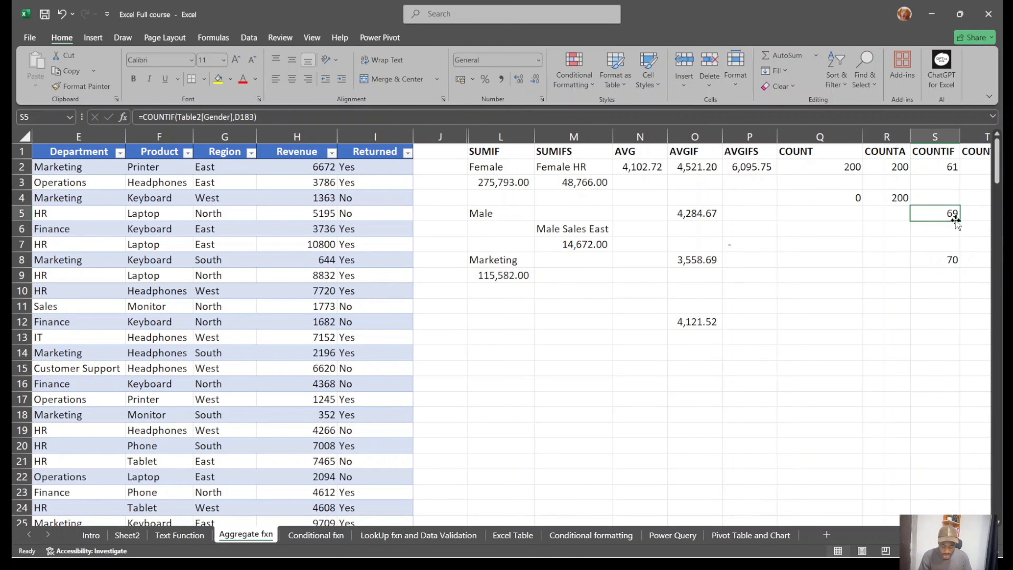
{"action": "left_click", "coordinate": [942, 179]}
{"action": "left_click", "coordinate": [946, 169]}
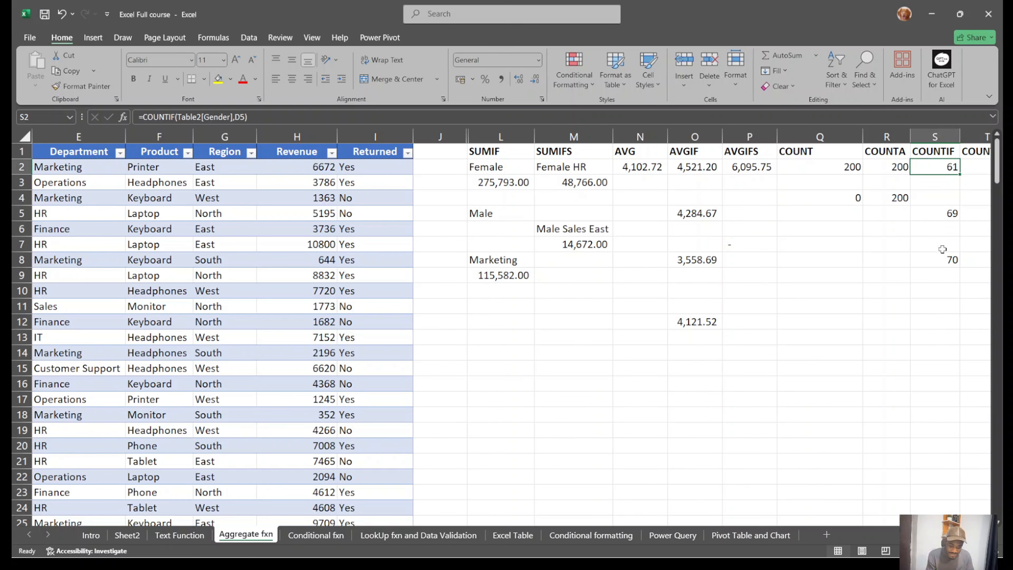
{"action": "left_click", "coordinate": [692, 263]}
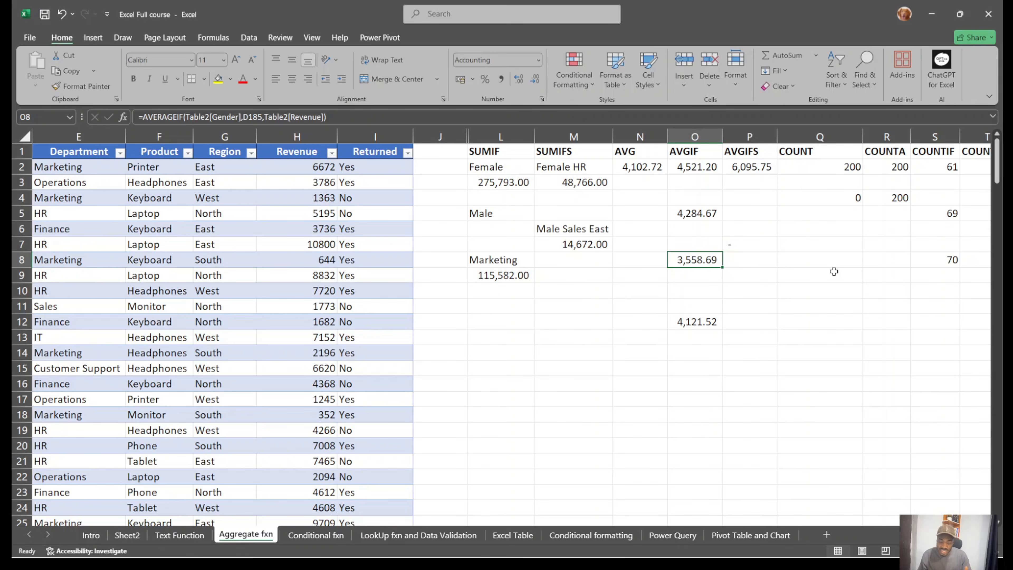
Note the average's definition beneath the results, entering "Avg =" in O15 and "Sum/Count" in P15.
{"action": "left_click", "coordinate": [739, 373]}
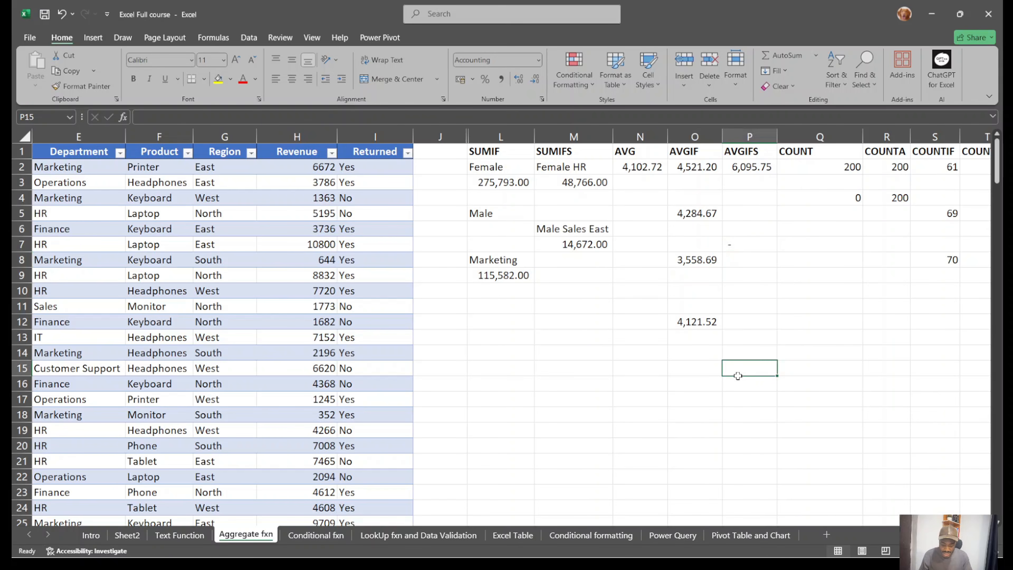
{"action": "type", "text": "Sum/Count"}
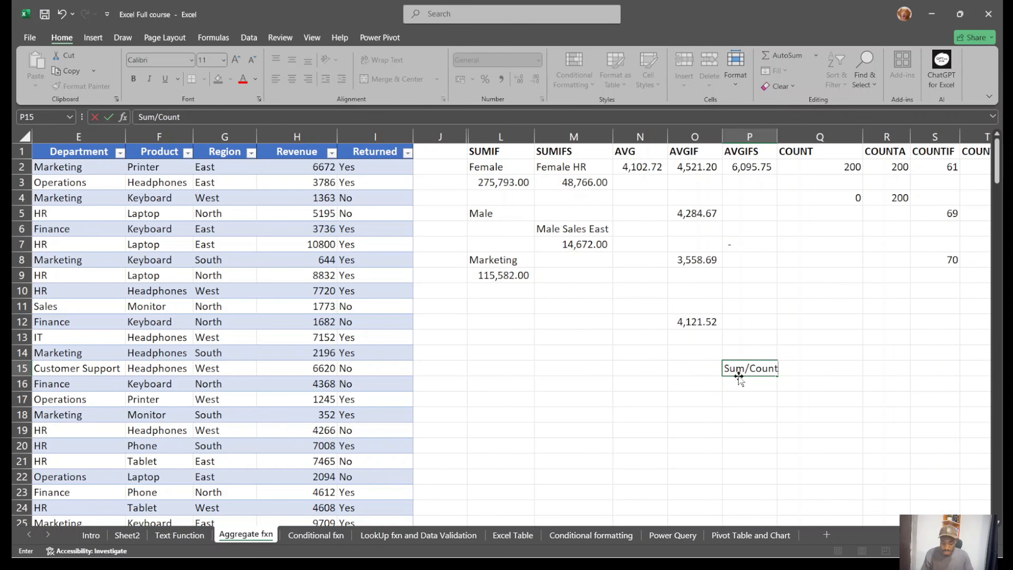
{"action": "left_click", "coordinate": [705, 369]}
{"action": "type", "text": "Avg ="}
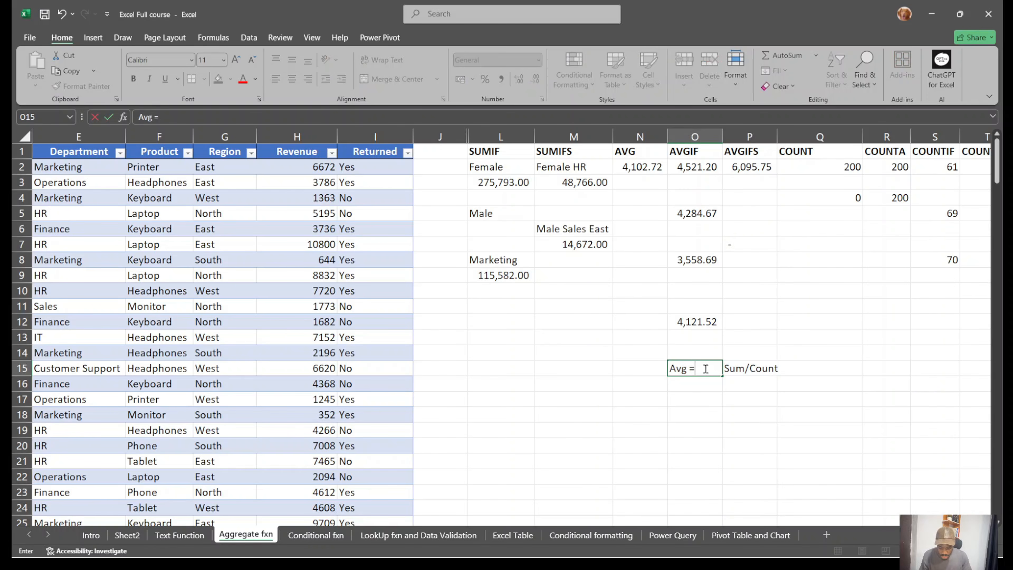
{"action": "left_click", "coordinate": [923, 410]}
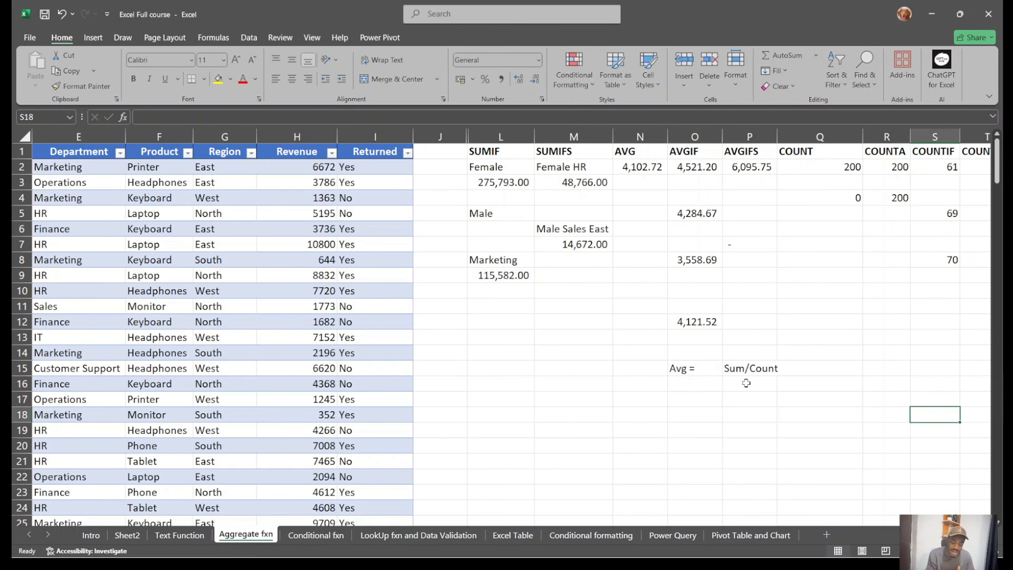
Compare the Sum/Count note with the results in S8 and O8, and review the SUMIFS examples in M2:M7.
{"action": "left_click", "coordinate": [766, 365]}
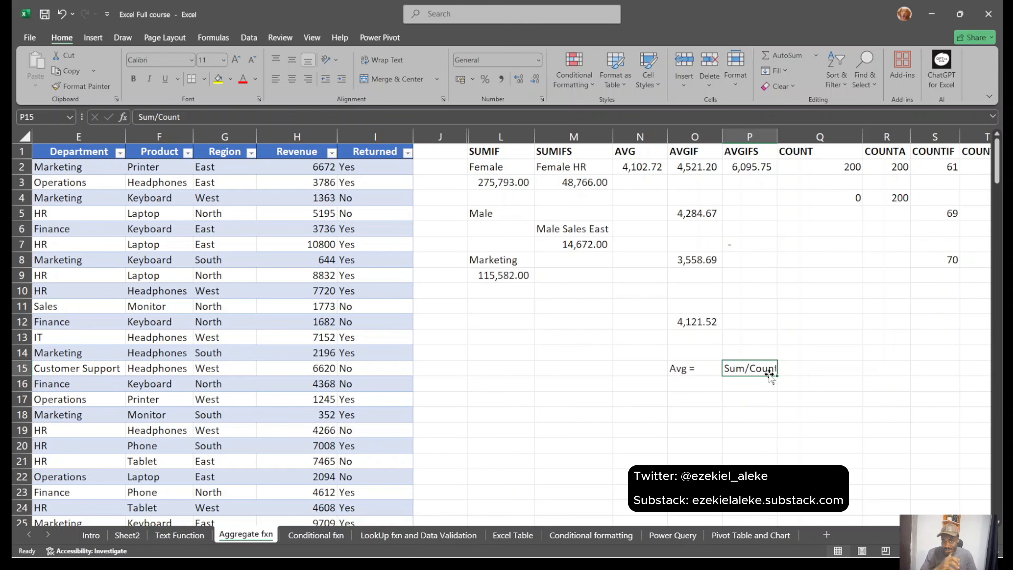
{"action": "left_click", "coordinate": [944, 263]}
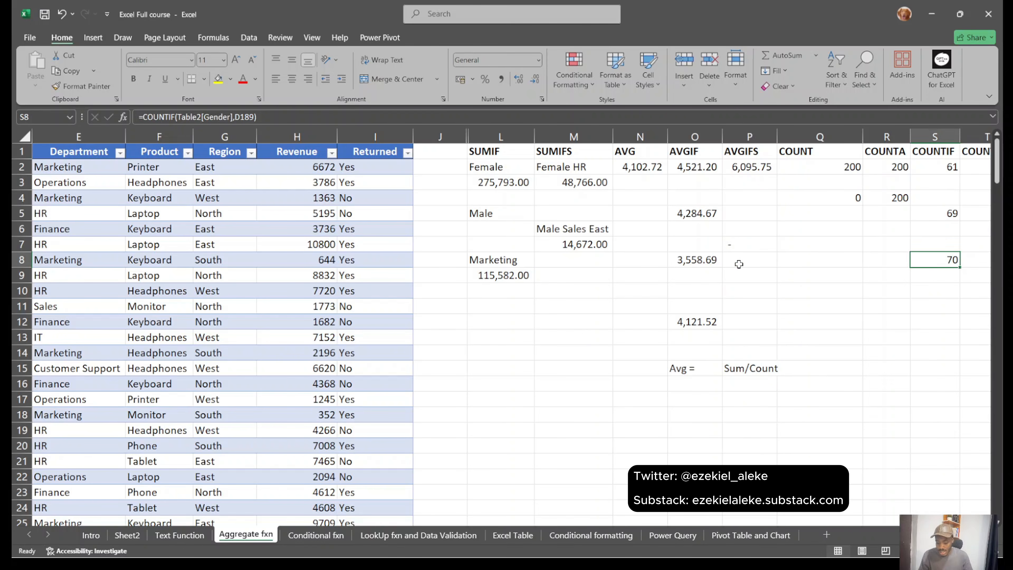
{"action": "left_click", "coordinate": [706, 263]}
{"action": "scroll", "coordinate": [816, 278], "scroll_direction": "right", "scroll_amount": 3}
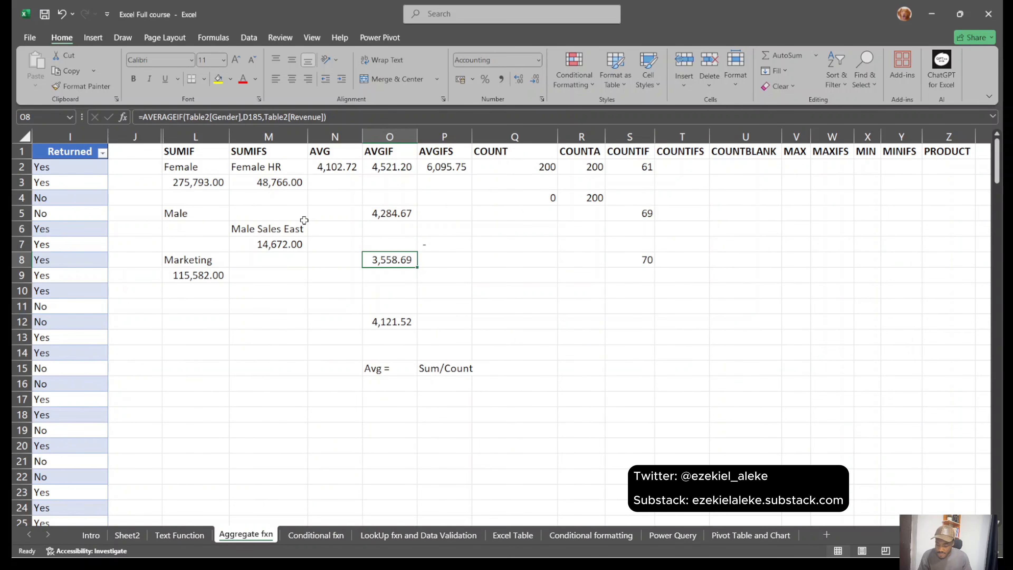
{"action": "left_click", "coordinate": [269, 168]}
{"action": "left_click_drag", "start_coordinate": [269, 168], "coordinate": [269, 244]}
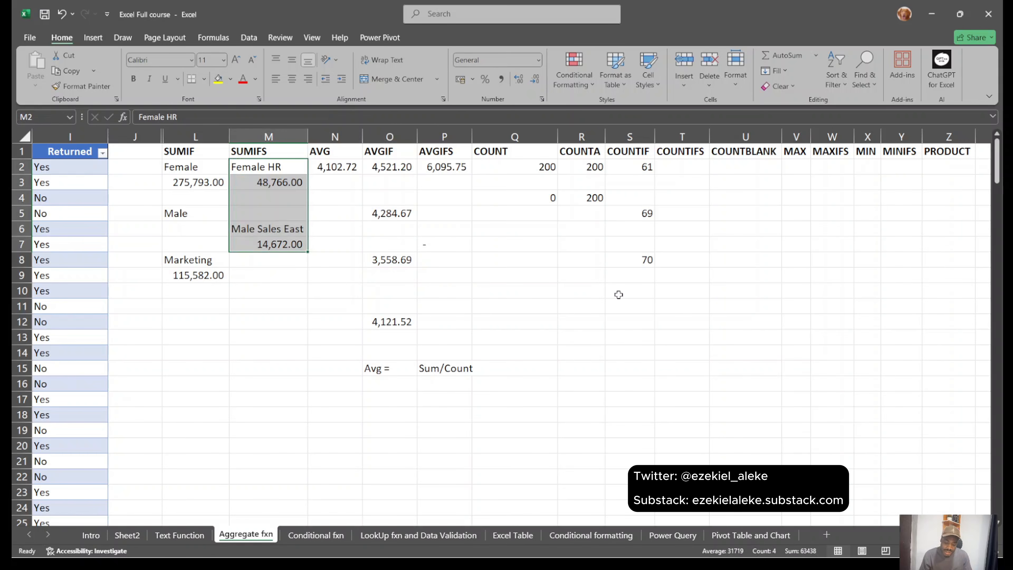
Start a COUNTIFS formula in T2 with the table's Gender column as the first criteria range.
{"action": "left_click", "coordinate": [685, 168]}
{"action": "type", "text": "="}
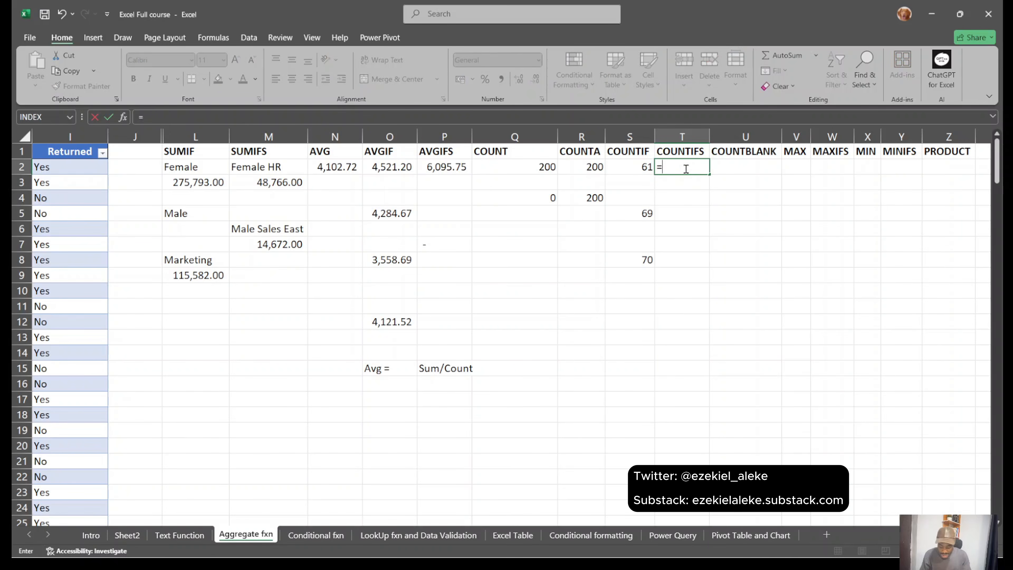
{"action": "type", "text": "countifs"}
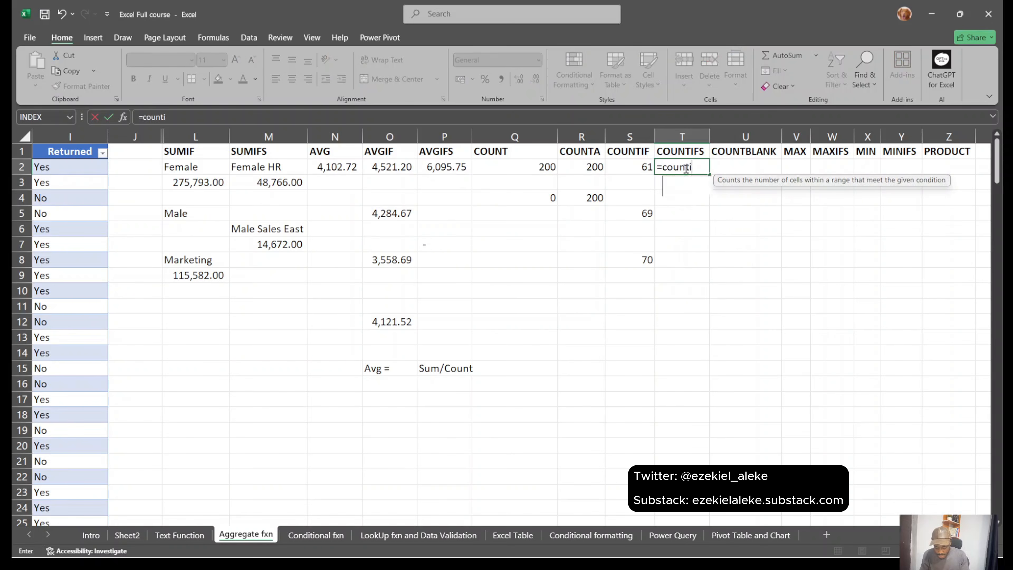
{"action": "key", "text": "Tab"}
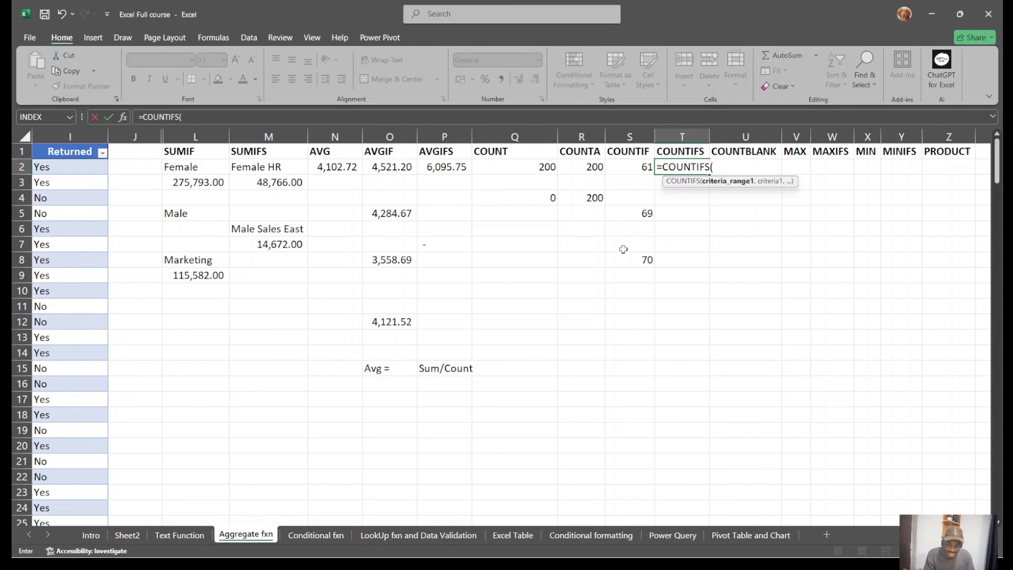
{"action": "scroll", "coordinate": [452, 281], "scroll_direction": "left", "scroll_amount": 3}
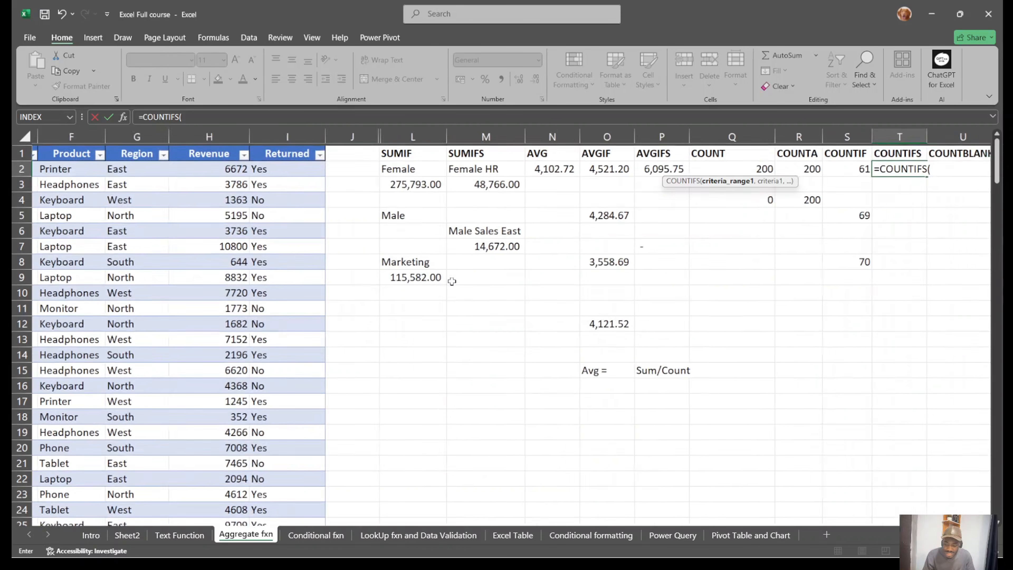
{"action": "scroll", "coordinate": [452, 281], "scroll_direction": "left", "scroll_amount": 3}
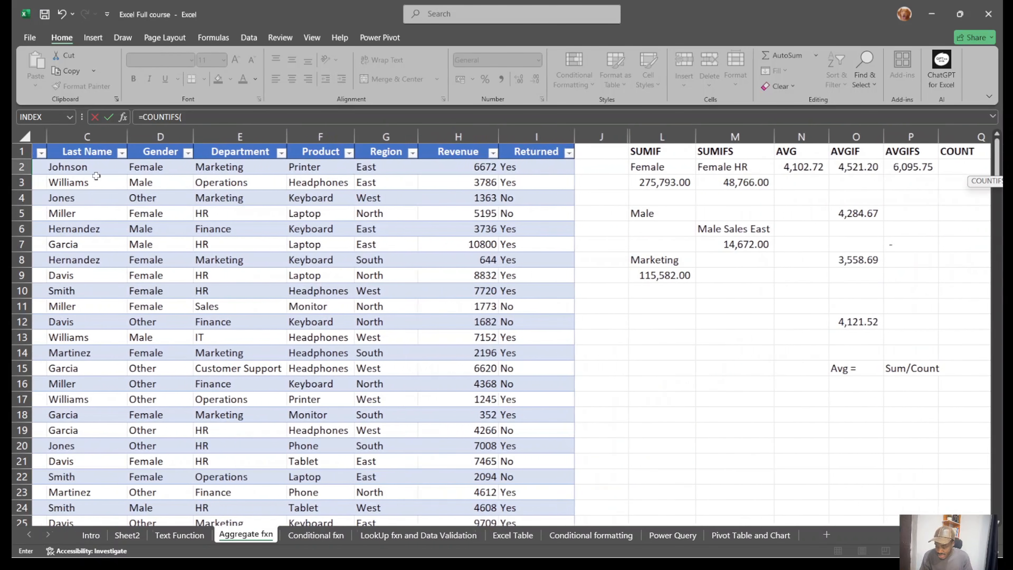
{"action": "left_click", "coordinate": [146, 165]}
{"action": "key", "text": "ctrl+shift+Down"}
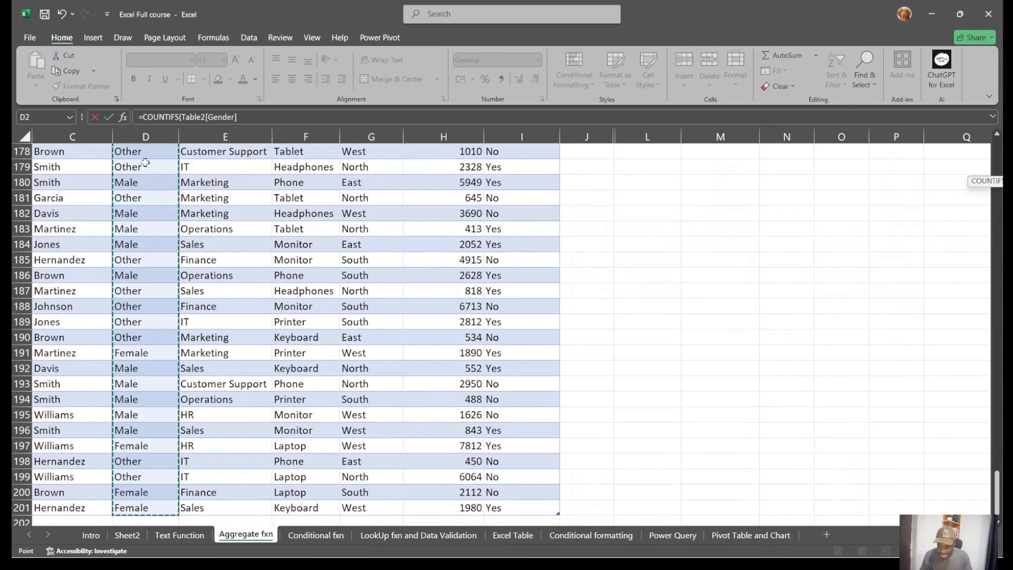
{"action": "scroll", "coordinate": [491, 212], "scroll_direction": "up", "scroll_amount": 20}
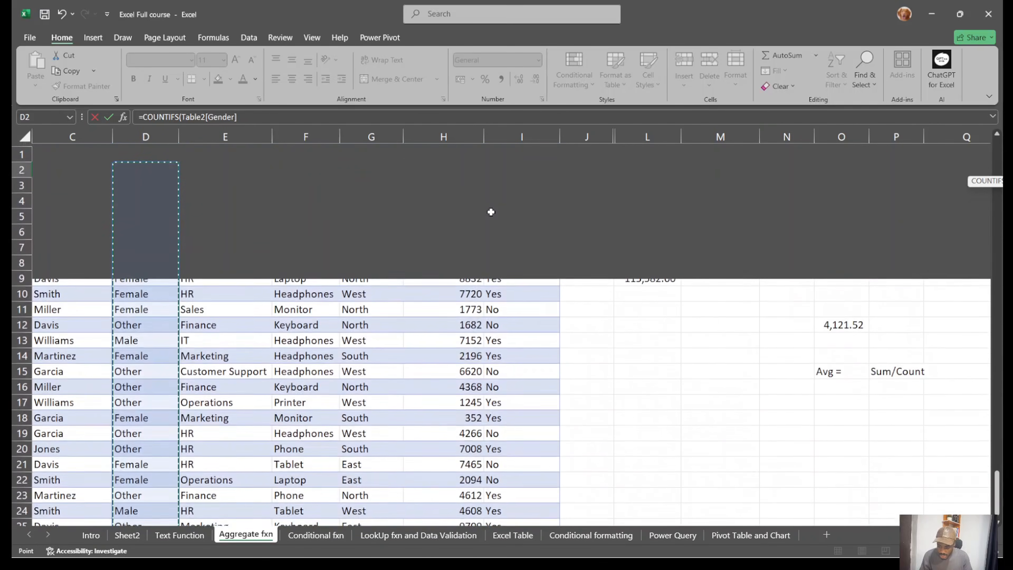
{"action": "scroll", "coordinate": [490, 212], "scroll_direction": "right", "scroll_amount": 6}
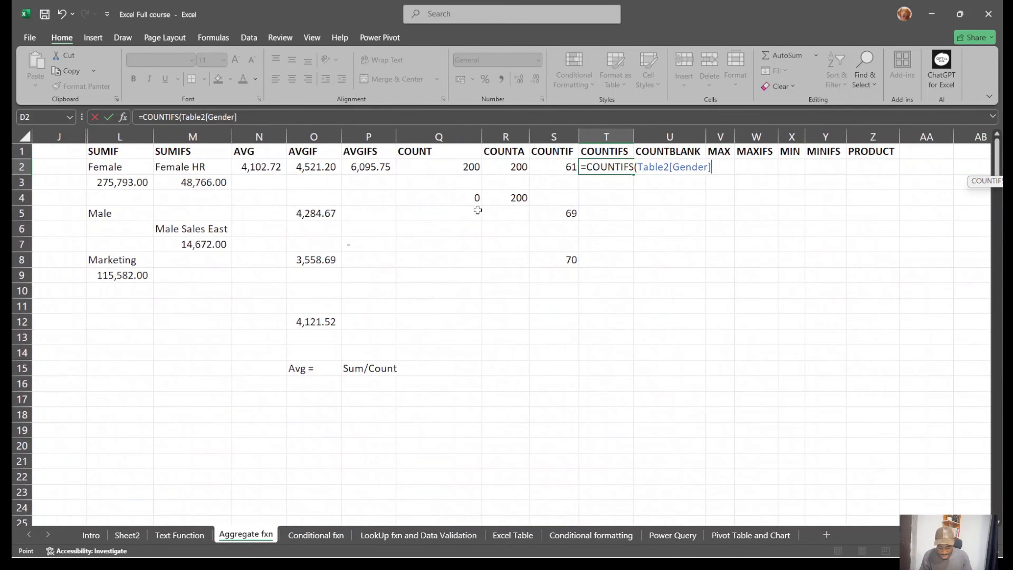
{"action": "type", "text": ","}
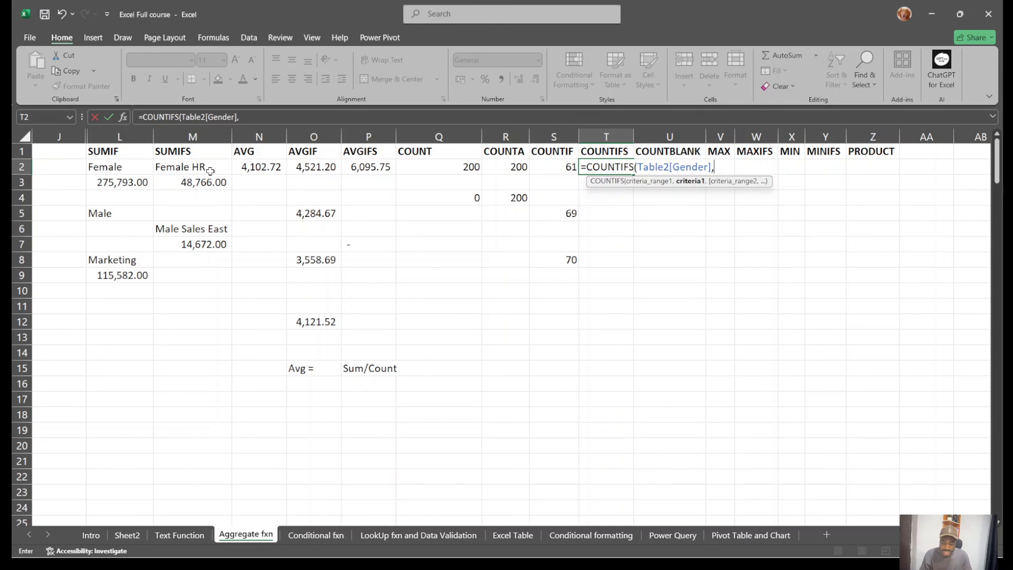
Use the Female entry in D2 as the first criterion of the COUNTIFS formula.
{"action": "scroll", "coordinate": [312, 267], "scroll_direction": "left", "scroll_amount": 7}
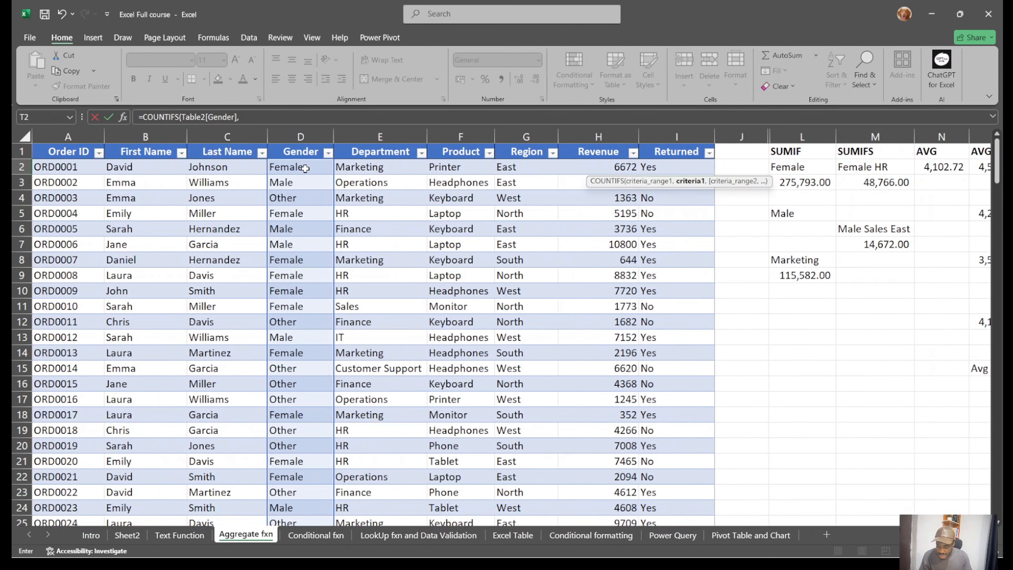
{"action": "left_click", "coordinate": [305, 168]}
{"action": "scroll", "coordinate": [658, 266], "scroll_direction": "right", "scroll_amount": 3}
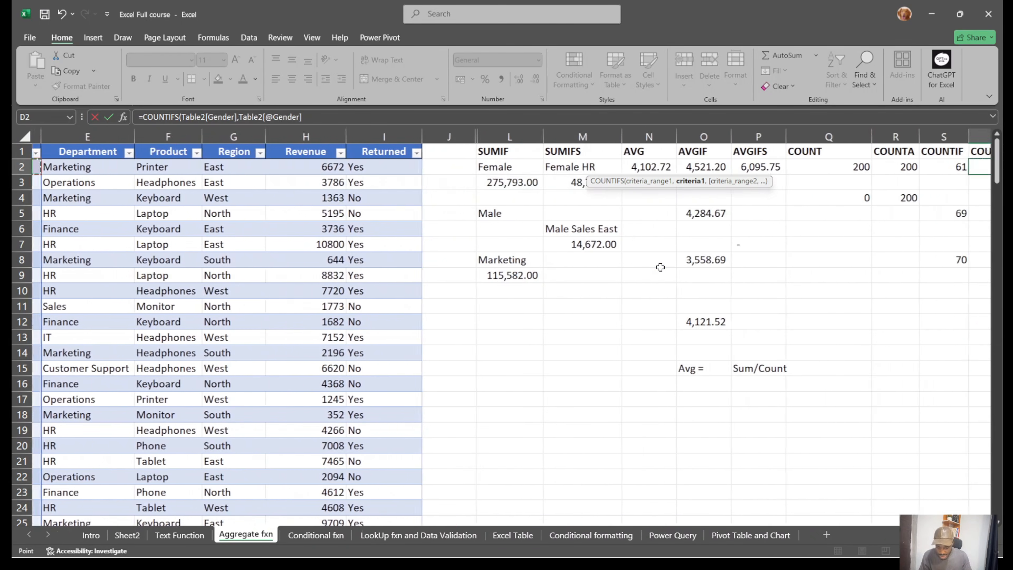
{"action": "scroll", "coordinate": [660, 267], "scroll_direction": "right", "scroll_amount": 3}
{"action": "type", "text": ","}
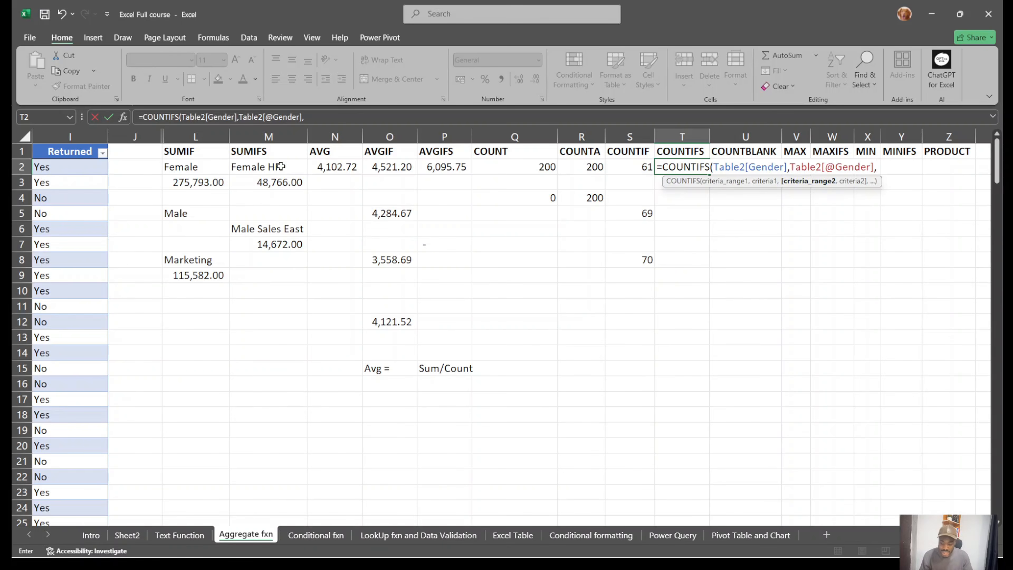
Complete the COUNTIFS formula with the table's Department column as second range and the HR entry in E197 as its criterion.
{"action": "scroll", "coordinate": [281, 167], "scroll_direction": "left", "scroll_amount": 5}
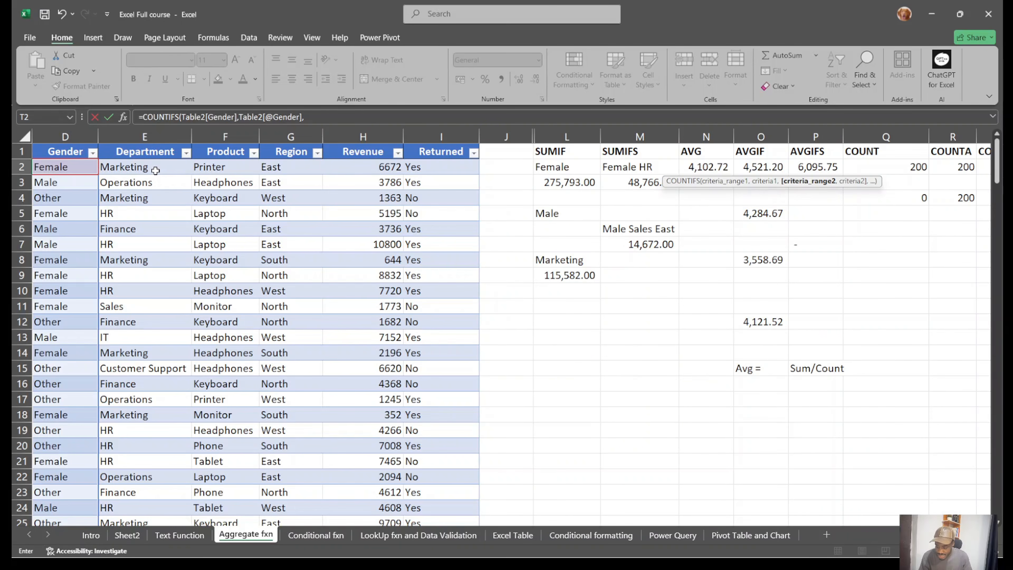
{"action": "left_click", "coordinate": [155, 171]}
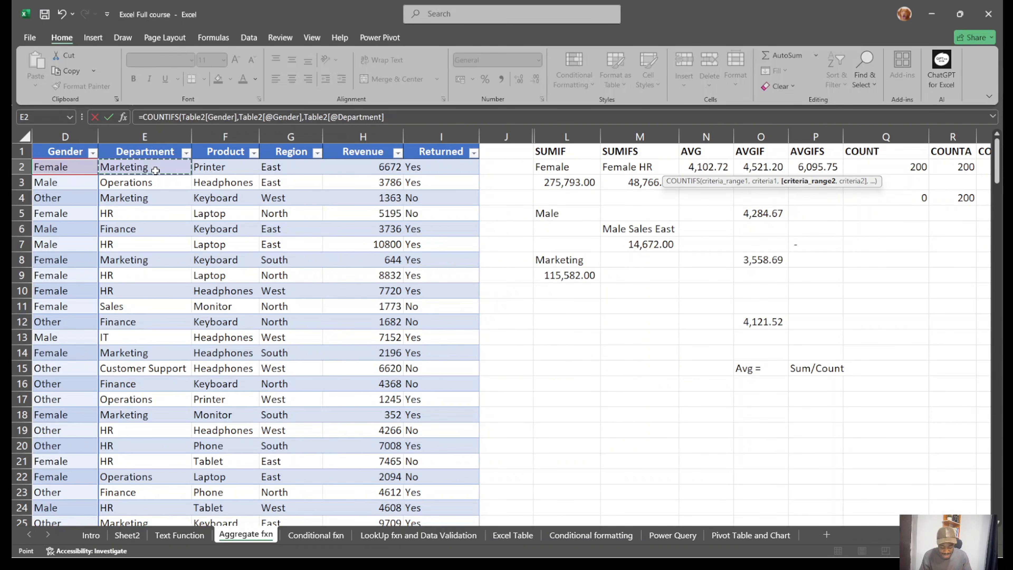
{"action": "key", "text": "ctrl+shift+Down"}
{"action": "type", "text": ","}
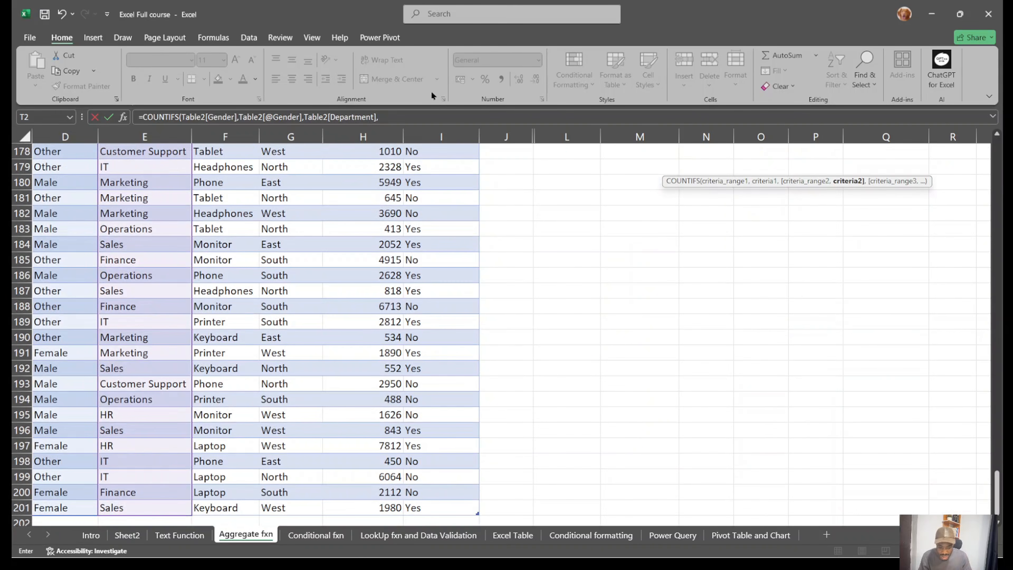
{"action": "left_click", "coordinate": [126, 442]}
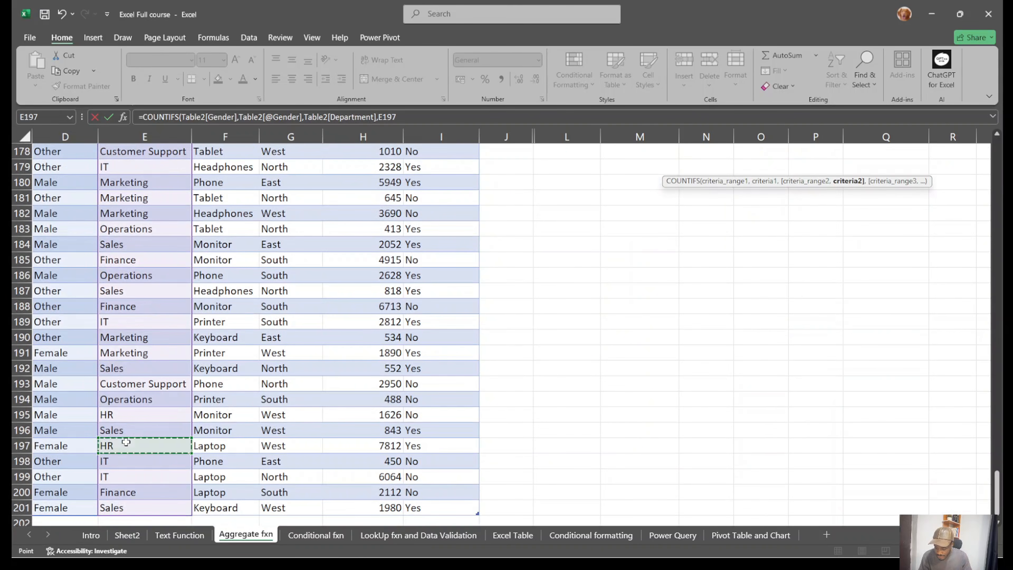
{"action": "key", "text": "Return"}
{"action": "scroll", "coordinate": [362, 547], "scroll_direction": "up", "scroll_amount": 1}
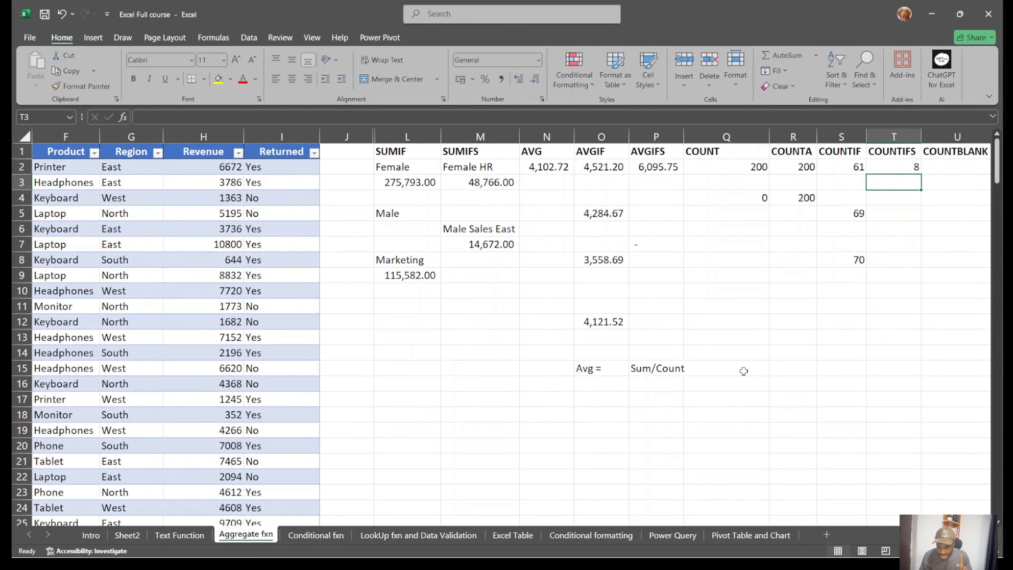
Calculate the Female HR average in M17 by dividing the SUMIFS total in M3 by 8.
{"action": "left_click", "coordinate": [490, 184]}
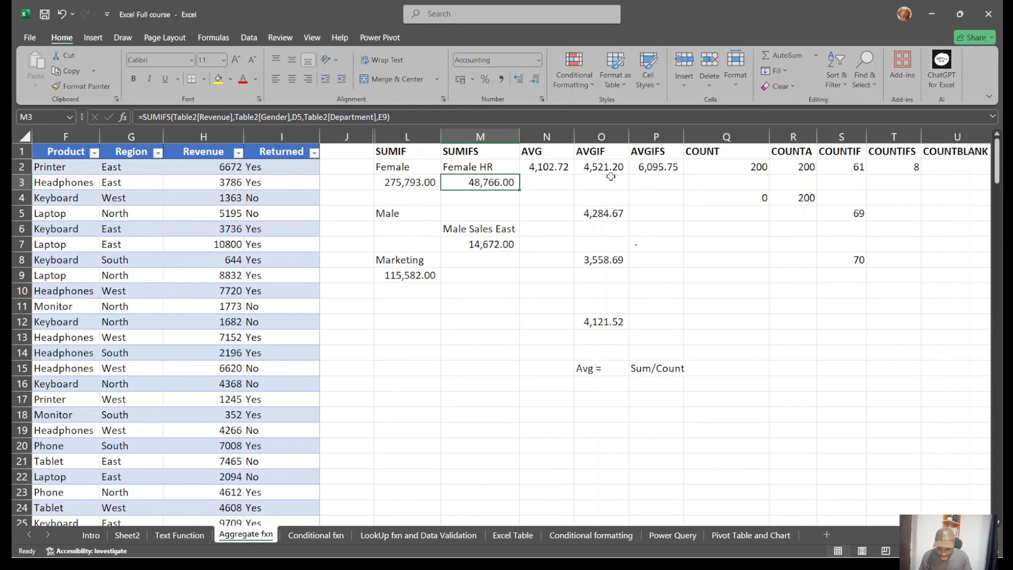
{"action": "left_click", "coordinate": [595, 164]}
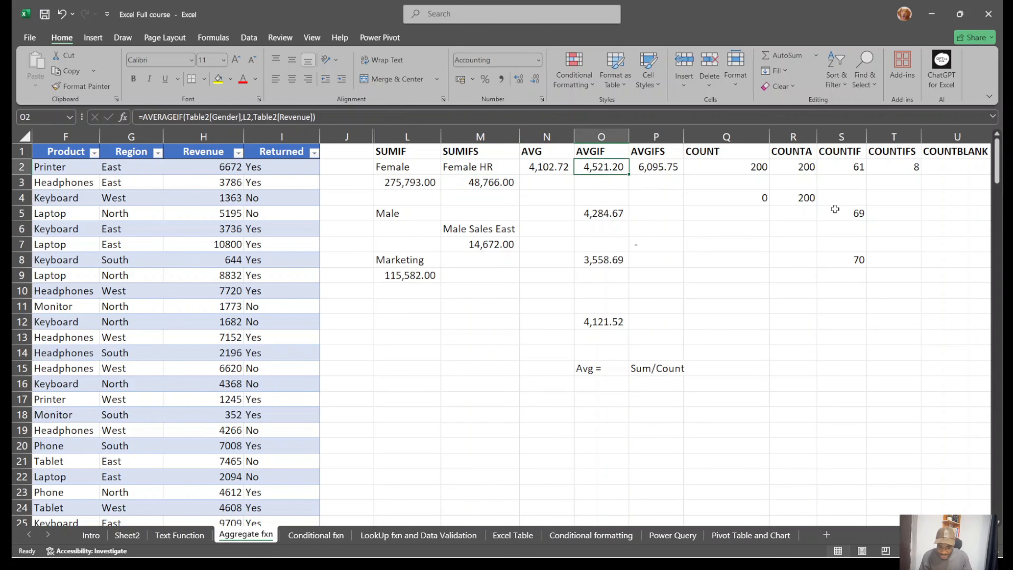
{"action": "left_click", "coordinate": [472, 397]}
{"action": "type", "text": "="}
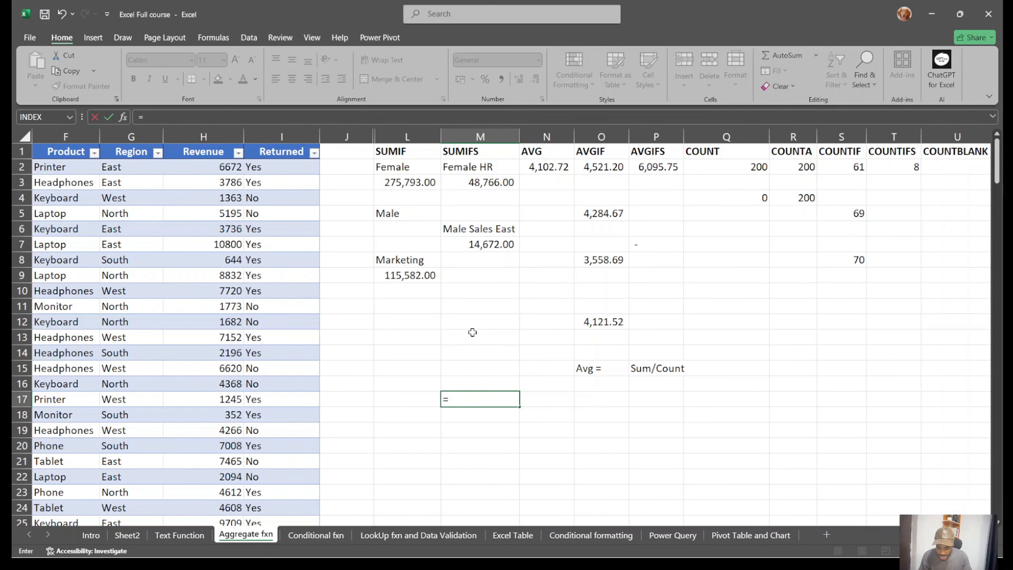
{"action": "left_click", "coordinate": [485, 189]}
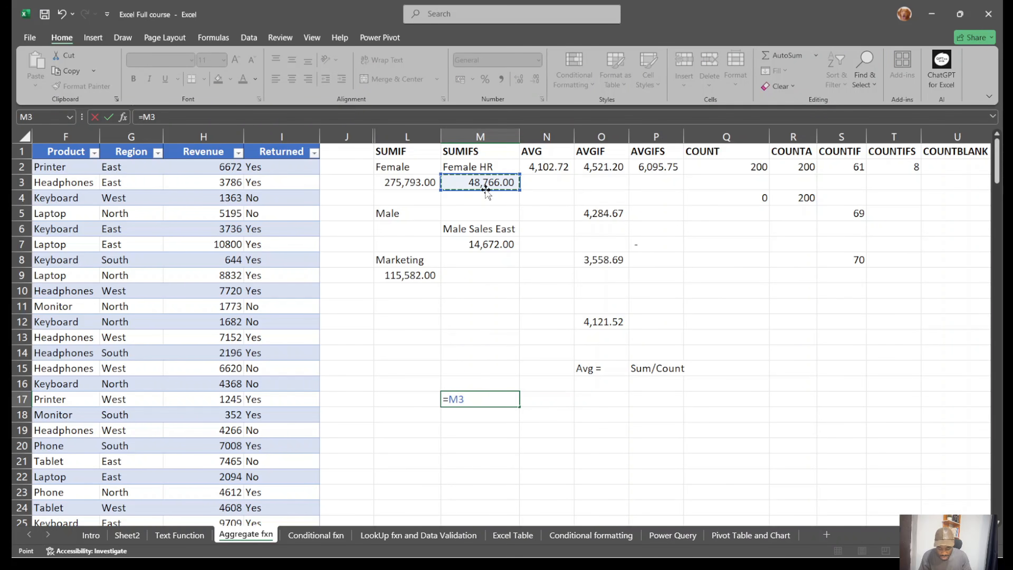
{"action": "type", "text": ","}
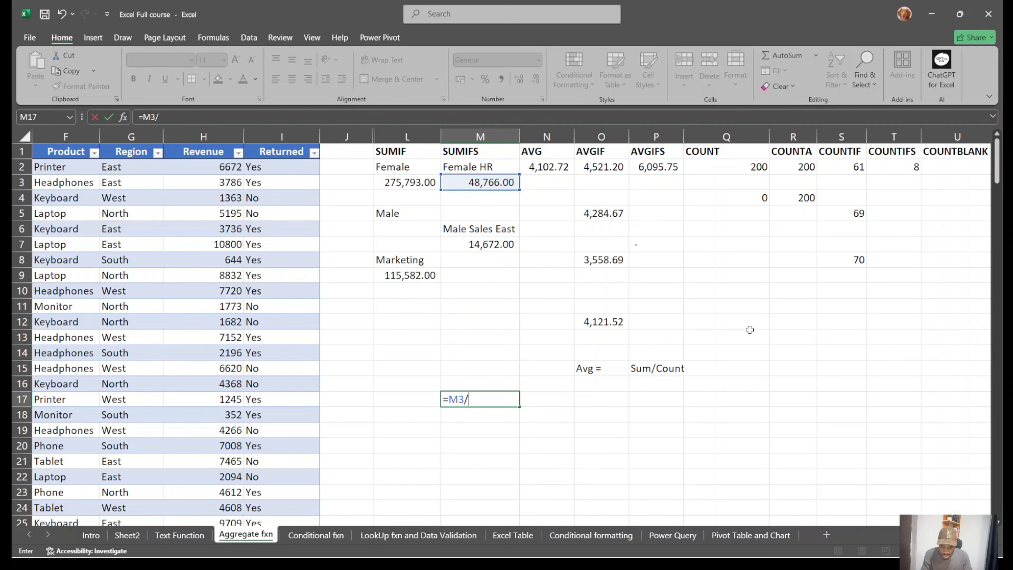
{"action": "key", "text": "Return"}
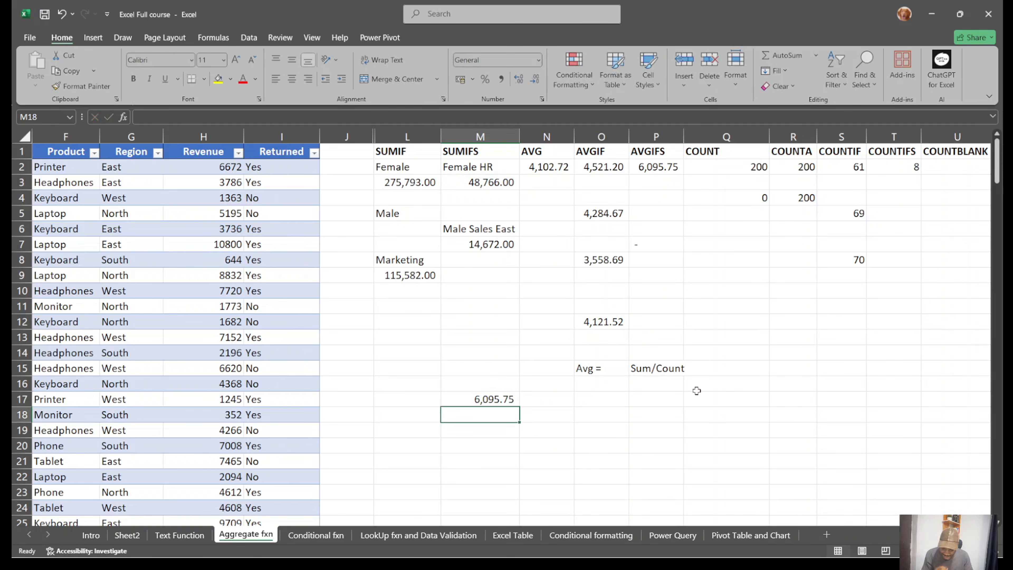
Compare the manual average in M17 with the AVERAGEIFS formula in P2 and the COUNTIFS formula in T2.
{"action": "left_click", "coordinate": [487, 396]}
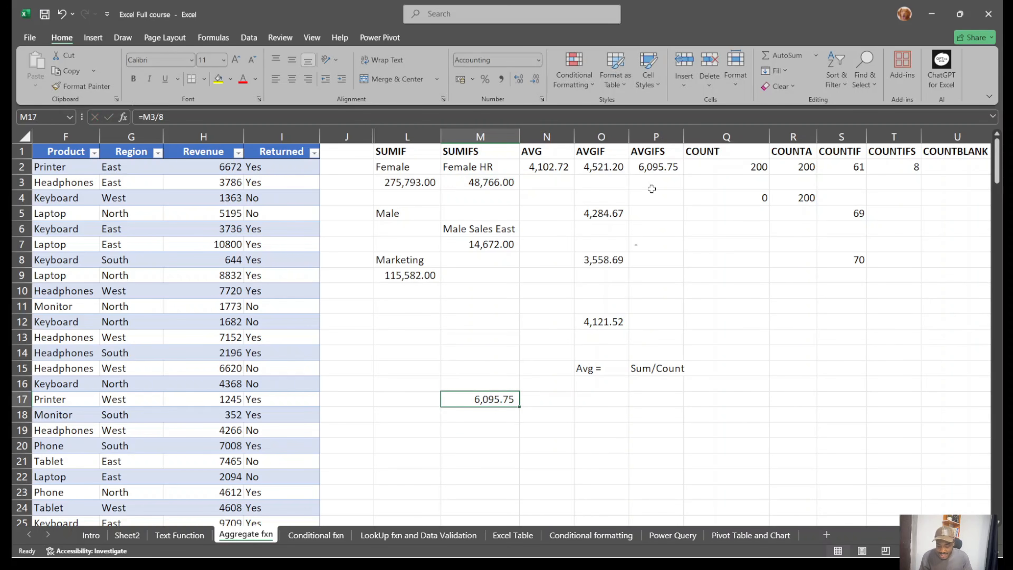
{"action": "left_click", "coordinate": [658, 162]}
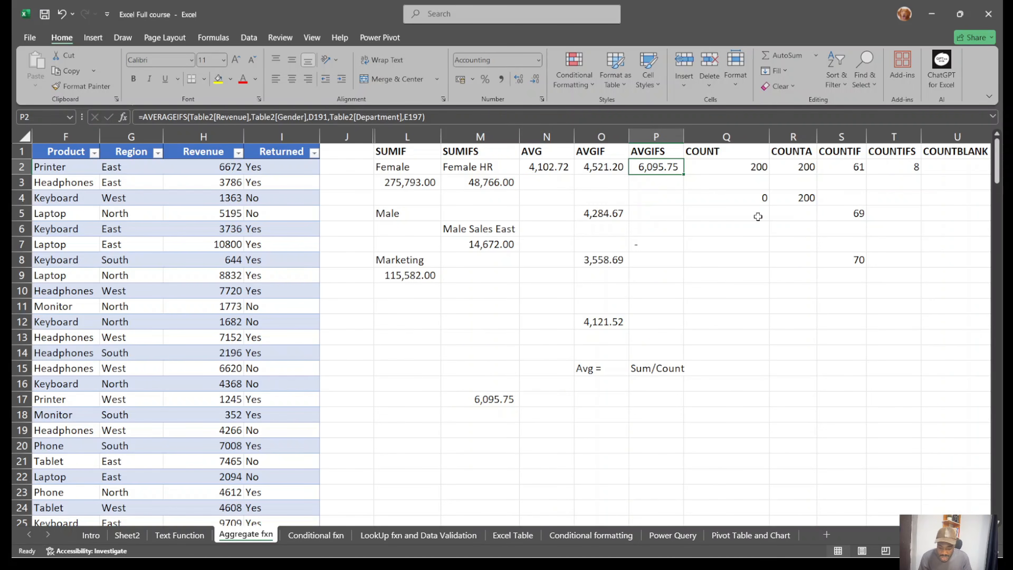
{"action": "left_click", "coordinate": [913, 168]}
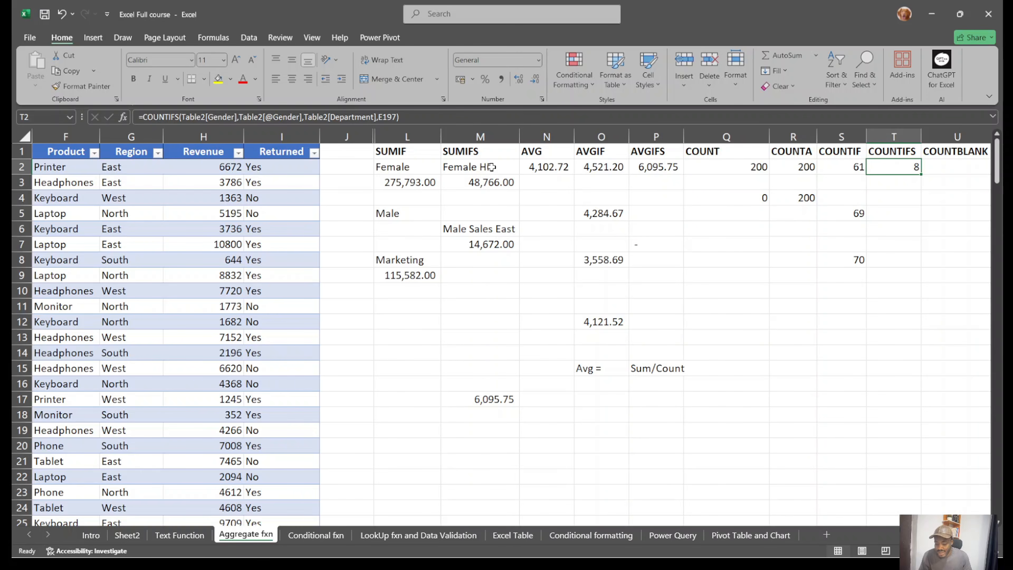
{"action": "left_click", "coordinate": [488, 182]}
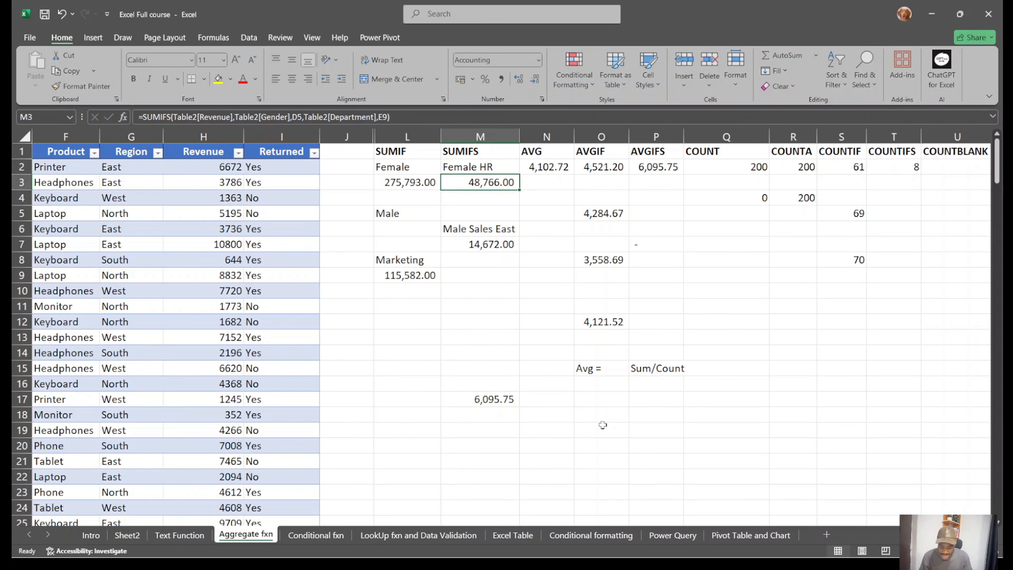
{"action": "left_click_drag", "start_coordinate": [610, 371], "coordinate": [674, 371]}
{"action": "left_click", "coordinate": [508, 395]}
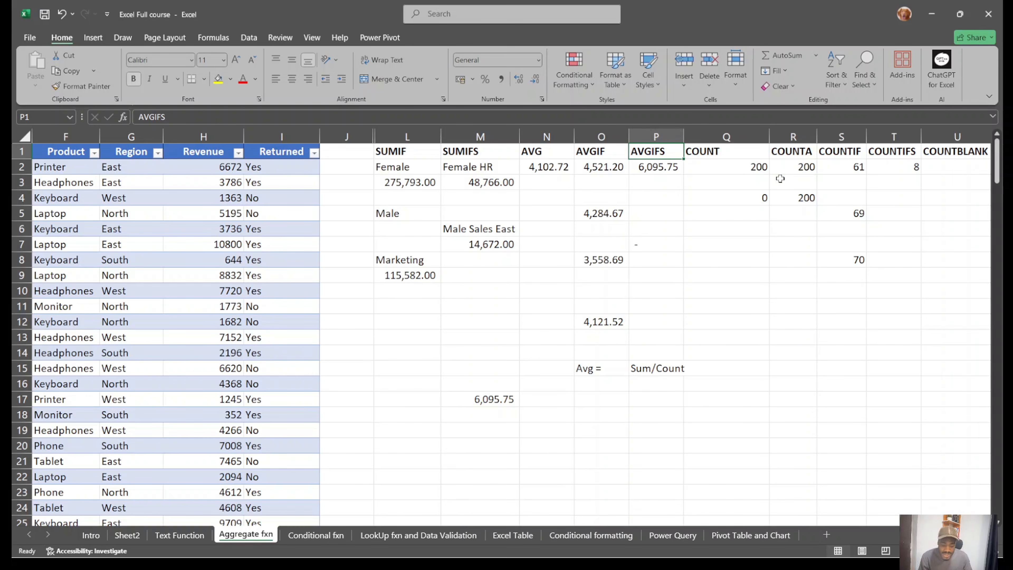
{"action": "scroll", "coordinate": [777, 176], "scroll_direction": "right", "scroll_amount": 2}
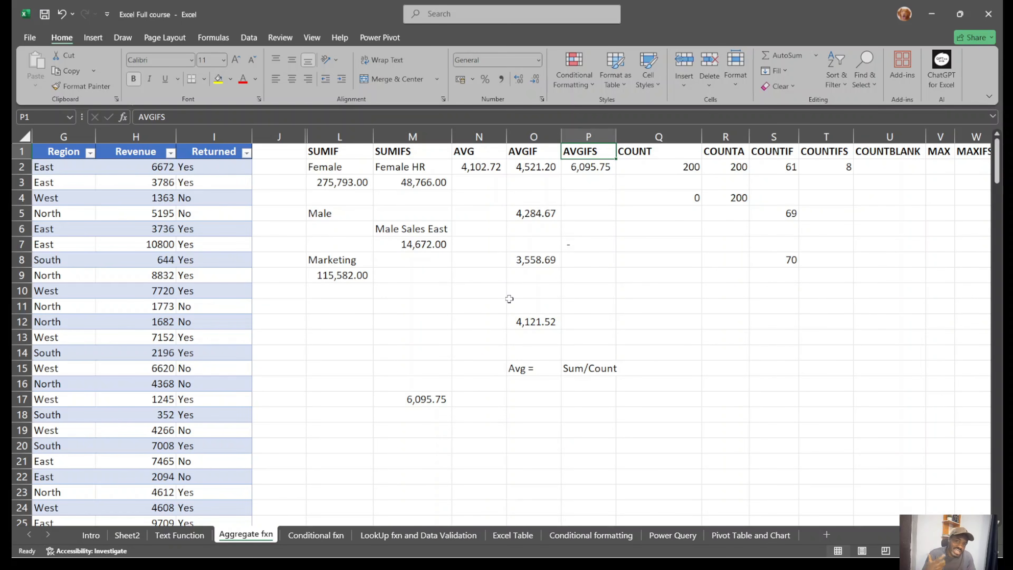
Start a COUNTIFS formula in T6 with the Table2 Gender column as first range and D186 (Male) as its criterion.
{"action": "left_click", "coordinate": [838, 263]}
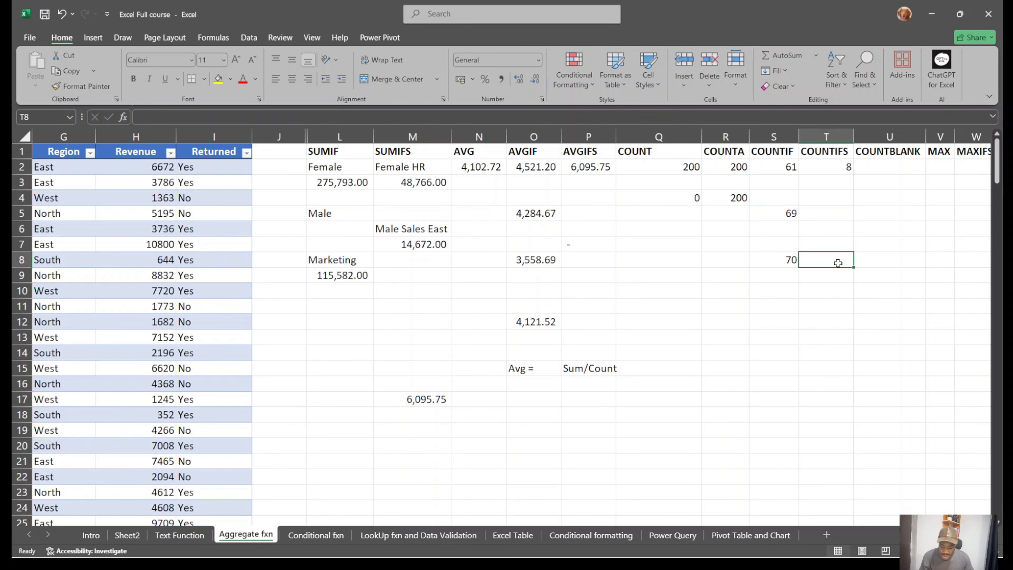
{"action": "left_click", "coordinate": [837, 230]}
{"action": "type", "text": "=coun"}
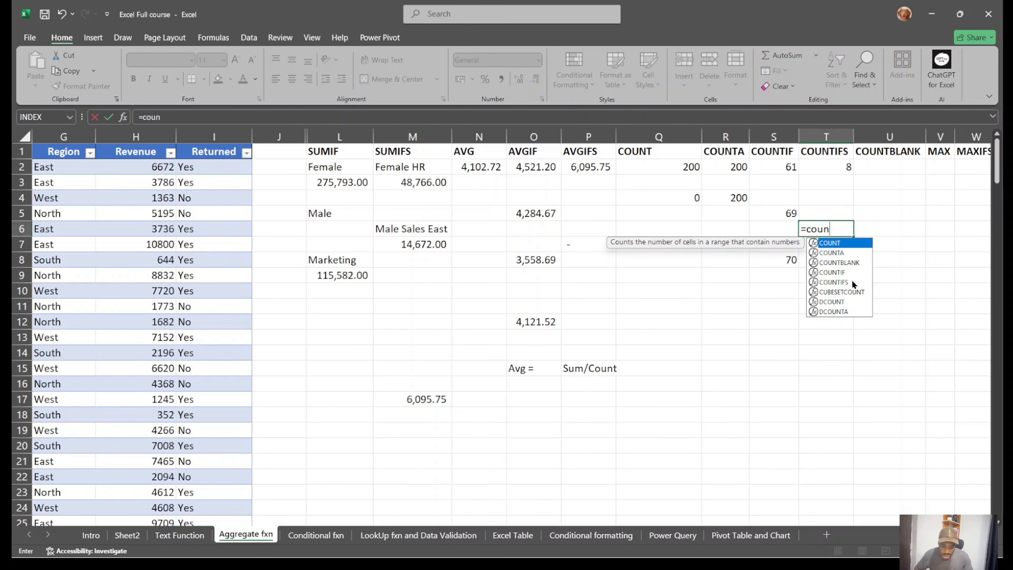
{"action": "left_click", "coordinate": [851, 282]}
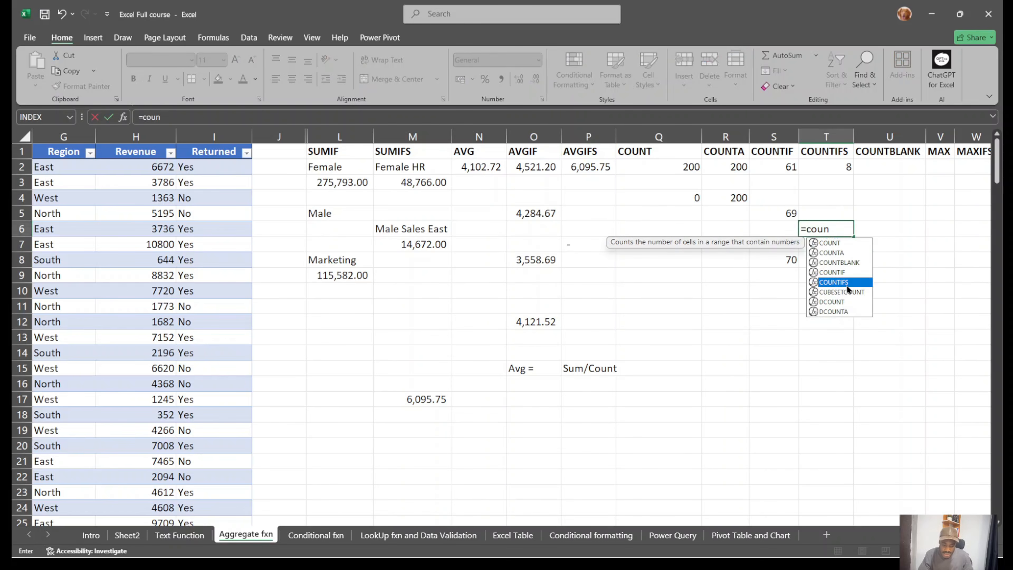
{"action": "double_click", "coordinate": [846, 283]}
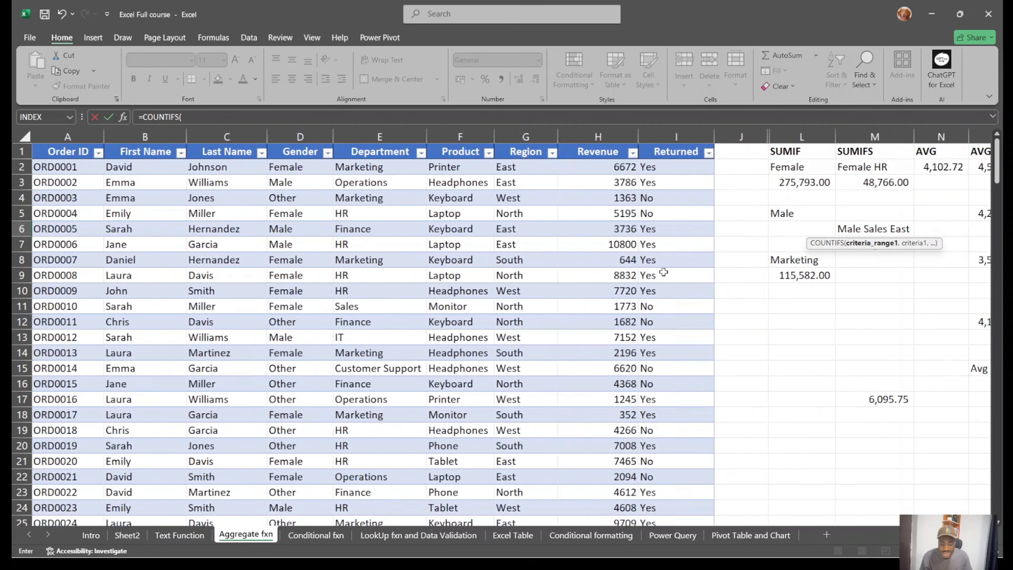
{"action": "scroll", "coordinate": [663, 273], "scroll_direction": "left", "scroll_amount": 3}
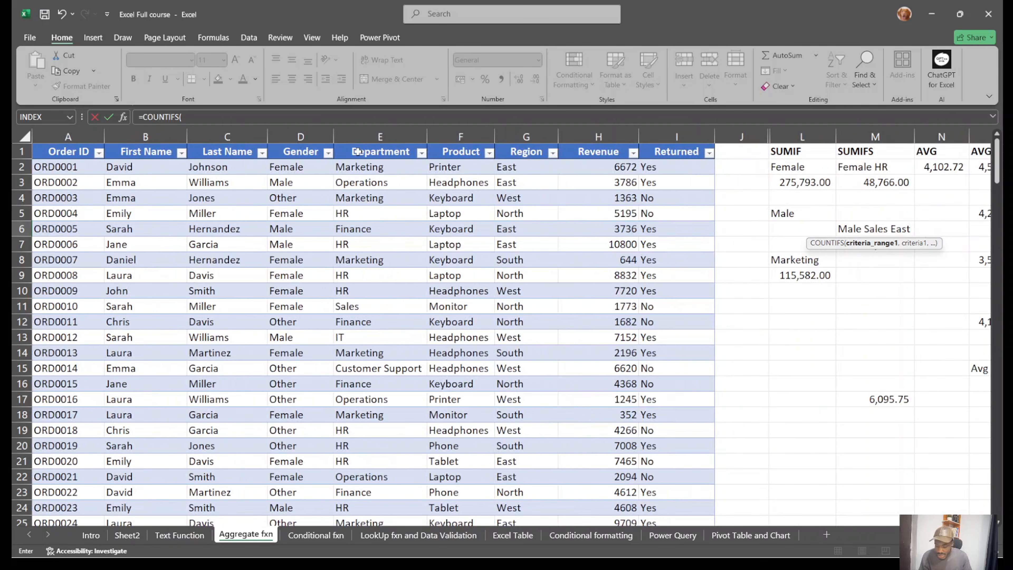
{"action": "left_click", "coordinate": [297, 163]}
{"action": "key", "text": "ctrl+shift+Down"}
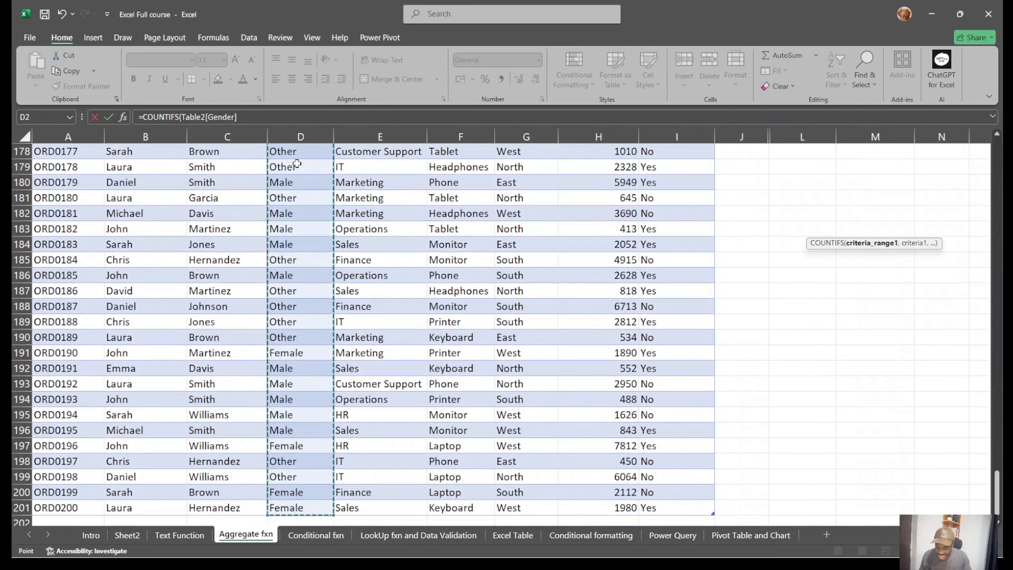
{"action": "type", "text": ","}
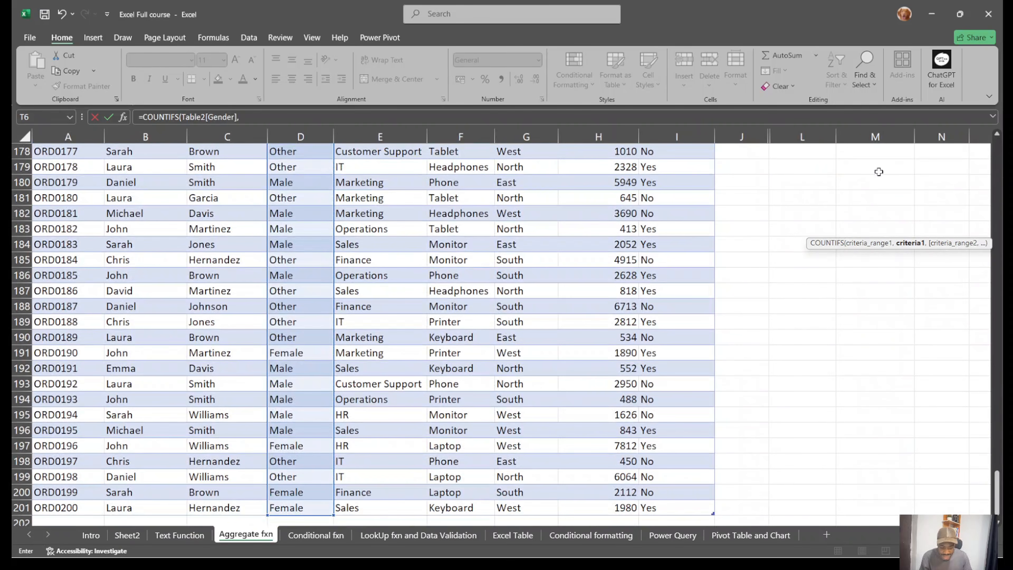
{"action": "left_click", "coordinate": [295, 276]}
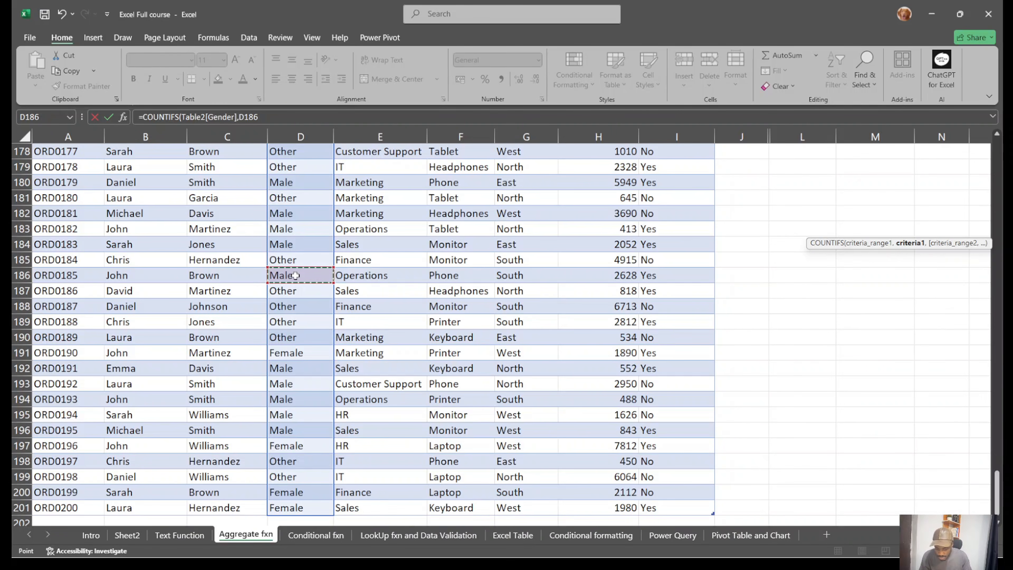
{"action": "type", "text": ","}
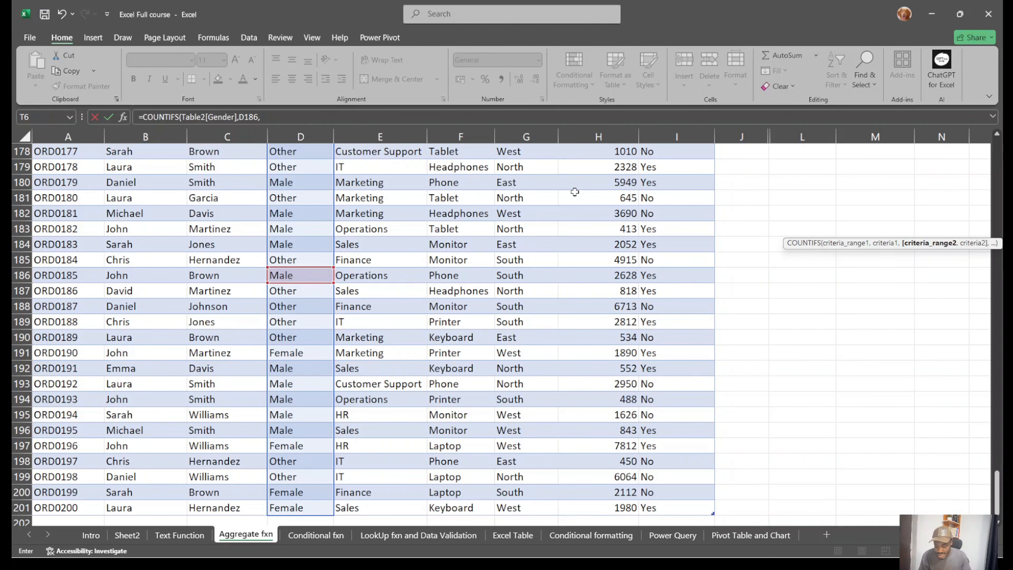
Add the Table2 Department column as the second COUNTIFS range, with E11 (Sales) as its criterion.
{"action": "left_click", "coordinate": [360, 506]}
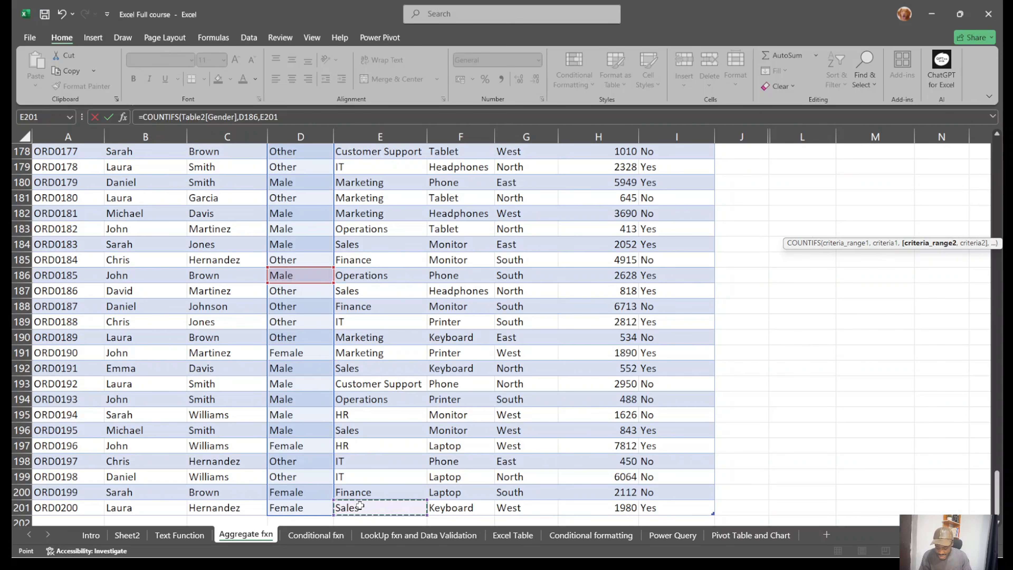
{"action": "key", "text": "ctrl+shift+Up"}
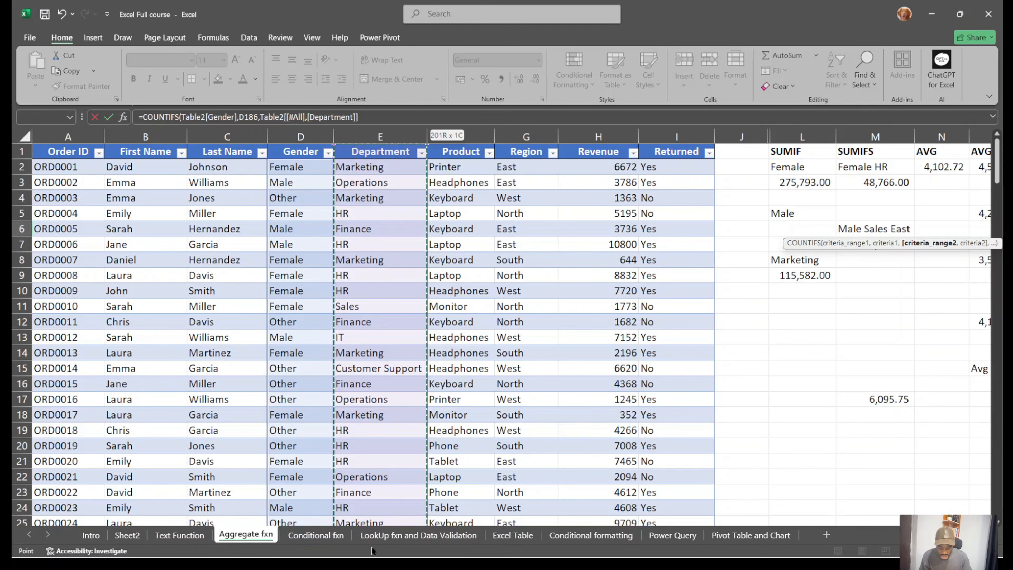
{"action": "key", "text": "shift+Down"}
{"action": "type", "text": ","}
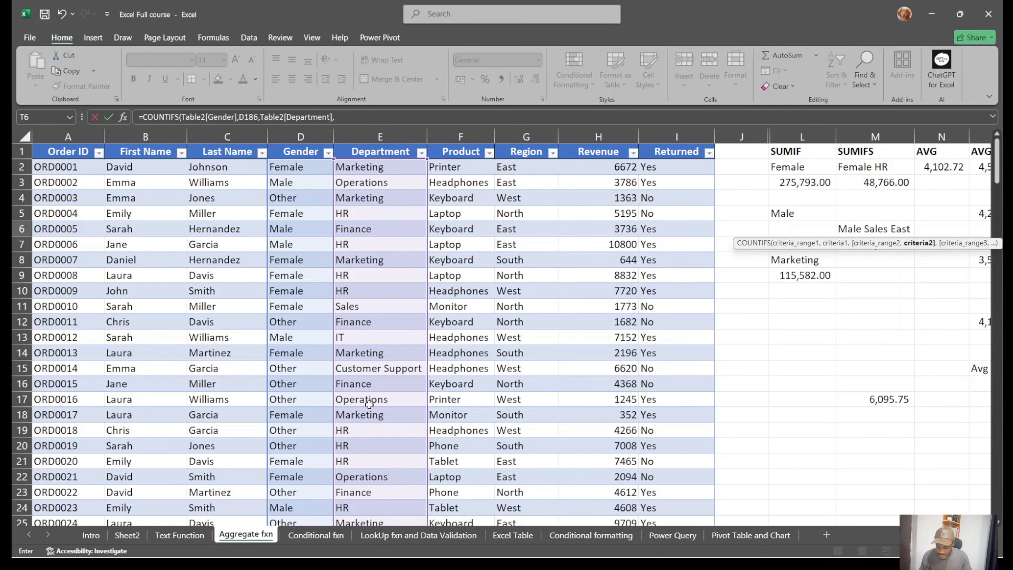
{"action": "left_click", "coordinate": [366, 308]}
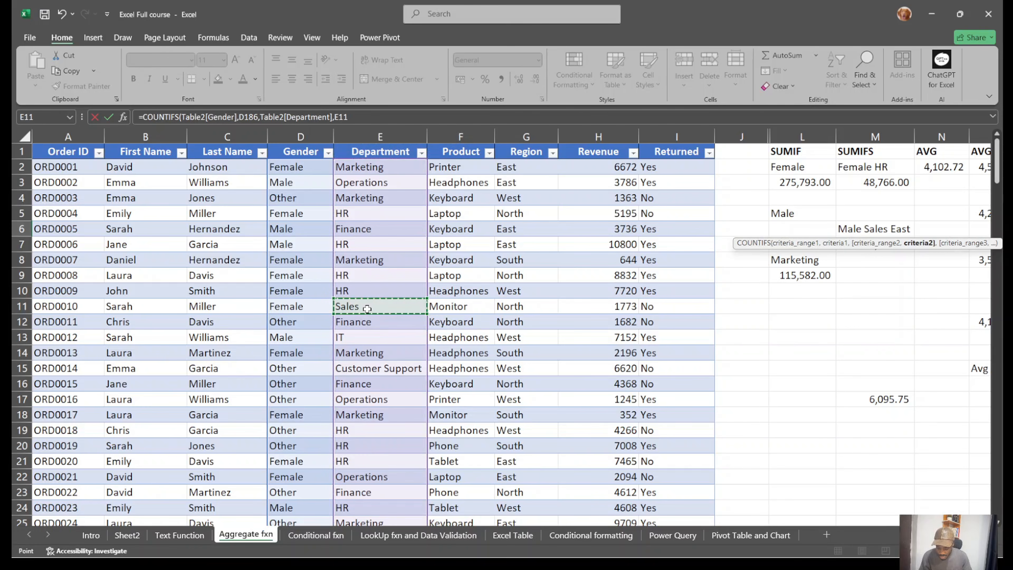
{"action": "type", "text": ","}
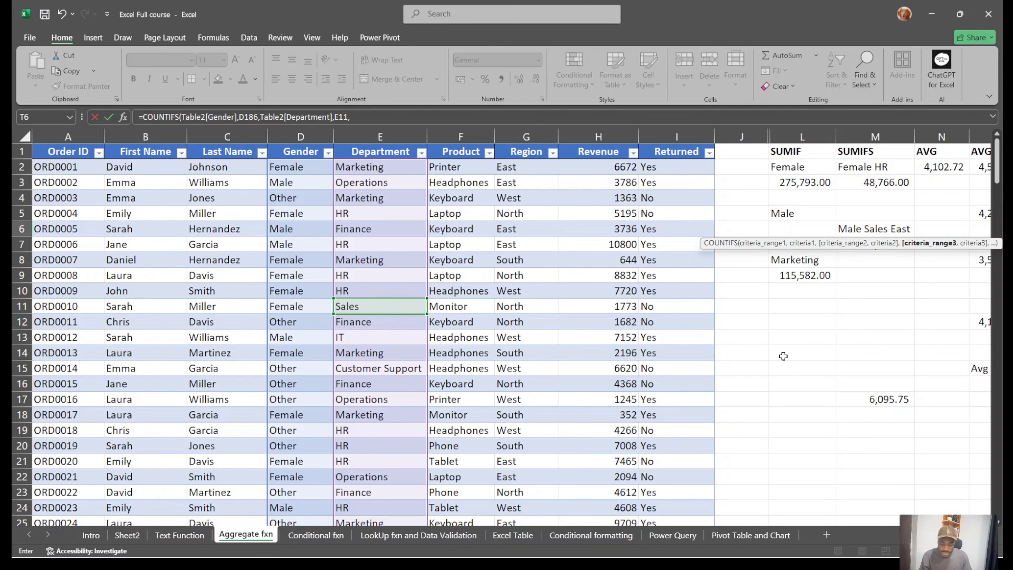
Complete the COUNTIFS formula with the Table2 Region column and G198 (East) as its criterion, and check it against the SUMIFS formula in M7.
{"action": "left_click", "coordinate": [525, 167]}
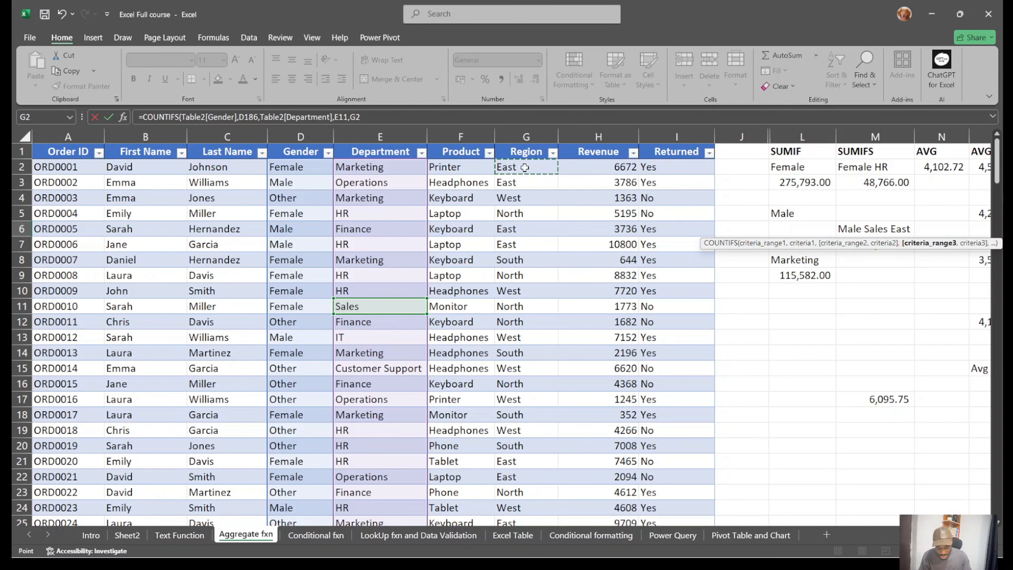
{"action": "key", "text": "ctrl+shift+Down"}
{"action": "type", "text": ","}
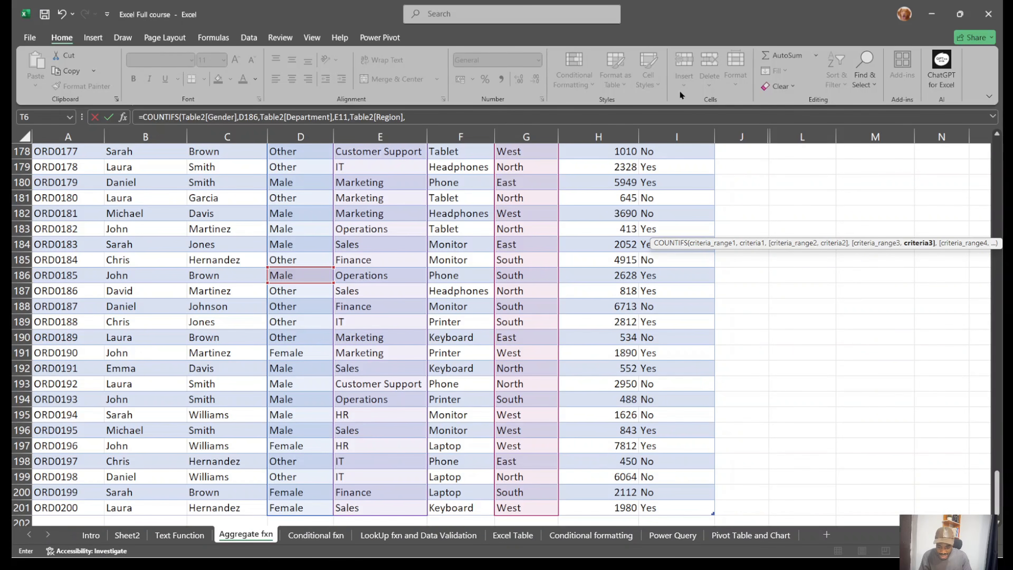
{"action": "left_click", "coordinate": [521, 459]}
{"action": "key", "text": "Return"}
{"action": "scroll", "coordinate": [521, 456], "scroll_direction": "up", "scroll_amount": 2}
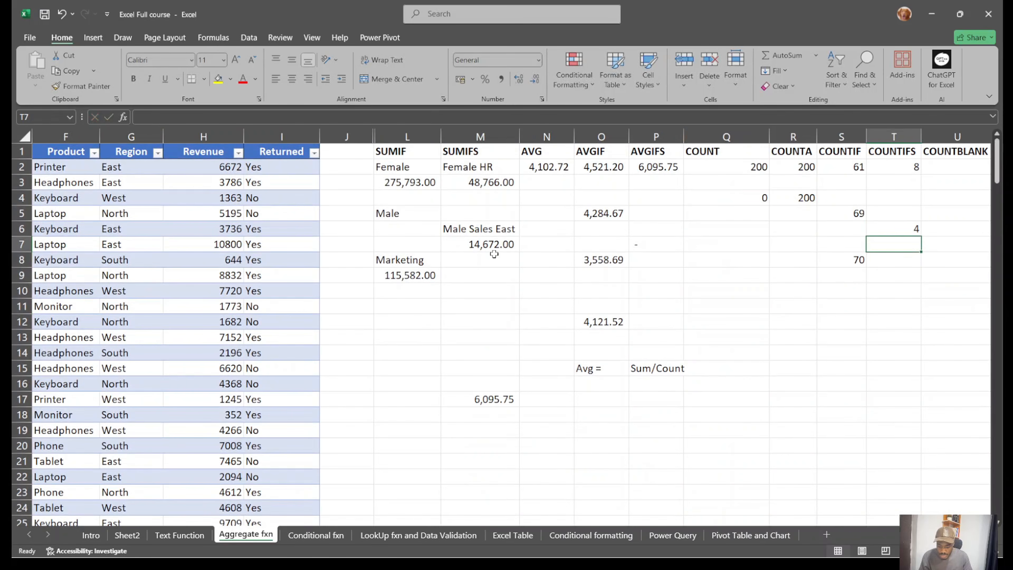
{"action": "left_click", "coordinate": [481, 254]}
{"action": "left_click", "coordinate": [494, 247]}
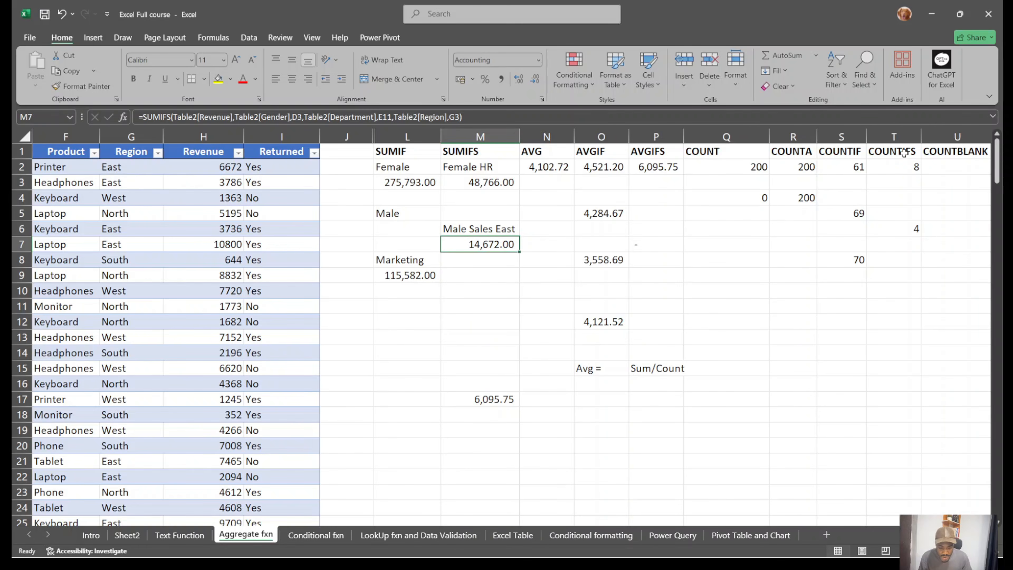
Hide columns N through T, from AVG to COUNTIFS.
{"action": "left_click_drag", "start_coordinate": [905, 137], "coordinate": [560, 163]}
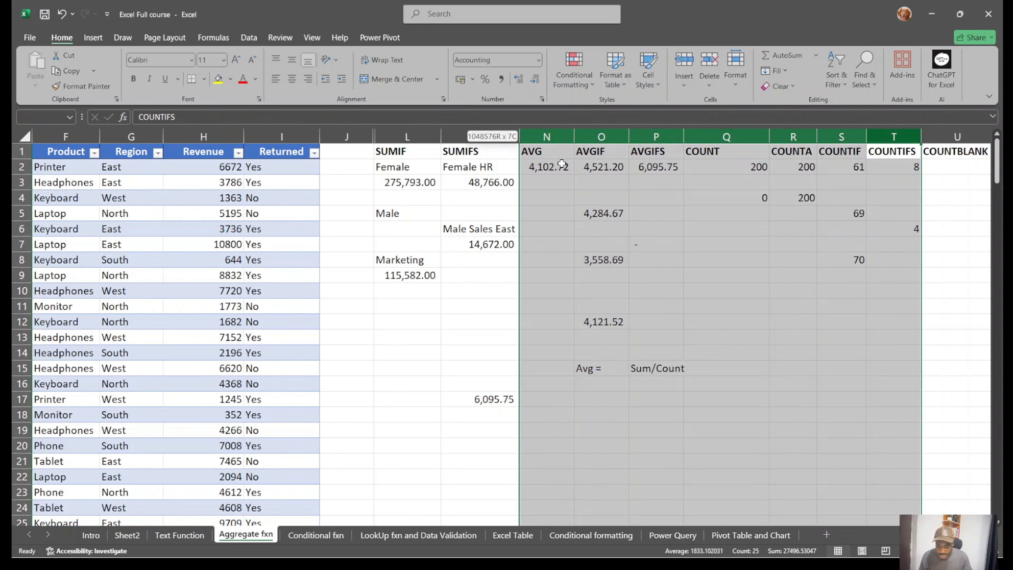
{"action": "right_click", "coordinate": [598, 136]}
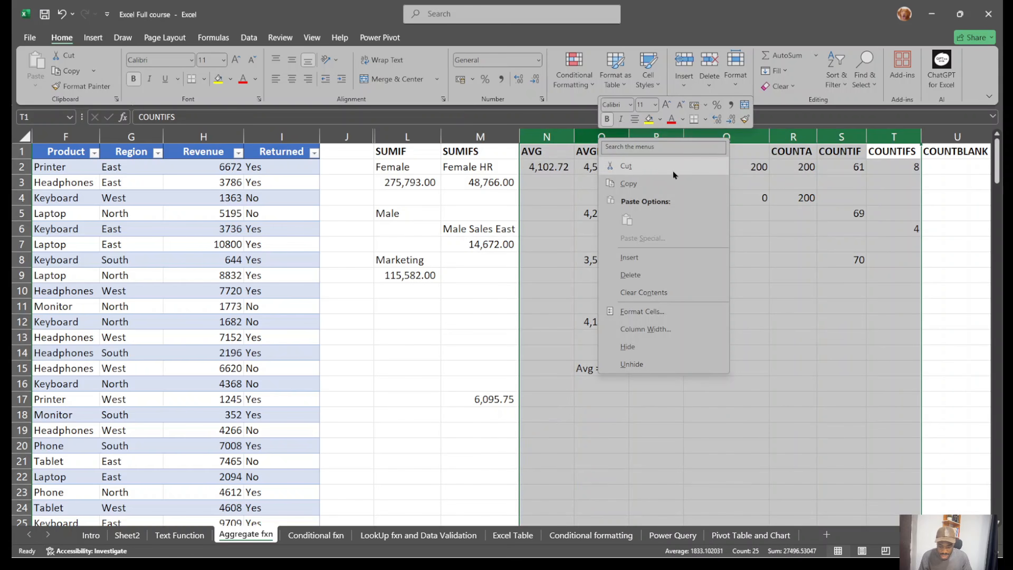
{"action": "left_click", "coordinate": [635, 346]}
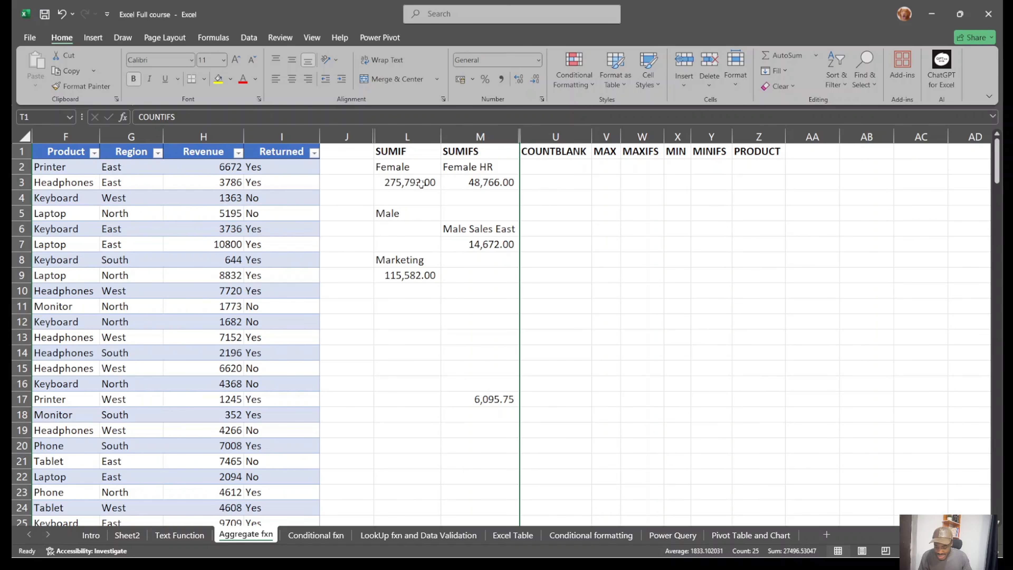
Count the blank cells of the range J2:M5 in U2 with COUNTBLANK, and highlight that range to verify it.
{"action": "left_click", "coordinate": [533, 166]}
{"action": "type", "text": "=co"}
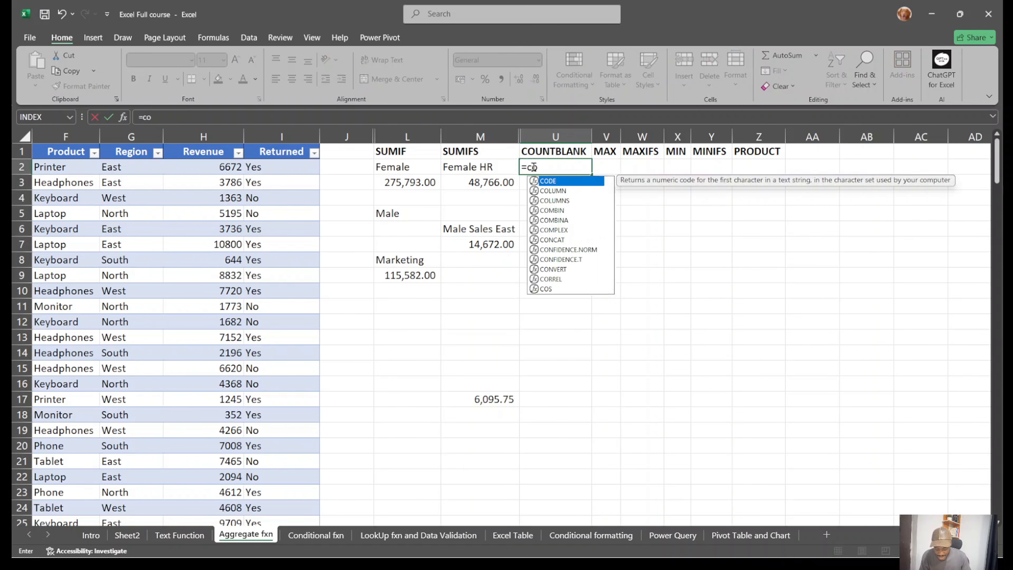
{"action": "type", "text": "u"}
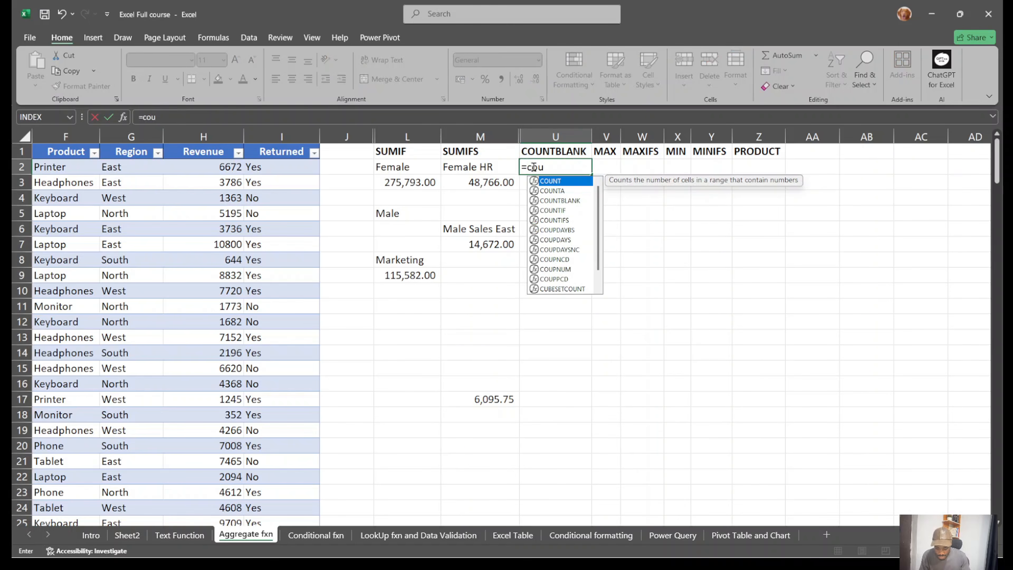
{"action": "left_click", "coordinate": [575, 200]}
{"action": "double_click", "coordinate": [573, 199]}
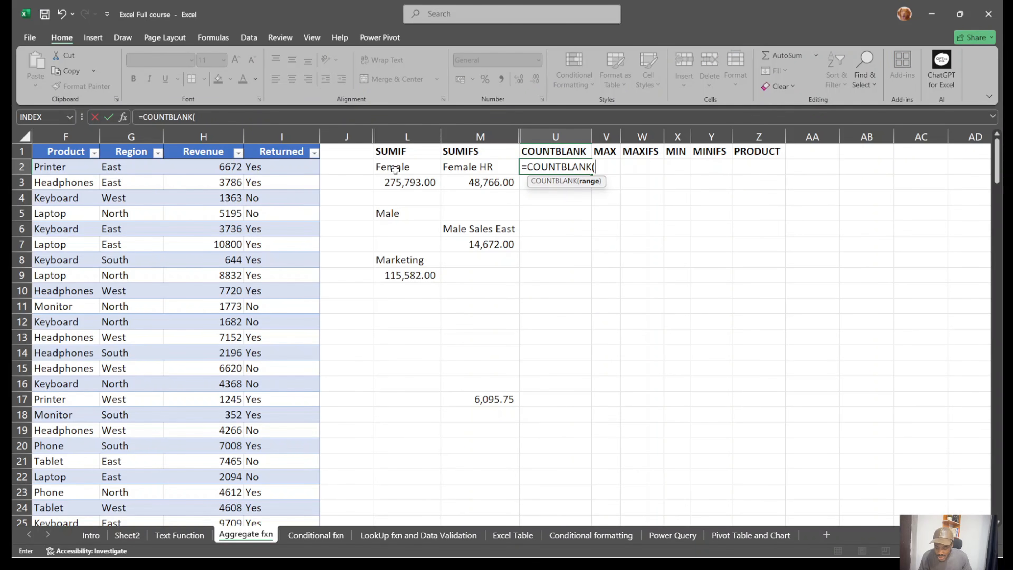
{"action": "left_click_drag", "start_coordinate": [344, 165], "coordinate": [504, 209]}
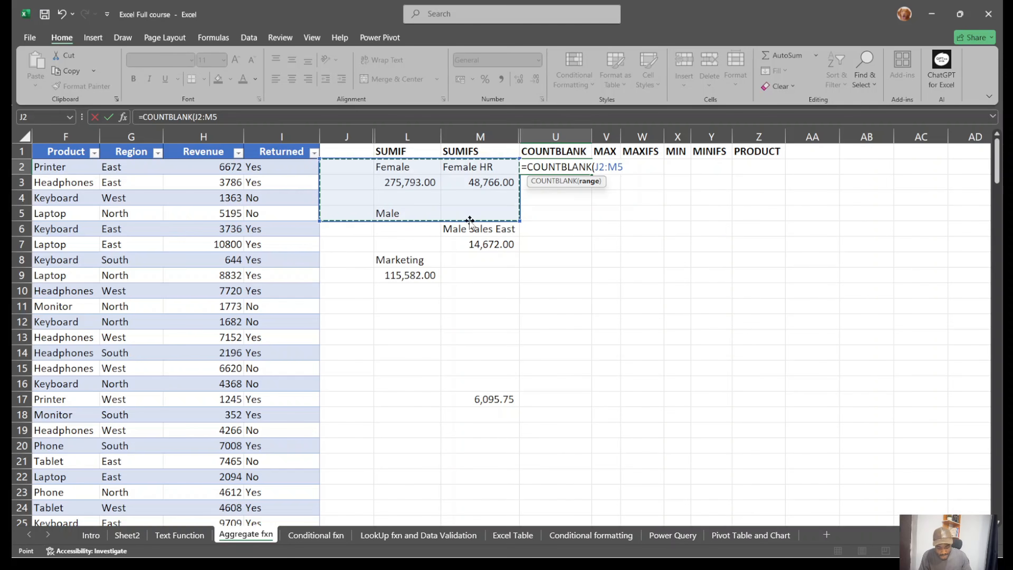
{"action": "key", "text": "Return"}
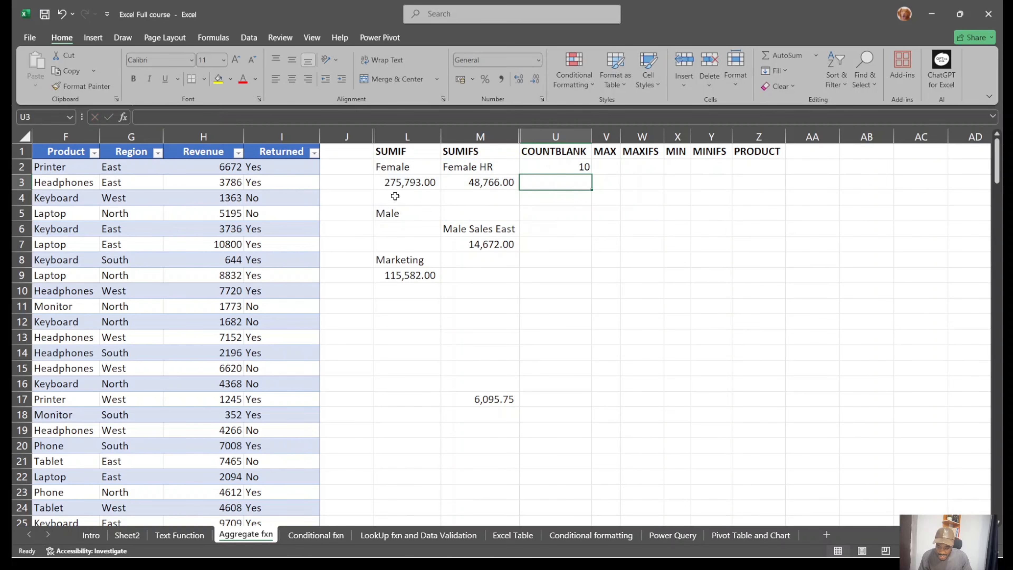
{"action": "left_click_drag", "start_coordinate": [347, 174], "coordinate": [478, 210]}
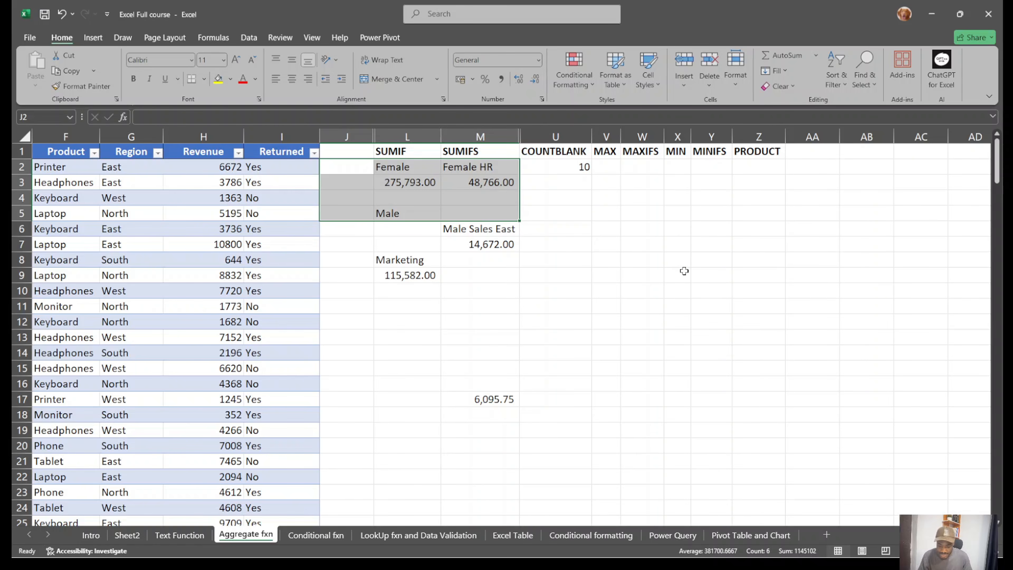
Enter a COUNTBLANK formula in U4 that counts the empty cells of the Table2 Returned column.
{"action": "left_click", "coordinate": [561, 201]}
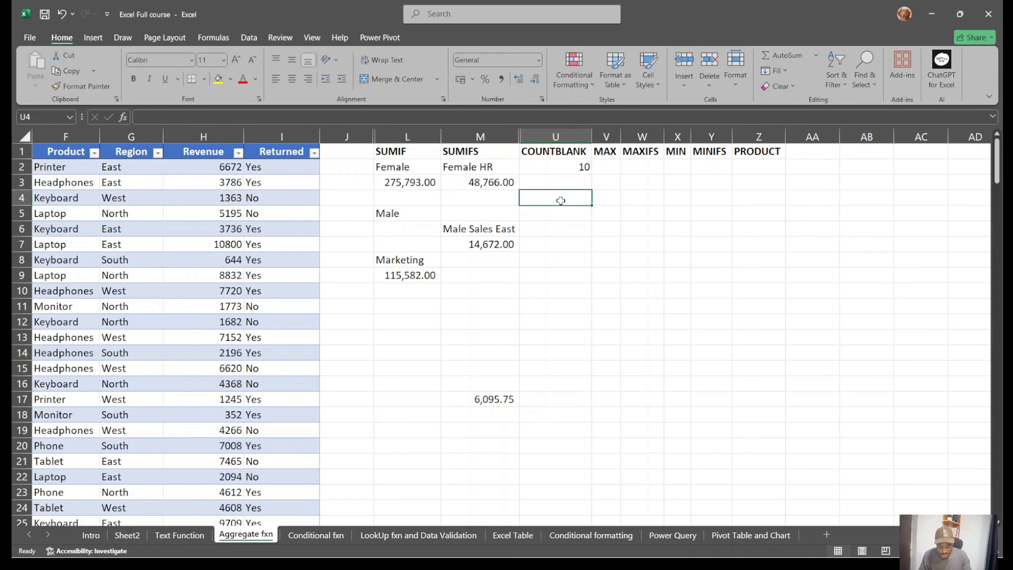
{"action": "type", "text": "=cou"}
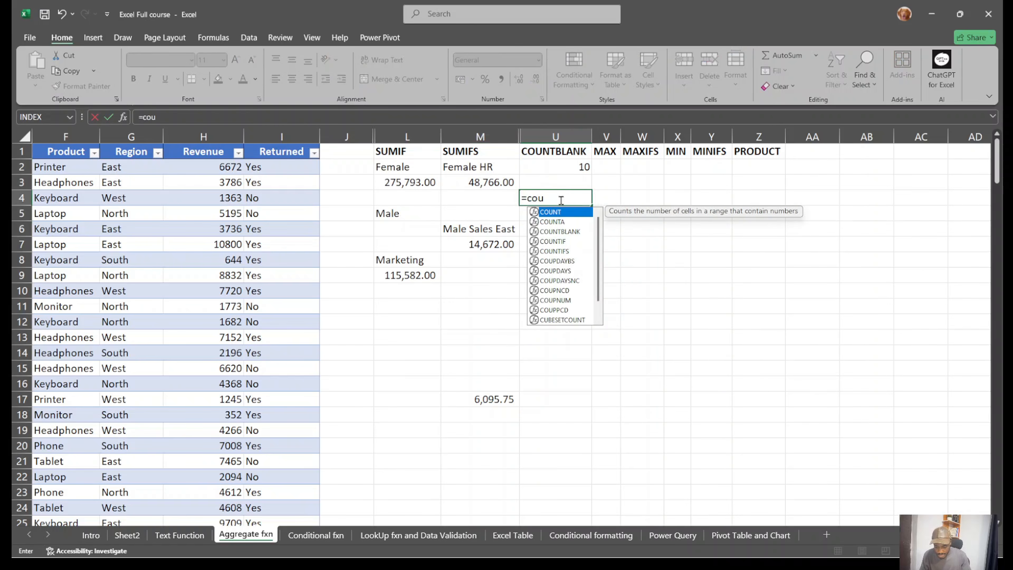
{"action": "type", "text": "n"}
{"action": "double_click", "coordinate": [560, 233]}
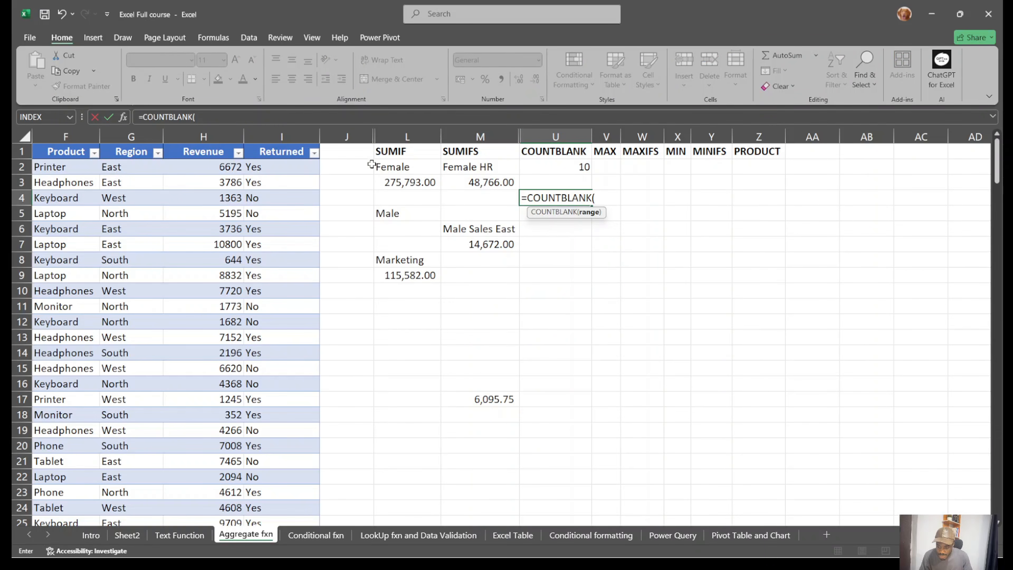
{"action": "left_click", "coordinate": [287, 167]}
{"action": "key", "text": "ctrl+shift+Down"}
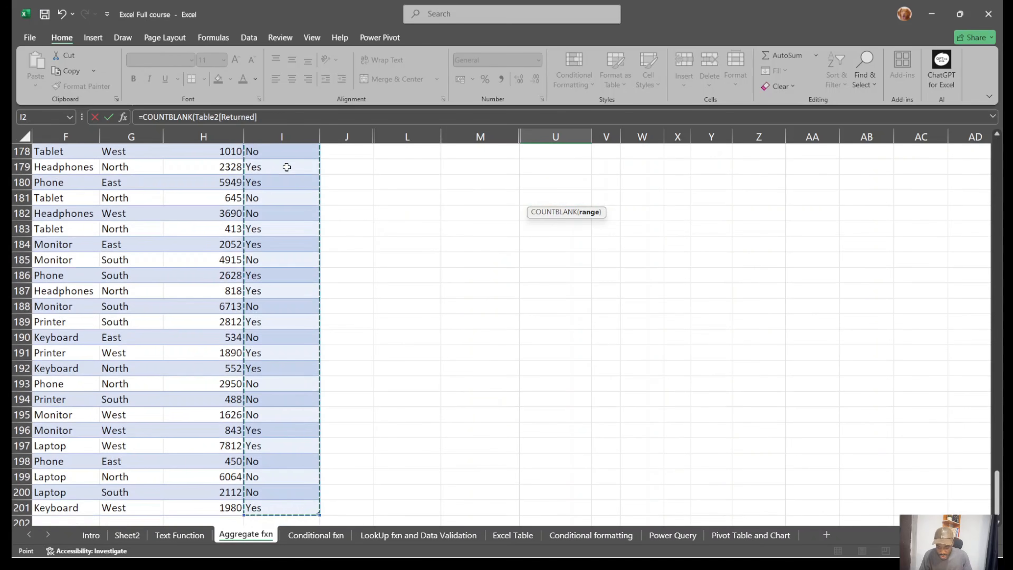
{"action": "key", "text": "Return"}
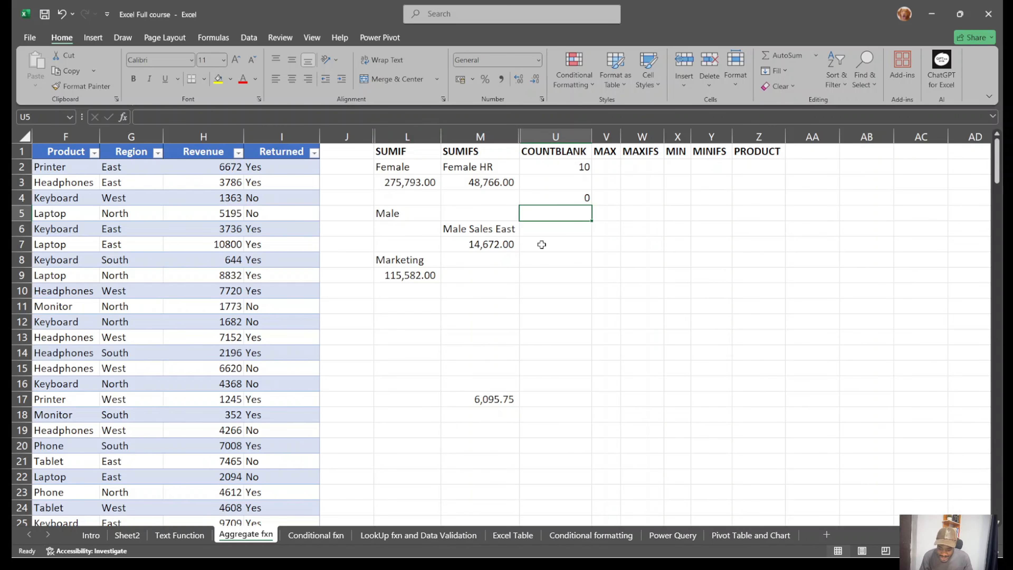
Review the COUNTBLANK example in U2 and its range, and enter a COUNTBLANK formula in U7 for the range L3:M5.
{"action": "left_click", "coordinate": [574, 170]}
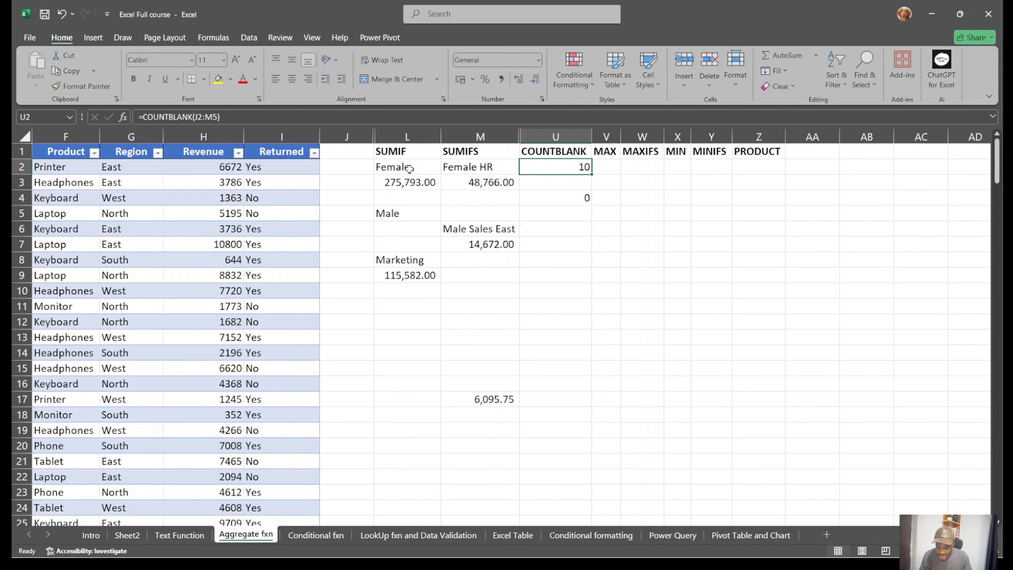
{"action": "left_click_drag", "start_coordinate": [409, 168], "coordinate": [480, 216]}
{"action": "left_click", "coordinate": [565, 239]}
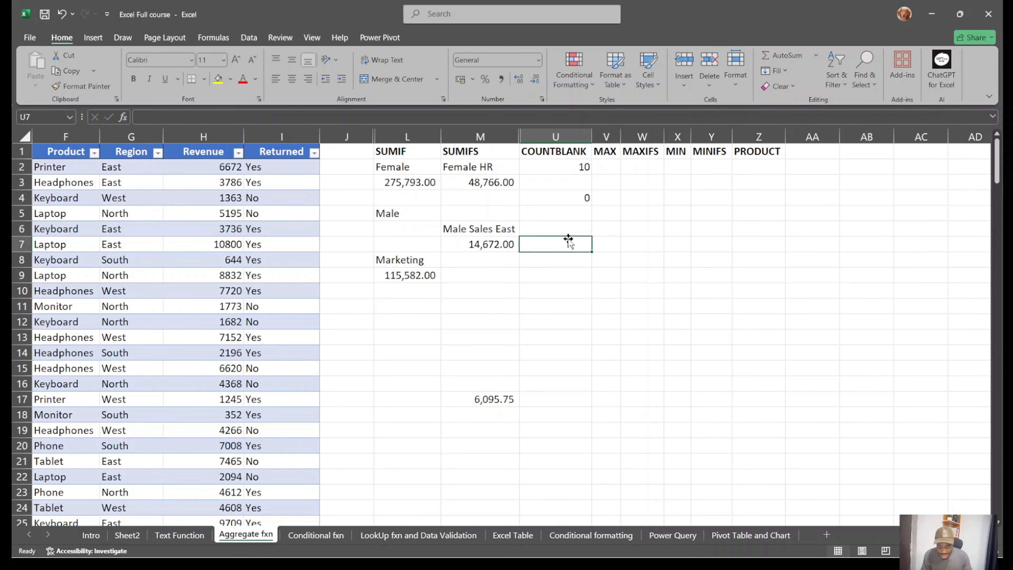
{"action": "type", "text": "=coun"}
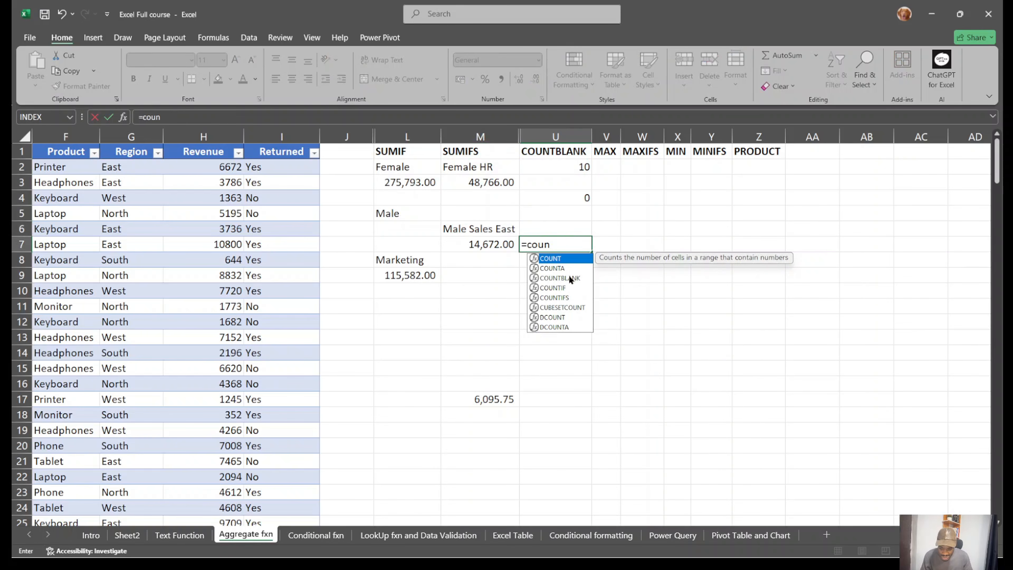
{"action": "double_click", "coordinate": [568, 274]}
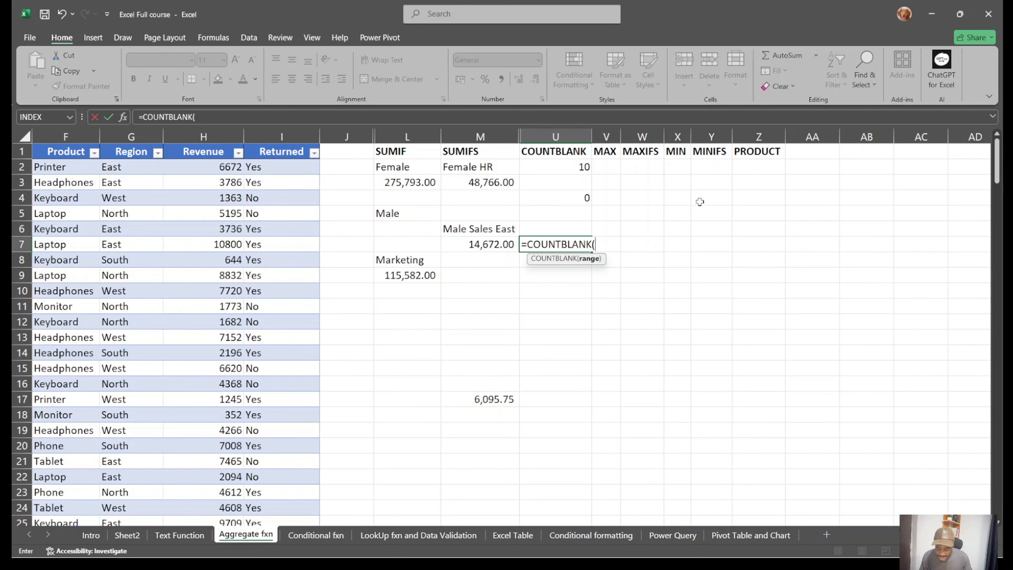
{"action": "left_click_drag", "start_coordinate": [417, 178], "coordinate": [479, 212]}
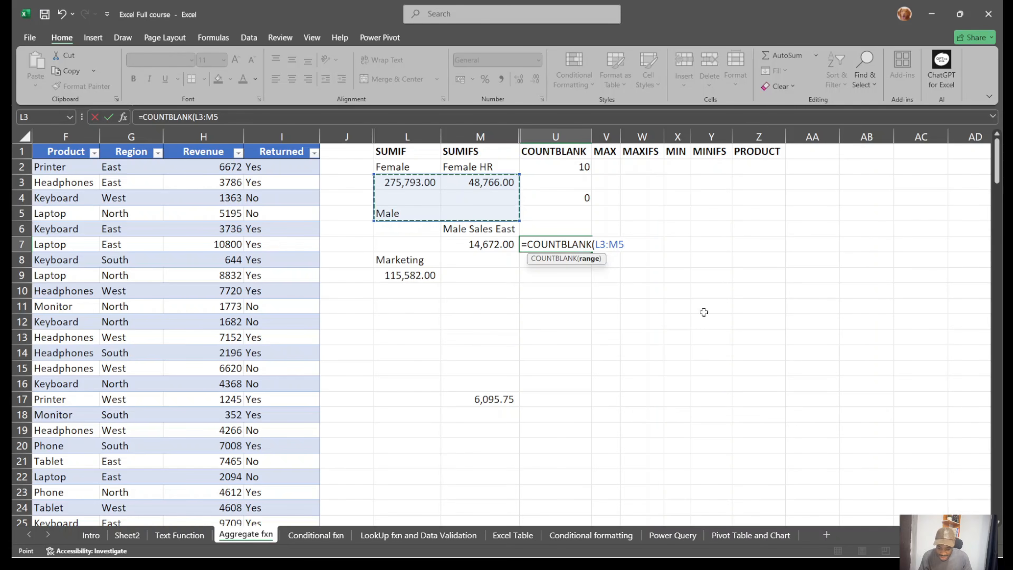
{"action": "key", "text": "Return"}
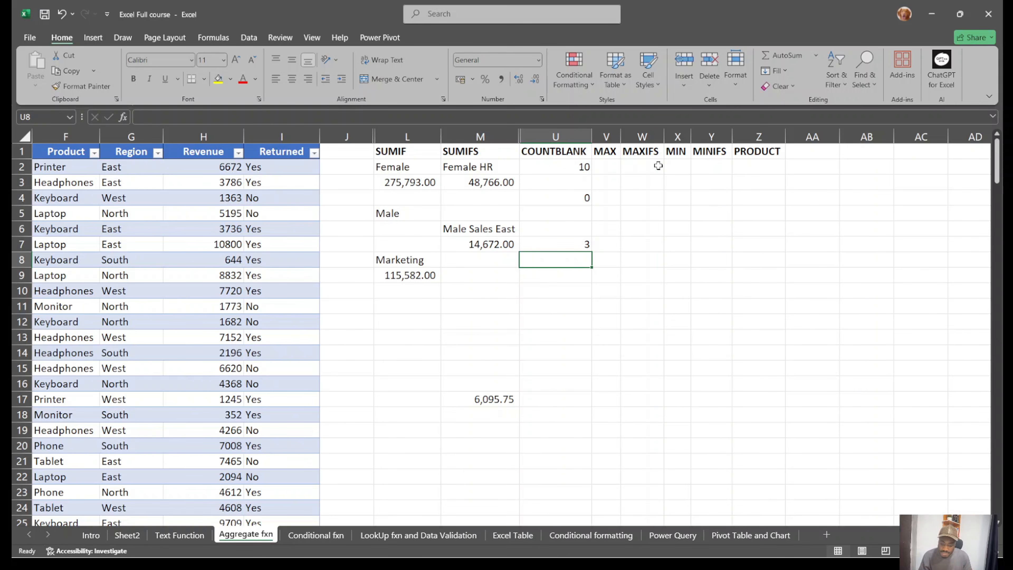
Widen the MAX column V and begin a formula in V2.
{"action": "left_click", "coordinate": [560, 134]}
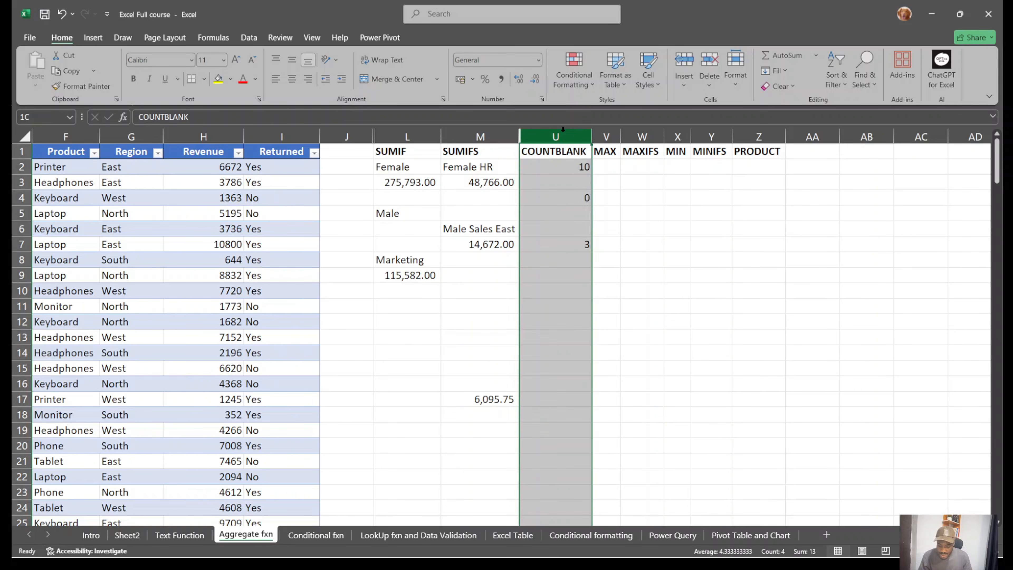
{"action": "left_click", "coordinate": [604, 165]}
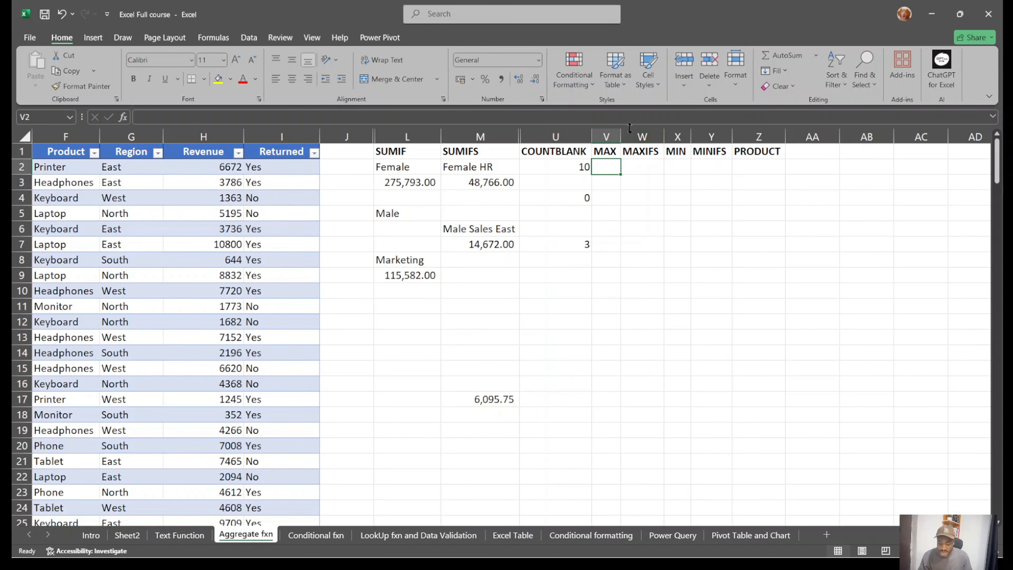
{"action": "left_click_drag", "start_coordinate": [621, 138], "coordinate": [644, 140]}
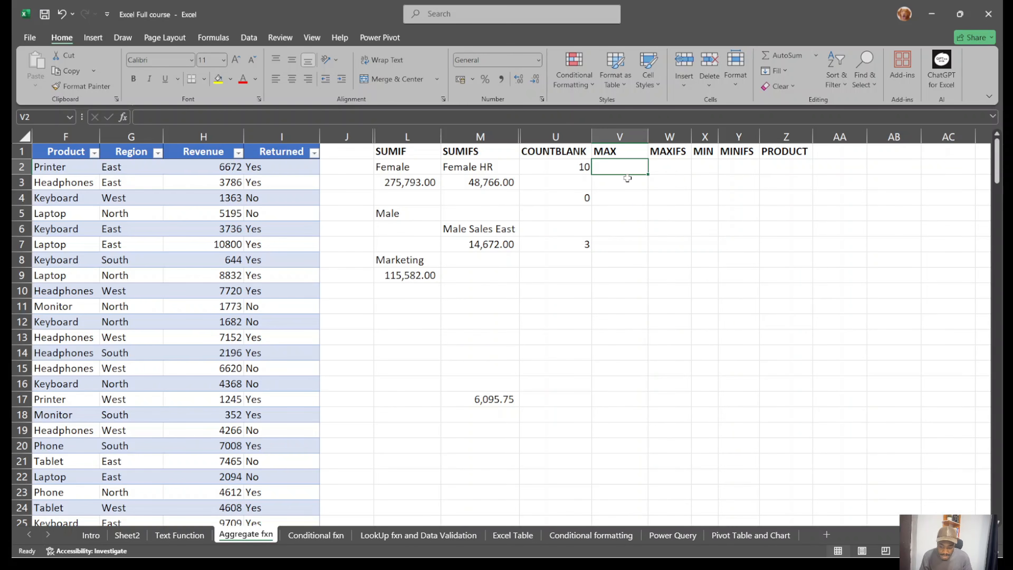
{"action": "type", "text": "="}
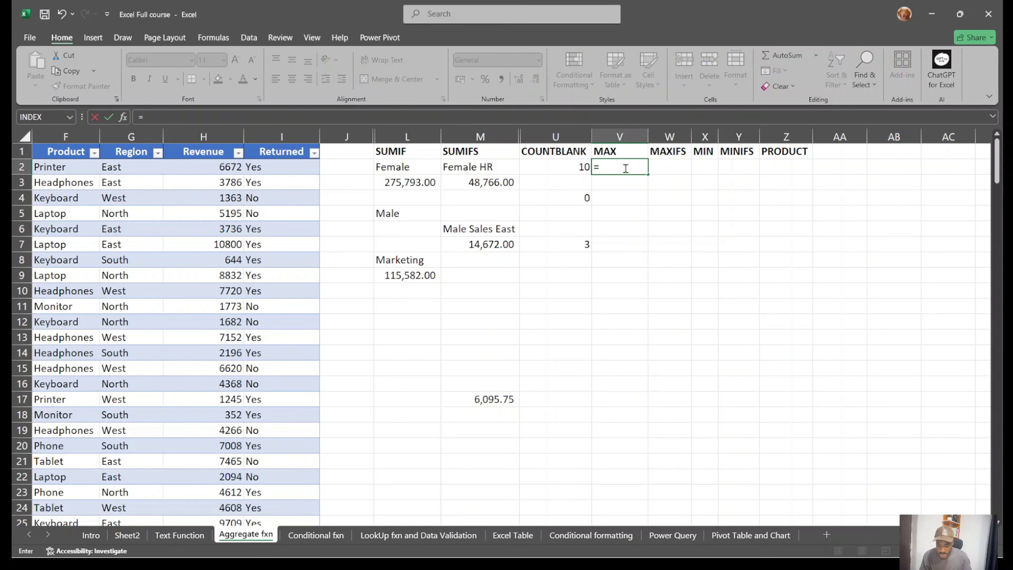
{"action": "left_click", "coordinate": [210, 170]}
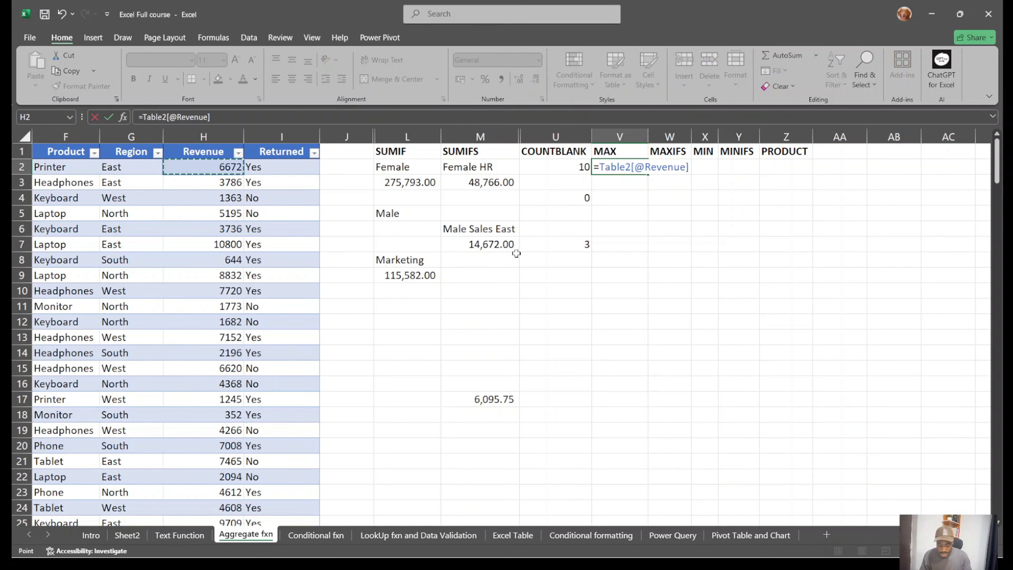
{"action": "key", "text": "BackSpace"}
{"action": "key", "text": "BackSpace"}
{"action": "key", "text": "BackSpace"}
{"action": "key", "text": "BackSpace"}
{"action": "key", "text": "BackSpace"}
{"action": "key", "text": "BackSpace"}
{"action": "key", "text": "BackSpace"}
{"action": "key", "text": "BackSpace"}
{"action": "key", "text": "BackSpace"}
{"action": "key", "text": "BackSpace"}
{"action": "key", "text": "BackSpace"}
{"action": "key", "text": "BackSpace"}
{"action": "key", "text": "BackSpace"}
{"action": "key", "text": "BackSpace"}
{"action": "key", "text": "BackSpace"}
{"action": "key", "text": "BackSpace"}
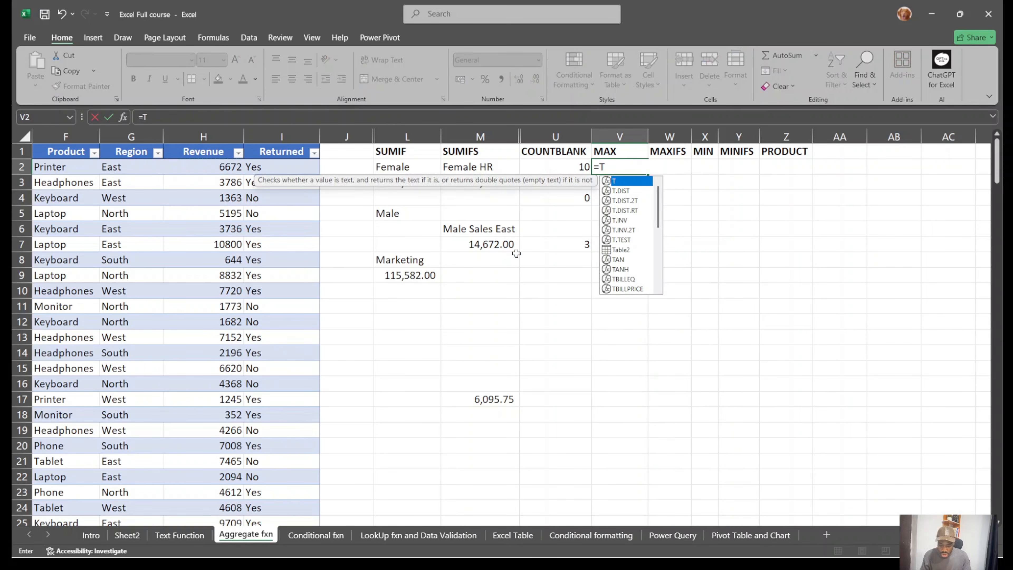
Complete the V2 formula as the MAX of the Table2 Revenue column and apply the comma number format to it.
{"action": "type", "text": "max"}
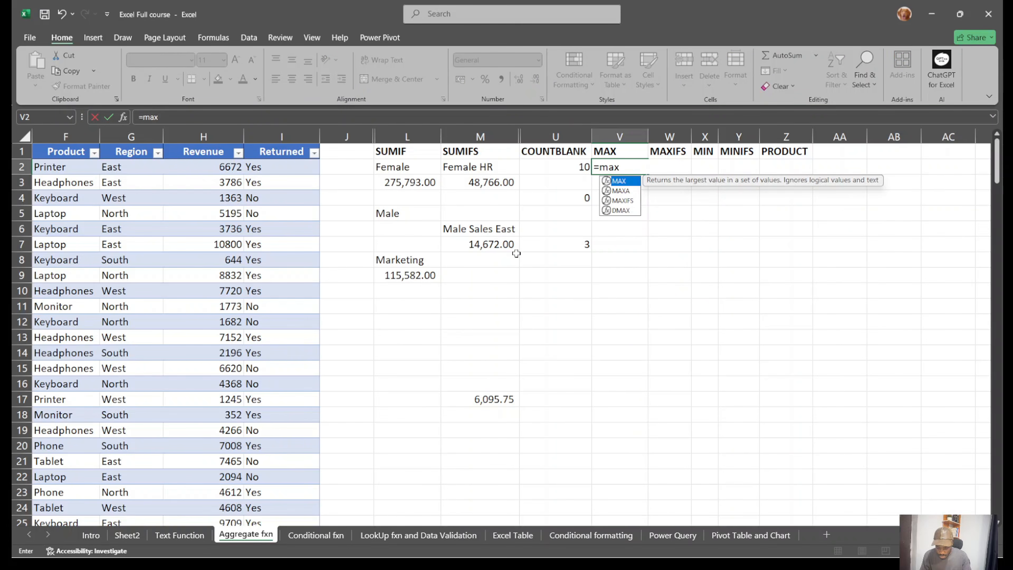
{"action": "key", "text": "Tab"}
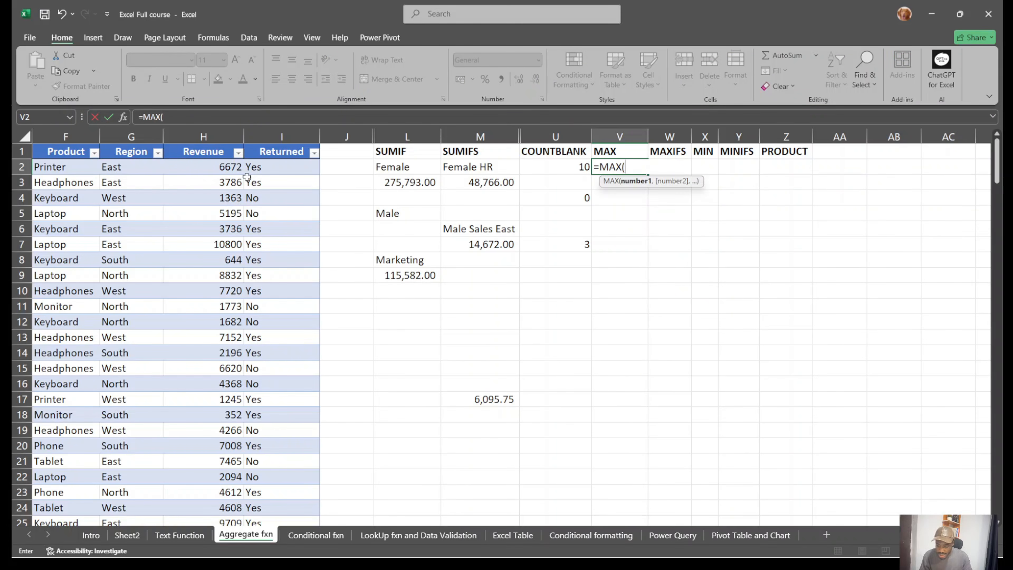
{"action": "left_click", "coordinate": [211, 167]}
{"action": "key", "text": "ctrl+shift+Down"}
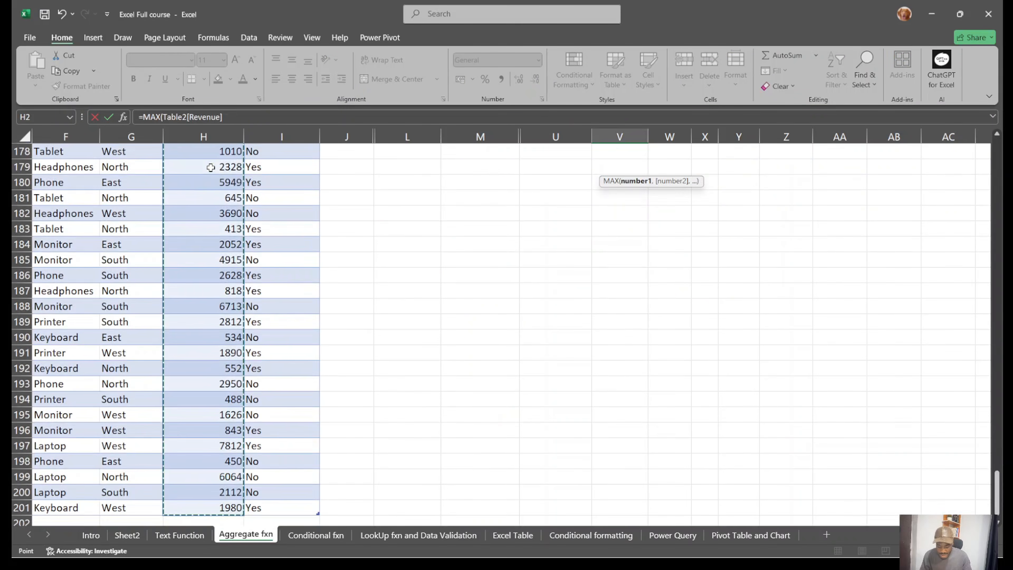
{"action": "key", "text": "Return"}
{"action": "scroll", "coordinate": [210, 168], "scroll_direction": "up", "scroll_amount": 2}
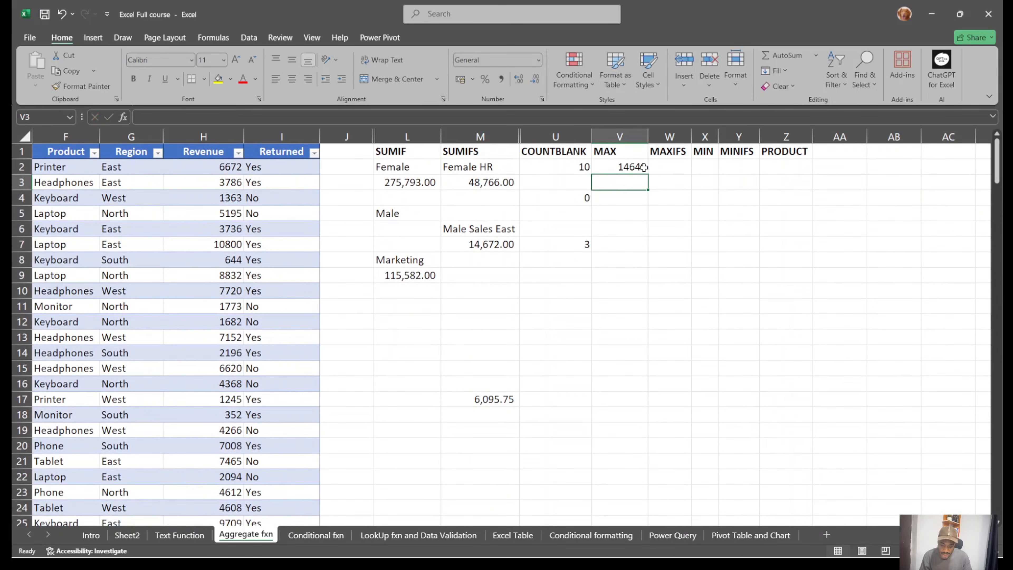
{"action": "left_click", "coordinate": [643, 168]}
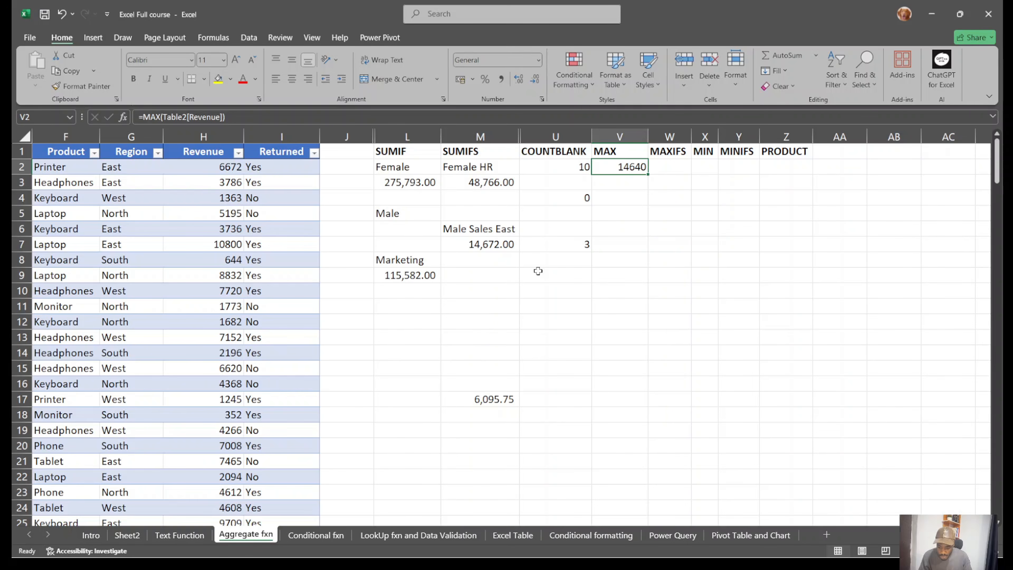
{"action": "left_click", "coordinate": [501, 82]}
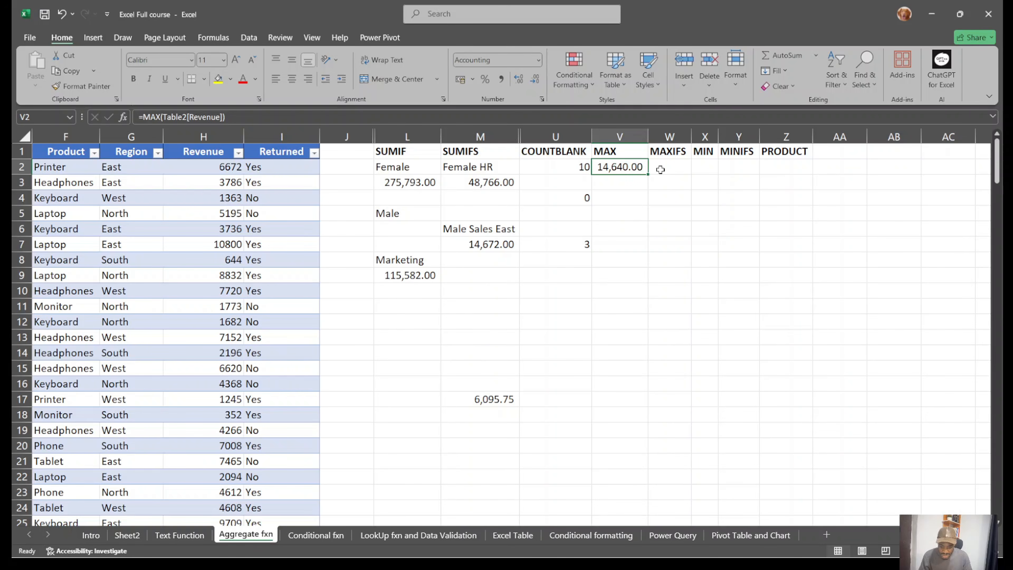
Enter a MIN formula in X2 over the Table2 Revenue column and widen column X.
{"action": "left_click", "coordinate": [706, 166]}
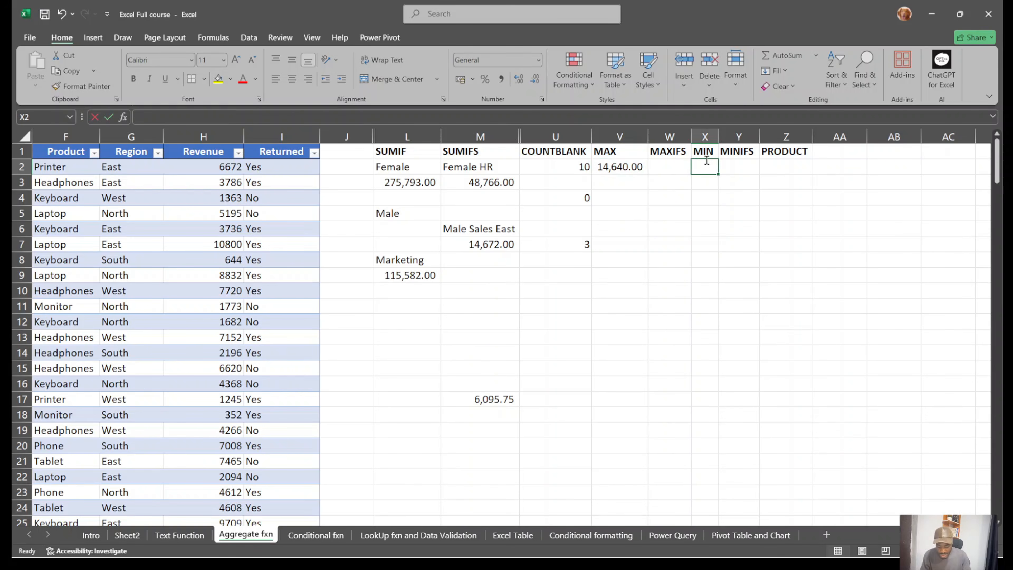
{"action": "type", "text": "=min"}
{"action": "key", "text": "Tab"}
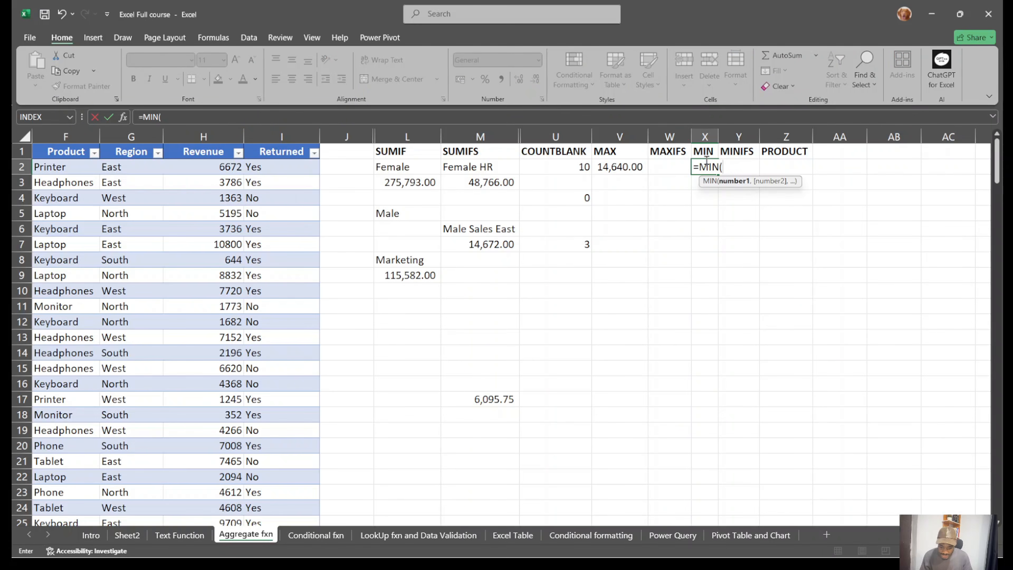
{"action": "left_click", "coordinate": [222, 168]}
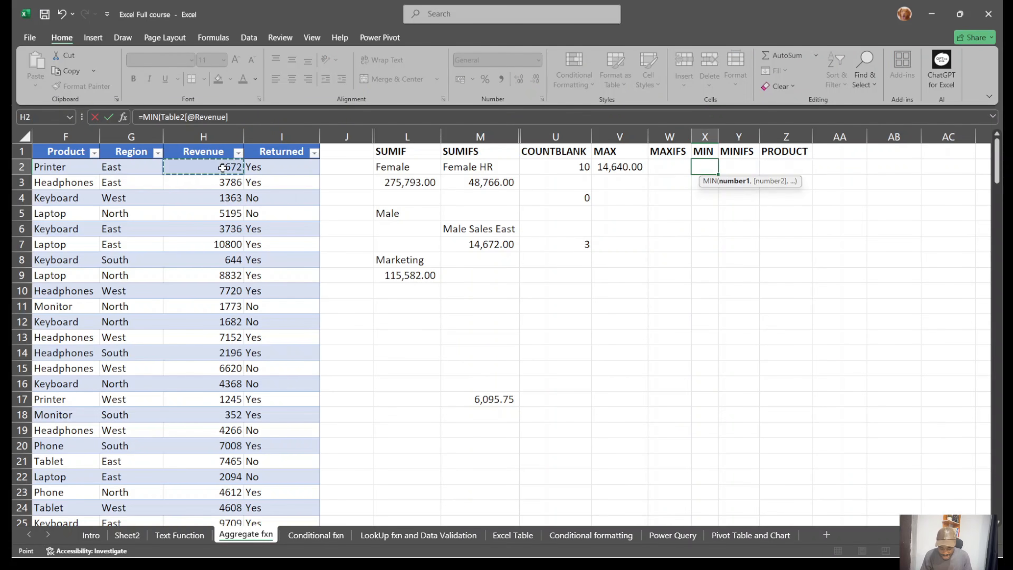
{"action": "key", "text": "ctrl+shift+Down"}
{"action": "key", "text": "Return"}
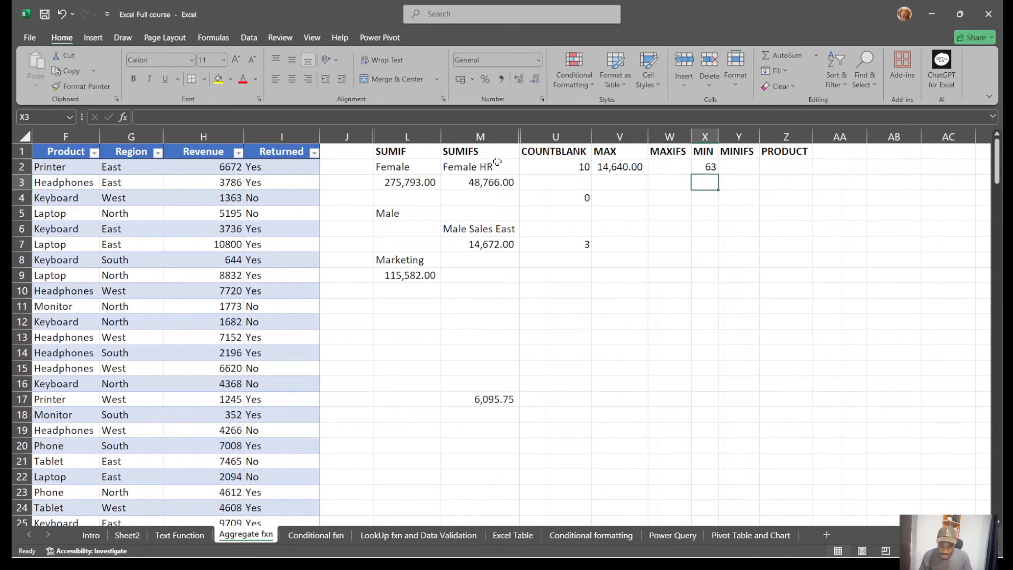
{"action": "left_click_drag", "start_coordinate": [718, 137], "coordinate": [750, 138]}
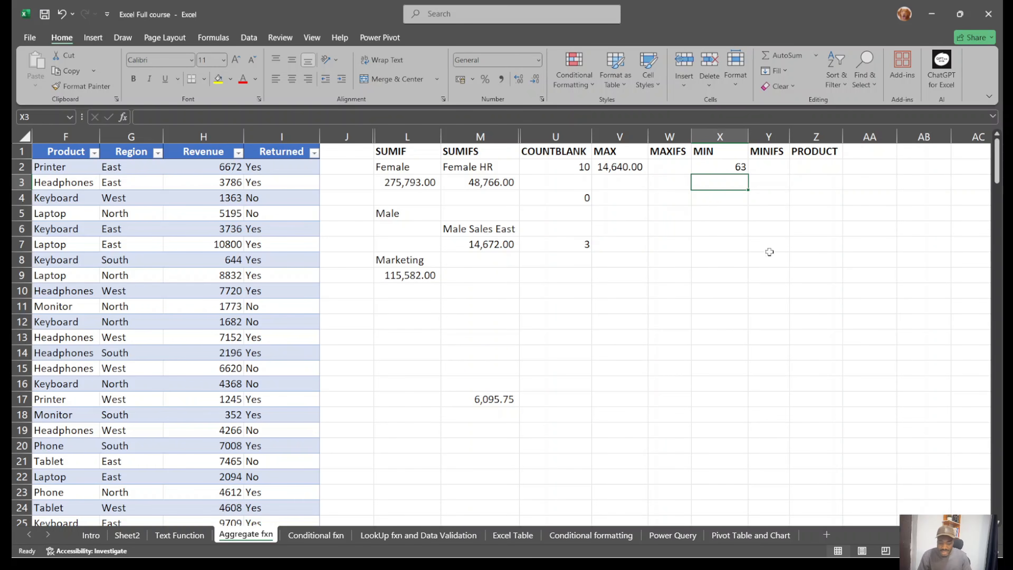
Enter a PRODUCT formula in Z2 that multiplies 2 by 2.
{"action": "left_click", "coordinate": [816, 171]}
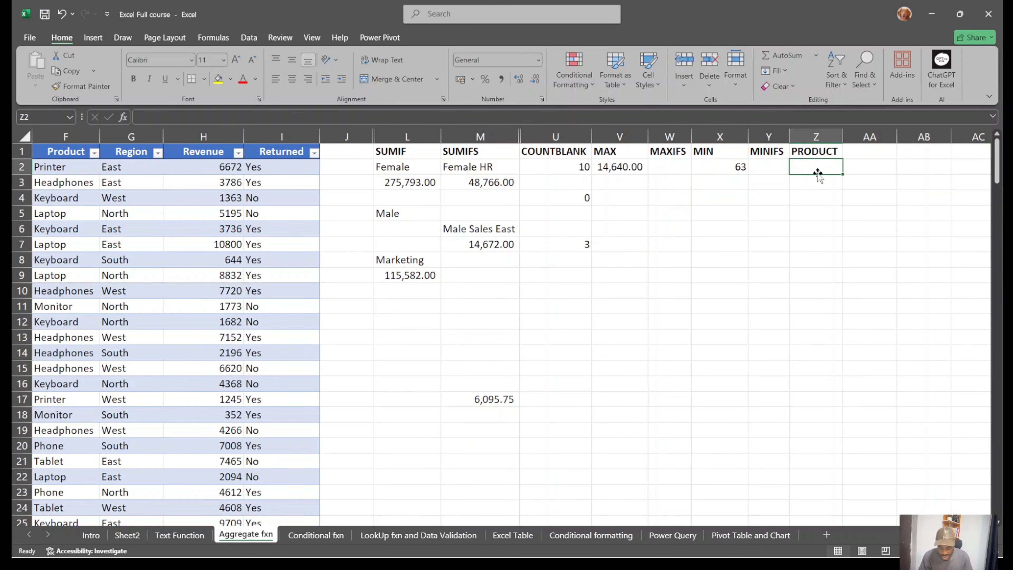
{"action": "type", "text": "=pro"}
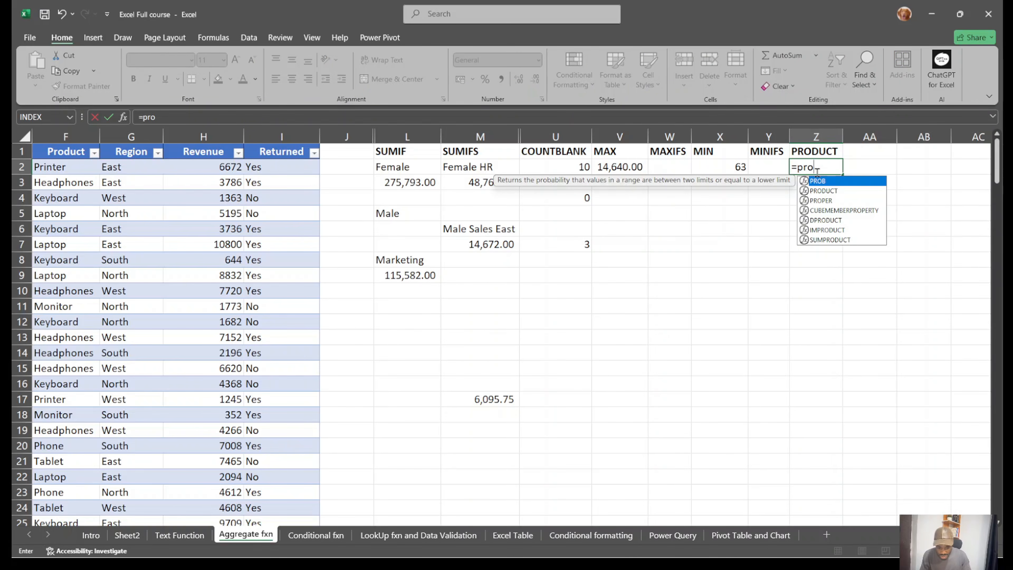
{"action": "left_click", "coordinate": [826, 191]}
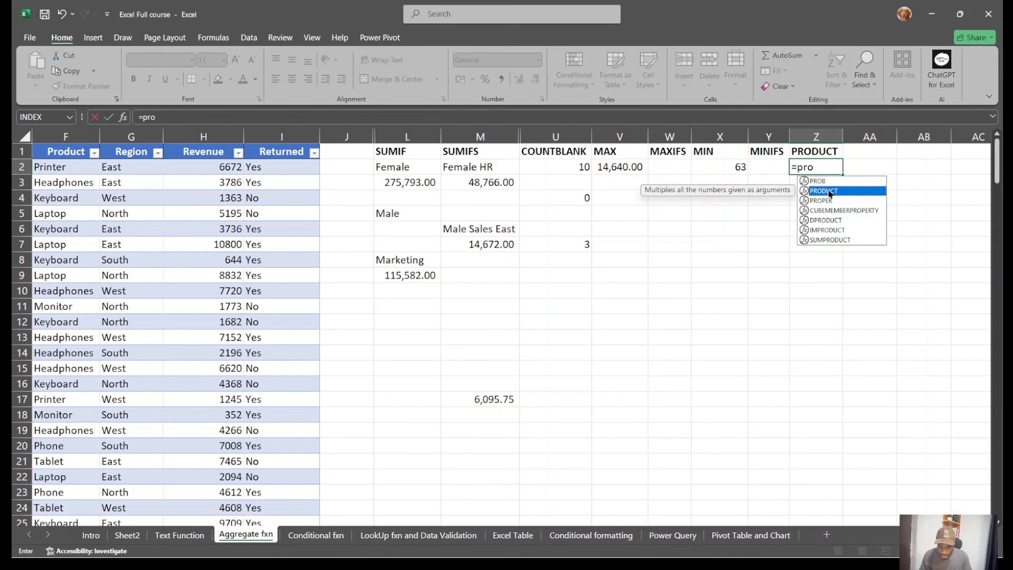
{"action": "double_click", "coordinate": [830, 192]}
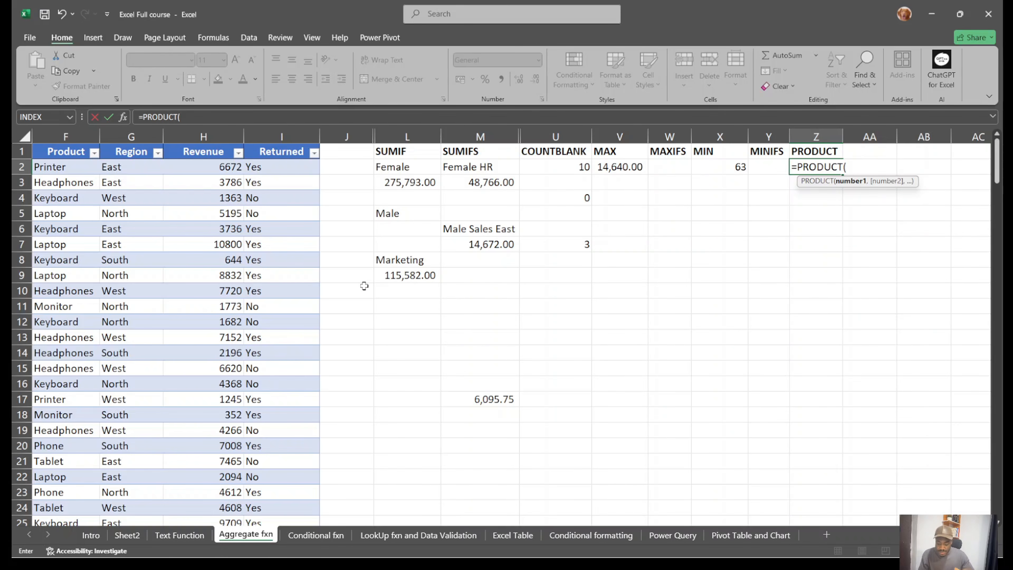
{"action": "type", "text": "2,2"}
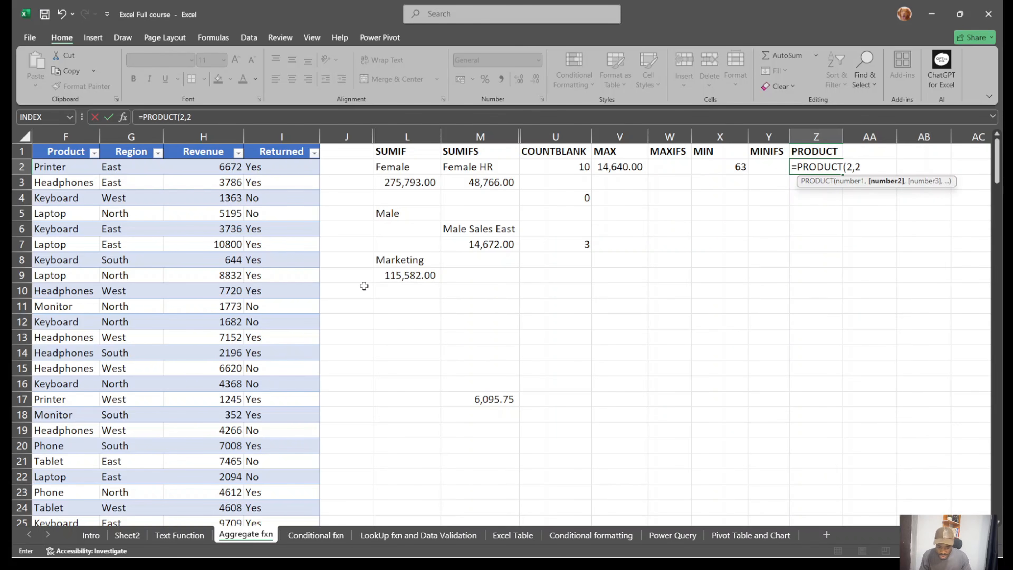
{"action": "type", "text": ")"}
{"action": "key", "text": "Return"}
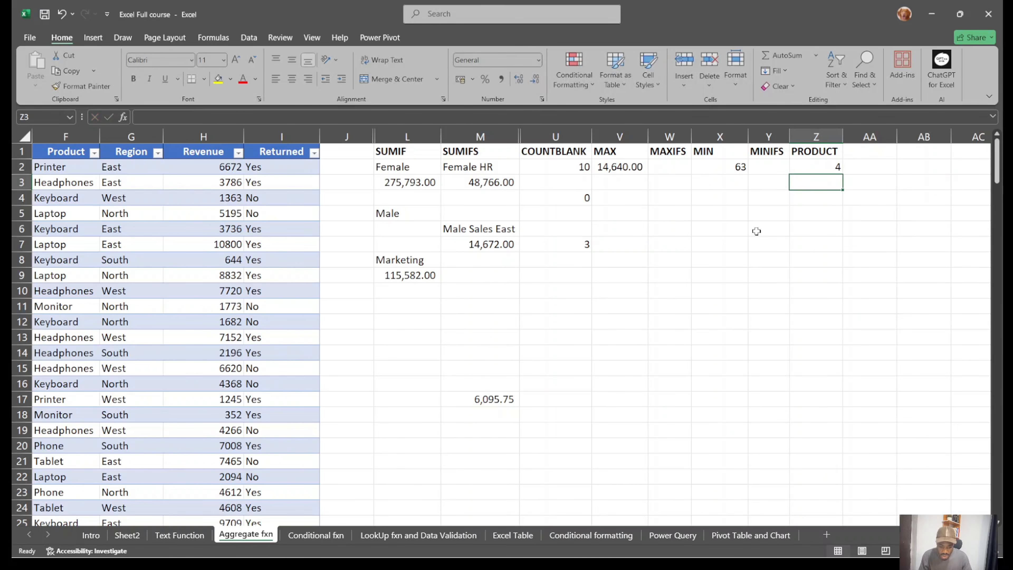
Extend the PRODUCT formula in Z2 with further arguments so it reads =PRODUCT(2,2,2,3,4).
{"action": "left_click", "coordinate": [840, 165]}
{"action": "double_click", "coordinate": [858, 166]}
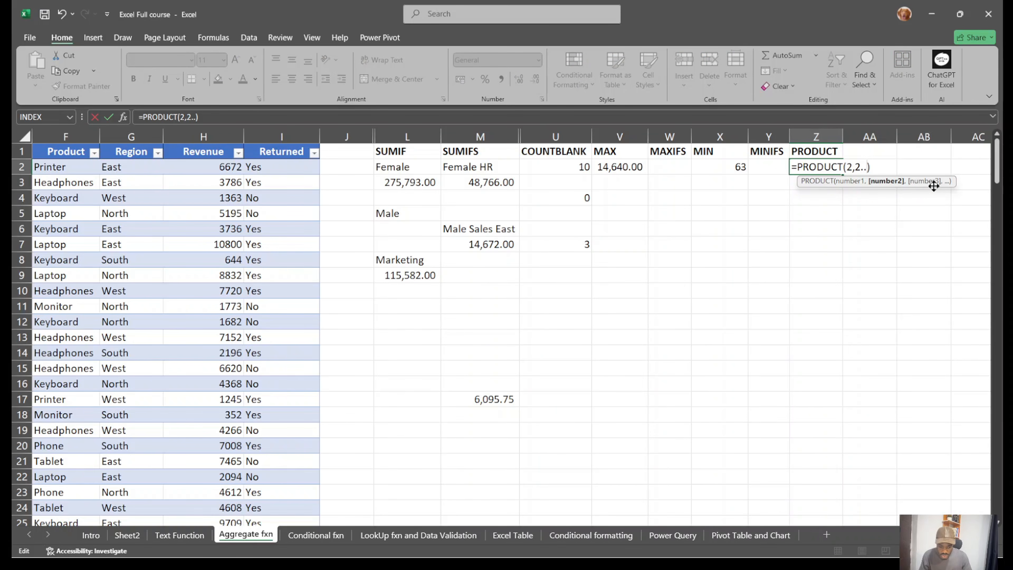
{"action": "type", "text": ",2,3,"}
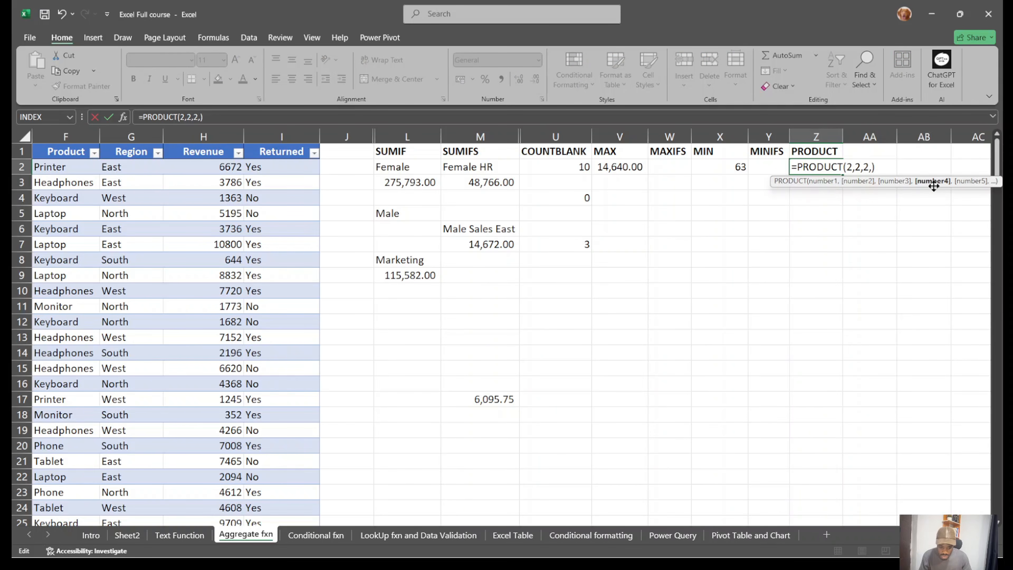
{"action": "type", "text": "4"}
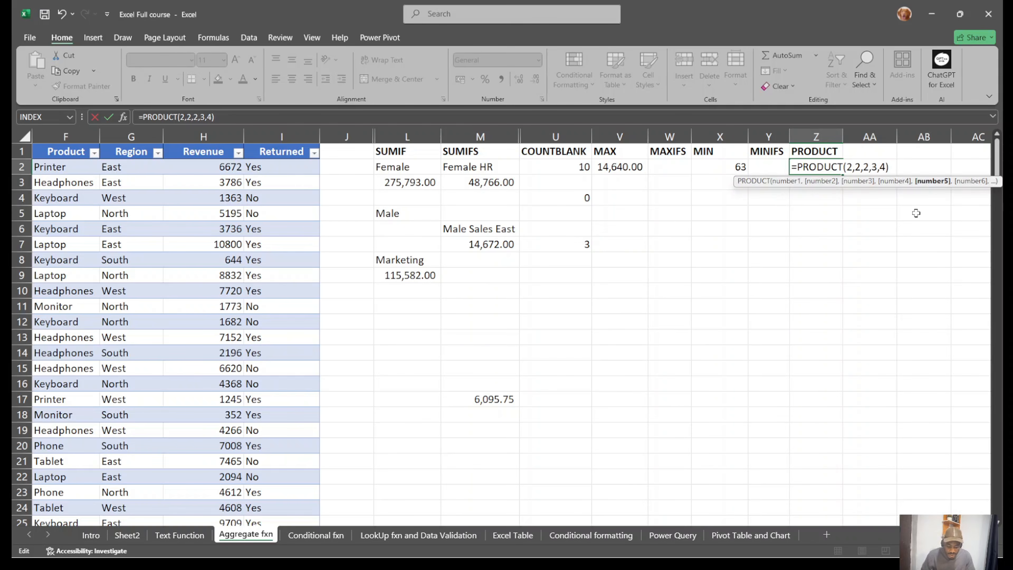
{"action": "key", "text": "Return"}
Reopen the PRODUCT formula in Z2 to examine its arguments, and close it without edits.
{"action": "double_click", "coordinate": [823, 167]}
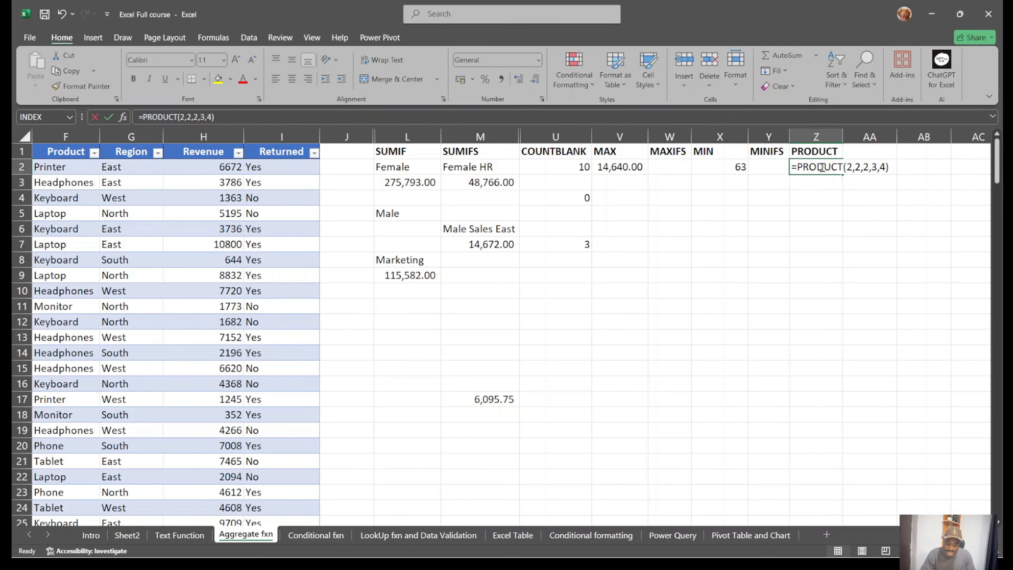
{"action": "left_click", "coordinate": [860, 168]}
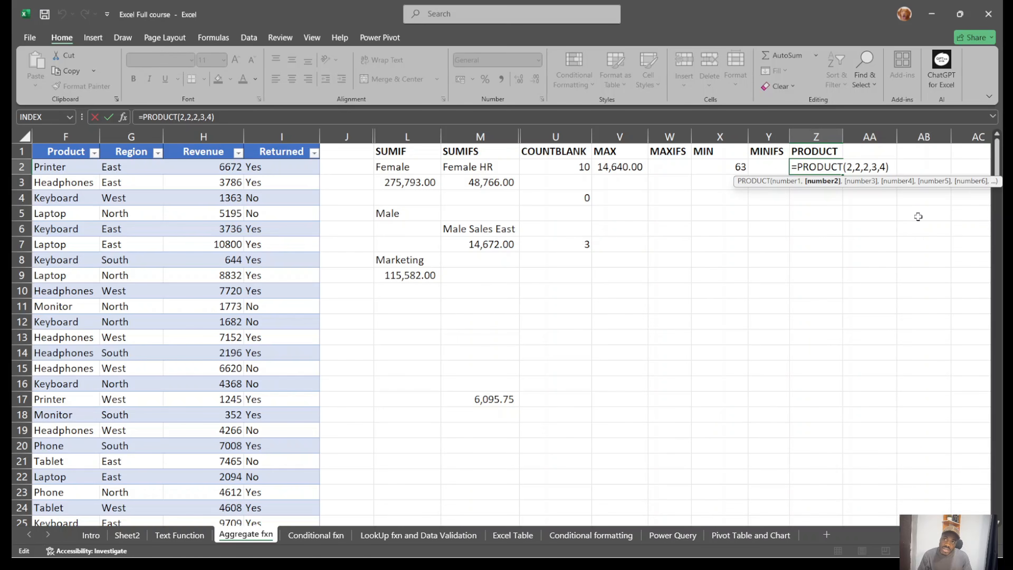
{"action": "key", "text": "Return"}
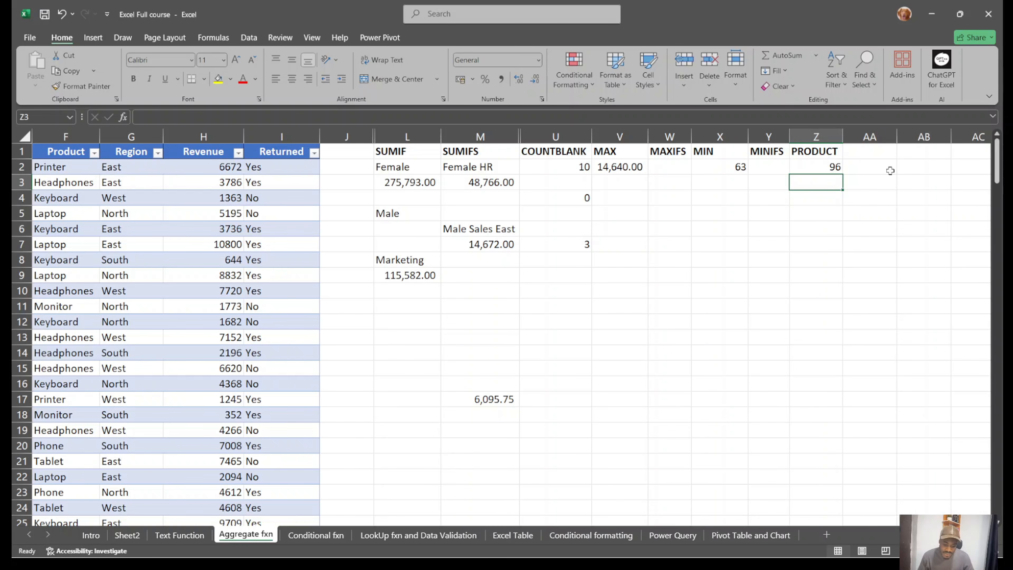
Review the empty MAXIFS and MINIFS columns alongside the SUMIF and SUMIFS examples.
{"action": "left_click", "coordinate": [680, 155]}
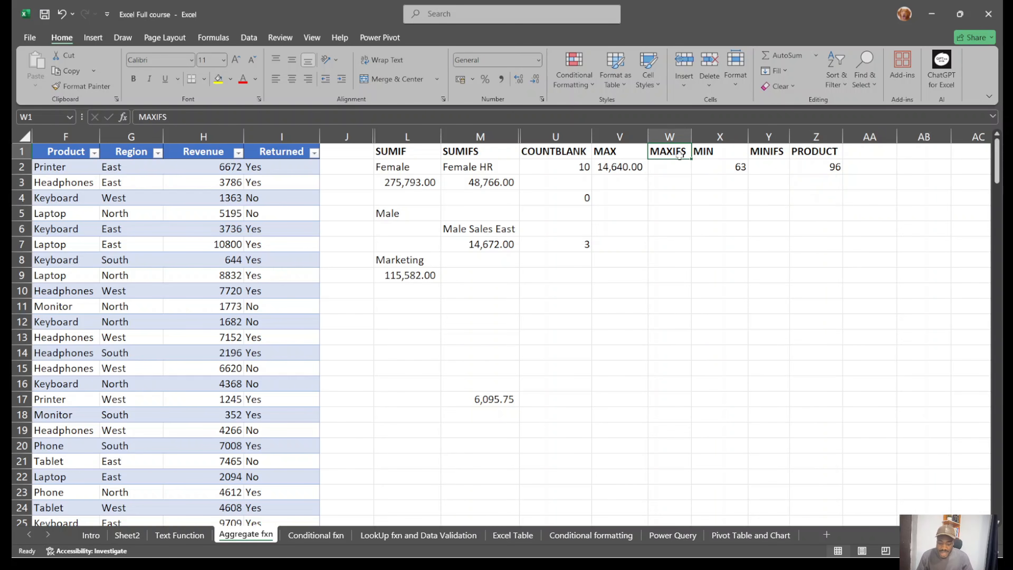
{"action": "left_click_drag", "start_coordinate": [679, 155], "coordinate": [681, 213]}
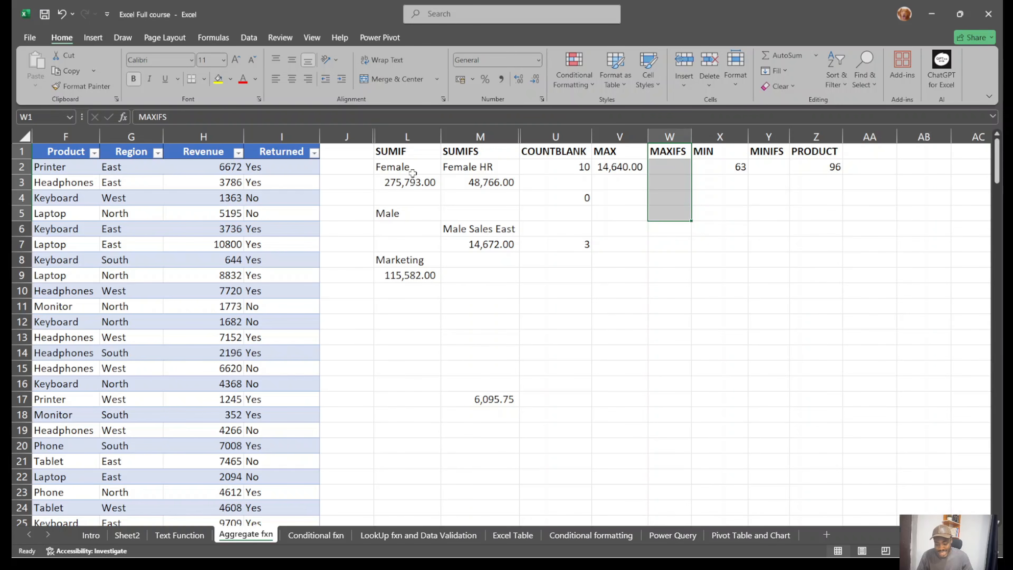
{"action": "left_click_drag", "start_coordinate": [413, 173], "coordinate": [489, 272]}
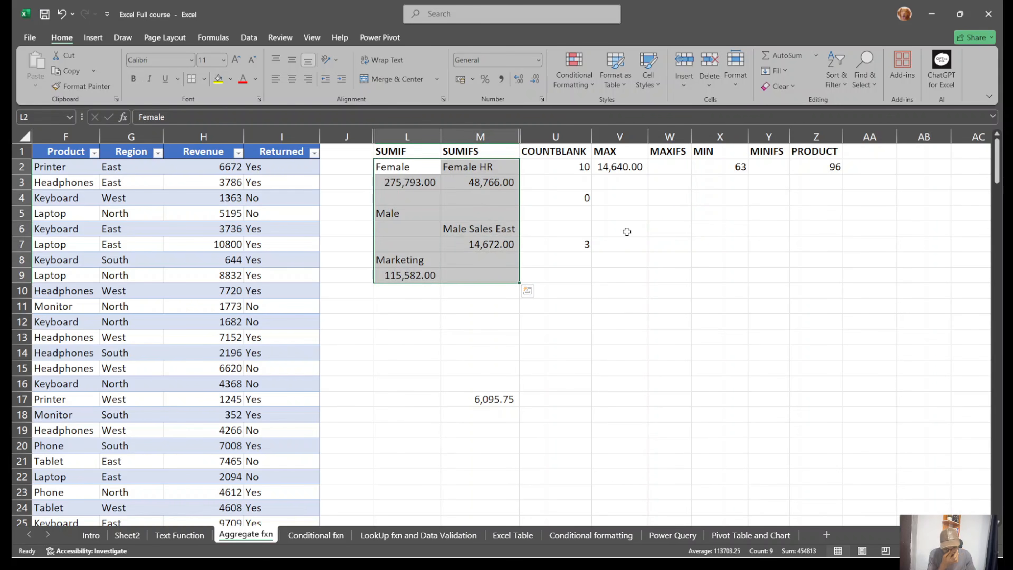
{"action": "left_click_drag", "start_coordinate": [678, 152], "coordinate": [673, 199]}
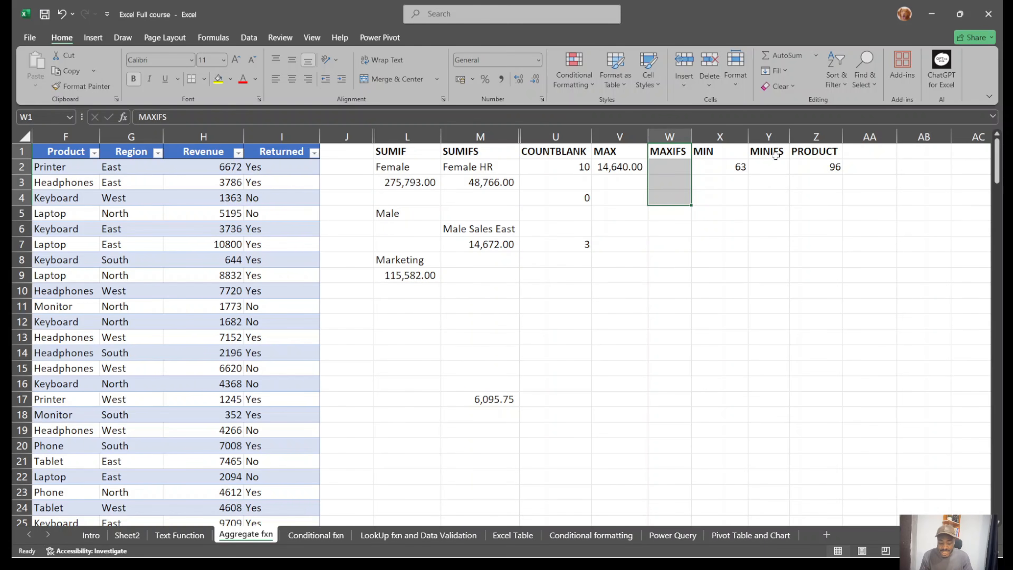
{"action": "left_click_drag", "start_coordinate": [776, 156], "coordinate": [773, 209]}
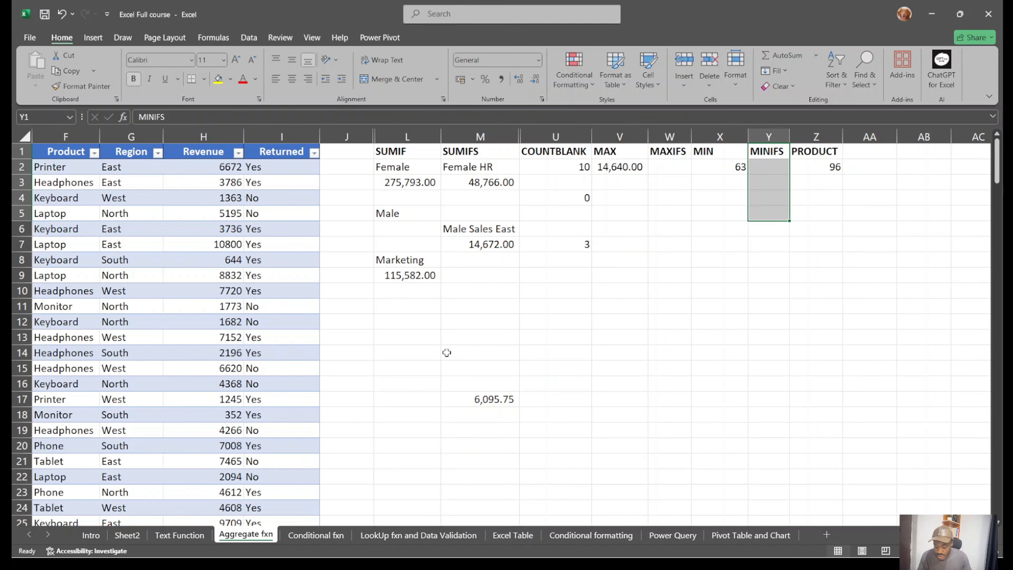
Switch to the Conditional fxn sheet and enlarge its view around the order table and the IF headings.
{"action": "left_click", "coordinate": [323, 533]}
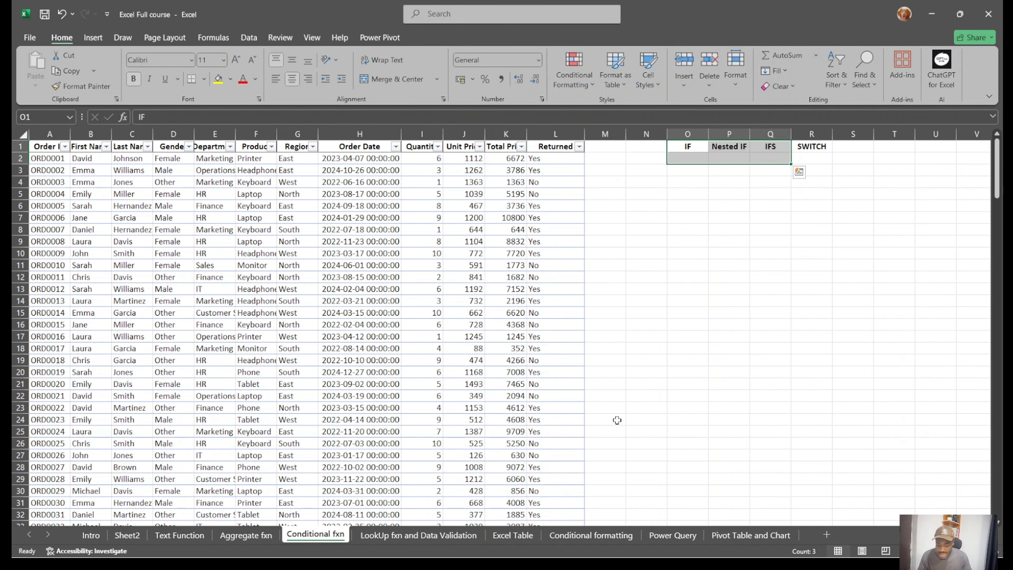
{"action": "scroll", "coordinate": [617, 419], "scroll_direction": "up", "scroll_amount": 3, "text": "ctrl"}
{"action": "scroll", "coordinate": [617, 419], "scroll_direction": "up", "scroll_amount": 4}
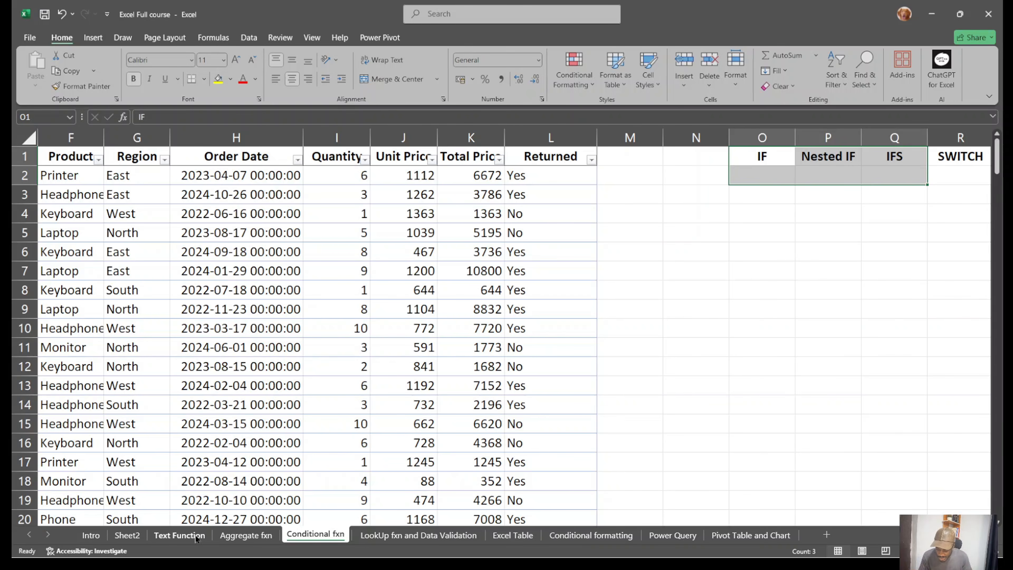
{"action": "left_click", "coordinate": [180, 535]}
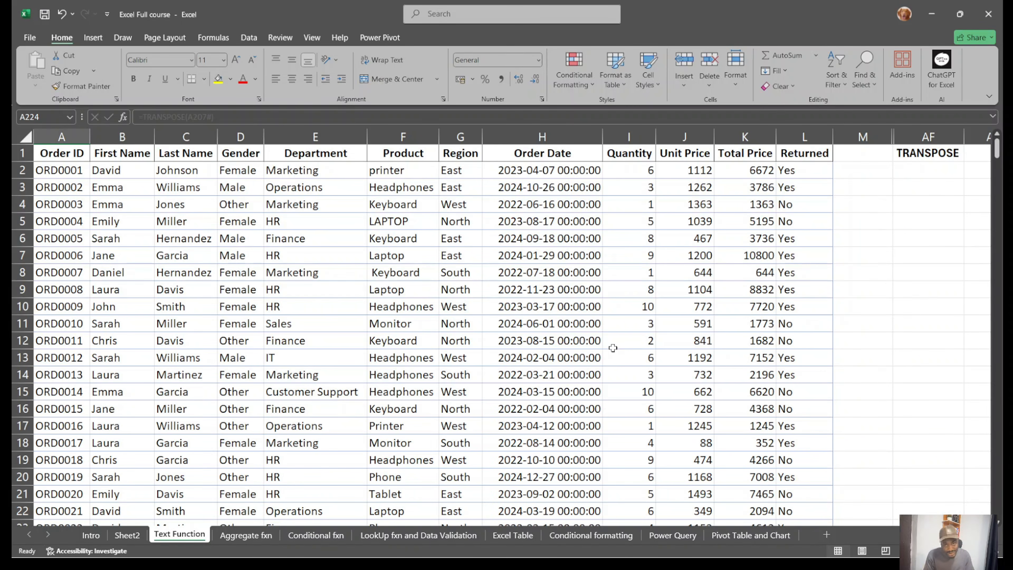
{"action": "left_click", "coordinate": [247, 536]}
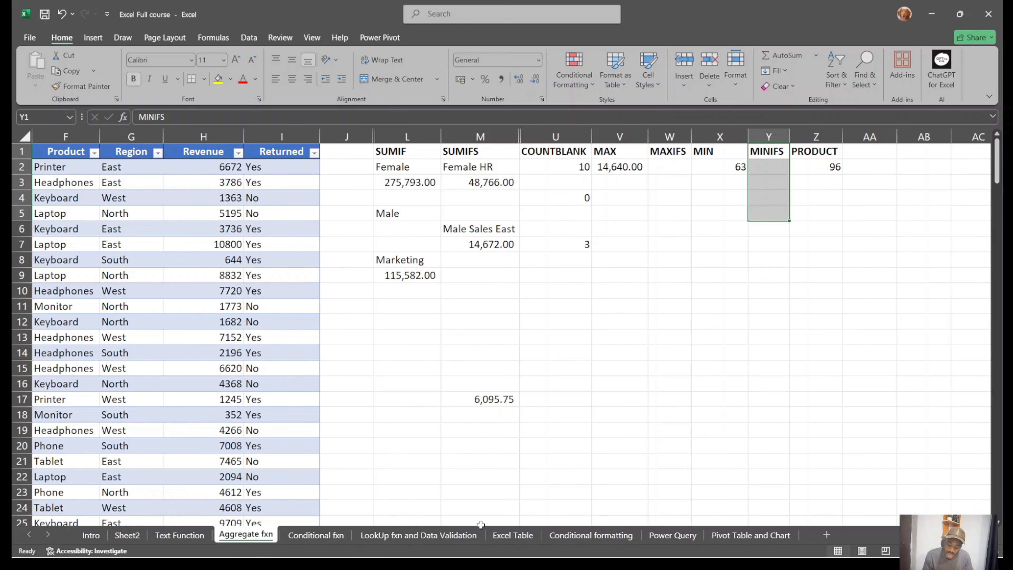
{"action": "left_click", "coordinate": [314, 534]}
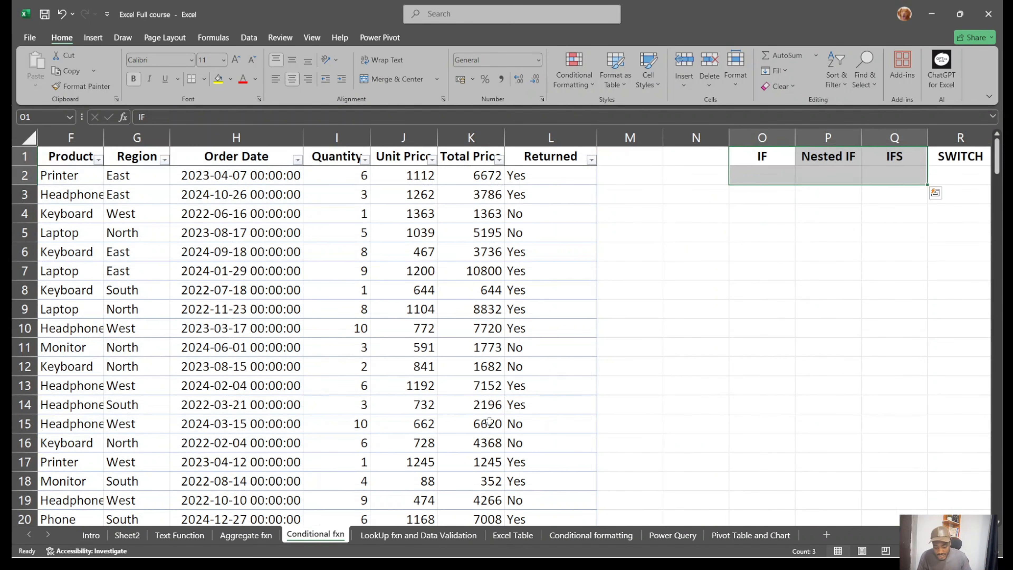
Widen the Total Price column of the order table so its full heading fits.
{"action": "left_click", "coordinate": [587, 306]}
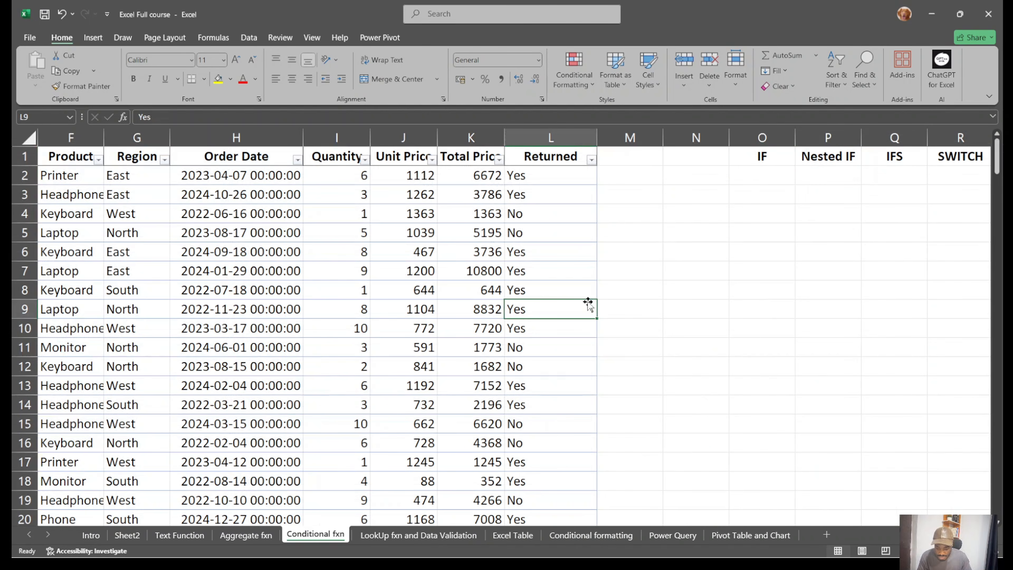
{"action": "left_click_drag", "start_coordinate": [529, 175], "coordinate": [545, 314]}
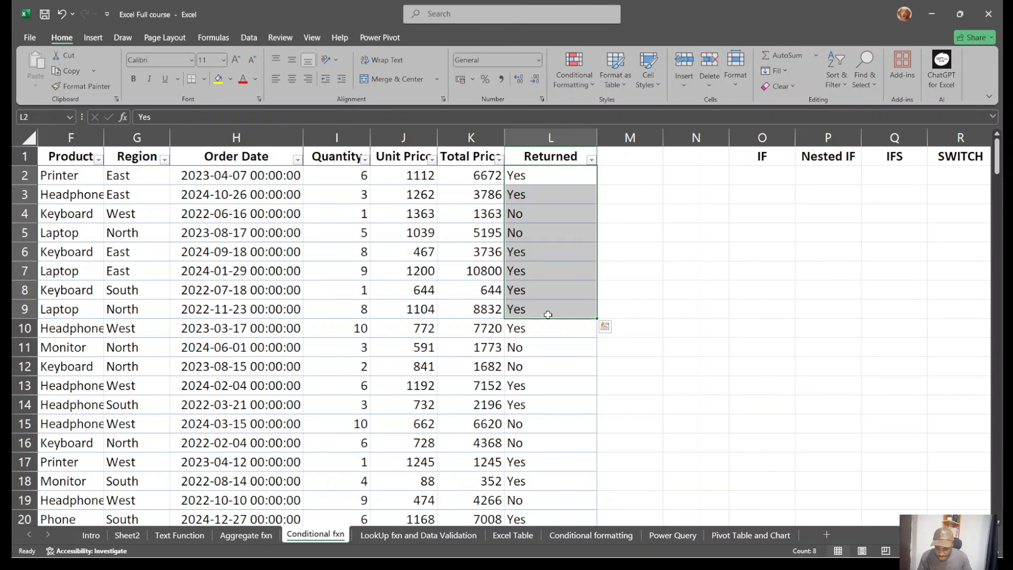
{"action": "left_click", "coordinate": [780, 155]}
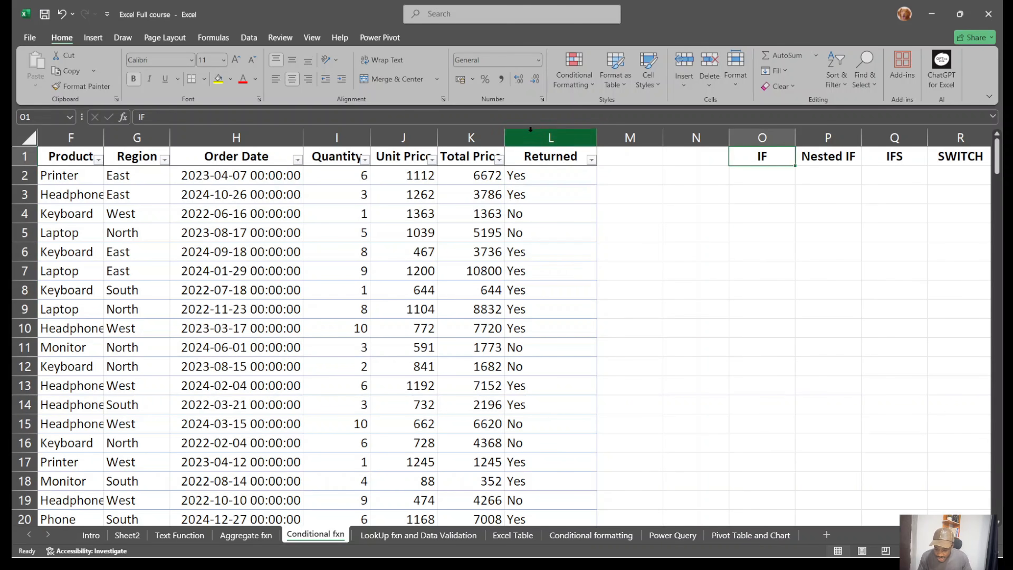
{"action": "left_click_drag", "start_coordinate": [504, 143], "coordinate": [523, 143]}
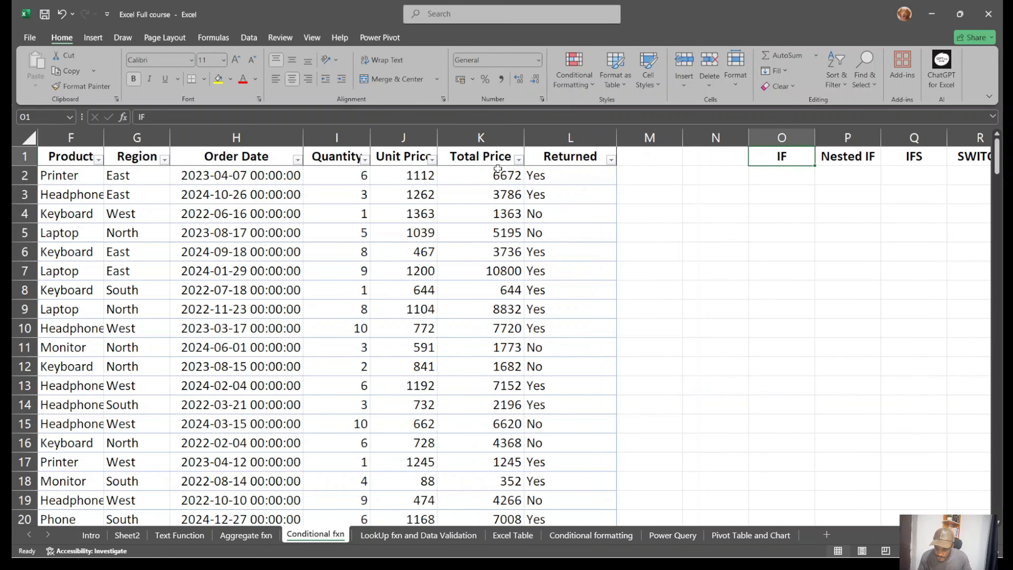
Enter the category labels High in M3, Low in M5 and Medium in M7 beside the order table.
{"action": "left_click", "coordinate": [365, 160]}
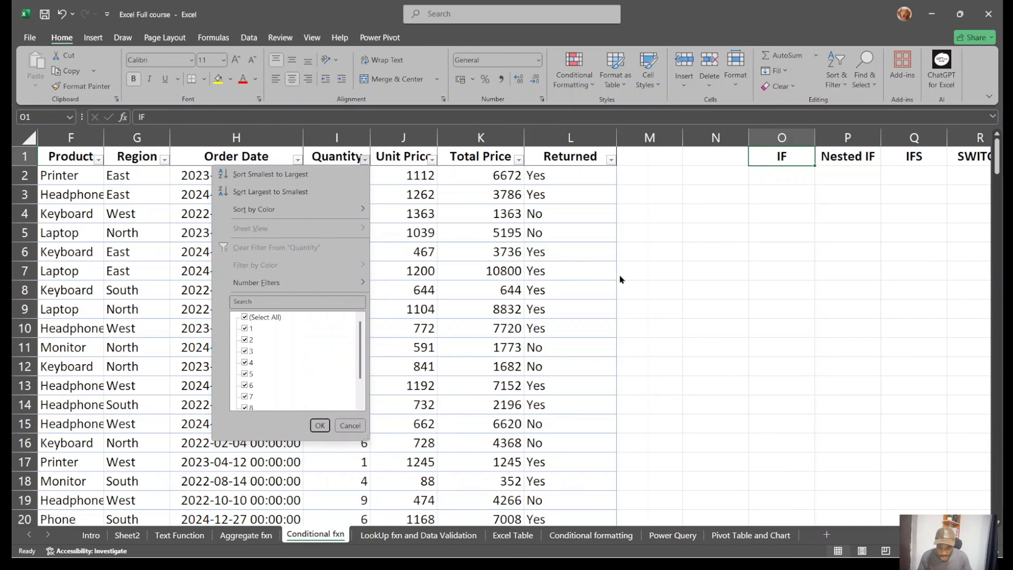
{"action": "left_click", "coordinate": [645, 206]}
{"action": "left_click", "coordinate": [651, 196]}
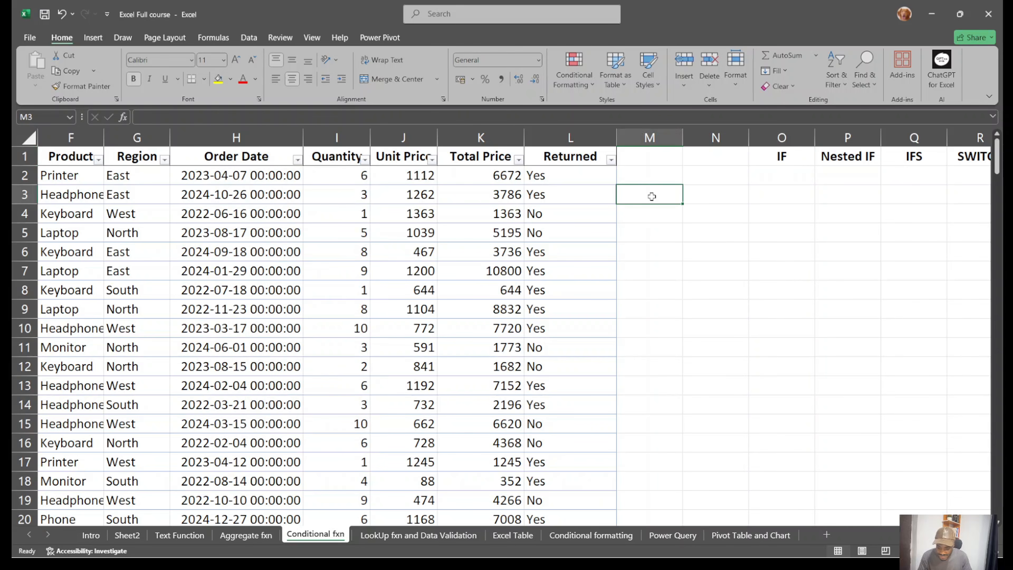
{"action": "type", "text": "J"}
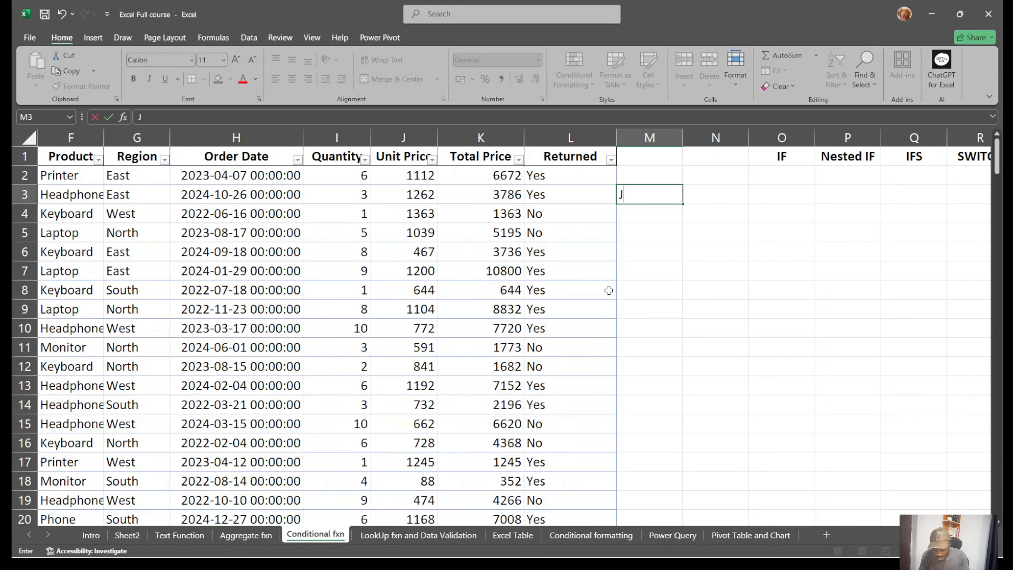
{"action": "type", "text": "High"}
{"action": "key", "text": "Return"}
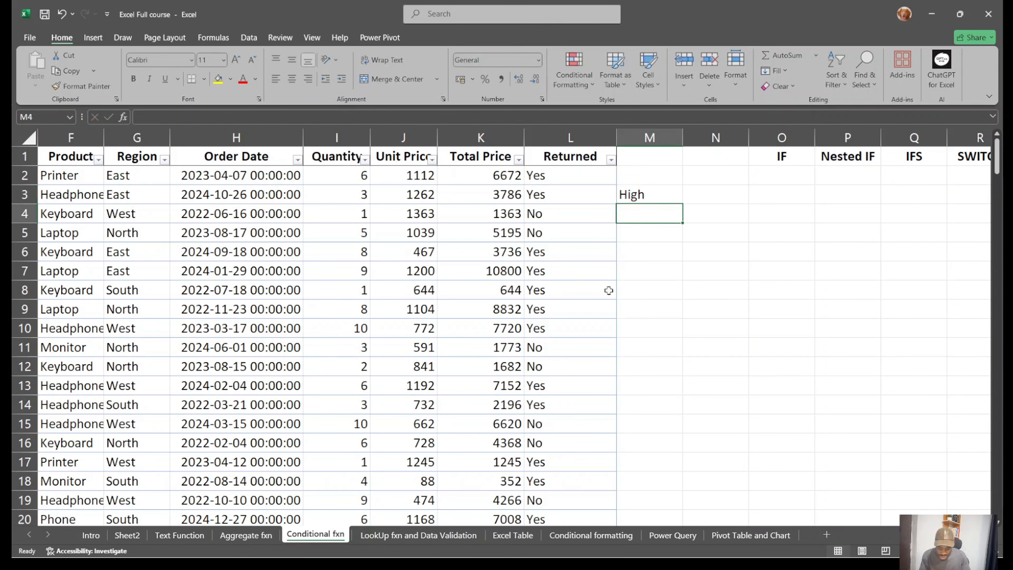
{"action": "key", "text": "Return"}
{"action": "type", "text": "Low"}
{"action": "key", "text": "Return"}
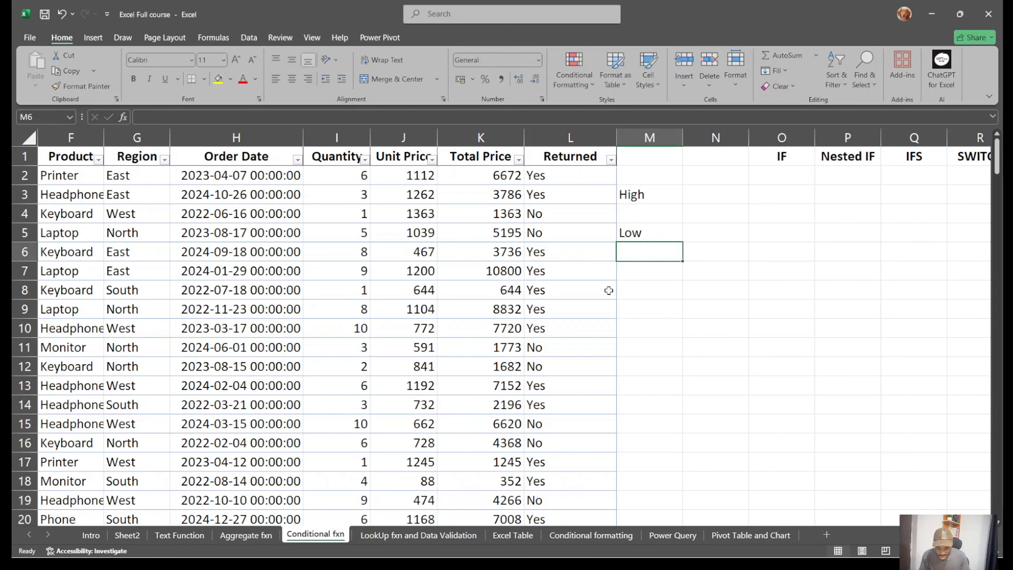
{"action": "key", "text": "Return"}
{"action": "type", "text": "Medium"}
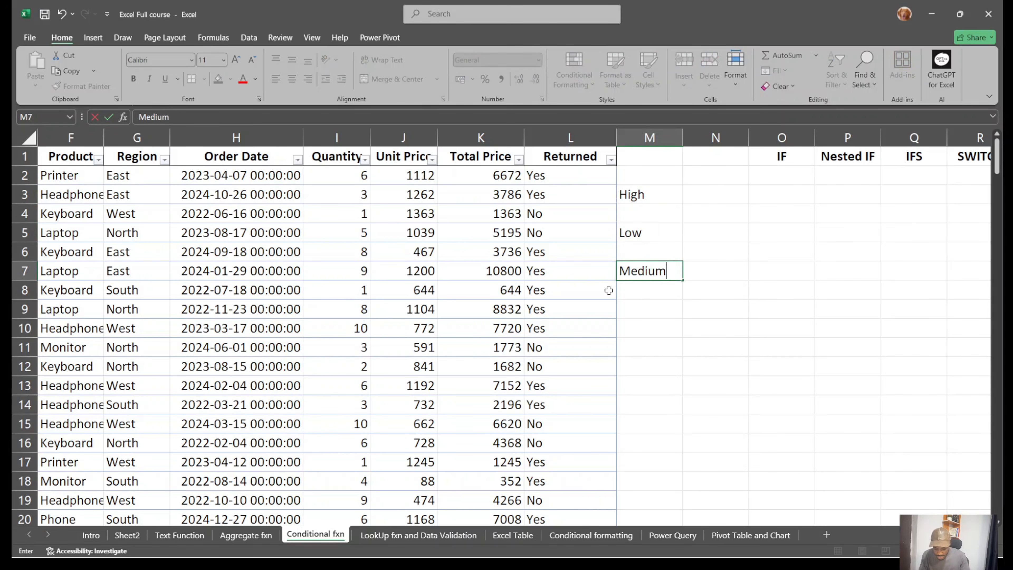
{"action": "left_click", "coordinate": [794, 365]}
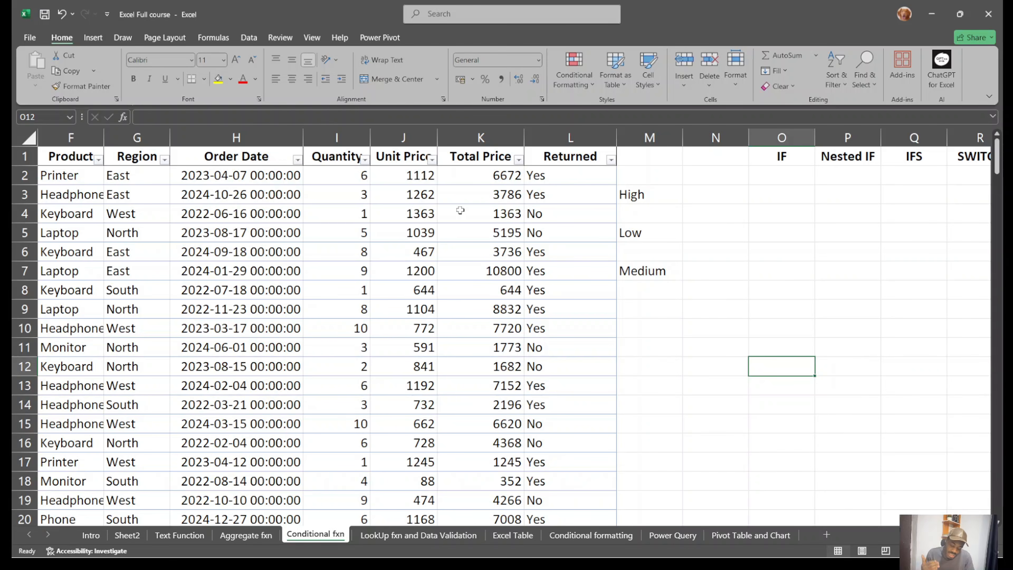
Examine the distinct values in the Quantity column's filter list, then close it without filtering and review the first quantities.
{"action": "left_click", "coordinate": [365, 160]}
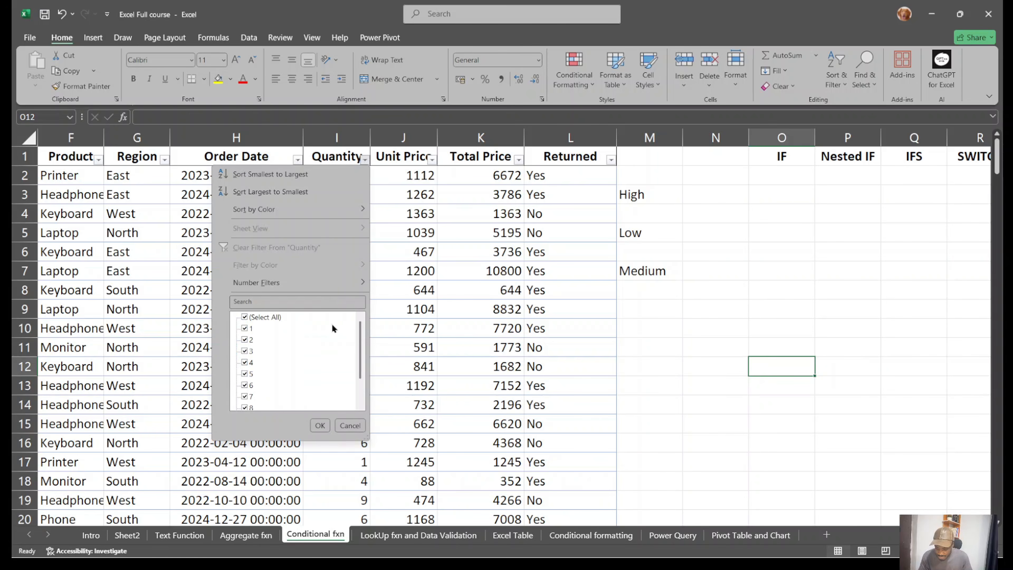
{"action": "scroll", "coordinate": [333, 328], "scroll_direction": "down", "scroll_amount": 1}
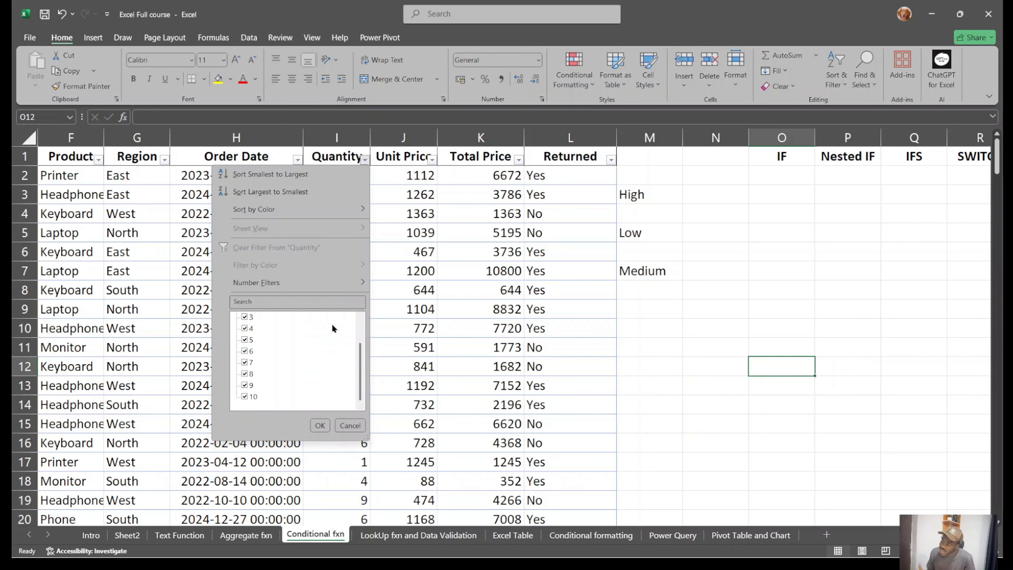
{"action": "scroll", "coordinate": [331, 324], "scroll_direction": "up", "scroll_amount": 1}
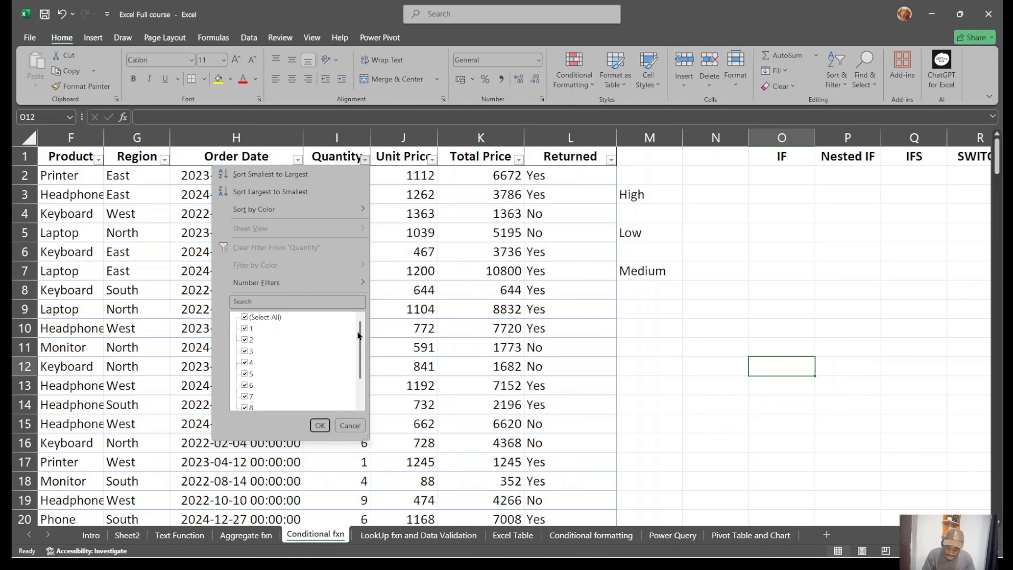
{"action": "key", "text": "Escape"}
{"action": "left_click_drag", "start_coordinate": [319, 176], "coordinate": [313, 352]}
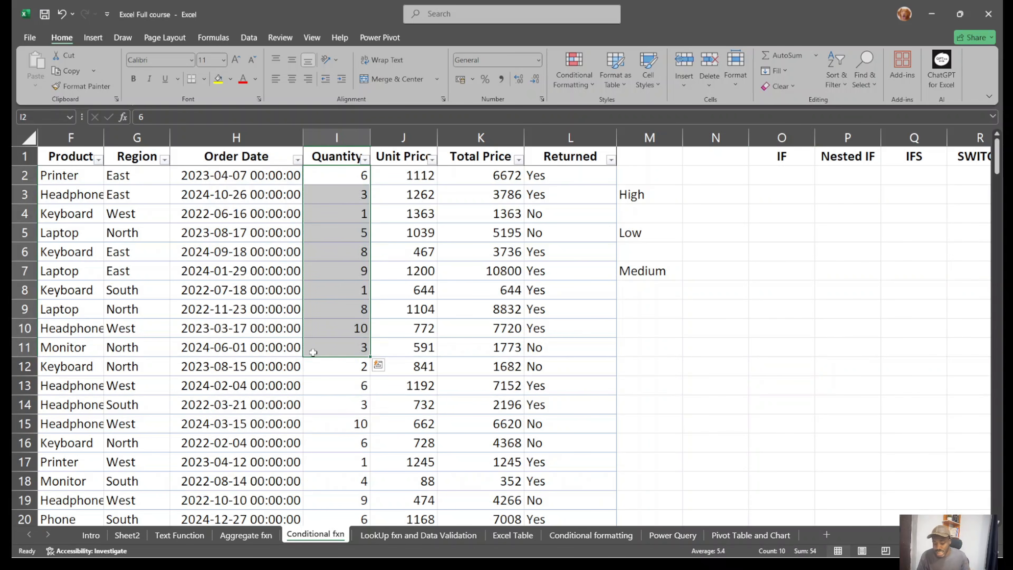
Start an IF formula in O2 with the first order's quantity, I2, as the reference in its logical test.
{"action": "left_click", "coordinate": [792, 176]}
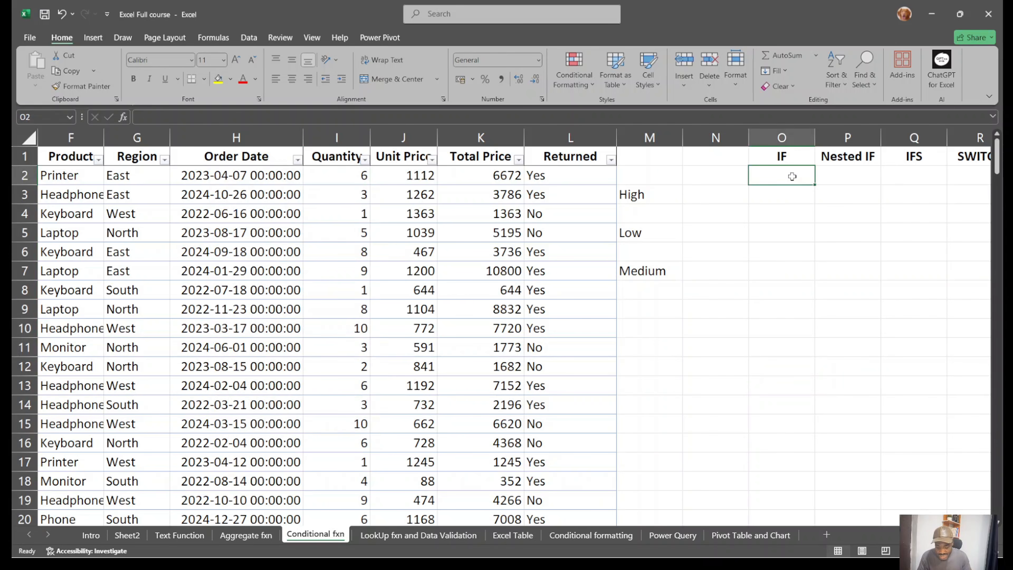
{"action": "type", "text": "="}
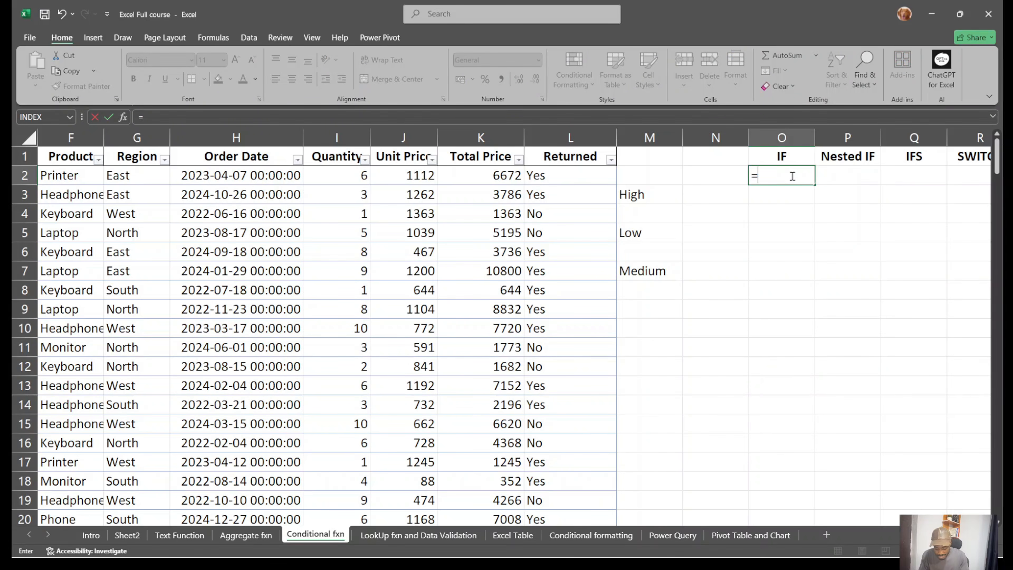
{"action": "type", "text": "if"}
{"action": "key", "text": "Tab"}
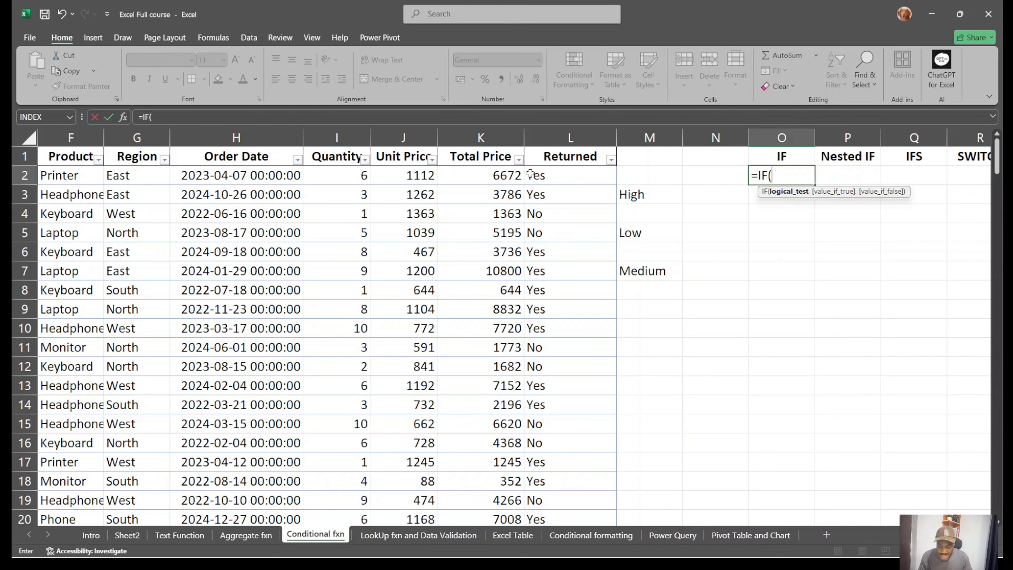
{"action": "left_click", "coordinate": [354, 173]}
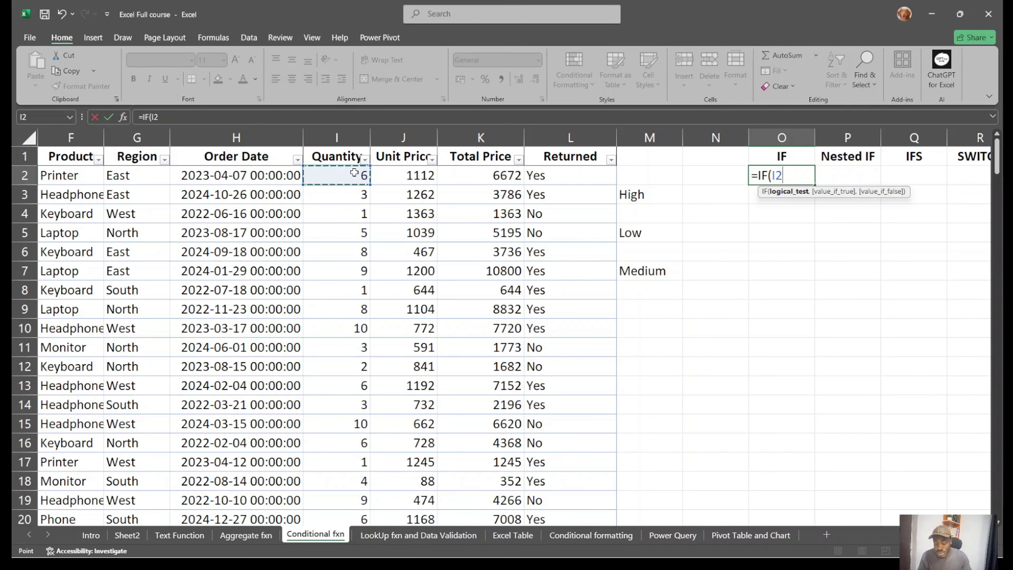
{"action": "type", "text": "+"}
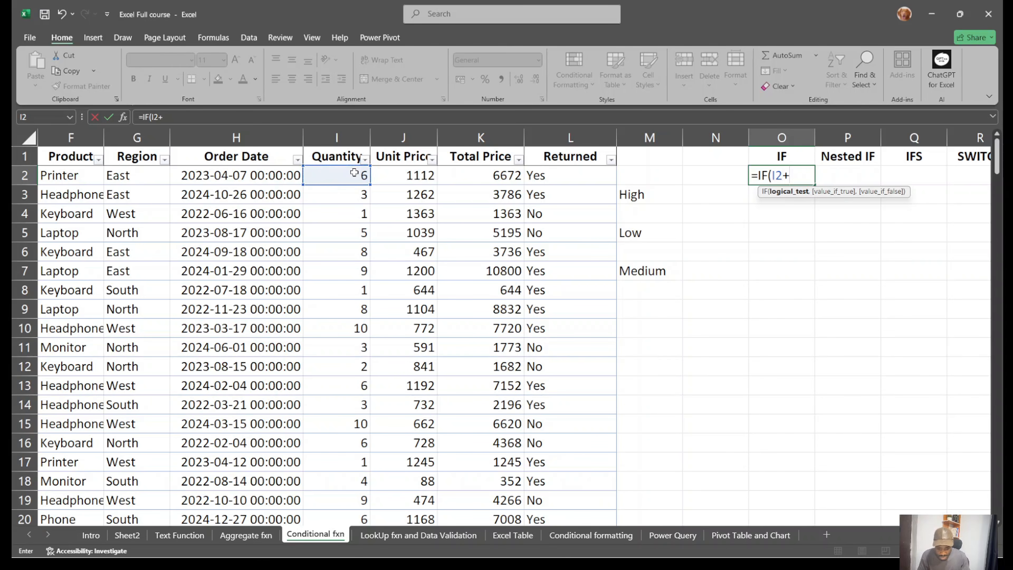
{"action": "key", "text": "BackSpace"}
{"action": "type", "text": "=<"}
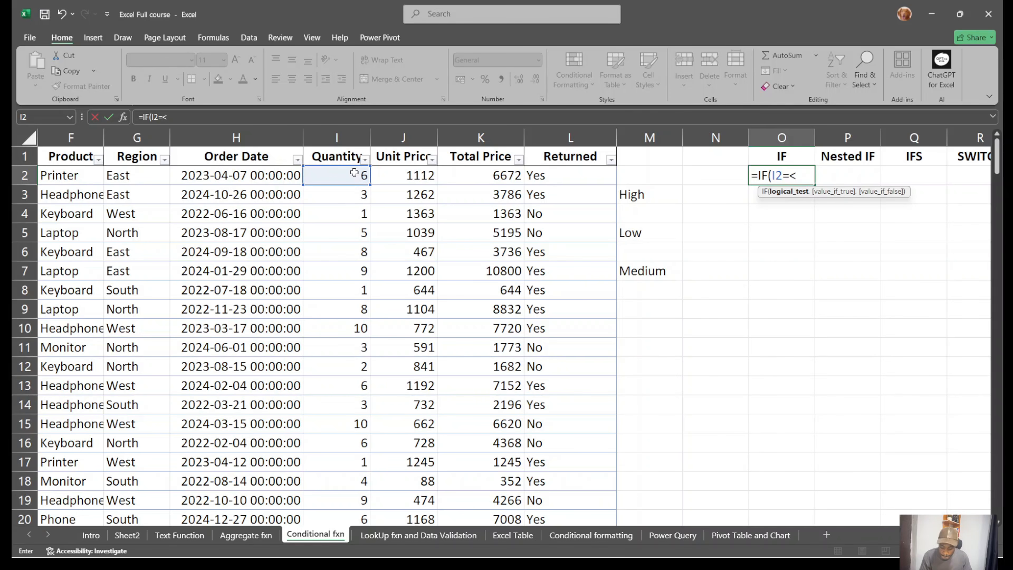
{"action": "type", "text": "3"}
{"action": "key", "text": "BackSpace"}
{"action": "key", "text": "BackSpace"}
{"action": "key", "text": "BackSpace"}
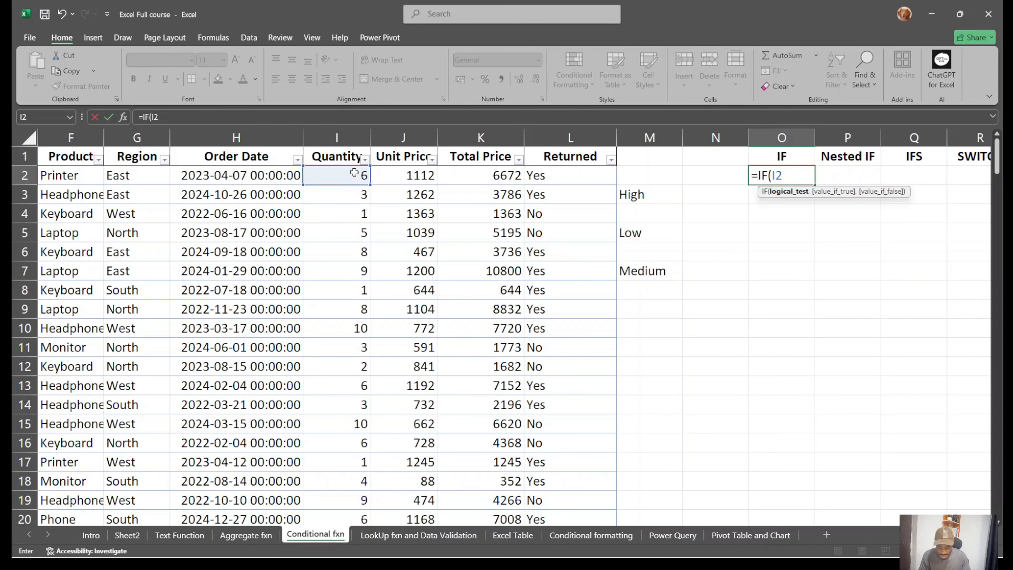
Complete the logical test of the IF formula in O2 as I2>=3 and continue to its value-if-true argument.
{"action": "type", "text": ">=3,"}
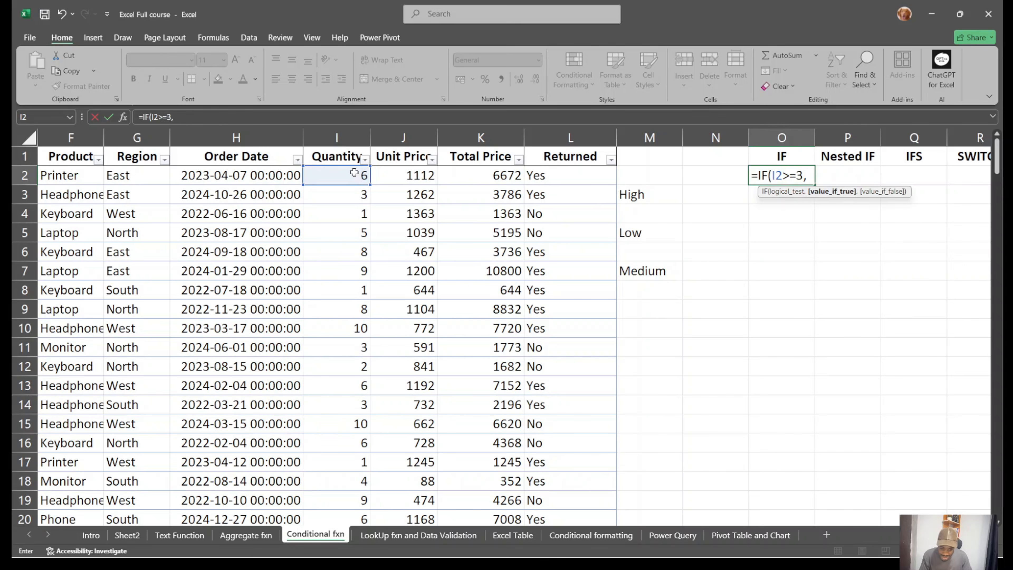
{"action": "left_click_drag", "start_coordinate": [803, 176], "coordinate": [774, 175]}
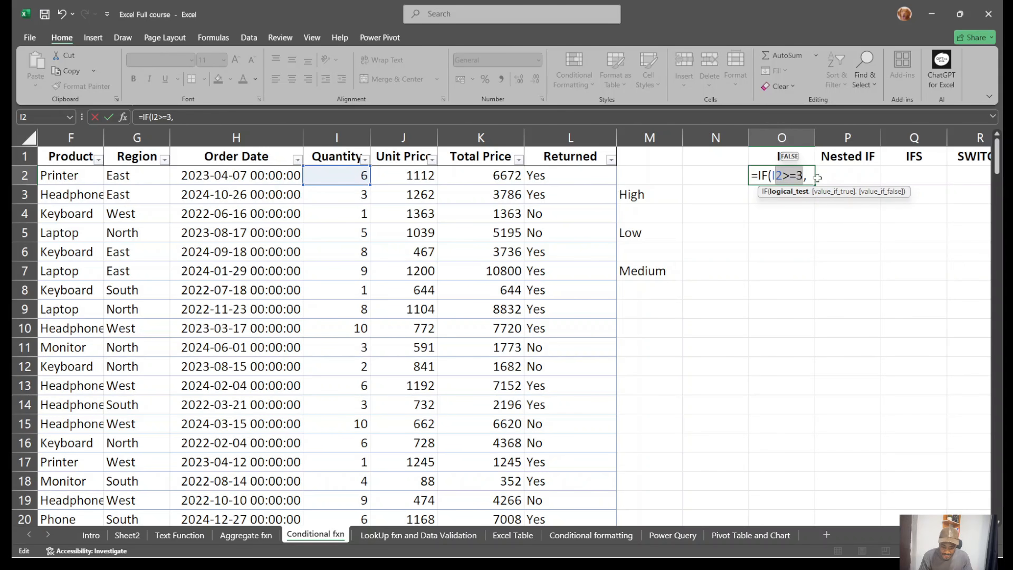
{"action": "left_click", "coordinate": [807, 176]}
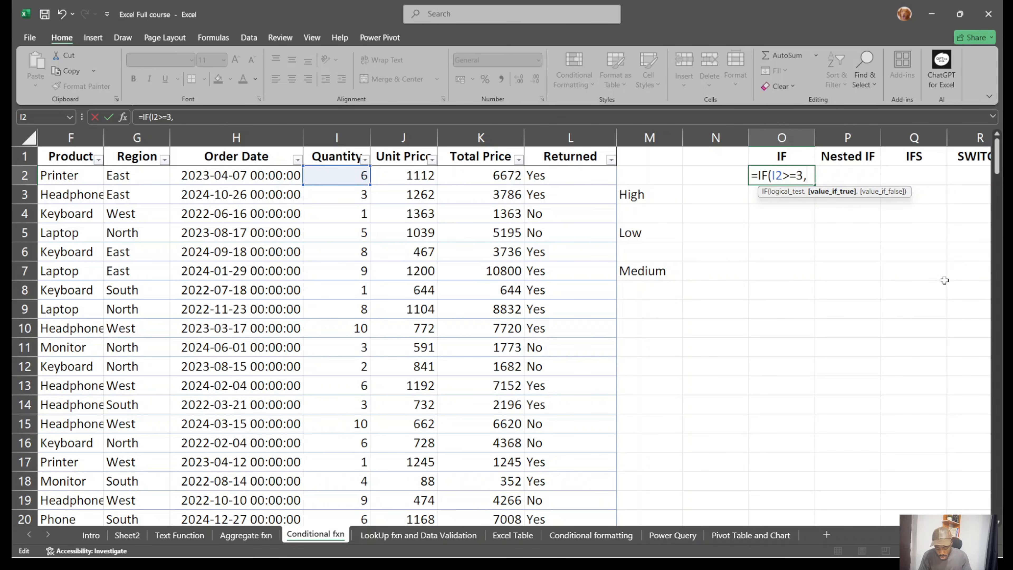
Give the IF formula in O2 the quoted text "Low" as its value if true.
{"action": "type", "text": "Low"}
{"action": "key", "text": "BackSpace"}
{"action": "key", "text": "BackSpace"}
{"action": "key", "text": "BackSpace"}
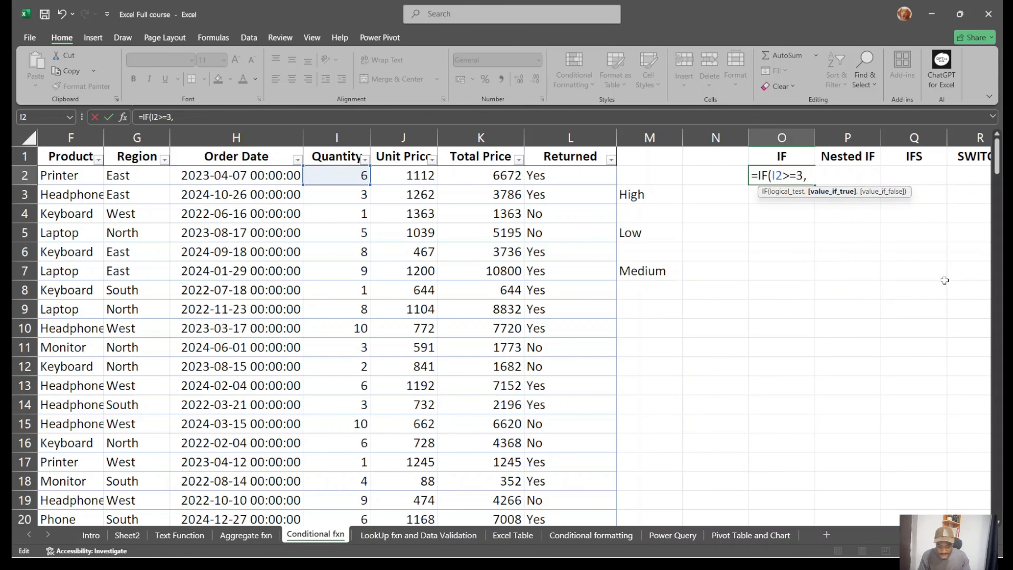
{"action": "type", "text": "@@"}
{"action": "key", "text": "BackSpace"}
{"action": "key", "text": "BackSpace"}
{"action": "type", "text": "\"\""}
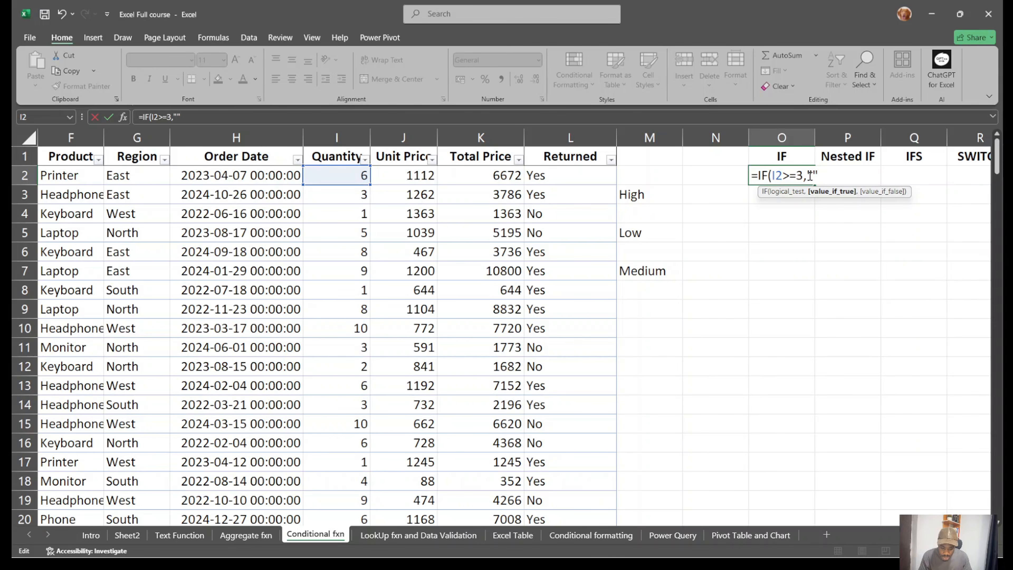
{"action": "type", "text": "Low"}
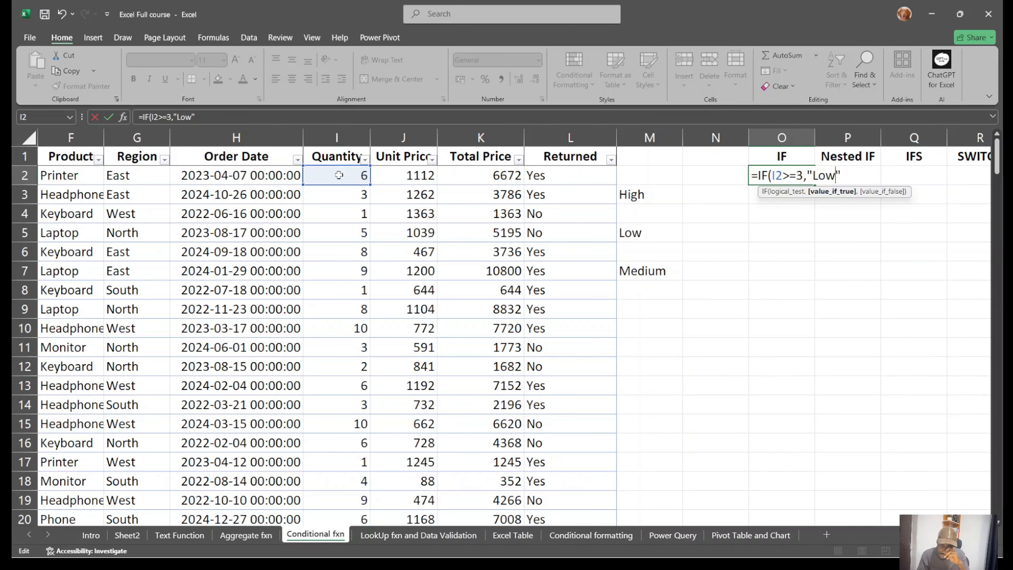
{"action": "type", "text": ","}
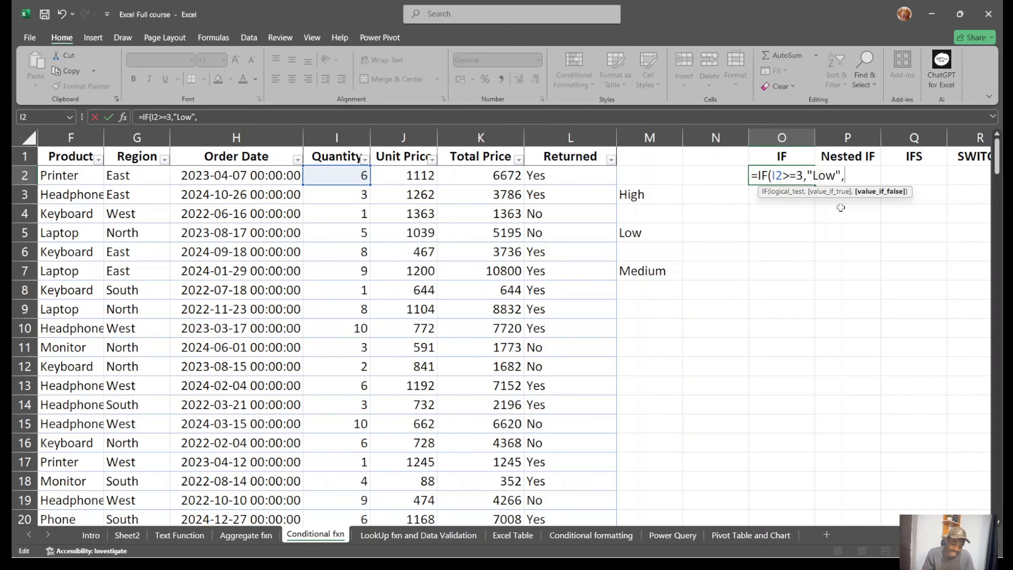
Give the IF formula in O2 the quoted text "High" as its value if false and commit the formula.
{"action": "type", "text": "Ho"}
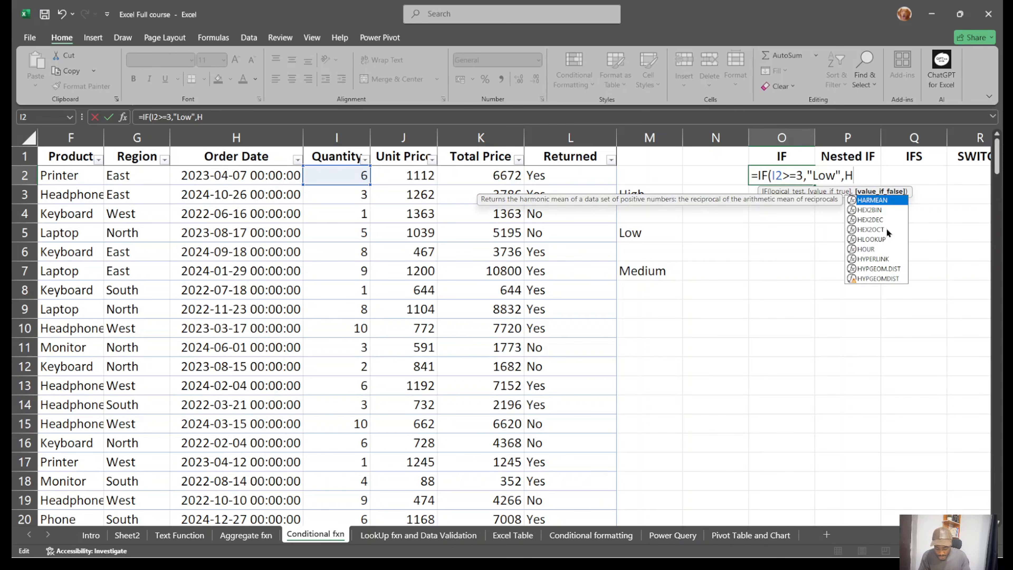
{"action": "key", "text": "BackSpace"}
{"action": "key", "text": "BackSpace"}
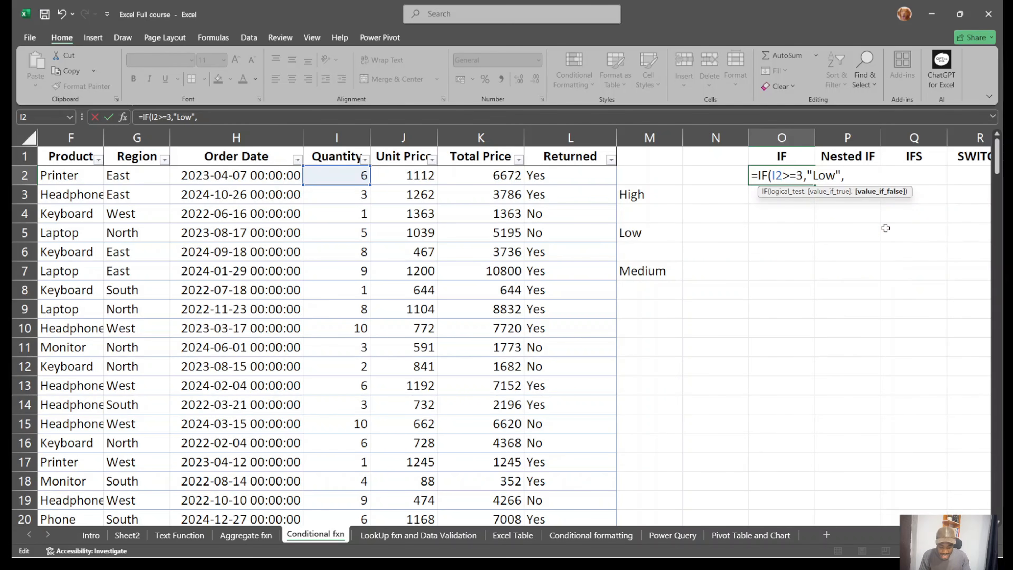
{"action": "type", "text": "@@"}
{"action": "key", "text": "BackSpace"}
{"action": "key", "text": "BackSpace"}
{"action": "type", "text": "££"}
{"action": "key", "text": "BackSpace"}
{"action": "key", "text": "BackSpace"}
{"action": "type", "text": "\",\""}
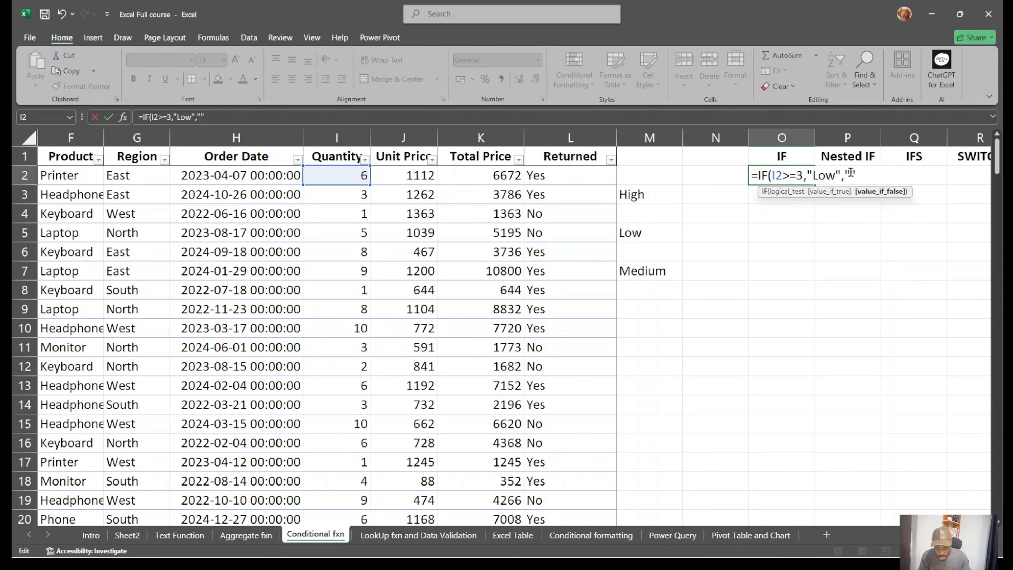
{"action": "type", "text": "High"}
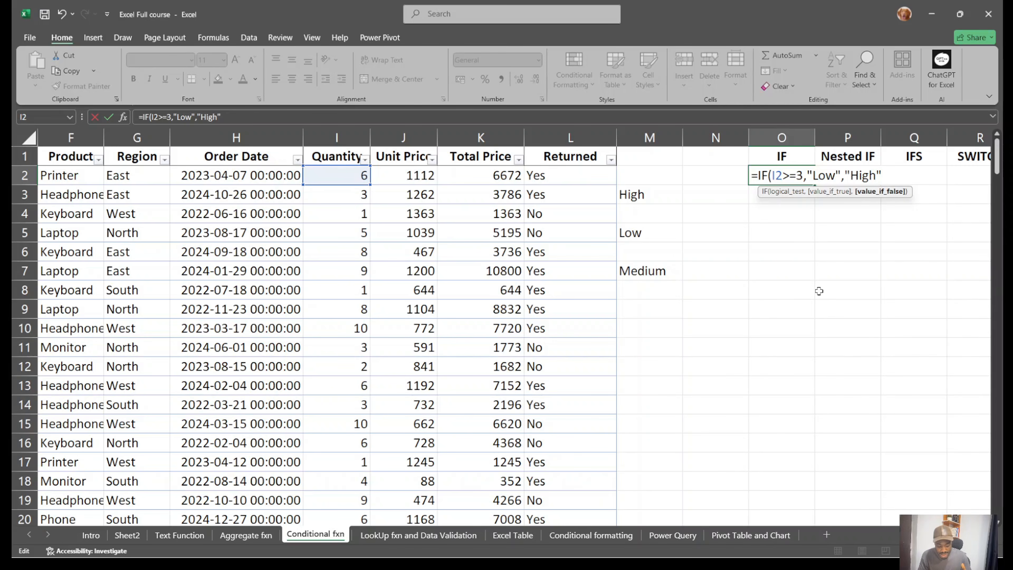
{"action": "key", "text": "Return"}
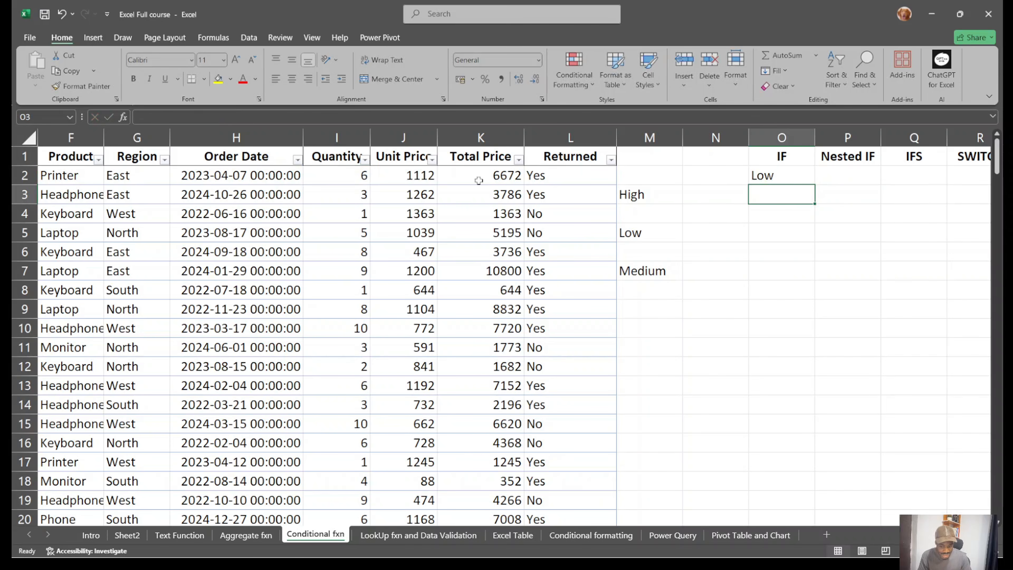
Correct the logical test in O2's IF formula to I2<=3, dismissing the low-battery notices.
{"action": "left_click", "coordinate": [355, 174]}
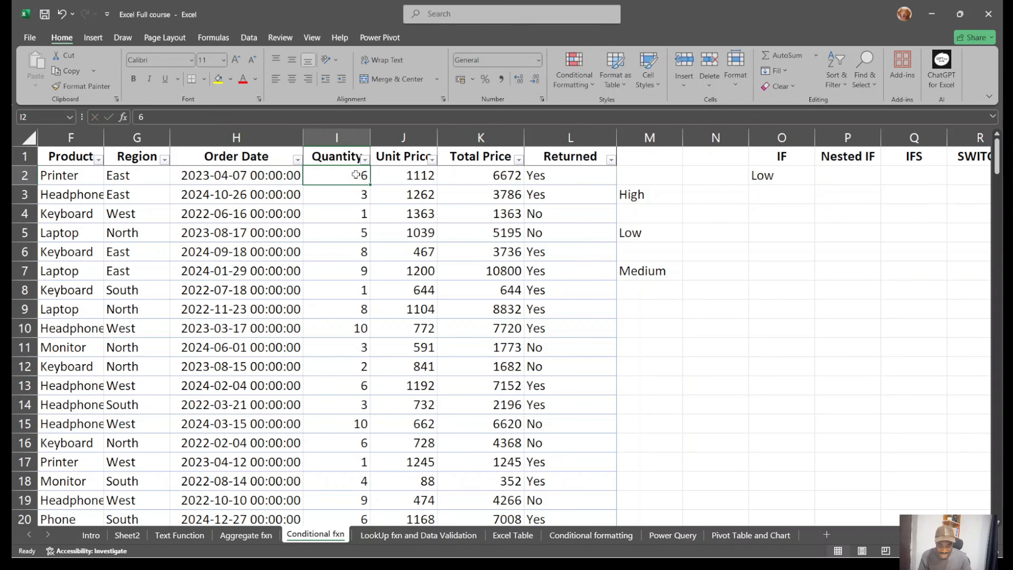
{"action": "double_click", "coordinate": [772, 175]}
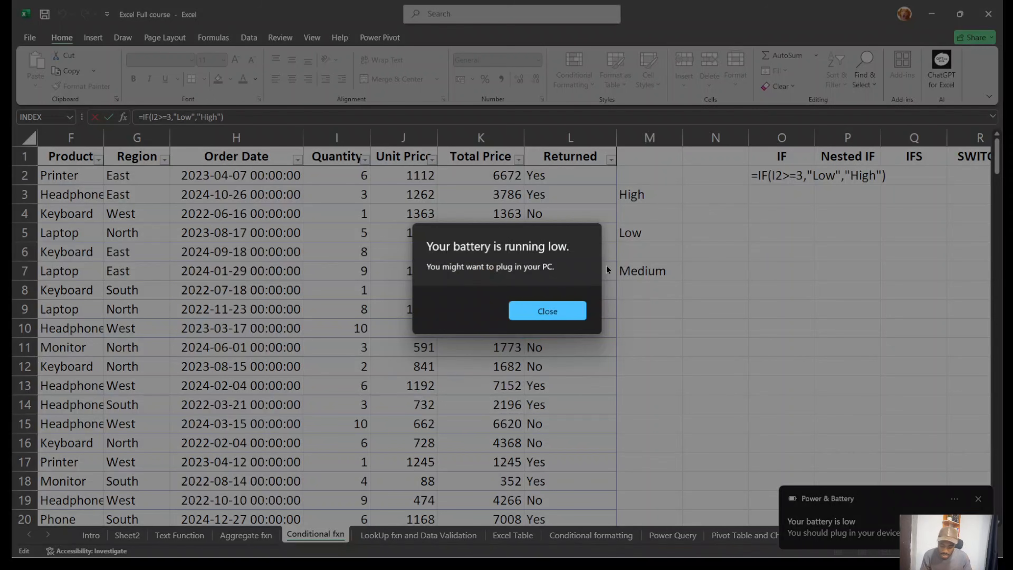
{"action": "left_click", "coordinate": [555, 310]}
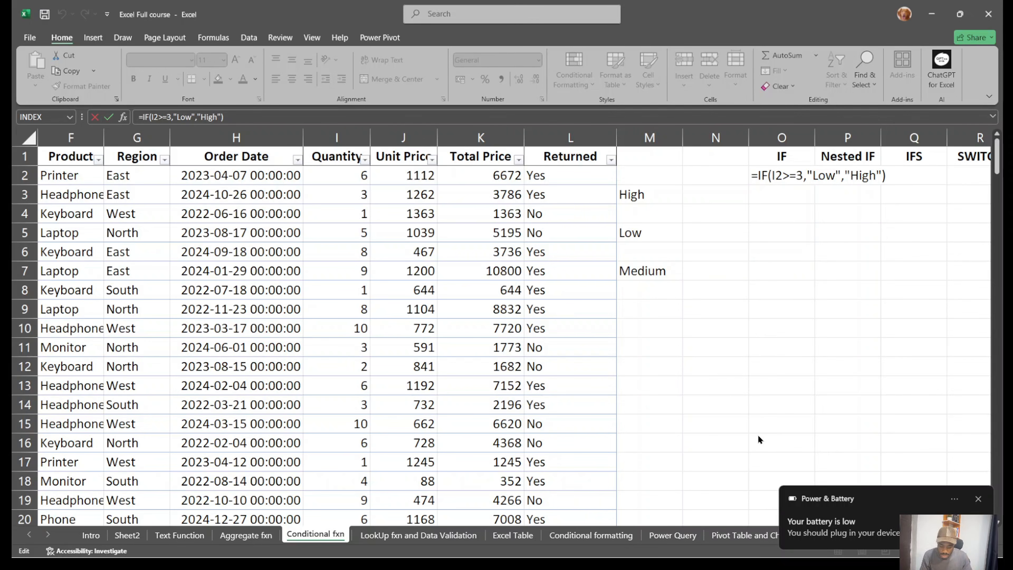
{"action": "left_click", "coordinate": [978, 498]}
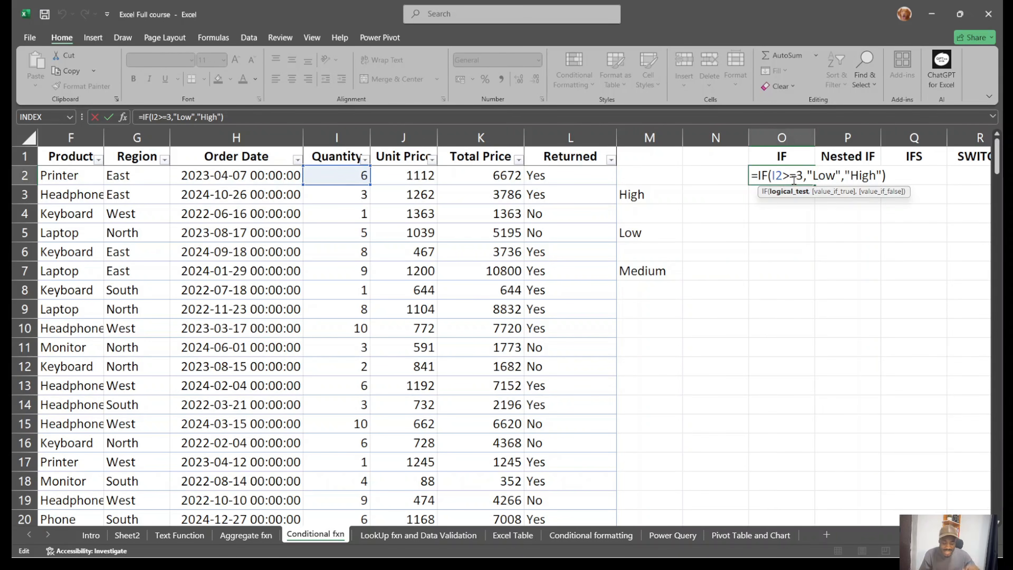
{"action": "left_click", "coordinate": [794, 180]}
{"action": "key", "text": "BackSpace"}
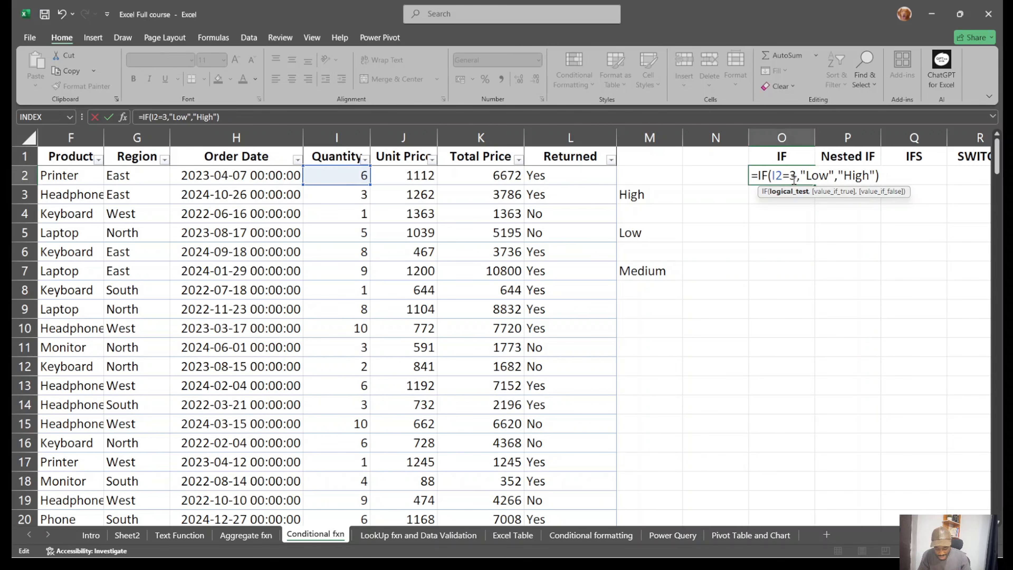
{"action": "type", "text": "<"}
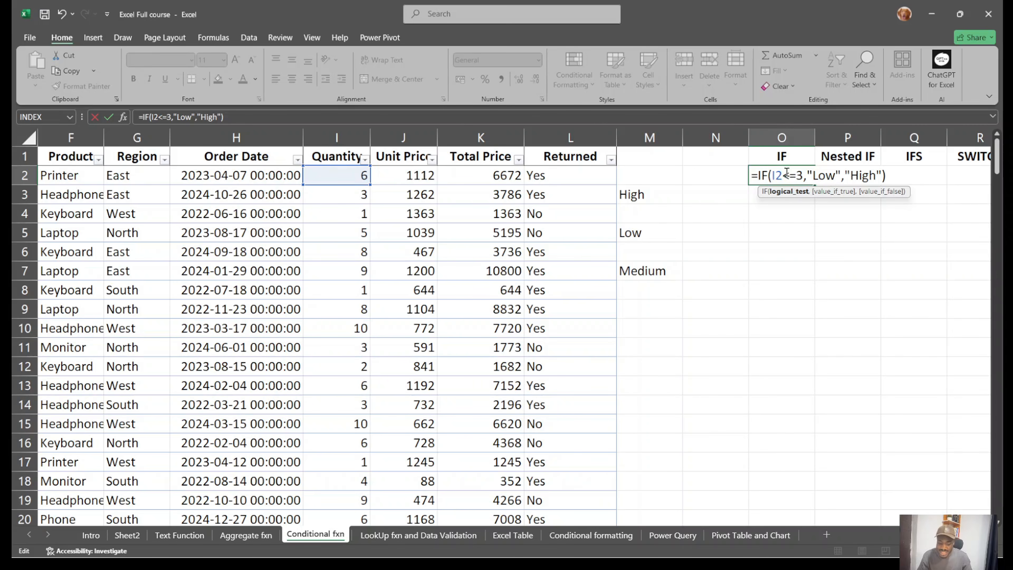
{"action": "key", "text": "Return"}
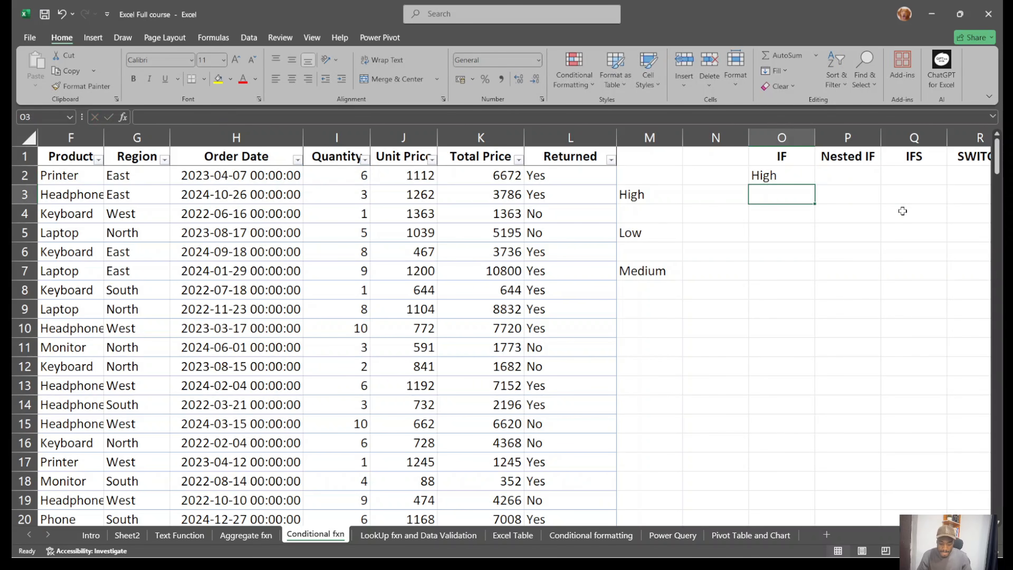
Fill the IF formula from O2 down to O201, the last order row.
{"action": "left_click", "coordinate": [798, 173]}
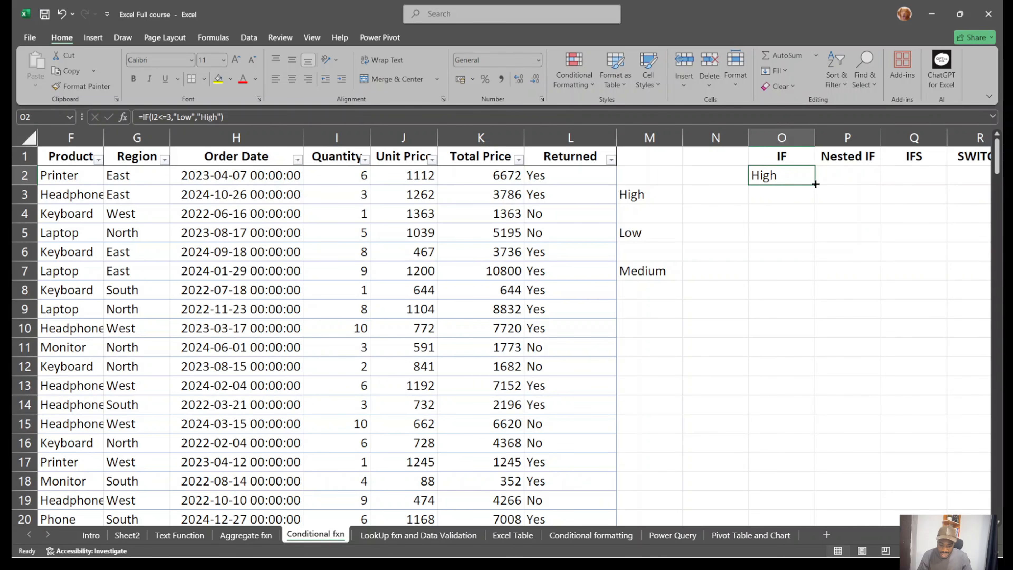
{"action": "left_click_drag", "start_coordinate": [815, 183], "coordinate": [836, 485]}
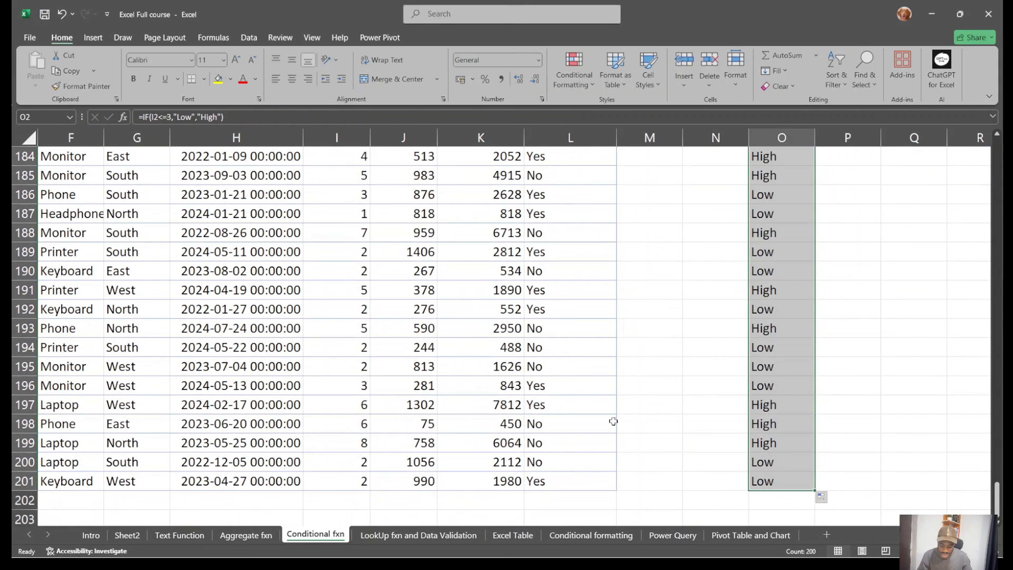
Compare the order quantities with their High or Low IF results at the end and beginning of the table.
{"action": "left_click_drag", "start_coordinate": [351, 420], "coordinate": [816, 440]}
{"action": "scroll", "coordinate": [389, 453], "scroll_direction": "up", "scroll_amount": 20}
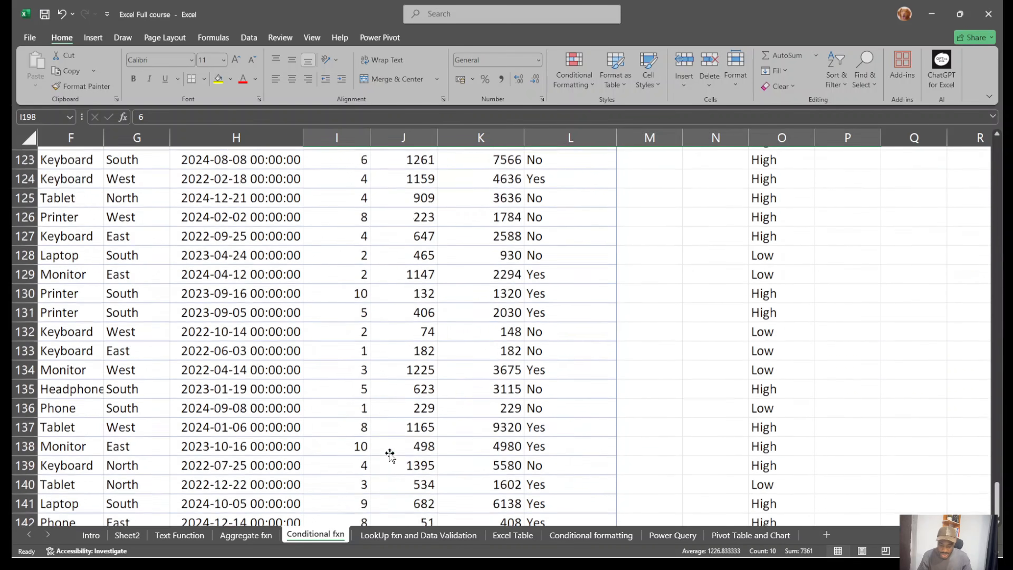
{"action": "scroll", "coordinate": [390, 455], "scroll_direction": "up", "scroll_amount": 10}
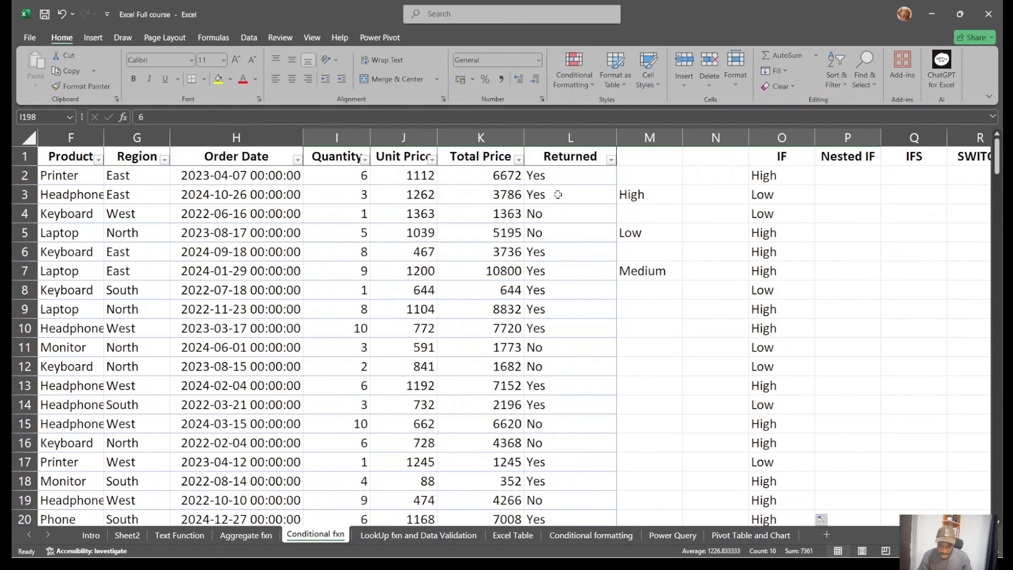
{"action": "left_click_drag", "start_coordinate": [353, 193], "coordinate": [753, 208]}
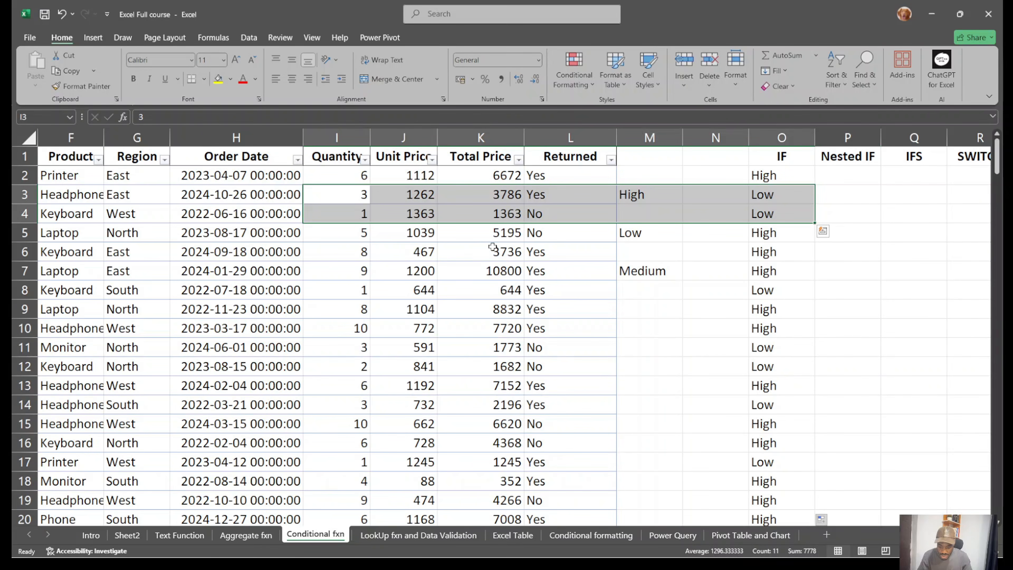
{"action": "left_click_drag", "start_coordinate": [363, 237], "coordinate": [810, 273]}
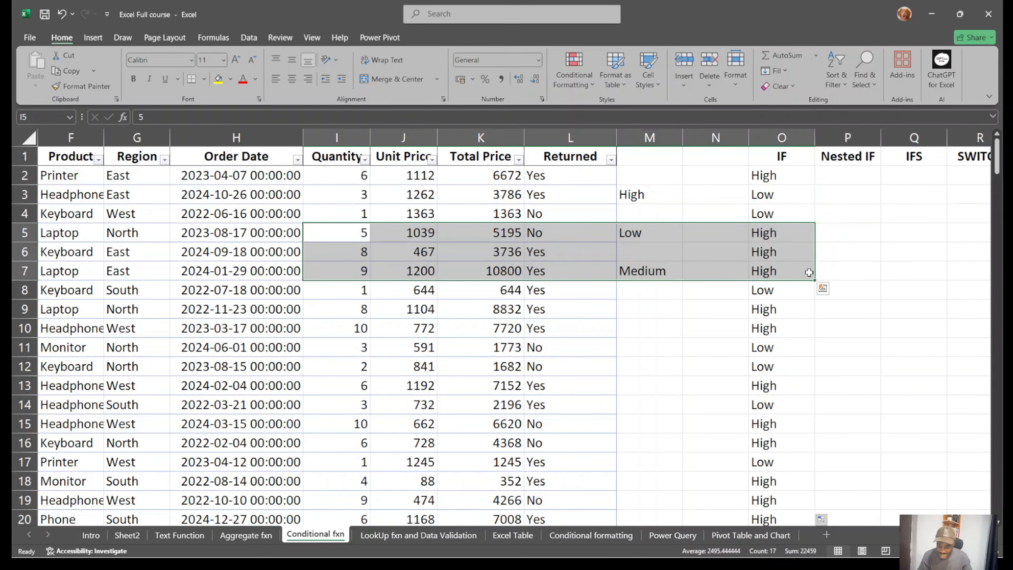
{"action": "left_click", "coordinate": [324, 295]}
{"action": "left_click_drag", "start_coordinate": [366, 299], "coordinate": [776, 291]}
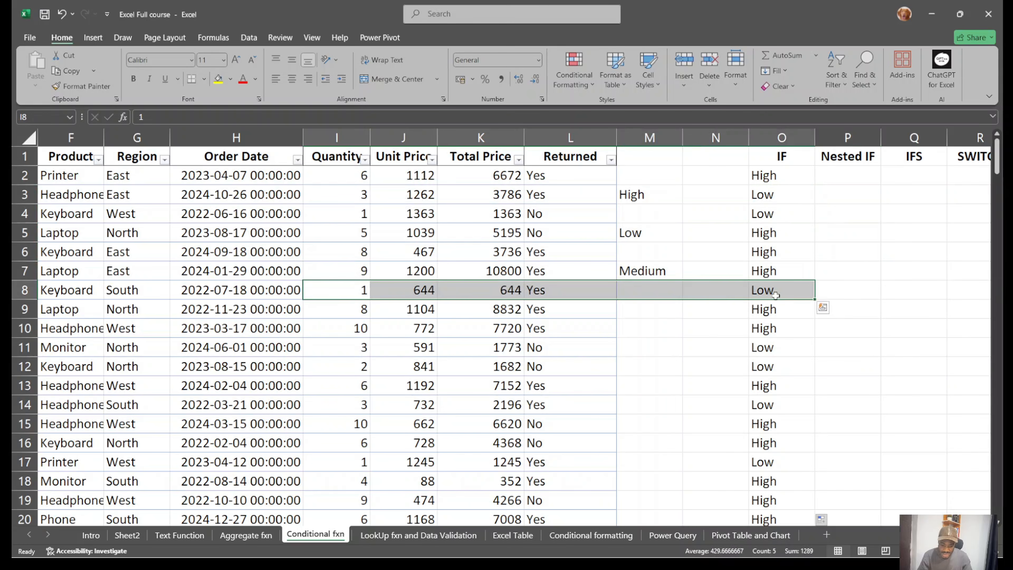
{"action": "left_click", "coordinate": [789, 378]}
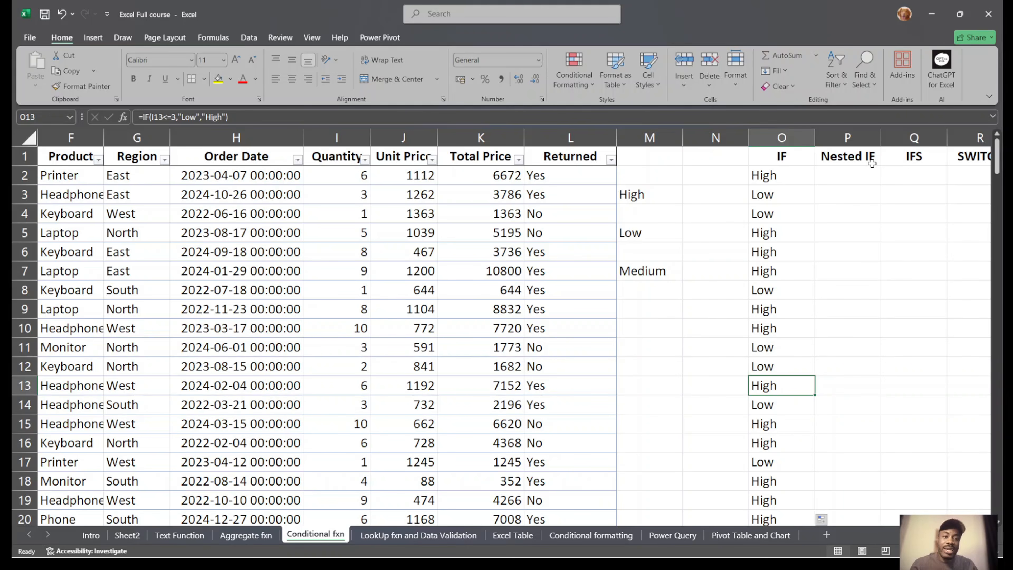
Start an IF formula in P2 under Nested IF with the logical test I2<=3 and an empty text as value if true.
{"action": "left_click", "coordinate": [846, 171]}
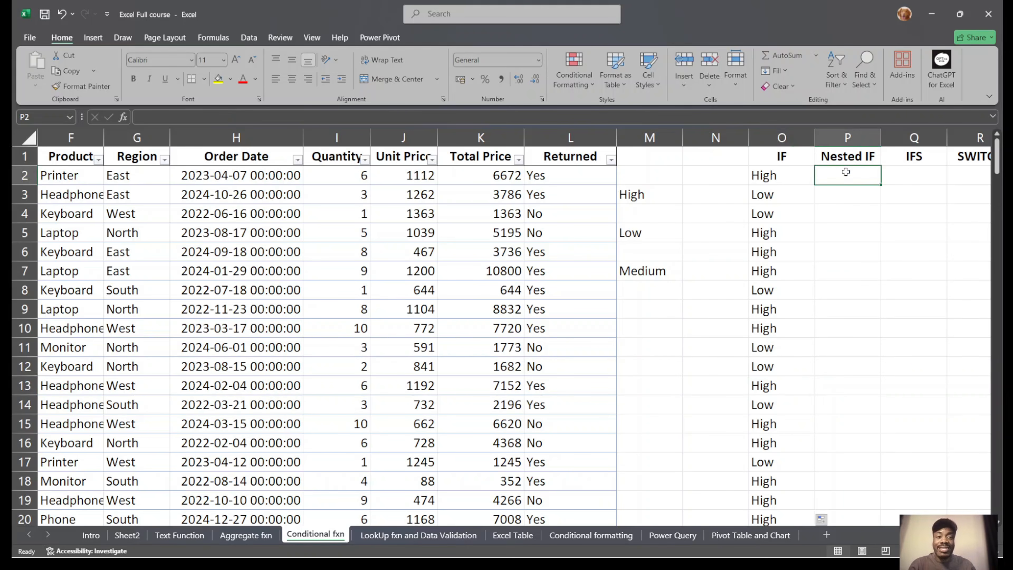
{"action": "left_click_drag", "start_coordinate": [658, 199], "coordinate": [660, 271]}
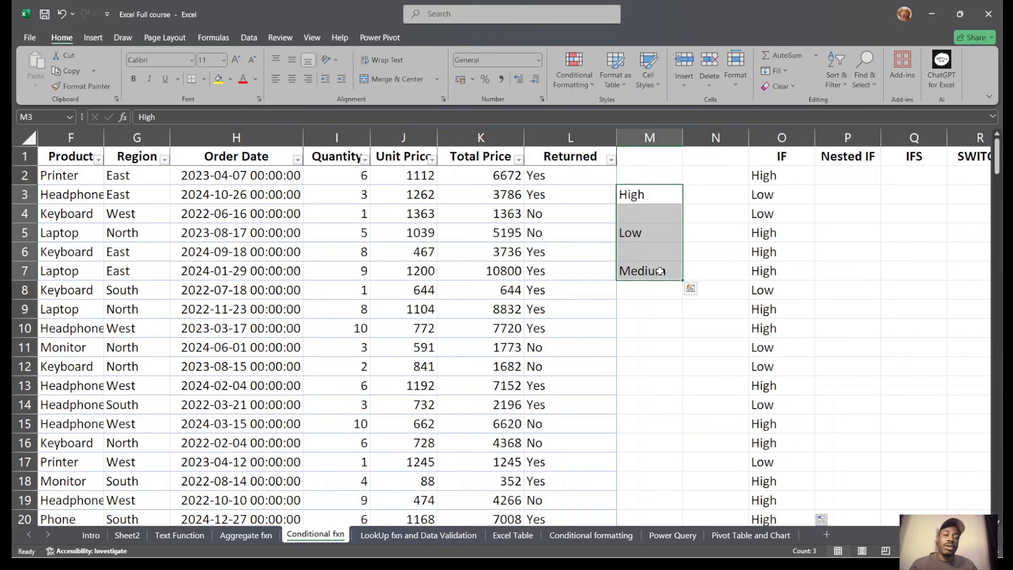
{"action": "left_click", "coordinate": [853, 177]}
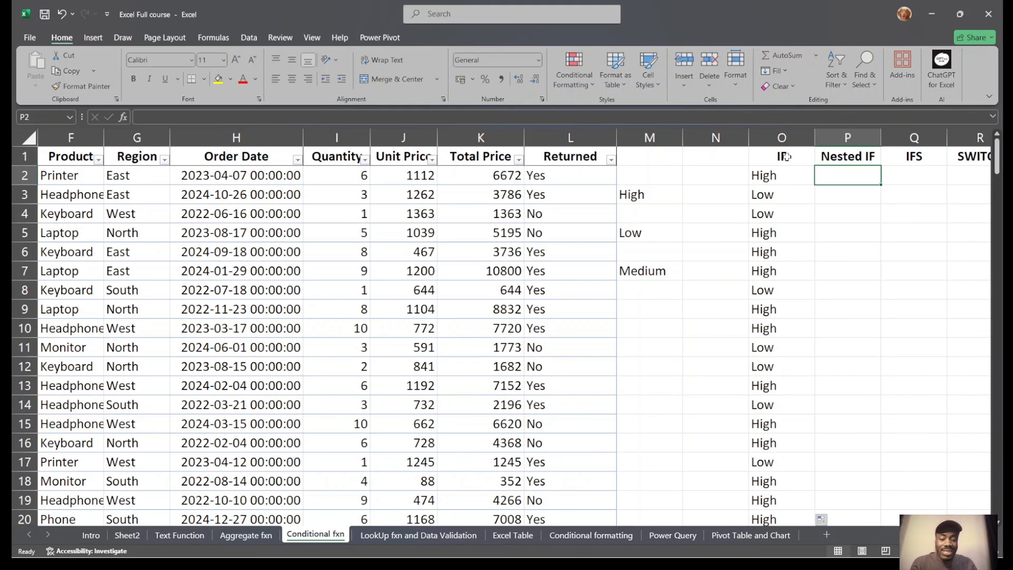
{"action": "type", "text": "=IF("}
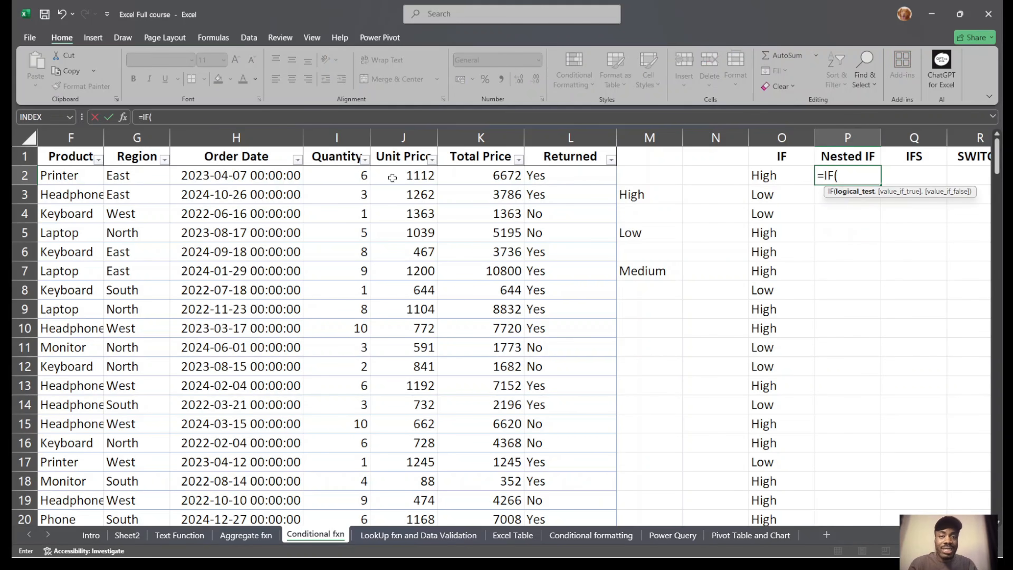
{"action": "left_click", "coordinate": [355, 176]}
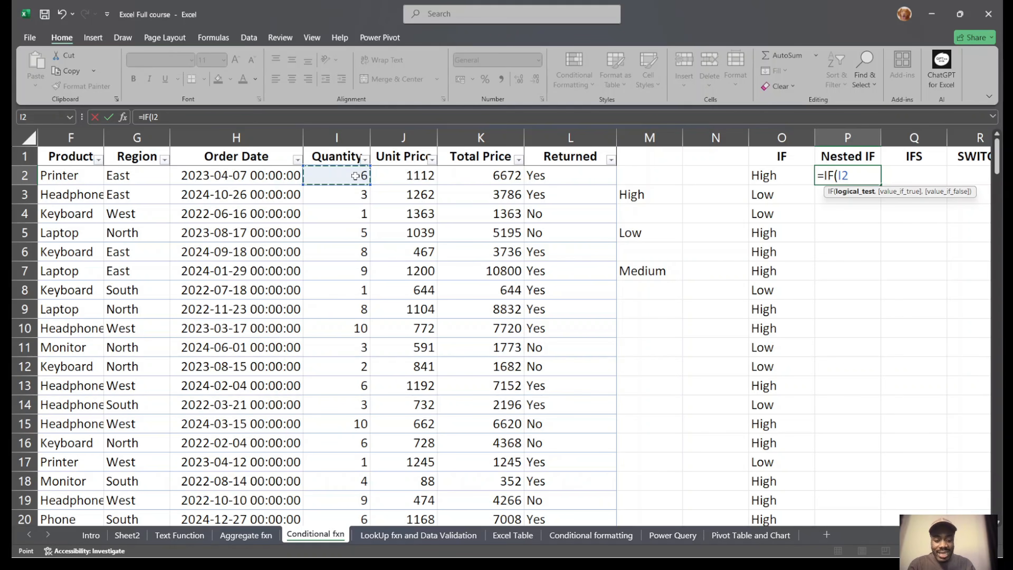
{"action": "type", "text": "<"}
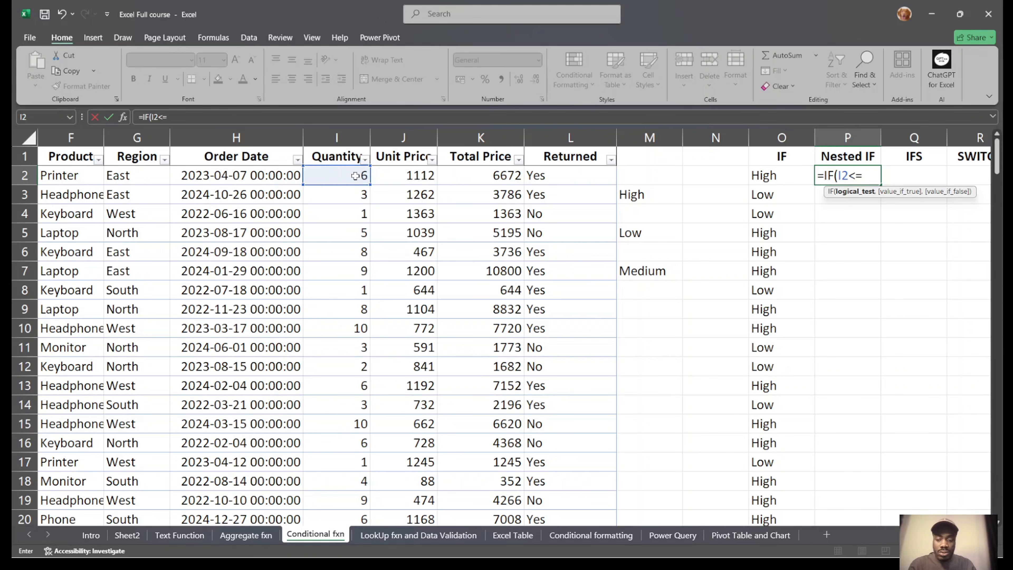
{"action": "type", "text": "=3,"}
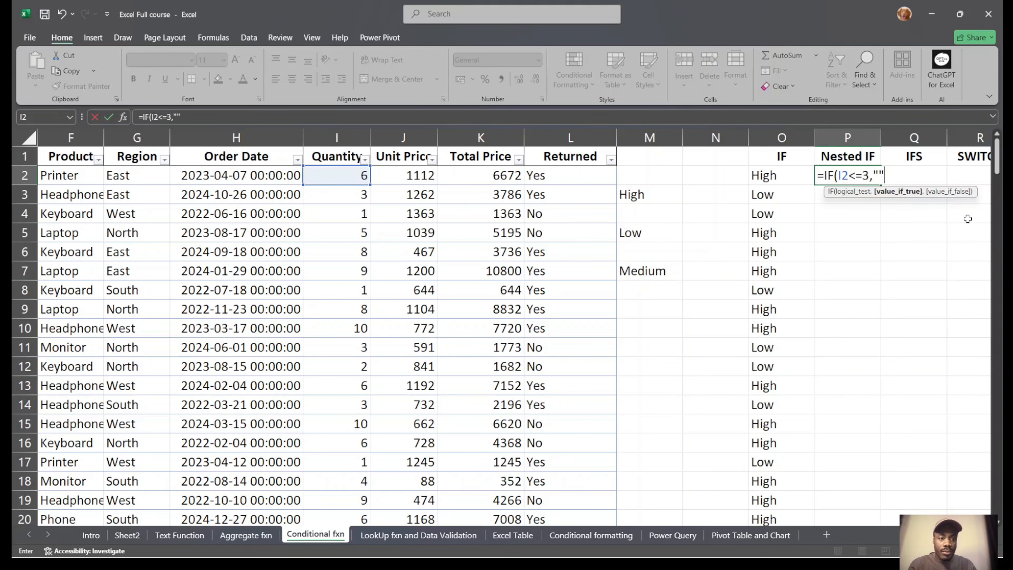
{"action": "key", "text": "ctrl+Return"}
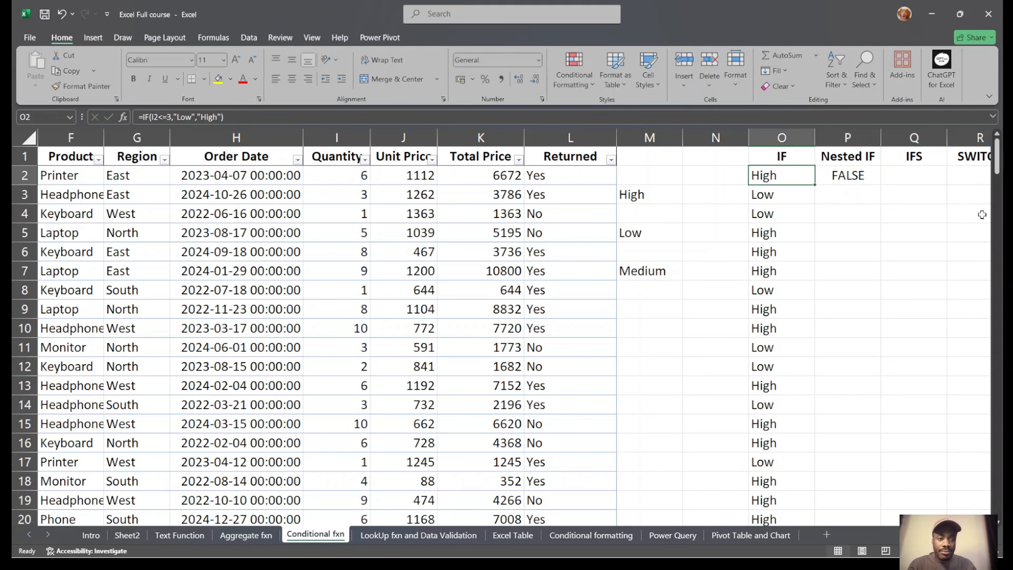
Reopen the formula in P2 and give it the quoted text "Low" as its value if true.
{"action": "double_click", "coordinate": [843, 176]}
{"action": "left_click", "coordinate": [874, 176]}
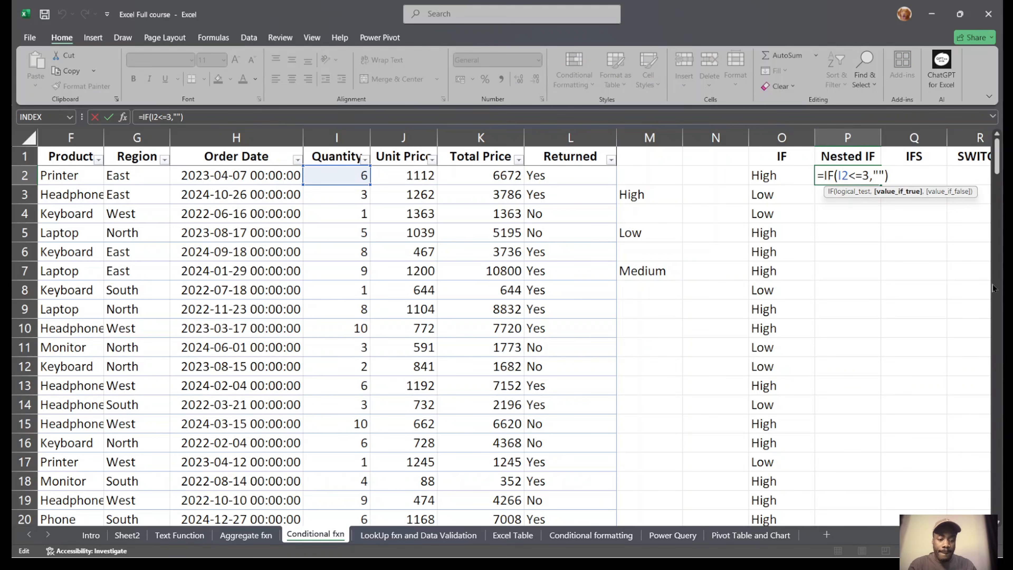
{"action": "type", "text": "Low\""}
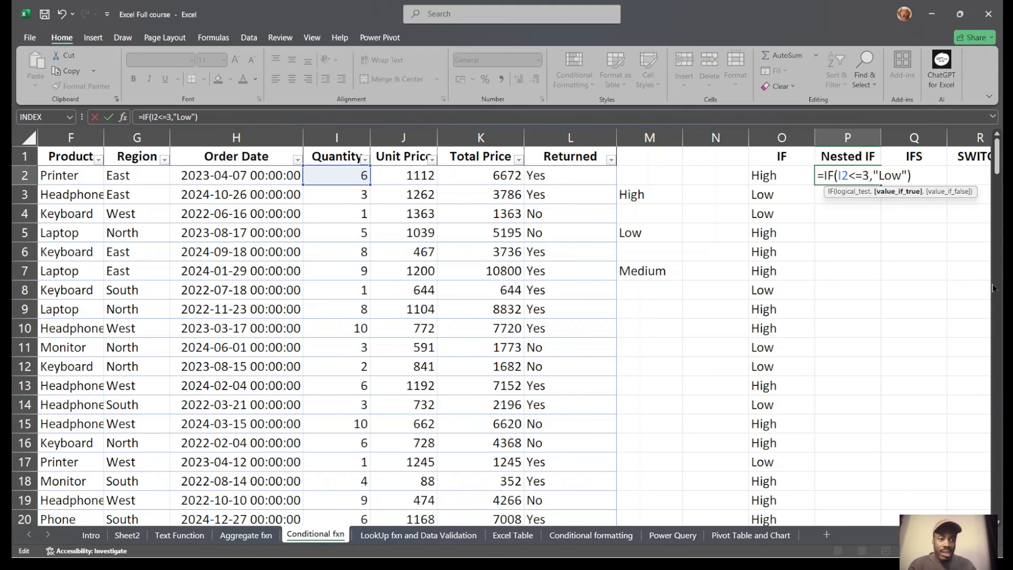
{"action": "type", "text": ","}
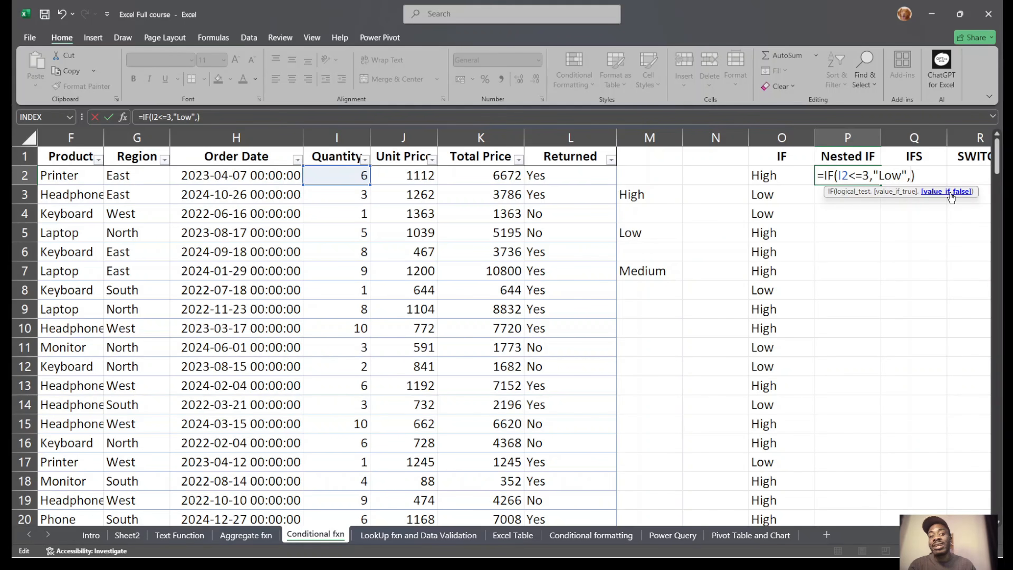
Nest a second IF as the value if false in P2, with the logical test I2<=6.
{"action": "type", "text": "IF("}
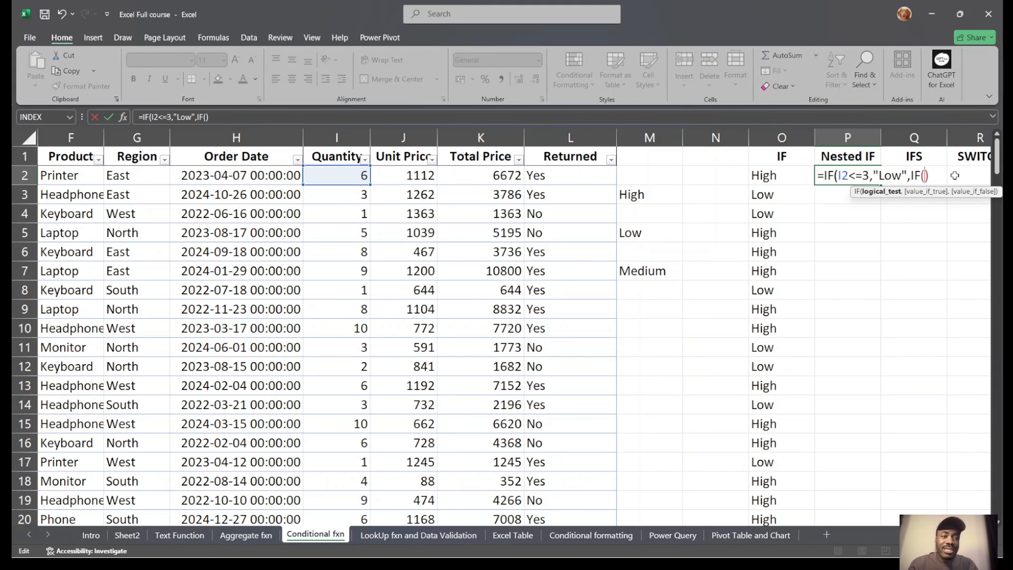
{"action": "left_click", "coordinate": [333, 175]}
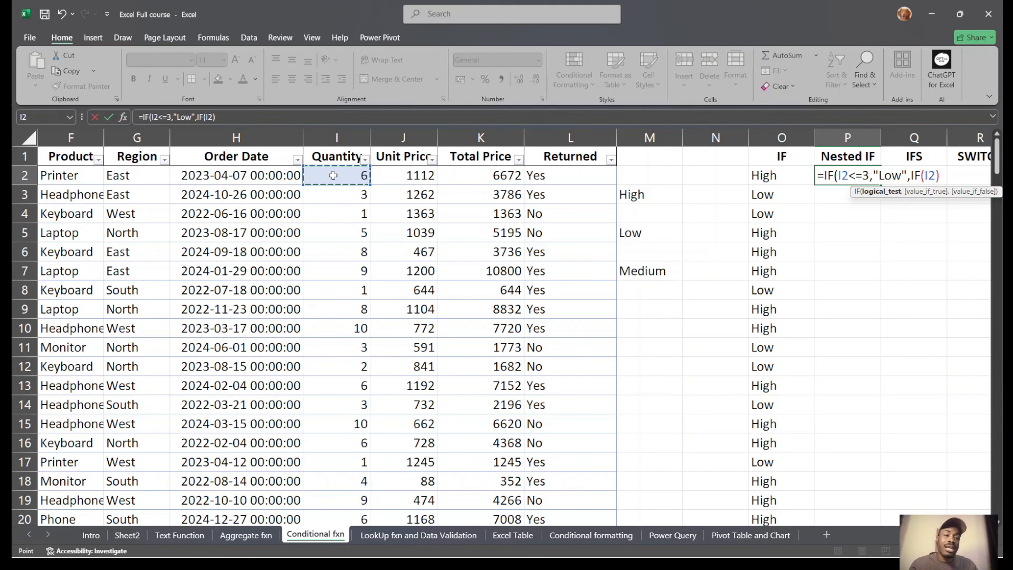
{"action": "type", "text": "<"}
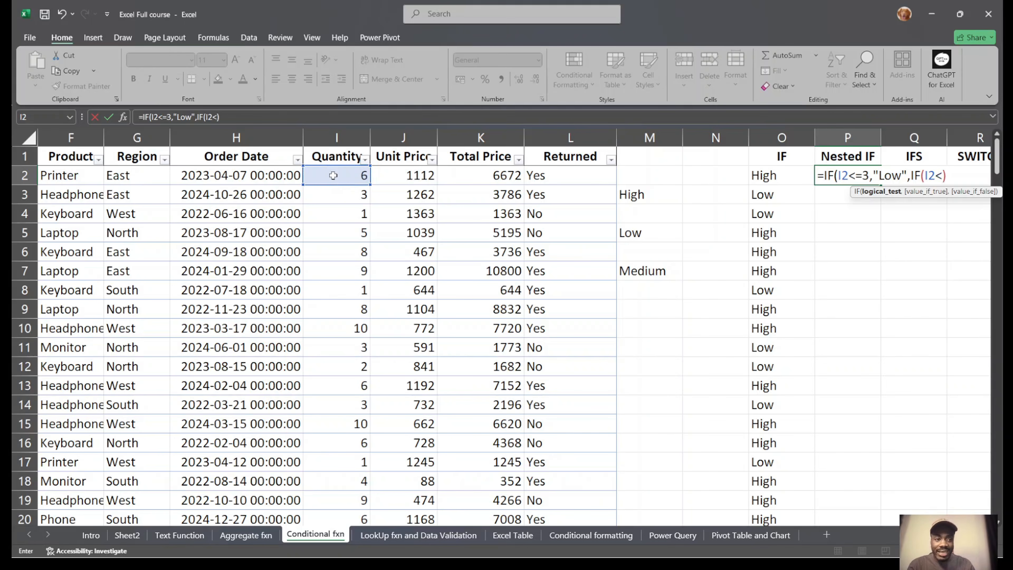
{"action": "type", "text": "=6"}
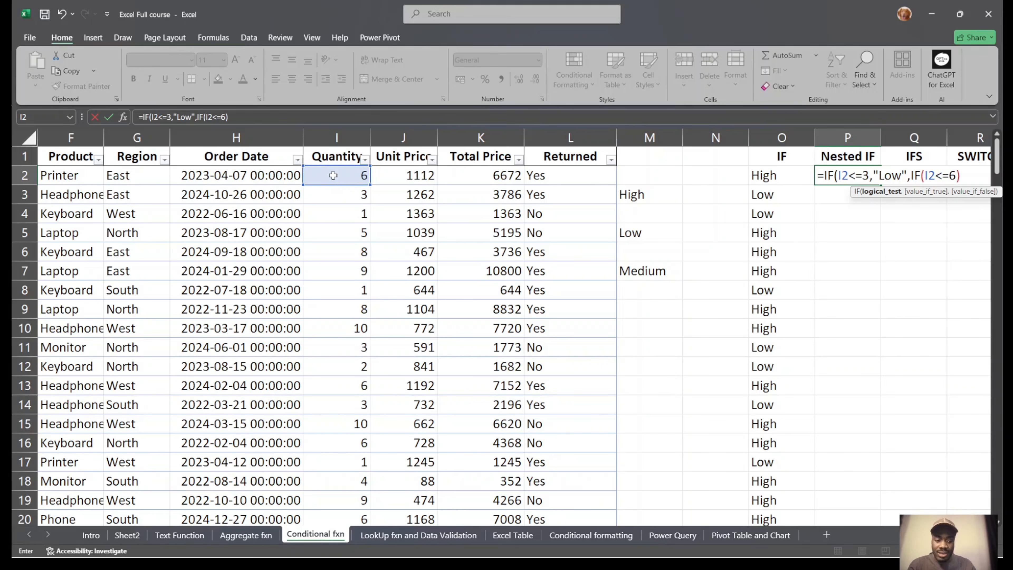
{"action": "type", "text": ","}
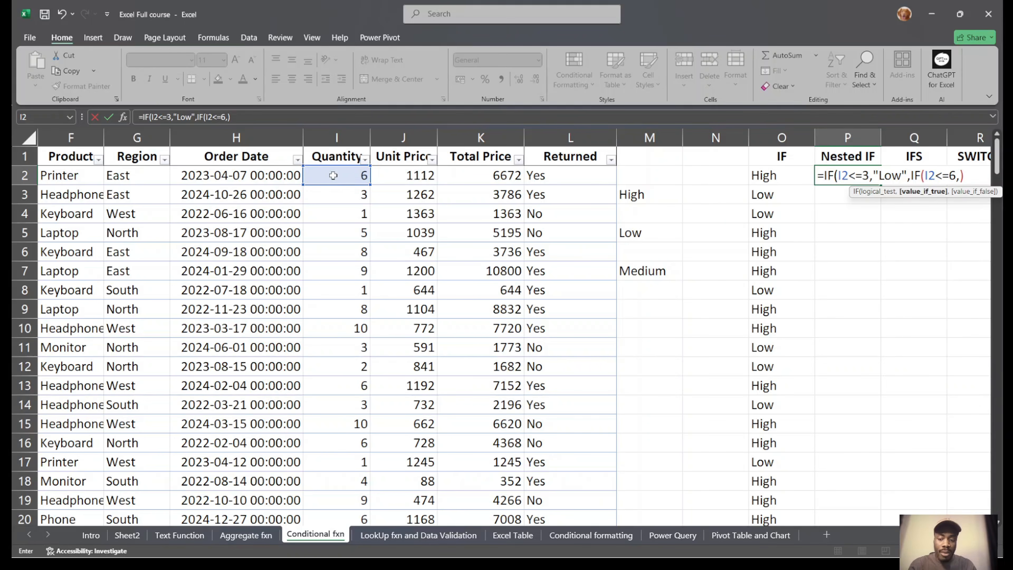
Give the nested IF in P2 the quoted text "Medium" as its value if true.
{"action": "type", "text": "\"\""}
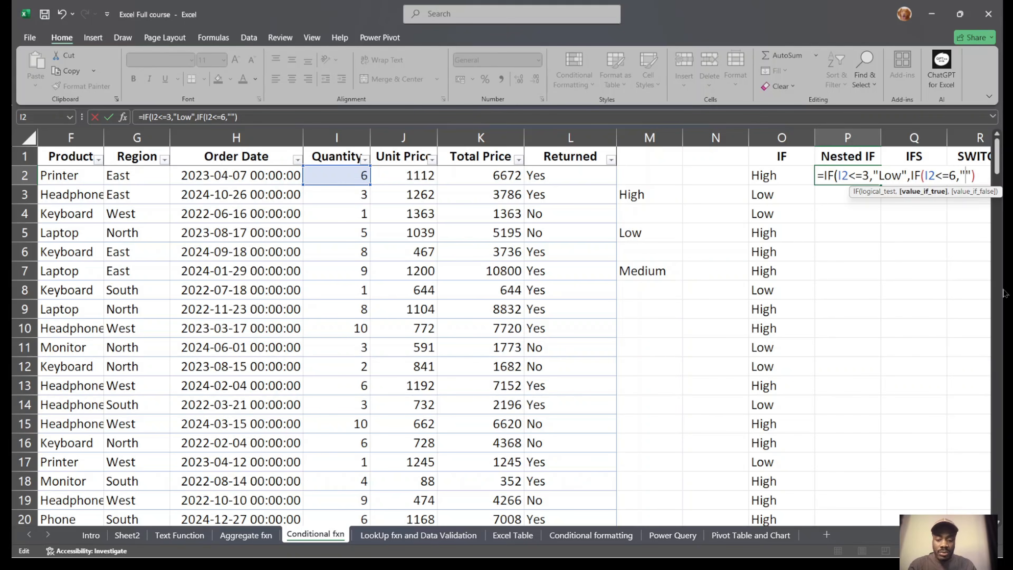
{"action": "type", "text": "m"}
{"action": "key", "text": "BackSpace"}
{"action": "type", "text": "Medium"}
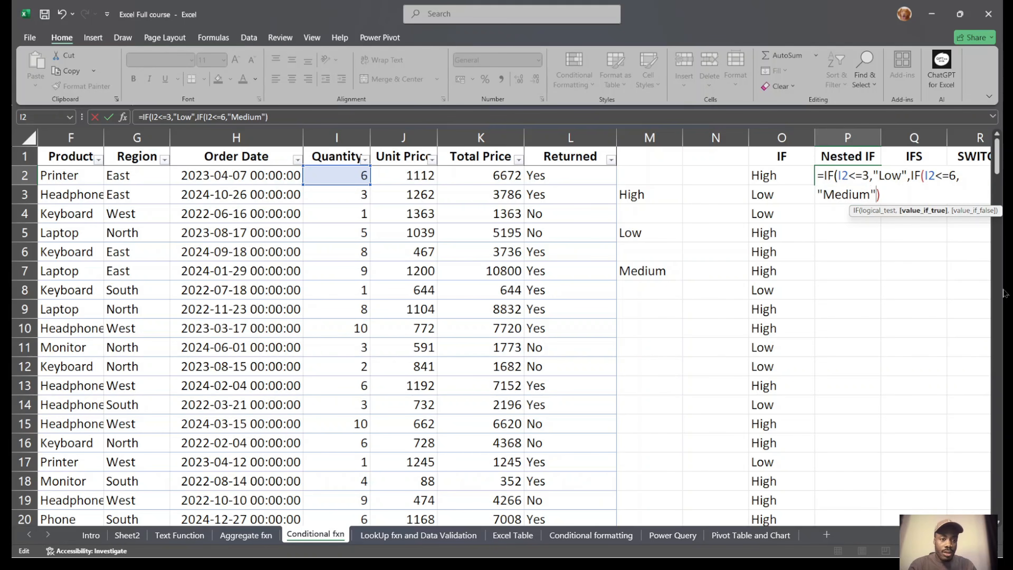
{"action": "type", "text": ","}
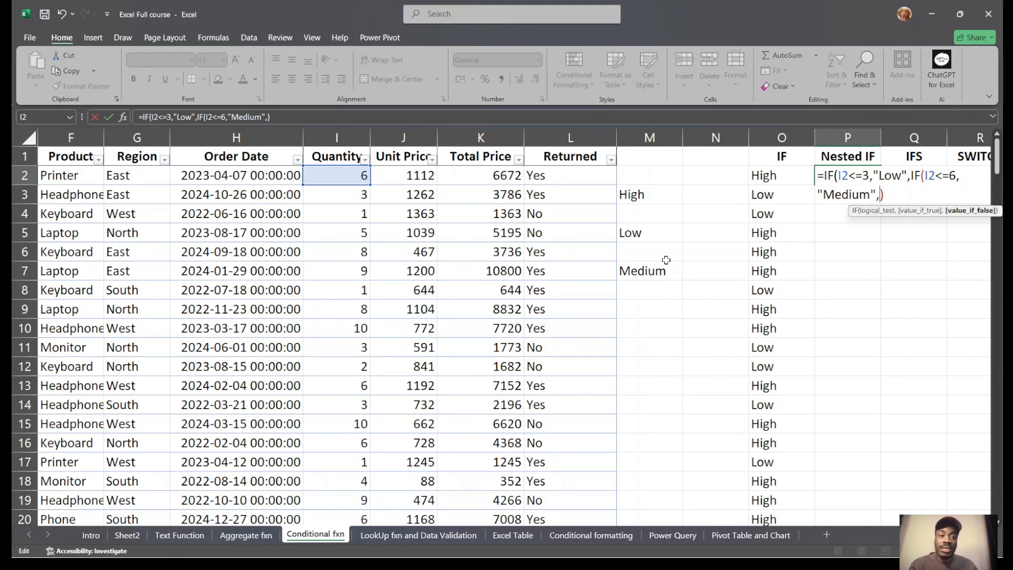
Give the nested IF in P2 the quoted text "High" as its value if false and commit the formula, accepting the closing-parenthesis correction.
{"action": "type", "text": "@@"}
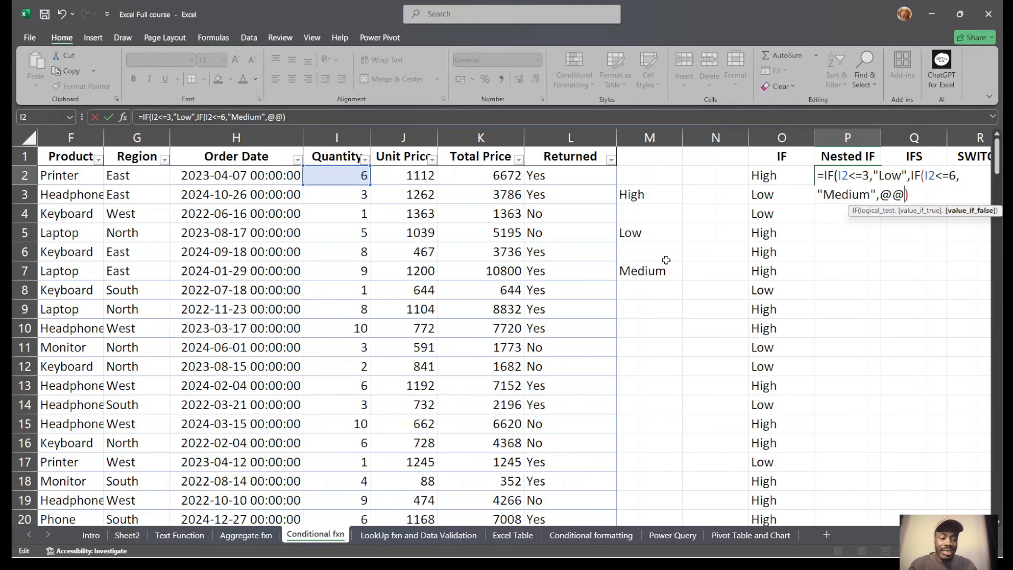
{"action": "key", "text": "BackSpace"}
{"action": "key", "text": "BackSpace"}
{"action": "type", "text": "\"\""}
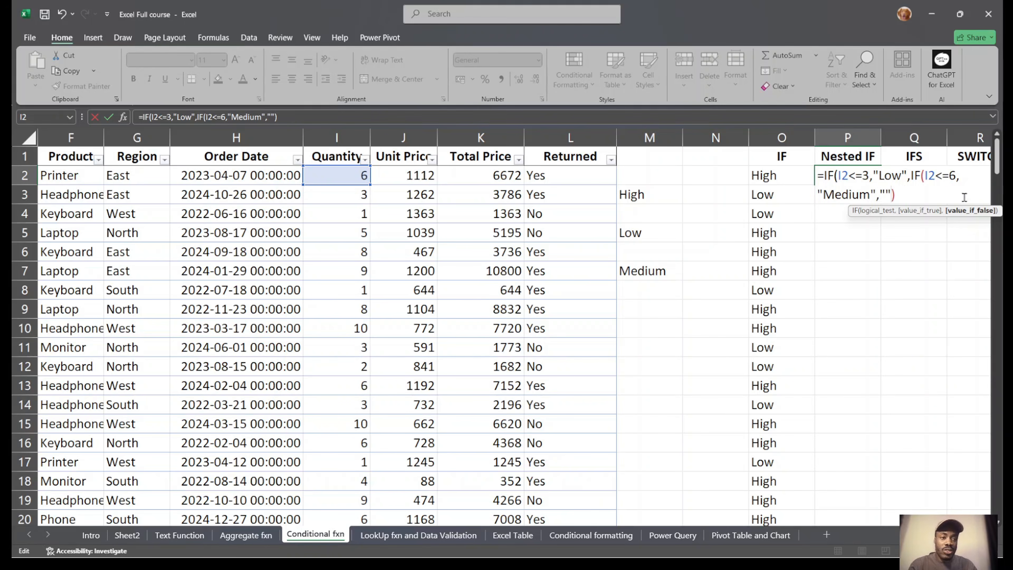
{"action": "left_click", "coordinate": [887, 191]}
{"action": "type", "text": "High"}
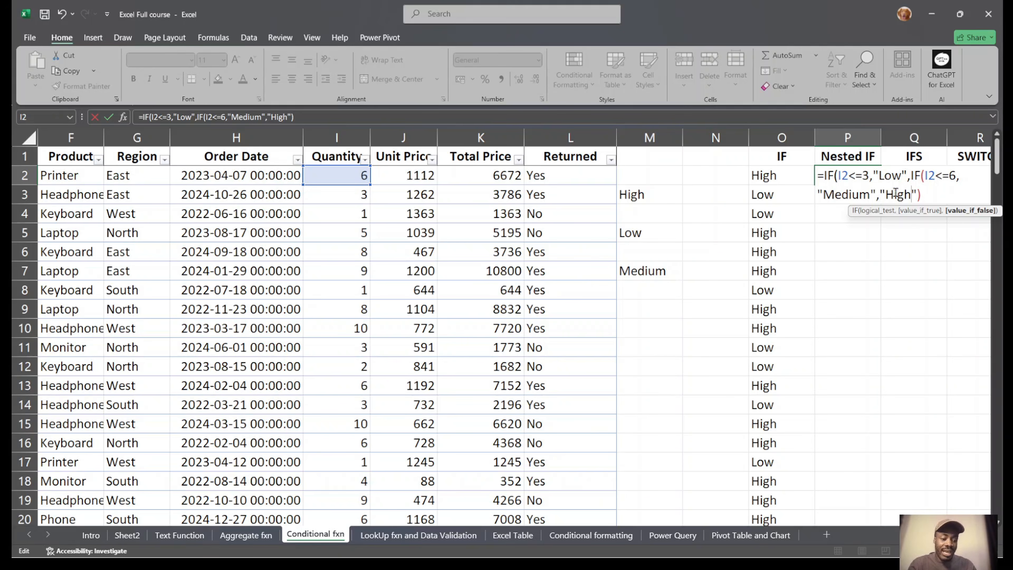
{"action": "key", "text": "Return"}
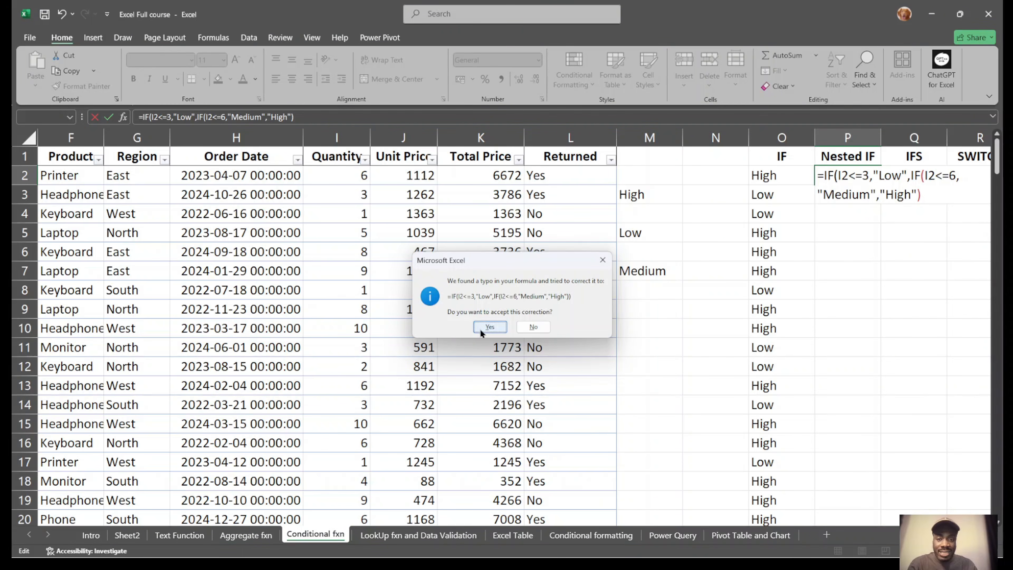
{"action": "left_click", "coordinate": [490, 328]}
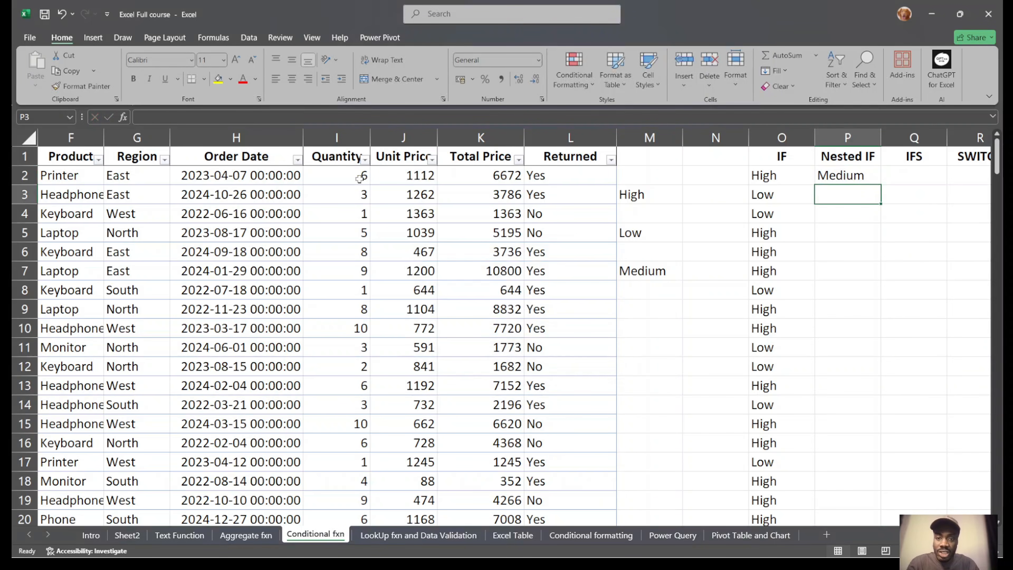
Fill the nested IF formula from P2 down to the last order row.
{"action": "left_click_drag", "start_coordinate": [360, 179], "coordinate": [841, 176]}
{"action": "left_click", "coordinate": [843, 176]}
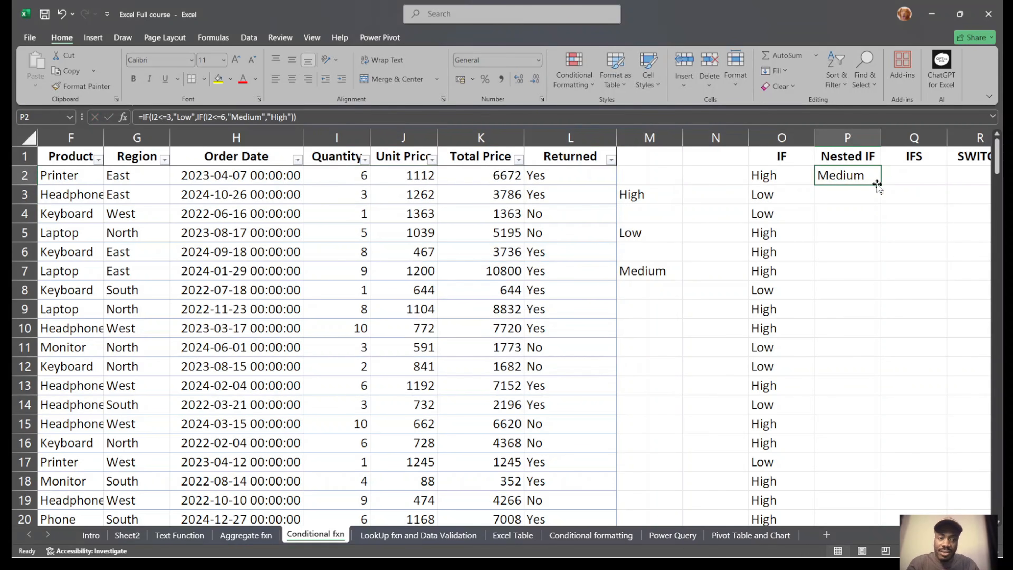
{"action": "double_click", "coordinate": [882, 185]}
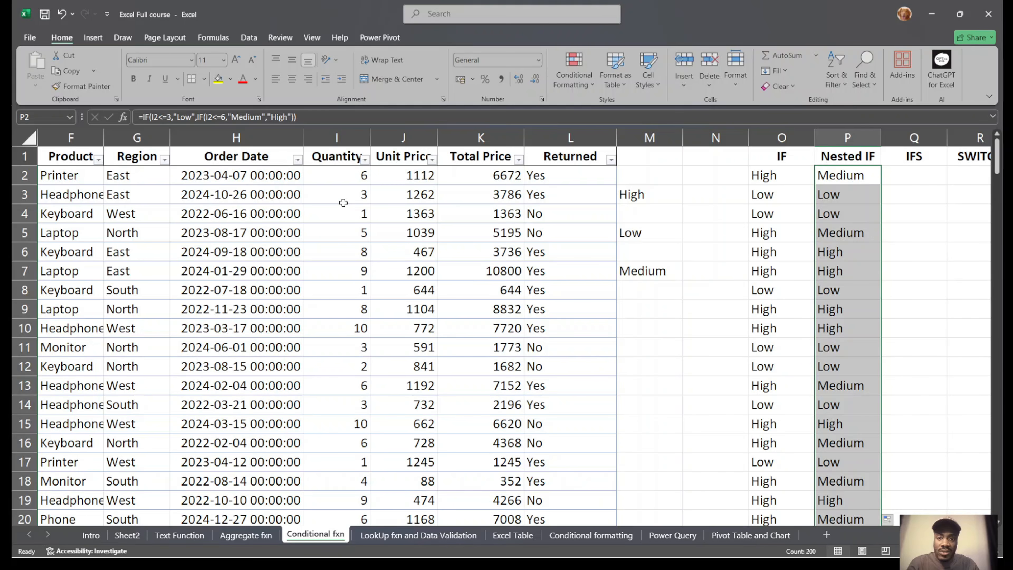
Compare the order quantities in rows 3 to 7 with their nested IF results and review the Nested IF column.
{"action": "left_click_drag", "start_coordinate": [337, 195], "coordinate": [913, 216]}
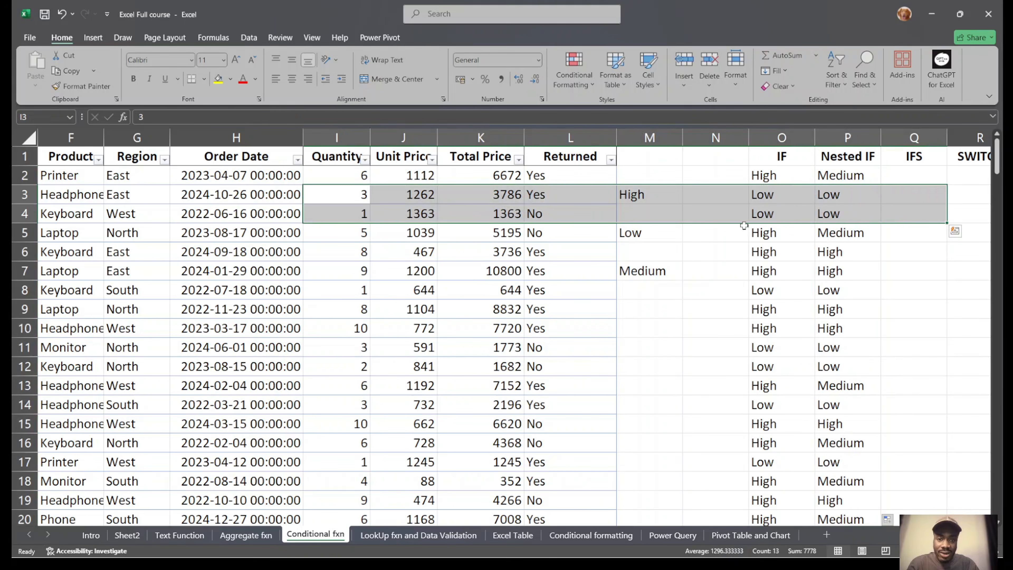
{"action": "left_click_drag", "start_coordinate": [344, 233], "coordinate": [837, 238]}
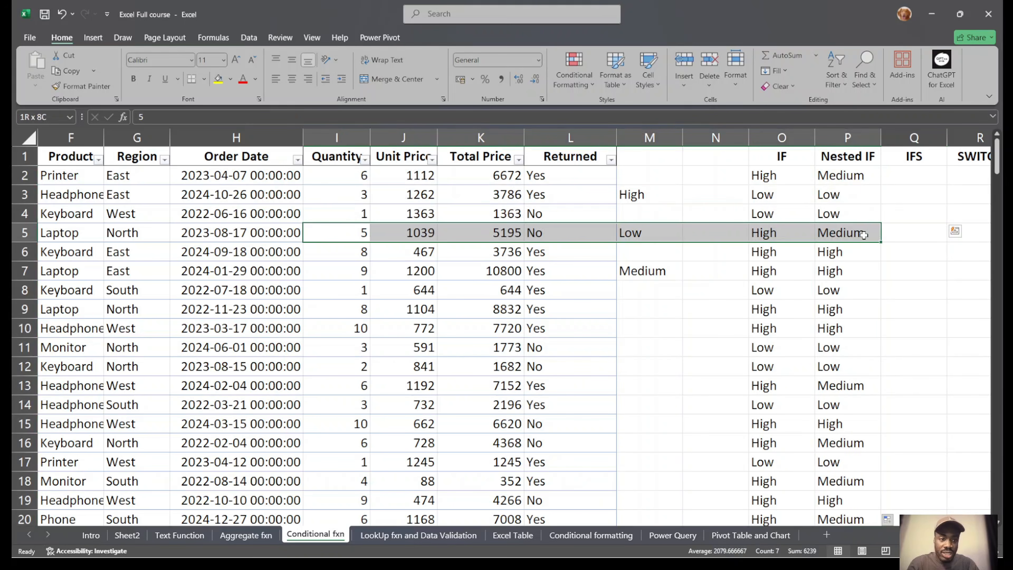
{"action": "left_click_drag", "start_coordinate": [365, 257], "coordinate": [842, 267]}
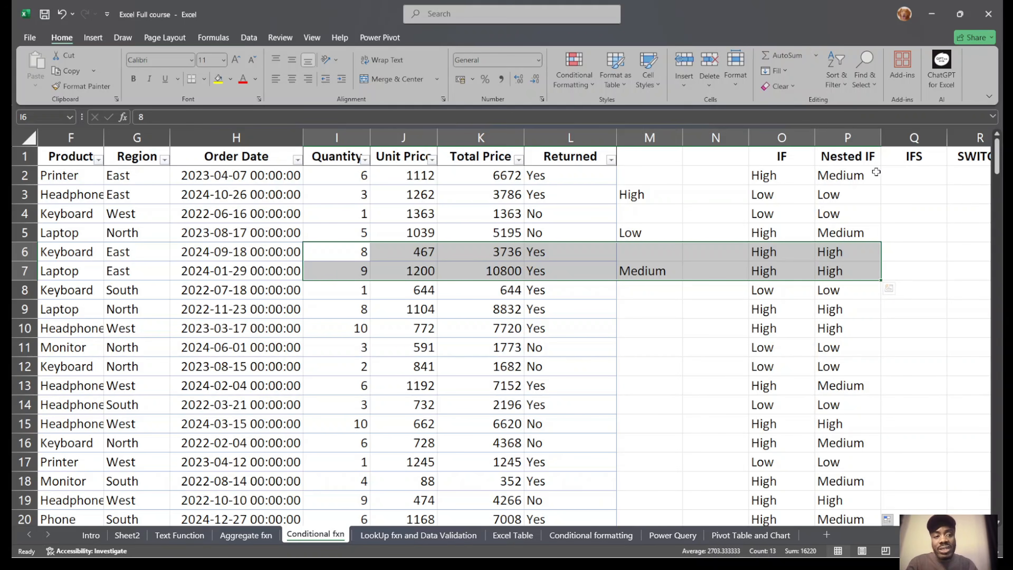
{"action": "left_click", "coordinate": [837, 167]}
{"action": "left_click_drag", "start_coordinate": [837, 167], "coordinate": [837, 386]}
{"action": "scroll", "coordinate": [865, 383], "scroll_direction": "right", "scroll_amount": 3}
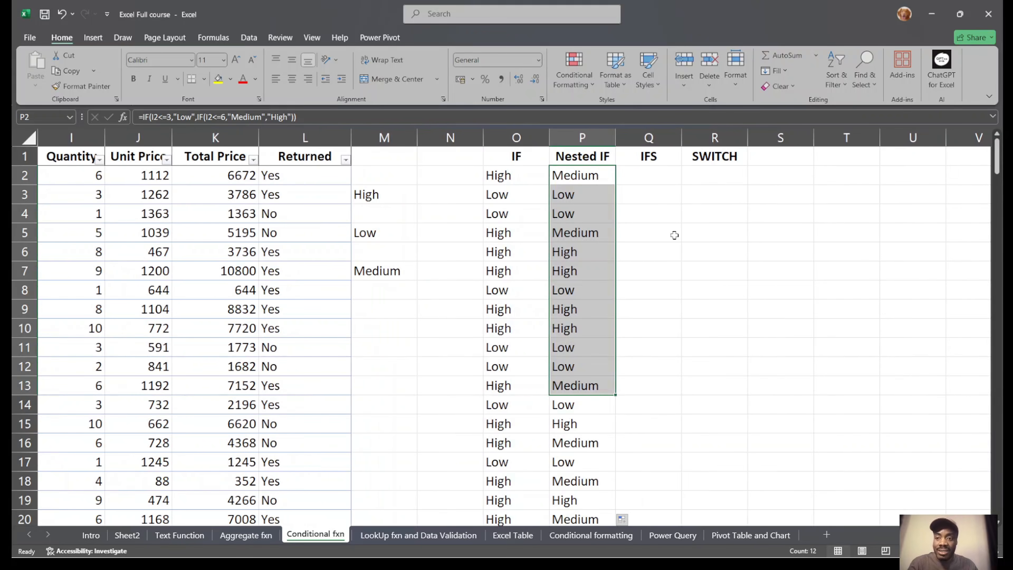
Examine the IF results, the IFS column and the first order's quantity in I2.
{"action": "left_click", "coordinate": [656, 185]}
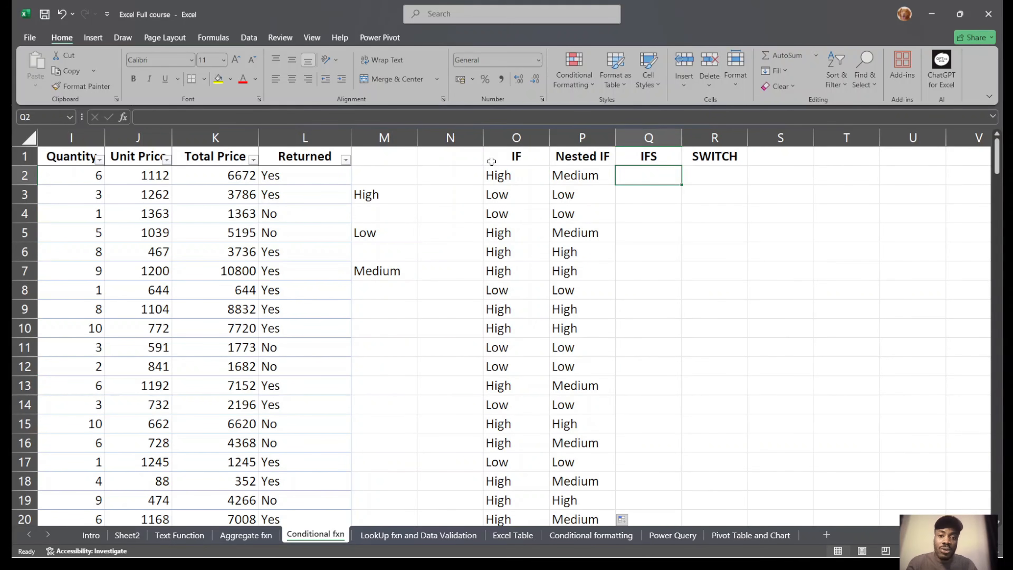
{"action": "left_click_drag", "start_coordinate": [491, 160], "coordinate": [508, 286]}
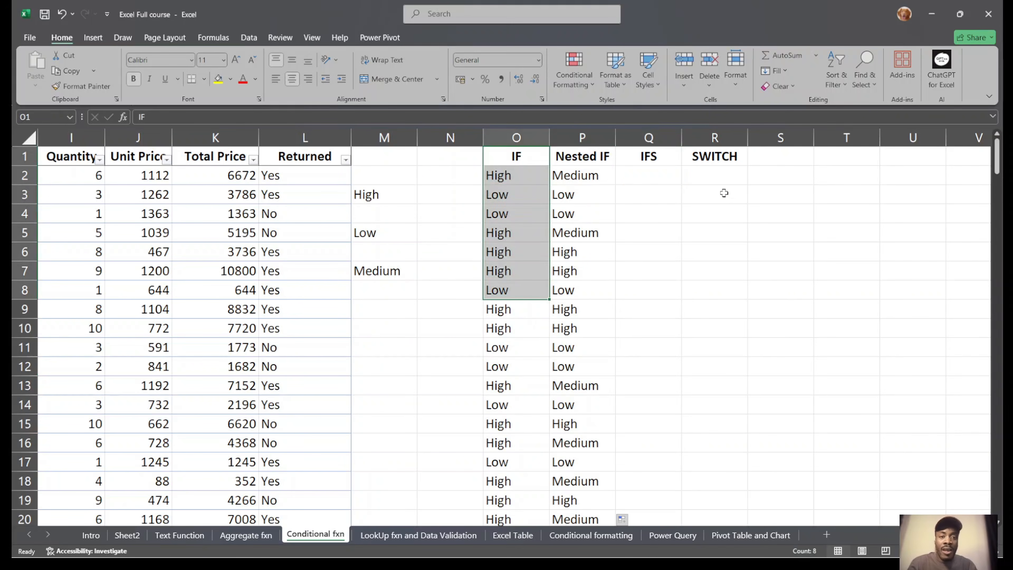
{"action": "left_click_drag", "start_coordinate": [654, 155], "coordinate": [639, 264]}
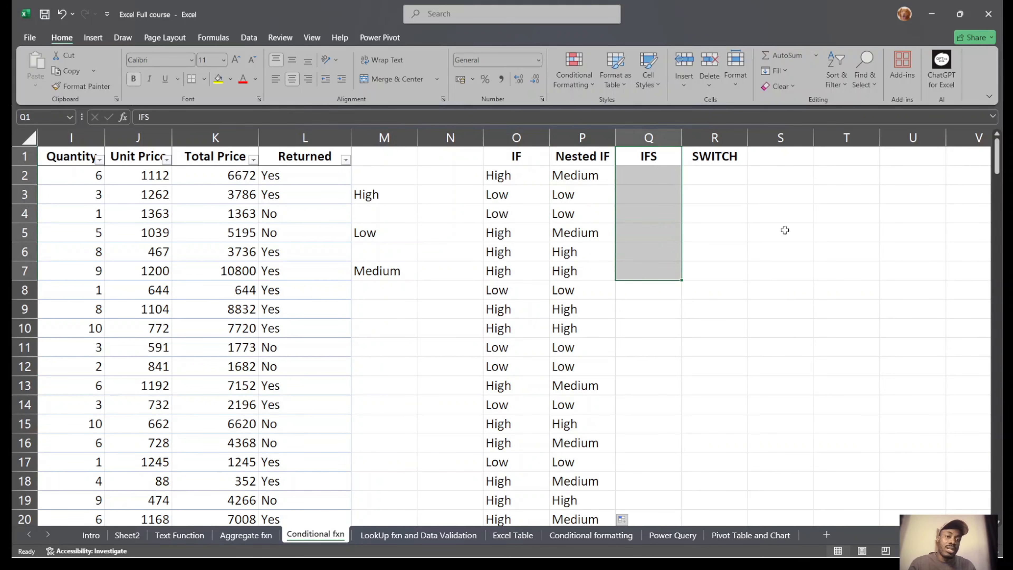
{"action": "left_click", "coordinate": [668, 182]}
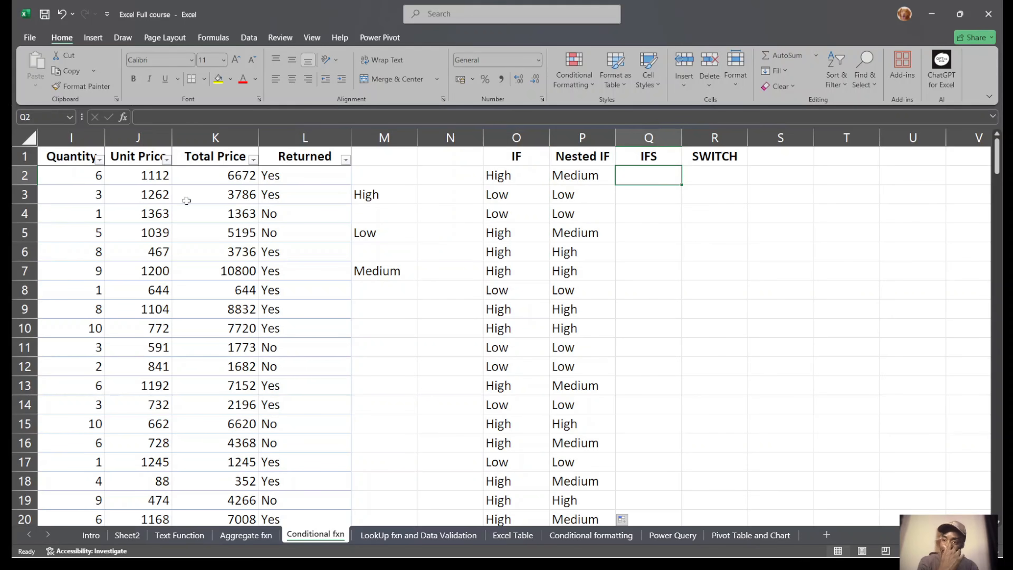
{"action": "left_click", "coordinate": [73, 169]}
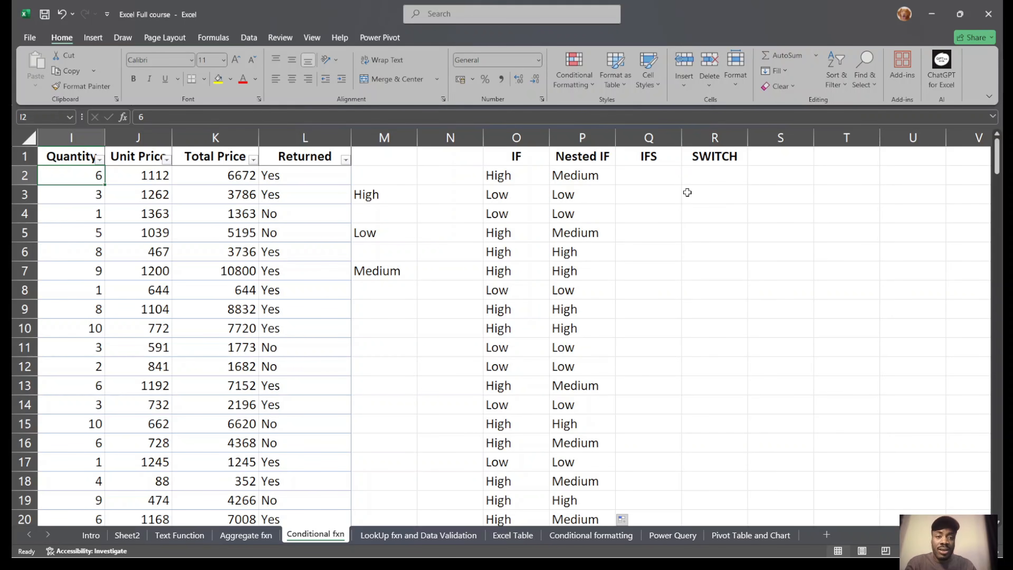
Start an IFS formula in Q2 with I2<=3 as its first logical test.
{"action": "left_click", "coordinate": [662, 184]}
{"action": "type", "text": "="}
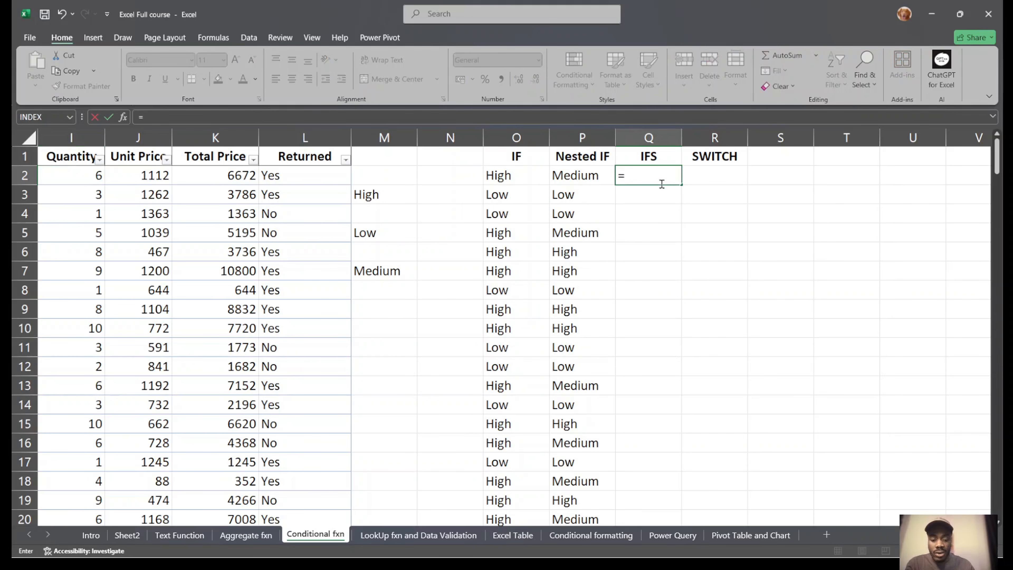
{"action": "type", "text": "IFS("}
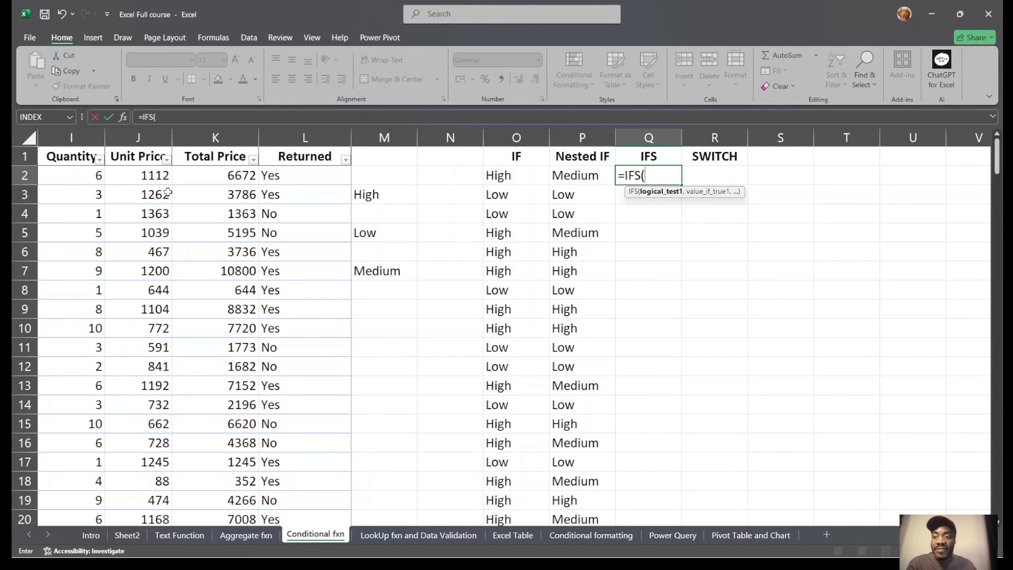
{"action": "left_click", "coordinate": [60, 177]}
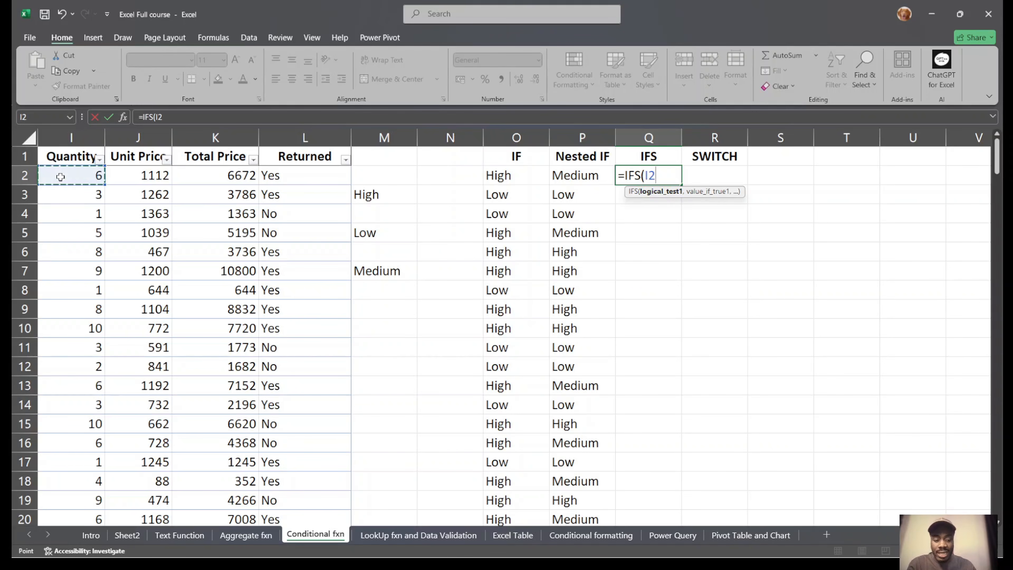
{"action": "type", "text": "<=3"}
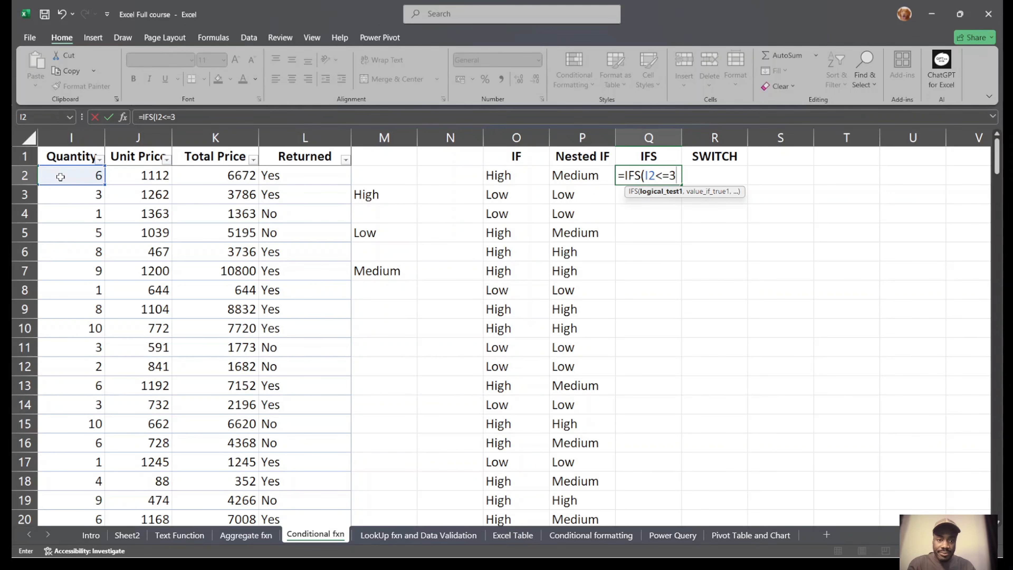
{"action": "type", "text": ","}
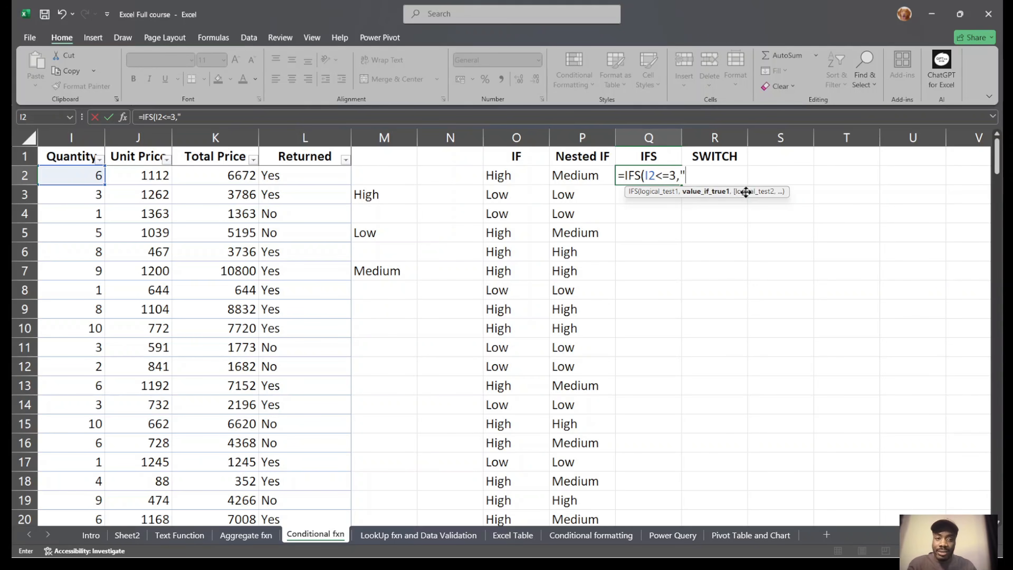
Give the first IFS test in Q2 the quoted text "Low" as its value if true.
{"action": "type", "text": "\"\""}
{"action": "key", "text": "Left"}
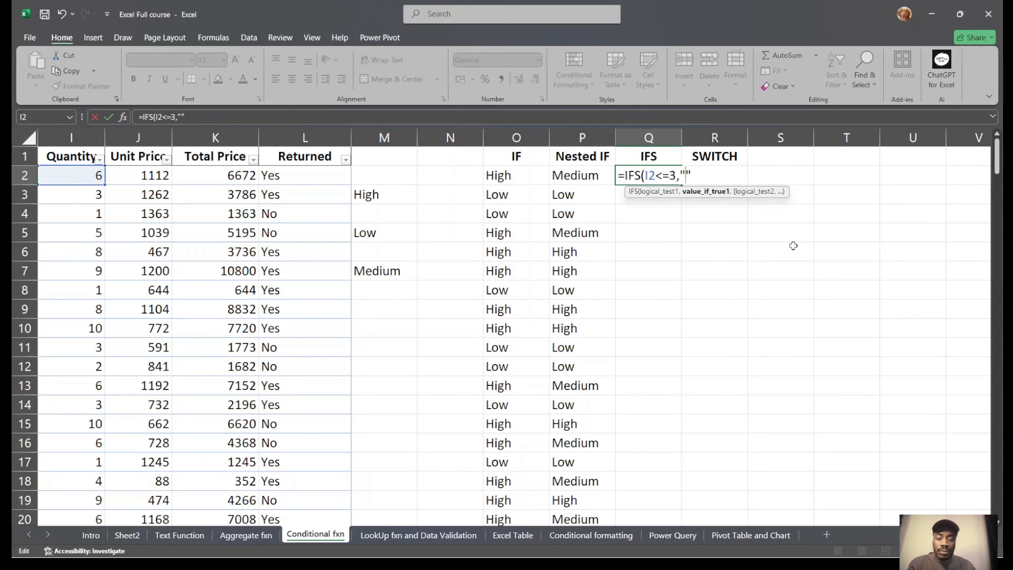
{"action": "type", "text": "K"}
{"action": "key", "text": "BackSpace"}
{"action": "type", "text": "L"}
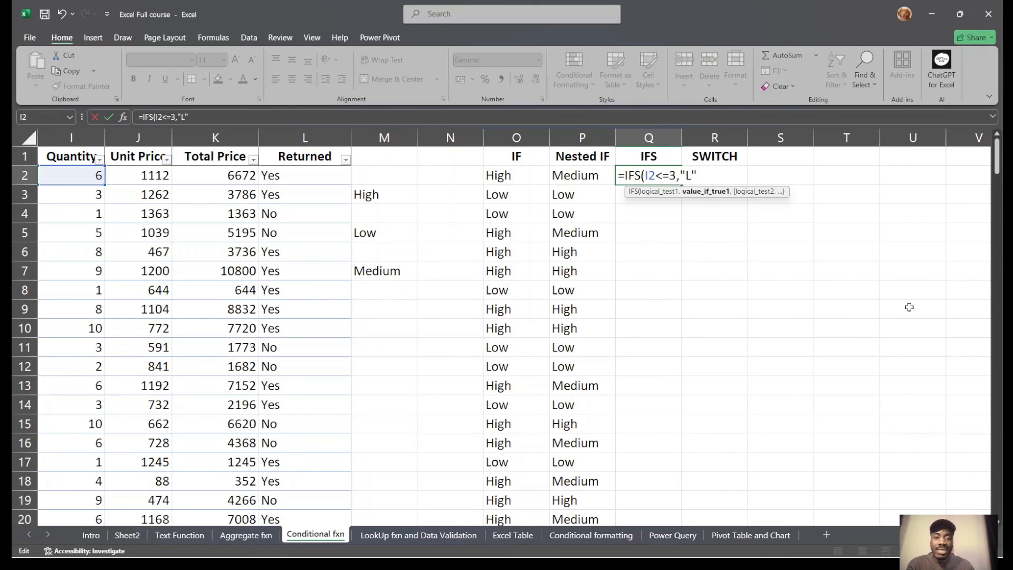
{"action": "type", "text": "oe"}
{"action": "key", "text": "BackSpace"}
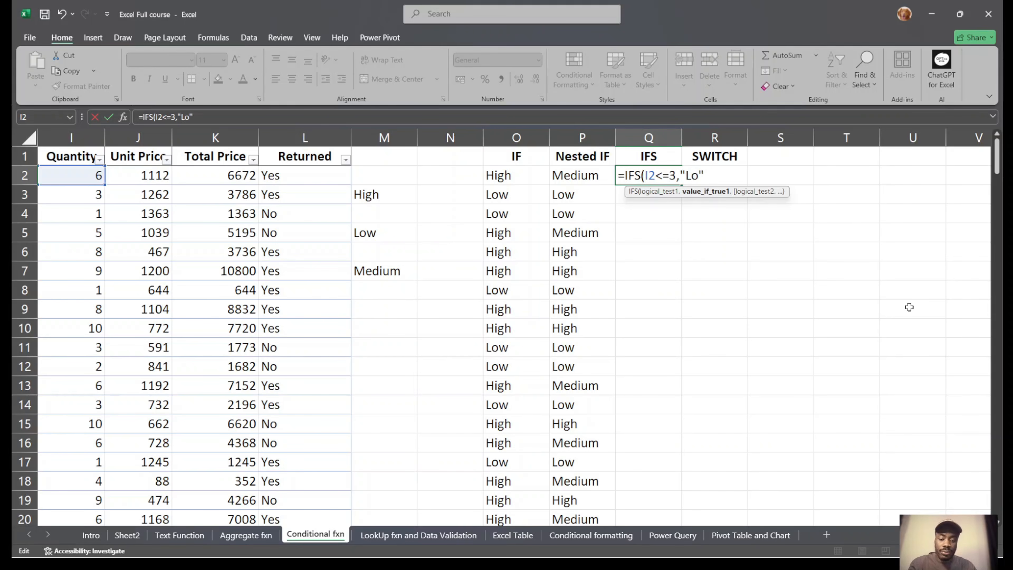
{"action": "type", "text": "w"}
{"action": "key", "text": "Right"}
{"action": "type", "text": ","}
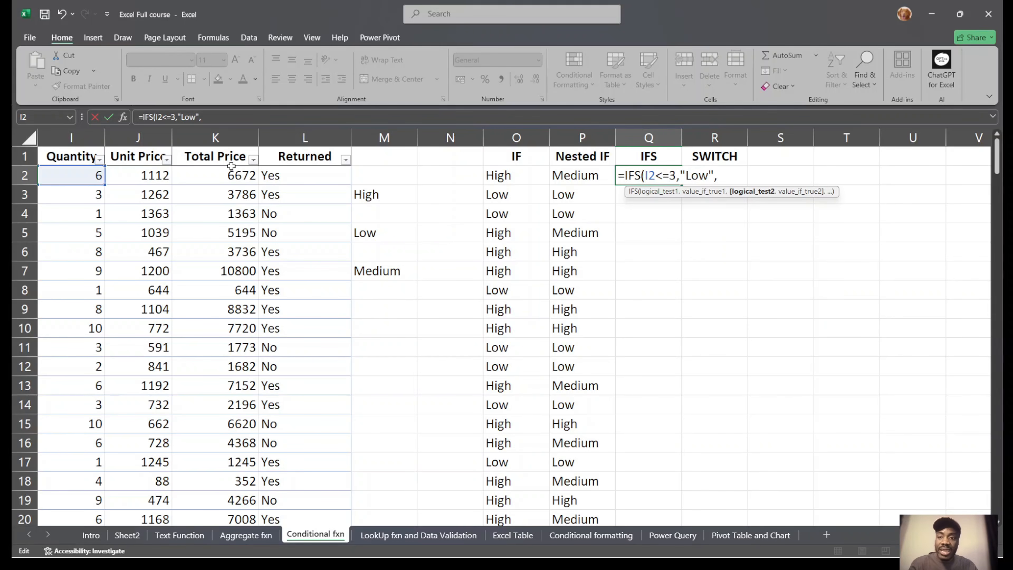
Add I2<=6 as the second logical test of the IFS formula in Q2.
{"action": "left_click", "coordinate": [100, 176]}
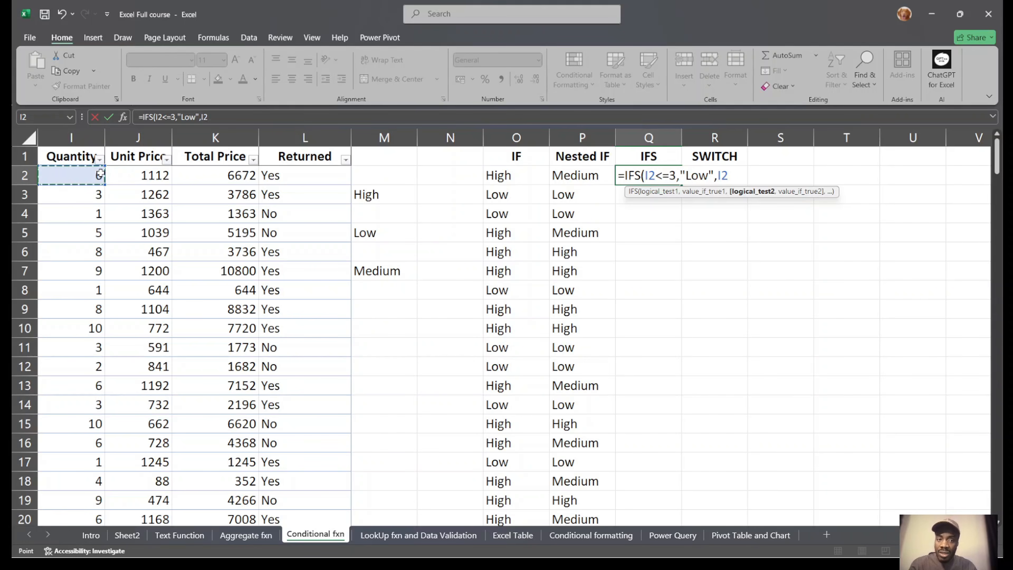
{"action": "type", "text": "<"}
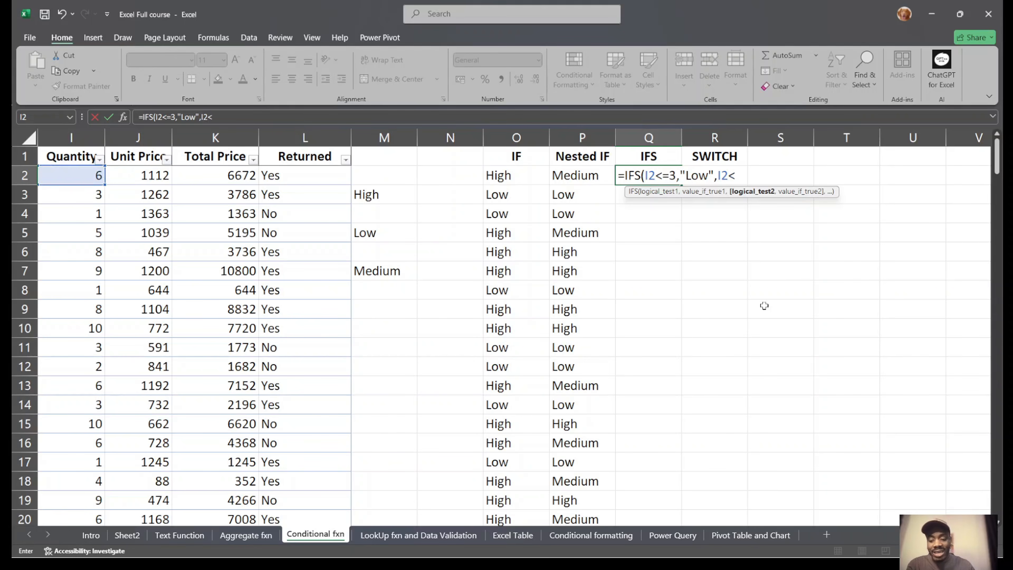
{"action": "type", "text": "=6"}
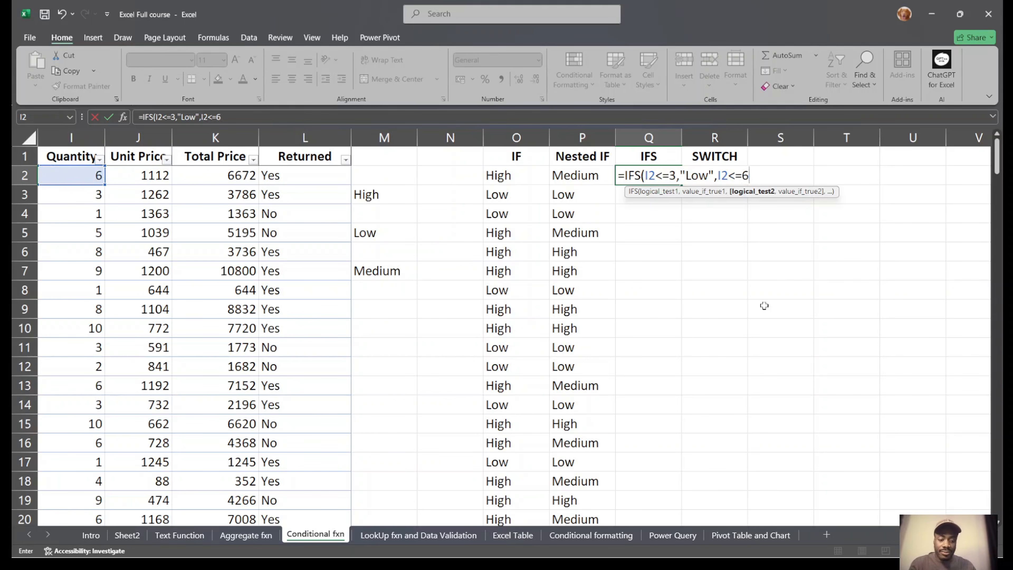
{"action": "type", "text": ","}
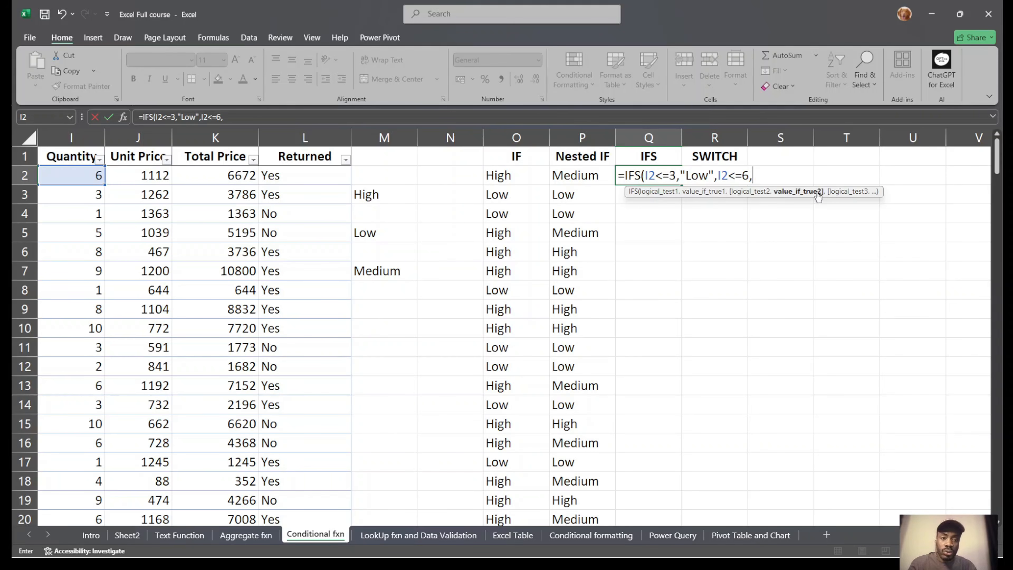
Give the second IFS test in Q2 the quoted text "Medium" as its value if true.
{"action": "type", "text": "@@"}
{"action": "key", "text": "BackSpace"}
{"action": "key", "text": "BackSpace"}
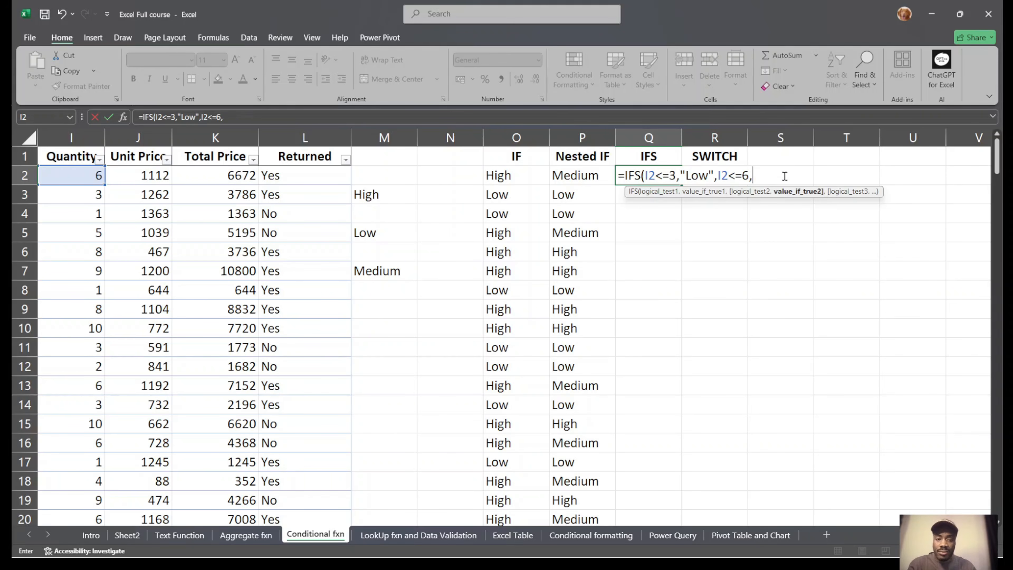
{"action": "type", "text": "\"\""}
{"action": "left_click", "coordinate": [757, 174]}
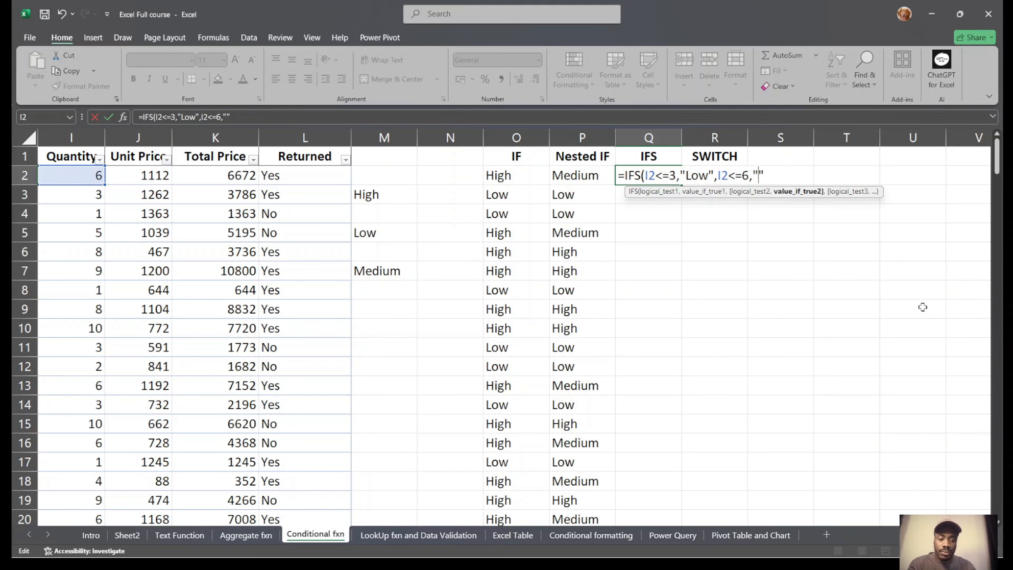
{"action": "type", "text": "Medieu"}
{"action": "key", "text": "BackSpace"}
{"action": "key", "text": "BackSpace"}
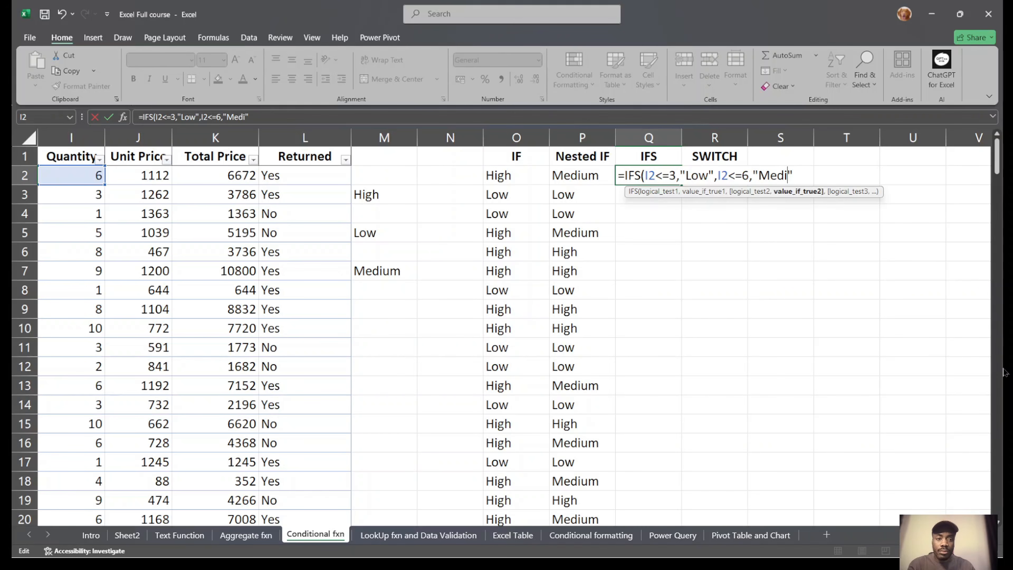
{"action": "type", "text": "um\","}
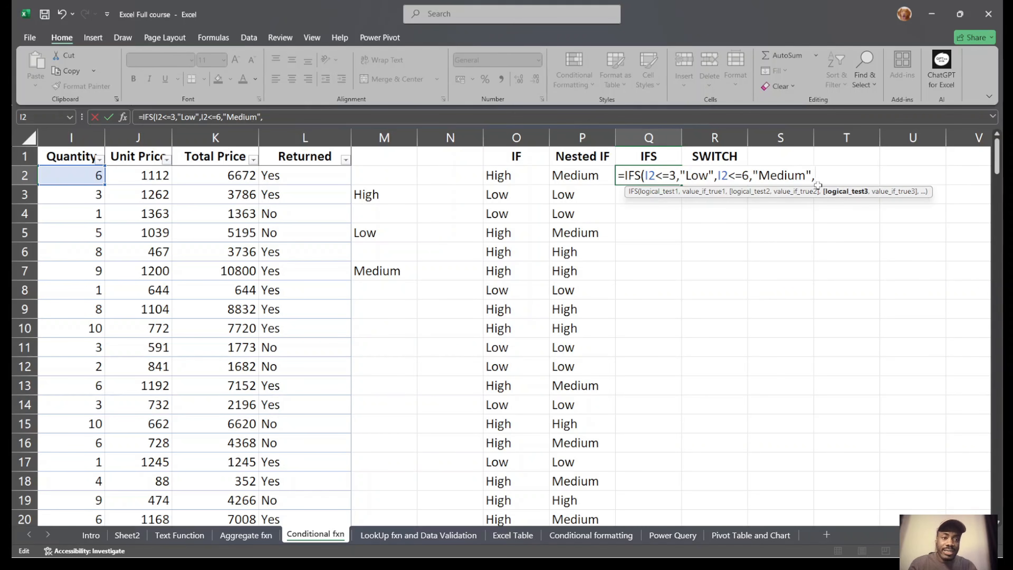
{"action": "left_click", "coordinate": [81, 170]}
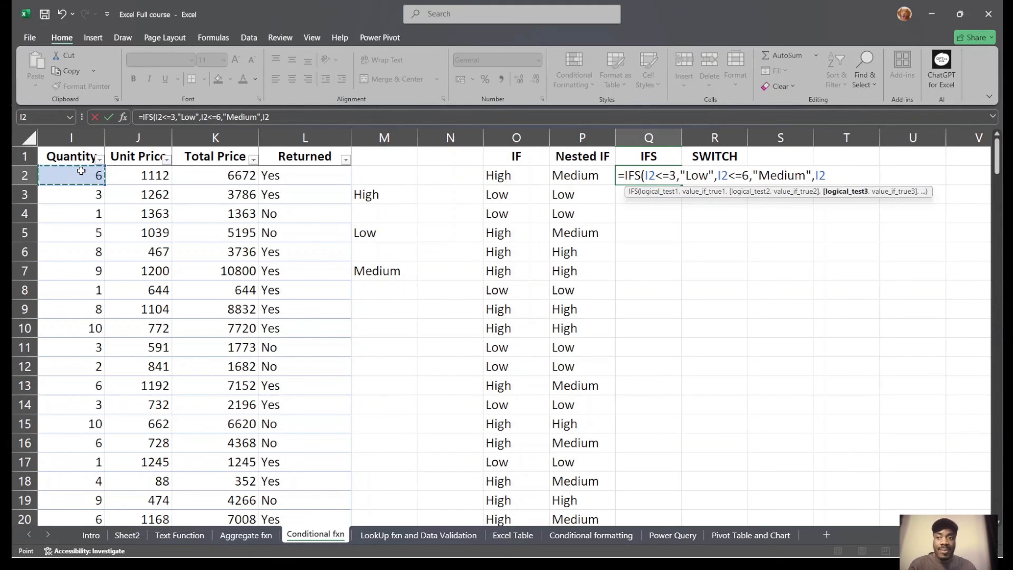
{"action": "type", "text": ">"}
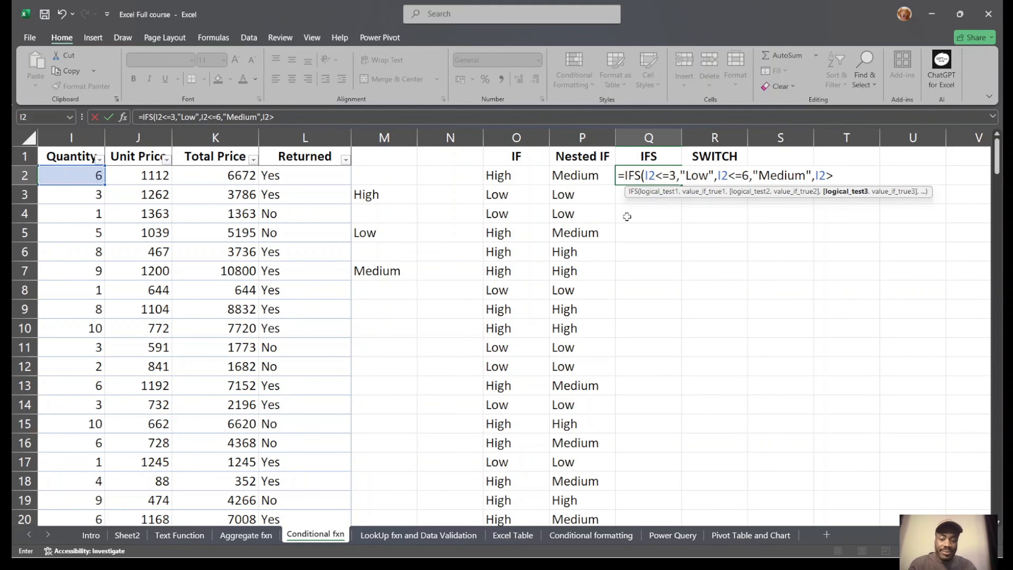
{"action": "type", "text": "6"}
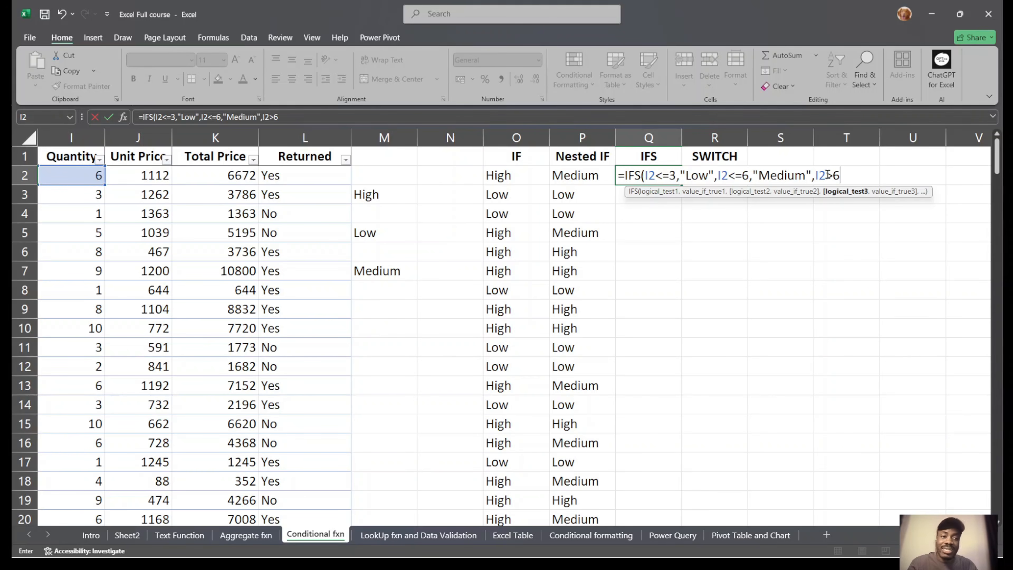
{"action": "type", "text": ","}
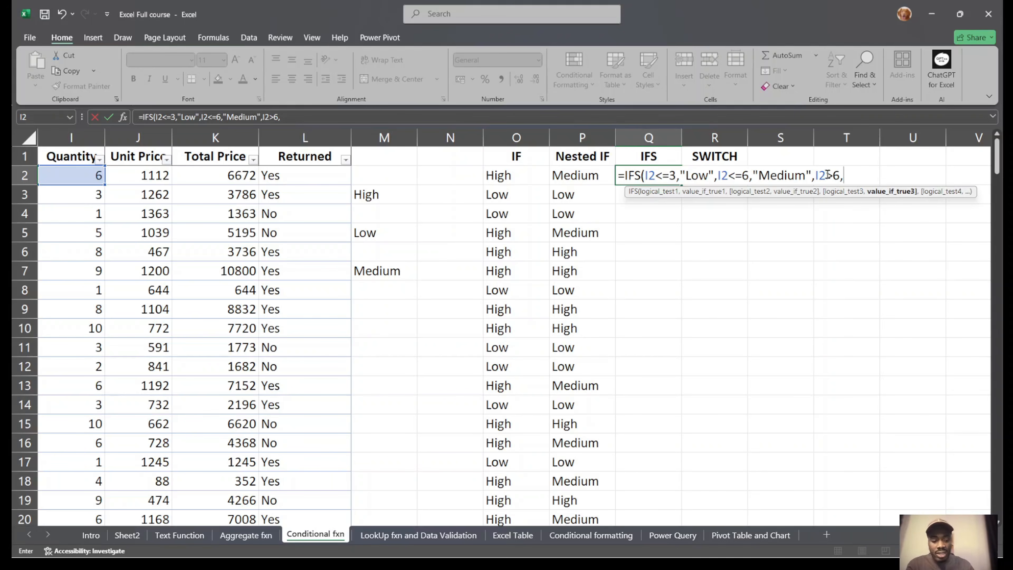
{"action": "type", "text": "@@"}
{"action": "key", "text": "BackSpace"}
{"action": "key", "text": "BackSpace"}
{"action": "key", "text": "BackSpace"}
{"action": "key", "text": "BackSpace"}
{"action": "key", "text": "BackSpace"}
{"action": "key", "text": "BackSpace"}
{"action": "key", "text": "BackSpace"}
{"action": "key", "text": "BackSpace"}
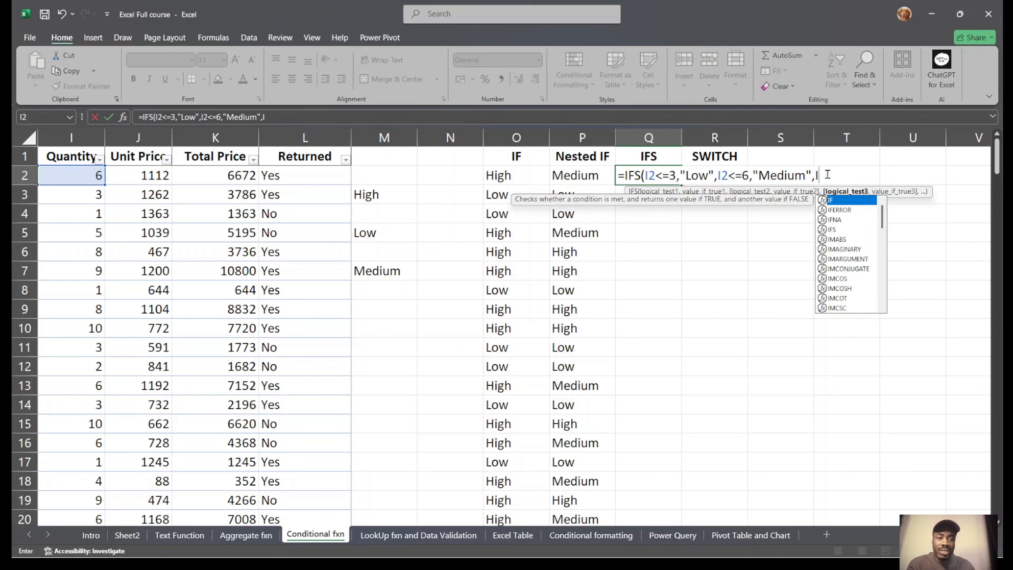
Commit the IFS formula in Q2 with only the Low and Medium conditions and fill it down to the last order row.
{"action": "key", "text": "Return"}
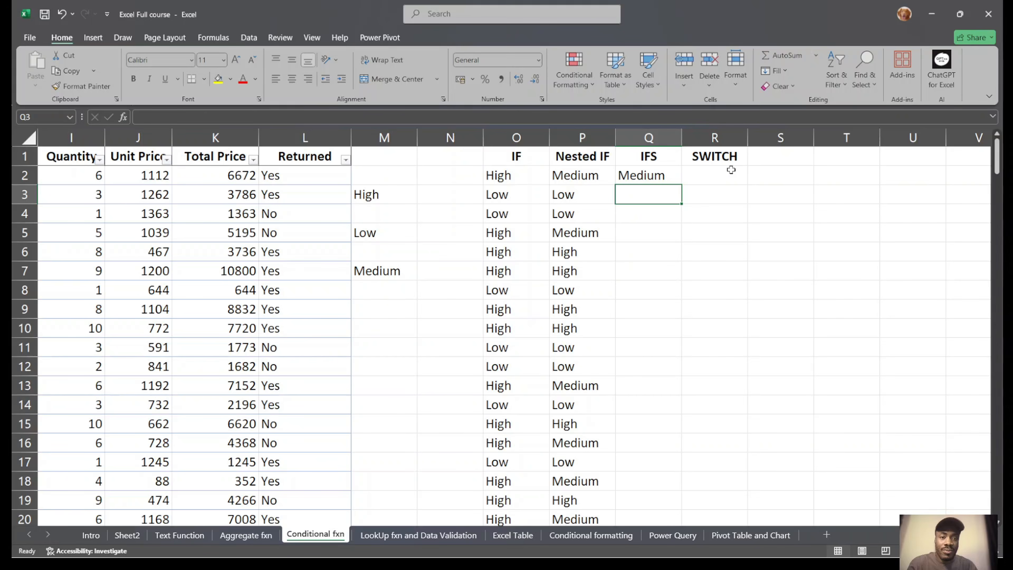
{"action": "left_click", "coordinate": [677, 180]}
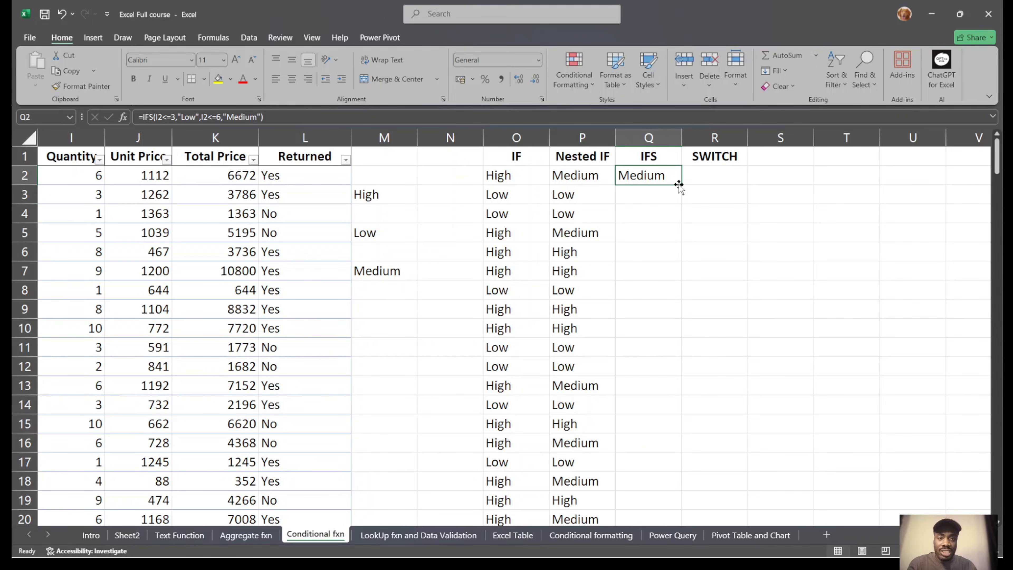
{"action": "double_click", "coordinate": [681, 184]}
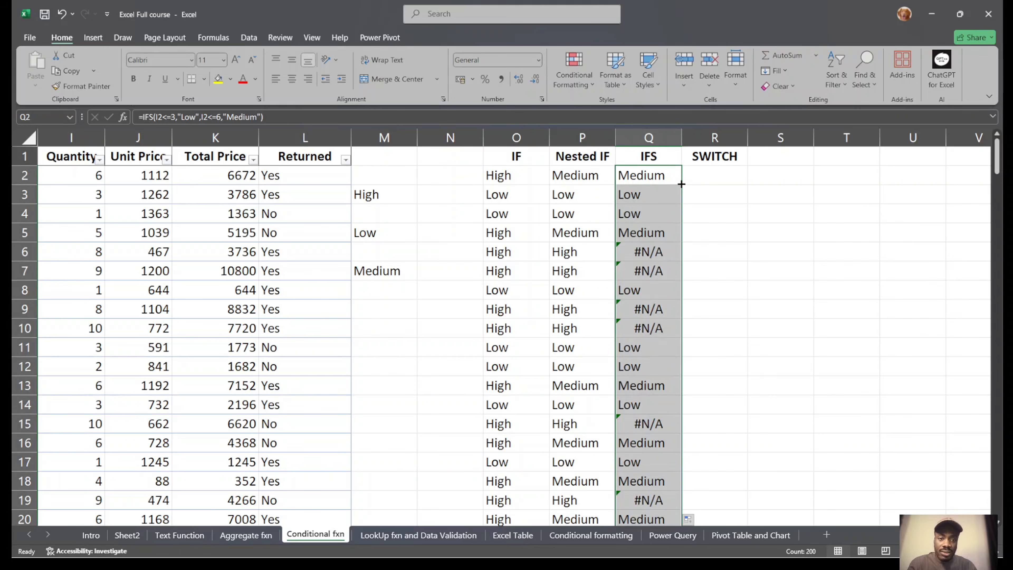
Review the filled IFS results down column Q against the Nested IF column.
{"action": "left_click", "coordinate": [651, 206]}
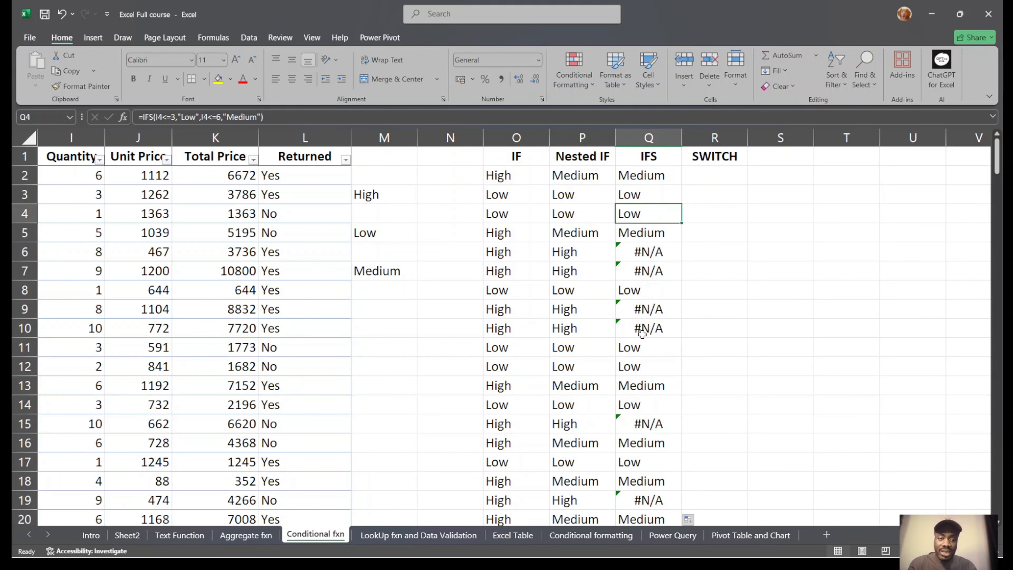
{"action": "scroll", "coordinate": [642, 329], "scroll_direction": "down", "scroll_amount": 5}
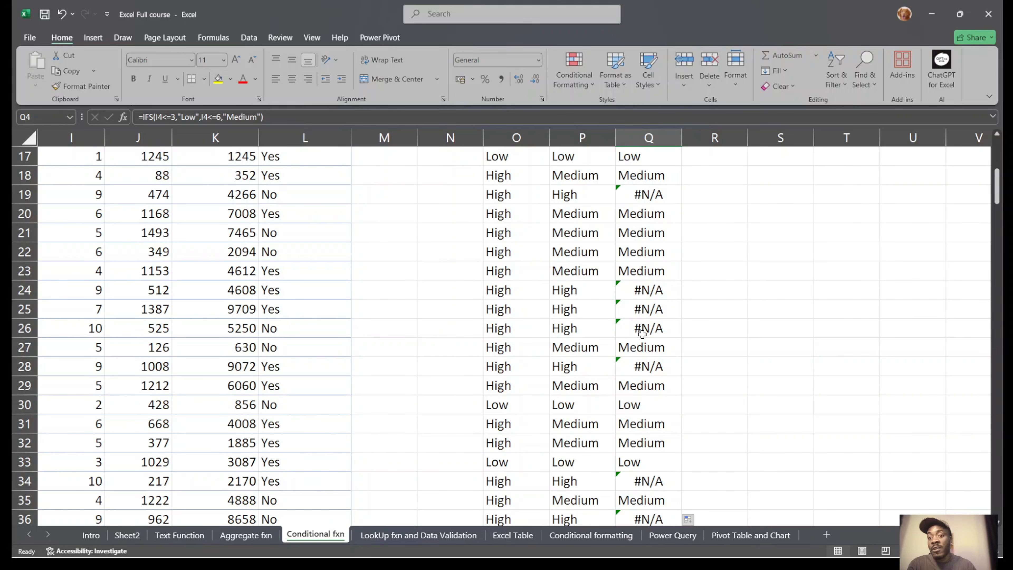
{"action": "scroll", "coordinate": [642, 334], "scroll_direction": "up", "scroll_amount": 5}
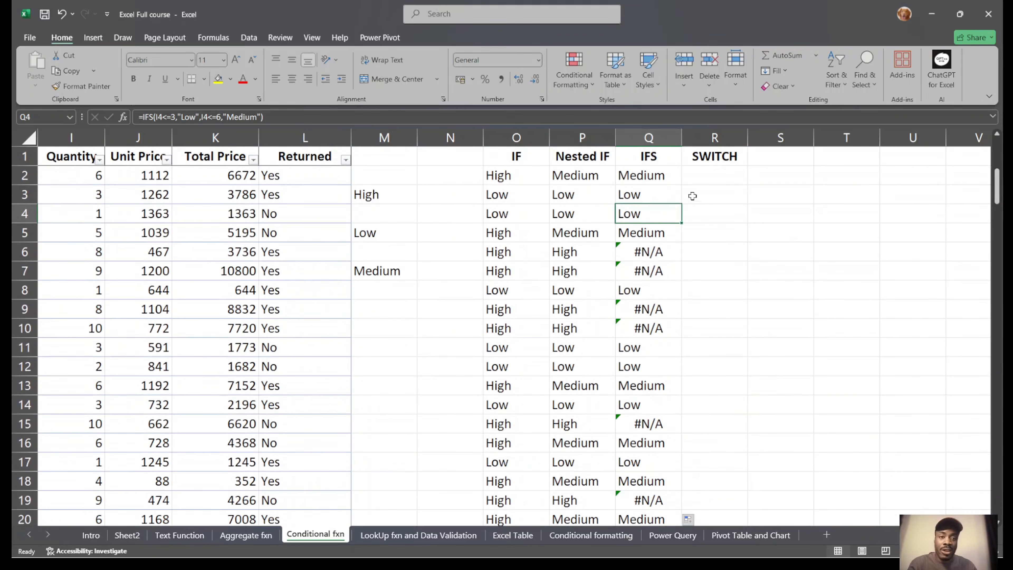
{"action": "double_click", "coordinate": [661, 181]}
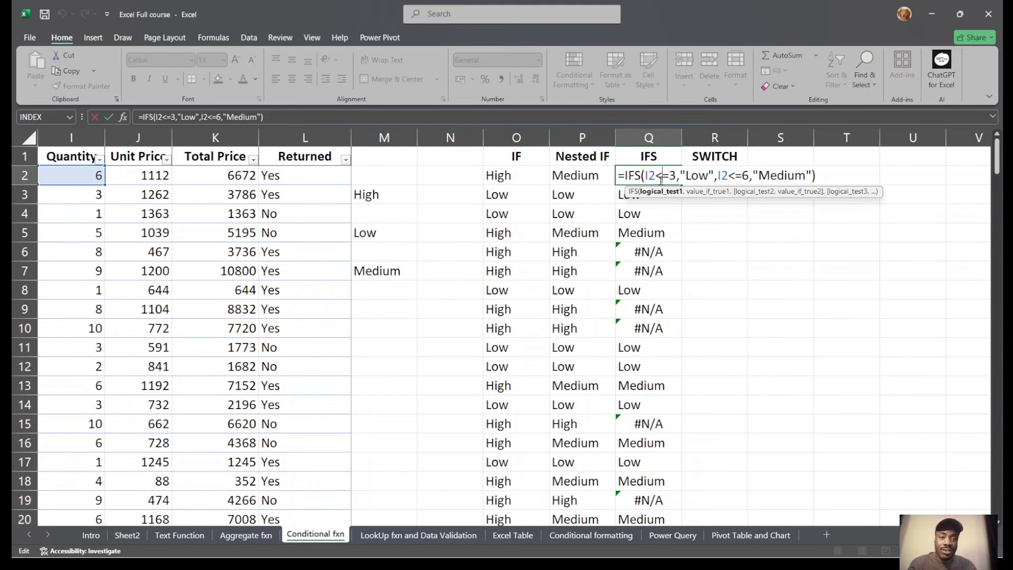
{"action": "left_click", "coordinate": [809, 175]}
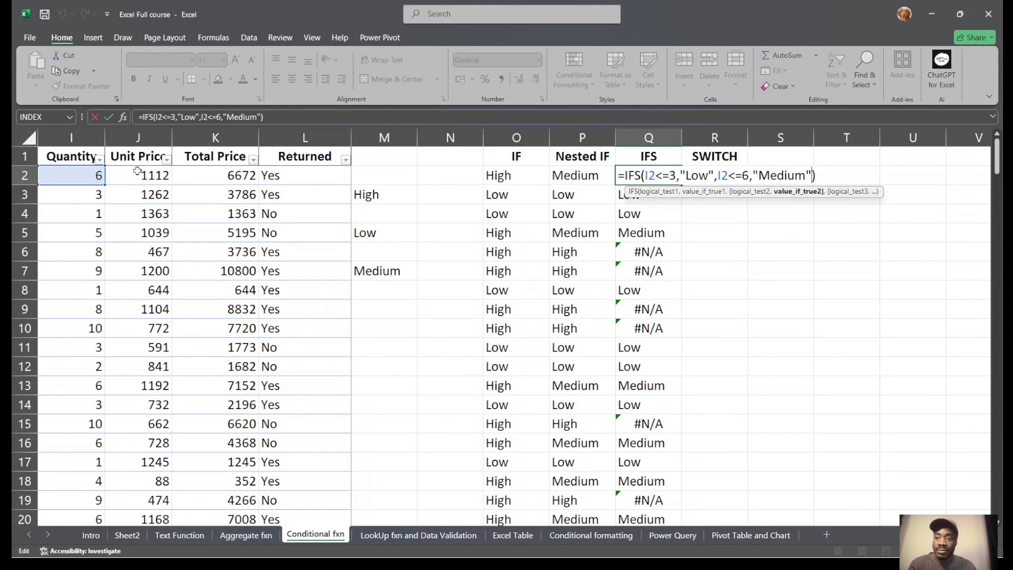
{"action": "left_click", "coordinate": [83, 175]}
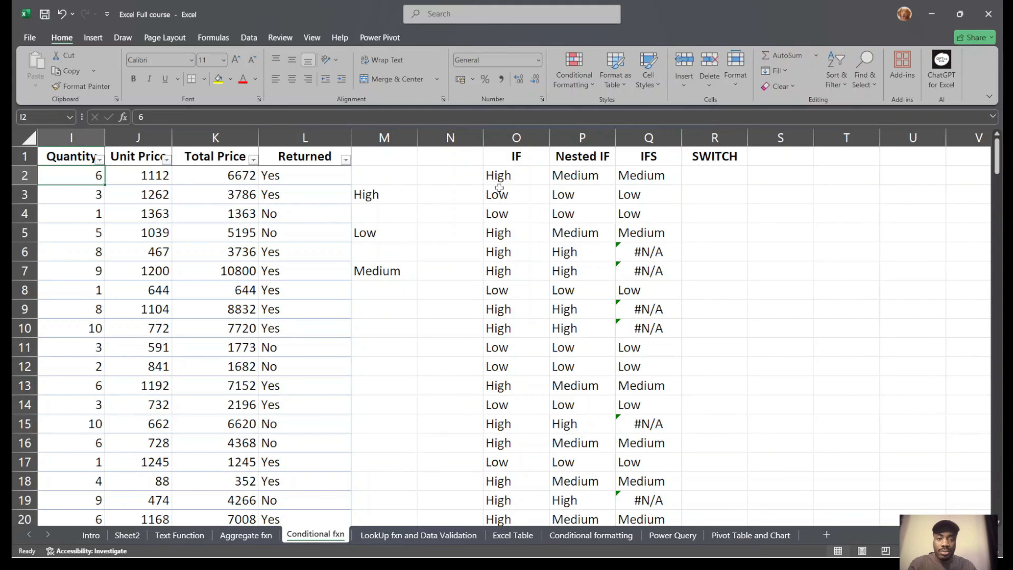
Add I2>6 as the third logical test of the IFS formula in Q2.
{"action": "left_click", "coordinate": [654, 180]}
{"action": "double_click", "coordinate": [670, 174]}
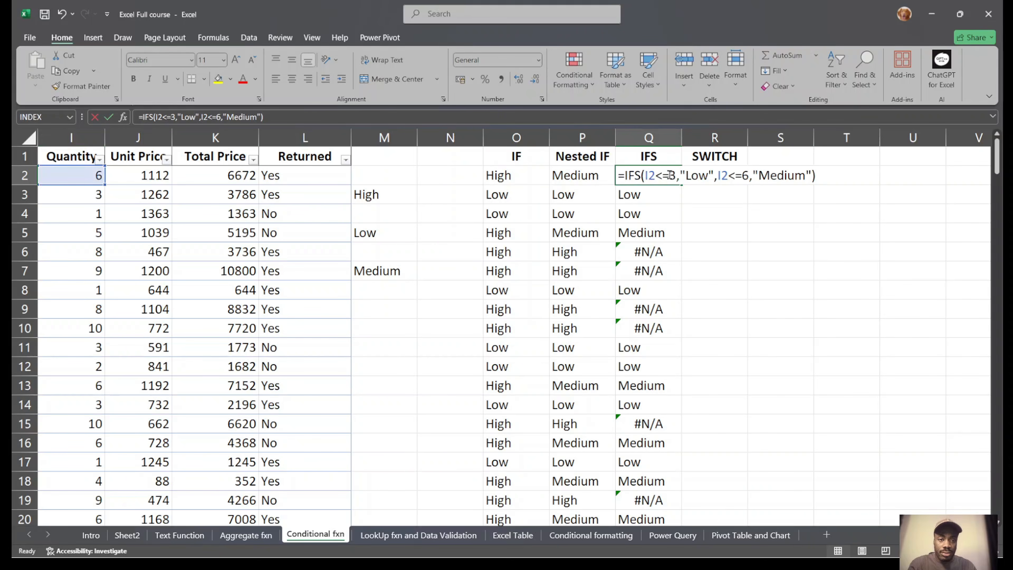
{"action": "left_click", "coordinate": [809, 176]}
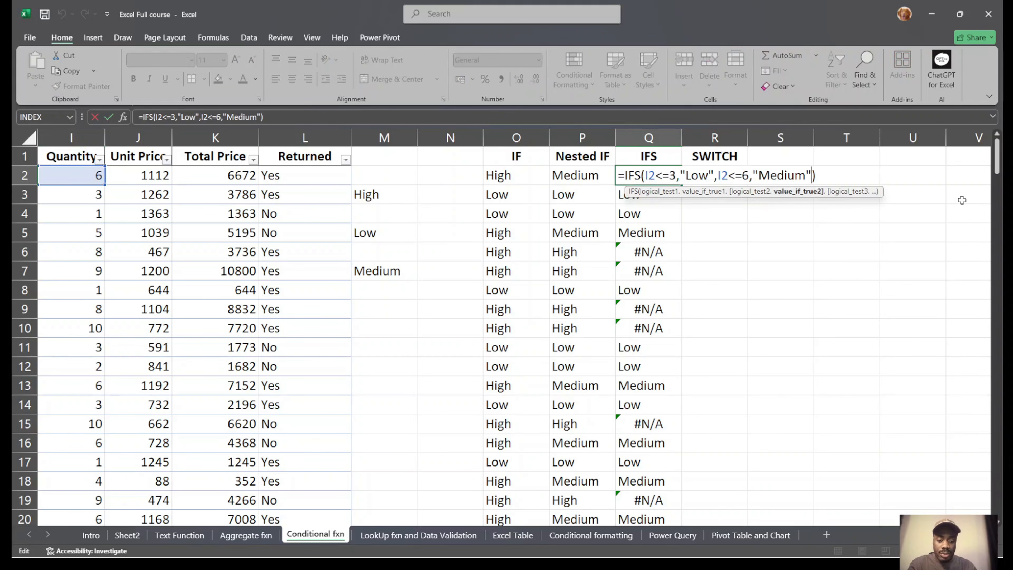
{"action": "type", "text": ","}
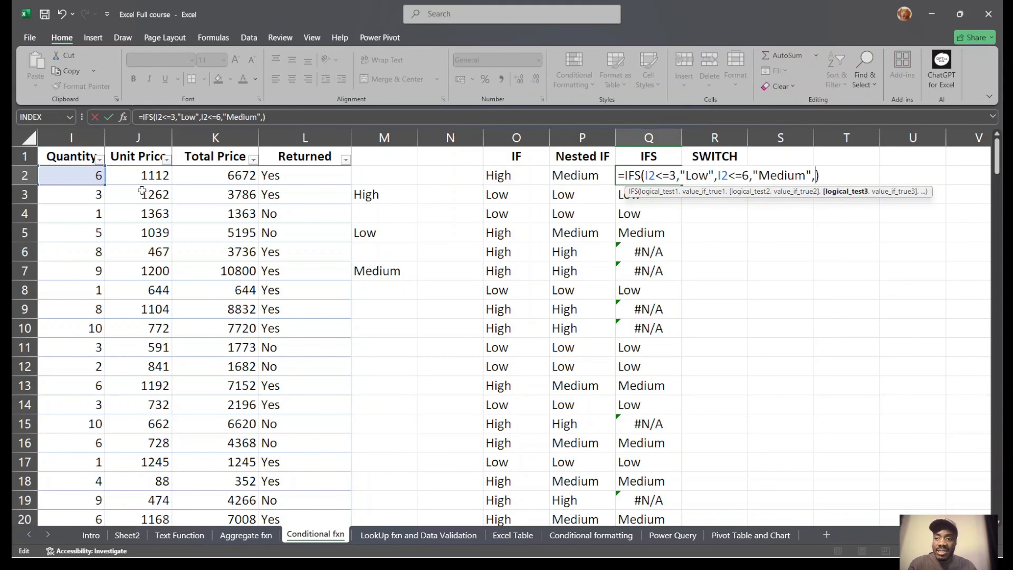
{"action": "left_click", "coordinate": [88, 181]}
{"action": "type", "text": ">"}
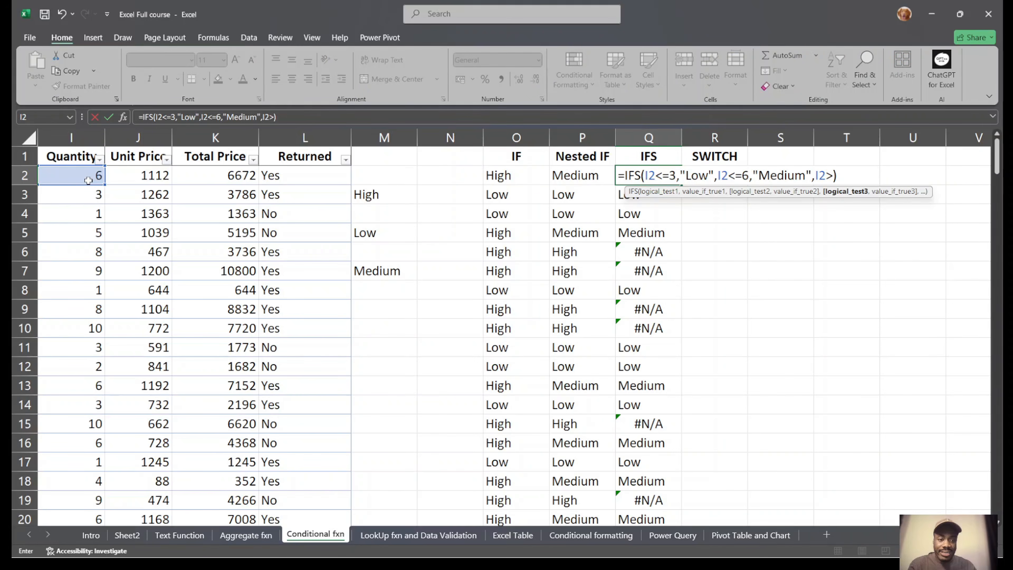
{"action": "type", "text": "6"}
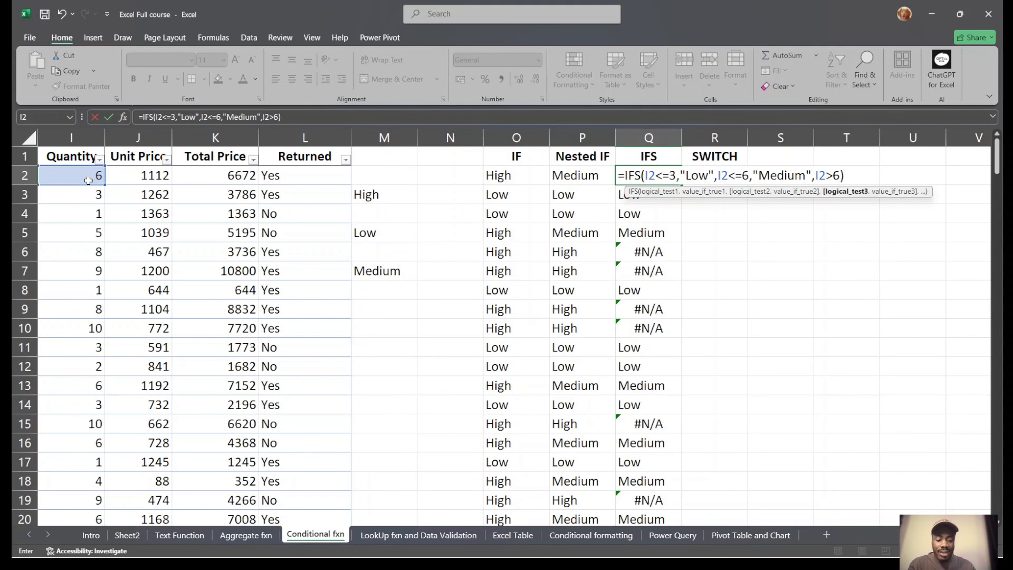
Give the third IFS test in Q2 the quoted text "High" as its value if true and commit the formula.
{"action": "type", "text": ",\"\""}
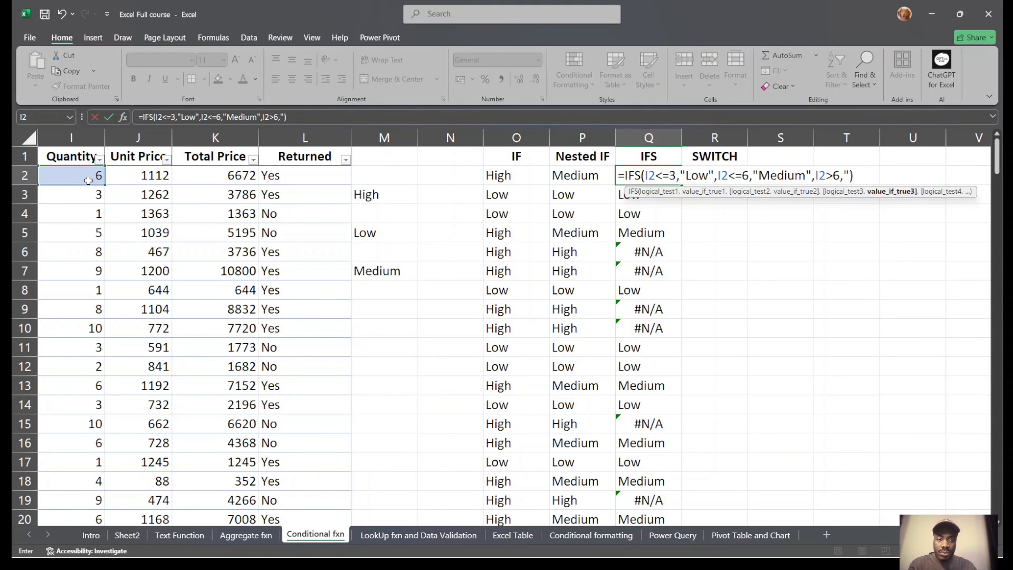
{"action": "left_click", "coordinate": [849, 171]}
{"action": "type", "text": "Hif"}
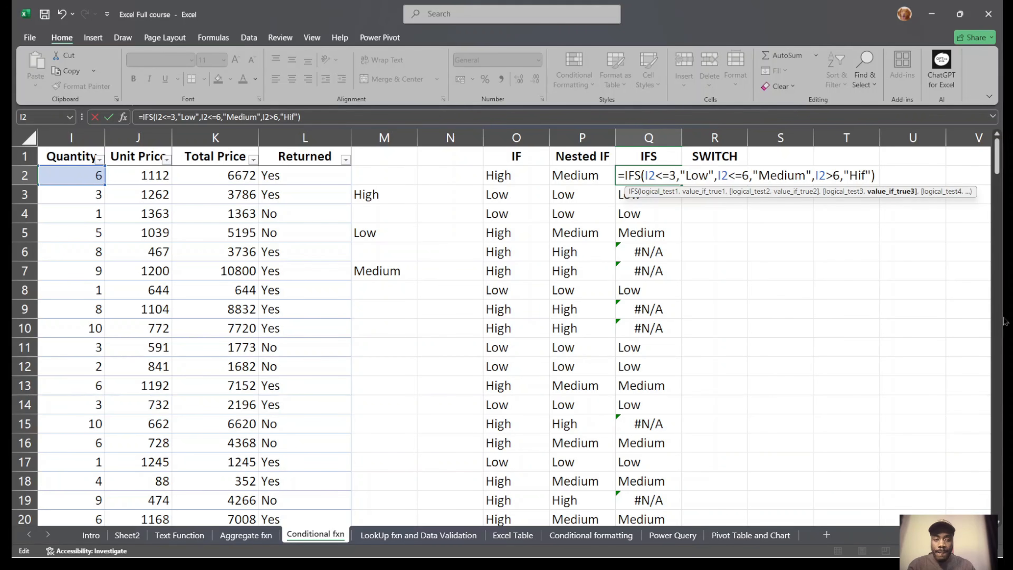
{"action": "key", "text": "BackSpace"}
{"action": "type", "text": "gh"}
{"action": "key", "text": "Return"}
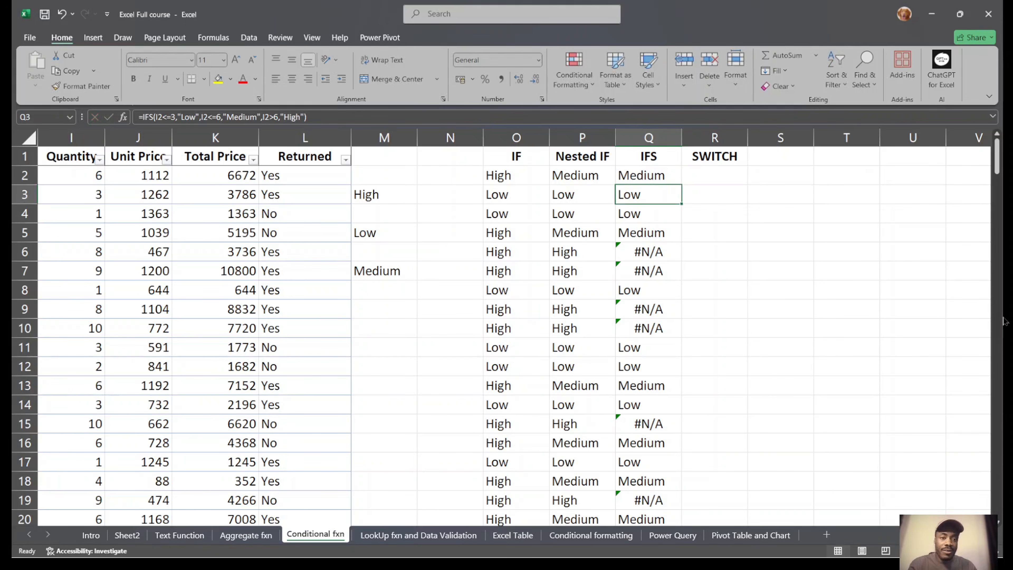
Fill the three-condition IFS formula from Q2 down to the last order row and check the results.
{"action": "left_click", "coordinate": [668, 176]}
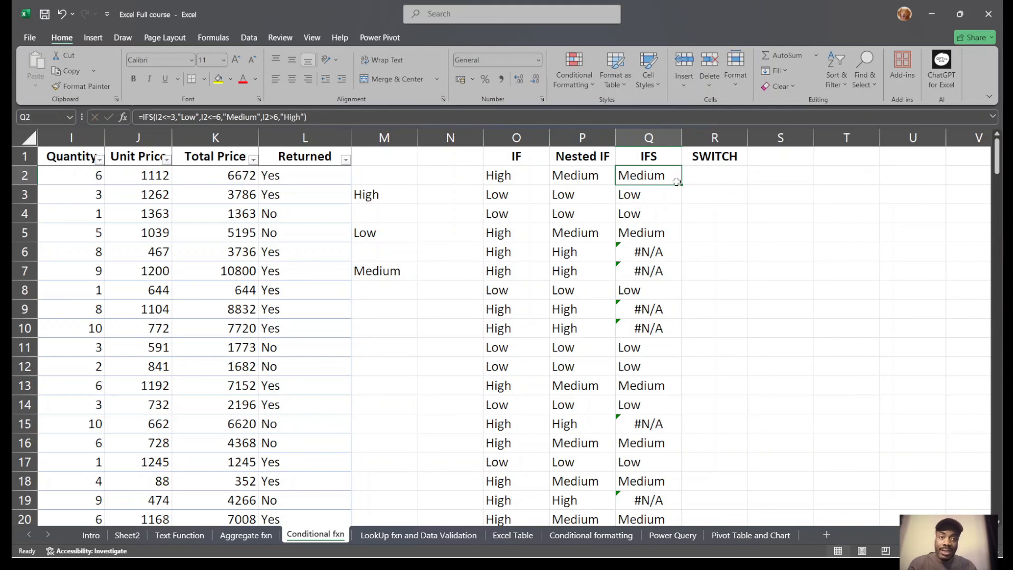
{"action": "double_click", "coordinate": [679, 184]}
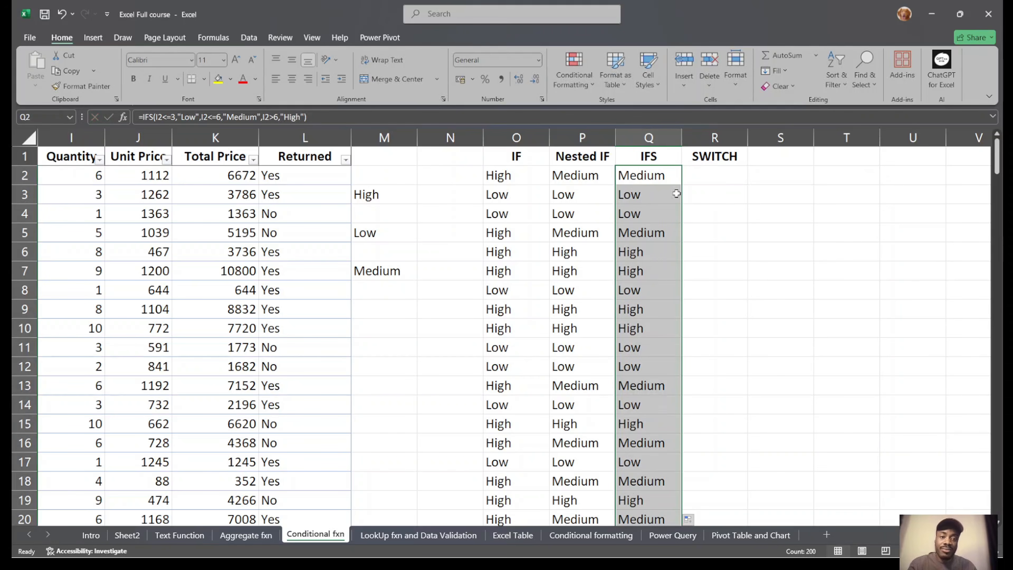
{"action": "scroll", "coordinate": [668, 367], "scroll_direction": "down", "scroll_amount": 5}
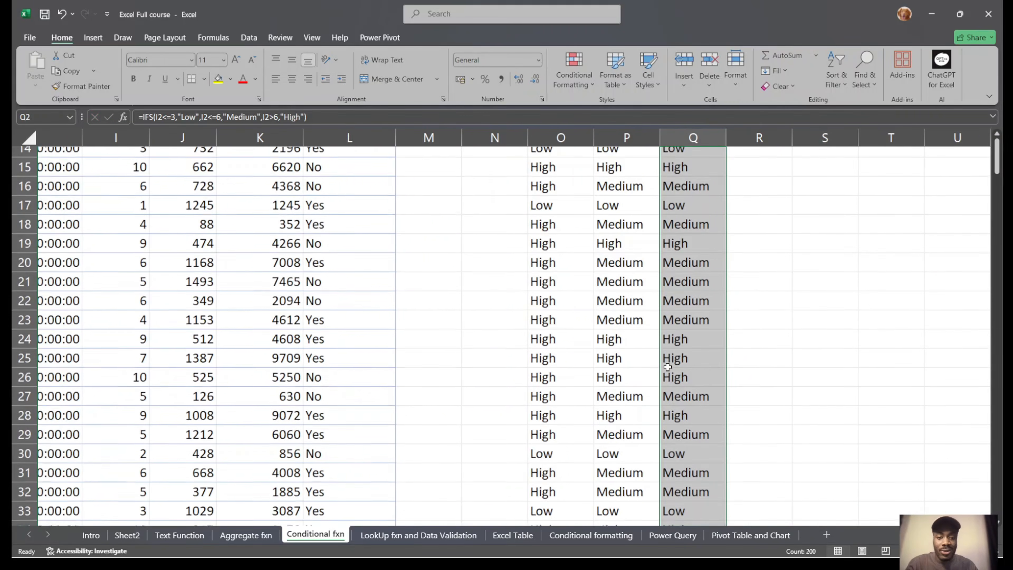
{"action": "scroll", "coordinate": [668, 367], "scroll_direction": "up", "scroll_amount": 5}
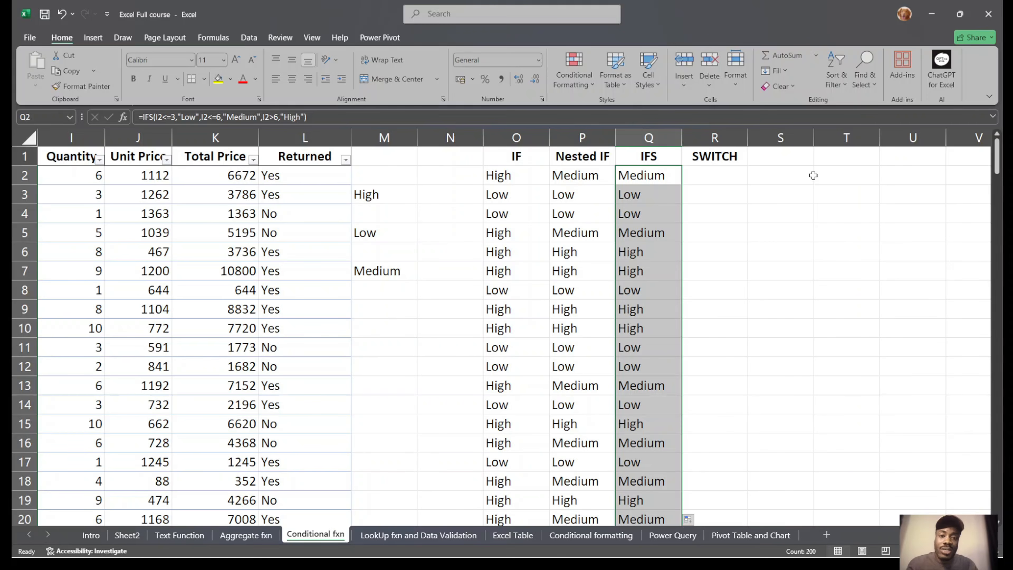
Examine the logical tests and their results in the IFS formula in Q2.
{"action": "left_click_drag", "start_coordinate": [705, 175], "coordinate": [694, 299]}
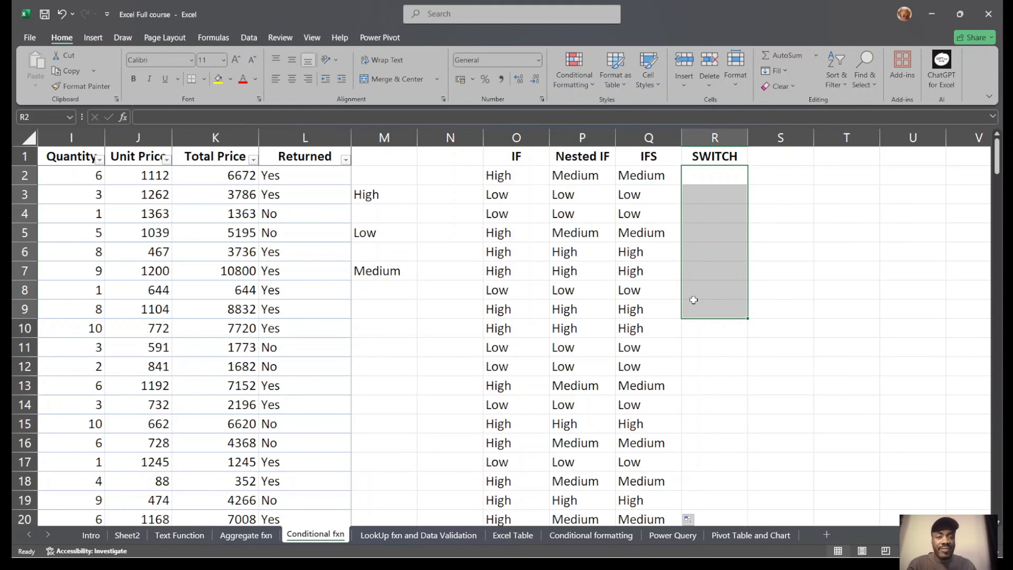
{"action": "double_click", "coordinate": [646, 173]}
{"action": "left_click", "coordinate": [531, 169]}
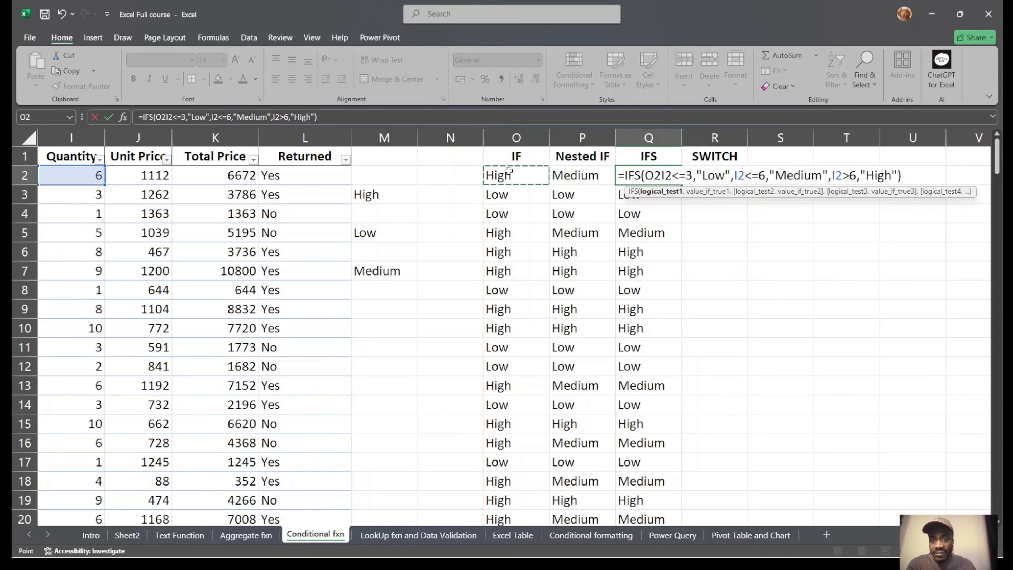
{"action": "key", "text": "Escape"}
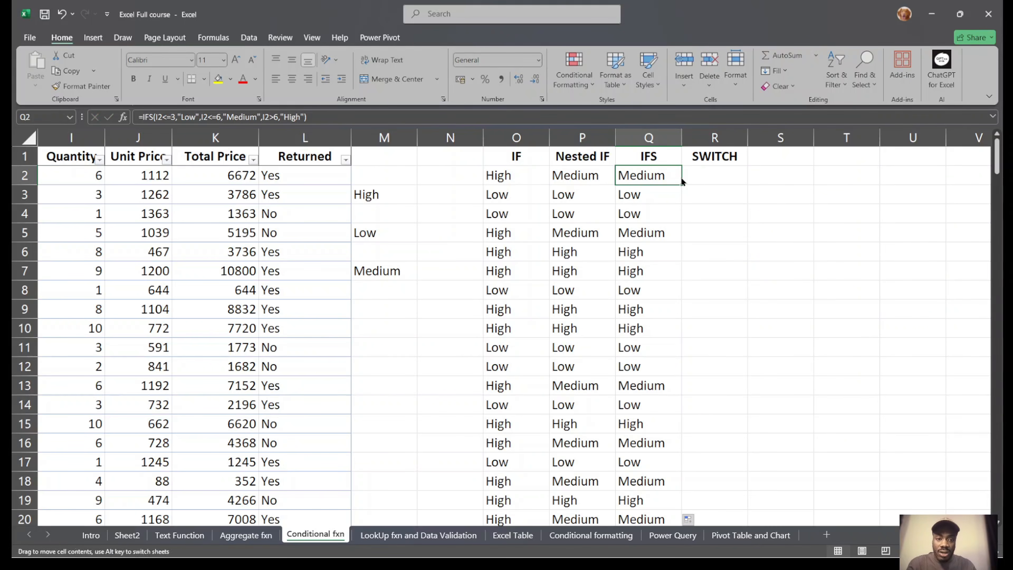
{"action": "double_click", "coordinate": [670, 176]}
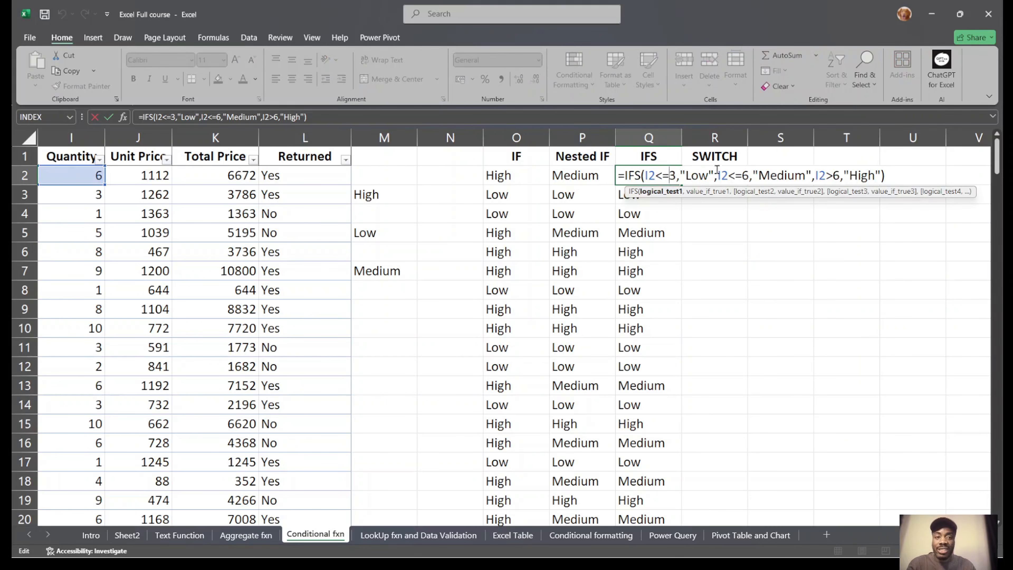
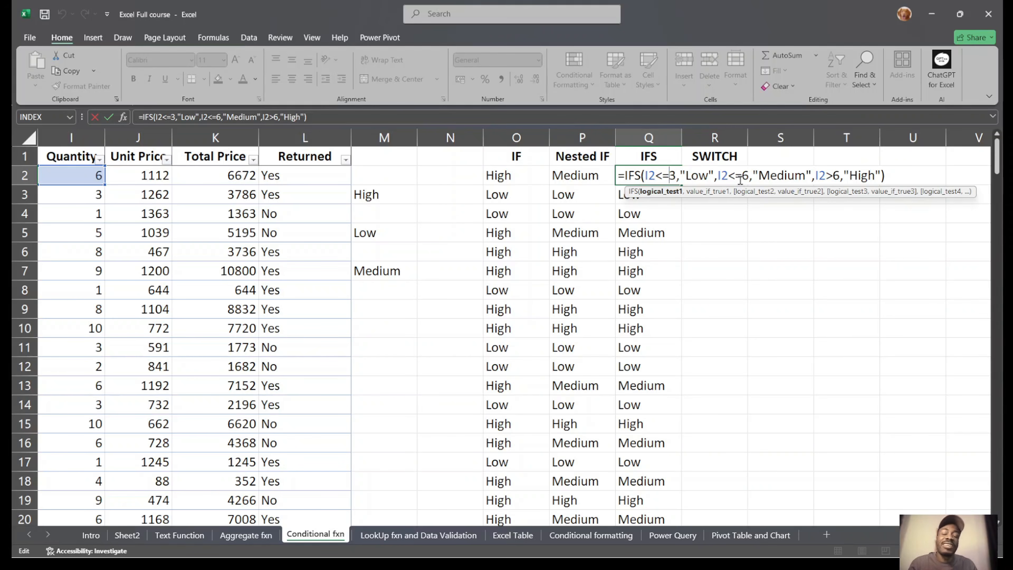
{"action": "key", "text": "ctrl+Return"}
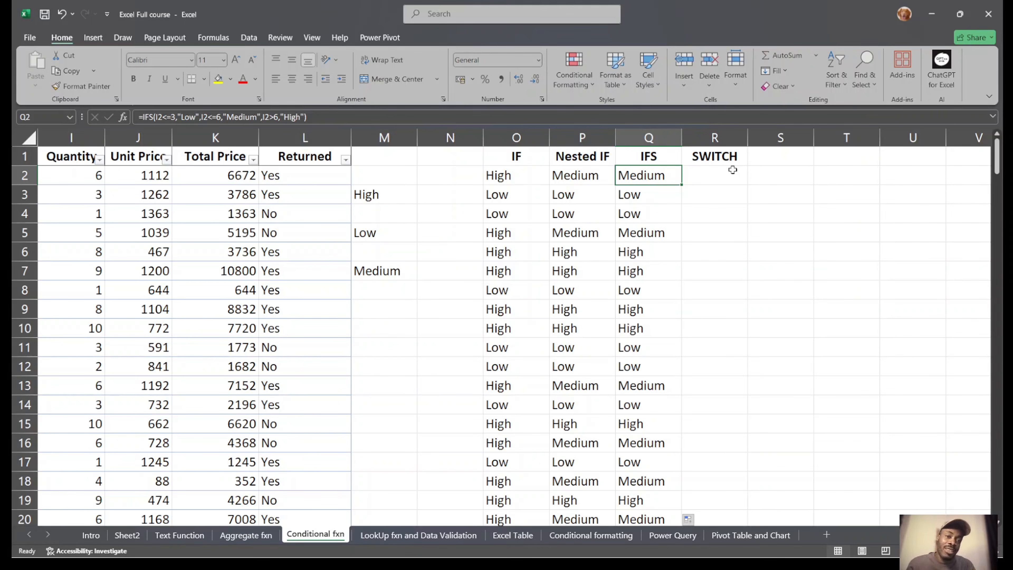
Examine the Yes and No entries in the Returned column of the order table.
{"action": "left_click_drag", "start_coordinate": [296, 174], "coordinate": [292, 347]}
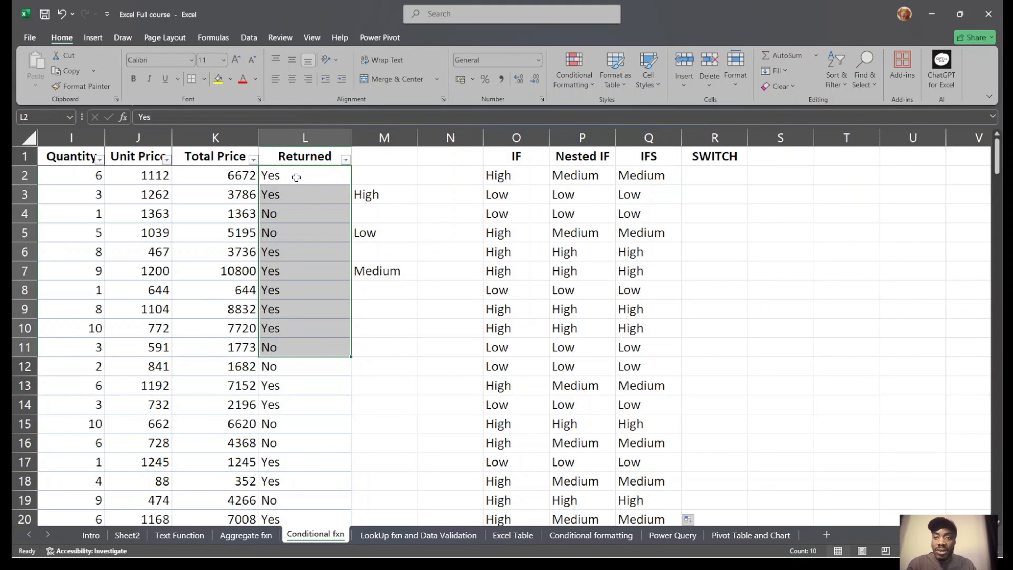
{"action": "scroll", "coordinate": [478, 272], "scroll_direction": "left", "scroll_amount": 4}
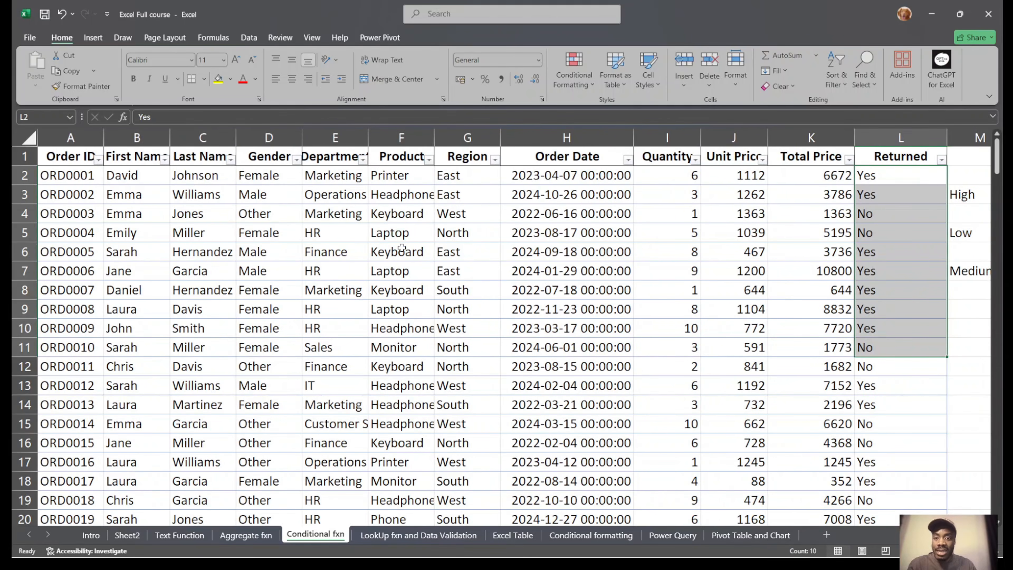
{"action": "left_click", "coordinate": [871, 246]}
{"action": "scroll", "coordinate": [871, 245], "scroll_direction": "right", "scroll_amount": 6}
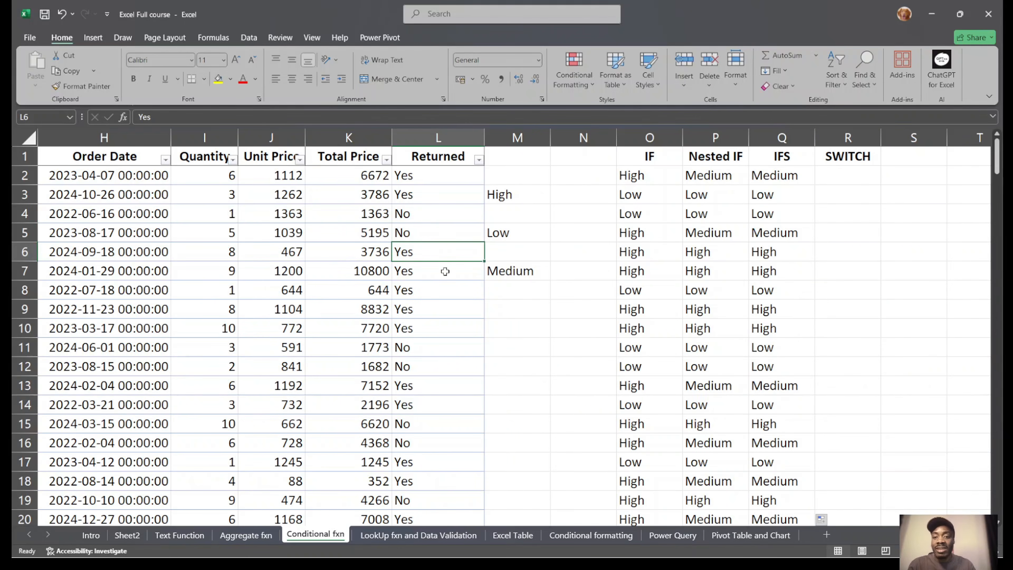
{"action": "left_click_drag", "start_coordinate": [416, 217], "coordinate": [416, 234]}
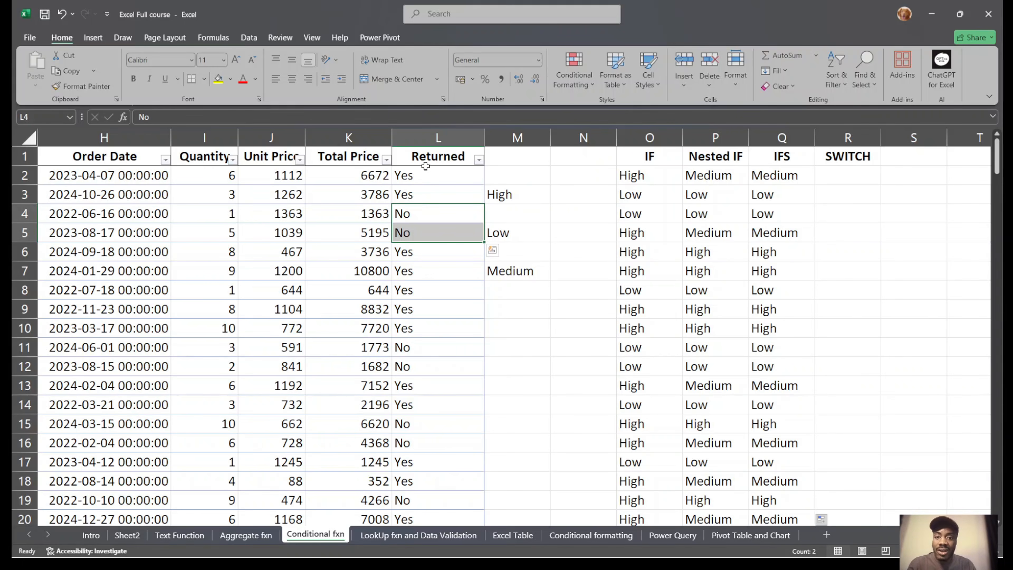
{"action": "left_click_drag", "start_coordinate": [414, 178], "coordinate": [422, 234]}
{"action": "left_click", "coordinate": [417, 214]}
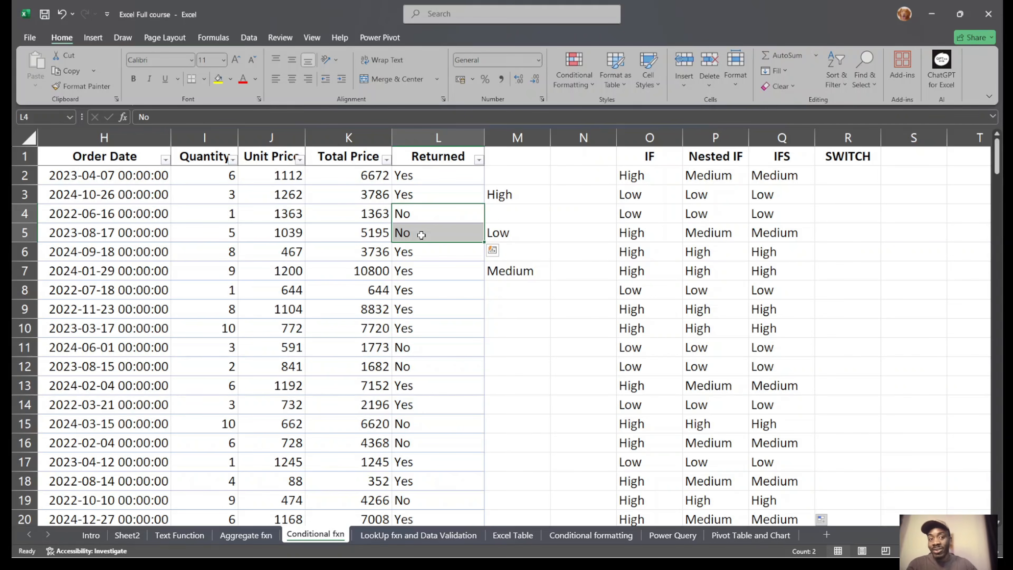
Start a SWITCH formula in R2 with the Returned cell L2 as its expression.
{"action": "left_click", "coordinate": [854, 177]}
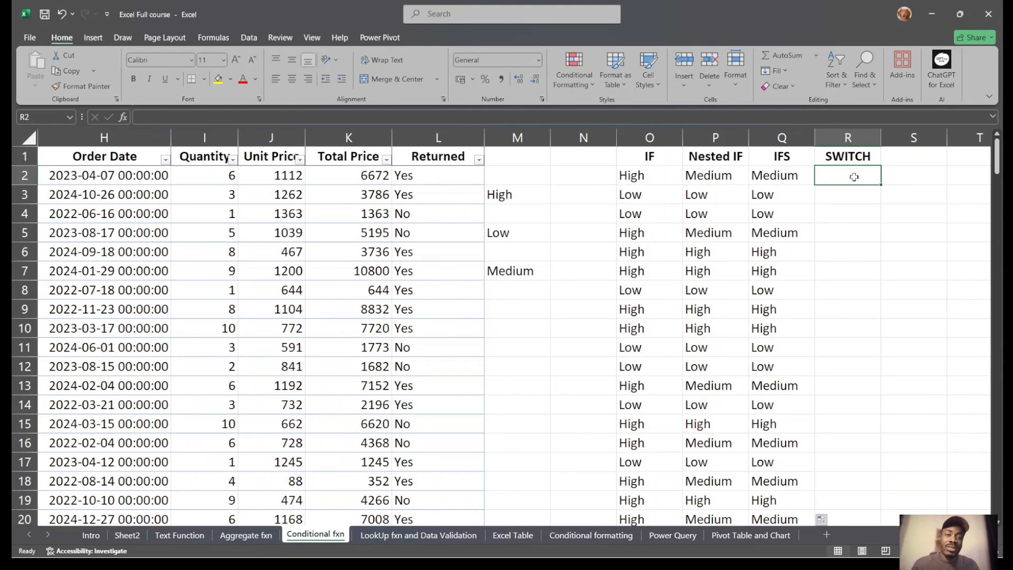
{"action": "type", "text": "="}
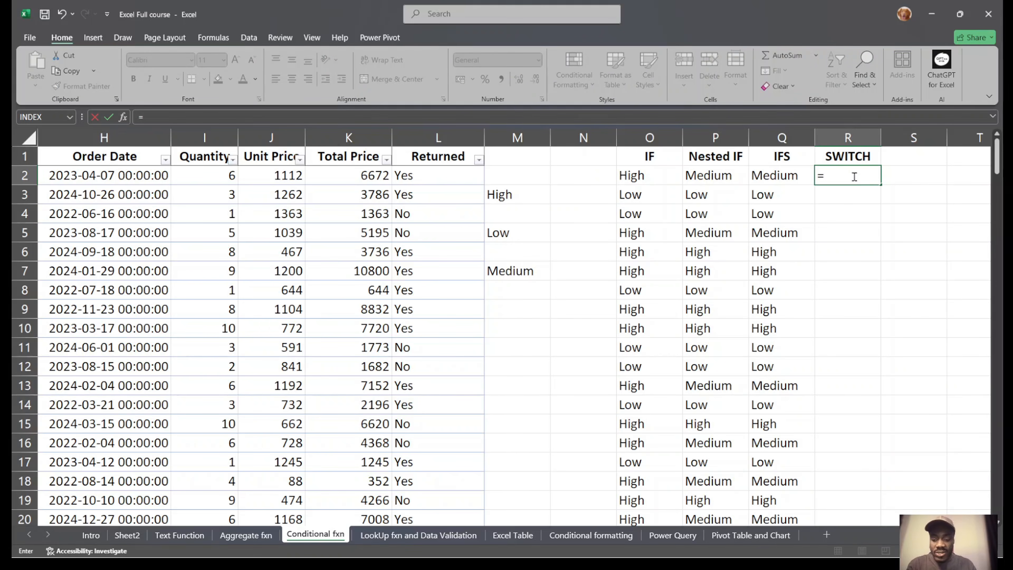
{"action": "type", "text": "swi"}
{"action": "key", "text": "Tab"}
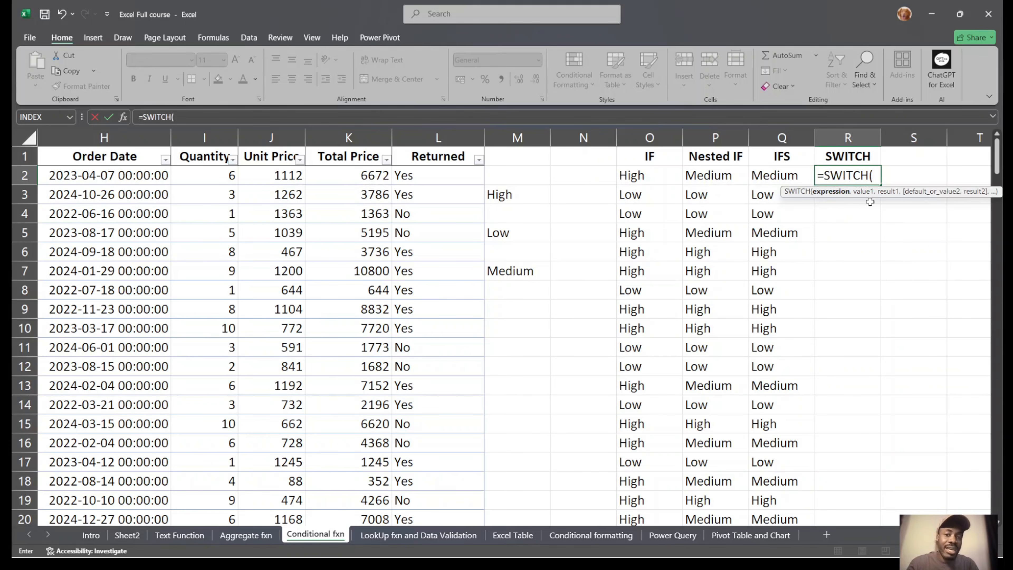
{"action": "left_click", "coordinate": [449, 174]}
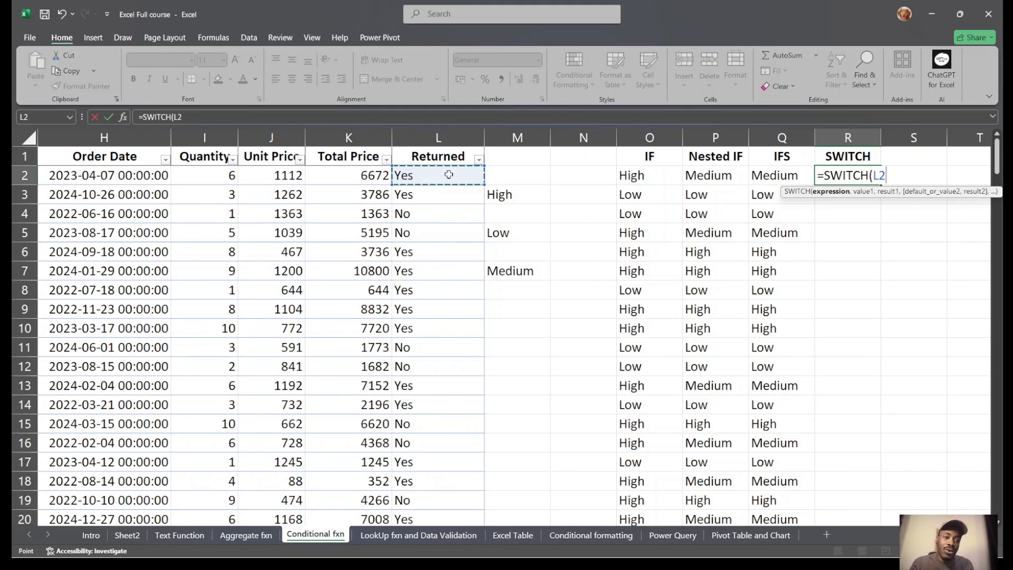
{"action": "type", "text": ","}
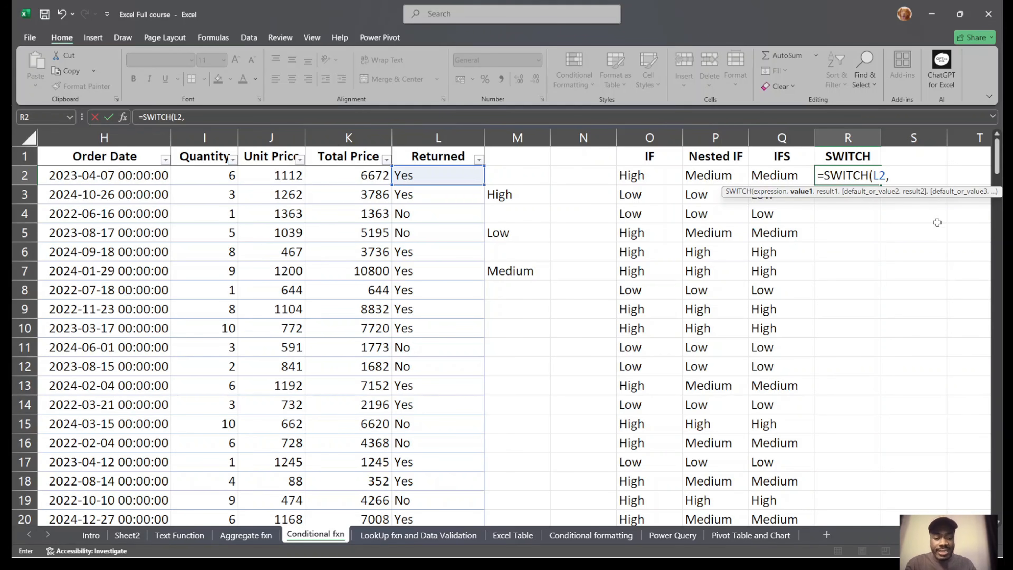
Enter the quoted text "Yes" as the first value to match in the SWITCH formula in R2.
{"action": "type", "text": "\"\""}
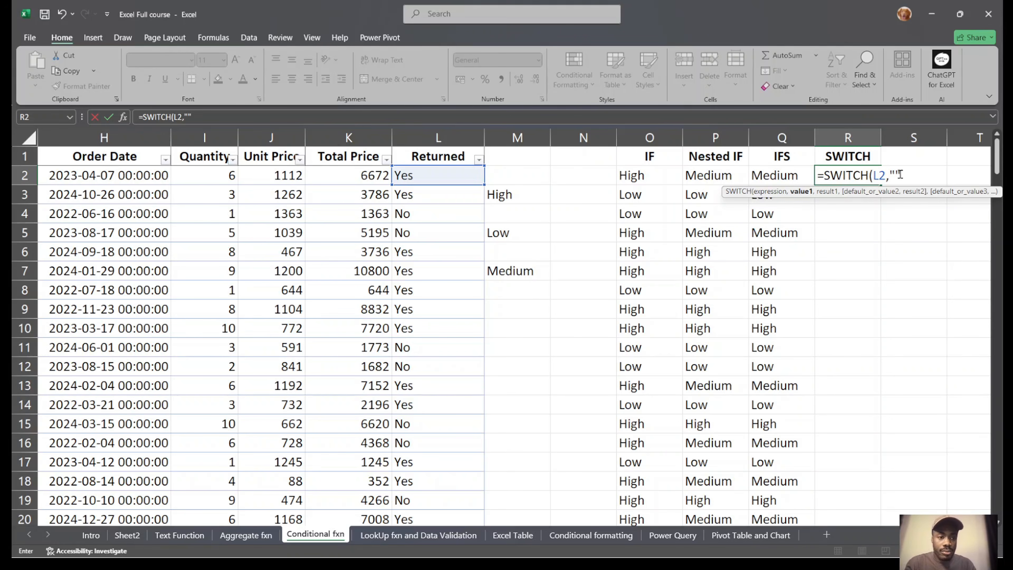
{"action": "left_click", "coordinate": [892, 175]}
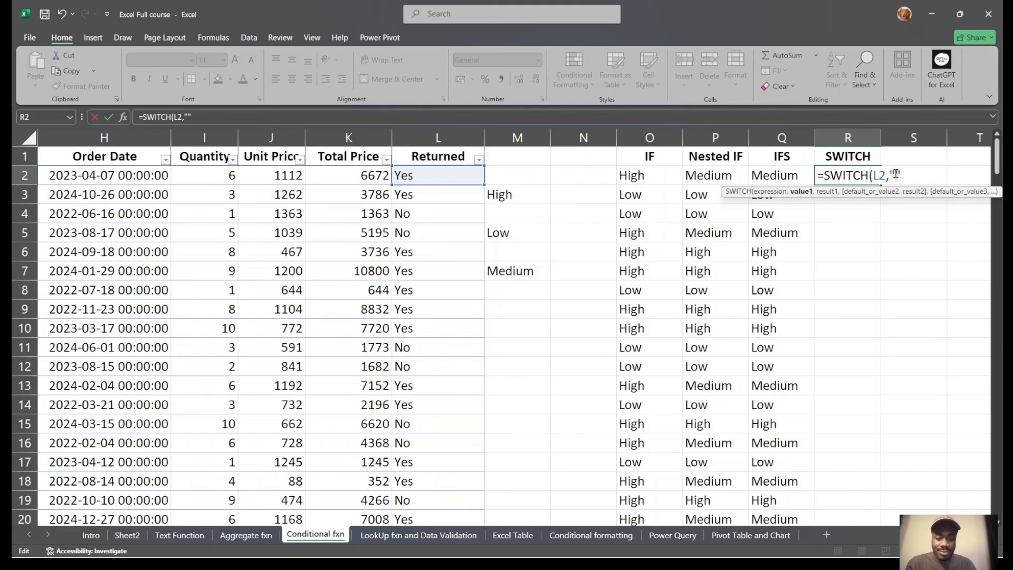
{"action": "type", "text": "Yes\""}
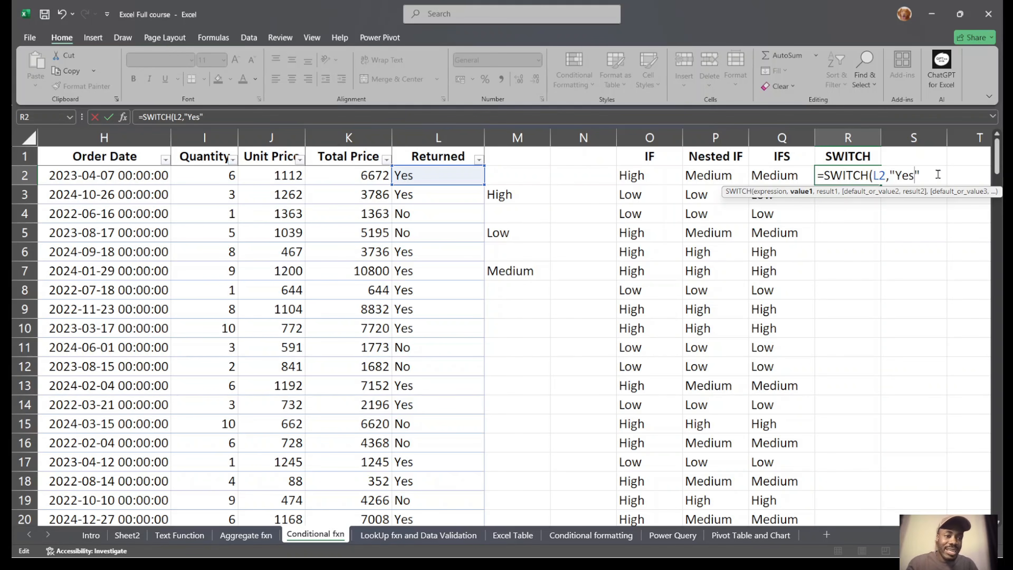
{"action": "type", "text": ","}
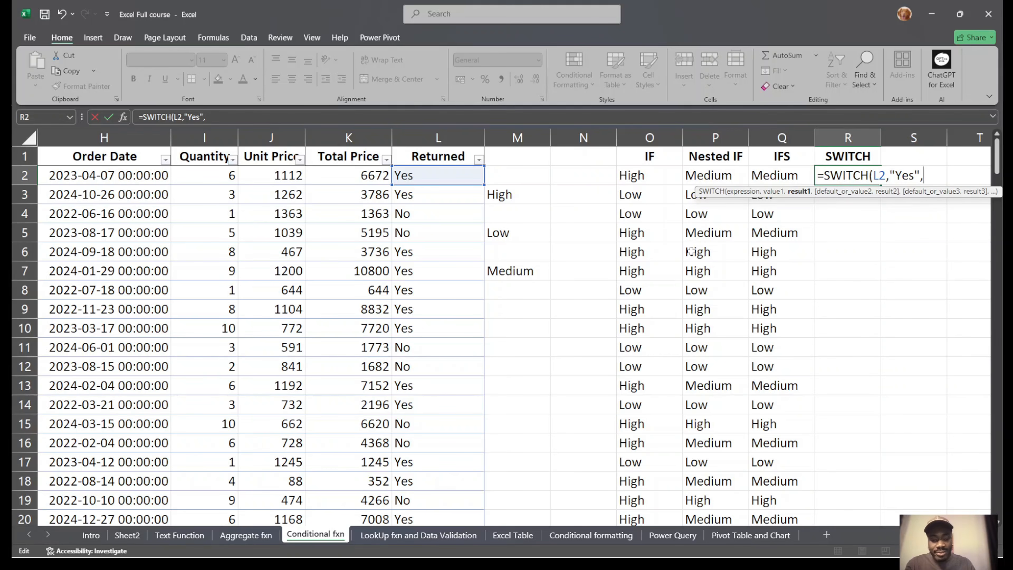
Enter the quoted text "returned" as the result for the "Yes" value in the SWITCH formula in R2.
{"action": "key", "text": "Left"}
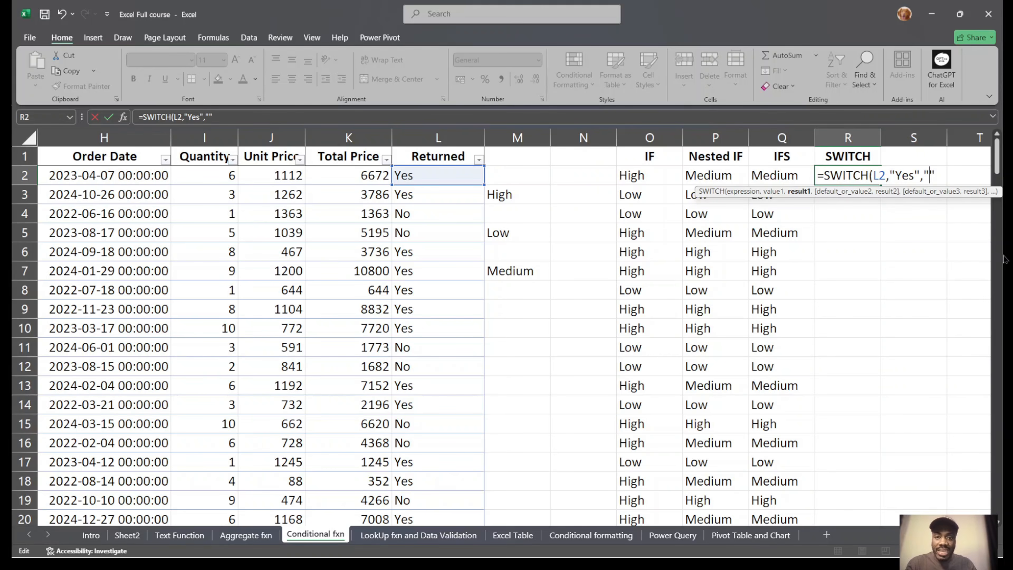
{"action": "type", "text": "returend"}
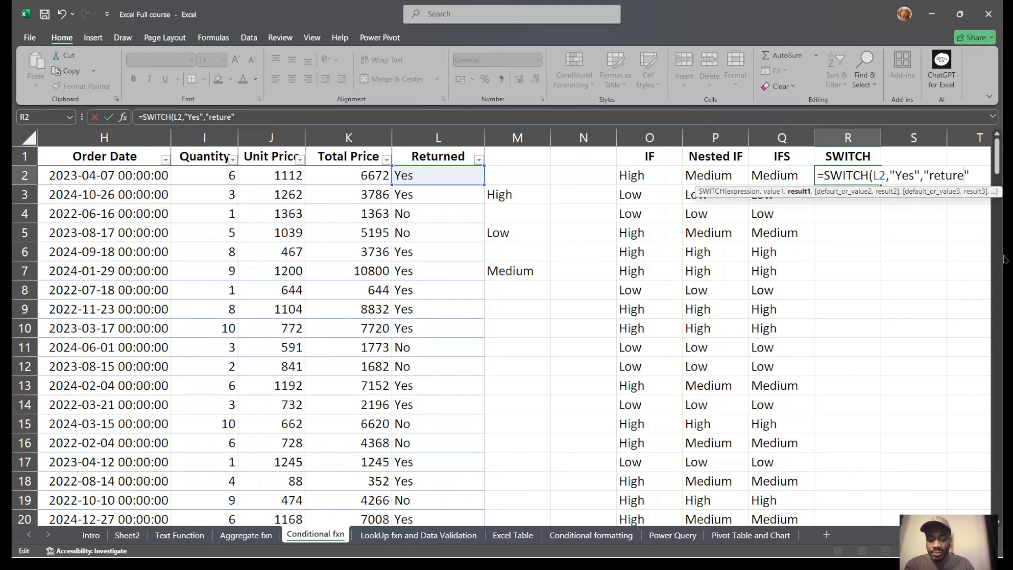
{"action": "key", "text": "BackSpace"}
{"action": "key", "text": "BackSpace"}
{"action": "key", "text": "BackSpace"}
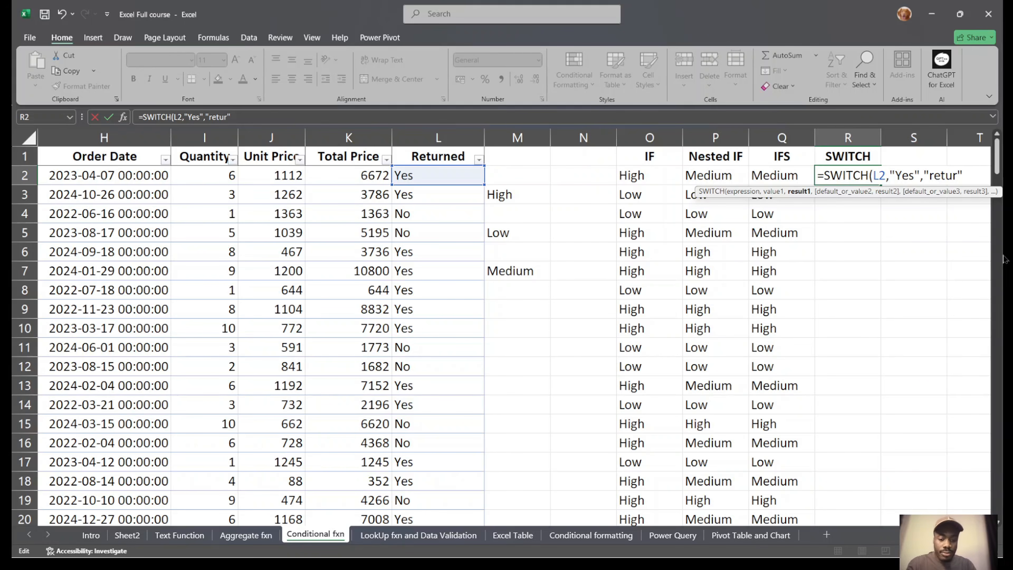
{"action": "type", "text": "ned"}
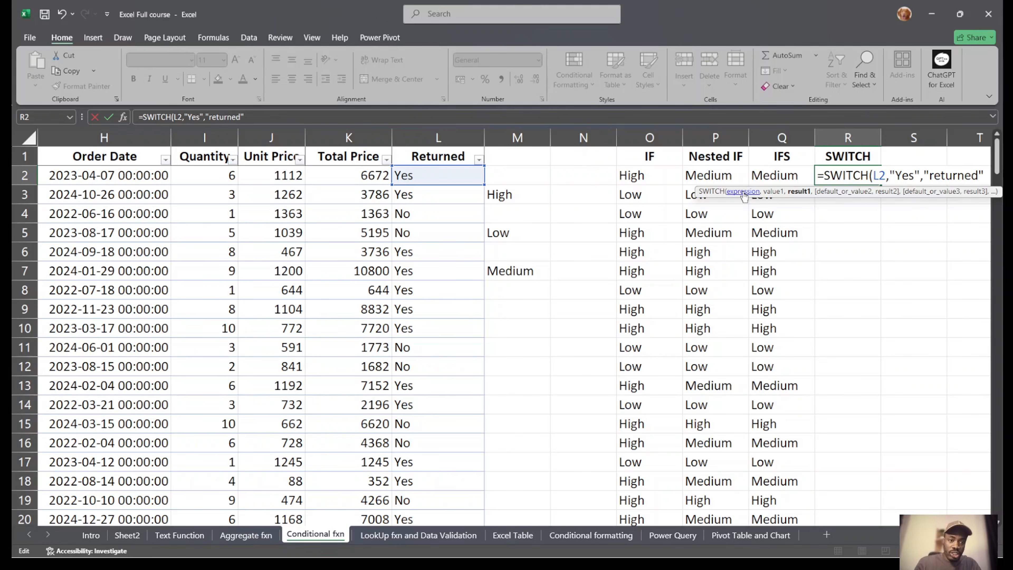
Capitalise the SWITCH result to read "Returned" and commit the formula in R2.
{"action": "left_click_drag", "start_coordinate": [922, 176], "coordinate": [889, 176]}
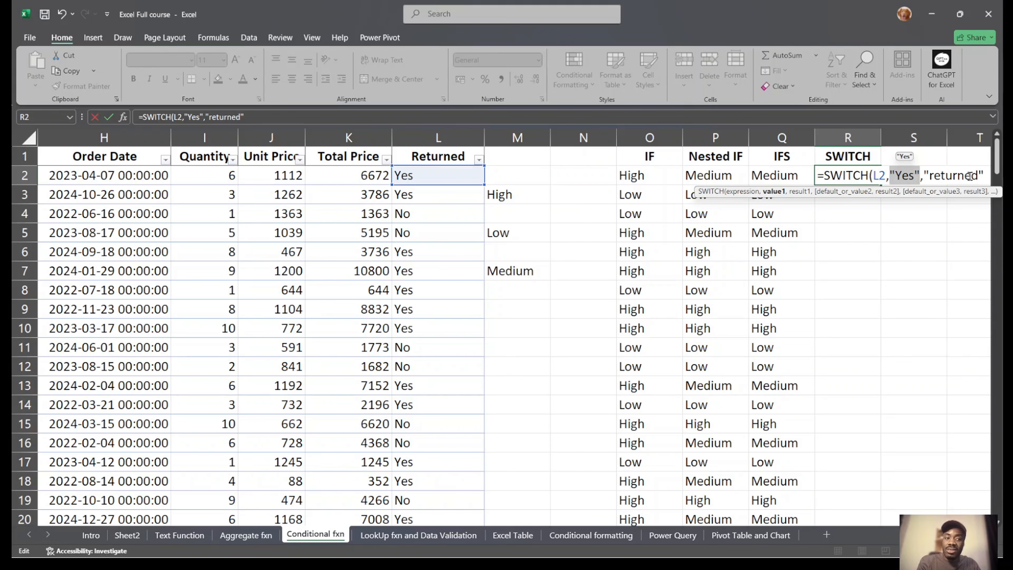
{"action": "left_click", "coordinate": [940, 176]}
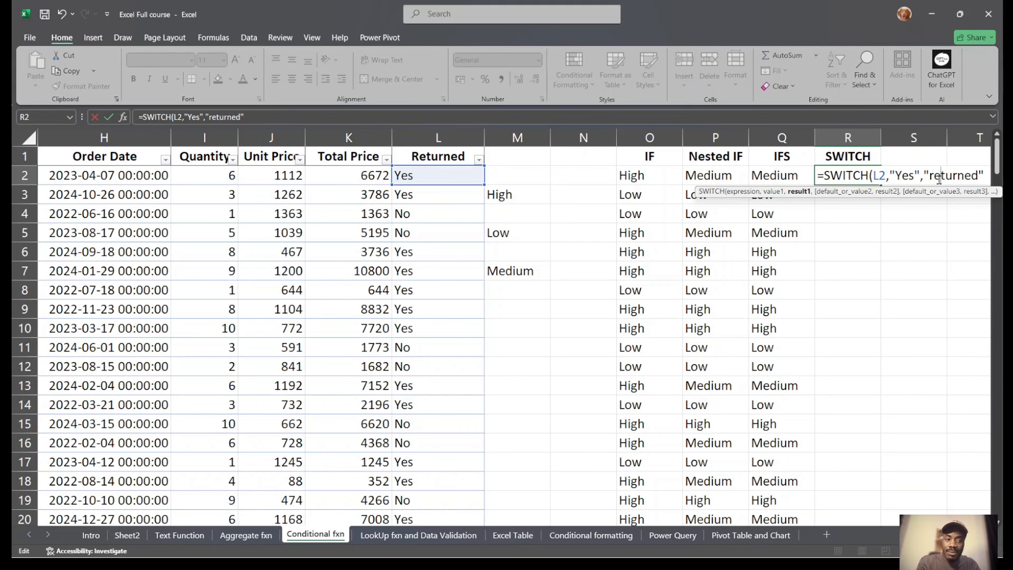
{"action": "key", "text": "BackSpace"}
{"action": "type", "text": "R"}
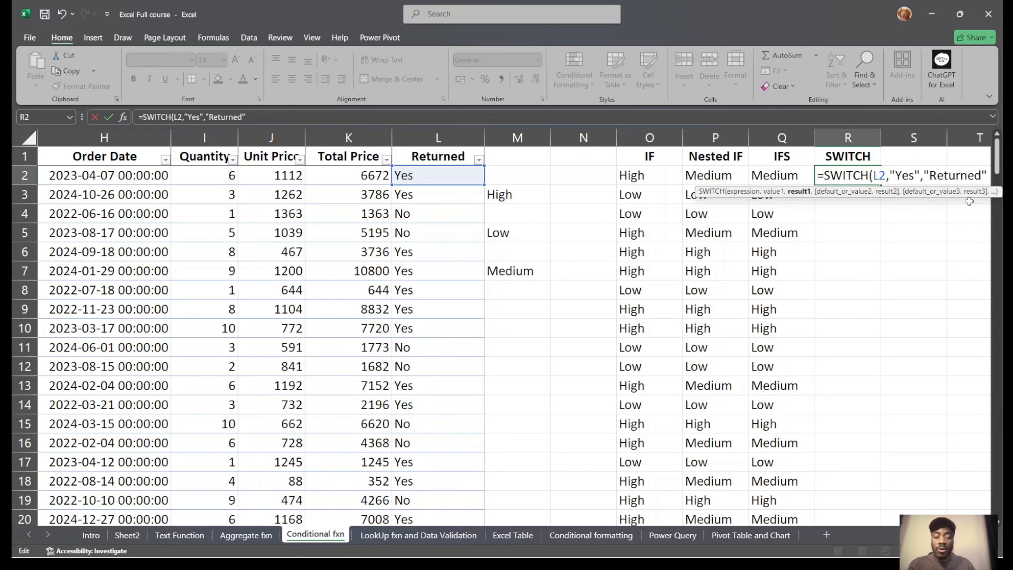
{"action": "key", "text": "Return"}
Fill the SWITCH formula from R2 down the column for every order row.
{"action": "left_click", "coordinate": [849, 174]}
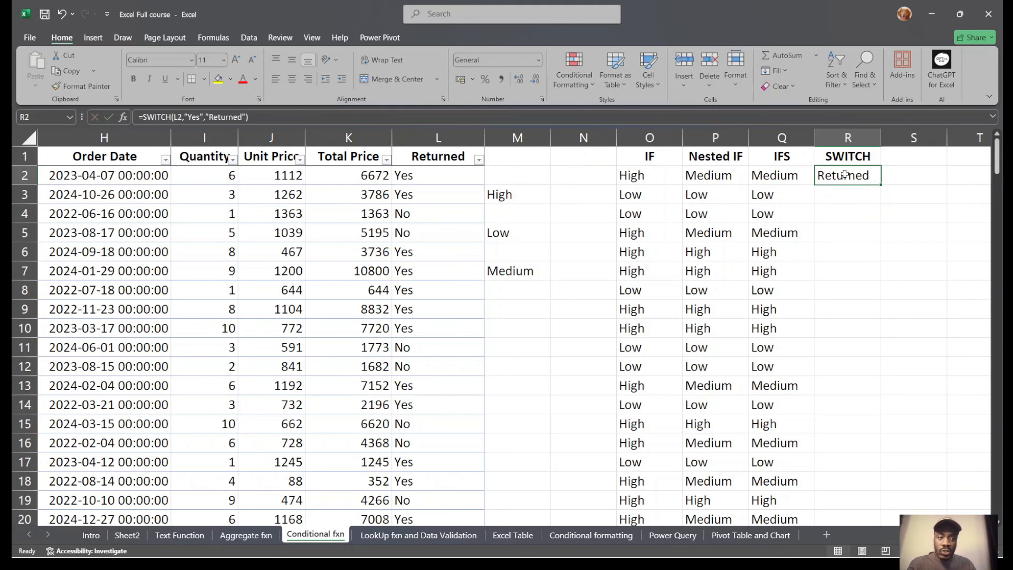
{"action": "left_click_drag", "start_coordinate": [880, 185], "coordinate": [880, 185]}
{"action": "double_click", "coordinate": [880, 185]}
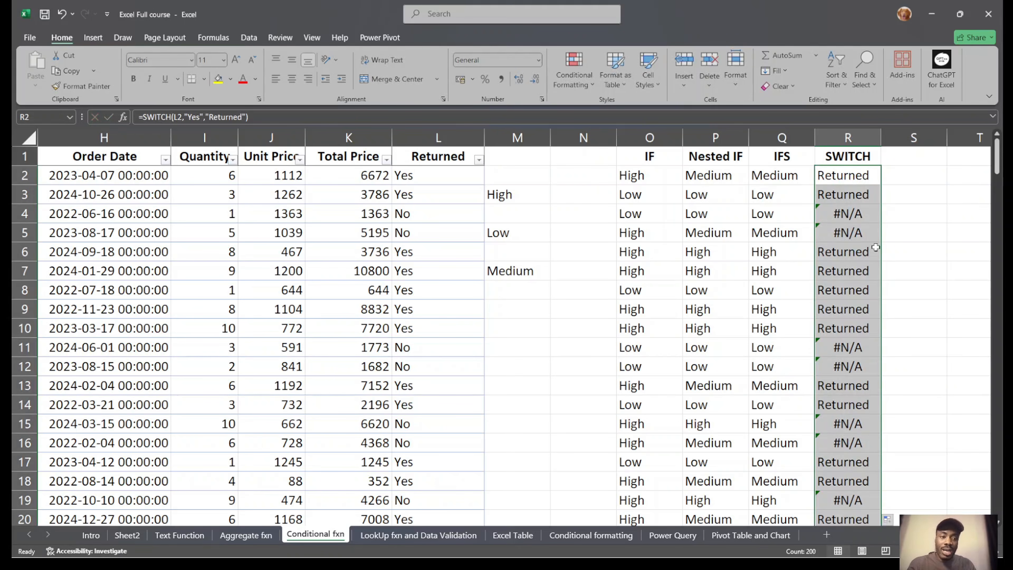
Compare the Yes and No entries in the Returned column with the SWITCH results in rows 2 to 12.
{"action": "left_click_drag", "start_coordinate": [419, 180], "coordinate": [878, 195]}
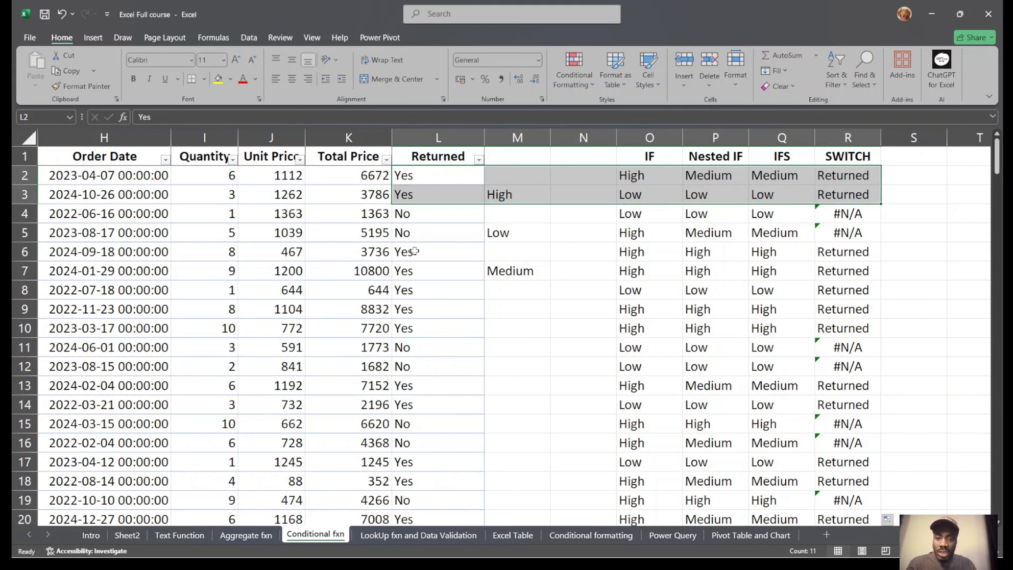
{"action": "left_click_drag", "start_coordinate": [414, 250], "coordinate": [780, 326]}
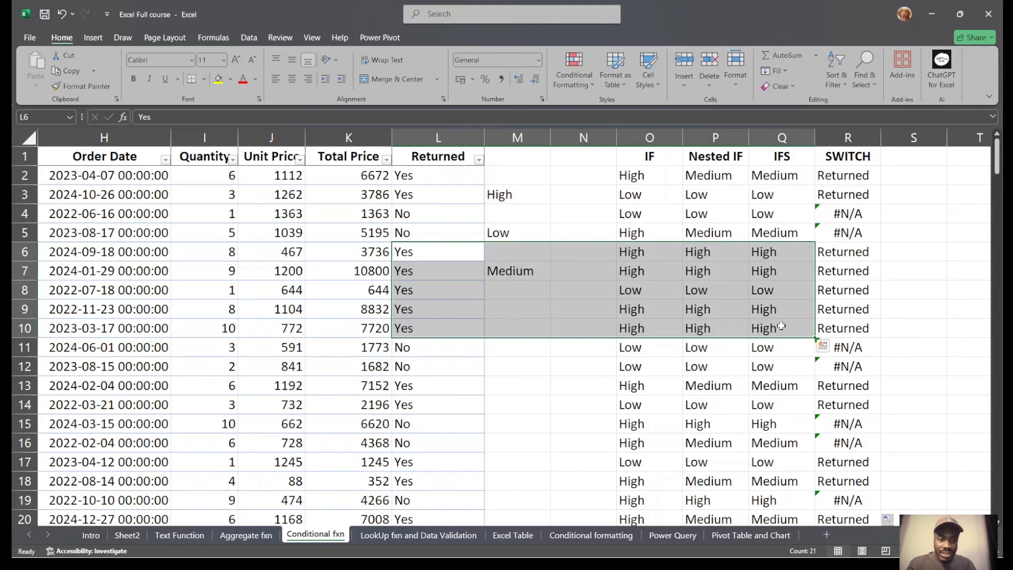
{"action": "left_click_drag", "start_coordinate": [441, 351], "coordinate": [832, 369]}
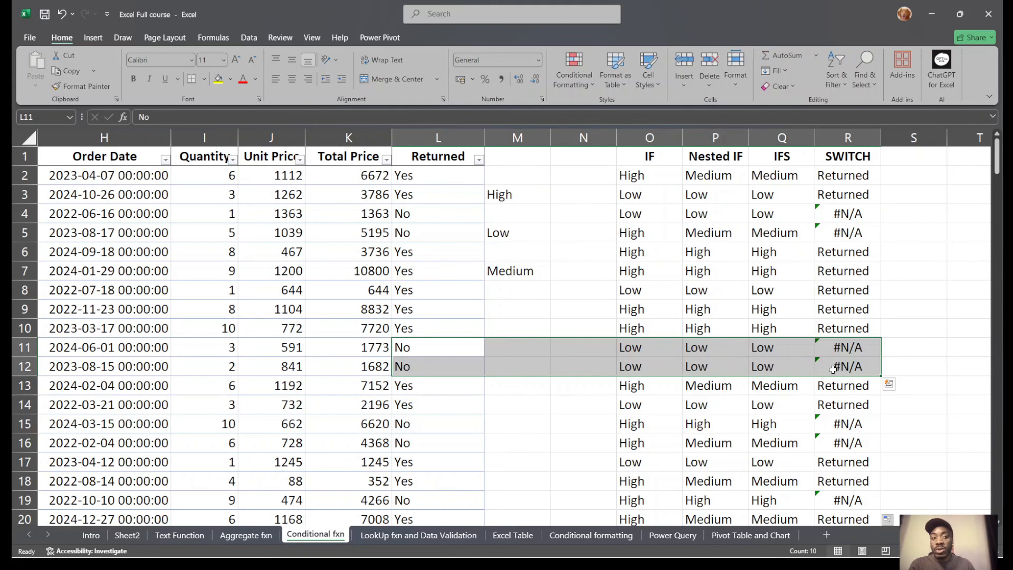
Add "Not Returned" as the default result of the SWITCH formula in R2 and commit it.
{"action": "double_click", "coordinate": [852, 175]}
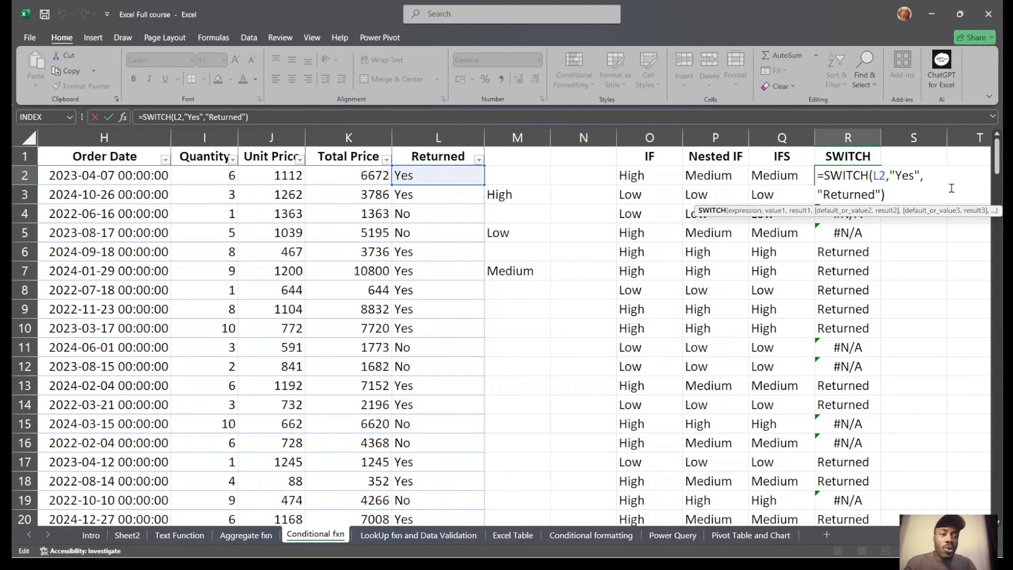
{"action": "left_click", "coordinate": [878, 195]}
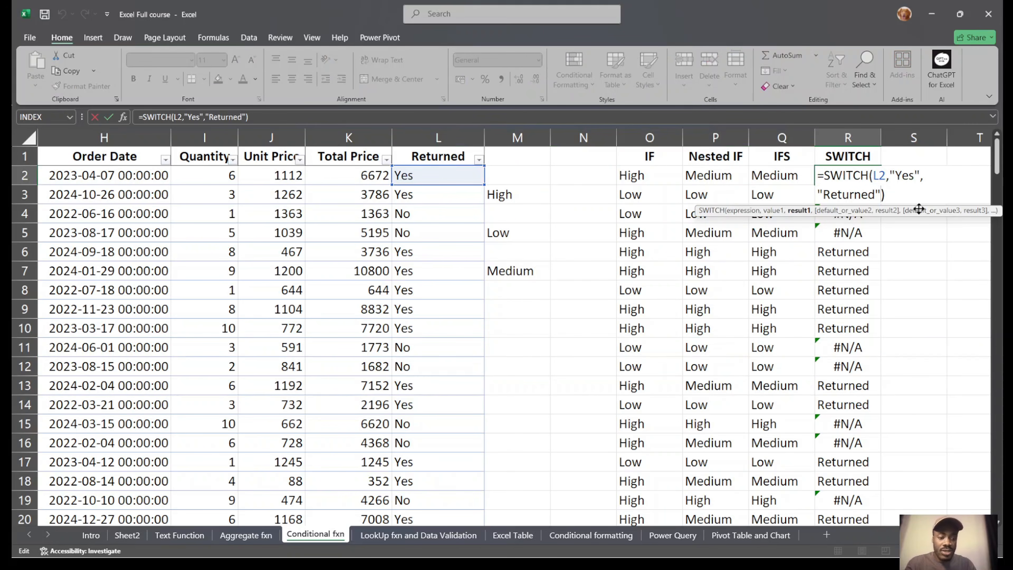
{"action": "type", "text": ","}
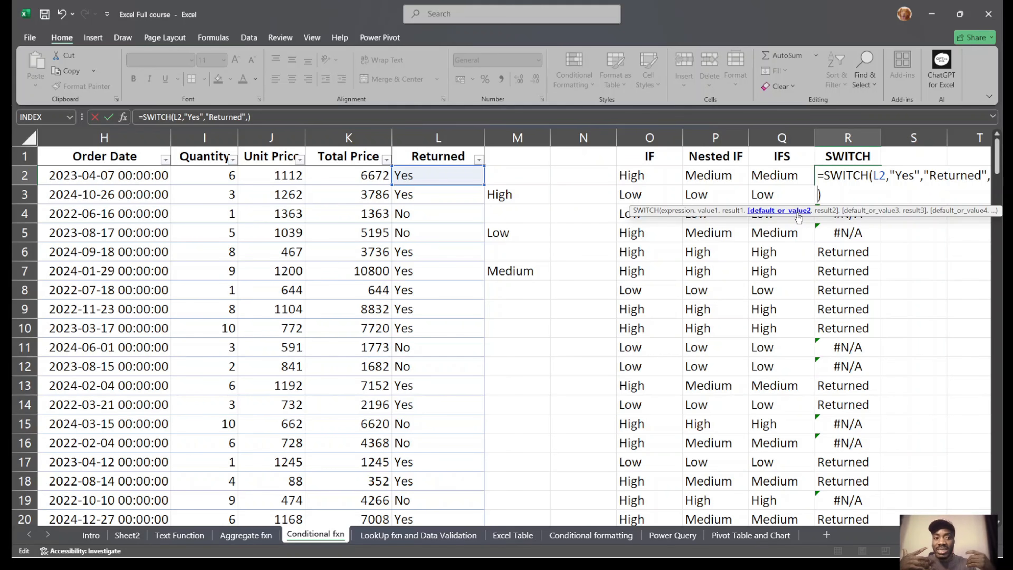
{"action": "type", "text": "\",\""}
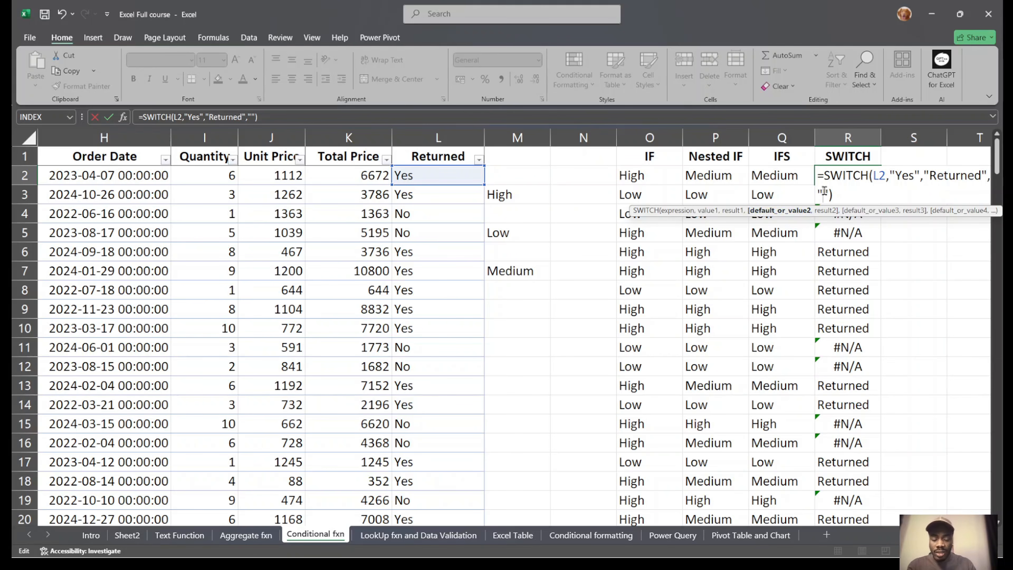
{"action": "type", "text": "Not"}
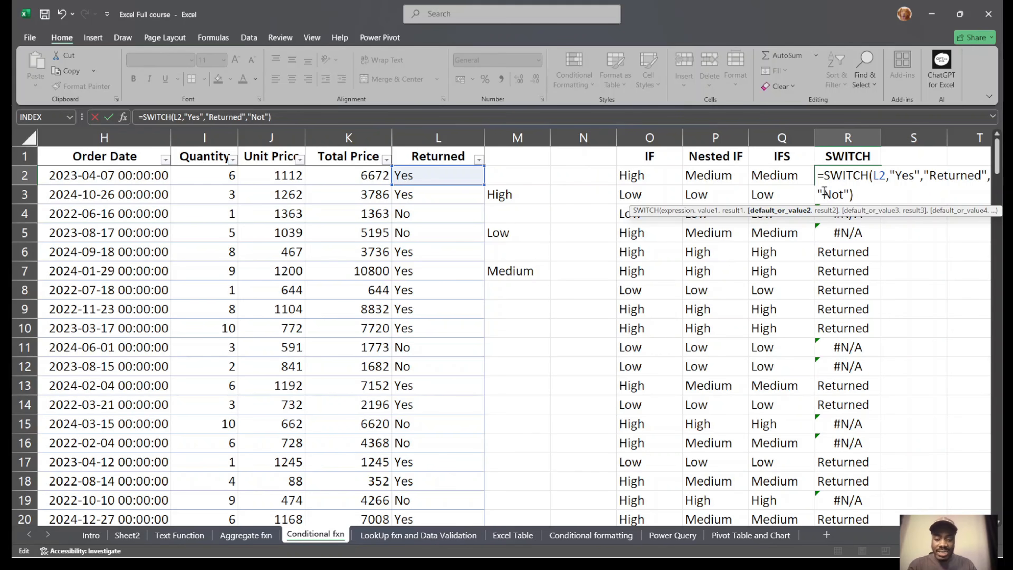
{"action": "type", "text": " Return"}
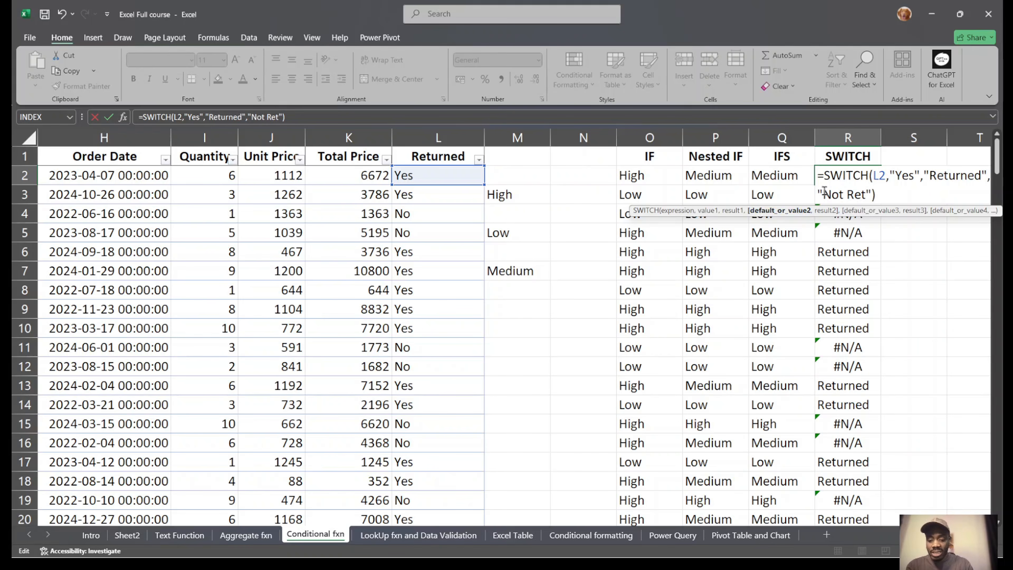
{"action": "type", "text": "ed"}
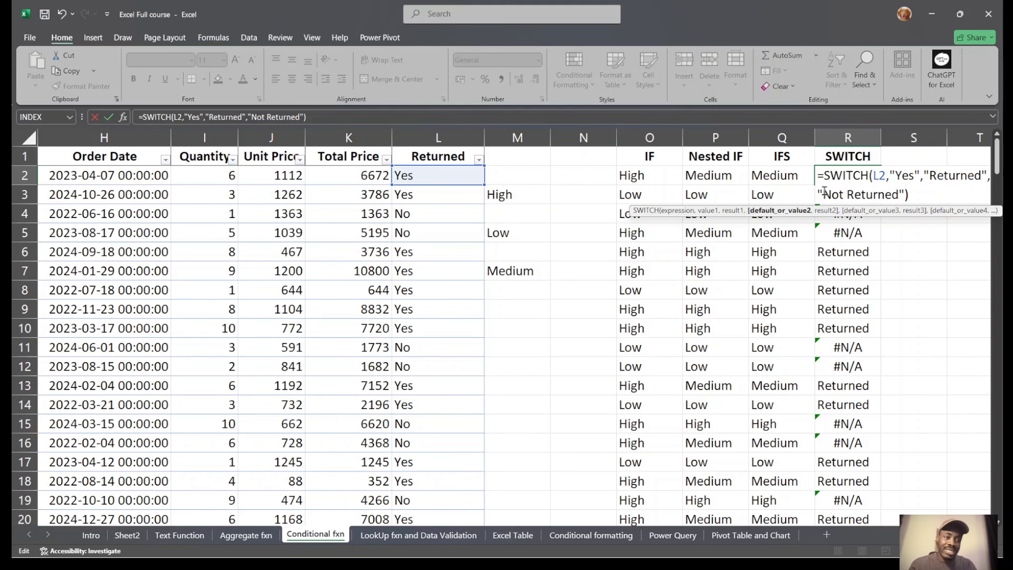
{"action": "key", "text": "Return"}
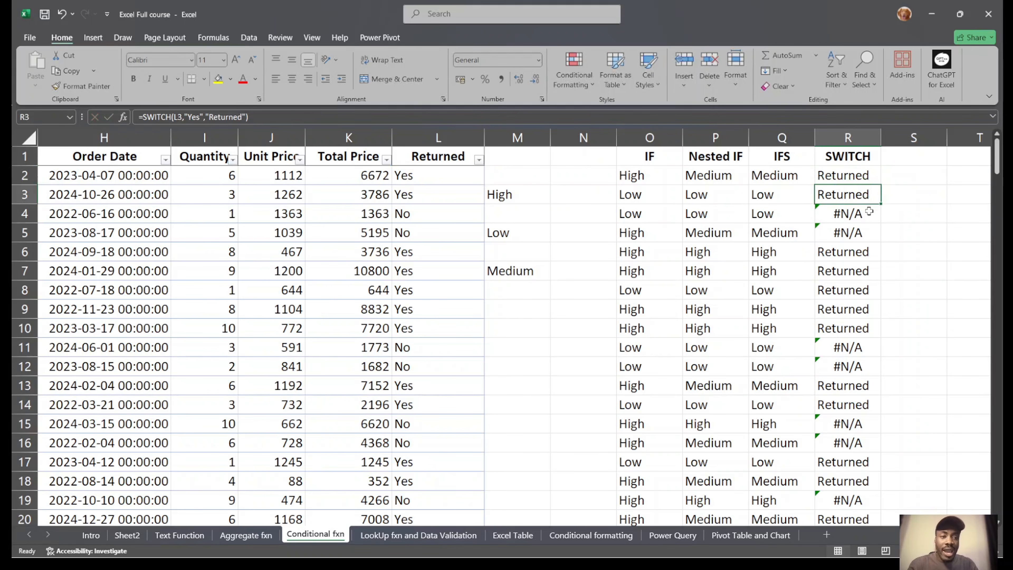
Fill the SWITCH formula with its default from R2 down the column and auto-fit the width of column R.
{"action": "left_click", "coordinate": [852, 171]}
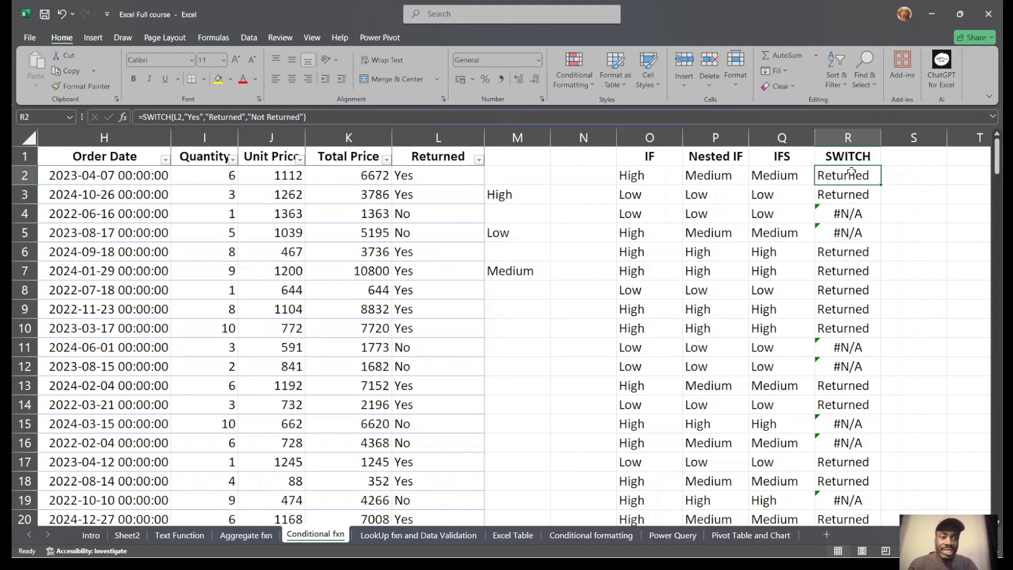
{"action": "double_click", "coordinate": [880, 185]}
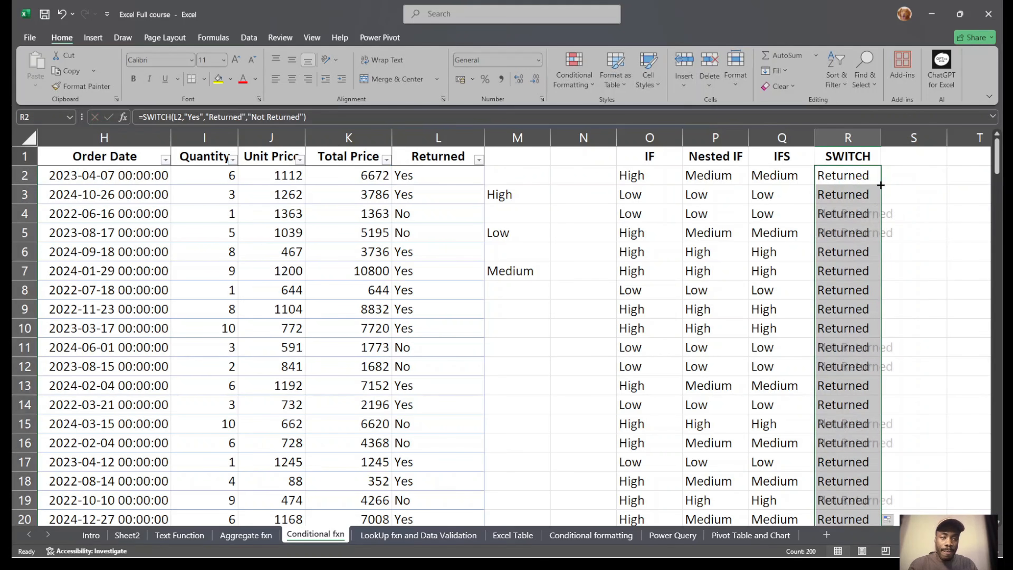
{"action": "double_click", "coordinate": [880, 138]}
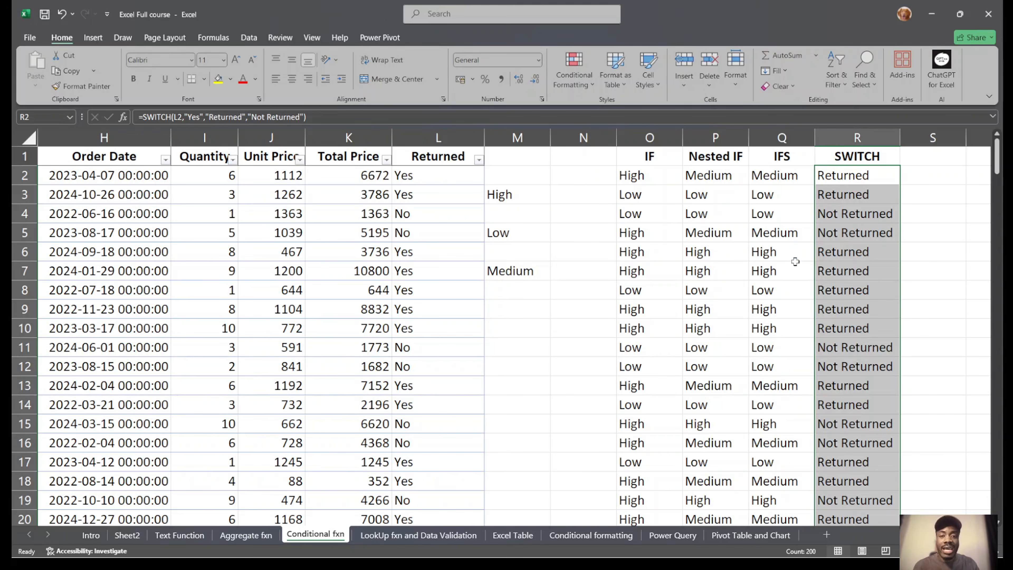
{"action": "left_click_drag", "start_coordinate": [536, 195], "coordinate": [539, 270]}
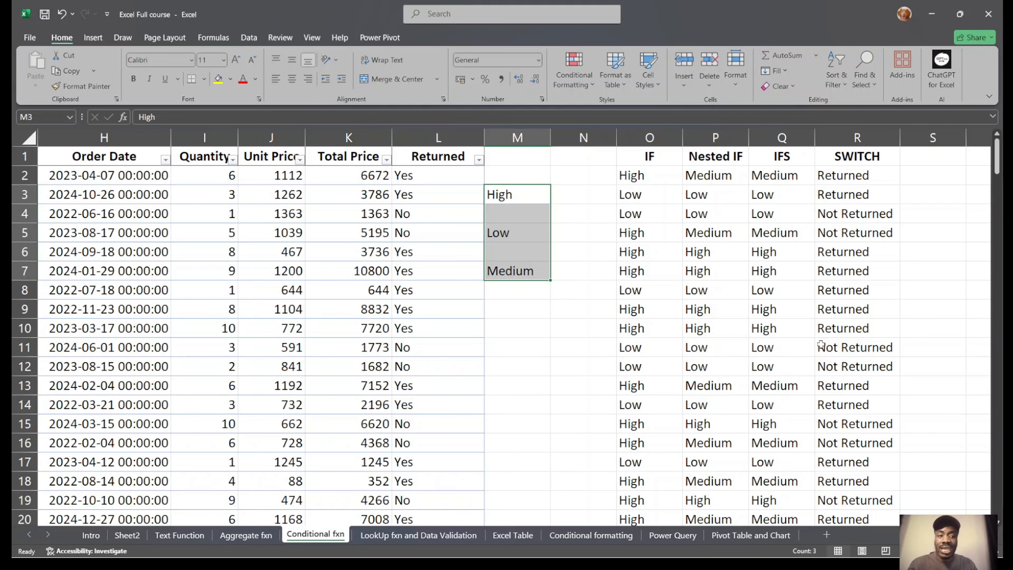
{"action": "left_click", "coordinate": [821, 365]}
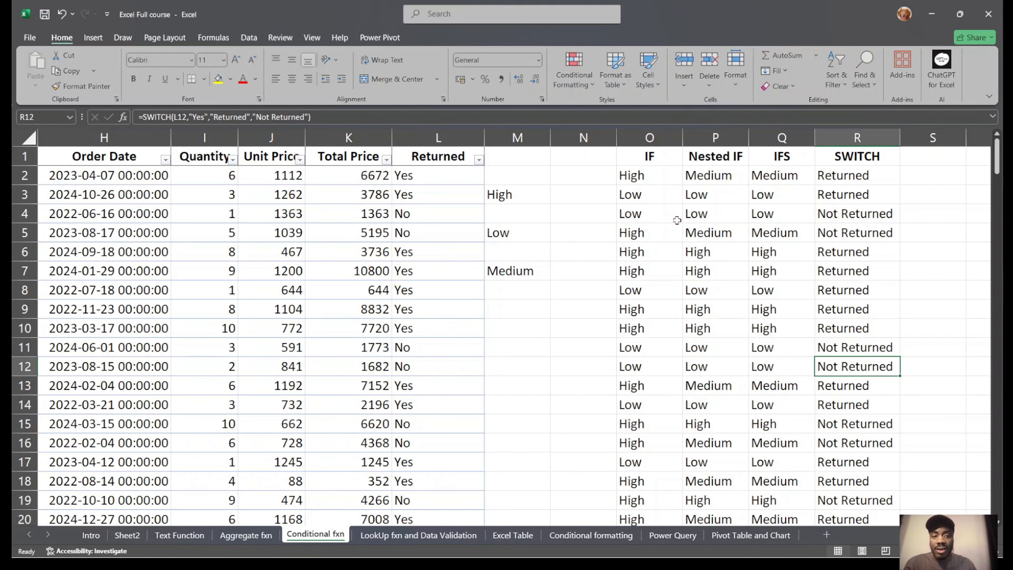
Switch to the "LookUp fxn and Data Validation" sheet and widen column K, which holds the lookup criteria.
{"action": "key", "text": "ctrl+Page_Down"}
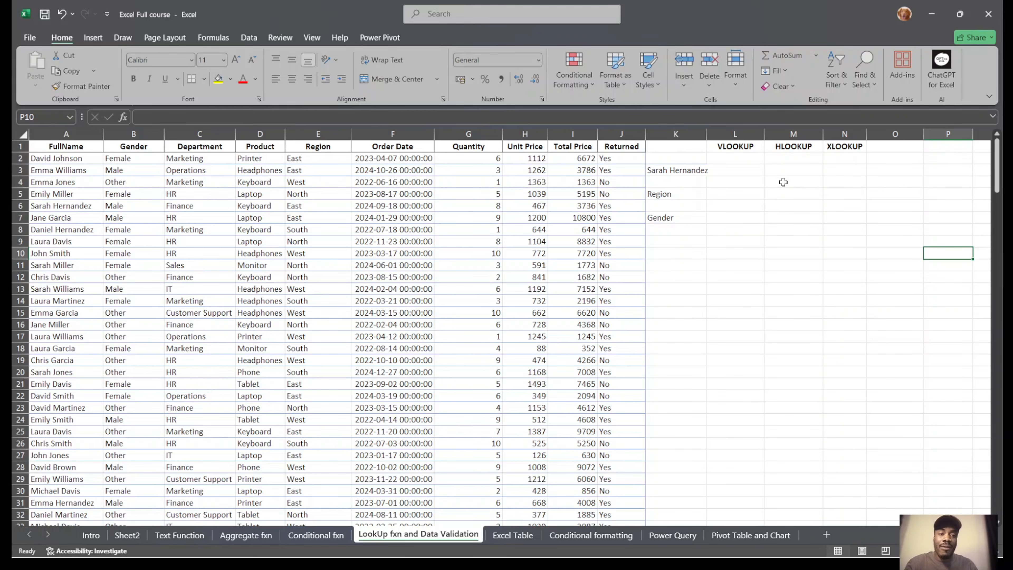
{"action": "left_click", "coordinate": [794, 147]}
{"action": "scroll", "coordinate": [794, 147], "scroll_direction": "up", "scroll_amount": 2}
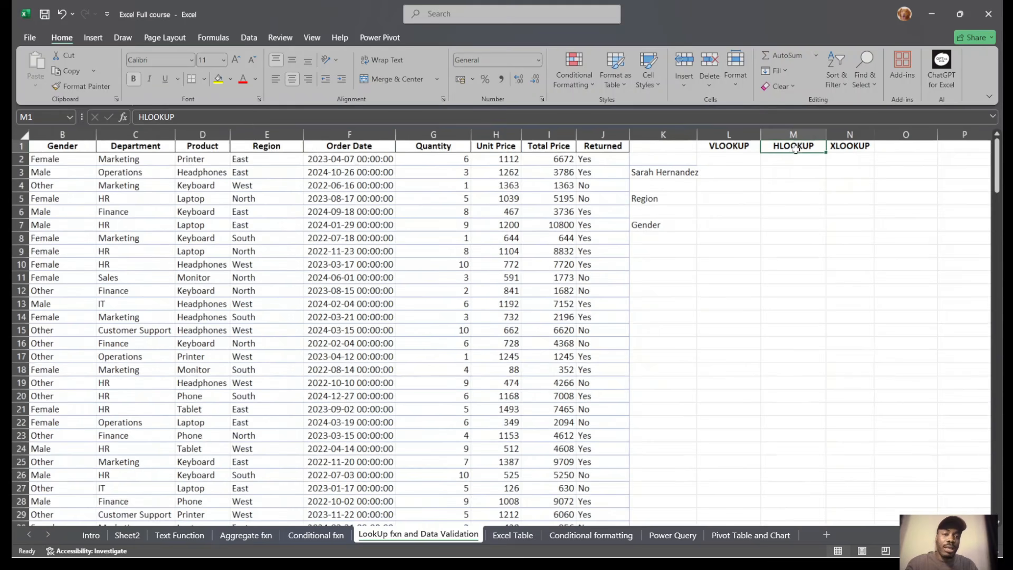
{"action": "scroll", "coordinate": [794, 150], "scroll_direction": "up", "scroll_amount": 2}
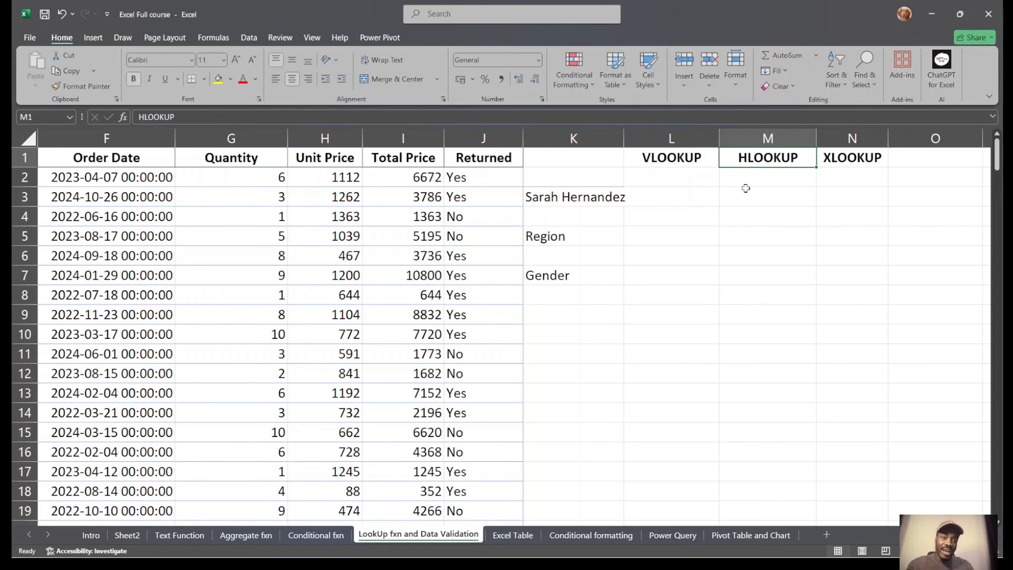
{"action": "left_click_drag", "start_coordinate": [625, 131], "coordinate": [656, 131]}
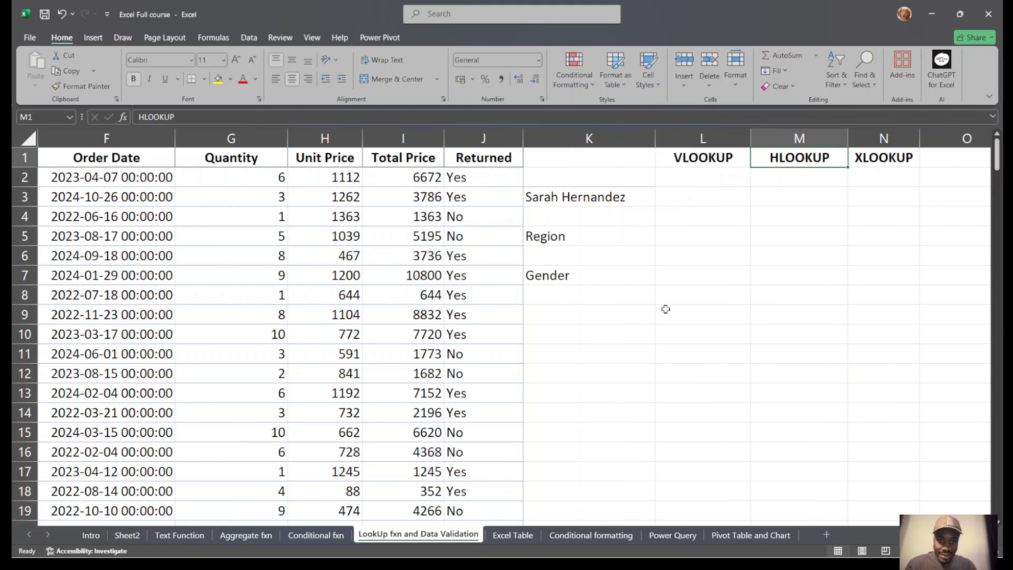
Examine the lookup name in K3 and the rows of the order table down to its end.
{"action": "scroll", "coordinate": [665, 307], "scroll_direction": "left", "scroll_amount": 2}
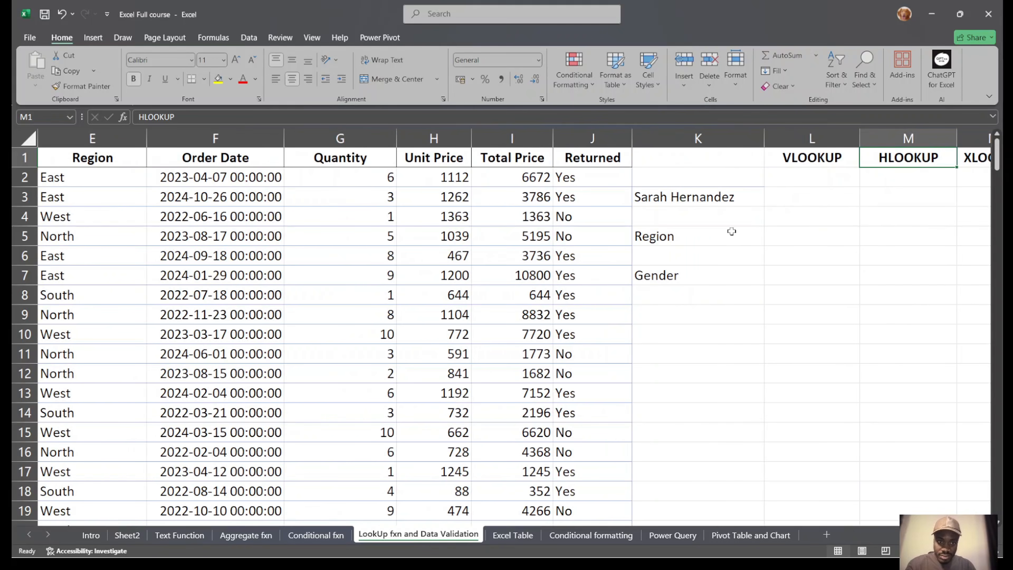
{"action": "left_click", "coordinate": [729, 202]}
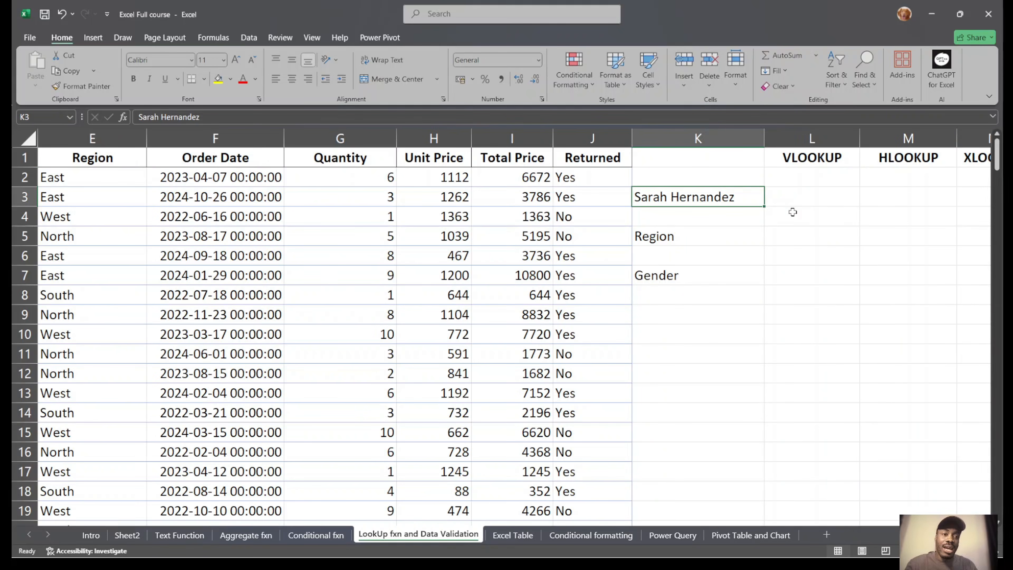
{"action": "scroll", "coordinate": [842, 258], "scroll_direction": "right", "scroll_amount": 2}
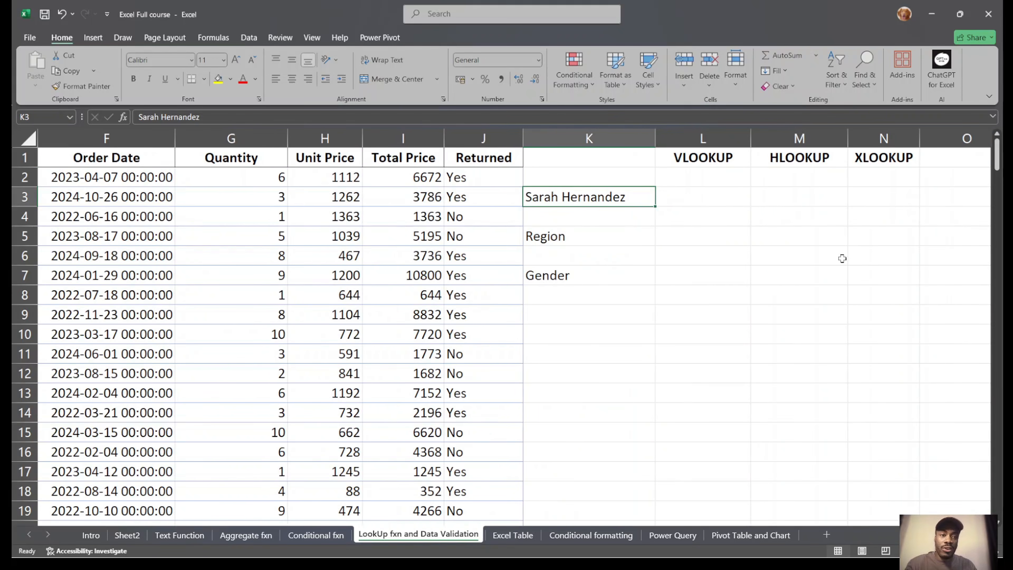
{"action": "scroll", "coordinate": [842, 258], "scroll_direction": "down", "scroll_amount": 20}
{"action": "scroll", "coordinate": [842, 258], "scroll_direction": "left", "scroll_amount": 4}
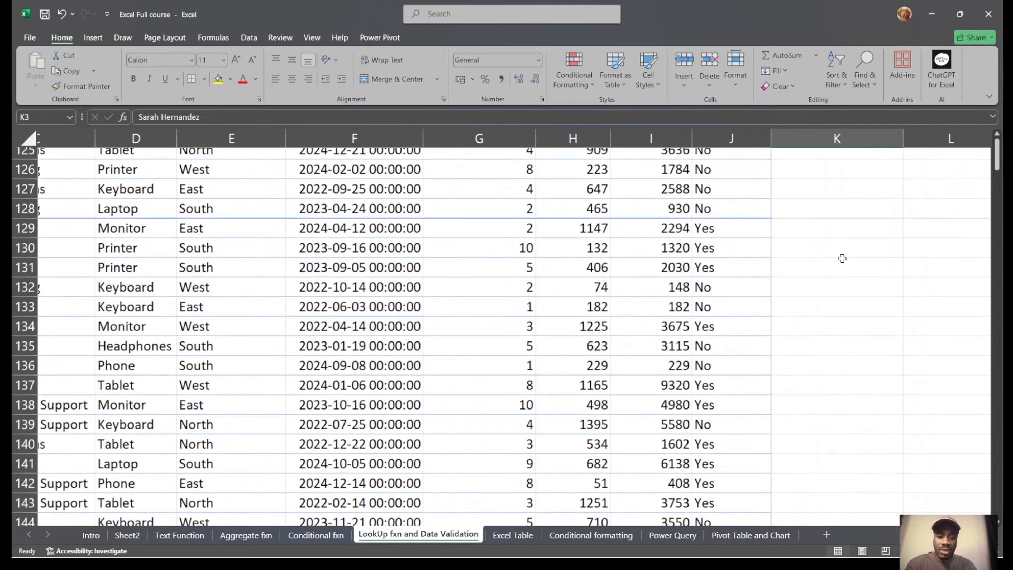
{"action": "scroll", "coordinate": [842, 259], "scroll_direction": "down", "scroll_amount": 15}
{"action": "scroll", "coordinate": [842, 259], "scroll_direction": "up", "scroll_amount": 8}
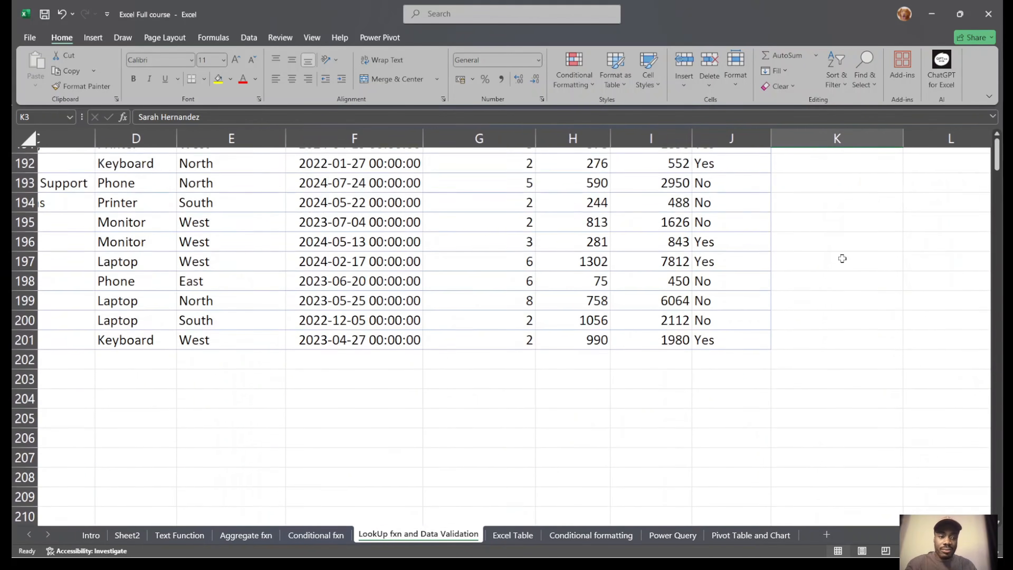
{"action": "scroll", "coordinate": [842, 258], "scroll_direction": "down", "scroll_amount": 10}
{"action": "scroll", "coordinate": [842, 259], "scroll_direction": "up", "scroll_amount": 20}
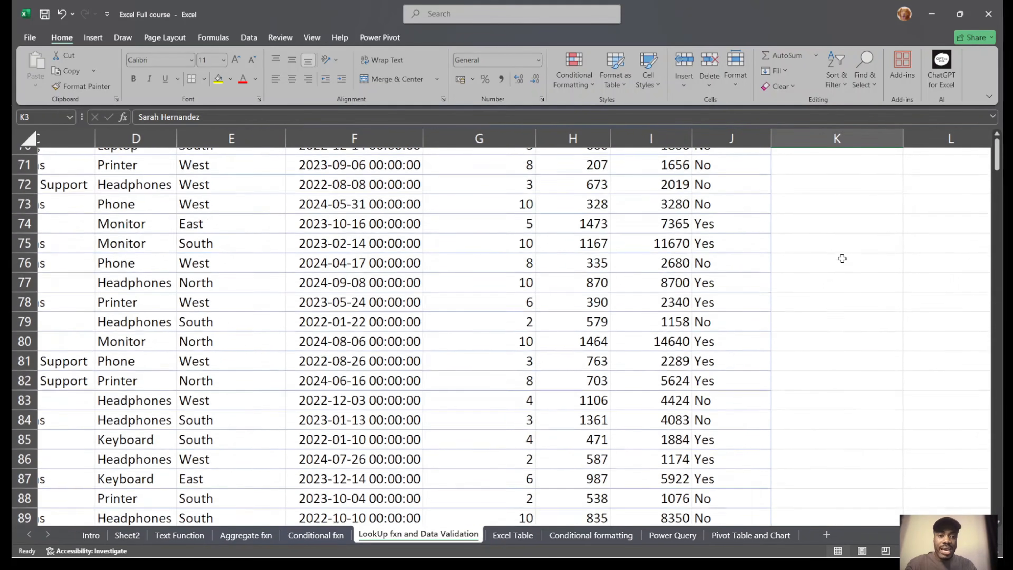
Start a VLOOKUP formula in L5 for the Region, using the name in K3 as the lookup value.
{"action": "scroll", "coordinate": [842, 259], "scroll_direction": "up", "scroll_amount": 3}
{"action": "scroll", "coordinate": [842, 258], "scroll_direction": "right", "scroll_amount": 3}
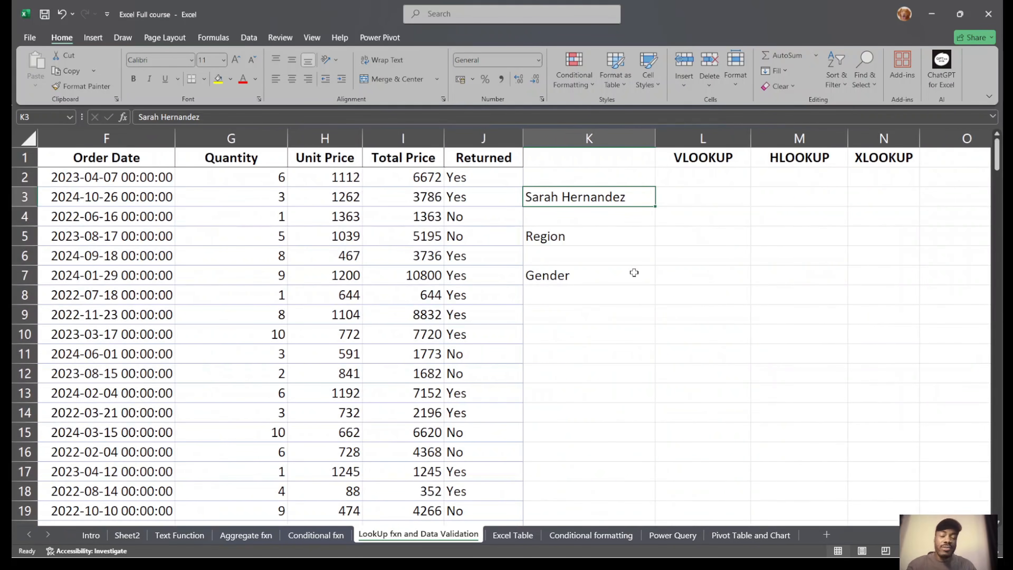
{"action": "left_click", "coordinate": [704, 160]}
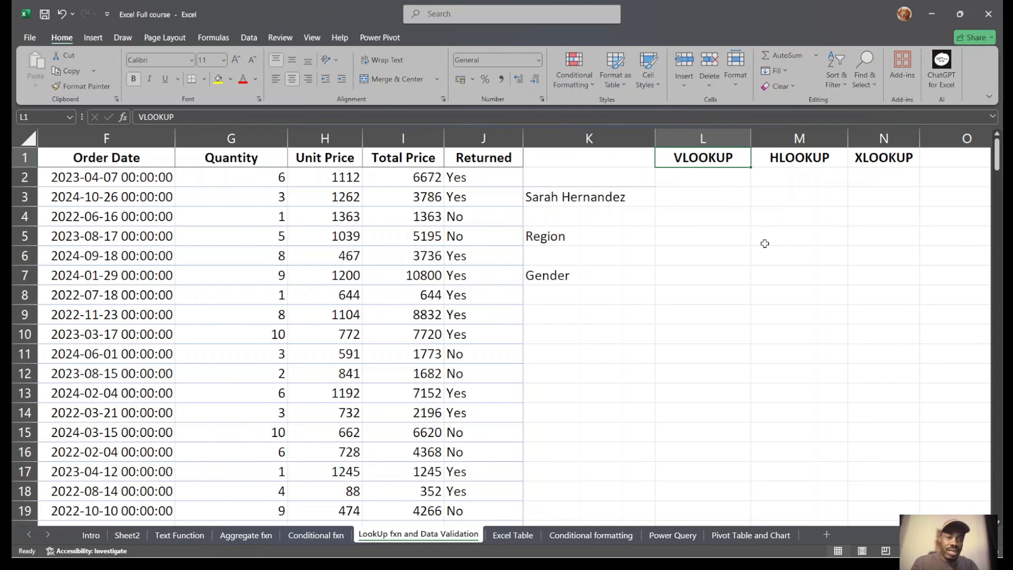
{"action": "left_click", "coordinate": [719, 212]}
{"action": "left_click", "coordinate": [718, 241]}
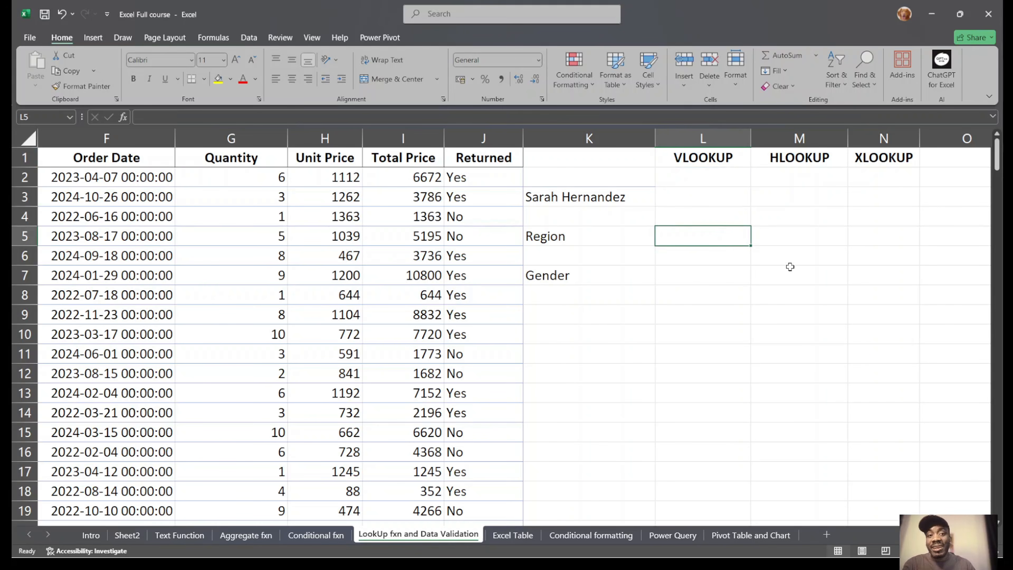
{"action": "type", "text": "=vlo"}
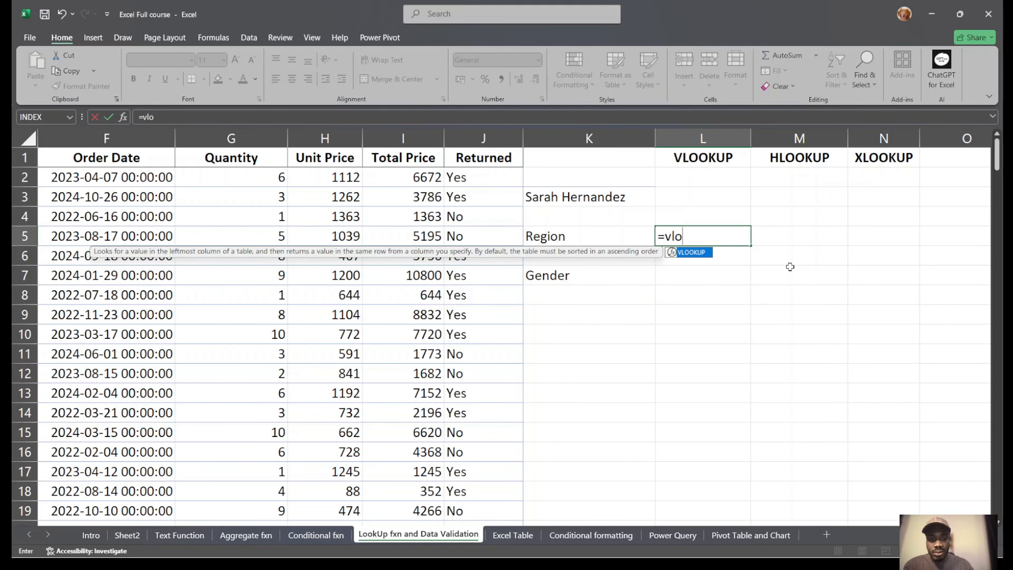
{"action": "key", "text": "Tab"}
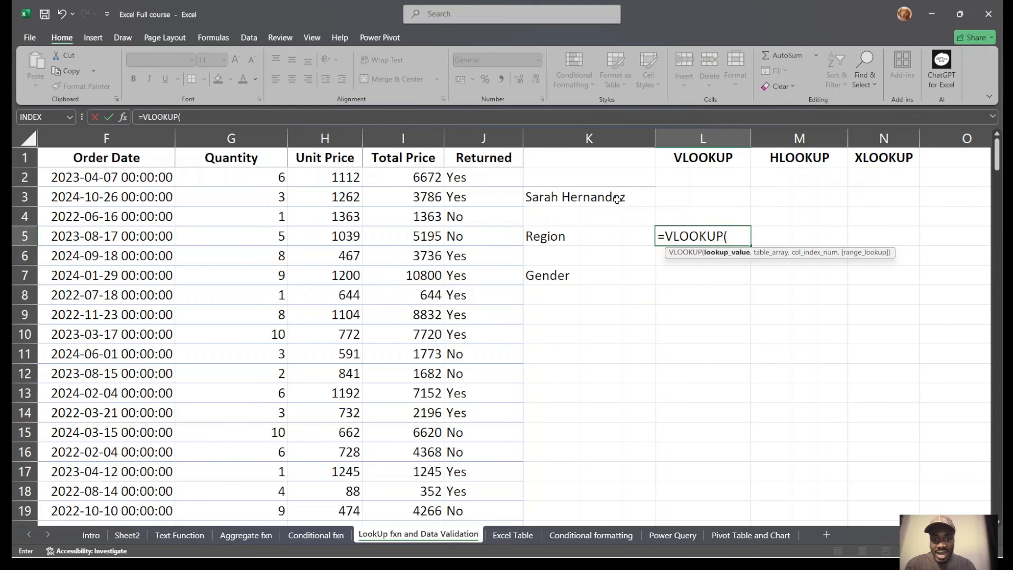
{"action": "left_click", "coordinate": [590, 196]}
{"action": "type", "text": ","}
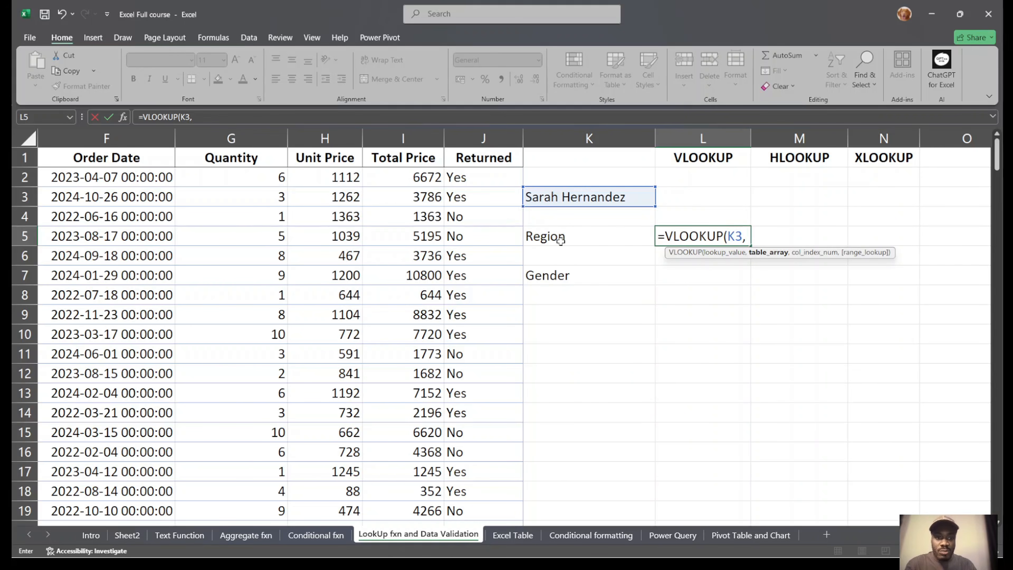
Set the whole order table A1:J201, headers included, as the table array of the VLOOKUP in L5.
{"action": "scroll", "coordinate": [561, 240], "scroll_direction": "left", "scroll_amount": 5}
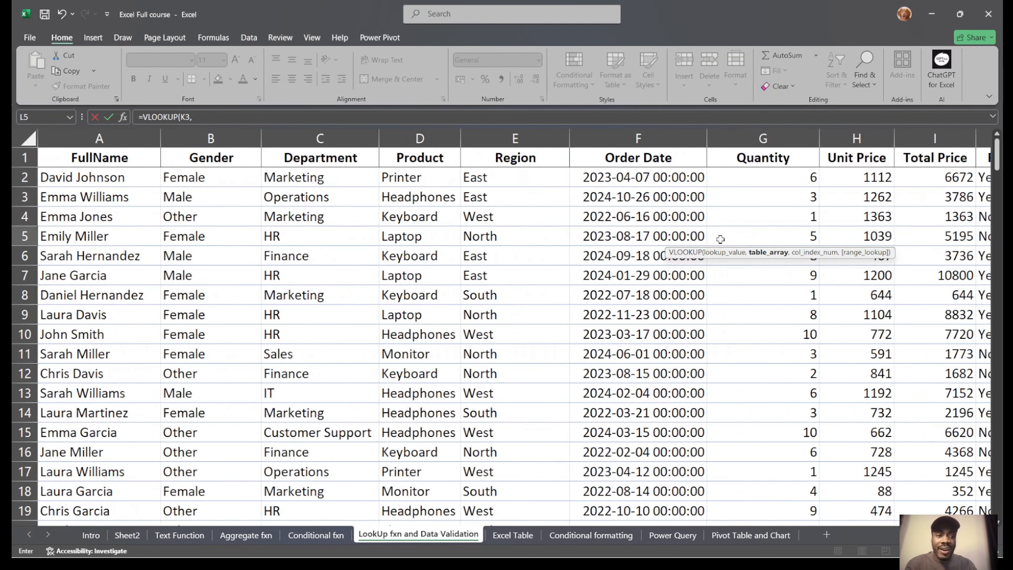
{"action": "left_click", "coordinate": [94, 160]}
{"action": "key", "text": "ctrl+shift+Right"}
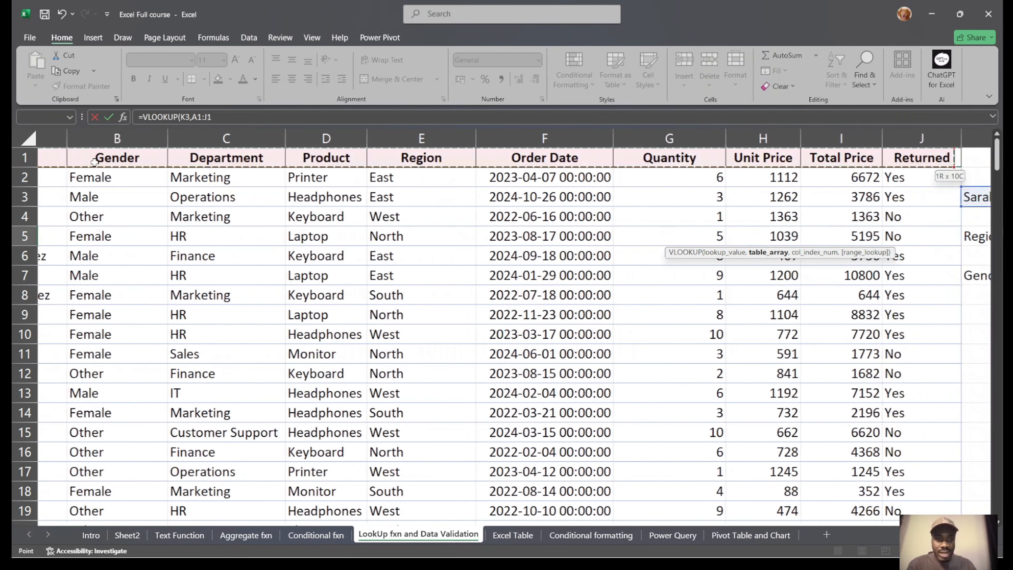
{"action": "key", "text": "ctrl+shift+Down"}
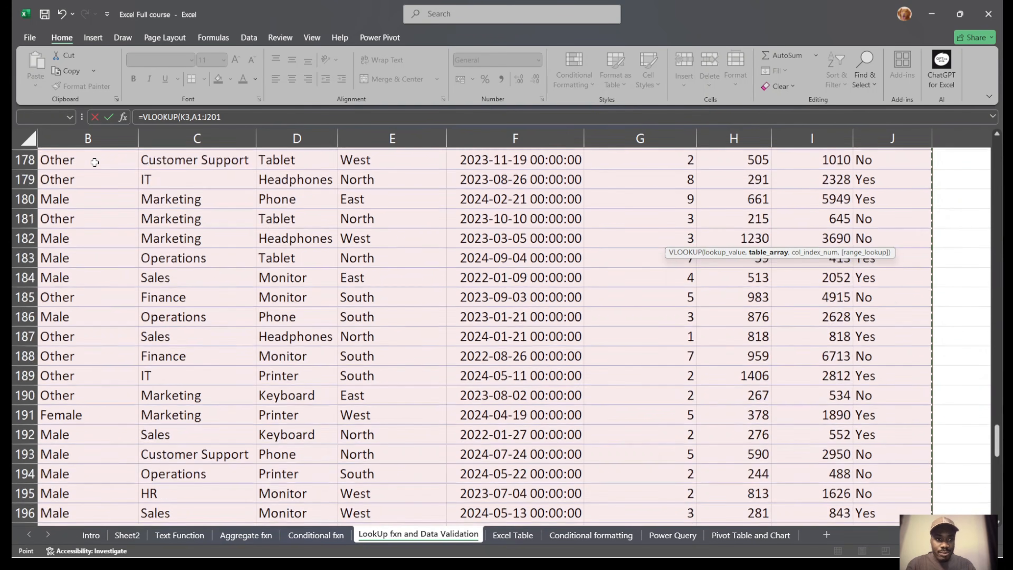
{"action": "type", "text": ","}
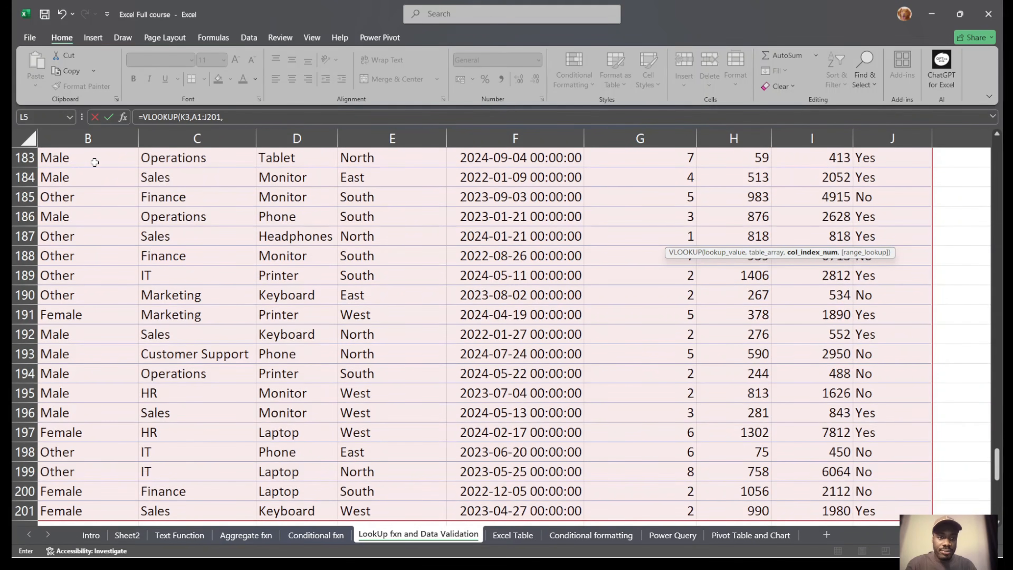
Complete the VLOOKUP in L5 with column index 5 for Region and FALSE for an exact match, and commit it.
{"action": "scroll", "coordinate": [95, 162], "scroll_direction": "up", "scroll_amount": 20}
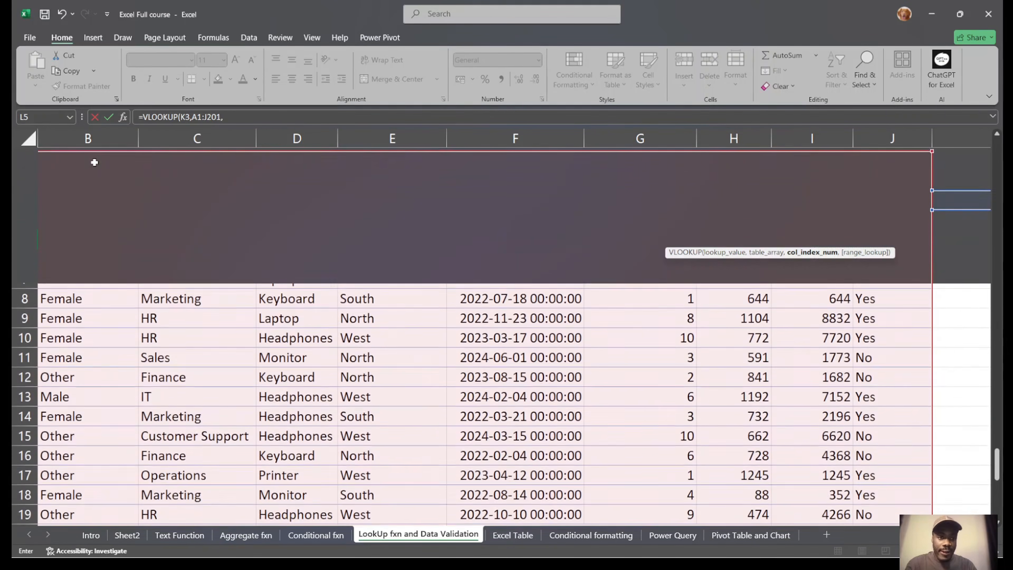
{"action": "scroll", "coordinate": [95, 162], "scroll_direction": "right", "scroll_amount": 10}
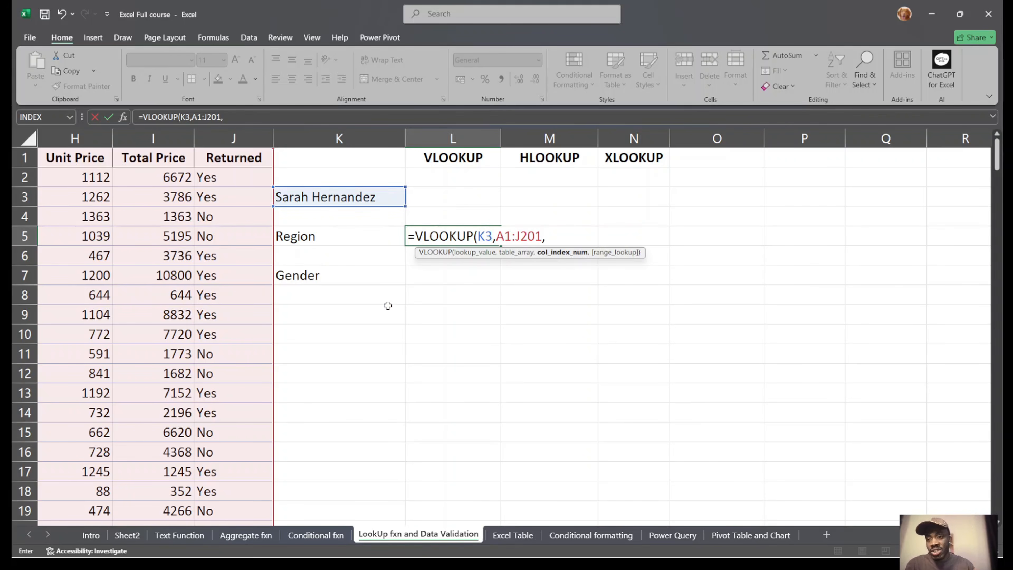
{"action": "scroll", "coordinate": [388, 305], "scroll_direction": "left", "scroll_amount": 5}
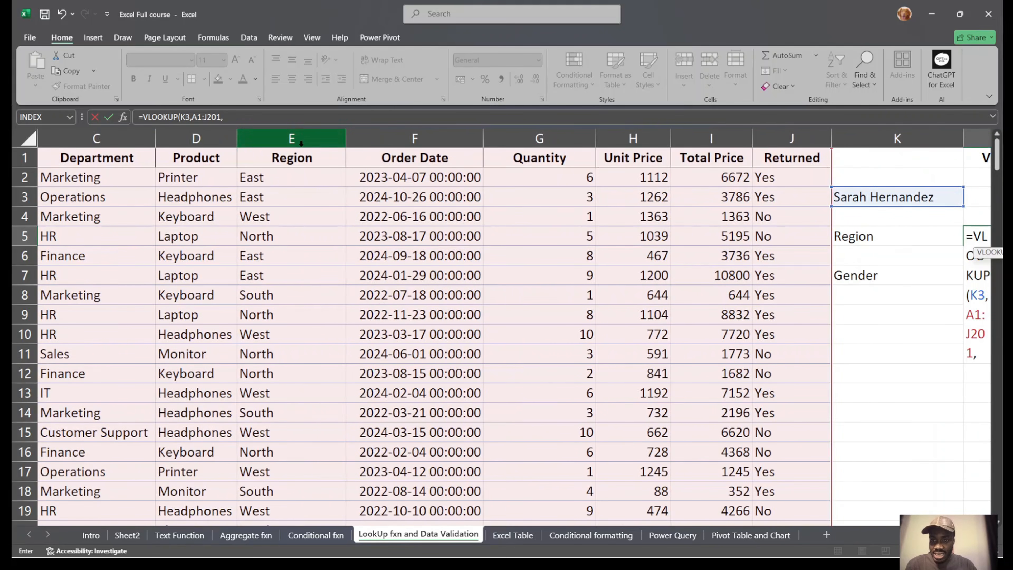
{"action": "scroll", "coordinate": [244, 159], "scroll_direction": "left", "scroll_amount": 2}
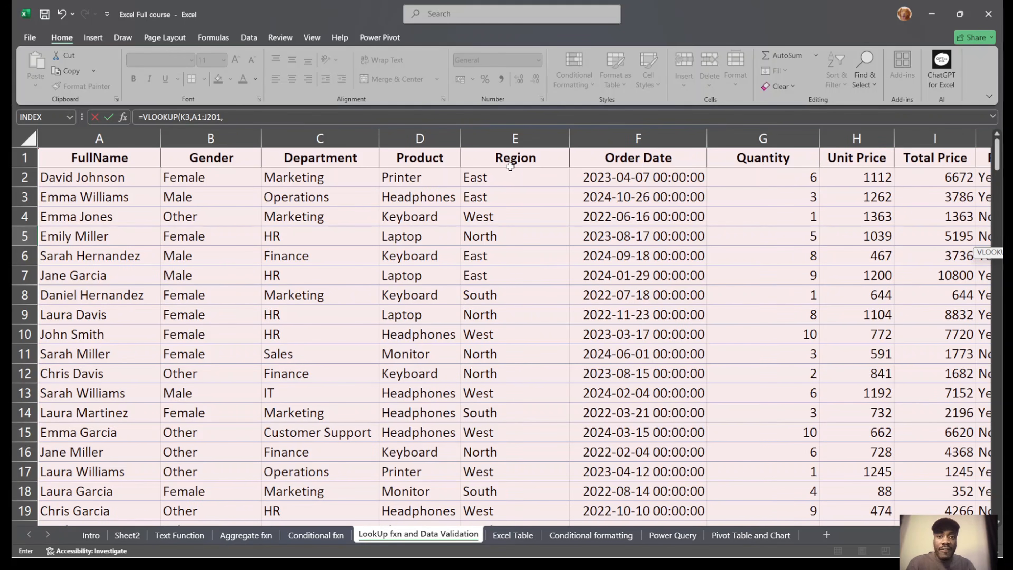
{"action": "scroll", "coordinate": [667, 298], "scroll_direction": "right", "scroll_amount": 6}
{"action": "scroll", "coordinate": [667, 298], "scroll_direction": "right", "scroll_amount": 1}
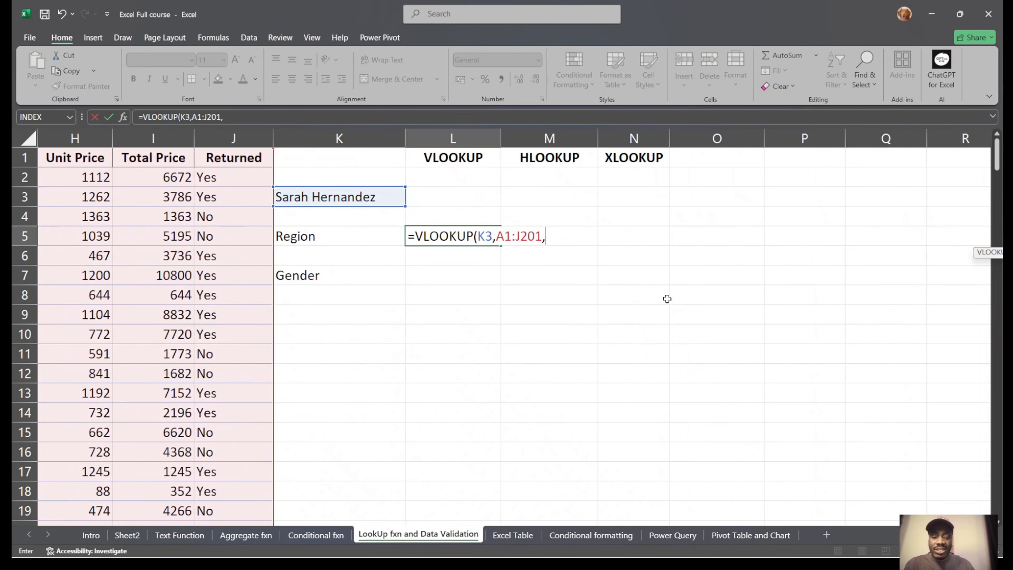
{"action": "type", "text": "5"}
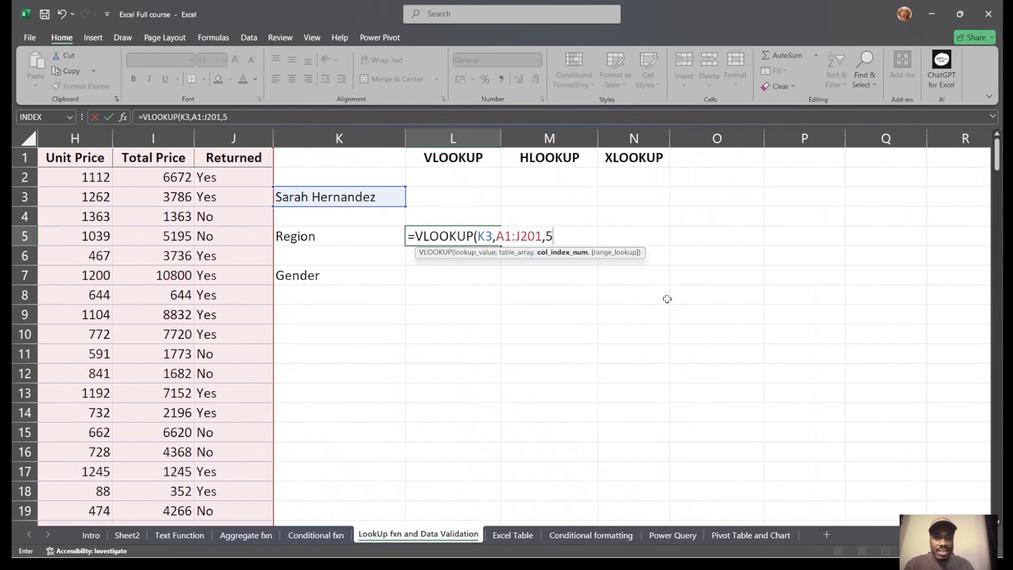
{"action": "type", "text": ","}
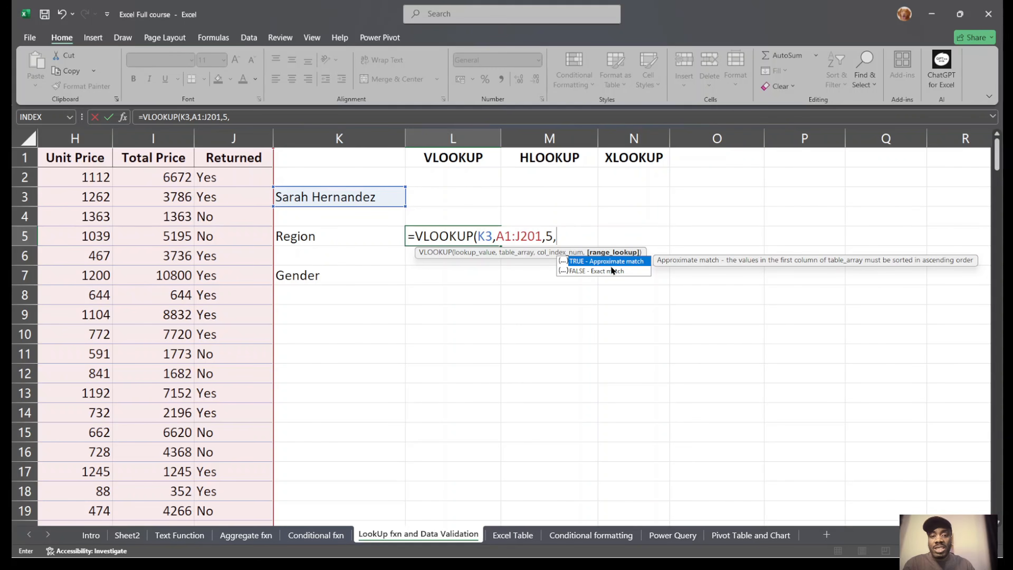
{"action": "double_click", "coordinate": [615, 271]}
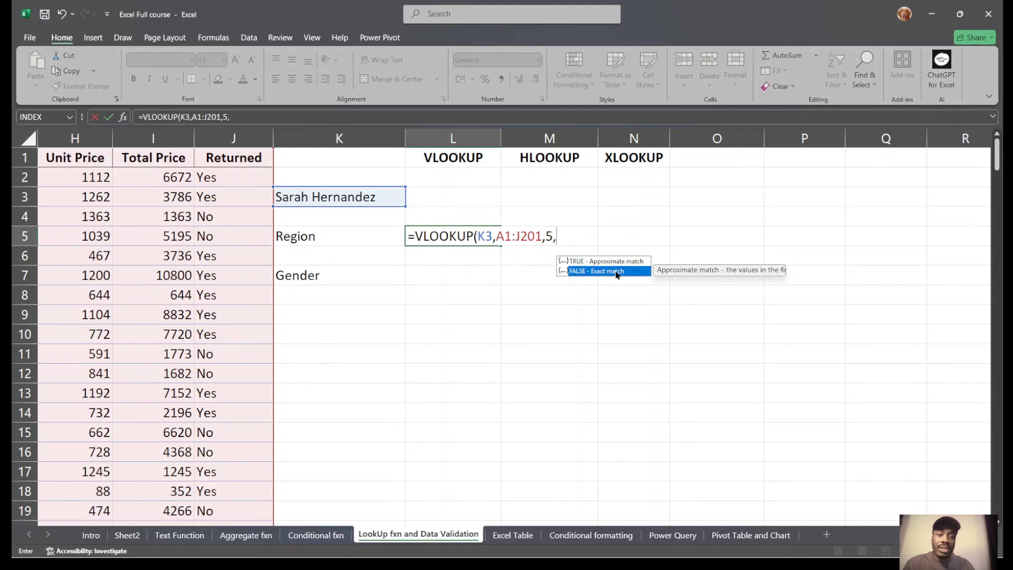
{"action": "key", "text": "Return"}
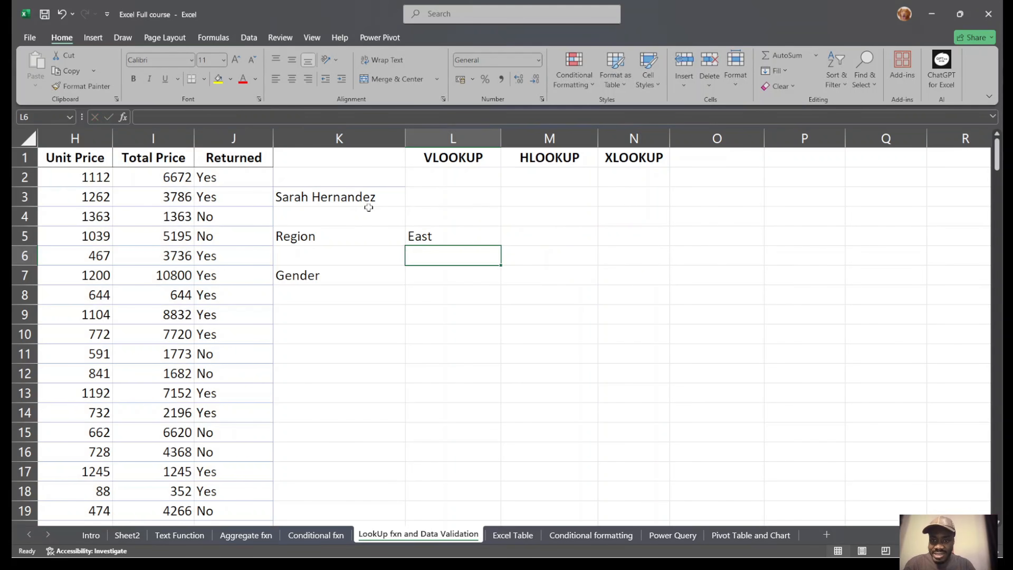
Check the VLOOKUP result against the Region cell in row 6, the looked-up person's row in the order table.
{"action": "scroll", "coordinate": [468, 280], "scroll_direction": "left", "scroll_amount": 5}
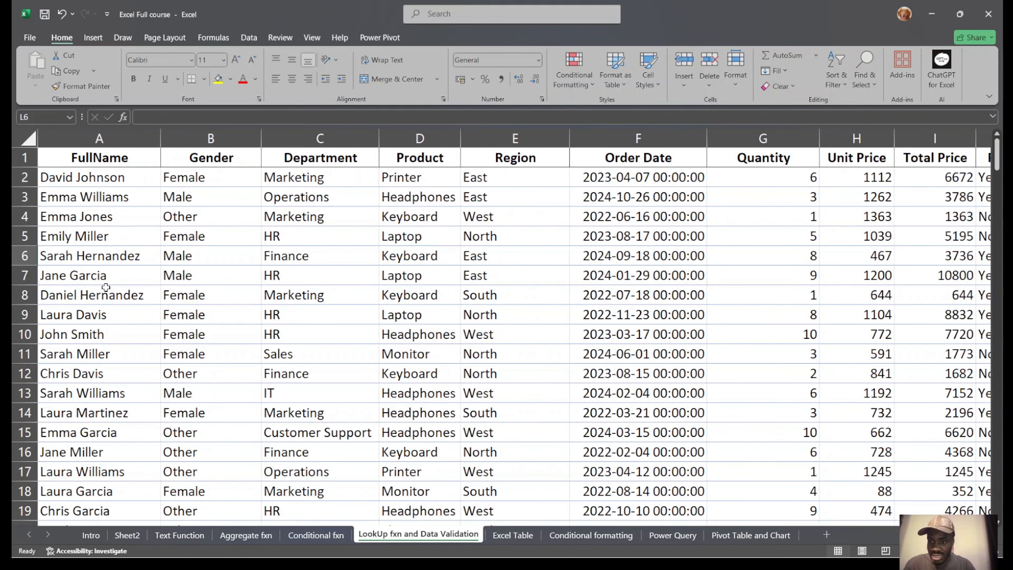
{"action": "left_click_drag", "start_coordinate": [115, 257], "coordinate": [475, 258]}
{"action": "left_click", "coordinate": [530, 255]}
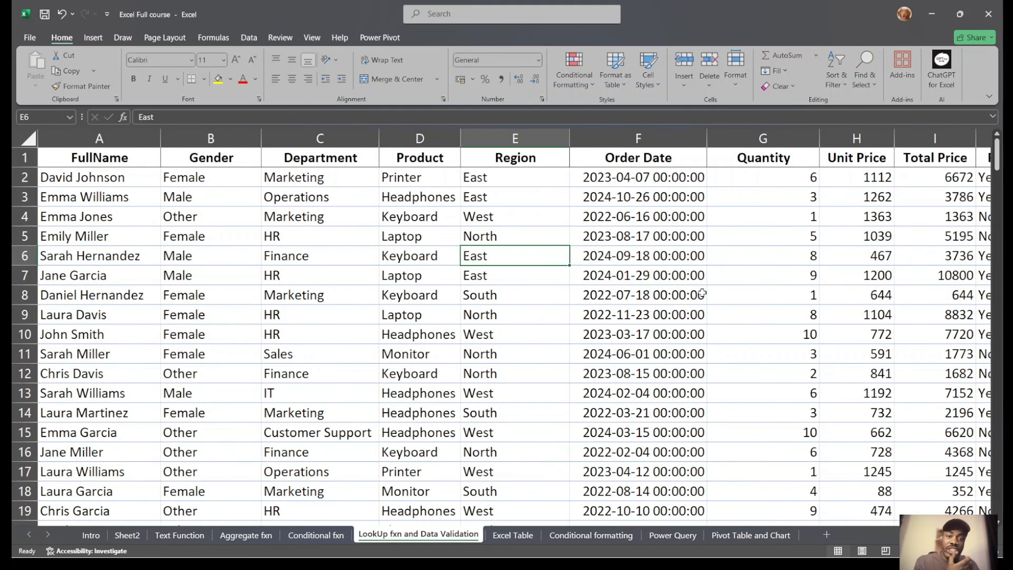
Start a VLOOKUP formula in L7 for the Gender, using the name in K3 as the lookup value.
{"action": "scroll", "coordinate": [702, 293], "scroll_direction": "right", "scroll_amount": 5}
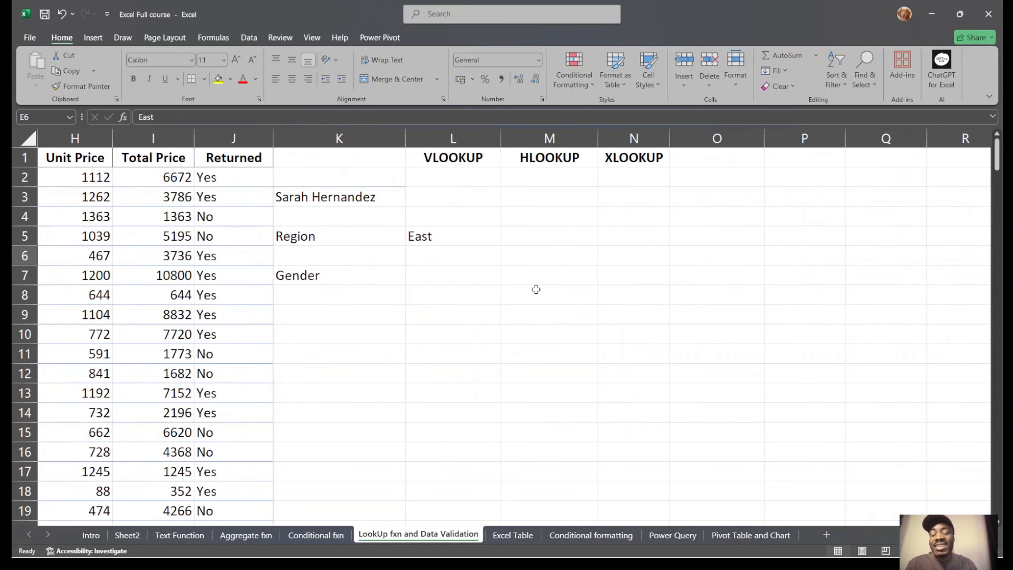
{"action": "left_click", "coordinate": [453, 273]}
{"action": "type", "text": "="}
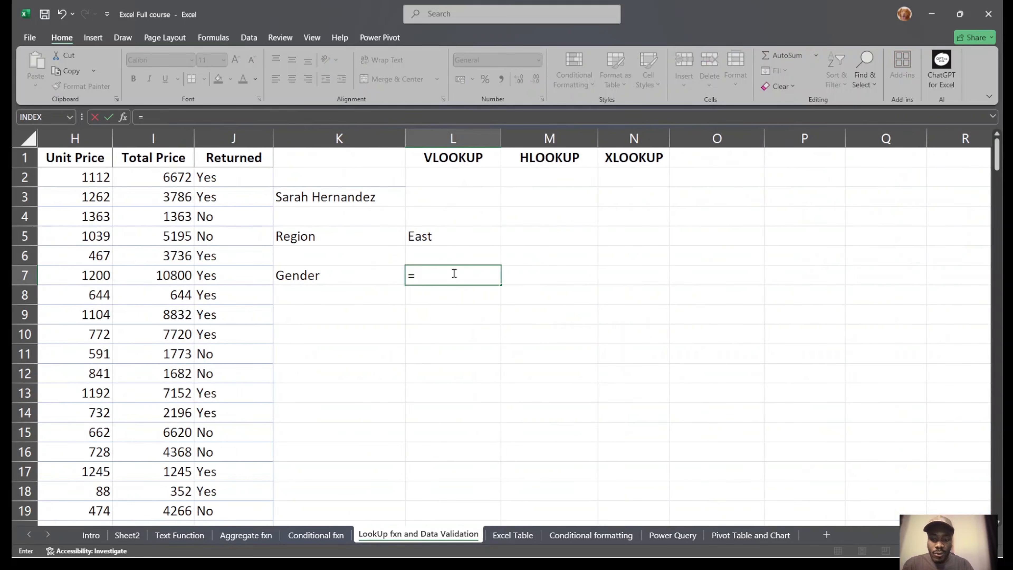
{"action": "type", "text": "vo"}
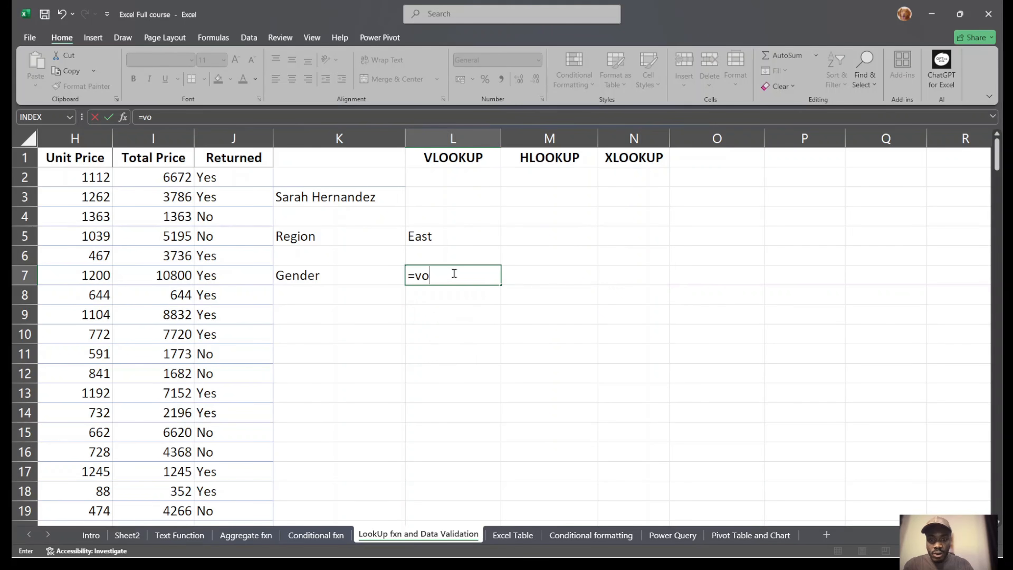
{"action": "key", "text": "BackSpace"}
{"action": "type", "text": "lo"}
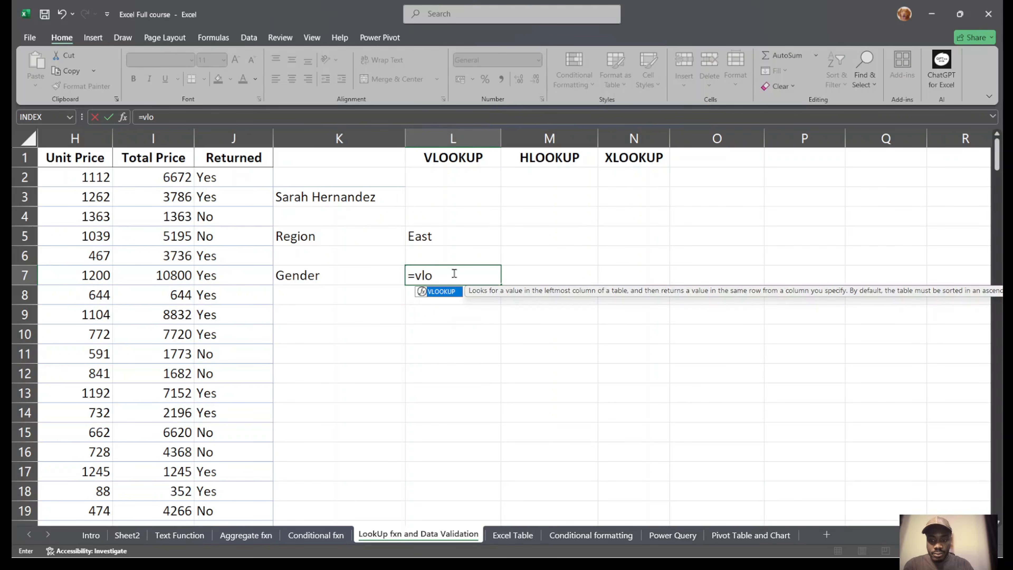
{"action": "key", "text": "Tab"}
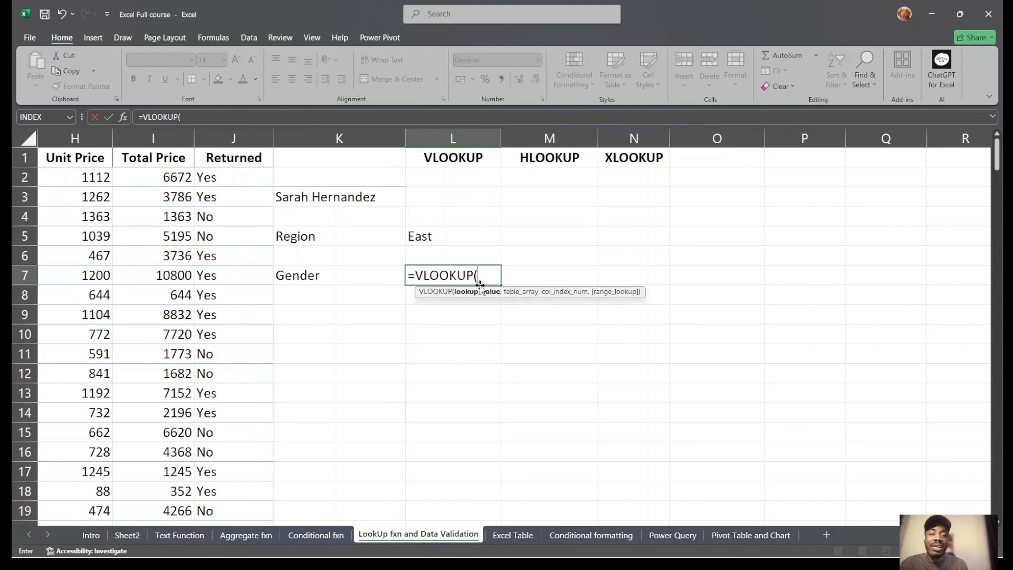
{"action": "left_click", "coordinate": [362, 199]}
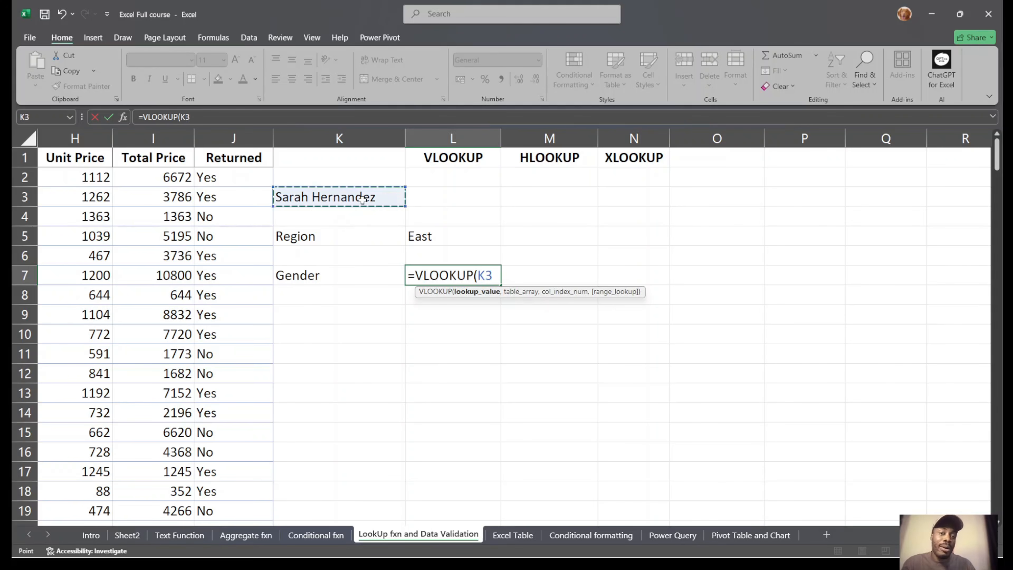
{"action": "type", "text": ","}
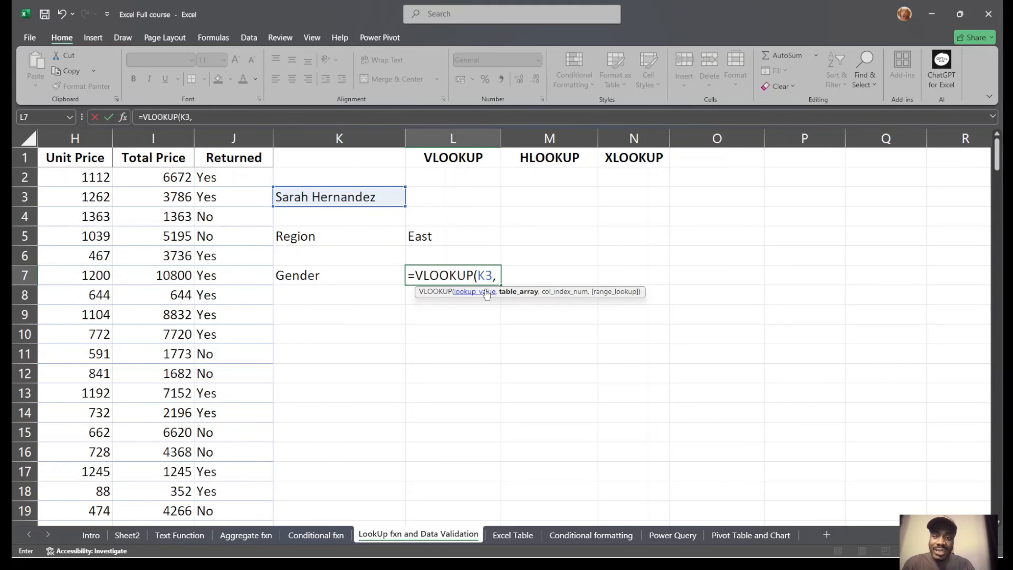
Set the order table A1:J201 as the table array of the VLOOKUP in L7.
{"action": "scroll", "coordinate": [468, 344], "scroll_direction": "left", "scroll_amount": 10}
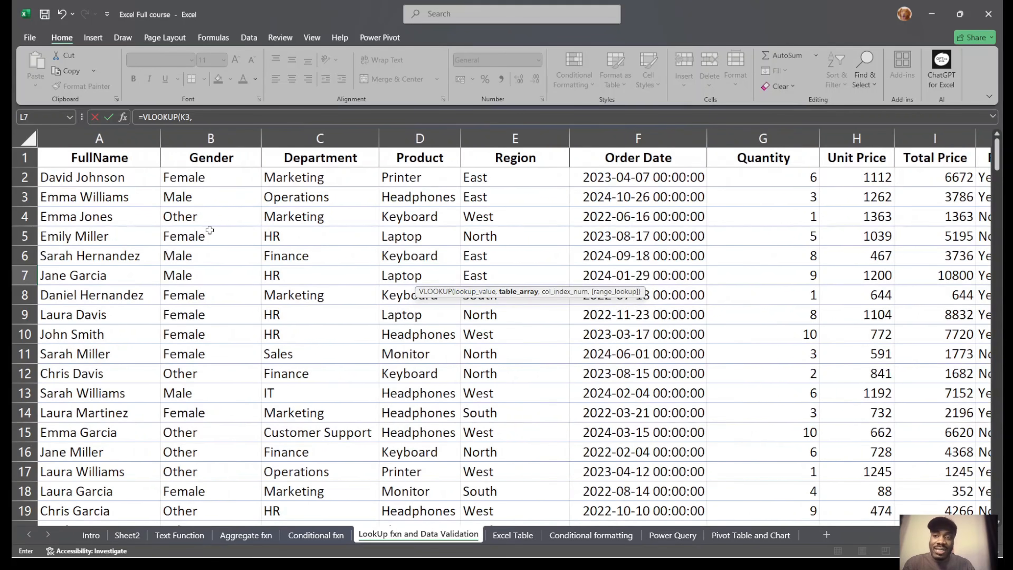
{"action": "left_click", "coordinate": [98, 159]}
{"action": "key", "text": "ctrl+shift+Right"}
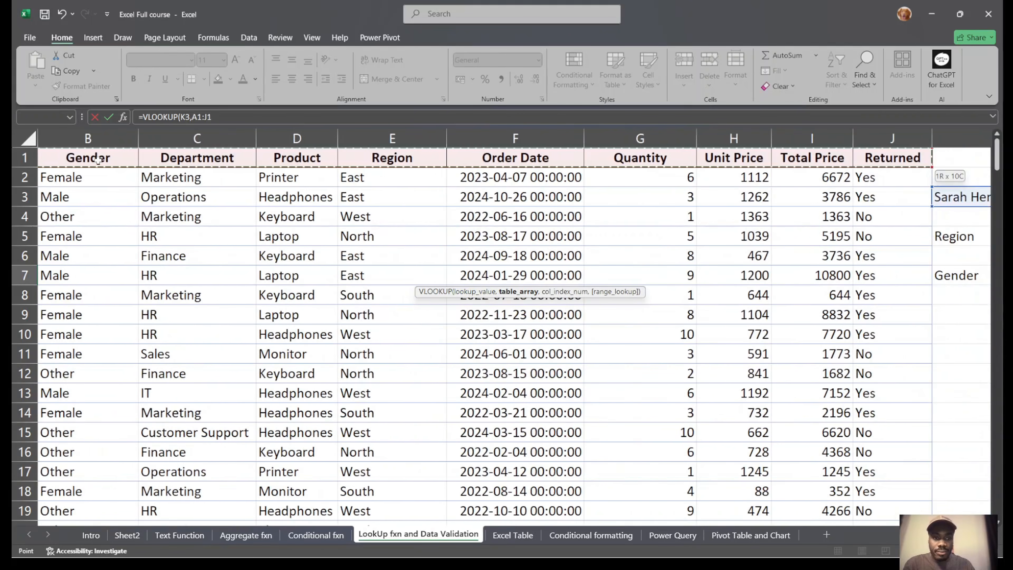
{"action": "key", "text": "ctrl+shift+Down"}
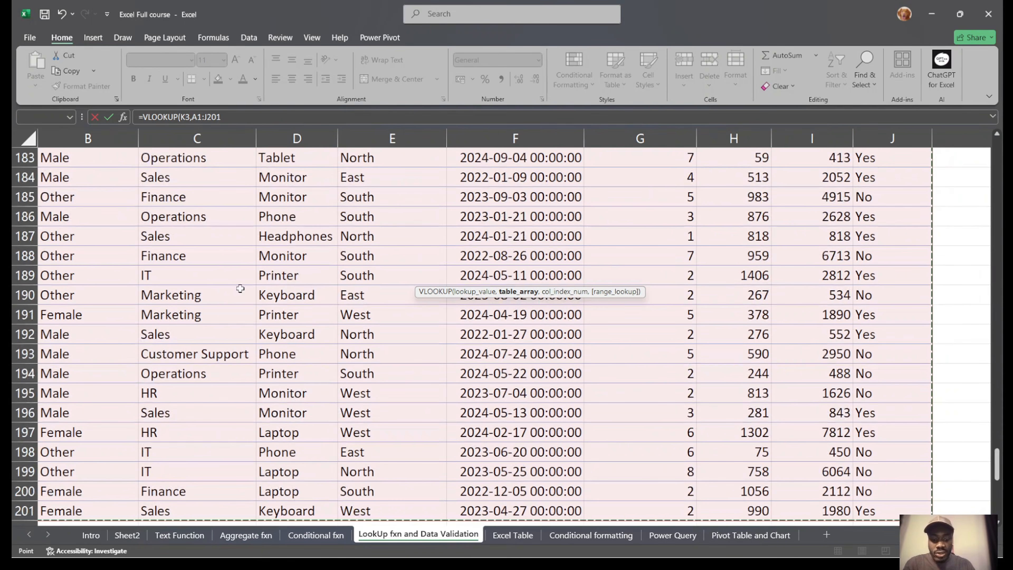
{"action": "type", "text": ","}
Complete the VLOOKUP in L7 with column index 2 for Gender and FALSE for an exact match, and commit it.
{"action": "scroll", "coordinate": [364, 402], "scroll_direction": "up", "scroll_amount": 6}
{"action": "scroll", "coordinate": [364, 402], "scroll_direction": "up", "scroll_amount": 20}
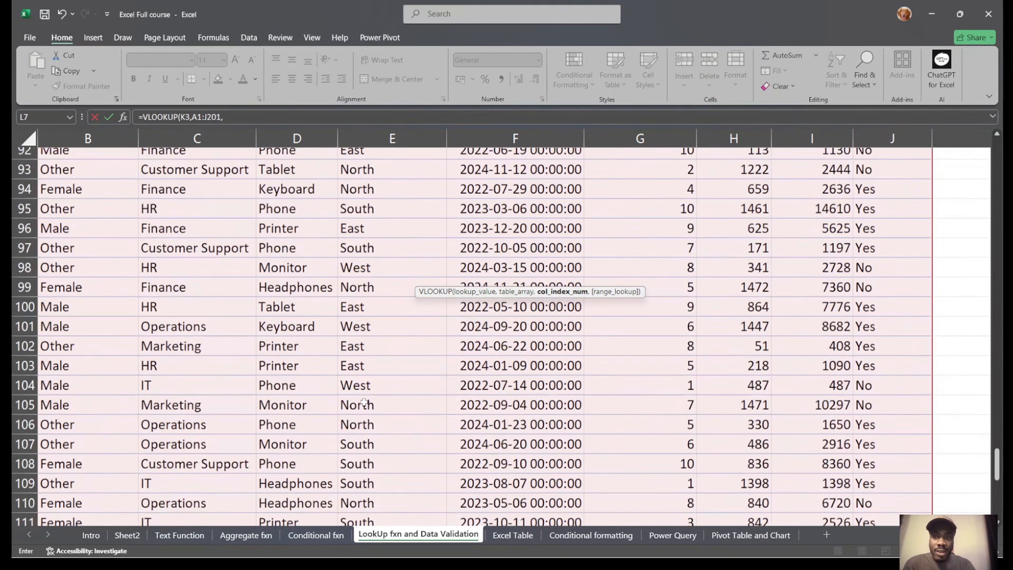
{"action": "scroll", "coordinate": [364, 403], "scroll_direction": "right", "scroll_amount": 4}
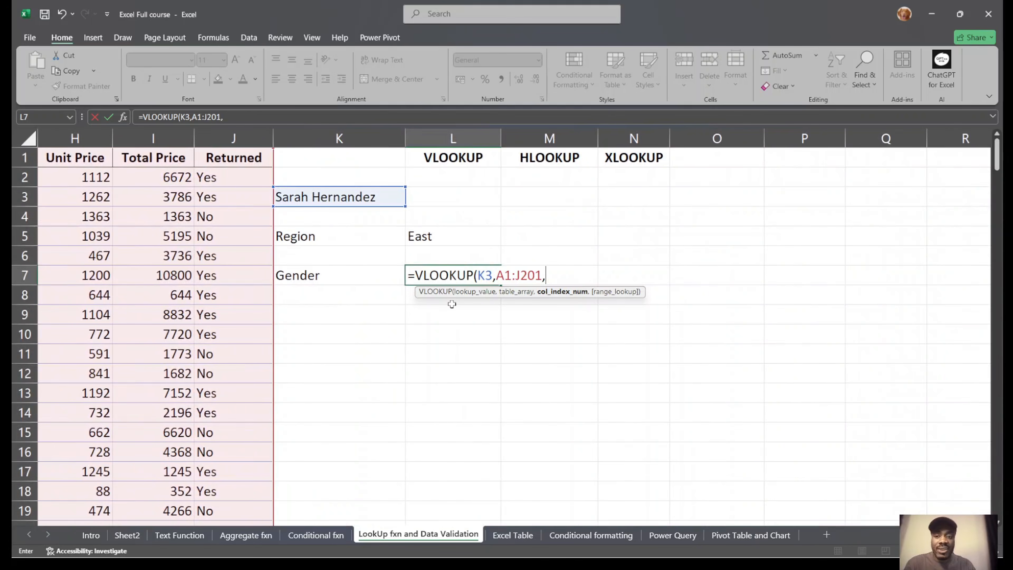
{"action": "scroll", "coordinate": [316, 276], "scroll_direction": "left", "scroll_amount": 3}
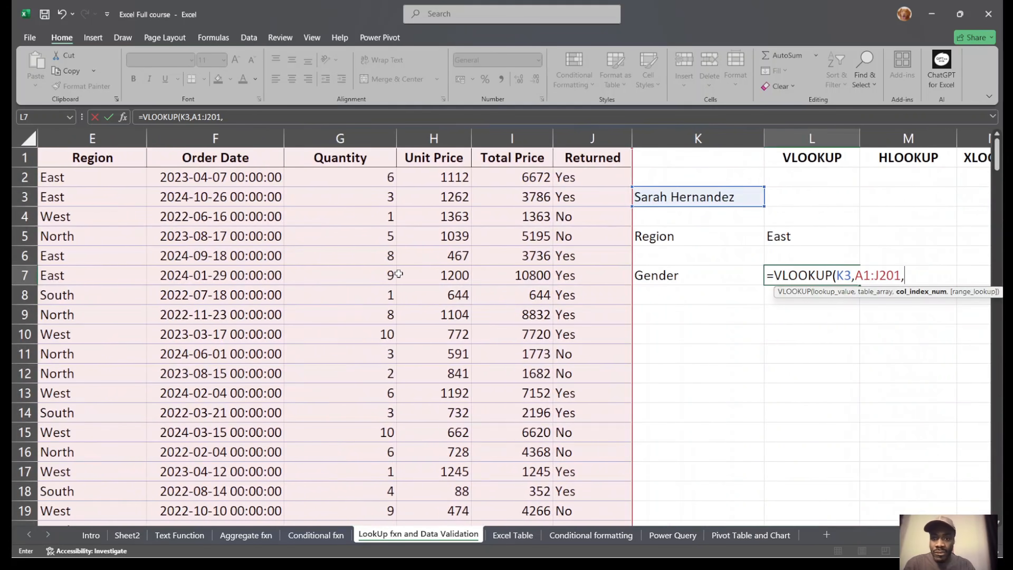
{"action": "scroll", "coordinate": [316, 276], "scroll_direction": "left", "scroll_amount": 4}
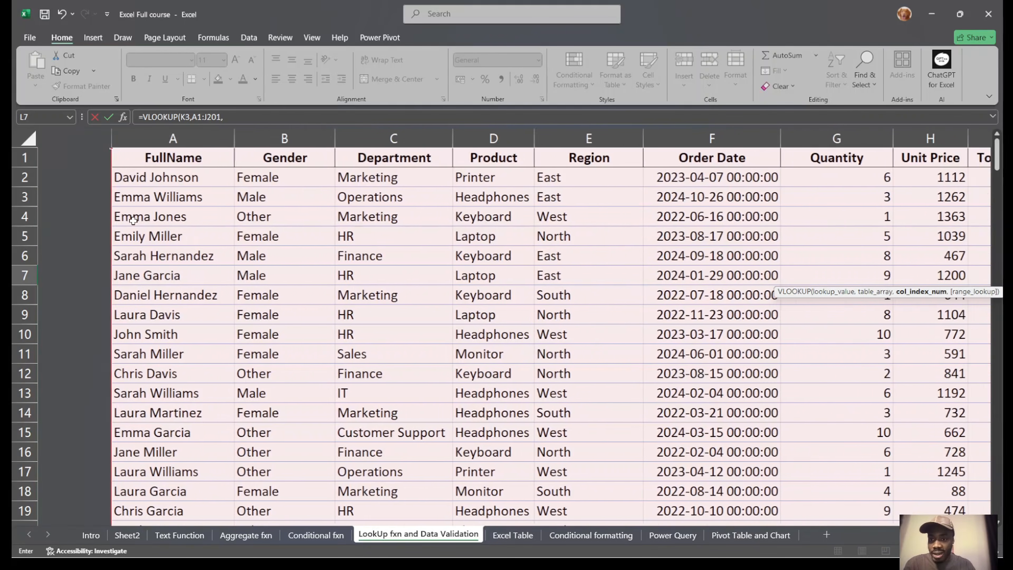
{"action": "scroll", "coordinate": [605, 283], "scroll_direction": "right", "scroll_amount": 5}
{"action": "scroll", "coordinate": [604, 283], "scroll_direction": "right", "scroll_amount": 1}
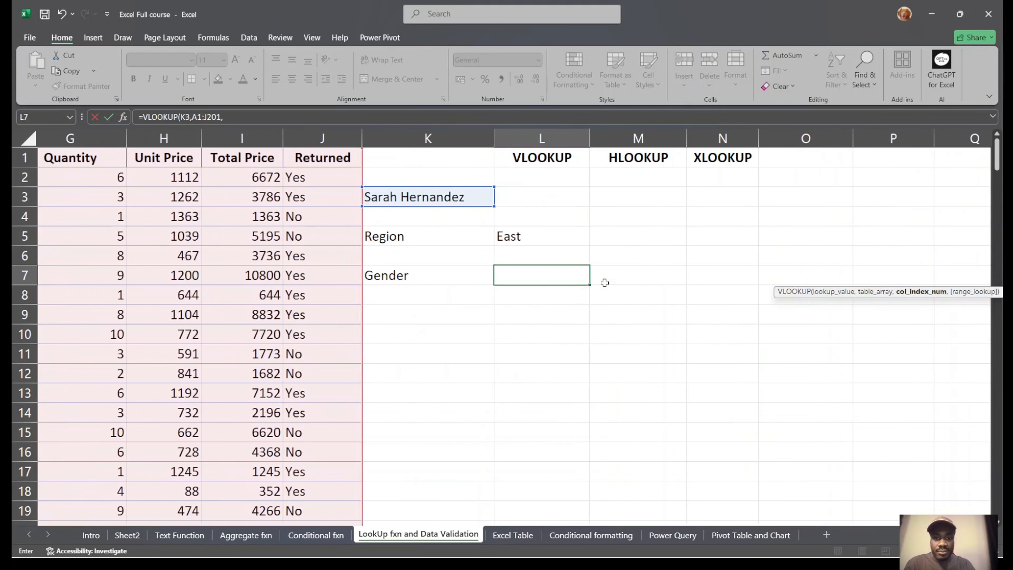
{"action": "type", "text": "2"}
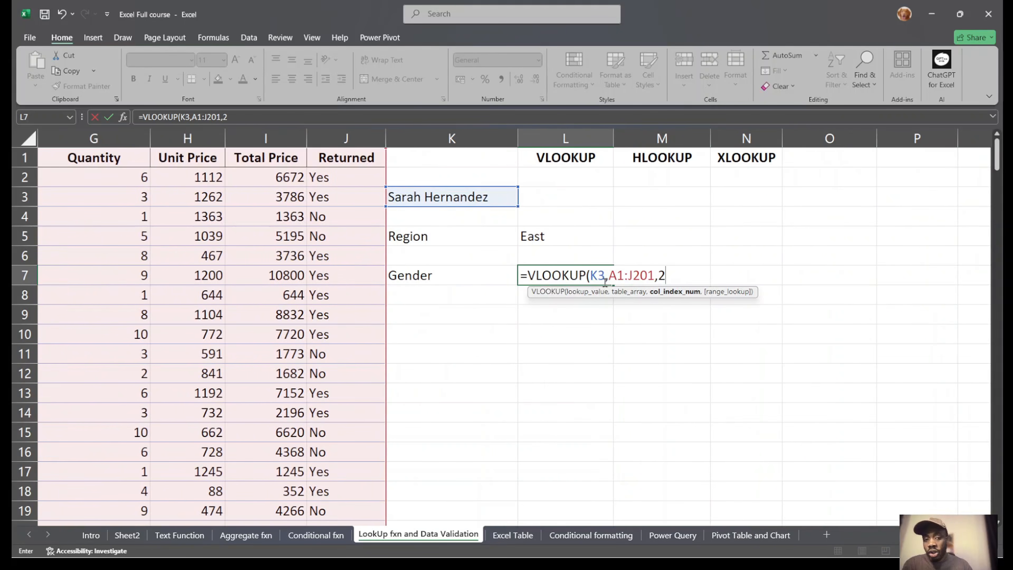
{"action": "type", "text": ","}
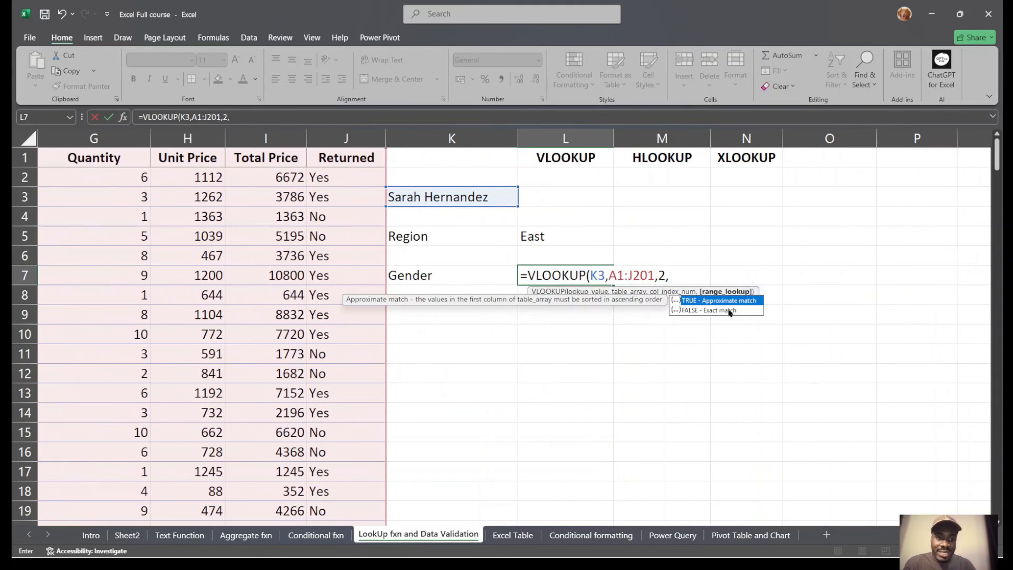
{"action": "left_click", "coordinate": [728, 310]}
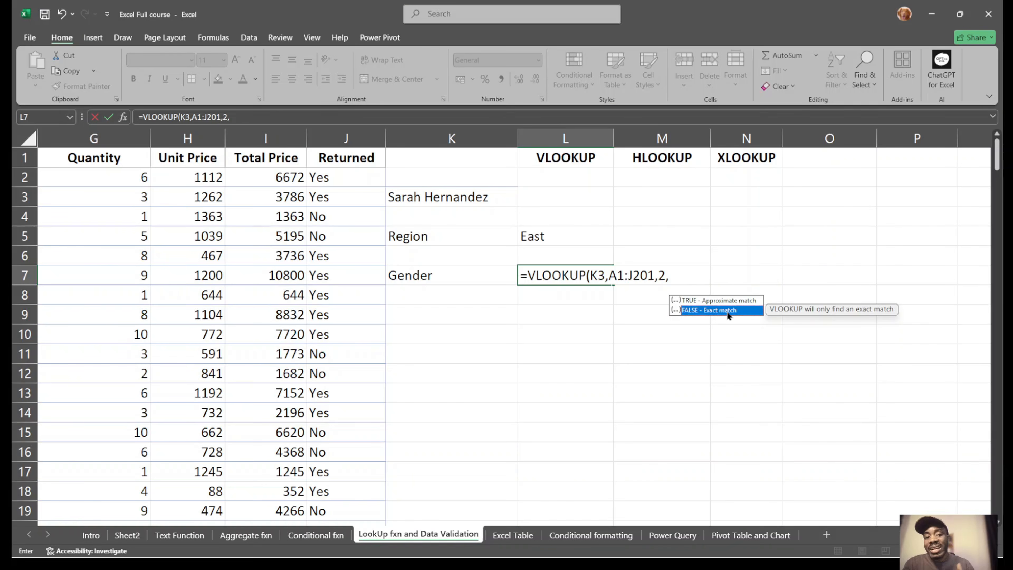
{"action": "double_click", "coordinate": [727, 311]}
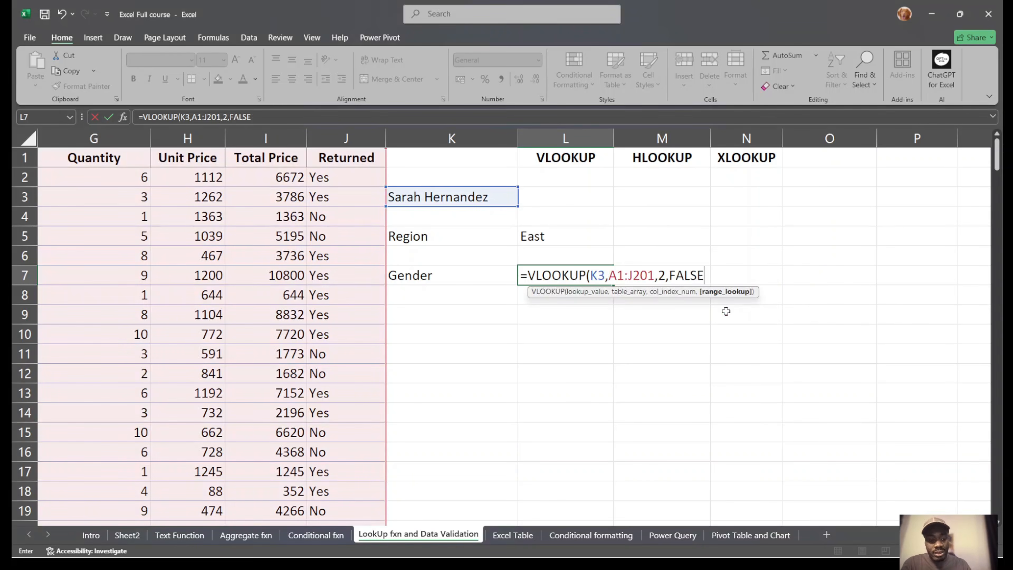
{"action": "key", "text": "Return"}
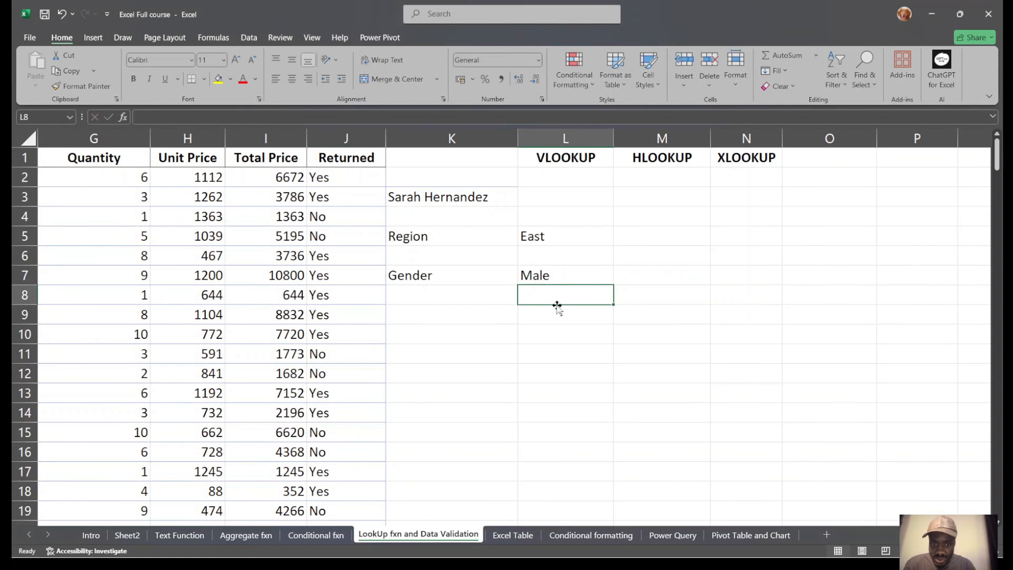
Check the VLOOKUP result against the Gender cell in row 6, and review the formulas in L7 and L5.
{"action": "scroll", "coordinate": [416, 333], "scroll_direction": "left", "scroll_amount": 6}
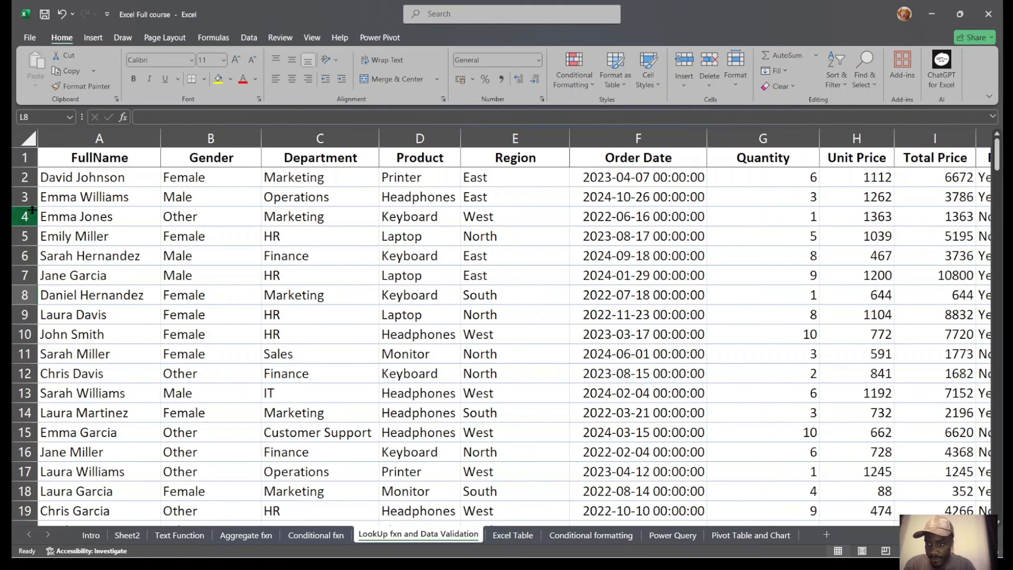
{"action": "left_click_drag", "start_coordinate": [97, 257], "coordinate": [197, 260]}
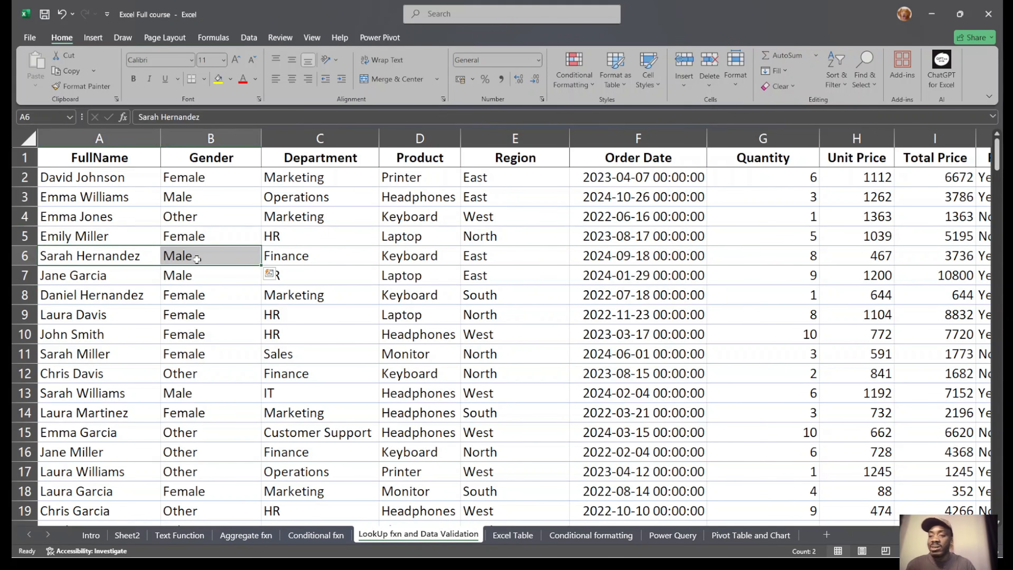
{"action": "scroll", "coordinate": [450, 380], "scroll_direction": "right", "scroll_amount": 7}
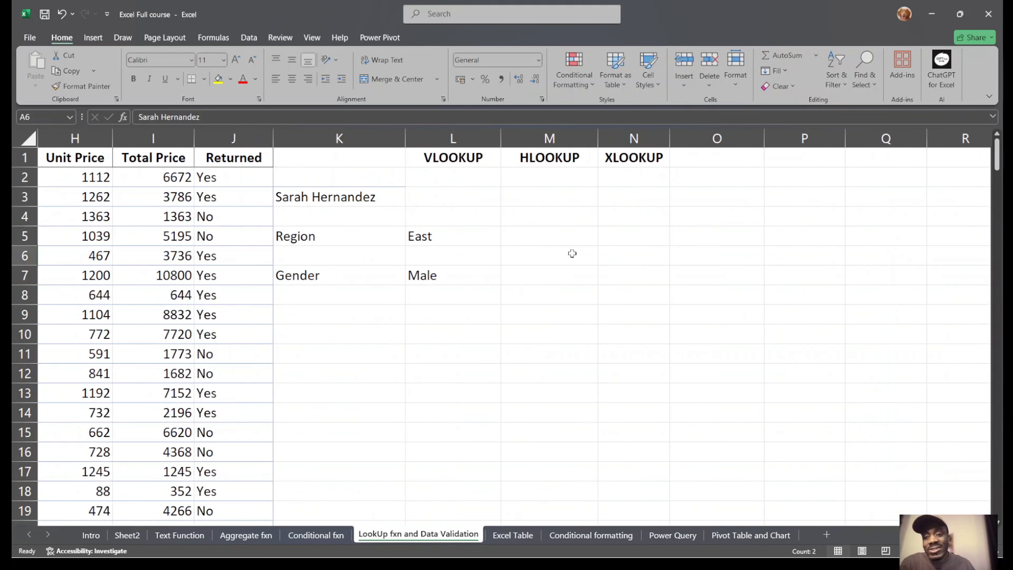
{"action": "left_click", "coordinate": [450, 277]}
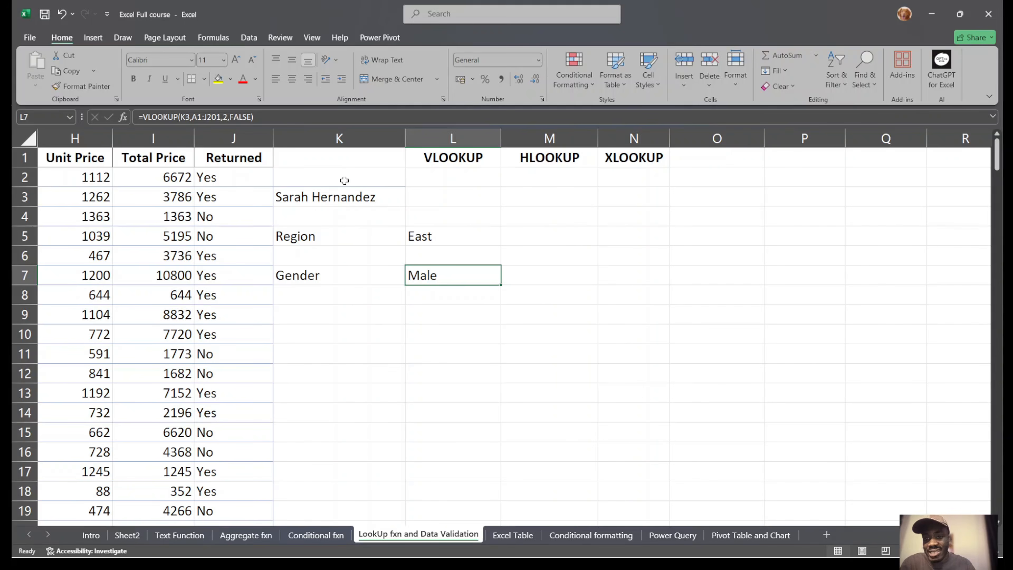
{"action": "left_click", "coordinate": [440, 244]}
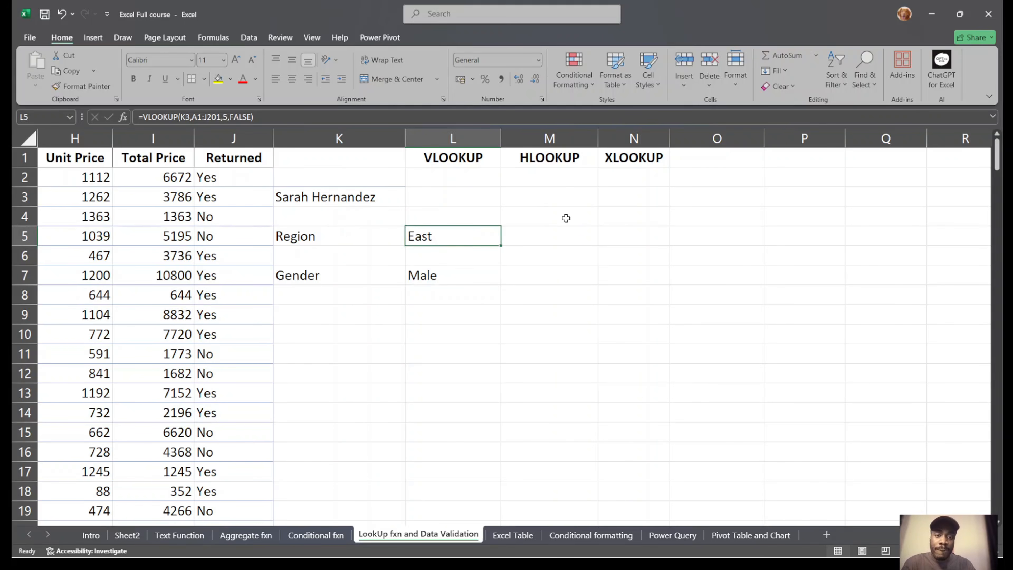
Start an HLOOKUP formula in M5 for the Region, using the name in K3 as the lookup value.
{"action": "left_click", "coordinate": [564, 237]}
{"action": "type", "text": "="}
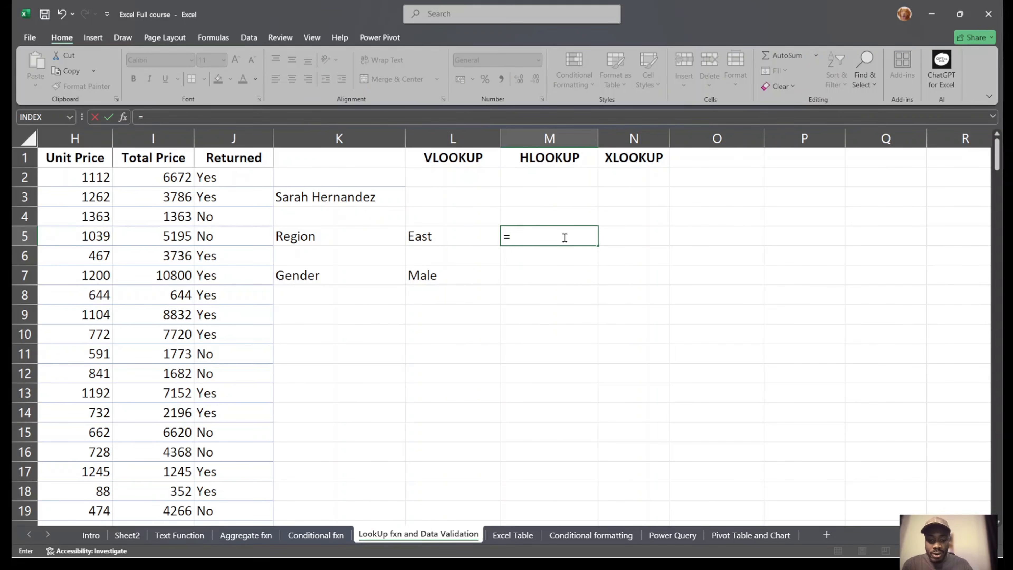
{"action": "type", "text": "hlo"}
{"action": "key", "text": "Tab"}
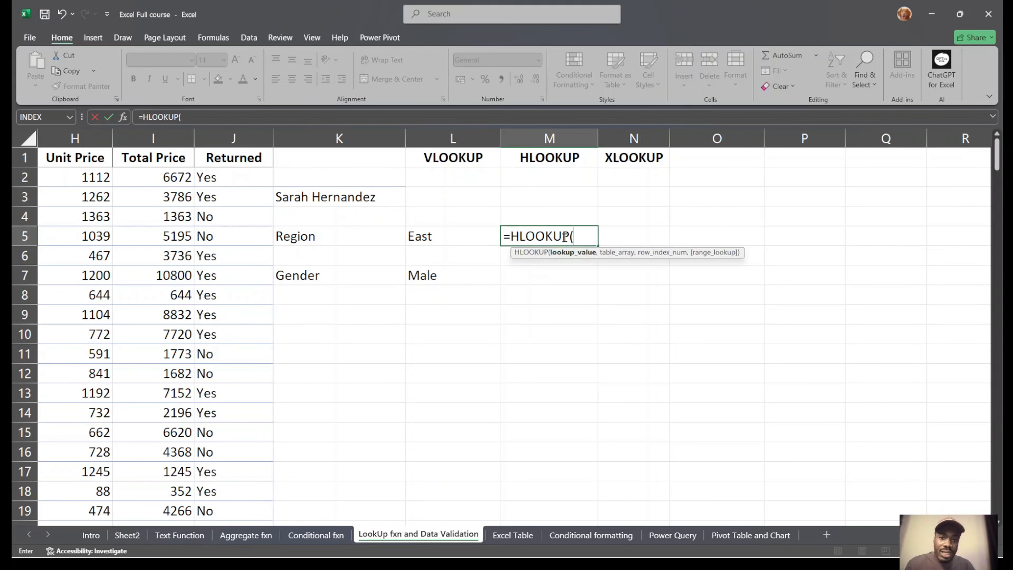
{"action": "left_click", "coordinate": [344, 195]}
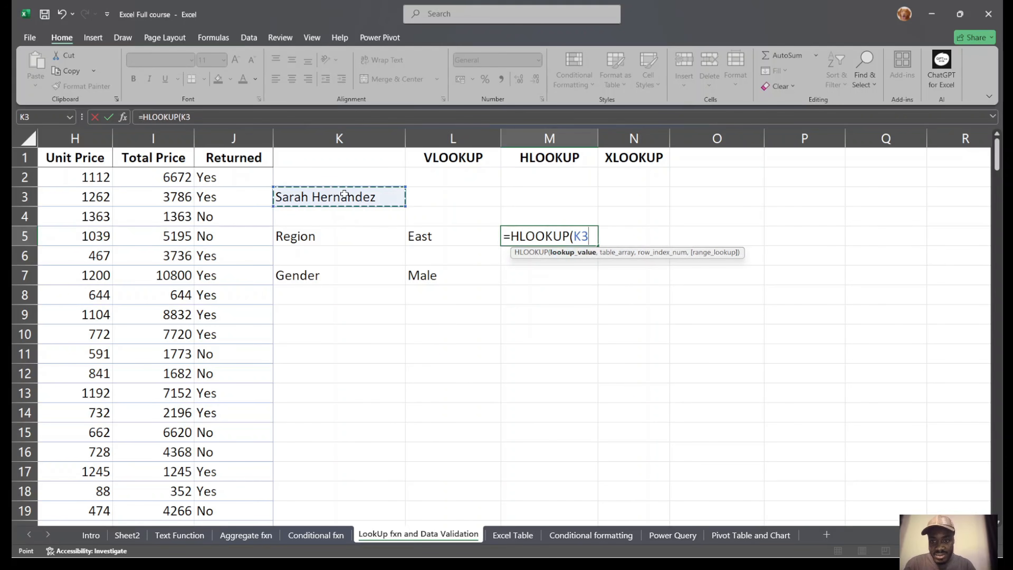
{"action": "type", "text": ","}
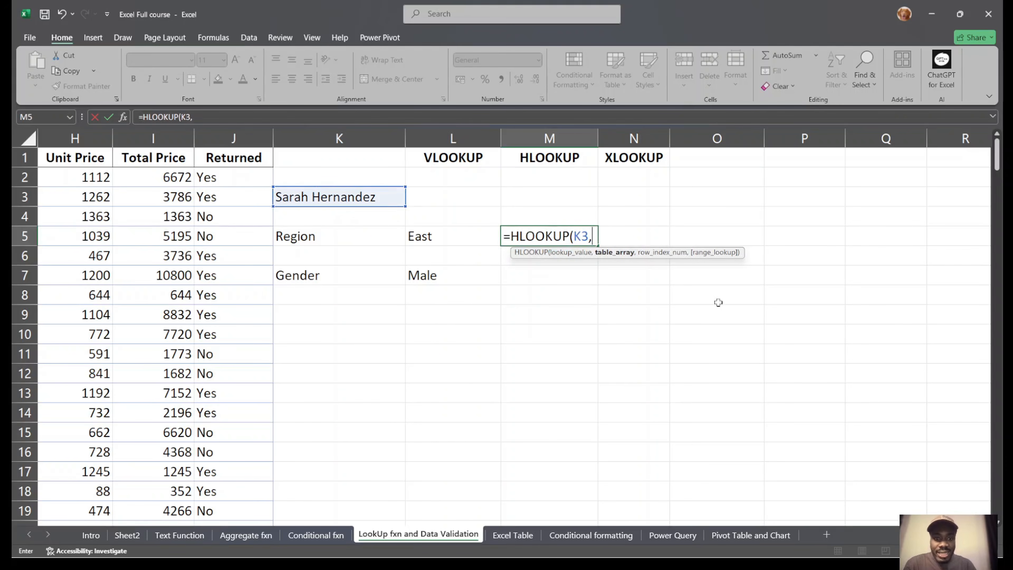
Set the order table A1:J201 as the table array of the HLOOKUP in M5.
{"action": "scroll", "coordinate": [479, 304], "scroll_direction": "left", "scroll_amount": 10}
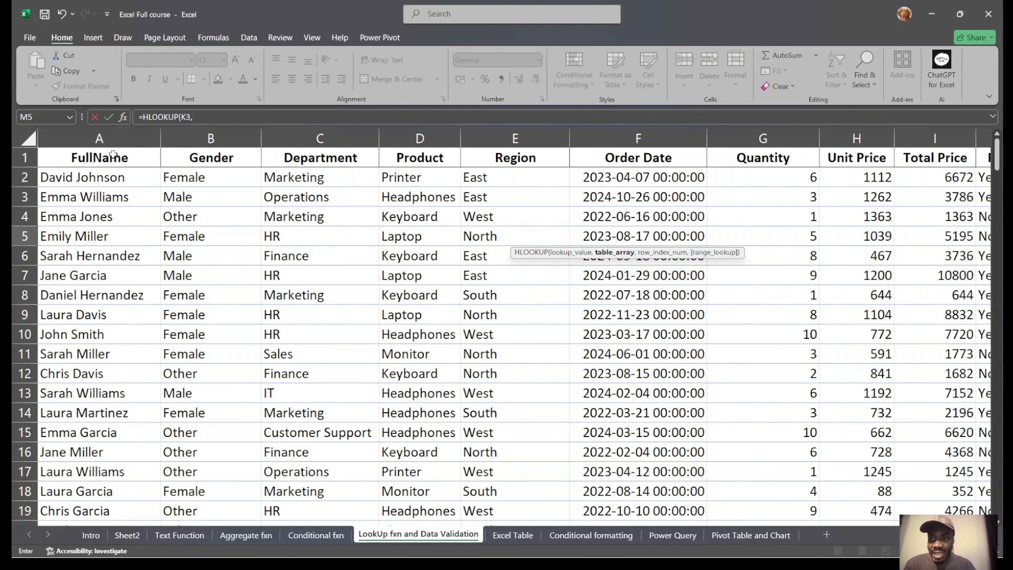
{"action": "left_click", "coordinate": [110, 156]}
{"action": "key", "text": "ctrl+shift+Right"}
{"action": "key", "text": "ctrl+shift+Down"}
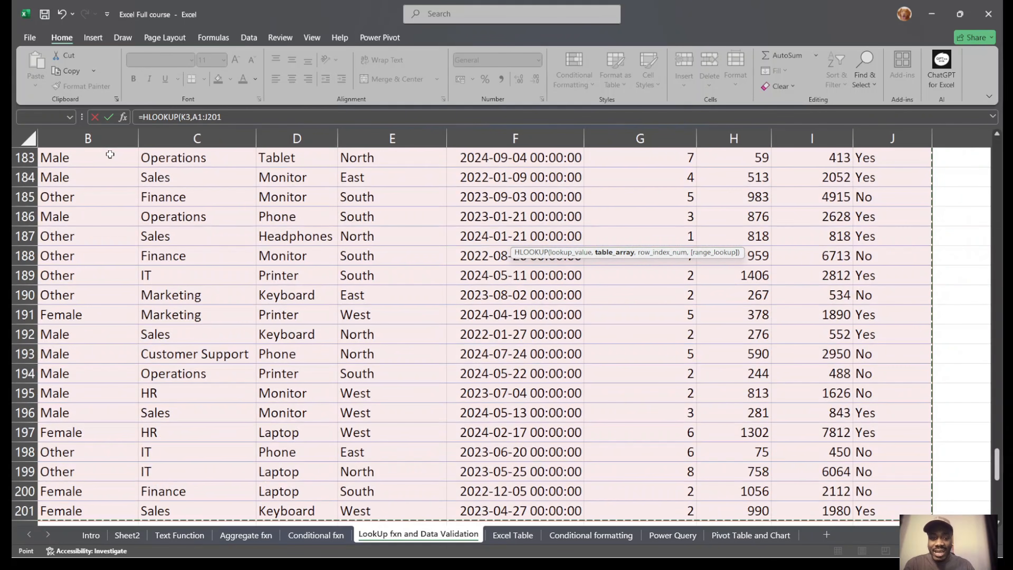
{"action": "type", "text": ","}
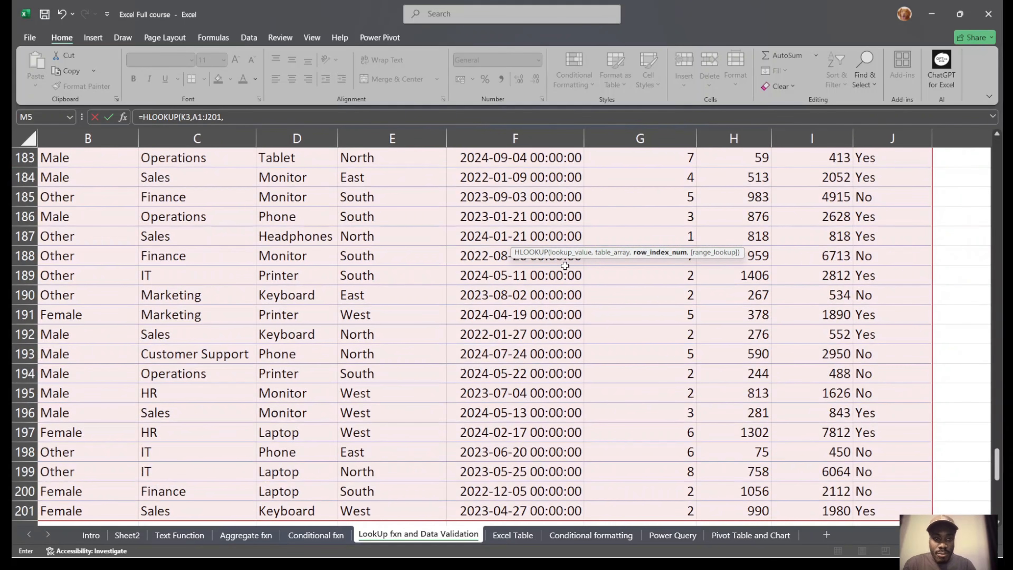
Reference the whole transposed order table, A214#, as the HLOOKUP's row index argument and commit the formula in M5.
{"action": "scroll", "coordinate": [564, 265], "scroll_direction": "up", "scroll_amount": 20}
{"action": "scroll", "coordinate": [564, 266], "scroll_direction": "up", "scroll_amount": 15}
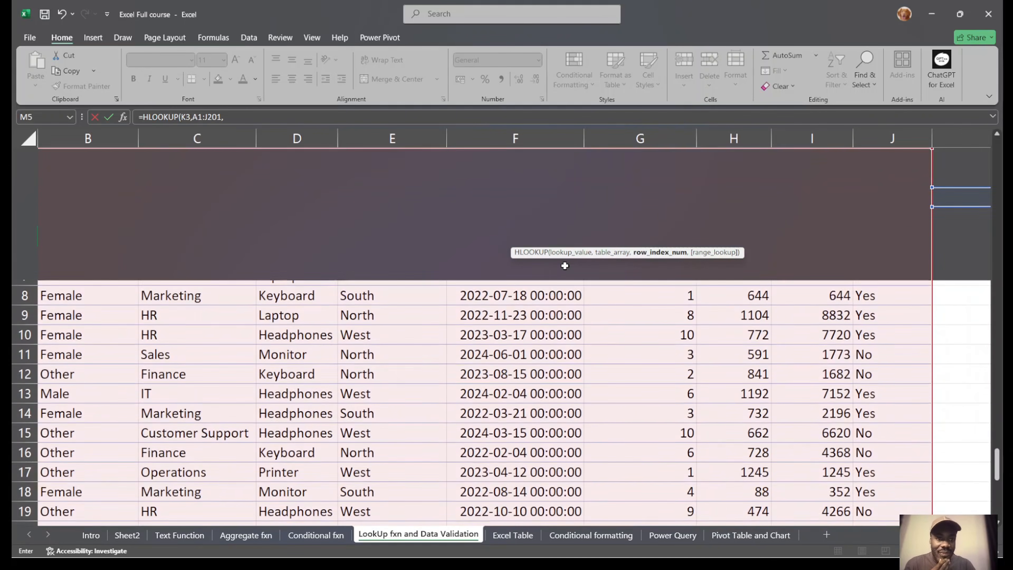
{"action": "scroll", "coordinate": [564, 265], "scroll_direction": "right", "scroll_amount": 3}
{"action": "scroll", "coordinate": [565, 266], "scroll_direction": "right", "scroll_amount": 1}
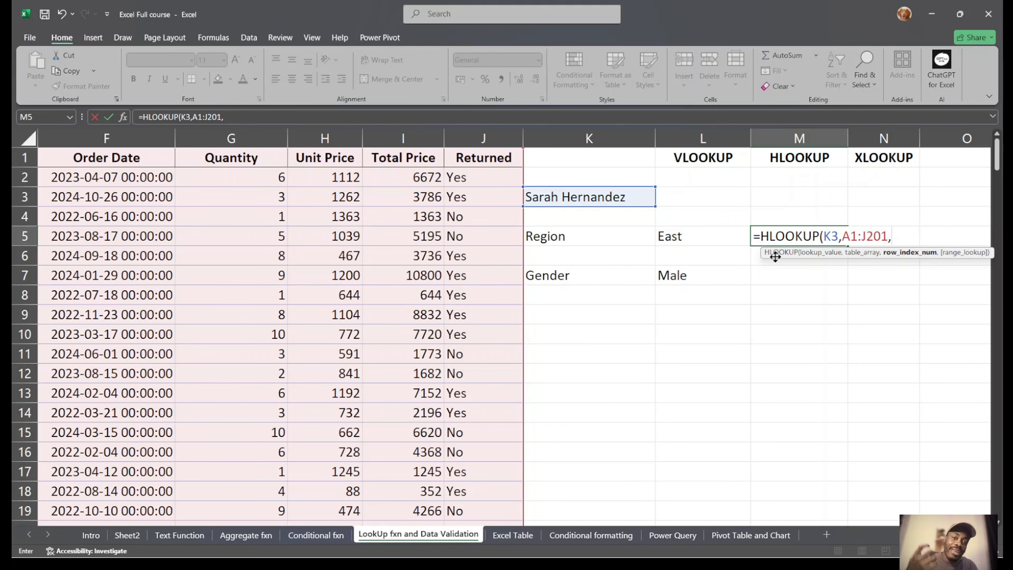
{"action": "scroll", "coordinate": [789, 441], "scroll_direction": "left", "scroll_amount": 5}
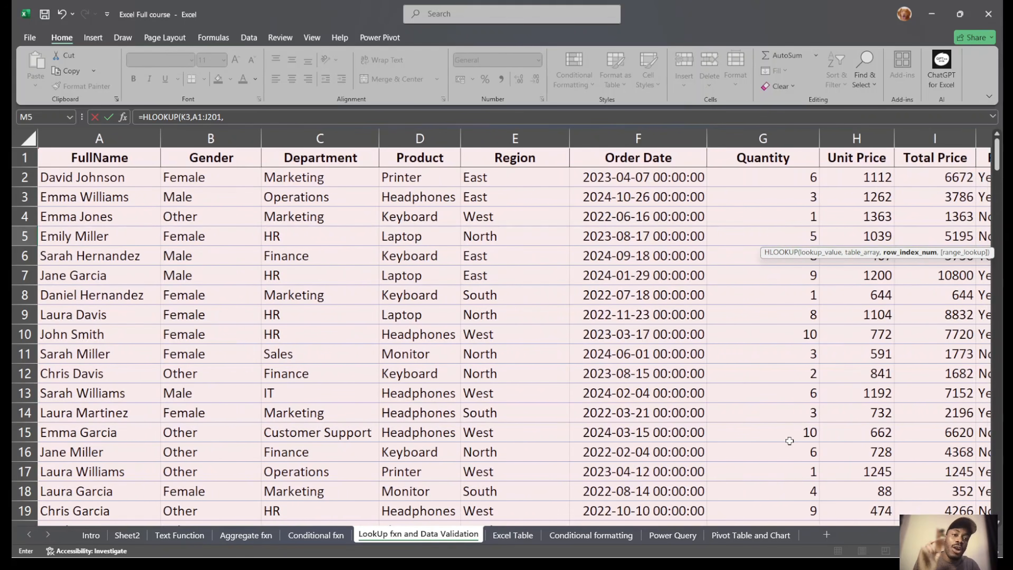
{"action": "scroll", "coordinate": [789, 441], "scroll_direction": "down", "scroll_amount": 20}
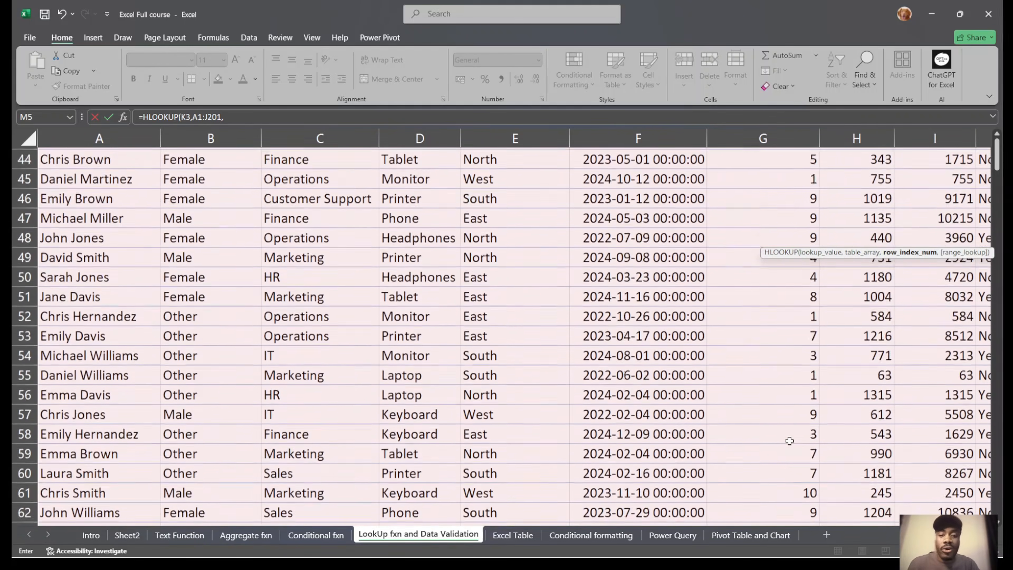
{"action": "scroll", "coordinate": [789, 441], "scroll_direction": "down", "scroll_amount": 20}
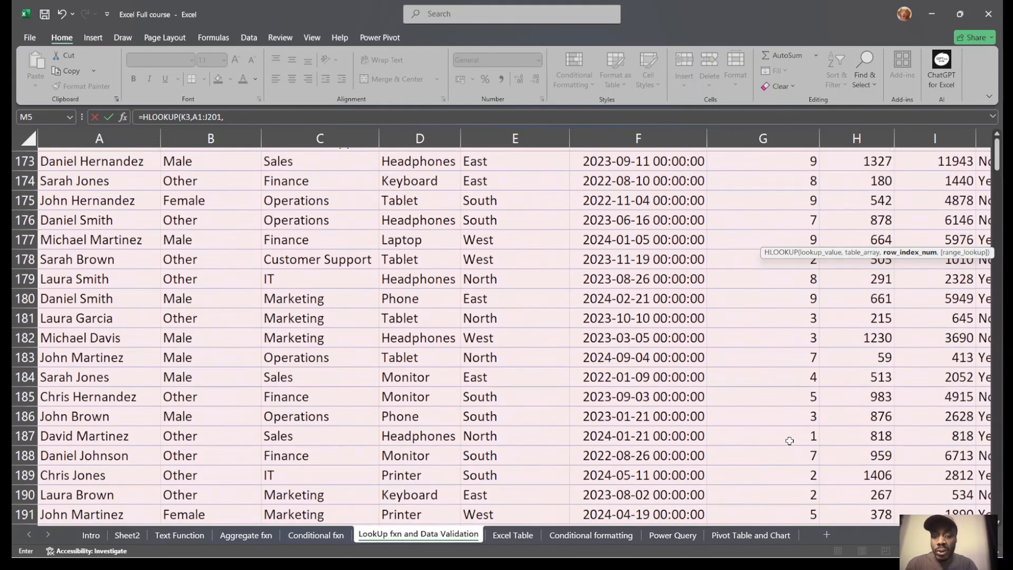
{"action": "scroll", "coordinate": [789, 440], "scroll_direction": "down", "scroll_amount": 2}
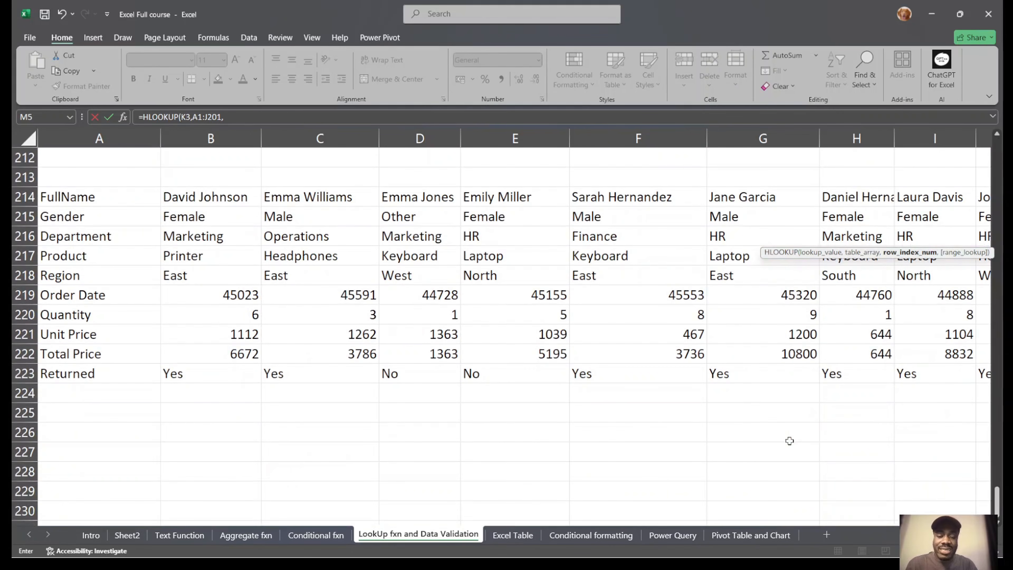
{"action": "scroll", "coordinate": [746, 327], "scroll_direction": "left", "scroll_amount": 1}
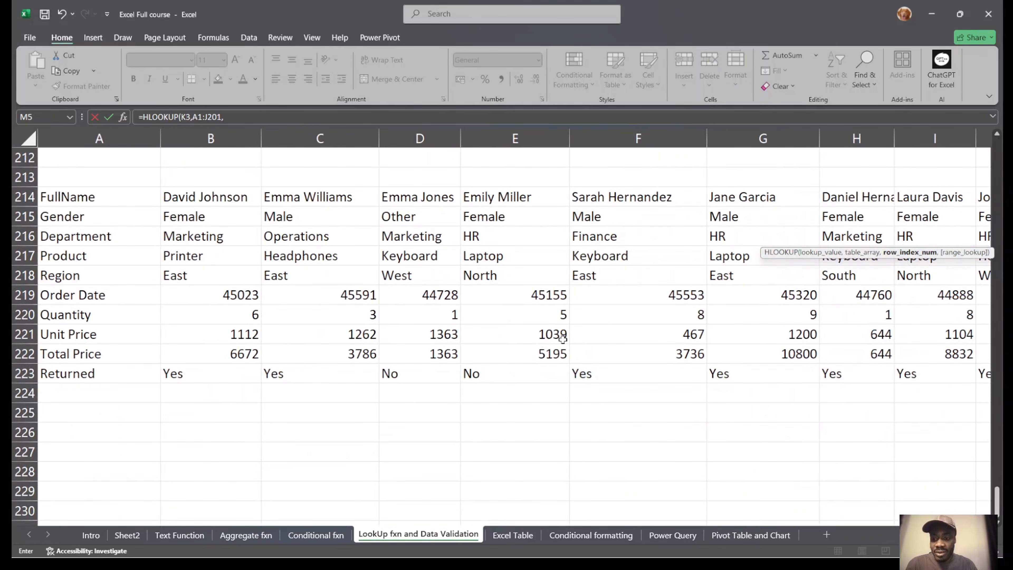
{"action": "left_click", "coordinate": [106, 197]}
{"action": "key", "text": "ctrl+shift+Right"}
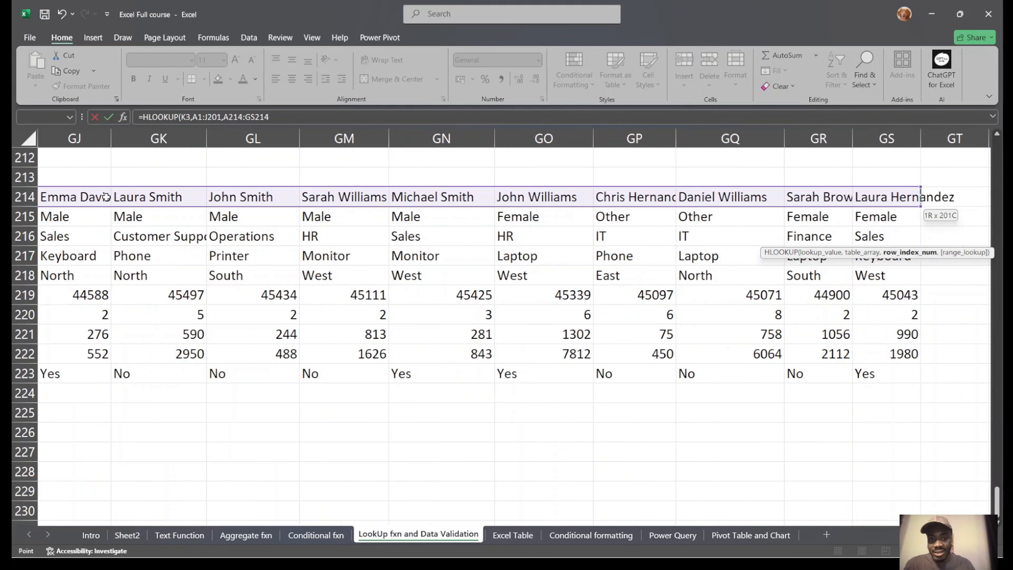
{"action": "key", "text": "ctrl+shift+Down"}
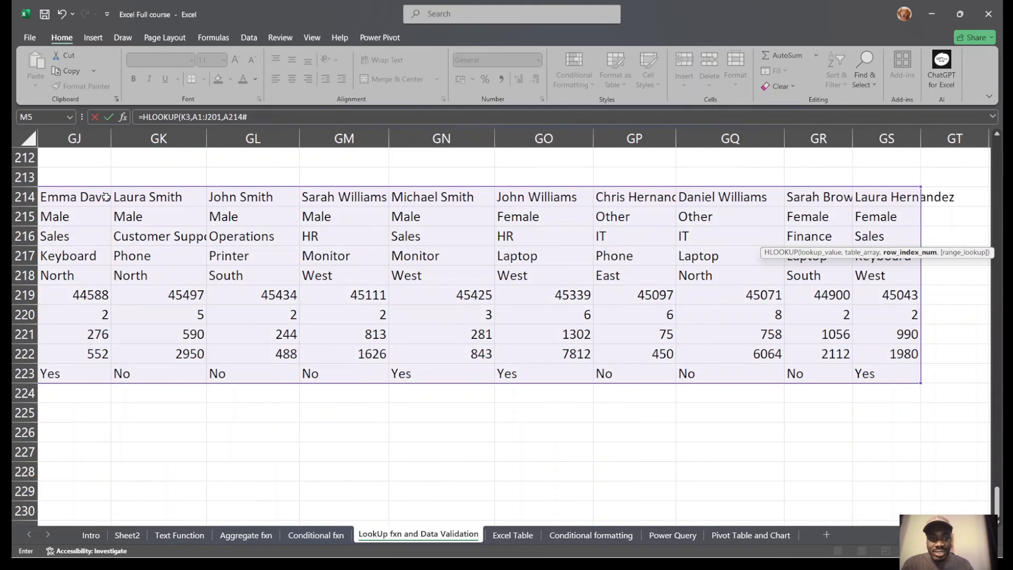
{"action": "key", "text": "Tab"}
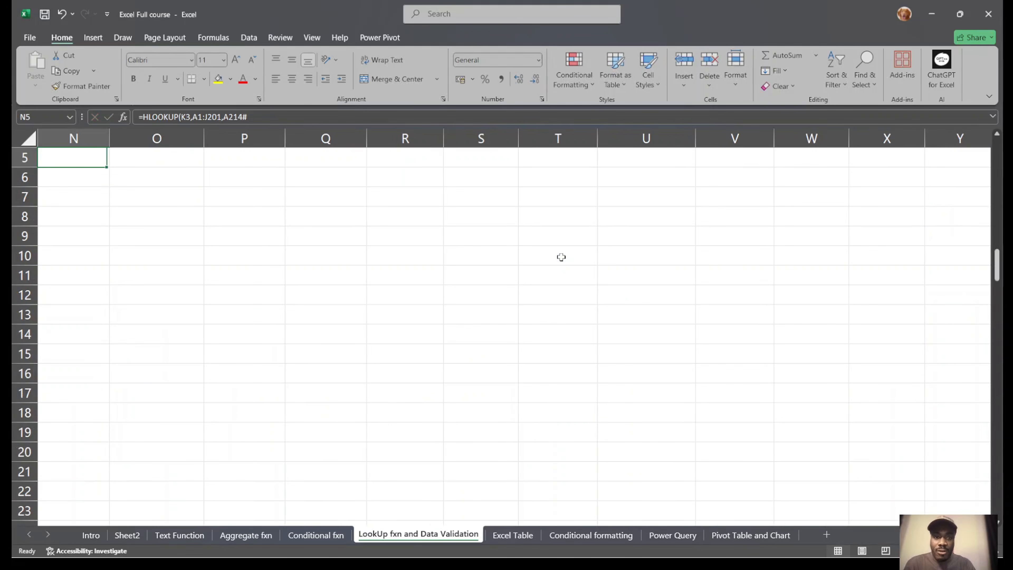
Start a TRANSPOSE formula in A214, in the empty area below the order table.
{"action": "scroll", "coordinate": [561, 257], "scroll_direction": "up", "scroll_amount": 2}
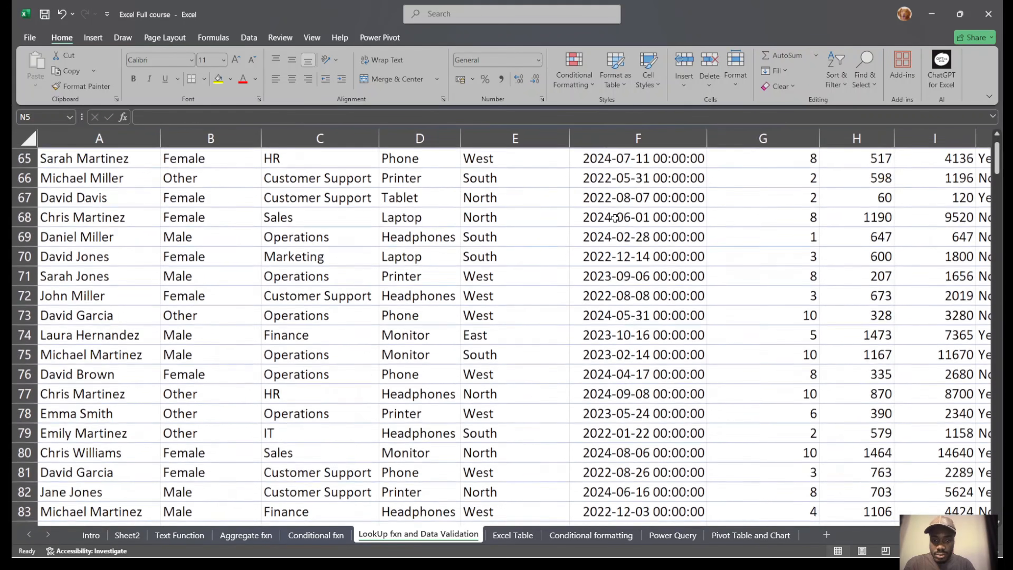
{"action": "scroll", "coordinate": [615, 218], "scroll_direction": "down", "scroll_amount": 20}
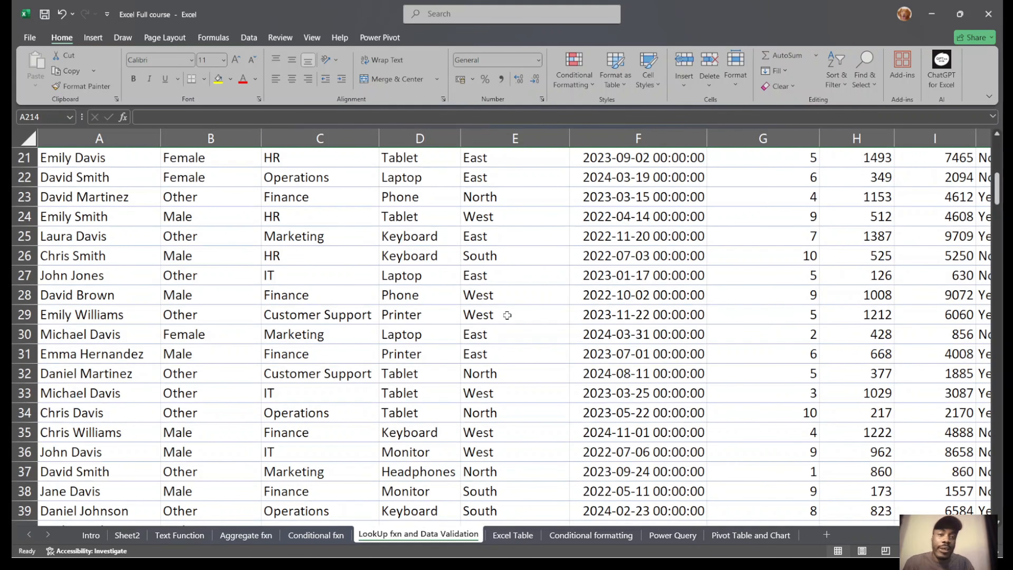
{"action": "scroll", "coordinate": [507, 314], "scroll_direction": "down", "scroll_amount": 20}
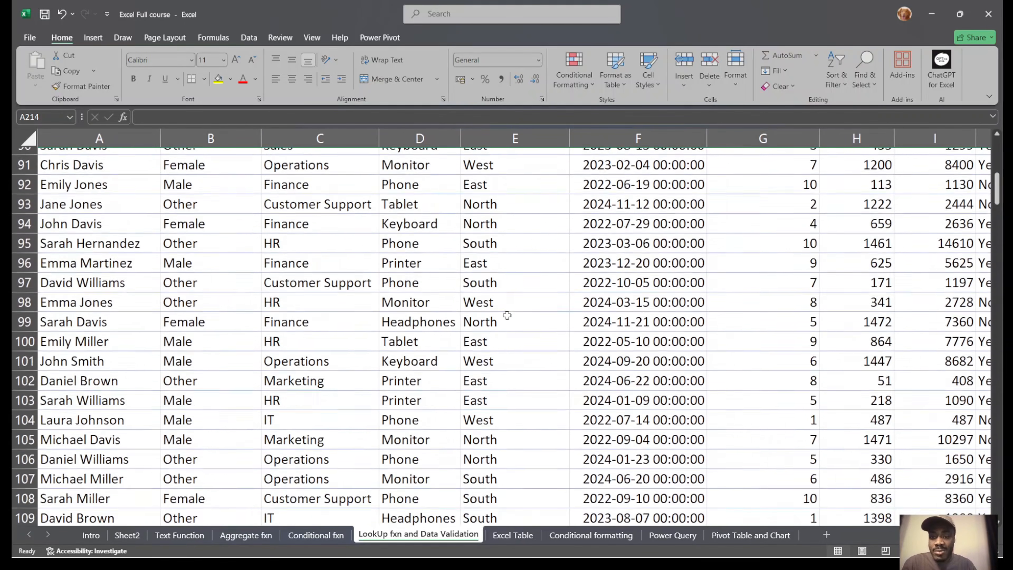
{"action": "scroll", "coordinate": [507, 315], "scroll_direction": "down", "scroll_amount": 20}
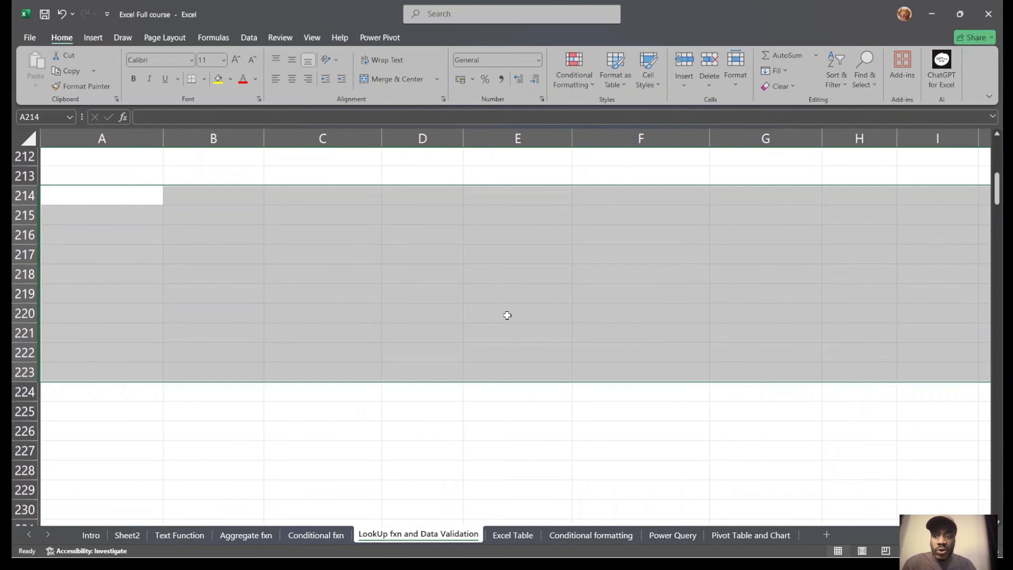
{"action": "left_click", "coordinate": [100, 196]}
{"action": "type", "text": "="}
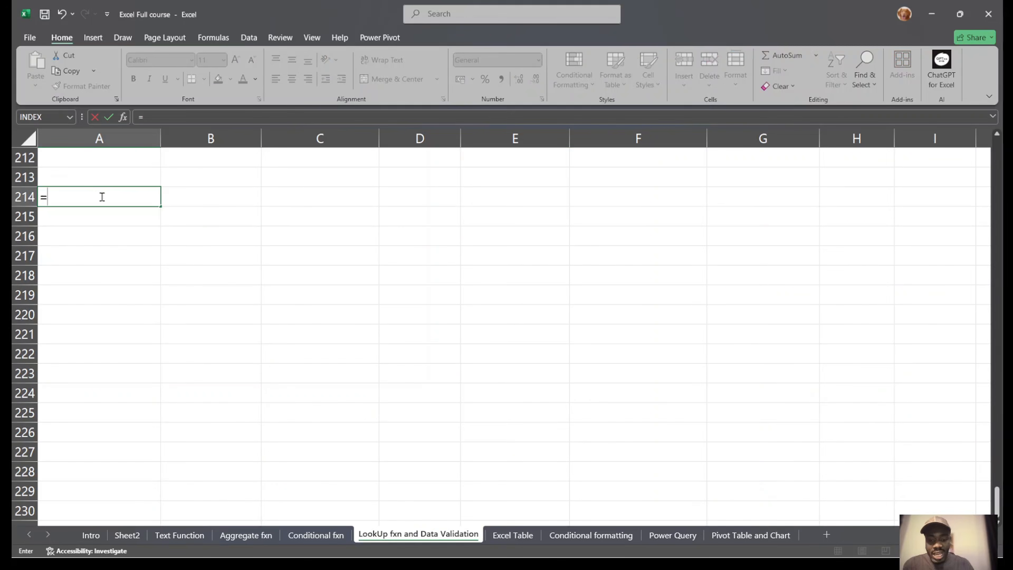
{"action": "type", "text": "tran"}
{"action": "key", "text": "Tab"}
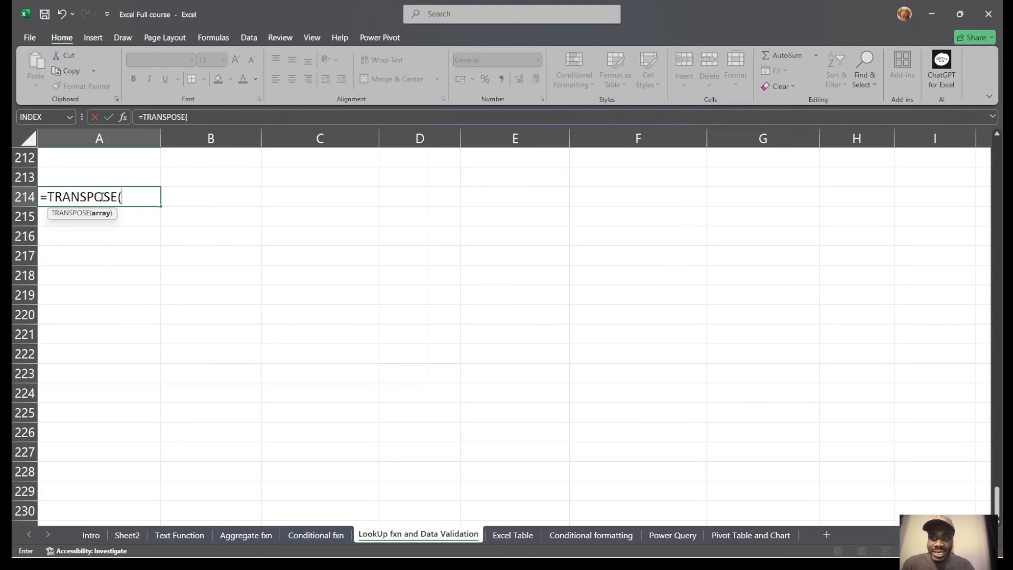
Set the whole order table A1:J201 as the TRANSPOSE array and commit the formula in A214.
{"action": "scroll", "coordinate": [144, 194], "scroll_direction": "up", "scroll_amount": 5}
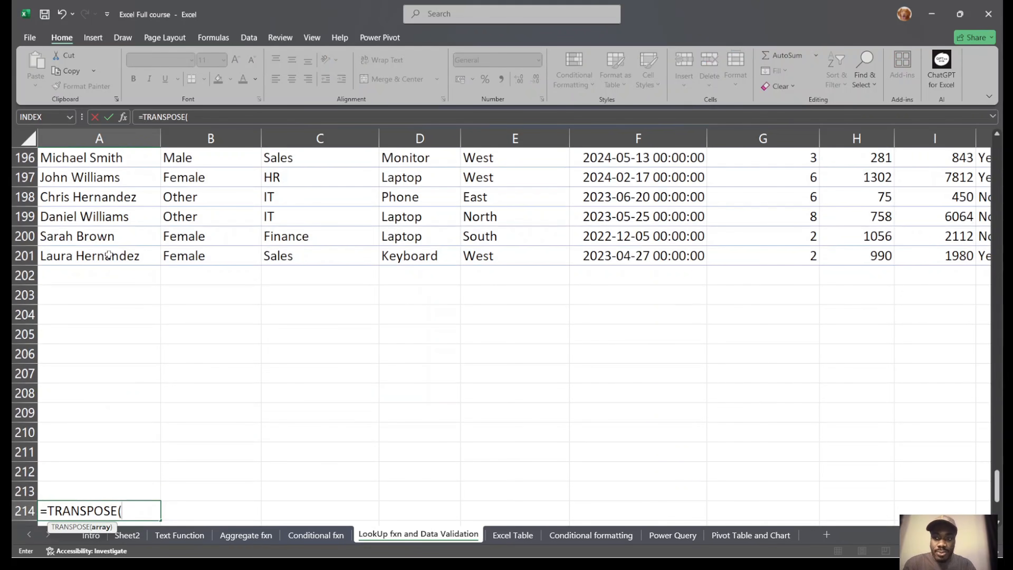
{"action": "left_click", "coordinate": [91, 255]}
{"action": "key", "text": "ctrl+shift+Right"}
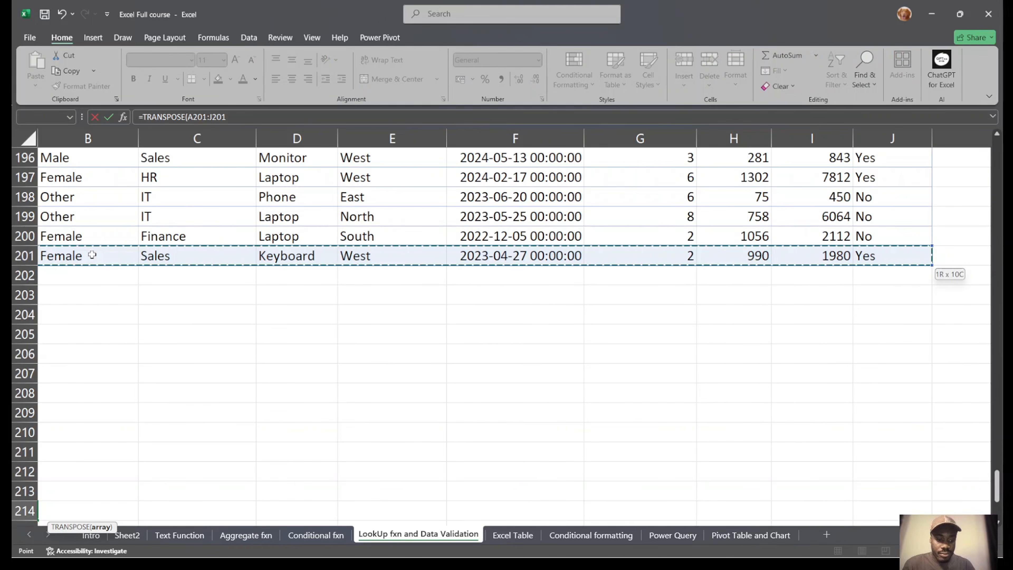
{"action": "key", "text": "ctrl+shift+Up"}
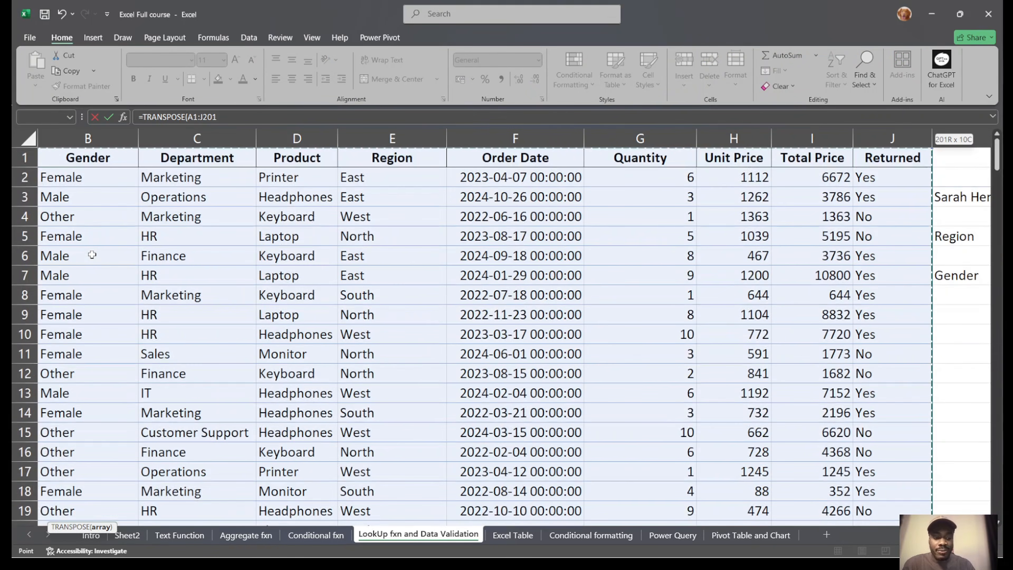
{"action": "key", "text": "Return"}
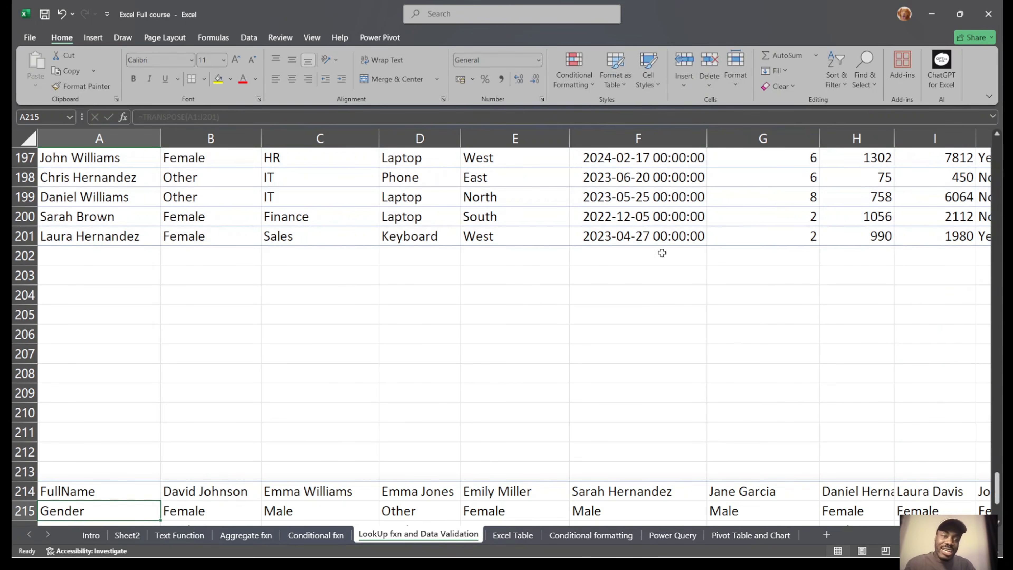
Compare the original order table with its transposed copy in rows 214 to 223.
{"action": "scroll", "coordinate": [662, 253], "scroll_direction": "up", "scroll_amount": 7}
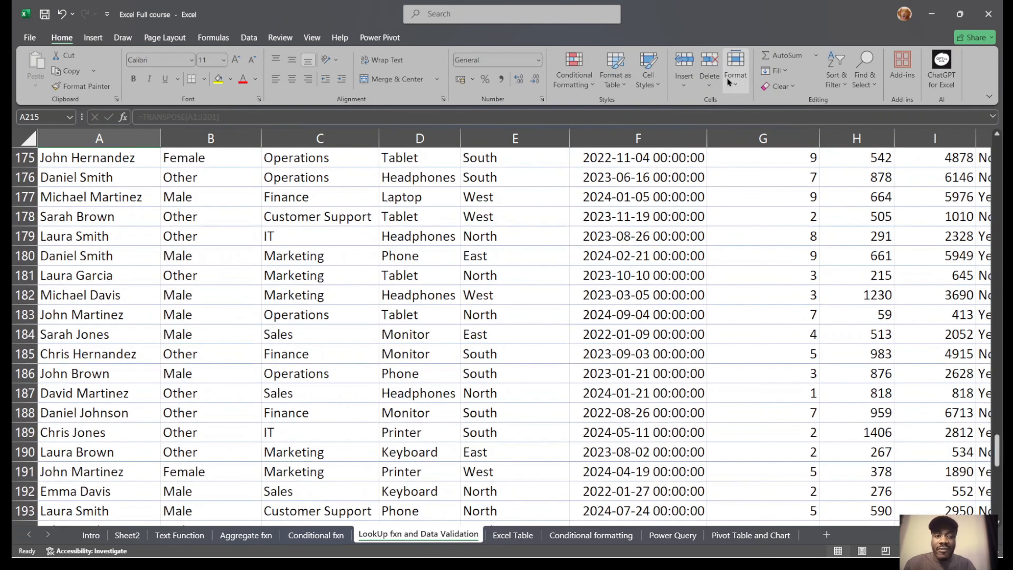
{"action": "scroll", "coordinate": [631, 270], "scroll_direction": "down", "scroll_amount": 20}
{"action": "scroll", "coordinate": [631, 272], "scroll_direction": "up", "scroll_amount": 8}
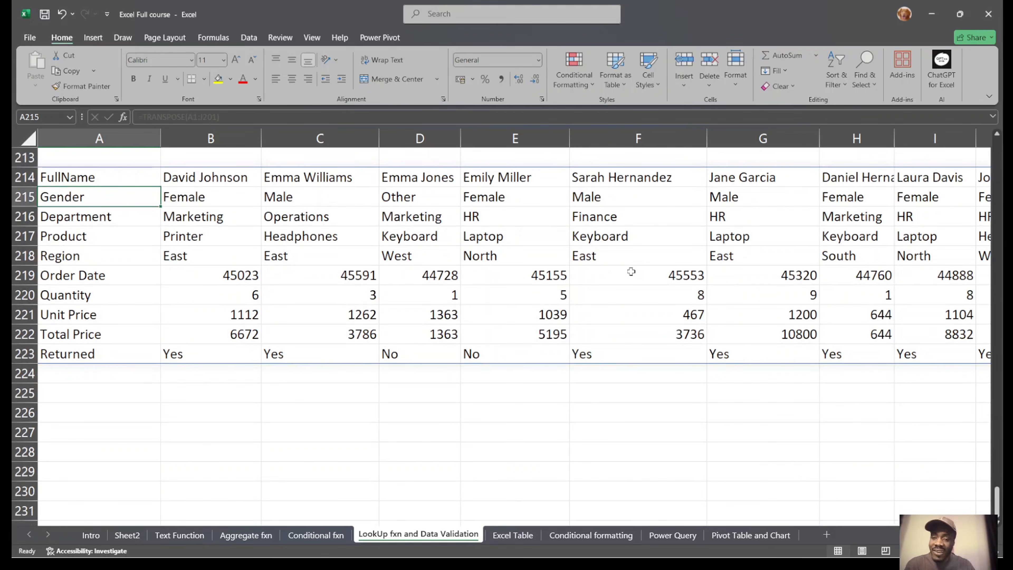
{"action": "scroll", "coordinate": [631, 271], "scroll_direction": "up", "scroll_amount": 14}
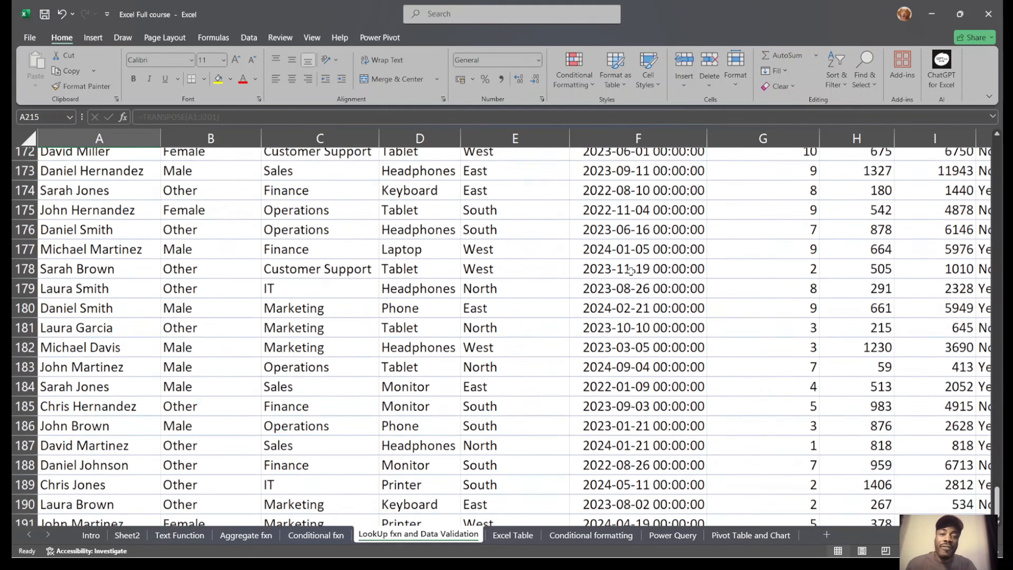
{"action": "scroll", "coordinate": [631, 272], "scroll_direction": "down", "scroll_amount": 13}
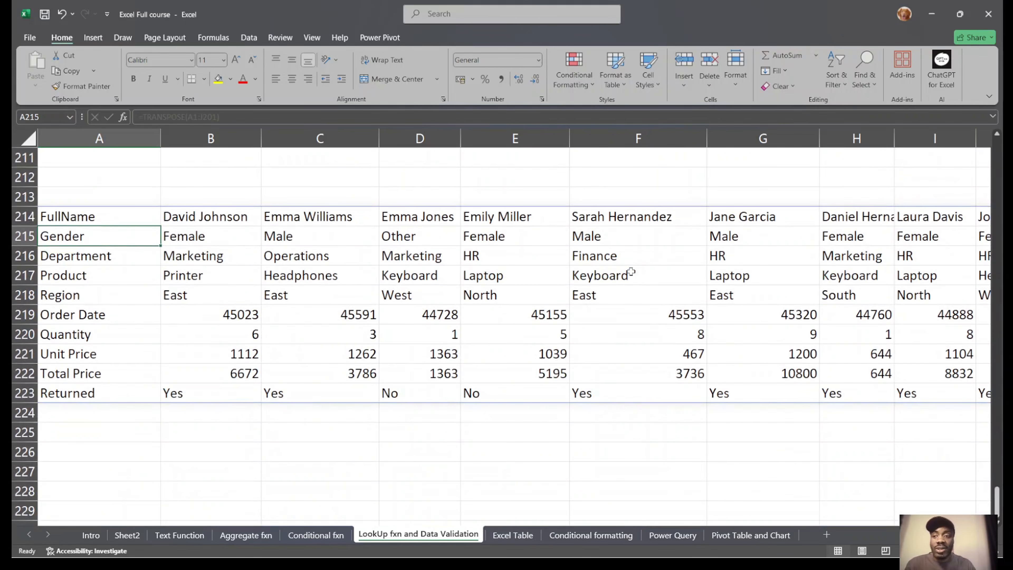
{"action": "scroll", "coordinate": [631, 271], "scroll_direction": "right", "scroll_amount": 8}
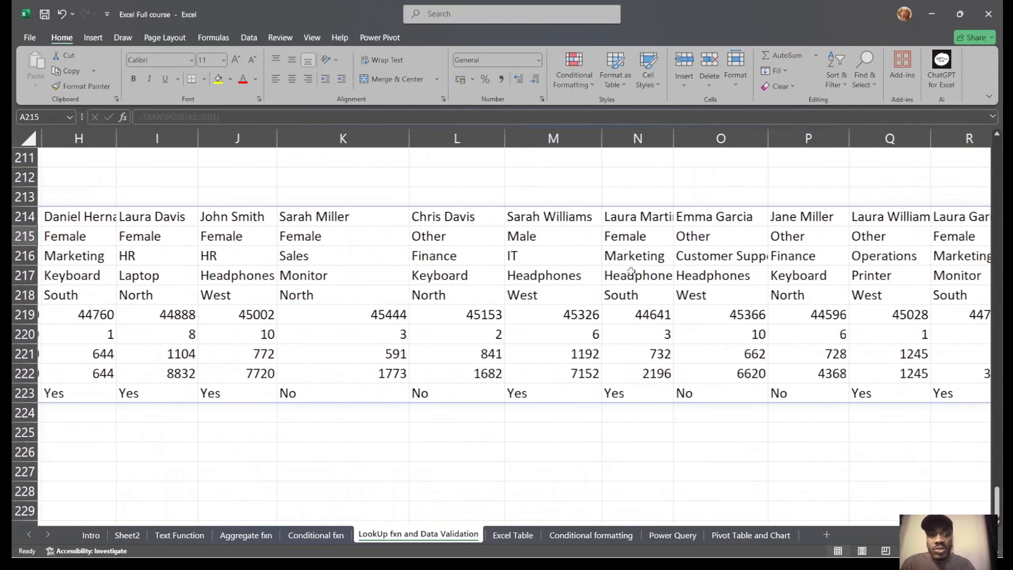
Clear the faulty formula in M5 and start a new HLOOKUP there with K3 as the lookup value.
{"action": "scroll", "coordinate": [631, 271], "scroll_direction": "up", "scroll_amount": 13}
{"action": "scroll", "coordinate": [631, 272], "scroll_direction": "up", "scroll_amount": 20}
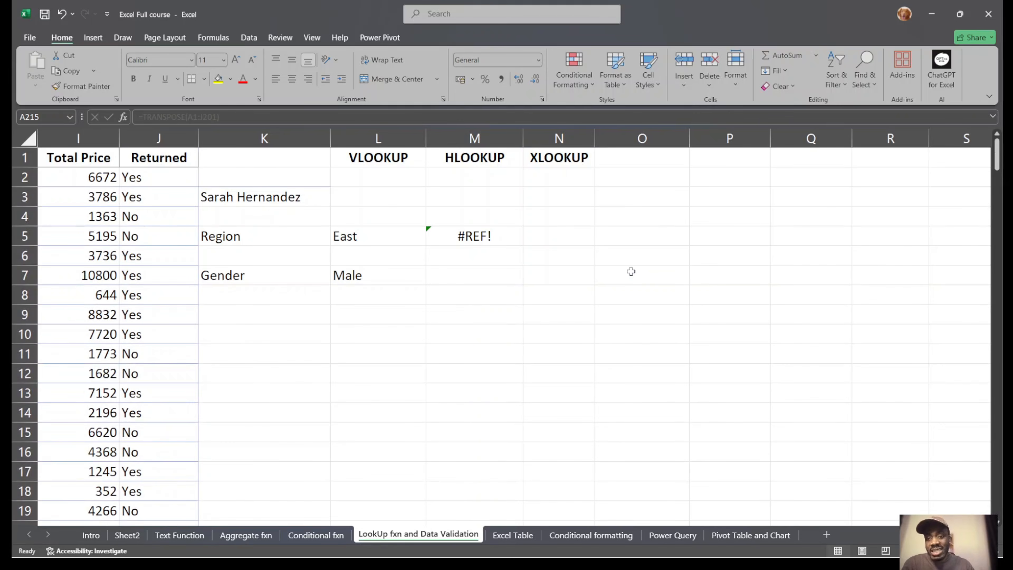
{"action": "left_click", "coordinate": [494, 235]}
{"action": "key", "text": "Delete"}
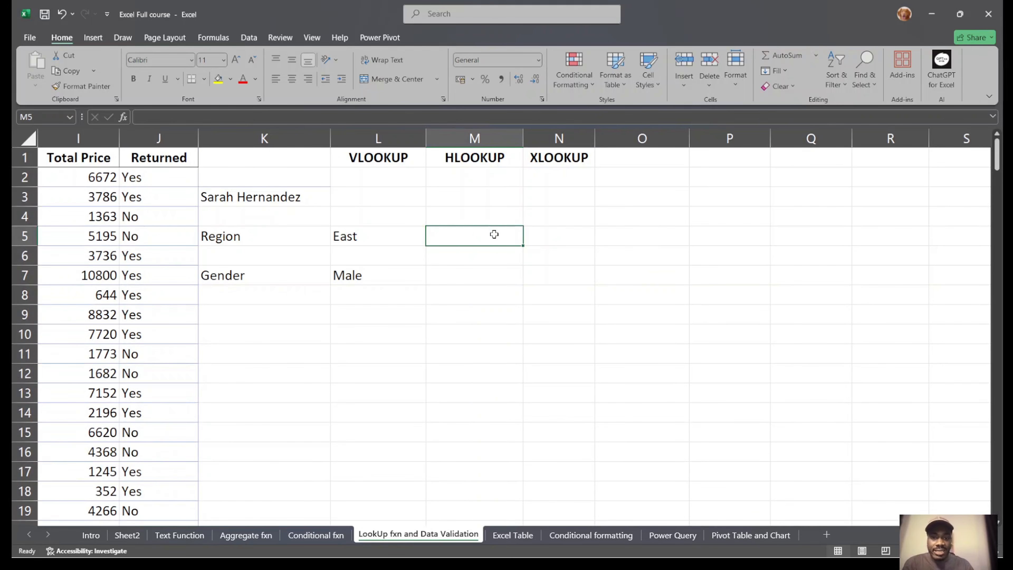
{"action": "type", "text": "=hlo"}
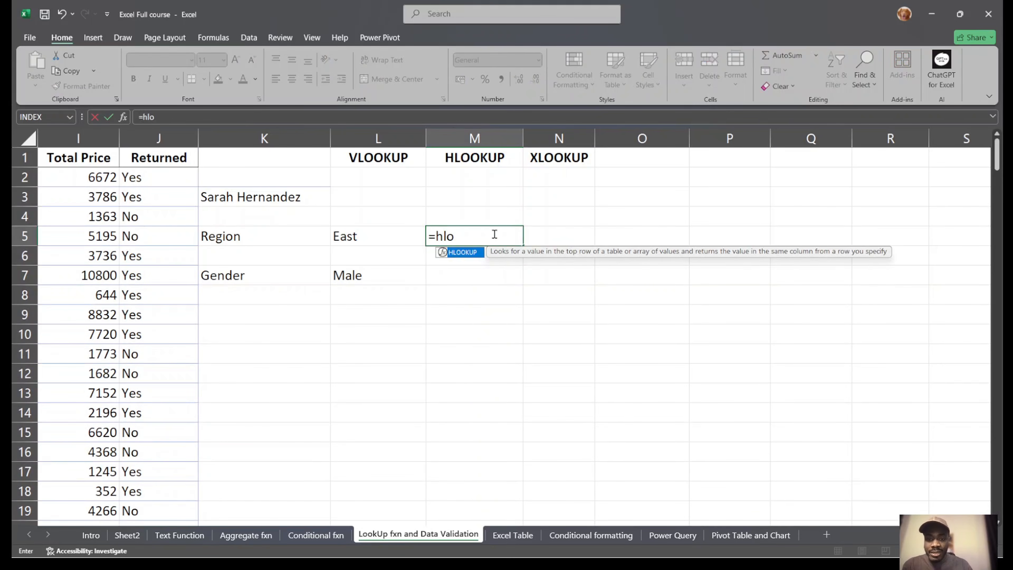
{"action": "key", "text": "Tab"}
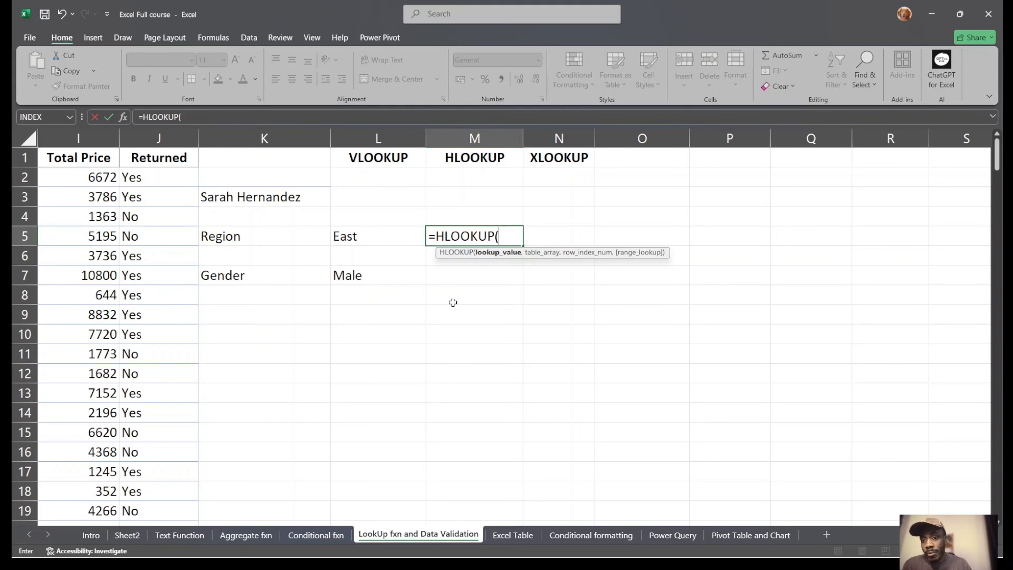
{"action": "left_click", "coordinate": [284, 193]}
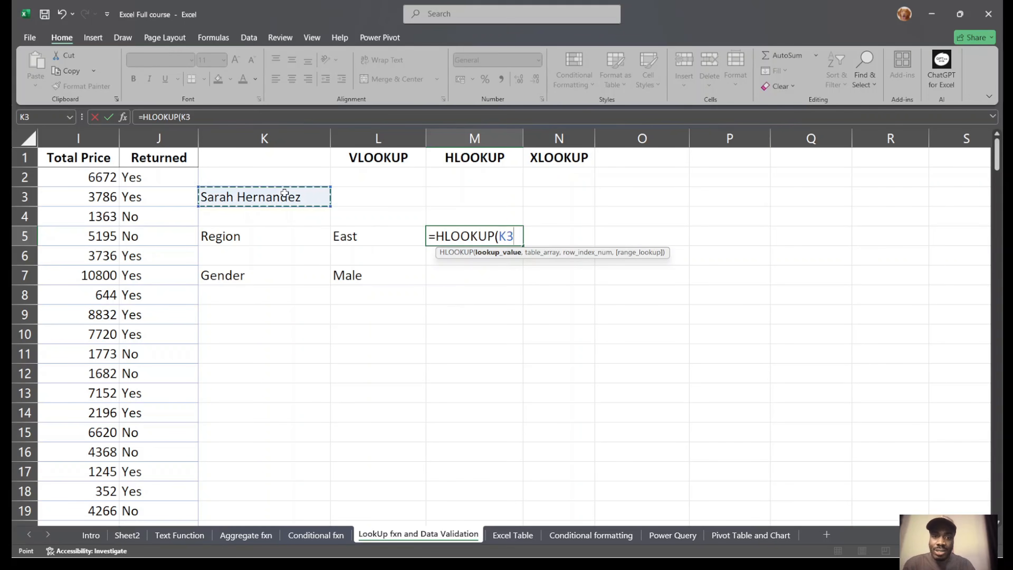
{"action": "type", "text": ","}
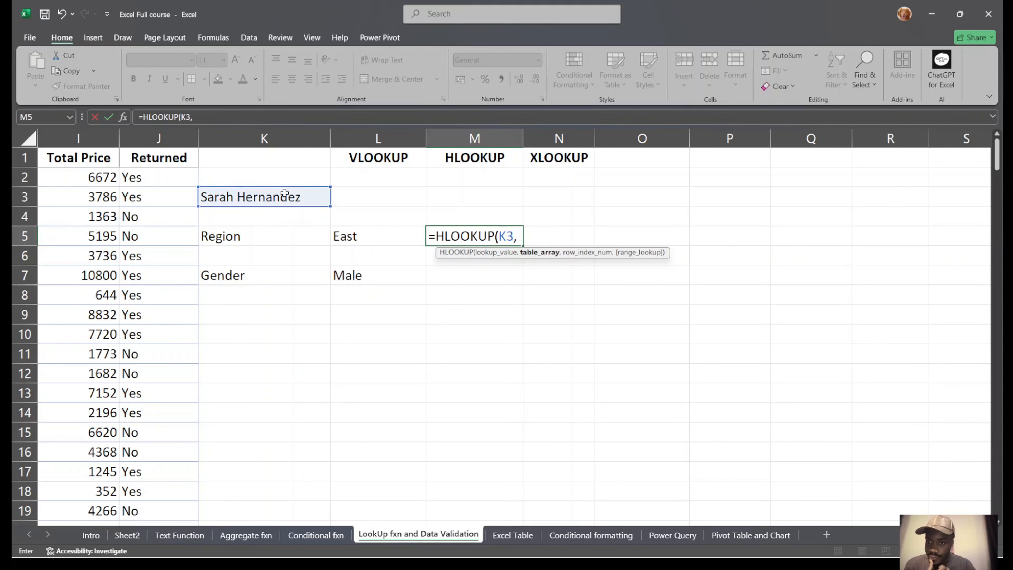
Set the whole transposed table, A214#, as the table array of the HLOOKUP in M5.
{"action": "scroll", "coordinate": [588, 337], "scroll_direction": "left", "scroll_amount": 4}
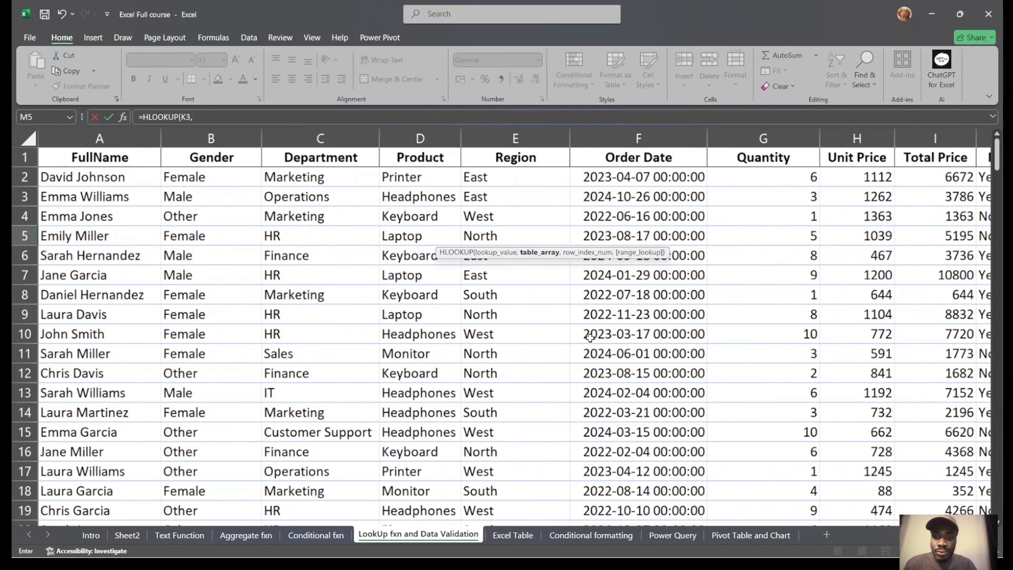
{"action": "scroll", "coordinate": [590, 337], "scroll_direction": "down", "scroll_amount": 14}
{"action": "scroll", "coordinate": [589, 337], "scroll_direction": "down", "scroll_amount": 20}
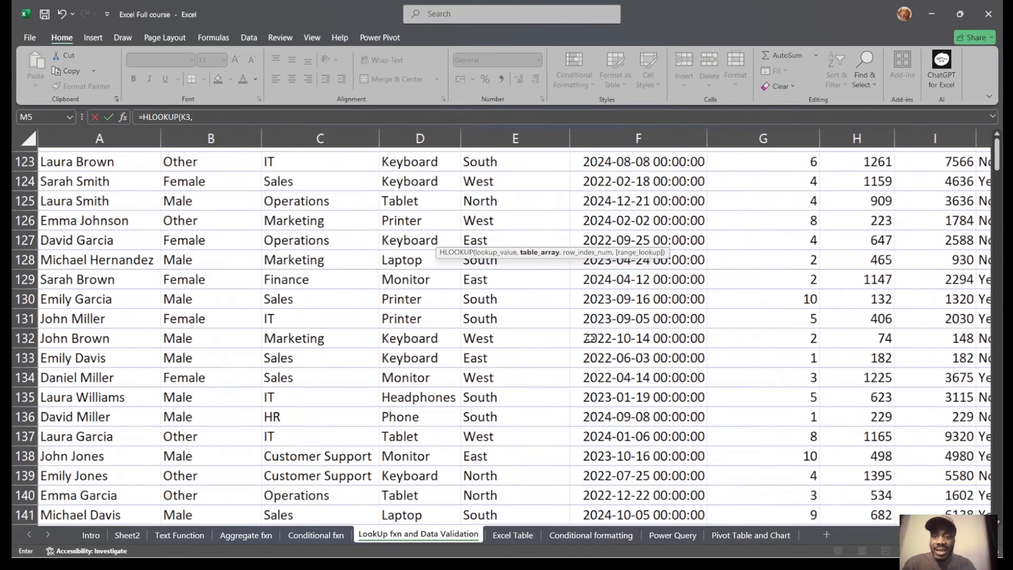
{"action": "scroll", "coordinate": [590, 338], "scroll_direction": "down", "scroll_amount": 20}
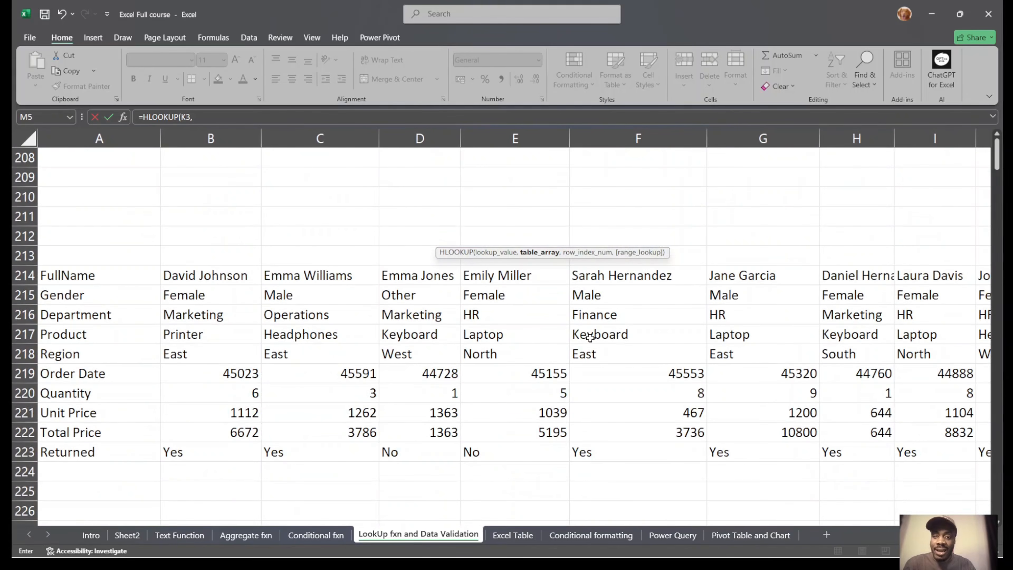
{"action": "left_click", "coordinate": [123, 276]}
{"action": "key", "text": "ctrl+shift+Down"}
{"action": "key", "text": "ctrl+shift+Right"}
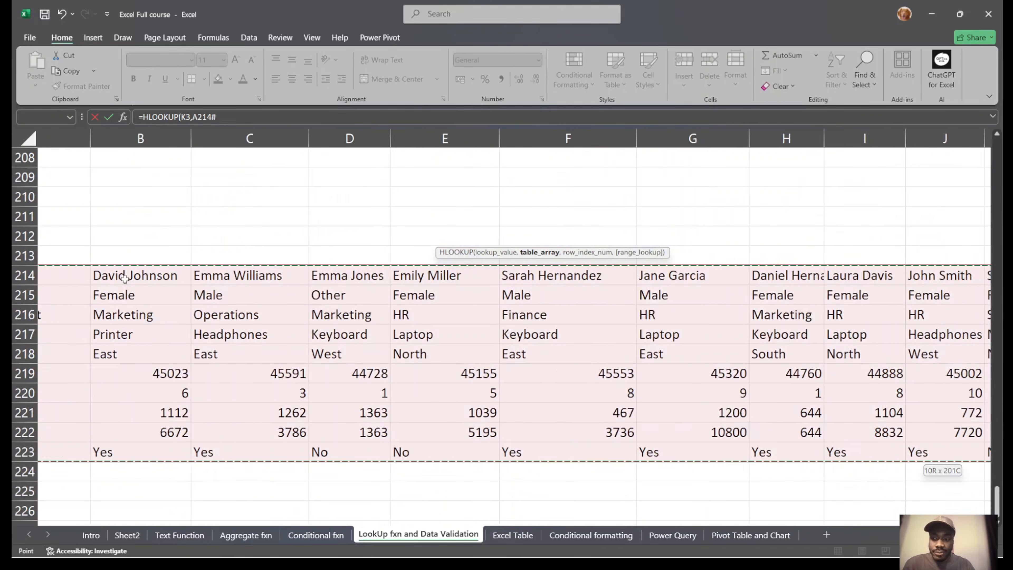
{"action": "type", "text": ","}
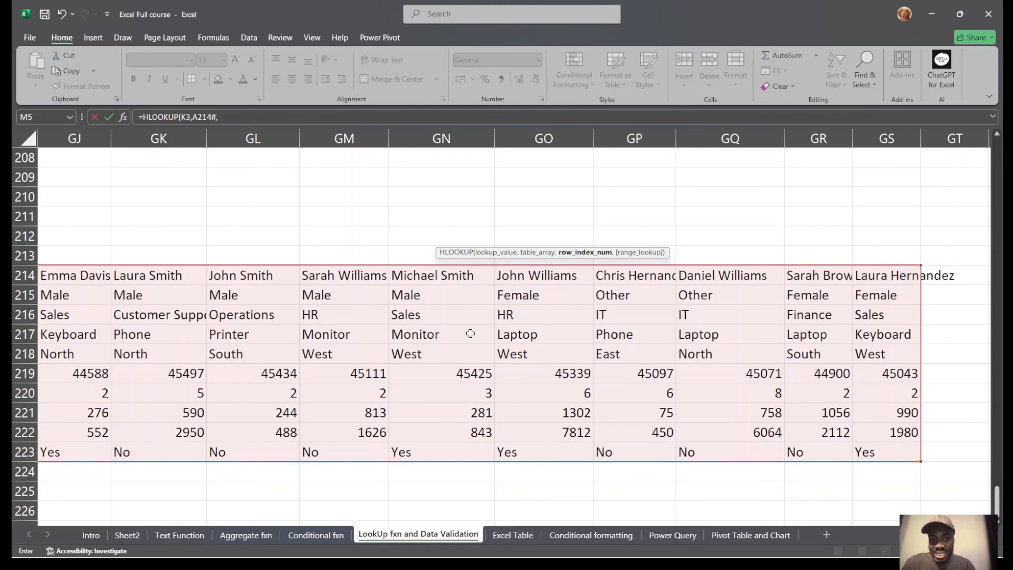
Locate the Region row in the transposed table and enter 5 as the HLOOKUP's row index number.
{"action": "scroll", "coordinate": [471, 333], "scroll_direction": "left", "scroll_amount": 10}
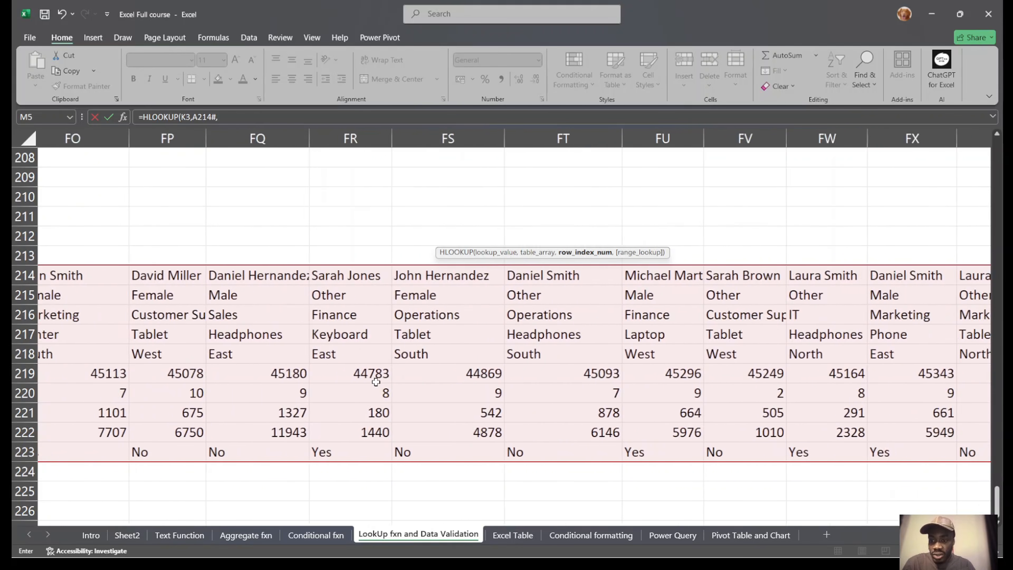
{"action": "scroll", "coordinate": [376, 382], "scroll_direction": "left", "scroll_amount": 20}
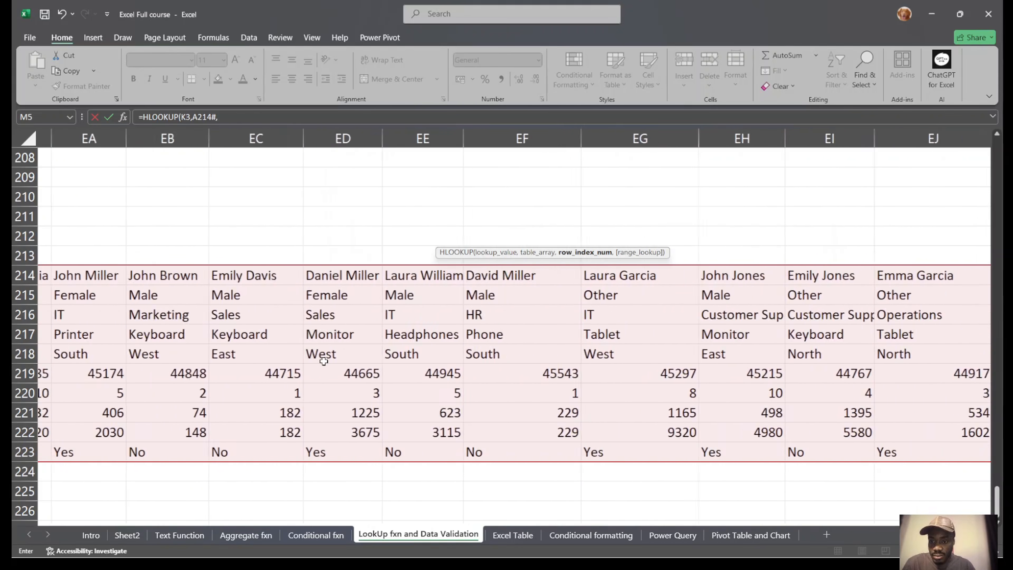
{"action": "scroll", "coordinate": [323, 361], "scroll_direction": "left", "scroll_amount": 20}
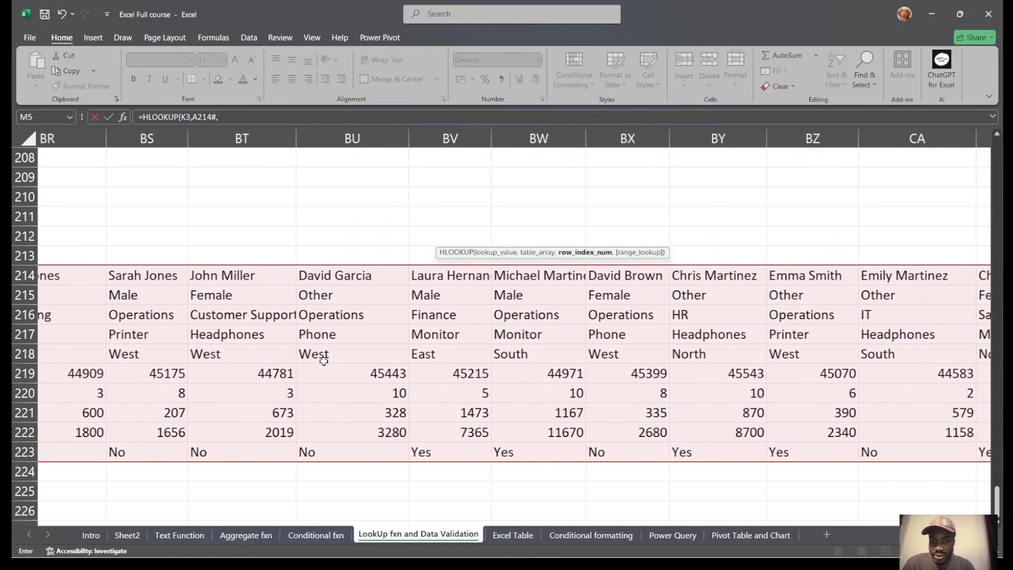
{"action": "scroll", "coordinate": [324, 361], "scroll_direction": "left", "scroll_amount": 20}
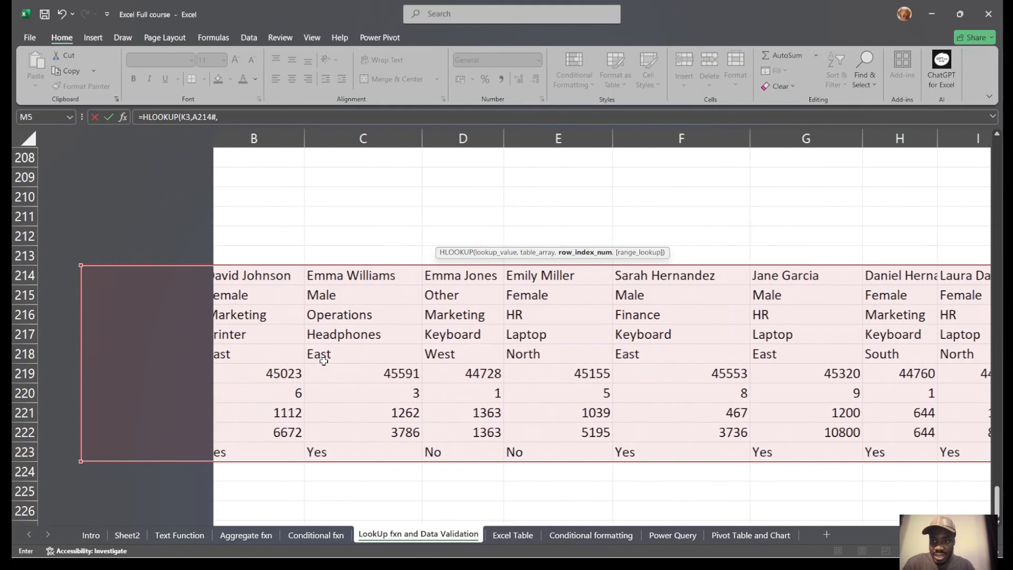
{"action": "scroll", "coordinate": [324, 360], "scroll_direction": "left", "scroll_amount": 2}
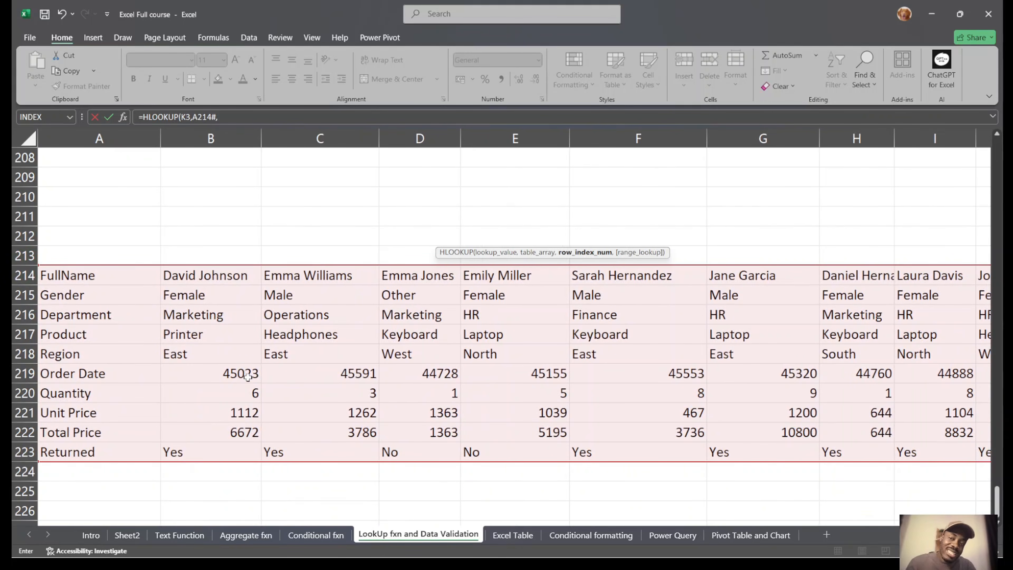
{"action": "scroll", "coordinate": [248, 377], "scroll_direction": "up", "scroll_amount": 4}
{"action": "scroll", "coordinate": [247, 377], "scroll_direction": "up", "scroll_amount": 2}
{"action": "scroll", "coordinate": [248, 377], "scroll_direction": "down", "scroll_amount": 6}
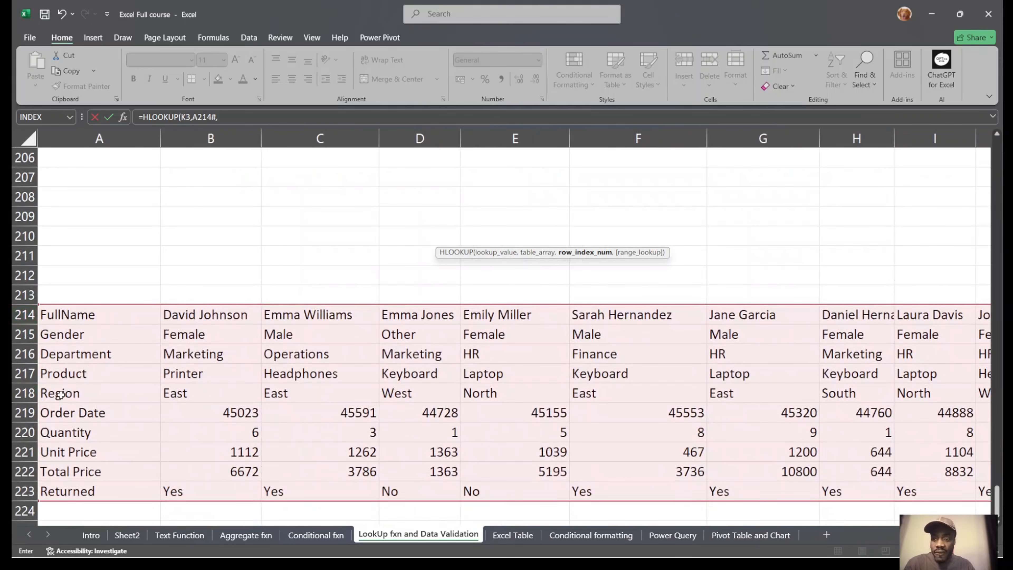
{"action": "scroll", "coordinate": [589, 393], "scroll_direction": "up", "scroll_amount": 20}
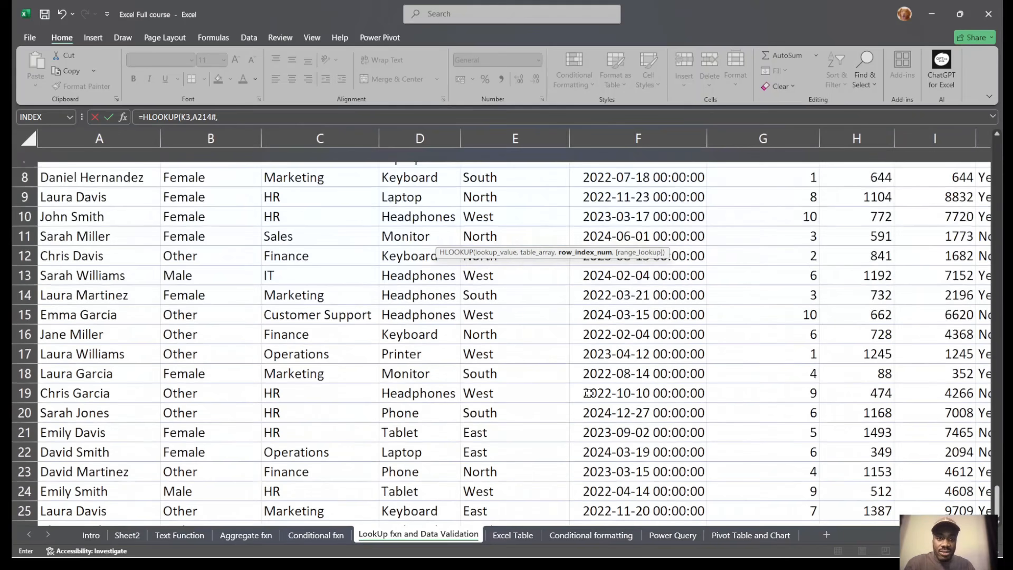
{"action": "scroll", "coordinate": [589, 393], "scroll_direction": "right", "scroll_amount": 6}
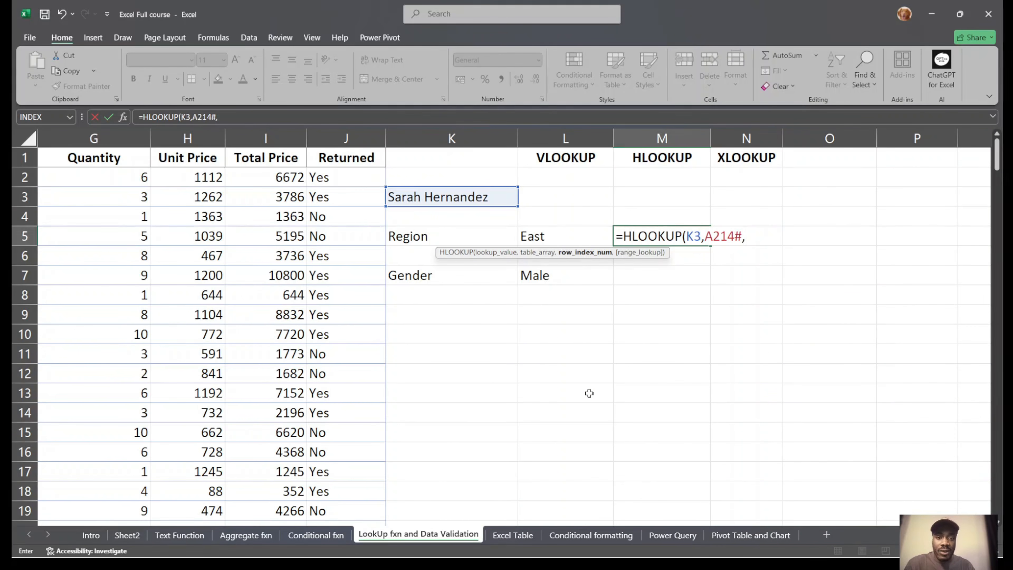
{"action": "type", "text": "5"}
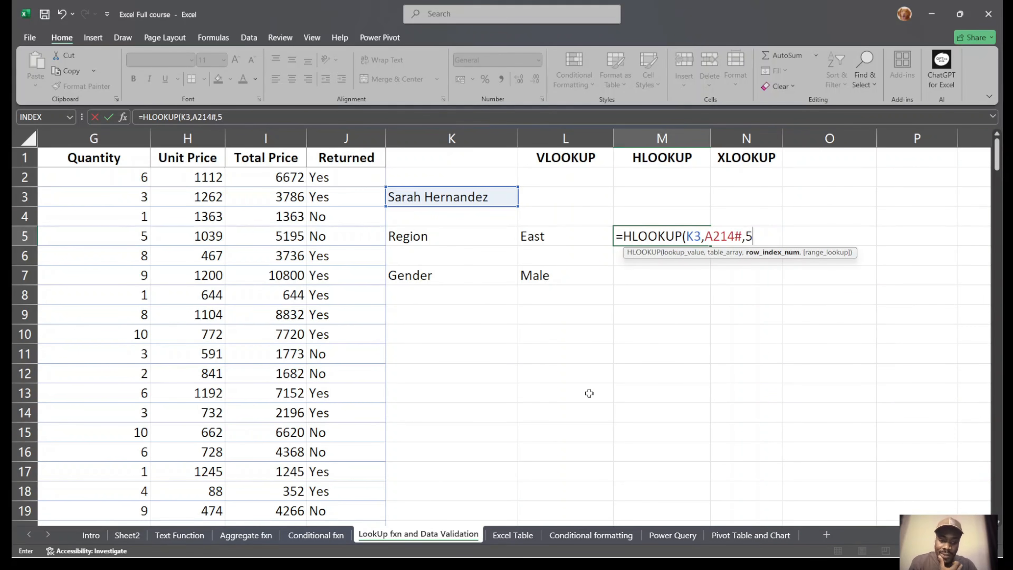
Set the HLOOKUP's range lookup to FALSE for an exact match and commit the formula in M5.
{"action": "type", "text": ","}
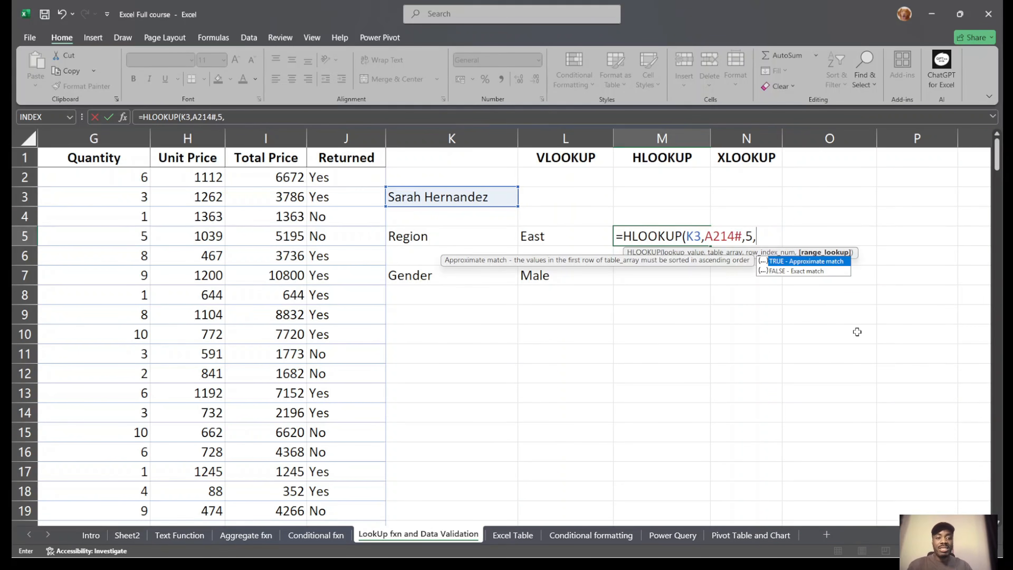
{"action": "left_click", "coordinate": [828, 271]}
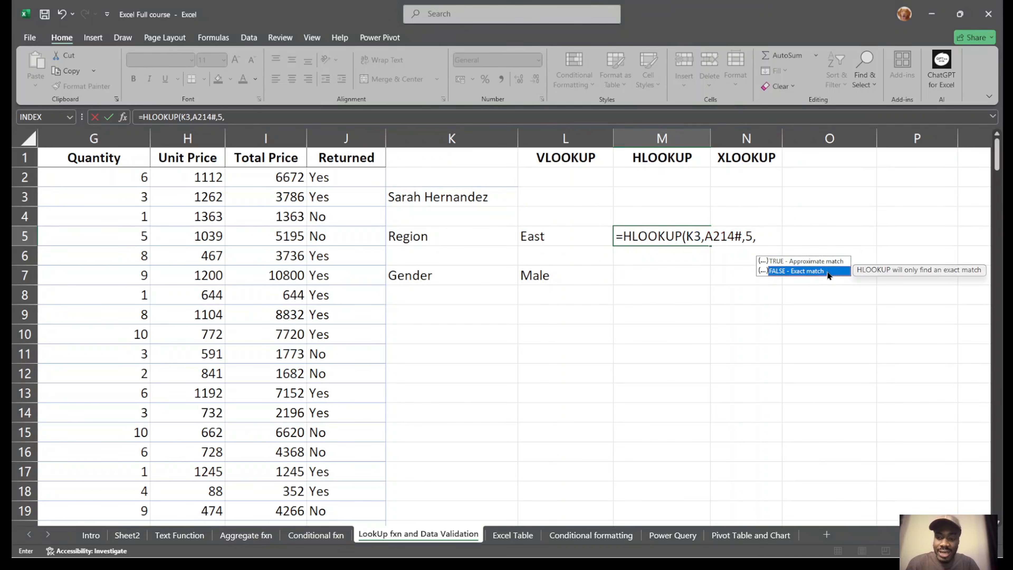
{"action": "double_click", "coordinate": [827, 272]}
{"action": "key", "text": "Return"}
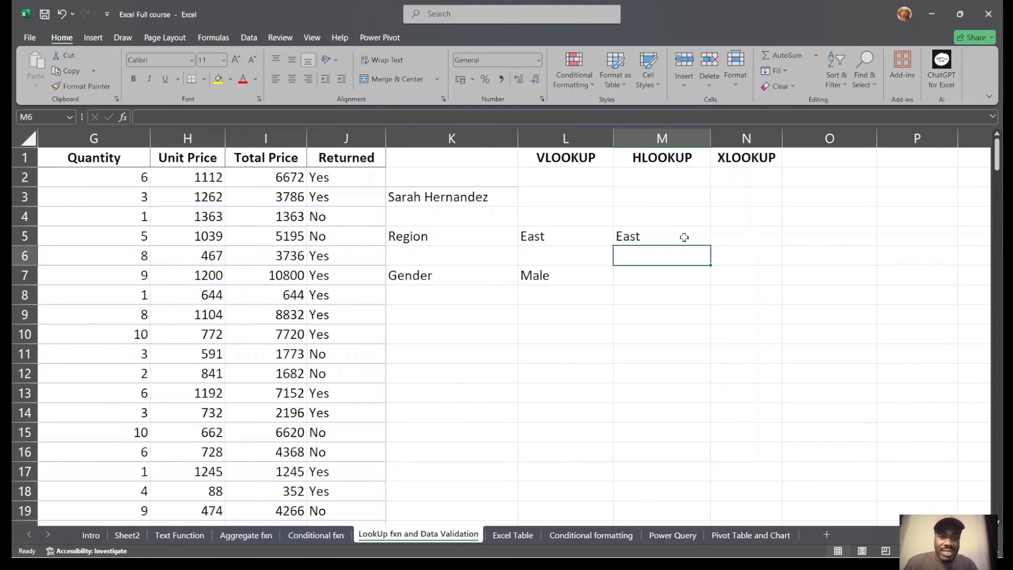
Start an HLOOKUP formula in M7 for Gender, with K3 as the lookup value.
{"action": "left_click_drag", "start_coordinate": [561, 239], "coordinate": [633, 241]}
{"action": "left_click", "coordinate": [644, 272]}
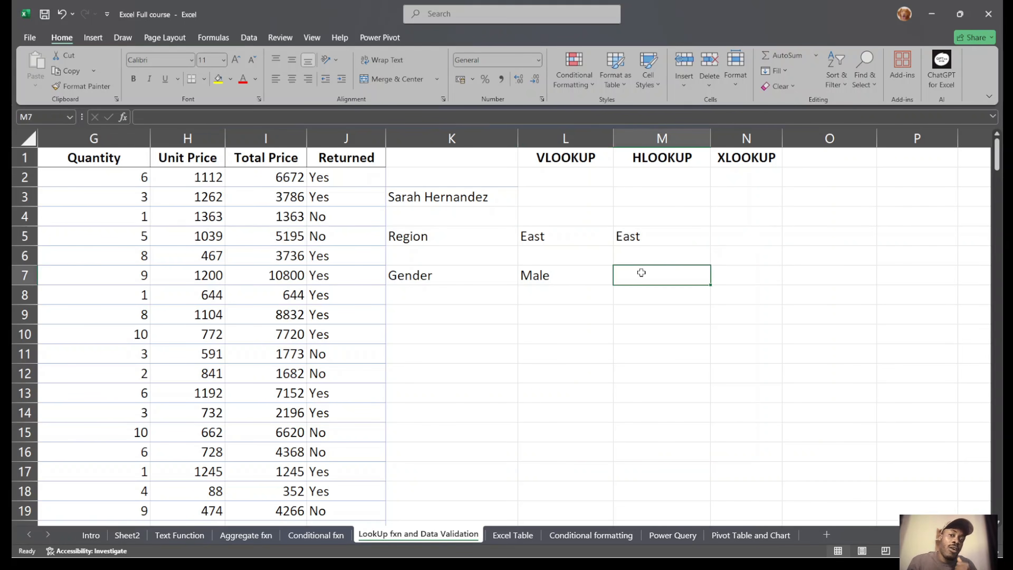
{"action": "type", "text": "="}
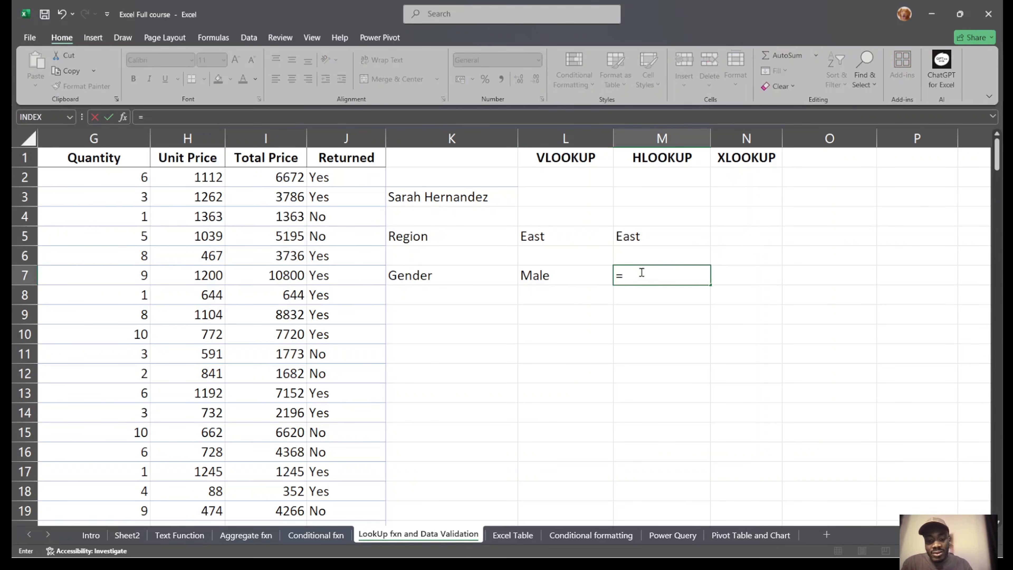
{"action": "type", "text": "hlo"}
{"action": "key", "text": "Tab"}
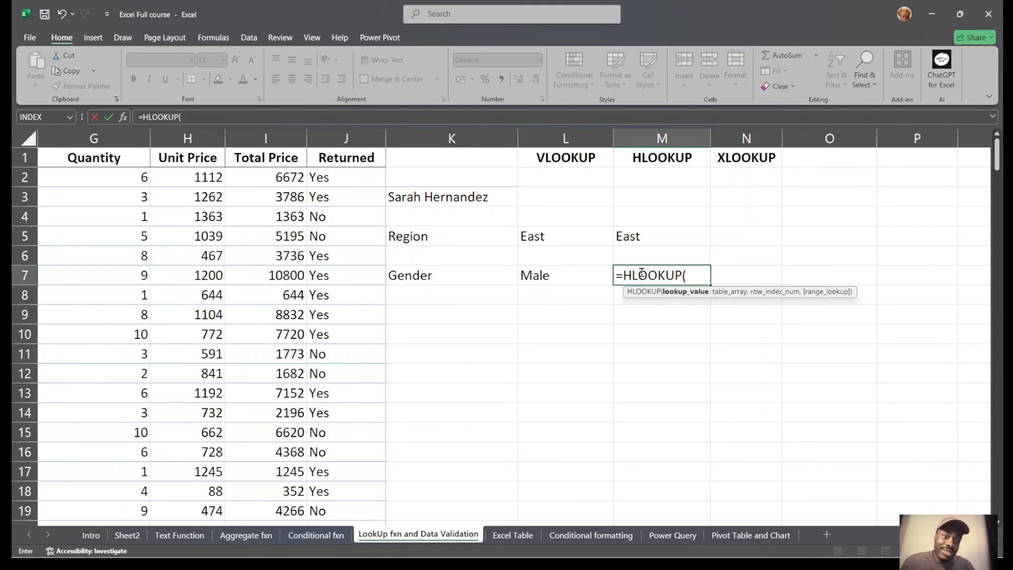
{"action": "left_click", "coordinate": [442, 198]}
{"action": "type", "text": ","}
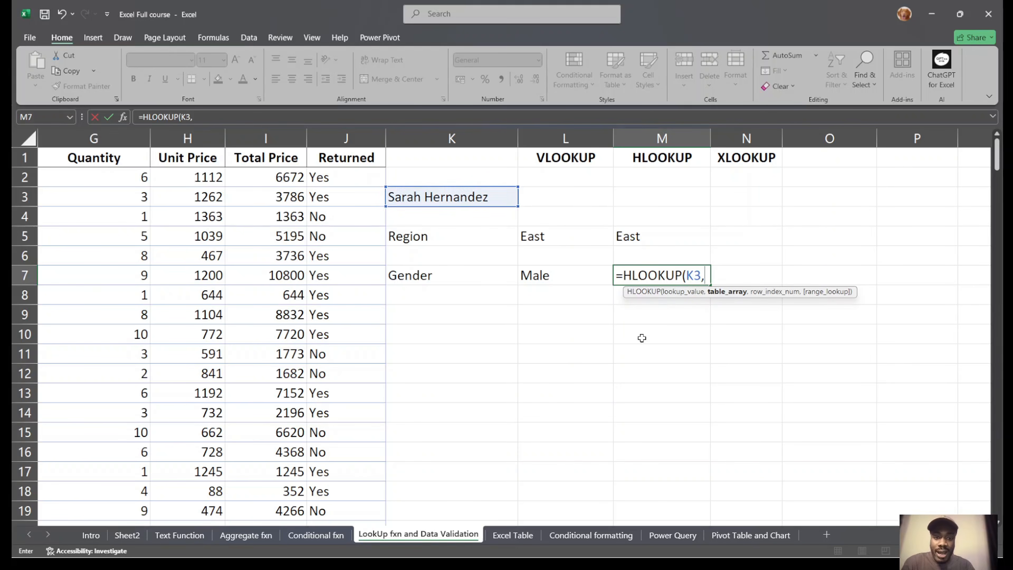
Add the whole transposed table starting at A214 (A214#) as the HLOOKUP's table array.
{"action": "scroll", "coordinate": [642, 338], "scroll_direction": "down", "scroll_amount": 13}
{"action": "scroll", "coordinate": [642, 338], "scroll_direction": "down", "scroll_amount": 20}
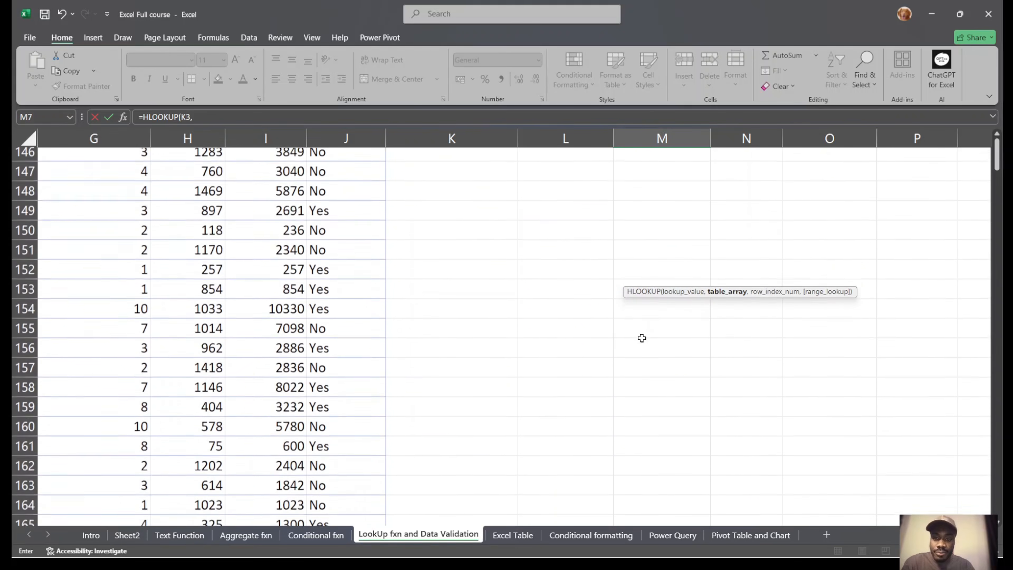
{"action": "scroll", "coordinate": [642, 338], "scroll_direction": "left", "scroll_amount": 3}
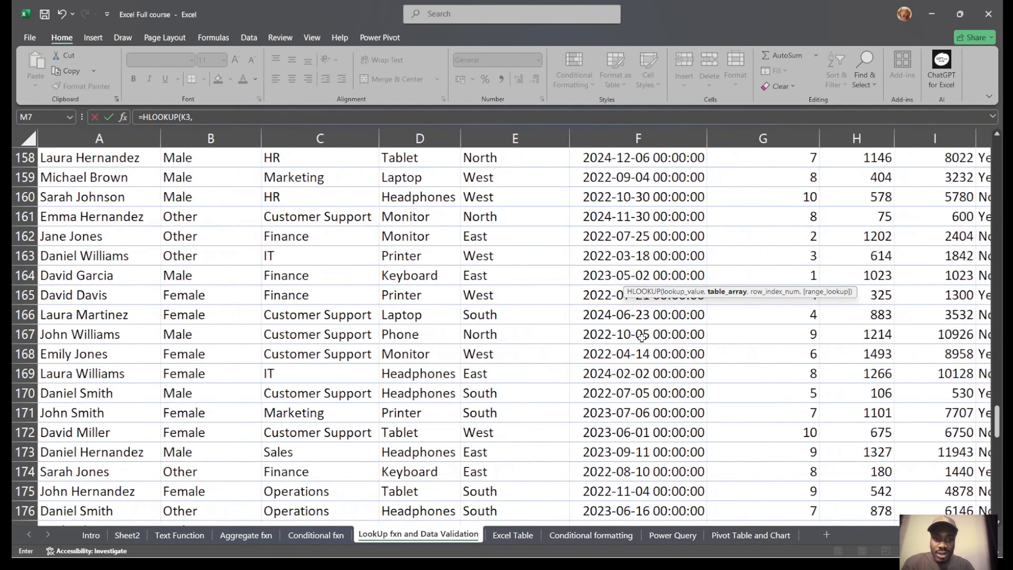
{"action": "scroll", "coordinate": [642, 338], "scroll_direction": "down", "scroll_amount": 16}
{"action": "scroll", "coordinate": [642, 338], "scroll_direction": "down", "scroll_amount": 5}
{"action": "scroll", "coordinate": [642, 338], "scroll_direction": "up", "scroll_amount": 4}
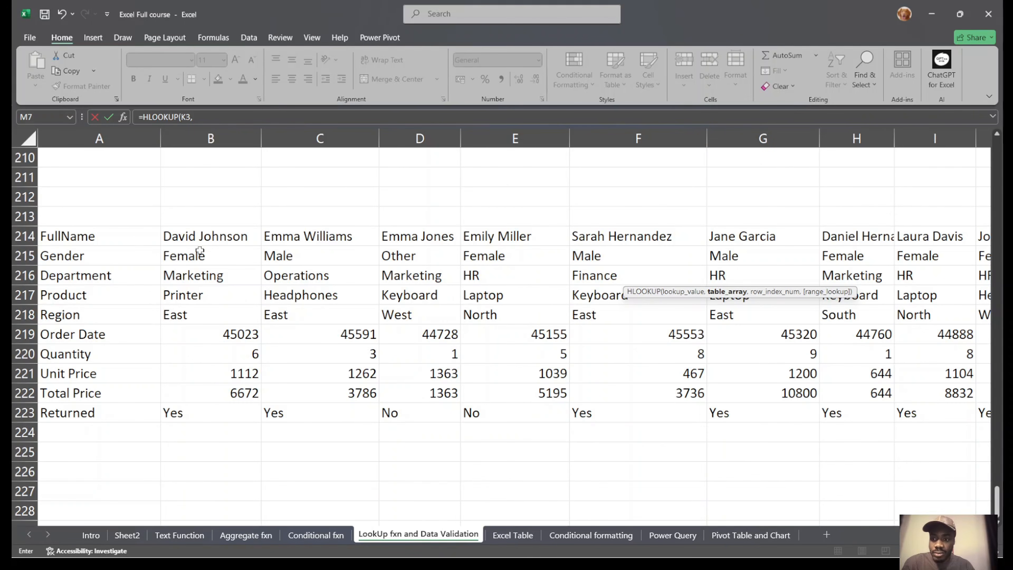
{"action": "left_click", "coordinate": [134, 242]}
{"action": "key", "text": "ctrl+shift+Right"}
{"action": "key", "text": "ctrl+shift+Down"}
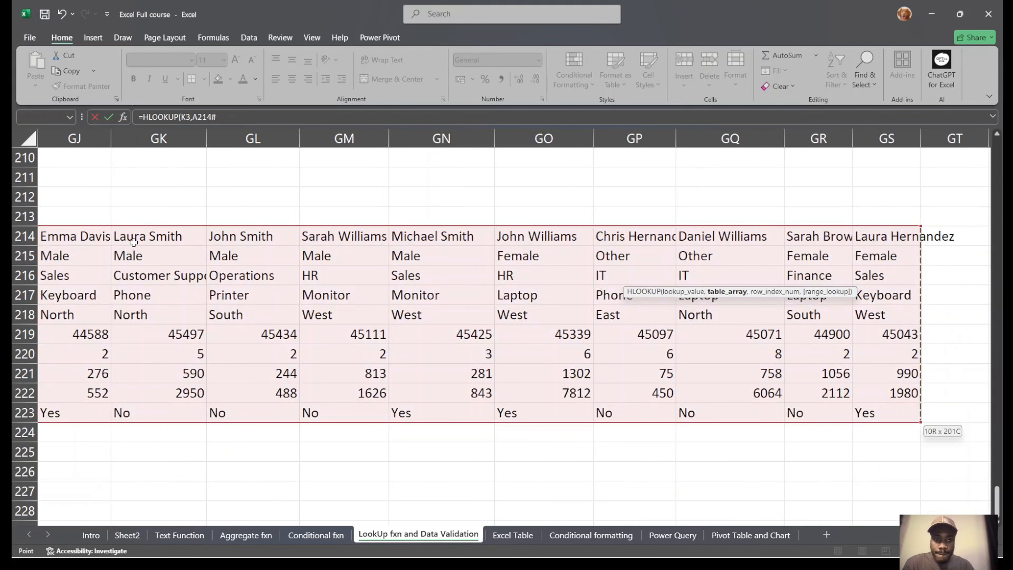
{"action": "type", "text": ","}
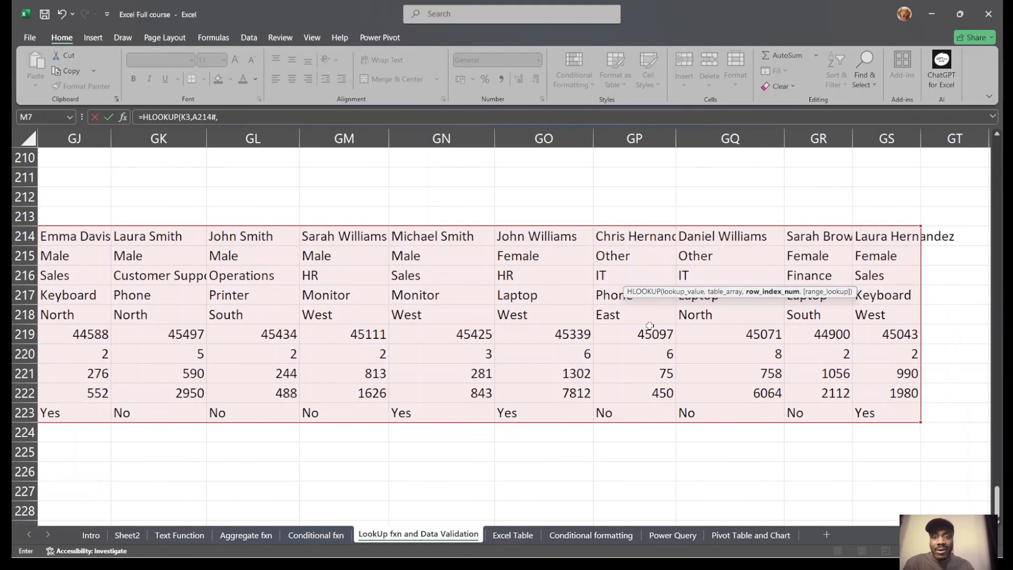
Set the HLOOKUP's row index to 2, removing the stray BM218 reference from the formula.
{"action": "scroll", "coordinate": [650, 325], "scroll_direction": "left", "scroll_amount": 10}
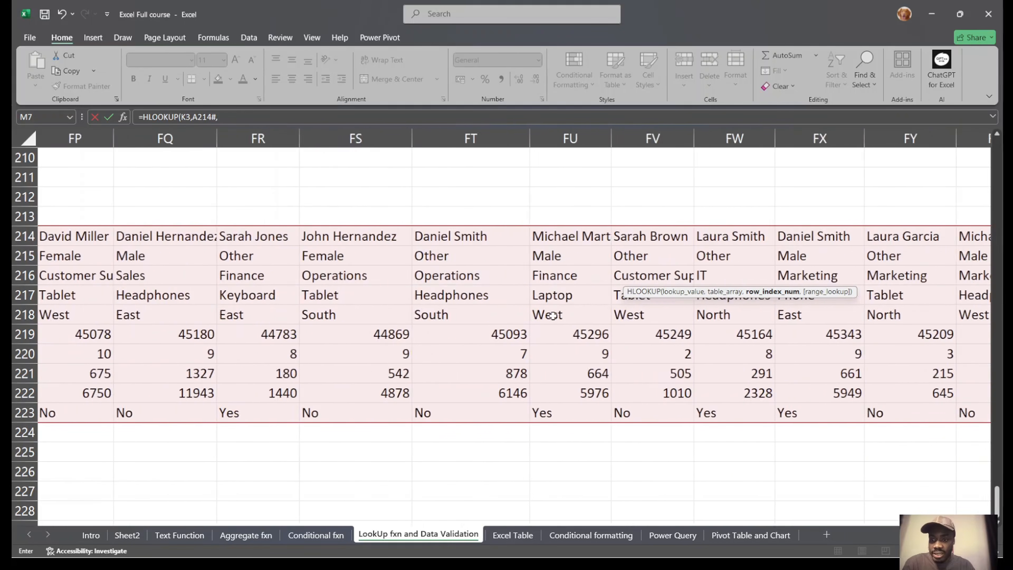
{"action": "scroll", "coordinate": [552, 316], "scroll_direction": "left", "scroll_amount": 20}
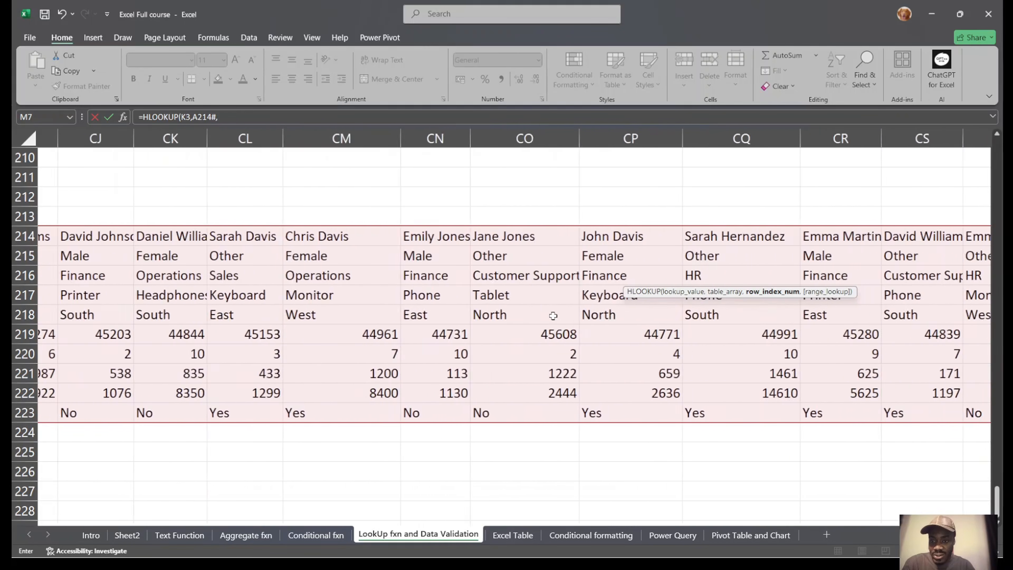
{"action": "scroll", "coordinate": [553, 315], "scroll_direction": "left", "scroll_amount": 15}
{"action": "left_click", "coordinate": [552, 315]}
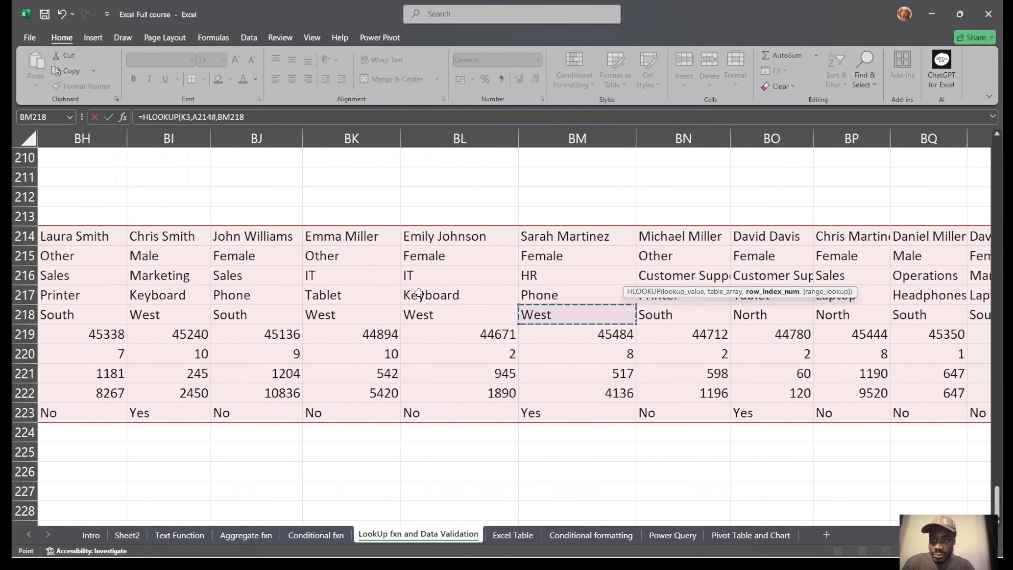
{"action": "scroll", "coordinate": [418, 293], "scroll_direction": "left", "scroll_amount": 14}
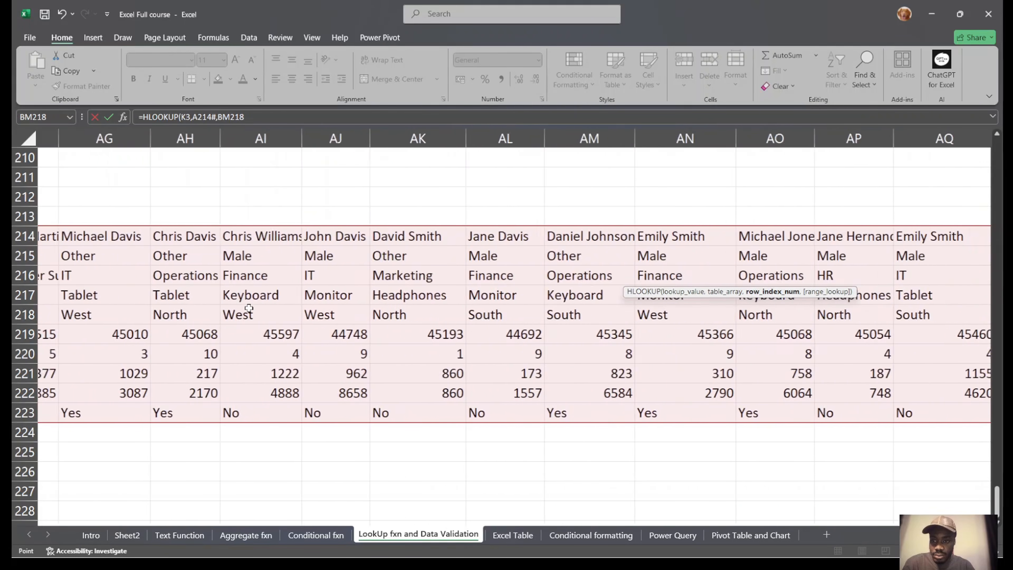
{"action": "scroll", "coordinate": [249, 308], "scroll_direction": "left", "scroll_amount": 16}
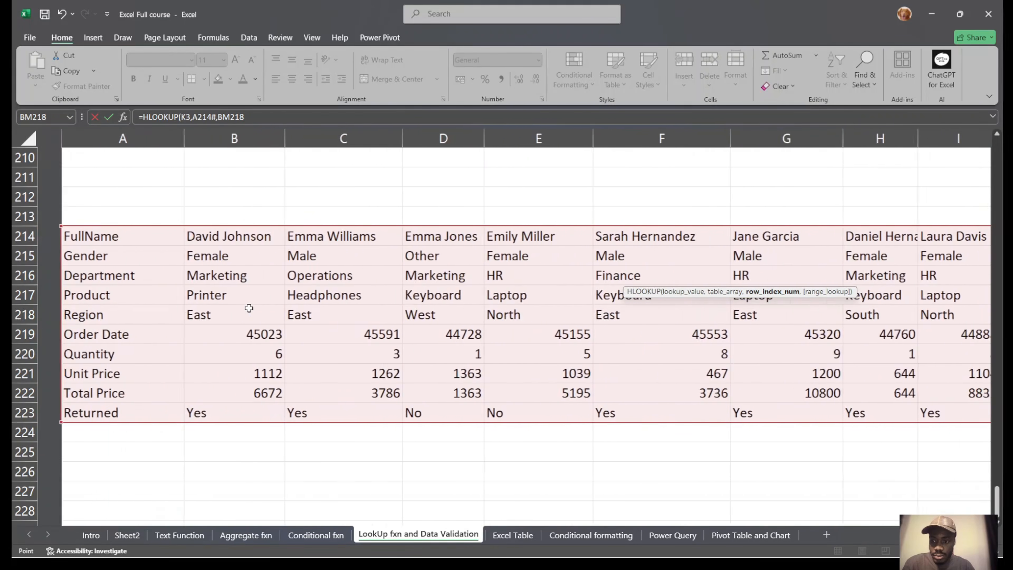
{"action": "scroll", "coordinate": [259, 254], "scroll_direction": "up", "scroll_amount": 5}
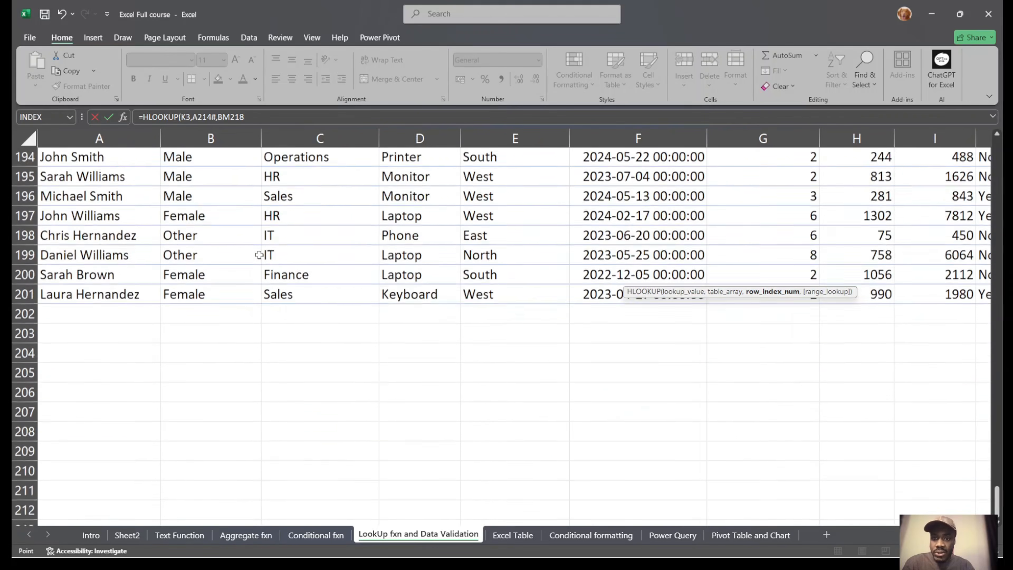
{"action": "scroll", "coordinate": [259, 254], "scroll_direction": "up", "scroll_amount": 20}
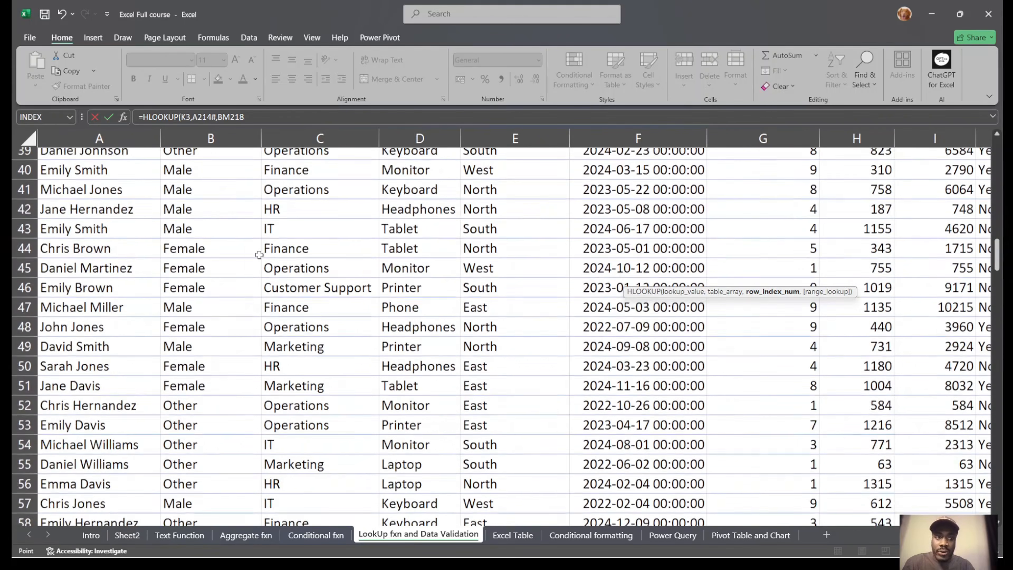
{"action": "scroll", "coordinate": [259, 255], "scroll_direction": "up", "scroll_amount": 5}
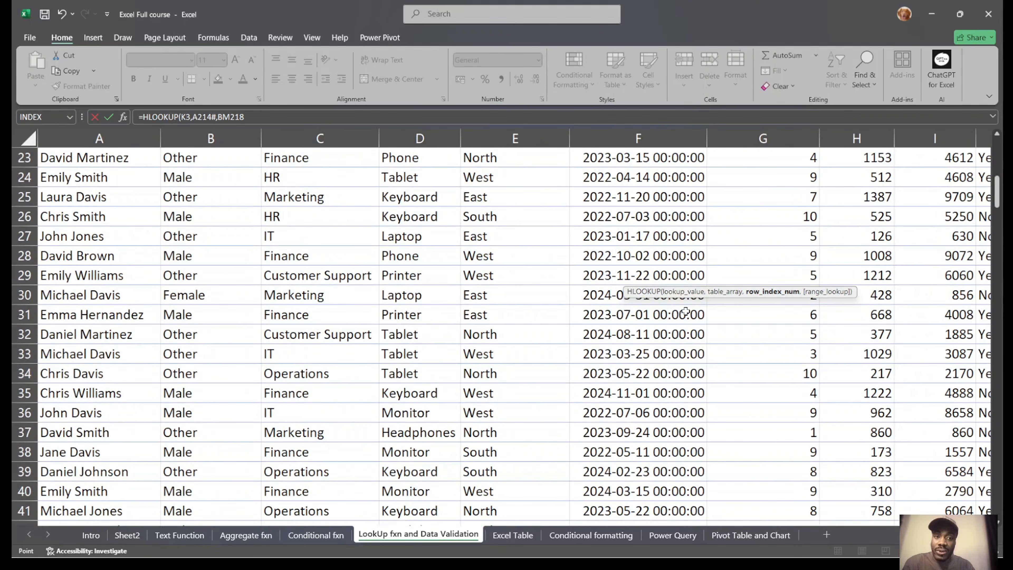
{"action": "scroll", "coordinate": [685, 311], "scroll_direction": "up", "scroll_amount": 7}
{"action": "scroll", "coordinate": [685, 311], "scroll_direction": "right", "scroll_amount": 3}
{"action": "scroll", "coordinate": [686, 311], "scroll_direction": "right", "scroll_amount": 4}
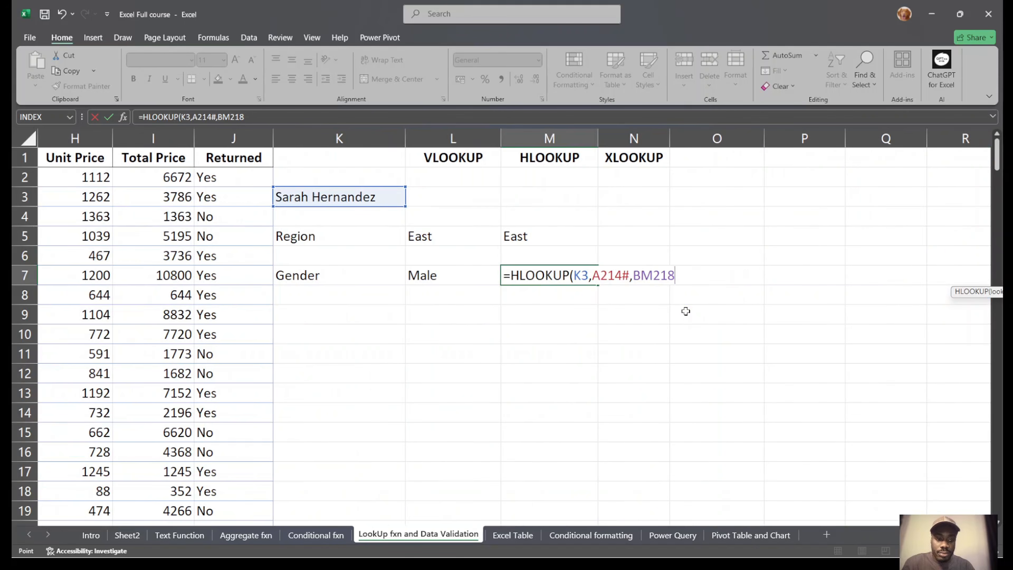
{"action": "key", "text": "BackSpace"}
{"action": "key", "text": "BackSpace"}
{"action": "key", "text": "BackSpace"}
{"action": "key", "text": "BackSpace"}
{"action": "key", "text": "BackSpace"}
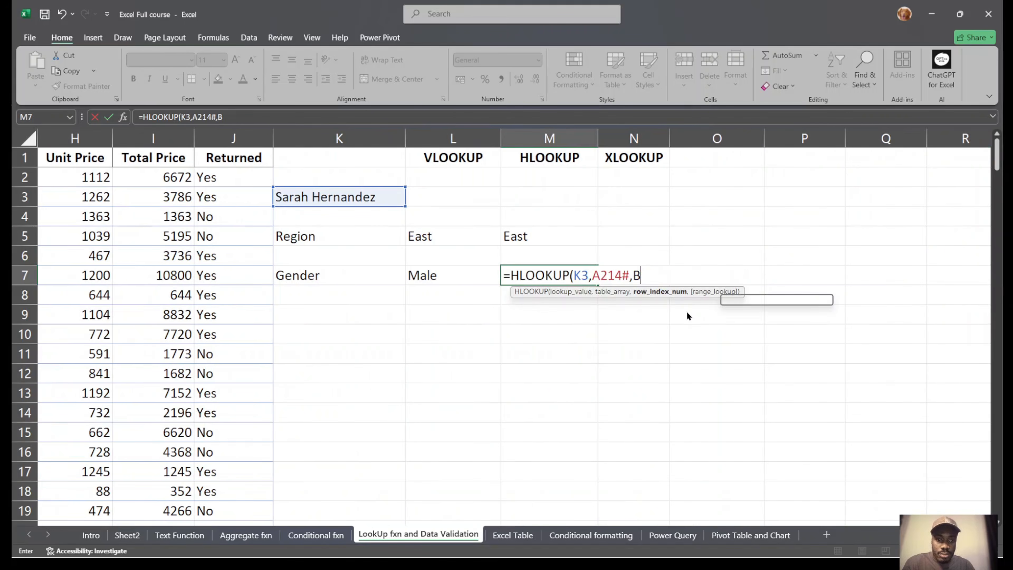
{"action": "type", "text": "2,"}
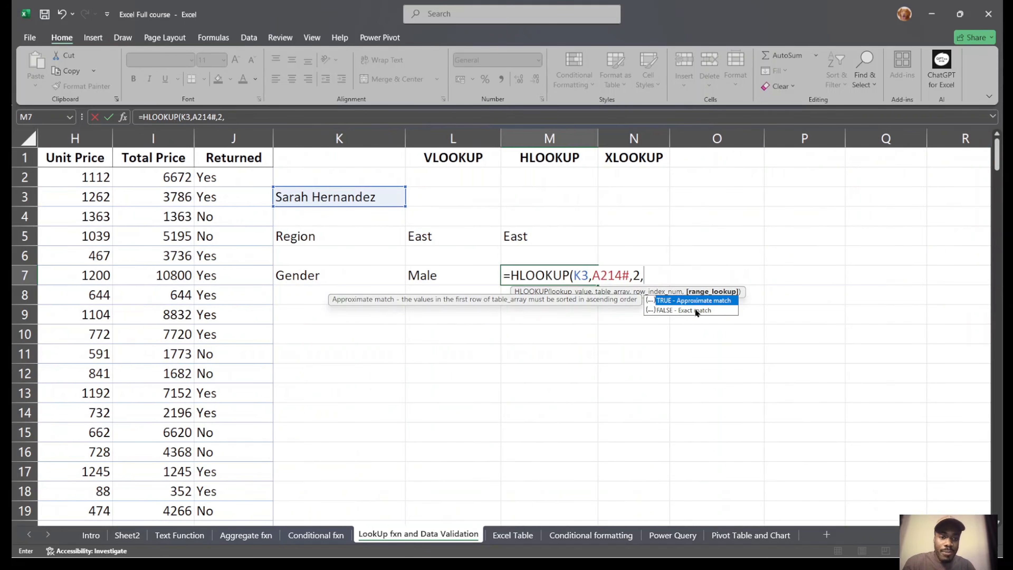
Set the HLOOKUP's range lookup to FALSE for an exact match and enter the formula.
{"action": "left_click", "coordinate": [695, 310]}
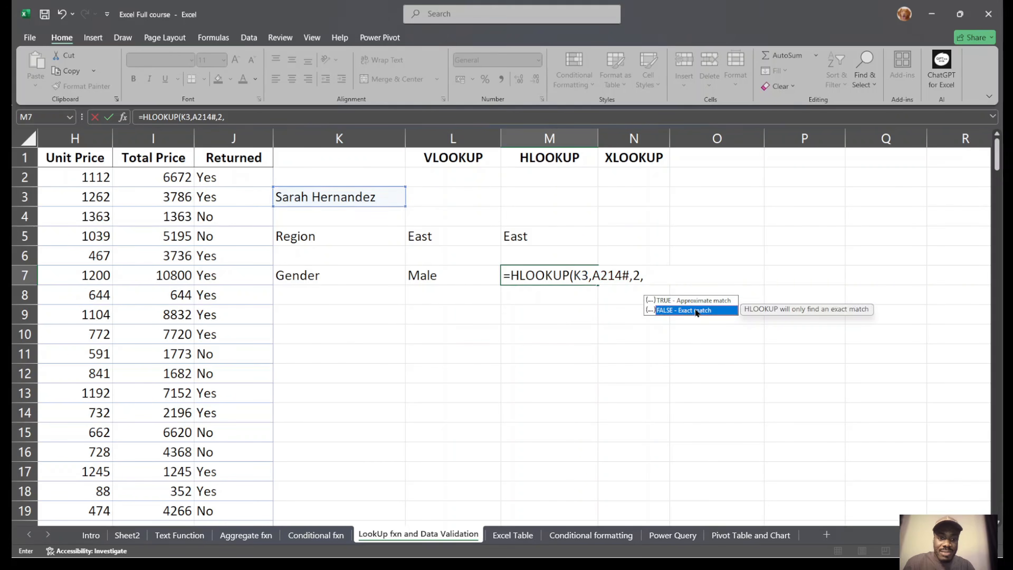
{"action": "double_click", "coordinate": [695, 311]}
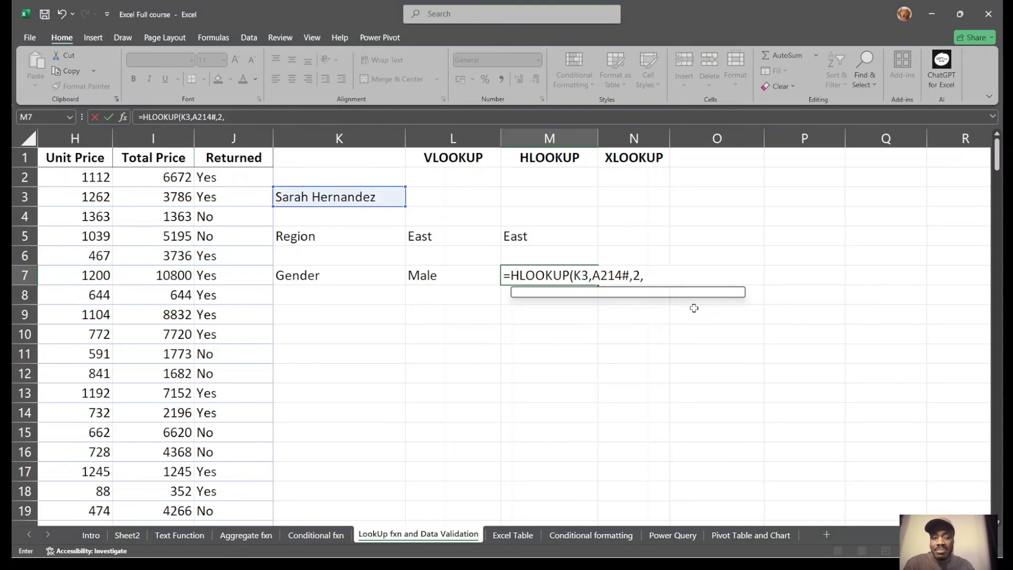
{"action": "key", "text": "Return"}
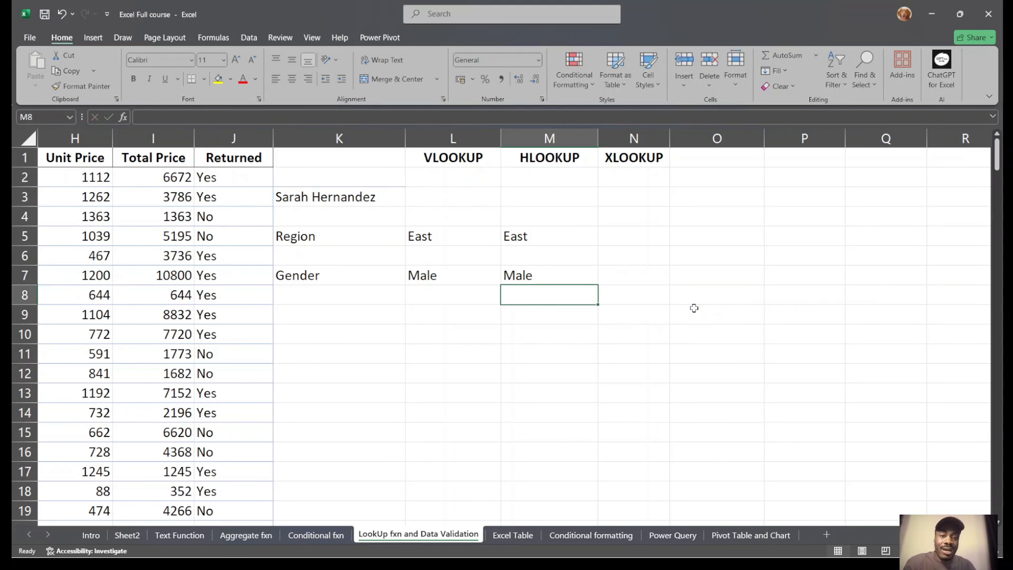
Review the HLOOKUP formula in M7, the three lookup headings, and the Region and Gender results.
{"action": "left_click", "coordinate": [554, 275]}
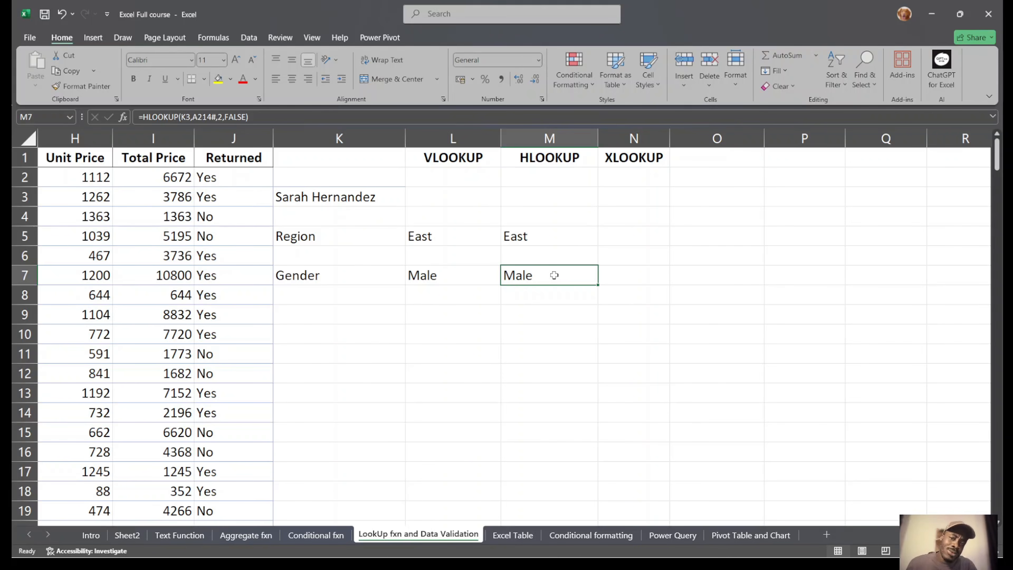
{"action": "left_click", "coordinate": [454, 156]}
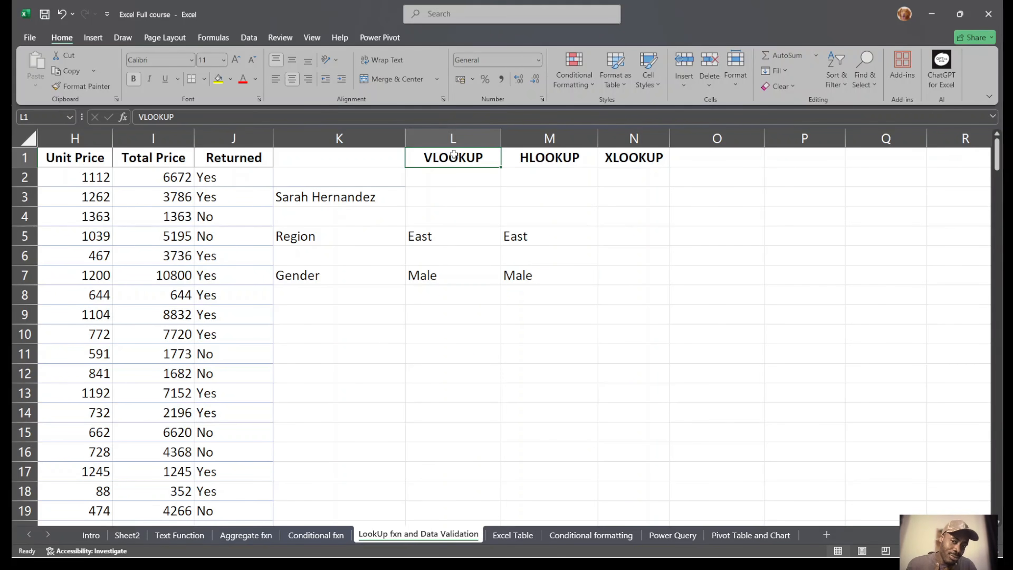
{"action": "left_click", "coordinate": [514, 157]}
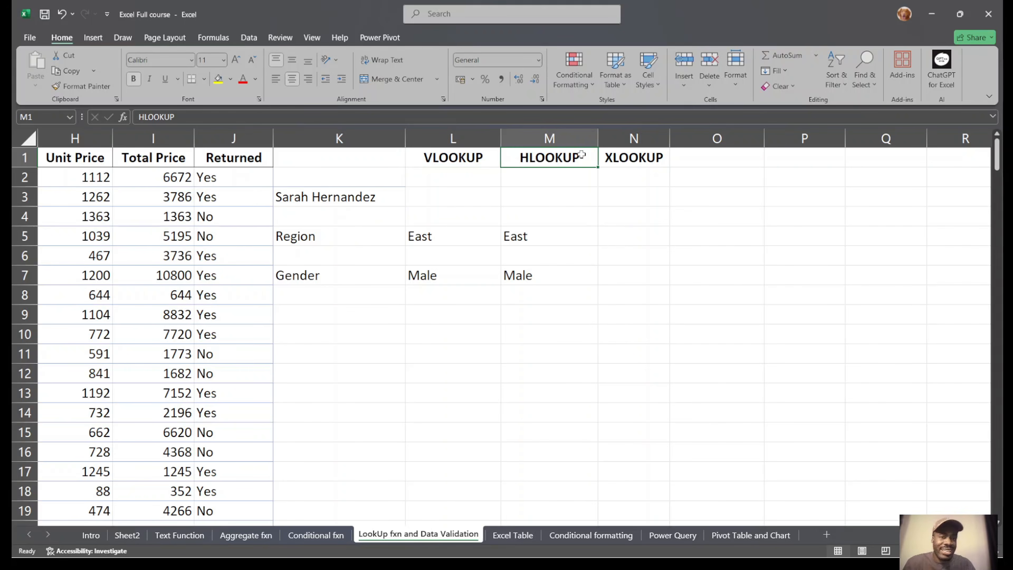
{"action": "left_click", "coordinate": [613, 158]}
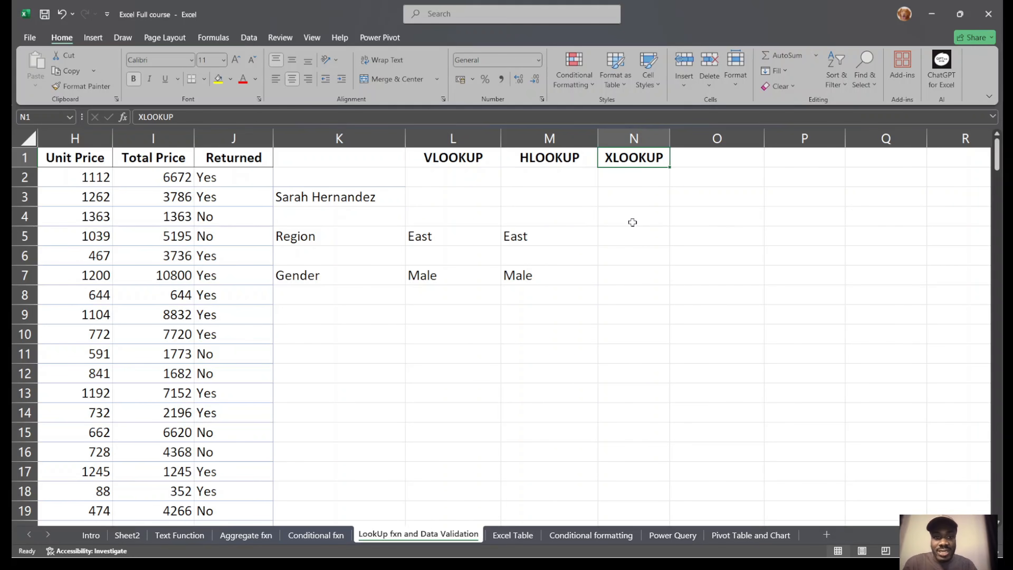
{"action": "left_click", "coordinate": [643, 237]}
{"action": "scroll", "coordinate": [643, 237], "scroll_direction": "right", "scroll_amount": 5}
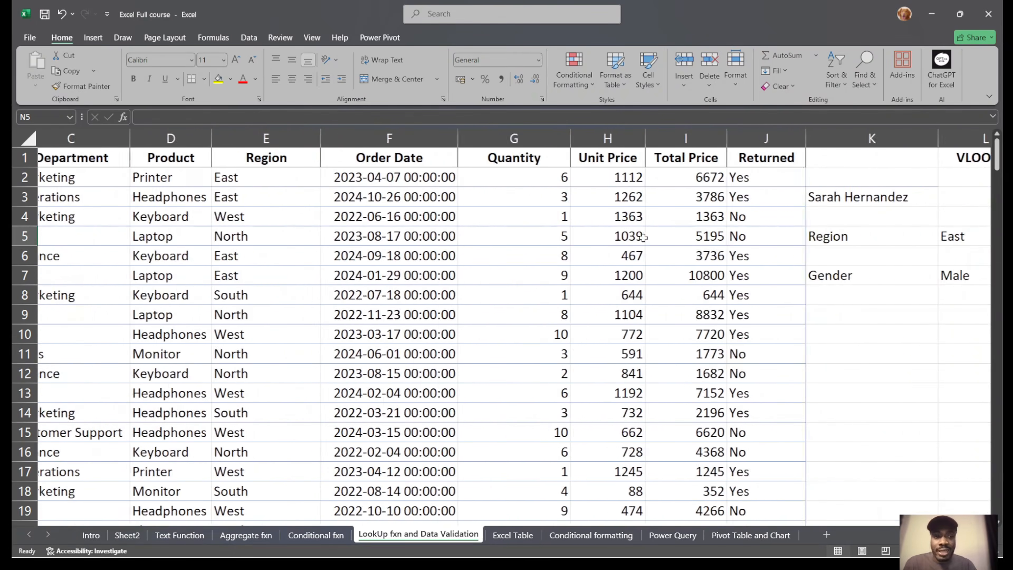
{"action": "left_click", "coordinate": [418, 244]}
{"action": "left_click_drag", "start_coordinate": [417, 245], "coordinate": [674, 303]}
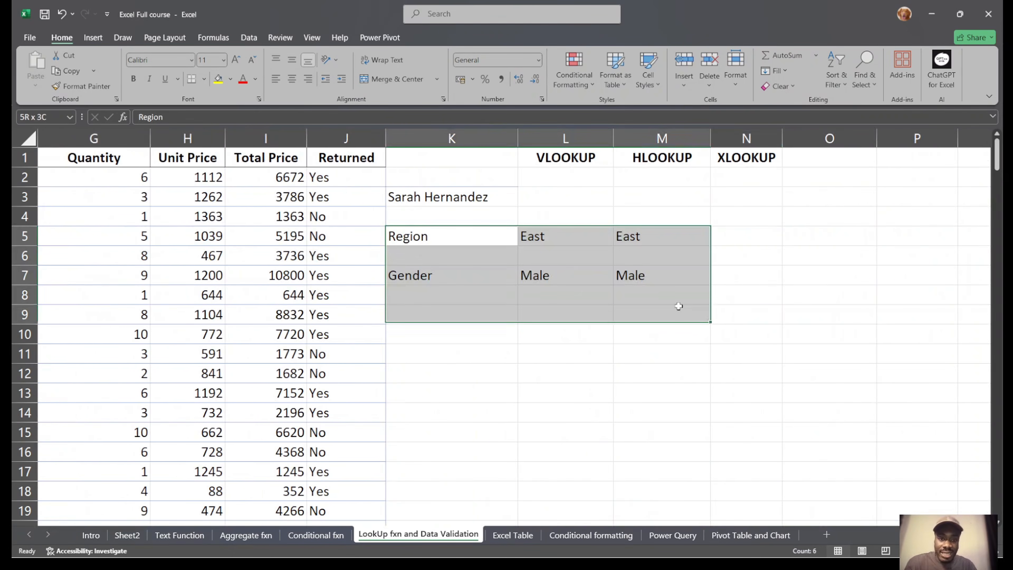
Start an XLOOKUP formula in N5 for the Region, using K3 as the lookup value.
{"action": "left_click", "coordinate": [748, 251]}
{"action": "left_click", "coordinate": [761, 232]}
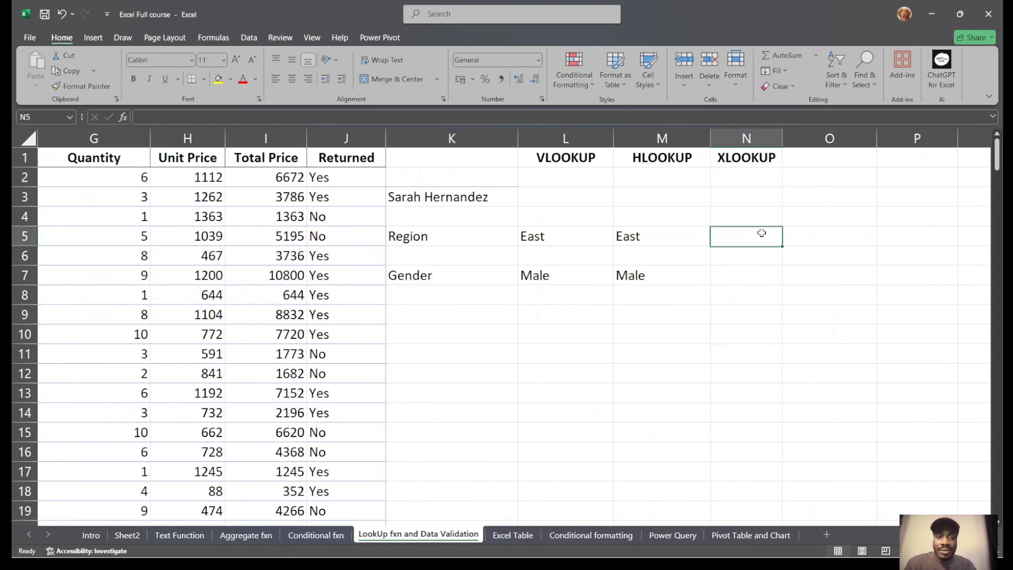
{"action": "type", "text": "="}
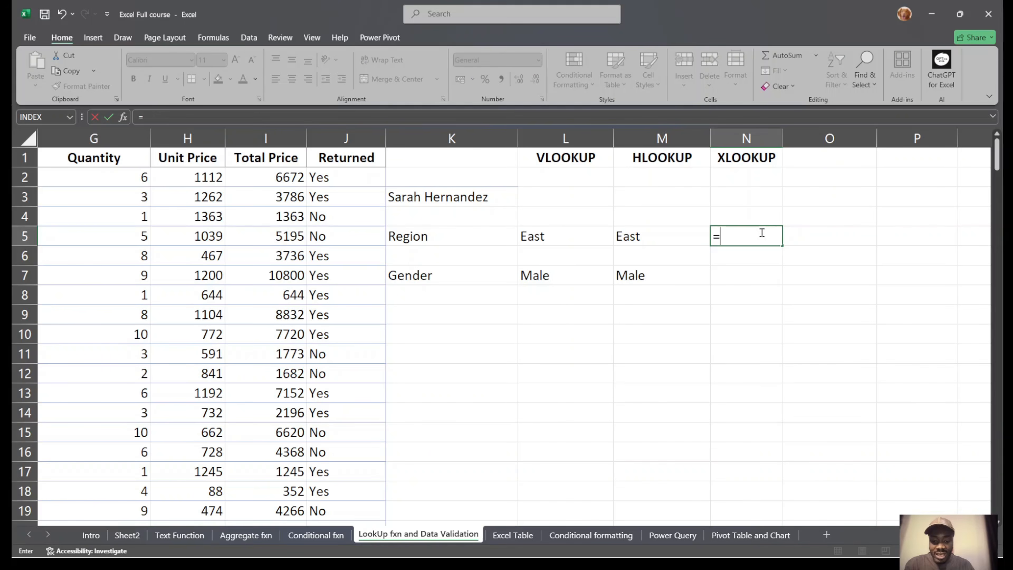
{"action": "type", "text": "xloo"}
{"action": "key", "text": "Tab"}
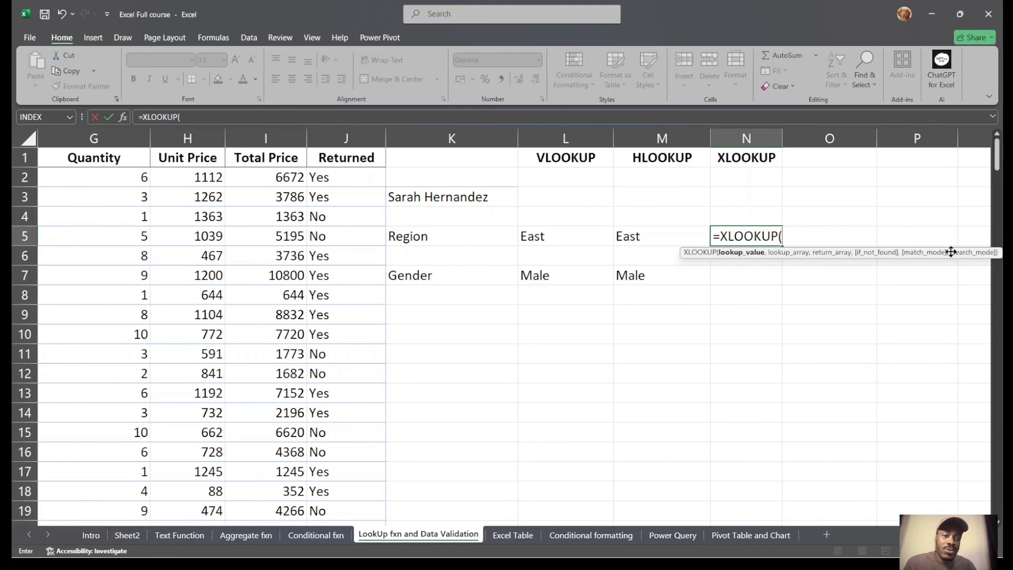
{"action": "left_click", "coordinate": [459, 200]}
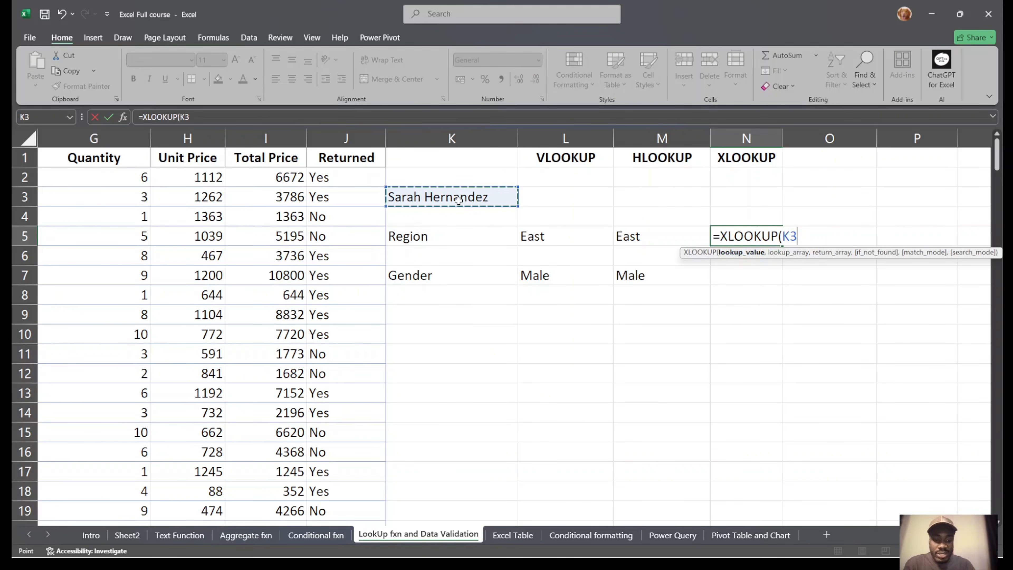
{"action": "type", "text": ","}
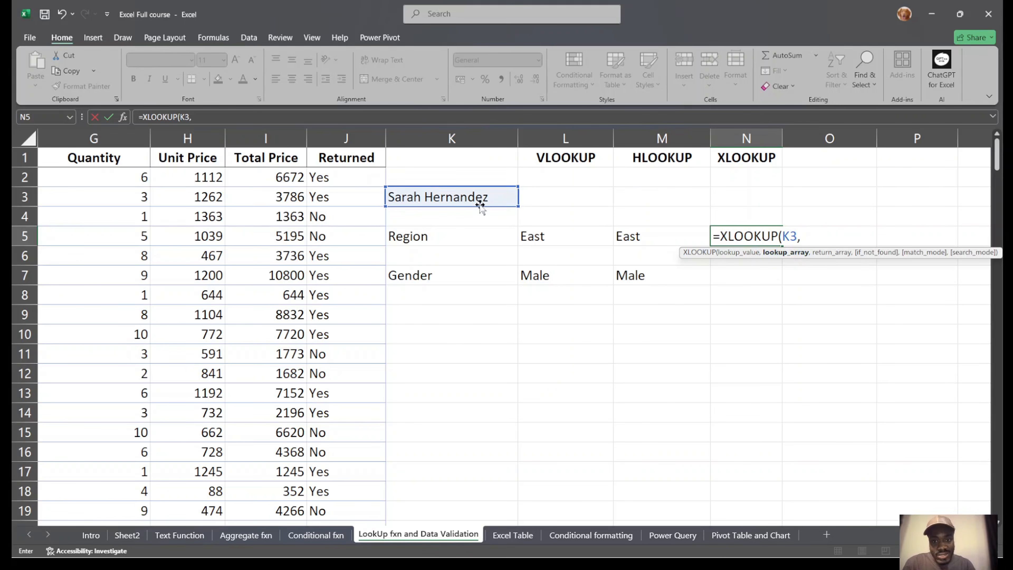
Set the XLOOKUP's lookup array to the FullName column, A2:A201.
{"action": "scroll", "coordinate": [812, 331], "scroll_direction": "left", "scroll_amount": 5}
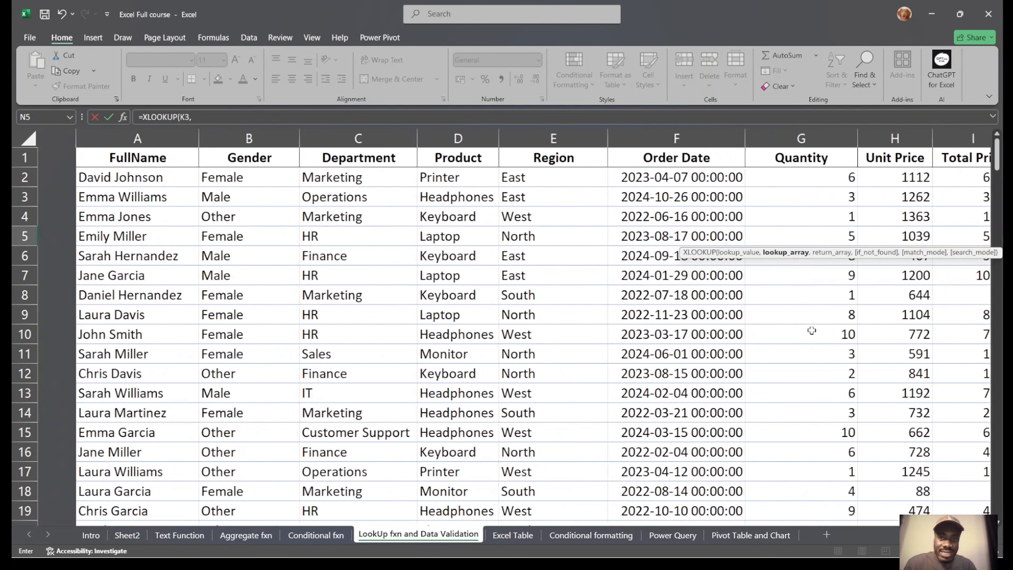
{"action": "left_click", "coordinate": [109, 177]}
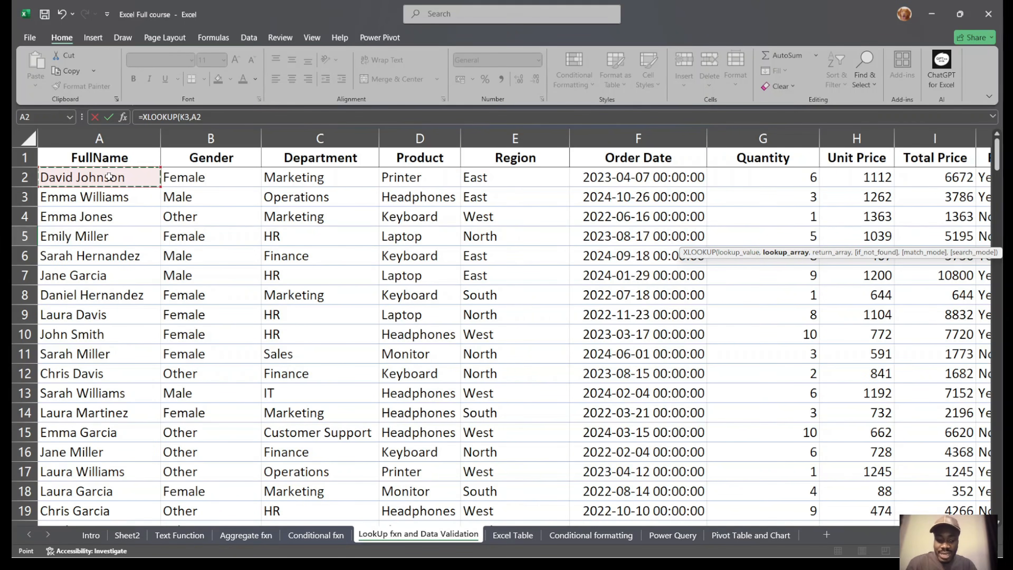
{"action": "key", "text": "ctrl+shift+Down"}
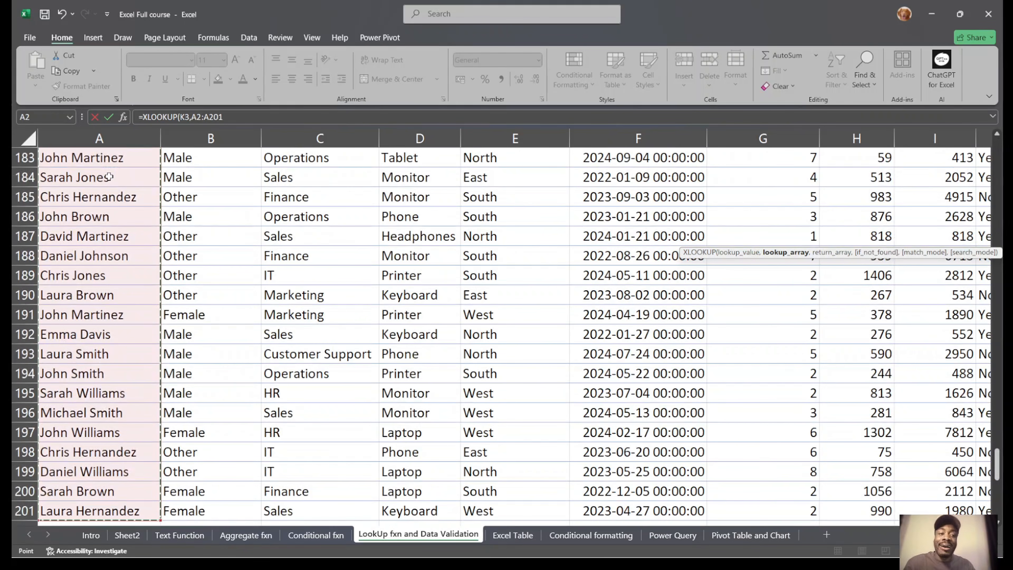
{"action": "type", "text": ","}
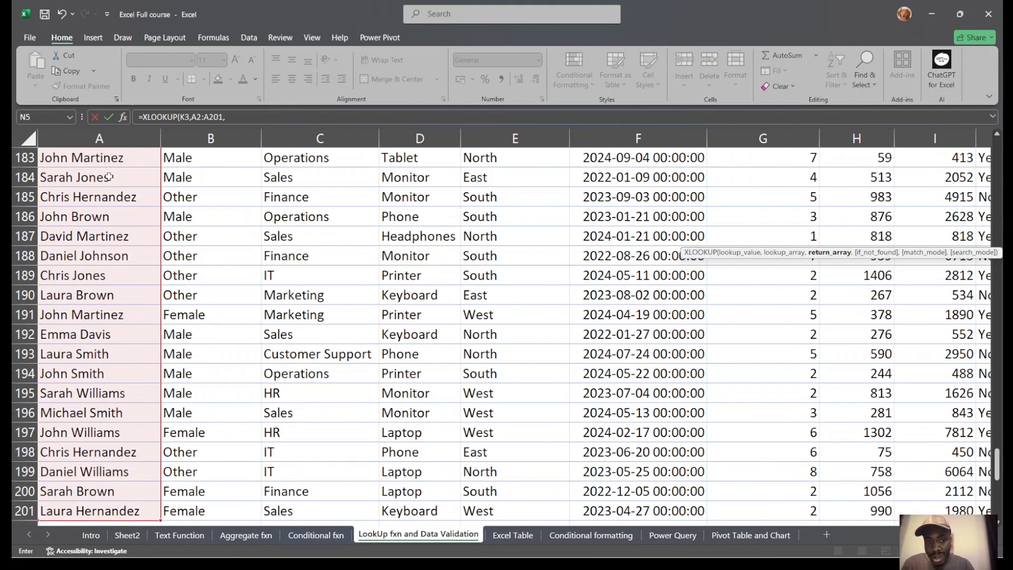
Set the XLOOKUP's return array to the Region column, E2:E201.
{"action": "scroll", "coordinate": [793, 275], "scroll_direction": "up", "scroll_amount": 20}
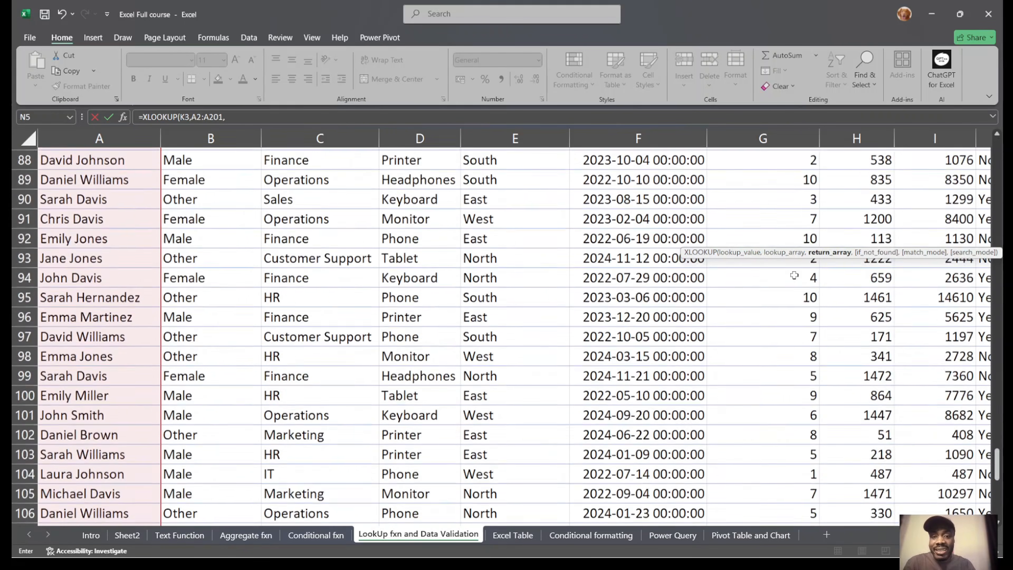
{"action": "scroll", "coordinate": [794, 275], "scroll_direction": "right", "scroll_amount": 3}
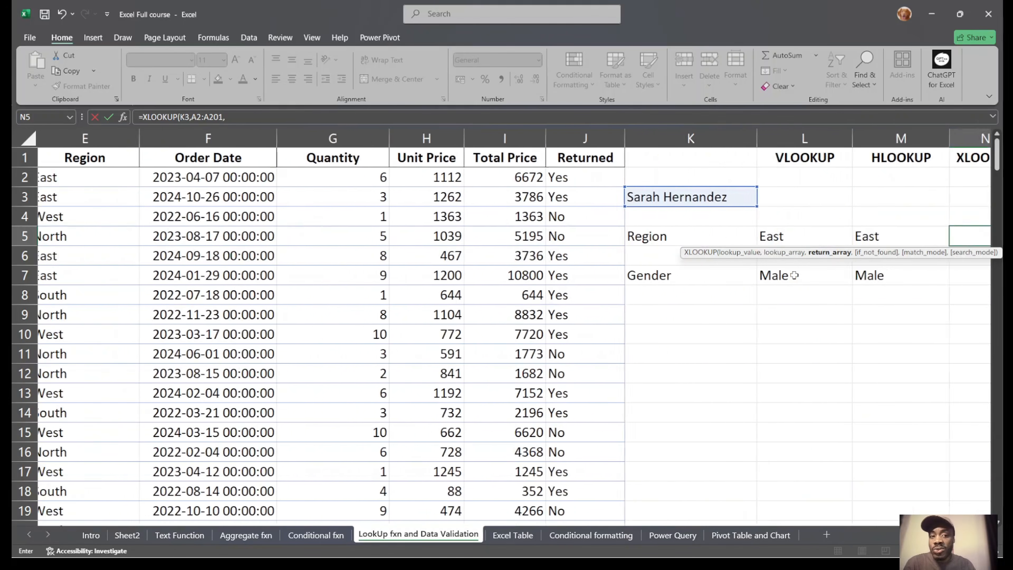
{"action": "scroll", "coordinate": [794, 274], "scroll_direction": "left", "scroll_amount": 1}
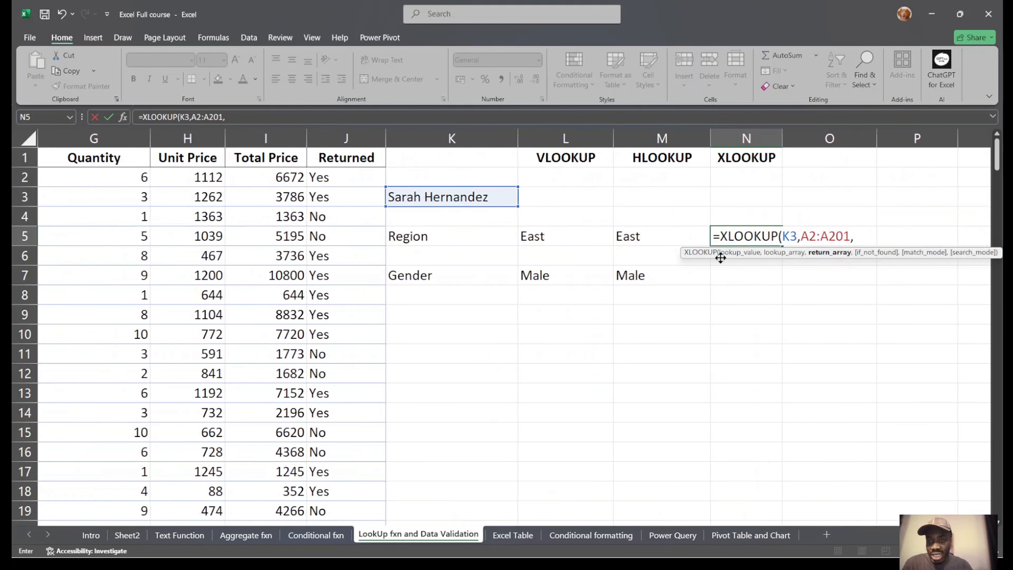
{"action": "scroll", "coordinate": [263, 235], "scroll_direction": "left", "scroll_amount": 3}
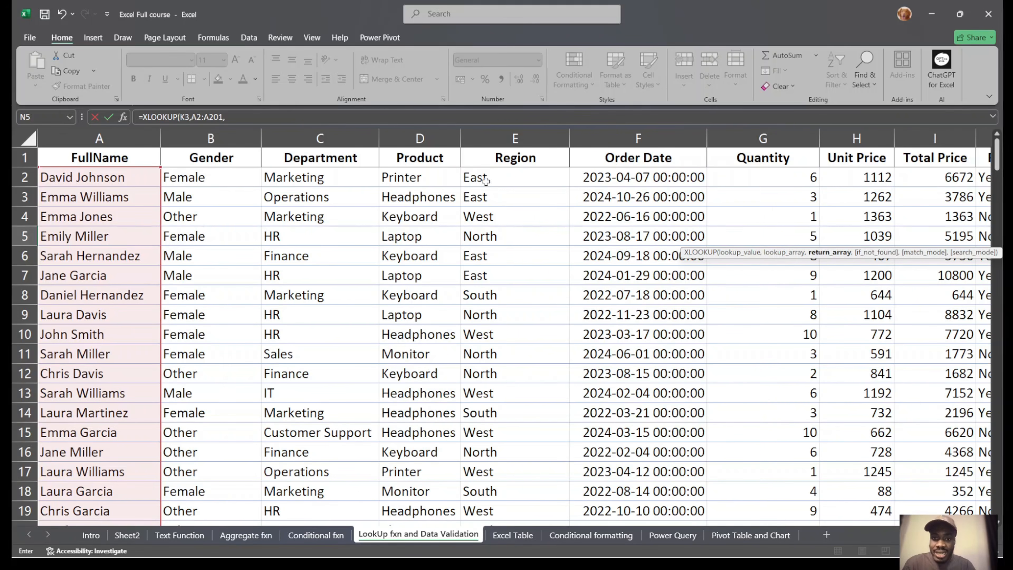
{"action": "left_click", "coordinate": [504, 176]}
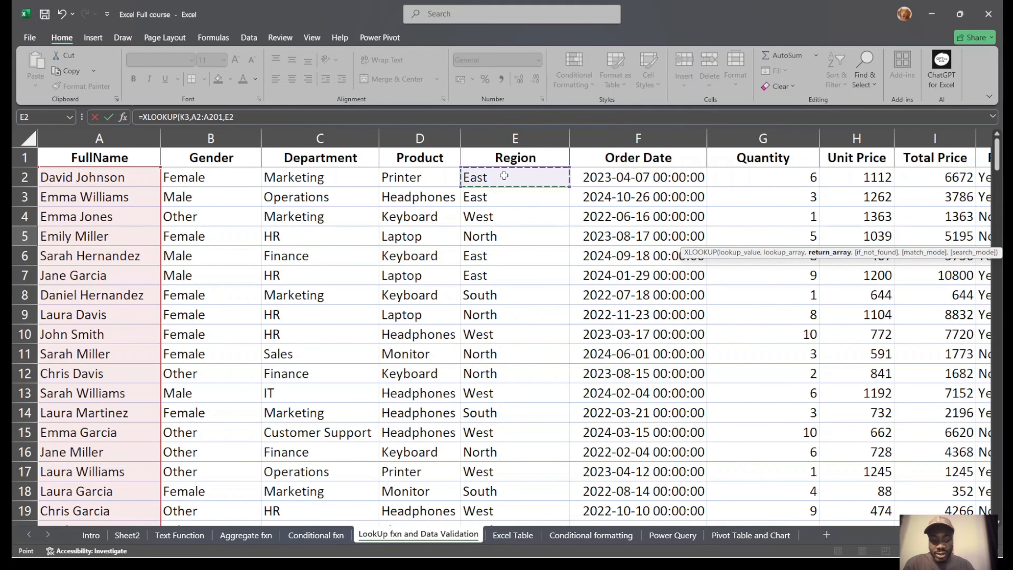
{"action": "key", "text": "ctrl+shift+Down"}
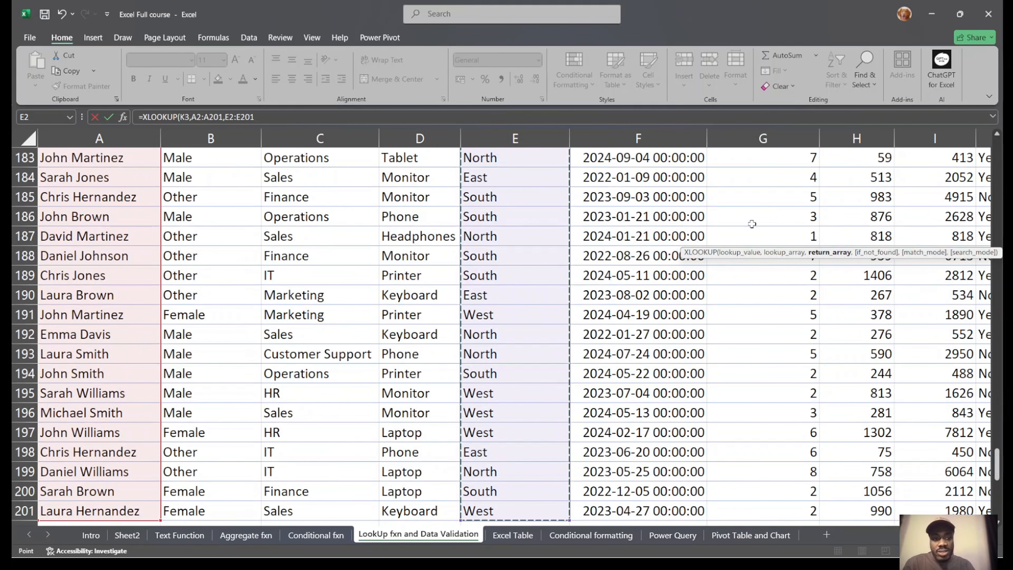
{"action": "scroll", "coordinate": [876, 236], "scroll_direction": "up", "scroll_amount": 13}
{"action": "scroll", "coordinate": [877, 237], "scroll_direction": "right", "scroll_amount": 5}
{"action": "scroll", "coordinate": [876, 237], "scroll_direction": "up", "scroll_amount": 20}
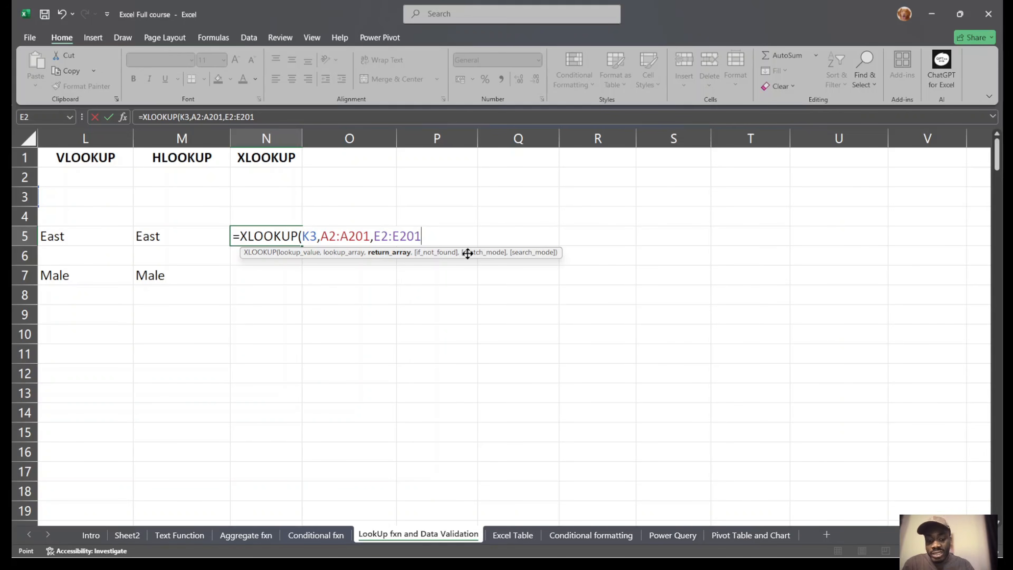
{"action": "type", "text": ","}
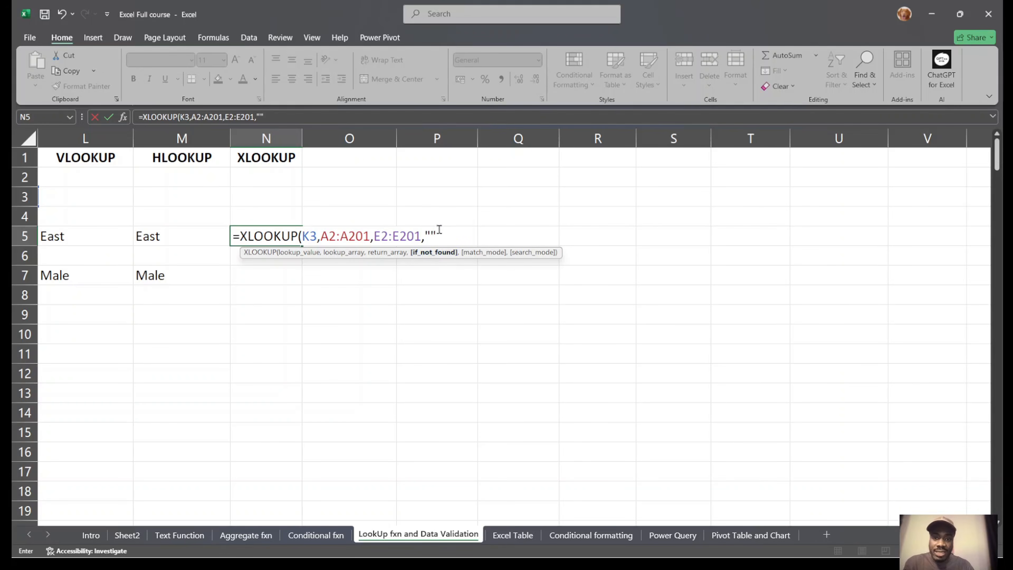
Add "Not found" as the XLOOKUP's if_not_found text.
{"action": "type", "text": "\"\""}
{"action": "key", "text": "Left"}
{"action": "type", "text": "Not f"}
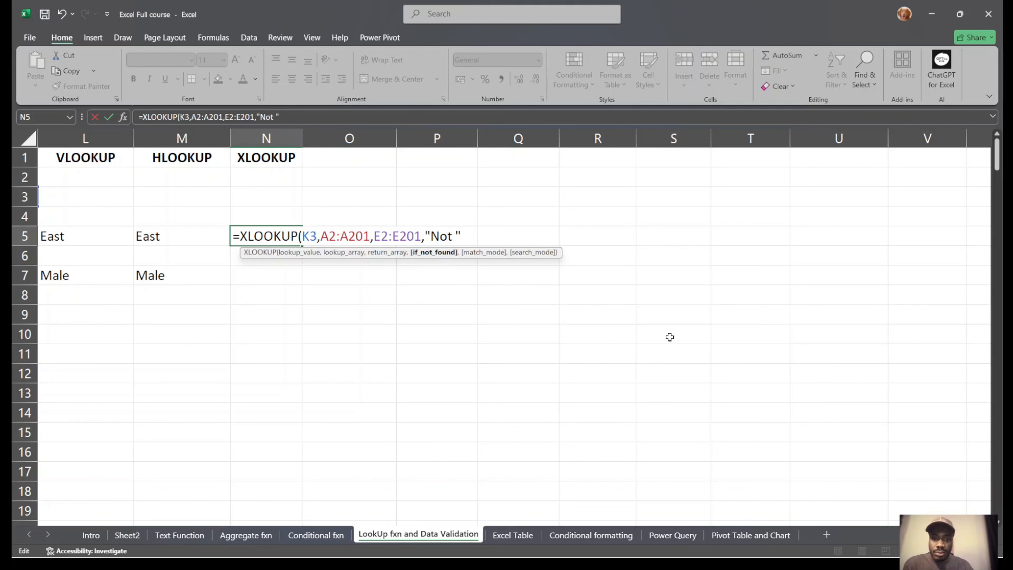
{"action": "type", "text": "ound"}
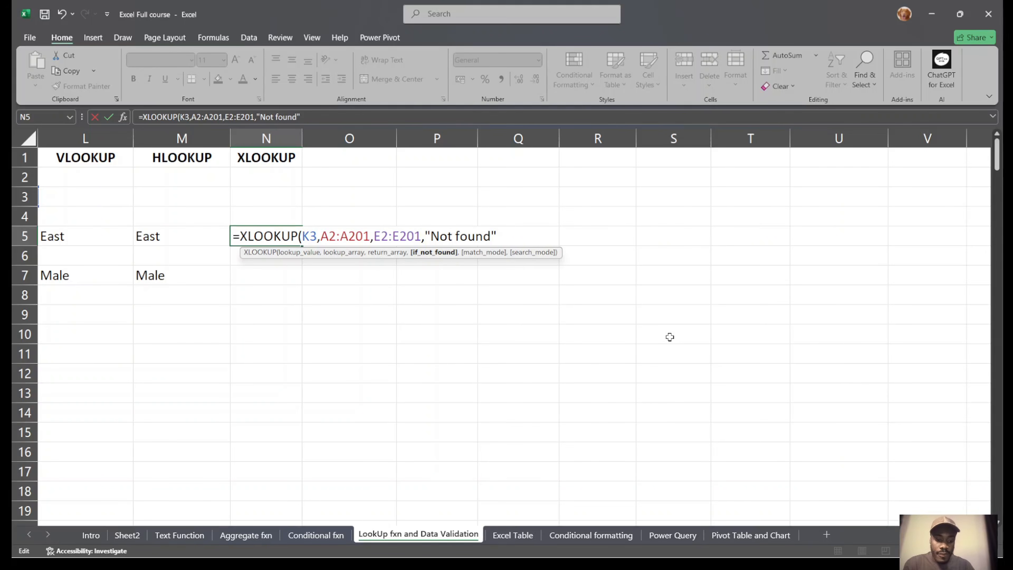
{"action": "key", "text": "Right"}
{"action": "type", "text": ","}
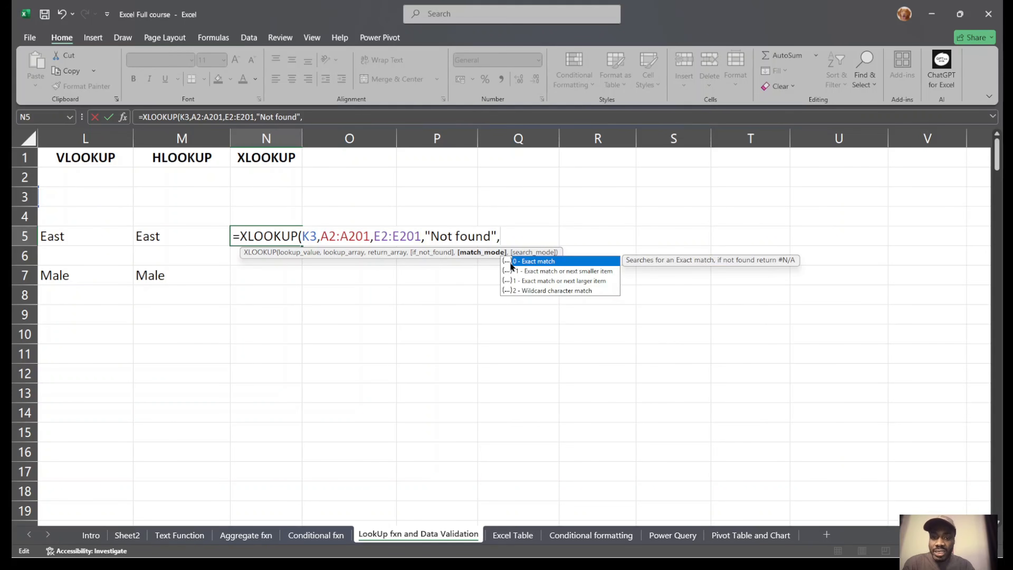
Set the match mode to 0 (Exact match) and the search mode to 1 (Search first-to-last), and enter the formula.
{"action": "double_click", "coordinate": [536, 261]}
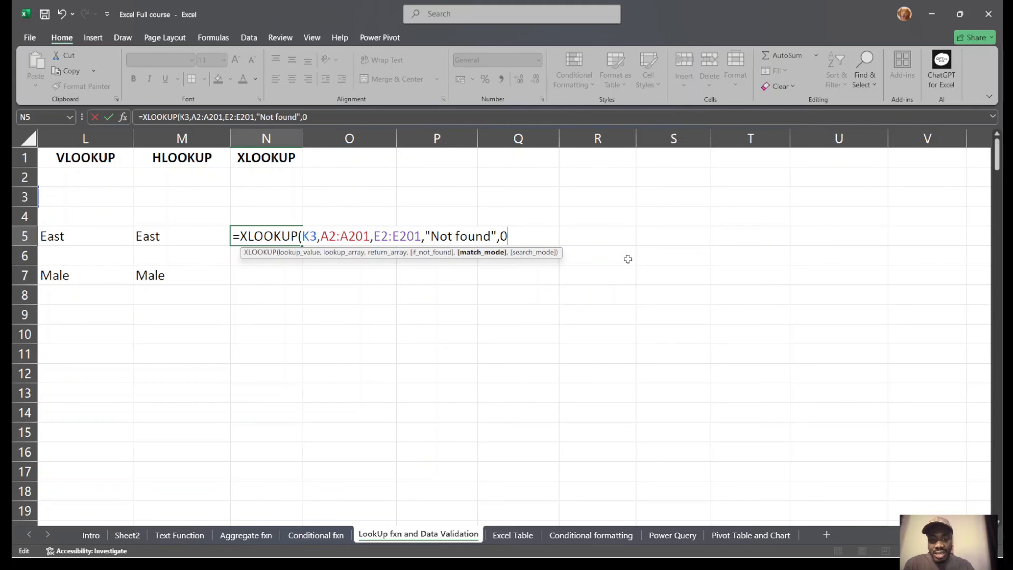
{"action": "type", "text": ","}
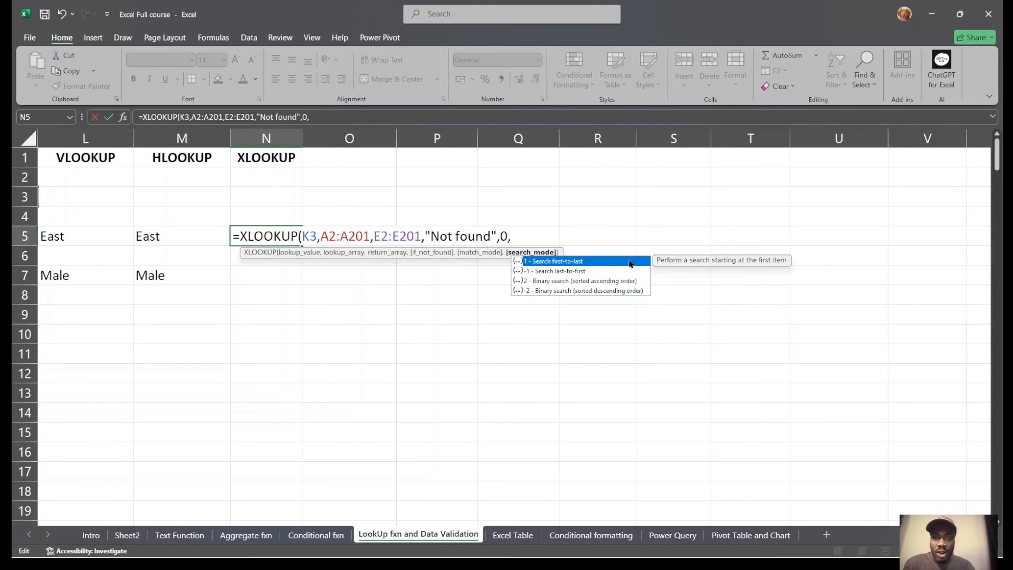
{"action": "double_click", "coordinate": [577, 262]}
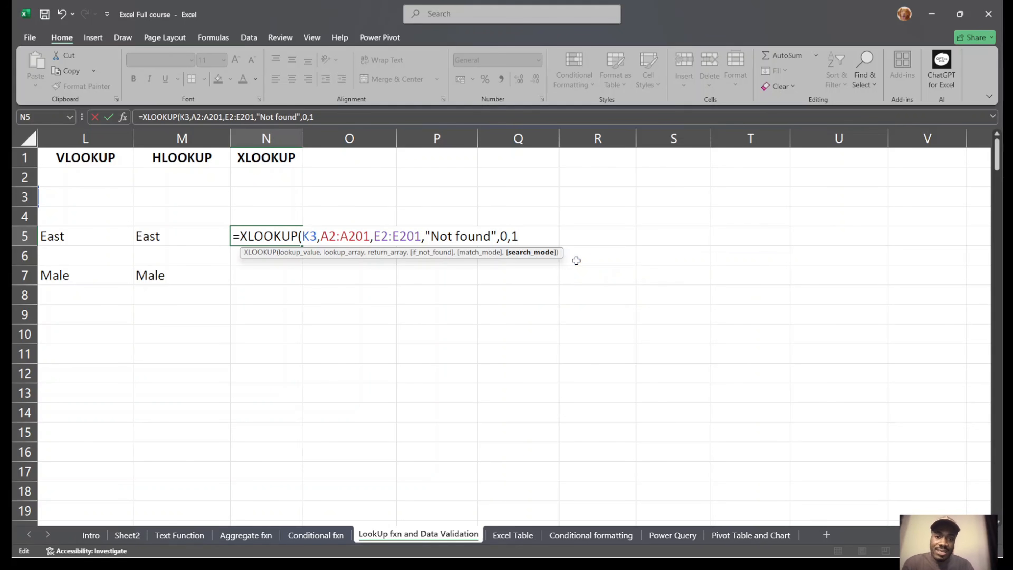
{"action": "key", "text": "Return"}
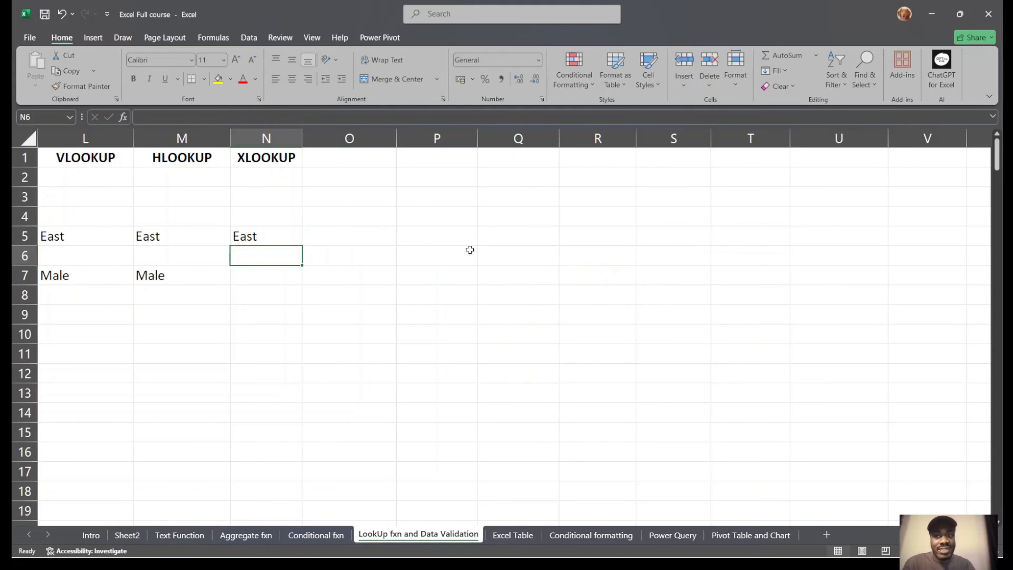
Start an XLOOKUP formula in N7 for the Gender, correcting the misspelled function name.
{"action": "left_click", "coordinate": [290, 272]}
{"action": "scroll", "coordinate": [279, 275], "scroll_direction": "left", "scroll_amount": 6}
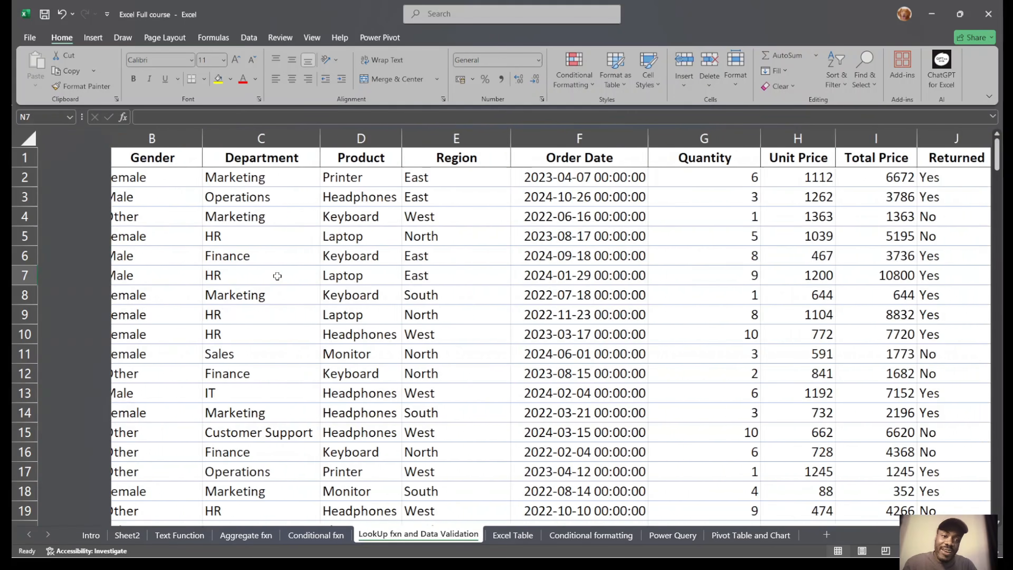
{"action": "scroll", "coordinate": [278, 275], "scroll_direction": "right", "scroll_amount": 3}
{"action": "scroll", "coordinate": [279, 276], "scroll_direction": "right", "scroll_amount": 3}
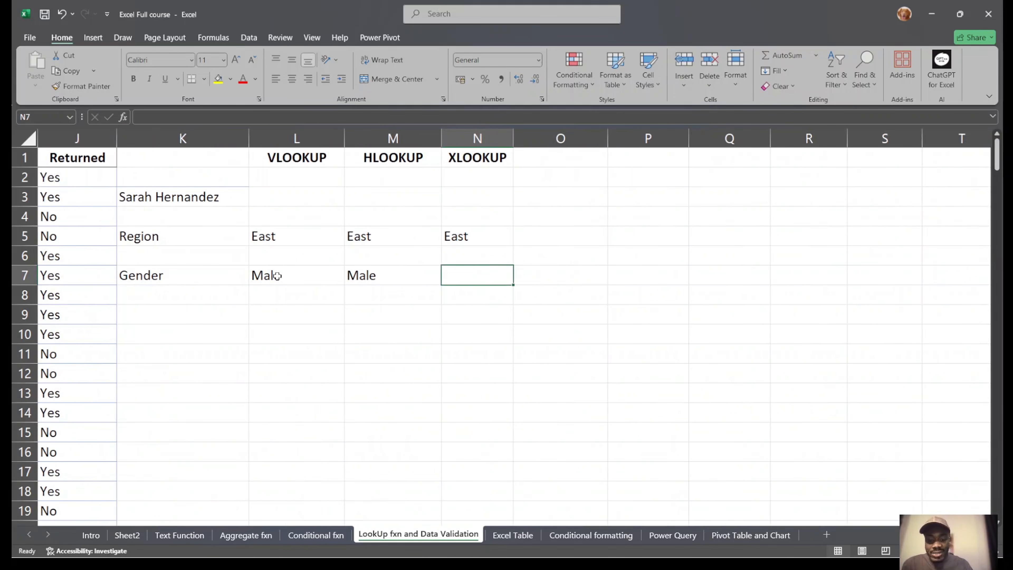
{"action": "type", "text": "=xlo"}
{"action": "key", "text": "Right"}
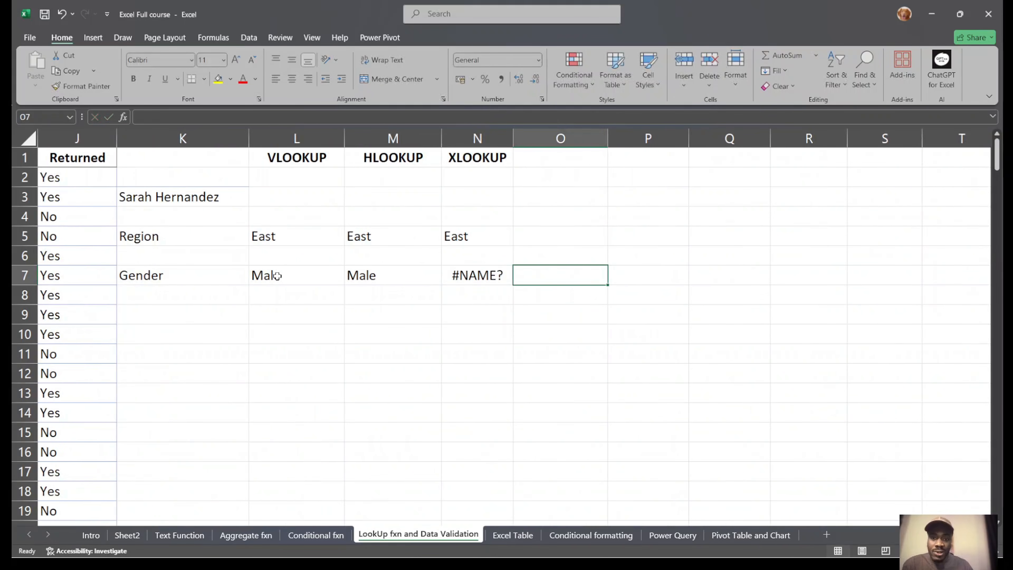
{"action": "left_click", "coordinate": [468, 275]}
{"action": "double_click", "coordinate": [468, 274]}
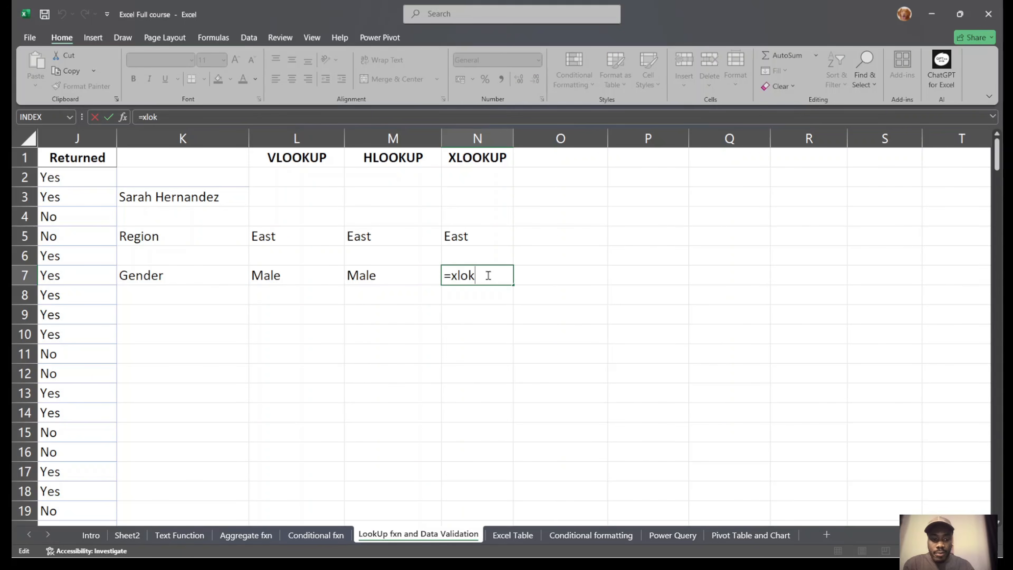
{"action": "key", "text": "BackSpace"}
{"action": "type", "text": "o"}
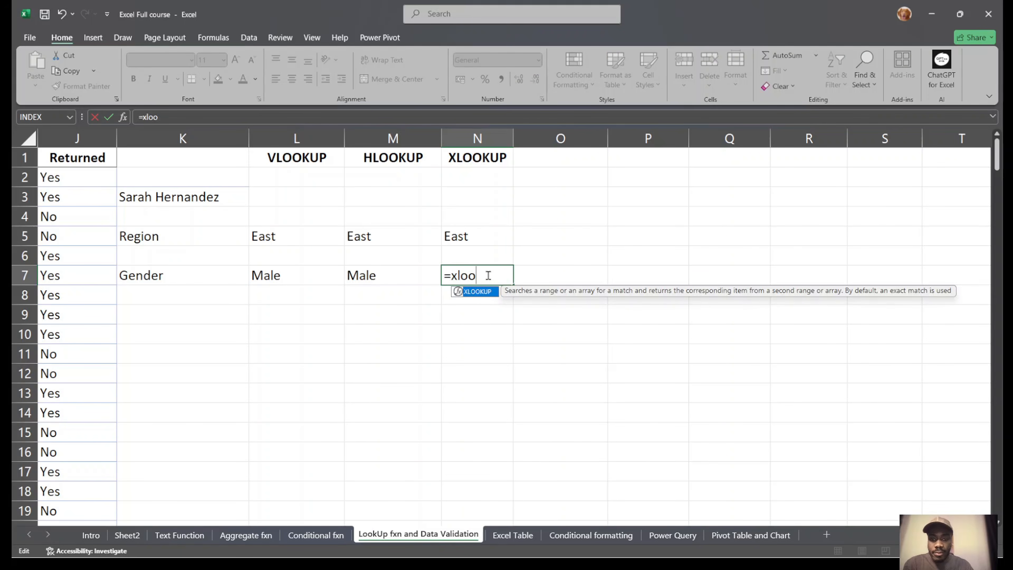
{"action": "key", "text": "Tab"}
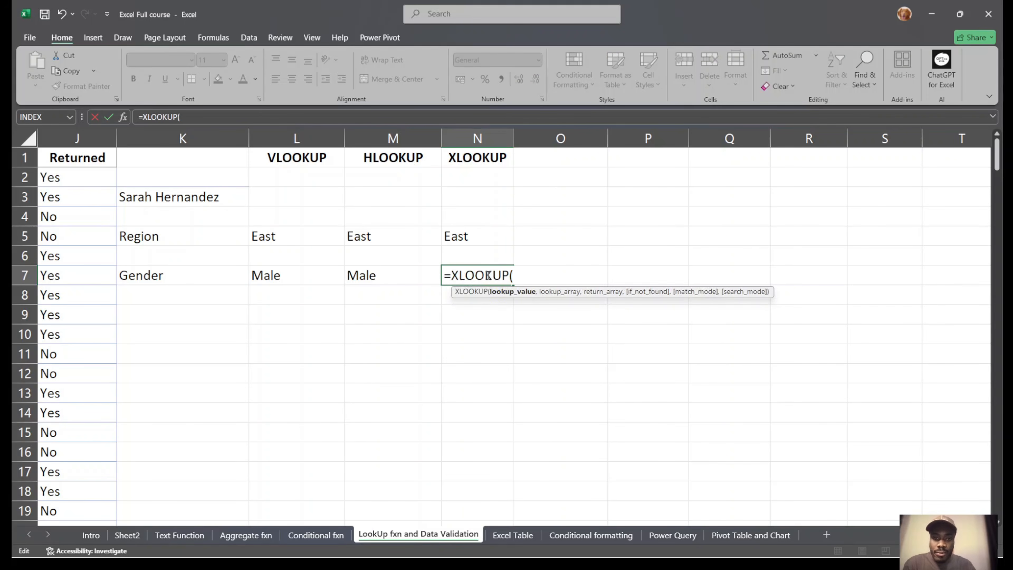
Set the XLOOKUP's lookup value to K3 and its lookup array to the FullName column, A1:A201.
{"action": "left_click", "coordinate": [167, 193]}
{"action": "type", "text": ","}
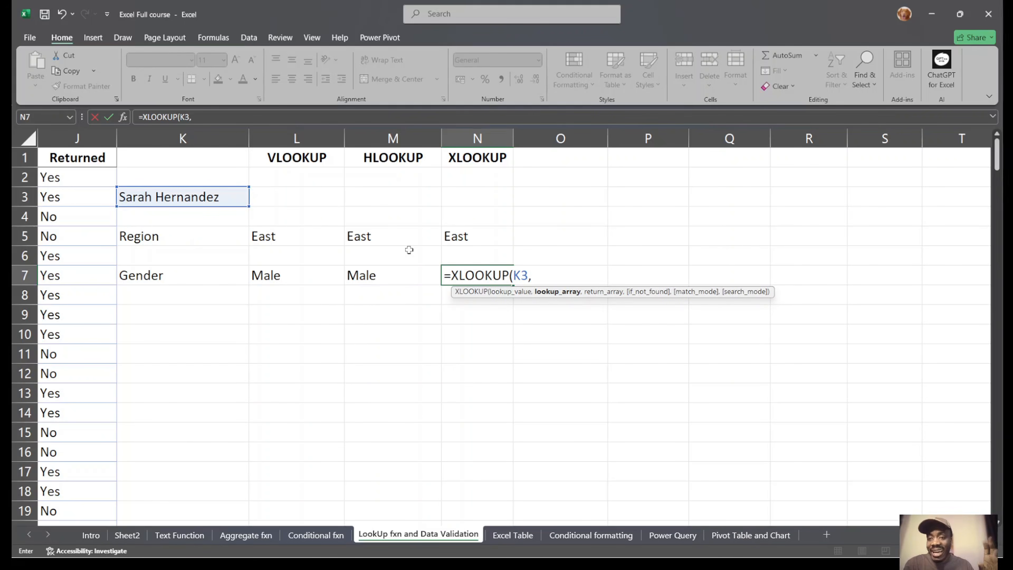
{"action": "scroll", "coordinate": [409, 250], "scroll_direction": "left", "scroll_amount": 5}
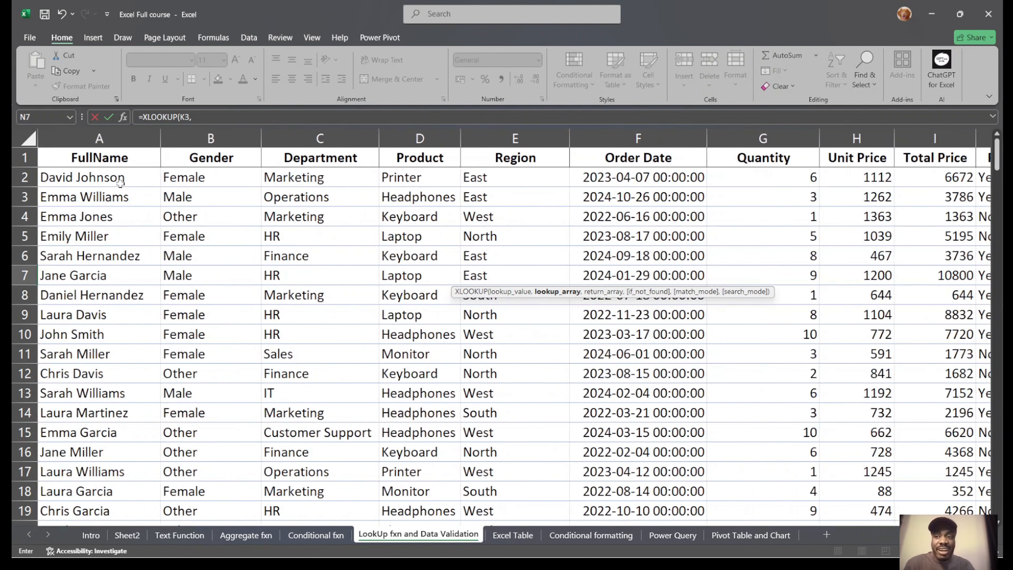
{"action": "left_click", "coordinate": [120, 180]}
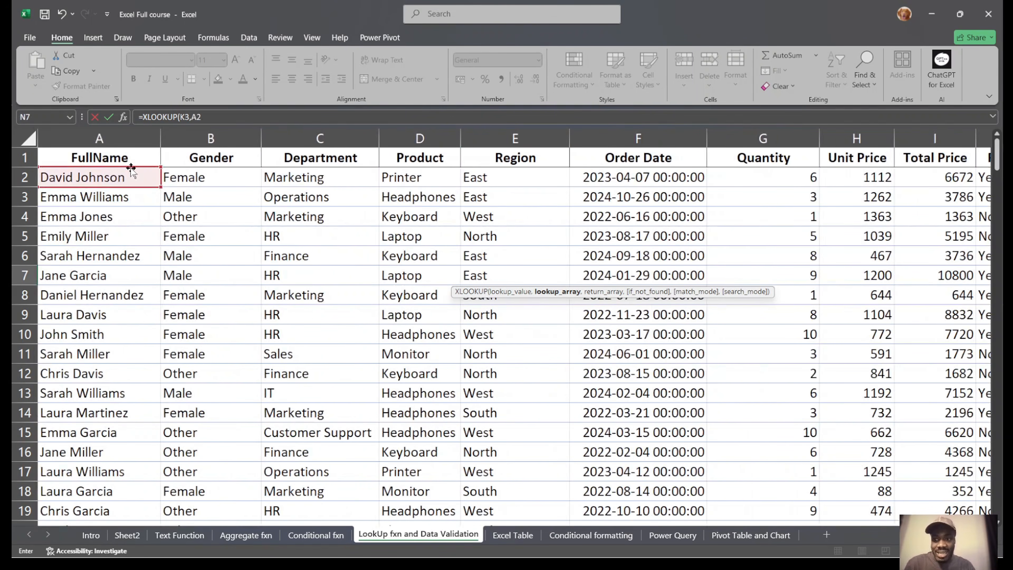
{"action": "key", "text": "Return"}
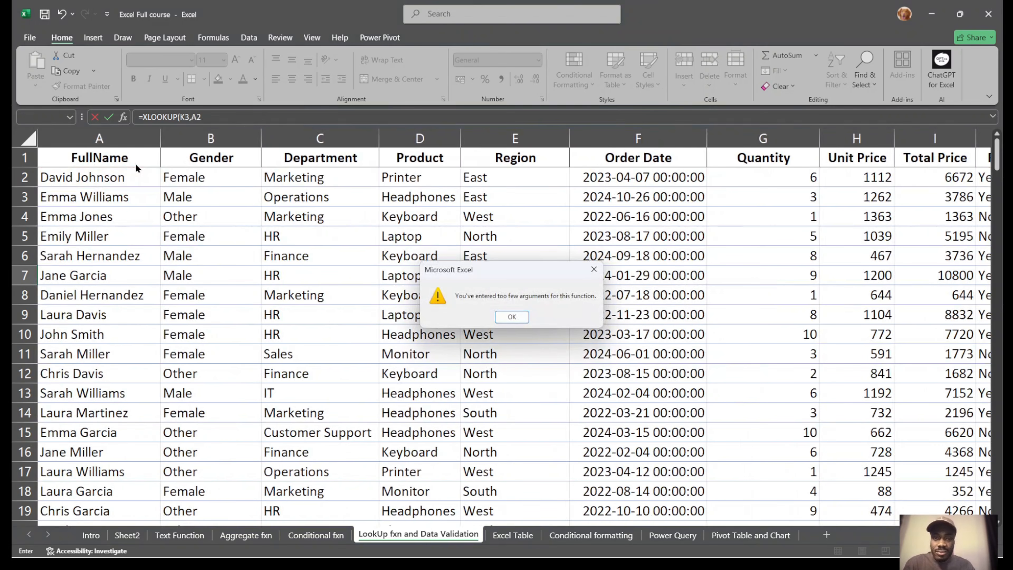
{"action": "left_click", "coordinate": [509, 318]}
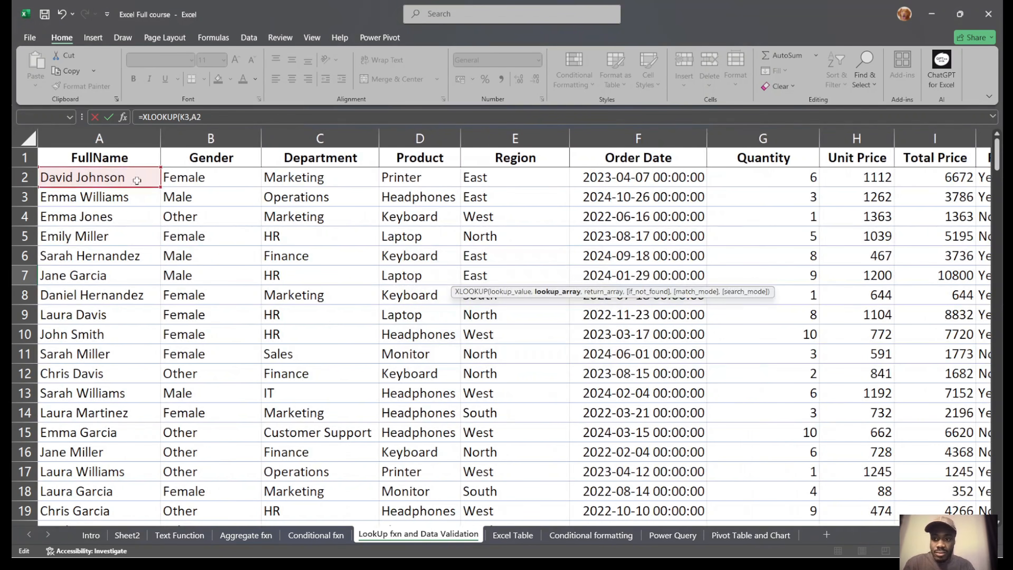
{"action": "left_click", "coordinate": [94, 159]}
{"action": "key", "text": "ctrl+shift+Down"}
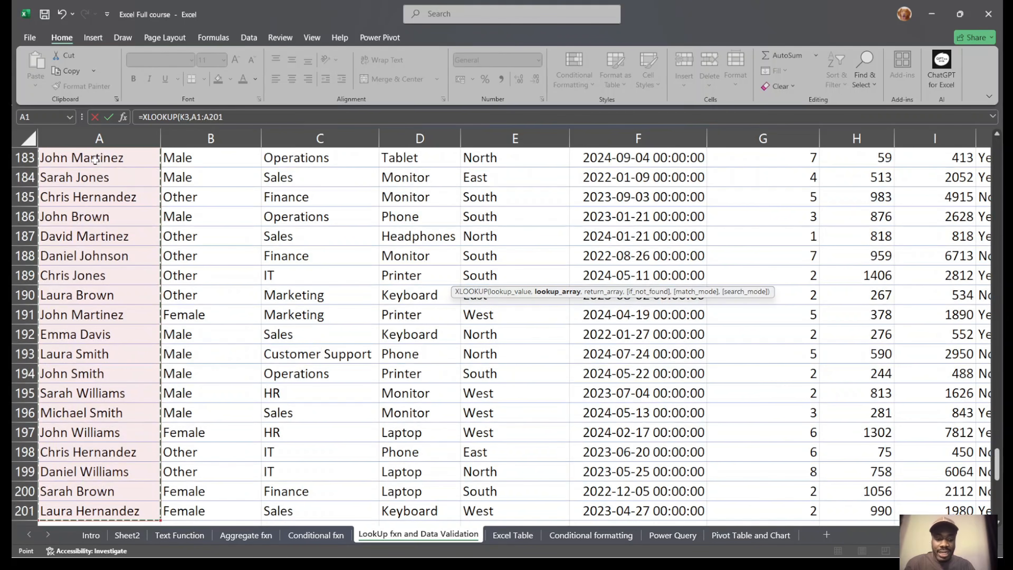
{"action": "type", "text": ","}
{"action": "scroll", "coordinate": [777, 319], "scroll_direction": "up", "scroll_amount": 20}
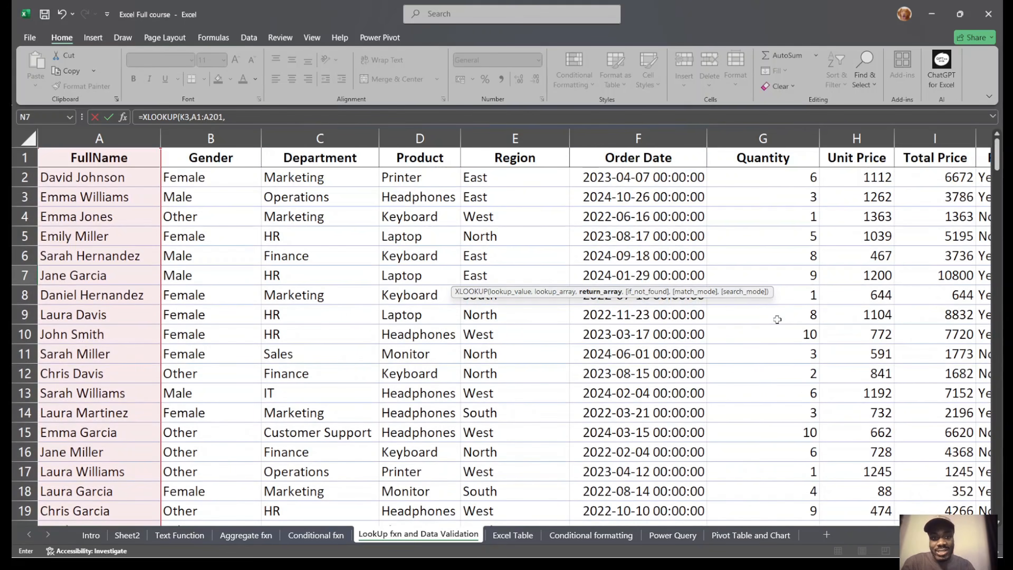
Set the return array to the Gender column, B1:B201, enter the formula and check it against the other Gender results.
{"action": "scroll", "coordinate": [776, 319], "scroll_direction": "right", "scroll_amount": 5}
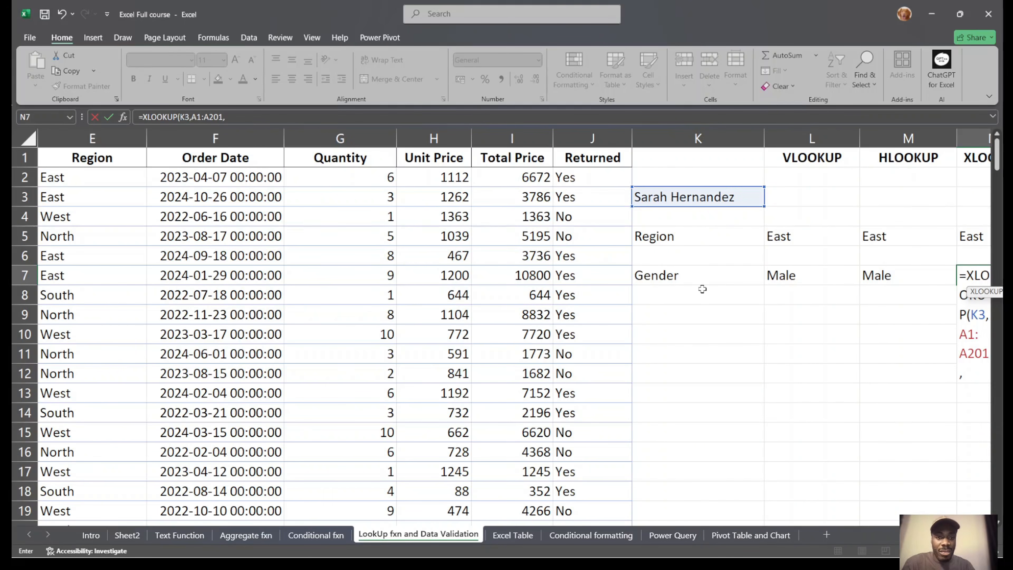
{"action": "scroll", "coordinate": [430, 264], "scroll_direction": "left", "scroll_amount": 3}
{"action": "scroll", "coordinate": [289, 182], "scroll_direction": "left", "scroll_amount": 3}
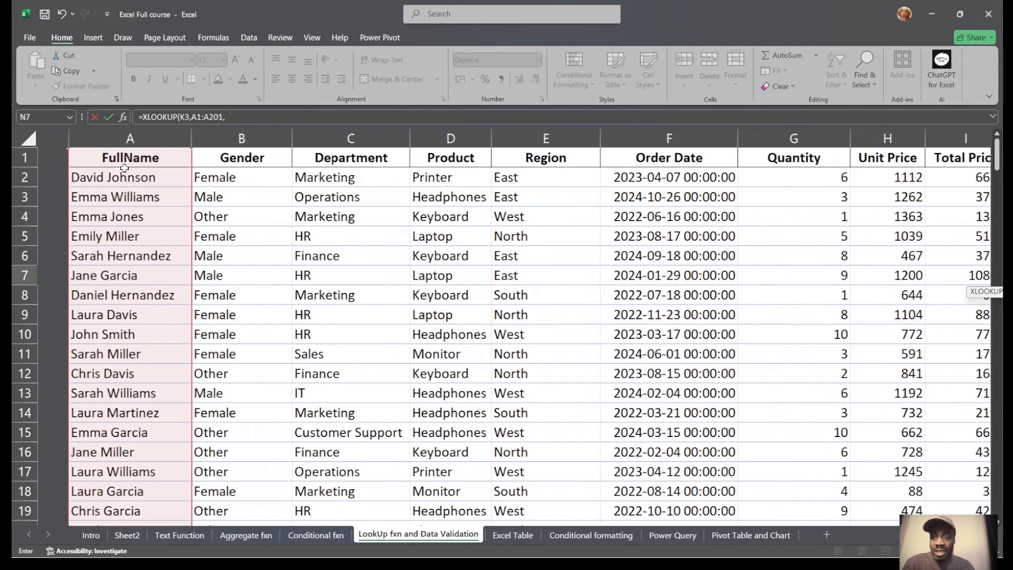
{"action": "left_click", "coordinate": [236, 153]}
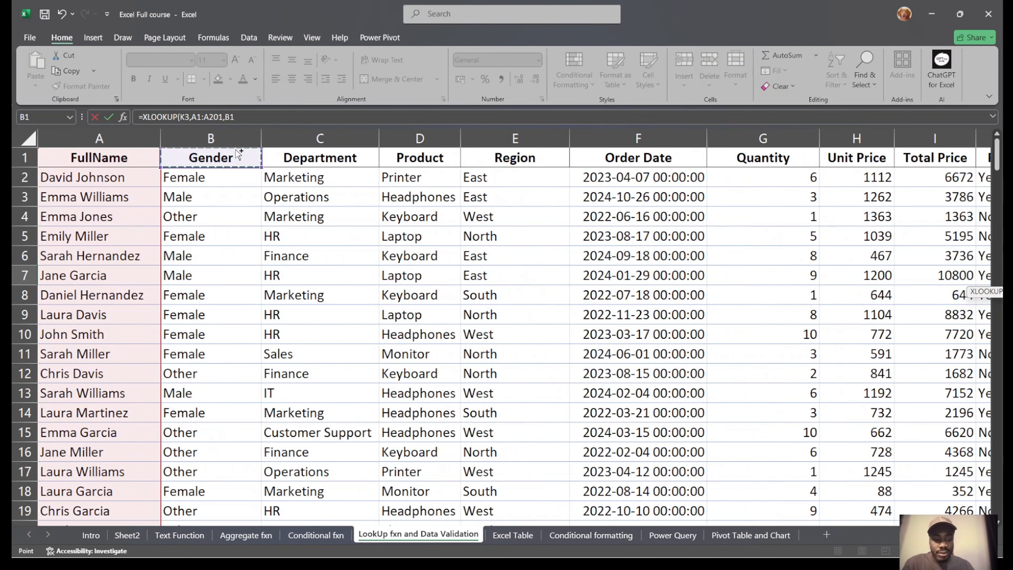
{"action": "key", "text": "ctrl+shift+Down"}
{"action": "key", "text": "Return"}
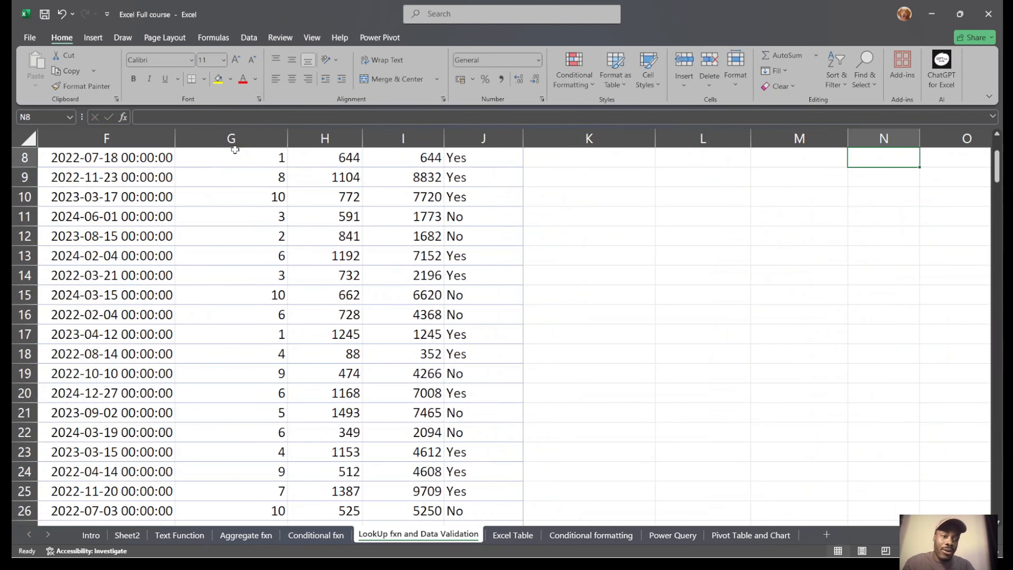
{"action": "scroll", "coordinate": [678, 376], "scroll_direction": "up", "scroll_amount": 3}
{"action": "left_click_drag", "start_coordinate": [864, 281], "coordinate": [582, 284]}
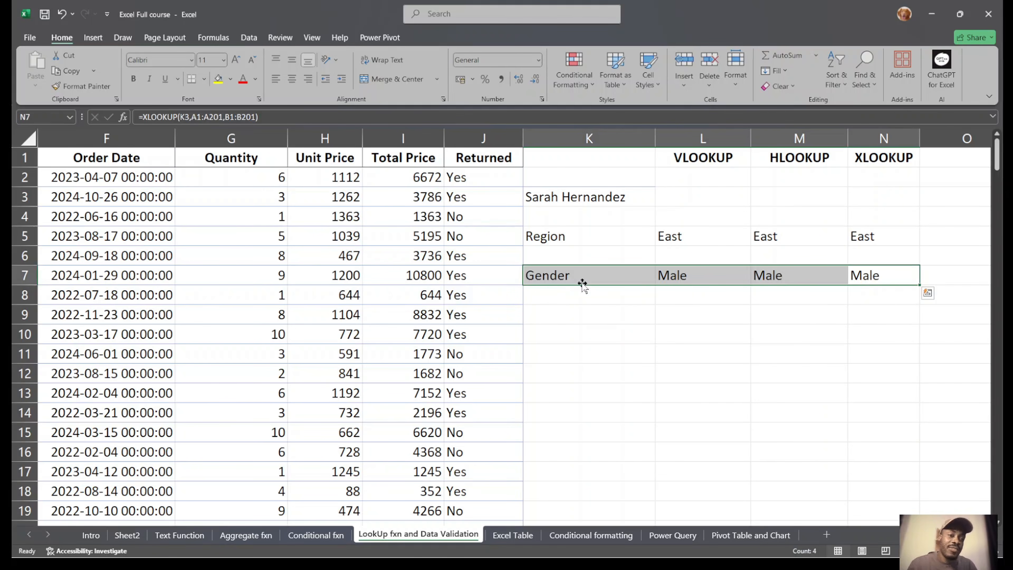
Copy the name and the Region and Gender labels from K3:K7 to D227, below the transposed data.
{"action": "scroll", "coordinate": [733, 417], "scroll_direction": "down", "scroll_amount": 18}
{"action": "scroll", "coordinate": [733, 416], "scroll_direction": "left", "scroll_amount": 2}
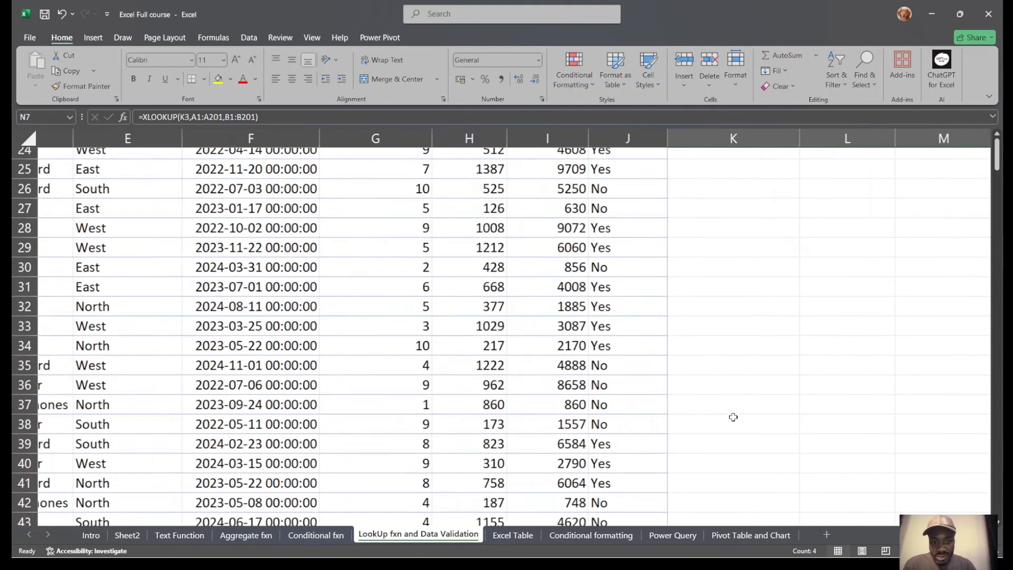
{"action": "scroll", "coordinate": [733, 417], "scroll_direction": "up", "scroll_amount": 18}
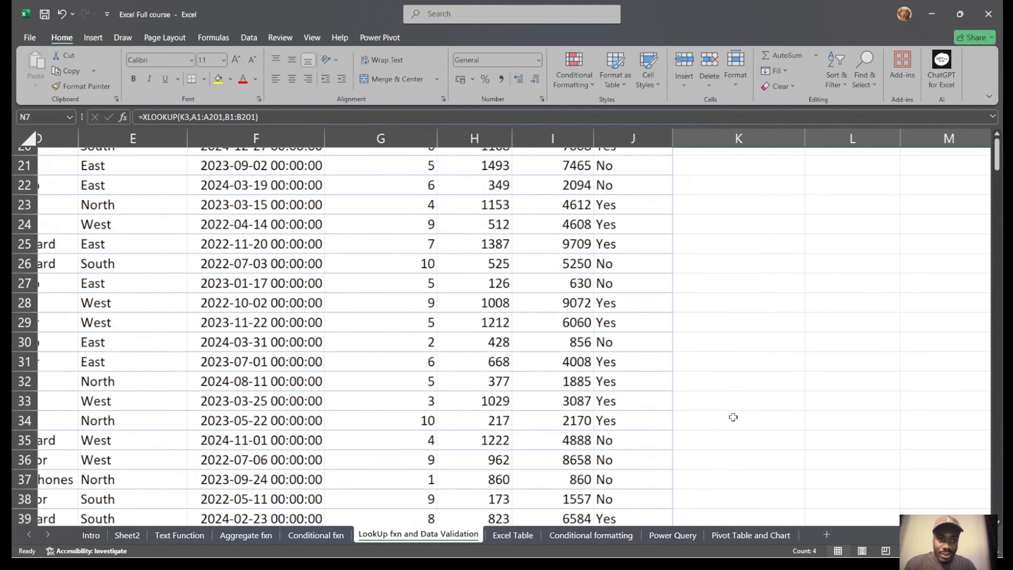
{"action": "scroll", "coordinate": [733, 416], "scroll_direction": "left", "scroll_amount": 1}
{"action": "left_click", "coordinate": [824, 171]}
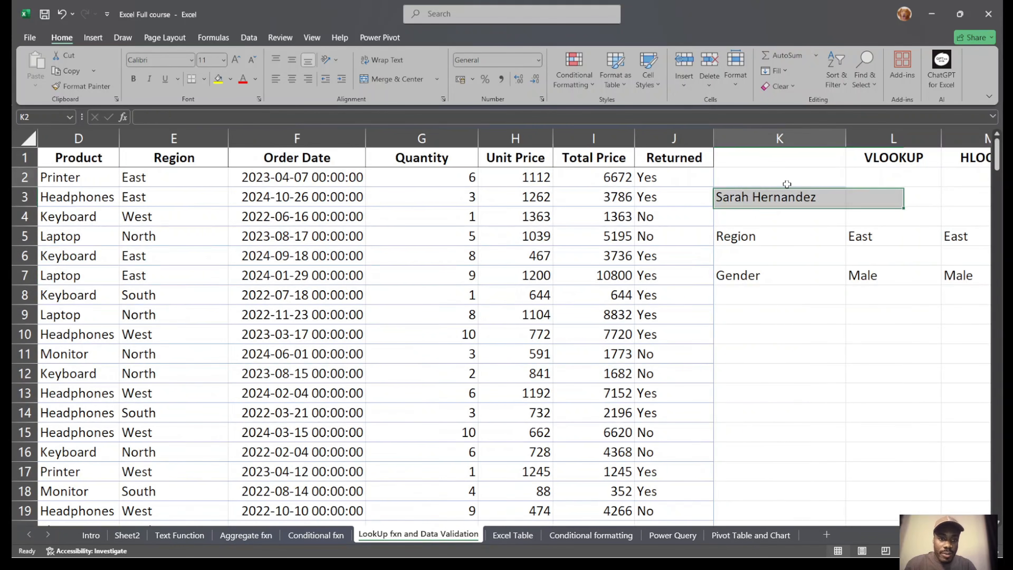
{"action": "left_click_drag", "start_coordinate": [776, 190], "coordinate": [748, 278]}
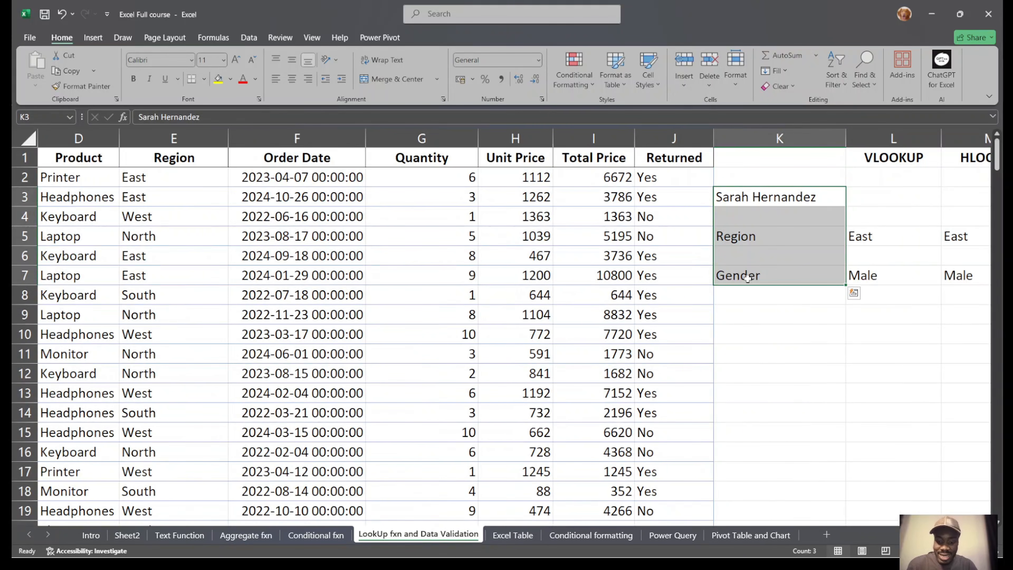
{"action": "key", "text": "ctrl+c"}
{"action": "scroll", "coordinate": [676, 407], "scroll_direction": "down", "scroll_amount": 20}
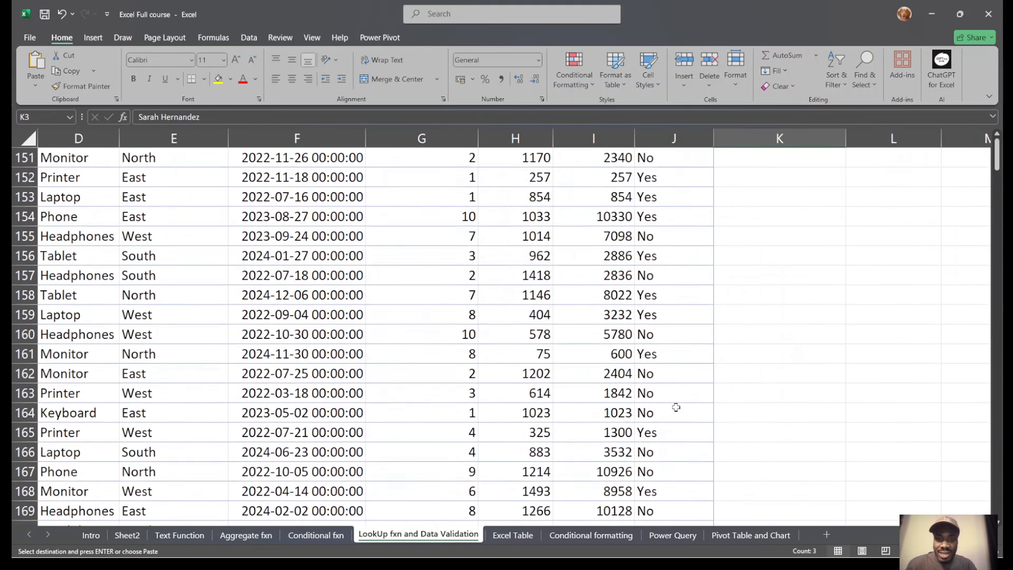
{"action": "scroll", "coordinate": [676, 407], "scroll_direction": "down", "scroll_amount": 20}
{"action": "scroll", "coordinate": [676, 407], "scroll_direction": "up", "scroll_amount": 5}
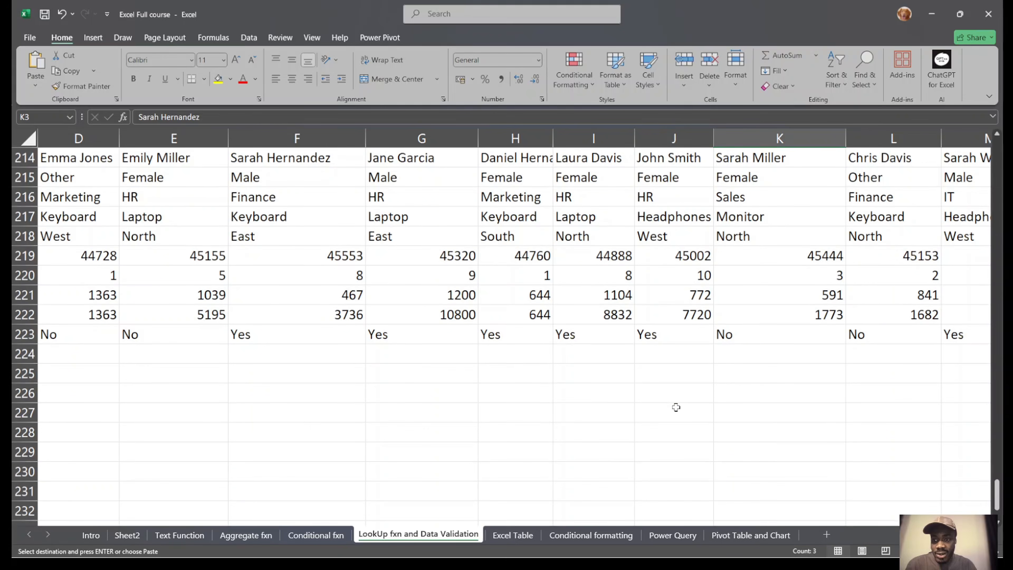
{"action": "left_click", "coordinate": [109, 413]}
{"action": "key", "text": "ctrl+v"}
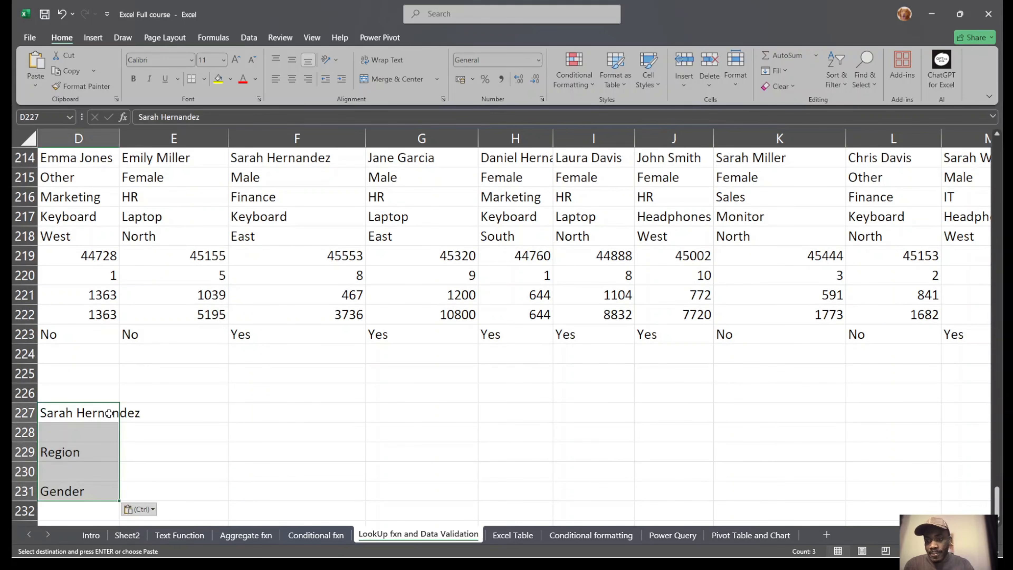
Start an XLOOKUP formula in F229 for the Region, with D227 as the lookup value.
{"action": "left_click", "coordinate": [261, 425]}
{"action": "left_click", "coordinate": [282, 418]}
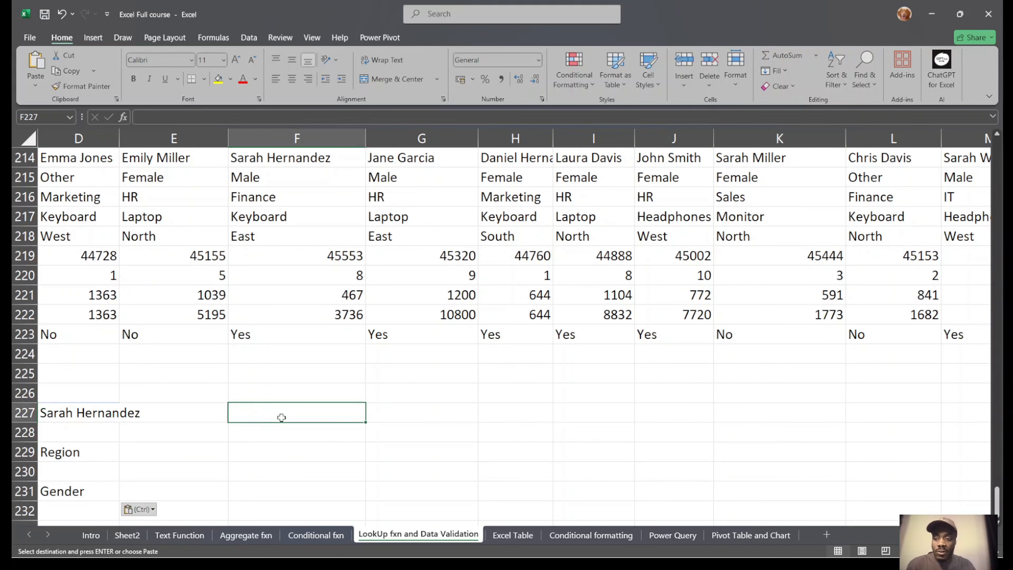
{"action": "left_click", "coordinate": [297, 457]}
{"action": "type", "text": "="}
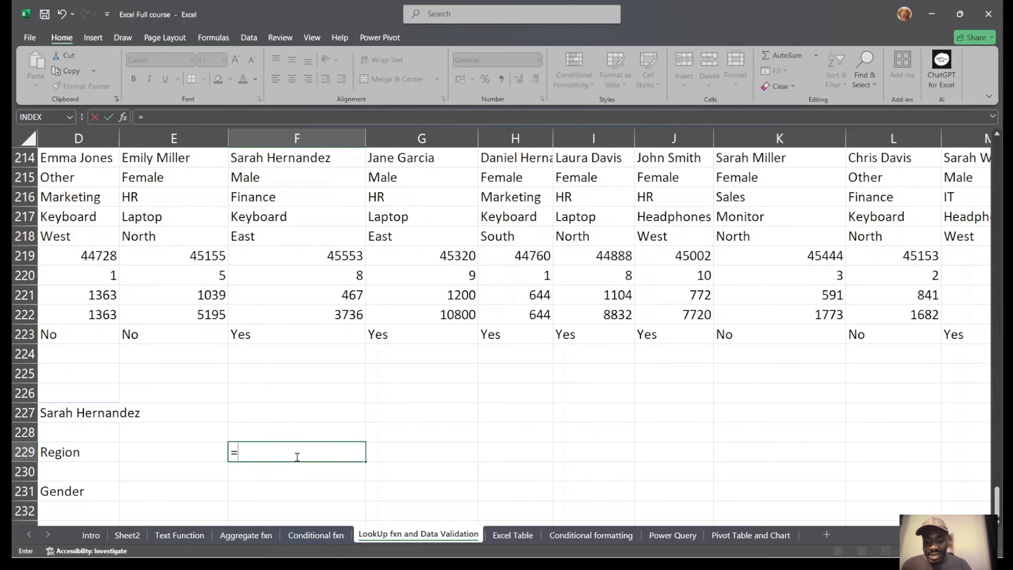
{"action": "type", "text": "xlo"}
{"action": "key", "text": "Tab"}
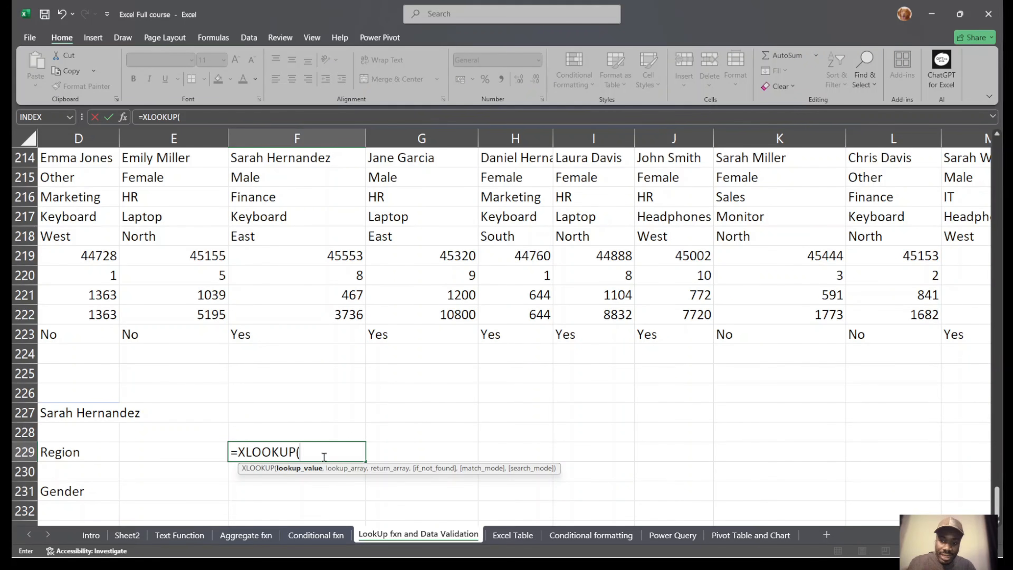
{"action": "left_click", "coordinate": [91, 415]}
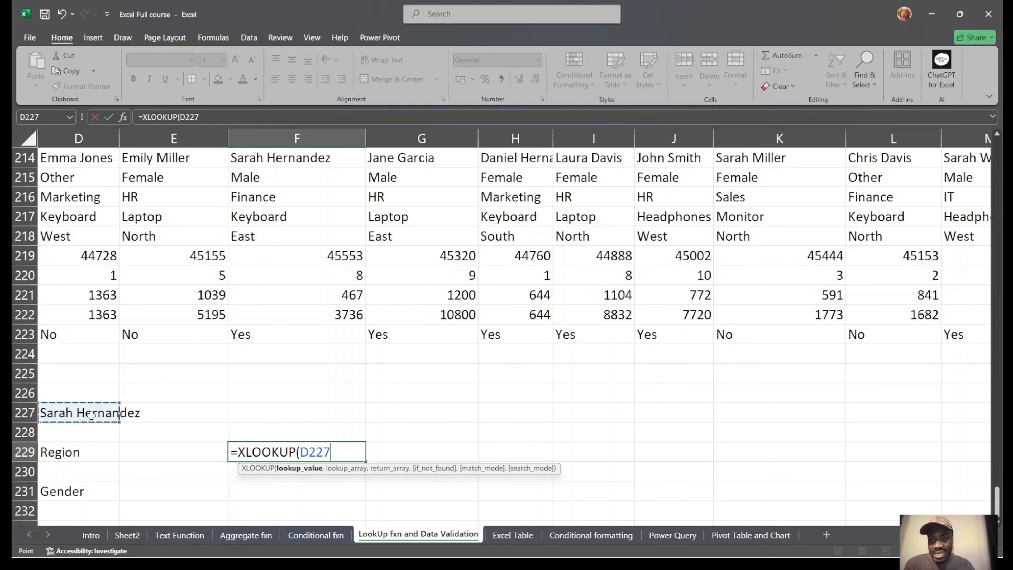
{"action": "type", "text": ","}
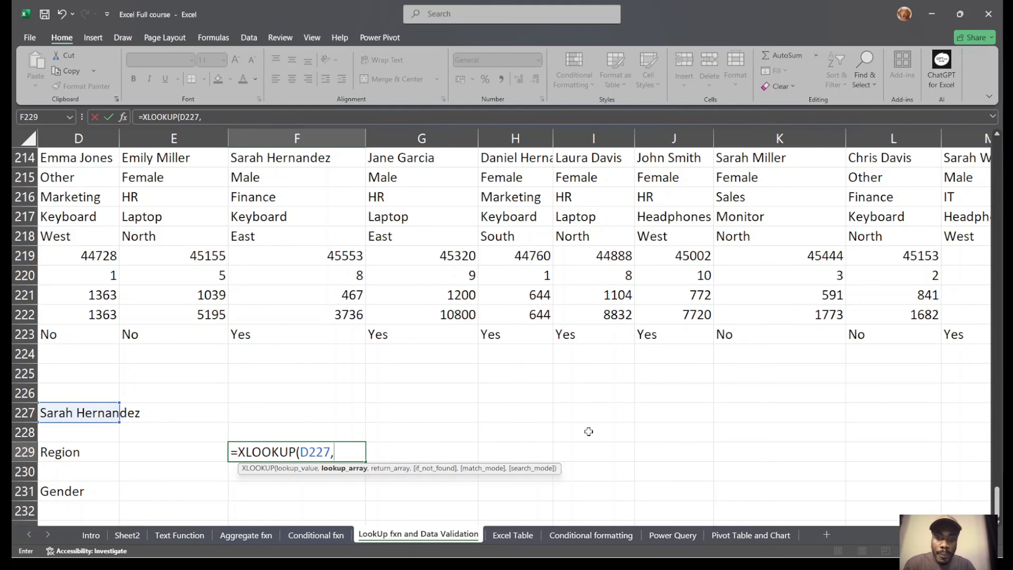
Set the lookup array to the transposed FullName row, A214:GS214.
{"action": "scroll", "coordinate": [475, 307], "scroll_direction": "up", "scroll_amount": 1}
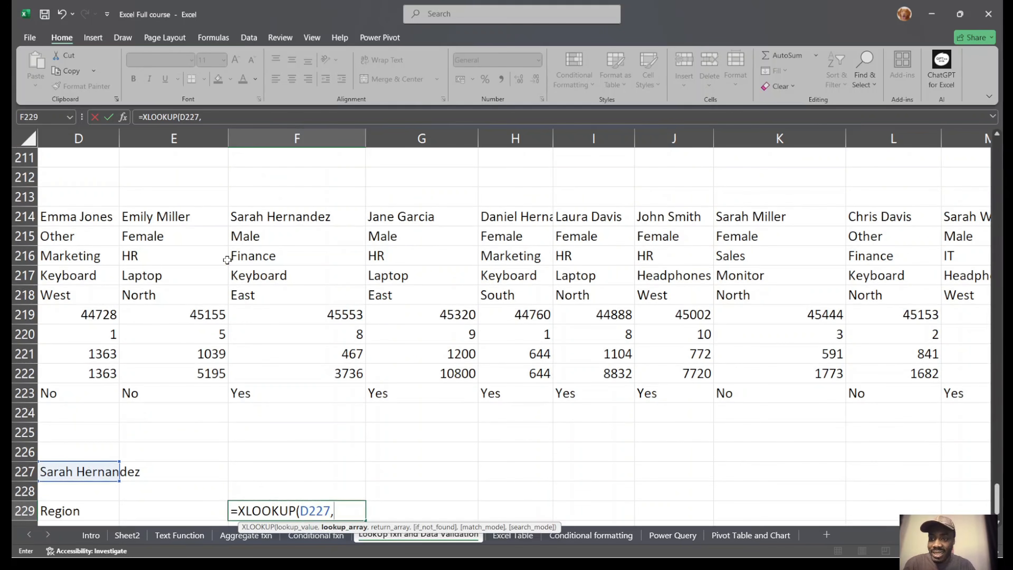
{"action": "scroll", "coordinate": [307, 272], "scroll_direction": "left", "scroll_amount": 3}
{"action": "scroll", "coordinate": [474, 288], "scroll_direction": "down", "scroll_amount": 1}
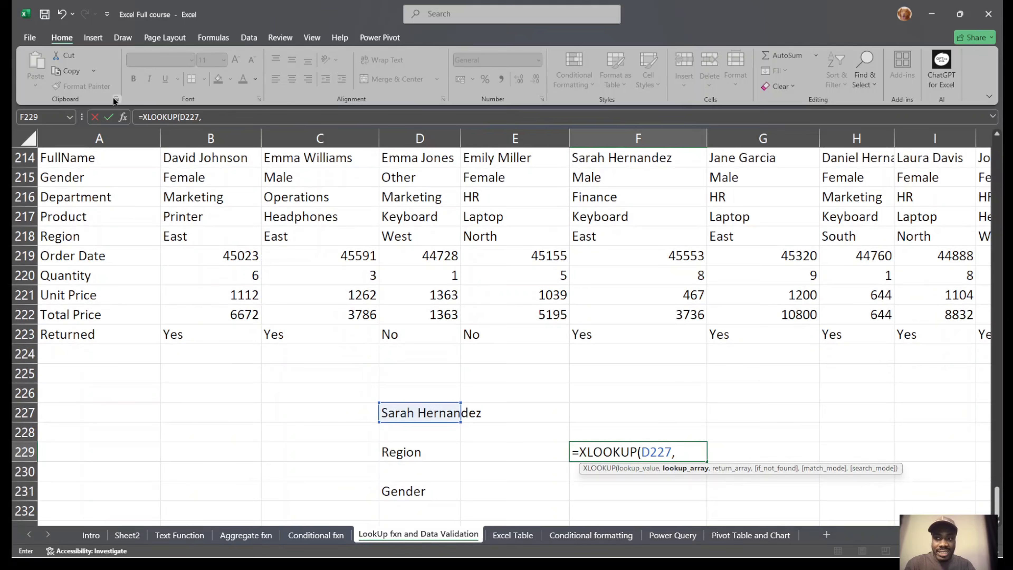
{"action": "left_click", "coordinate": [65, 160]}
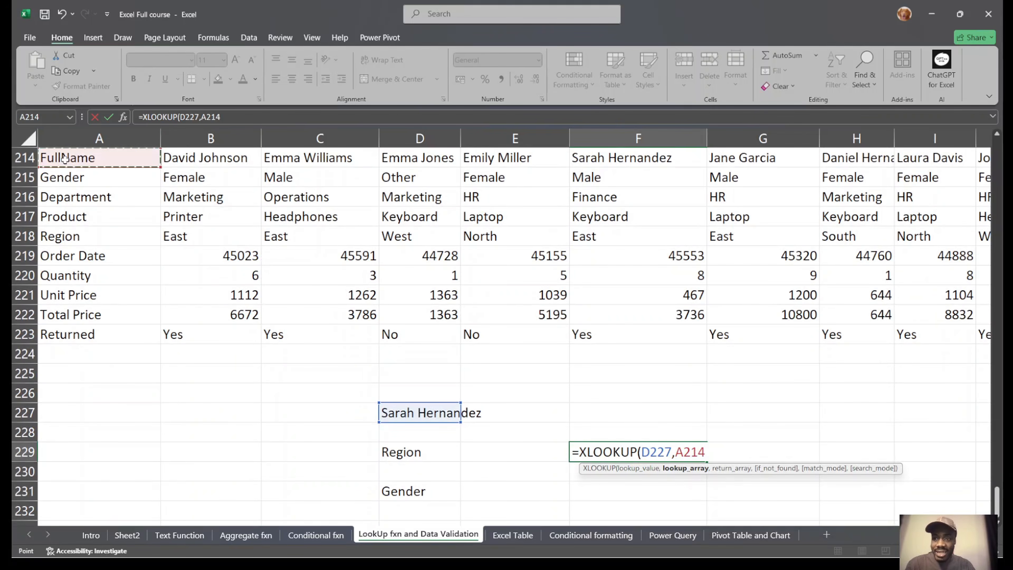
{"action": "key", "text": "ctrl+shift+Right"}
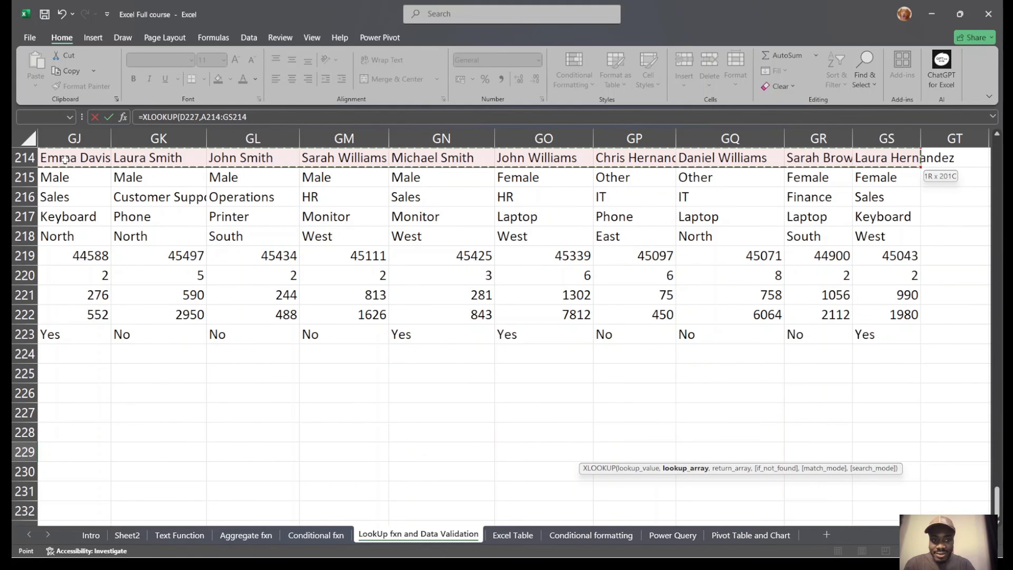
{"action": "type", "text": ","}
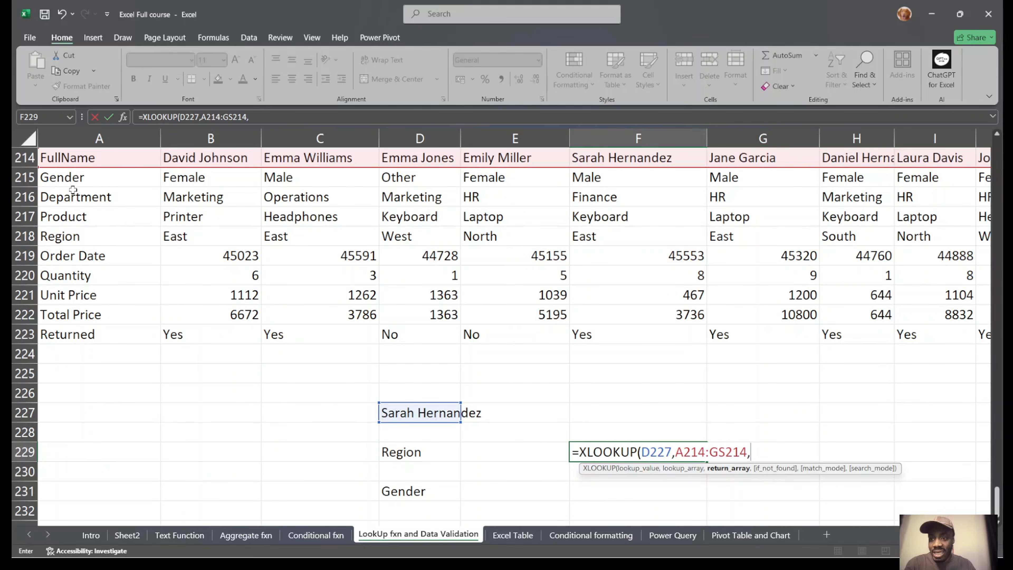
Set the return array to the transposed Gender row, A215:GS215, and enter the formula.
{"action": "left_click", "coordinate": [52, 178]}
{"action": "key", "text": "ctrl+shift+Right"}
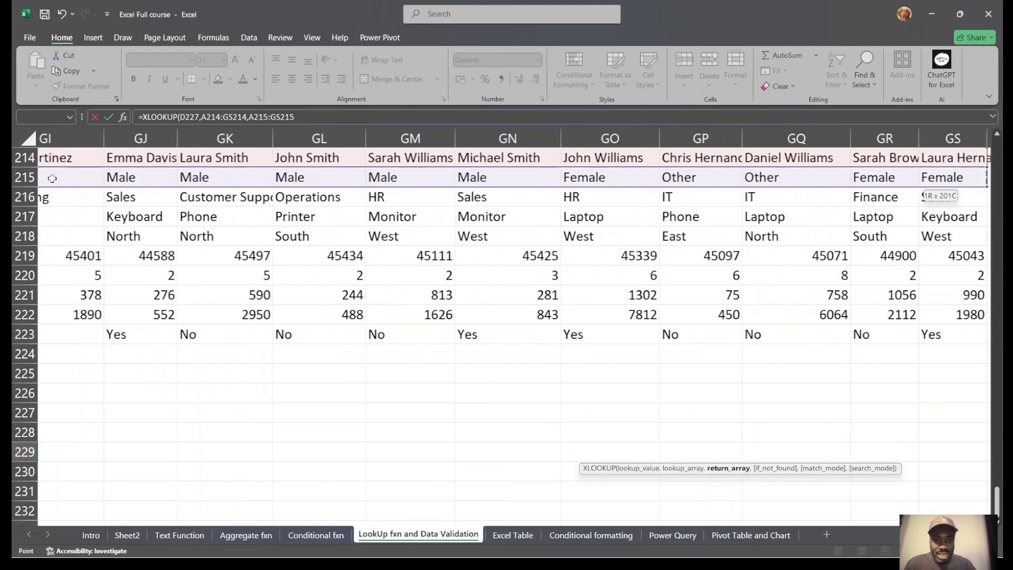
{"action": "key", "text": "Return"}
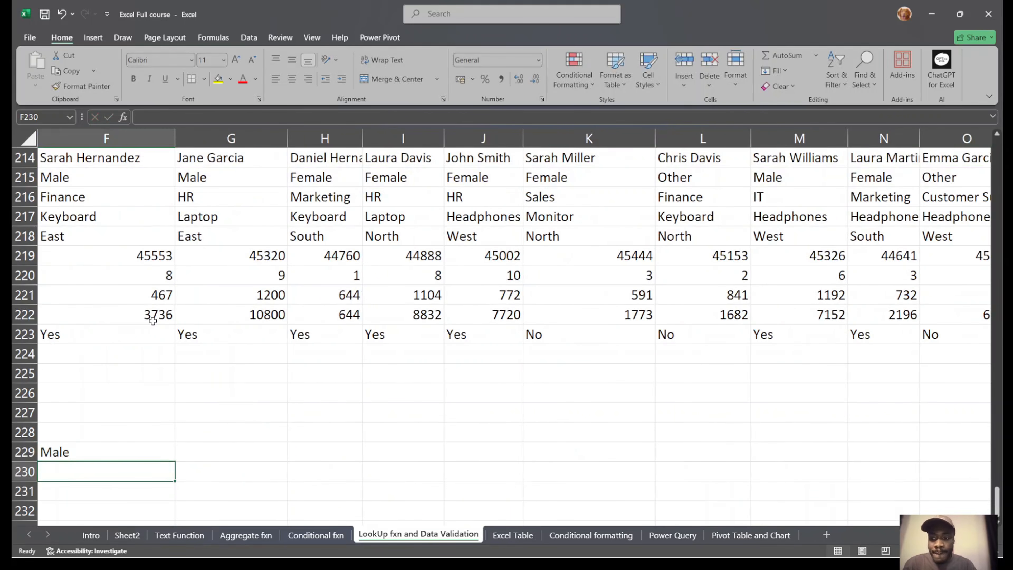
Change the return array of the Region XLOOKUP in F229 to the transposed Region row, A218:GS218.
{"action": "scroll", "coordinate": [153, 320], "scroll_direction": "left", "scroll_amount": 5}
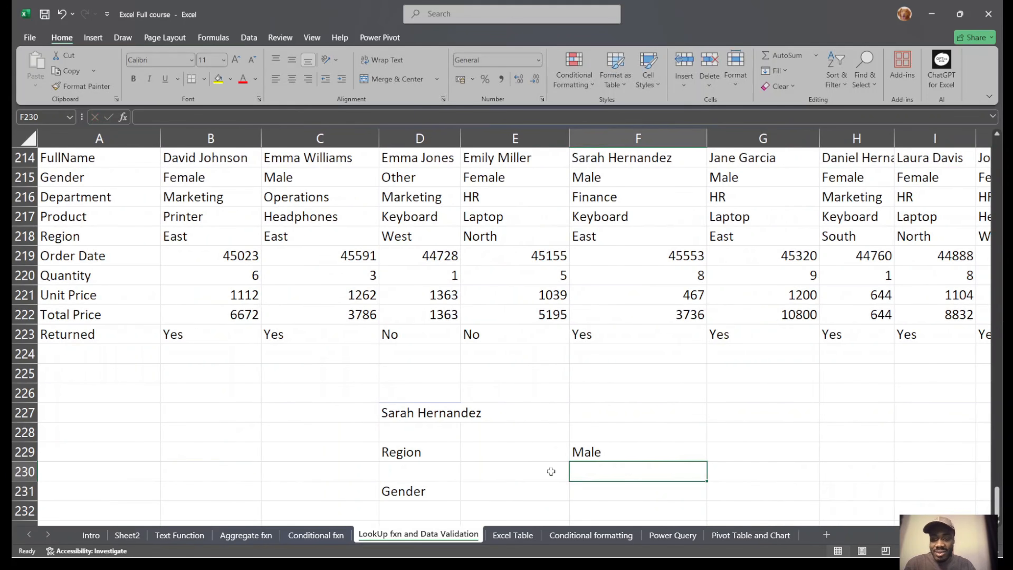
{"action": "left_click", "coordinate": [602, 445]}
{"action": "double_click", "coordinate": [603, 446]}
{"action": "double_click", "coordinate": [795, 451]}
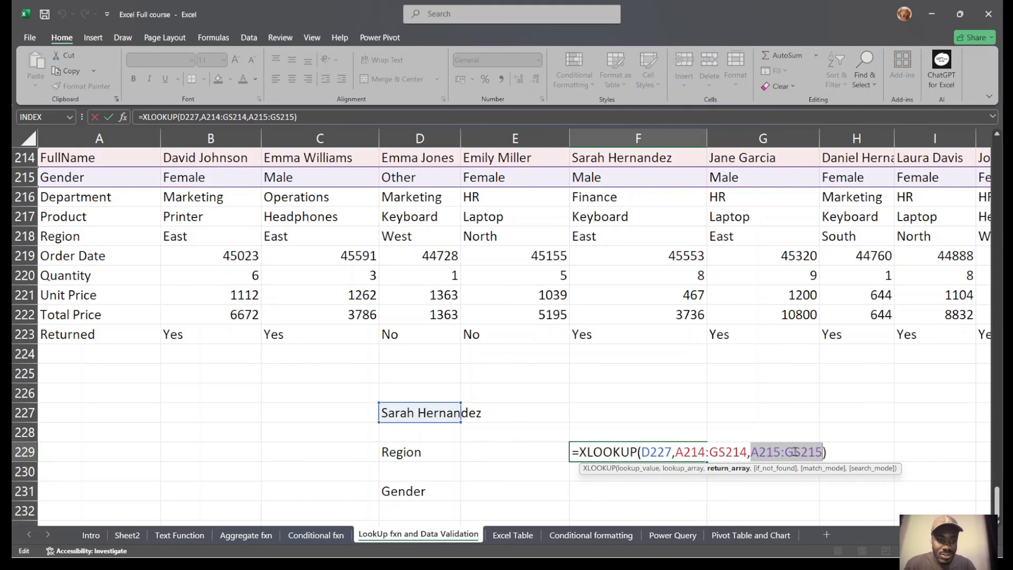
{"action": "key", "text": "BackSpace"}
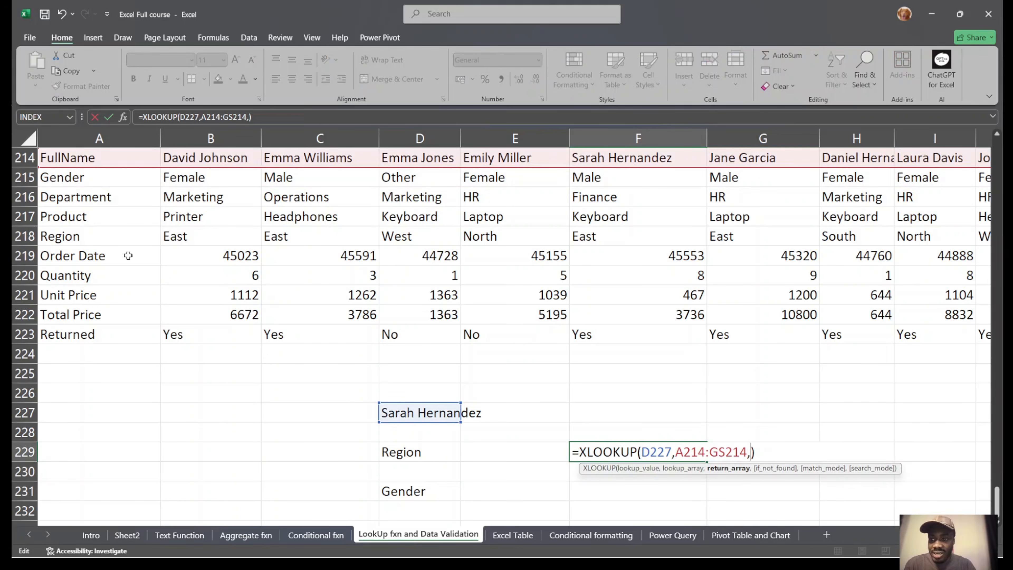
{"action": "left_click", "coordinate": [41, 238]}
{"action": "key", "text": "ctrl+shift+Right"}
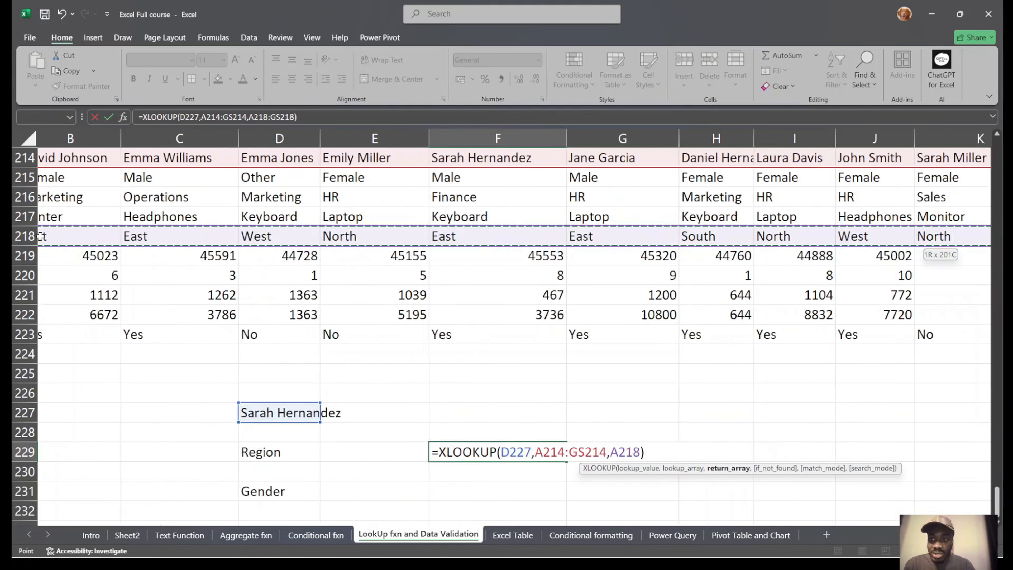
{"action": "key", "text": "Return"}
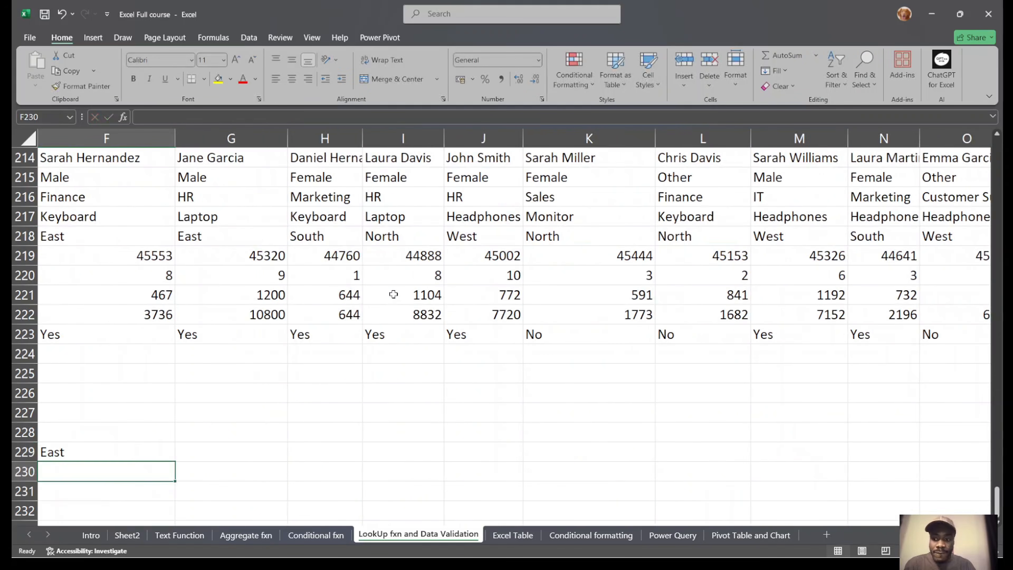
Start an XLOOKUP formula in F231 for the Gender, with D227 as the lookup value.
{"action": "scroll", "coordinate": [395, 294], "scroll_direction": "left", "scroll_amount": 5}
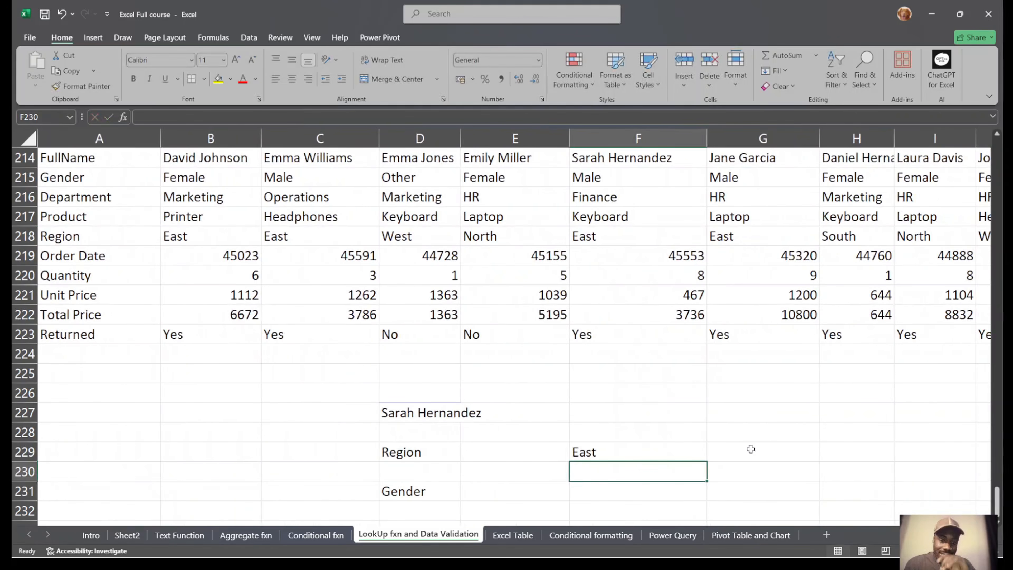
{"action": "left_click", "coordinate": [658, 491]}
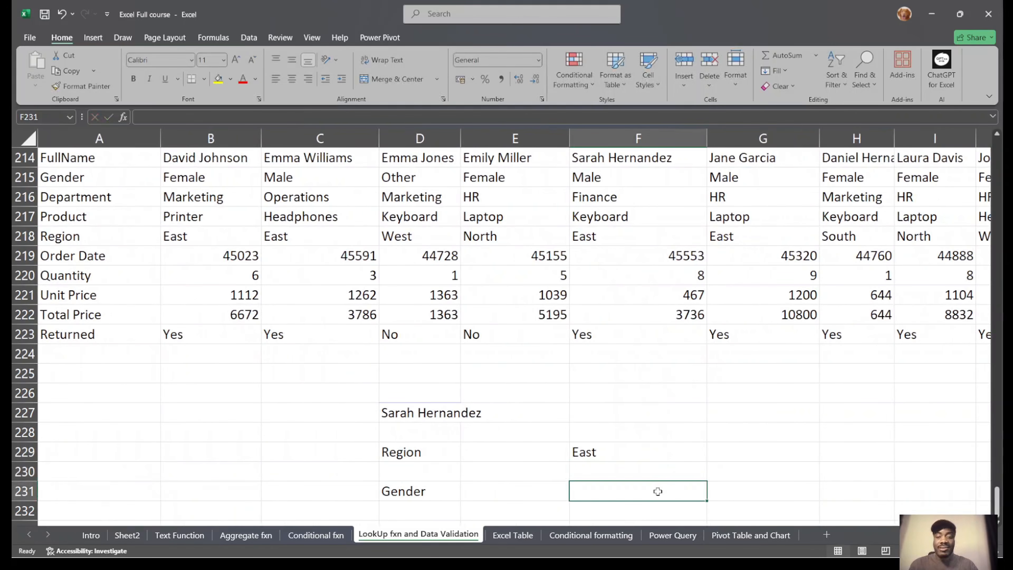
{"action": "type", "text": "=xlo"}
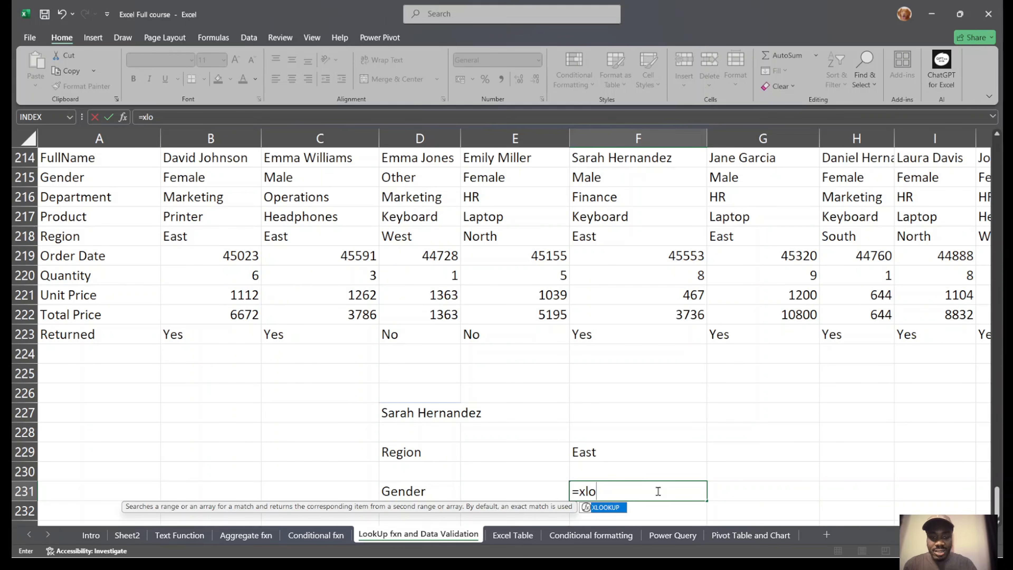
{"action": "key", "text": "Tab"}
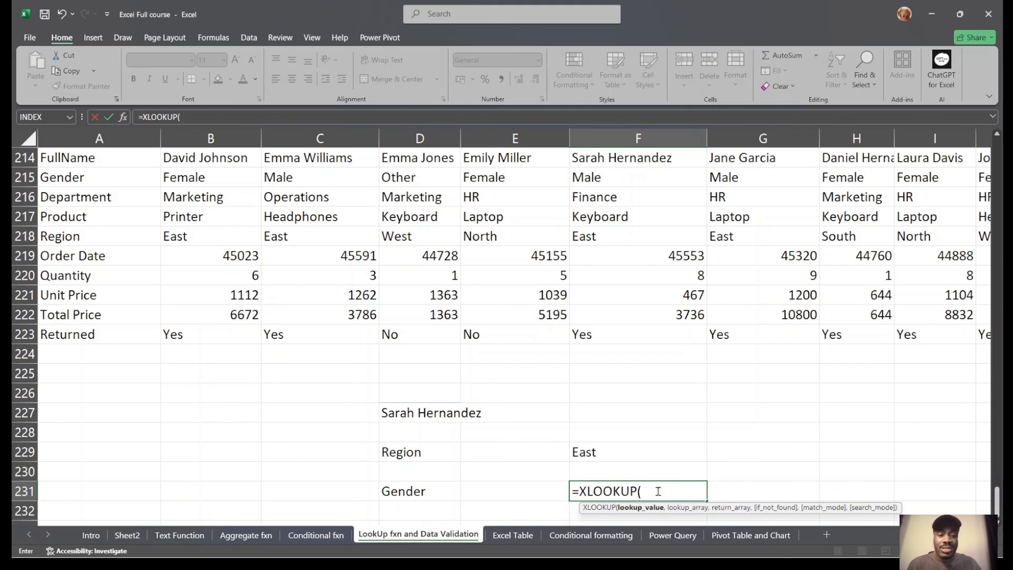
{"action": "left_click", "coordinate": [404, 412]}
{"action": "type", "text": ","}
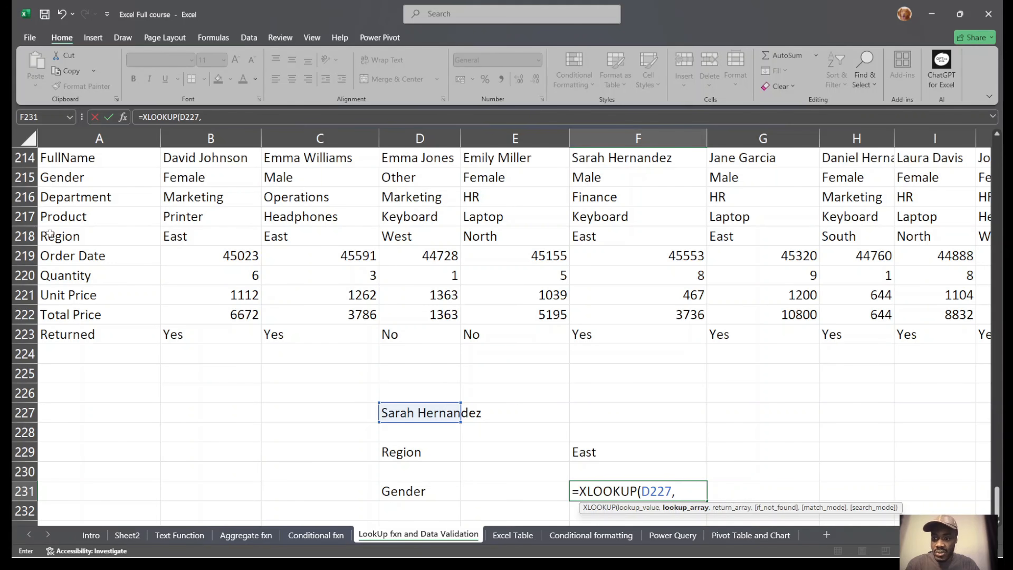
{"action": "left_click", "coordinate": [43, 172]}
{"action": "key", "text": "ctrl+shift+Right"}
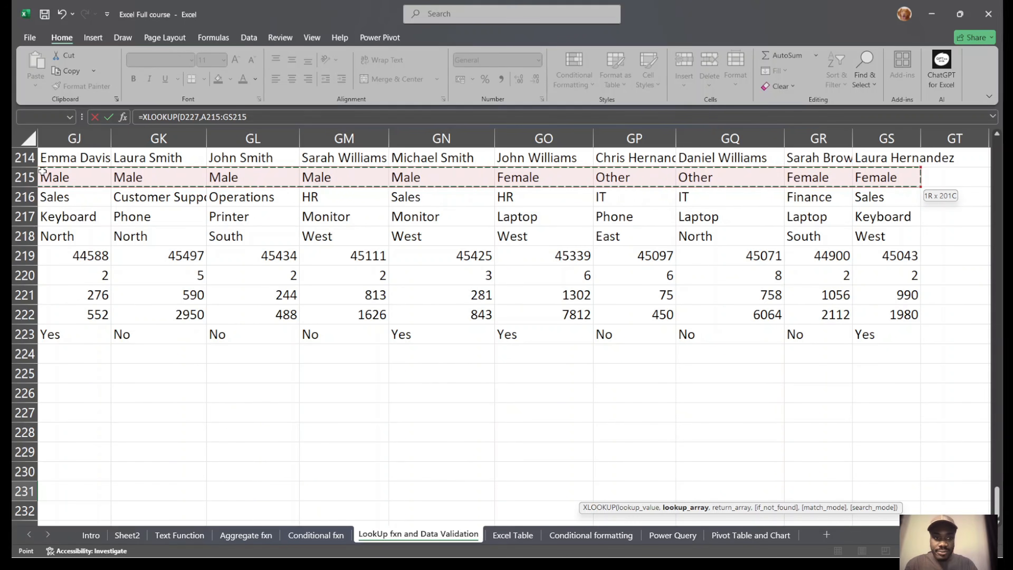
{"action": "type", "text": ","}
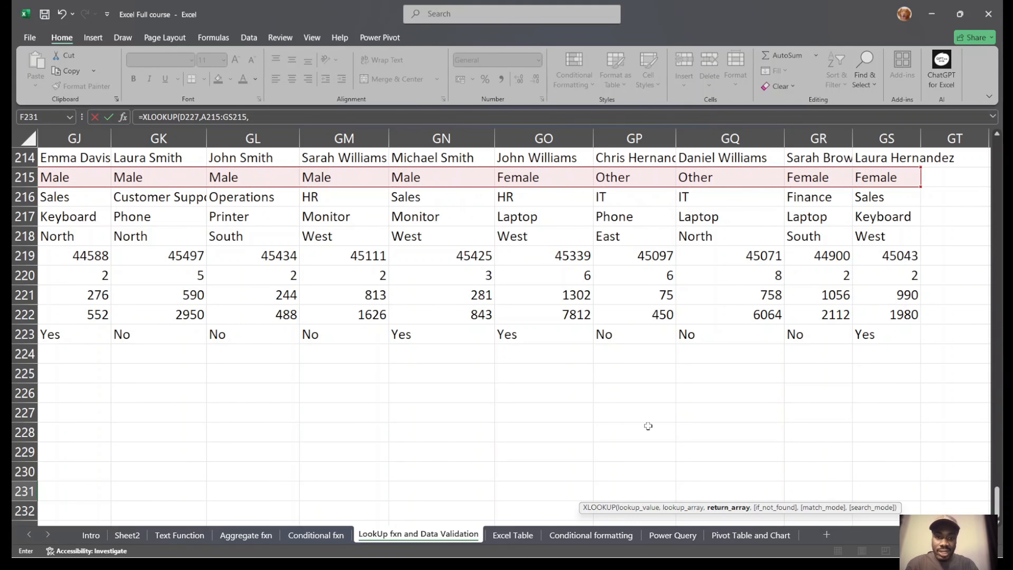
{"action": "scroll", "coordinate": [648, 426], "scroll_direction": "left", "scroll_amount": 12}
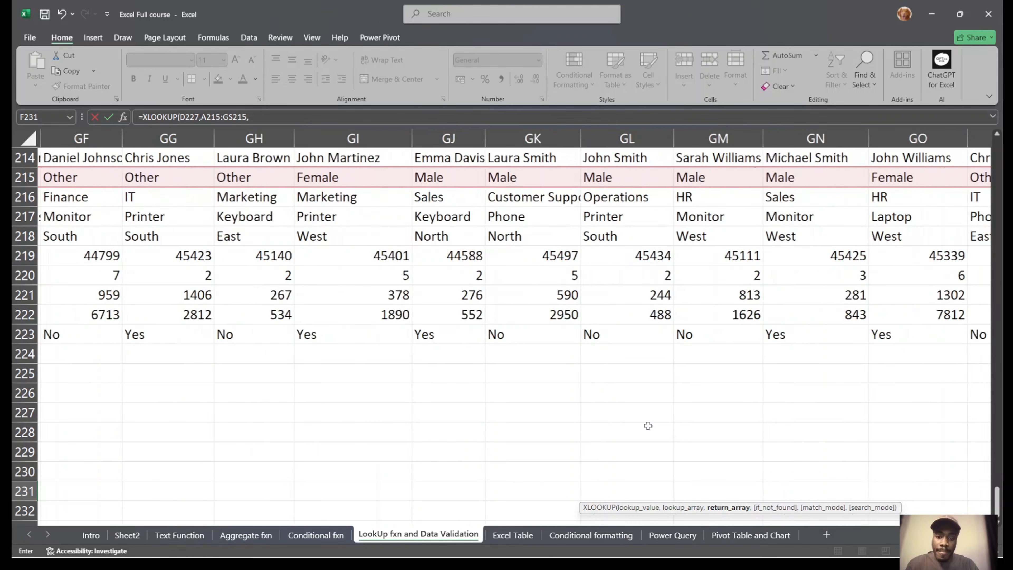
{"action": "scroll", "coordinate": [648, 426], "scroll_direction": "left", "scroll_amount": 20}
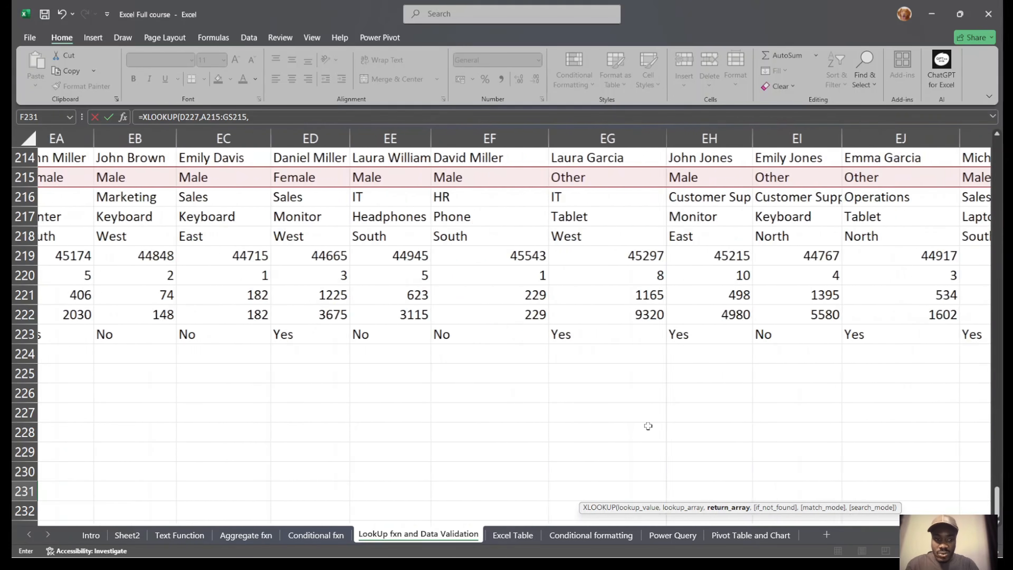
{"action": "scroll", "coordinate": [648, 426], "scroll_direction": "left", "scroll_amount": 17}
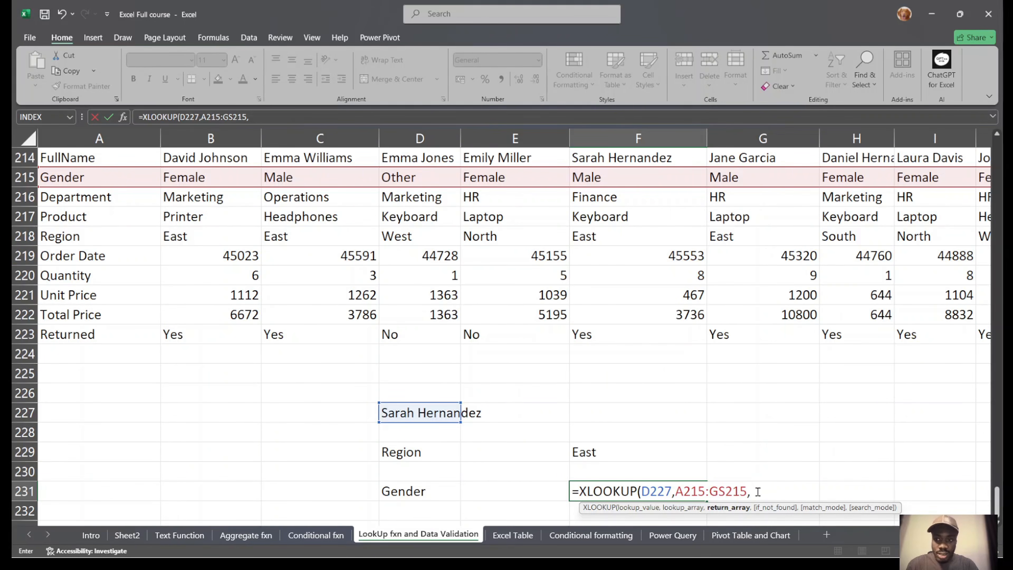
{"action": "double_click", "coordinate": [732, 491]}
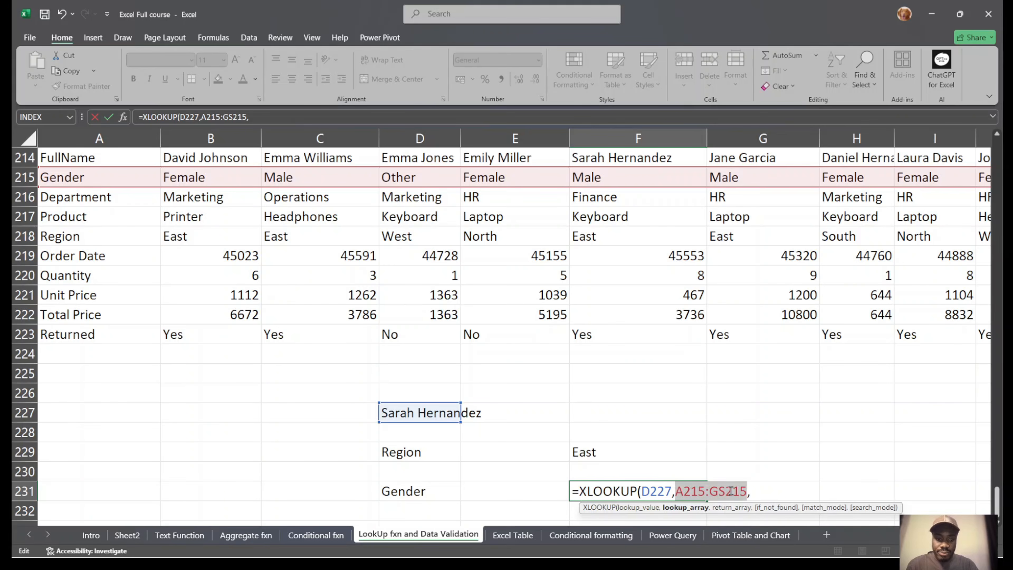
{"action": "key", "text": "BackSpace"}
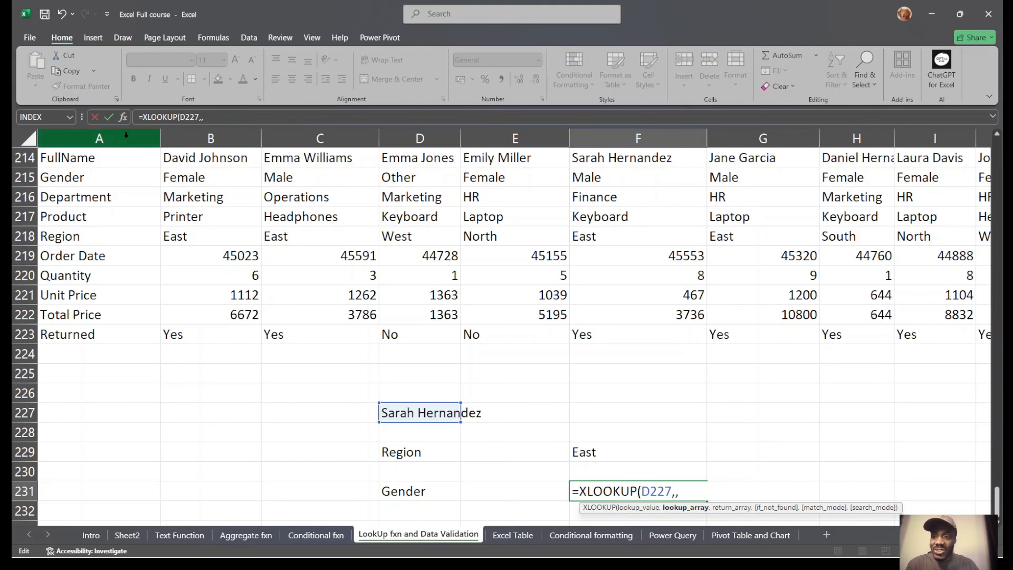
Set the lookup array to A214:GS214 and the return array to A215:GS215, and enter the Gender formula.
{"action": "left_click", "coordinate": [73, 158]}
{"action": "key", "text": "ctrl+shift+Right"}
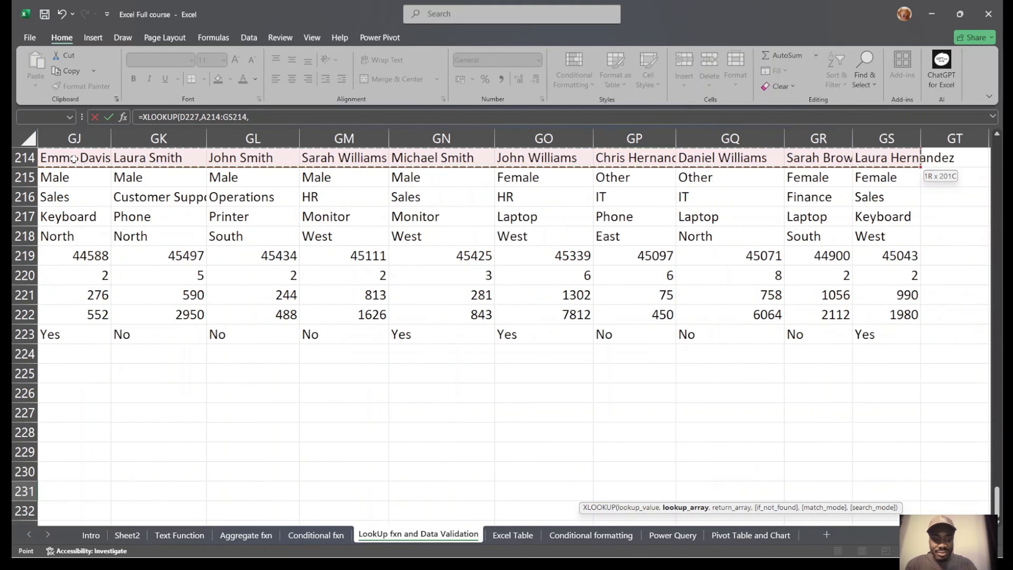
{"action": "type", "text": ","}
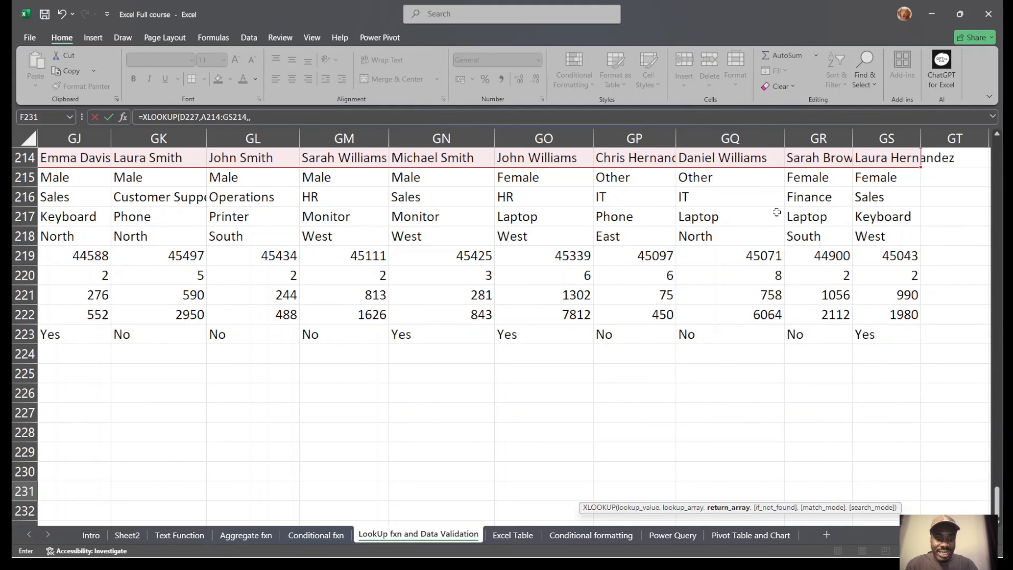
{"action": "left_click", "coordinate": [864, 176]}
{"action": "key", "text": "ctrl+shift+Left"}
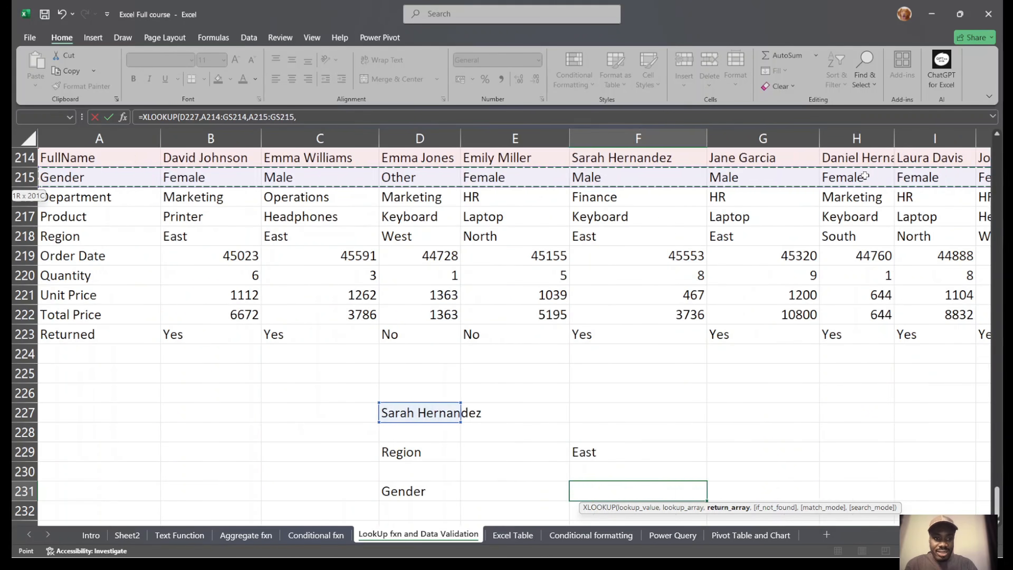
{"action": "key", "text": "Return"}
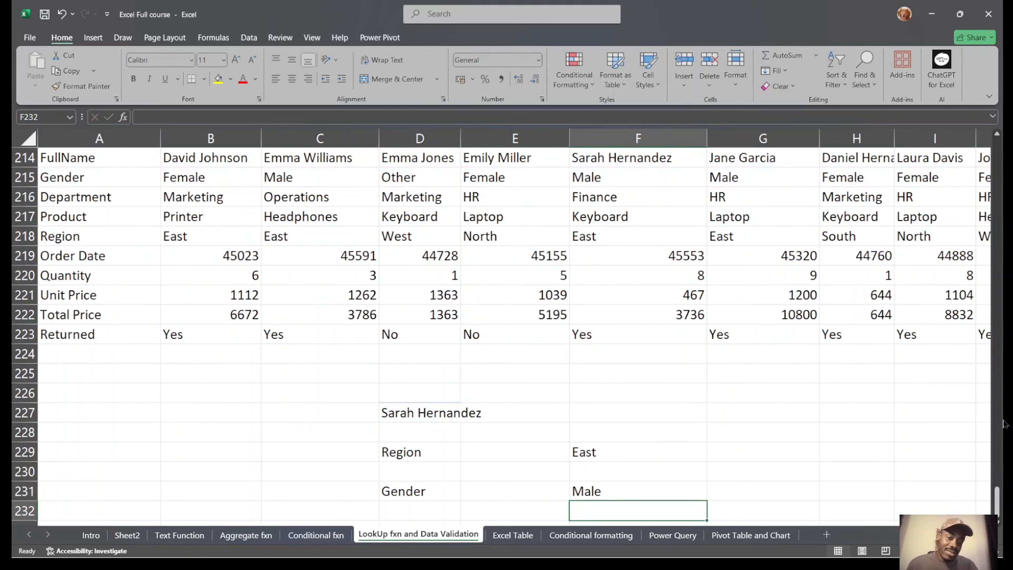
{"action": "left_click", "coordinate": [616, 484]}
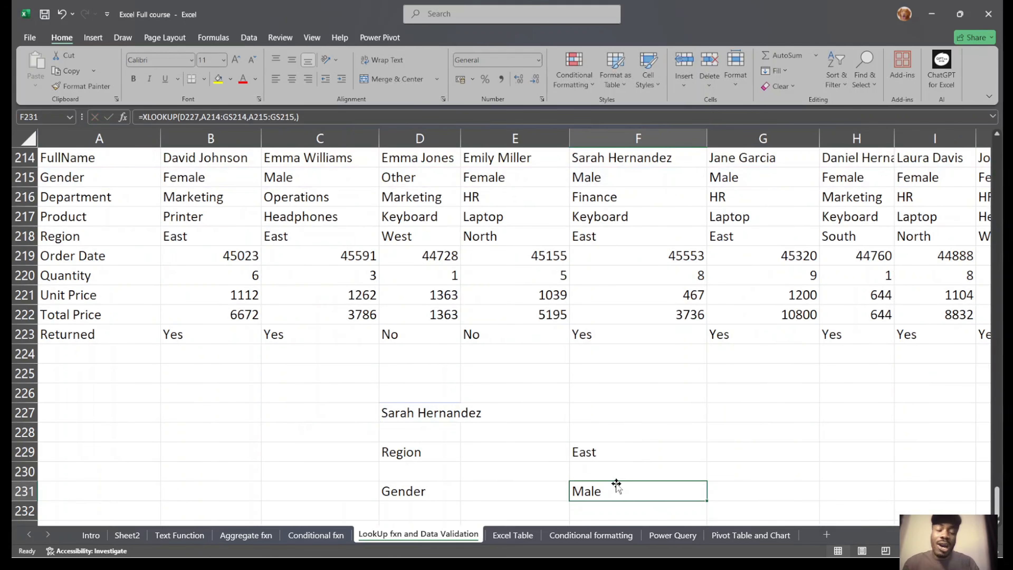
Add the column headers Name in P1 and Age in Q1, beside the lookup results table.
{"action": "scroll", "coordinate": [616, 485], "scroll_direction": "up", "scroll_amount": 20}
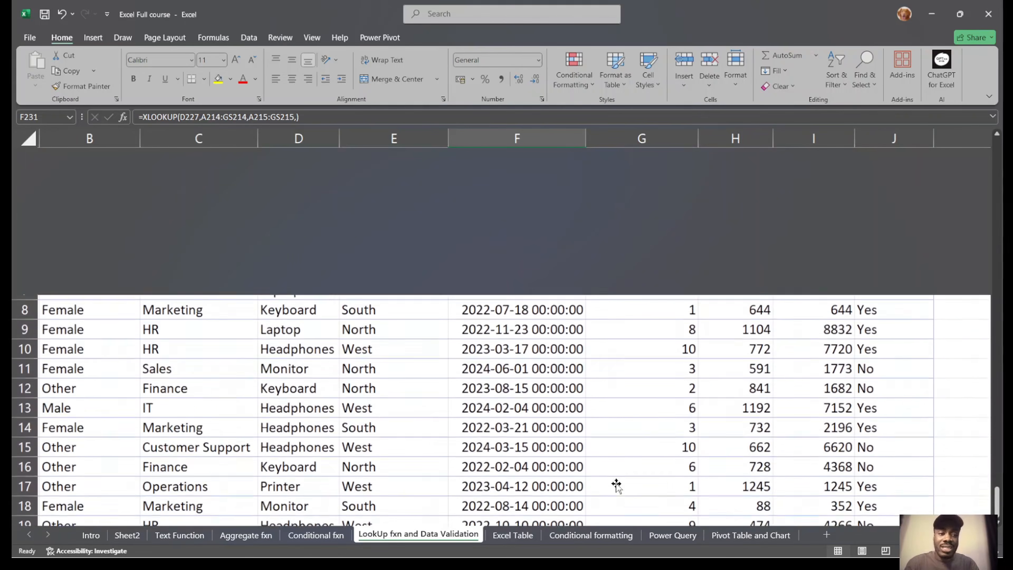
{"action": "scroll", "coordinate": [616, 485], "scroll_direction": "up", "scroll_amount": 3}
{"action": "scroll", "coordinate": [617, 484], "scroll_direction": "right", "scroll_amount": 5}
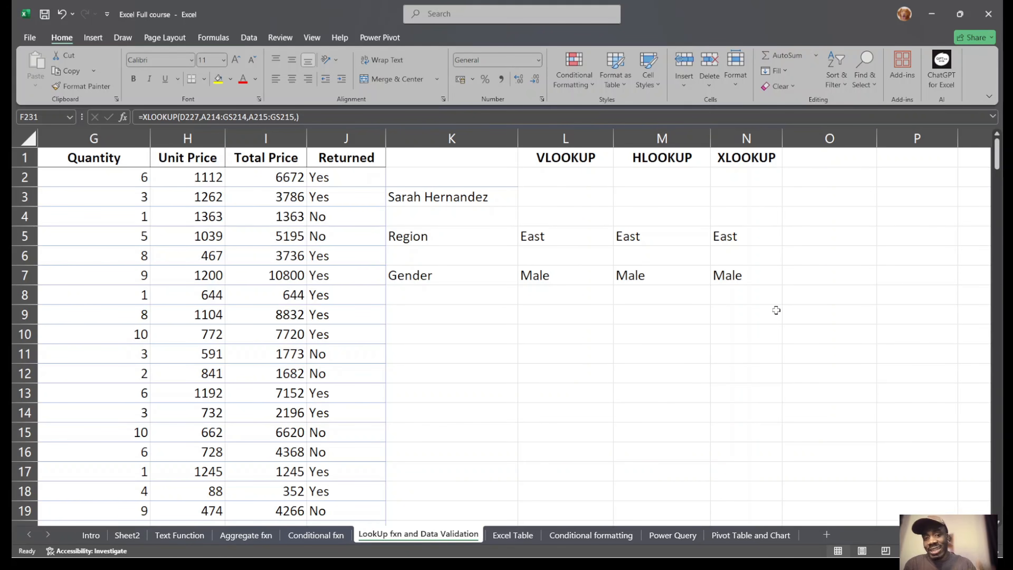
{"action": "left_click", "coordinate": [702, 355]}
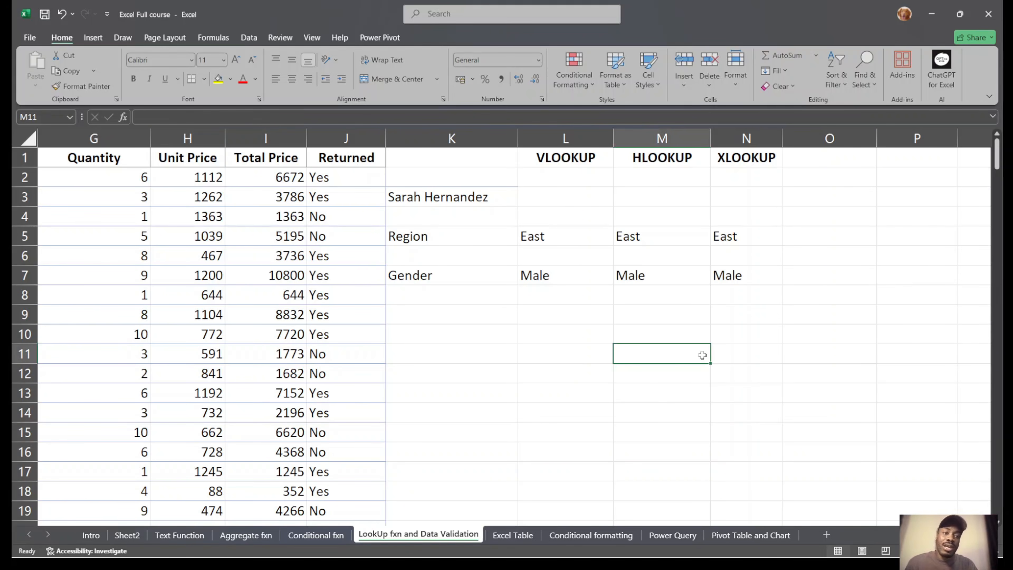
{"action": "scroll", "coordinate": [702, 355], "scroll_direction": "right", "scroll_amount": 3}
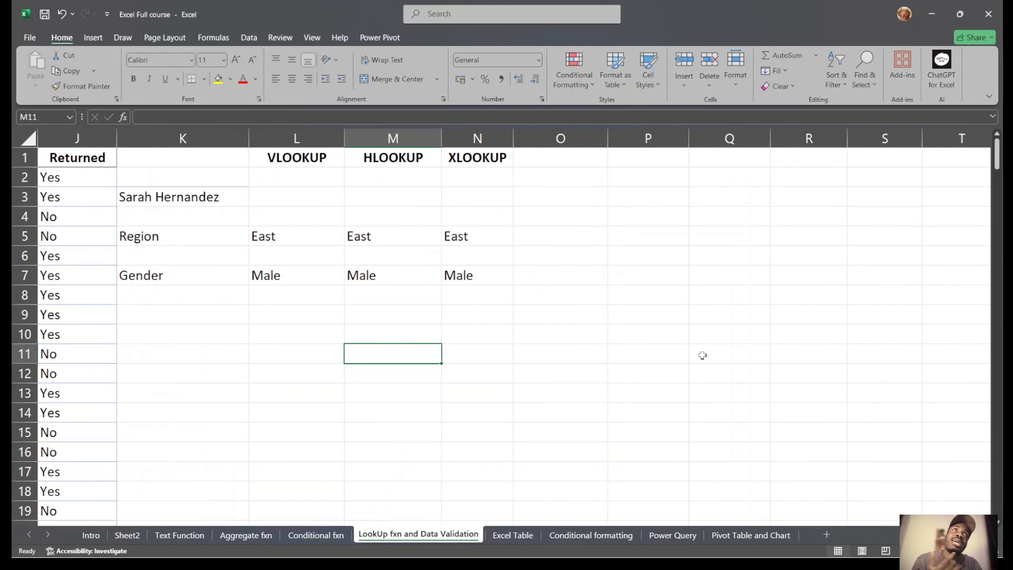
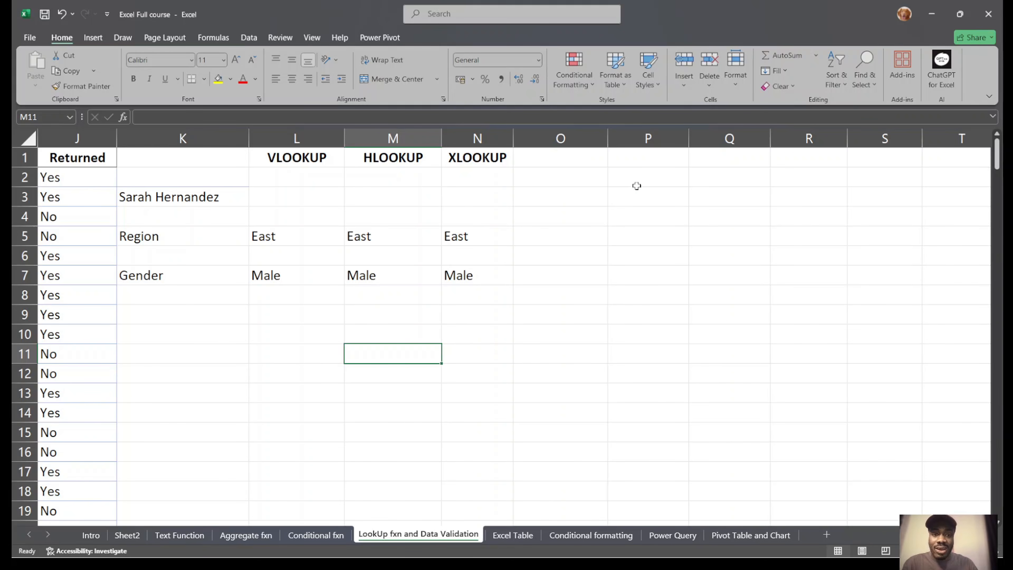
{"action": "left_click", "coordinate": [646, 164]}
{"action": "type", "text": "Na,e"}
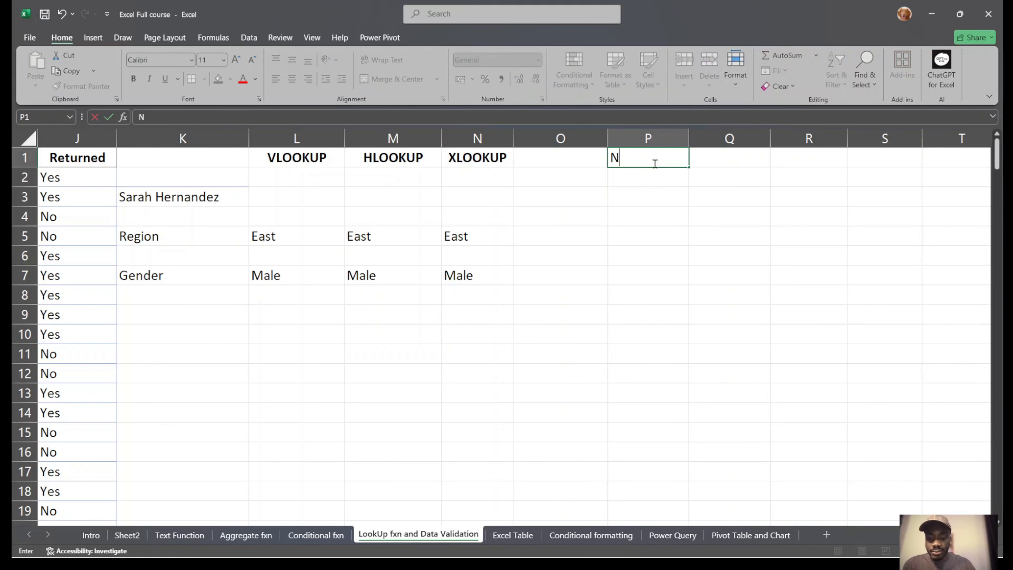
{"action": "key", "text": "BackSpace"}
{"action": "key", "text": "BackSpace"}
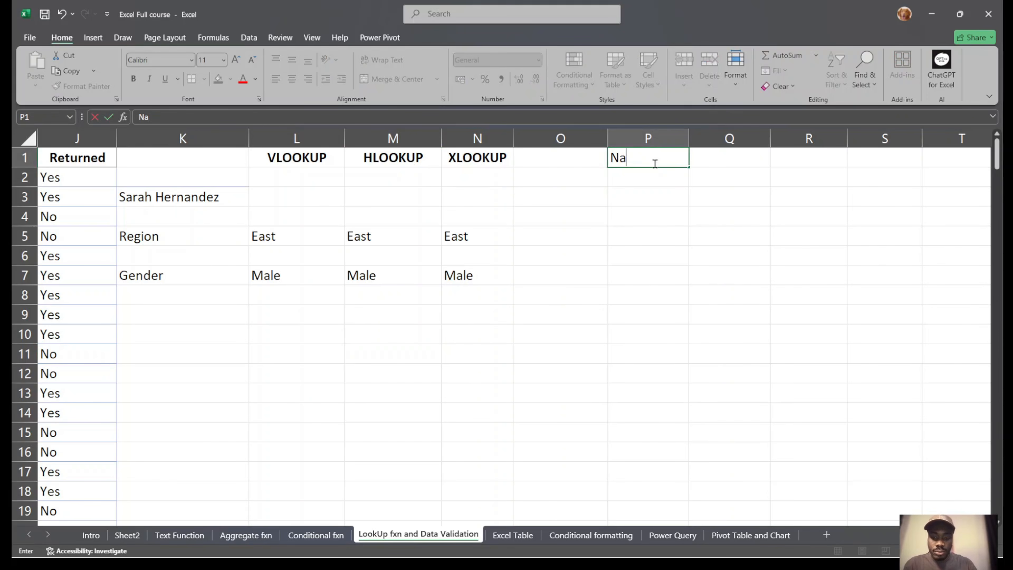
{"action": "type", "text": "me"}
{"action": "key", "text": "Tab"}
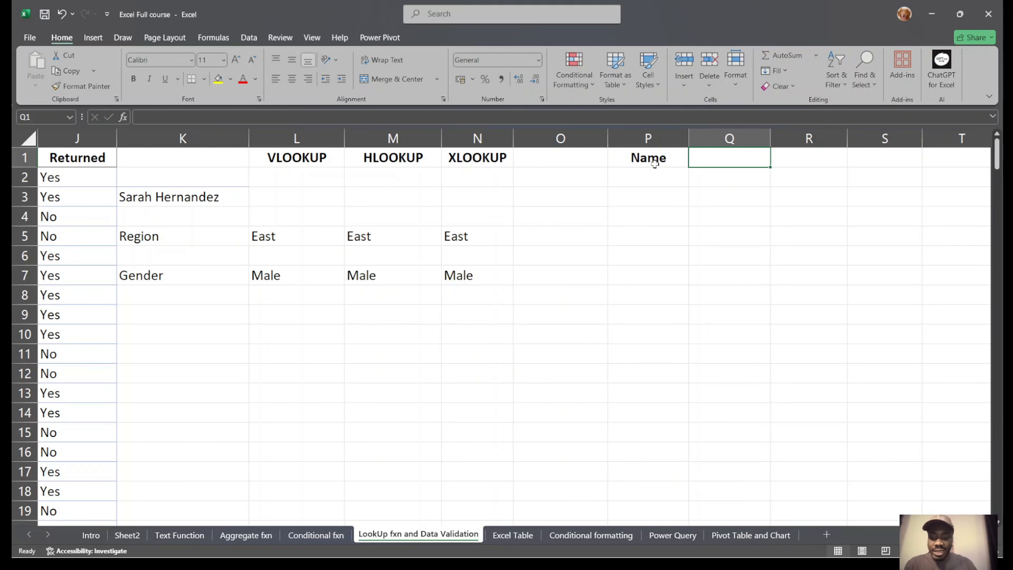
{"action": "type", "text": "Age"}
{"action": "left_click", "coordinate": [791, 217]}
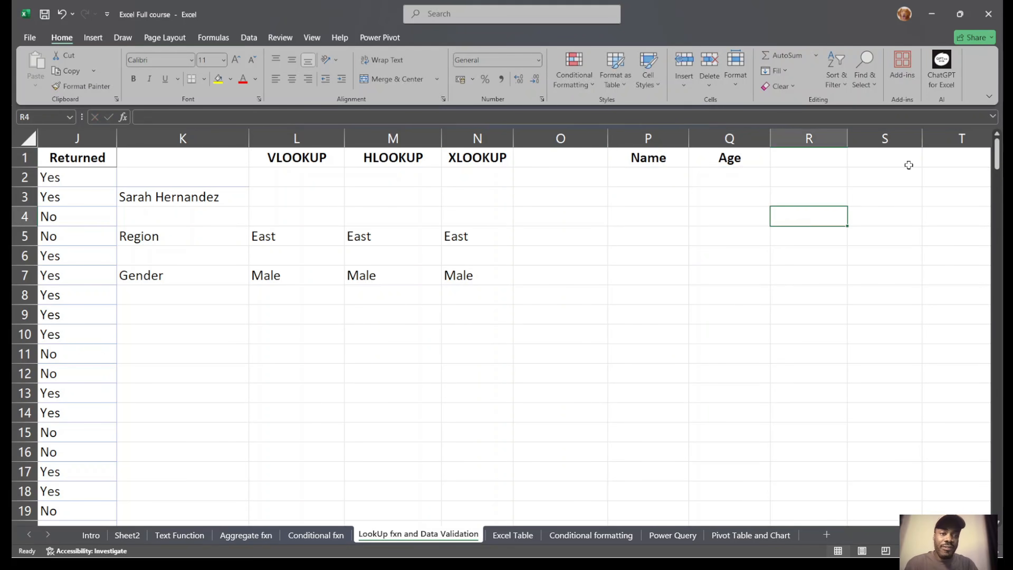
Start a data validation rule on the Age cells Q2:Q14 that allows whole numbers.
{"action": "left_click_drag", "start_coordinate": [718, 158], "coordinate": [729, 351]}
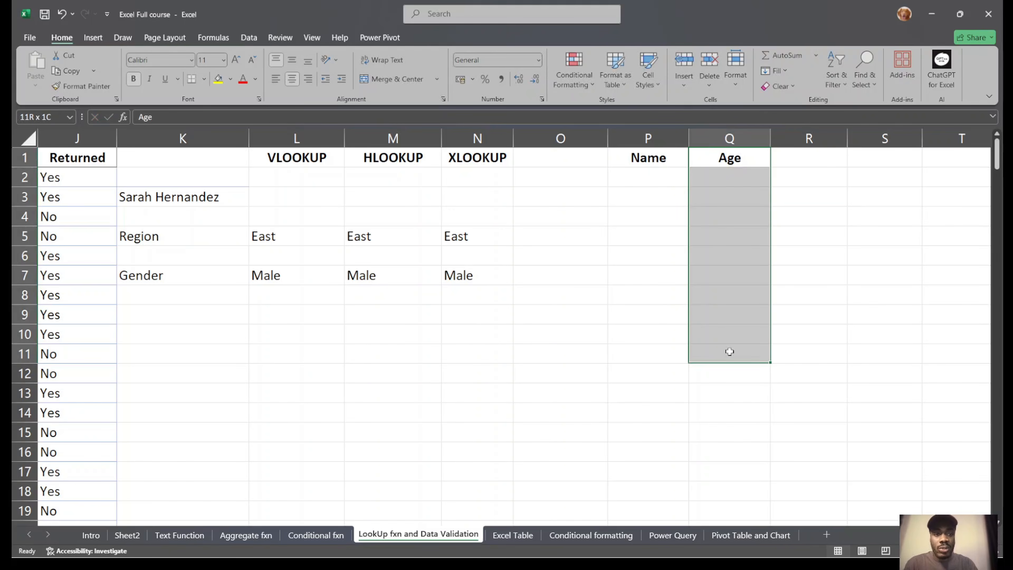
{"action": "left_click_drag", "start_coordinate": [749, 177], "coordinate": [730, 276]}
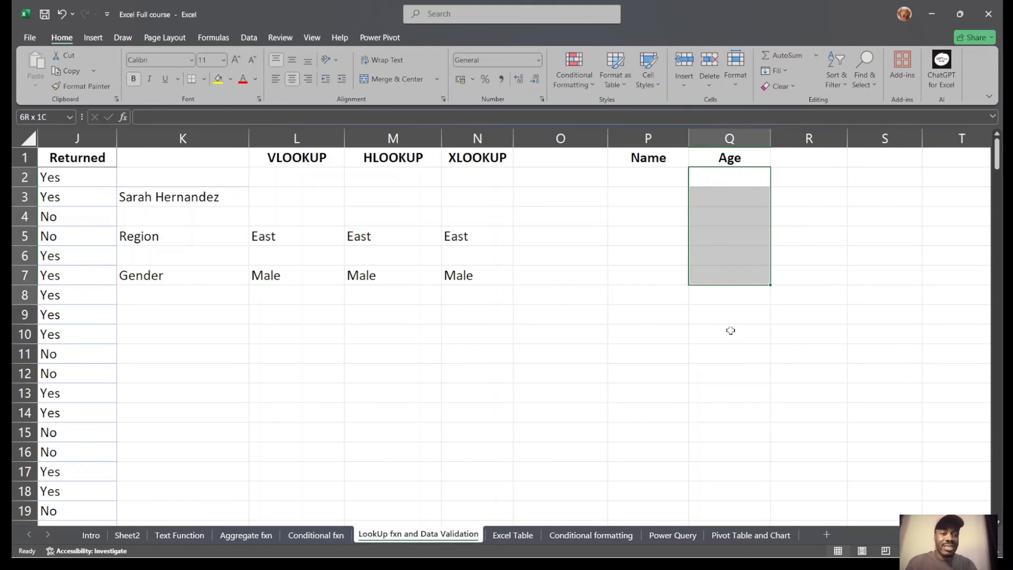
{"action": "left_click_drag", "start_coordinate": [731, 330], "coordinate": [733, 419]}
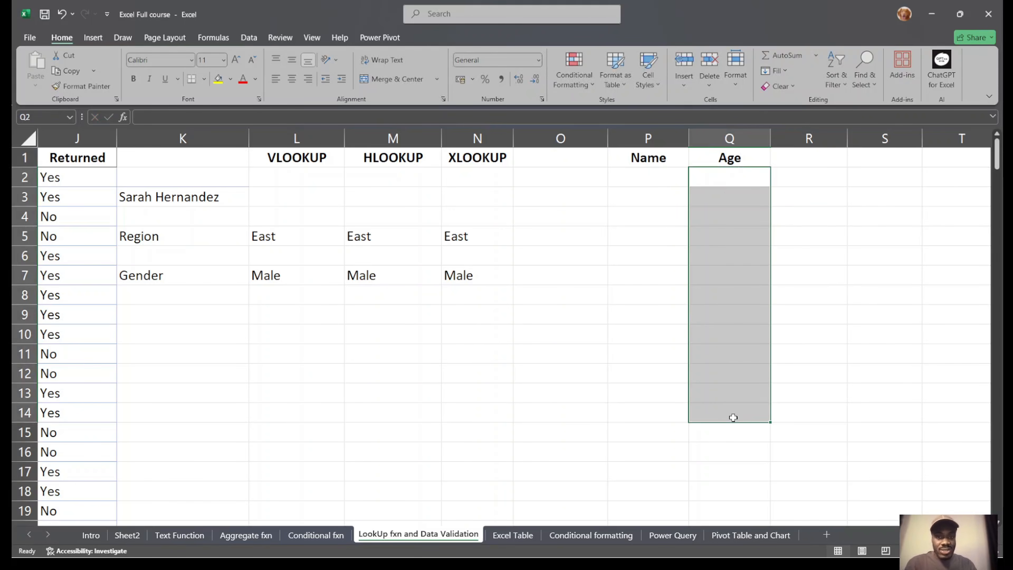
{"action": "left_click", "coordinate": [245, 39]}
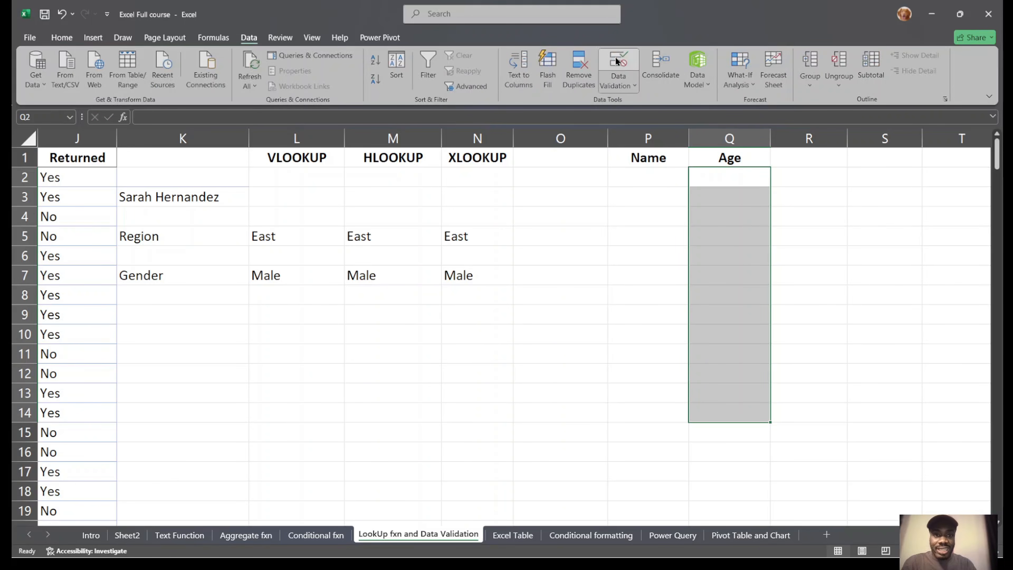
{"action": "left_click", "coordinate": [617, 61]}
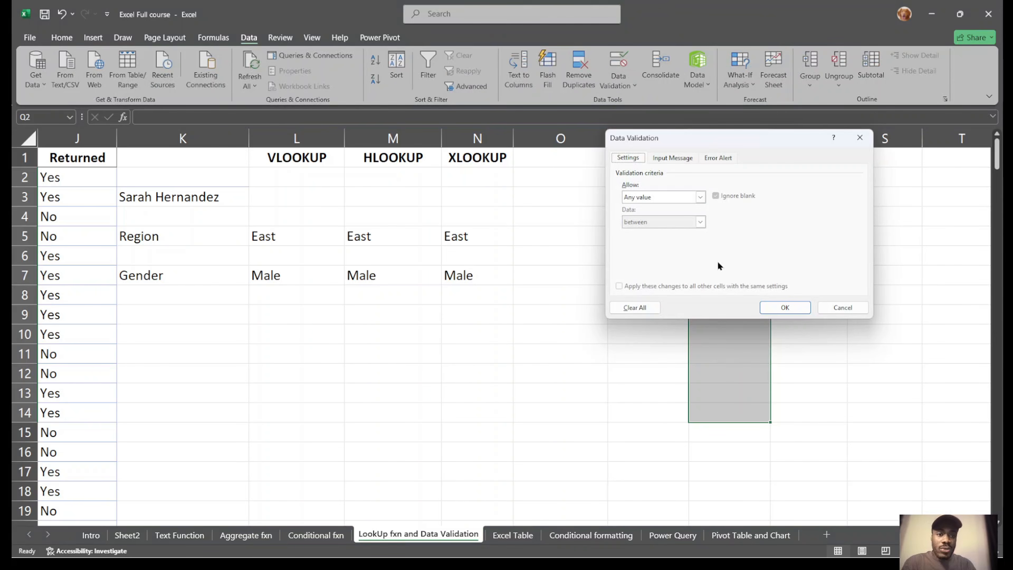
{"action": "left_click", "coordinate": [700, 197]}
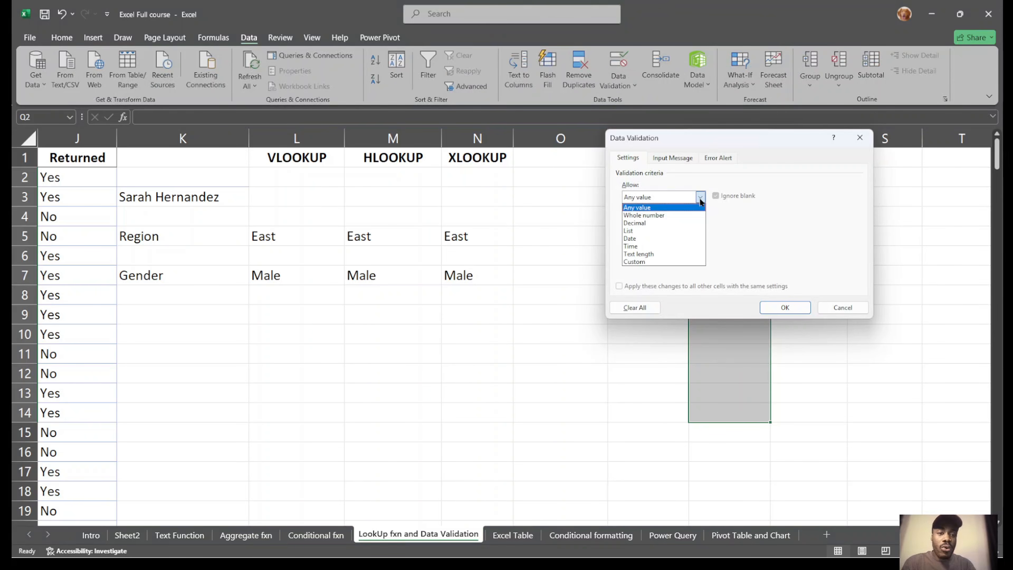
{"action": "left_click", "coordinate": [658, 216]}
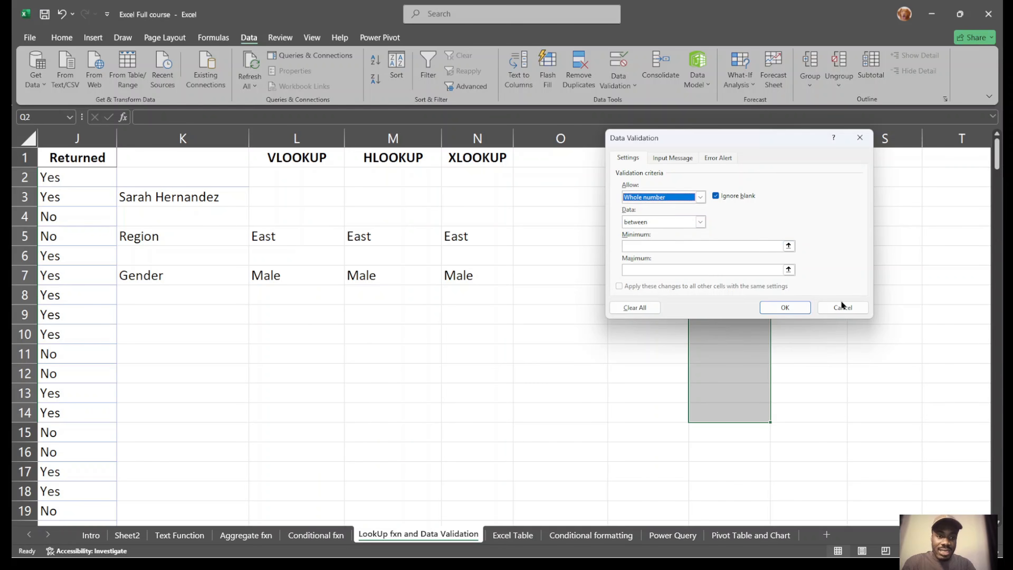
Set the Age rule's minimum to 18 and maximum to 70, and apply the validation.
{"action": "left_click", "coordinate": [793, 311]}
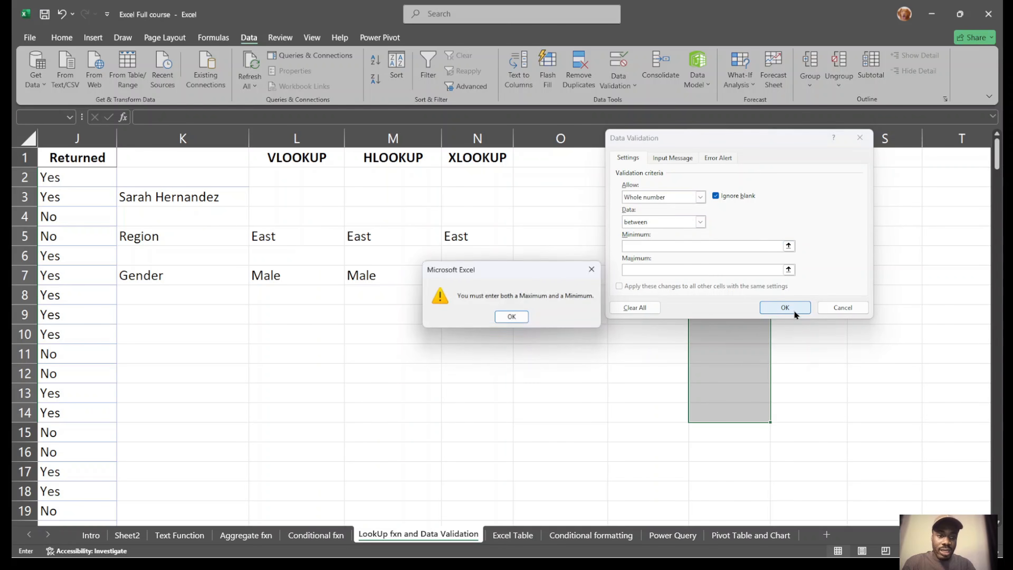
{"action": "left_click", "coordinate": [506, 319]}
{"action": "left_click", "coordinate": [683, 246]}
{"action": "type", "text": "18"}
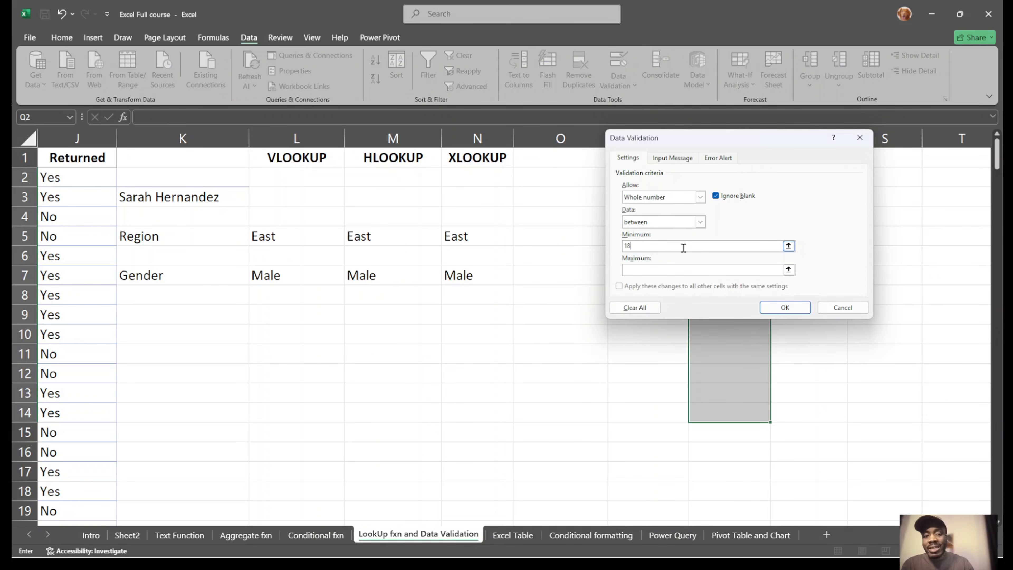
{"action": "left_click", "coordinate": [675, 270]}
{"action": "type", "text": "70"}
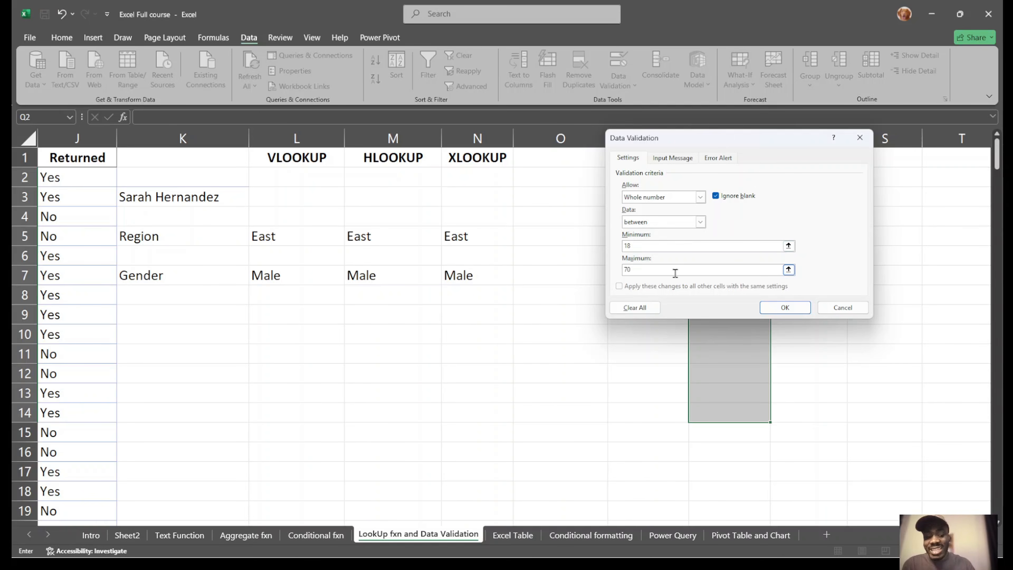
{"action": "key", "text": "Return"}
{"action": "left_click", "coordinate": [890, 266]}
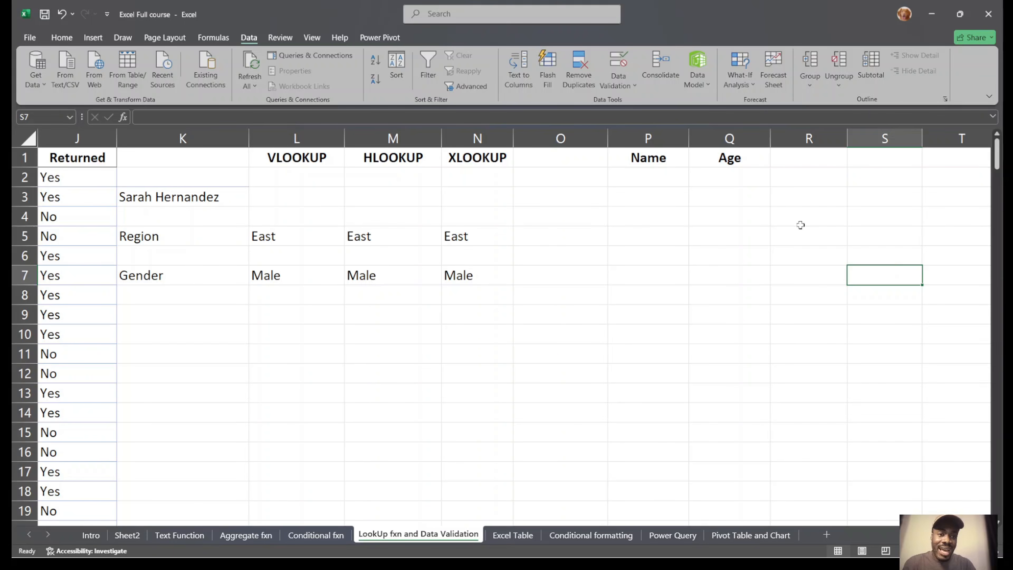
Test the Age rule in Q3 by trying 12, and enter 18 instead.
{"action": "left_click", "coordinate": [736, 198]}
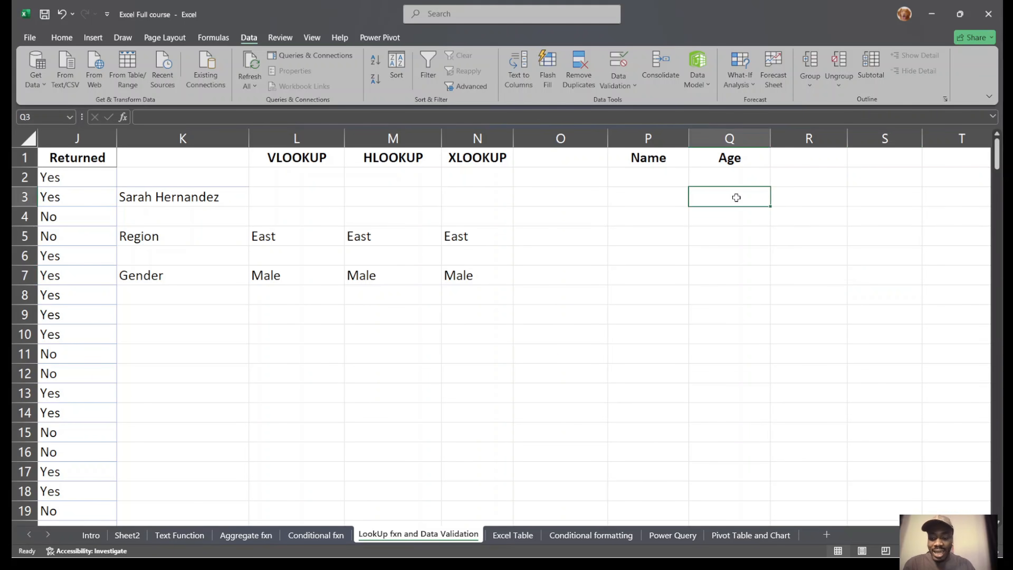
{"action": "type", "text": "12"}
{"action": "key", "text": "Return"}
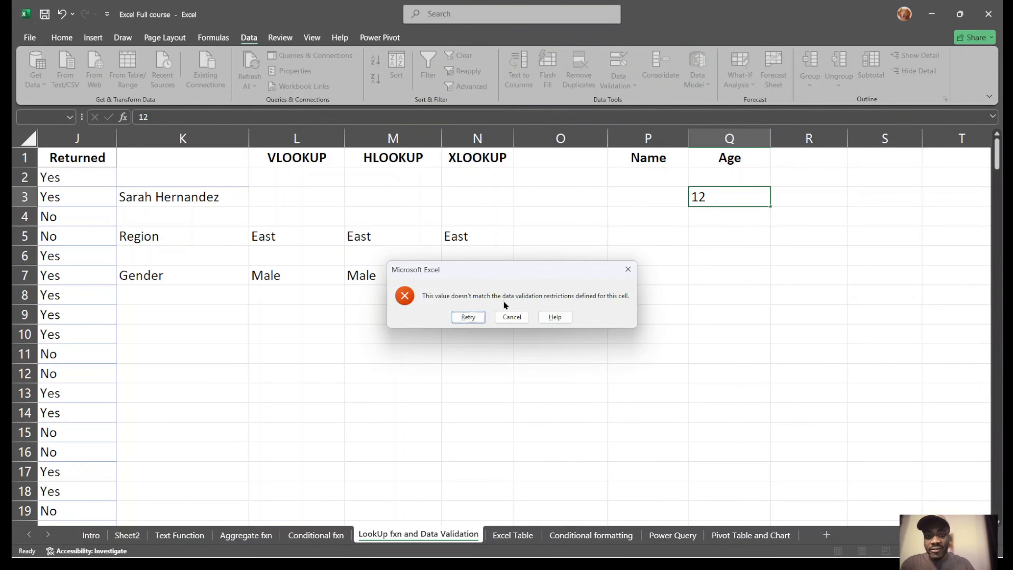
{"action": "key", "text": "Escape"}
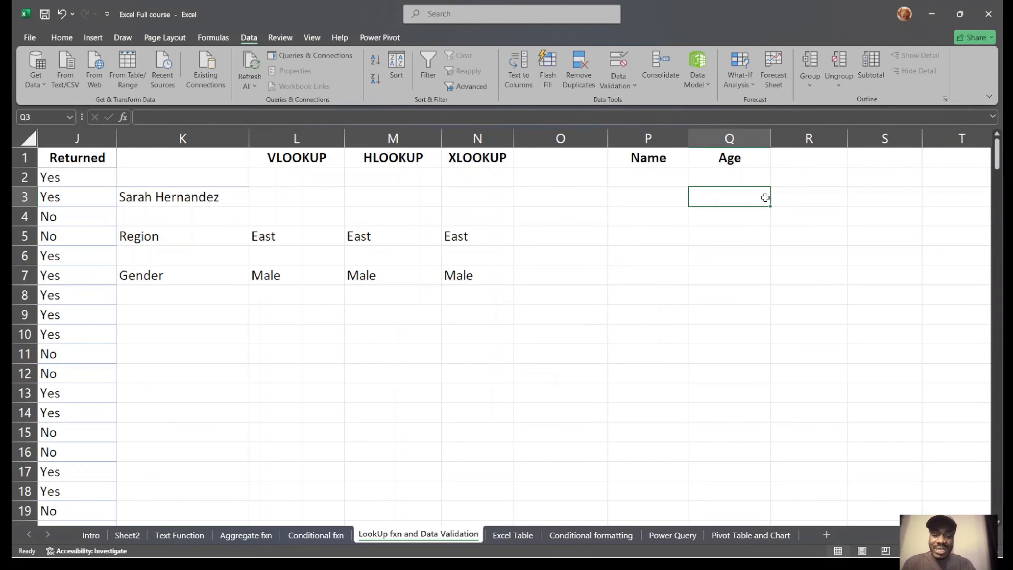
{"action": "type", "text": "18"}
{"action": "key", "text": "Return"}
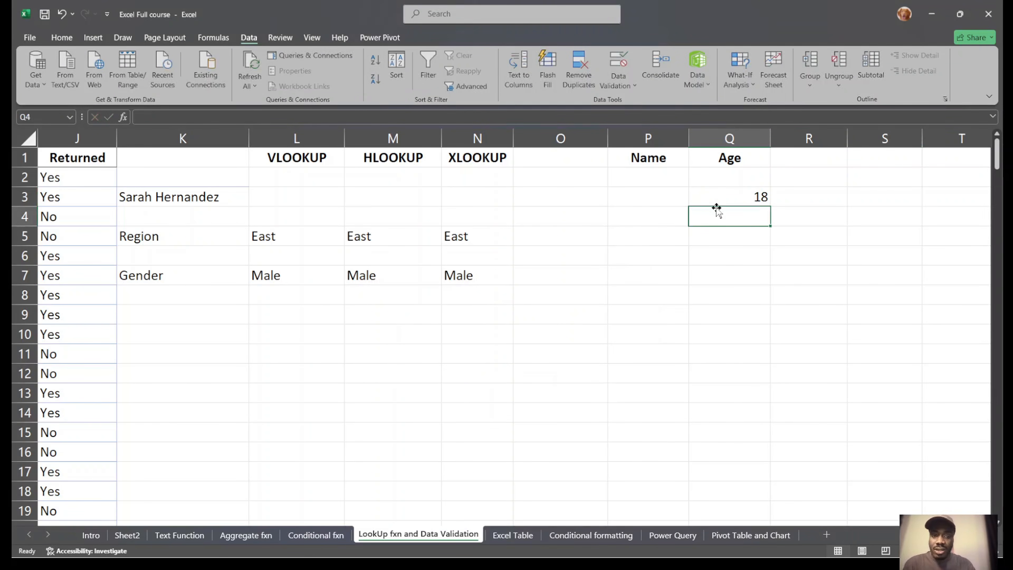
Try to enter 71 in Q4 to test the upper limit of the Age rule.
{"action": "type", "text": "71"}
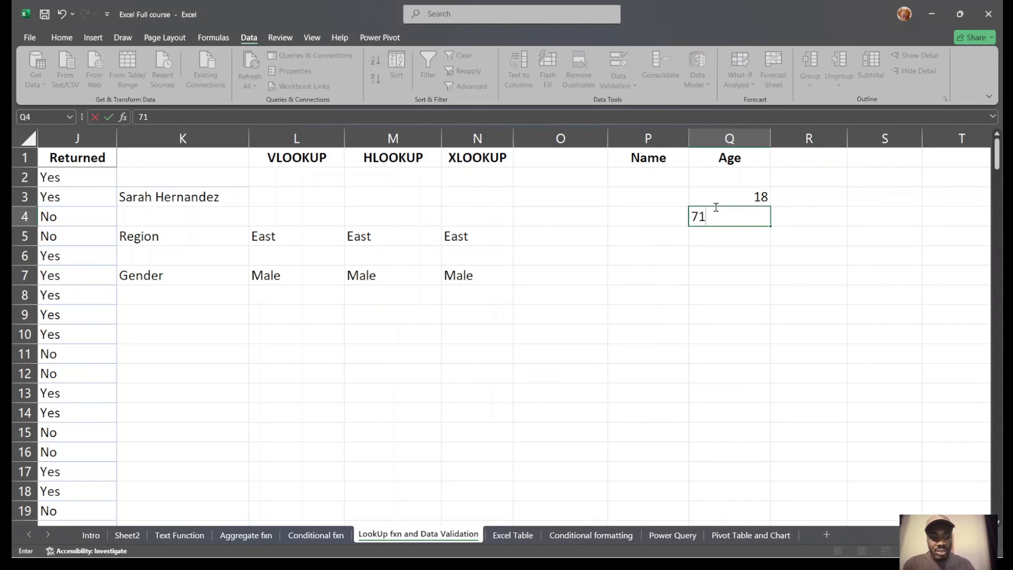
{"action": "key", "text": "Return"}
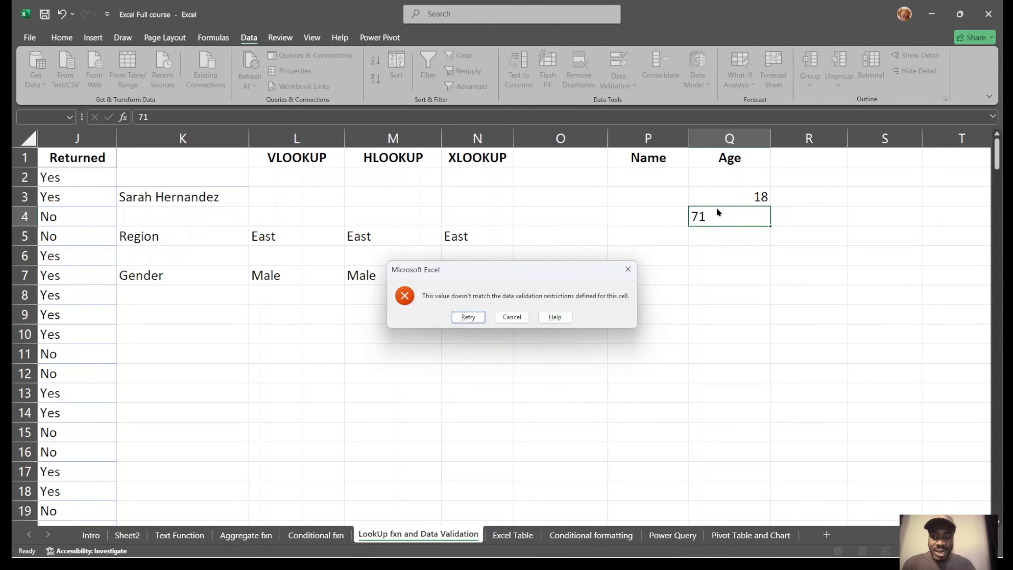
{"action": "key", "text": "Escape"}
{"action": "left_click", "coordinate": [914, 316]}
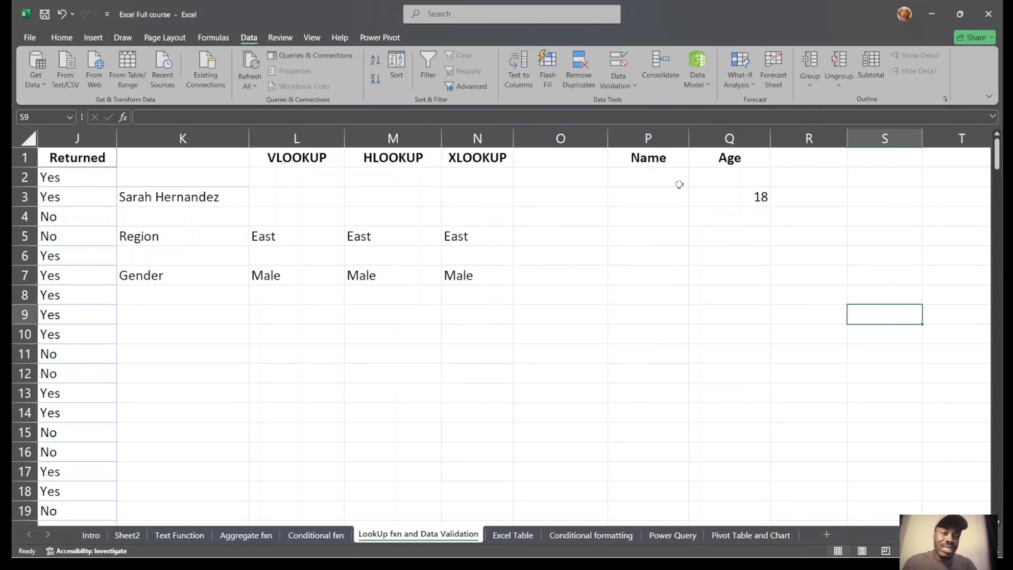
Apply data validation to the Name cells P2:P12, allowing a text length between 2 and 25.
{"action": "left_click_drag", "start_coordinate": [662, 177], "coordinate": [639, 375]}
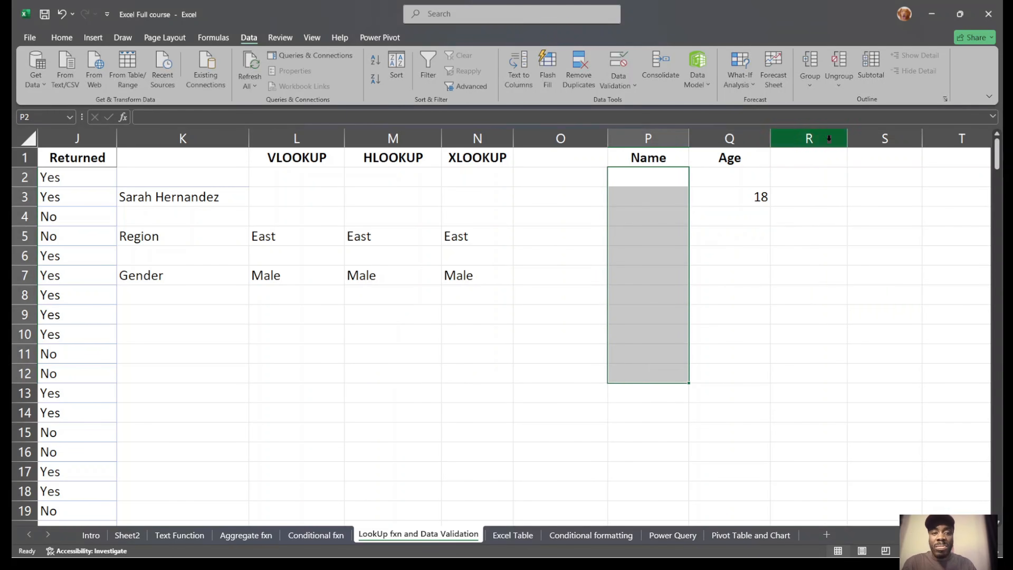
{"action": "left_click", "coordinate": [616, 64]}
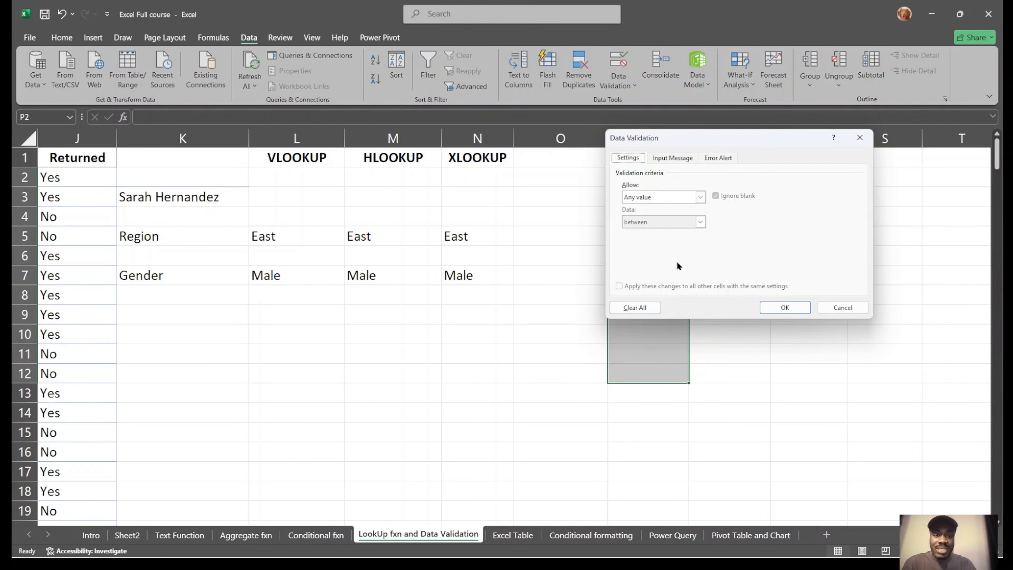
{"action": "left_click", "coordinate": [683, 196]}
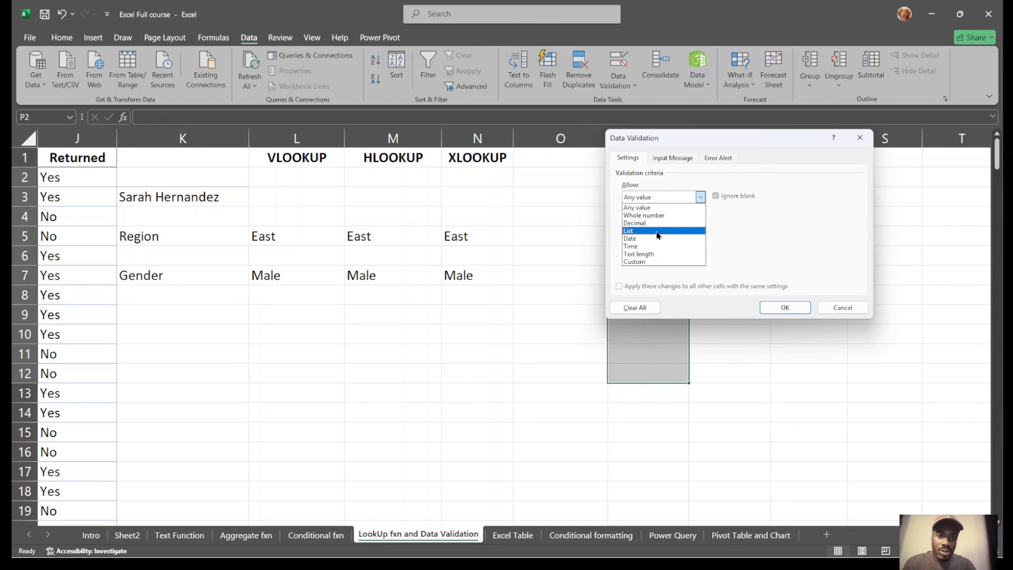
{"action": "left_click", "coordinate": [658, 256]}
{"action": "left_click", "coordinate": [674, 245]}
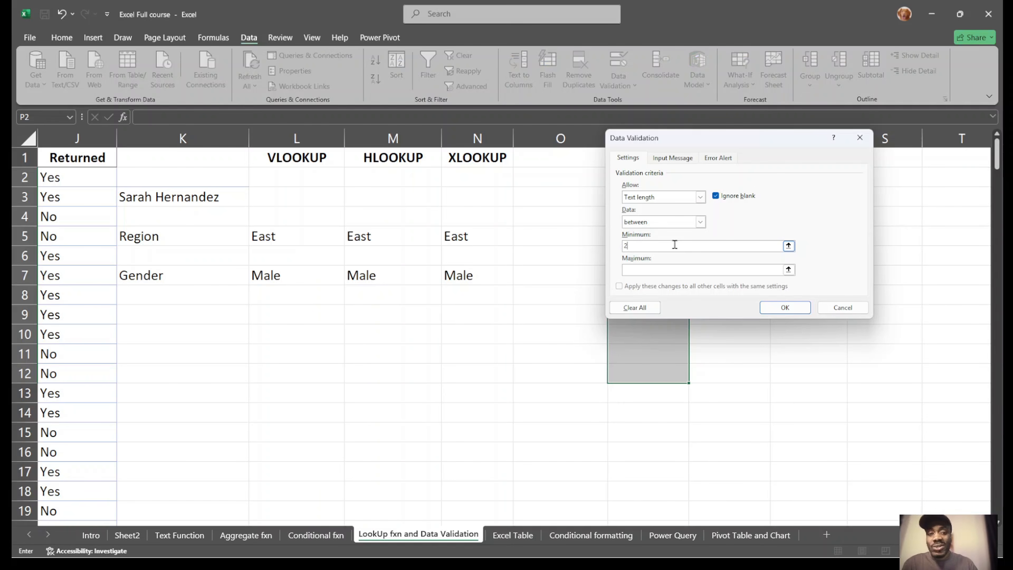
{"action": "left_click", "coordinate": [665, 273]}
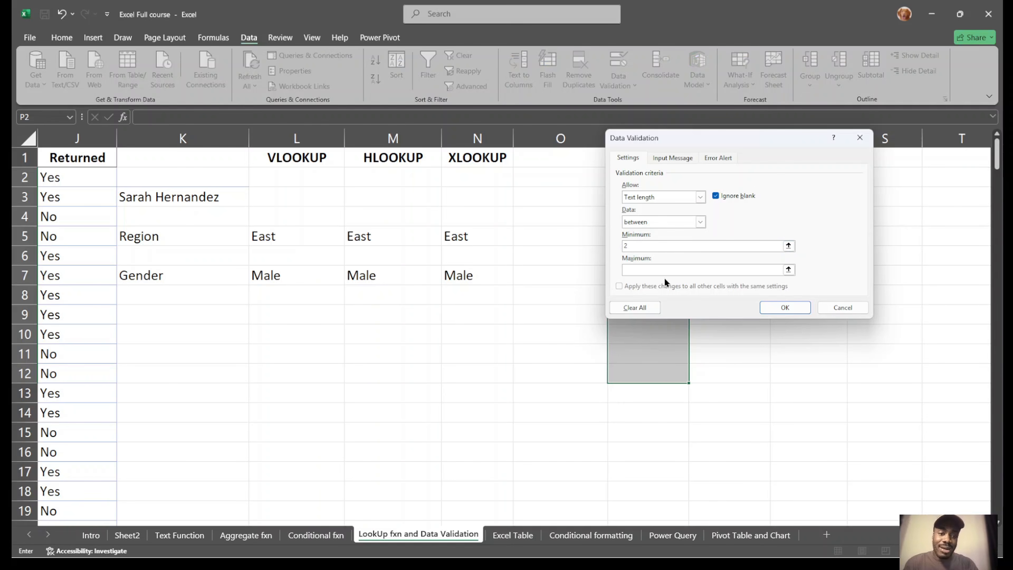
{"action": "type", "text": "25"}
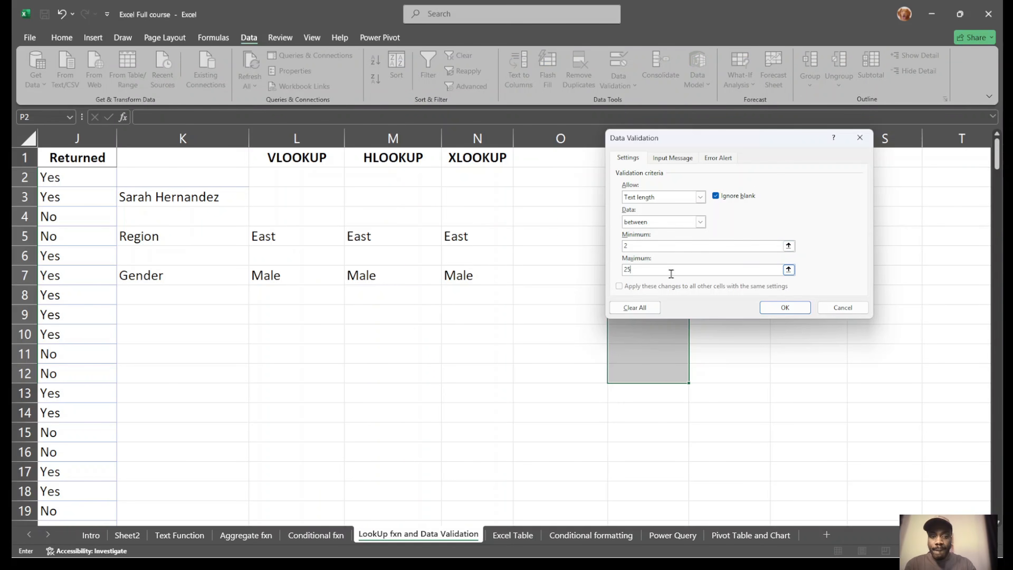
{"action": "key", "text": "Return"}
Enter 12 in the Name cell P3 to test the text-length rule.
{"action": "left_click", "coordinate": [652, 199]}
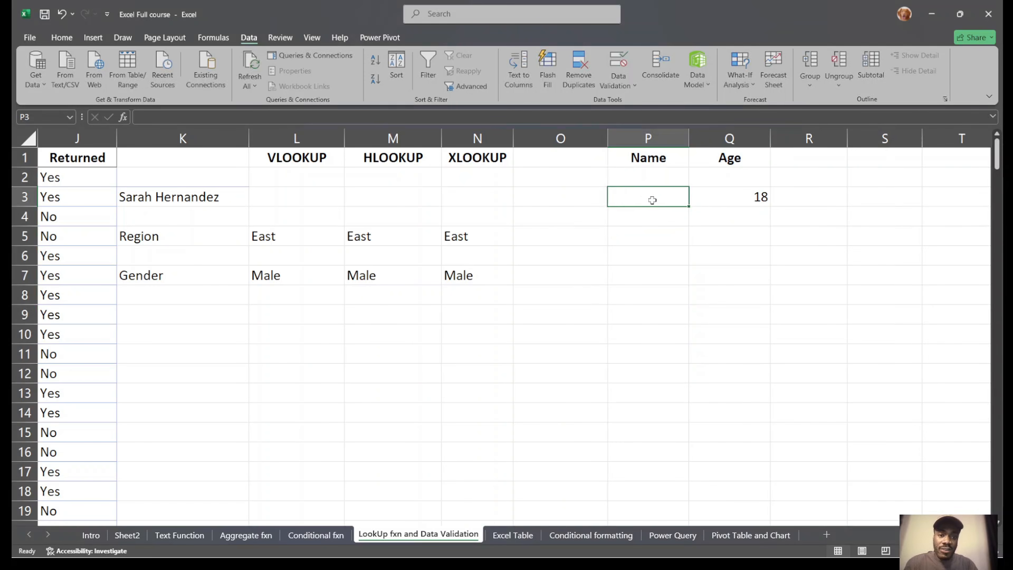
{"action": "type", "text": "12"}
{"action": "key", "text": "Return"}
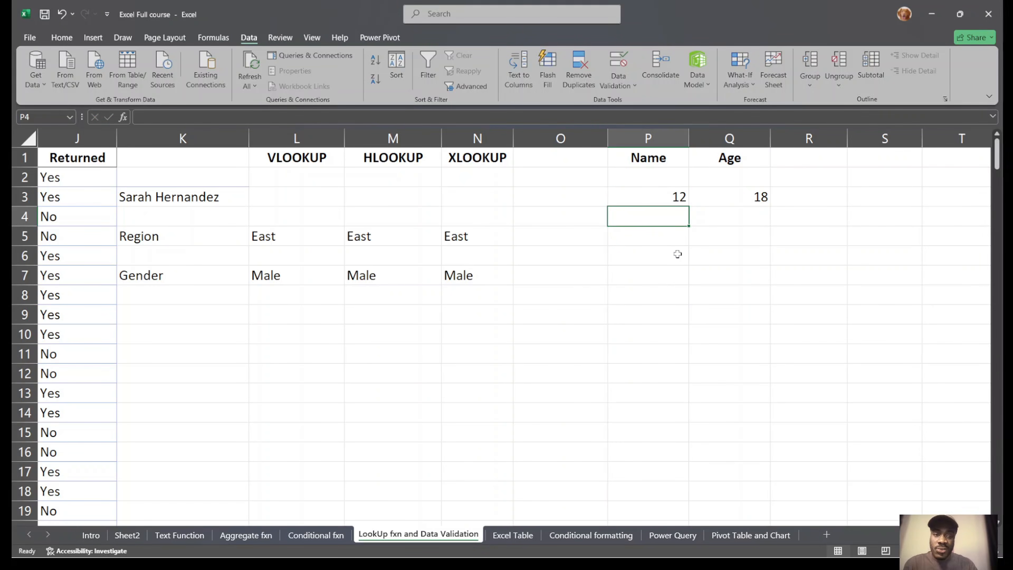
Try the single letter q and a random text longer than 25 characters in P4 to test the Name rule.
{"action": "type", "text": "q"}
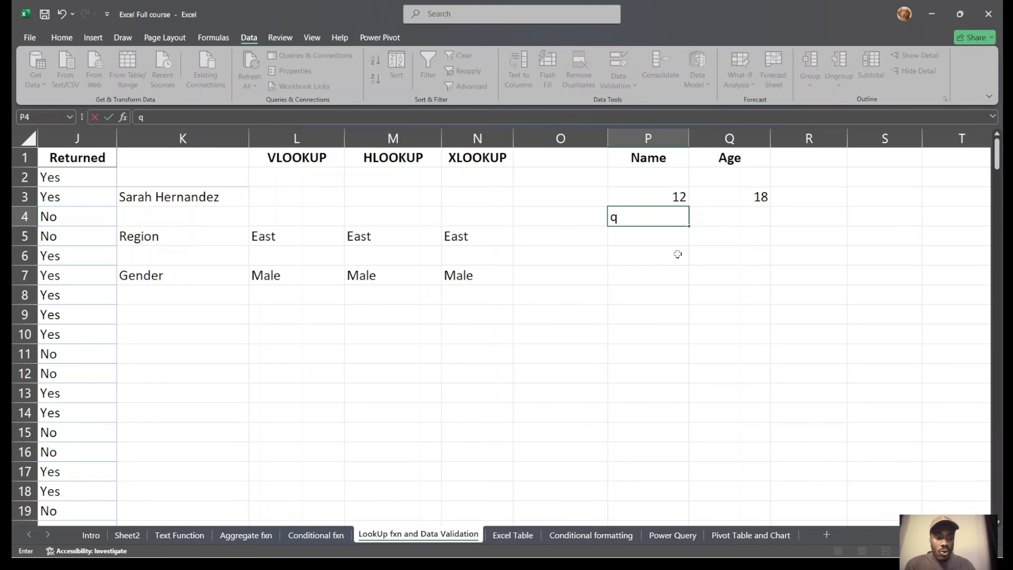
{"action": "key", "text": "Return"}
{"action": "key", "text": "Escape"}
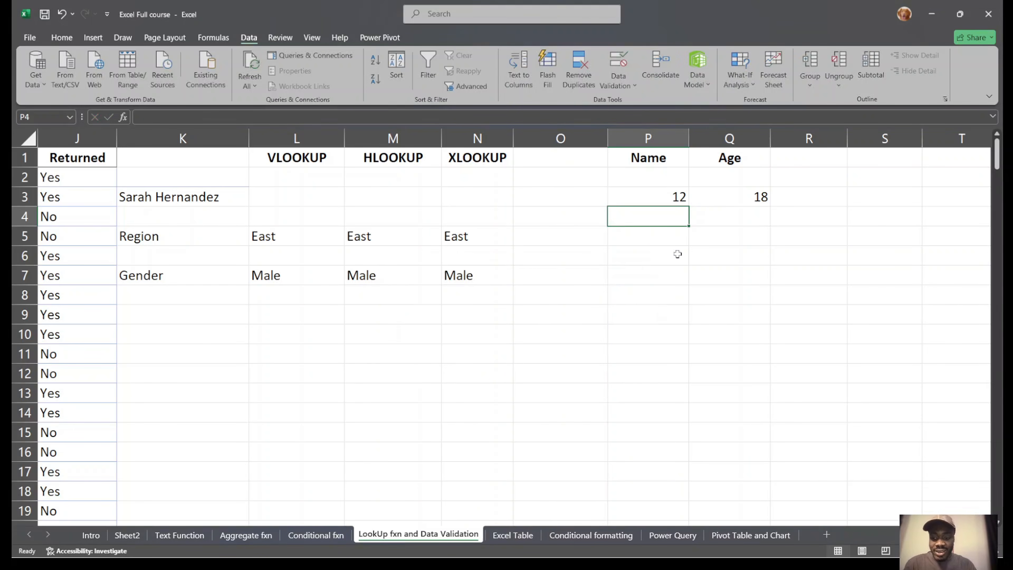
{"action": "type", "text": "rjkjl;dnsbchjjhkdsnmbcxbjnb"}
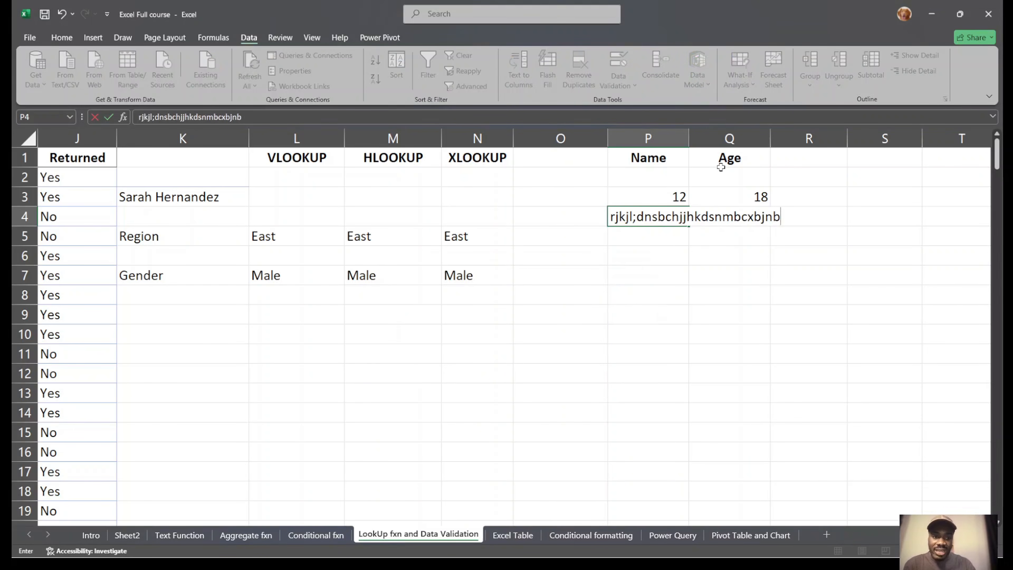
{"action": "type", "text": "mjcksxv bsnc jbd"}
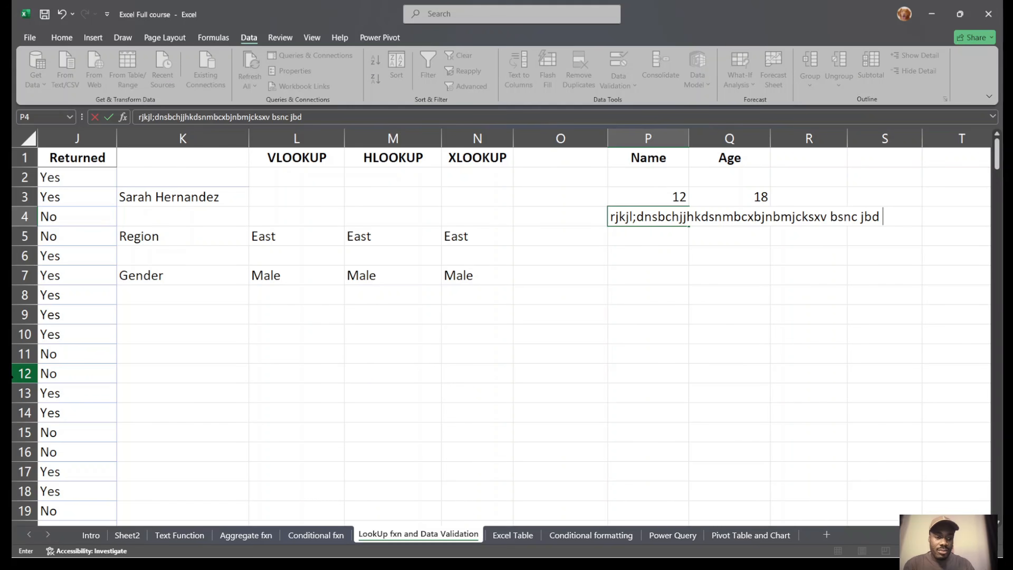
{"action": "key", "text": "Return"}
{"action": "key", "text": "Escape"}
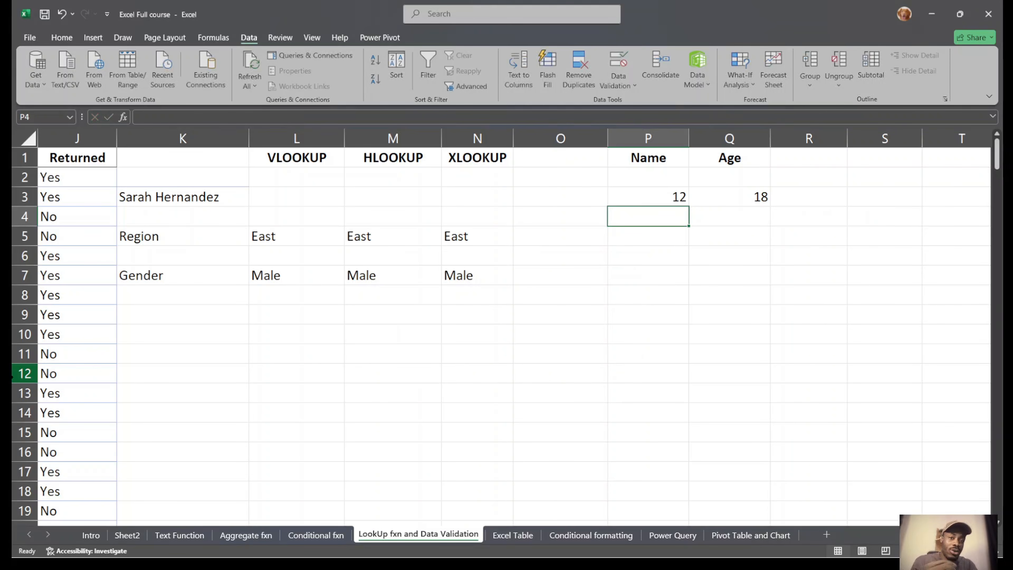
Examine the lookup name in K3 and the full names in column A that it can be chosen from.
{"action": "scroll", "coordinate": [413, 389], "scroll_direction": "left", "scroll_amount": 2}
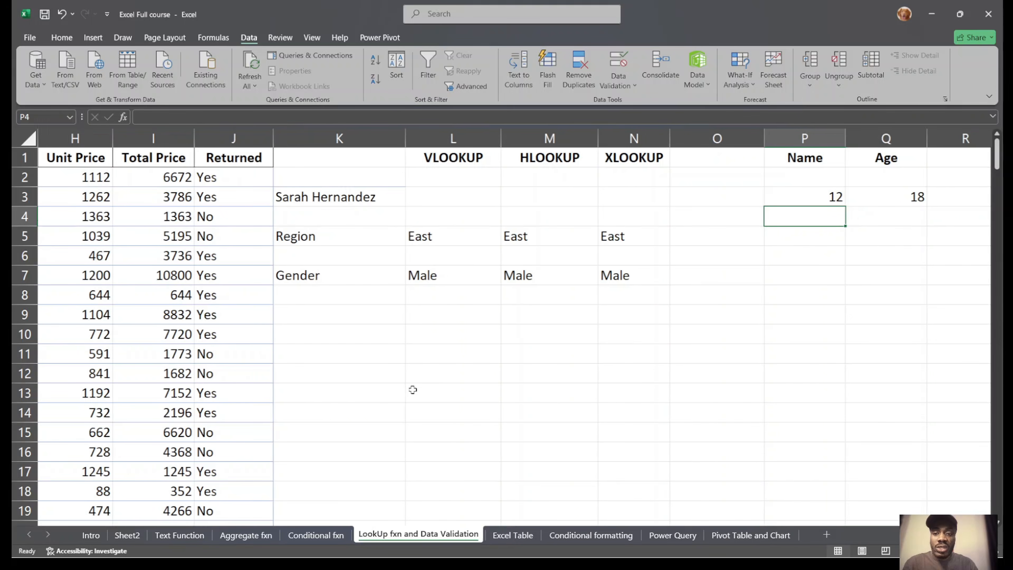
{"action": "left_click", "coordinate": [340, 192]}
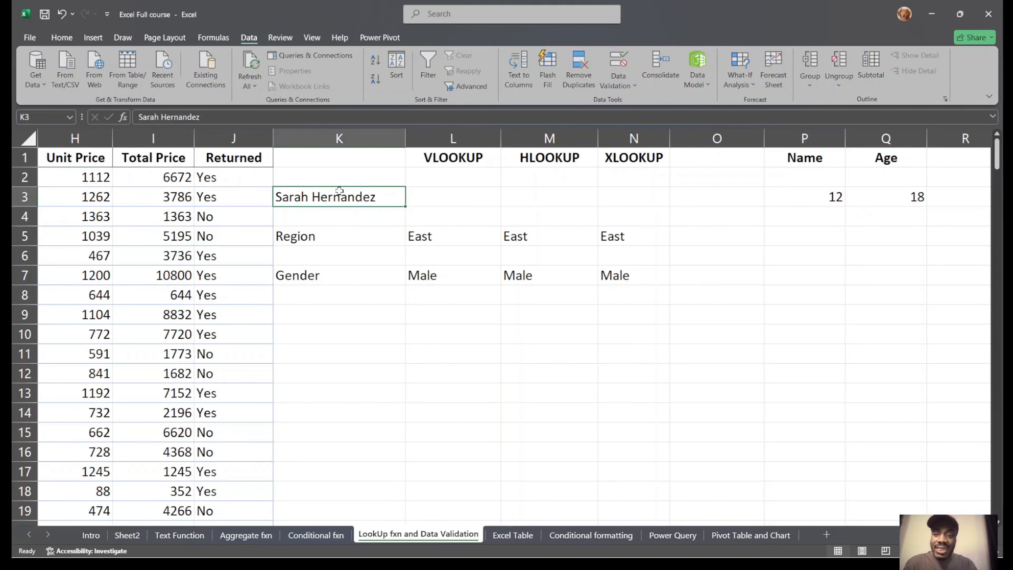
{"action": "scroll", "coordinate": [97, 206], "scroll_direction": "left", "scroll_amount": 5}
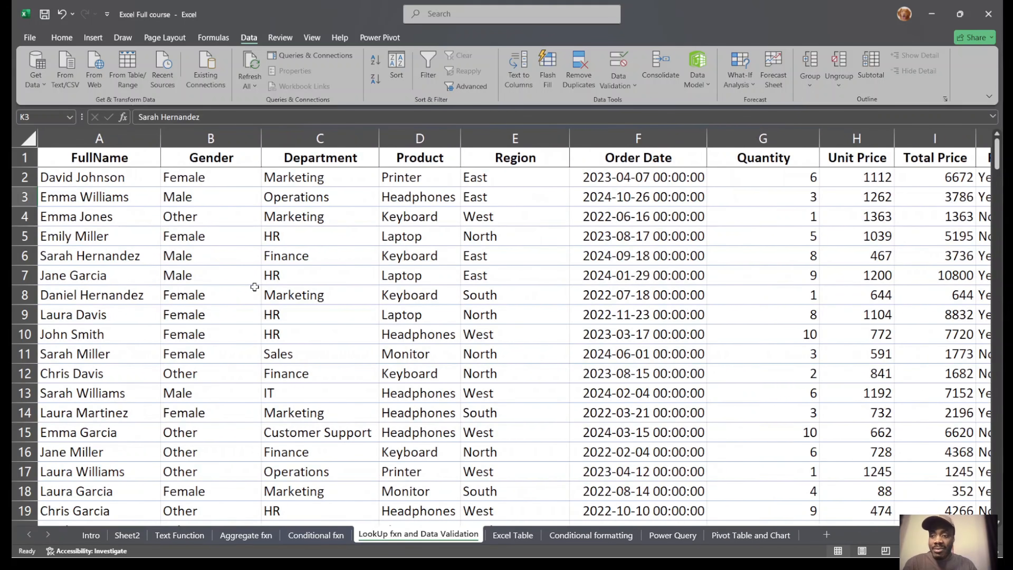
{"action": "left_click_drag", "start_coordinate": [107, 177], "coordinate": [101, 511]}
{"action": "scroll", "coordinate": [109, 379], "scroll_direction": "down", "scroll_amount": 10}
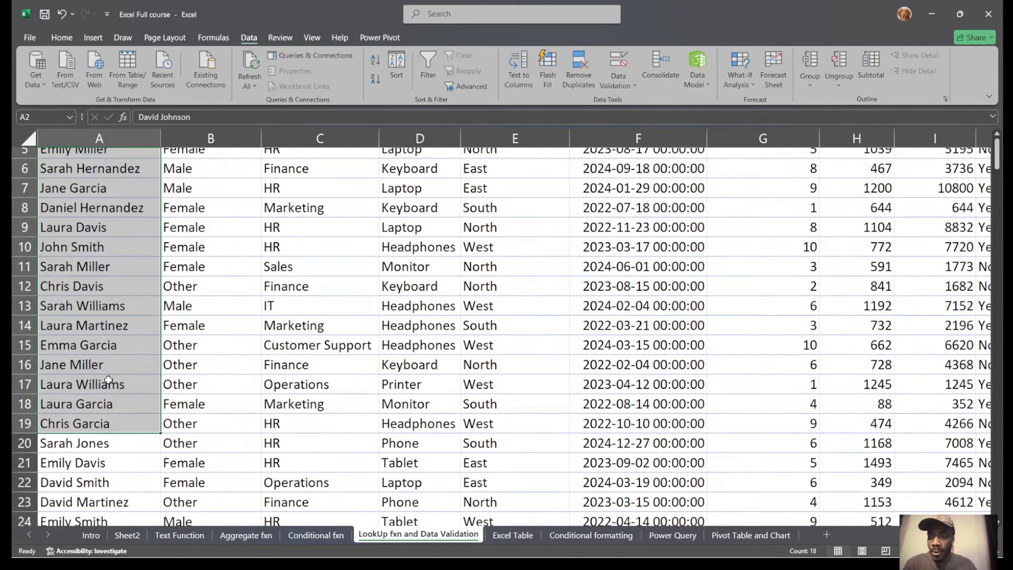
{"action": "scroll", "coordinate": [108, 379], "scroll_direction": "up", "scroll_amount": 4}
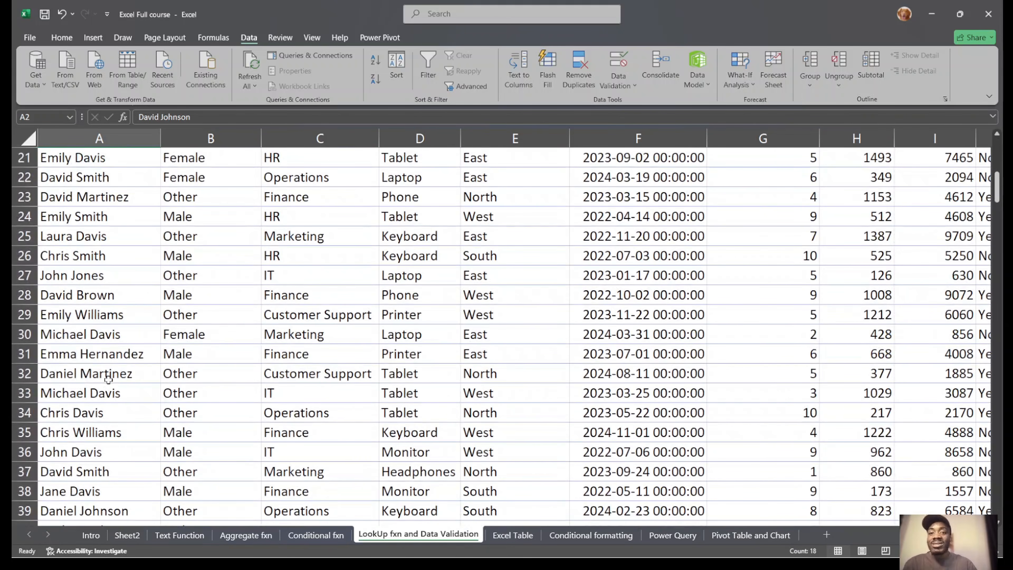
{"action": "scroll", "coordinate": [109, 379], "scroll_direction": "up", "scroll_amount": 7}
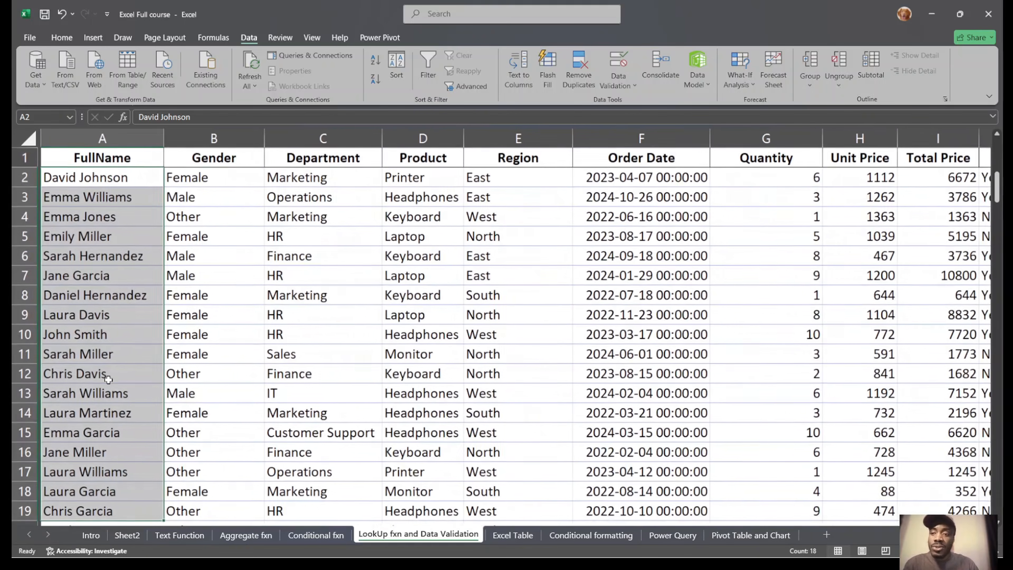
{"action": "left_click_drag", "start_coordinate": [106, 188], "coordinate": [167, 463]}
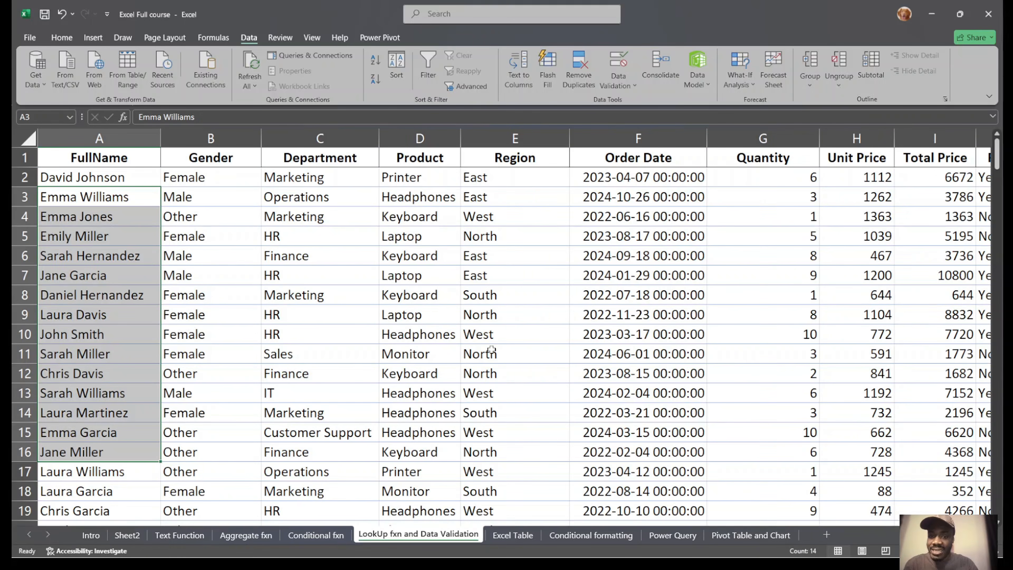
{"action": "scroll", "coordinate": [492, 349], "scroll_direction": "right", "scroll_amount": 6}
Apply list data validation to lookup cell K3 with the full names =$A$2:$A$201 as the source.
{"action": "left_click", "coordinate": [492, 203]}
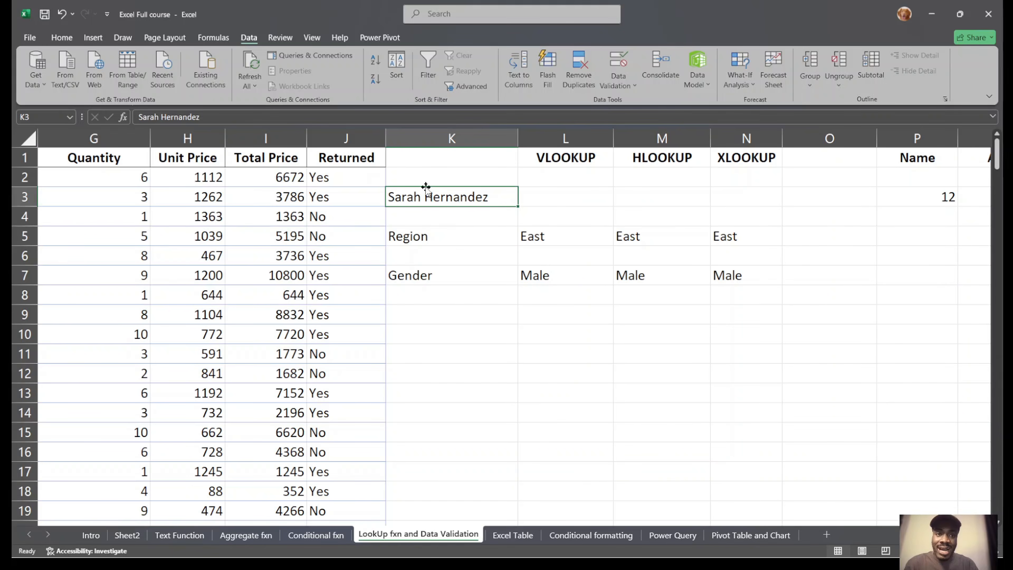
{"action": "left_click", "coordinate": [623, 63]}
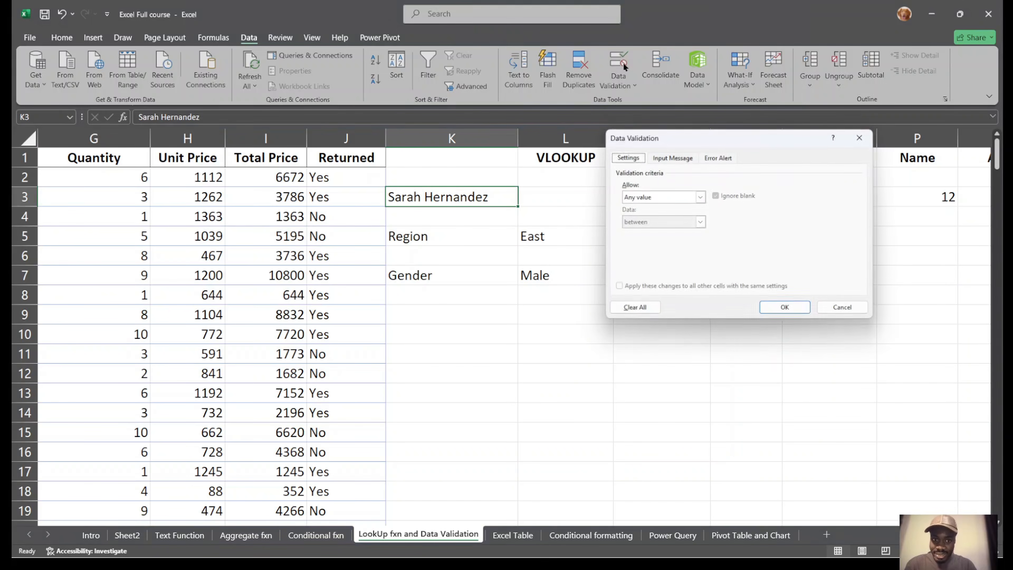
{"action": "left_click", "coordinate": [698, 196]}
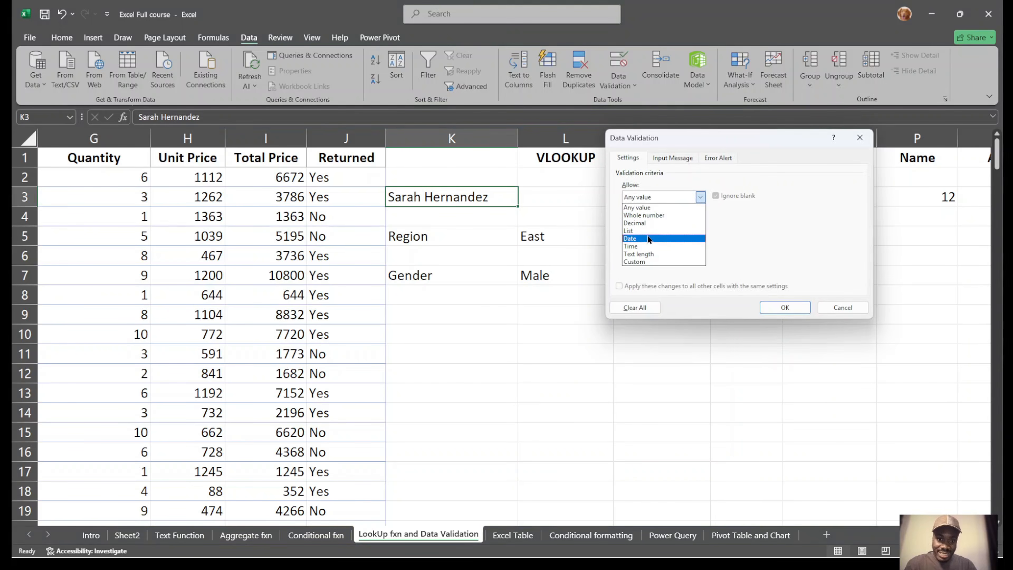
{"action": "left_click", "coordinate": [655, 230]}
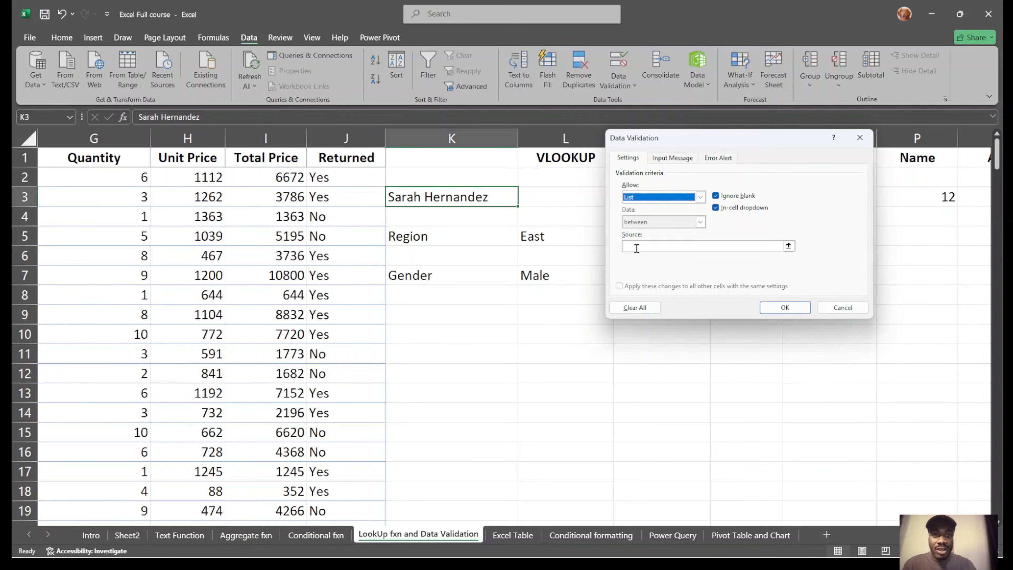
{"action": "left_click", "coordinate": [660, 247]}
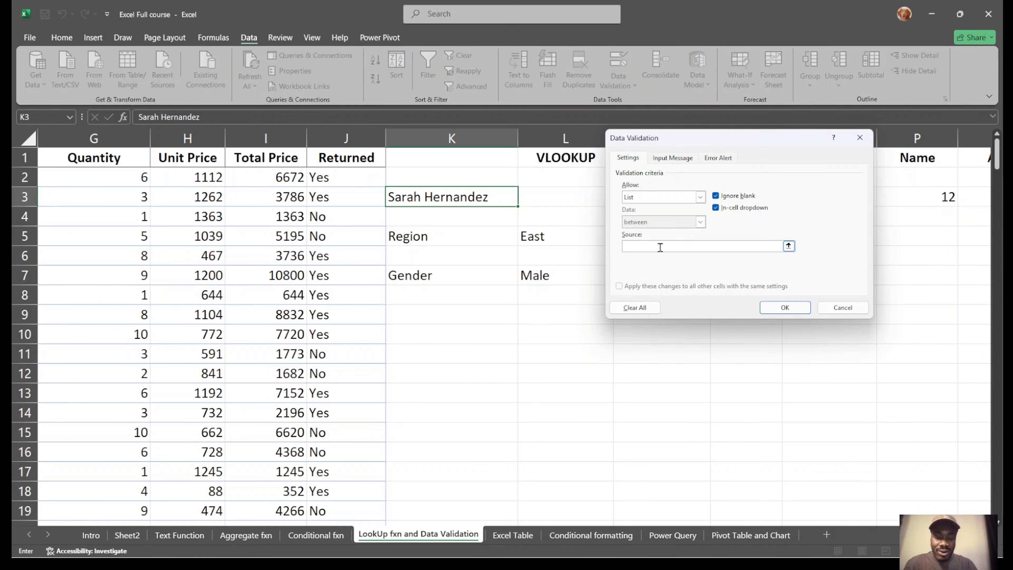
{"action": "scroll", "coordinate": [351, 220], "scroll_direction": "left", "scroll_amount": 6}
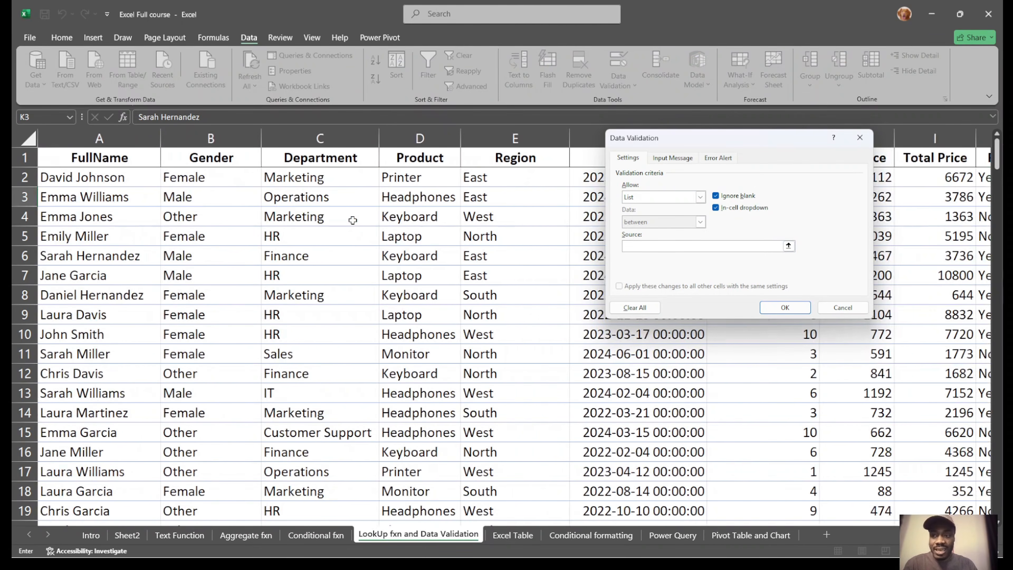
{"action": "left_click", "coordinate": [115, 181]}
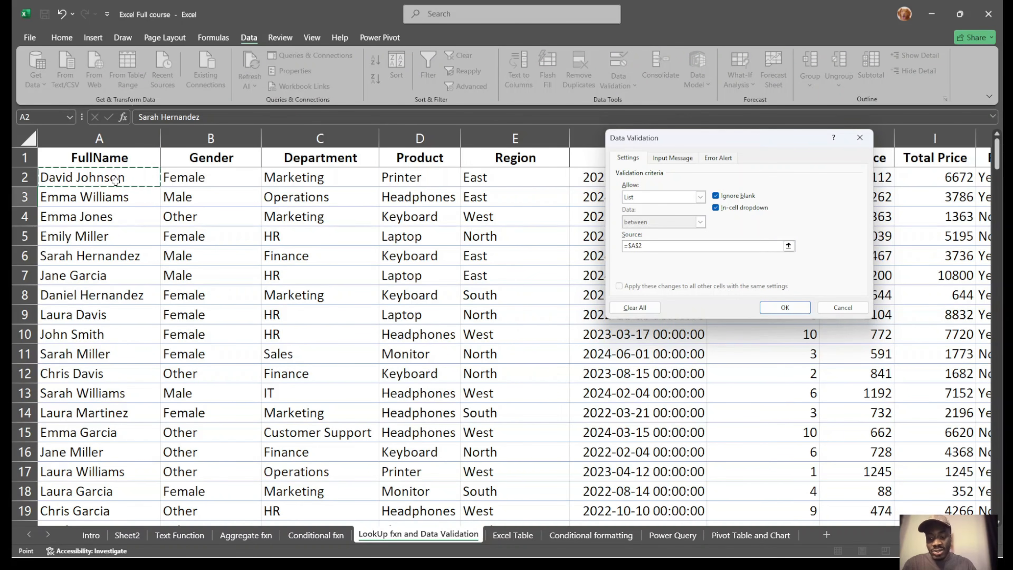
{"action": "key", "text": "ctrl+shift+Down"}
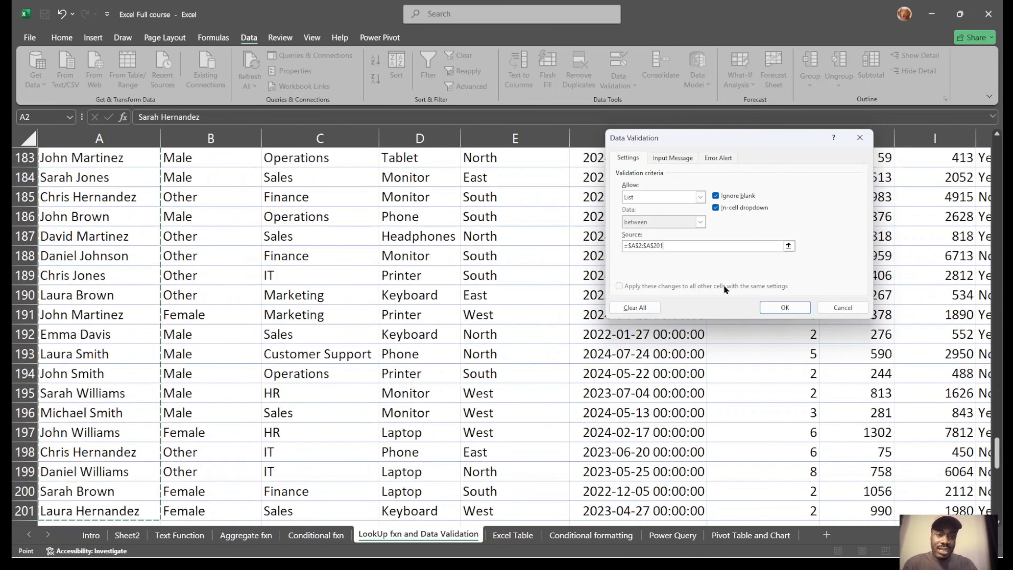
{"action": "left_click", "coordinate": [786, 307]}
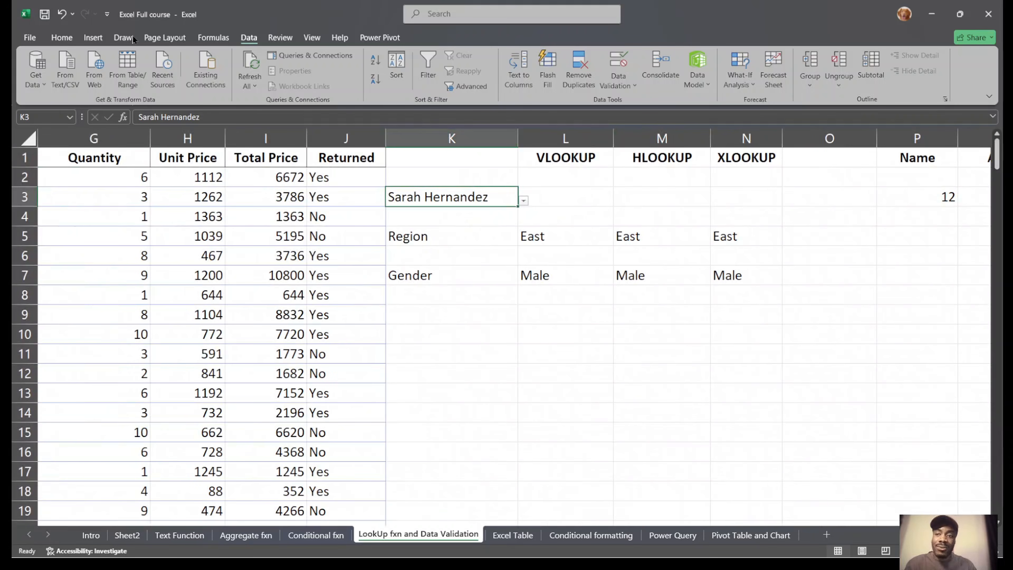
Highlight lookup cell K3 with a yellow fill.
{"action": "left_click", "coordinate": [68, 37]}
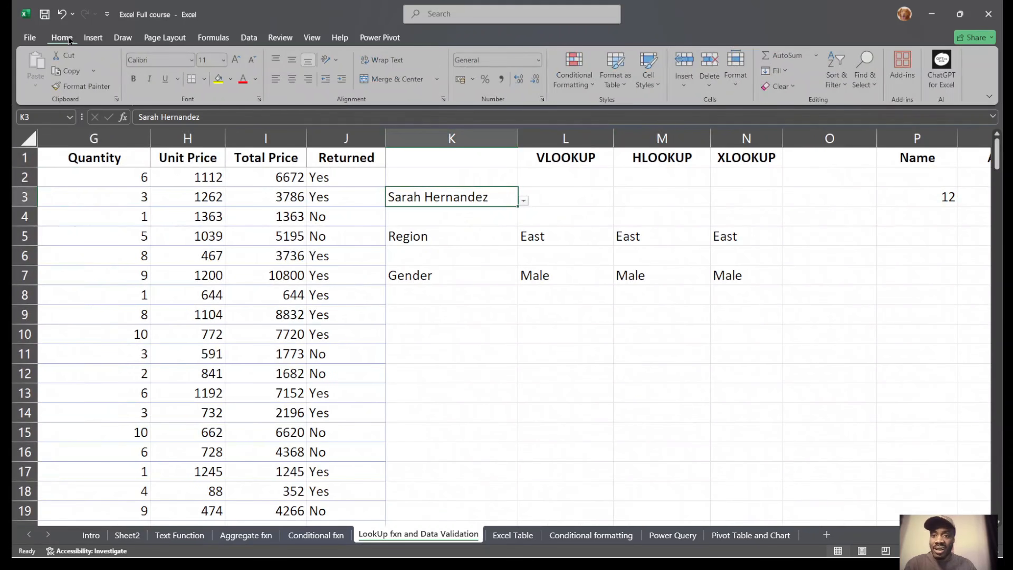
{"action": "left_click", "coordinate": [218, 78]}
{"action": "left_click", "coordinate": [704, 260]}
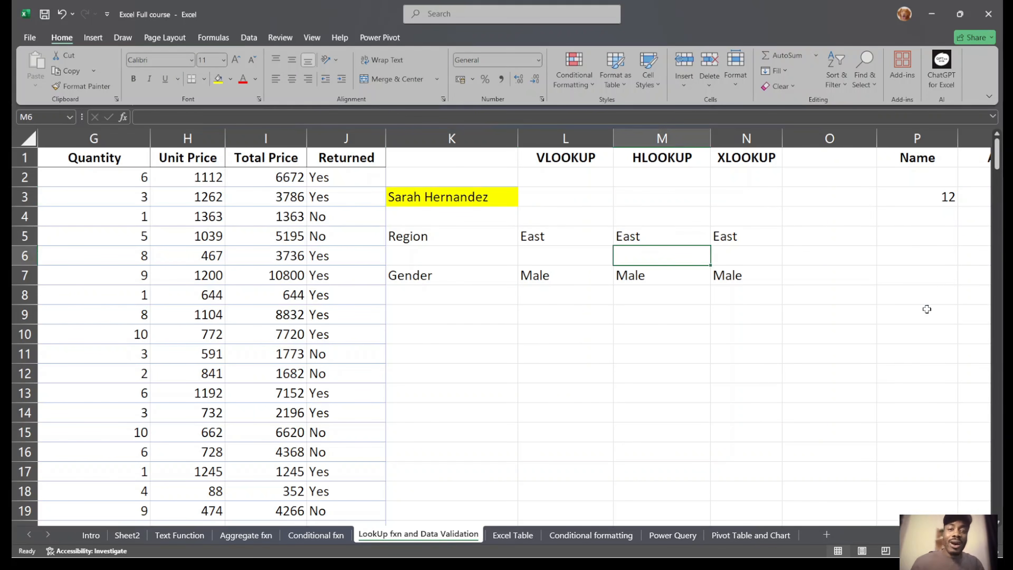
Browse the validation list of K3 and choose the full name stored in A7 as the lookup value.
{"action": "left_click", "coordinate": [506, 198]}
{"action": "scroll", "coordinate": [232, 264], "scroll_direction": "left", "scroll_amount": 3}
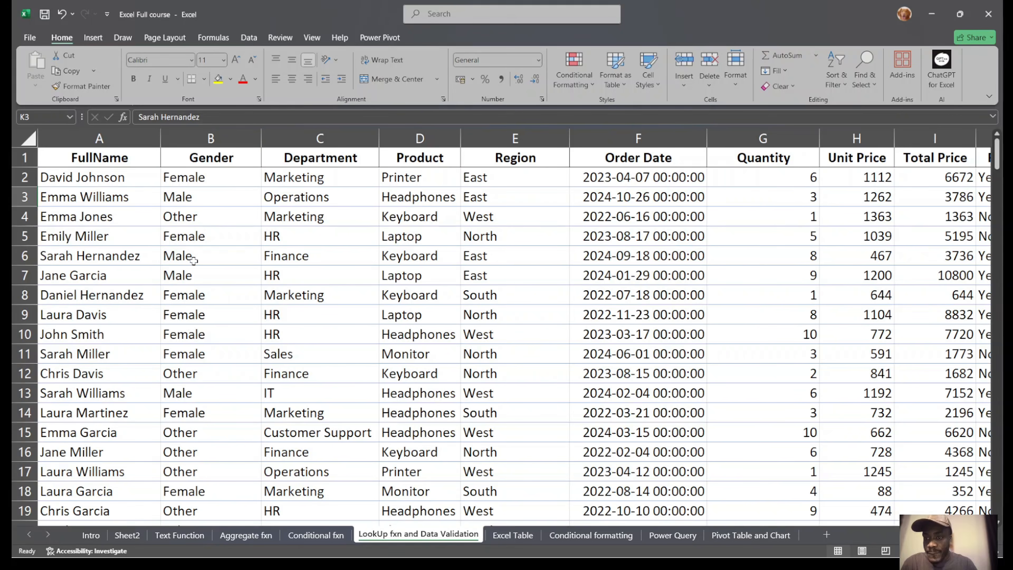
{"action": "scroll", "coordinate": [511, 255], "scroll_direction": "right", "scroll_amount": 5}
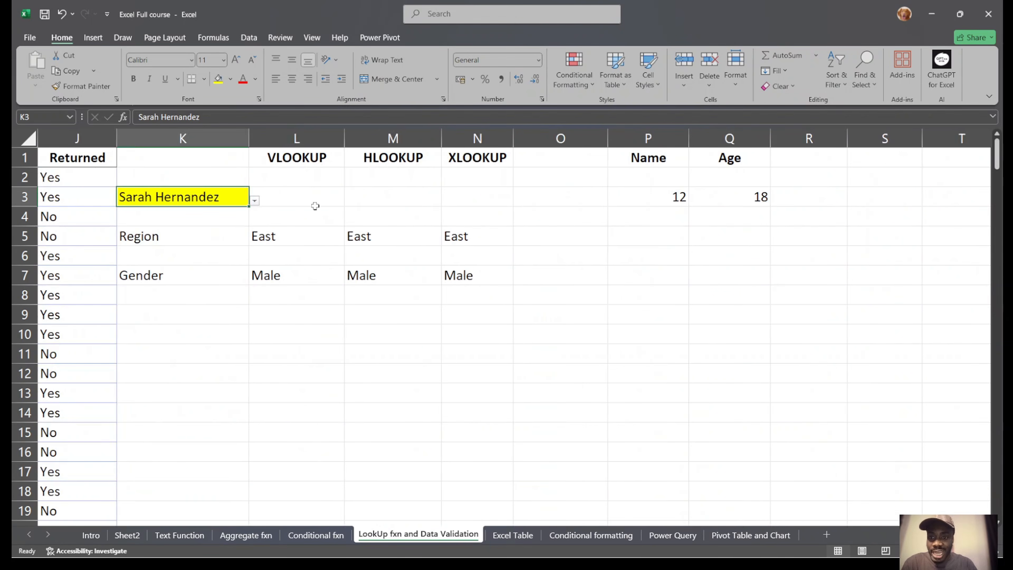
{"action": "left_click", "coordinate": [255, 202]}
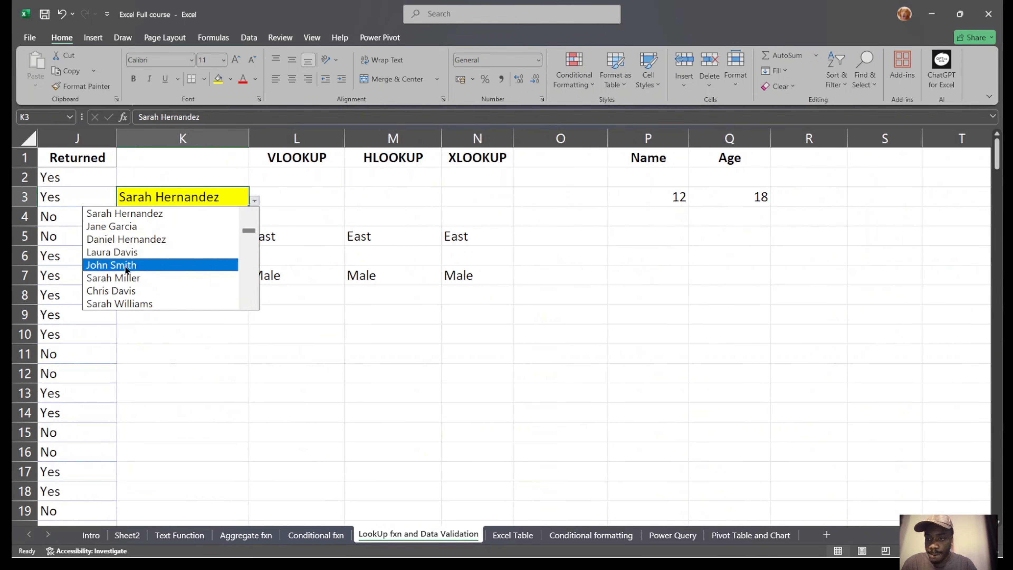
{"action": "left_click_drag", "start_coordinate": [249, 234], "coordinate": [251, 203]}
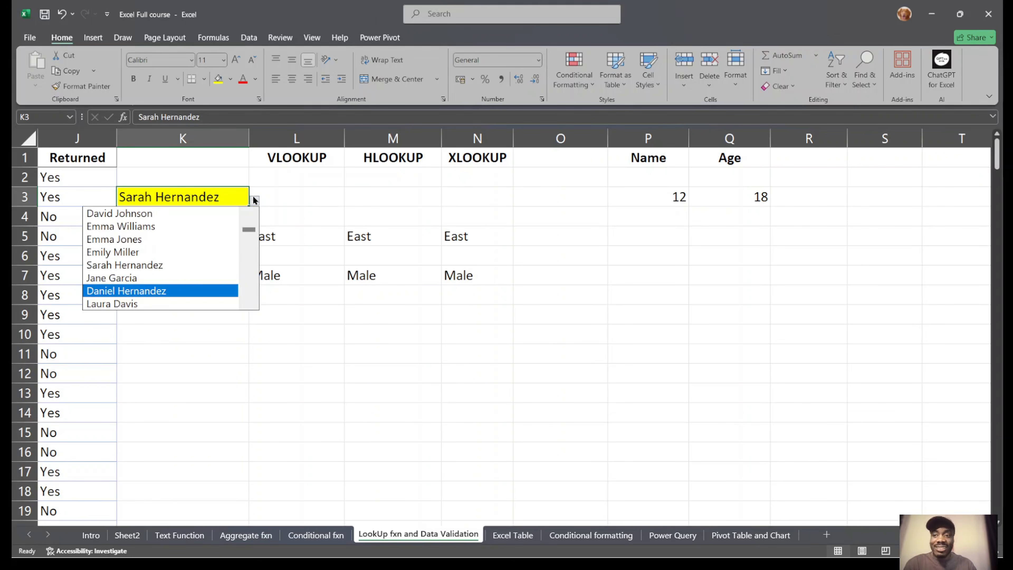
{"action": "left_click", "coordinate": [174, 279]}
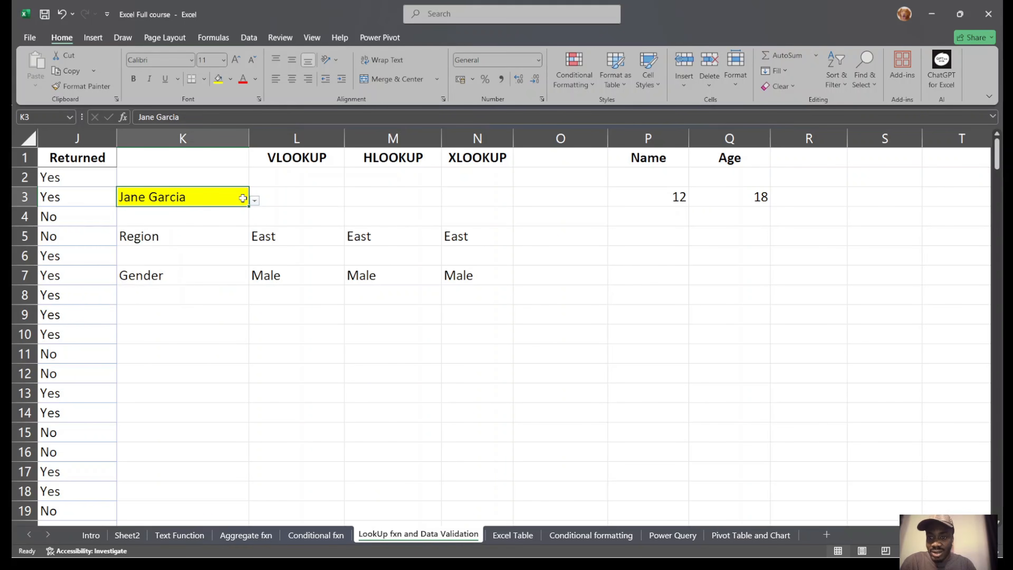
Switch K3 to the full name from A9 and to the one from A12, and check the Gender lookups L7:N7.
{"action": "left_click", "coordinate": [255, 201]}
{"action": "left_click", "coordinate": [146, 238]}
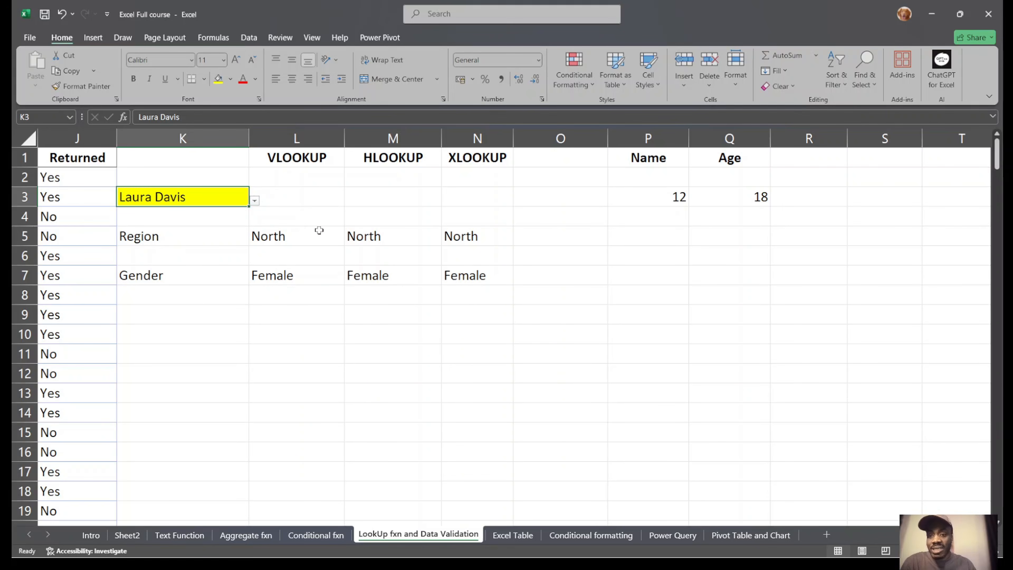
{"action": "left_click", "coordinate": [257, 201]}
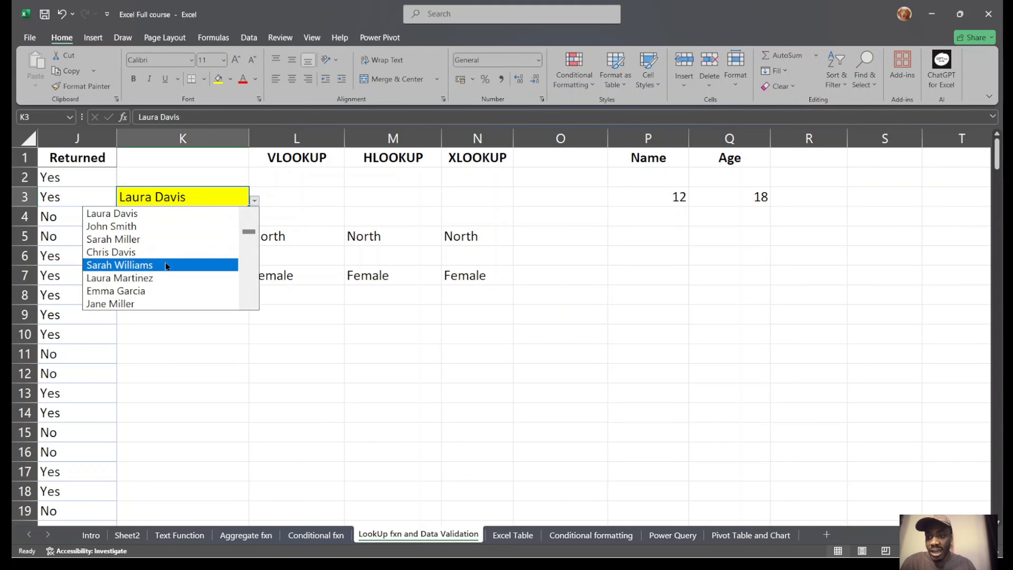
{"action": "left_click", "coordinate": [153, 252]}
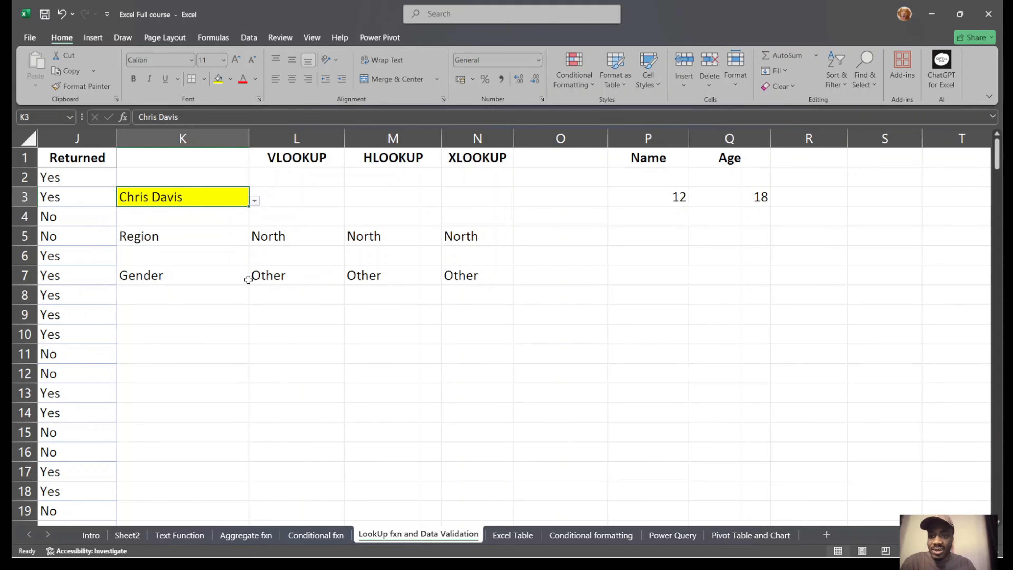
{"action": "left_click_drag", "start_coordinate": [305, 278], "coordinate": [456, 277]}
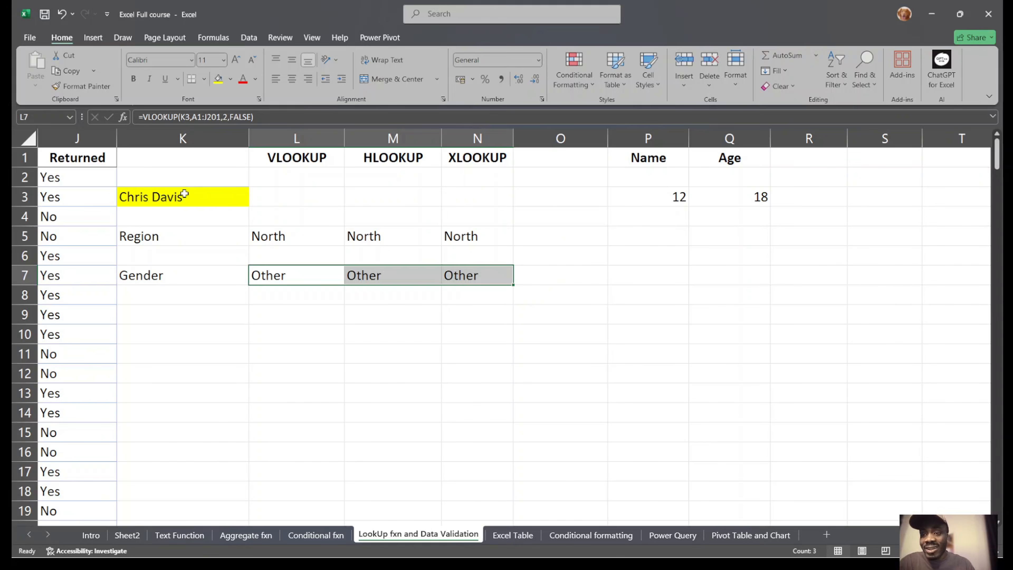
Choose a full name from further down the validation list in K3 to update the Region and Gender lookups.
{"action": "left_click", "coordinate": [224, 198]}
{"action": "left_click", "coordinate": [254, 201]}
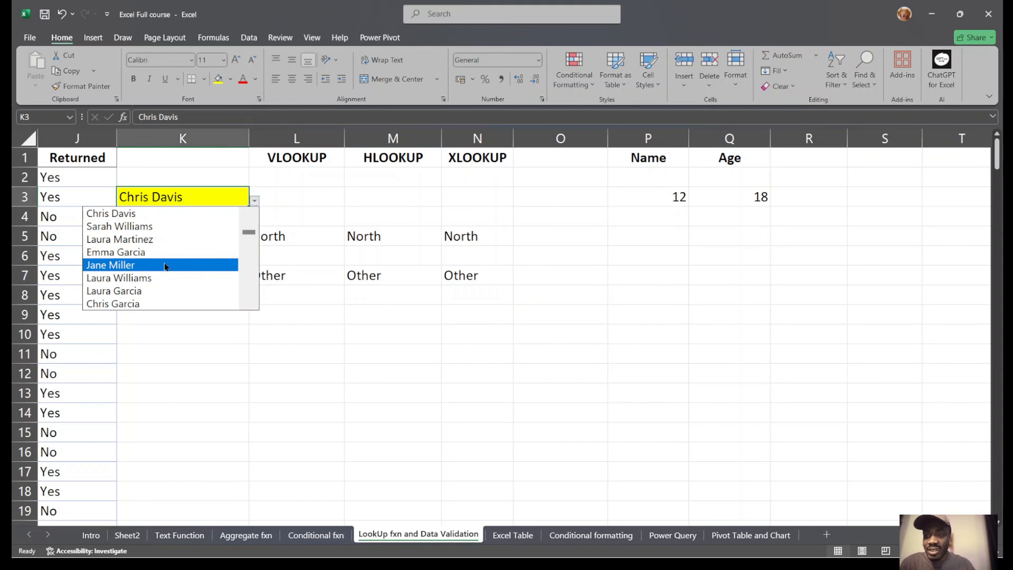
{"action": "scroll", "coordinate": [248, 236], "scroll_direction": "down", "scroll_amount": 6}
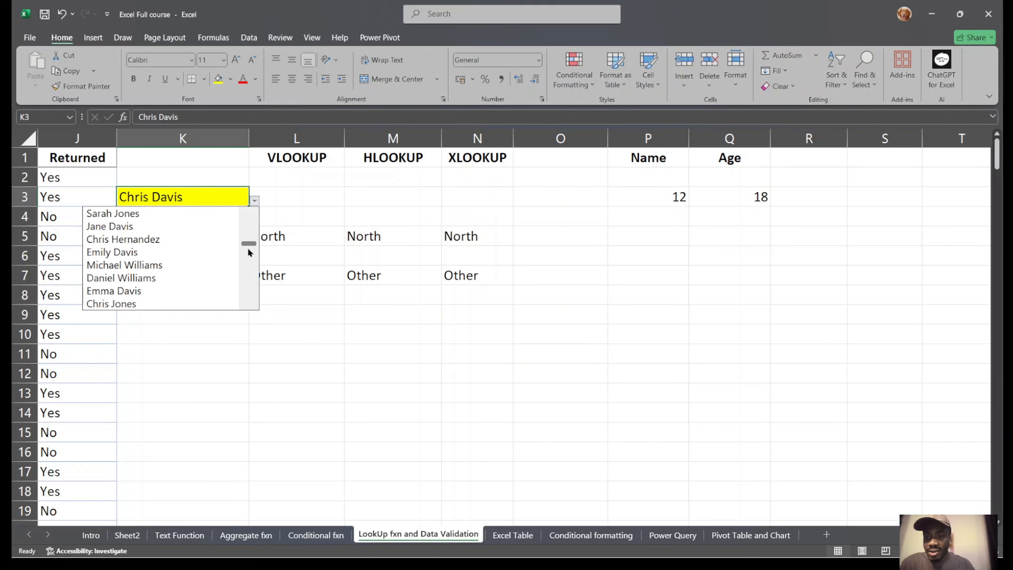
{"action": "left_click", "coordinate": [148, 275]}
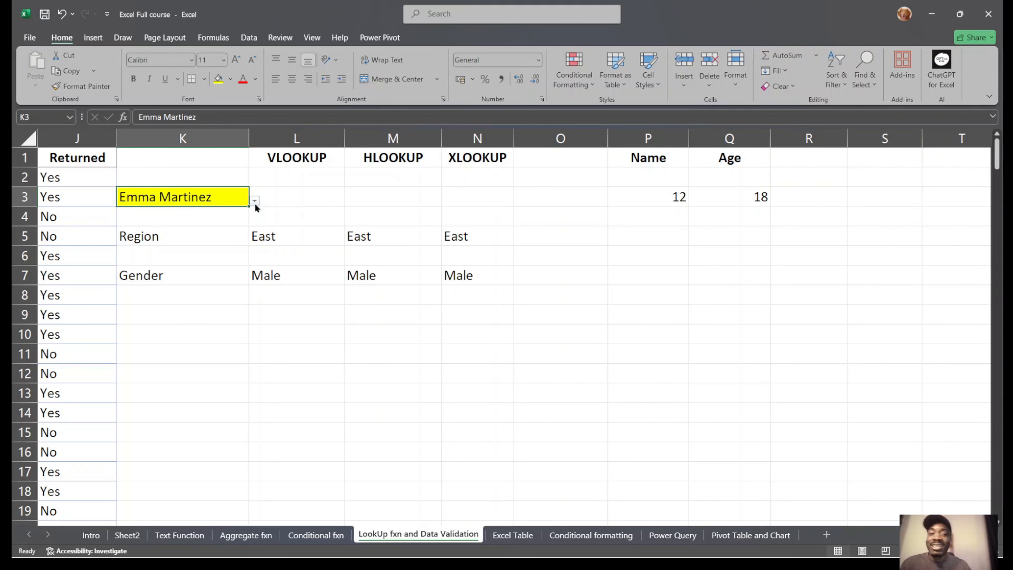
{"action": "left_click", "coordinate": [621, 308]}
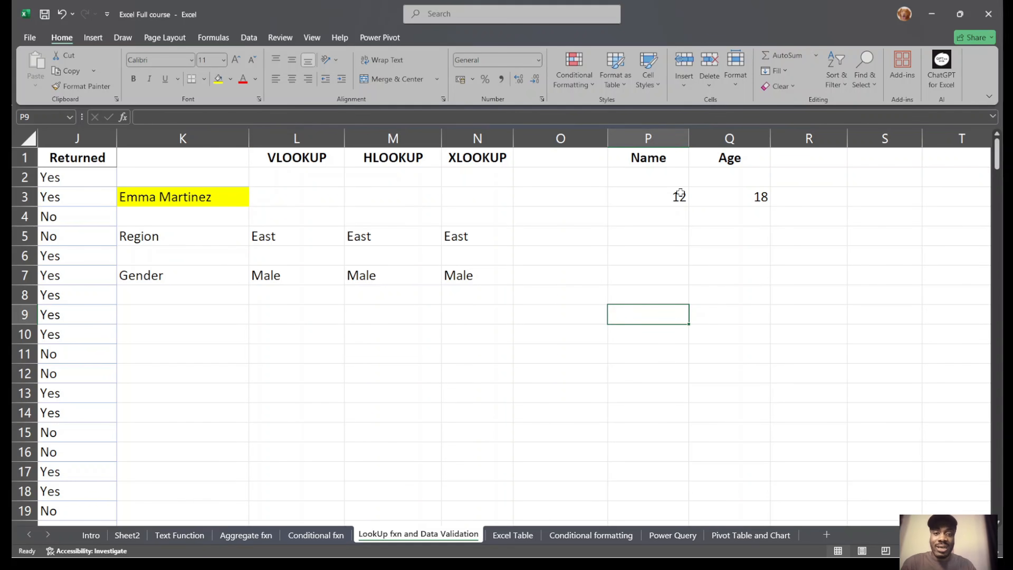
{"action": "left_click", "coordinate": [470, 262]}
On the Excel Table sheet, enter the headers Name, Age and Gender in cells N1:P1.
{"action": "key", "text": "ctrl+Page_Down"}
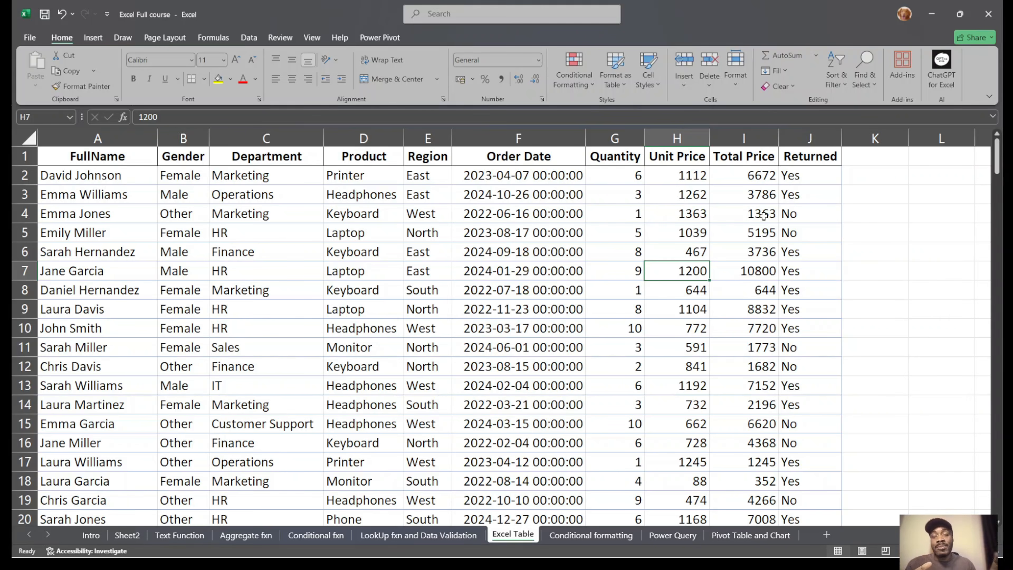
{"action": "scroll", "coordinate": [850, 210], "scroll_direction": "right", "scroll_amount": 5}
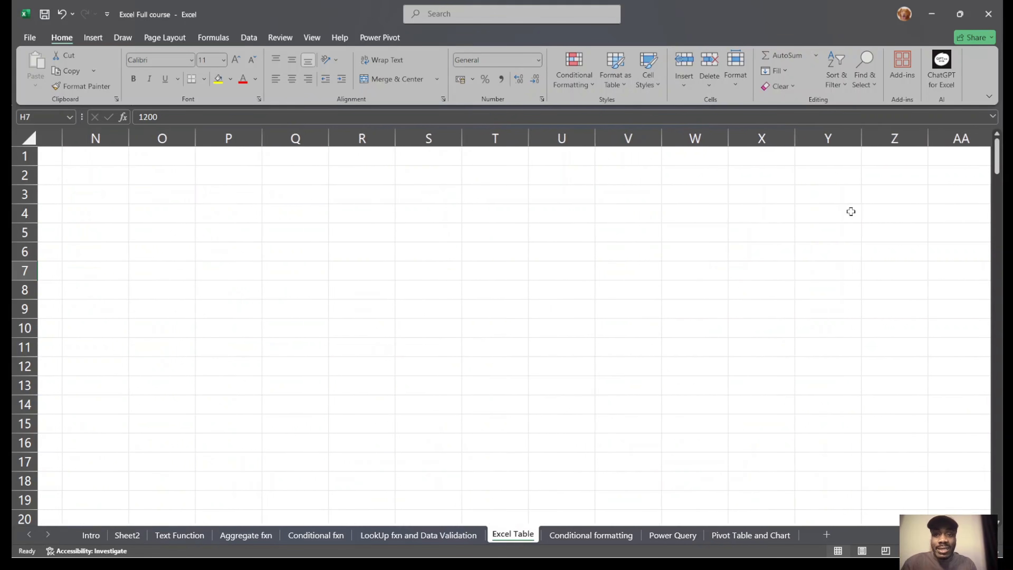
{"action": "left_click", "coordinate": [139, 155]}
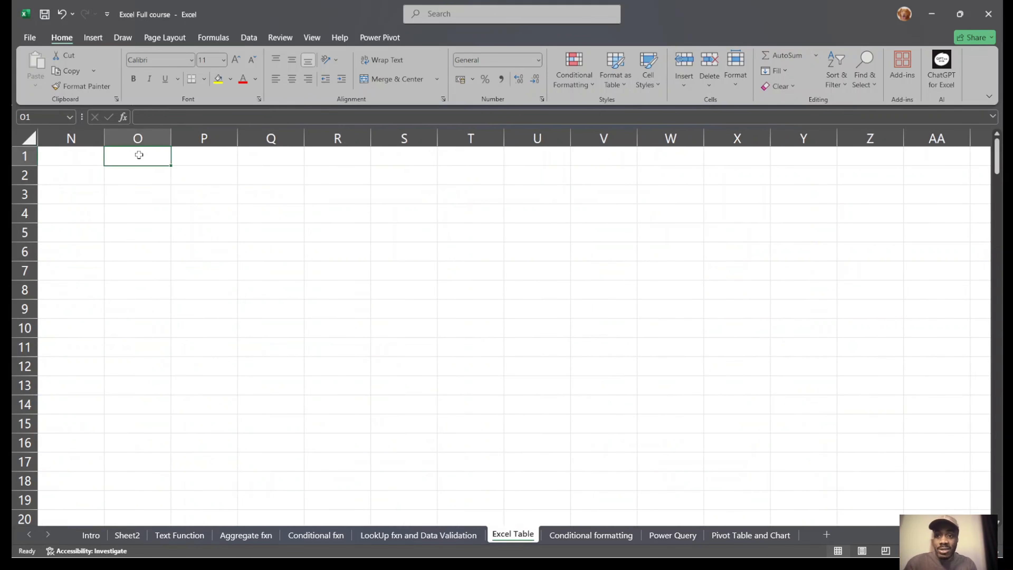
{"action": "left_click", "coordinate": [94, 155]}
{"action": "type", "text": "Name"}
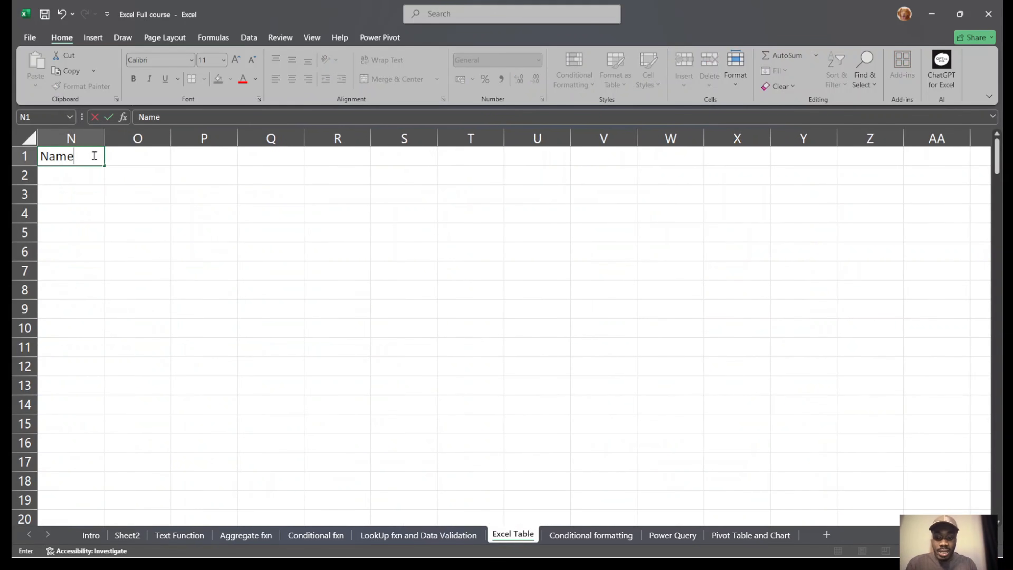
{"action": "key", "text": "Tab"}
{"action": "type", "text": "Age"}
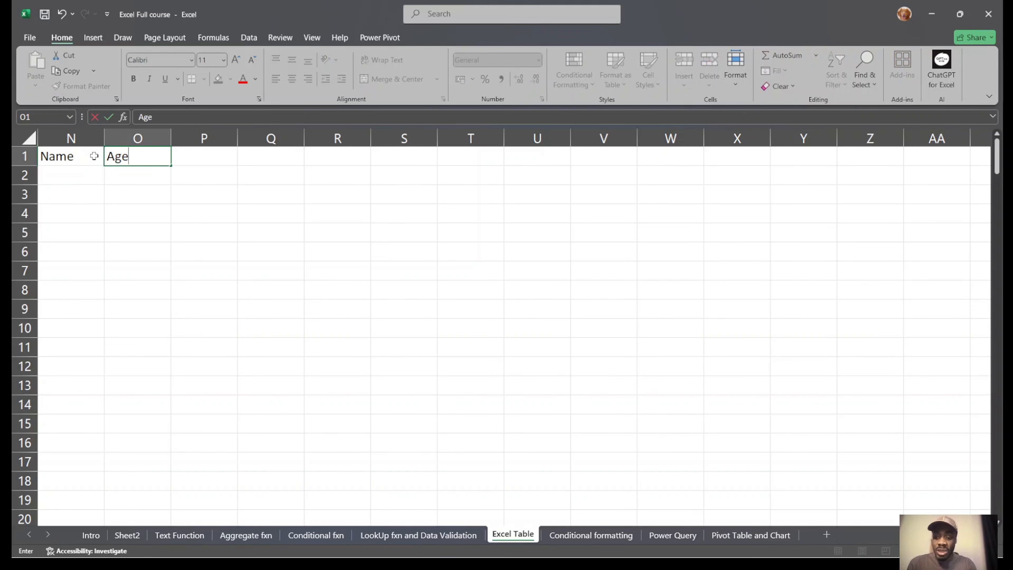
{"action": "key", "text": "Tab"}
{"action": "type", "text": "Gender"}
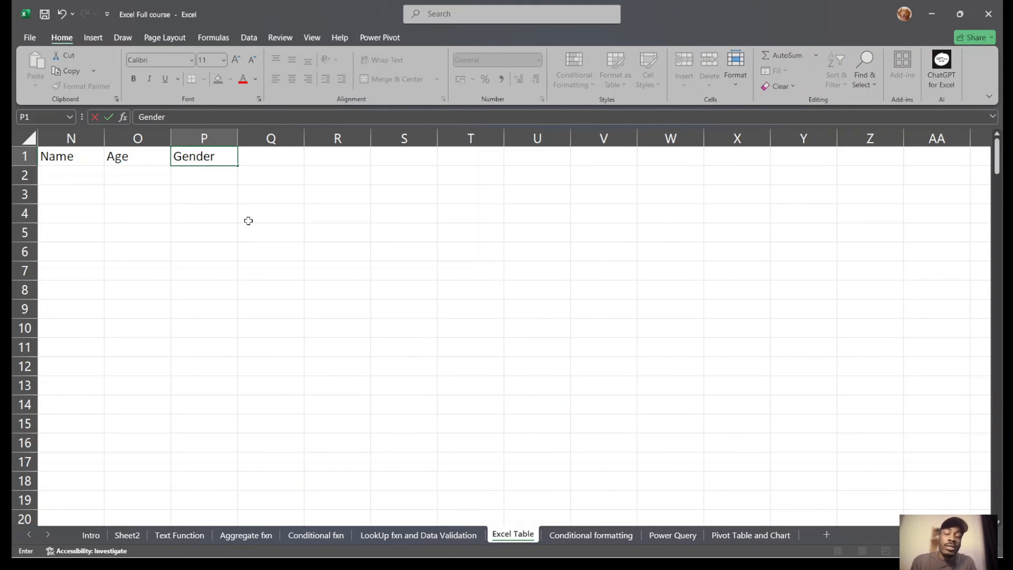
{"action": "scroll", "coordinate": [248, 221], "scroll_direction": "left", "scroll_amount": 6}
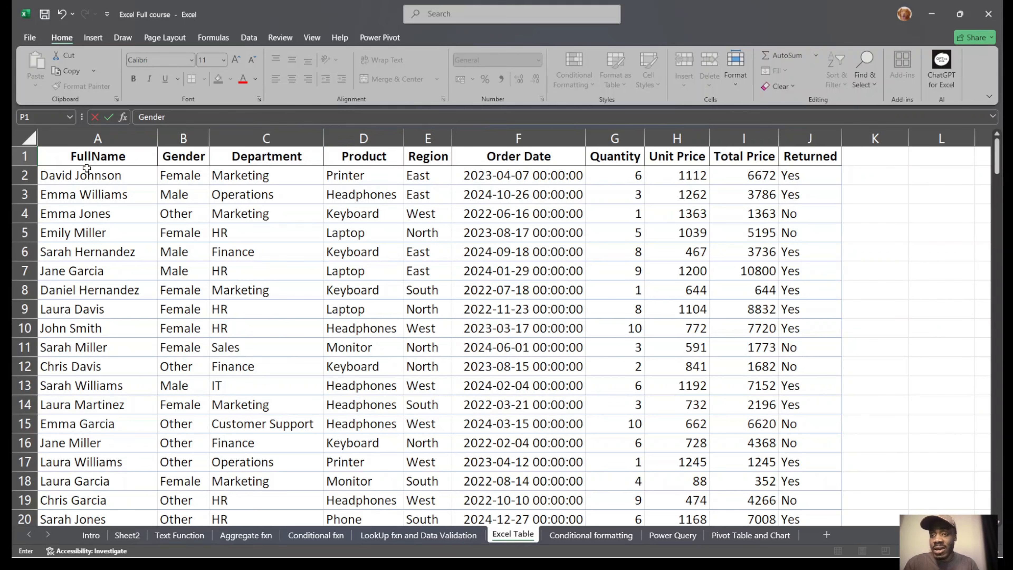
{"action": "left_click", "coordinate": [77, 159]}
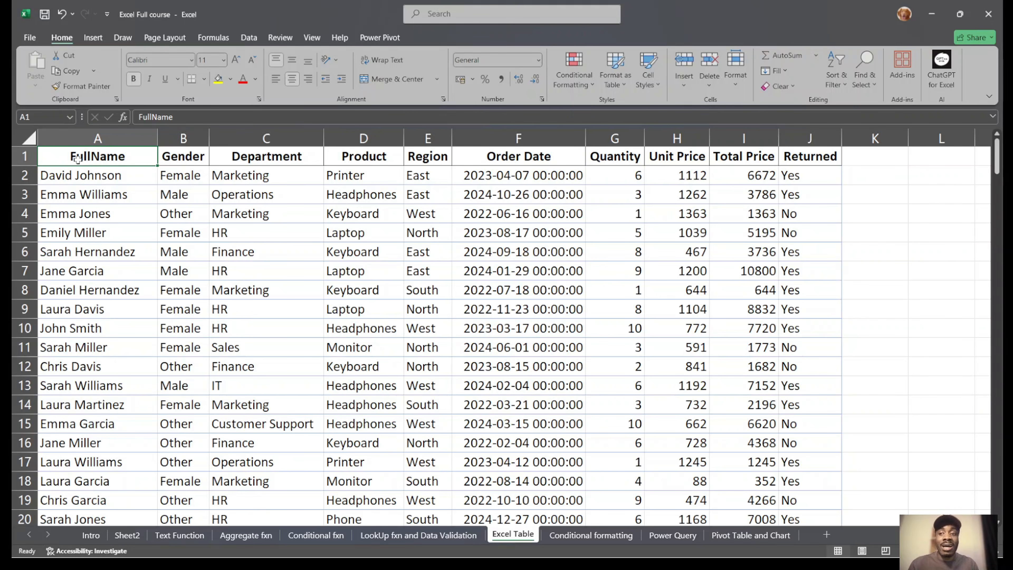
Examine the order dataset's rows and columns, including the whole Order Date column.
{"action": "scroll", "coordinate": [624, 243], "scroll_direction": "down", "scroll_amount": 8}
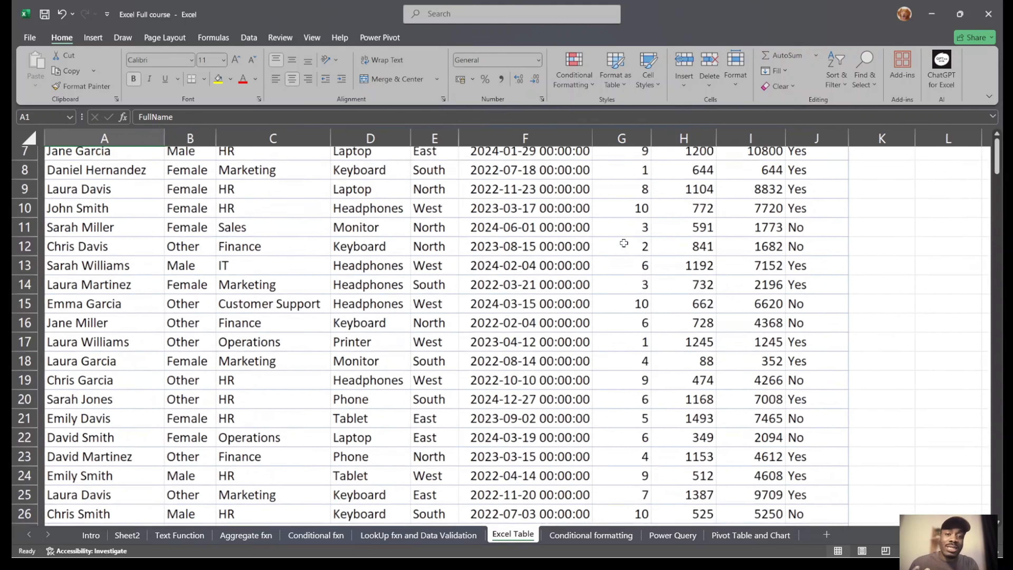
{"action": "scroll", "coordinate": [624, 243], "scroll_direction": "down", "scroll_amount": 13}
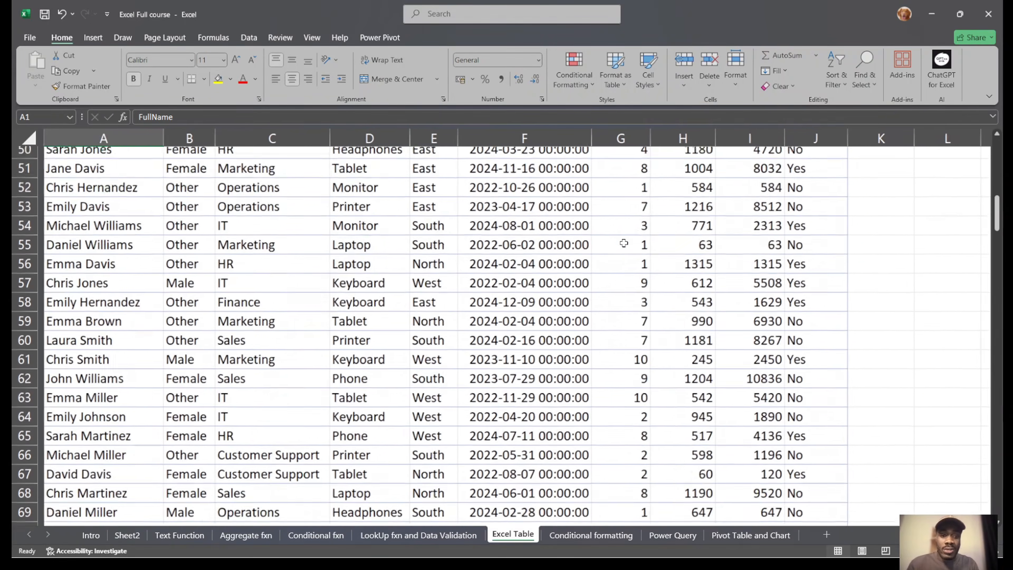
{"action": "scroll", "coordinate": [624, 242], "scroll_direction": "down", "scroll_amount": 12}
{"action": "scroll", "coordinate": [624, 243], "scroll_direction": "up", "scroll_amount": 20}
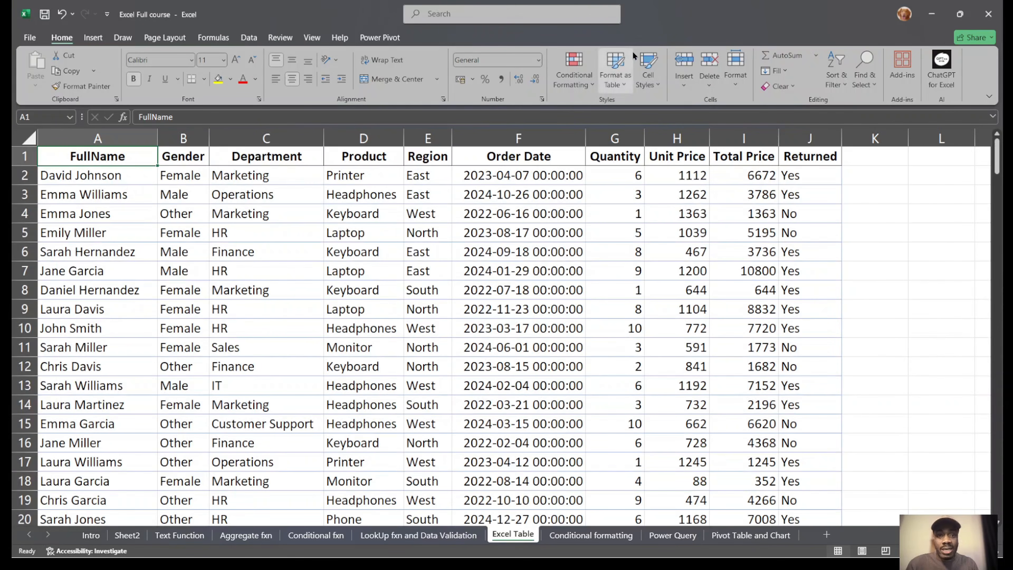
{"action": "left_click", "coordinate": [548, 249]}
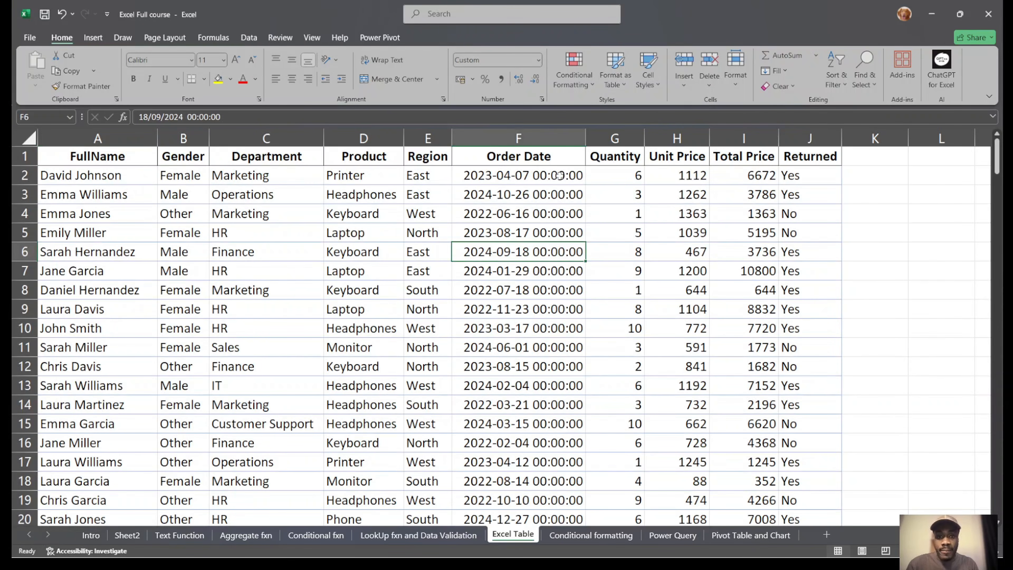
{"action": "left_click", "coordinate": [539, 137]}
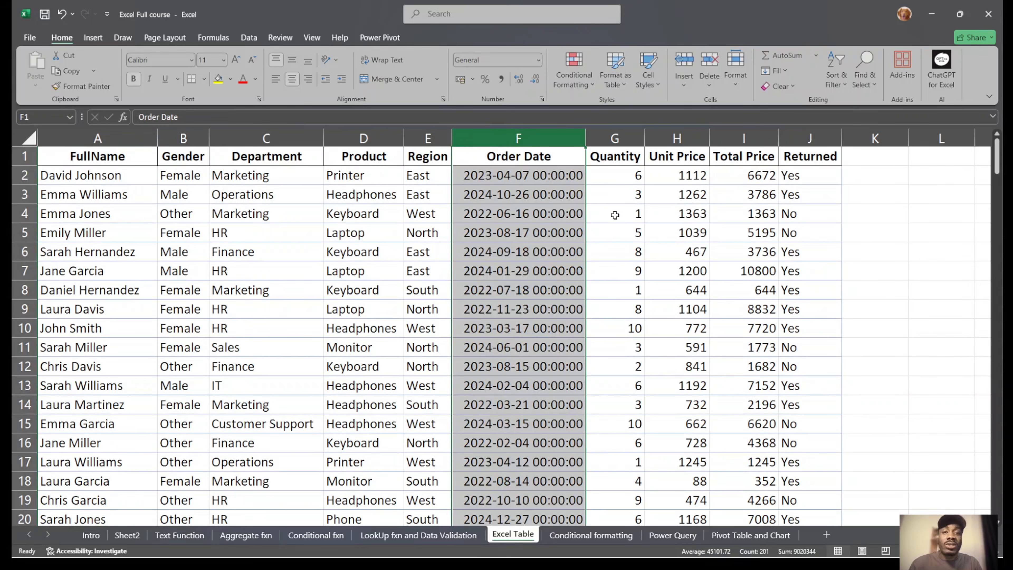
{"action": "left_click", "coordinate": [571, 226]}
{"action": "left_click", "coordinate": [527, 361]}
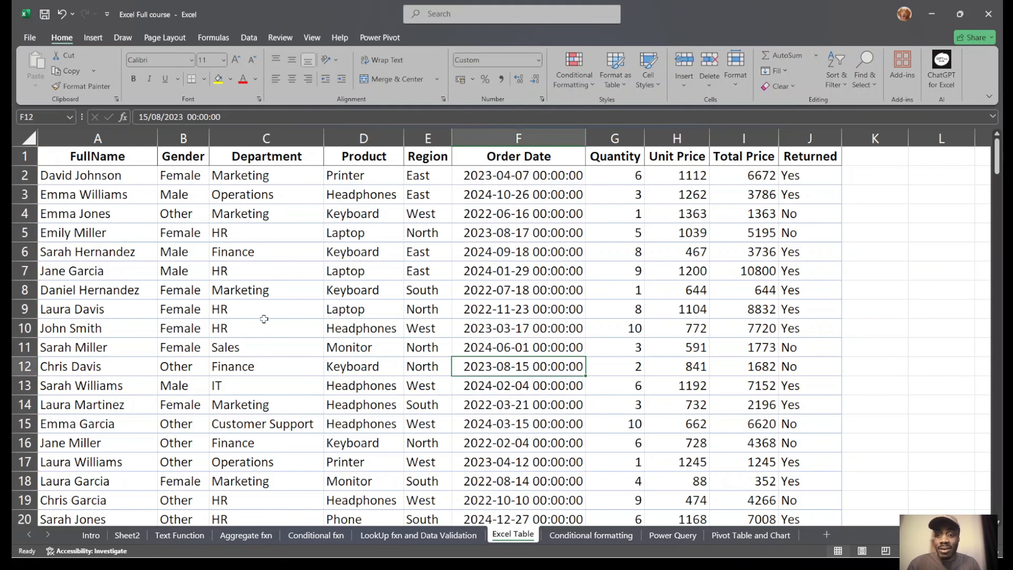
{"action": "left_click", "coordinate": [247, 316]}
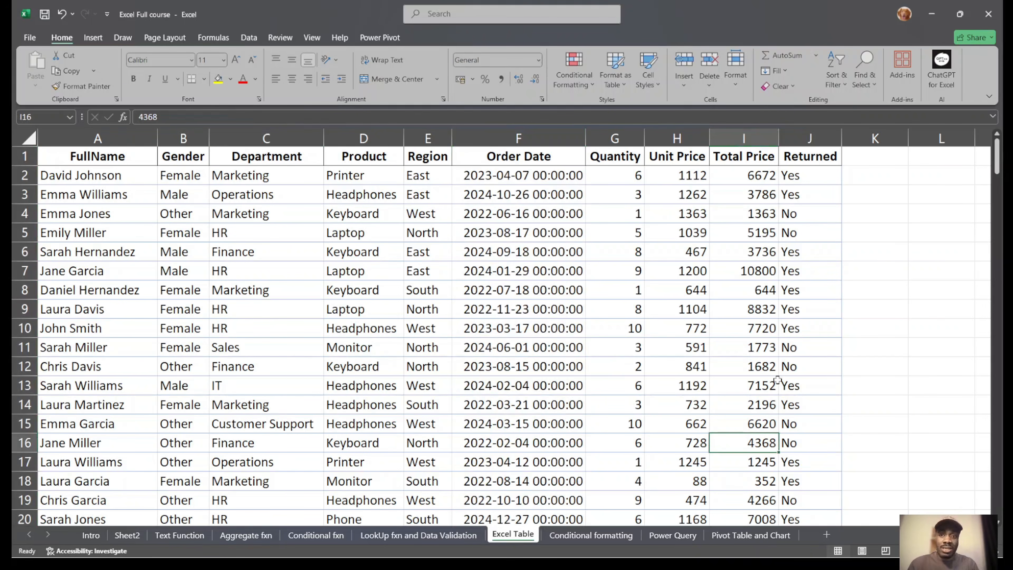
{"action": "left_click", "coordinate": [470, 325]}
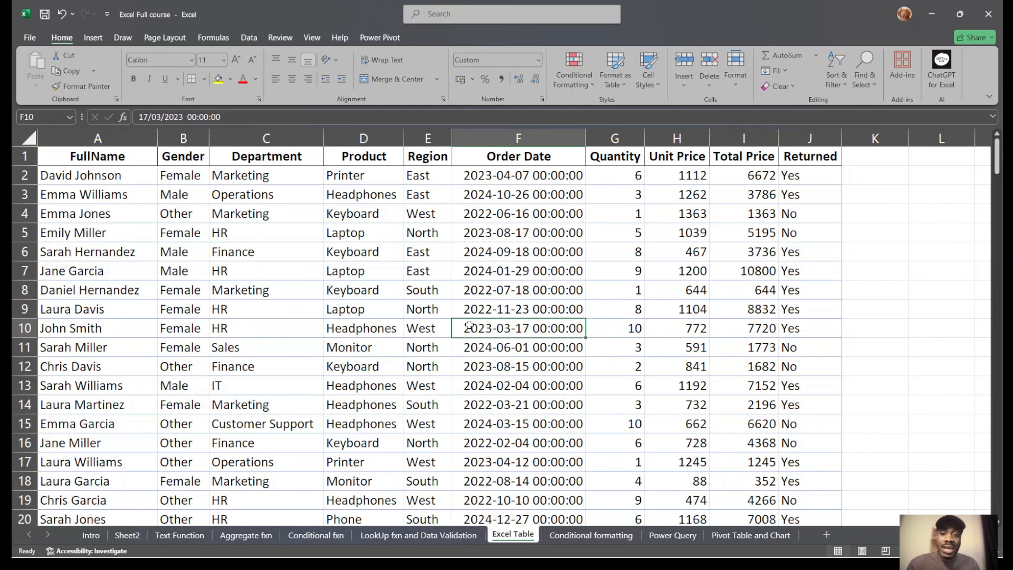
Try formatting A1:J201 as a table with headers in a gray Medium style, and undo the conversion.
{"action": "left_click", "coordinate": [235, 283]}
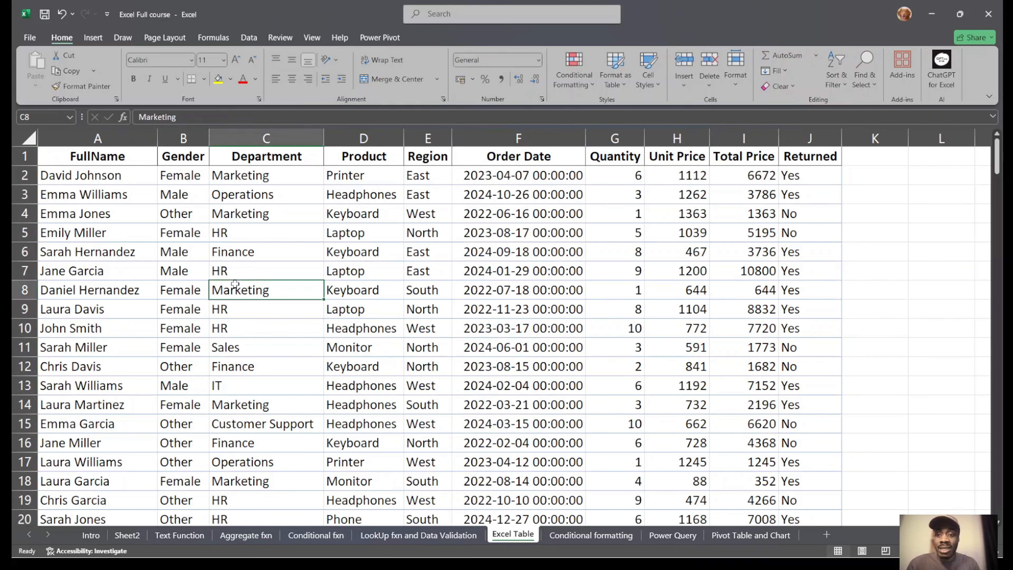
{"action": "left_click", "coordinate": [624, 75]}
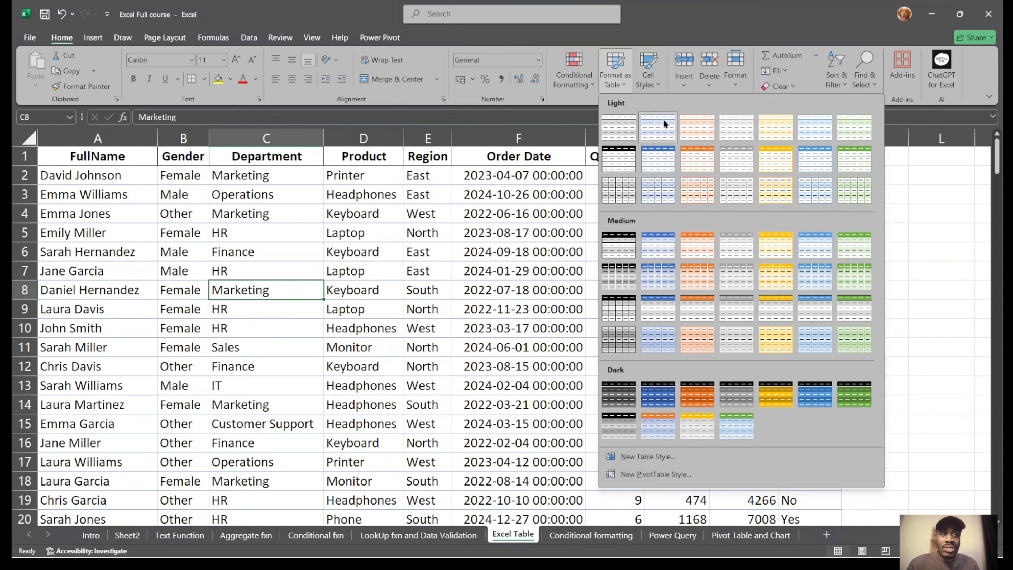
{"action": "left_click", "coordinate": [740, 275]}
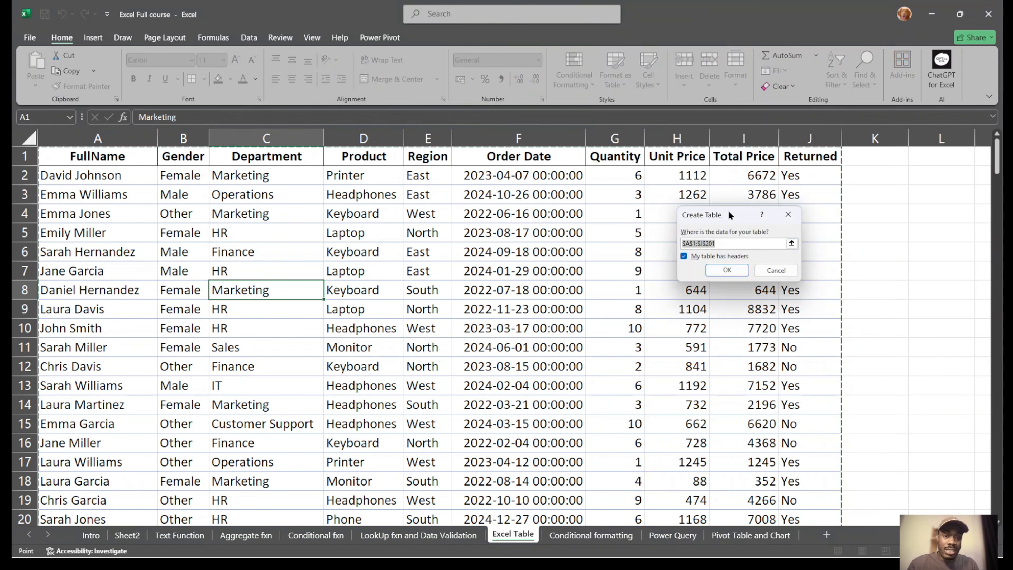
{"action": "left_click_drag", "start_coordinate": [730, 215], "coordinate": [544, 239]}
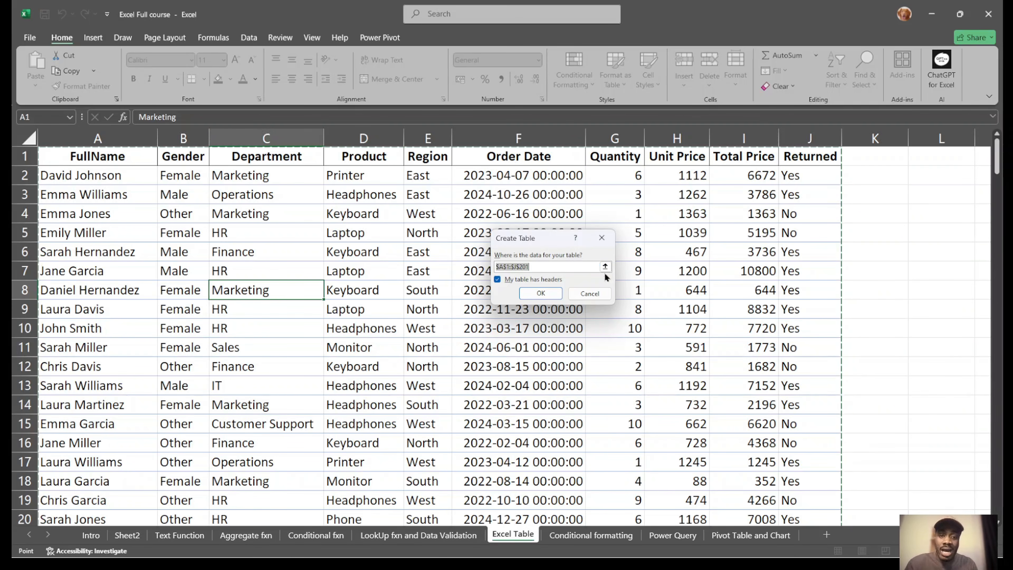
{"action": "left_click", "coordinate": [541, 293]}
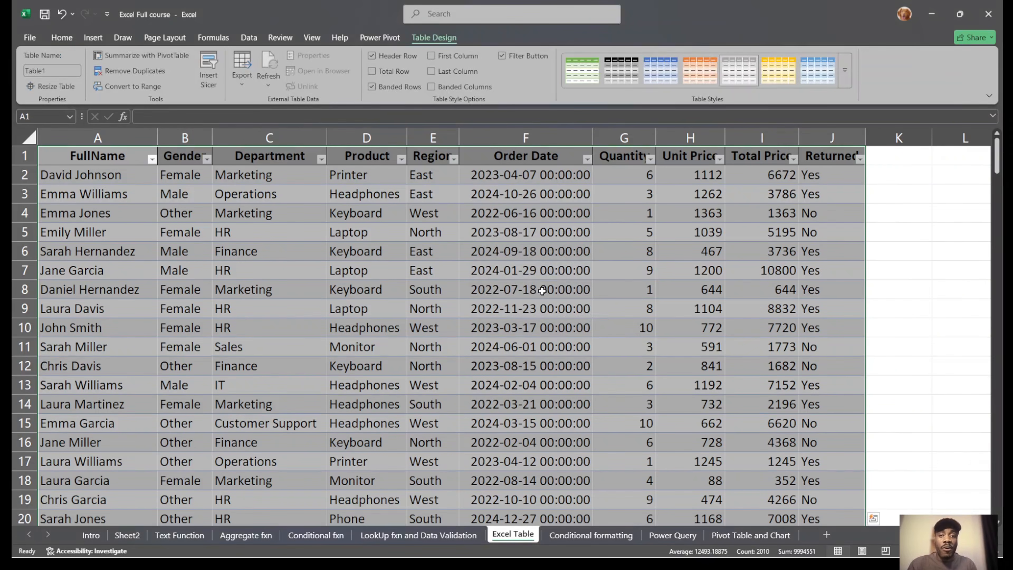
{"action": "left_click", "coordinate": [885, 256]}
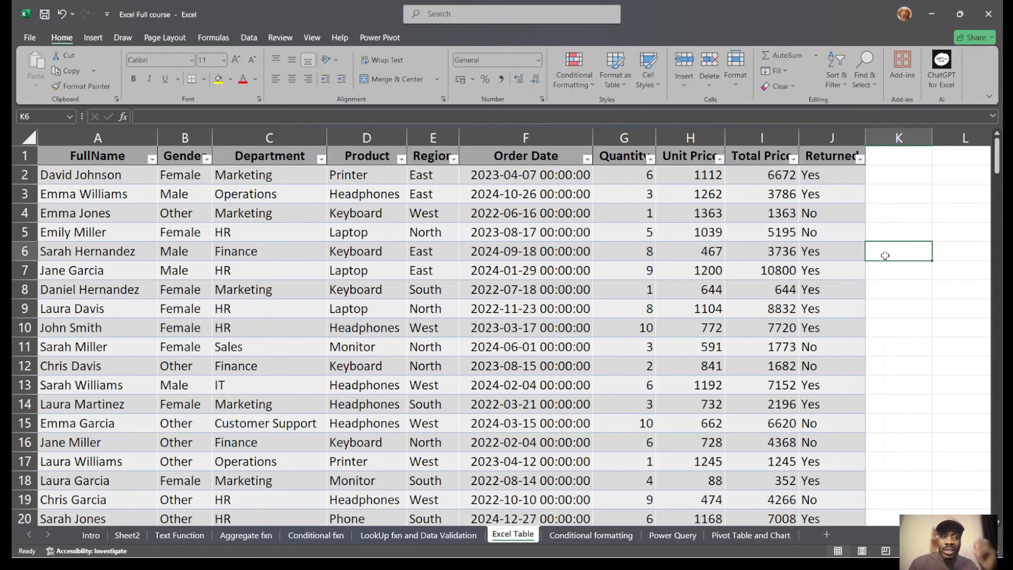
{"action": "key", "text": "ctrl+z"}
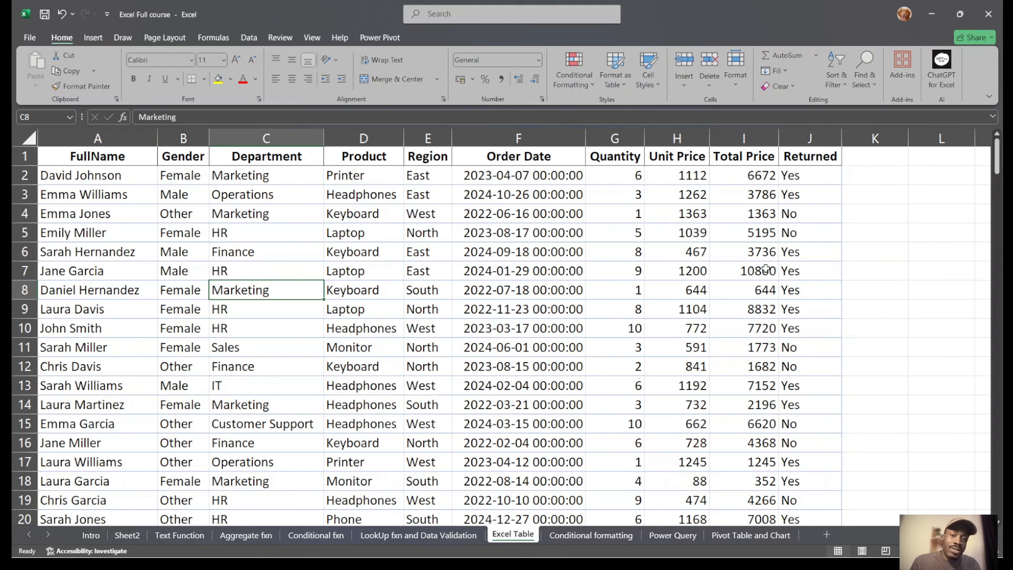
Create an Excel table from the data range A1:J201, keeping the first row as headers.
{"action": "left_click", "coordinate": [547, 303]}
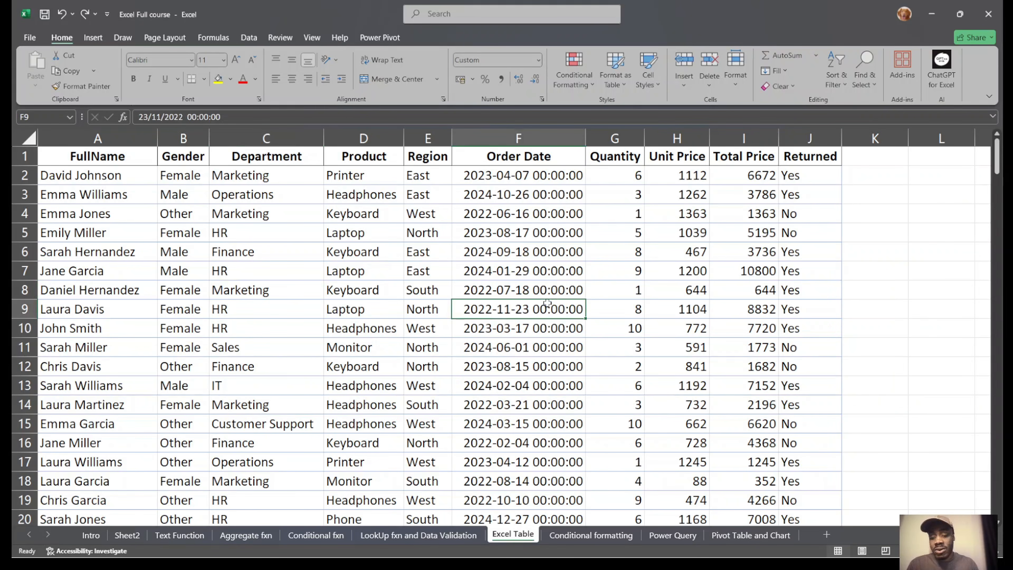
{"action": "key", "text": "ctrl+t"}
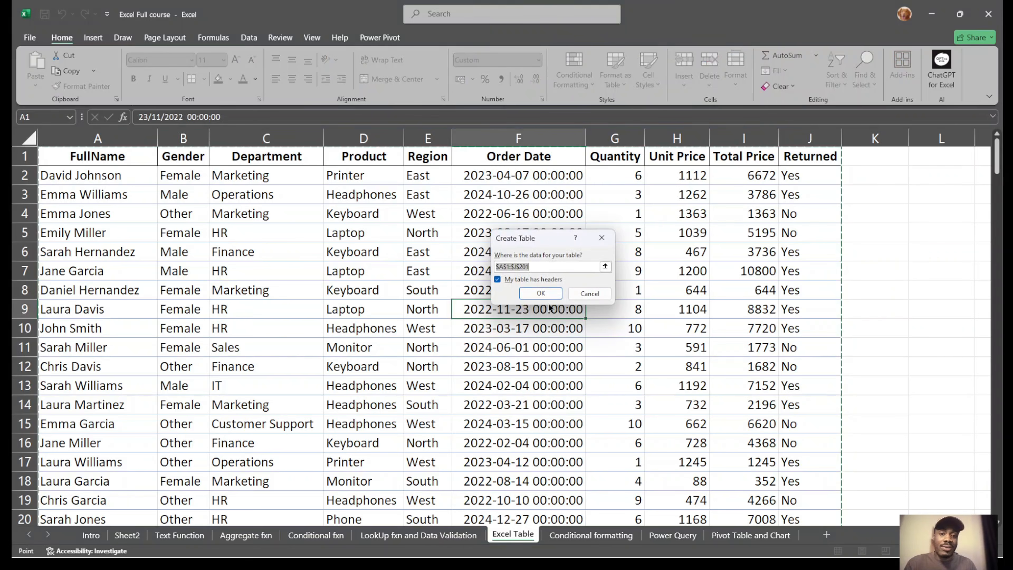
{"action": "mouse_move", "coordinate": [549, 237]}
{"action": "left_mouse_down"}
{"action": "mouse_move", "coordinate": [694, 246]}
{"action": "mouse_move", "coordinate": [548, 226]}
{"action": "left_mouse_up"}
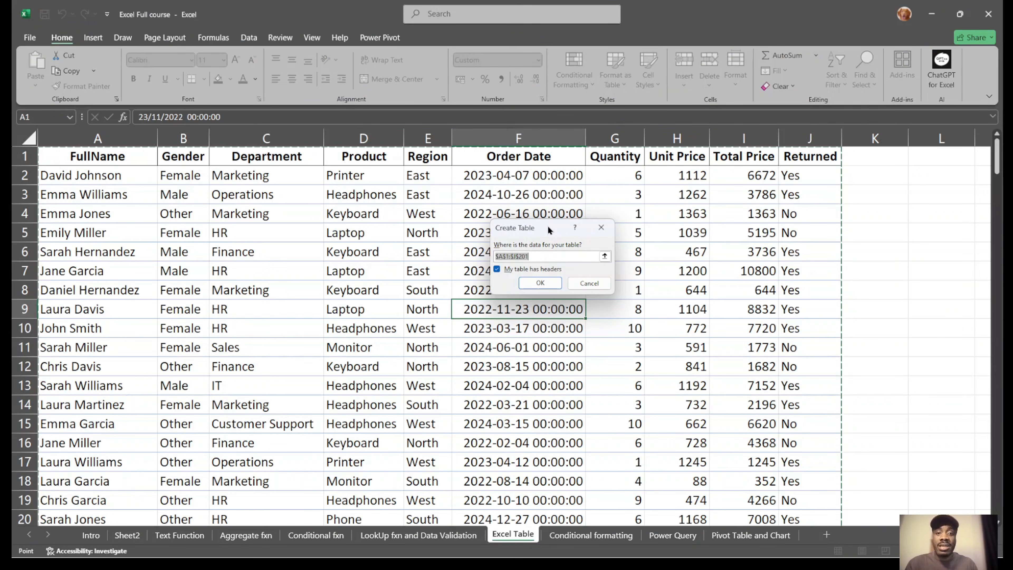
{"action": "key", "text": "Return"}
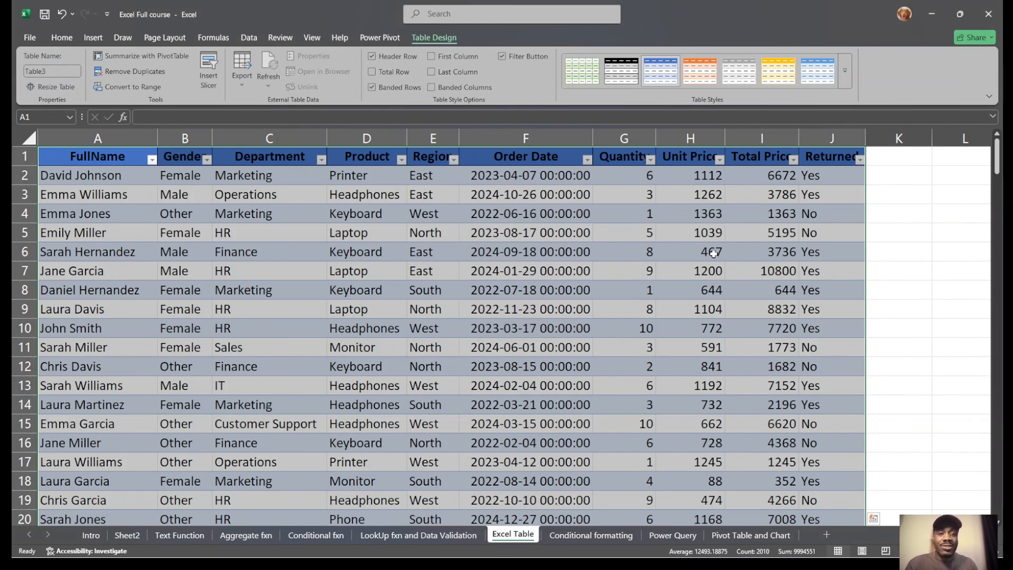
{"action": "left_click", "coordinate": [510, 258]}
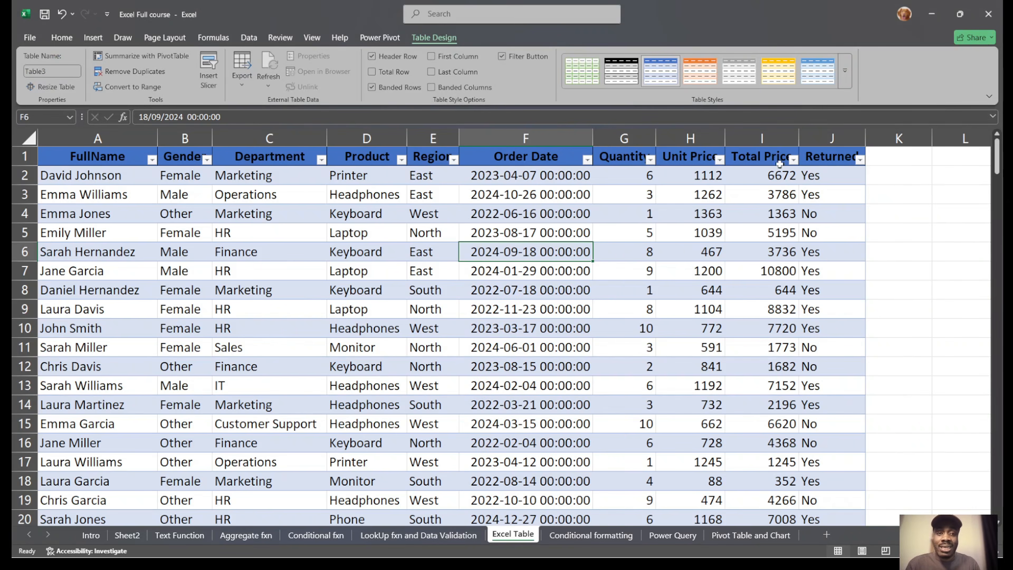
Compare several table styles and apply the gray one with banded rows to the new table.
{"action": "left_click", "coordinate": [735, 76]}
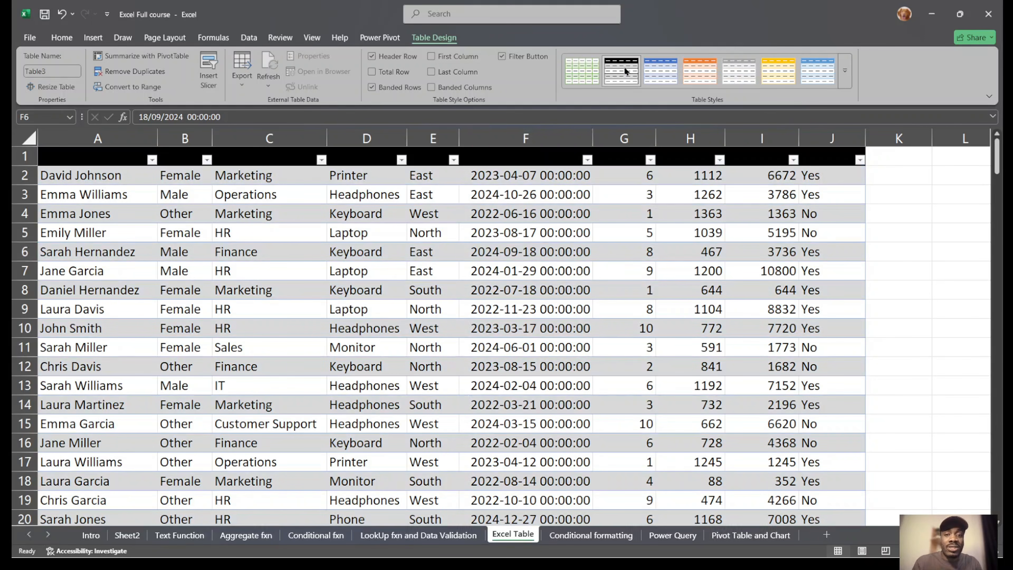
{"action": "left_click", "coordinate": [775, 76]}
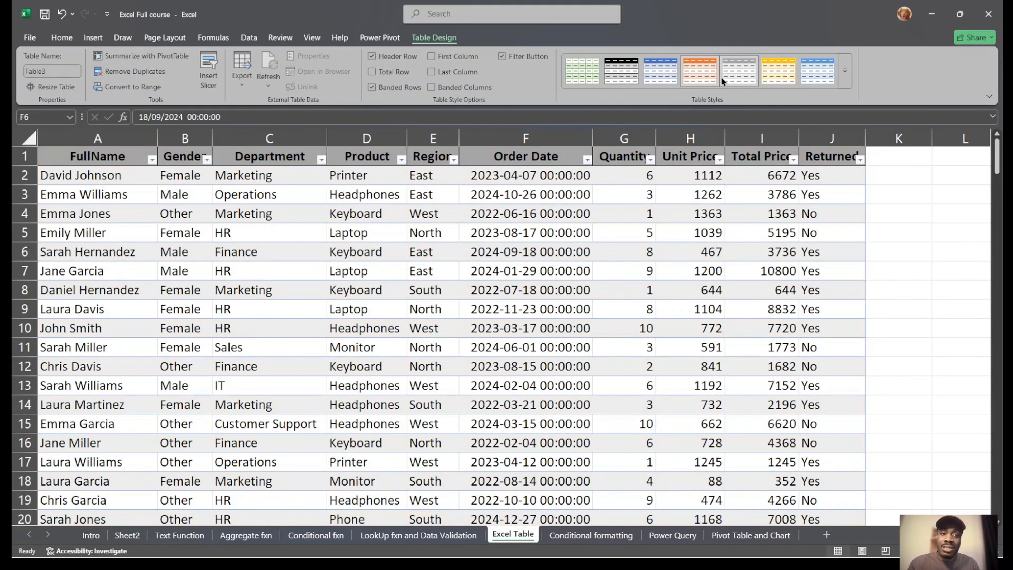
{"action": "left_click", "coordinate": [737, 75]}
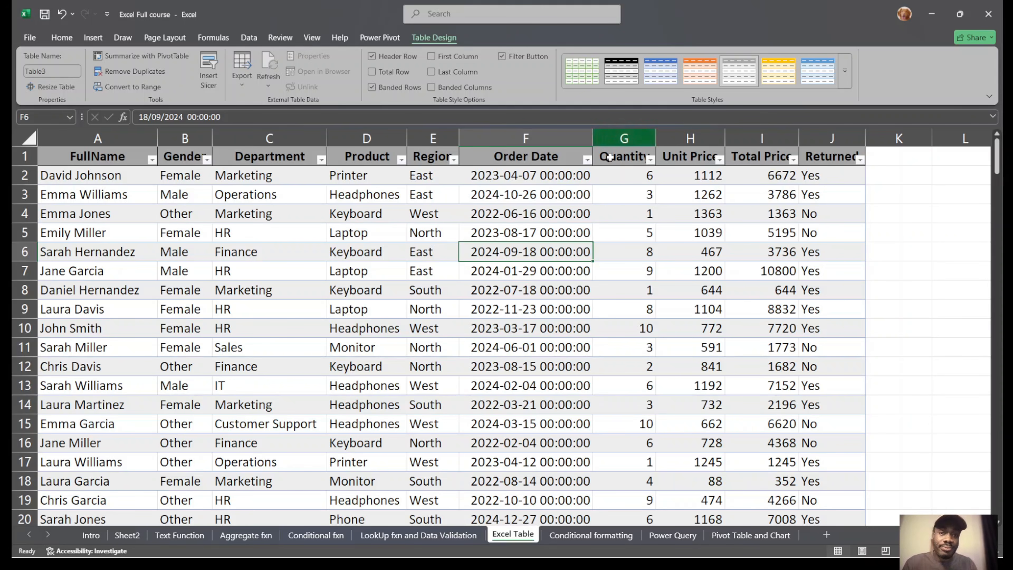
Examine the table's last rows down to row 201 and how its column headers behave there.
{"action": "left_click", "coordinate": [698, 274]}
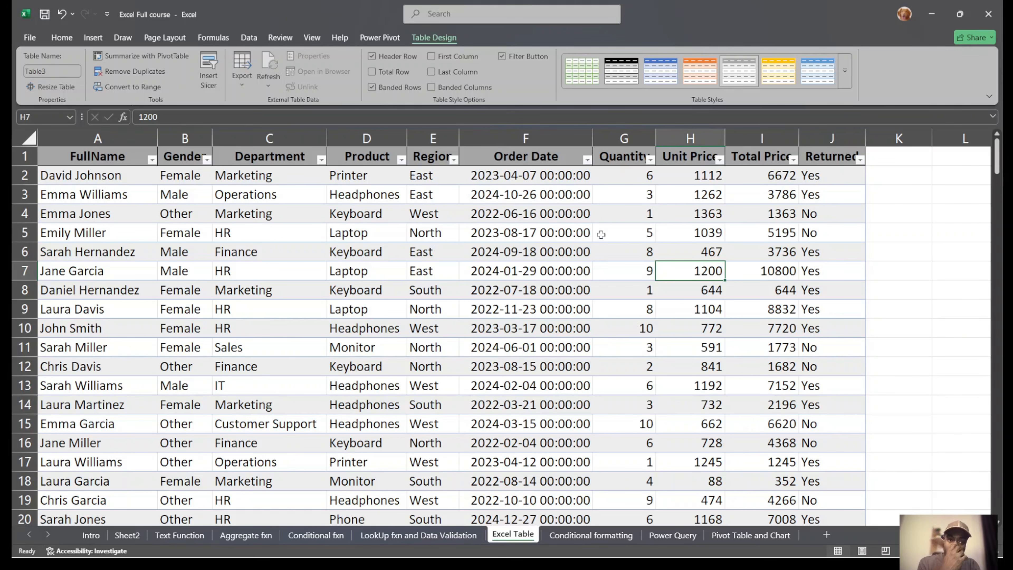
{"action": "scroll", "coordinate": [601, 234], "scroll_direction": "down", "scroll_amount": 20}
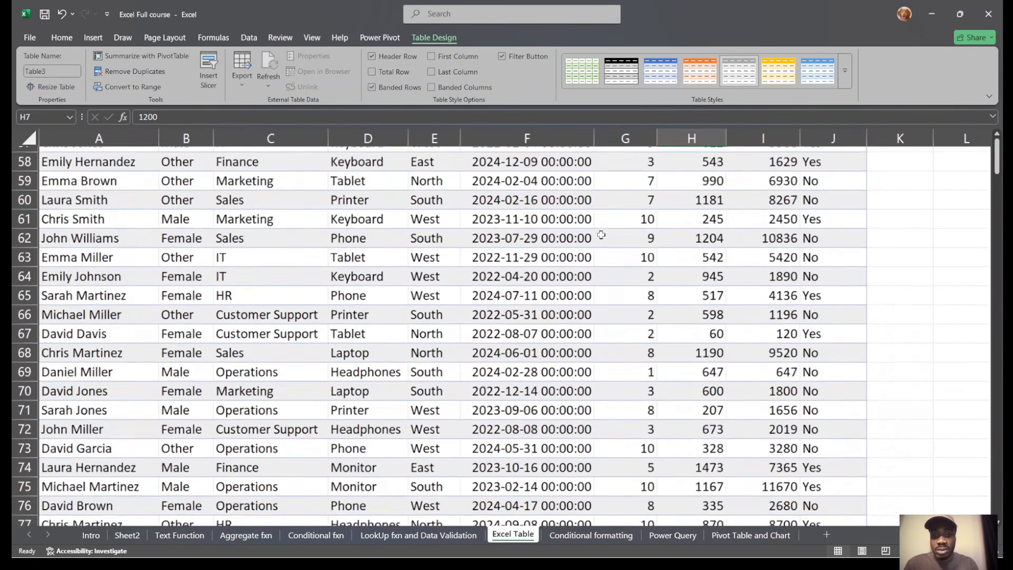
{"action": "scroll", "coordinate": [600, 234], "scroll_direction": "down", "scroll_amount": 16}
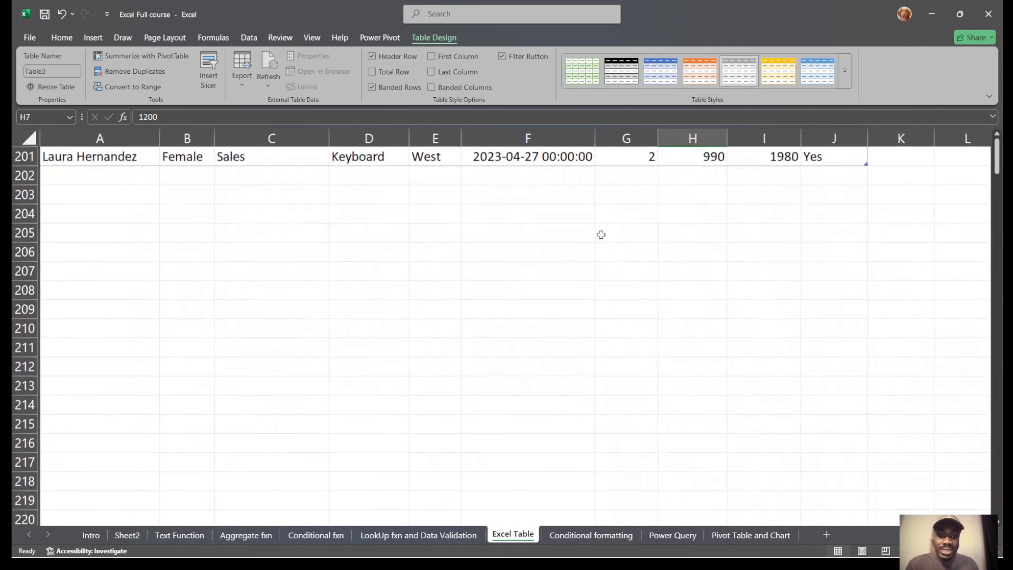
{"action": "scroll", "coordinate": [601, 234], "scroll_direction": "up", "scroll_amount": 2}
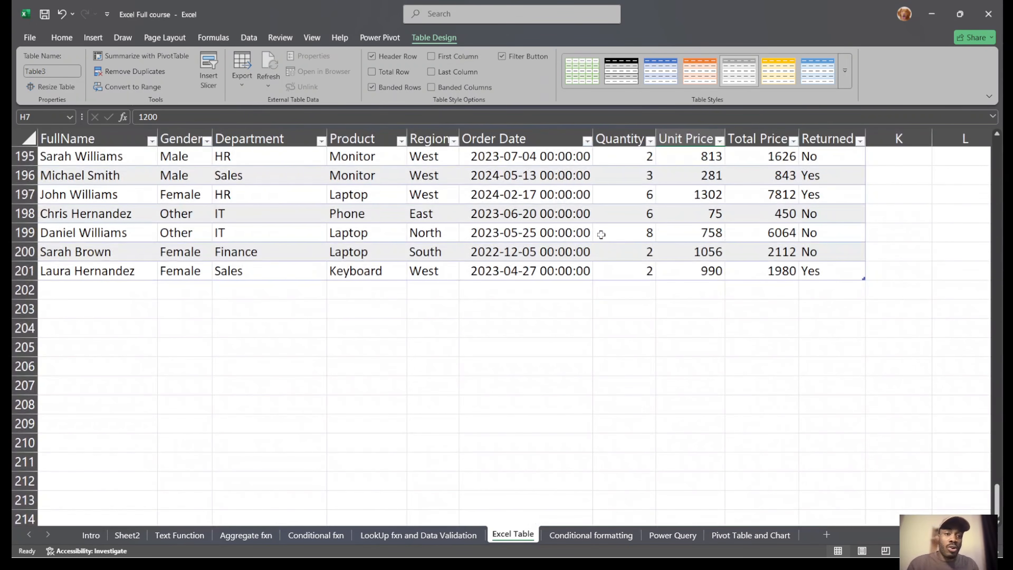
Delete the Quantity and Unit Price columns from the table and check the remaining data down to the last rows.
{"action": "scroll", "coordinate": [601, 234], "scroll_direction": "up", "scroll_amount": 20}
{"action": "scroll", "coordinate": [601, 234], "scroll_direction": "down", "scroll_amount": 13}
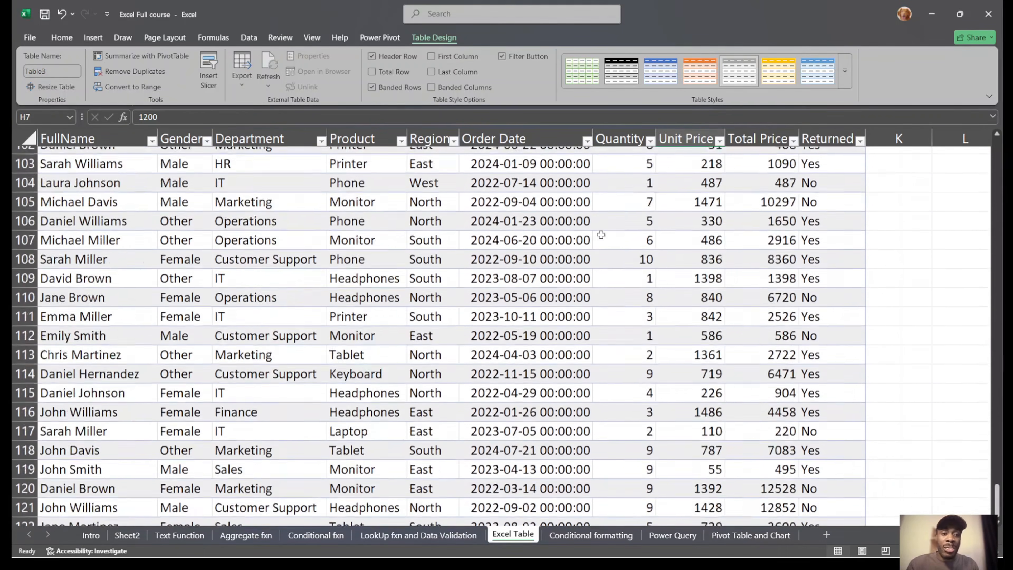
{"action": "scroll", "coordinate": [601, 234], "scroll_direction": "down", "scroll_amount": 20}
{"action": "scroll", "coordinate": [601, 234], "scroll_direction": "up", "scroll_amount": 1}
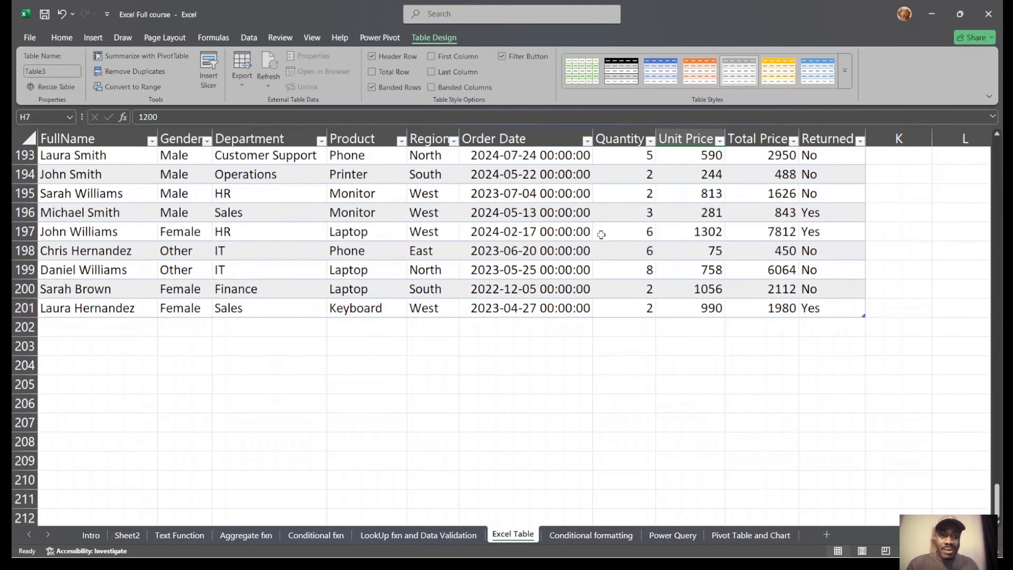
{"action": "left_click", "coordinate": [694, 137]}
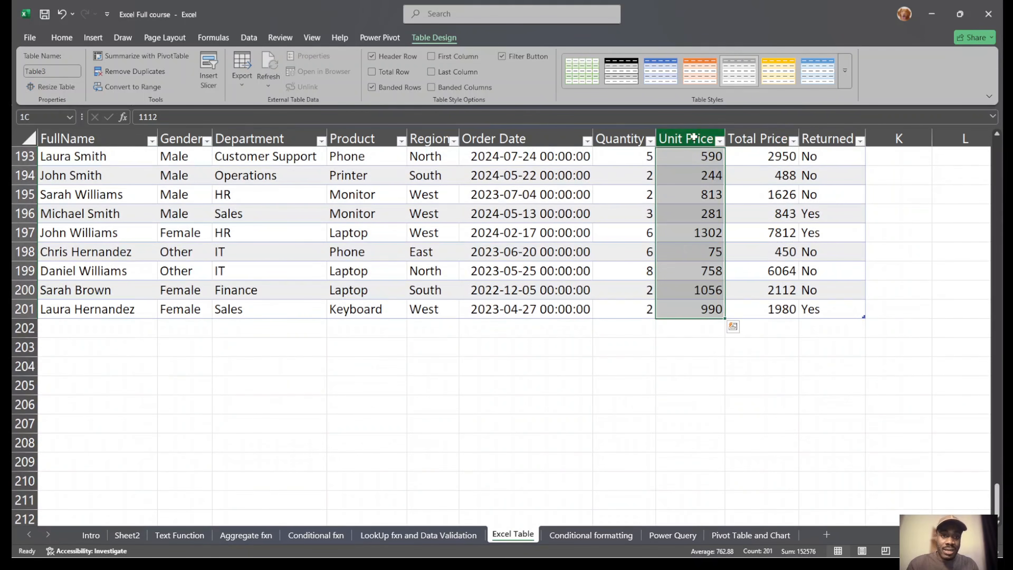
{"action": "left_click_drag", "start_coordinate": [694, 137], "coordinate": [638, 137]}
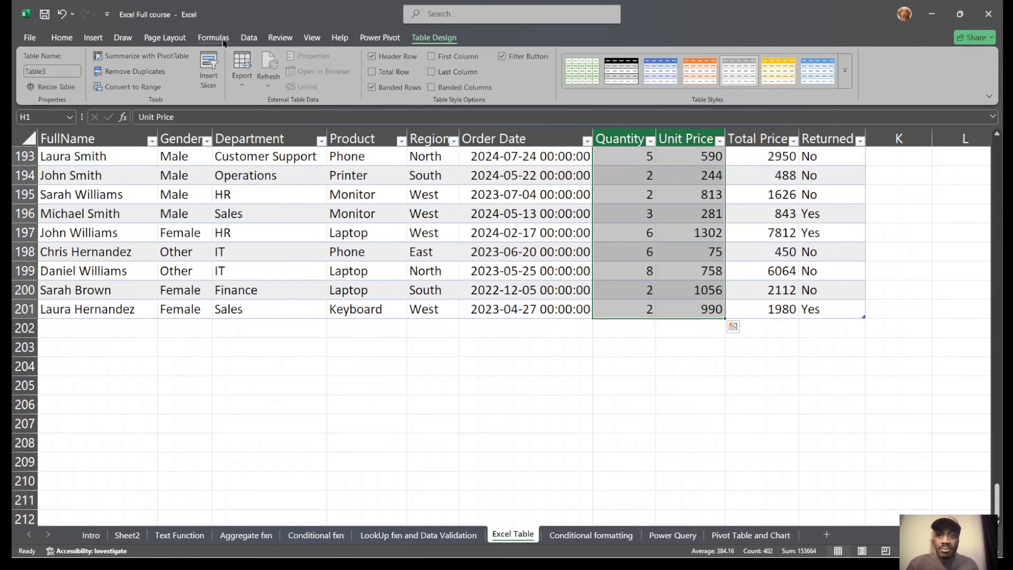
{"action": "left_click", "coordinate": [61, 38]}
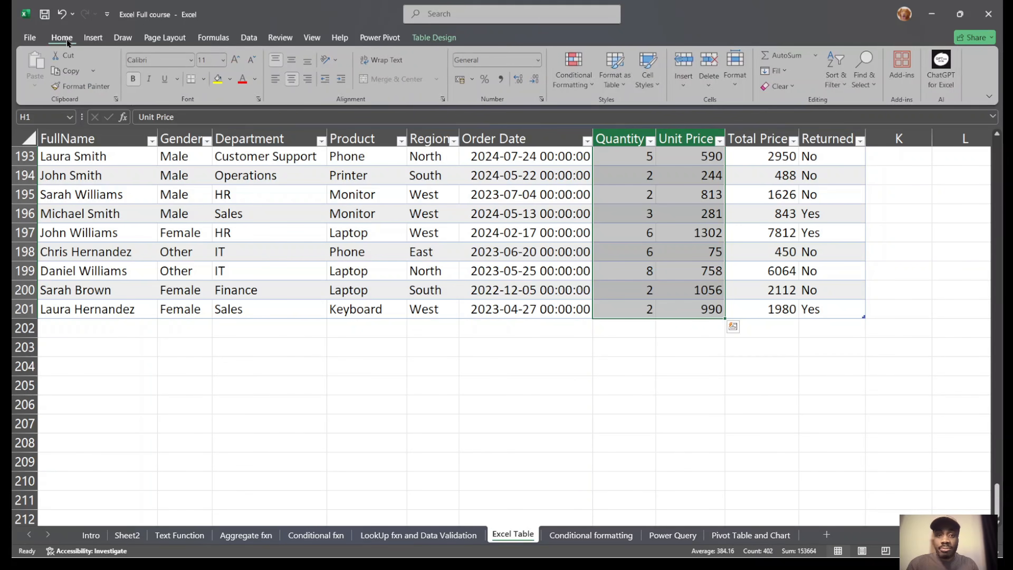
{"action": "left_click", "coordinate": [708, 59]}
{"action": "scroll", "coordinate": [648, 183], "scroll_direction": "down", "scroll_amount": 20}
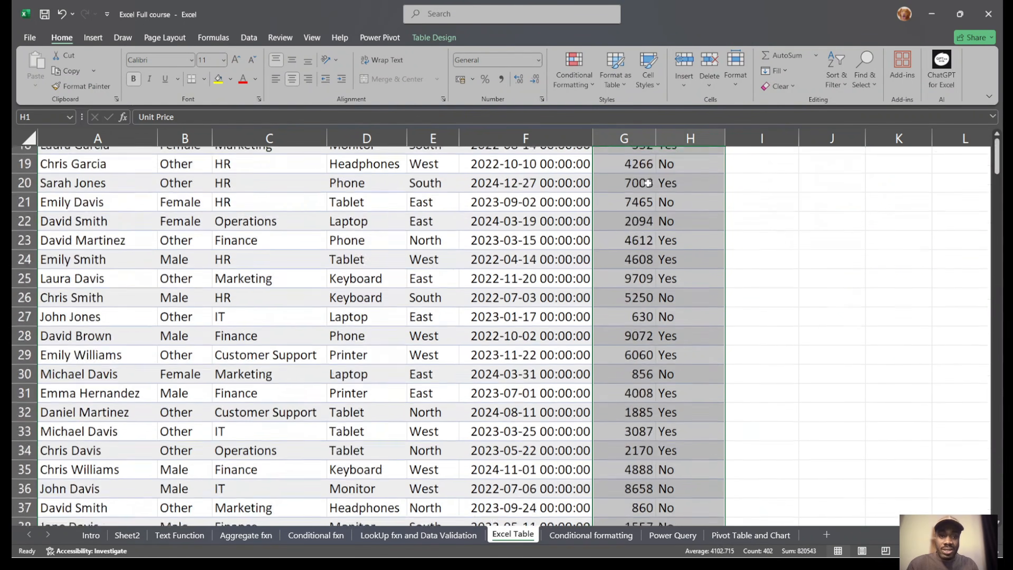
{"action": "scroll", "coordinate": [648, 183], "scroll_direction": "down", "scroll_amount": 10}
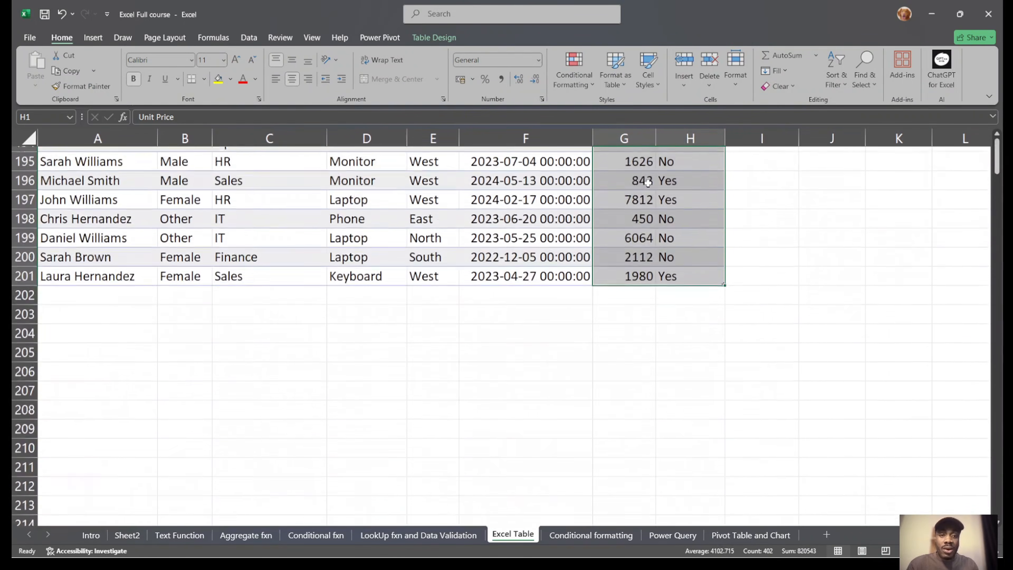
{"action": "scroll", "coordinate": [648, 183], "scroll_direction": "up", "scroll_amount": 2}
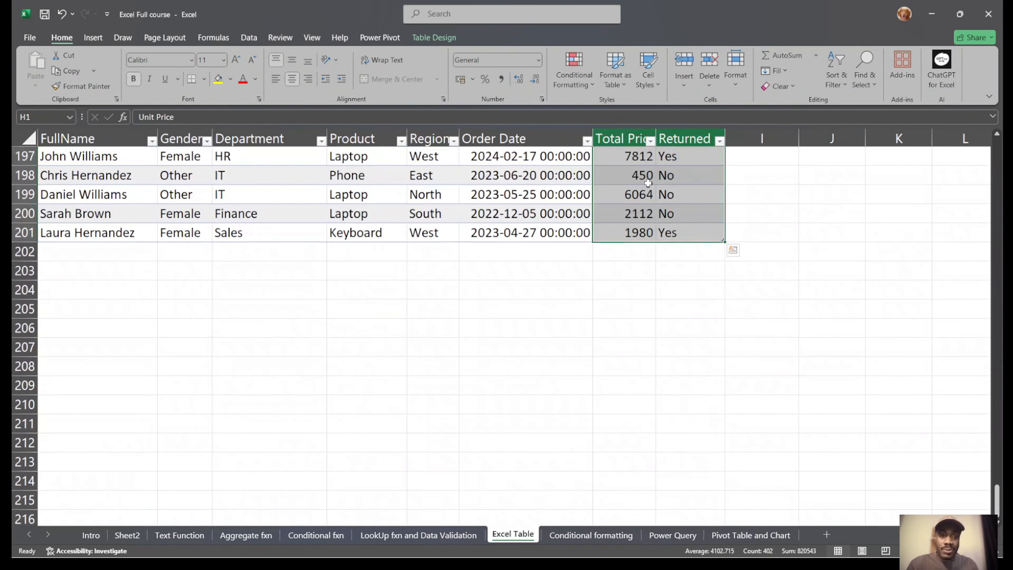
Try adding a total row with AutoSum in G202 that sums the Total Price column, and inspect its other cells.
{"action": "left_click", "coordinate": [640, 250]}
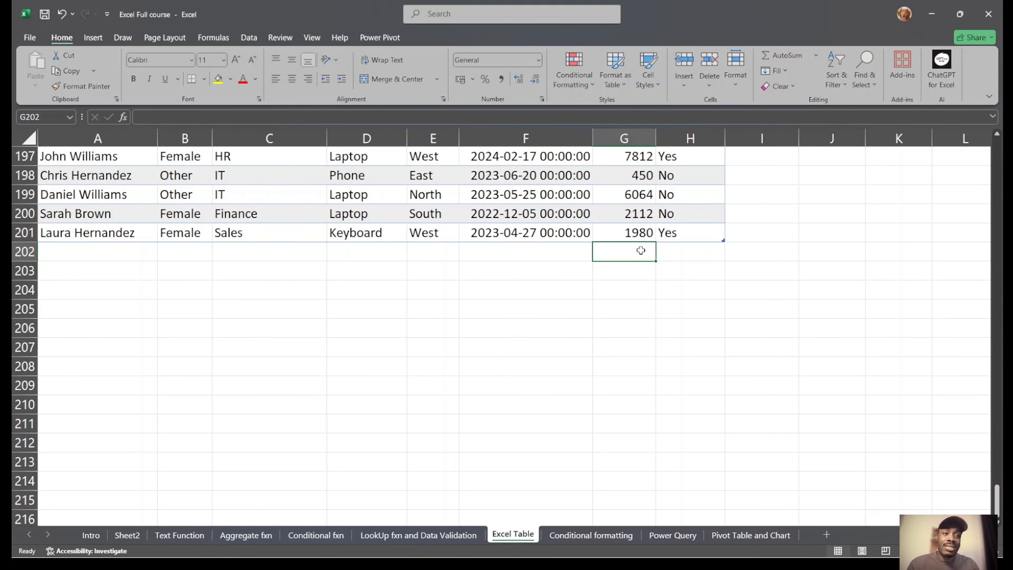
{"action": "left_click", "coordinate": [791, 61]}
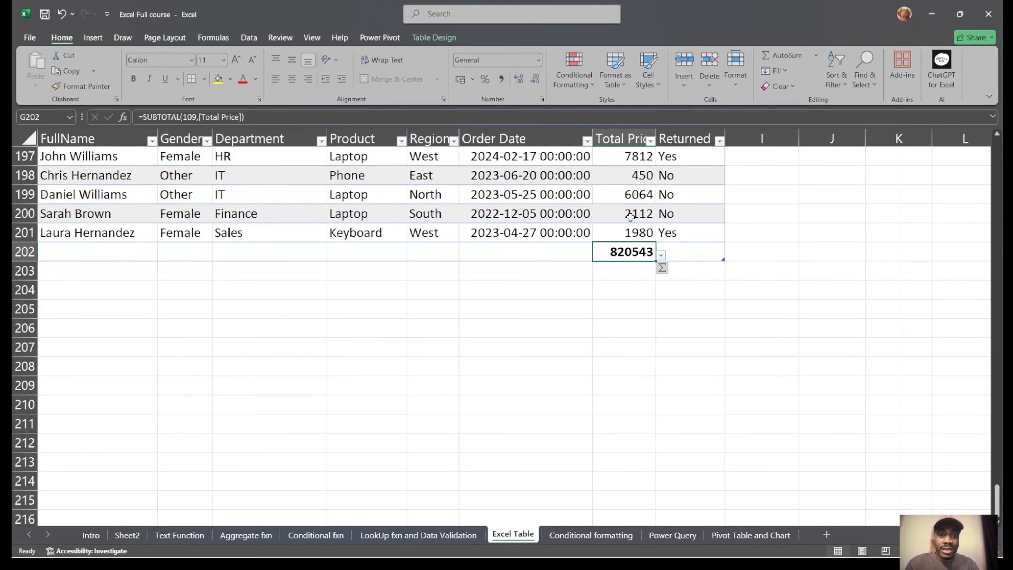
{"action": "left_click", "coordinate": [547, 251]}
{"action": "left_click", "coordinate": [451, 250]}
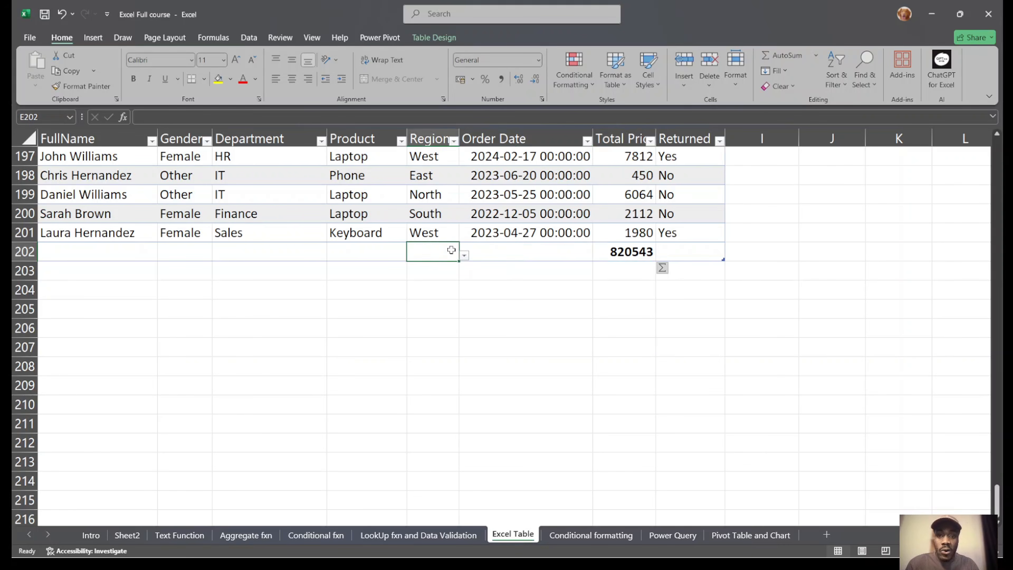
{"action": "left_click", "coordinate": [373, 252]}
{"action": "left_click_drag", "start_coordinate": [255, 252], "coordinate": [196, 261]}
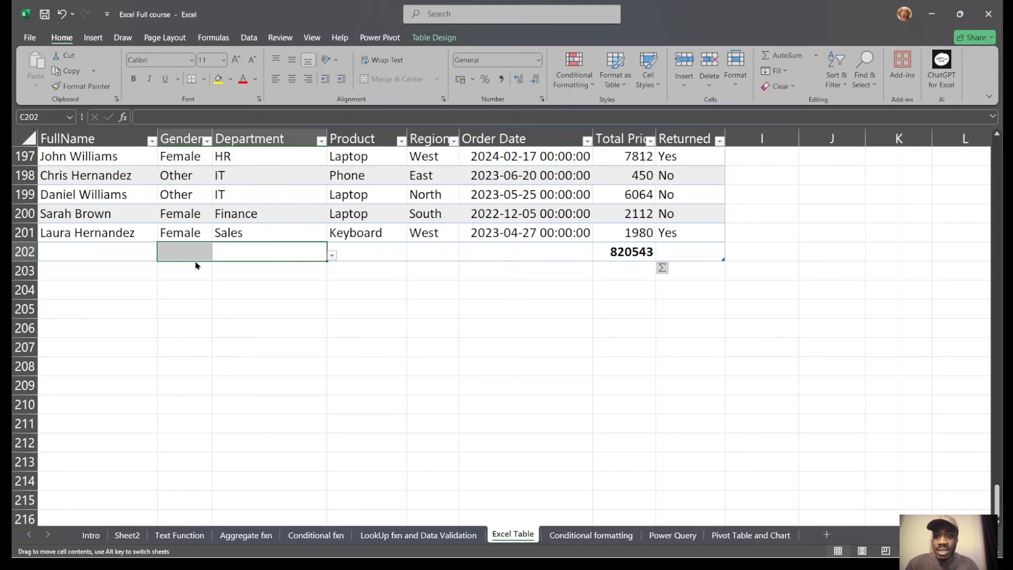
Try the Count function for Order Date in the total row, cell F202.
{"action": "left_click", "coordinate": [531, 251]}
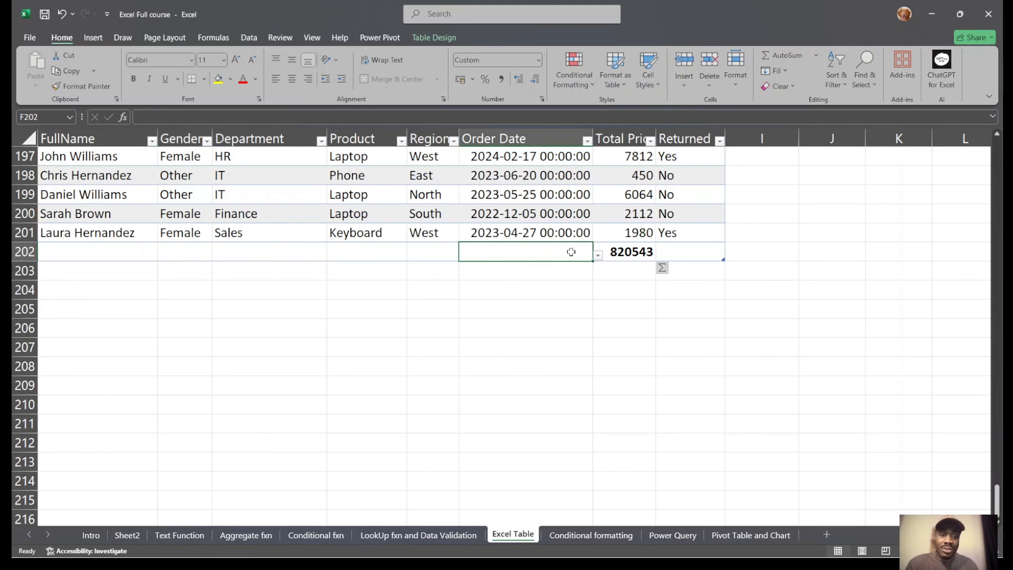
{"action": "left_click", "coordinate": [597, 255]}
{"action": "left_click", "coordinate": [450, 297]}
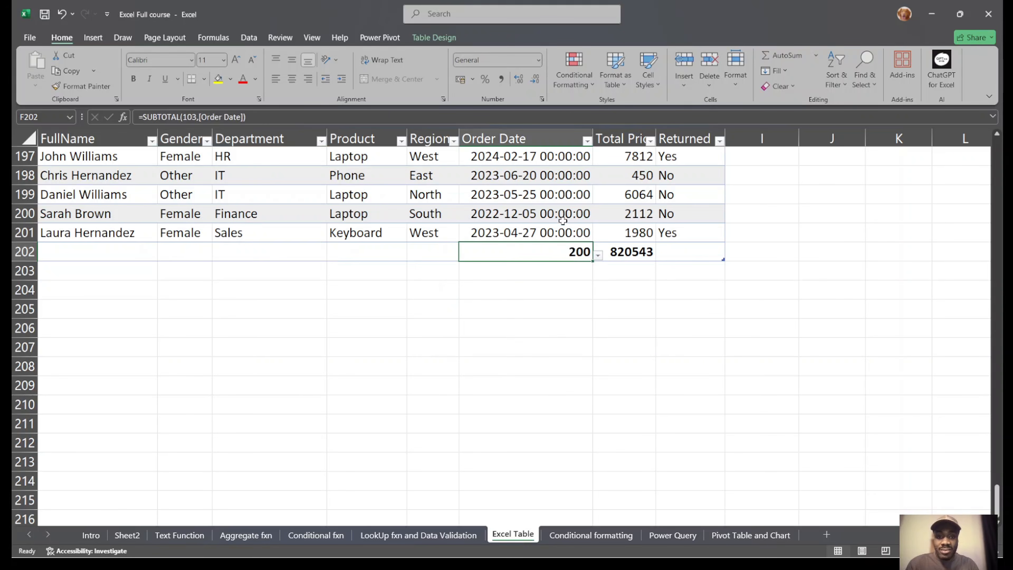
Try Max and Count Numbers for Region in the total row, cell E202, and settle on Count.
{"action": "left_click", "coordinate": [428, 251]}
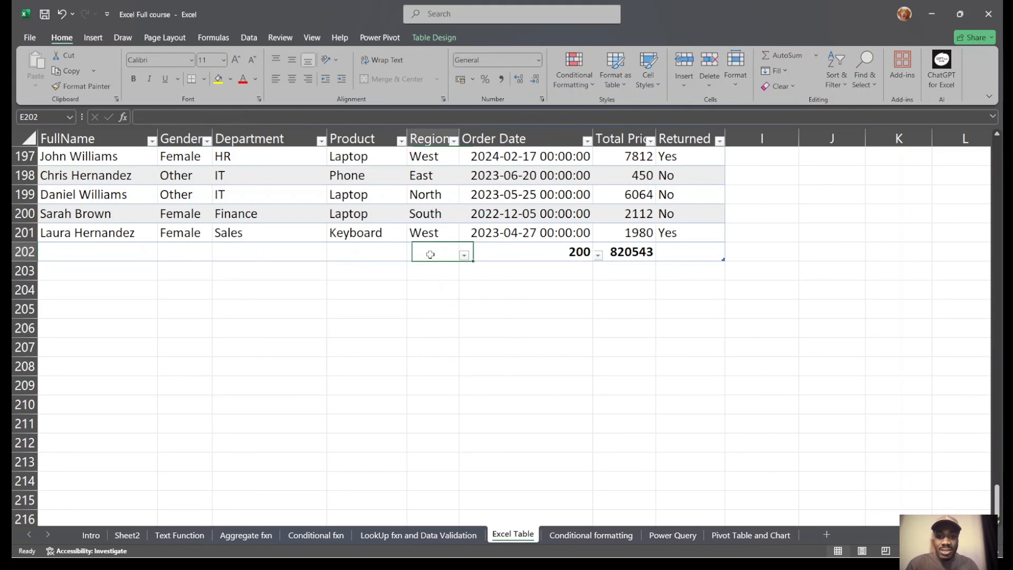
{"action": "left_click", "coordinate": [464, 256]}
{"action": "left_click", "coordinate": [413, 323]}
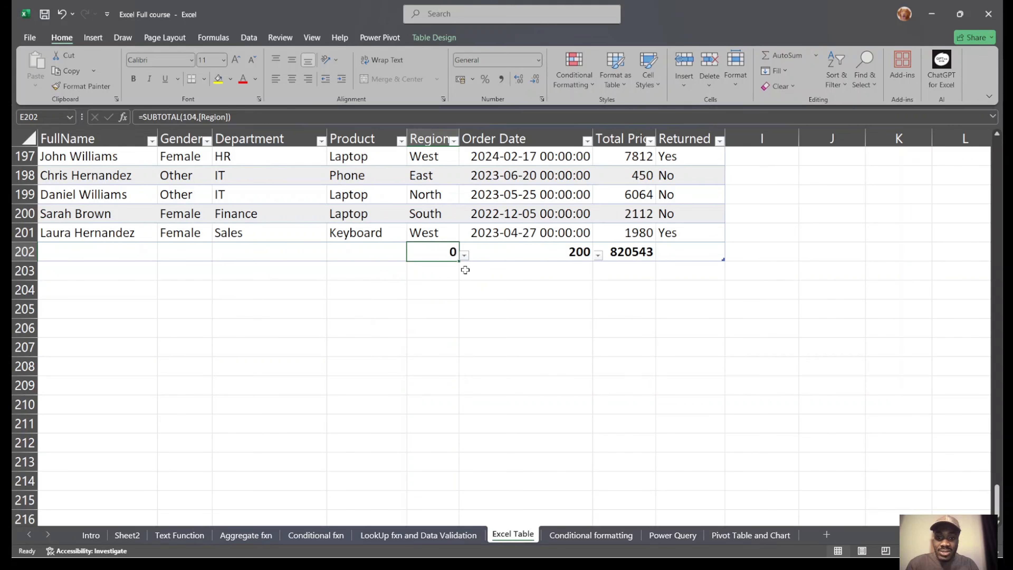
{"action": "left_click", "coordinate": [465, 256]}
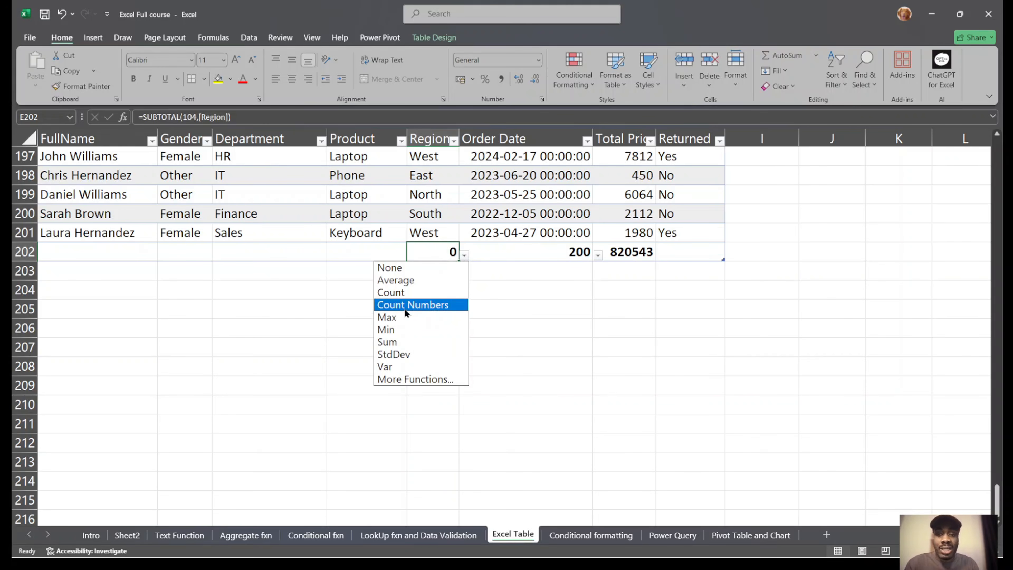
{"action": "left_click", "coordinate": [405, 307]}
{"action": "left_click", "coordinate": [464, 255]}
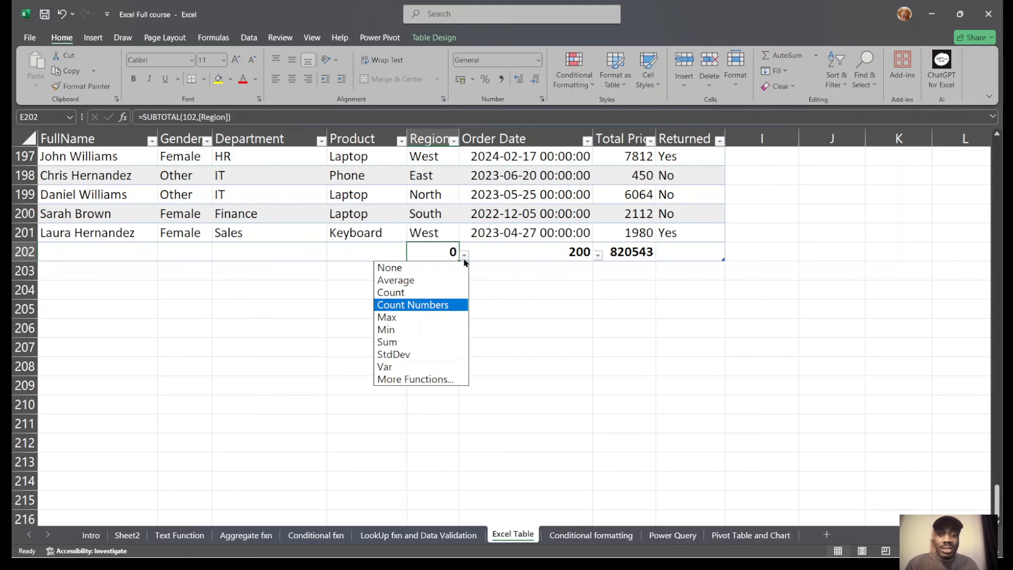
{"action": "left_click", "coordinate": [415, 292]}
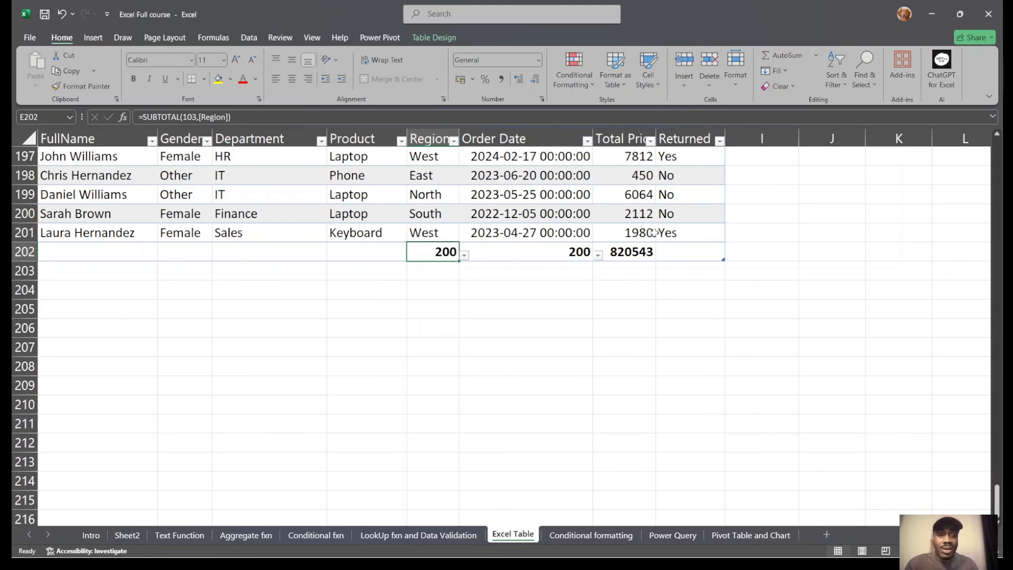
Try Count and then Average for Total Price in the total row, cell G202.
{"action": "left_click", "coordinate": [645, 250]}
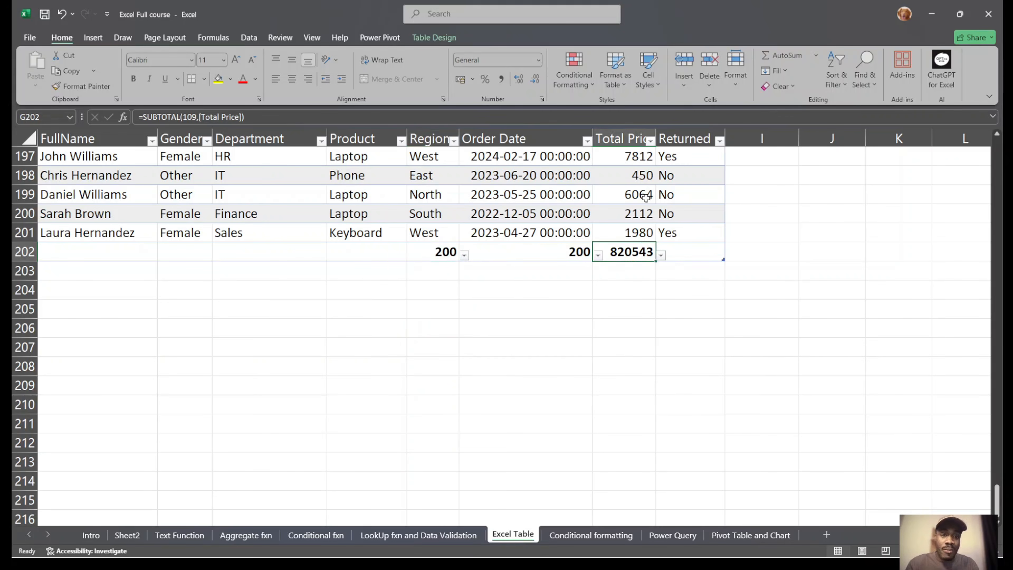
{"action": "left_click", "coordinate": [661, 255]}
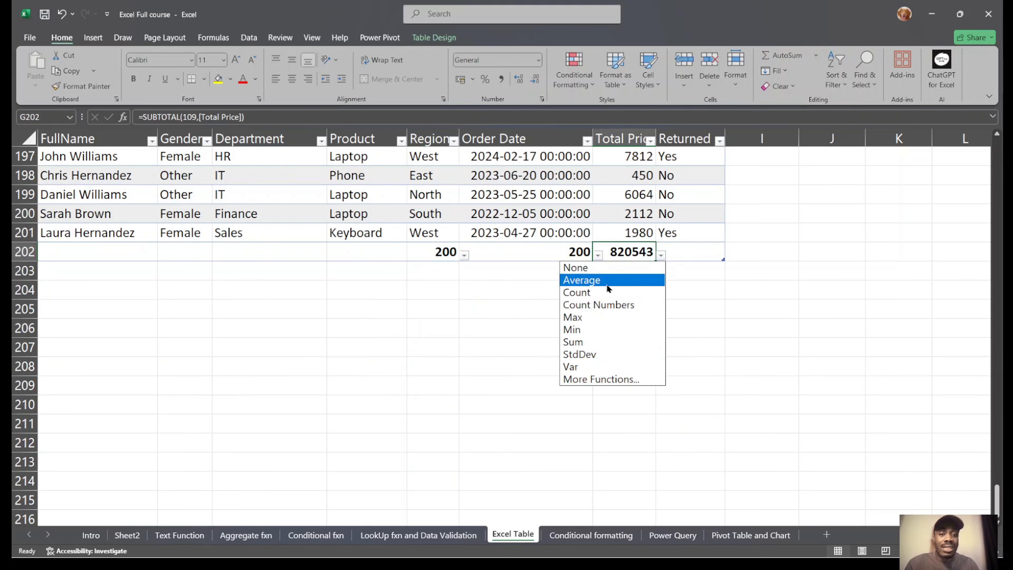
{"action": "left_click", "coordinate": [602, 292]}
{"action": "left_click", "coordinate": [661, 255]}
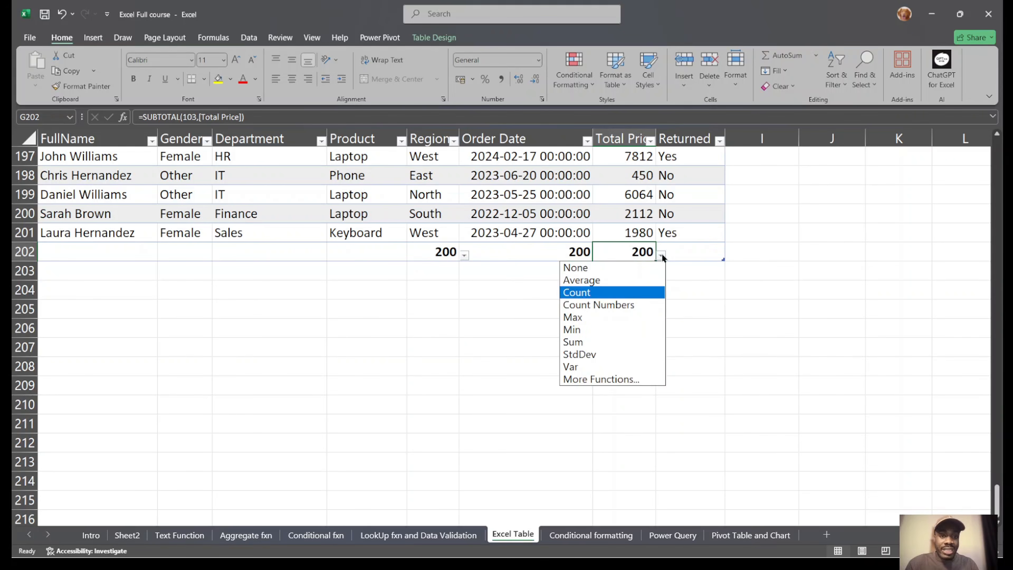
{"action": "left_click", "coordinate": [612, 279]}
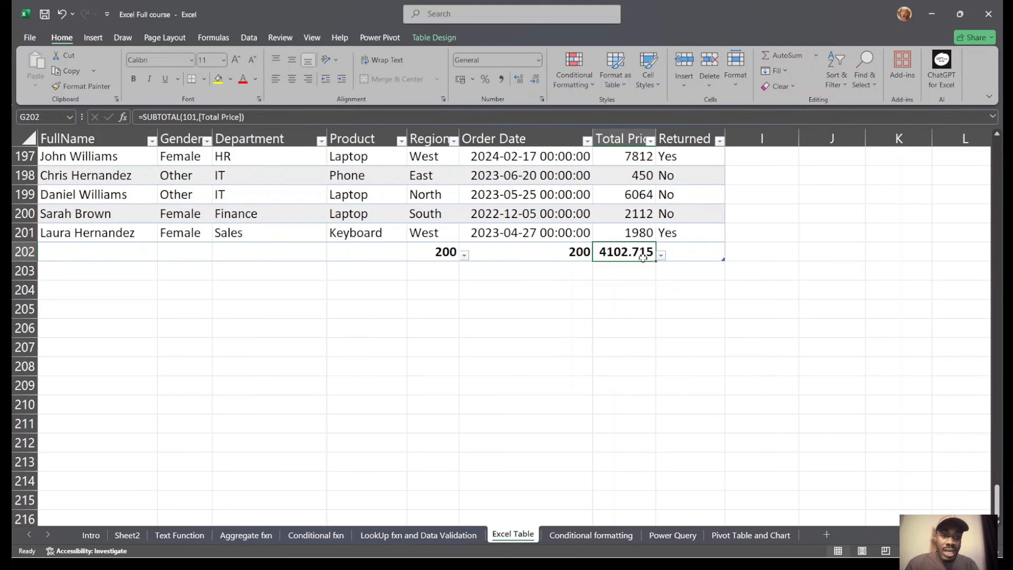
Try Max, Min and StdDev one after another for Total Price in the total row.
{"action": "left_click", "coordinate": [661, 255]}
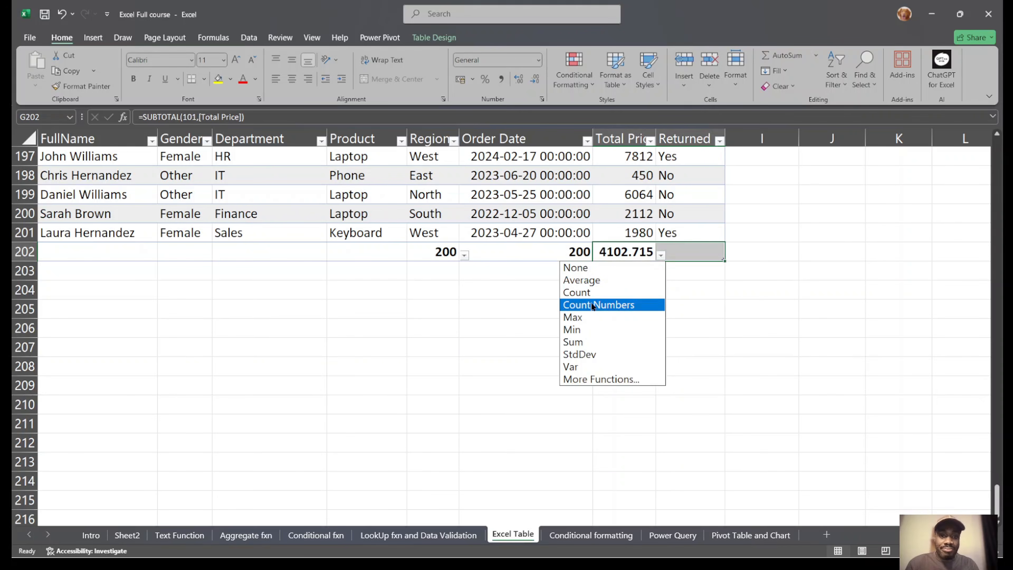
{"action": "left_click", "coordinate": [591, 318]}
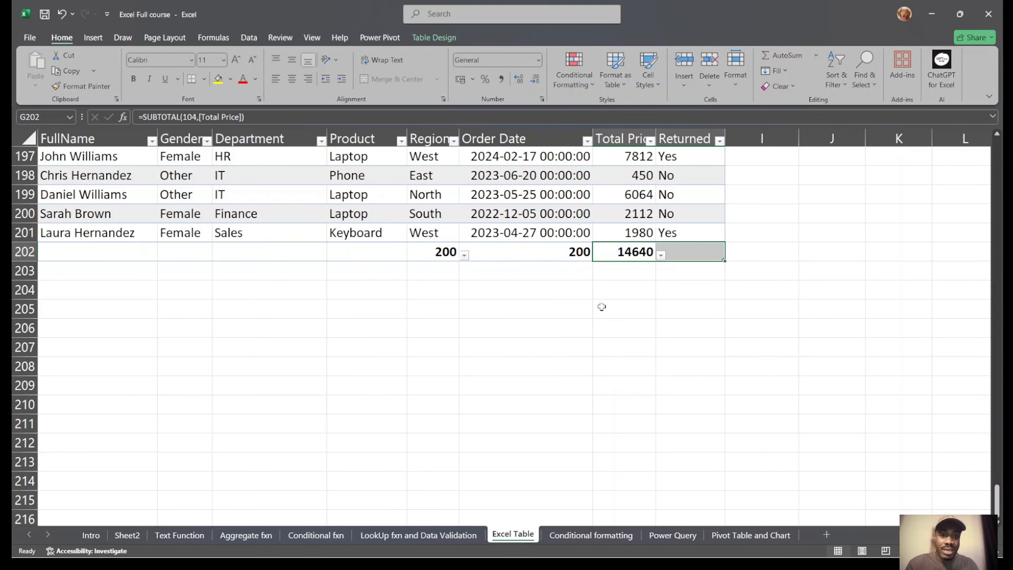
{"action": "left_click", "coordinate": [662, 255]}
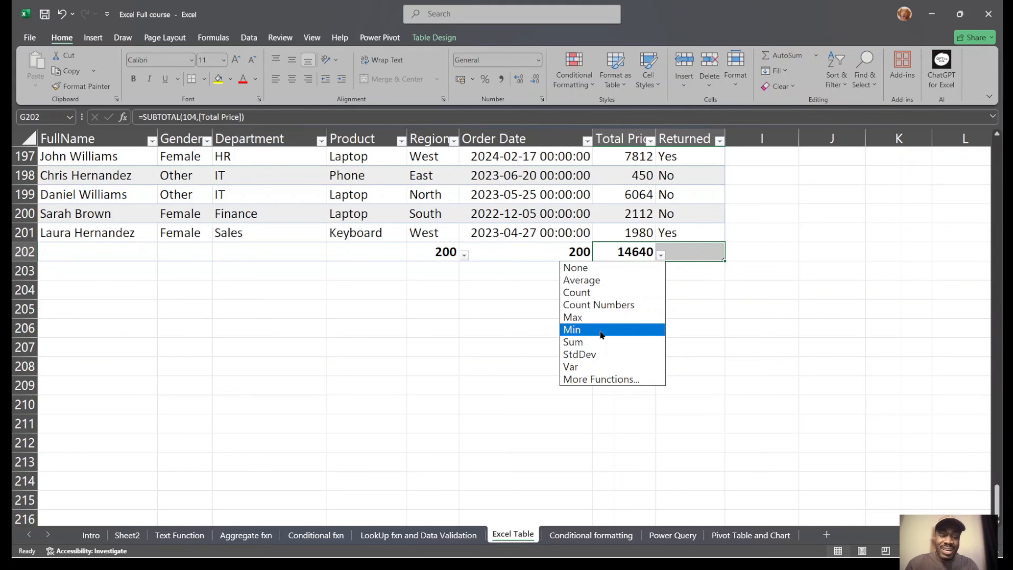
{"action": "left_click", "coordinate": [598, 329]}
{"action": "left_click", "coordinate": [661, 255]}
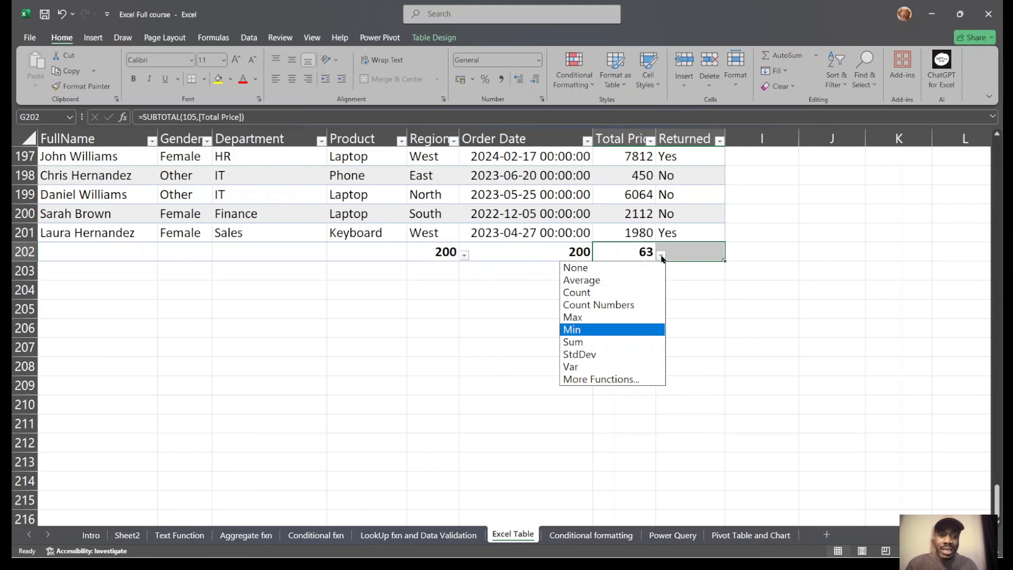
{"action": "left_click", "coordinate": [598, 355]}
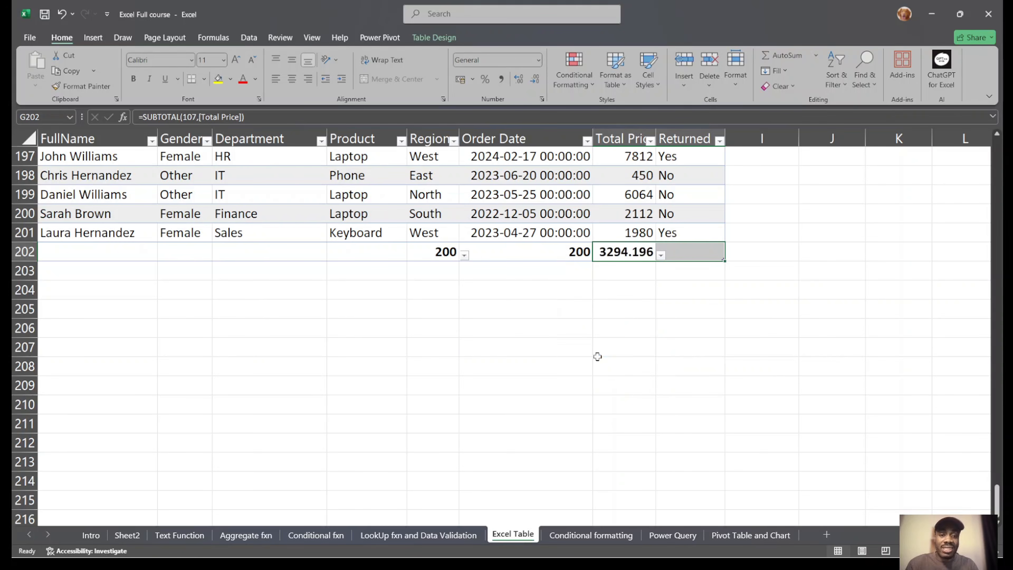
{"action": "left_click", "coordinate": [672, 269]}
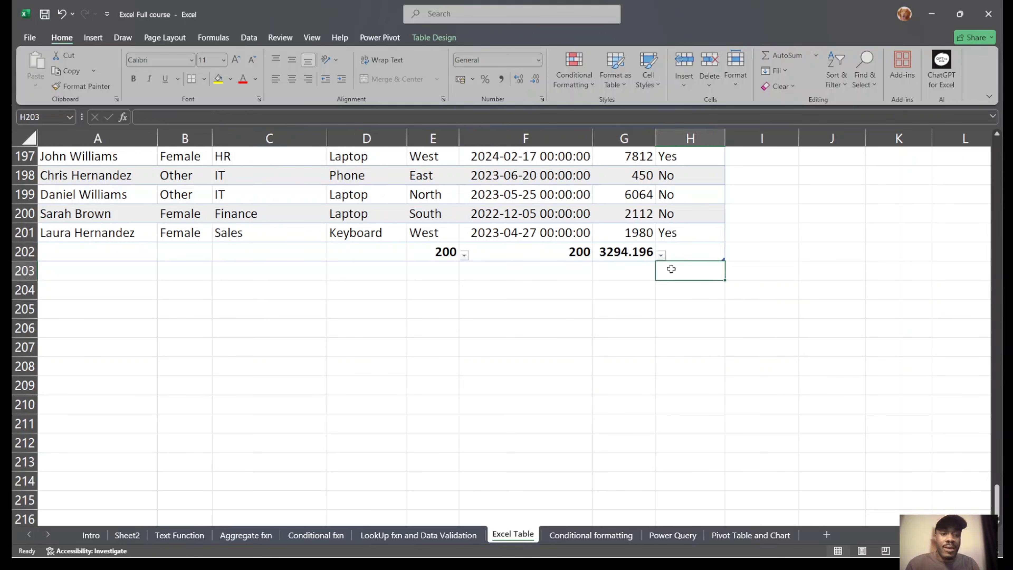
Undo the total-row function choices and the total row itself, keeping the two deleted columns removed.
{"action": "scroll", "coordinate": [732, 242], "scroll_direction": "up", "scroll_amount": 20}
{"action": "scroll", "coordinate": [720, 242], "scroll_direction": "down", "scroll_amount": 20}
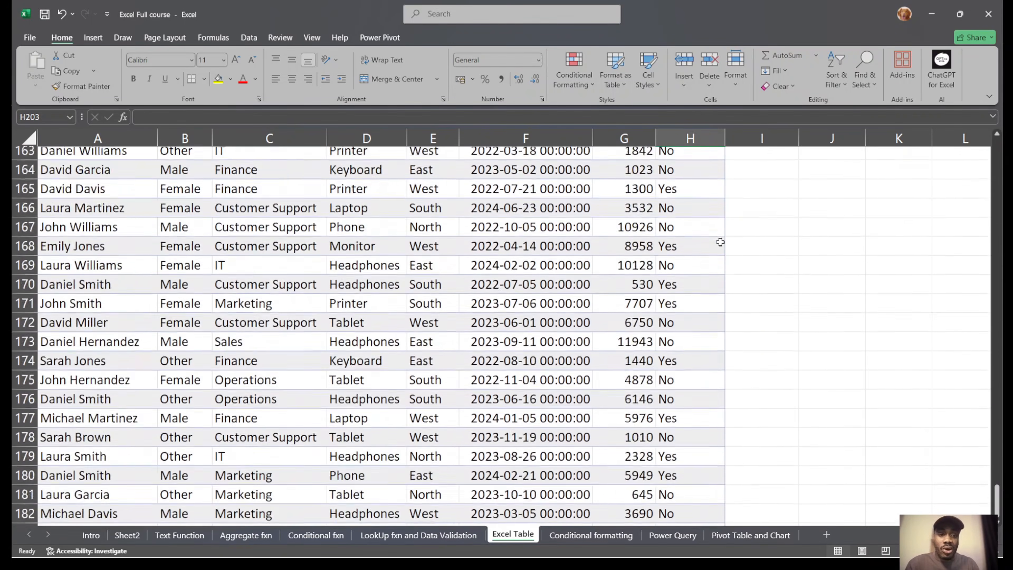
{"action": "key", "text": "ctrl+z"}
{"action": "key", "text": "ctrl+z"}
{"action": "key", "text": "ctrl+z"}
{"action": "key", "text": "ctrl+z"}
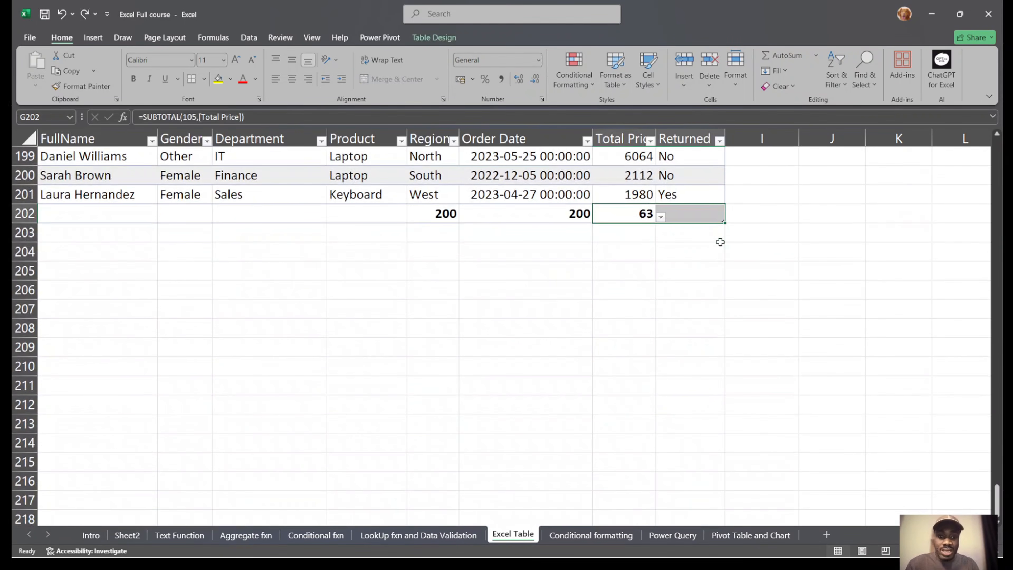
{"action": "key", "text": "ctrl+z"}
{"action": "key", "text": "ctrl+z"}
{"action": "key", "text": "ctrl+z"}
{"action": "key", "text": "ctrl+z"}
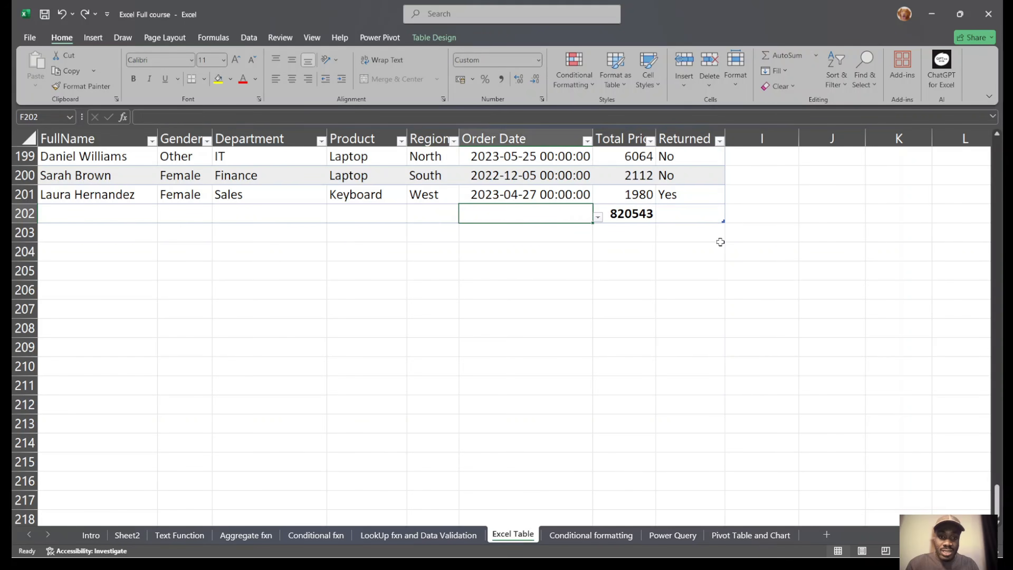
{"action": "left_click", "coordinate": [817, 328]}
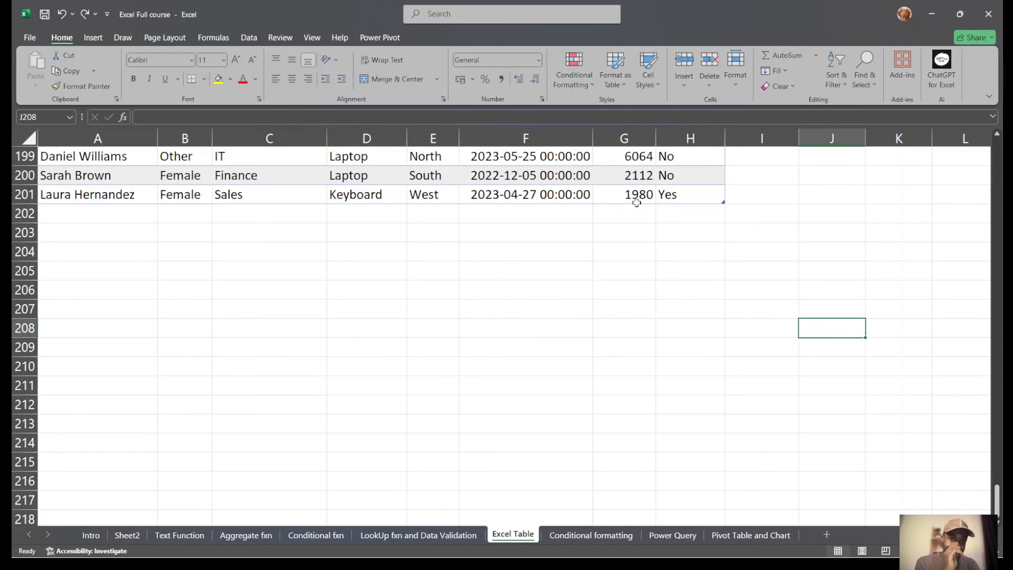
Add a sum of the Total Price column in cell G202, directly below the table's last record.
{"action": "scroll", "coordinate": [637, 202], "scroll_direction": "up", "scroll_amount": 20}
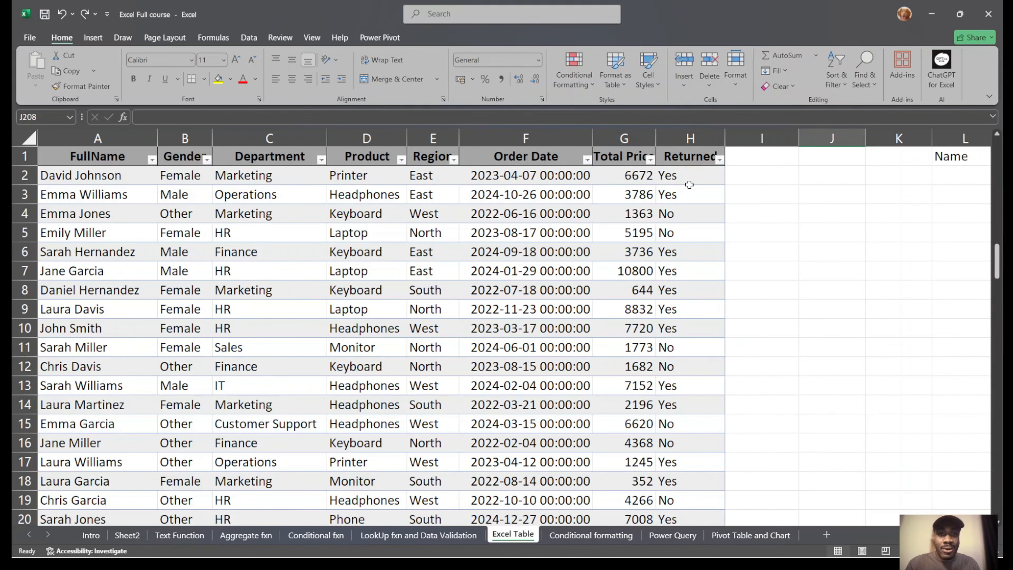
{"action": "left_click", "coordinate": [624, 138]}
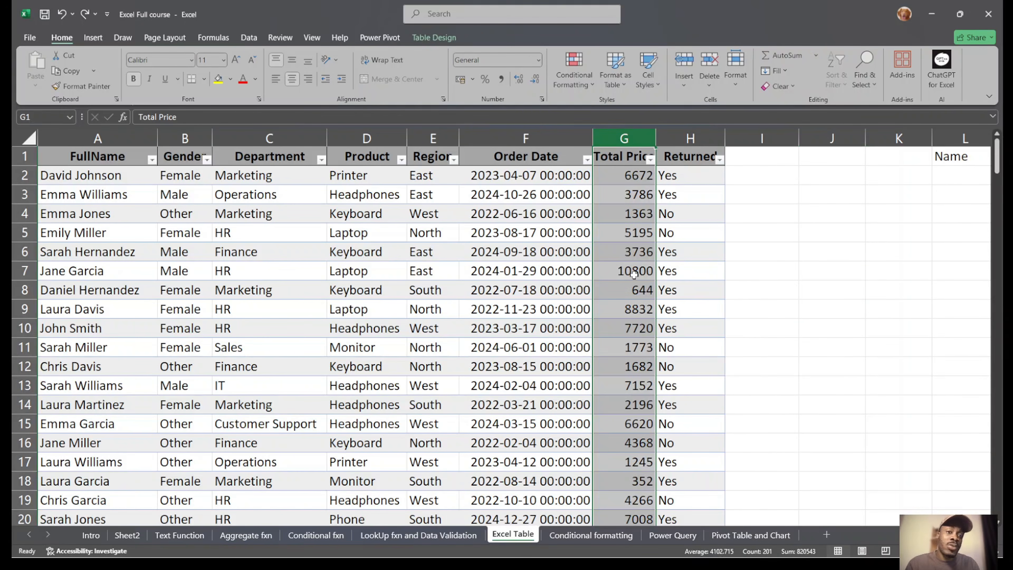
{"action": "scroll", "coordinate": [634, 275], "scroll_direction": "down", "scroll_amount": 16}
{"action": "scroll", "coordinate": [634, 274], "scroll_direction": "down", "scroll_amount": 20}
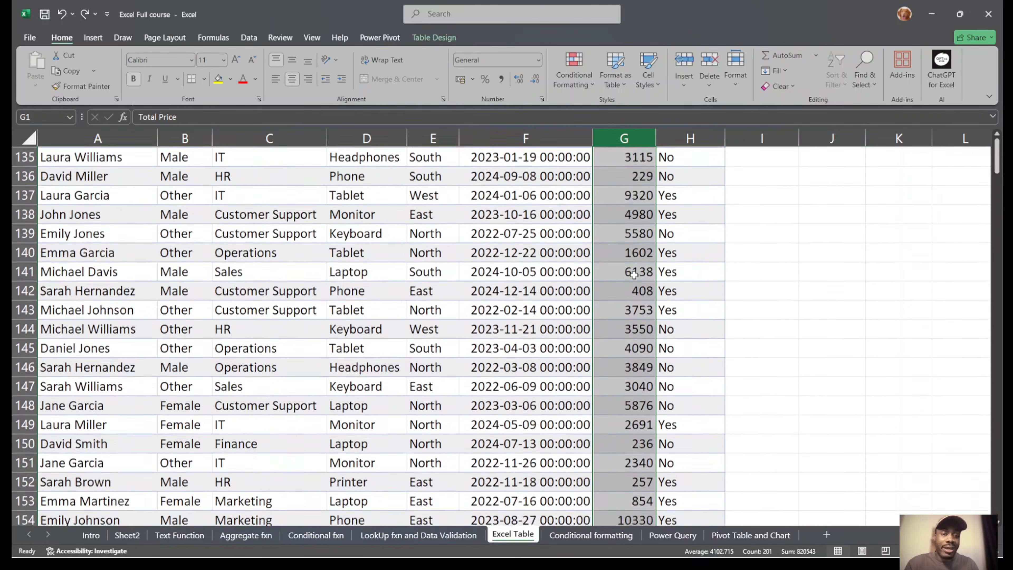
{"action": "scroll", "coordinate": [634, 274], "scroll_direction": "down", "scroll_amount": 15}
{"action": "scroll", "coordinate": [635, 279], "scroll_direction": "up", "scroll_amount": 7}
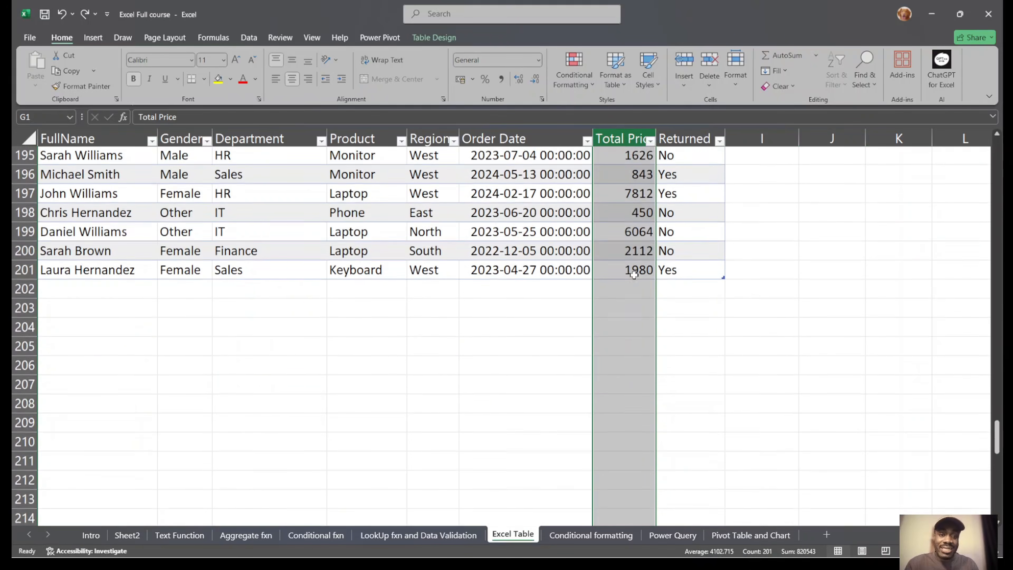
{"action": "left_click", "coordinate": [636, 290]}
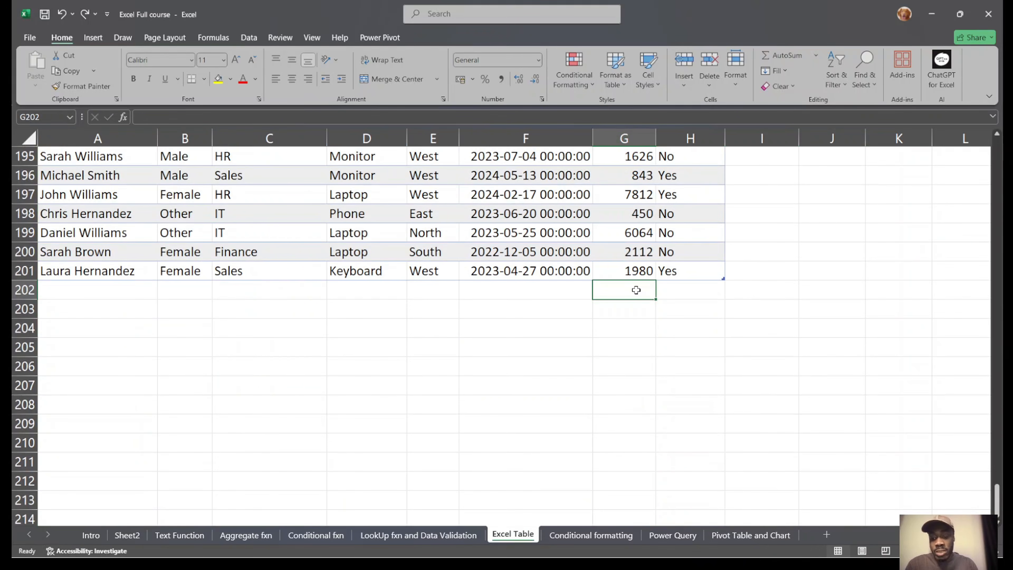
{"action": "key", "text": "alt+equal"}
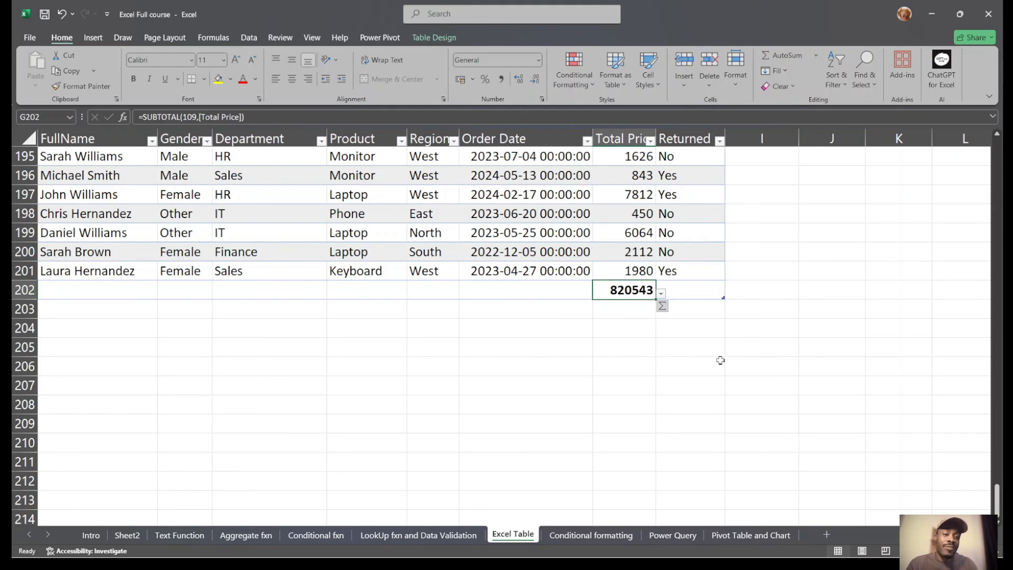
Set the total row's Order Date cell, F202, to Count.
{"action": "left_click", "coordinate": [504, 296]}
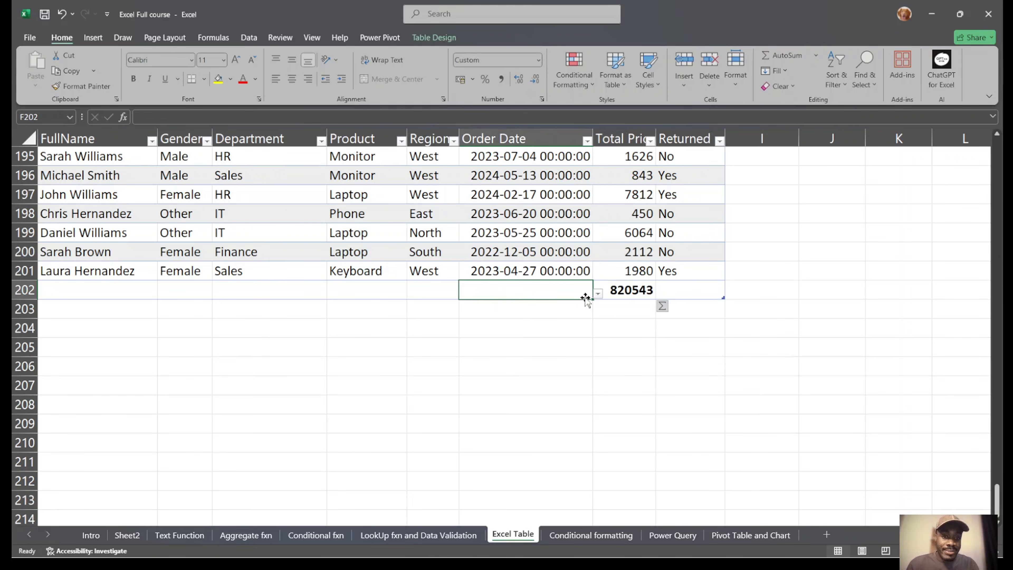
{"action": "left_click", "coordinate": [597, 294]}
{"action": "left_click", "coordinate": [451, 331]}
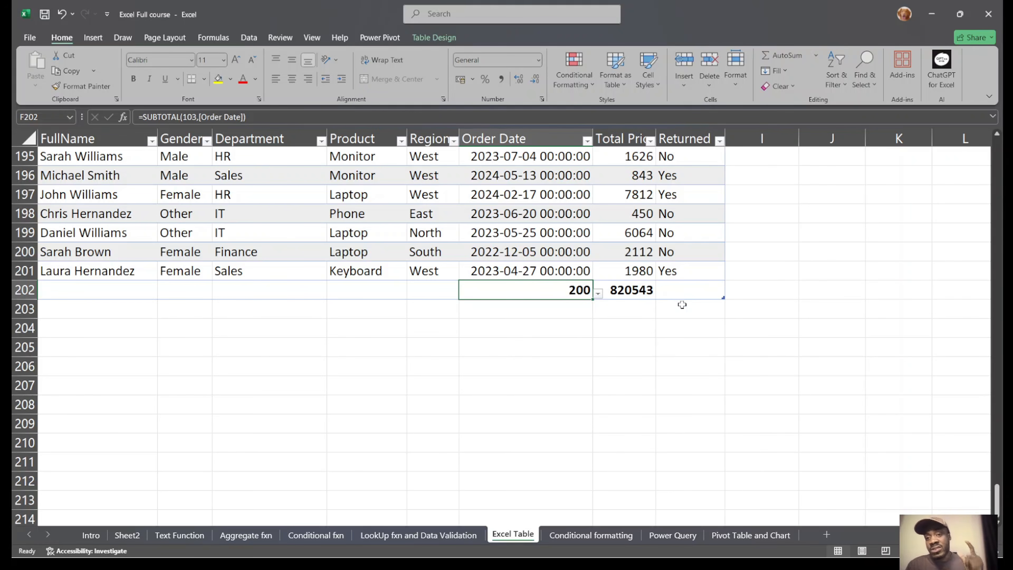
Filter the Gender column to show only Female records and check the total row for the filtered data.
{"action": "scroll", "coordinate": [682, 304], "scroll_direction": "up", "scroll_amount": 20}
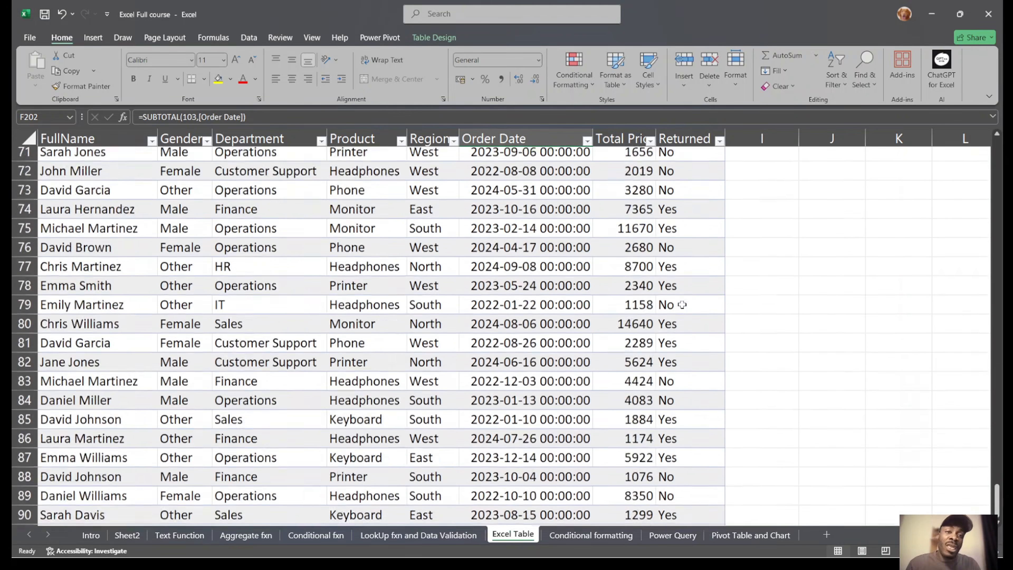
{"action": "scroll", "coordinate": [682, 305], "scroll_direction": "up", "scroll_amount": 3}
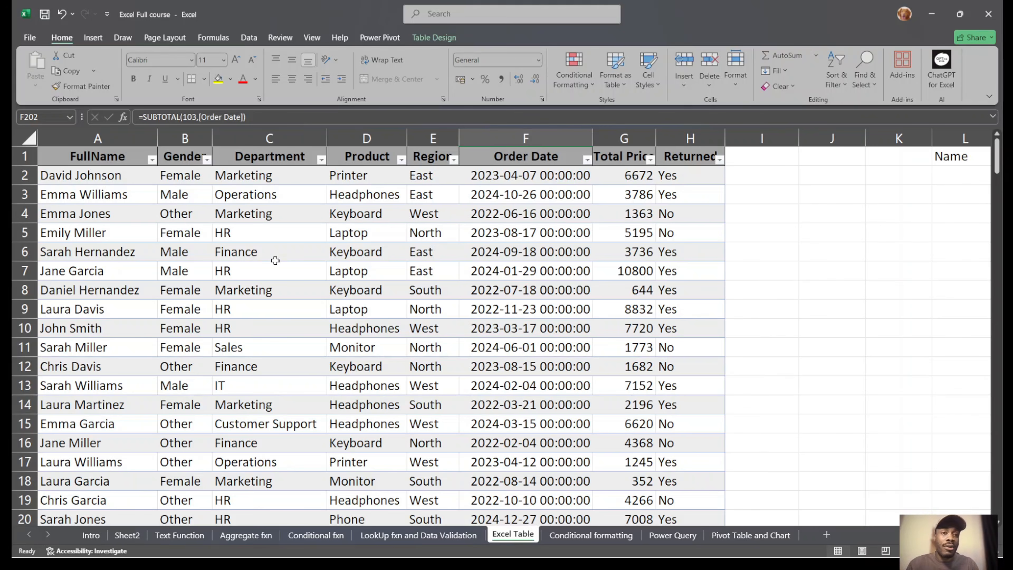
{"action": "left_click", "coordinate": [175, 153]}
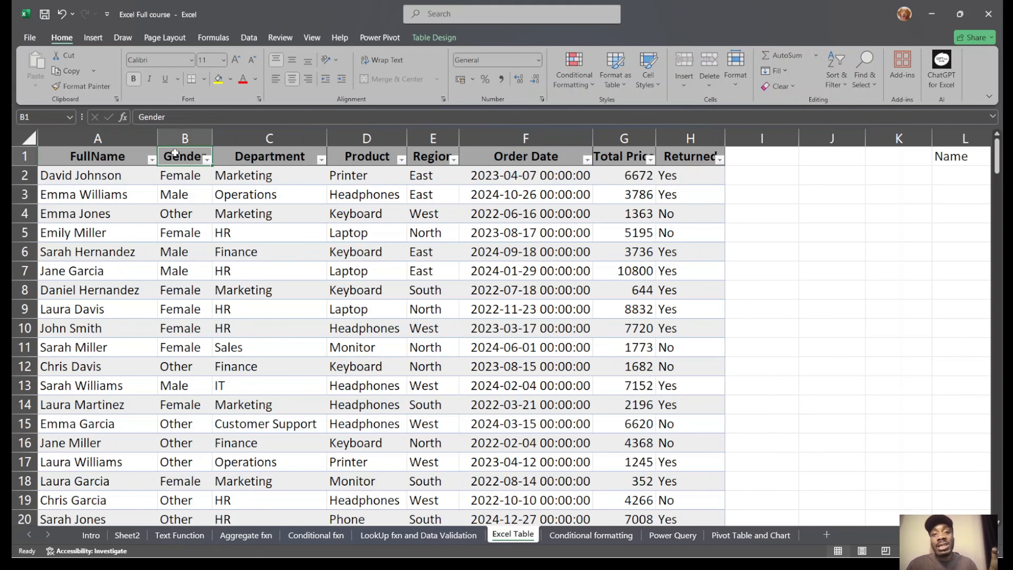
{"action": "left_click", "coordinate": [207, 161]}
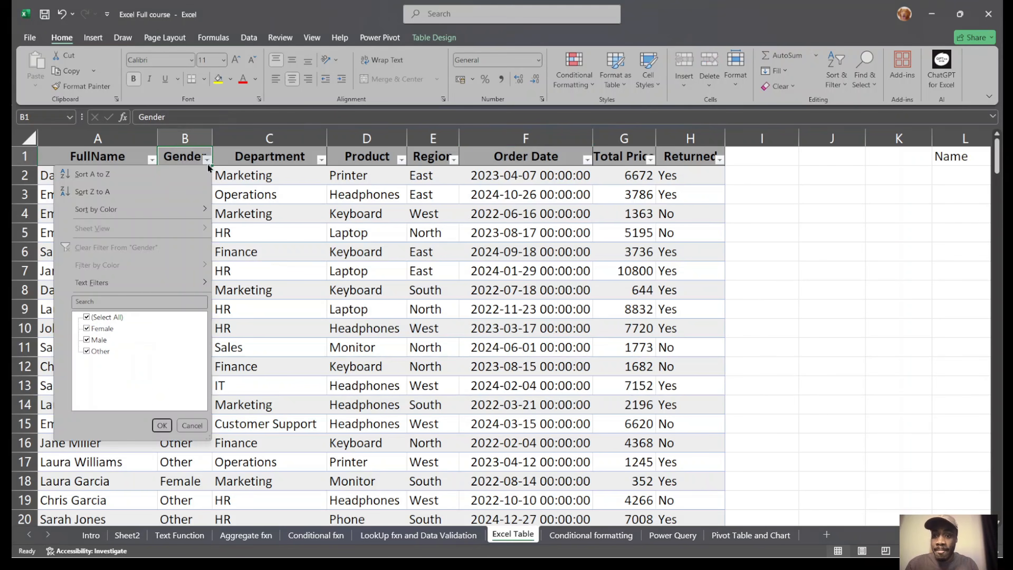
{"action": "left_click", "coordinate": [86, 318]}
{"action": "left_click", "coordinate": [96, 341]}
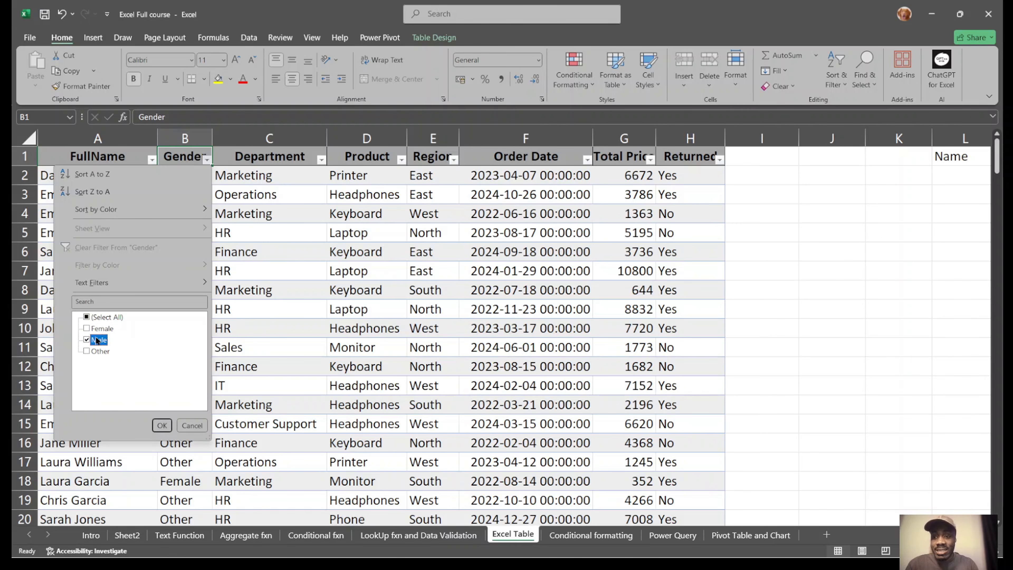
{"action": "left_click", "coordinate": [97, 340]}
{"action": "left_click", "coordinate": [98, 329]}
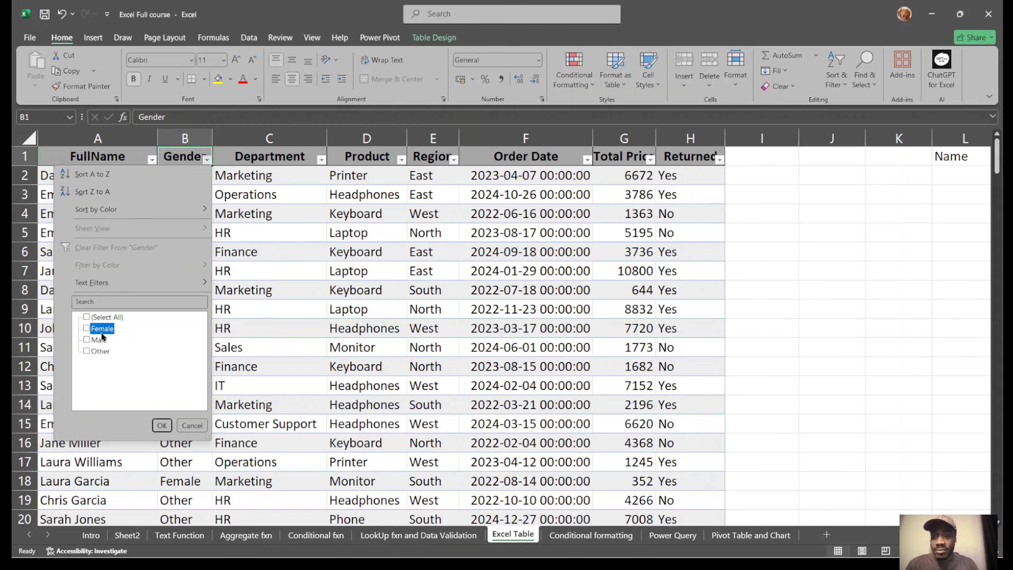
{"action": "left_click", "coordinate": [161, 425]}
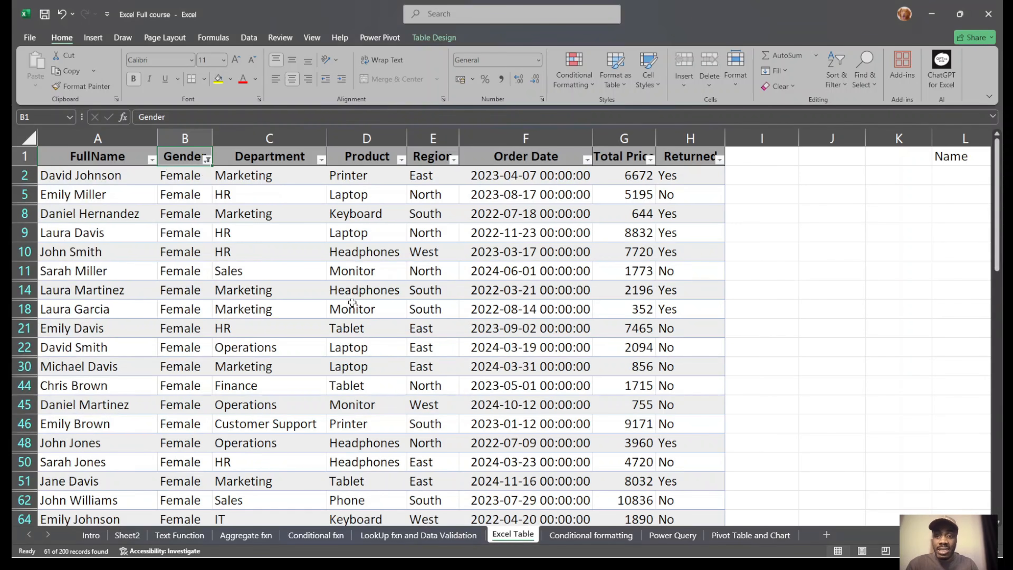
{"action": "left_click", "coordinate": [182, 156]}
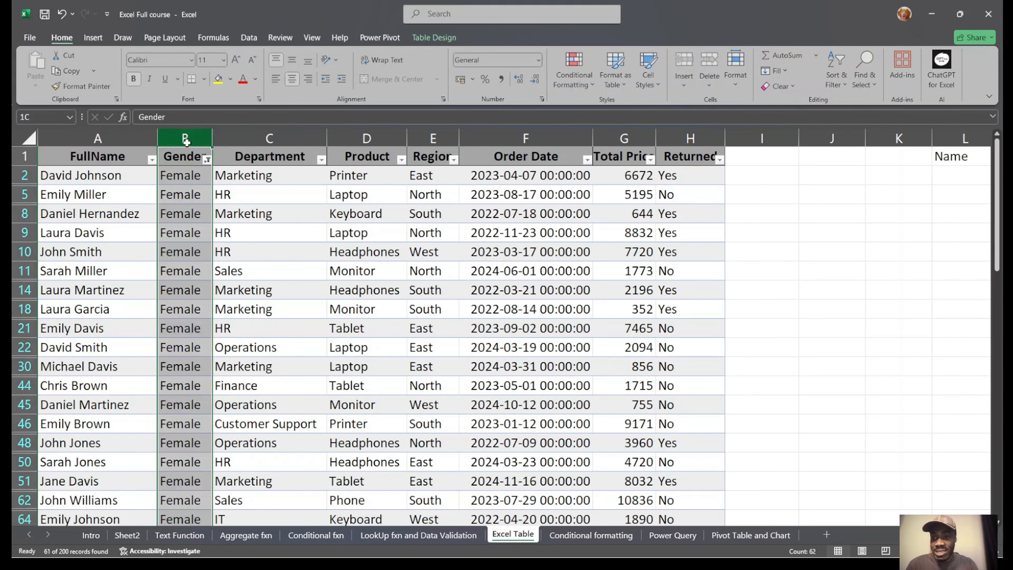
{"action": "scroll", "coordinate": [276, 339], "scroll_direction": "down", "scroll_amount": 10}
{"action": "scroll", "coordinate": [276, 339], "scroll_direction": "down", "scroll_amount": 9}
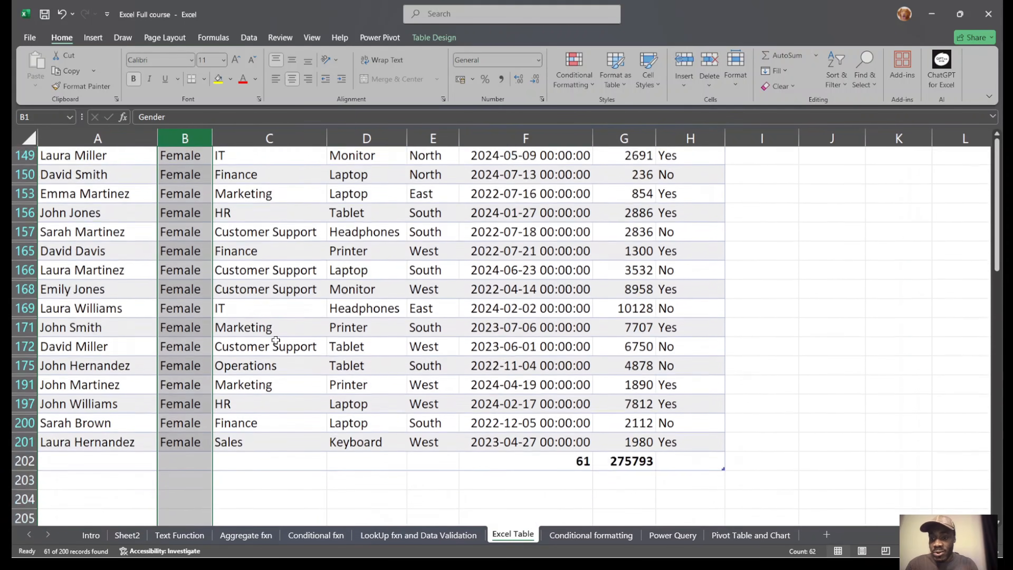
{"action": "scroll", "coordinate": [274, 340], "scroll_direction": "up", "scroll_amount": 1}
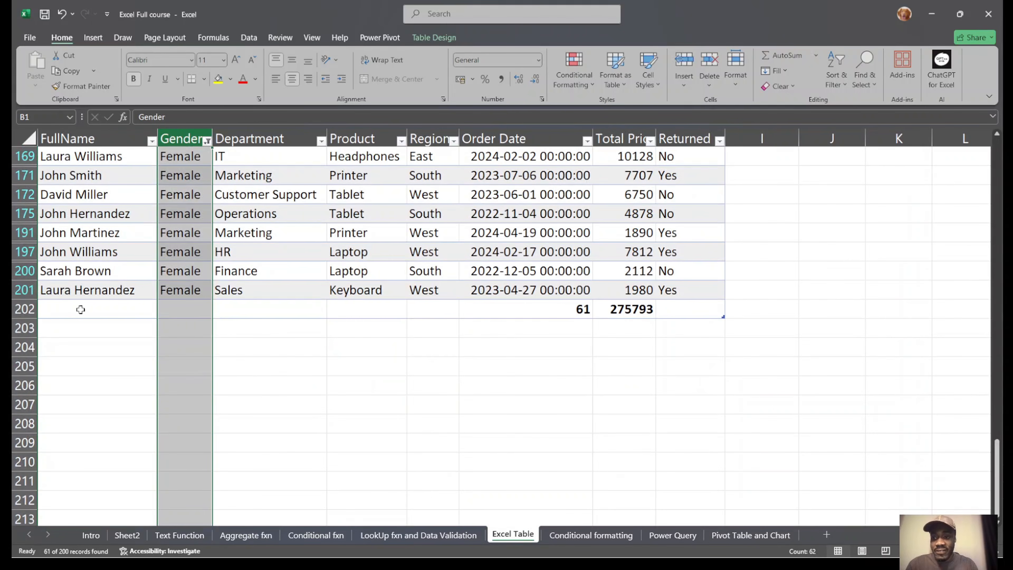
Change the Gender filter to show only Other records and check the total row again.
{"action": "scroll", "coordinate": [279, 329], "scroll_direction": "up", "scroll_amount": 2}
{"action": "scroll", "coordinate": [279, 330], "scroll_direction": "up", "scroll_amount": 16}
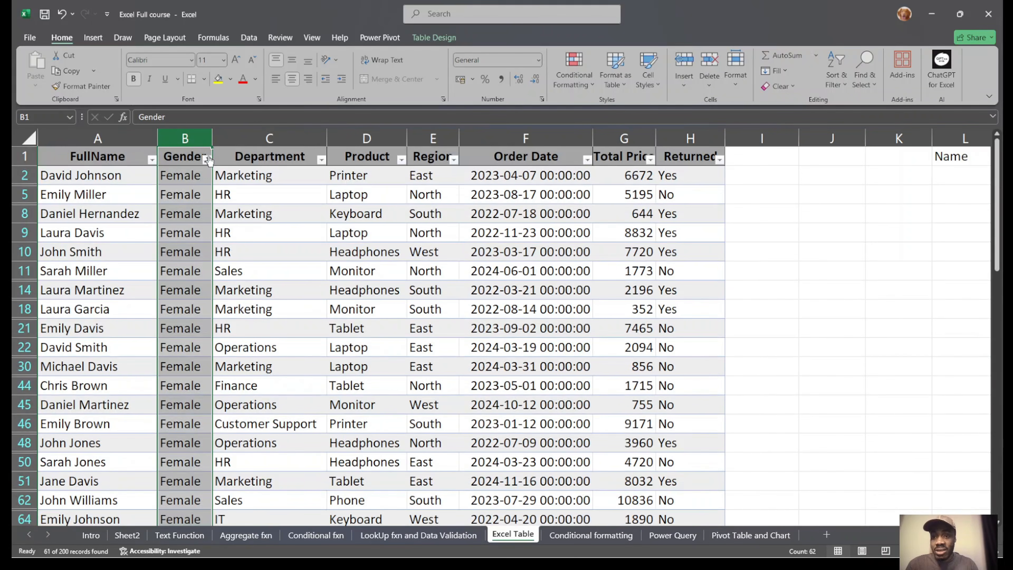
{"action": "left_click", "coordinate": [207, 158]}
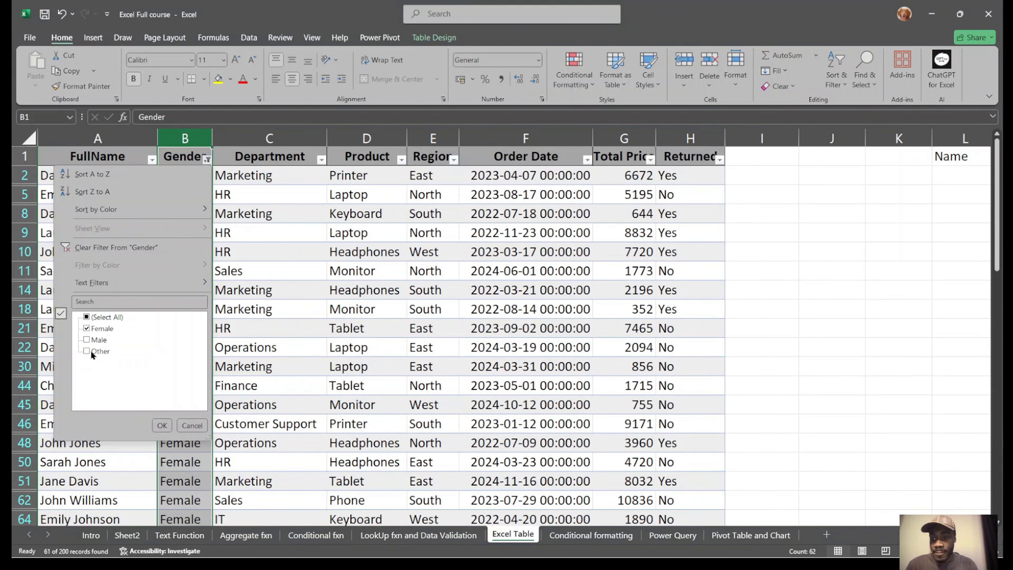
{"action": "left_click", "coordinate": [91, 351]}
{"action": "left_click", "coordinate": [161, 425]}
{"action": "scroll", "coordinate": [272, 320], "scroll_direction": "down", "scroll_amount": 7}
{"action": "scroll", "coordinate": [273, 320], "scroll_direction": "down", "scroll_amount": 10}
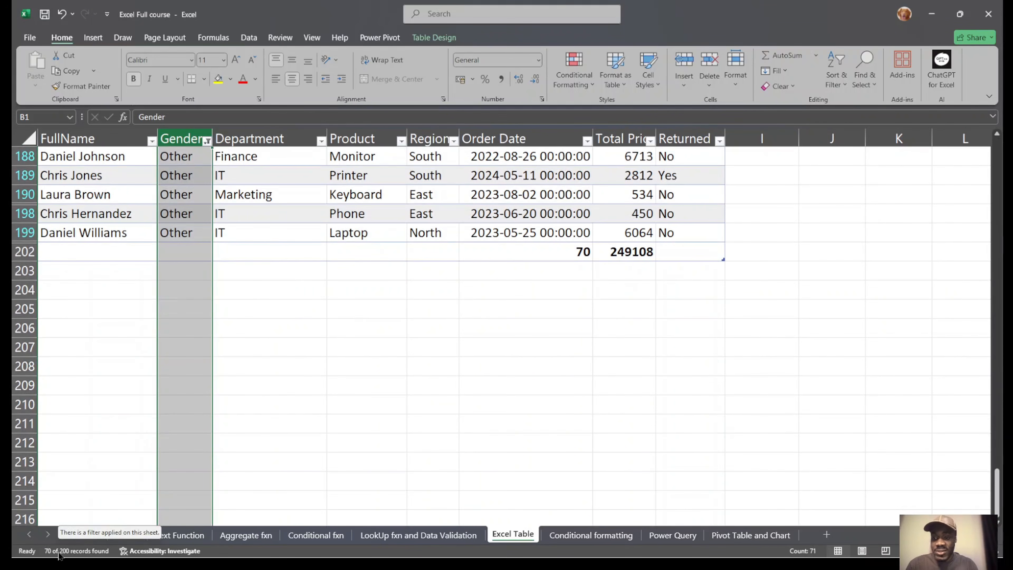
Clear the filter from the Gender column.
{"action": "scroll", "coordinate": [358, 301], "scroll_direction": "up", "scroll_amount": 15}
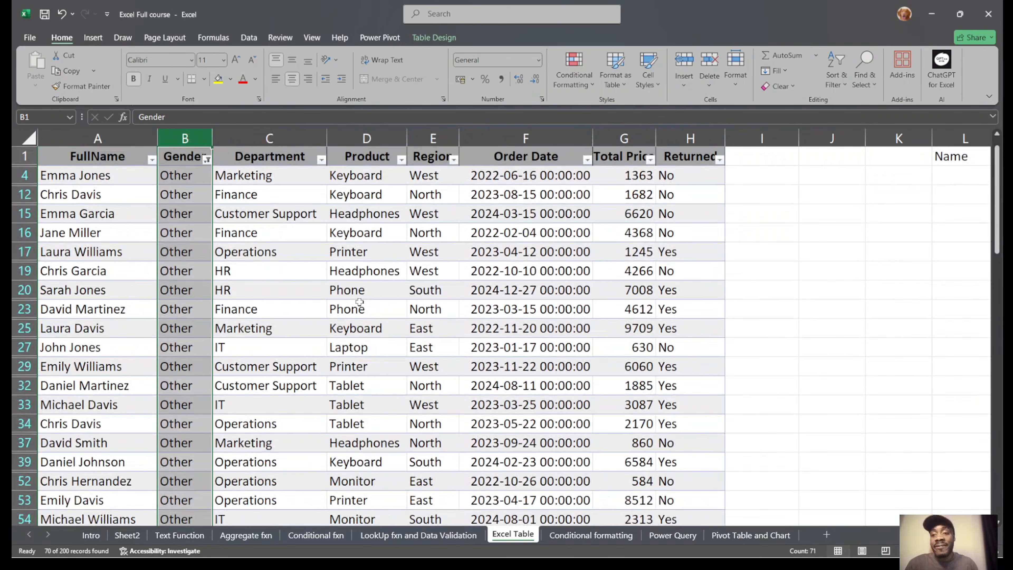
{"action": "left_click", "coordinate": [207, 160]}
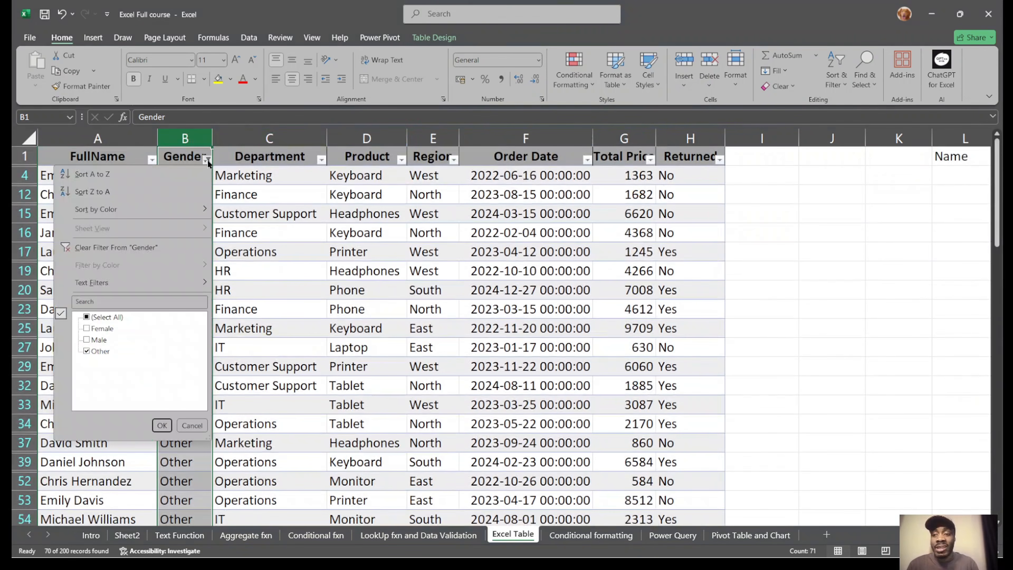
{"action": "left_click", "coordinate": [100, 332]}
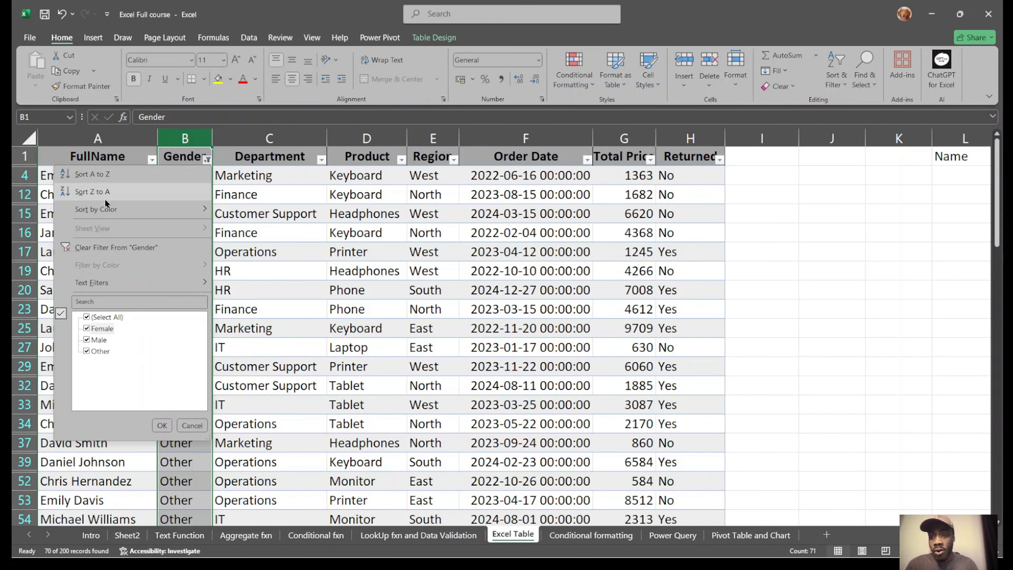
{"action": "left_click", "coordinate": [138, 249]}
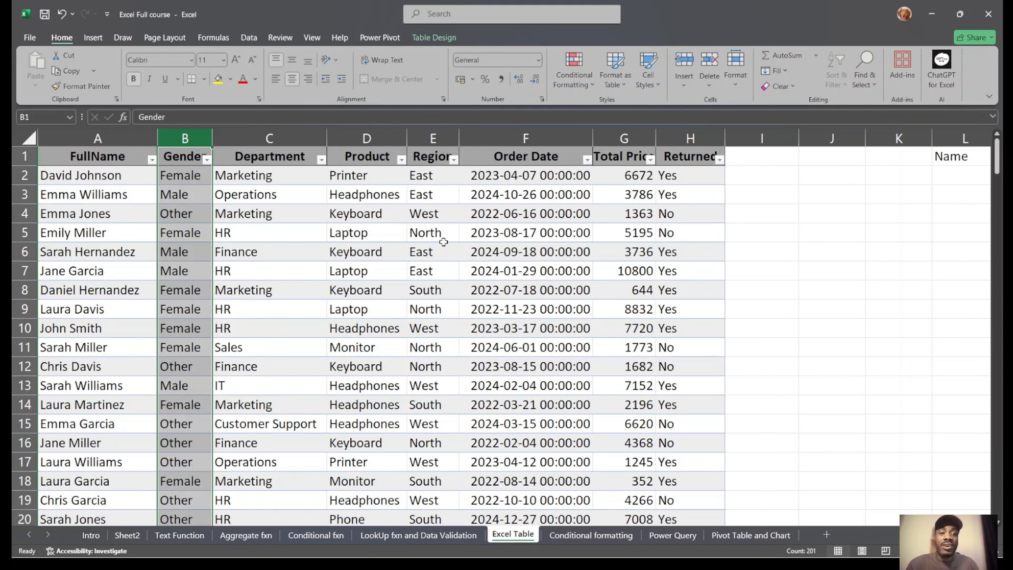
Sort the table by the Returned column from A to Z and look through the reordered rows.
{"action": "left_click", "coordinate": [698, 137]}
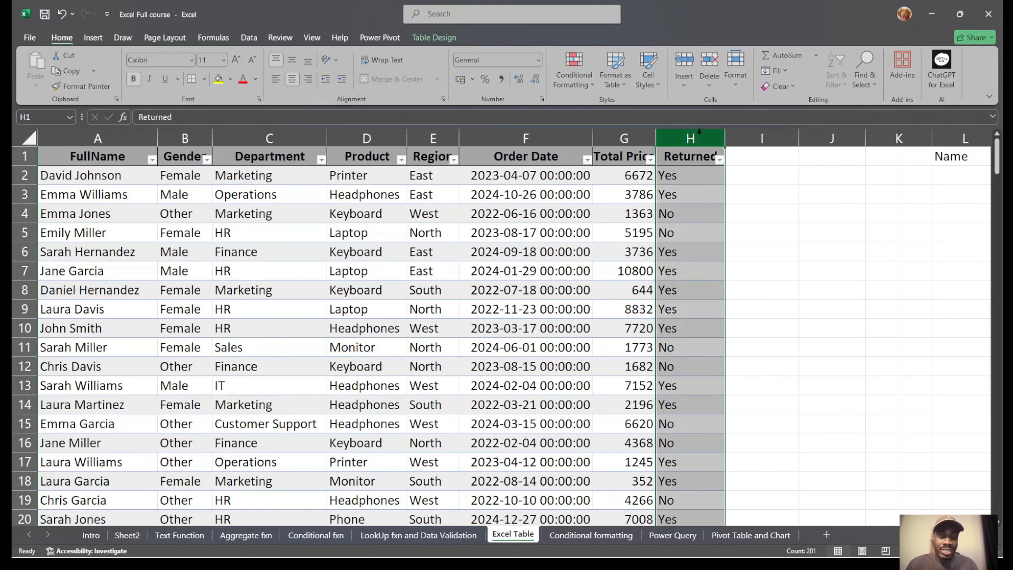
{"action": "left_click", "coordinate": [720, 159]}
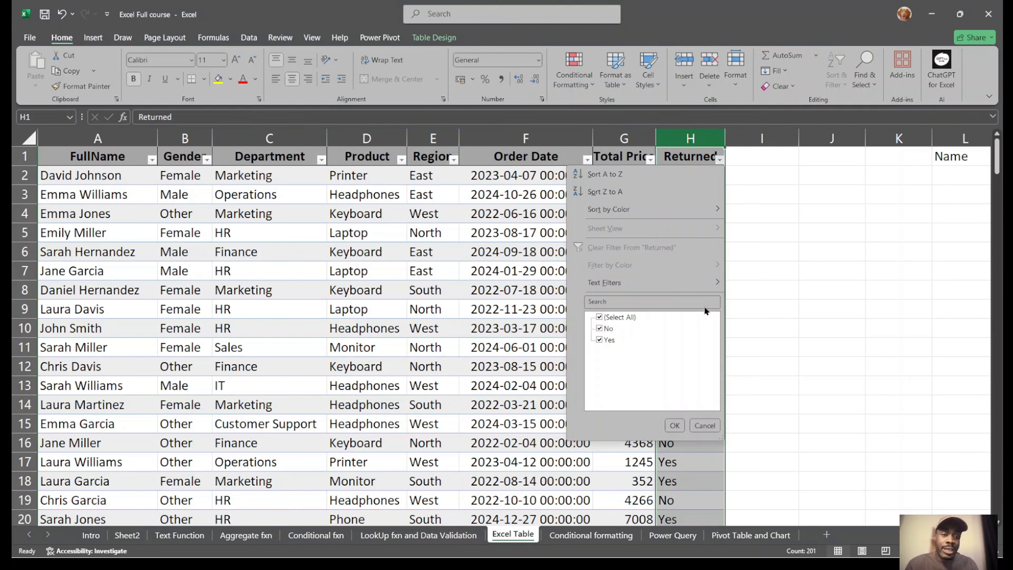
{"action": "mouse_move", "coordinate": [697, 288]}
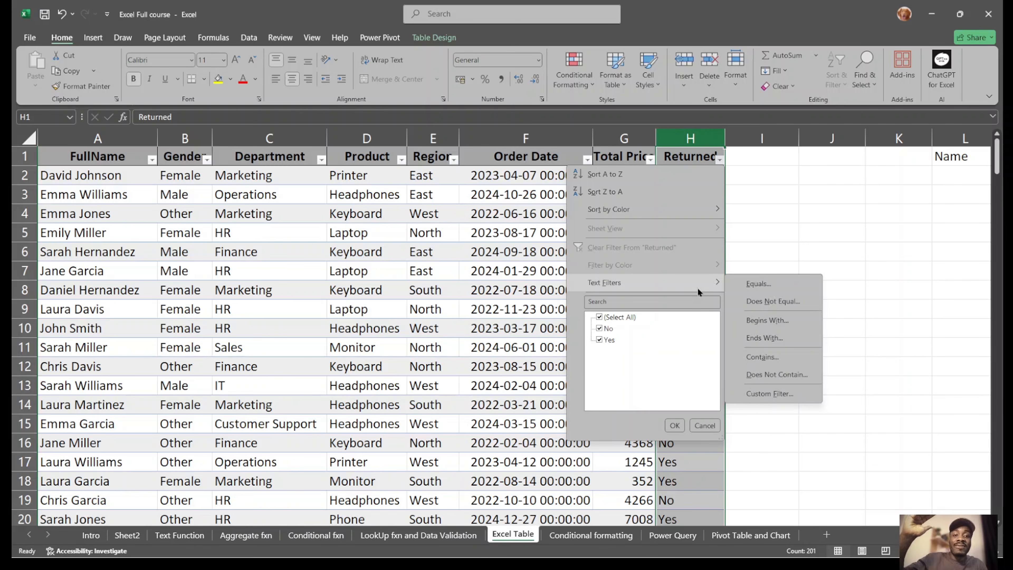
{"action": "left_click", "coordinate": [612, 175]}
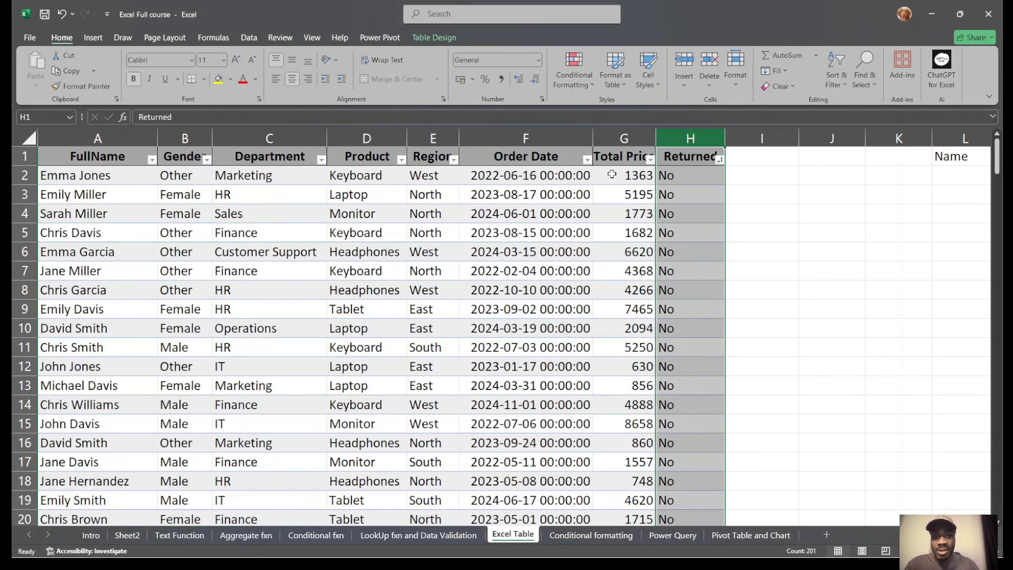
{"action": "left_click_drag", "start_coordinate": [712, 177], "coordinate": [701, 403]}
{"action": "scroll", "coordinate": [701, 403], "scroll_direction": "down", "scroll_amount": 20}
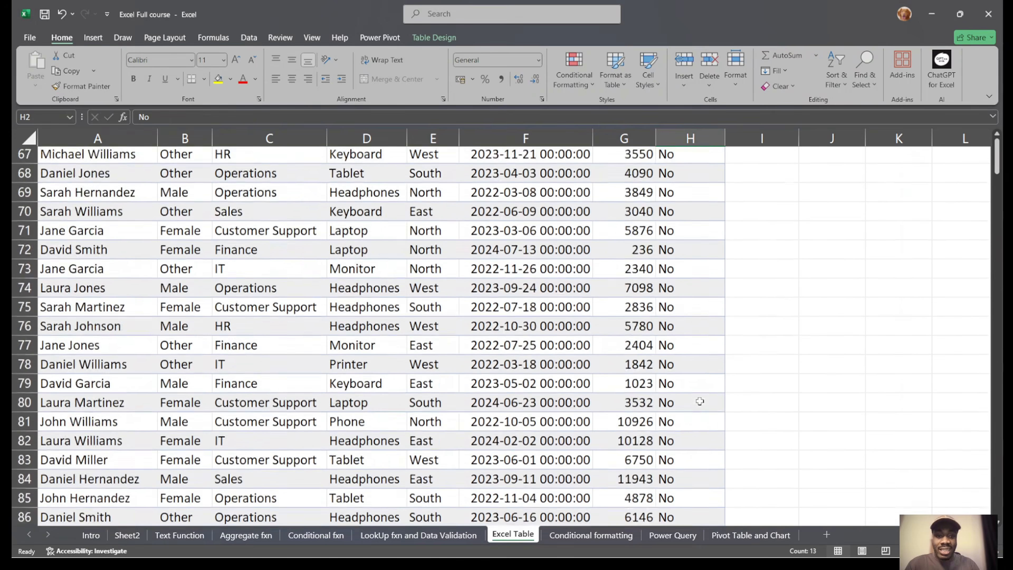
{"action": "scroll", "coordinate": [699, 401], "scroll_direction": "down", "scroll_amount": 11}
{"action": "scroll", "coordinate": [700, 401], "scroll_direction": "up", "scroll_amount": 20}
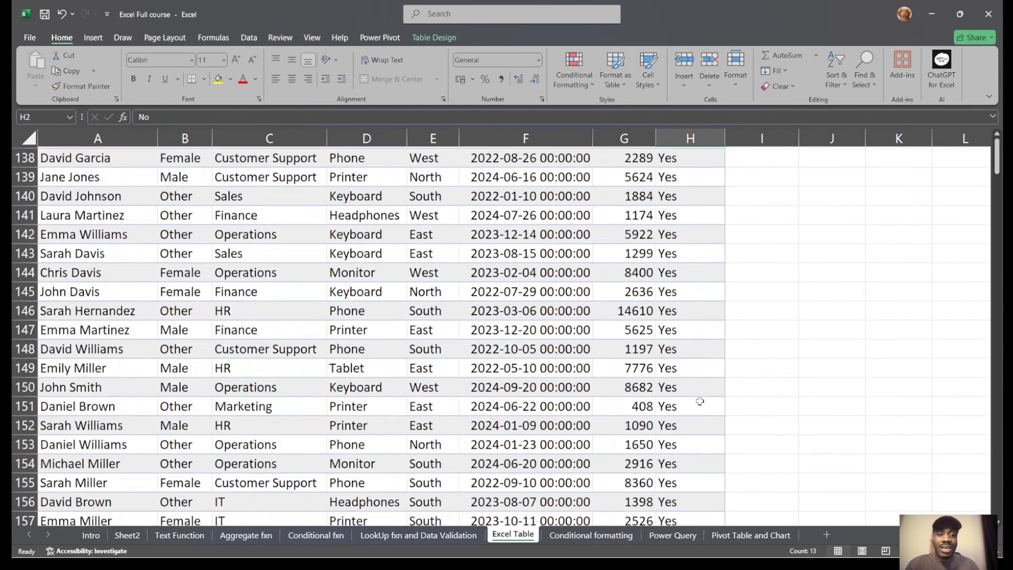
{"action": "scroll", "coordinate": [700, 401], "scroll_direction": "up", "scroll_amount": 4}
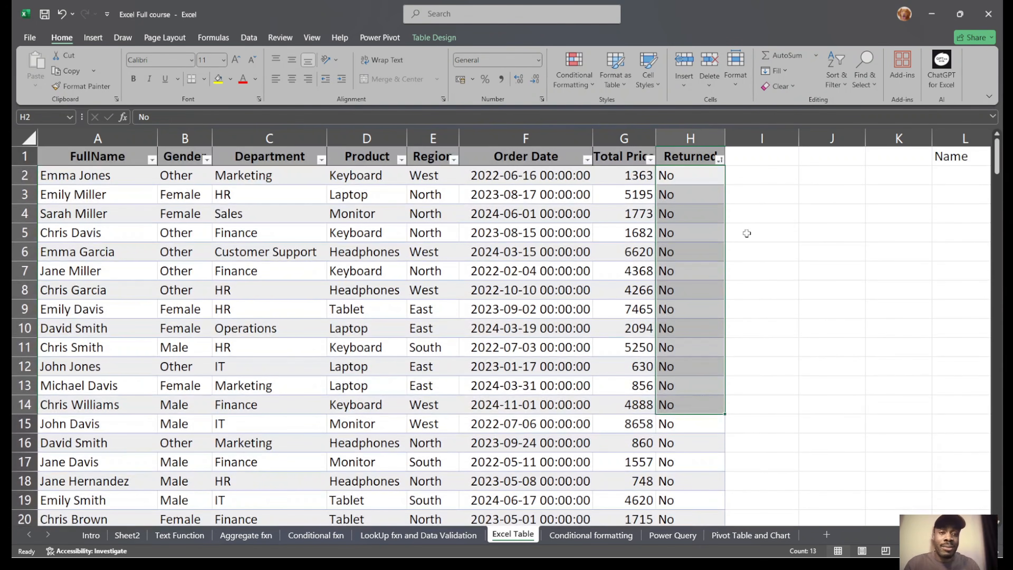
Sort the table by the Returned column from Z to A and check the order down to the total row.
{"action": "left_click", "coordinate": [720, 160]}
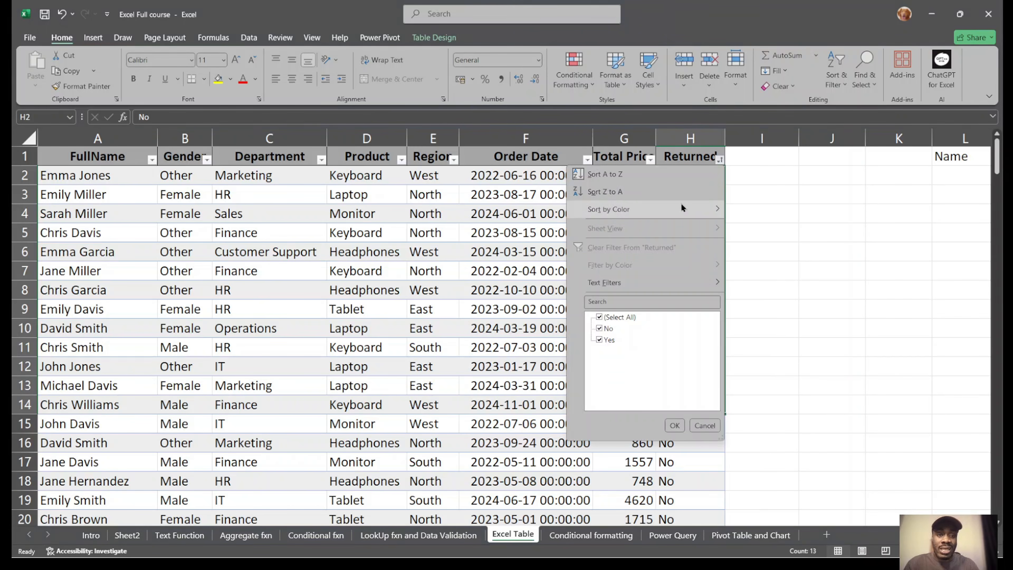
{"action": "left_click", "coordinate": [612, 191]}
{"action": "scroll", "coordinate": [636, 369], "scroll_direction": "down", "scroll_amount": 3}
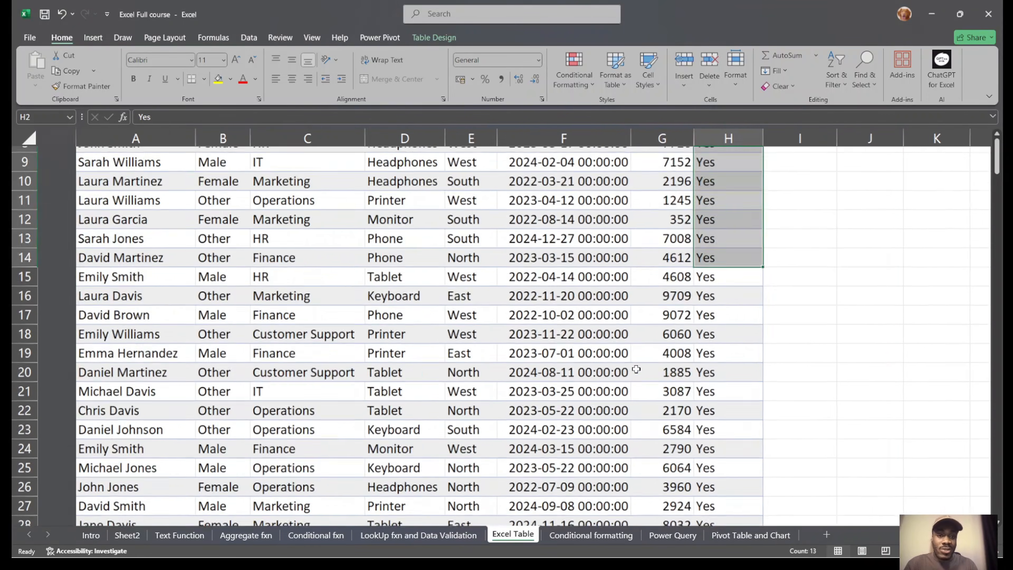
{"action": "scroll", "coordinate": [636, 369], "scroll_direction": "down", "scroll_amount": 20}
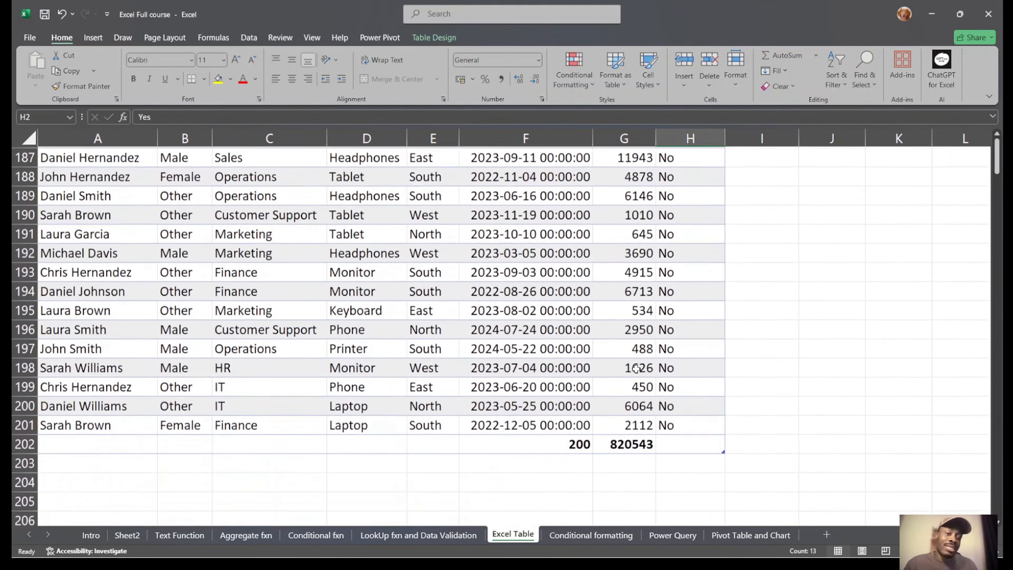
Examine the surname shared by cells A3, A9, A11 and A18, and the text filter options of the FullName column.
{"action": "scroll", "coordinate": [636, 369], "scroll_direction": "up", "scroll_amount": 20}
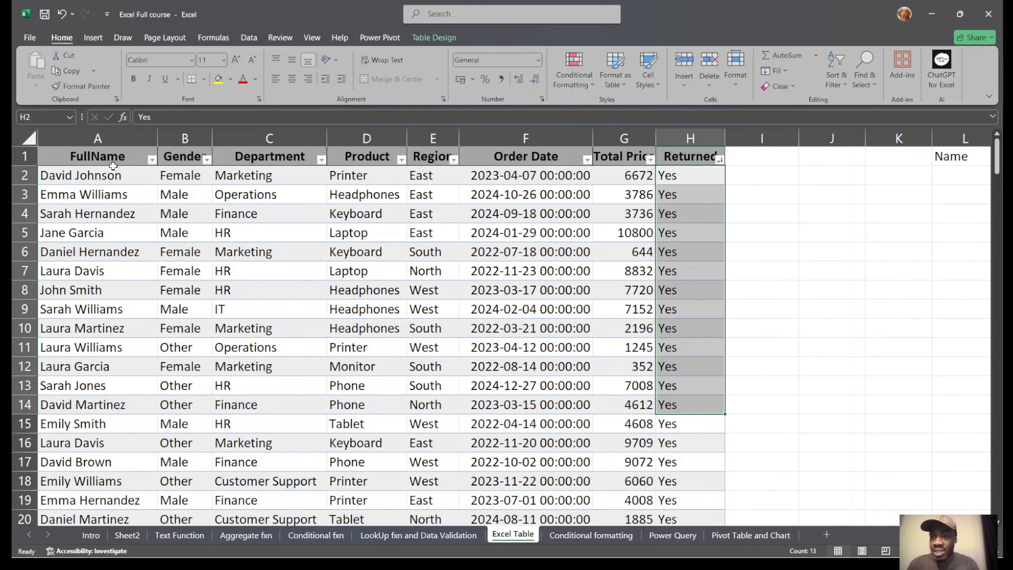
{"action": "left_click", "coordinate": [125, 160]}
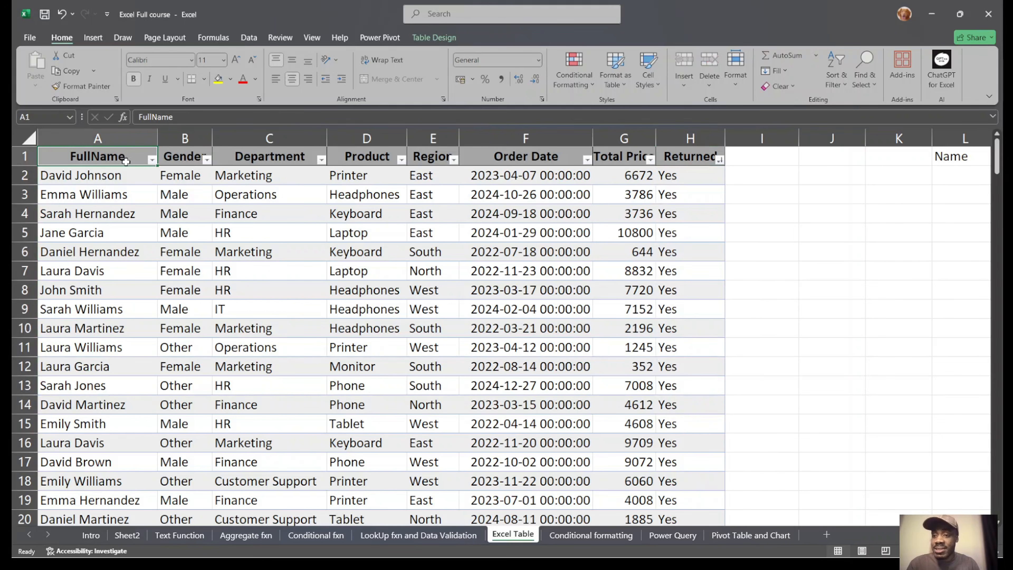
{"action": "left_click", "coordinate": [152, 160]}
{"action": "left_click", "coordinate": [226, 236]}
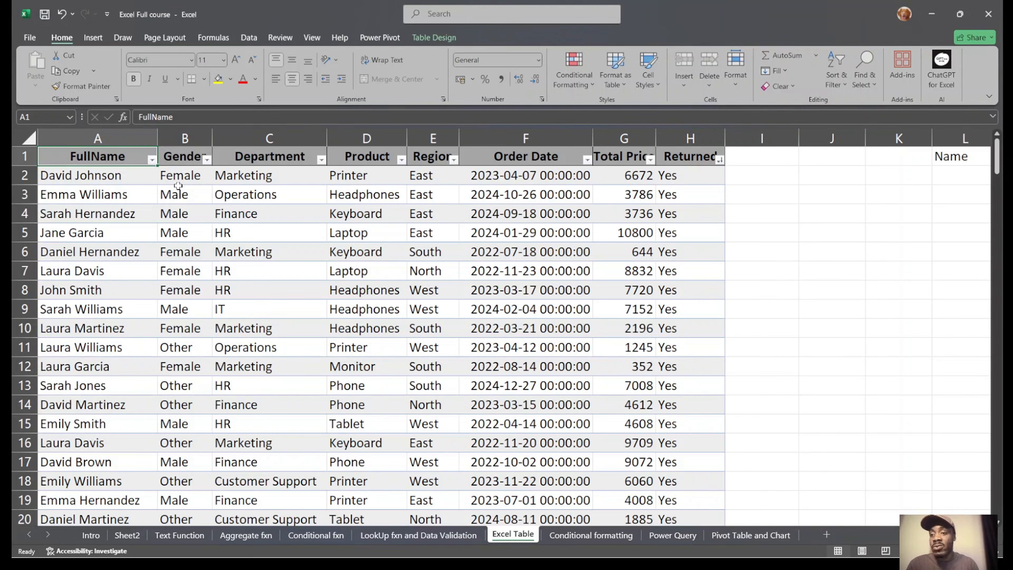
{"action": "left_click", "coordinate": [72, 196]}
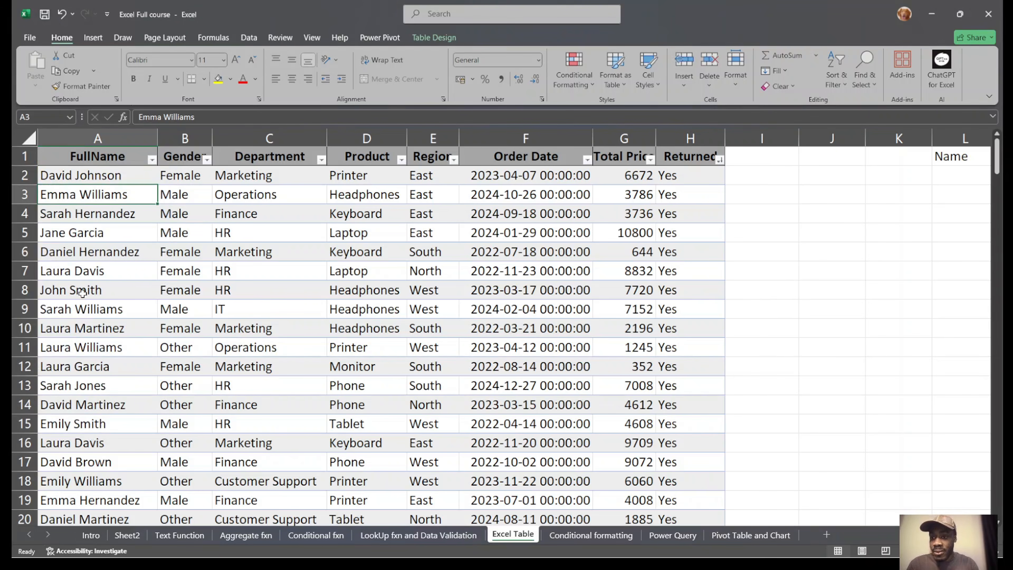
{"action": "left_click", "coordinate": [81, 309]}
{"action": "left_click", "coordinate": [80, 346]}
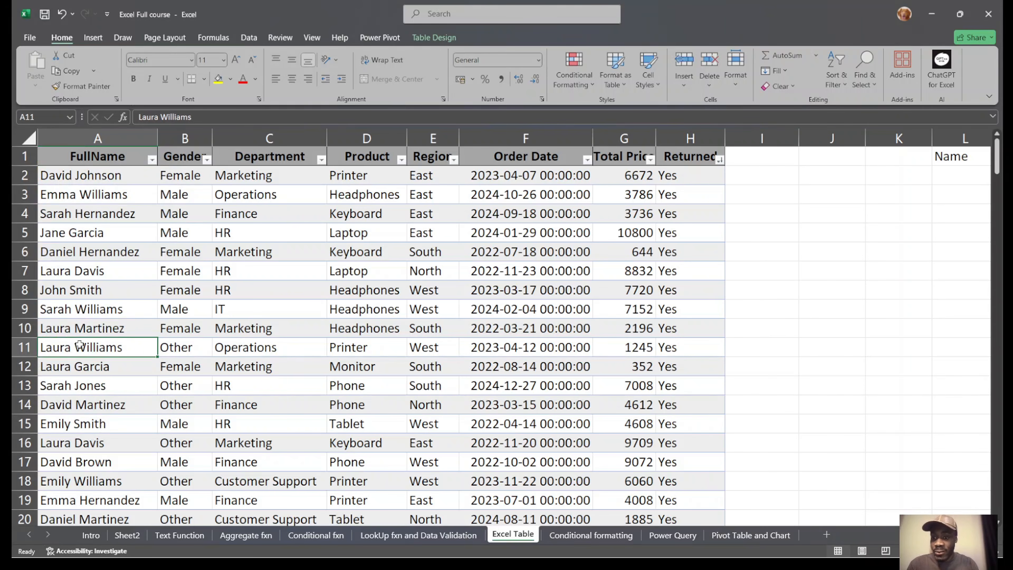
{"action": "left_click", "coordinate": [91, 475]}
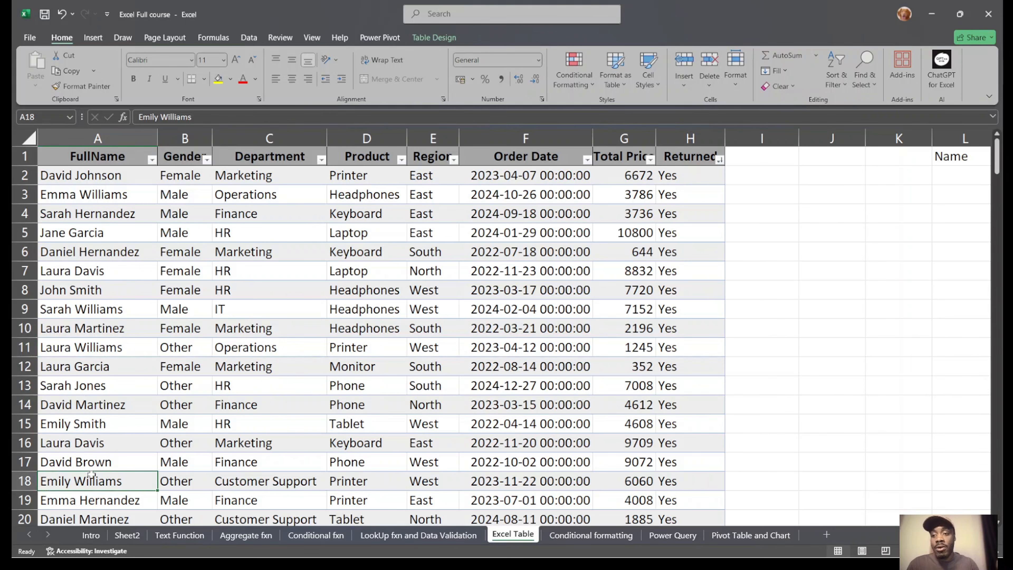
{"action": "left_click", "coordinate": [155, 163]}
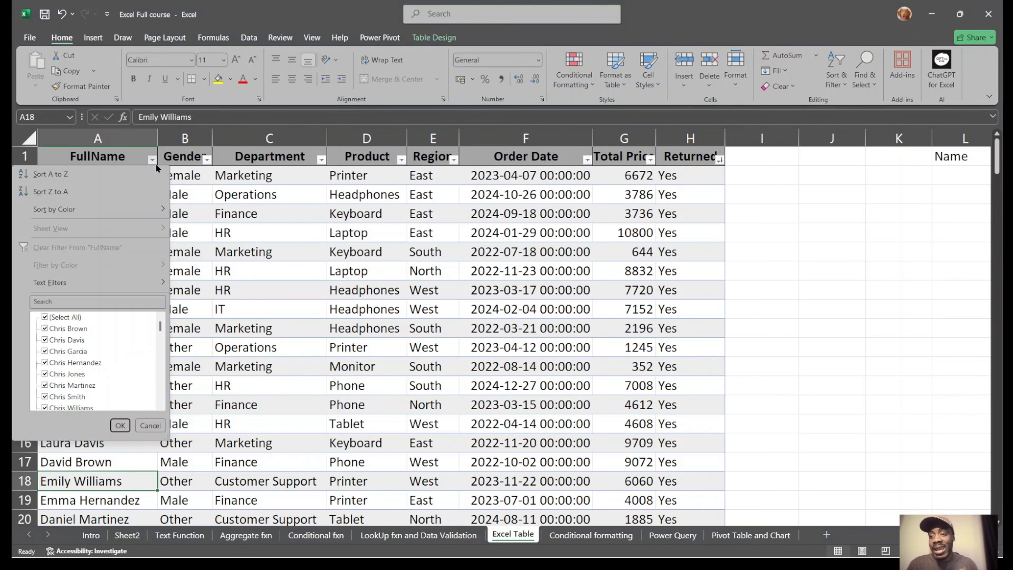
{"action": "mouse_move", "coordinate": [95, 282]}
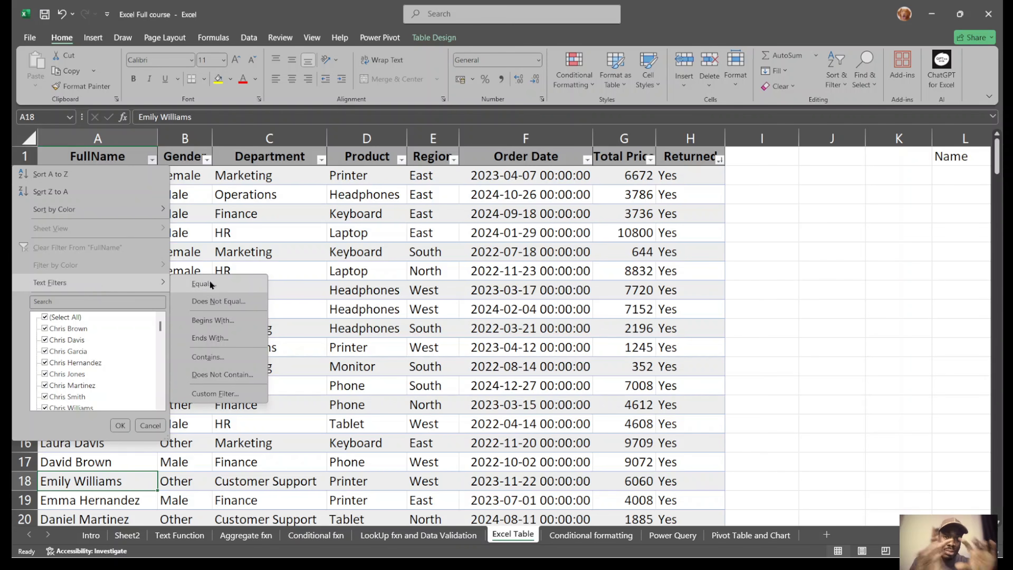
{"action": "left_click", "coordinate": [349, 220]}
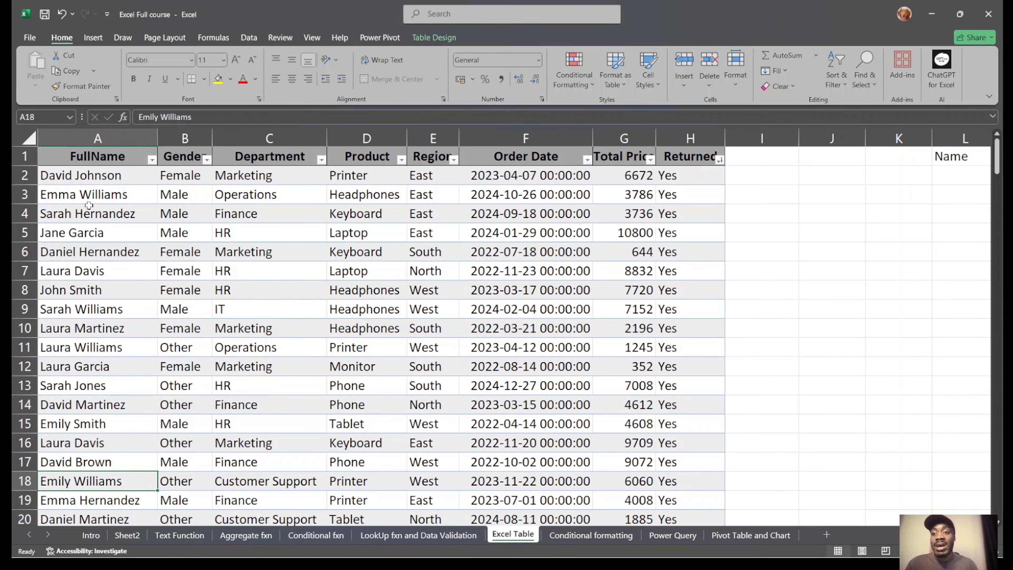
Filter the FullName column with a Contains text filter for the surname shown in A18.
{"action": "left_click", "coordinate": [151, 159]}
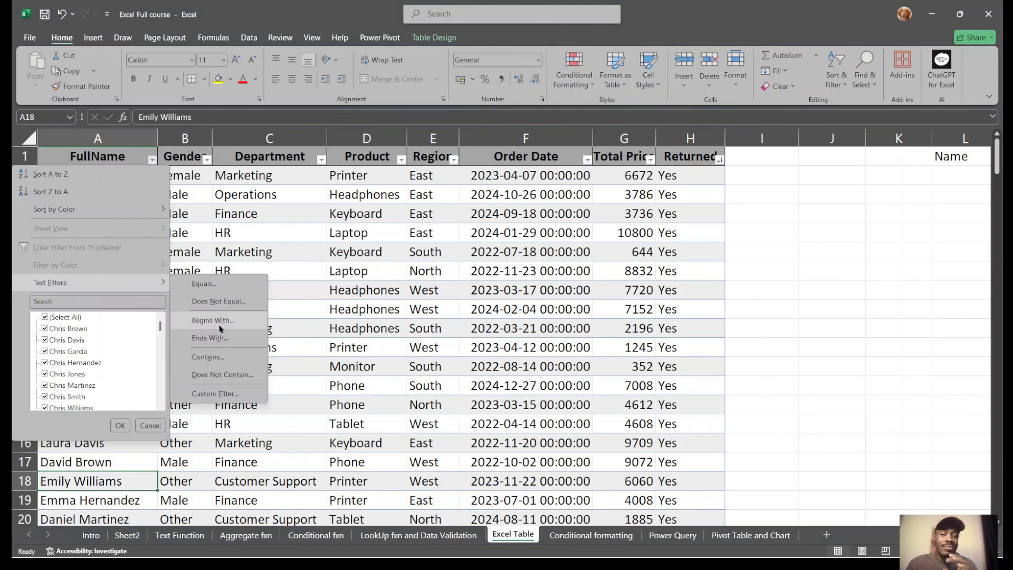
{"action": "left_click", "coordinate": [231, 356]}
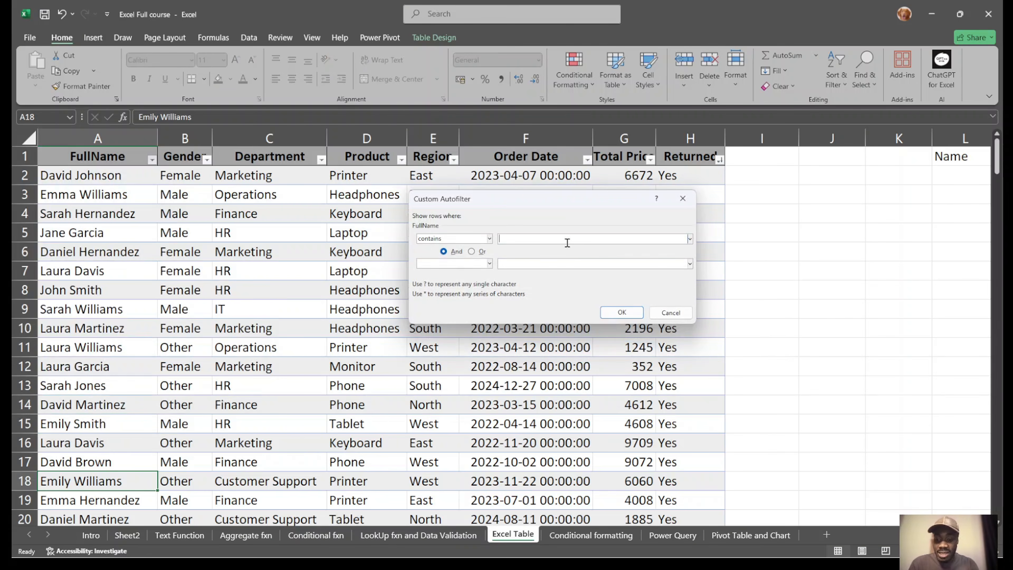
{"action": "type", "text": "Williams"}
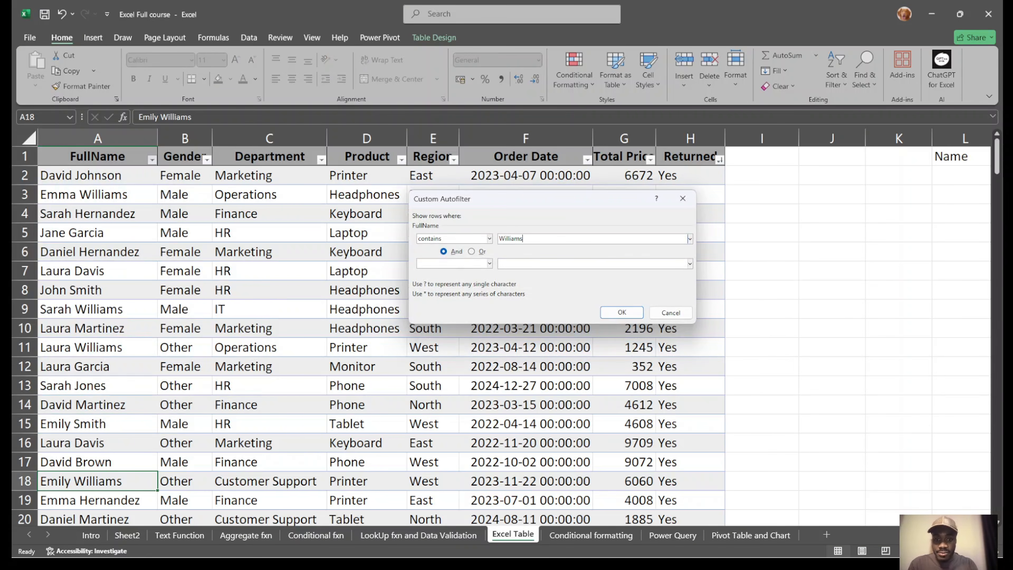
{"action": "left_click", "coordinate": [632, 312]}
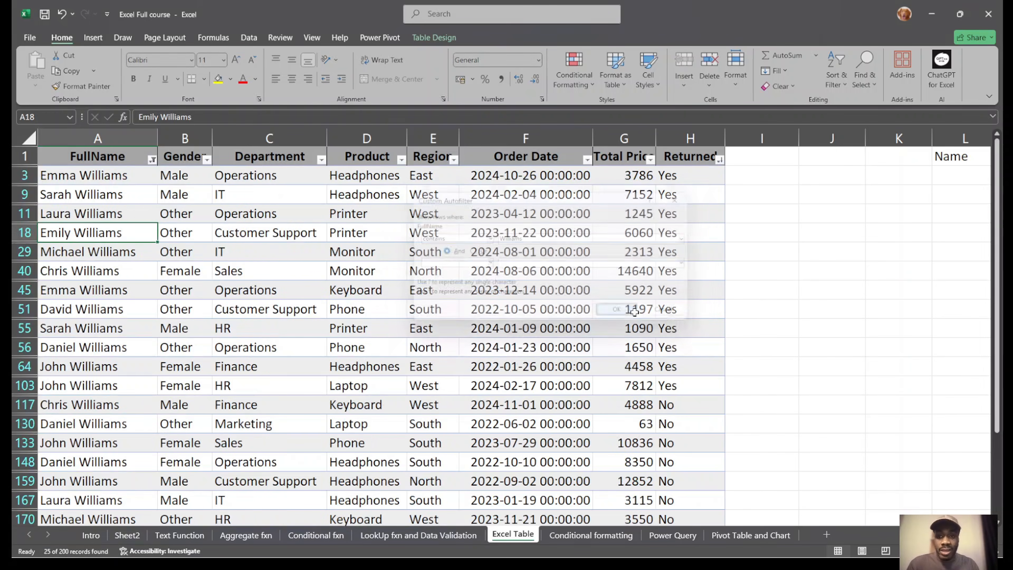
Look through the rows filtered by surname down to the count and sum in the total row.
{"action": "scroll", "coordinate": [147, 318], "scroll_direction": "down", "scroll_amount": 5}
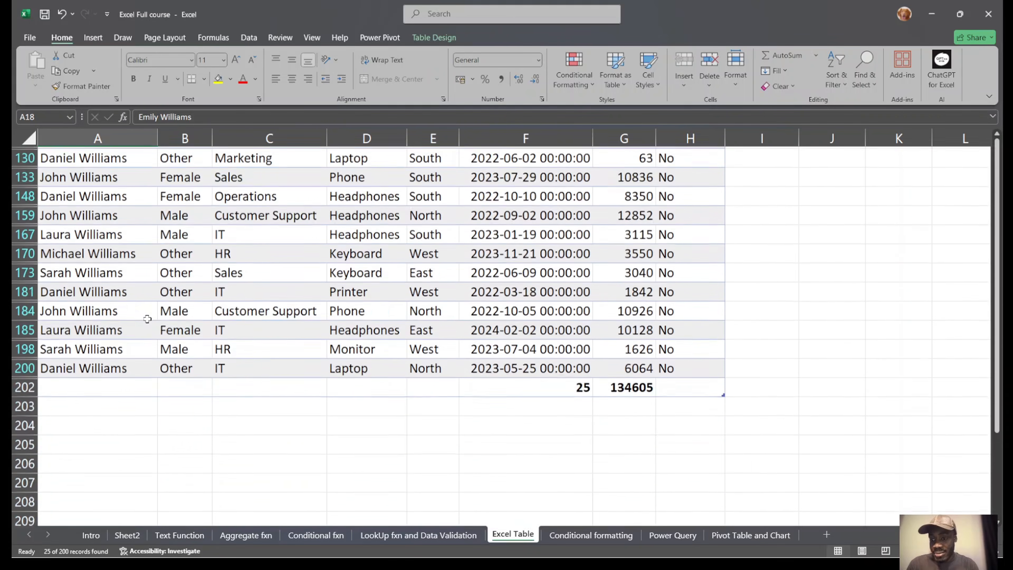
{"action": "scroll", "coordinate": [147, 318], "scroll_direction": "up", "scroll_amount": 1}
{"action": "scroll", "coordinate": [147, 319], "scroll_direction": "up", "scroll_amount": 3}
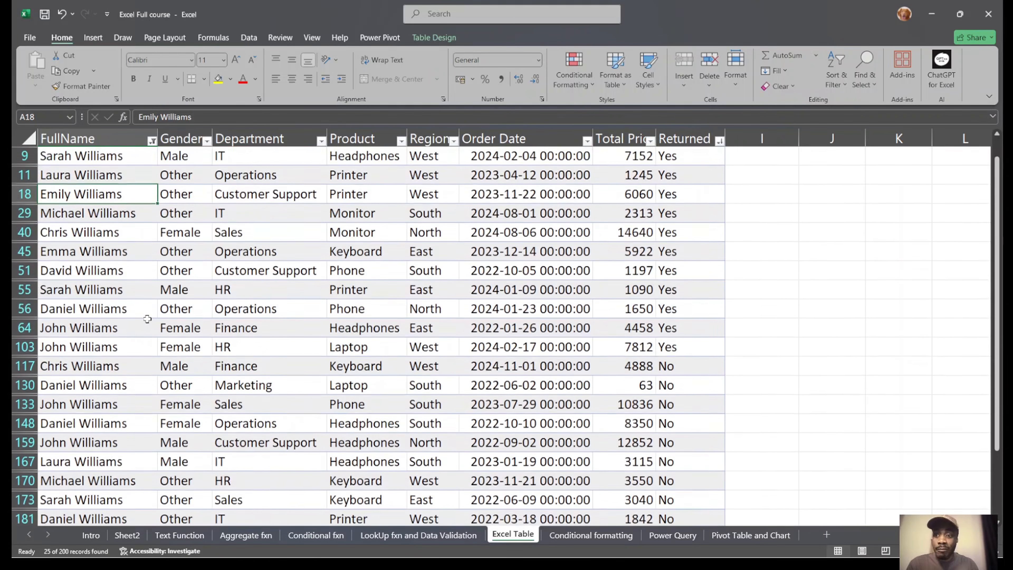
{"action": "scroll", "coordinate": [147, 318], "scroll_direction": "down", "scroll_amount": 3}
{"action": "scroll", "coordinate": [147, 319], "scroll_direction": "up", "scroll_amount": 10}
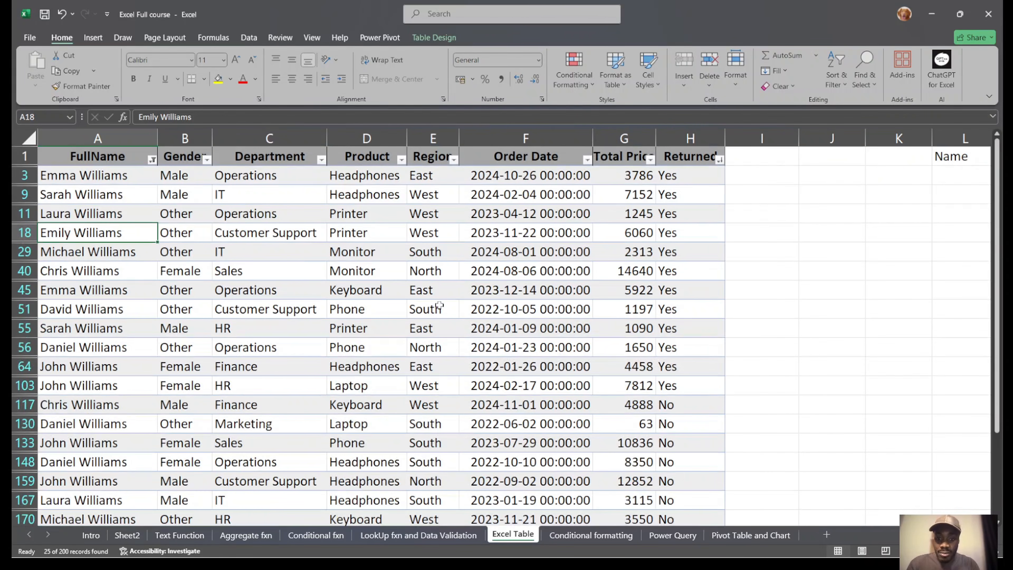
{"action": "scroll", "coordinate": [426, 294], "scroll_direction": "down", "scroll_amount": 3}
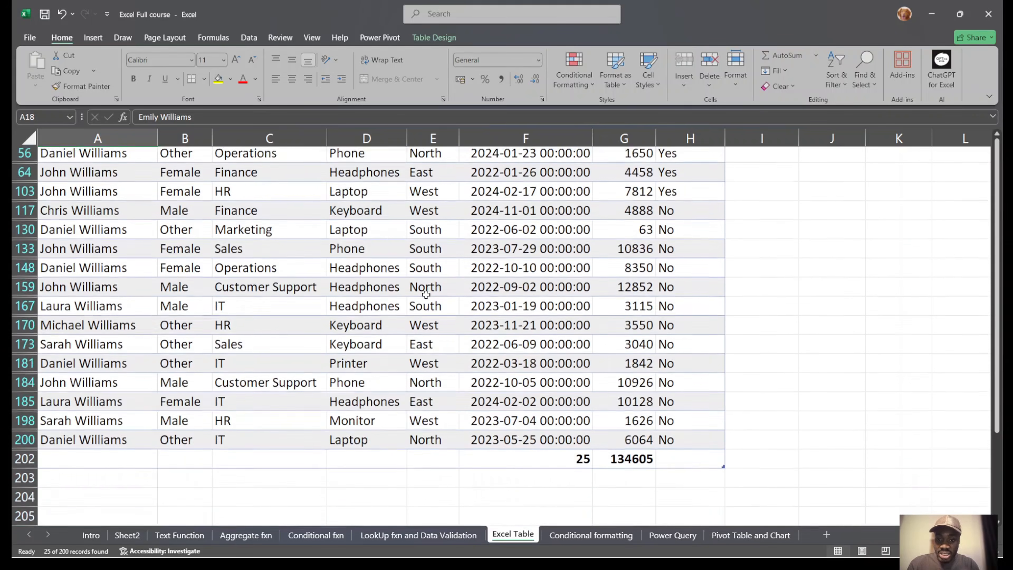
{"action": "scroll", "coordinate": [426, 295], "scroll_direction": "down", "scroll_amount": 1}
{"action": "scroll", "coordinate": [426, 294], "scroll_direction": "up", "scroll_amount": 2}
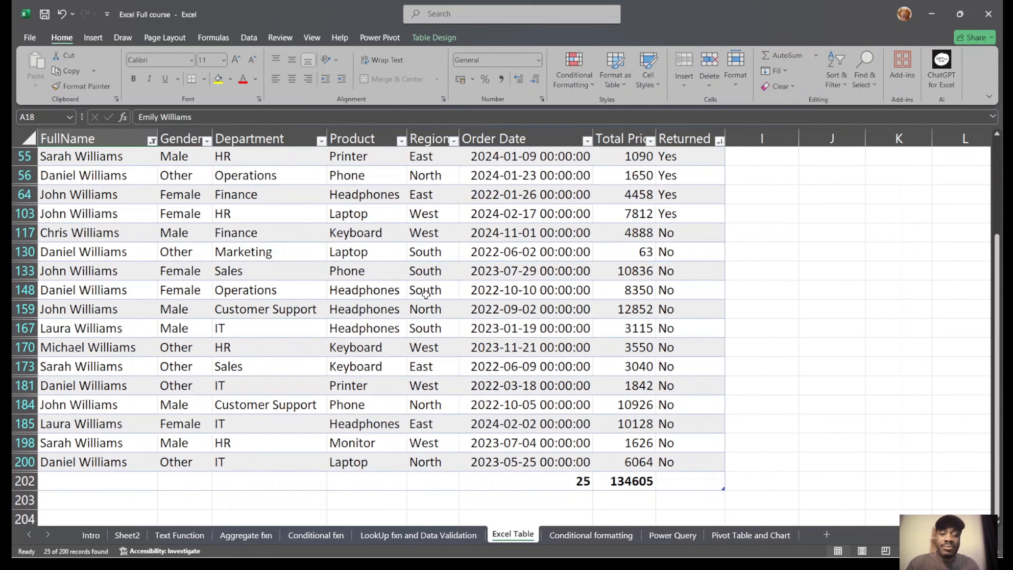
{"action": "scroll", "coordinate": [426, 294], "scroll_direction": "up", "scroll_amount": 3}
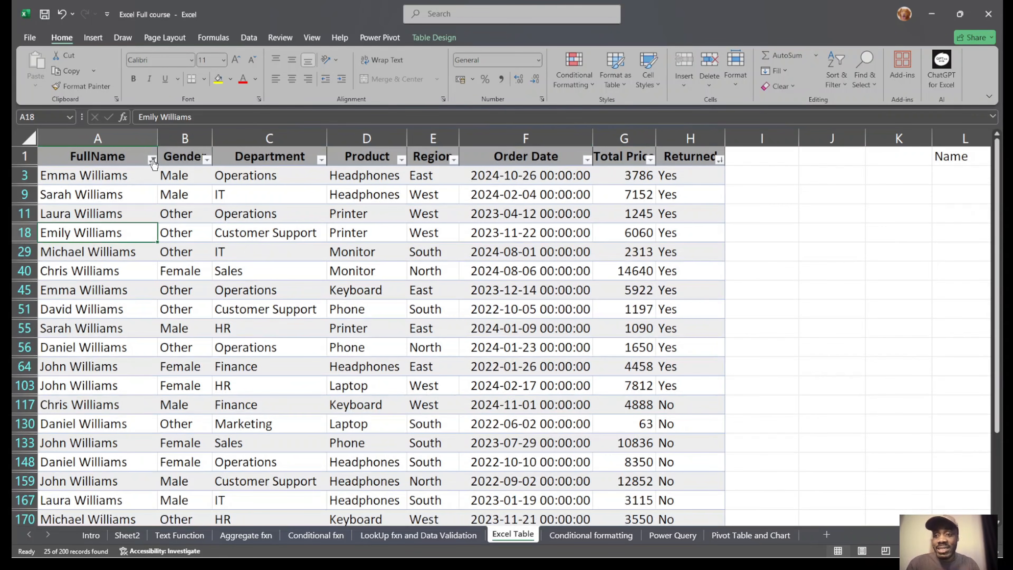
Clear the surname filter from the FullName column.
{"action": "left_click", "coordinate": [152, 160]}
{"action": "left_click", "coordinate": [98, 250]}
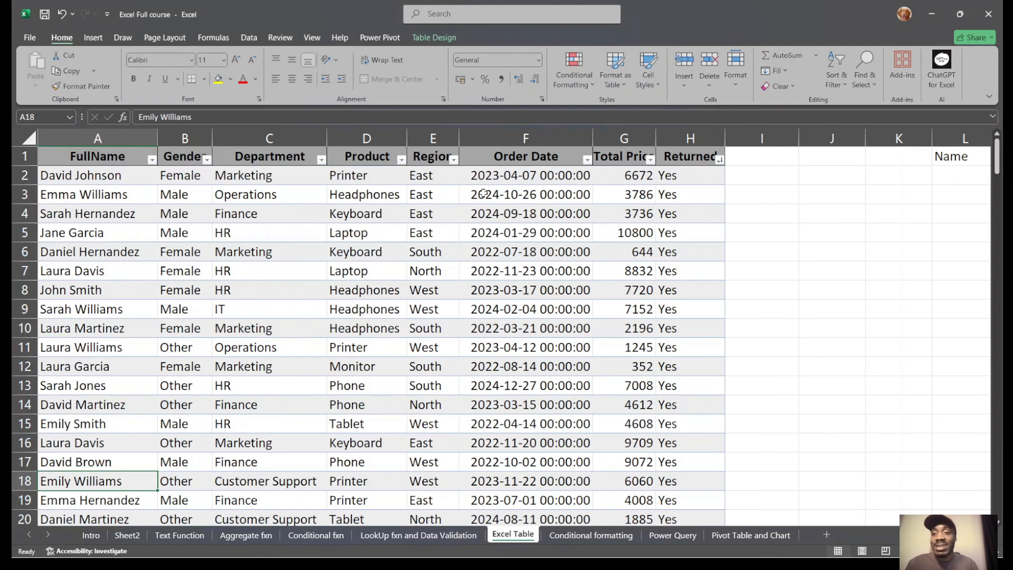
{"action": "left_click", "coordinate": [345, 194]}
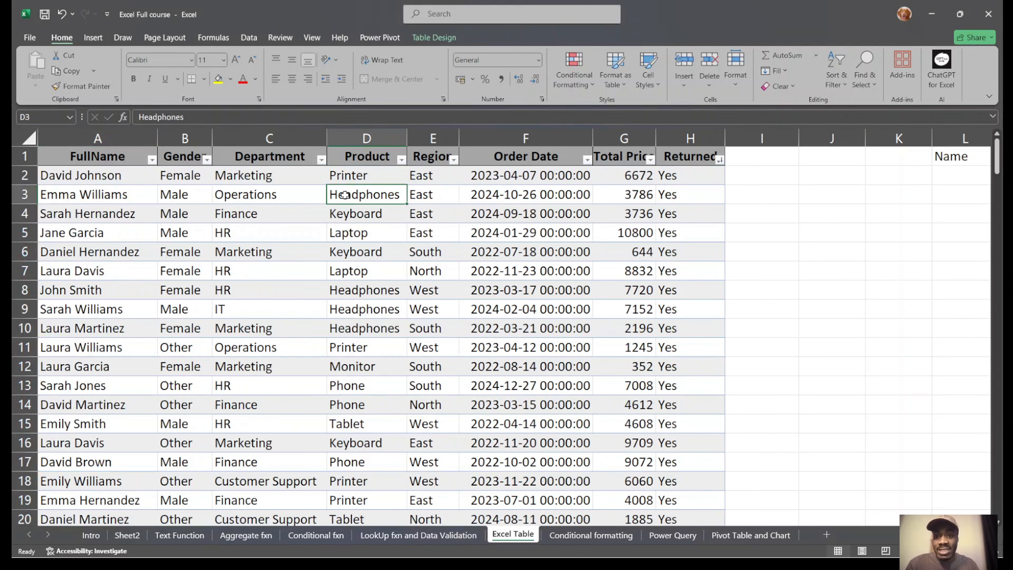
Select a cell outside the order table, then one inside it, and display the table design options.
{"action": "left_click", "coordinate": [895, 236]}
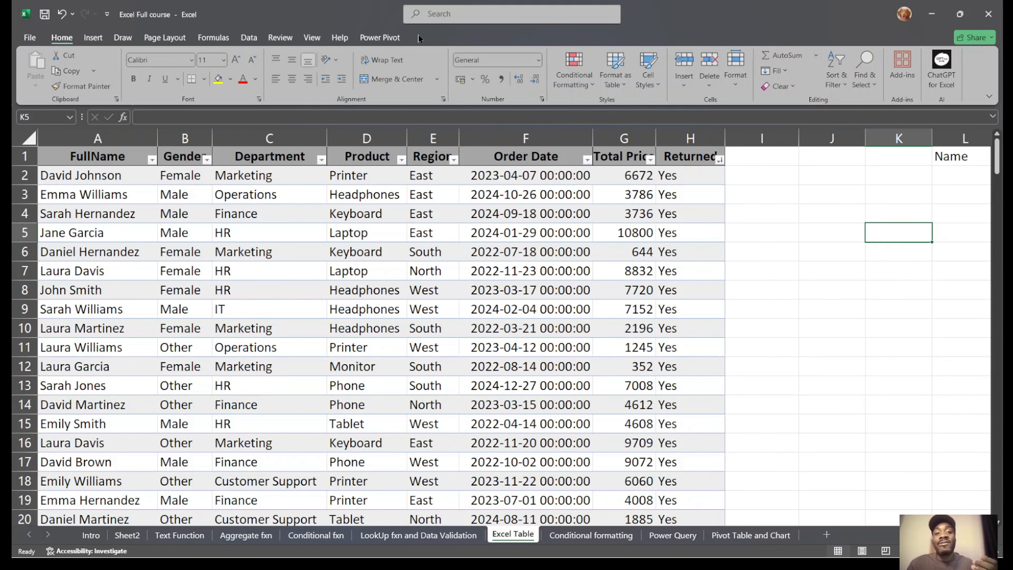
{"action": "left_click", "coordinate": [462, 219]}
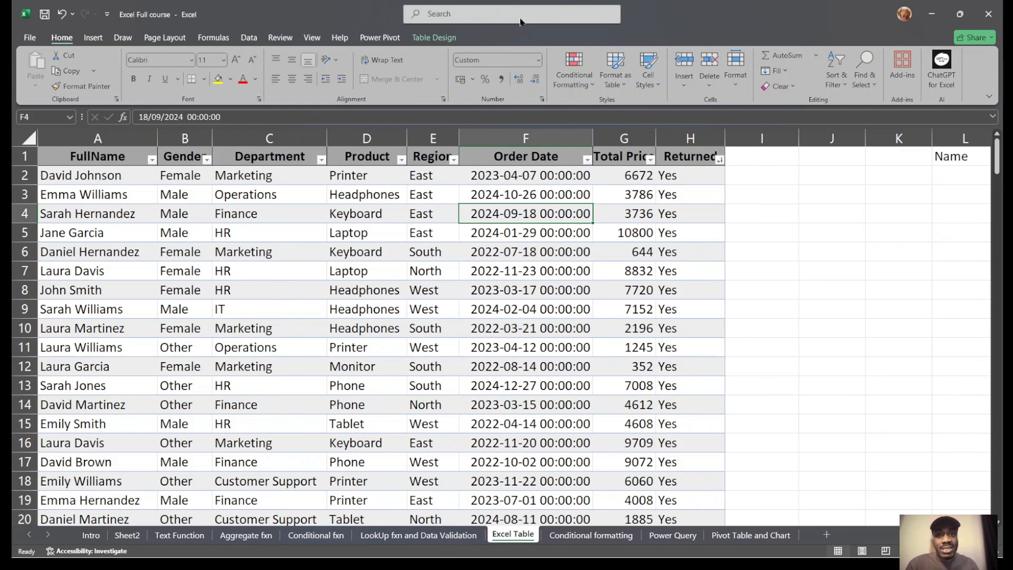
{"action": "left_click", "coordinate": [426, 37]}
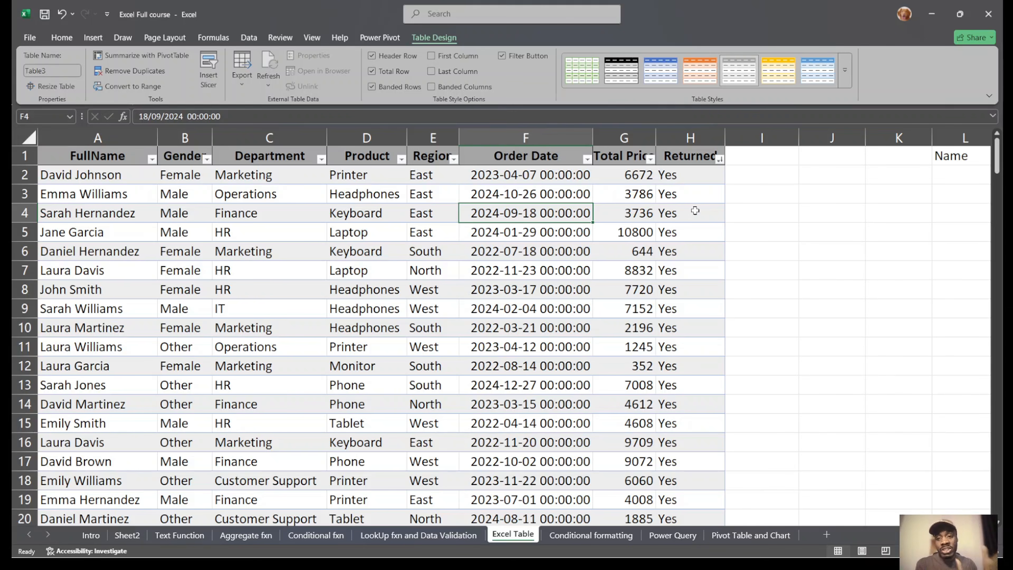
Select the order table from its FullName header through the last data row and view the Name, Age and Gender headers beside it.
{"action": "scroll", "coordinate": [668, 218], "scroll_direction": "up", "scroll_amount": 2}
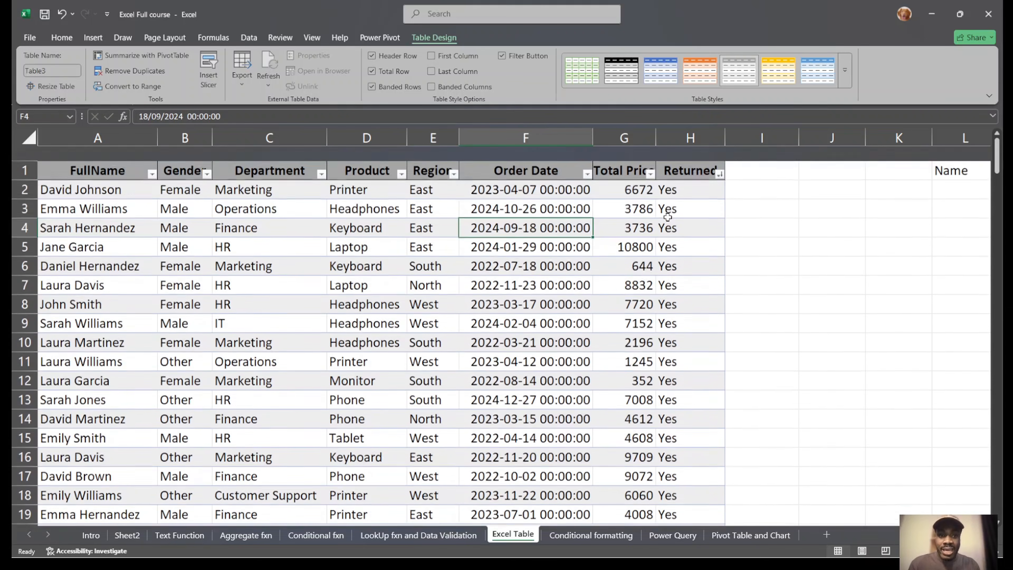
{"action": "left_click", "coordinate": [108, 162]}
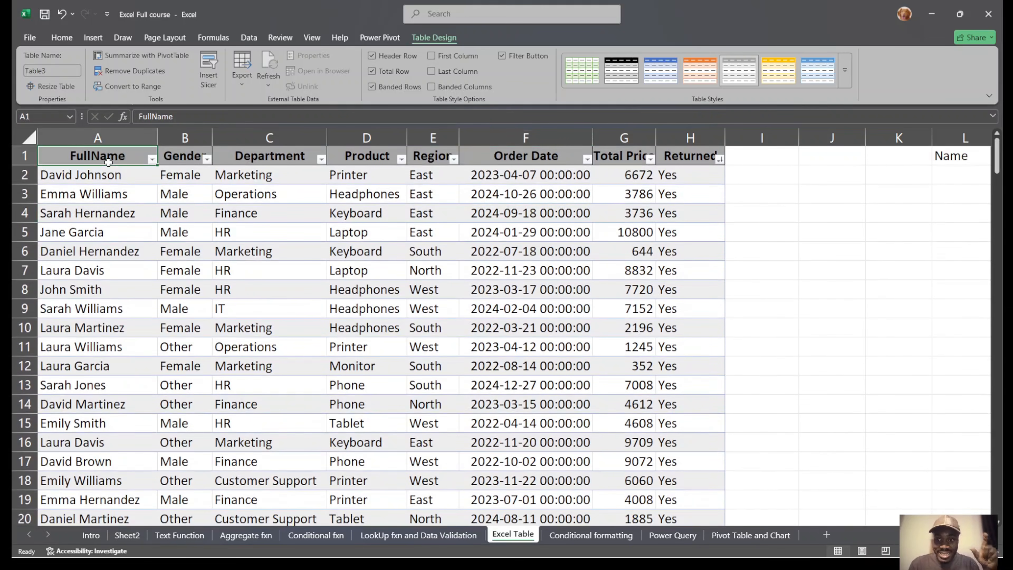
{"action": "key", "text": "ctrl+shift+Down"}
{"action": "key", "text": "ctrl+shift+Right"}
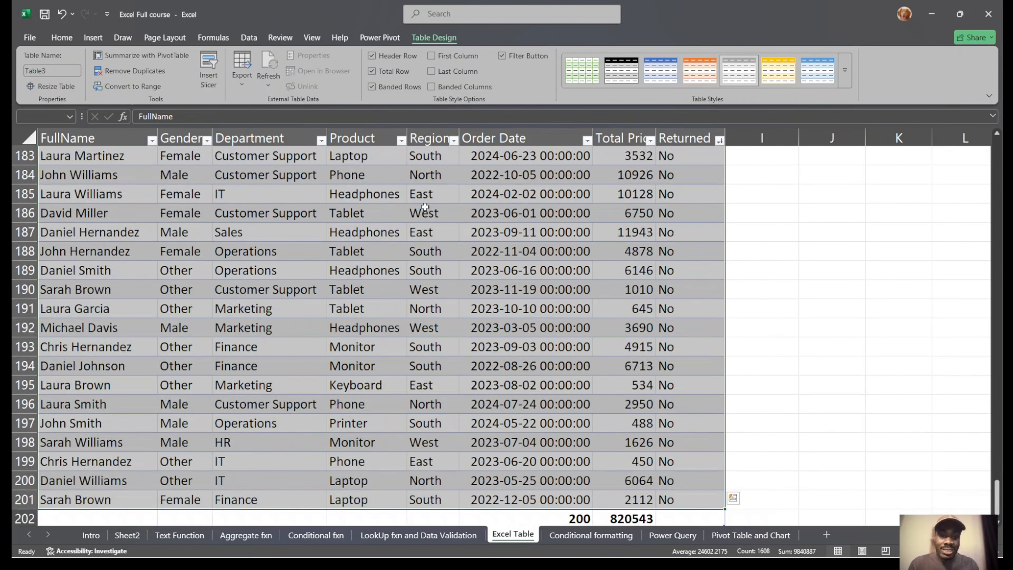
{"action": "scroll", "coordinate": [871, 203], "scroll_direction": "right", "scroll_amount": 5}
{"action": "scroll", "coordinate": [872, 204], "scroll_direction": "up", "scroll_amount": 15}
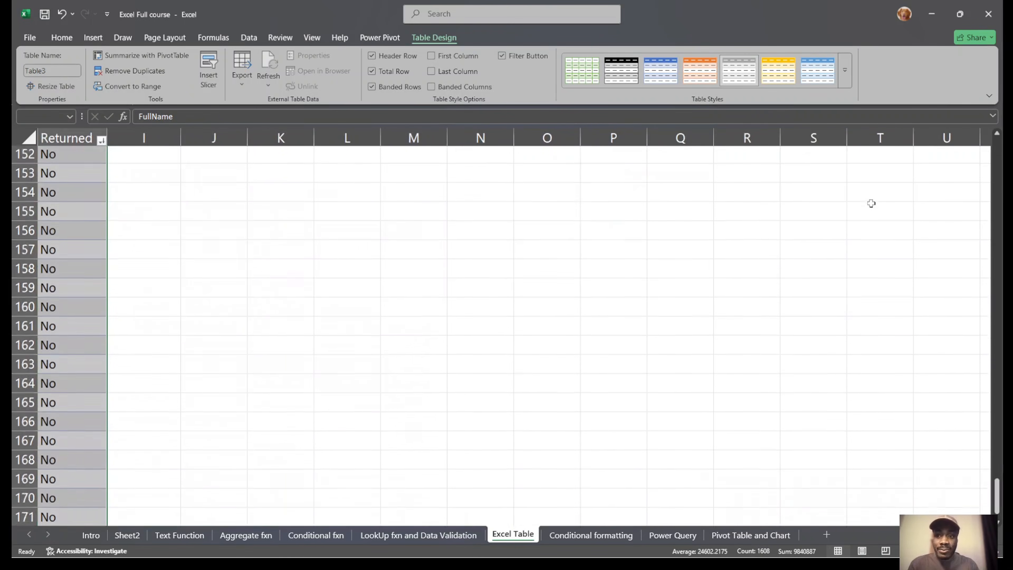
{"action": "scroll", "coordinate": [871, 203], "scroll_direction": "up", "scroll_amount": 10}
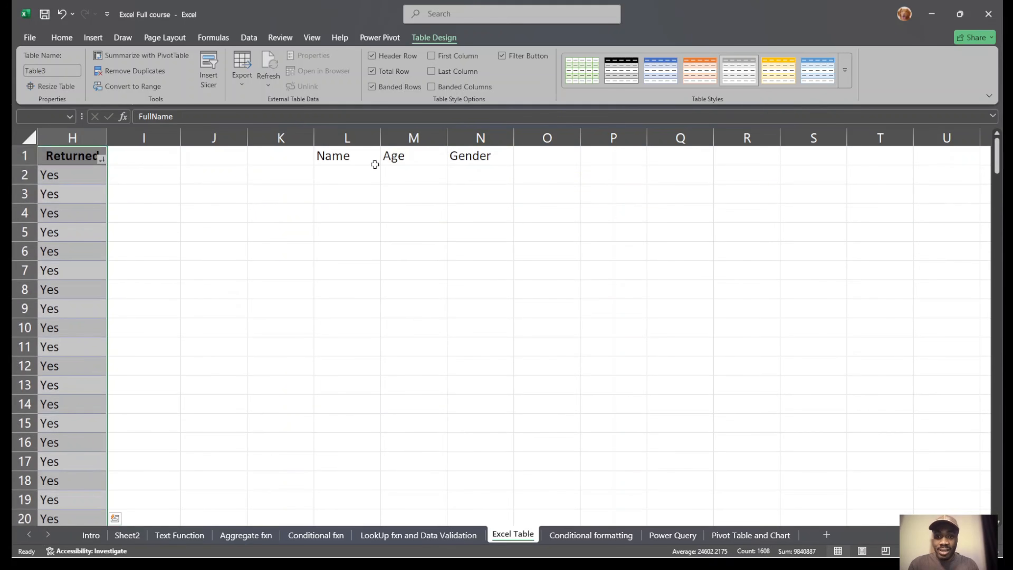
{"action": "left_click", "coordinate": [346, 156]}
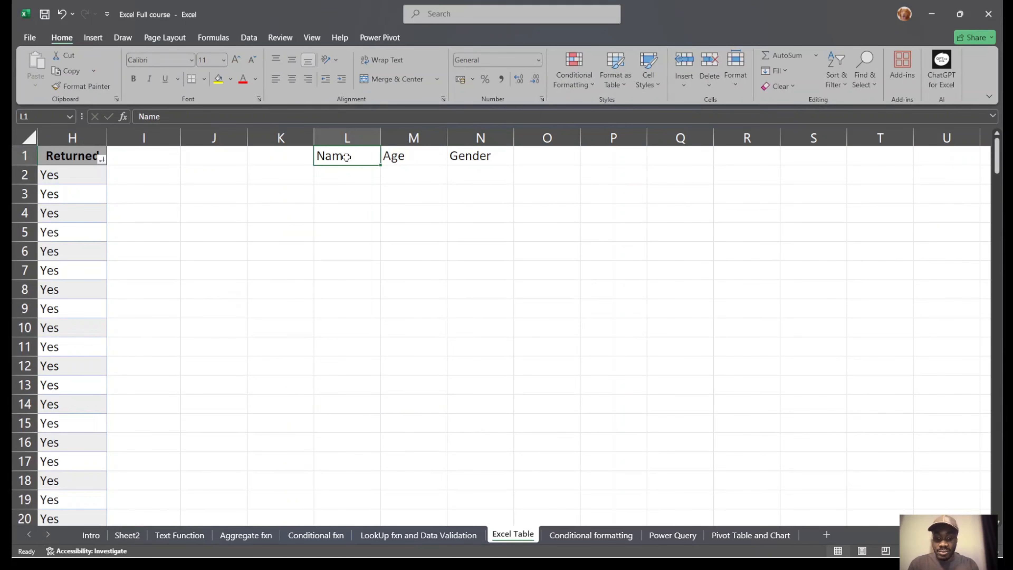
{"action": "scroll", "coordinate": [110, 208], "scroll_direction": "left", "scroll_amount": 7}
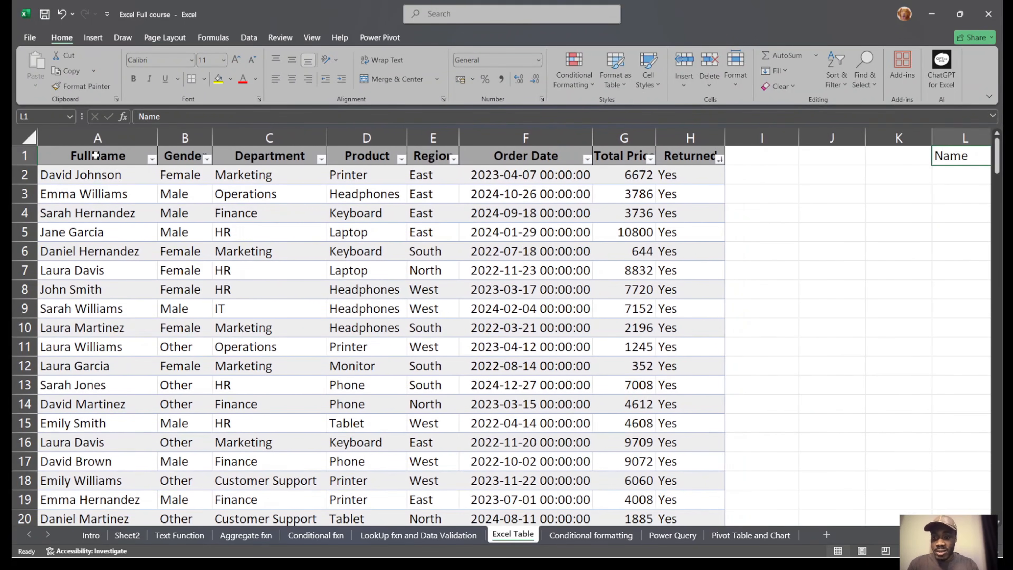
Copy the order table's headers and data rows, A1:H201, and paste them starting at cell L1.
{"action": "left_click", "coordinate": [96, 156]}
{"action": "key", "text": "ctrl+shift+Right"}
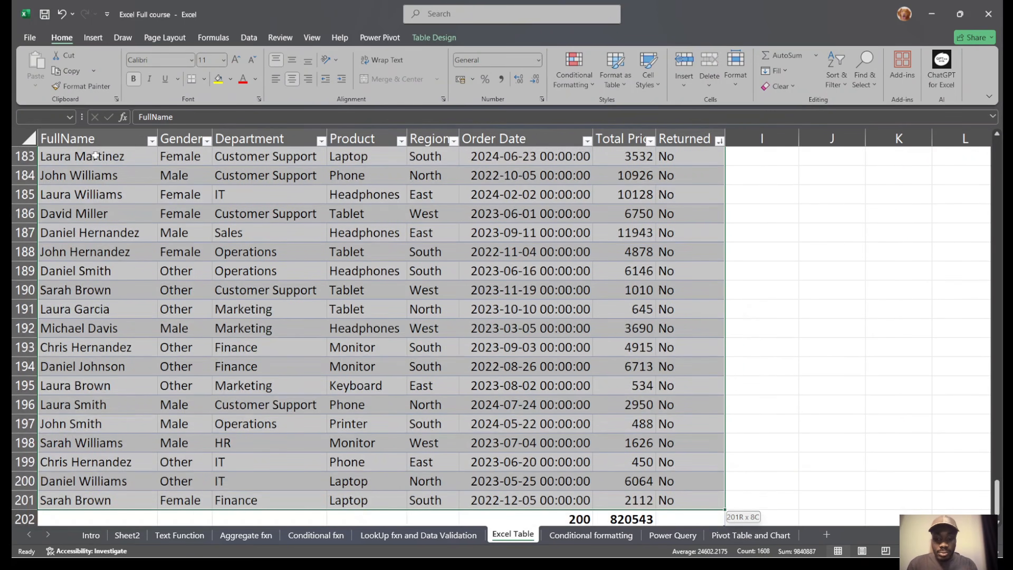
{"action": "key", "text": "ctrl+shift+Down"}
{"action": "key", "text": "ctrl+c"}
{"action": "scroll", "coordinate": [723, 271], "scroll_direction": "up", "scroll_amount": 20}
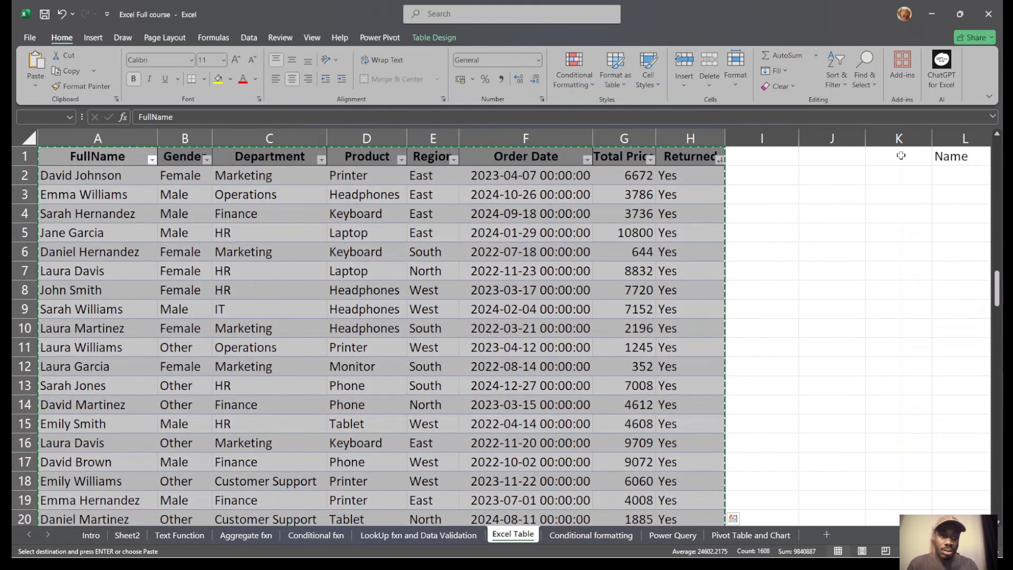
{"action": "left_click", "coordinate": [935, 157]}
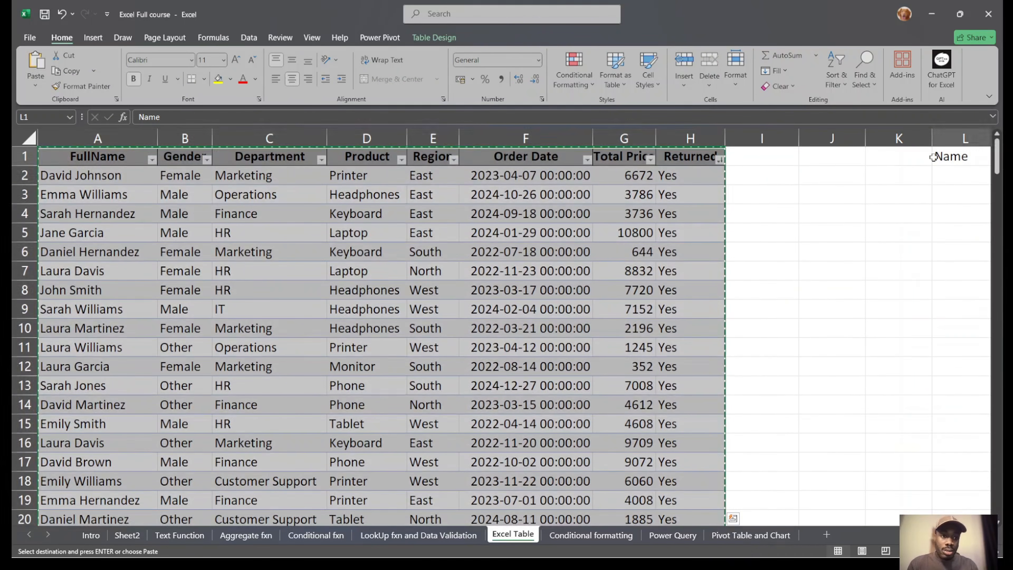
{"action": "key", "text": "ctrl+v"}
{"action": "scroll", "coordinate": [542, 270], "scroll_direction": "left", "scroll_amount": 5}
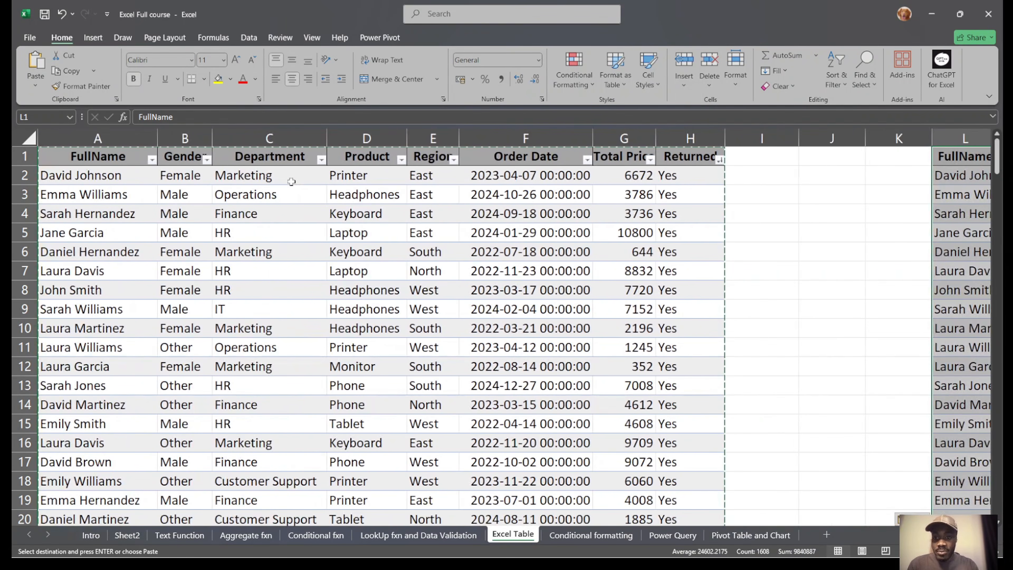
Paste two more copies of the copied order data, one starting at cell A211 and one at P212.
{"action": "scroll", "coordinate": [292, 182], "scroll_direction": "down", "scroll_amount": 20}
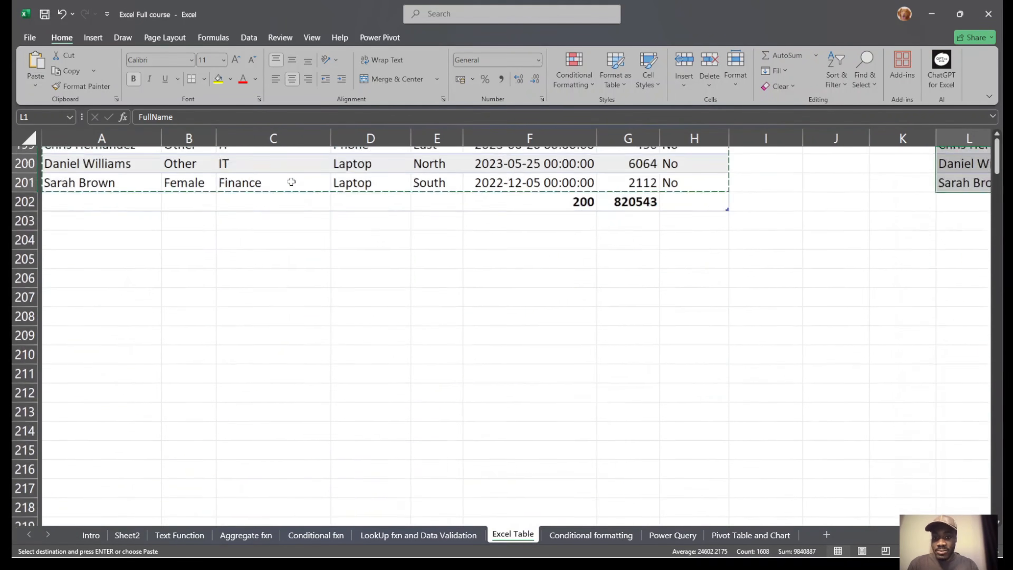
{"action": "scroll", "coordinate": [291, 181], "scroll_direction": "down", "scroll_amount": 4}
{"action": "scroll", "coordinate": [289, 181], "scroll_direction": "up", "scroll_amount": 2}
{"action": "left_click", "coordinate": [112, 269]}
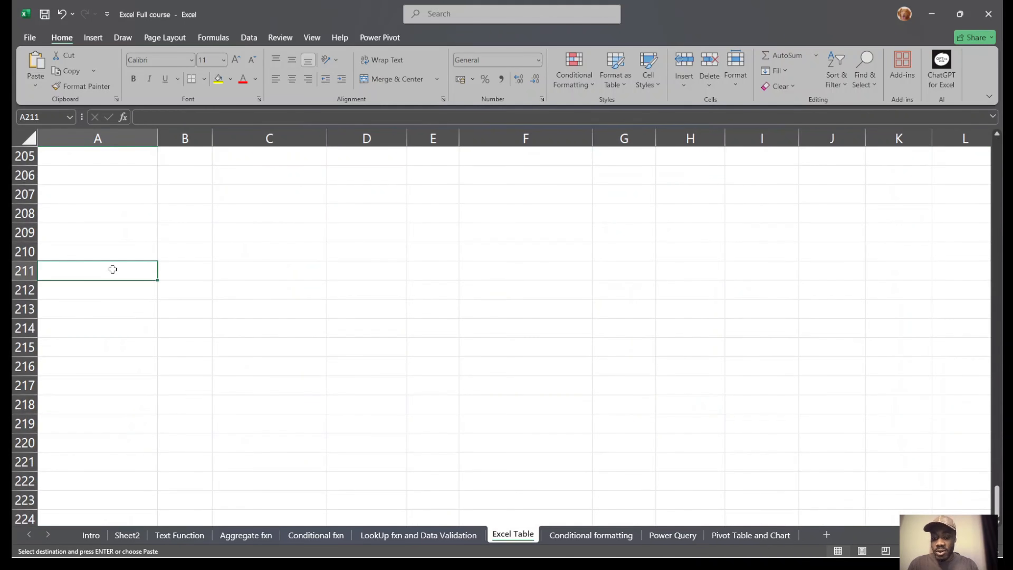
{"action": "key", "text": "ctrl+v"}
{"action": "scroll", "coordinate": [669, 258], "scroll_direction": "right", "scroll_amount": 5}
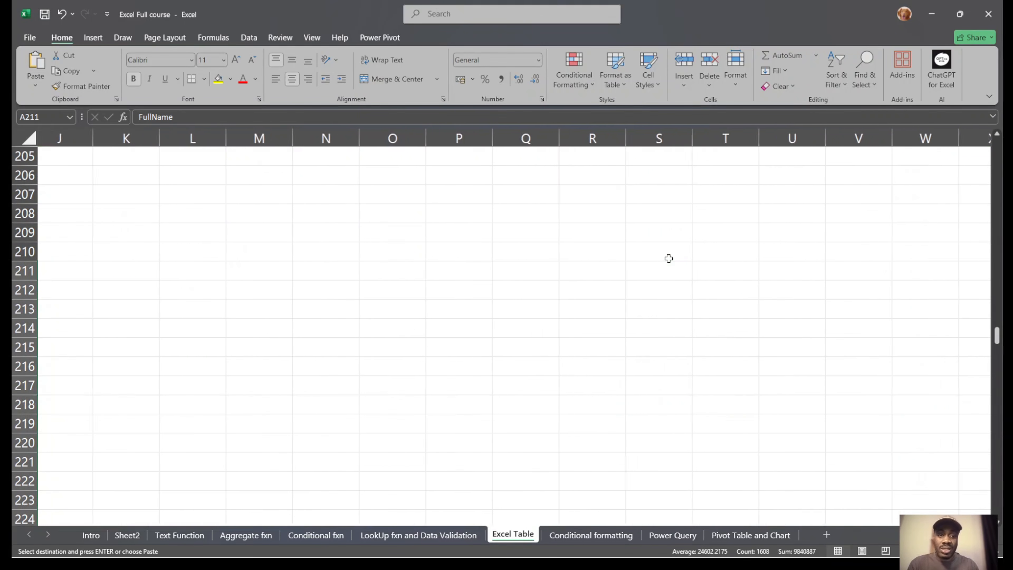
{"action": "left_click", "coordinate": [475, 287]}
{"action": "key", "text": "ctrl+v"}
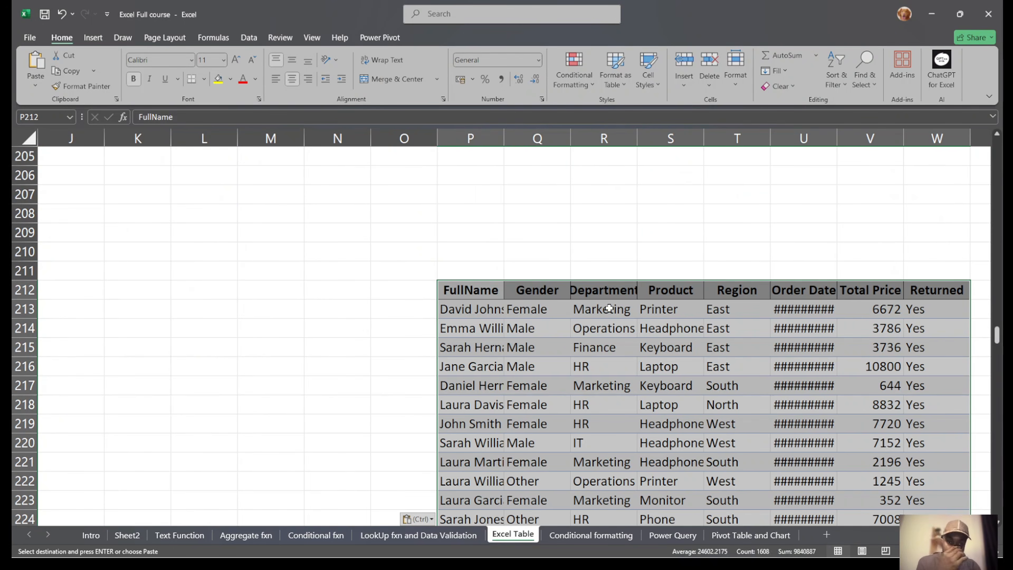
Cancel the copy selection and rename the original order table in columns A to H as First.
{"action": "scroll", "coordinate": [610, 307], "scroll_direction": "up", "scroll_amount": 20}
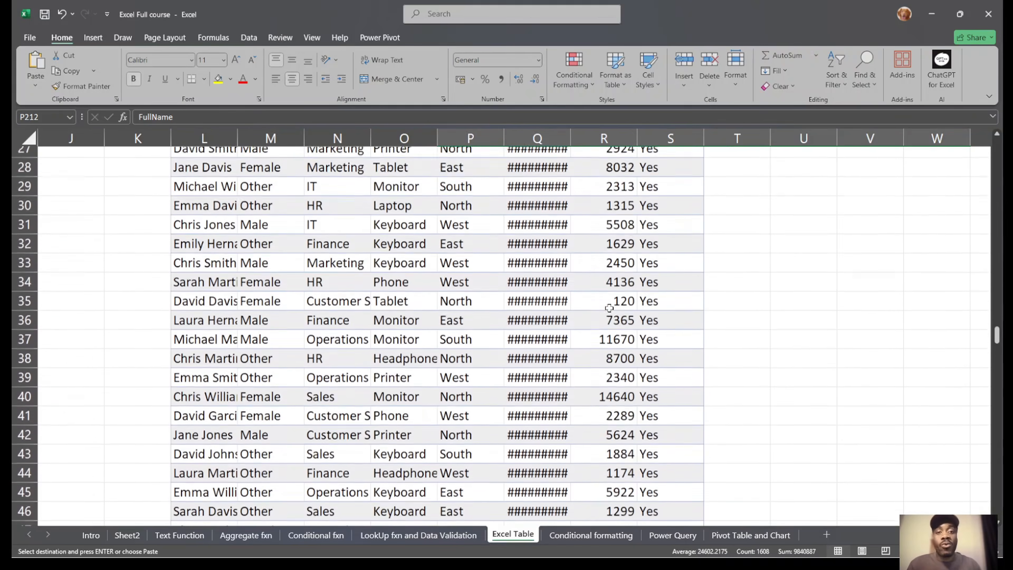
{"action": "scroll", "coordinate": [609, 308], "scroll_direction": "up", "scroll_amount": 9}
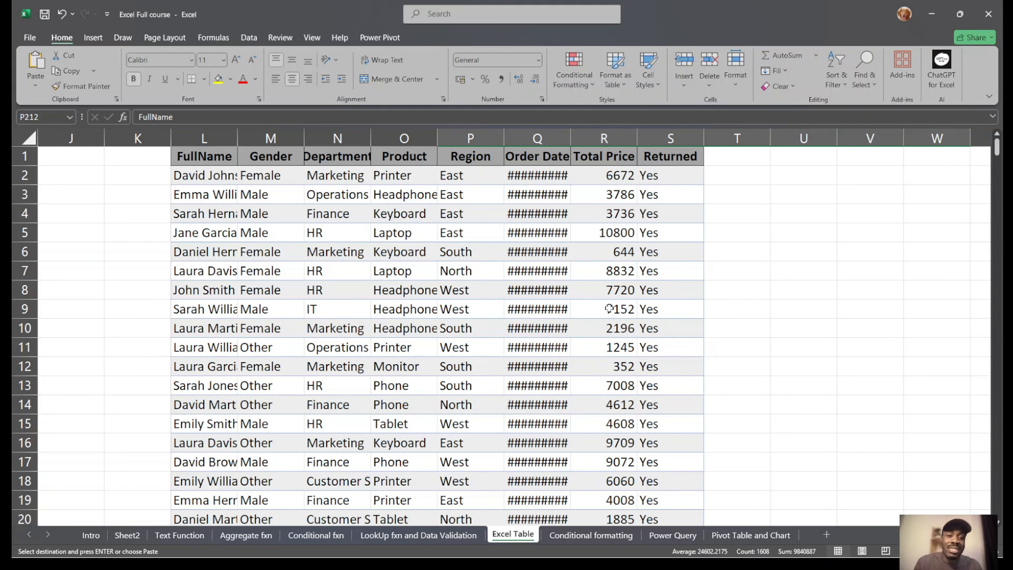
{"action": "scroll", "coordinate": [609, 308], "scroll_direction": "left", "scroll_amount": 5}
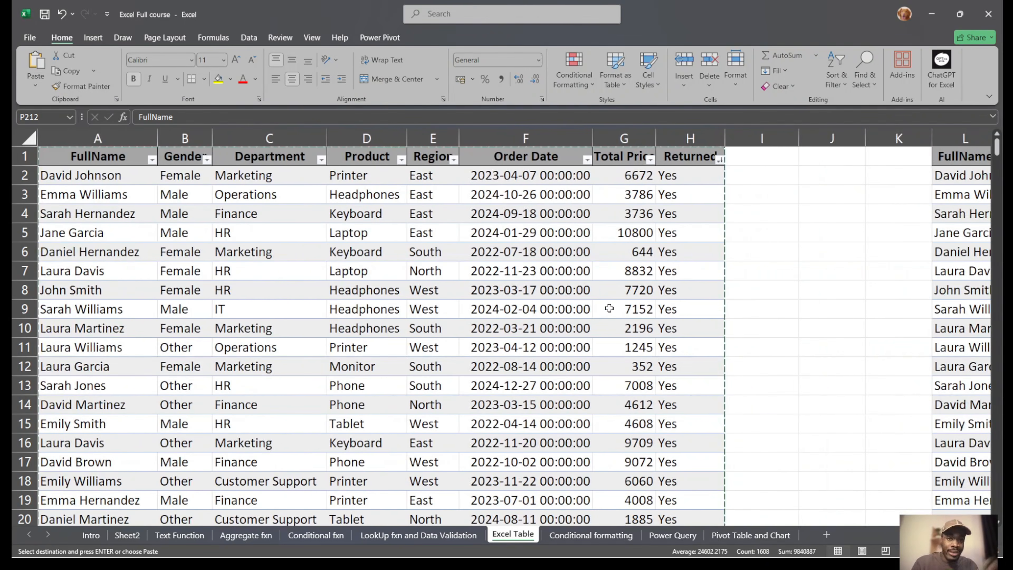
{"action": "left_click", "coordinate": [193, 200]}
{"action": "key", "text": "Escape"}
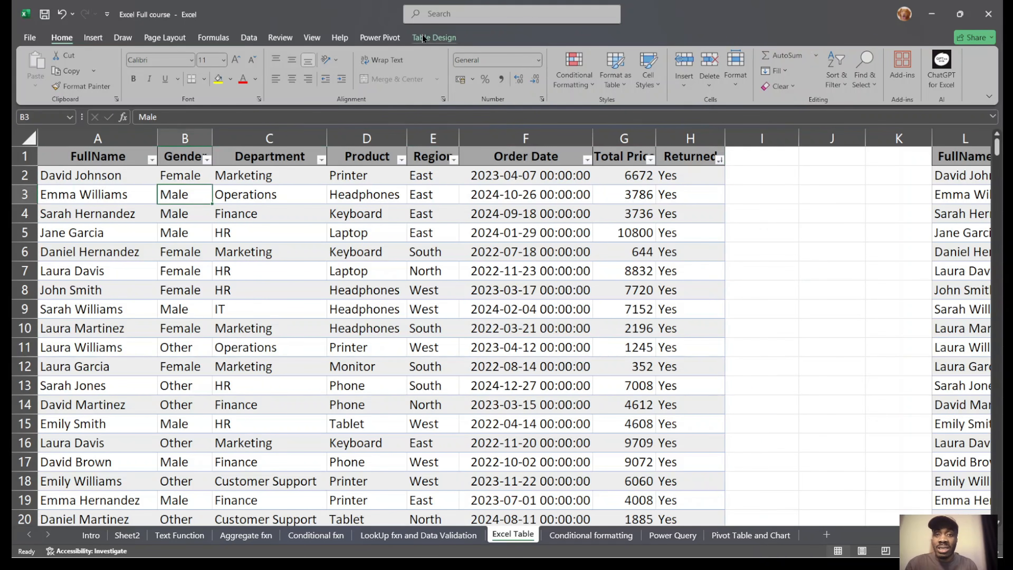
{"action": "left_click", "coordinate": [433, 37]}
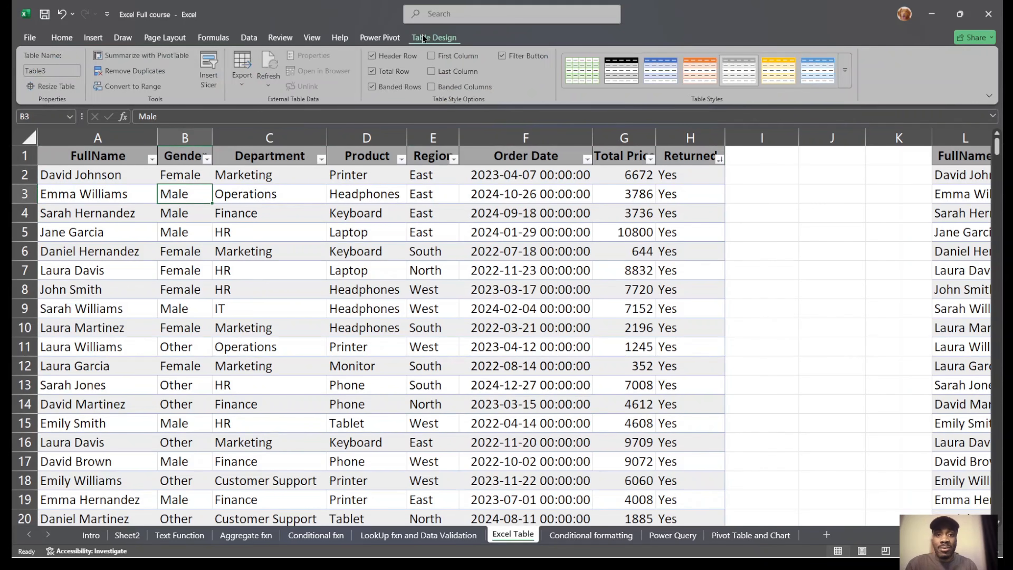
{"action": "left_click", "coordinate": [57, 68]}
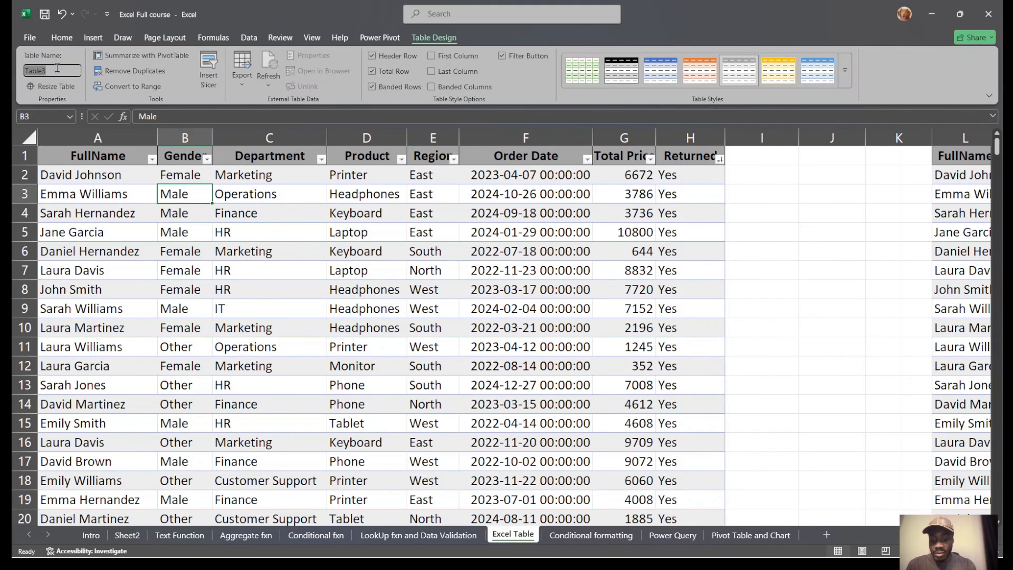
{"action": "type", "text": "First"}
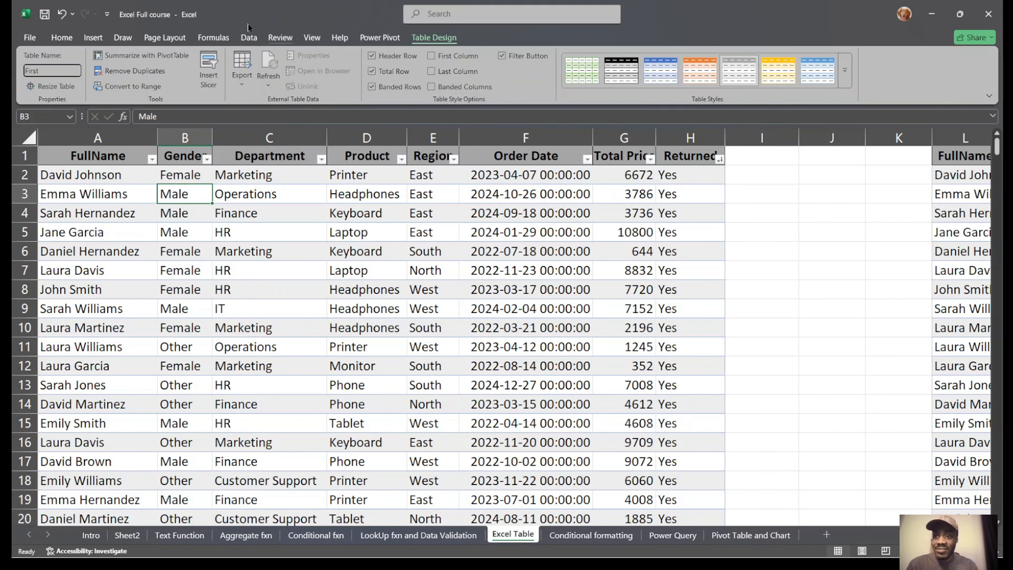
{"action": "left_click", "coordinate": [459, 276]}
Convert the copied order data in L1:S201 into a table with headers.
{"action": "scroll", "coordinate": [460, 276], "scroll_direction": "right", "scroll_amount": 5}
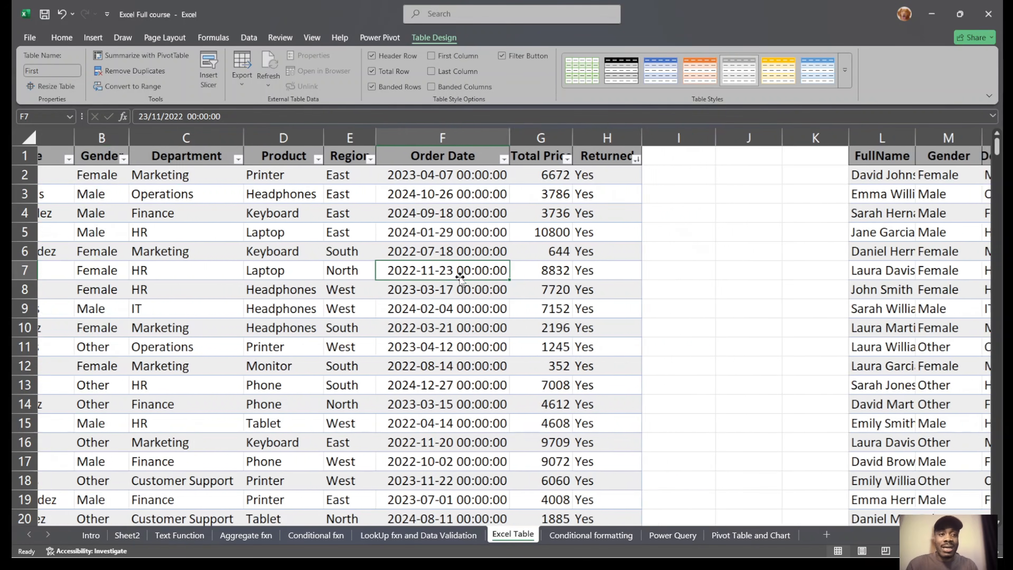
{"action": "left_click", "coordinate": [813, 254]}
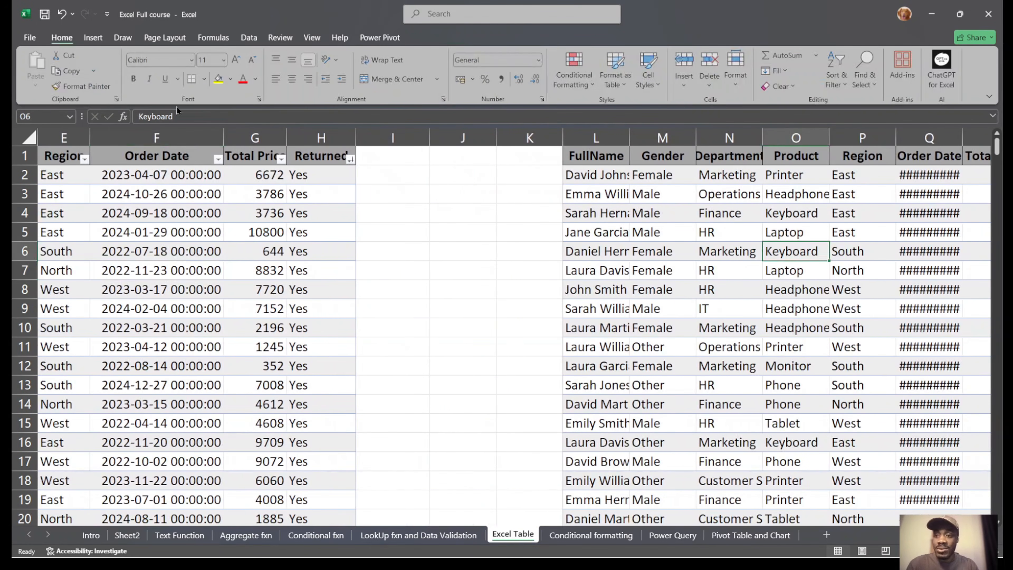
{"action": "left_click", "coordinate": [596, 272]}
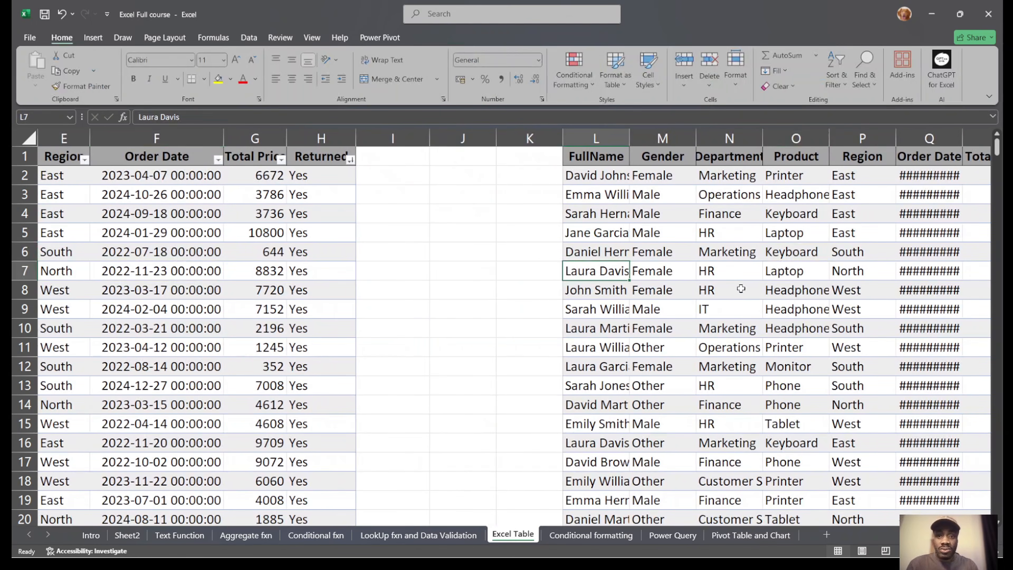
{"action": "scroll", "coordinate": [508, 296], "scroll_direction": "left", "scroll_amount": 1}
{"action": "scroll", "coordinate": [509, 296], "scroll_direction": "right", "scroll_amount": 1}
{"action": "left_click", "coordinate": [802, 257]}
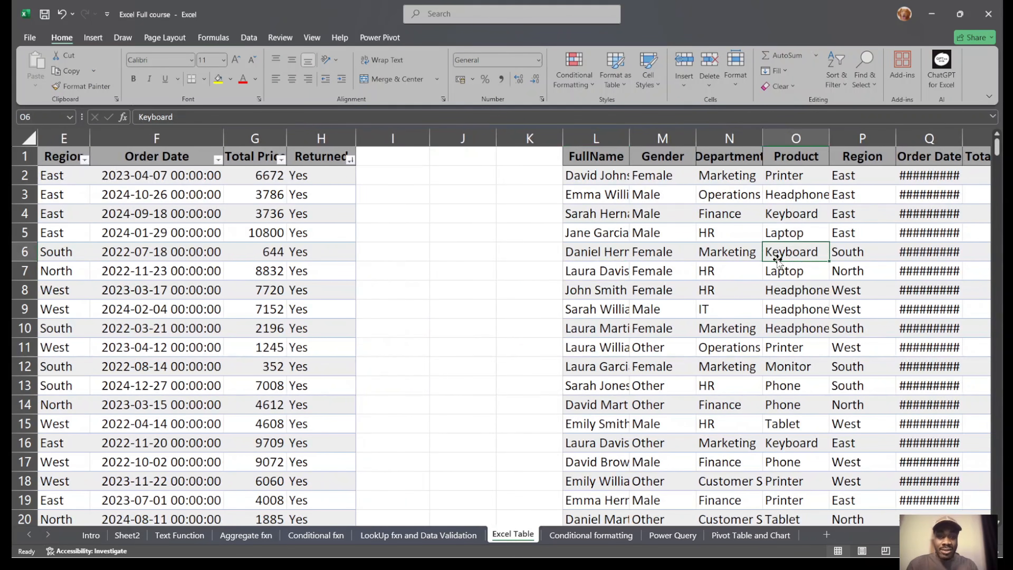
{"action": "key", "text": "ctrl+t"}
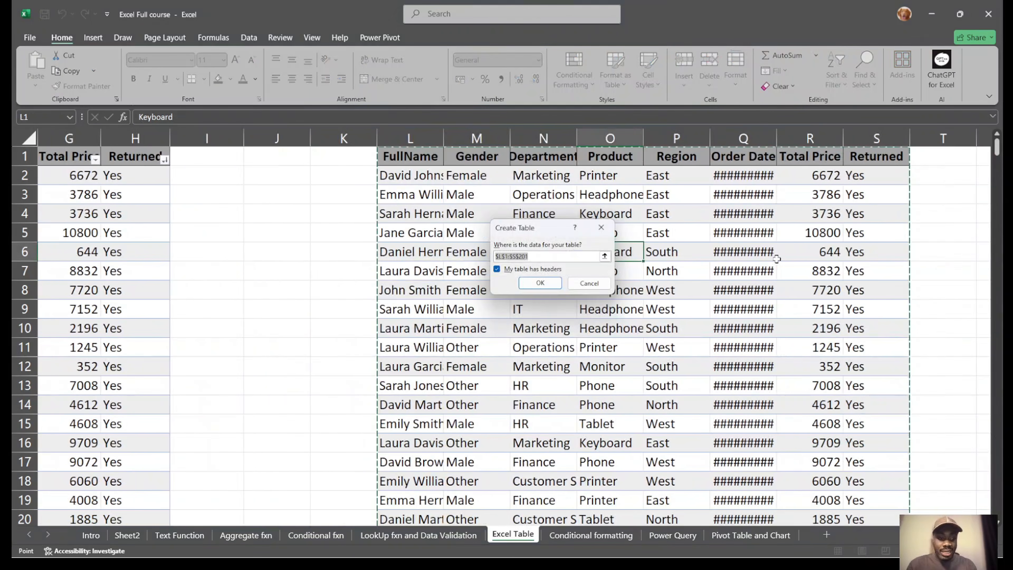
{"action": "key", "text": "Return"}
Rename the table starting at cell L1 as second.
{"action": "left_click", "coordinate": [757, 269]}
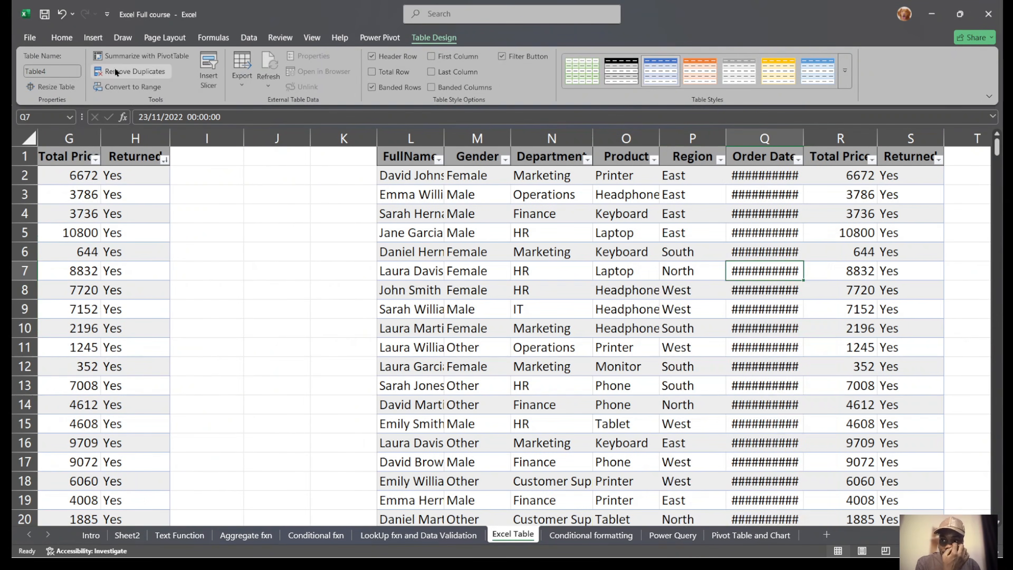
{"action": "left_click", "coordinate": [52, 72]}
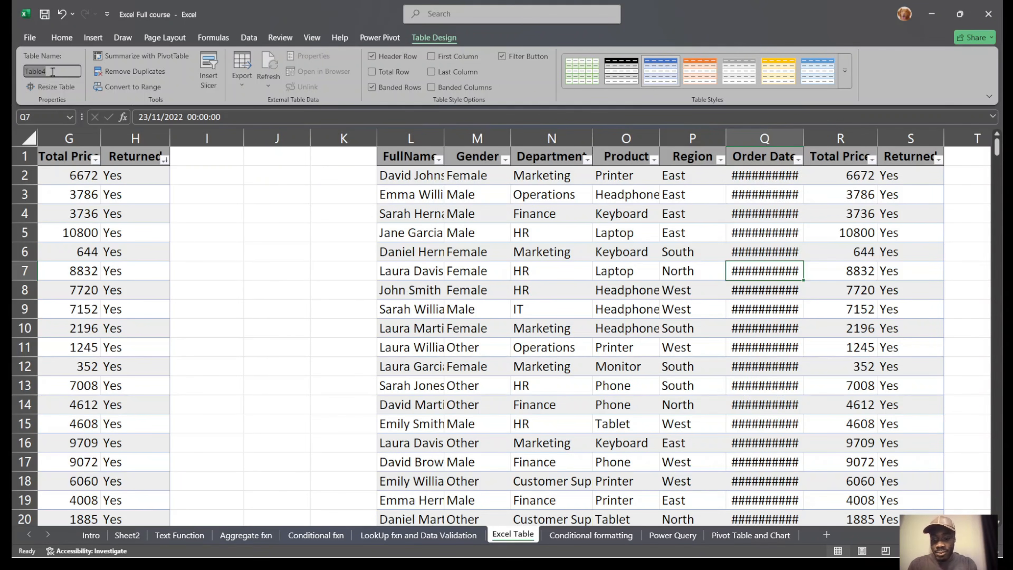
{"action": "type", "text": "second"}
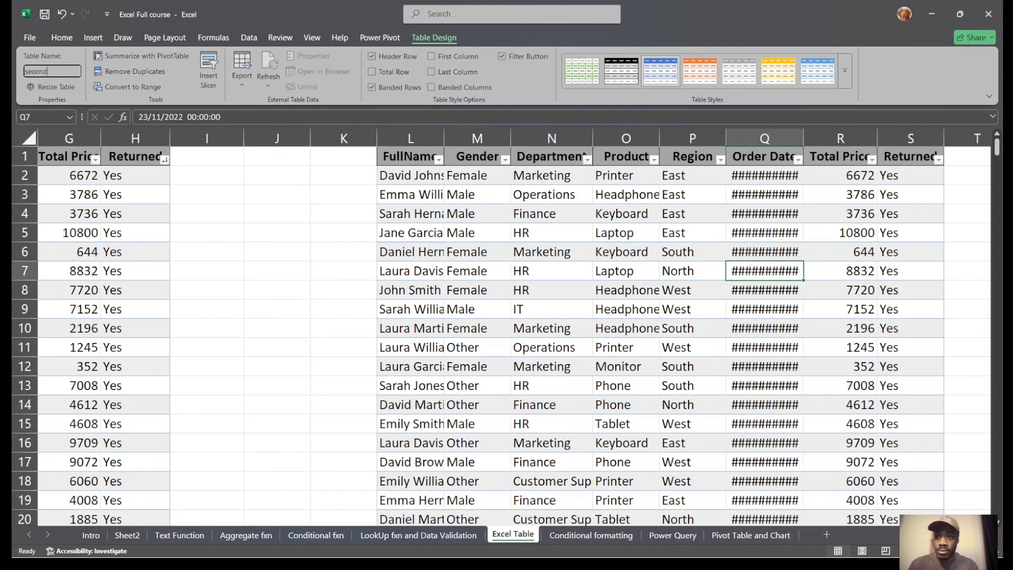
Convert the pasted order data in A211:H411 into a table with headers.
{"action": "scroll", "coordinate": [249, 159], "scroll_direction": "left", "scroll_amount": 3}
{"action": "scroll", "coordinate": [250, 160], "scroll_direction": "down", "scroll_amount": 20}
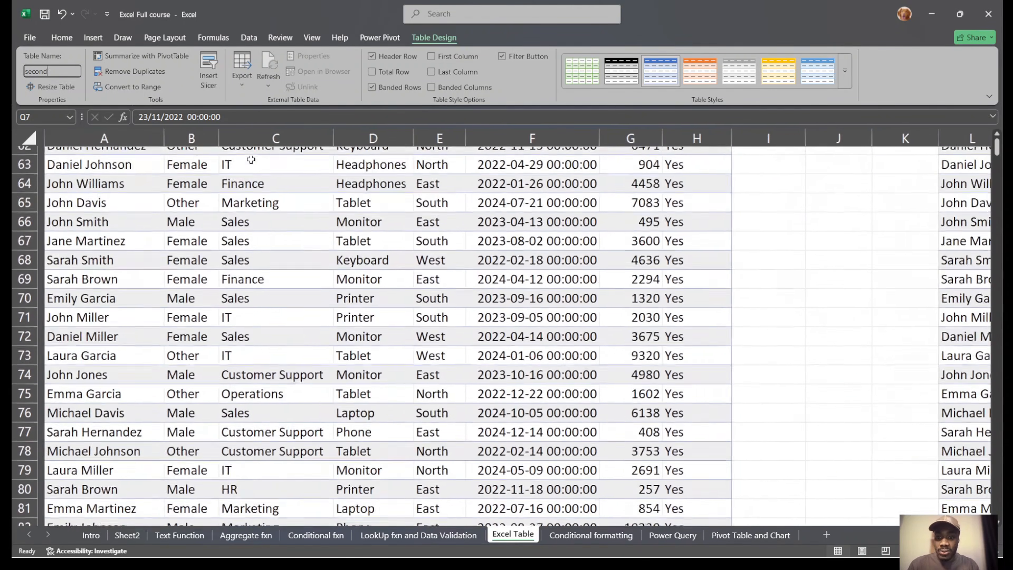
{"action": "scroll", "coordinate": [251, 159], "scroll_direction": "down", "scroll_amount": 20}
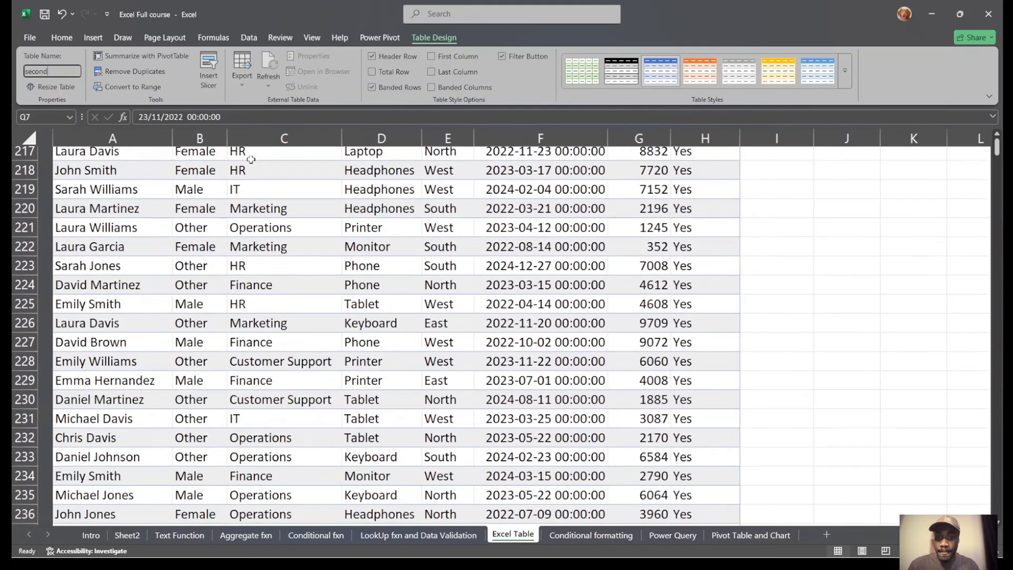
{"action": "scroll", "coordinate": [250, 158], "scroll_direction": "up", "scroll_amount": 3}
{"action": "left_click", "coordinate": [463, 187]}
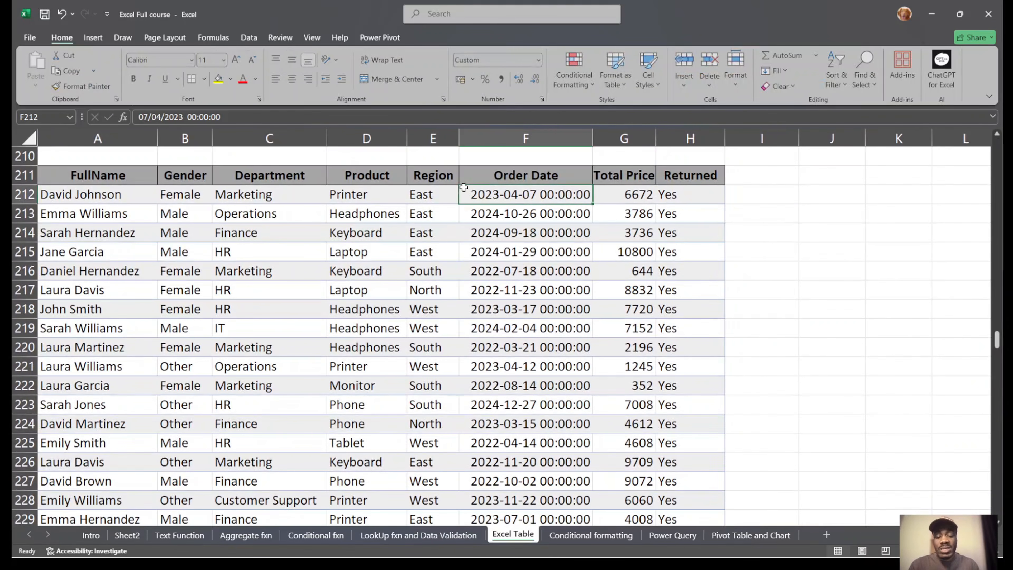
{"action": "key", "text": "ctrl+t"}
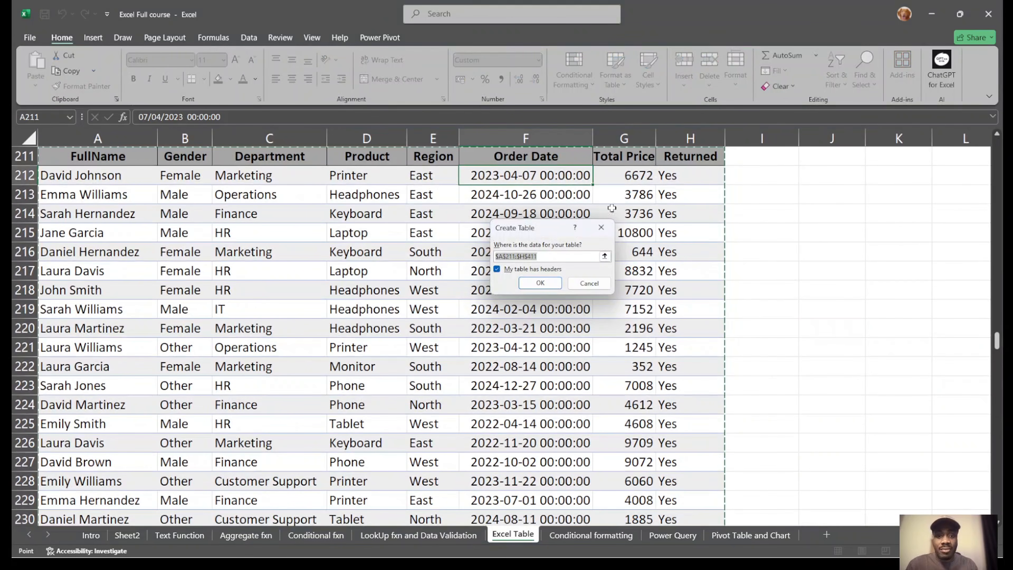
{"action": "left_click", "coordinate": [540, 283]}
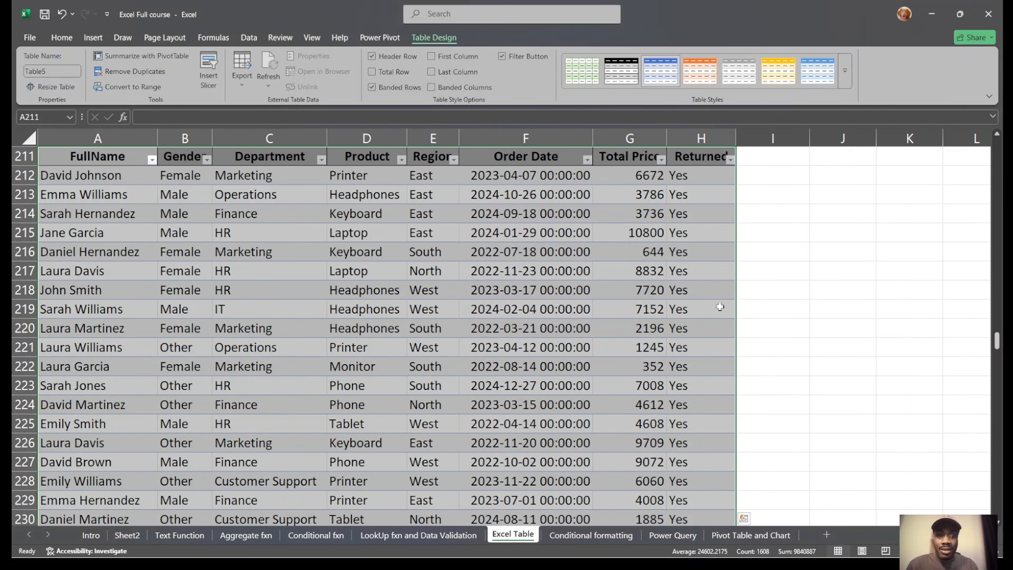
Convert the pasted order data starting at cell P212 into a table with headers.
{"action": "scroll", "coordinate": [620, 352], "scroll_direction": "right", "scroll_amount": 8}
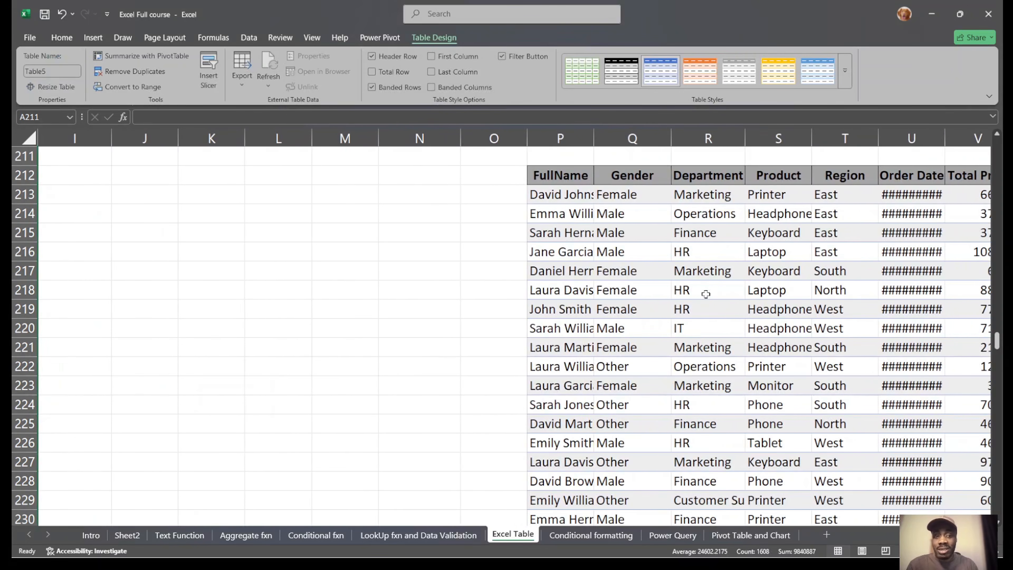
{"action": "left_click", "coordinate": [706, 291]}
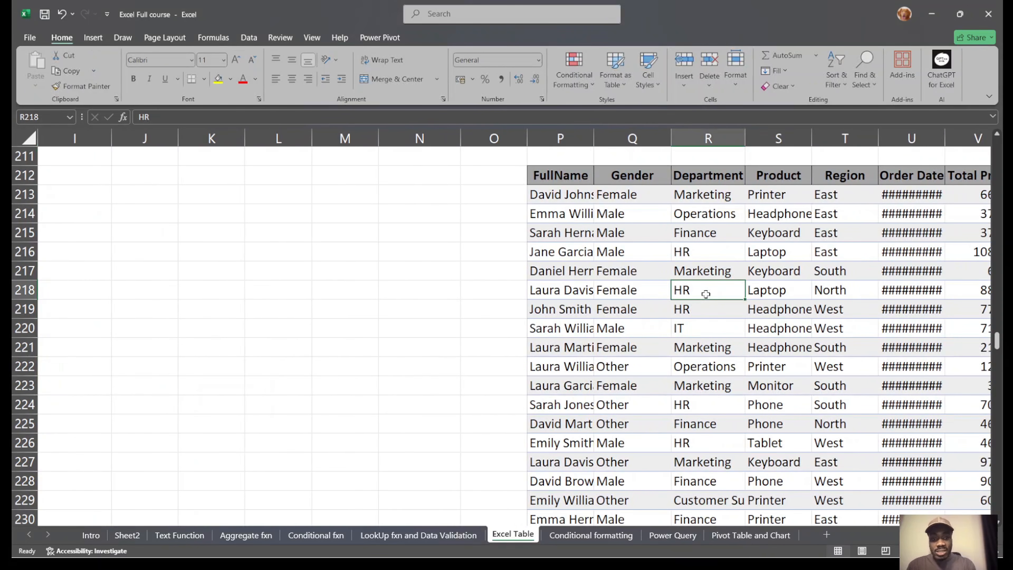
{"action": "scroll", "coordinate": [707, 292], "scroll_direction": "right", "scroll_amount": 2}
{"action": "key", "text": "ctrl+t"}
{"action": "key", "text": "Return"}
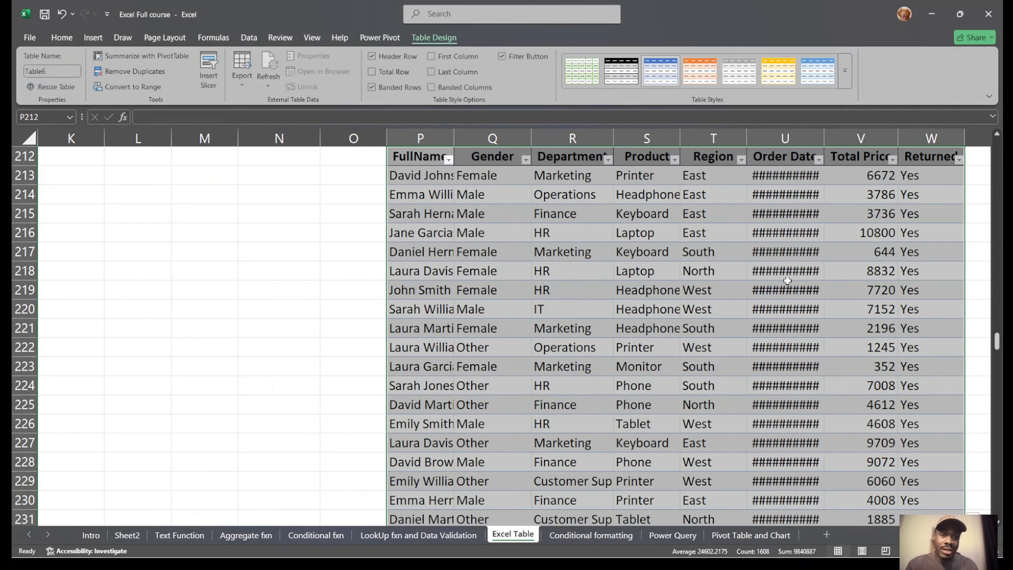
Rename the table starting at cell A211 as Third.
{"action": "scroll", "coordinate": [618, 294], "scroll_direction": "up", "scroll_amount": 20}
{"action": "scroll", "coordinate": [617, 295], "scroll_direction": "down", "scroll_amount": 9}
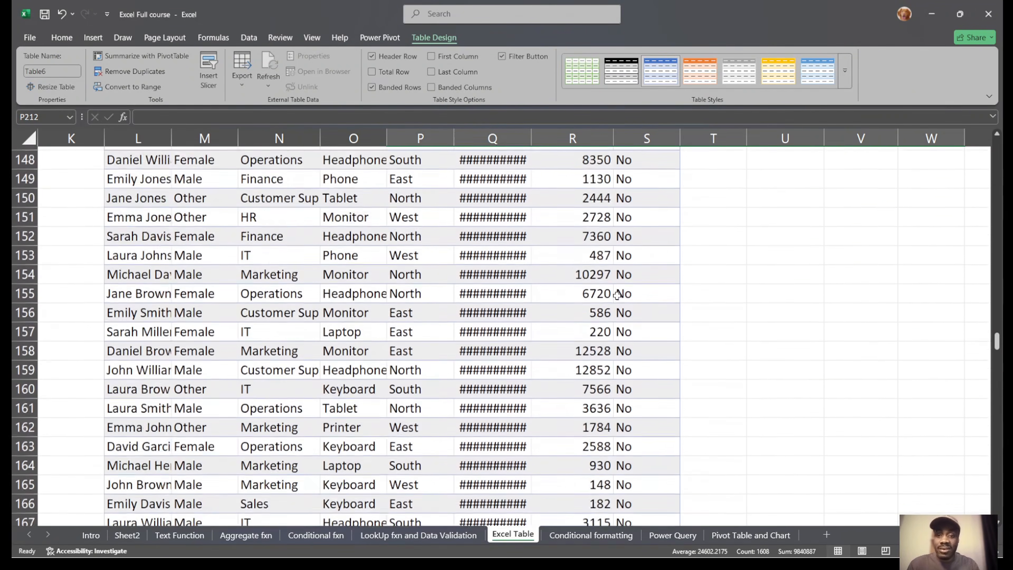
{"action": "scroll", "coordinate": [617, 295], "scroll_direction": "down", "scroll_amount": 5}
{"action": "scroll", "coordinate": [617, 295], "scroll_direction": "left", "scroll_amount": 5}
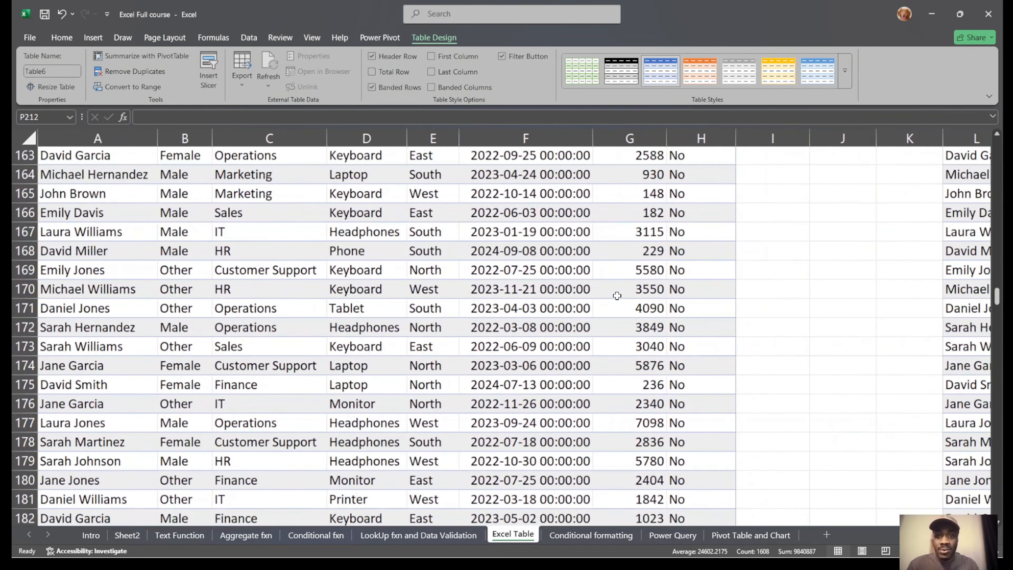
{"action": "scroll", "coordinate": [617, 295], "scroll_direction": "down", "scroll_amount": 20}
{"action": "scroll", "coordinate": [615, 294], "scroll_direction": "up", "scroll_amount": 6}
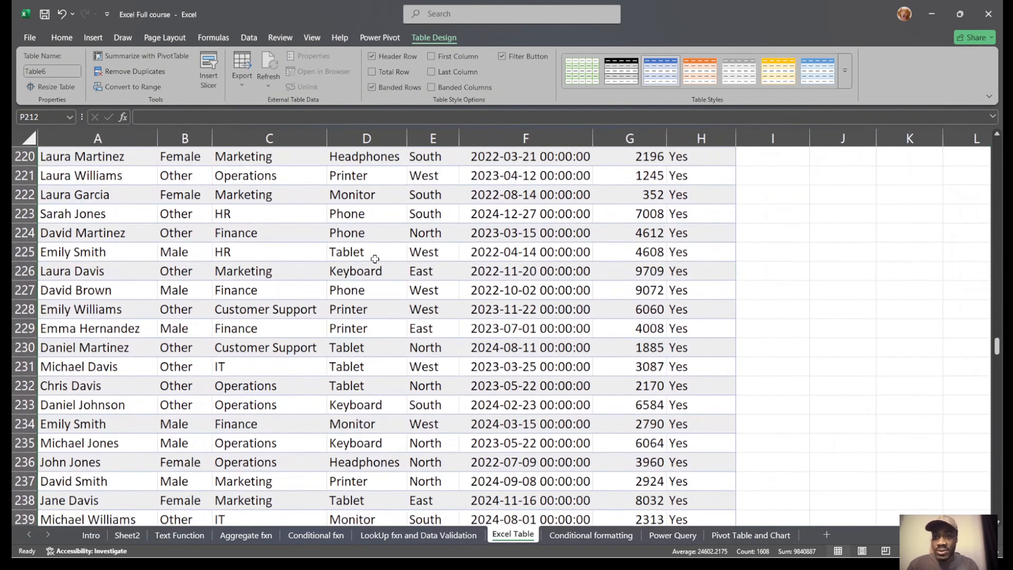
{"action": "left_click", "coordinate": [375, 259]}
{"action": "left_click", "coordinate": [51, 72]}
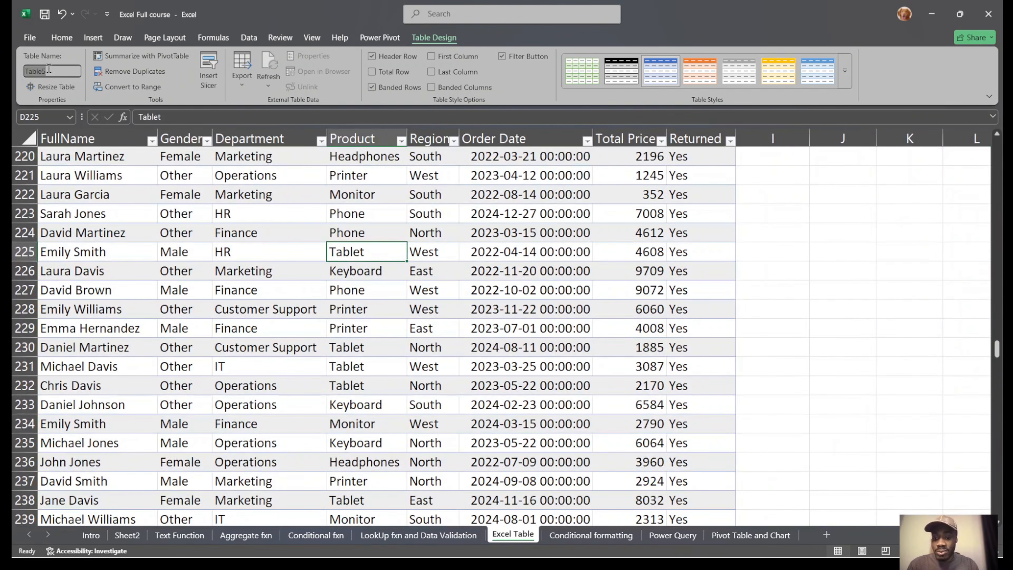
{"action": "type", "text": "Th"}
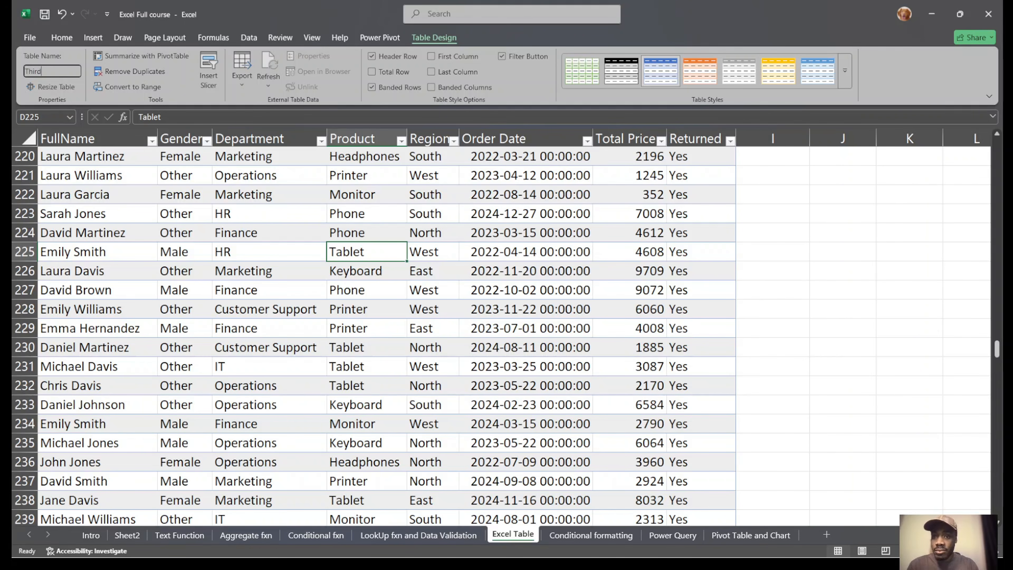
{"action": "type", "text": "ird"}
Rename the table starting at cell P212 as Fourth.
{"action": "scroll", "coordinate": [700, 371], "scroll_direction": "right", "scroll_amount": 6}
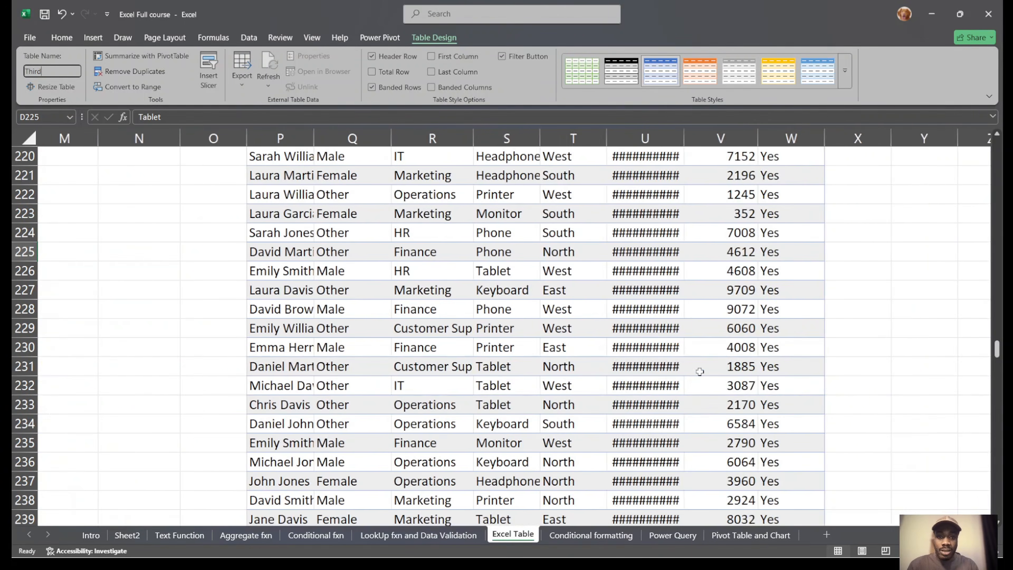
{"action": "left_click", "coordinate": [699, 372]}
{"action": "left_click", "coordinate": [54, 76]}
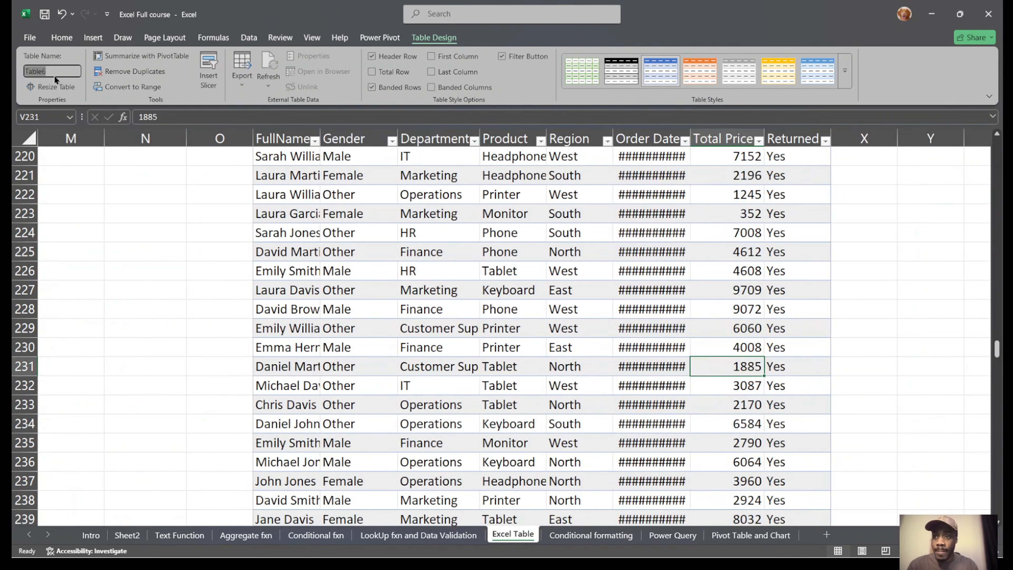
{"action": "type", "text": "Fourth"}
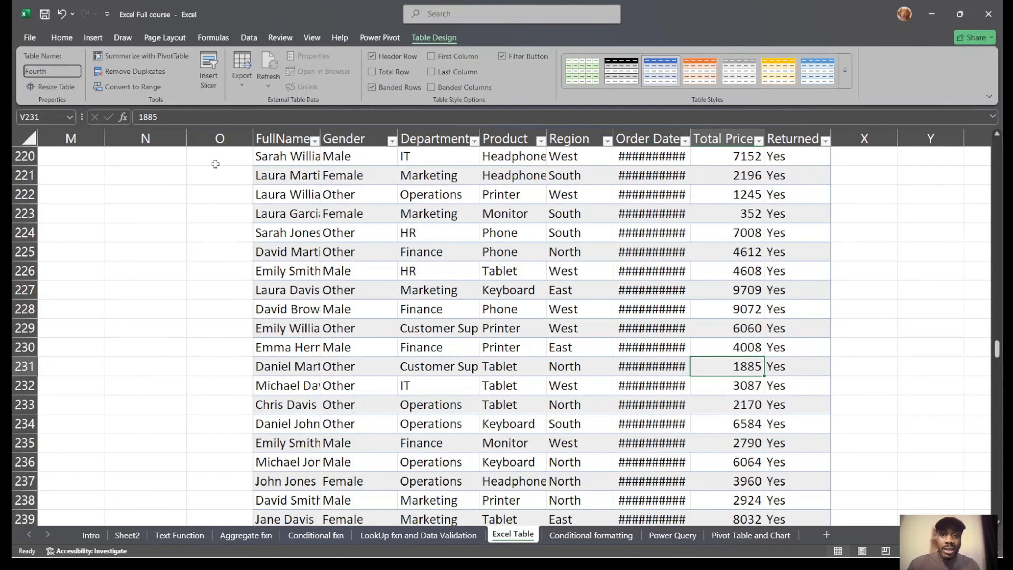
Check the assigned table names of the two upper order tables, starting at cells A1 and L1.
{"action": "left_click", "coordinate": [389, 366]}
{"action": "scroll", "coordinate": [532, 323], "scroll_direction": "up", "scroll_amount": 15}
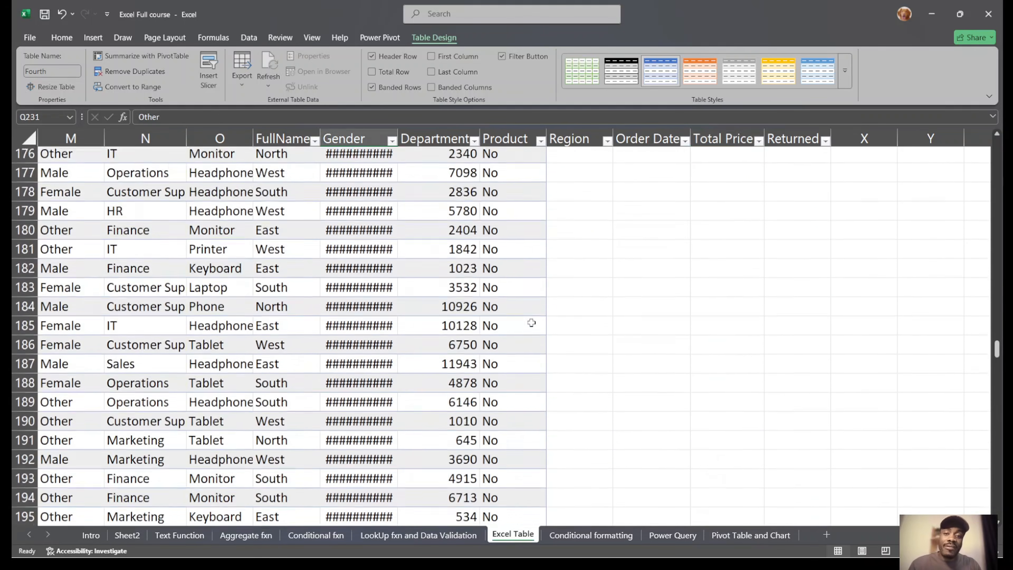
{"action": "scroll", "coordinate": [532, 322], "scroll_direction": "up", "scroll_amount": 20}
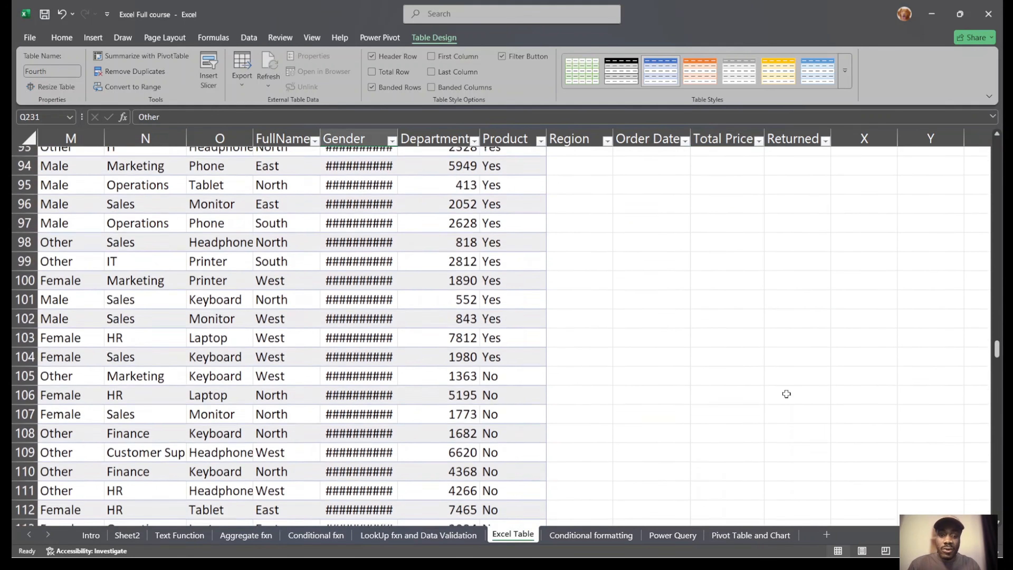
{"action": "scroll", "coordinate": [786, 394], "scroll_direction": "up", "scroll_amount": 1}
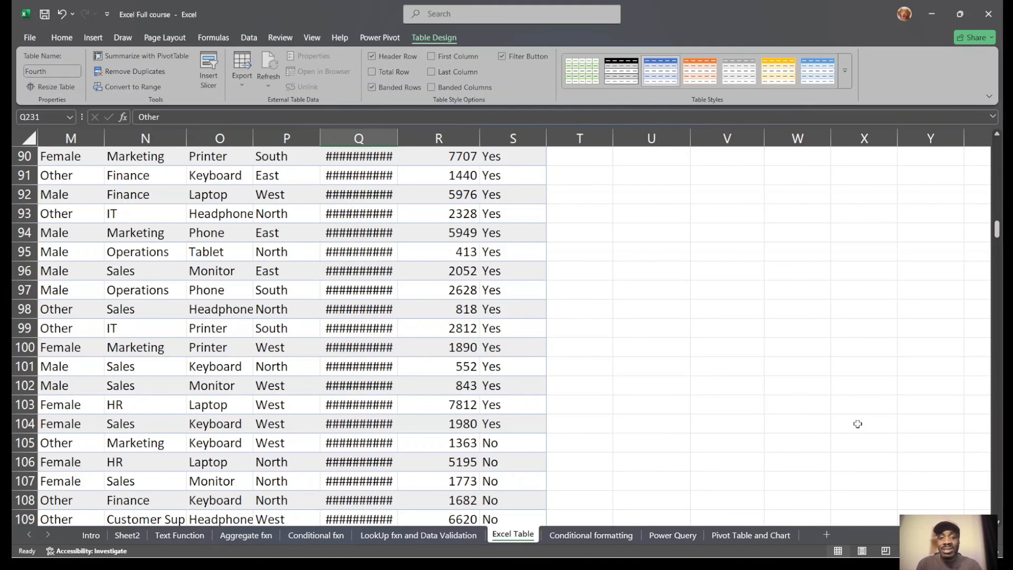
{"action": "scroll", "coordinate": [858, 423], "scroll_direction": "left", "scroll_amount": 6}
{"action": "scroll", "coordinate": [857, 424], "scroll_direction": "up", "scroll_amount": 20}
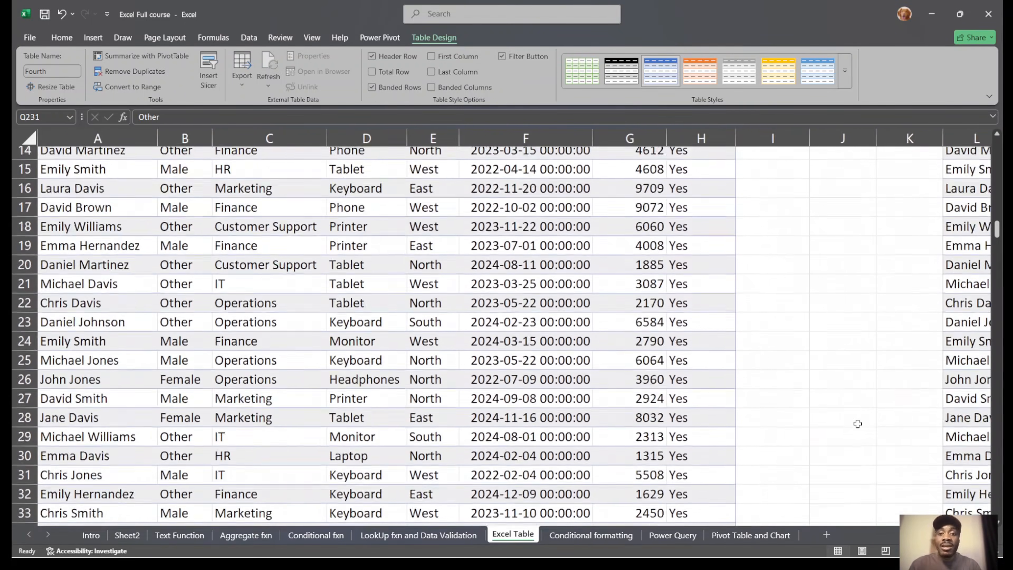
{"action": "scroll", "coordinate": [857, 424], "scroll_direction": "up", "scroll_amount": 5}
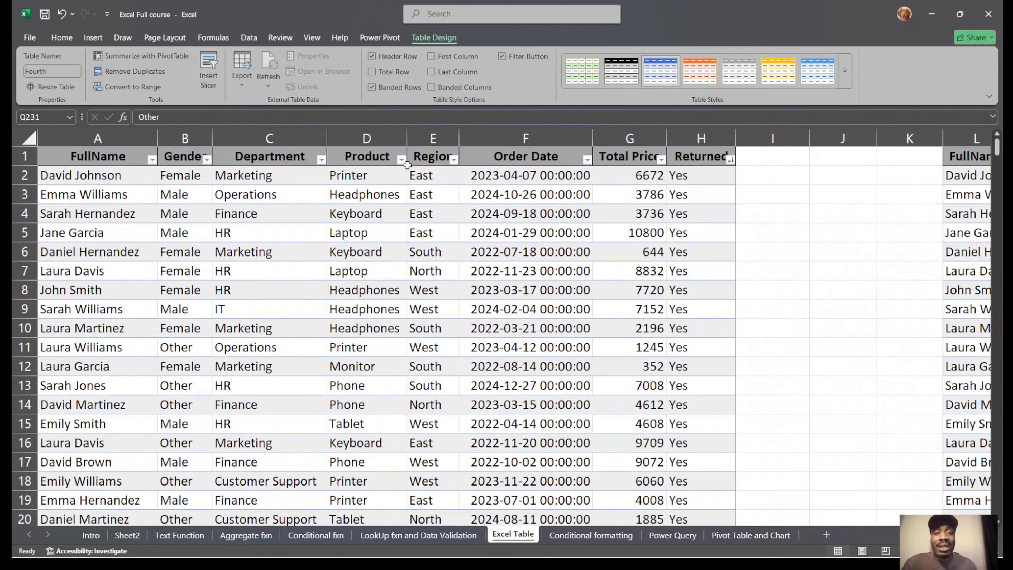
{"action": "left_click", "coordinate": [350, 200]}
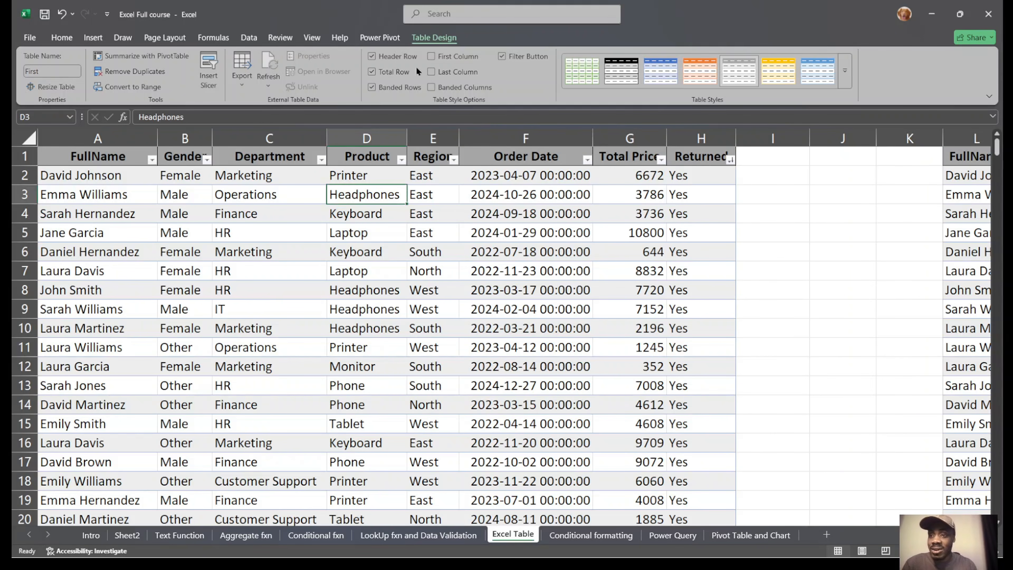
{"action": "left_click", "coordinate": [49, 70]}
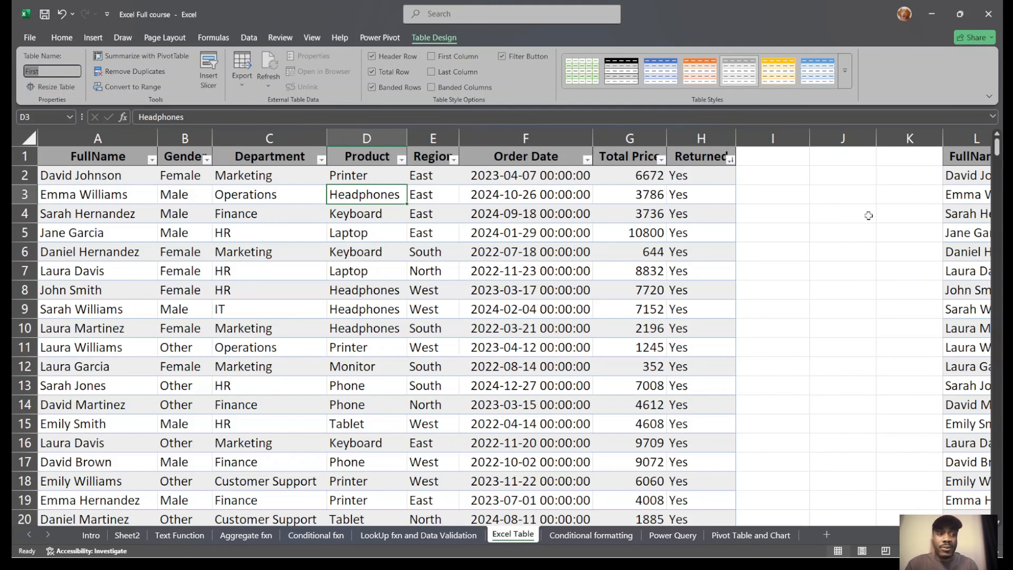
{"action": "left_click", "coordinate": [945, 233]}
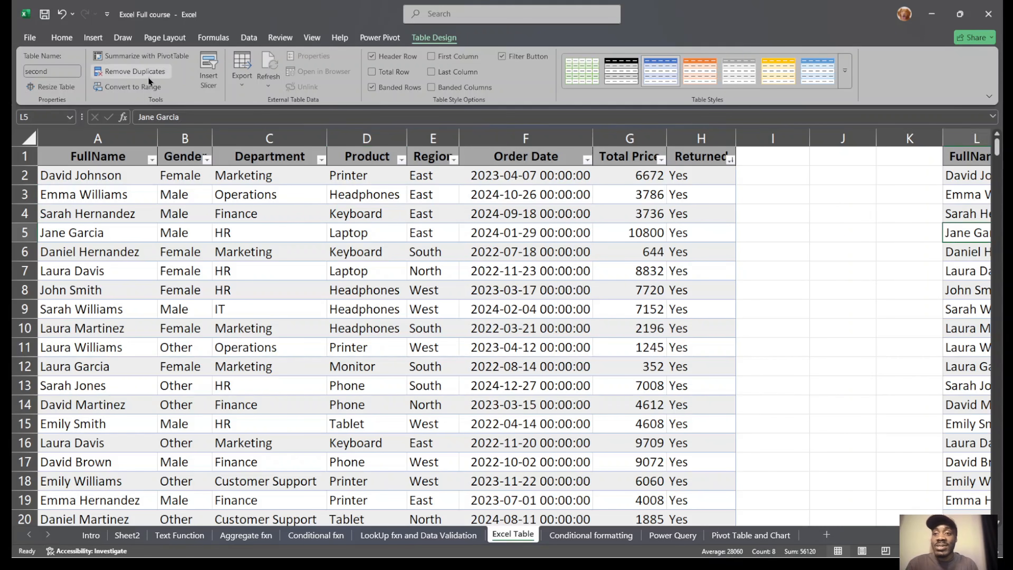
View the Pivot Table and Chart sheet, and return to the Excel Table sheet.
{"action": "left_click", "coordinate": [417, 347]}
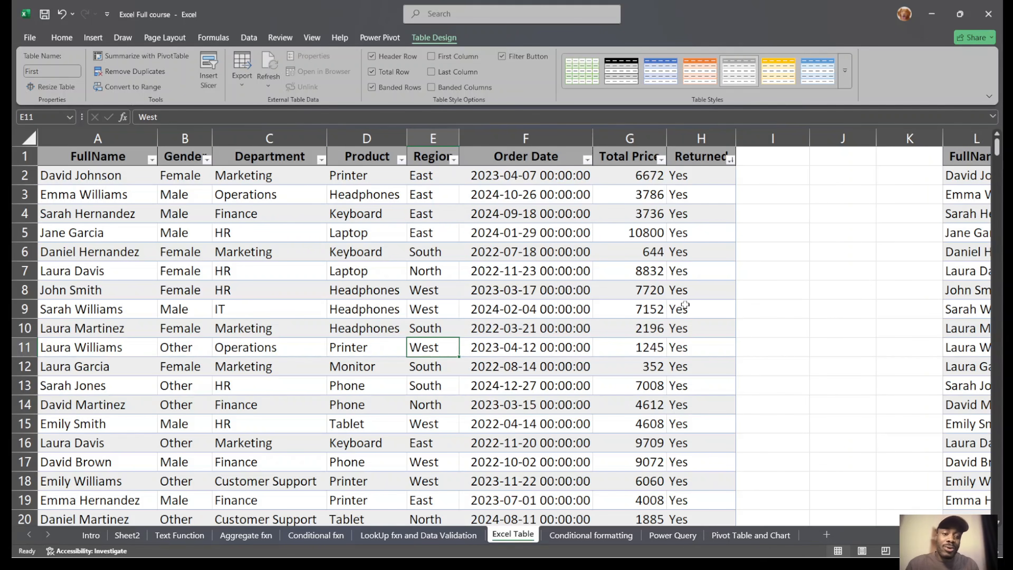
{"action": "left_click", "coordinate": [733, 534]}
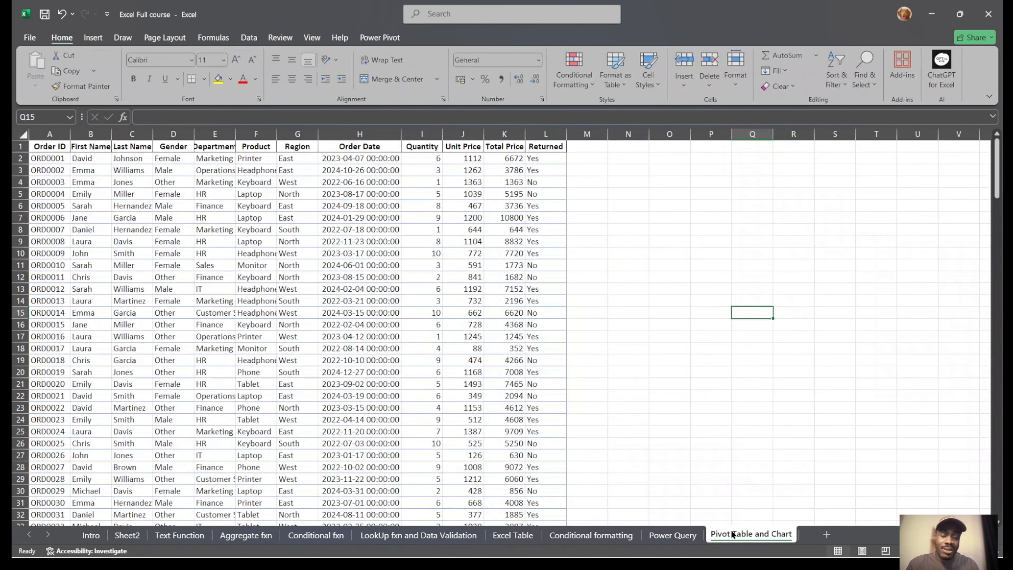
{"action": "left_click", "coordinate": [453, 536]}
{"action": "left_click", "coordinate": [512, 535]}
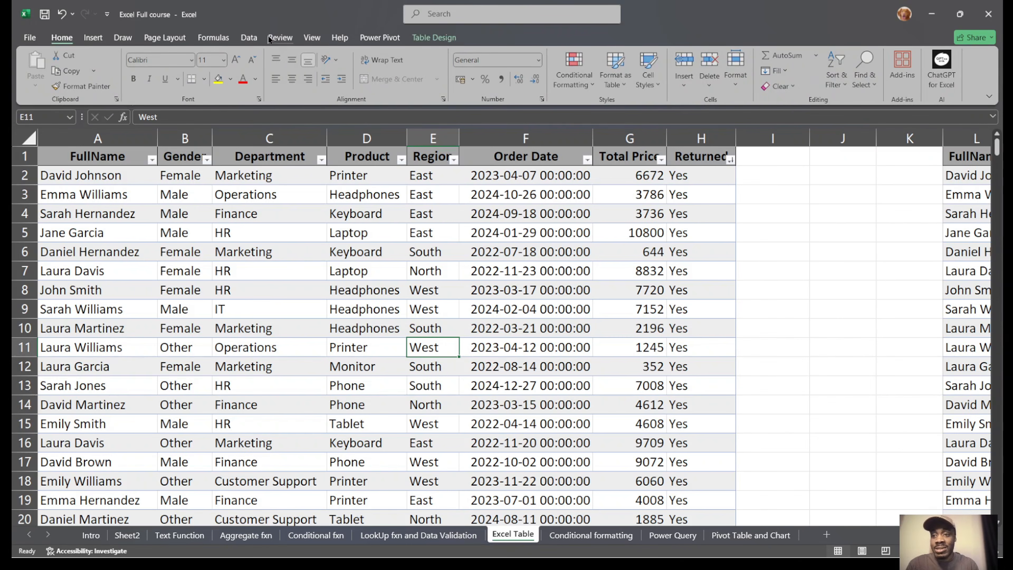
{"action": "left_click", "coordinate": [431, 37]}
{"action": "left_click", "coordinate": [157, 57]}
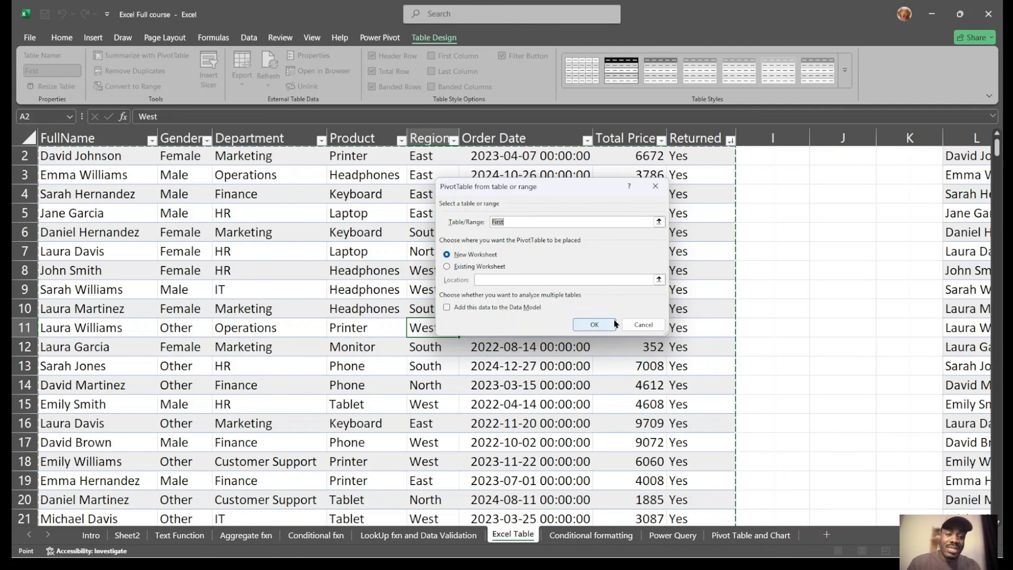
{"action": "left_click", "coordinate": [634, 326]}
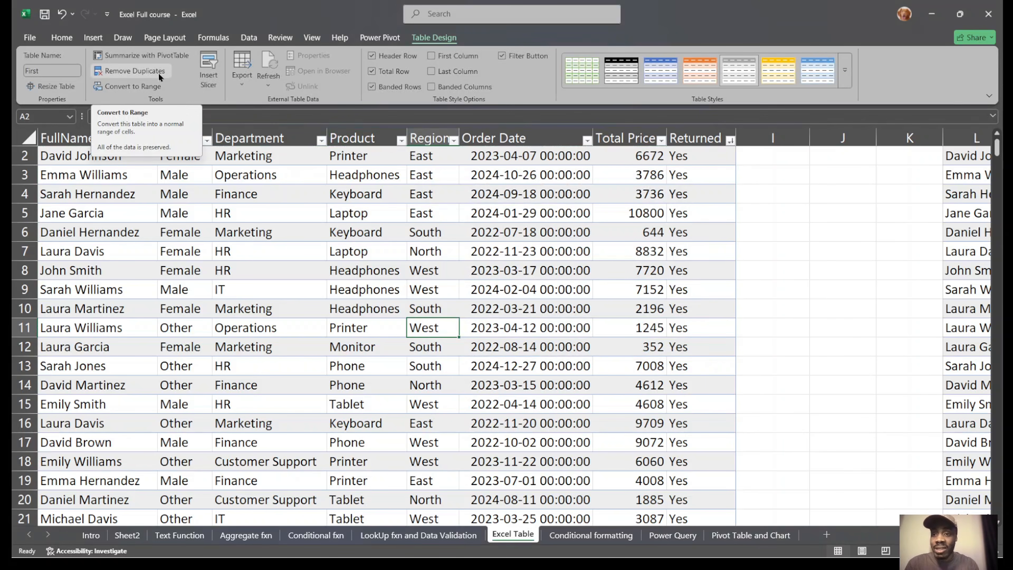
Remove duplicate rows from the table First, comparing all columns from FullName to Returned.
{"action": "left_click", "coordinate": [147, 71]}
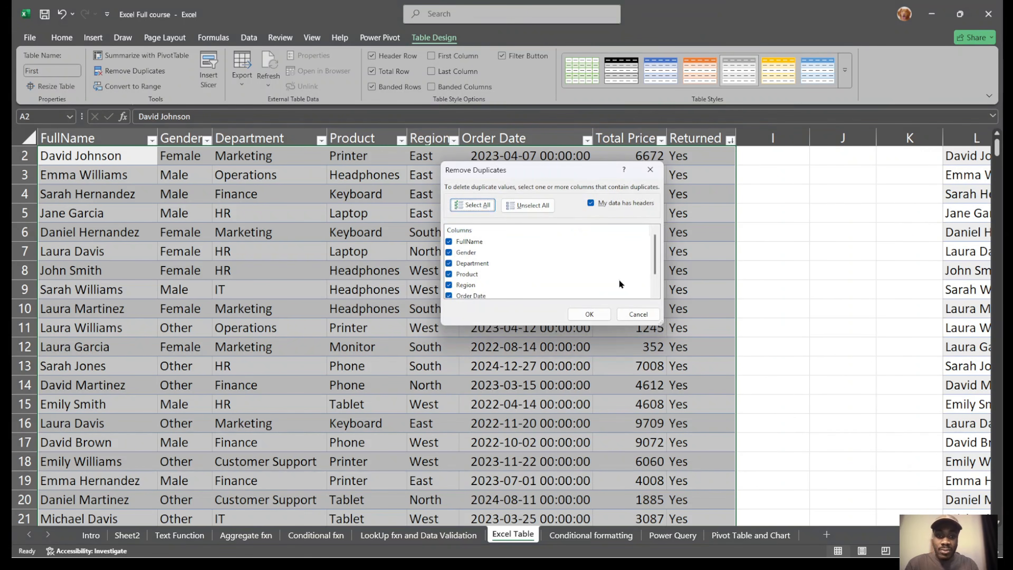
{"action": "scroll", "coordinate": [528, 271], "scroll_direction": "down", "scroll_amount": 2}
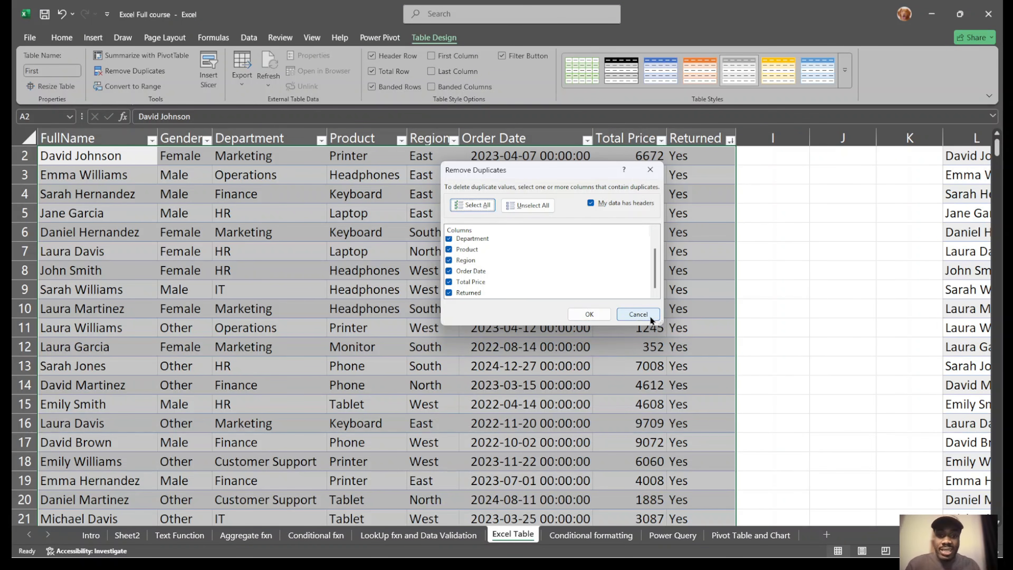
{"action": "left_click", "coordinate": [594, 314]}
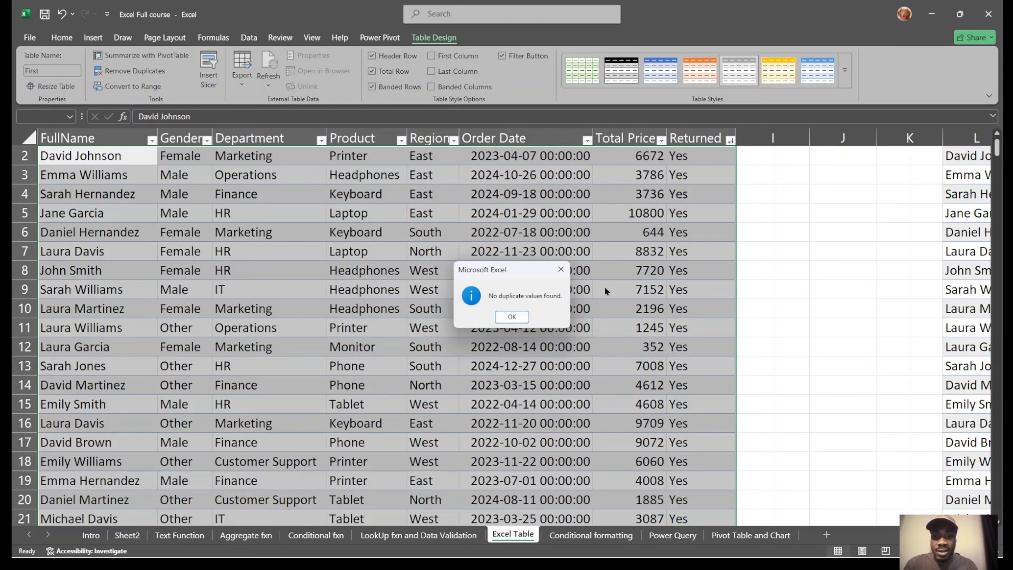
{"action": "left_click", "coordinate": [512, 316]}
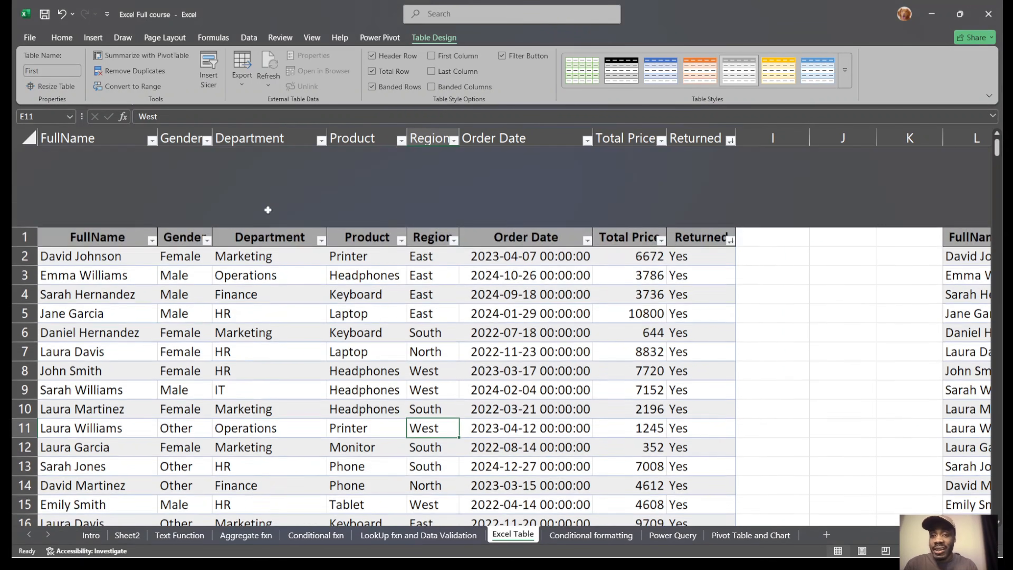
{"action": "scroll", "coordinate": [270, 211], "scroll_direction": "up", "scroll_amount": 1}
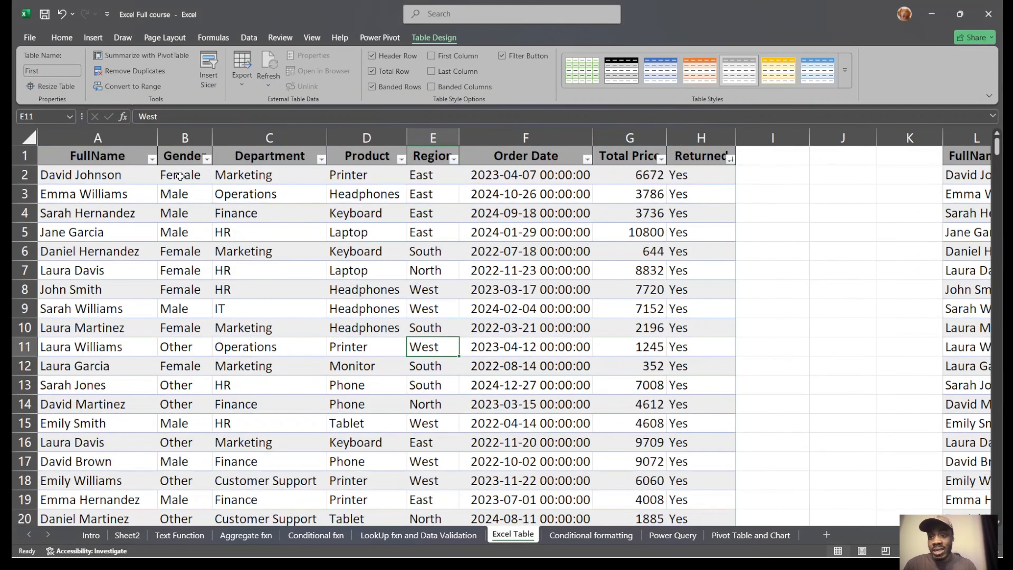
{"action": "left_click", "coordinate": [24, 175]}
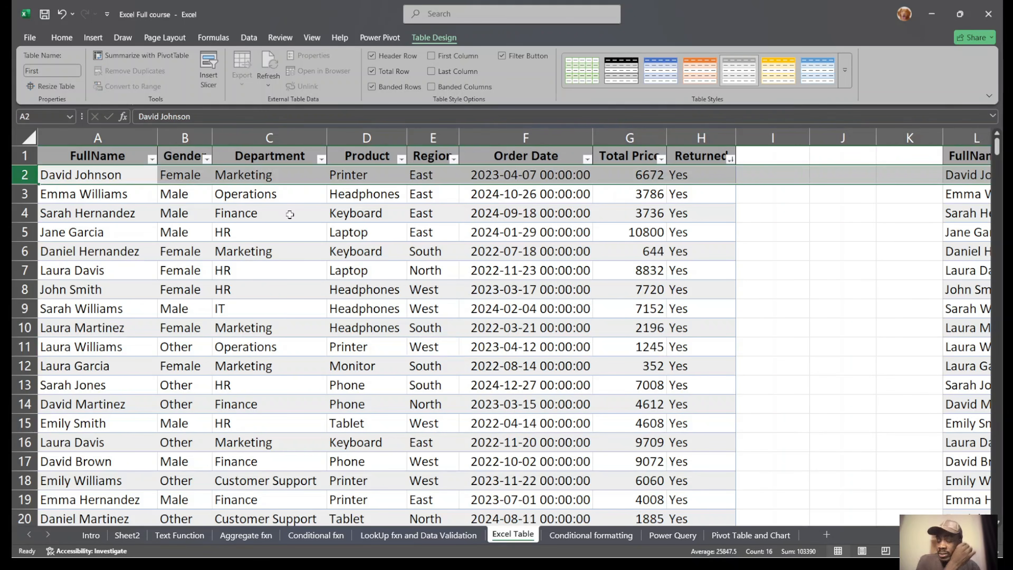
{"action": "left_click", "coordinate": [515, 199]}
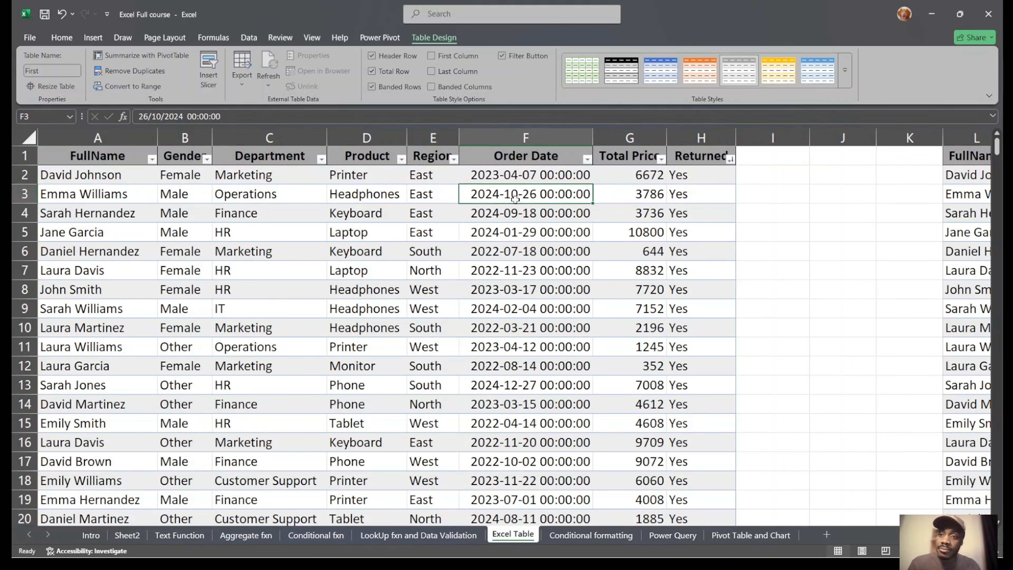
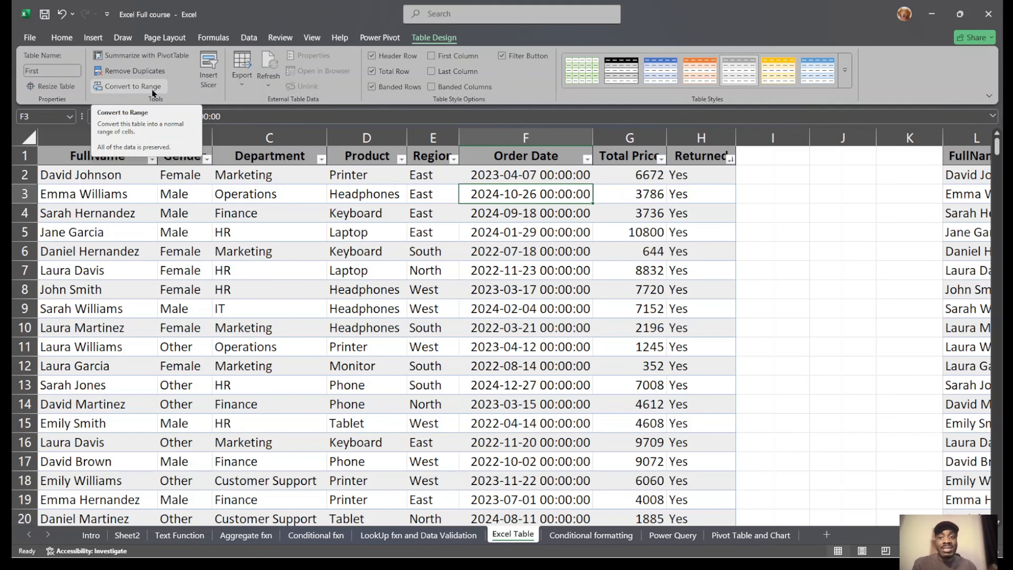
{"action": "left_click", "coordinate": [617, 323]}
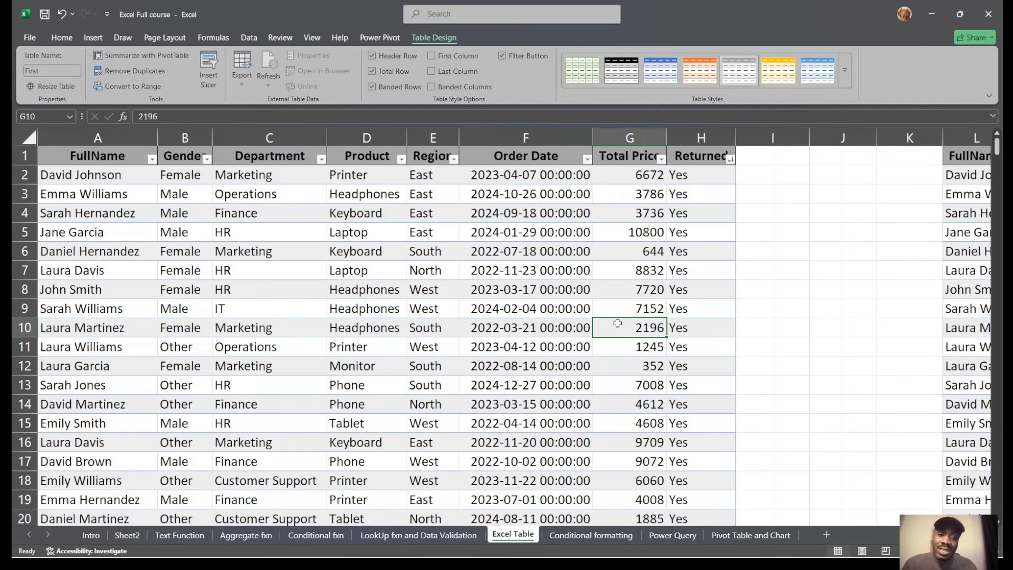
Convert the table First to a normal range of cells.
{"action": "left_click", "coordinate": [517, 270]}
{"action": "left_click", "coordinate": [131, 71]}
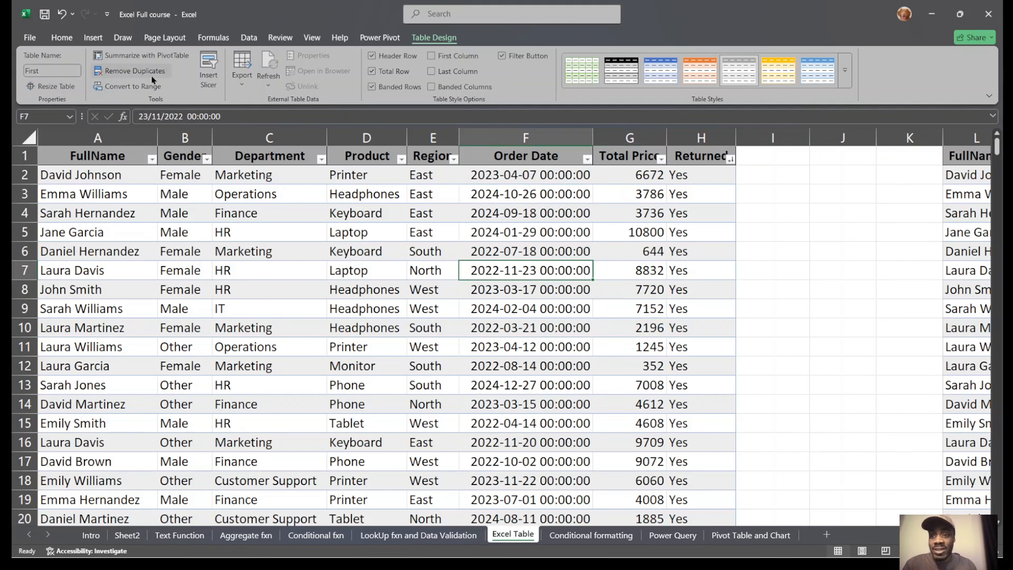
{"action": "key", "text": "Escape"}
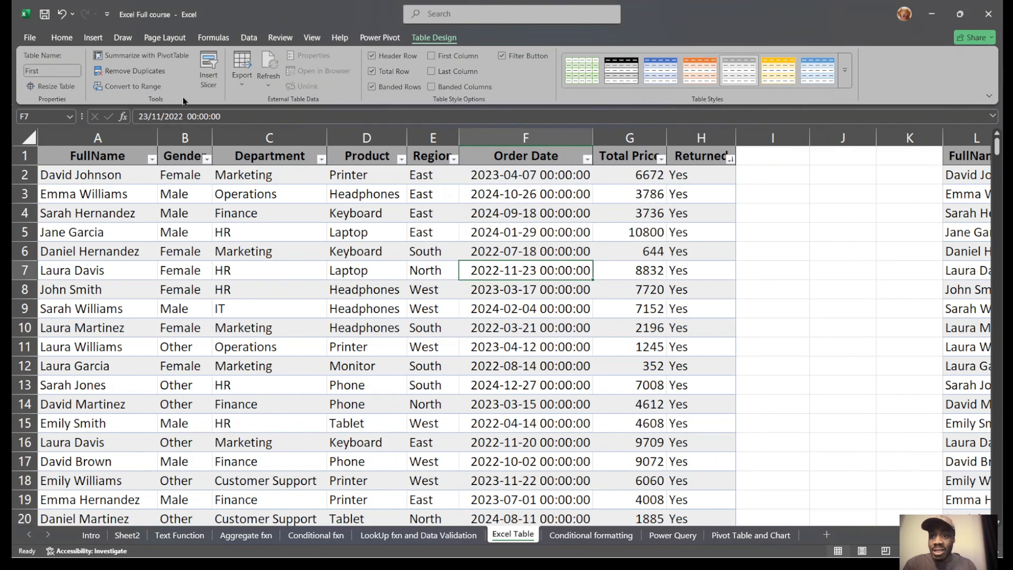
{"action": "left_click", "coordinate": [132, 86]}
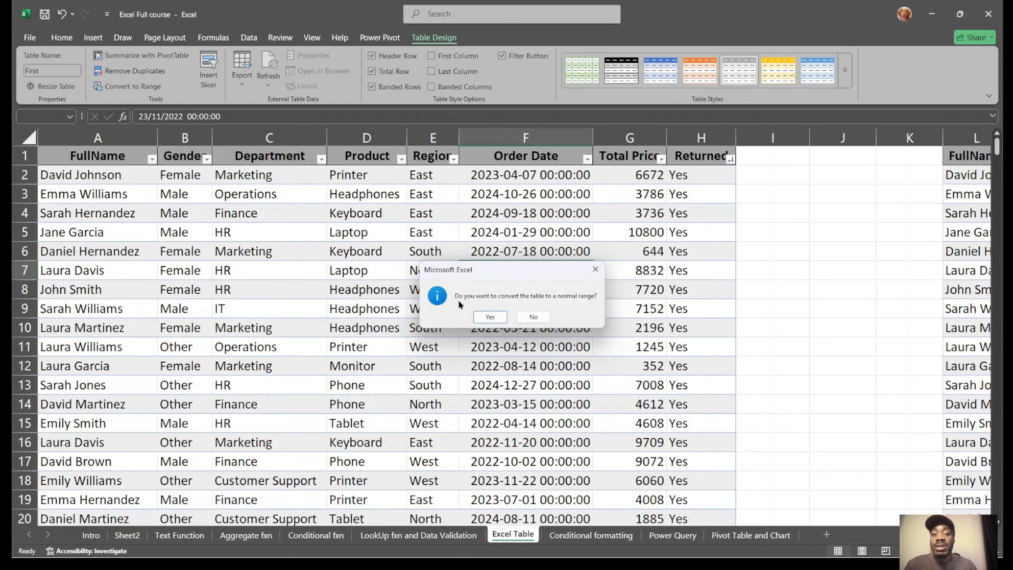
{"action": "left_click", "coordinate": [487, 318]}
{"action": "left_click", "coordinate": [728, 290]}
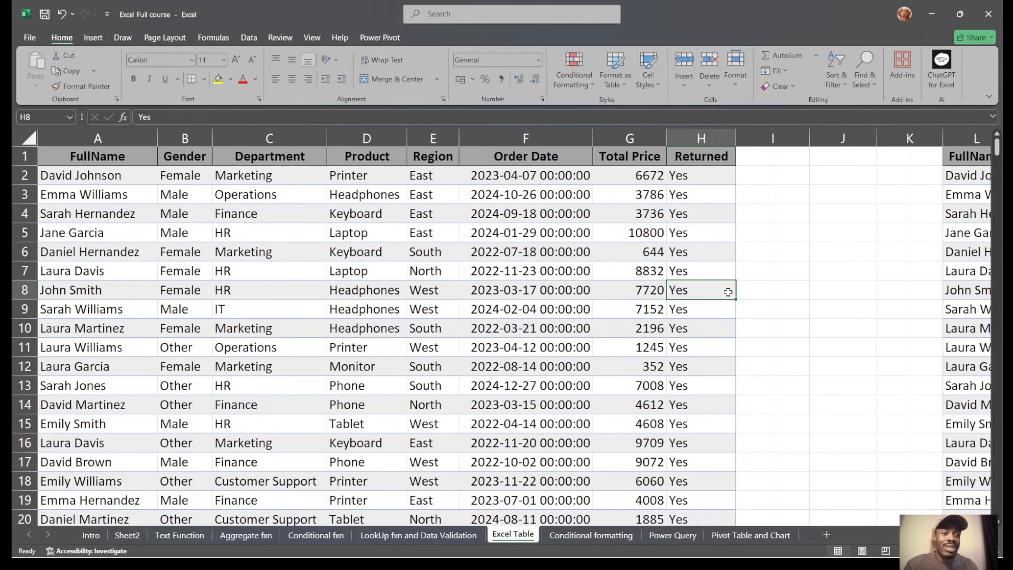
Compare the converted range with the table starting in column L by selecting a cell in each.
{"action": "left_click", "coordinate": [622, 264]}
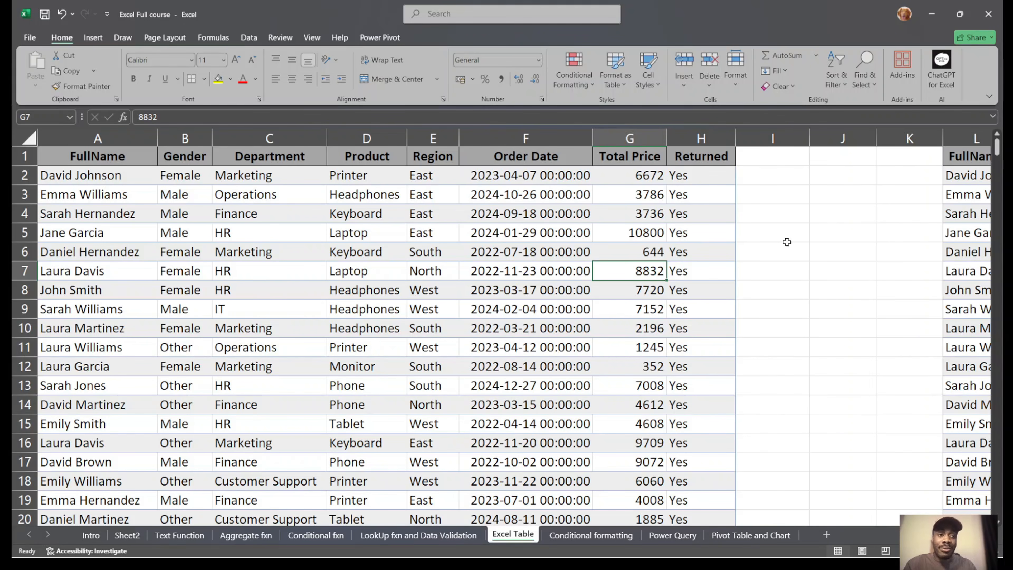
{"action": "scroll", "coordinate": [787, 242], "scroll_direction": "right", "scroll_amount": 3}
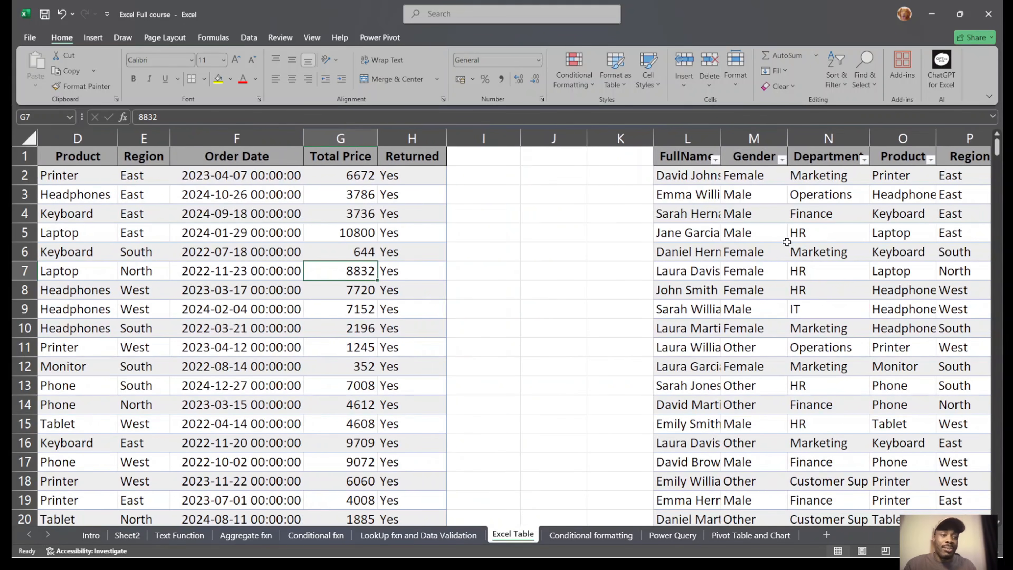
{"action": "left_click", "coordinate": [903, 254]}
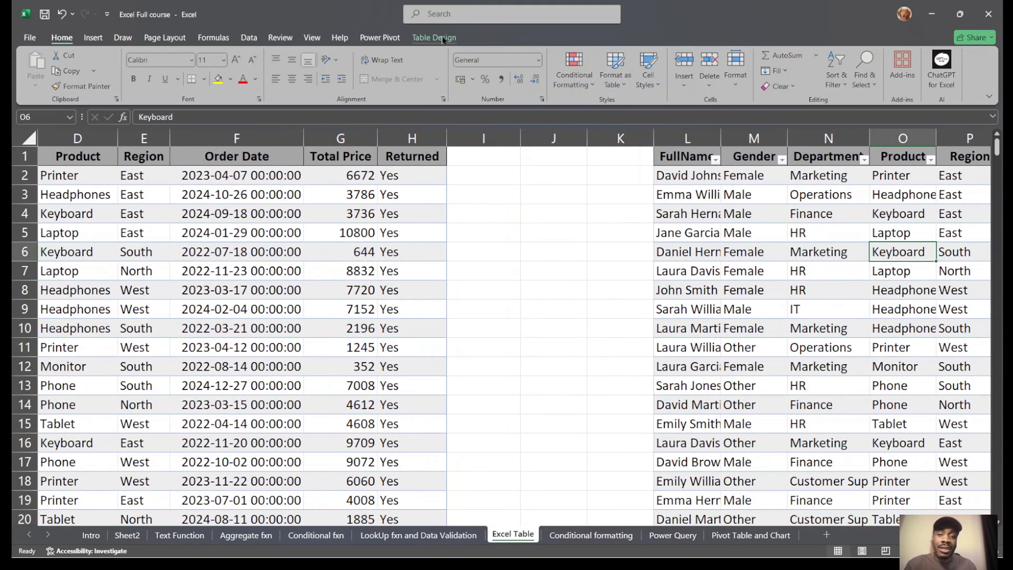
Turn the data range in columns A to H back into an Excel table.
{"action": "left_click", "coordinate": [351, 226]}
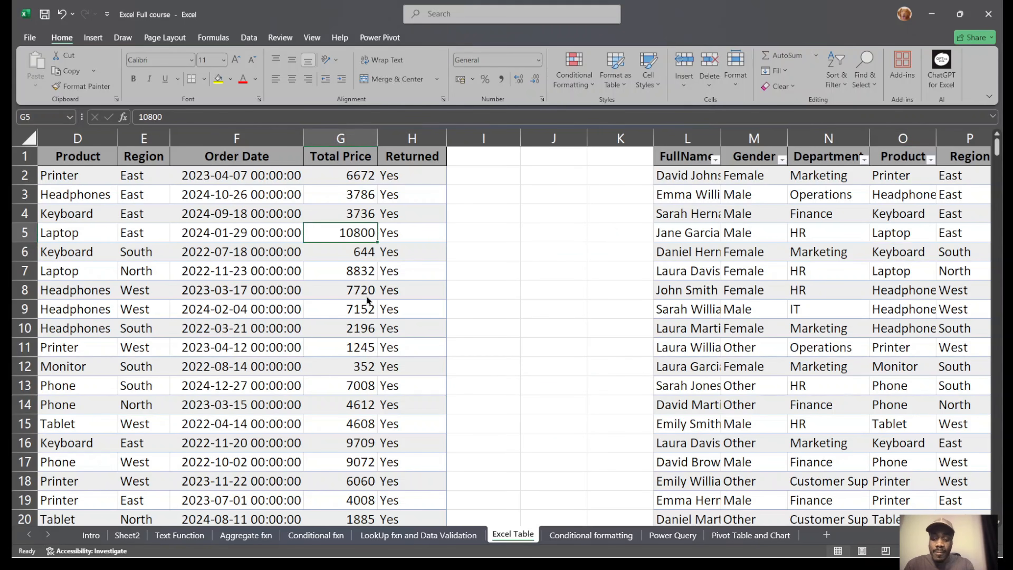
{"action": "key", "text": "ctrl+t"}
{"action": "key", "text": "Return"}
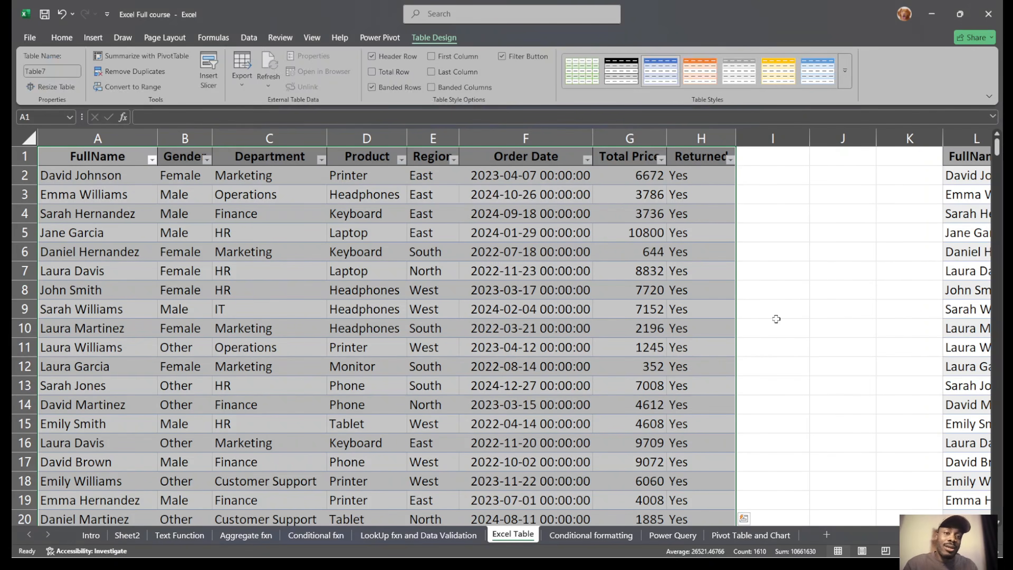
{"action": "left_click", "coordinate": [645, 345]}
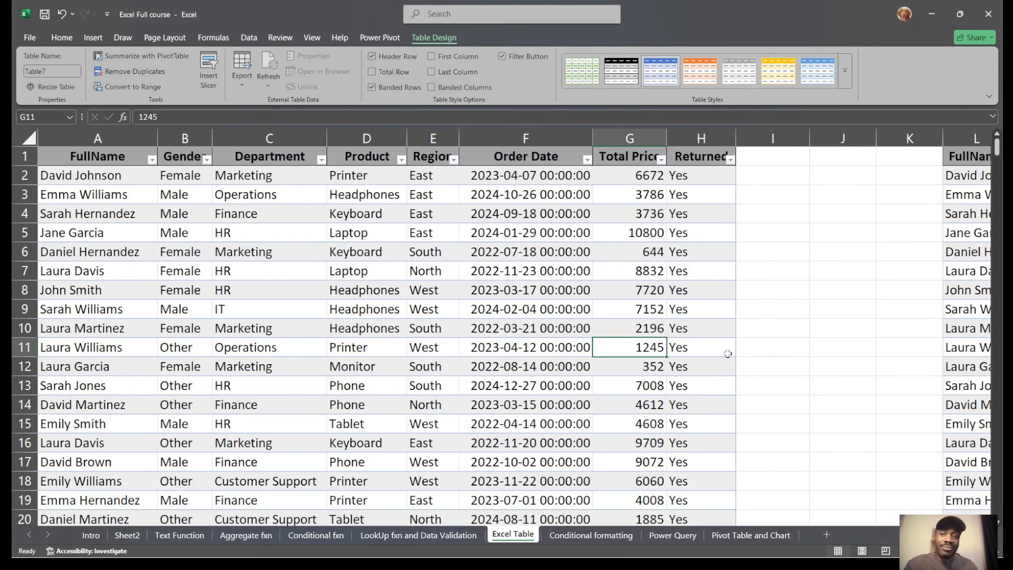
{"action": "scroll", "coordinate": [332, 233], "scroll_direction": "left", "scroll_amount": 3}
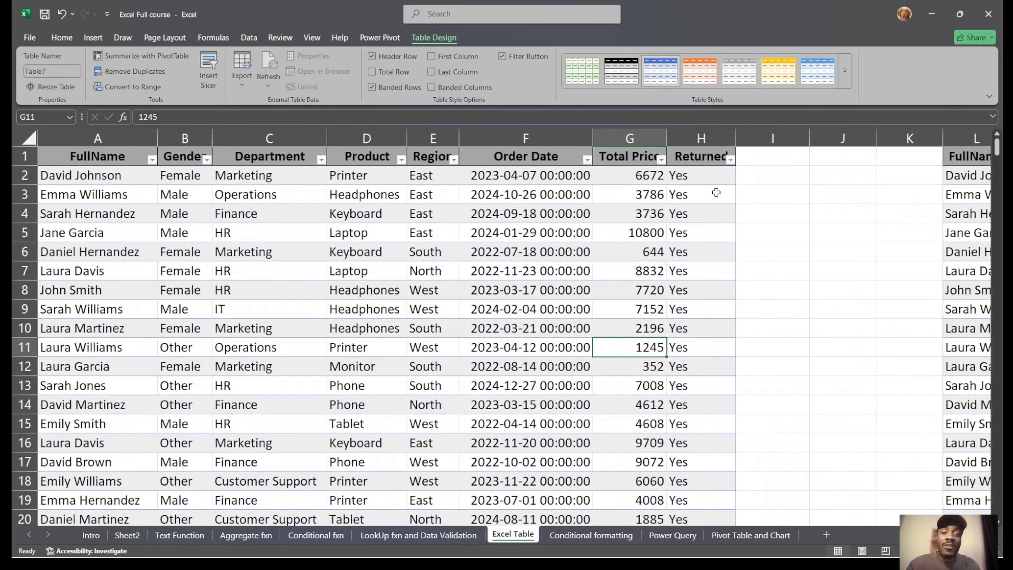
Filter the Gender column to exclude Female and Male, and look through the remaining rows.
{"action": "left_click", "coordinate": [206, 160]}
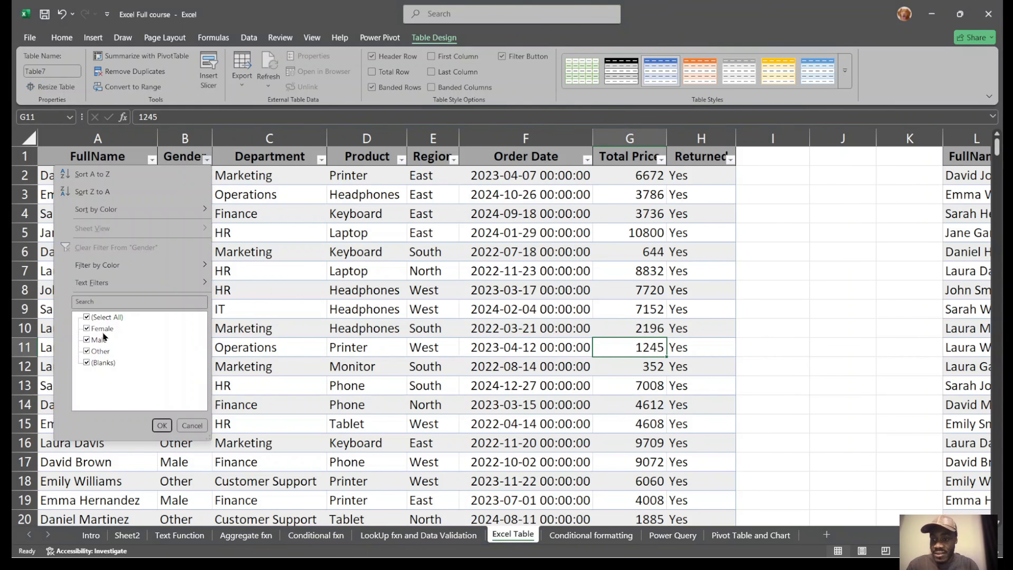
{"action": "left_click", "coordinate": [105, 328]}
{"action": "left_click", "coordinate": [99, 342]}
{"action": "left_click", "coordinate": [162, 426]}
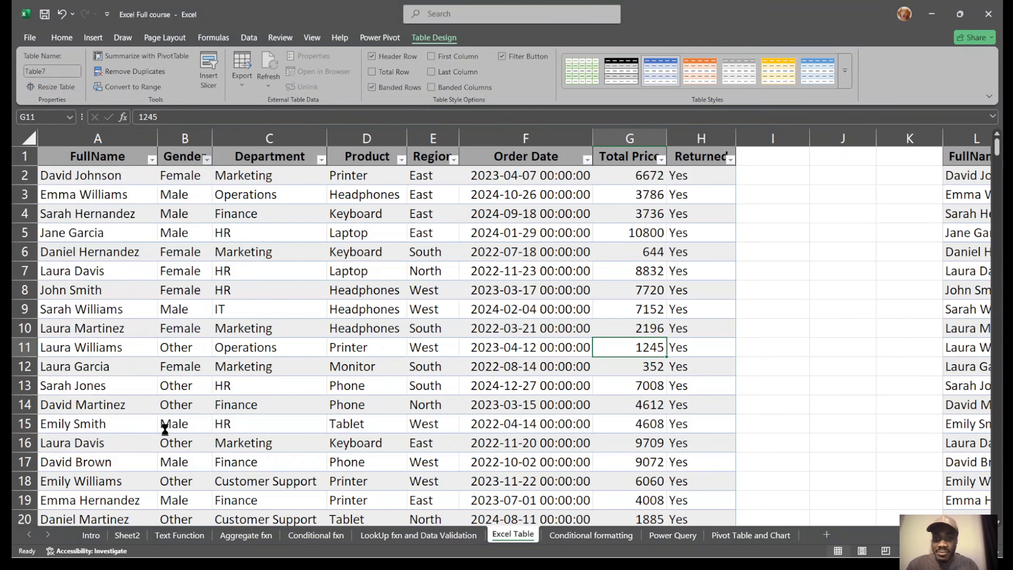
{"action": "scroll", "coordinate": [188, 352], "scroll_direction": "down", "scroll_amount": 6}
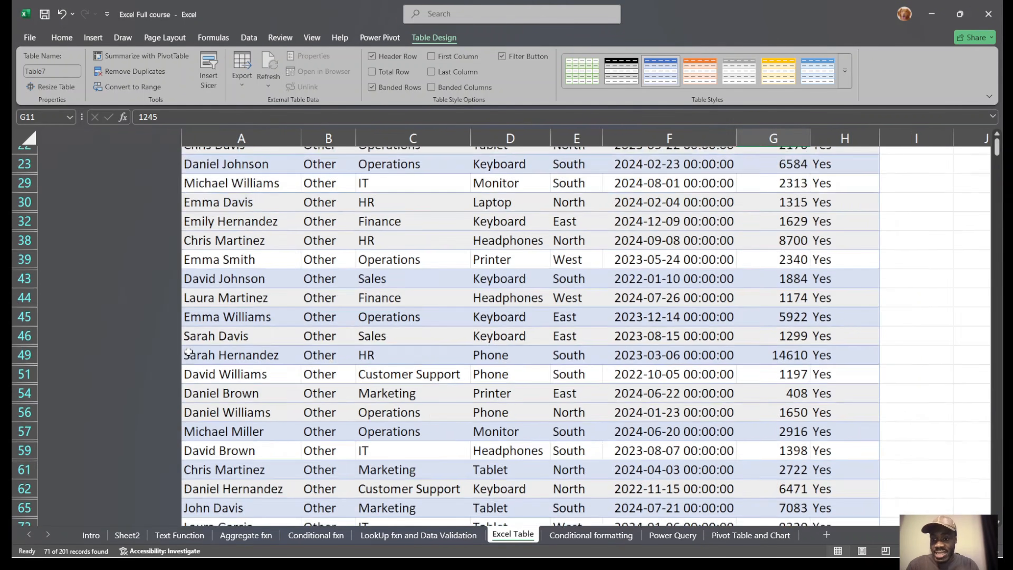
{"action": "scroll", "coordinate": [189, 351], "scroll_direction": "up", "scroll_amount": 6}
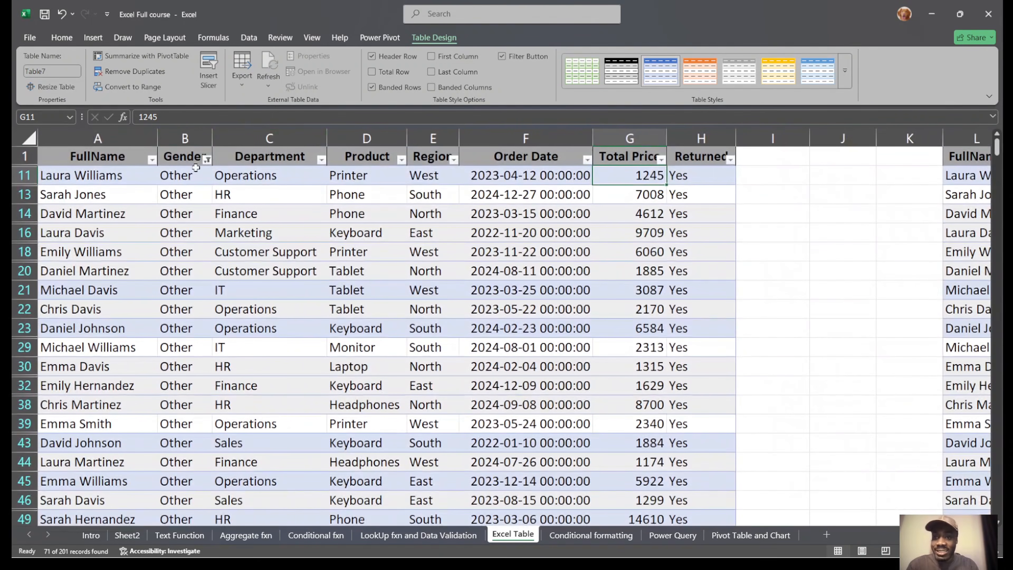
Clear the filter from the Gender column.
{"action": "left_click", "coordinate": [207, 160]}
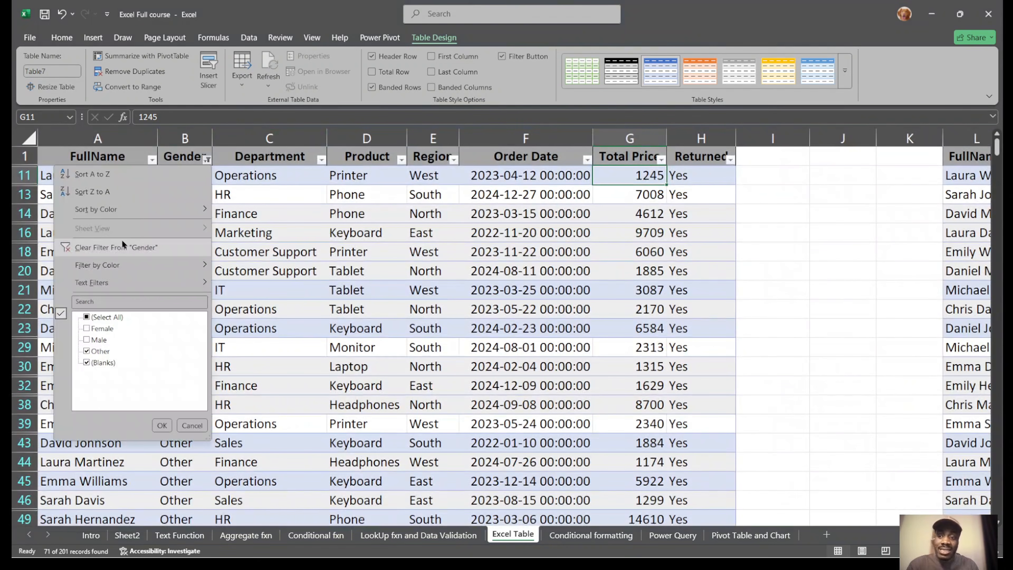
{"action": "left_click", "coordinate": [116, 248]}
{"action": "left_click", "coordinate": [547, 277]}
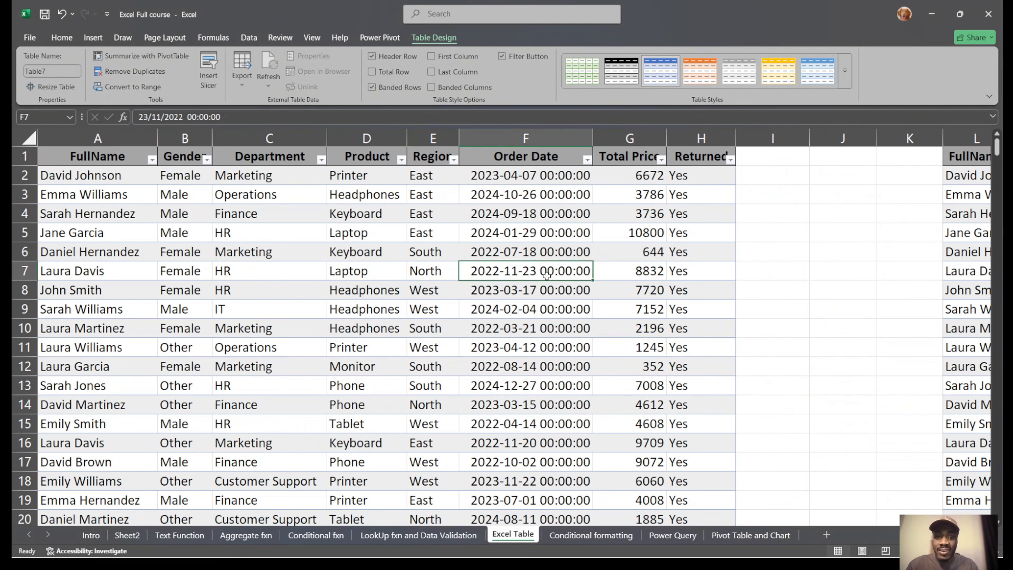
{"action": "left_click", "coordinate": [312, 276]}
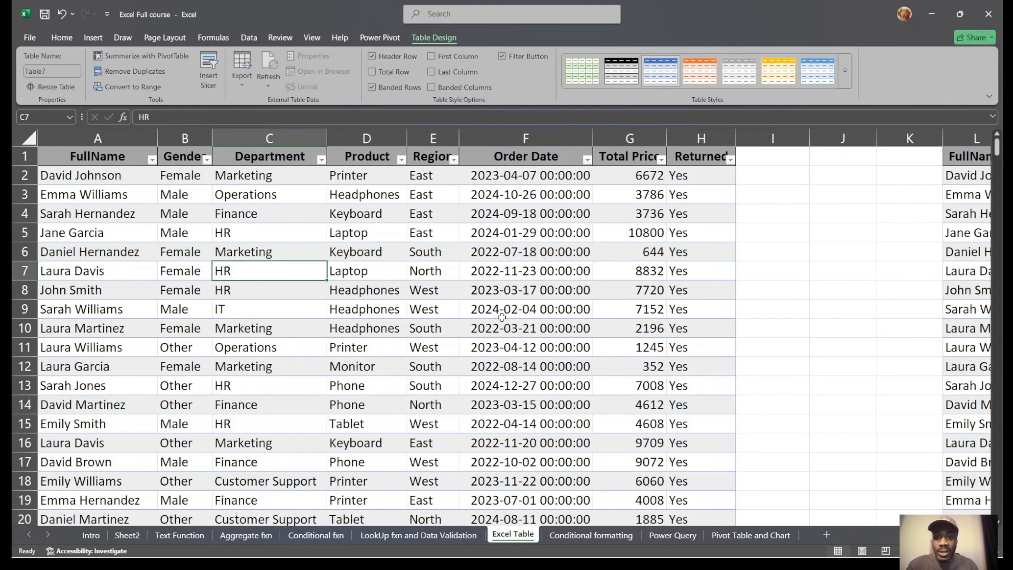
Insert slicers for the Gender, Department, Product, Region and Returned columns of the table starting in column A.
{"action": "left_click", "coordinate": [395, 368]}
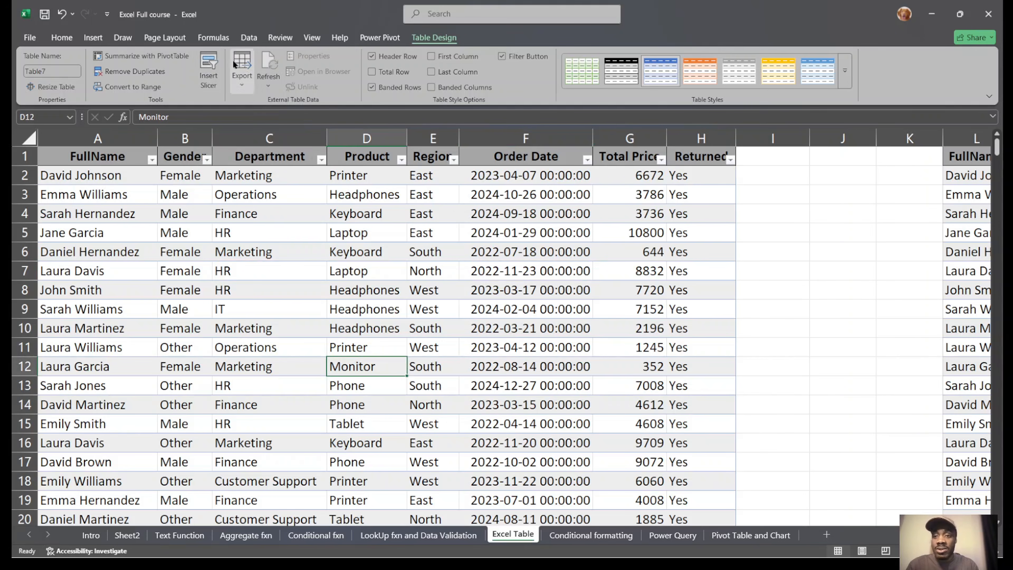
{"action": "left_click", "coordinate": [212, 64]}
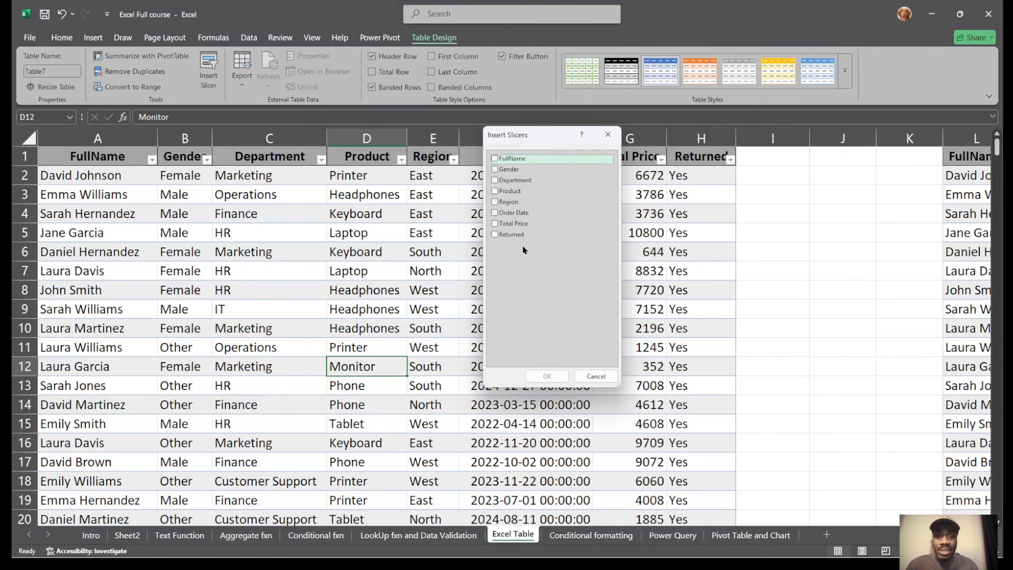
{"action": "left_click_drag", "start_coordinate": [528, 143], "coordinate": [801, 151]}
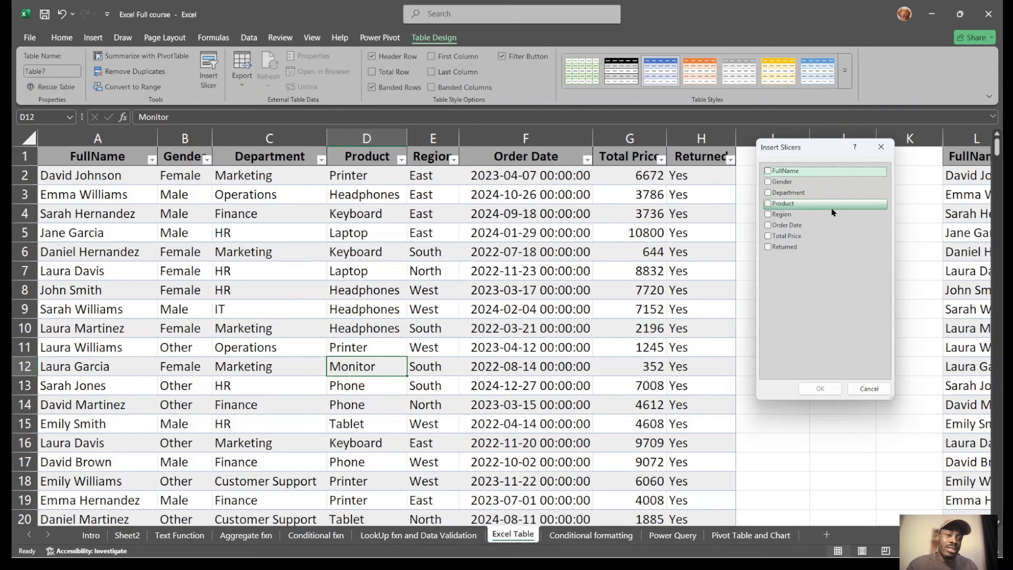
{"action": "left_click", "coordinate": [771, 182]}
{"action": "left_click", "coordinate": [772, 192]}
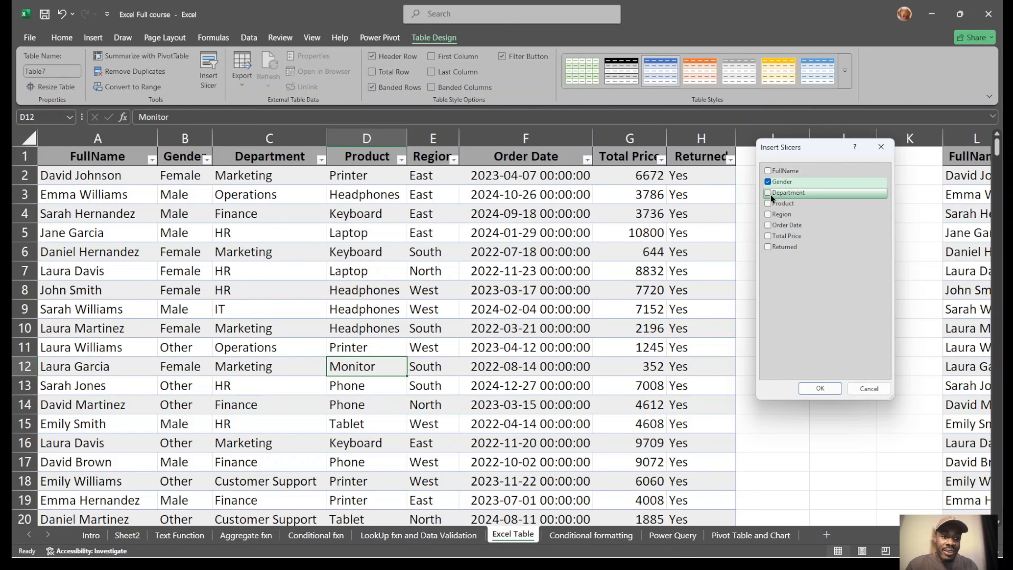
{"action": "left_click", "coordinate": [769, 204]}
{"action": "left_click", "coordinate": [769, 215]}
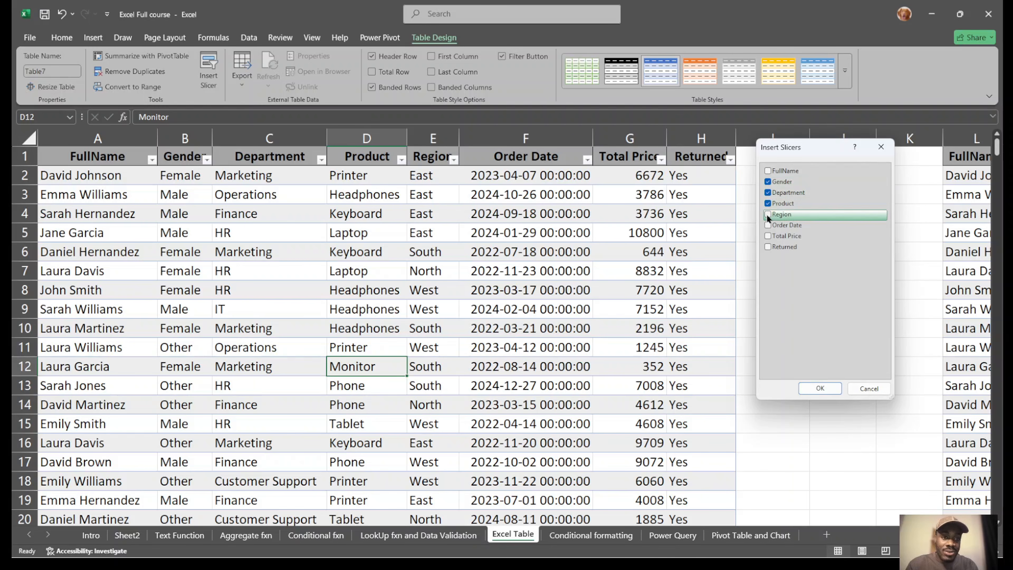
{"action": "left_click", "coordinate": [767, 246]}
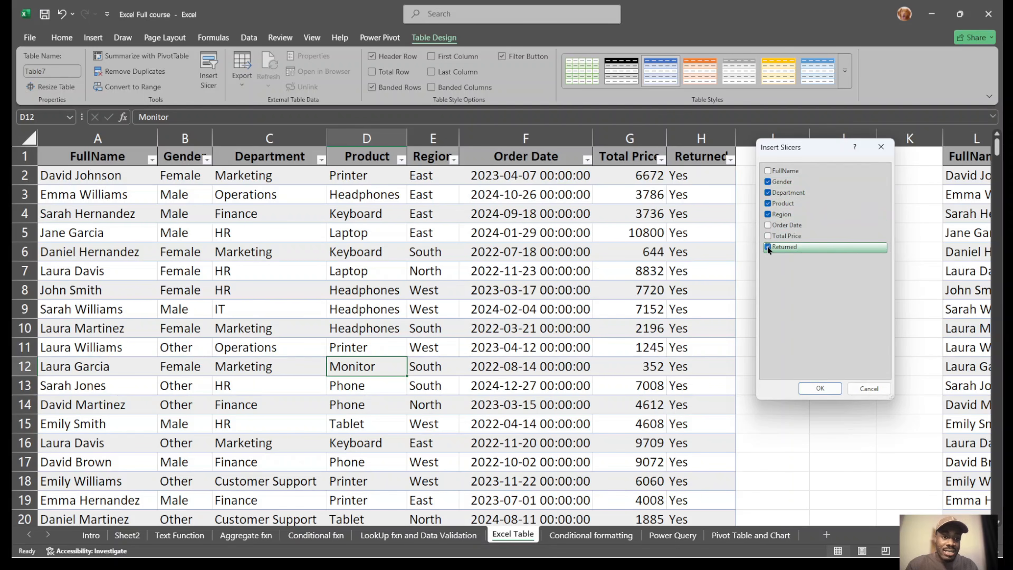
{"action": "left_click", "coordinate": [809, 389]}
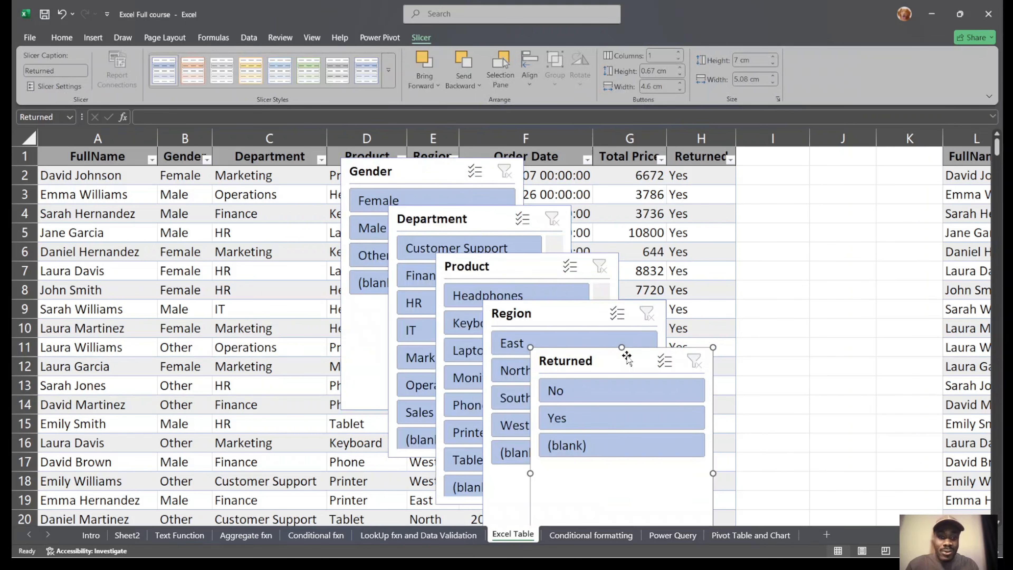
Move the Returned slicer away from the stacked slicers to the area over columns H to J.
{"action": "left_click_drag", "start_coordinate": [628, 358], "coordinate": [872, 129]}
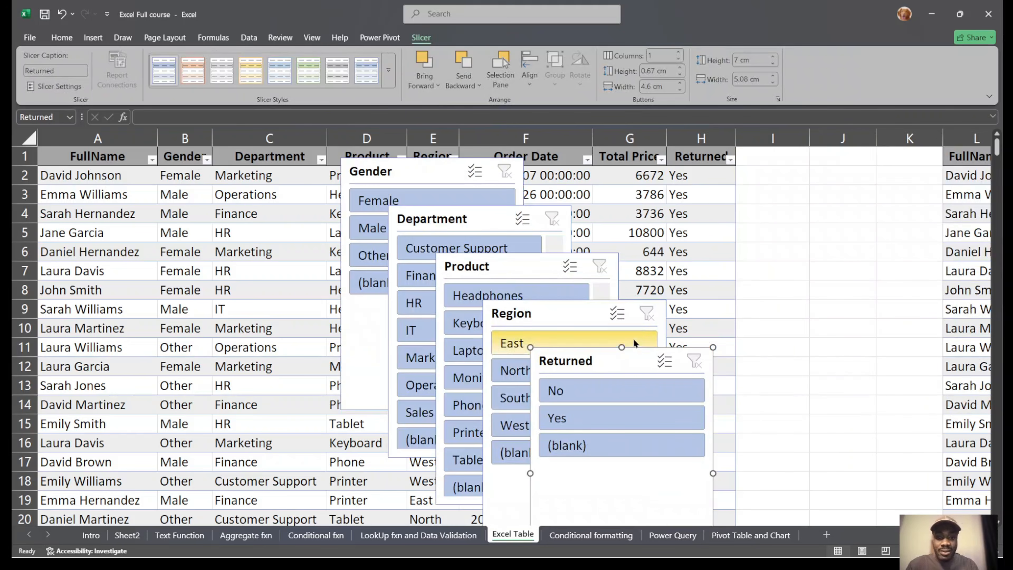
{"action": "left_click_drag", "start_coordinate": [631, 357], "coordinate": [795, 214]}
Try the East filter in the Region slicer, move that slicer over columns A to C, and clear its filter.
{"action": "left_click", "coordinate": [590, 342]}
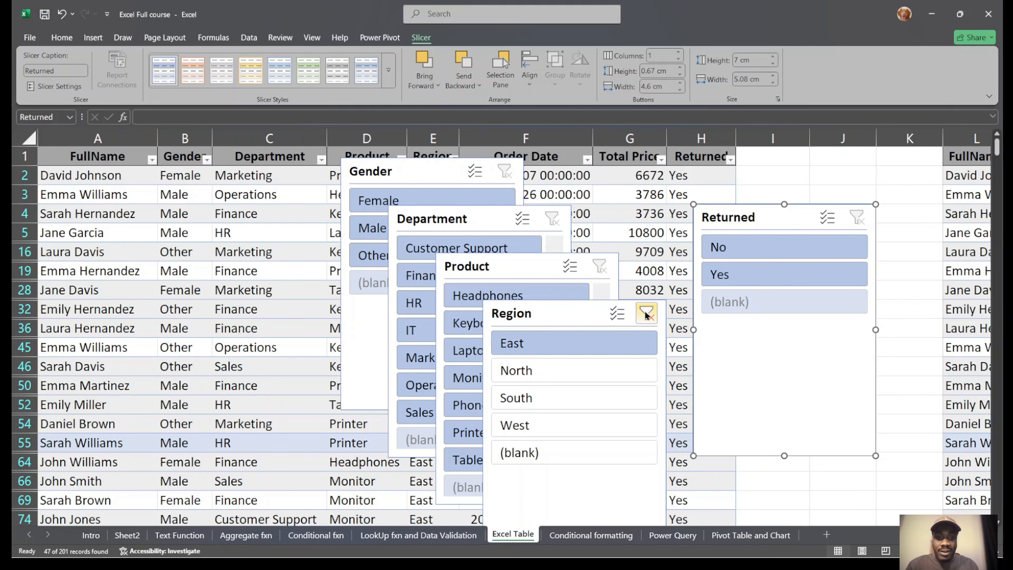
{"action": "left_click_drag", "start_coordinate": [571, 315], "coordinate": [183, 250]}
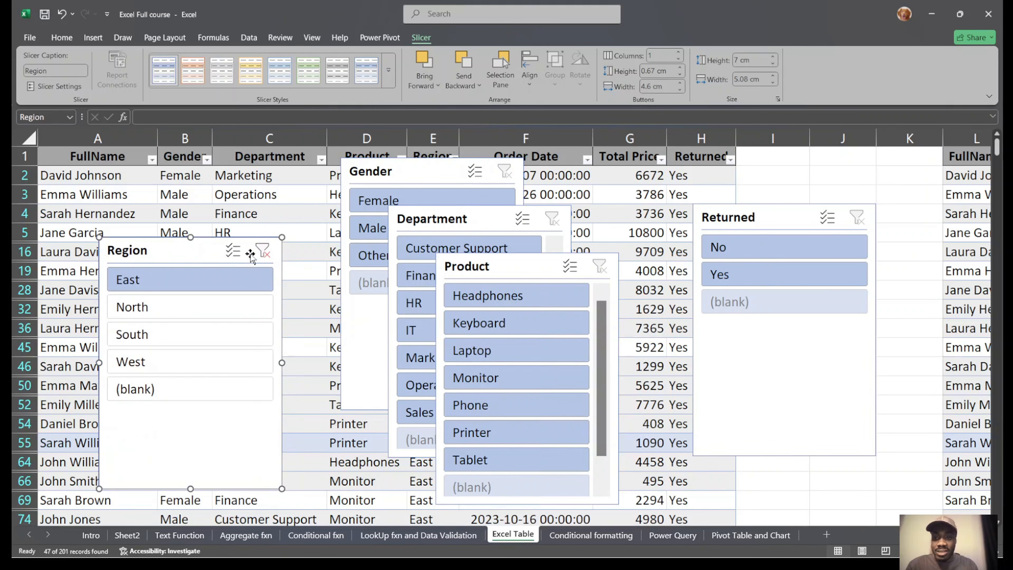
{"action": "left_click", "coordinate": [263, 250]}
Move the Product, Department and Gender slicers over columns A to D, around the Region slicer.
{"action": "left_click_drag", "start_coordinate": [498, 269], "coordinate": [139, 221]}
{"action": "left_click_drag", "start_coordinate": [449, 218], "coordinate": [245, 223]}
{"action": "left_click_drag", "start_coordinate": [448, 172], "coordinate": [235, 244]}
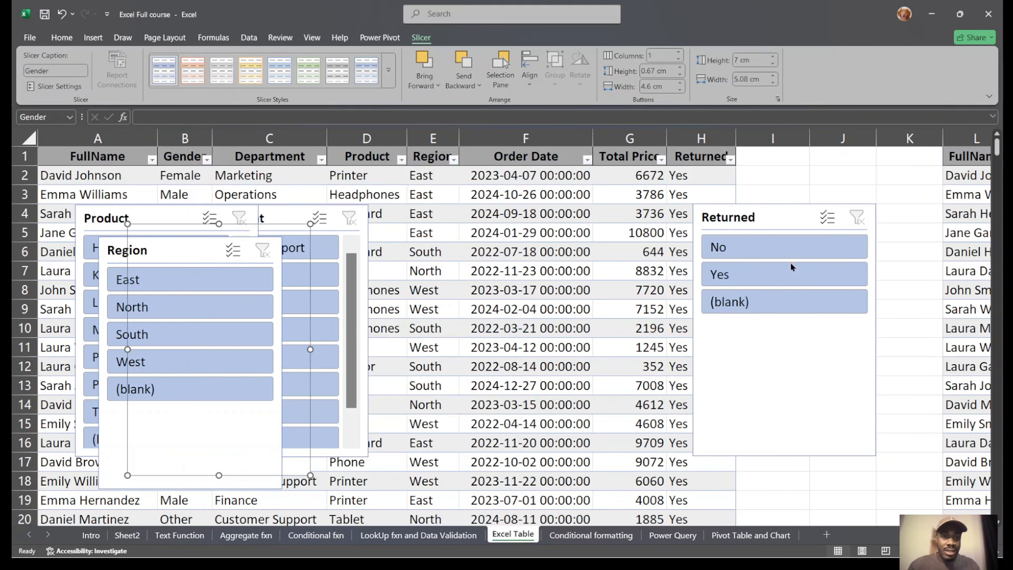
Shift the Returned slicer up beside the table's last column and widen column H so its full header fits.
{"action": "left_click_drag", "start_coordinate": [757, 216], "coordinate": [798, 199]}
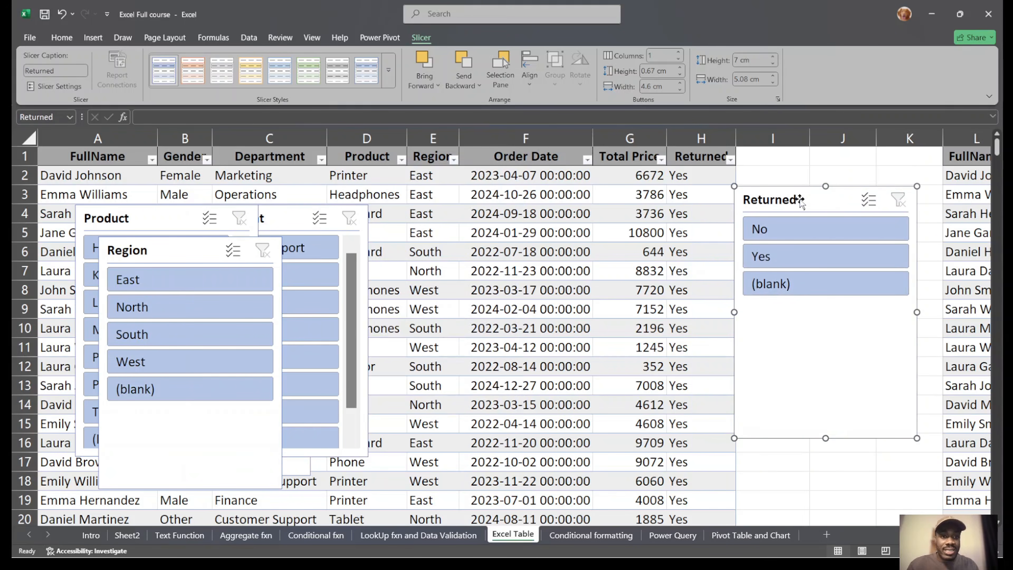
{"action": "left_click_drag", "start_coordinate": [736, 138], "coordinate": [765, 138]}
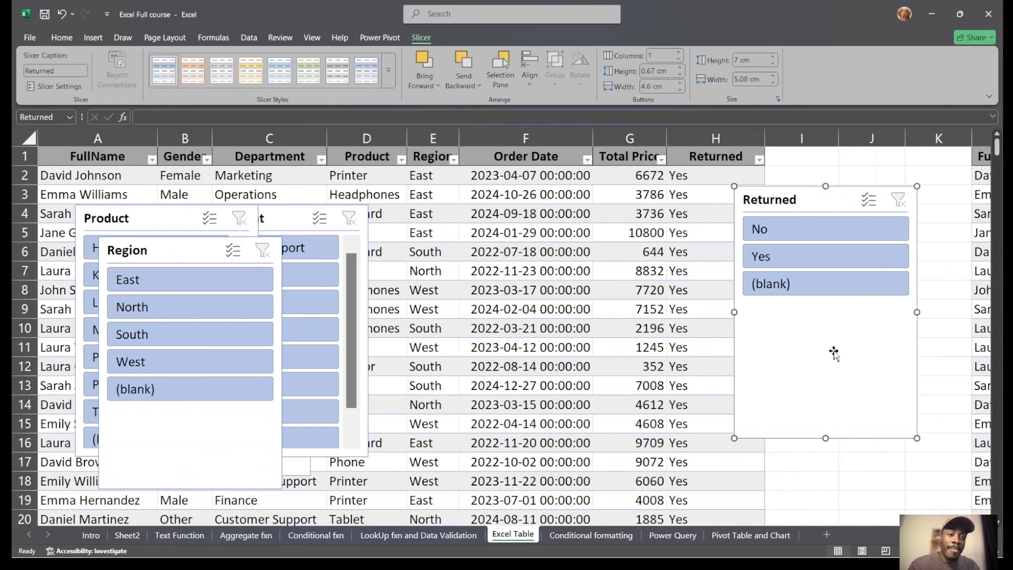
Delete row 202, the totals row at the end of the table.
{"action": "scroll", "coordinate": [674, 364], "scroll_direction": "down", "scroll_amount": 17}
{"action": "scroll", "coordinate": [674, 364], "scroll_direction": "down", "scroll_amount": 20}
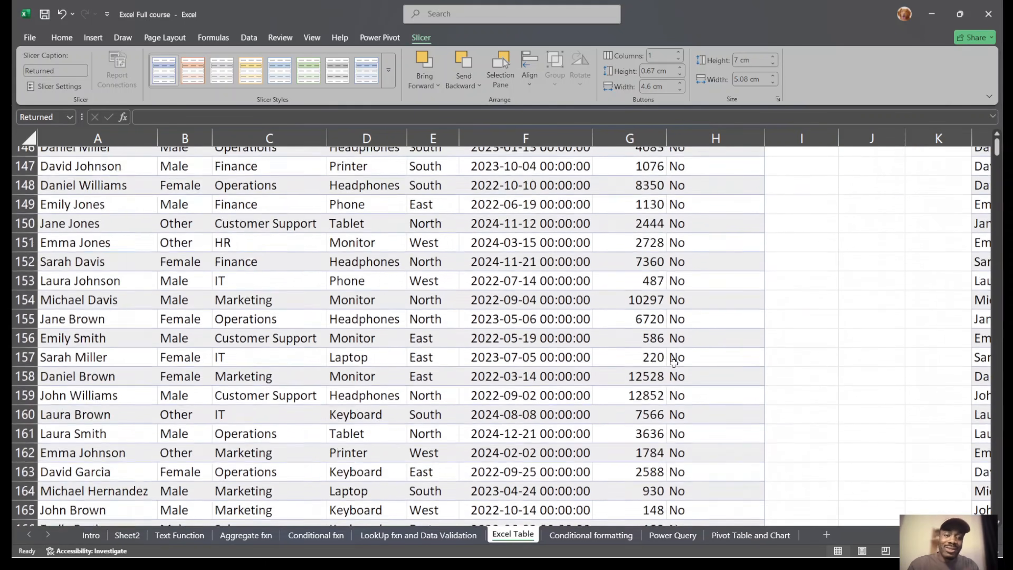
{"action": "scroll", "coordinate": [674, 363], "scroll_direction": "up", "scroll_amount": 1}
{"action": "scroll", "coordinate": [674, 363], "scroll_direction": "up", "scroll_amount": 5}
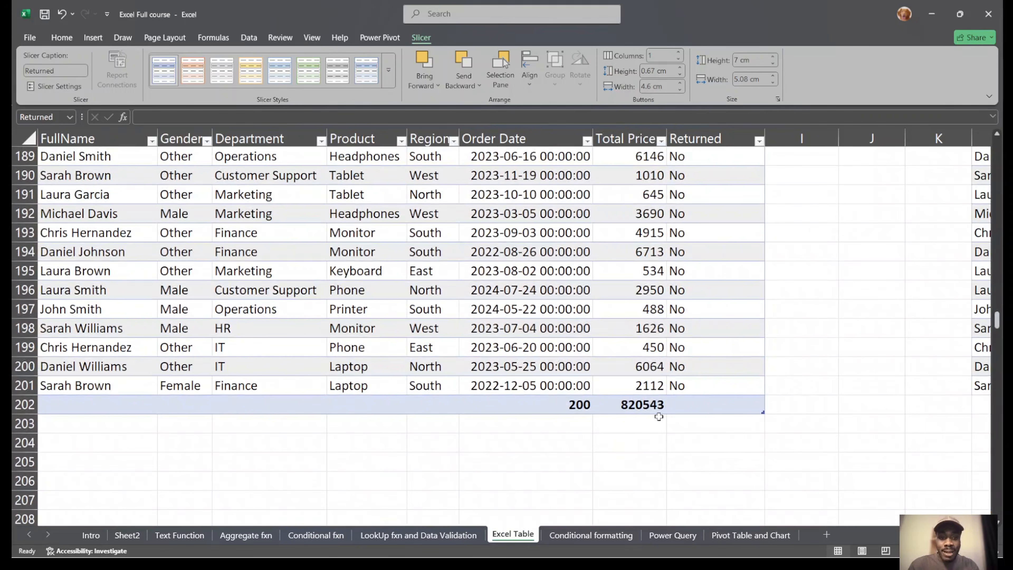
{"action": "left_click", "coordinate": [712, 419]}
{"action": "left_click", "coordinate": [722, 404]}
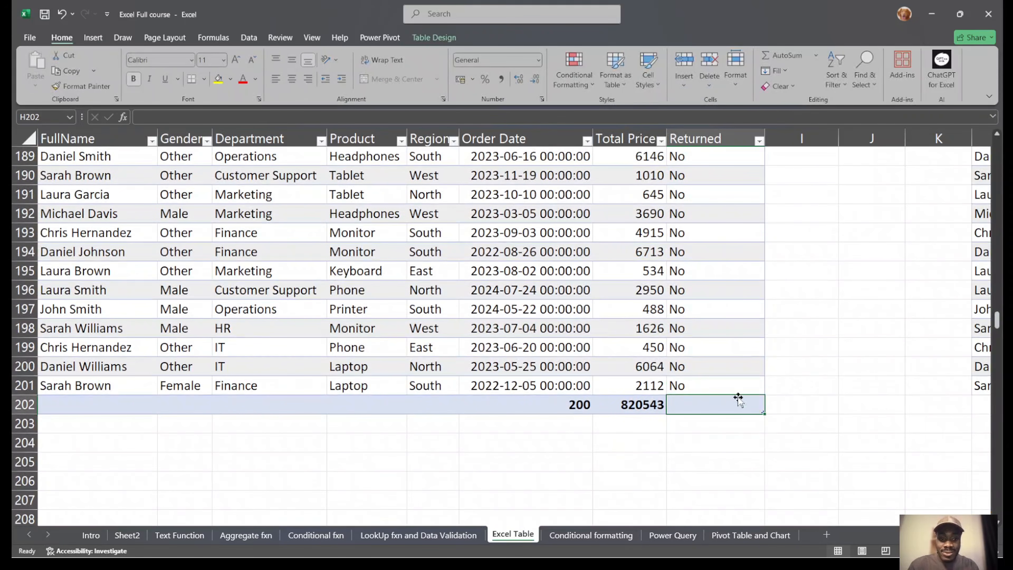
{"action": "left_click", "coordinate": [26, 406]}
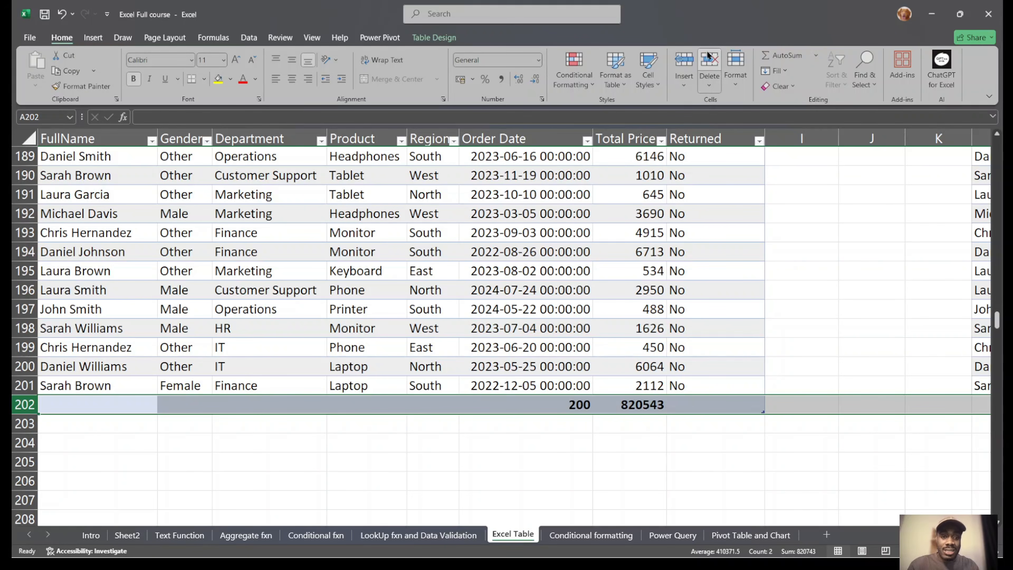
{"action": "left_click", "coordinate": [708, 59]}
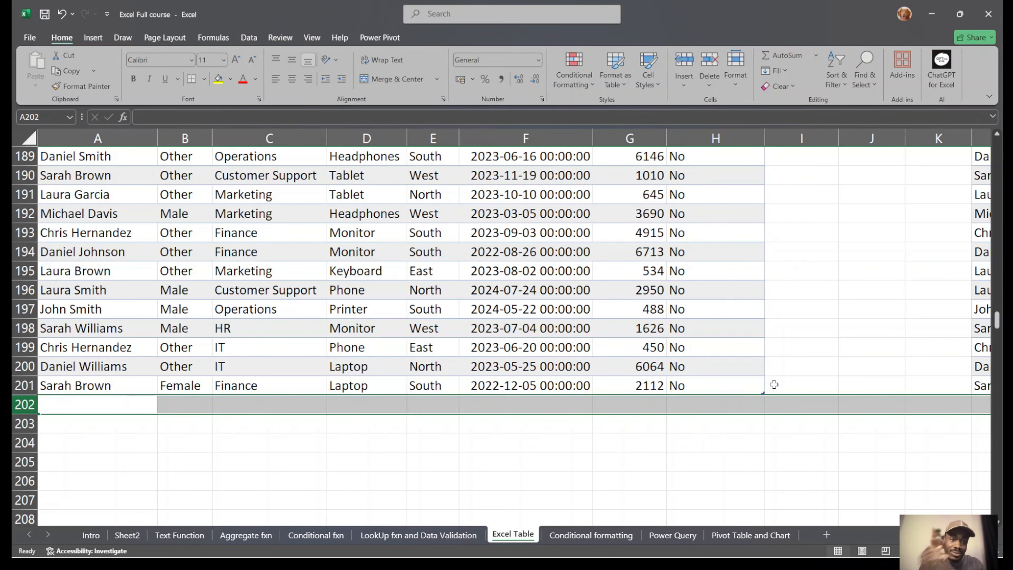
Spread the Product, Department, Region and Gender slicers across the table so that each slicer's options are easier to reach.
{"action": "scroll", "coordinate": [774, 384], "scroll_direction": "up", "scroll_amount": 20}
{"action": "scroll", "coordinate": [774, 384], "scroll_direction": "up", "scroll_amount": 20}
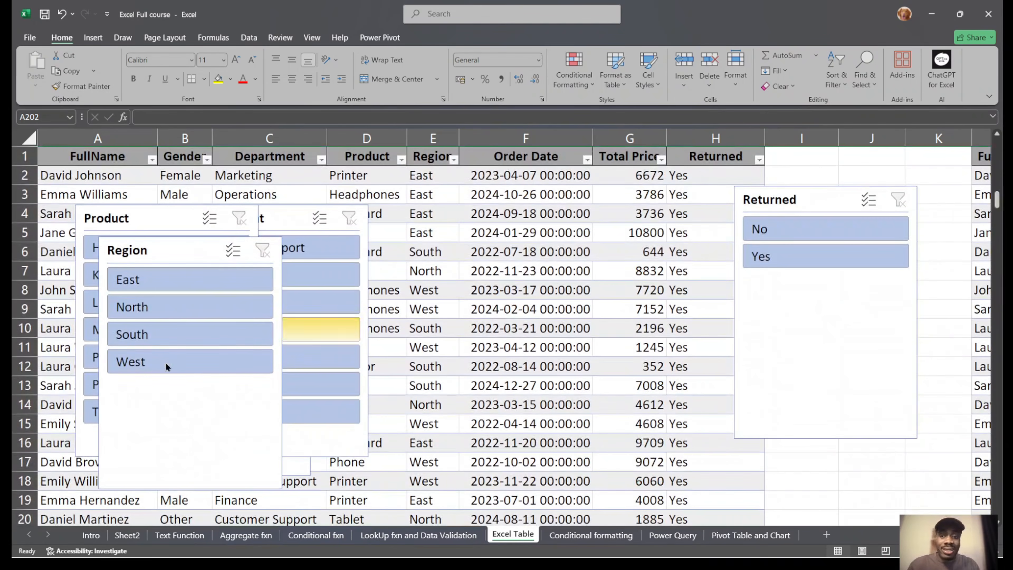
{"action": "left_click", "coordinate": [854, 295]}
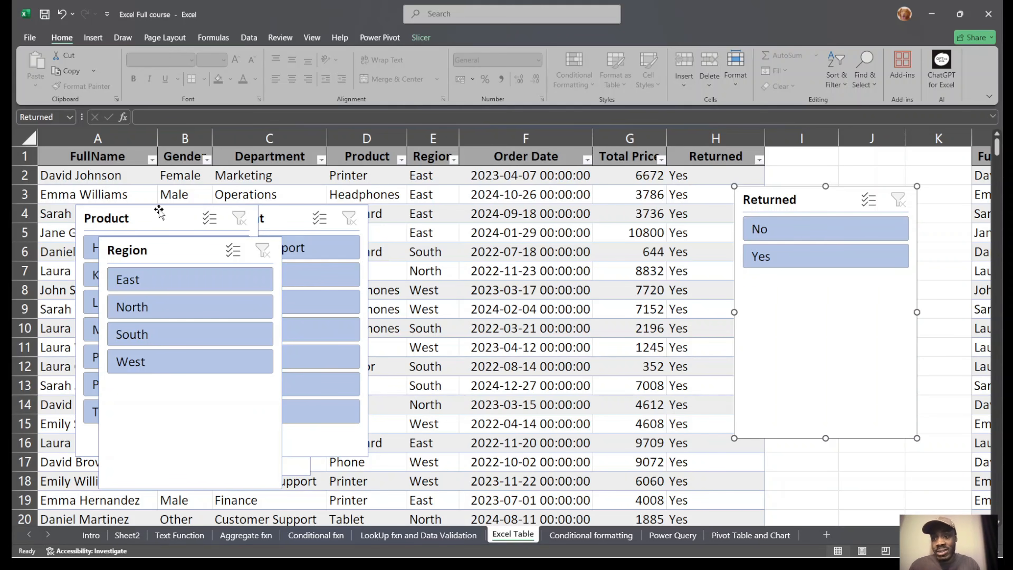
{"action": "left_click_drag", "start_coordinate": [160, 213], "coordinate": [638, 215]}
{"action": "left_click_drag", "start_coordinate": [275, 220], "coordinate": [440, 243]}
{"action": "left_click_drag", "start_coordinate": [186, 252], "coordinate": [330, 290]}
{"action": "left_click_drag", "start_coordinate": [244, 251], "coordinate": [335, 374]}
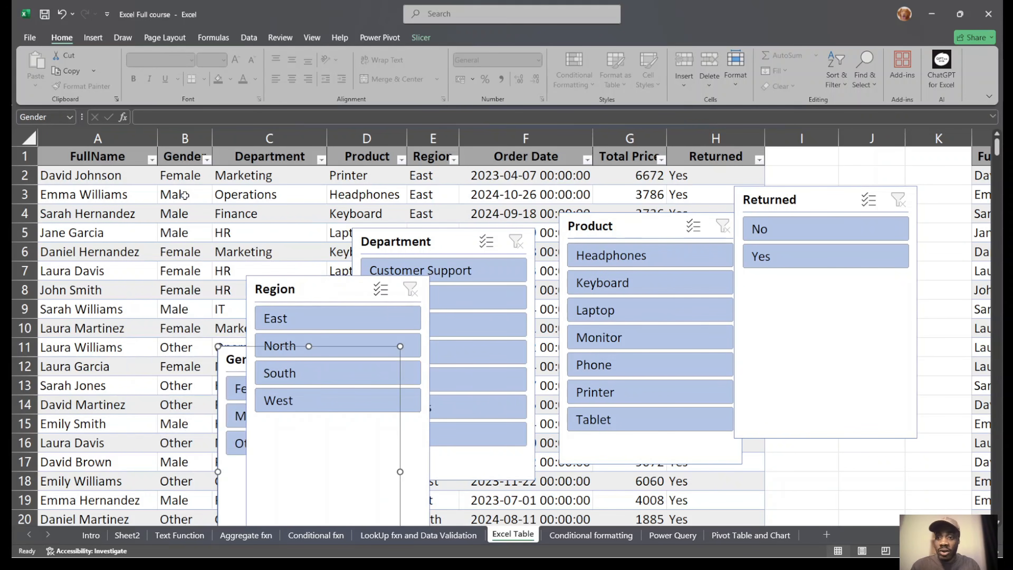
Examine the filter values offered for the FullName, Gender and Department columns without changing any filter.
{"action": "left_click", "coordinate": [152, 160]}
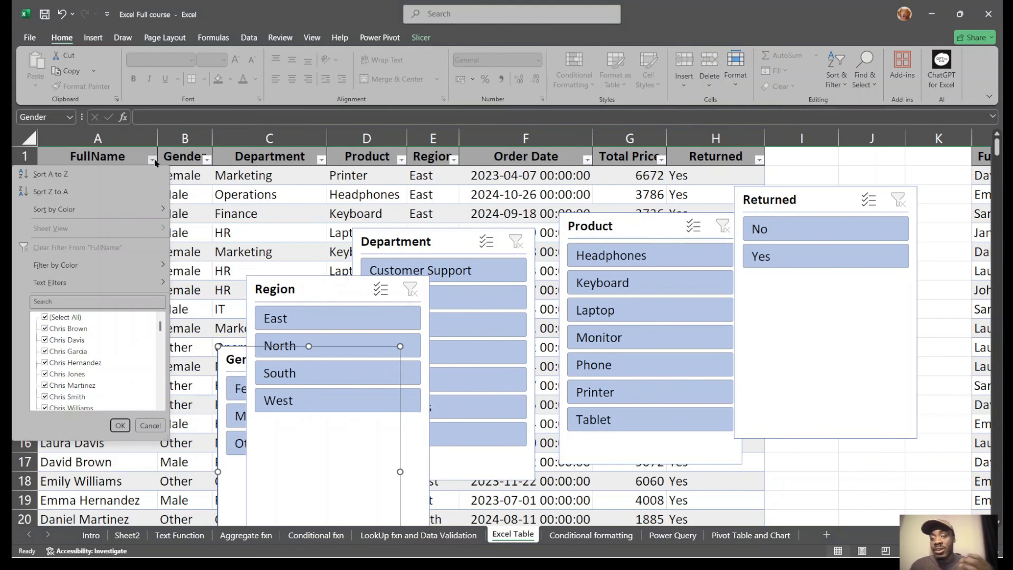
{"action": "scroll", "coordinate": [105, 359], "scroll_direction": "down", "scroll_amount": 5}
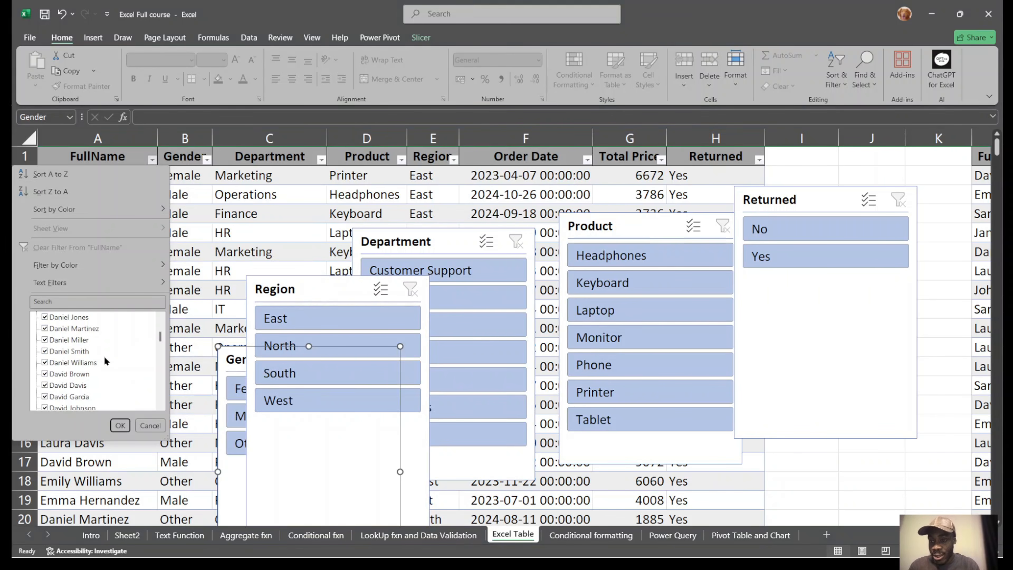
{"action": "scroll", "coordinate": [103, 356], "scroll_direction": "down", "scroll_amount": 12}
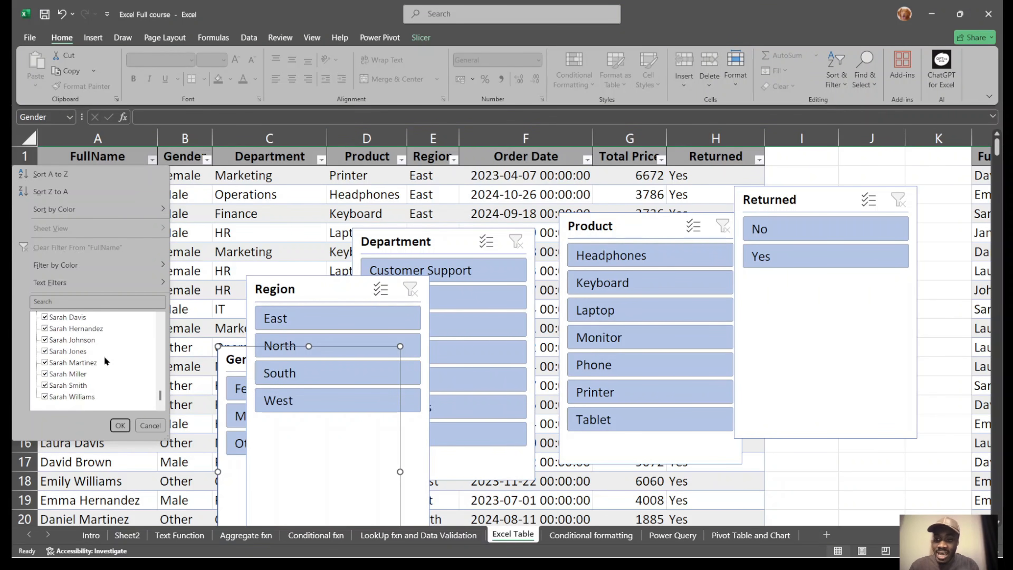
{"action": "left_click", "coordinate": [120, 425]}
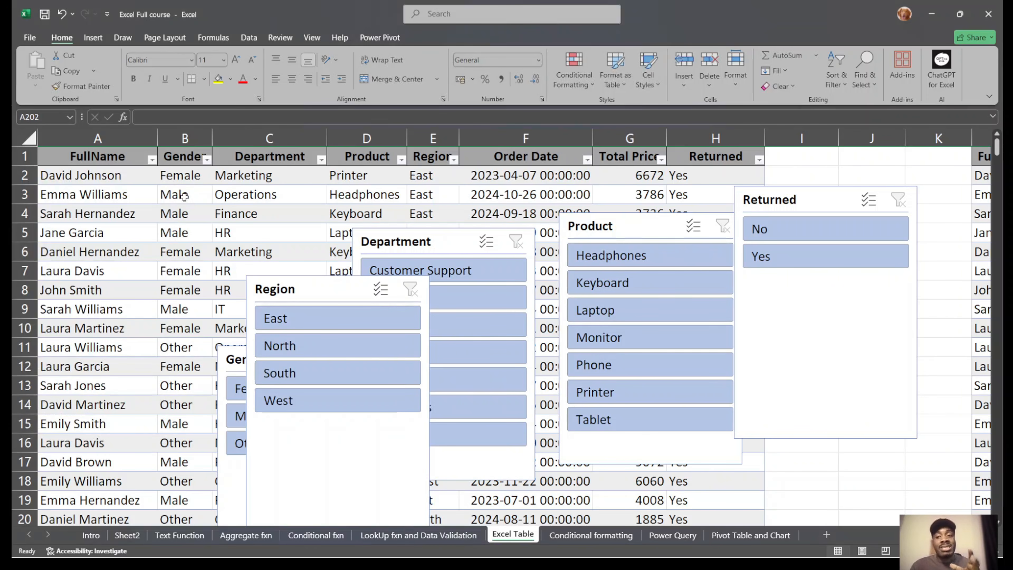
{"action": "left_click", "coordinate": [186, 137]}
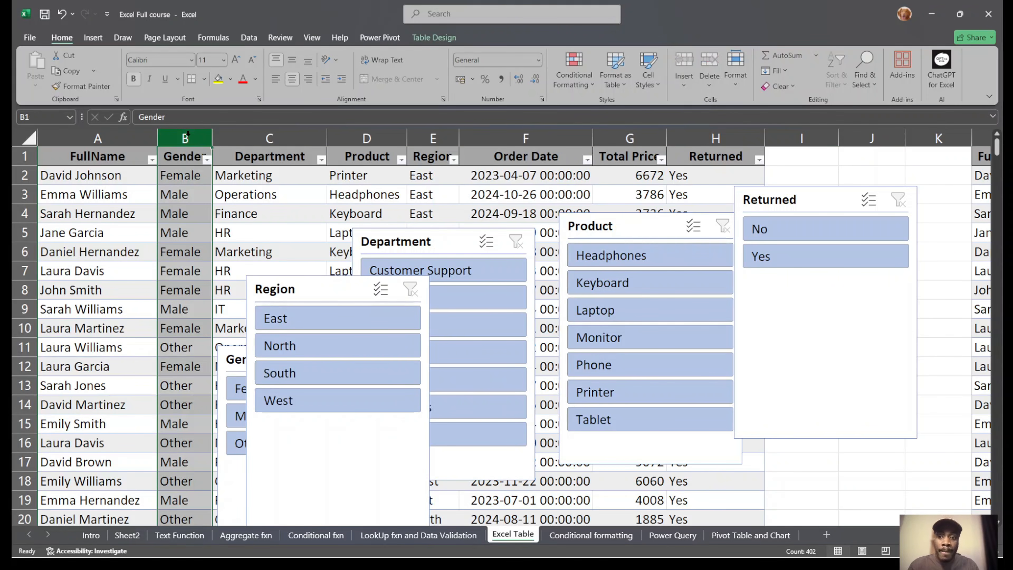
{"action": "left_click", "coordinate": [207, 160]}
{"action": "mouse_move", "coordinate": [168, 288]}
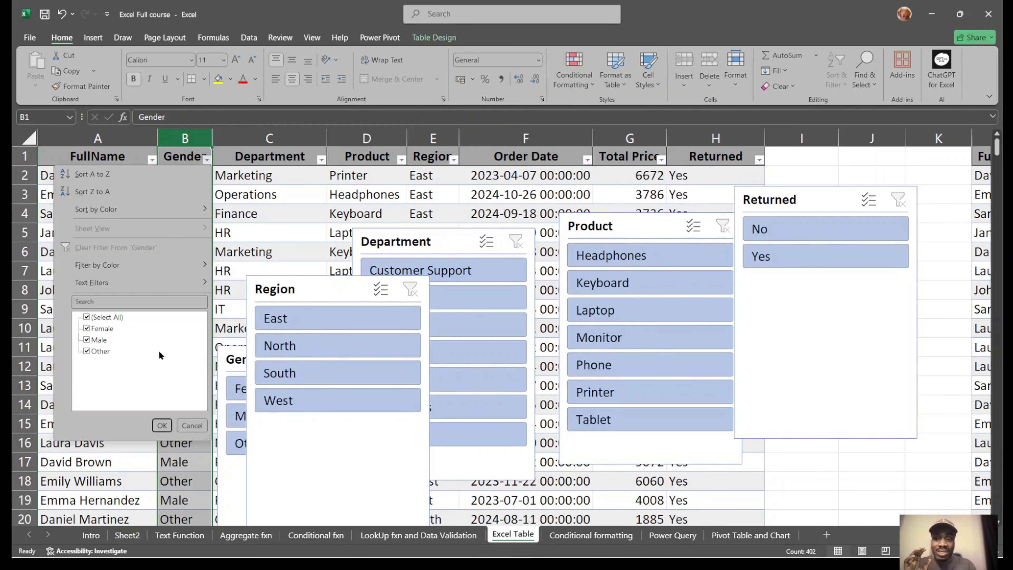
{"action": "left_click", "coordinate": [321, 160]}
{"action": "left_click", "coordinate": [320, 160]}
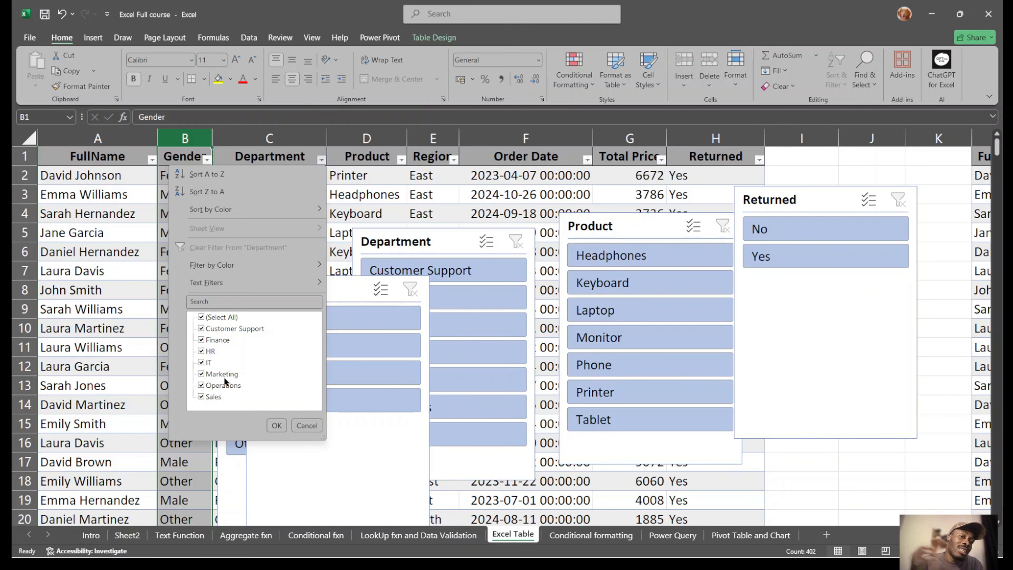
{"action": "left_click", "coordinate": [277, 425]}
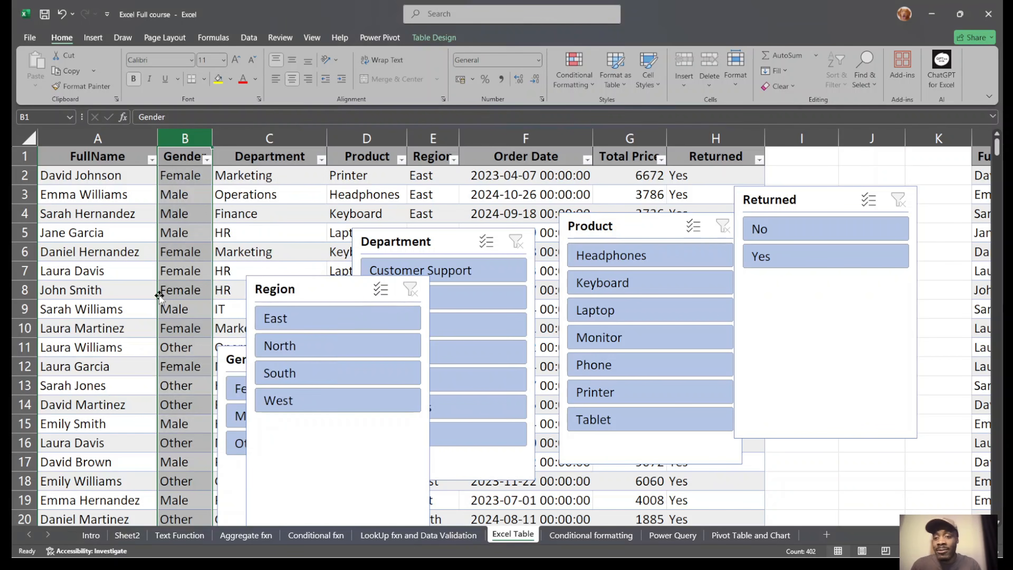
Examine the filter values offered for the Gender, Department, Product and Region columns without changing any filter.
{"action": "scroll", "coordinate": [159, 294], "scroll_direction": "down", "scroll_amount": 20}
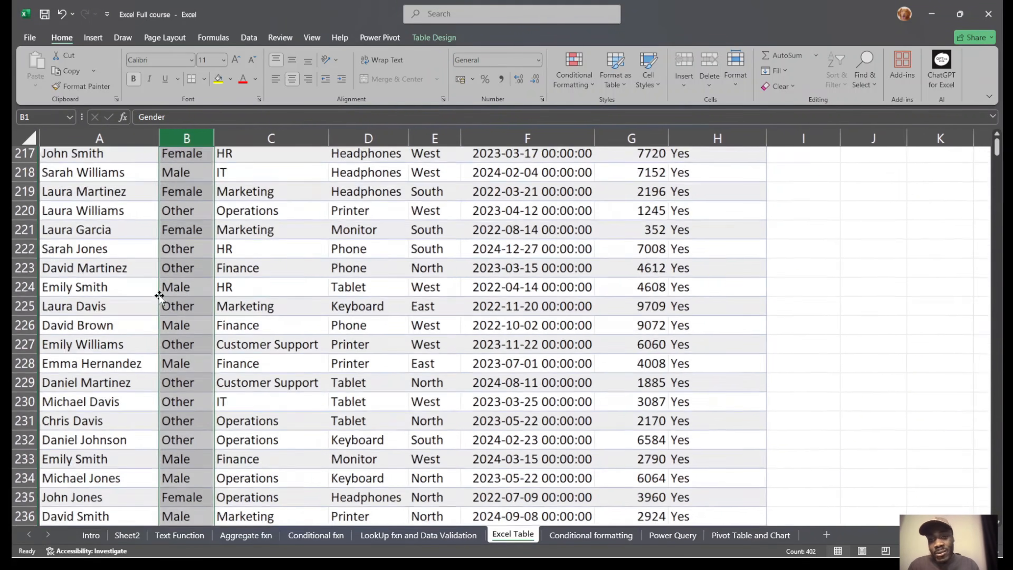
{"action": "scroll", "coordinate": [159, 295], "scroll_direction": "up", "scroll_amount": 20}
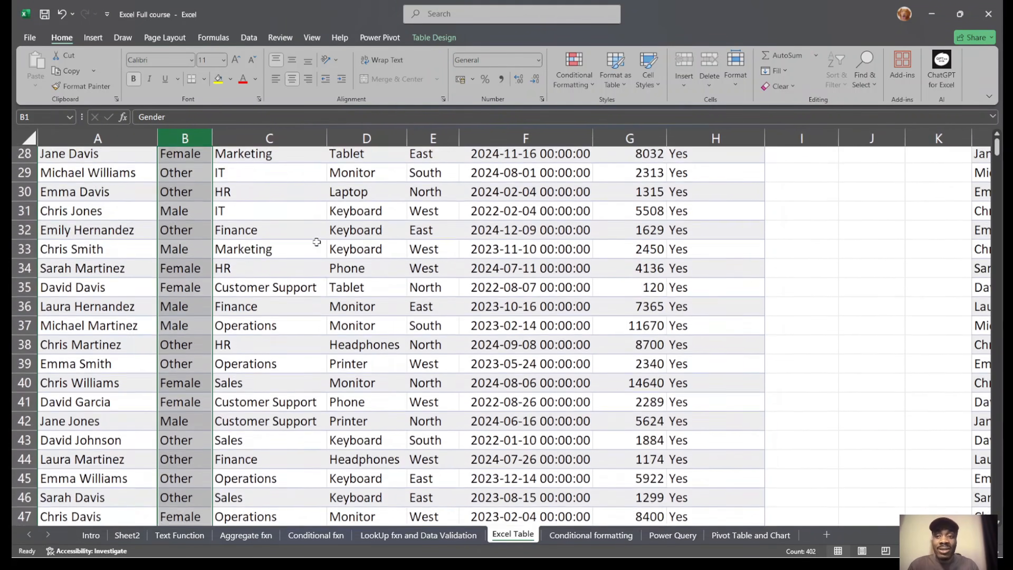
{"action": "scroll", "coordinate": [316, 241], "scroll_direction": "up", "scroll_amount": 9}
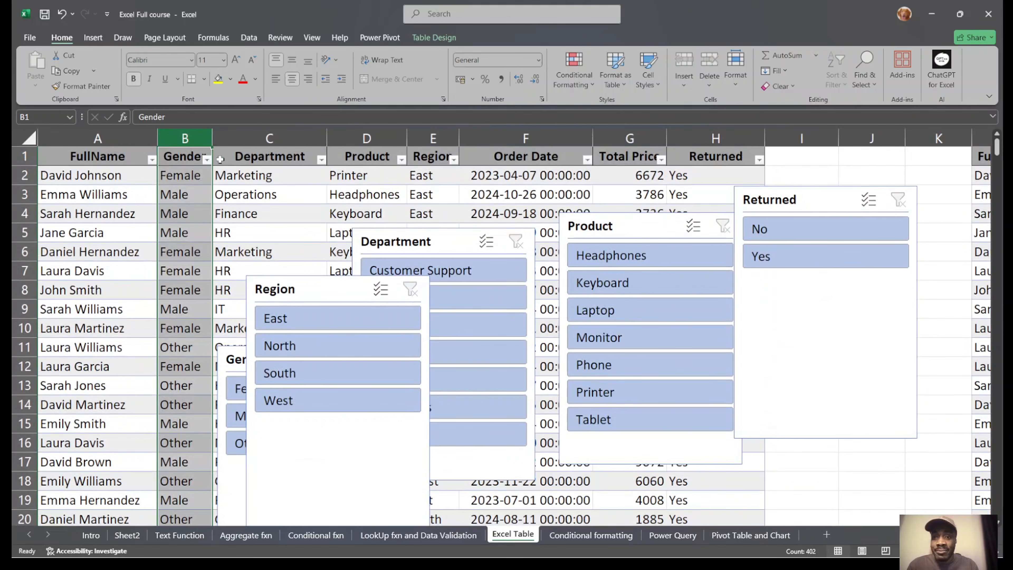
{"action": "left_click", "coordinate": [207, 160]}
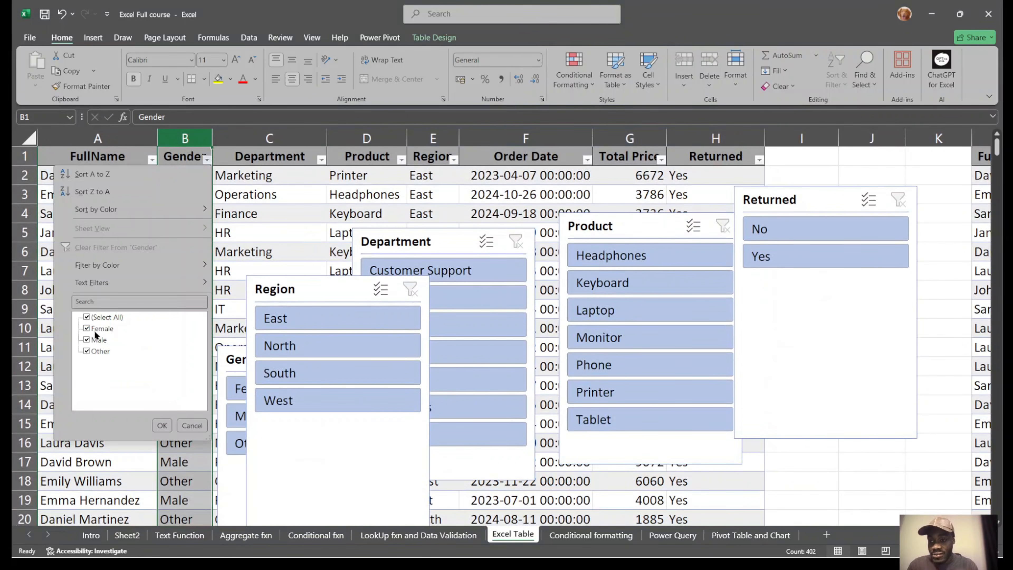
{"action": "left_click", "coordinate": [319, 160]}
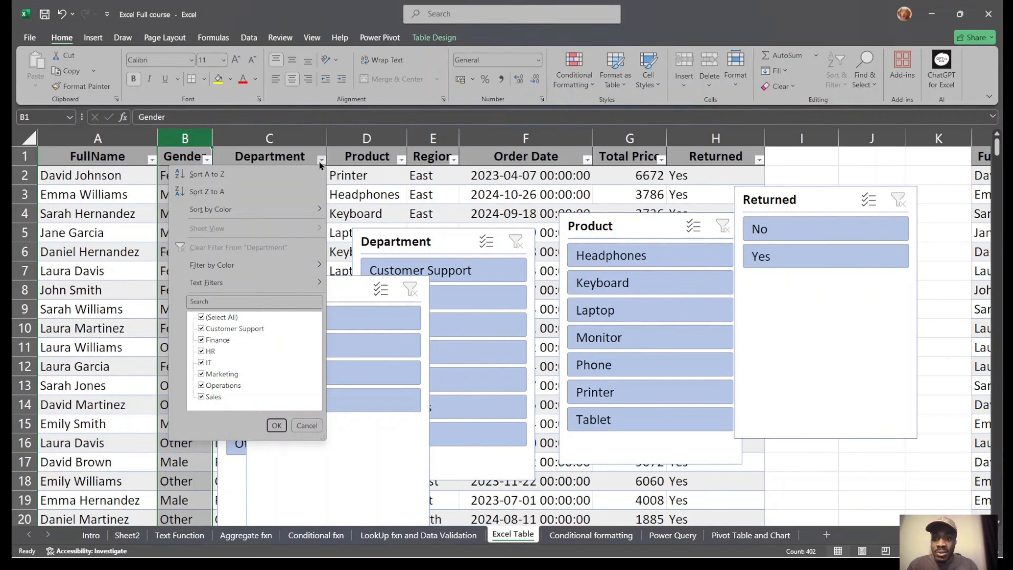
{"action": "left_click", "coordinate": [319, 160]}
{"action": "left_click", "coordinate": [401, 160]}
{"action": "left_click", "coordinate": [401, 160]}
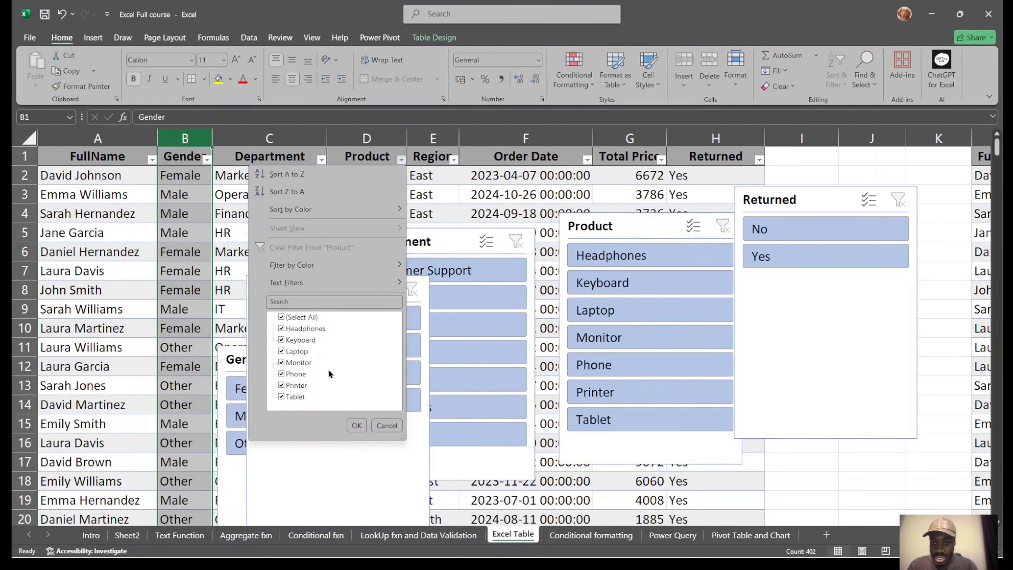
{"action": "left_click", "coordinate": [449, 168]}
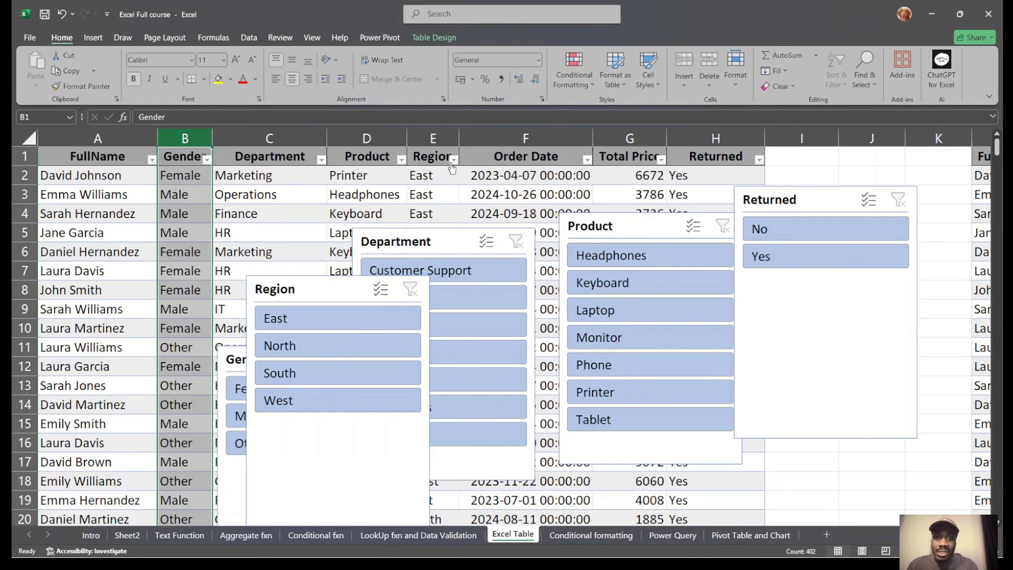
{"action": "left_click", "coordinate": [454, 160]}
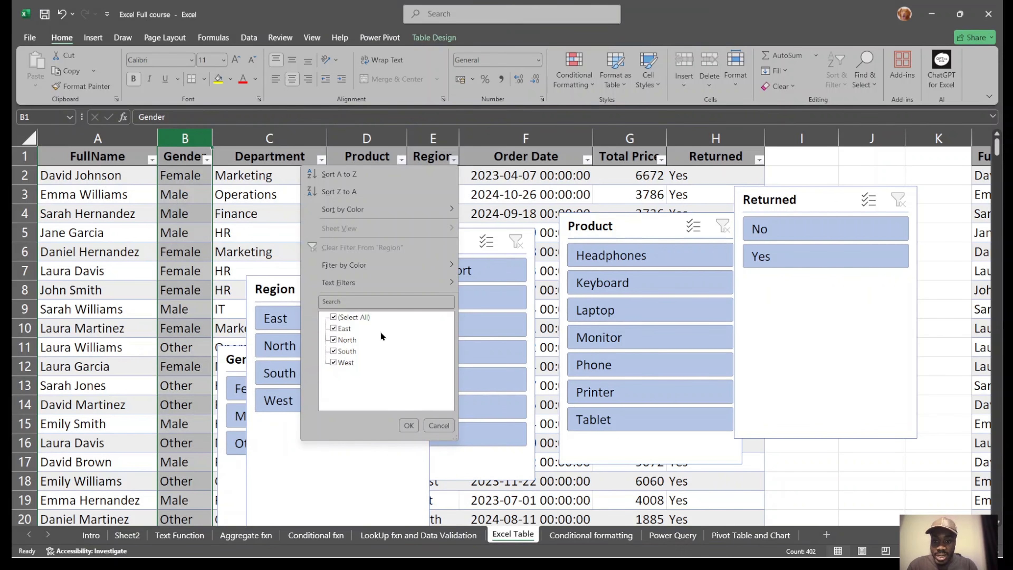
Examine the filter values offered for the Order Date, Total Price and Returned columns without changing any filter.
{"action": "left_click", "coordinate": [558, 159]}
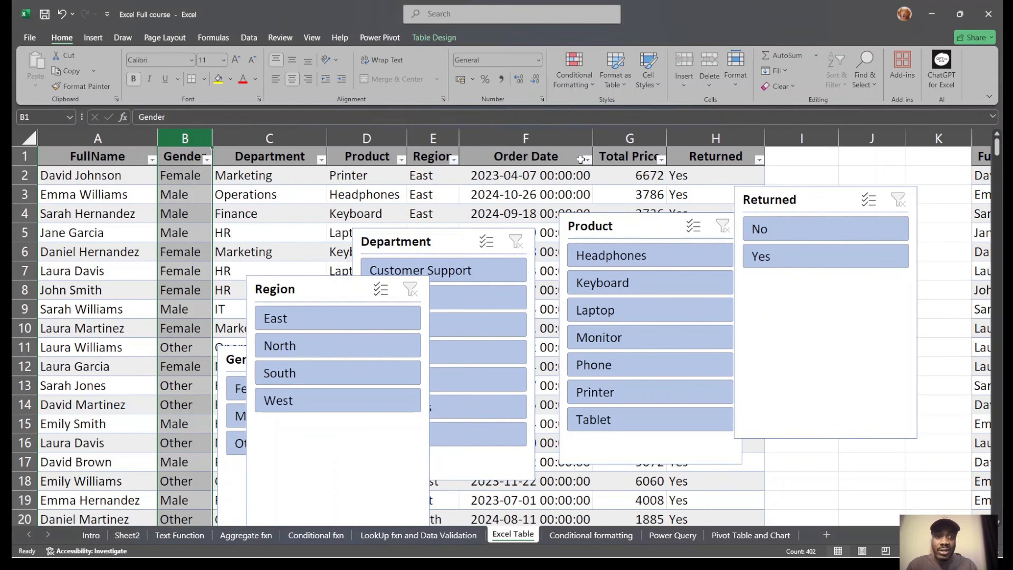
{"action": "left_click", "coordinate": [595, 162]}
{"action": "left_click", "coordinate": [587, 160]}
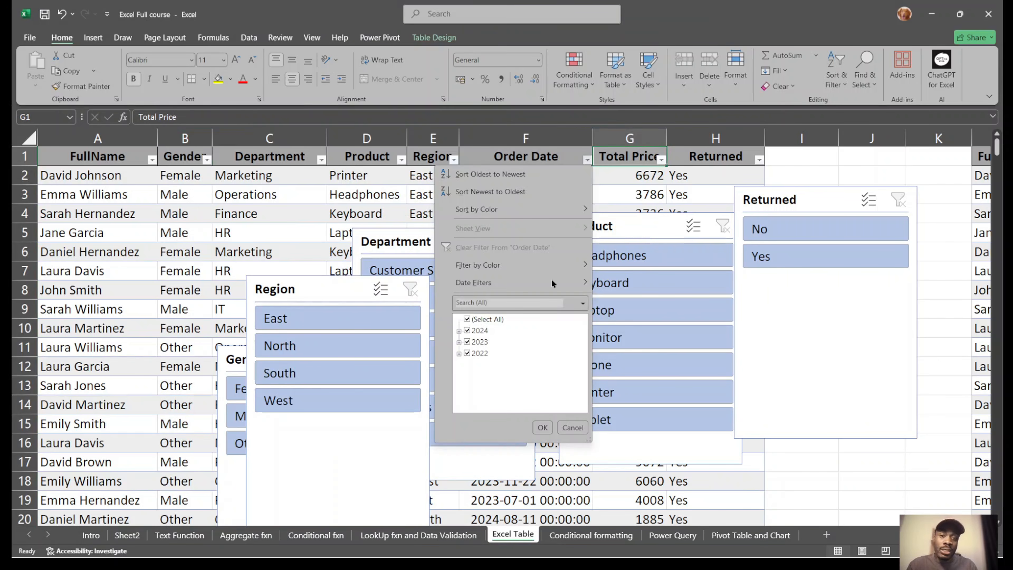
{"action": "left_click", "coordinate": [661, 159]}
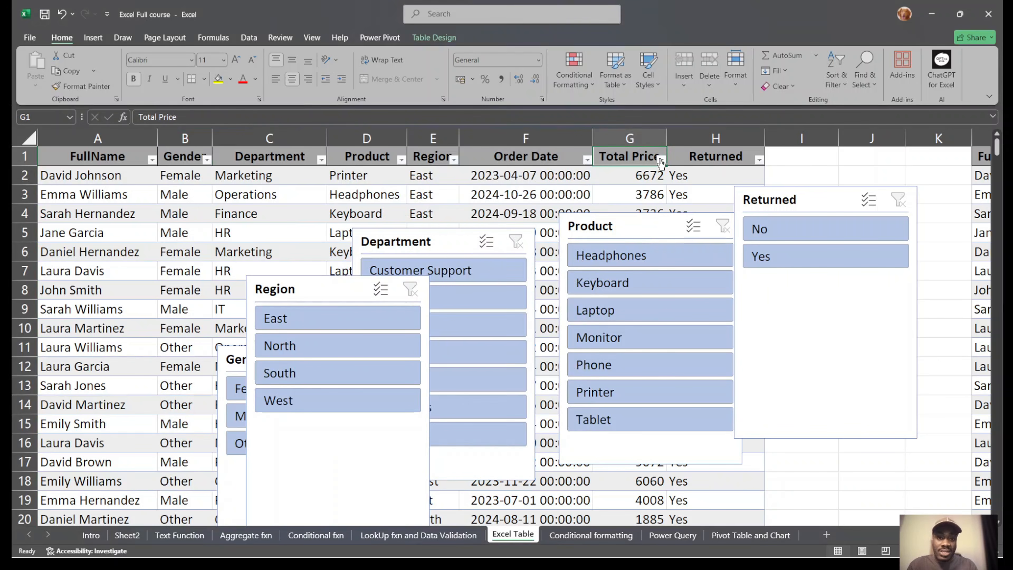
{"action": "left_click", "coordinate": [661, 160]}
{"action": "scroll", "coordinate": [570, 342], "scroll_direction": "down", "scroll_amount": 15}
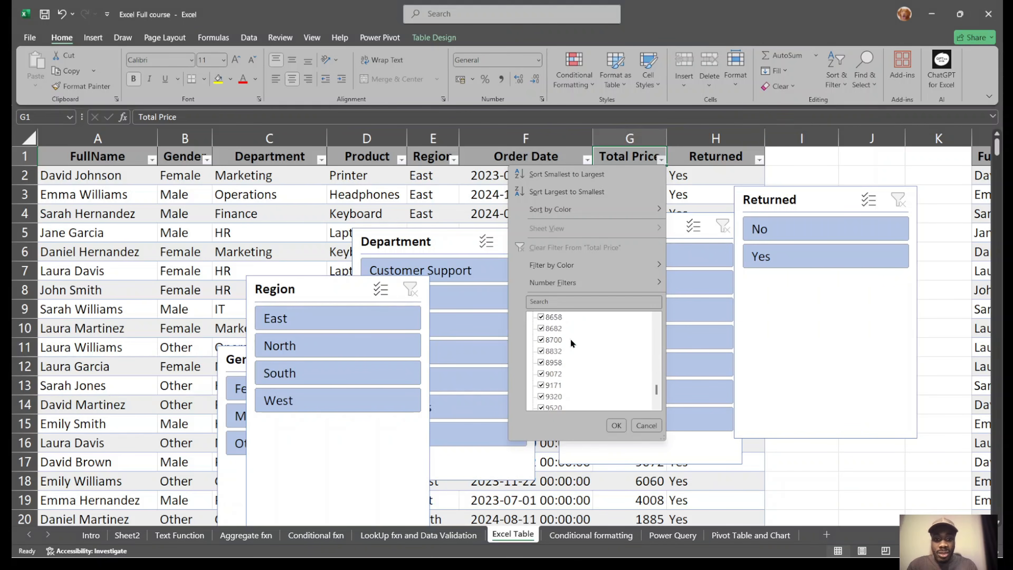
{"action": "left_click", "coordinate": [737, 162]}
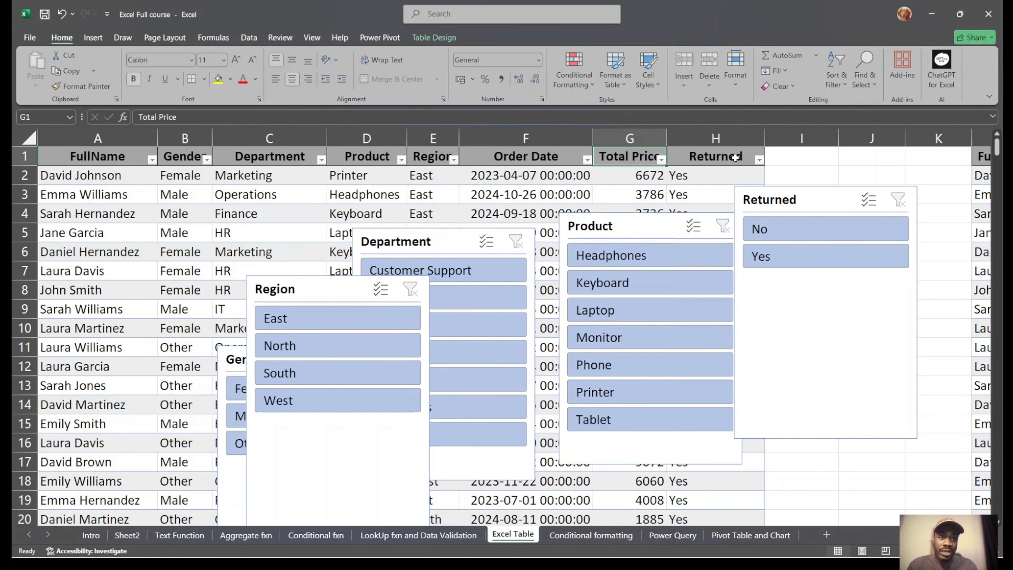
{"action": "left_click", "coordinate": [759, 159]}
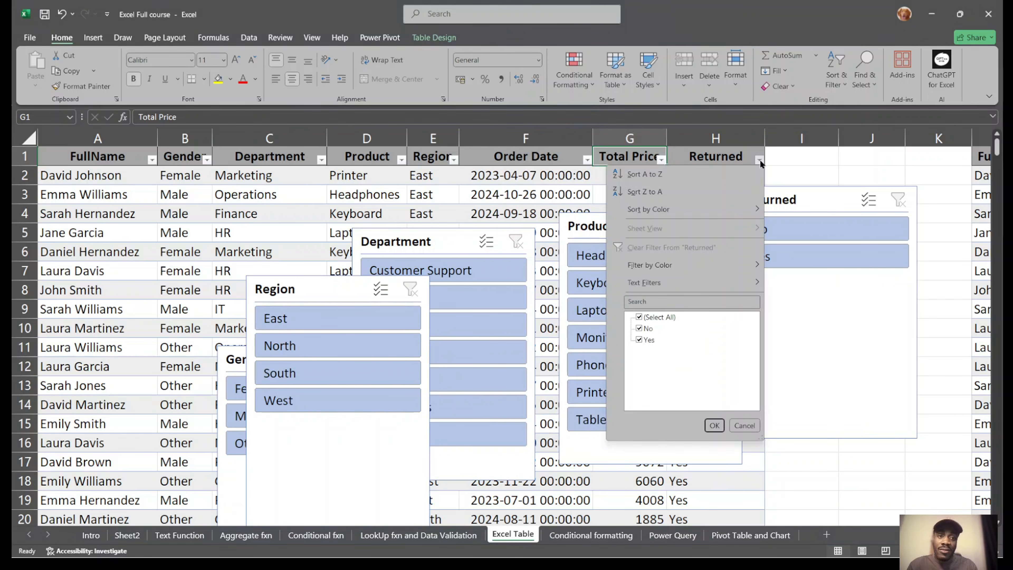
{"action": "left_click", "coordinate": [801, 162]}
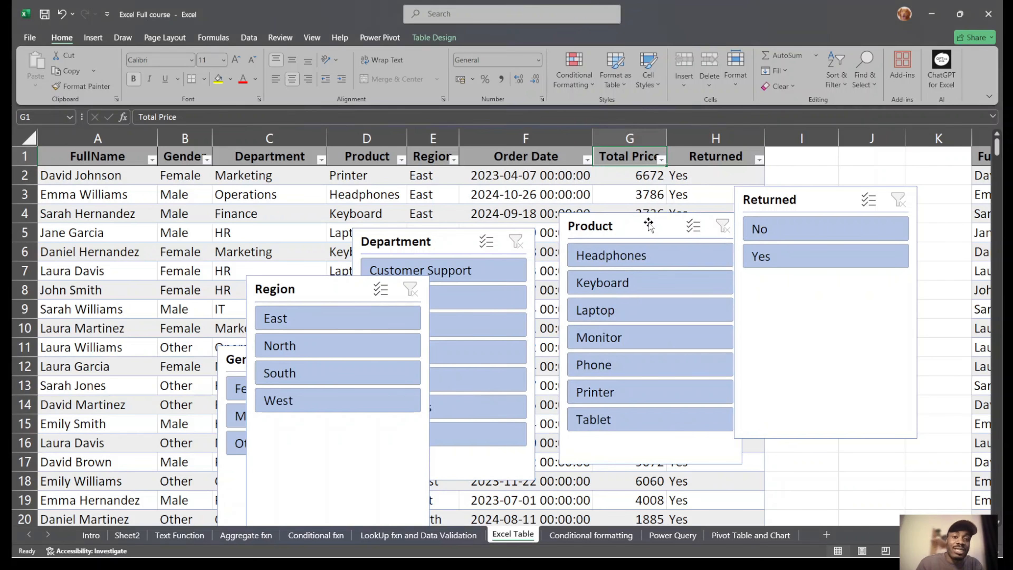
Move the Product slicer clear of the Total Price and Returned columns and filter the table to No with the Returned slicer.
{"action": "left_click_drag", "start_coordinate": [648, 225], "coordinate": [389, 262]}
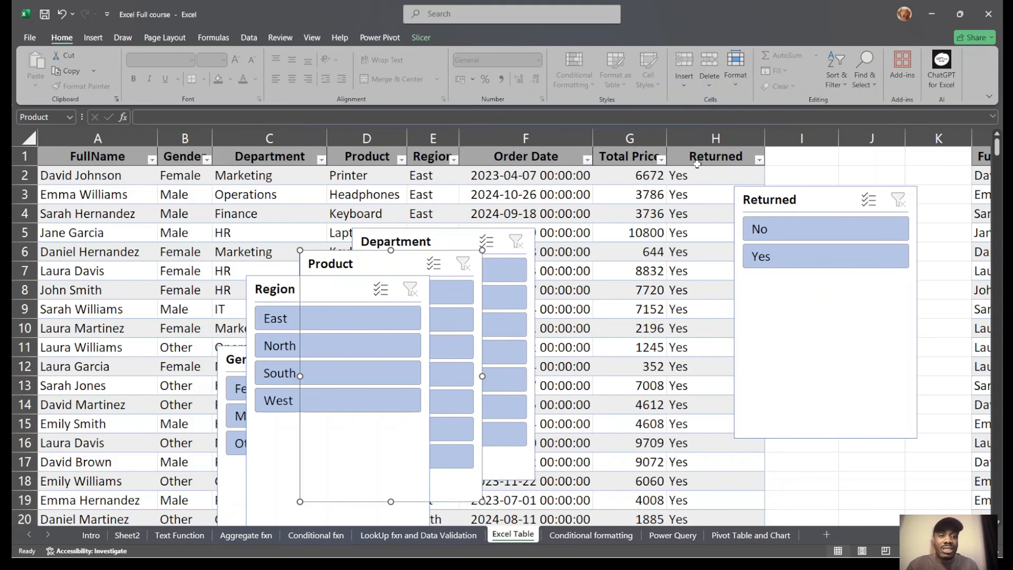
{"action": "left_click", "coordinate": [776, 231]}
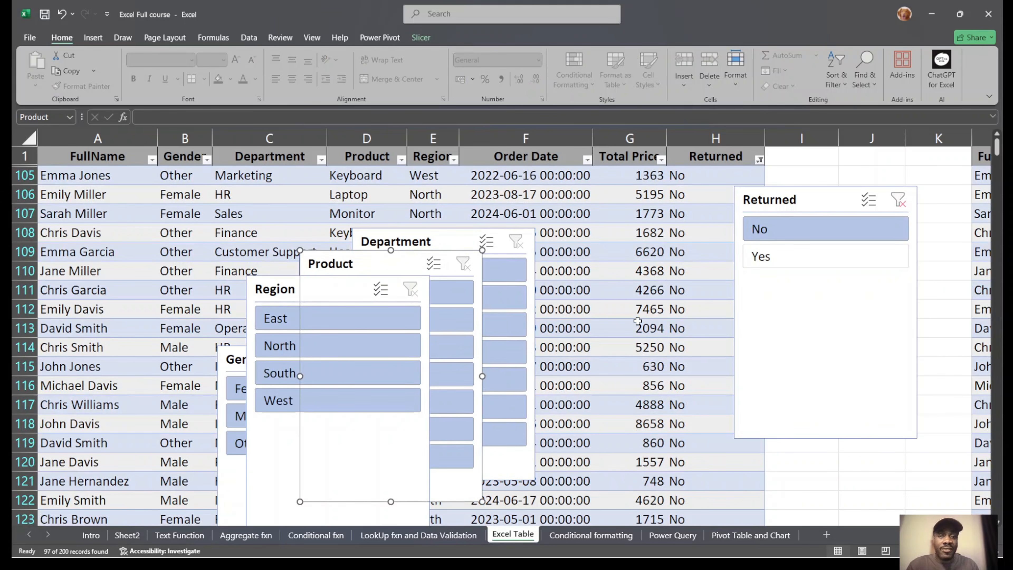
{"action": "scroll", "coordinate": [637, 320], "scroll_direction": "down", "scroll_amount": 15}
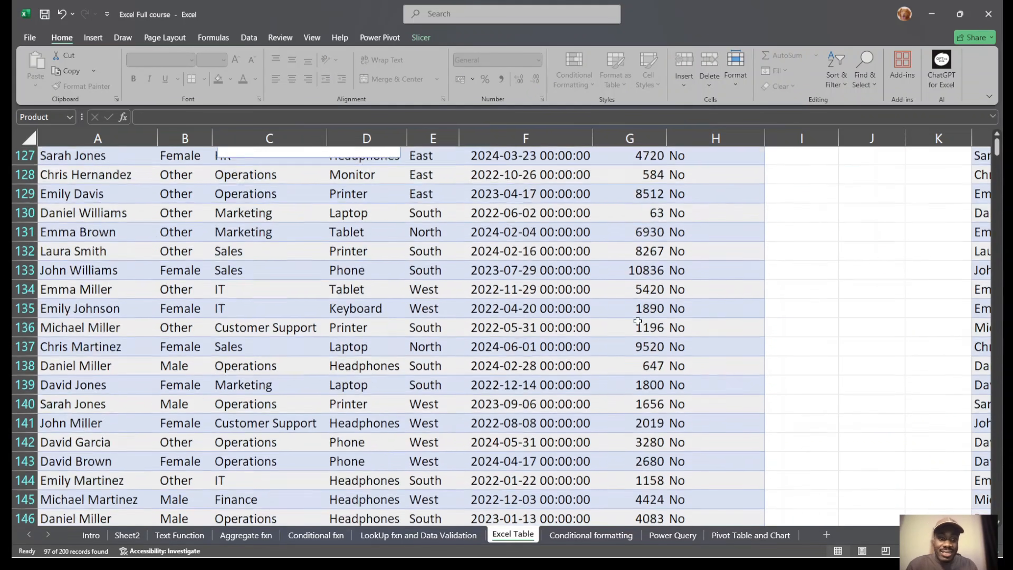
{"action": "scroll", "coordinate": [637, 321], "scroll_direction": "up", "scroll_amount": 15}
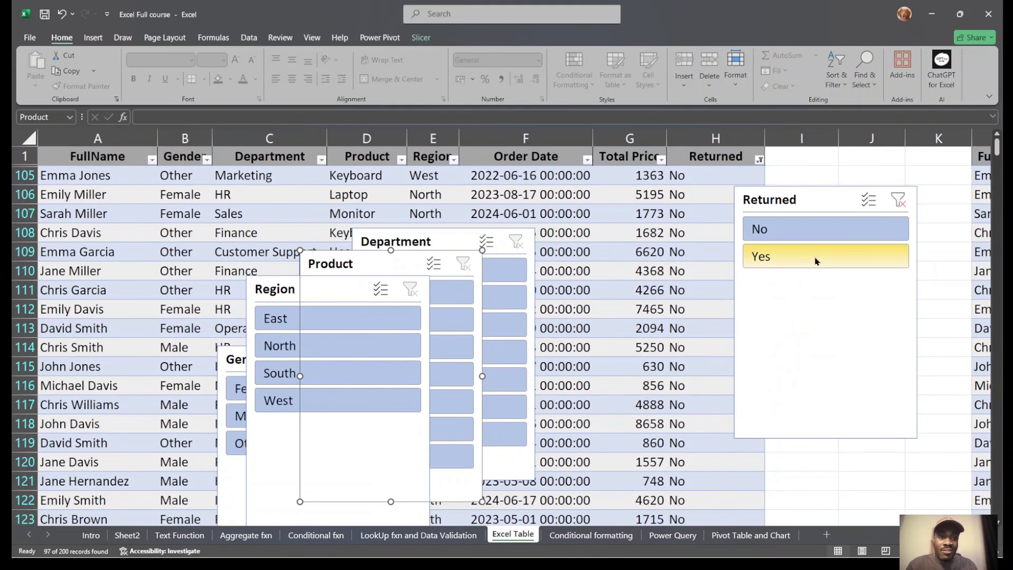
Switch the Returned slicer to Yes, review the filtered rows, and move the Product slicer back beside the Returned slicer.
{"action": "left_click", "coordinate": [815, 261]}
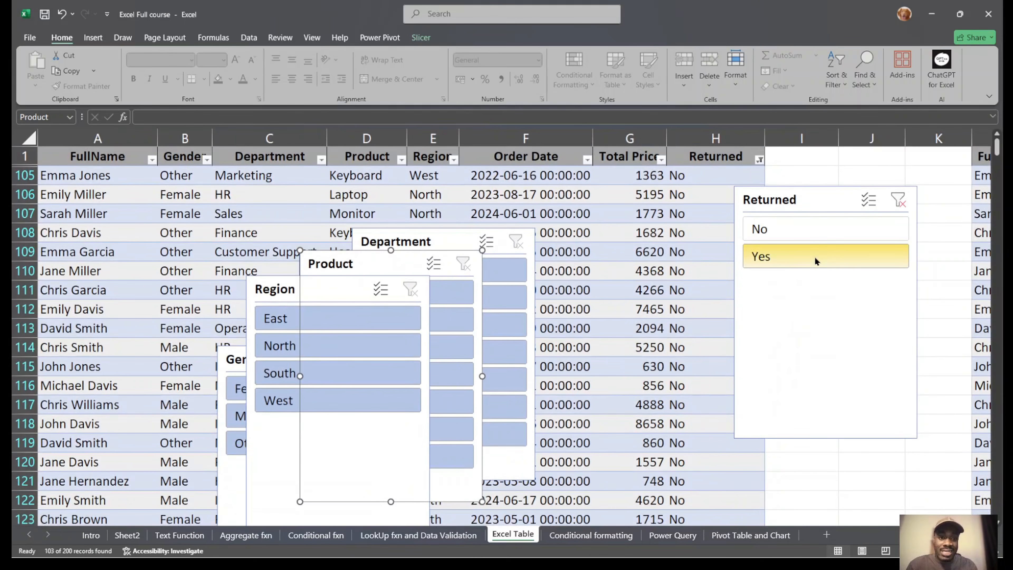
{"action": "scroll", "coordinate": [694, 280], "scroll_direction": "down", "scroll_amount": 15}
{"action": "scroll", "coordinate": [694, 279], "scroll_direction": "up", "scroll_amount": 20}
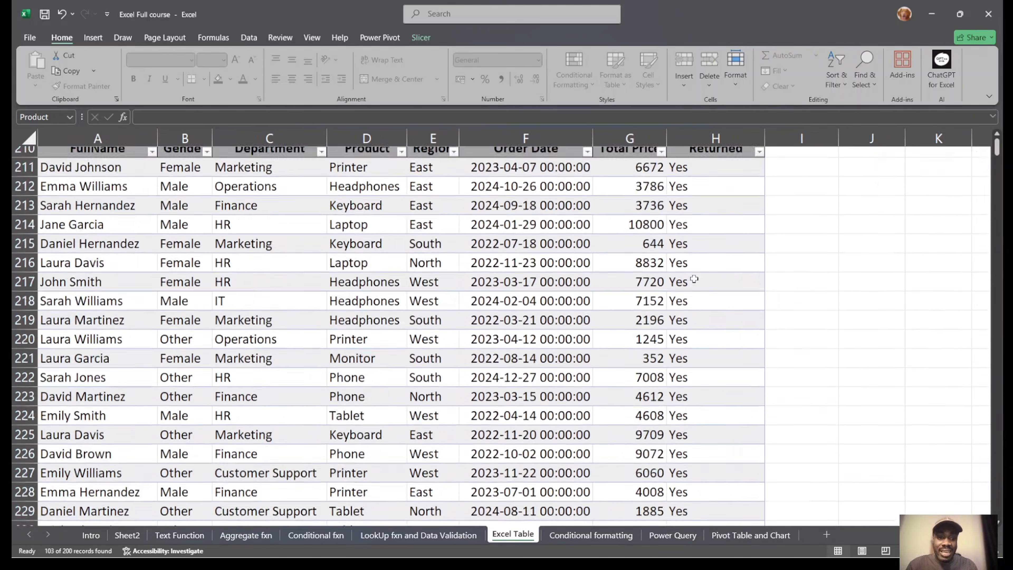
{"action": "scroll", "coordinate": [702, 279], "scroll_direction": "down", "scroll_amount": 15}
{"action": "scroll", "coordinate": [718, 279], "scroll_direction": "up", "scroll_amount": 15}
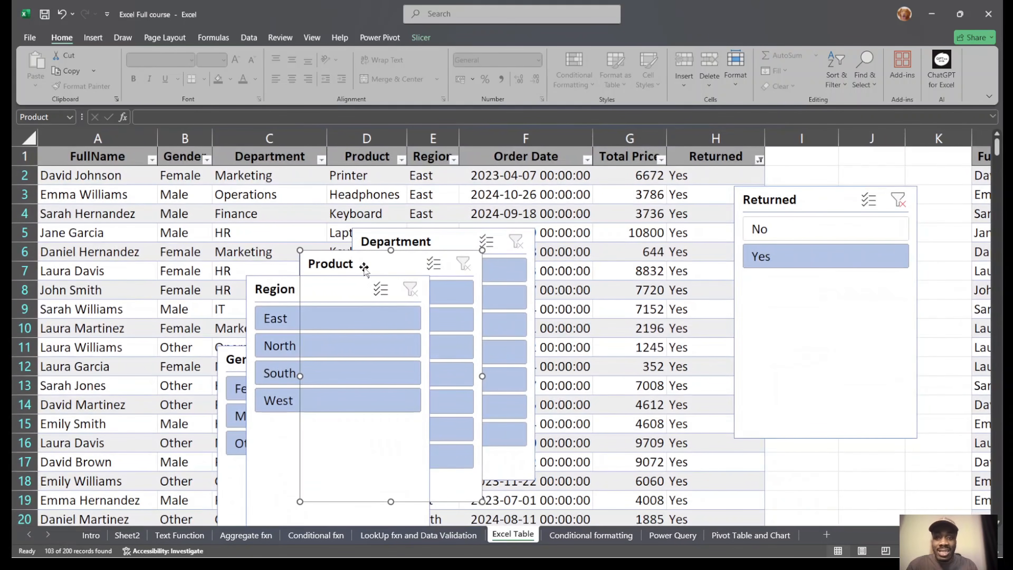
{"action": "left_click_drag", "start_coordinate": [333, 271], "coordinate": [594, 257]}
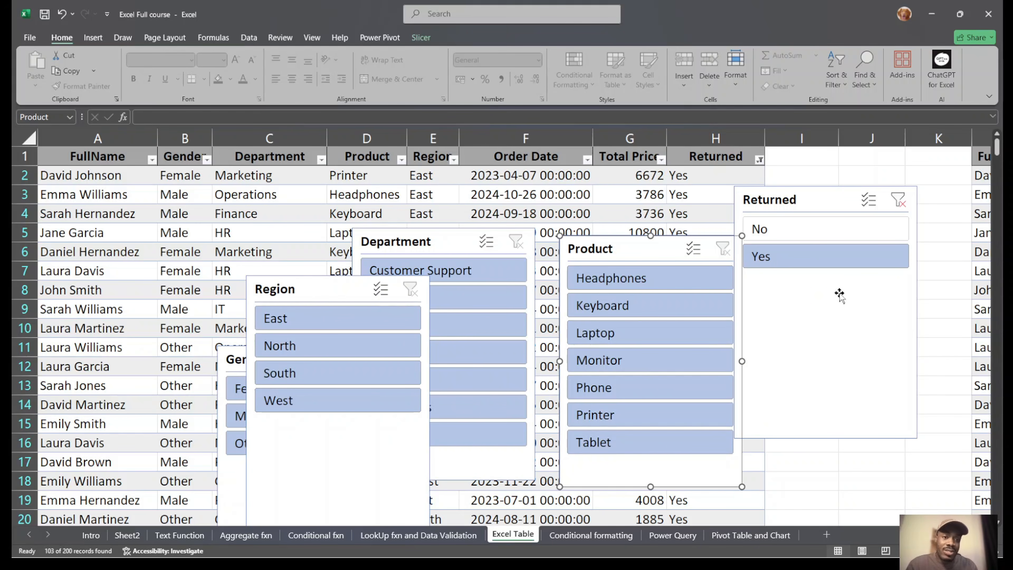
Filter the table to Returned No and change the Product slicer from Headphones to Keyboard and finally Laptop.
{"action": "left_click", "coordinate": [802, 233]}
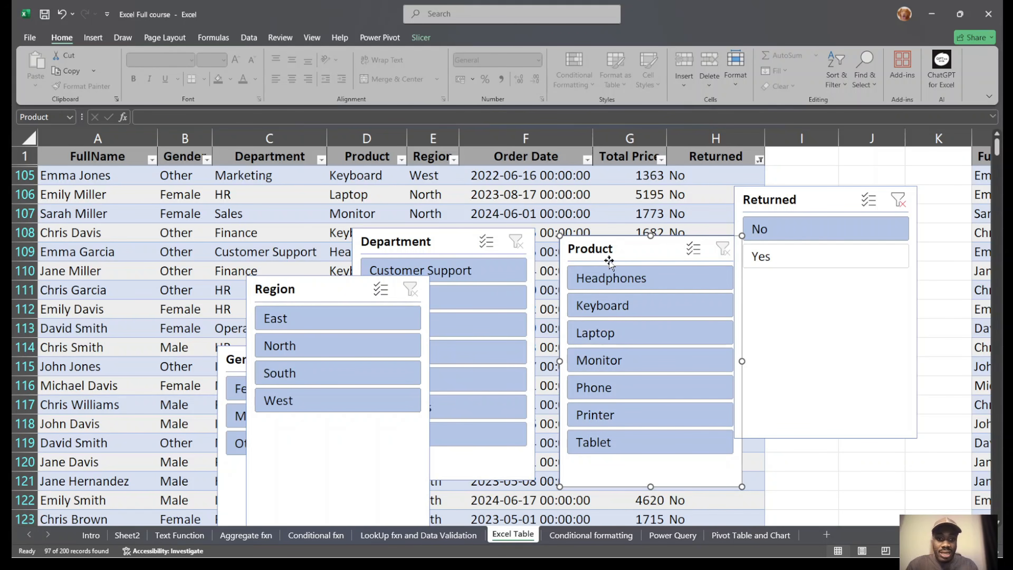
{"action": "left_click", "coordinate": [611, 278]}
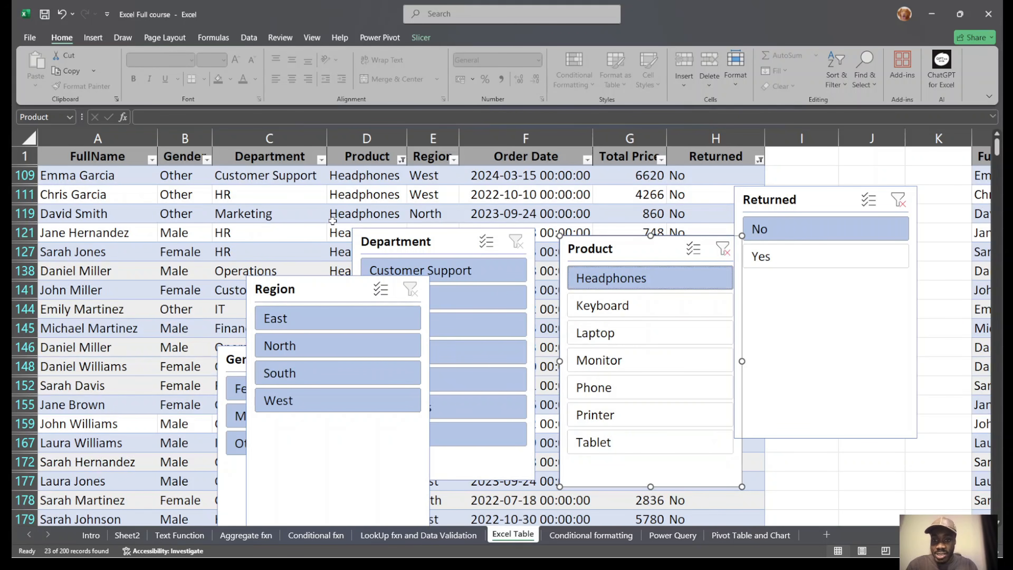
{"action": "scroll", "coordinate": [332, 220], "scroll_direction": "down", "scroll_amount": 4}
{"action": "scroll", "coordinate": [332, 220], "scroll_direction": "up", "scroll_amount": 4}
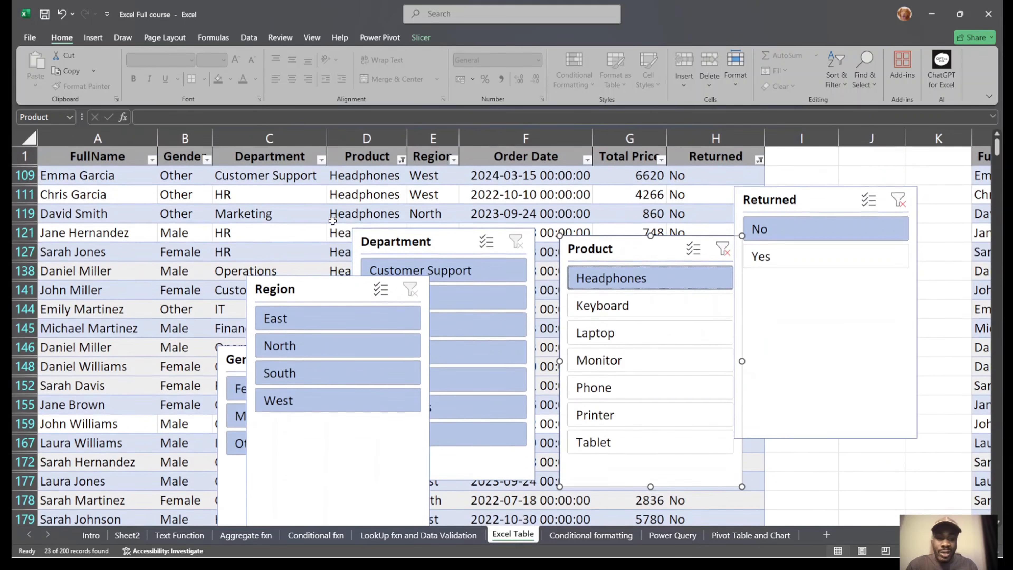
{"action": "left_click", "coordinate": [601, 304]}
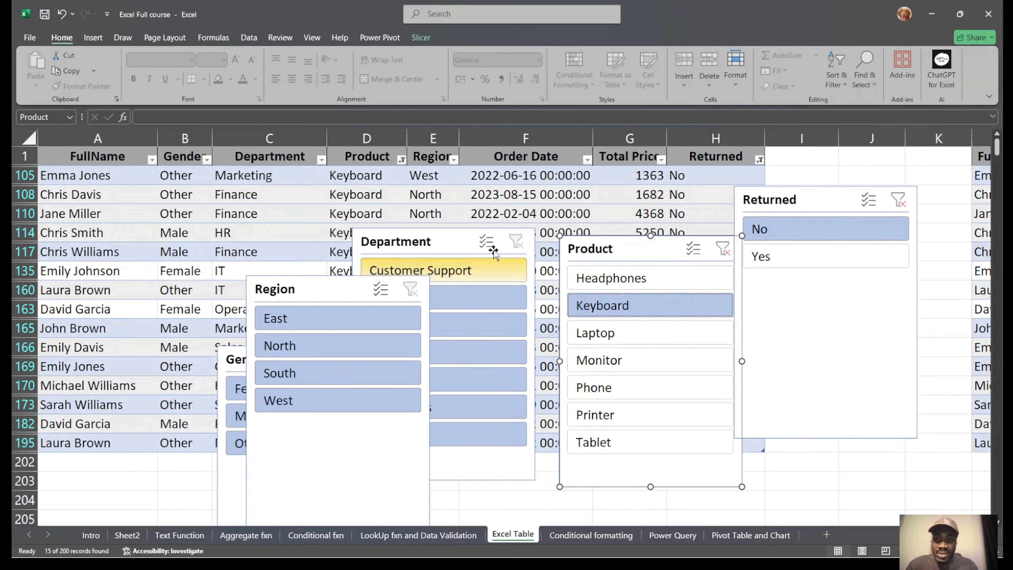
{"action": "left_click", "coordinate": [610, 336]}
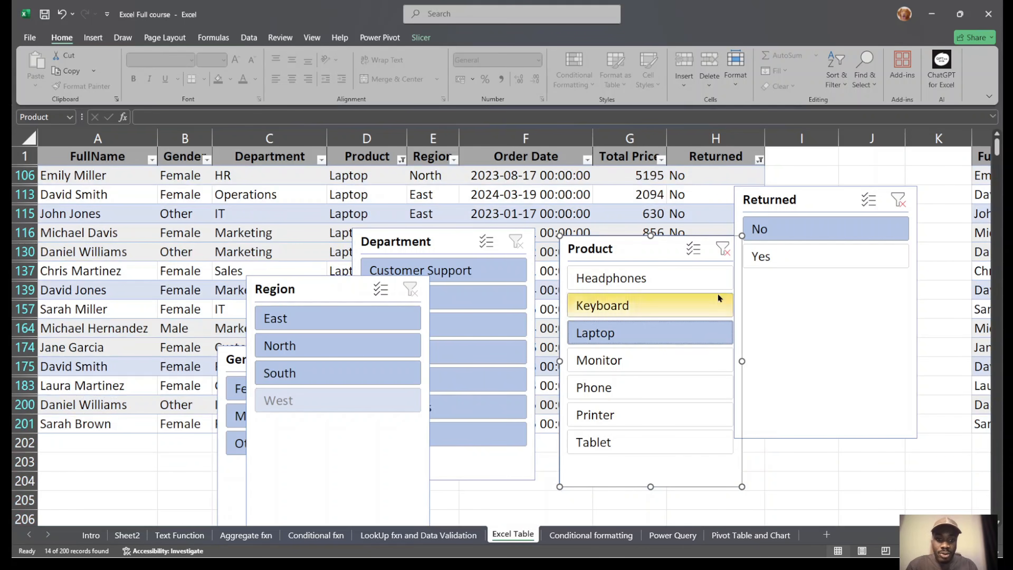
Narrow the filtered rows to the East region and the Marketing department with their slicers.
{"action": "left_click", "coordinate": [307, 300]}
{"action": "left_click", "coordinate": [301, 320]}
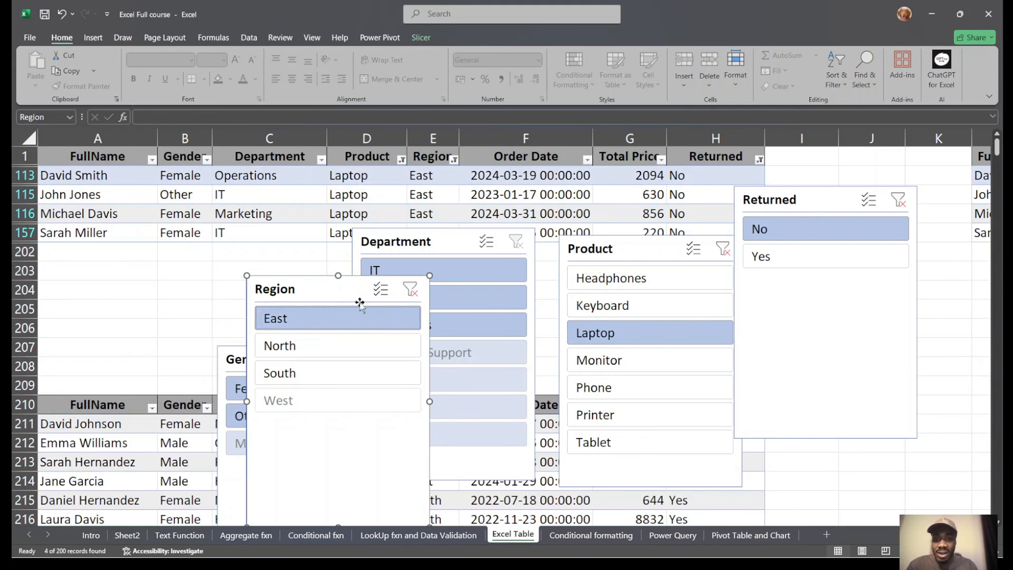
{"action": "left_click", "coordinate": [464, 269]}
{"action": "left_click", "coordinate": [465, 305]}
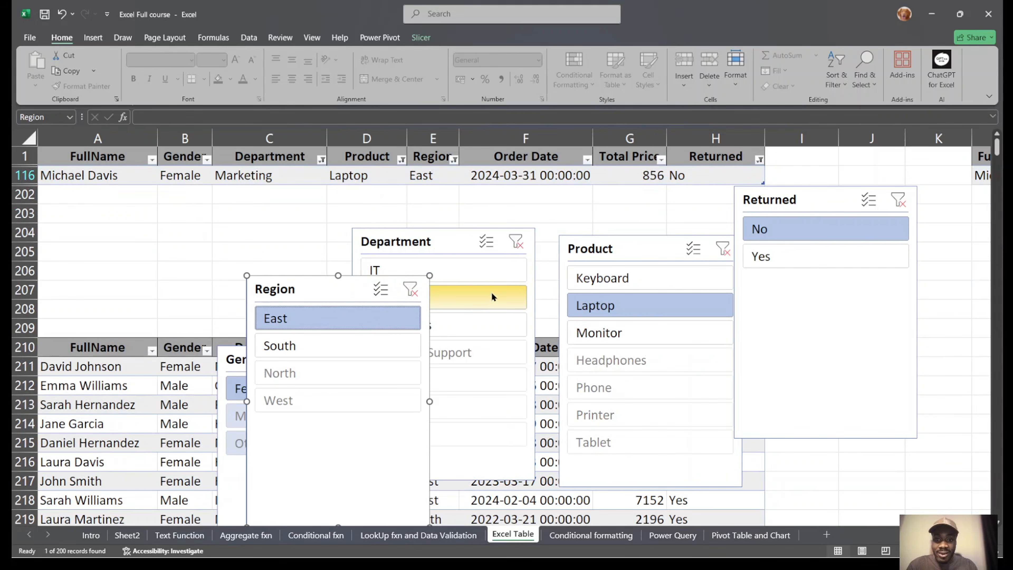
Clear the filters on the Department, Region, Product and Returned slicers.
{"action": "left_click", "coordinate": [519, 243]}
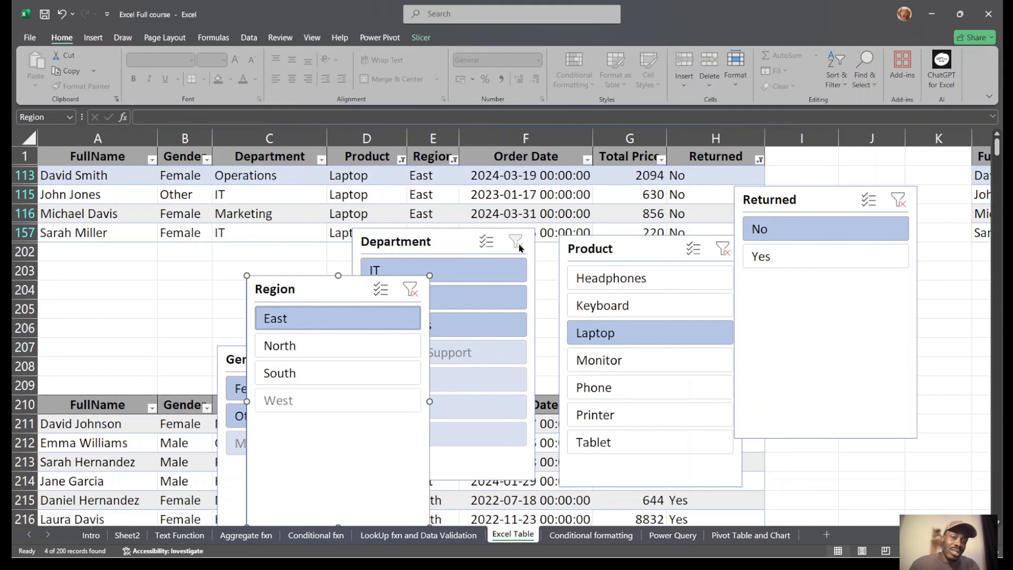
{"action": "left_click", "coordinate": [410, 284]}
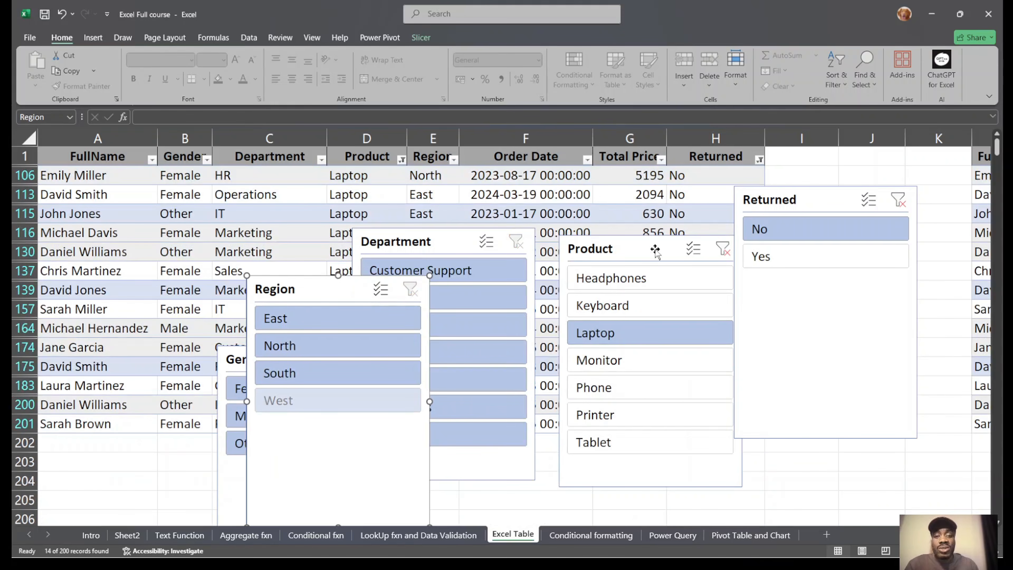
{"action": "left_click", "coordinate": [722, 251]}
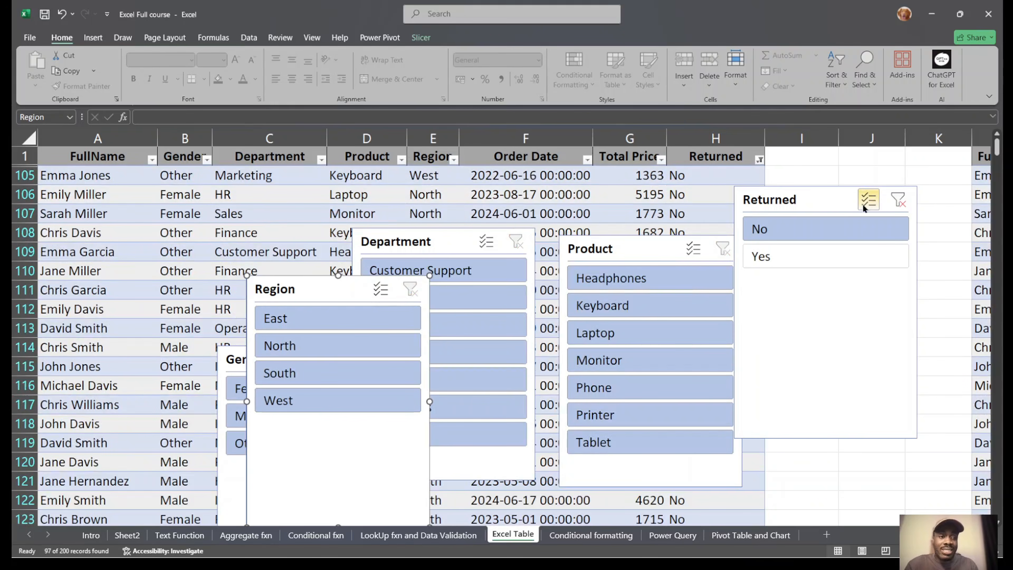
{"action": "left_click", "coordinate": [897, 200]}
Delete the Returned and Product slicers.
{"action": "left_click", "coordinate": [843, 203]}
{"action": "key", "text": "Delete"}
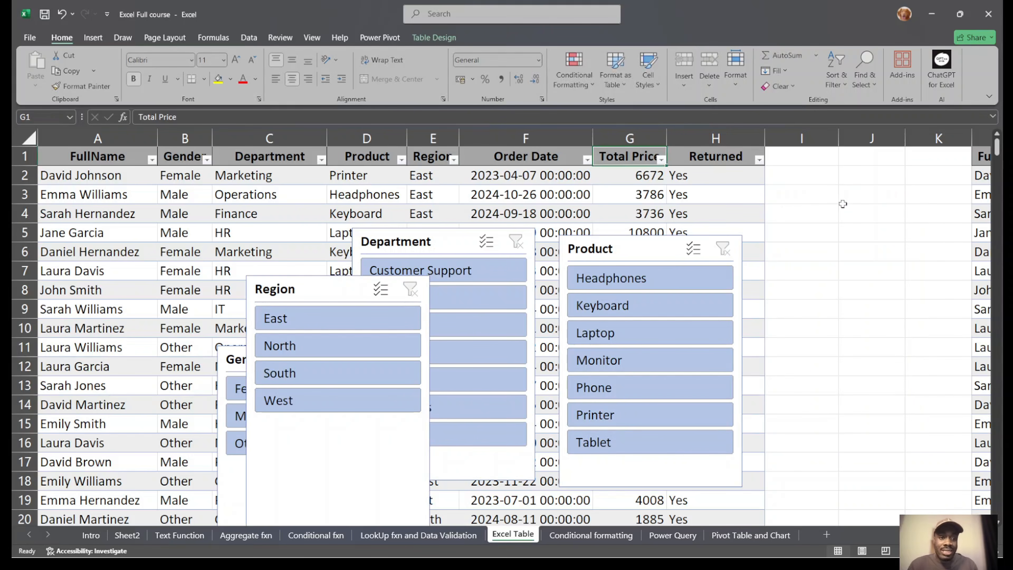
{"action": "left_click", "coordinate": [648, 245]}
{"action": "key", "text": "Delete"}
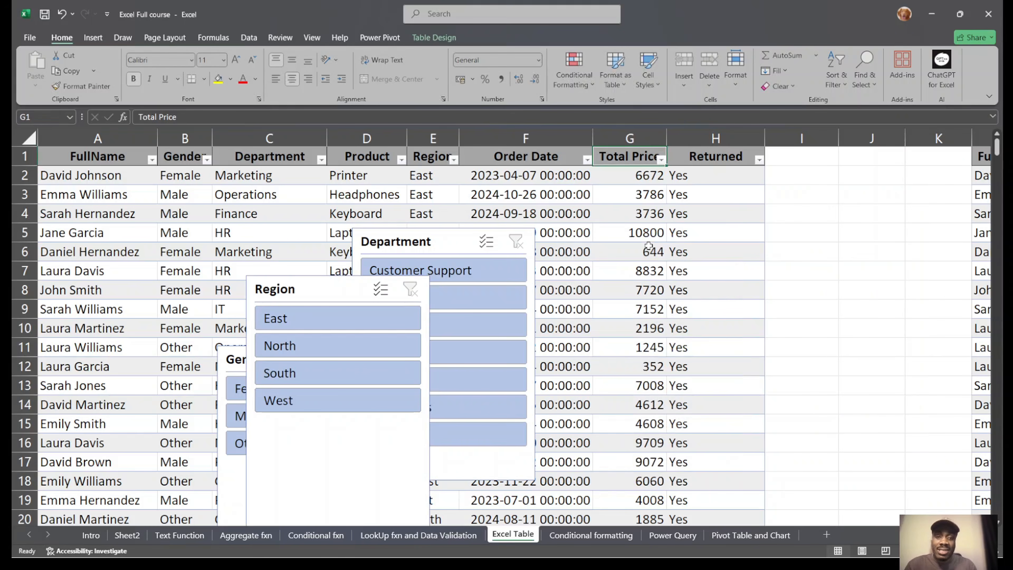
Delete the Department, Region and Gender slicers.
{"action": "left_click", "coordinate": [453, 246]}
{"action": "key", "text": "Delete"}
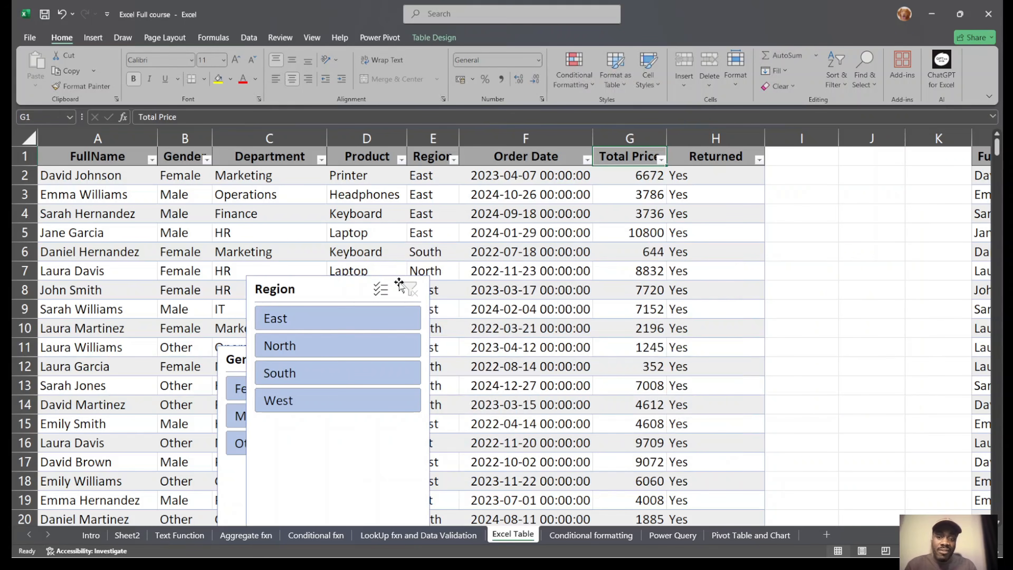
{"action": "left_click", "coordinate": [333, 296]}
{"action": "key", "text": "Delete"}
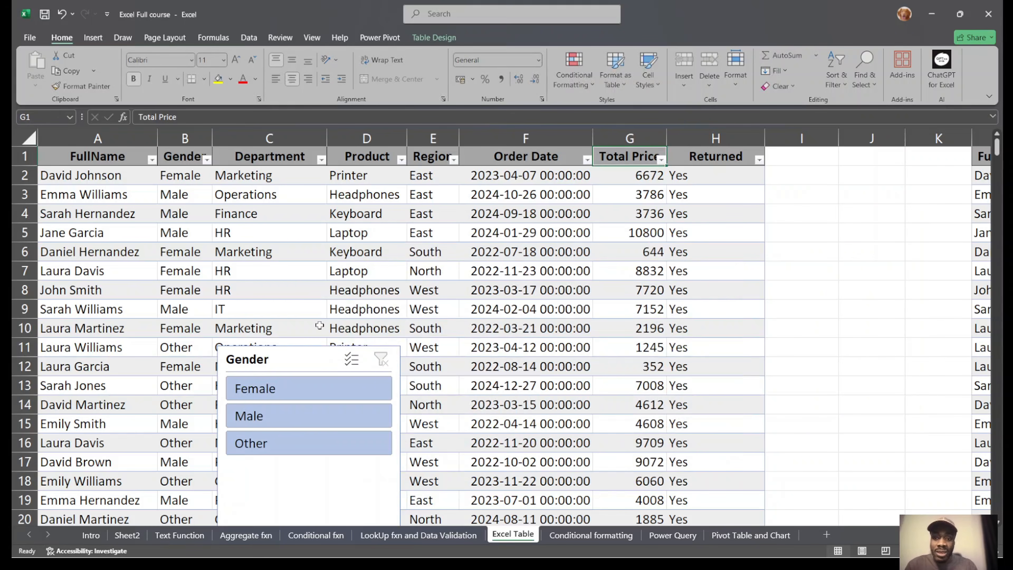
{"action": "left_click", "coordinate": [288, 357]}
{"action": "key", "text": "Delete"}
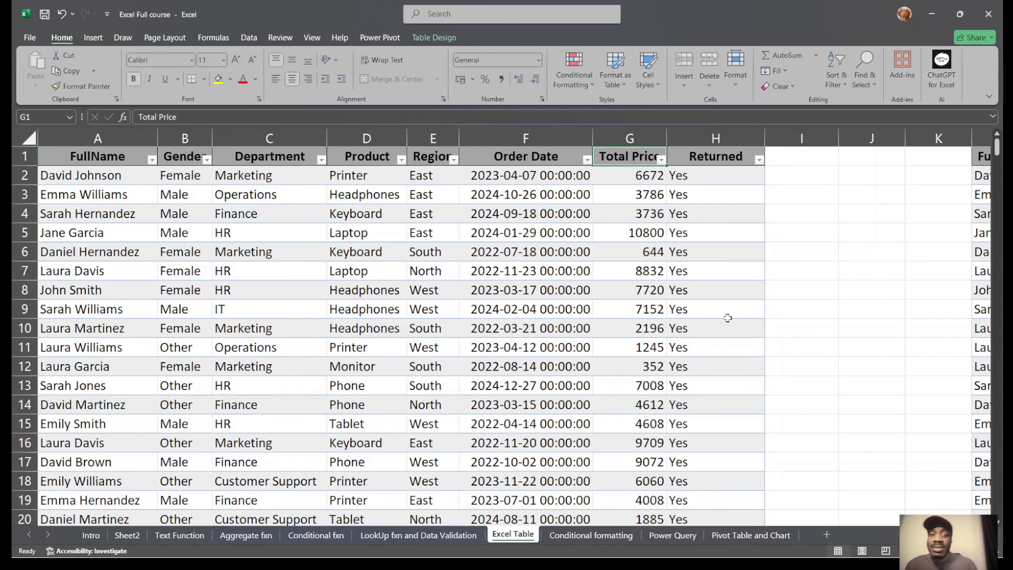
Look through the Export and Refresh options available for the order table.
{"action": "left_click", "coordinate": [650, 344]}
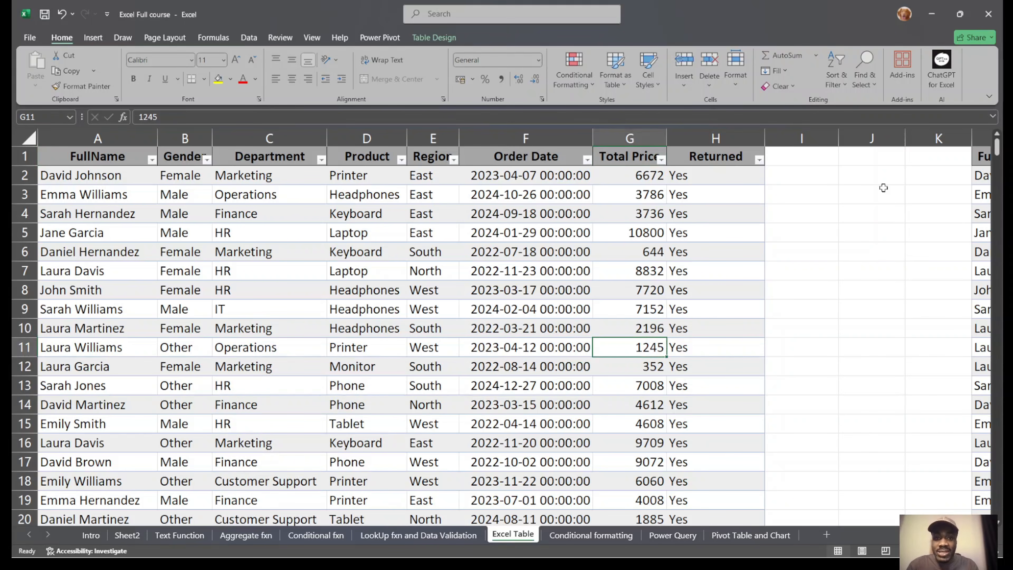
{"action": "left_click", "coordinate": [441, 34]}
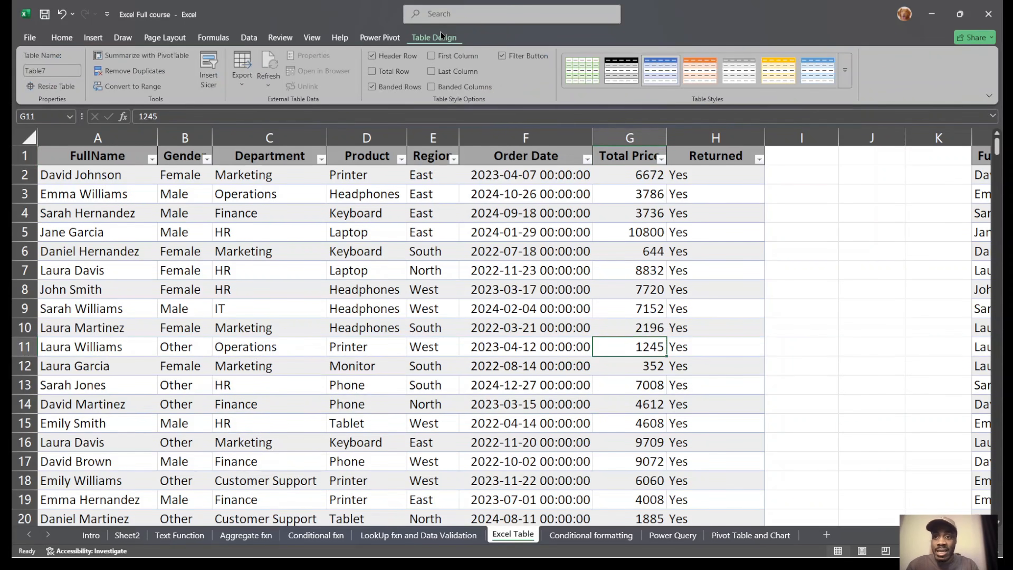
{"action": "left_click", "coordinate": [242, 84]}
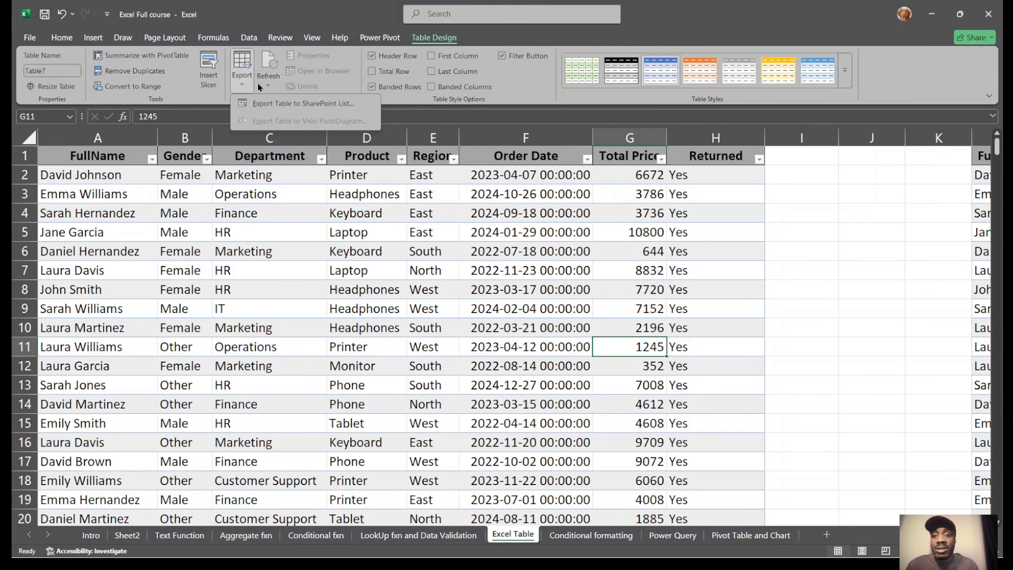
{"action": "left_click", "coordinate": [268, 81]}
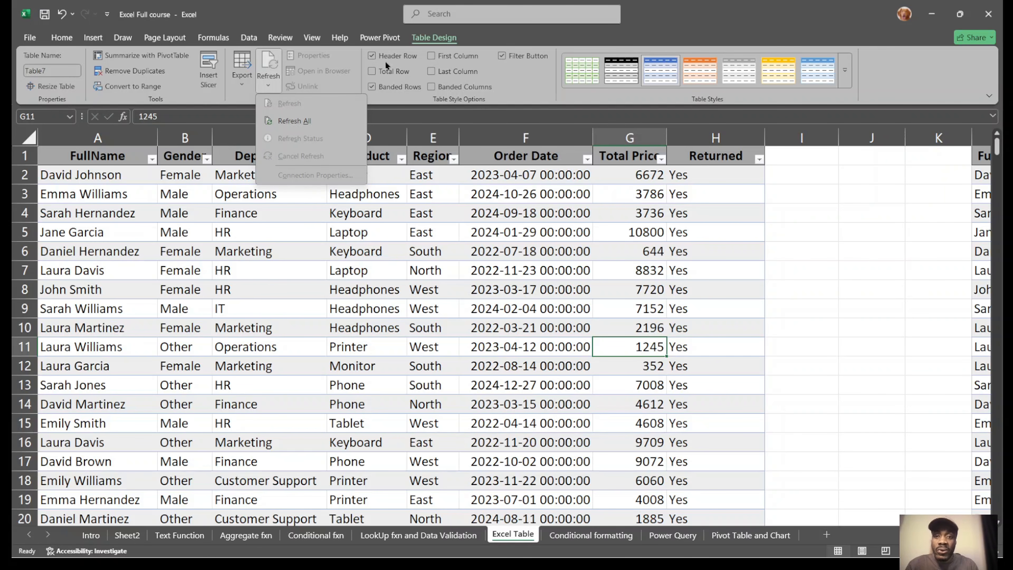
{"action": "left_click", "coordinate": [506, 157]}
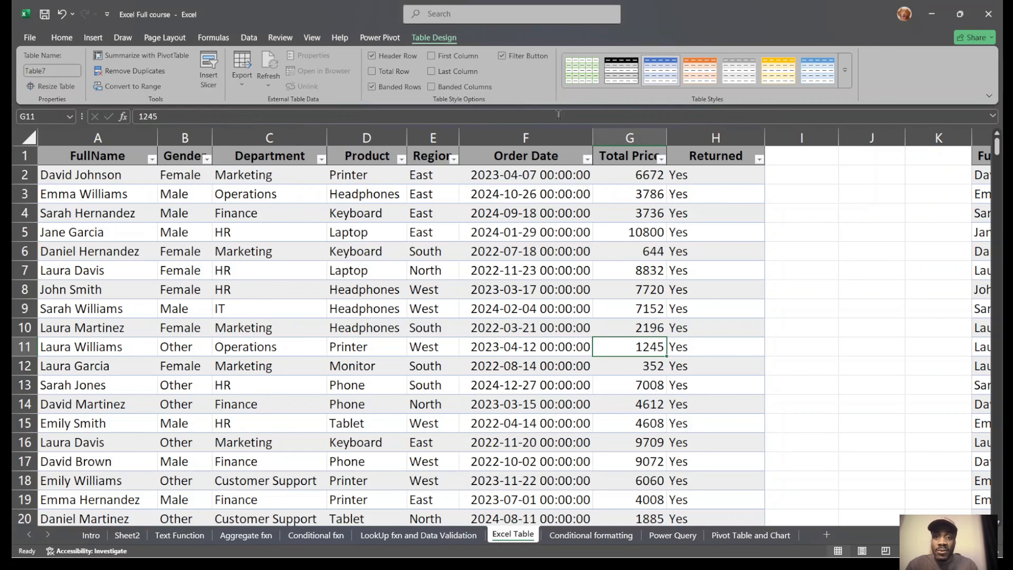
Hide the order table's header row and show it again.
{"action": "left_click", "coordinate": [373, 57]}
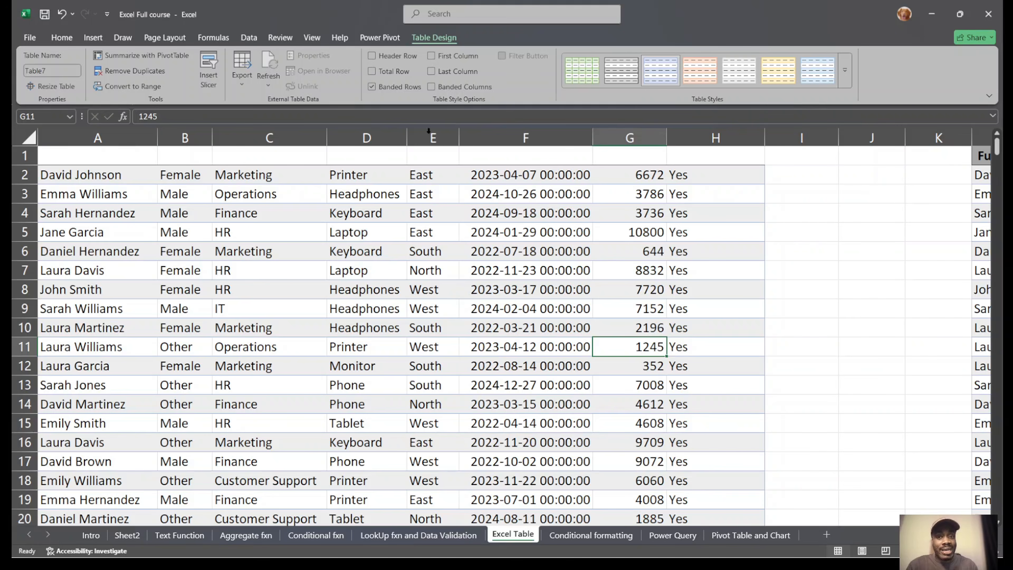
{"action": "left_click", "coordinate": [372, 56]}
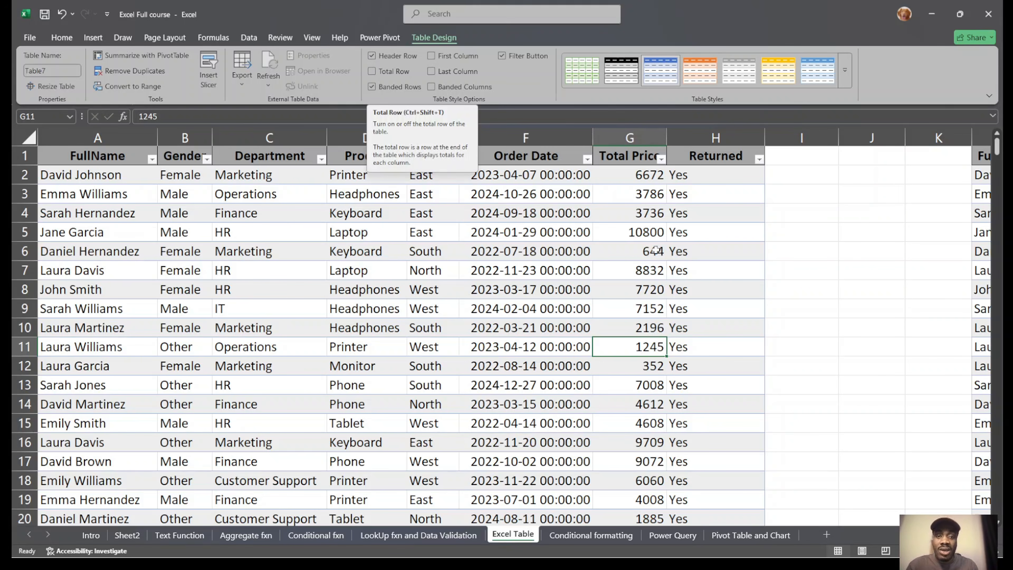
Add a total row to the order table and set its Total Price cell to Average.
{"action": "scroll", "coordinate": [655, 248], "scroll_direction": "down", "scroll_amount": 20}
{"action": "scroll", "coordinate": [656, 248], "scroll_direction": "down", "scroll_amount": 20}
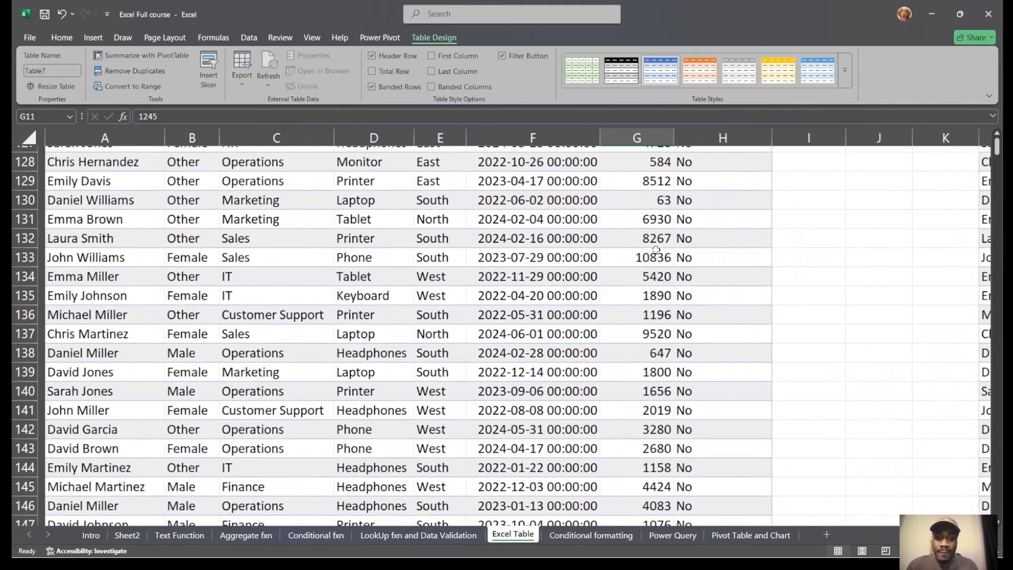
{"action": "scroll", "coordinate": [655, 249], "scroll_direction": "down", "scroll_amount": 13}
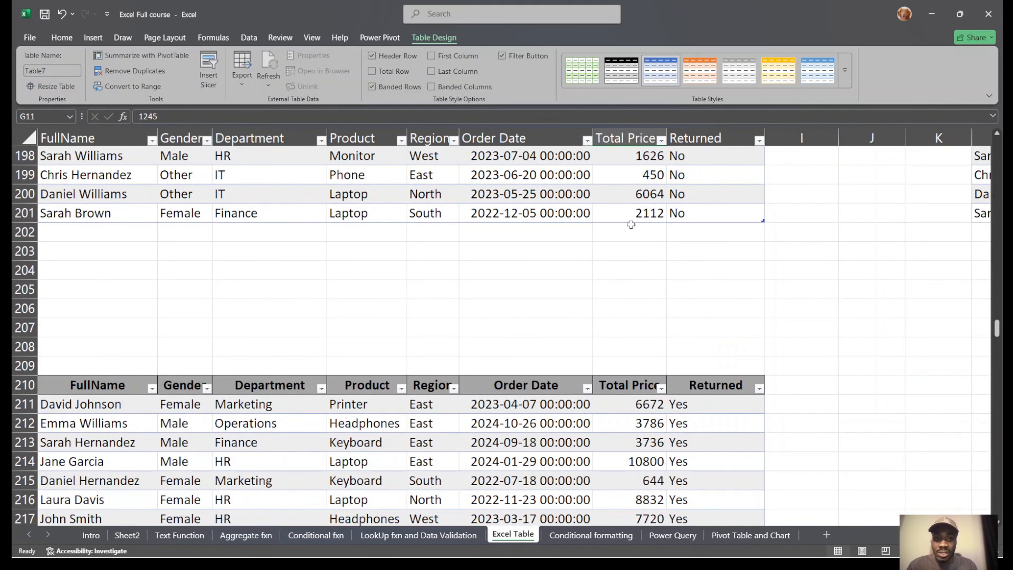
{"action": "left_click", "coordinate": [371, 71]}
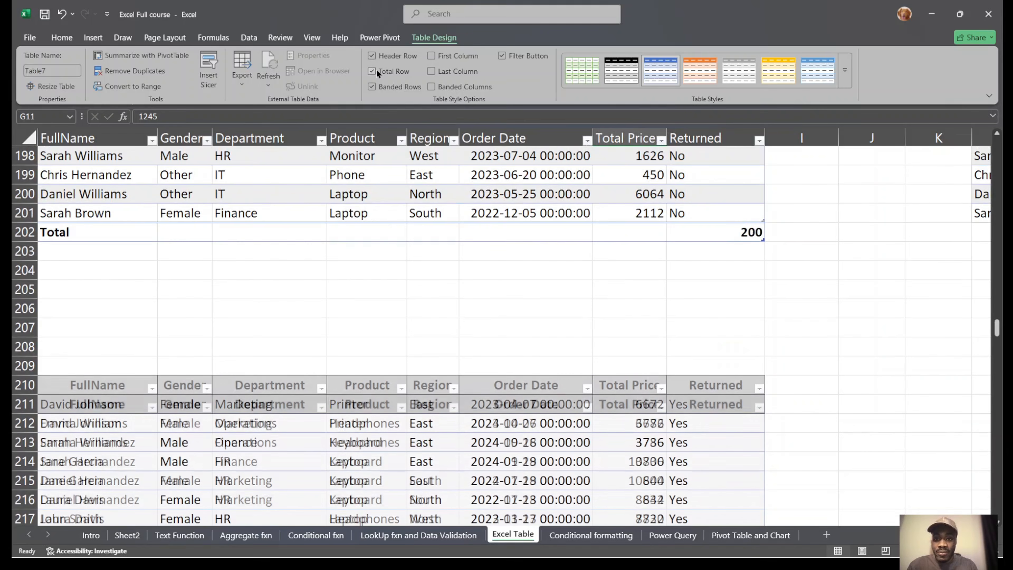
{"action": "left_click", "coordinate": [636, 235]}
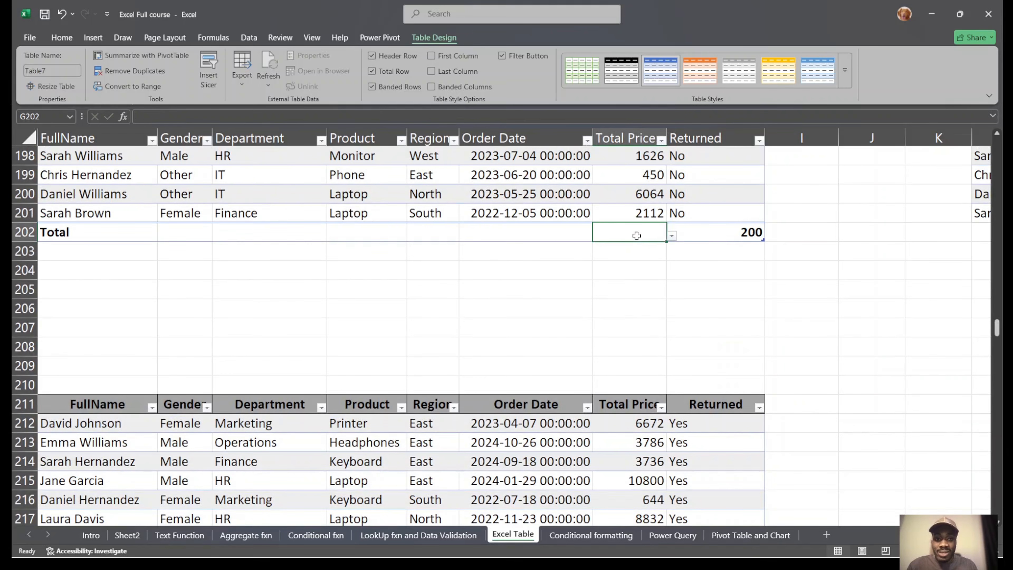
{"action": "left_click", "coordinate": [672, 235]}
{"action": "left_click", "coordinate": [607, 262]}
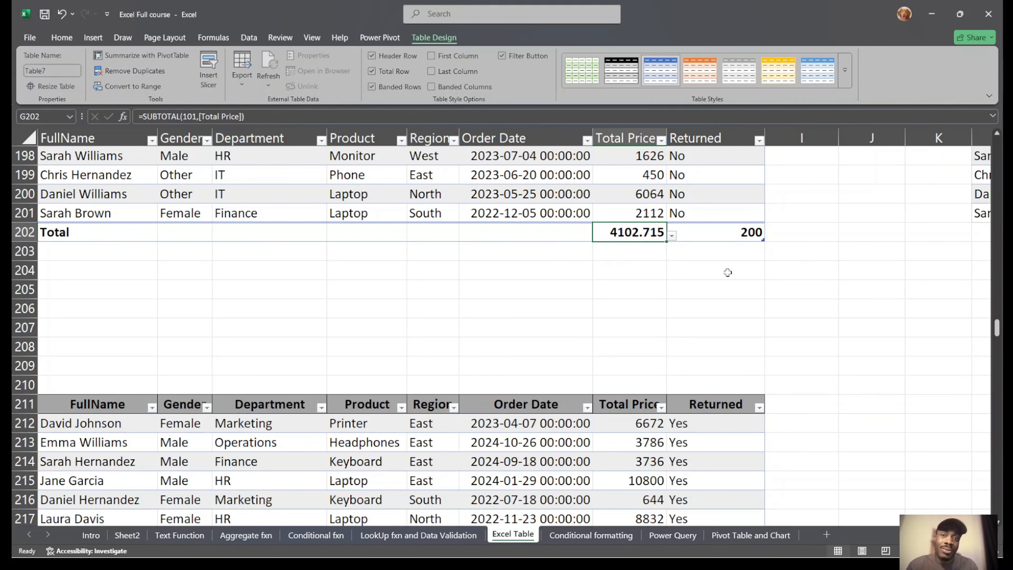
Examine the alternating row shading by selecting the header row and several of the first data rows individually.
{"action": "scroll", "coordinate": [658, 253], "scroll_direction": "up", "scroll_amount": 14}
{"action": "scroll", "coordinate": [655, 253], "scroll_direction": "up", "scroll_amount": 20}
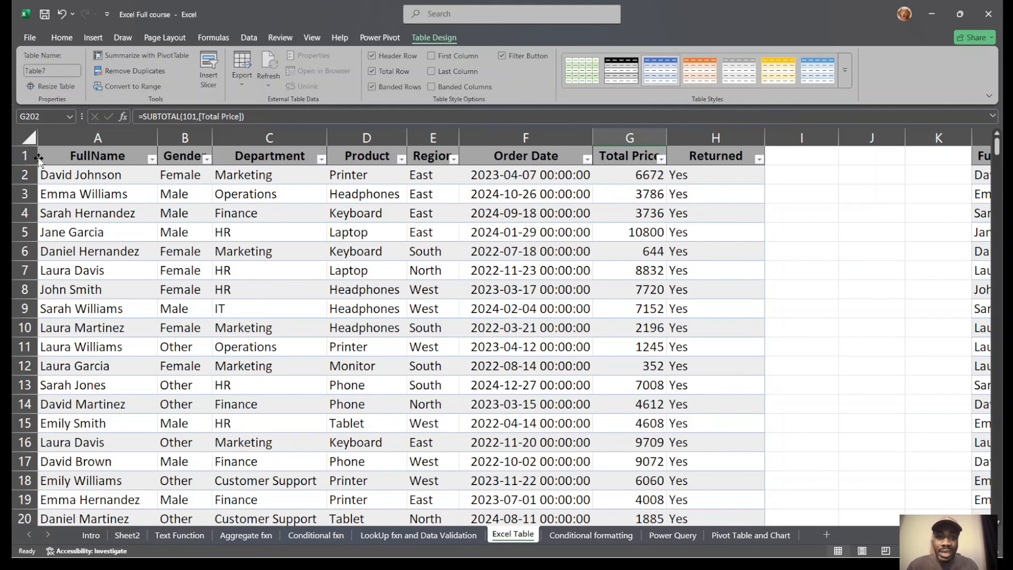
{"action": "left_click", "coordinate": [24, 156]}
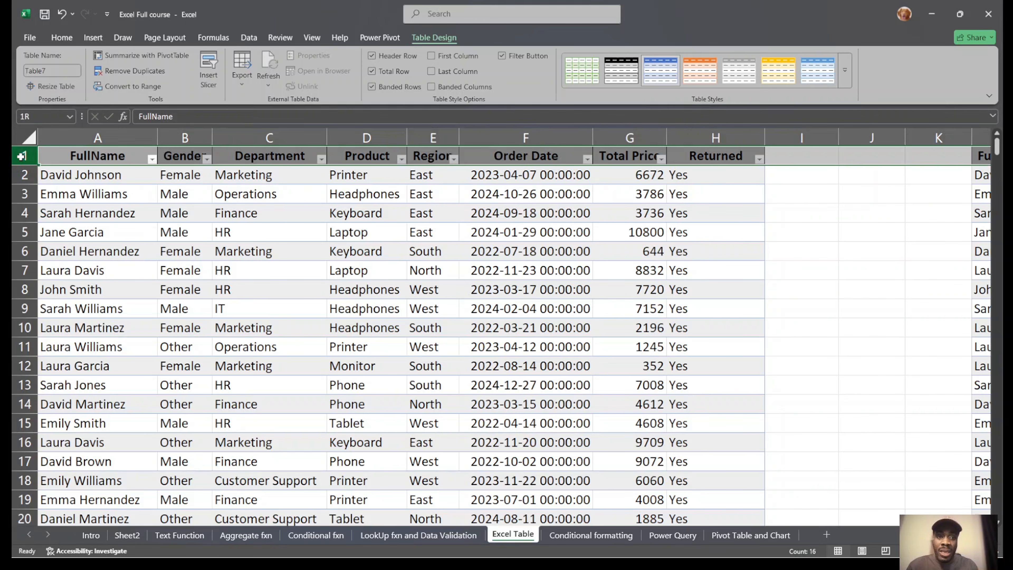
{"action": "left_click", "coordinate": [17, 175]}
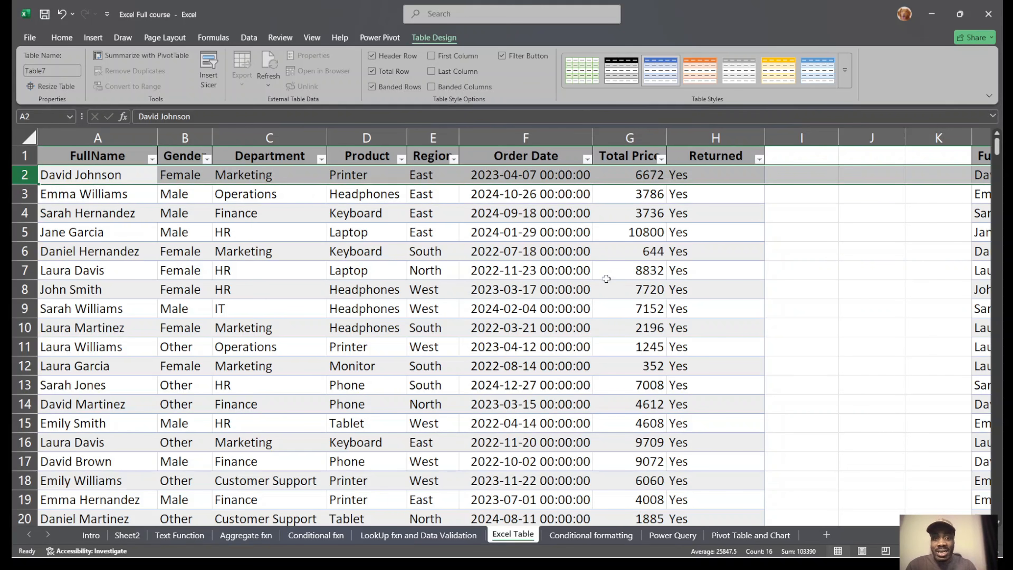
{"action": "left_click", "coordinate": [721, 179]}
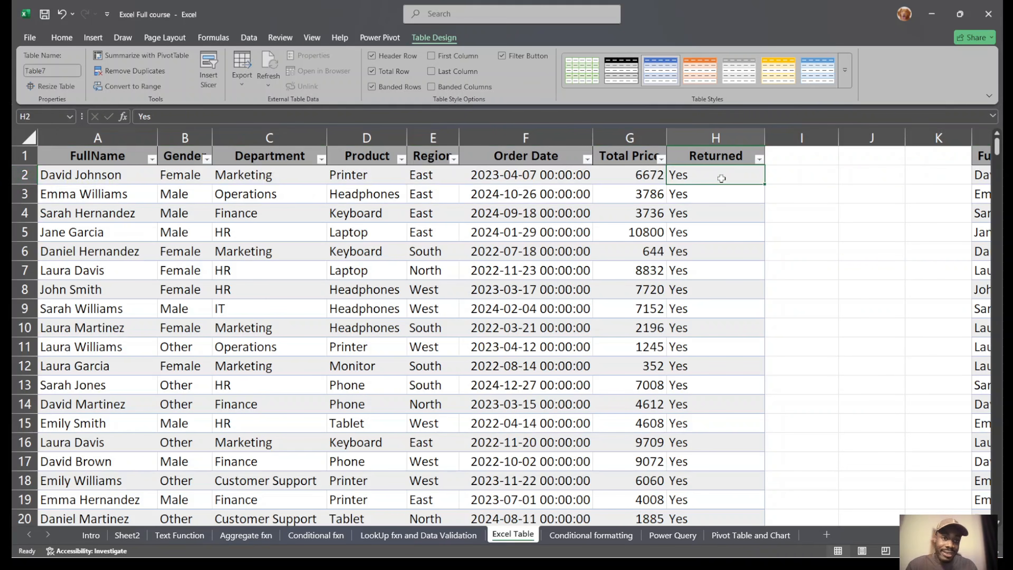
{"action": "left_click", "coordinate": [26, 181]}
{"action": "left_click", "coordinate": [27, 195]}
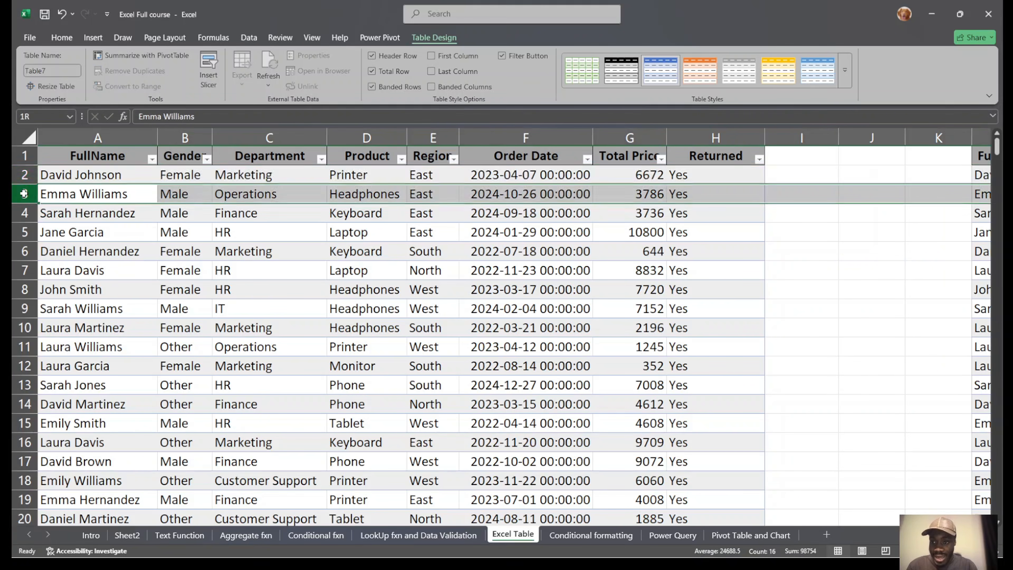
{"action": "left_click", "coordinate": [27, 210]}
{"action": "left_click", "coordinate": [25, 251]}
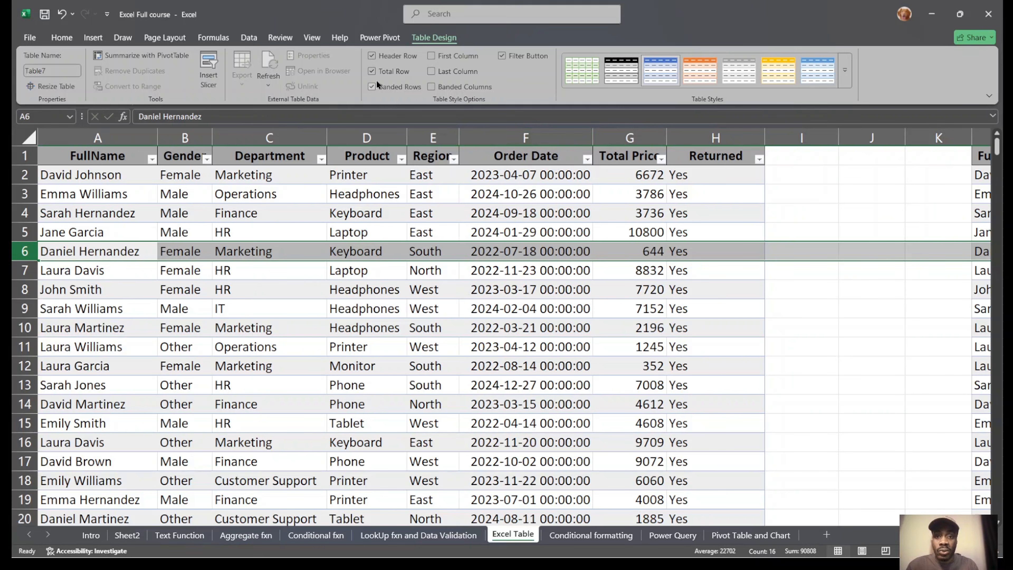
Turn the table's Banded Rows option off and back on.
{"action": "left_click", "coordinate": [372, 86]}
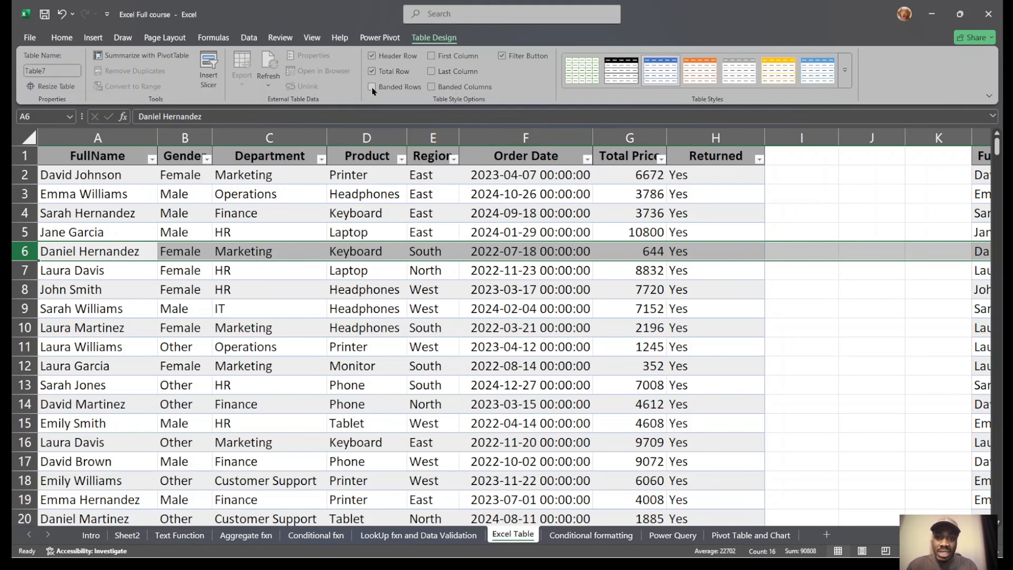
{"action": "left_click", "coordinate": [372, 87]}
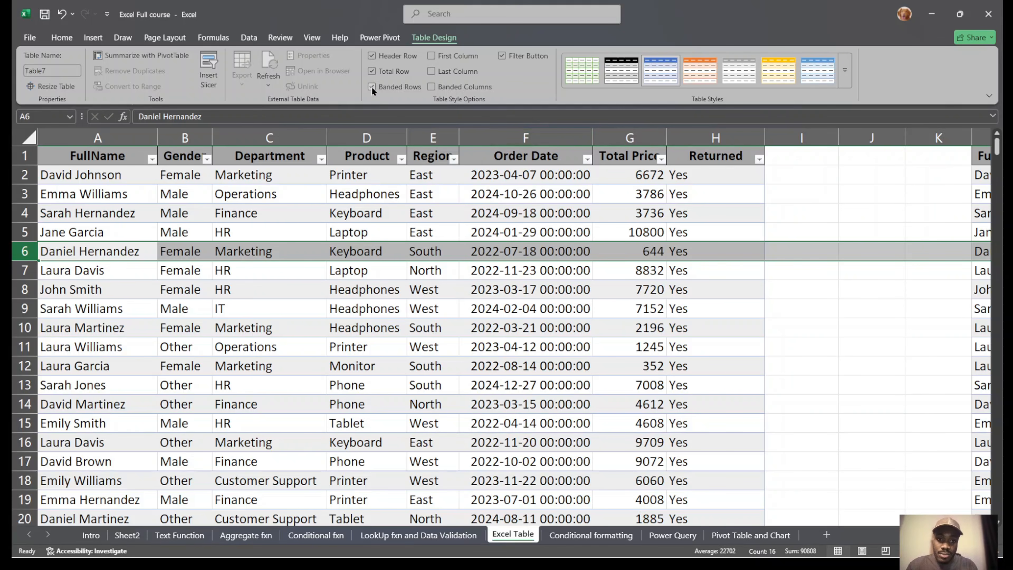
Try the First Column and Last Column emphasis on the table, switching each one off again.
{"action": "left_click", "coordinate": [431, 55]}
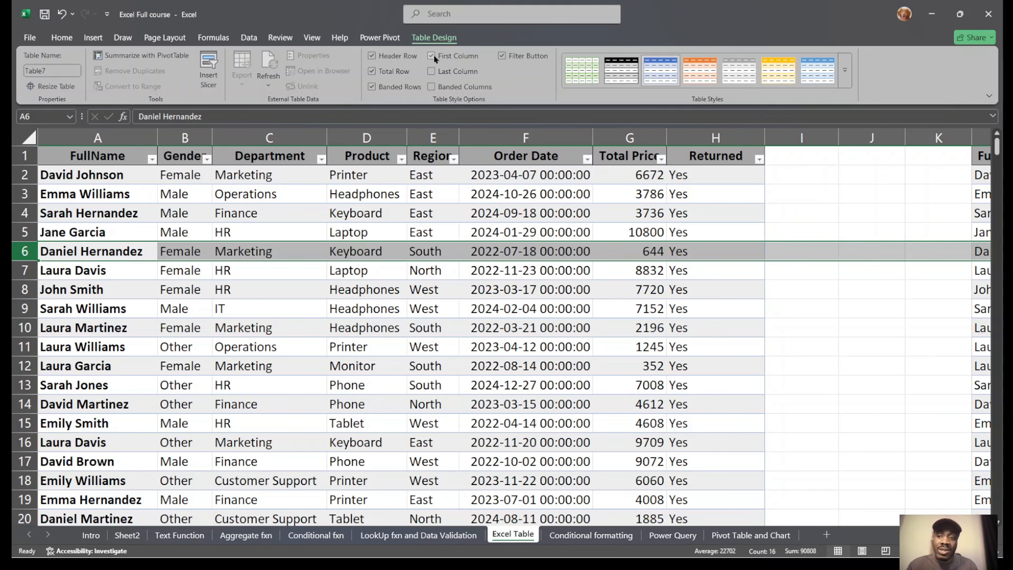
{"action": "left_click", "coordinate": [433, 56]}
{"action": "left_click", "coordinate": [433, 55]}
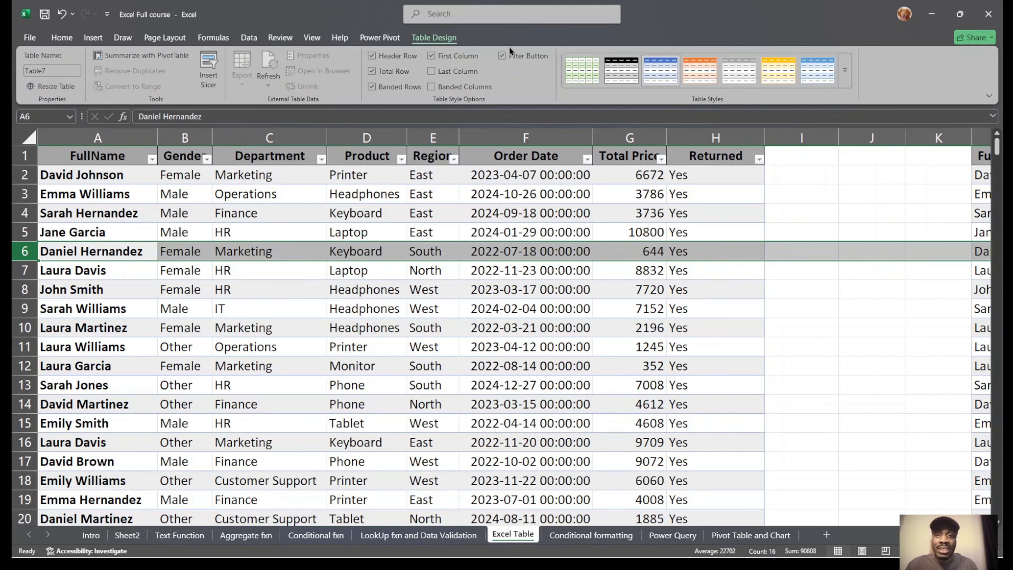
{"action": "left_click", "coordinate": [442, 56]}
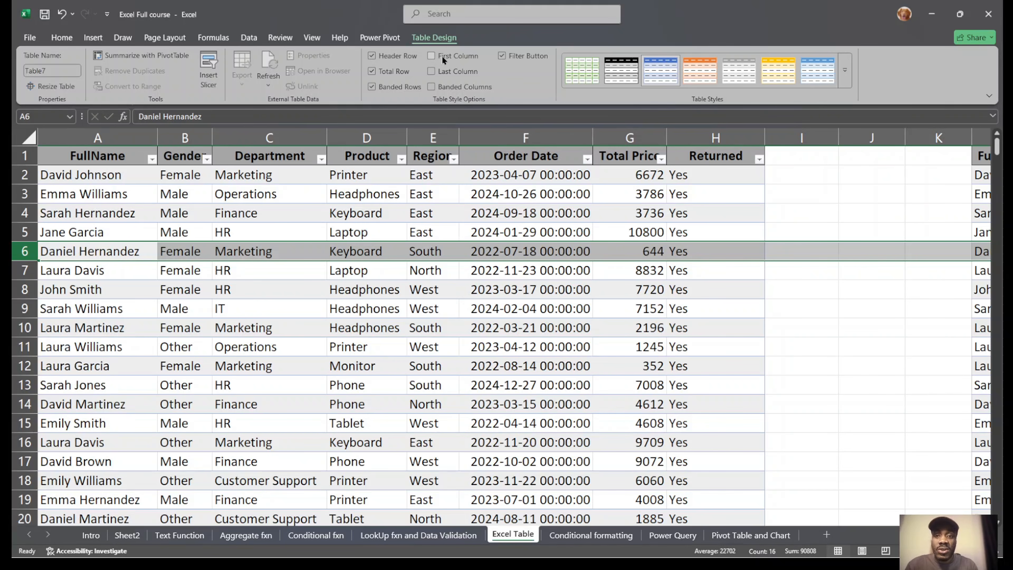
{"action": "left_click", "coordinate": [441, 71]}
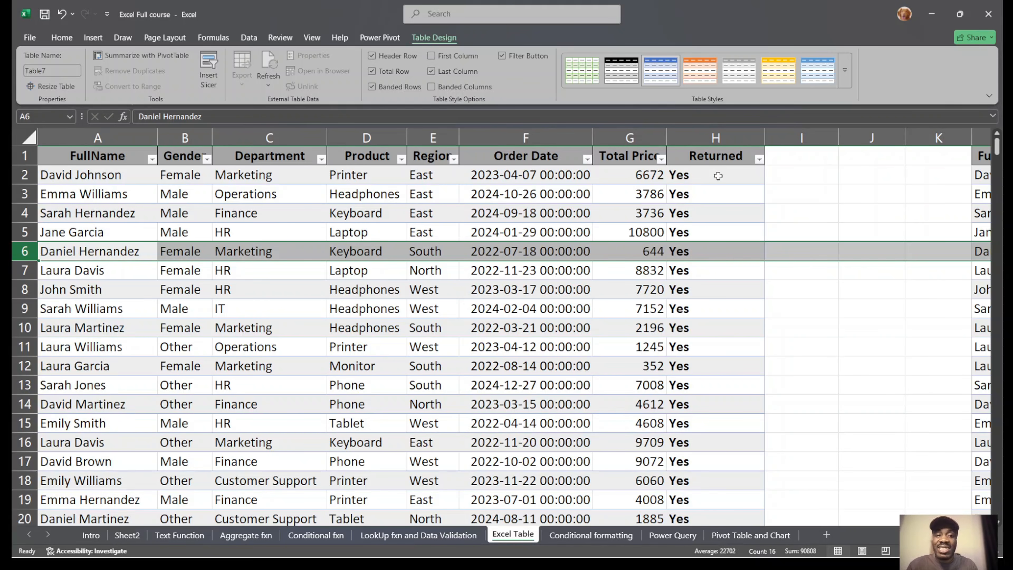
{"action": "left_click", "coordinate": [455, 76]}
Turn on Banded Columns for the order table and select a Returned cell.
{"action": "left_click", "coordinate": [454, 86]}
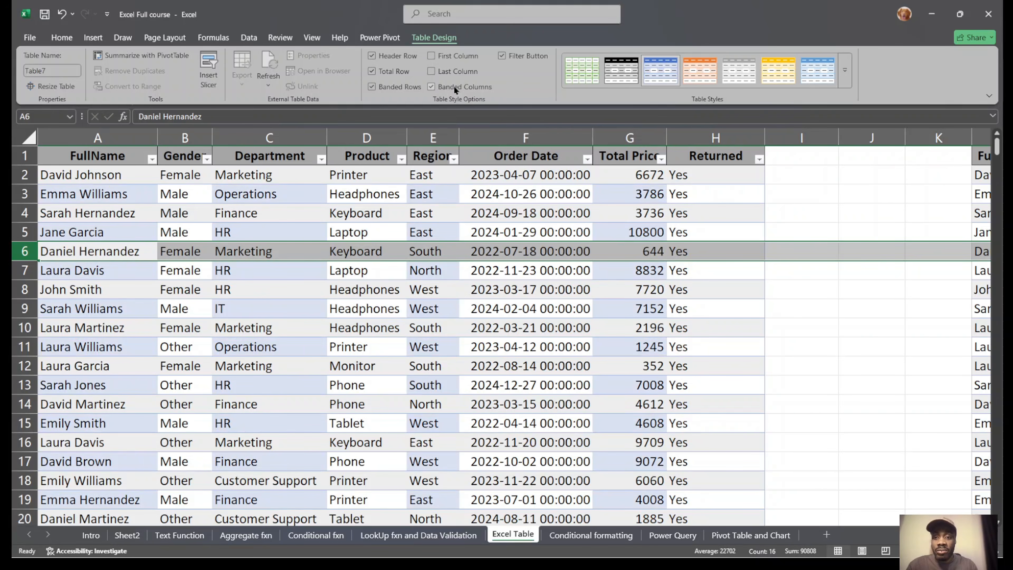
{"action": "left_click", "coordinate": [701, 195]}
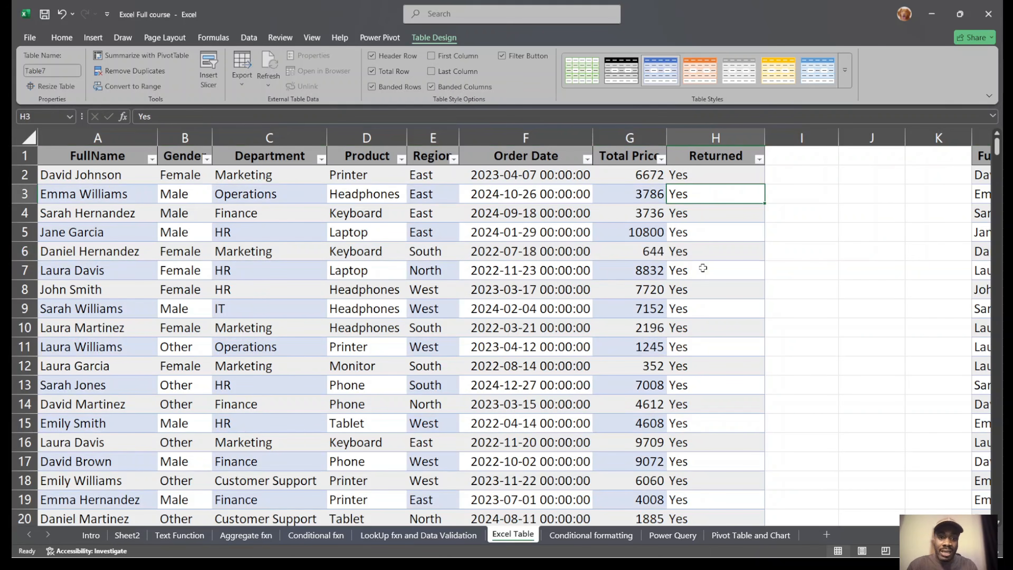
Examine the alternating column shading by selecting the table columns from FullName to Returned one at a time.
{"action": "left_click", "coordinate": [90, 160]}
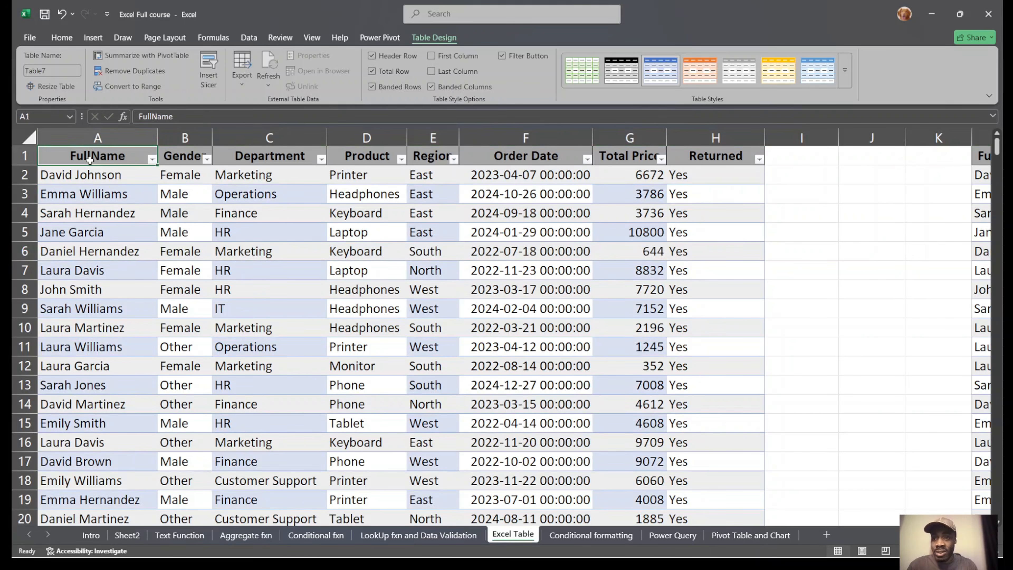
{"action": "left_click", "coordinate": [104, 137]}
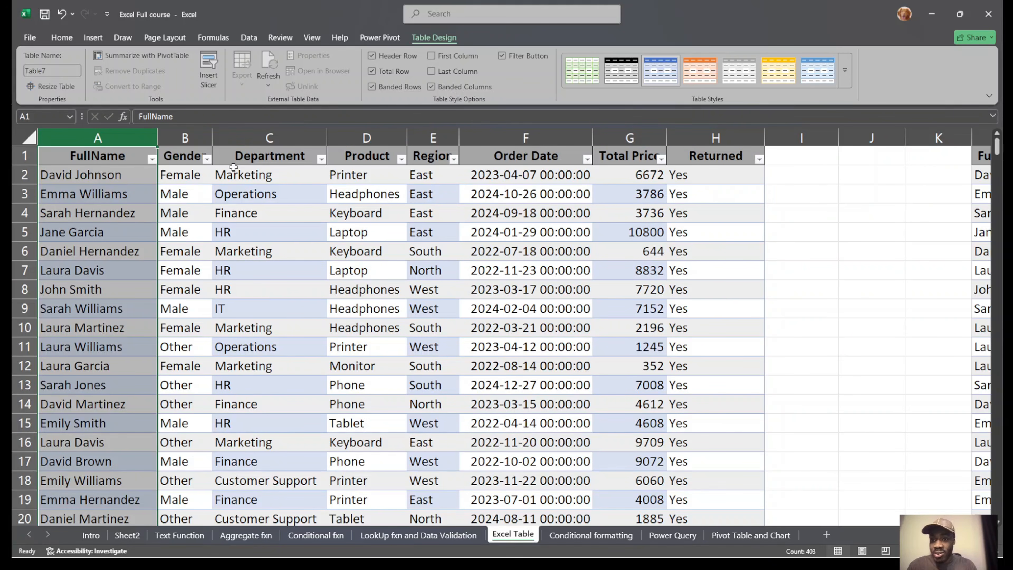
{"action": "left_click", "coordinate": [194, 142]}
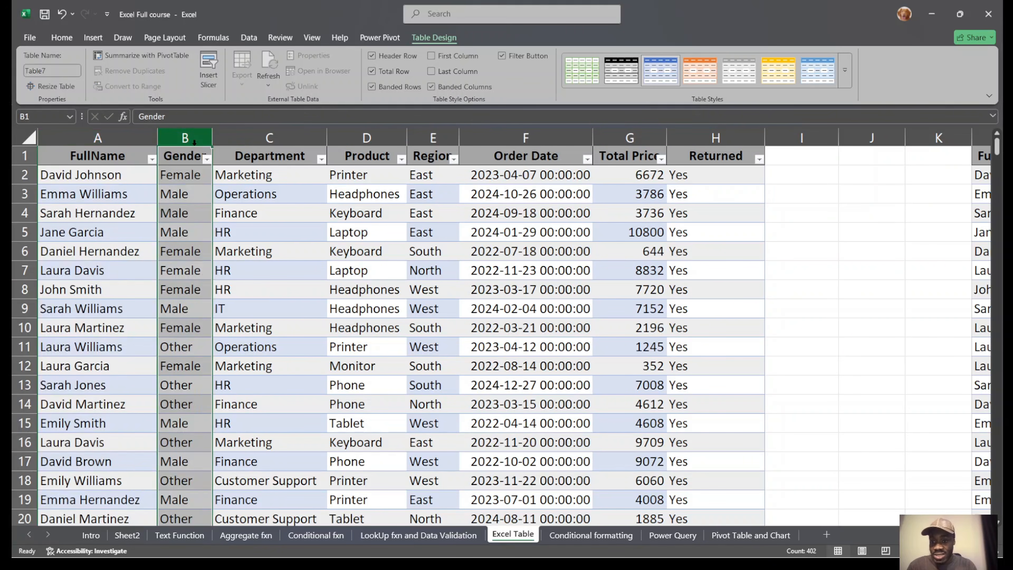
{"action": "left_click", "coordinate": [273, 135]}
{"action": "left_click", "coordinate": [365, 134]}
{"action": "left_click", "coordinate": [431, 134]}
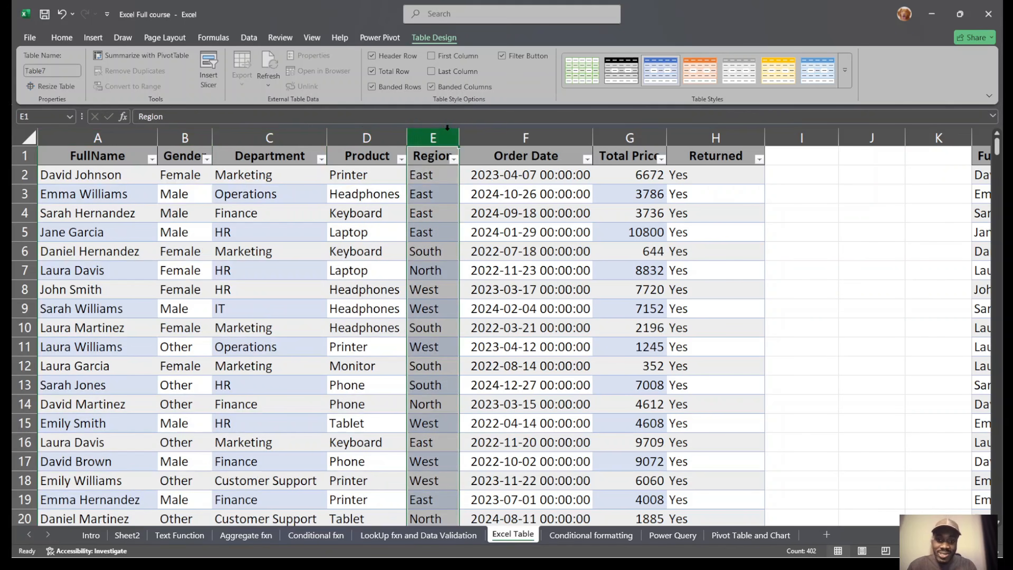
{"action": "left_click", "coordinate": [517, 133]}
{"action": "left_click", "coordinate": [634, 136]}
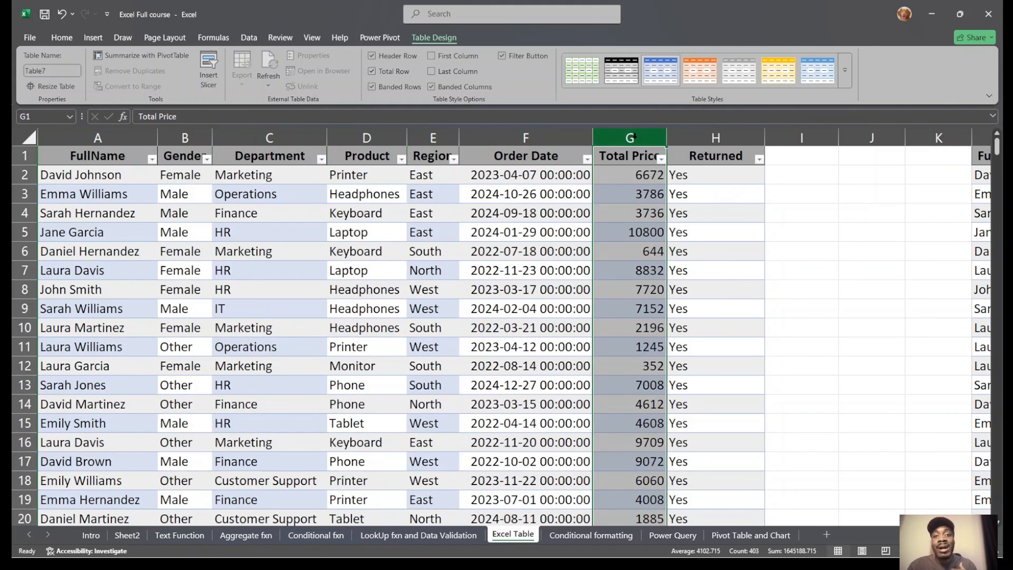
{"action": "left_click", "coordinate": [698, 148]}
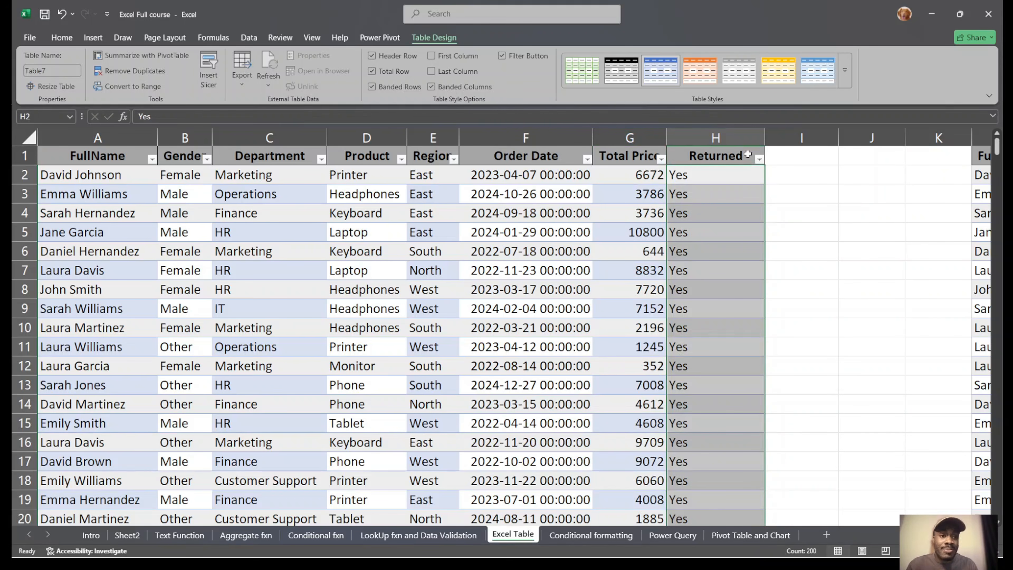
Switch the order table's filter buttons off and back on.
{"action": "left_click", "coordinate": [759, 160]}
{"action": "left_click", "coordinate": [759, 159]}
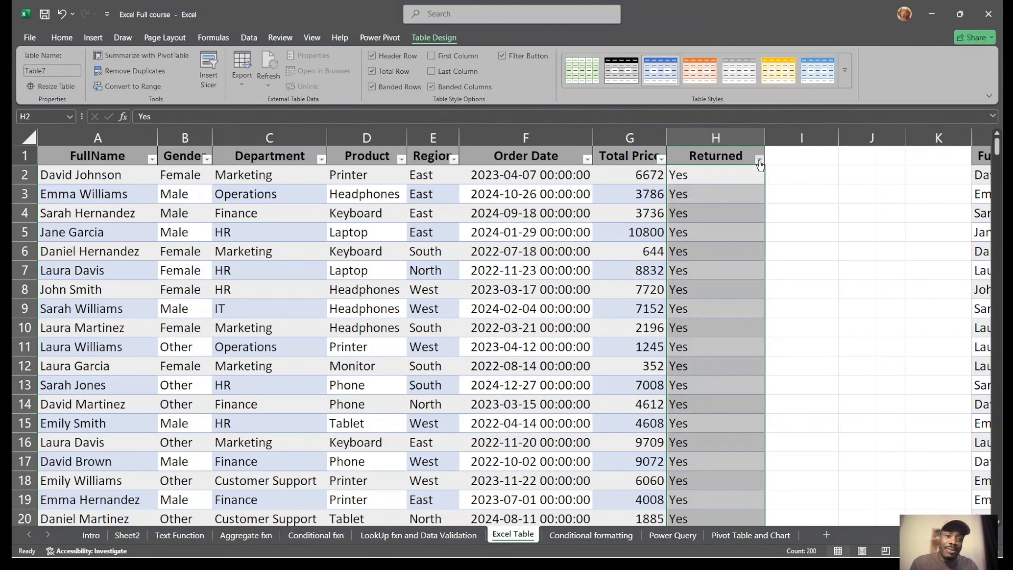
{"action": "left_click", "coordinate": [501, 59]}
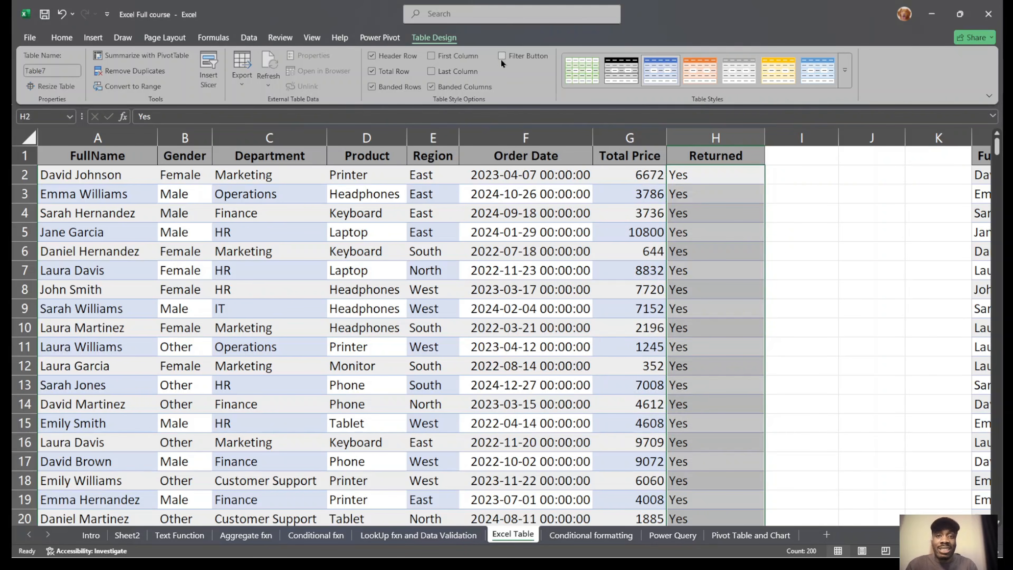
{"action": "left_click", "coordinate": [501, 59]}
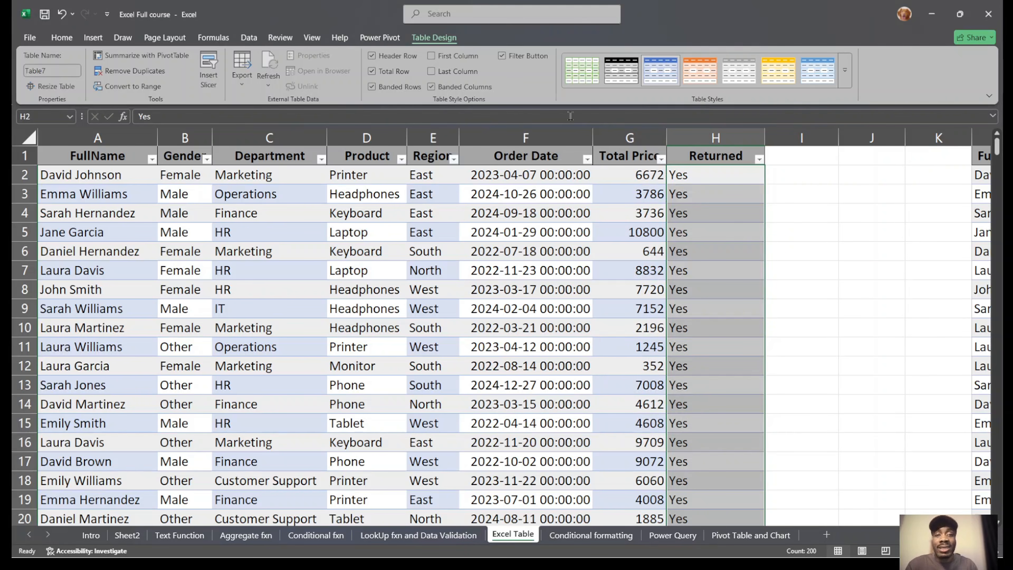
Apply the light blue table style from the second row of the Medium styles to the order table.
{"action": "left_click", "coordinate": [844, 78]}
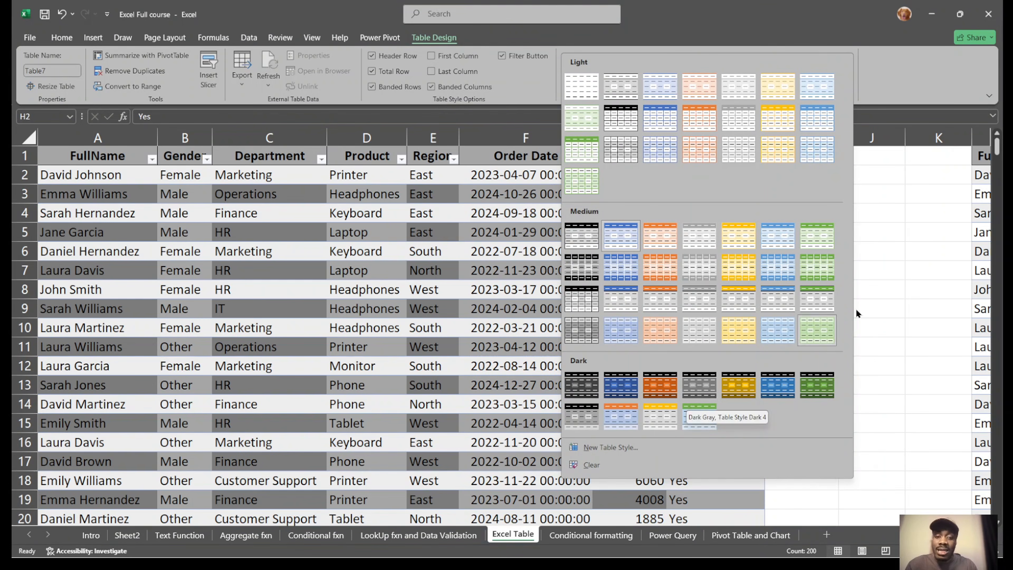
{"action": "left_click", "coordinate": [774, 271]}
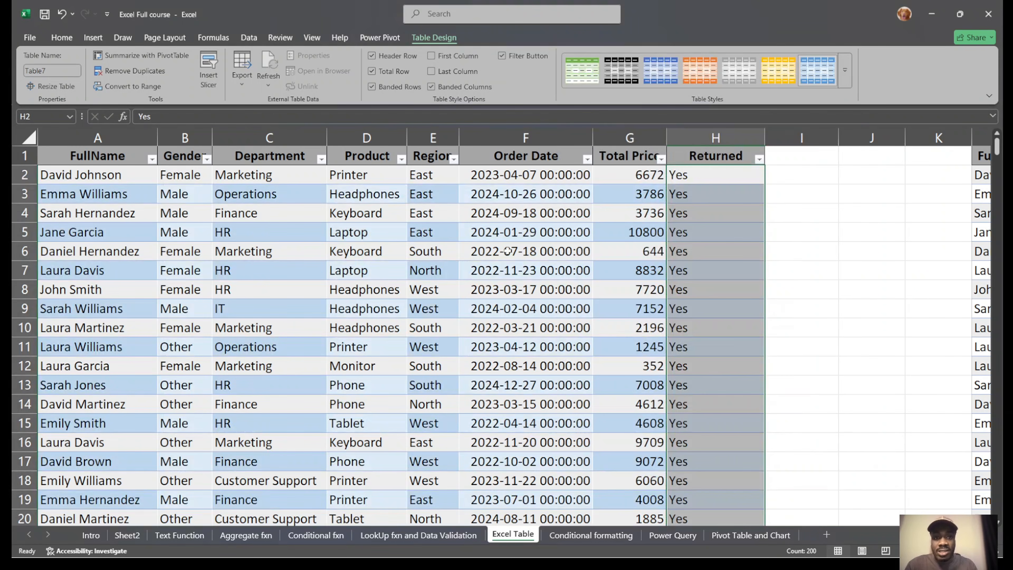
{"action": "left_click", "coordinate": [497, 250]}
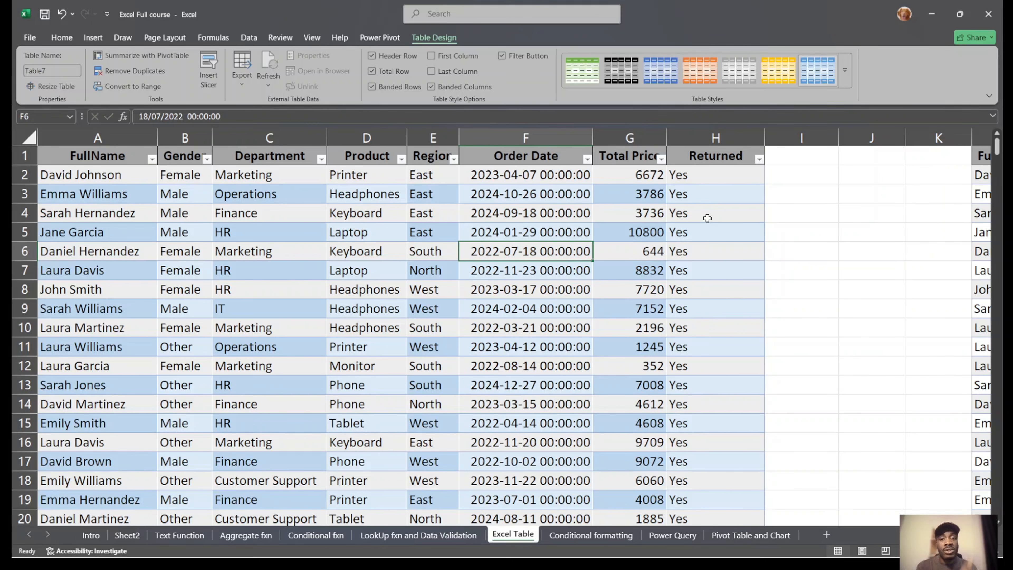
Copy the full order table on the Excel Table sheet, from the header row through the total row.
{"action": "key", "text": "ctrl+Page_Down"}
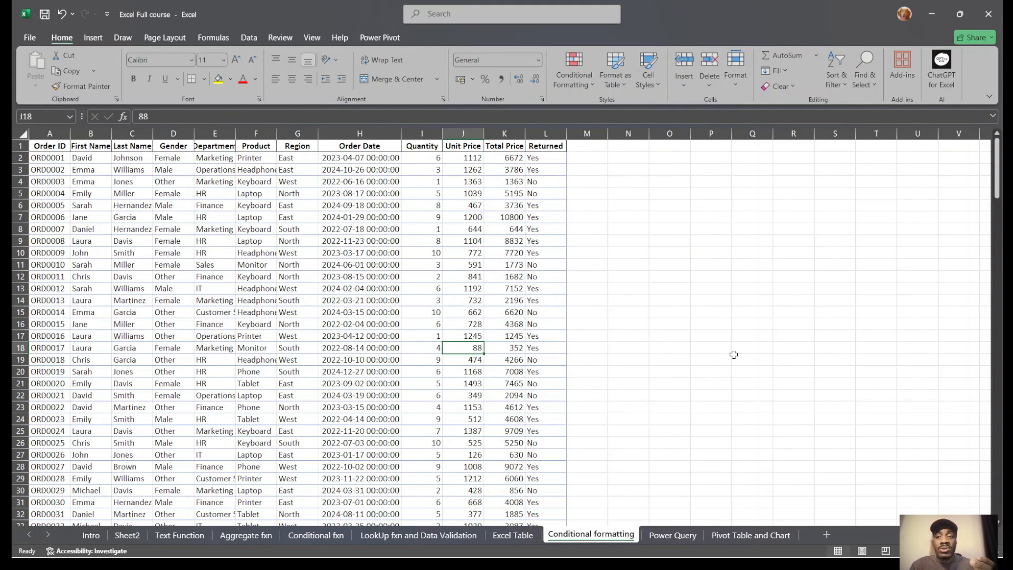
{"action": "scroll", "coordinate": [734, 354], "scroll_direction": "left", "scroll_amount": 2}
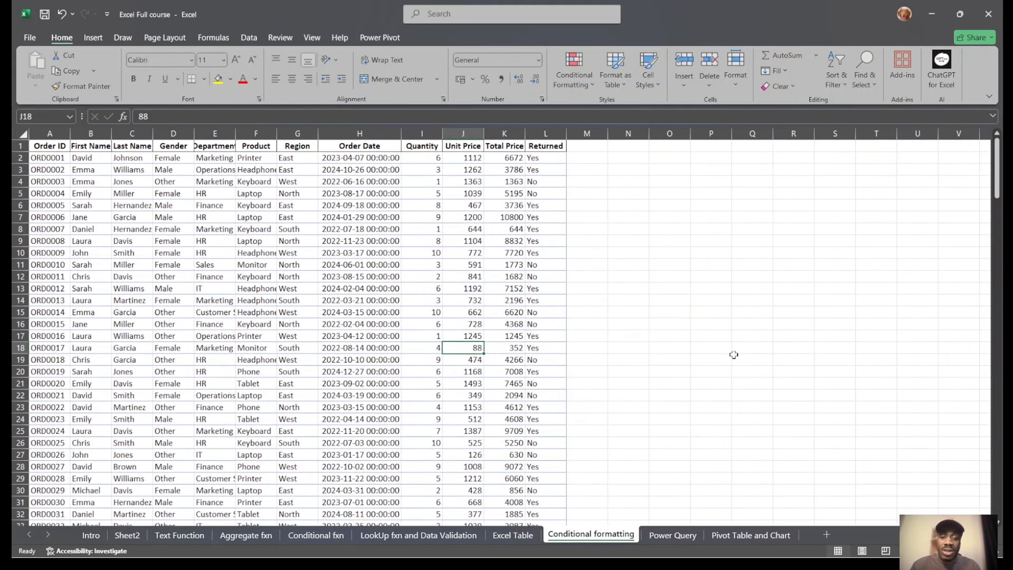
{"action": "left_click", "coordinate": [513, 535]}
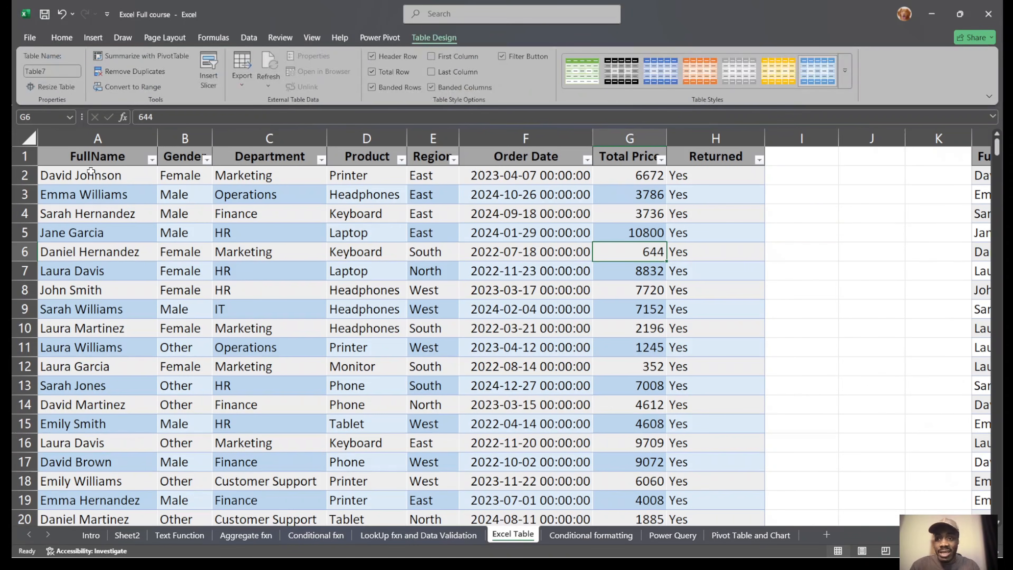
{"action": "left_click_drag", "start_coordinate": [81, 158], "coordinate": [697, 191]}
{"action": "key", "text": "ctrl+shift+Down"}
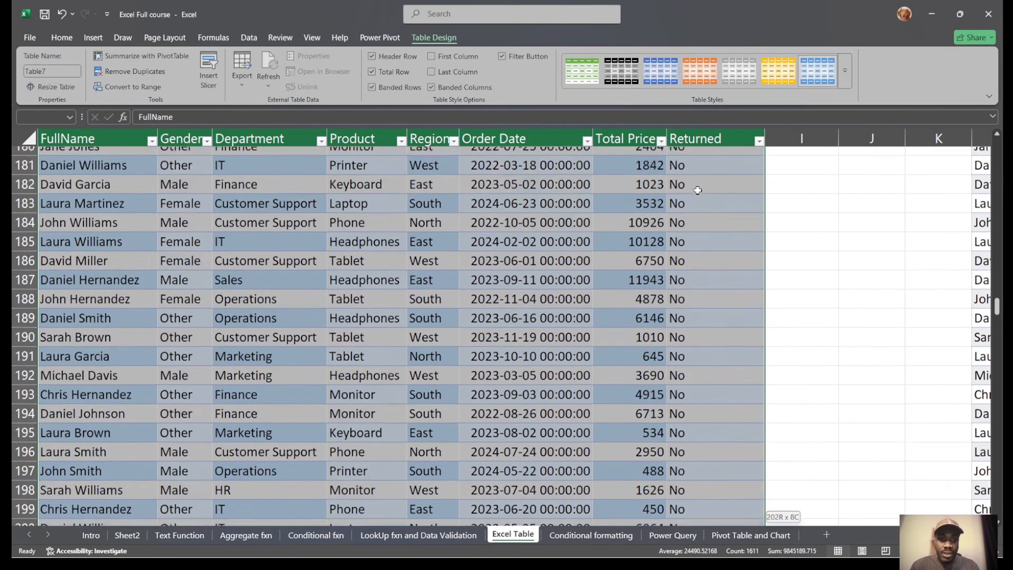
{"action": "key", "text": "ctrl+c"}
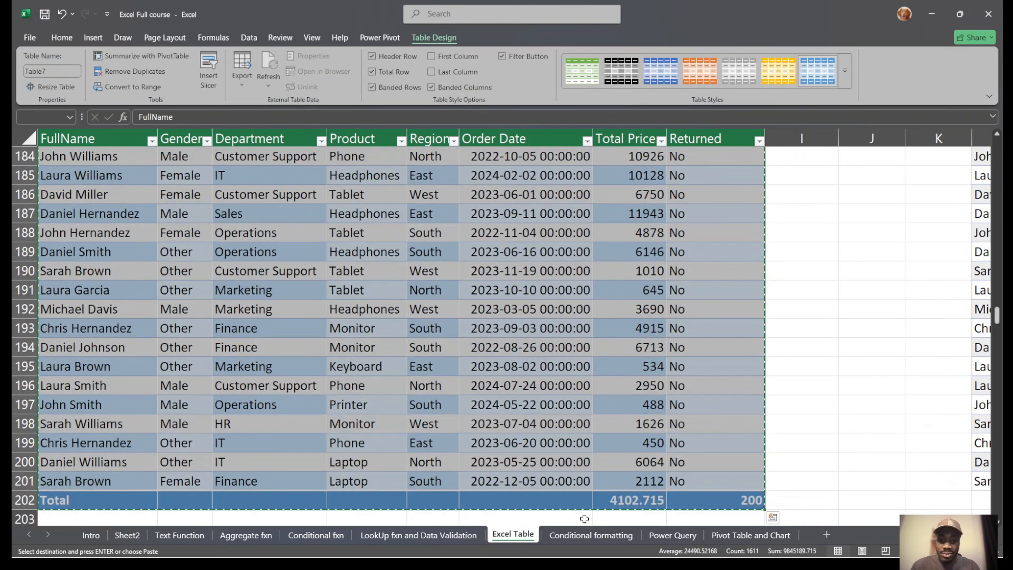
Paste the copied table over the data on the Conditional formatting sheet, starting at cell A1.
{"action": "left_click", "coordinate": [590, 535]}
{"action": "left_click", "coordinate": [46, 147]}
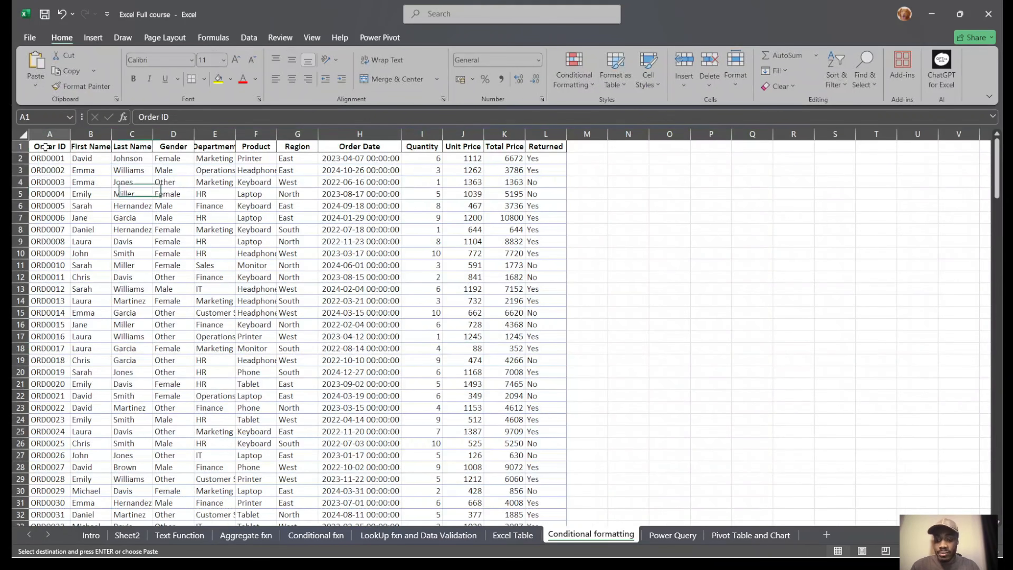
{"action": "key", "text": "ctrl+v"}
Delete the leftover columns I to M beside the pasted table.
{"action": "left_click_drag", "start_coordinate": [423, 134], "coordinate": [575, 135]}
{"action": "left_click", "coordinate": [710, 59]}
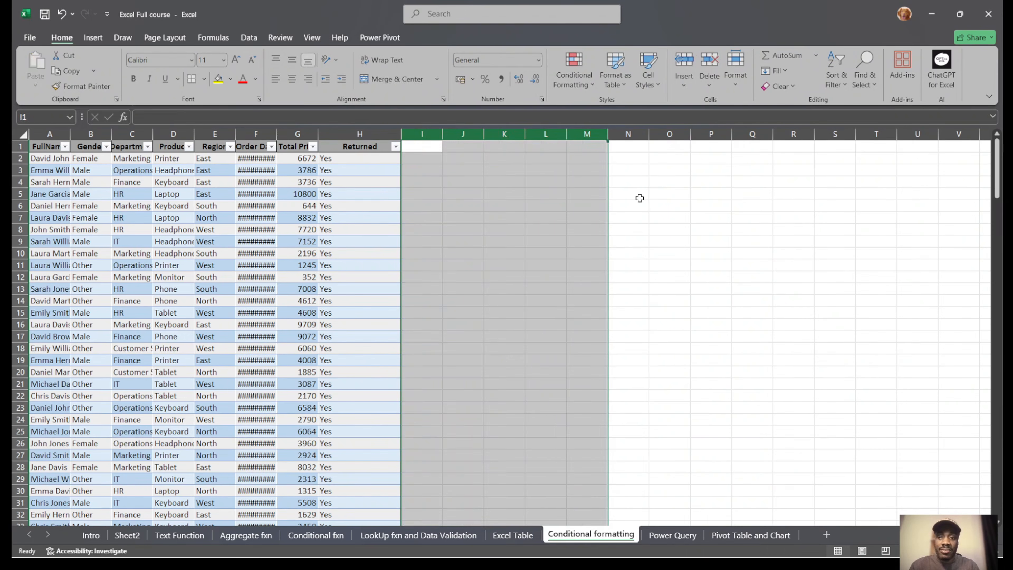
{"action": "left_click", "coordinate": [638, 194]}
{"action": "scroll", "coordinate": [638, 194], "scroll_direction": "up", "scroll_amount": 5}
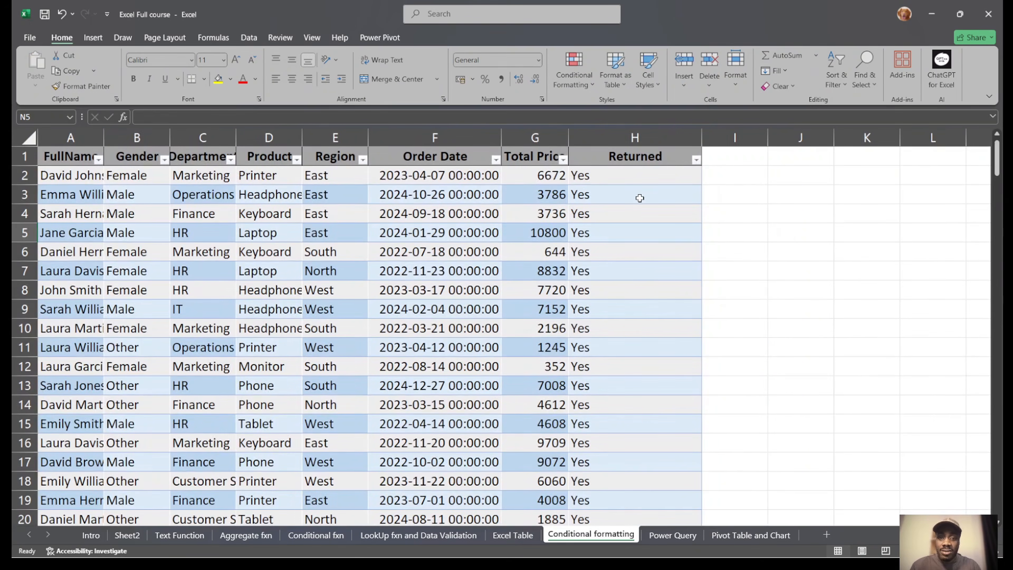
{"action": "left_click", "coordinate": [791, 235]}
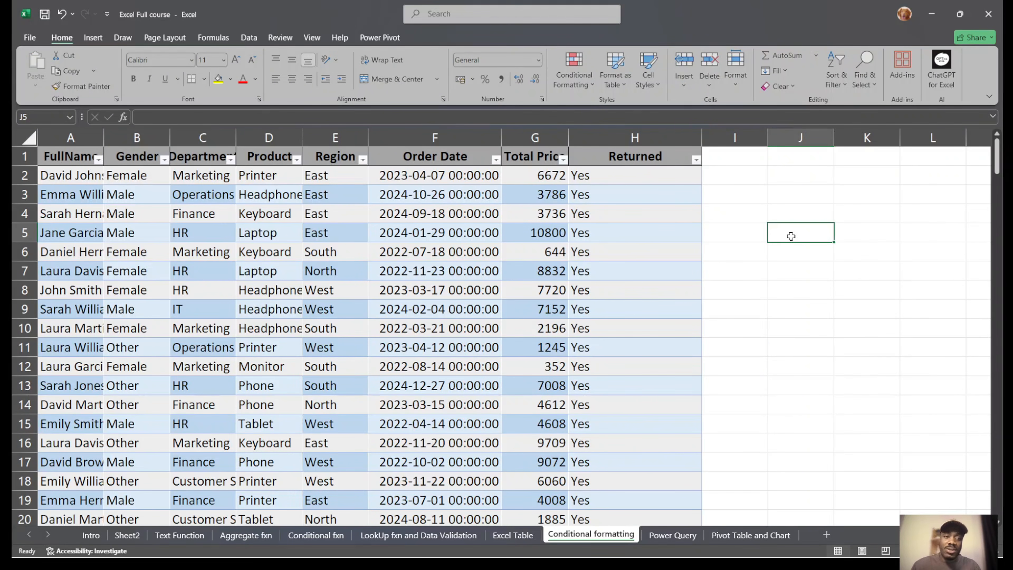
Set all the data cells of the pasted table to No Fill.
{"action": "left_click", "coordinate": [513, 231]}
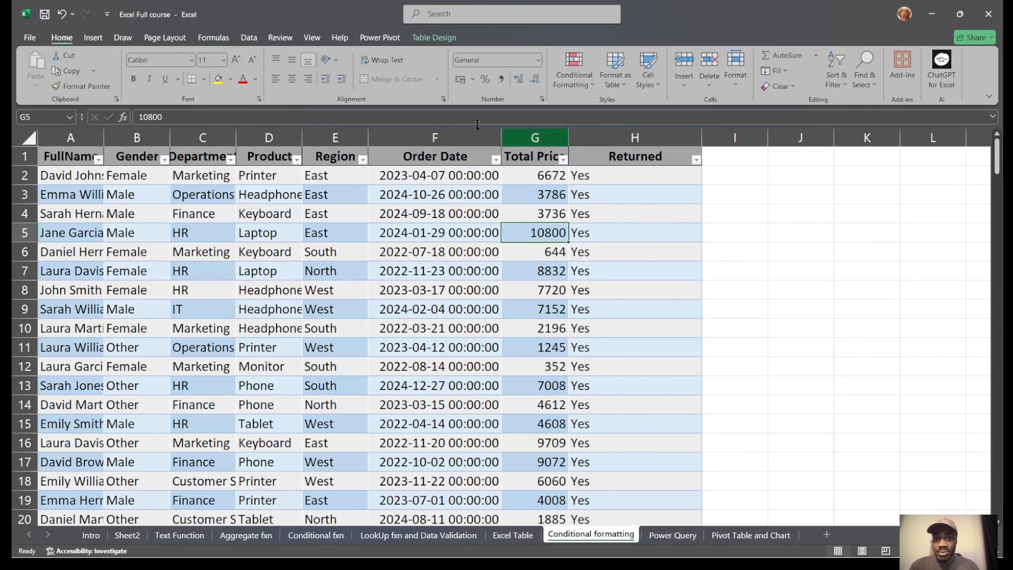
{"action": "key", "text": "ctrl+a"}
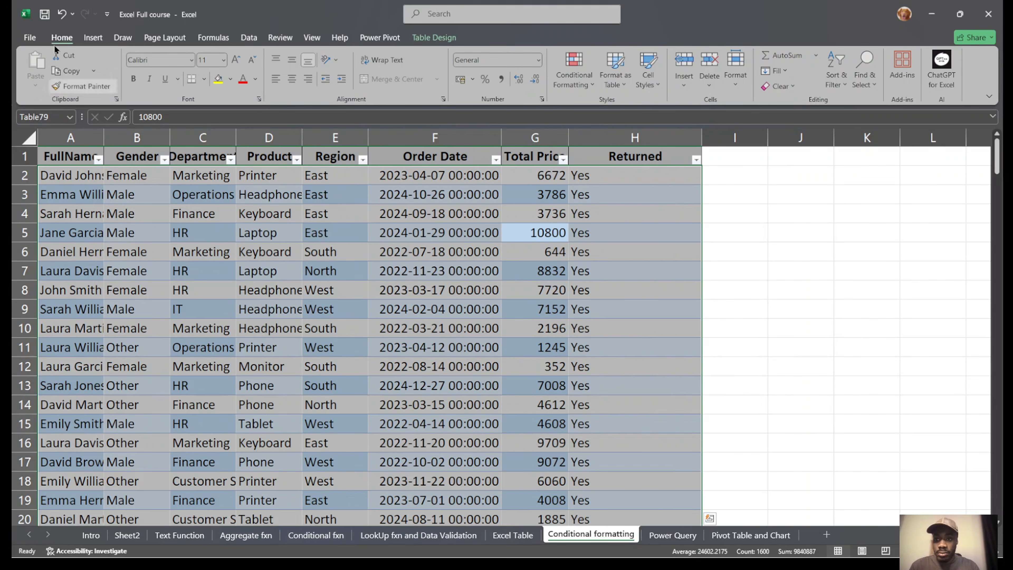
{"action": "left_click", "coordinate": [230, 79]}
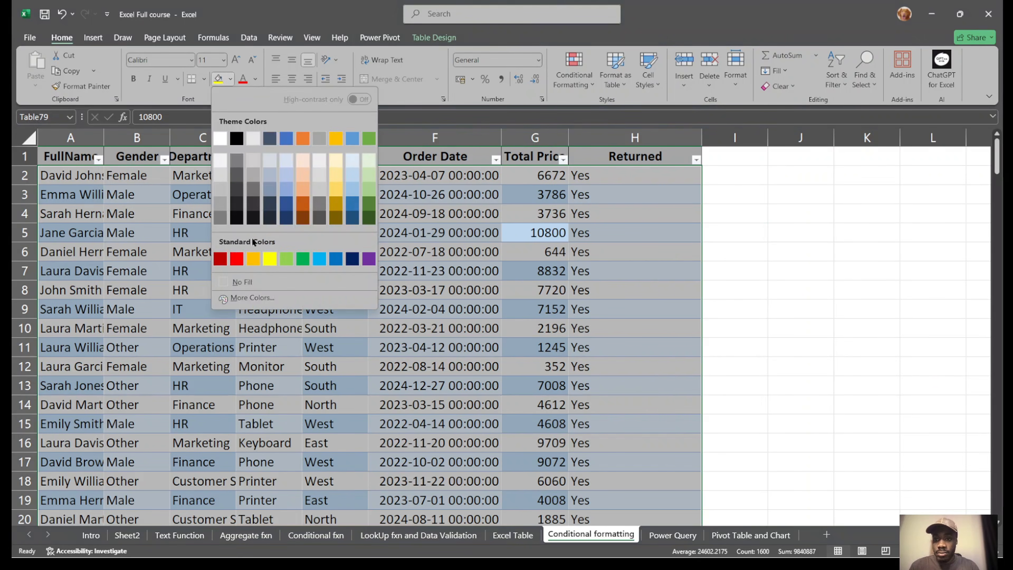
{"action": "left_click", "coordinate": [245, 276]}
{"action": "left_click", "coordinate": [717, 220]}
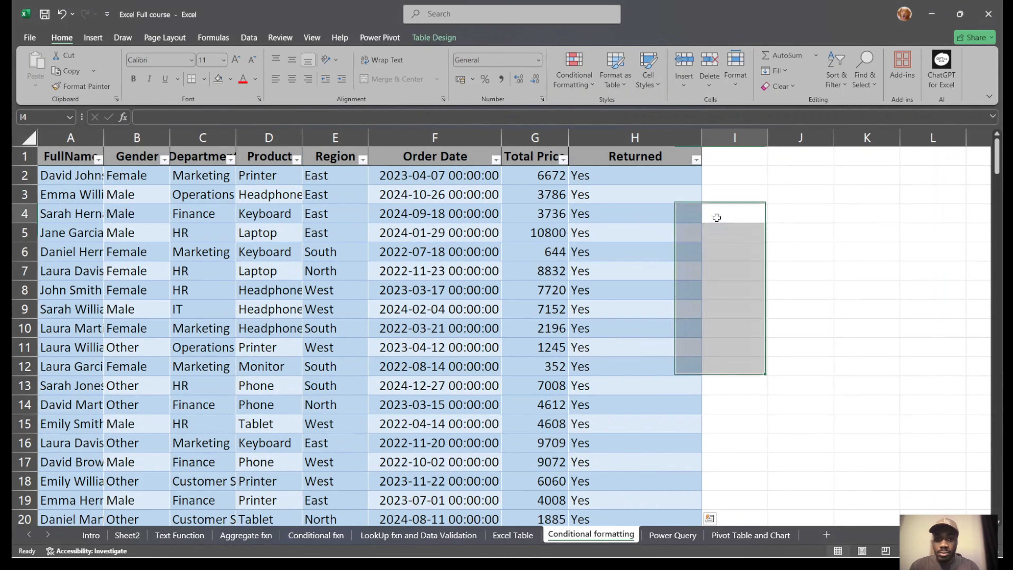
{"action": "left_click", "coordinate": [931, 261]}
{"action": "left_click", "coordinate": [586, 285]}
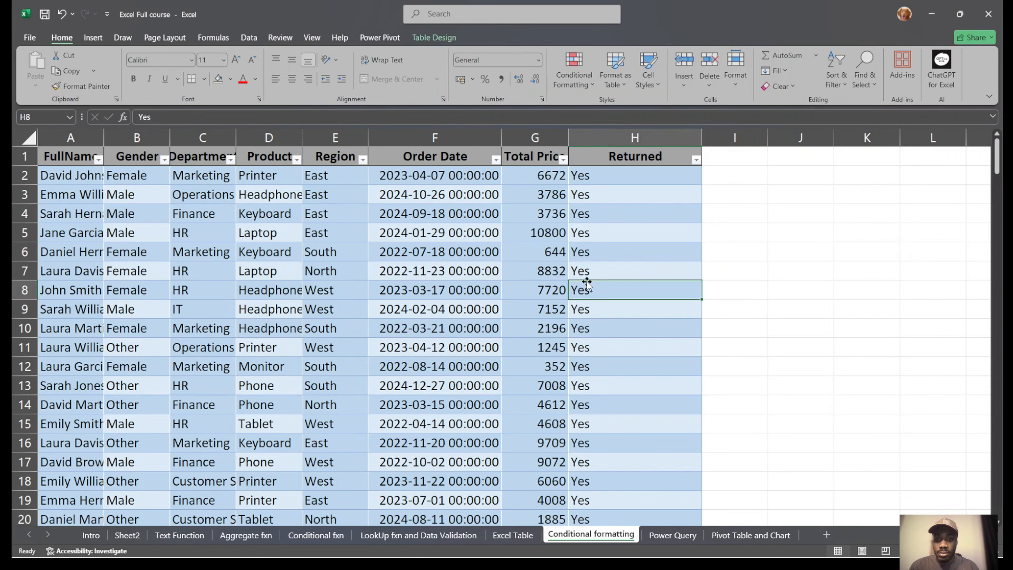
Convert the pasted order table to a normal range.
{"action": "left_click", "coordinate": [524, 285]}
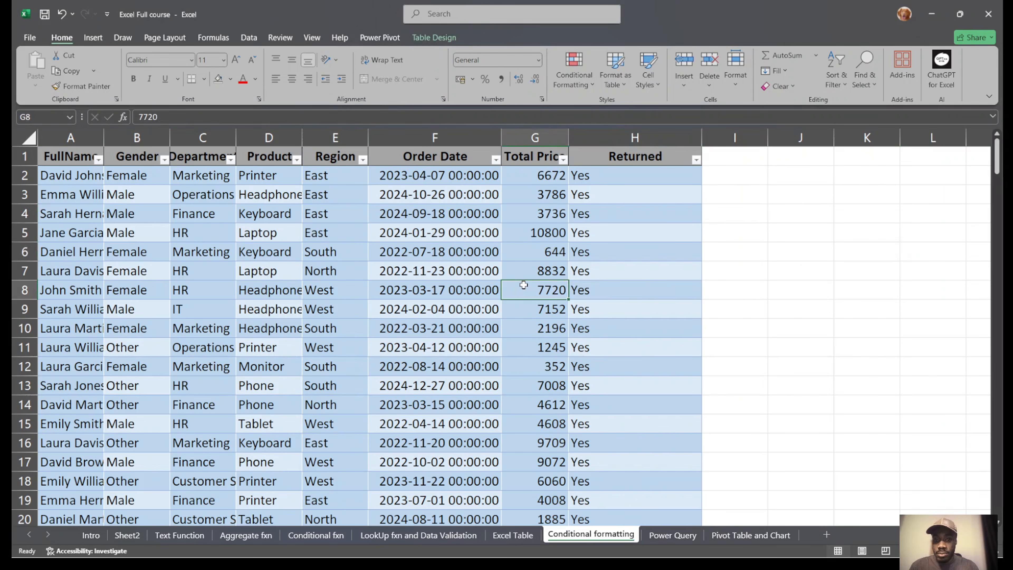
{"action": "left_click", "coordinate": [425, 35]}
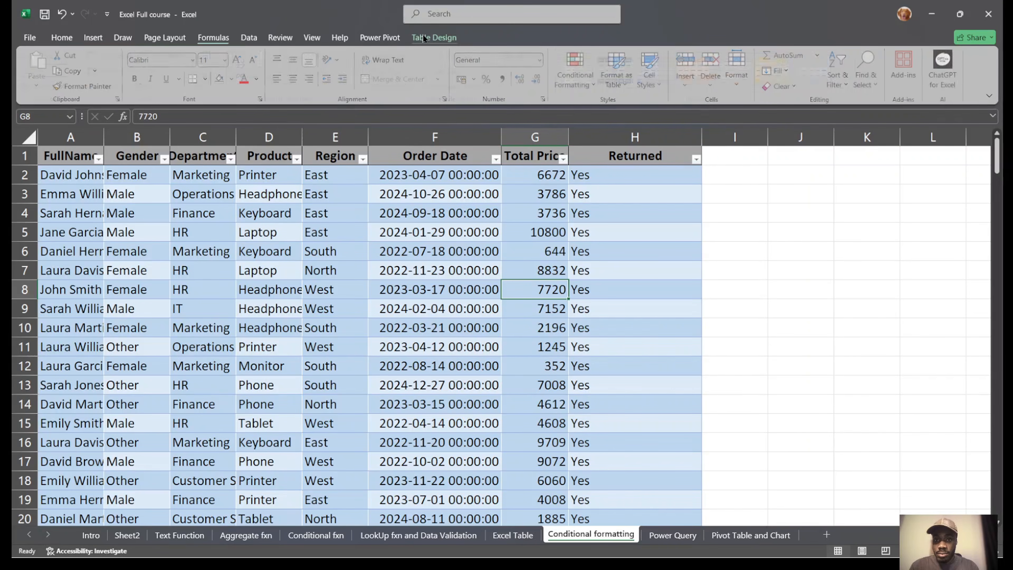
{"action": "left_click", "coordinate": [132, 85]}
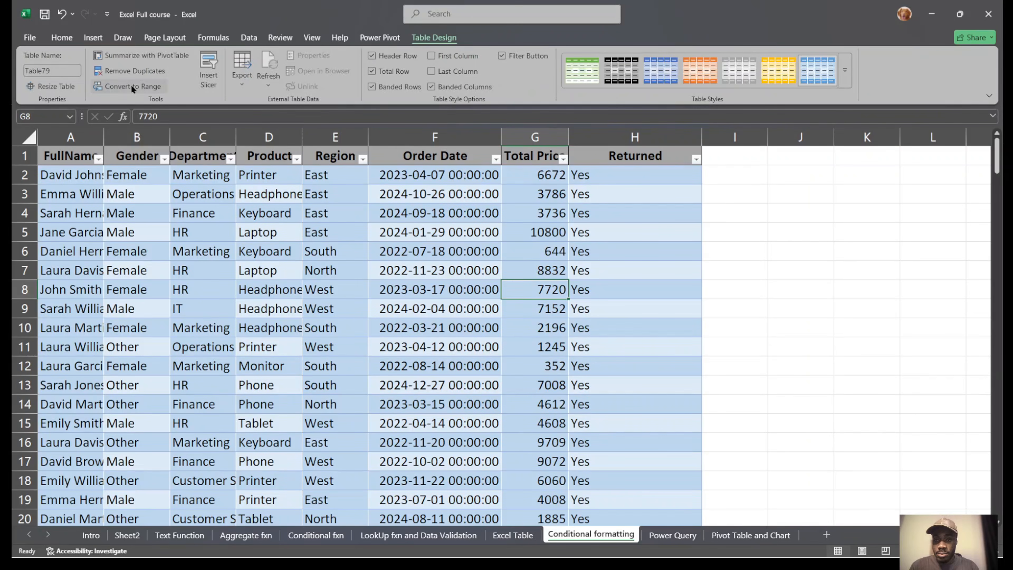
{"action": "left_click", "coordinate": [489, 317]}
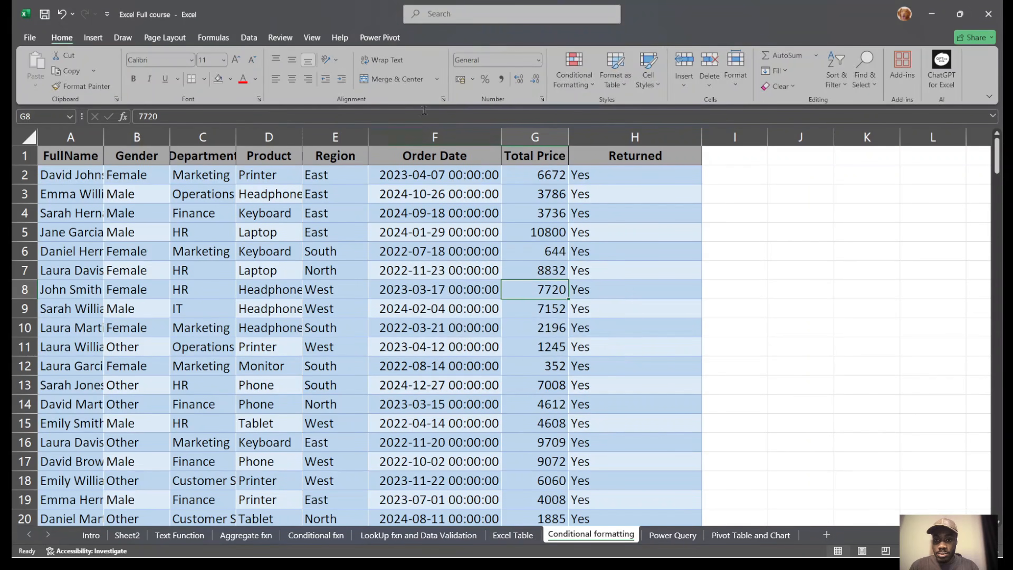
Remove the fill colour from Total Price cell G8.
{"action": "left_click", "coordinate": [229, 79]}
{"action": "left_click", "coordinate": [221, 79]}
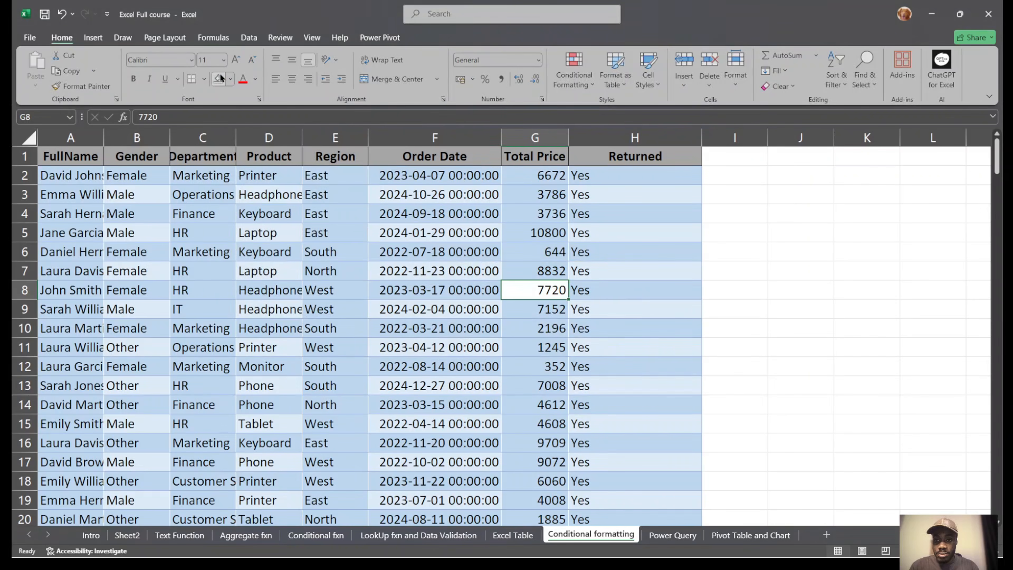
{"action": "left_click", "coordinate": [399, 279]}
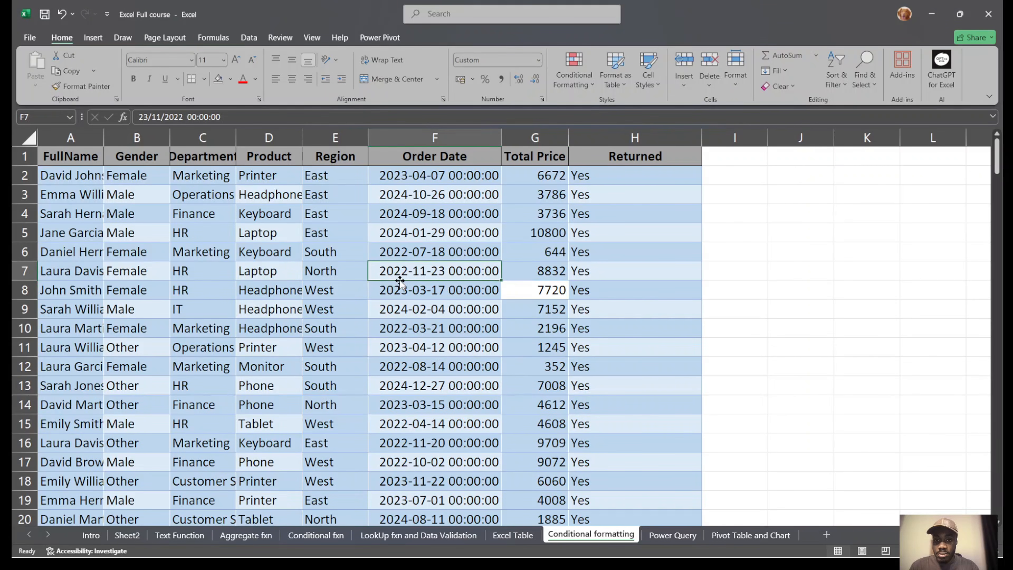
Select the entire Conditional formatting sheet and remove its fill colour.
{"action": "left_click", "coordinate": [282, 245], "text": "ctrl"}
{"action": "key", "text": "ctrl+a"}
{"action": "key", "text": "ctrl+a"}
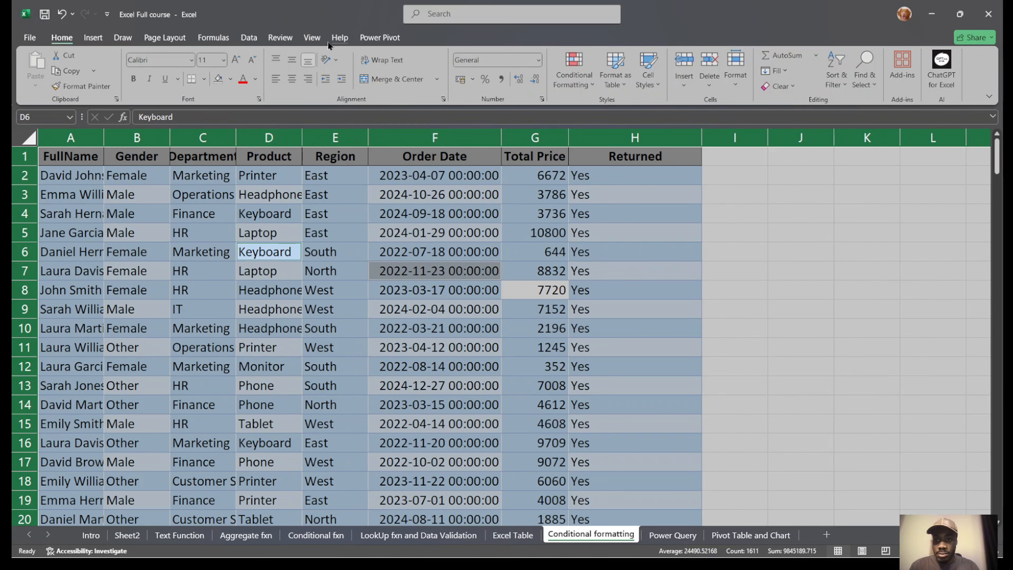
{"action": "left_click", "coordinate": [223, 79]}
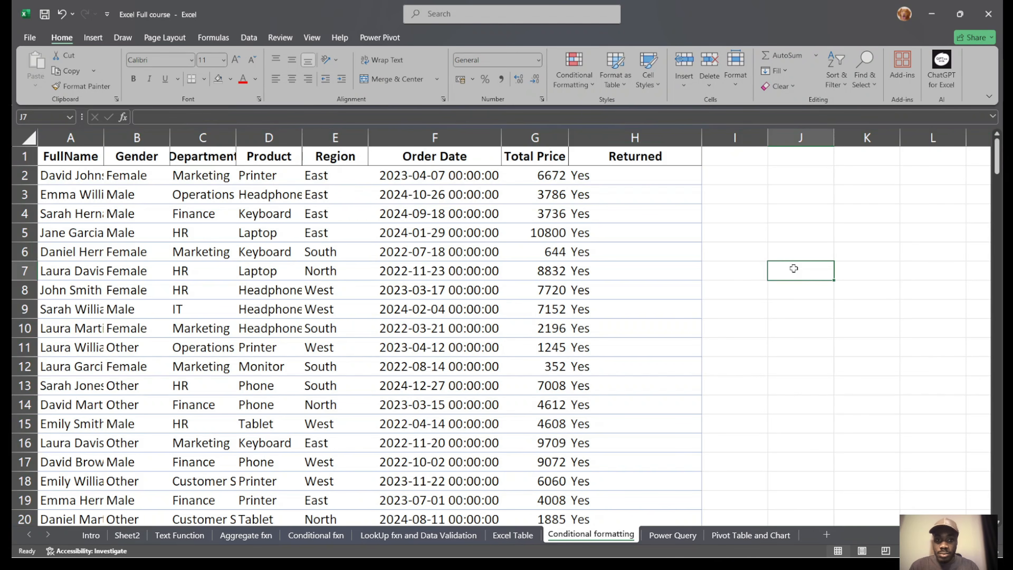
{"action": "left_click", "coordinate": [793, 270]}
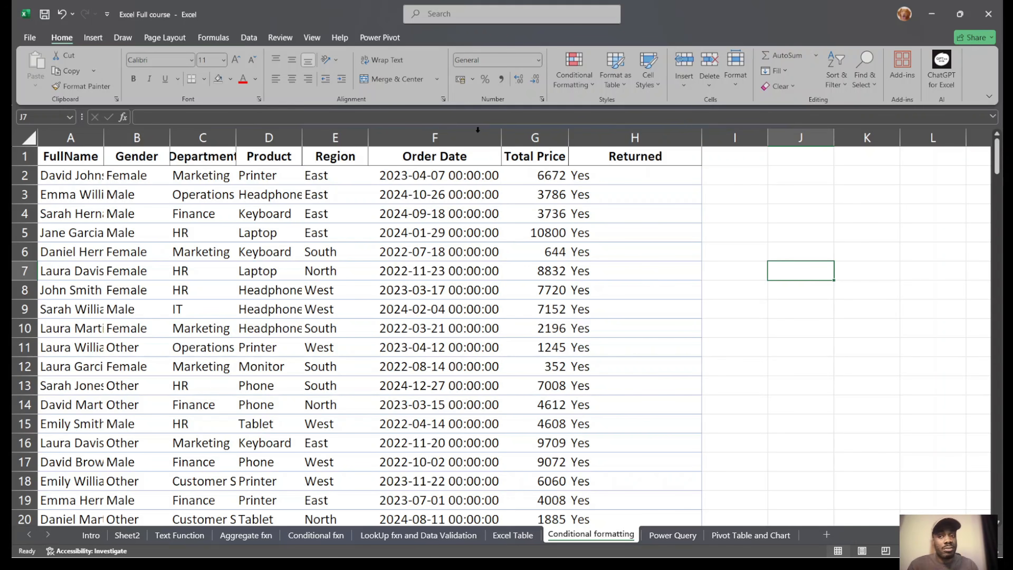
Autofit every column width on the Conditional formatting sheet to its contents.
{"action": "left_click", "coordinate": [29, 140]}
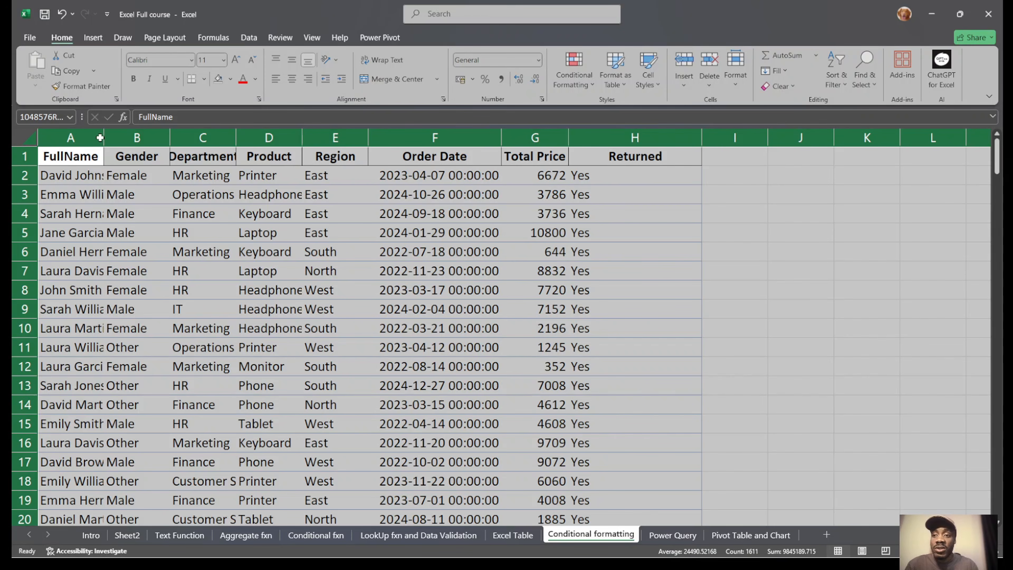
{"action": "double_click", "coordinate": [100, 138]}
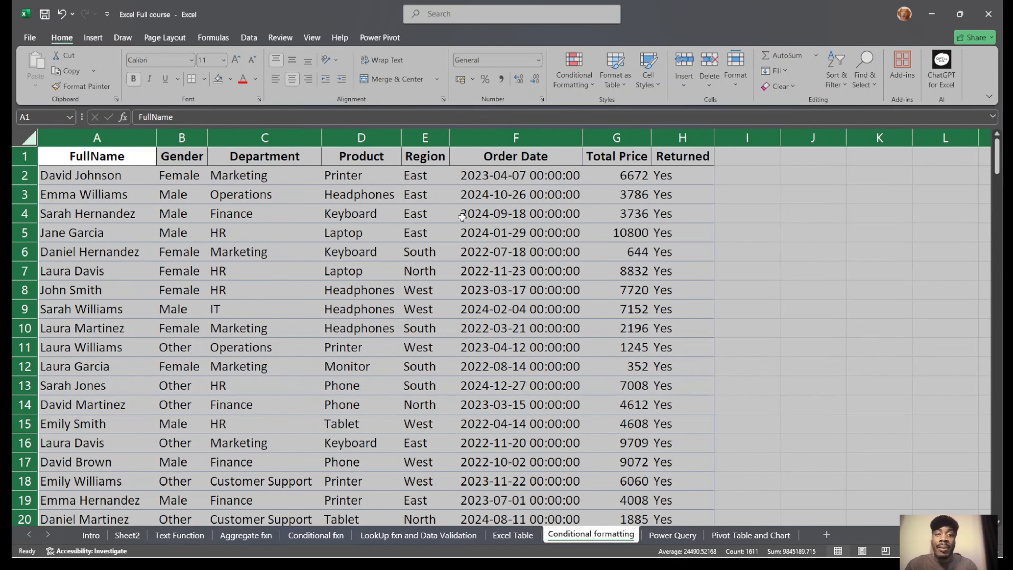
{"action": "left_click", "coordinate": [616, 218]}
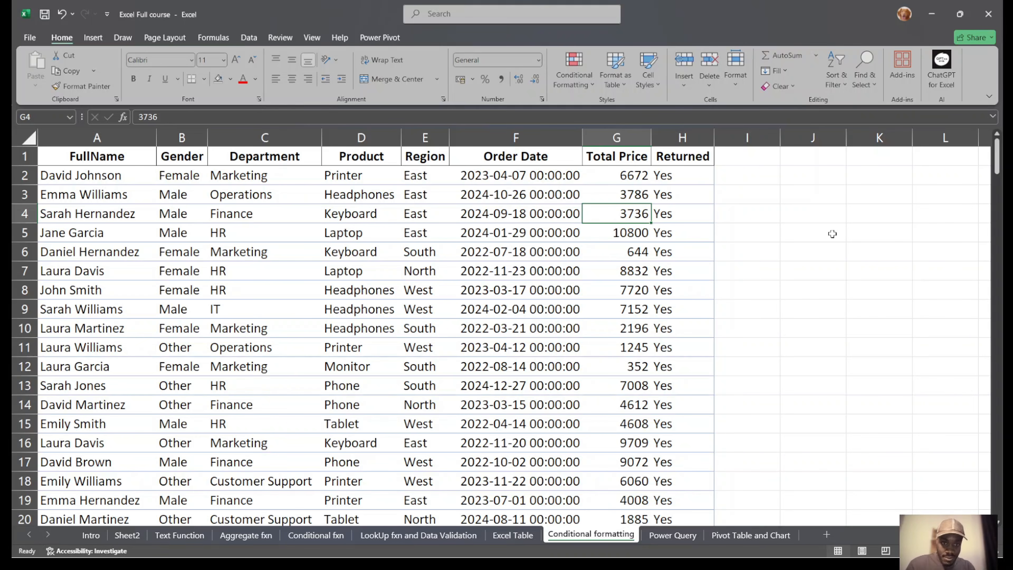
Select the Total Price column to look over its values beside the Returned column.
{"action": "left_click", "coordinate": [628, 137]}
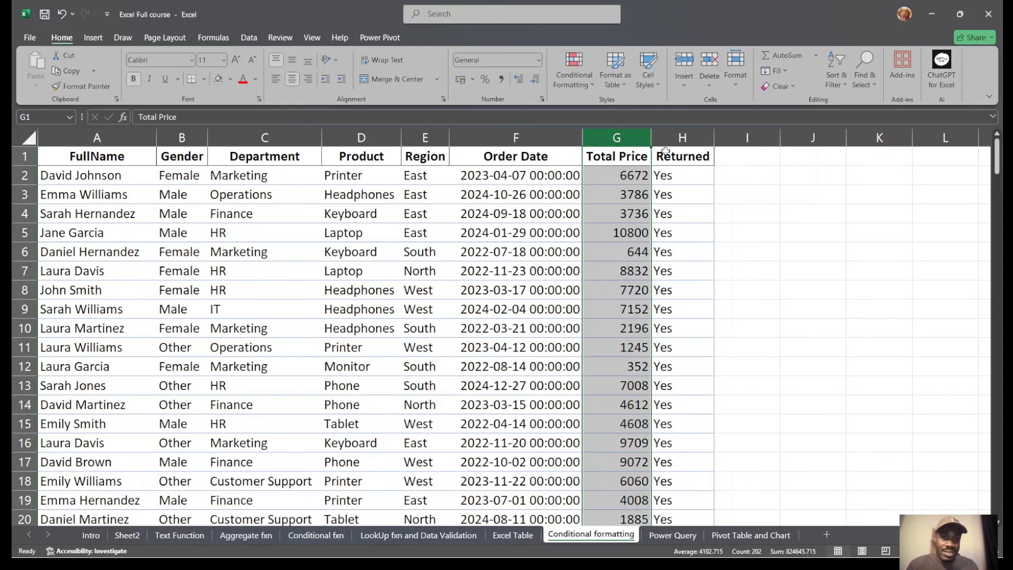
{"action": "left_click", "coordinate": [638, 154]}
{"action": "left_click", "coordinate": [640, 143]}
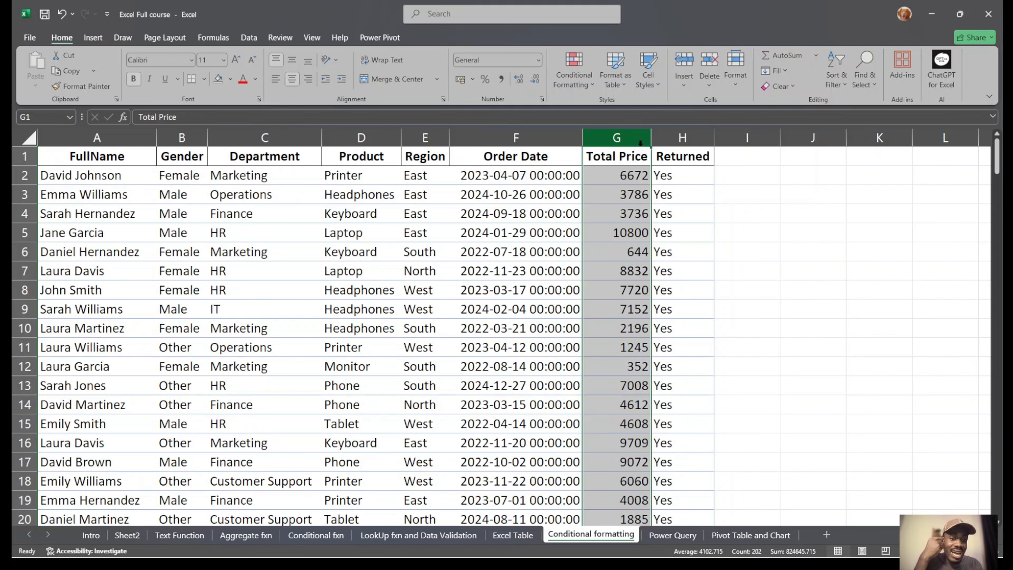
{"action": "left_click", "coordinate": [657, 198]}
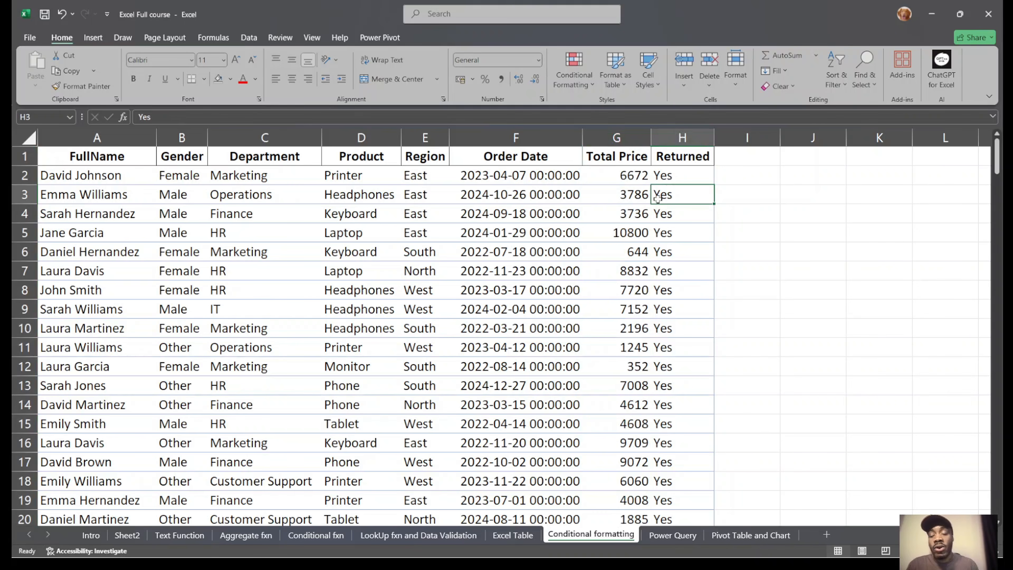
Highlight values greater than 10000 in the whole Total Price column with Green Fill with Dark Green Text.
{"action": "left_click_drag", "start_coordinate": [646, 217], "coordinate": [611, 172]}
{"action": "left_click", "coordinate": [611, 173]}
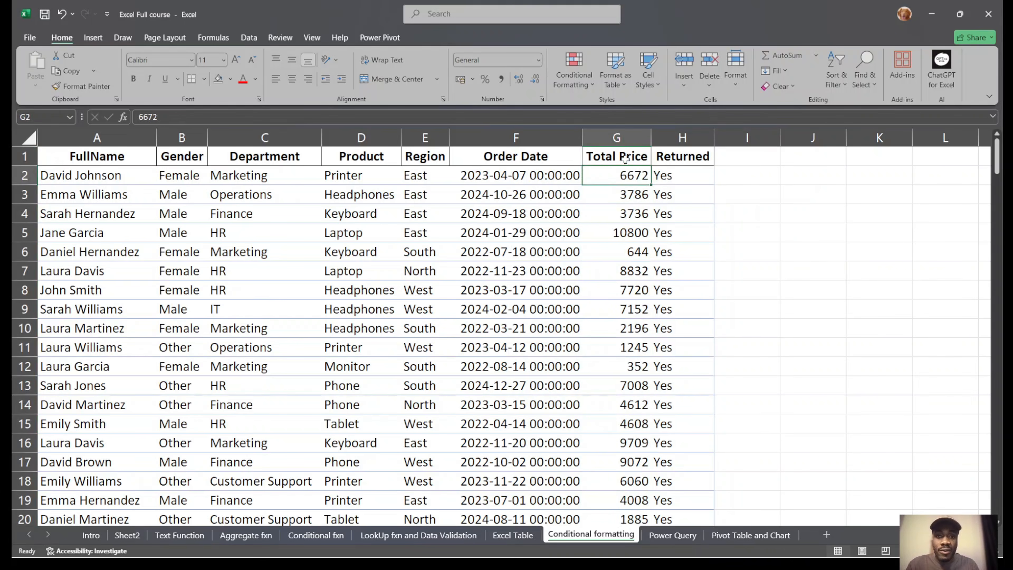
{"action": "left_click", "coordinate": [628, 137]}
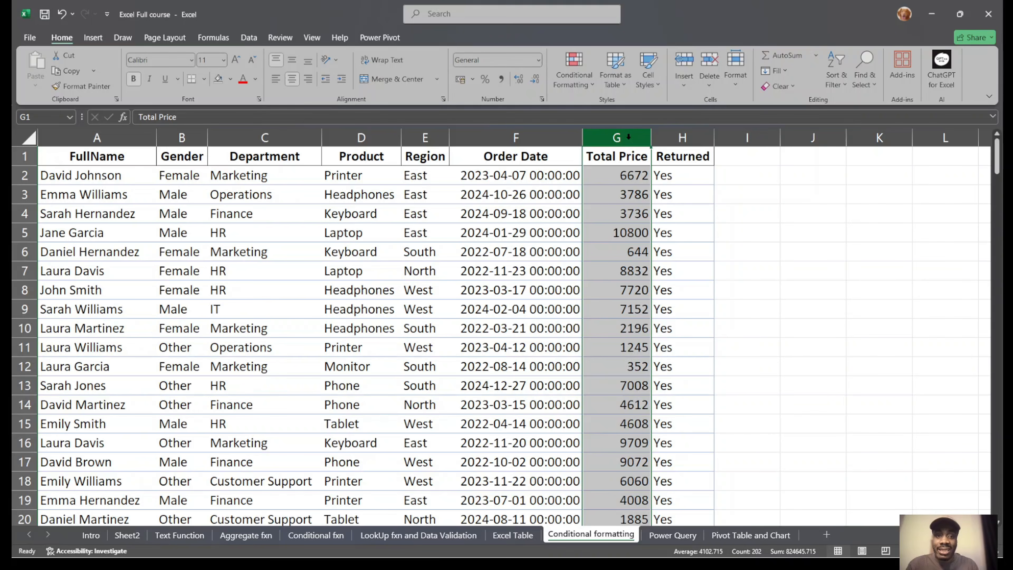
{"action": "left_click", "coordinate": [576, 71]}
{"action": "mouse_move", "coordinate": [604, 112]}
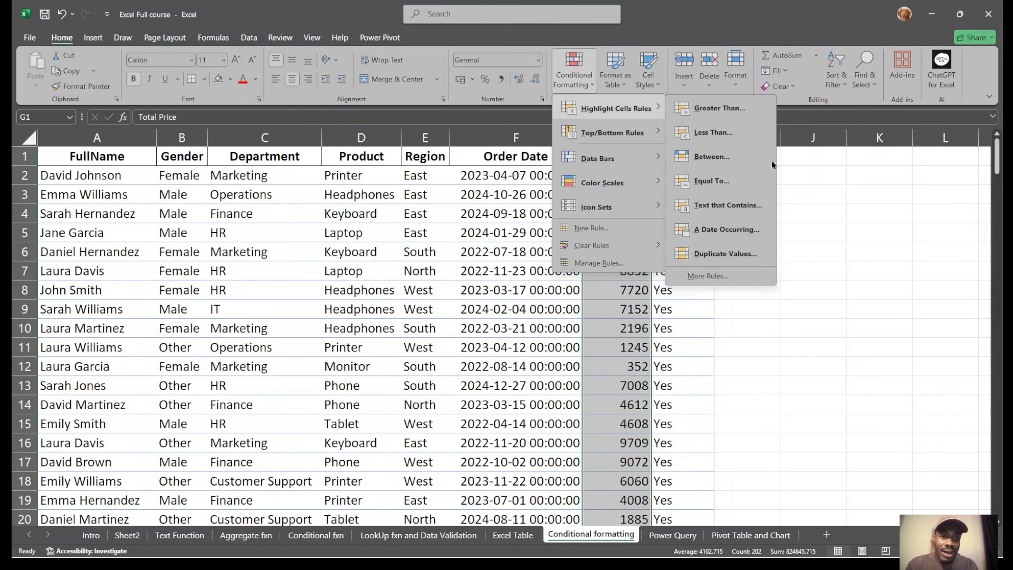
{"action": "left_click", "coordinate": [738, 115]}
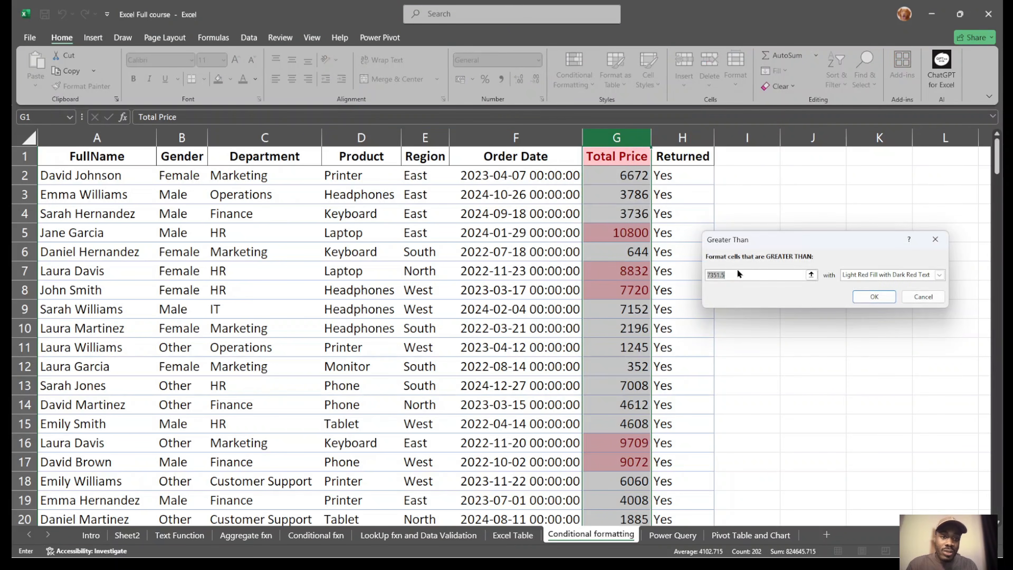
{"action": "key", "text": "BackSpace"}
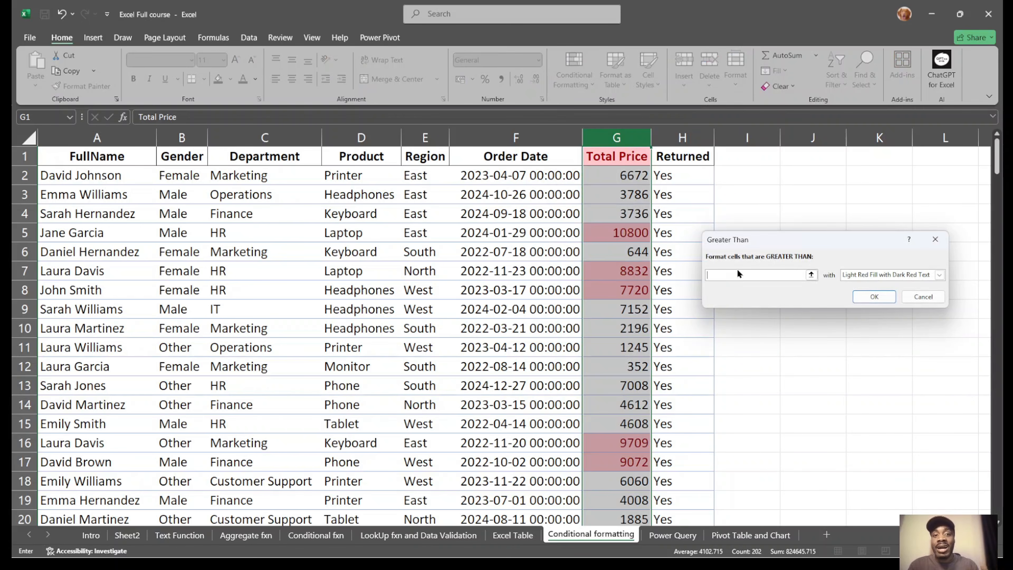
{"action": "type", "text": "10000"}
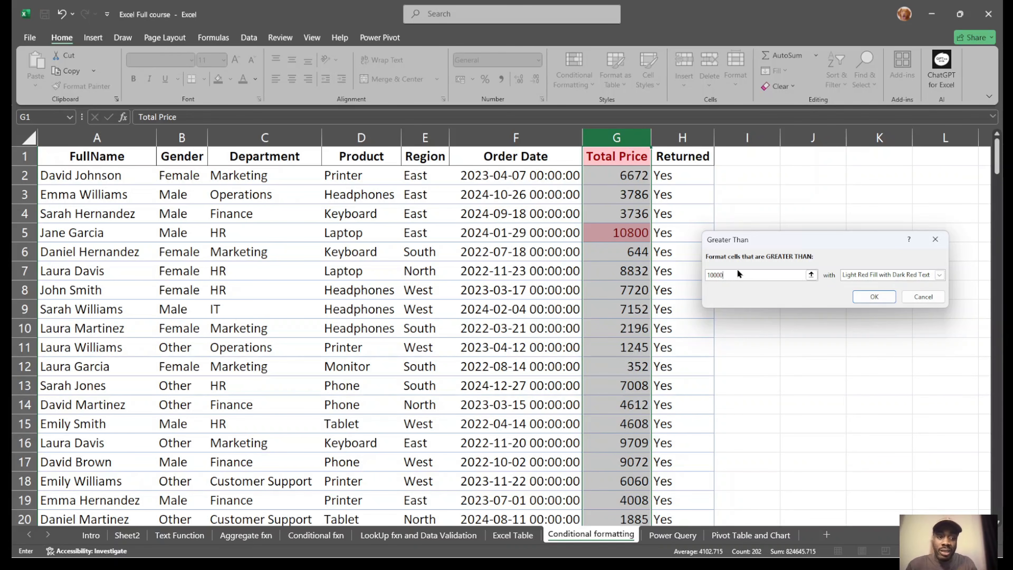
{"action": "left_click", "coordinate": [939, 275]}
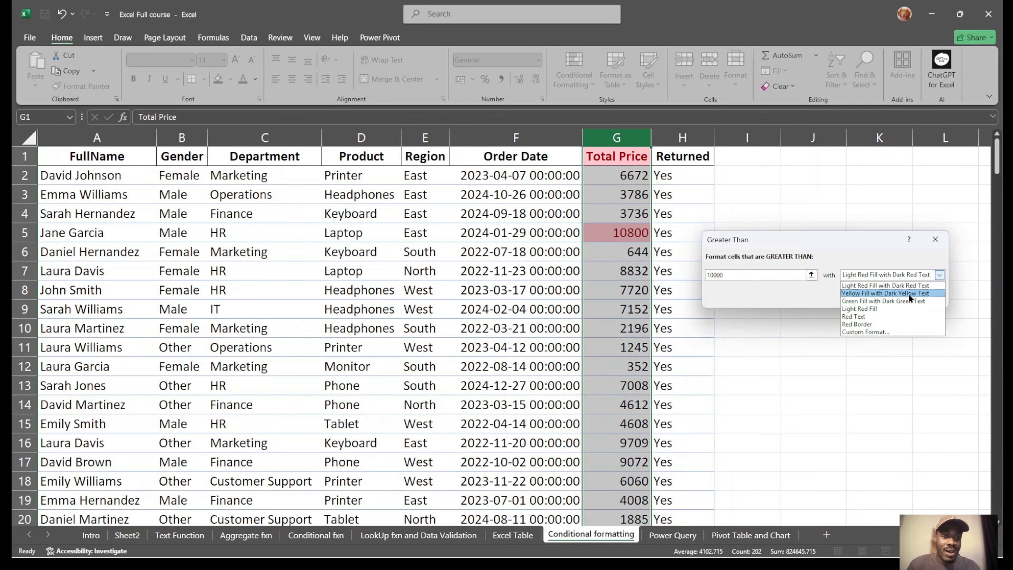
{"action": "left_click", "coordinate": [898, 302]}
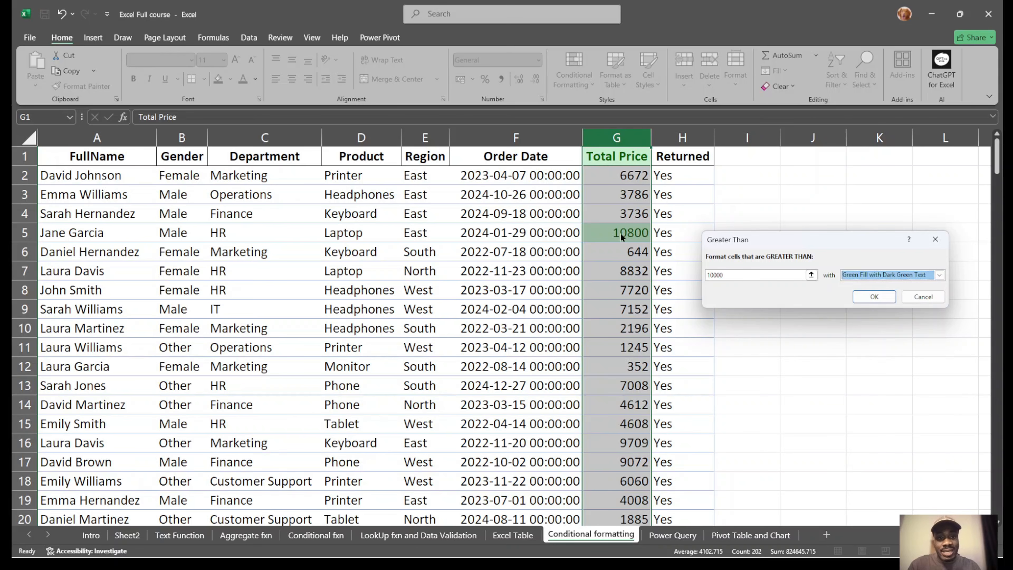
{"action": "left_click", "coordinate": [875, 296]}
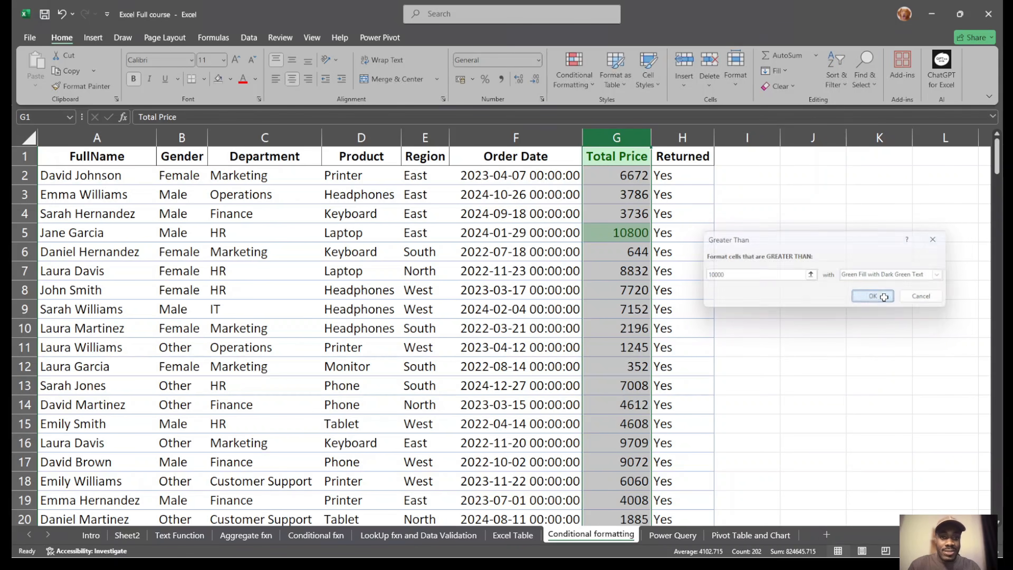
Examine which Total Price values are highlighted through to the end of the data.
{"action": "scroll", "coordinate": [639, 316], "scroll_direction": "down", "scroll_amount": 12}
{"action": "scroll", "coordinate": [639, 316], "scroll_direction": "down", "scroll_amount": 2}
{"action": "scroll", "coordinate": [639, 316], "scroll_direction": "up", "scroll_amount": 4}
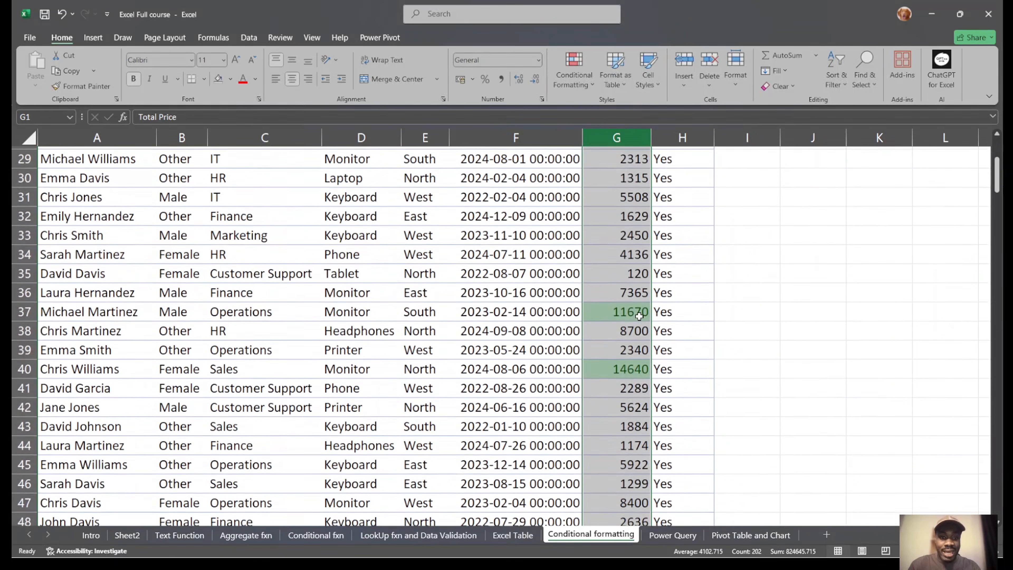
{"action": "left_click", "coordinate": [639, 313]}
{"action": "scroll", "coordinate": [637, 359], "scroll_direction": "down", "scroll_amount": 16}
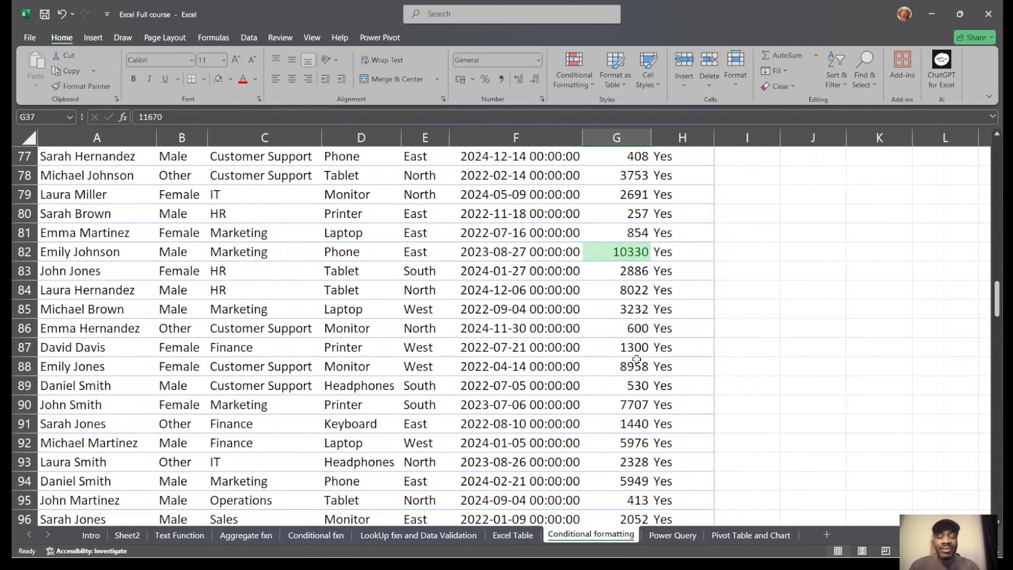
{"action": "scroll", "coordinate": [636, 359], "scroll_direction": "down", "scroll_amount": 20}
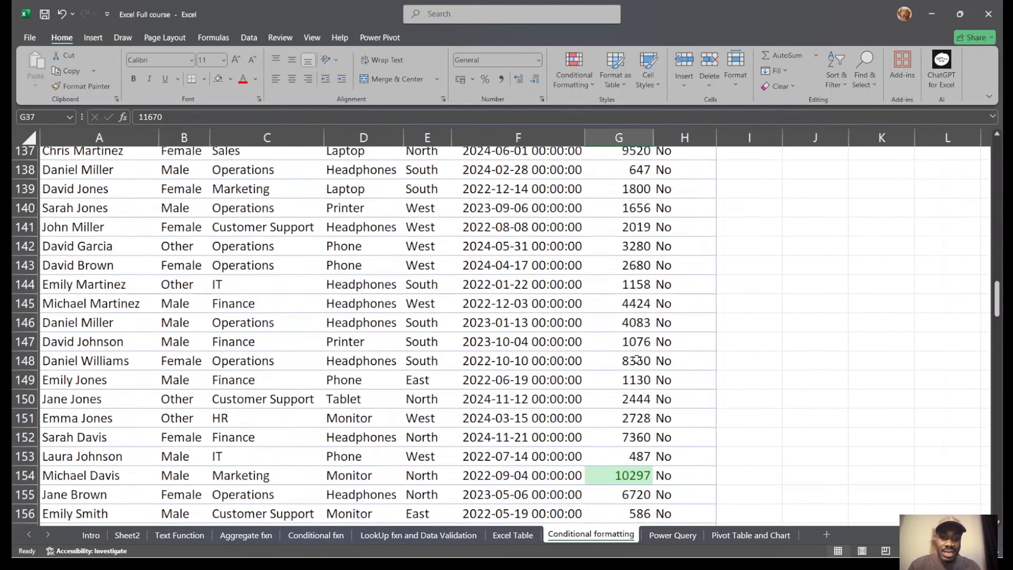
{"action": "scroll", "coordinate": [637, 359], "scroll_direction": "down", "scroll_amount": 17}
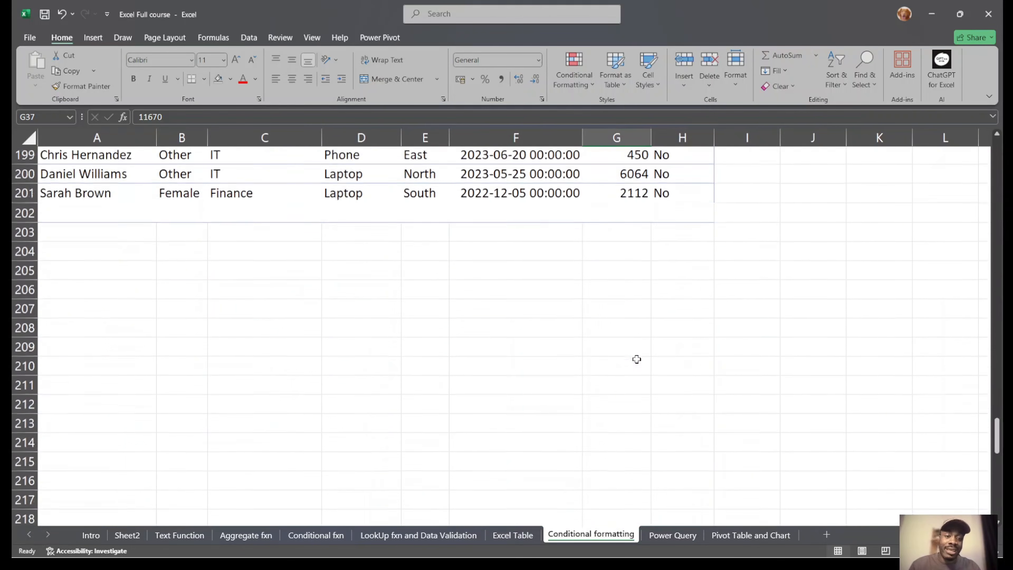
{"action": "scroll", "coordinate": [636, 359], "scroll_direction": "up", "scroll_amount": 5}
{"action": "scroll", "coordinate": [636, 359], "scroll_direction": "up", "scroll_amount": 20}
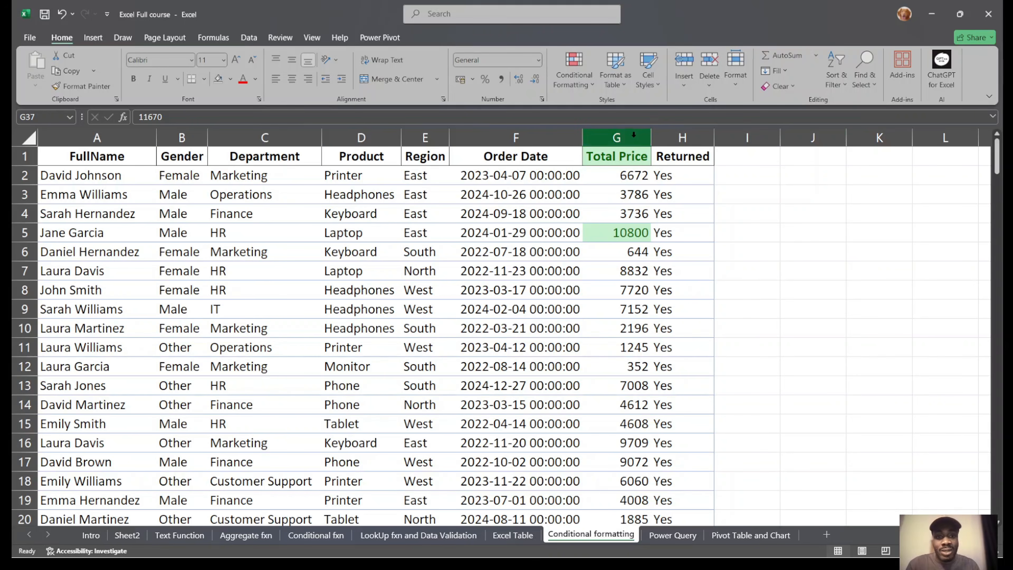
Clear the conditional formatting rules from the Total Price column.
{"action": "left_click", "coordinate": [621, 159]}
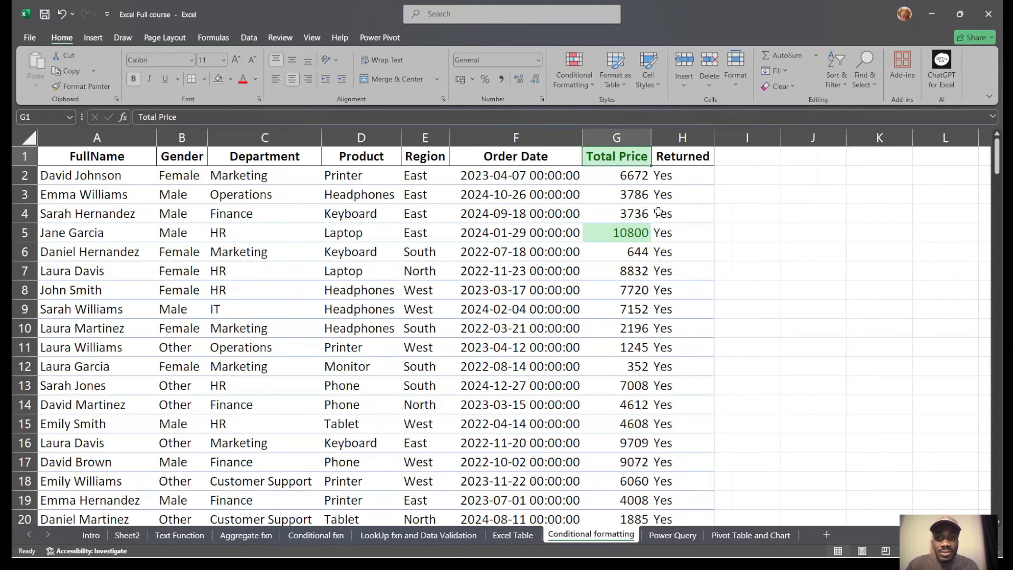
{"action": "left_click", "coordinate": [667, 212]}
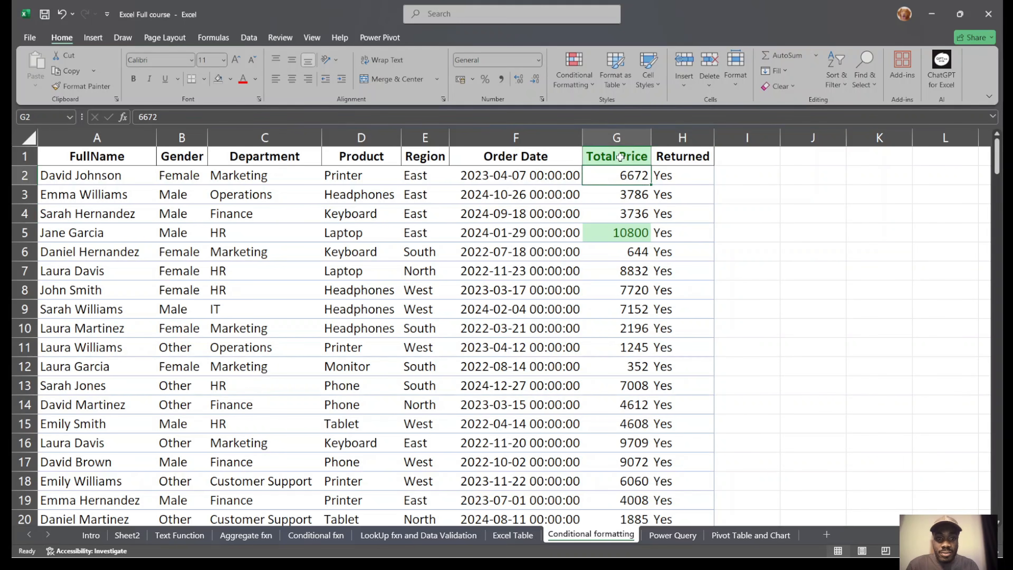
{"action": "left_click", "coordinate": [618, 137]}
{"action": "left_click", "coordinate": [573, 70]}
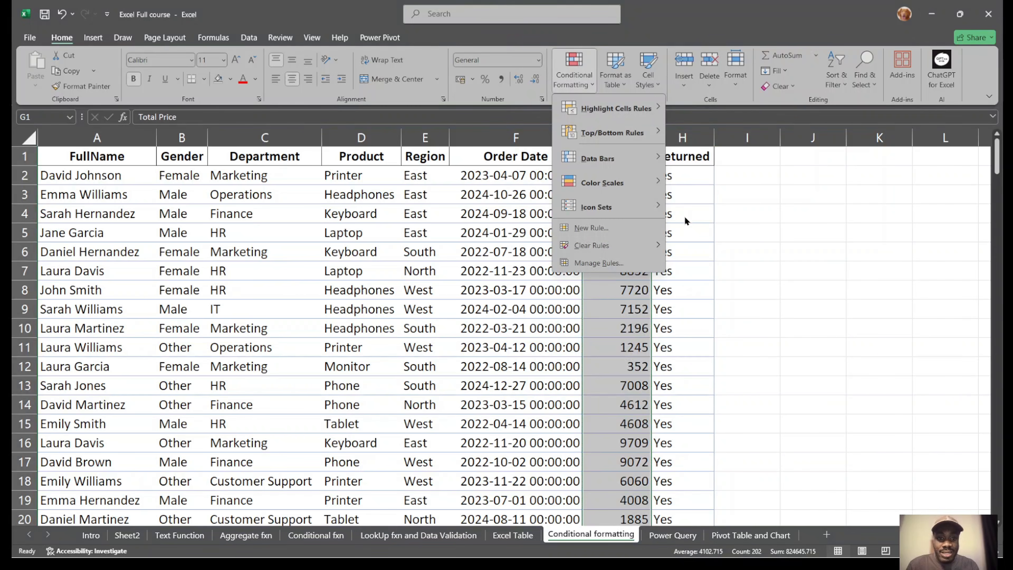
{"action": "mouse_move", "coordinate": [598, 245]}
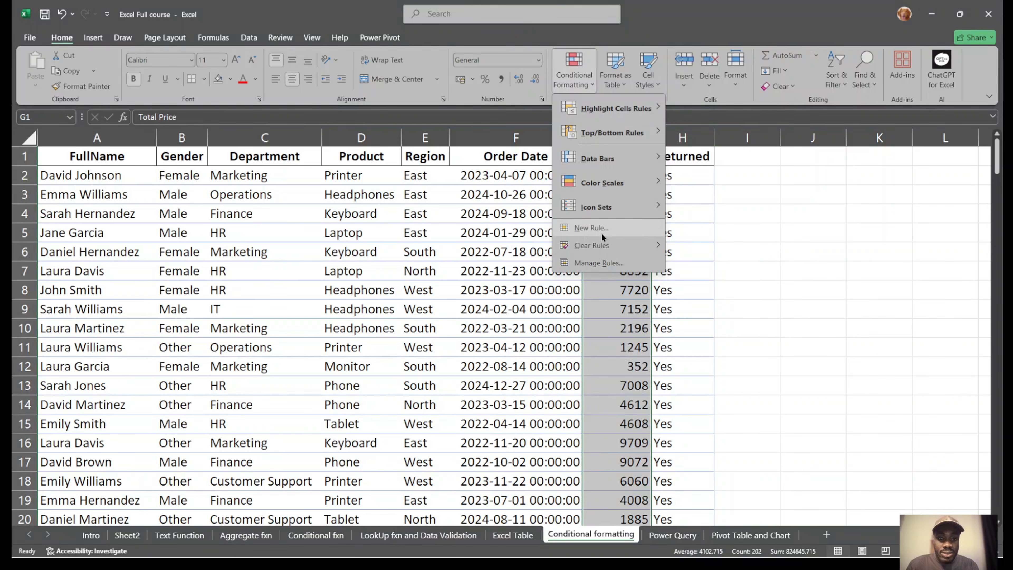
{"action": "left_click", "coordinate": [736, 266]}
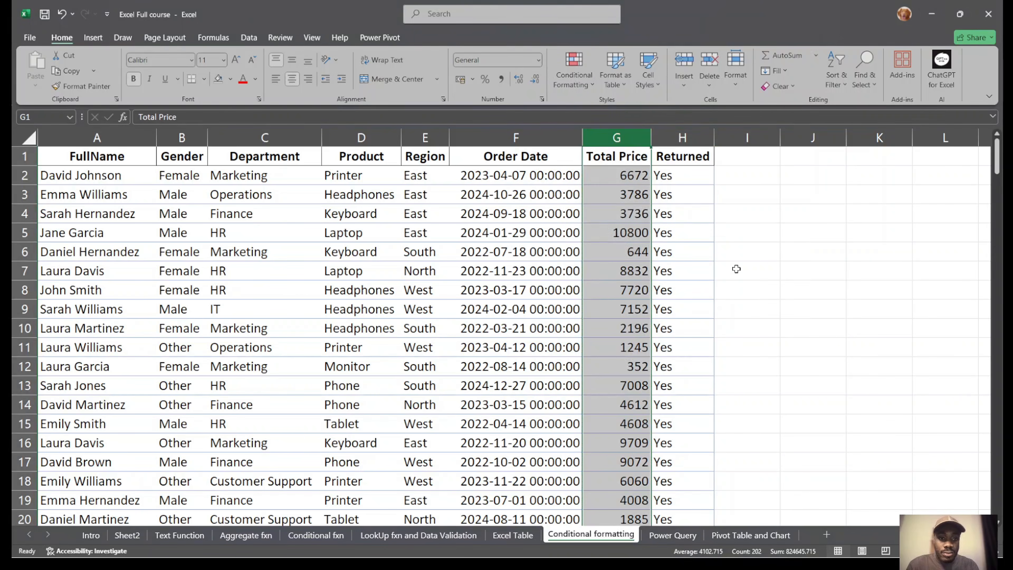
Start a Greater Than highlight rule with the threshold 7000 on the Total Price values from G2 down, excluding the header.
{"action": "left_click", "coordinate": [794, 193]}
{"action": "left_click", "coordinate": [630, 178]}
{"action": "key", "text": "ctrl+shift+Down"}
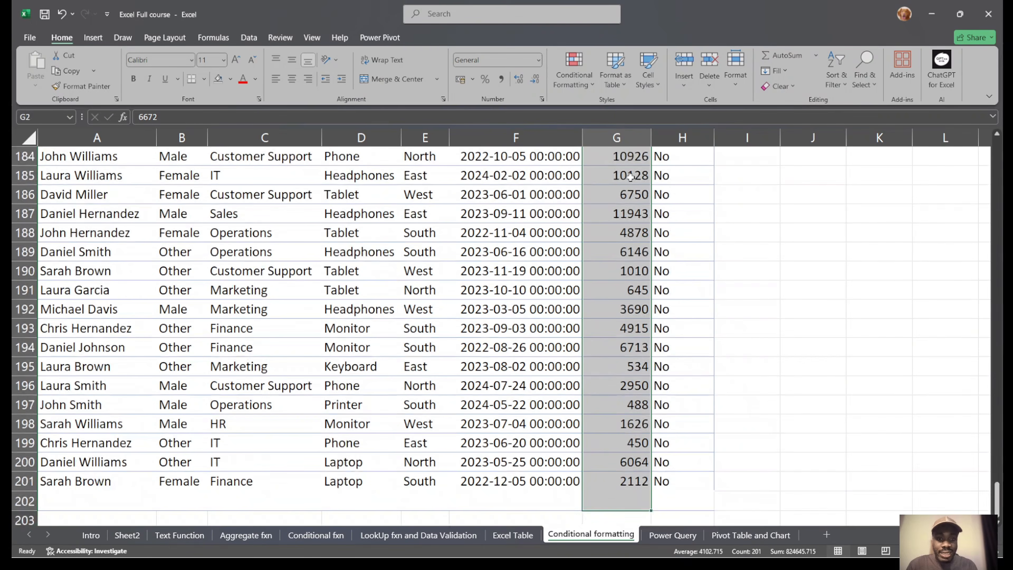
{"action": "scroll", "coordinate": [631, 177], "scroll_direction": "up", "scroll_amount": 20}
{"action": "scroll", "coordinate": [629, 177], "scroll_direction": "up", "scroll_amount": 20}
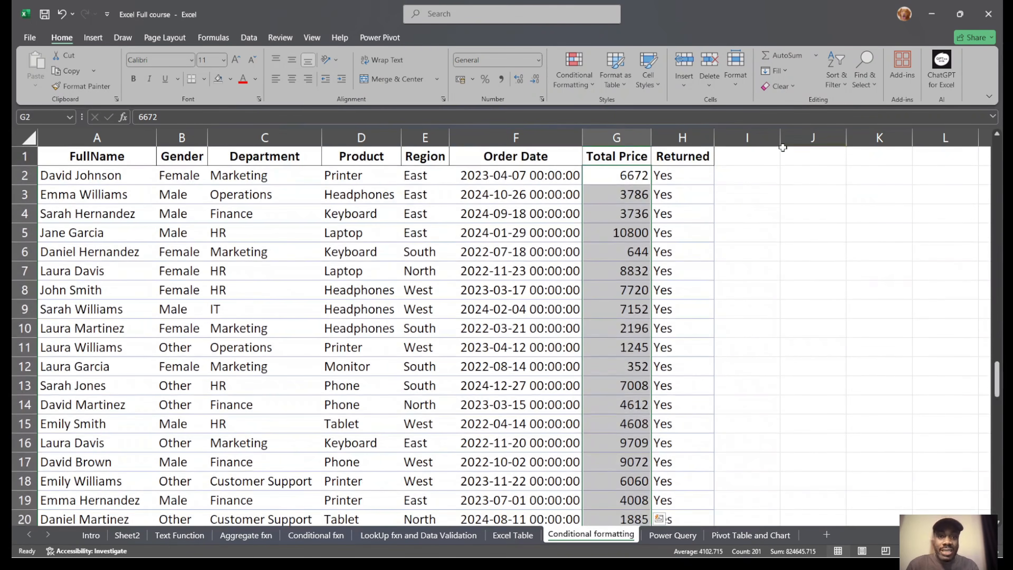
{"action": "left_click", "coordinate": [576, 84]}
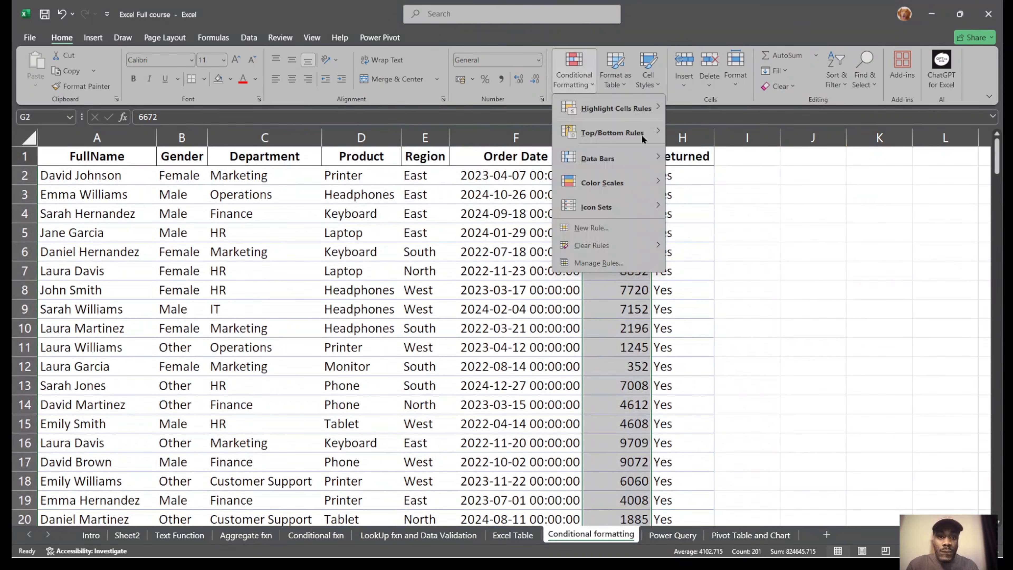
{"action": "mouse_move", "coordinate": [615, 111]}
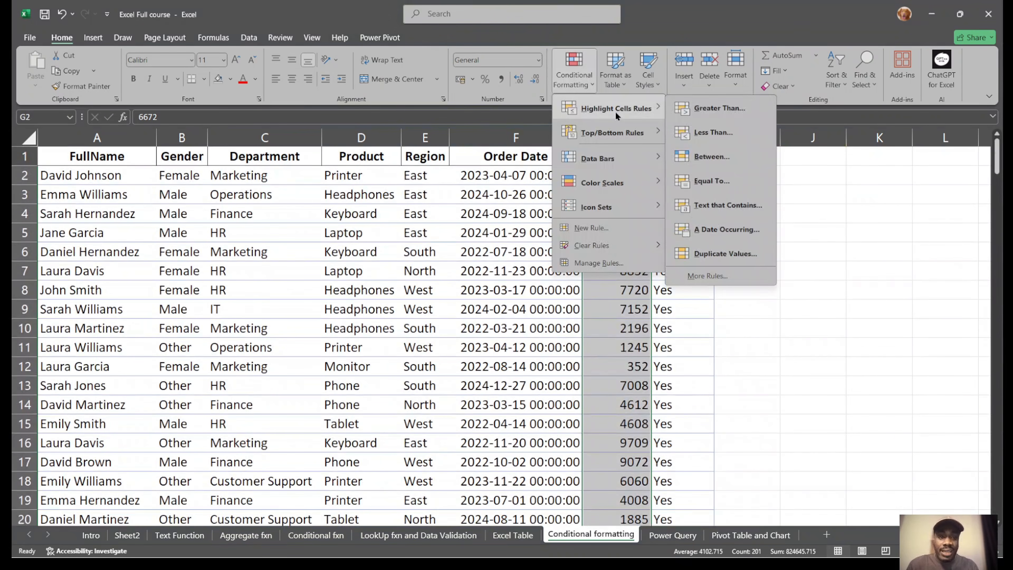
{"action": "left_click", "coordinate": [734, 108]}
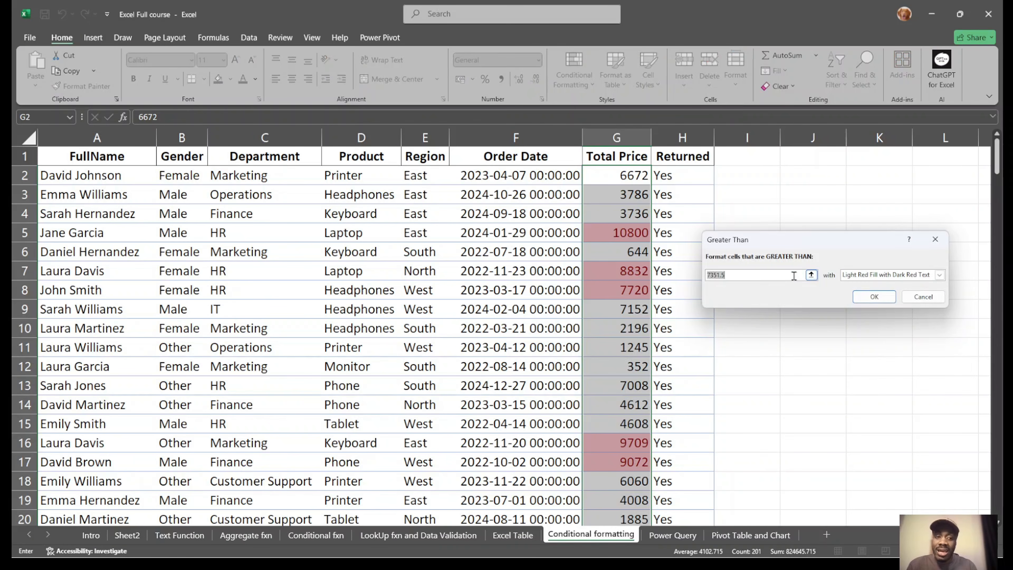
{"action": "type", "text": "7000"}
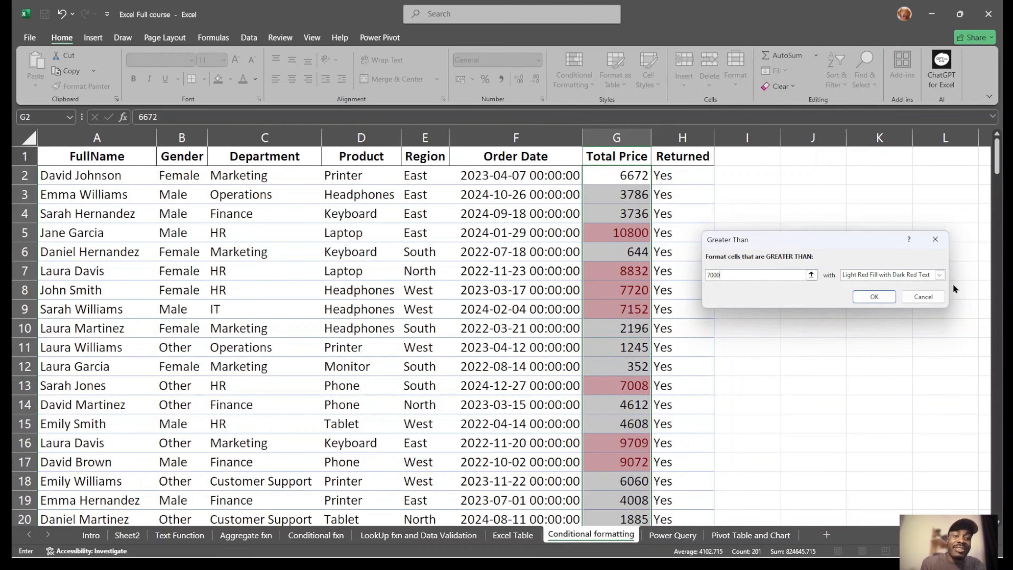
Choose a custom format for the Greater Than rule with a blue background colour and a blue pattern colour.
{"action": "left_click", "coordinate": [939, 276]}
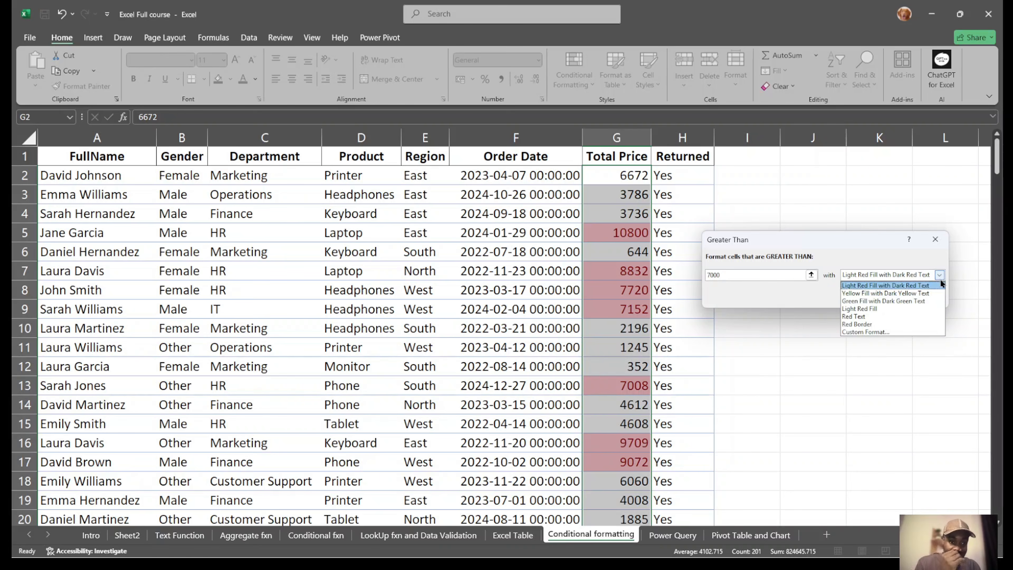
{"action": "left_click", "coordinate": [864, 334]}
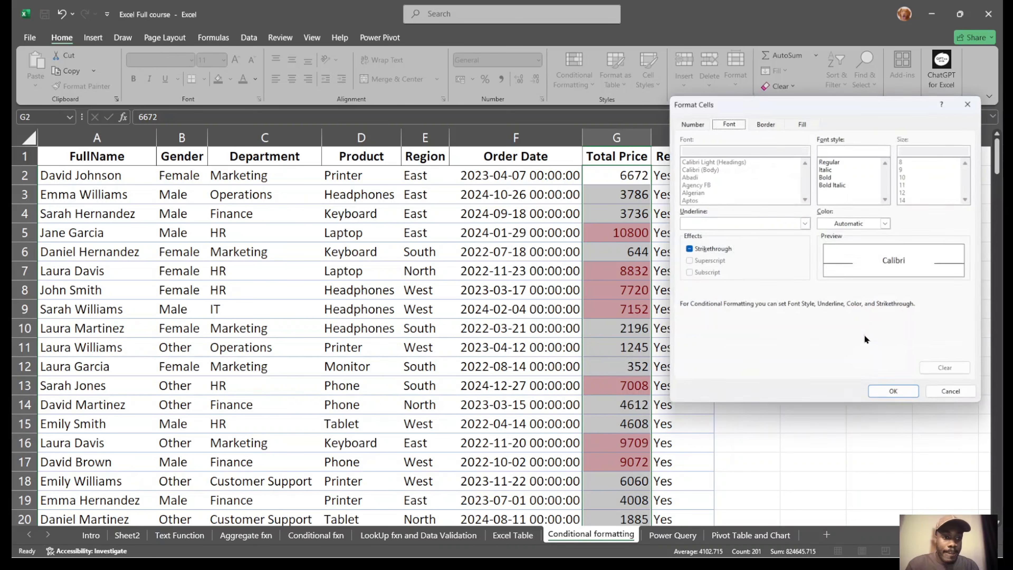
{"action": "left_click", "coordinate": [768, 124]}
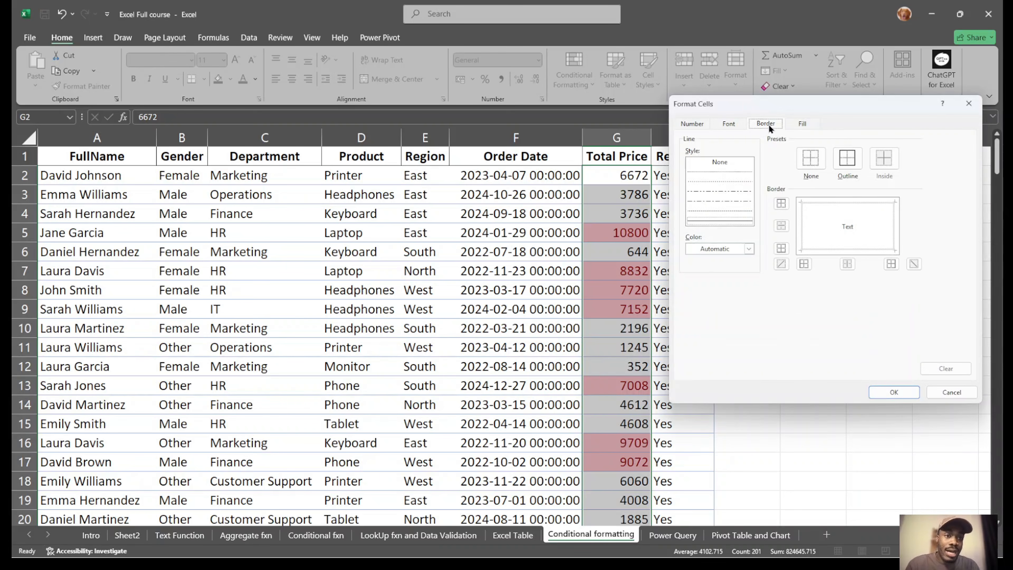
{"action": "left_click", "coordinate": [790, 123]}
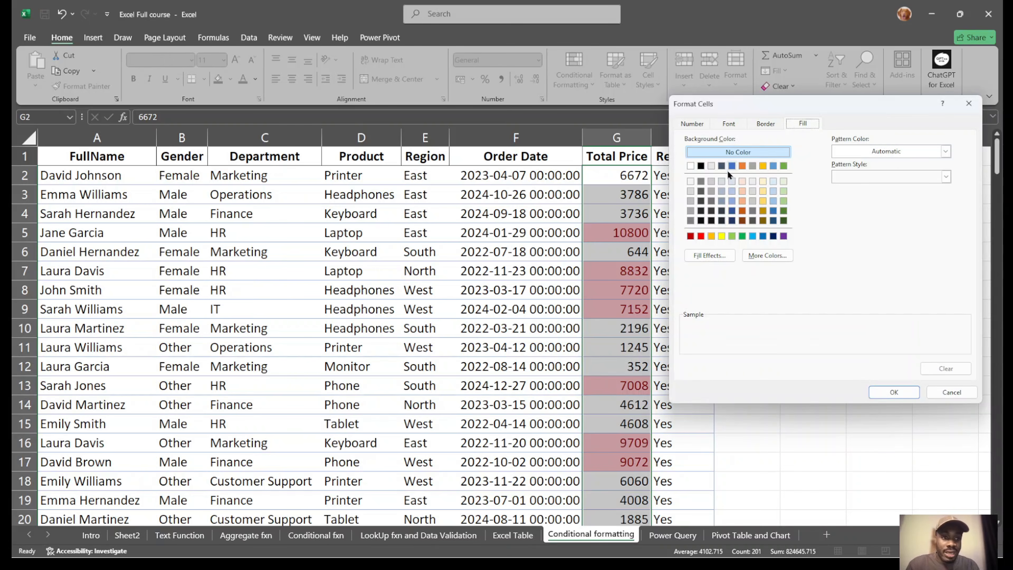
{"action": "left_click", "coordinate": [874, 149]}
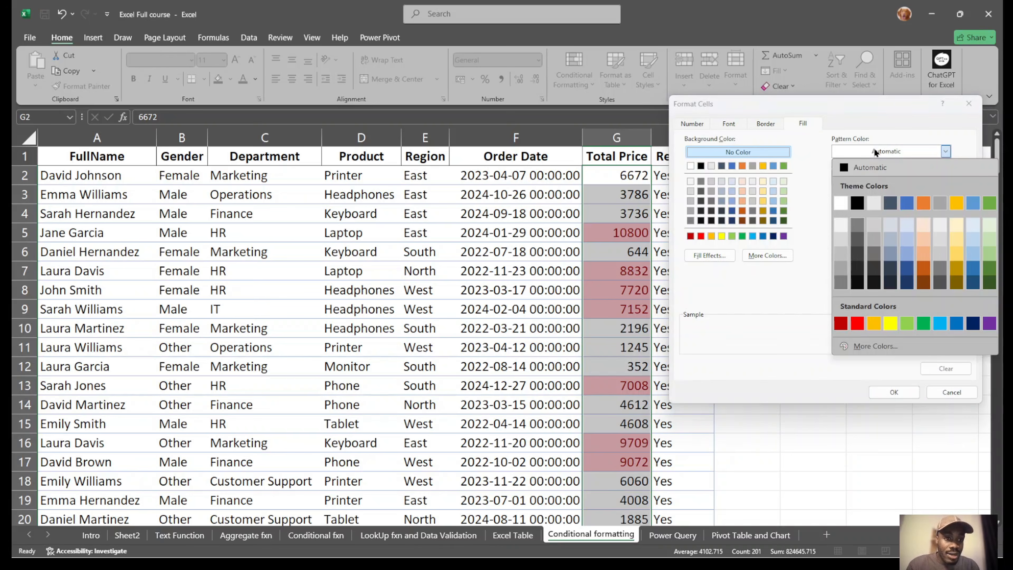
{"action": "left_click", "coordinate": [814, 161]}
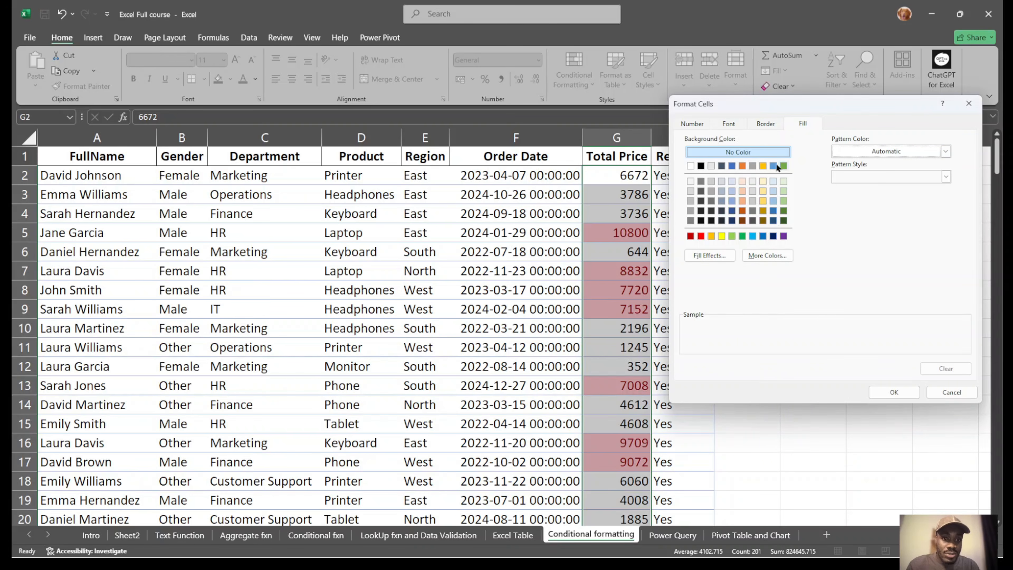
{"action": "left_click", "coordinate": [734, 166]}
{"action": "left_click", "coordinate": [919, 156]}
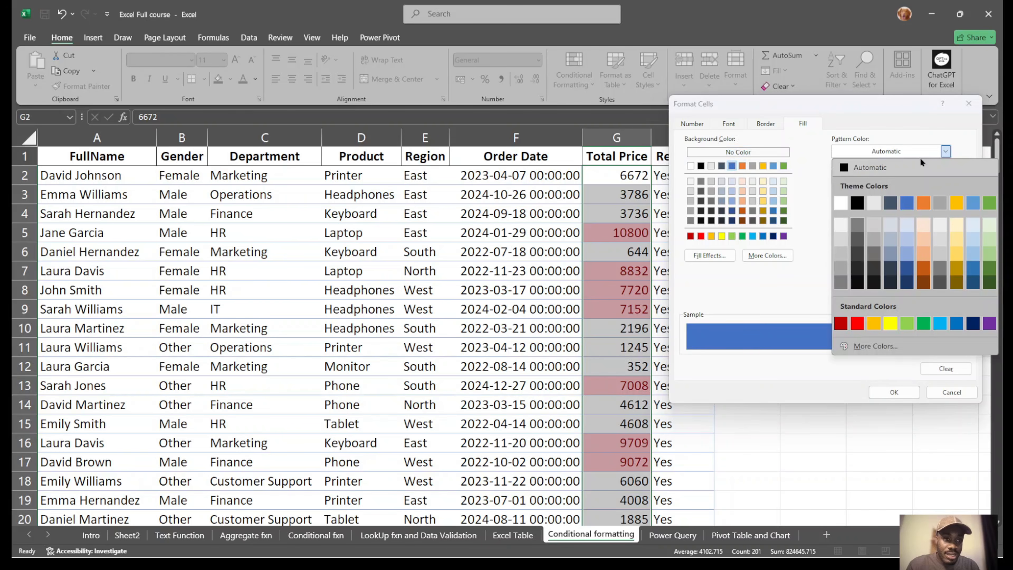
{"action": "left_click", "coordinate": [901, 202]}
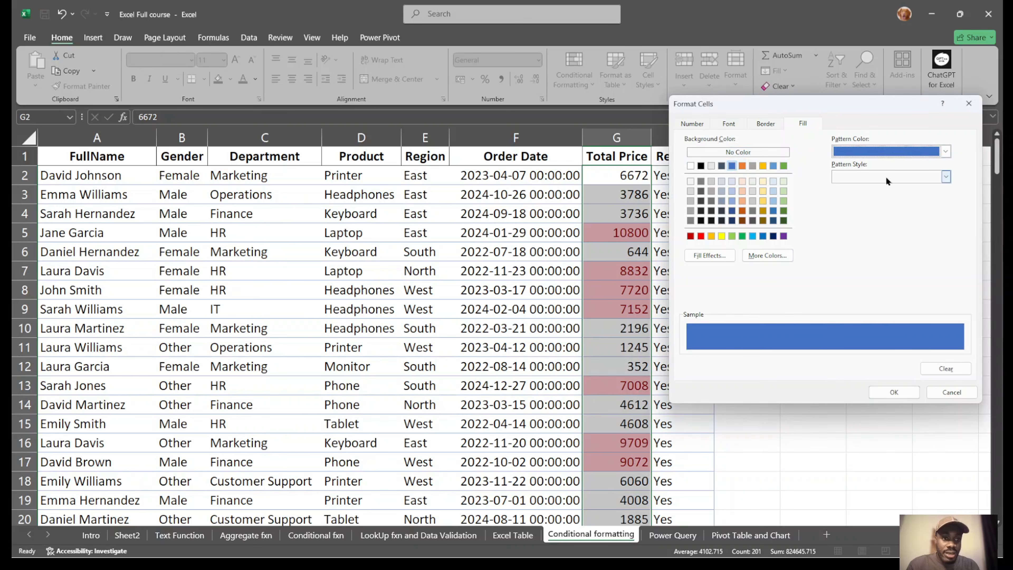
Set the custom format's font to Bold in a near-white colour and apply the Greater Than rule to the Total Price values.
{"action": "left_click", "coordinate": [729, 123]}
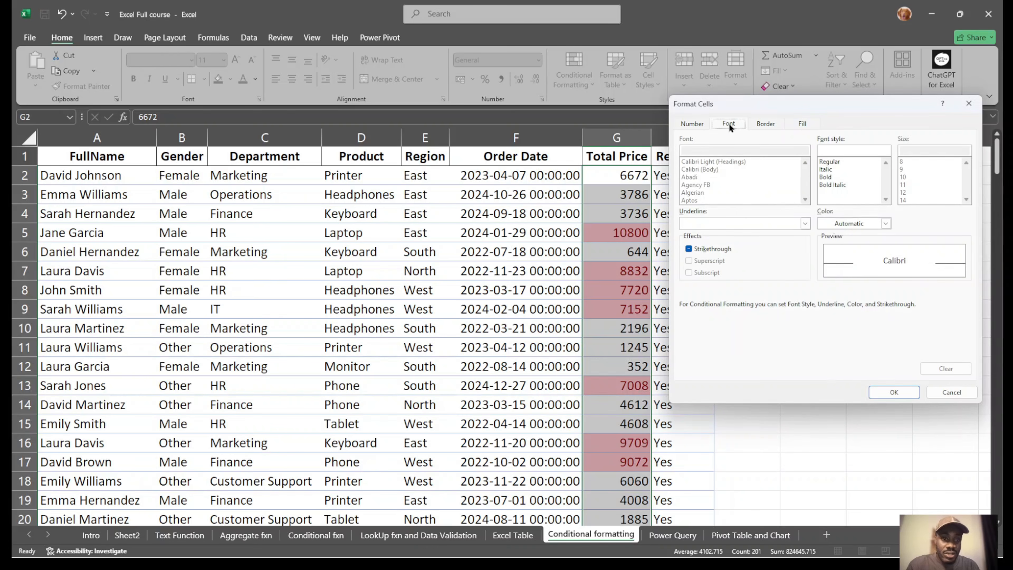
{"action": "left_click", "coordinate": [826, 176]}
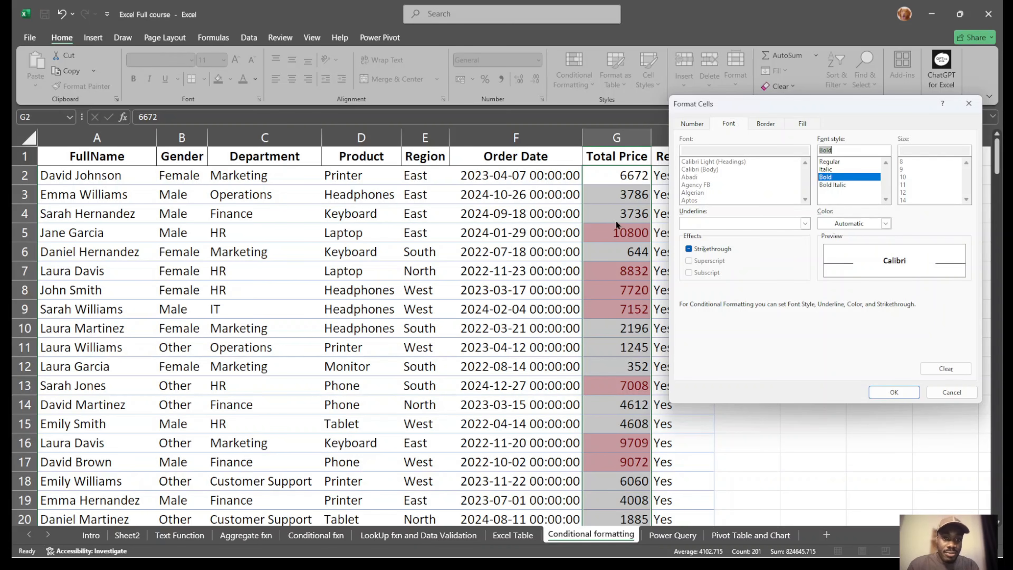
{"action": "left_click", "coordinate": [885, 224]}
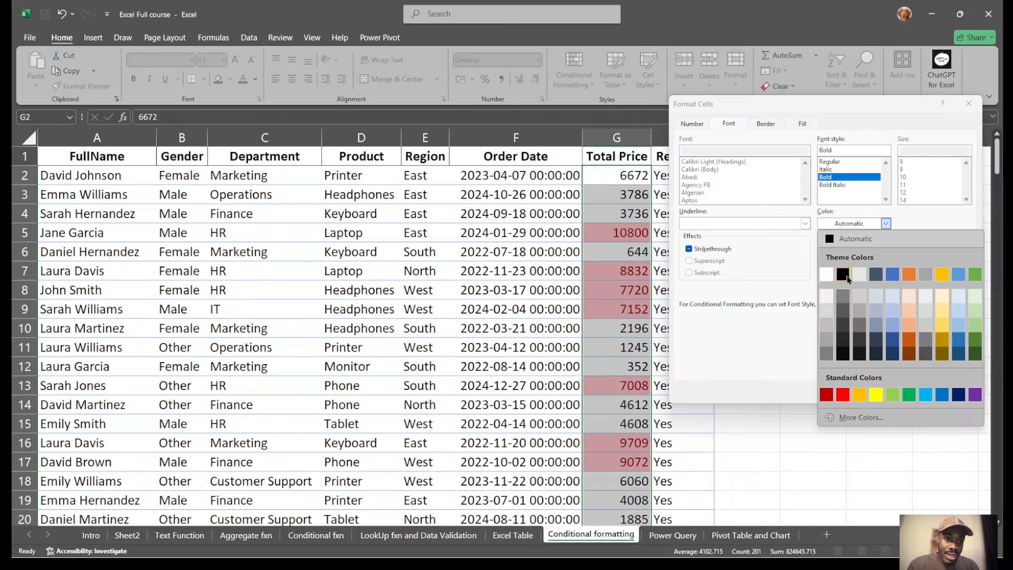
{"action": "left_click", "coordinate": [829, 292]}
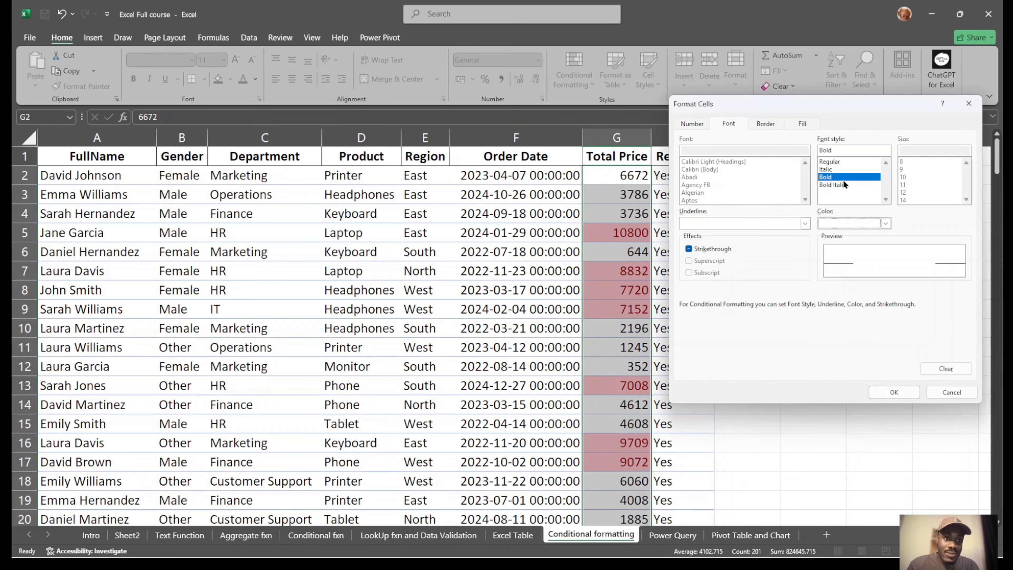
{"action": "left_click", "coordinate": [884, 393]}
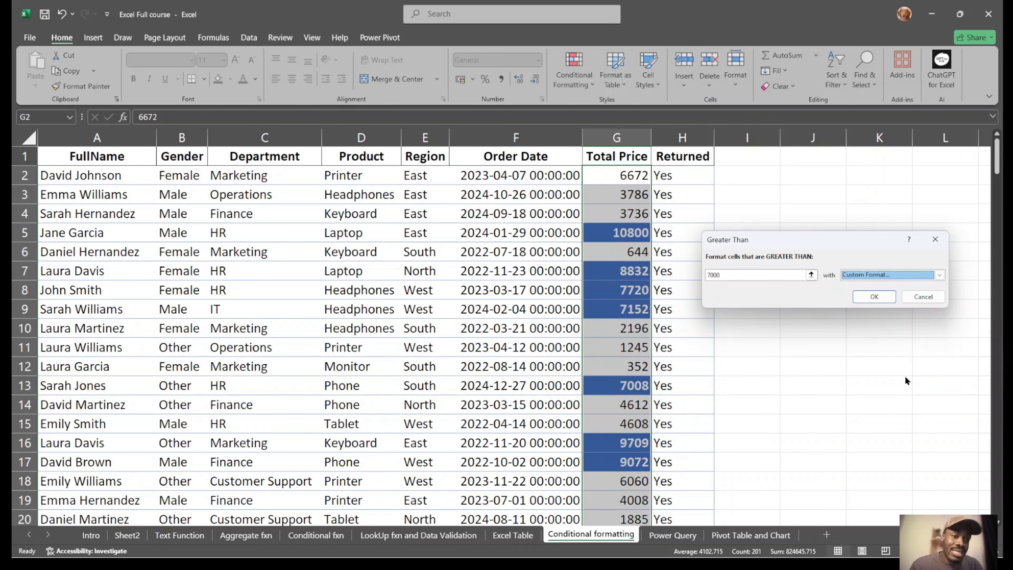
{"action": "left_click", "coordinate": [888, 296]}
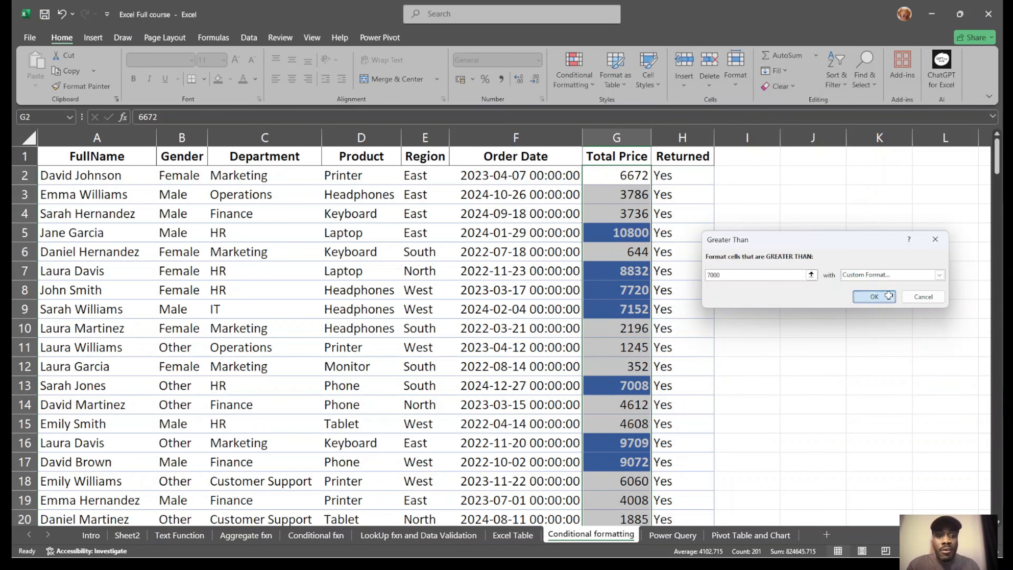
Examine the highlighted Total Price values down the sheet and look over the available Highlight Cells Rules.
{"action": "left_click", "coordinate": [834, 328]}
{"action": "left_click", "coordinate": [627, 234]}
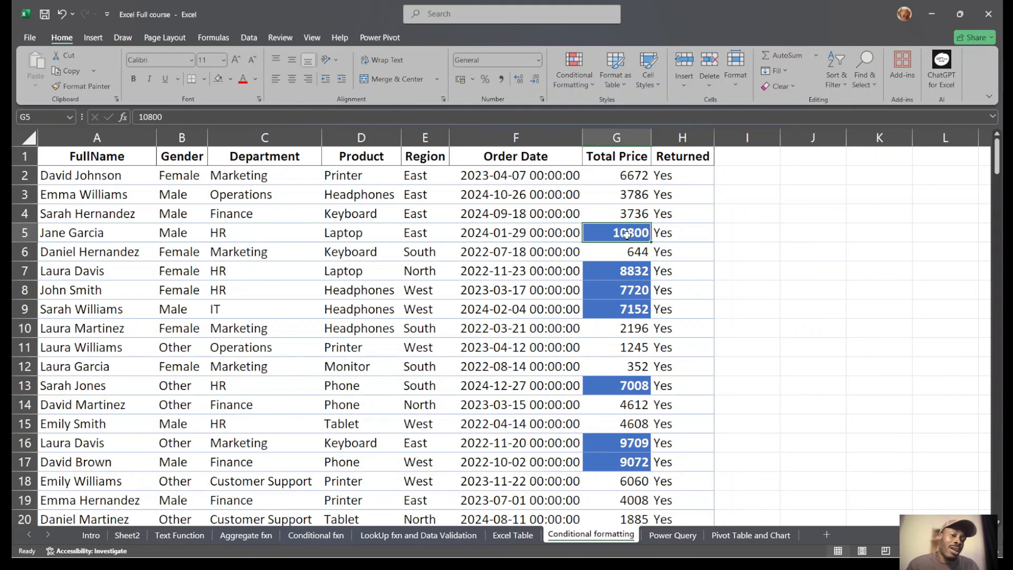
{"action": "left_click", "coordinate": [761, 245]}
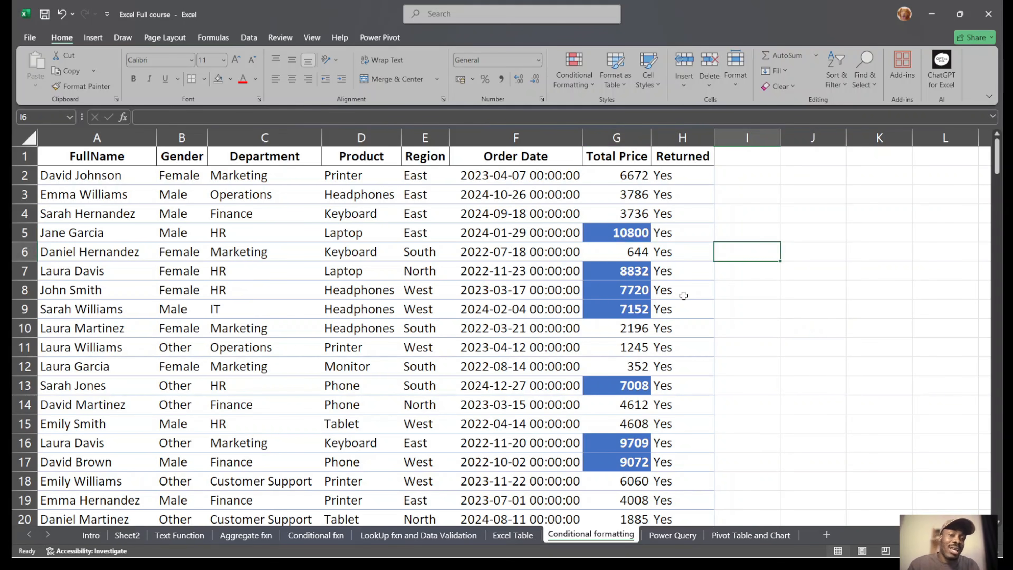
{"action": "scroll", "coordinate": [683, 295], "scroll_direction": "down", "scroll_amount": 17}
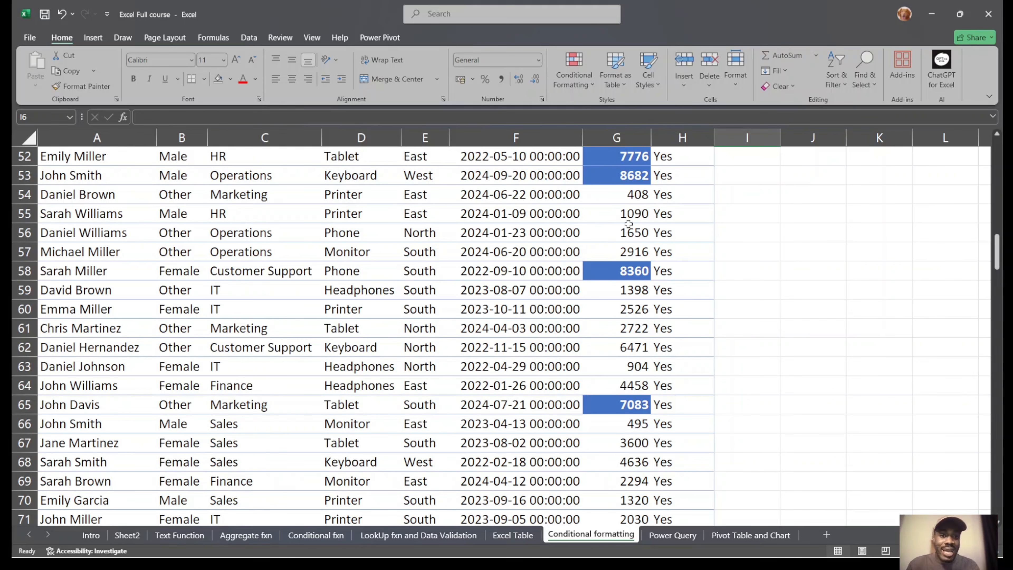
{"action": "left_click", "coordinate": [610, 278]}
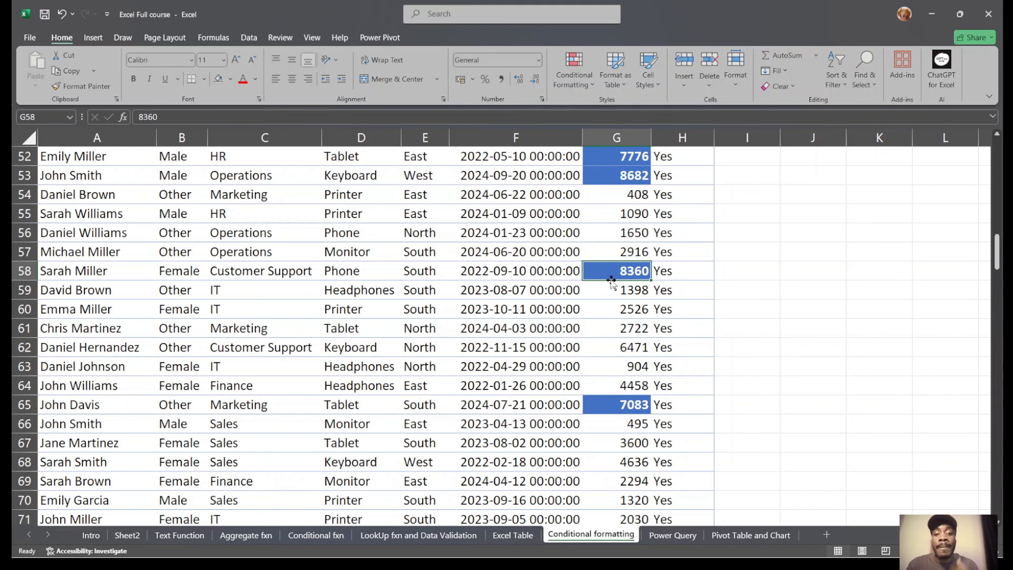
{"action": "scroll", "coordinate": [611, 281], "scroll_direction": "up", "scroll_amount": 17}
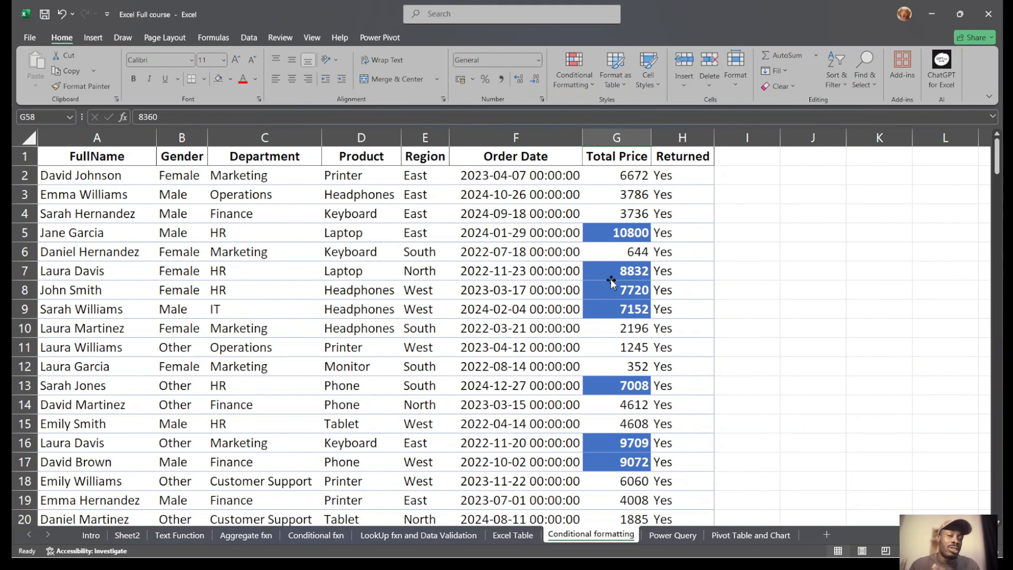
{"action": "left_click", "coordinate": [572, 69]}
{"action": "mouse_move", "coordinate": [641, 110]}
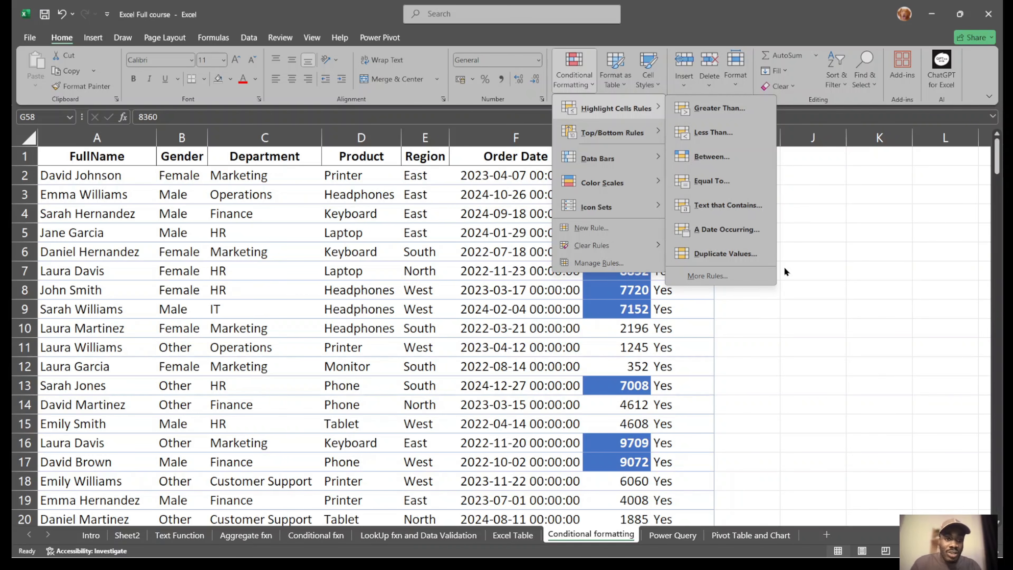
{"action": "left_click", "coordinate": [769, 367]}
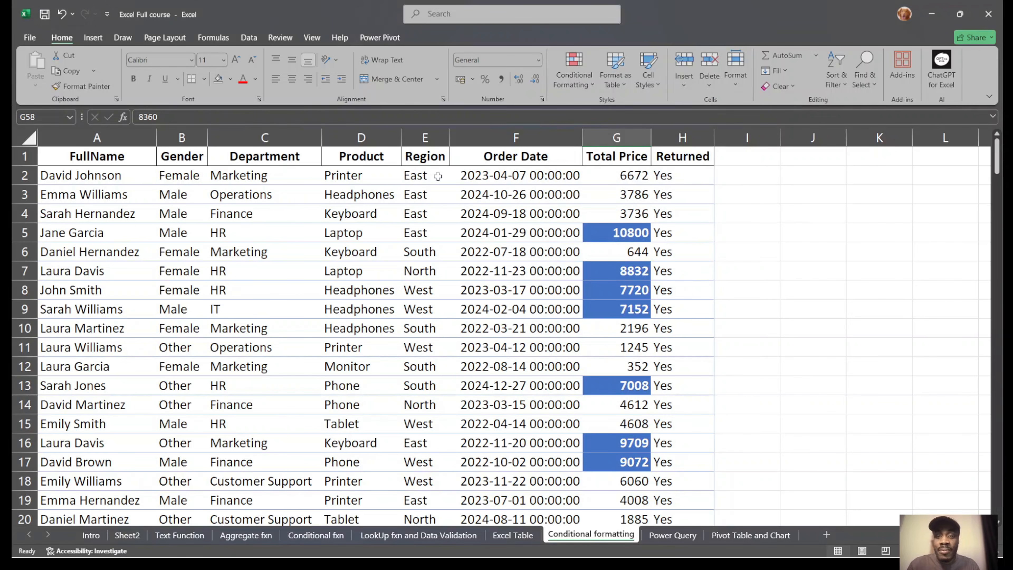
Highlight duplicate values in the Region data from E2 down with Light Red Fill with Dark Red Text.
{"action": "left_click", "coordinate": [438, 176]}
{"action": "key", "text": "ctrl+shift+Down"}
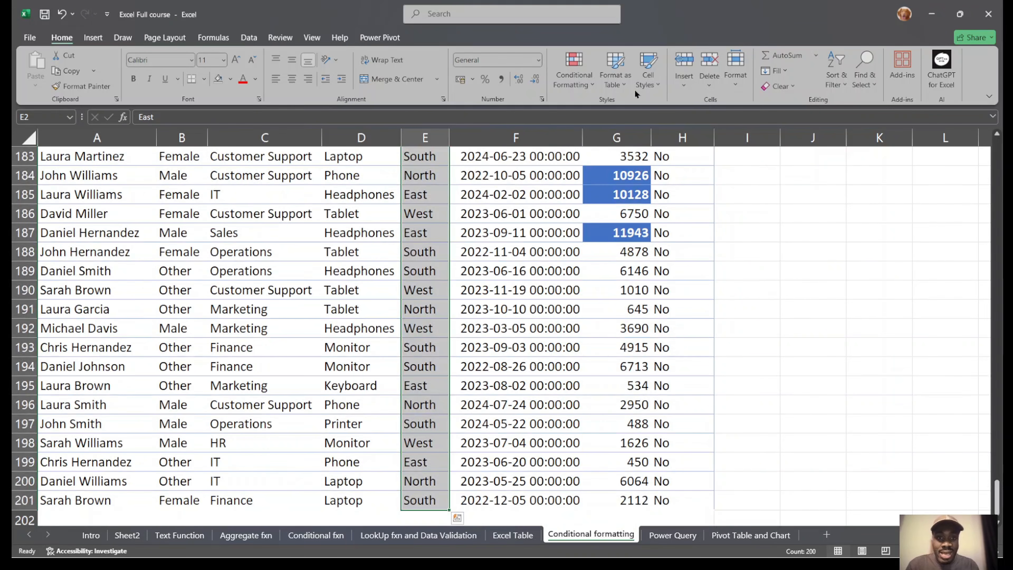
{"action": "left_click", "coordinate": [574, 63]}
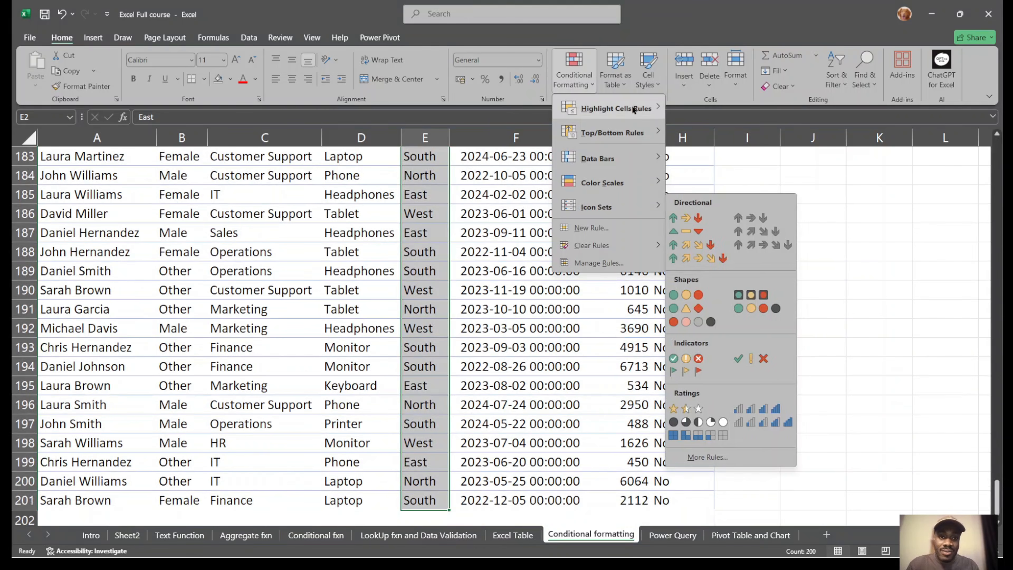
{"action": "left_click", "coordinate": [731, 255]}
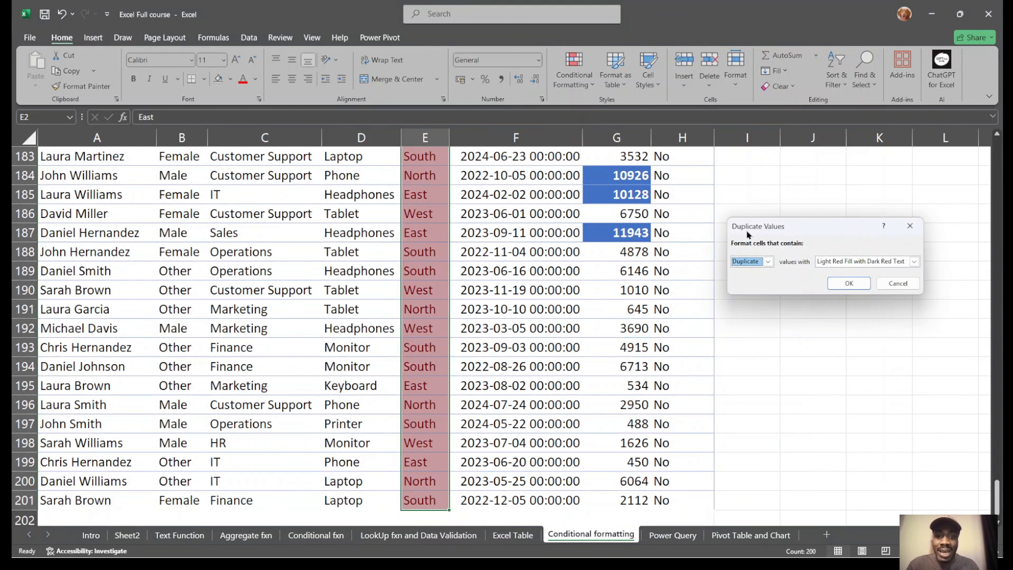
{"action": "left_click", "coordinate": [849, 283]}
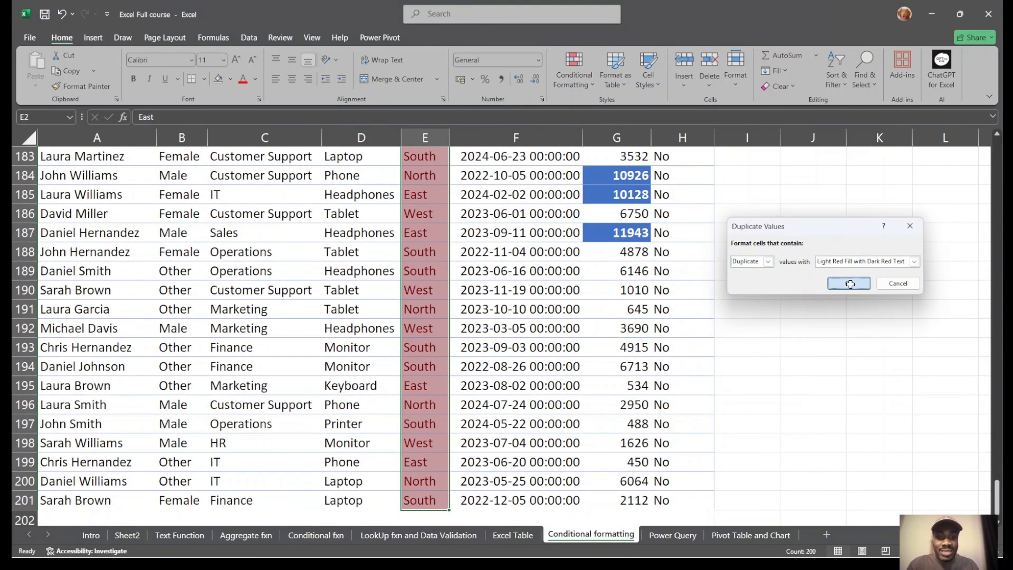
{"action": "scroll", "coordinate": [410, 344], "scroll_direction": "down", "scroll_amount": 10}
{"action": "scroll", "coordinate": [410, 343], "scroll_direction": "up", "scroll_amount": 20}
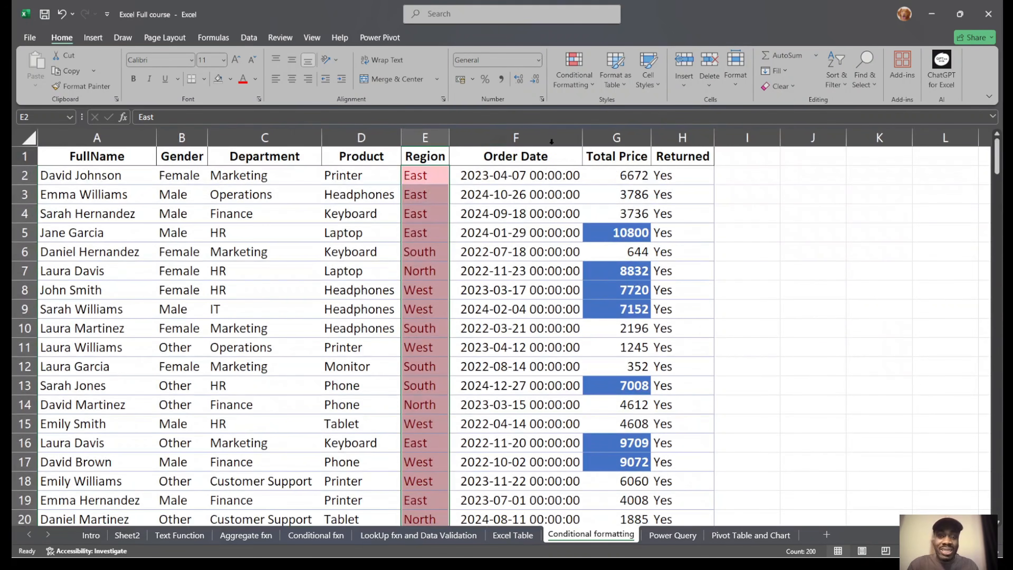
Clear the conditional formatting rules from the entire sheet.
{"action": "left_click", "coordinate": [573, 70]}
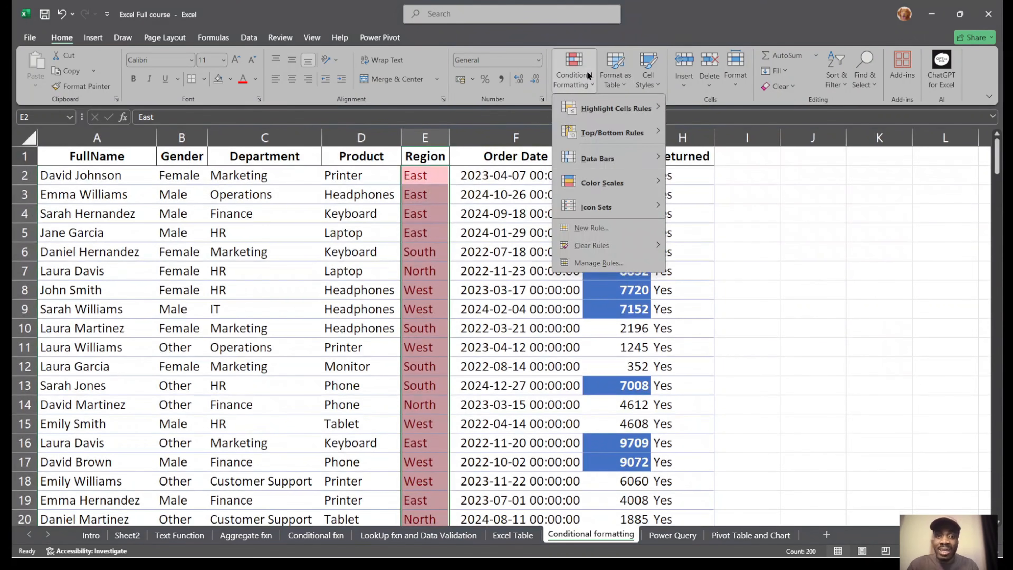
{"action": "mouse_move", "coordinate": [606, 247]}
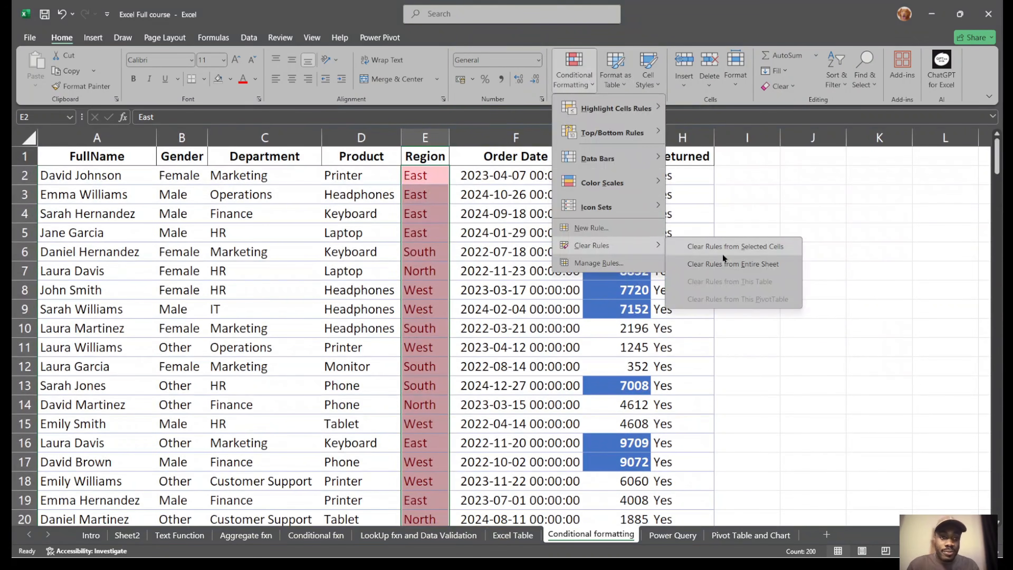
{"action": "left_click", "coordinate": [732, 264]}
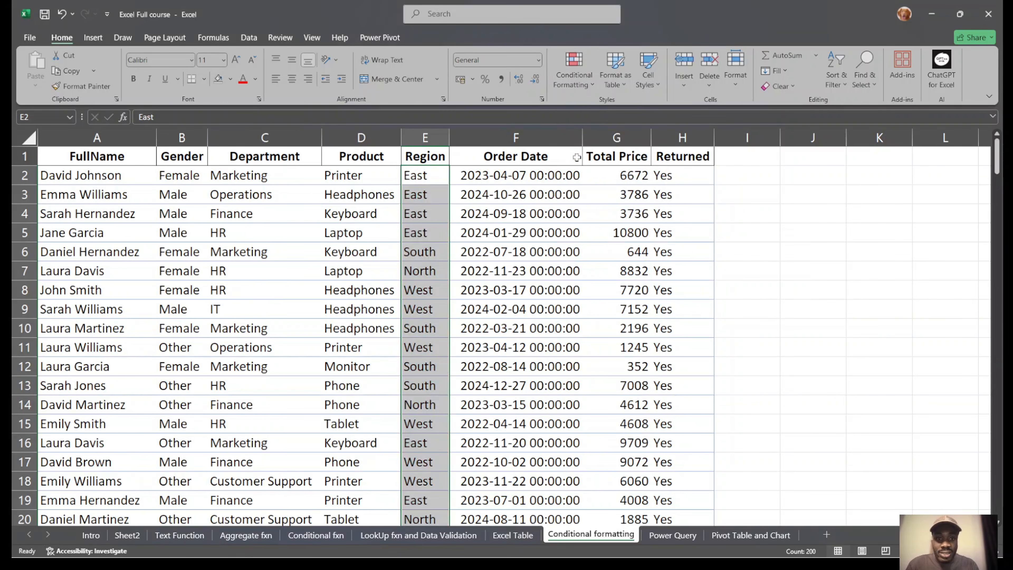
{"action": "left_click", "coordinate": [635, 137]}
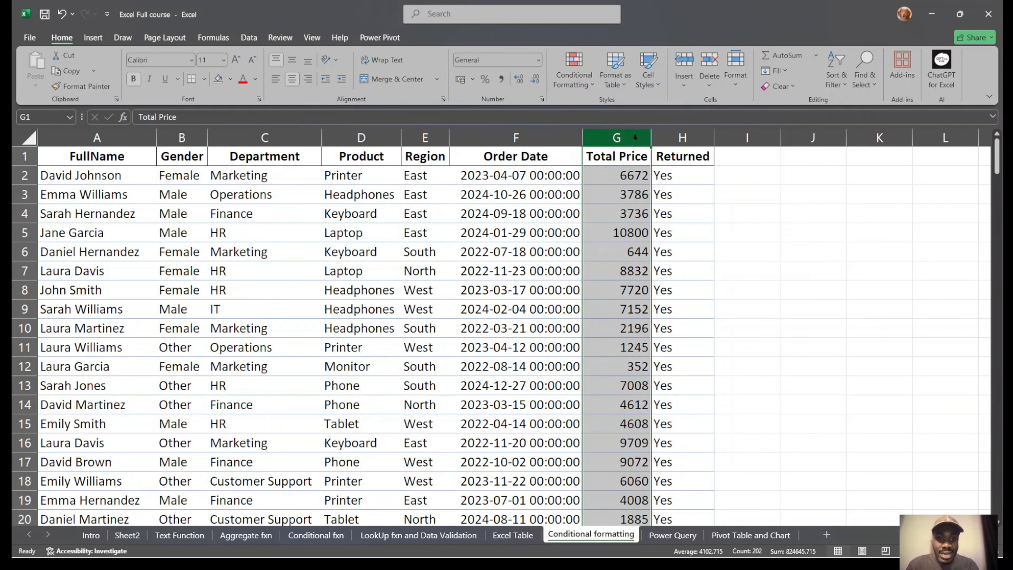
{"action": "left_click", "coordinate": [614, 161]}
{"action": "left_click", "coordinate": [605, 176]}
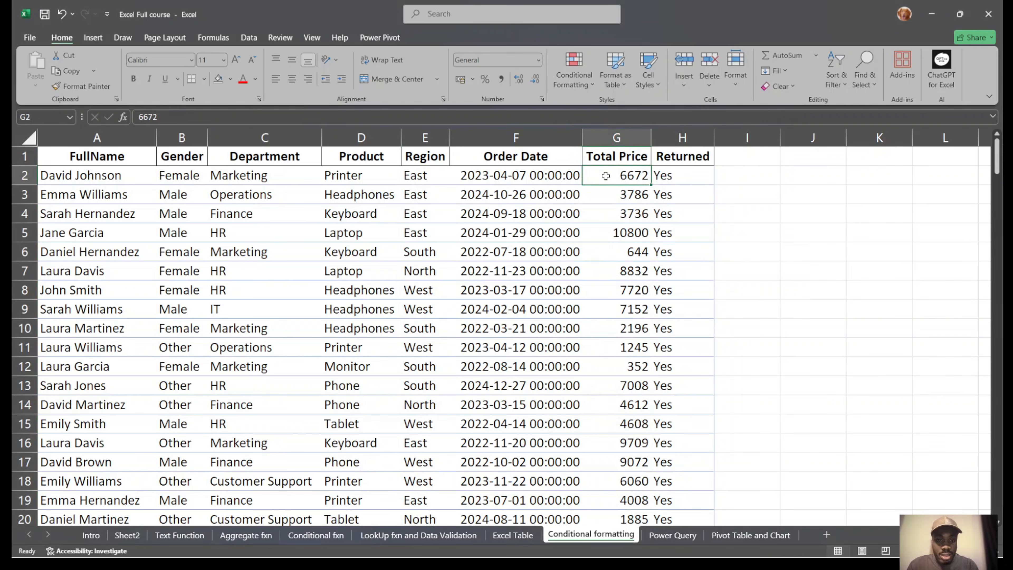
{"action": "key", "text": "shift+Right"}
{"action": "key", "text": "ctrl+shift+Down"}
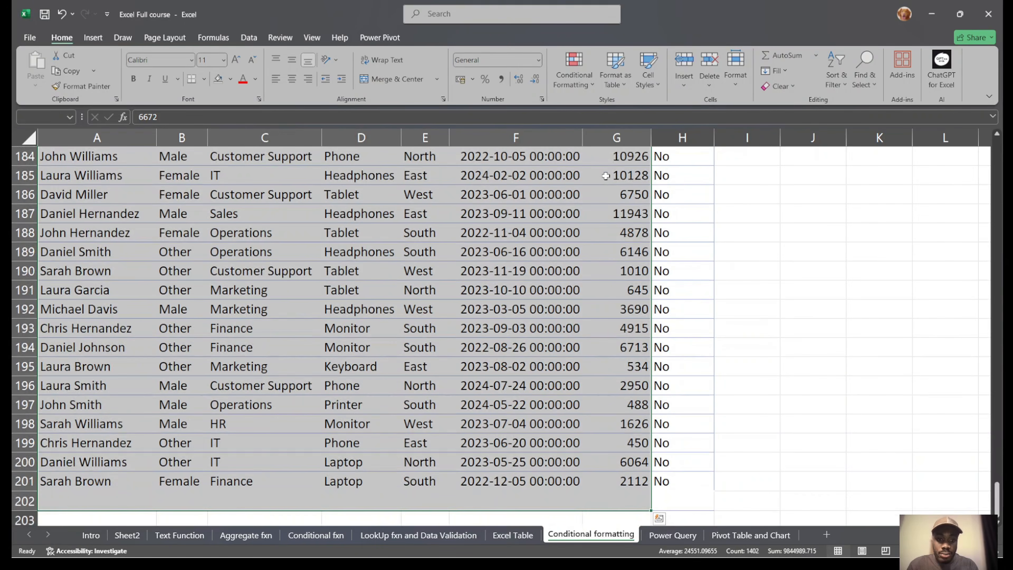
{"action": "scroll", "coordinate": [606, 176], "scroll_direction": "up", "scroll_amount": 20}
{"action": "scroll", "coordinate": [606, 176], "scroll_direction": "up", "scroll_amount": 20}
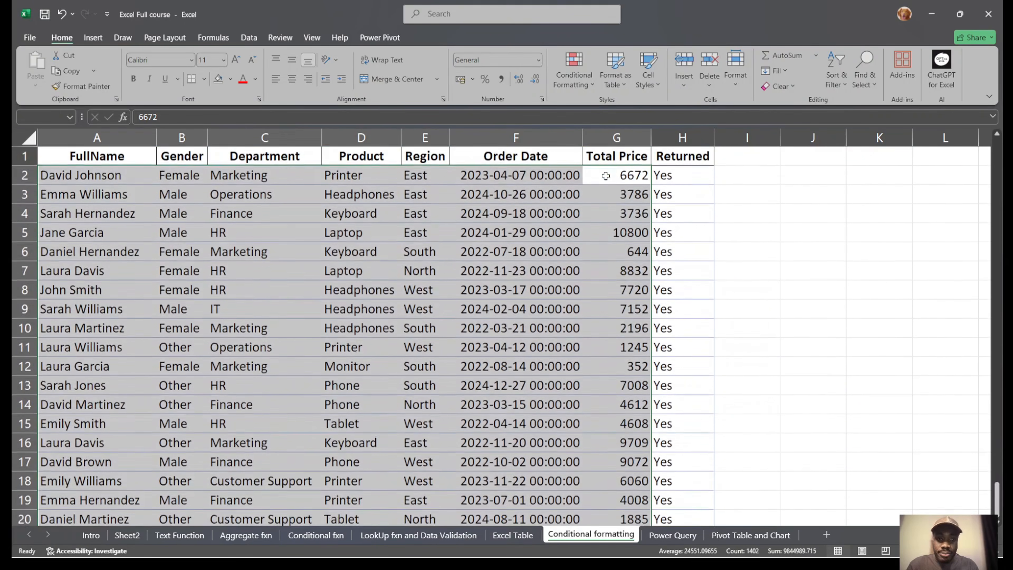
Apply a Top 10 Items rule to the Total Price values from G2 down, with 10 items and Green Fill with Dark Green Text.
{"action": "left_click", "coordinate": [624, 173]}
{"action": "key", "text": "ctrl+shift+Down"}
{"action": "scroll", "coordinate": [625, 172], "scroll_direction": "up", "scroll_amount": 20}
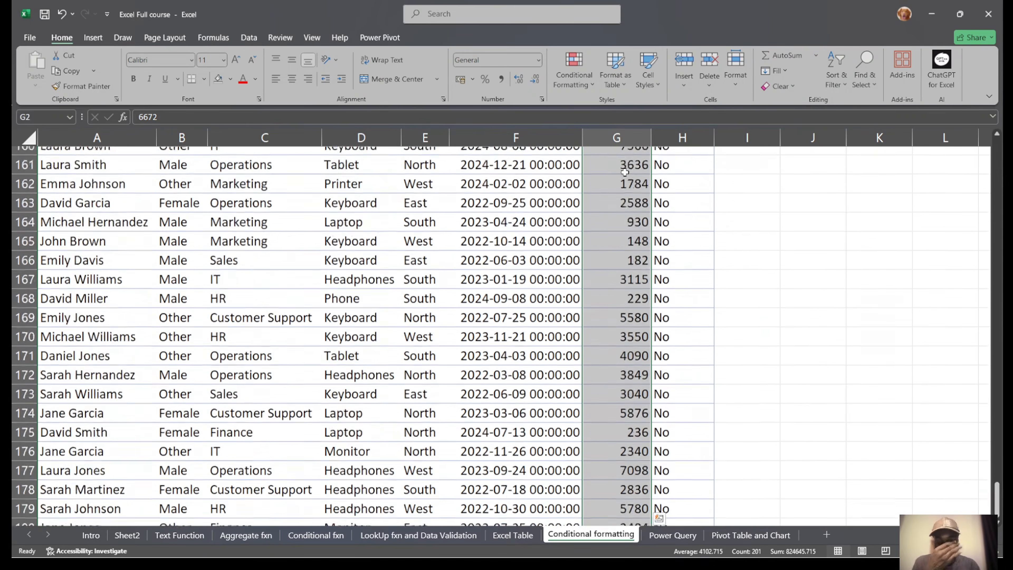
{"action": "left_click", "coordinate": [568, 68]}
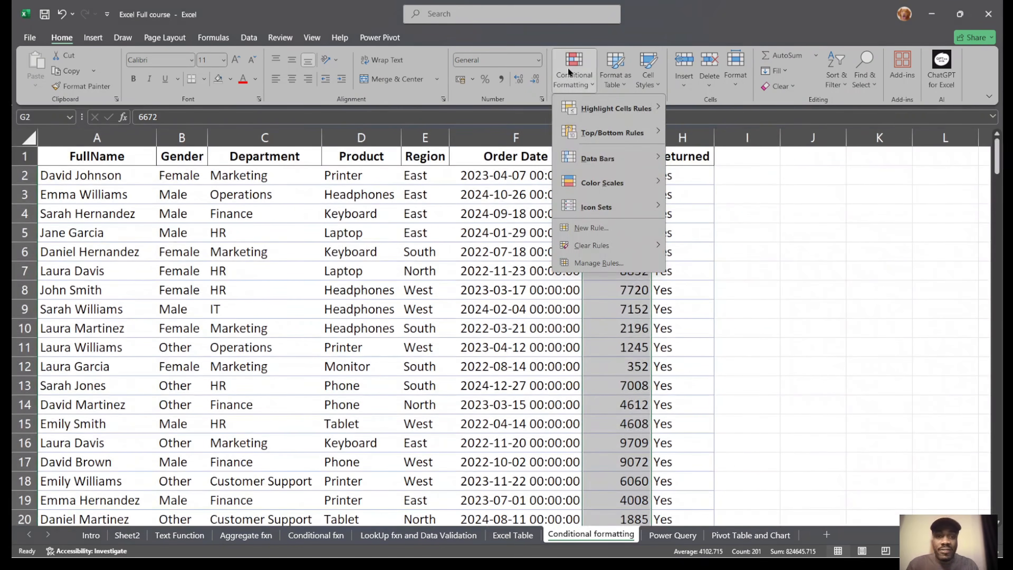
{"action": "mouse_move", "coordinate": [642, 132]}
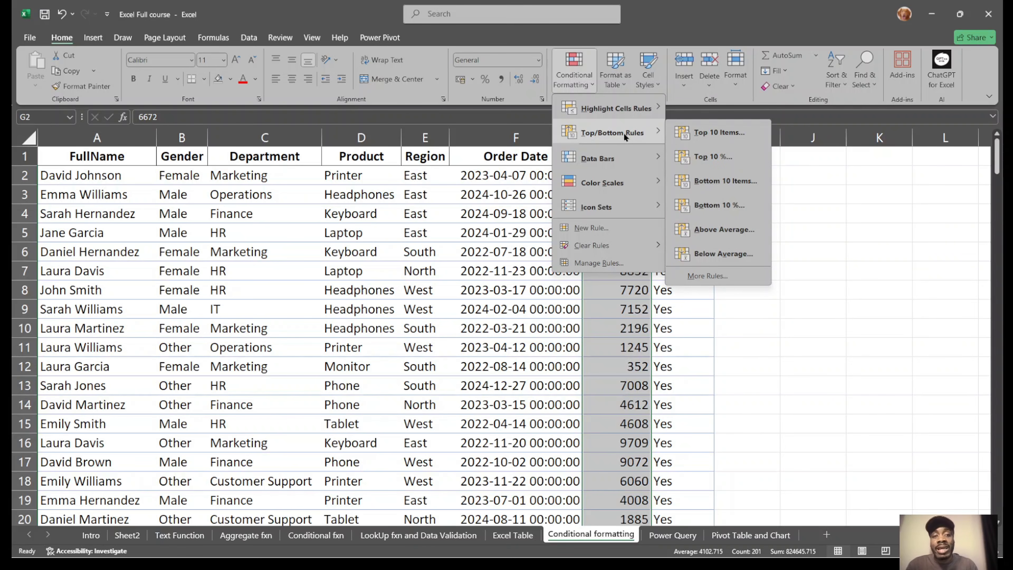
{"action": "left_click", "coordinate": [743, 135]}
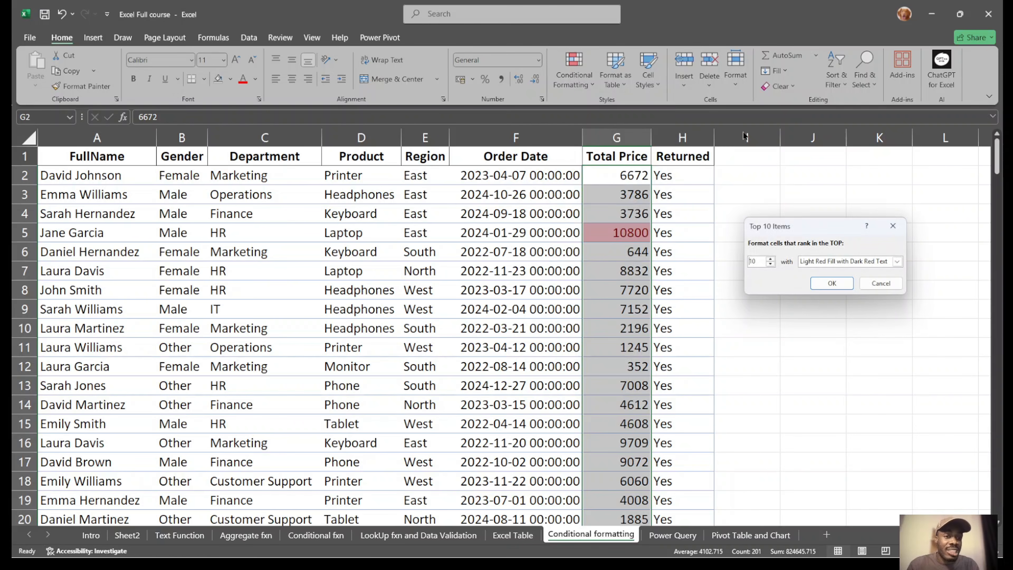
{"action": "left_click", "coordinate": [896, 261]}
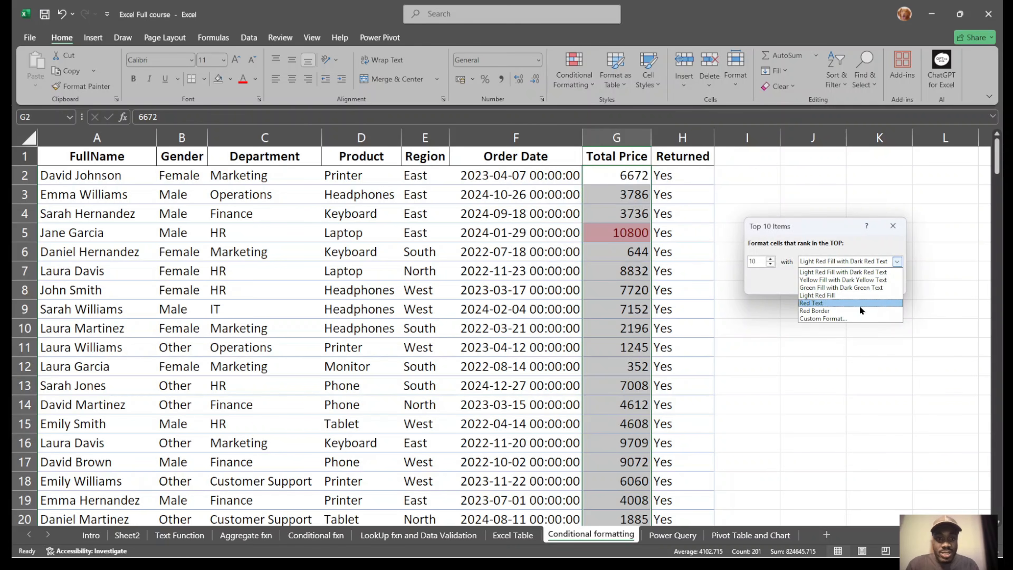
{"action": "left_click", "coordinate": [863, 287]}
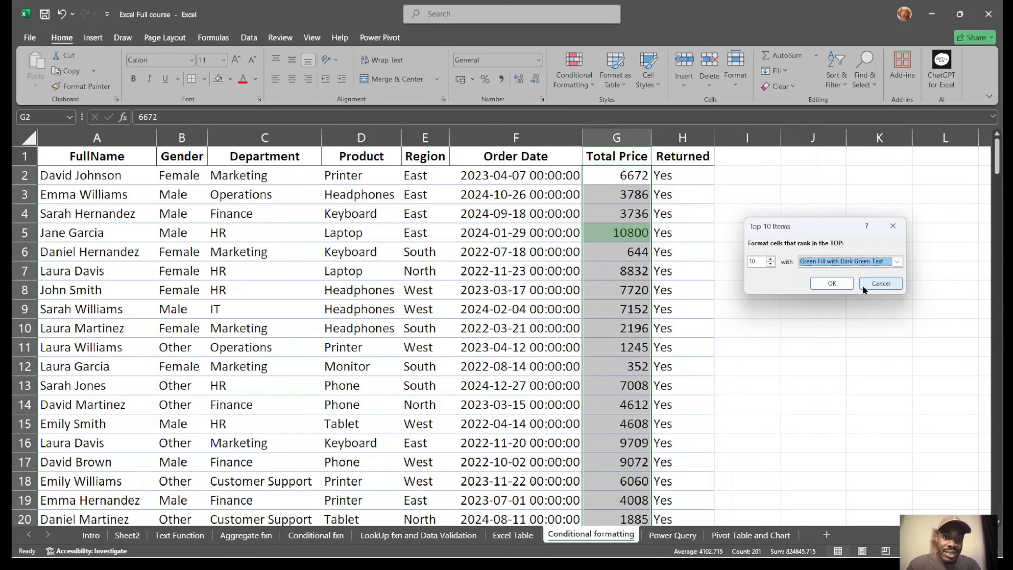
{"action": "left_click", "coordinate": [831, 284]}
Examine which Total Price values the Top 10 Items rule highlights down the whole sheet.
{"action": "scroll", "coordinate": [635, 242], "scroll_direction": "down", "scroll_amount": 5}
{"action": "scroll", "coordinate": [635, 242], "scroll_direction": "down", "scroll_amount": 9}
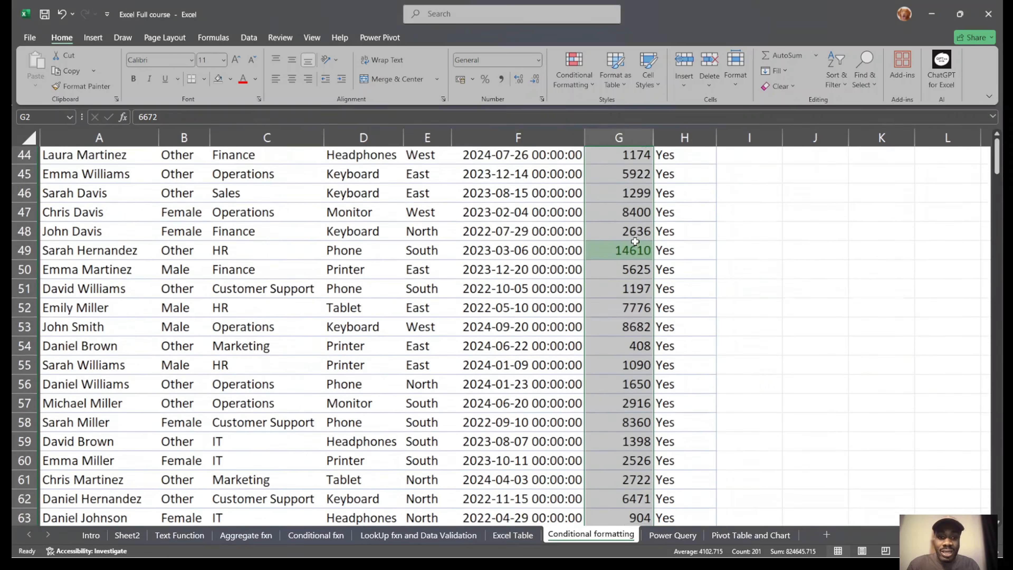
{"action": "scroll", "coordinate": [635, 240], "scroll_direction": "up", "scroll_amount": 15}
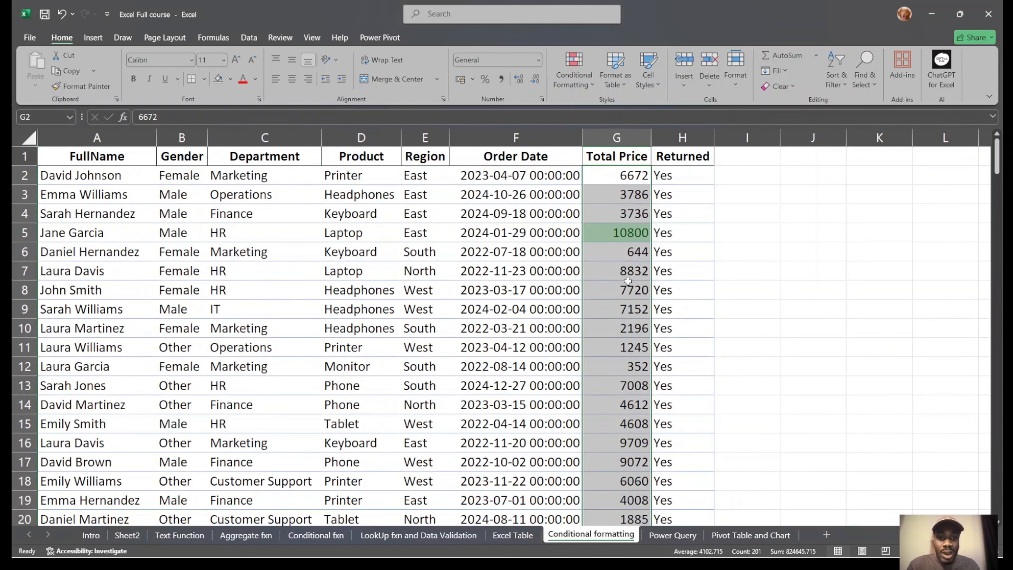
{"action": "scroll", "coordinate": [628, 260], "scroll_direction": "down", "scroll_amount": 11}
{"action": "scroll", "coordinate": [628, 280], "scroll_direction": "down", "scroll_amount": 13}
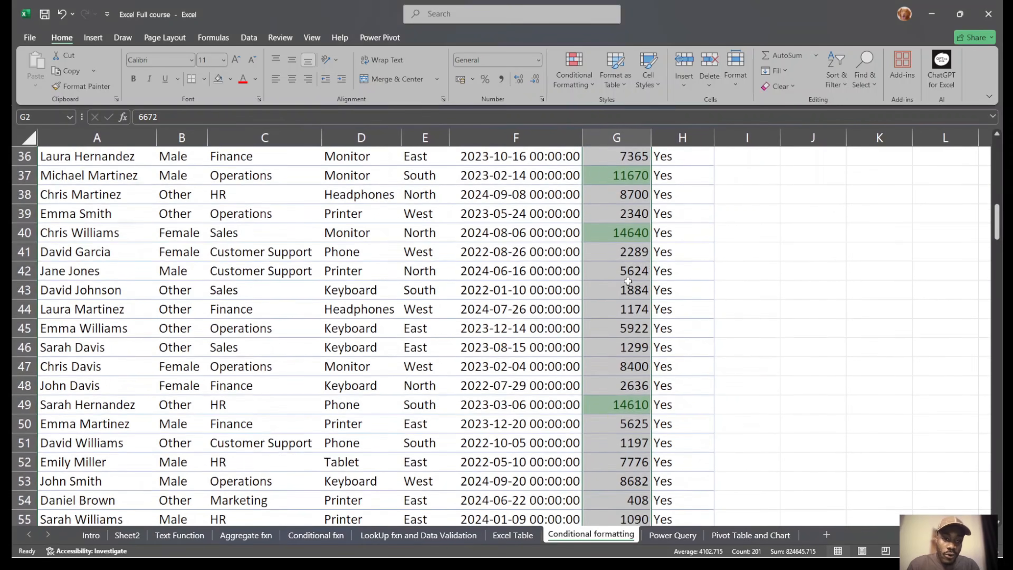
{"action": "scroll", "coordinate": [627, 281], "scroll_direction": "down", "scroll_amount": 18}
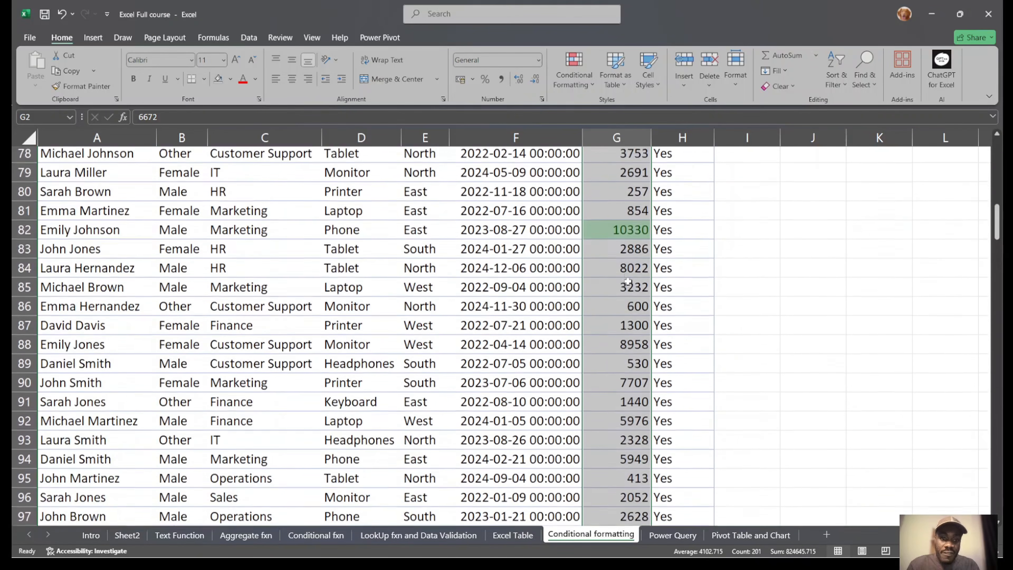
{"action": "scroll", "coordinate": [628, 280], "scroll_direction": "down", "scroll_amount": 13}
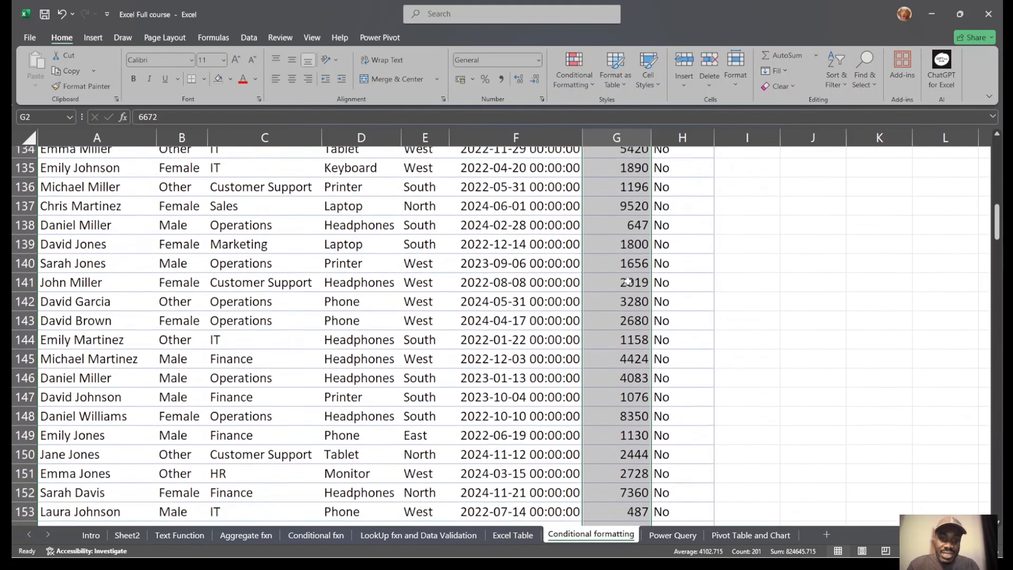
{"action": "scroll", "coordinate": [628, 280], "scroll_direction": "up", "scroll_amount": 4}
{"action": "scroll", "coordinate": [627, 281], "scroll_direction": "down", "scroll_amount": 1}
{"action": "scroll", "coordinate": [628, 280], "scroll_direction": "down", "scroll_amount": 11}
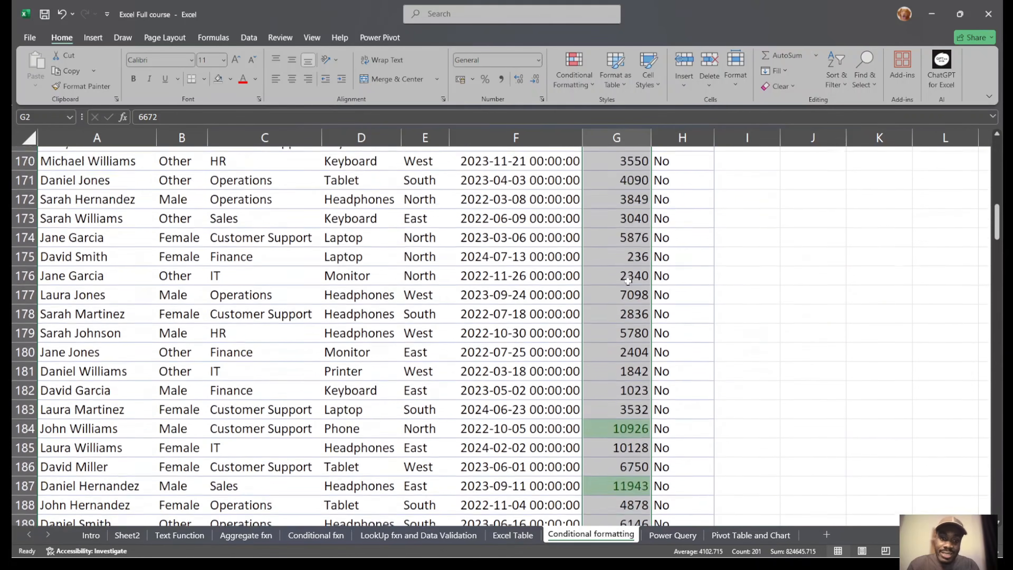
{"action": "scroll", "coordinate": [628, 281], "scroll_direction": "up", "scroll_amount": 3}
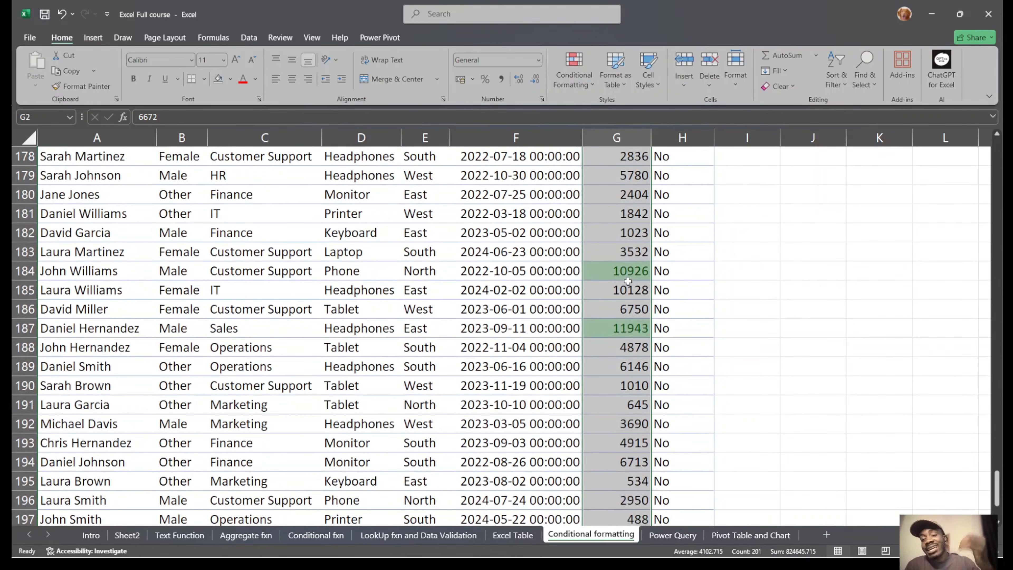
{"action": "scroll", "coordinate": [628, 281], "scroll_direction": "up", "scroll_amount": 20}
{"action": "scroll", "coordinate": [628, 280], "scroll_direction": "up", "scroll_amount": 20}
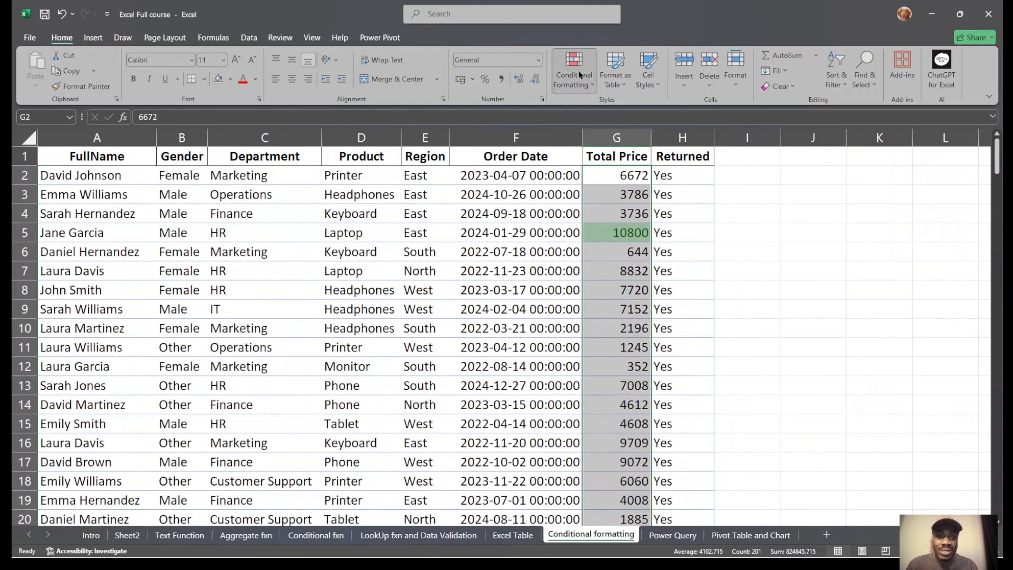
Apply a Bottom 10 Items rule to the Total Price values from G2 down, with 10 items and Light Red Fill with Dark Red Text.
{"action": "left_click", "coordinate": [579, 71]}
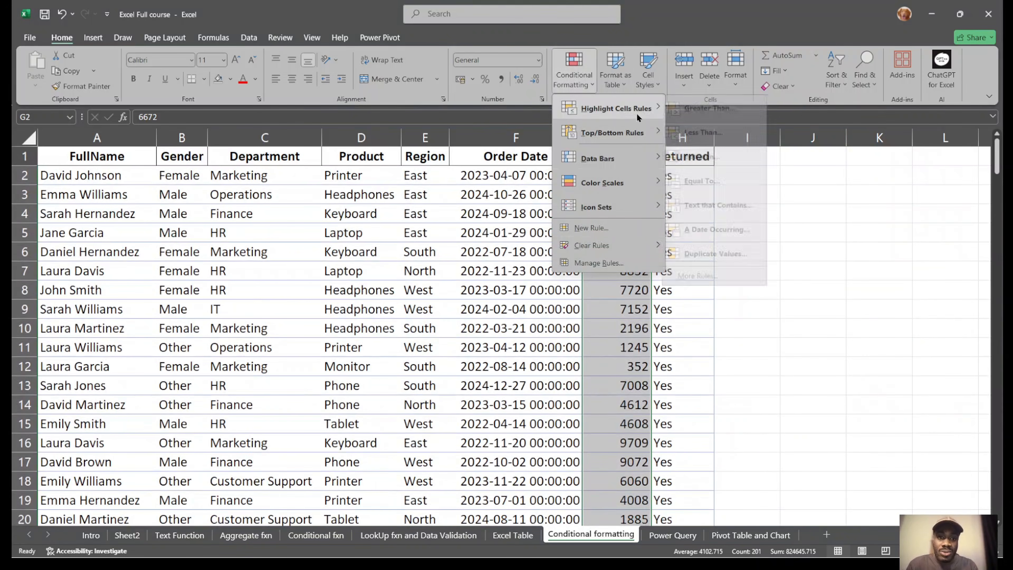
{"action": "mouse_move", "coordinate": [629, 131]}
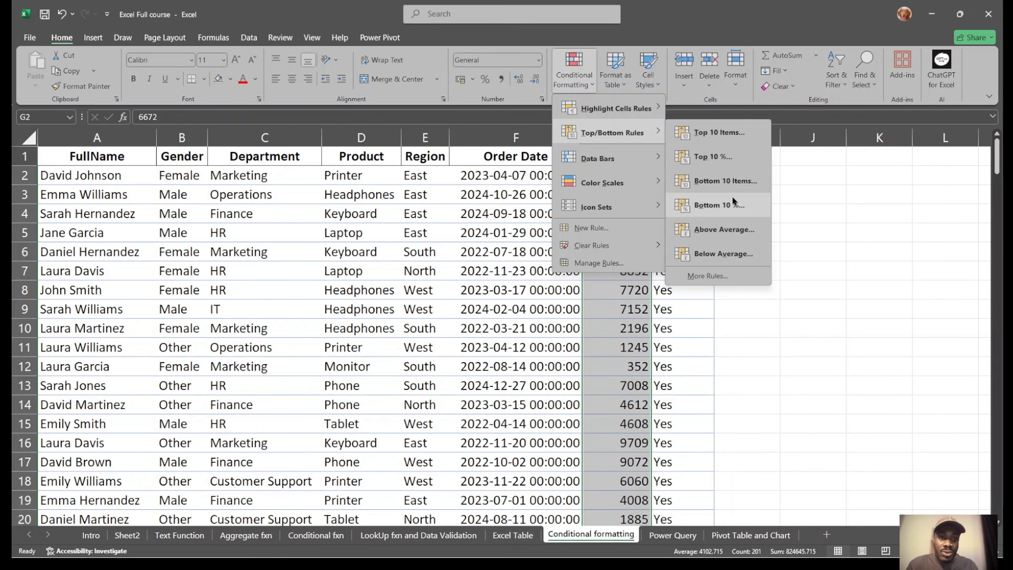
{"action": "left_click", "coordinate": [730, 182]}
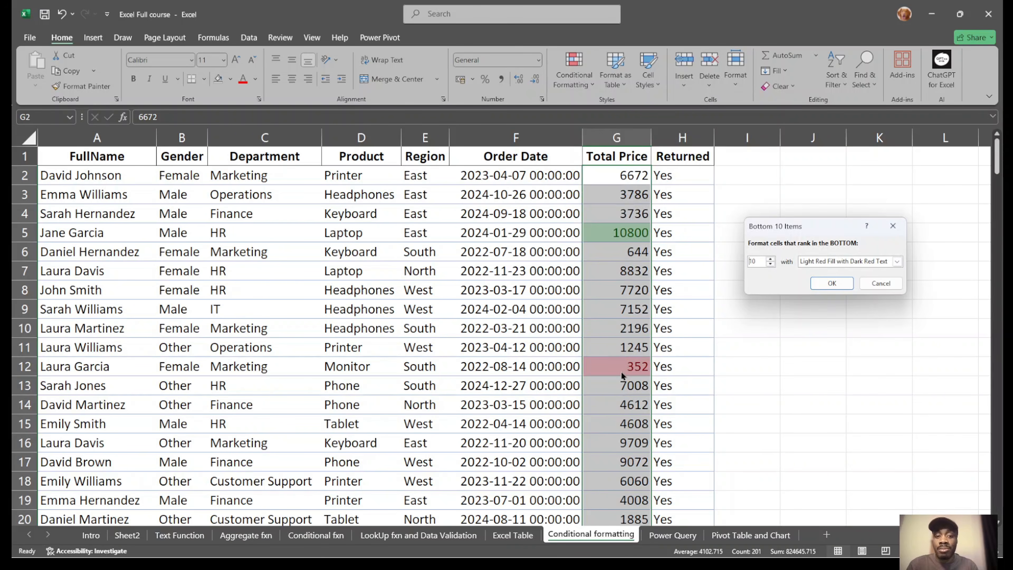
{"action": "left_click", "coordinate": [830, 284]}
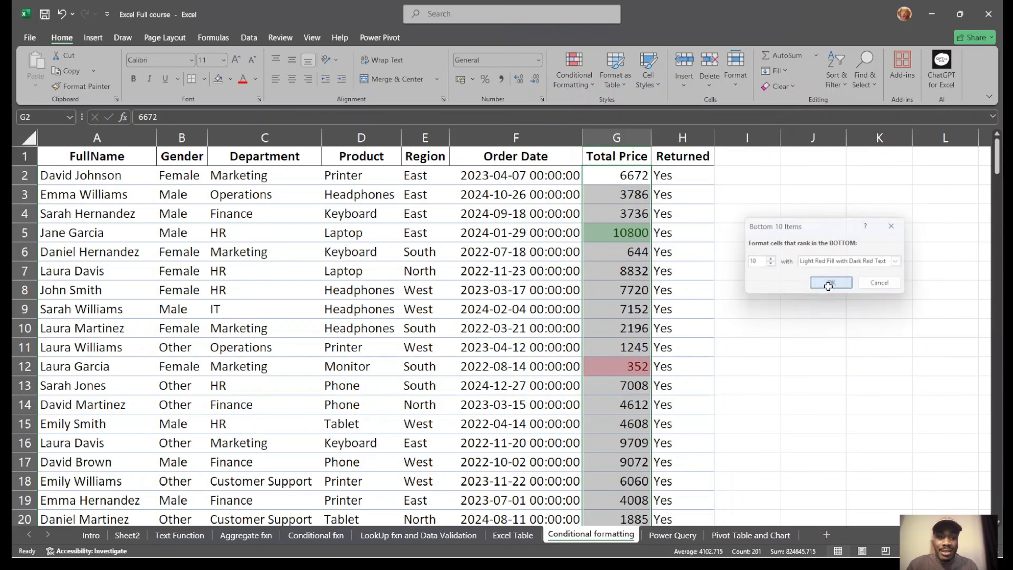
Examine the green top-ten and red bottom-ten highlights in the Total Price data down to the last row.
{"action": "scroll", "coordinate": [646, 362], "scroll_direction": "down", "scroll_amount": 9}
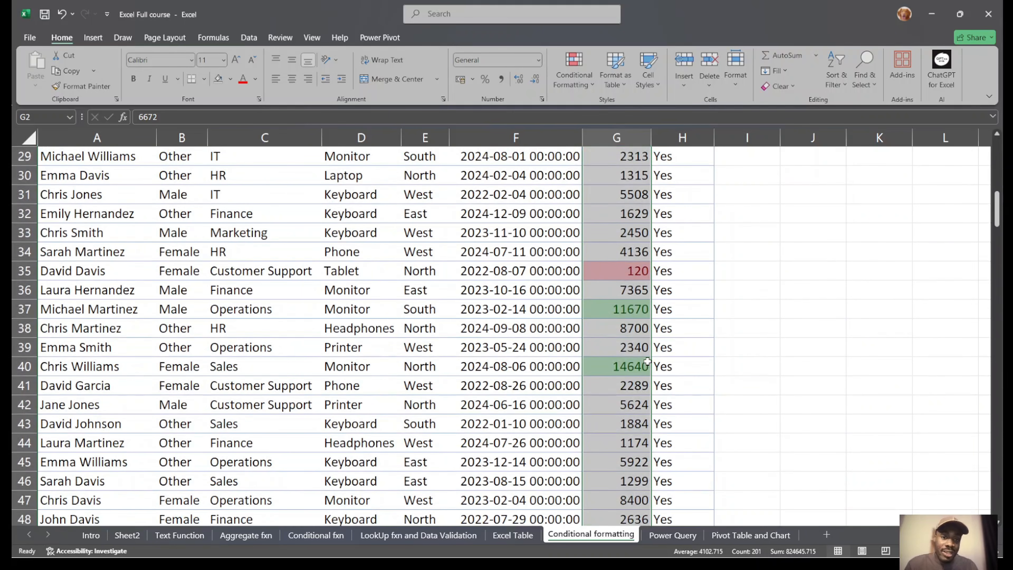
{"action": "scroll", "coordinate": [647, 361], "scroll_direction": "down", "scroll_amount": 16}
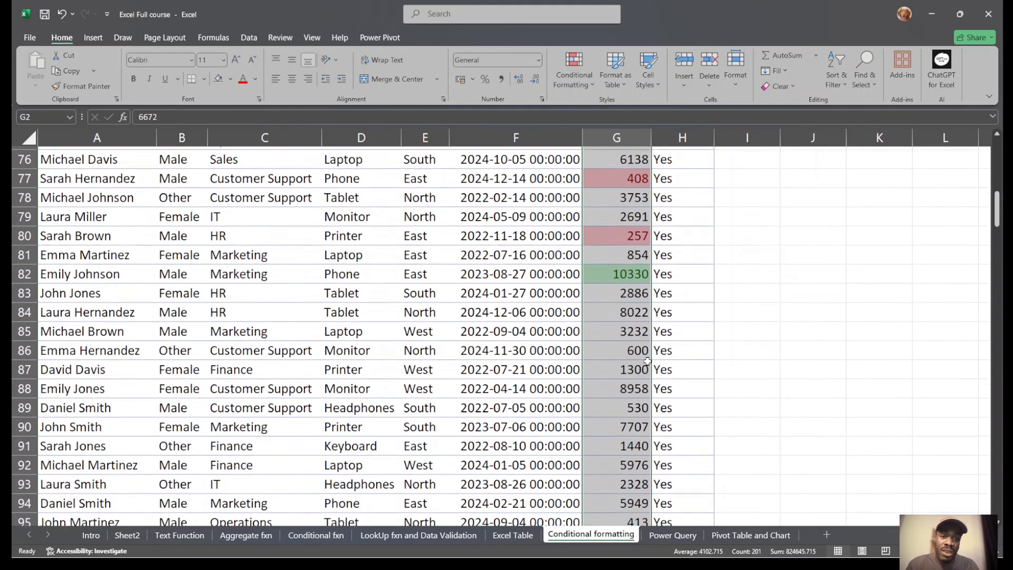
{"action": "scroll", "coordinate": [647, 361], "scroll_direction": "down", "scroll_amount": 20}
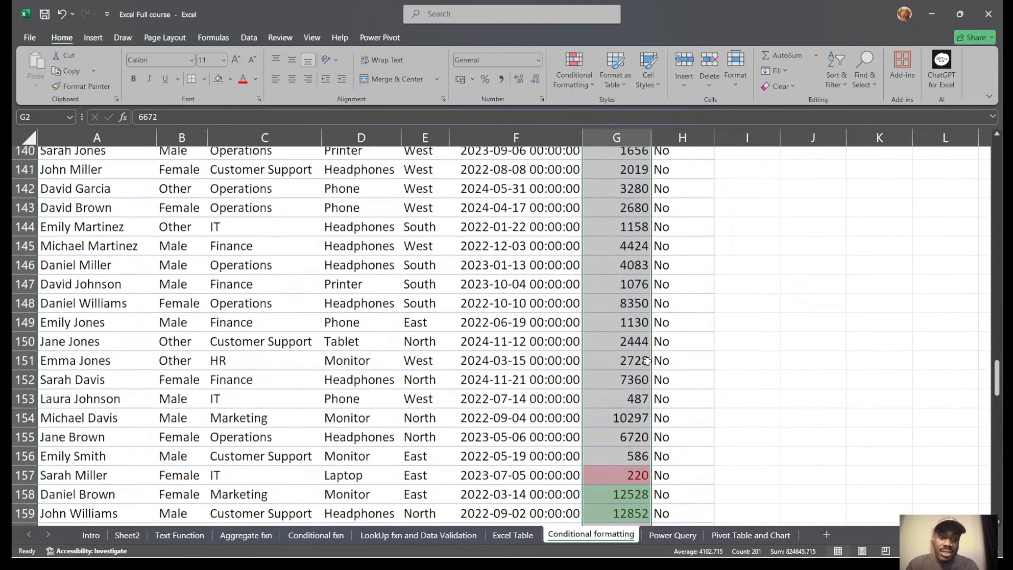
{"action": "scroll", "coordinate": [647, 361], "scroll_direction": "down", "scroll_amount": 6}
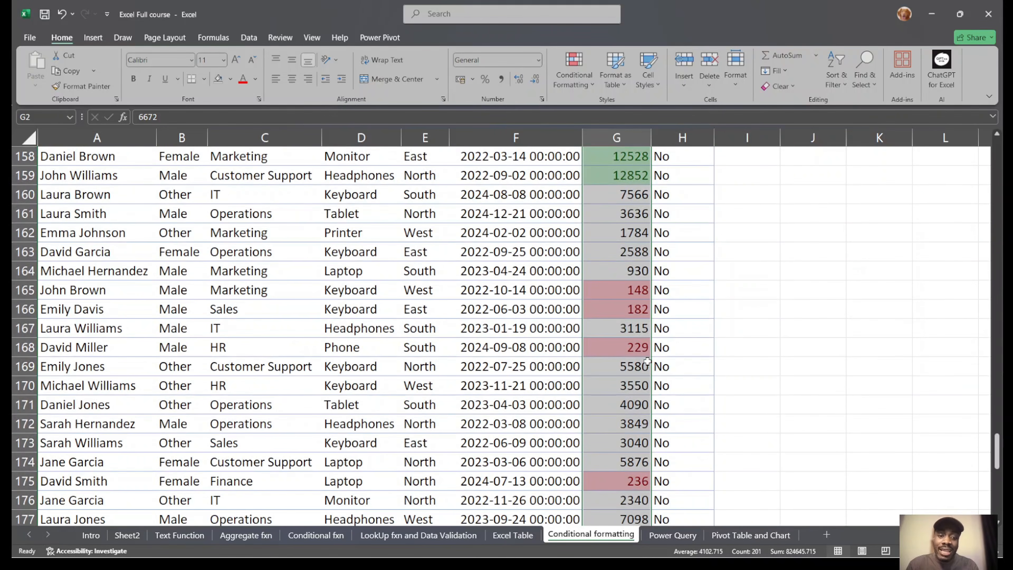
{"action": "scroll", "coordinate": [647, 361], "scroll_direction": "down", "scroll_amount": 10}
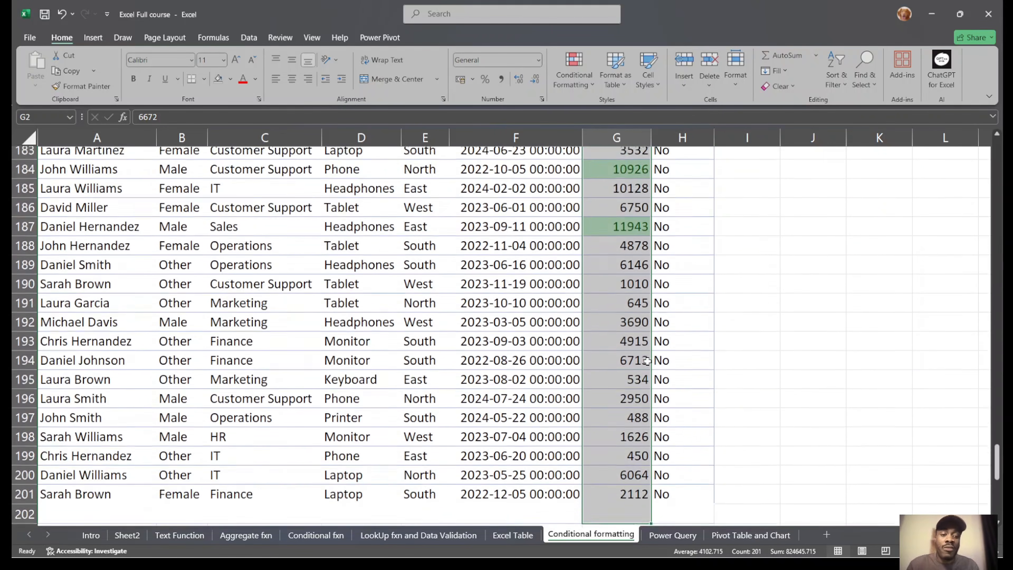
{"action": "scroll", "coordinate": [646, 361], "scroll_direction": "up", "scroll_amount": 16}
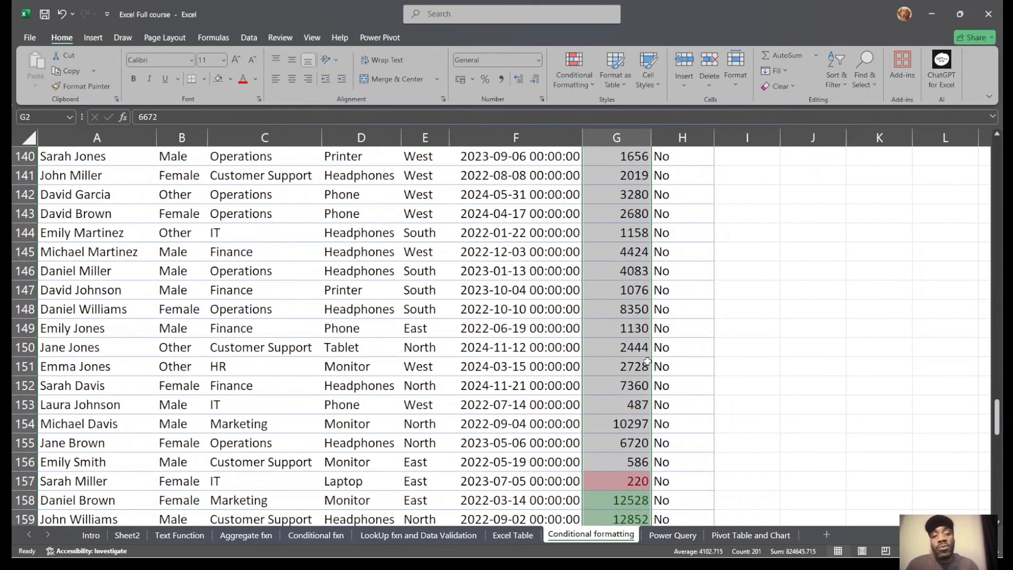
{"action": "scroll", "coordinate": [647, 361], "scroll_direction": "up", "scroll_amount": 20}
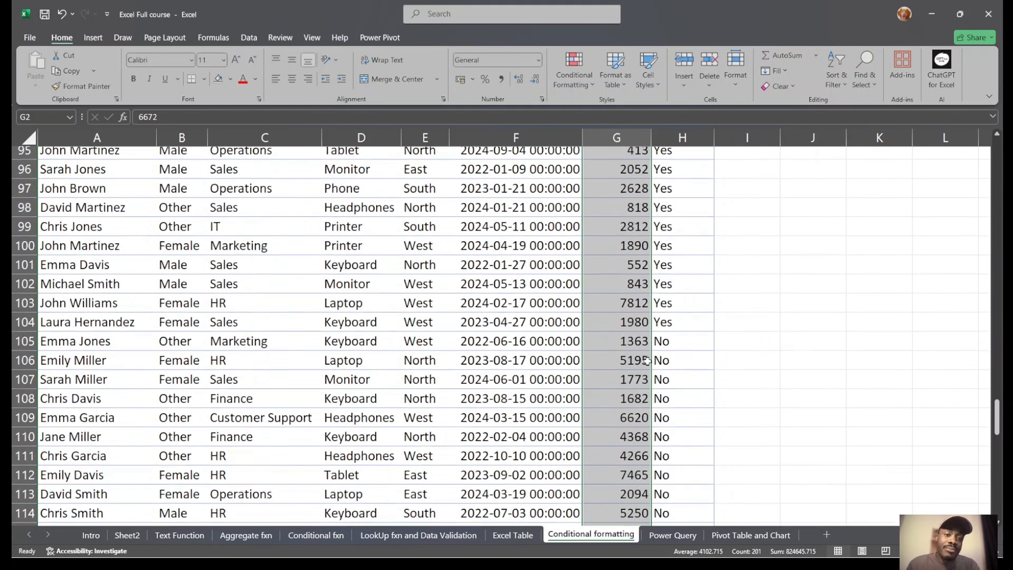
{"action": "scroll", "coordinate": [647, 361], "scroll_direction": "up", "scroll_amount": 7}
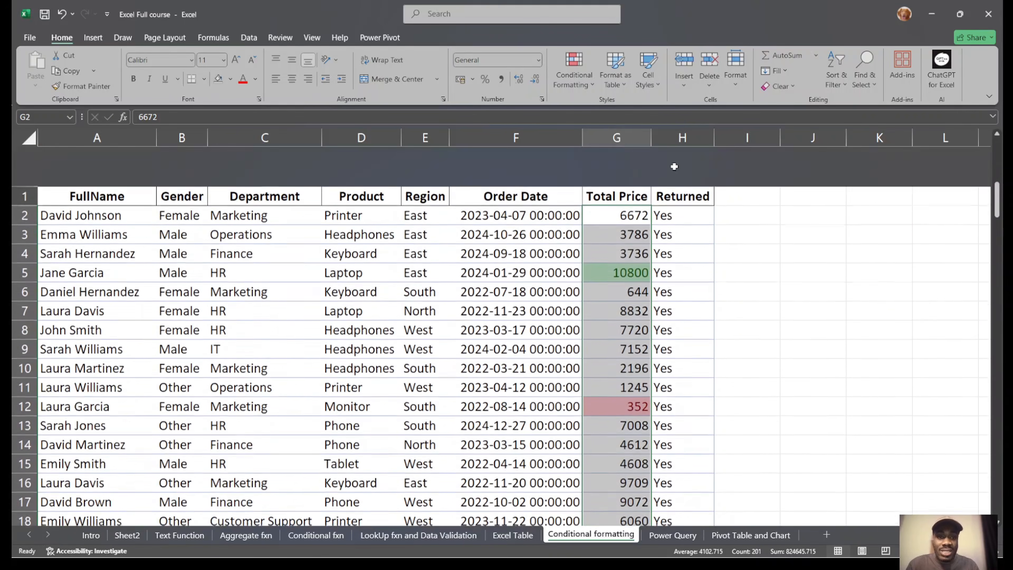
Select the Total Price header in G1 to deselect the data and review the highlighted values in the lower rows.
{"action": "left_click", "coordinate": [638, 160]}
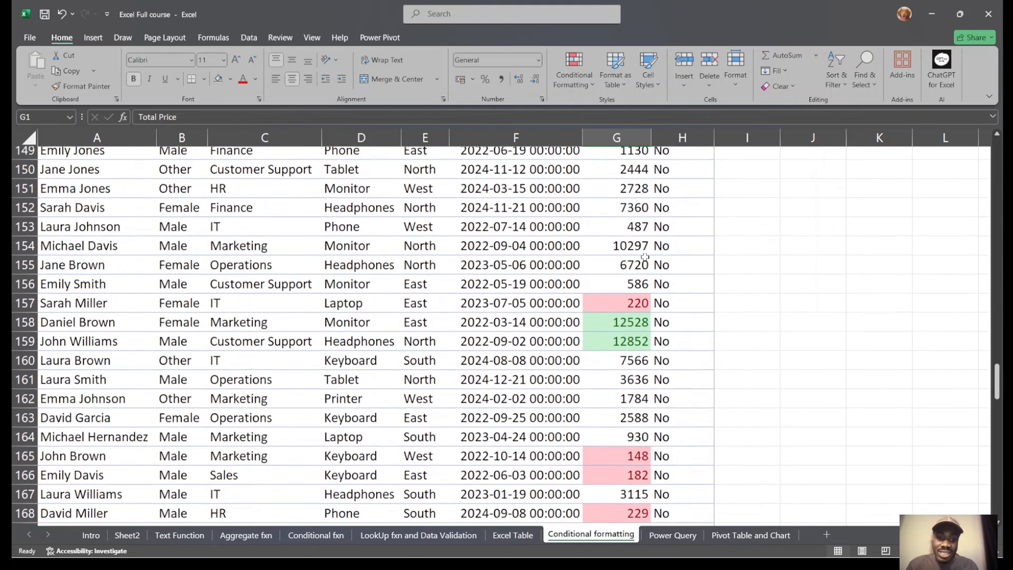
{"action": "scroll", "coordinate": [645, 256], "scroll_direction": "down", "scroll_amount": 6}
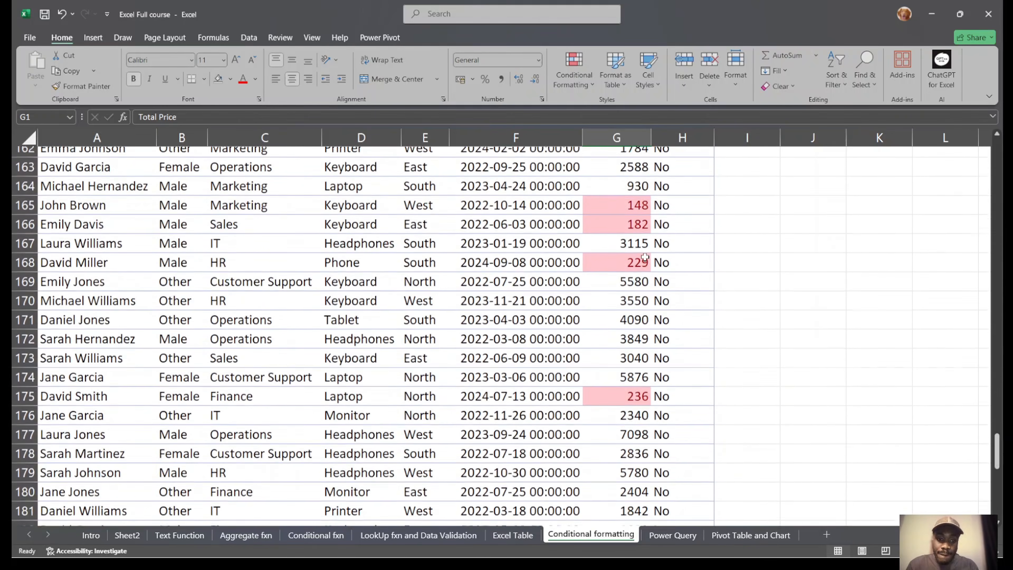
{"action": "scroll", "coordinate": [645, 257], "scroll_direction": "down", "scroll_amount": 5}
{"action": "scroll", "coordinate": [645, 256], "scroll_direction": "up", "scroll_amount": 7}
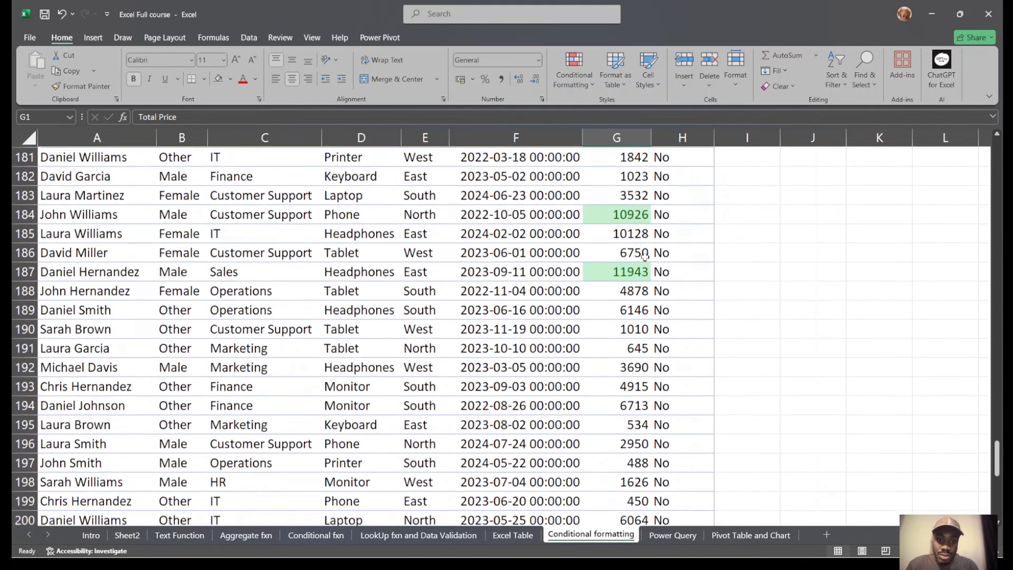
{"action": "scroll", "coordinate": [645, 257], "scroll_direction": "up", "scroll_amount": 2}
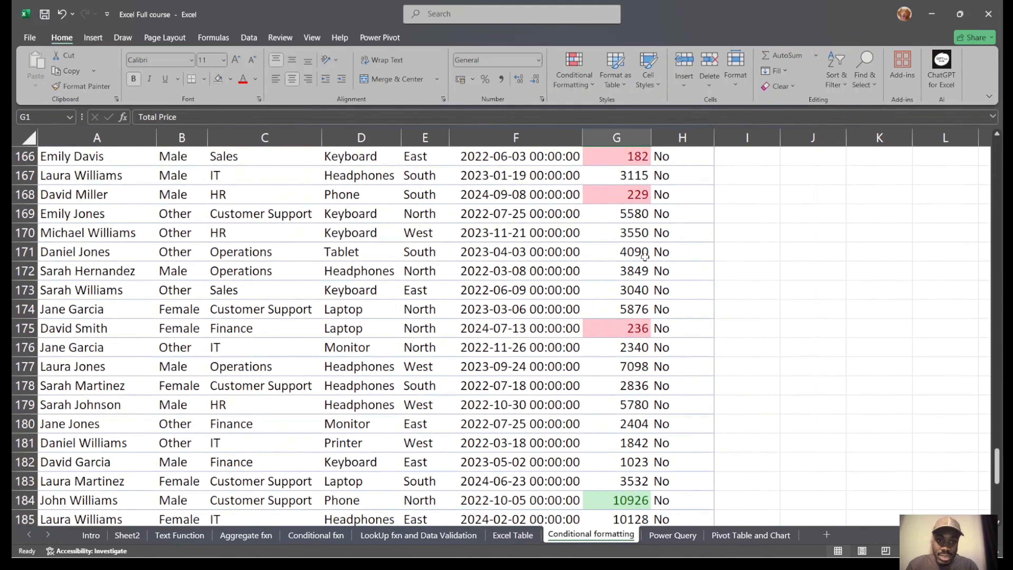
{"action": "scroll", "coordinate": [645, 257], "scroll_direction": "up", "scroll_amount": 16}
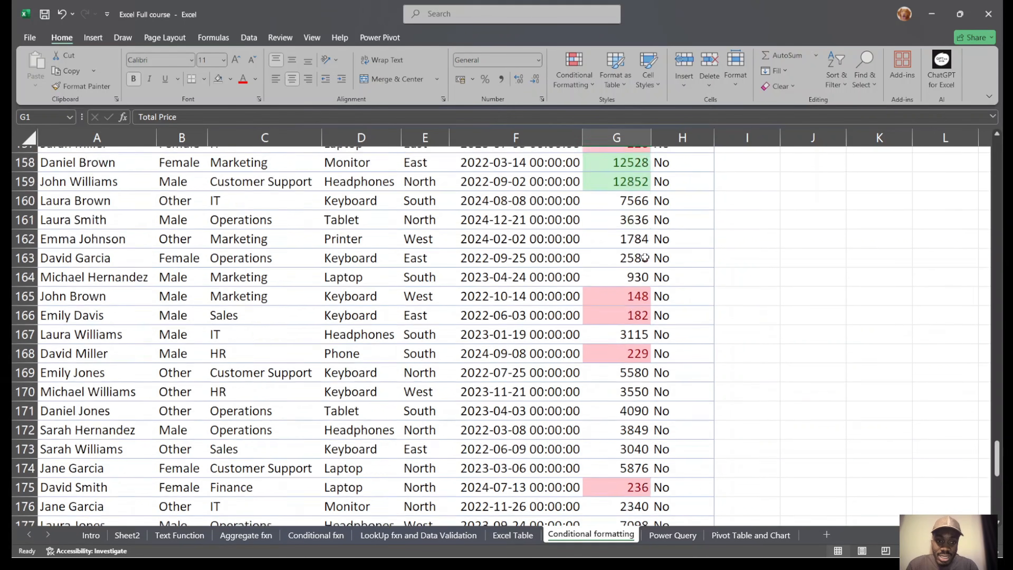
{"action": "scroll", "coordinate": [645, 256], "scroll_direction": "up", "scroll_amount": 18}
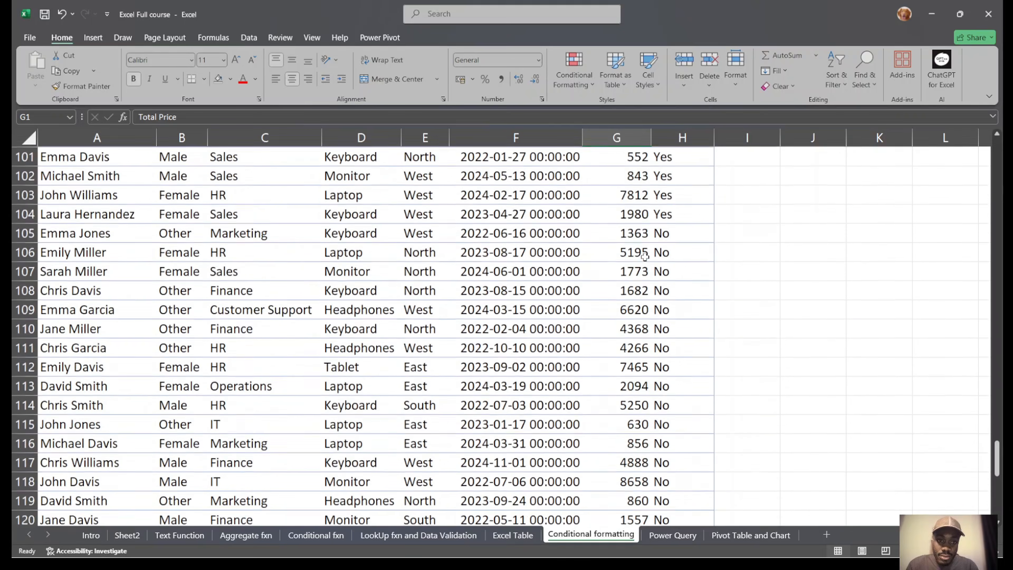
{"action": "scroll", "coordinate": [645, 257], "scroll_direction": "down", "scroll_amount": 7}
{"action": "scroll", "coordinate": [645, 257], "scroll_direction": "up", "scroll_amount": 20}
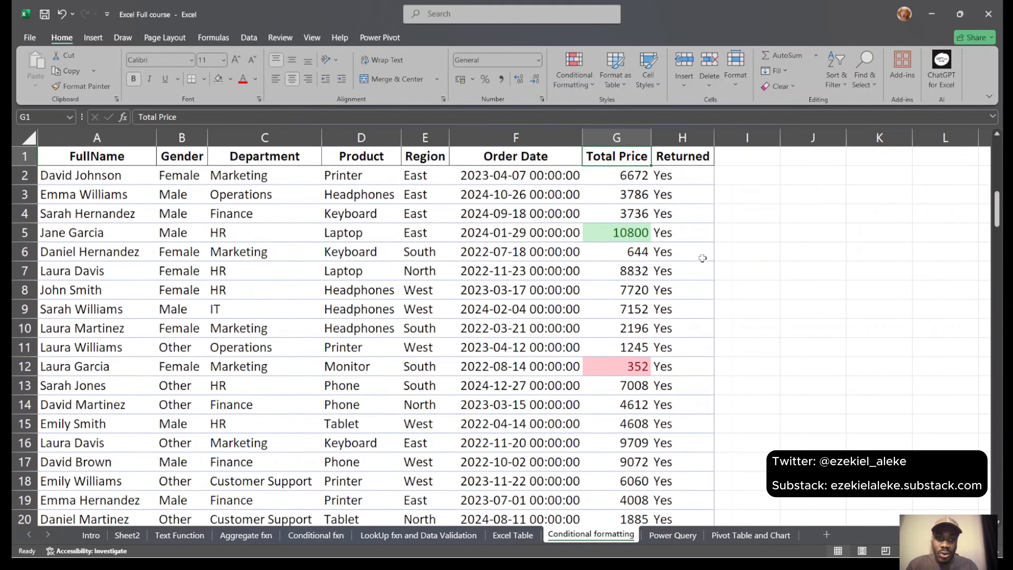
Select the Total Price values from G2 down and reapply Bottom 10 Items with 10 items and Light Red Fill with Dark Red Text.
{"action": "left_click", "coordinate": [610, 172]}
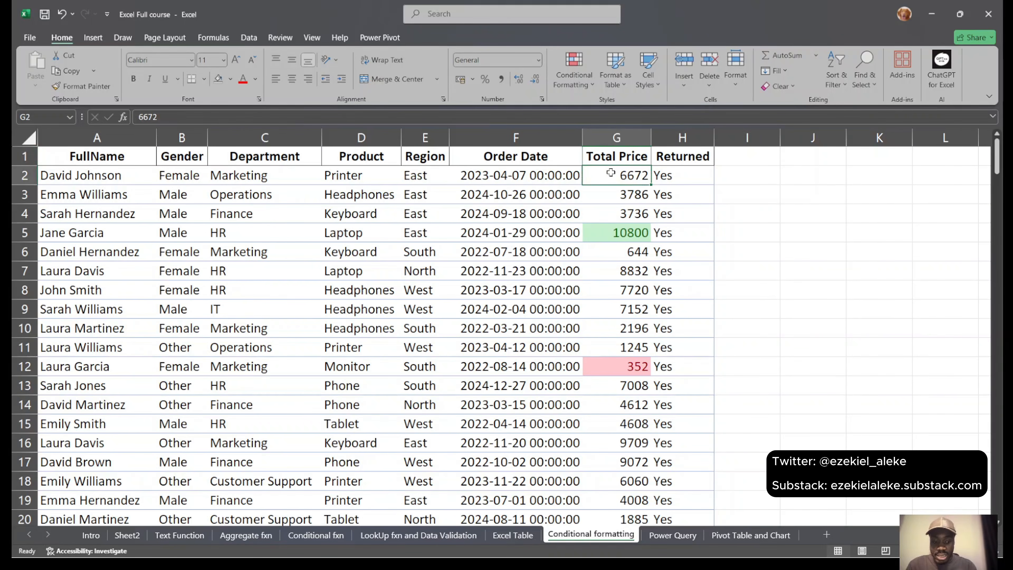
{"action": "key", "text": "ctrl+shift+Down"}
{"action": "left_click", "coordinate": [574, 72]}
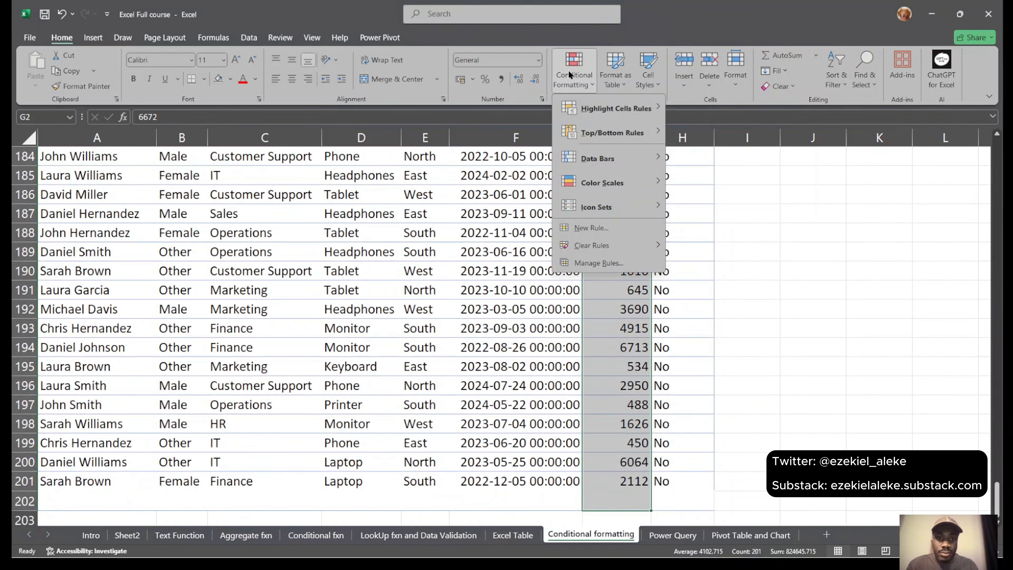
{"action": "mouse_move", "coordinate": [629, 136]}
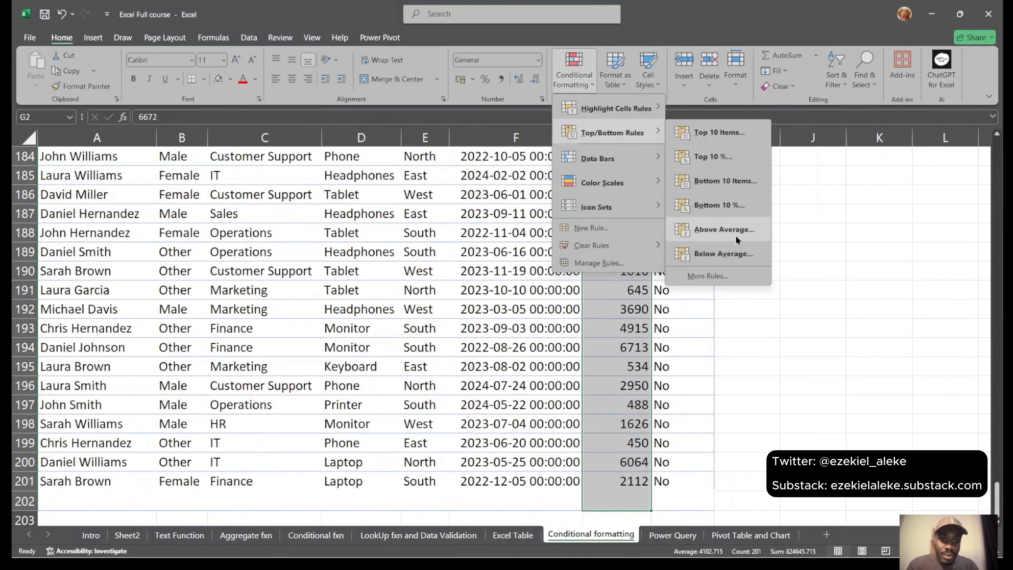
{"action": "left_click", "coordinate": [731, 183]}
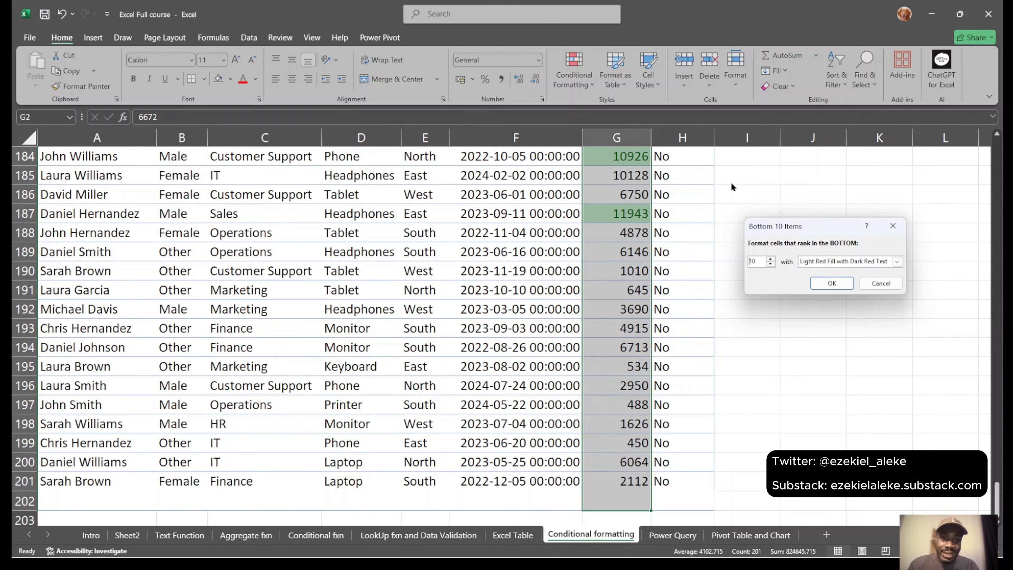
{"action": "left_click", "coordinate": [825, 284]}
{"action": "scroll", "coordinate": [645, 237], "scroll_direction": "up", "scroll_amount": 7}
{"action": "scroll", "coordinate": [644, 237], "scroll_direction": "up", "scroll_amount": 19}
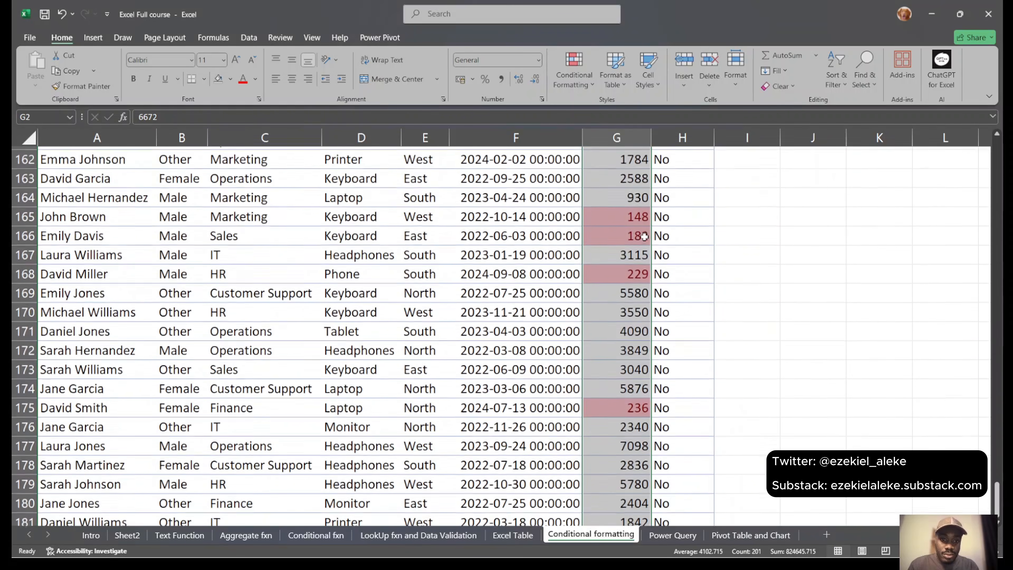
Clear the conditional formatting rules from the entire sheet.
{"action": "left_click", "coordinate": [565, 57]}
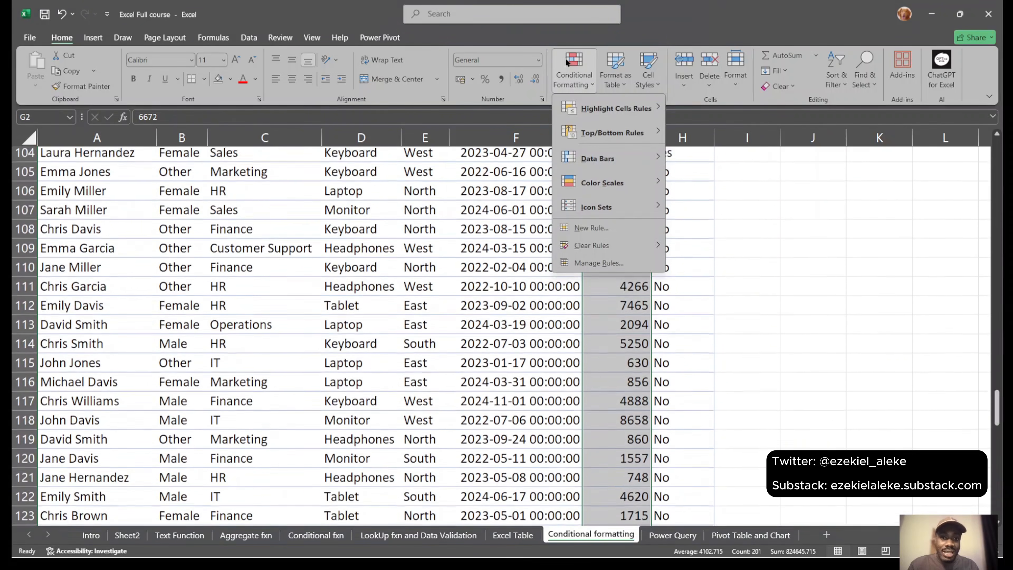
{"action": "mouse_move", "coordinate": [627, 245]}
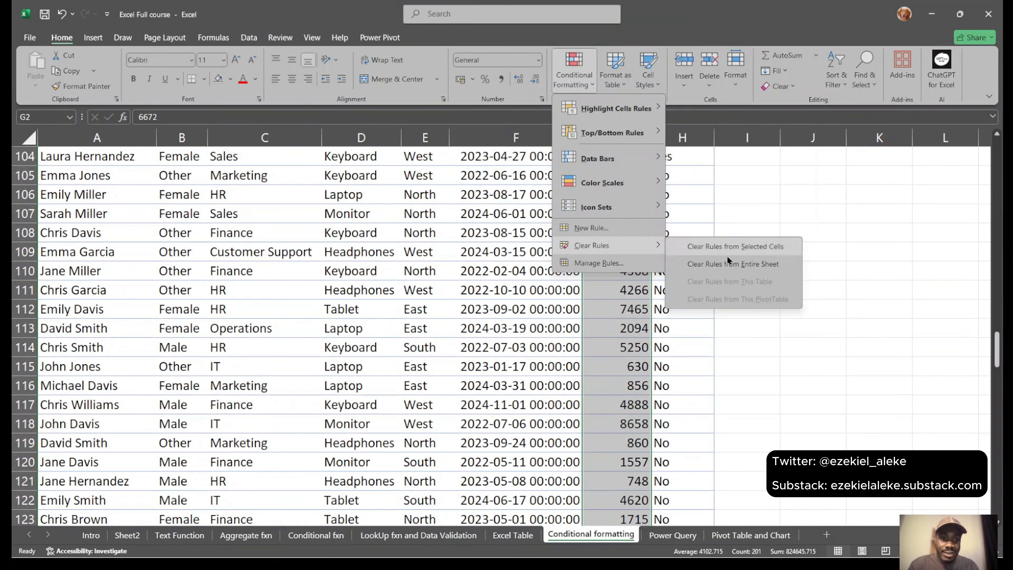
{"action": "left_click", "coordinate": [722, 265]}
Apply a Bottom 10 Items rule to the Total Price values with 10 items and Light Red Fill with Dark Red Text.
{"action": "left_click", "coordinate": [576, 76]}
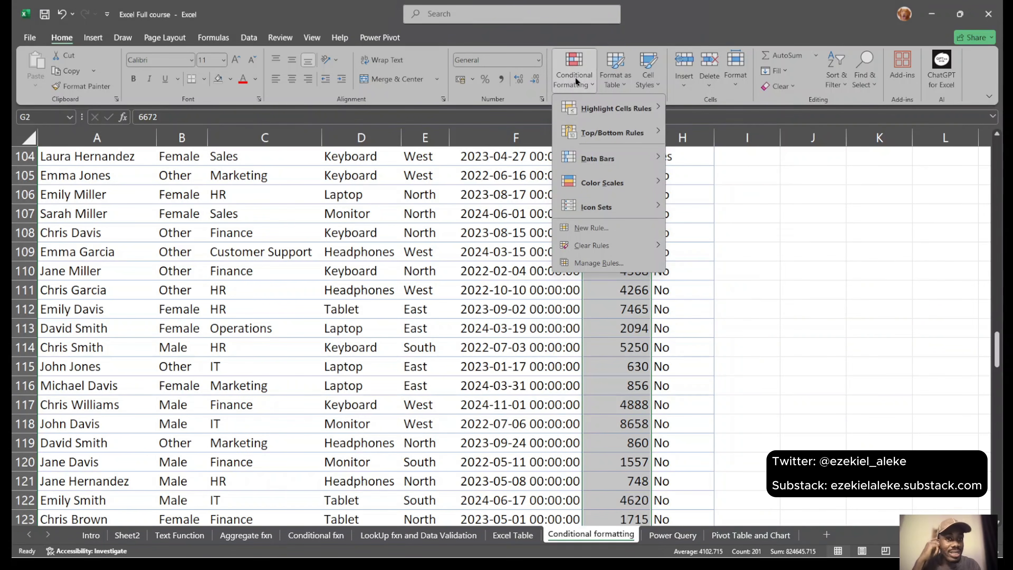
{"action": "mouse_move", "coordinate": [637, 133]}
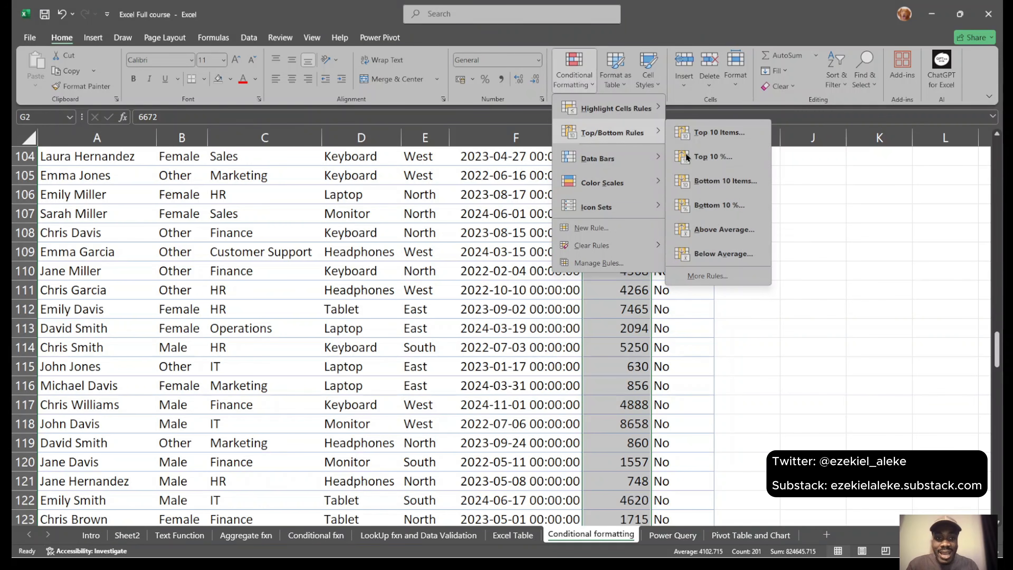
{"action": "left_click", "coordinate": [737, 180]}
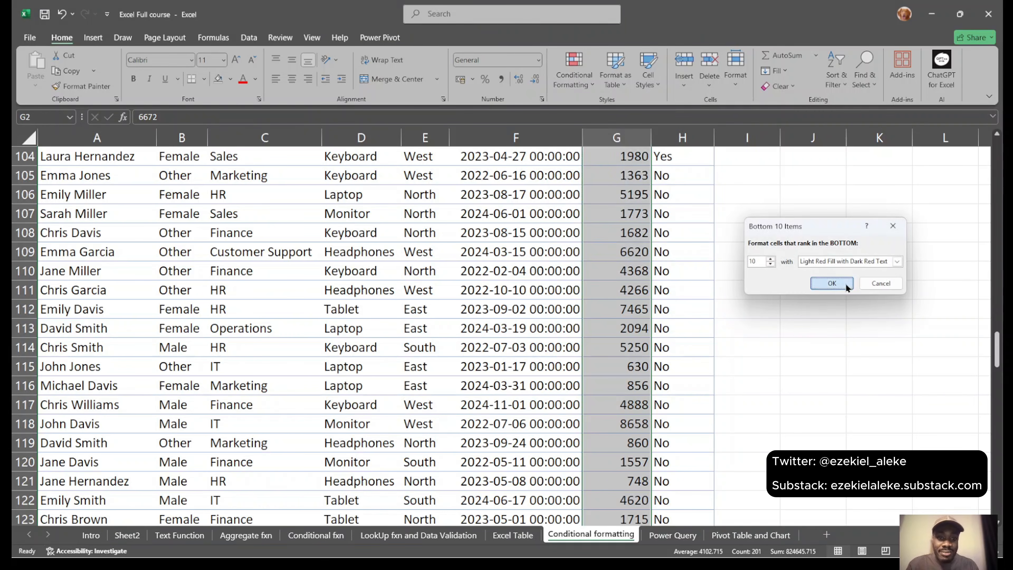
{"action": "left_click", "coordinate": [846, 285]}
Examine the red bottom-ten highlights in the Total Price data from the first row to the last and back.
{"action": "scroll", "coordinate": [634, 238], "scroll_direction": "up", "scroll_amount": 20}
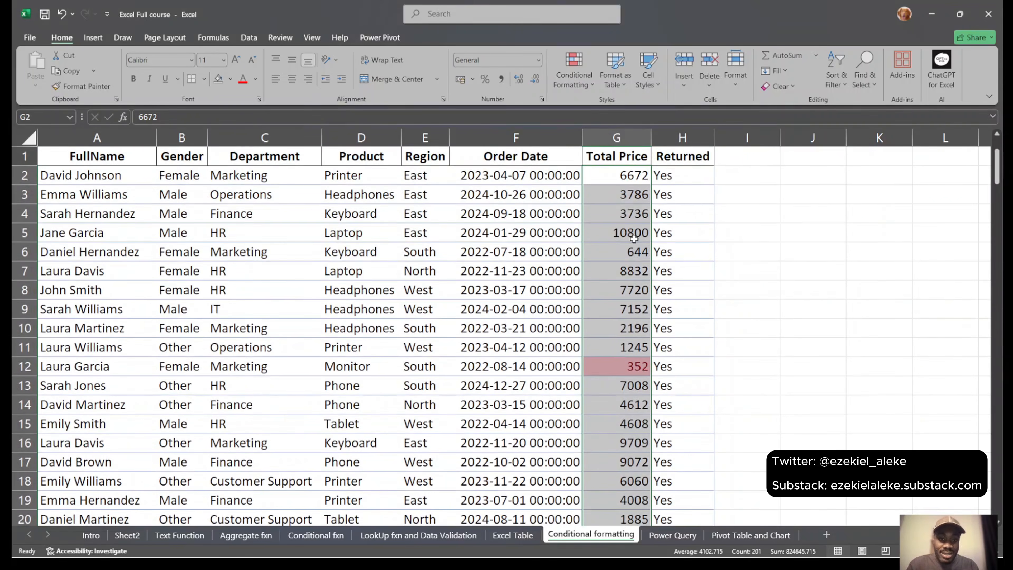
{"action": "scroll", "coordinate": [634, 238], "scroll_direction": "down", "scroll_amount": 7}
{"action": "scroll", "coordinate": [634, 239], "scroll_direction": "down", "scroll_amount": 17}
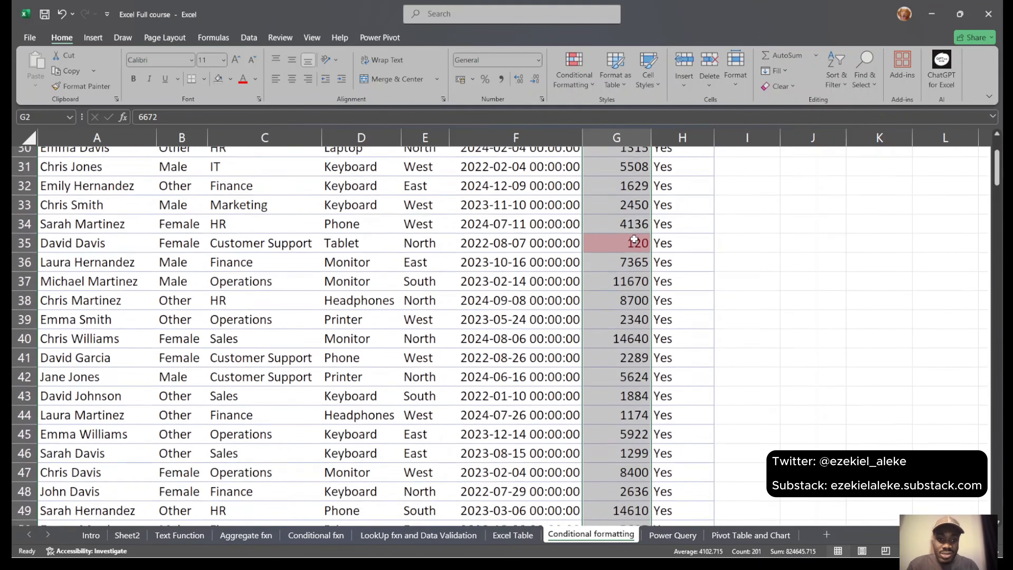
{"action": "scroll", "coordinate": [634, 238], "scroll_direction": "down", "scroll_amount": 17}
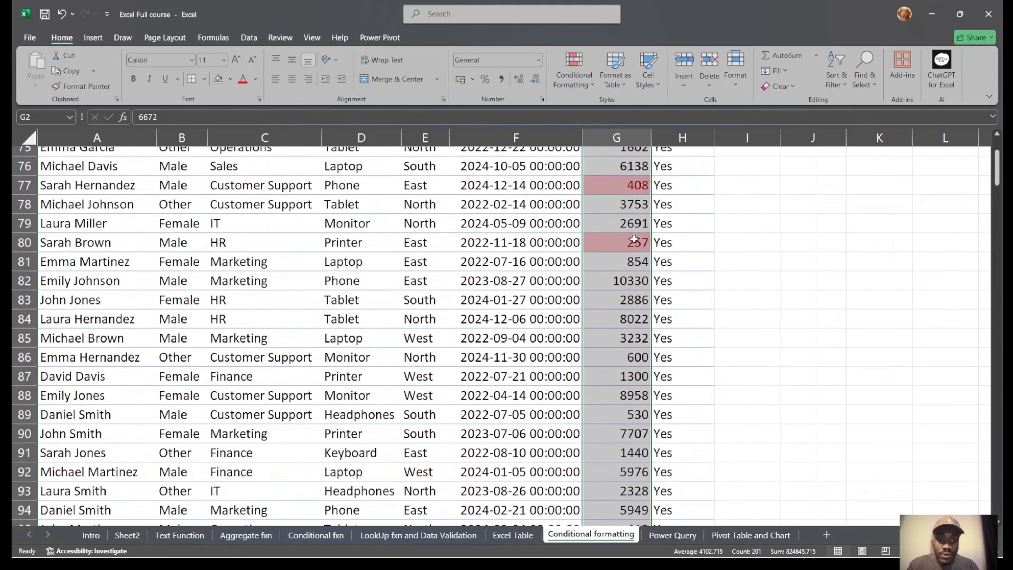
{"action": "scroll", "coordinate": [634, 239], "scroll_direction": "down", "scroll_amount": 11}
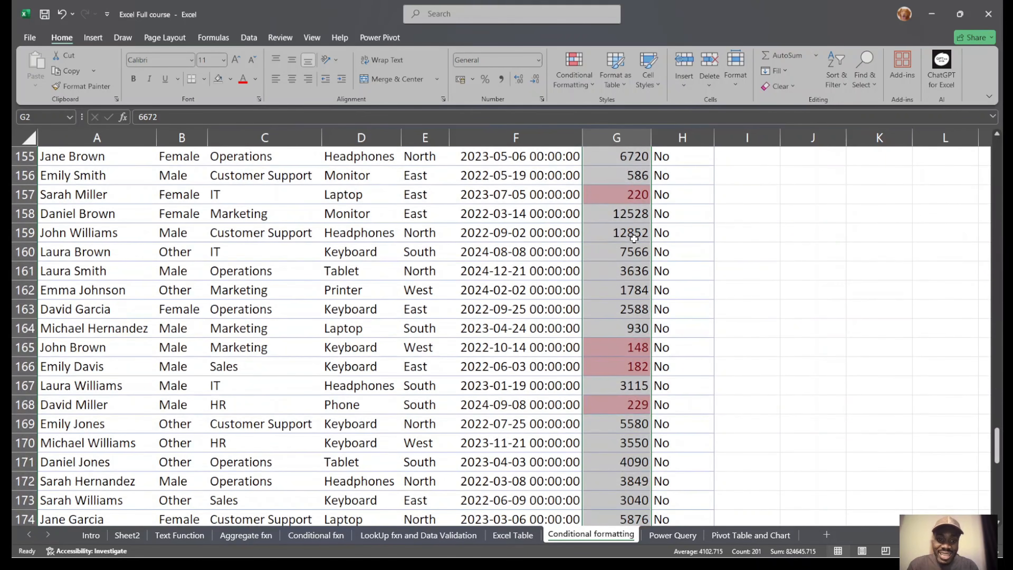
{"action": "scroll", "coordinate": [635, 239], "scroll_direction": "down", "scroll_amount": 4}
{"action": "scroll", "coordinate": [634, 239], "scroll_direction": "down", "scroll_amount": 7}
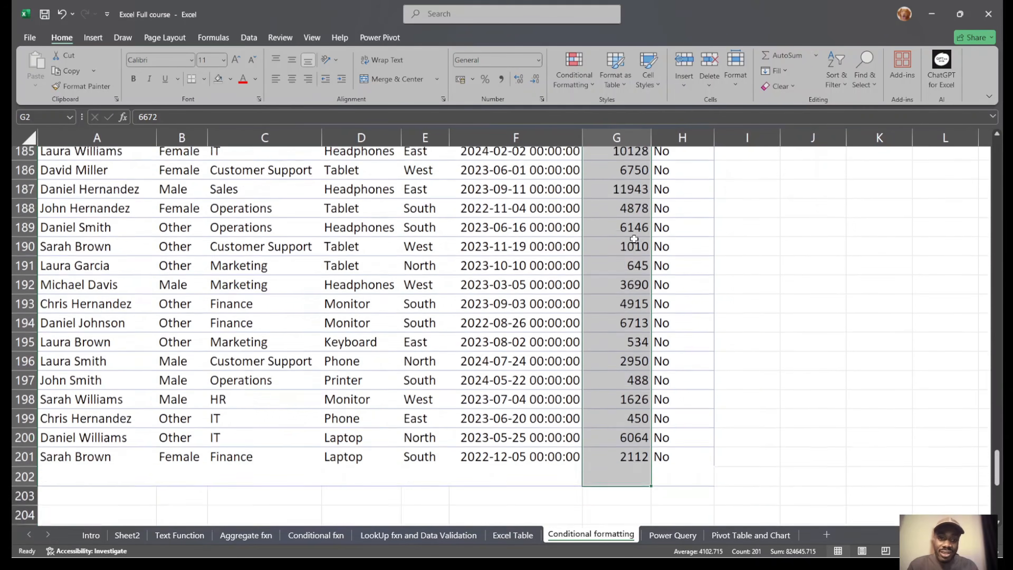
{"action": "scroll", "coordinate": [635, 239], "scroll_direction": "up", "scroll_amount": 7}
{"action": "scroll", "coordinate": [634, 239], "scroll_direction": "up", "scroll_amount": 8}
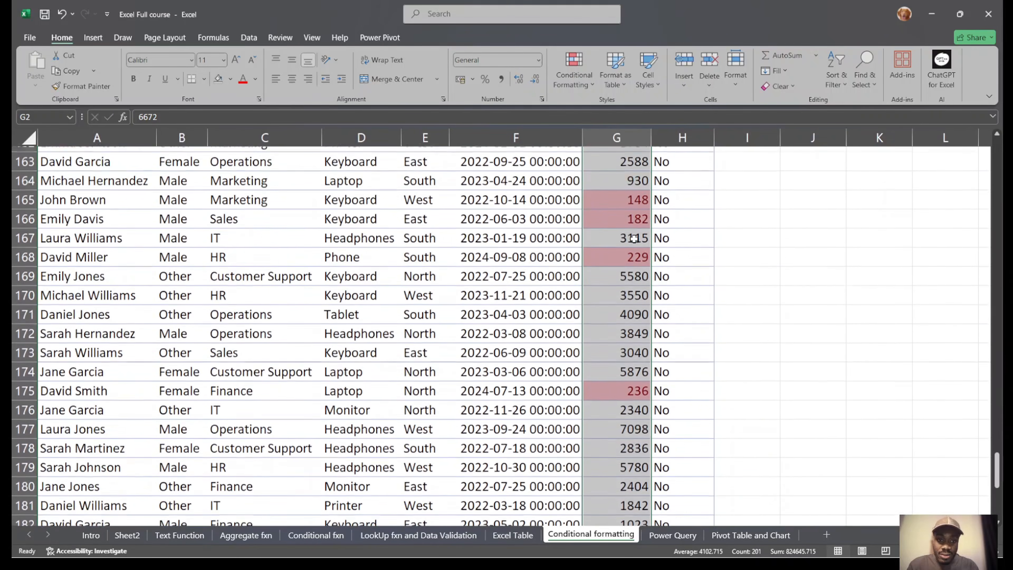
{"action": "scroll", "coordinate": [634, 239], "scroll_direction": "up", "scroll_amount": 5}
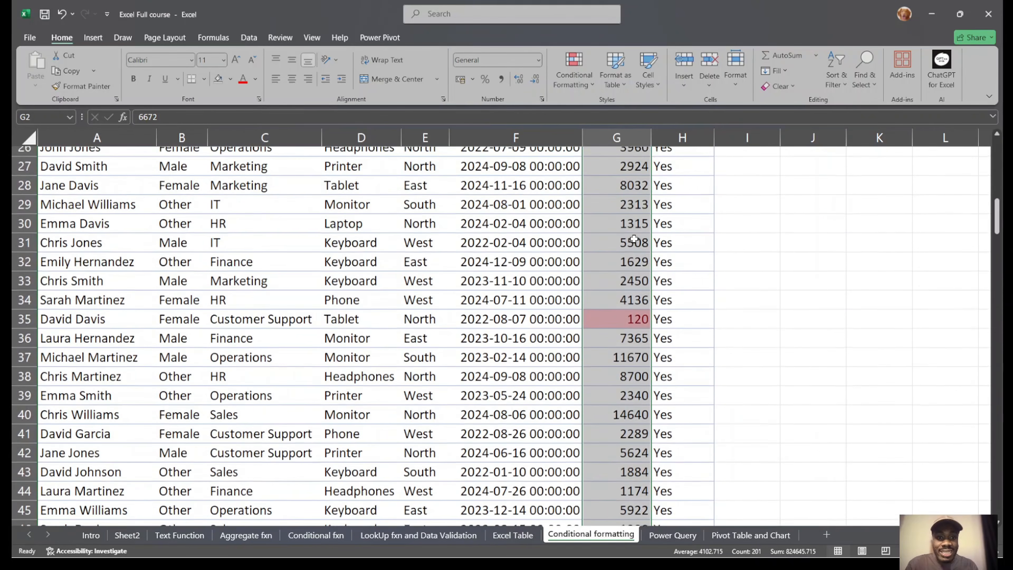
{"action": "scroll", "coordinate": [634, 239], "scroll_direction": "up", "scroll_amount": 2}
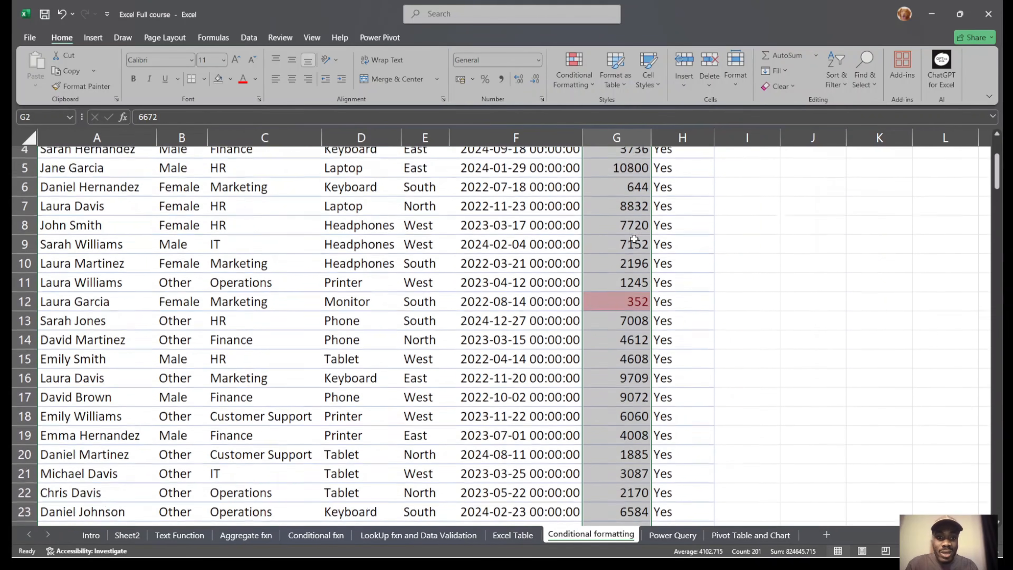
Select the highlighted Total Price value in G54 and compare it with the other highlighted values in nearby rows.
{"action": "scroll", "coordinate": [634, 239], "scroll_direction": "down", "scroll_amount": 1}
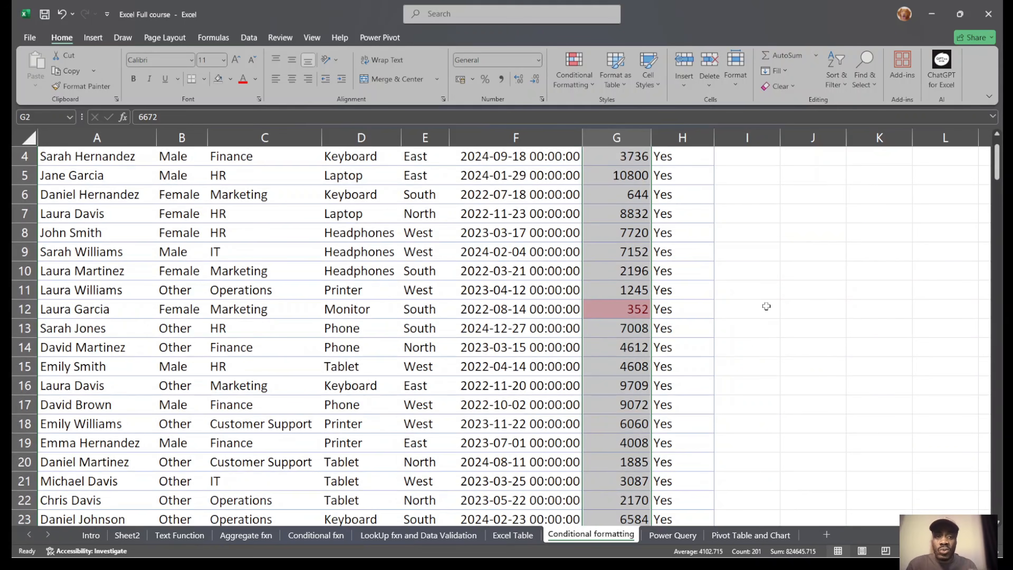
{"action": "scroll", "coordinate": [766, 306], "scroll_direction": "down", "scroll_amount": 10}
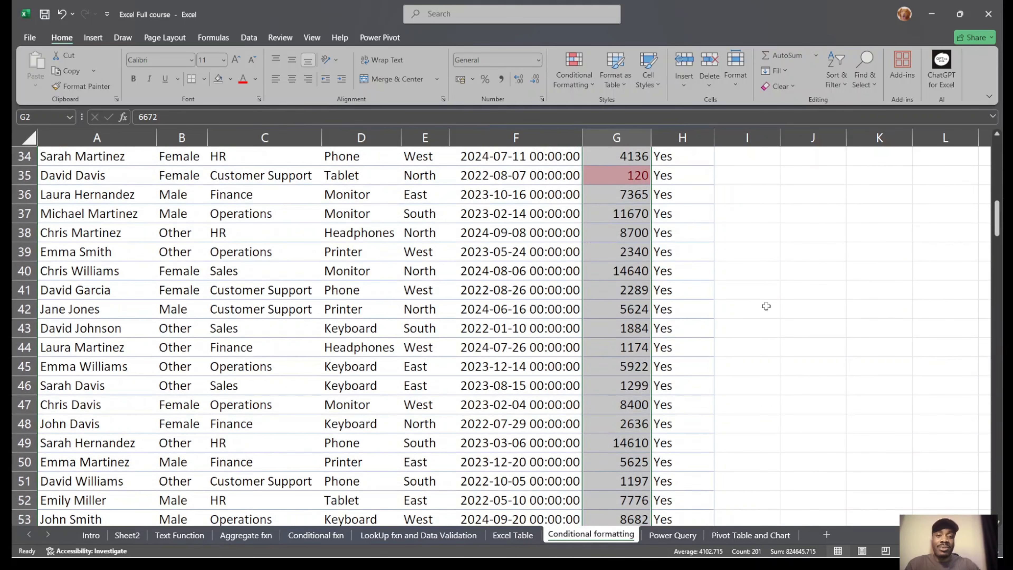
{"action": "scroll", "coordinate": [766, 306], "scroll_direction": "down", "scroll_amount": 6}
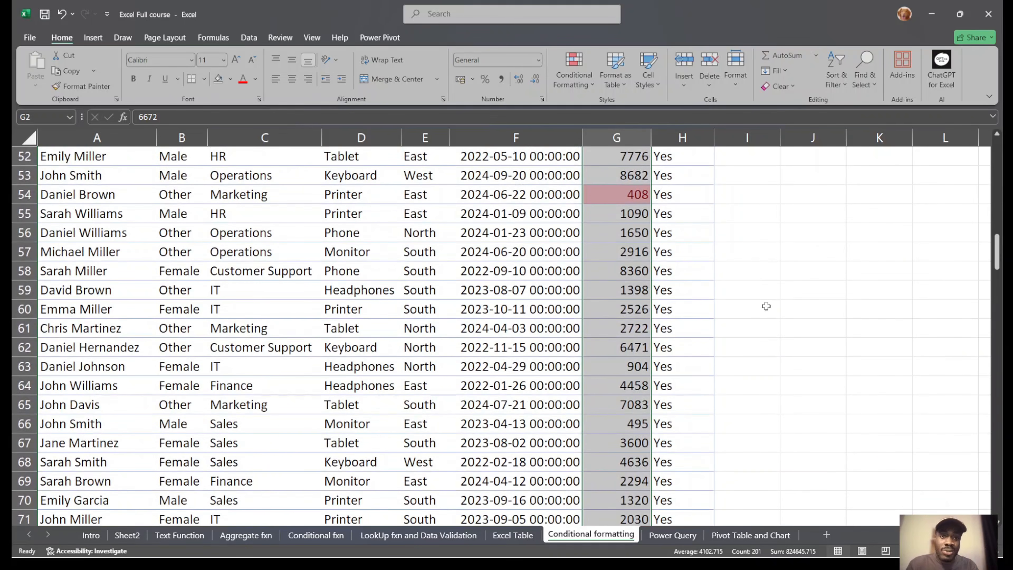
{"action": "left_click", "coordinate": [630, 193]}
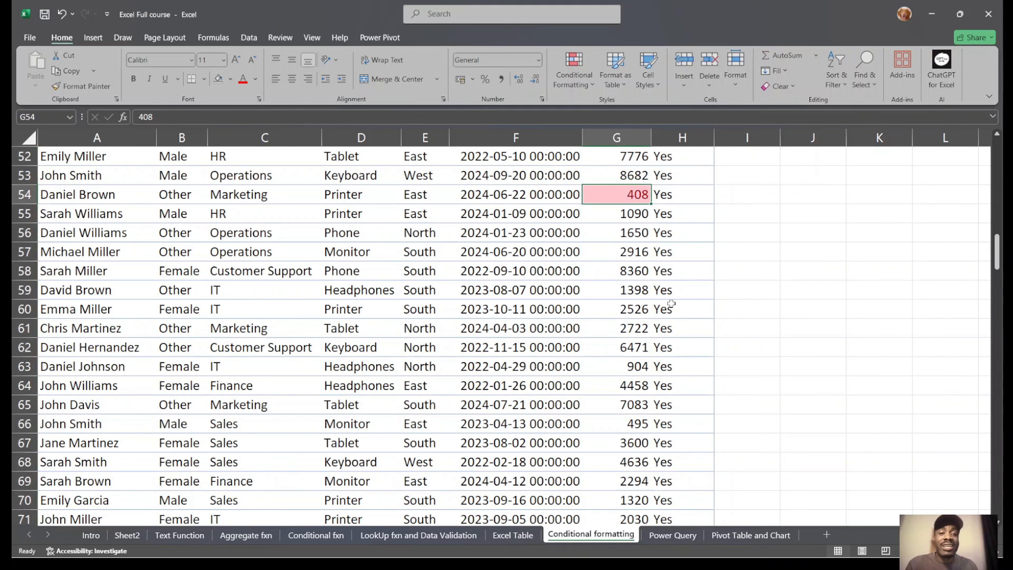
{"action": "scroll", "coordinate": [671, 304], "scroll_direction": "down", "scroll_amount": 5}
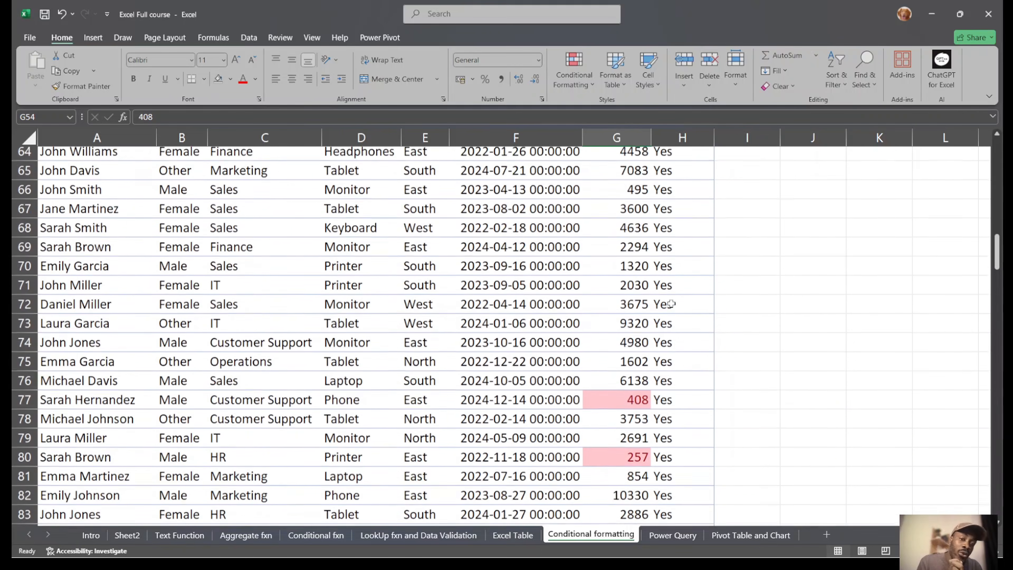
{"action": "scroll", "coordinate": [671, 304], "scroll_direction": "up", "scroll_amount": 3}
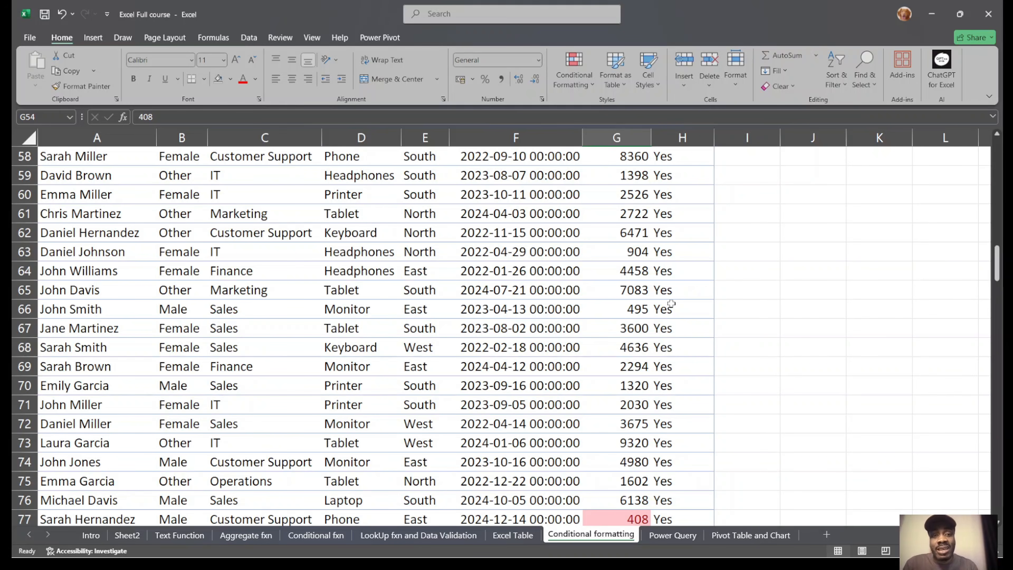
{"action": "scroll", "coordinate": [671, 304], "scroll_direction": "up", "scroll_amount": 19}
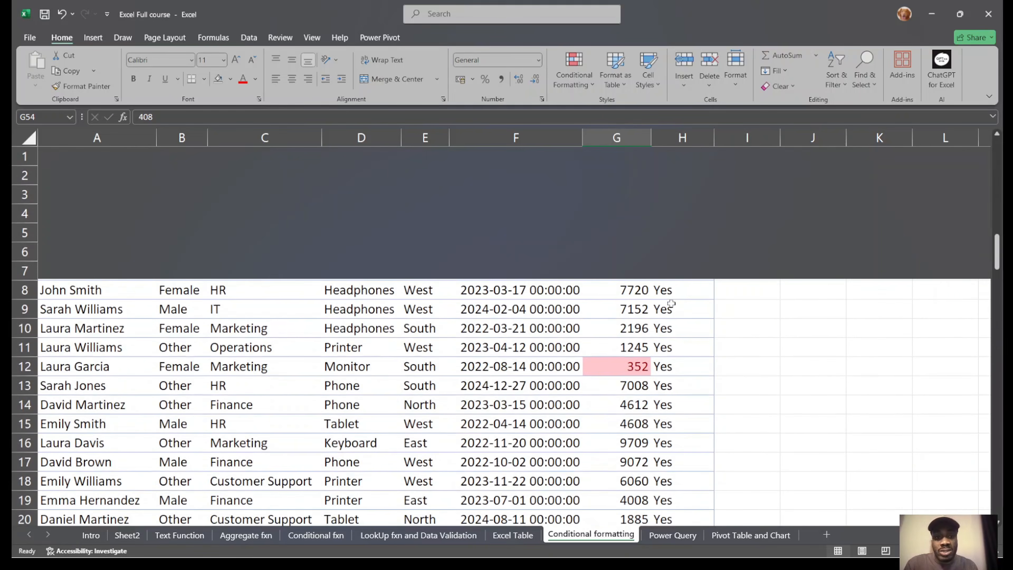
Select the Total Price values from G2 down and clear the conditional formatting rules from the entire sheet.
{"action": "left_click", "coordinate": [623, 182]}
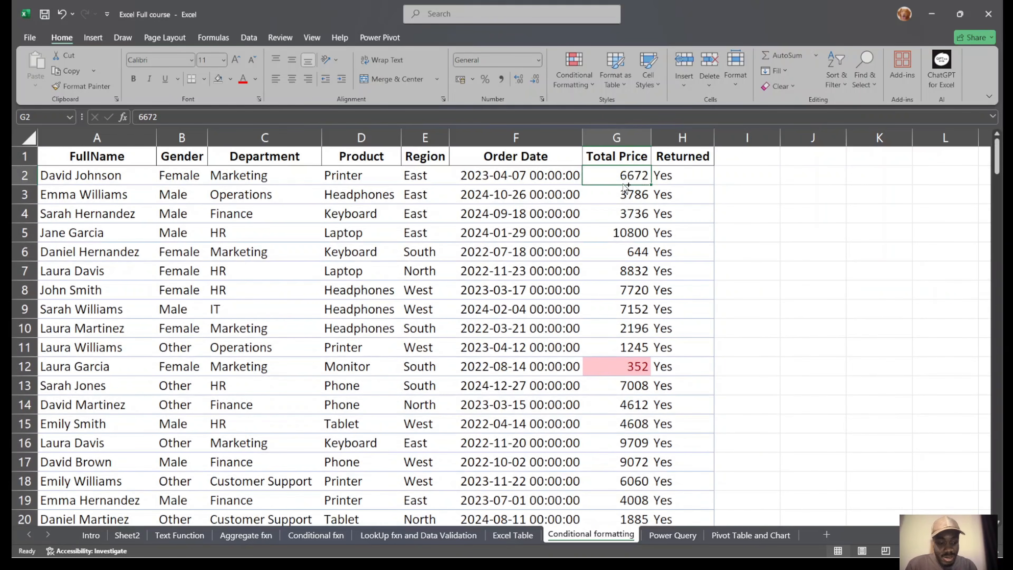
{"action": "key", "text": "ctrl+shift+Down"}
{"action": "left_click", "coordinate": [584, 78]}
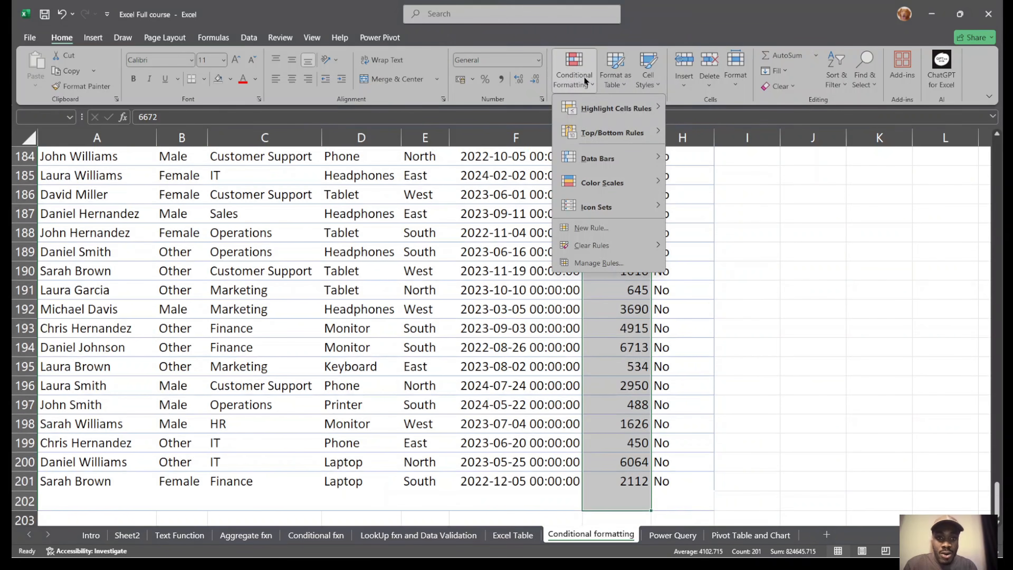
{"action": "mouse_move", "coordinate": [626, 246]}
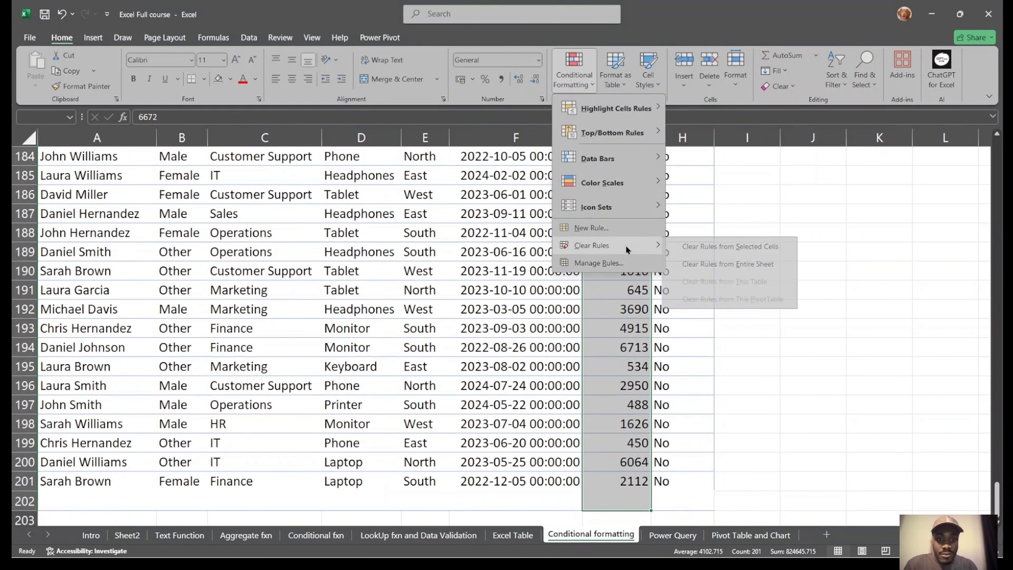
{"action": "left_click", "coordinate": [755, 261]}
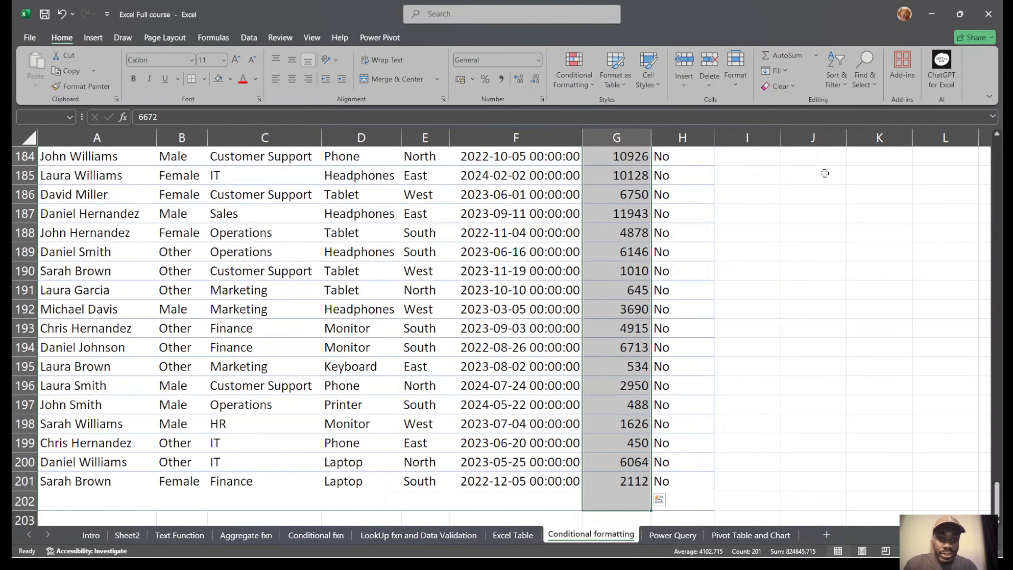
Apply blue solid-fill data bars to the selected Total Price values.
{"action": "left_click", "coordinate": [568, 82]}
{"action": "mouse_move", "coordinate": [635, 165]}
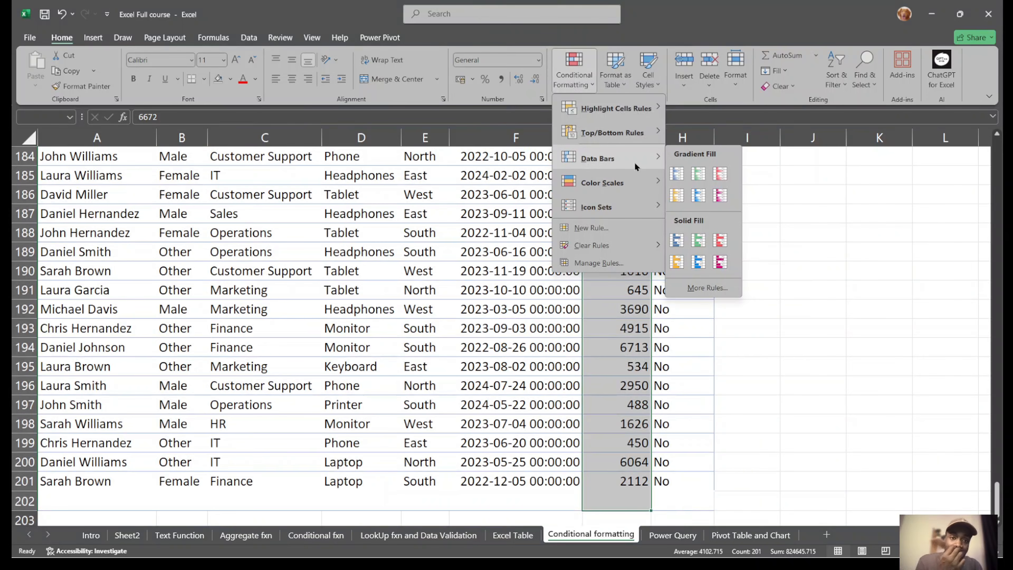
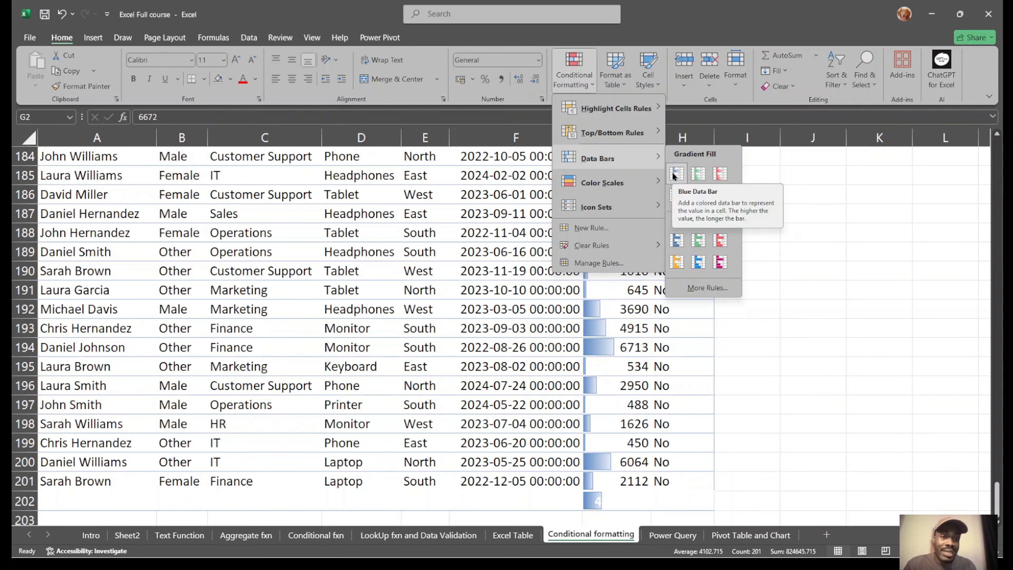
{"action": "left_click", "coordinate": [674, 241]}
Compare the data bar lengths with the Total Price values down the column, selecting G3:G4 and G77 as examples.
{"action": "scroll", "coordinate": [670, 242], "scroll_direction": "up", "scroll_amount": 20}
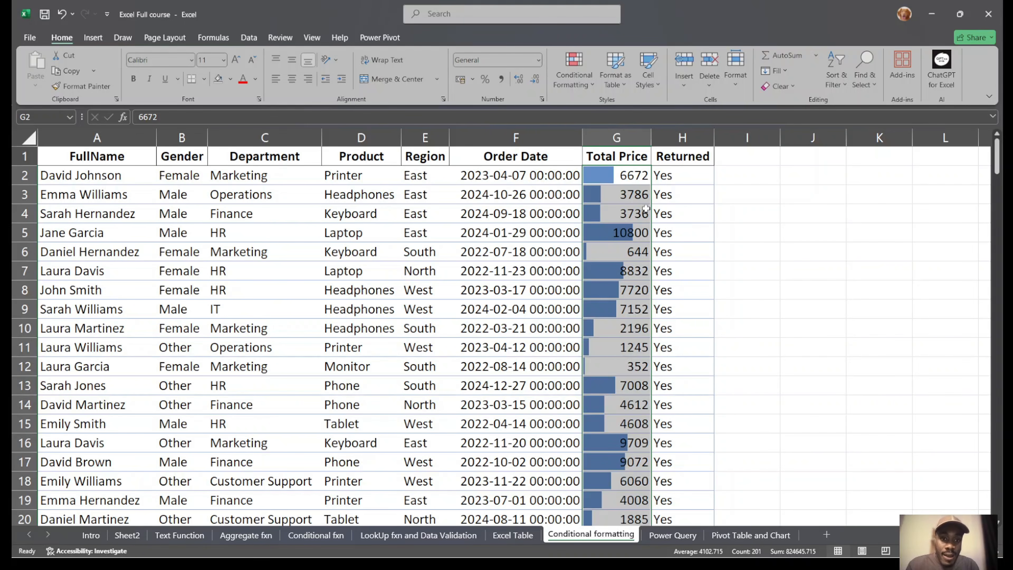
{"action": "left_click_drag", "start_coordinate": [621, 196], "coordinate": [621, 212]}
{"action": "scroll", "coordinate": [623, 337], "scroll_direction": "down", "scroll_amount": 4}
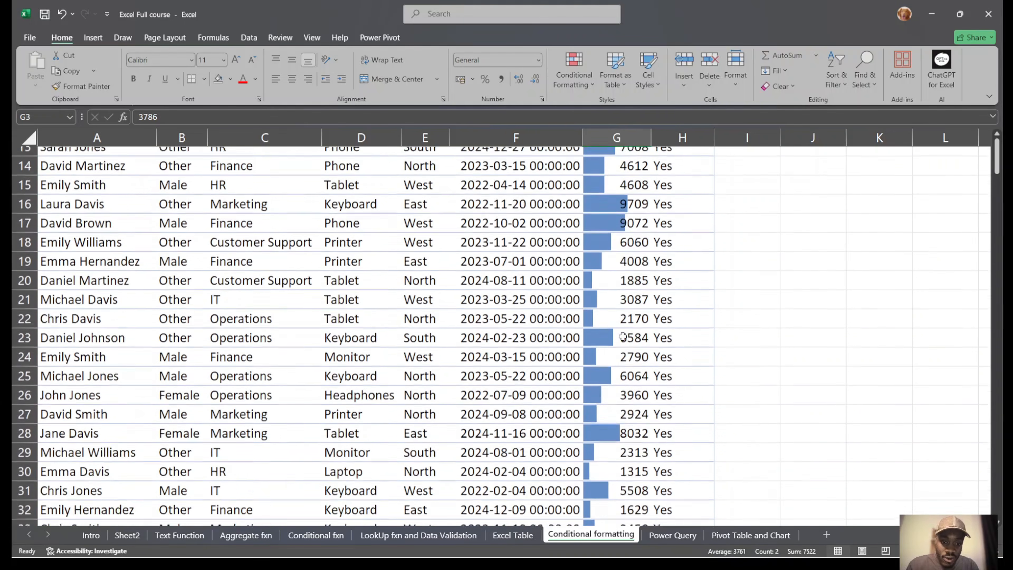
{"action": "scroll", "coordinate": [623, 337], "scroll_direction": "down", "scroll_amount": 9}
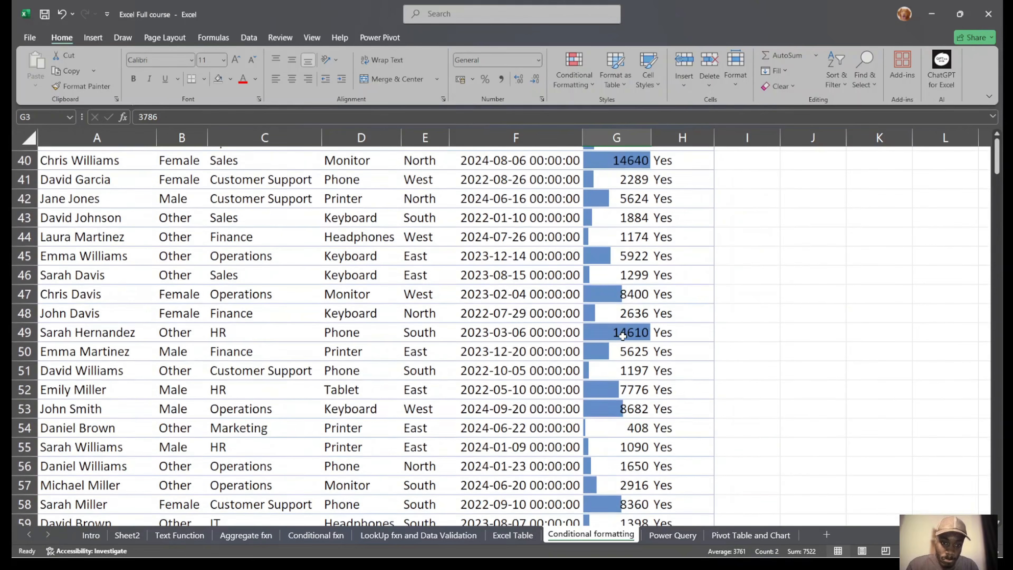
{"action": "scroll", "coordinate": [623, 337], "scroll_direction": "down", "scroll_amount": 11}
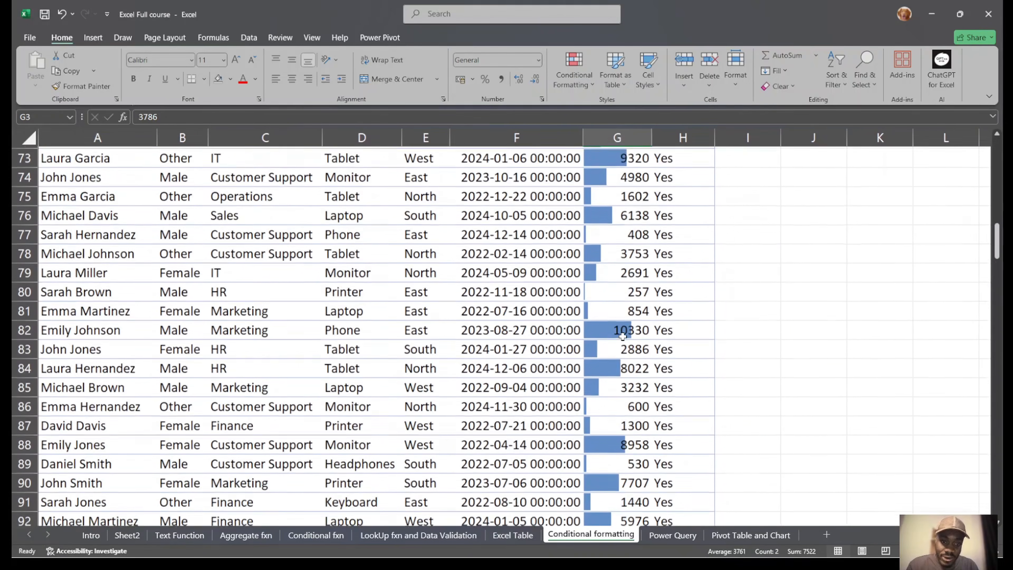
{"action": "left_click", "coordinate": [599, 231]}
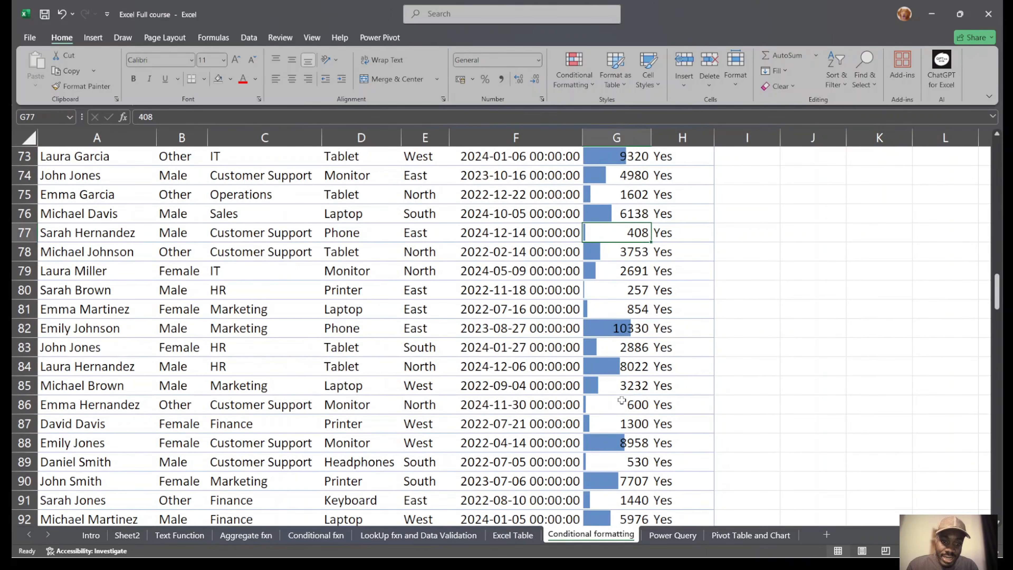
{"action": "scroll", "coordinate": [621, 400], "scroll_direction": "down", "scroll_amount": 5}
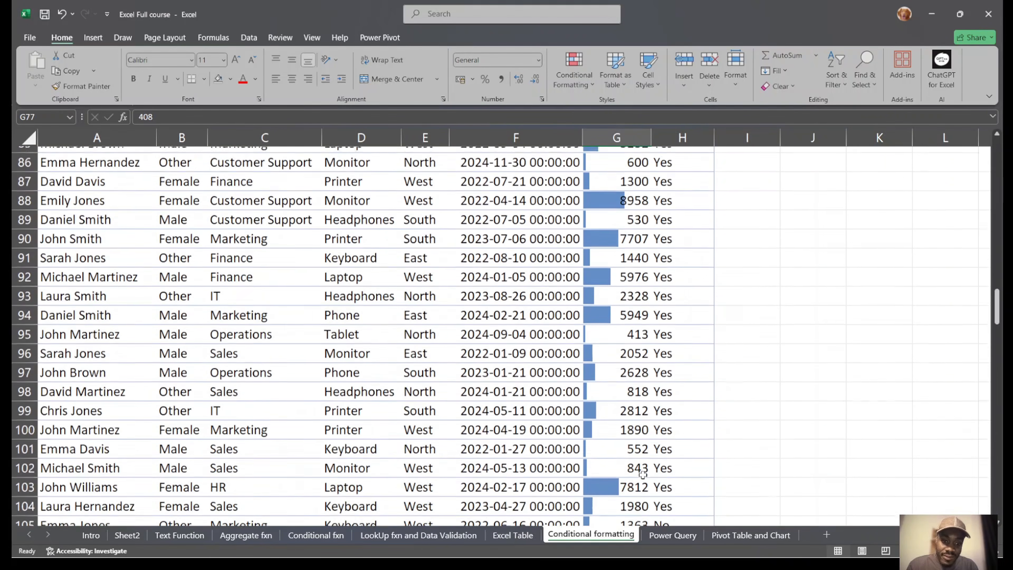
{"action": "scroll", "coordinate": [607, 411], "scroll_direction": "down", "scroll_amount": 4}
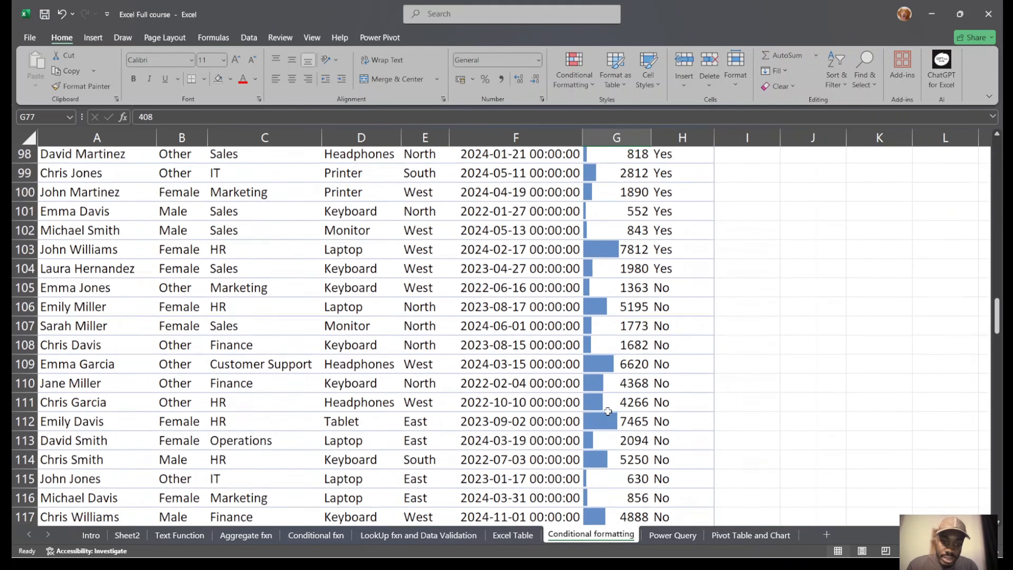
{"action": "scroll", "coordinate": [607, 411], "scroll_direction": "down", "scroll_amount": 2}
{"action": "scroll", "coordinate": [650, 464], "scroll_direction": "down", "scroll_amount": 3}
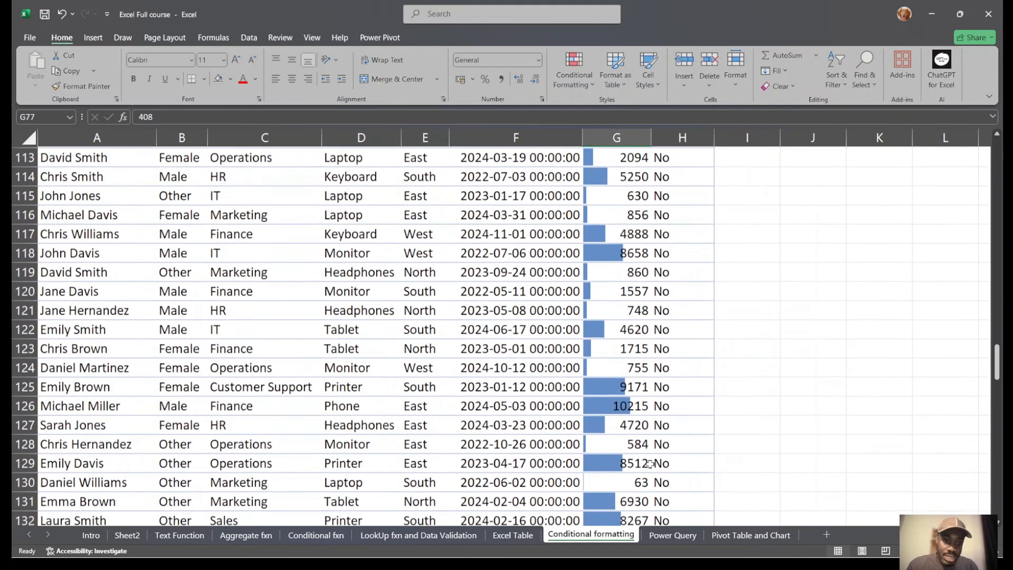
{"action": "scroll", "coordinate": [650, 464], "scroll_direction": "down", "scroll_amount": 2}
{"action": "scroll", "coordinate": [650, 464], "scroll_direction": "up", "scroll_amount": 20}
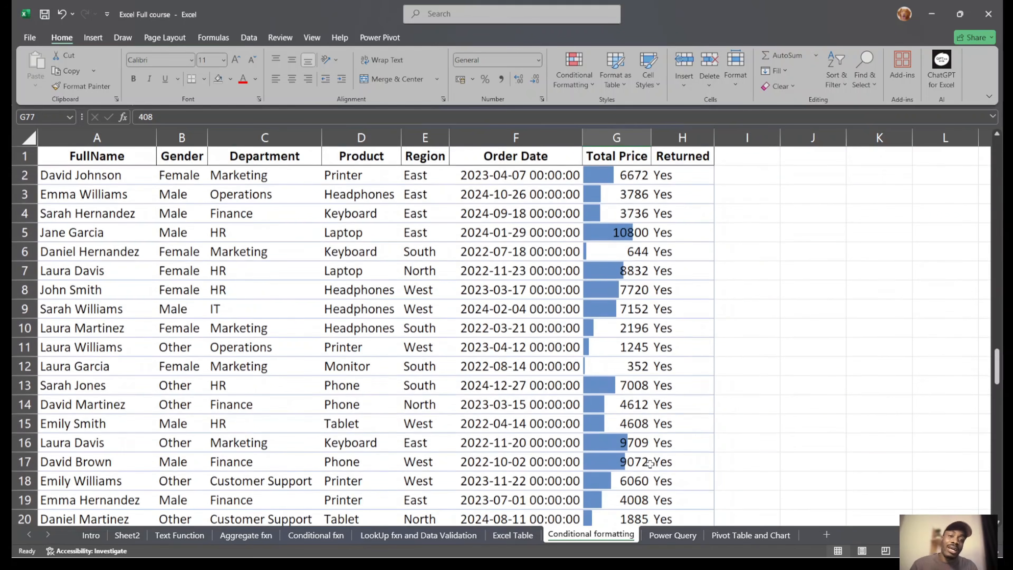
Select the Total Price value in G5 and widen column G to several times its width to stretch the data bars.
{"action": "left_click", "coordinate": [623, 233]}
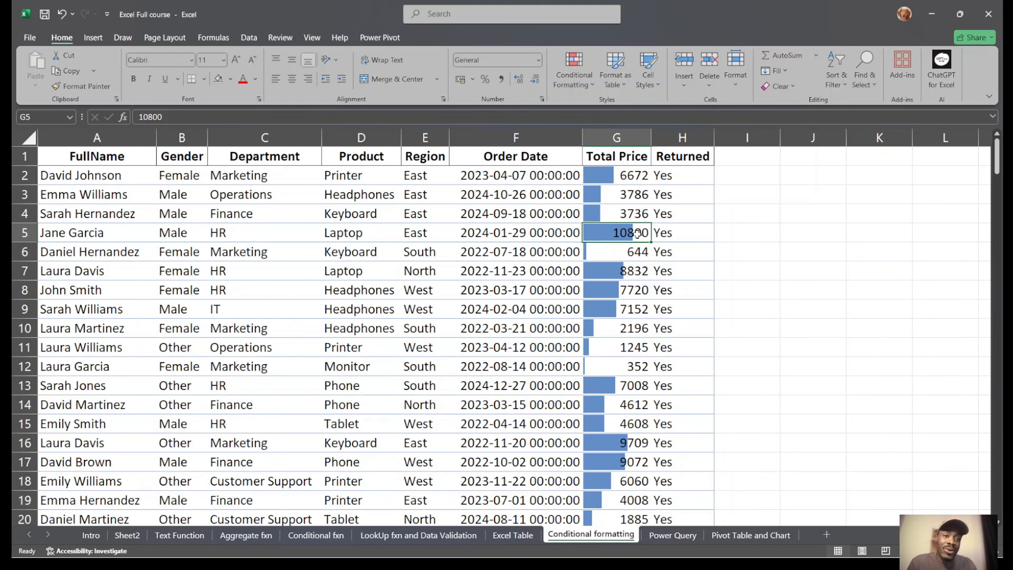
{"action": "left_click_drag", "start_coordinate": [652, 145], "coordinate": [894, 139]}
{"action": "scroll", "coordinate": [766, 283], "scroll_direction": "right", "scroll_amount": 2}
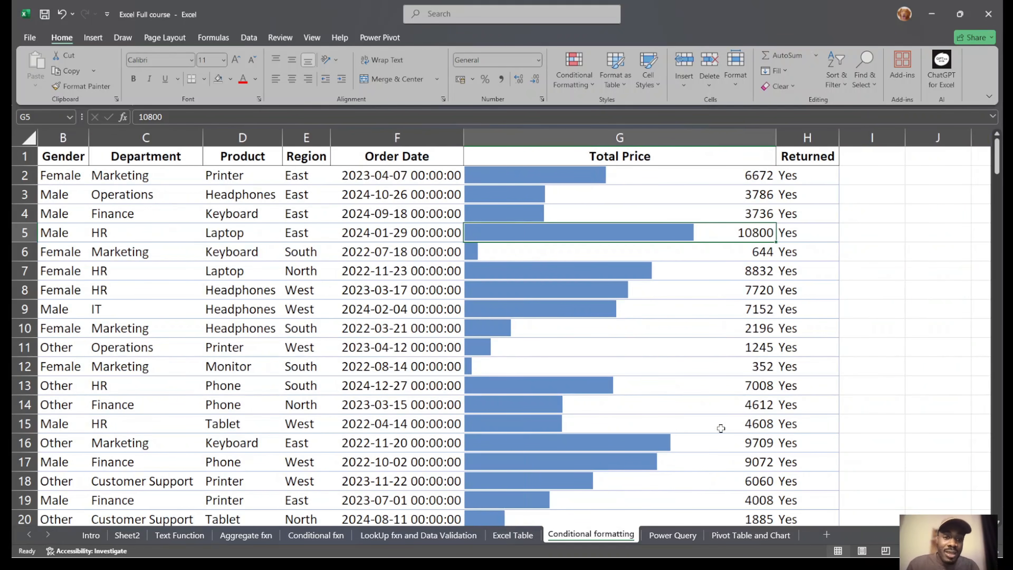
Examine the data bar lengths down the Total Price column, selecting G40 and G49 as examples of the longest bars.
{"action": "scroll", "coordinate": [721, 426], "scroll_direction": "down", "scroll_amount": 10}
{"action": "left_click", "coordinate": [721, 347]}
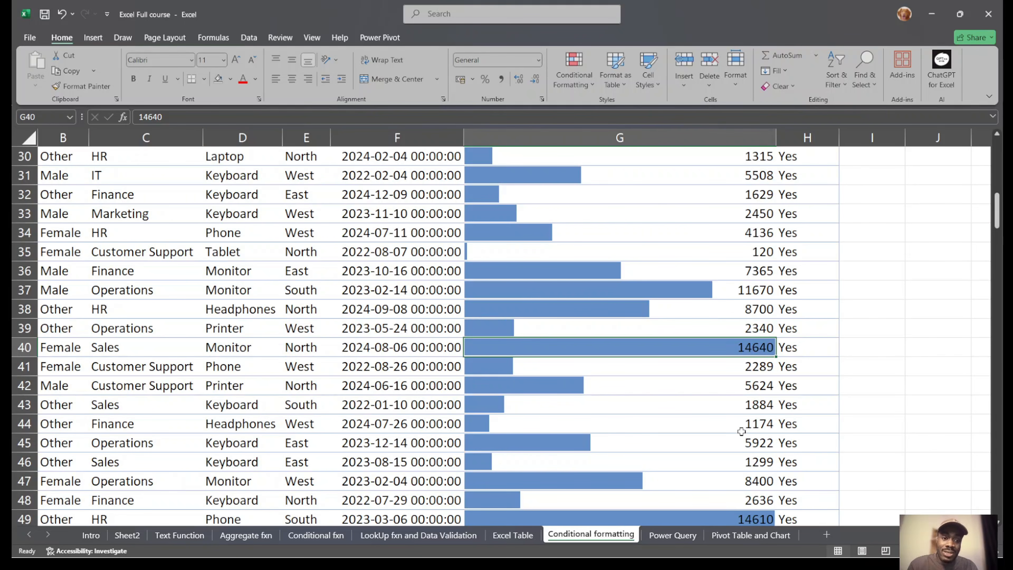
{"action": "scroll", "coordinate": [748, 353], "scroll_direction": "down", "scroll_amount": 4}
{"action": "scroll", "coordinate": [748, 353], "scroll_direction": "down", "scroll_amount": 20}
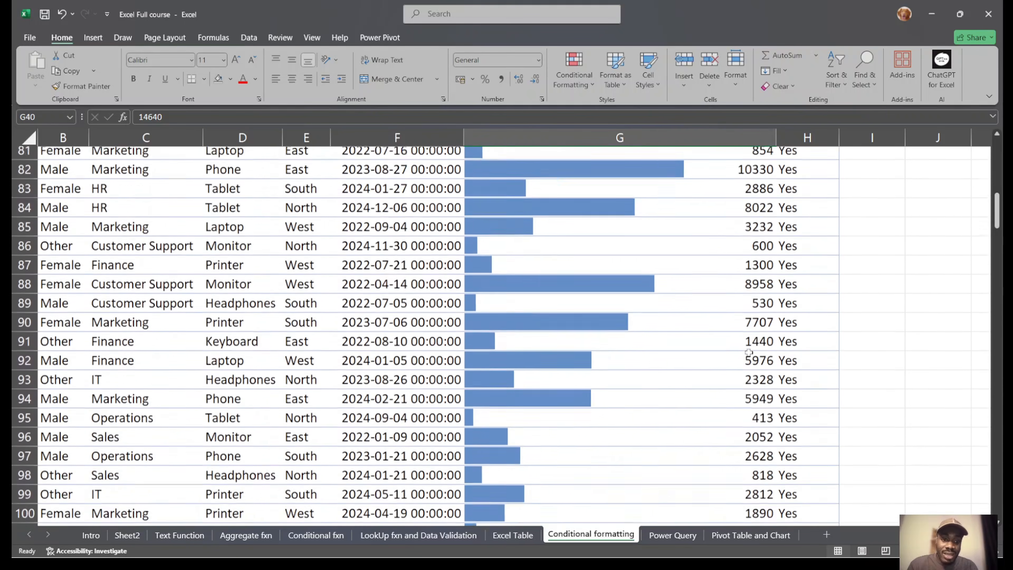
{"action": "scroll", "coordinate": [748, 352], "scroll_direction": "down", "scroll_amount": 13}
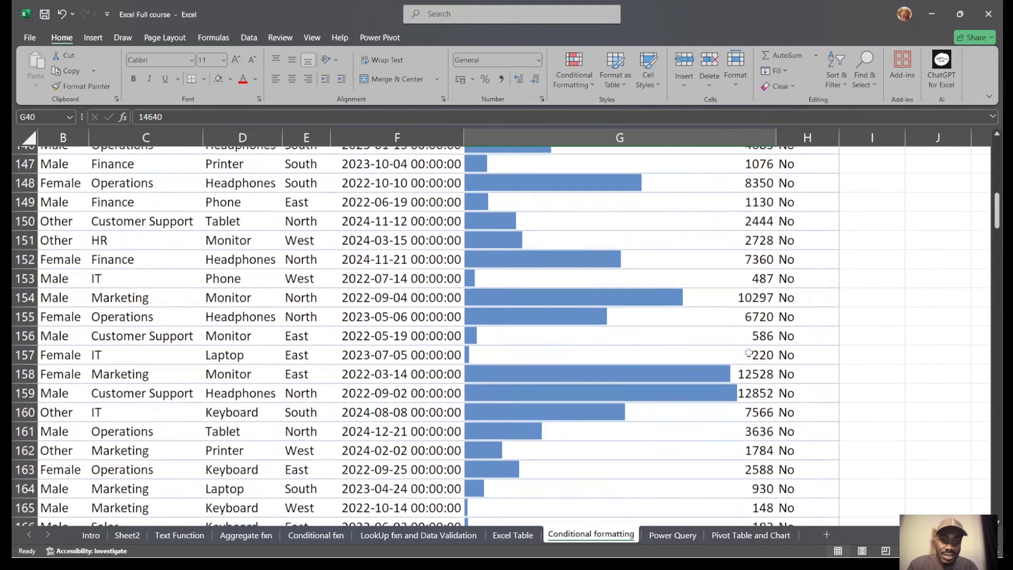
{"action": "scroll", "coordinate": [742, 272], "scroll_direction": "down", "scroll_amount": 18}
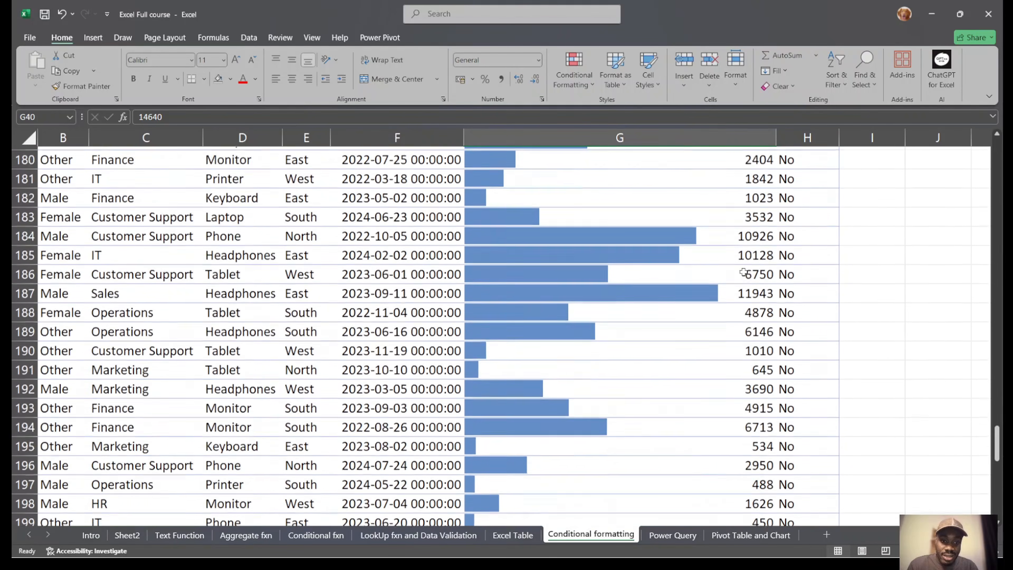
{"action": "scroll", "coordinate": [743, 272], "scroll_direction": "up", "scroll_amount": 18}
{"action": "scroll", "coordinate": [743, 272], "scroll_direction": "up", "scroll_amount": 20}
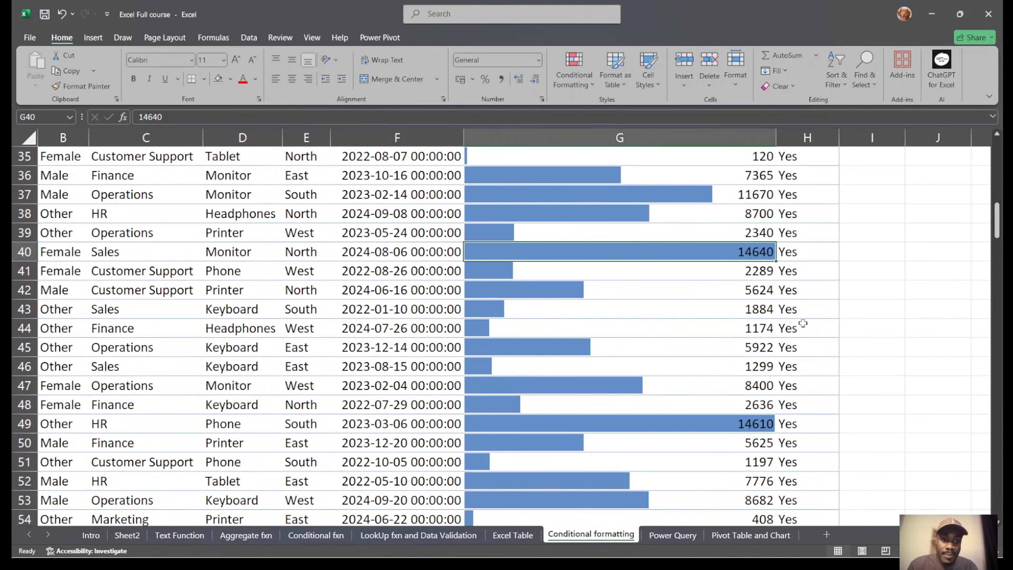
{"action": "left_click", "coordinate": [714, 423]}
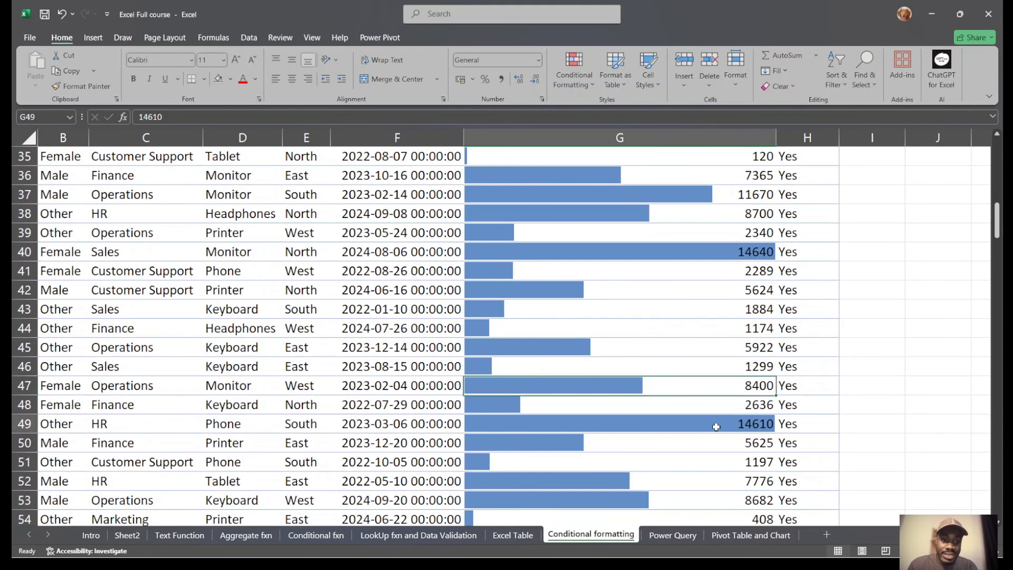
{"action": "scroll", "coordinate": [715, 424], "scroll_direction": "down", "scroll_amount": 20}
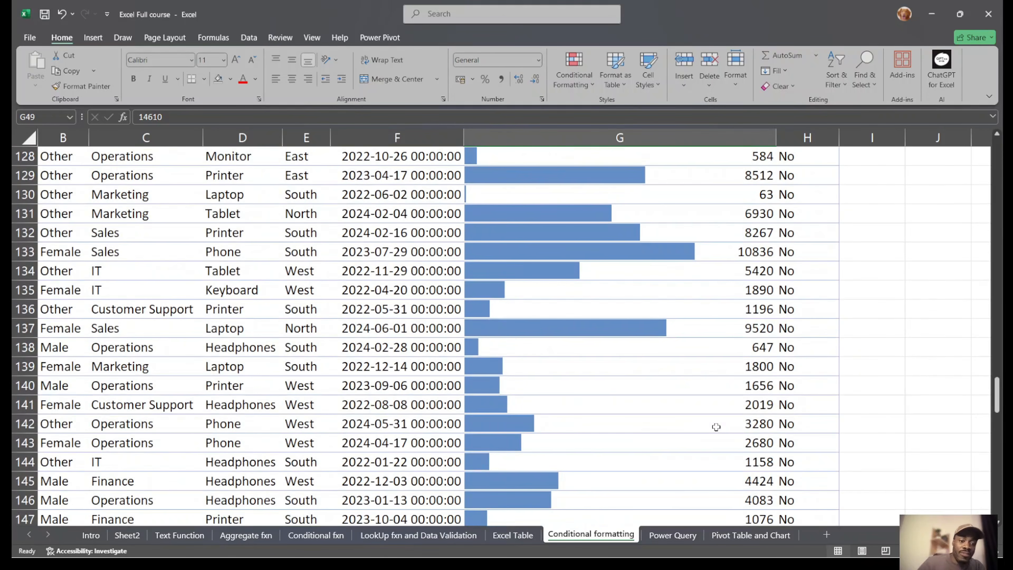
{"action": "scroll", "coordinate": [716, 423], "scroll_direction": "down", "scroll_amount": 8}
{"action": "scroll", "coordinate": [673, 294], "scroll_direction": "up", "scroll_amount": 20}
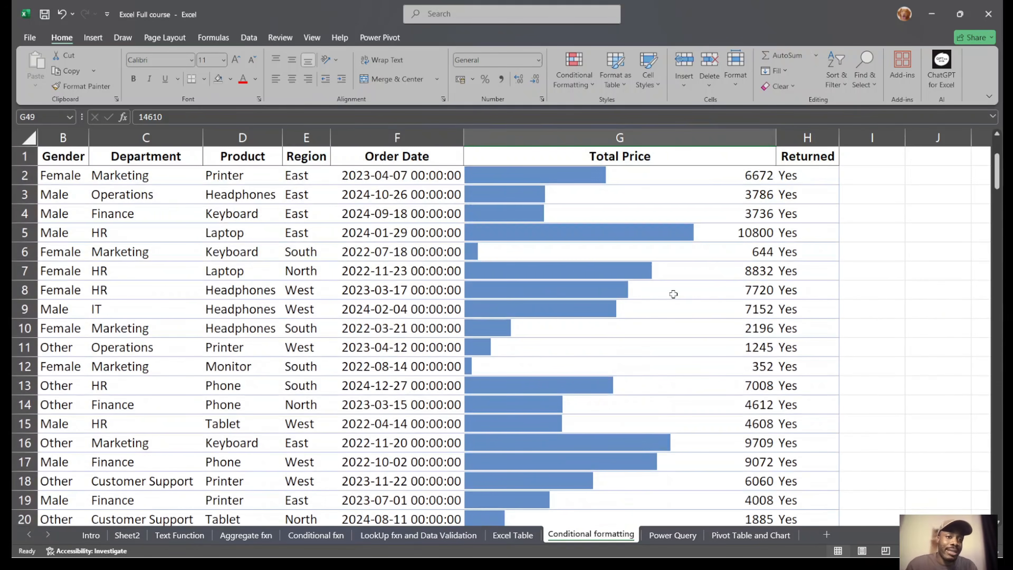
Select the whole Total Price column and clear its data bar conditional formatting.
{"action": "left_click", "coordinate": [710, 141]}
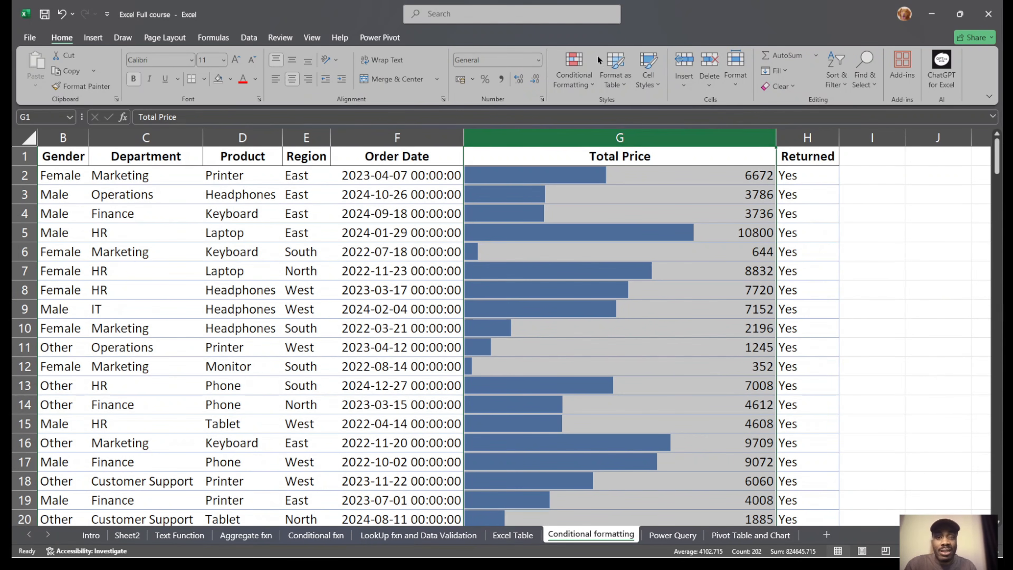
{"action": "left_click", "coordinate": [576, 66]}
{"action": "mouse_move", "coordinate": [637, 157]}
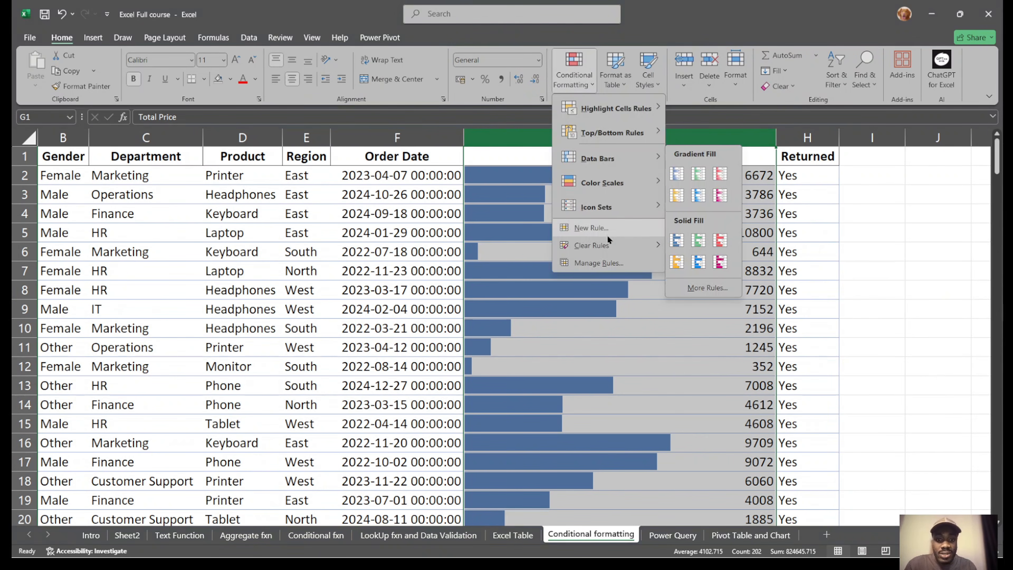
{"action": "mouse_move", "coordinate": [606, 240]}
{"action": "left_click", "coordinate": [716, 264]}
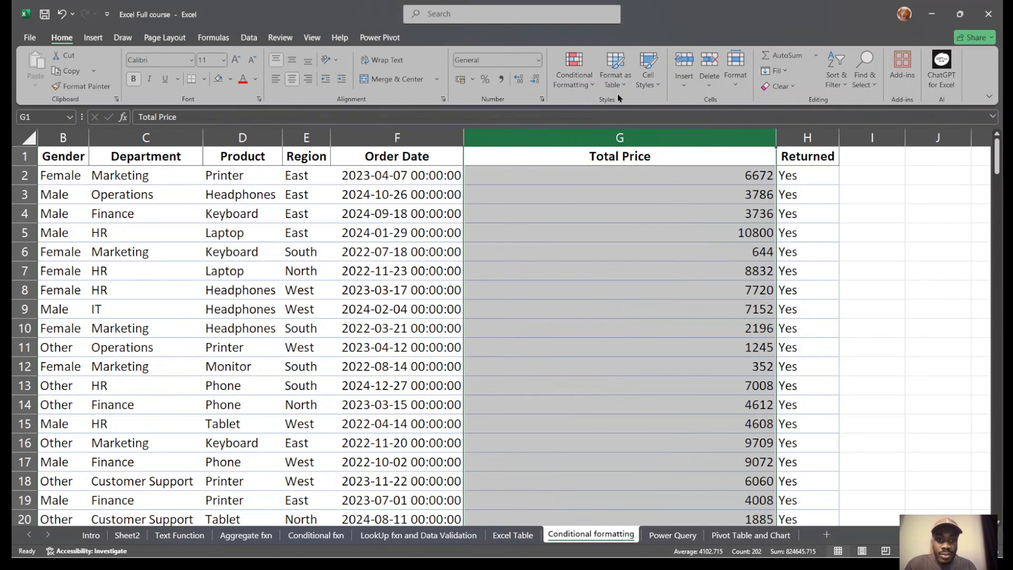
Apply the Green-Yellow-Red color scale to the selected Total Price column.
{"action": "left_click", "coordinate": [570, 75]}
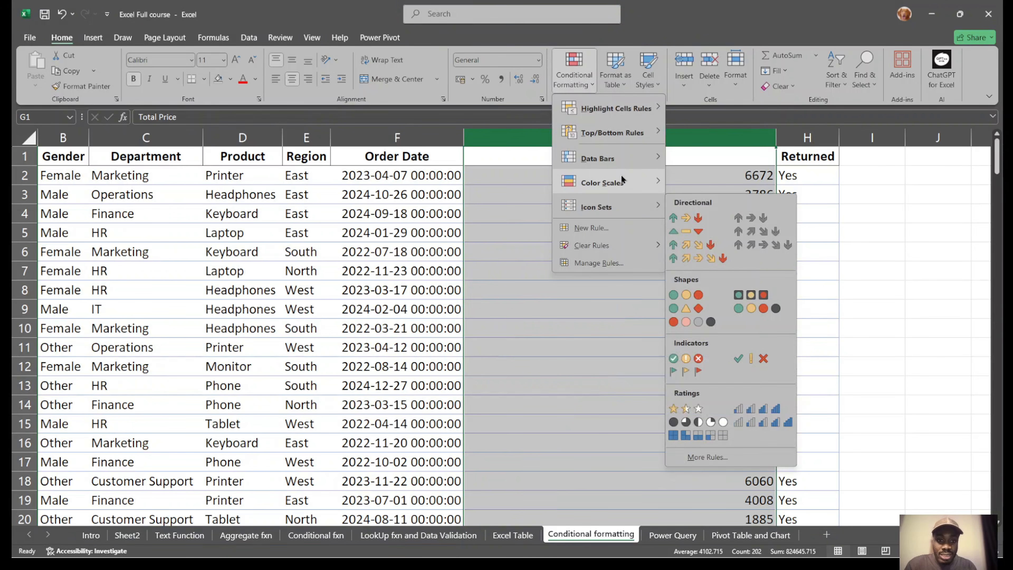
{"action": "mouse_move", "coordinate": [617, 182]}
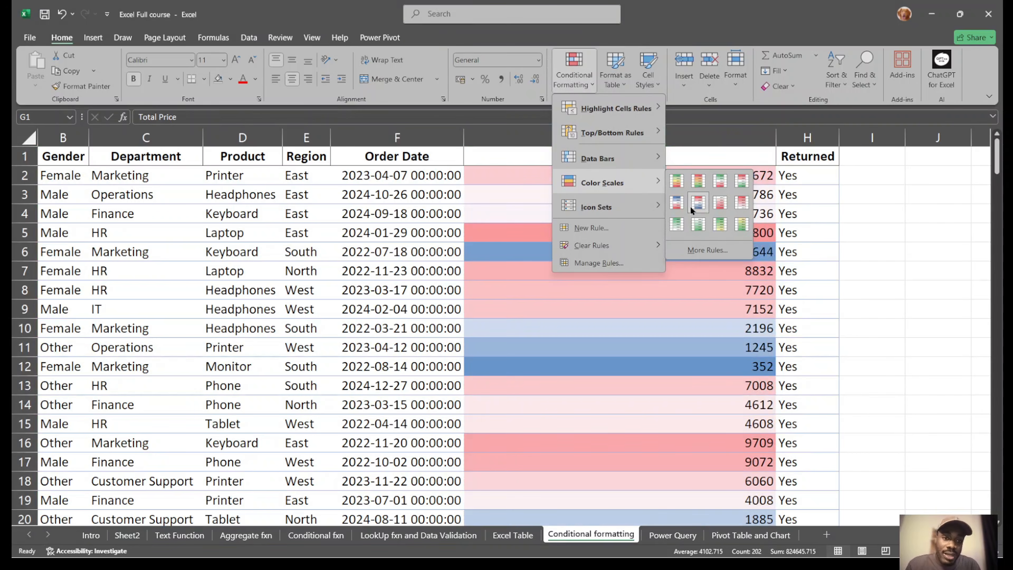
{"action": "left_click", "coordinate": [676, 181]}
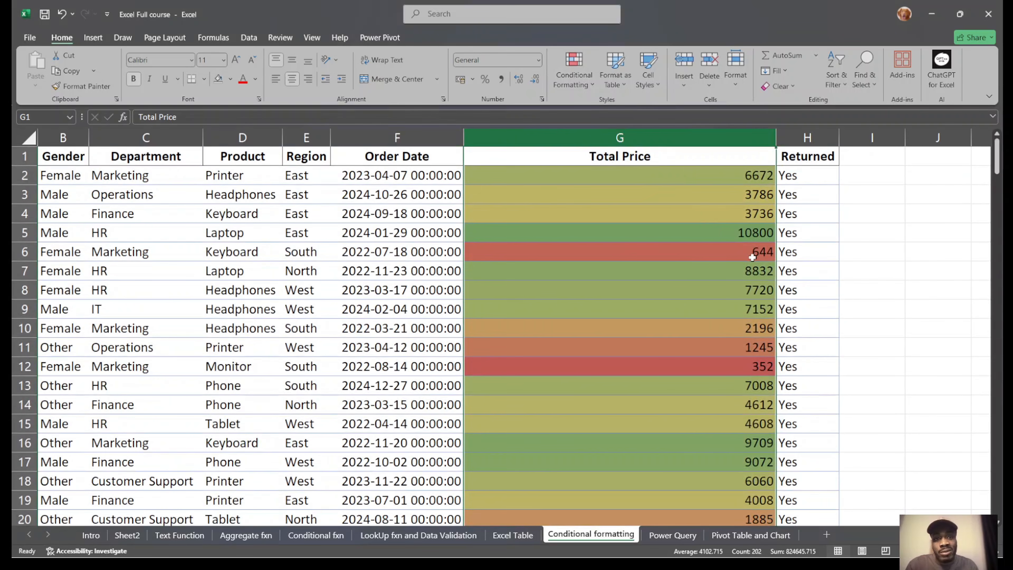
Compare the color scale shading with low, middle and high Total Price values, selecting G6, G11, G20, G48 and G40 as examples.
{"action": "left_click", "coordinate": [752, 256]}
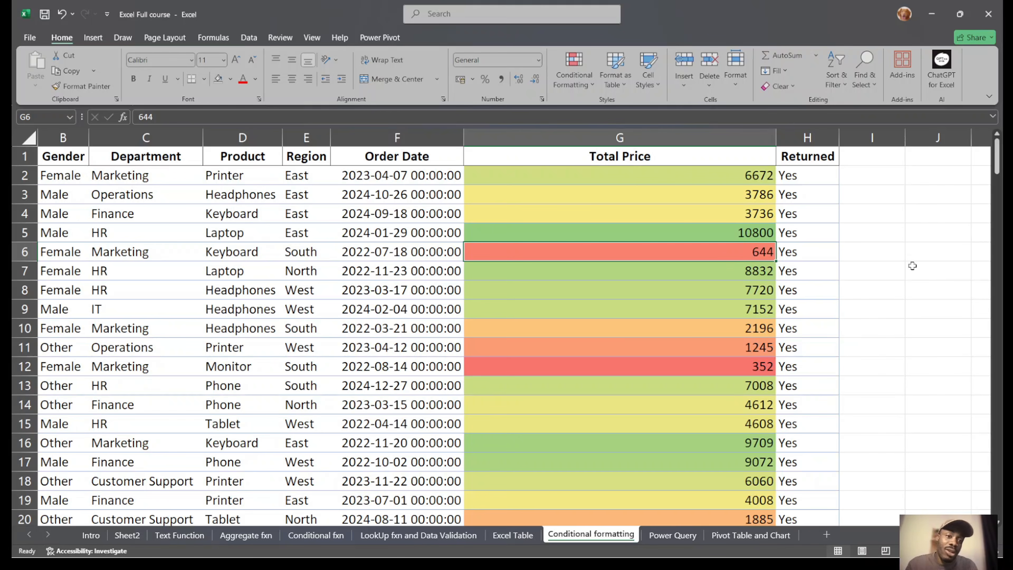
{"action": "left_click", "coordinate": [706, 354]}
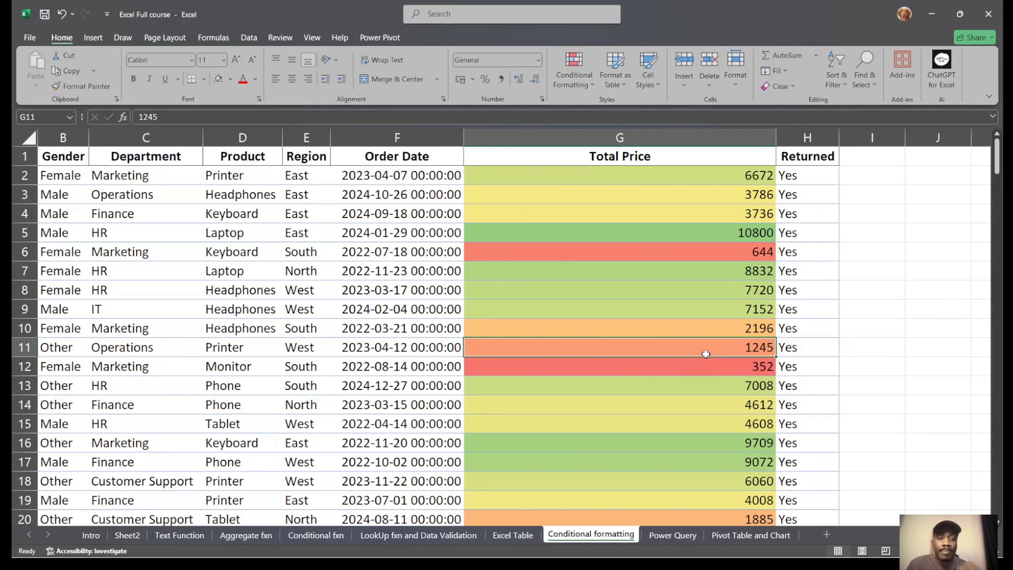
{"action": "scroll", "coordinate": [705, 354], "scroll_direction": "down", "scroll_amount": 2}
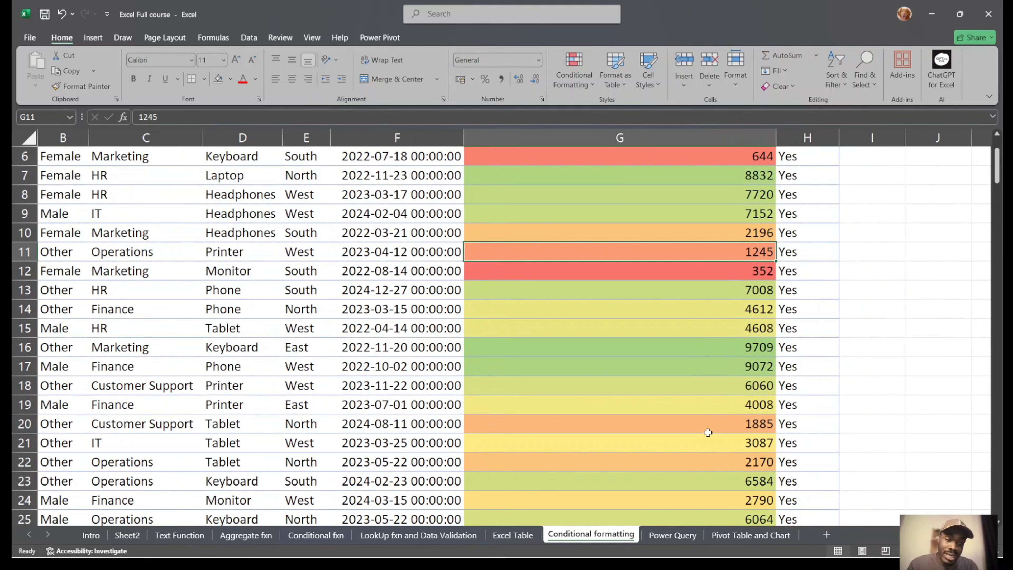
{"action": "left_click", "coordinate": [701, 425]}
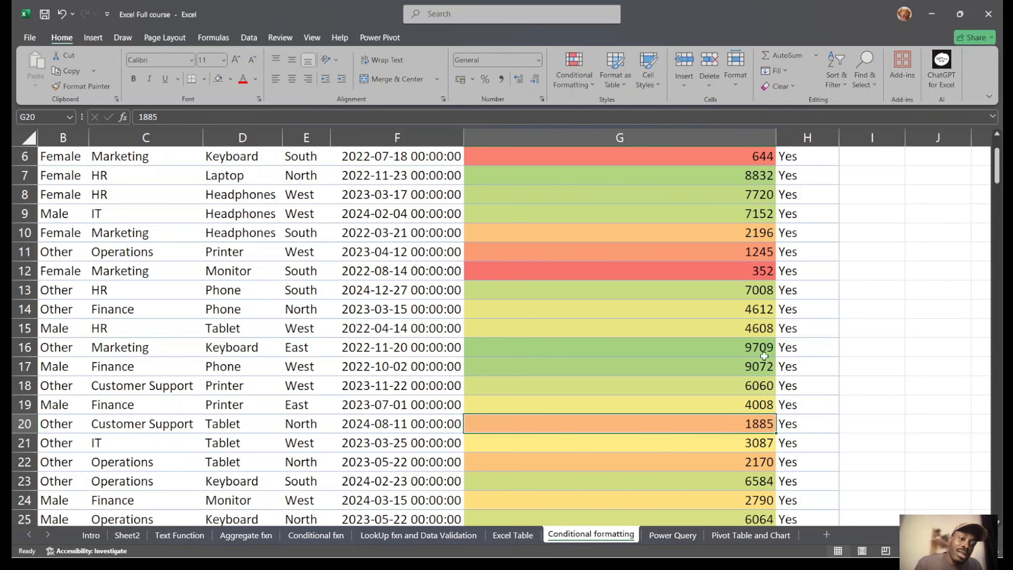
{"action": "scroll", "coordinate": [678, 399], "scroll_direction": "down", "scroll_amount": 10}
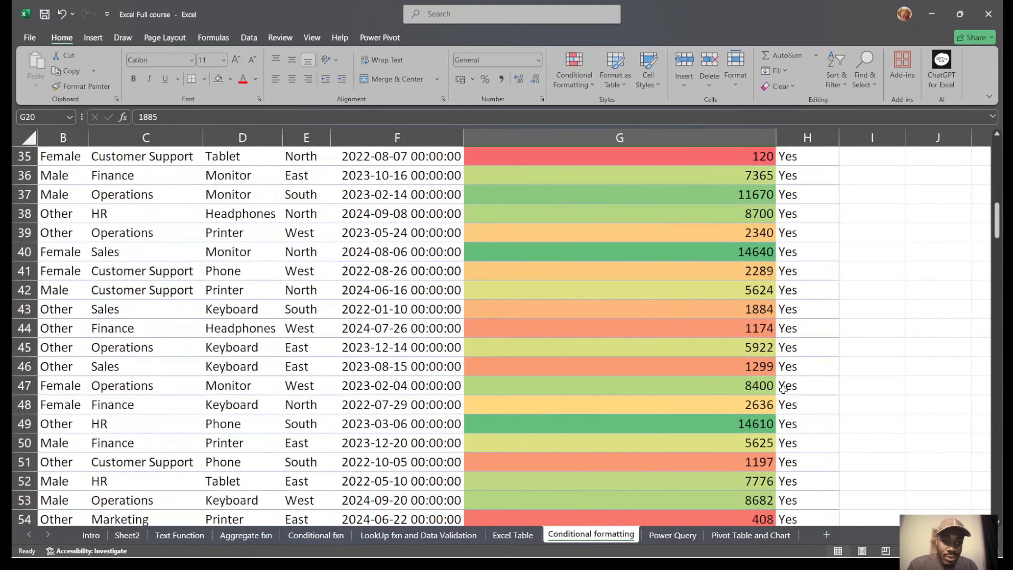
{"action": "left_click", "coordinate": [730, 403]}
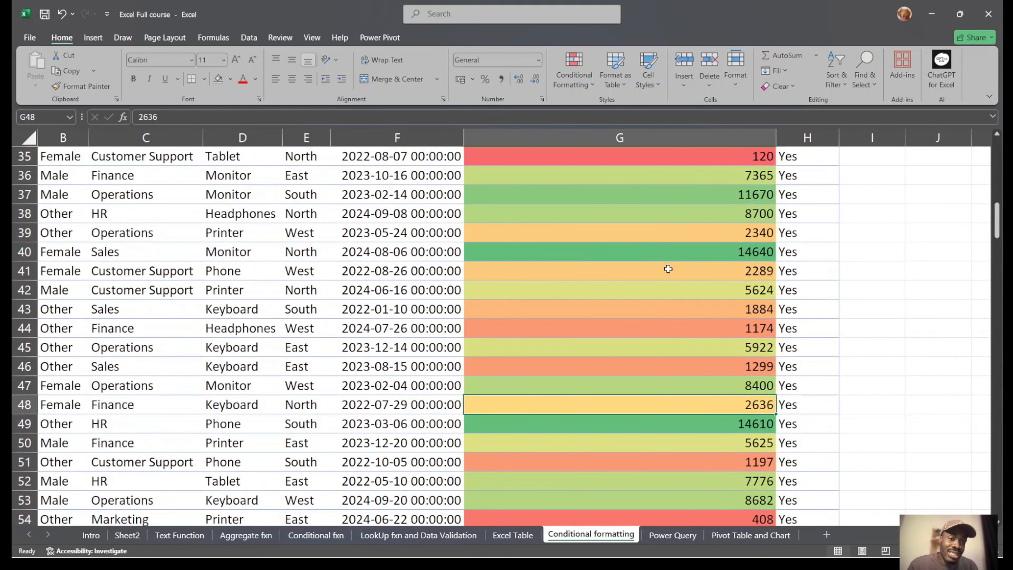
{"action": "left_click", "coordinate": [701, 254]}
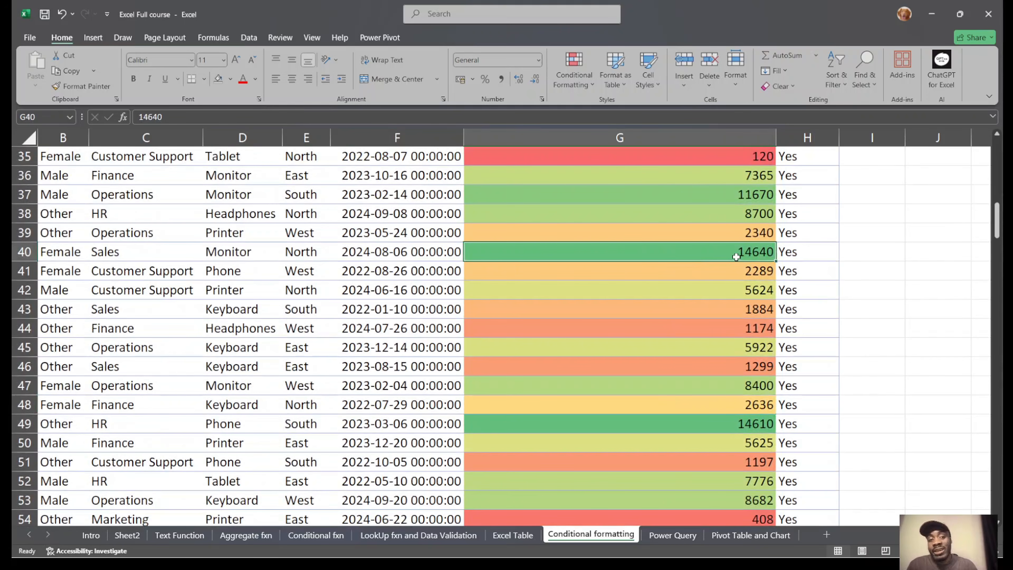
{"action": "scroll", "coordinate": [736, 257], "scroll_direction": "down", "scroll_amount": 20}
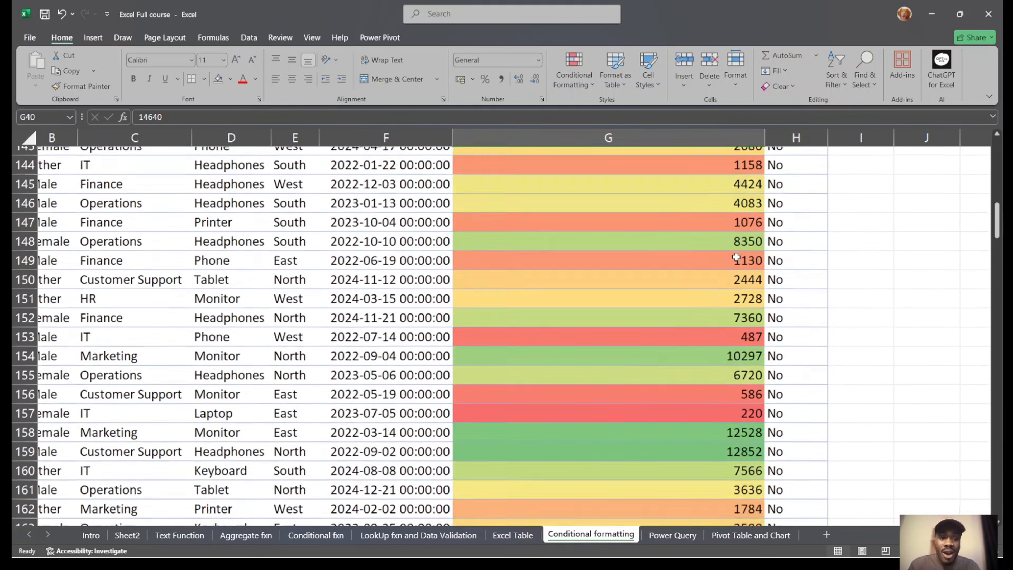
{"action": "scroll", "coordinate": [736, 257], "scroll_direction": "up", "scroll_amount": 20}
{"action": "scroll", "coordinate": [736, 257], "scroll_direction": "up", "scroll_amount": 20}
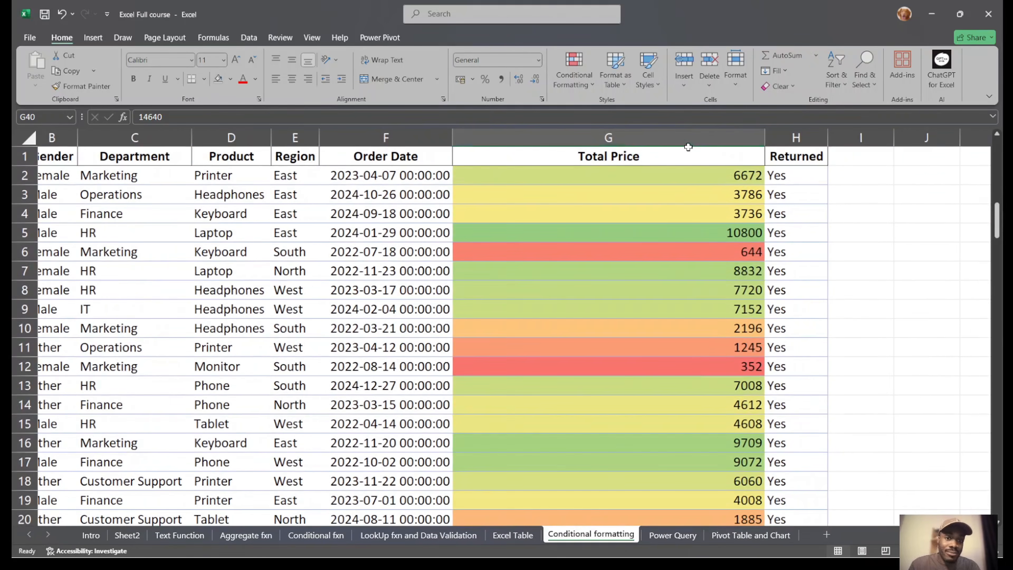
Apply the Green-White color scale to the whole Total Price column and review its shading, using G6 as an example.
{"action": "left_click", "coordinate": [673, 141]}
{"action": "left_click", "coordinate": [586, 70]}
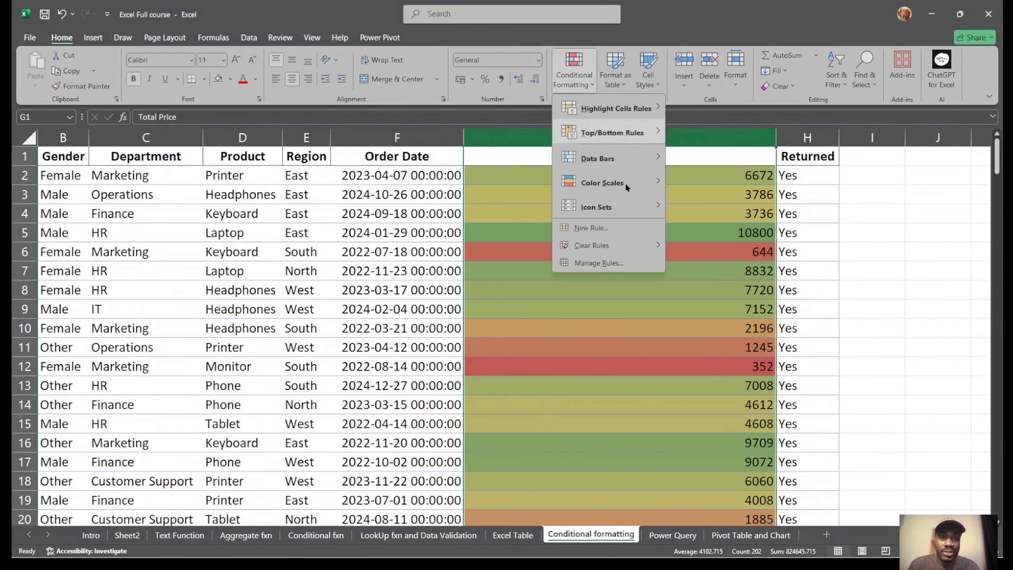
{"action": "mouse_move", "coordinate": [604, 183]}
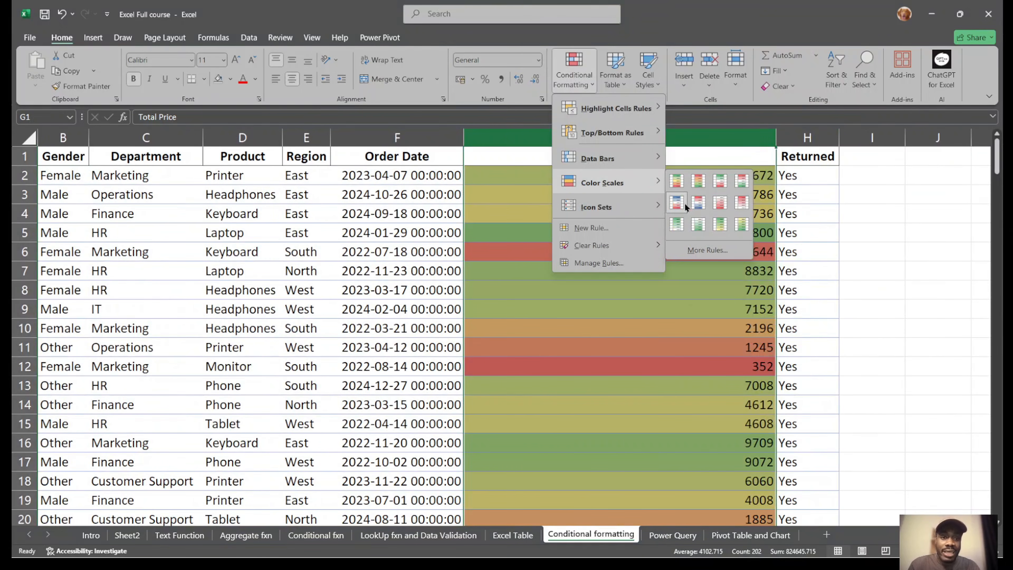
{"action": "left_click", "coordinate": [678, 225]}
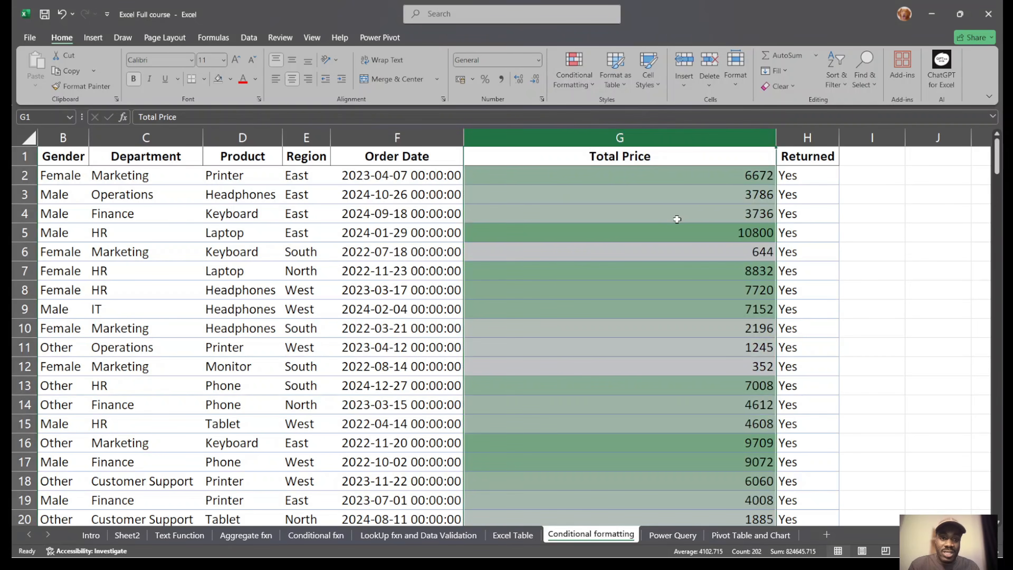
{"action": "left_click", "coordinate": [755, 260]}
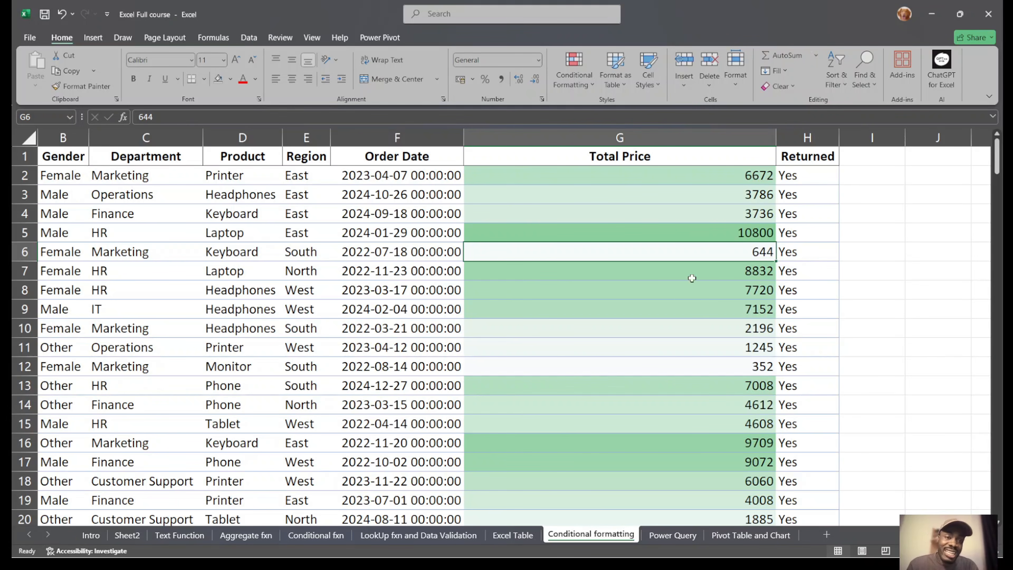
{"action": "scroll", "coordinate": [687, 294], "scroll_direction": "down", "scroll_amount": 15}
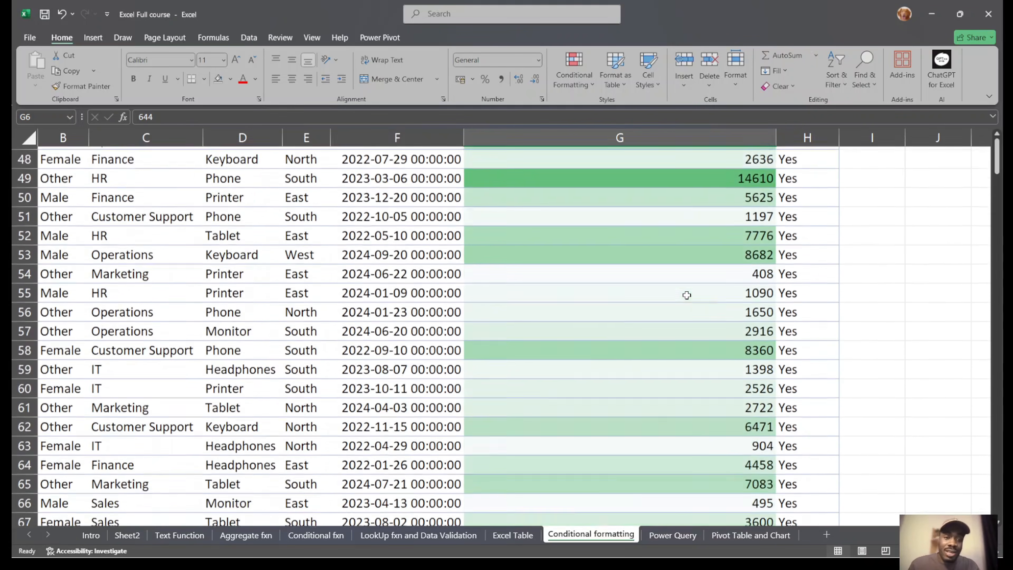
{"action": "scroll", "coordinate": [686, 295], "scroll_direction": "up", "scroll_amount": 9}
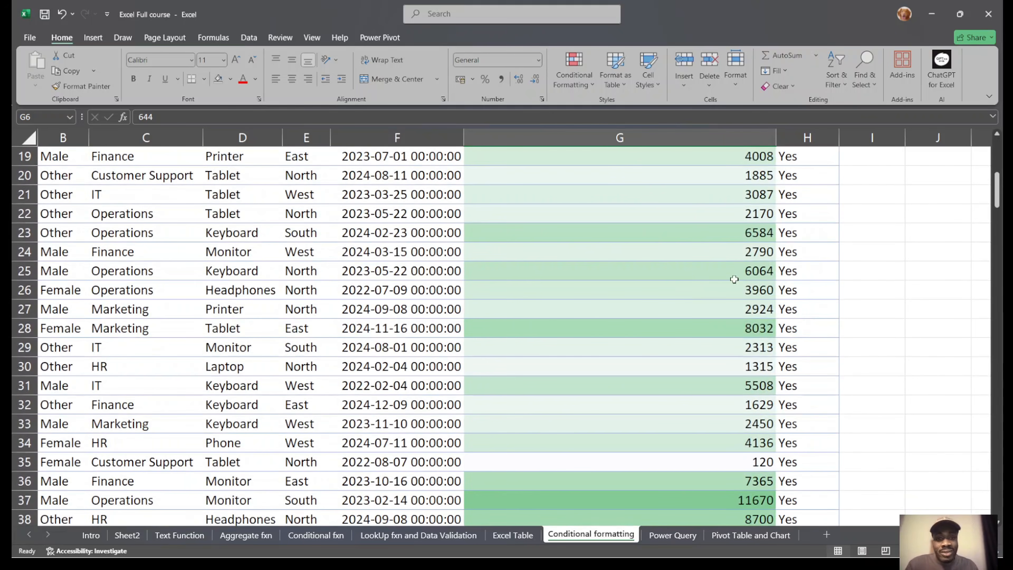
{"action": "scroll", "coordinate": [726, 172], "scroll_direction": "up", "scroll_amount": 6}
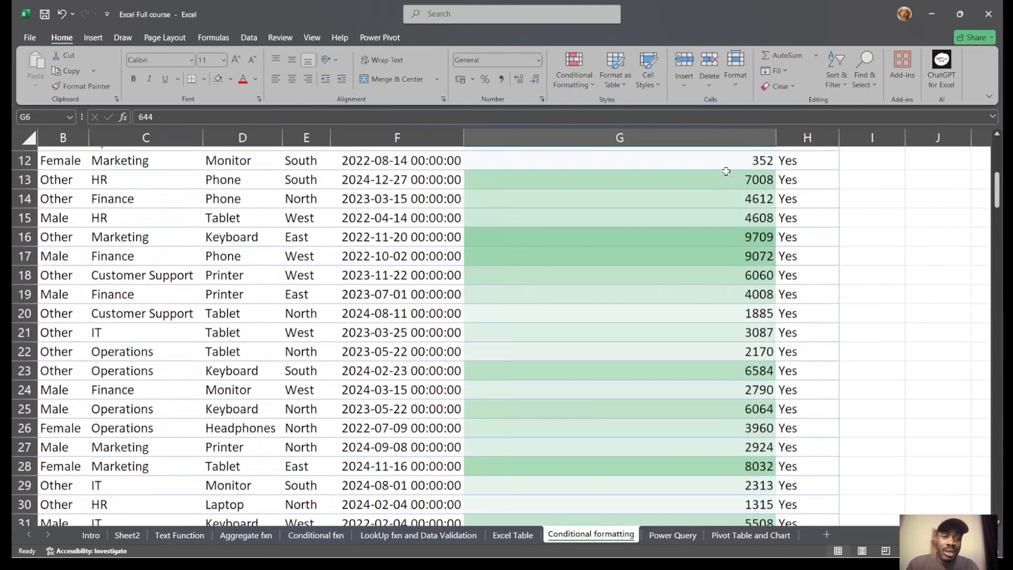
Add the colored three-arrow directional icon set to the whole Total Price column and select G5 to inspect its arrow.
{"action": "left_click", "coordinate": [699, 137]}
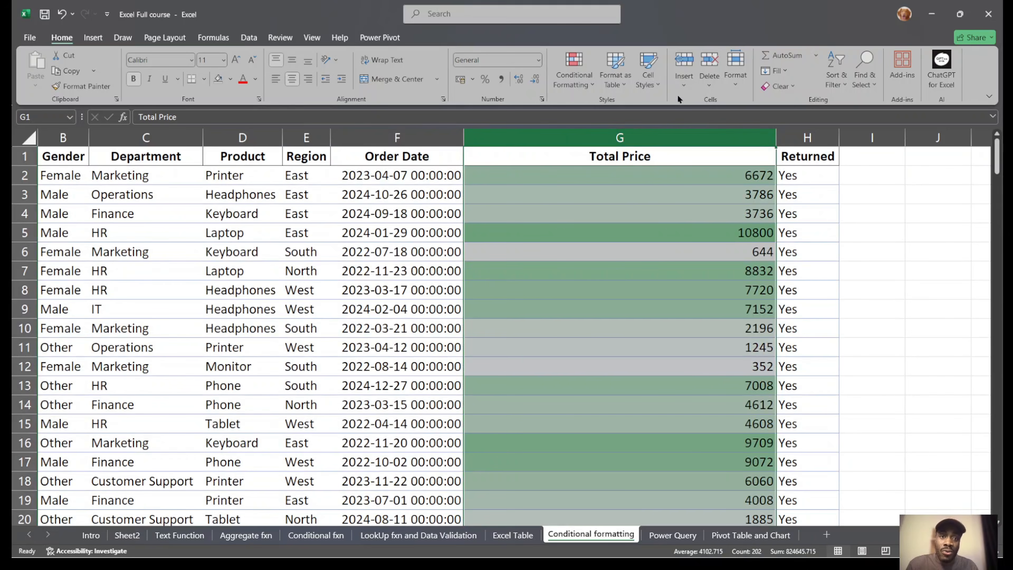
{"action": "left_click", "coordinate": [579, 70]}
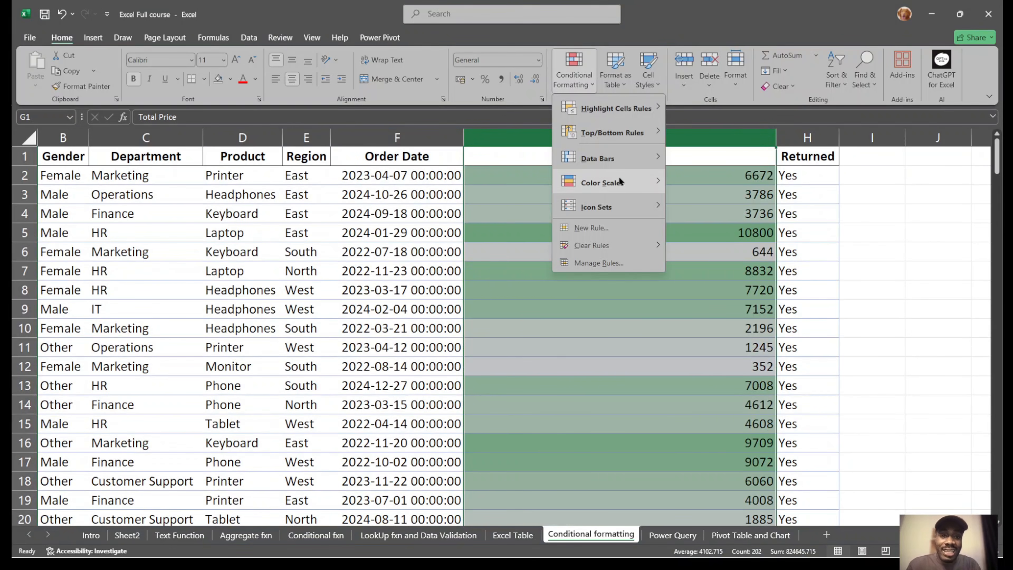
{"action": "mouse_move", "coordinate": [619, 200]}
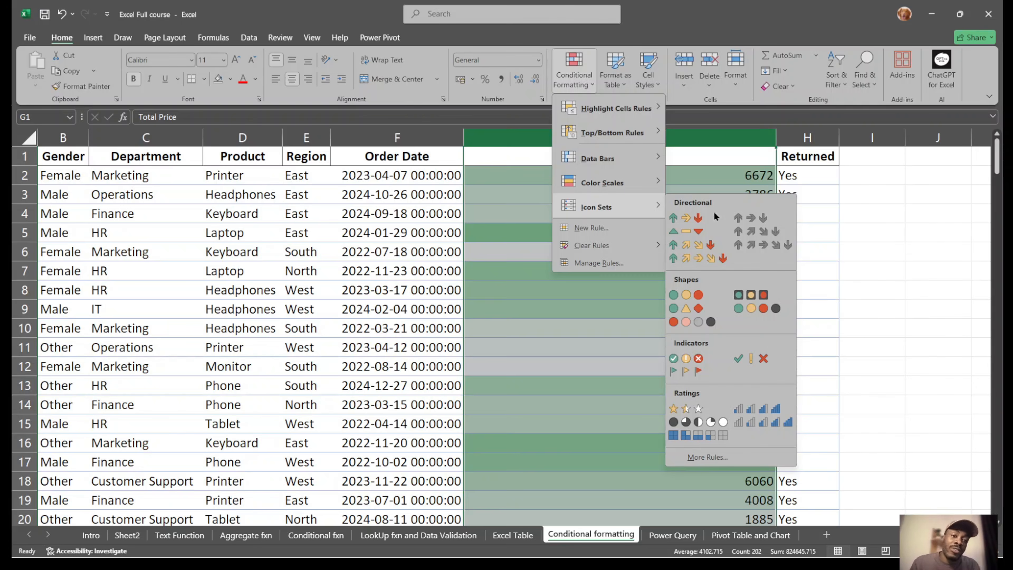
{"action": "left_click", "coordinate": [687, 217]}
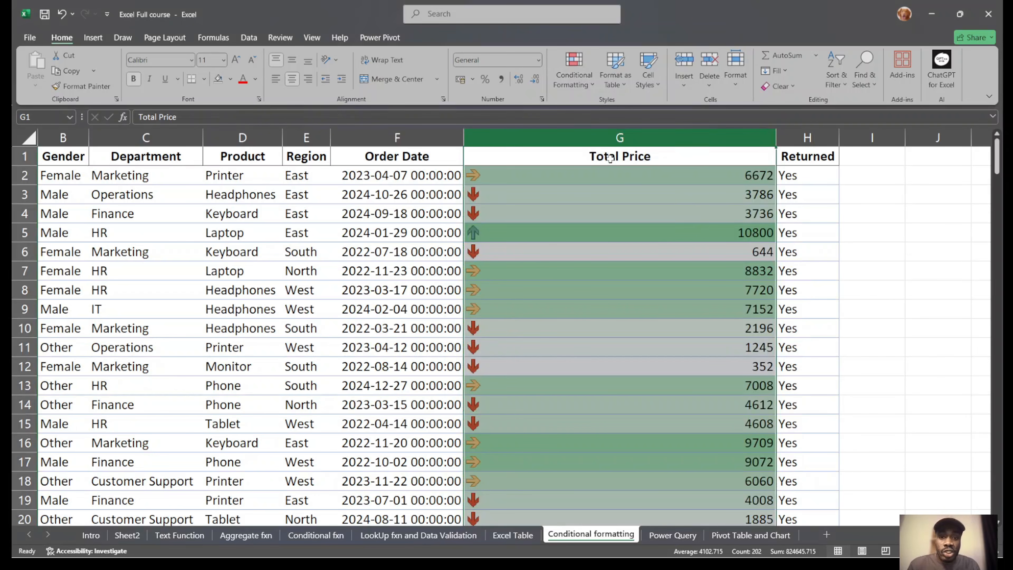
{"action": "left_click", "coordinate": [715, 233]}
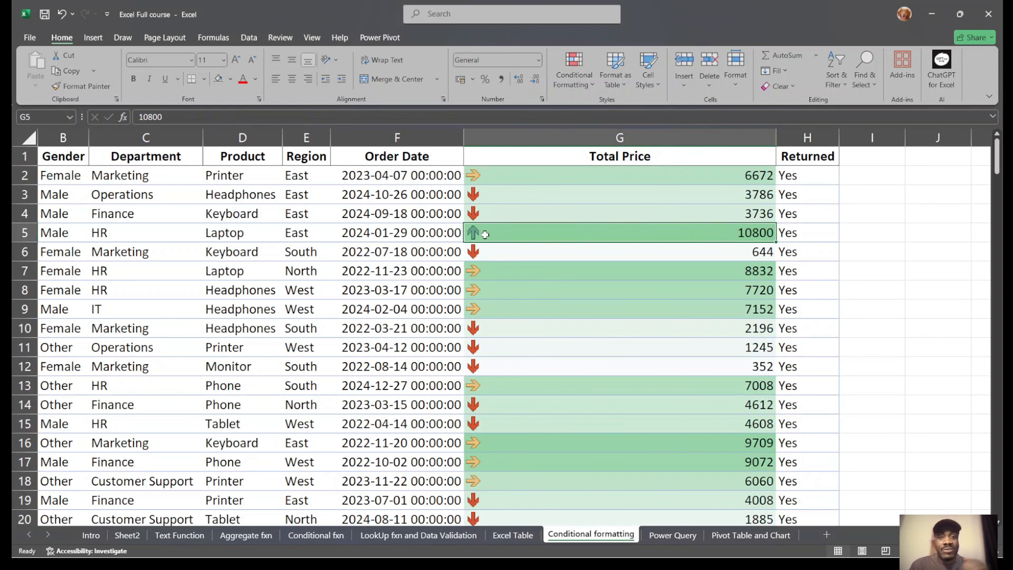
Compare the arrow icons across Total Price values, selecting G3:G4, G2, G7:G9, G10:G12 and G16:G18 as examples.
{"action": "left_click_drag", "start_coordinate": [486, 199], "coordinate": [500, 215]}
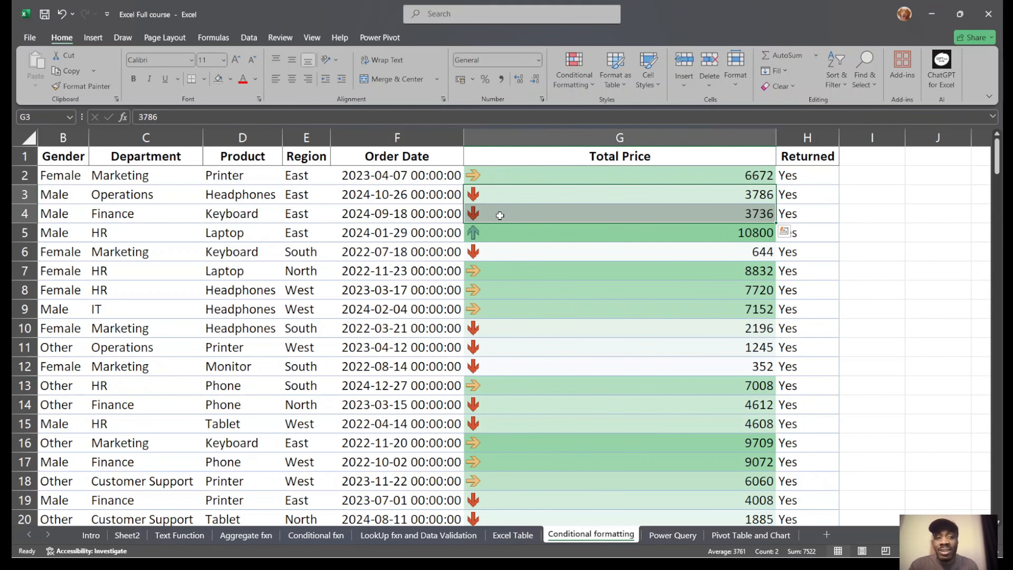
{"action": "left_click", "coordinate": [758, 173]}
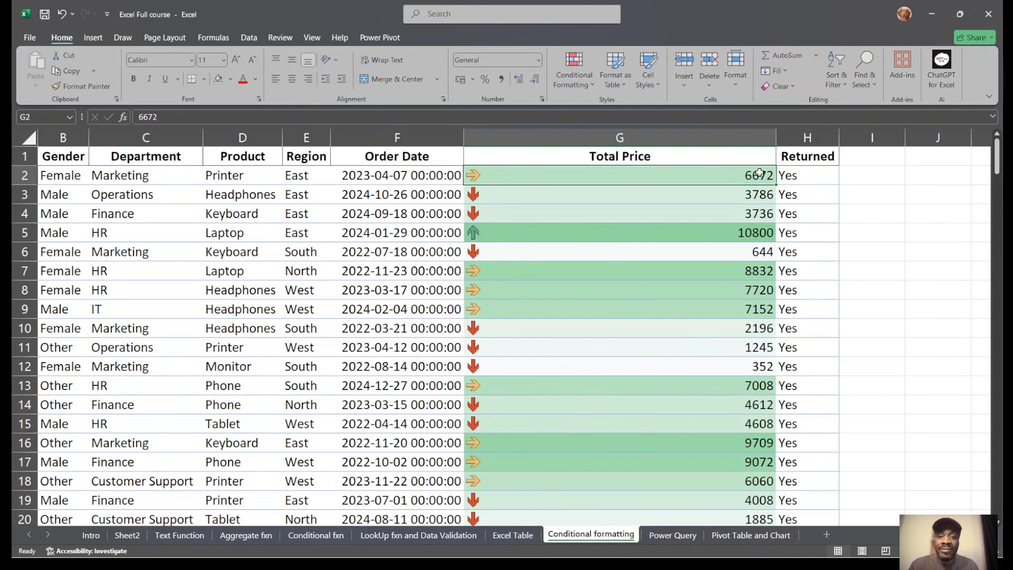
{"action": "left_click_drag", "start_coordinate": [742, 272], "coordinate": [744, 310]}
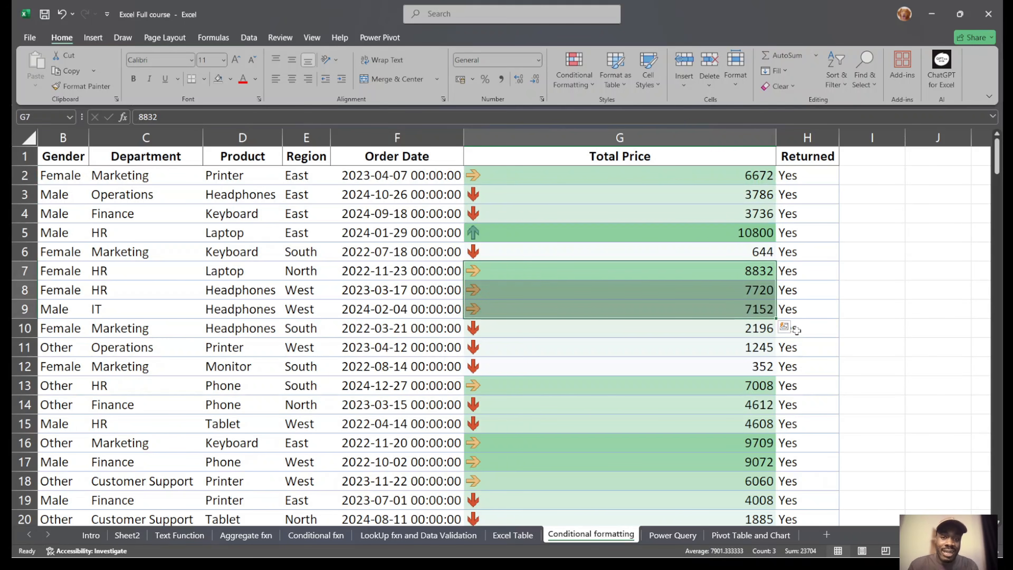
{"action": "left_click_drag", "start_coordinate": [674, 334], "coordinate": [708, 366]}
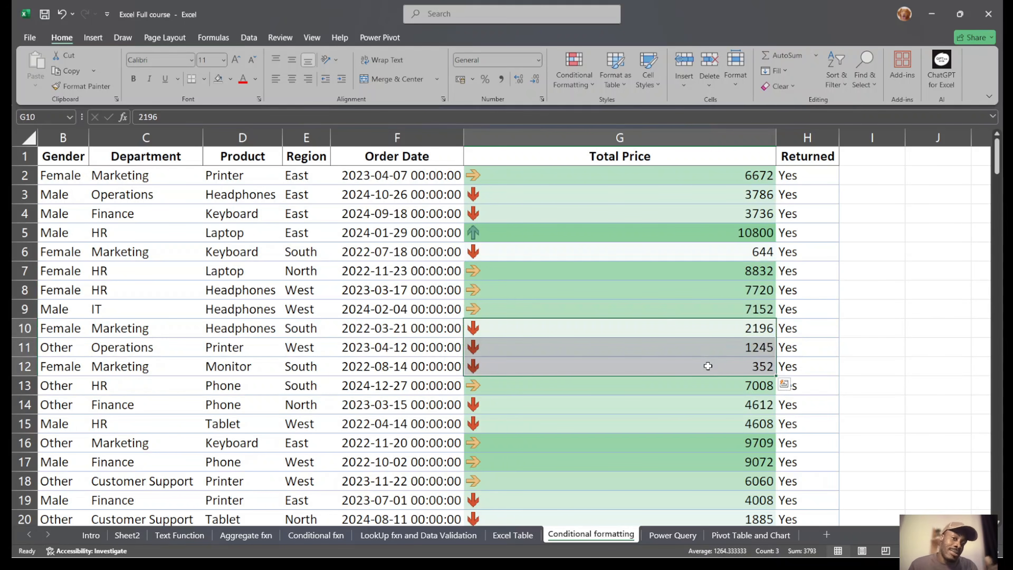
{"action": "left_click_drag", "start_coordinate": [561, 441], "coordinate": [633, 477]}
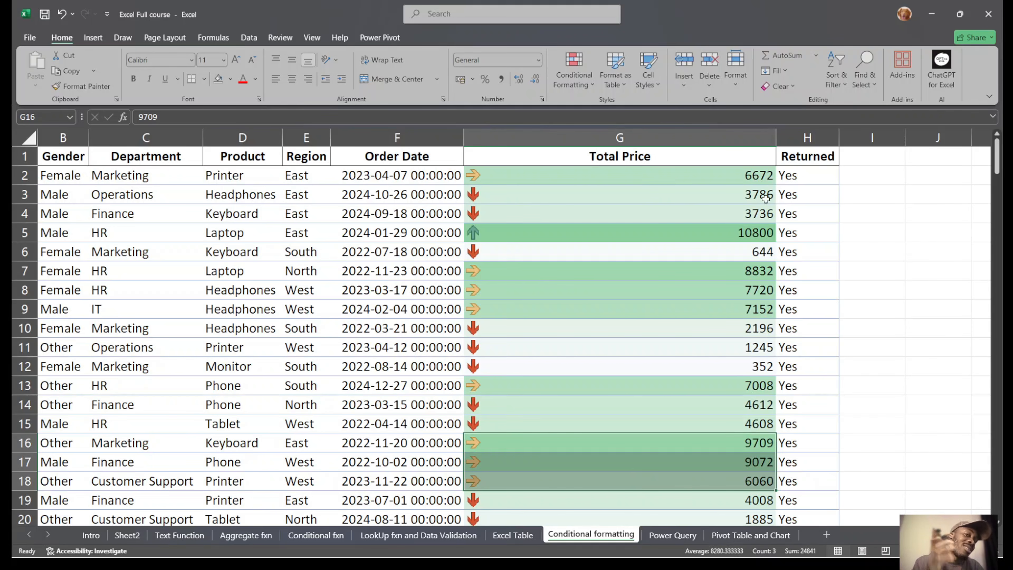
Narrow the Total Price column slightly.
{"action": "left_click", "coordinate": [729, 140]}
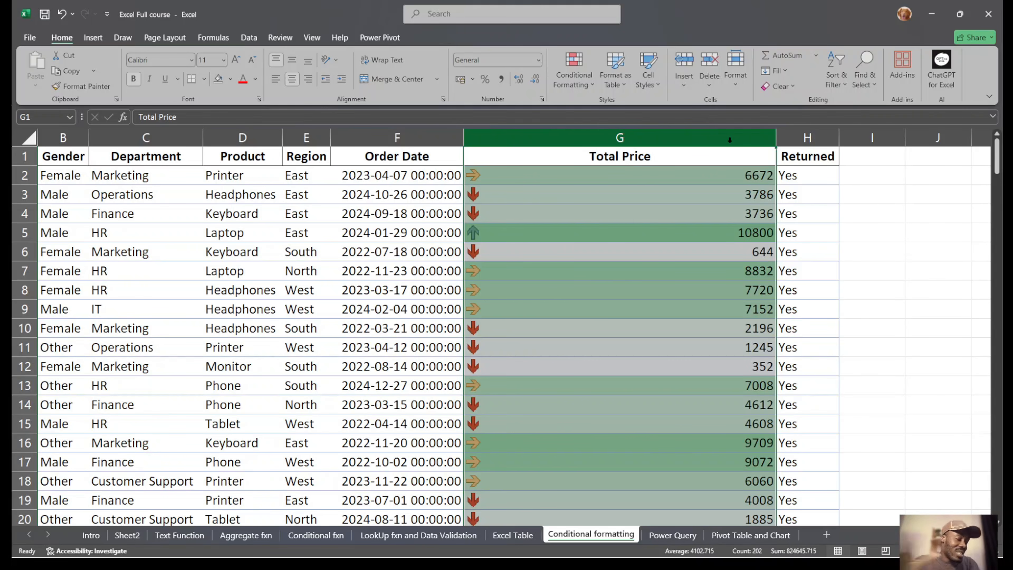
{"action": "left_click", "coordinate": [696, 227]}
{"action": "left_click_drag", "start_coordinate": [776, 137], "coordinate": [725, 137]}
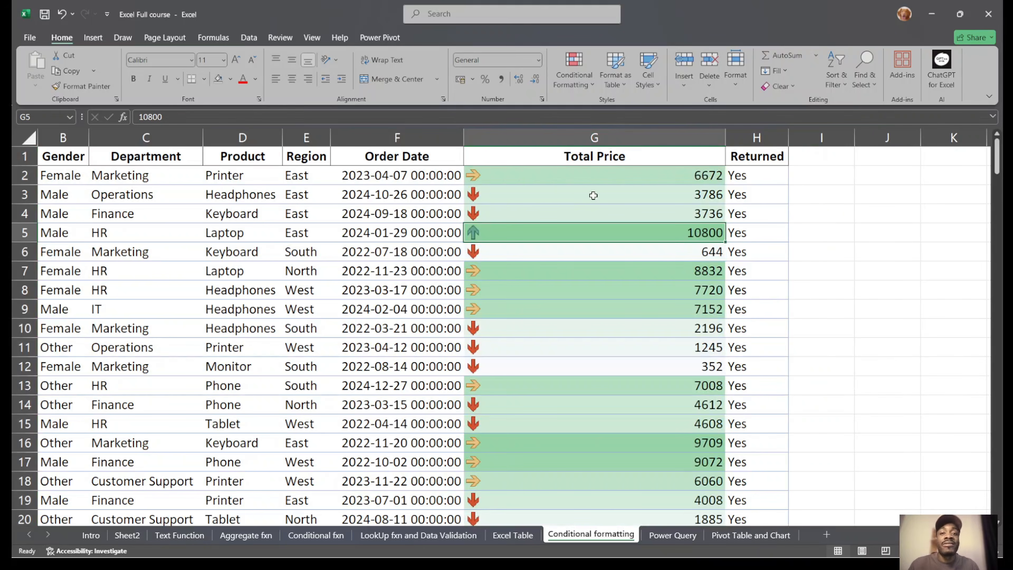
Look over the directional, shape, indicator and rating icon sets offered for cell G4 without applying any.
{"action": "left_click", "coordinate": [638, 210]}
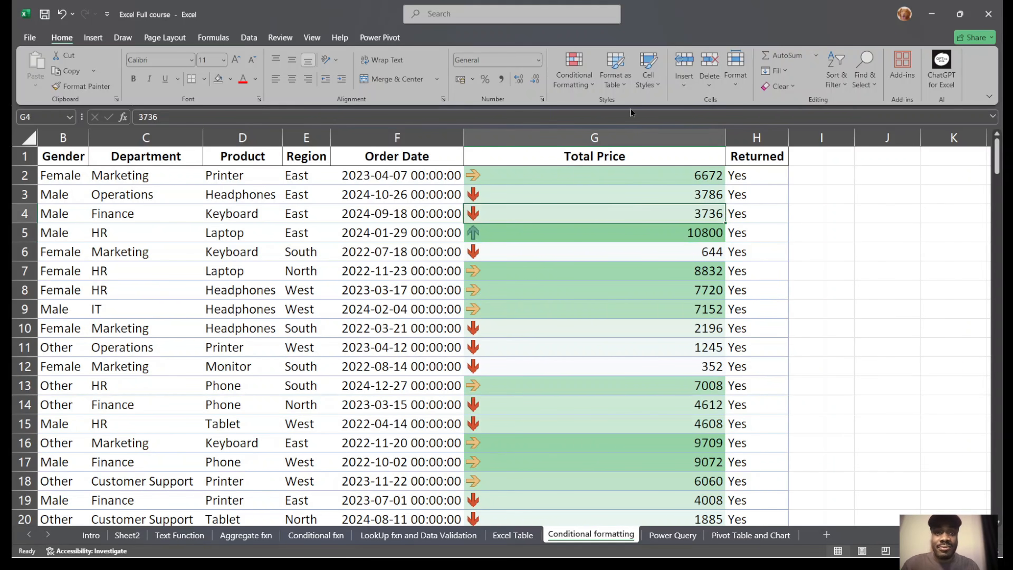
{"action": "left_click", "coordinate": [586, 80]}
{"action": "mouse_move", "coordinate": [610, 205]}
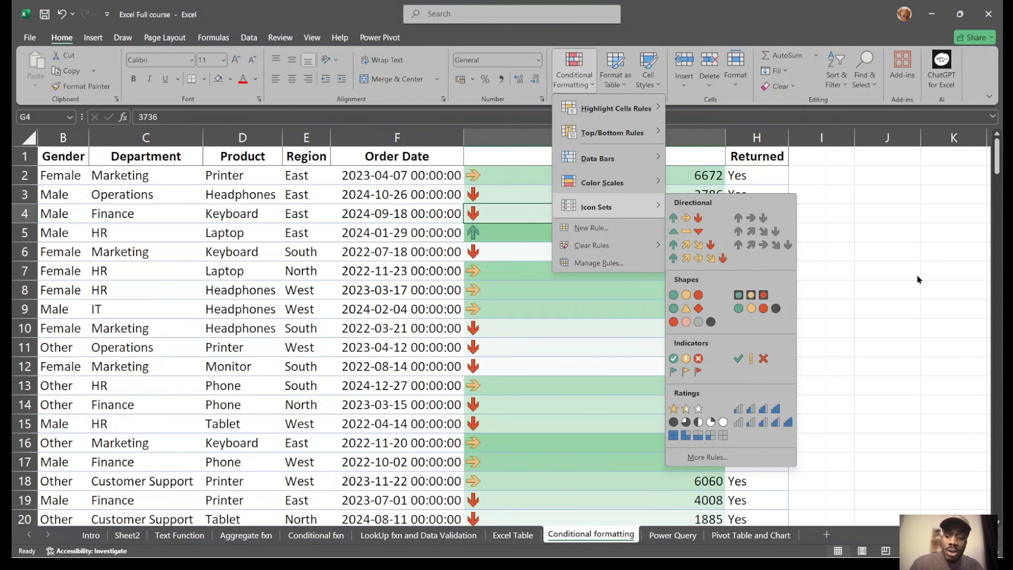
{"action": "key", "text": "Escape"}
{"action": "key", "text": "Escape"}
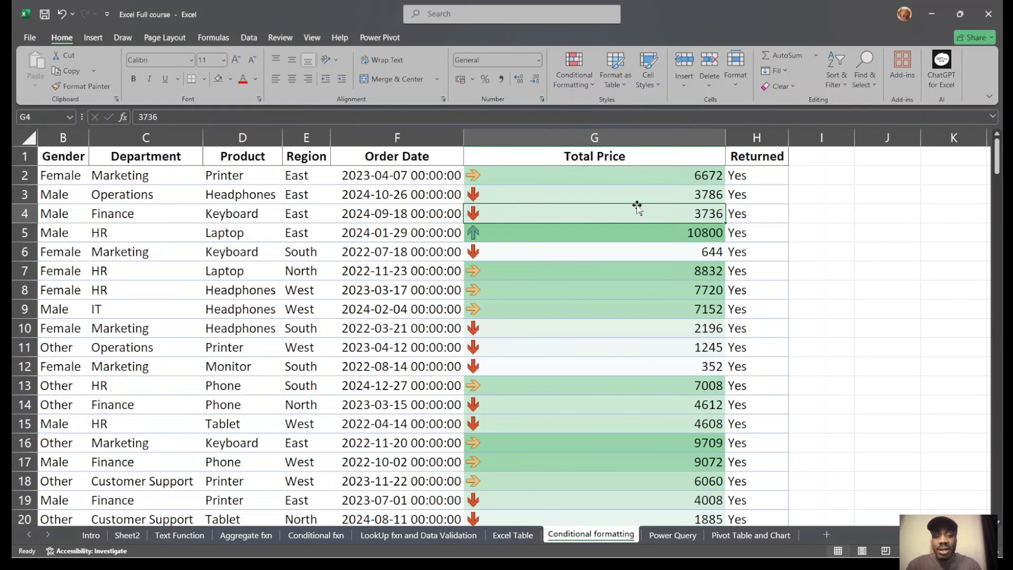
Go to the Power Query sheet and select a single cell in the order data, ending on H14.
{"action": "left_click", "coordinate": [675, 540]}
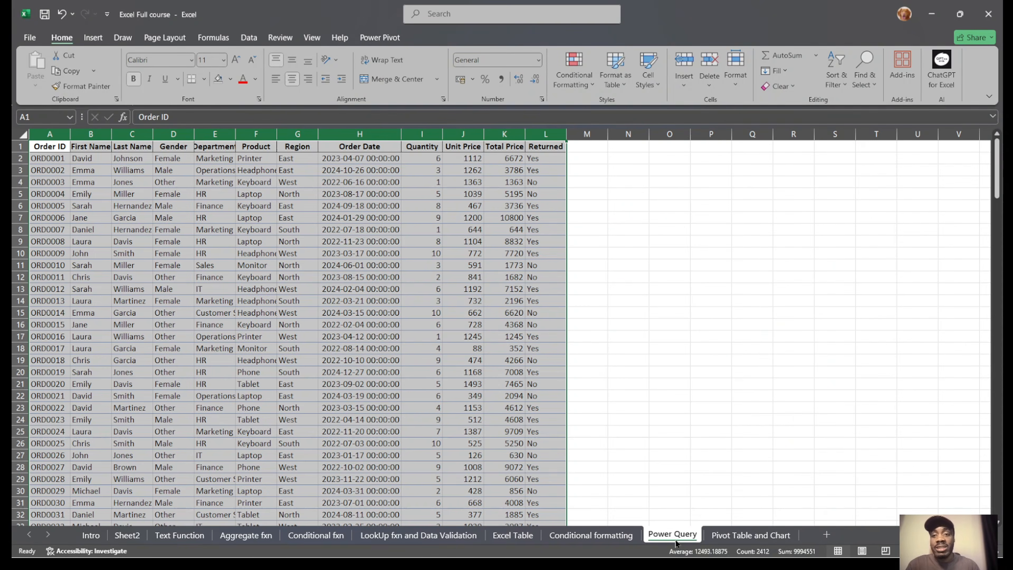
{"action": "left_click", "coordinate": [423, 346]}
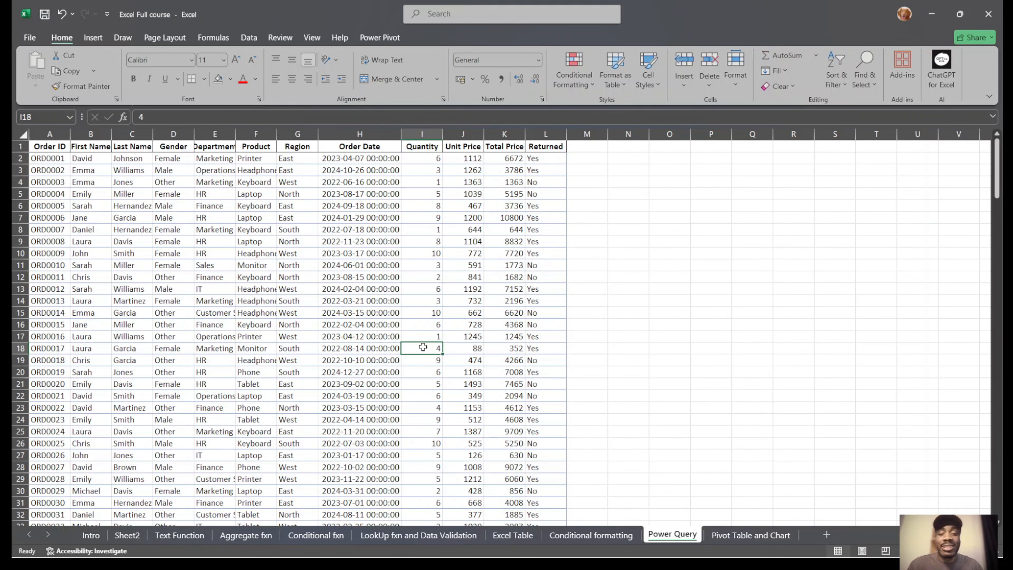
{"action": "left_click", "coordinate": [395, 301]}
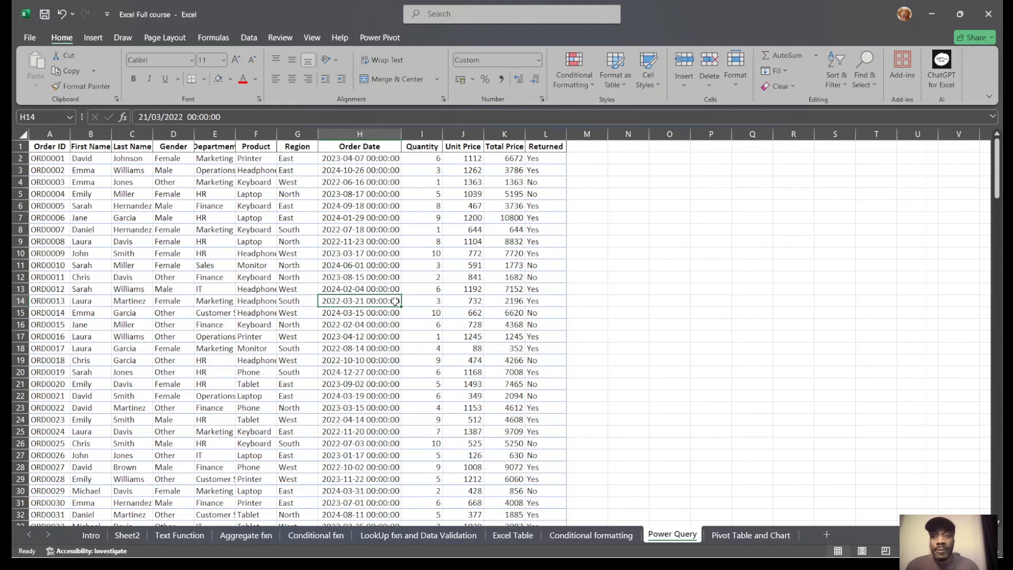
Launch the Power Query Editor without any source data to view it, and close it again.
{"action": "left_click", "coordinate": [254, 39]}
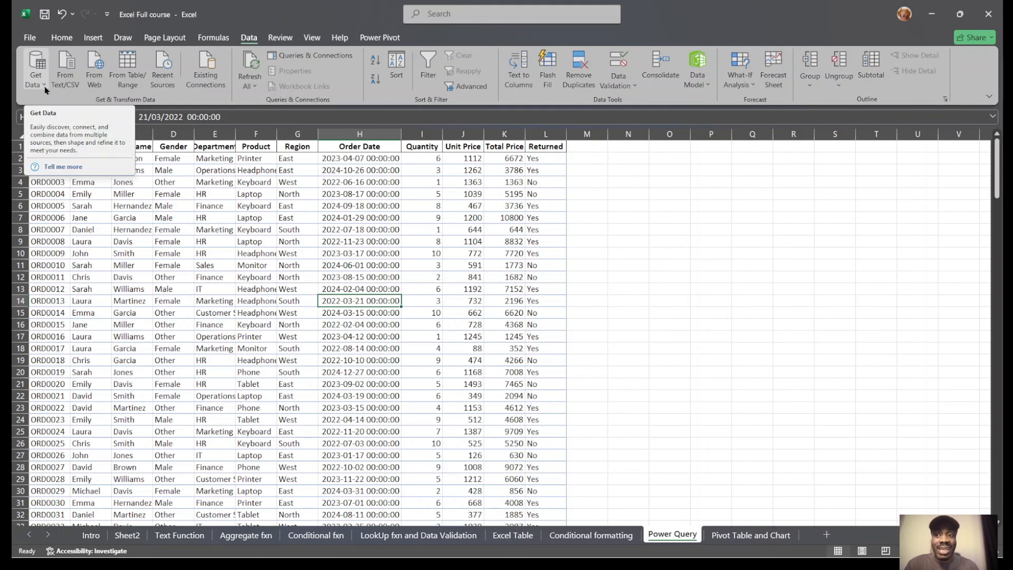
{"action": "left_click", "coordinate": [44, 86]}
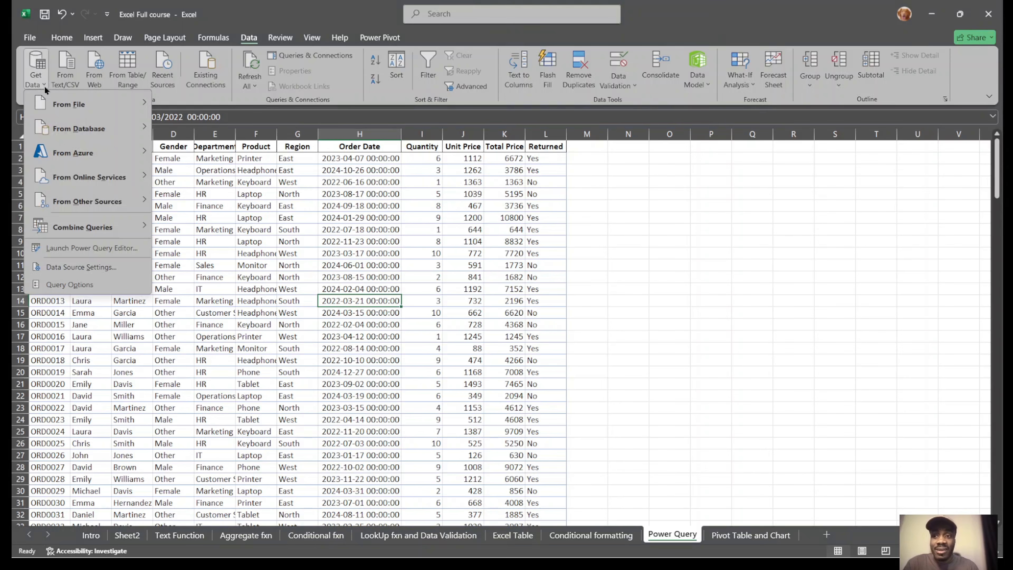
{"action": "left_click", "coordinate": [78, 247]}
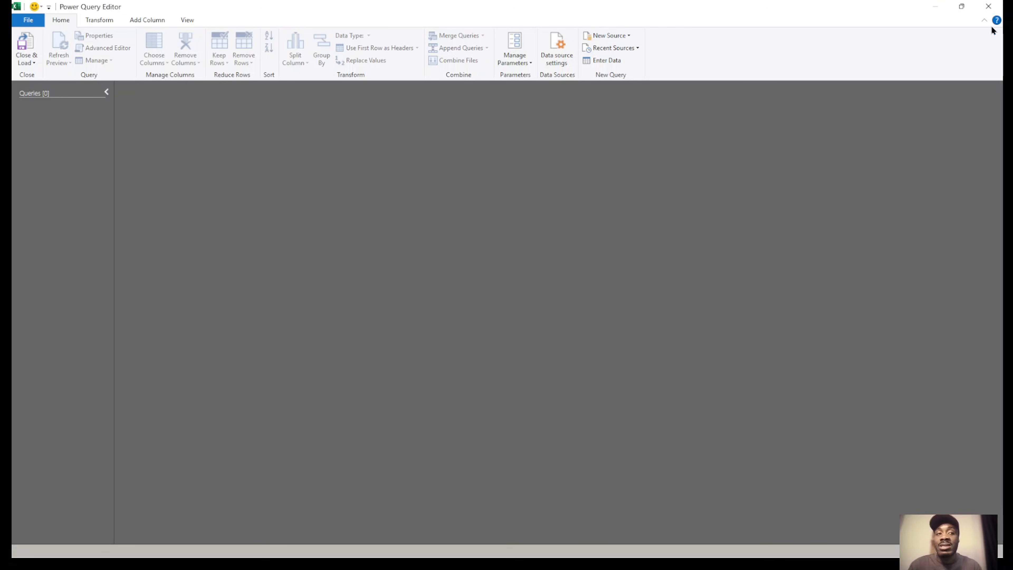
{"action": "left_click", "coordinate": [988, 6]}
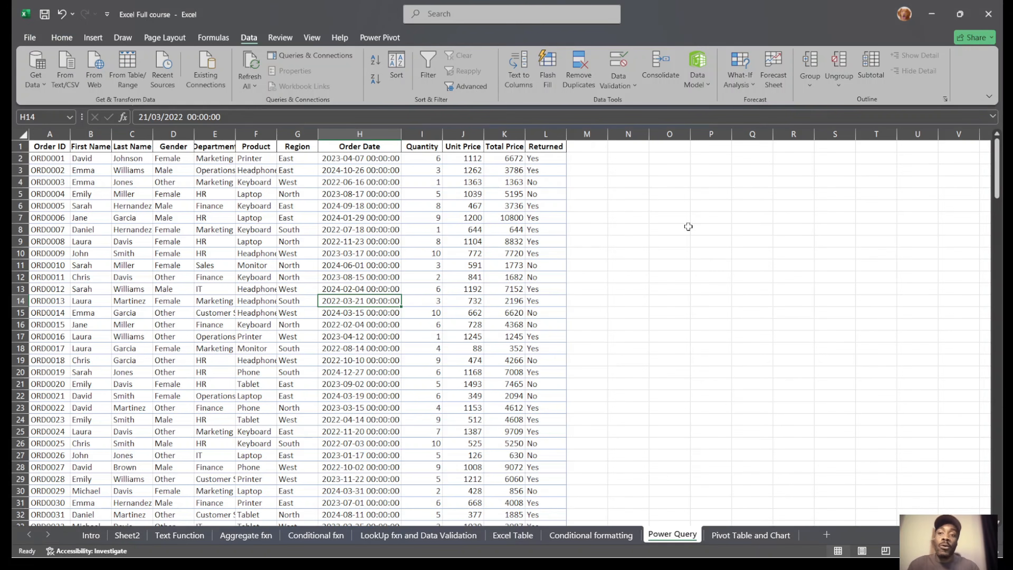
Load the order data range A1:L201 into Power Query from a table or range, keeping the option that it has headers.
{"action": "left_click", "coordinate": [344, 209]}
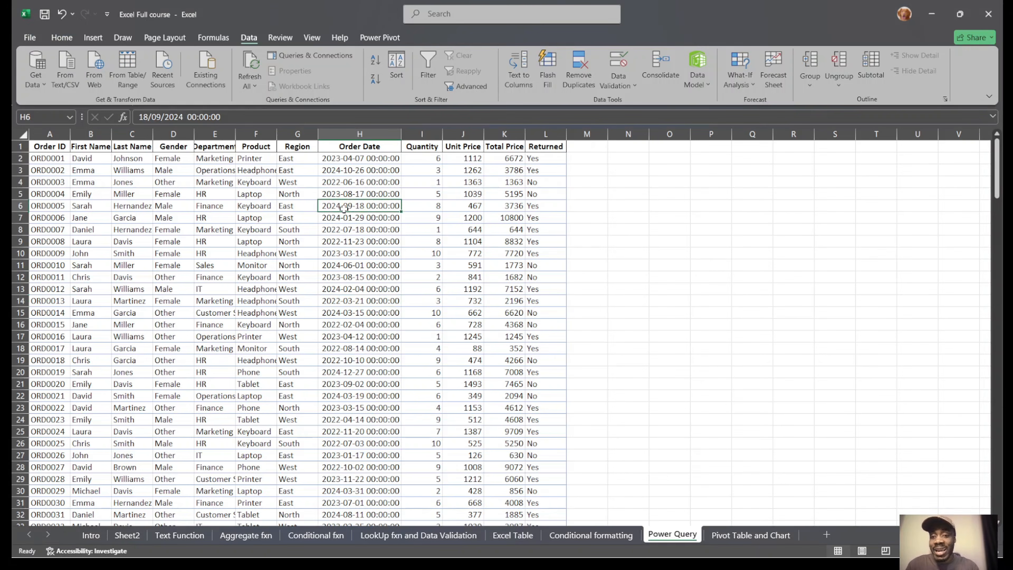
{"action": "left_click", "coordinate": [179, 207]}
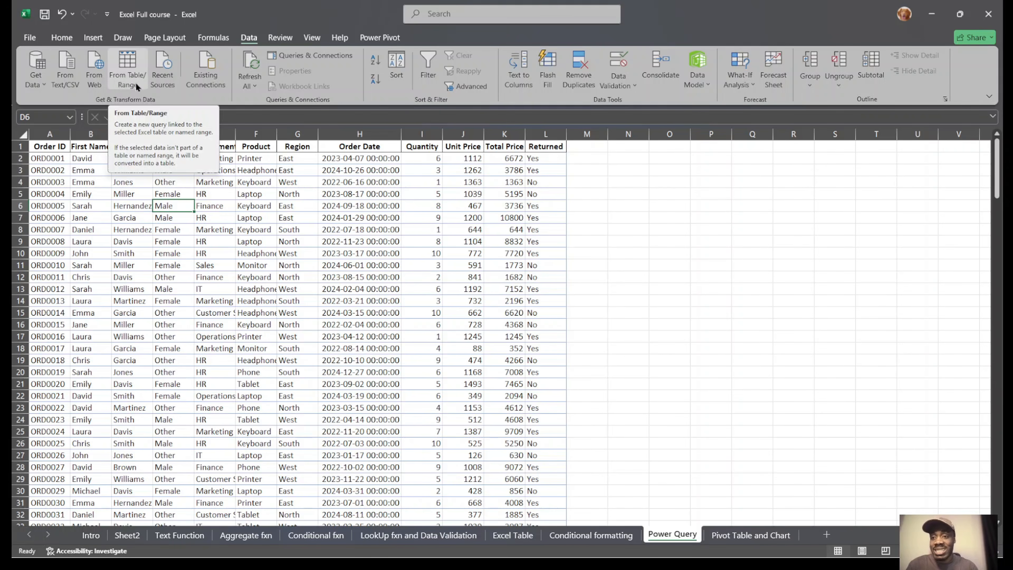
{"action": "left_click", "coordinate": [129, 74]}
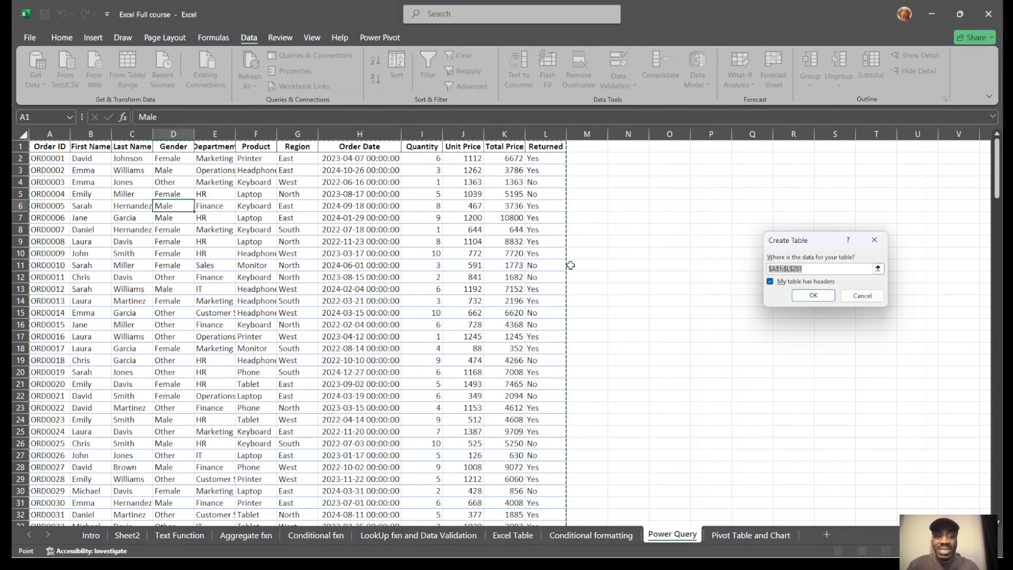
{"action": "scroll", "coordinate": [402, 347], "scroll_direction": "down", "scroll_amount": 7}
{"action": "scroll", "coordinate": [401, 346], "scroll_direction": "down", "scroll_amount": 20}
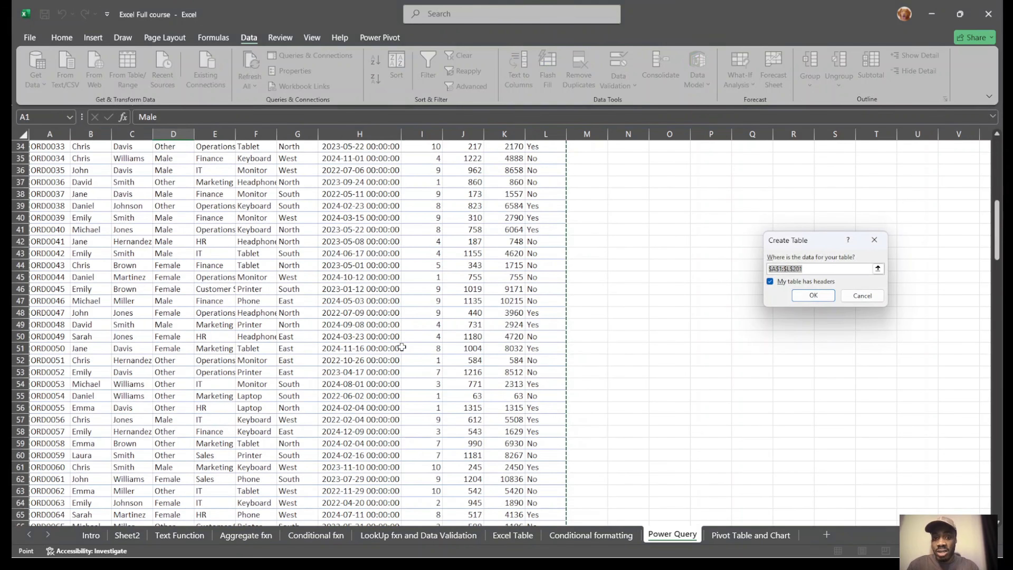
{"action": "scroll", "coordinate": [402, 347], "scroll_direction": "up", "scroll_amount": 20}
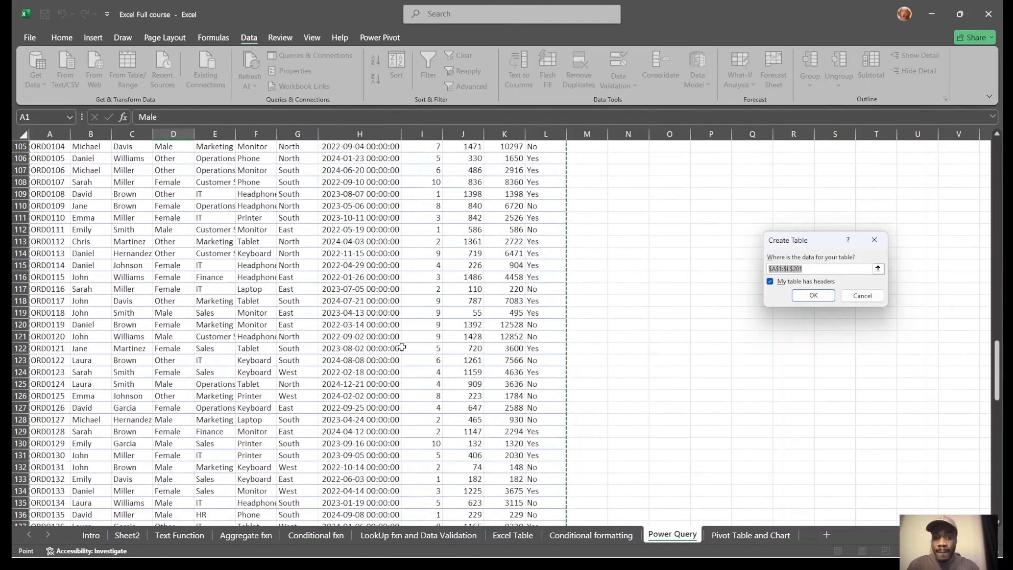
{"action": "left_click", "coordinate": [813, 295]}
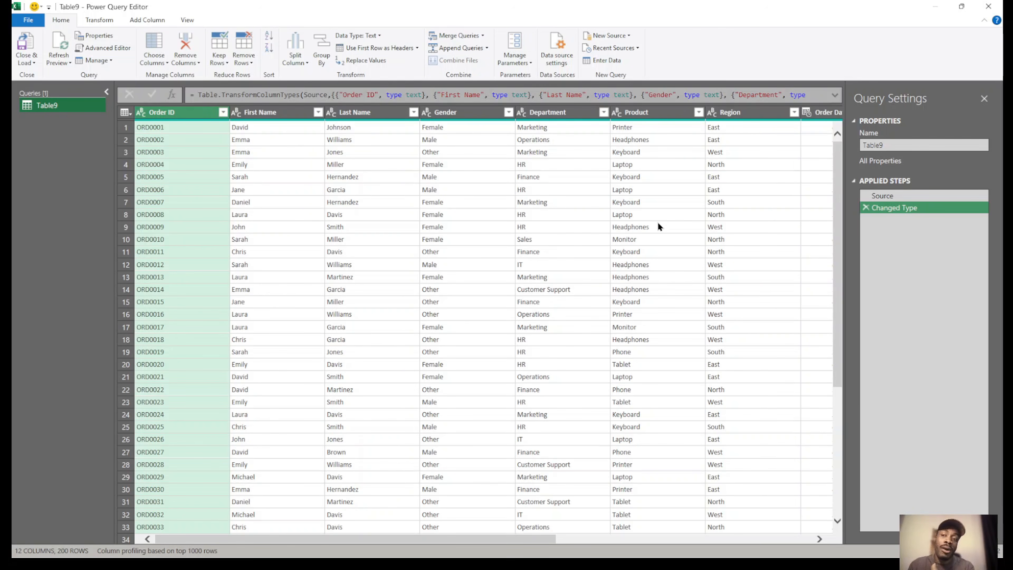
Examine all columns of the loaded order table from Order ID to Returned, selecting the Total Price and Quantity columns as examples.
{"action": "scroll", "coordinate": [657, 225], "scroll_direction": "right", "scroll_amount": 5}
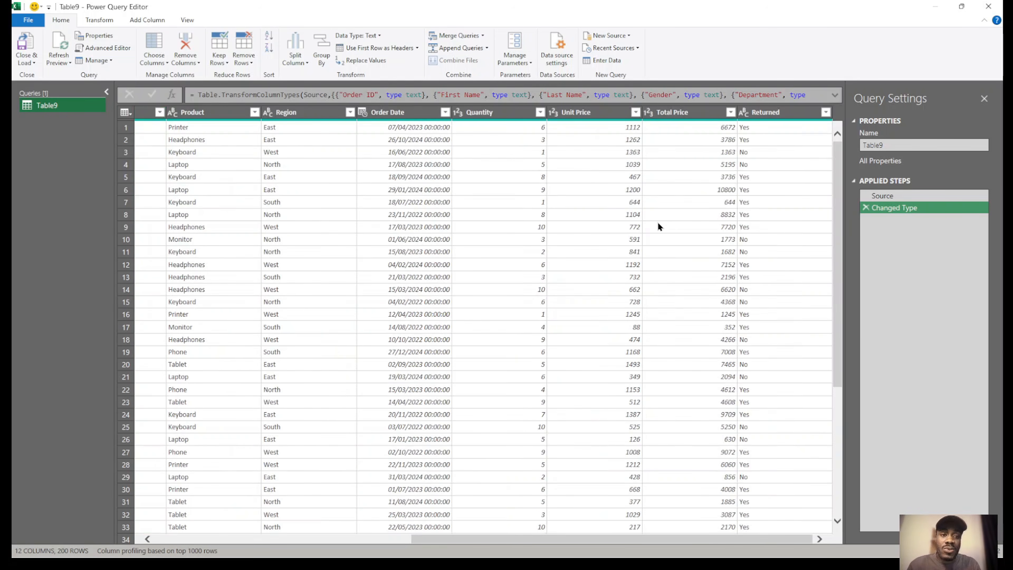
{"action": "scroll", "coordinate": [578, 200], "scroll_direction": "left", "scroll_amount": 5}
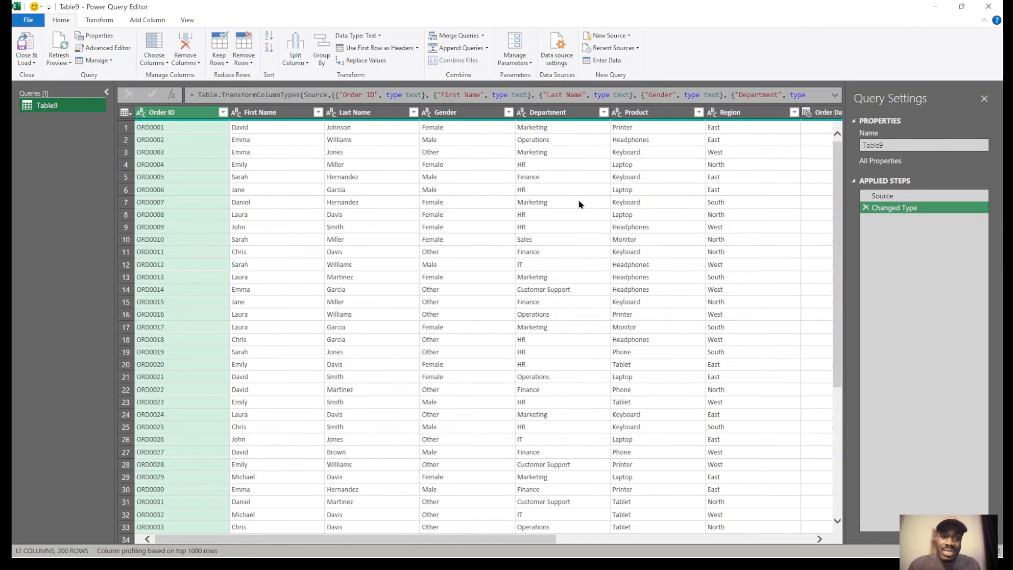
{"action": "scroll", "coordinate": [837, 236], "scroll_direction": "right", "scroll_amount": 5}
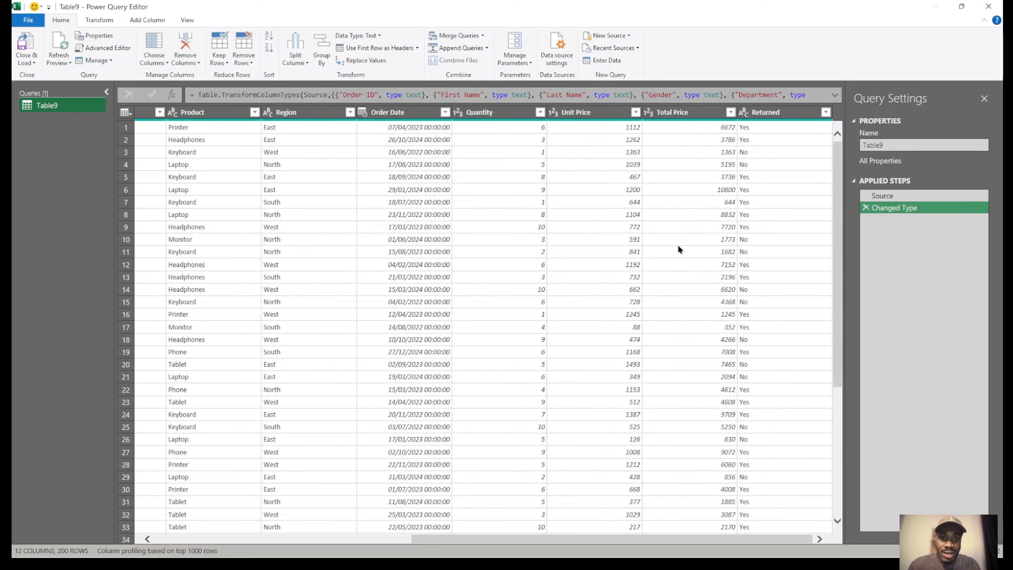
{"action": "left_click", "coordinate": [674, 112]}
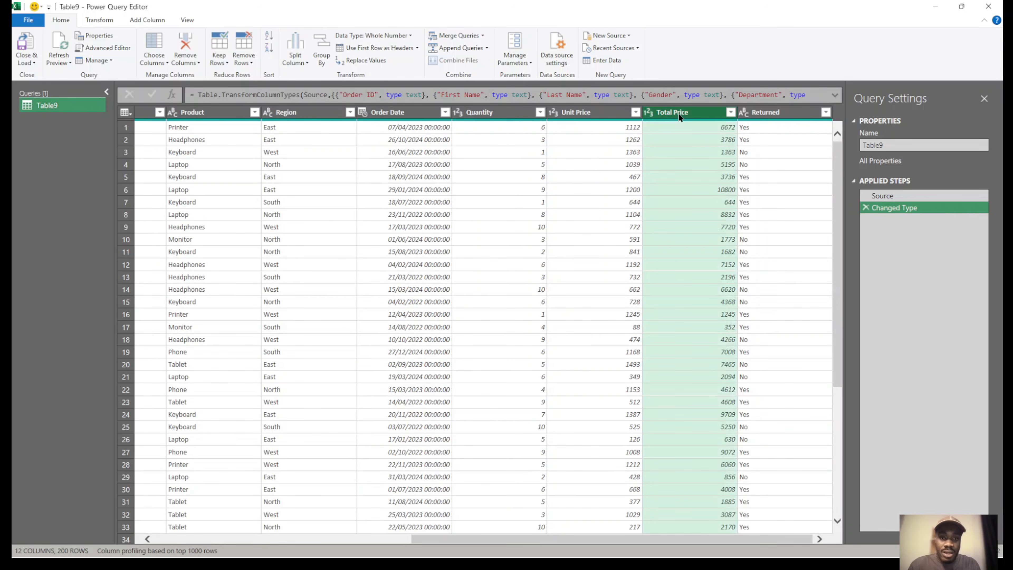
{"action": "scroll", "coordinate": [433, 181], "scroll_direction": "left", "scroll_amount": 2}
{"action": "scroll", "coordinate": [433, 177], "scroll_direction": "left", "scroll_amount": 3}
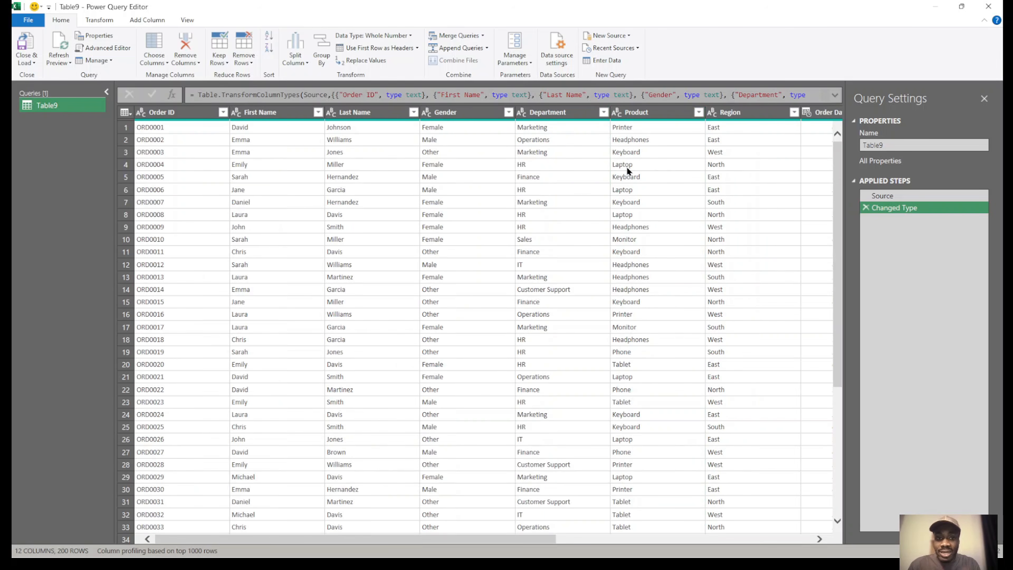
{"action": "scroll", "coordinate": [627, 167], "scroll_direction": "right", "scroll_amount": 5}
{"action": "left_click", "coordinate": [532, 114]}
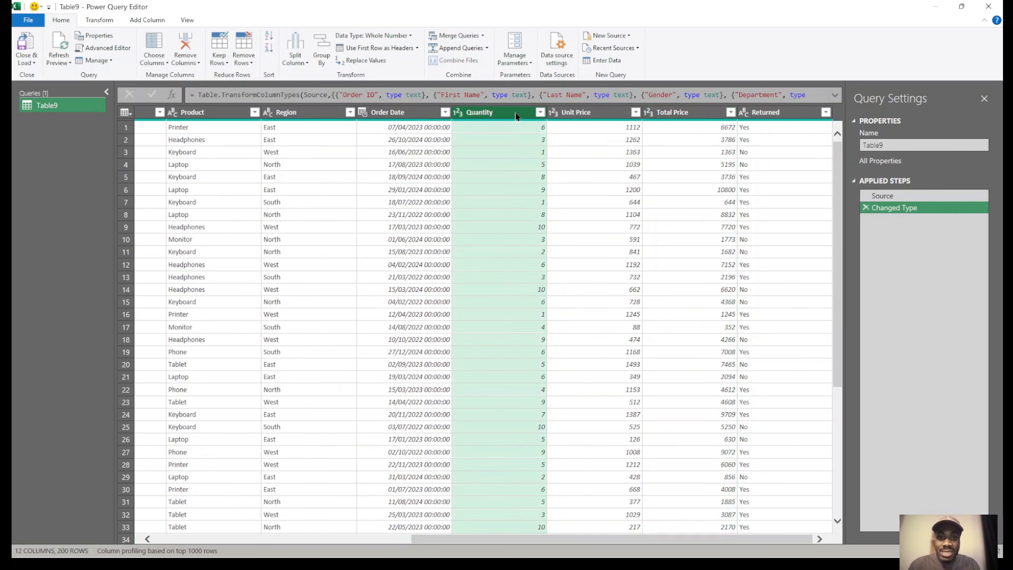
Remove the Quantity column from the Table9 query.
{"action": "right_click", "coordinate": [498, 116]}
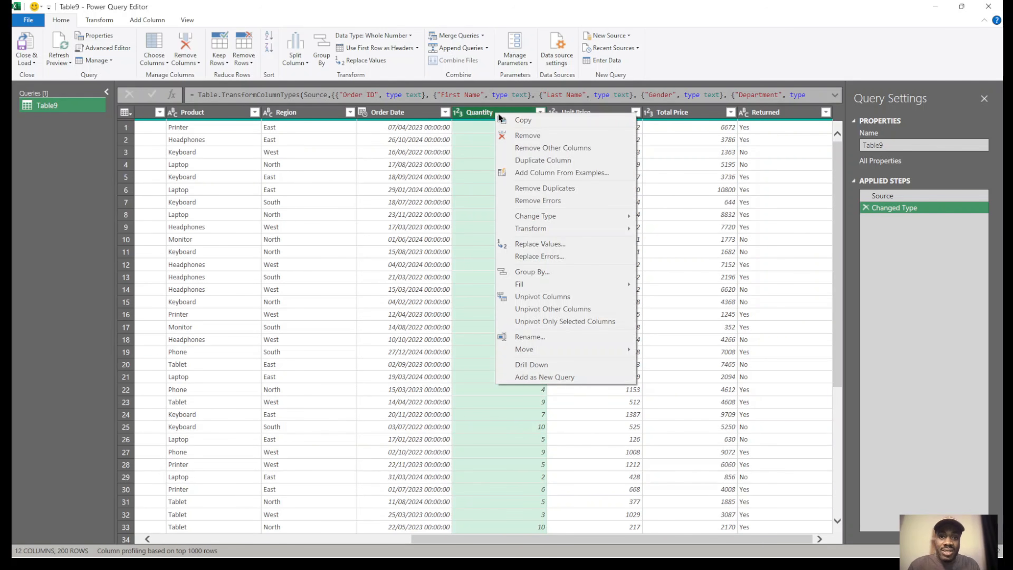
{"action": "left_click", "coordinate": [494, 116]}
{"action": "right_click", "coordinate": [495, 117]}
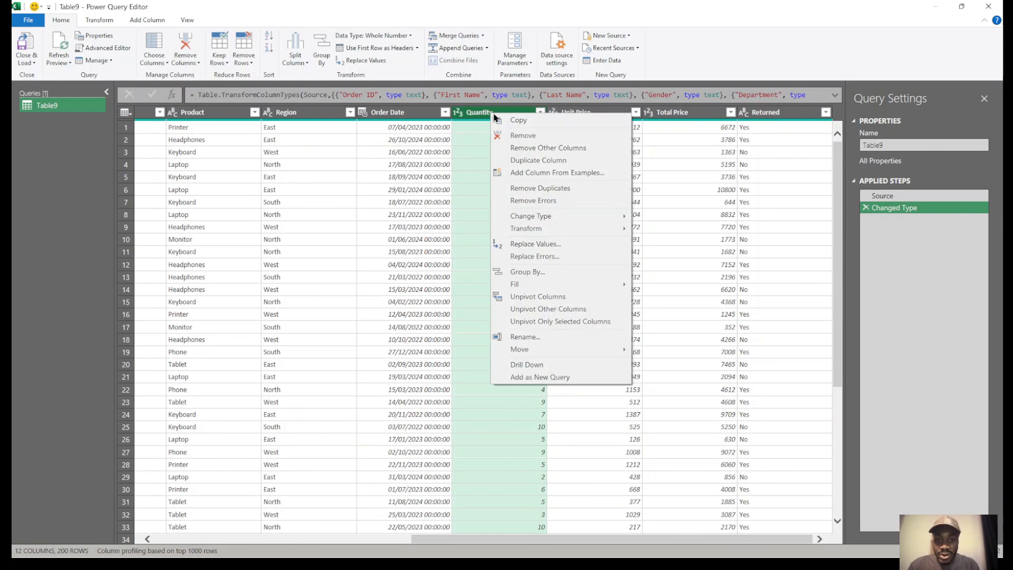
{"action": "left_click", "coordinate": [540, 139]}
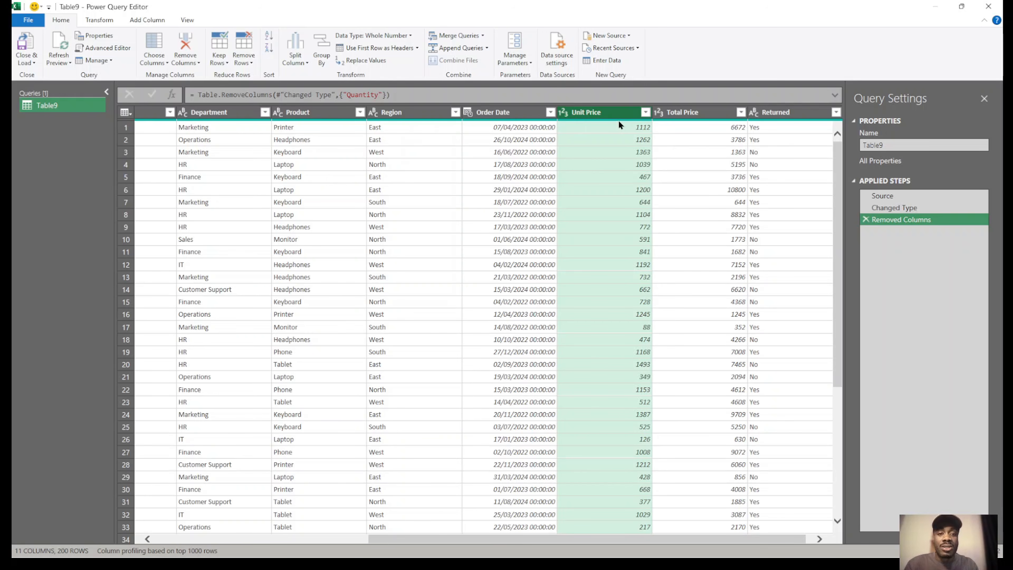
{"action": "left_click", "coordinate": [687, 202]}
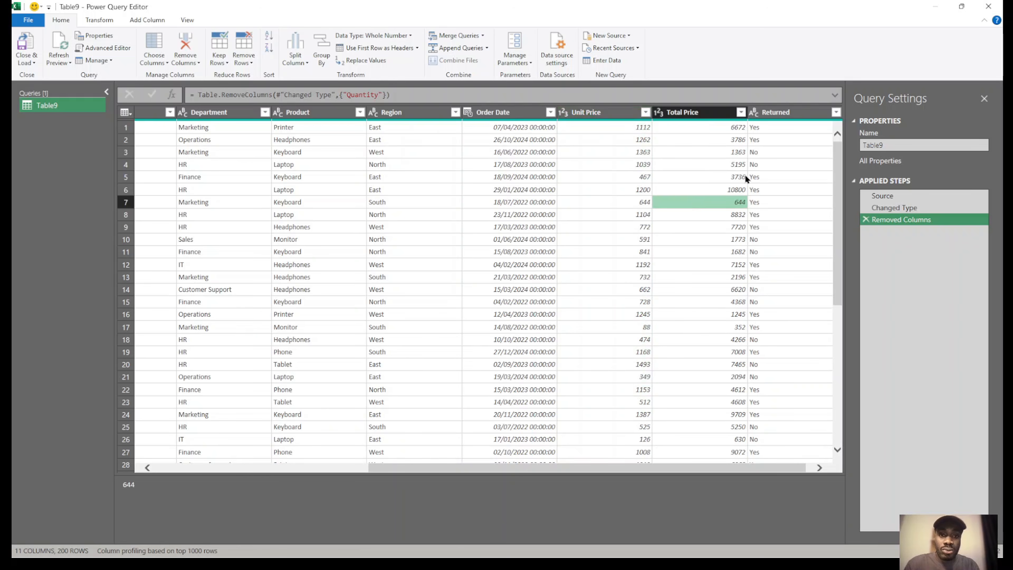
{"action": "left_click", "coordinate": [594, 115]}
{"action": "left_click", "coordinate": [645, 179]}
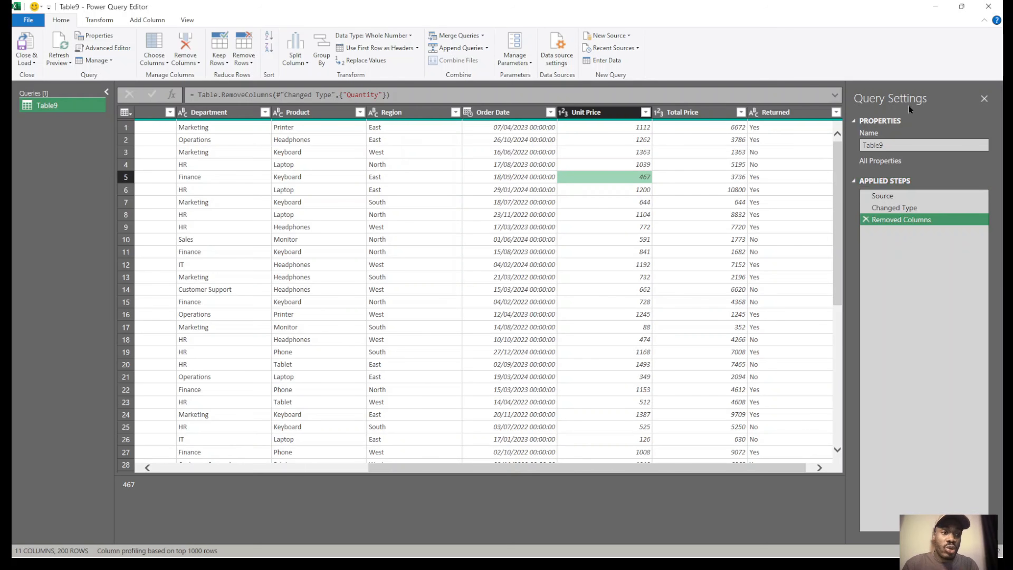
Rename the query from the query settings as "Sales data".
{"action": "left_click", "coordinate": [911, 147]}
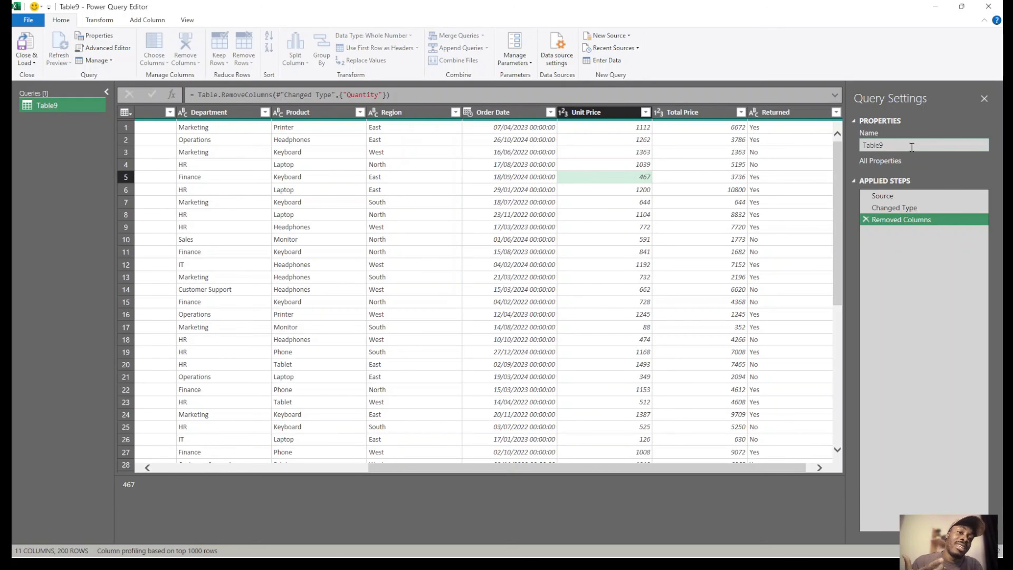
{"action": "key", "text": "BackSpace"}
{"action": "key", "text": "BackSpace"}
{"action": "key", "text": "BackSpace"}
{"action": "key", "text": "BackSpace"}
{"action": "key", "text": "BackSpace"}
{"action": "key", "text": "BackSpace"}
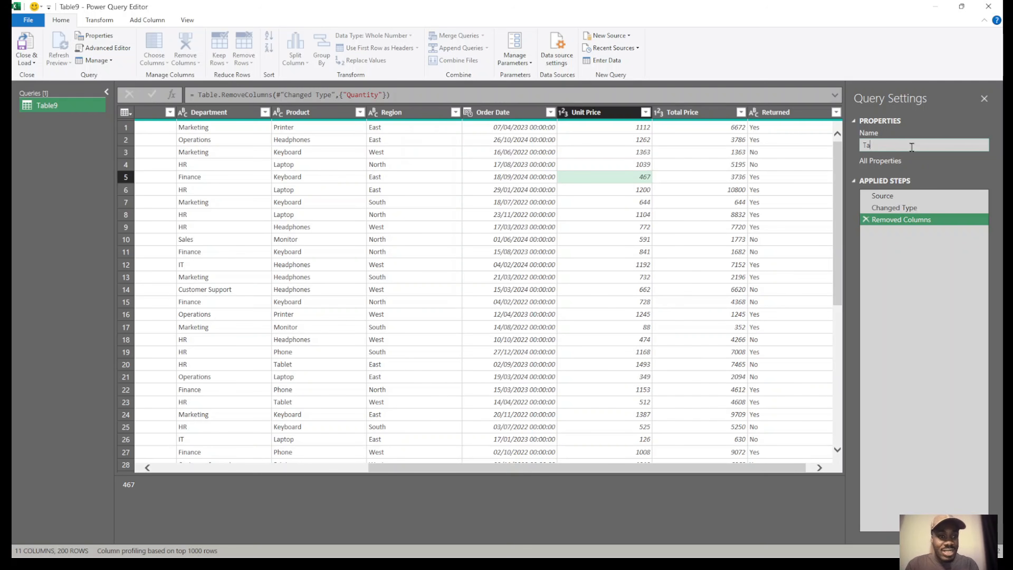
{"action": "type", "text": "Sales date"}
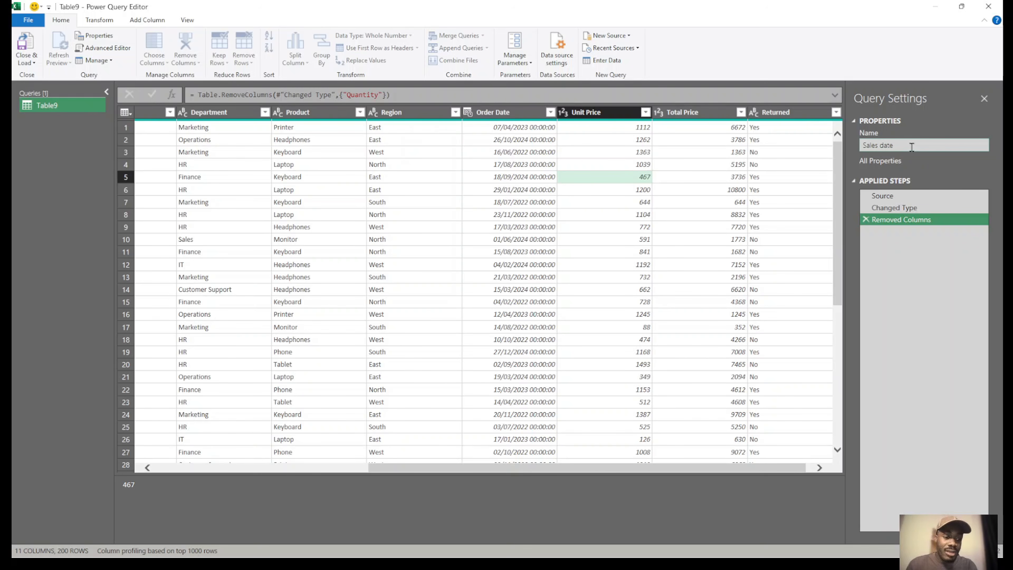
{"action": "key", "text": "BackSpace"}
{"action": "type", "text": "ata"}
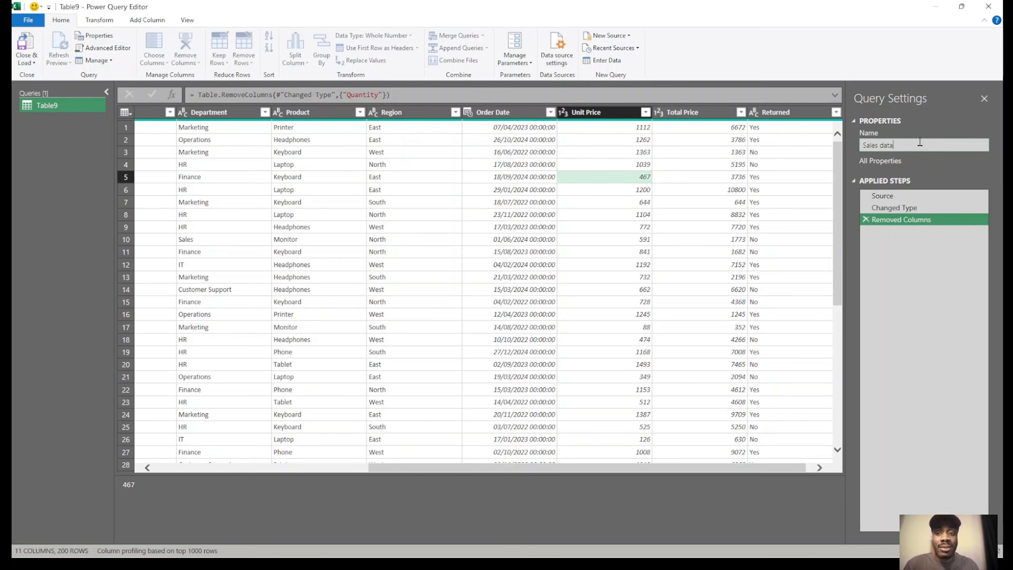
{"action": "key", "text": "Return"}
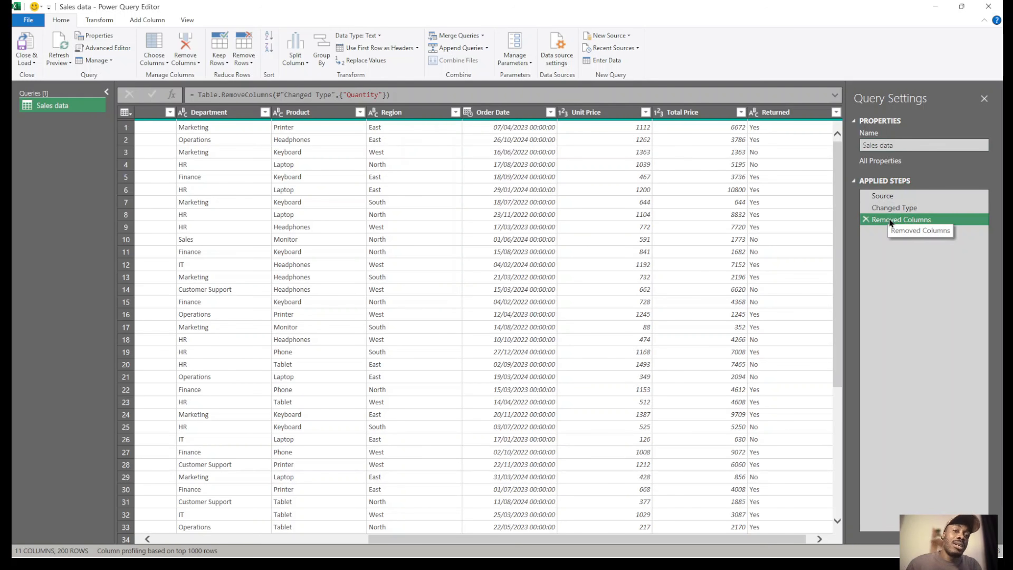
Remove the Total Price column and delete the Removed Columns entry from the query's applied steps.
{"action": "right_click", "coordinate": [686, 111]}
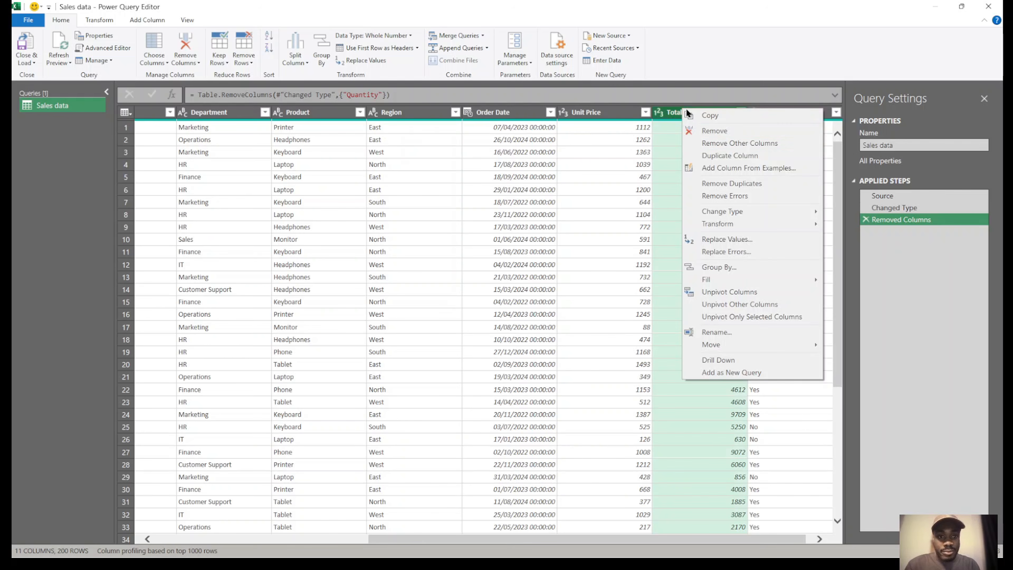
{"action": "left_click", "coordinate": [733, 130]}
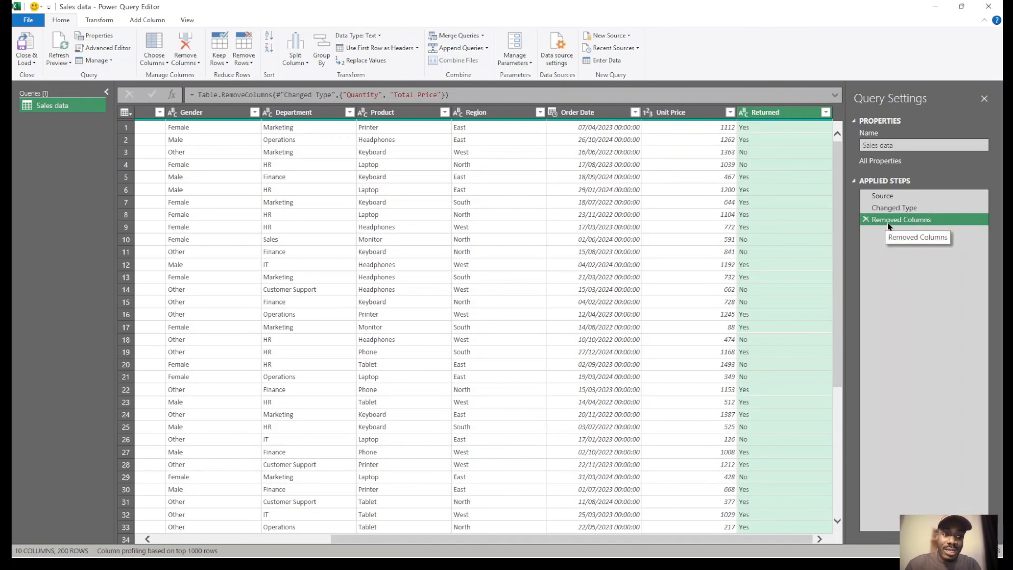
{"action": "left_click", "coordinate": [864, 219]}
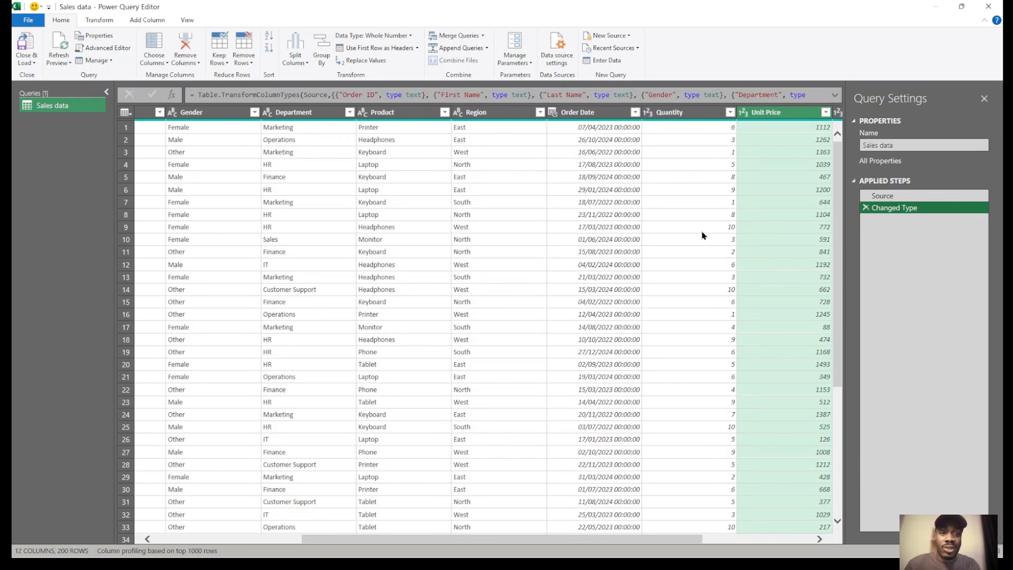
Remove the Quantity and Unit Price columns together from the Sales data query.
{"action": "scroll", "coordinate": [702, 231], "scroll_direction": "right", "scroll_amount": 3}
{"action": "left_click", "coordinate": [741, 223]}
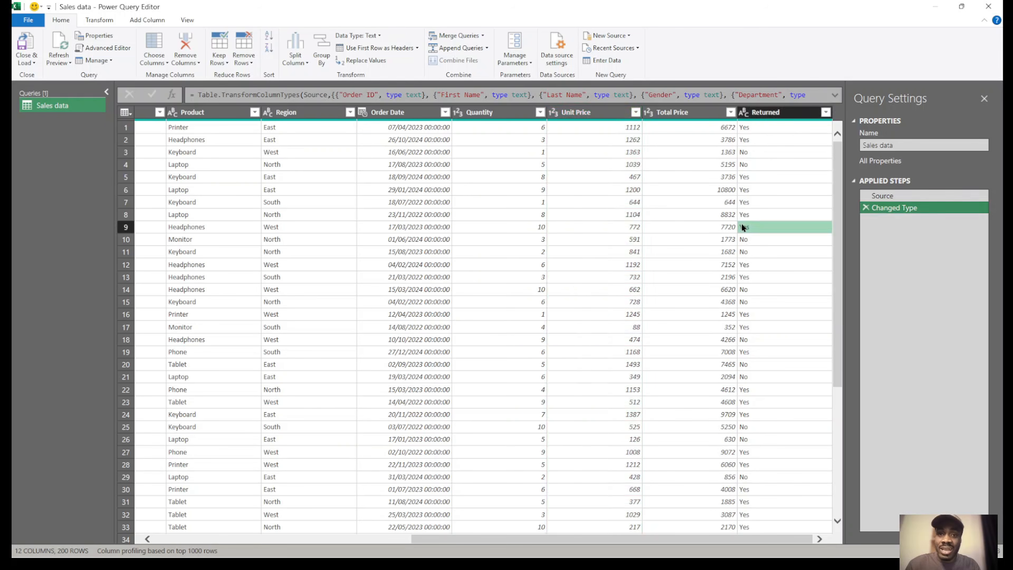
{"action": "left_click", "coordinate": [724, 218]}
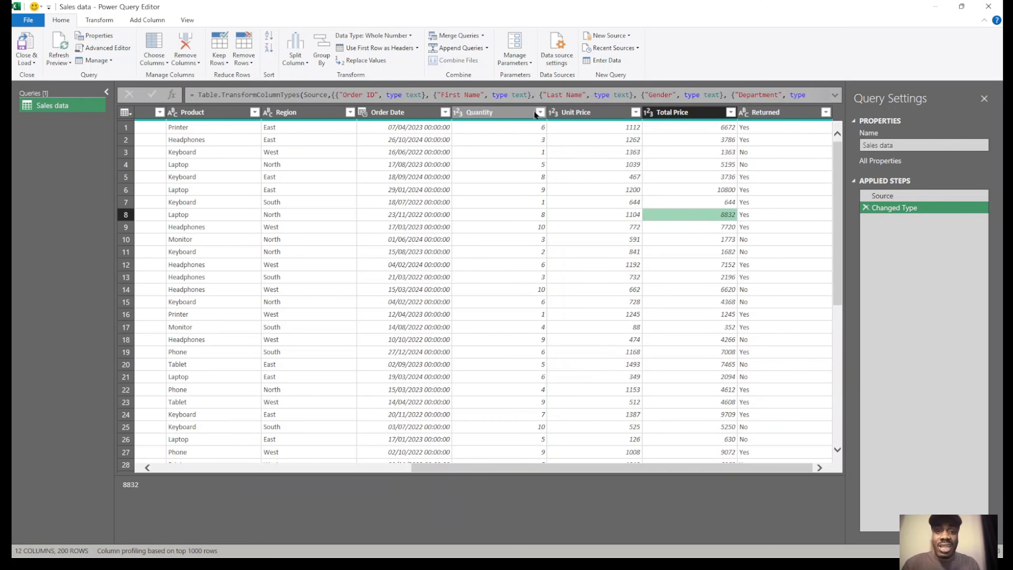
{"action": "left_click", "coordinate": [503, 113]}
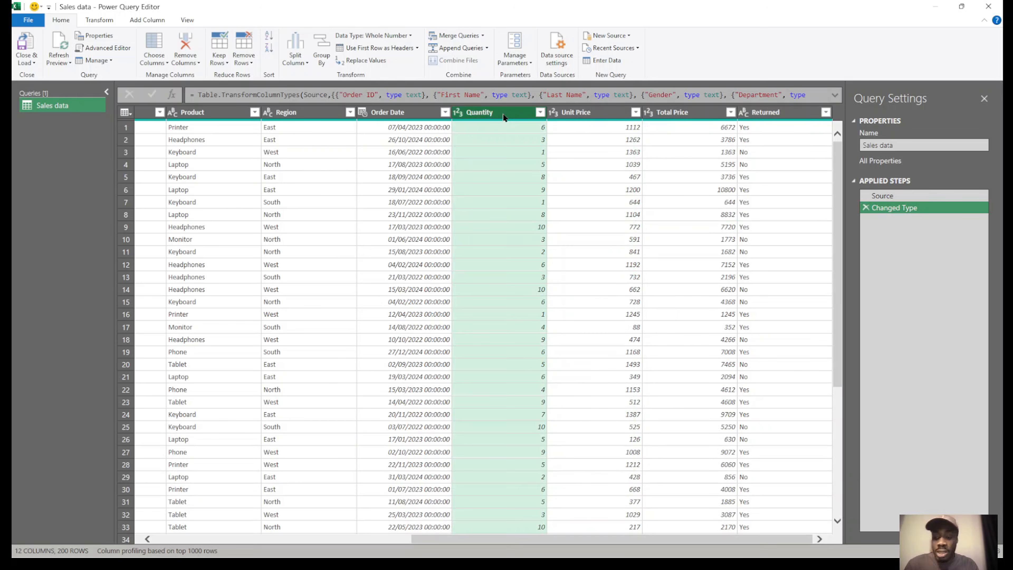
{"action": "left_click", "coordinate": [581, 112], "text": "ctrl"}
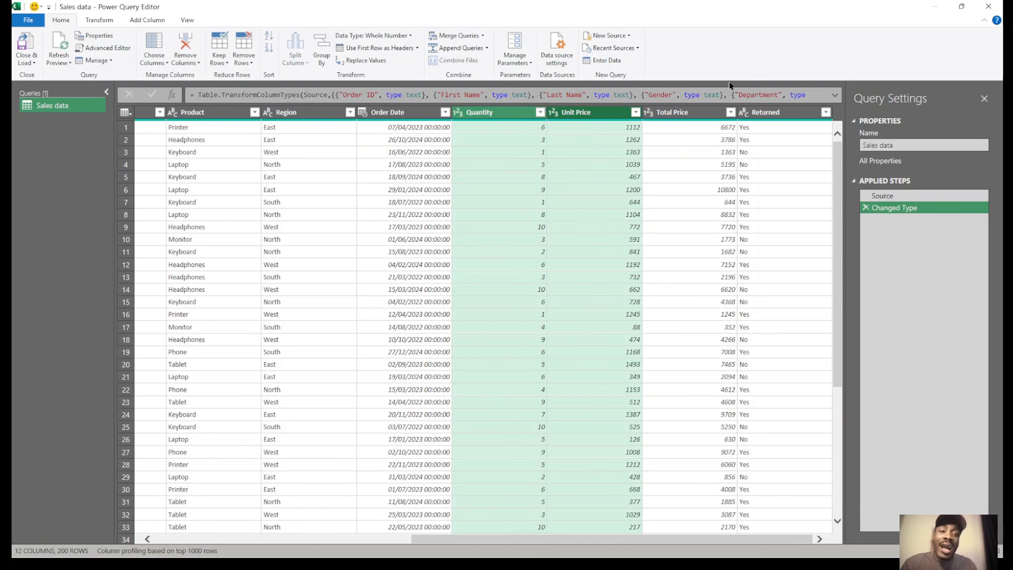
{"action": "right_click", "coordinate": [583, 115]}
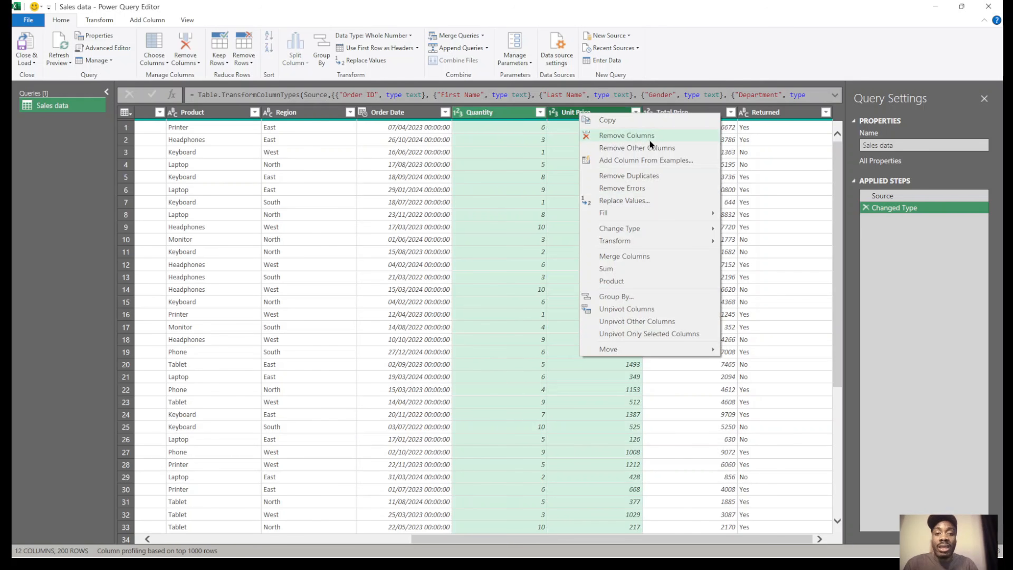
{"action": "left_click", "coordinate": [185, 40]}
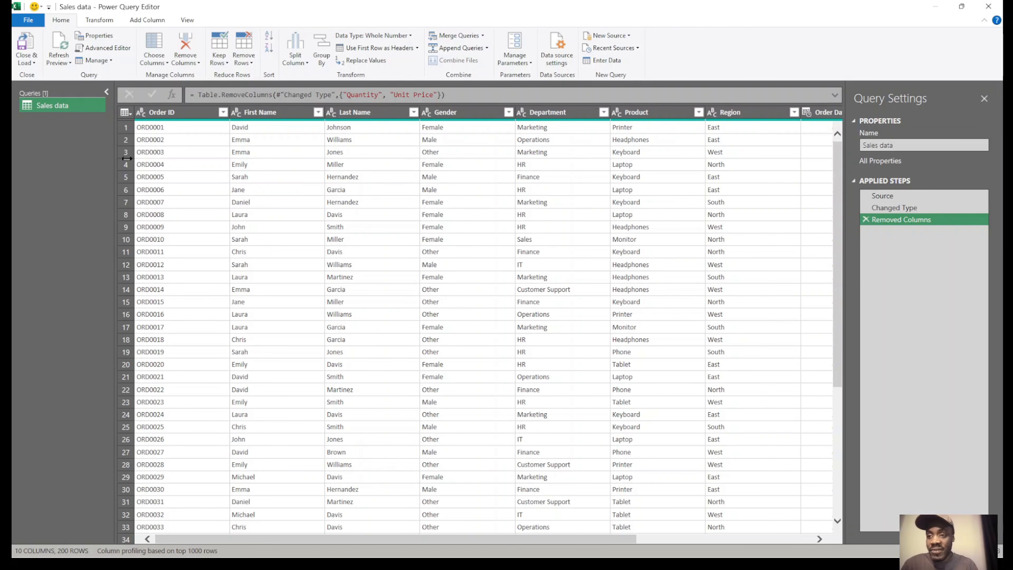
{"action": "right_click", "coordinate": [51, 101]}
{"action": "left_click", "coordinate": [24, 131]}
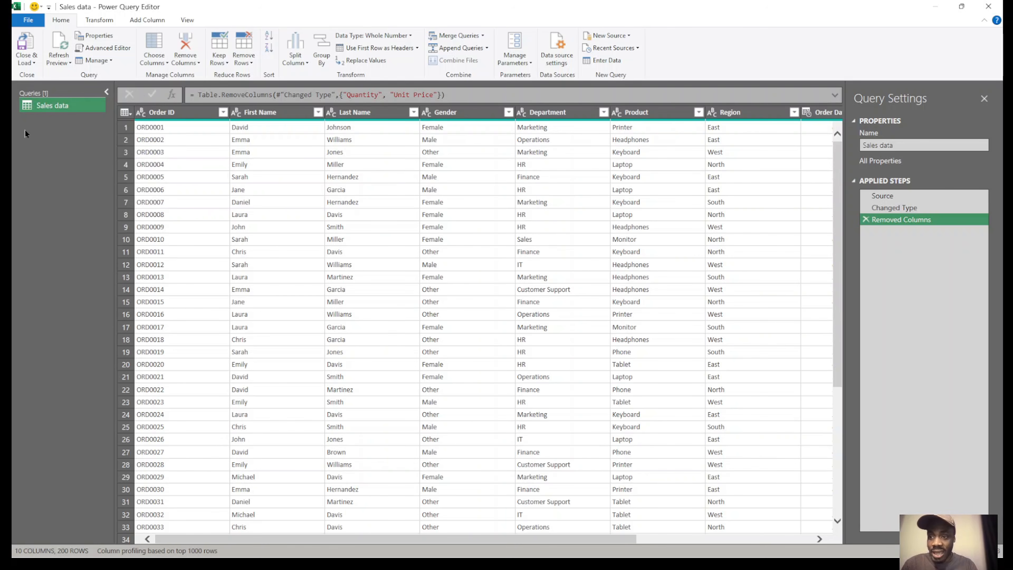
{"action": "right_click", "coordinate": [60, 104]}
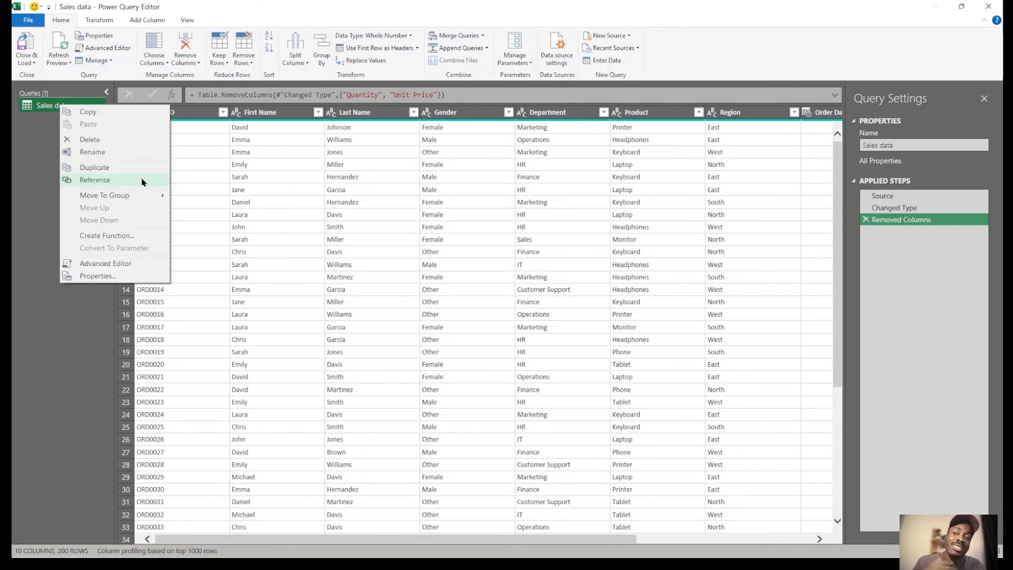
{"action": "left_click", "coordinate": [53, 300]}
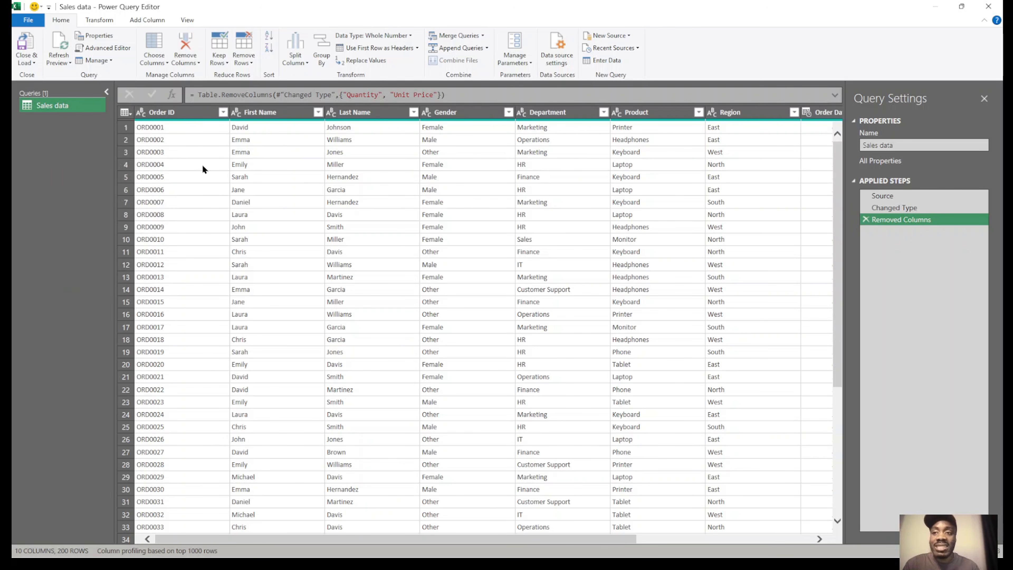
{"action": "left_click", "coordinate": [28, 20]}
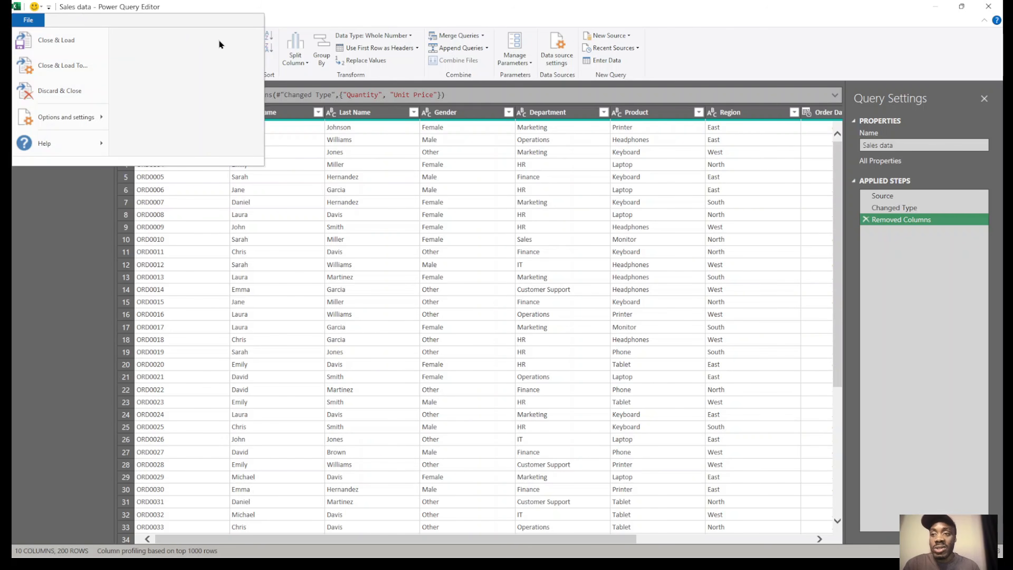
{"action": "left_click", "coordinate": [31, 24]}
{"action": "left_click", "coordinate": [31, 24]}
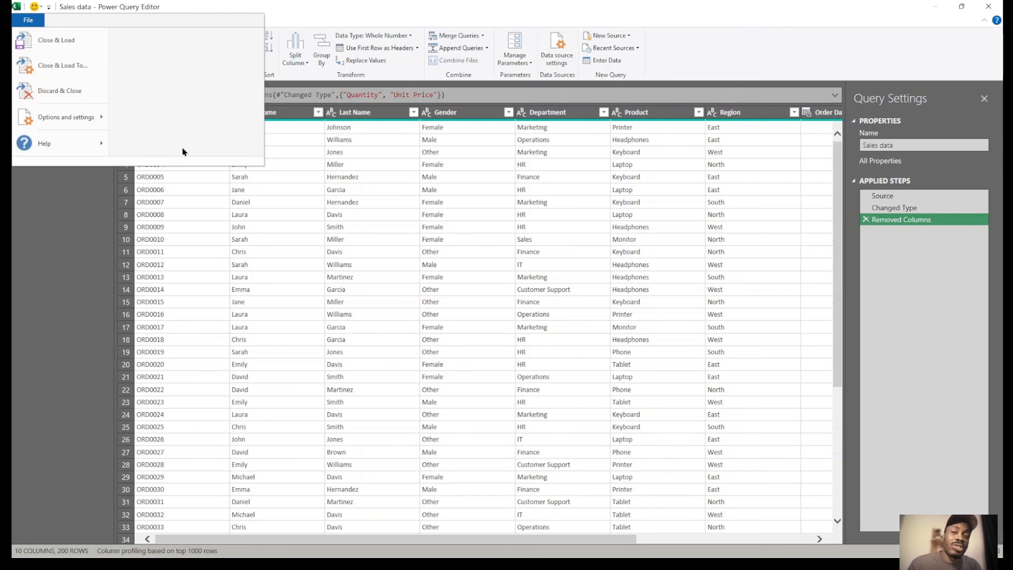
{"action": "left_click", "coordinate": [83, 223]}
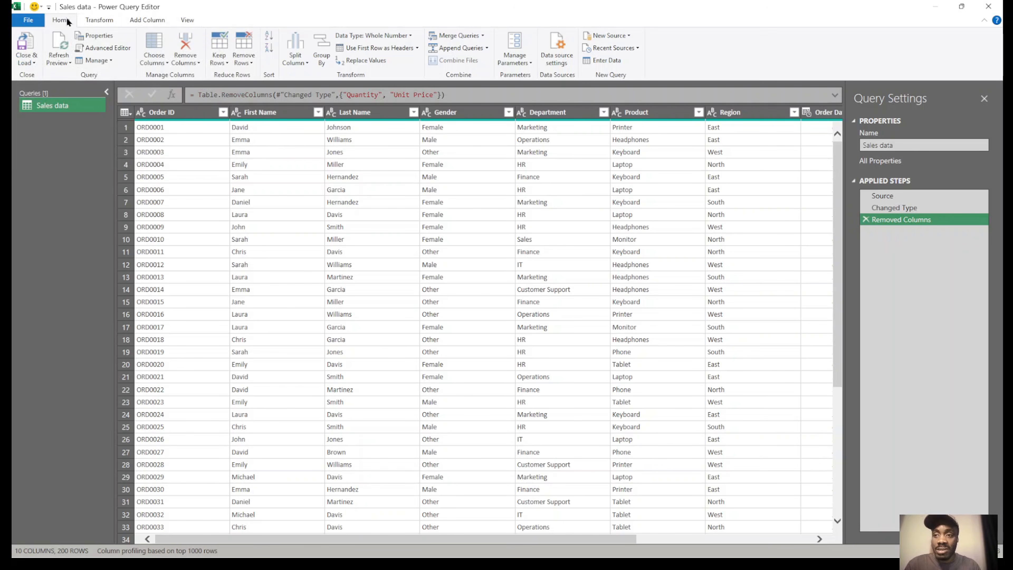
{"action": "left_click", "coordinate": [124, 20]}
{"action": "left_click", "coordinate": [69, 21]}
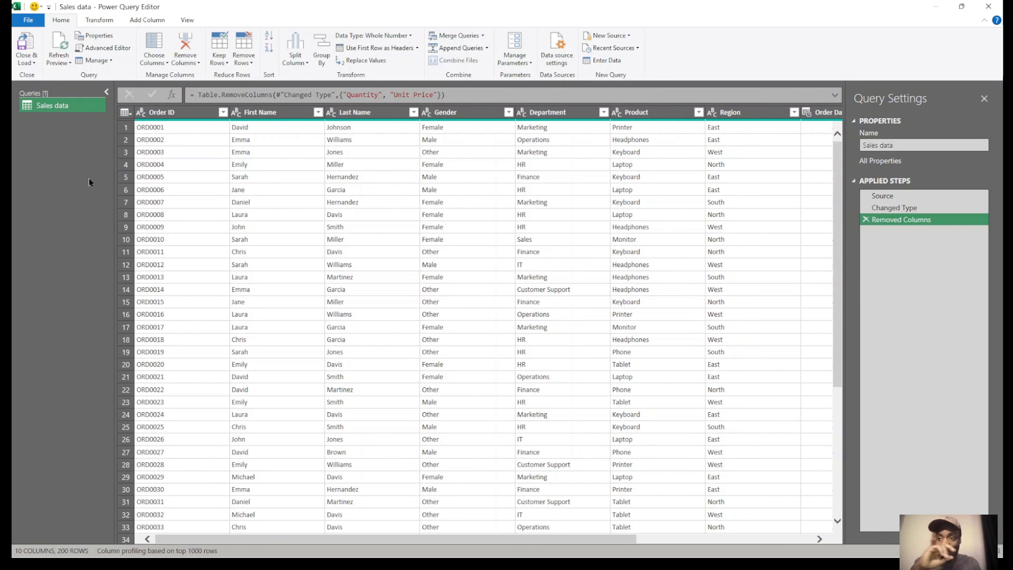
{"action": "left_click", "coordinate": [57, 41]}
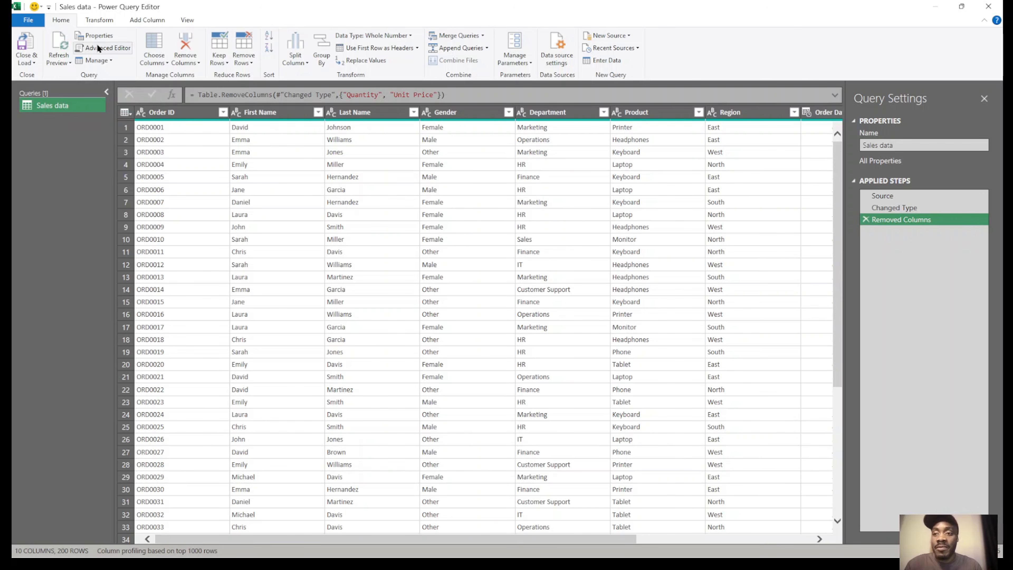
{"action": "left_click", "coordinate": [110, 62]}
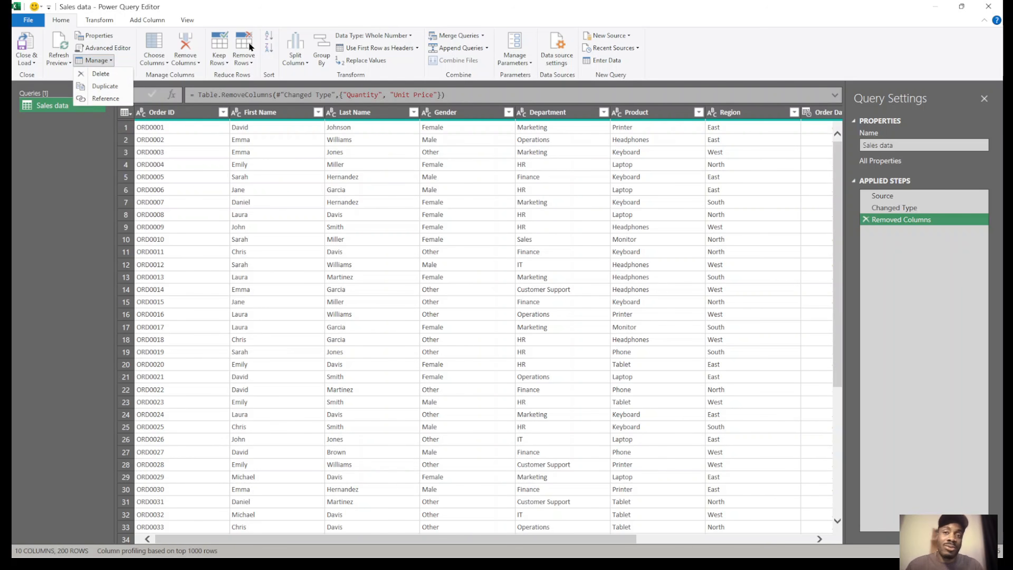
Look through the columns offered for keeping in Choose Columns and dismiss the dialog.
{"action": "left_click", "coordinate": [155, 63]}
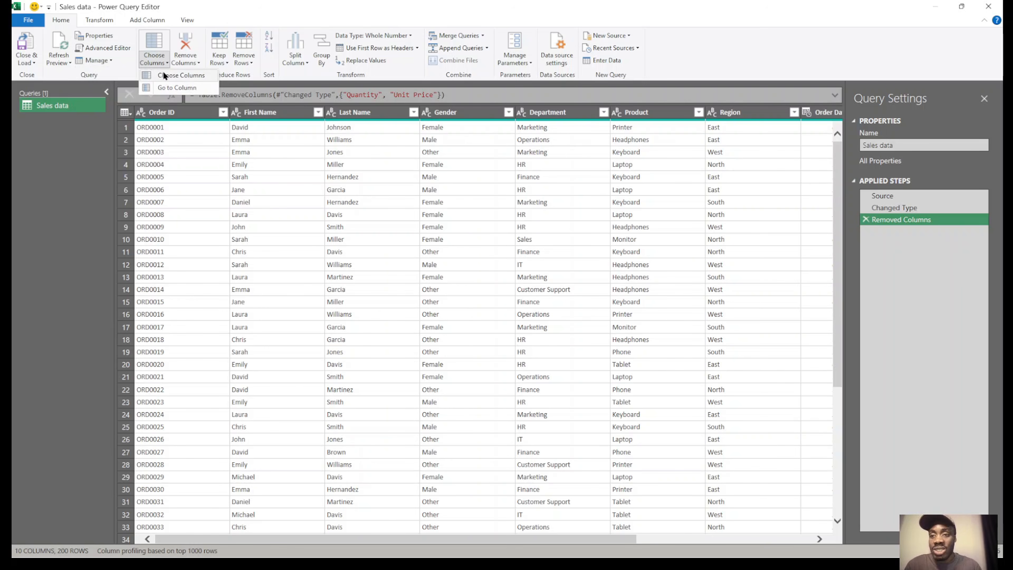
{"action": "left_click", "coordinate": [173, 73]}
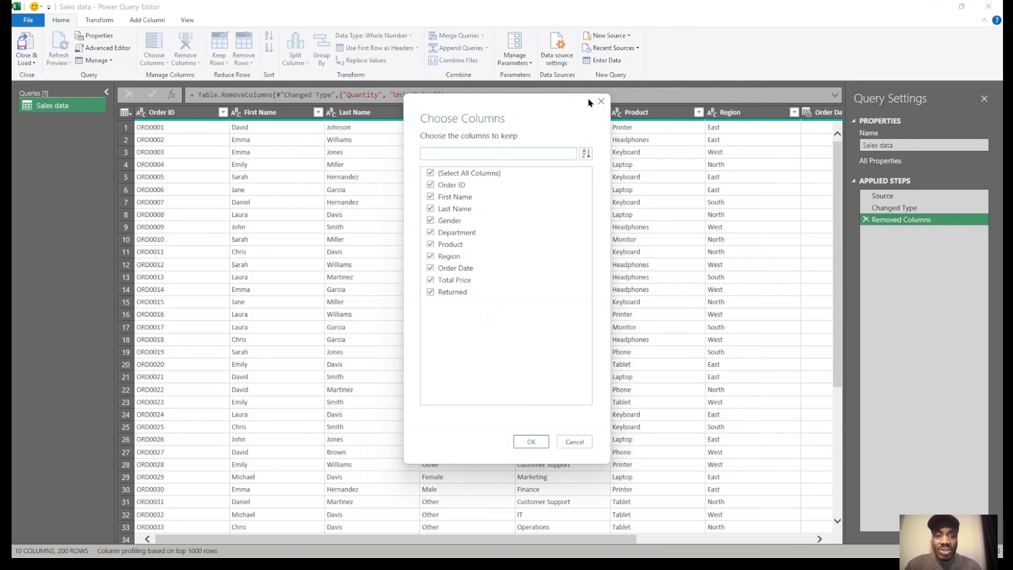
{"action": "left_click", "coordinate": [598, 101]}
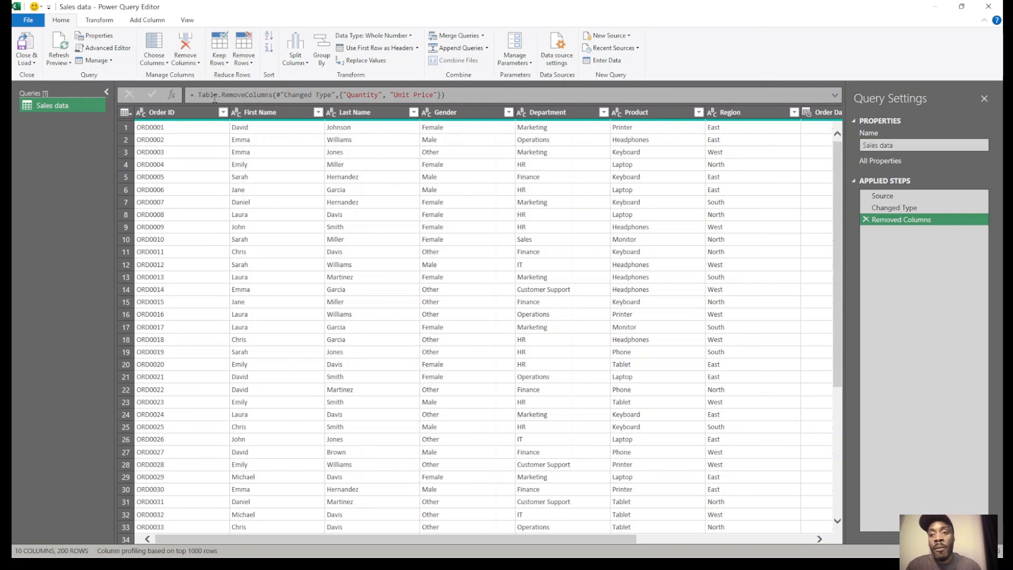
Keep only the top 10 rows of the Sales data query and delete the Kept First Rows entry from its applied steps.
{"action": "left_click", "coordinate": [226, 64]}
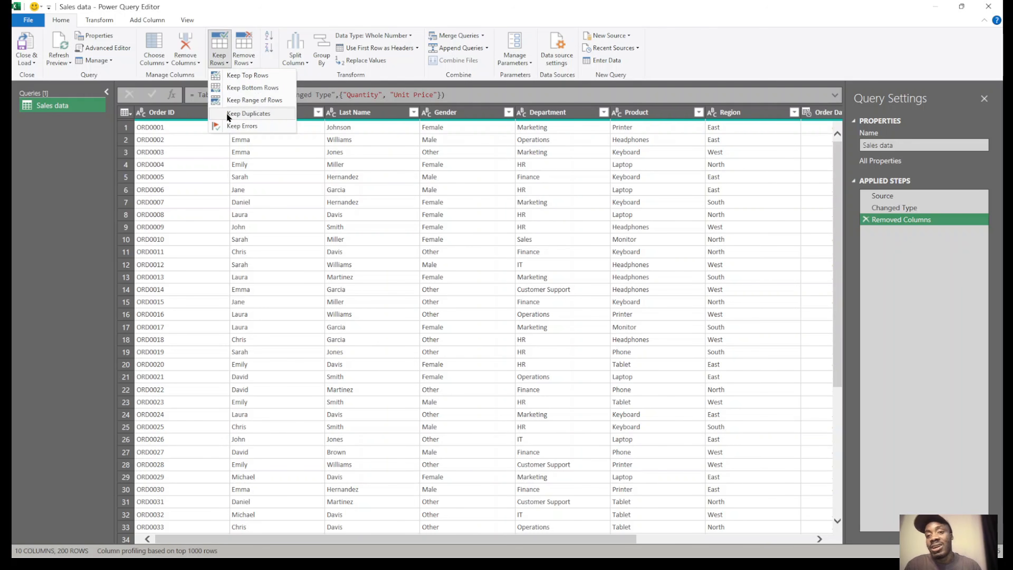
{"action": "left_click", "coordinate": [255, 74]}
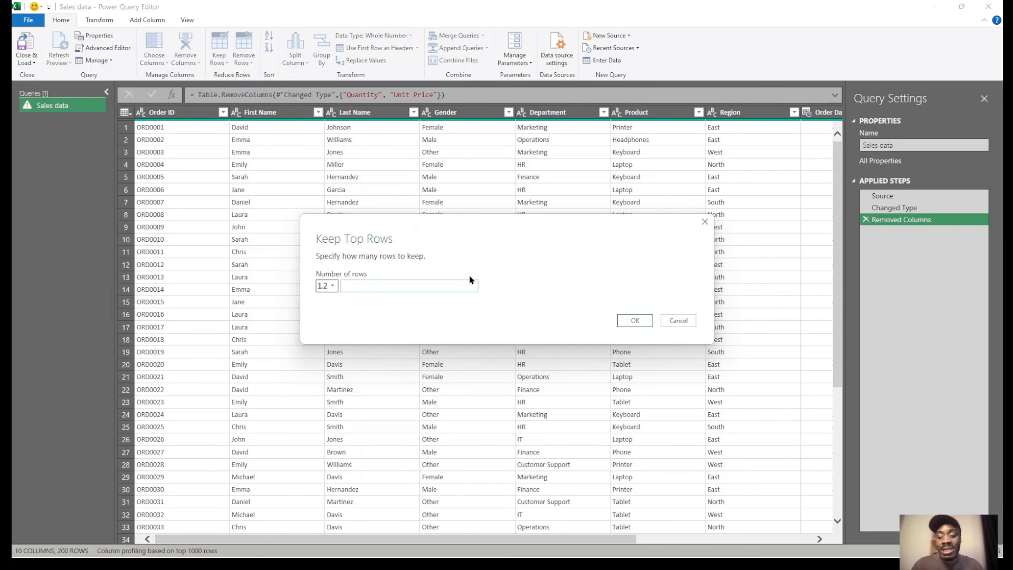
{"action": "type", "text": "`10"}
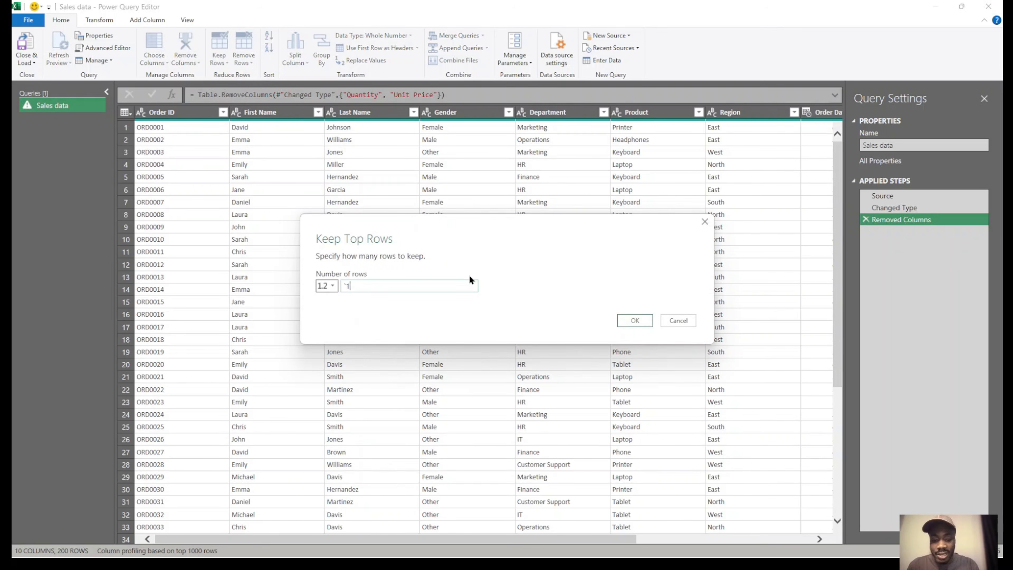
{"action": "key", "text": "BackSpace"}
{"action": "key", "text": "BackSpace"}
{"action": "key", "text": "BackSpace"}
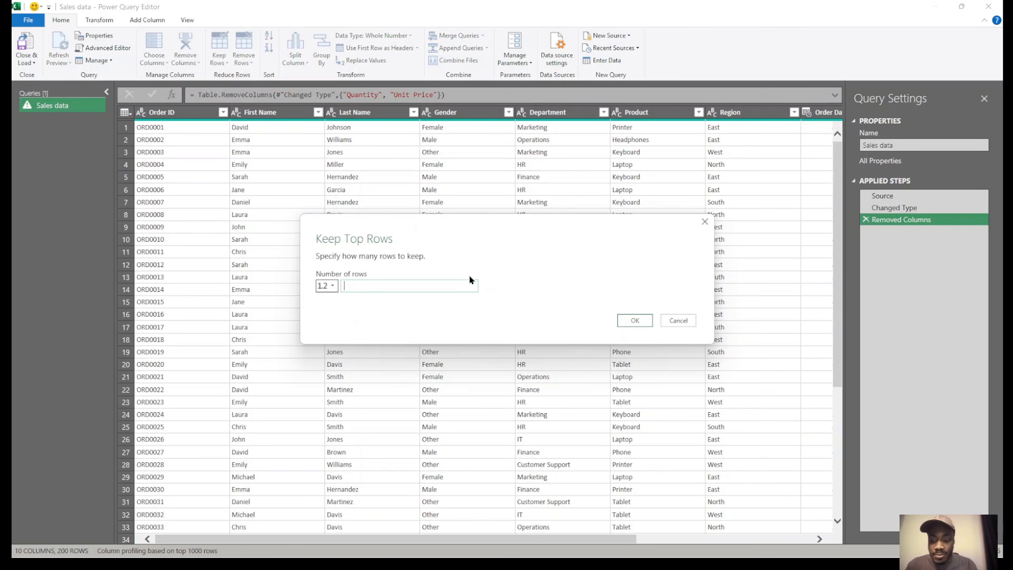
{"action": "type", "text": "10"}
{"action": "key", "text": "Return"}
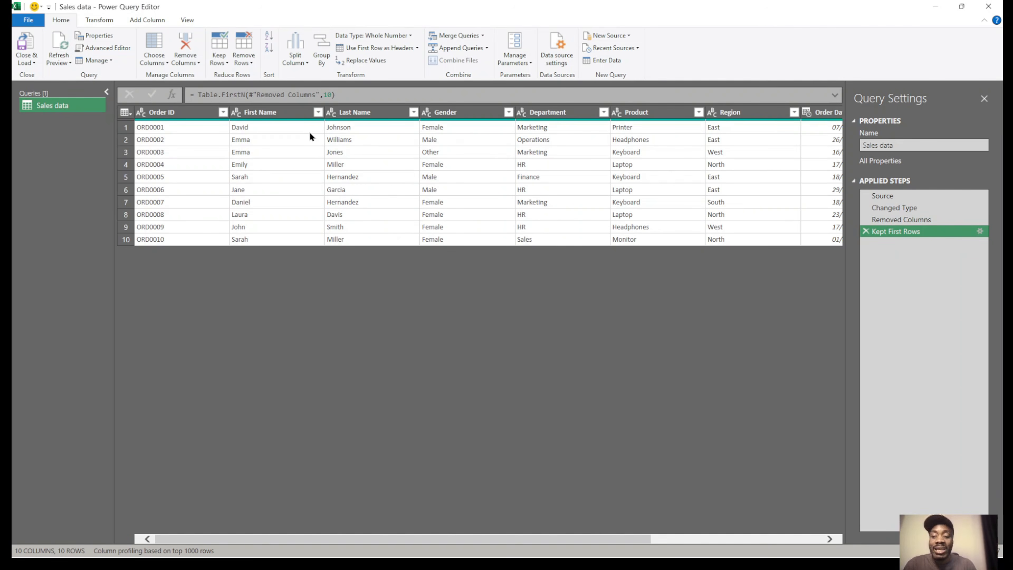
{"action": "left_click", "coordinate": [866, 232]}
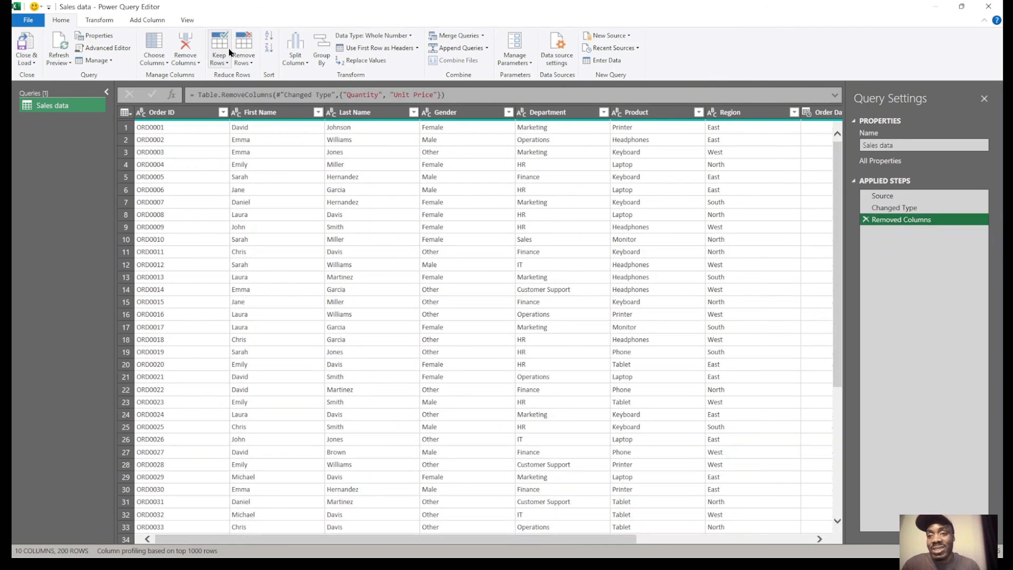
Keep only the bottom 10 rows of the query and delete the Kept Last Rows entry from its applied steps.
{"action": "left_click", "coordinate": [228, 48]}
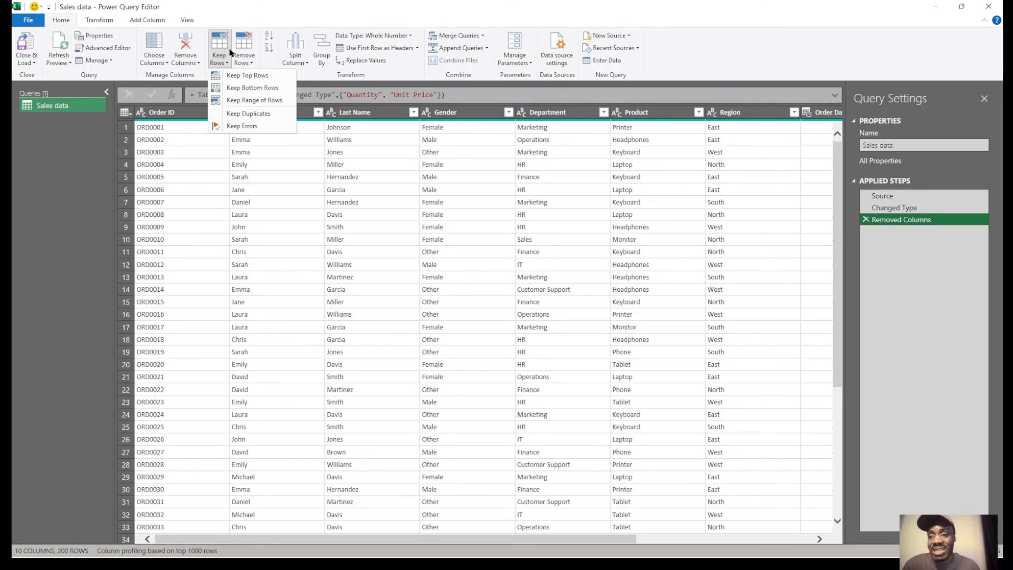
{"action": "left_click", "coordinate": [260, 90]}
{"action": "type", "text": "1"}
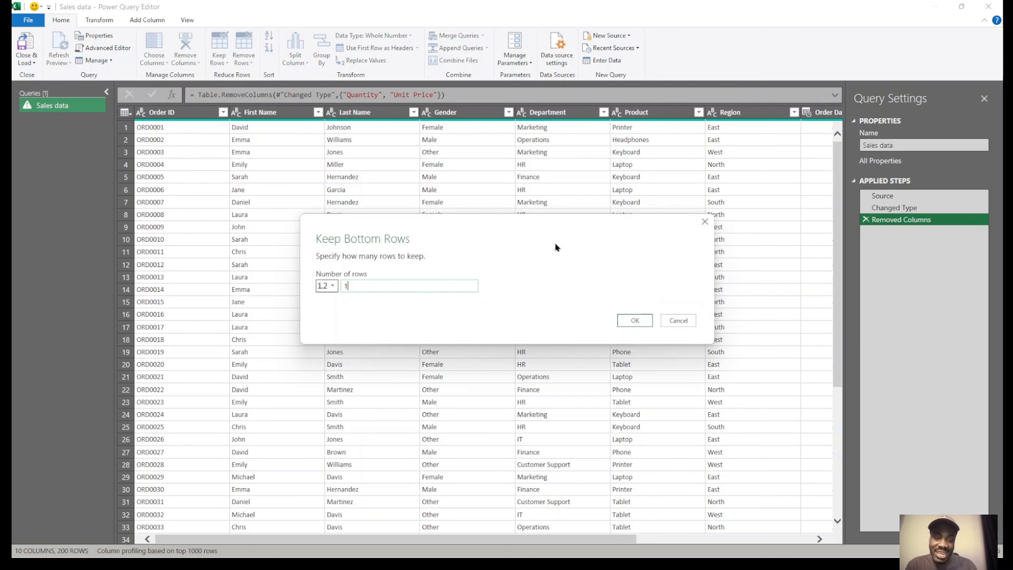
{"action": "type", "text": "0"}
{"action": "key", "text": "Return"}
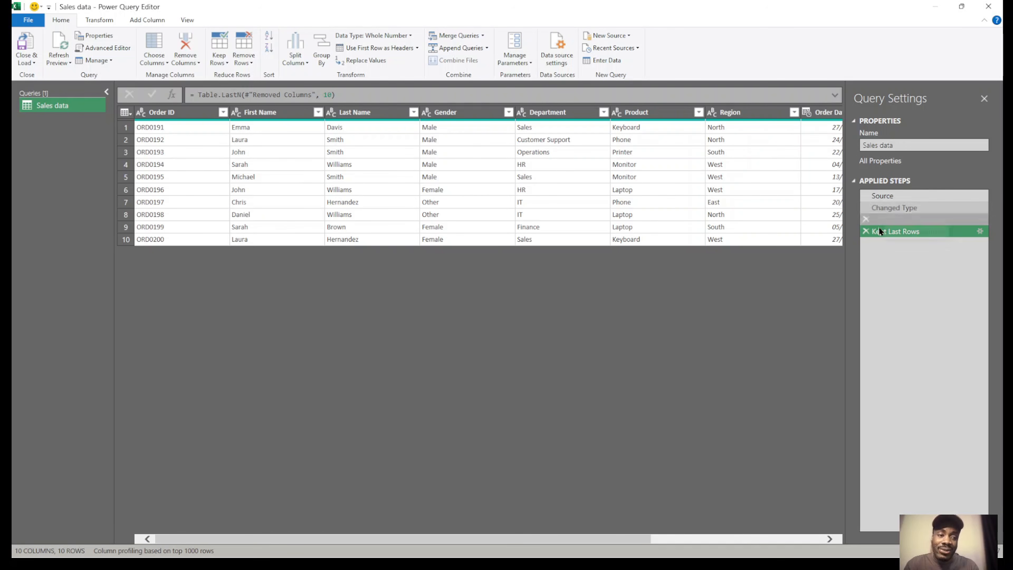
{"action": "left_click", "coordinate": [866, 231]}
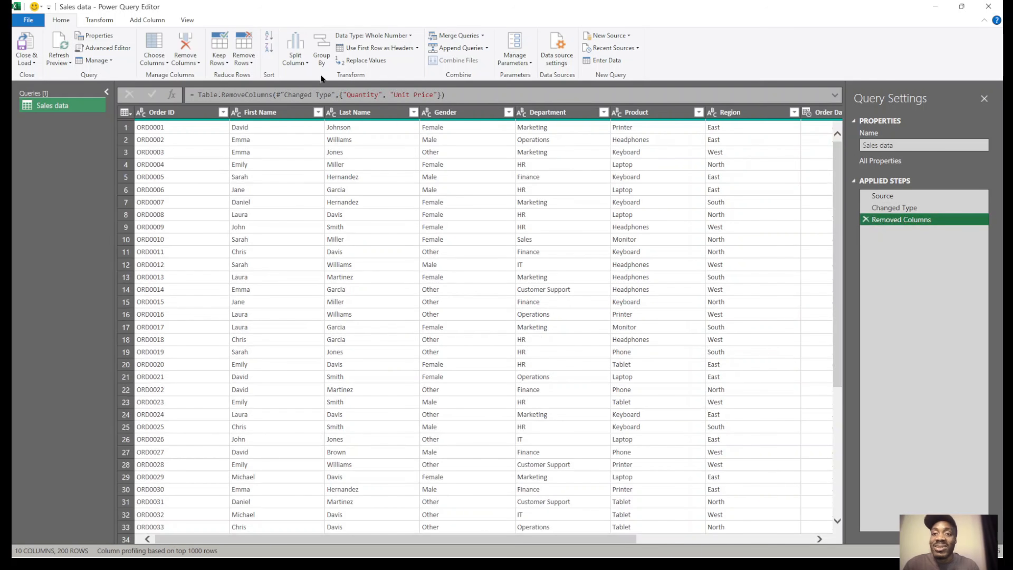
Keep only rows with duplicate Total Price values, review them, and delete the Kept Duplicates entry.
{"action": "left_click", "coordinate": [236, 61]}
{"action": "left_click", "coordinate": [217, 62]}
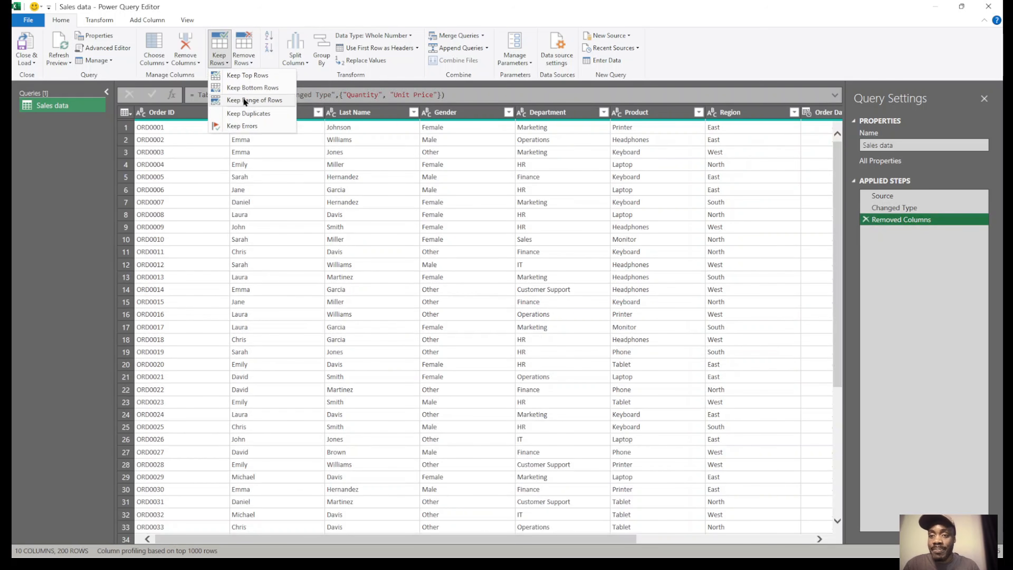
{"action": "left_click", "coordinate": [253, 113]}
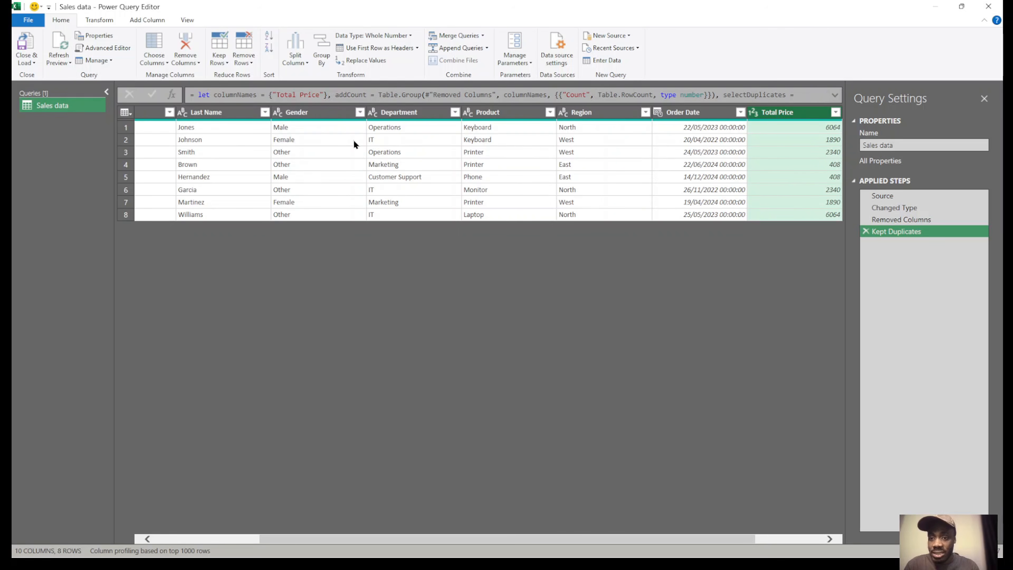
{"action": "scroll", "coordinate": [552, 177], "scroll_direction": "right", "scroll_amount": 1}
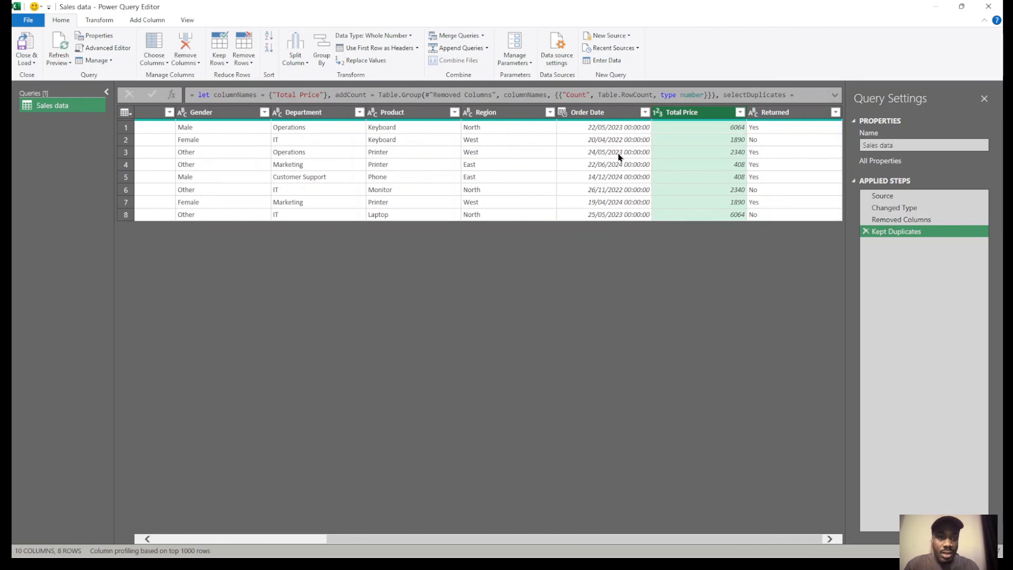
{"action": "scroll", "coordinate": [519, 196], "scroll_direction": "left", "scroll_amount": 3}
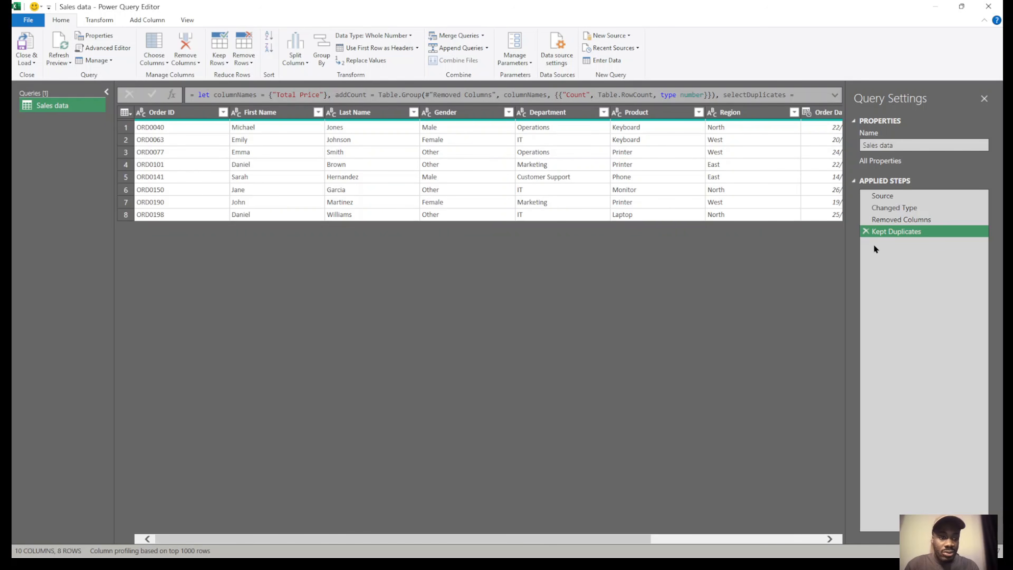
{"action": "left_click", "coordinate": [866, 232]}
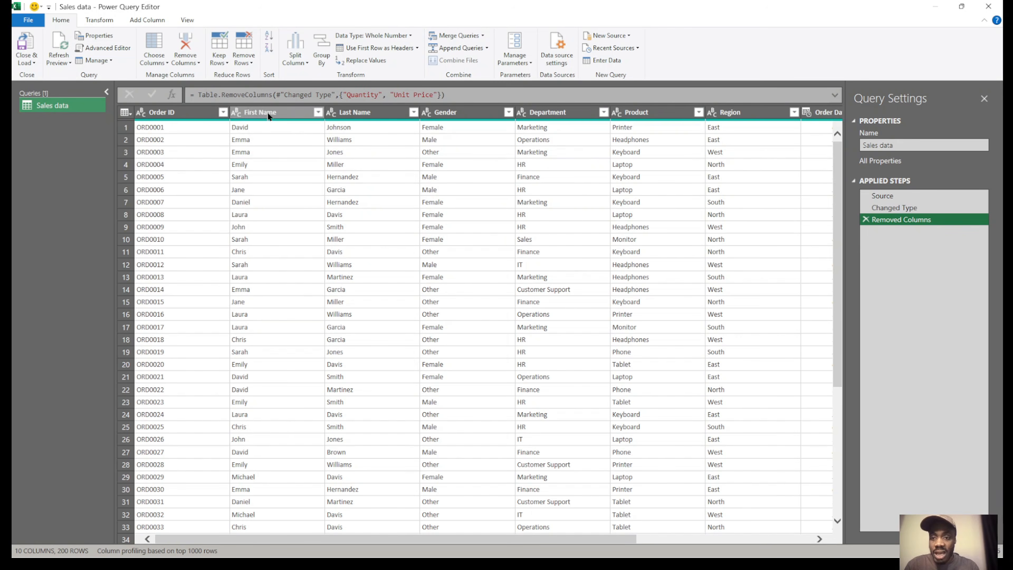
Keep only rows with duplicate Order ID values and delete the resulting Kept Duplicates entry from the applied steps.
{"action": "left_click", "coordinate": [268, 116]}
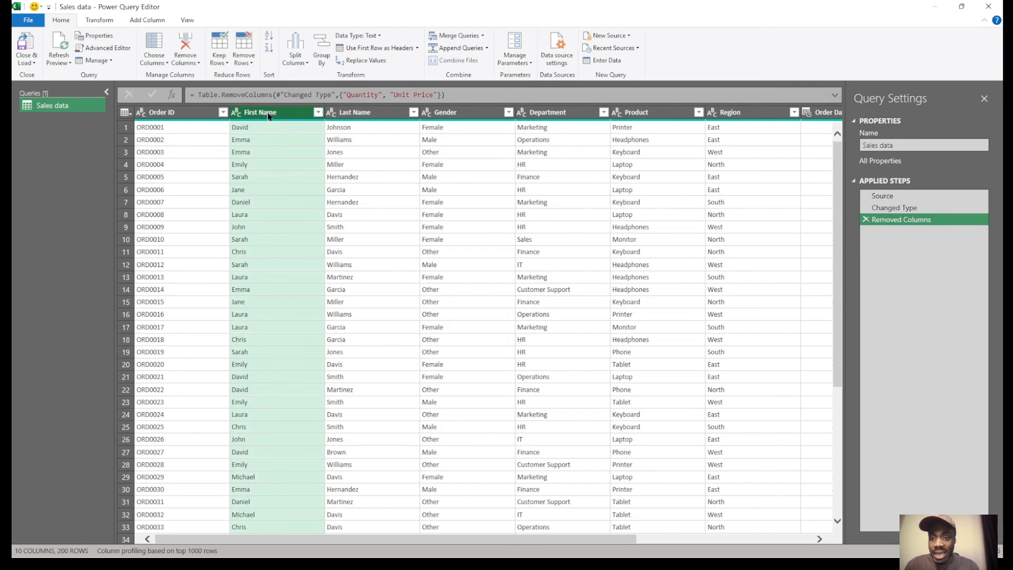
{"action": "left_click", "coordinate": [170, 116]}
{"action": "left_click", "coordinate": [230, 52]}
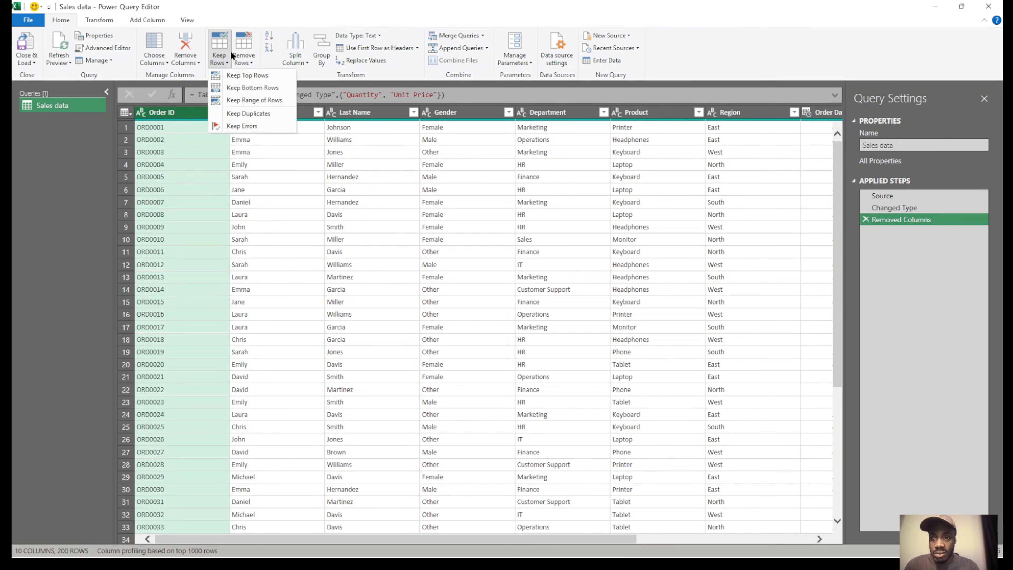
{"action": "left_click", "coordinate": [252, 113]}
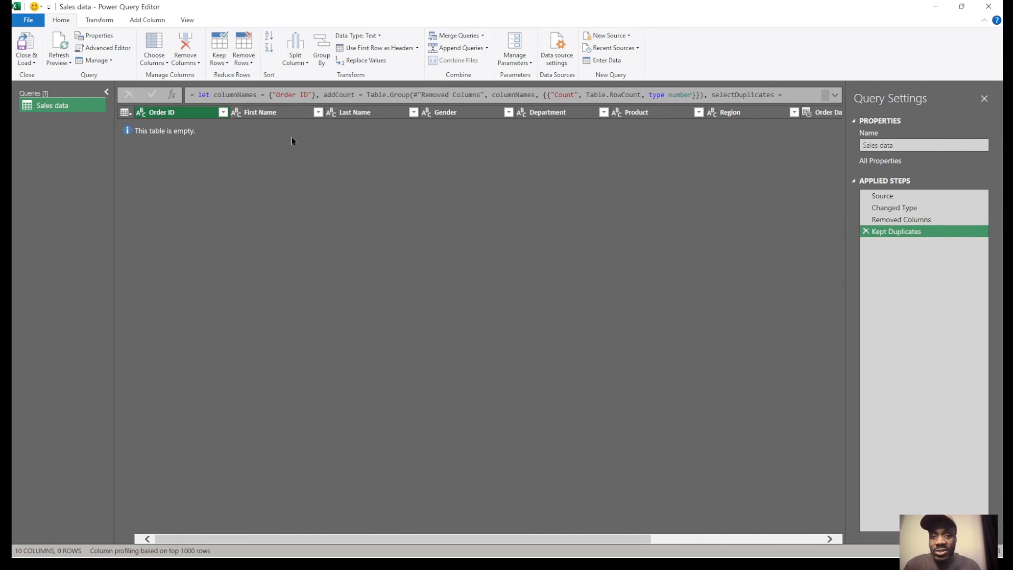
{"action": "left_click", "coordinate": [866, 231]}
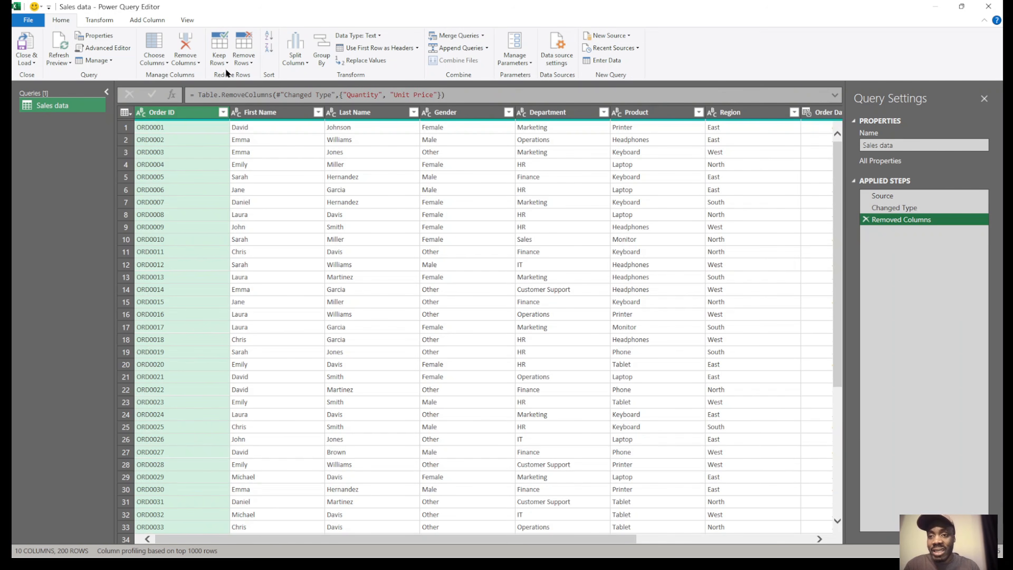
{"action": "left_click", "coordinate": [398, 178]}
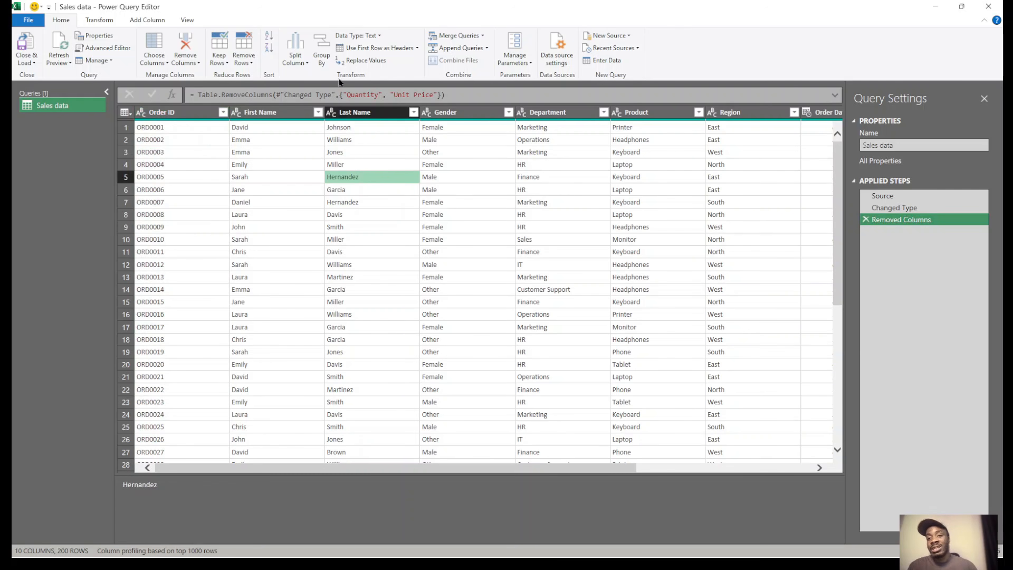
{"action": "left_click", "coordinate": [226, 61]}
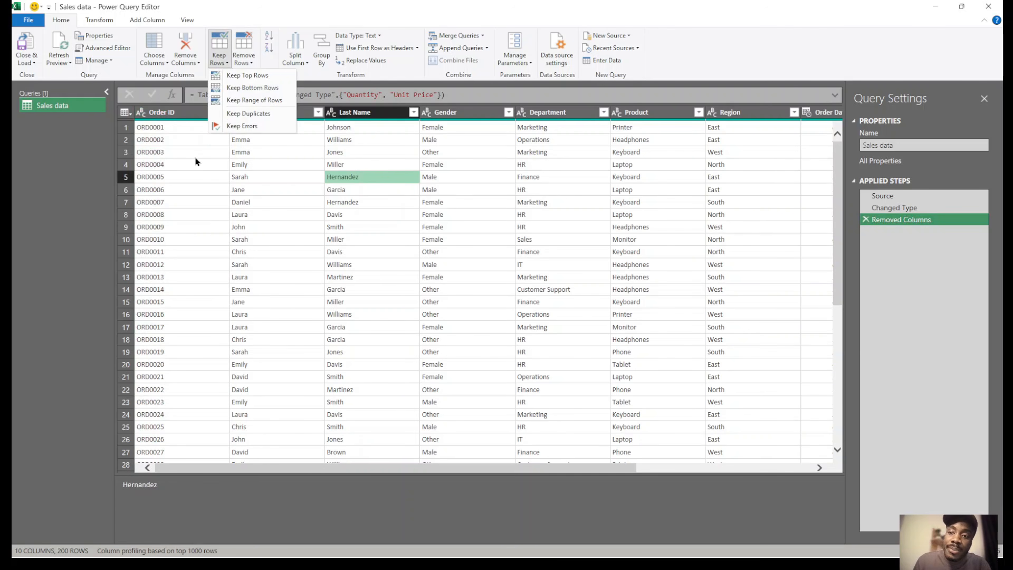
{"action": "left_click", "coordinate": [602, 511]}
Remove the top 10 rows, review the remaining rows, and delete the Removed Top Rows entry from the applied steps.
{"action": "left_click", "coordinate": [240, 61]}
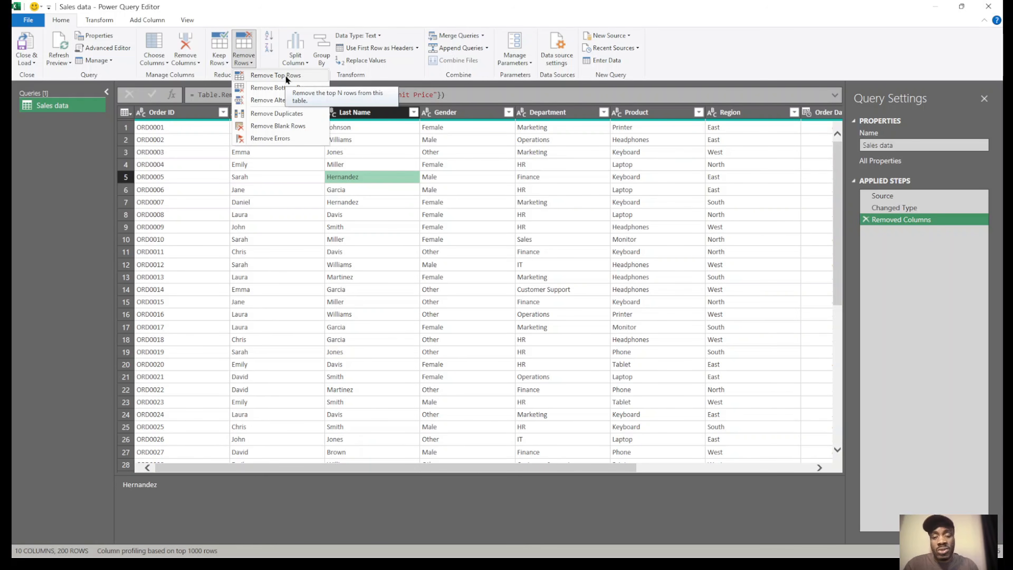
{"action": "left_click", "coordinate": [293, 75]}
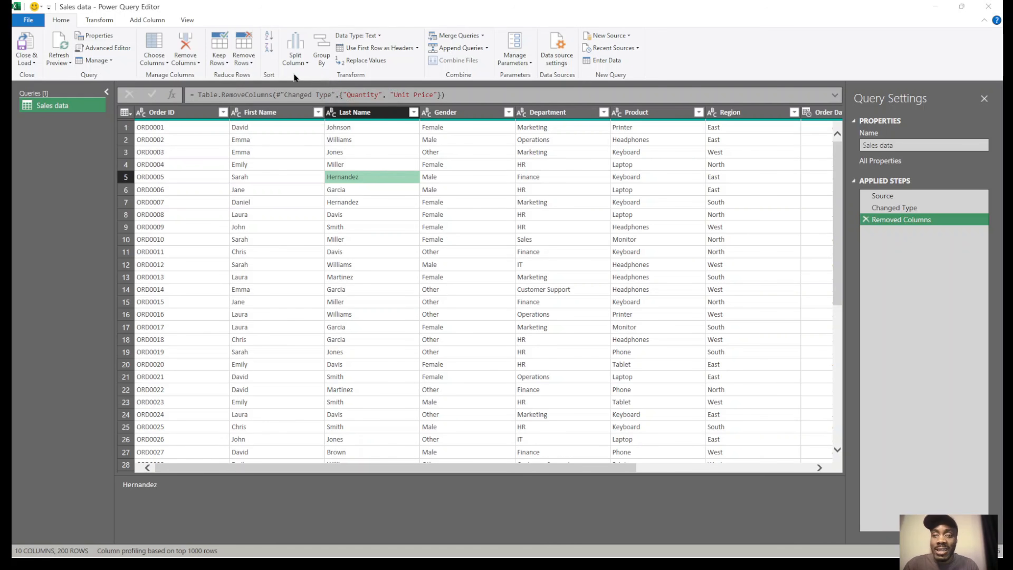
{"action": "type", "text": "10"}
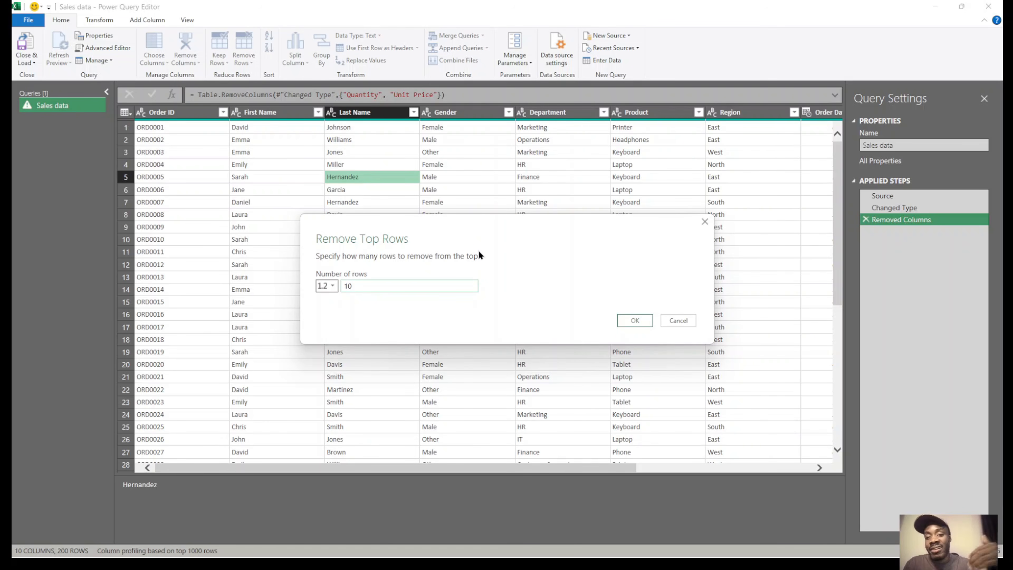
{"action": "key", "text": "Return"}
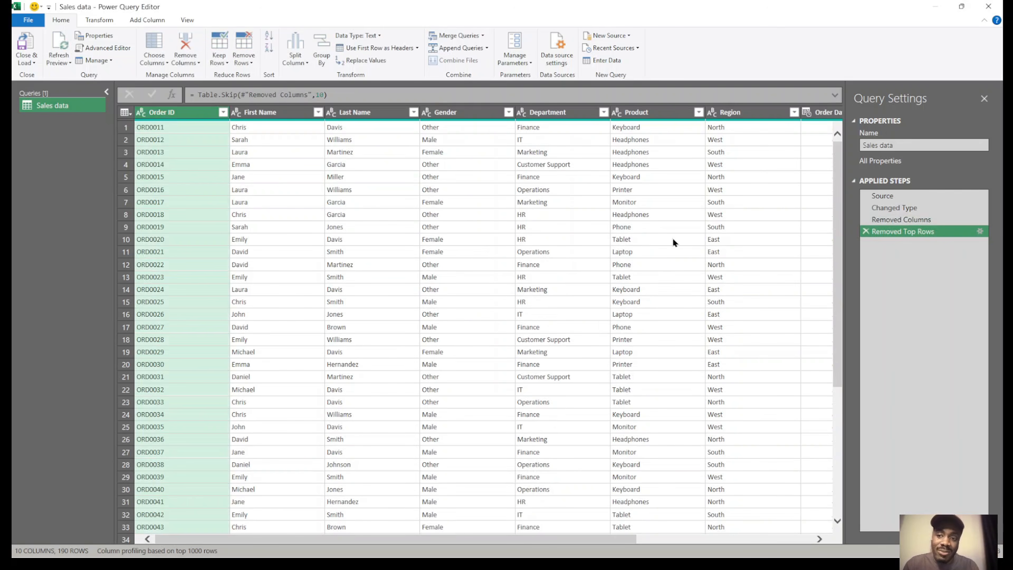
{"action": "scroll", "coordinate": [508, 299], "scroll_direction": "down", "scroll_amount": 20}
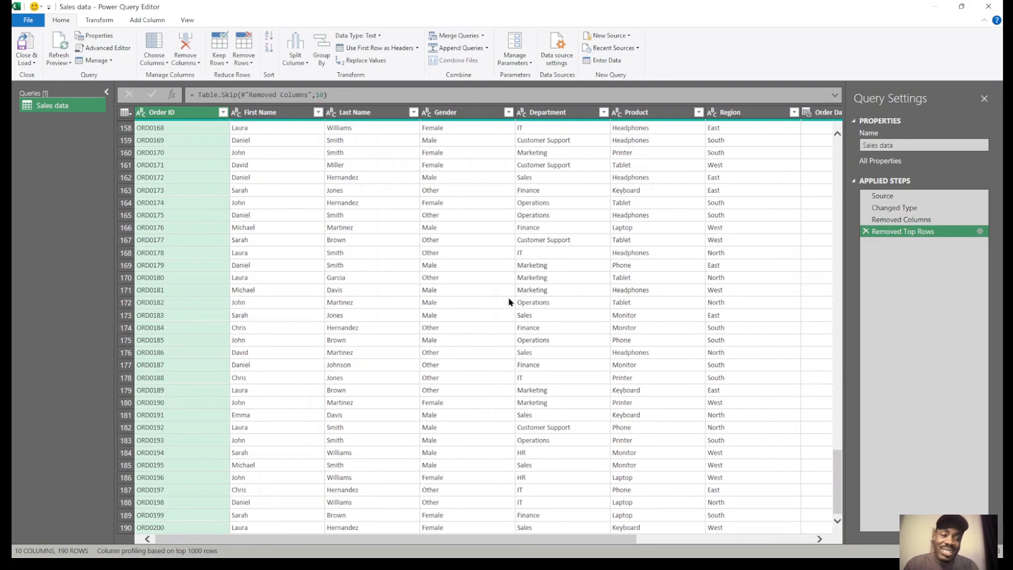
{"action": "scroll", "coordinate": [509, 302], "scroll_direction": "up", "scroll_amount": 20}
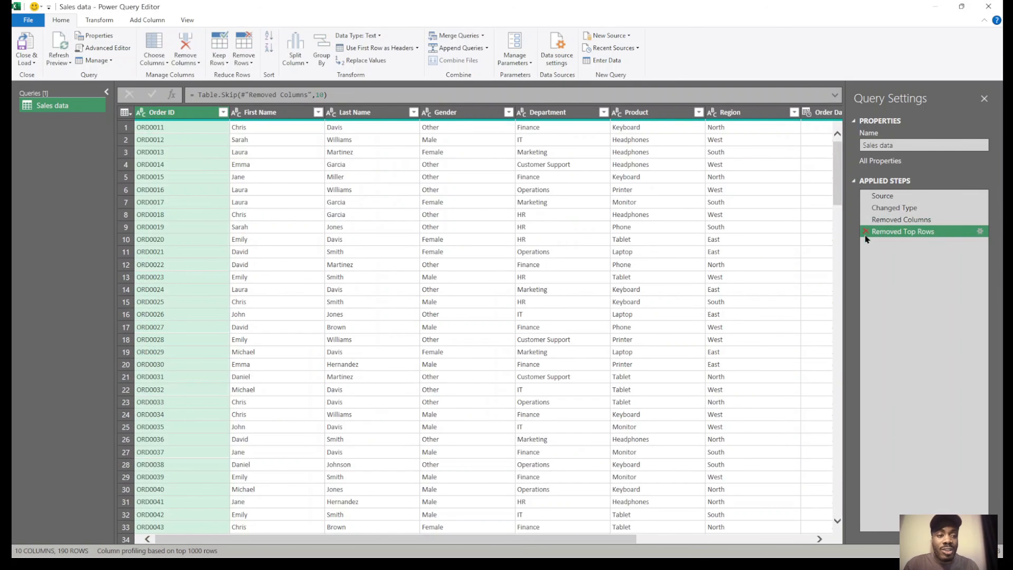
{"action": "left_click", "coordinate": [865, 234]}
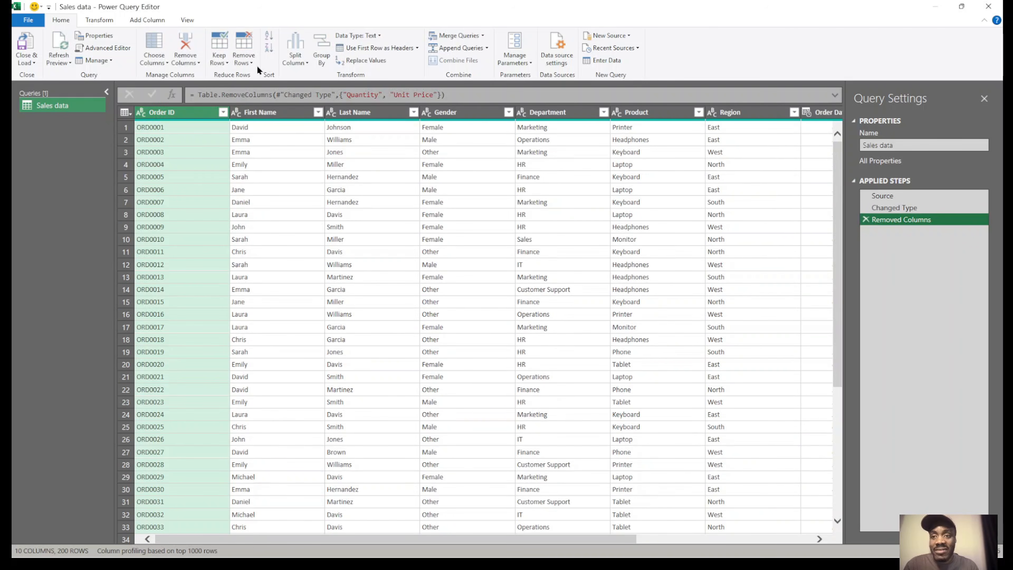
{"action": "left_click", "coordinate": [251, 60]}
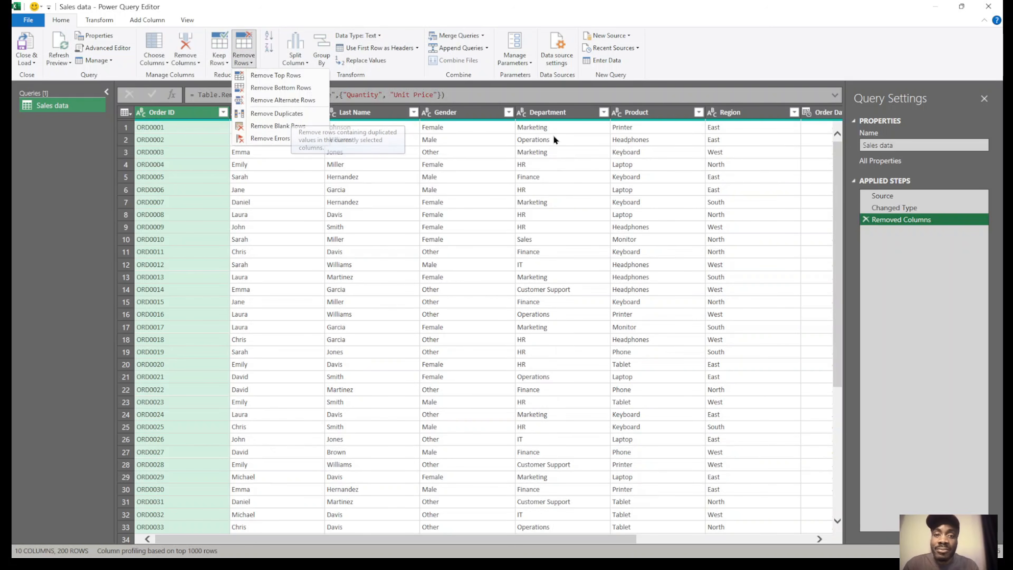
{"action": "left_click", "coordinate": [347, 110]}
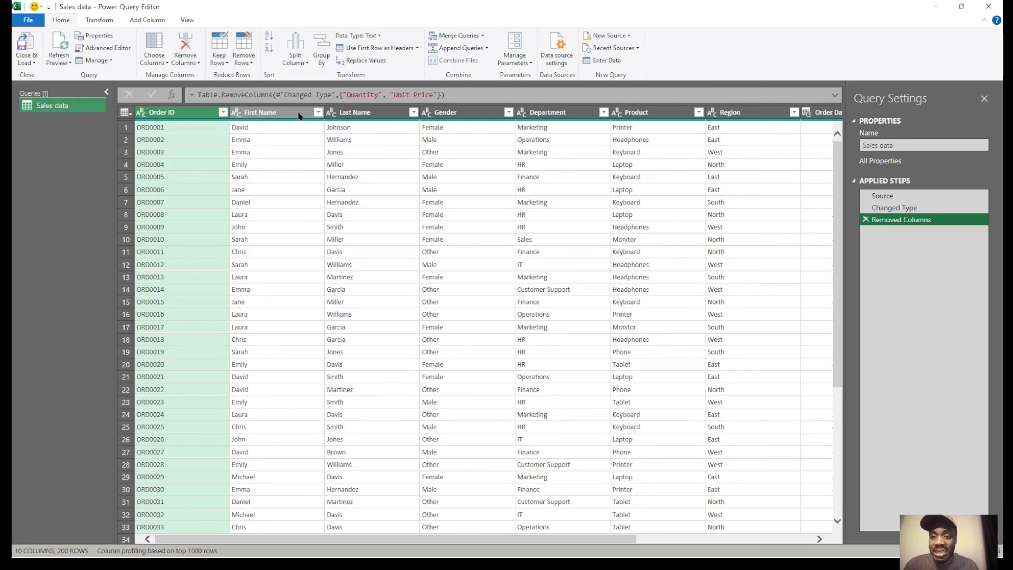
{"action": "left_click", "coordinate": [282, 111], "text": "ctrl"}
{"action": "left_click", "coordinate": [368, 110], "text": "ctrl"}
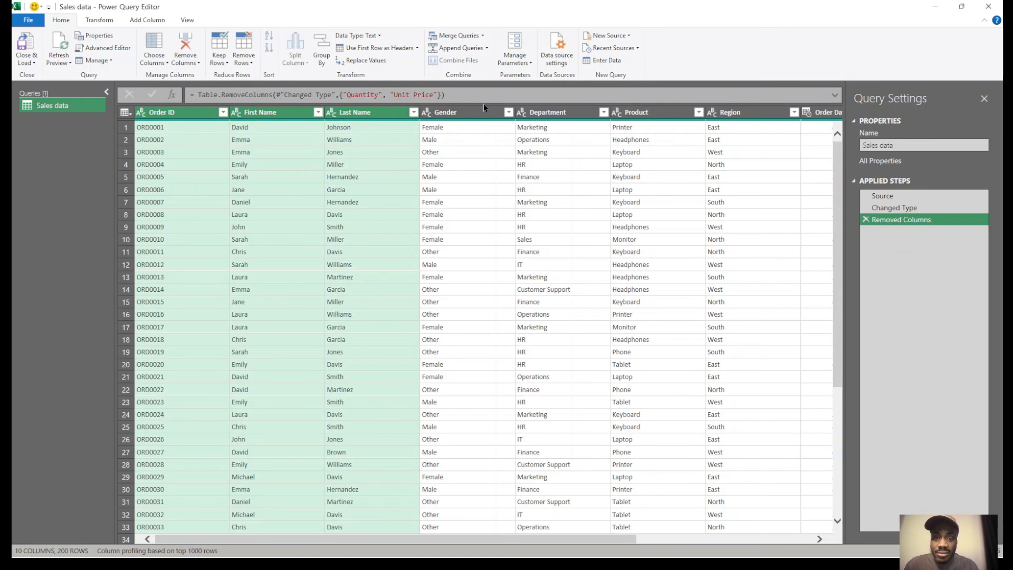
{"action": "left_click", "coordinate": [484, 108], "text": "ctrl"}
{"action": "left_click", "coordinate": [530, 116], "text": "ctrl"}
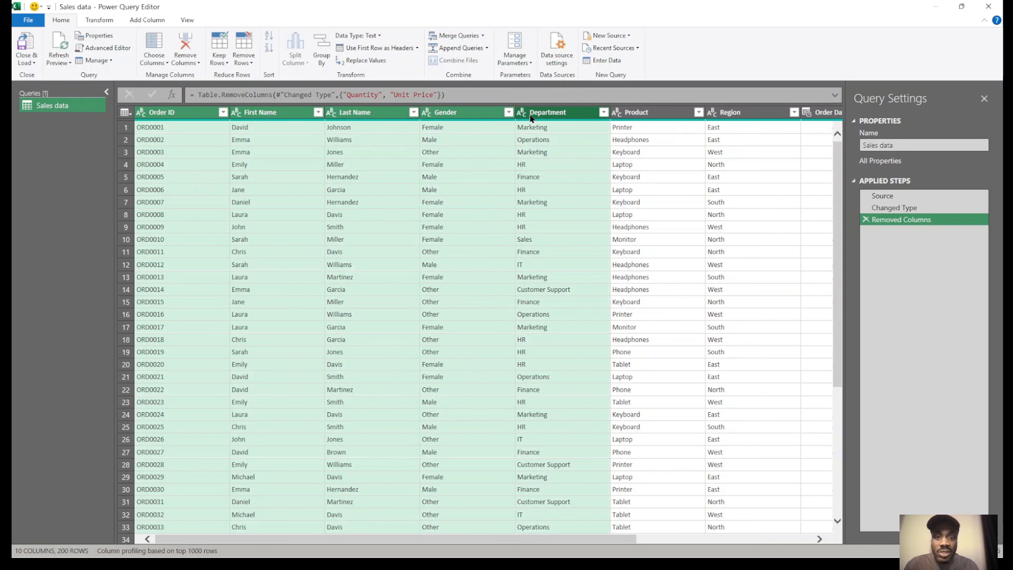
{"action": "left_click", "coordinate": [633, 110], "text": "ctrl"}
Remove duplicate rows based on the Product, Region and Order Date columns together, and delete the Removed Duplicates entry from the applied steps.
{"action": "left_click", "coordinate": [775, 110]}
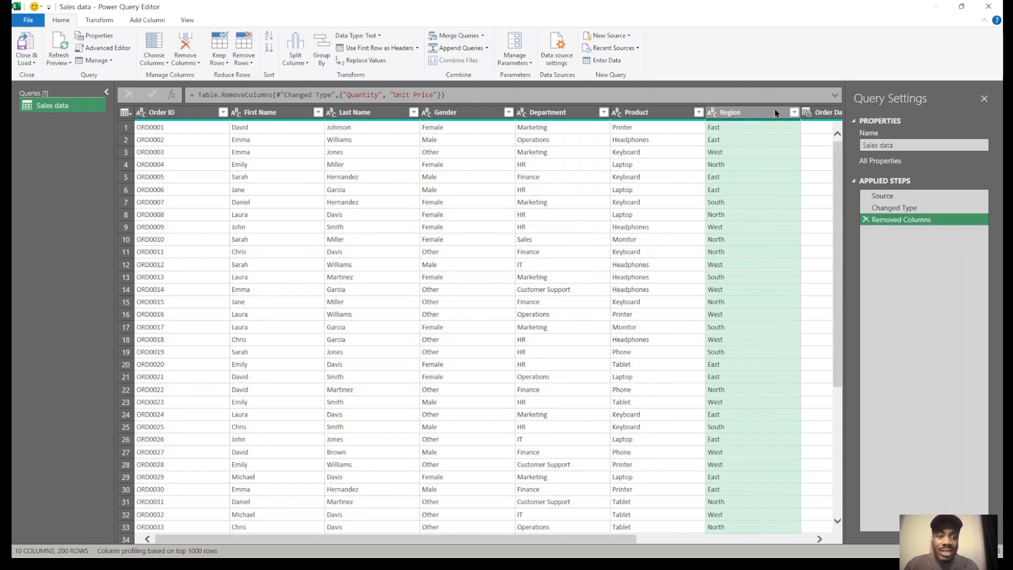
{"action": "left_click", "coordinate": [818, 112], "text": "ctrl"}
{"action": "left_click", "coordinate": [594, 113], "text": "ctrl"}
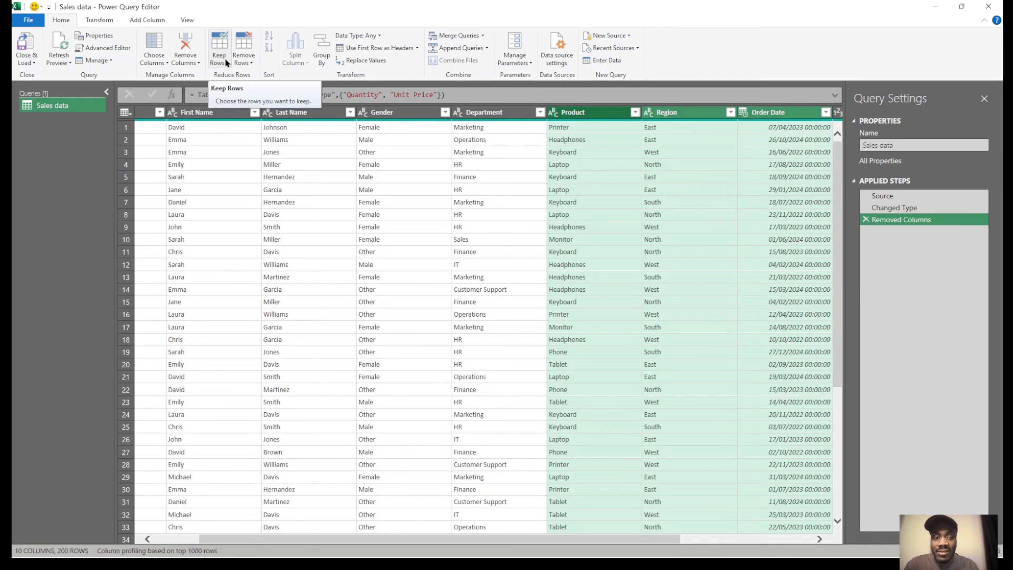
{"action": "left_click", "coordinate": [243, 60]}
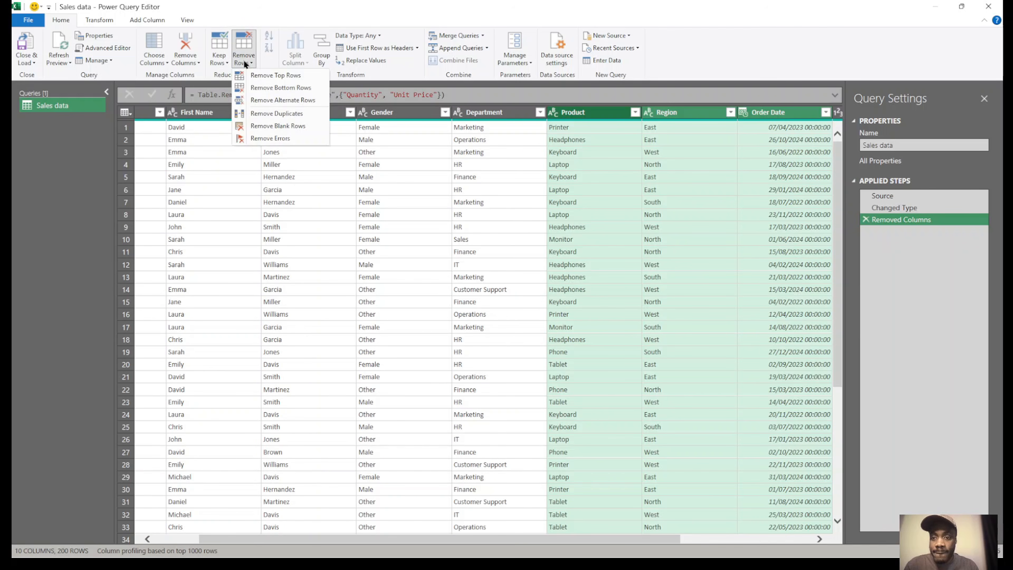
{"action": "left_click", "coordinate": [303, 115]}
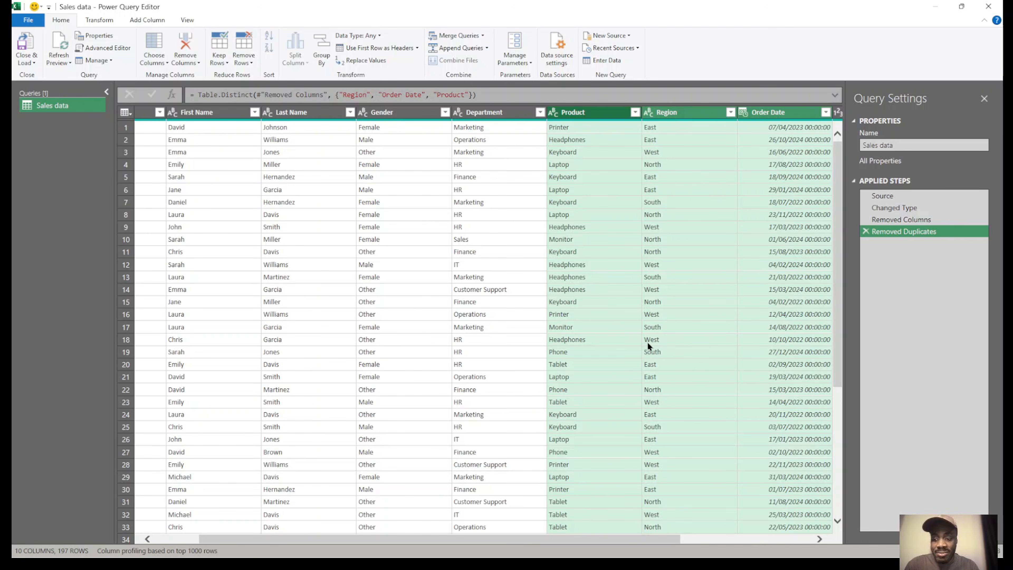
{"action": "left_click", "coordinate": [863, 233]}
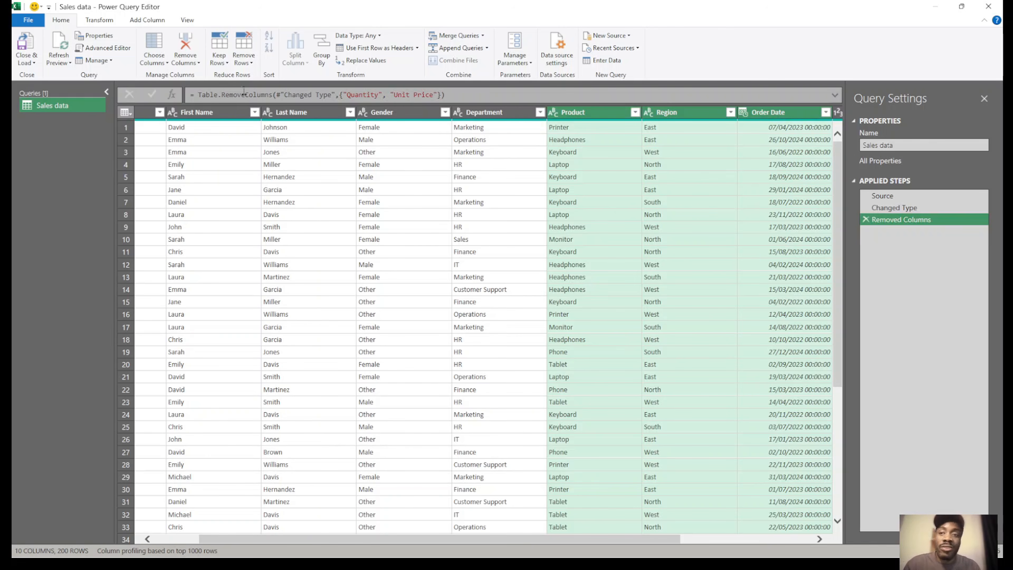
{"action": "left_click", "coordinate": [342, 258]}
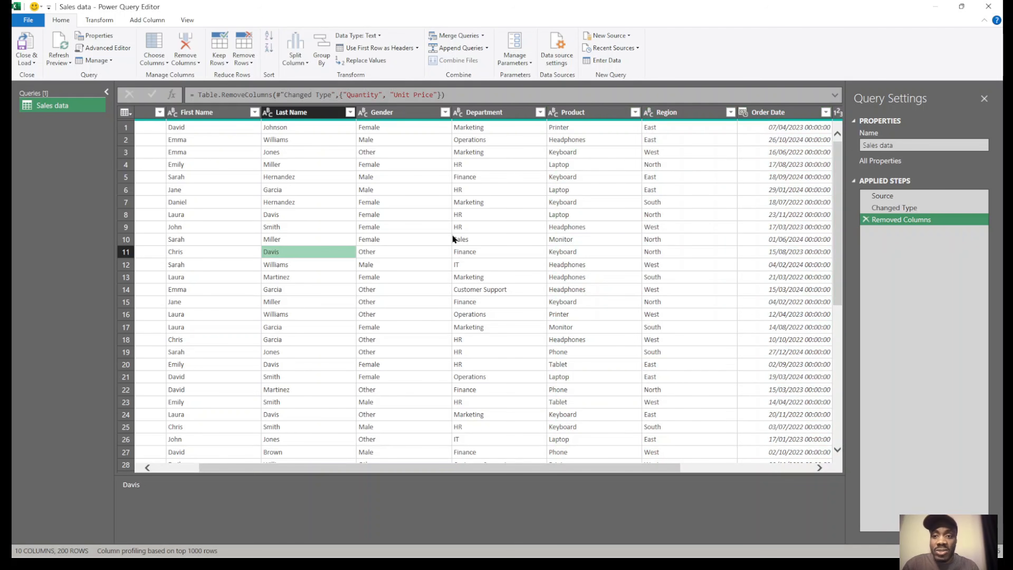
{"action": "scroll", "coordinate": [453, 238], "scroll_direction": "down", "scroll_amount": 8}
{"action": "scroll", "coordinate": [452, 239], "scroll_direction": "up", "scroll_amount": 8}
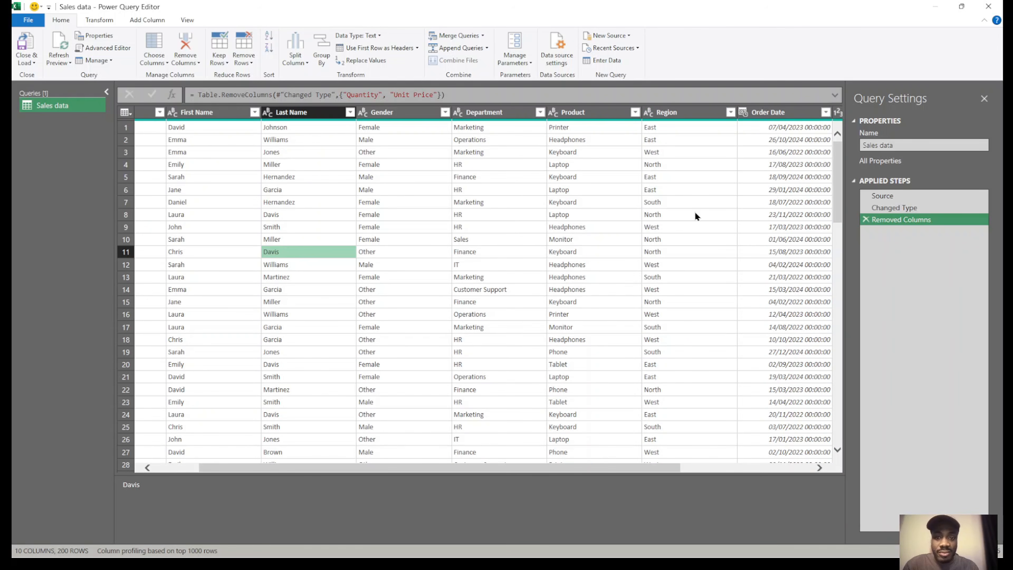
{"action": "scroll", "coordinate": [525, 251], "scroll_direction": "down", "scroll_amount": 5}
{"action": "scroll", "coordinate": [525, 251], "scroll_direction": "up", "scroll_amount": 5}
{"action": "scroll", "coordinate": [525, 251], "scroll_direction": "left", "scroll_amount": 3}
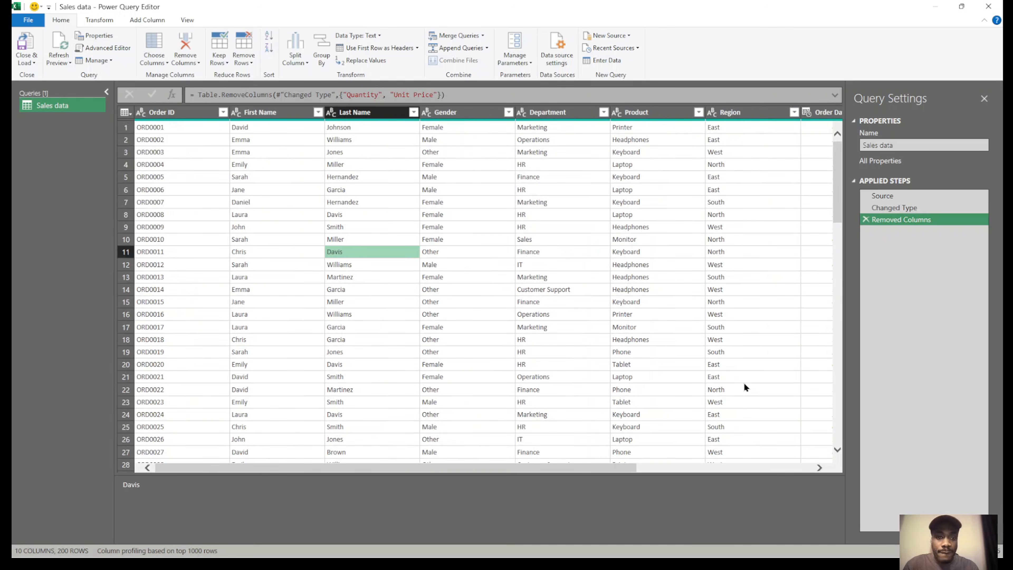
{"action": "left_click", "coordinate": [751, 202]}
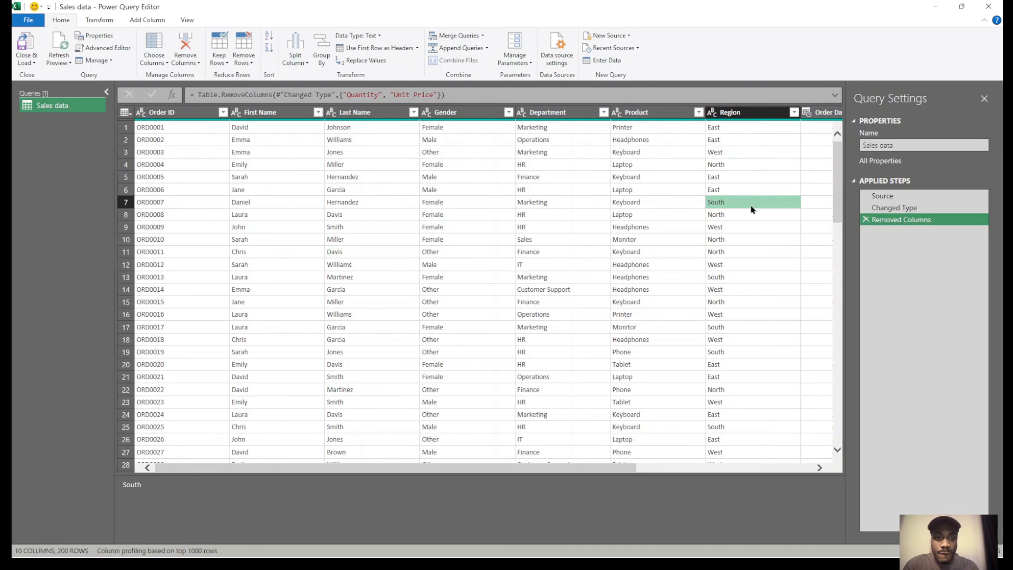
{"action": "left_click", "coordinate": [638, 113]}
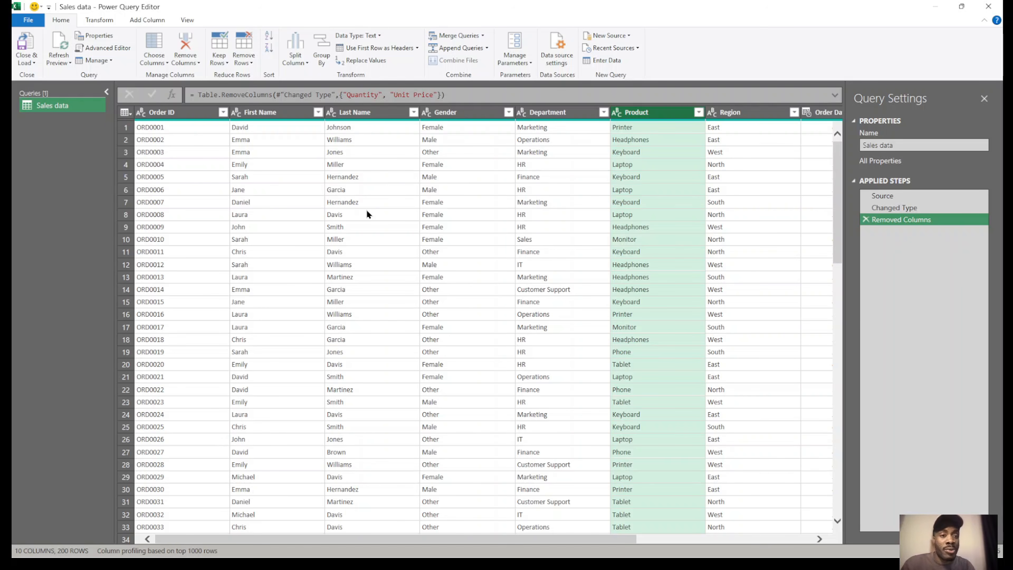
Split the Order Date column by the custom delimiter "/" at the left-most delimiter only.
{"action": "scroll", "coordinate": [366, 209], "scroll_direction": "right", "scroll_amount": 5}
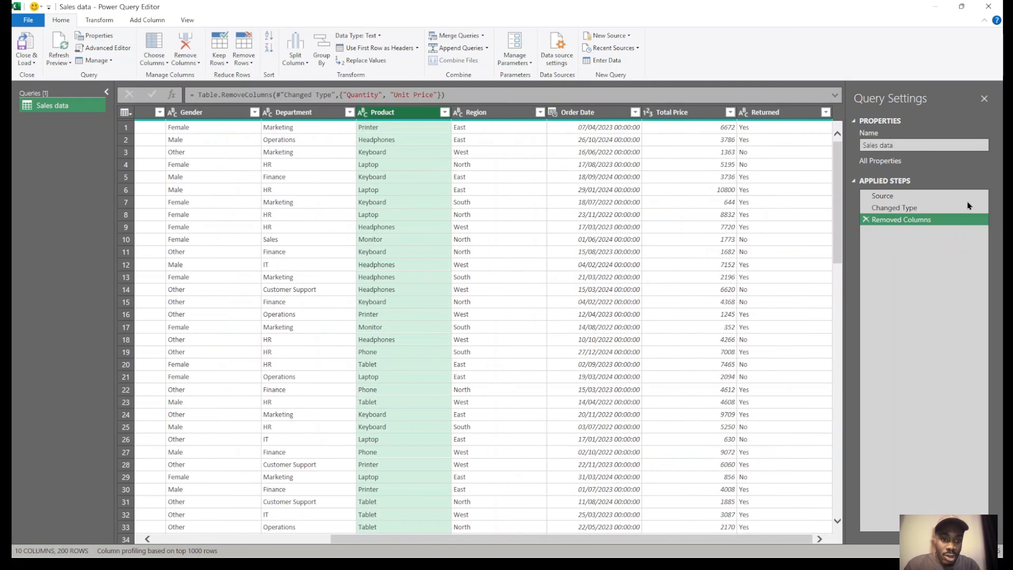
{"action": "left_click", "coordinate": [597, 115]}
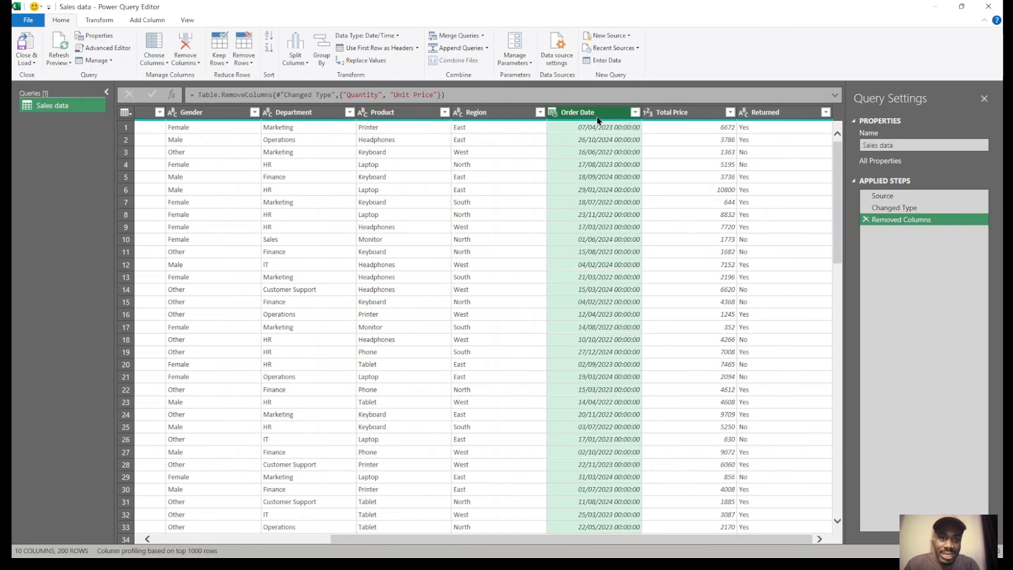
{"action": "left_click", "coordinate": [554, 113]}
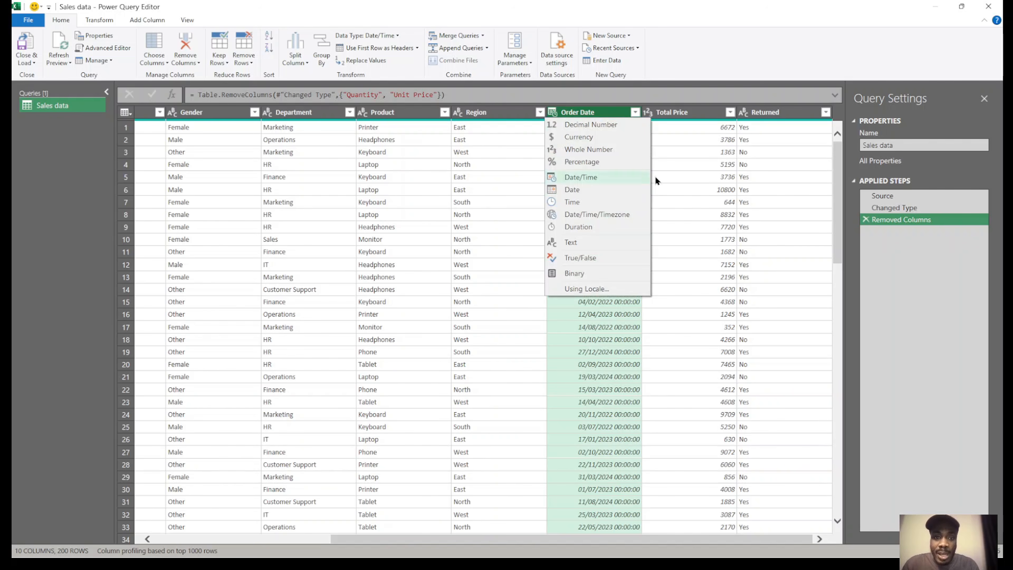
{"action": "left_click", "coordinate": [683, 181]}
{"action": "left_click", "coordinate": [599, 110]}
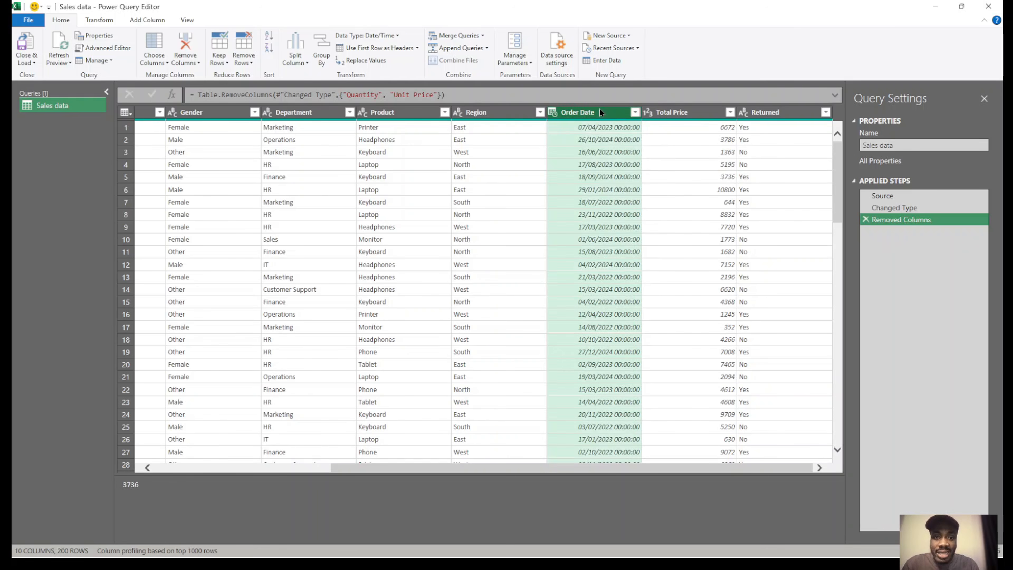
{"action": "left_click", "coordinate": [296, 57]}
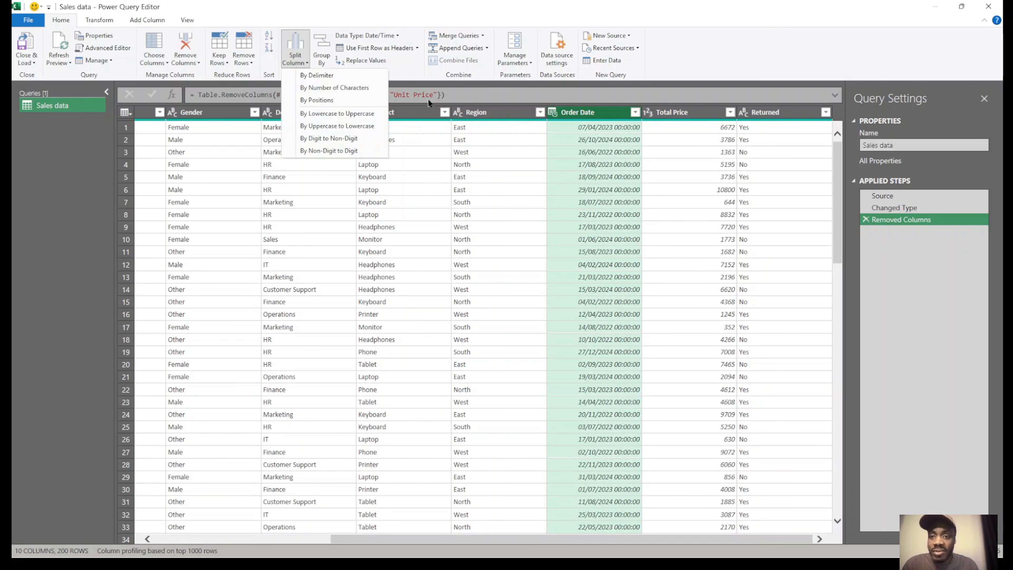
{"action": "left_click", "coordinate": [333, 77]}
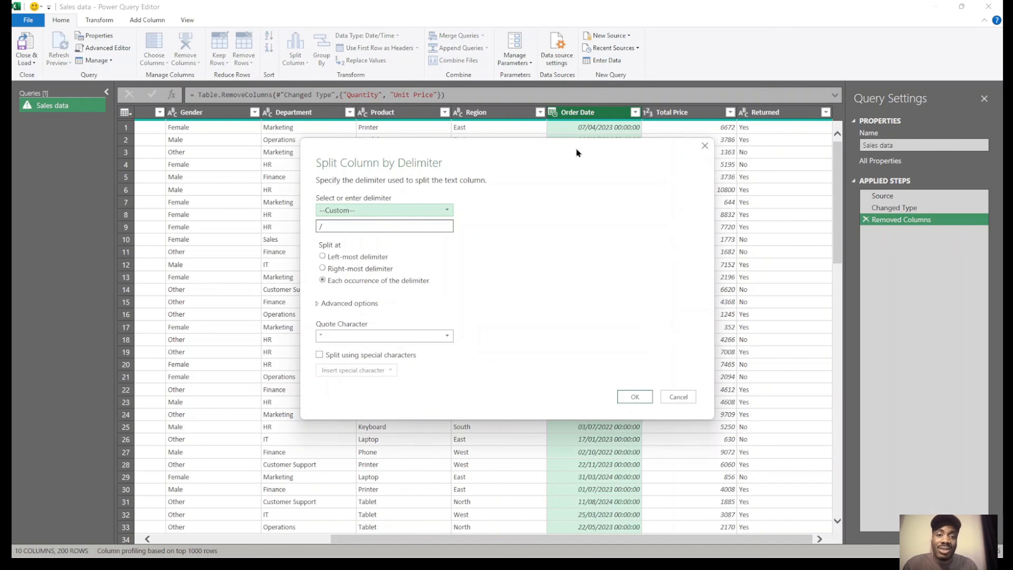
{"action": "left_click_drag", "start_coordinate": [576, 150], "coordinate": [582, 251]}
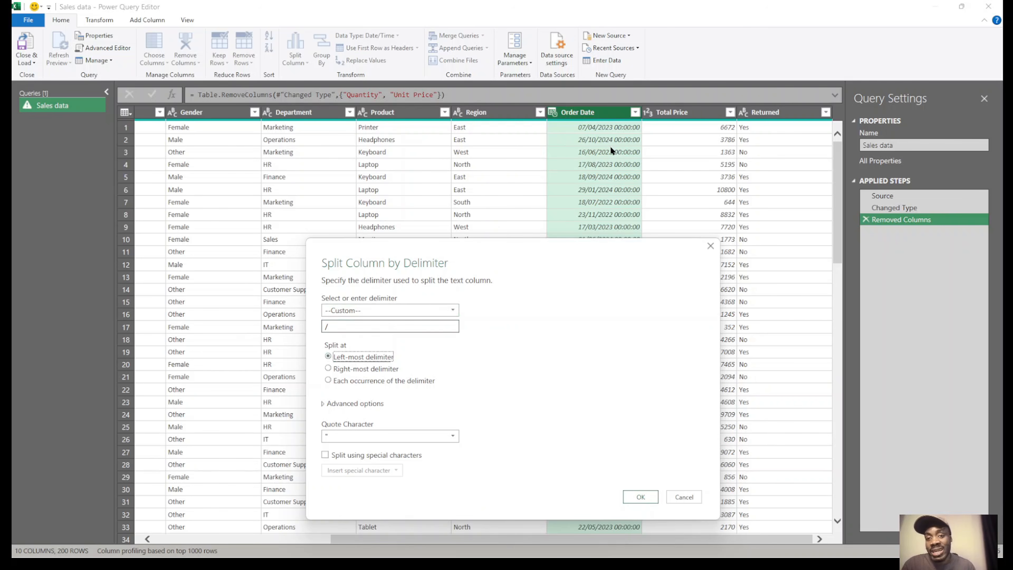
{"action": "left_click", "coordinate": [634, 498]}
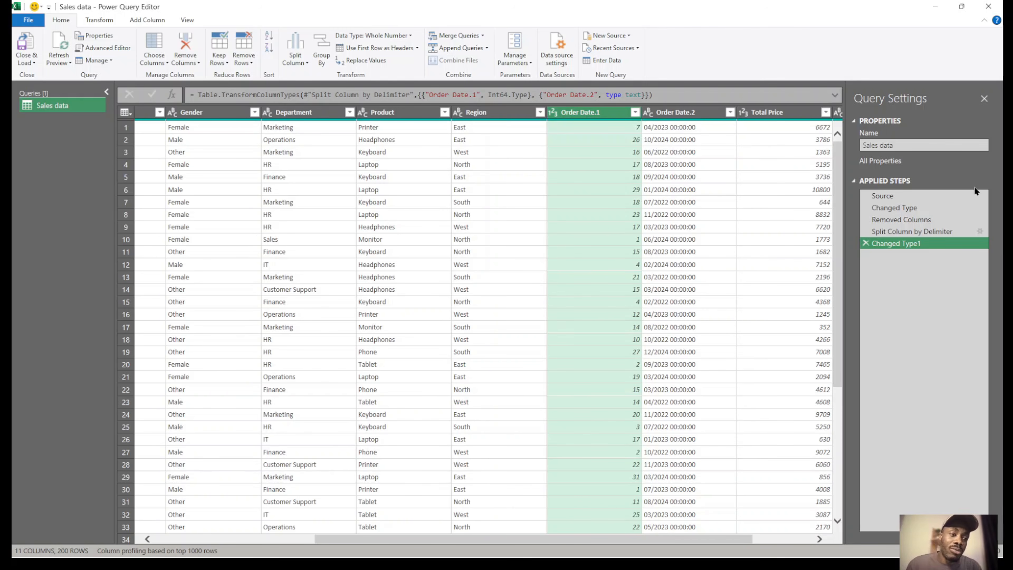
Delete the Changed Type1 and Split Column by Delimiter entries from the applied steps to restore the Order Date column.
{"action": "left_click", "coordinate": [863, 243]}
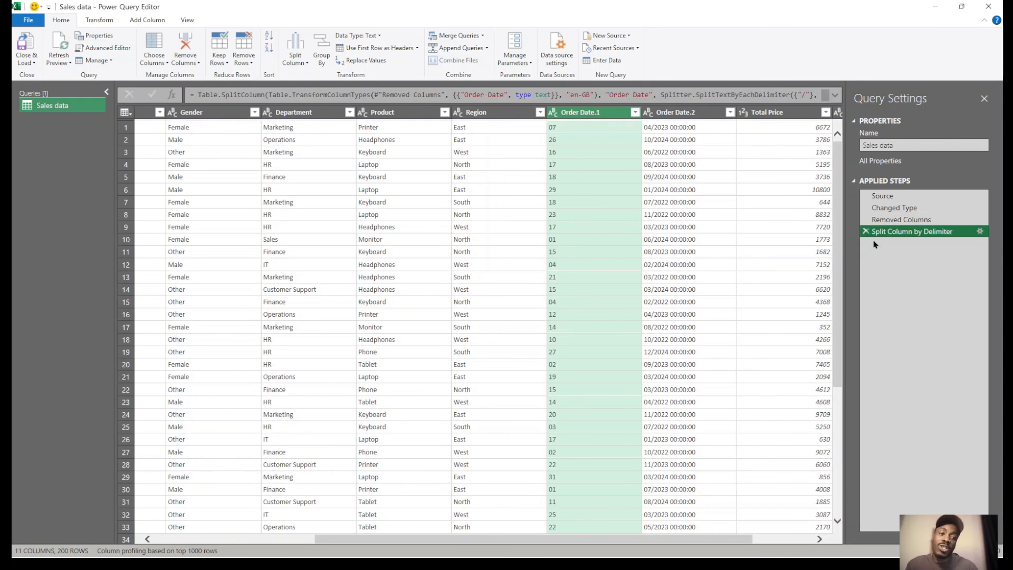
{"action": "left_click", "coordinate": [865, 232]}
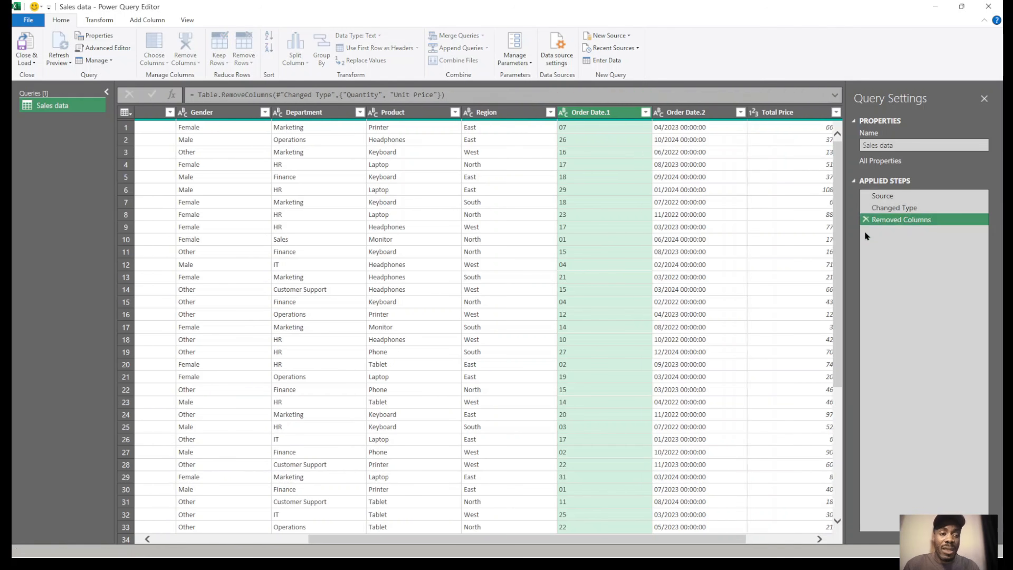
{"action": "left_click", "coordinate": [561, 190]}
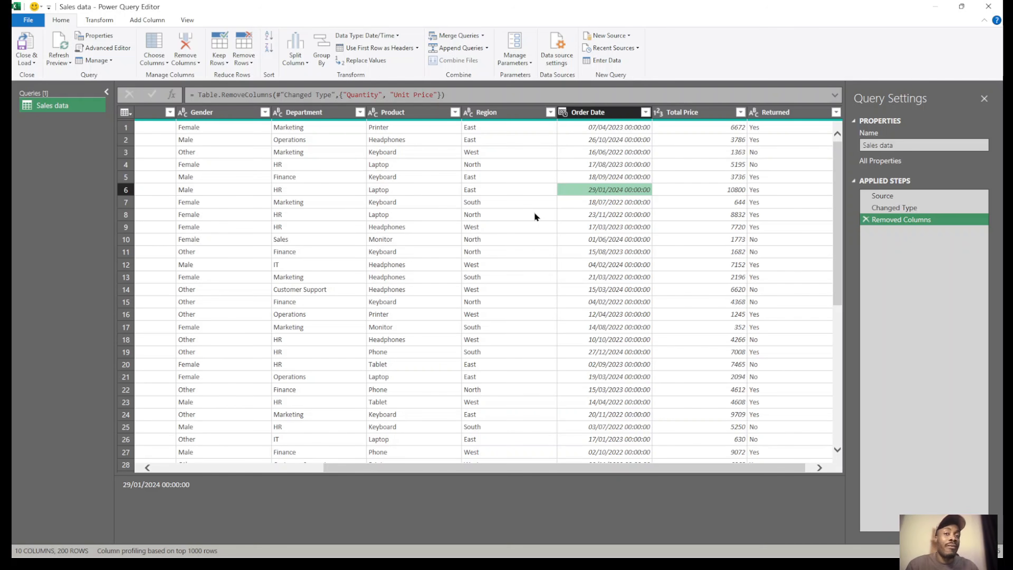
{"action": "left_click", "coordinate": [530, 115]}
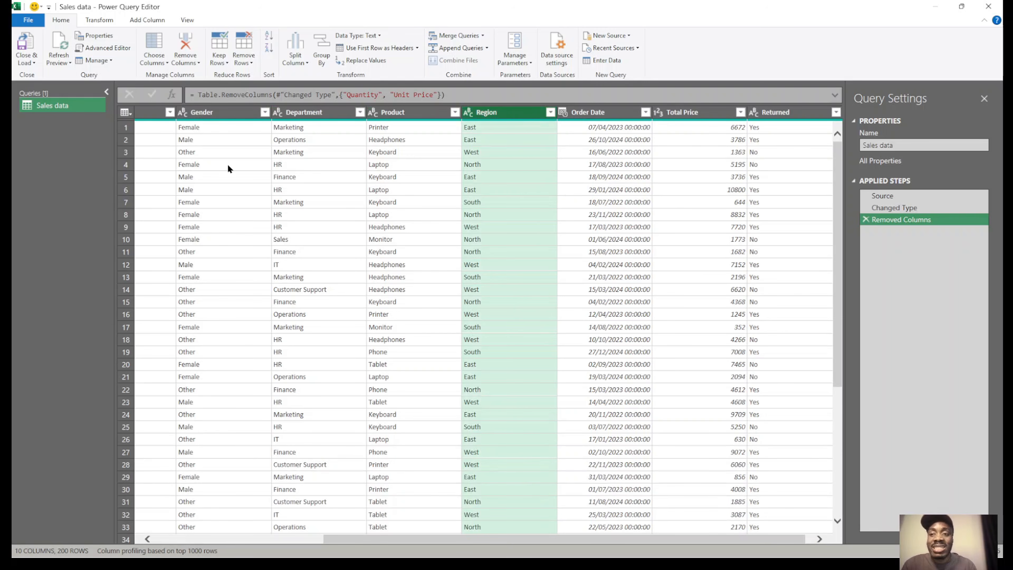
Start a basic Group By on the Gender column and name the new column Revenue.
{"action": "left_click", "coordinate": [265, 113]}
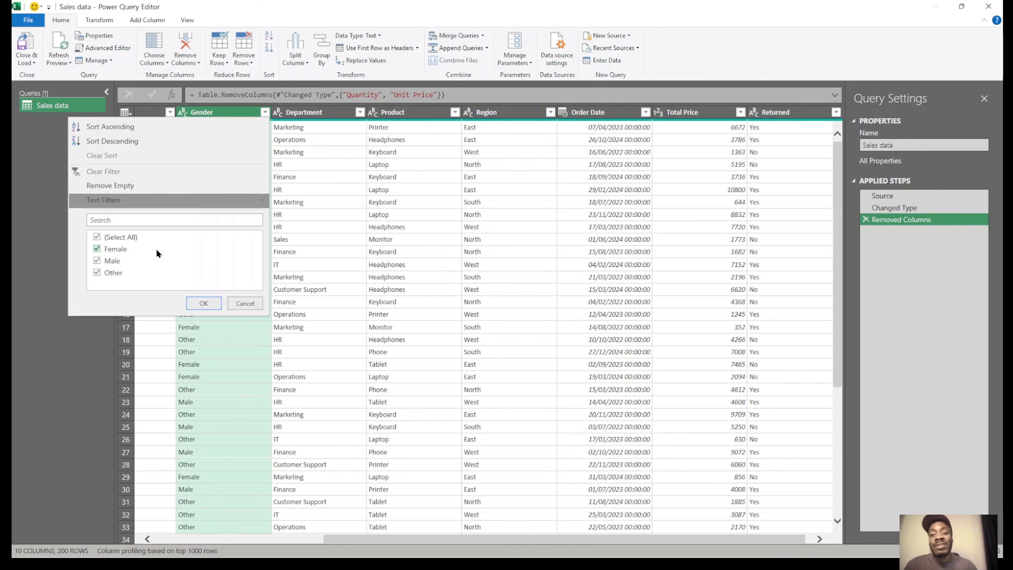
{"action": "left_click", "coordinate": [320, 46]}
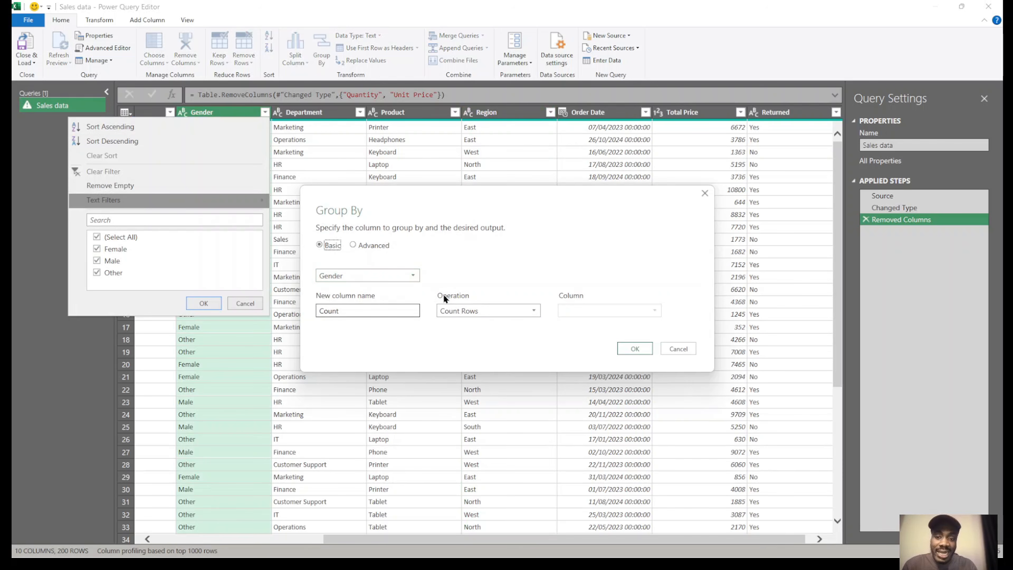
{"action": "left_click", "coordinate": [370, 311]}
{"action": "key", "text": "BackSpace"}
{"action": "key", "text": "BackSpace"}
{"action": "key", "text": "BackSpace"}
{"action": "key", "text": "BackSpace"}
{"action": "key", "text": "BackSpace"}
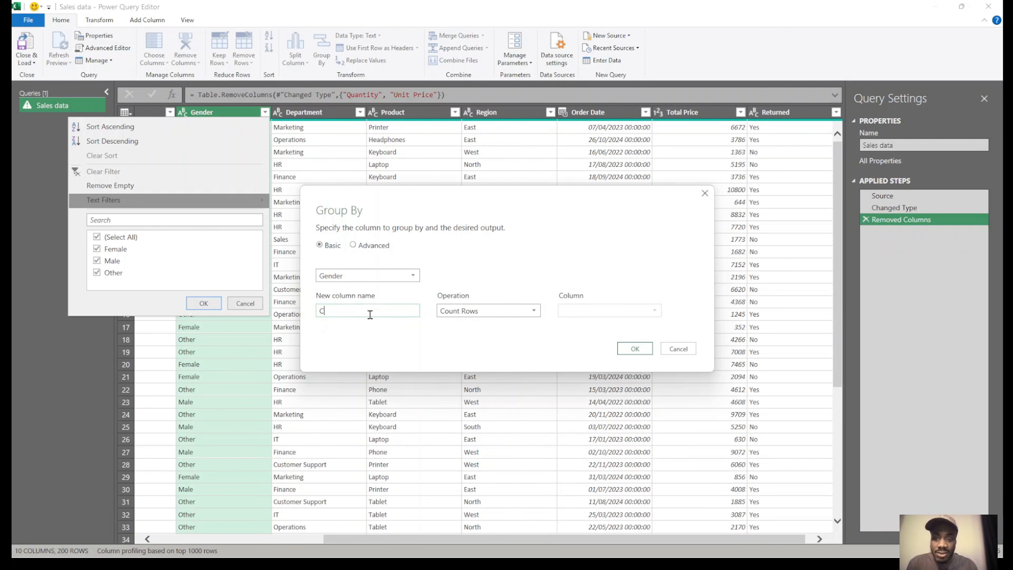
{"action": "type", "text": "R"}
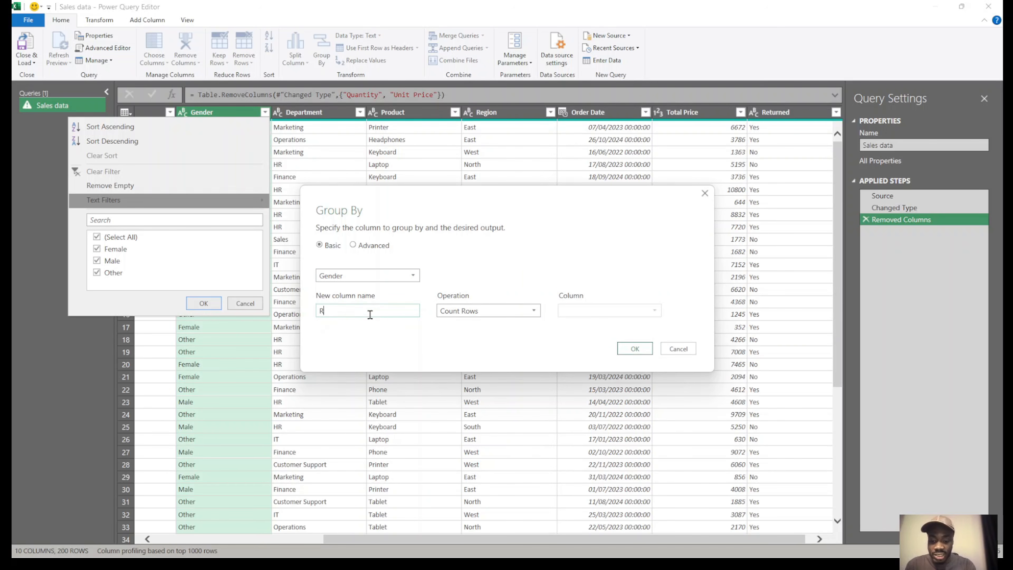
{"action": "type", "text": "evenue"}
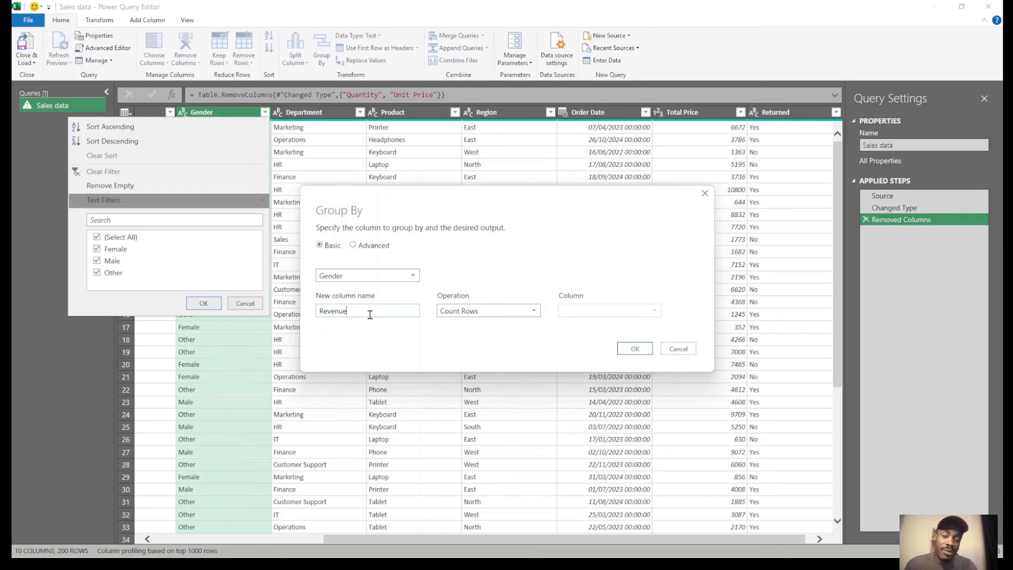
Make the Revenue column the Sum of Total Price and apply the grouping.
{"action": "left_click", "coordinate": [535, 311]}
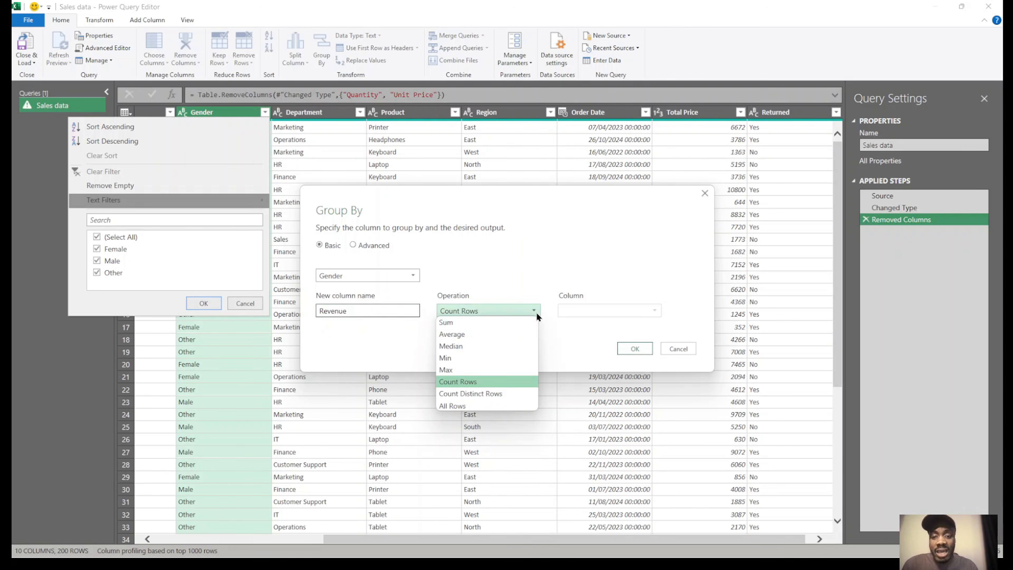
{"action": "left_click", "coordinate": [460, 324]}
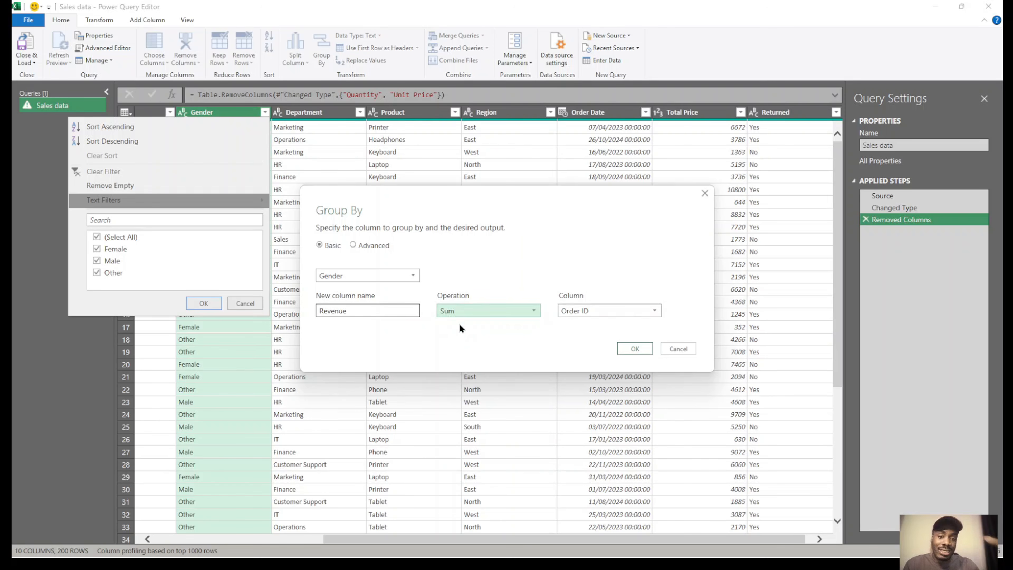
{"action": "left_click", "coordinate": [621, 310]}
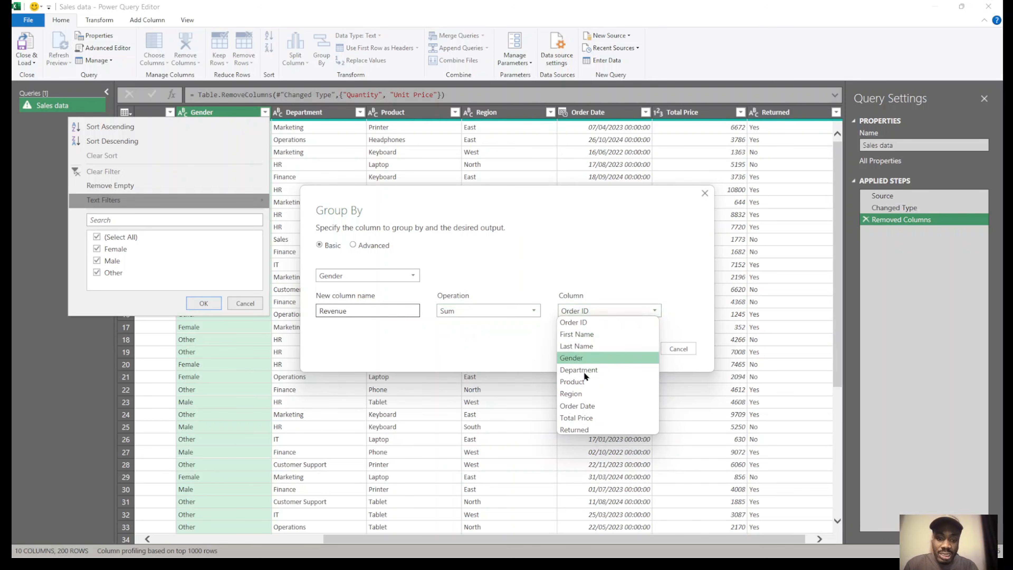
{"action": "left_click", "coordinate": [590, 418]}
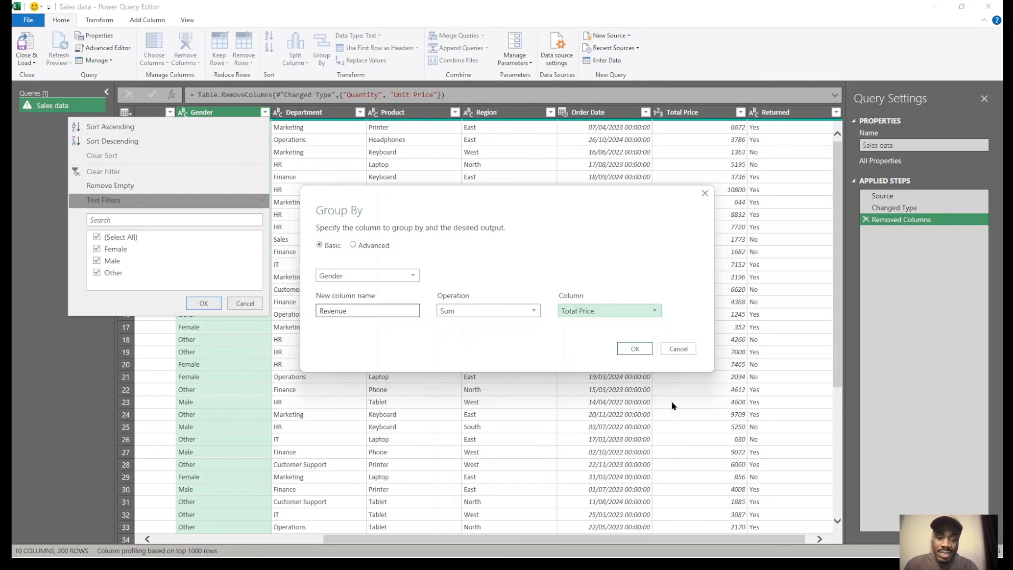
{"action": "left_click", "coordinate": [638, 350]}
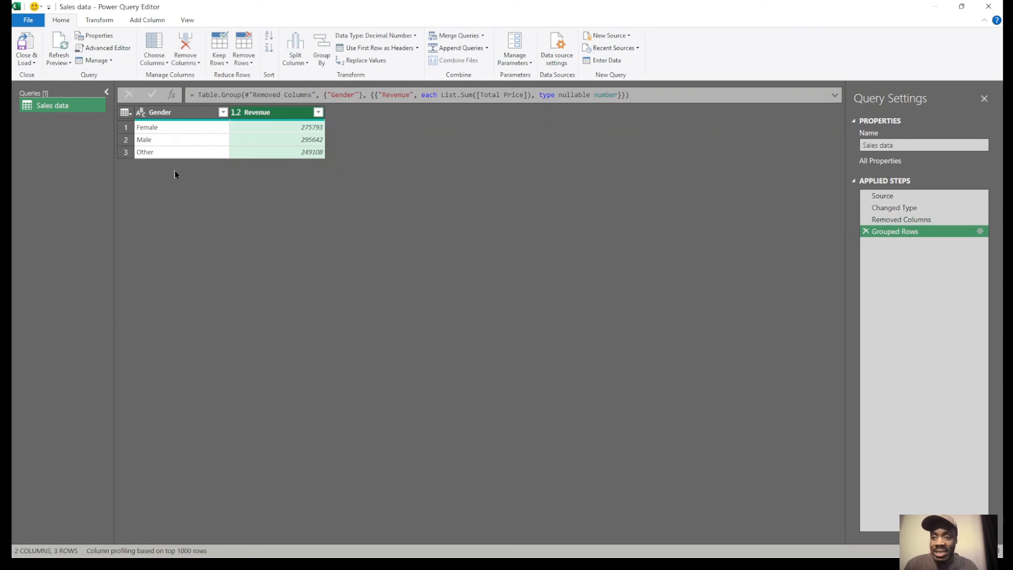
Review the Gender and Revenue columns of the grouped table and delete the Grouped Rows entry from the applied steps.
{"action": "left_click", "coordinate": [176, 127]}
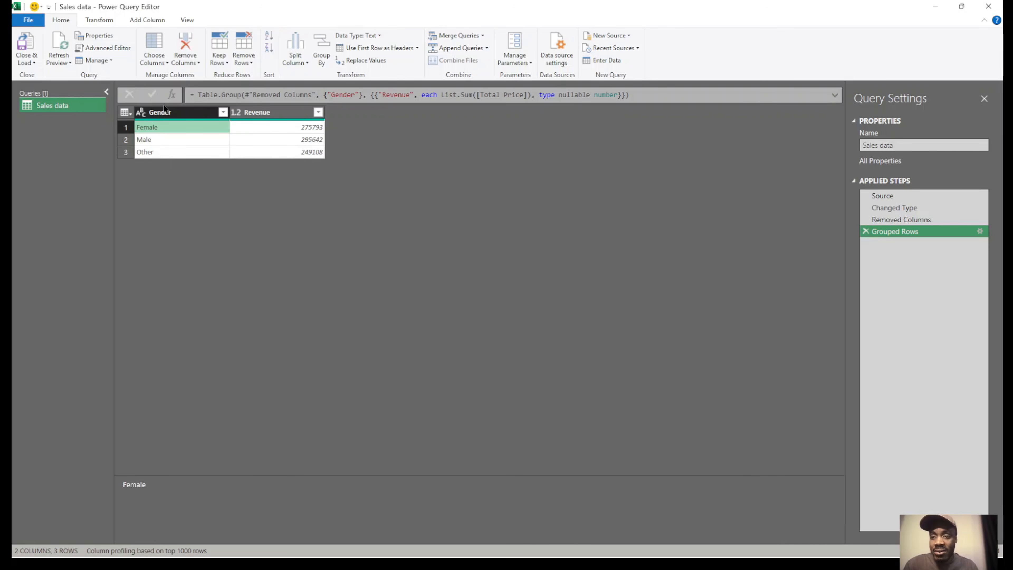
{"action": "left_click", "coordinate": [162, 117]}
{"action": "left_click", "coordinate": [264, 117]}
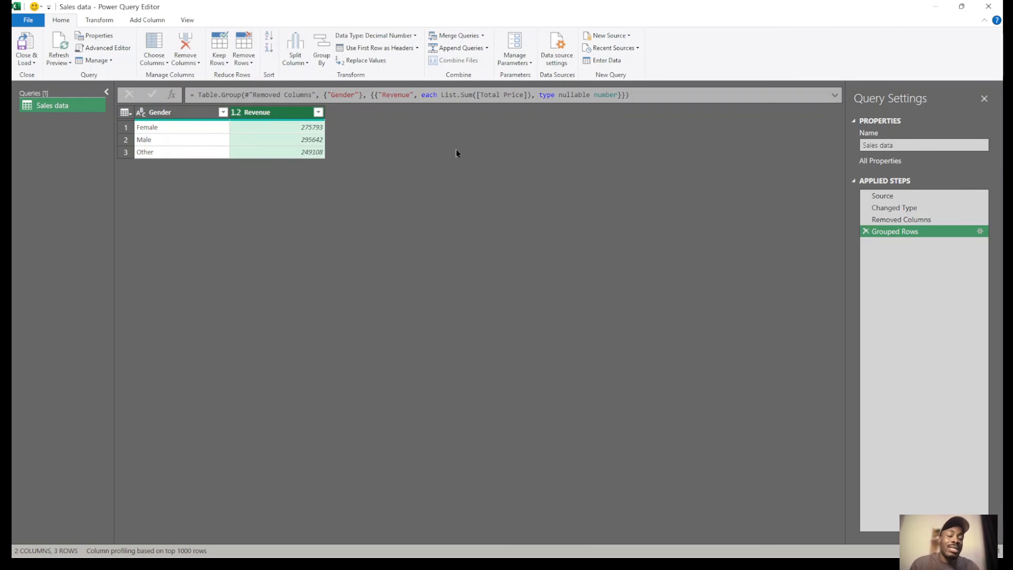
{"action": "left_click", "coordinate": [865, 231]}
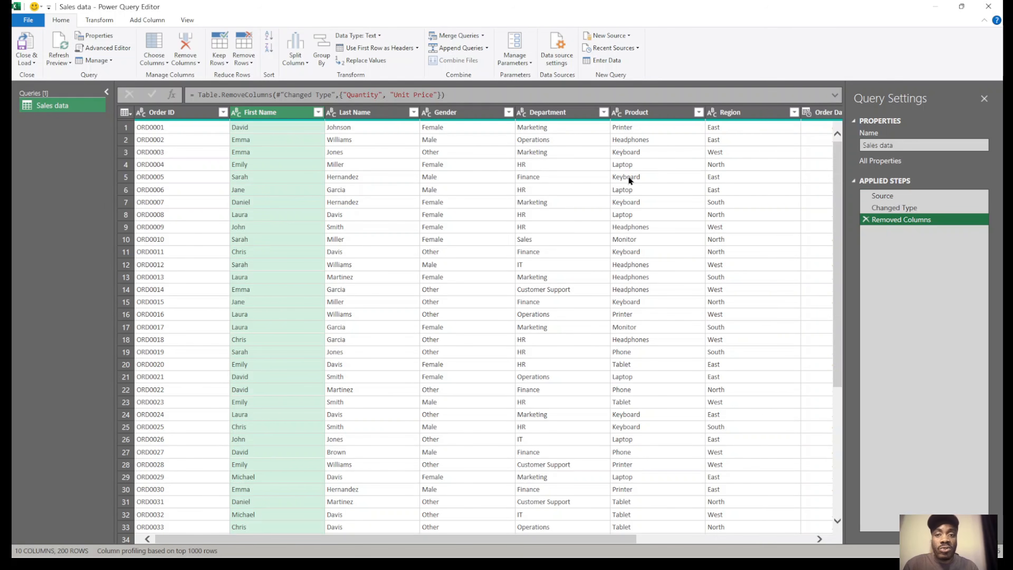
Rename the Total Price column to the placeholder name fwehgdvjhbkjNLMGF.
{"action": "scroll", "coordinate": [629, 177], "scroll_direction": "right", "scroll_amount": 5}
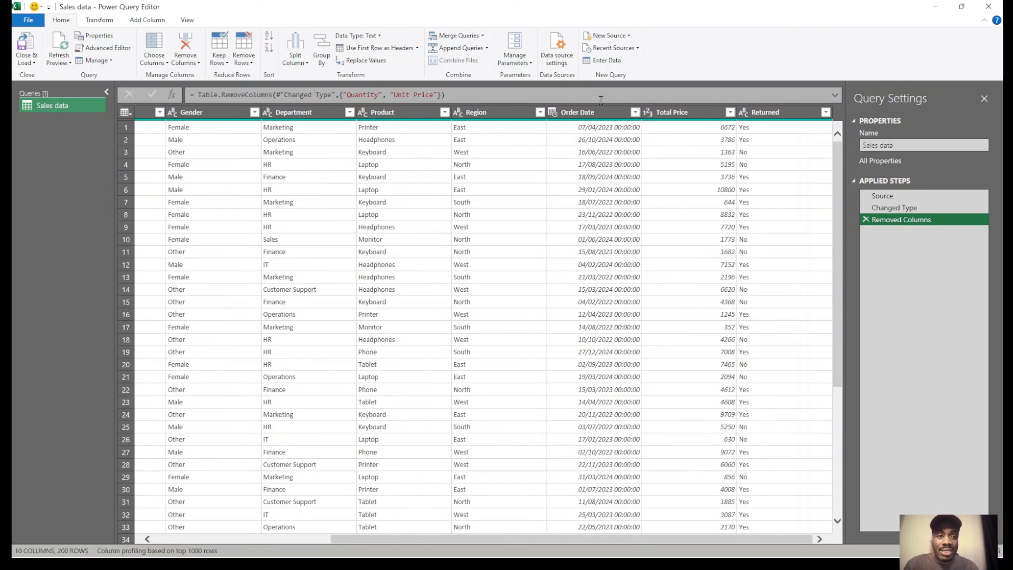
{"action": "left_click", "coordinate": [671, 113]}
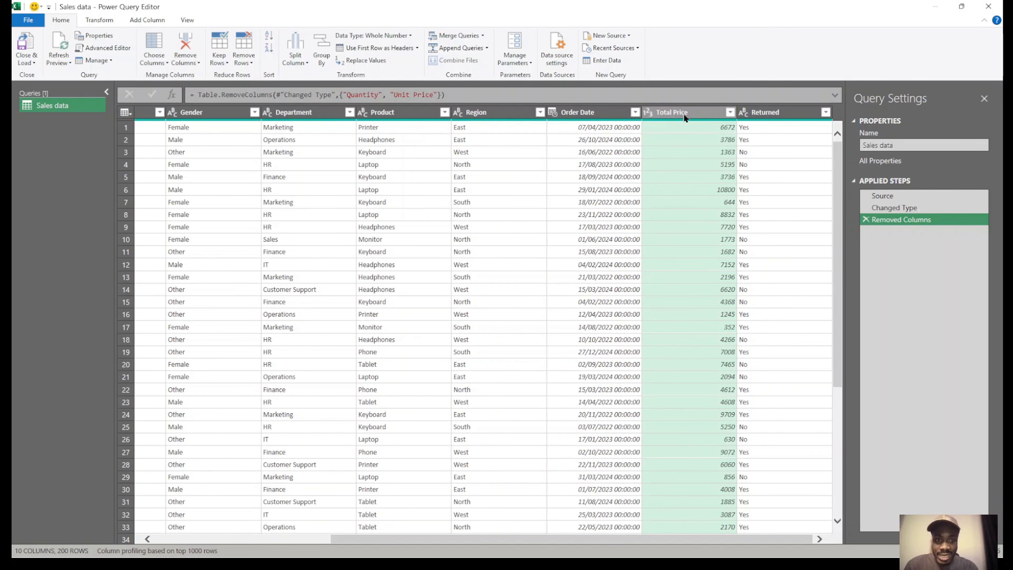
{"action": "right_click", "coordinate": [683, 117]}
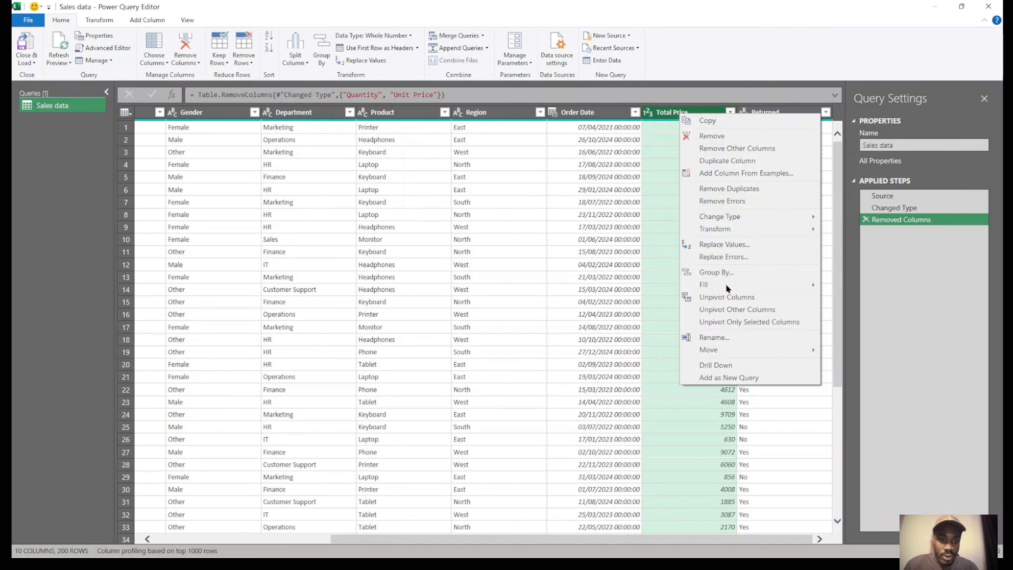
{"action": "left_click", "coordinate": [732, 340]}
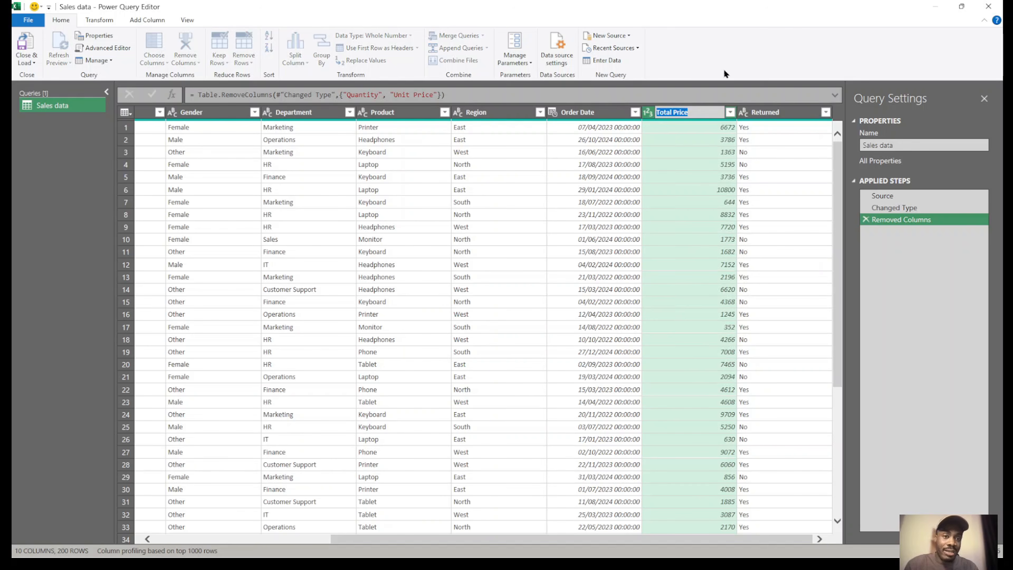
{"action": "type", "text": "fwehgdvjhbkjNLMGF"}
{"action": "key", "text": "Return"}
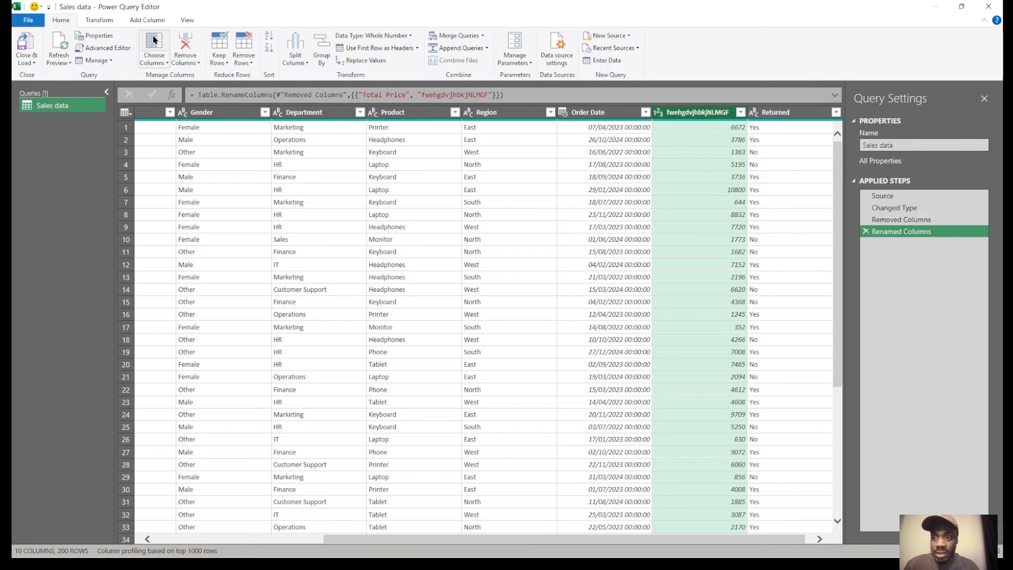
Use the Transform Rename command to rename the column before Returned to FWTDHGJBVGHFJDF.
{"action": "left_click", "coordinate": [103, 20]}
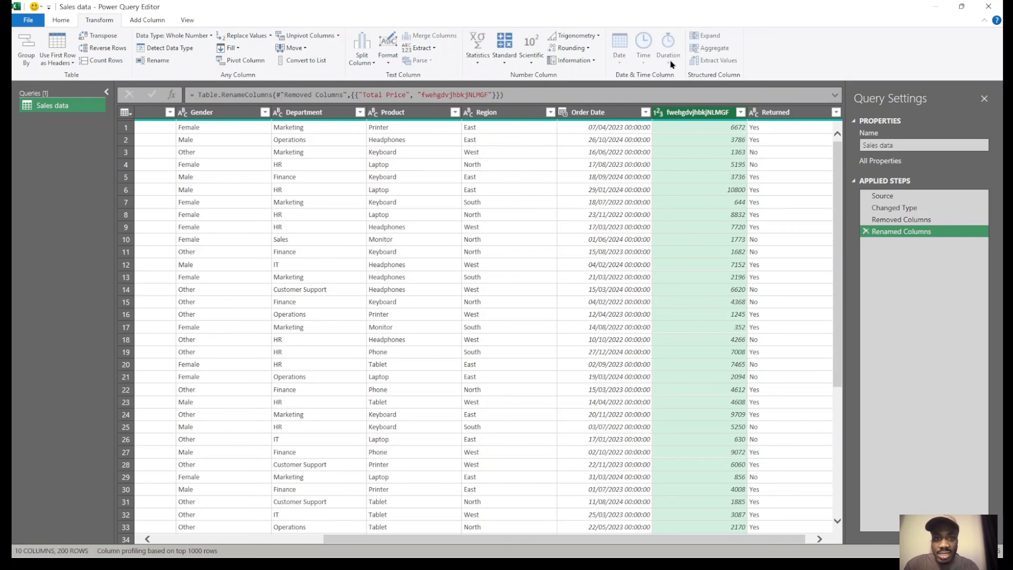
{"action": "left_click", "coordinate": [150, 59]}
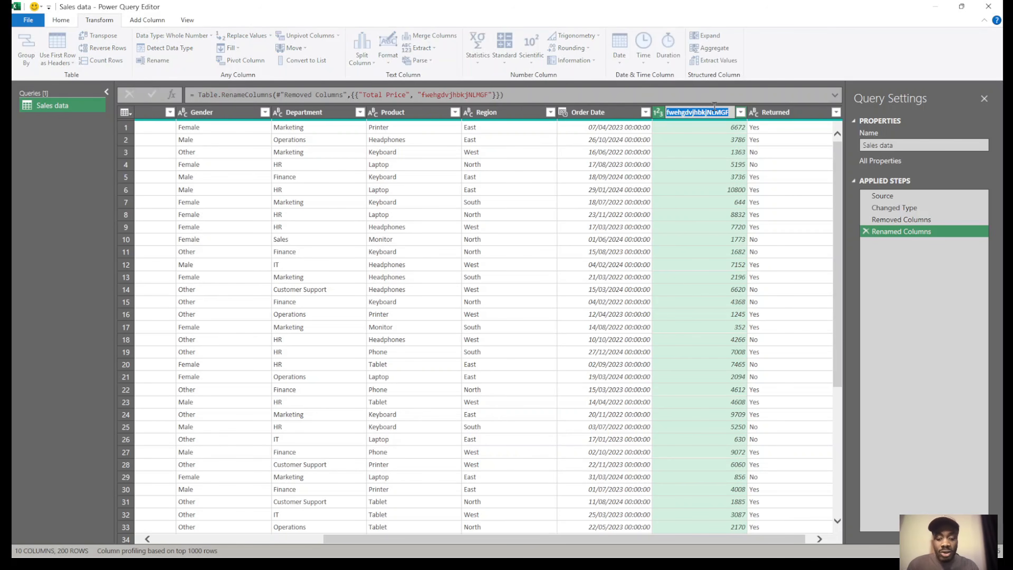
{"action": "type", "text": "FWTDHGJBVGHFJDF"}
{"action": "key", "text": "Return"}
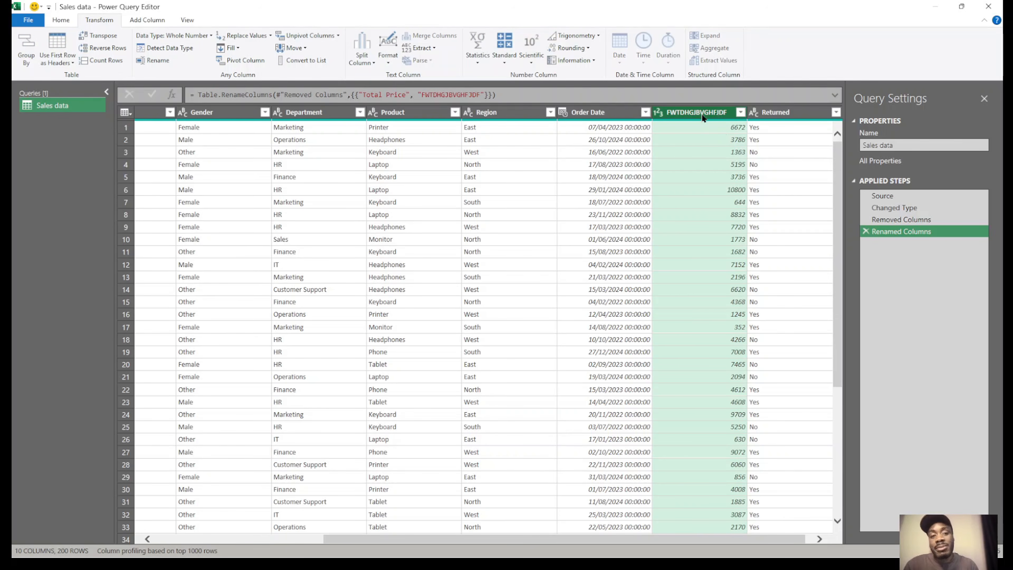
Rename the column between Order Date and Returned to Revenue, editing the name directly in its header.
{"action": "double_click", "coordinate": [691, 113]}
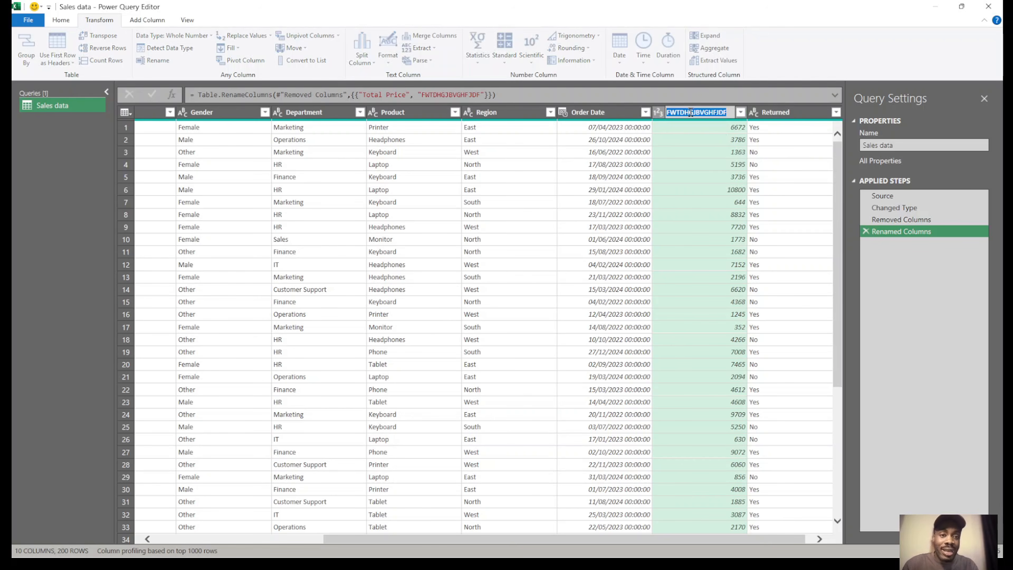
{"action": "type", "text": "r"}
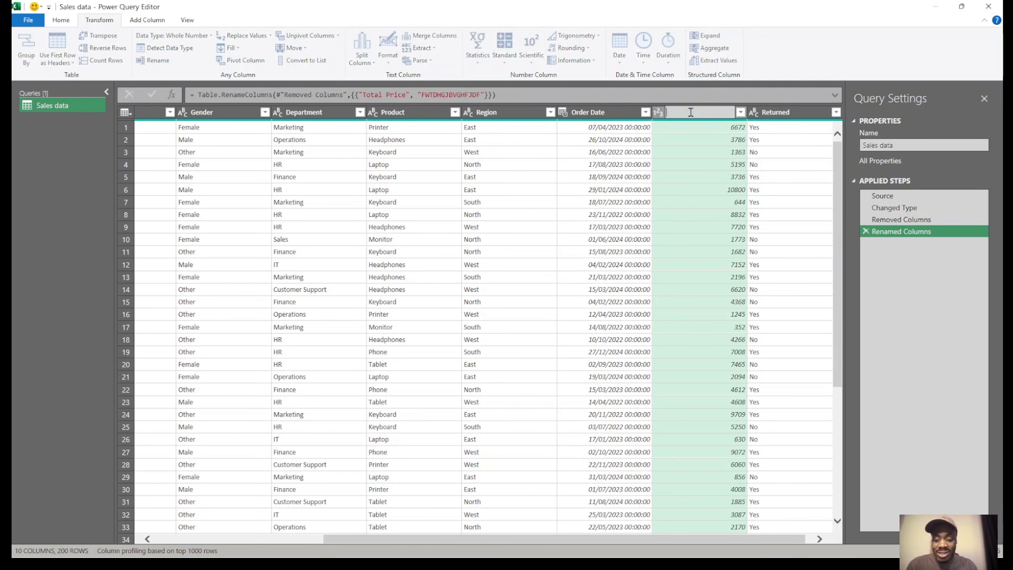
{"action": "type", "text": "Reve"}
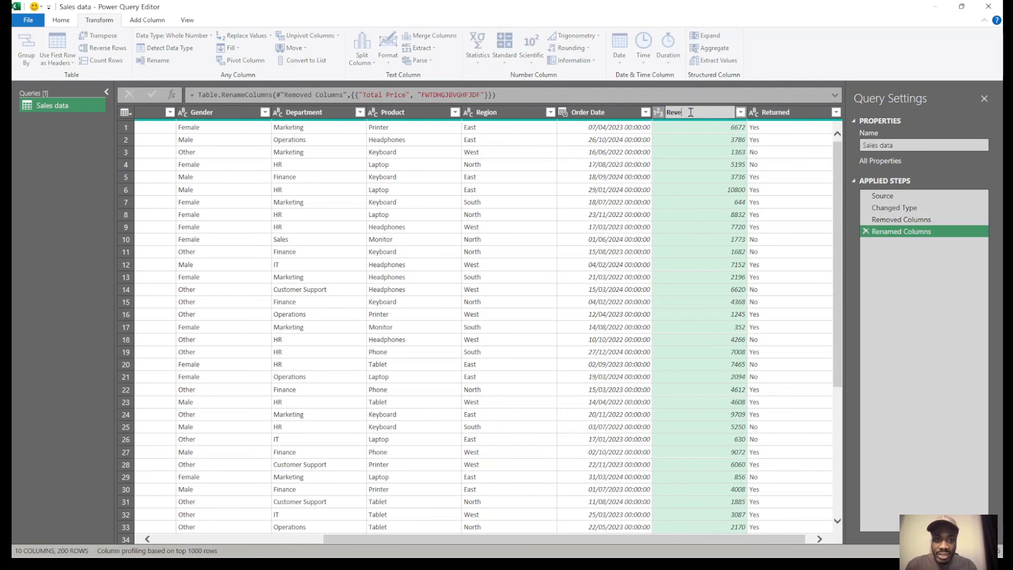
{"action": "type", "text": "nue"}
{"action": "key", "text": "Return"}
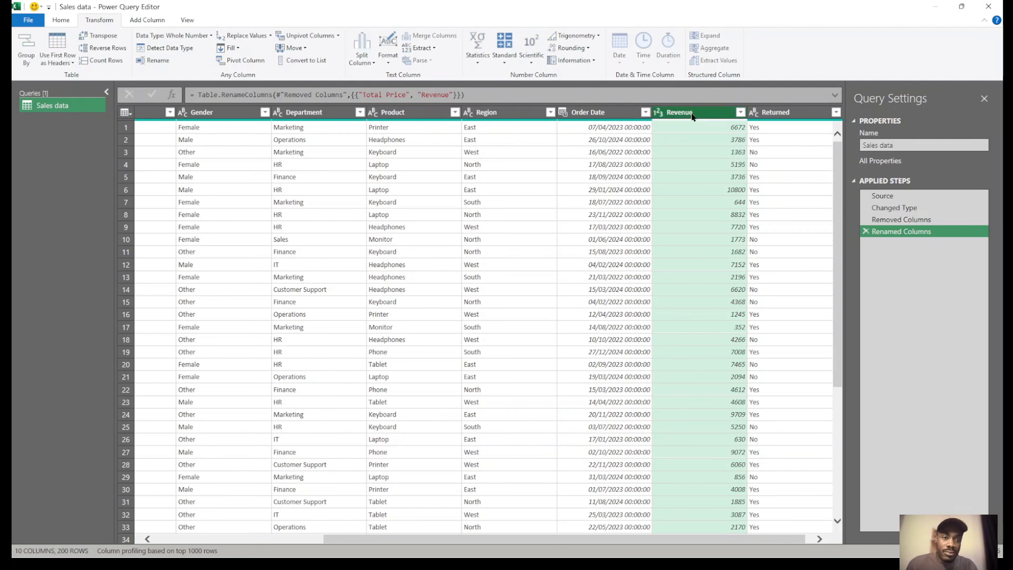
{"action": "left_click", "coordinate": [719, 189]}
{"action": "left_click", "coordinate": [820, 258]}
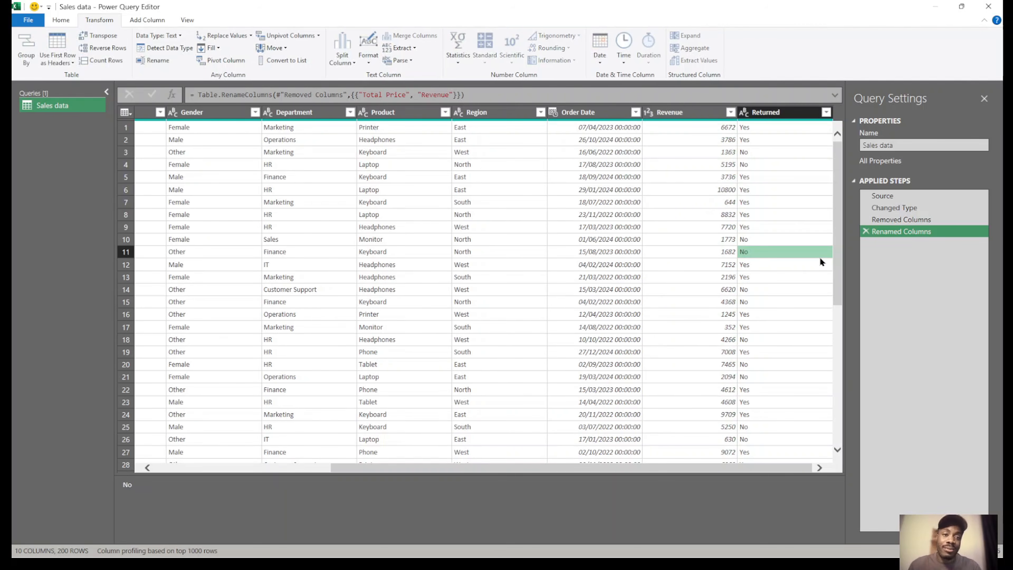
Change the Revenue column's data type to Decimal Number.
{"action": "scroll", "coordinate": [486, 196], "scroll_direction": "left", "scroll_amount": 10}
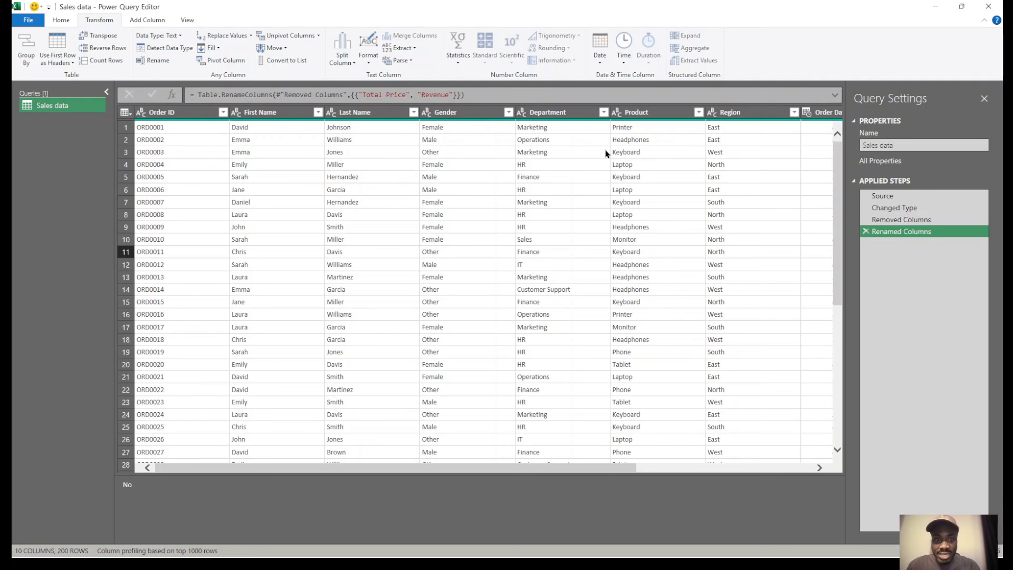
{"action": "scroll", "coordinate": [606, 153], "scroll_direction": "right", "scroll_amount": 5}
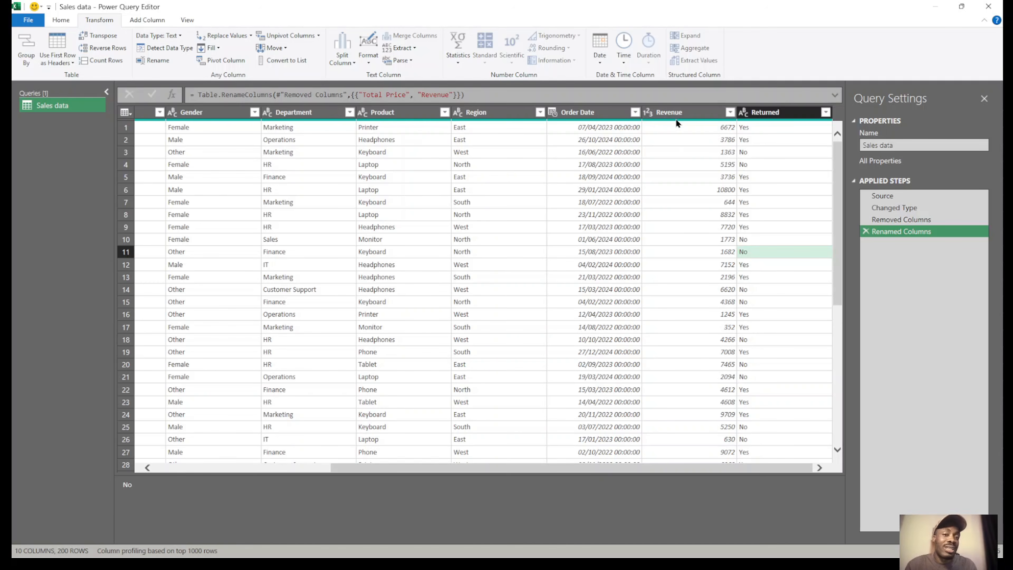
{"action": "left_click", "coordinate": [694, 110]}
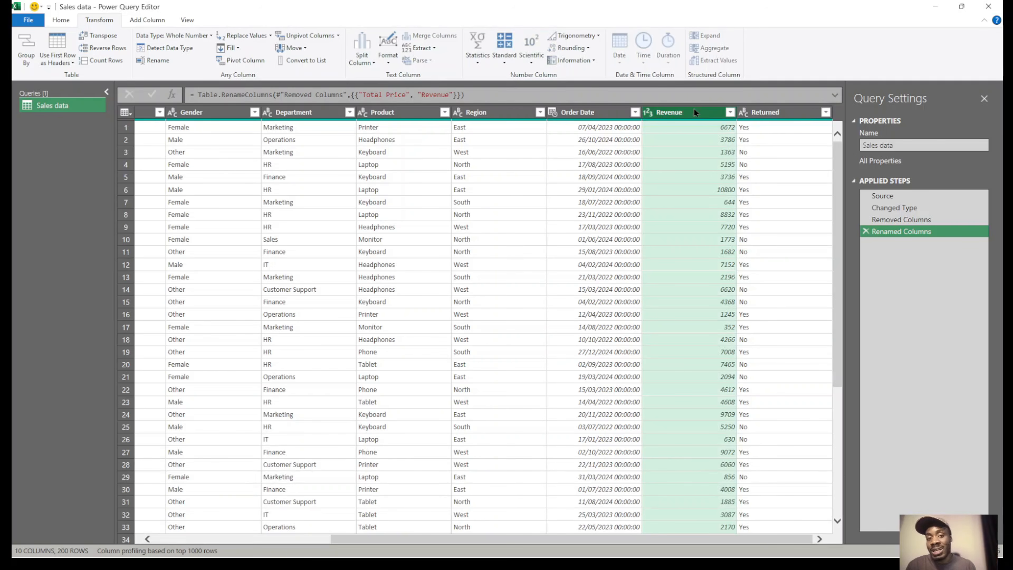
{"action": "left_click", "coordinate": [603, 114]}
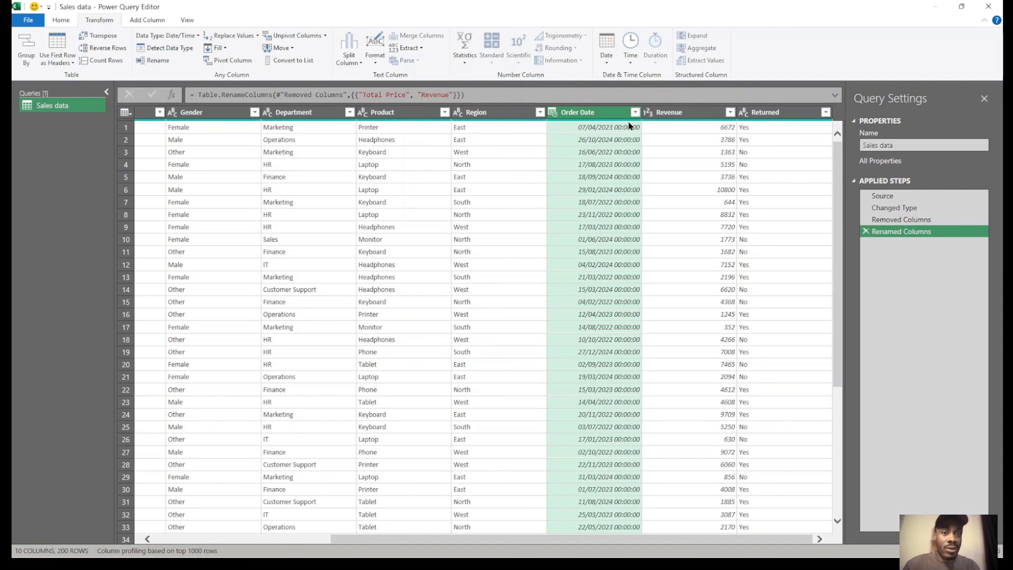
{"action": "left_click", "coordinate": [676, 112]}
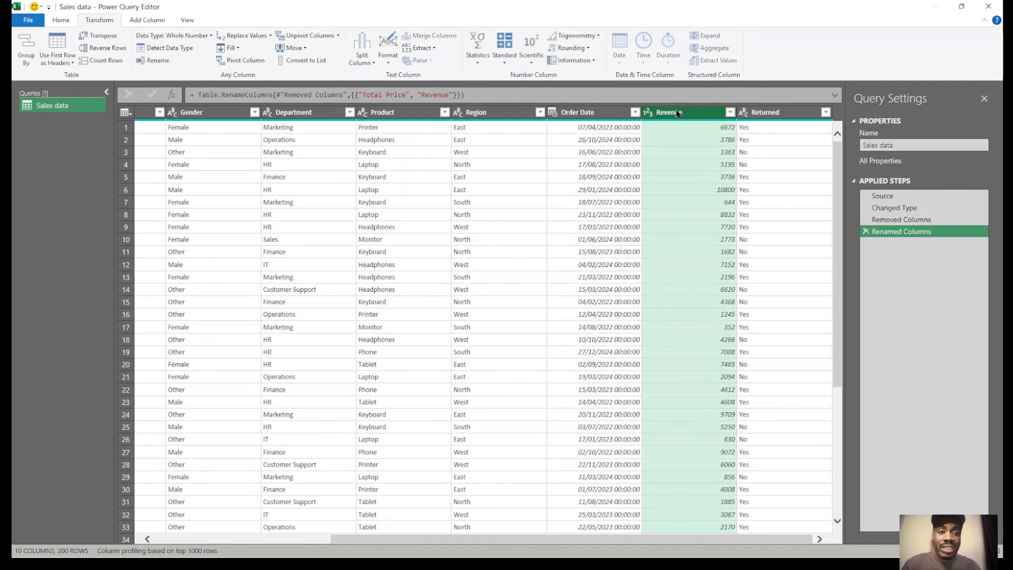
{"action": "left_click", "coordinate": [649, 114]}
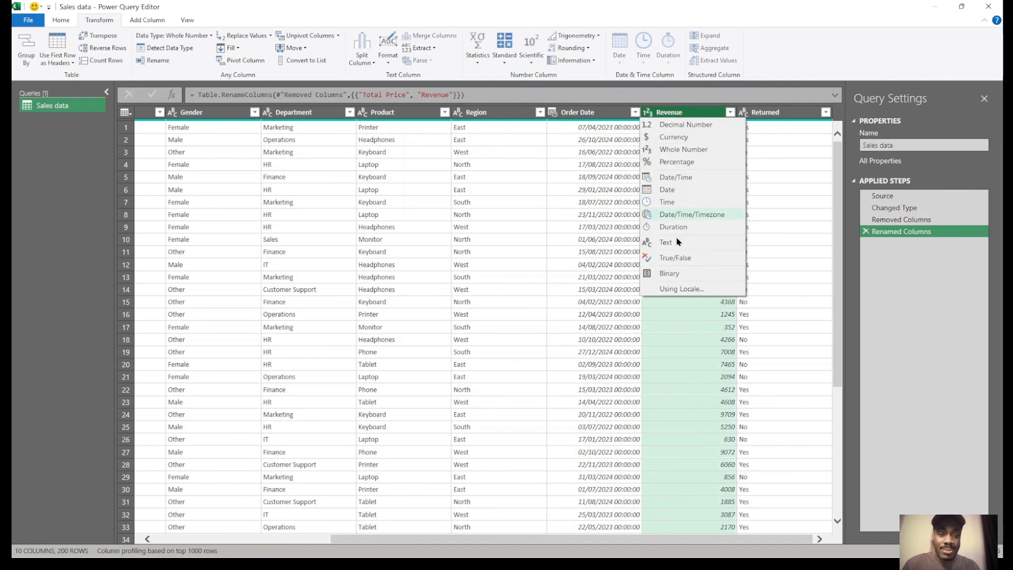
{"action": "left_click", "coordinate": [703, 126]}
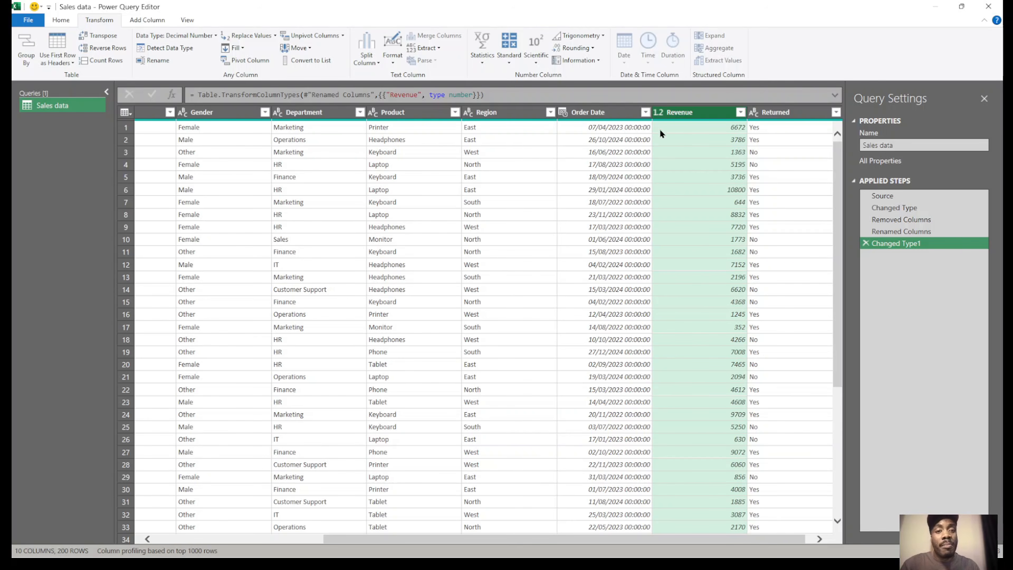
Set the Revenue column's data type to Whole Number, replacing the current type conversion.
{"action": "left_click", "coordinate": [657, 112]}
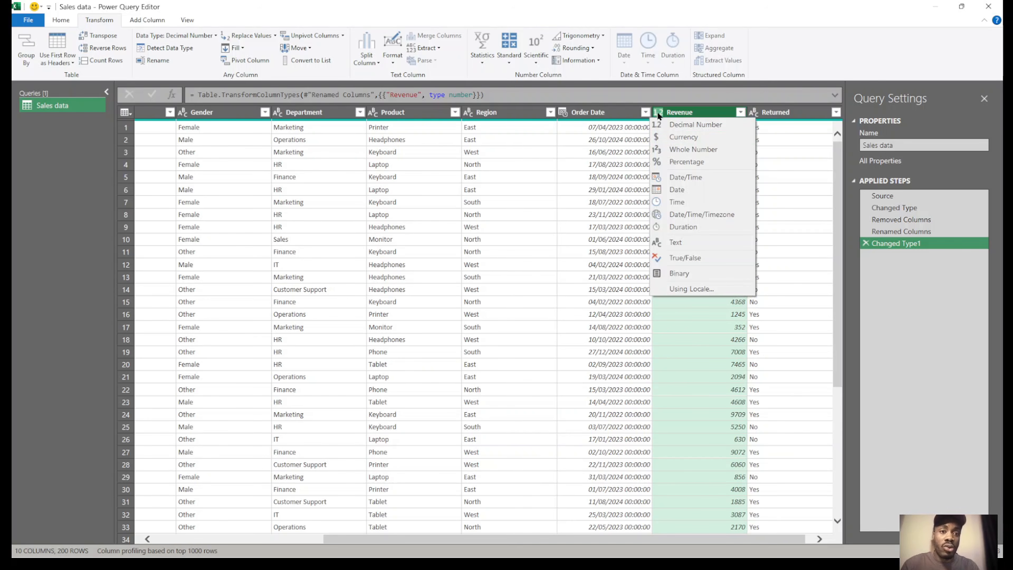
{"action": "left_click", "coordinate": [697, 147]}
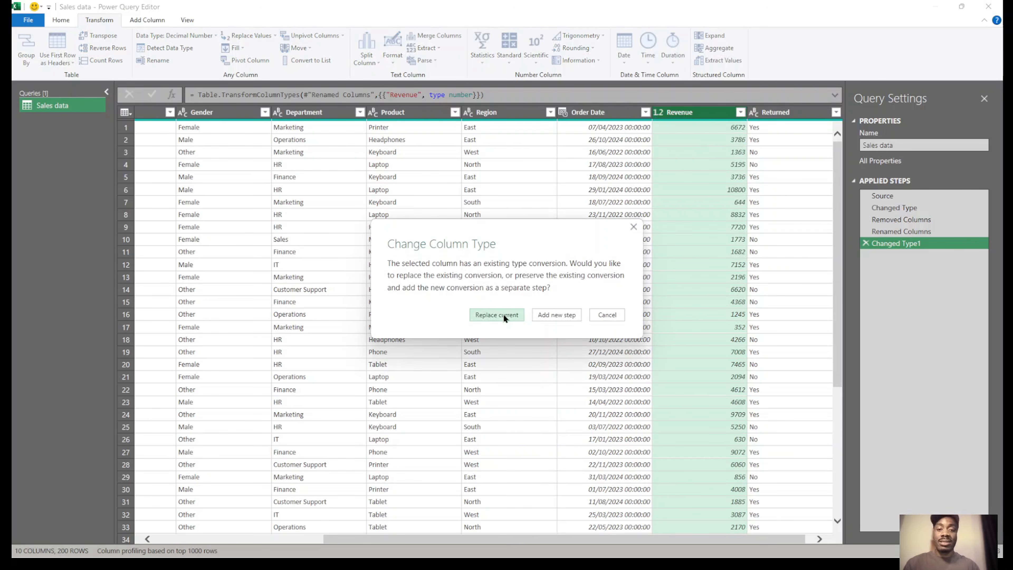
{"action": "left_click", "coordinate": [504, 316]}
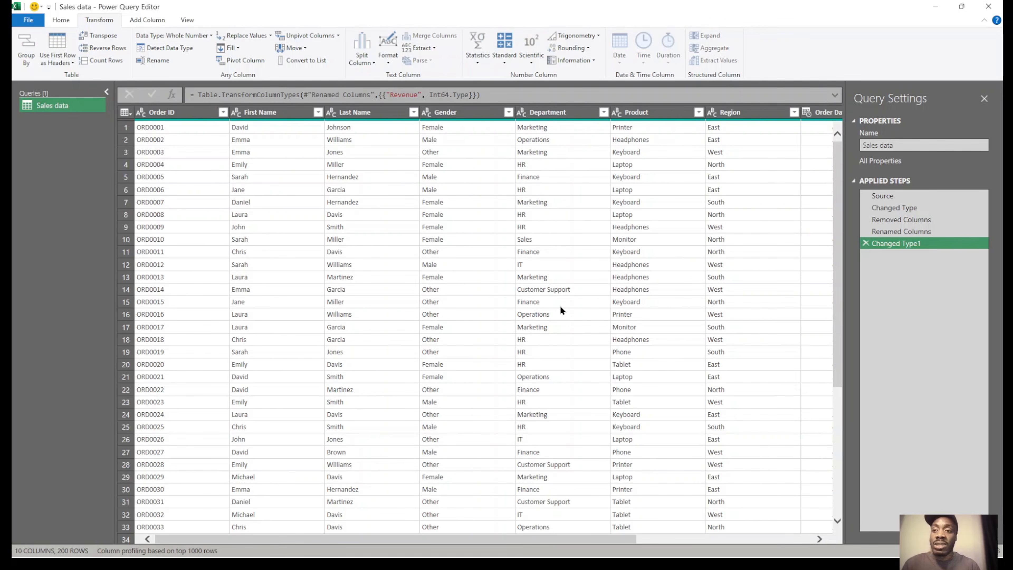
Check the available data types for Revenue and set the Product column's data type to Text.
{"action": "left_click", "coordinate": [59, 23]}
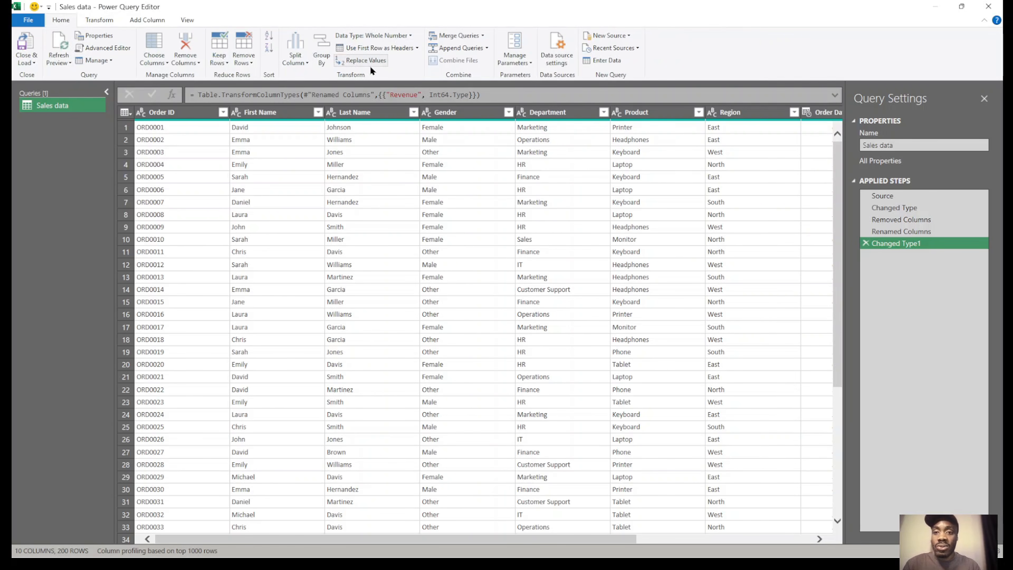
{"action": "left_click", "coordinate": [382, 35]}
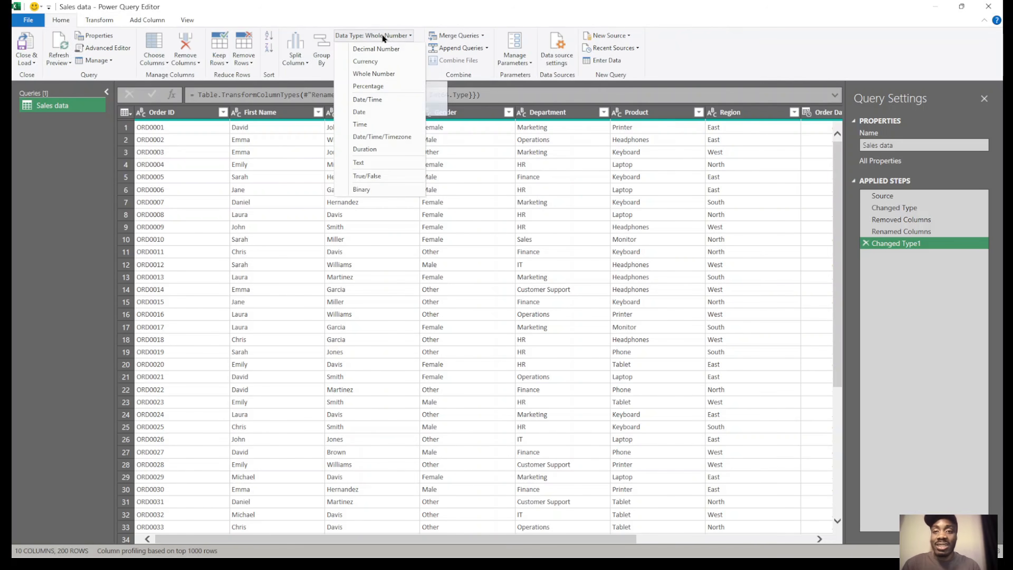
{"action": "left_click", "coordinate": [687, 263]}
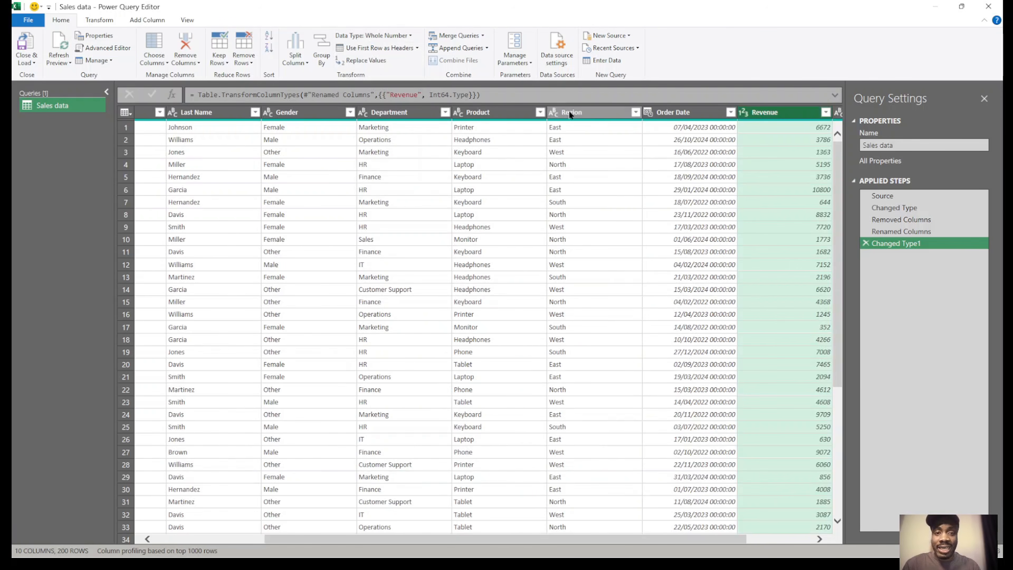
{"action": "left_click", "coordinate": [500, 111]}
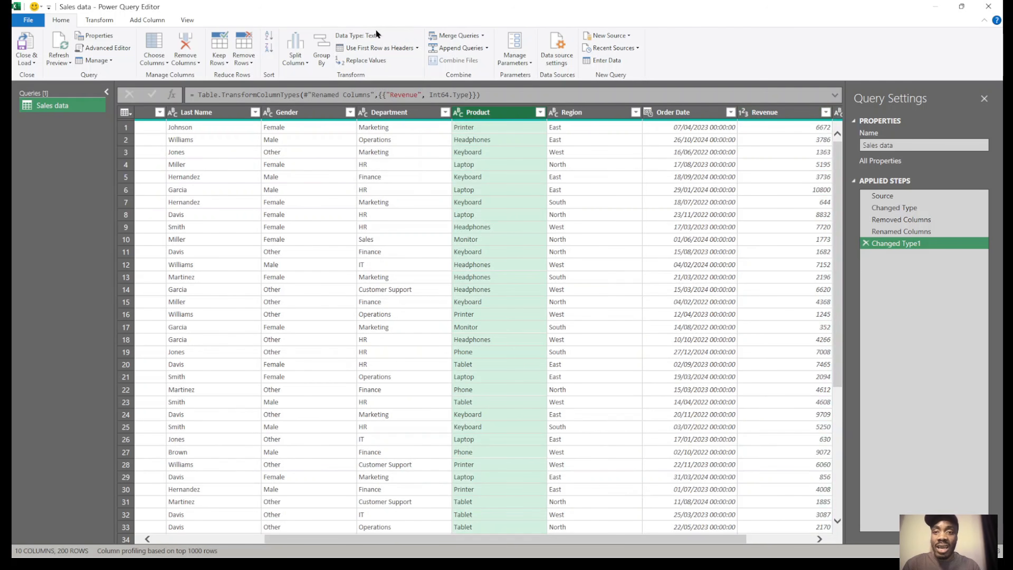
{"action": "left_click", "coordinate": [360, 36]}
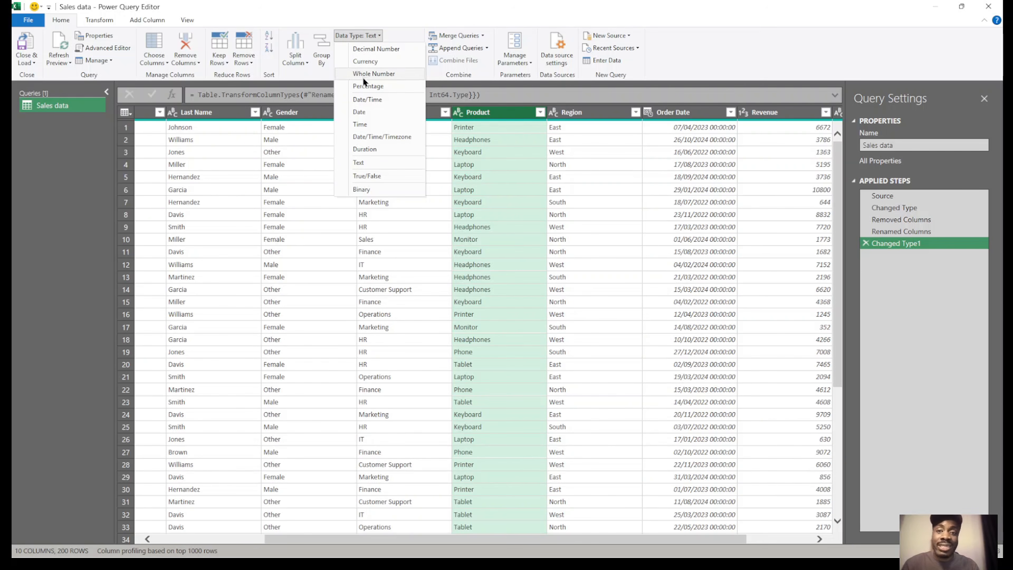
{"action": "left_click", "coordinate": [363, 161]}
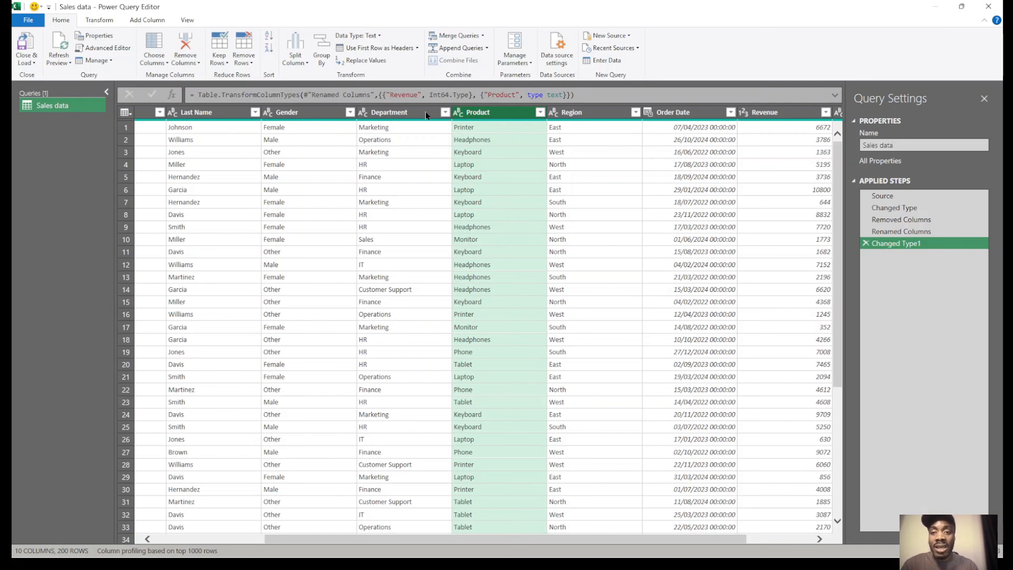
Try using the first row as headers, and delete the Changed Type2 and Promoted Headers entries from the applied steps.
{"action": "scroll", "coordinate": [562, 213], "scroll_direction": "left", "scroll_amount": 3}
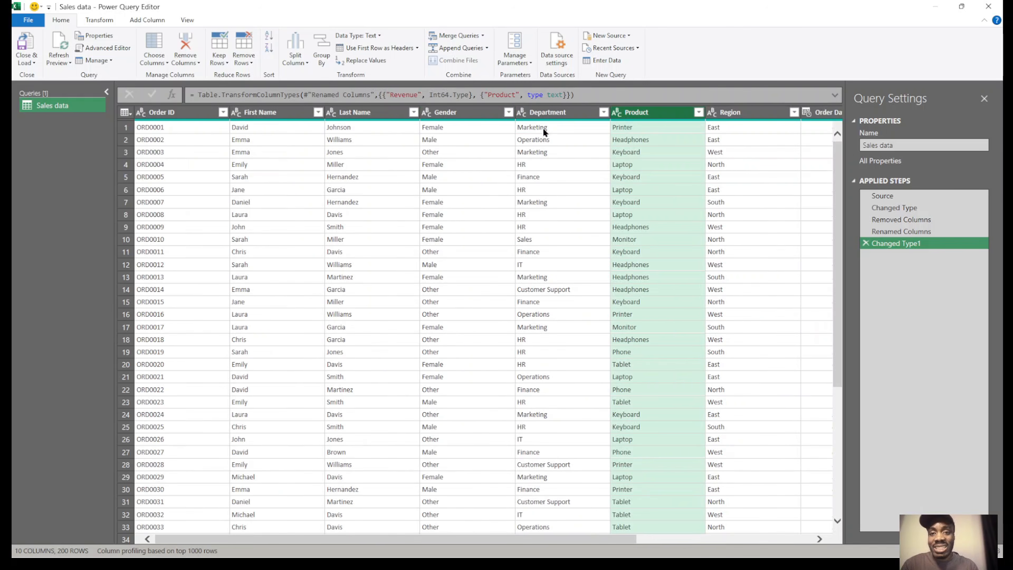
{"action": "left_click", "coordinate": [379, 46]}
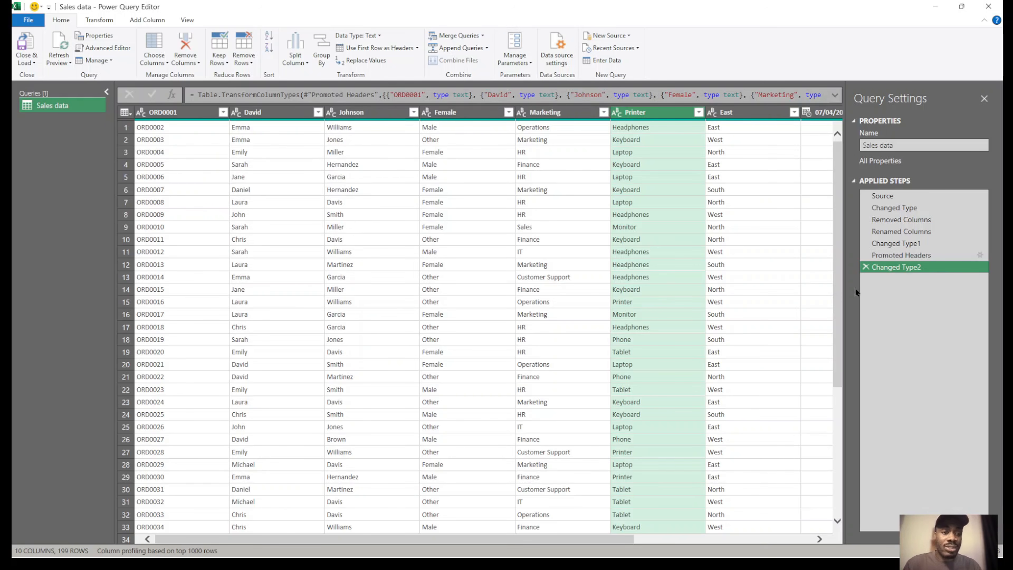
{"action": "left_click", "coordinate": [867, 258]}
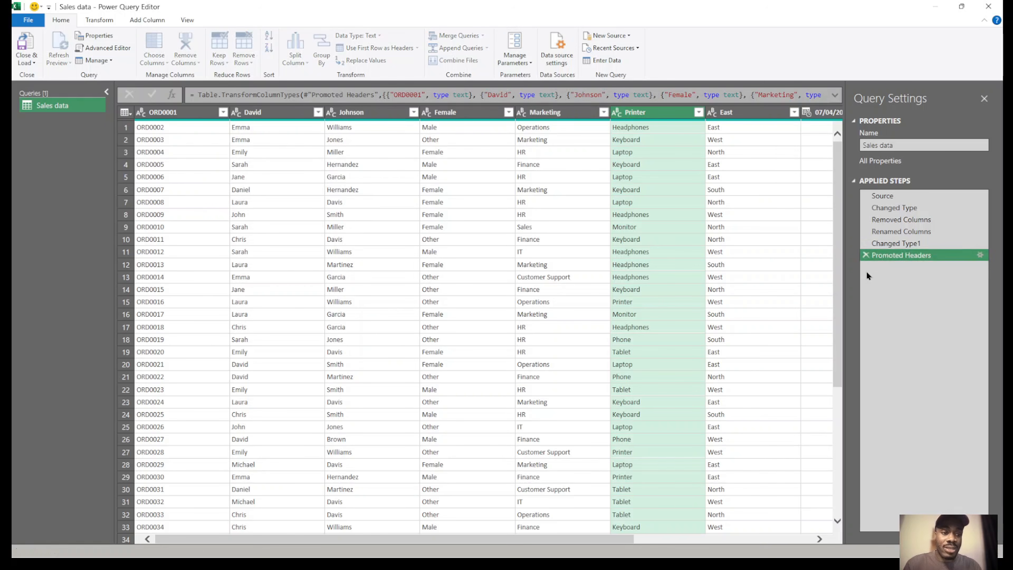
{"action": "left_click", "coordinate": [866, 256]}
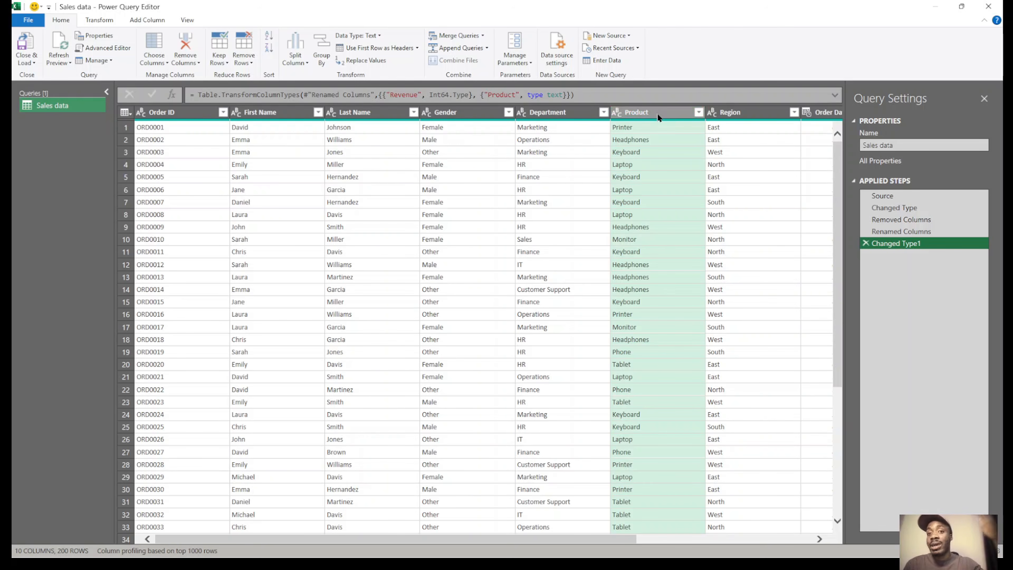
Promote the first row to column headers again and remove both resulting entries from the applied steps.
{"action": "left_click", "coordinate": [384, 47]}
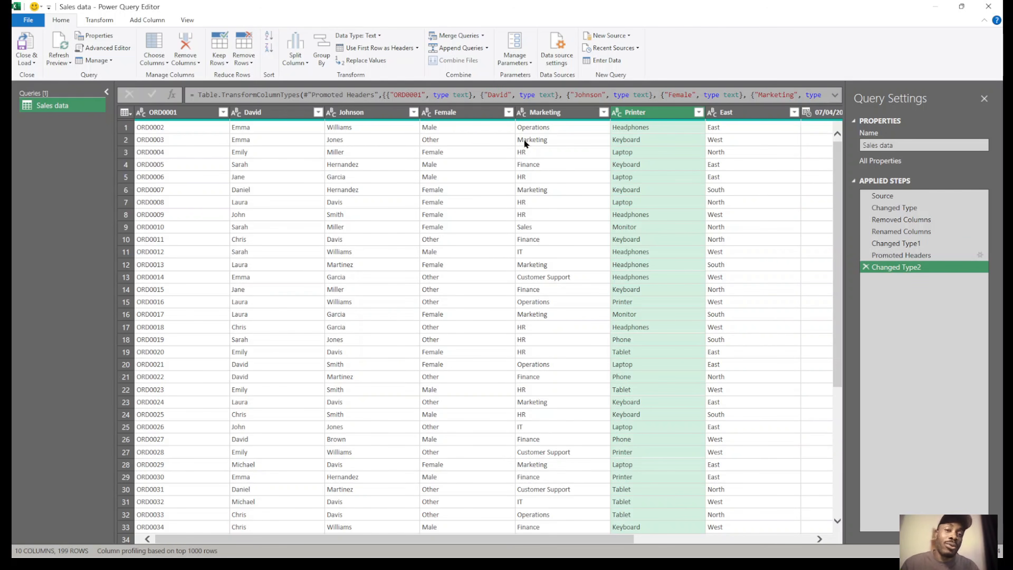
{"action": "left_click", "coordinate": [866, 267]}
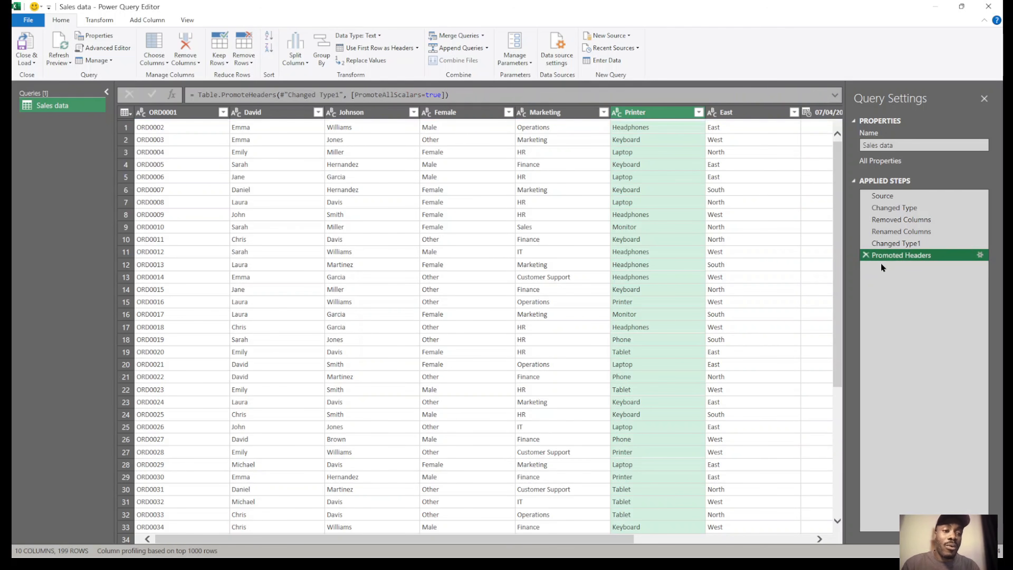
{"action": "left_click", "coordinate": [863, 255]}
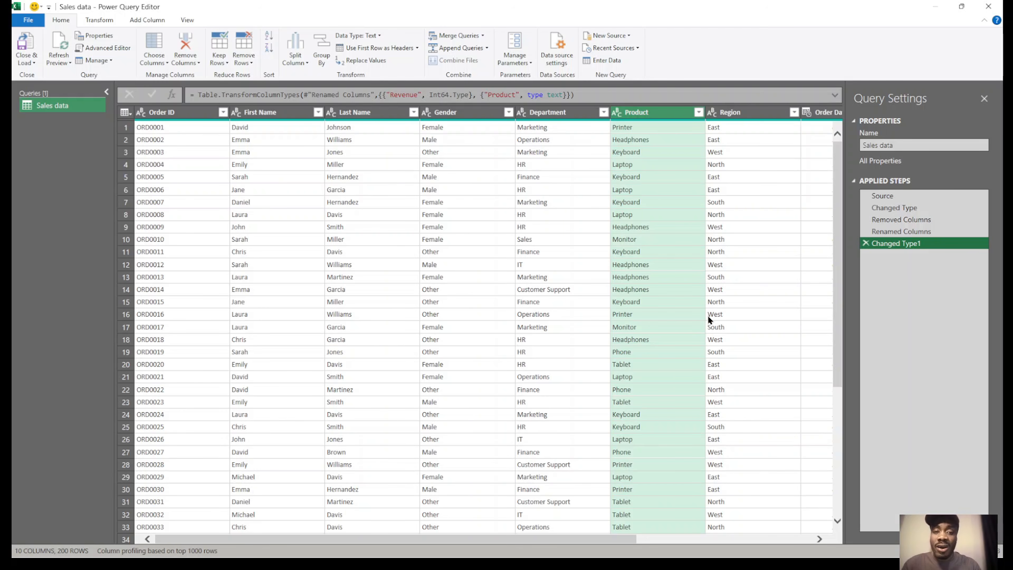
Replace the value HR with Human Resources in the Department column.
{"action": "left_click", "coordinate": [590, 116]}
{"action": "left_click", "coordinate": [560, 215]}
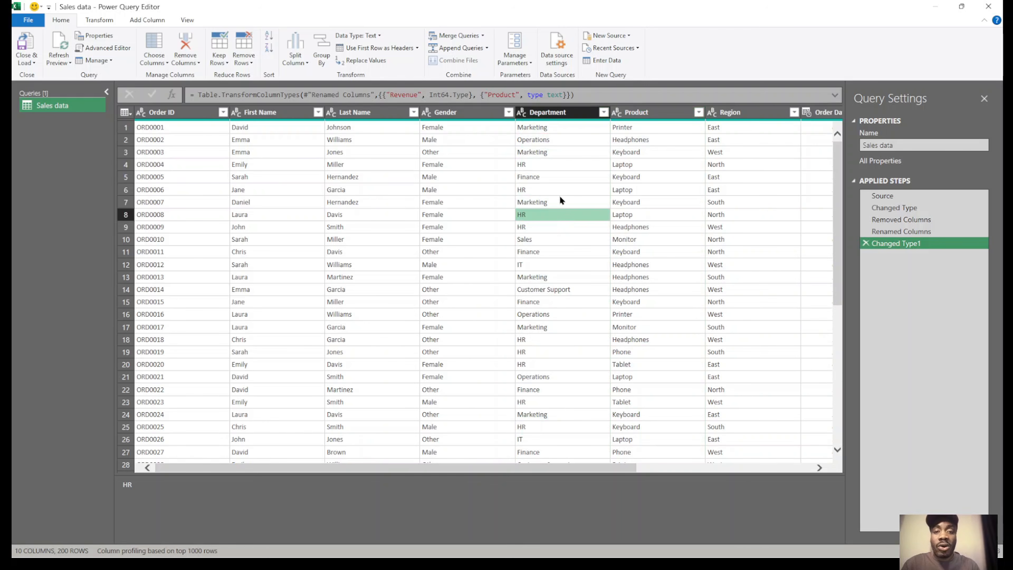
{"action": "left_click", "coordinate": [543, 167]}
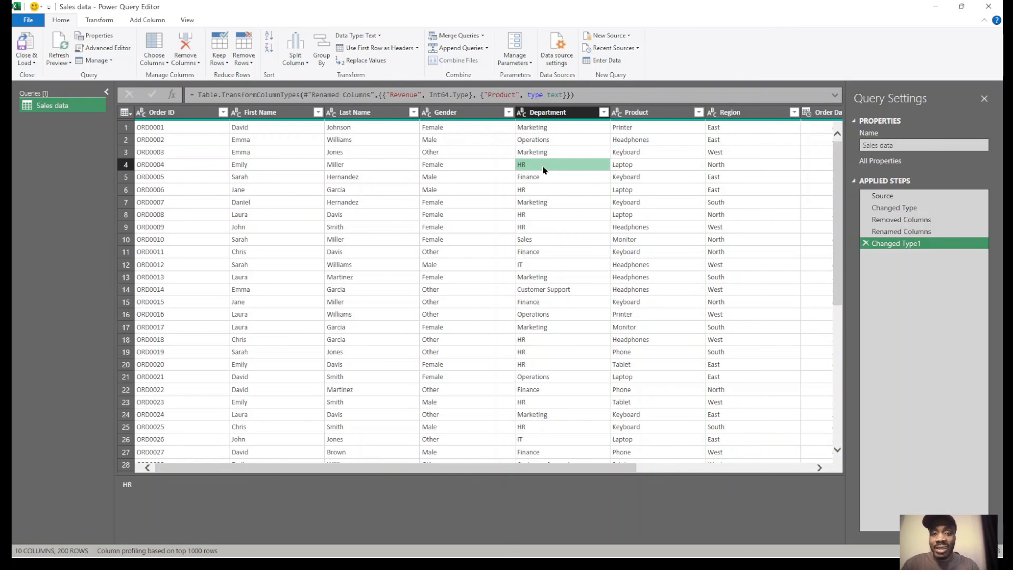
{"action": "left_click", "coordinate": [374, 59]}
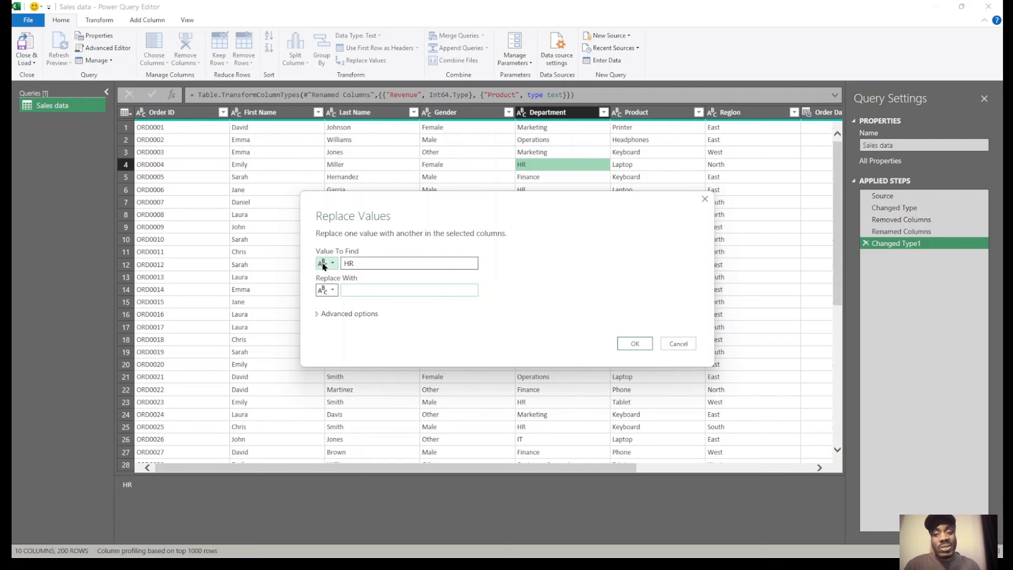
{"action": "type", "text": "Hu"}
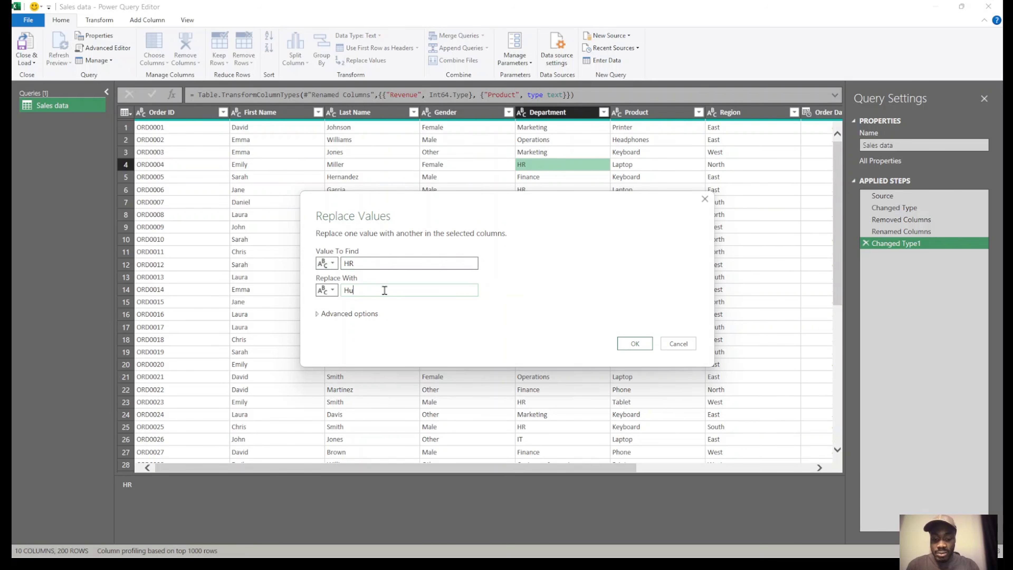
{"action": "type", "text": "man Resources"}
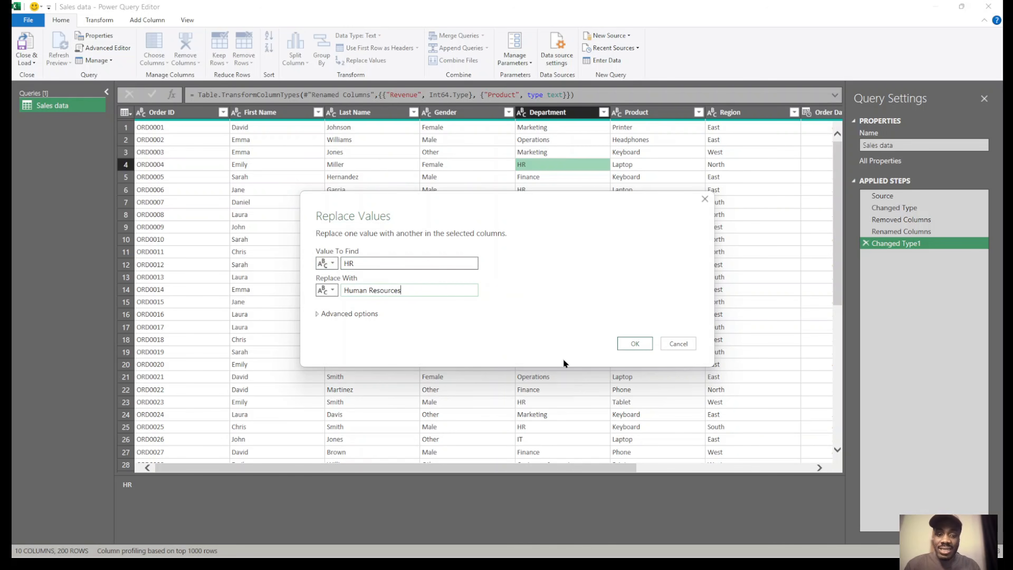
{"action": "left_click", "coordinate": [630, 345]}
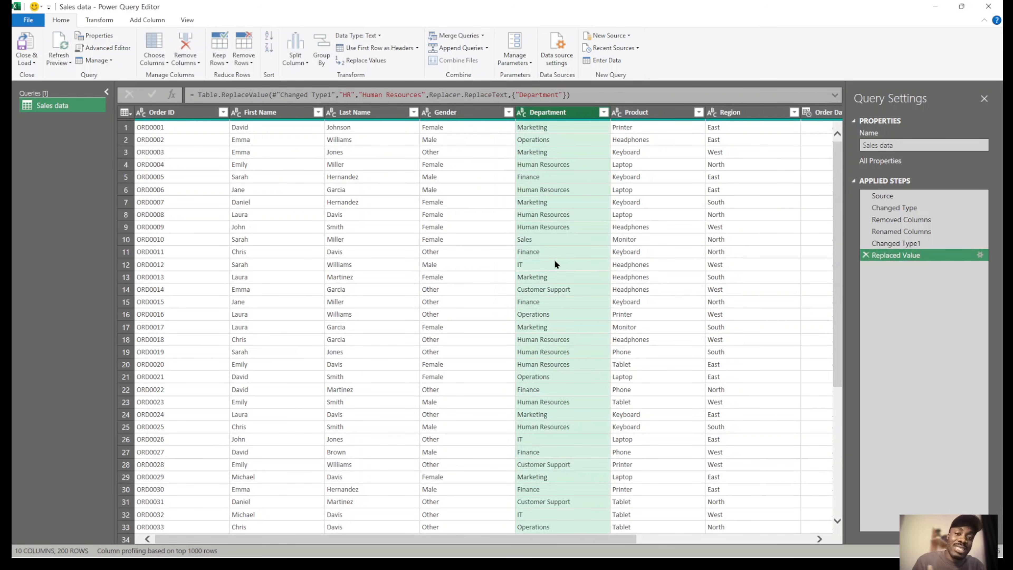
Replace the value IT with Information Tech in the Department column.
{"action": "left_click", "coordinate": [544, 261]}
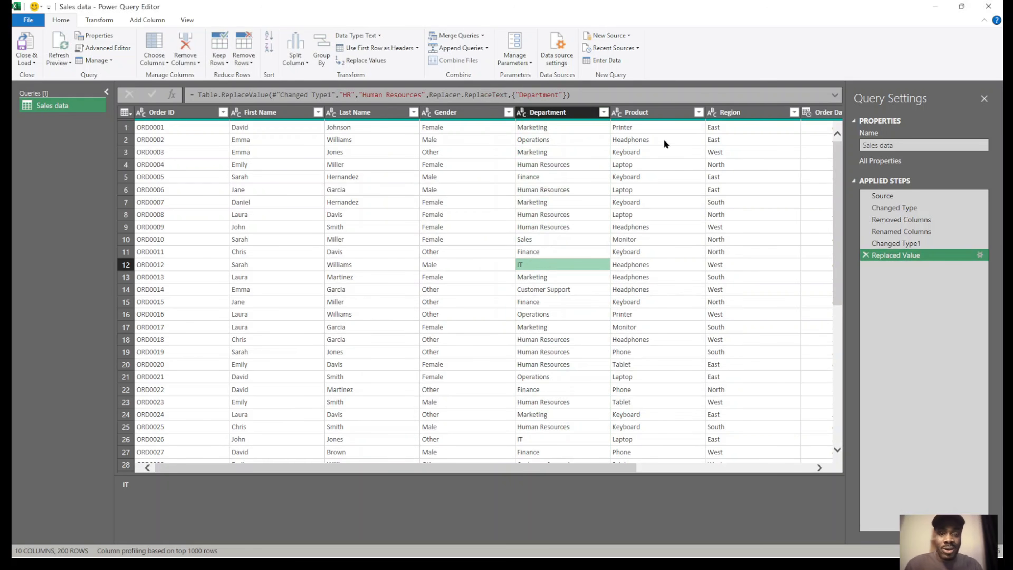
{"action": "left_click", "coordinate": [562, 113]}
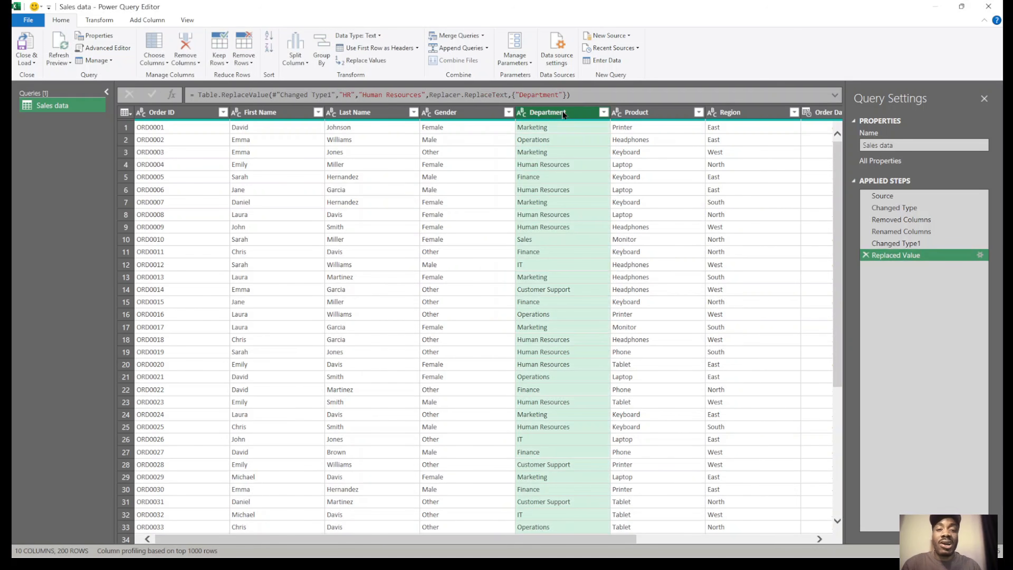
{"action": "left_click", "coordinate": [360, 60]}
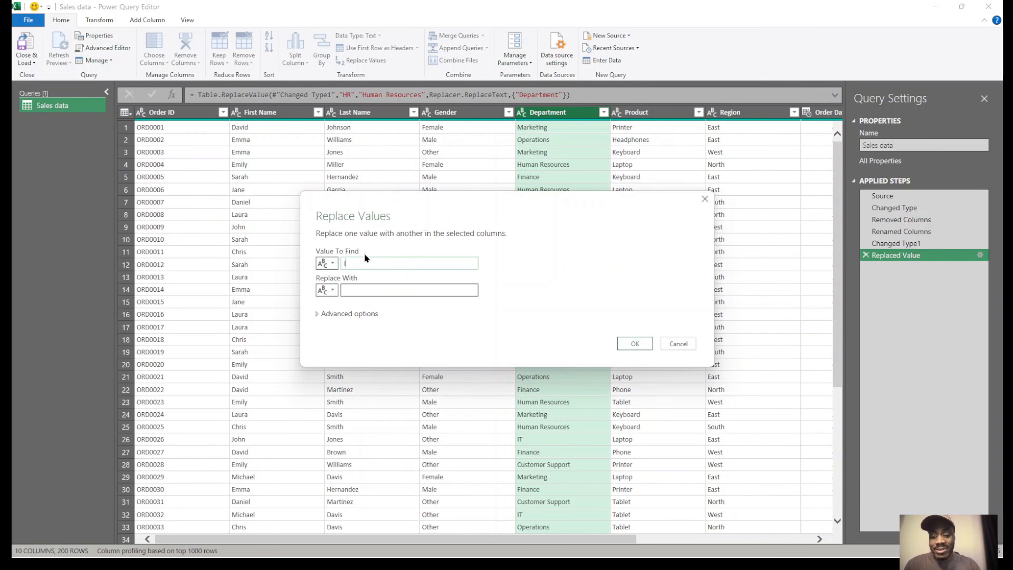
{"action": "type", "text": "IT"}
{"action": "left_click", "coordinate": [366, 289]}
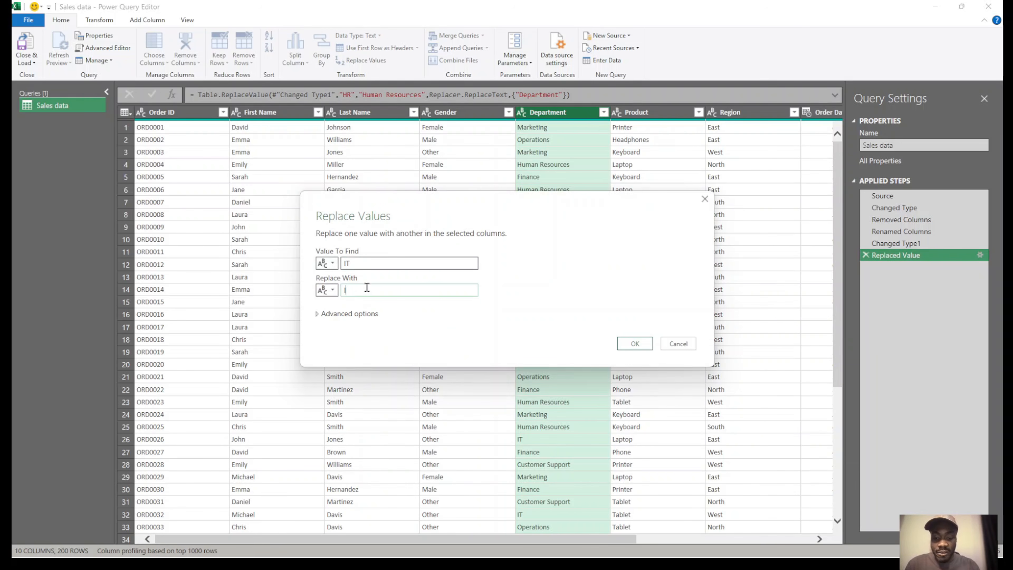
{"action": "type", "text": "Information Tech"}
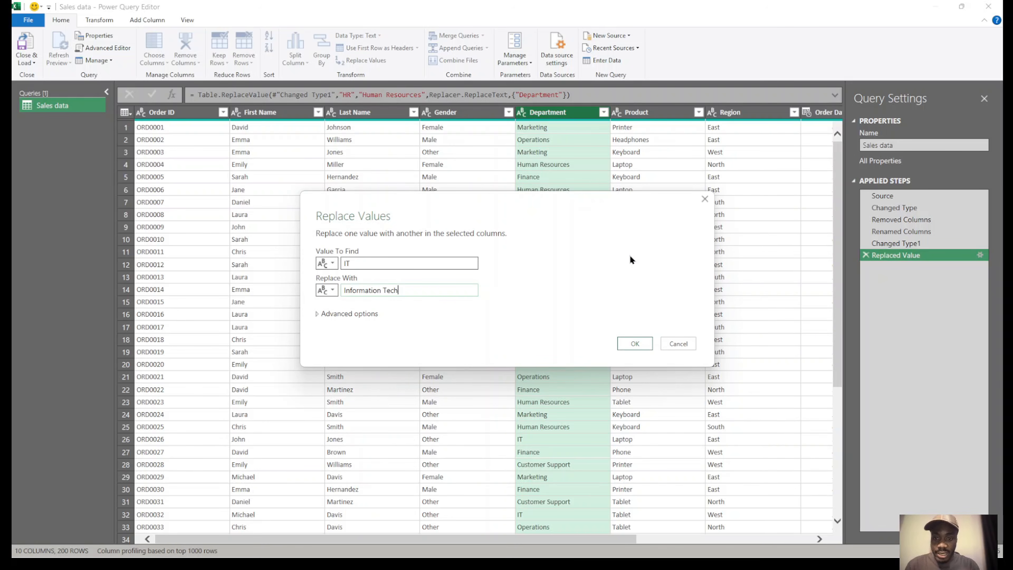
{"action": "key", "text": "Return"}
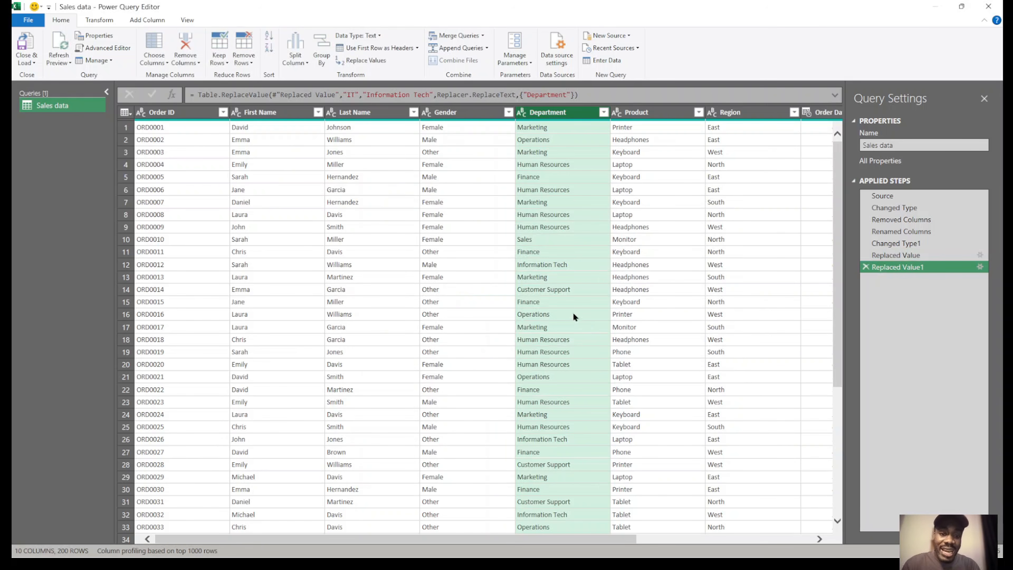
{"action": "left_click", "coordinate": [576, 265]}
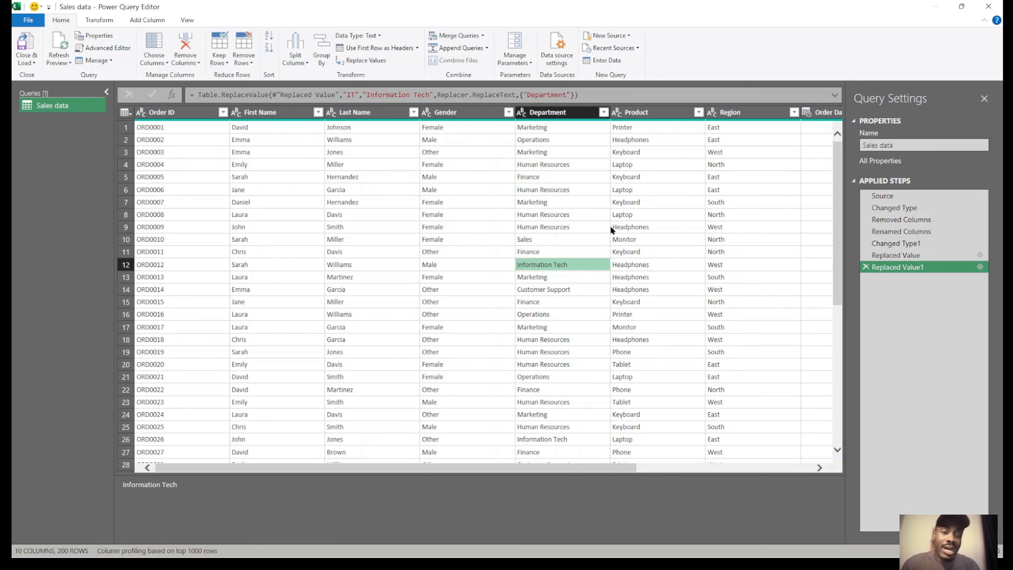
{"action": "left_click", "coordinate": [543, 166]}
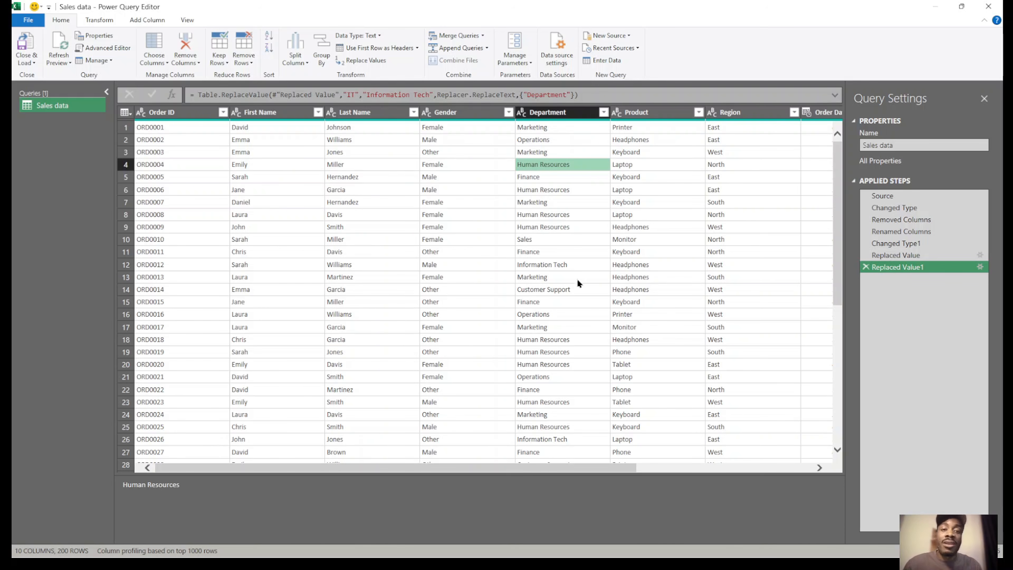
{"action": "left_click", "coordinate": [592, 300]}
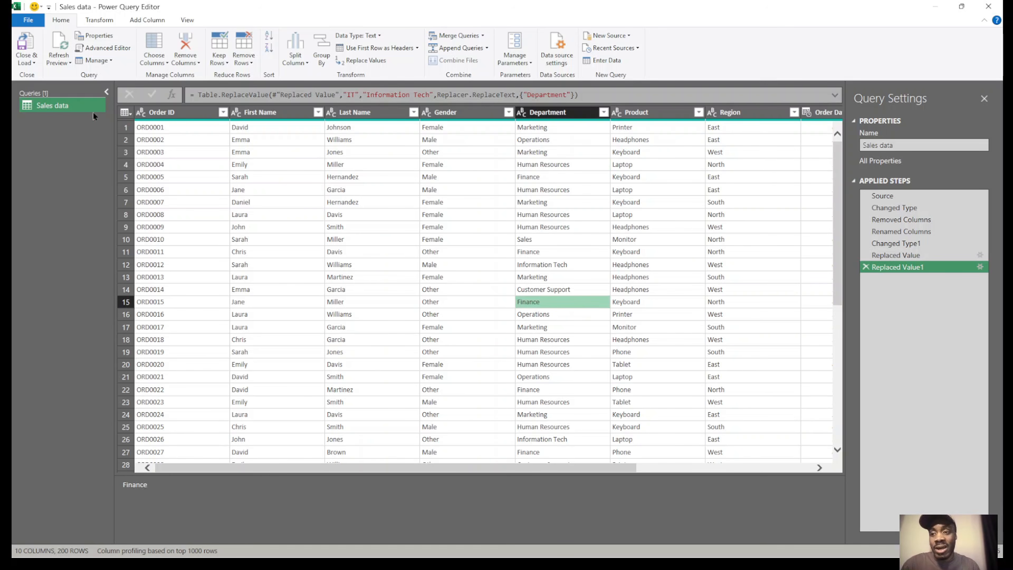
Duplicate the Sales data query and compare the copy with the original.
{"action": "right_click", "coordinate": [62, 104]}
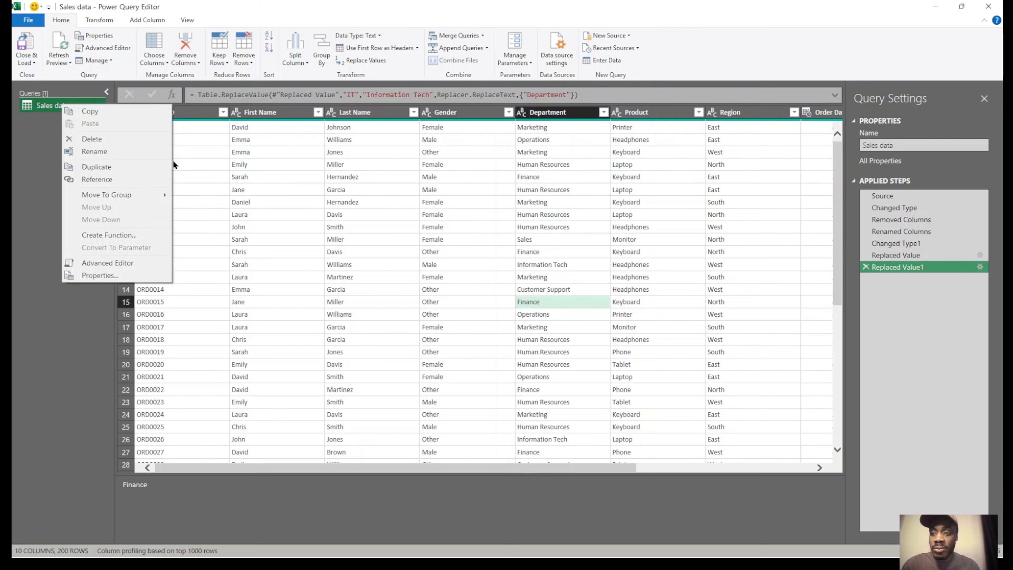
{"action": "left_click", "coordinate": [117, 167]}
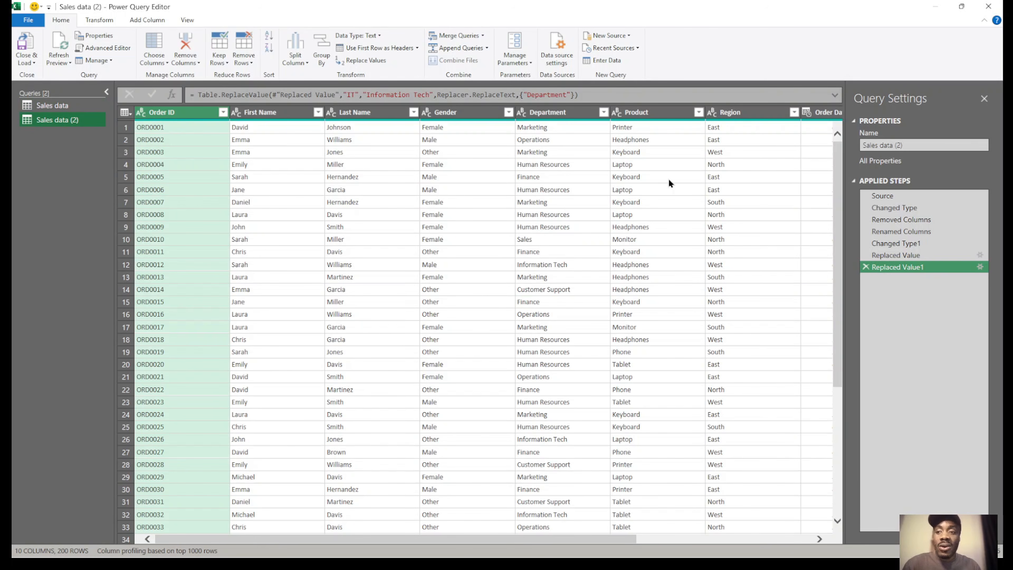
{"action": "left_click", "coordinate": [62, 106]}
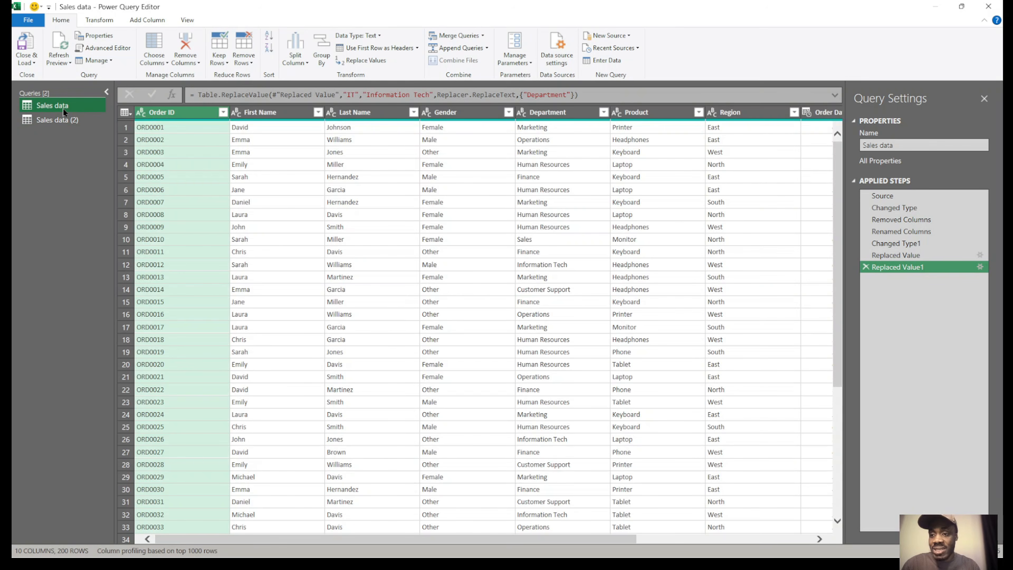
{"action": "left_click", "coordinate": [60, 120]}
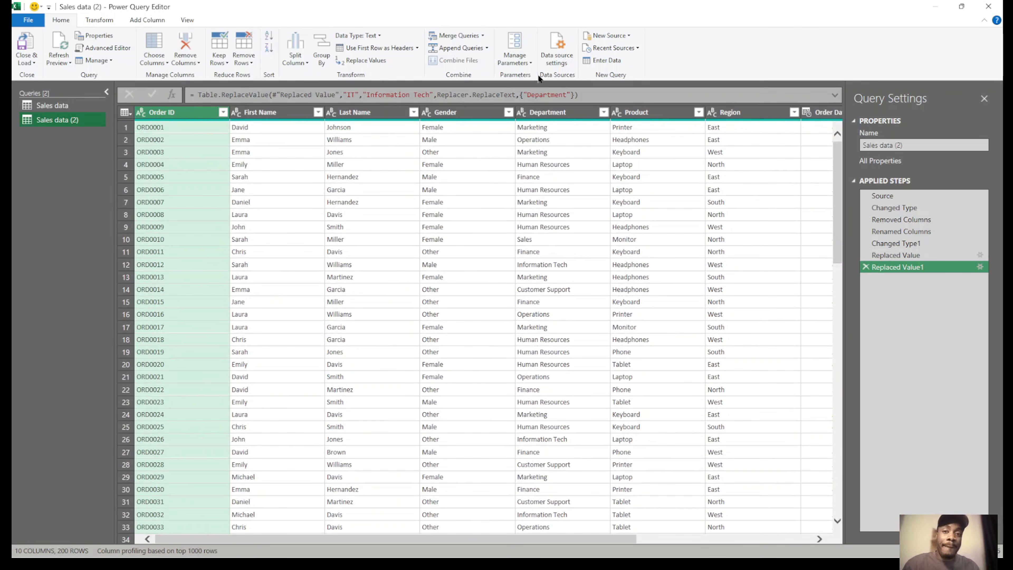
Append the Sales data table to the duplicated Sales data (2) query as a two-table append.
{"action": "left_click", "coordinate": [461, 49]}
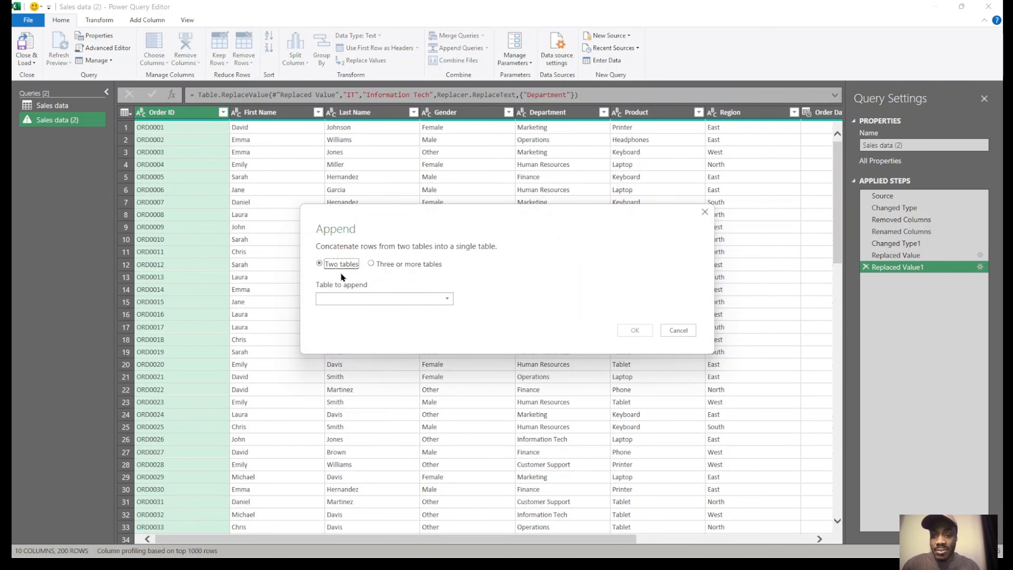
{"action": "left_click", "coordinate": [378, 298]}
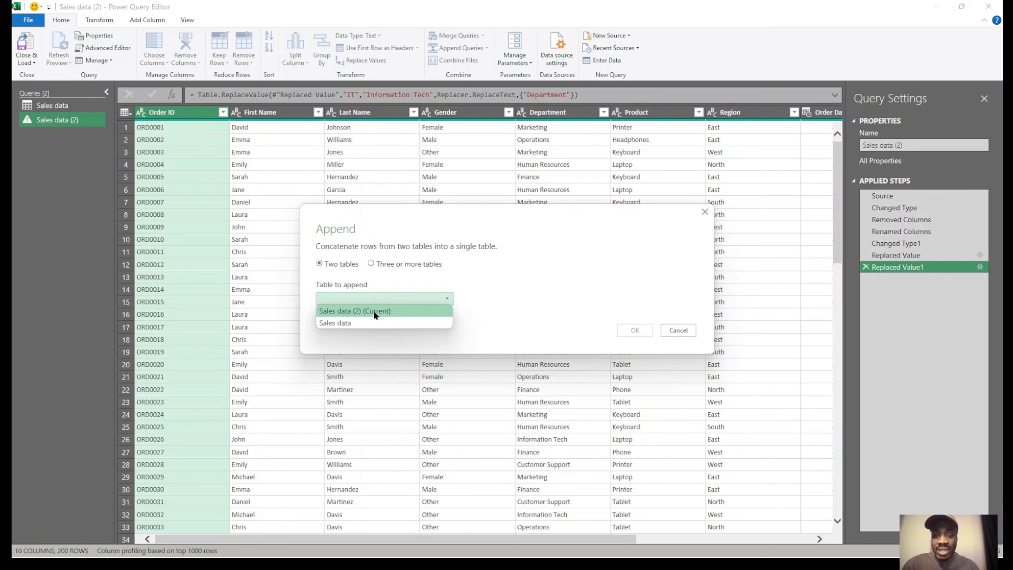
{"action": "left_click", "coordinate": [364, 323]}
{"action": "left_click", "coordinate": [640, 331]}
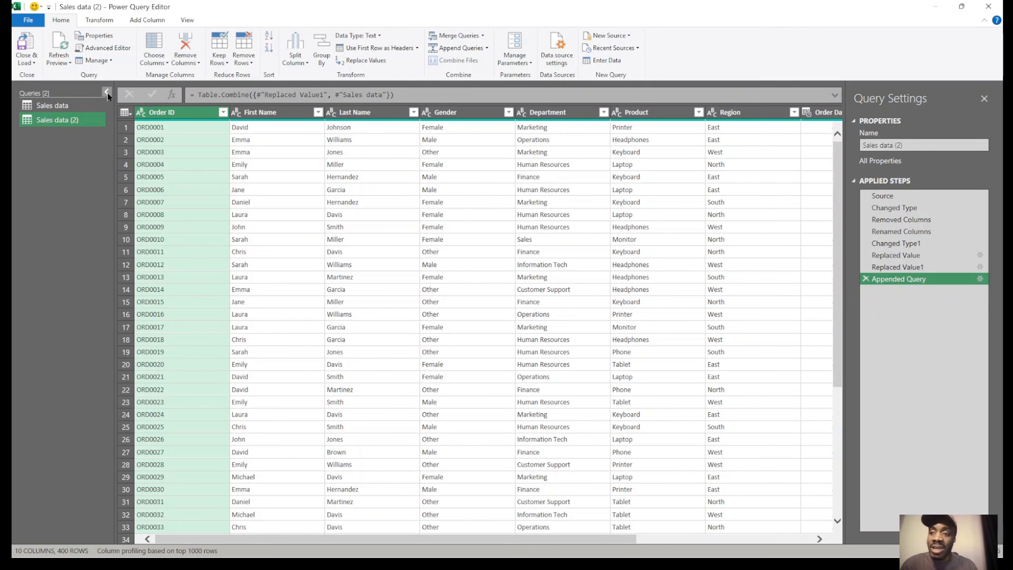
Compare the row counts of the original and appended queries, and look across the columns of Sales data (2).
{"action": "left_click", "coordinate": [61, 105]}
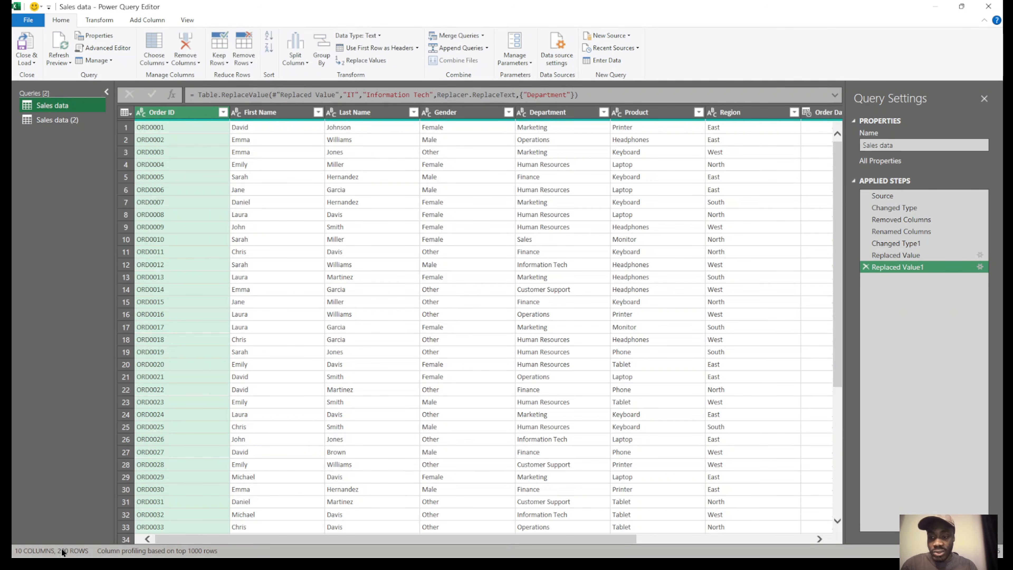
{"action": "left_click", "coordinate": [72, 121]}
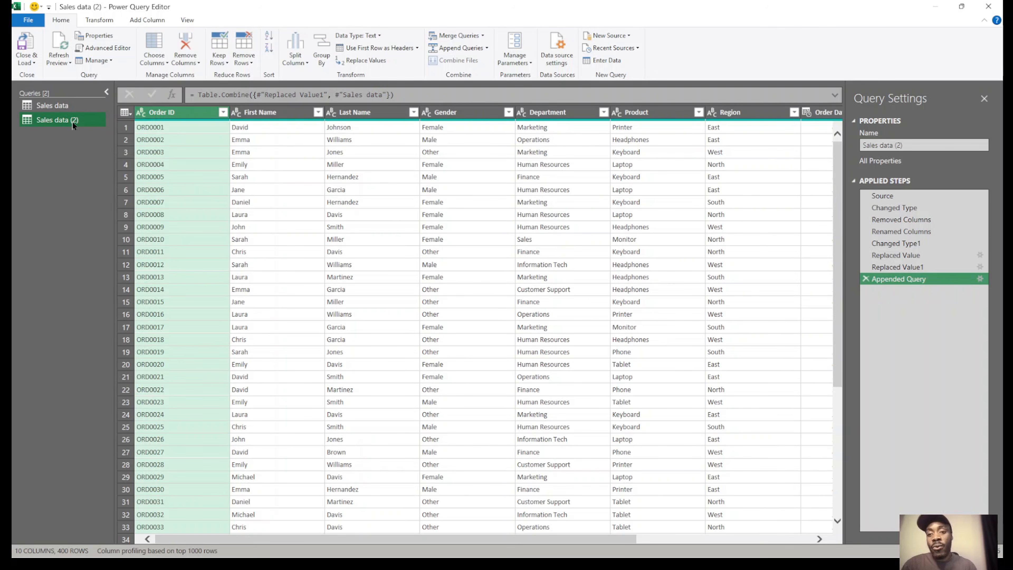
{"action": "scroll", "coordinate": [648, 193], "scroll_direction": "right", "scroll_amount": 3}
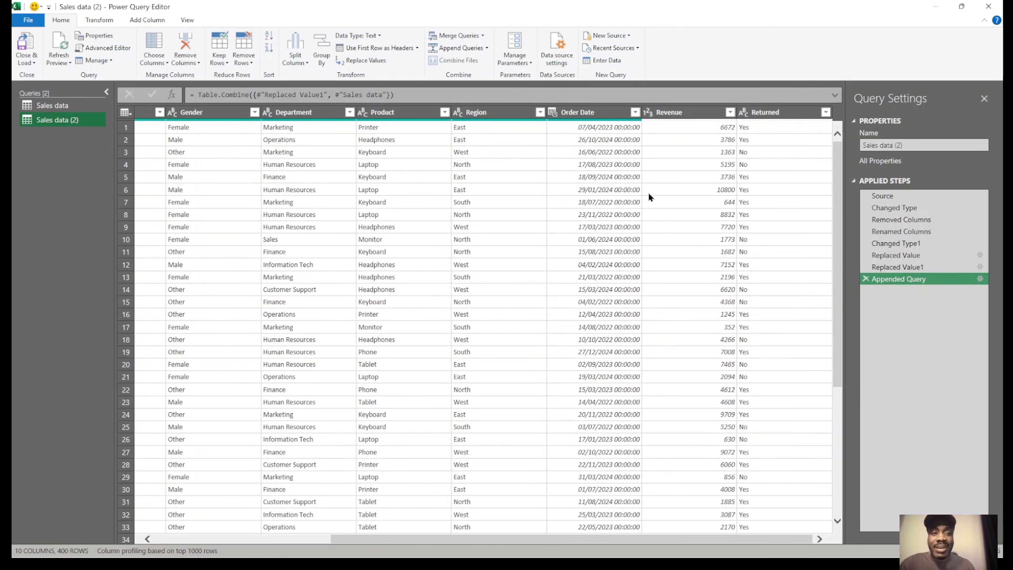
{"action": "scroll", "coordinate": [649, 192], "scroll_direction": "left", "scroll_amount": 3}
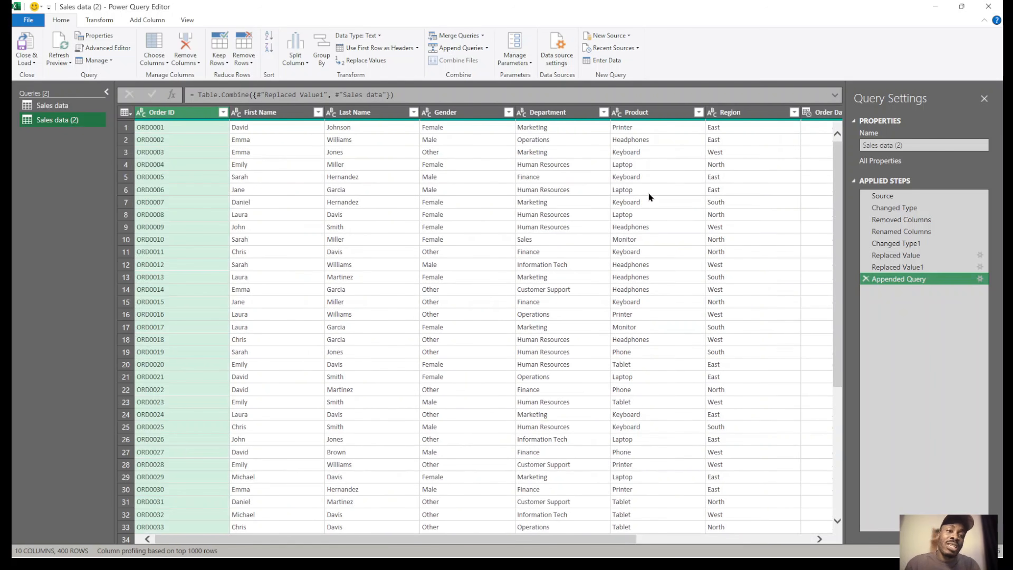
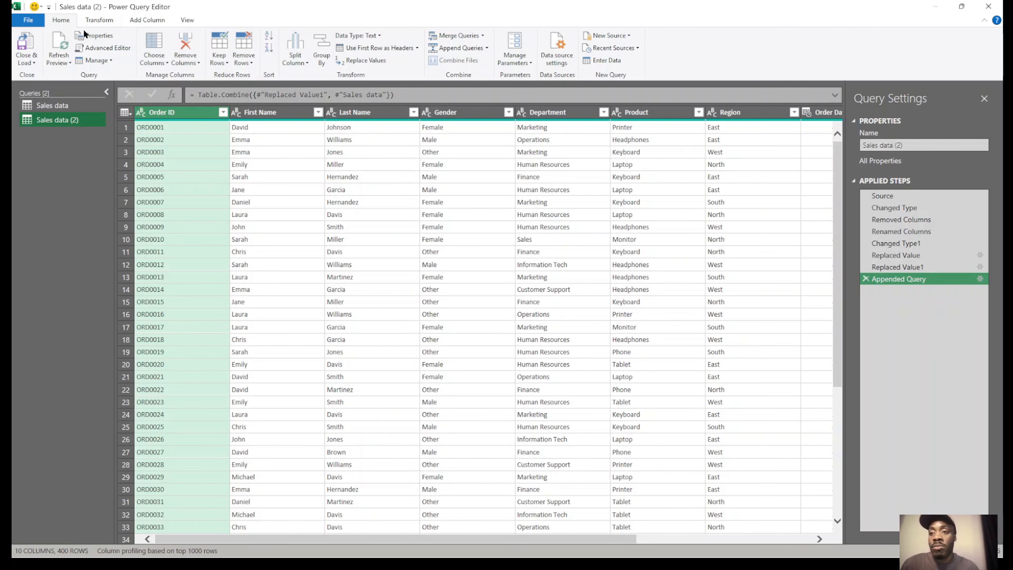
Return to the Sales data query and compare which transform commands are offered in both command sets.
{"action": "left_click", "coordinate": [101, 20]}
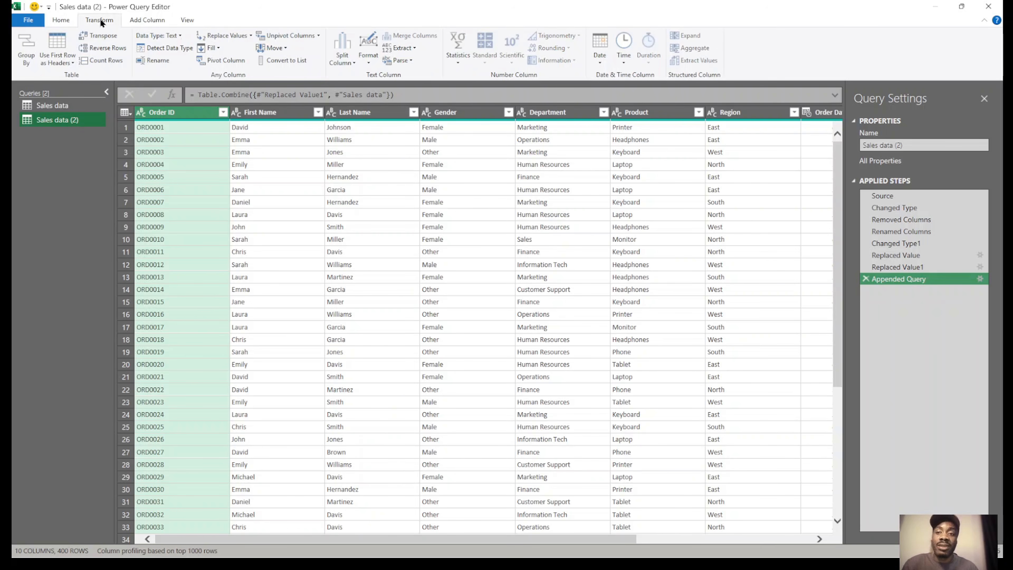
{"action": "left_click", "coordinate": [62, 102]}
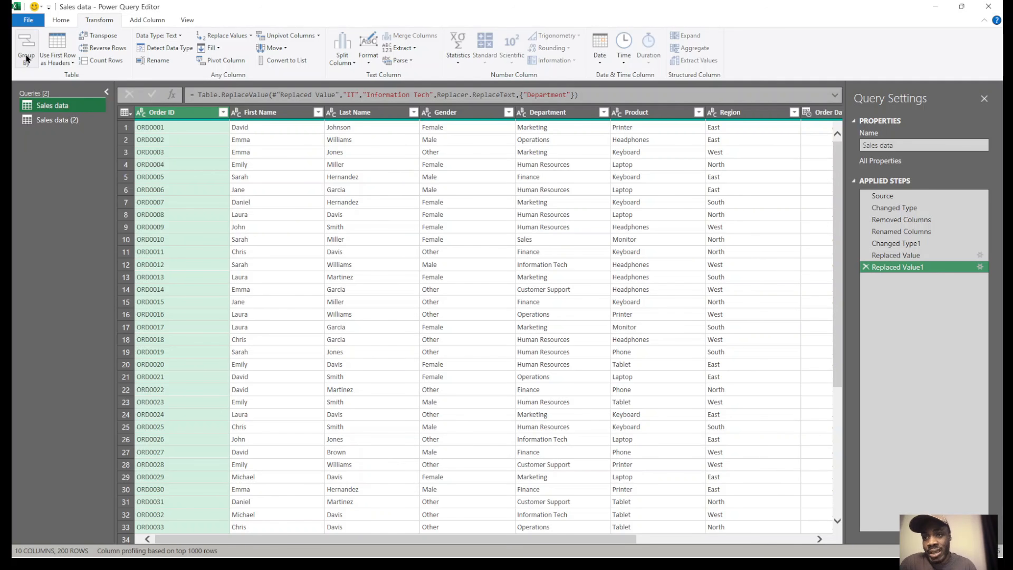
{"action": "left_click", "coordinate": [63, 24]}
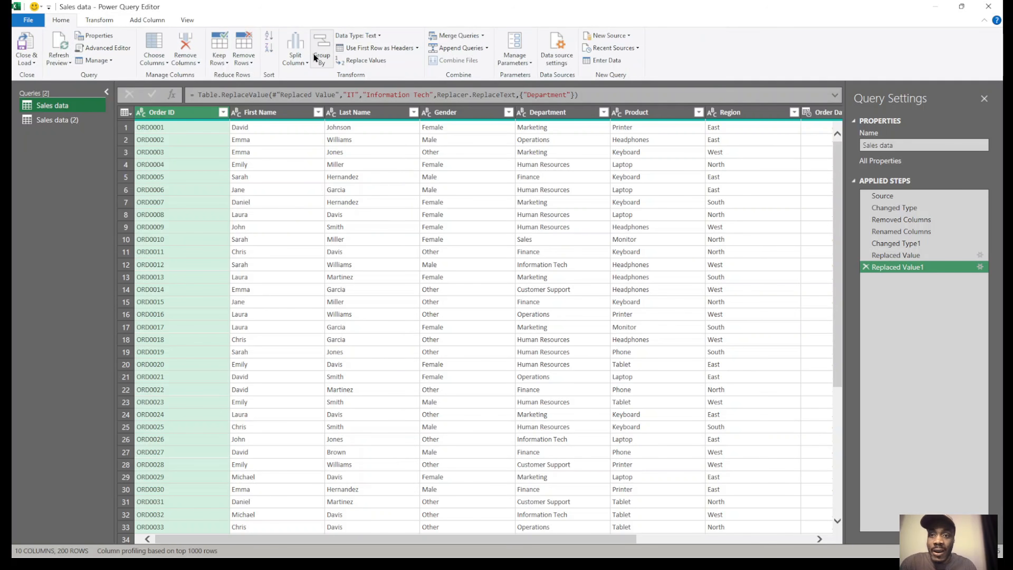
{"action": "left_click", "coordinate": [100, 20]}
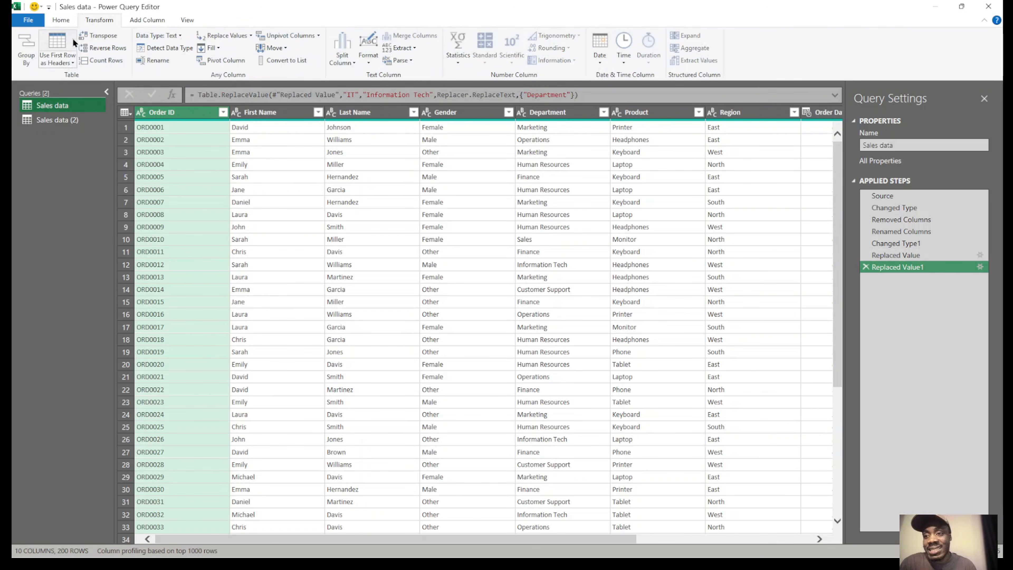
{"action": "left_click", "coordinate": [60, 24]}
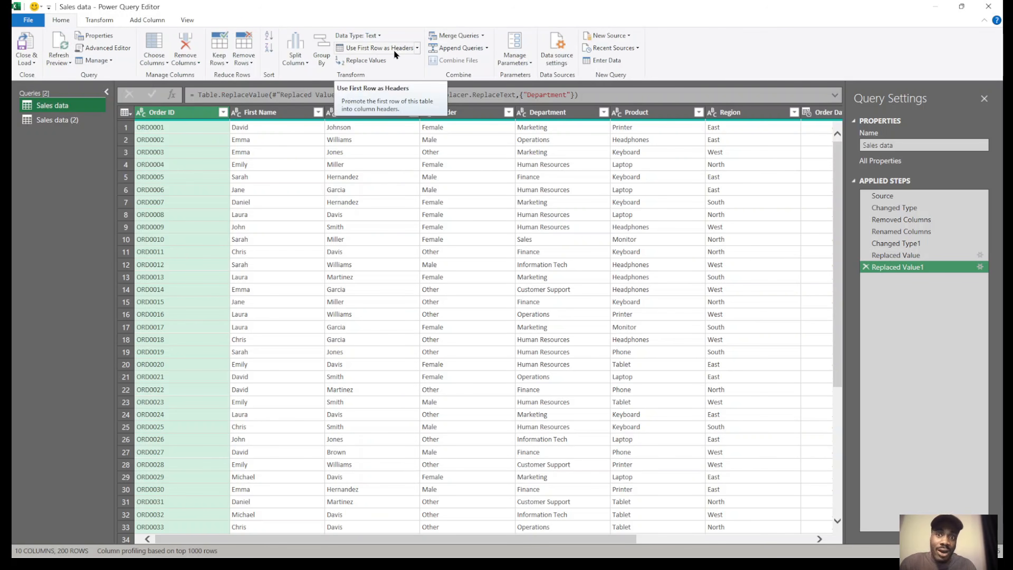
Transpose the Sales data table so its rows become columns.
{"action": "left_click", "coordinate": [107, 21]}
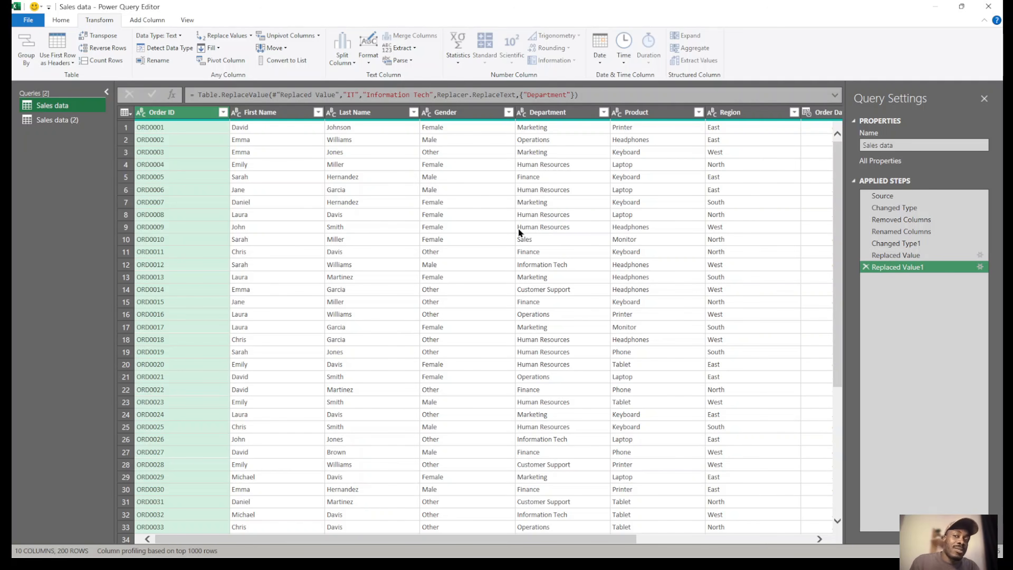
{"action": "left_click", "coordinate": [404, 200]}
{"action": "left_click", "coordinate": [303, 112]}
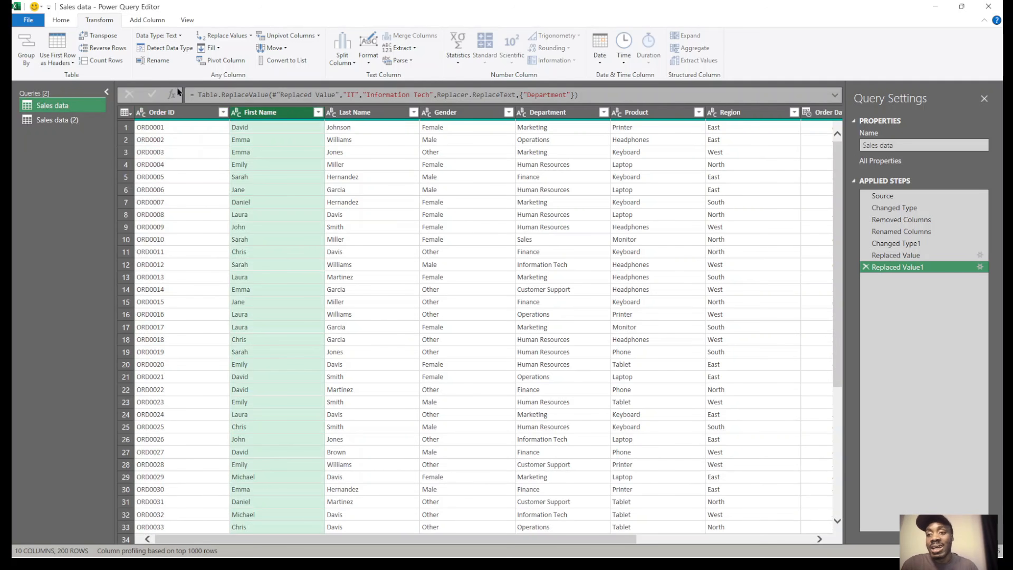
{"action": "left_click", "coordinate": [97, 35]}
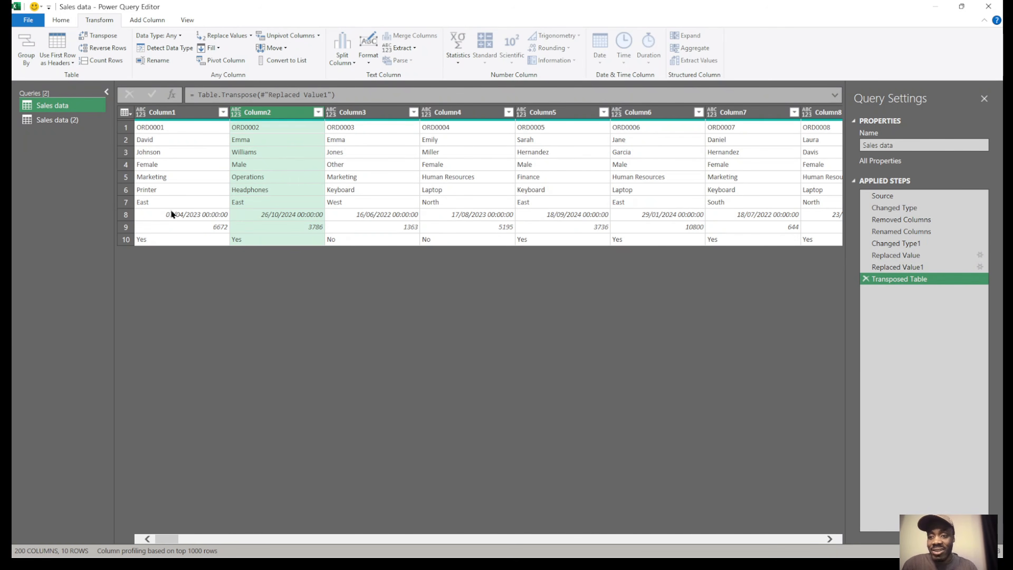
Examine the first transposed column's values row by row, and delete the Transposed Table step from the Sales data query.
{"action": "left_click", "coordinate": [178, 125]}
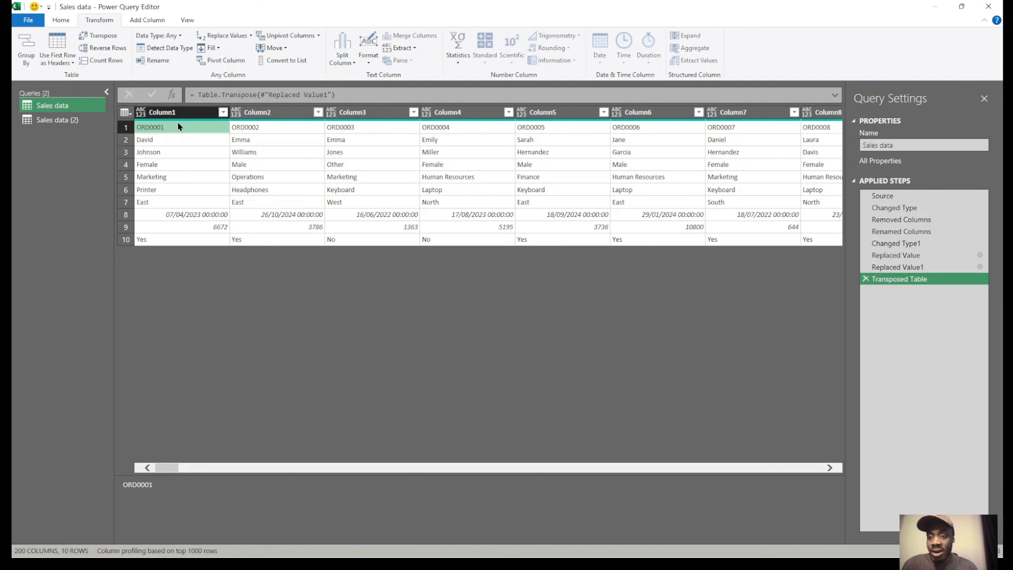
{"action": "left_click", "coordinate": [177, 137]}
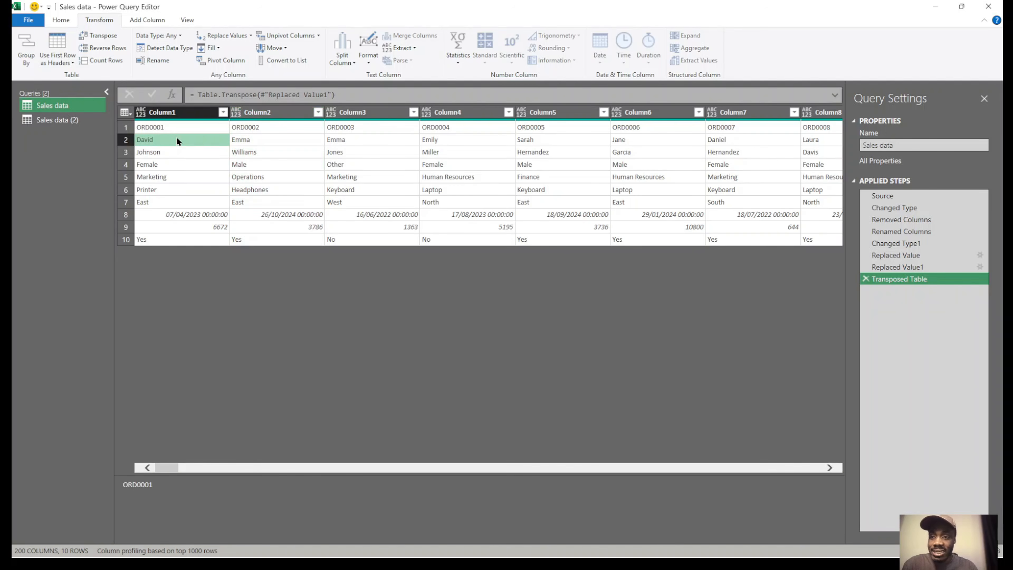
{"action": "left_click", "coordinate": [174, 152]}
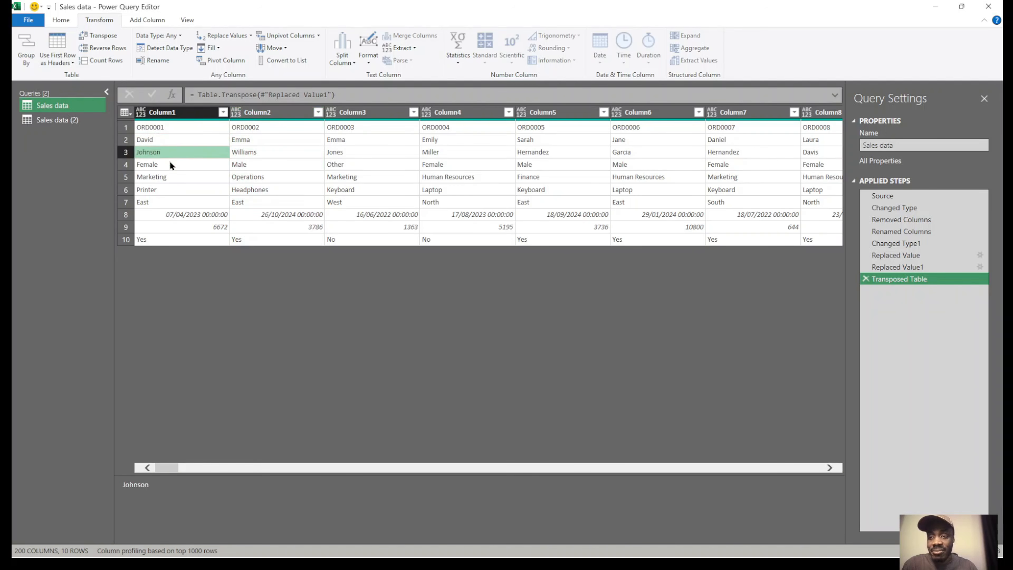
{"action": "left_click", "coordinate": [169, 165]}
{"action": "left_click", "coordinate": [166, 178]}
{"action": "left_click", "coordinate": [166, 189]}
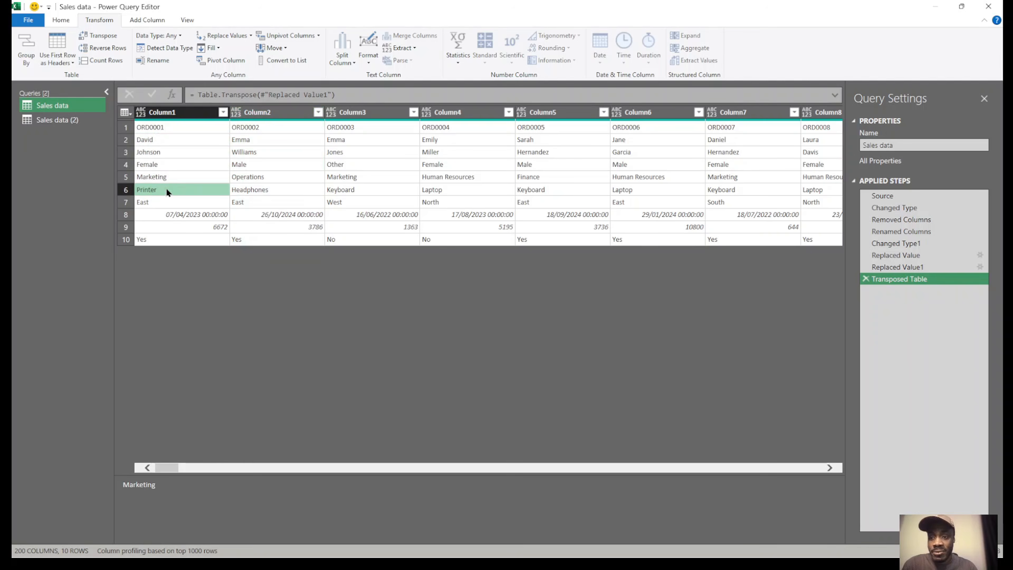
{"action": "left_click", "coordinate": [168, 199]}
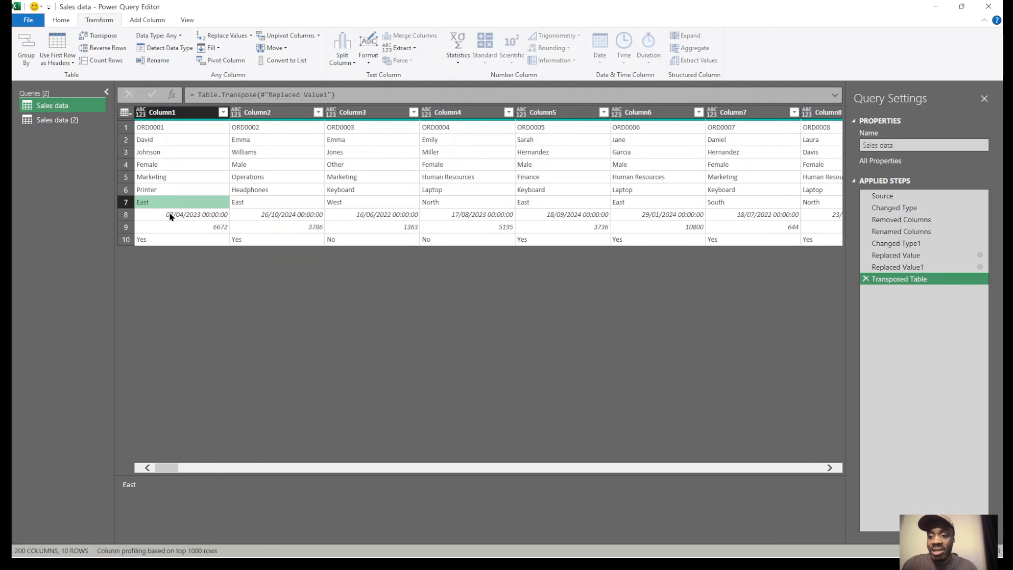
{"action": "left_click", "coordinate": [170, 212]}
{"action": "left_click", "coordinate": [164, 239]}
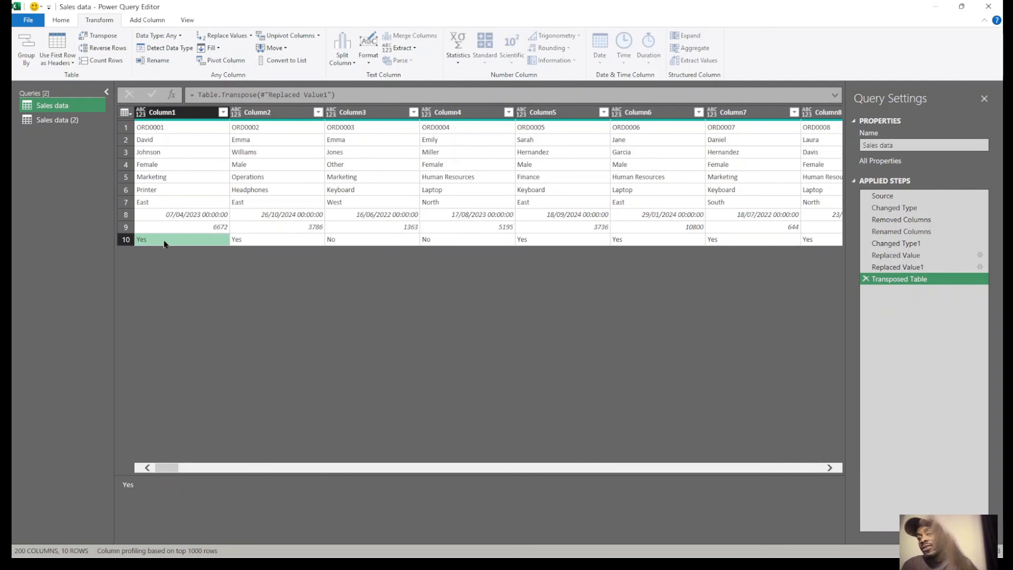
{"action": "left_click", "coordinate": [865, 279]}
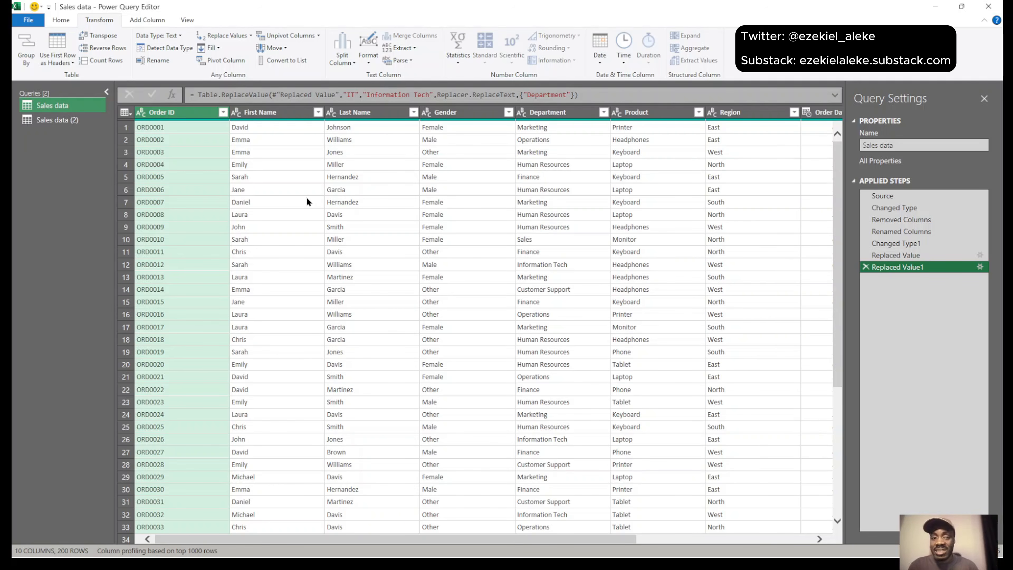
Review the first and last records of the Sales data table, and reverse its row order.
{"action": "left_click", "coordinate": [131, 125]}
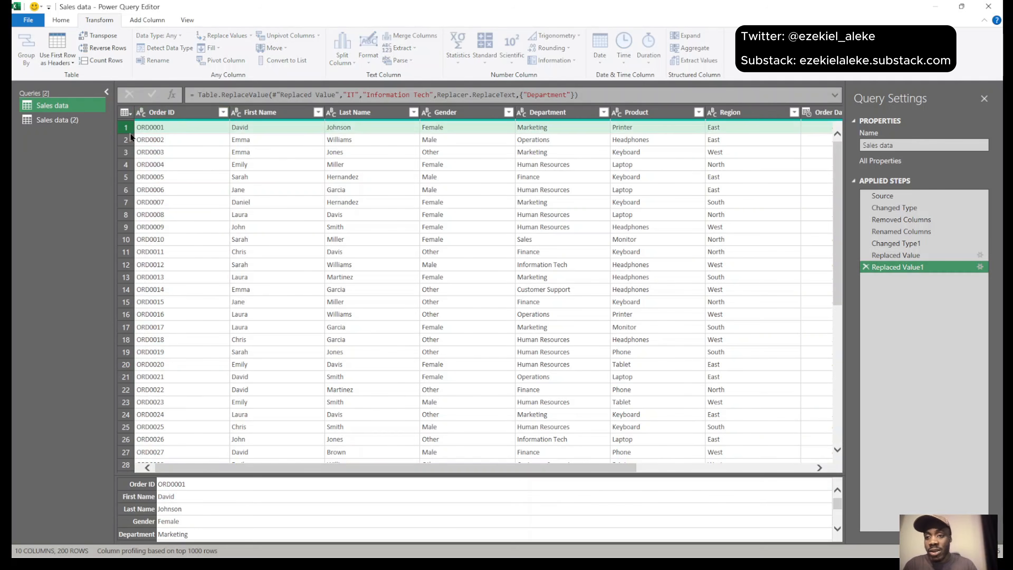
{"action": "left_click", "coordinate": [127, 142]}
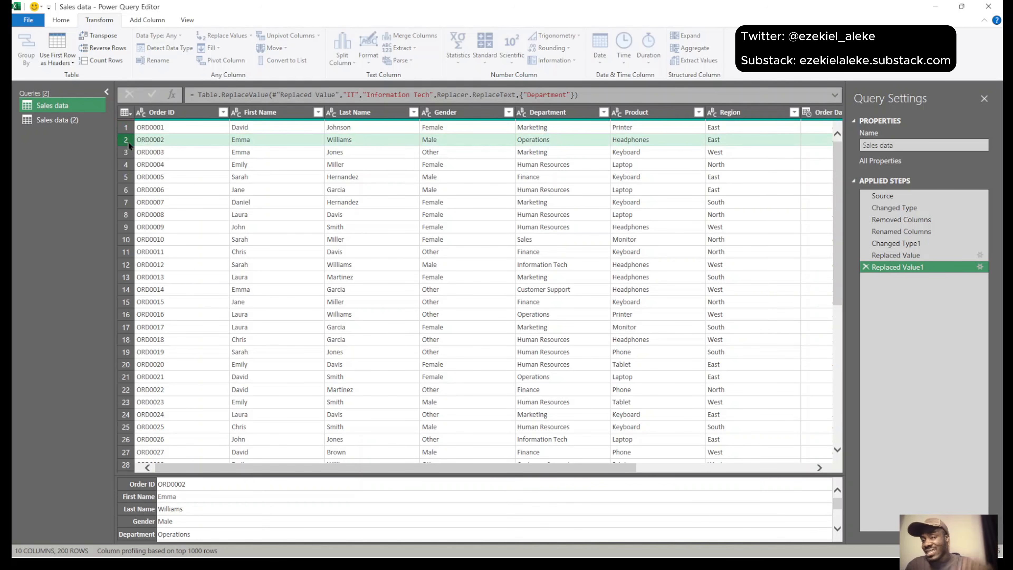
{"action": "left_click", "coordinate": [124, 153]}
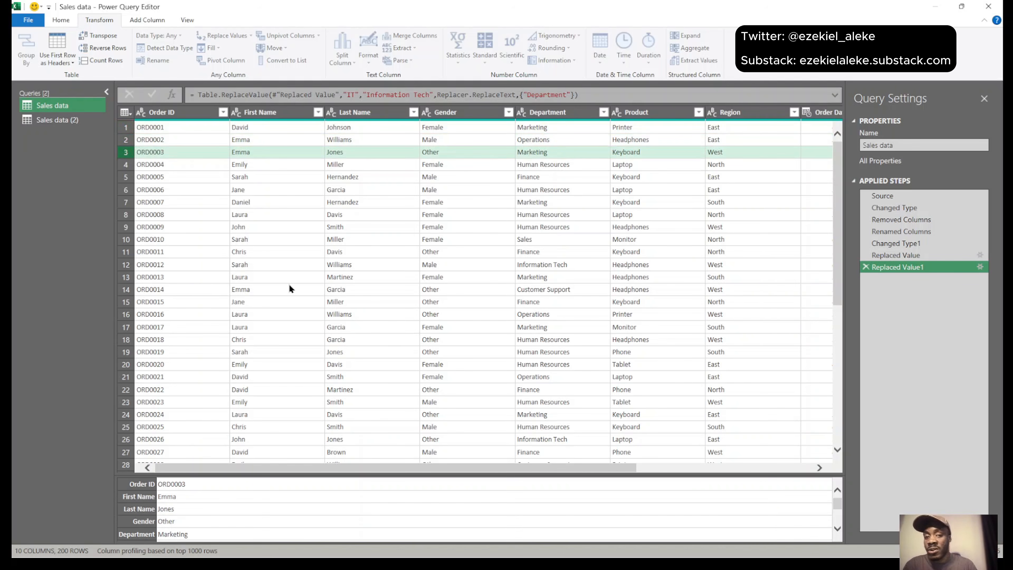
{"action": "scroll", "coordinate": [289, 285], "scroll_direction": "down", "scroll_amount": 20}
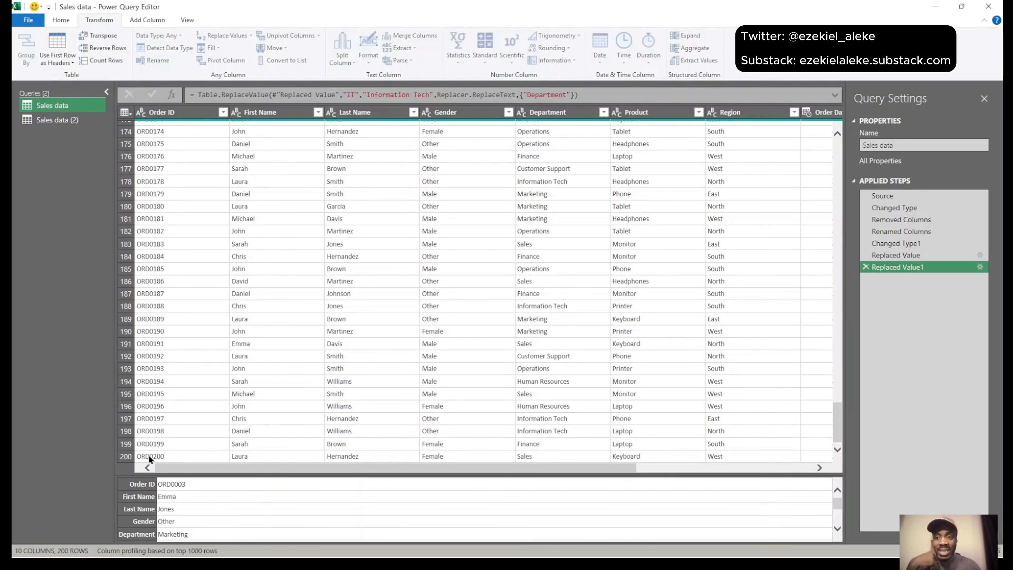
{"action": "scroll", "coordinate": [156, 336], "scroll_direction": "up", "scroll_amount": 20}
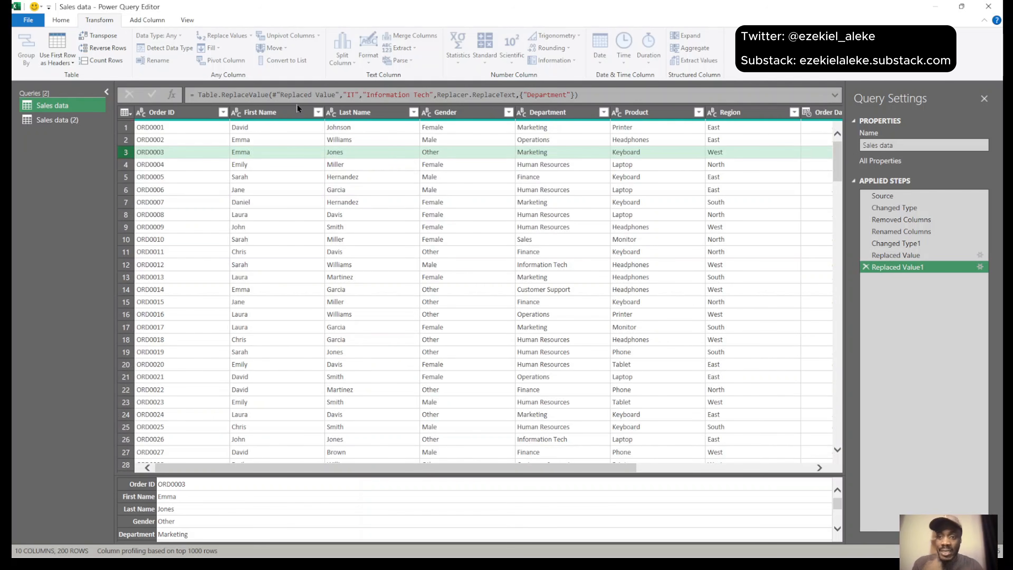
{"action": "scroll", "coordinate": [398, 364], "scroll_direction": "down", "scroll_amount": 20}
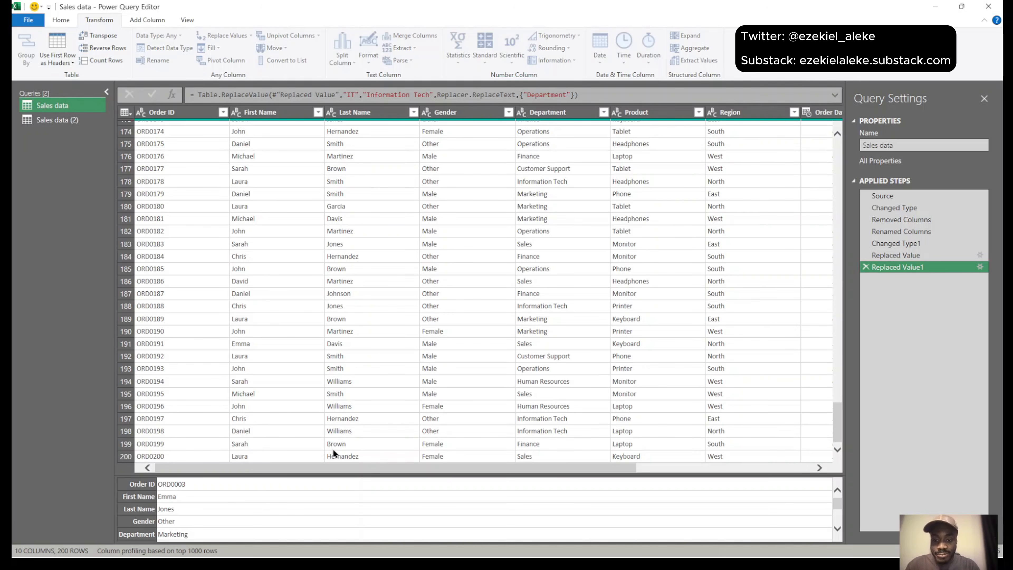
{"action": "left_click", "coordinate": [94, 47]}
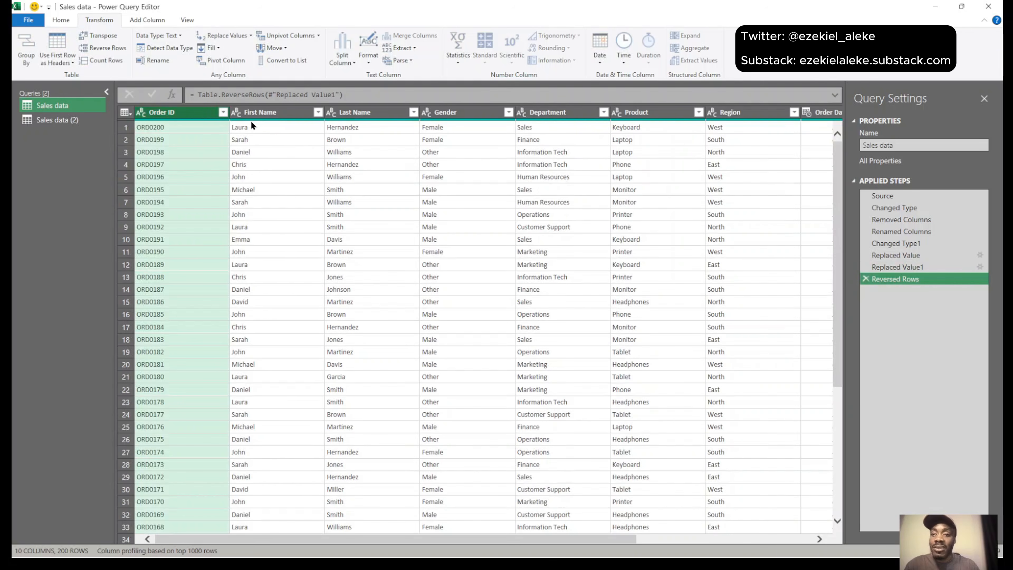
{"action": "left_click", "coordinate": [265, 125]}
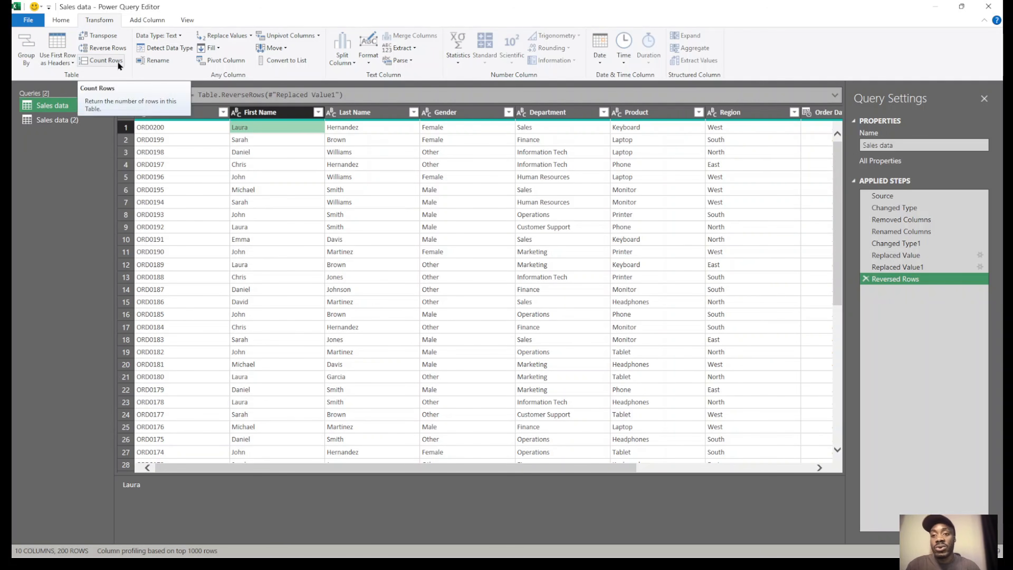
Count the rows of the Sales data table, and delete the Reversed Rows and Counted Rows steps.
{"action": "left_click", "coordinate": [283, 109]}
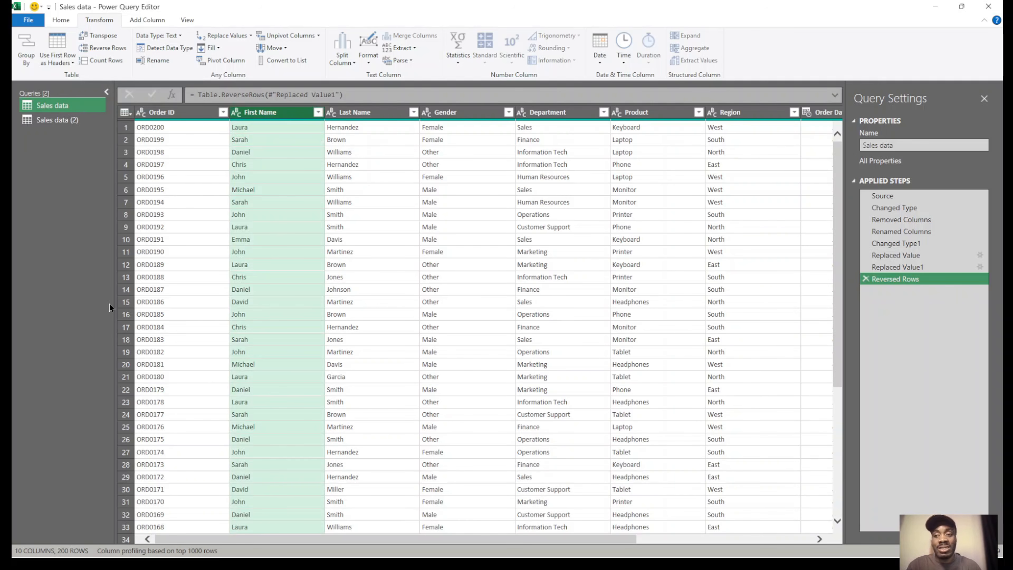
{"action": "left_click", "coordinate": [110, 59]}
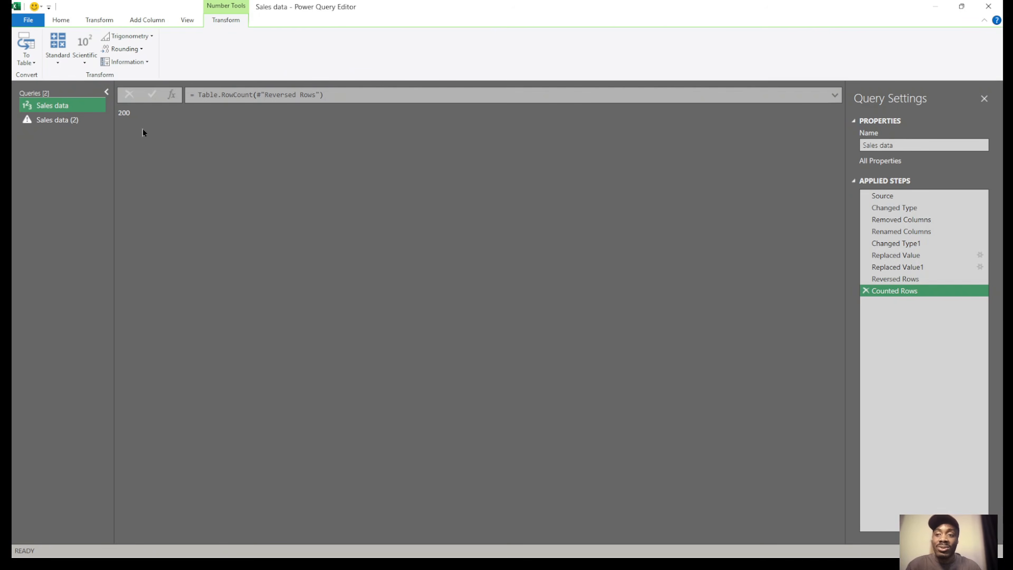
{"action": "left_click", "coordinate": [865, 290]}
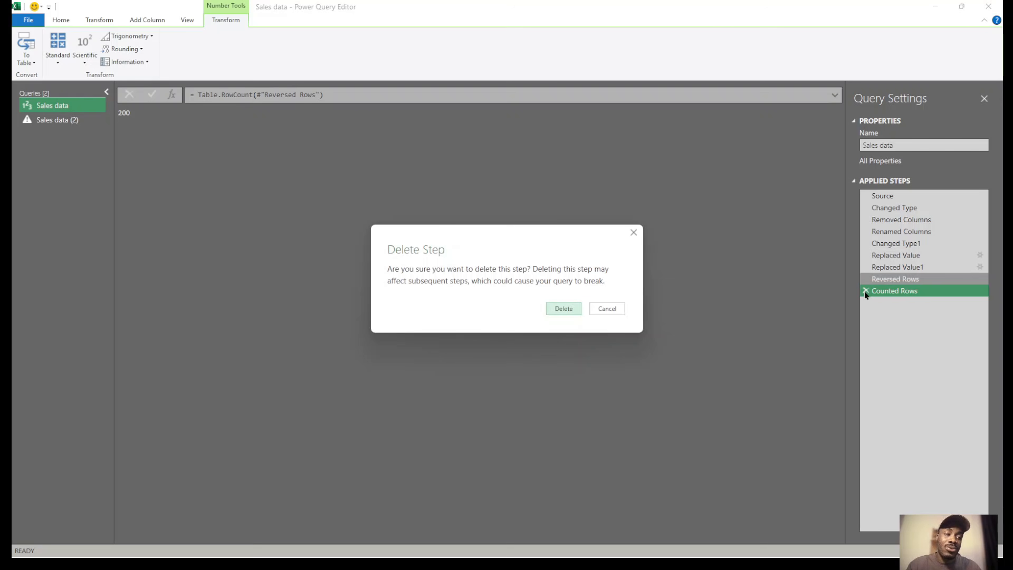
{"action": "left_click", "coordinate": [570, 310]}
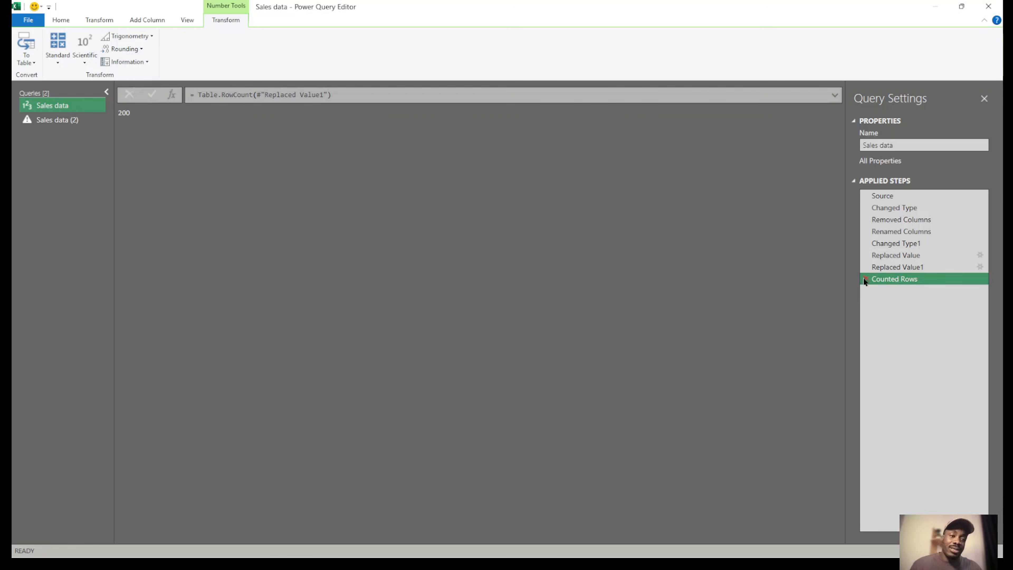
{"action": "left_click", "coordinate": [864, 279]}
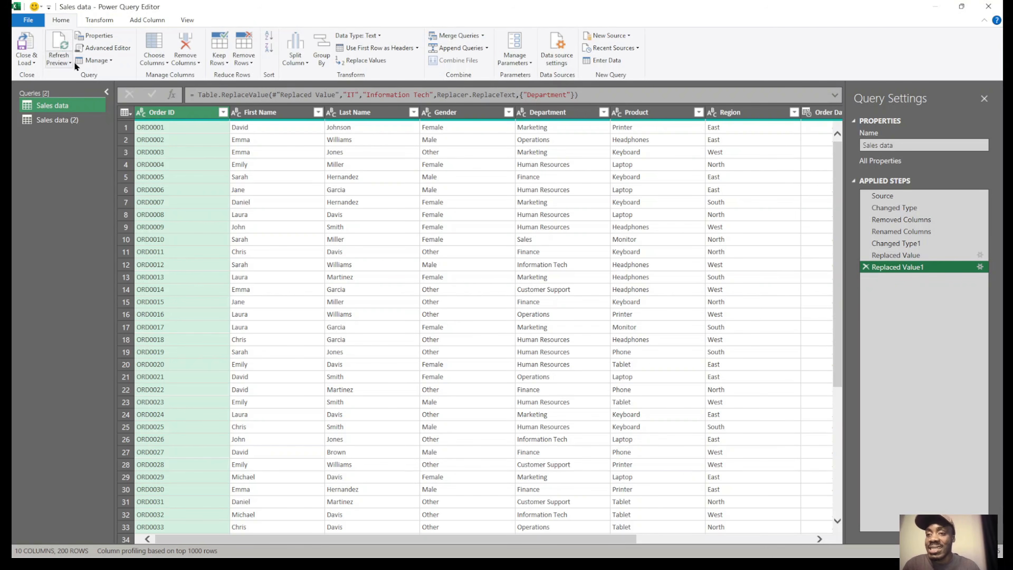
Compare the data type, rename and replace-value commands in both command sets, briefly opening the Order ID column name for editing.
{"action": "left_click", "coordinate": [103, 19]}
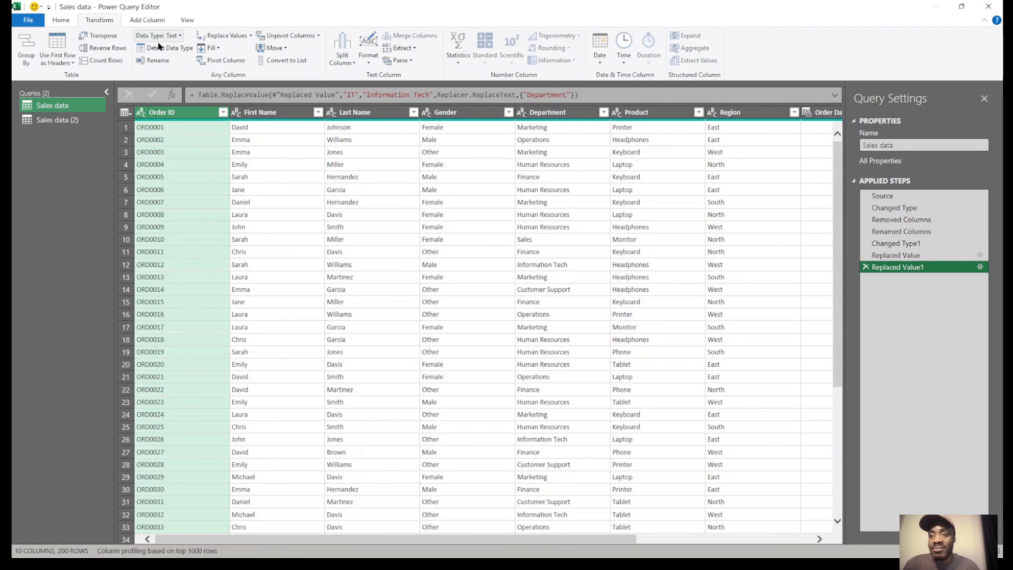
{"action": "left_click", "coordinate": [68, 20]}
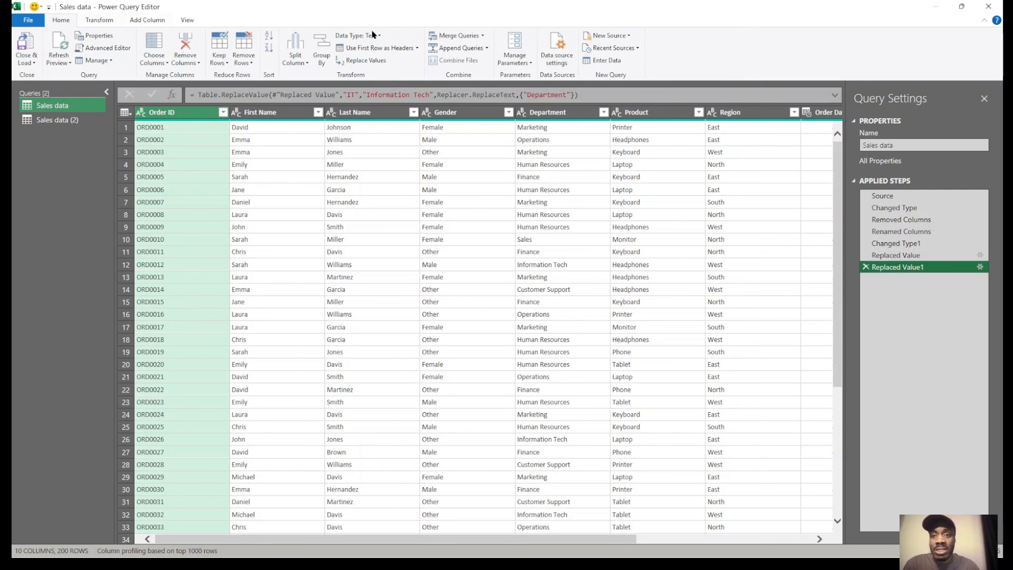
{"action": "left_click", "coordinate": [99, 20]}
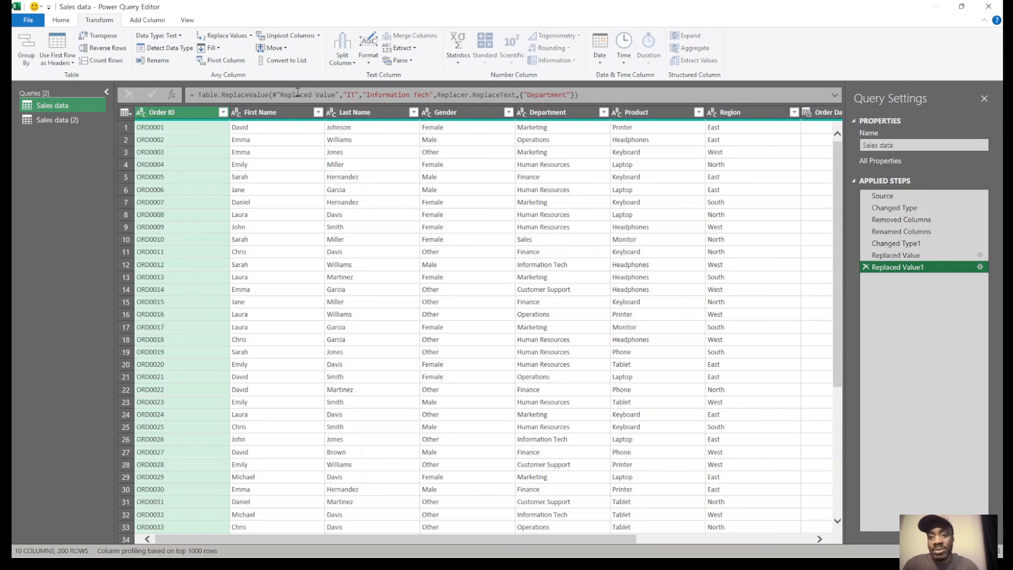
{"action": "left_click", "coordinate": [166, 59]}
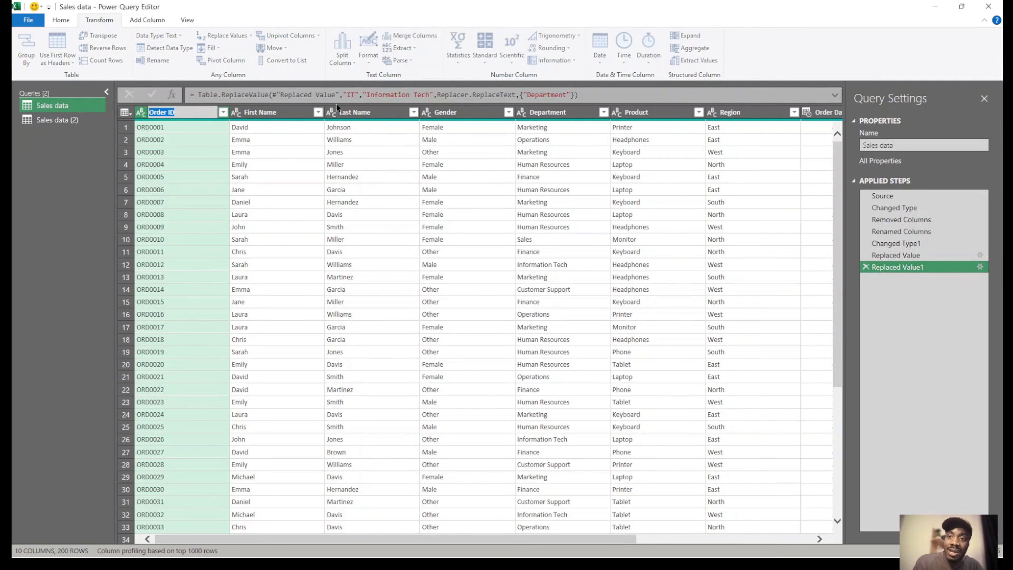
{"action": "left_click", "coordinate": [320, 119]}
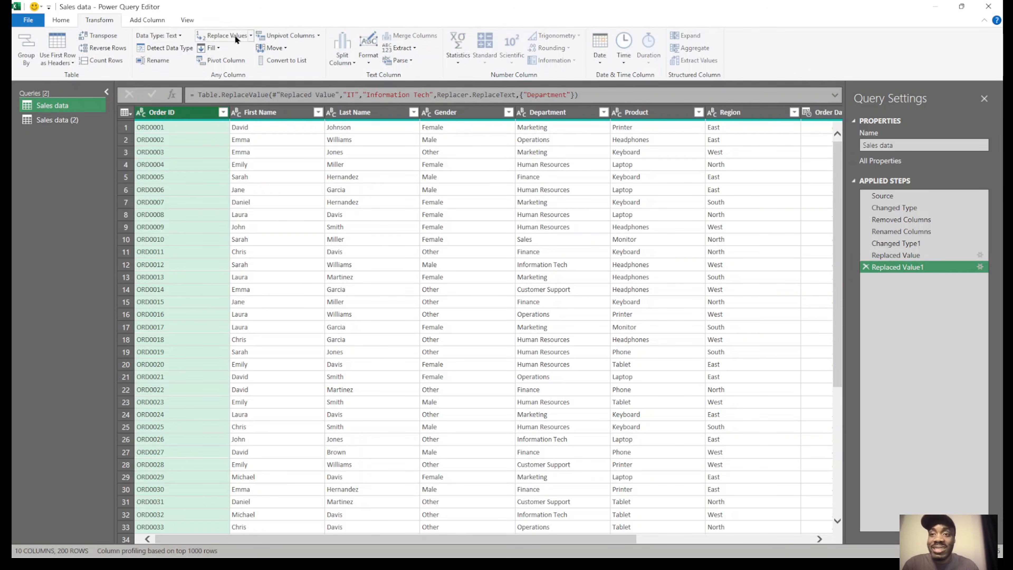
{"action": "left_click", "coordinate": [57, 22]}
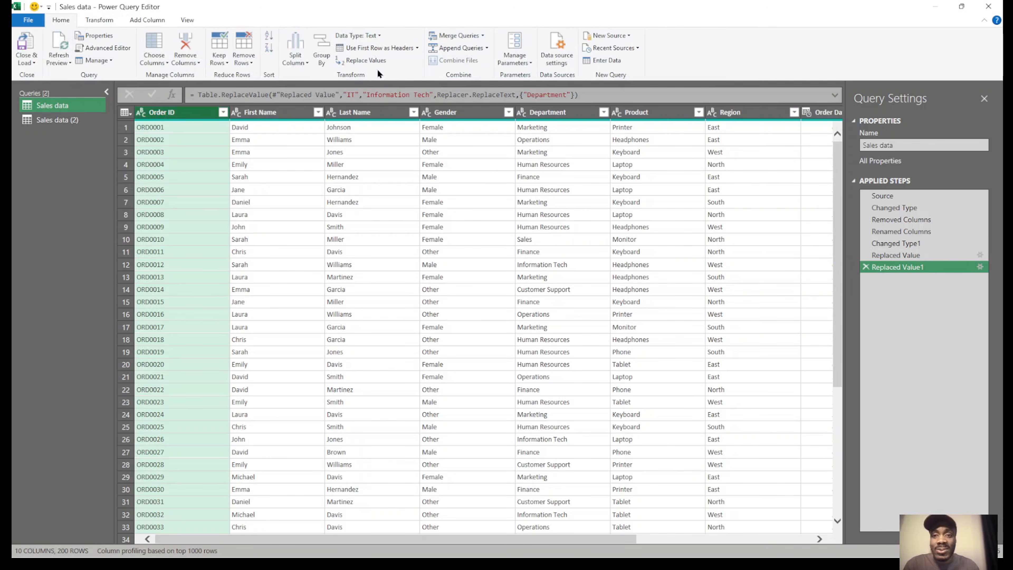
{"action": "left_click", "coordinate": [100, 21]}
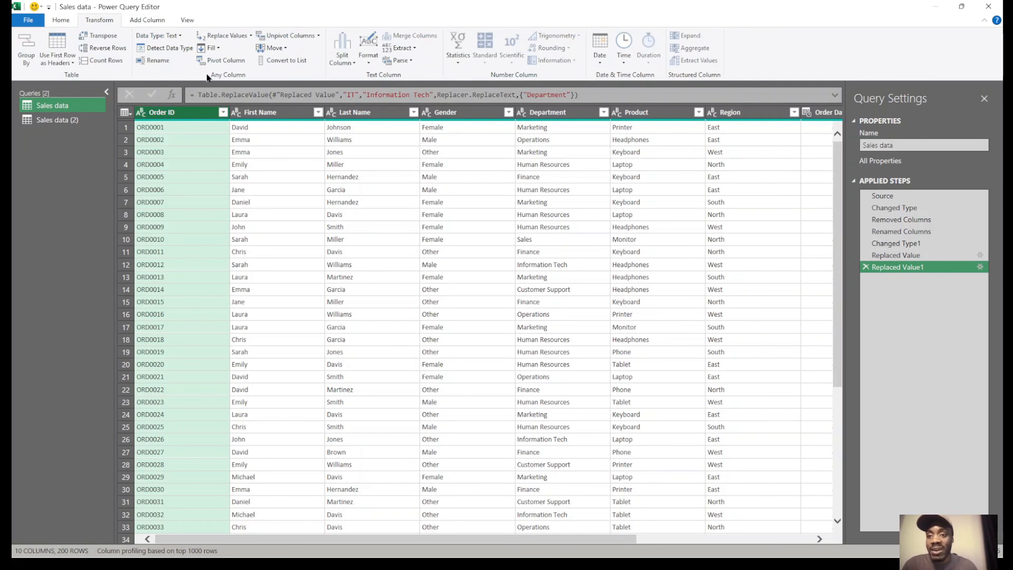
Fill the First Name column downward and check the values in the neighbouring columns.
{"action": "left_click", "coordinate": [268, 126]}
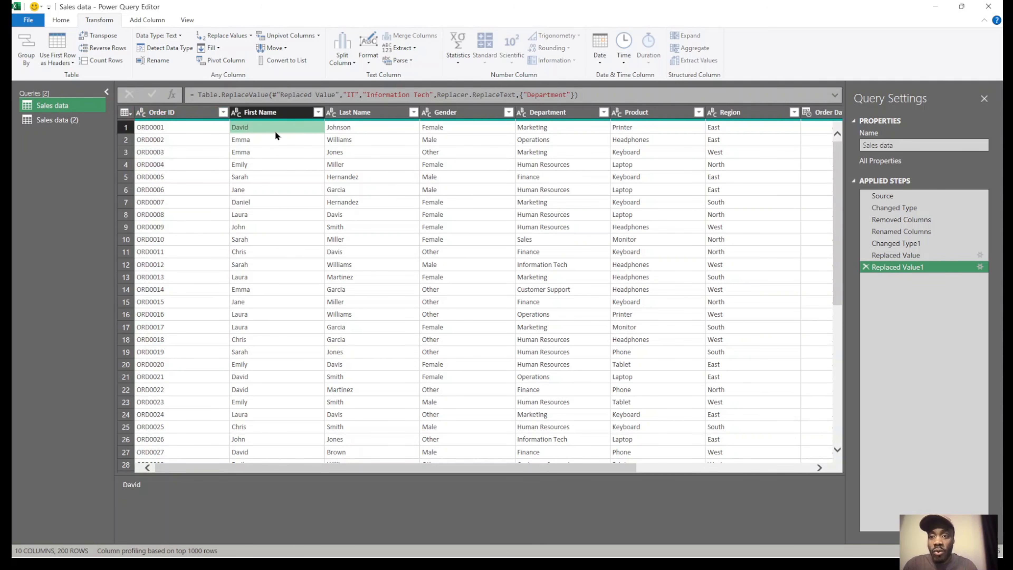
{"action": "left_click", "coordinate": [212, 48]}
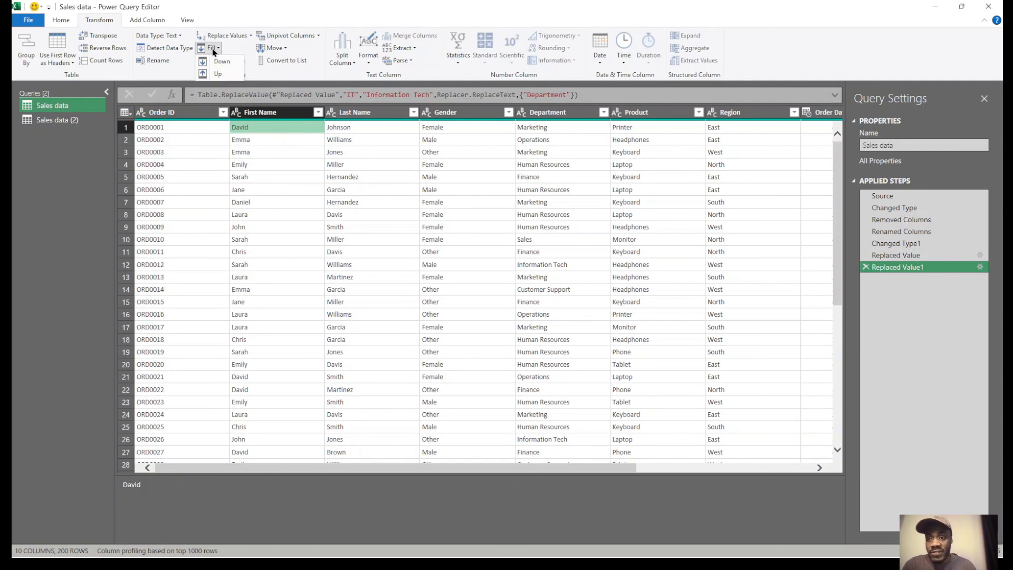
{"action": "left_click", "coordinate": [222, 61]}
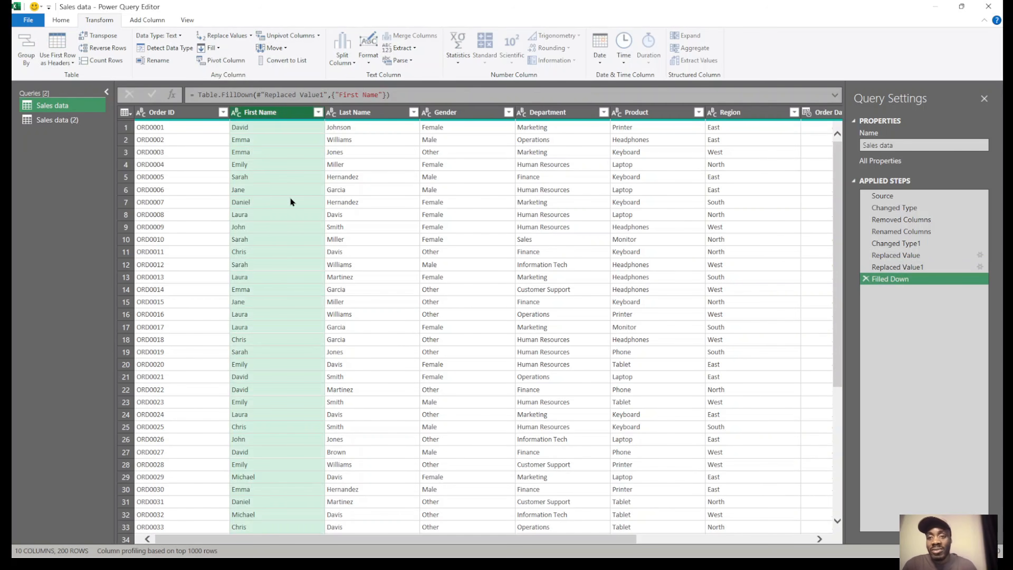
{"action": "left_click", "coordinate": [394, 190]}
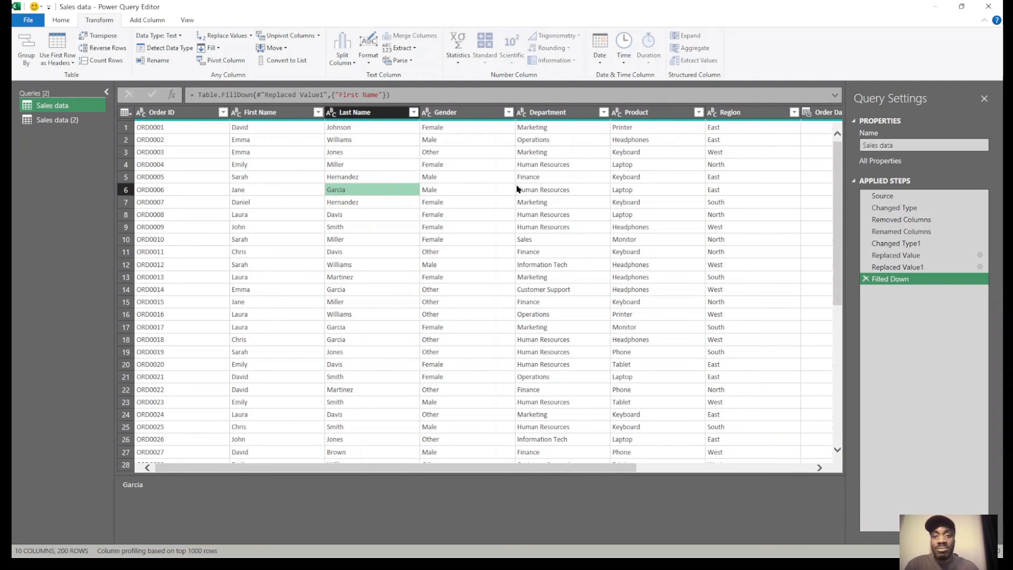
{"action": "left_click", "coordinate": [538, 212]}
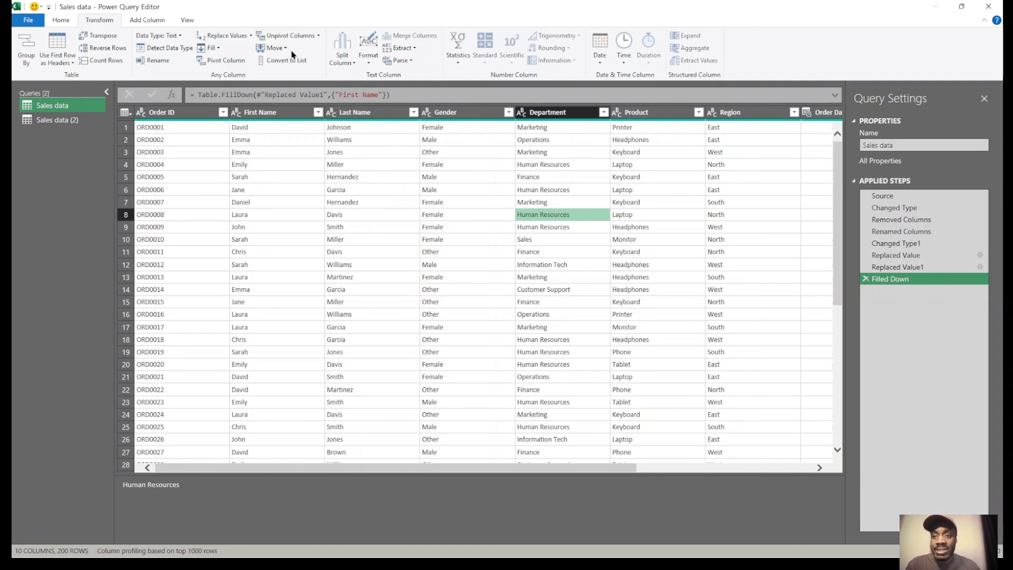
Move the Order ID column to the end of the table and the Returned column to the beginning.
{"action": "left_click", "coordinate": [288, 116]}
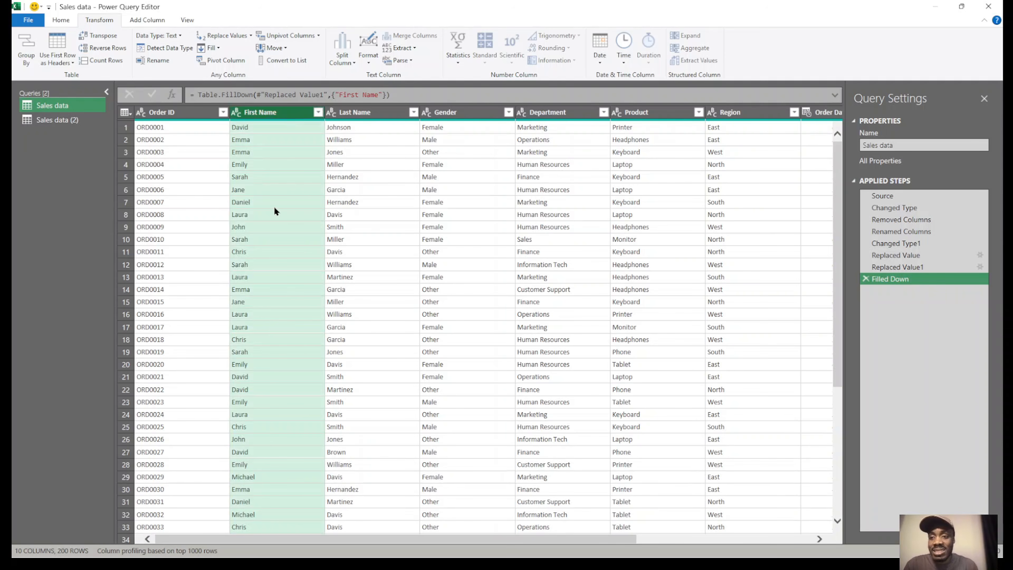
{"action": "left_click", "coordinate": [183, 116]}
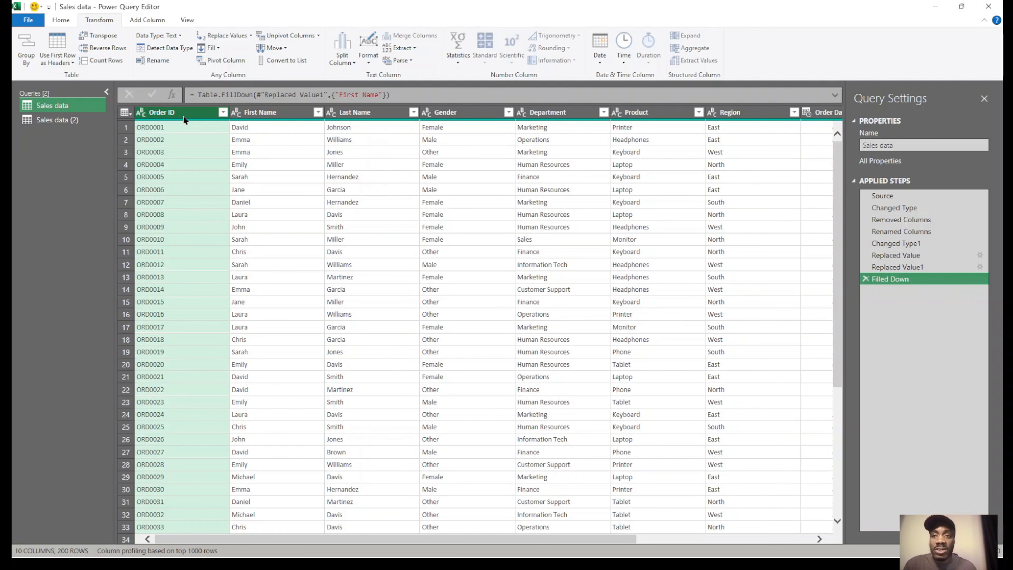
{"action": "left_click", "coordinate": [273, 49]}
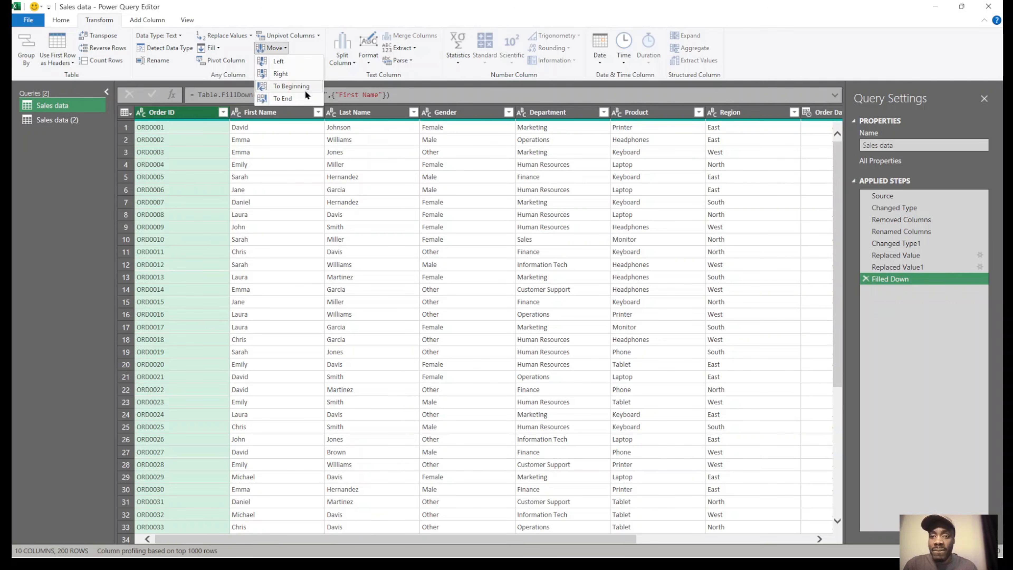
{"action": "left_click", "coordinate": [292, 98]}
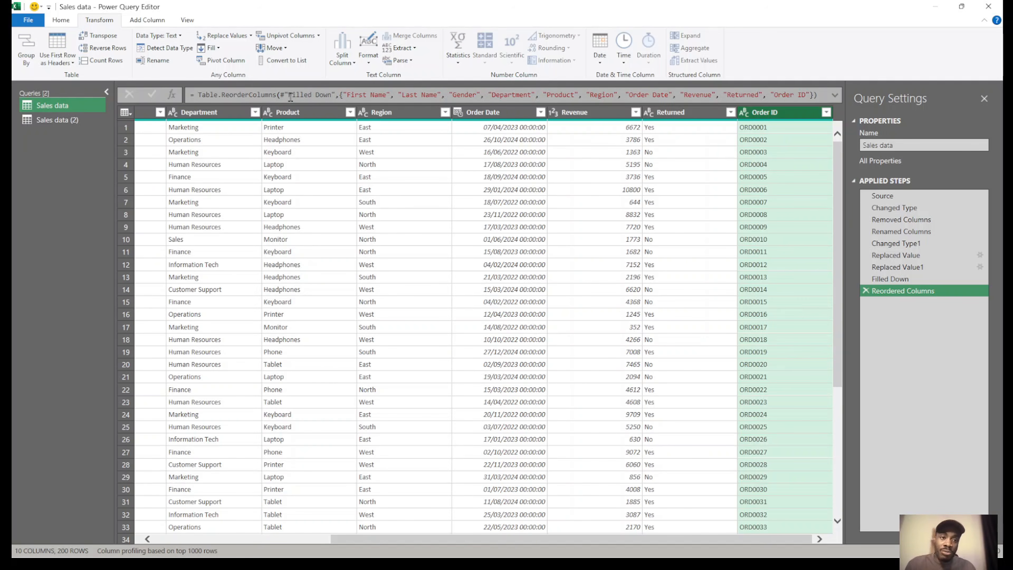
{"action": "left_click", "coordinate": [689, 111]}
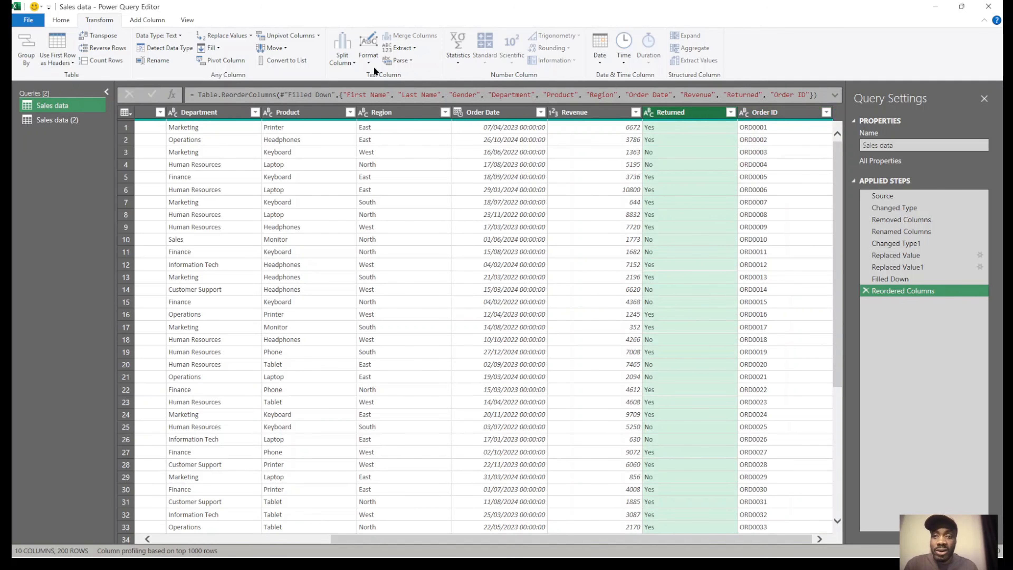
{"action": "left_click", "coordinate": [280, 48]}
{"action": "left_click", "coordinate": [286, 88]}
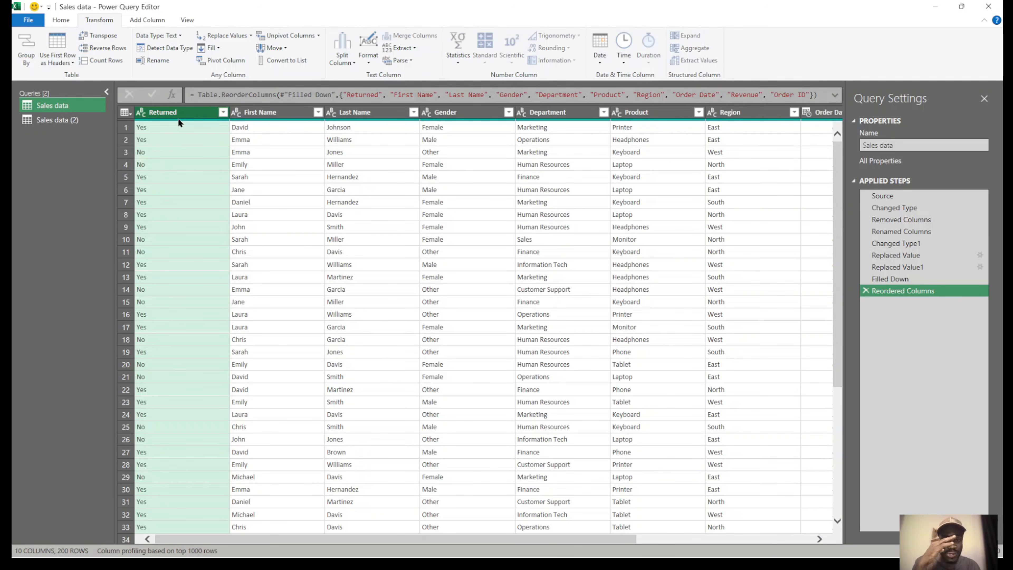
Convert the Returned column to a list, look through its items, and delete the conversion step.
{"action": "left_click", "coordinate": [300, 60]}
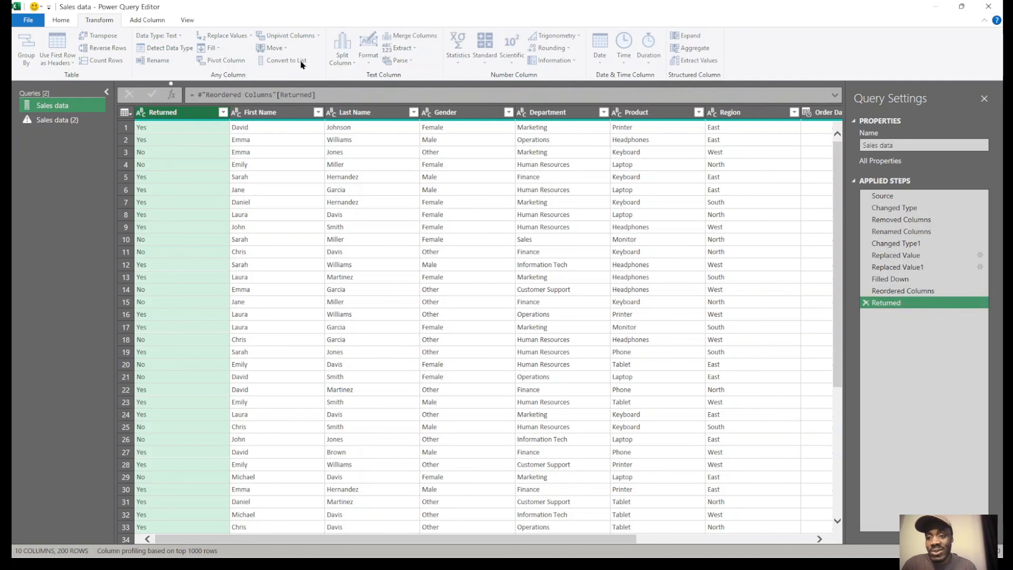
{"action": "scroll", "coordinate": [152, 322], "scroll_direction": "down", "scroll_amount": 20}
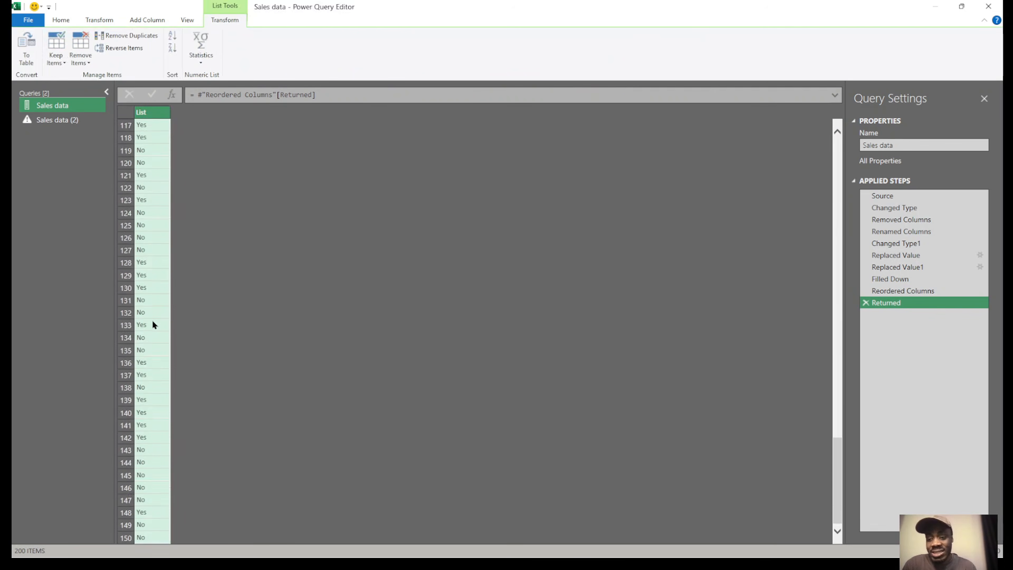
{"action": "left_click", "coordinate": [866, 303]}
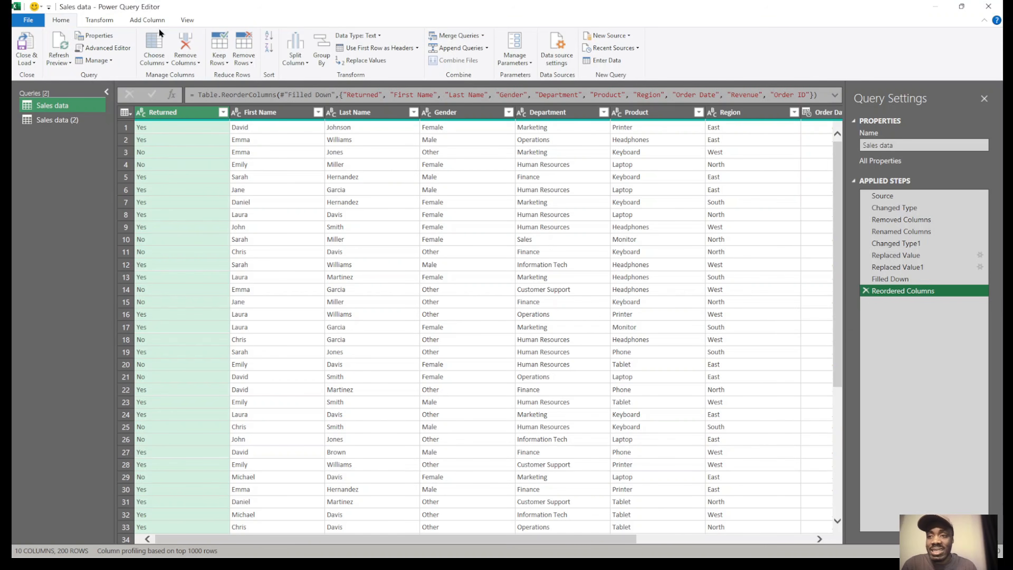
{"action": "left_click", "coordinate": [103, 23]}
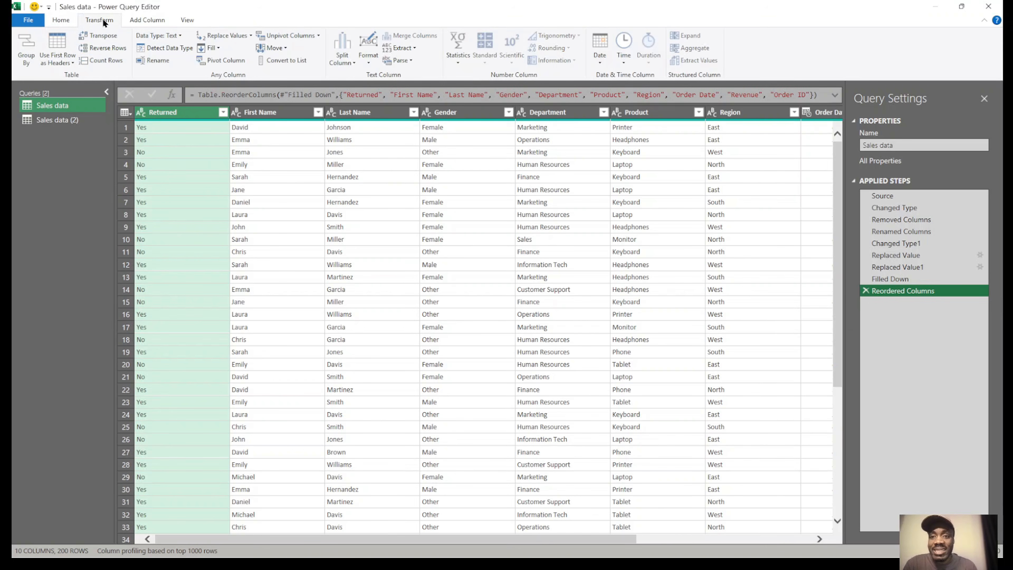
{"action": "left_click", "coordinate": [71, 21]}
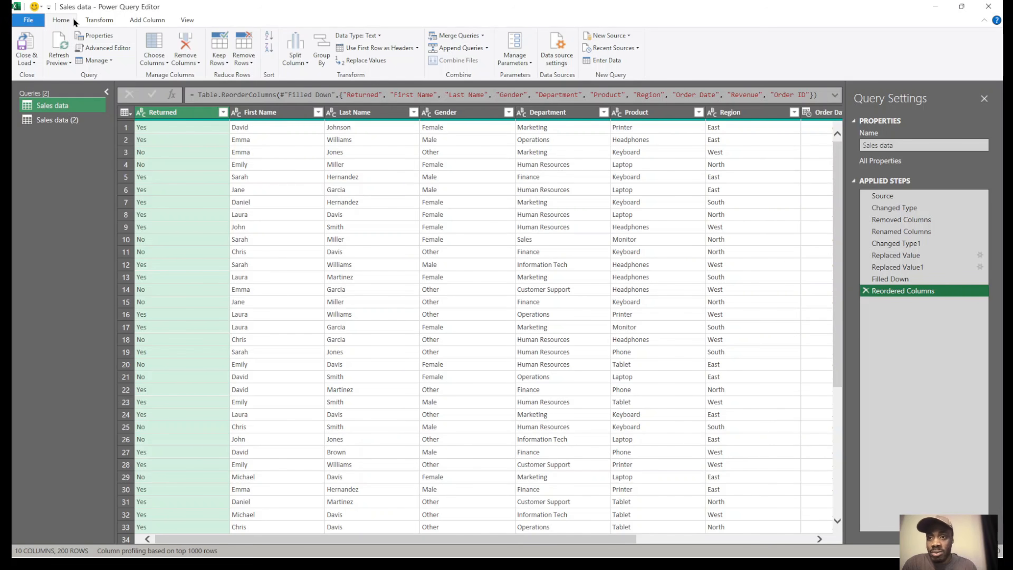
{"action": "left_click", "coordinate": [98, 21]}
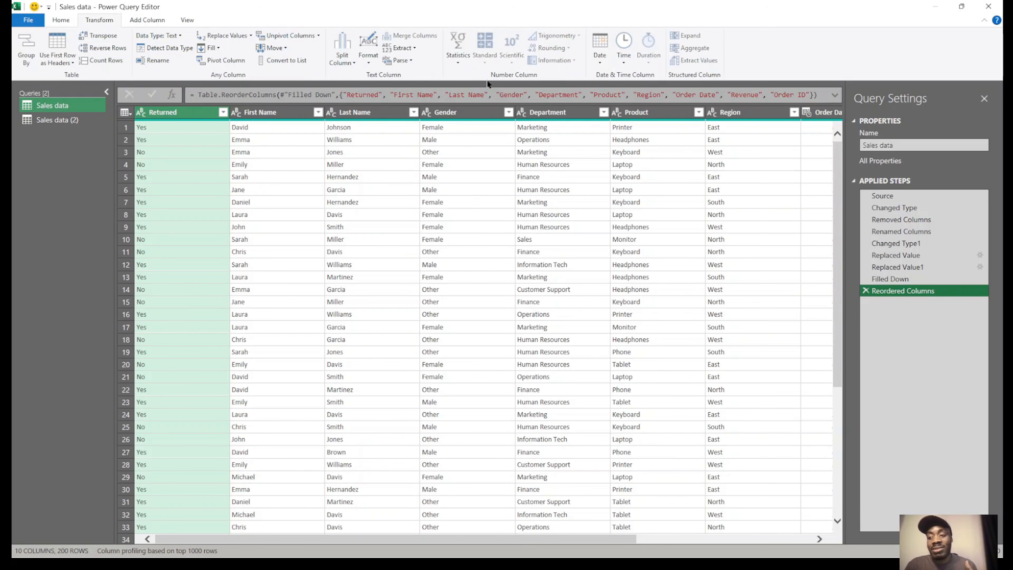
{"action": "left_click", "coordinate": [370, 57]}
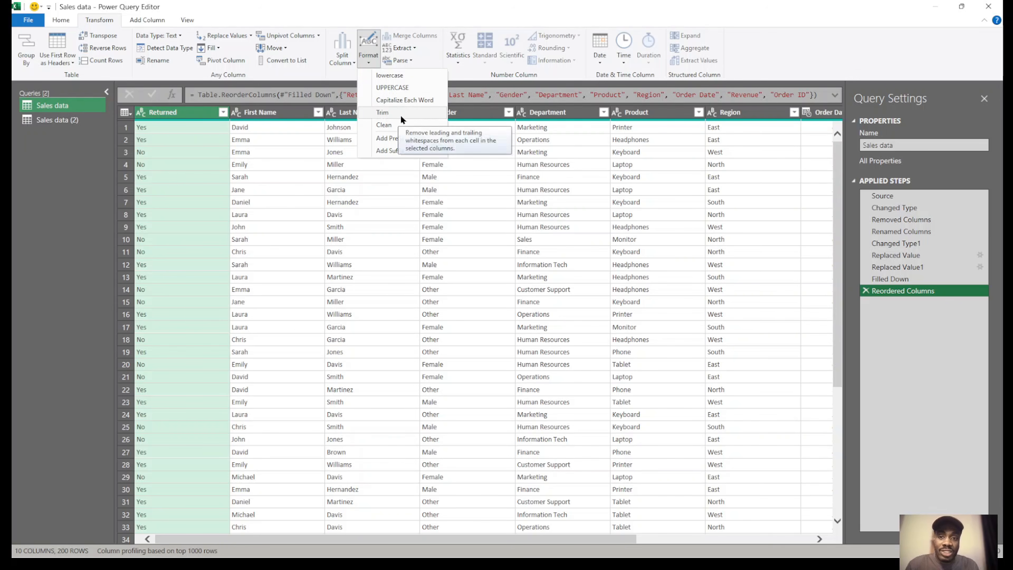
{"action": "left_click", "coordinate": [617, 212]}
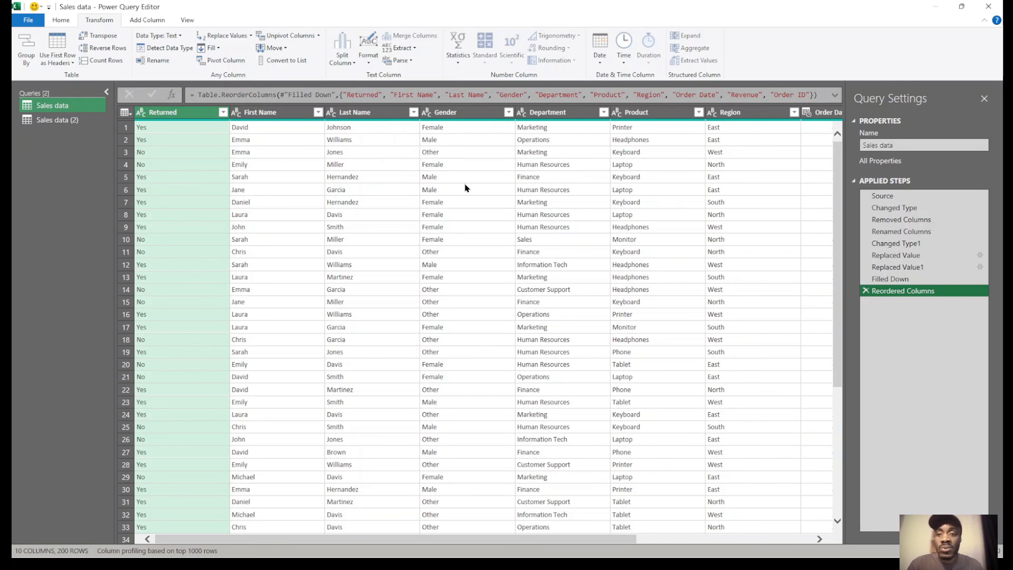
Convert the text in the First Name column to lowercase and check the value in the first row.
{"action": "left_click", "coordinate": [278, 117]}
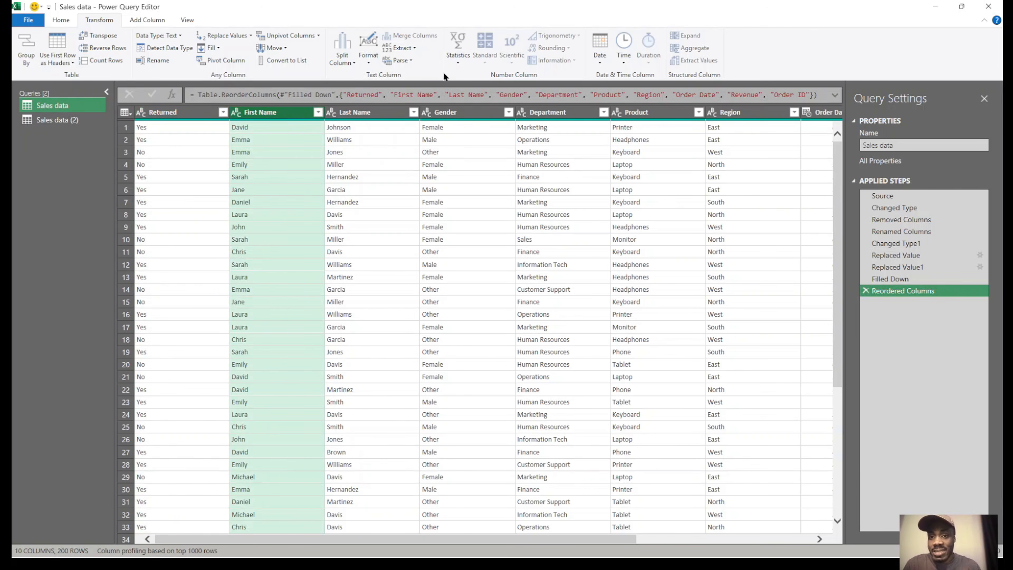
{"action": "left_click", "coordinate": [373, 50]}
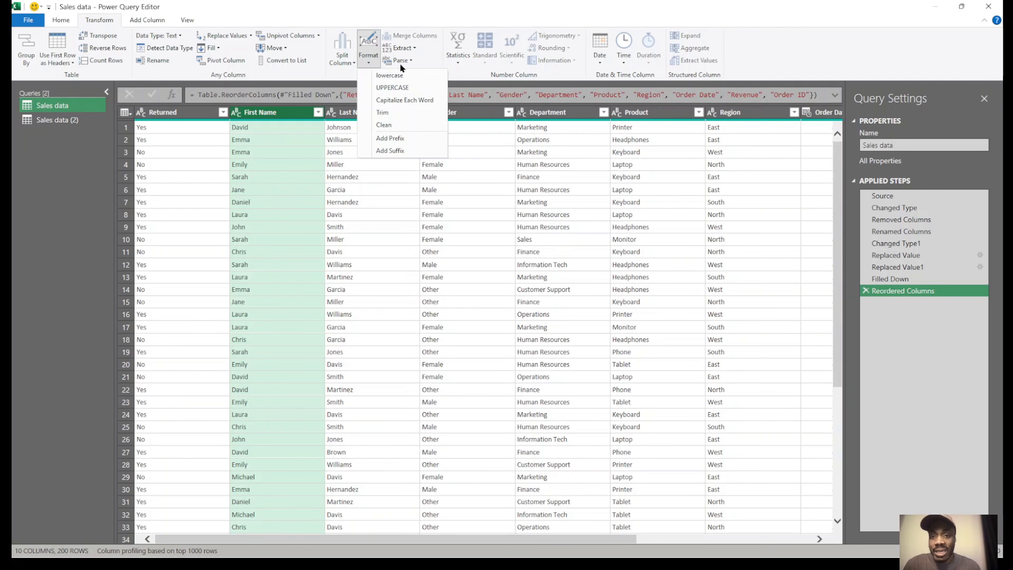
{"action": "left_click", "coordinate": [425, 75]}
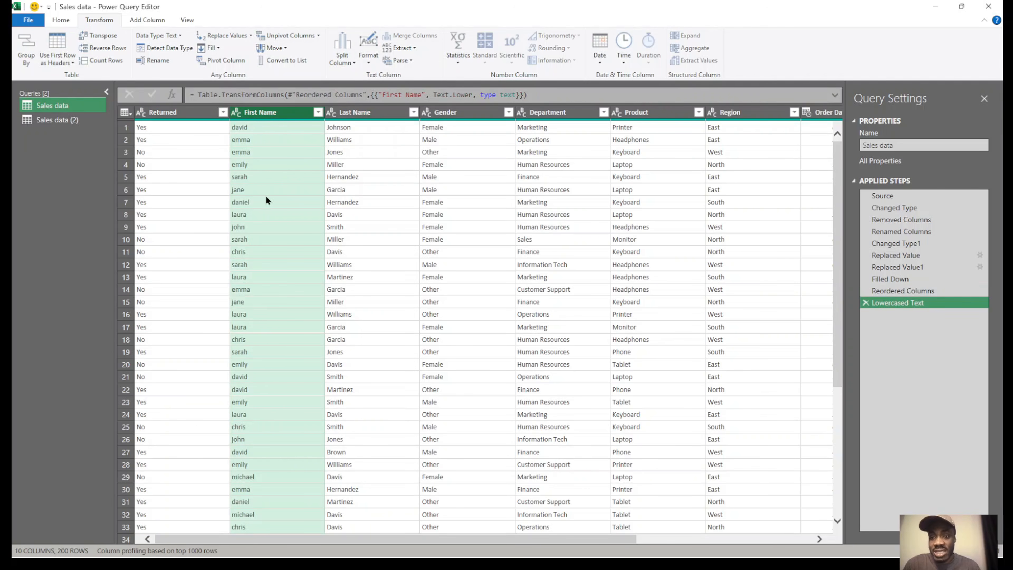
{"action": "left_click", "coordinate": [285, 130]}
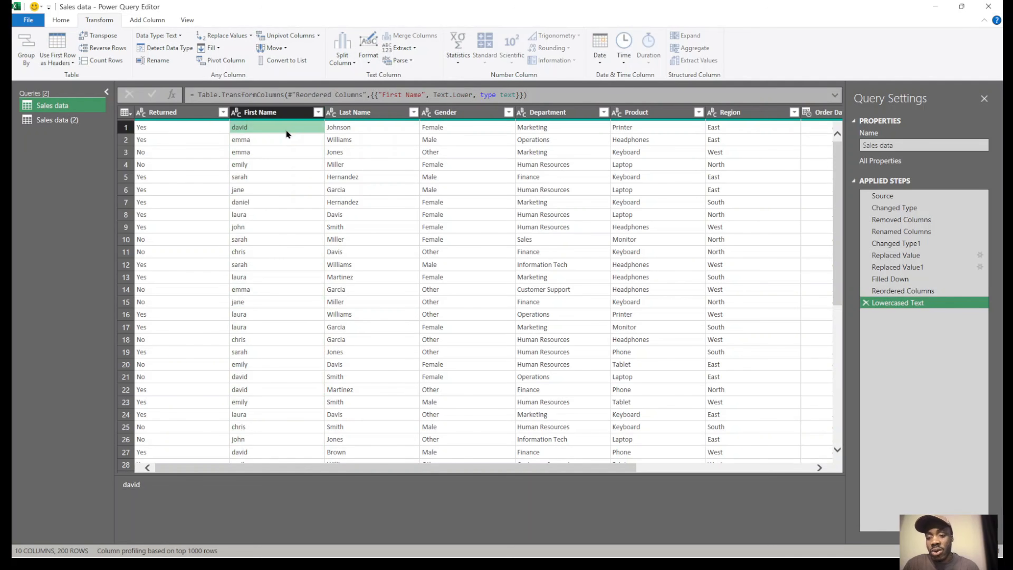
Convert the text in the First Name column to uppercase.
{"action": "left_click", "coordinate": [292, 112]}
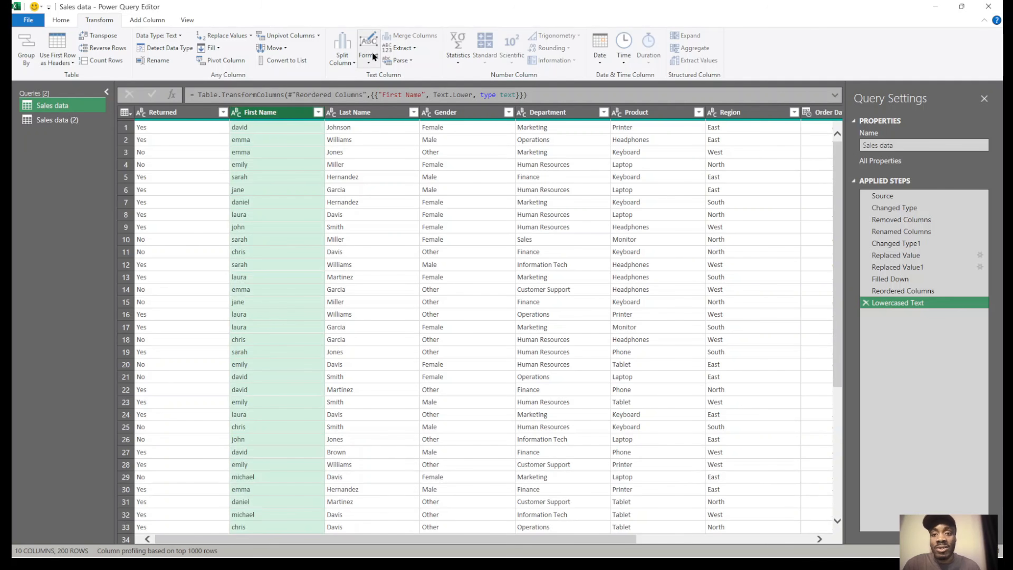
{"action": "left_click", "coordinate": [373, 52]}
{"action": "left_click", "coordinate": [393, 86]}
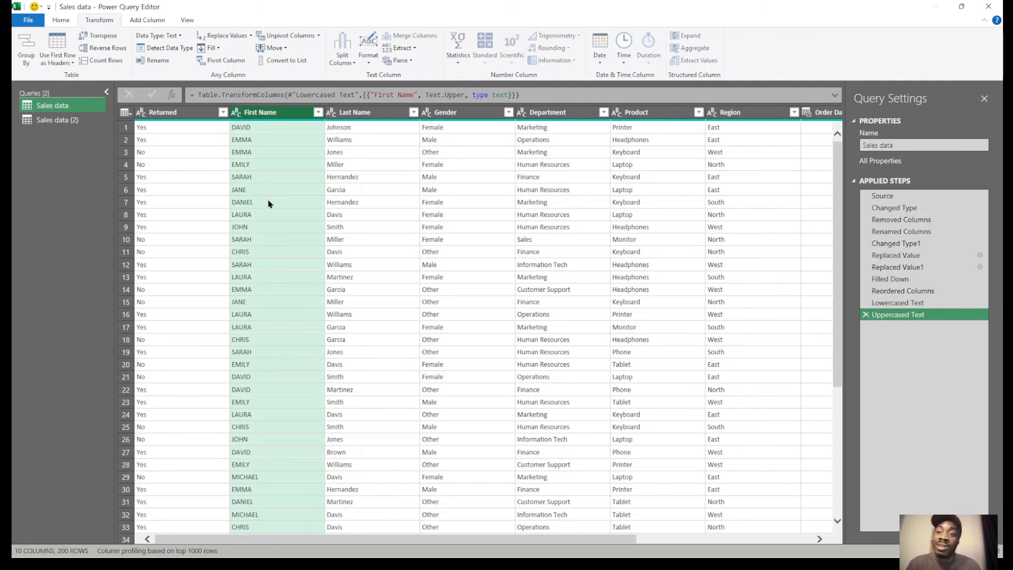
Capitalize each word in the First Name column and trim its leading and trailing whitespace.
{"action": "left_click", "coordinate": [370, 57]}
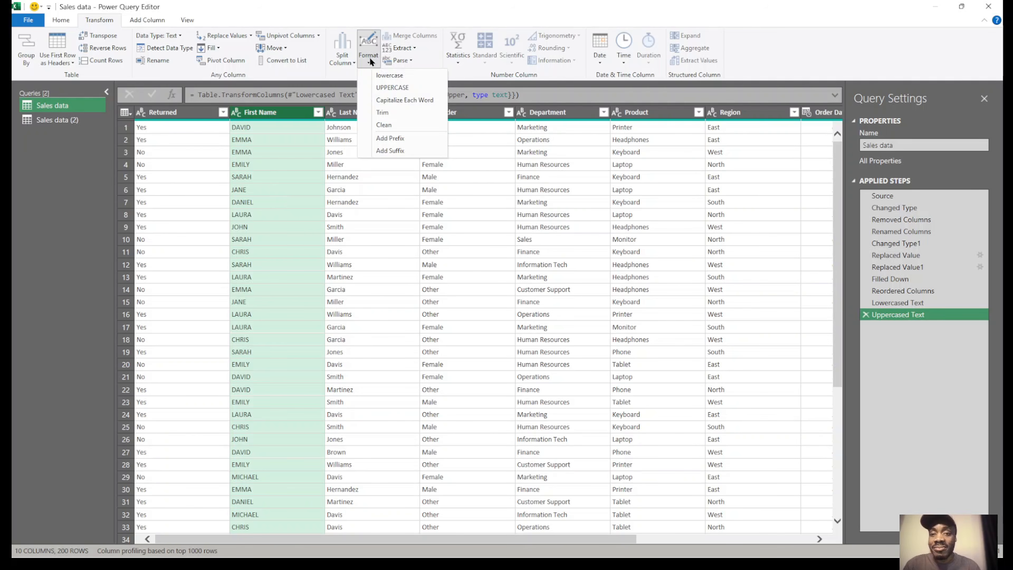
{"action": "left_click", "coordinate": [415, 100]}
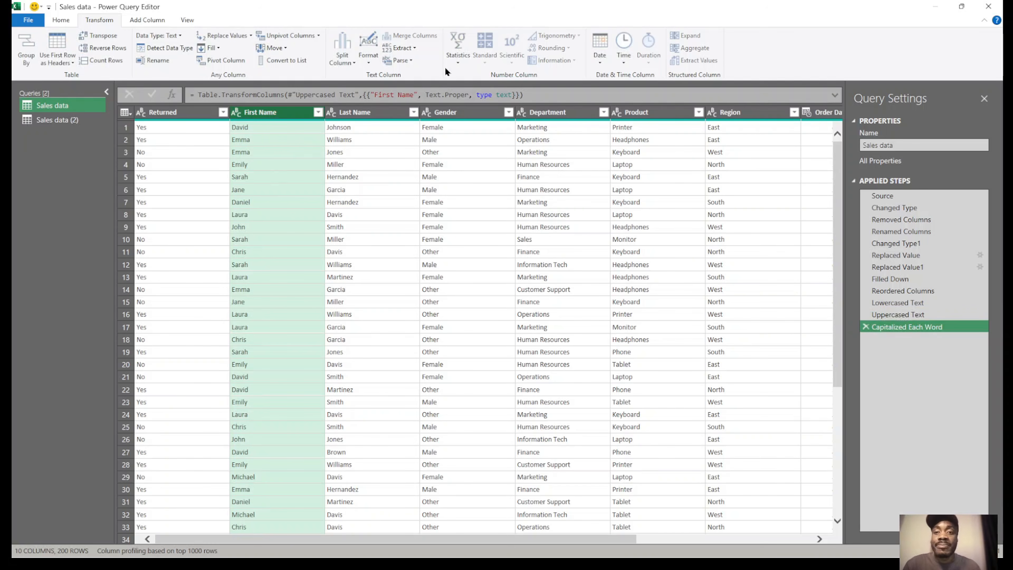
{"action": "left_click", "coordinate": [368, 57]}
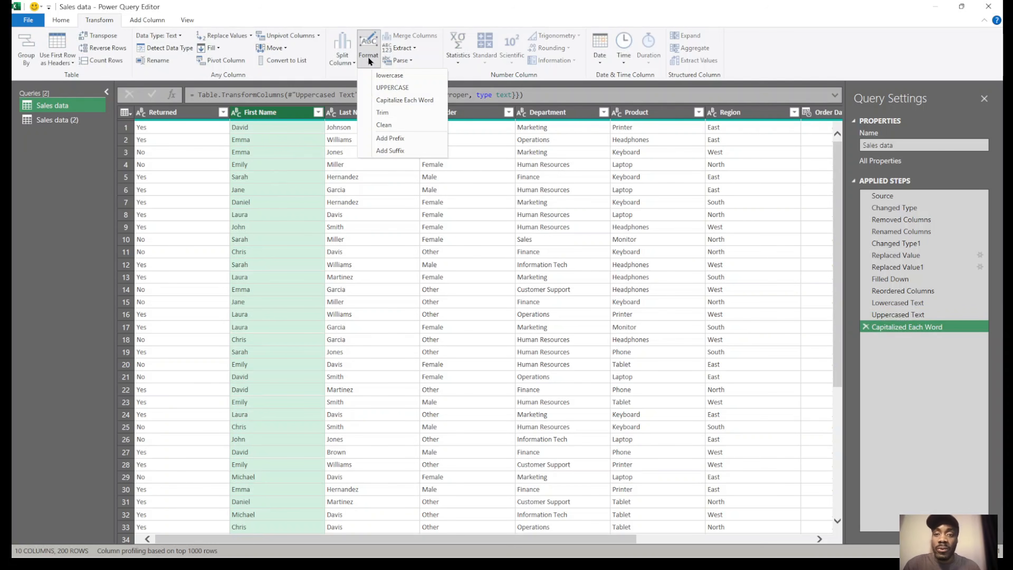
{"action": "left_click", "coordinate": [395, 112]}
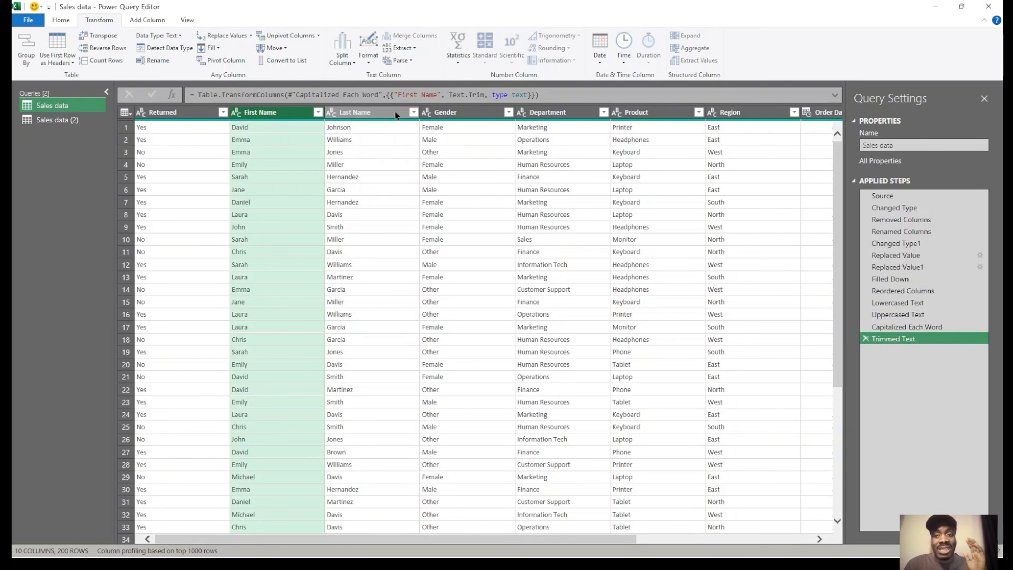
Add the prefix "1. " to every value in the First Name column.
{"action": "left_click", "coordinate": [368, 56]}
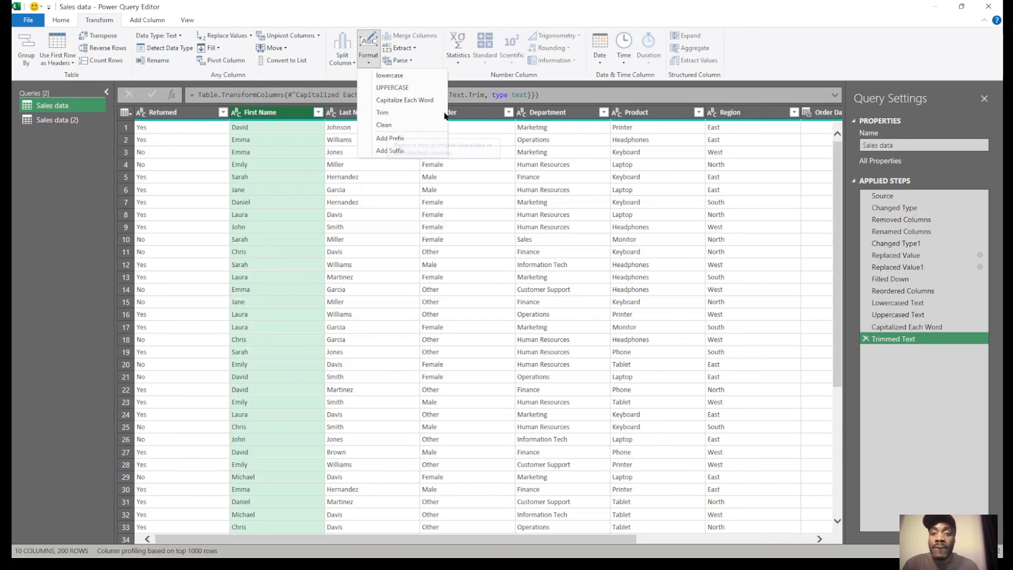
{"action": "left_click", "coordinate": [397, 143]}
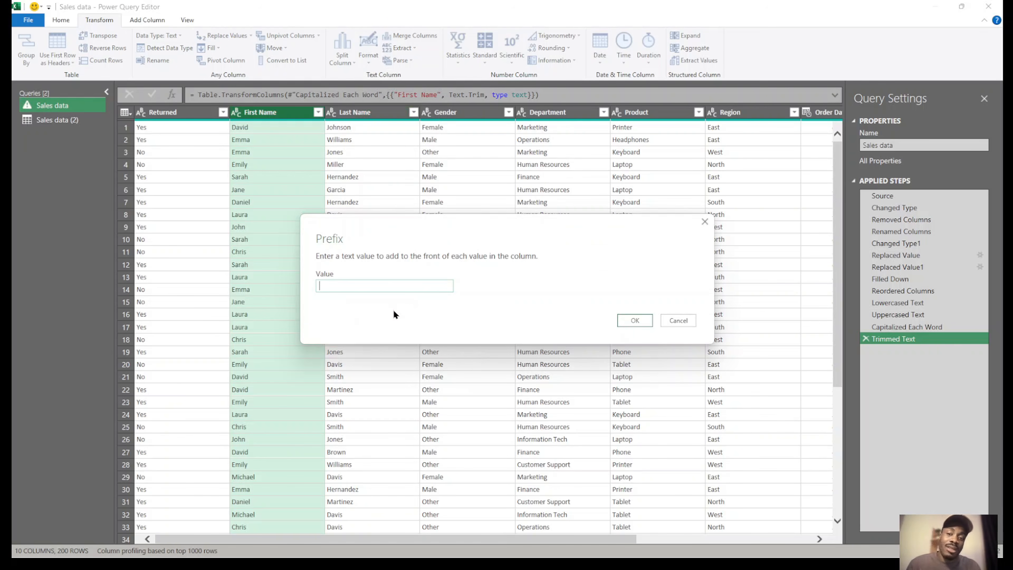
{"action": "type", "text": "1."}
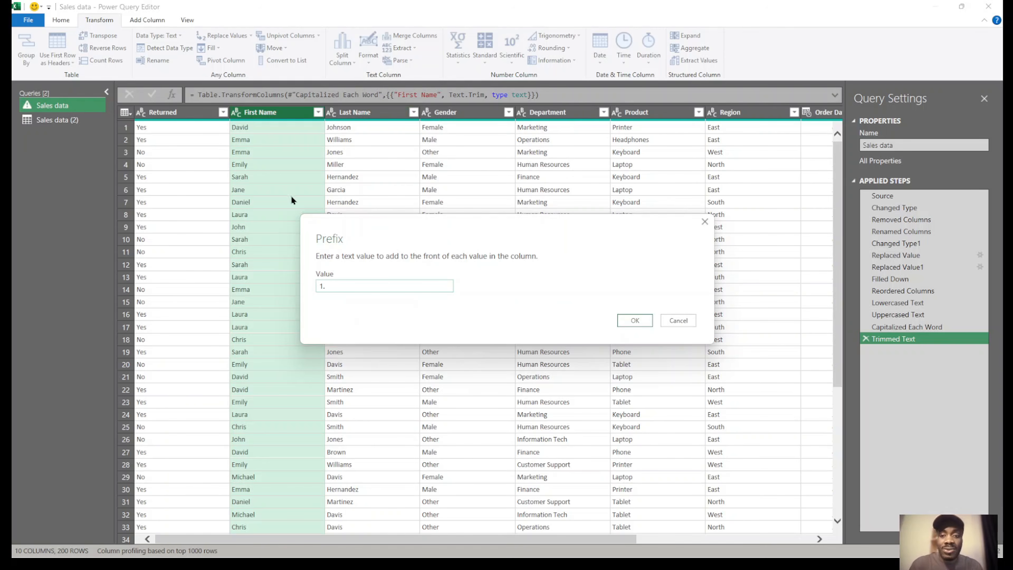
{"action": "key", "text": "Return"}
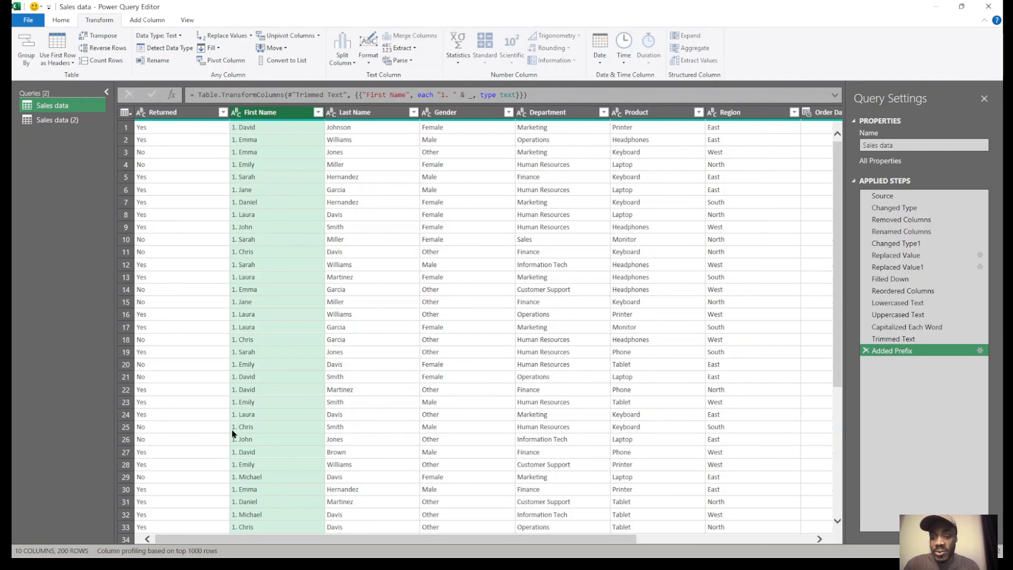
Add the suffix "Name" to every First Name value, and edit the suffix to put a space before the word.
{"action": "left_click", "coordinate": [375, 57]}
{"action": "left_click", "coordinate": [391, 149]}
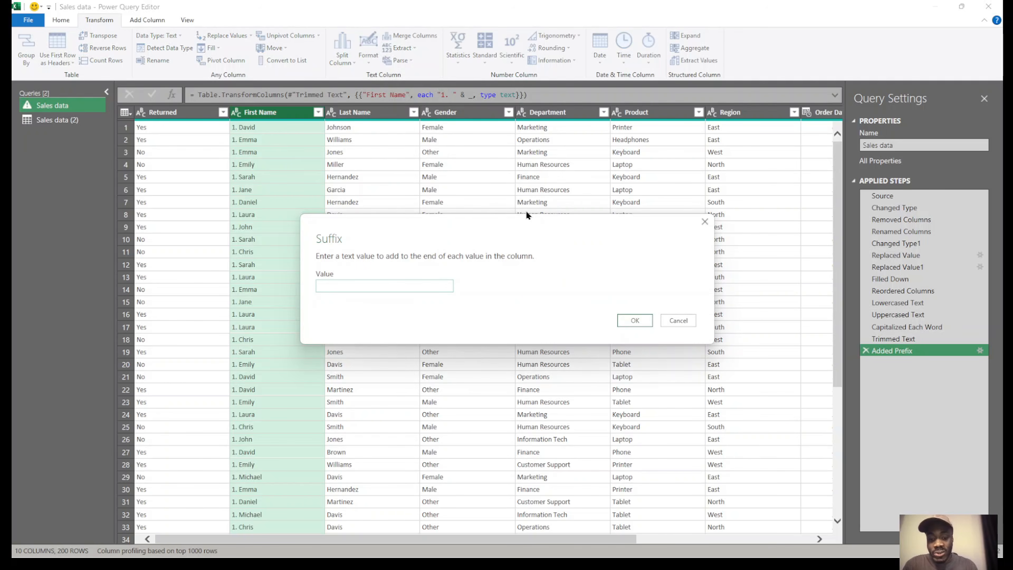
{"action": "type", "text": "Name"}
{"action": "key", "text": "Return"}
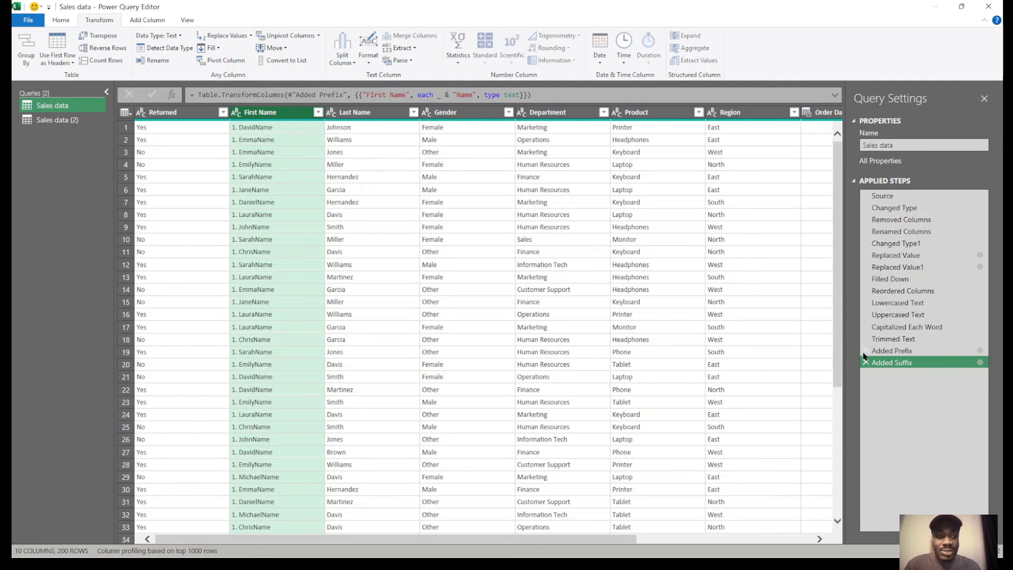
{"action": "left_click", "coordinate": [980, 362]}
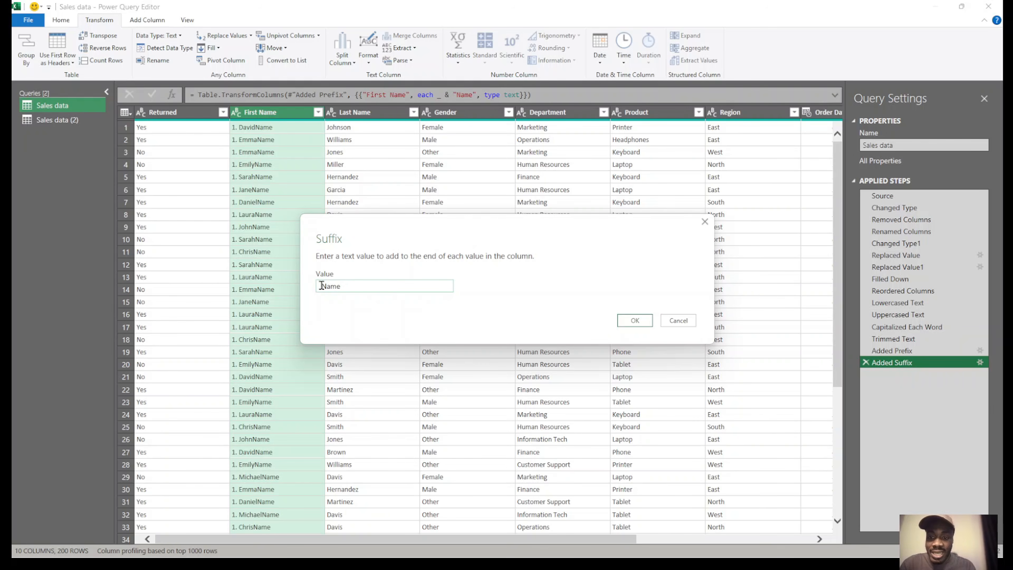
{"action": "key", "text": "Return"}
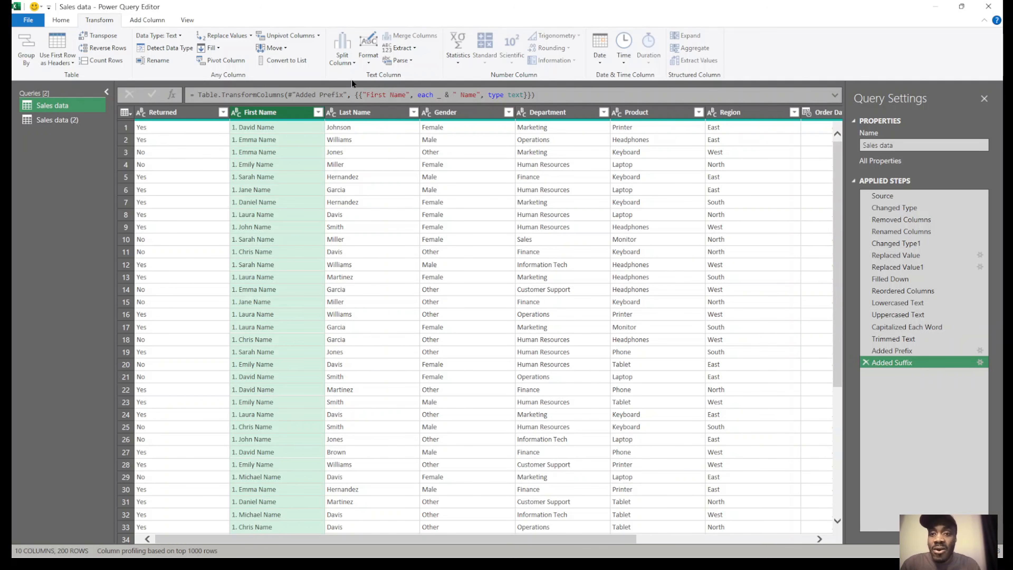
{"action": "left_click", "coordinate": [364, 61]}
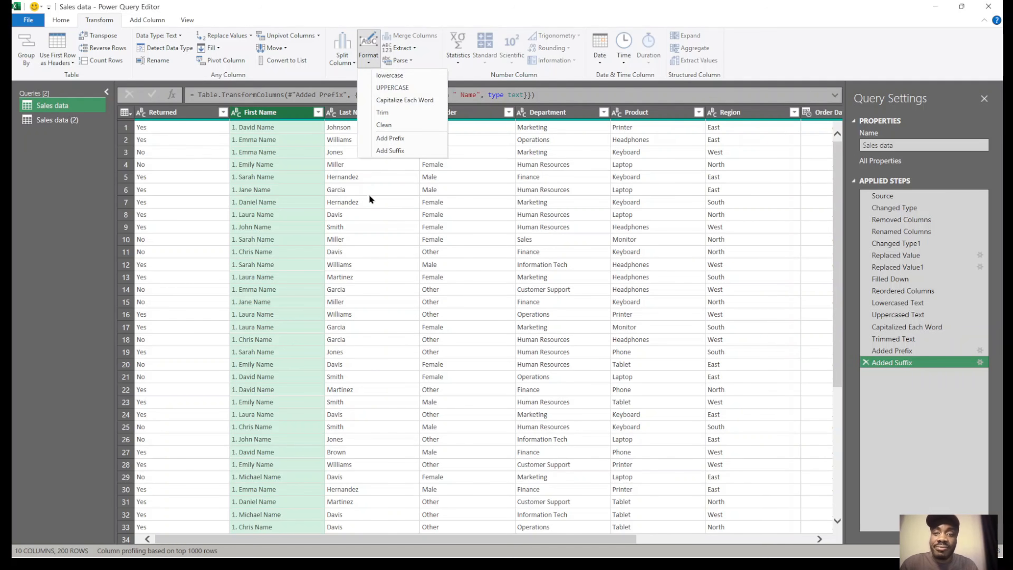
{"action": "left_click", "coordinate": [363, 201]}
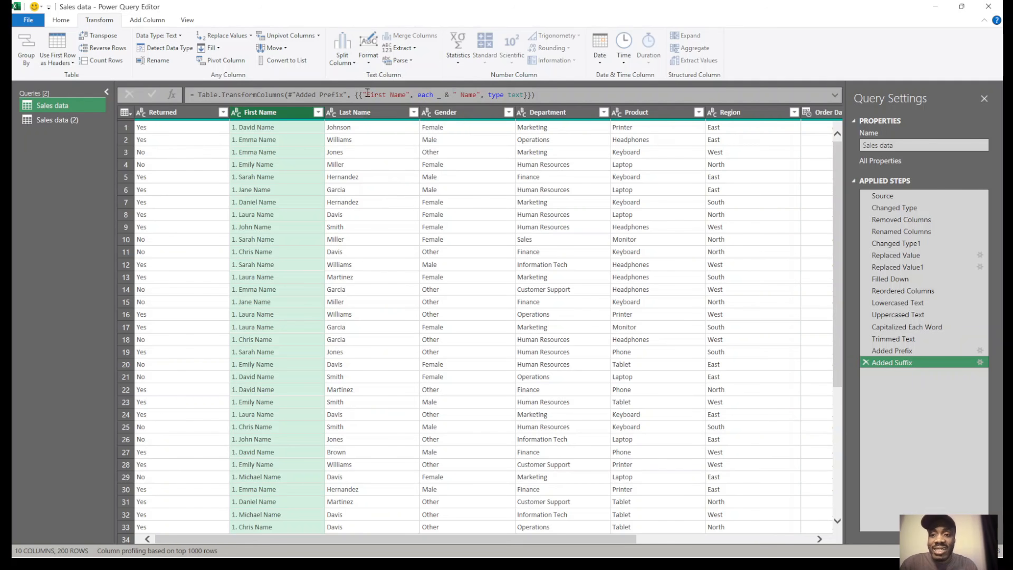
{"action": "left_click", "coordinate": [243, 142]}
{"action": "left_click", "coordinate": [282, 112]}
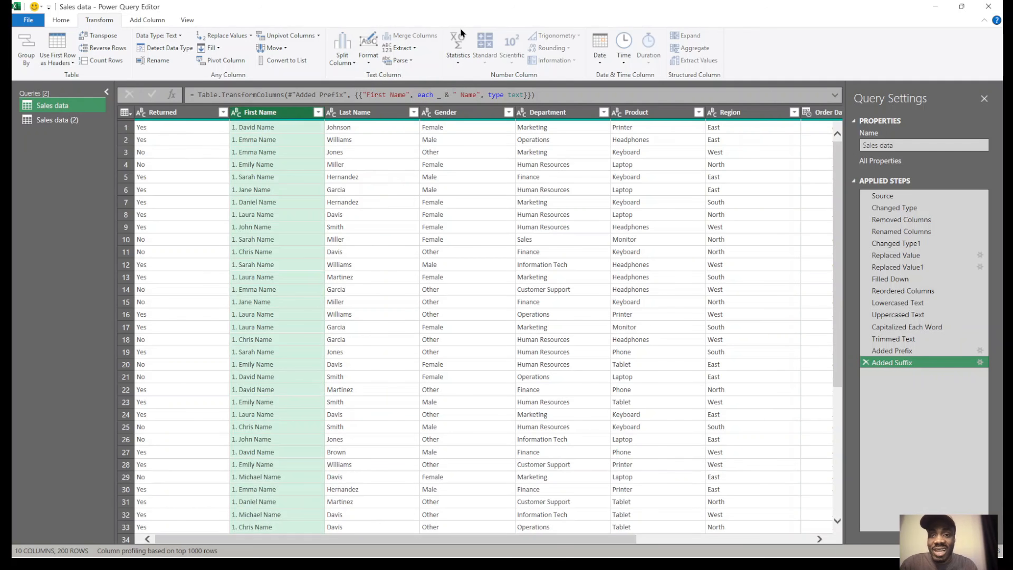
Extract the text length of each First Name value, and remove that applied step.
{"action": "left_click", "coordinate": [416, 51]}
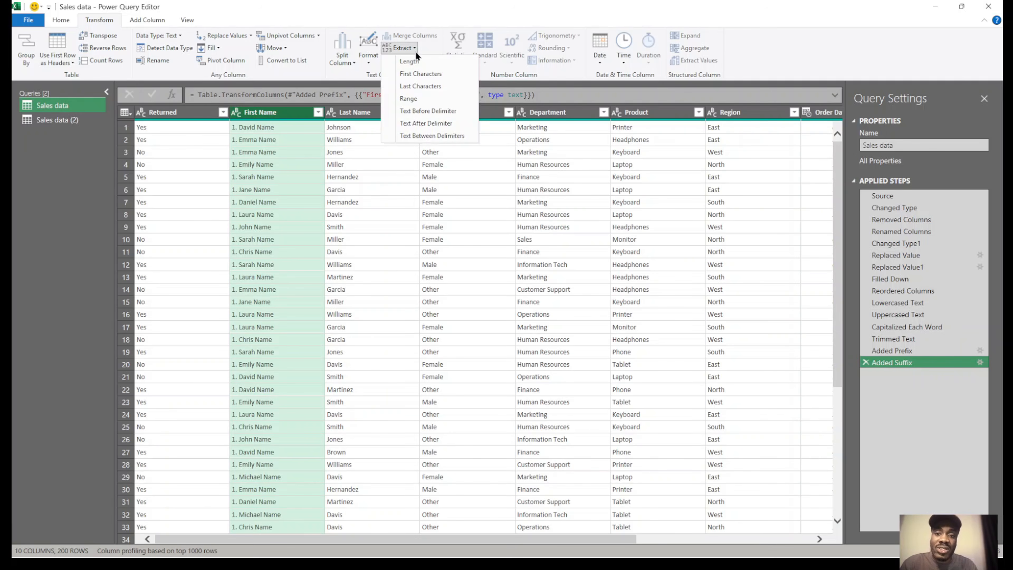
{"action": "left_click", "coordinate": [447, 59]}
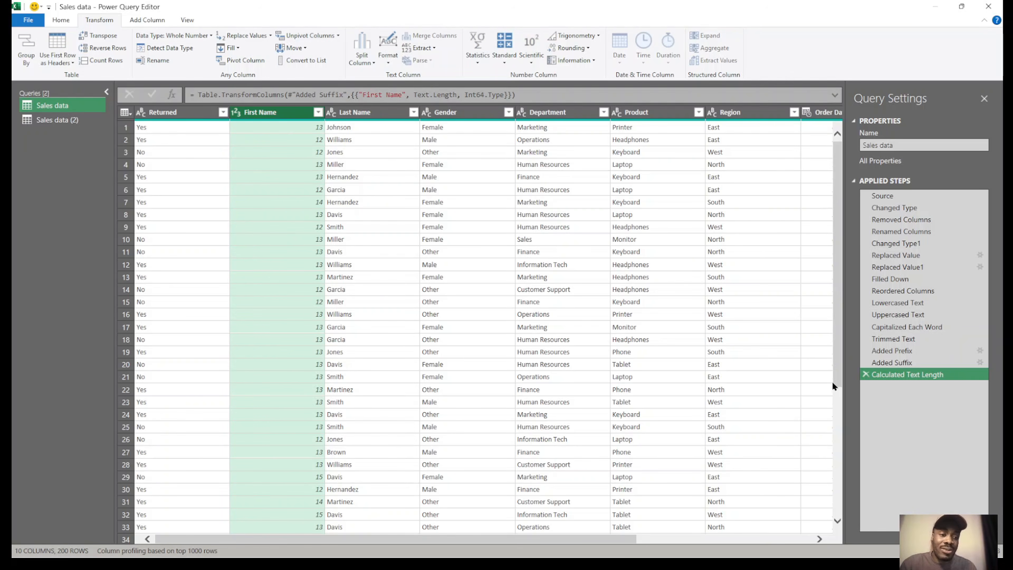
{"action": "left_click", "coordinate": [865, 375]}
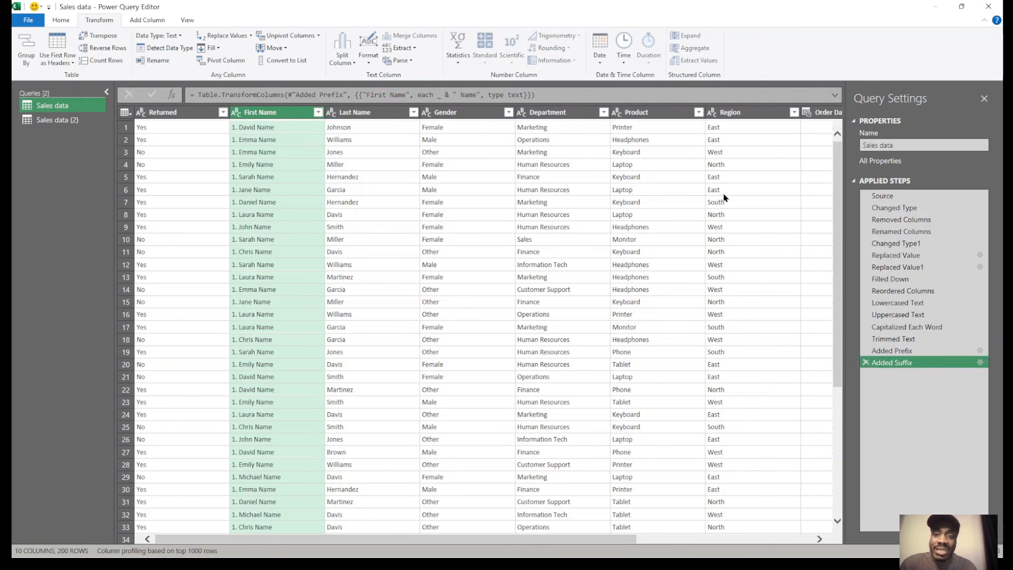
Extract the first 3 characters of each First Name value, and delete the resulting applied step.
{"action": "left_click", "coordinate": [414, 48]}
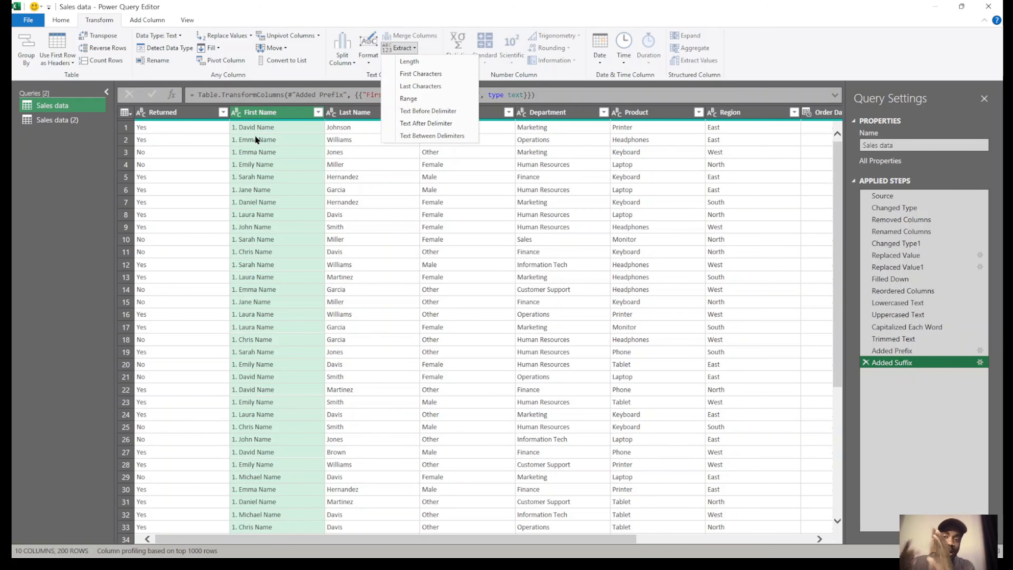
{"action": "left_click", "coordinate": [424, 75]}
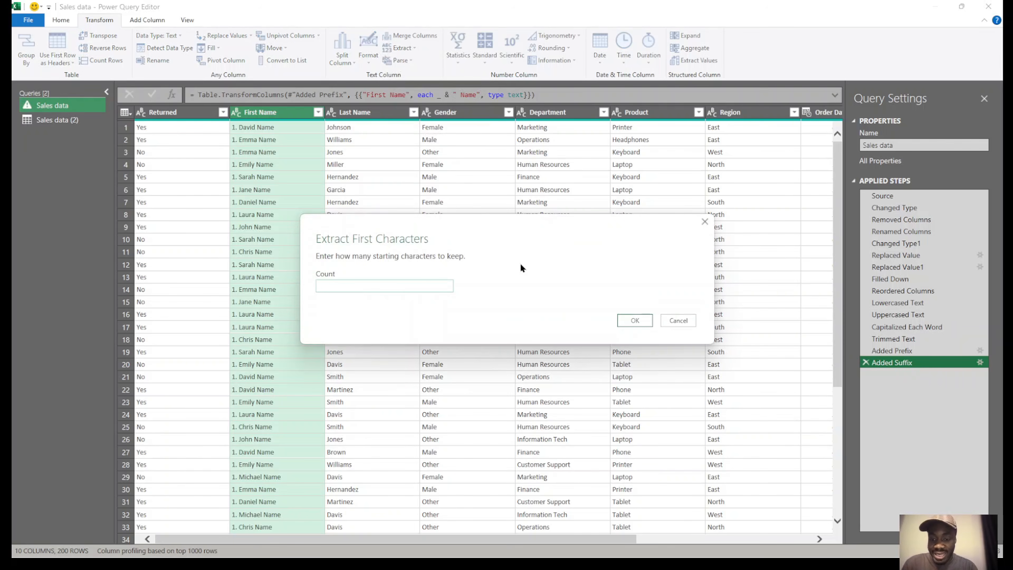
{"action": "type", "text": "3"}
{"action": "left_click", "coordinate": [633, 320]}
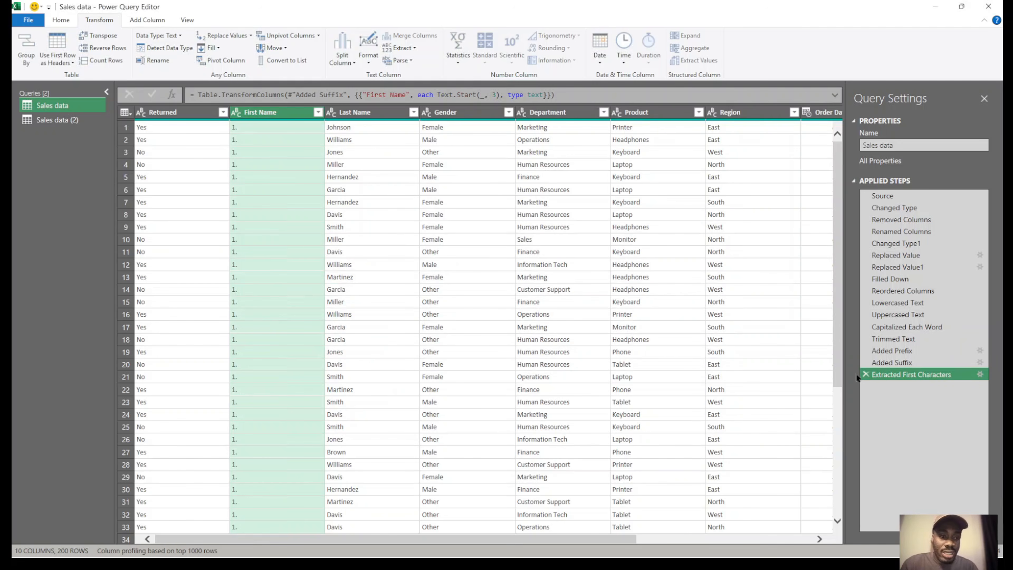
{"action": "left_click", "coordinate": [866, 374]}
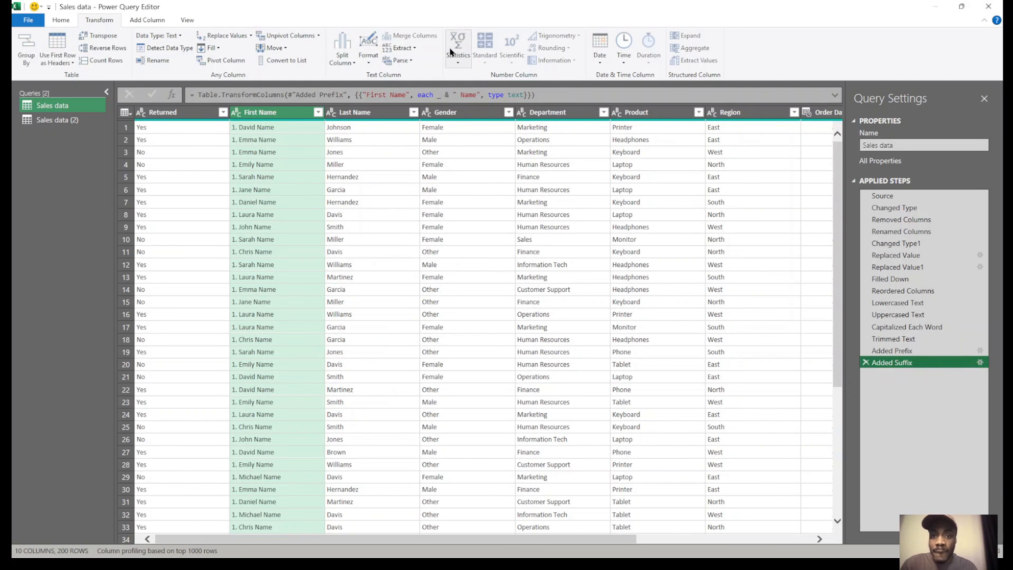
Extract the last 4 characters of each First Name value, and delete the resulting applied step.
{"action": "left_click", "coordinate": [414, 48]}
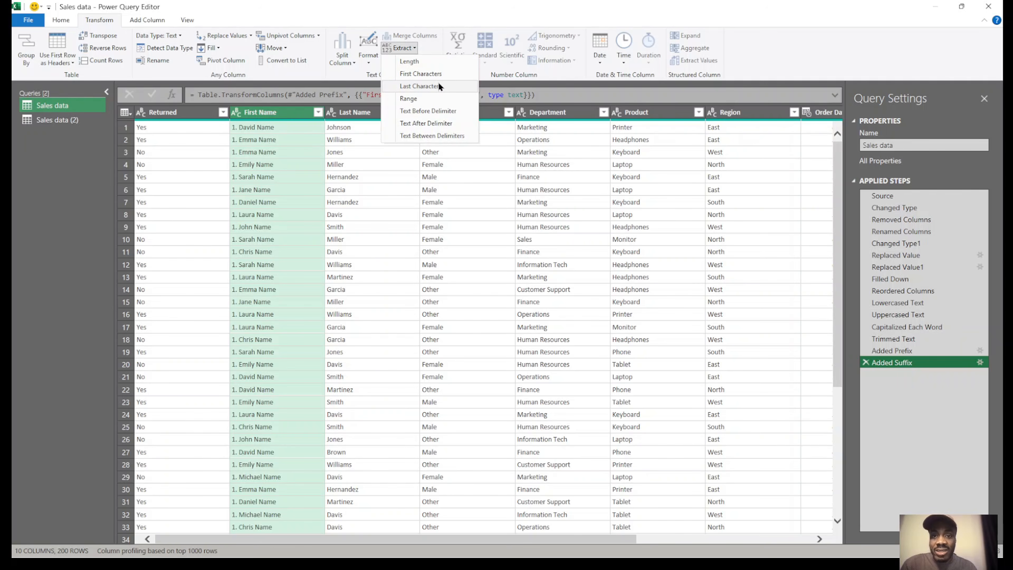
{"action": "left_click", "coordinate": [419, 86]}
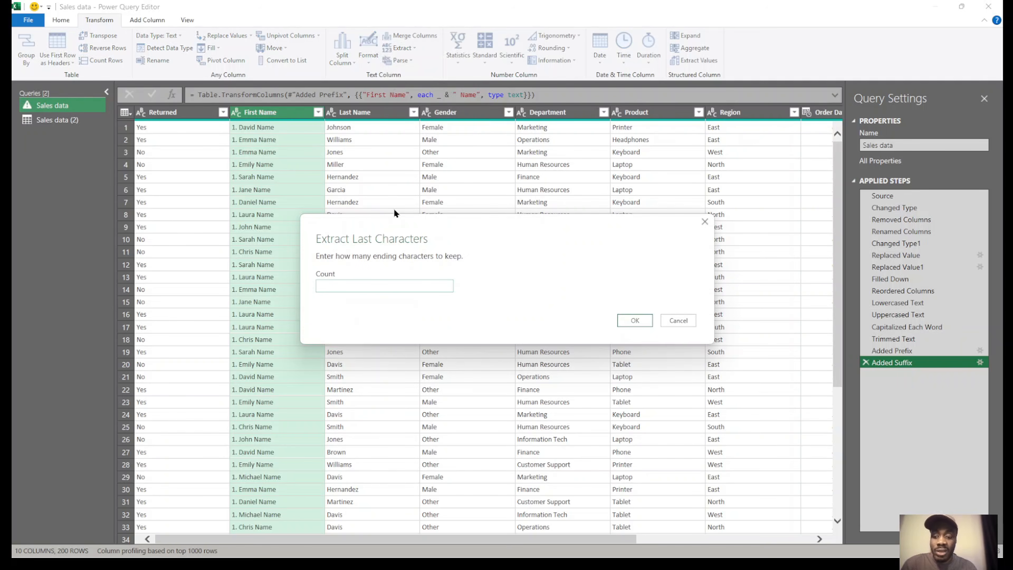
{"action": "type", "text": "4"}
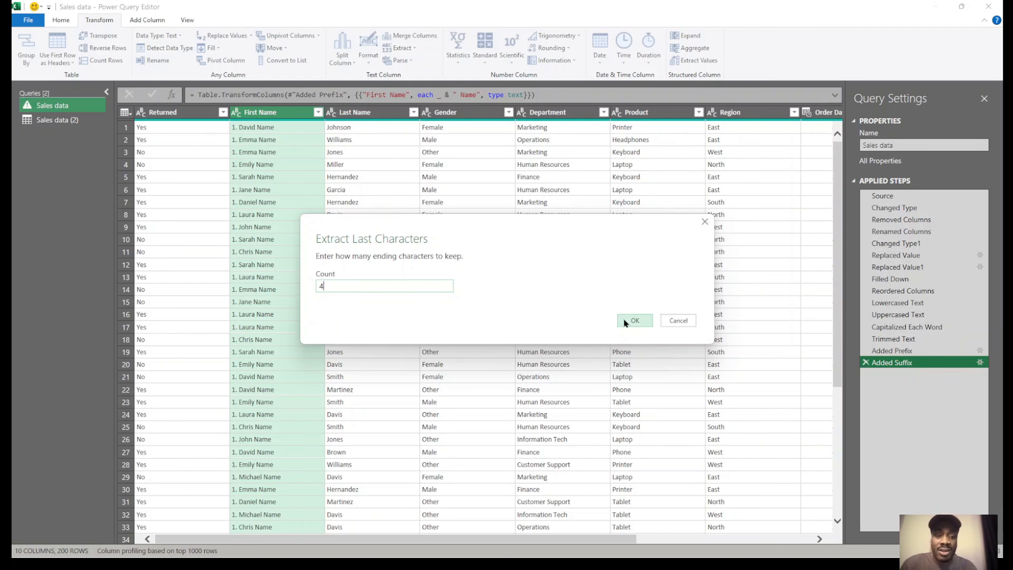
{"action": "left_click", "coordinate": [633, 320]}
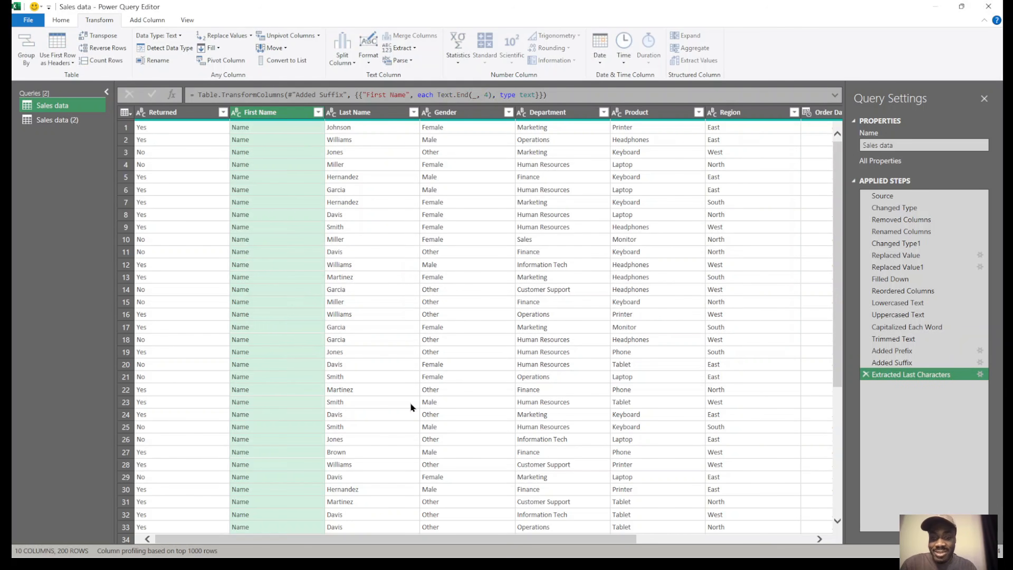
{"action": "left_click", "coordinate": [865, 374]}
Extract a text range from First Name with starting index 2 and 6 characters, and delete the resulting applied step.
{"action": "left_click", "coordinate": [418, 47]}
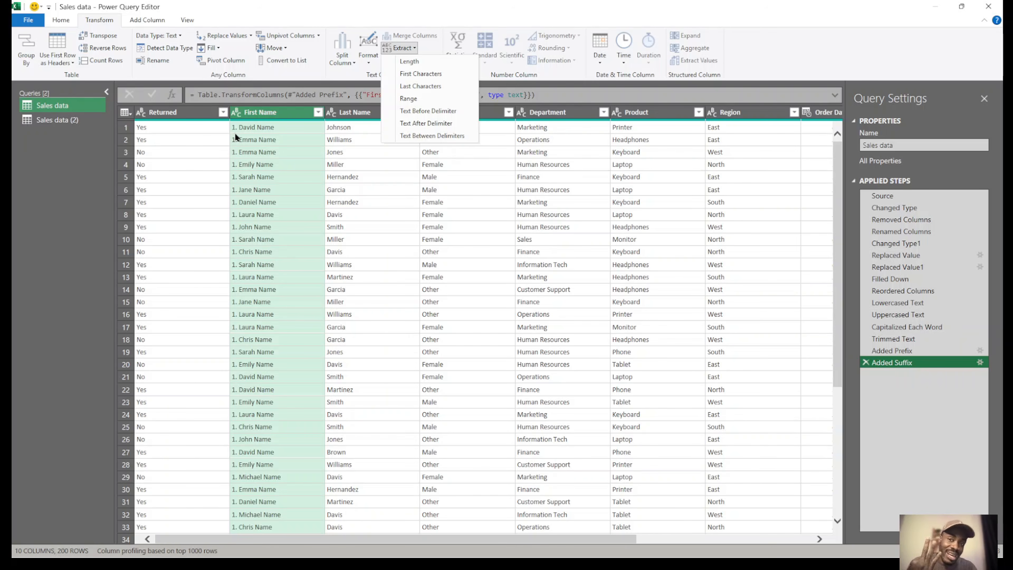
{"action": "left_click", "coordinate": [425, 99]}
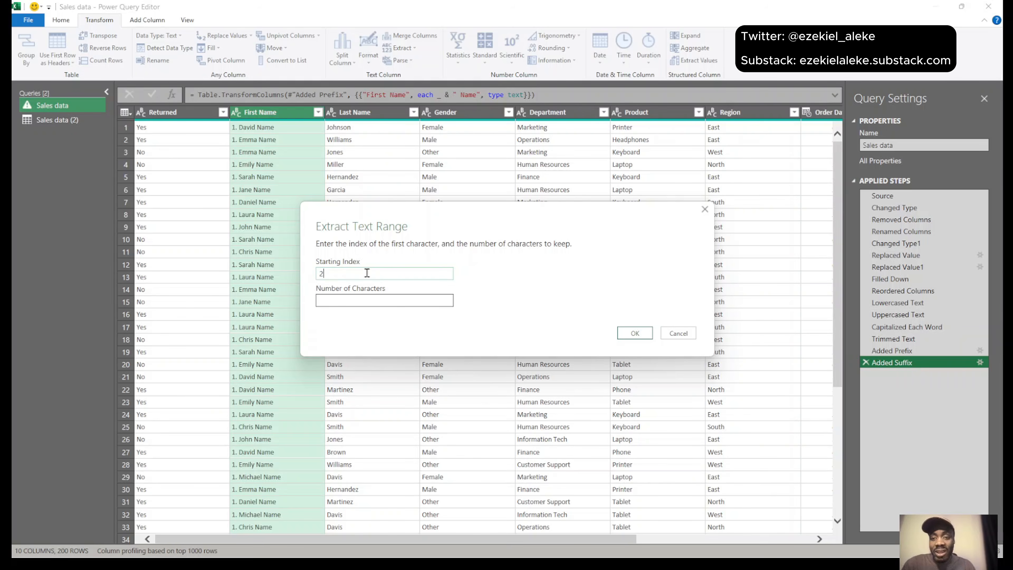
{"action": "left_click", "coordinate": [376, 294]}
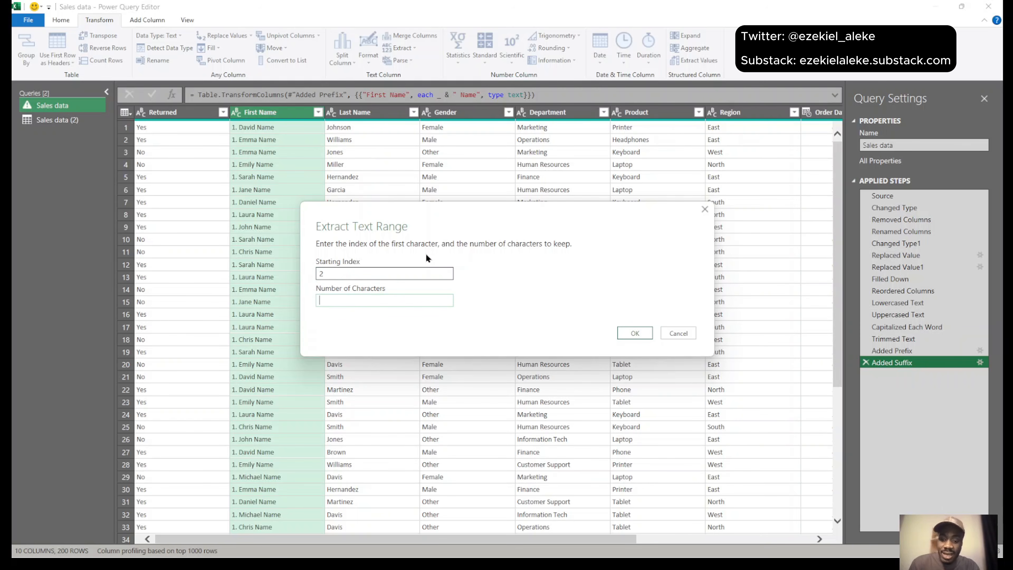
{"action": "type", "text": "6"}
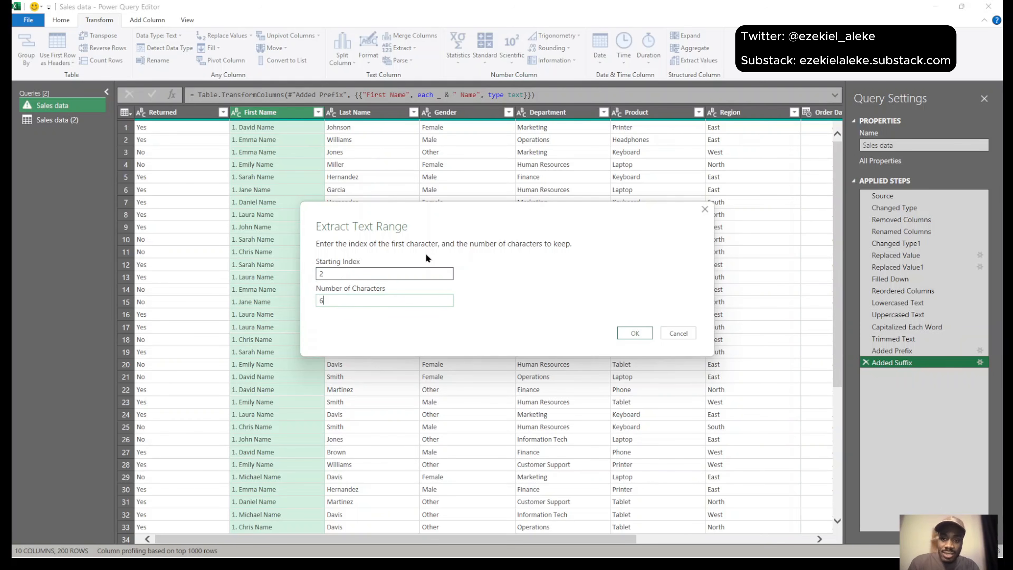
{"action": "left_click", "coordinate": [625, 334]}
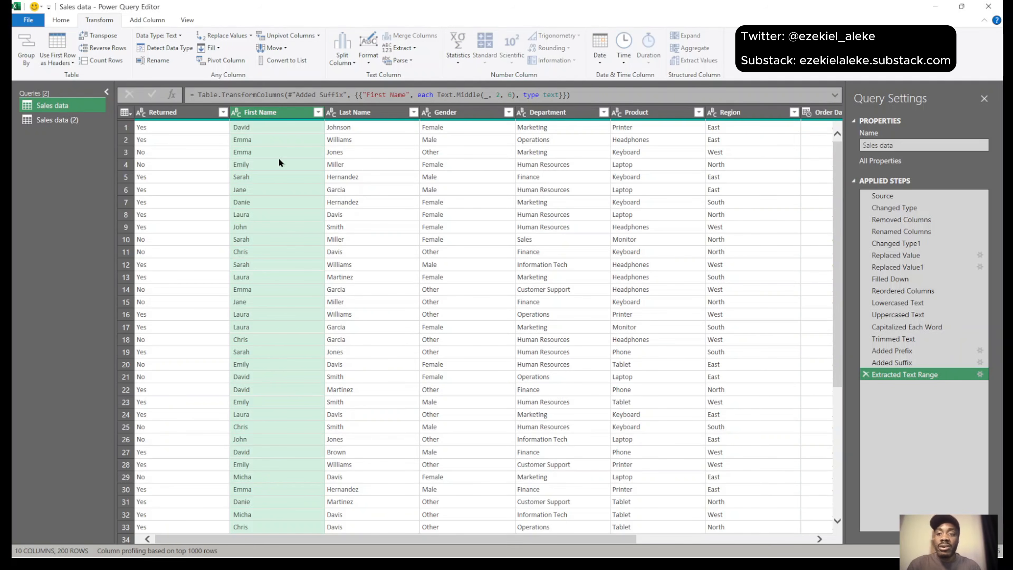
{"action": "left_click", "coordinate": [865, 373]}
Extract the text before a space delimiter in the First Name column, and delete the resulting applied step.
{"action": "left_click", "coordinate": [412, 48]}
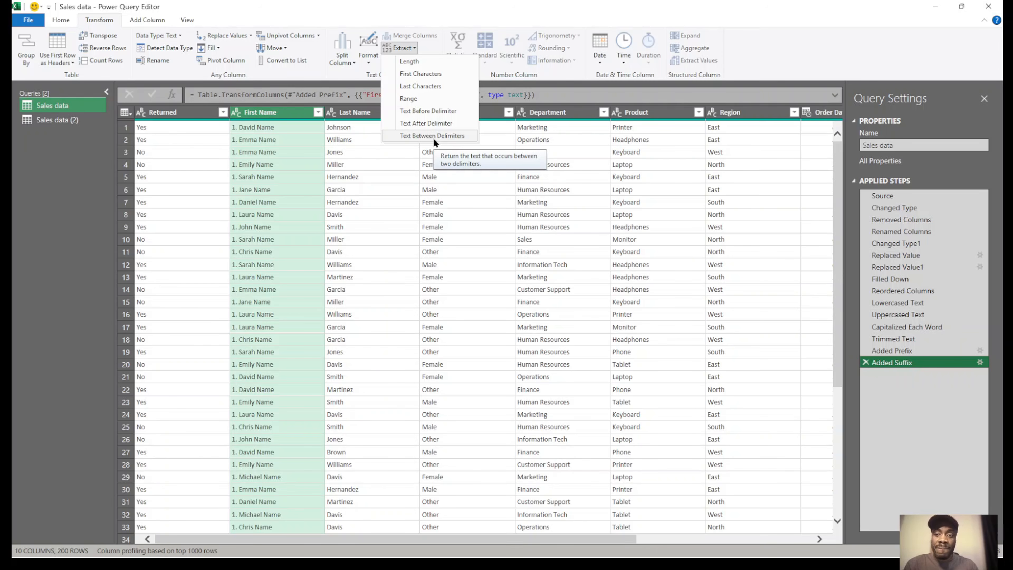
{"action": "left_click", "coordinate": [446, 114]}
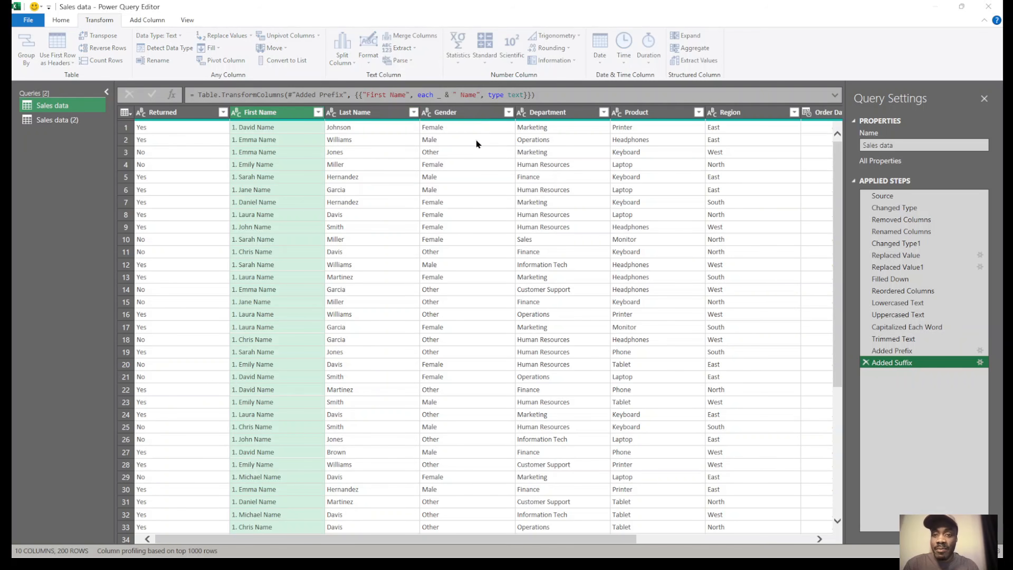
{"action": "left_click", "coordinate": [405, 276]}
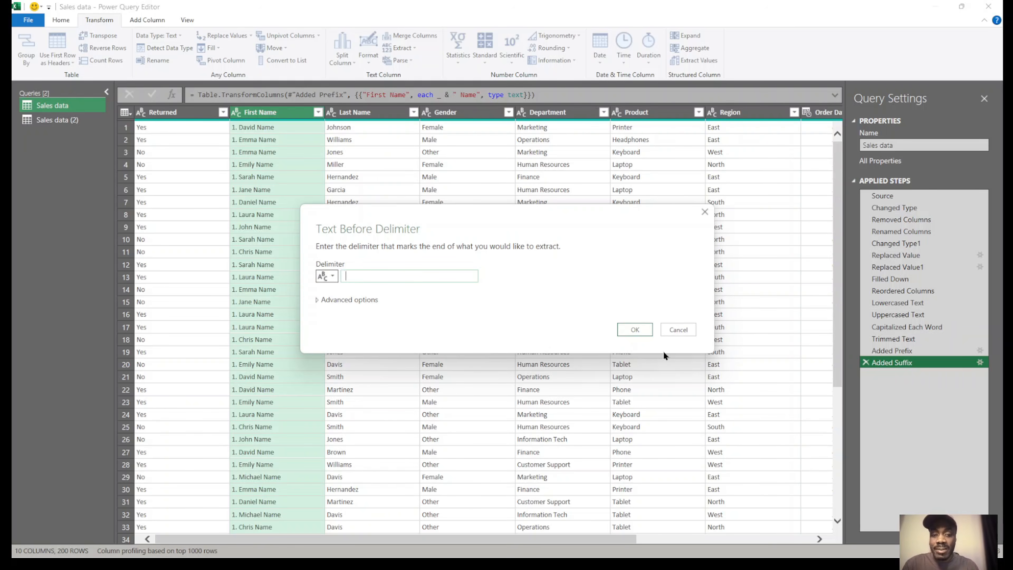
{"action": "left_click", "coordinate": [640, 330]}
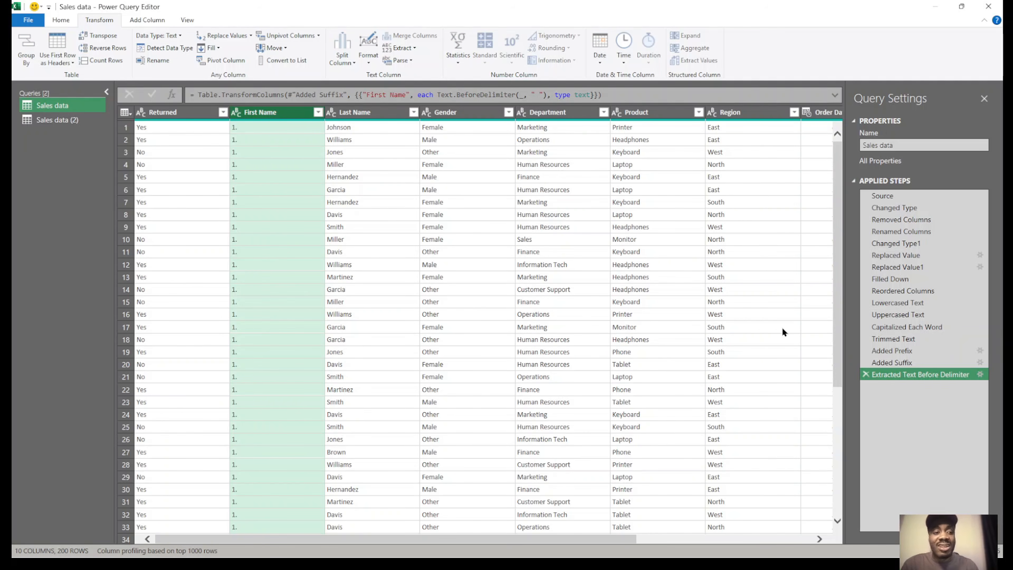
{"action": "left_click", "coordinate": [866, 375]}
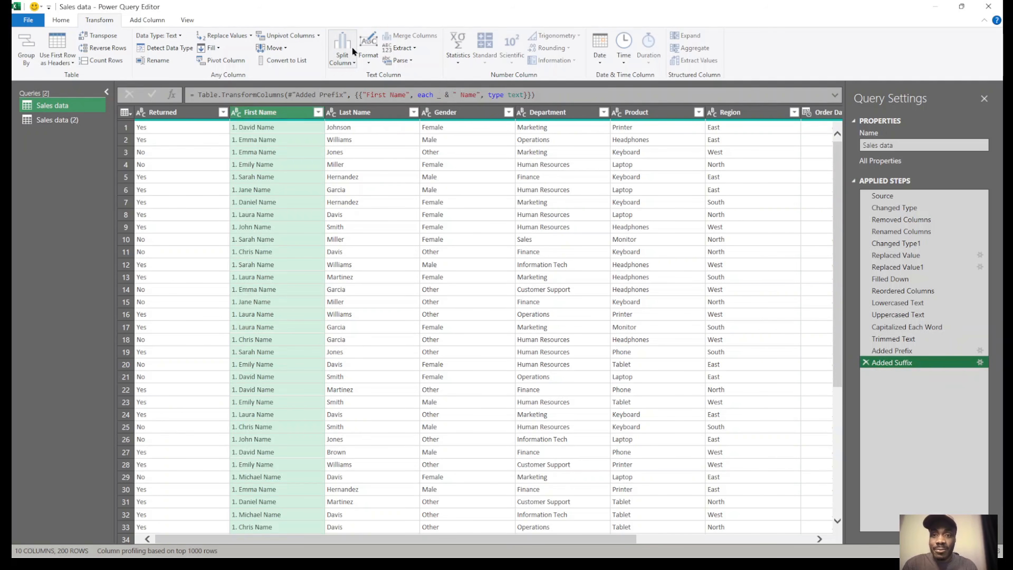
Extract the text after a space delimiter in the First Name column, and delete the resulting applied step.
{"action": "left_click", "coordinate": [402, 50]}
{"action": "left_click", "coordinate": [442, 124]}
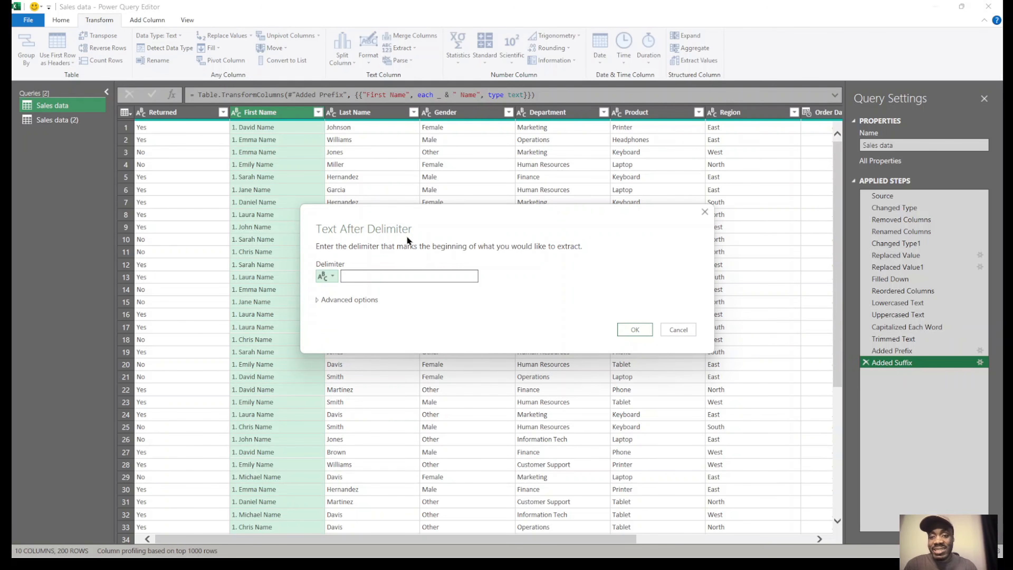
{"action": "left_click", "coordinate": [405, 274]}
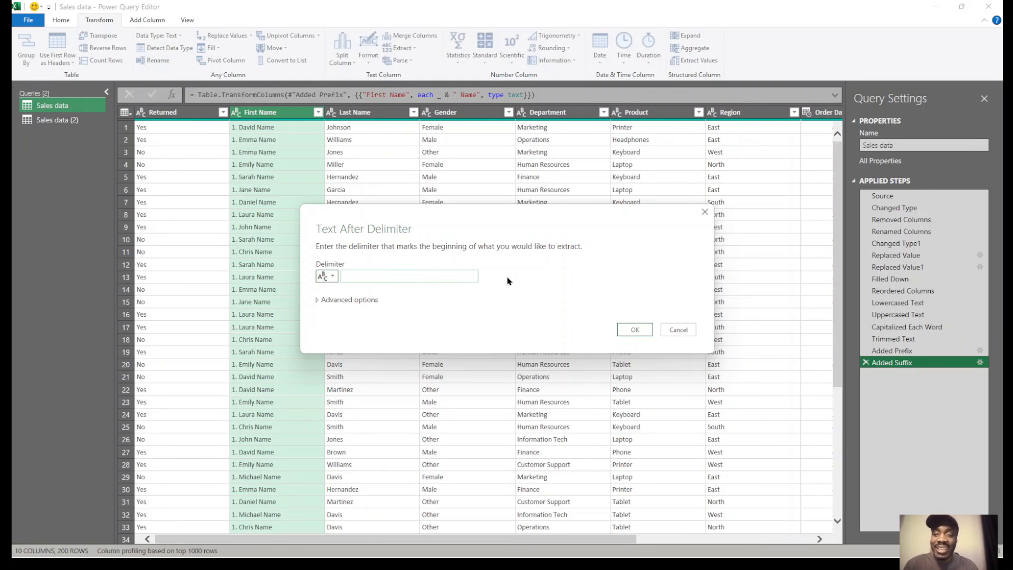
{"action": "left_click", "coordinate": [634, 330]}
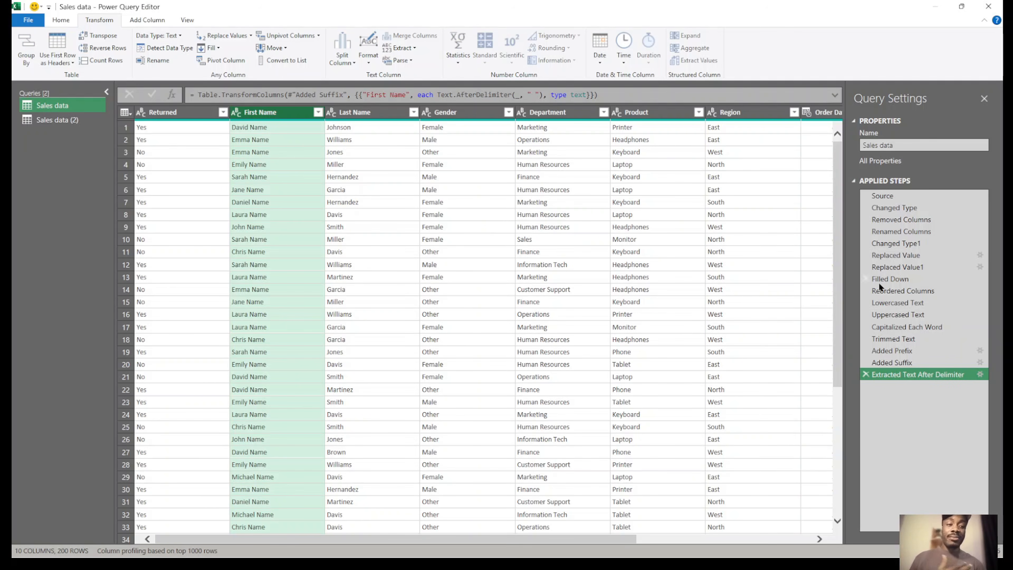
{"action": "left_click", "coordinate": [865, 374]}
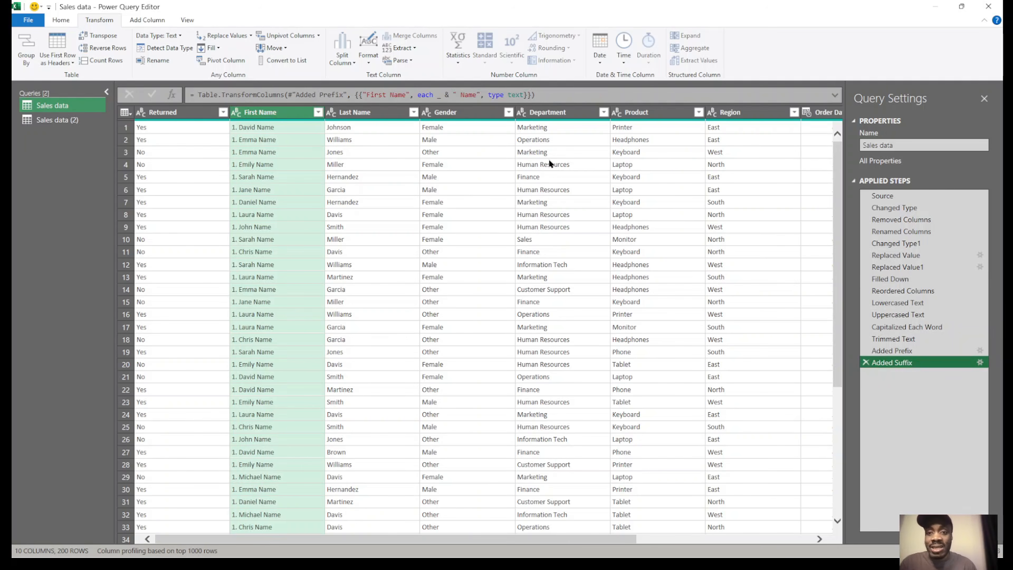
Extract the text between delimiters in the First Name column, using a space as both start and end delimiter.
{"action": "left_click", "coordinate": [399, 48]}
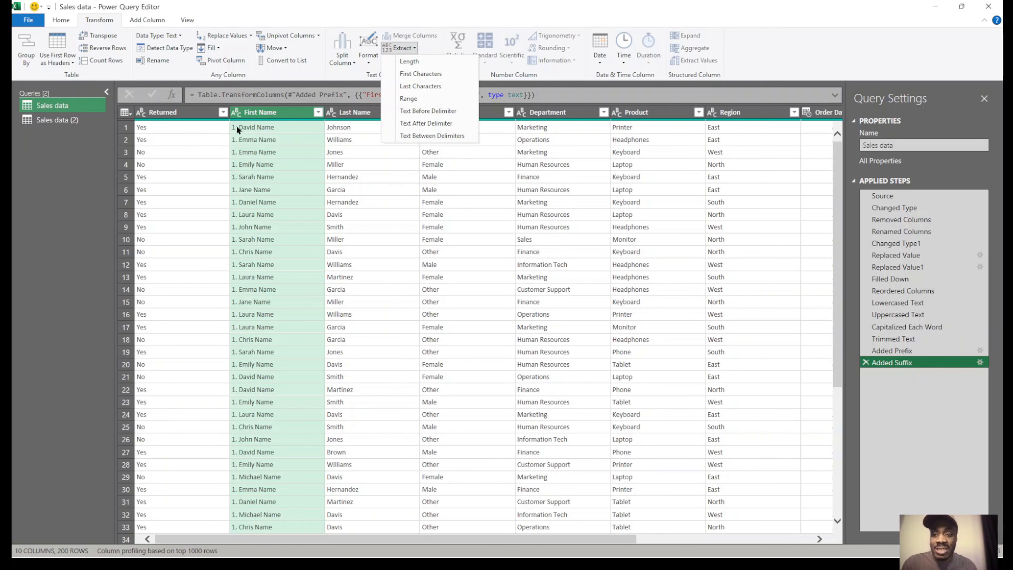
{"action": "left_click", "coordinate": [440, 138]}
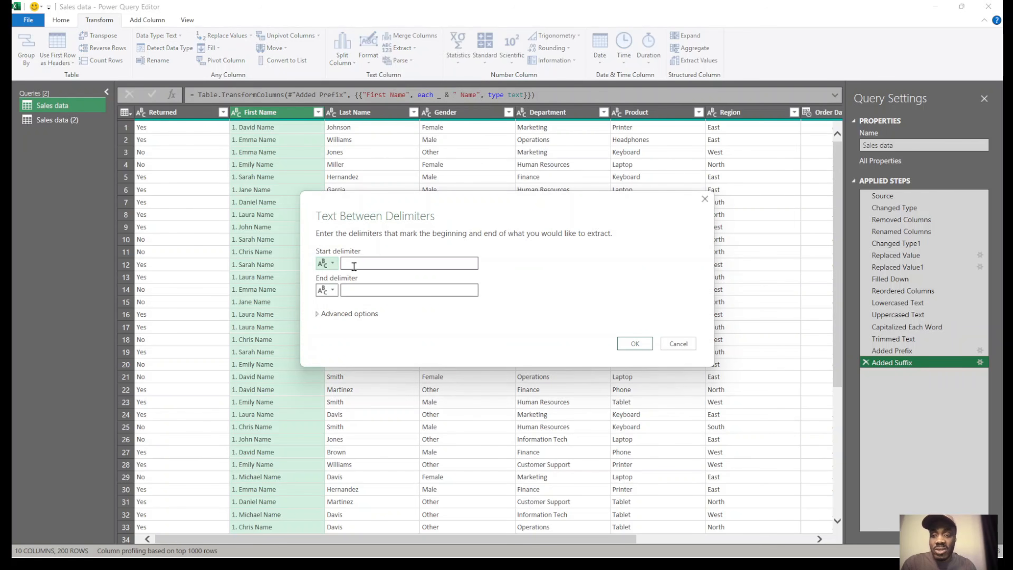
{"action": "left_click", "coordinate": [364, 263]}
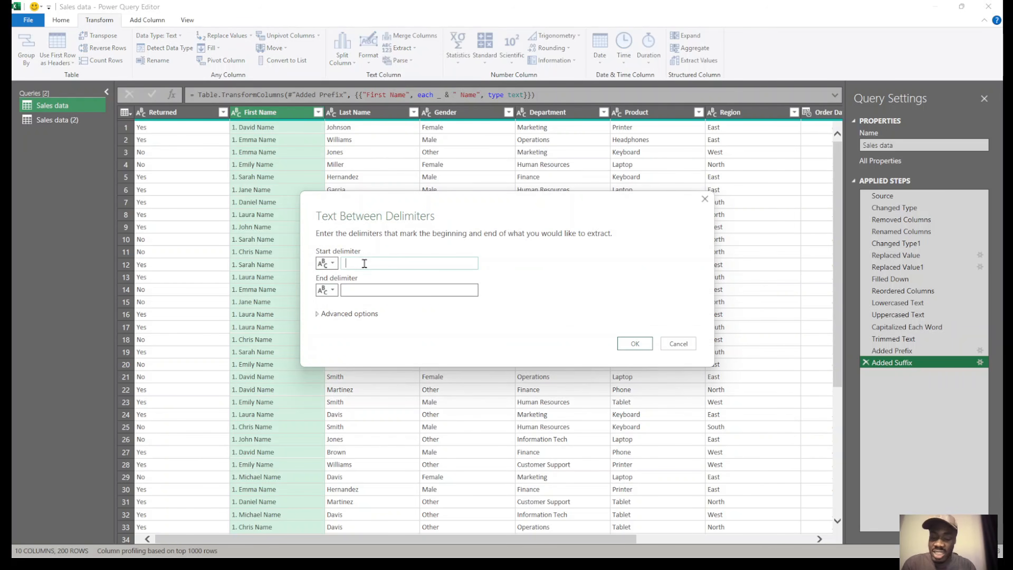
{"action": "left_click", "coordinate": [365, 289]}
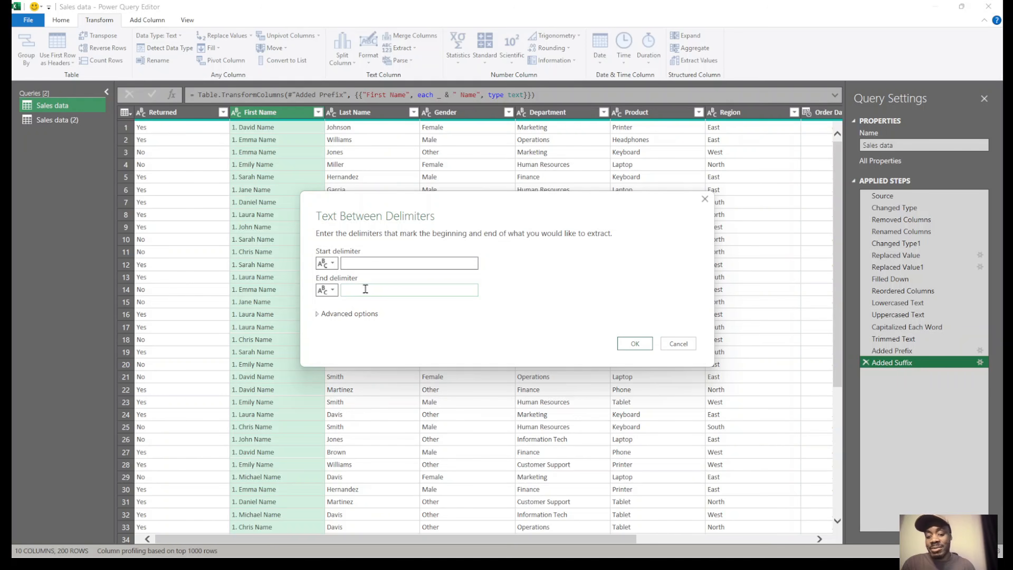
{"action": "left_click", "coordinate": [639, 343]}
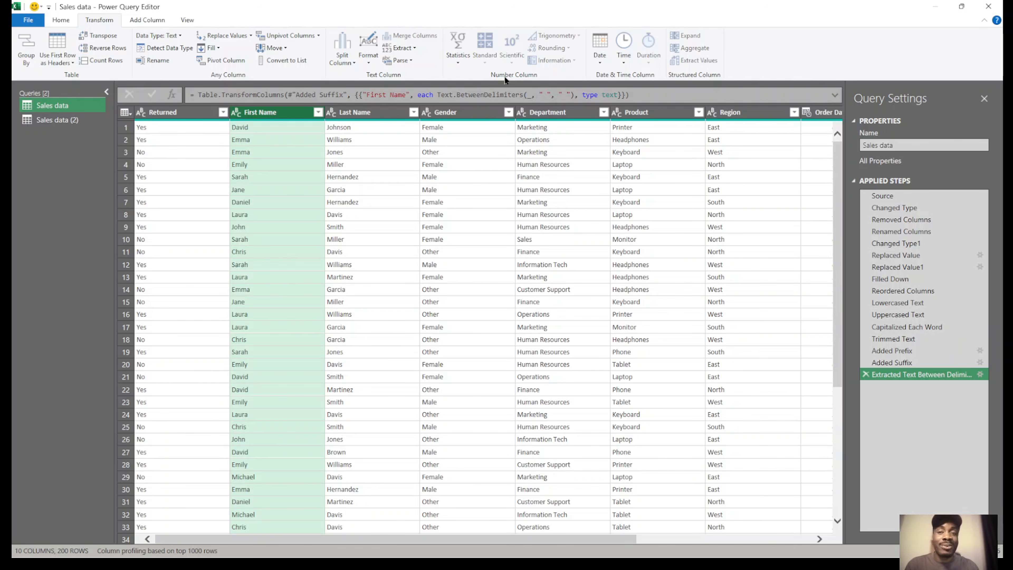
{"action": "left_click", "coordinate": [569, 189]}
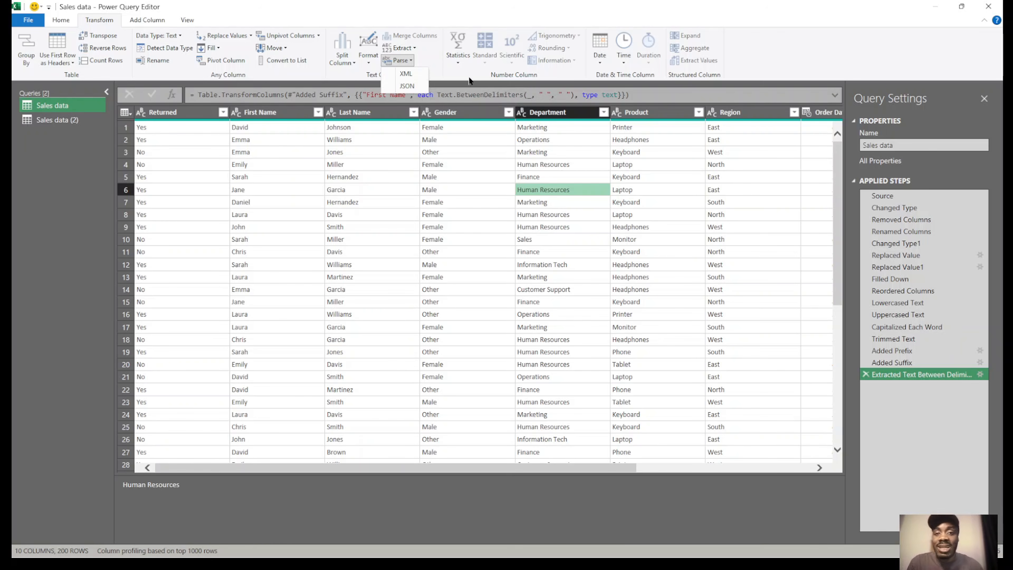
{"action": "left_click", "coordinate": [484, 69]}
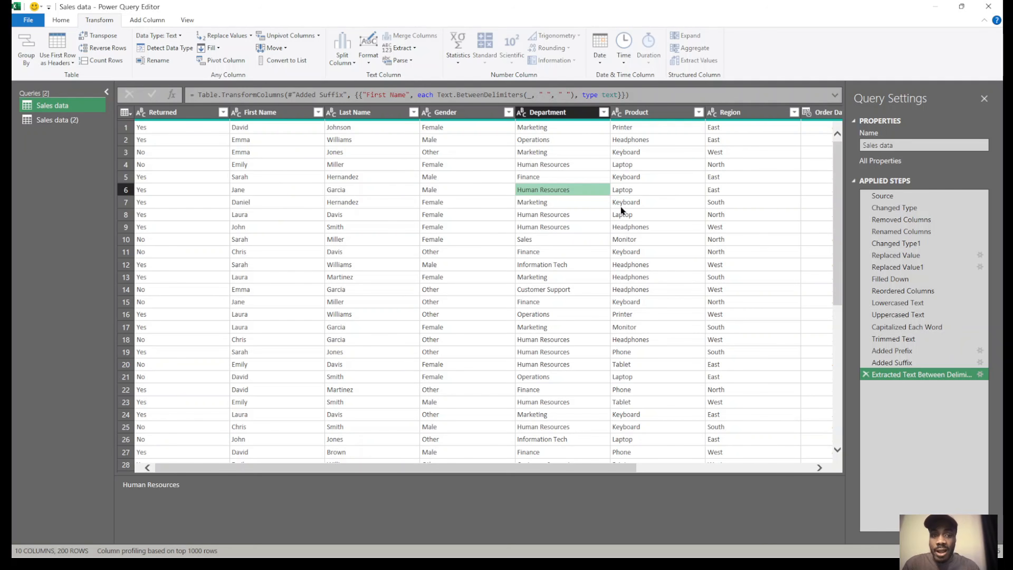
Calculate the sum of the Revenue column with the Statistics operation.
{"action": "scroll", "coordinate": [840, 365], "scroll_direction": "right", "scroll_amount": 3}
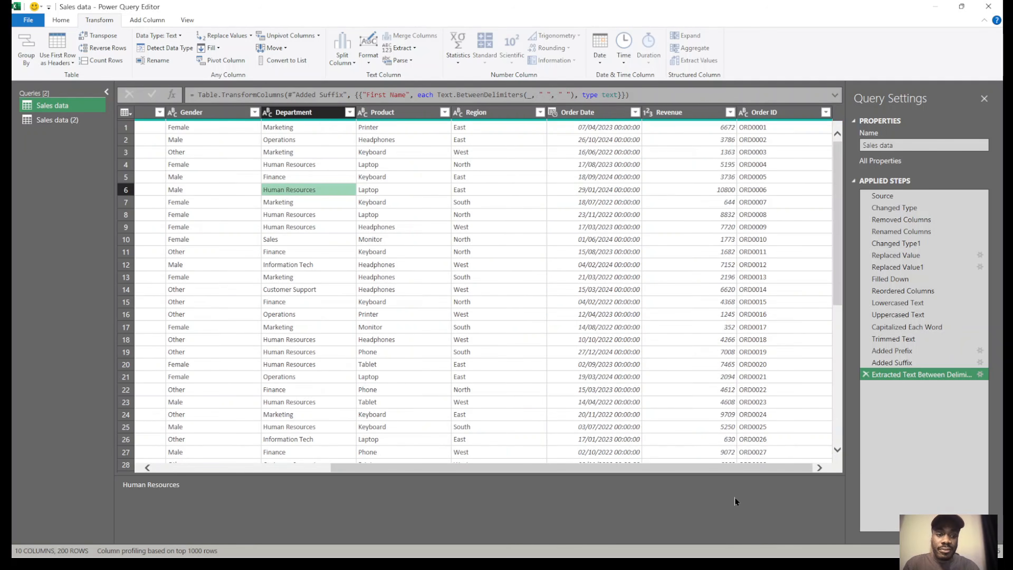
{"action": "left_click", "coordinate": [693, 109]}
{"action": "left_click", "coordinate": [481, 49]}
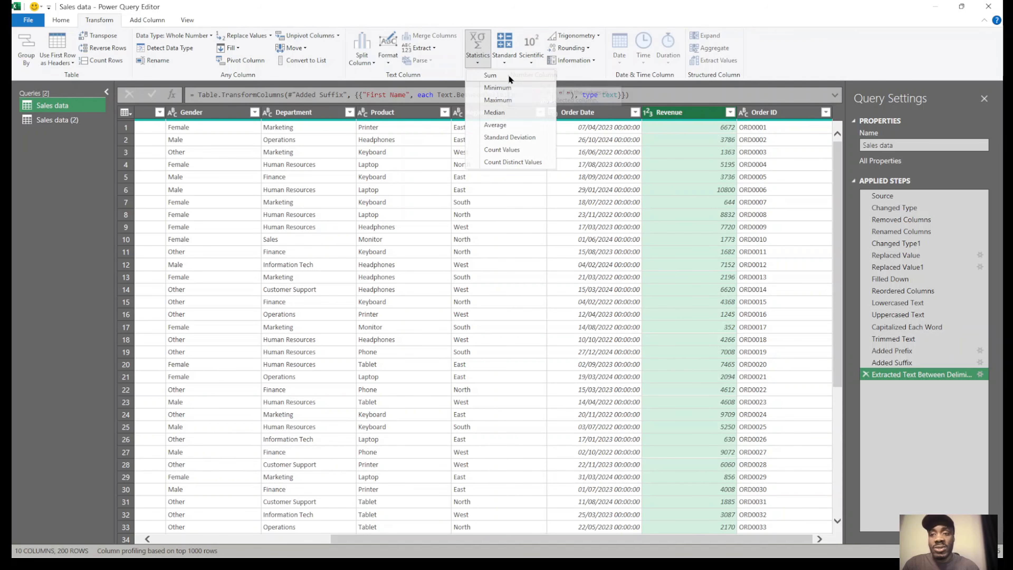
{"action": "left_click", "coordinate": [490, 75]}
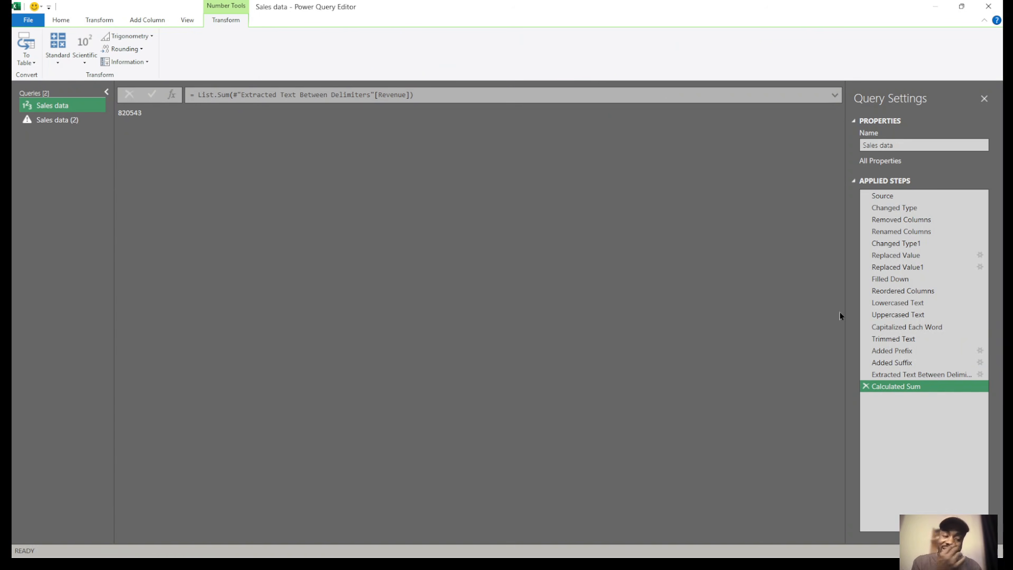
Delete the Calculated Sum applied step from the Sales data query.
{"action": "left_click", "coordinate": [865, 387]}
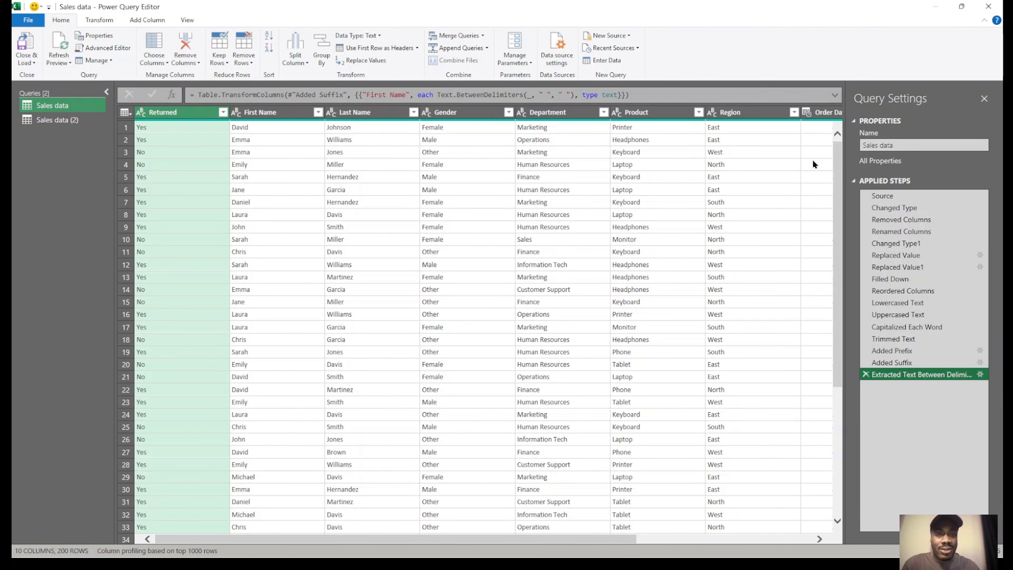
Calculate the maximum of the Revenue column with the Statistics operation, and delete the resulting applied step.
{"action": "scroll", "coordinate": [812, 159], "scroll_direction": "right", "scroll_amount": 3}
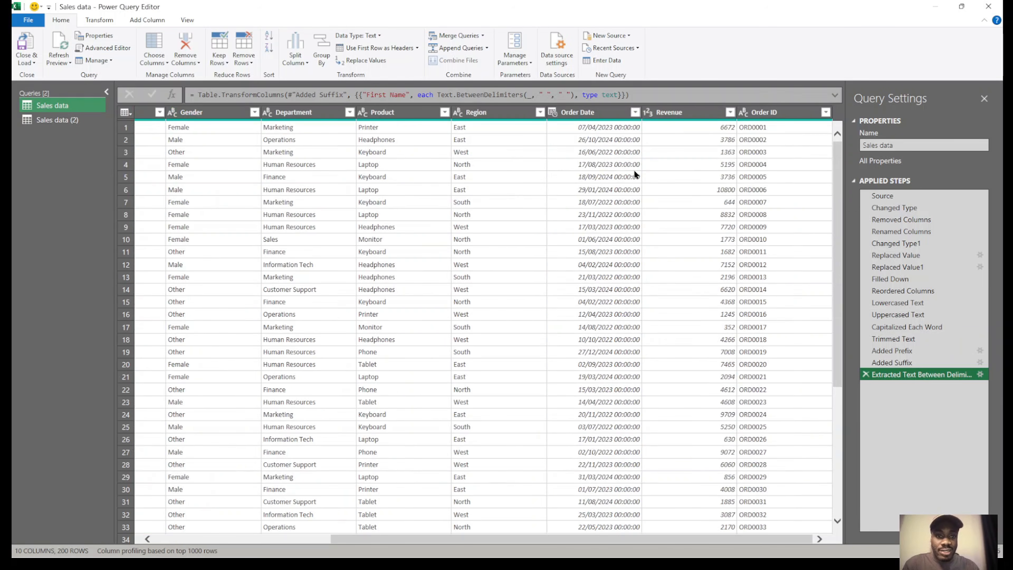
{"action": "left_click", "coordinate": [676, 128]}
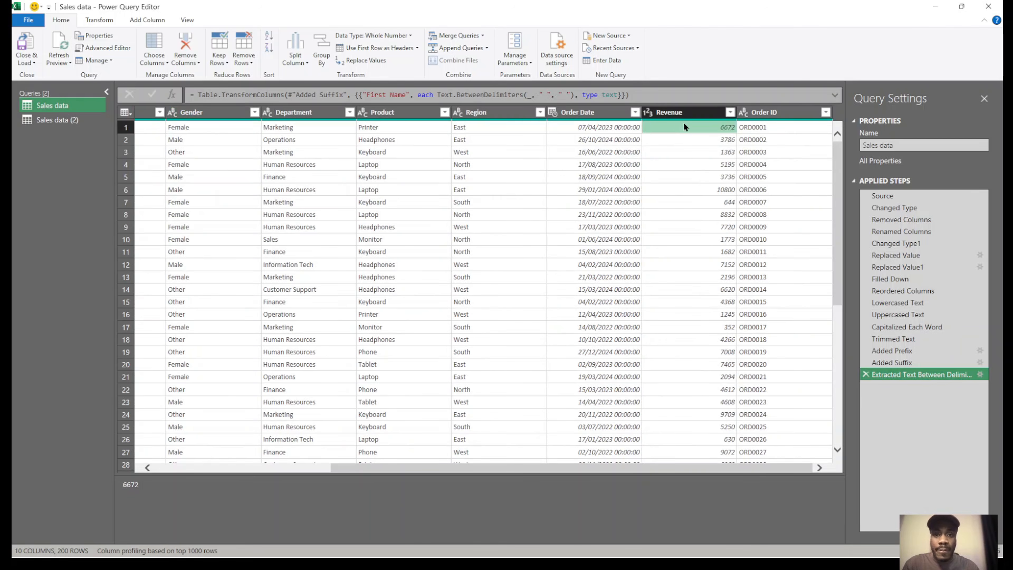
{"action": "left_click", "coordinate": [702, 113]}
{"action": "left_click", "coordinate": [100, 22]}
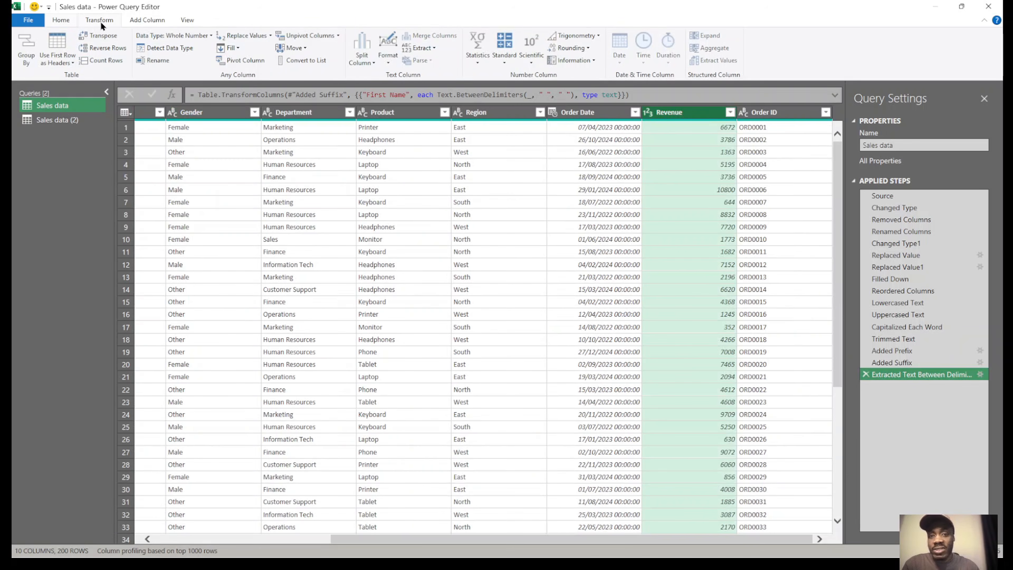
{"action": "left_click", "coordinate": [484, 64]}
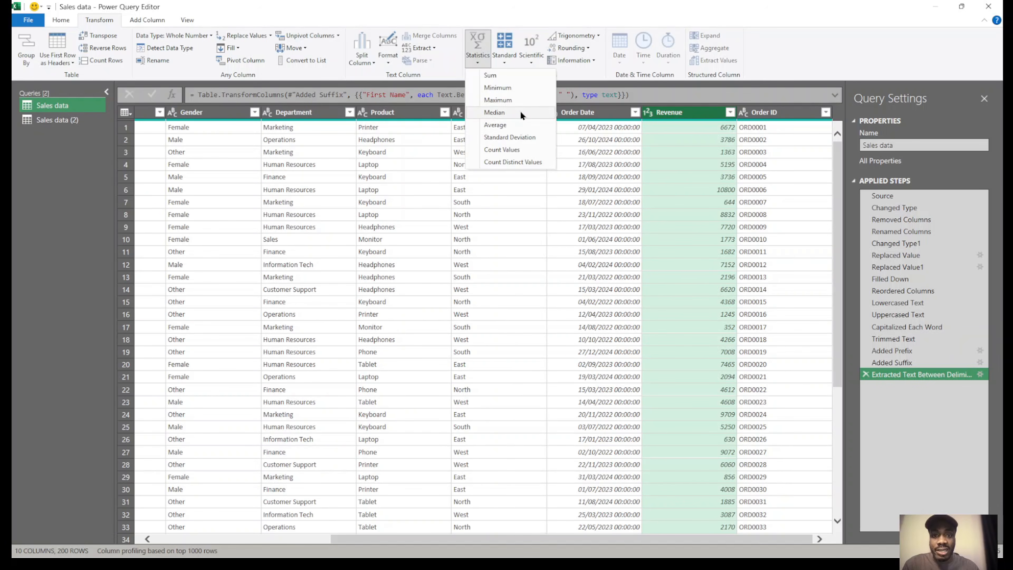
{"action": "left_click", "coordinate": [521, 101]}
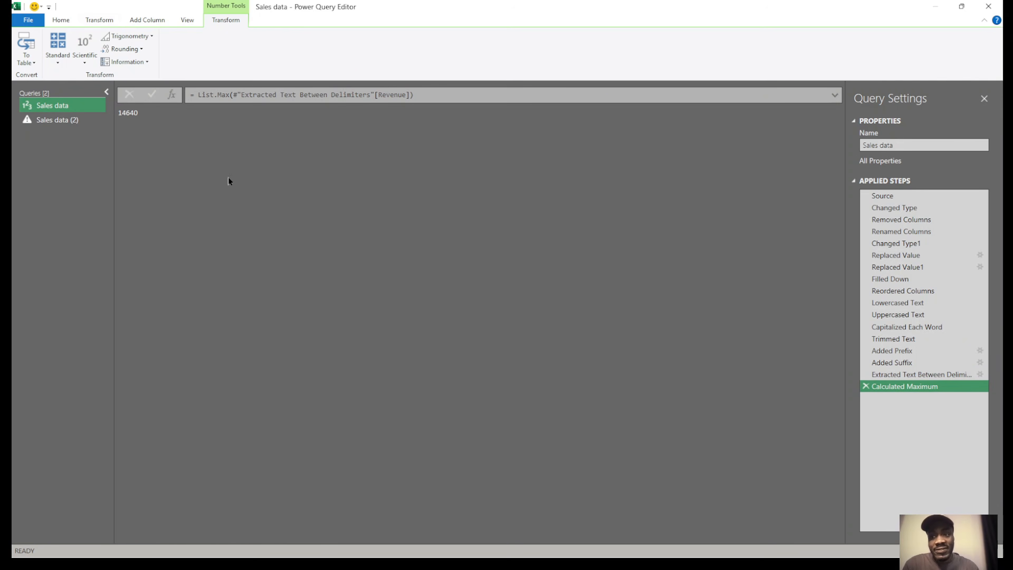
{"action": "left_click", "coordinate": [865, 385]}
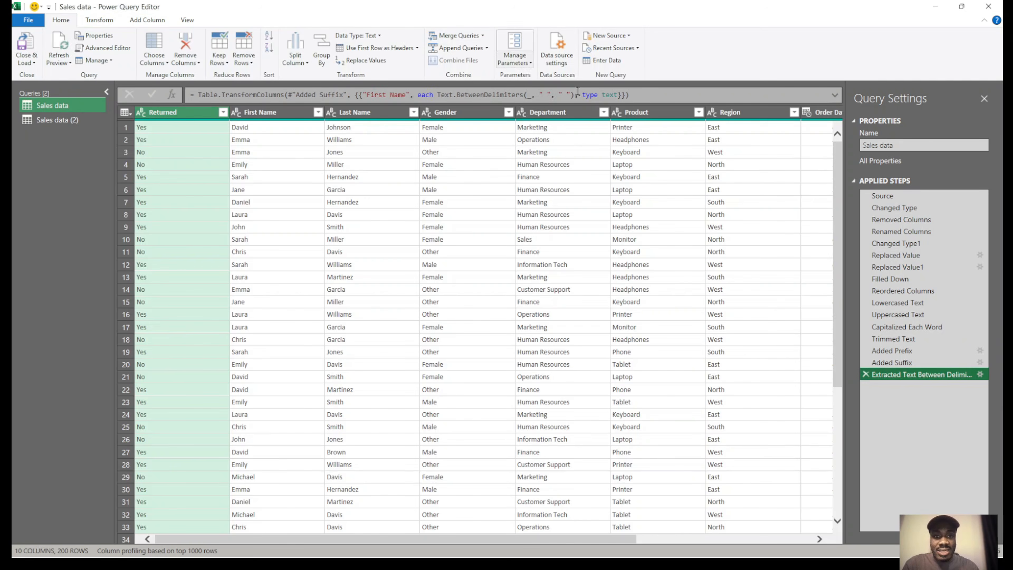
Examine the Statistics options for the Revenue column and the Extract and Format options for adding a new column.
{"action": "left_click", "coordinate": [654, 108]}
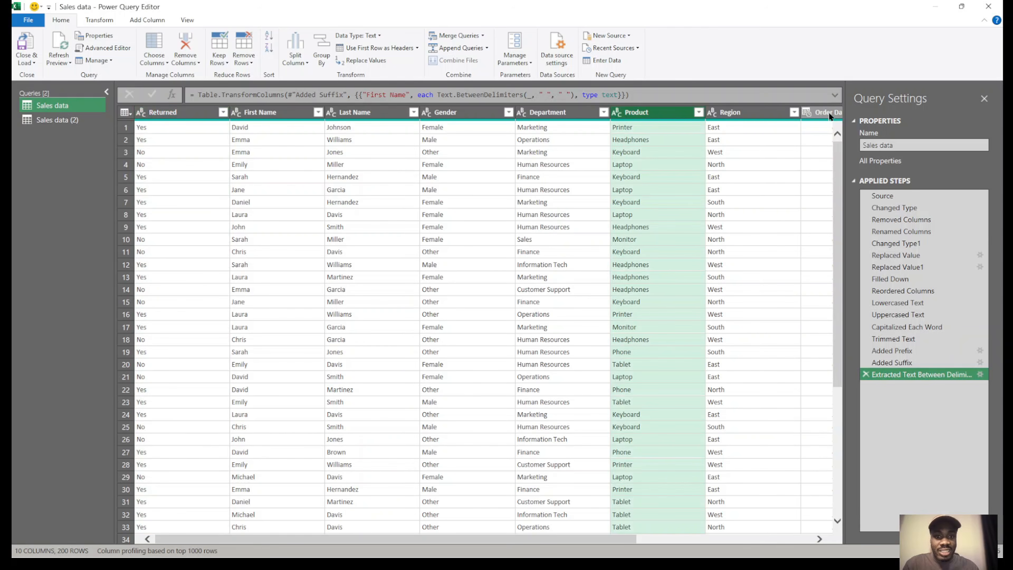
{"action": "scroll", "coordinate": [669, 267], "scroll_direction": "right", "scroll_amount": 5}
{"action": "left_click", "coordinate": [685, 114]}
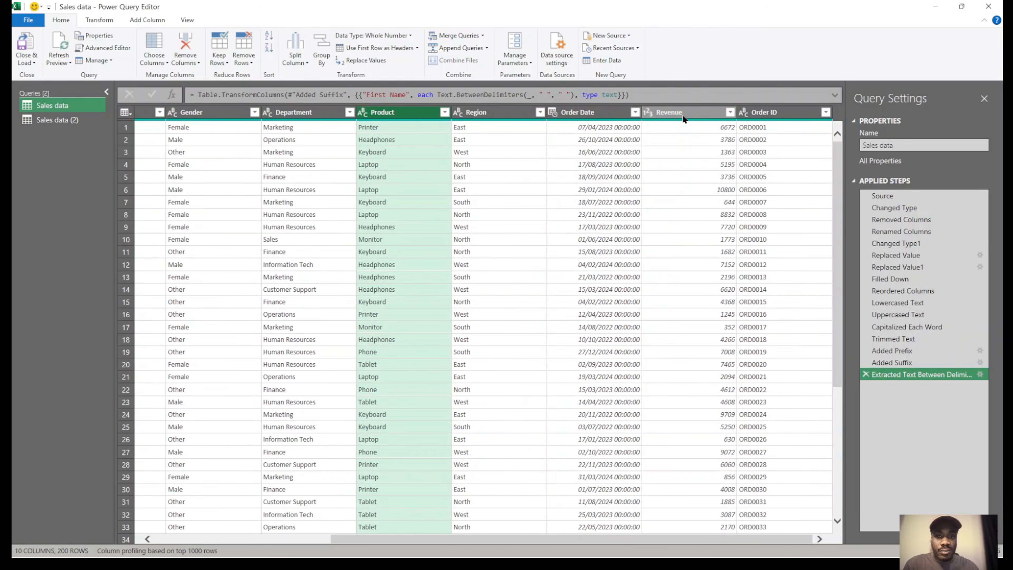
{"action": "left_click", "coordinate": [99, 19]}
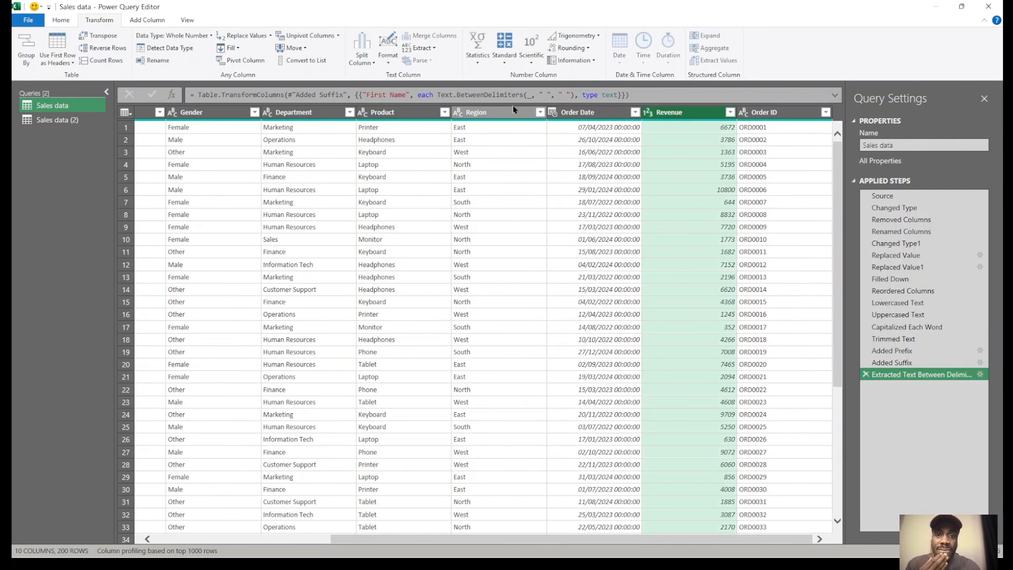
{"action": "left_click", "coordinate": [474, 57]}
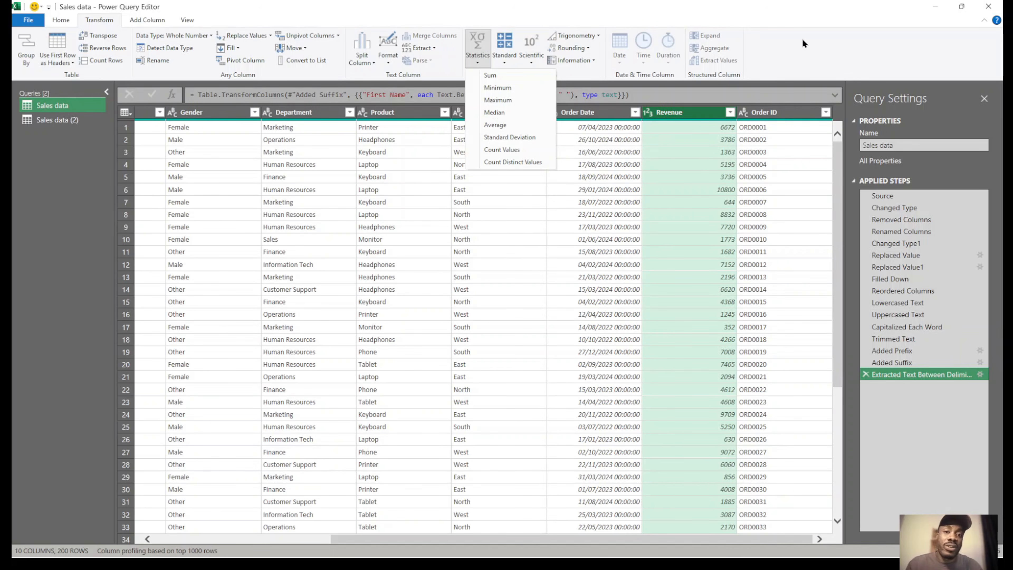
{"action": "left_click", "coordinate": [770, 65]}
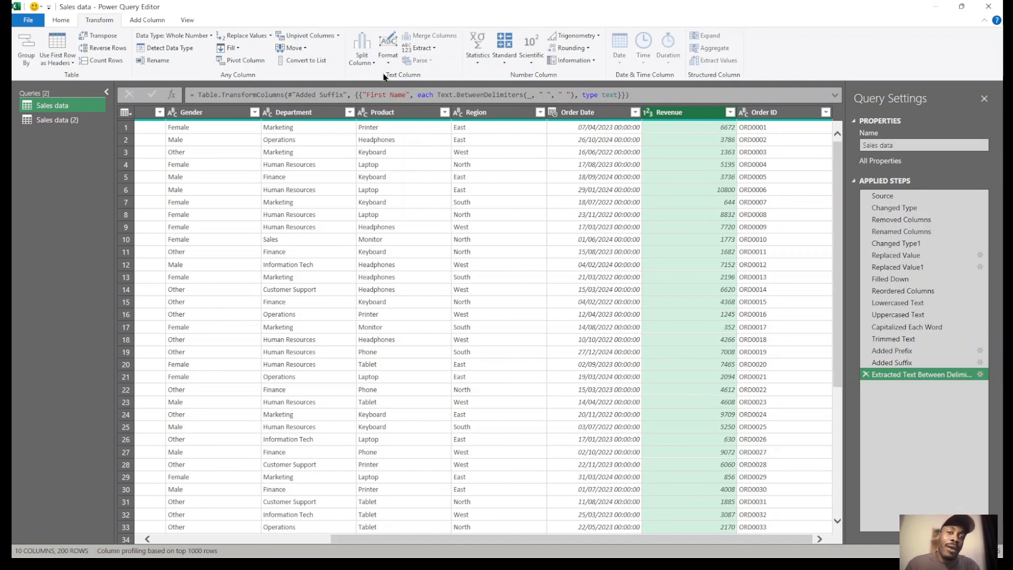
{"action": "left_click", "coordinate": [132, 23]}
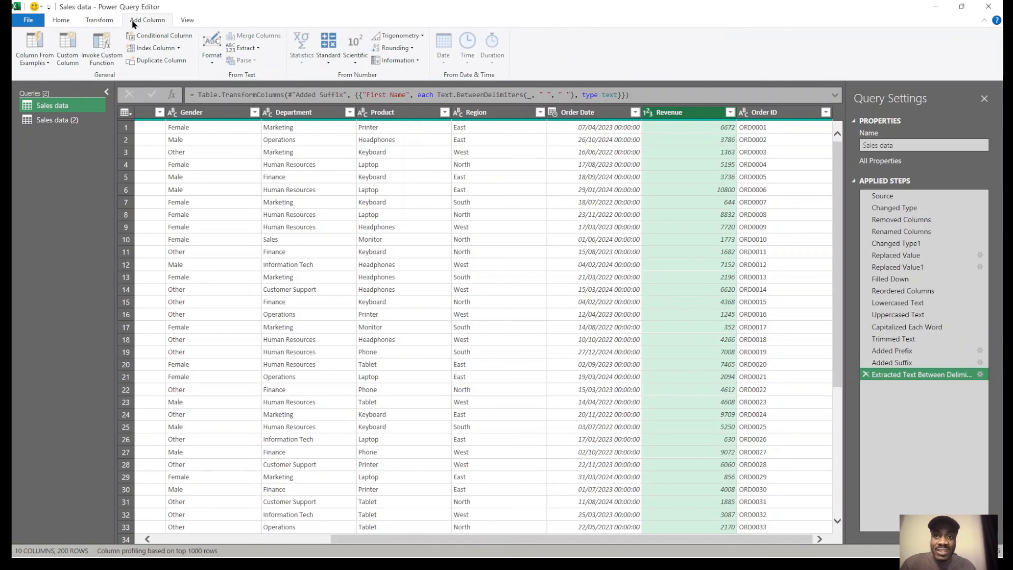
{"action": "left_click", "coordinate": [242, 47]}
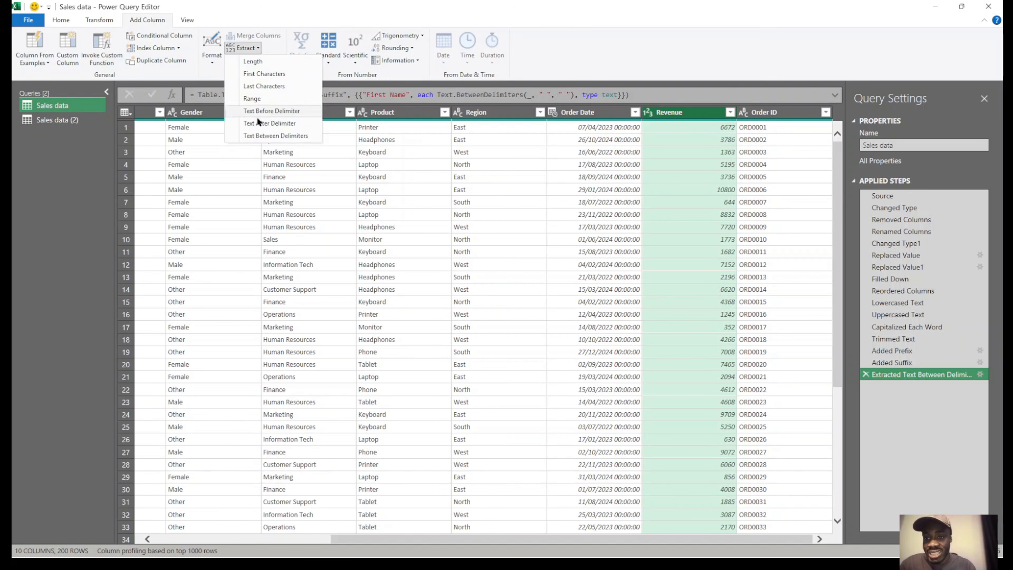
{"action": "left_click", "coordinate": [211, 63]}
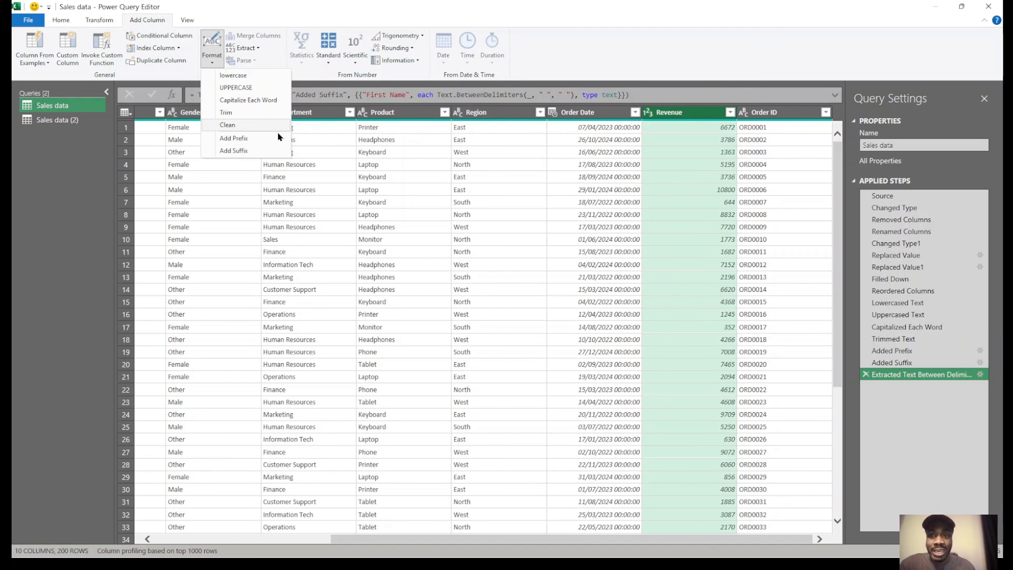
{"action": "left_click", "coordinate": [307, 64]}
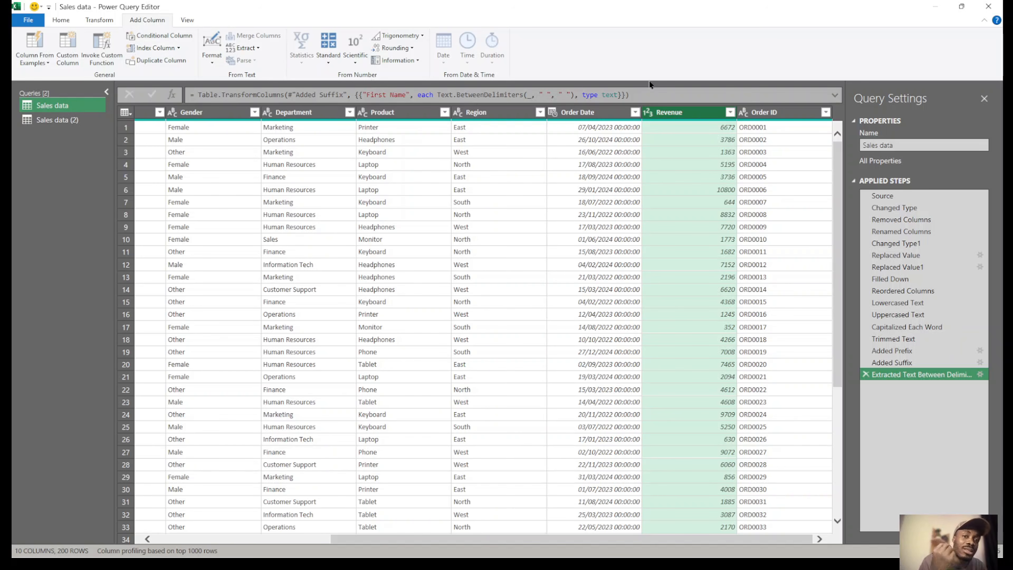
Extract the year from the Order Date column, and delete the resulting applied step.
{"action": "left_click", "coordinate": [100, 20]}
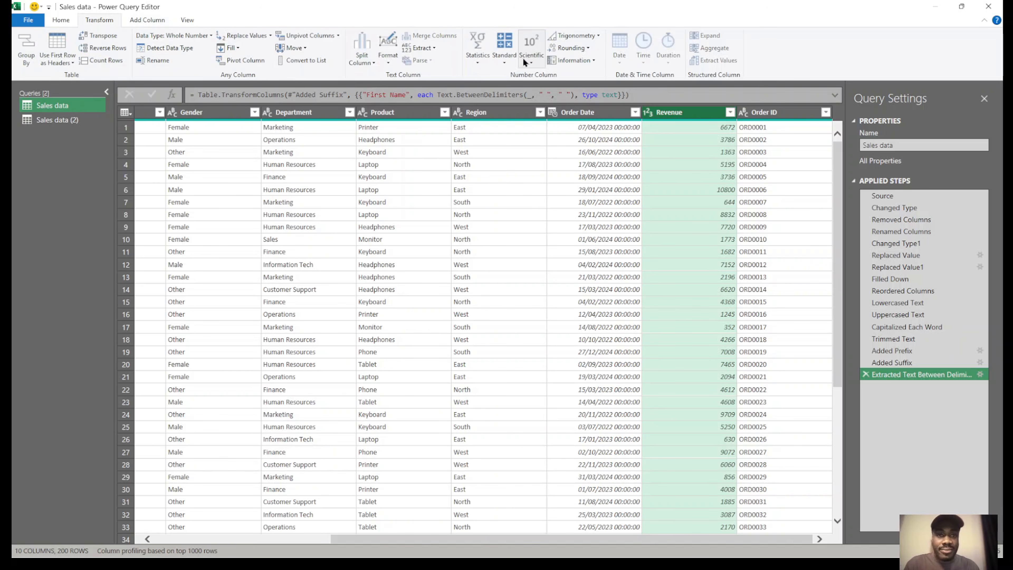
{"action": "left_click", "coordinate": [745, 210]}
{"action": "left_click", "coordinate": [590, 118]}
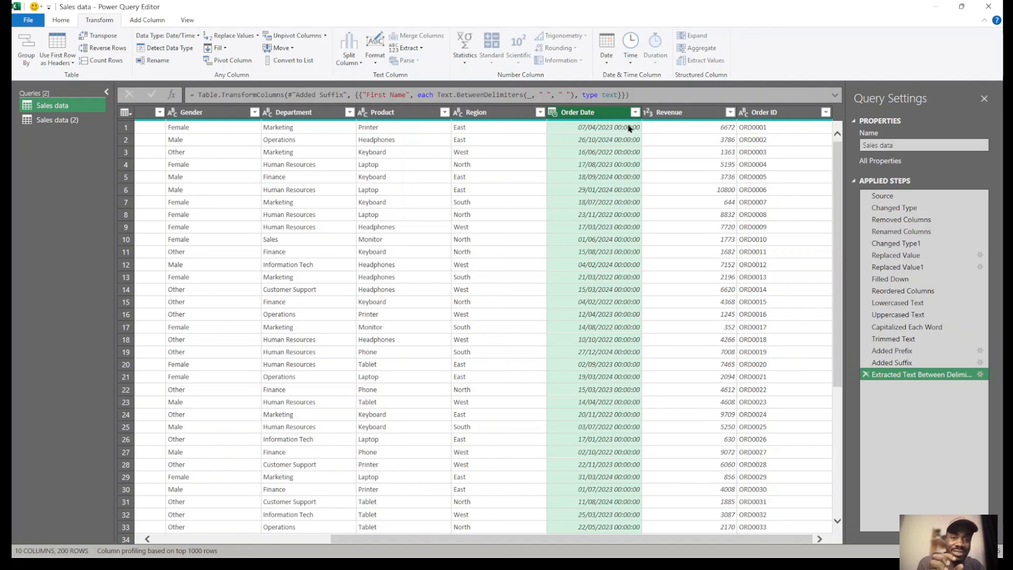
{"action": "left_click", "coordinate": [616, 55]}
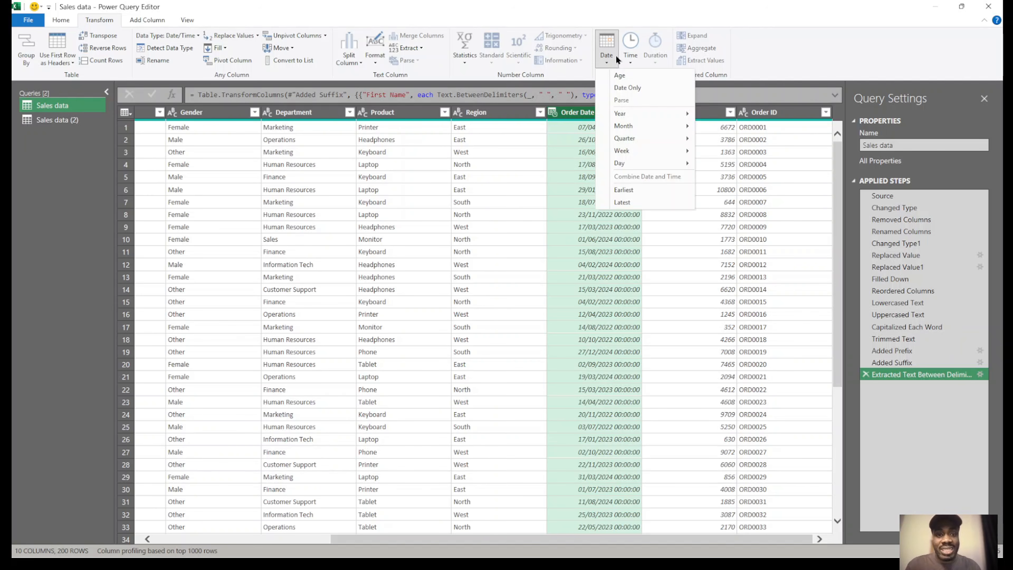
{"action": "mouse_move", "coordinate": [650, 113]}
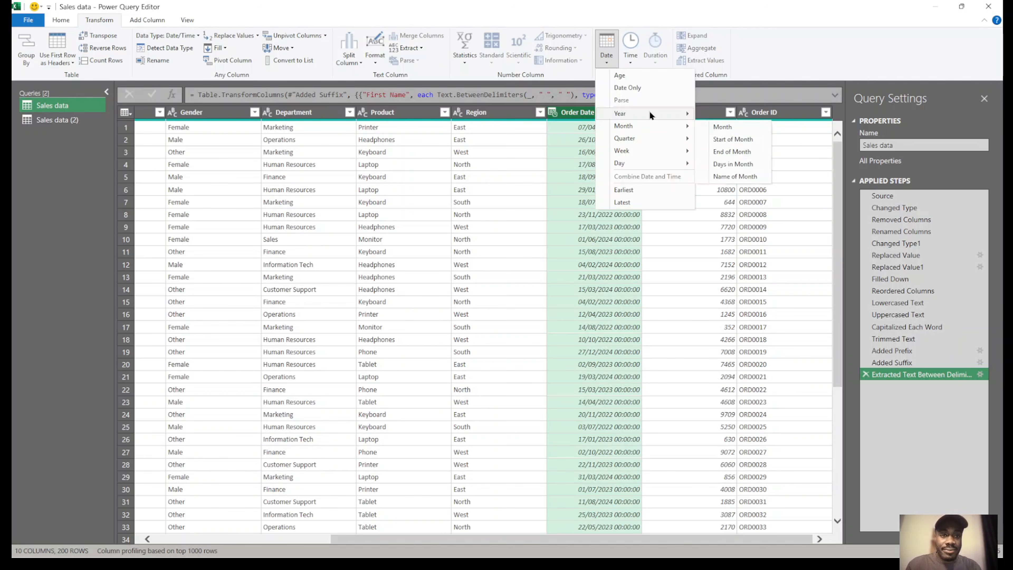
{"action": "left_click", "coordinate": [723, 115]}
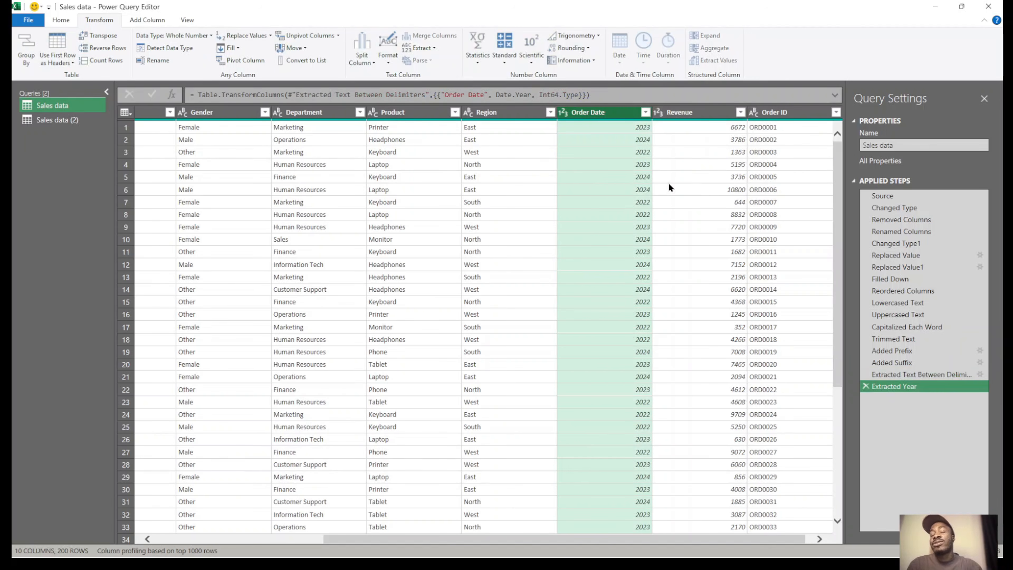
{"action": "left_click", "coordinate": [866, 385]}
Convert the Order Date column to the name of the month, and delete the resulting applied step.
{"action": "left_click", "coordinate": [609, 51]}
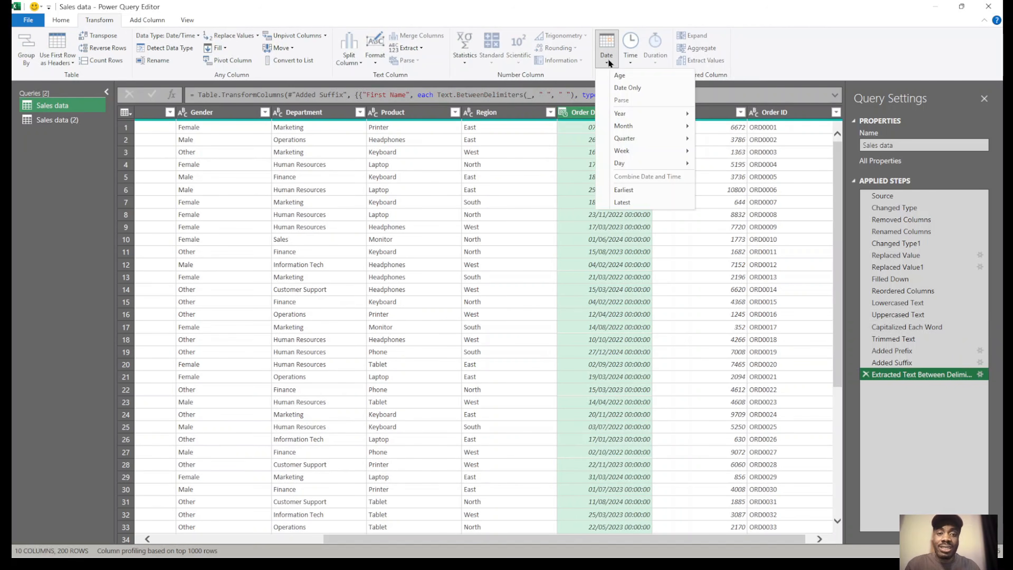
{"action": "mouse_move", "coordinate": [641, 125]}
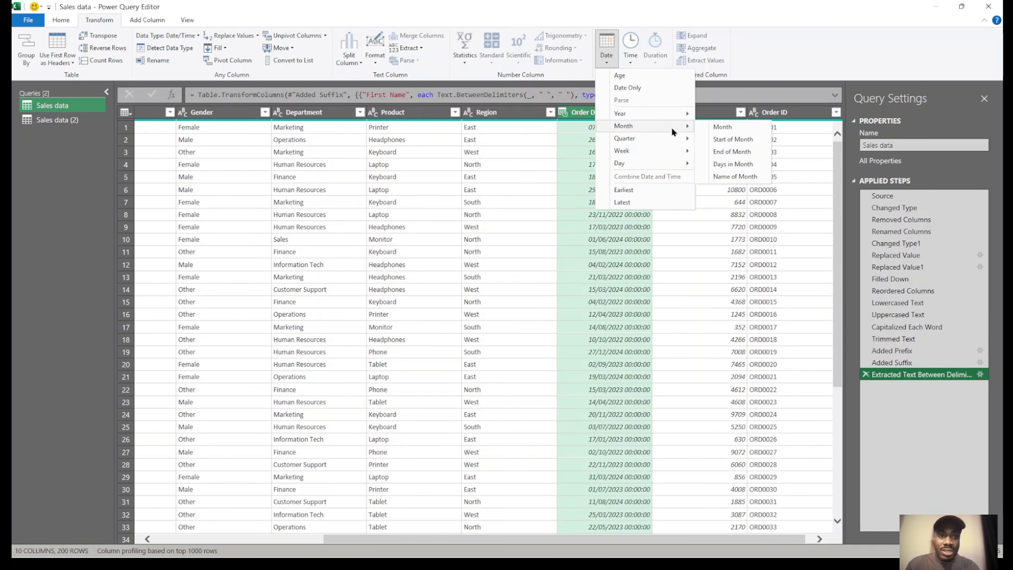
{"action": "left_click", "coordinate": [746, 177]}
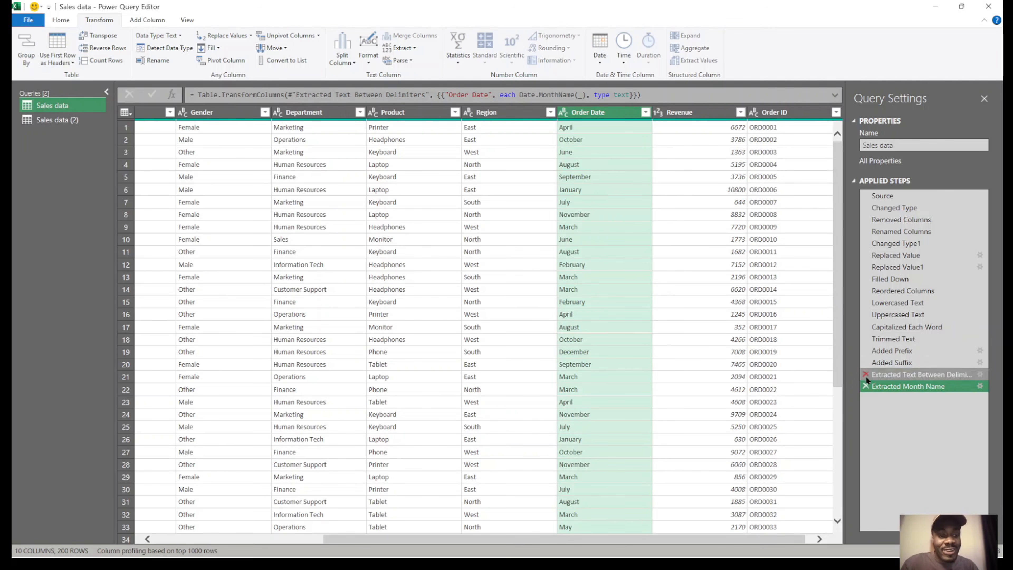
{"action": "left_click", "coordinate": [865, 386]}
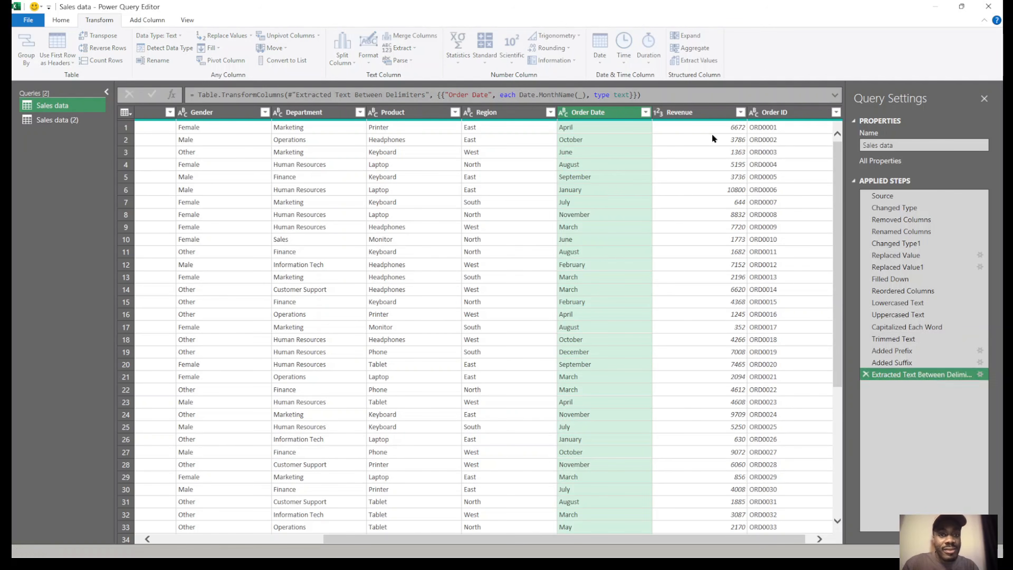
Convert the Order Date column to the end-of-week date, and delete the resulting applied step.
{"action": "left_click", "coordinate": [607, 56]}
{"action": "mouse_move", "coordinate": [650, 160]}
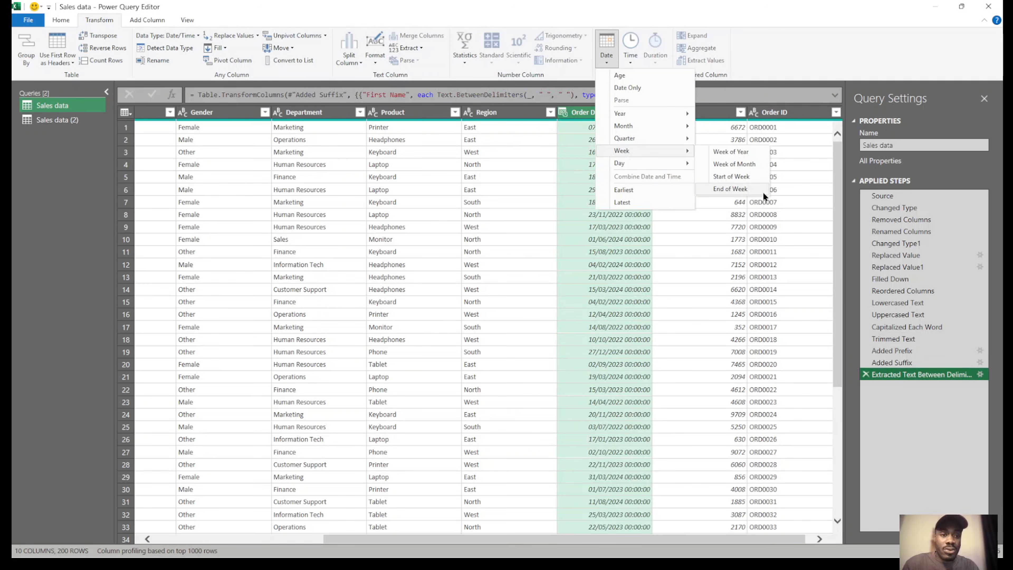
{"action": "left_click", "coordinate": [731, 188]}
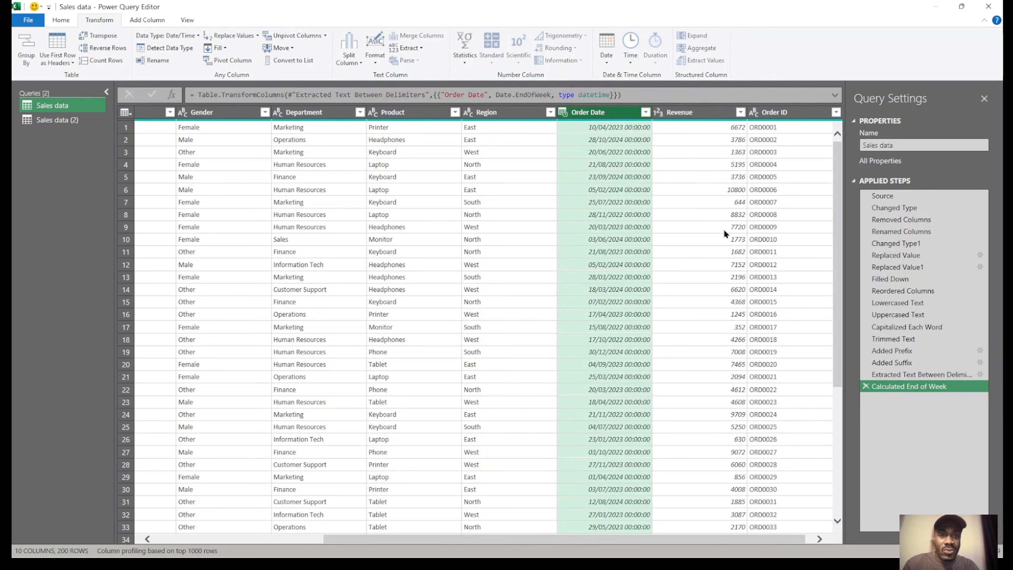
{"action": "left_click", "coordinate": [867, 386]}
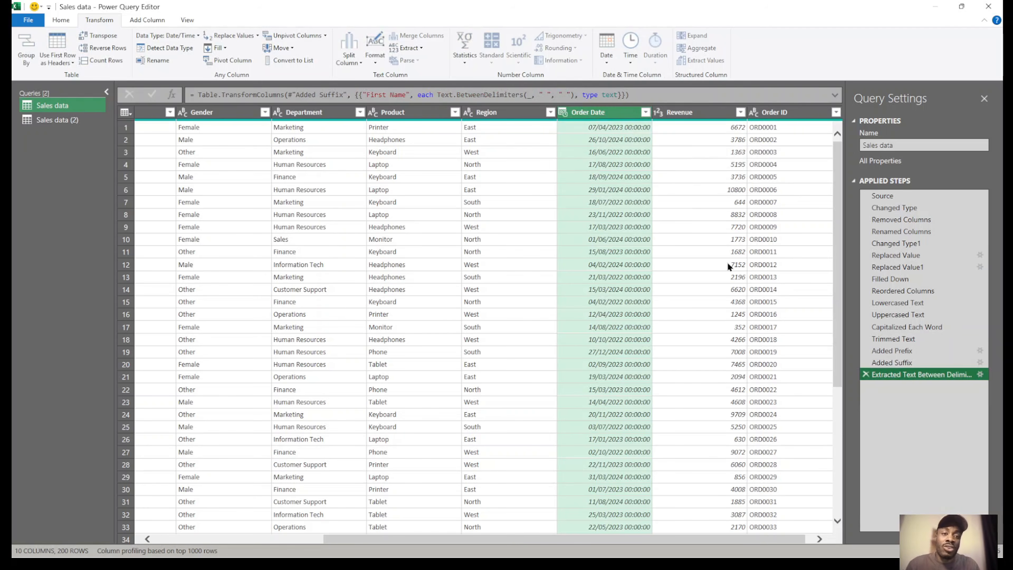
{"action": "left_click", "coordinate": [139, 21]}
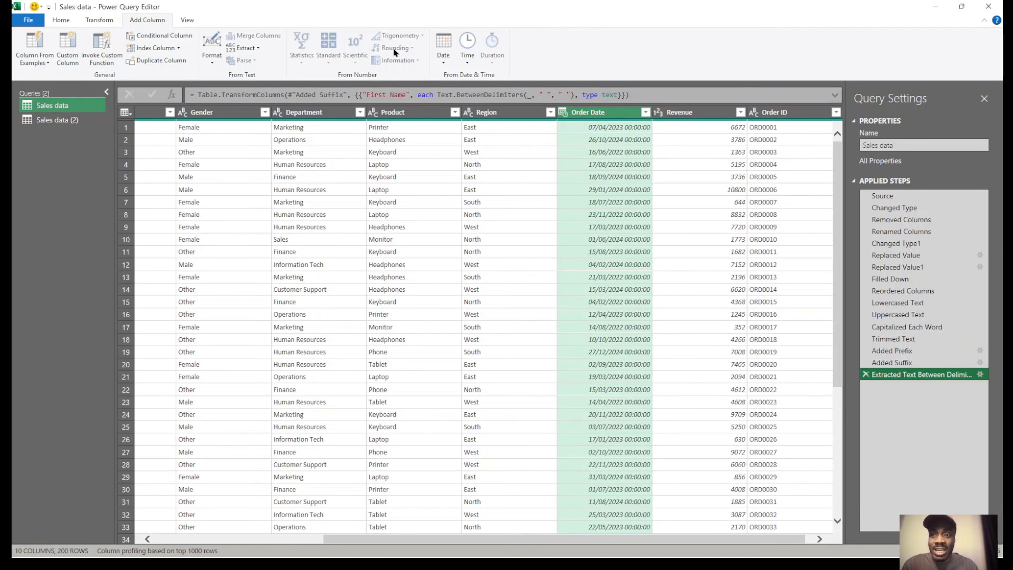
{"action": "left_click", "coordinate": [98, 22]}
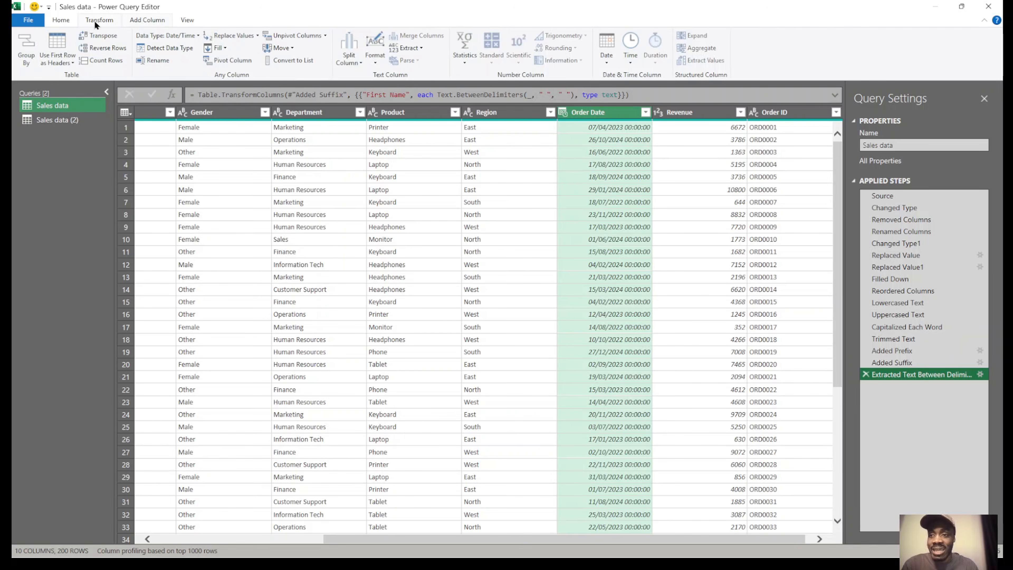
{"action": "left_click", "coordinate": [148, 23]}
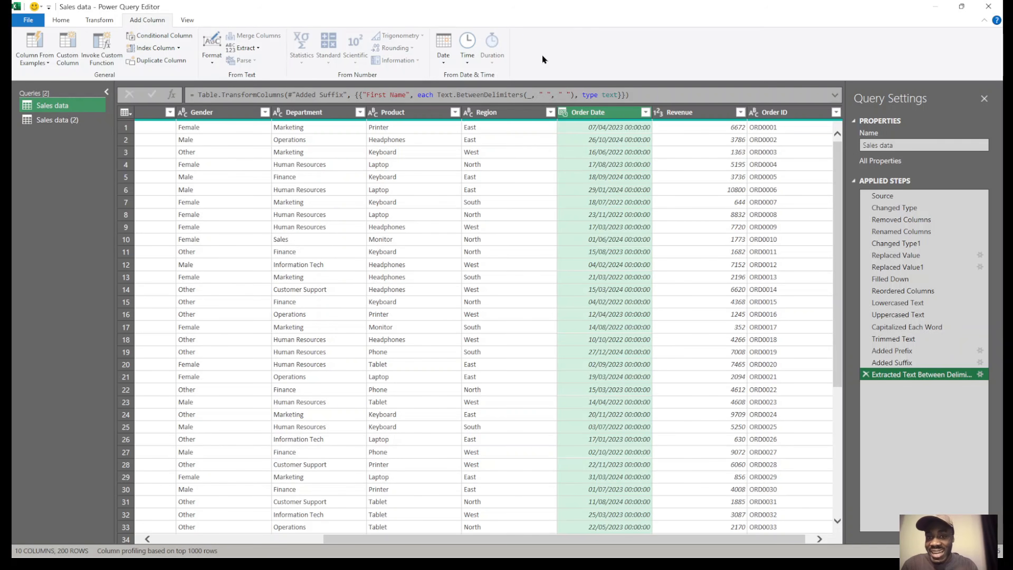
{"action": "left_click", "coordinate": [99, 20]}
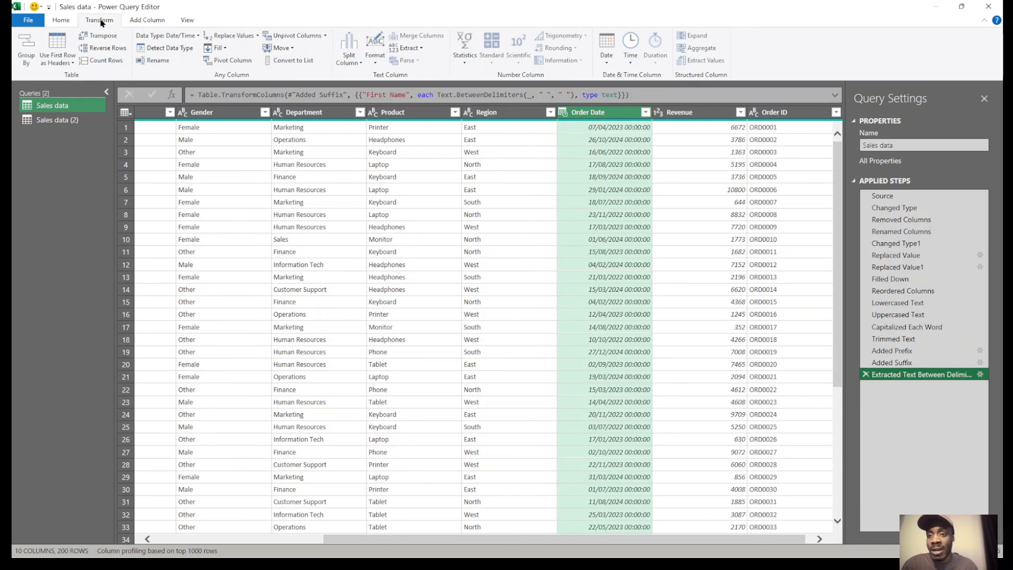
{"action": "left_click", "coordinate": [149, 20]}
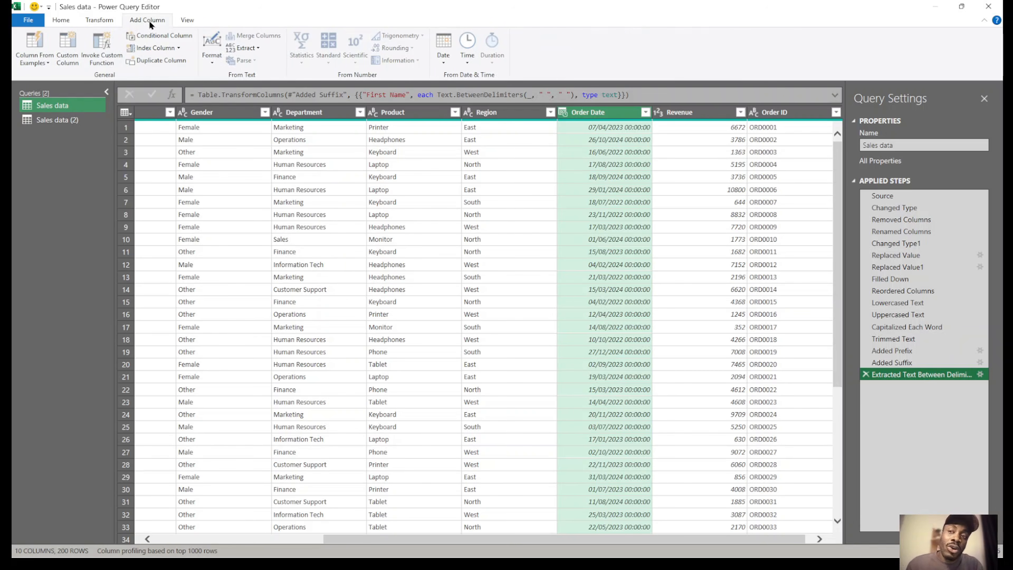
{"action": "left_click", "coordinate": [110, 20]}
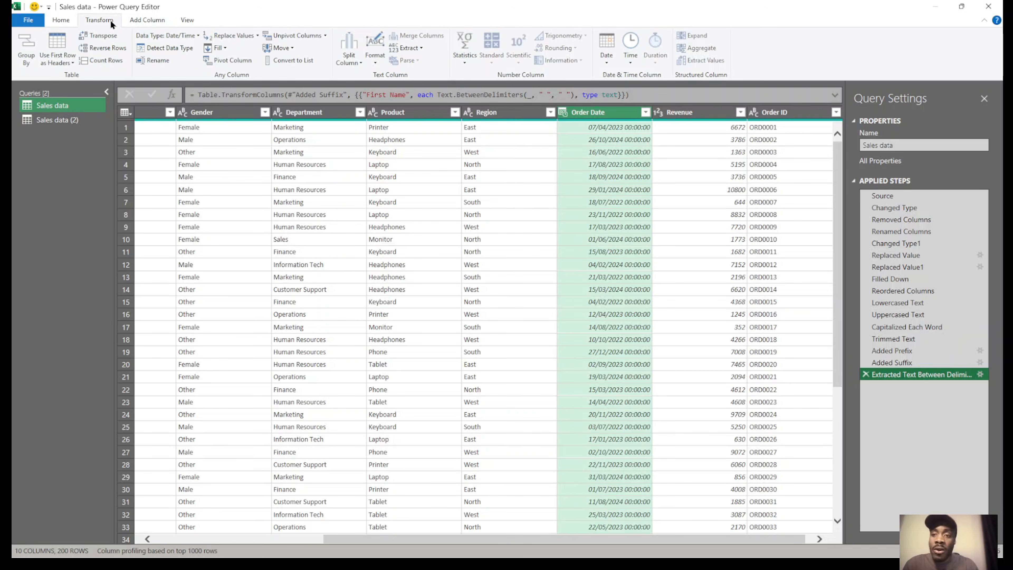
{"action": "scroll", "coordinate": [370, 257], "scroll_direction": "left", "scroll_amount": 5}
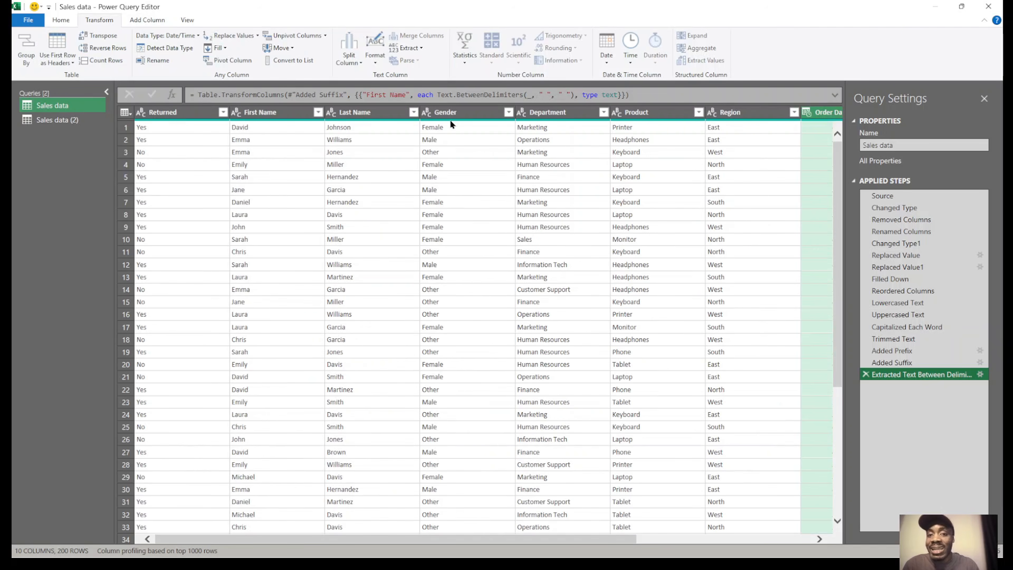
Convert the Gender column's text to uppercase in place, and delete the resulting applied step.
{"action": "left_click", "coordinate": [456, 116]}
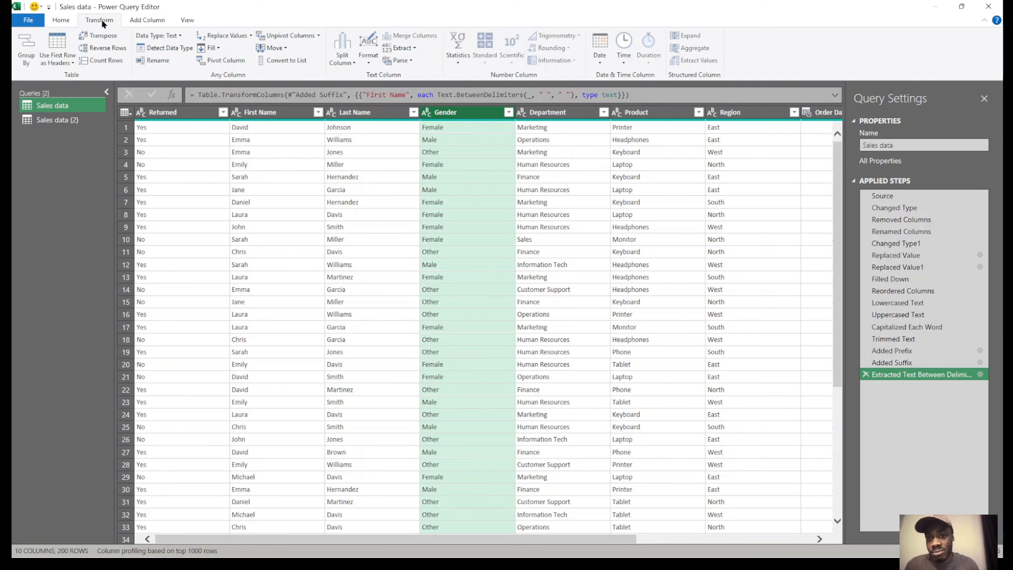
{"action": "left_click", "coordinate": [372, 59]}
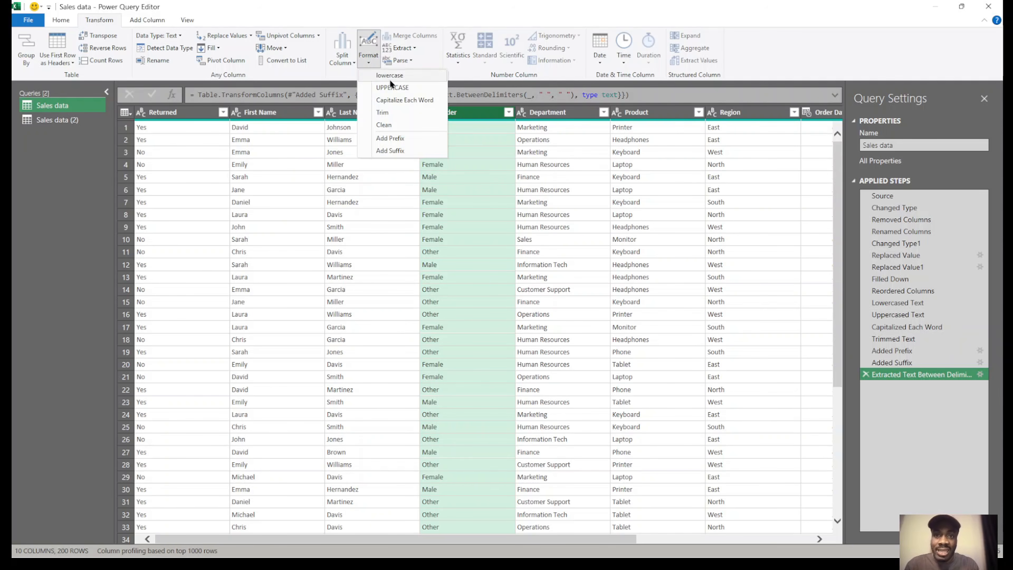
{"action": "left_click", "coordinate": [395, 84]}
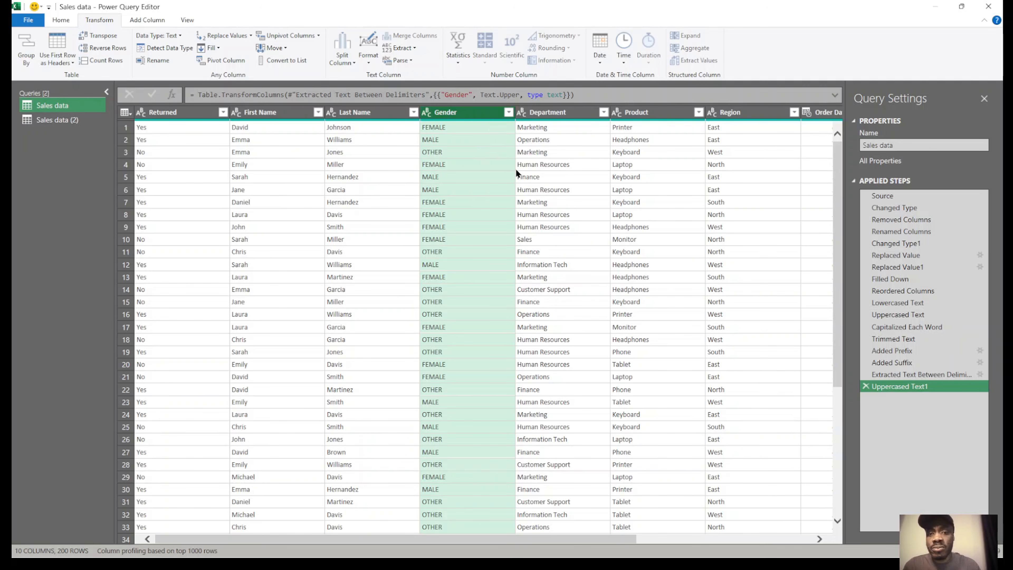
{"action": "left_click", "coordinate": [865, 387]}
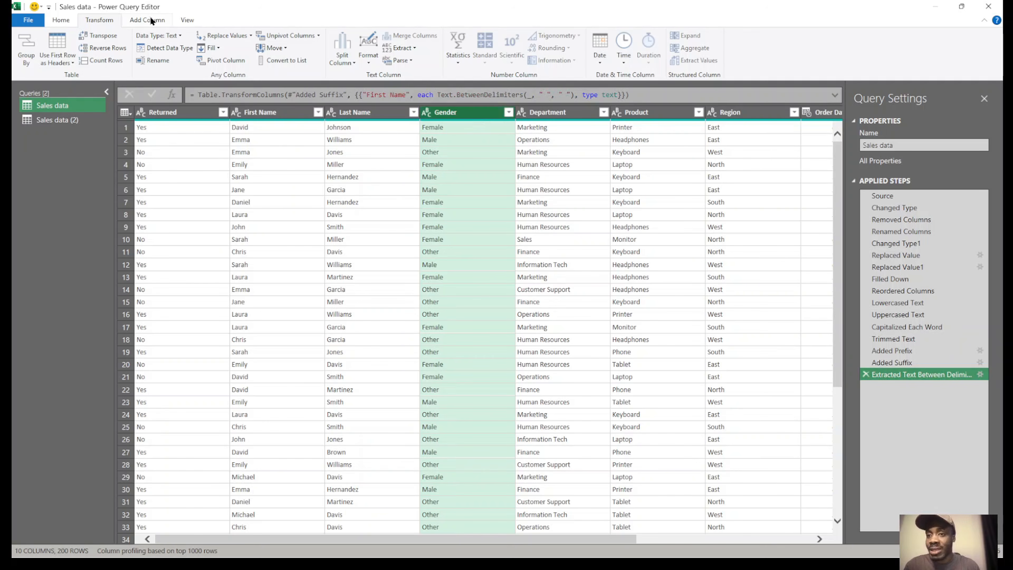
Add a new column containing the uppercase version of the Gender column.
{"action": "left_click", "coordinate": [141, 20]}
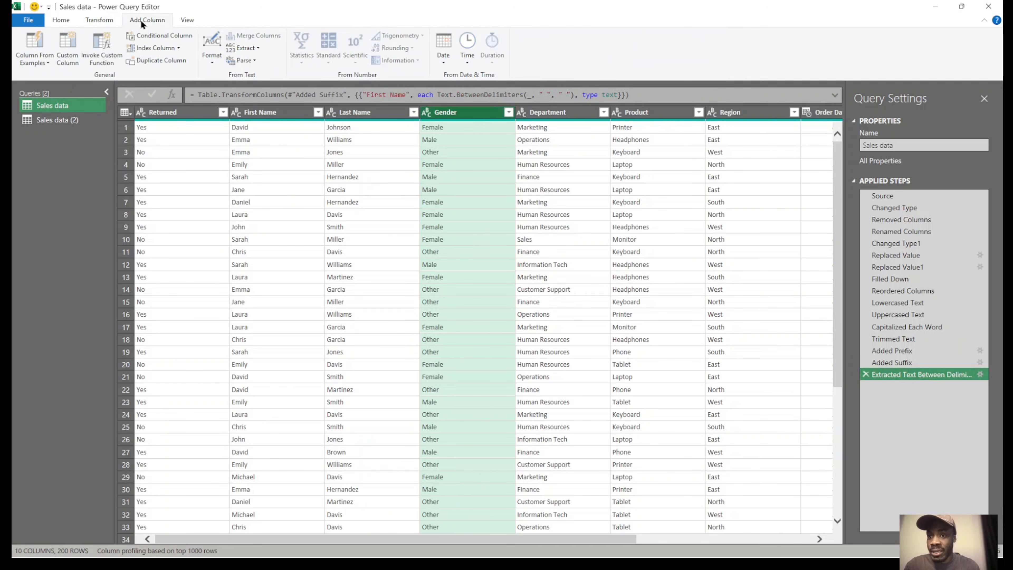
{"action": "left_click", "coordinate": [210, 59]}
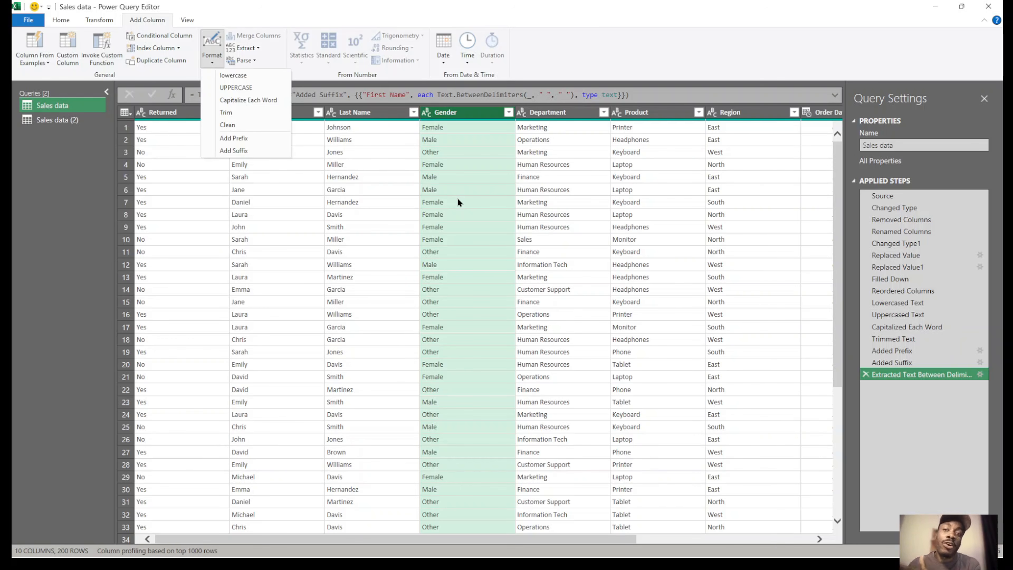
{"action": "left_click", "coordinate": [238, 89]}
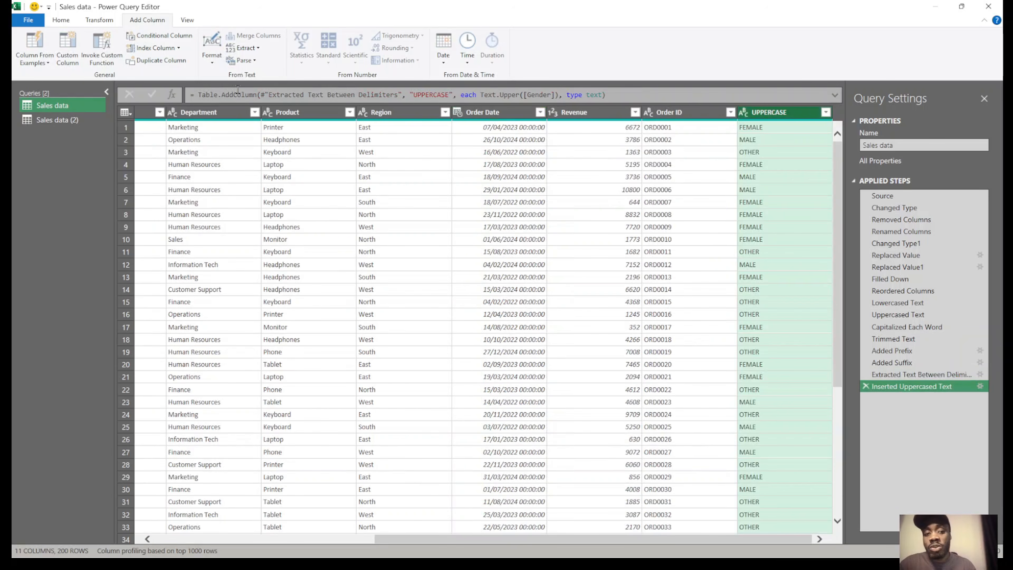
{"action": "scroll", "coordinate": [772, 114], "scroll_direction": "left", "scroll_amount": 10}
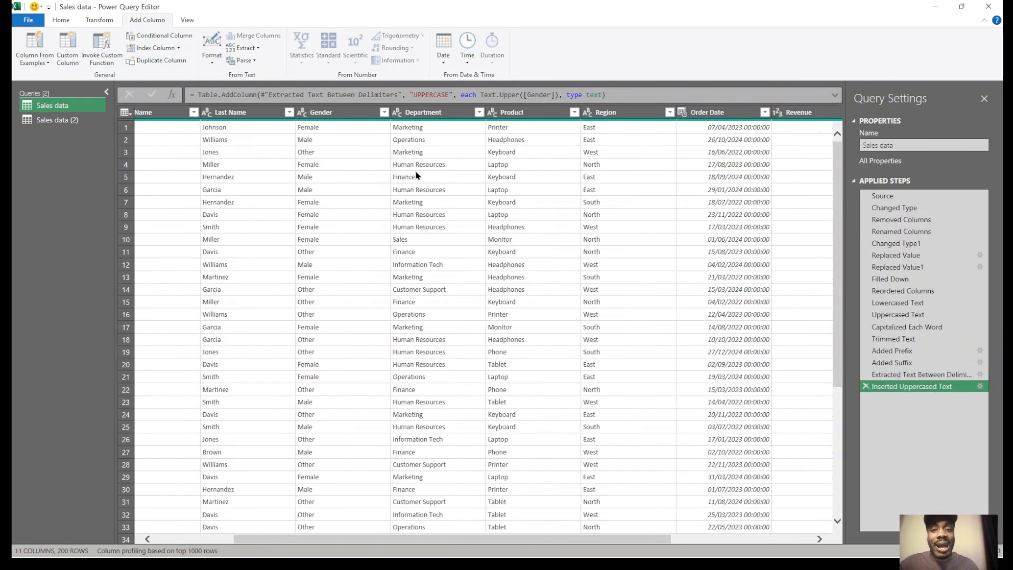
Transform the existing Gender column to uppercase again for comparison, and delete that applied step.
{"action": "left_click", "coordinate": [459, 112]}
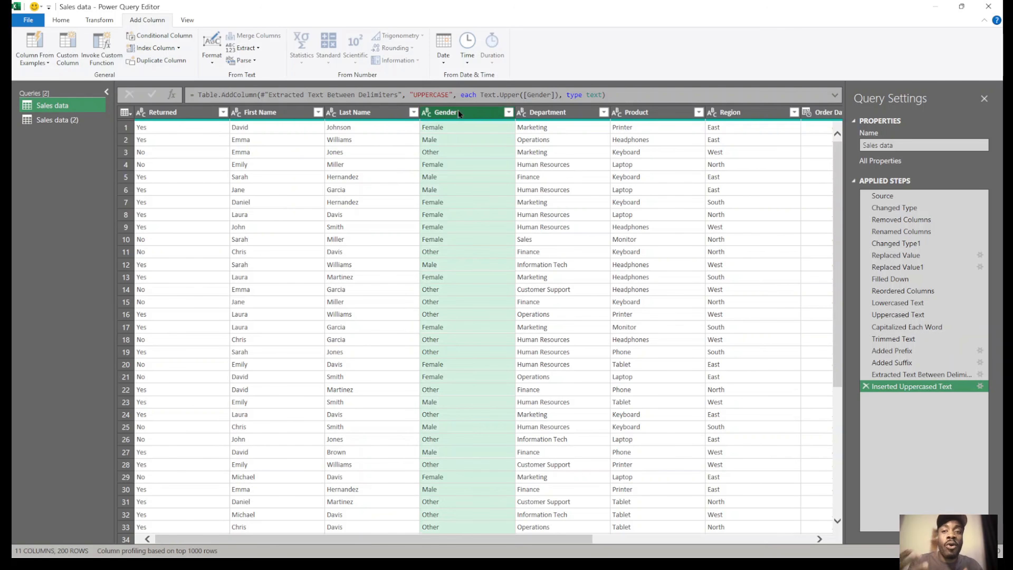
{"action": "left_click", "coordinate": [98, 20]}
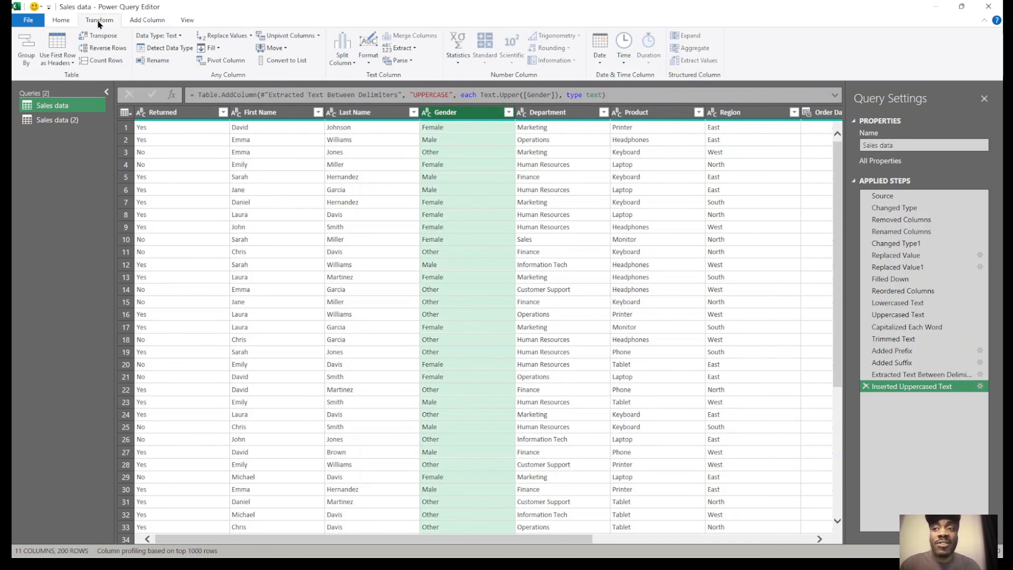
{"action": "left_click", "coordinate": [362, 55]}
{"action": "left_click", "coordinate": [410, 88]}
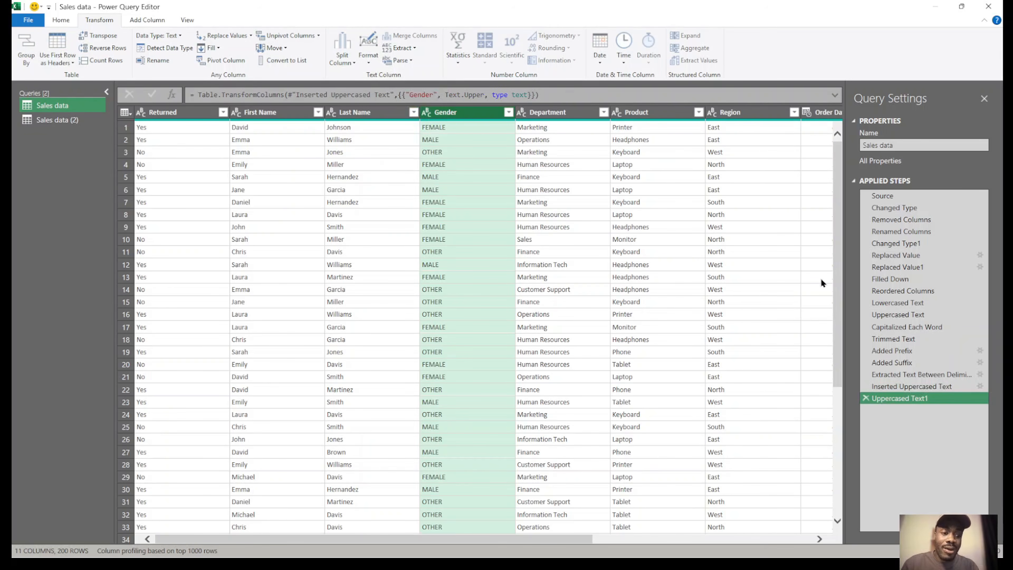
{"action": "left_click", "coordinate": [870, 400]}
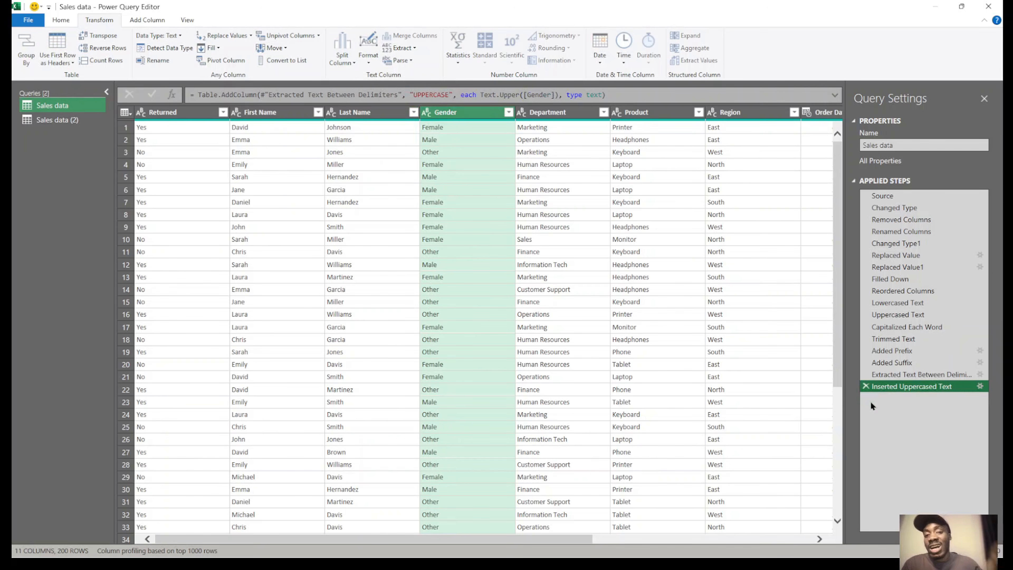
Add a new column containing the lowercase version of the Gender column.
{"action": "scroll", "coordinate": [641, 345], "scroll_direction": "right", "scroll_amount": 5}
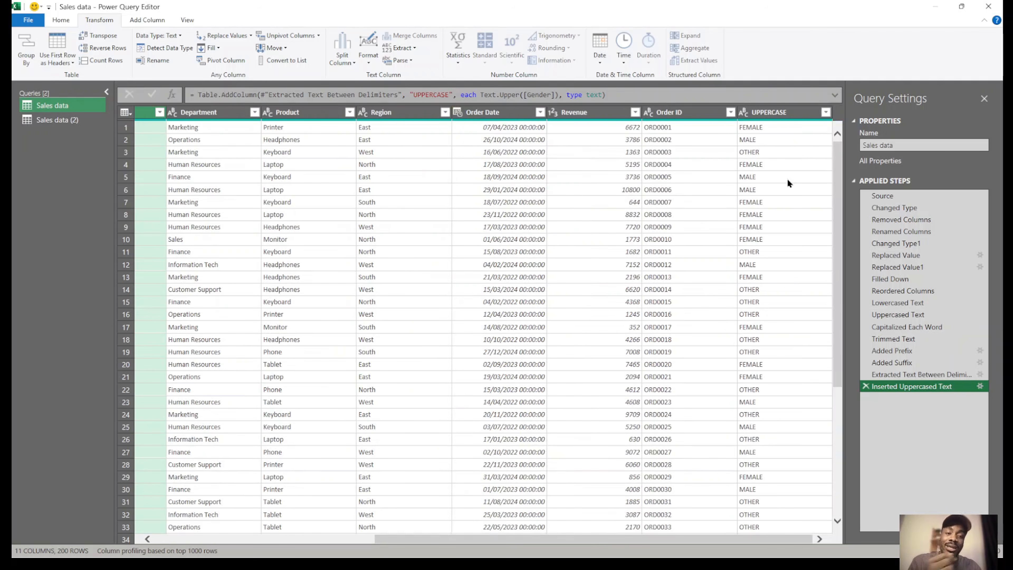
{"action": "scroll", "coordinate": [393, 189], "scroll_direction": "left", "scroll_amount": 5}
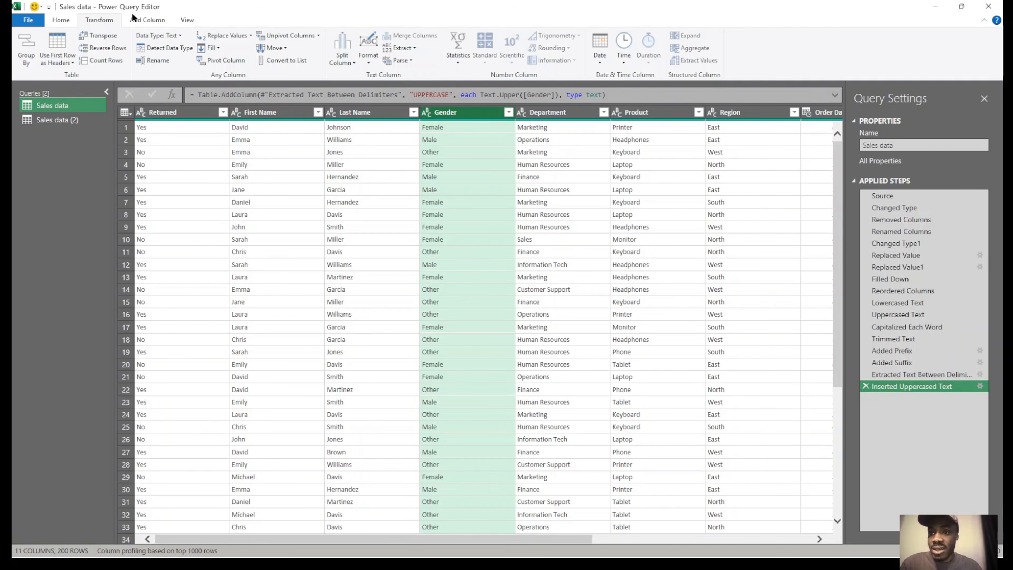
{"action": "left_click", "coordinate": [143, 21]}
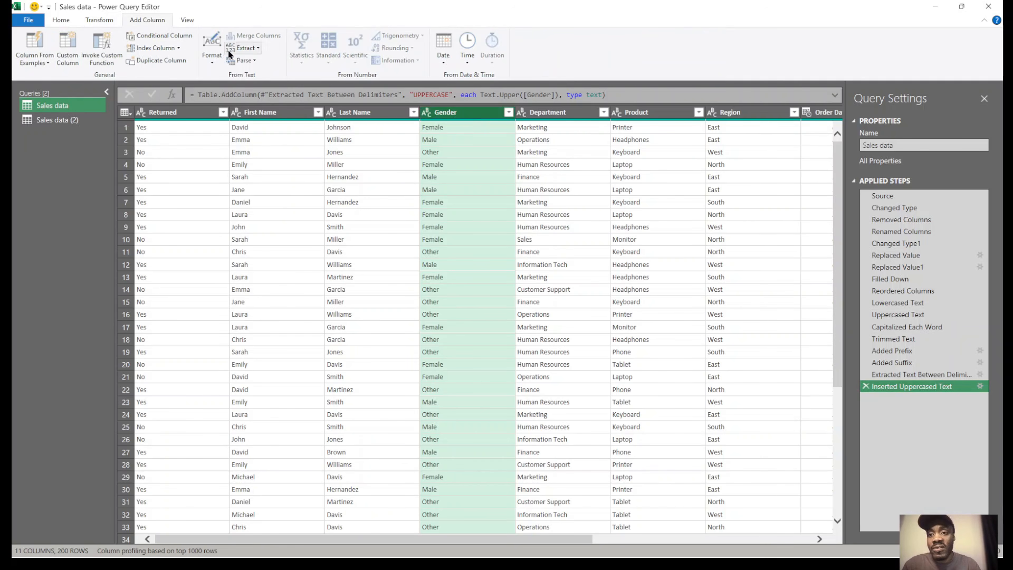
{"action": "left_click", "coordinate": [219, 54]}
{"action": "left_click", "coordinate": [236, 74]}
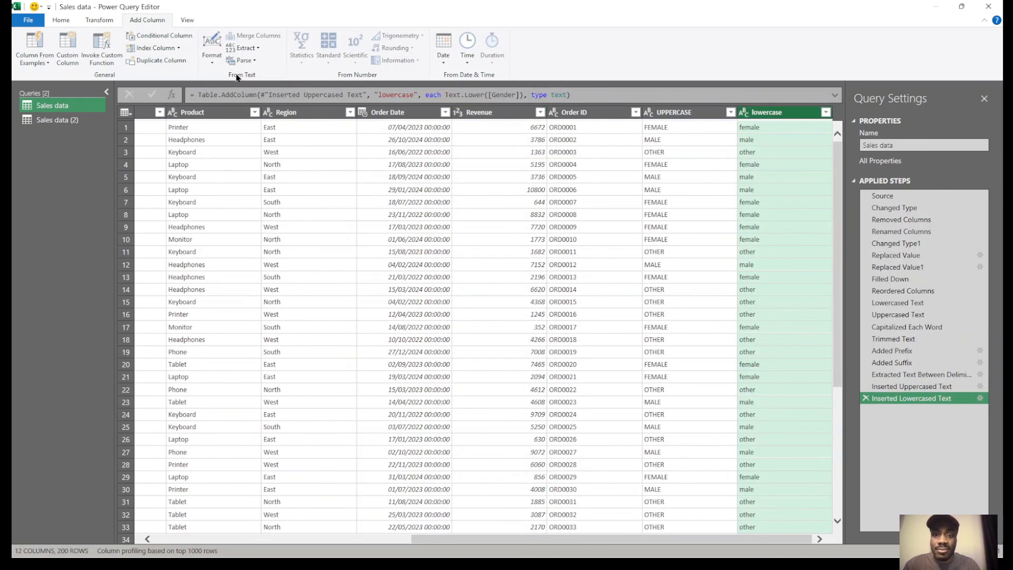
Add a new column from the Gender column using the Capitalize Each Word format.
{"action": "scroll", "coordinate": [296, 252], "scroll_direction": "left", "scroll_amount": 10}
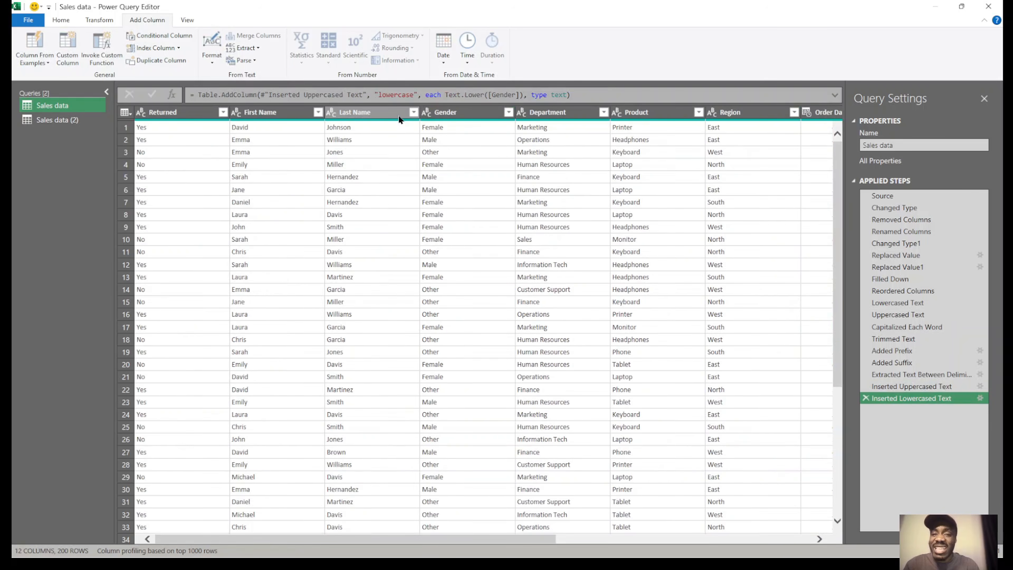
{"action": "left_click", "coordinate": [439, 115]}
{"action": "left_click", "coordinate": [206, 62]}
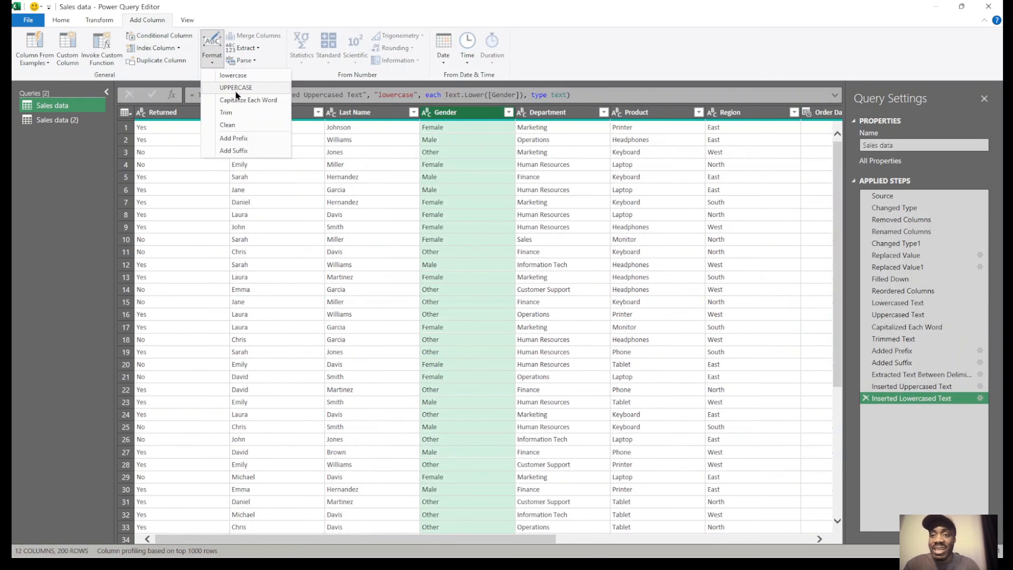
{"action": "left_click", "coordinate": [239, 100]}
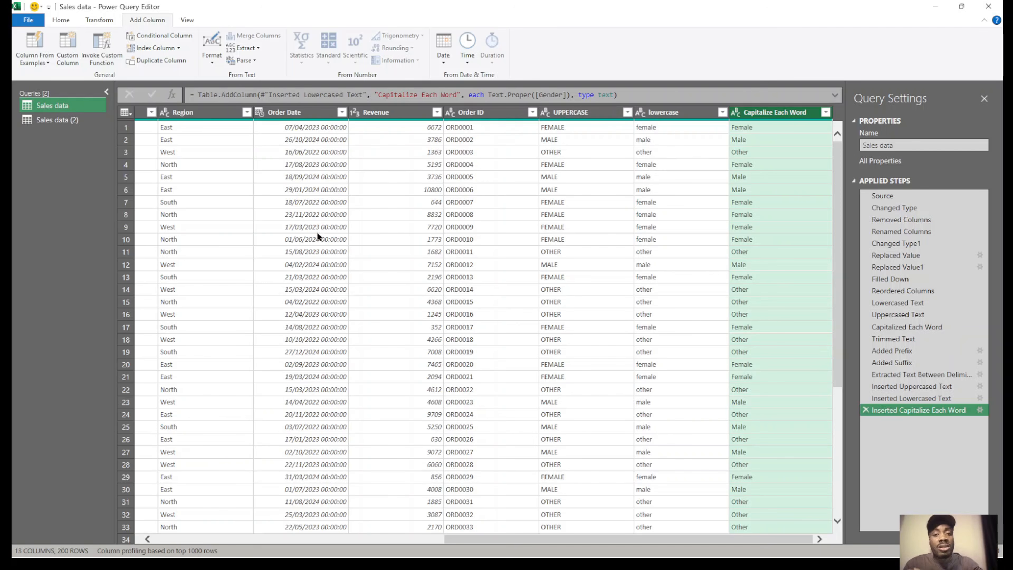
Add a column extracting the Order Date text before the "/" delimiter, and delete the resulting applied step.
{"action": "scroll", "coordinate": [317, 233], "scroll_direction": "left", "scroll_amount": 10}
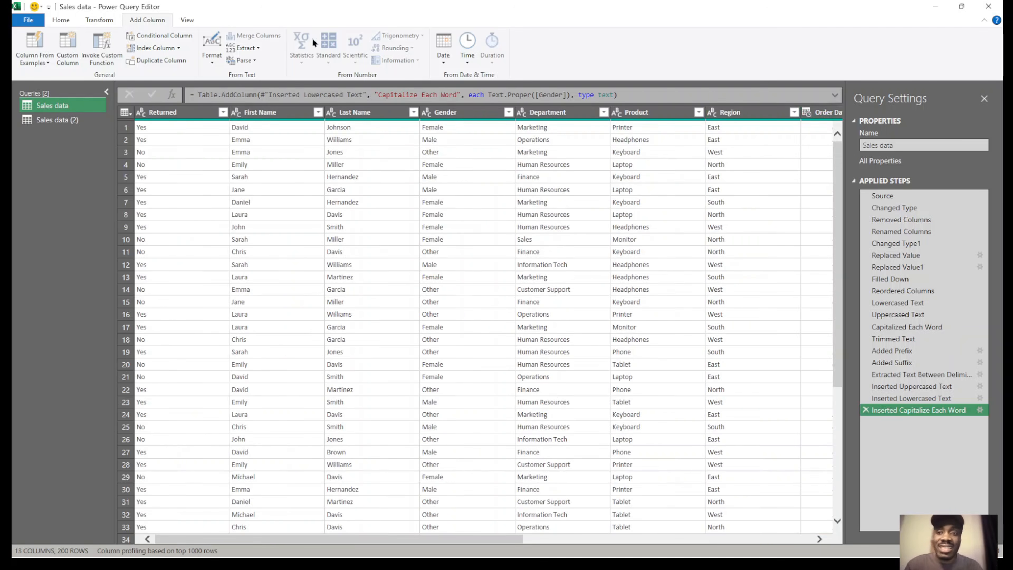
{"action": "left_click", "coordinate": [251, 48]}
{"action": "scroll", "coordinate": [410, 174], "scroll_direction": "right", "scroll_amount": 10}
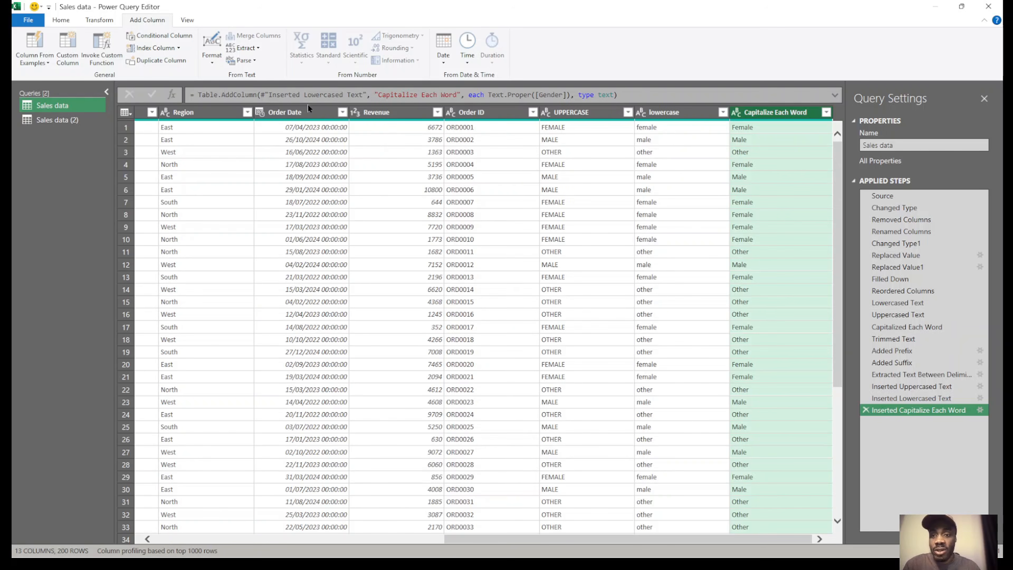
{"action": "left_click", "coordinate": [302, 112]}
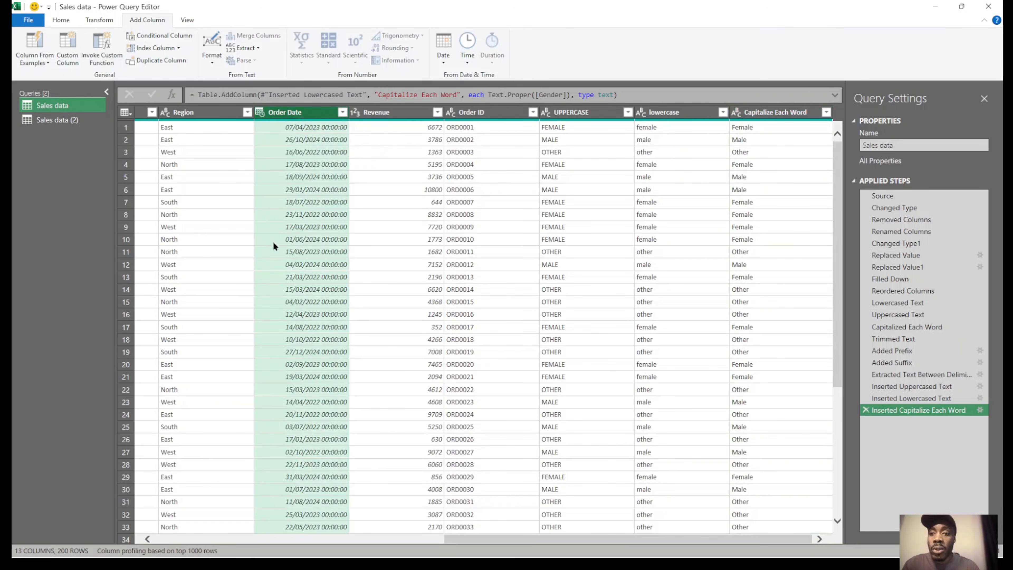
{"action": "left_click", "coordinate": [255, 47]}
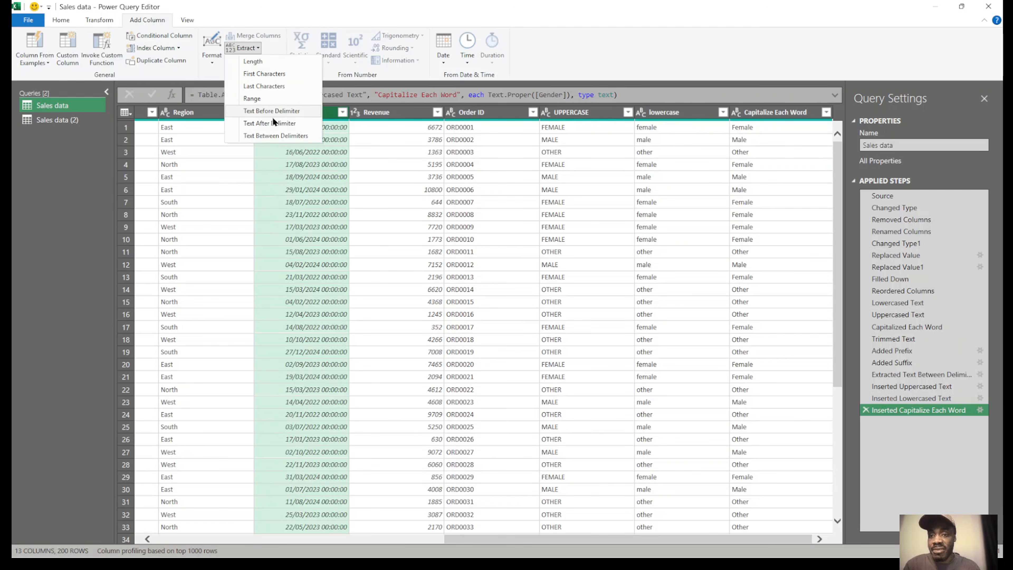
{"action": "left_click", "coordinate": [279, 113]}
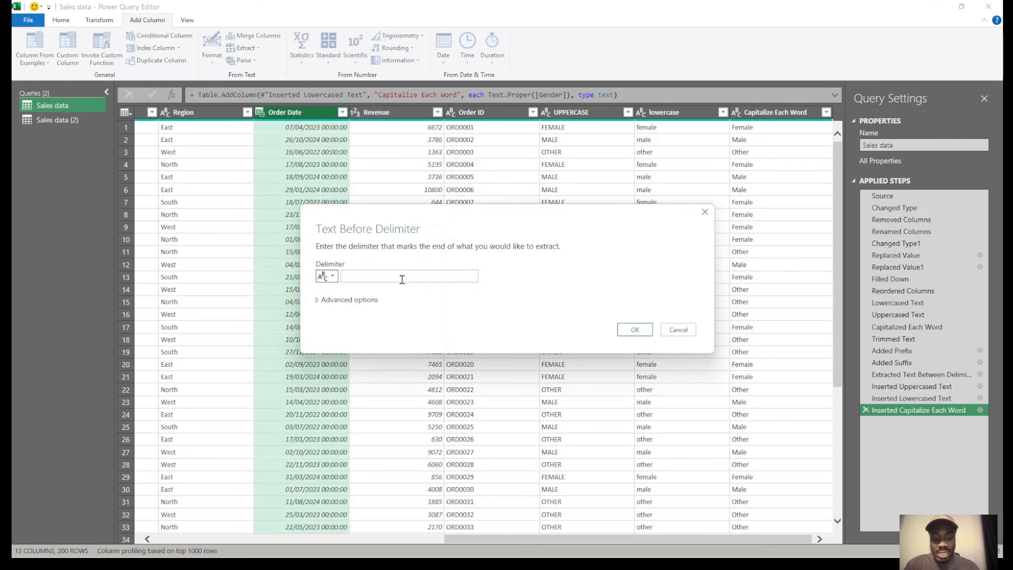
{"action": "type", "text": "/"}
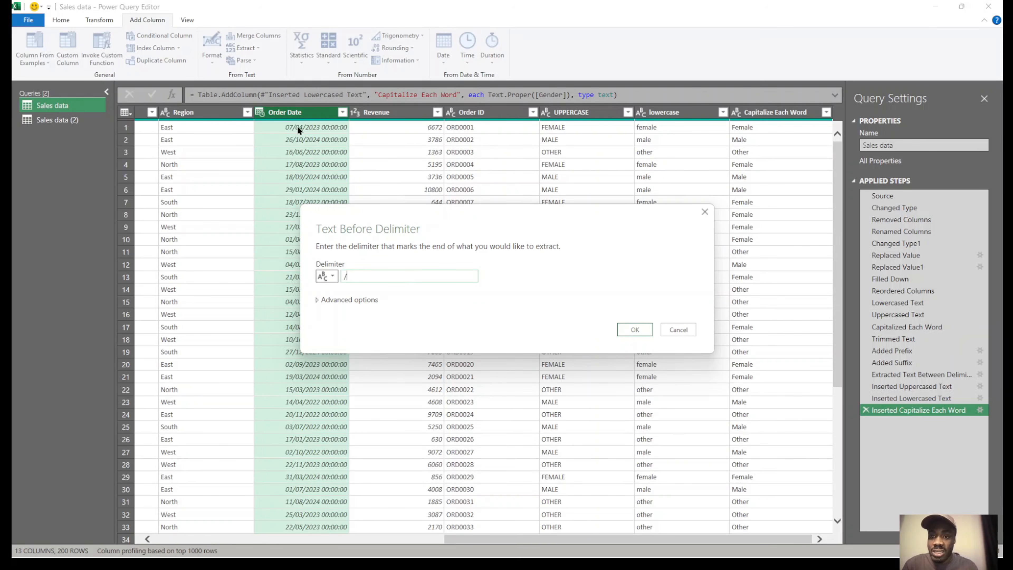
{"action": "left_click", "coordinate": [635, 330]}
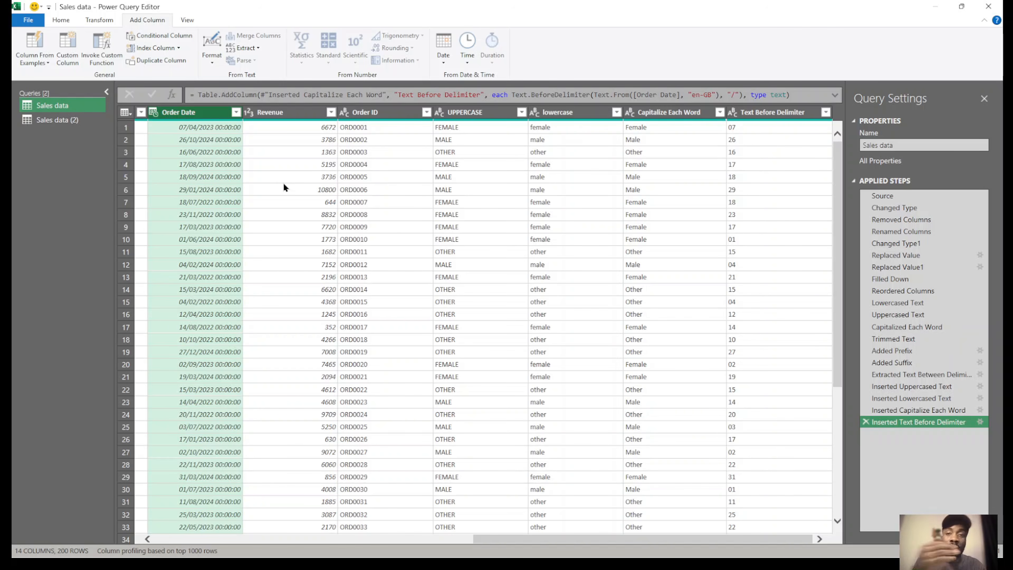
{"action": "scroll", "coordinate": [509, 243], "scroll_direction": "left", "scroll_amount": 10}
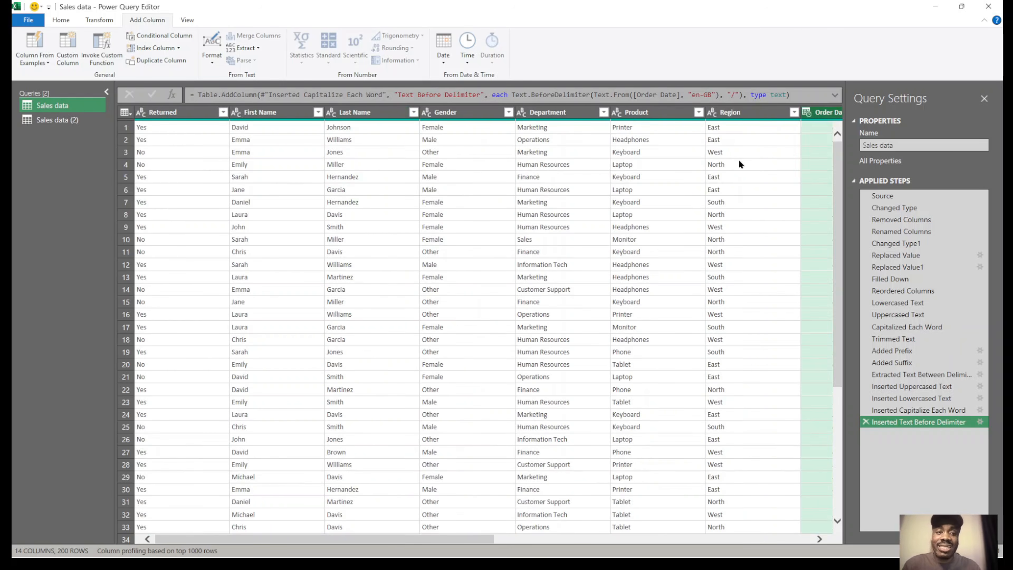
{"action": "scroll", "coordinate": [687, 229], "scroll_direction": "right", "scroll_amount": 10}
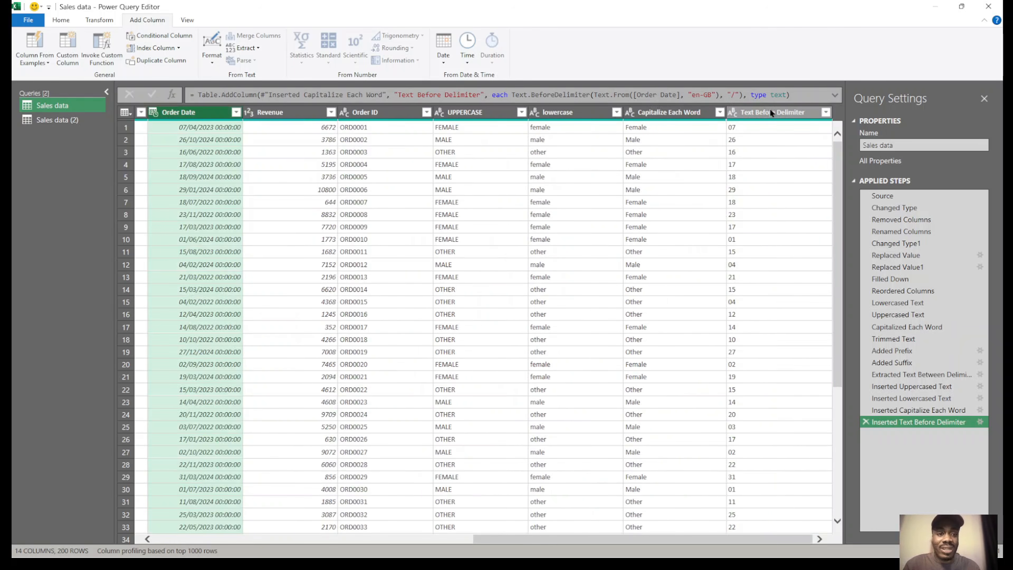
{"action": "left_click", "coordinate": [770, 113]}
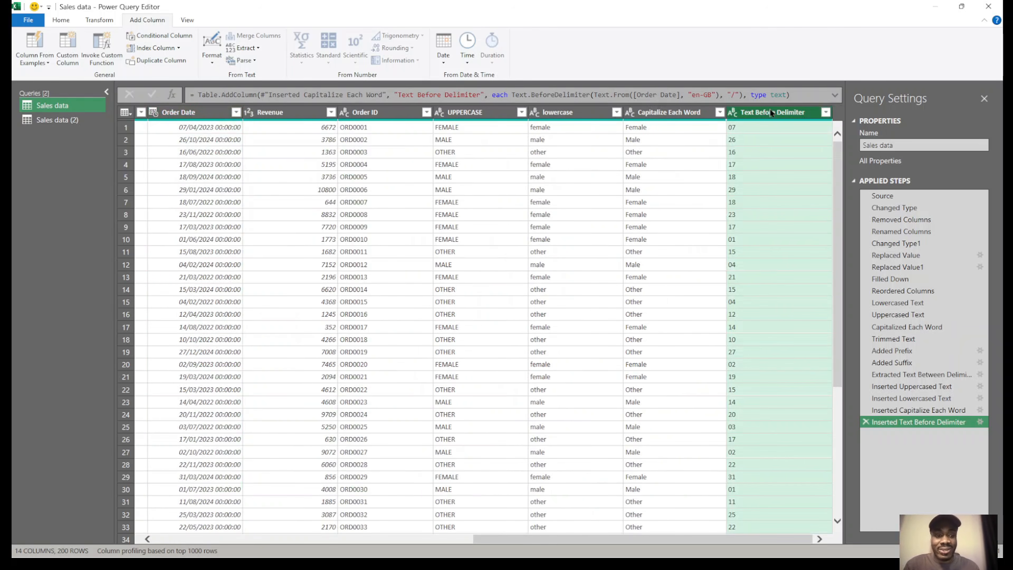
{"action": "left_click", "coordinate": [867, 422]}
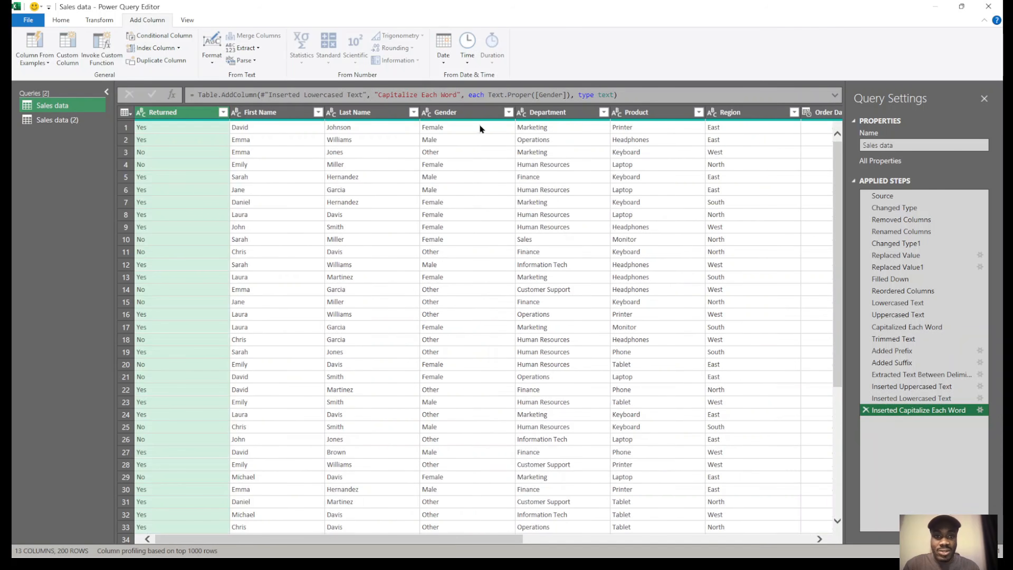
Add a new column containing the year of the Order Date column.
{"action": "scroll", "coordinate": [638, 130], "scroll_direction": "right", "scroll_amount": 12}
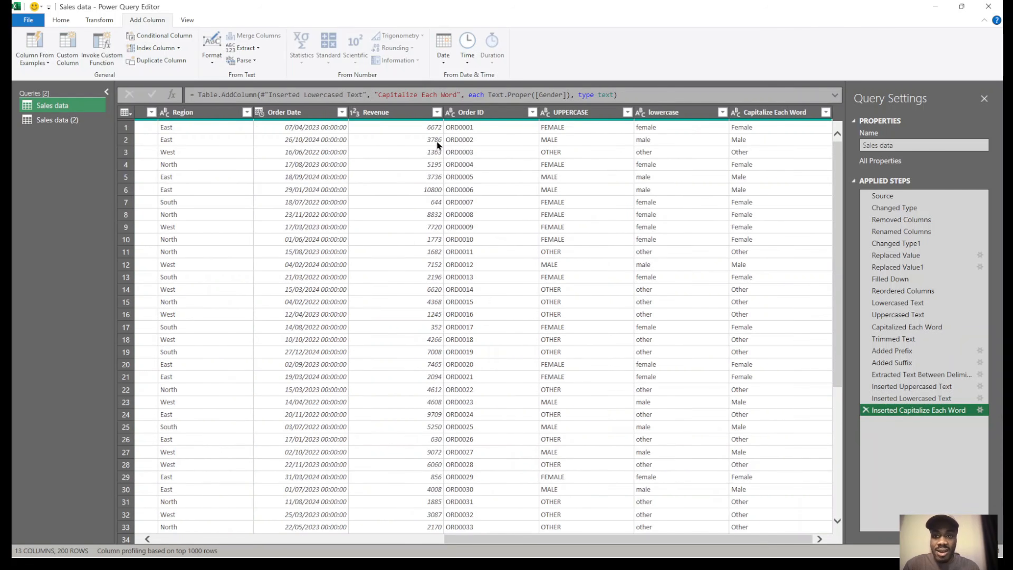
{"action": "left_click", "coordinate": [289, 109]}
{"action": "left_click", "coordinate": [450, 56]}
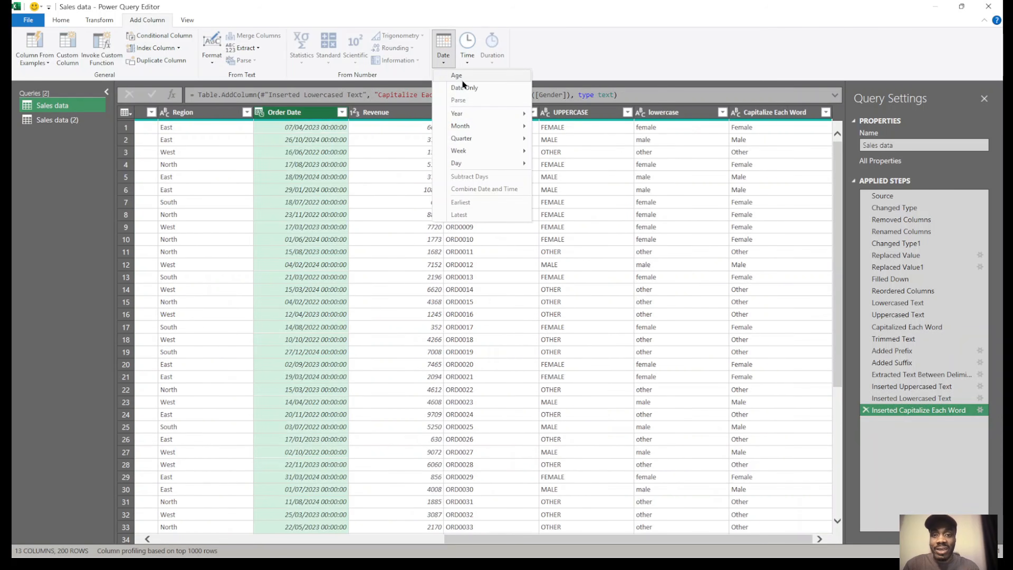
{"action": "mouse_move", "coordinate": [480, 114]}
{"action": "left_click", "coordinate": [579, 117]}
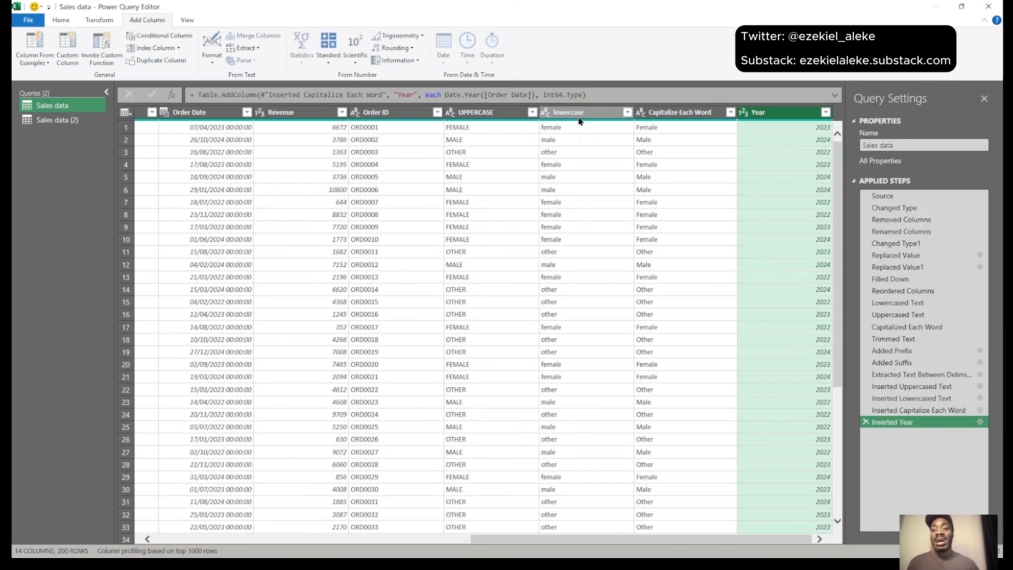
Add a new column containing the name of the month from the Order Date column.
{"action": "left_click", "coordinate": [217, 118]}
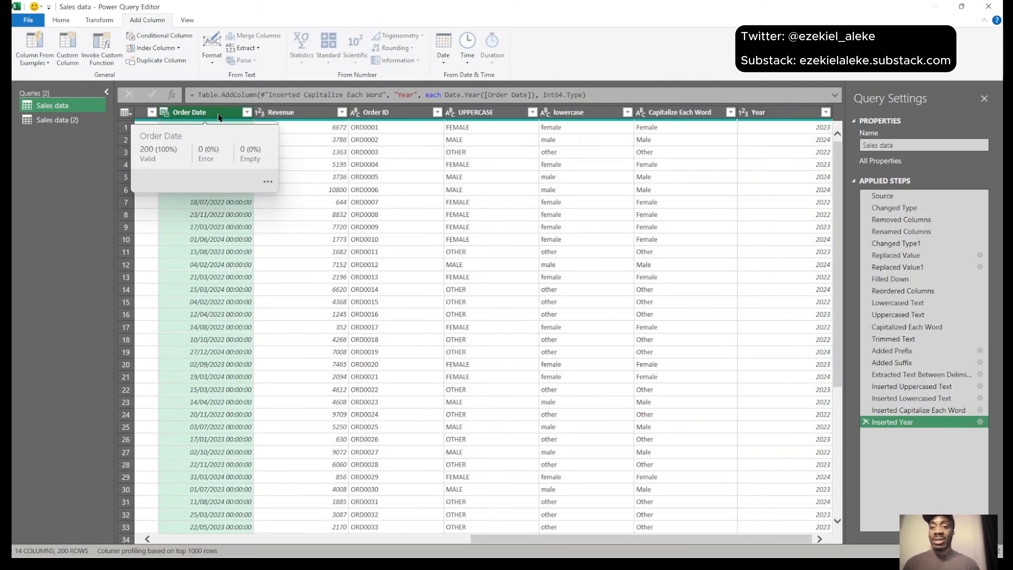
{"action": "left_click", "coordinate": [436, 60]}
{"action": "mouse_move", "coordinate": [485, 131]}
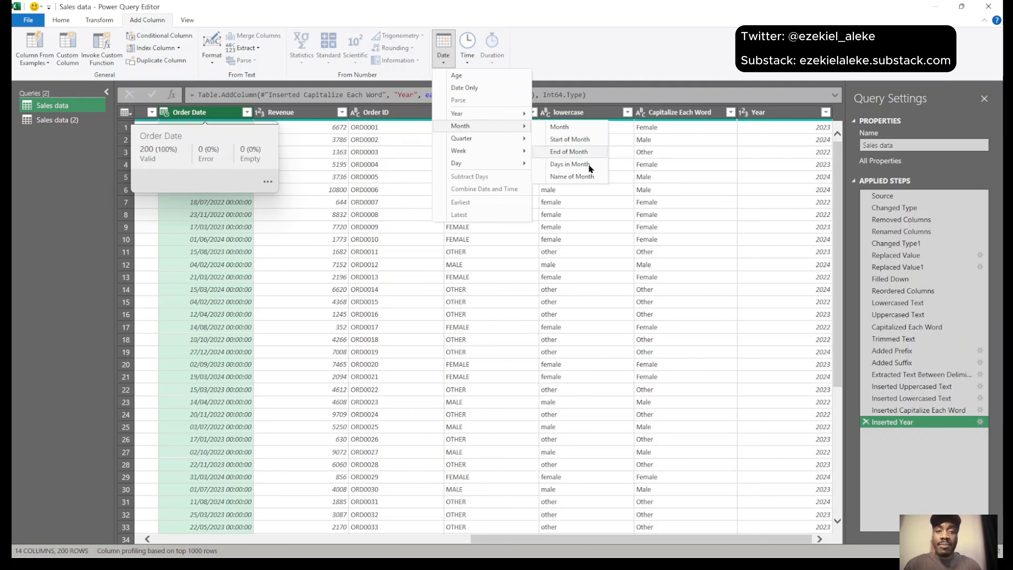
{"action": "left_click", "coordinate": [583, 177]}
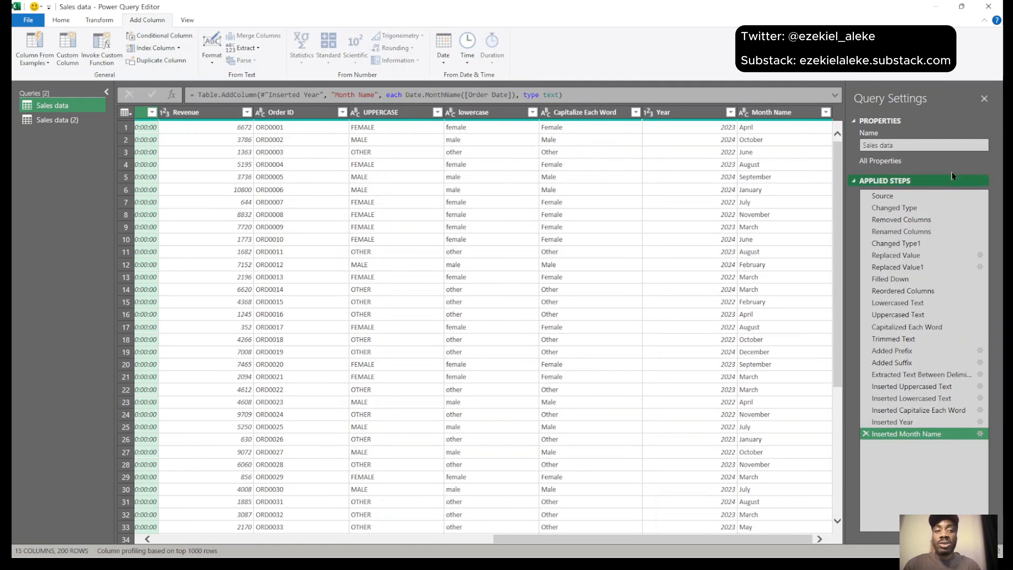
{"action": "scroll", "coordinate": [325, 270], "scroll_direction": "left", "scroll_amount": 15}
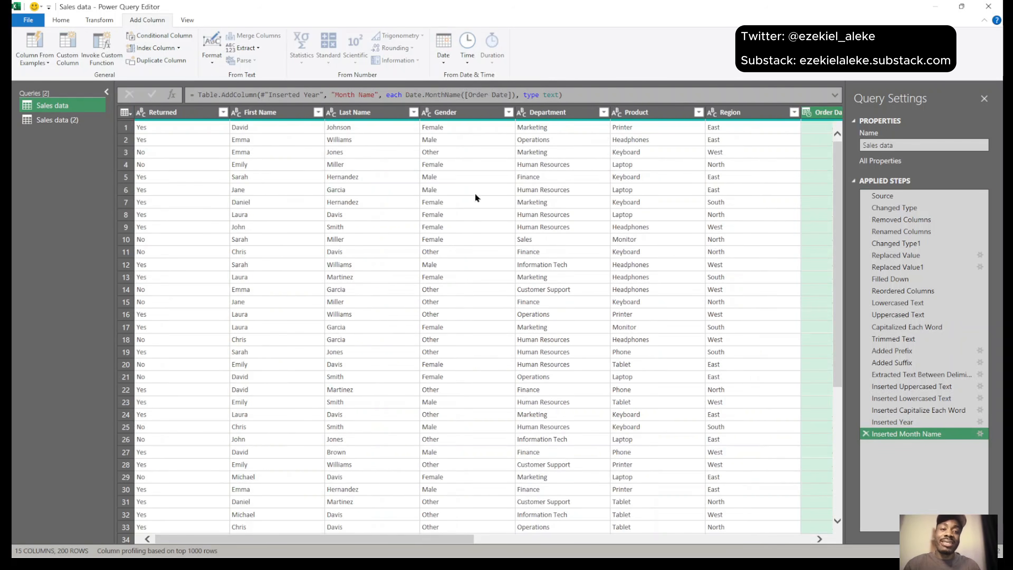
{"action": "scroll", "coordinate": [607, 242], "scroll_direction": "right", "scroll_amount": 12}
{"action": "scroll", "coordinate": [684, 242], "scroll_direction": "right", "scroll_amount": 5}
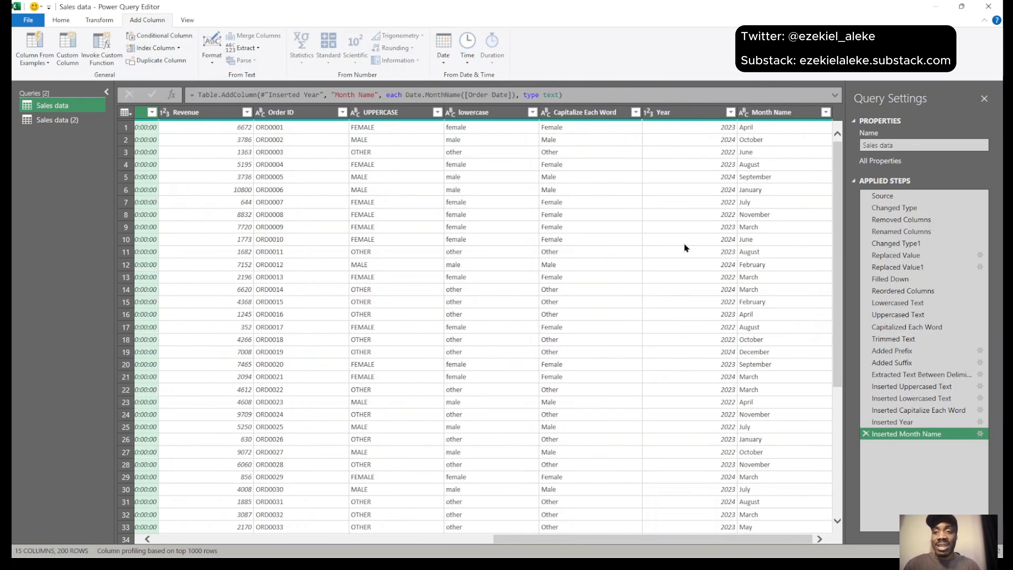
Add a new column containing the day number of the month from the Order Date column.
{"action": "scroll", "coordinate": [684, 242], "scroll_direction": "left", "scroll_amount": 10}
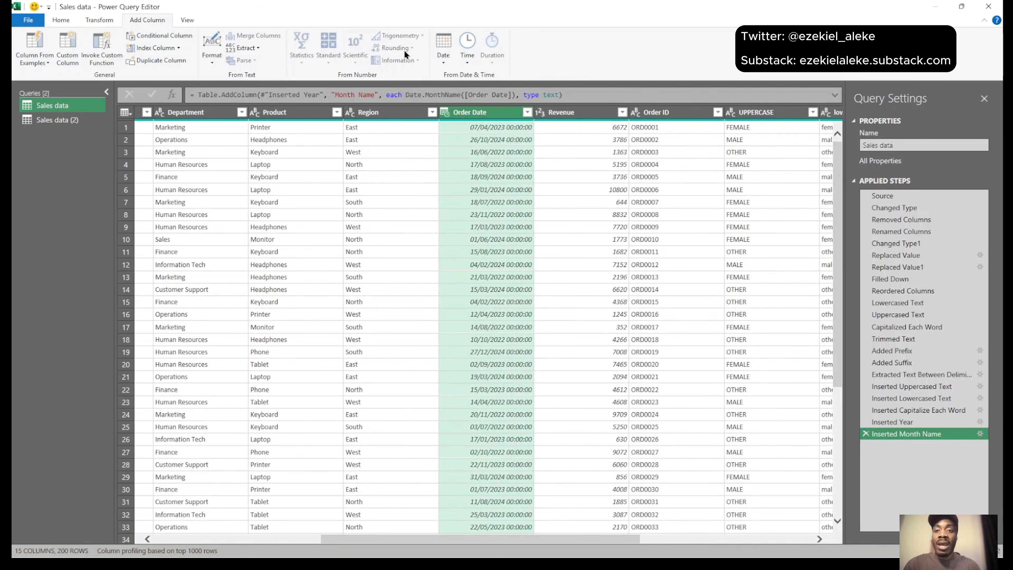
{"action": "left_click", "coordinate": [436, 56]}
{"action": "mouse_move", "coordinate": [467, 165]}
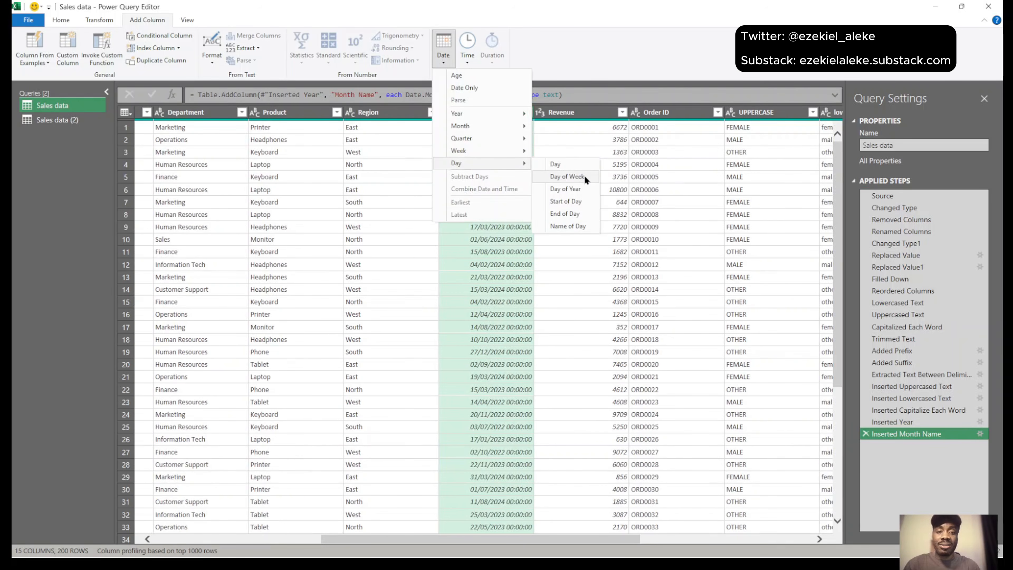
{"action": "left_click", "coordinate": [565, 162]}
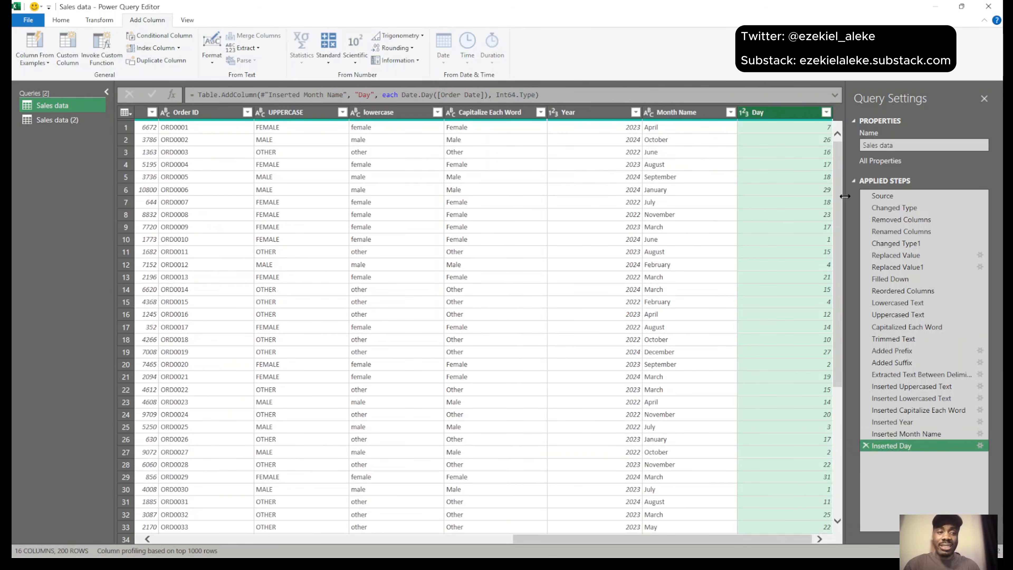
{"action": "scroll", "coordinate": [423, 318], "scroll_direction": "left", "scroll_amount": 5}
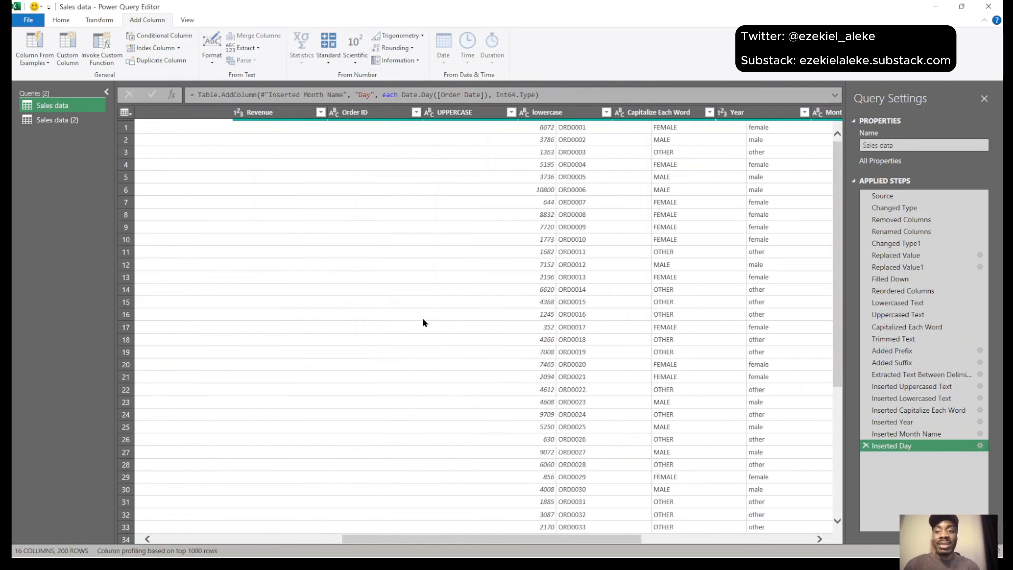
{"action": "scroll", "coordinate": [422, 318], "scroll_direction": "right", "scroll_amount": 3}
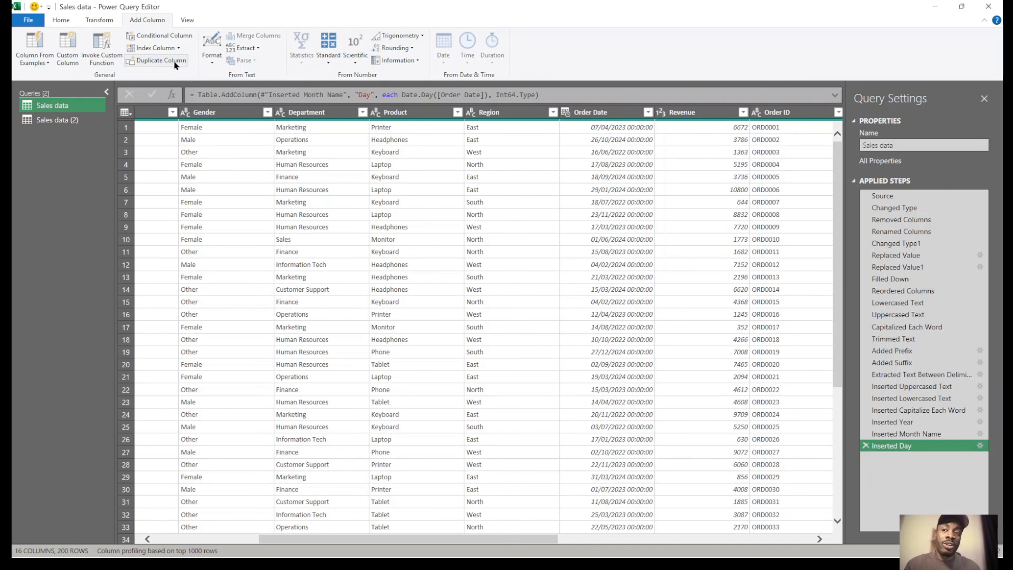
{"action": "left_click", "coordinate": [109, 22]}
{"action": "left_click", "coordinate": [128, 22]}
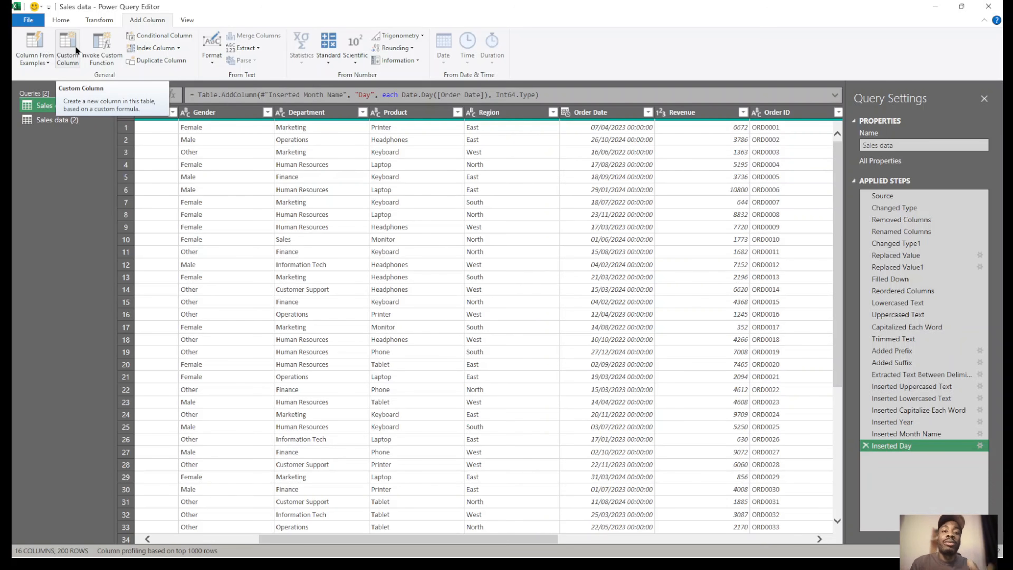
{"action": "scroll", "coordinate": [383, 183], "scroll_direction": "right", "scroll_amount": 2}
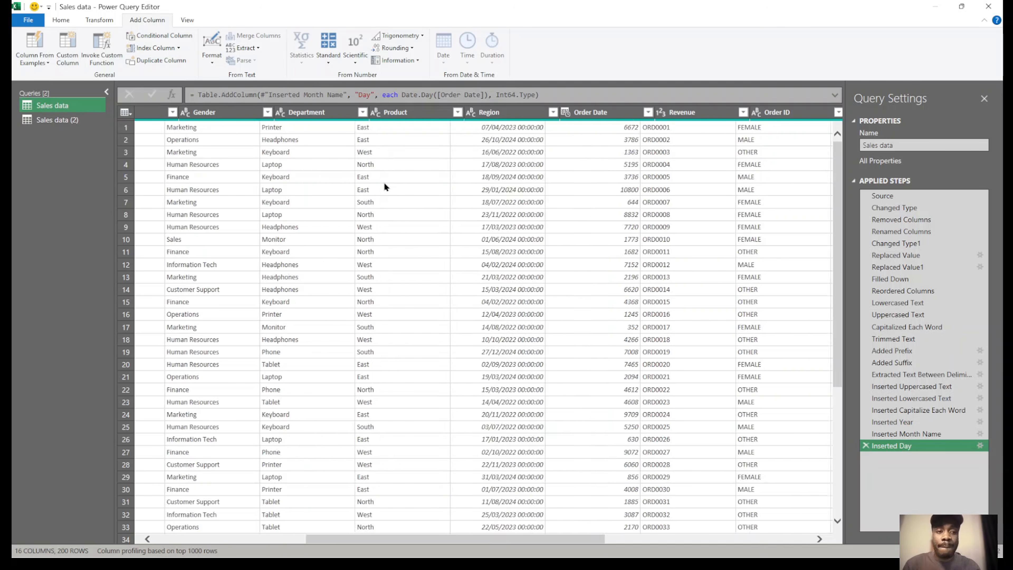
{"action": "scroll", "coordinate": [384, 183], "scroll_direction": "right", "scroll_amount": 5}
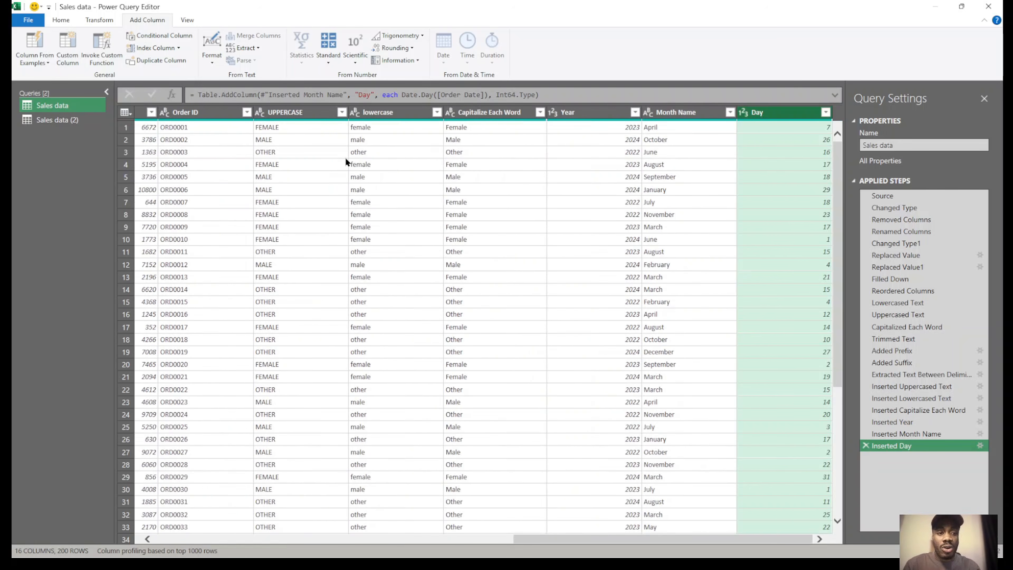
Start a custom column and name it Full Name.
{"action": "left_click", "coordinate": [79, 42]}
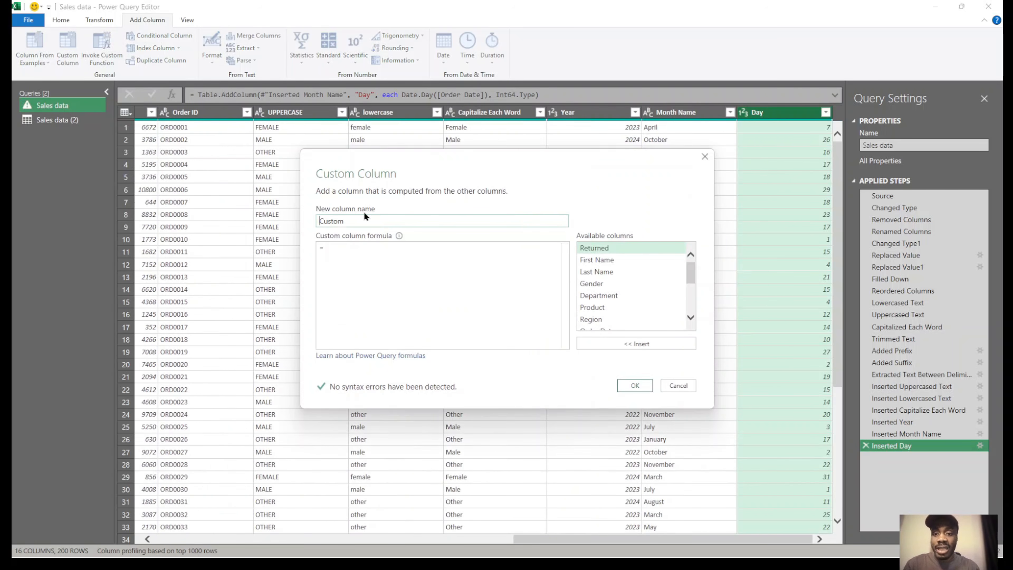
{"action": "double_click", "coordinate": [375, 226]}
{"action": "type", "text": "F"}
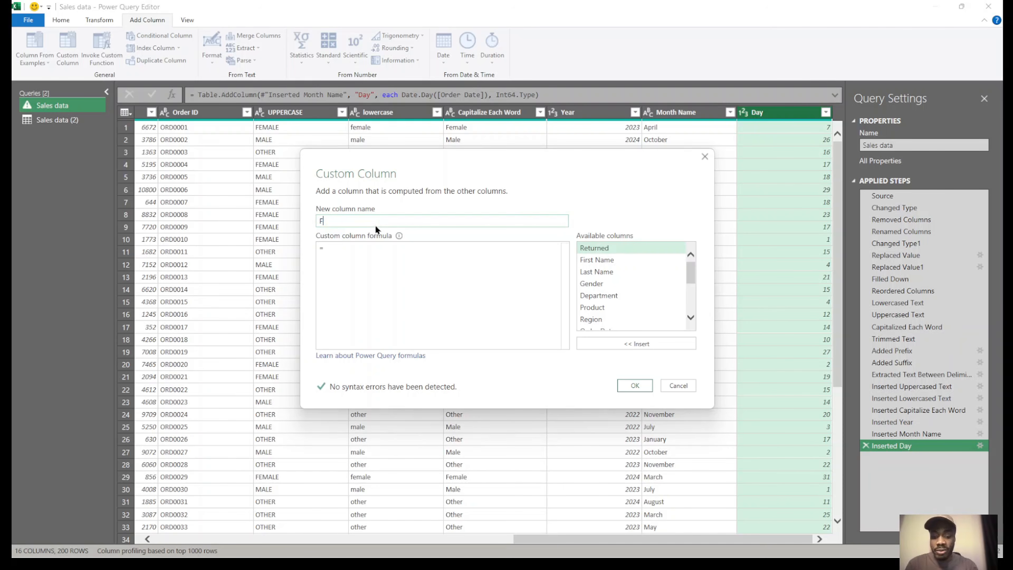
{"action": "type", "text": "ulln"}
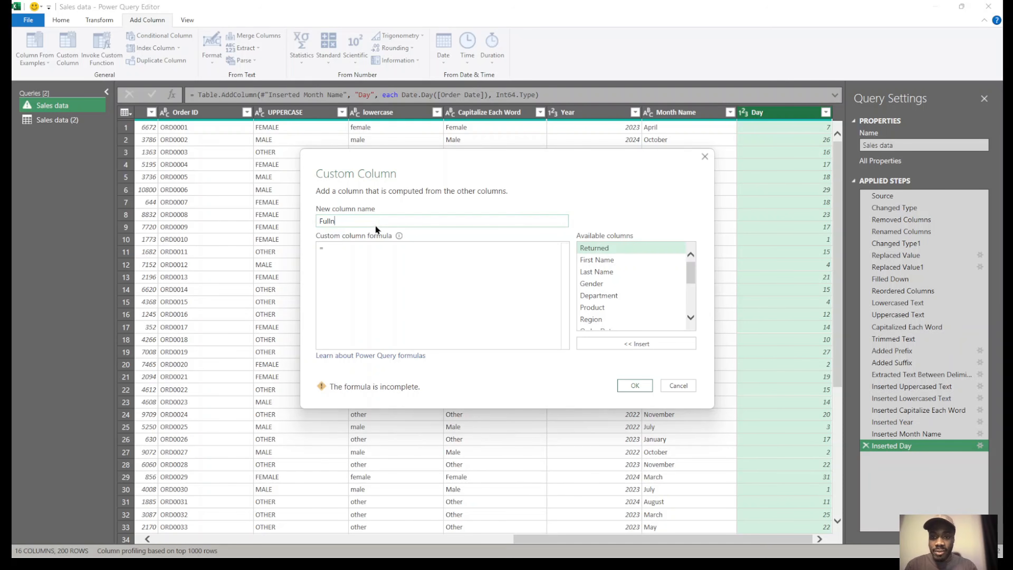
{"action": "key", "text": "BackSpace"}
{"action": "type", "text": "N"}
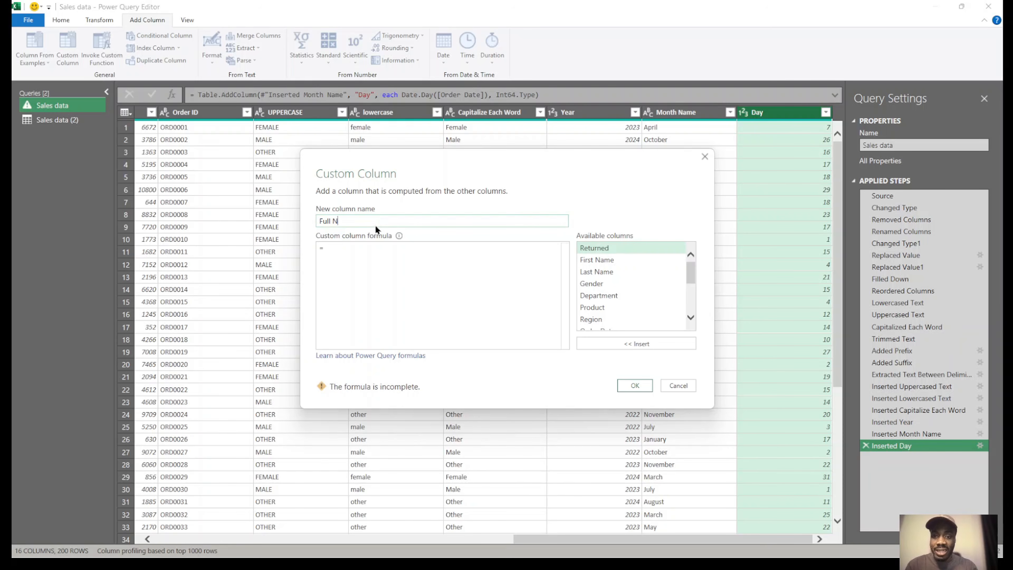
{"action": "type", "text": "ame"}
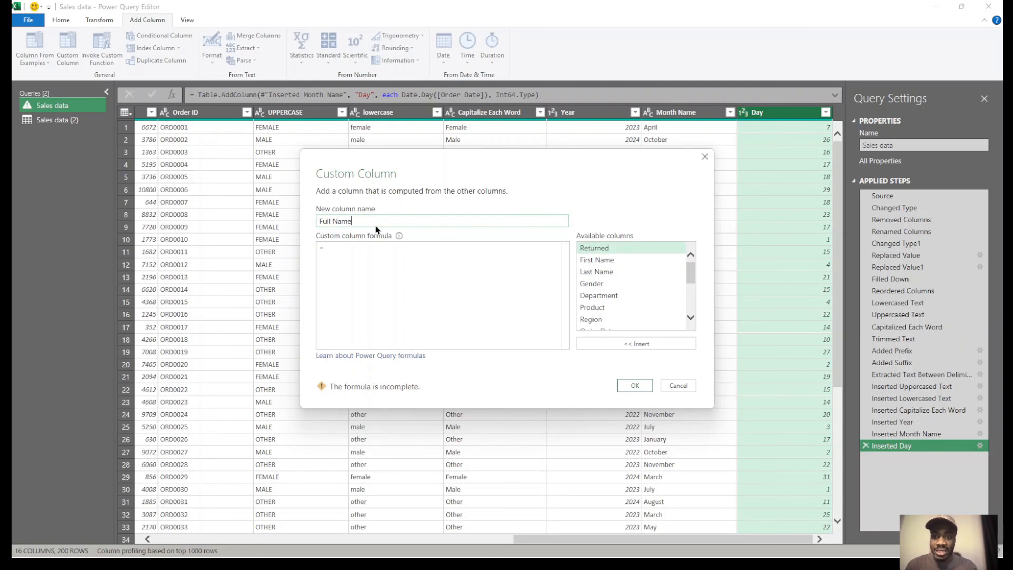
Build the Full Name column formula as [First Name]+[Last Name] from the available columns.
{"action": "left_click", "coordinate": [336, 265]}
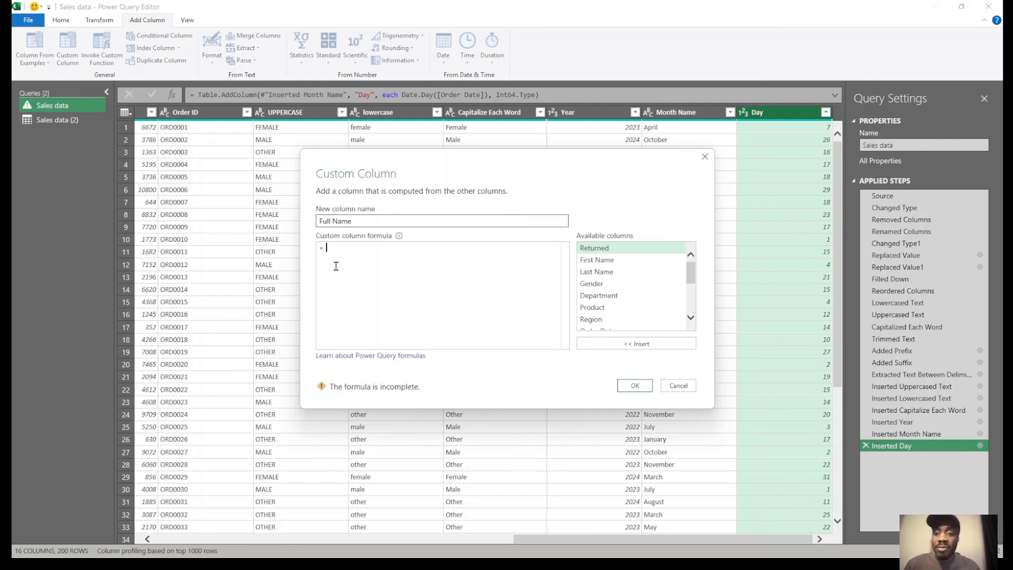
{"action": "left_click", "coordinate": [624, 260]}
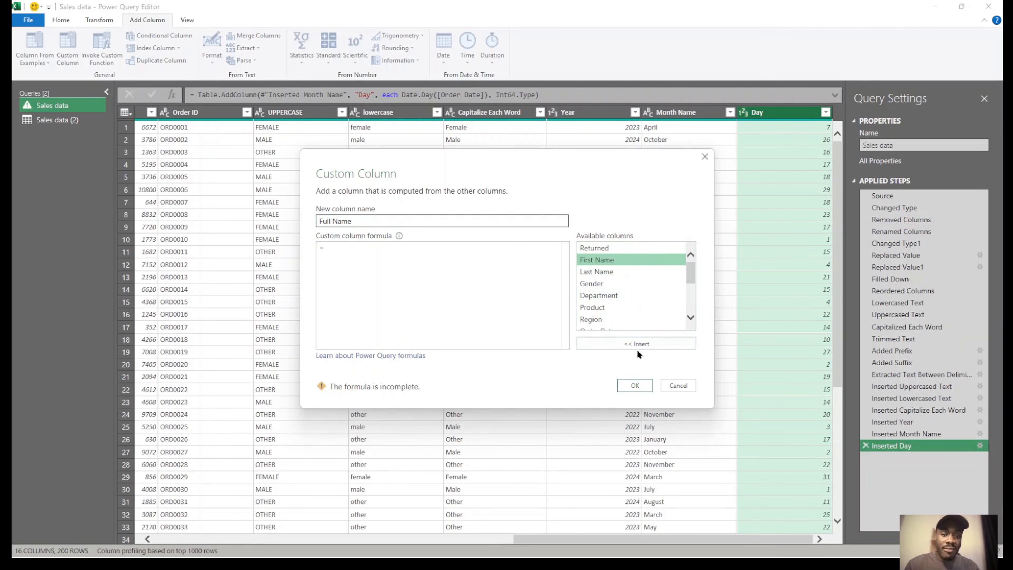
{"action": "left_click", "coordinate": [660, 344]}
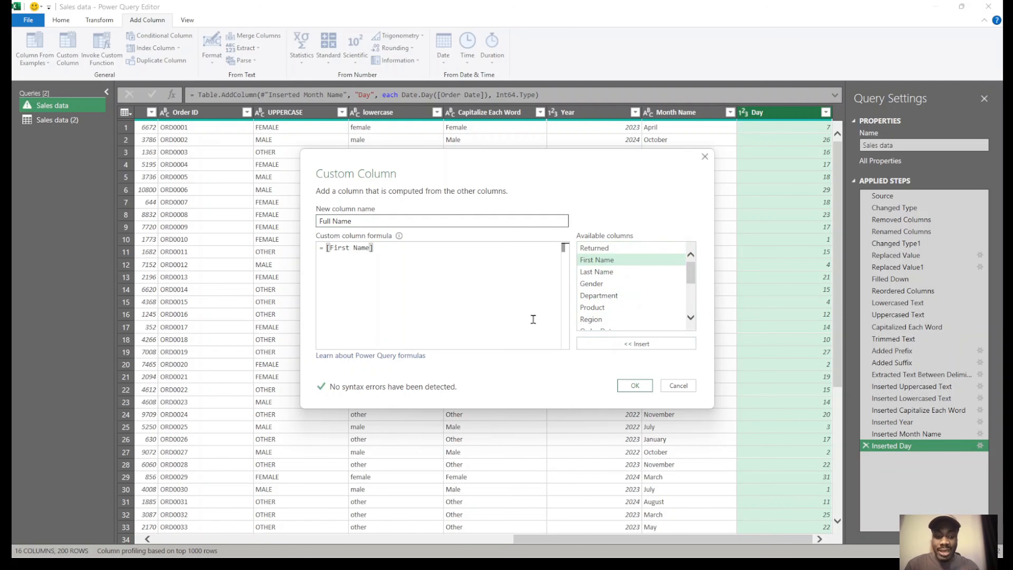
{"action": "type", "text": "+"}
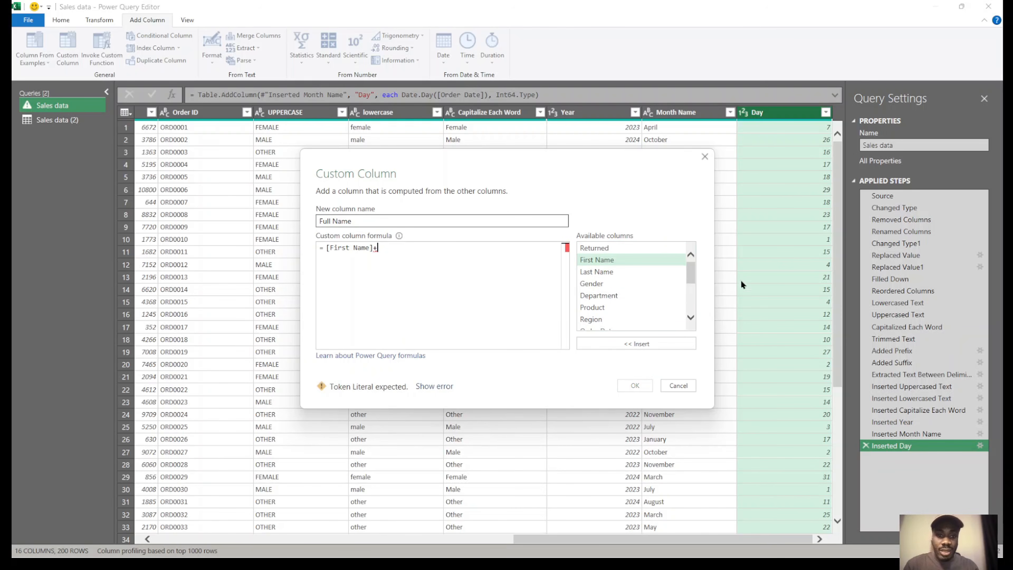
{"action": "left_click", "coordinate": [630, 272]}
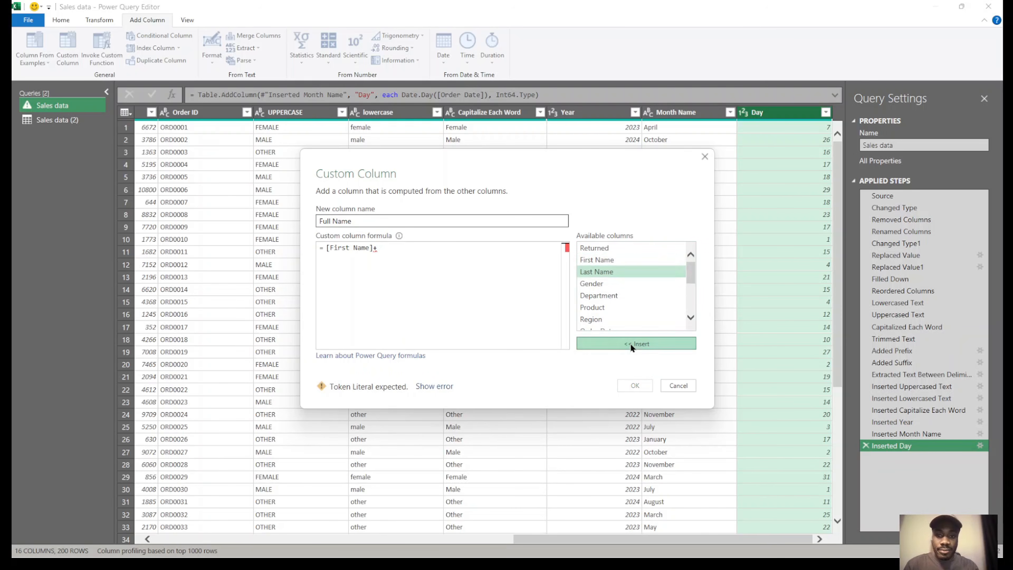
{"action": "left_click", "coordinate": [631, 343]}
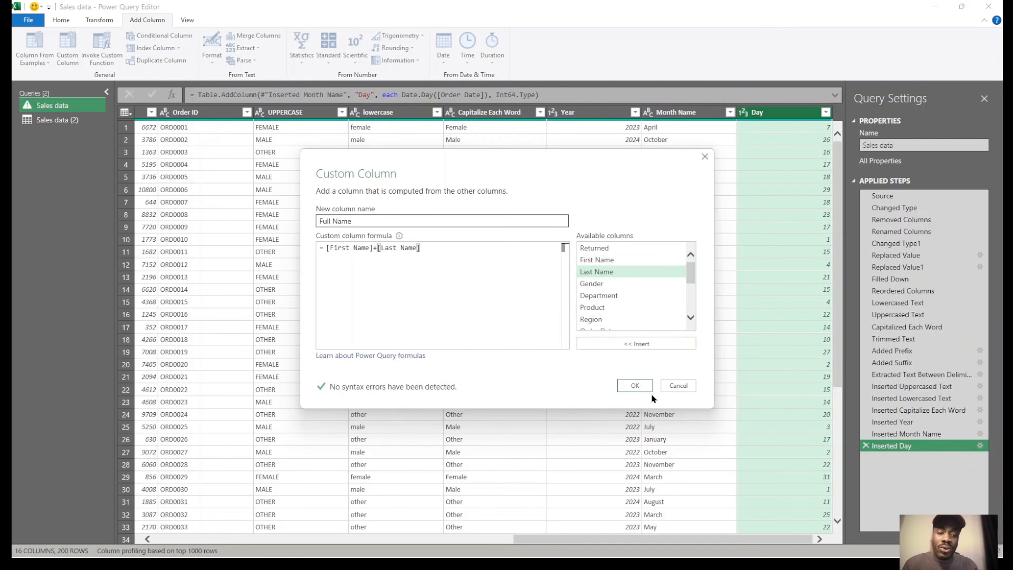
Create the Full Name custom column, then correct its formula to join the first and last name columns with &: [First Name]&[Last Name].
{"action": "left_click", "coordinate": [639, 385]}
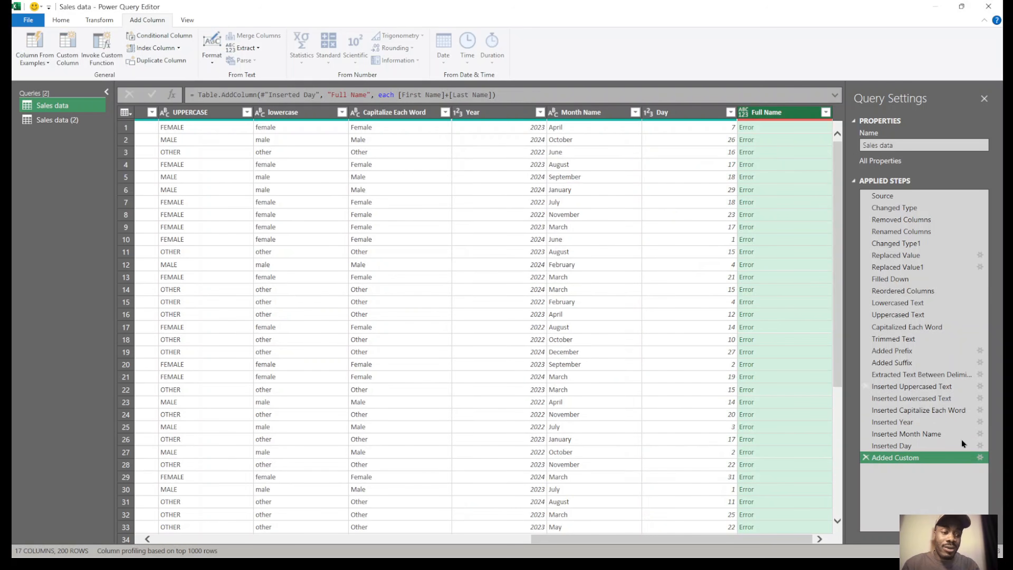
{"action": "left_click", "coordinate": [980, 458]}
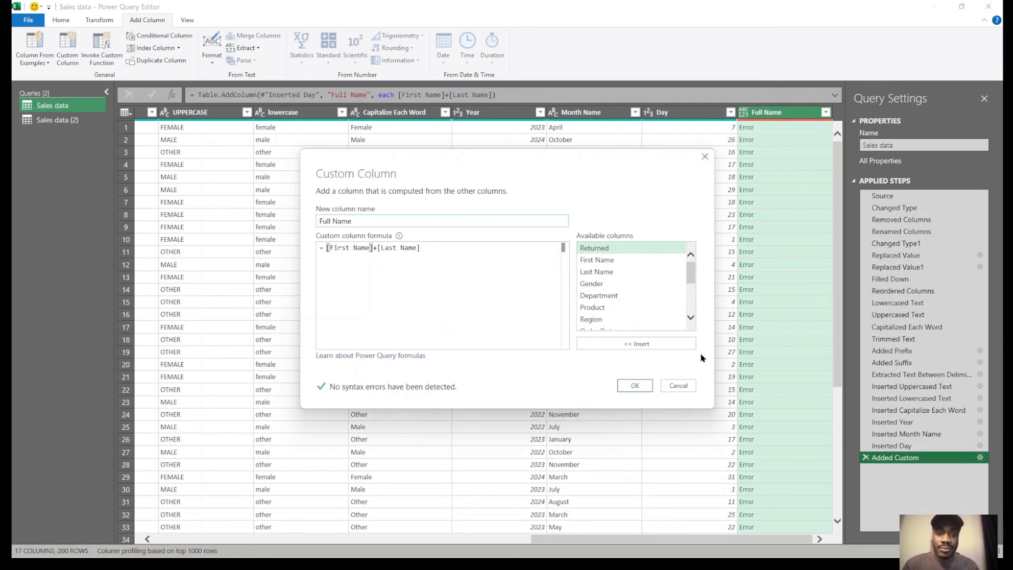
{"action": "left_click", "coordinate": [378, 247]}
{"action": "key", "text": "BackSpace"}
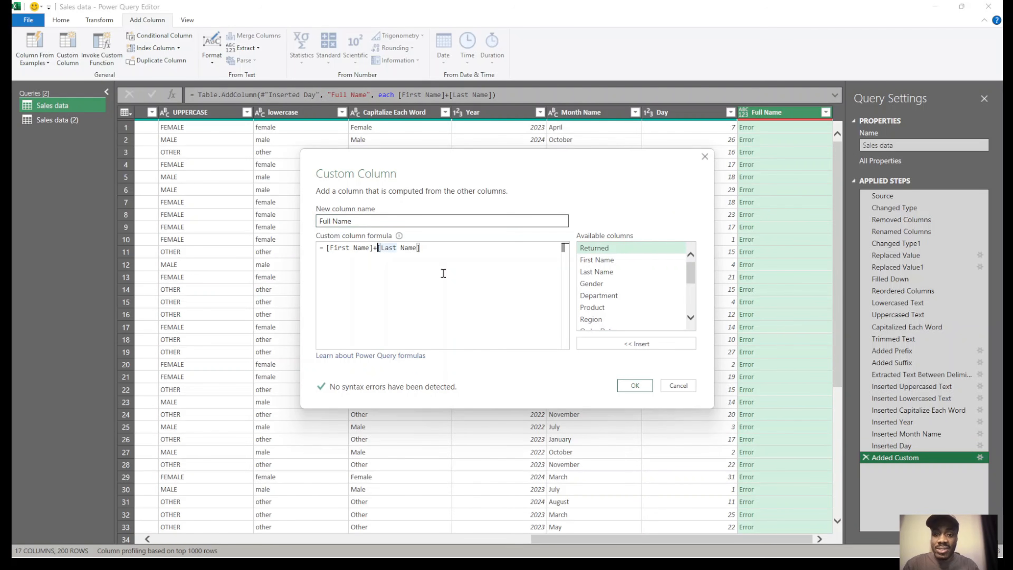
{"action": "type", "text": "&"}
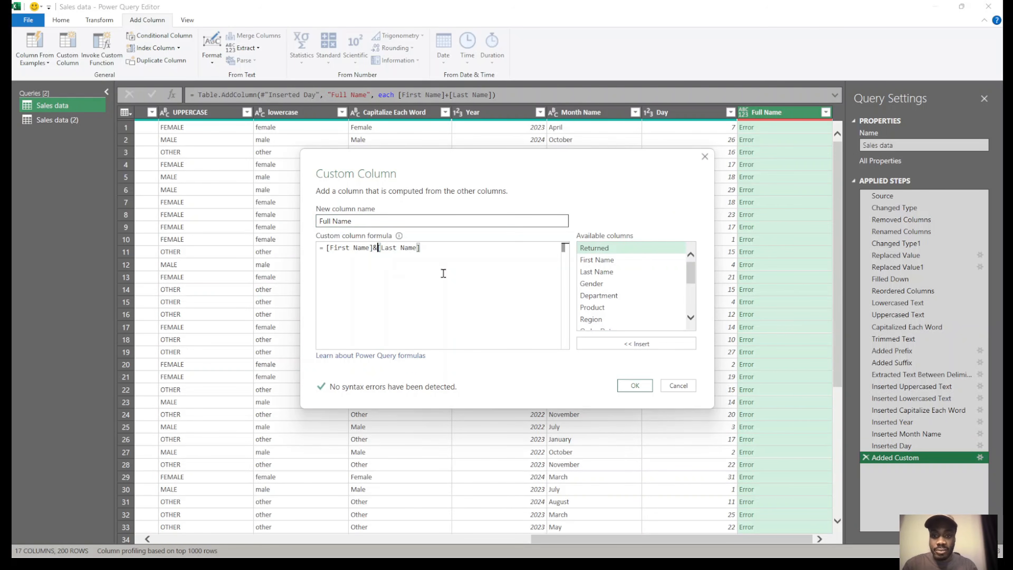
{"action": "left_click", "coordinate": [633, 384]}
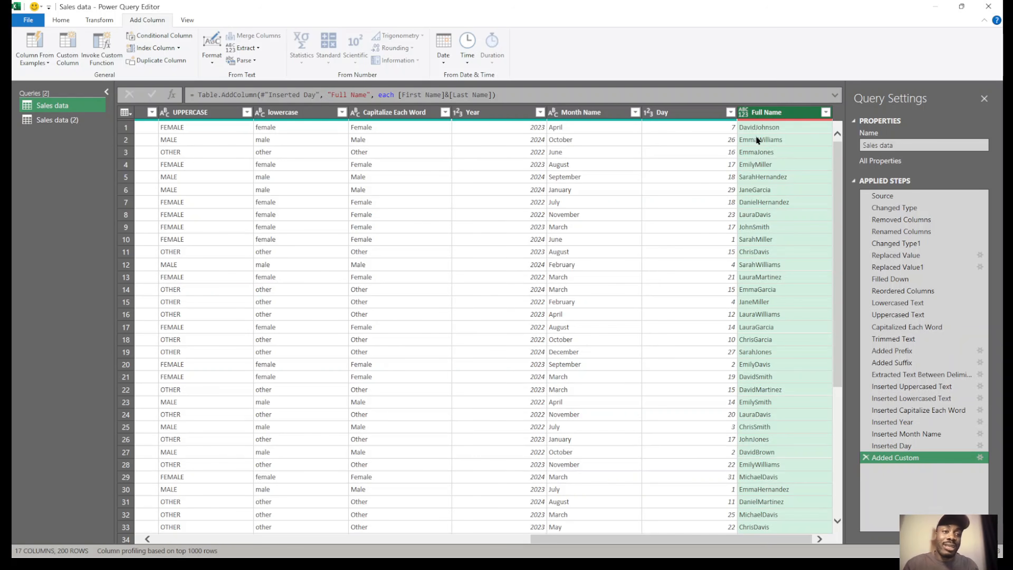
Edit the Full Name column's formula to put a space on each side of the & operator.
{"action": "left_click", "coordinate": [979, 457]}
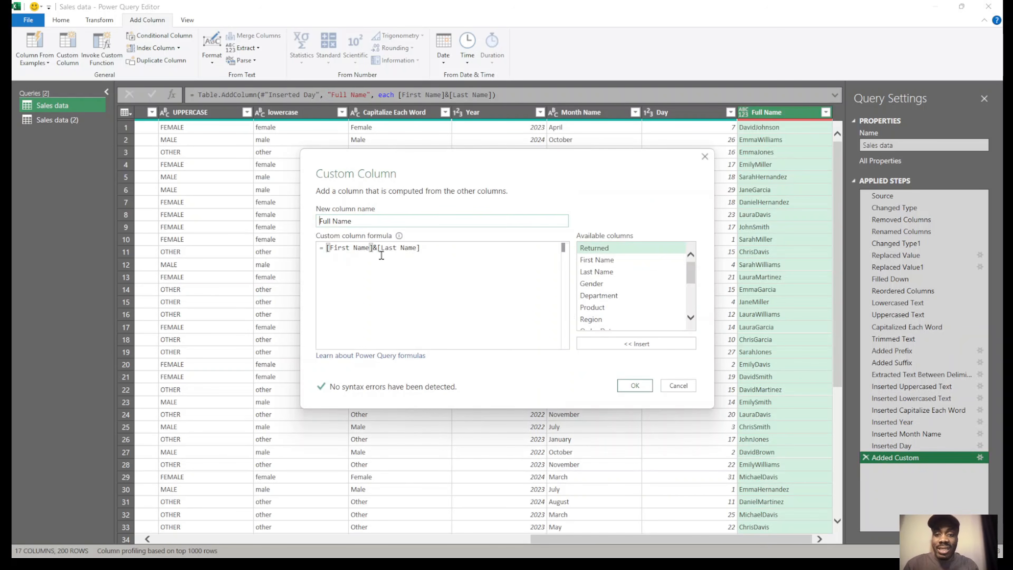
{"action": "left_click", "coordinate": [374, 247]}
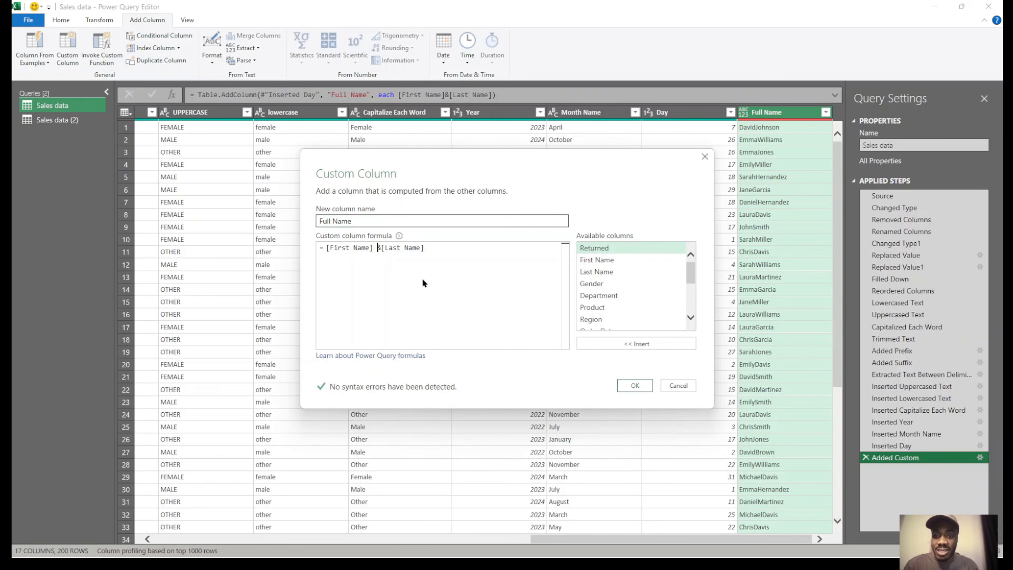
{"action": "left_click", "coordinate": [383, 250]}
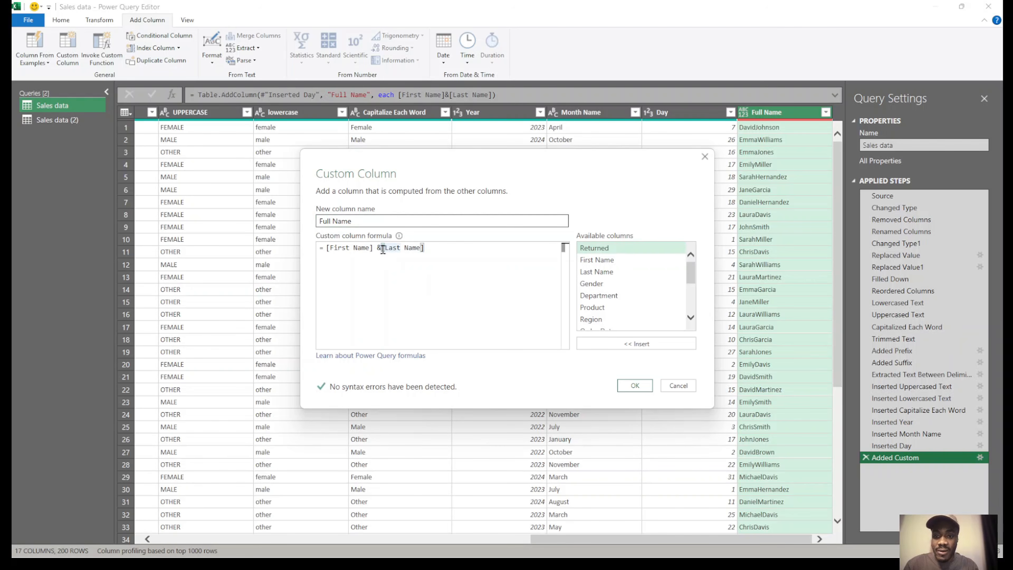
{"action": "left_click", "coordinate": [639, 385]}
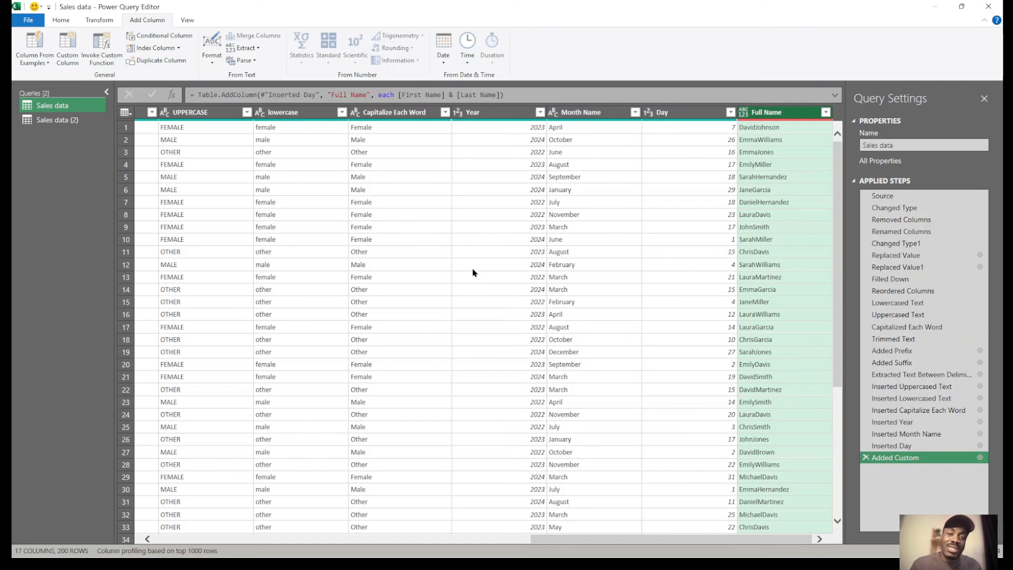
Look across the sales table's columns, from Returned through to Full Name, for one suited to a condition.
{"action": "scroll", "coordinate": [377, 287], "scroll_direction": "left", "scroll_amount": 15}
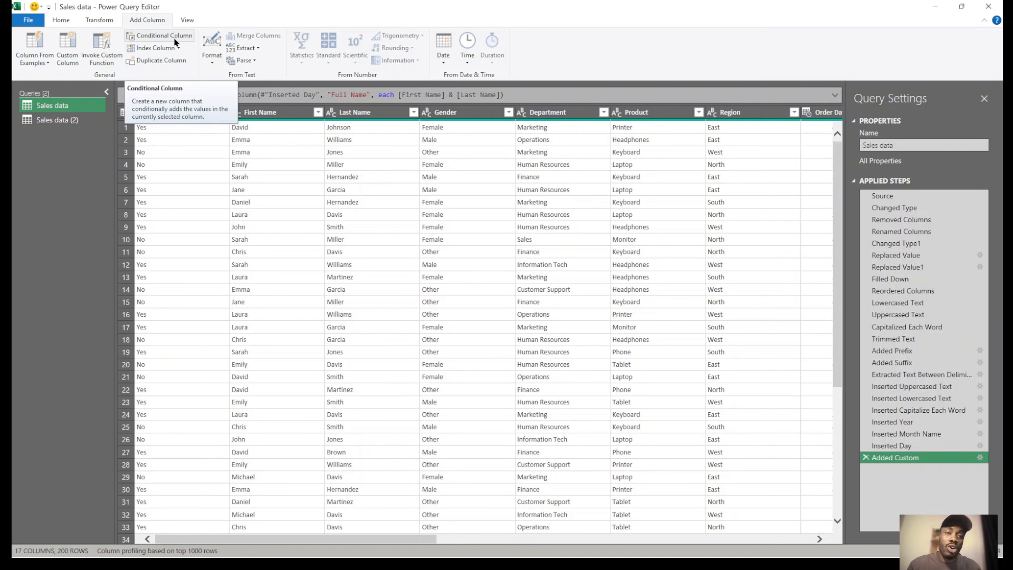
{"action": "scroll", "coordinate": [539, 246], "scroll_direction": "right", "scroll_amount": 10}
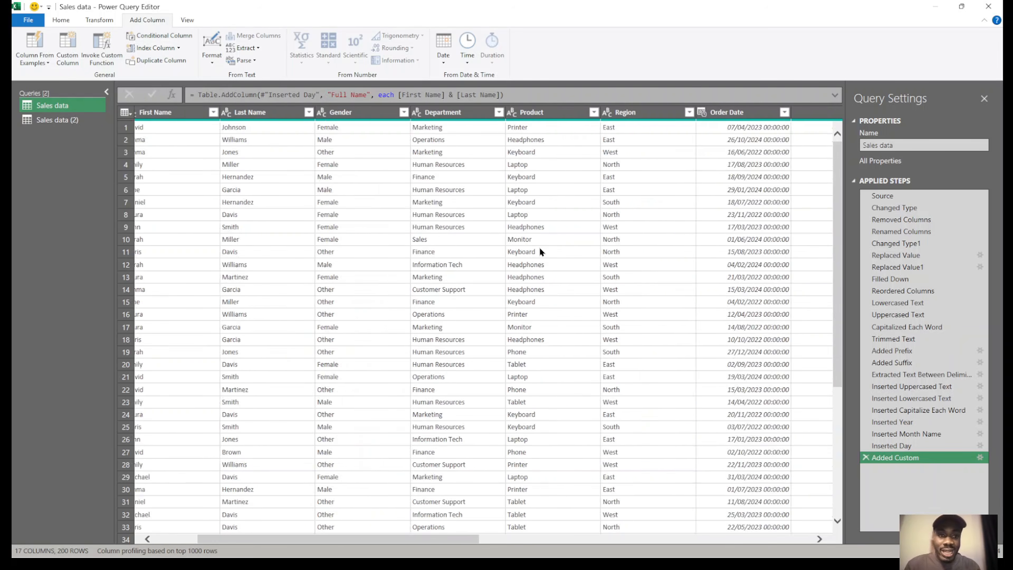
{"action": "scroll", "coordinate": [539, 247], "scroll_direction": "left", "scroll_amount": 10}
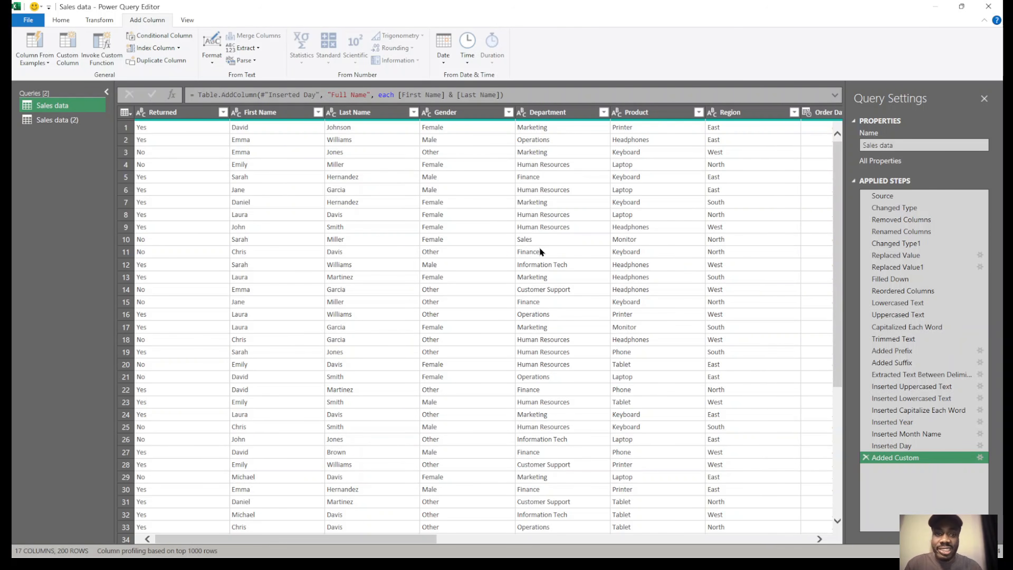
{"action": "scroll", "coordinate": [539, 248], "scroll_direction": "right", "scroll_amount": 10}
{"action": "scroll", "coordinate": [539, 248], "scroll_direction": "left", "scroll_amount": 4}
{"action": "scroll", "coordinate": [538, 247], "scroll_direction": "right", "scroll_amount": 6}
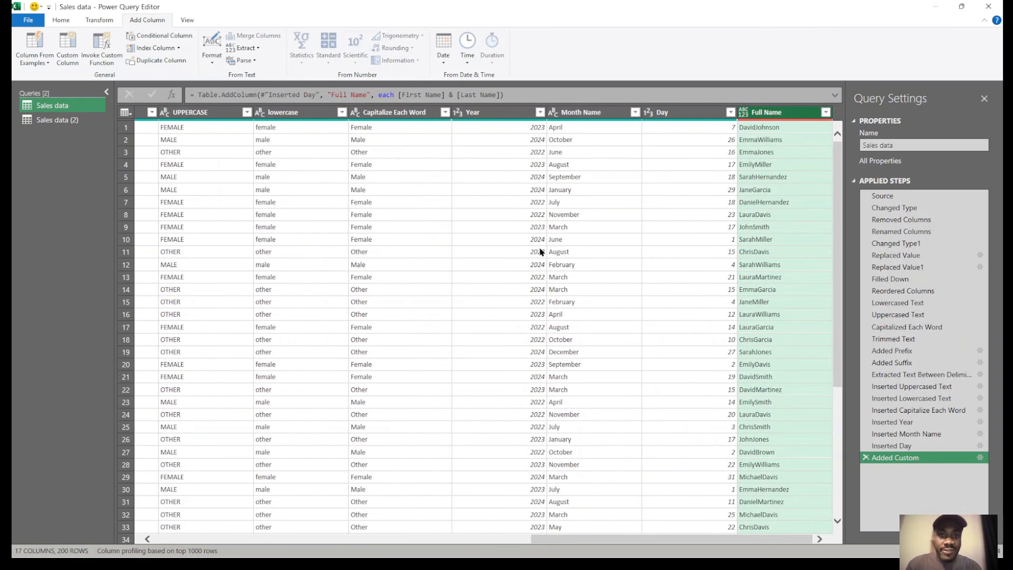
{"action": "scroll", "coordinate": [539, 247], "scroll_direction": "left", "scroll_amount": 3}
{"action": "scroll", "coordinate": [540, 248], "scroll_direction": "right", "scroll_amount": 3}
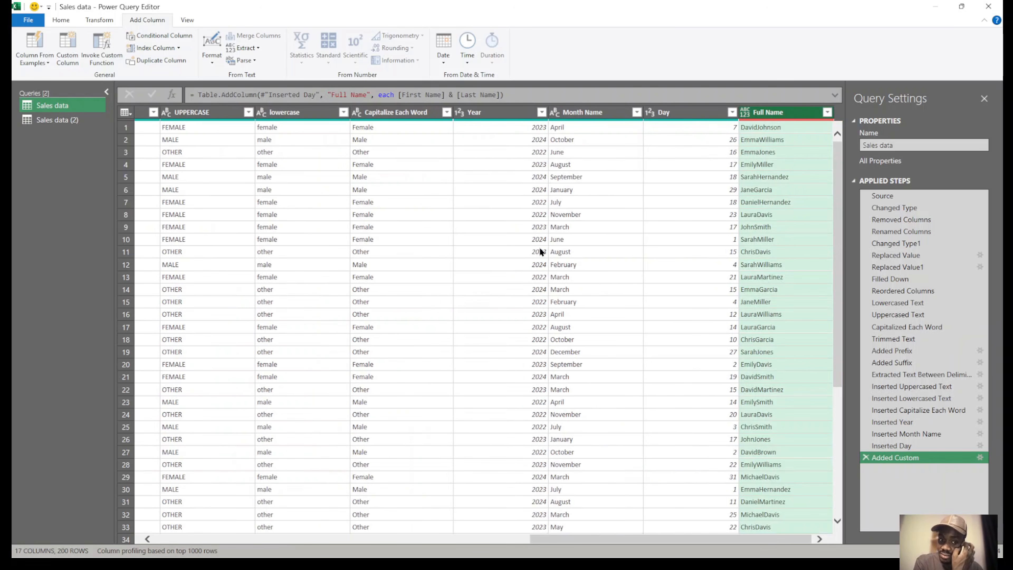
Review the range of values in the Day column's filter list and close it without filtering.
{"action": "left_click", "coordinate": [732, 112]}
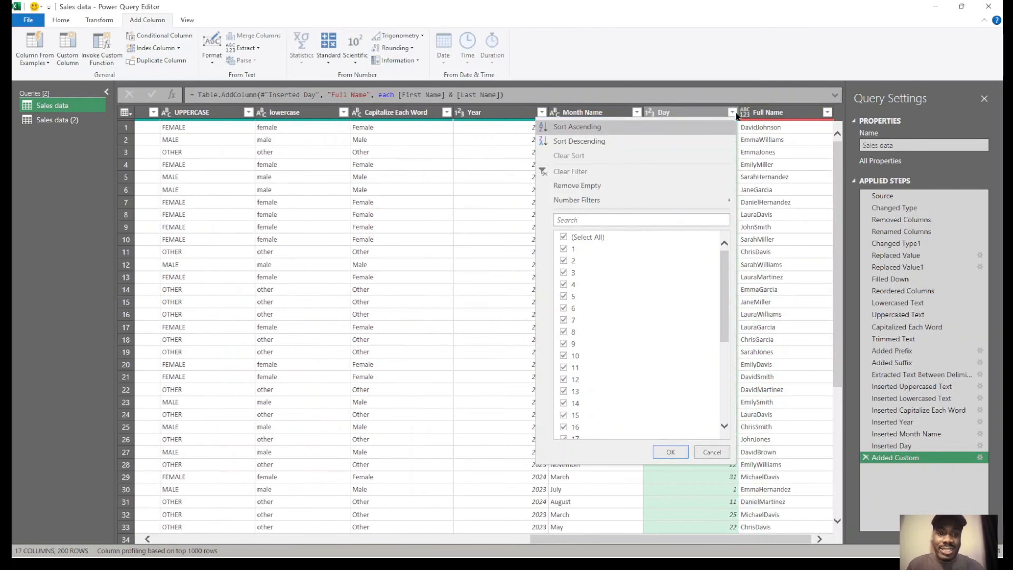
{"action": "scroll", "coordinate": [608, 337], "scroll_direction": "down", "scroll_amount": 5}
{"action": "scroll", "coordinate": [608, 338], "scroll_direction": "up", "scroll_amount": 5}
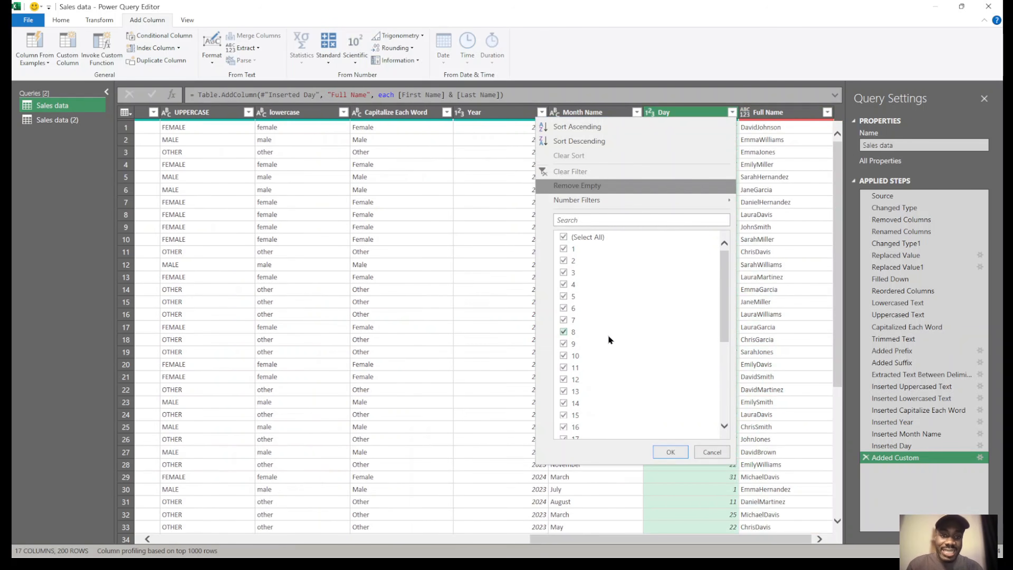
{"action": "scroll", "coordinate": [608, 336], "scroll_direction": "down", "scroll_amount": 5}
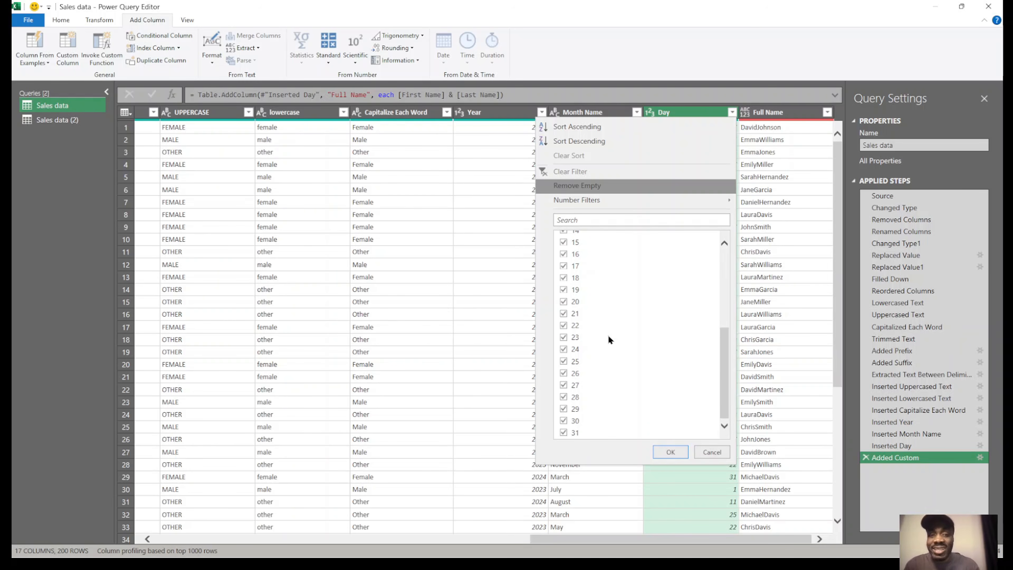
{"action": "left_click", "coordinate": [872, 203]}
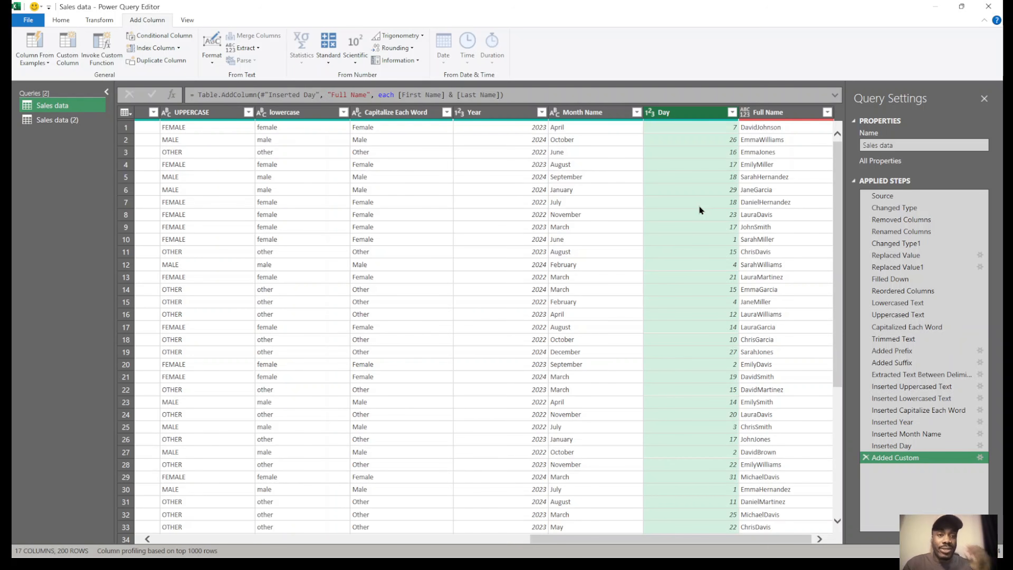
Start a new conditional column and name it "Early?".
{"action": "left_click", "coordinate": [155, 36]}
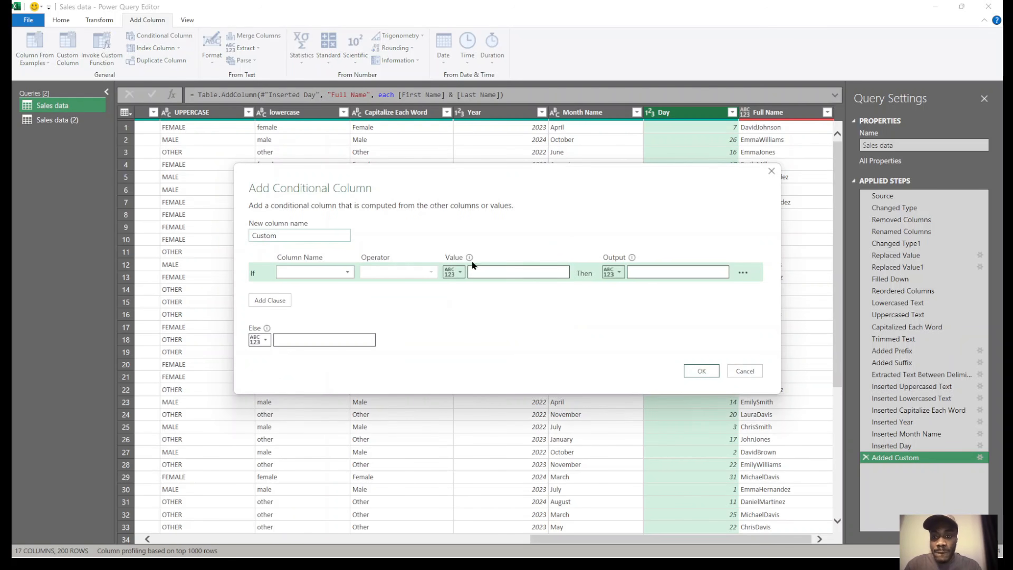
{"action": "left_click_drag", "start_coordinate": [277, 235], "coordinate": [225, 234]}
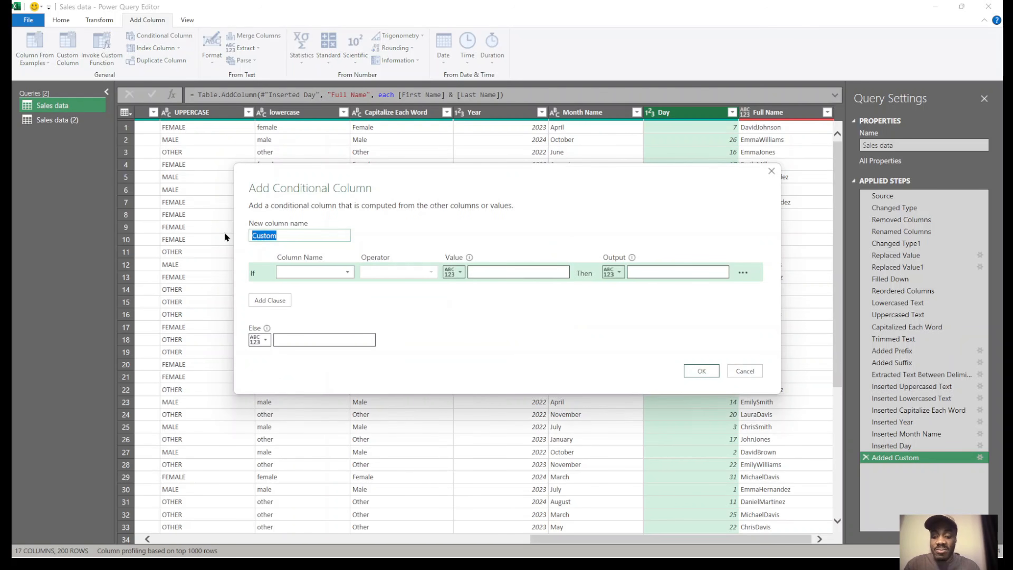
{"action": "type", "text": "E"}
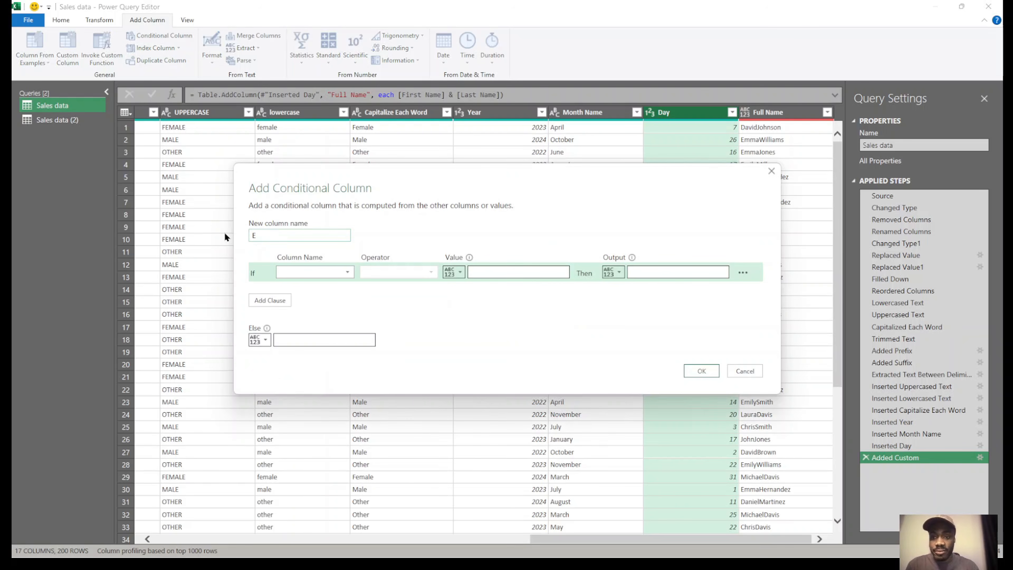
{"action": "type", "text": "arly?"}
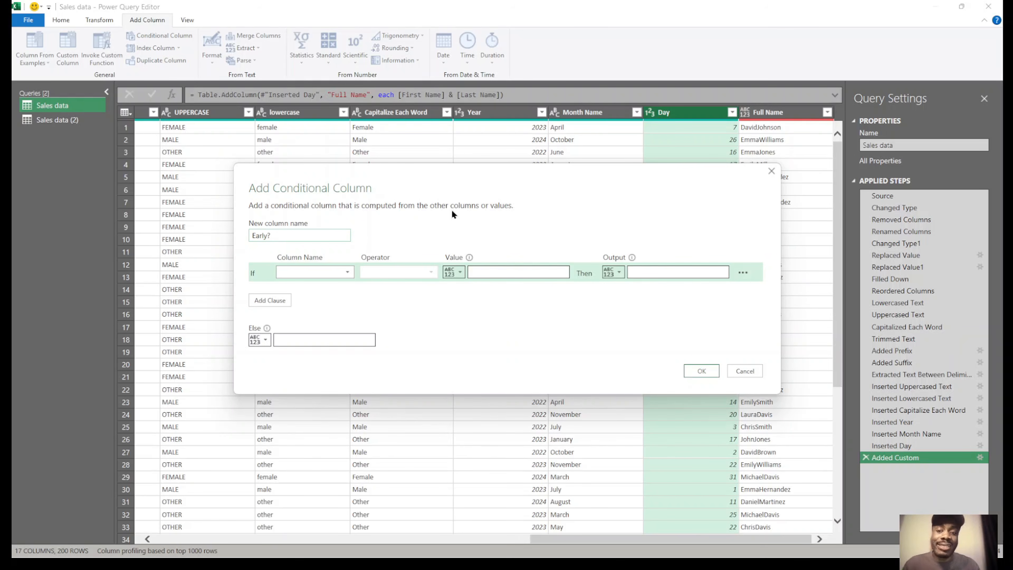
Define the condition so that Day is less than 20 outputs Yes, and create the conditional column.
{"action": "left_click", "coordinate": [323, 275]}
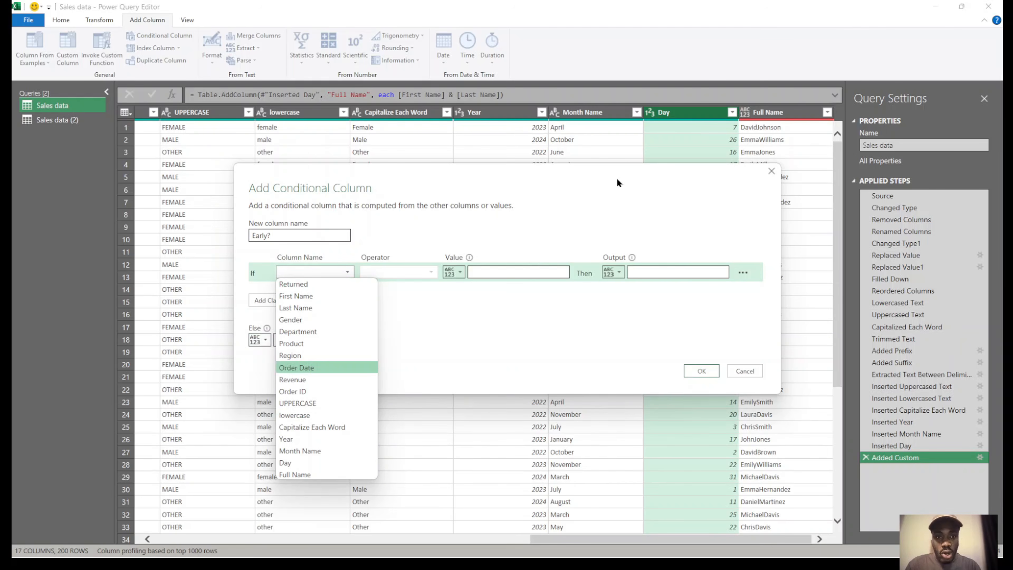
{"action": "left_click", "coordinate": [299, 463]}
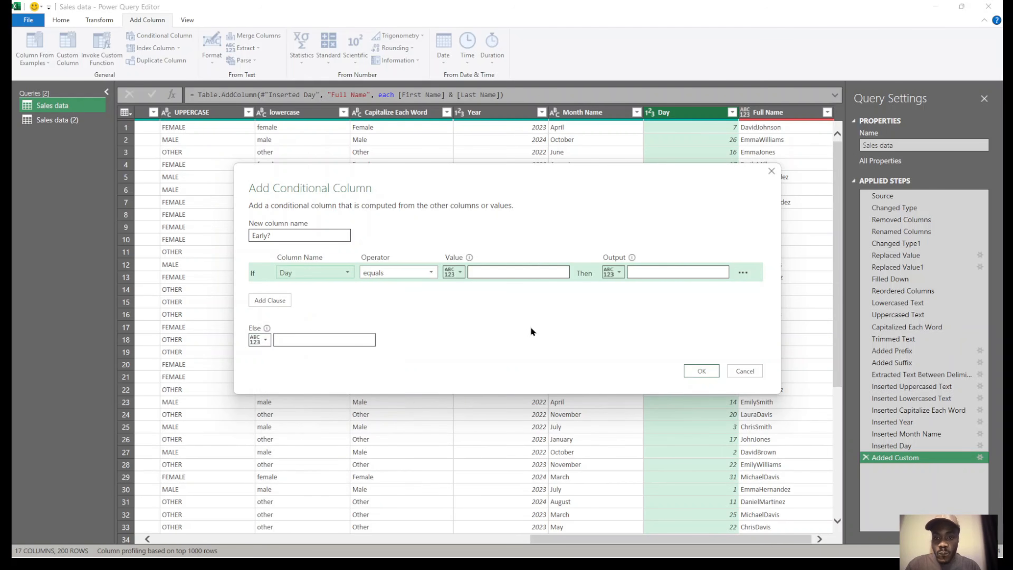
{"action": "left_click", "coordinate": [427, 273]}
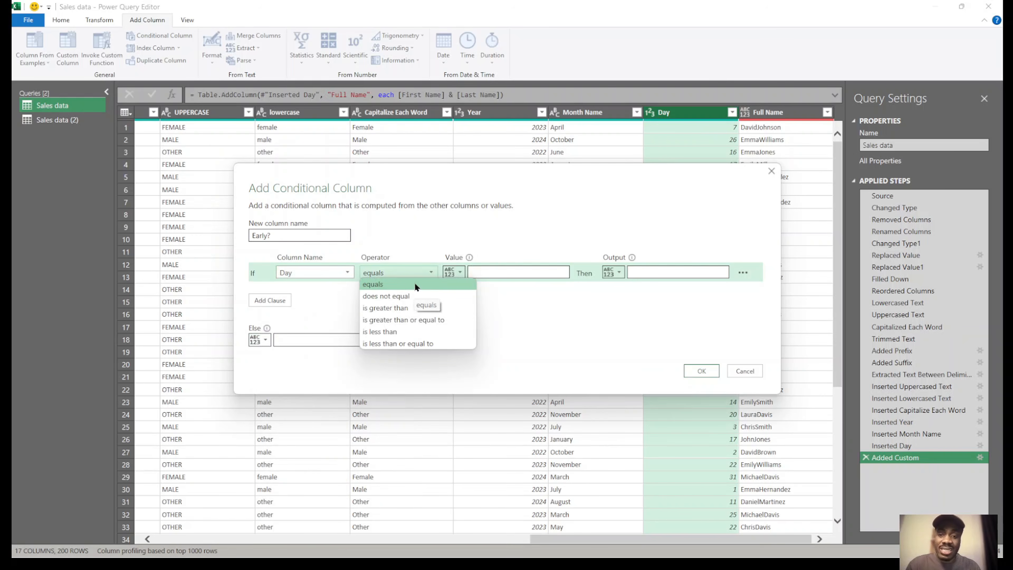
{"action": "left_click", "coordinate": [408, 333]}
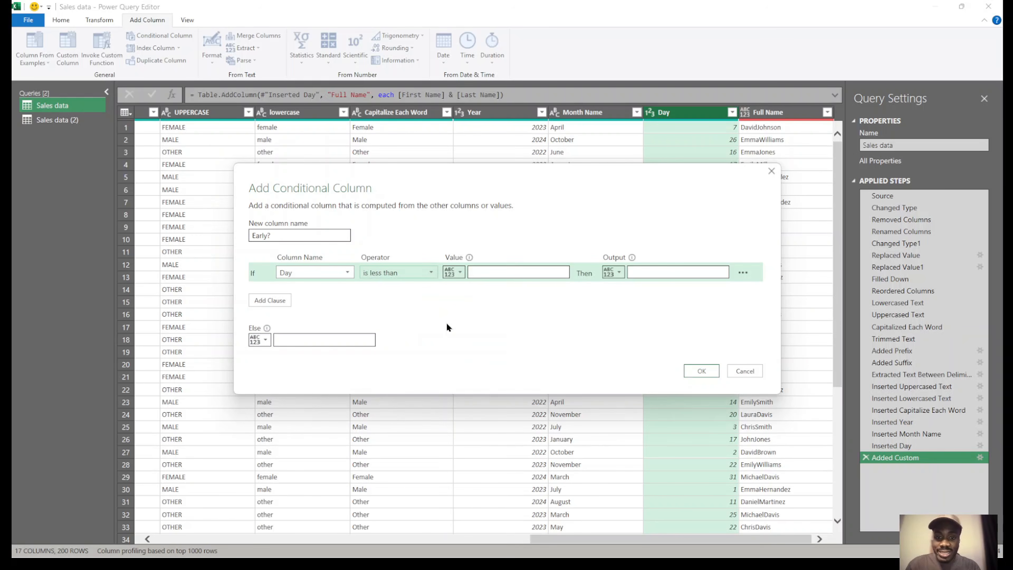
{"action": "left_click", "coordinate": [534, 273]}
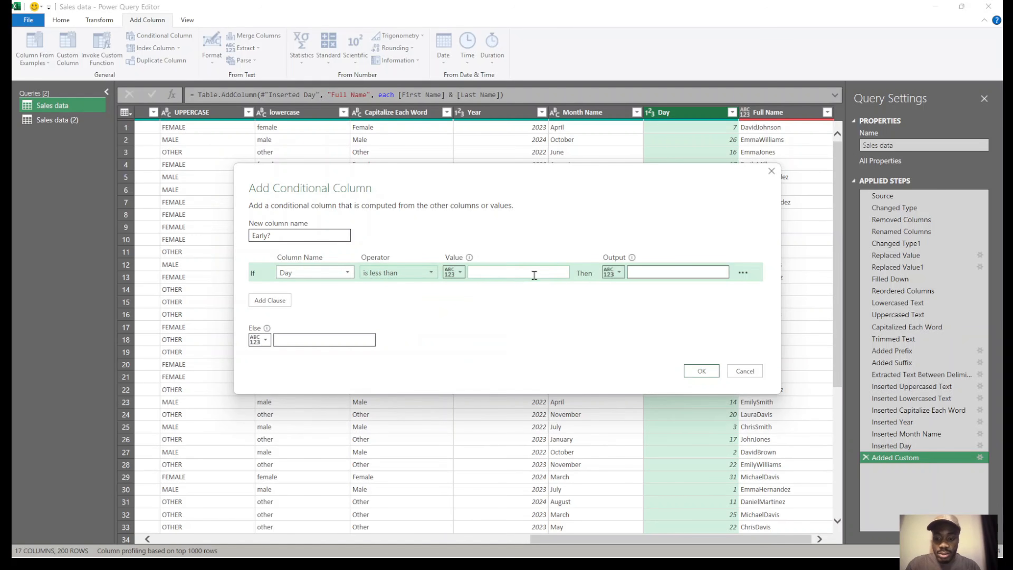
{"action": "type", "text": "20"}
{"action": "left_click", "coordinate": [663, 270]}
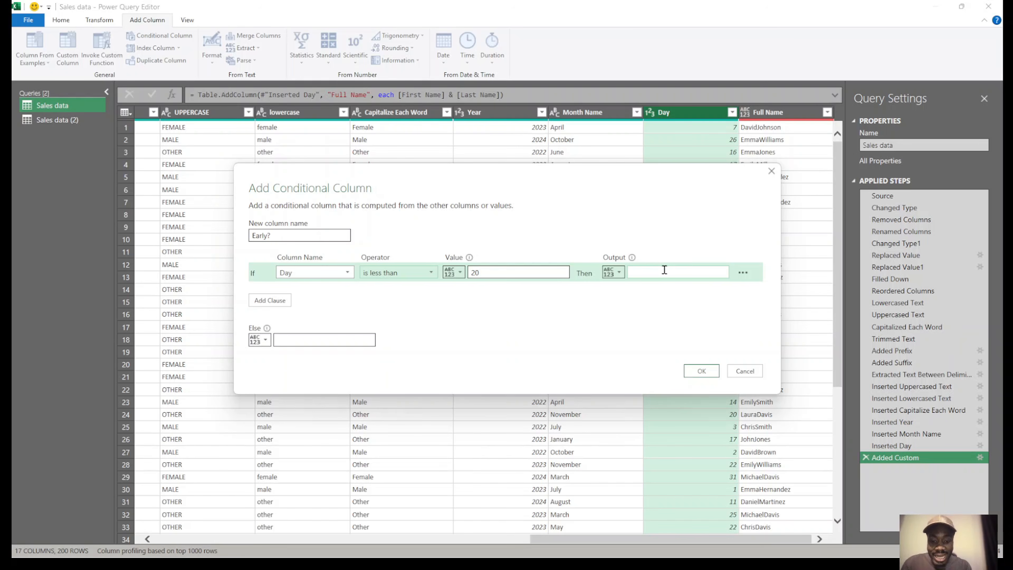
{"action": "type", "text": "Yes"}
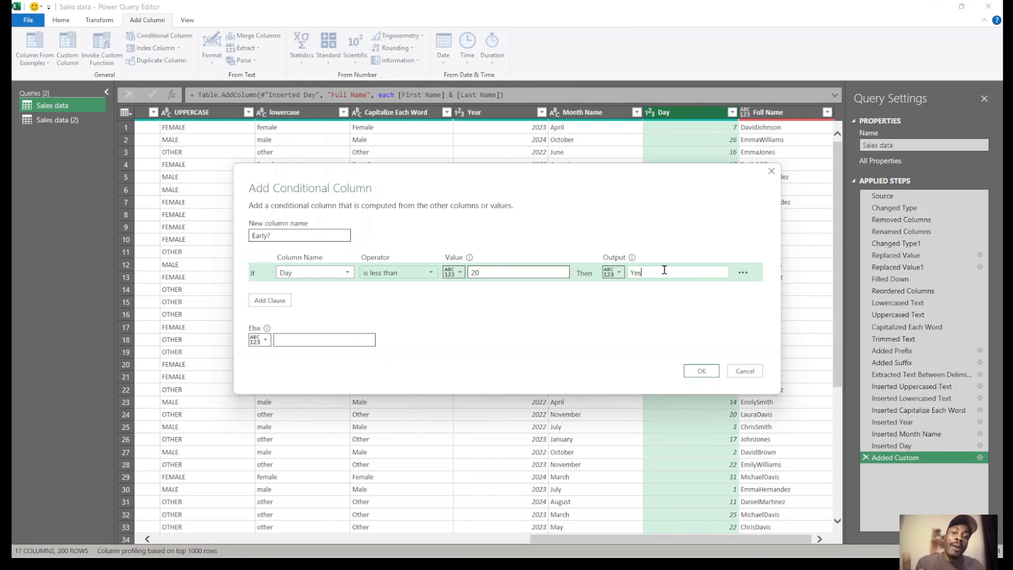
{"action": "left_click", "coordinate": [279, 235]}
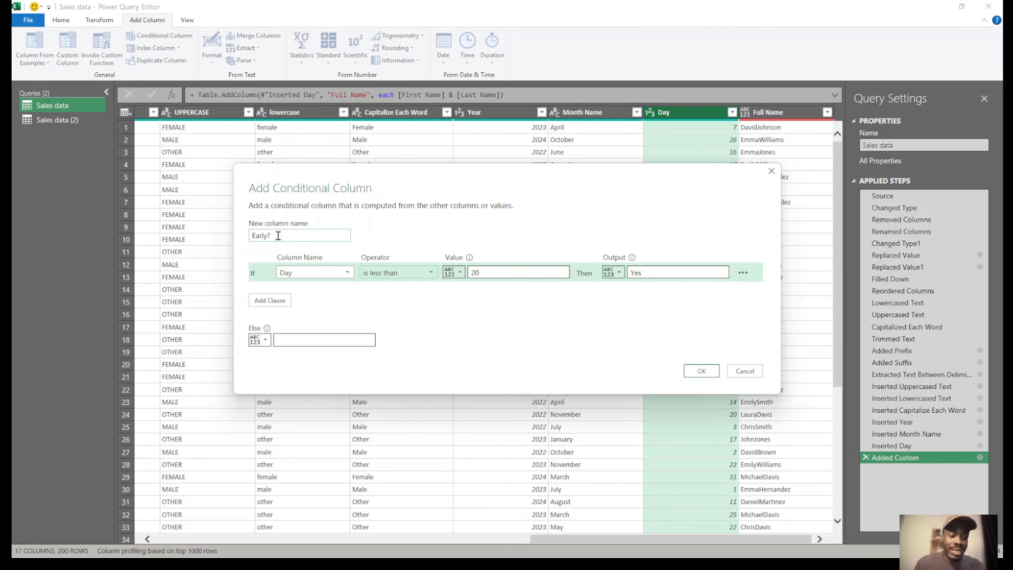
{"action": "key", "text": "Return"}
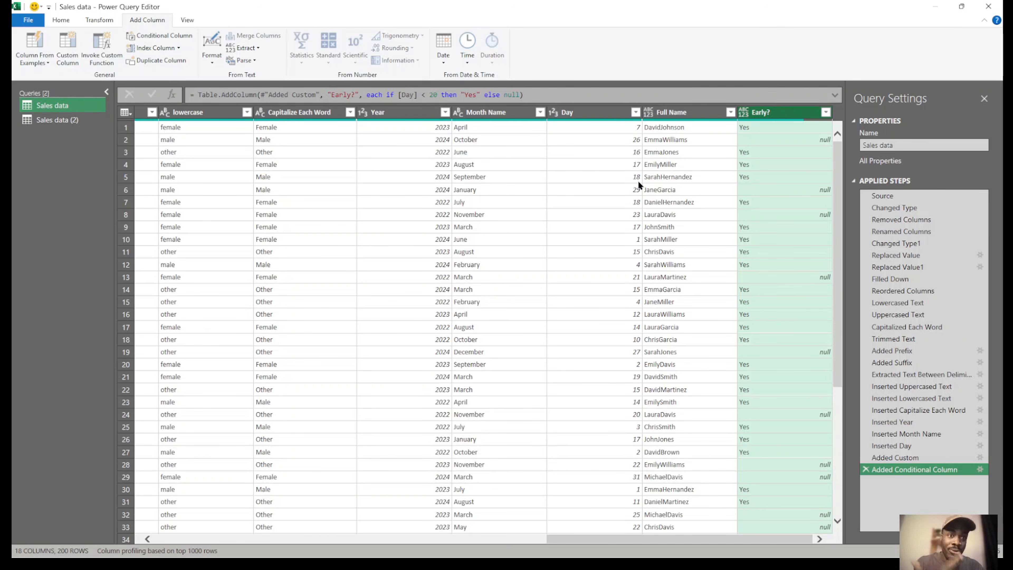
Edit the Early? conditional column so that rows not meeting the condition output No.
{"action": "left_click", "coordinate": [980, 470]}
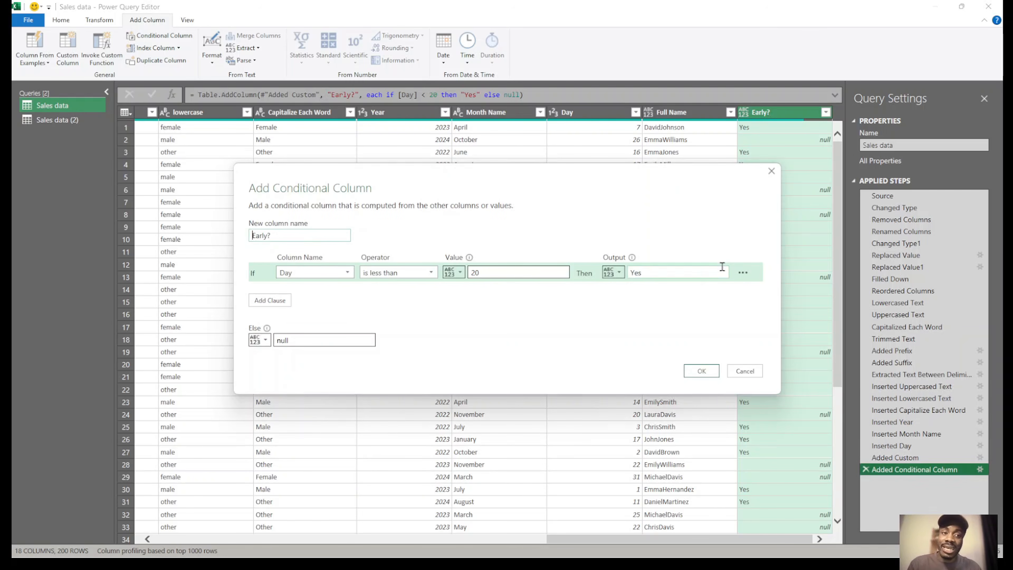
{"action": "left_click", "coordinate": [310, 337]}
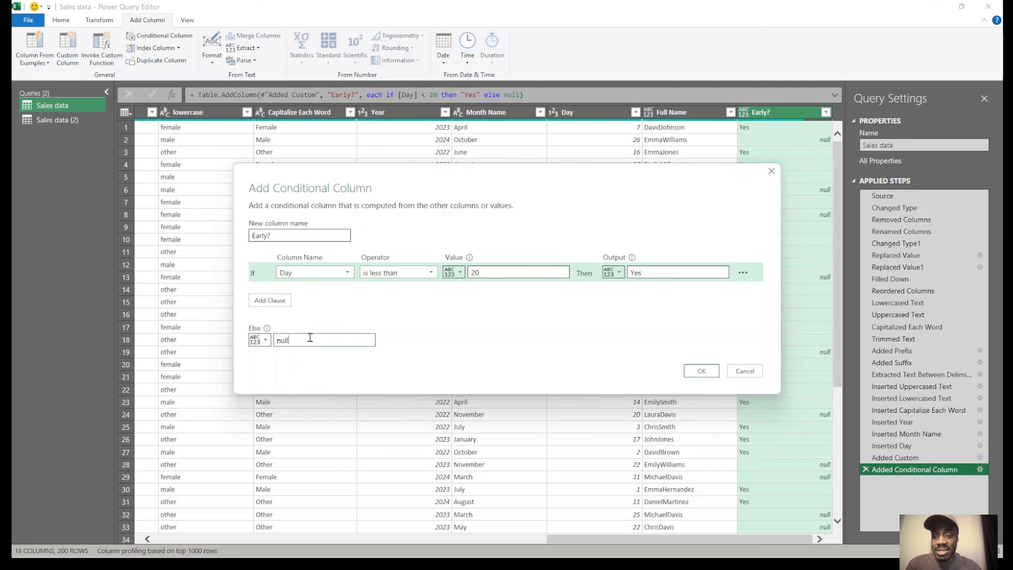
{"action": "key", "text": "BackSpace"}
{"action": "key", "text": "BackSpace"}
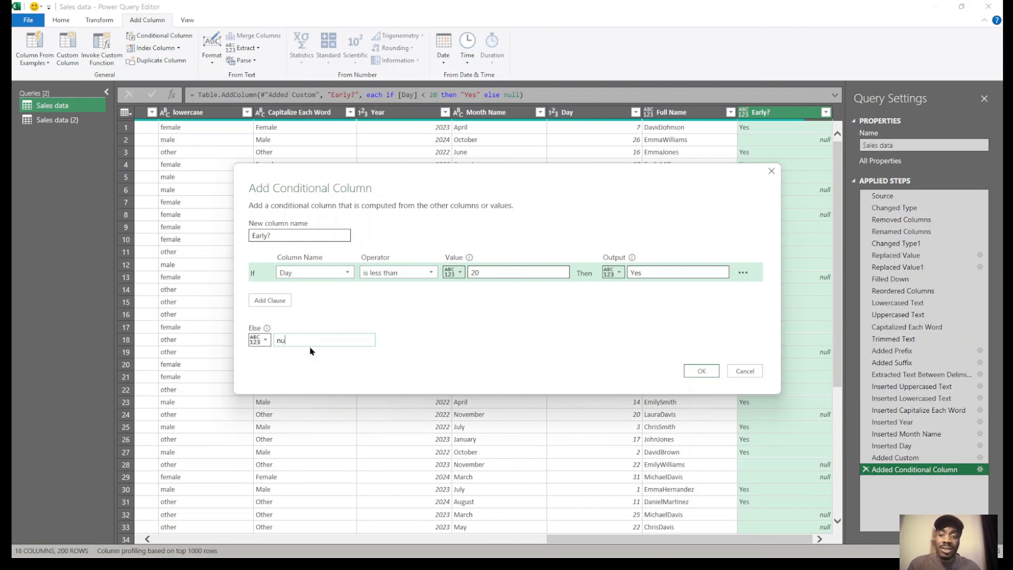
{"action": "key", "text": "BackSpace"}
{"action": "key", "text": "BackSpace"}
{"action": "type", "text": "No"}
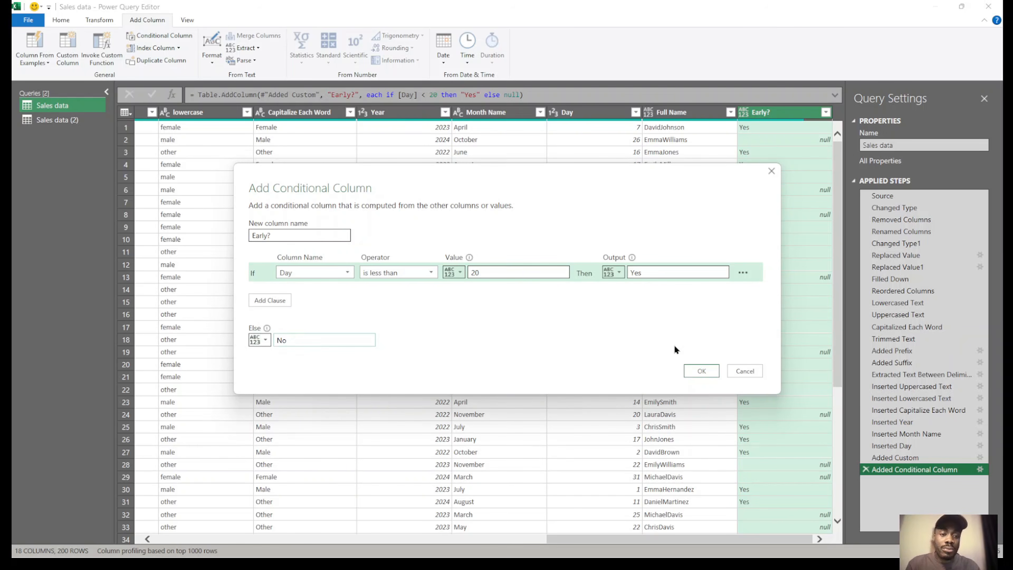
{"action": "left_click", "coordinate": [711, 369]}
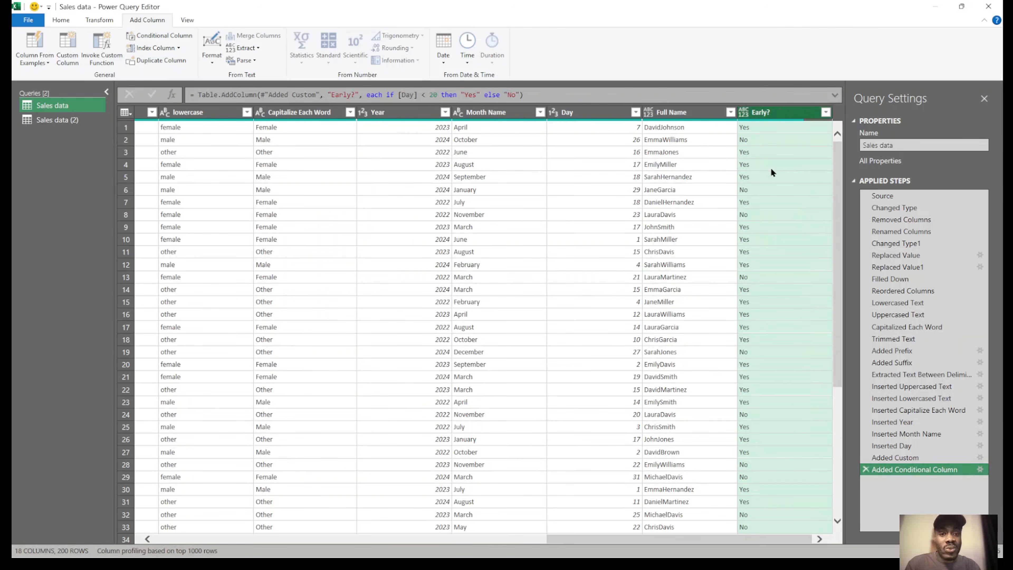
Compare individual late-month Day values with their results in the Early? column.
{"action": "left_click", "coordinate": [631, 138]}
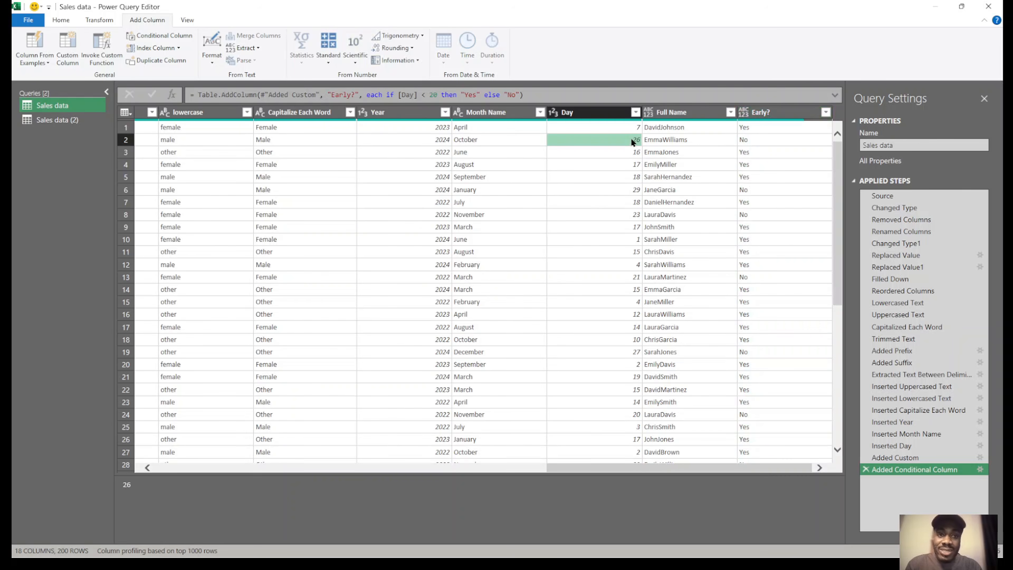
{"action": "left_click", "coordinate": [635, 190]}
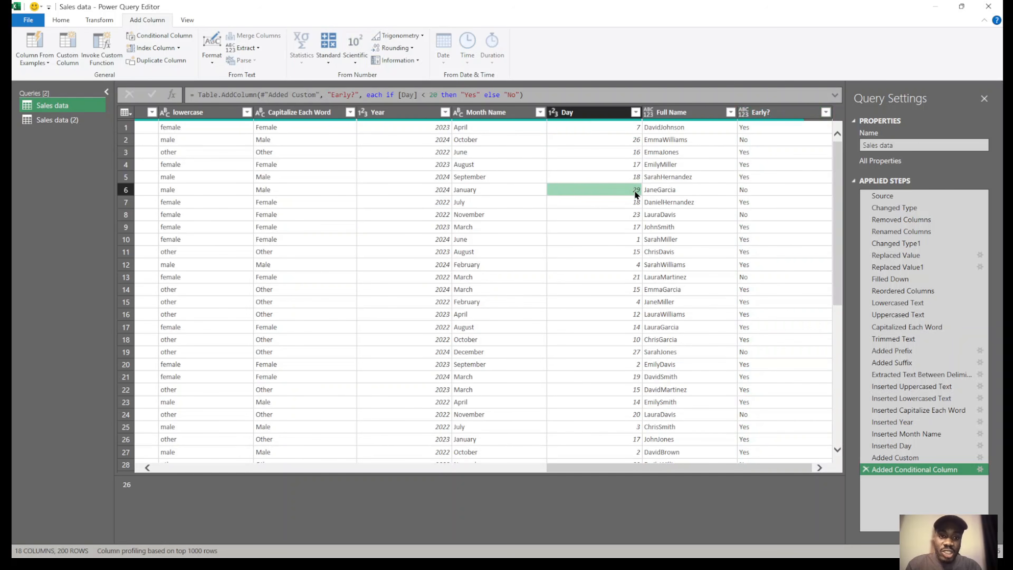
{"action": "left_click", "coordinate": [627, 214]}
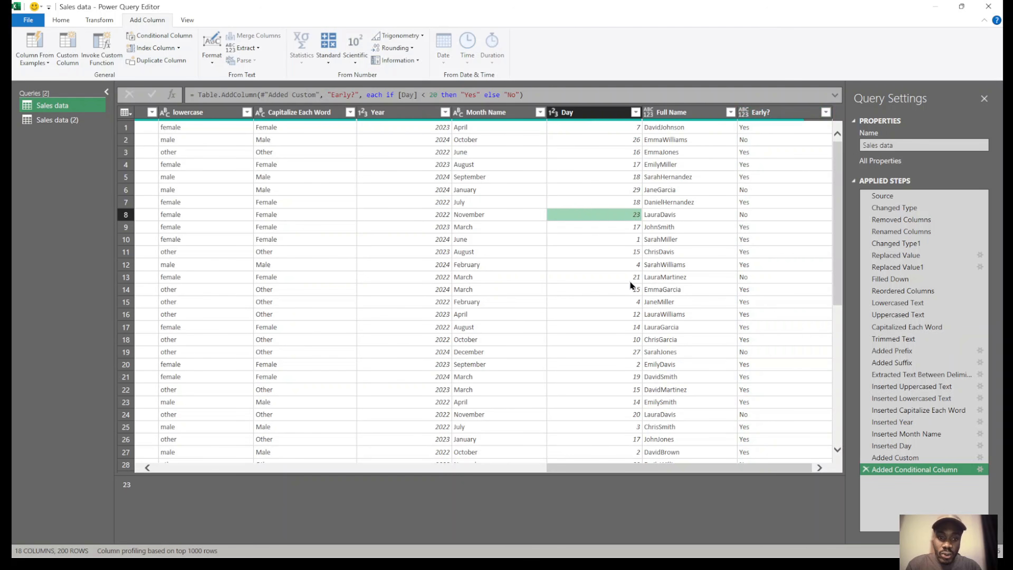
{"action": "left_click", "coordinate": [636, 351]}
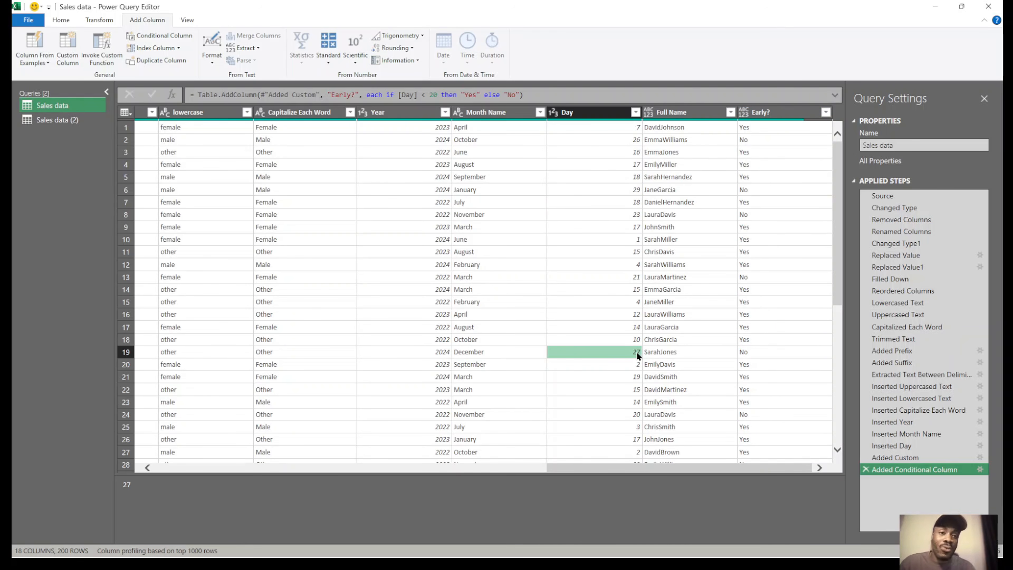
{"action": "left_click", "coordinate": [778, 117]}
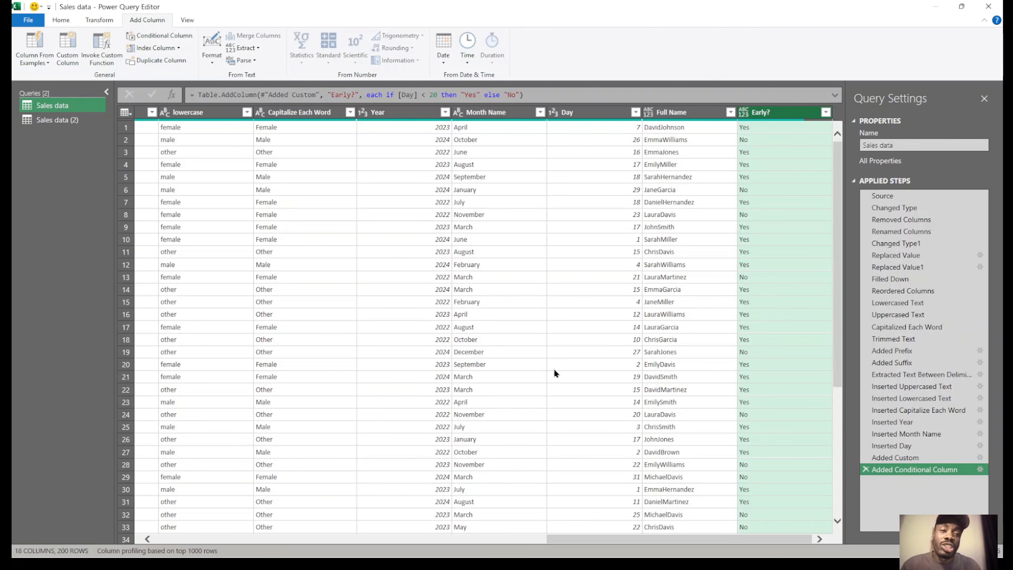
{"action": "left_click", "coordinate": [673, 272]}
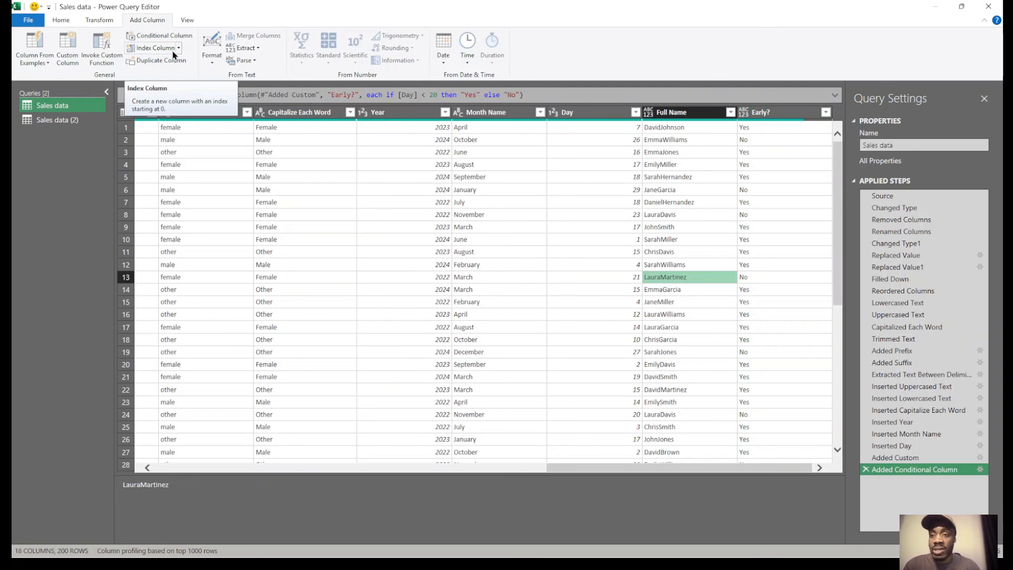
Add an index column starting from 0 and check its numbering through to the last row.
{"action": "scroll", "coordinate": [349, 259], "scroll_direction": "left", "scroll_amount": 15}
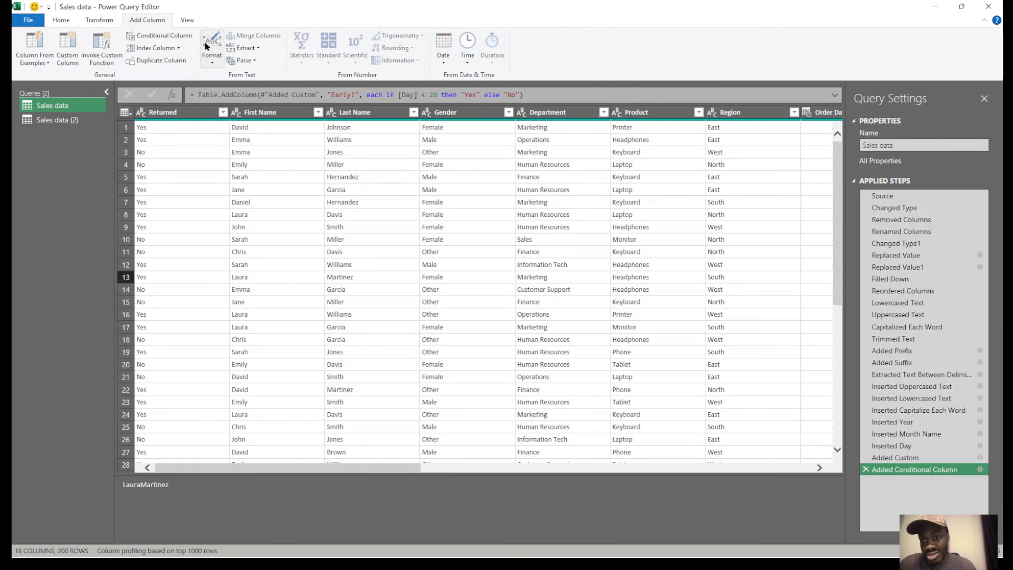
{"action": "left_click", "coordinate": [153, 46]}
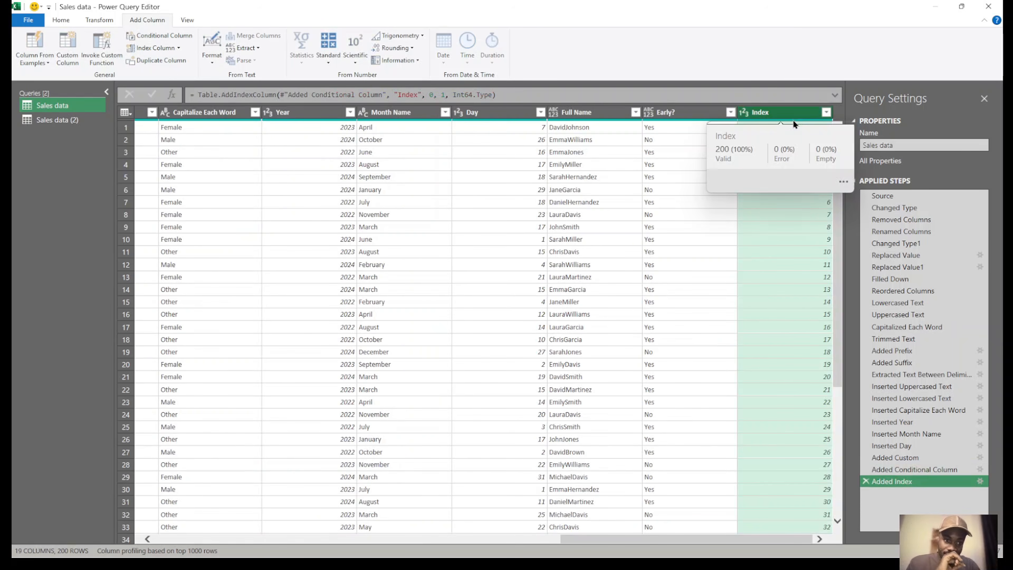
{"action": "scroll", "coordinate": [807, 263], "scroll_direction": "down", "scroll_amount": 20}
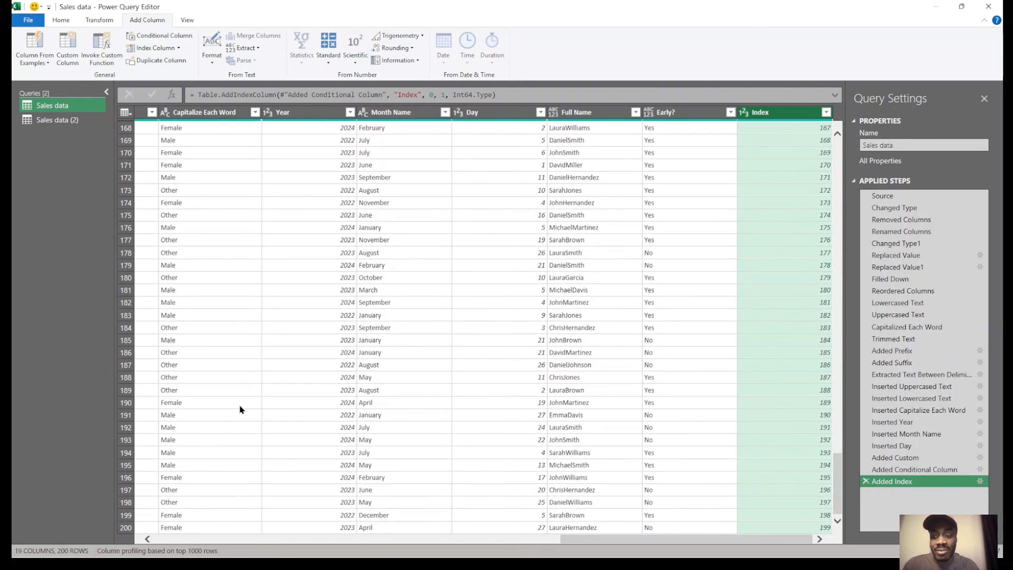
{"action": "scroll", "coordinate": [678, 329], "scroll_direction": "up", "scroll_amount": 15}
{"action": "scroll", "coordinate": [678, 331], "scroll_direction": "up", "scroll_amount": 5}
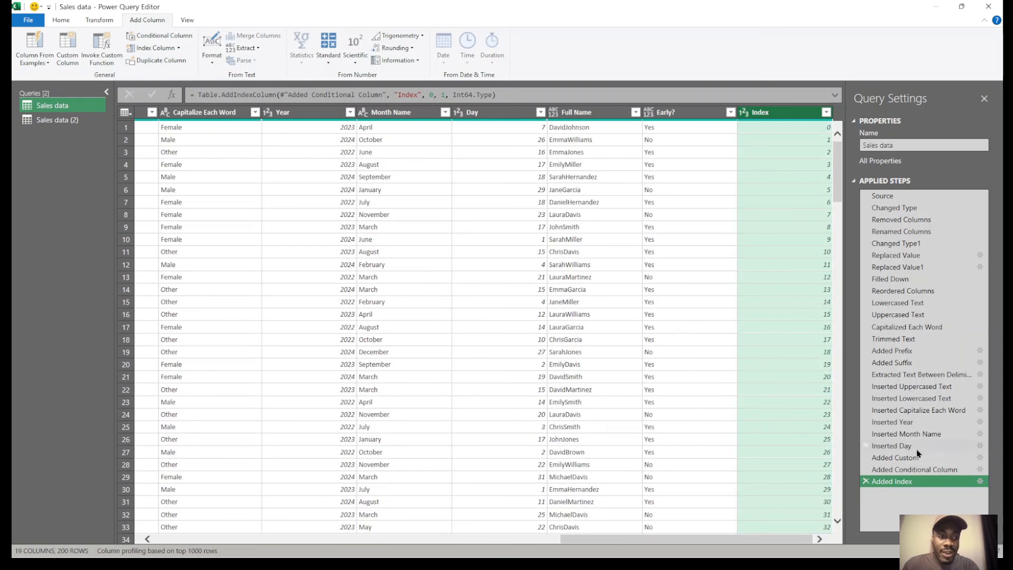
Change the index column's starting index to 1 and check the numbering down the table.
{"action": "left_click", "coordinate": [981, 482]}
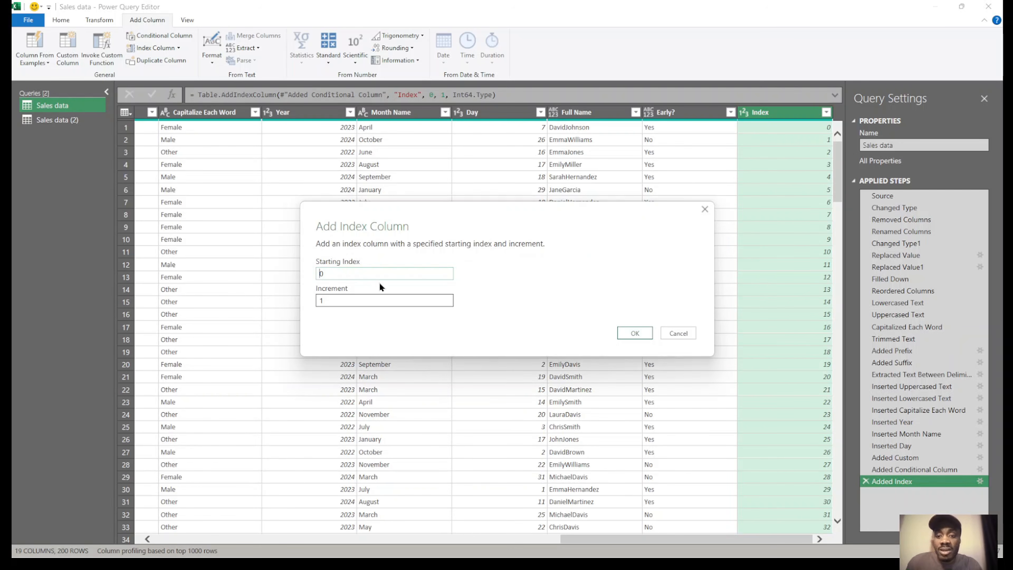
{"action": "key", "text": "BackSpace"}
{"action": "type", "text": "1"}
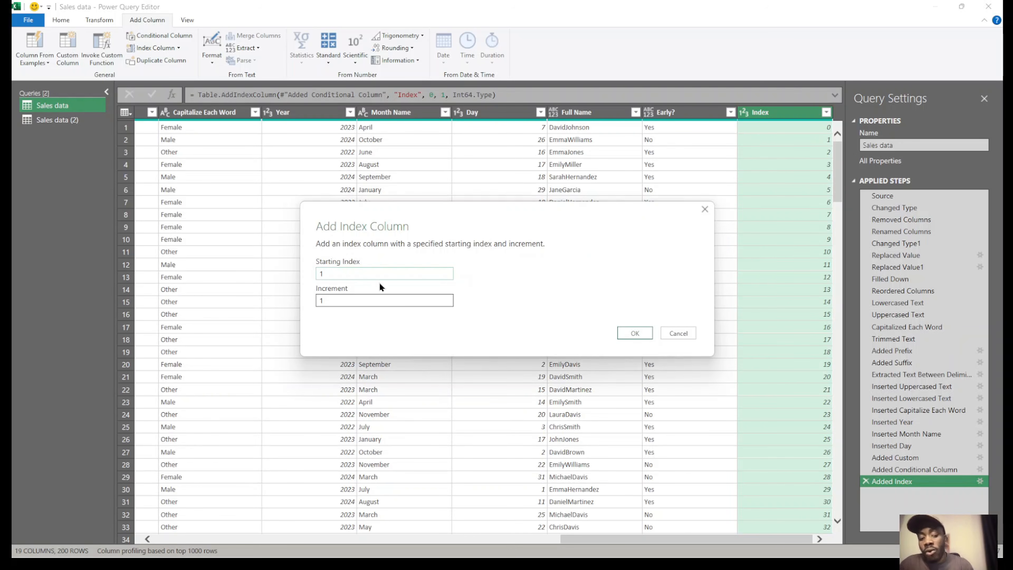
{"action": "key", "text": "Return"}
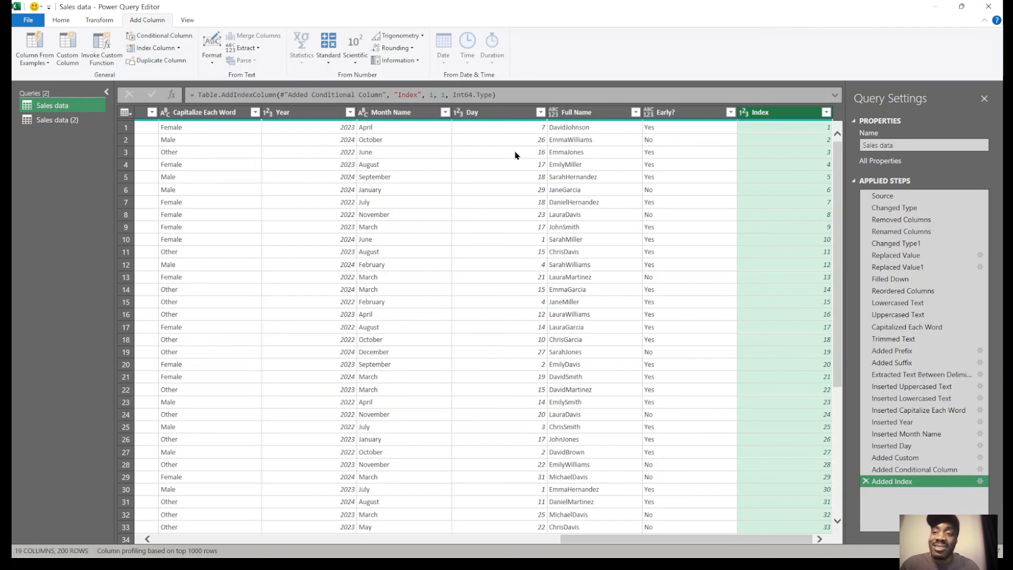
{"action": "scroll", "coordinate": [487, 421], "scroll_direction": "down", "scroll_amount": 20}
{"action": "scroll", "coordinate": [487, 421], "scroll_direction": "down", "scroll_amount": 20}
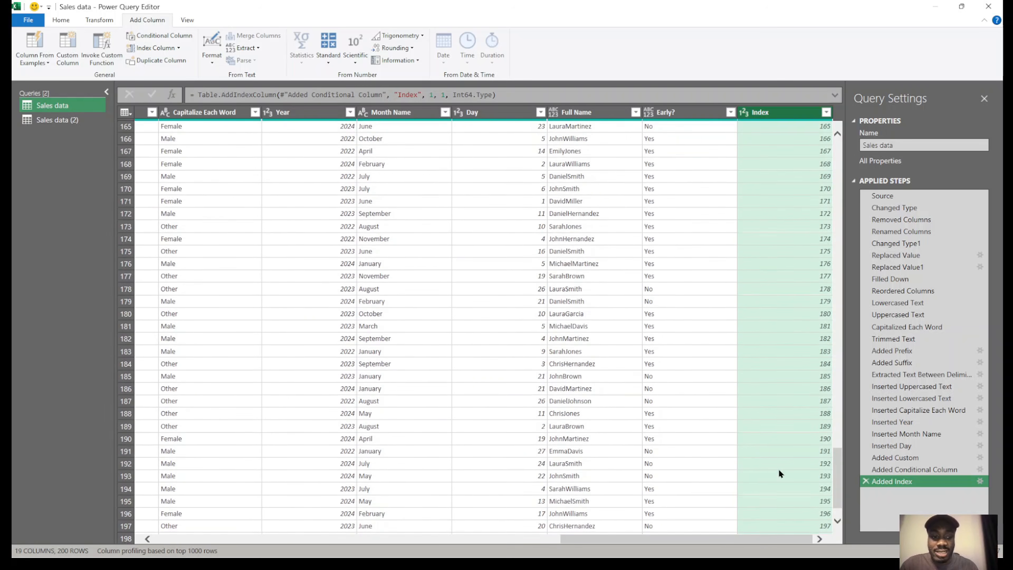
{"action": "scroll", "coordinate": [578, 464], "scroll_direction": "up", "scroll_amount": 20}
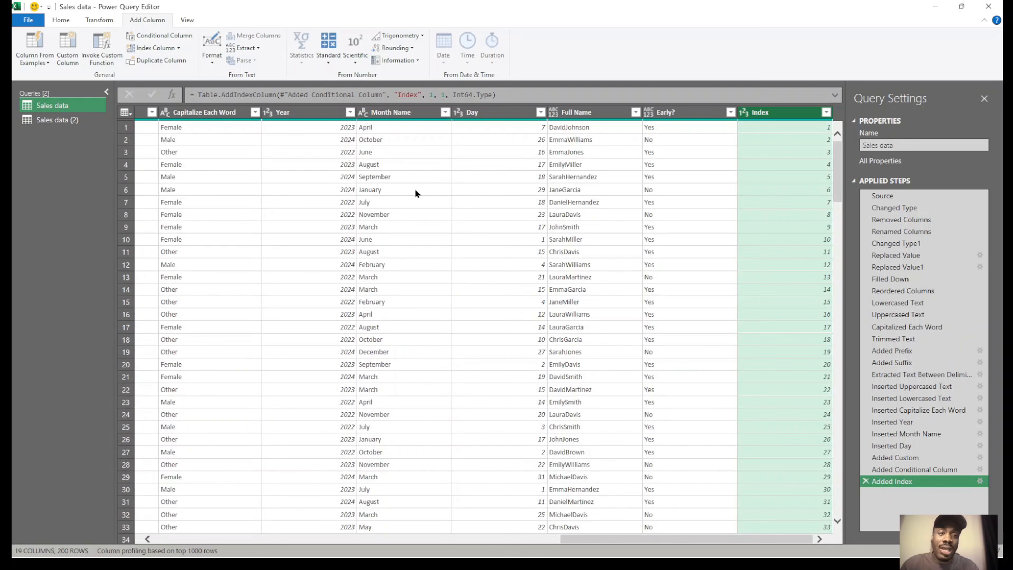
Duplicate the Gender column and compare the copy with the original.
{"action": "scroll", "coordinate": [415, 191], "scroll_direction": "left", "scroll_amount": 15}
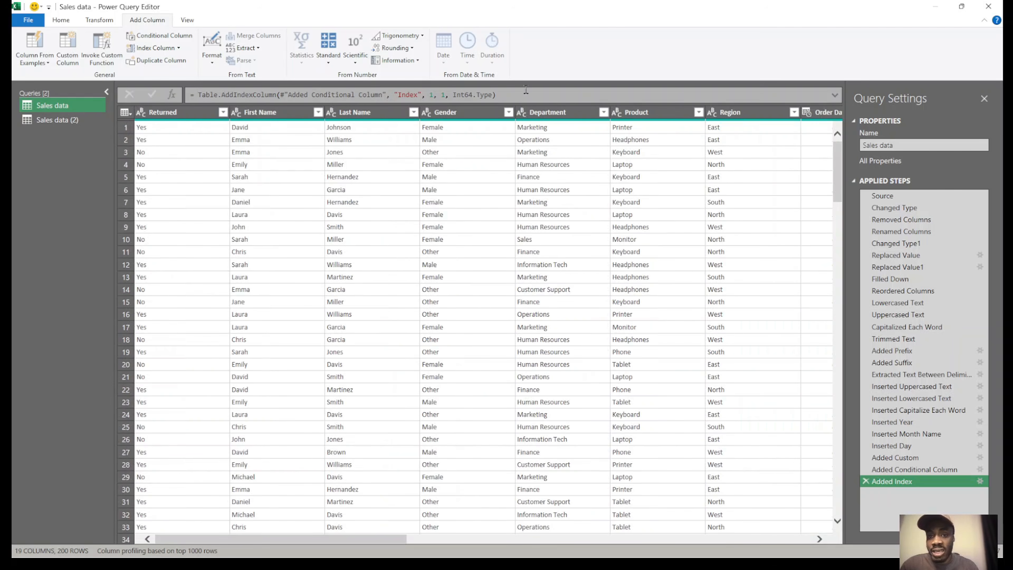
{"action": "left_click", "coordinate": [475, 116]}
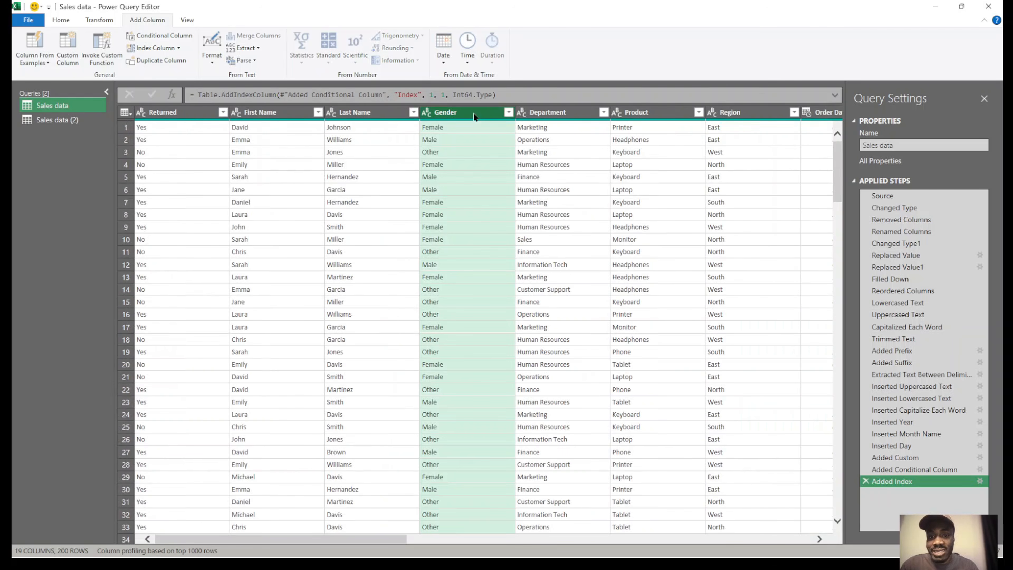
{"action": "left_click", "coordinate": [162, 63]}
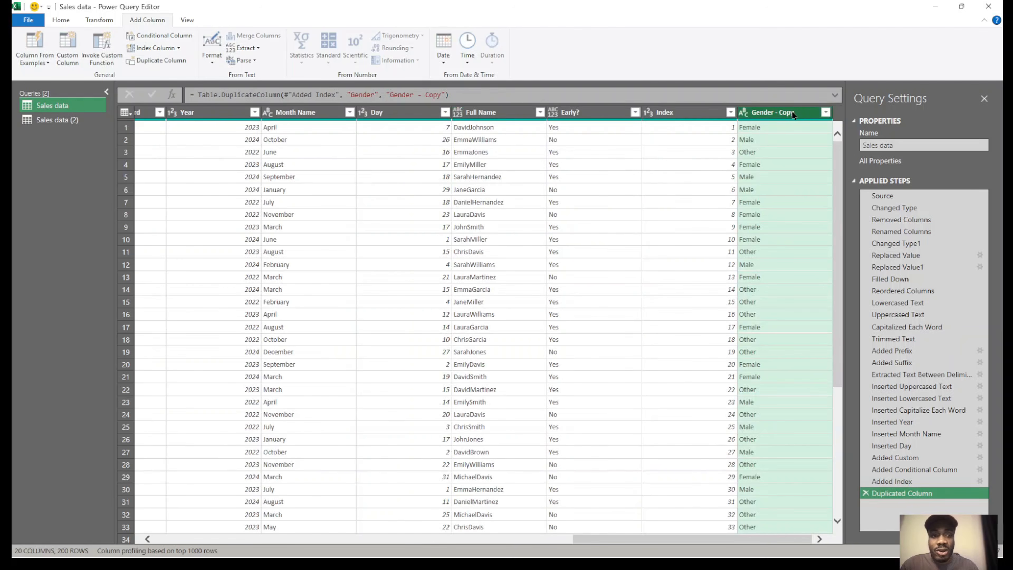
{"action": "left_click", "coordinate": [385, 227]}
{"action": "scroll", "coordinate": [385, 228], "scroll_direction": "left", "scroll_amount": 15}
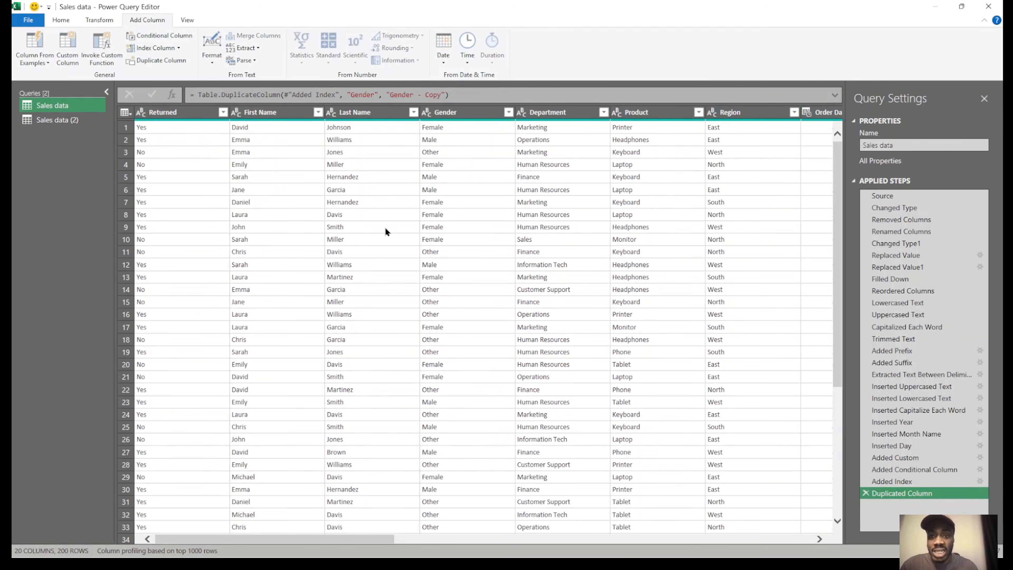
{"action": "left_click", "coordinate": [448, 121]}
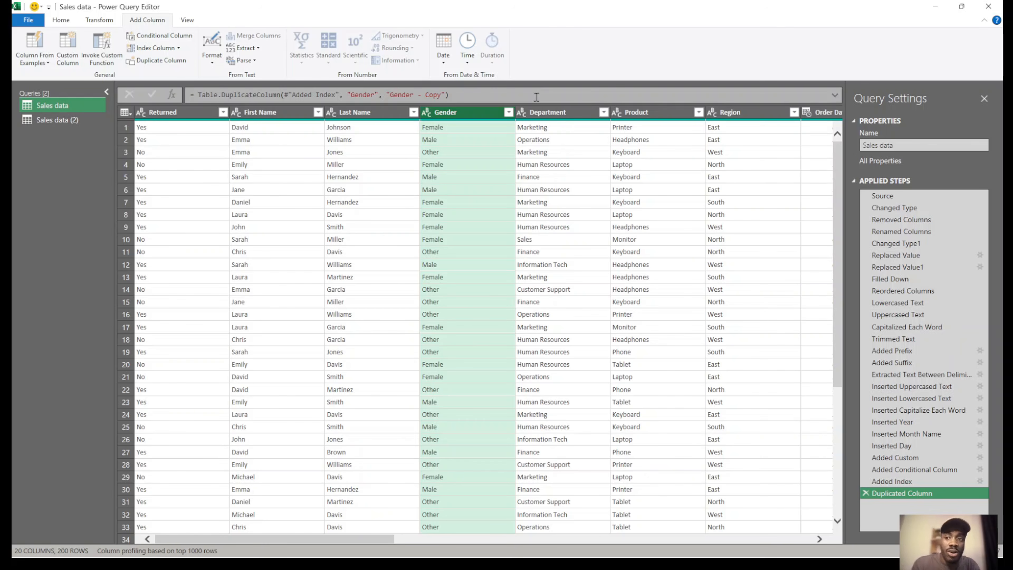
Close the query editor and load the query results into the Excel workbook.
{"action": "left_click", "coordinate": [51, 23]}
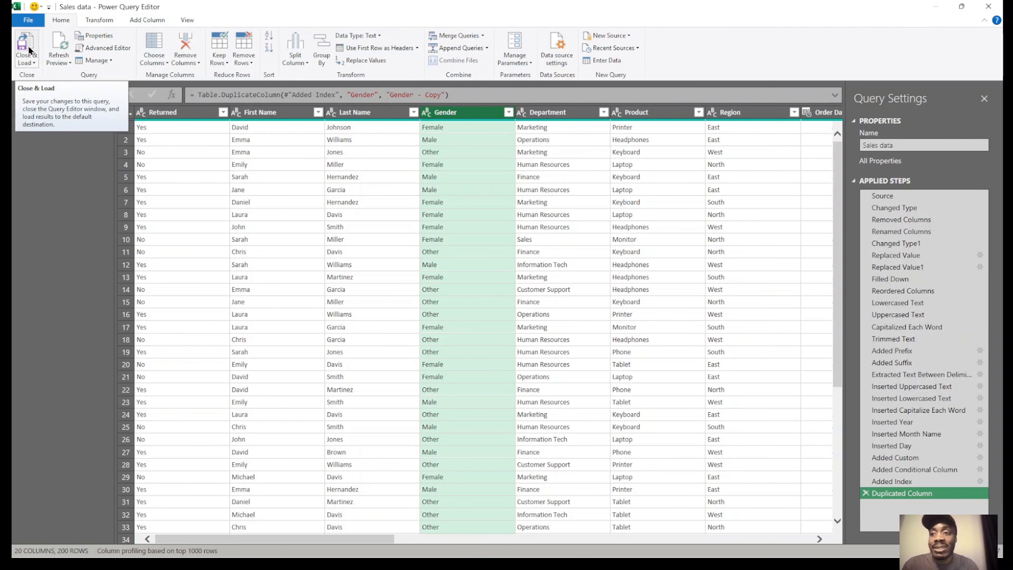
{"action": "left_click", "coordinate": [28, 46]}
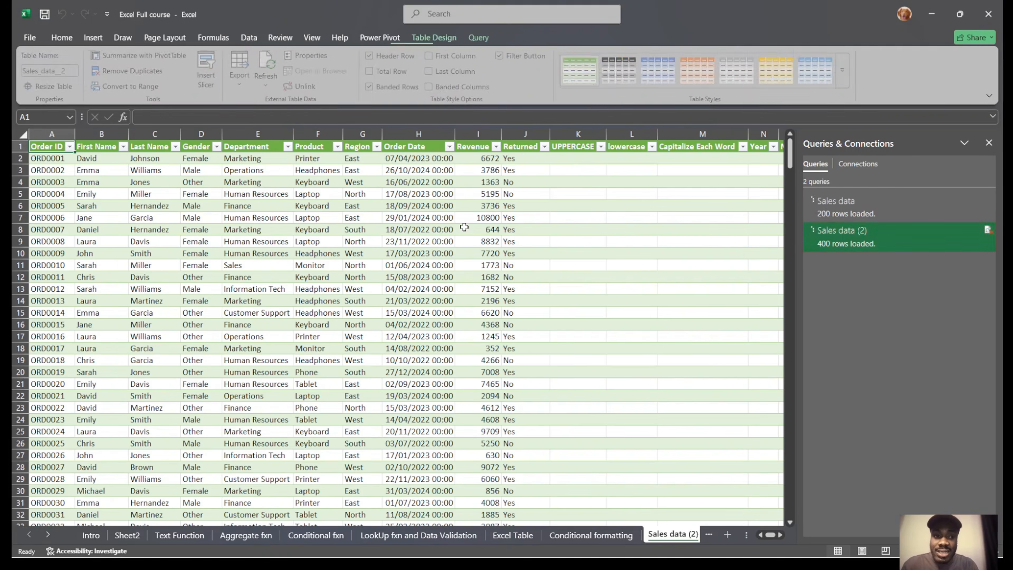
Examine the loaded Sales data (2) table from Order ID through Gender - Copy, checking whether the added columns contain data.
{"action": "scroll", "coordinate": [794, 272], "scroll_direction": "right", "scroll_amount": 6}
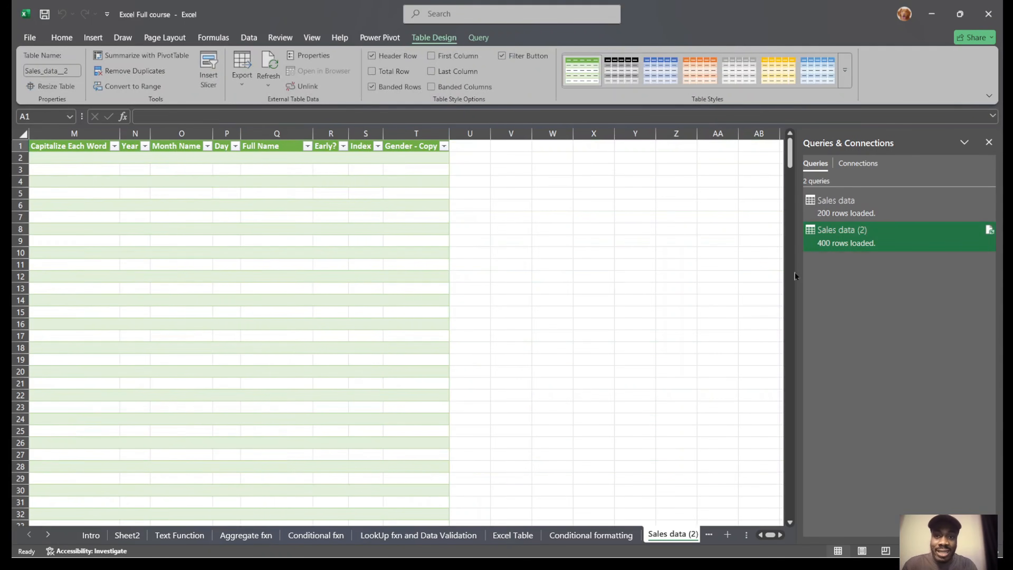
{"action": "scroll", "coordinate": [795, 272], "scroll_direction": "left", "scroll_amount": 5}
{"action": "left_click", "coordinate": [638, 205]}
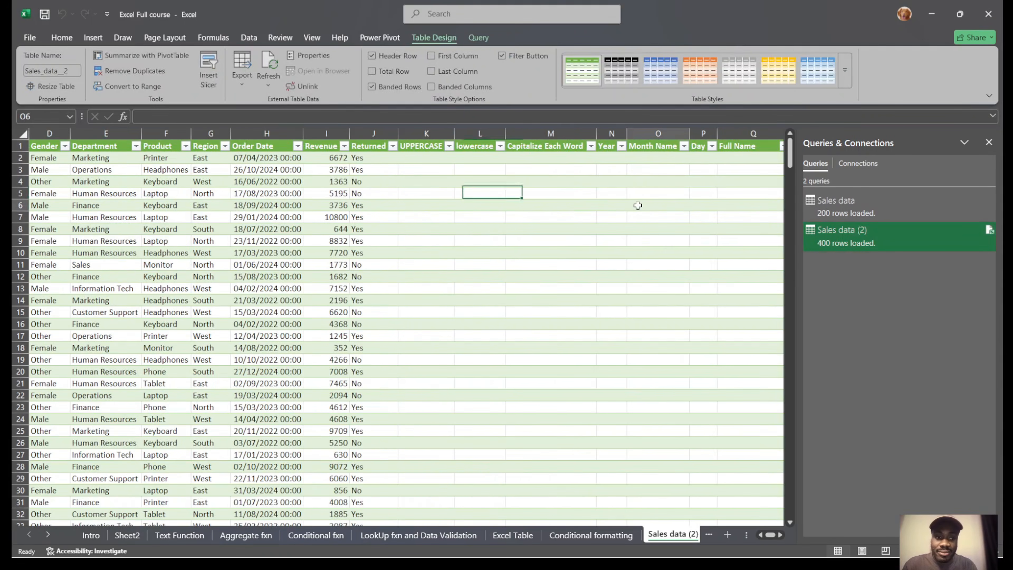
{"action": "scroll", "coordinate": [484, 300], "scroll_direction": "left", "scroll_amount": 2}
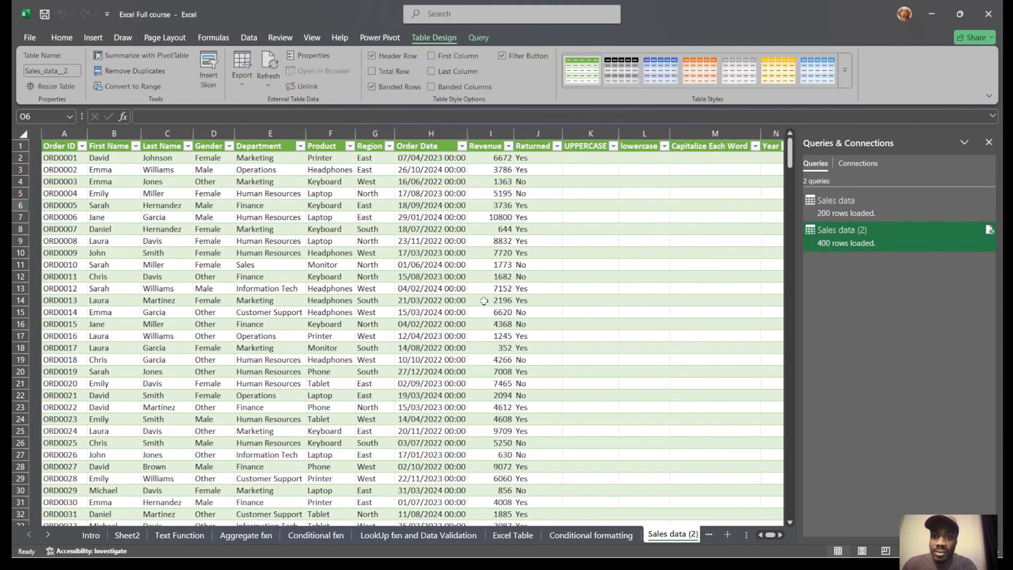
{"action": "scroll", "coordinate": [653, 212], "scroll_direction": "right", "scroll_amount": 4}
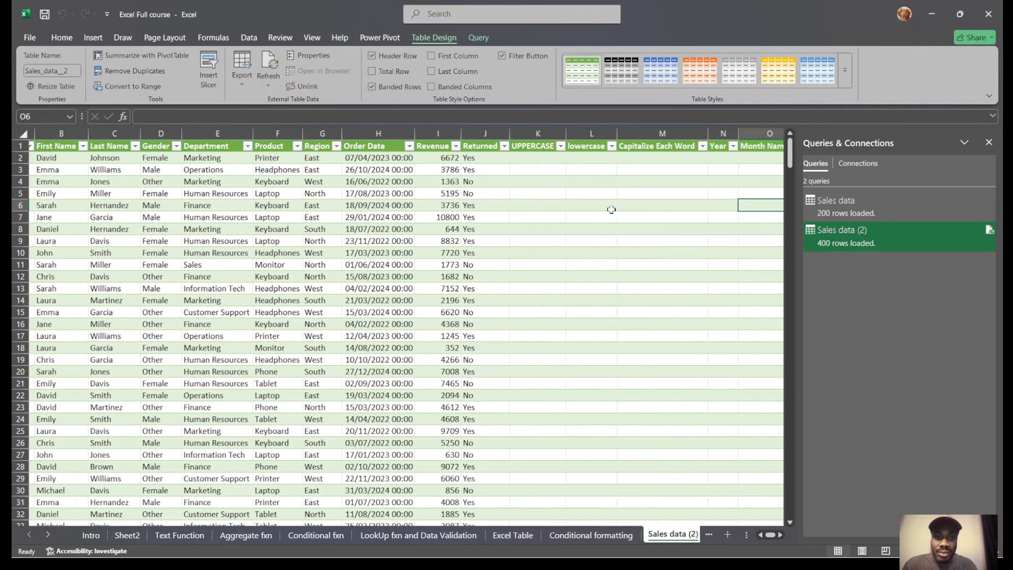
{"action": "scroll", "coordinate": [612, 210], "scroll_direction": "left", "scroll_amount": 1}
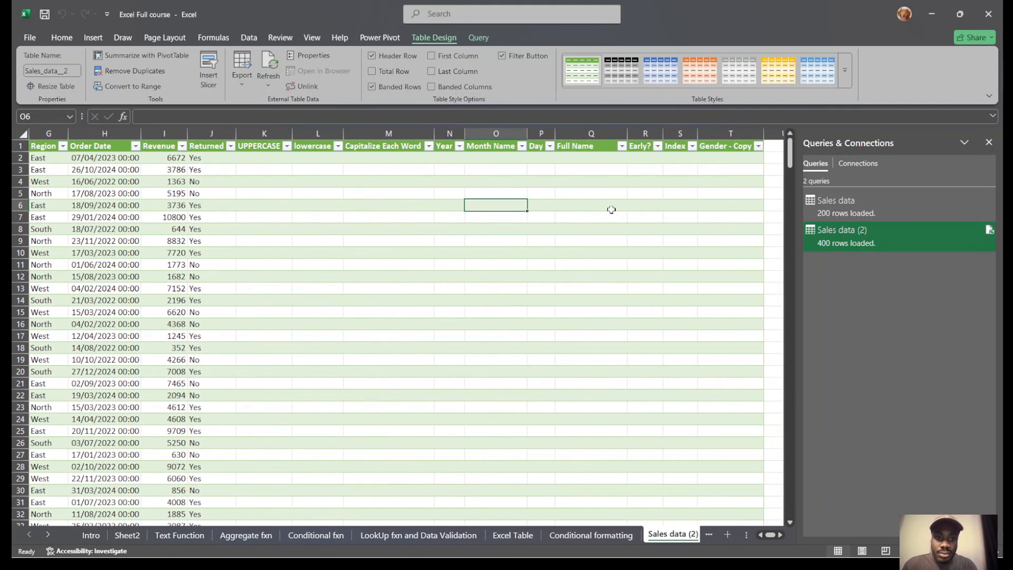
{"action": "scroll", "coordinate": [612, 210], "scroll_direction": "left", "scroll_amount": 4}
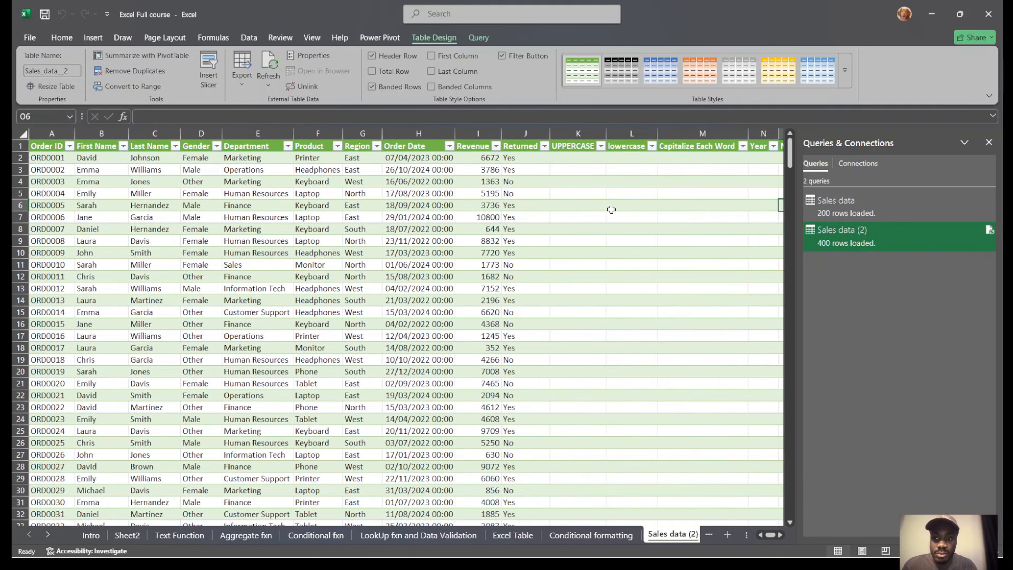
{"action": "scroll", "coordinate": [612, 210], "scroll_direction": "right", "scroll_amount": 2}
{"action": "scroll", "coordinate": [612, 210], "scroll_direction": "left", "scroll_amount": 2}
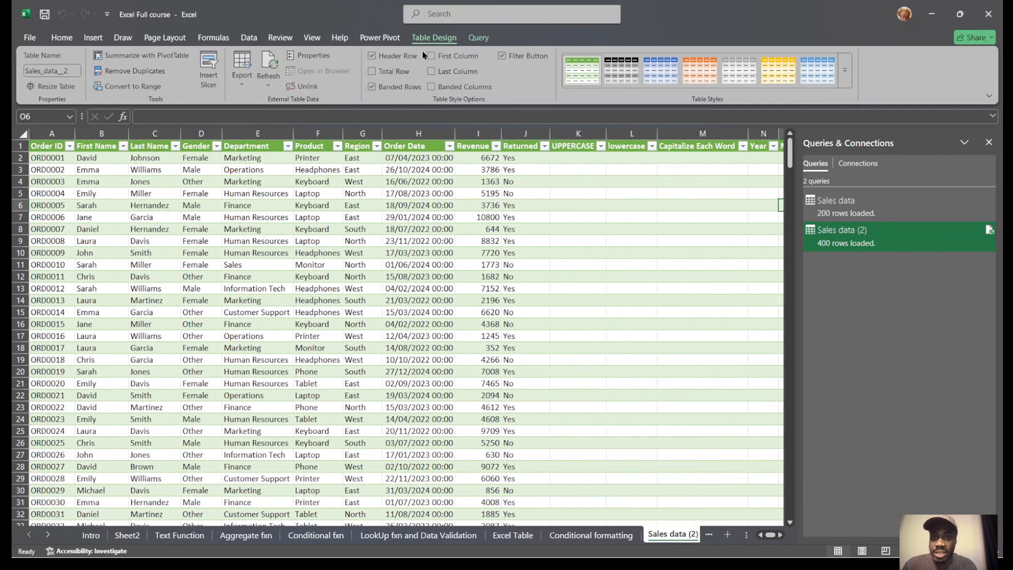
Reopen the Sales data (2) query for editing and compare its columns and applied steps with those of the Sales data query.
{"action": "left_click", "coordinate": [477, 37]}
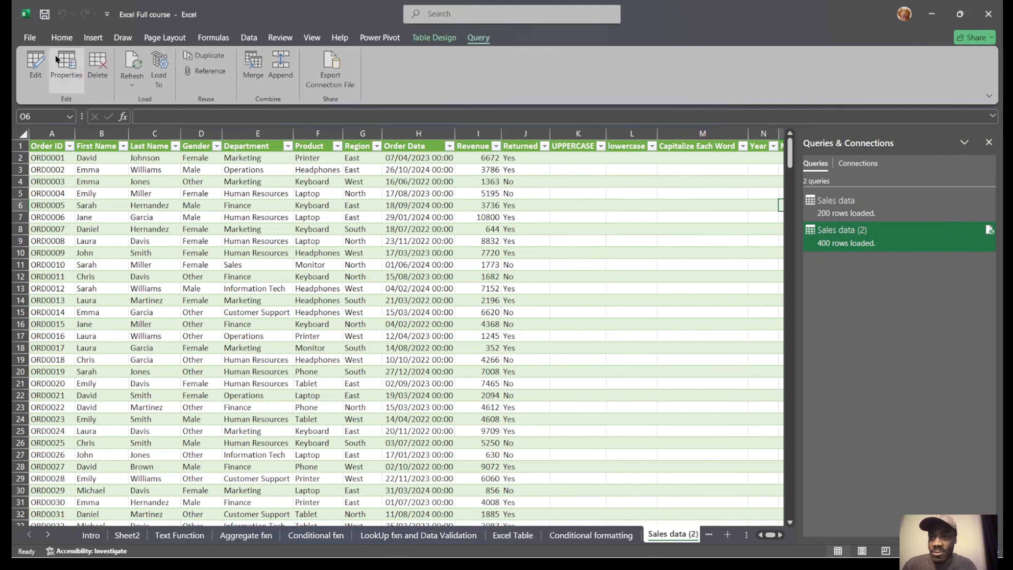
{"action": "left_click", "coordinate": [40, 56]}
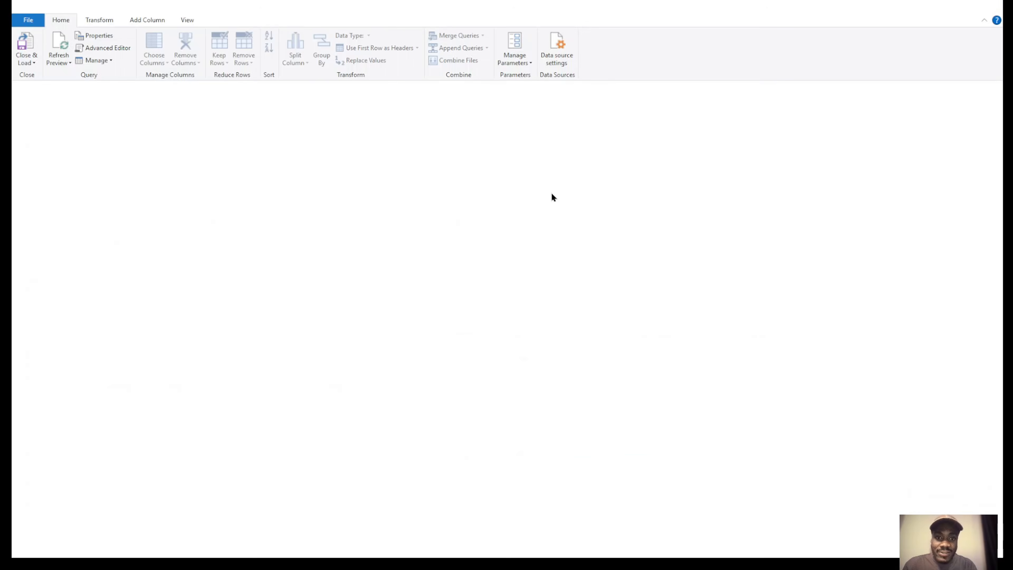
{"action": "scroll", "coordinate": [637, 340], "scroll_direction": "right", "scroll_amount": 10}
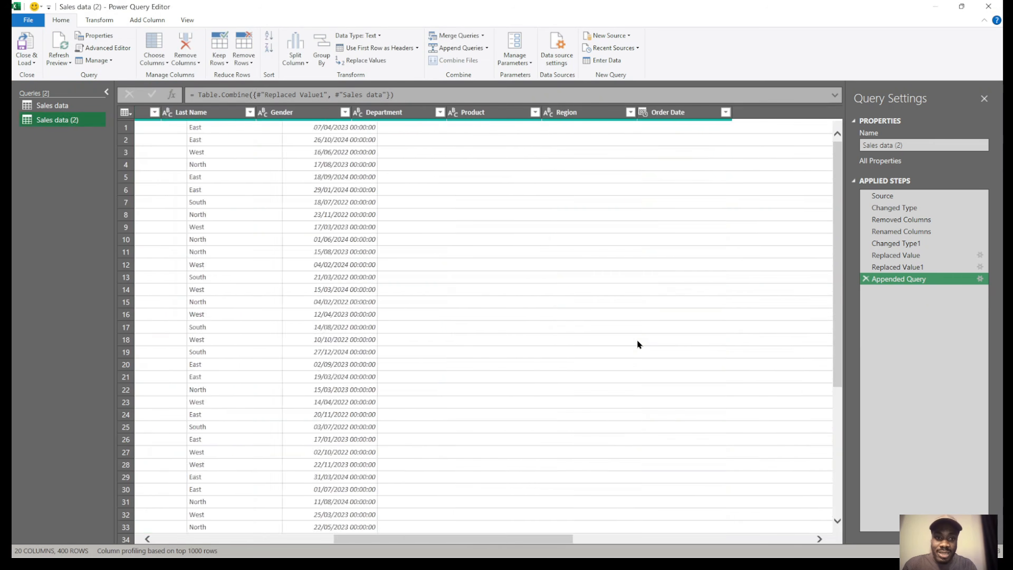
{"action": "scroll", "coordinate": [637, 338], "scroll_direction": "left", "scroll_amount": 10}
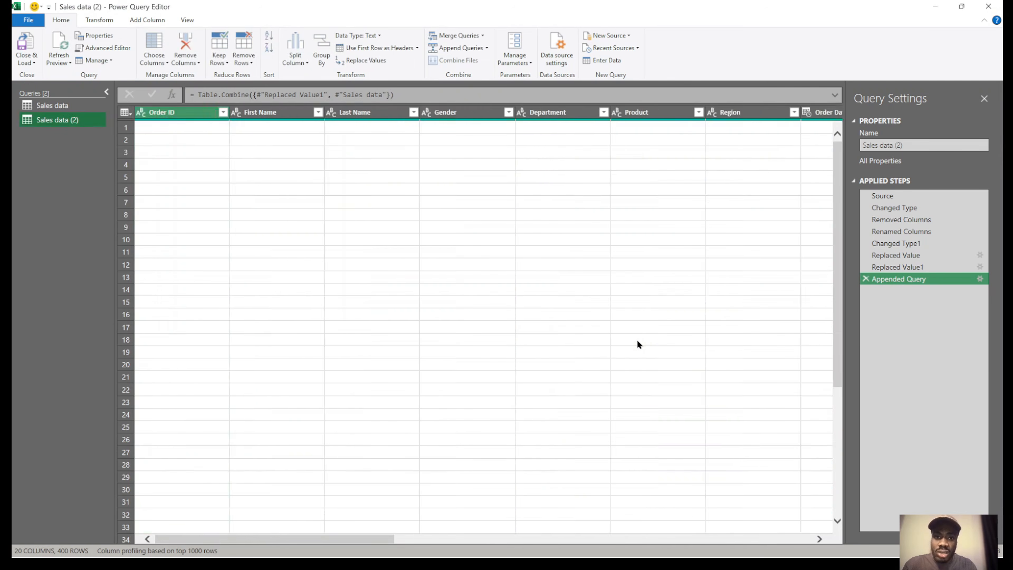
{"action": "scroll", "coordinate": [582, 245], "scroll_direction": "right", "scroll_amount": 5}
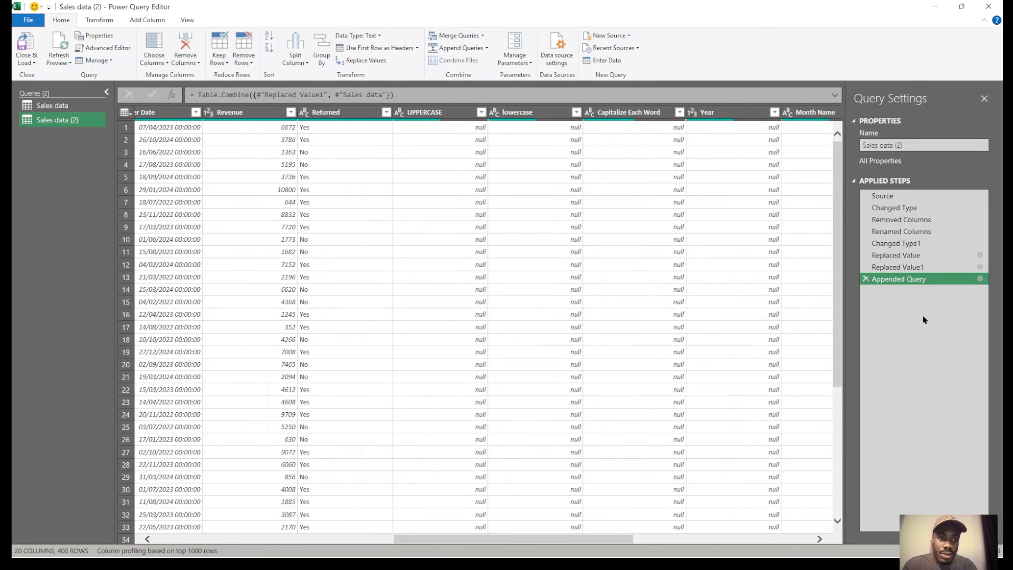
{"action": "left_click", "coordinate": [47, 106]}
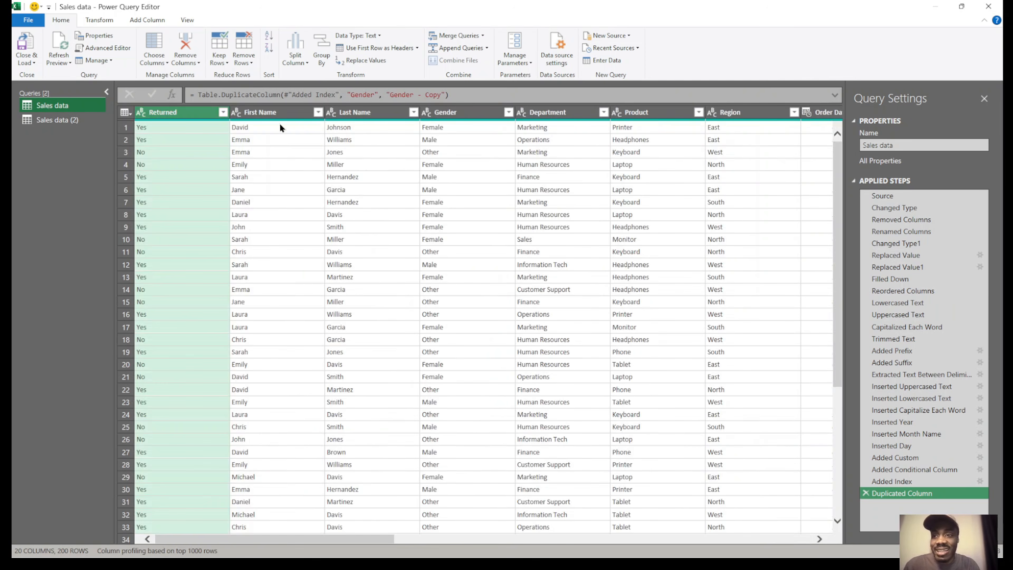
{"action": "left_click", "coordinate": [25, 43]}
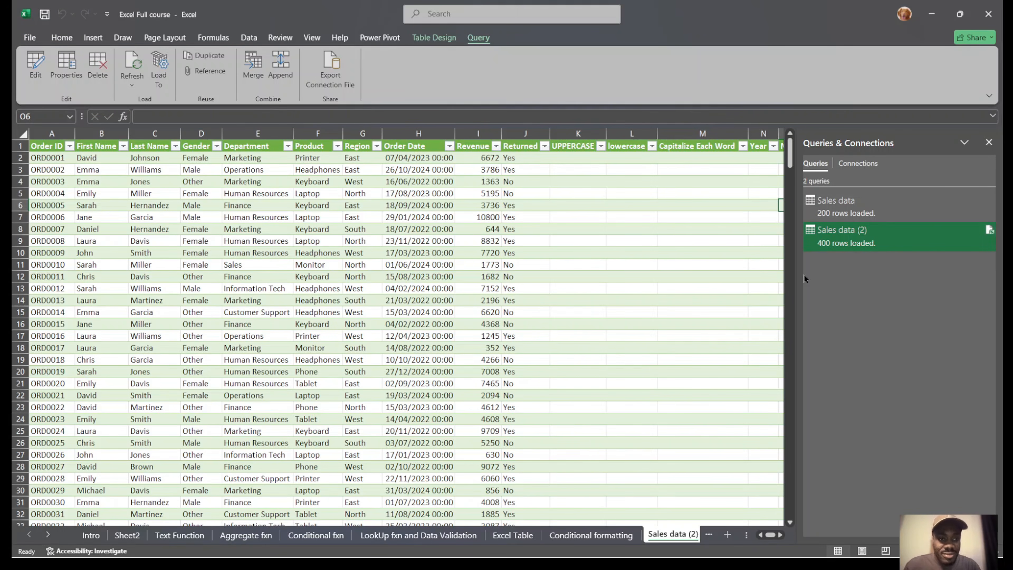
Close the queries list and examine the Sales data sheet's added columns from UPPERCASE through Gender - Copy.
{"action": "left_click", "coordinate": [988, 142]}
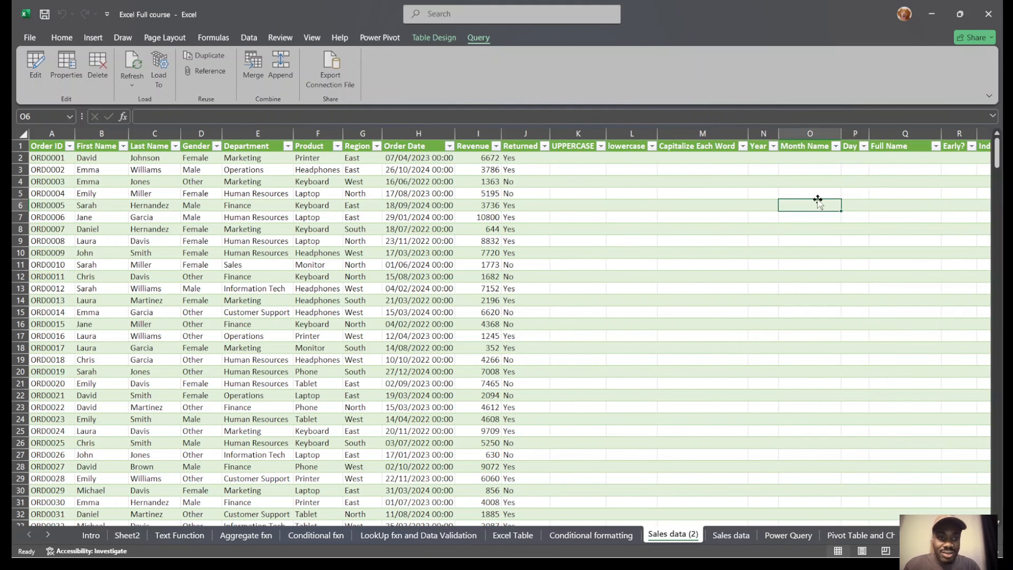
{"action": "left_click", "coordinate": [794, 262]}
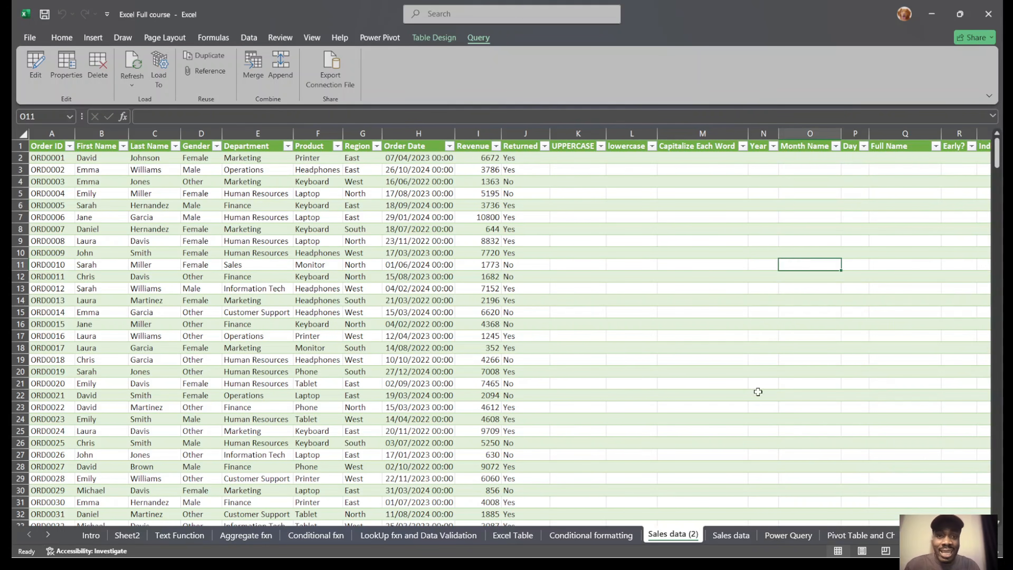
{"action": "left_click", "coordinate": [736, 535]}
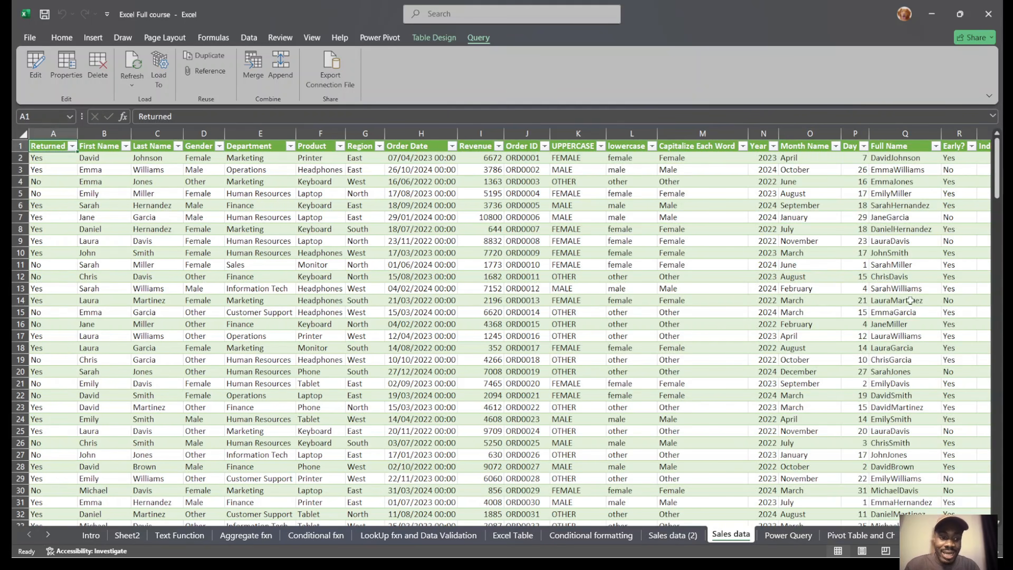
{"action": "scroll", "coordinate": [767, 261], "scroll_direction": "right", "scroll_amount": 5}
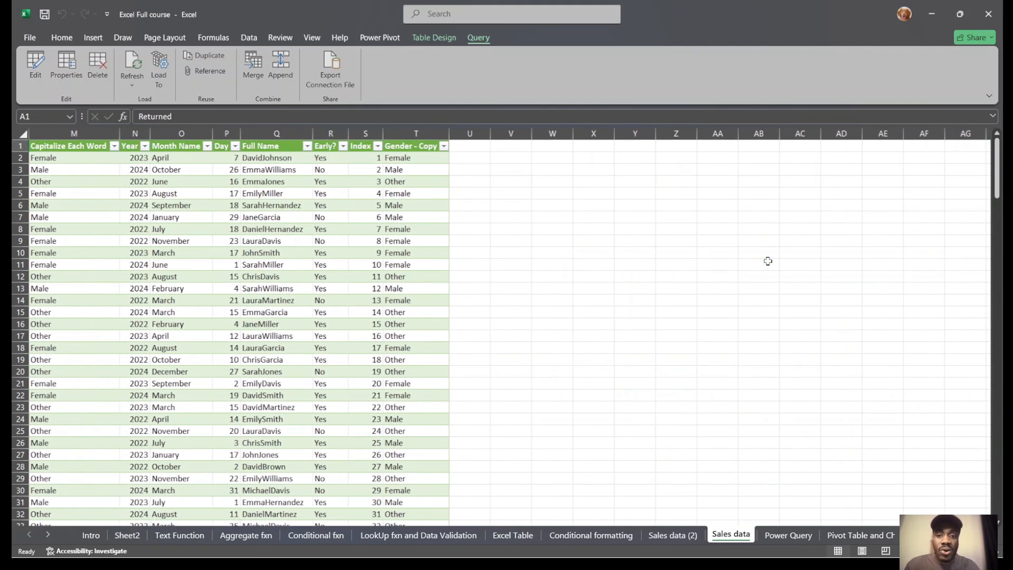
{"action": "scroll", "coordinate": [768, 261], "scroll_direction": "left", "scroll_amount": 2}
{"action": "scroll", "coordinate": [768, 261], "scroll_direction": "left", "scroll_amount": 4}
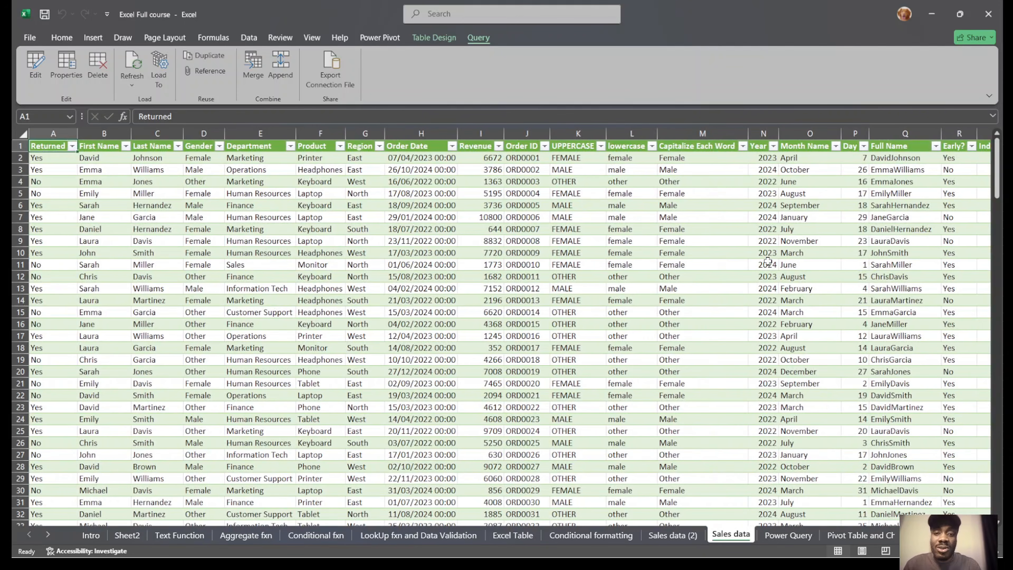
{"action": "scroll", "coordinate": [582, 295], "scroll_direction": "down", "scroll_amount": 9}
{"action": "scroll", "coordinate": [582, 295], "scroll_direction": "up", "scroll_amount": 9}
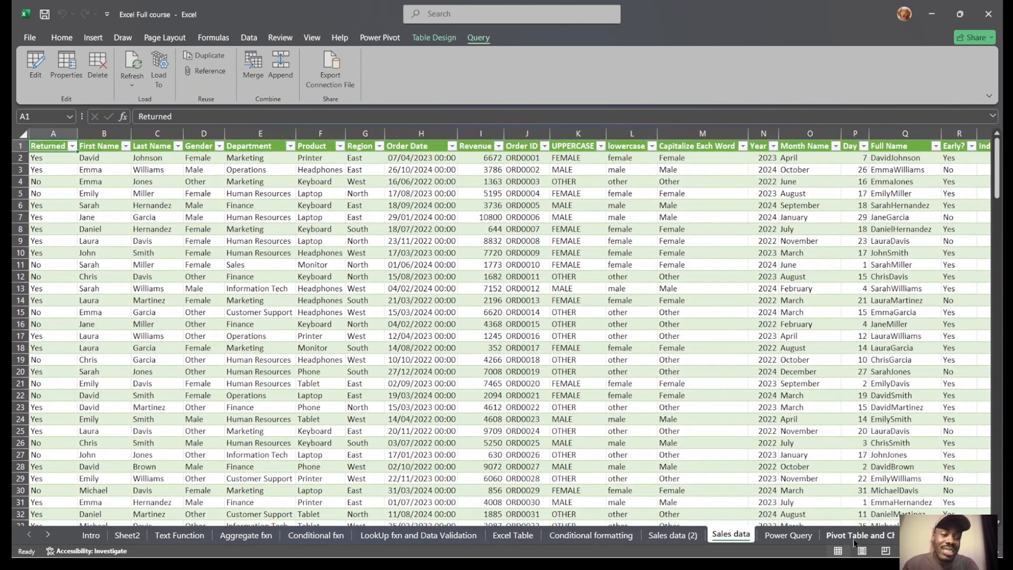
Fit all column widths to their contents on the Pivot Table and Chart sheet.
{"action": "left_click", "coordinate": [865, 534]}
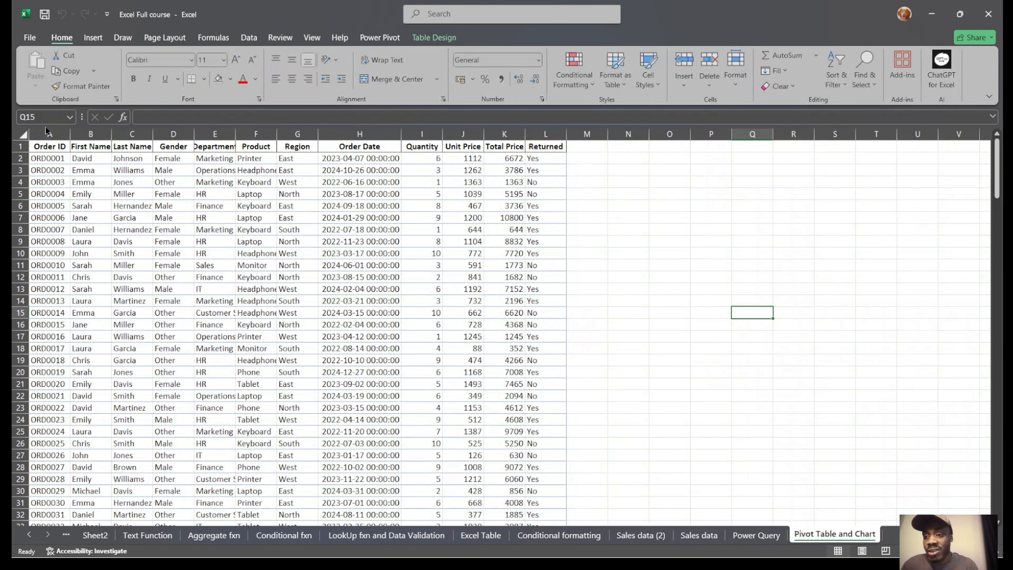
{"action": "left_click", "coordinate": [22, 134]}
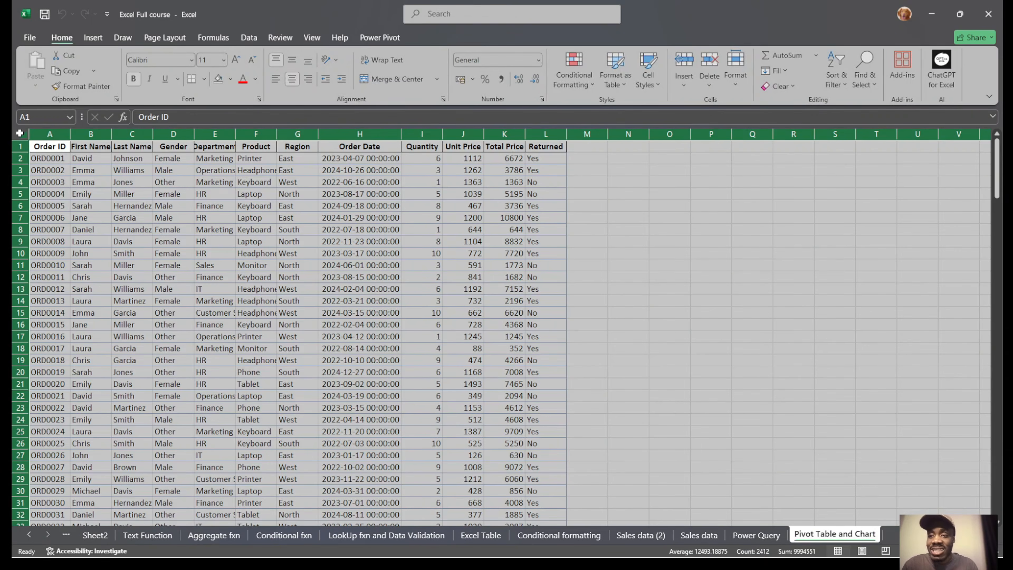
{"action": "double_click", "coordinate": [67, 132]}
{"action": "left_click", "coordinate": [398, 229]}
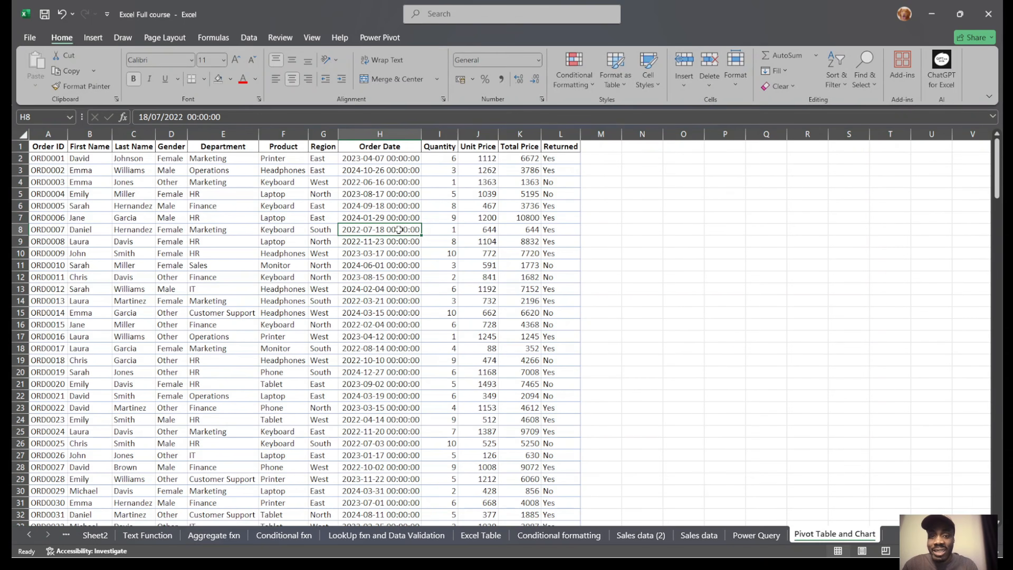
Convert the sales range A1:L201 on the Pivot Table and Chart sheet into a table with headers.
{"action": "key", "text": "ctrl+t"}
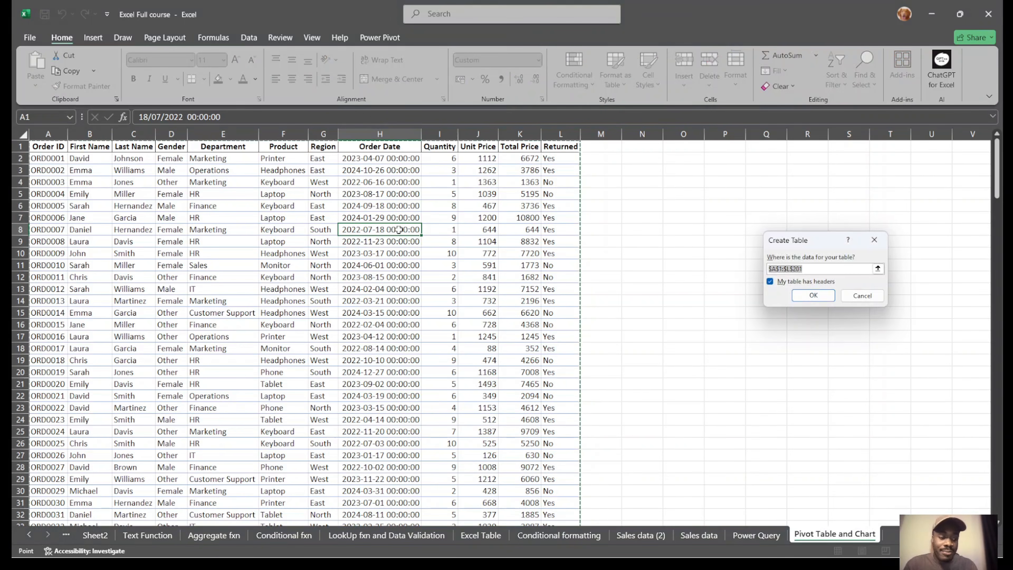
{"action": "key", "text": "Return"}
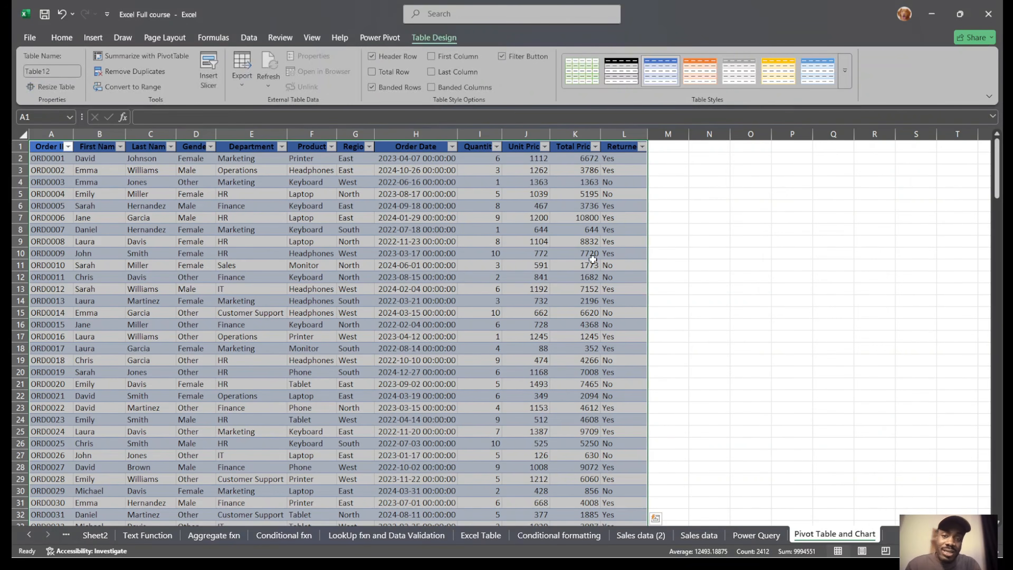
{"action": "scroll", "coordinate": [593, 259], "scroll_direction": "up", "scroll_amount": 3, "text": "ctrl"}
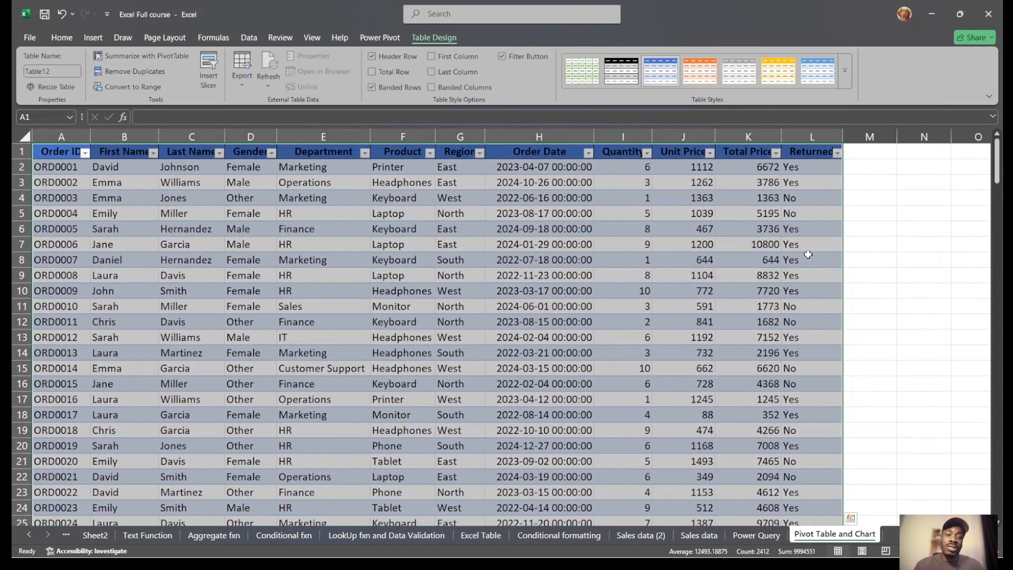
{"action": "left_click", "coordinate": [879, 247]}
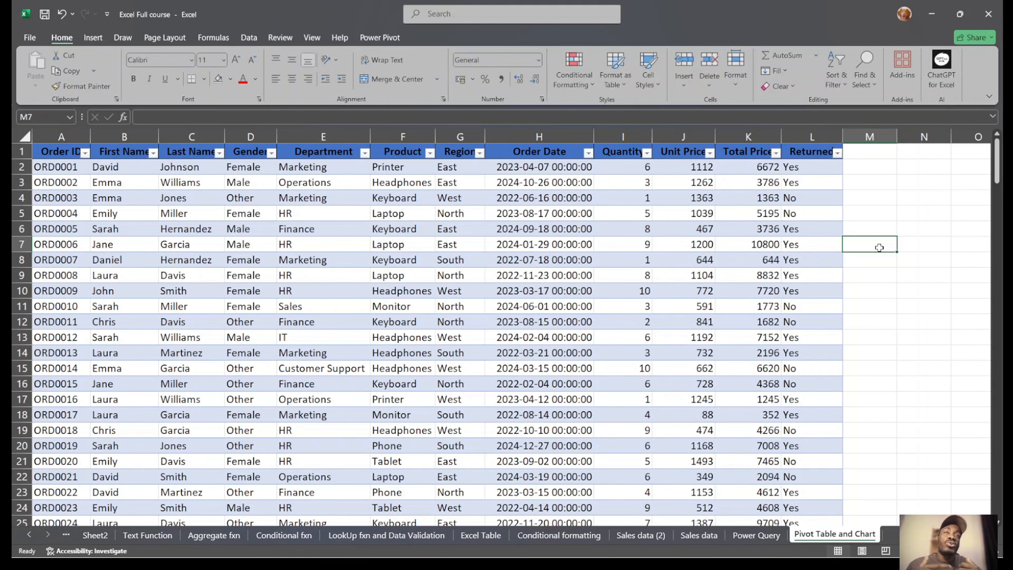
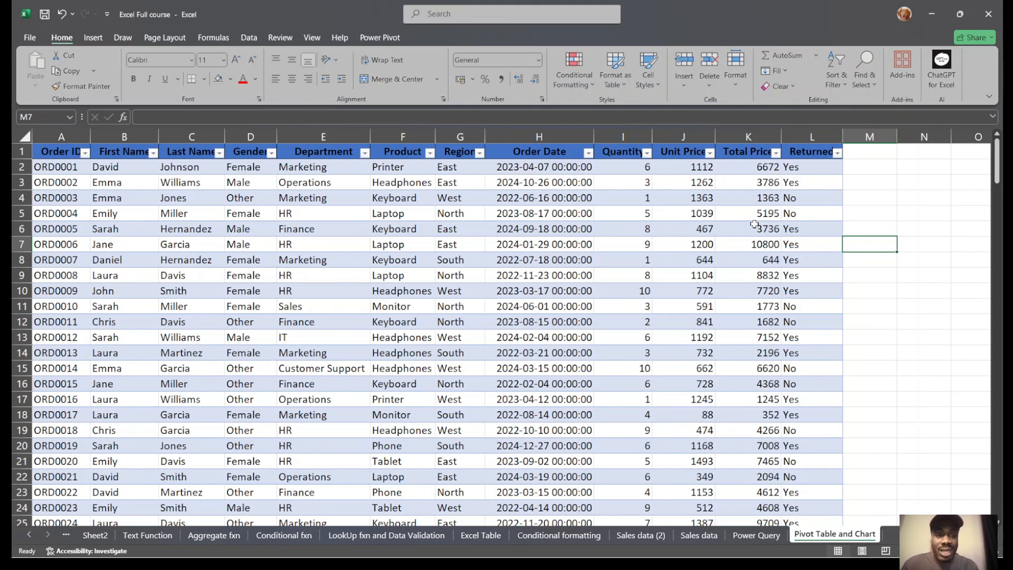
Remove the Quantity and Unit Price columns from the table, including the emptied sheet columns I and J.
{"action": "left_click_drag", "start_coordinate": [623, 137], "coordinate": [671, 135]}
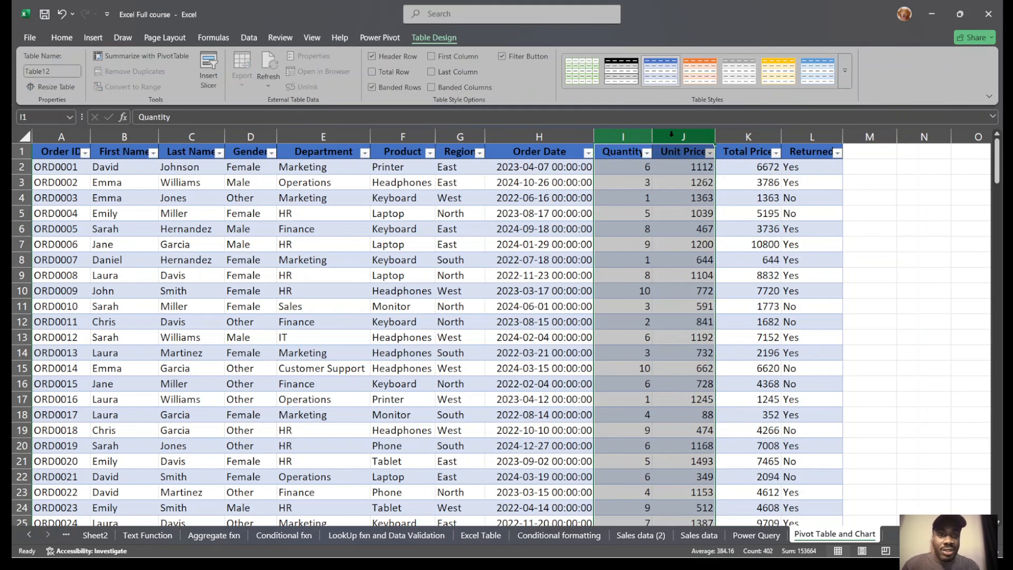
{"action": "key", "text": "Delete"}
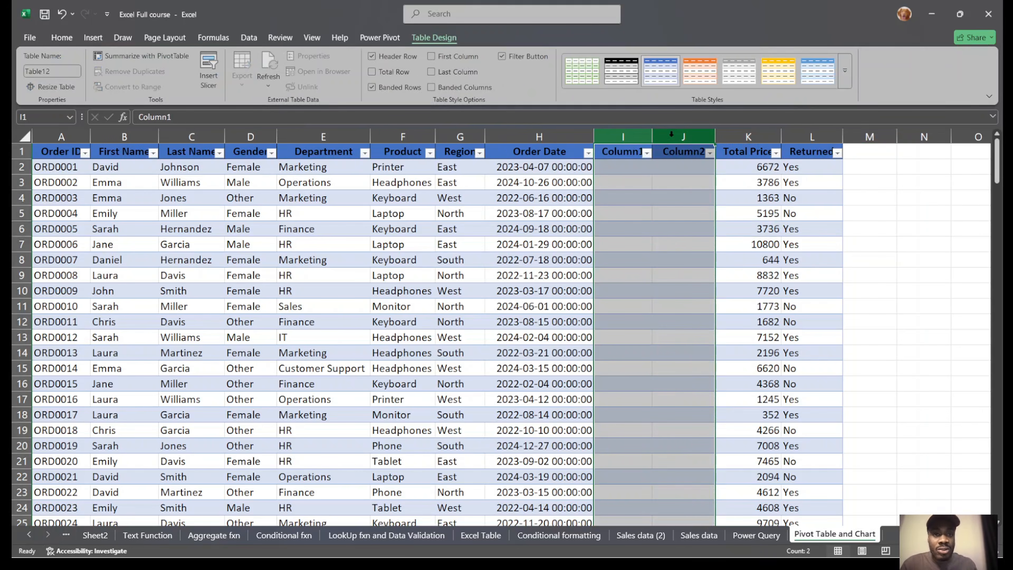
{"action": "left_click", "coordinate": [61, 37]}
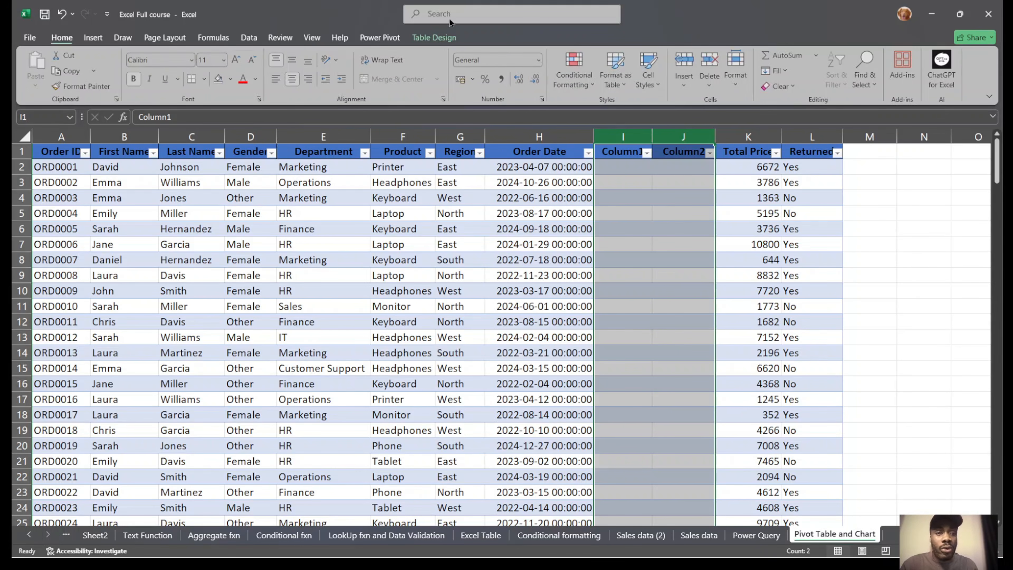
{"action": "left_click", "coordinate": [709, 64]}
{"action": "left_click", "coordinate": [838, 259]}
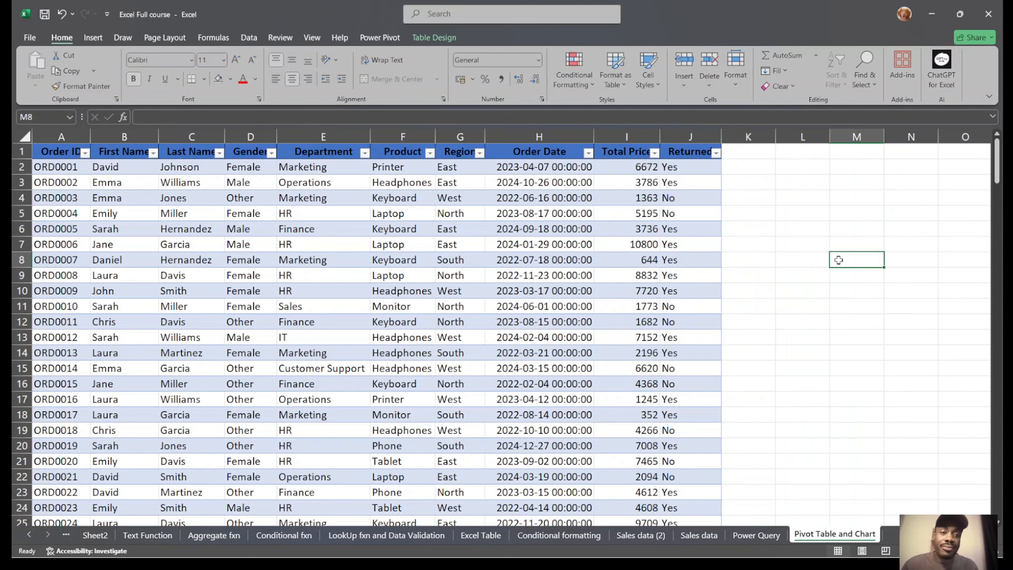
Create a PivotTable from Table12 on the existing Pivot Table and Chart worksheet, placed at cell L7.
{"action": "left_click", "coordinate": [414, 247]}
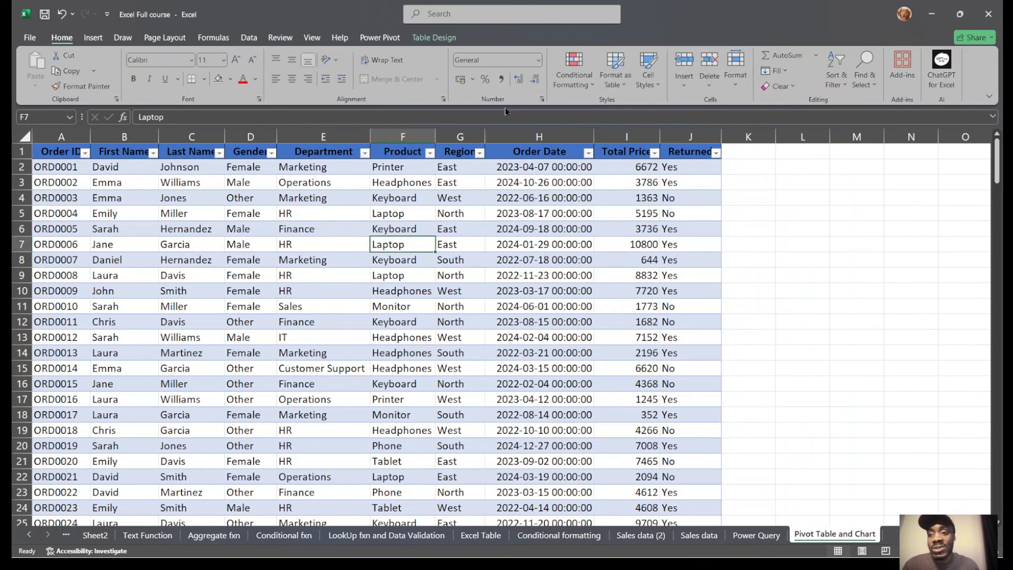
{"action": "left_click", "coordinate": [426, 38]}
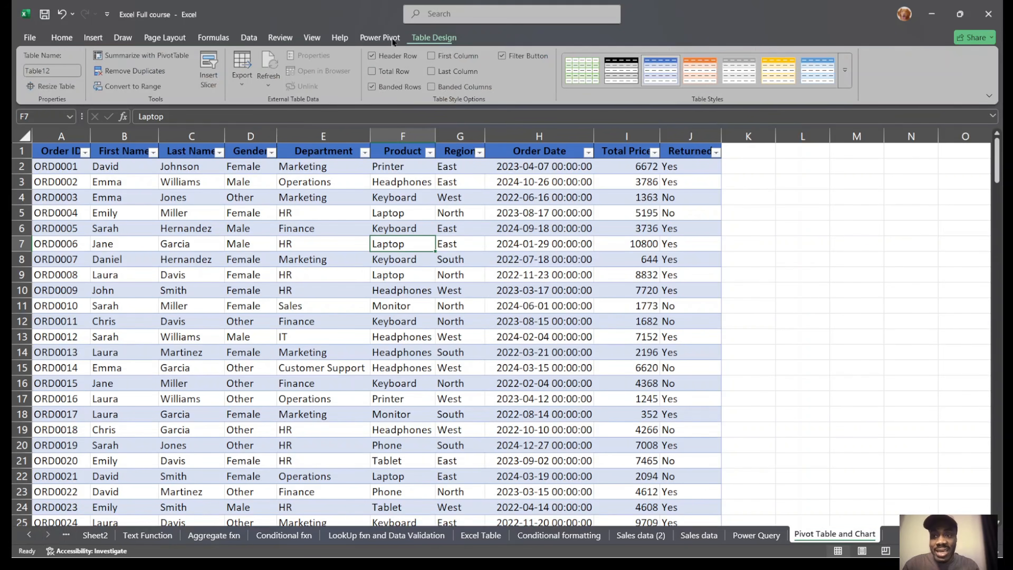
{"action": "left_click", "coordinate": [151, 55]}
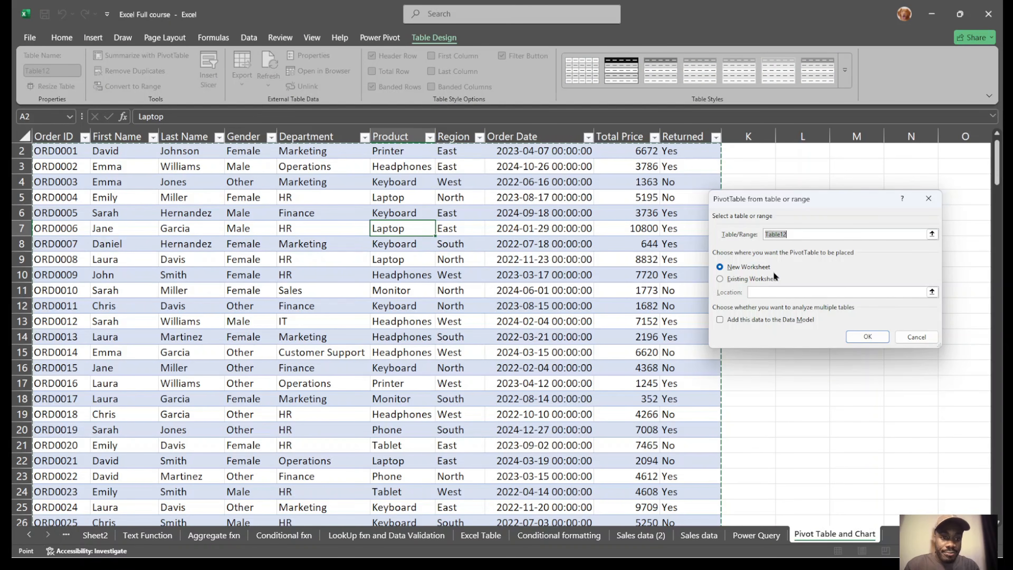
{"action": "left_click", "coordinate": [745, 280]}
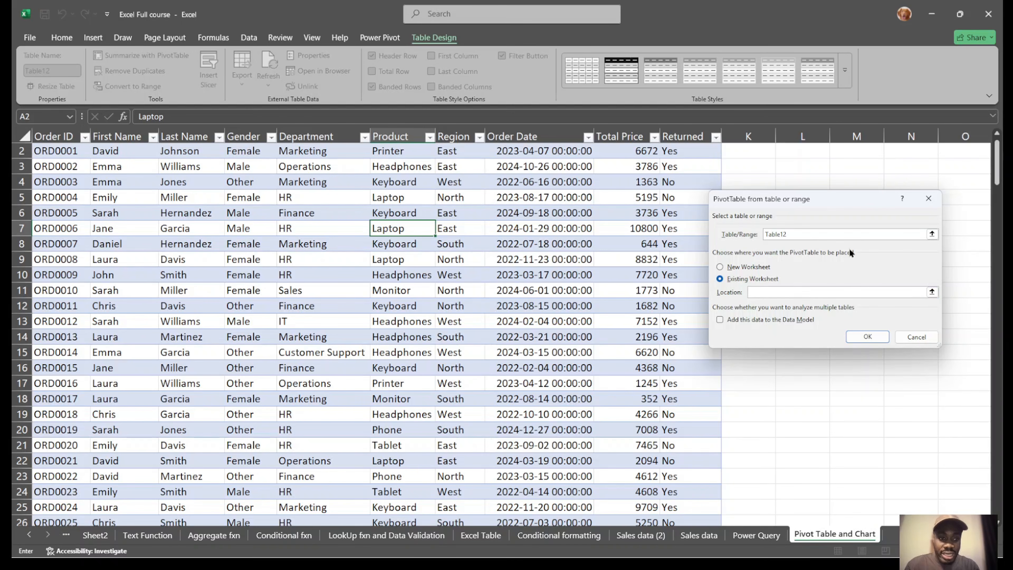
{"action": "left_click_drag", "start_coordinate": [836, 196], "coordinate": [741, 235]}
{"action": "left_click", "coordinate": [792, 225]}
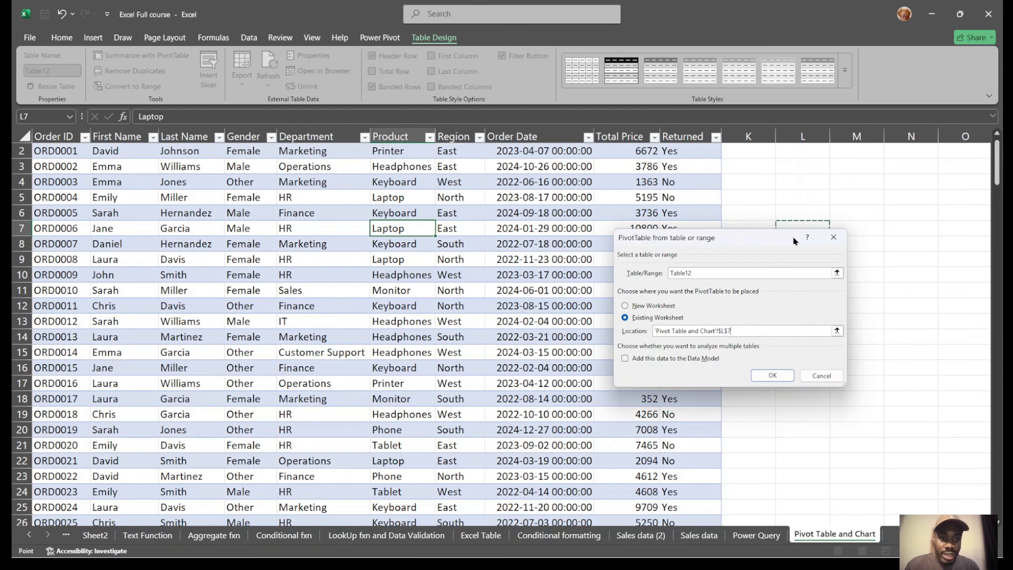
{"action": "left_click", "coordinate": [765, 373]}
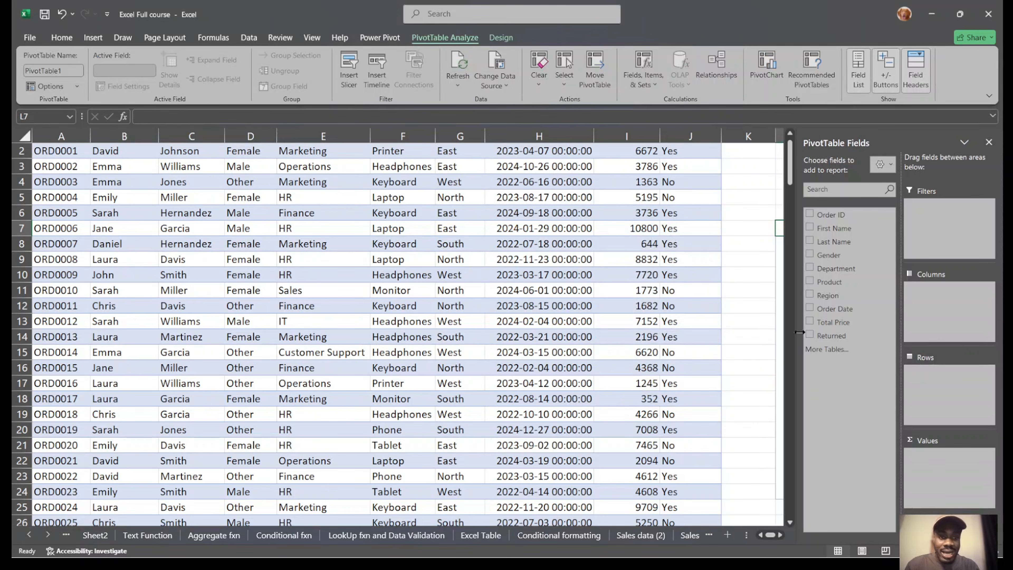
Look over the empty PivotTable area and the source table's Gender and Total Price columns.
{"action": "scroll", "coordinate": [658, 334], "scroll_direction": "right", "scroll_amount": 5}
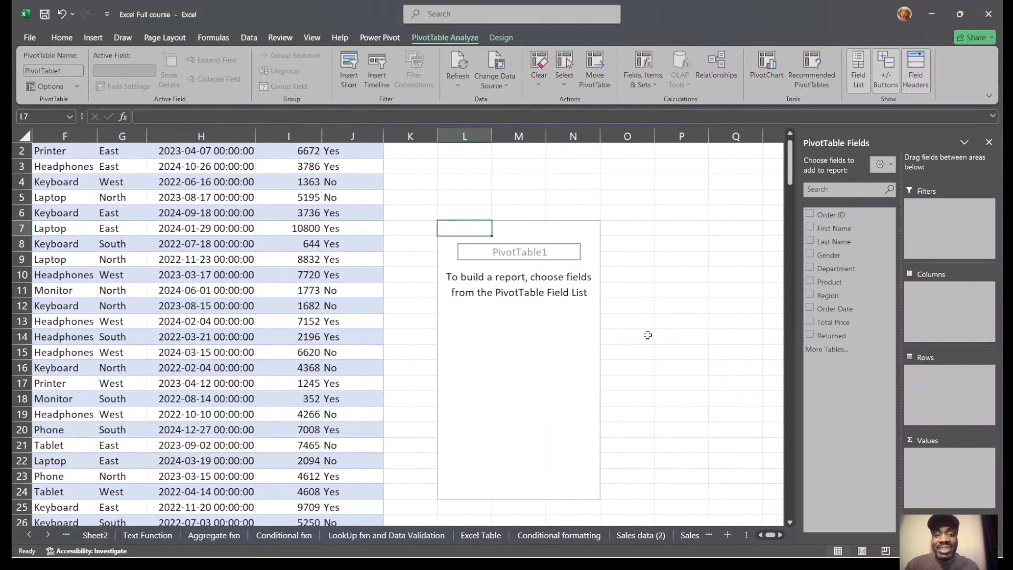
{"action": "left_click", "coordinate": [512, 338]}
{"action": "scroll", "coordinate": [512, 339], "scroll_direction": "left", "scroll_amount": 5}
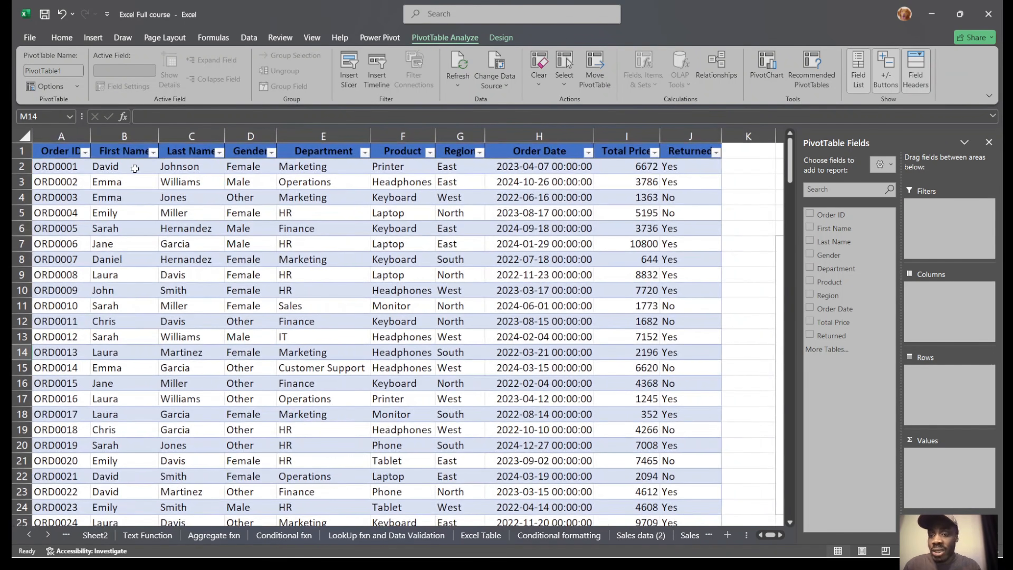
{"action": "left_click", "coordinate": [269, 131]}
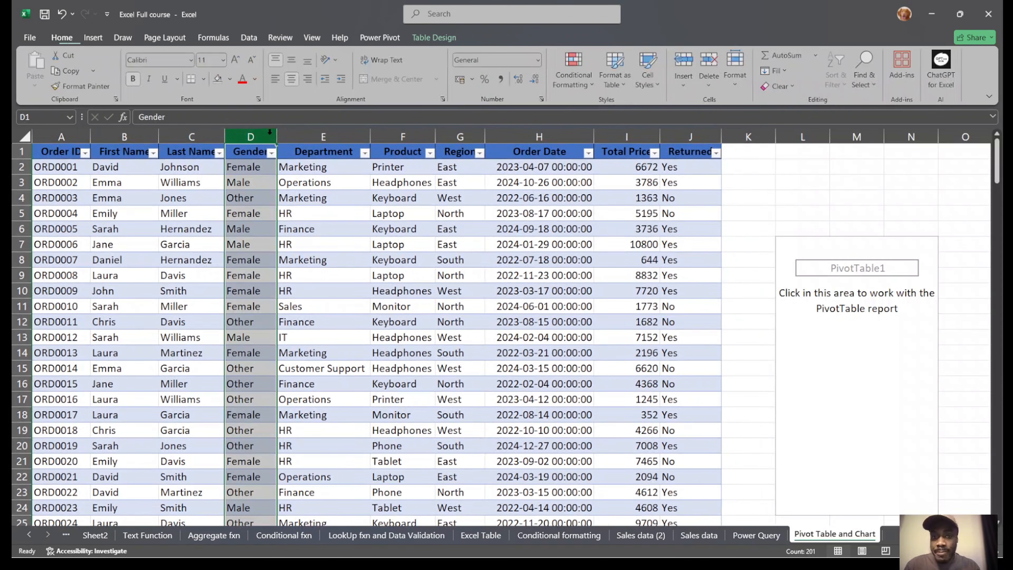
{"action": "left_click", "coordinate": [650, 138]}
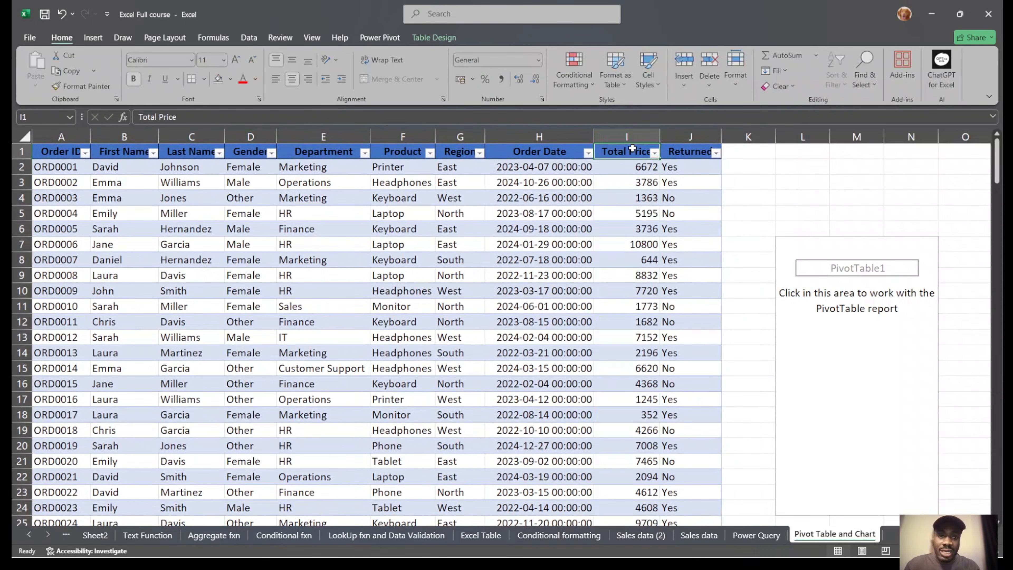
Rename the sales table's Total Price header in cell I1 to Revenue.
{"action": "double_click", "coordinate": [632, 151]}
{"action": "double_click", "coordinate": [633, 150]}
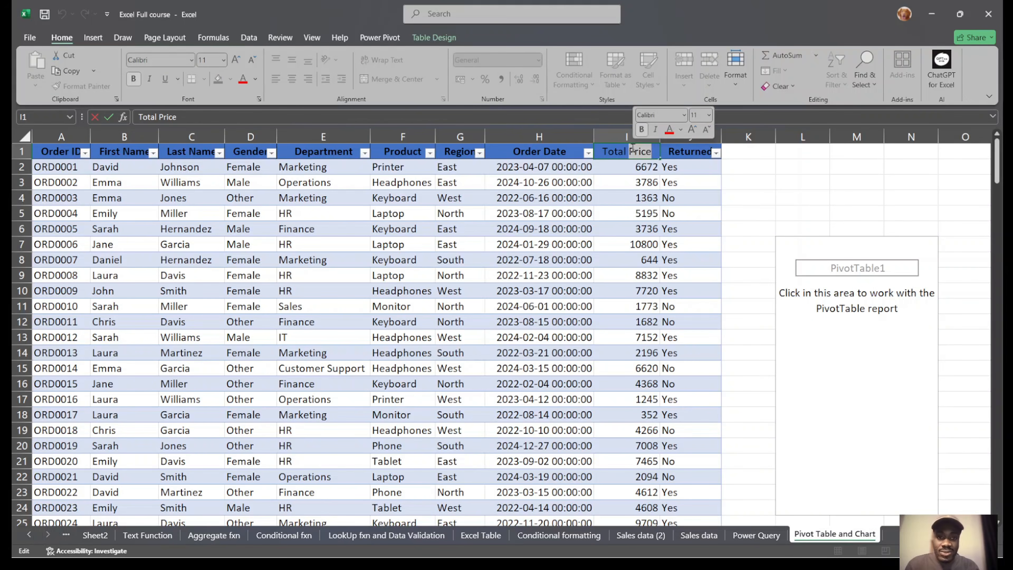
{"action": "double_click", "coordinate": [633, 148]}
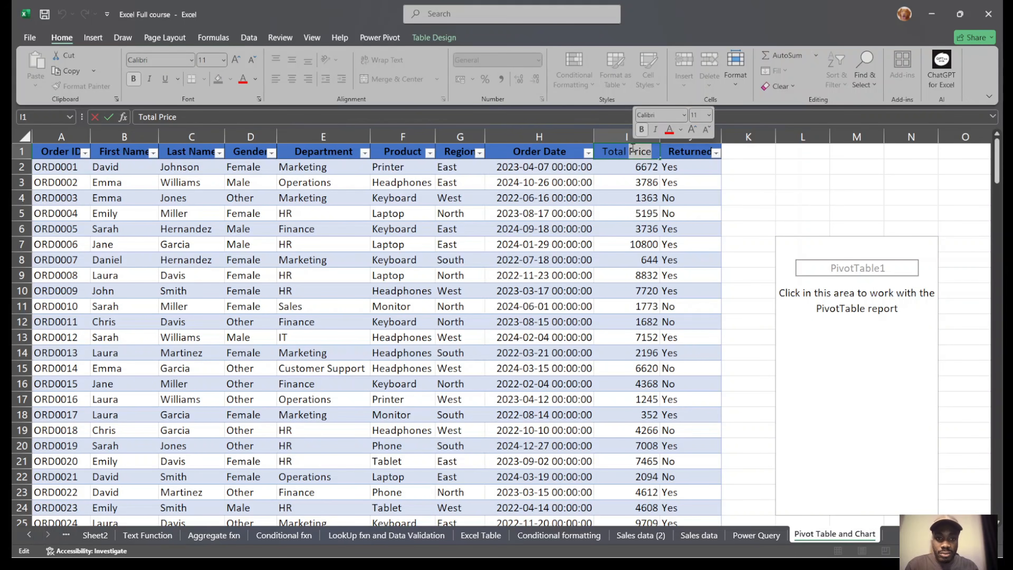
{"action": "triple_click", "coordinate": [633, 148]}
{"action": "type", "text": "Rev"}
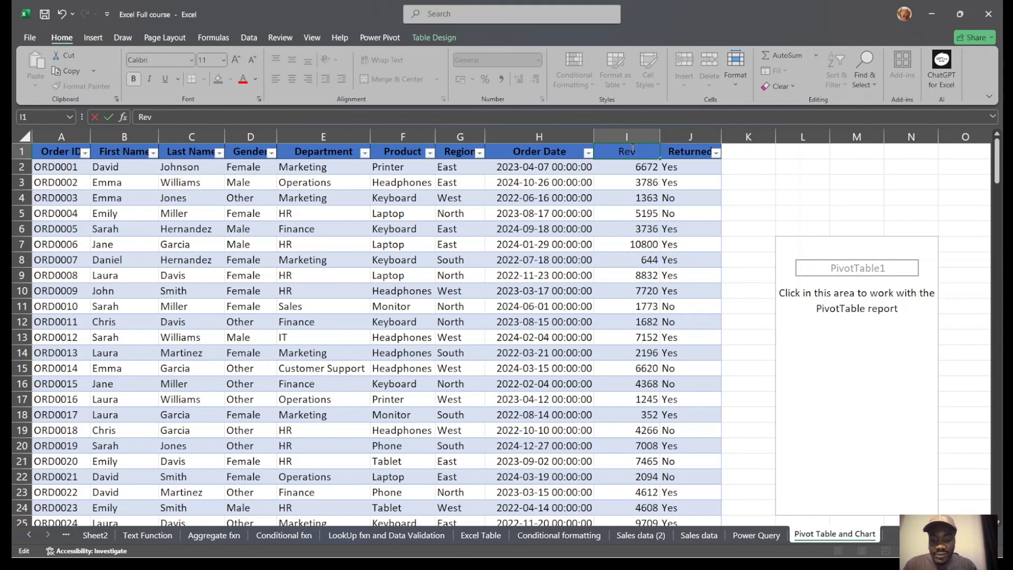
{"action": "type", "text": "enue"}
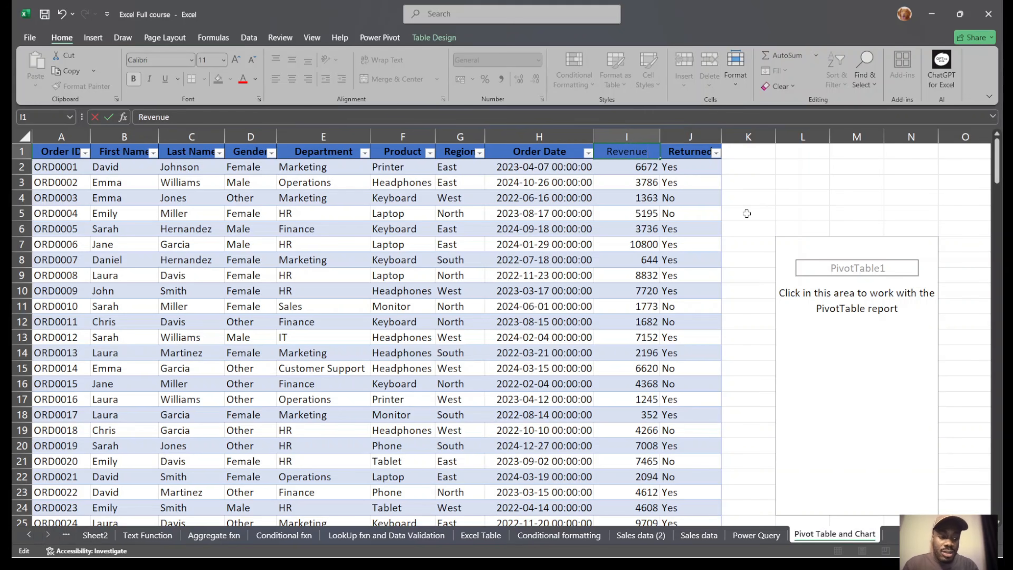
{"action": "key", "text": "Return"}
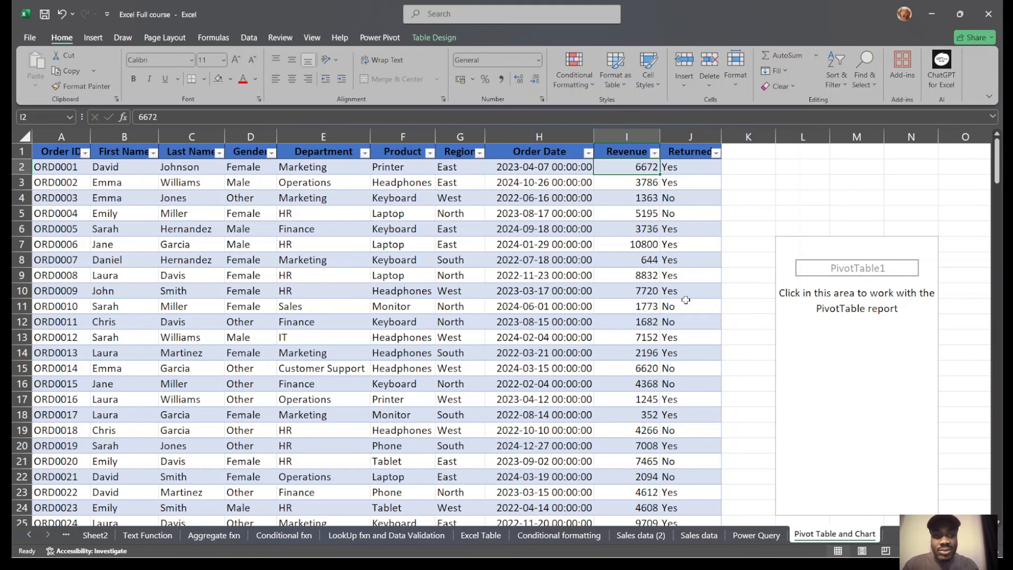
Refresh the empty PivotTable beside the sales table so its field list picks up the renamed Revenue column.
{"action": "left_click", "coordinate": [837, 307]}
{"action": "scroll", "coordinate": [714, 321], "scroll_direction": "right", "scroll_amount": 4}
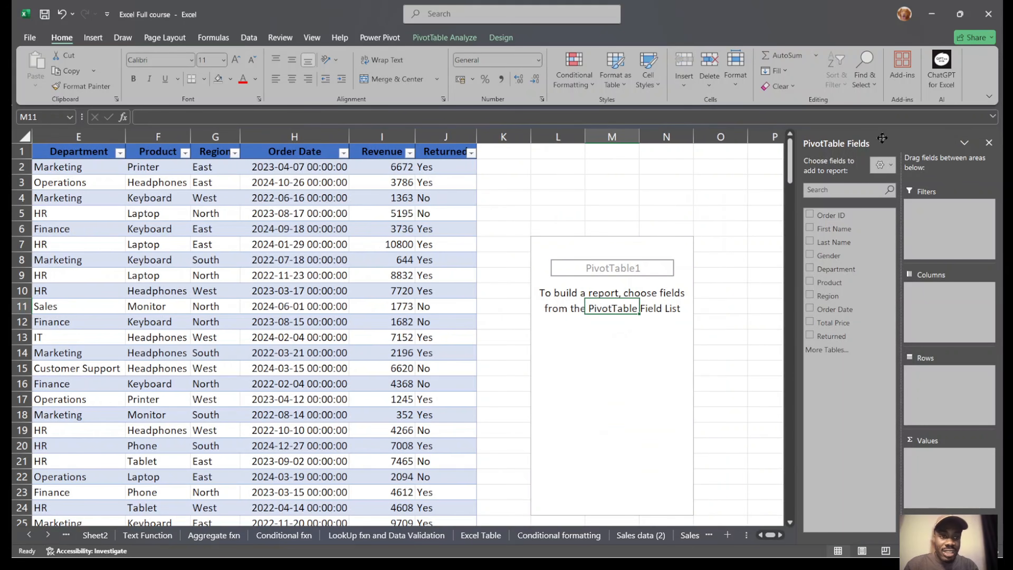
{"action": "left_click", "coordinate": [447, 38]}
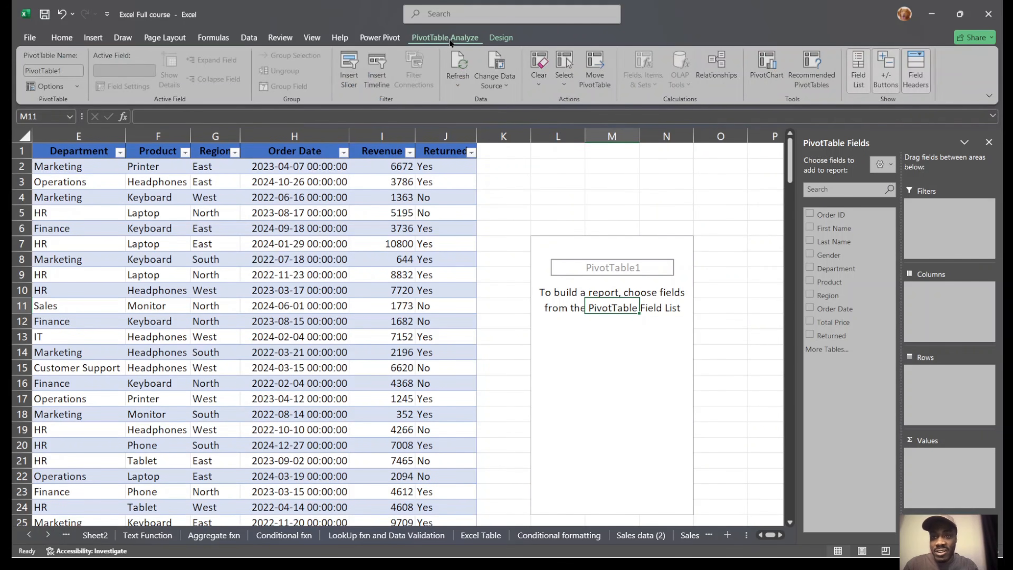
{"action": "left_click", "coordinate": [463, 63]}
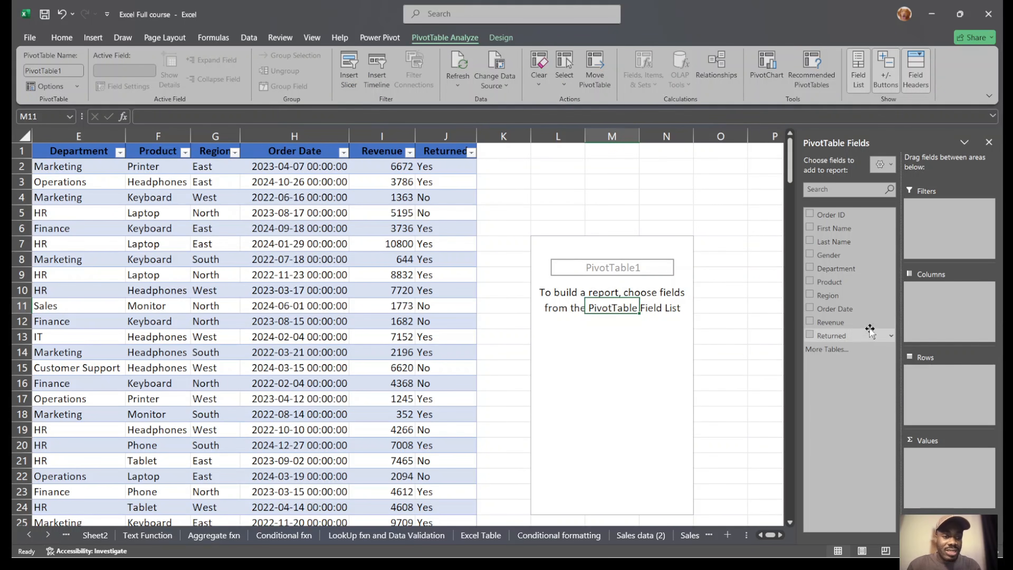
Add Gender to the PivotTable's rows and Revenue to its values as a sum, and select the report to inspect it.
{"action": "left_click_drag", "start_coordinate": [845, 255], "coordinate": [948, 385]}
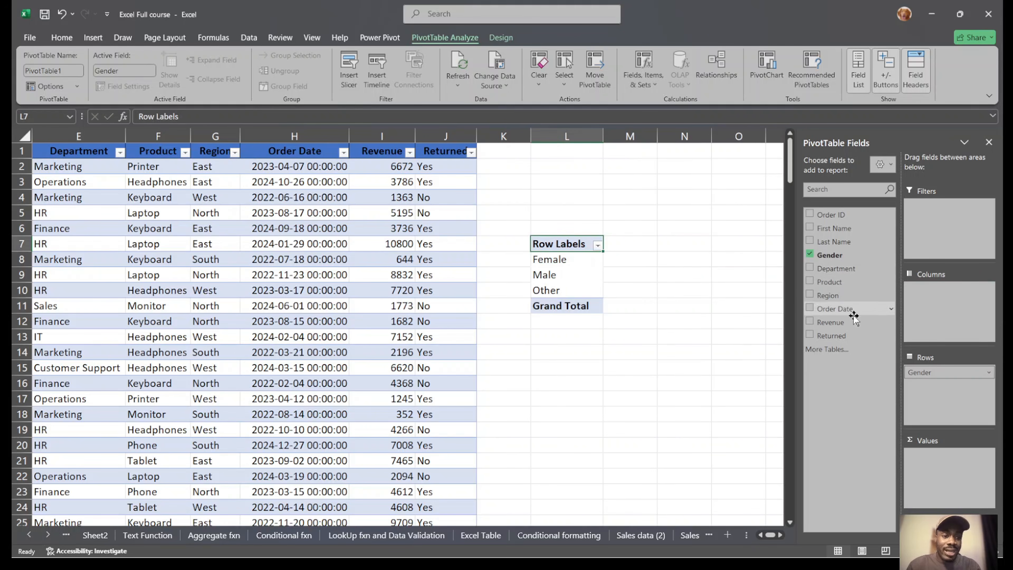
{"action": "left_click_drag", "start_coordinate": [838, 322], "coordinate": [952, 460]}
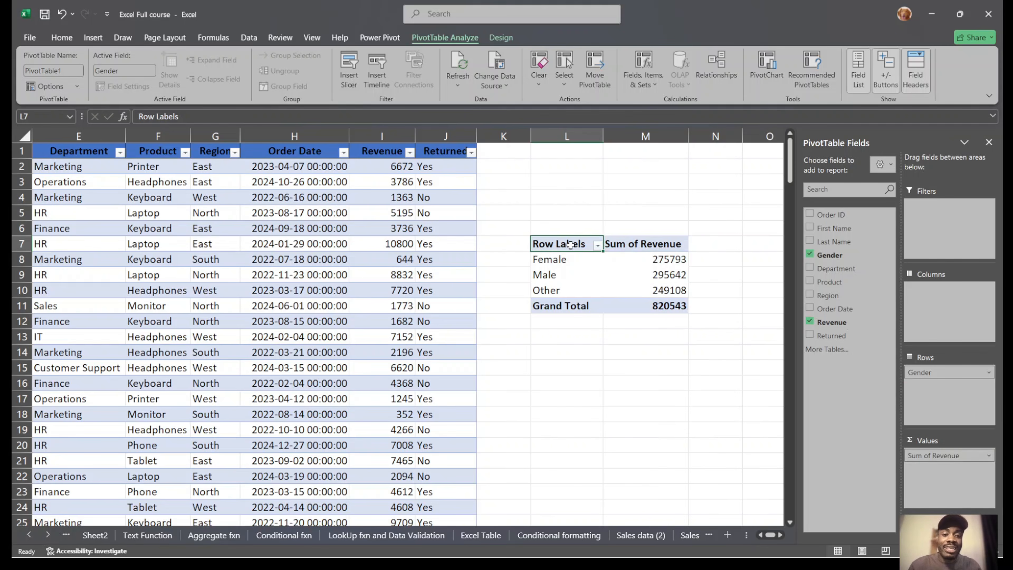
{"action": "left_click_drag", "start_coordinate": [568, 246], "coordinate": [674, 307]}
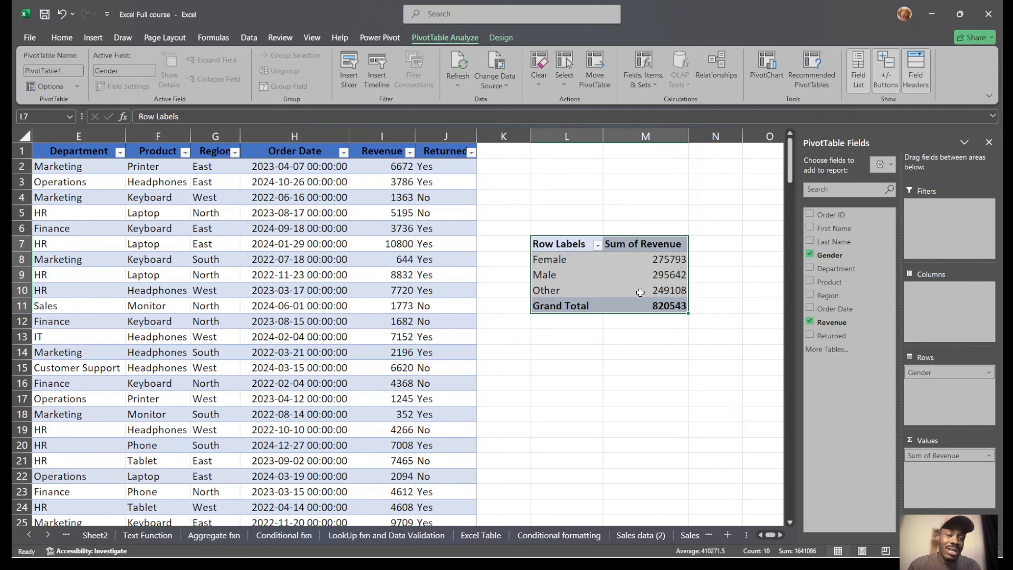
{"action": "mouse_move", "coordinate": [640, 293]}
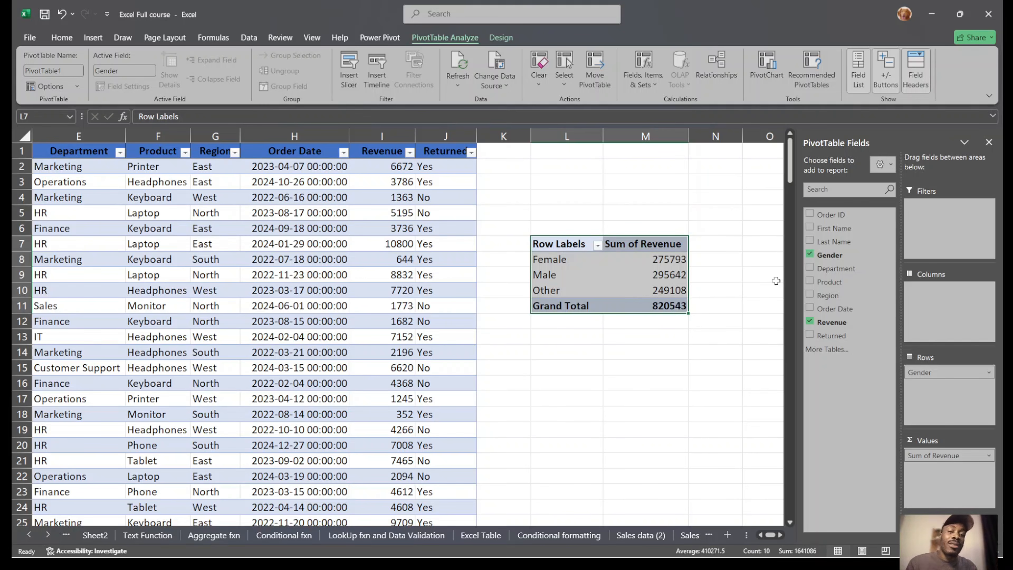
{"action": "left_click", "coordinate": [642, 319]}
Create another PivotTable from the sales table Table12, placed on a new worksheet.
{"action": "left_click", "coordinate": [385, 228]}
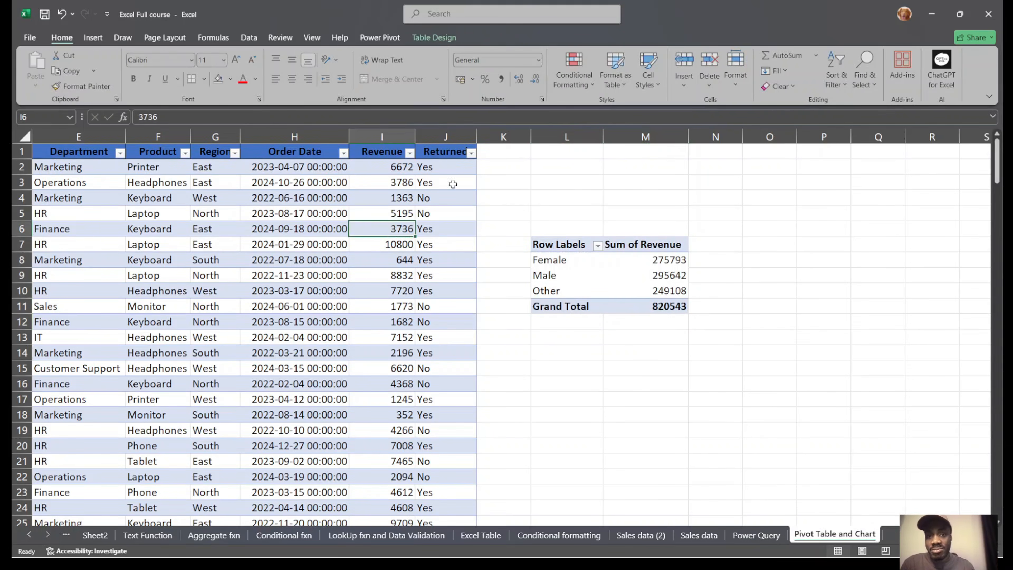
{"action": "left_click", "coordinate": [438, 37]}
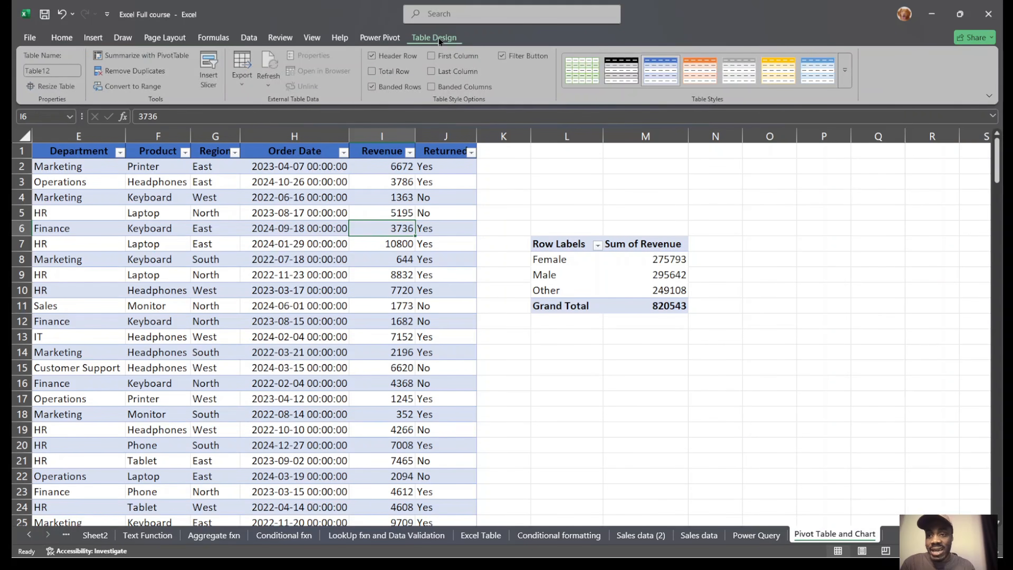
{"action": "left_click", "coordinate": [141, 52]}
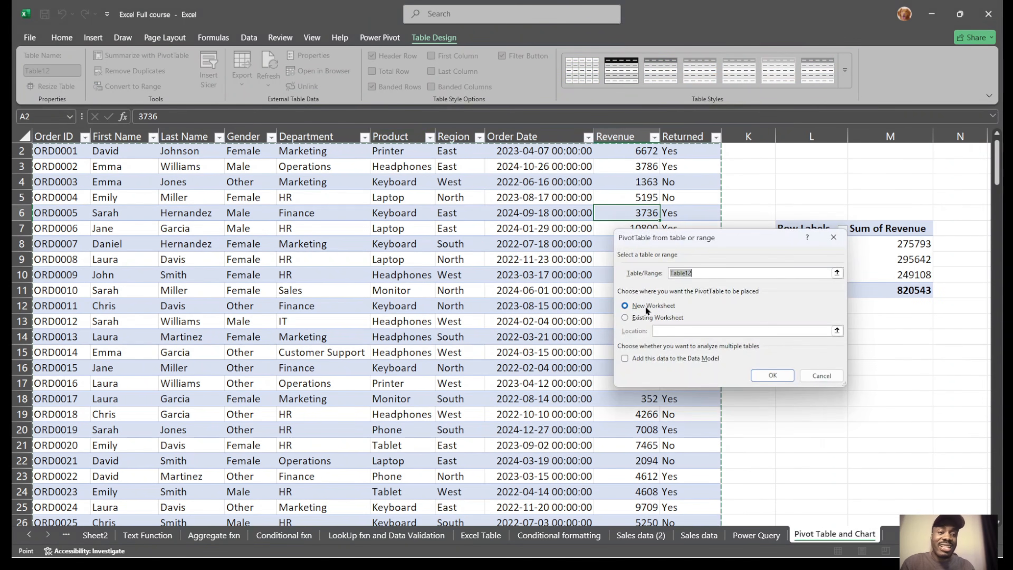
{"action": "left_click", "coordinate": [773, 375]}
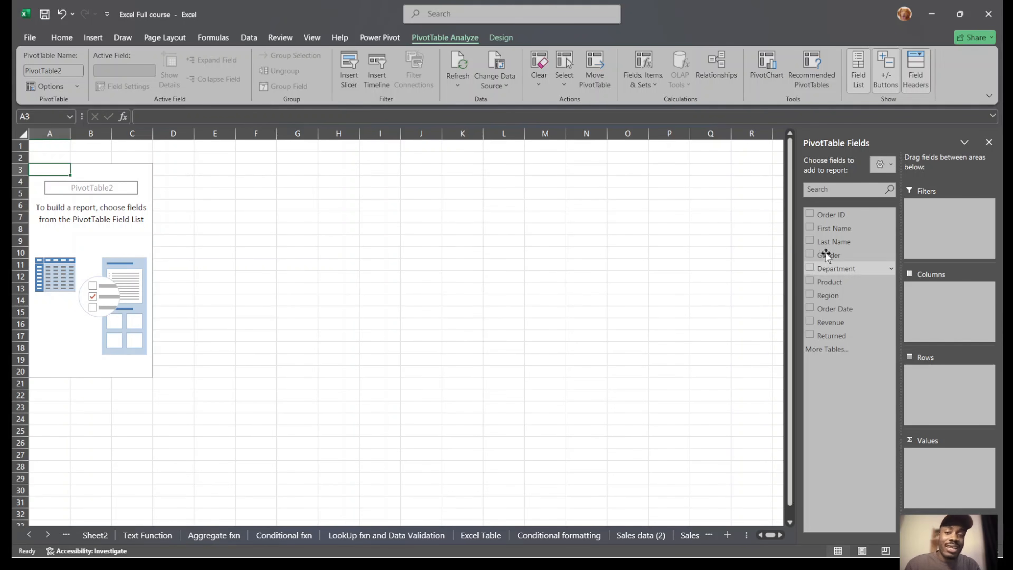
Look through the neighbouring sheets and permanently delete the Sales data (2) worksheet.
{"action": "left_click", "coordinate": [688, 536]}
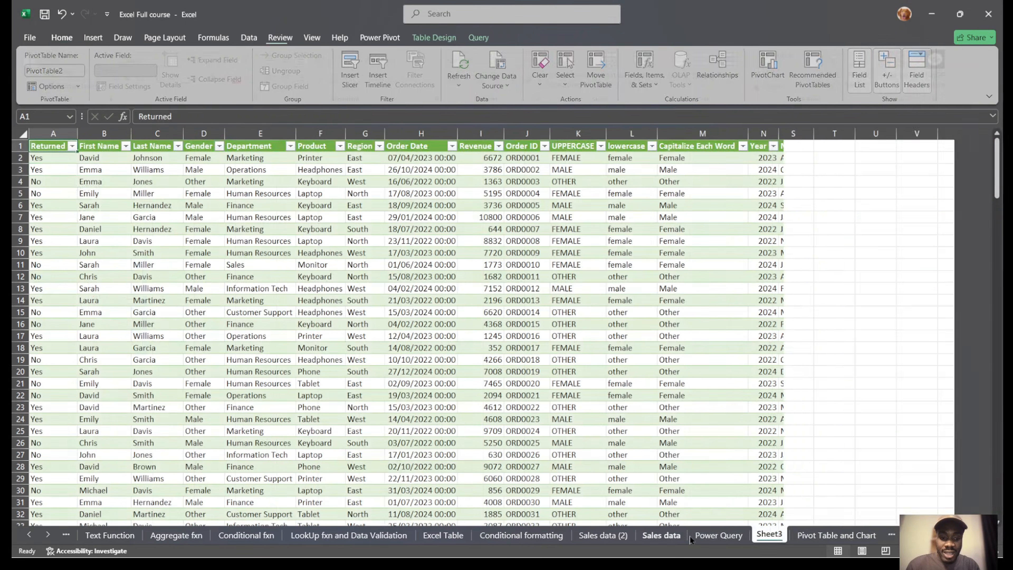
{"action": "left_click", "coordinate": [825, 541]}
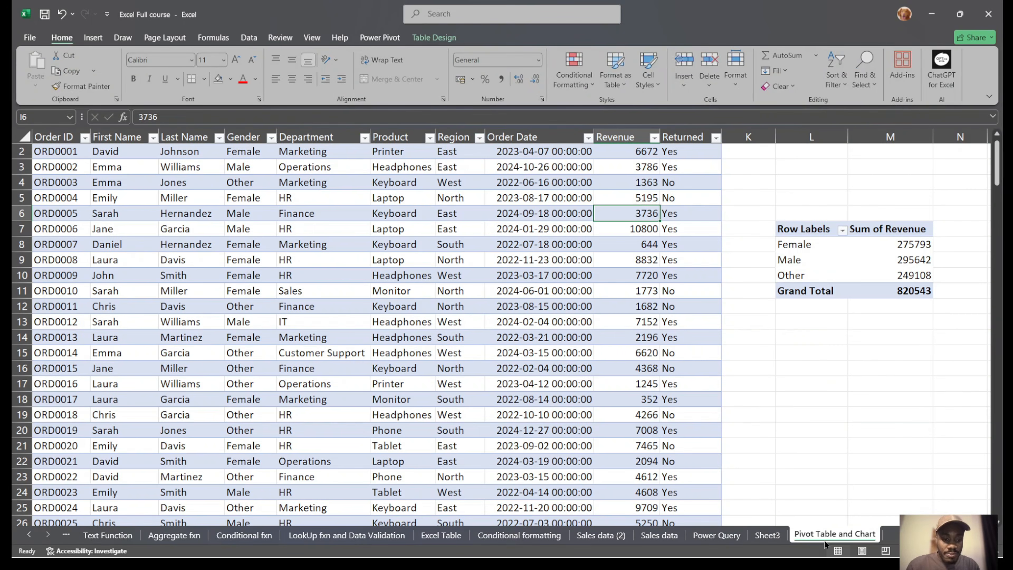
{"action": "left_click", "coordinate": [774, 540]}
{"action": "left_click", "coordinate": [626, 535]}
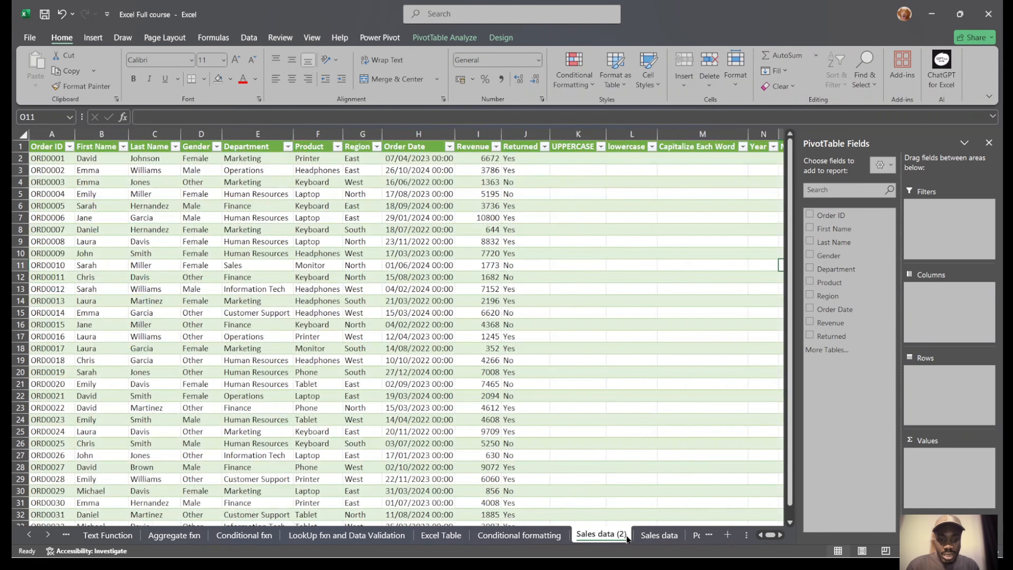
{"action": "right_click", "coordinate": [626, 535]}
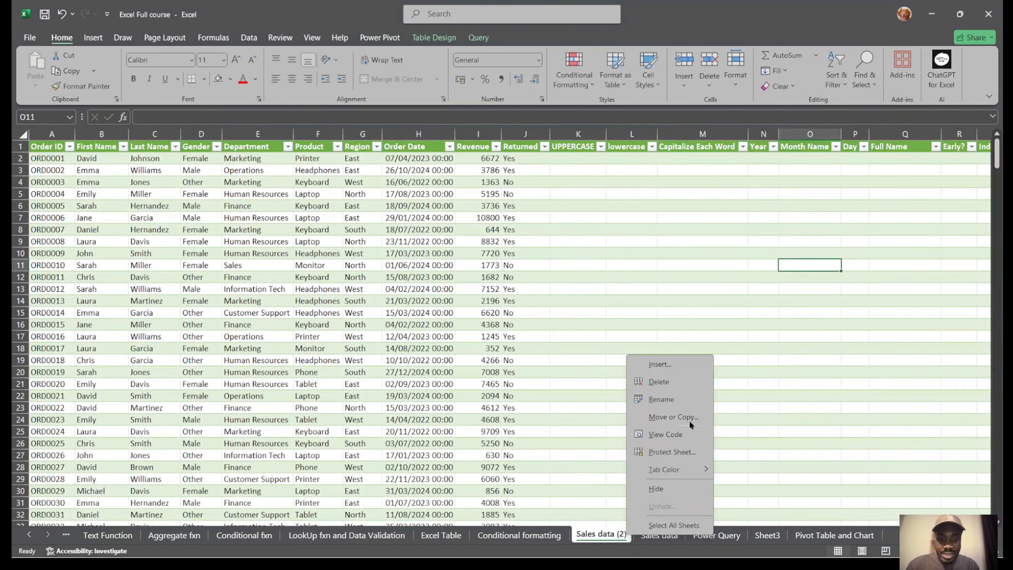
{"action": "left_click", "coordinate": [680, 384]}
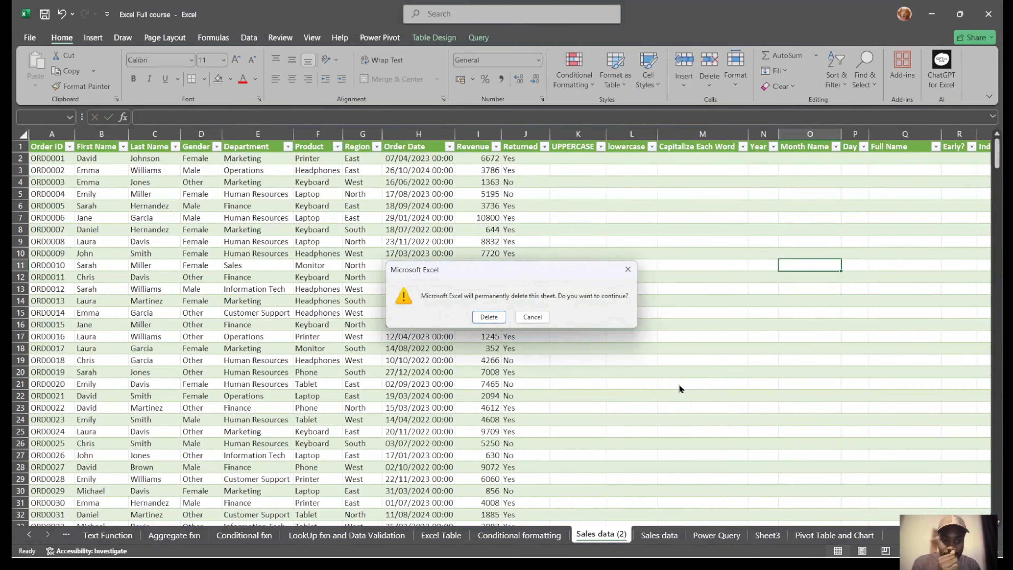
{"action": "left_click", "coordinate": [495, 313]}
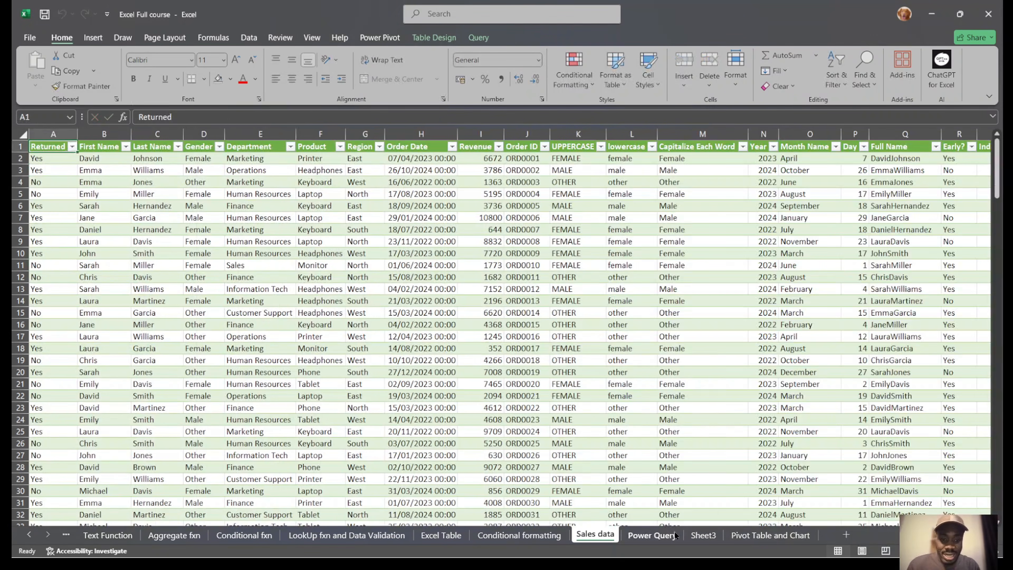
Permanently delete the Sales data worksheet.
{"action": "right_click", "coordinate": [594, 533]}
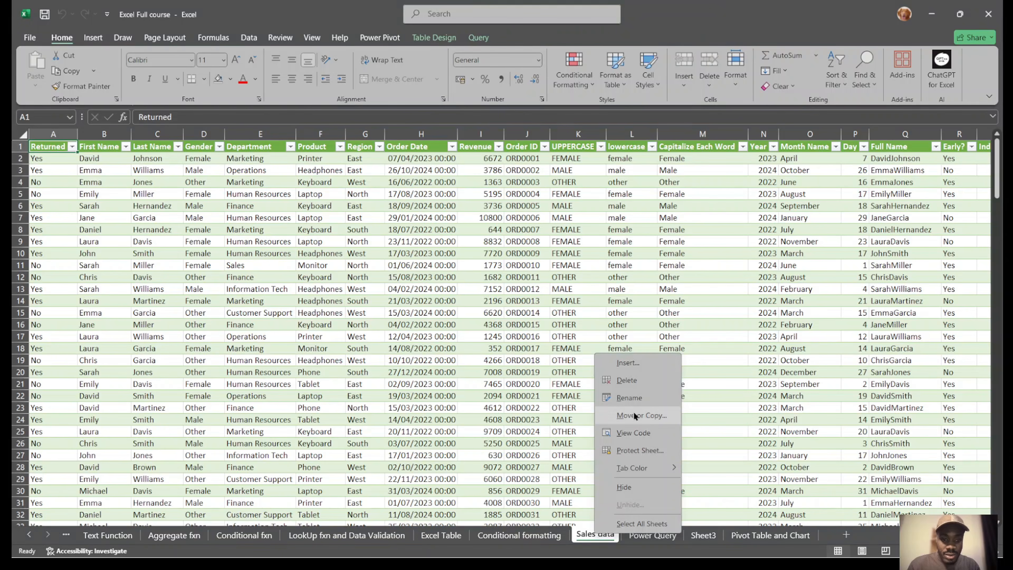
{"action": "left_click", "coordinate": [623, 379]}
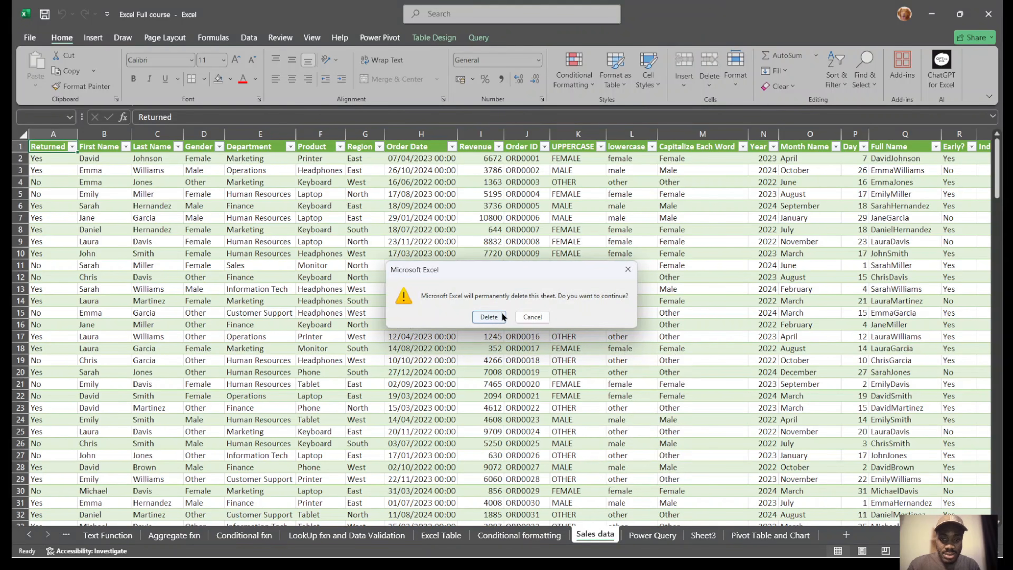
{"action": "left_click", "coordinate": [502, 316]}
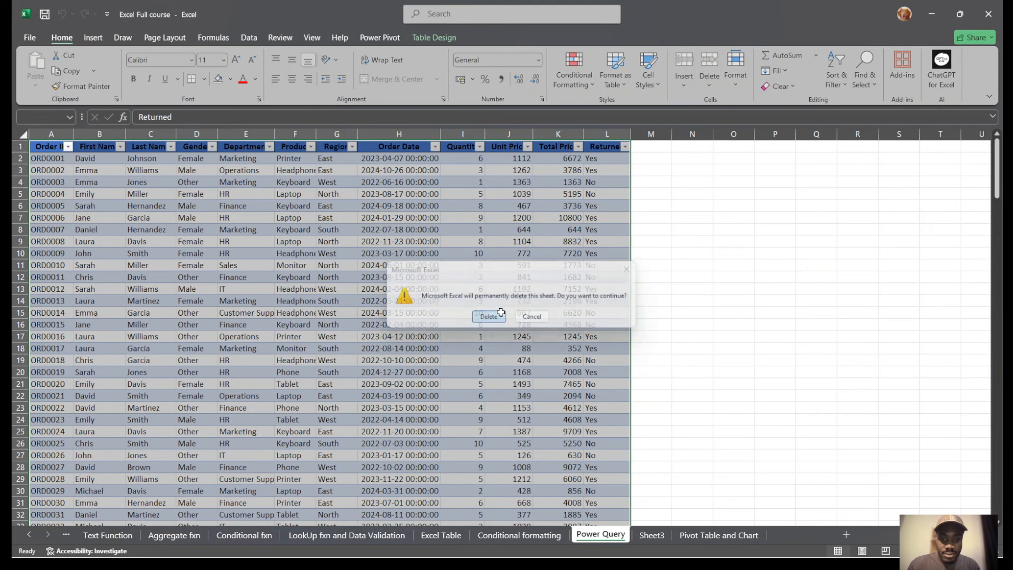
Review the gender revenue PivotTable on the Pivot Table and Chart sheet and the empty PivotTable on Sheet3.
{"action": "left_click", "coordinate": [697, 534]}
{"action": "scroll", "coordinate": [529, 311], "scroll_direction": "up", "scroll_amount": 2}
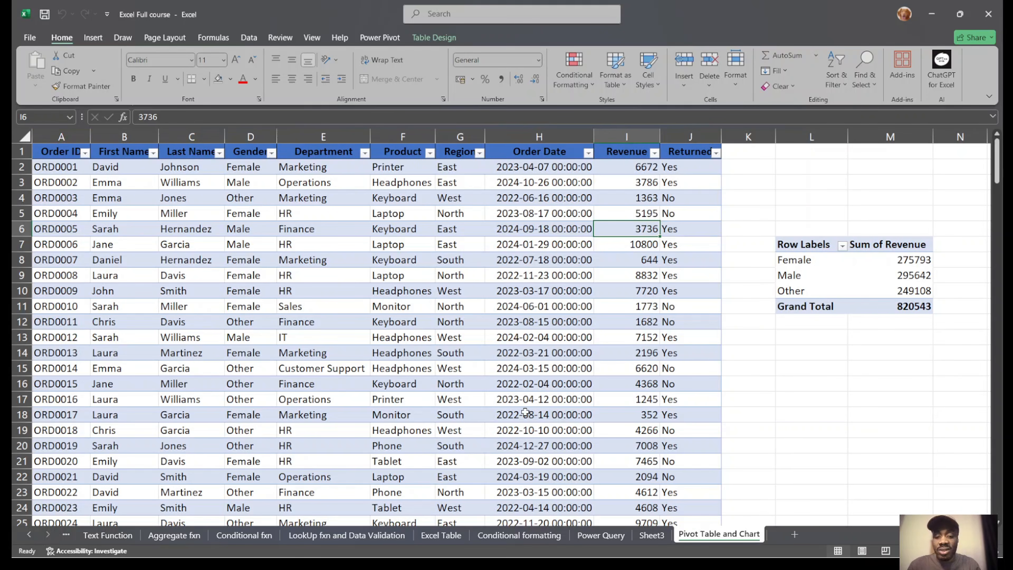
{"action": "left_click", "coordinate": [652, 534]}
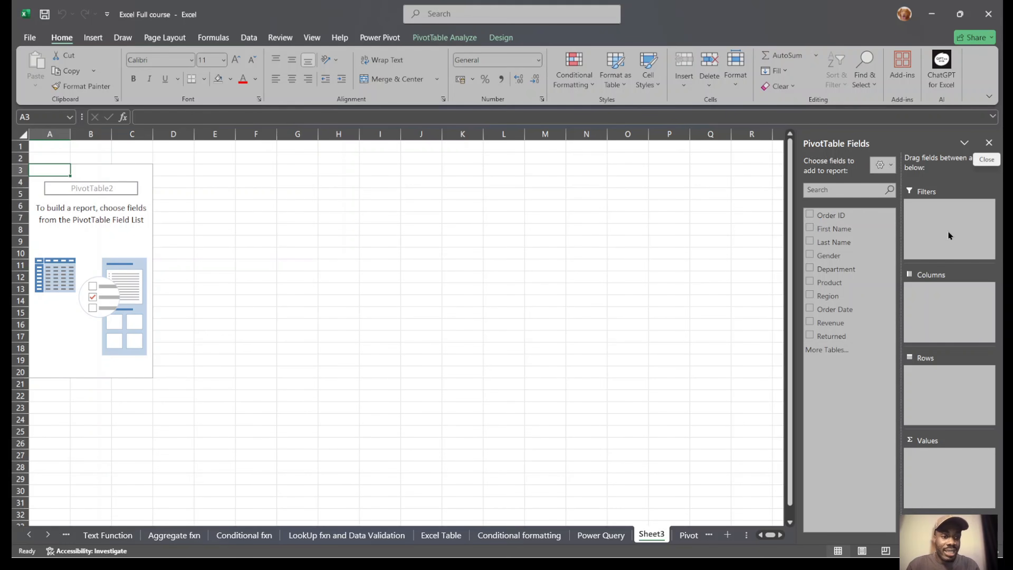
On the Pivot Table and Chart sheet, filter the sales table's Gender column to Female only and clear that filter again.
{"action": "left_click", "coordinate": [677, 535]}
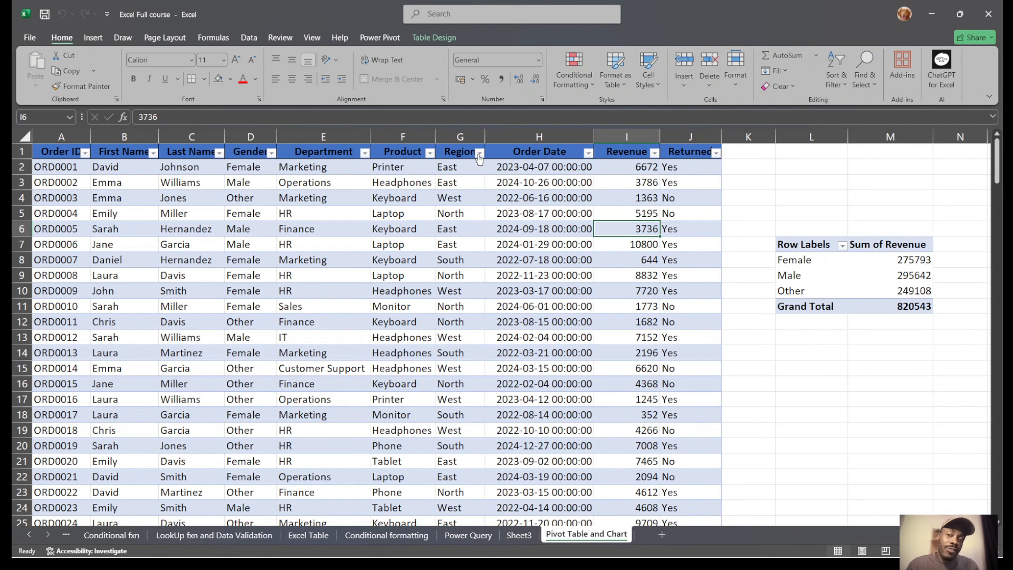
{"action": "left_click", "coordinate": [271, 153]}
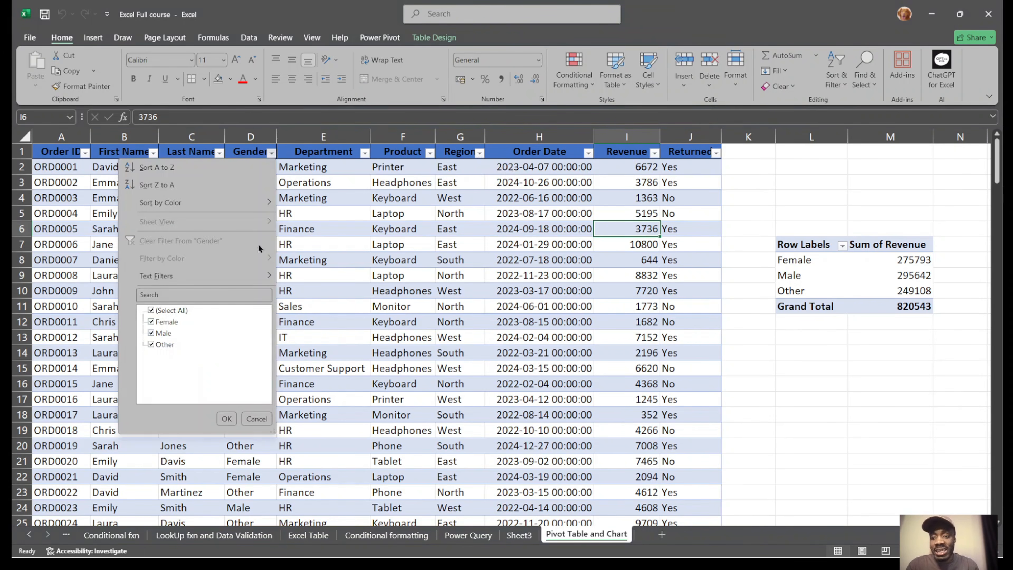
{"action": "left_click", "coordinate": [152, 310]}
{"action": "left_click", "coordinate": [162, 325]}
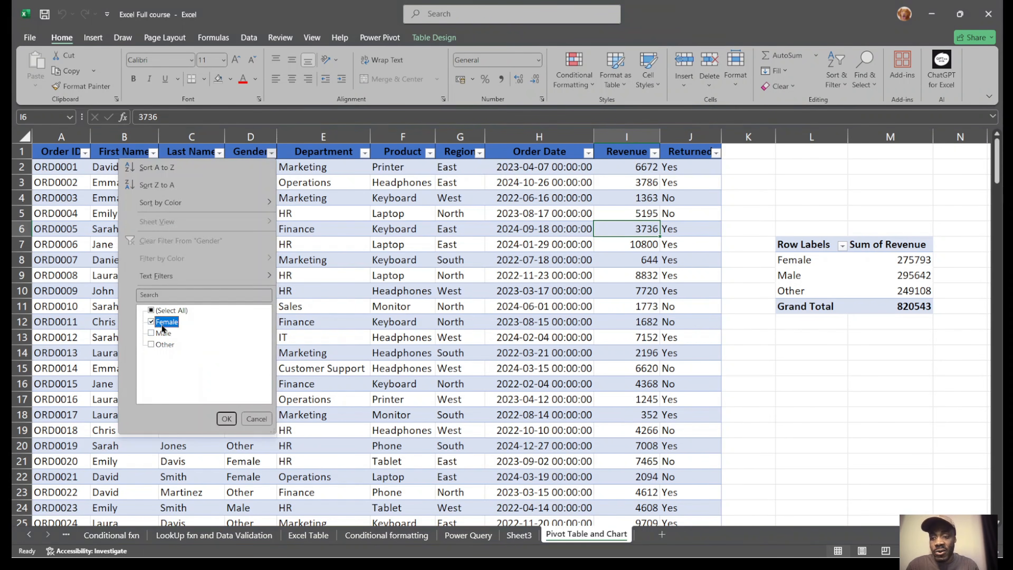
{"action": "left_click", "coordinate": [226, 419]}
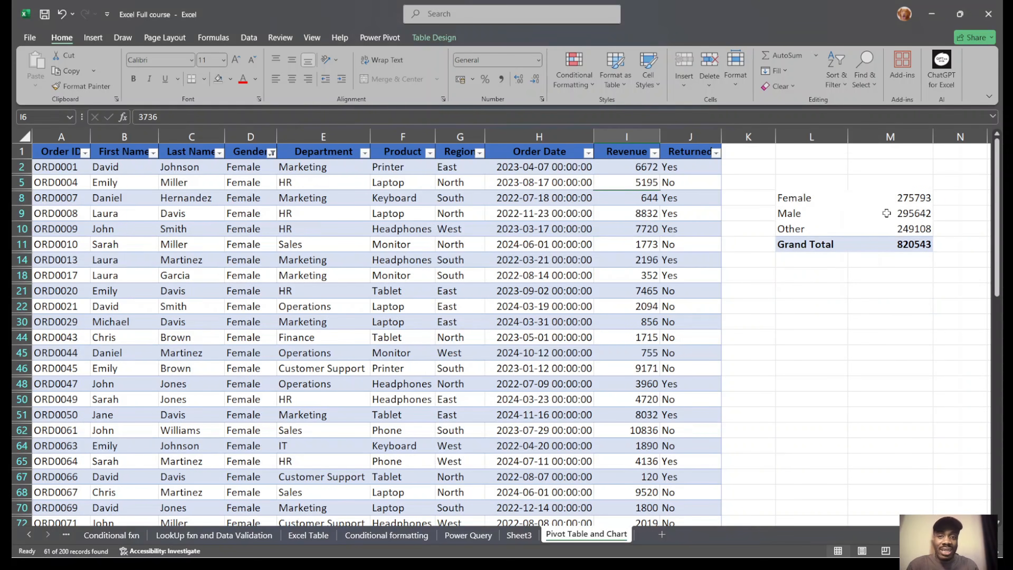
{"action": "left_click", "coordinate": [271, 154]}
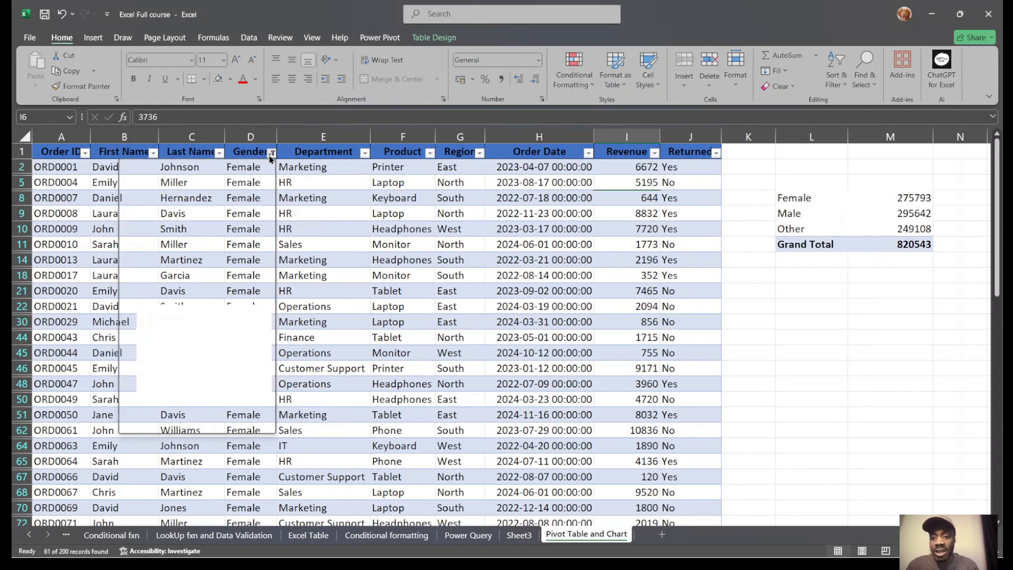
{"action": "left_click", "coordinate": [203, 242]}
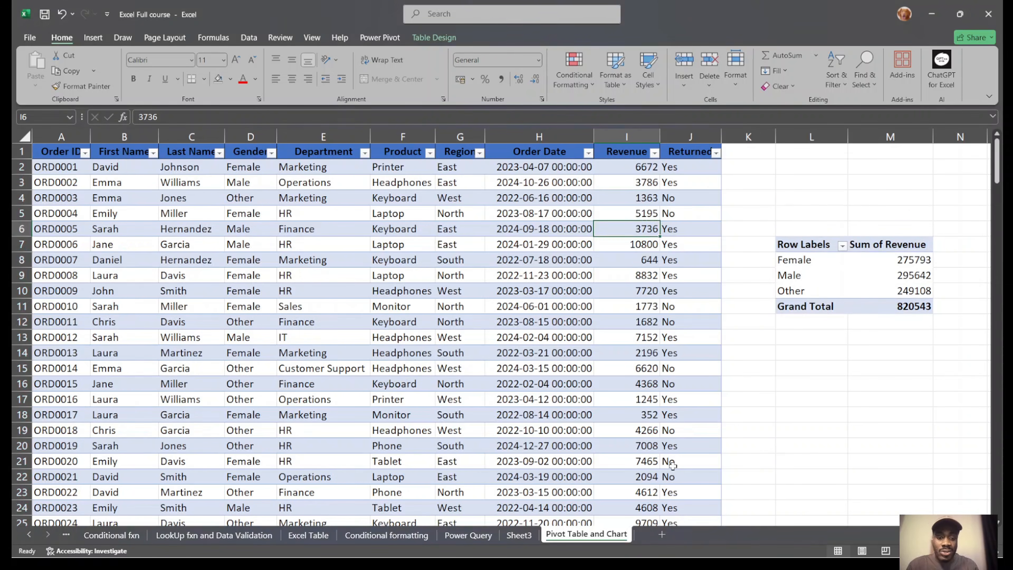
Add Gender as a report filter to the empty PivotTable on Sheet3.
{"action": "left_click", "coordinate": [518, 535]}
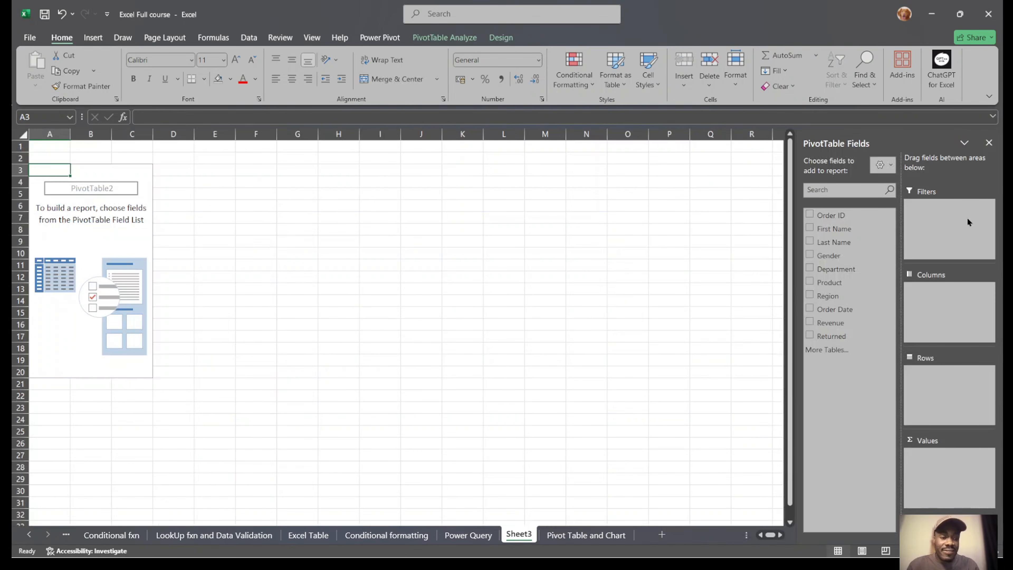
{"action": "left_click_drag", "start_coordinate": [835, 255], "coordinate": [969, 204]}
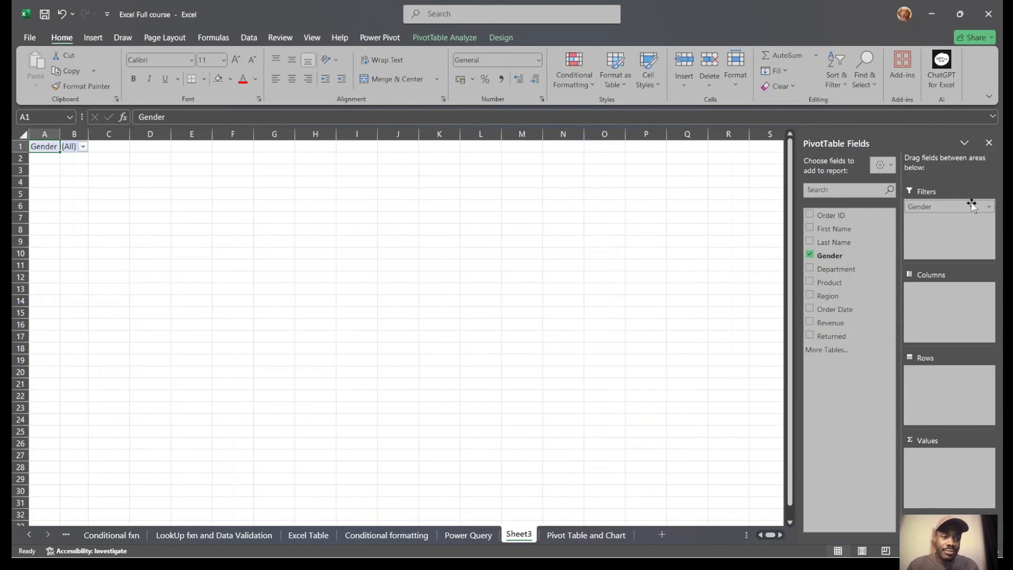
Examine the choices offered by the Gender report filter on Sheet3 and the area of the still empty PivotTable.
{"action": "left_click", "coordinate": [83, 147]}
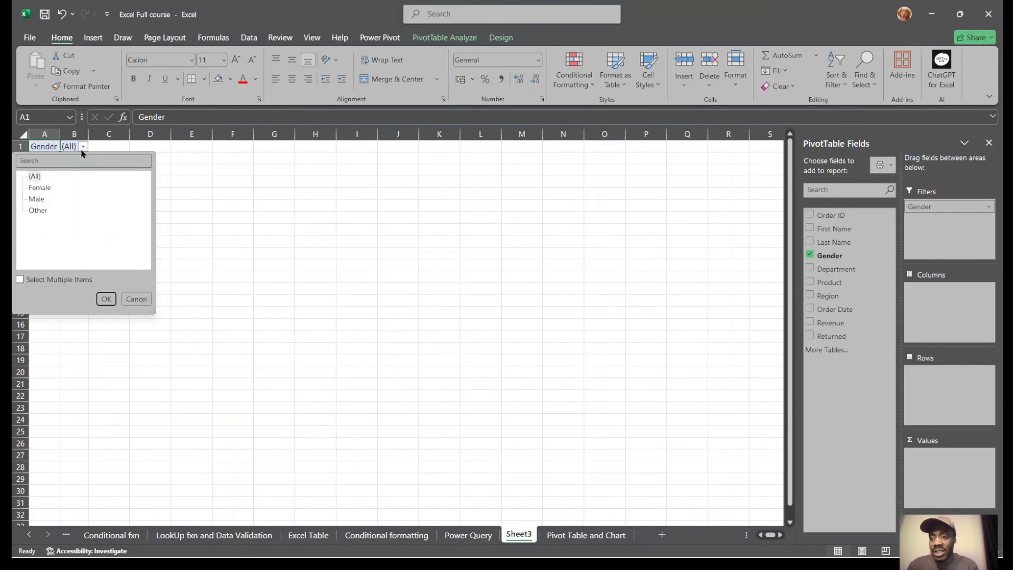
{"action": "left_click", "coordinate": [311, 256]}
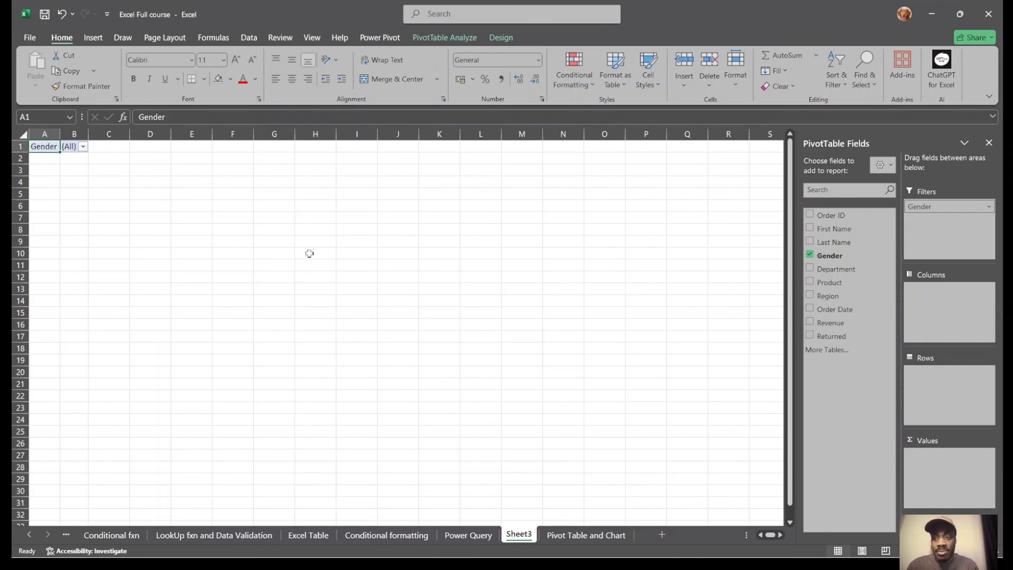
{"action": "left_click", "coordinate": [120, 202]}
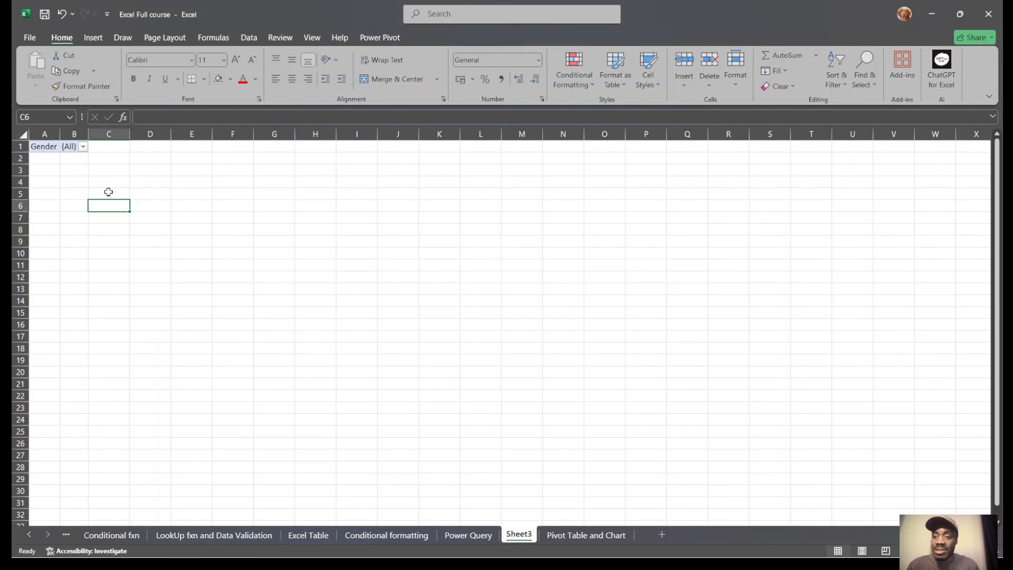
{"action": "left_click", "coordinate": [109, 192]}
{"action": "left_click_drag", "start_coordinate": [36, 194], "coordinate": [66, 144]}
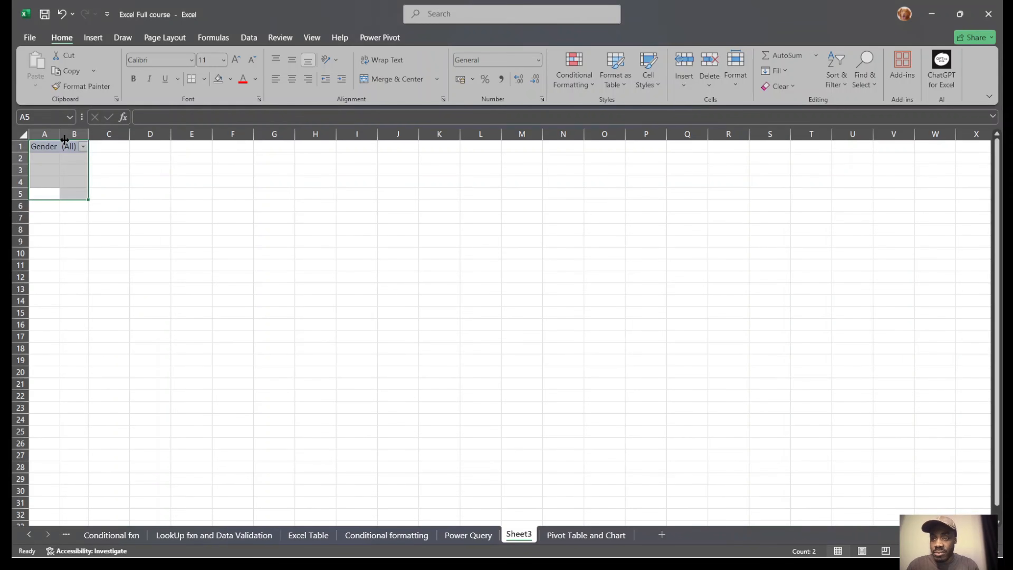
Add Revenue to the Sheet3 PivotTable's values as a sum and move Gender from the report filter to the rows.
{"action": "left_click", "coordinate": [55, 147]}
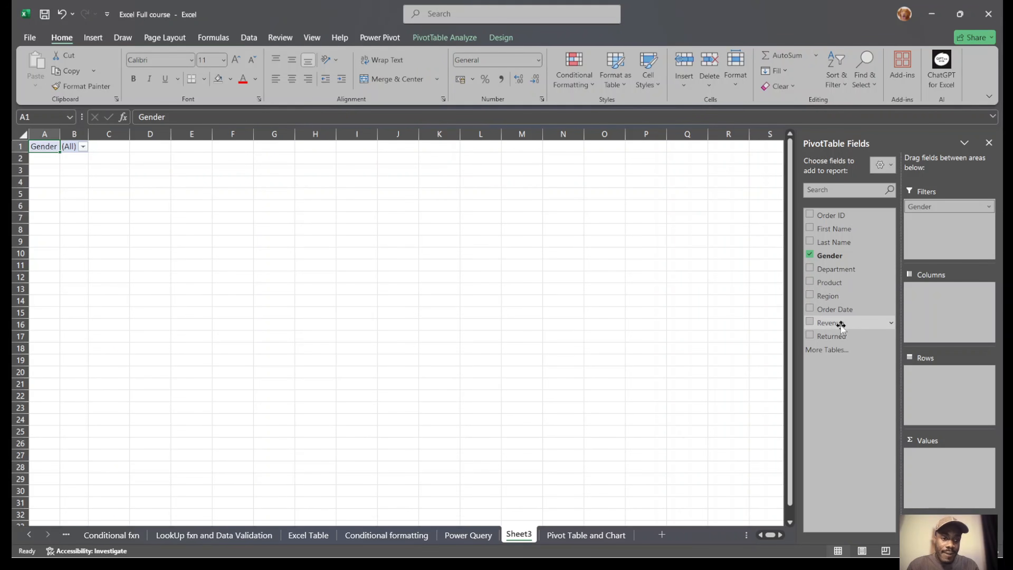
{"action": "left_click_drag", "start_coordinate": [840, 326], "coordinate": [931, 461]}
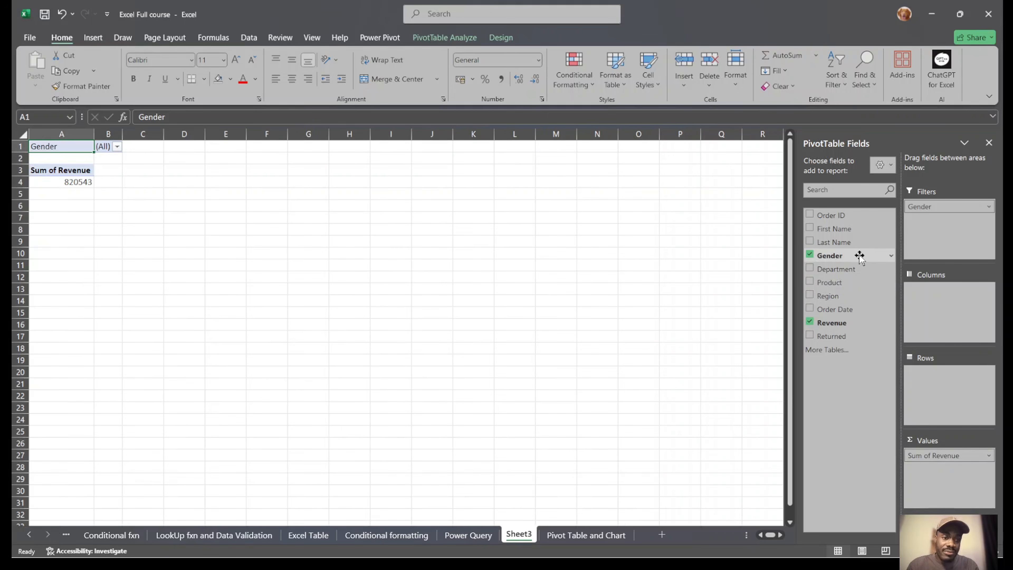
{"action": "left_click_drag", "start_coordinate": [859, 255], "coordinate": [951, 387]}
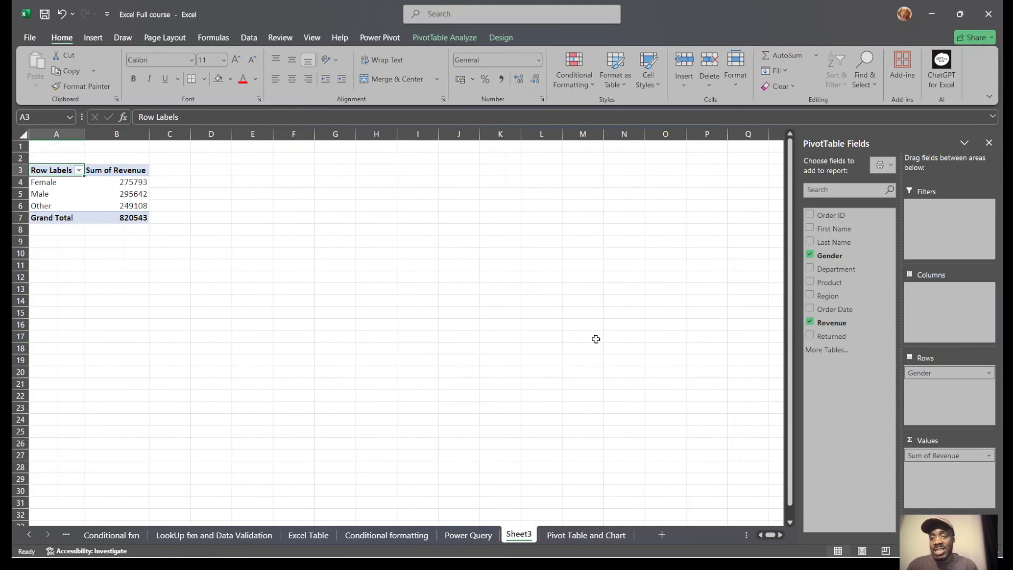
{"action": "left_click", "coordinate": [367, 227]}
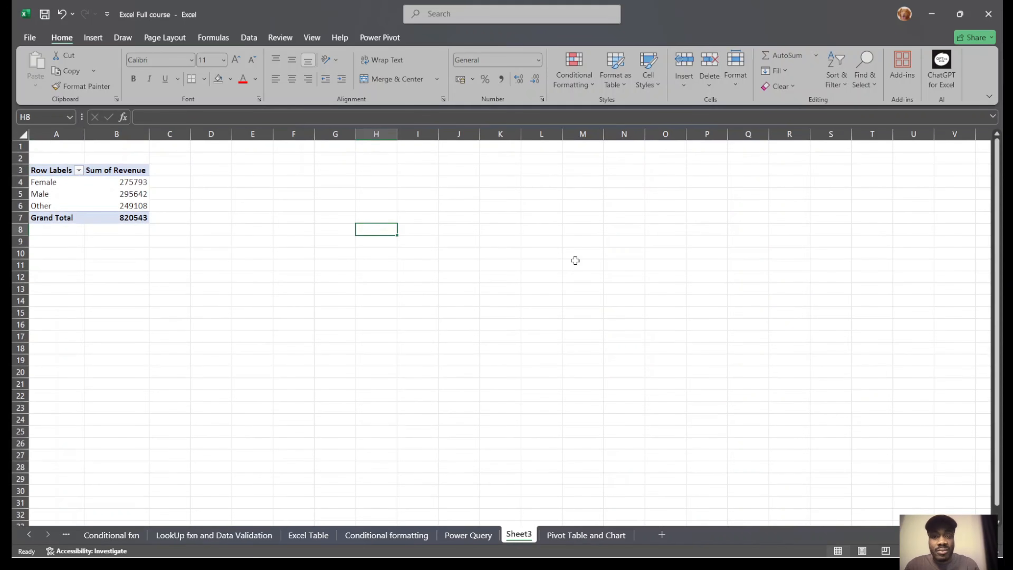
Add Department as a report filter to the gender revenue PivotTable on Sheet3.
{"action": "left_click", "coordinate": [124, 195]}
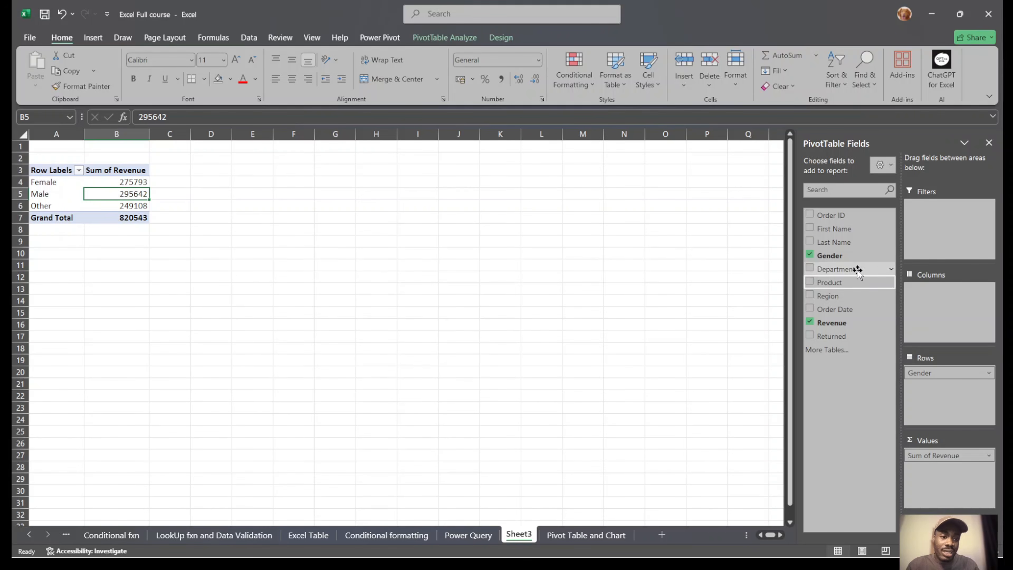
{"action": "left_click_drag", "start_coordinate": [855, 268], "coordinate": [958, 232]}
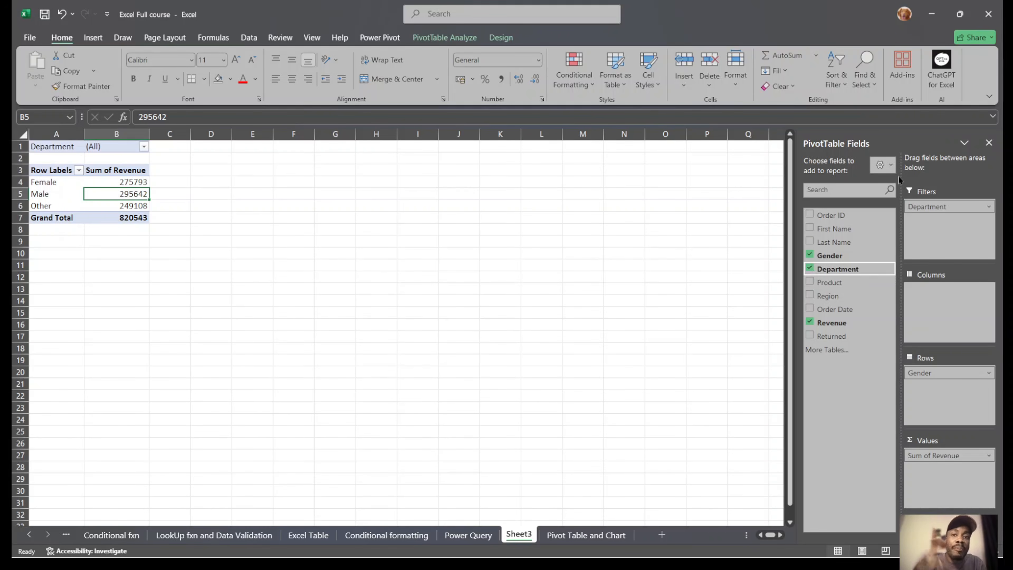
{"action": "left_click_drag", "start_coordinate": [54, 175], "coordinate": [121, 217]}
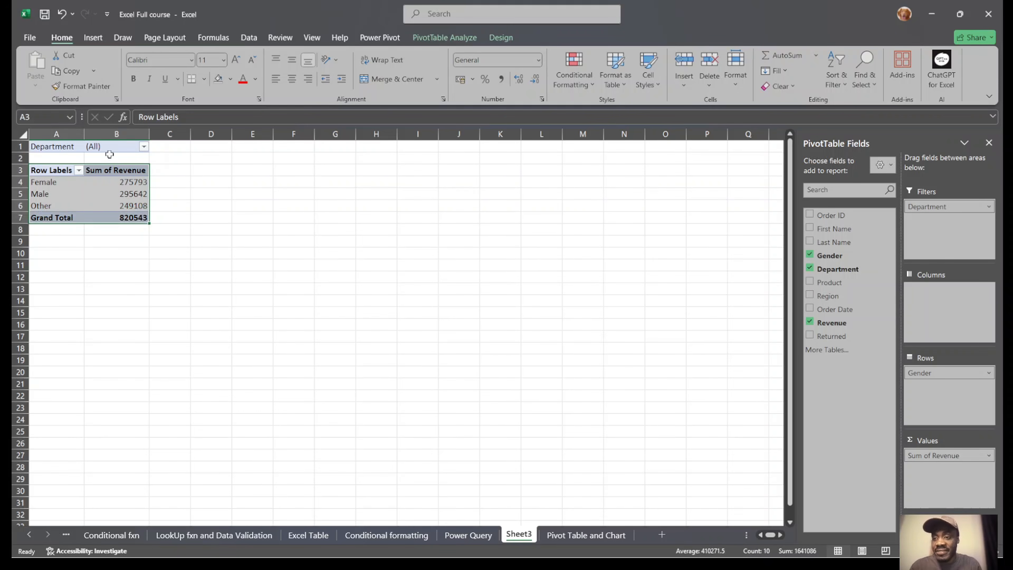
{"action": "left_click", "coordinate": [245, 216]}
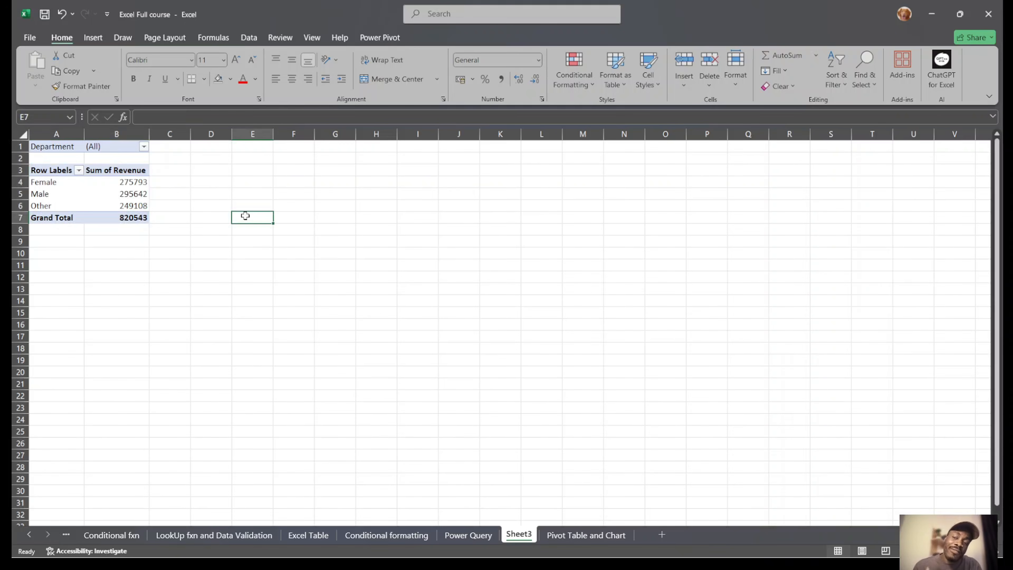
Filter the PivotTable's Department to Finance only and examine the revenue for each gender.
{"action": "left_click", "coordinate": [119, 148]}
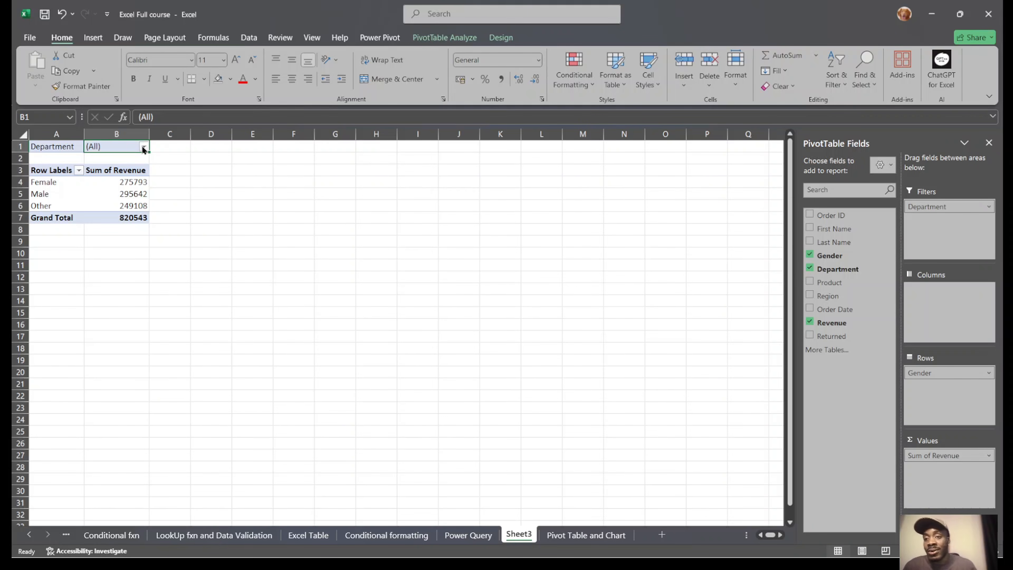
{"action": "left_click", "coordinate": [142, 148]}
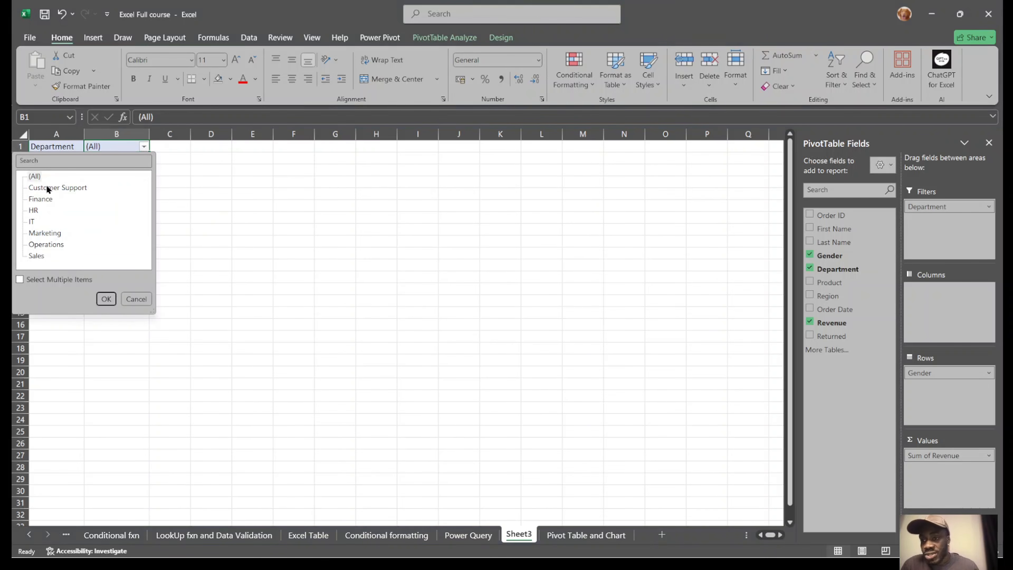
{"action": "left_click", "coordinate": [40, 199]}
{"action": "left_click", "coordinate": [106, 299]}
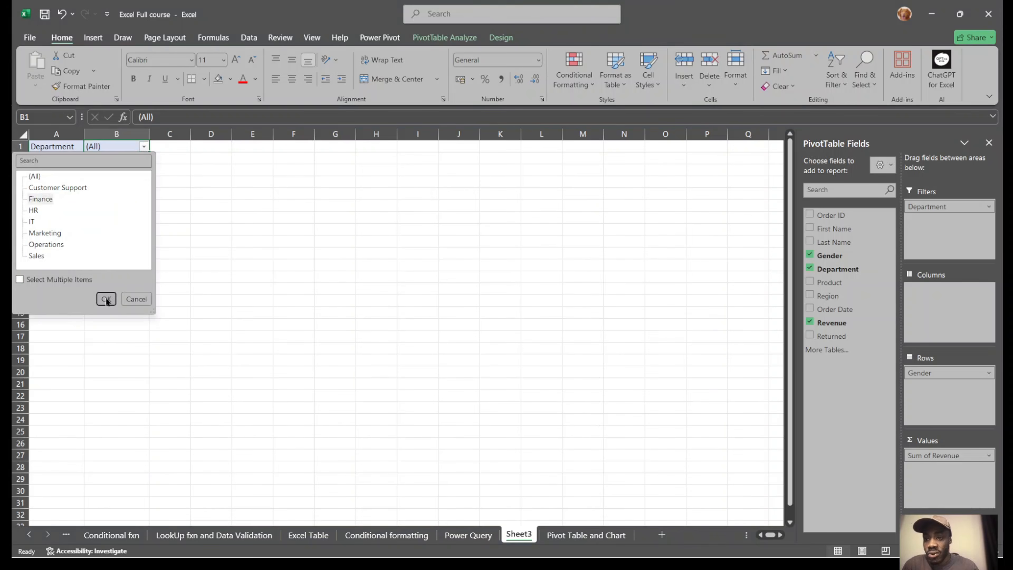
{"action": "left_click_drag", "start_coordinate": [132, 183], "coordinate": [130, 205]}
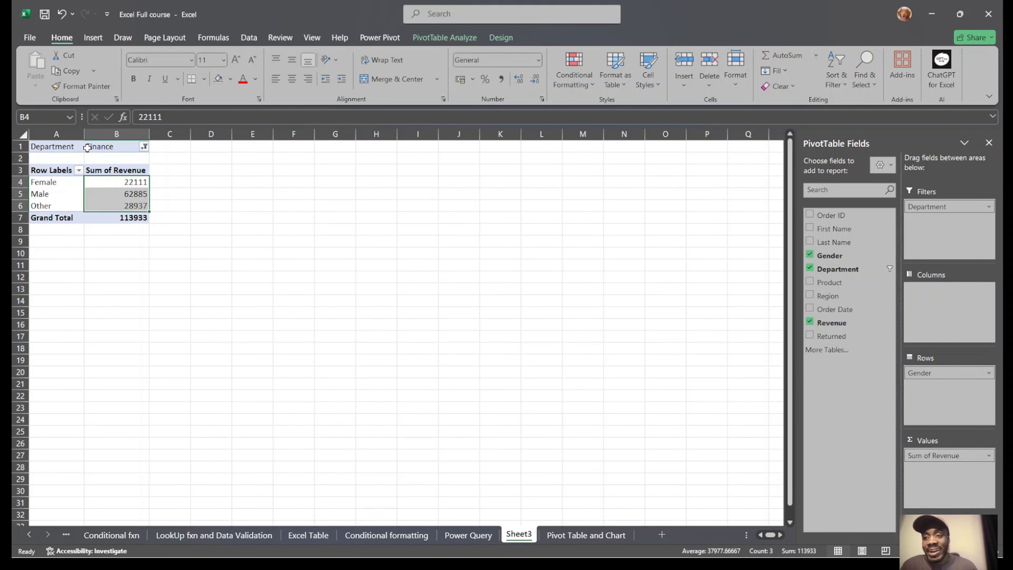
Allow multiple items in the Department report filter and include Marketing alongside Finance.
{"action": "left_click", "coordinate": [144, 147]}
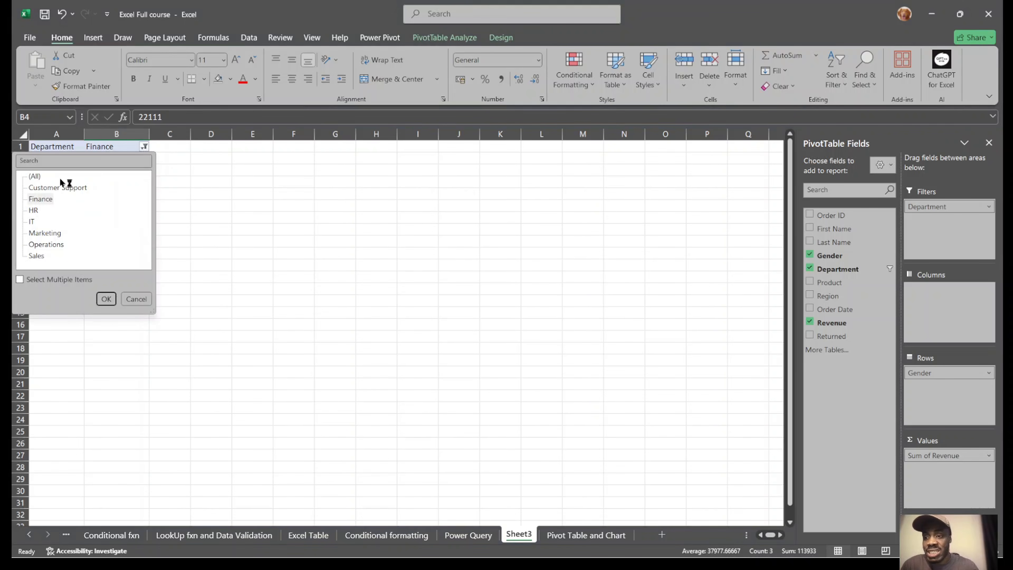
{"action": "left_click", "coordinate": [28, 280]}
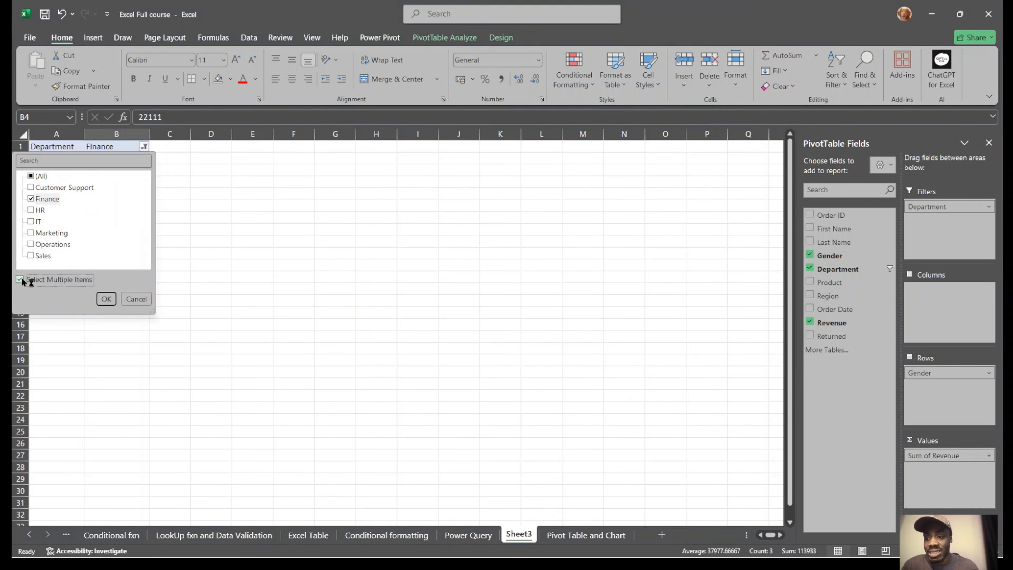
{"action": "left_click", "coordinate": [30, 233]}
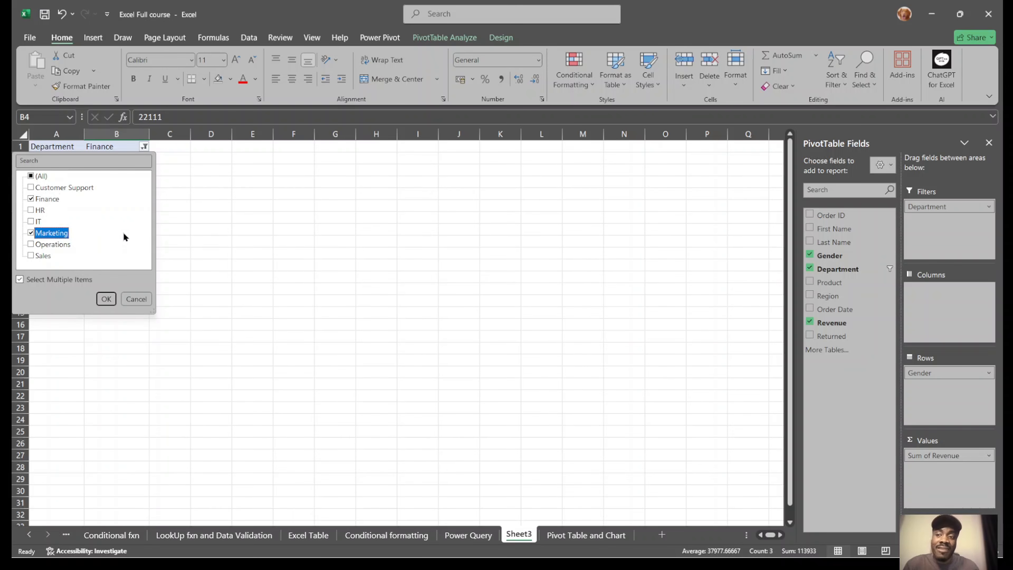
{"action": "left_click", "coordinate": [106, 299]}
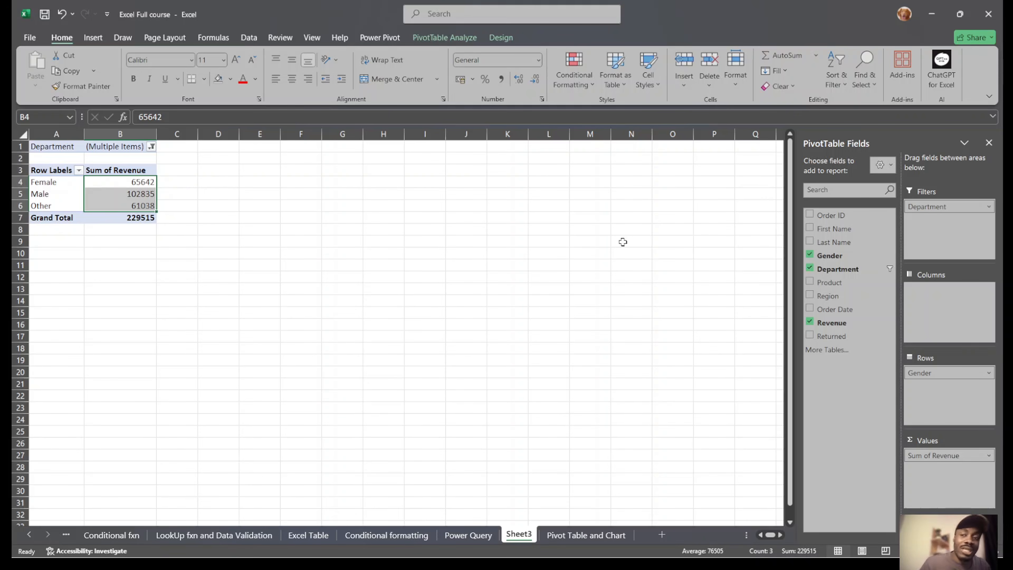
{"action": "left_click", "coordinate": [87, 160]}
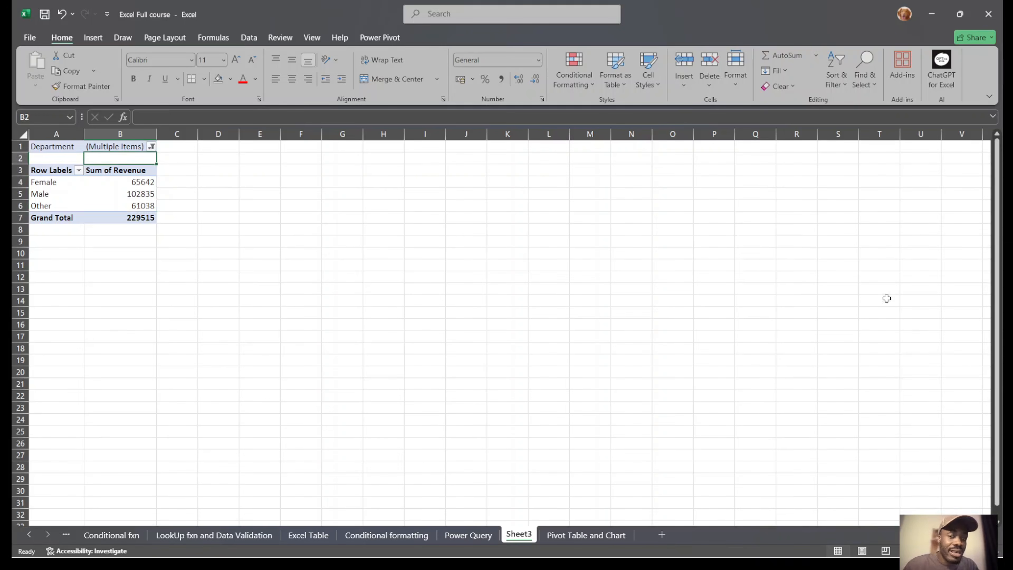
Move Gender from the PivotTable's rows to its columns to compare the layout, and move it back to the rows.
{"action": "left_click", "coordinate": [128, 192]}
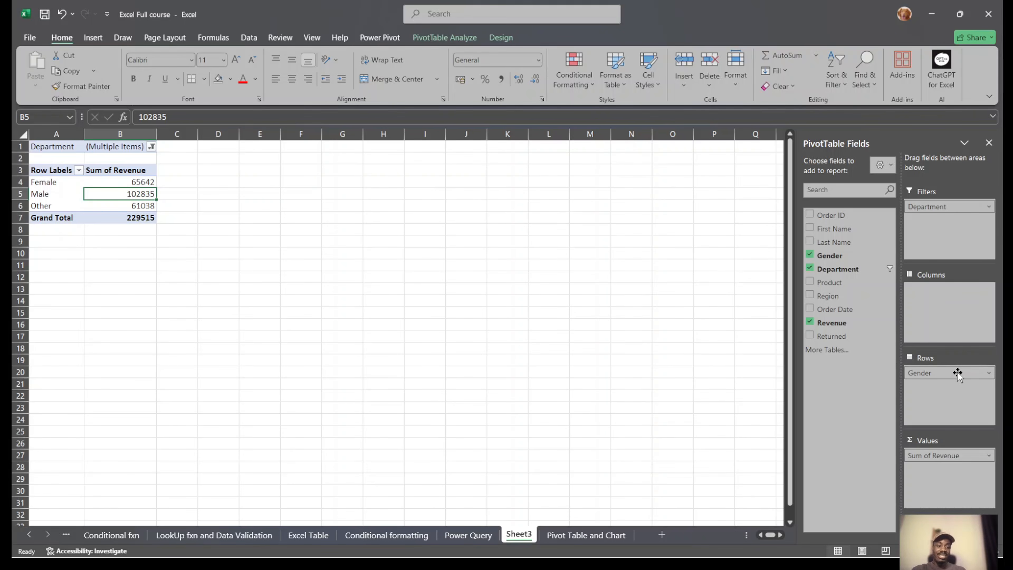
{"action": "left_click_drag", "start_coordinate": [957, 374], "coordinate": [965, 320]}
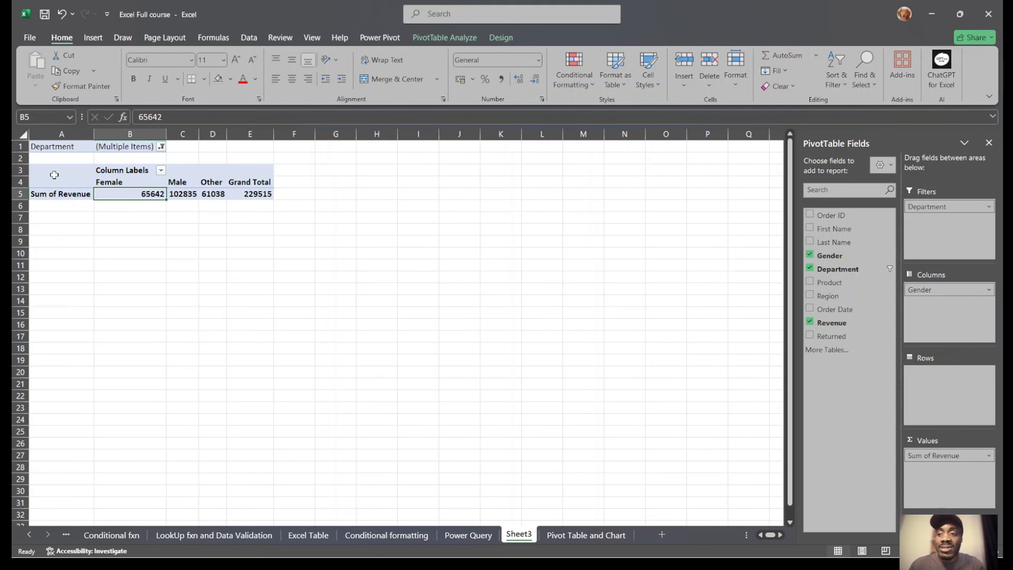
{"action": "left_click_drag", "start_coordinate": [55, 175], "coordinate": [240, 194]}
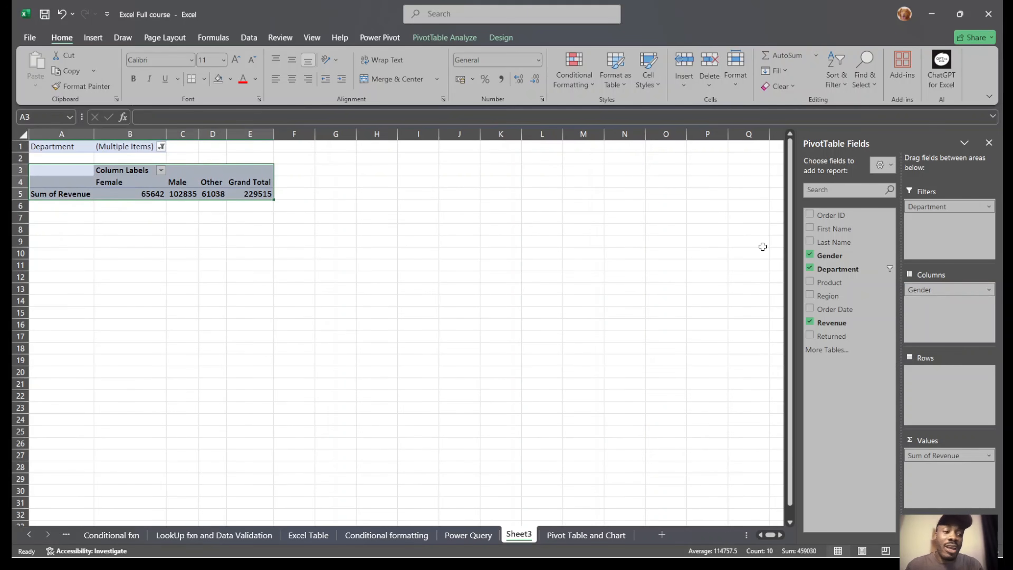
{"action": "left_click_drag", "start_coordinate": [955, 287], "coordinate": [954, 401]}
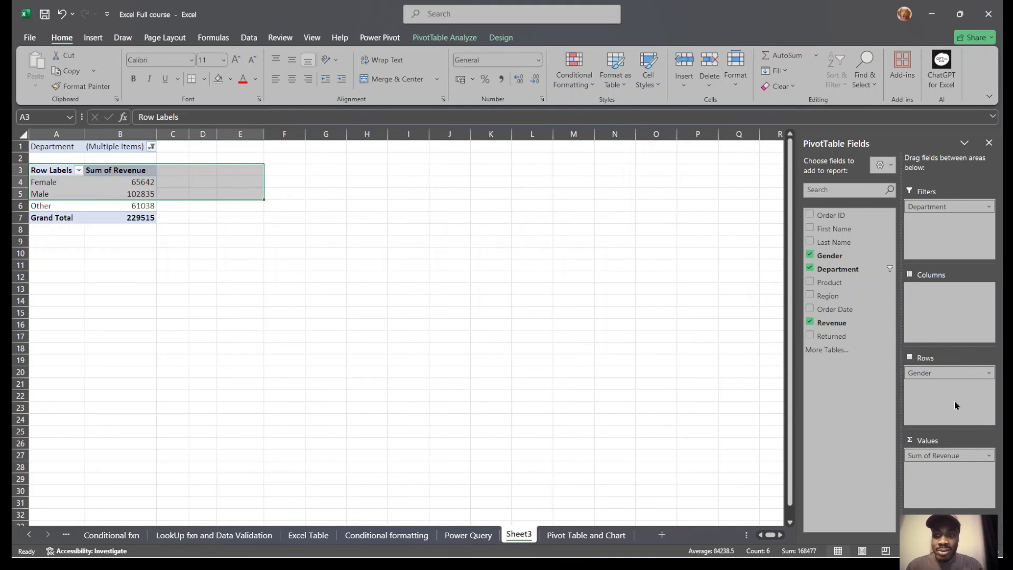
{"action": "left_click", "coordinate": [427, 325]}
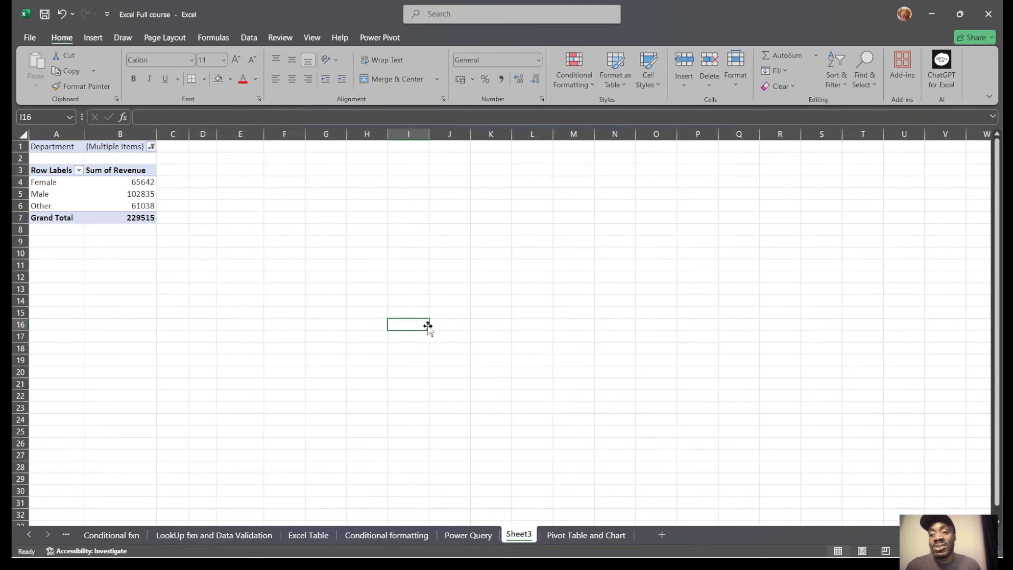
Add Order Date to the columns of the PivotTable so revenue is split by year.
{"action": "left_click", "coordinate": [122, 195]}
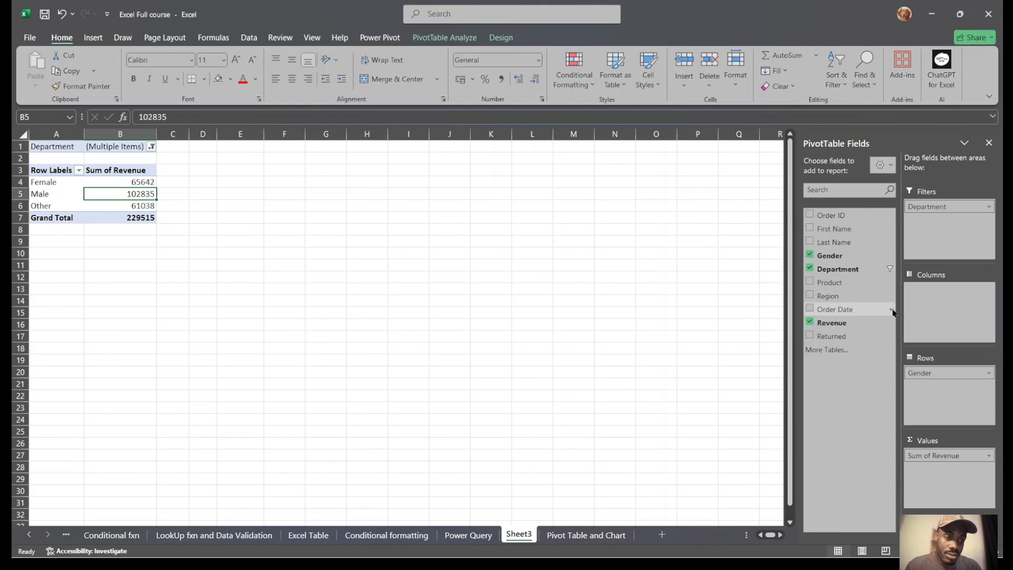
{"action": "left_click", "coordinate": [892, 309]}
{"action": "left_click", "coordinate": [848, 305]}
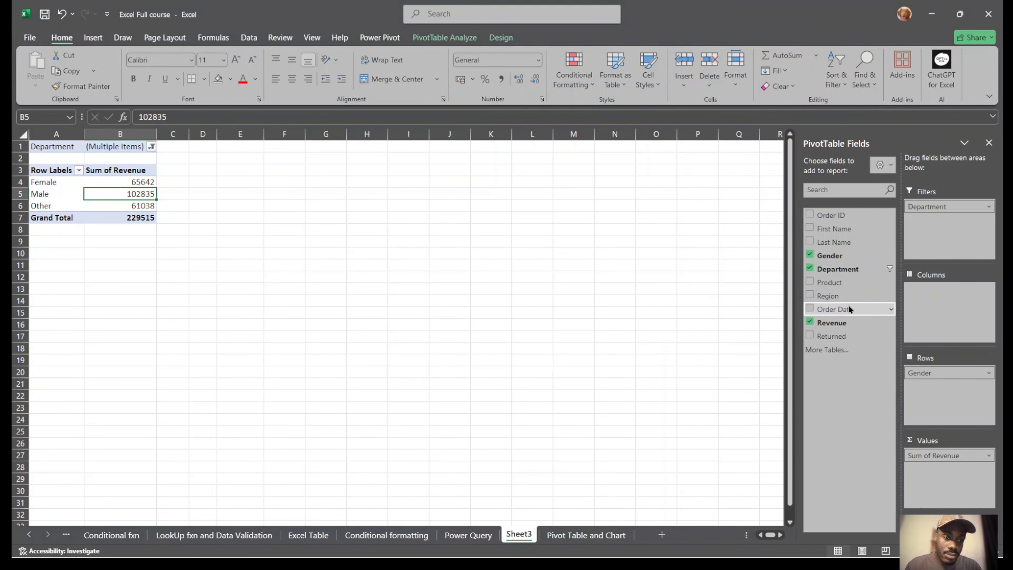
{"action": "left_click_drag", "start_coordinate": [848, 305], "coordinate": [943, 297]}
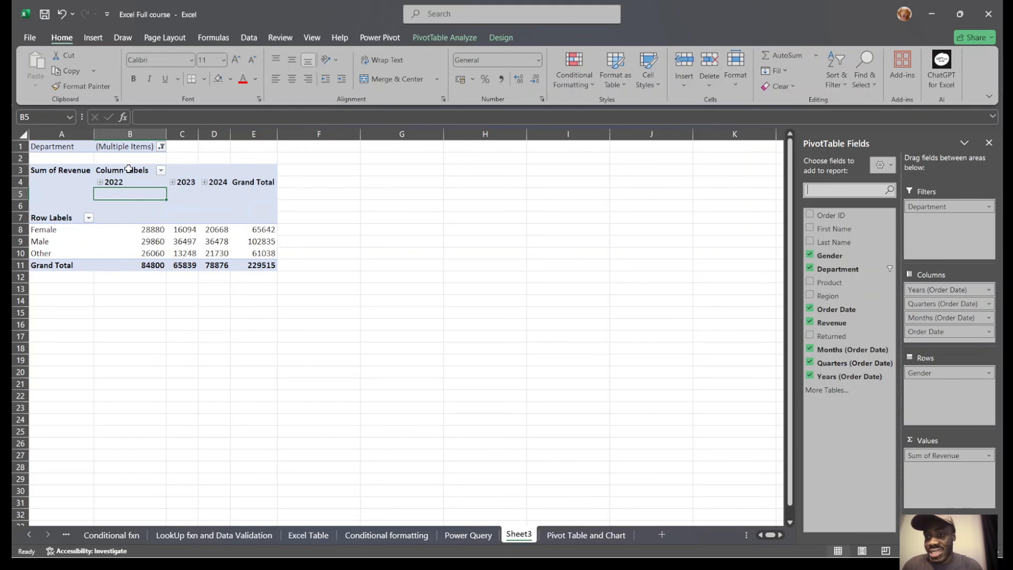
Examine the 2022, 2023 and 2024 revenue columns of the PivotTable, including their grand totals.
{"action": "left_click_drag", "start_coordinate": [129, 169], "coordinate": [133, 264]}
{"action": "left_click", "coordinate": [182, 169]}
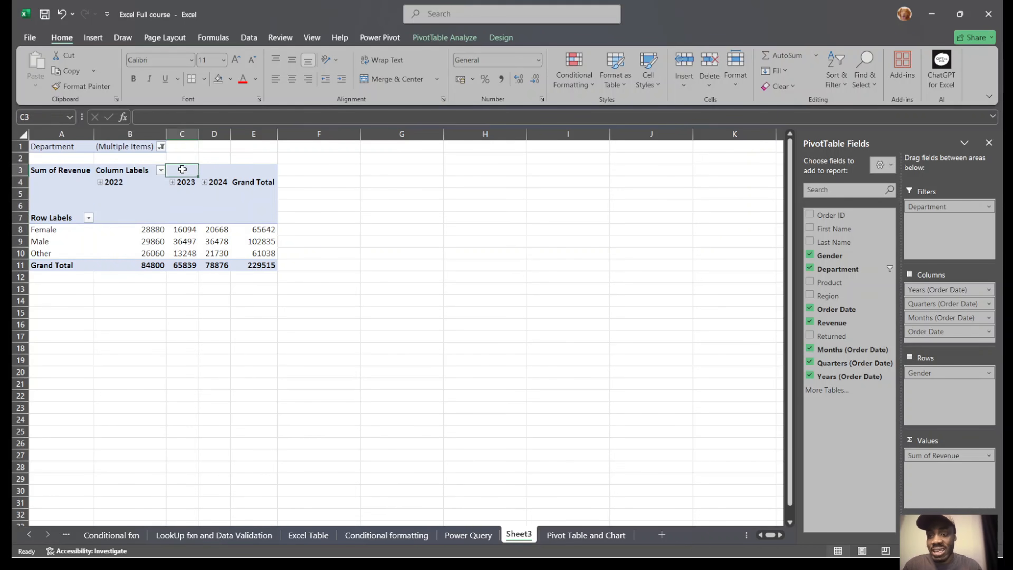
{"action": "left_click_drag", "start_coordinate": [183, 169], "coordinate": [182, 260]}
{"action": "left_click_drag", "start_coordinate": [221, 181], "coordinate": [224, 263]}
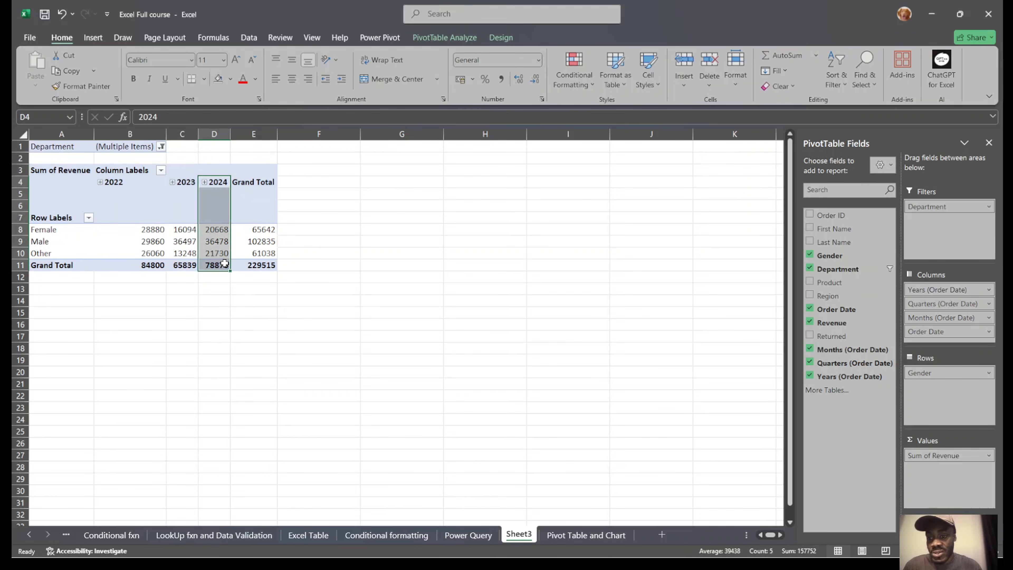
{"action": "left_click_drag", "start_coordinate": [126, 191], "coordinate": [140, 263]}
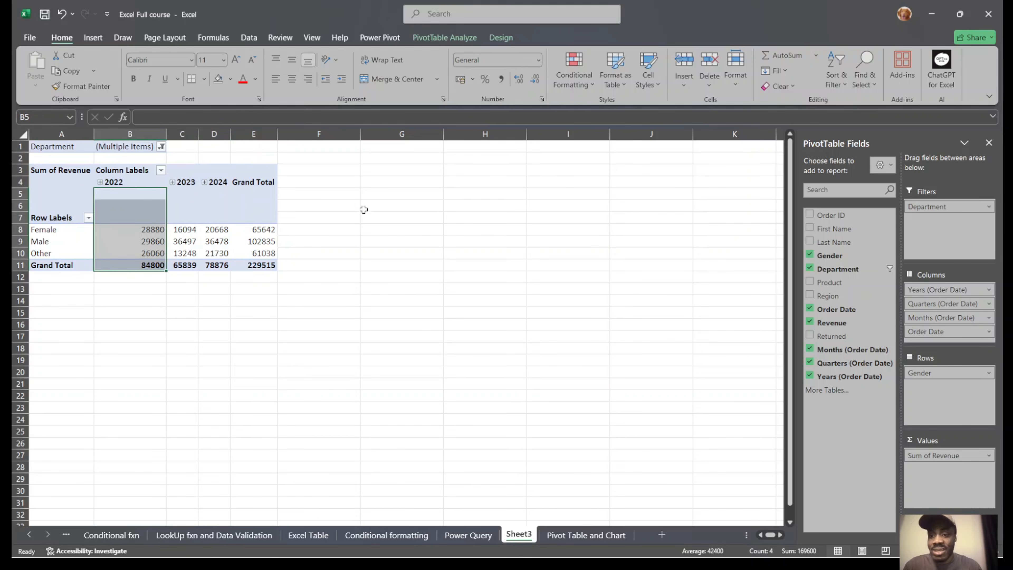
Reset the Department report filter to include all departments.
{"action": "left_click", "coordinate": [161, 147]}
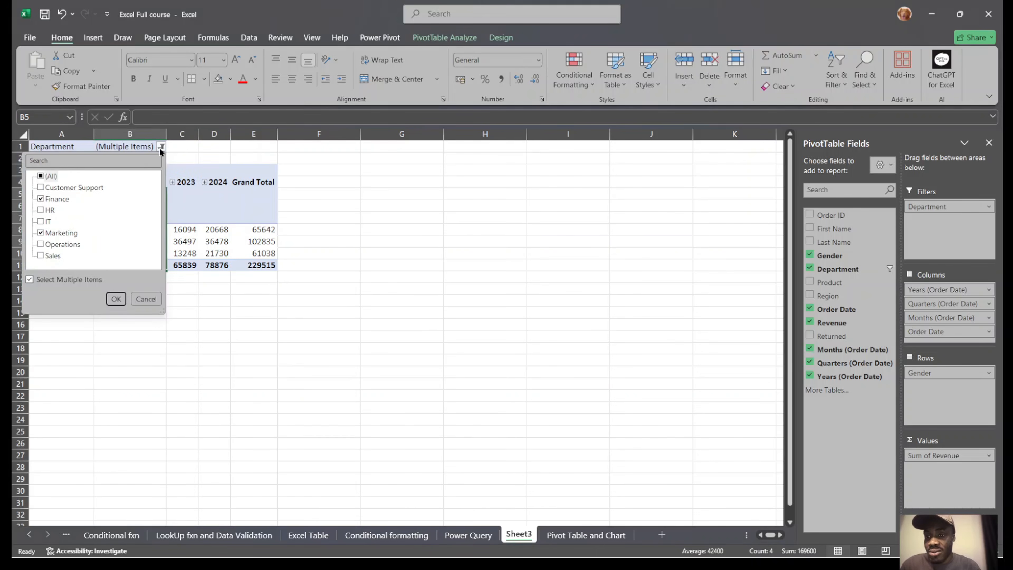
{"action": "left_click", "coordinate": [41, 177]}
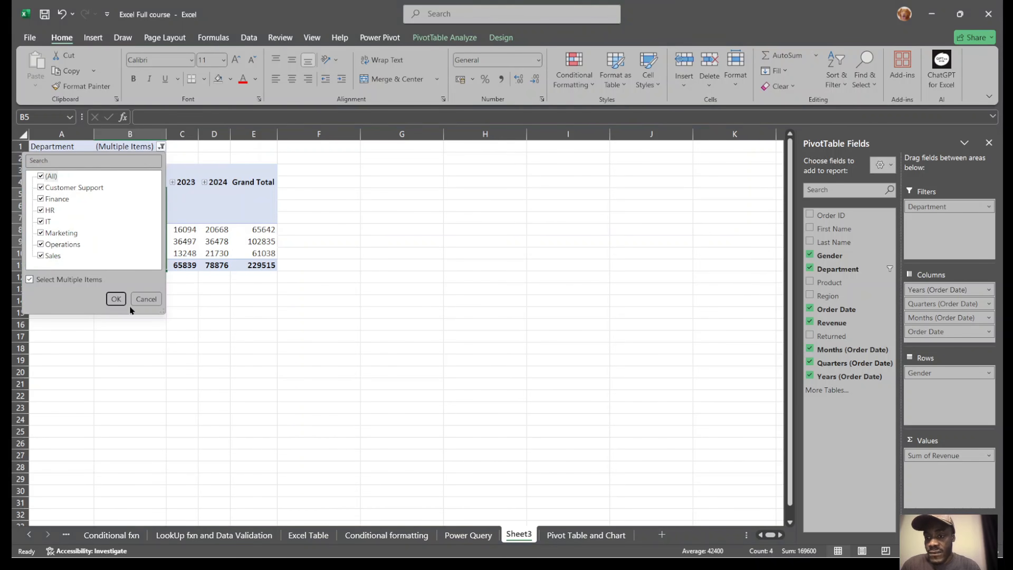
{"action": "left_click", "coordinate": [116, 299]}
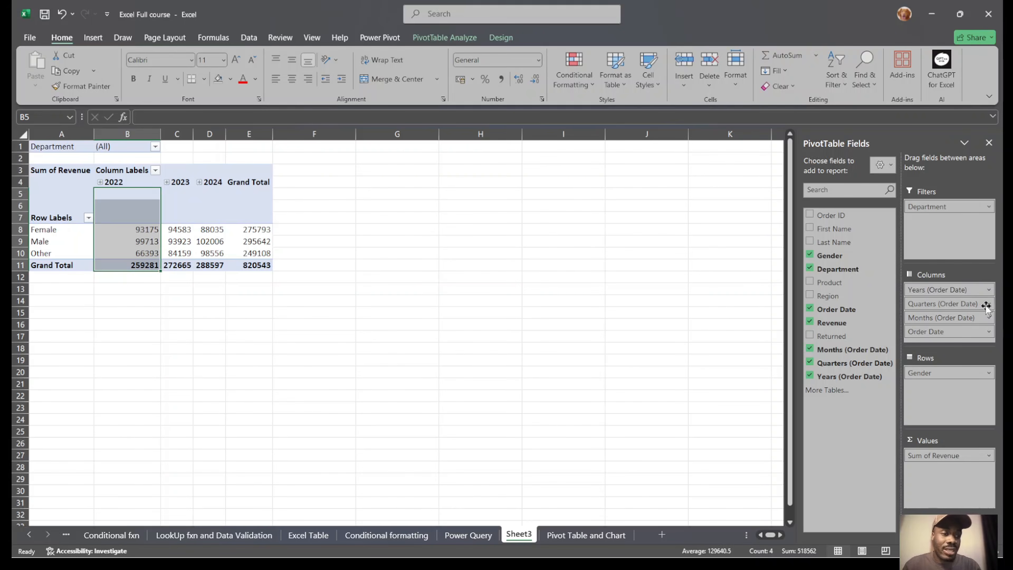
Remove the Years, Quarters and Order Date fields from the PivotTable's columns, keeping only Months (Order Date).
{"action": "left_click_drag", "start_coordinate": [947, 290], "coordinate": [874, 281]}
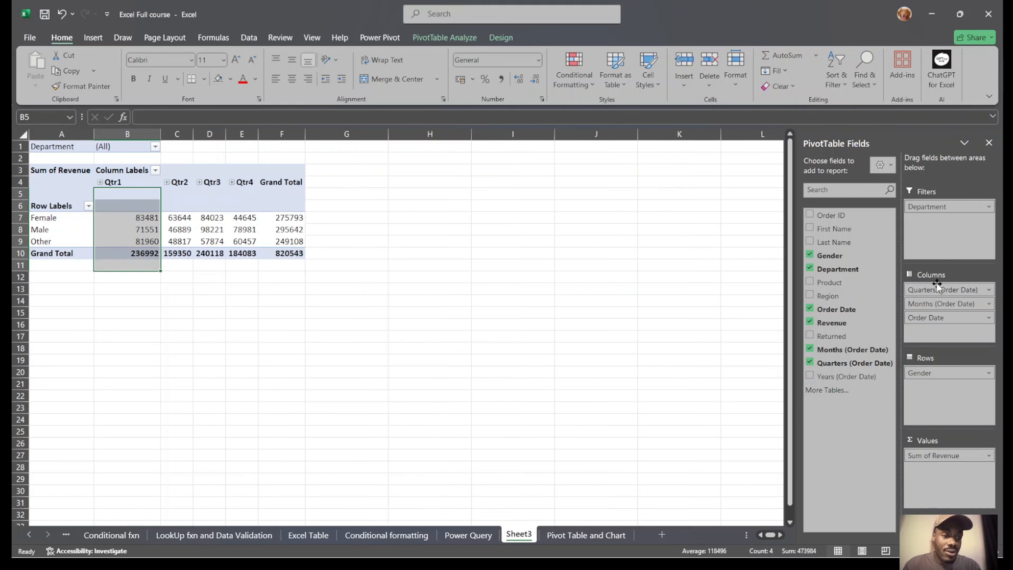
{"action": "left_click_drag", "start_coordinate": [937, 282], "coordinate": [850, 284]}
{"action": "left_click_drag", "start_coordinate": [941, 300], "coordinate": [864, 287]}
{"action": "left_click", "coordinate": [309, 291]}
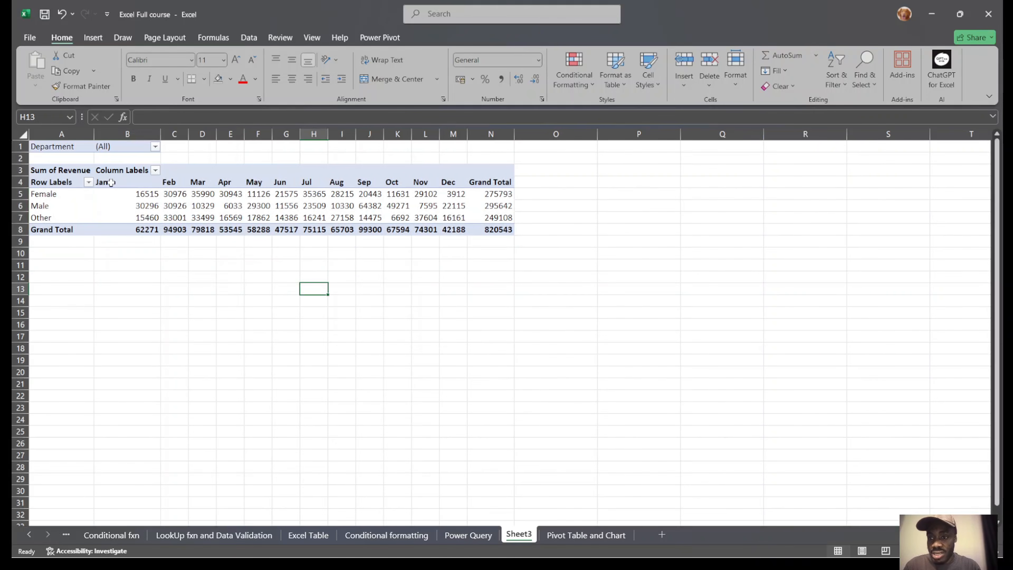
Examine the monthly revenue for each gender and the grand total row of the PivotTable.
{"action": "left_click_drag", "start_coordinate": [111, 182], "coordinate": [472, 229]}
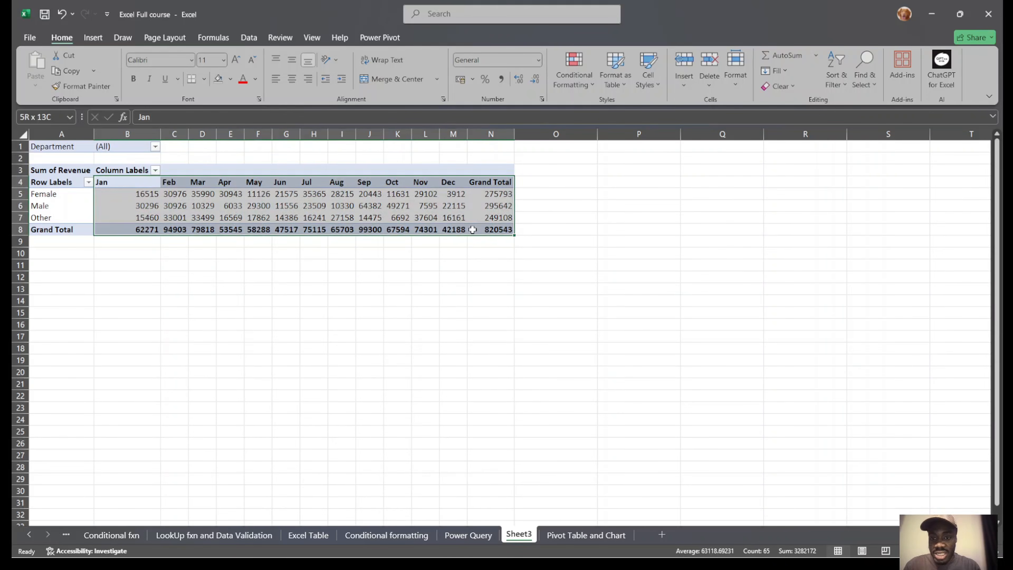
{"action": "left_click", "coordinate": [286, 206]}
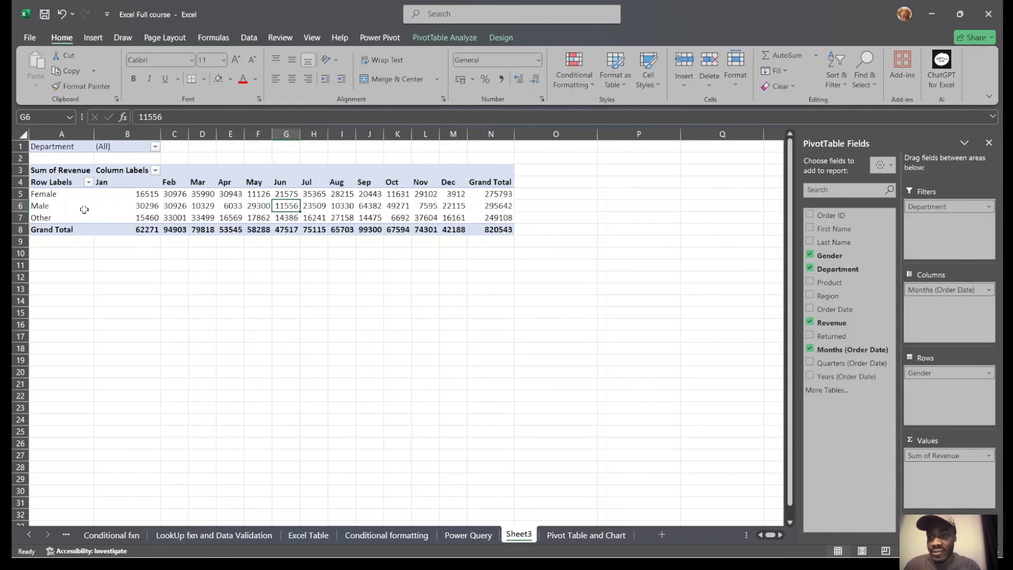
{"action": "left_click", "coordinate": [35, 194]}
{"action": "left_click", "coordinate": [34, 229]}
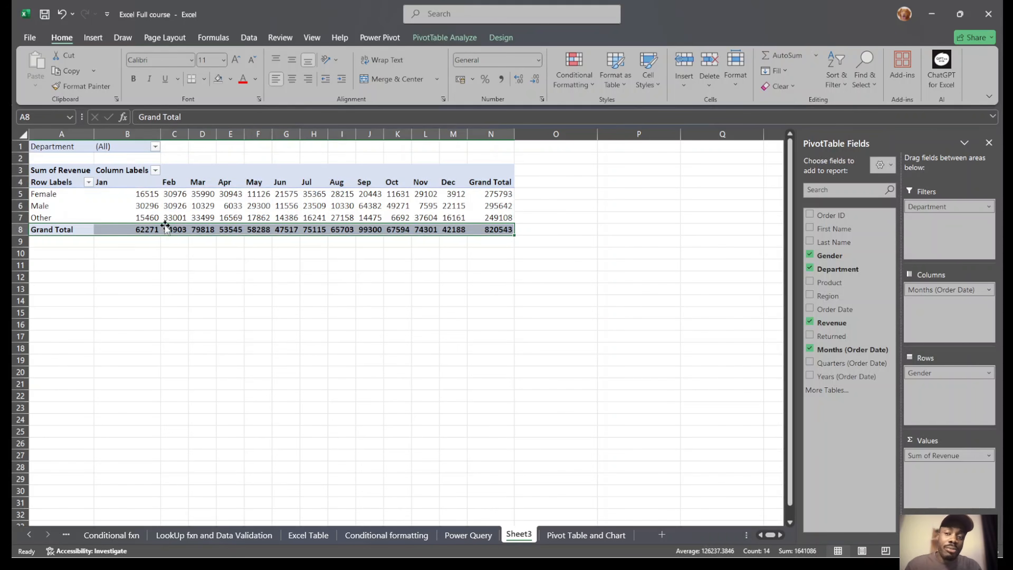
{"action": "left_click", "coordinate": [341, 217]}
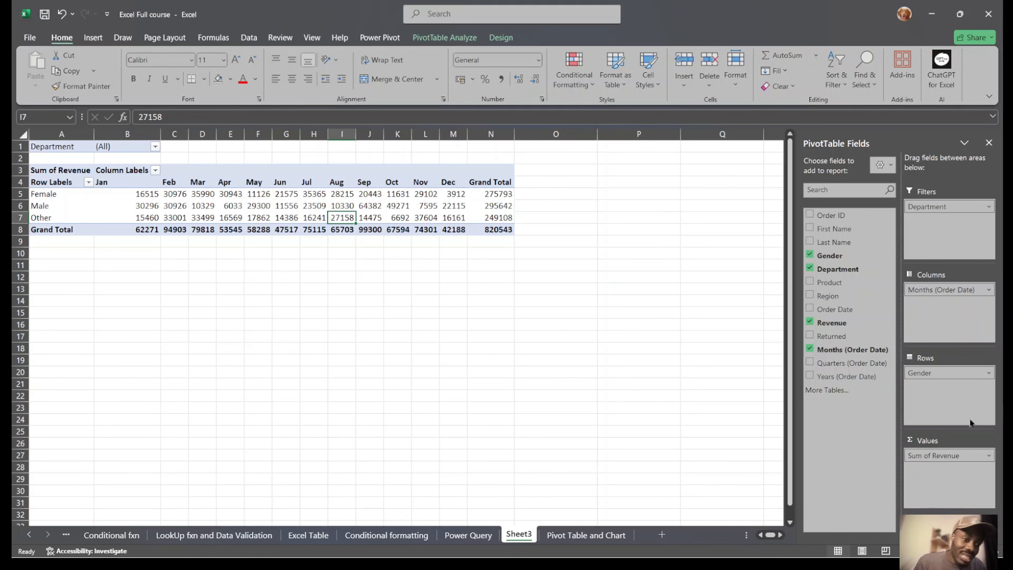
Remove Sum of Revenue from the PivotTable's values and Months (Order Date) from its columns.
{"action": "left_click_drag", "start_coordinate": [940, 451], "coordinate": [848, 368]}
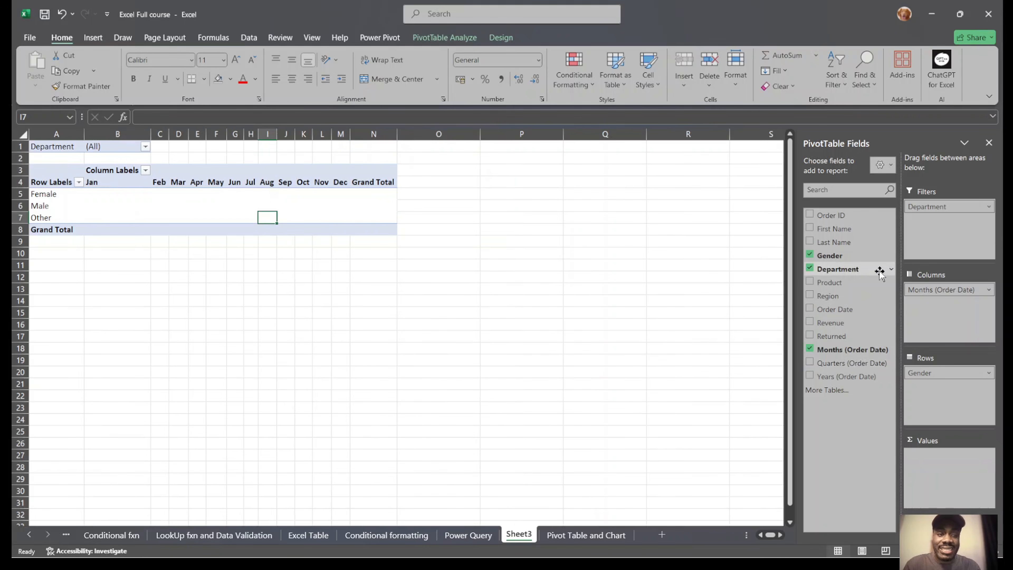
{"action": "left_click_drag", "start_coordinate": [953, 289], "coordinate": [855, 276]}
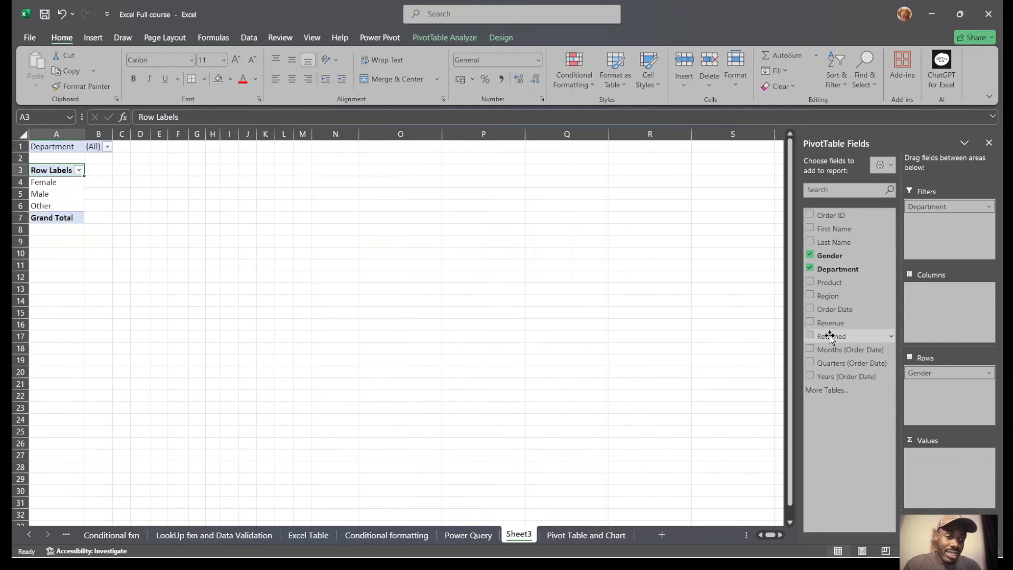
Check the Returned column on the Pivot Table and Chart sheet, and add Returned to the values of Sheet3's PivotTable as a count by gender.
{"action": "left_click", "coordinate": [575, 541]}
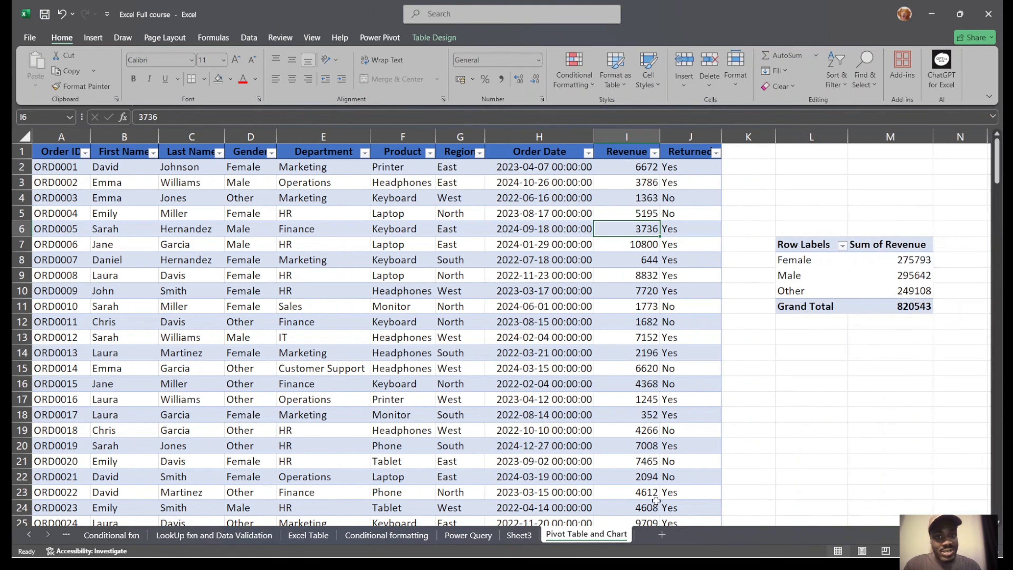
{"action": "left_click", "coordinate": [691, 137]}
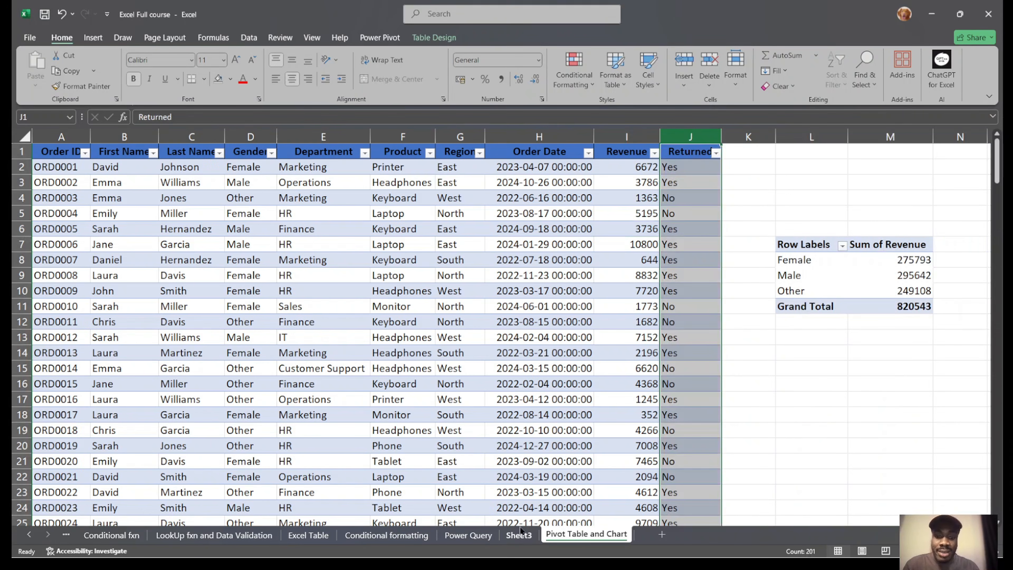
{"action": "left_click", "coordinate": [520, 534]}
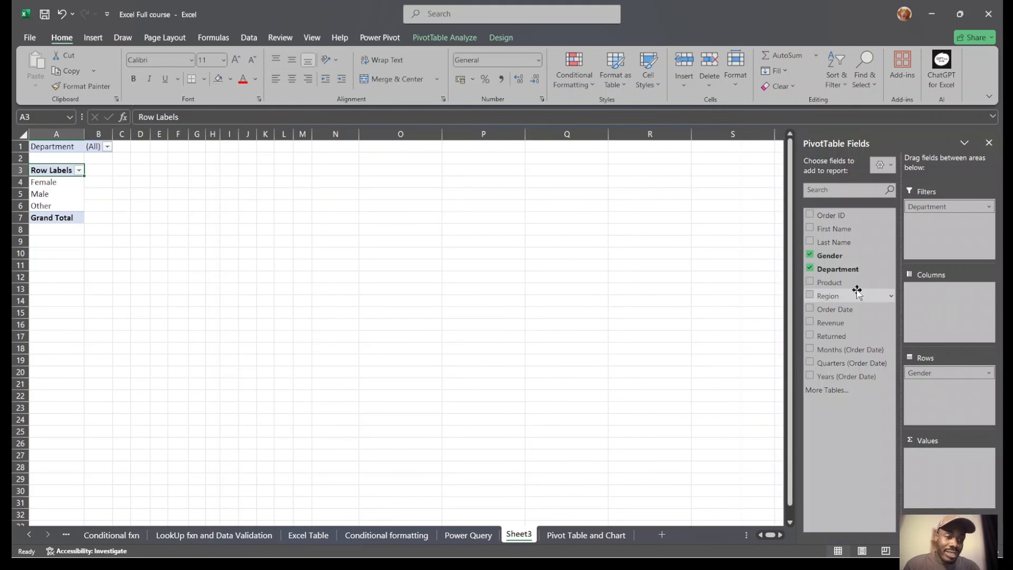
{"action": "left_click_drag", "start_coordinate": [841, 335], "coordinate": [954, 465]}
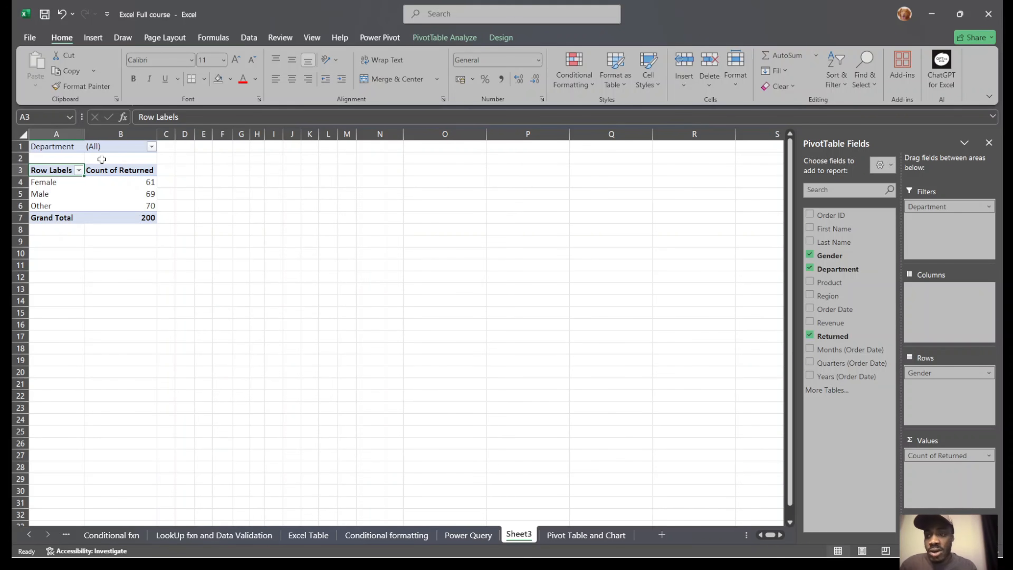
{"action": "left_click_drag", "start_coordinate": [60, 182], "coordinate": [64, 206]}
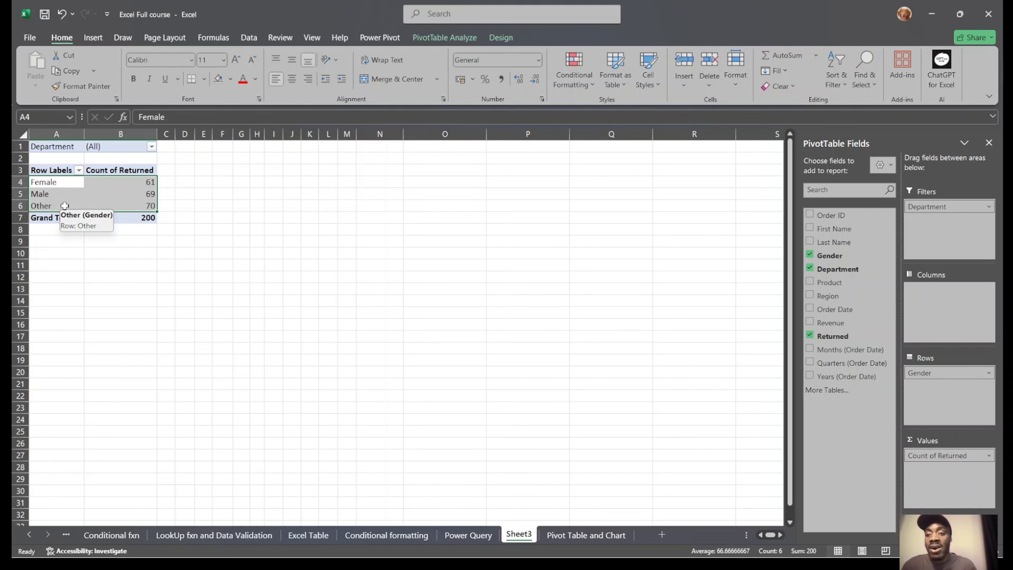
{"action": "left_click", "coordinate": [143, 218]}
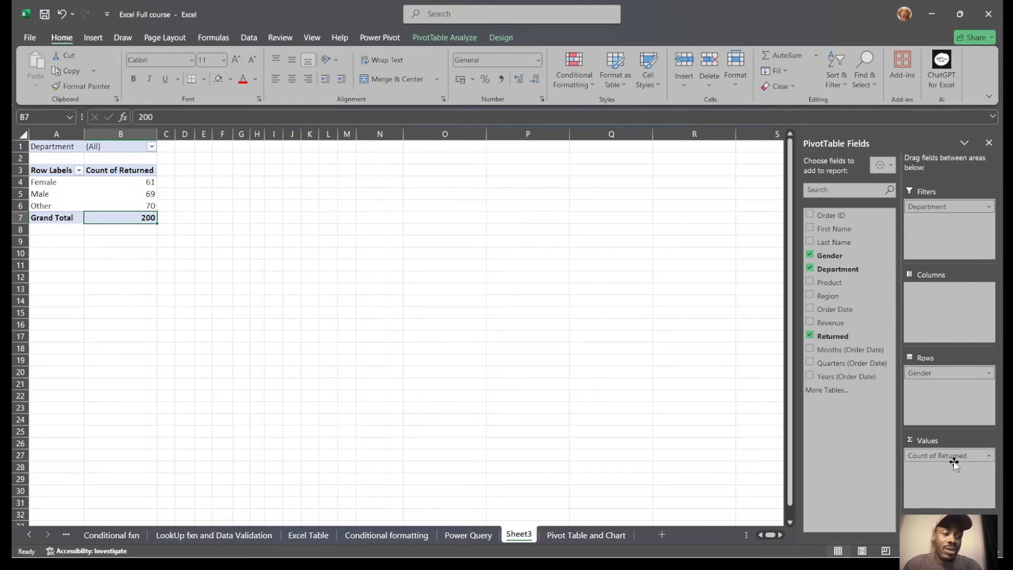
Replace Returned with Revenue in the PivotTable's values and set the Revenue field to be summarized by Count.
{"action": "mouse_move", "coordinate": [954, 463]}
{"action": "left_mouse_down"}
{"action": "mouse_move", "coordinate": [857, 337]}
{"action": "mouse_move", "coordinate": [906, 329]}
{"action": "mouse_move", "coordinate": [954, 466]}
{"action": "left_mouse_up"}
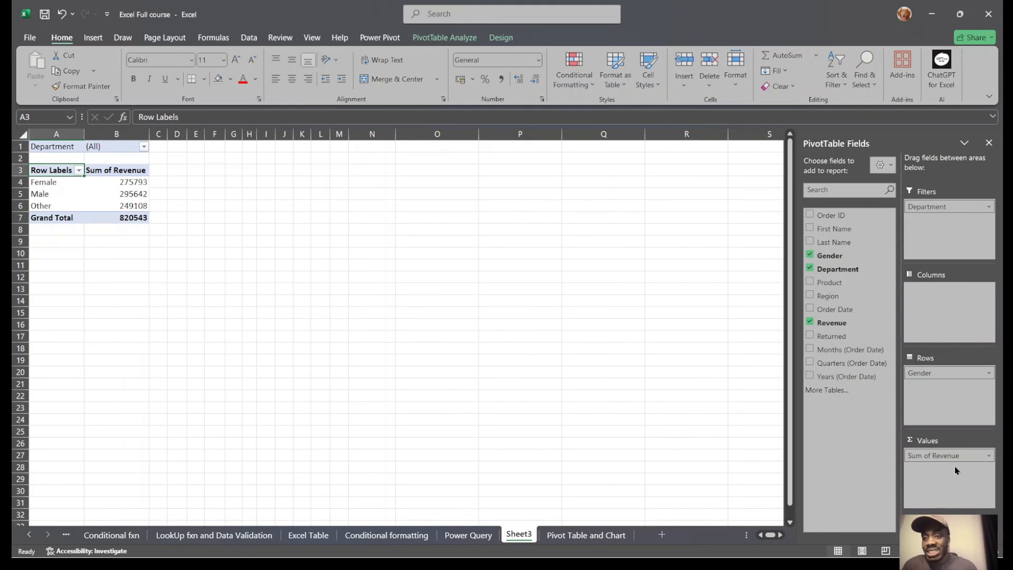
{"action": "left_click", "coordinate": [988, 456]}
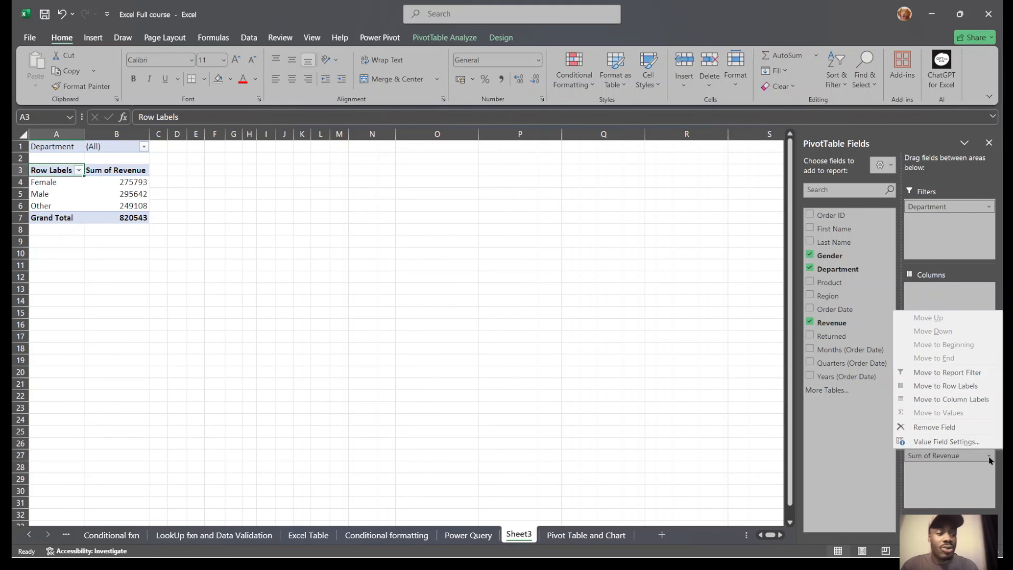
{"action": "left_click", "coordinate": [938, 441]}
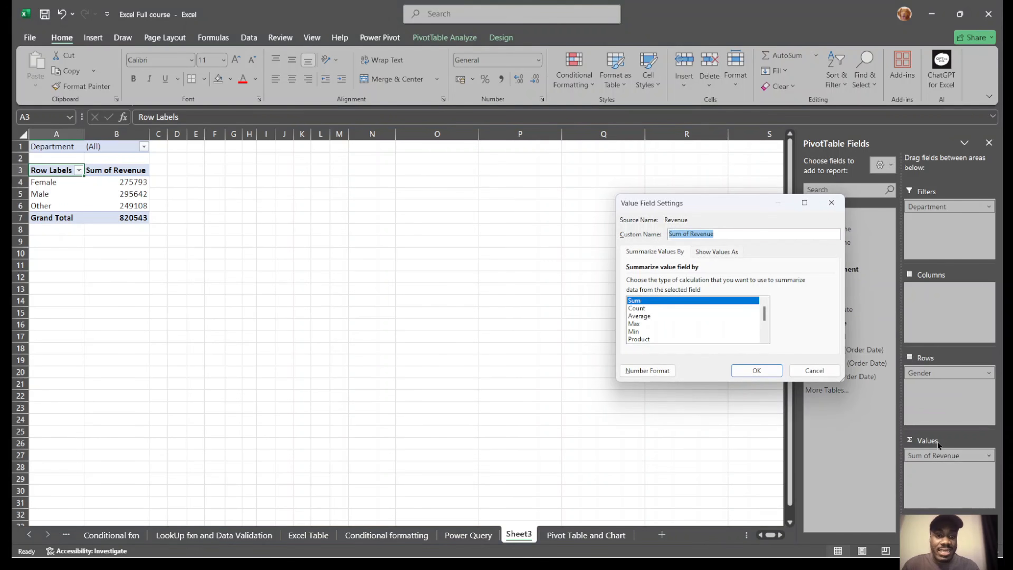
{"action": "left_click", "coordinate": [659, 307]}
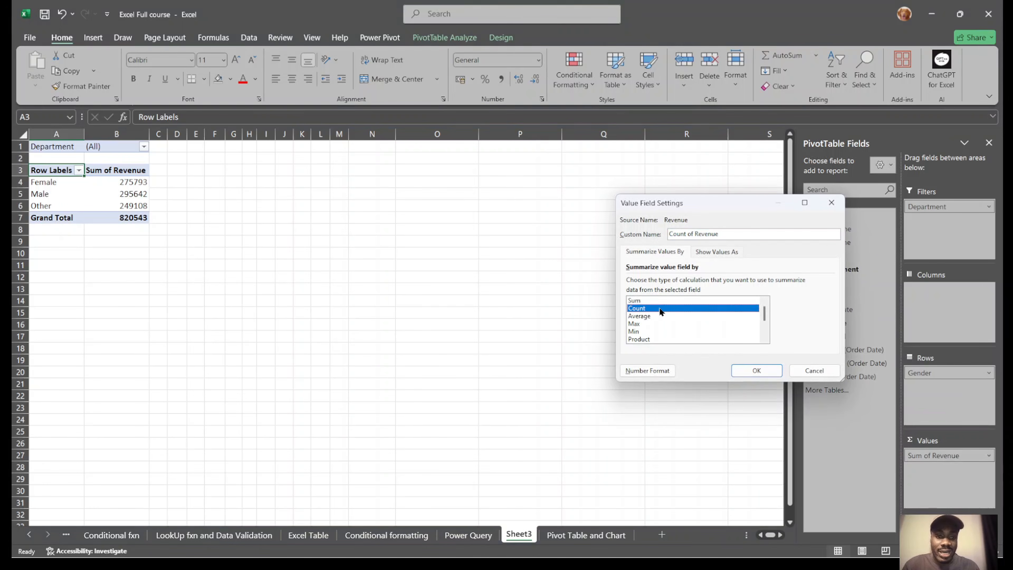
{"action": "left_click", "coordinate": [756, 370]}
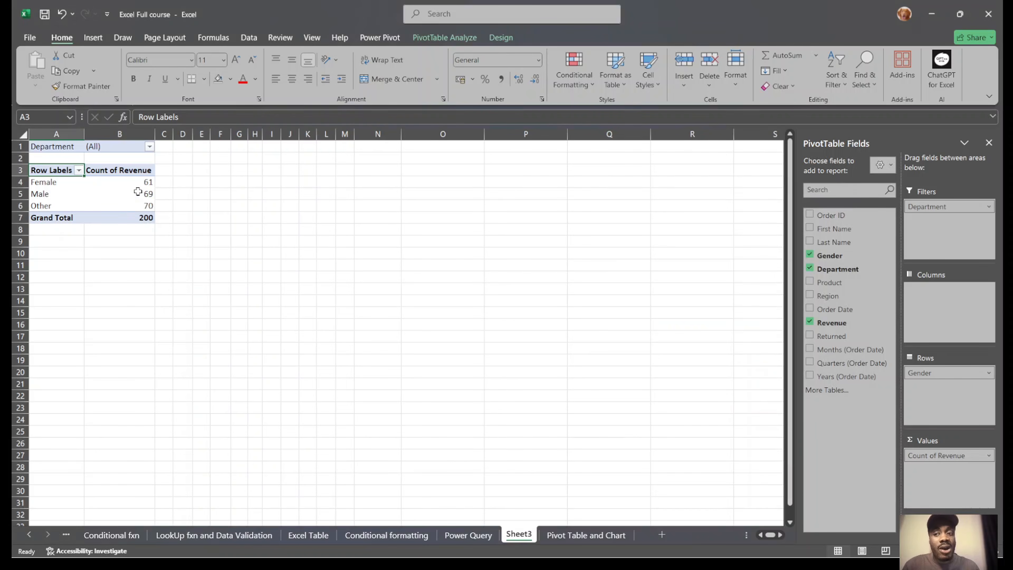
{"action": "left_click_drag", "start_coordinate": [122, 182], "coordinate": [127, 208]}
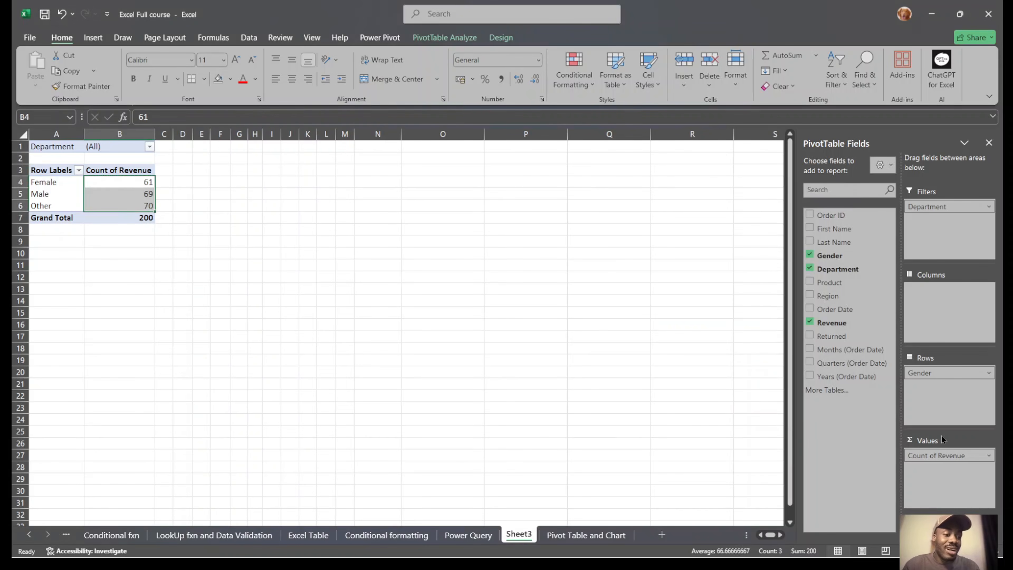
Change the Revenue value field settings so the PivotTable summarizes revenue by Average.
{"action": "left_click", "coordinate": [988, 455]}
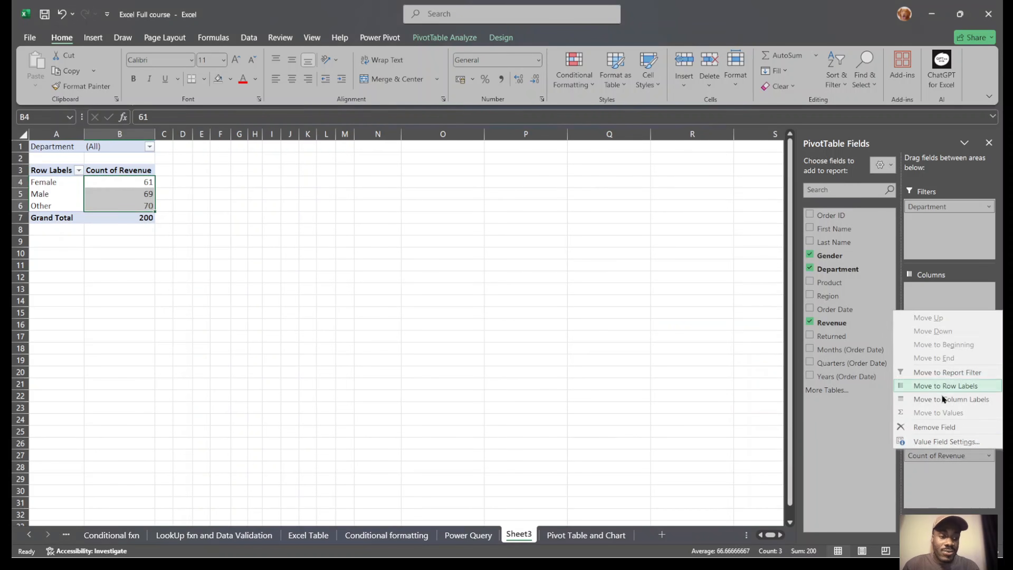
{"action": "left_click", "coordinate": [953, 441]}
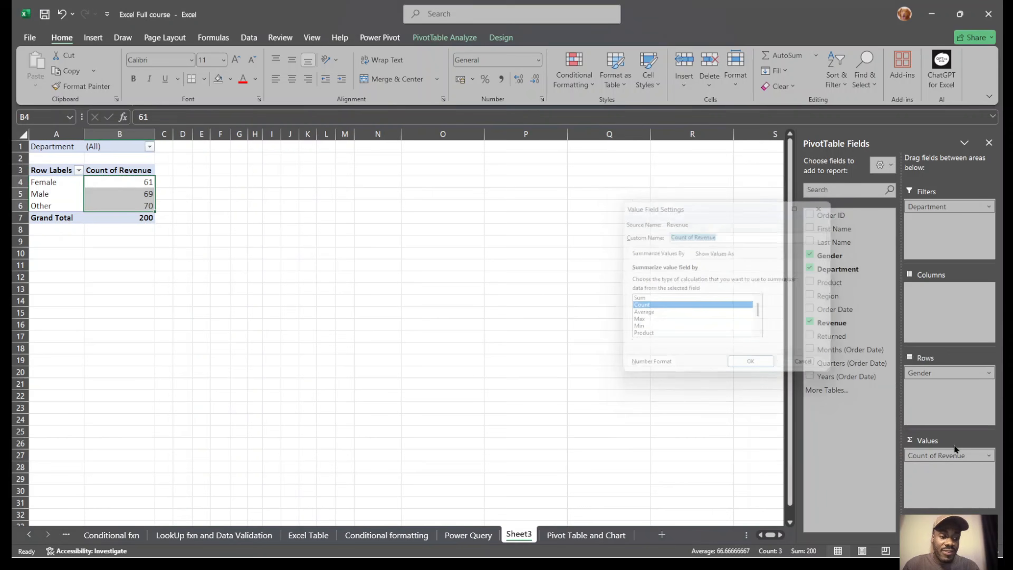
{"action": "left_click", "coordinate": [638, 316]}
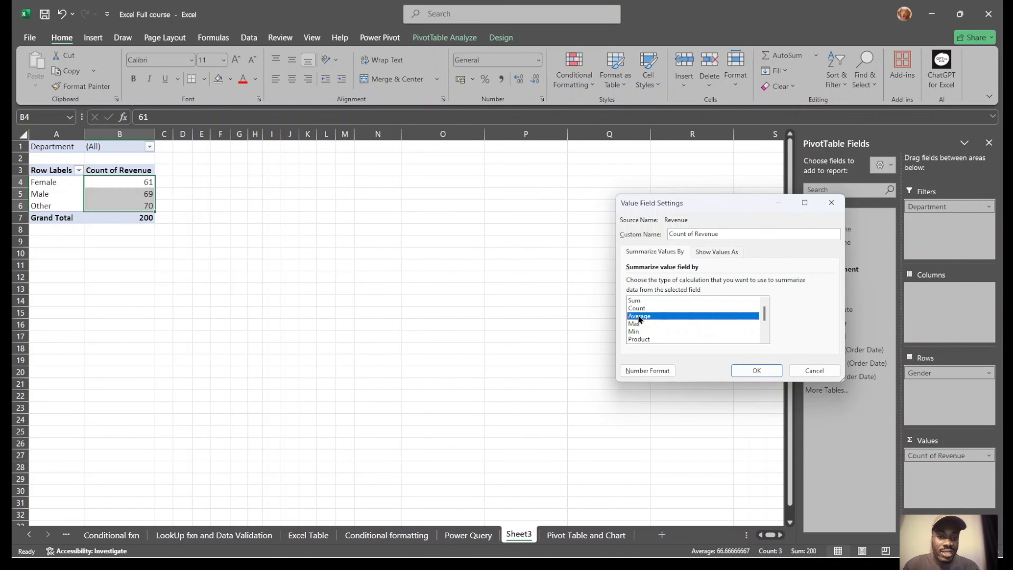
{"action": "left_click", "coordinate": [753, 375]}
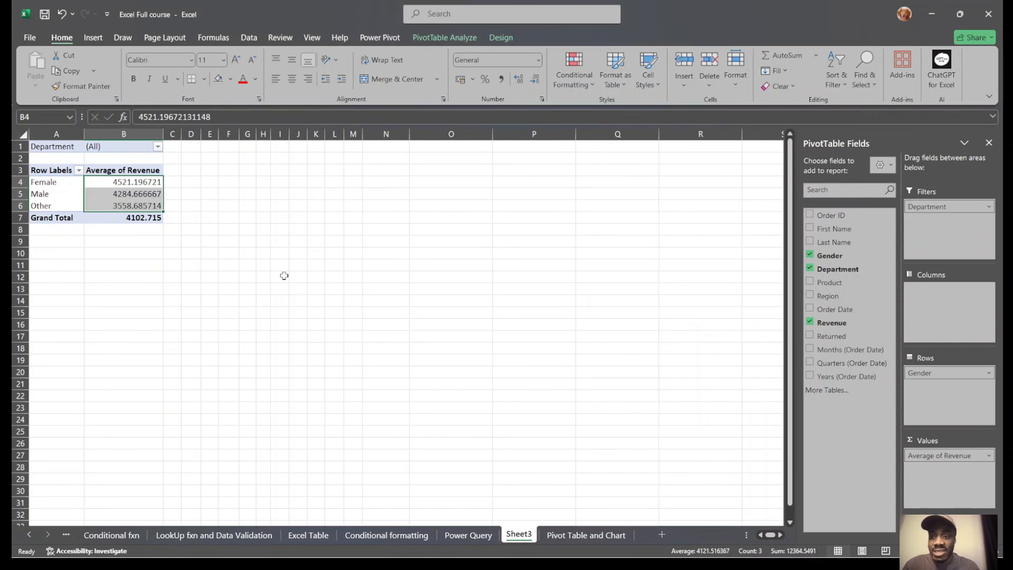
{"action": "left_click", "coordinate": [376, 225]}
Switch the revenue calculation to Count directly from the Female value cell, and set it back to Sum.
{"action": "left_click", "coordinate": [132, 186]}
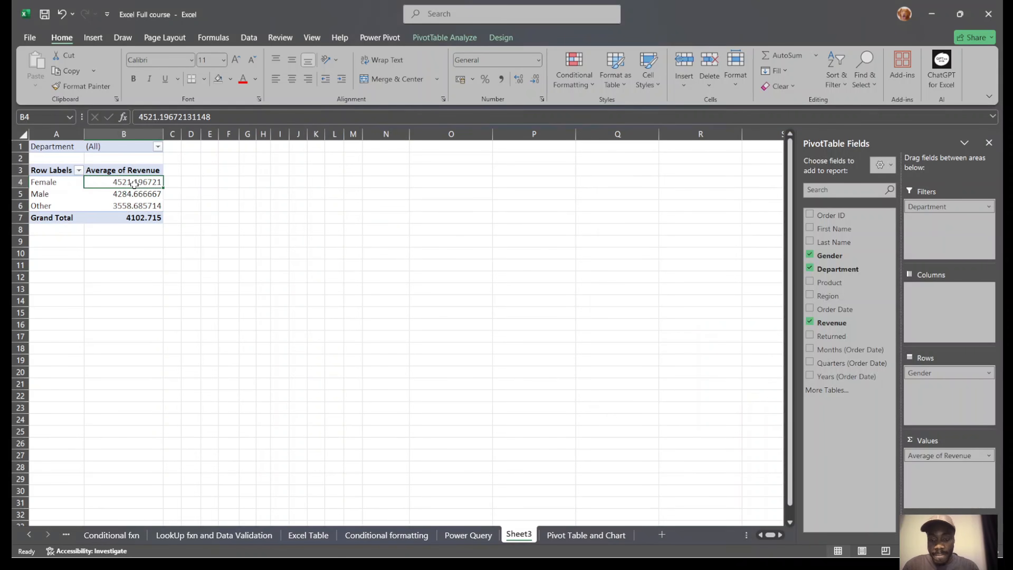
{"action": "right_click", "coordinate": [135, 186]}
{"action": "mouse_move", "coordinate": [197, 341]}
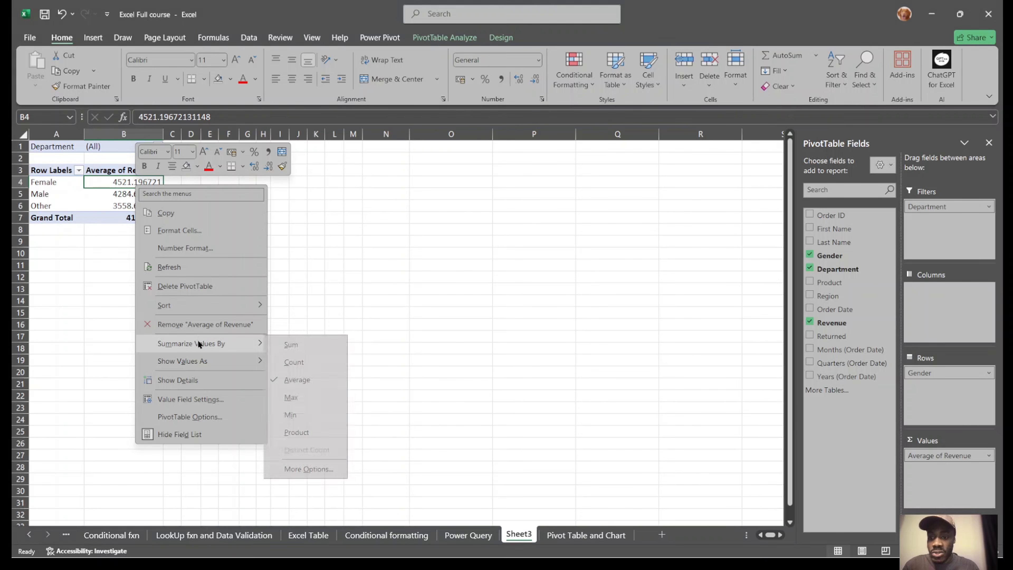
{"action": "left_click", "coordinate": [311, 361]}
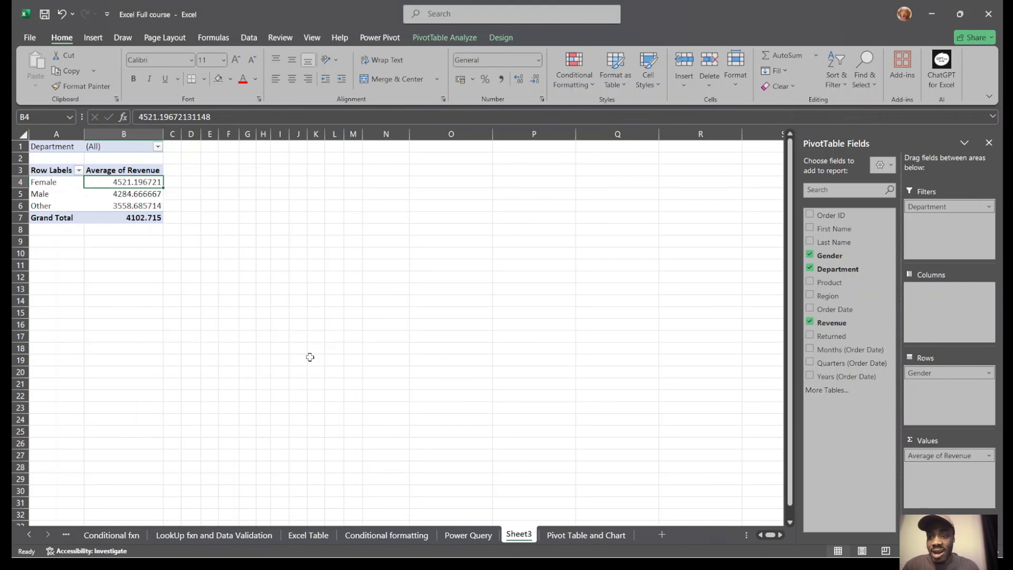
{"action": "right_click", "coordinate": [135, 182]}
{"action": "mouse_move", "coordinate": [221, 338]}
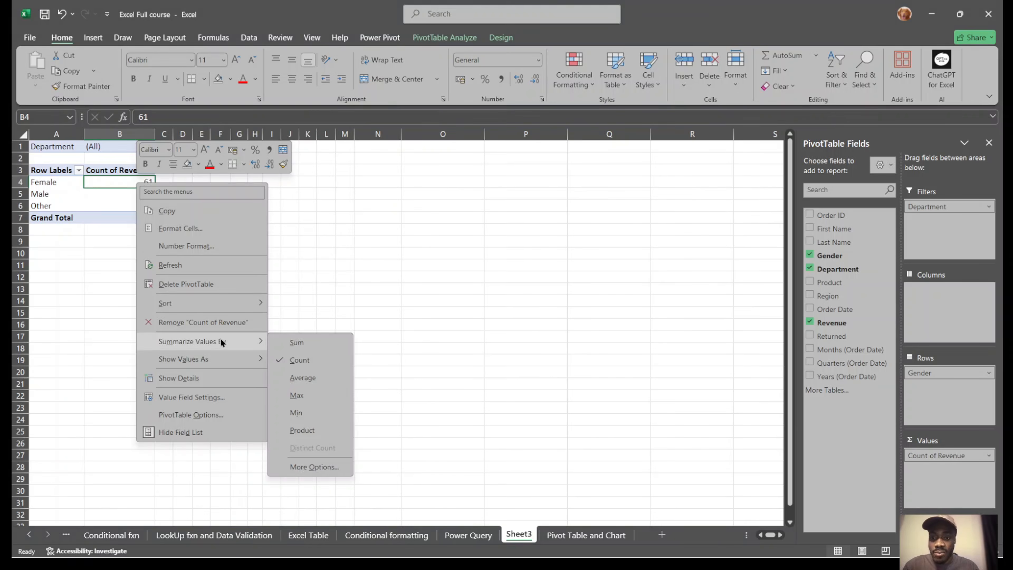
{"action": "left_click", "coordinate": [315, 344]}
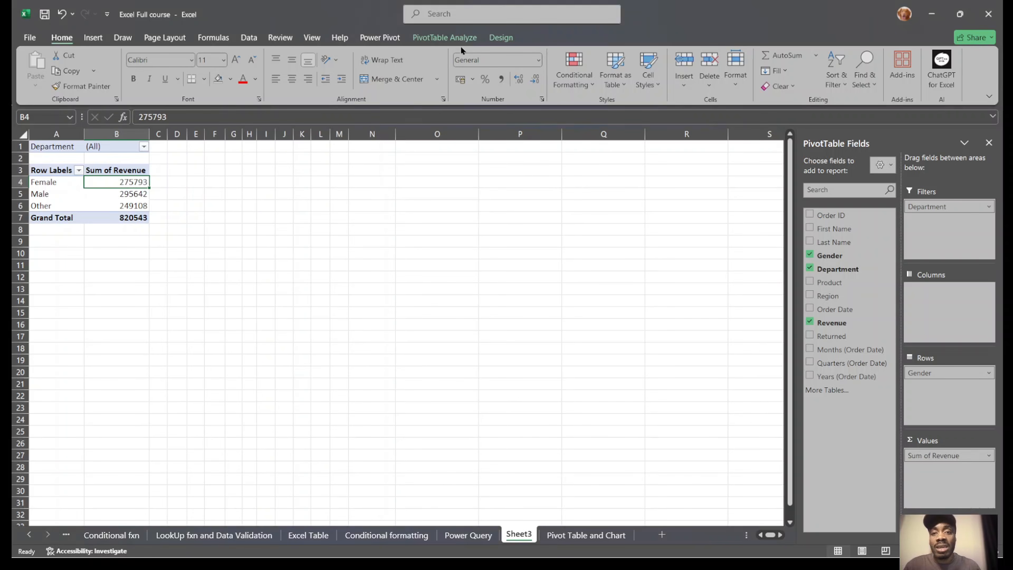
Compare the PivotTable analysis options on Sheet3 with the table design options on the Excel Table sheet.
{"action": "left_click", "coordinate": [461, 39]}
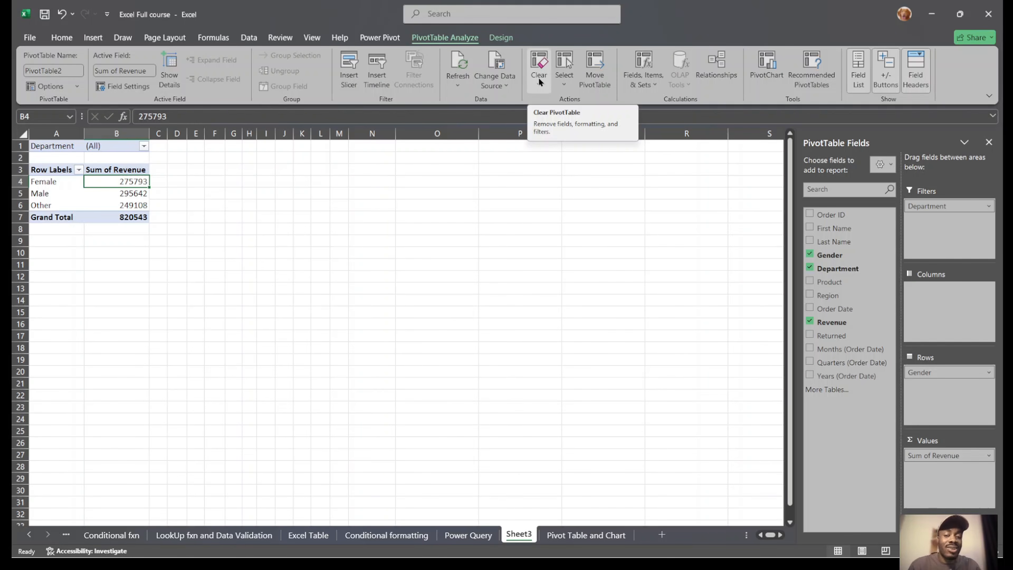
{"action": "left_click", "coordinate": [308, 535]}
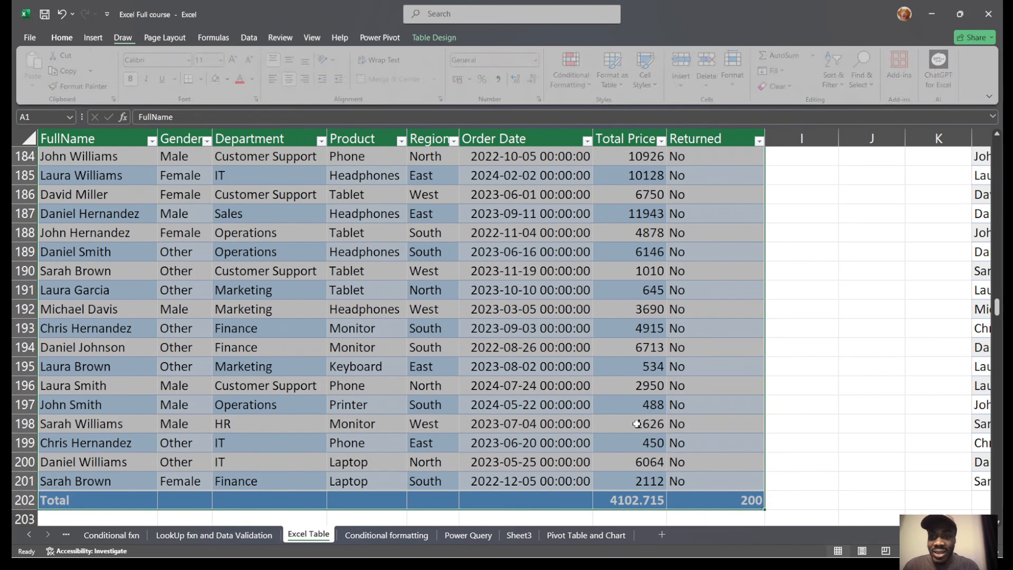
{"action": "left_click", "coordinate": [644, 233]}
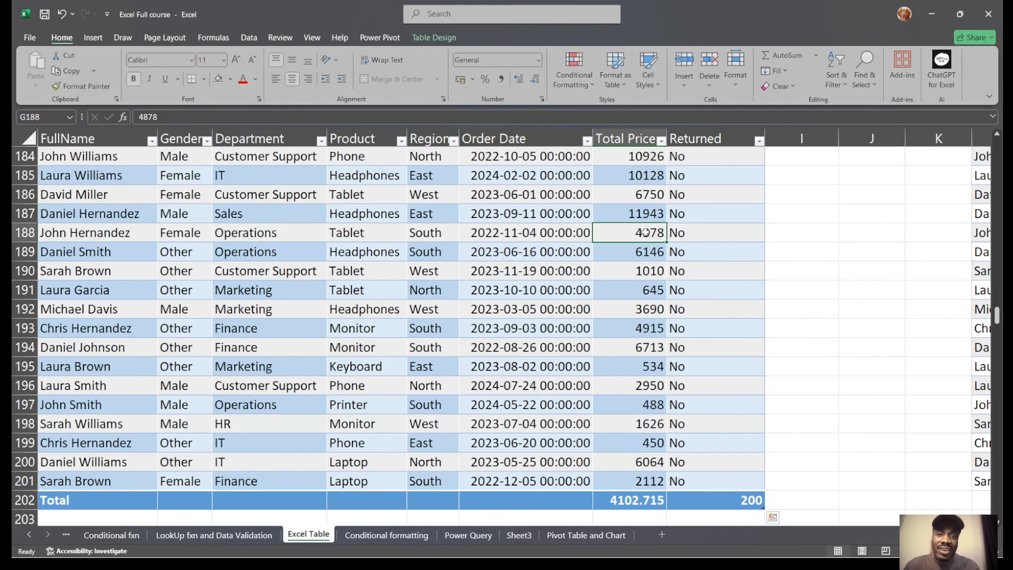
{"action": "left_click", "coordinate": [429, 39]}
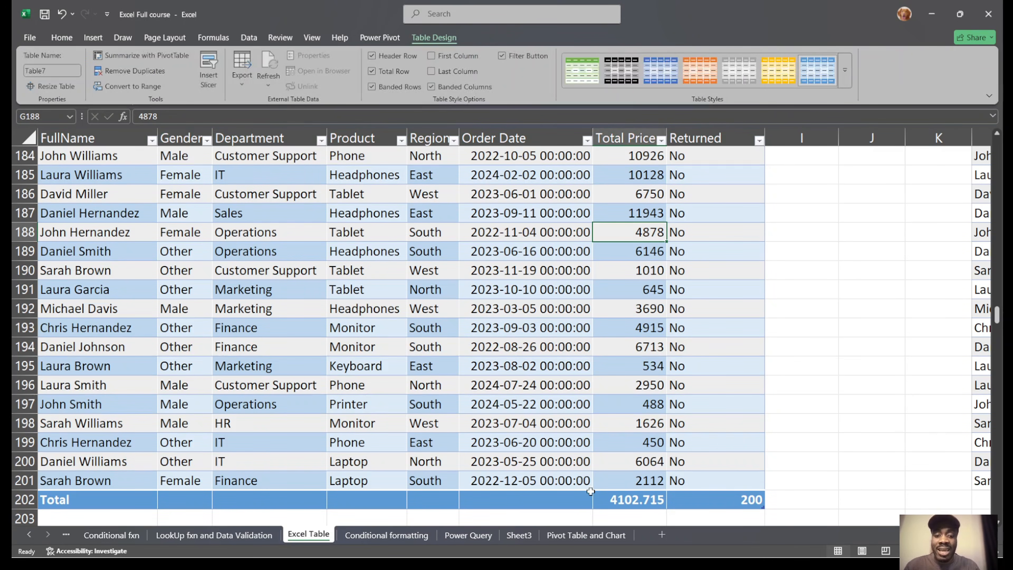
{"action": "left_click", "coordinate": [518, 536]}
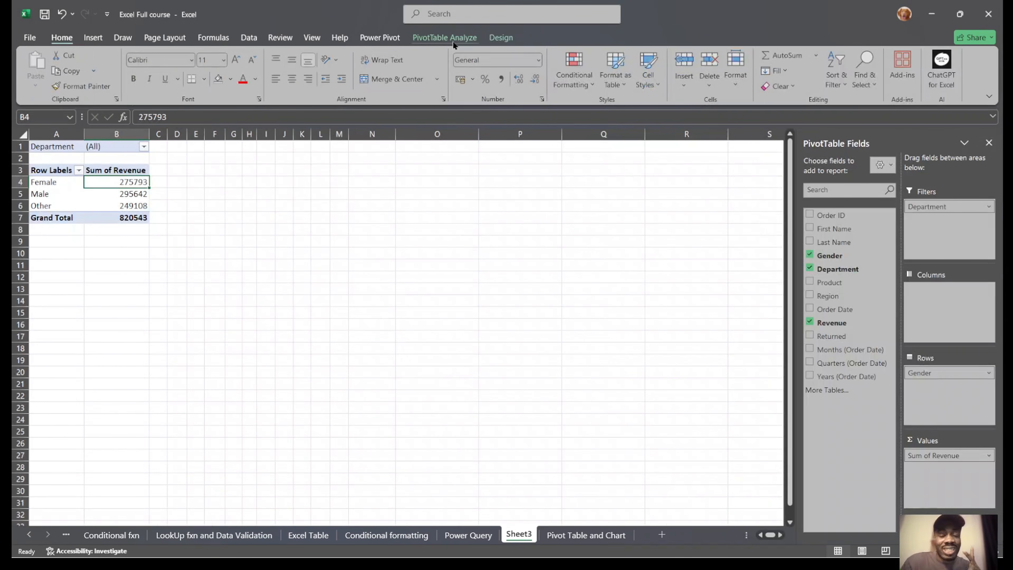
{"action": "left_click", "coordinate": [435, 41]}
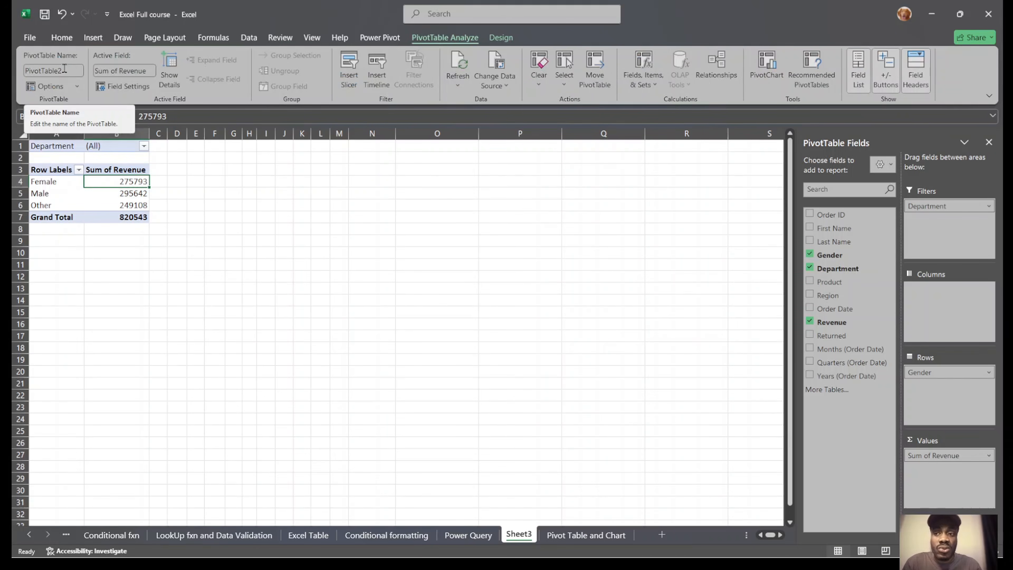
{"action": "left_click", "coordinate": [56, 85]}
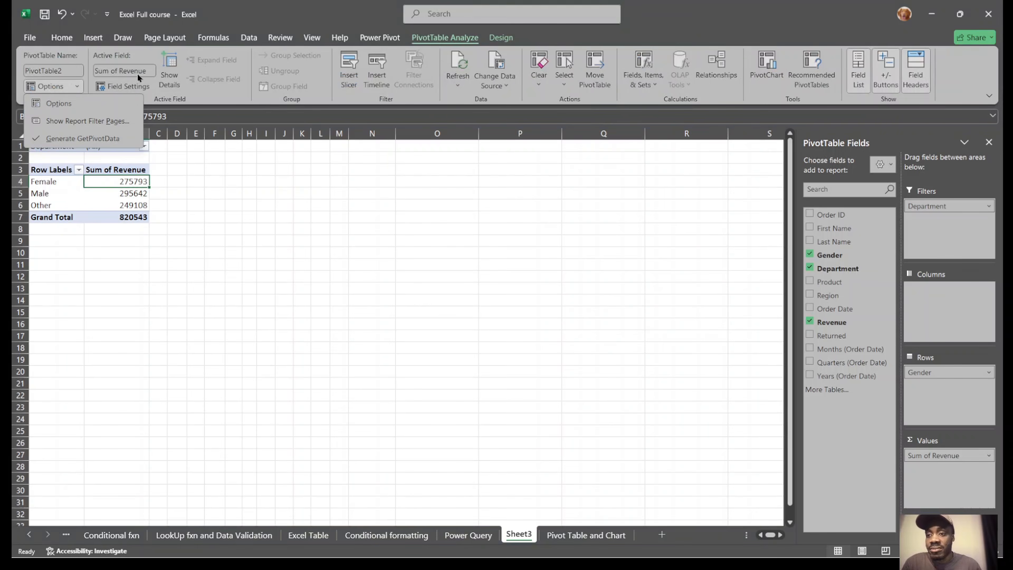
{"action": "left_click", "coordinate": [134, 56]}
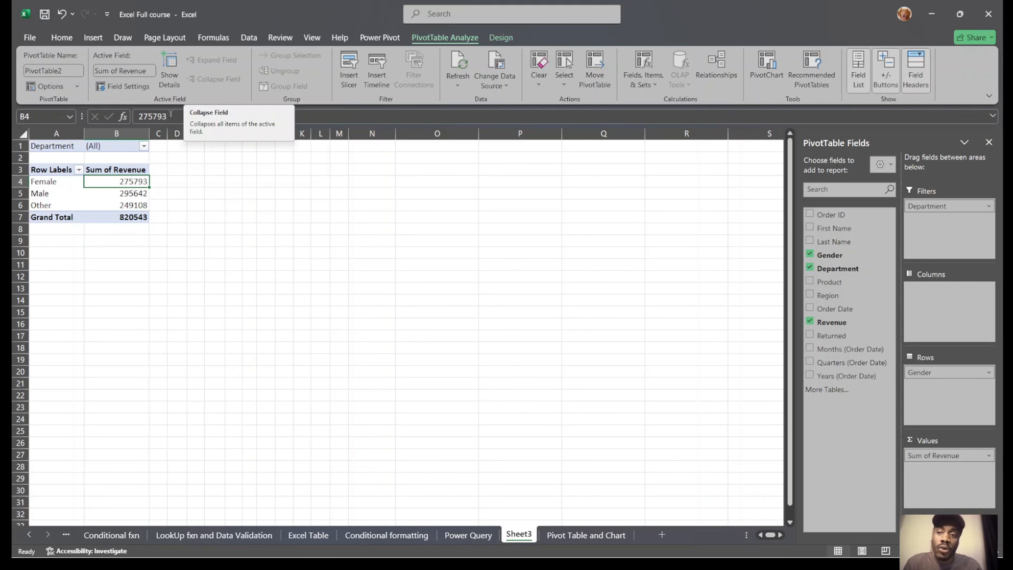
{"action": "left_click_drag", "start_coordinate": [42, 182], "coordinate": [51, 214]}
Fill the Female value cell B4 in the PivotTable with orange.
{"action": "left_click", "coordinate": [86, 181]}
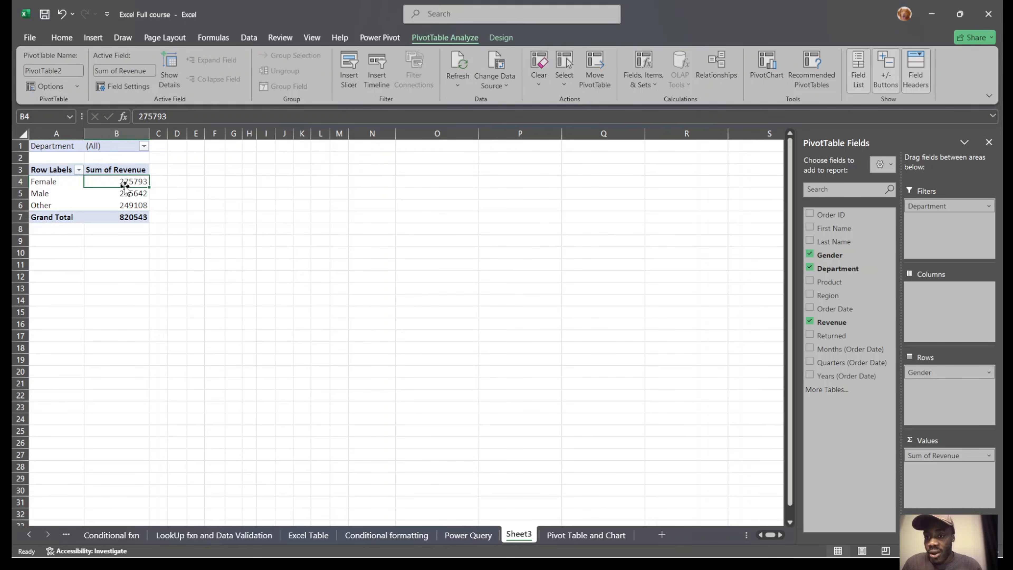
{"action": "left_click", "coordinate": [62, 38]}
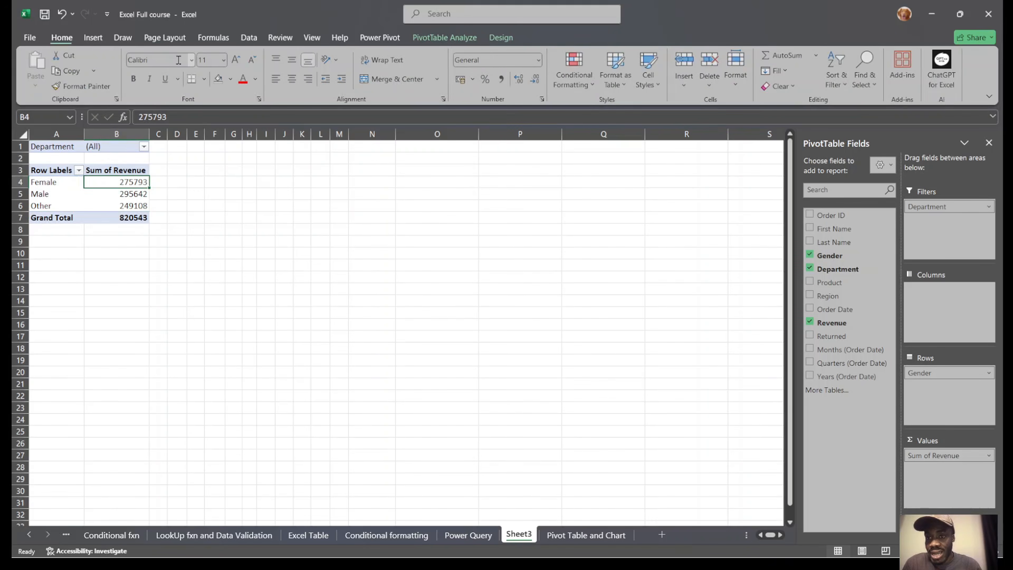
{"action": "left_click", "coordinate": [230, 79]}
{"action": "left_click", "coordinate": [260, 259]}
{"action": "left_click", "coordinate": [261, 254]}
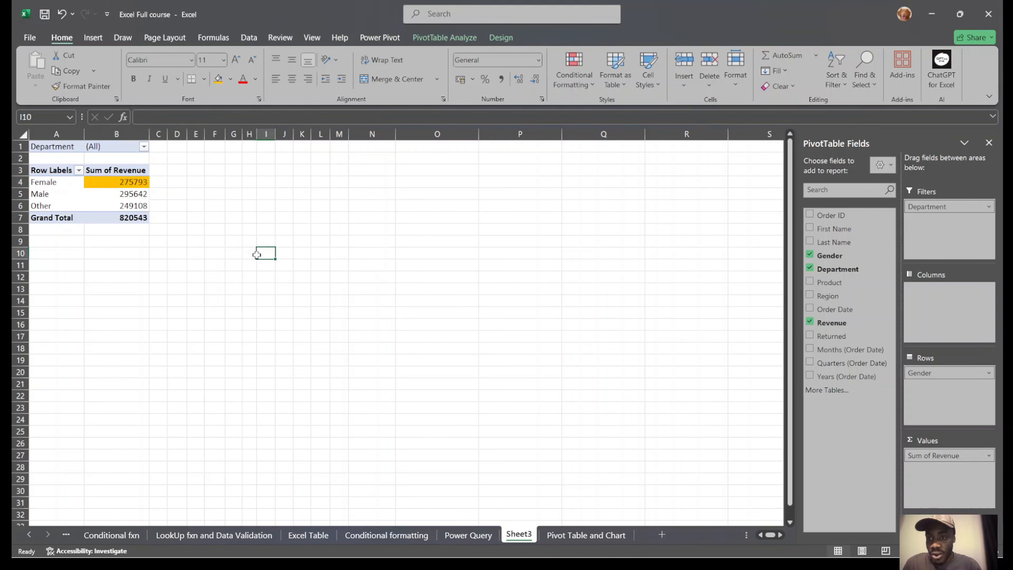
Show the source records behind the Female revenue value on a new sheet and check their Gender column.
{"action": "left_click", "coordinate": [176, 195]}
{"action": "left_click", "coordinate": [127, 183]}
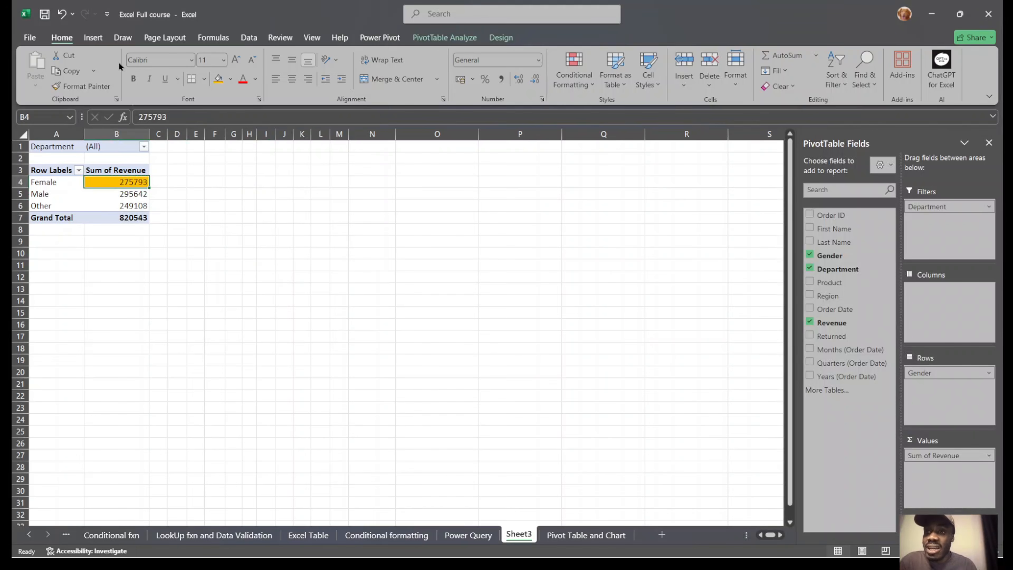
{"action": "left_click", "coordinate": [442, 40]}
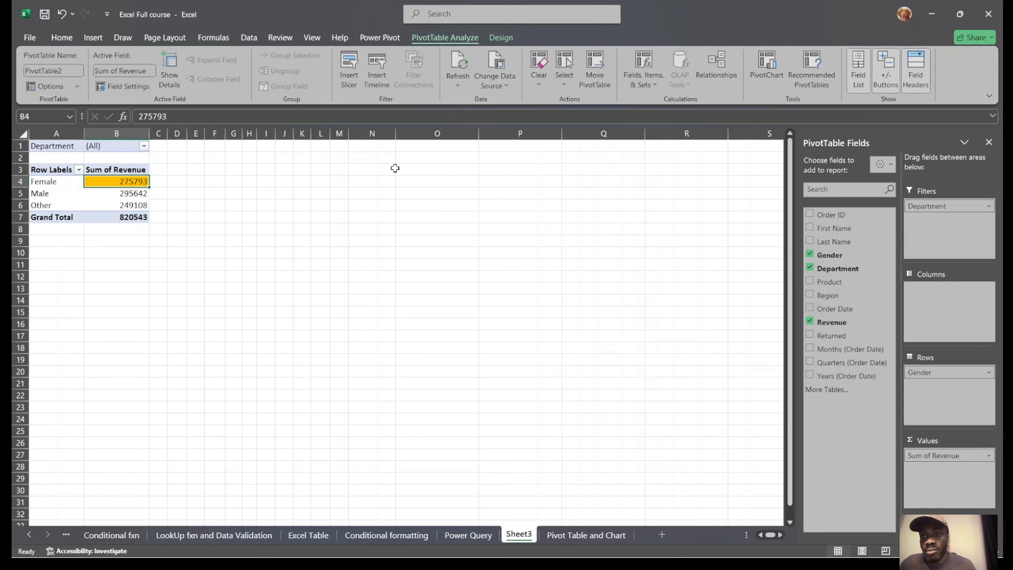
{"action": "left_click", "coordinate": [169, 71]}
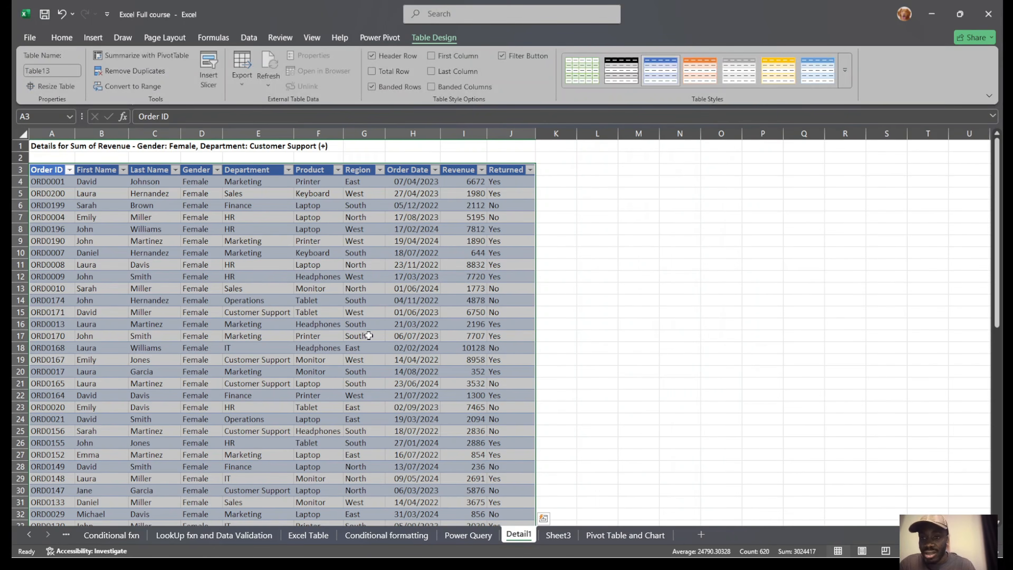
{"action": "left_click_drag", "start_coordinate": [197, 170], "coordinate": [202, 453]}
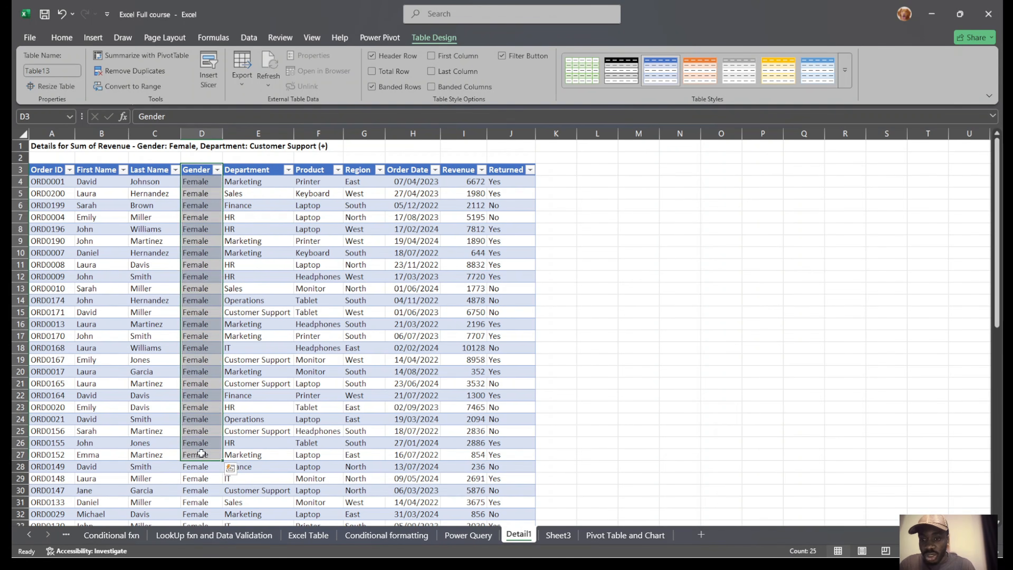
{"action": "scroll", "coordinate": [202, 453], "scroll_direction": "down", "scroll_amount": 15}
{"action": "scroll", "coordinate": [202, 453], "scroll_direction": "up", "scroll_amount": 4}
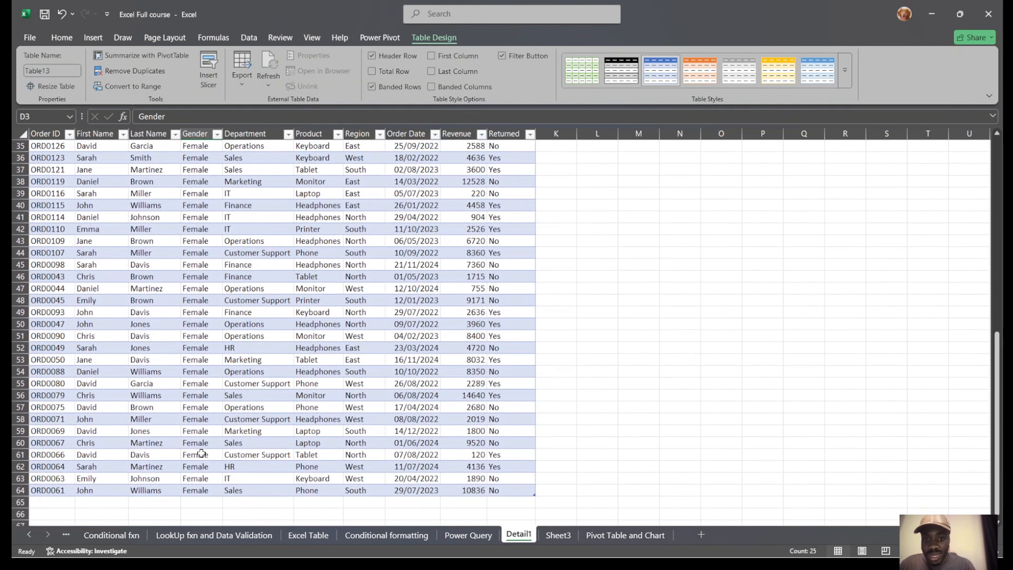
{"action": "scroll", "coordinate": [335, 245], "scroll_direction": "up", "scroll_amount": 11}
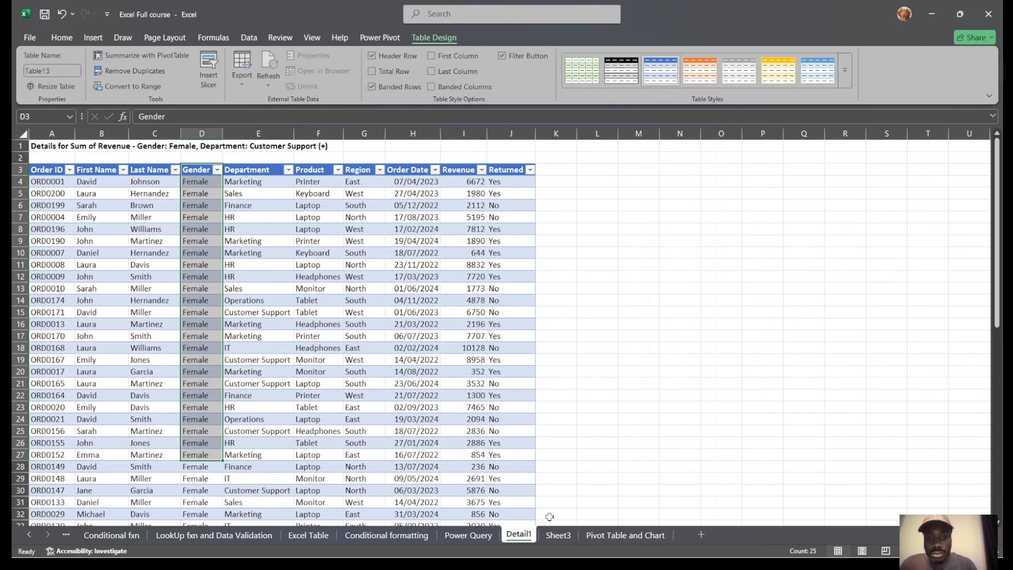
From Sheet3, show the source records behind the Male revenue value on a new sheet and check their Gender column.
{"action": "left_click", "coordinate": [557, 535]}
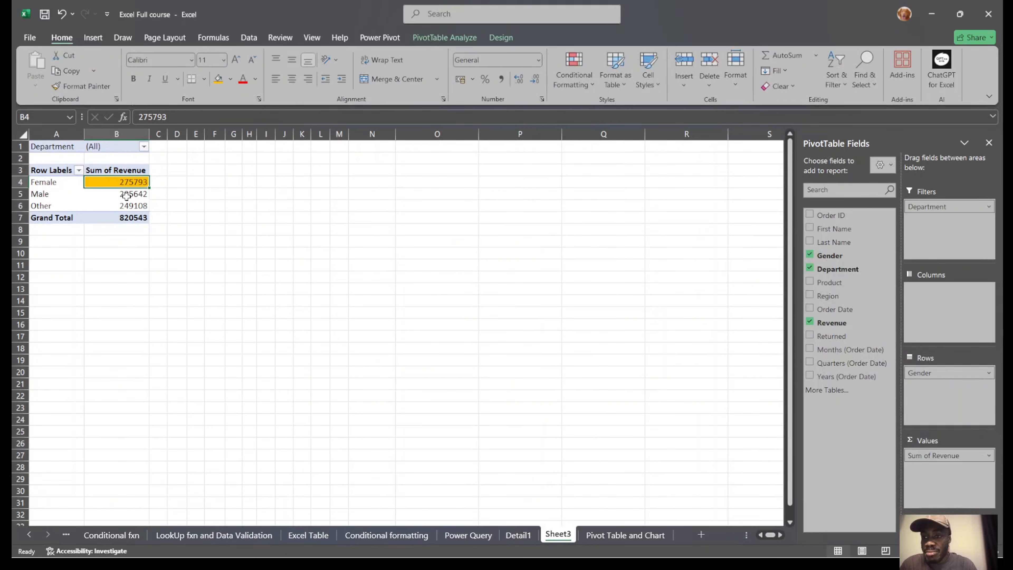
{"action": "left_click", "coordinate": [126, 195]}
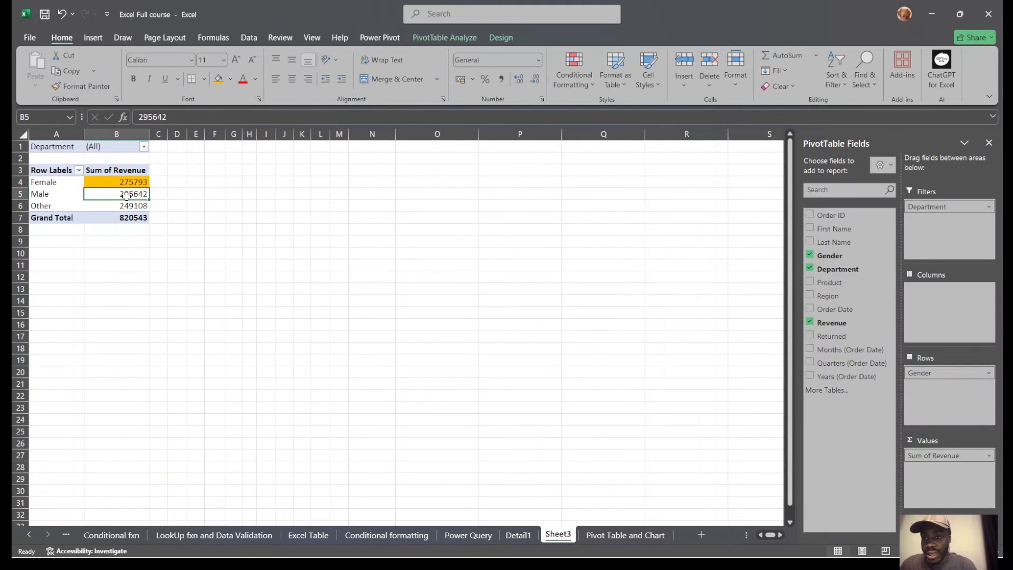
{"action": "left_click", "coordinate": [426, 39]}
{"action": "left_click", "coordinate": [175, 77]}
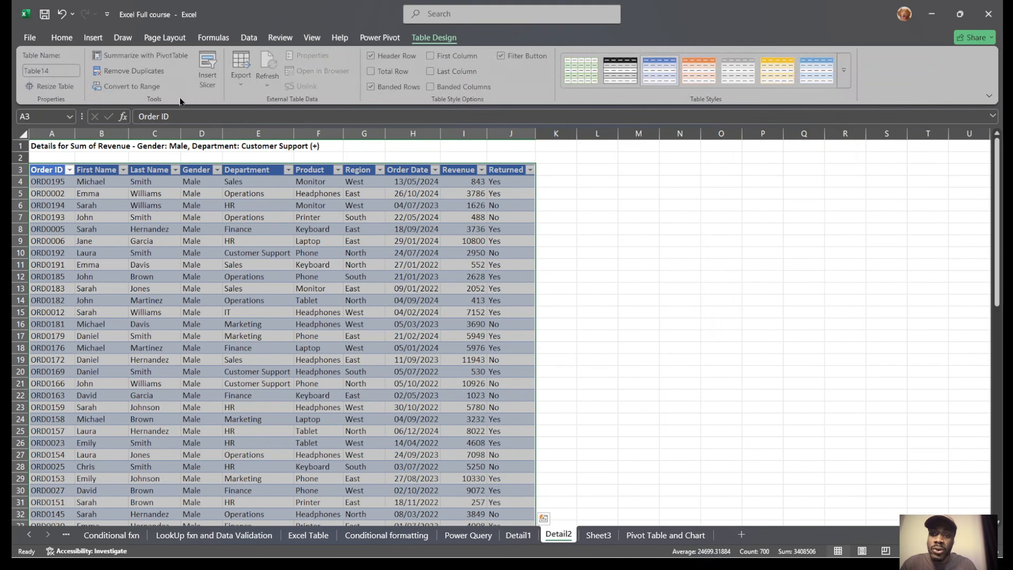
{"action": "left_click_drag", "start_coordinate": [220, 187], "coordinate": [202, 383]}
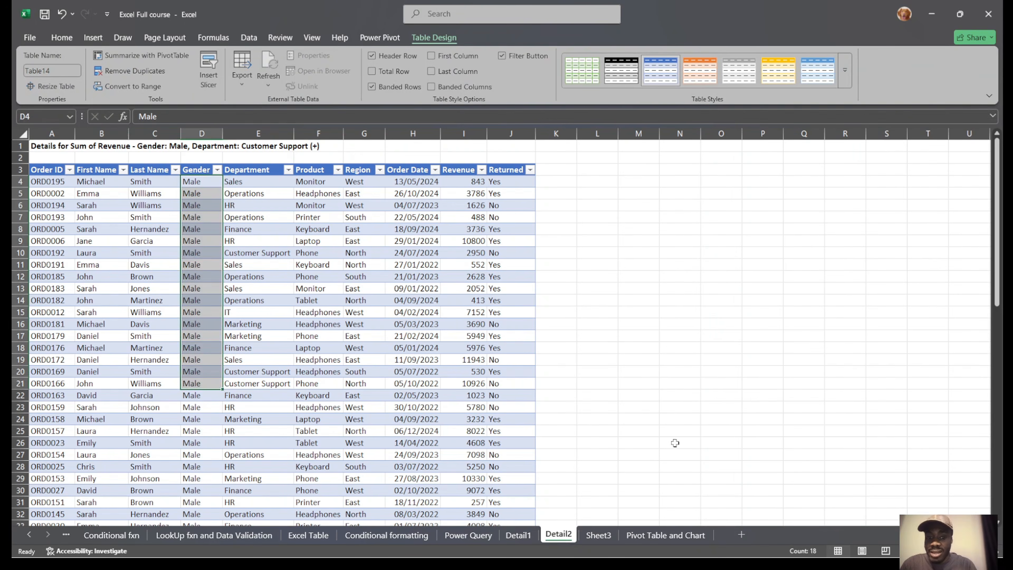
Insert a Department slicer for the PivotTable on Sheet3 and place it below the PivotTable.
{"action": "left_click", "coordinate": [598, 535]}
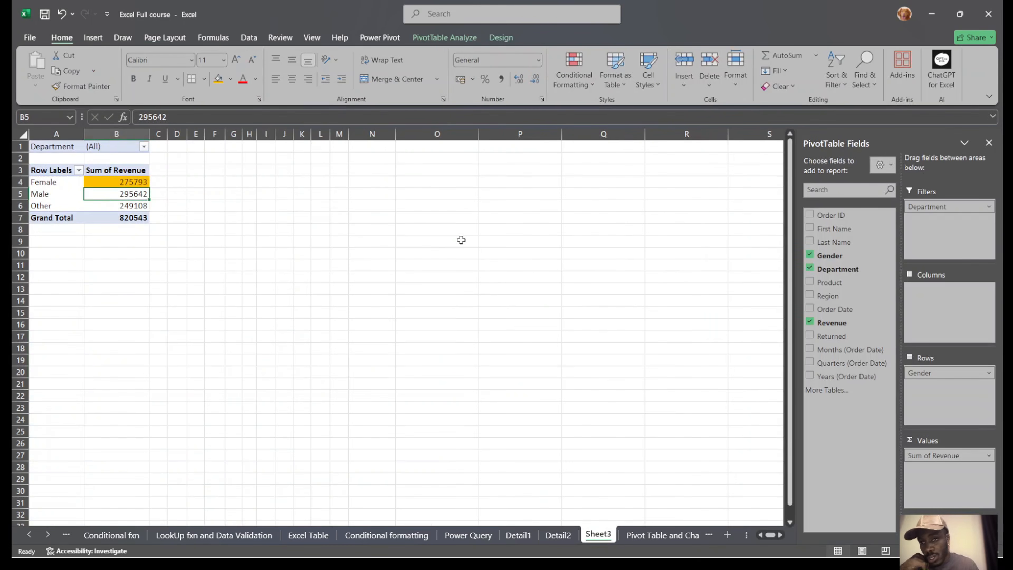
{"action": "left_click", "coordinate": [435, 36]}
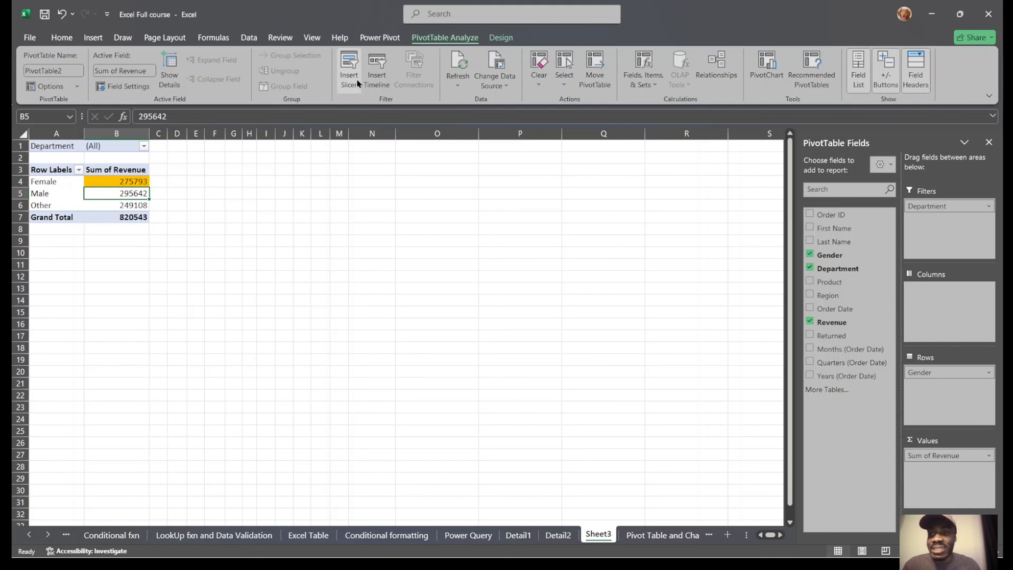
{"action": "left_click", "coordinate": [266, 217]}
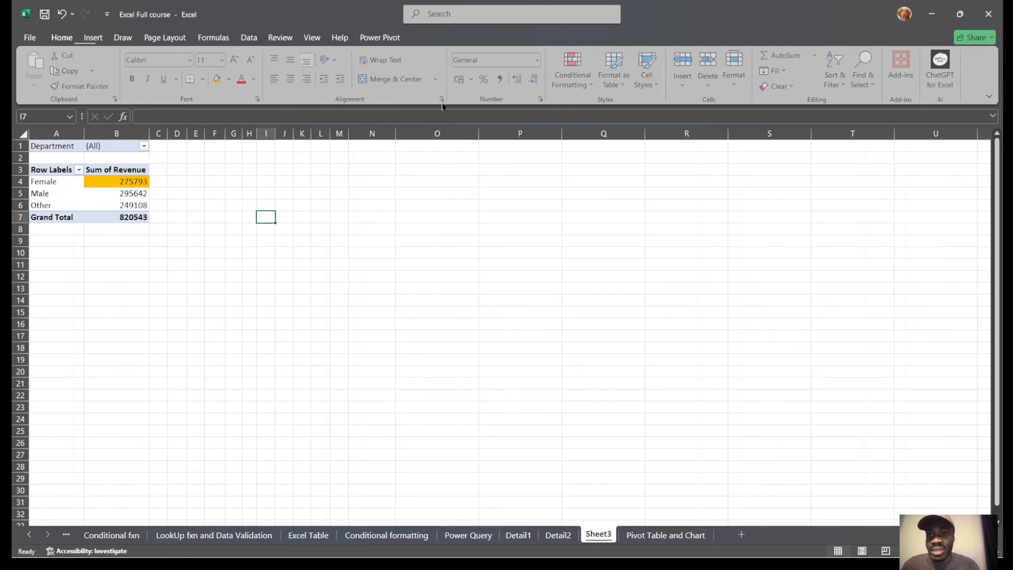
{"action": "left_click", "coordinate": [129, 205]}
{"action": "left_click", "coordinate": [454, 37]}
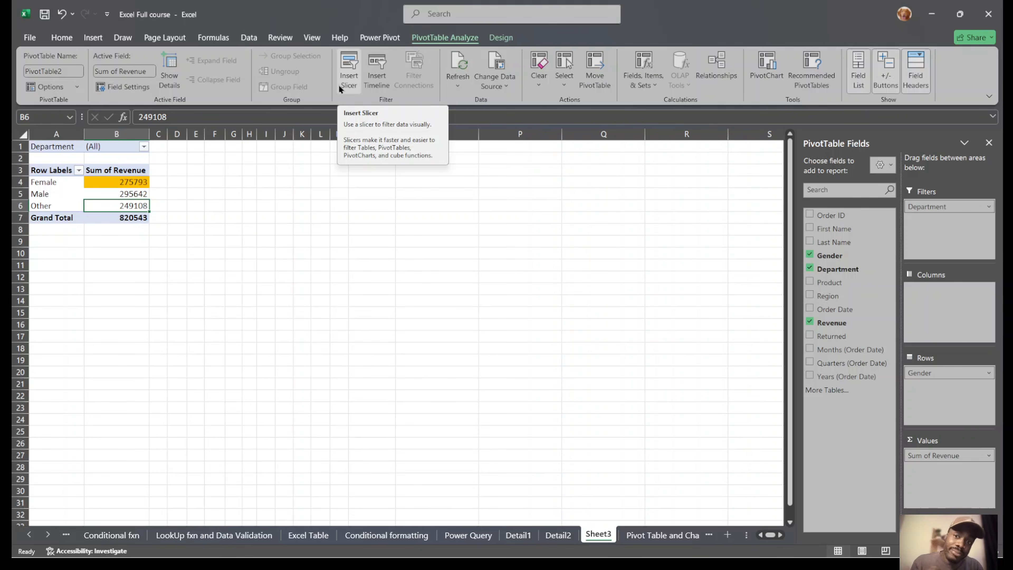
{"action": "left_click", "coordinate": [347, 80]}
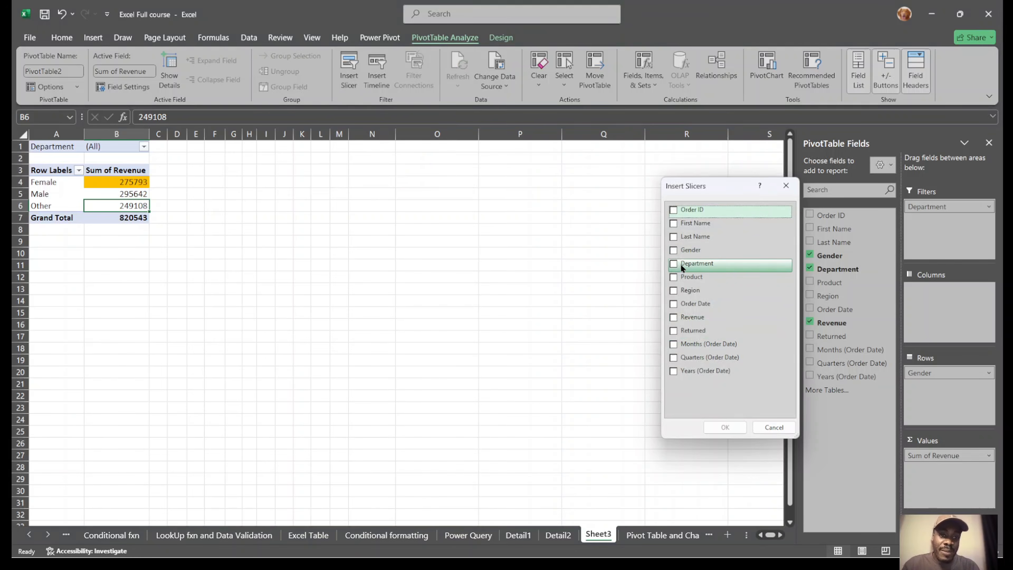
{"action": "left_click", "coordinate": [673, 265]}
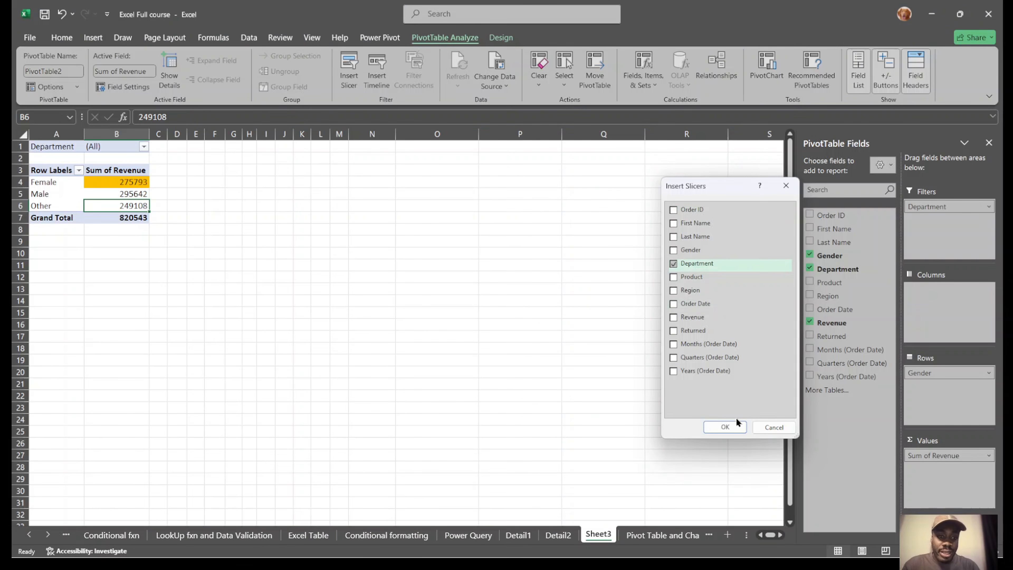
{"action": "left_click", "coordinate": [725, 426]}
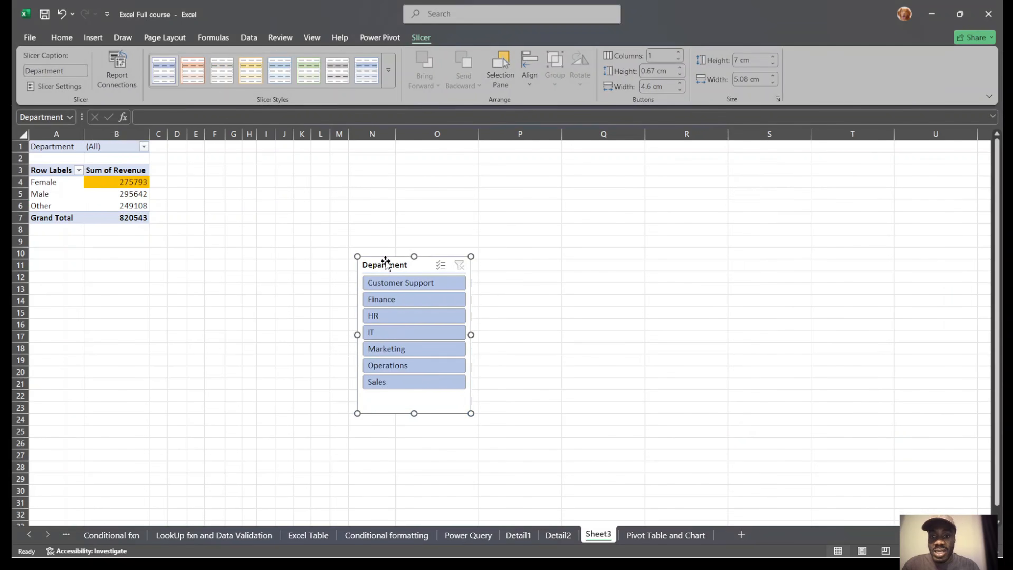
{"action": "left_click_drag", "start_coordinate": [386, 263], "coordinate": [126, 273]}
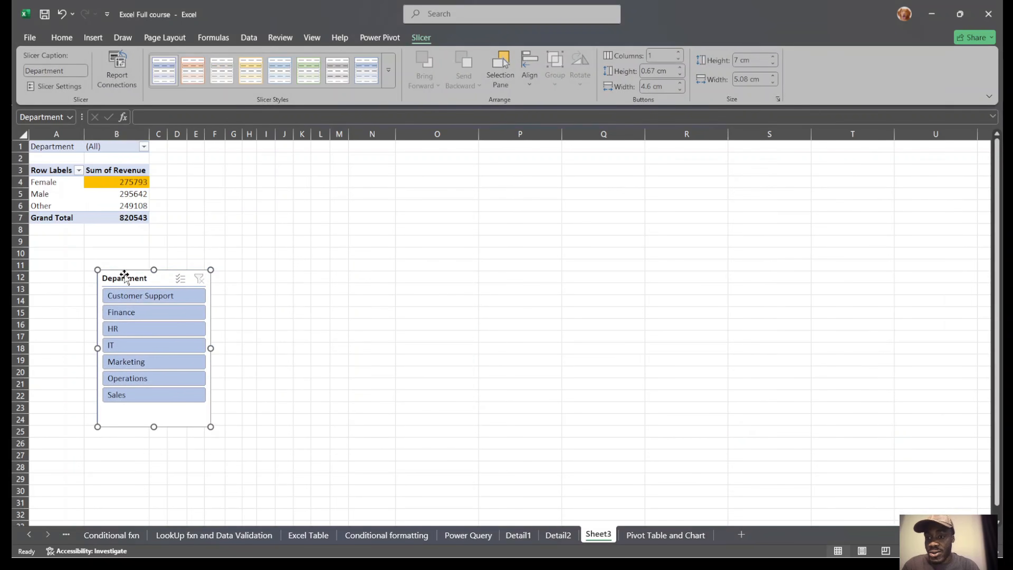
Filter the PivotTable with the Department slicer by HR, IT, Operations, Finance and Sales, return to Operations, and clear the filter.
{"action": "left_click", "coordinate": [156, 328]}
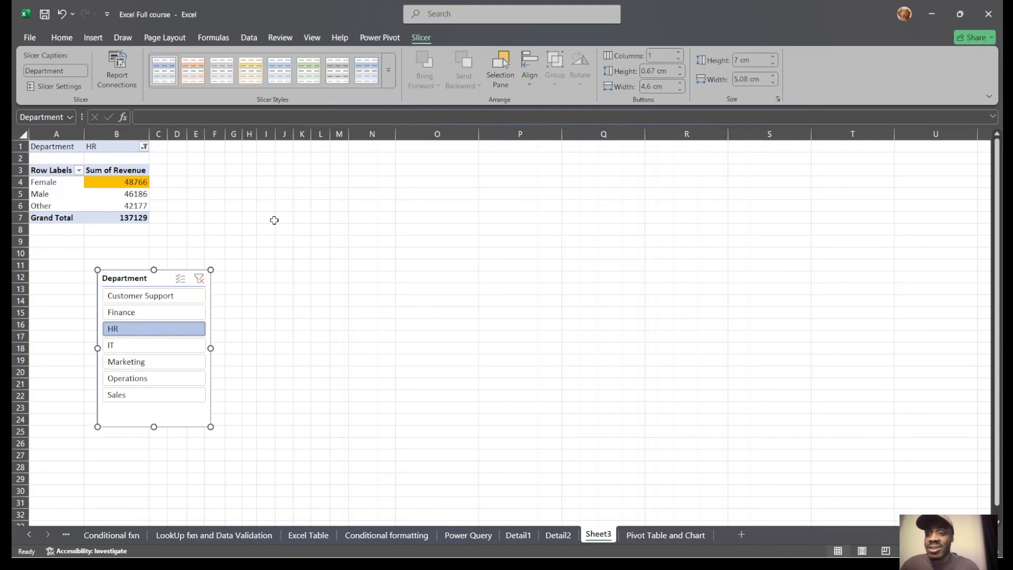
{"action": "left_click_drag", "start_coordinate": [132, 184], "coordinate": [135, 223]}
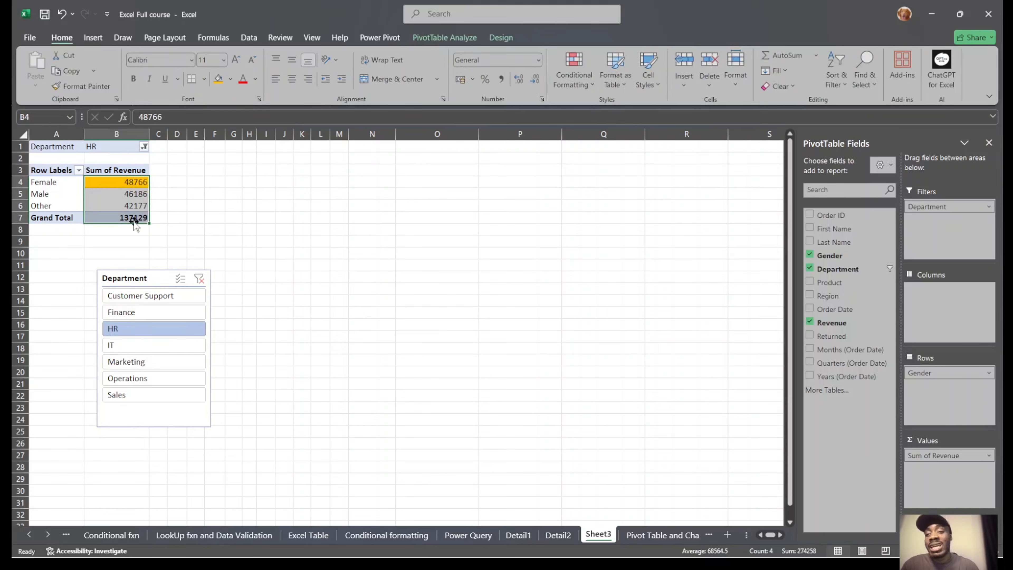
{"action": "left_click", "coordinate": [148, 346]}
{"action": "left_click_drag", "start_coordinate": [124, 146], "coordinate": [122, 237]}
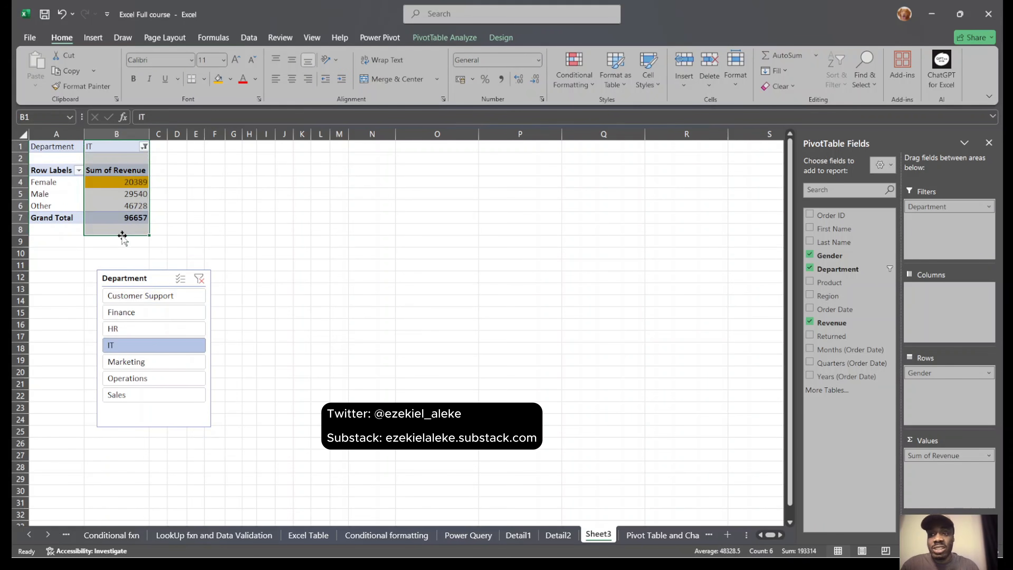
{"action": "left_click", "coordinate": [147, 379]}
{"action": "left_click", "coordinate": [137, 392]}
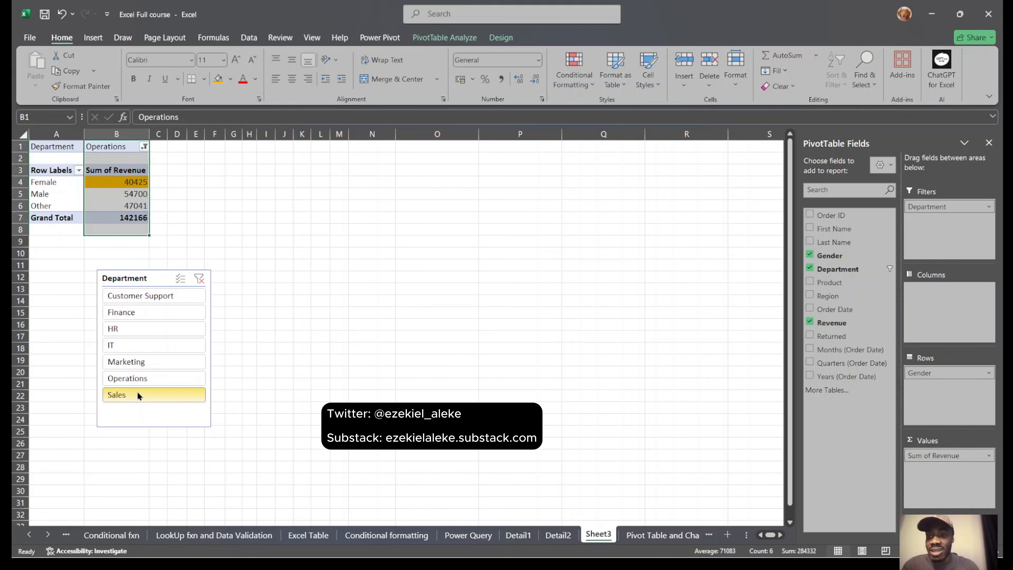
{"action": "left_click", "coordinate": [191, 315]}
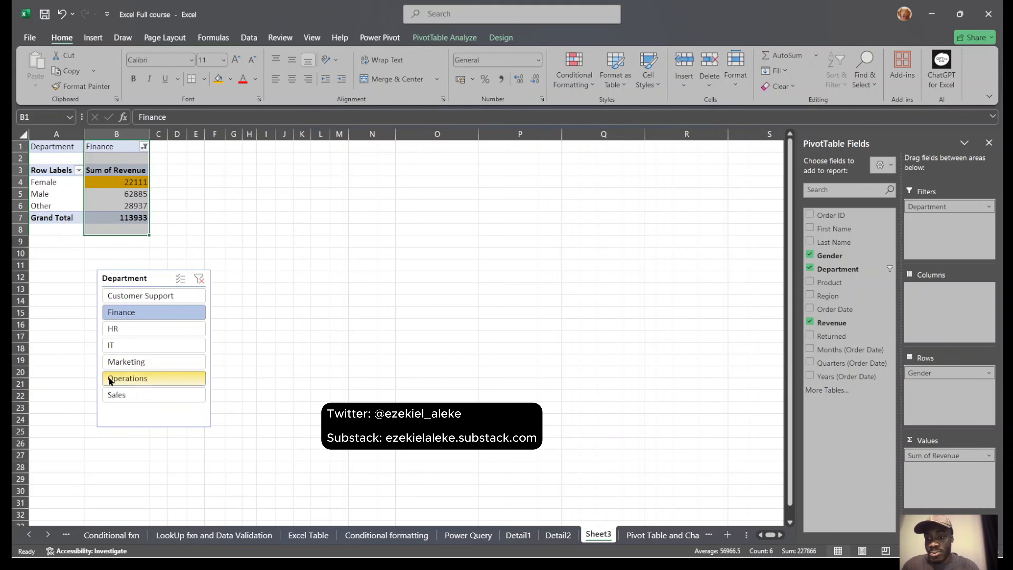
{"action": "left_click", "coordinate": [115, 393]}
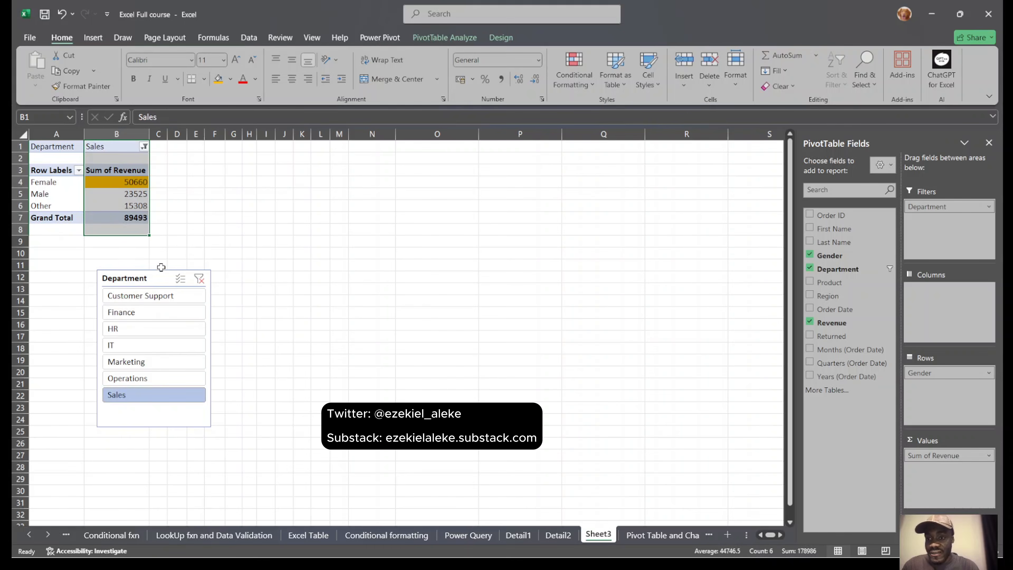
{"action": "left_click", "coordinate": [151, 378]}
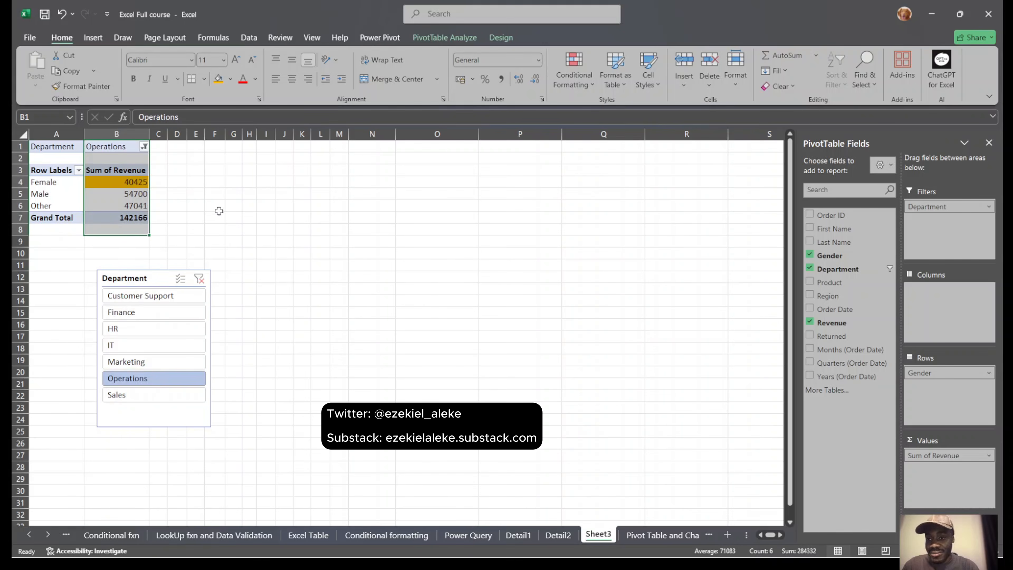
{"action": "left_click", "coordinate": [199, 278]}
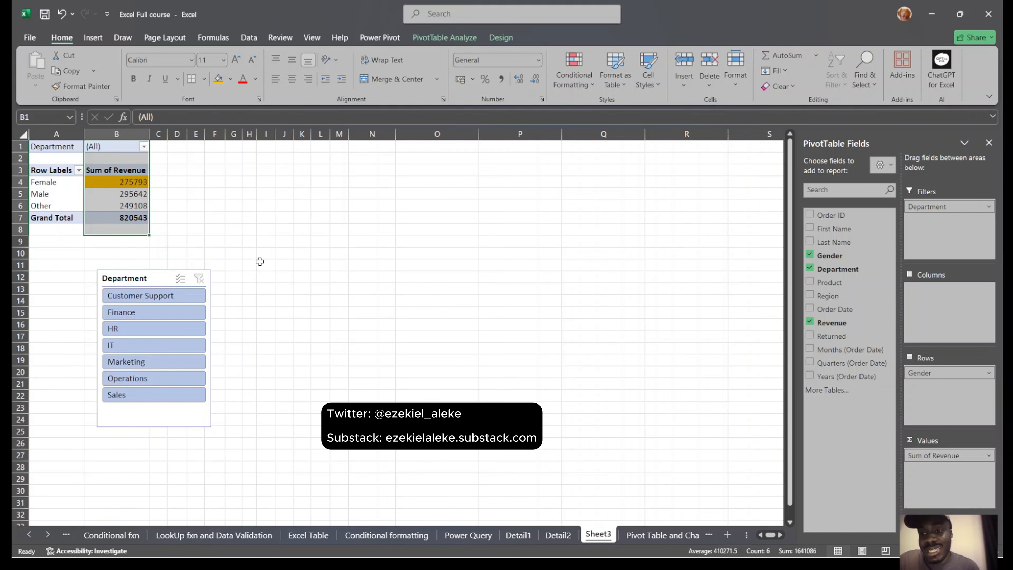
Insert an Order Date timeline for the PivotTable and place it beside the table, above and right of the Department slicer.
{"action": "left_click", "coordinate": [441, 35]}
{"action": "left_click", "coordinate": [366, 87]}
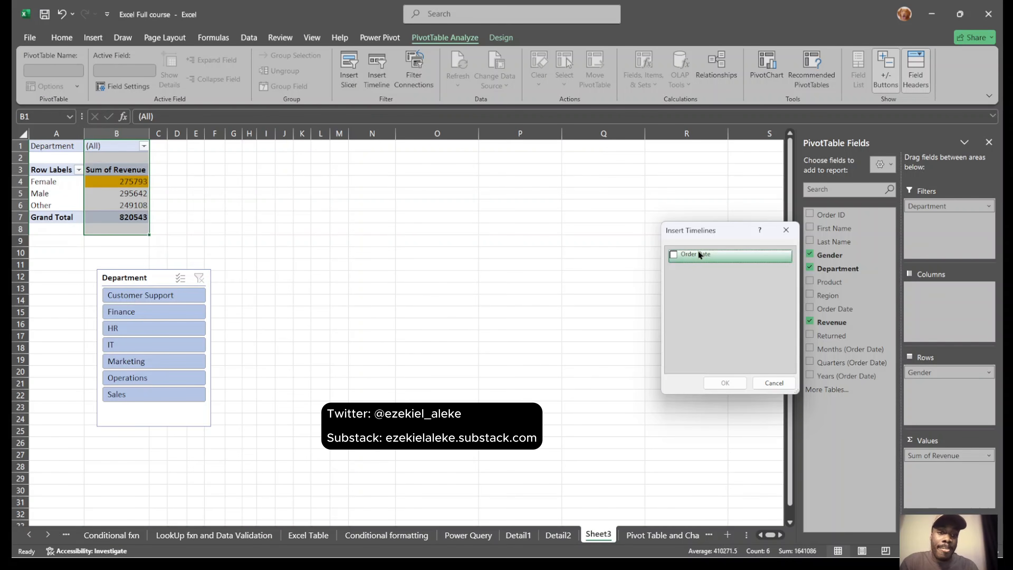
{"action": "left_click", "coordinate": [674, 254]}
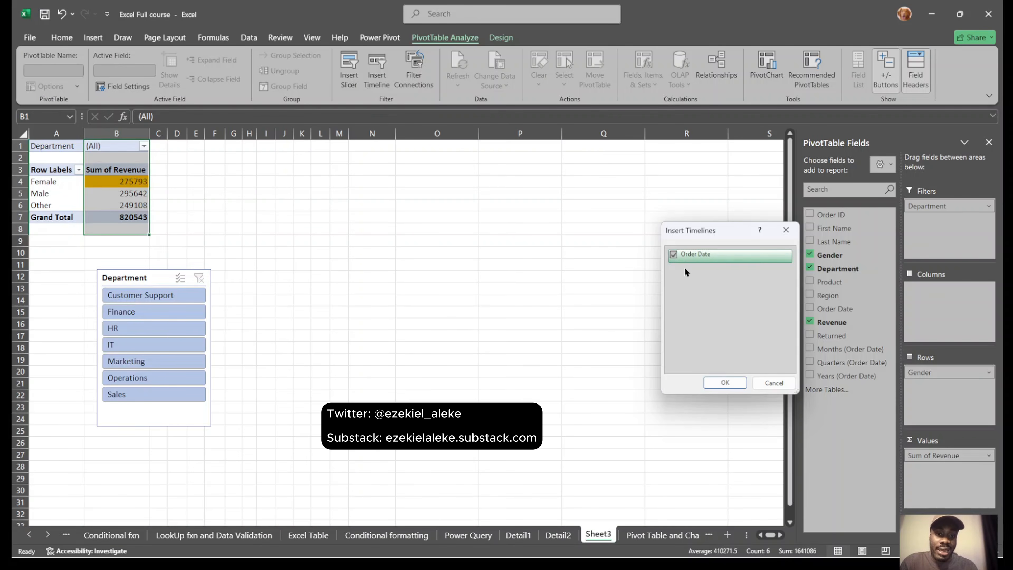
{"action": "left_click", "coordinate": [725, 384]}
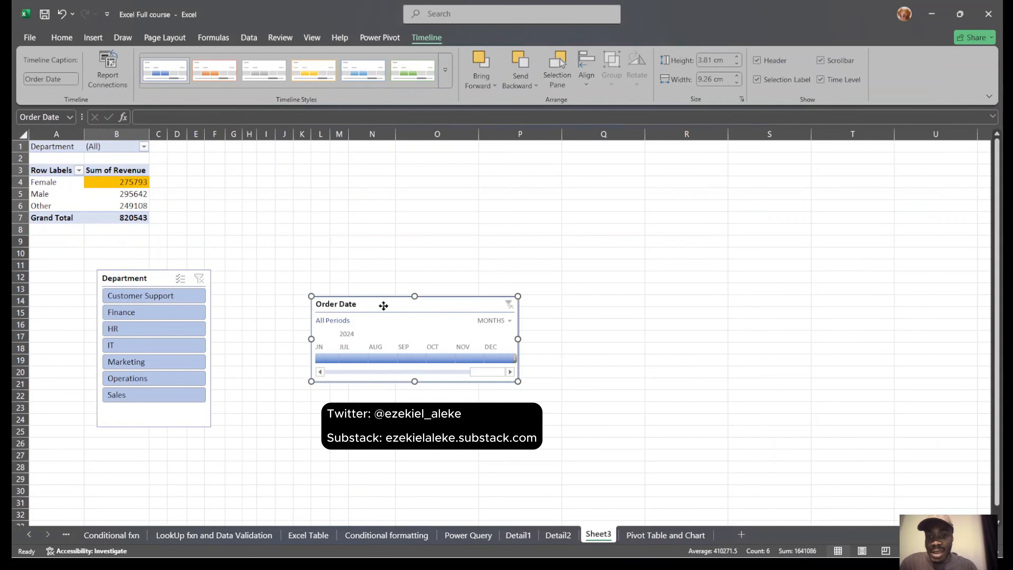
{"action": "left_click_drag", "start_coordinate": [382, 304], "coordinate": [357, 220]}
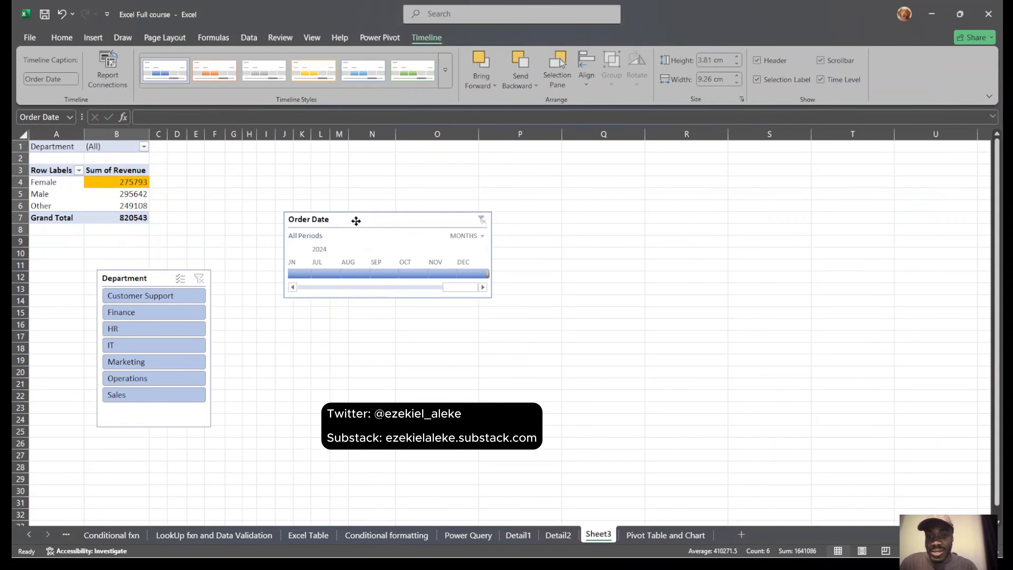
Filter the PivotTable with the Order Date timeline by September, August, October and August to November 2024, checking each result, and clear the filter.
{"action": "left_click", "coordinate": [380, 273]}
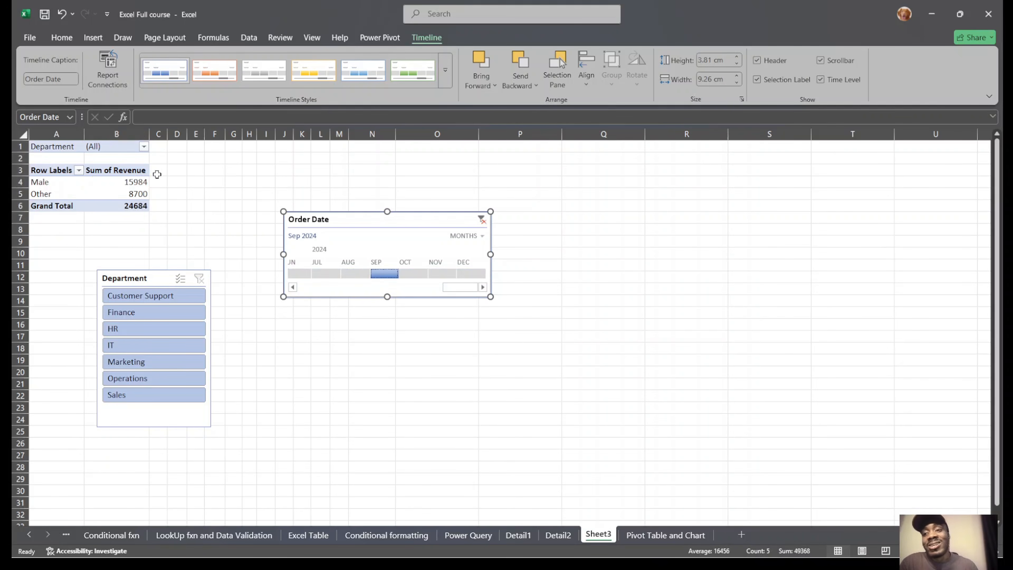
{"action": "left_click_drag", "start_coordinate": [138, 171], "coordinate": [136, 206]}
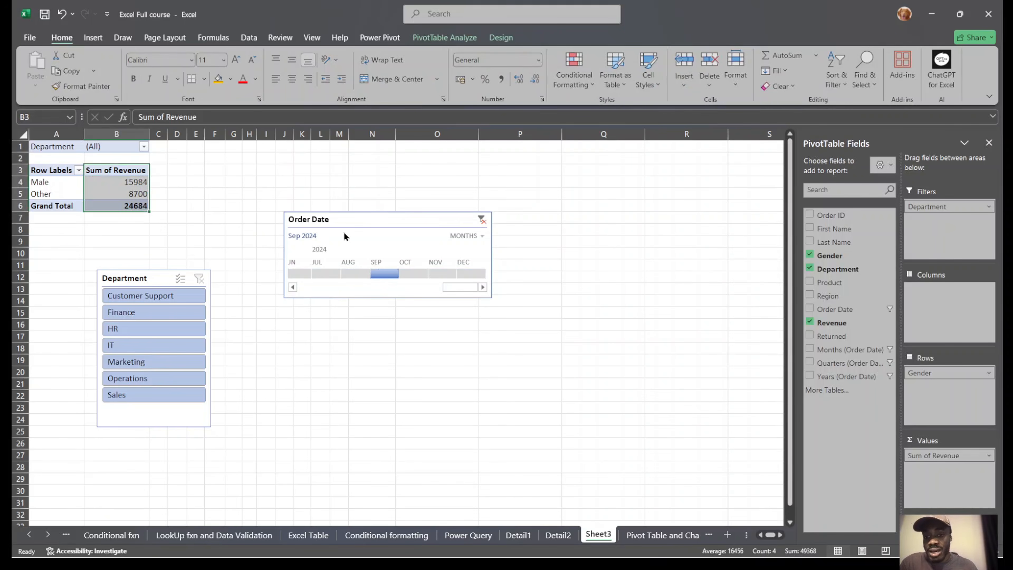
{"action": "left_click", "coordinate": [357, 270]}
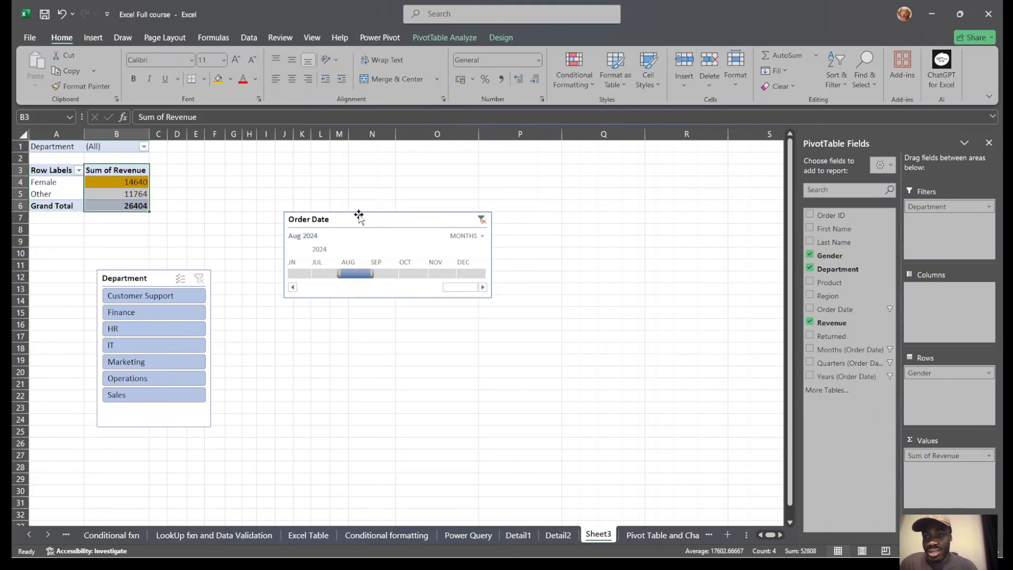
{"action": "left_click", "coordinate": [120, 173]}
{"action": "left_click_drag", "start_coordinate": [121, 174], "coordinate": [123, 195]}
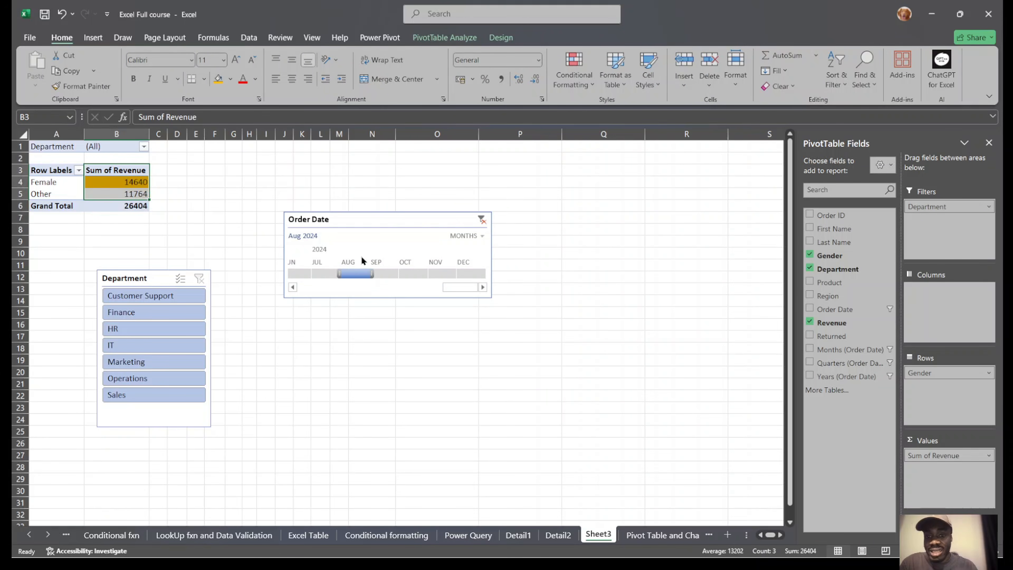
{"action": "left_click", "coordinate": [413, 281]}
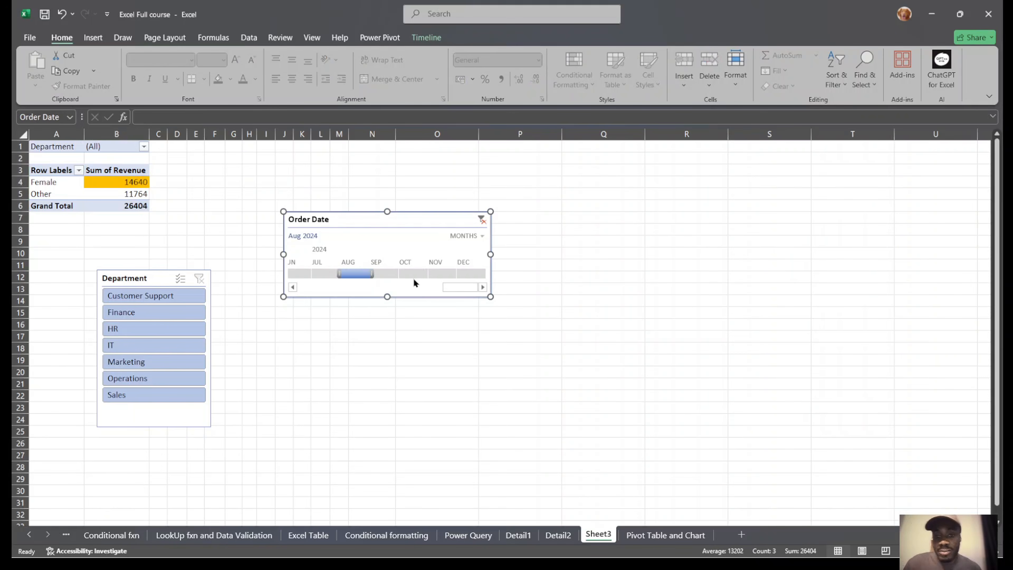
{"action": "left_click", "coordinate": [414, 274]}
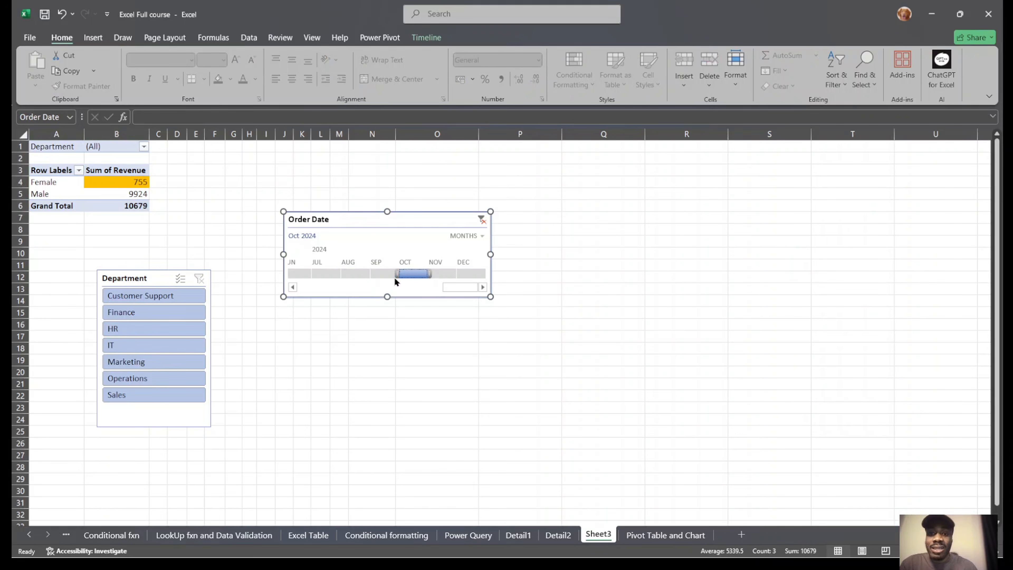
{"action": "left_click_drag", "start_coordinate": [343, 274], "coordinate": [434, 273]}
{"action": "left_click_drag", "start_coordinate": [127, 181], "coordinate": [124, 220]}
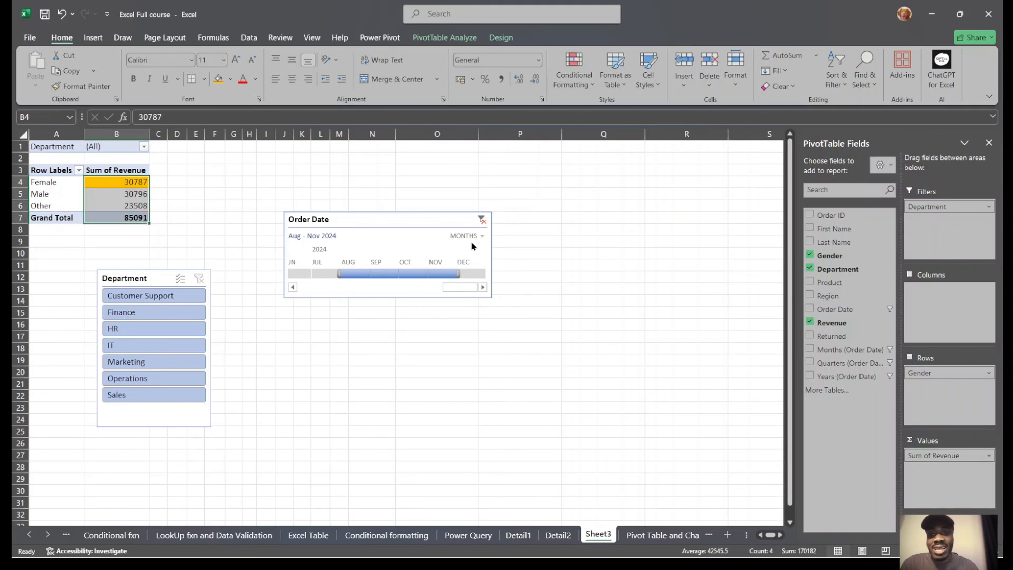
{"action": "left_click", "coordinate": [483, 221]}
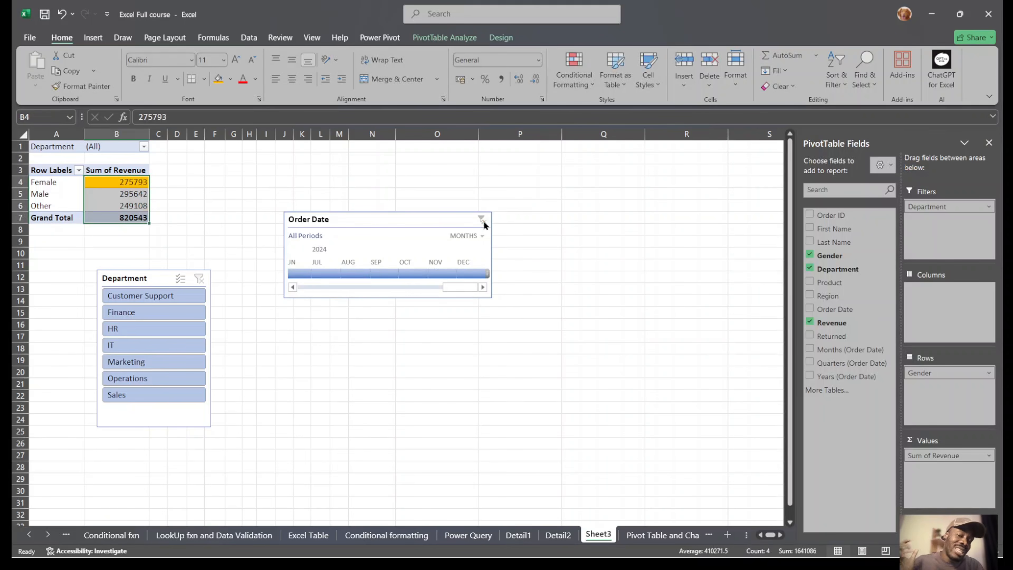
Disconnect the Order Date timeline from the PivotTable in its filter connections, keeping Department connected.
{"action": "left_click", "coordinate": [437, 40]}
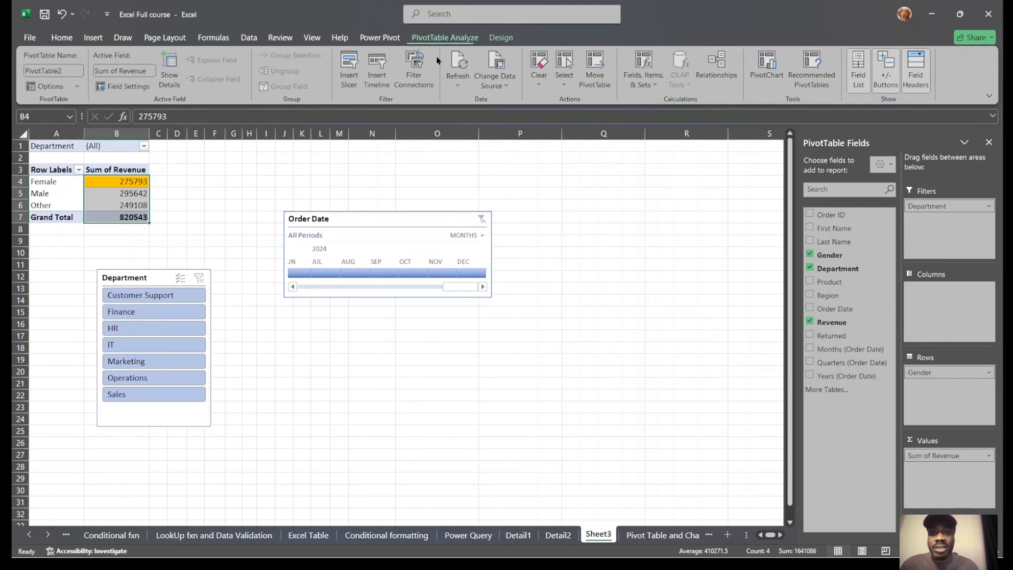
{"action": "left_click", "coordinate": [416, 83]}
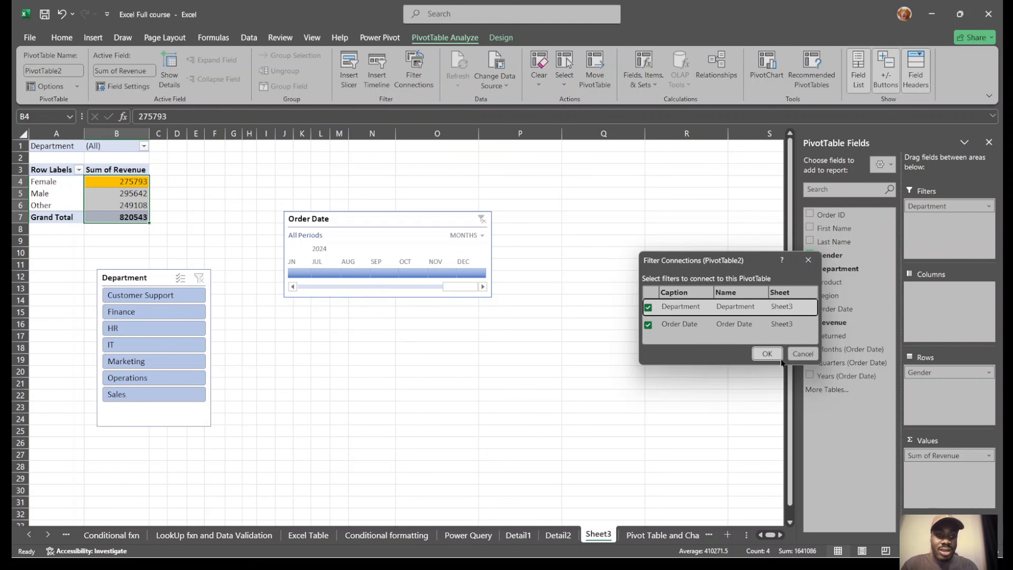
{"action": "left_click", "coordinate": [647, 324]}
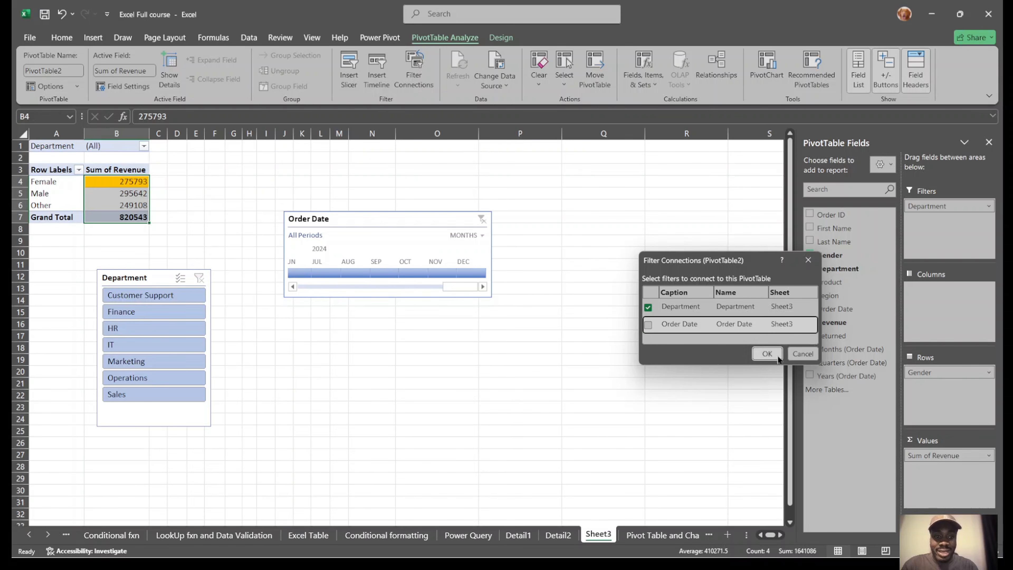
{"action": "left_click", "coordinate": [766, 354]}
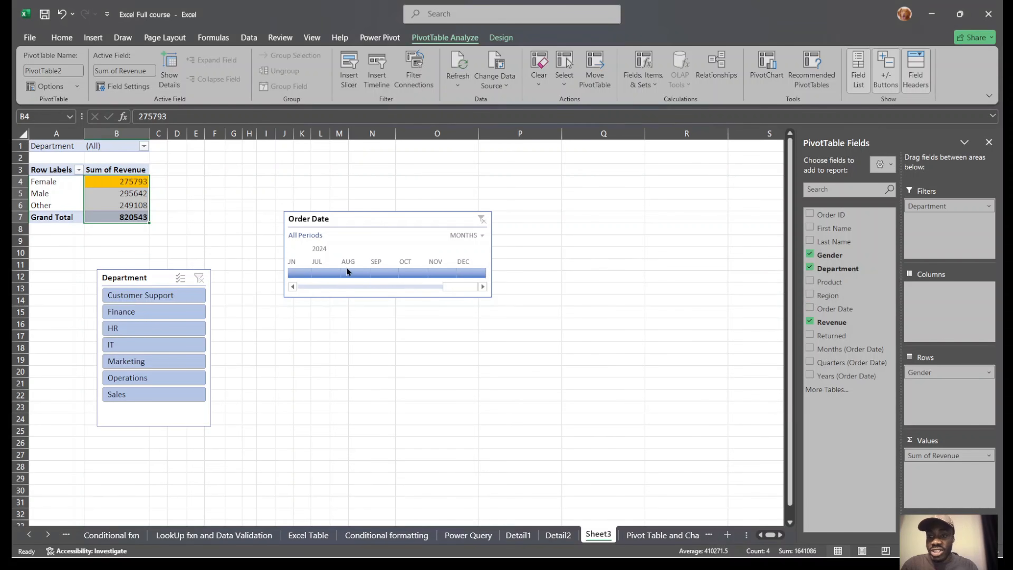
Test the disconnected Order Date timeline with August and September 2024, and clear its selection.
{"action": "left_click", "coordinate": [354, 272]}
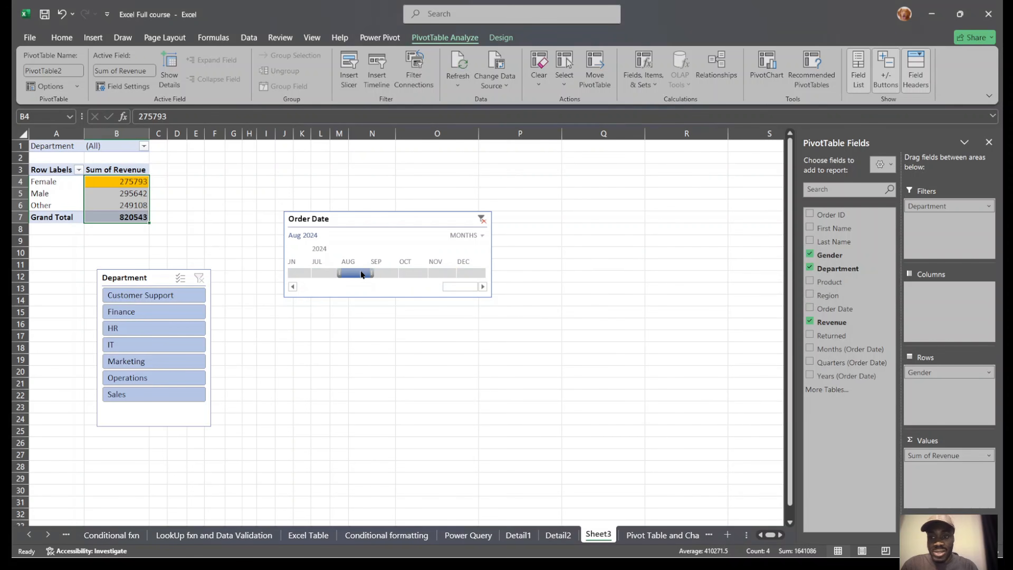
{"action": "left_click", "coordinate": [383, 273]}
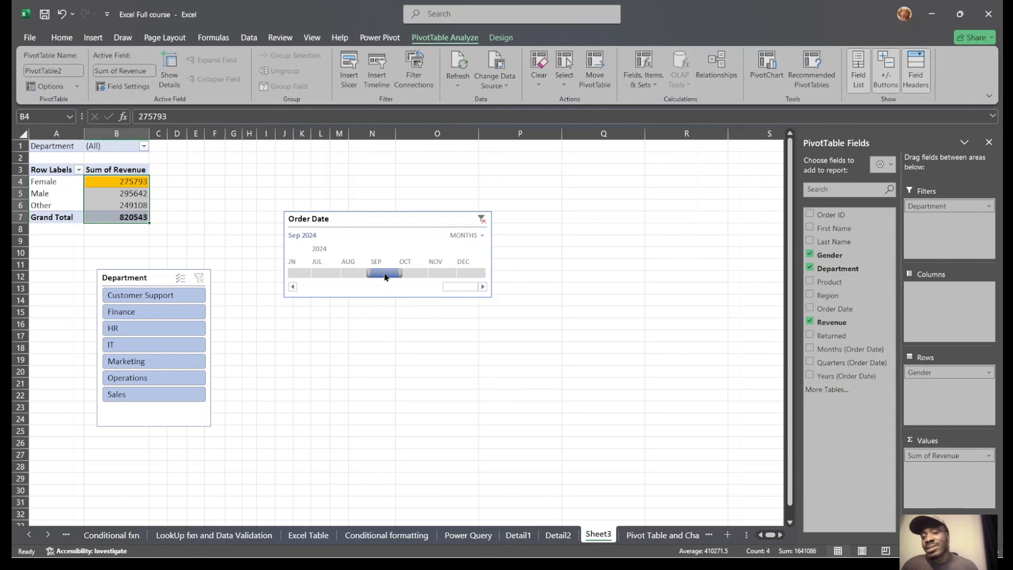
{"action": "left_click", "coordinate": [482, 219]}
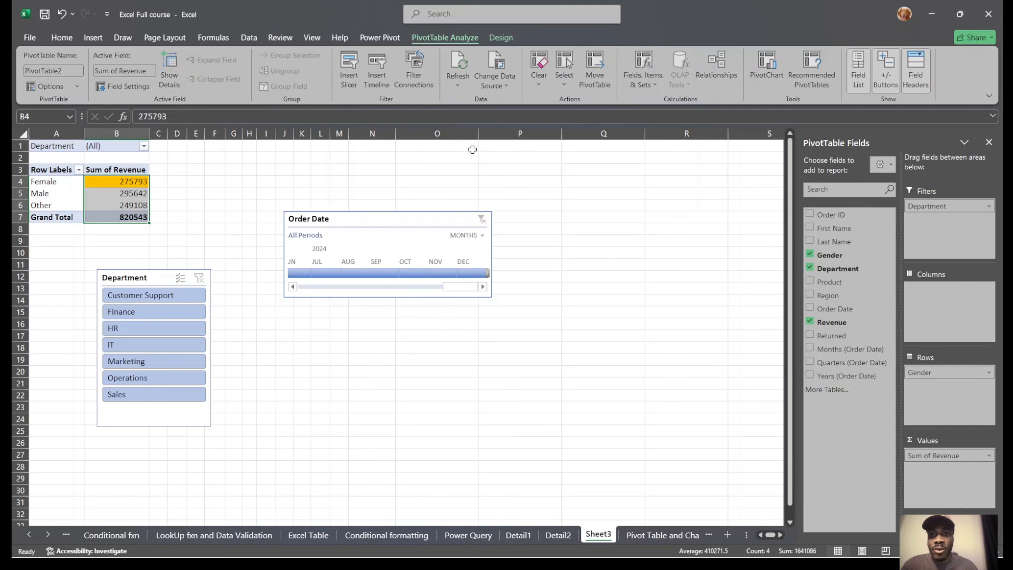
Reconnect the Order Date timeline to the PivotTable, test it with August 2024, and clear the filter.
{"action": "left_click", "coordinate": [413, 78]}
{"action": "left_click", "coordinate": [648, 324]}
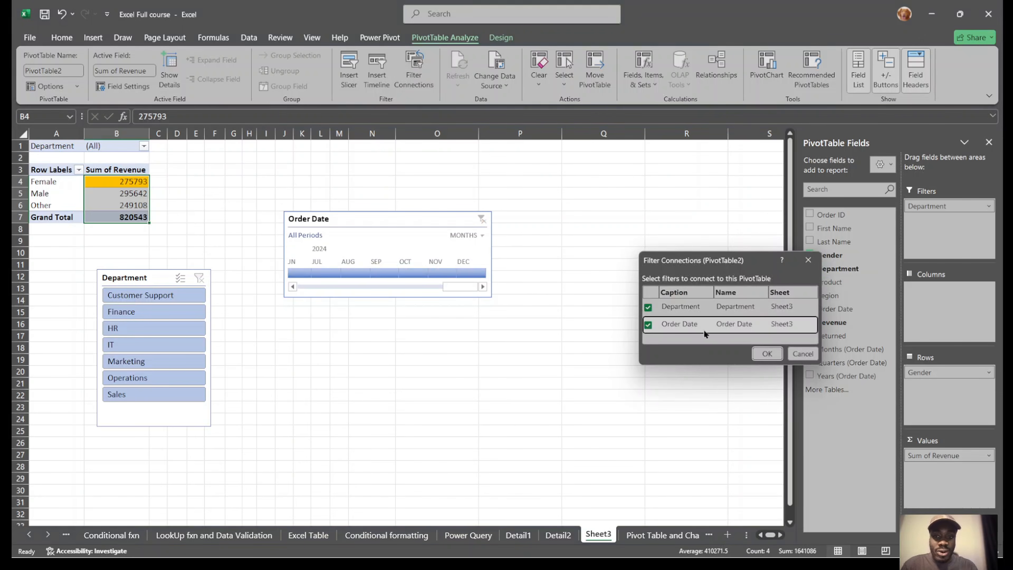
{"action": "left_click", "coordinate": [766, 354]}
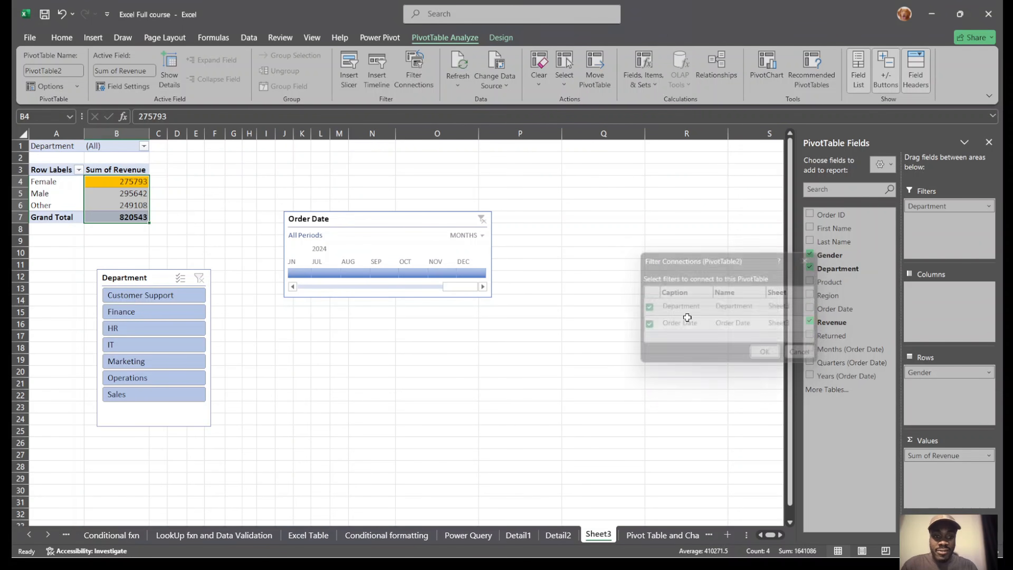
{"action": "left_click", "coordinate": [355, 270]}
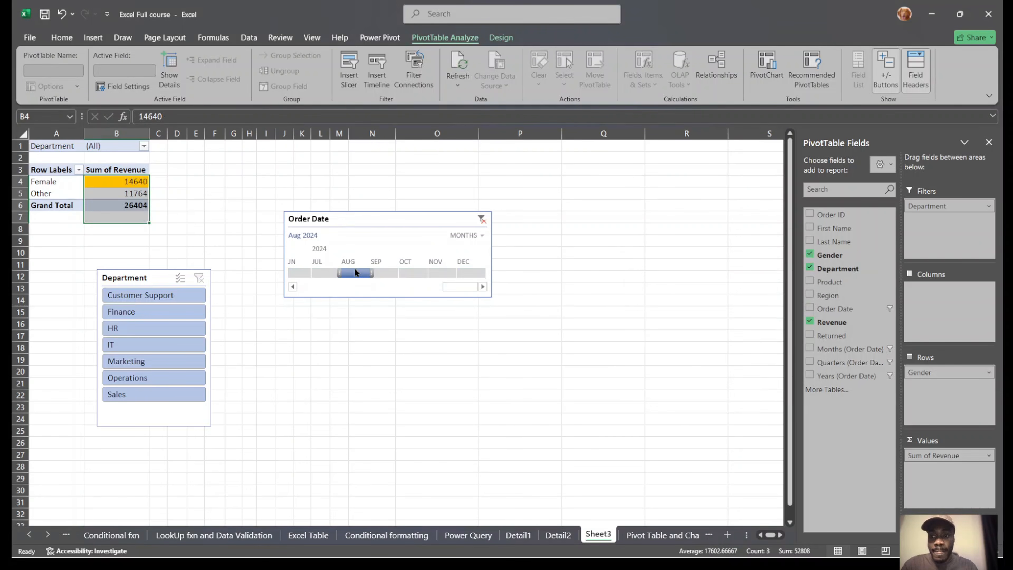
{"action": "left_click", "coordinate": [481, 221]}
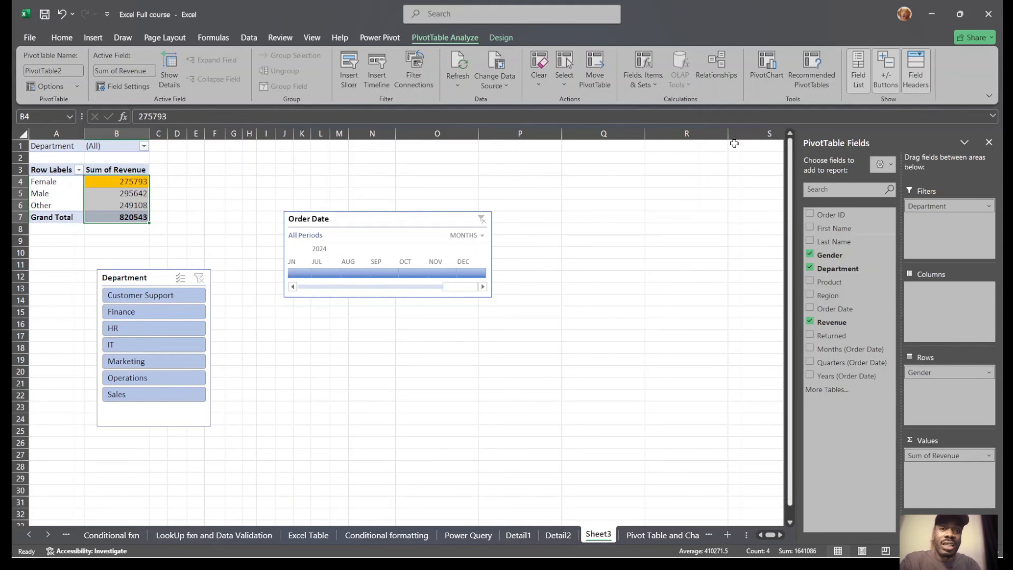
Check which source table the PivotTable uses and leave its data source setting without changing it.
{"action": "left_click", "coordinate": [487, 67]}
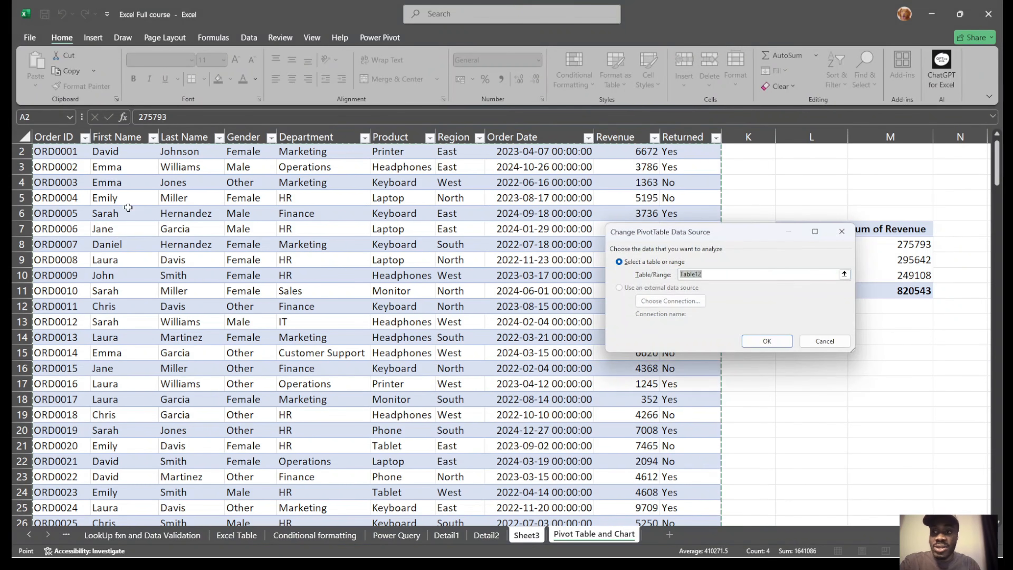
{"action": "left_click", "coordinate": [823, 337]}
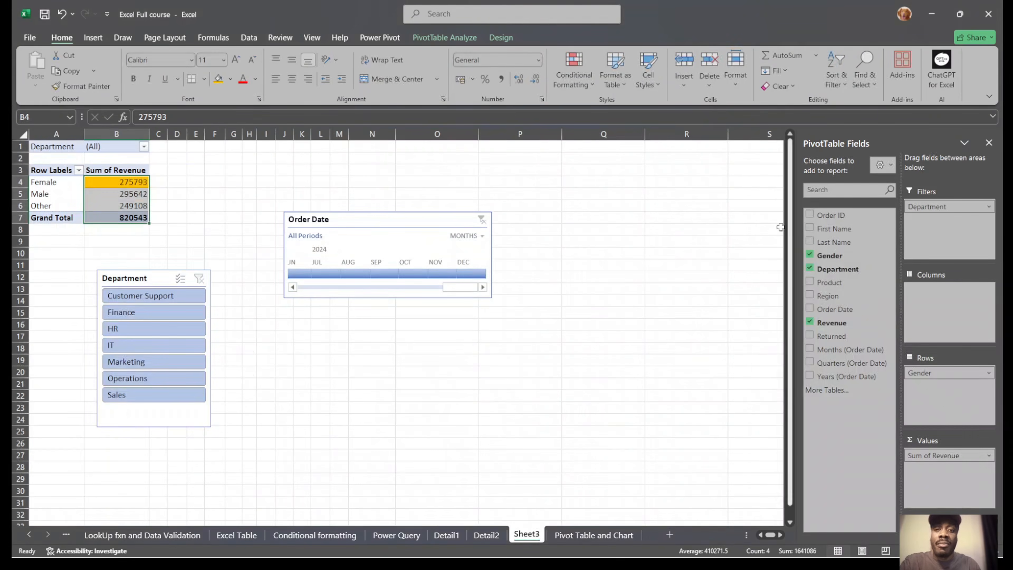
Review the clearing and selection options for the PivotTable and select the entire PivotTable.
{"action": "left_click", "coordinate": [391, 233]}
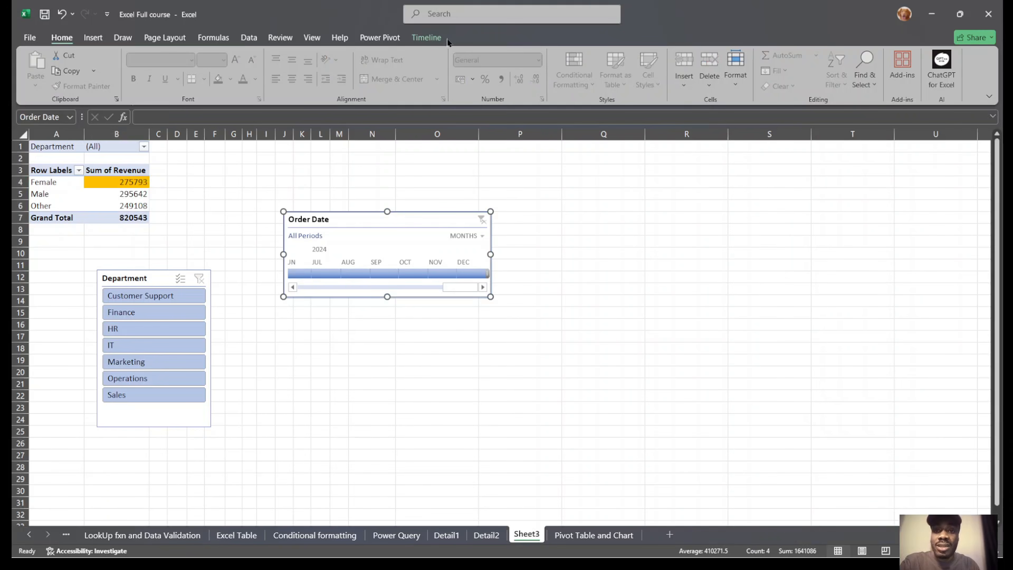
{"action": "left_click", "coordinate": [77, 186]}
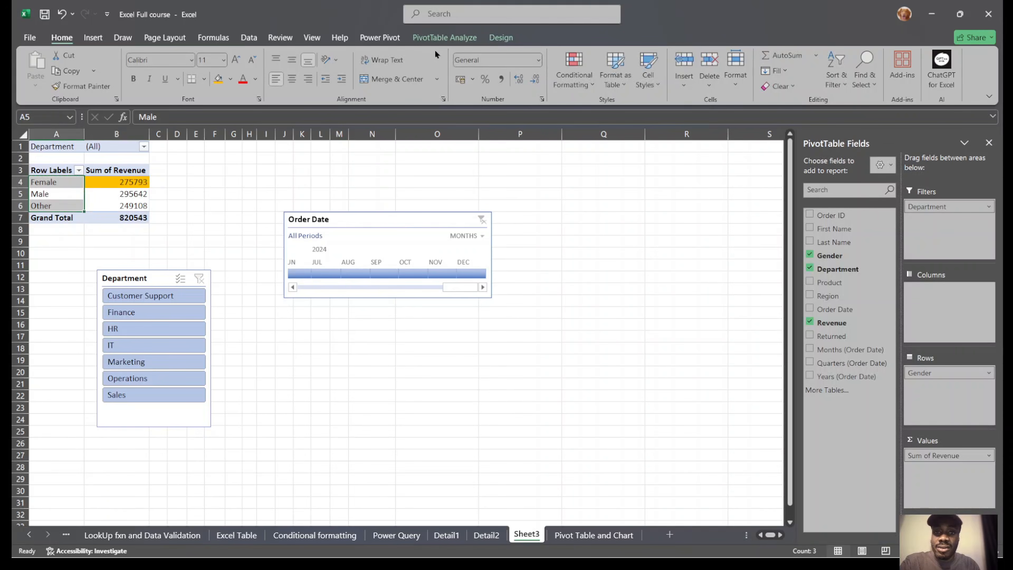
{"action": "left_click", "coordinate": [444, 38]}
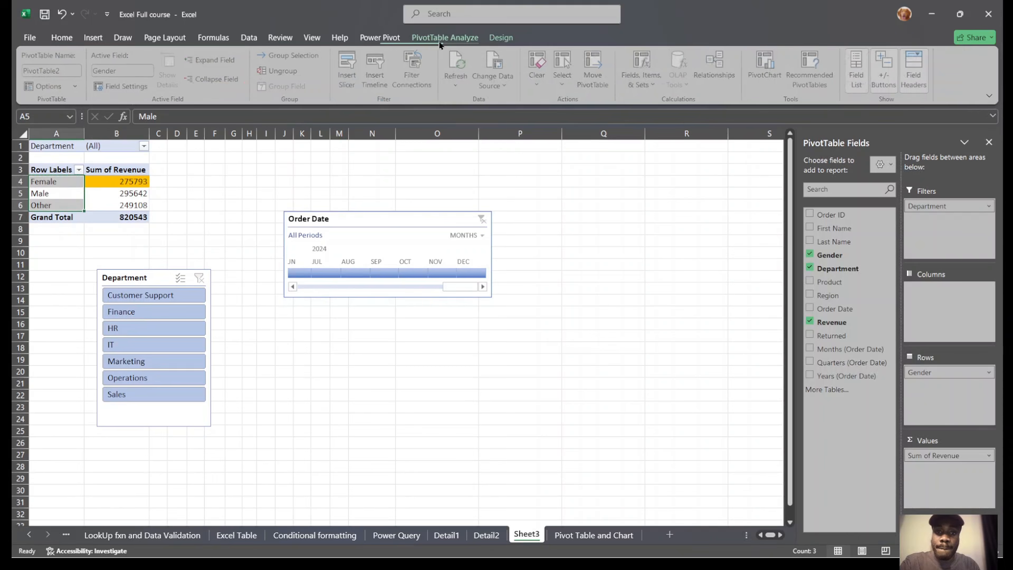
{"action": "left_click", "coordinate": [541, 80]}
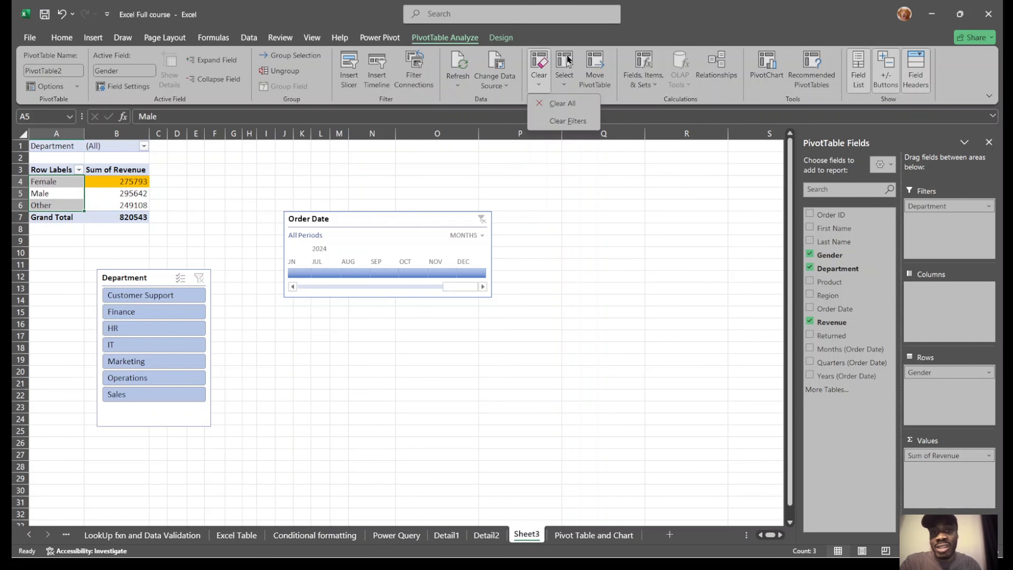
{"action": "left_click", "coordinate": [563, 66]}
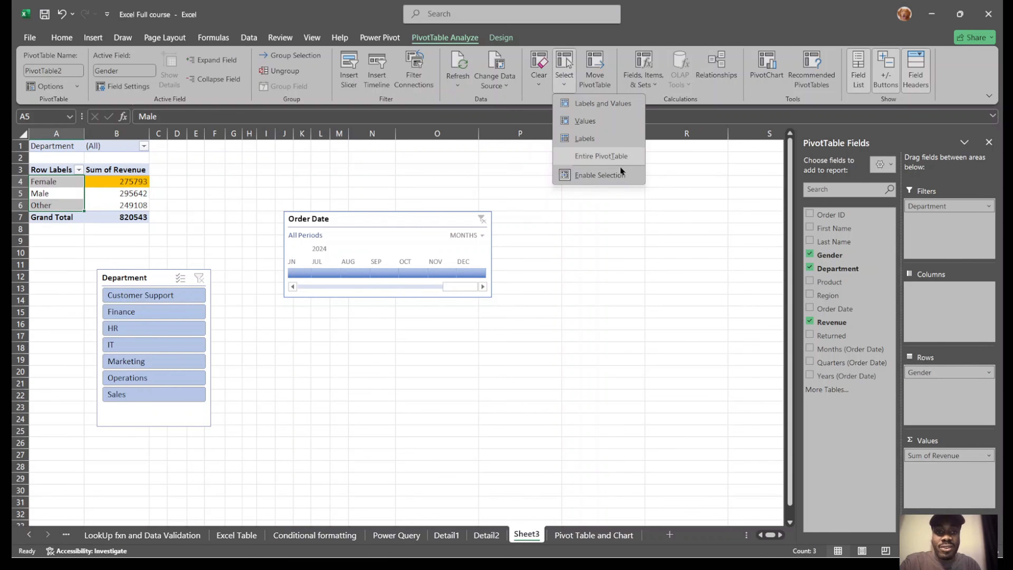
{"action": "left_click", "coordinate": [612, 155]}
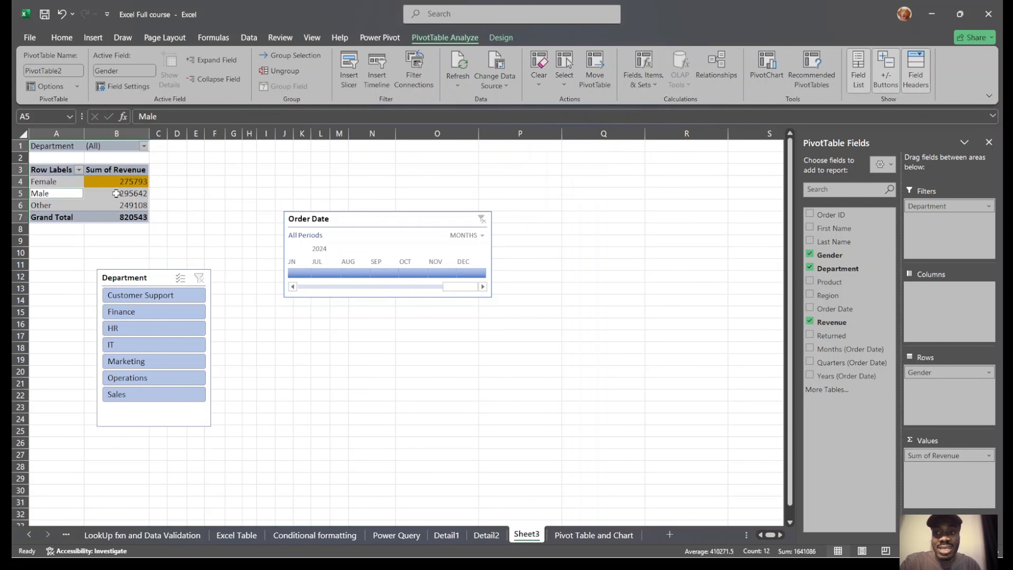
Move the PivotTable to cell M2 on Sheet3 and shift the Order Date timeline below it.
{"action": "left_click", "coordinate": [605, 72]}
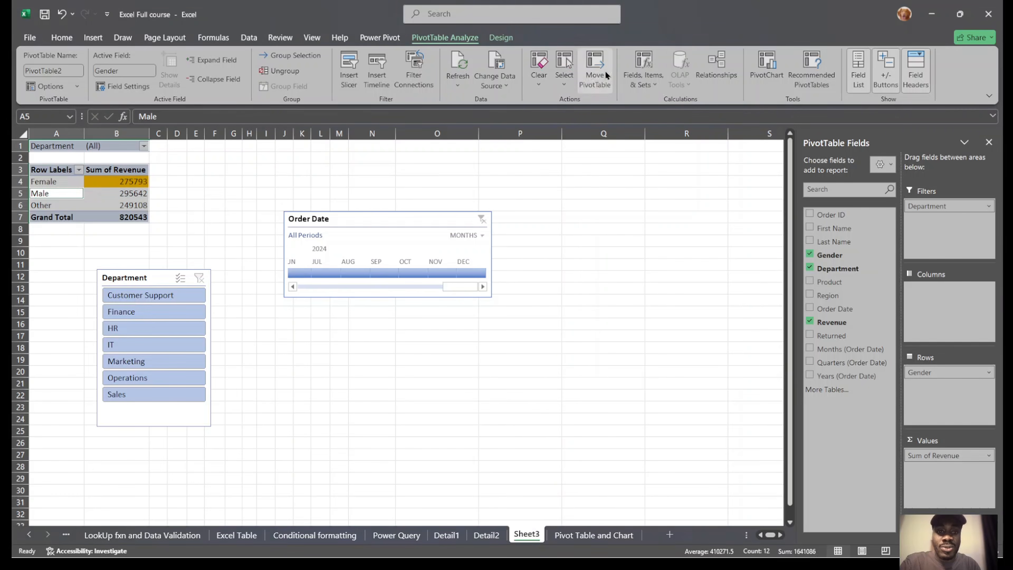
{"action": "left_click", "coordinate": [341, 159]}
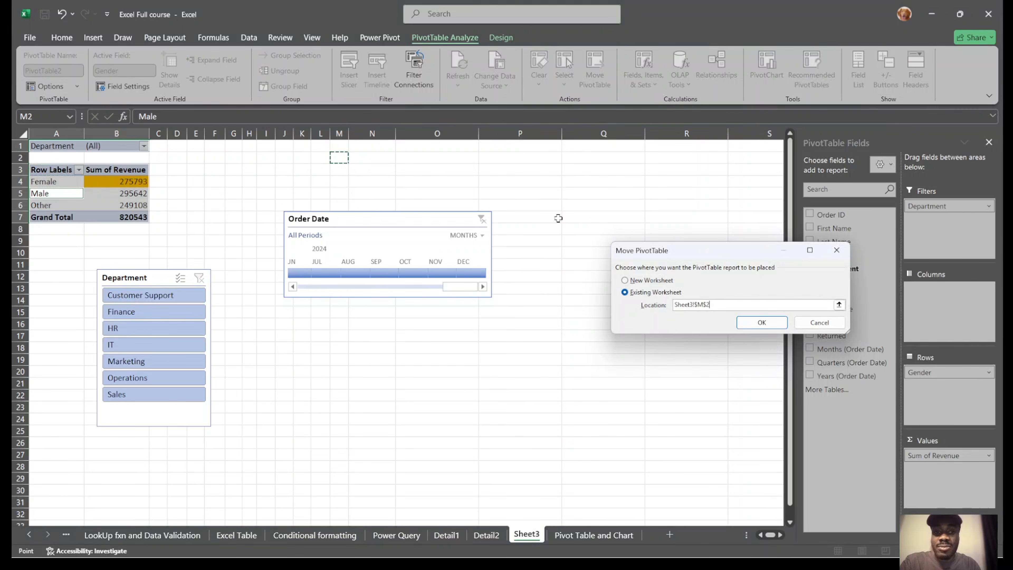
{"action": "left_click", "coordinate": [755, 320]}
{"action": "left_click", "coordinate": [416, 216]}
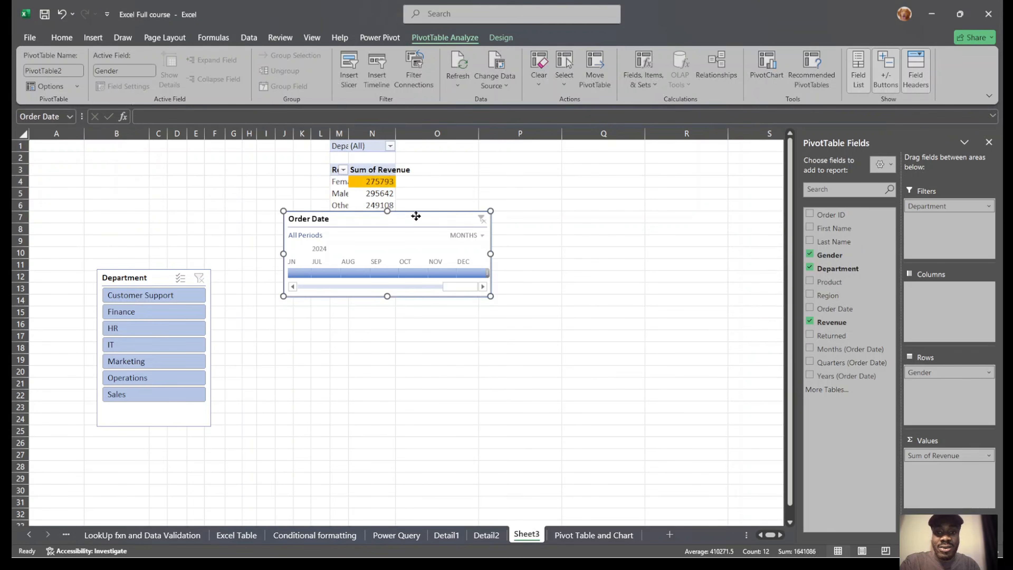
{"action": "left_click_drag", "start_coordinate": [416, 216], "coordinate": [403, 296]}
Fit column M to its contents and widen column N so the moved PivotTable's labels and header fit.
{"action": "left_click", "coordinate": [398, 147]}
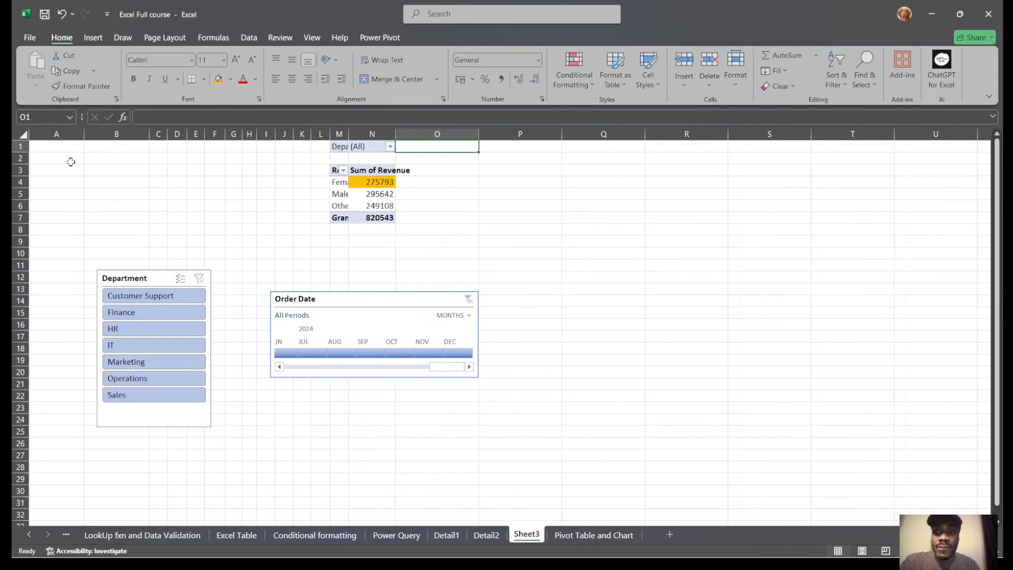
{"action": "double_click", "coordinate": [350, 136]}
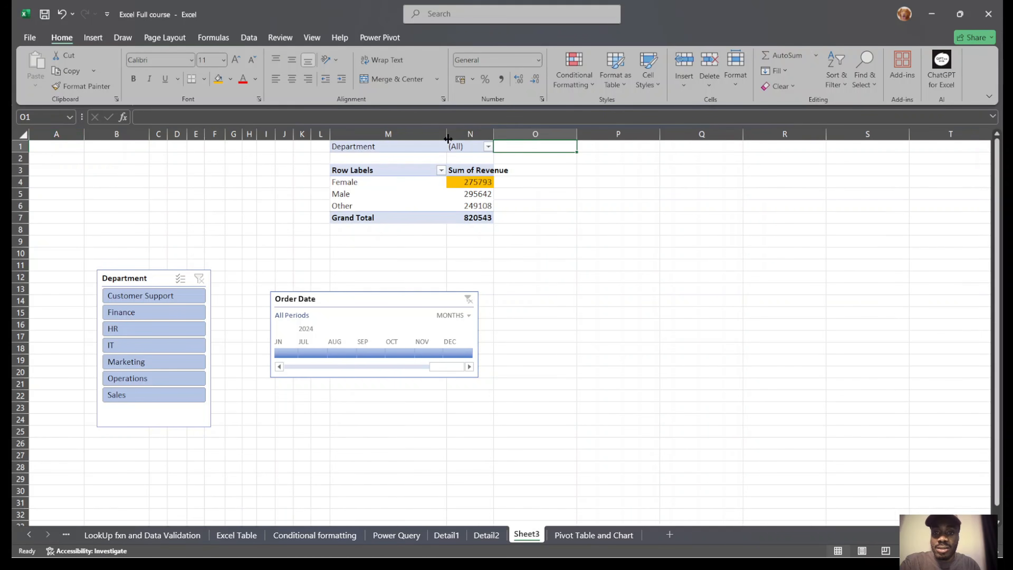
{"action": "left_click_drag", "start_coordinate": [494, 136], "coordinate": [577, 135]}
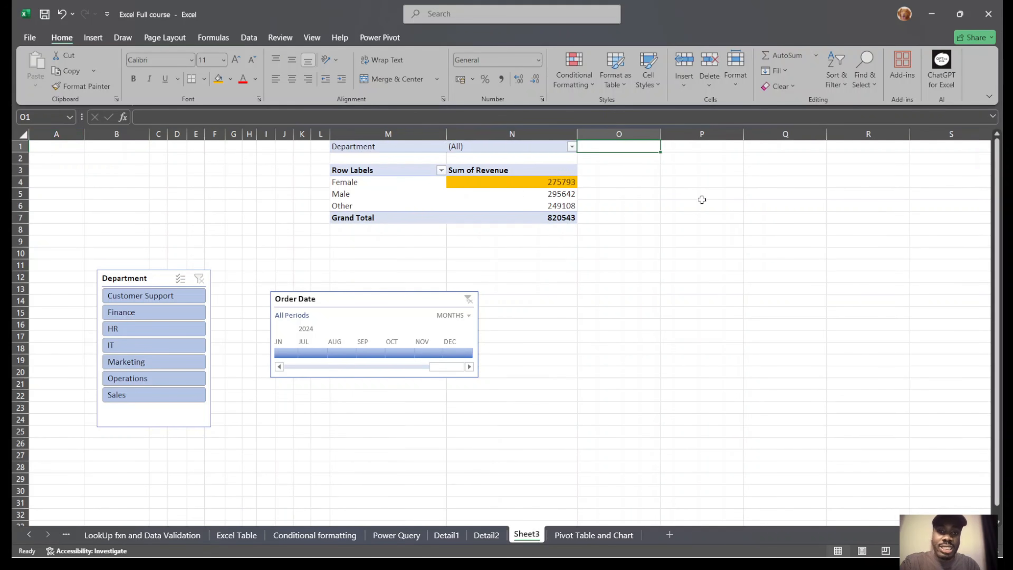
{"action": "left_click", "coordinate": [719, 287]}
Insert a clustered column PivotChart from the gender revenue PivotTable and place it beside the Order Date timeline.
{"action": "left_click", "coordinate": [523, 178]}
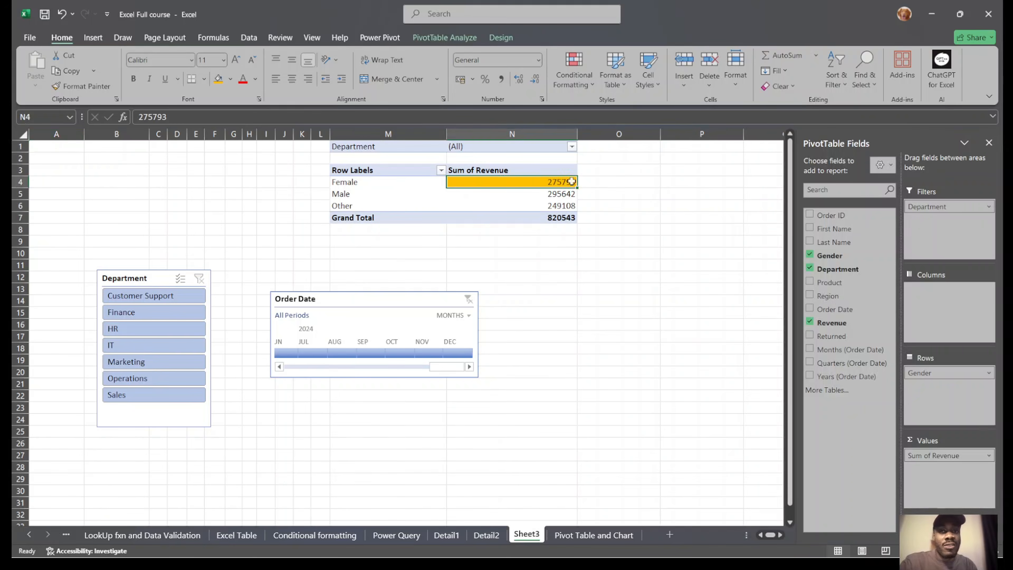
{"action": "left_click", "coordinate": [463, 40]}
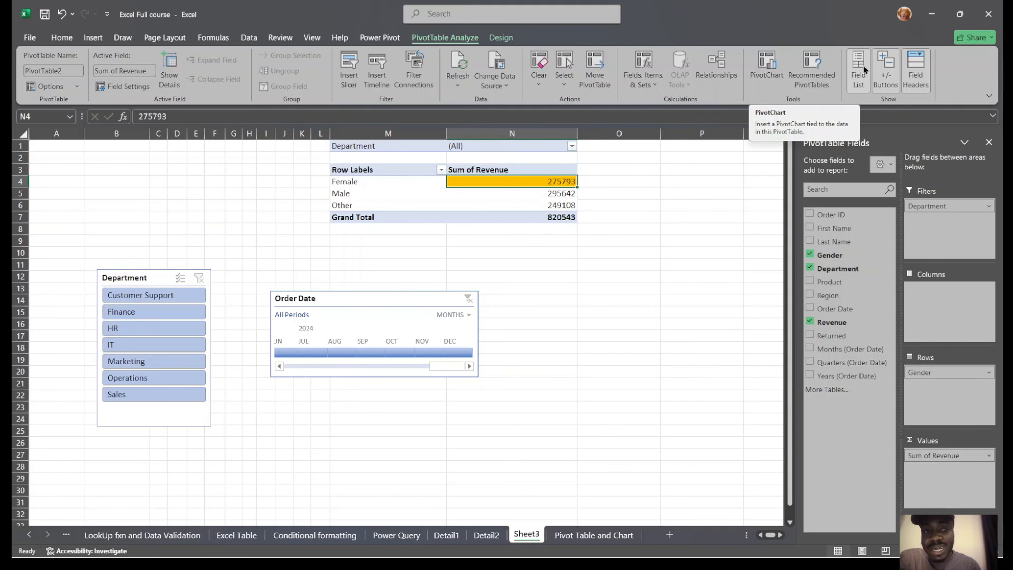
{"action": "left_click_drag", "start_coordinate": [363, 170], "coordinate": [559, 216]}
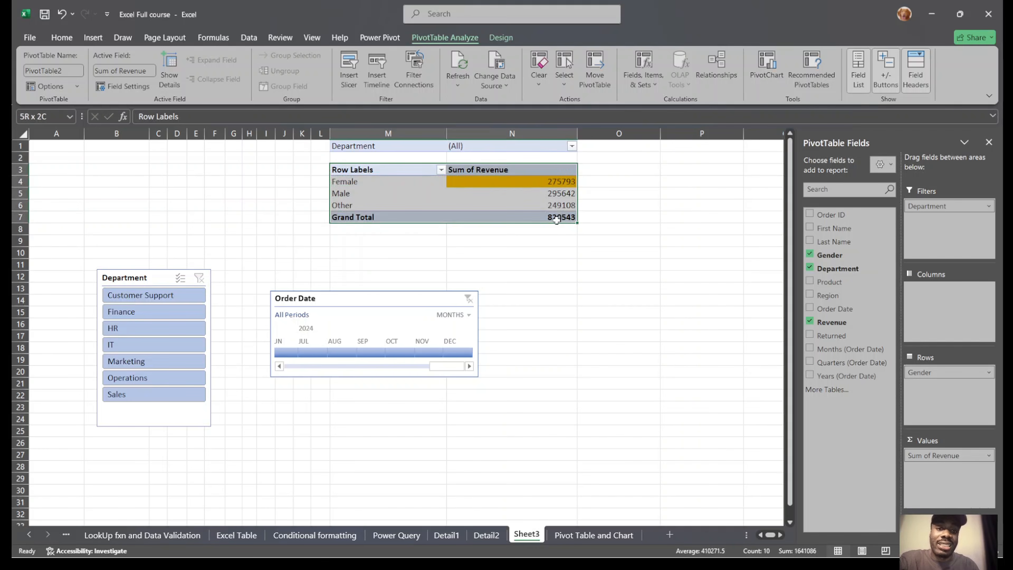
{"action": "left_click", "coordinate": [762, 73]}
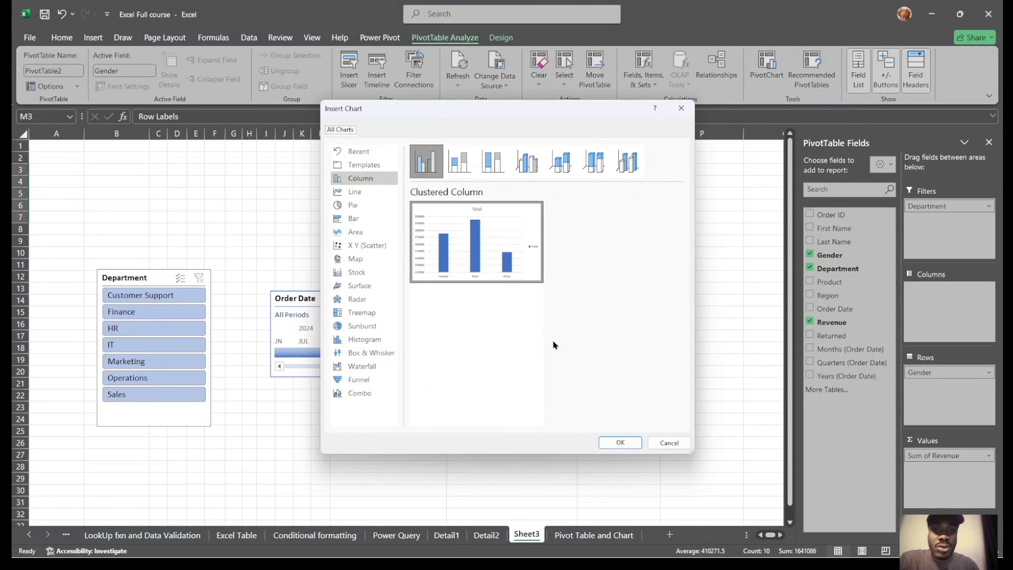
{"action": "left_click", "coordinate": [625, 441]}
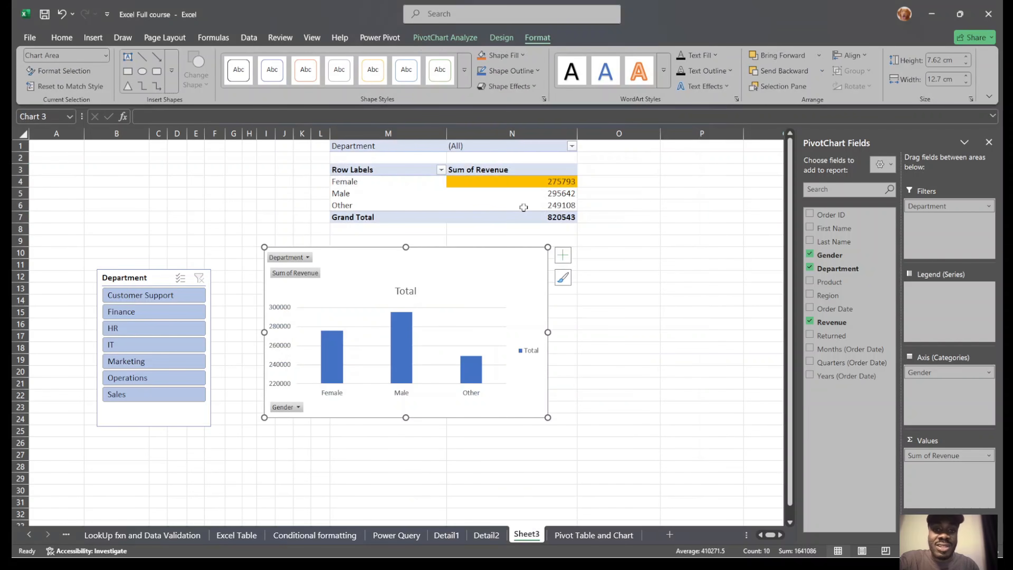
{"action": "left_click_drag", "start_coordinate": [393, 176], "coordinate": [522, 219]}
{"action": "left_click_drag", "start_coordinate": [441, 256], "coordinate": [662, 278]}
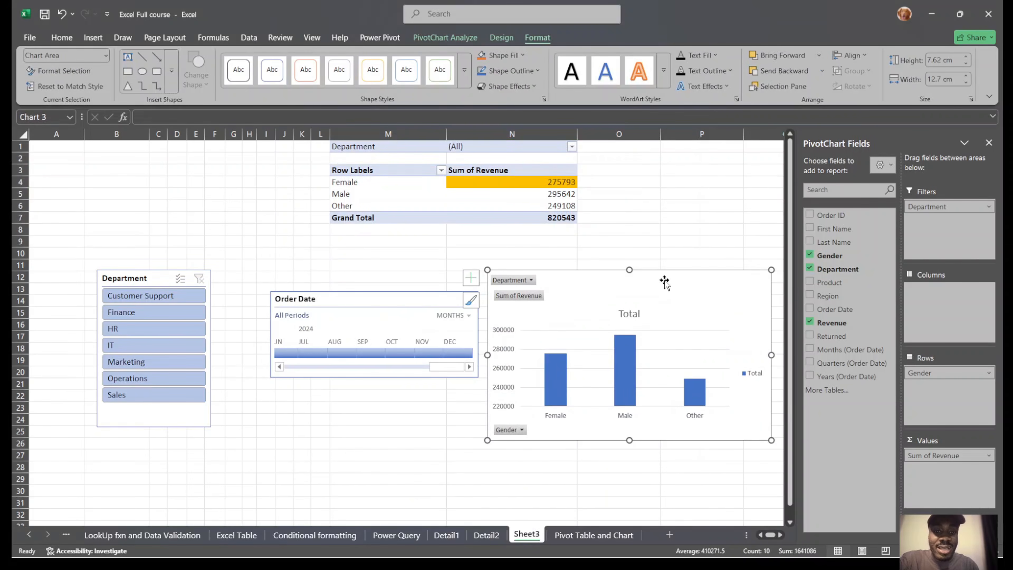
Change the PivotChart's title to "Gender by Revenue".
{"action": "left_click", "coordinate": [626, 314]}
{"action": "double_click", "coordinate": [626, 314]}
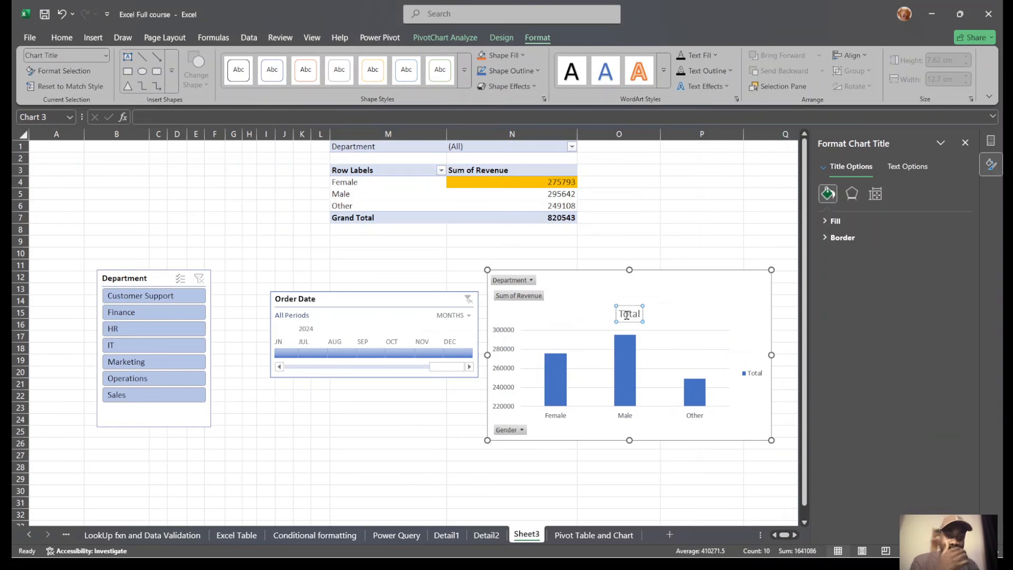
{"action": "double_click", "coordinate": [626, 314]}
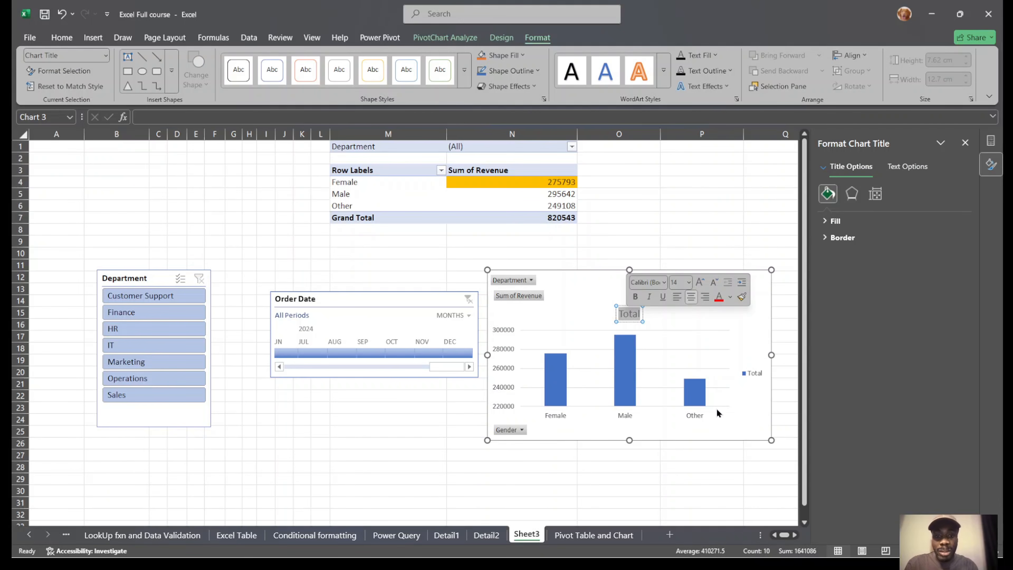
{"action": "mouse_move", "coordinate": [634, 354]}
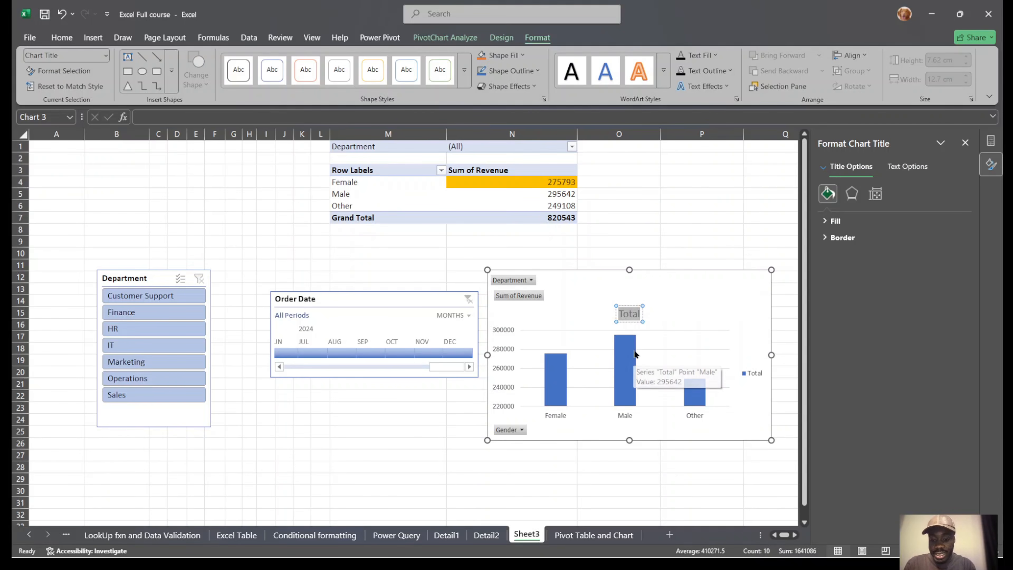
{"action": "type", "text": "Gender"}
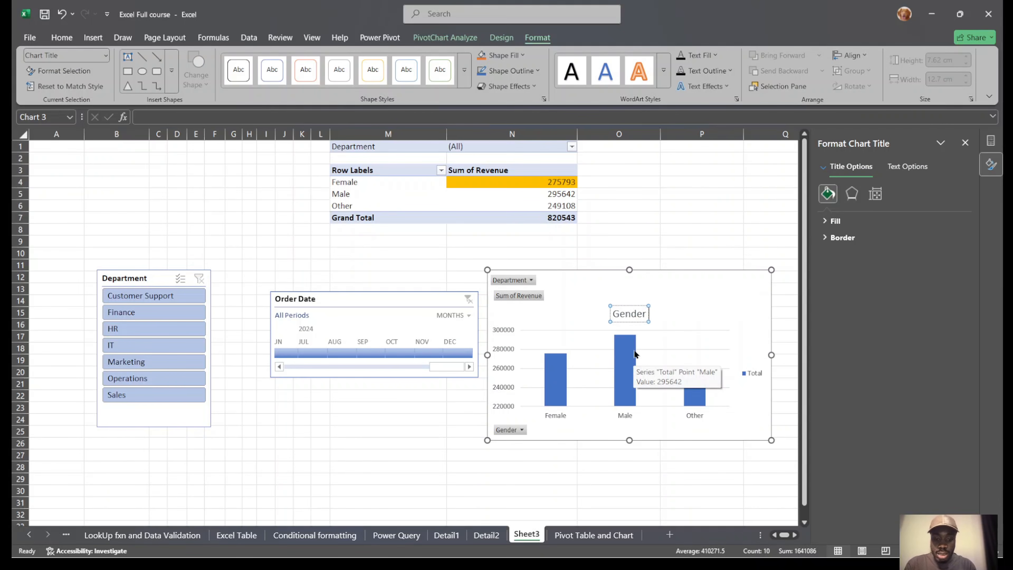
{"action": "type", "text": " by reven"}
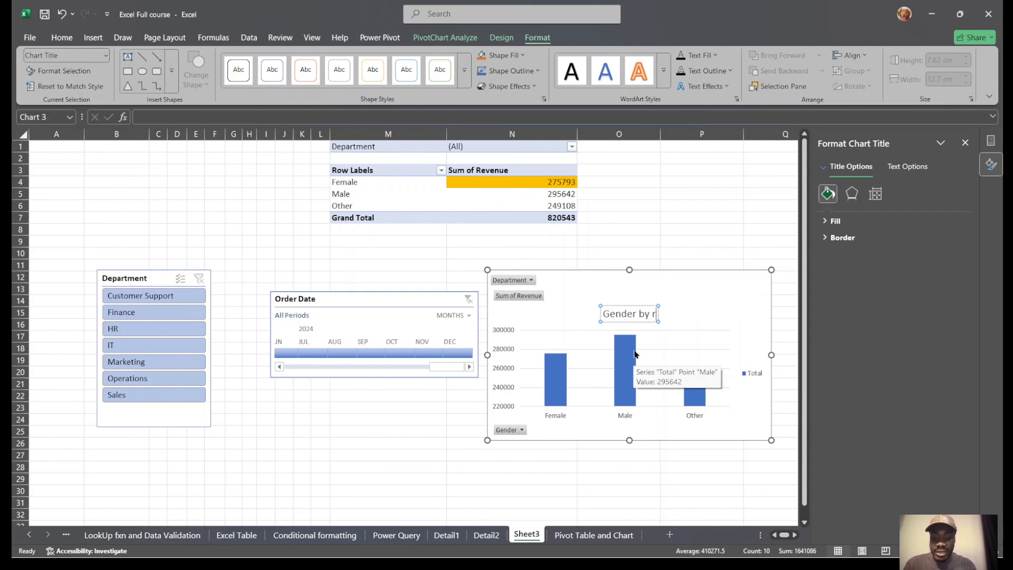
{"action": "type", "text": "ue"}
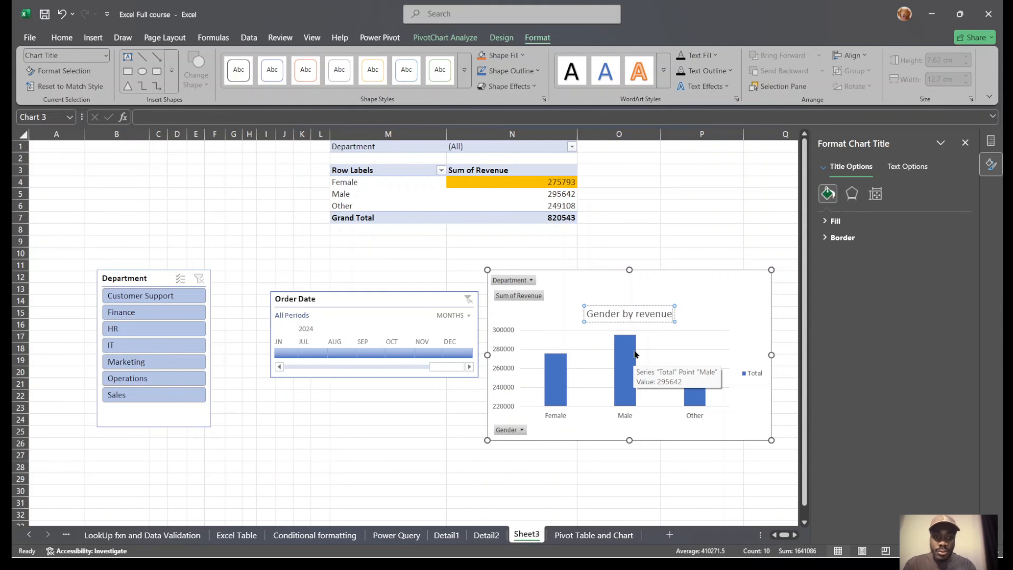
{"action": "left_click", "coordinate": [639, 314]}
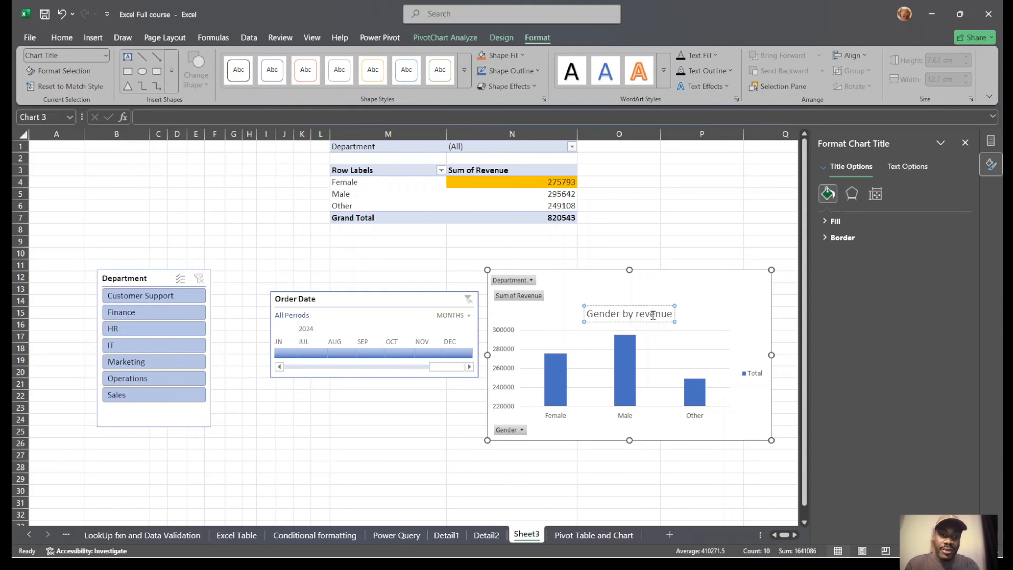
{"action": "key", "text": "BackSpace"}
{"action": "type", "text": "R"}
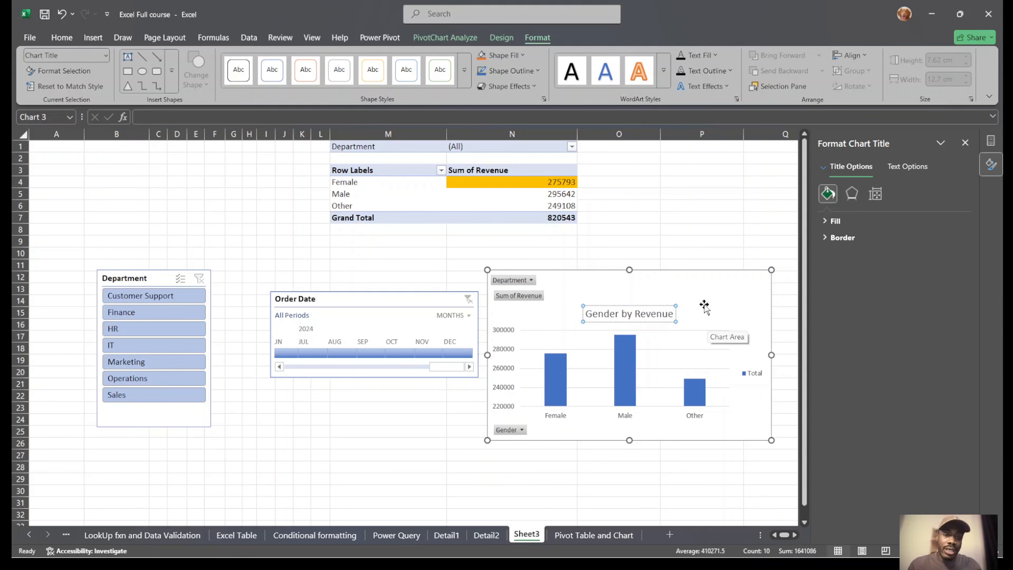
{"action": "left_click", "coordinate": [732, 287]}
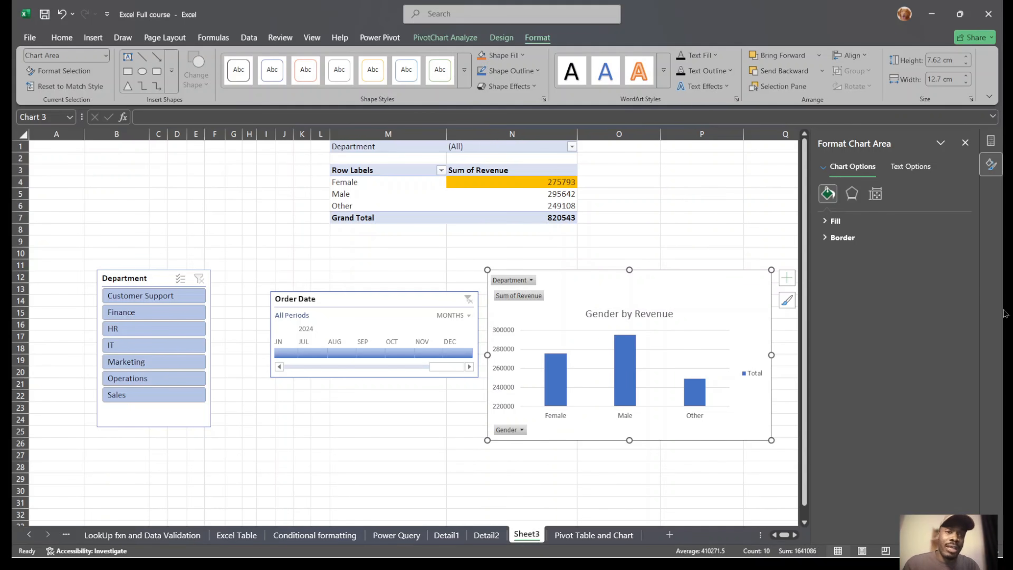
{"action": "left_click", "coordinate": [662, 204]}
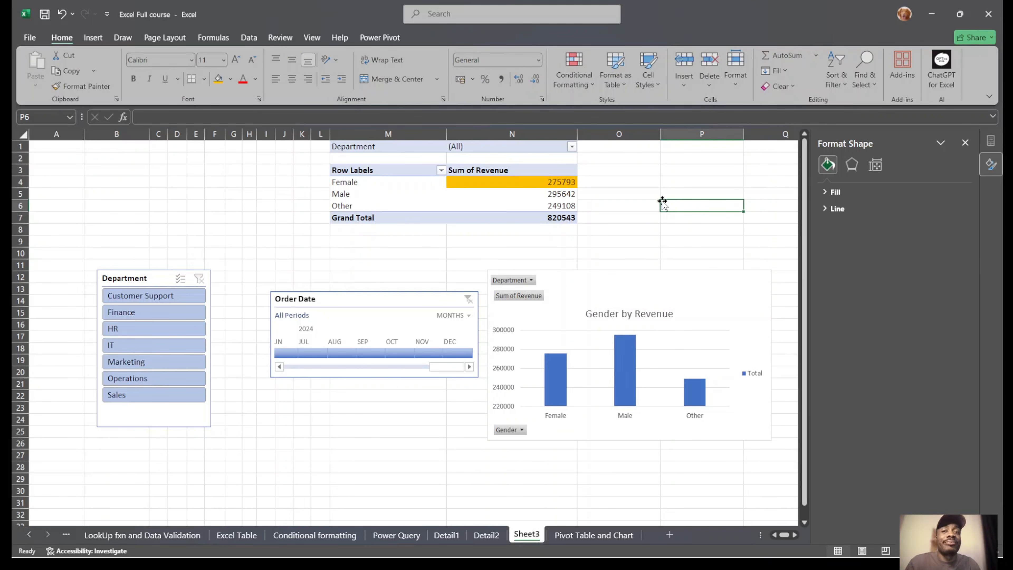
Copy the PivotTable body M3:N7 without its Department filter and paste it at cell A27.
{"action": "left_click", "coordinate": [479, 185]}
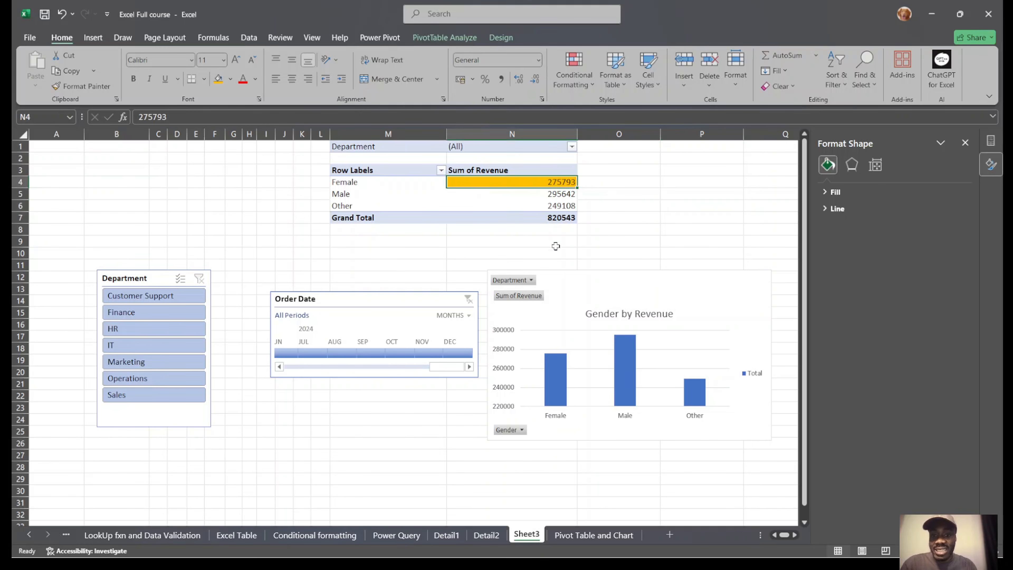
{"action": "mouse_move", "coordinate": [388, 170]}
{"action": "left_mouse_down"}
{"action": "mouse_move", "coordinate": [517, 200]}
{"action": "mouse_move", "coordinate": [527, 218]}
{"action": "left_mouse_up"}
{"action": "key", "text": "ctrl+c"}
{"action": "scroll", "coordinate": [216, 339], "scroll_direction": "down", "scroll_amount": 3}
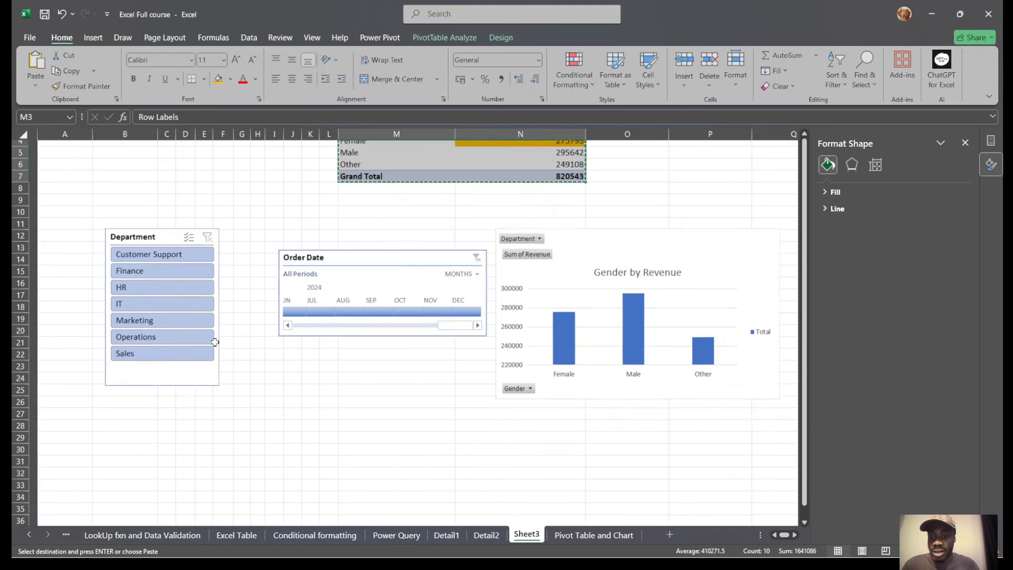
{"action": "left_click", "coordinate": [69, 370]}
{"action": "key", "text": "ctrl+v"}
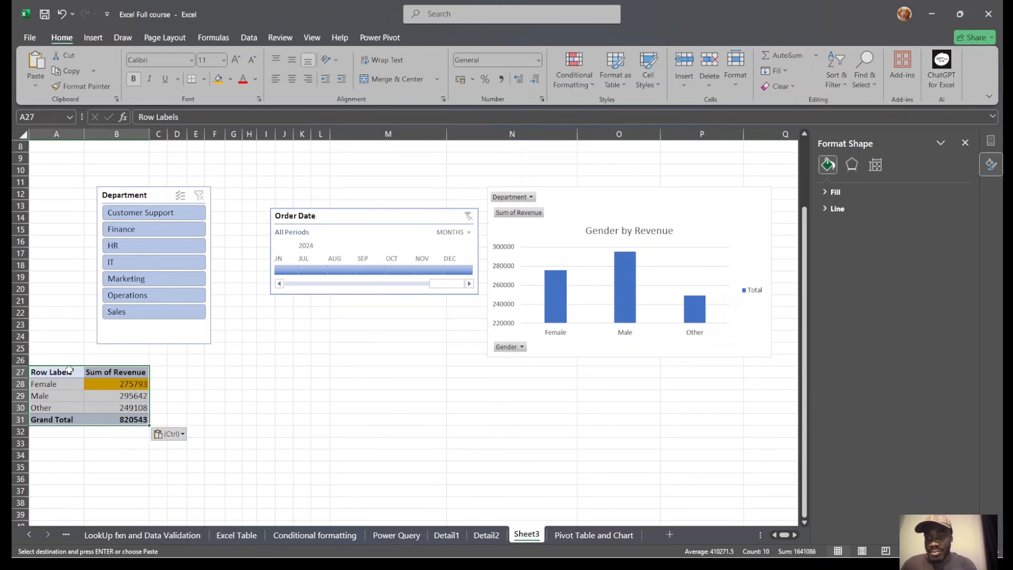
{"action": "left_click", "coordinate": [95, 389]}
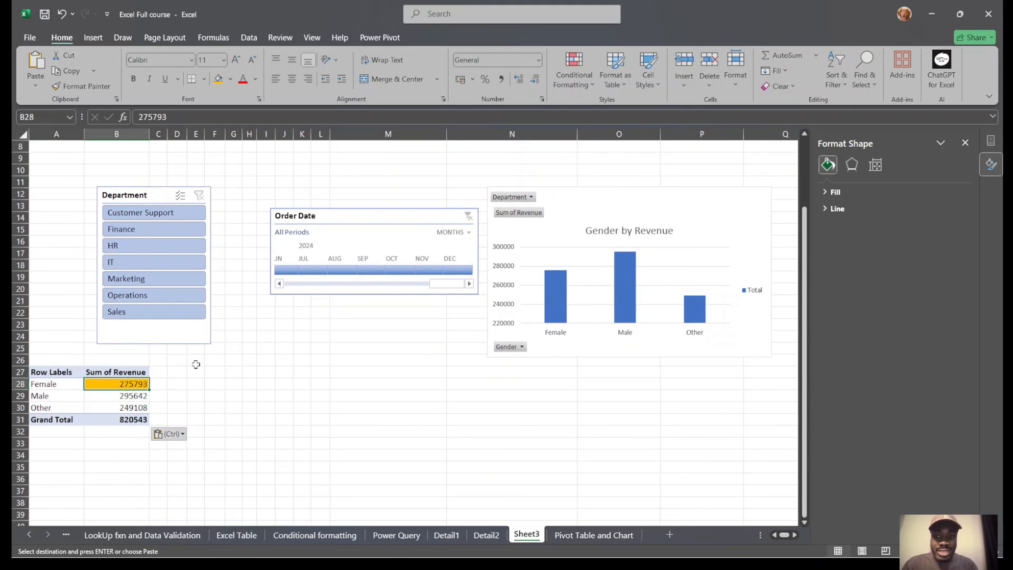
Close the formatting pane and check whether the pasted range at A27 offers PivotTable fields like the original.
{"action": "left_click", "coordinate": [424, 257]}
{"action": "scroll", "coordinate": [425, 251], "scroll_direction": "up", "scroll_amount": 3}
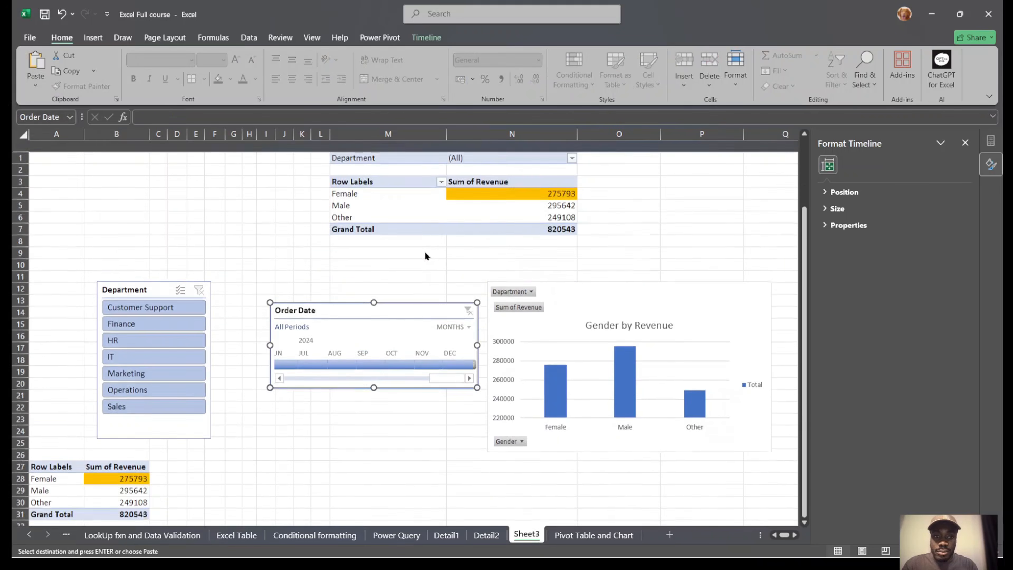
{"action": "left_click", "coordinate": [524, 182]}
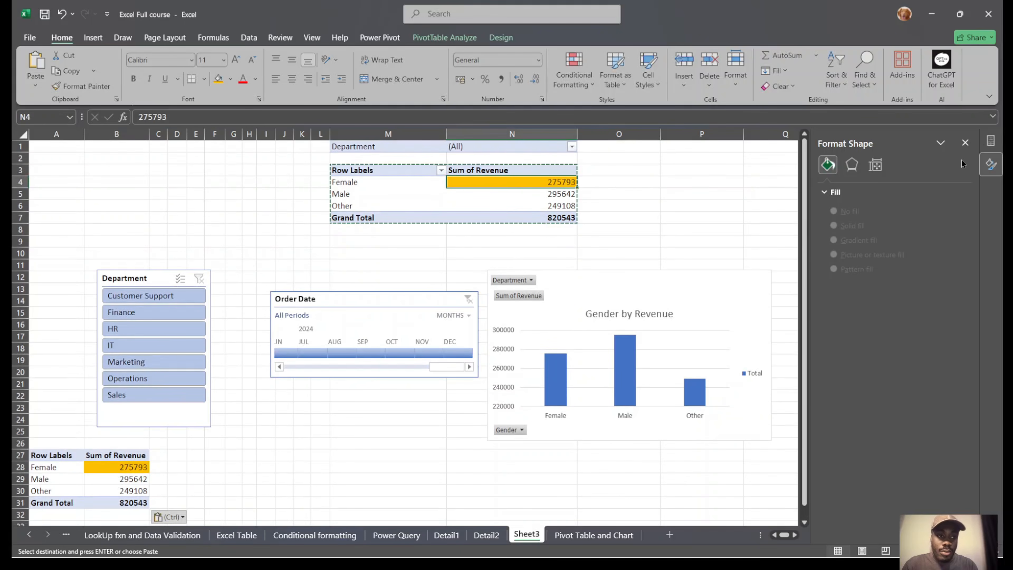
{"action": "left_click", "coordinate": [966, 142]}
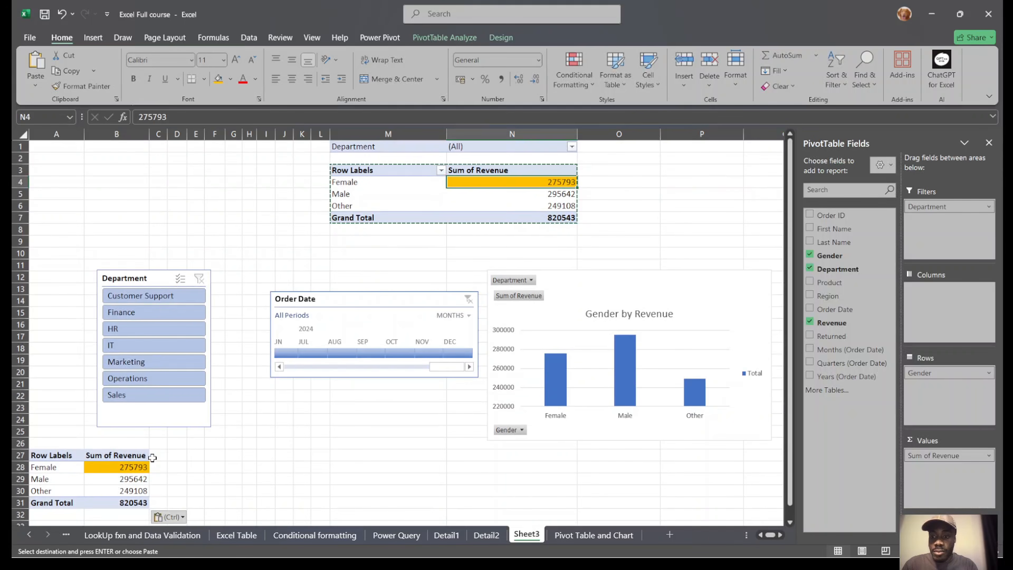
{"action": "left_click", "coordinate": [115, 466]}
{"action": "scroll", "coordinate": [115, 466], "scroll_direction": "left", "scroll_amount": 2}
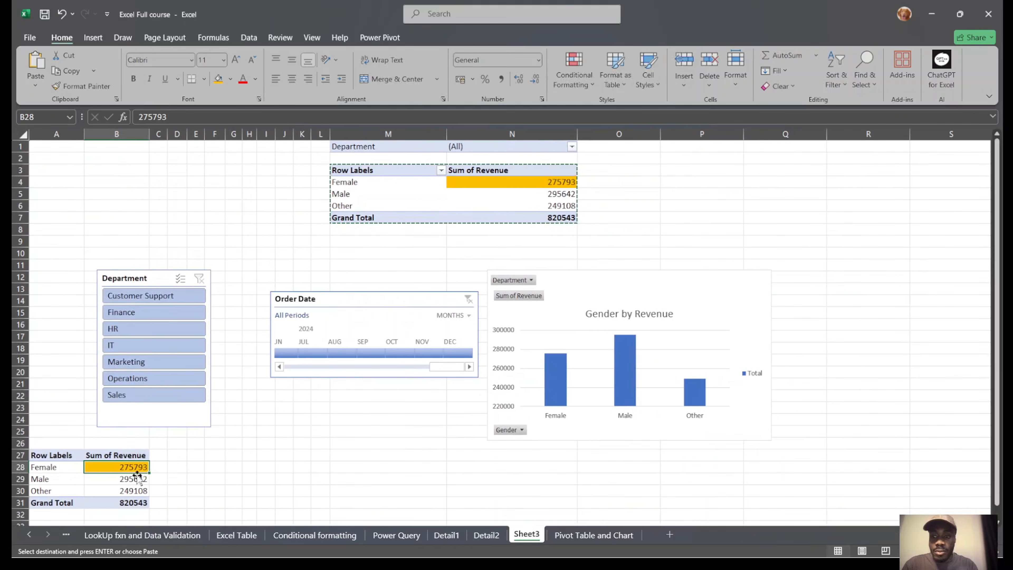
{"action": "left_click", "coordinate": [122, 480]}
Paste another copy of the PivotTable body at cell P3.
{"action": "left_click", "coordinate": [484, 181]}
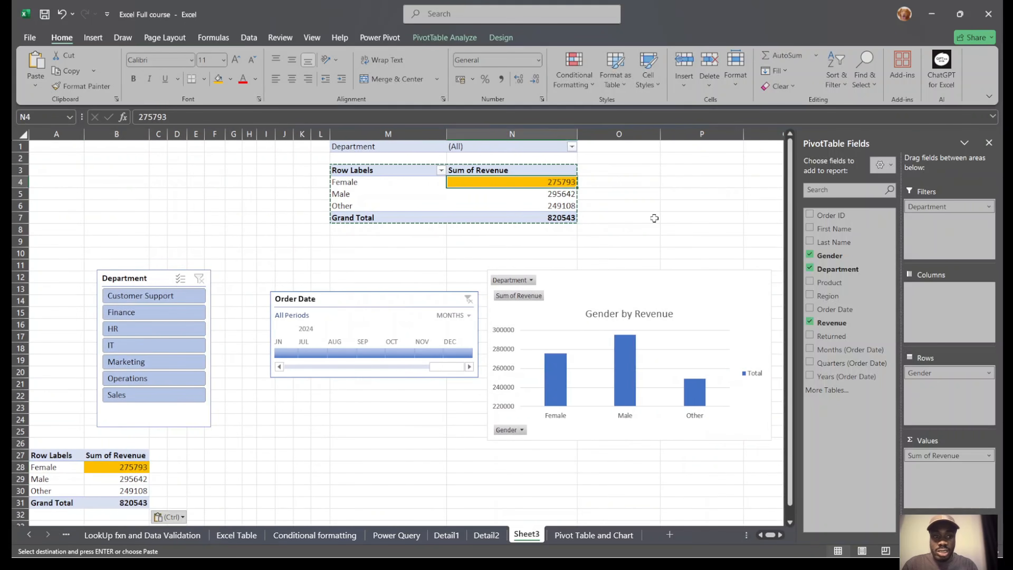
{"action": "left_click", "coordinate": [679, 172]}
{"action": "key", "text": "ctrl+v"}
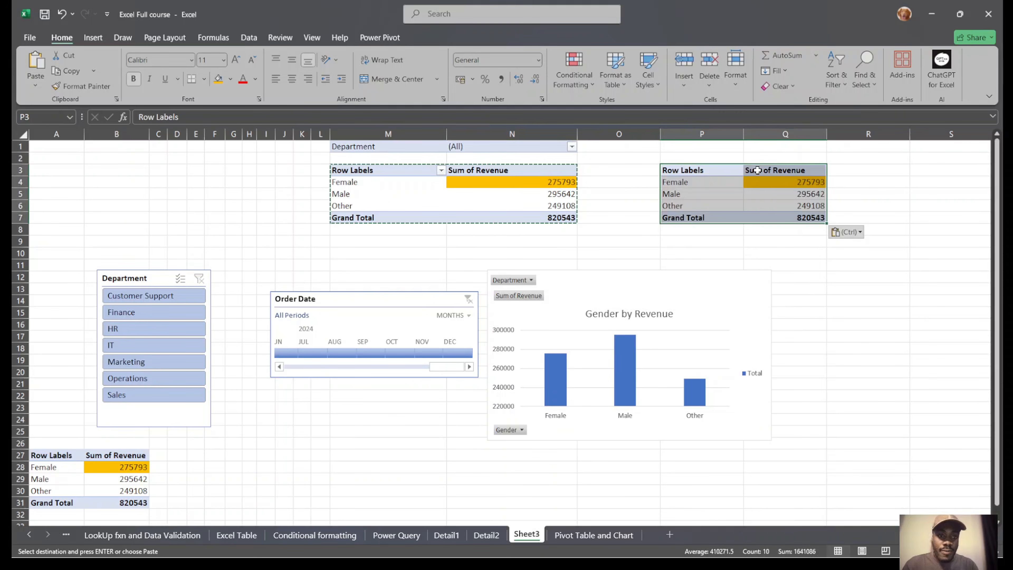
Copy the whole PivotTable M1:N7 including its Department filter and paste it over the range starting at A27.
{"action": "left_click", "coordinate": [515, 169]}
{"action": "left_click_drag", "start_coordinate": [419, 146], "coordinate": [512, 218]}
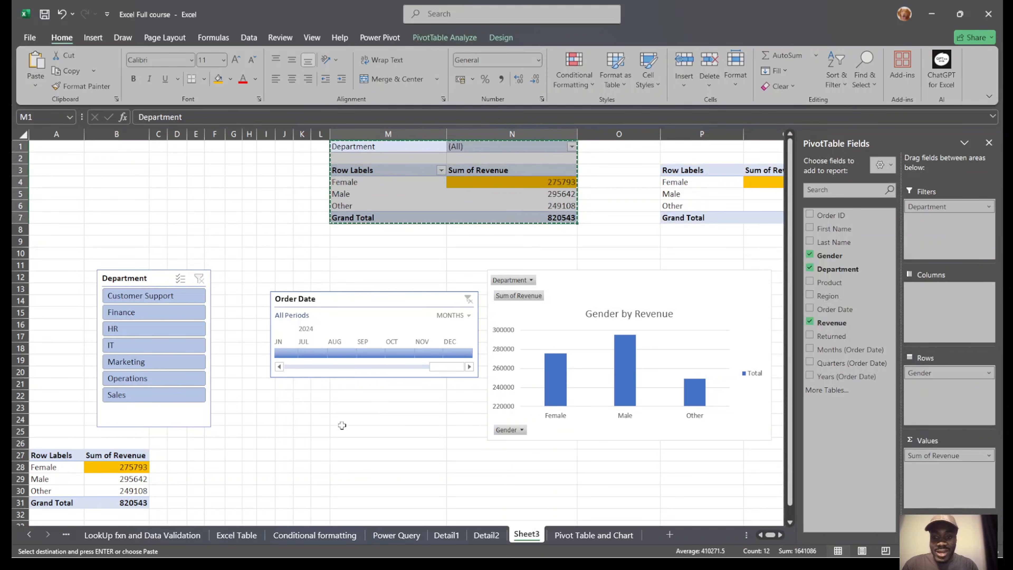
{"action": "left_click", "coordinate": [42, 463]}
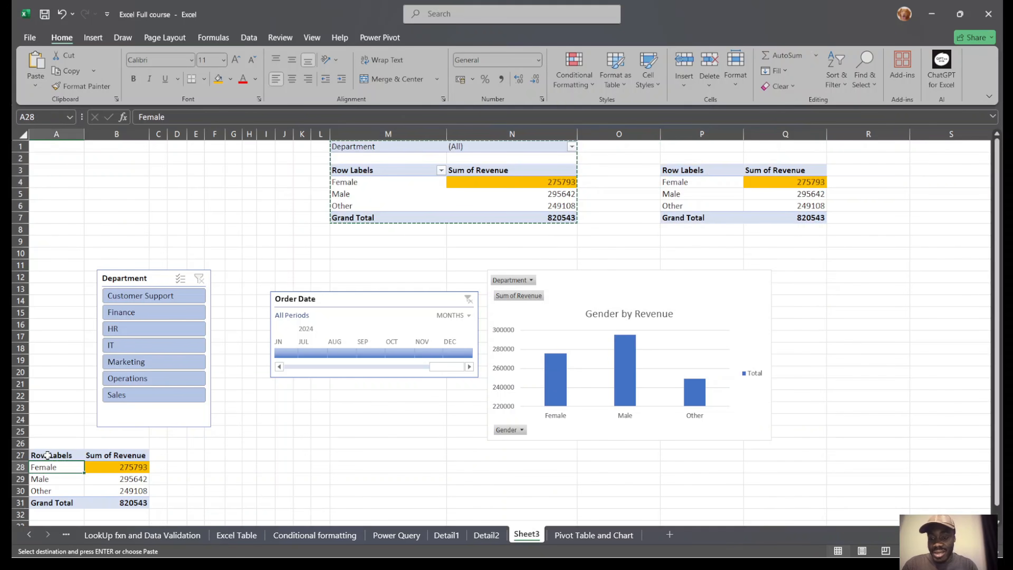
{"action": "left_click", "coordinate": [44, 455]}
{"action": "key", "text": "ctrl+v"}
{"action": "scroll", "coordinate": [172, 427], "scroll_direction": "down", "scroll_amount": 5}
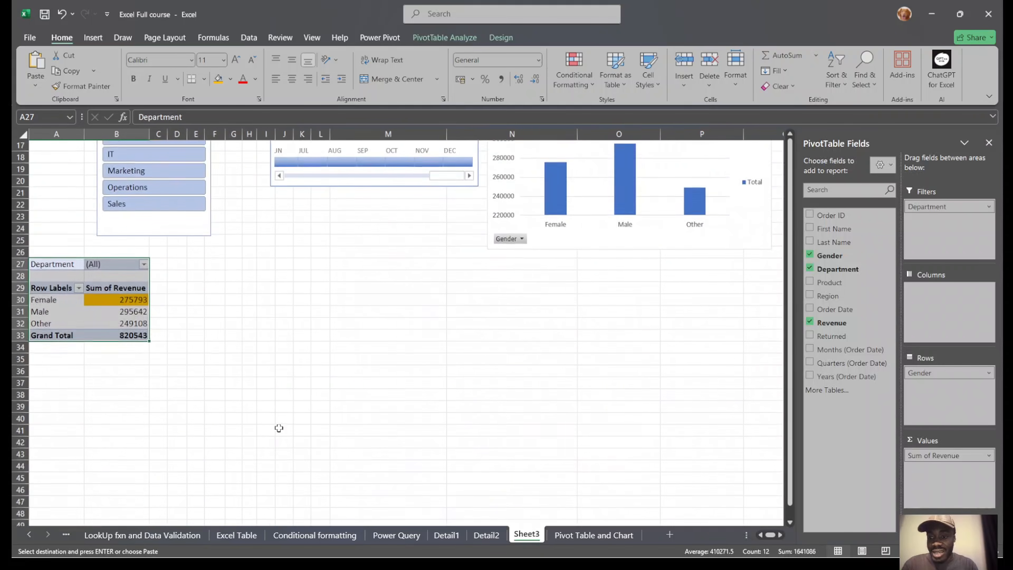
{"action": "left_click", "coordinate": [85, 275]}
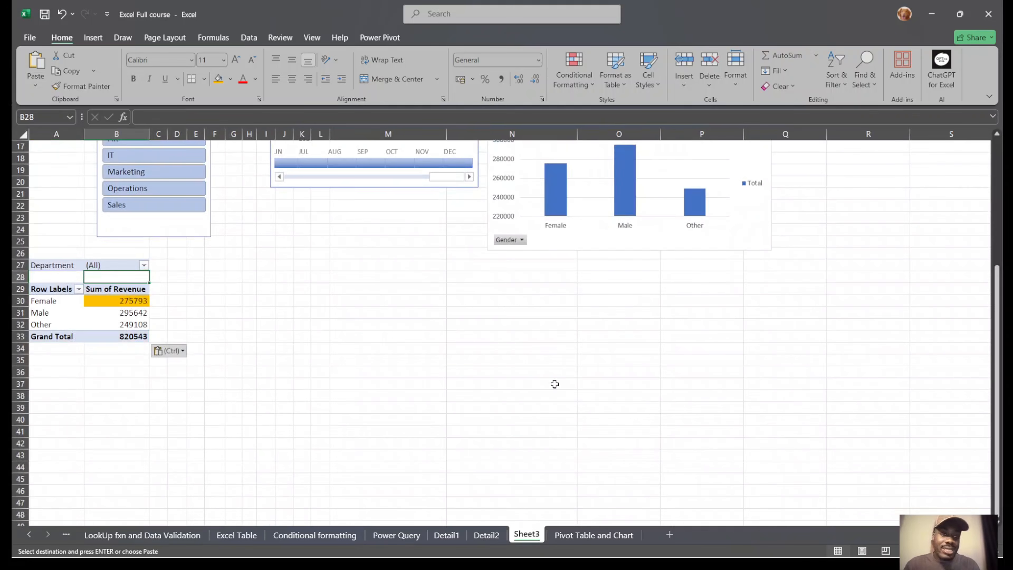
Replace Gender with Months (Order Date) as the row field of the PivotTable copy at A27.
{"action": "left_click", "coordinate": [119, 315]}
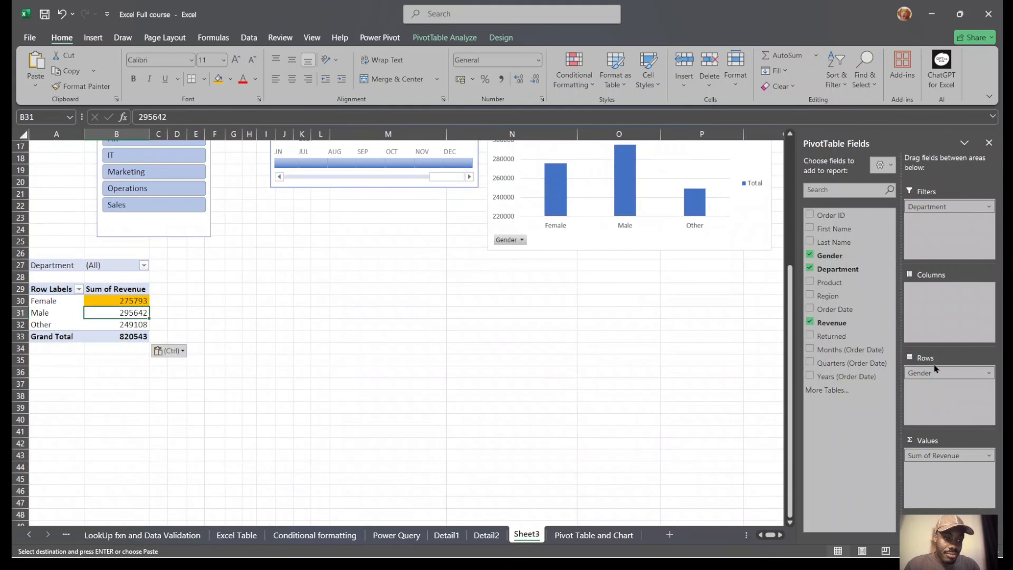
{"action": "left_click_drag", "start_coordinate": [934, 371], "coordinate": [856, 283]}
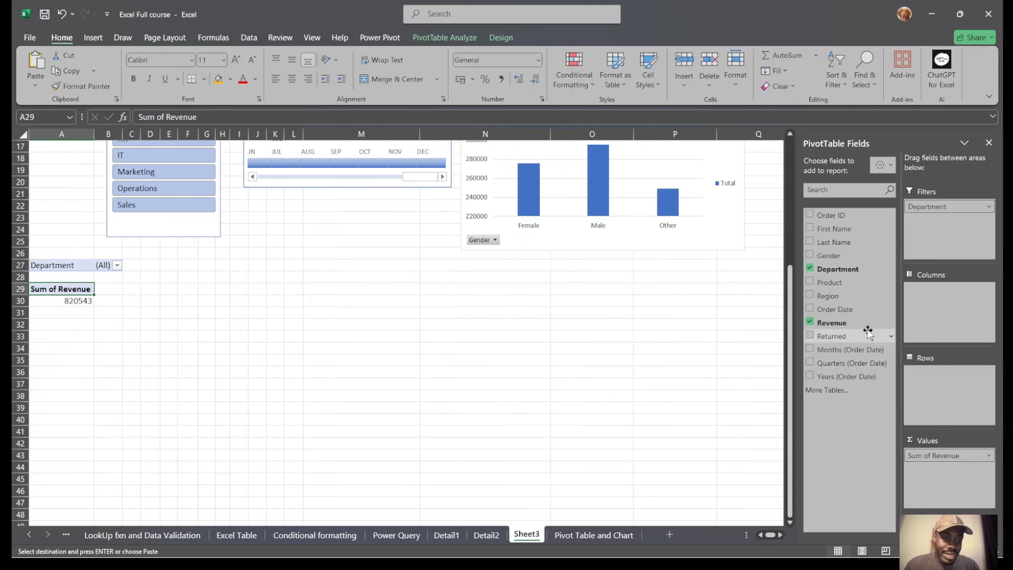
{"action": "left_click_drag", "start_coordinate": [843, 350], "coordinate": [978, 401]}
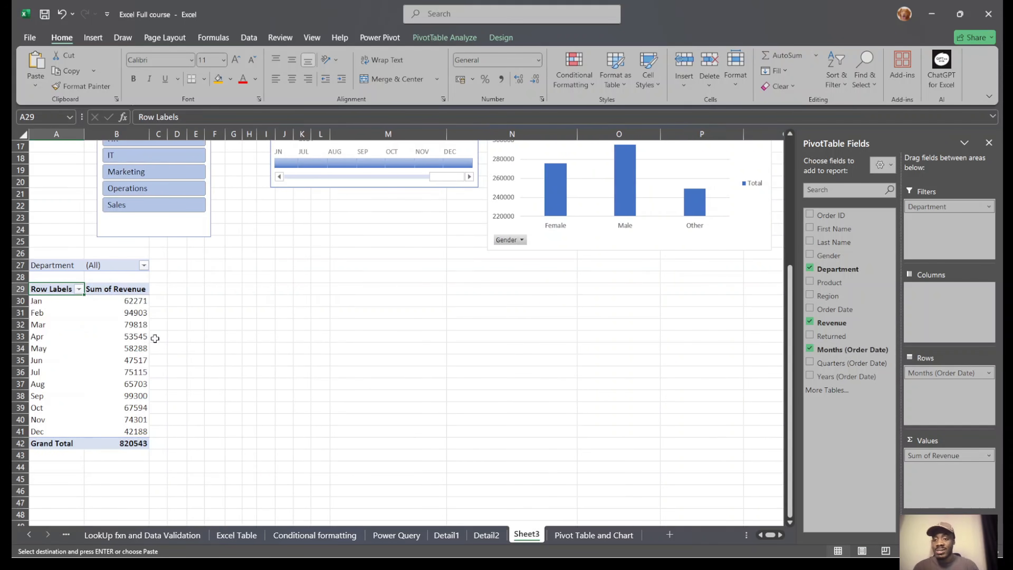
Insert a Line PivotChart from the monthly PivotTable at A27 and place it beside the table.
{"action": "left_click", "coordinate": [105, 365]}
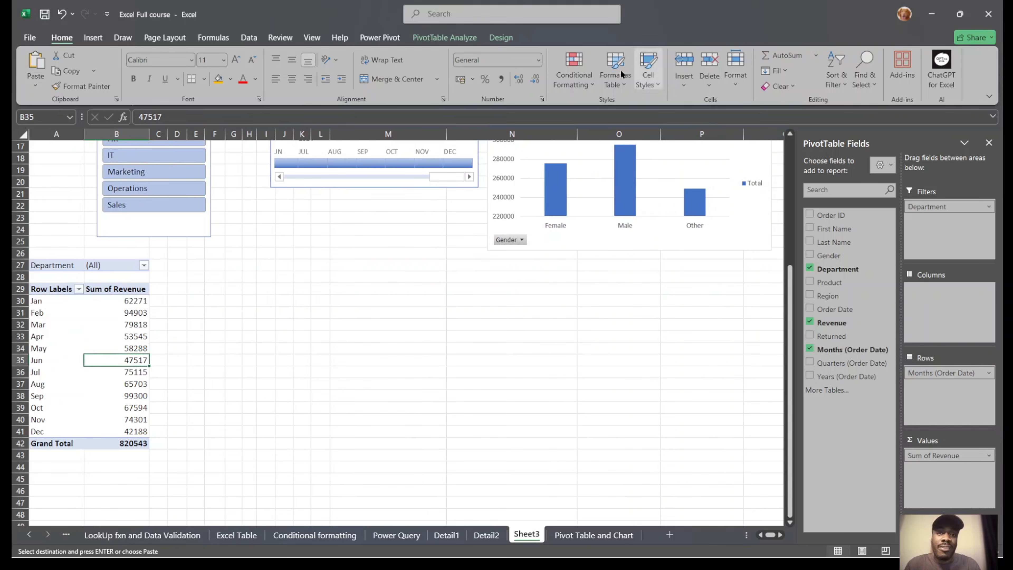
{"action": "left_click", "coordinate": [456, 40]}
{"action": "left_click", "coordinate": [767, 76]}
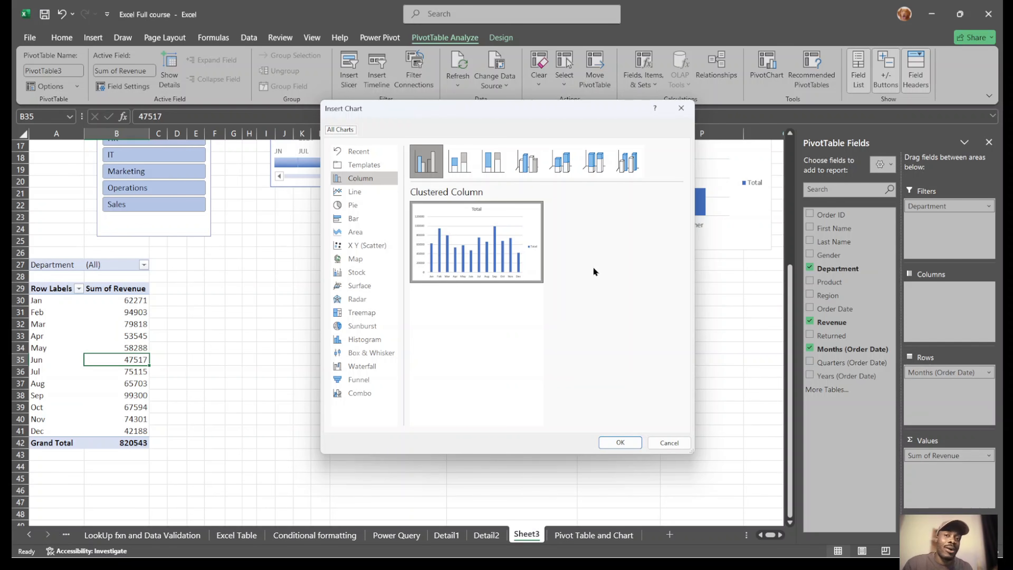
{"action": "left_click", "coordinate": [351, 191]}
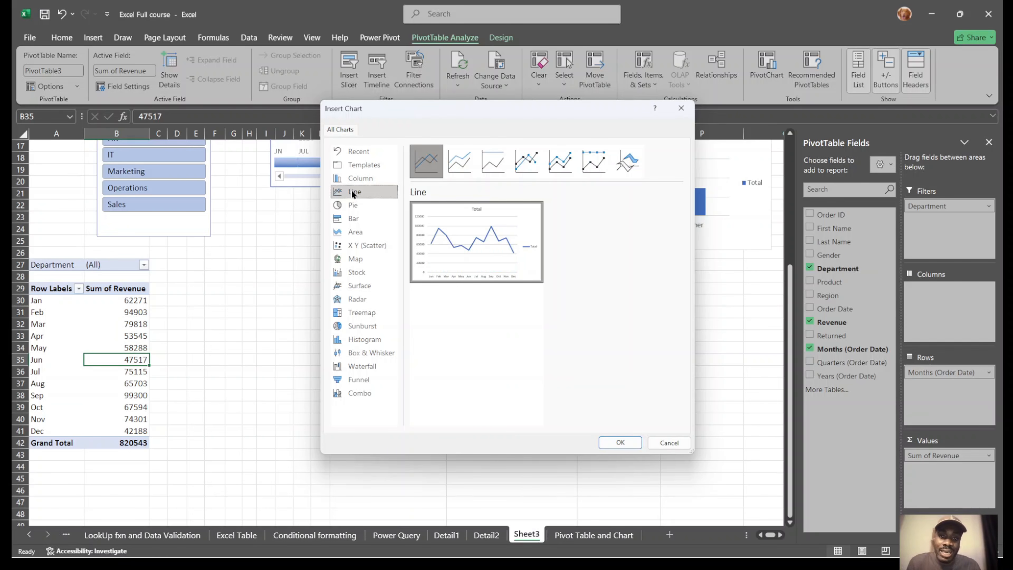
{"action": "left_click", "coordinate": [621, 442]}
{"action": "left_click_drag", "start_coordinate": [439, 263], "coordinate": [390, 251]}
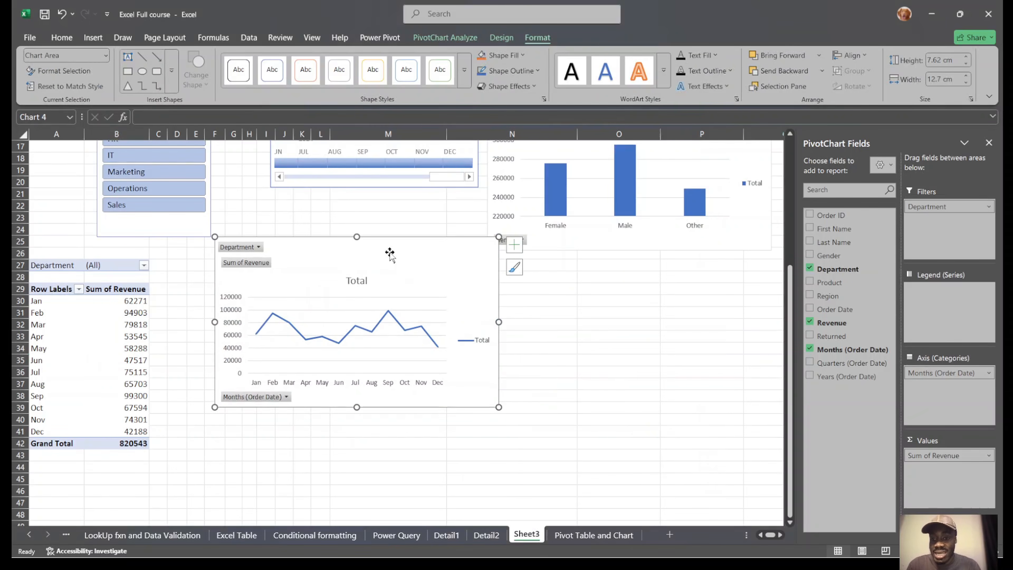
Title the line PivotChart "Monthly sales" and move it down, clear of the timeline and the gender chart.
{"action": "double_click", "coordinate": [350, 281]}
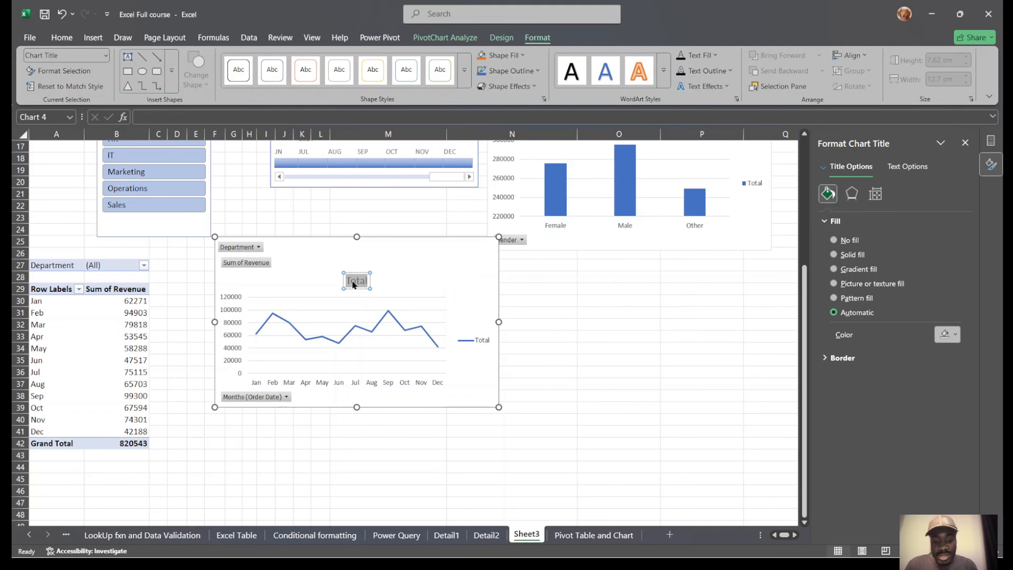
{"action": "type", "text": "Monthly"}
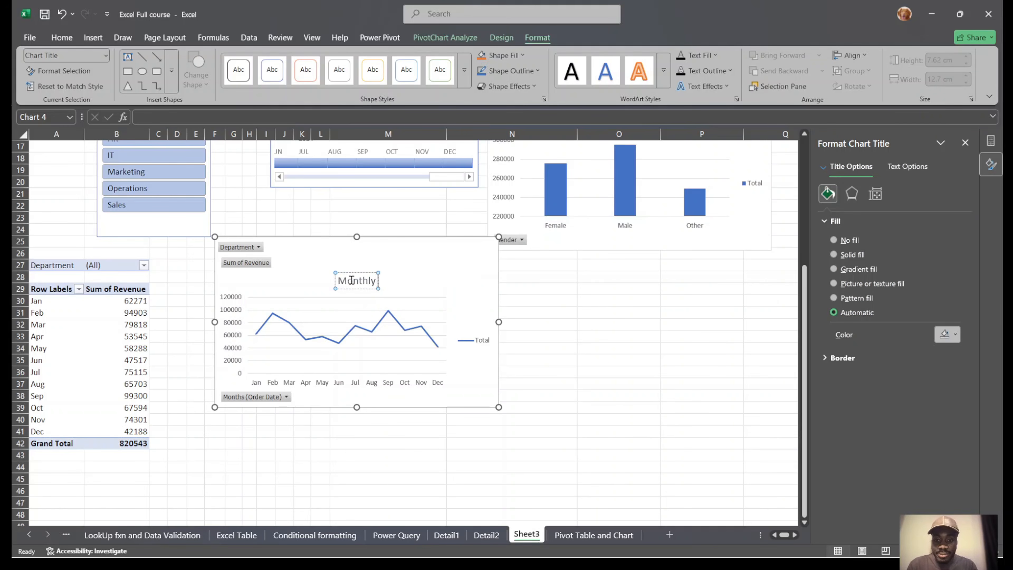
{"action": "type", "text": " sales"}
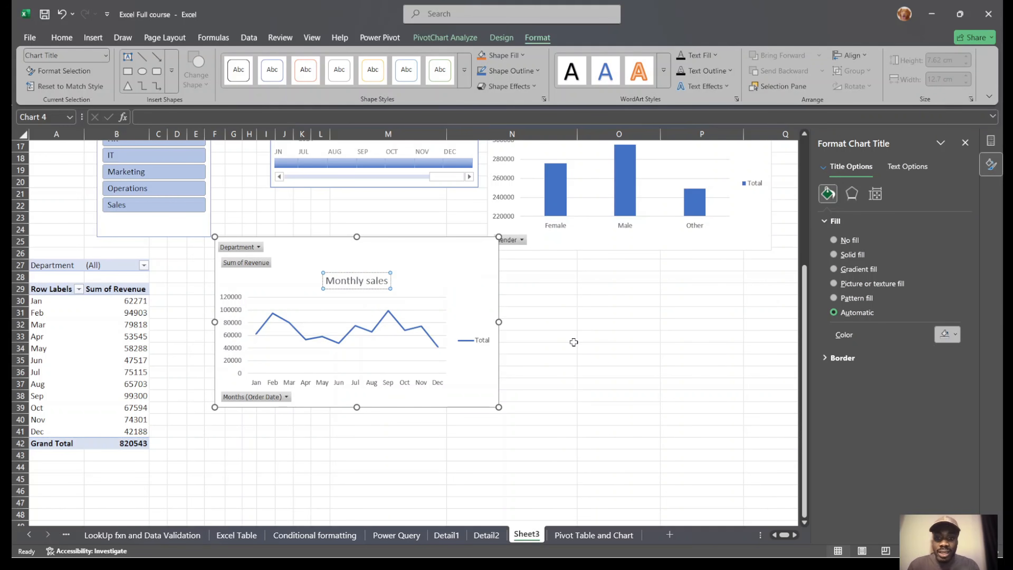
{"action": "left_click", "coordinate": [573, 341]}
{"action": "left_click_drag", "start_coordinate": [464, 264], "coordinate": [468, 311]}
Sort the monthly PivotTable by Sum of Revenue from largest to smallest.
{"action": "left_click", "coordinate": [144, 313]}
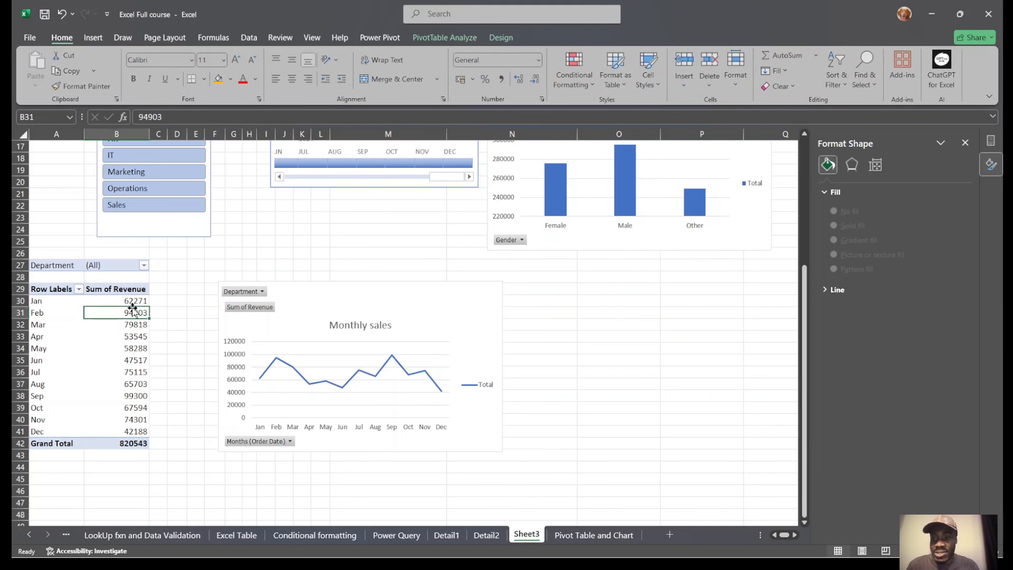
{"action": "left_click", "coordinate": [439, 295]}
{"action": "left_click", "coordinate": [129, 310]}
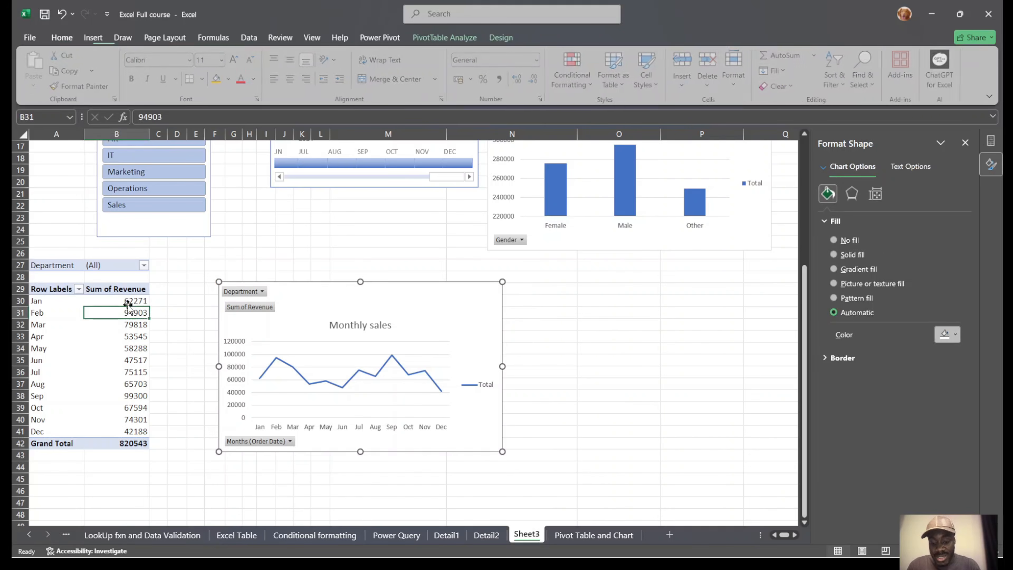
{"action": "right_click", "coordinate": [123, 311]}
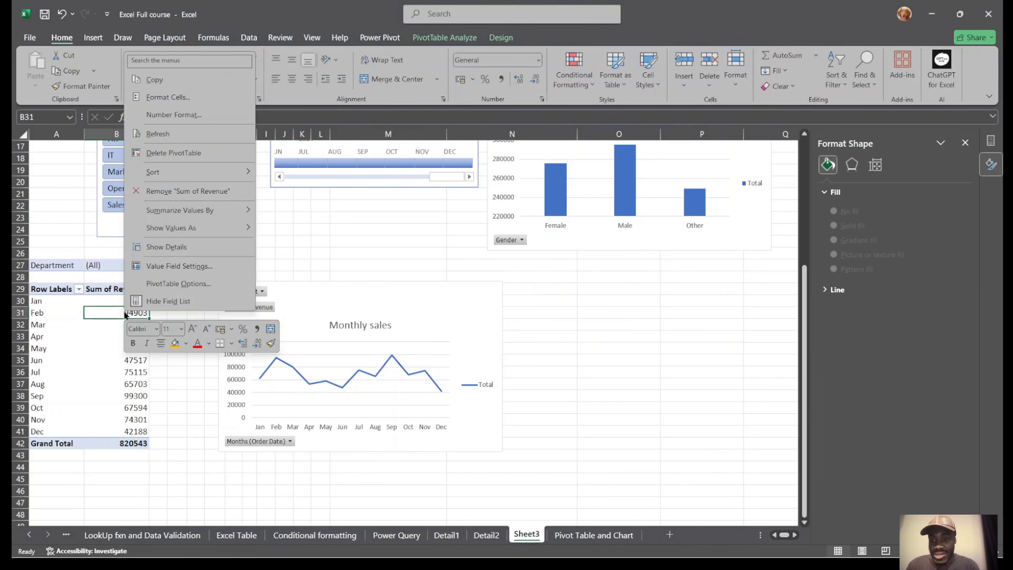
{"action": "mouse_move", "coordinate": [191, 175]}
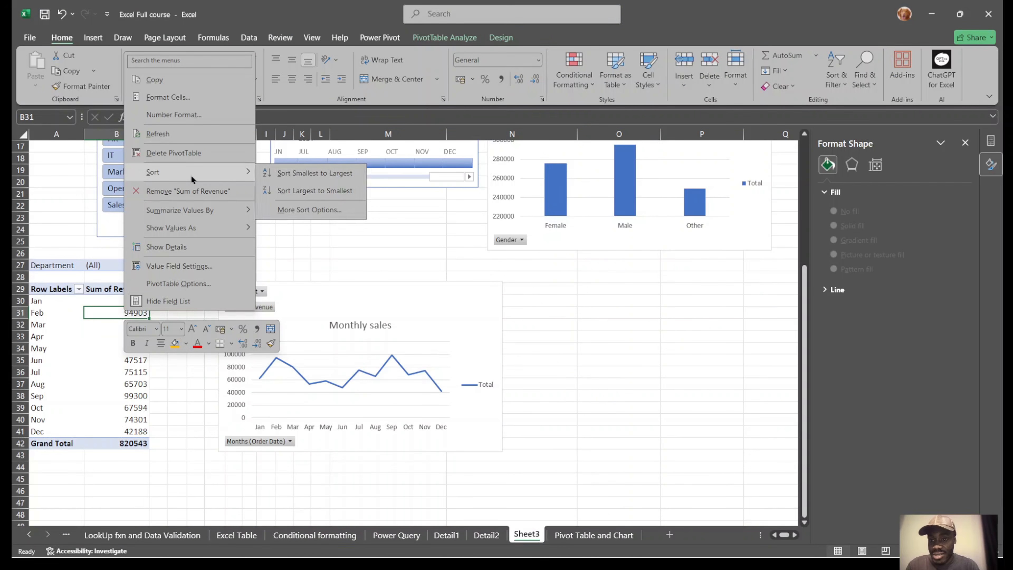
{"action": "left_click", "coordinate": [321, 190]}
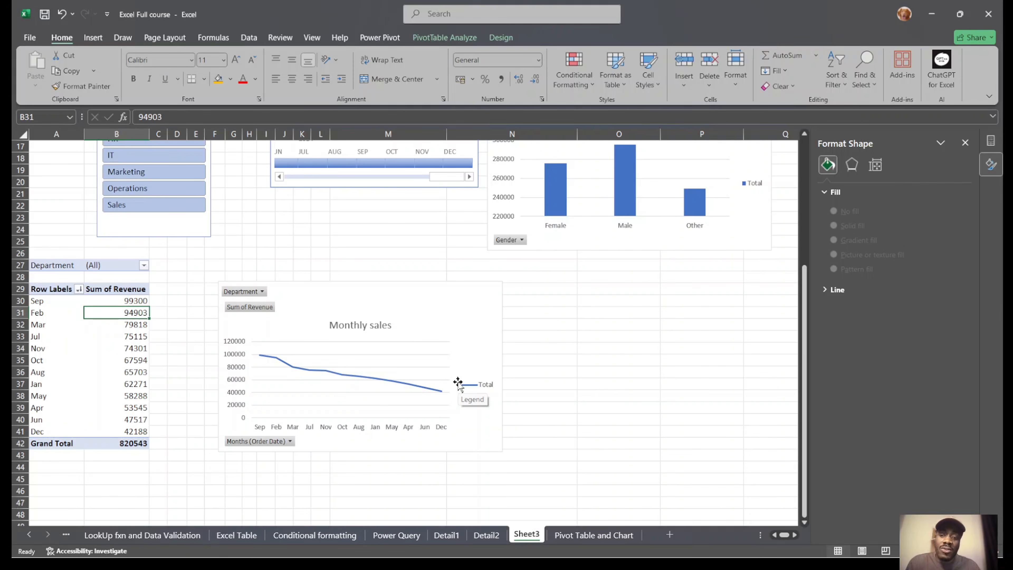
Turn grand totals off for rows and columns in the monthly PivotTable.
{"action": "left_click", "coordinate": [570, 378]}
{"action": "scroll", "coordinate": [638, 270], "scroll_direction": "up", "scroll_amount": 5}
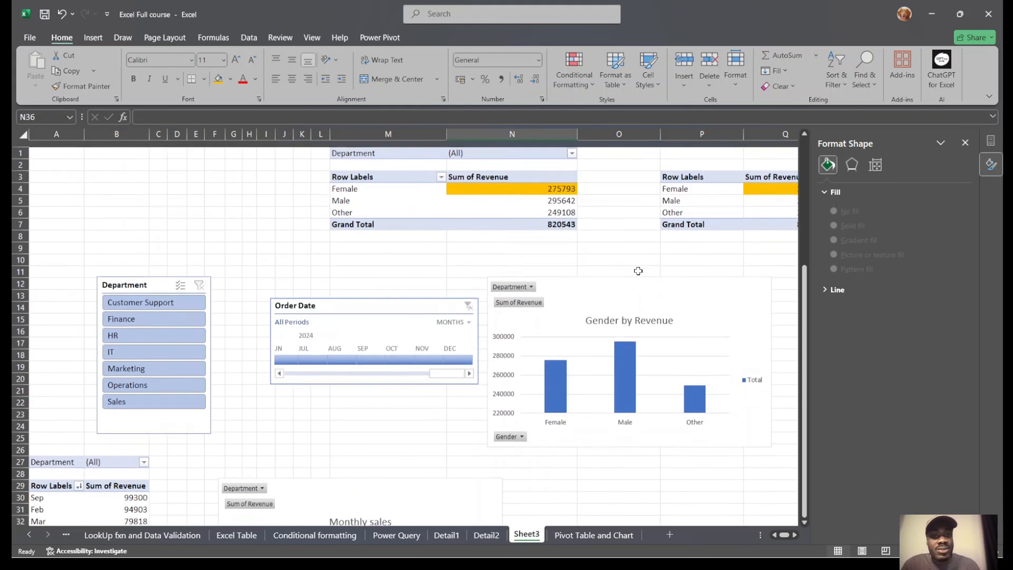
{"action": "scroll", "coordinate": [638, 271], "scroll_direction": "down", "scroll_amount": 7}
{"action": "scroll", "coordinate": [341, 248], "scroll_direction": "up", "scroll_amount": 7}
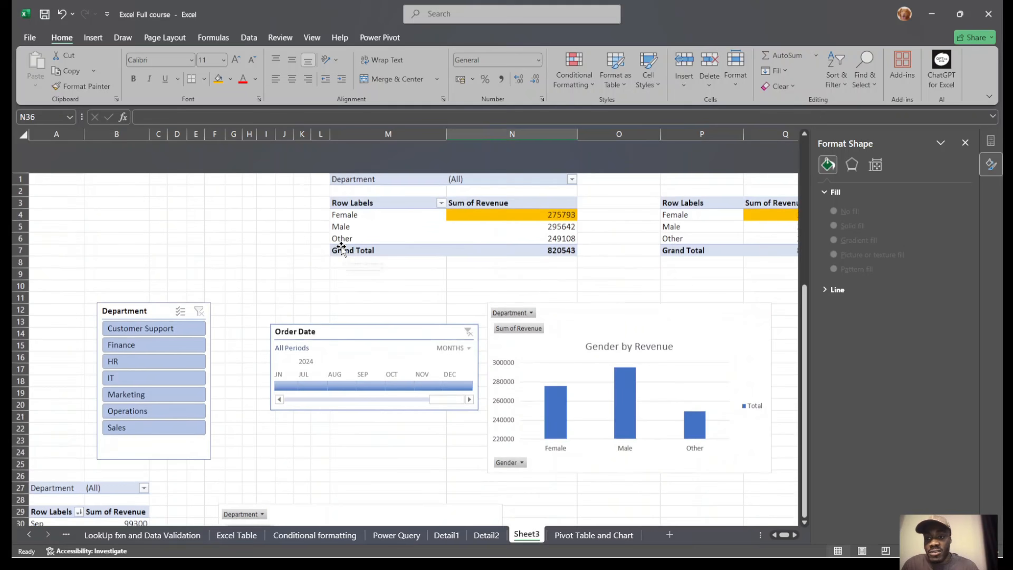
{"action": "scroll", "coordinate": [341, 248], "scroll_direction": "down", "scroll_amount": 1}
{"action": "left_click", "coordinate": [89, 489]}
{"action": "scroll", "coordinate": [356, 295], "scroll_direction": "down", "scroll_amount": 2}
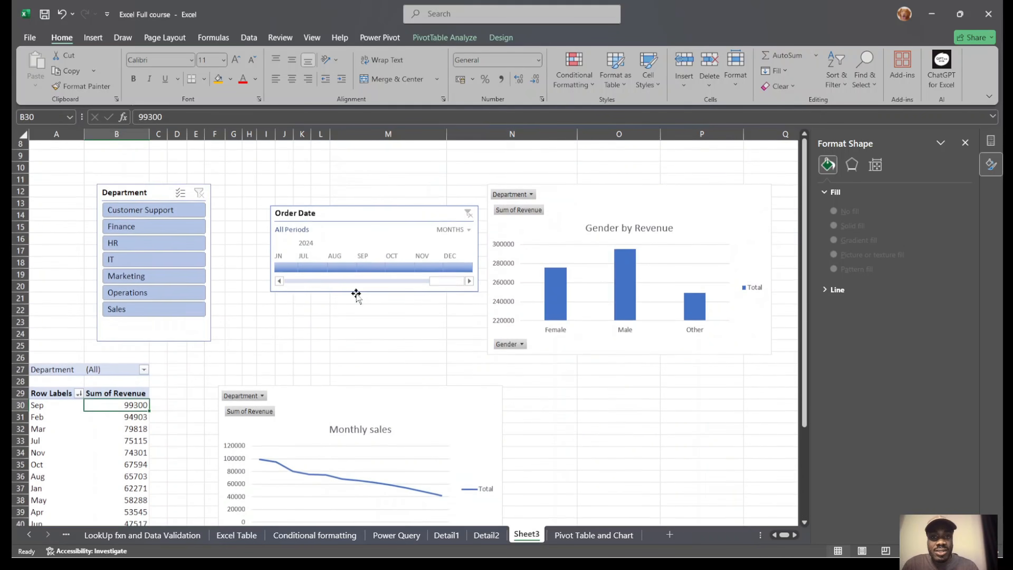
{"action": "left_click", "coordinate": [498, 39]}
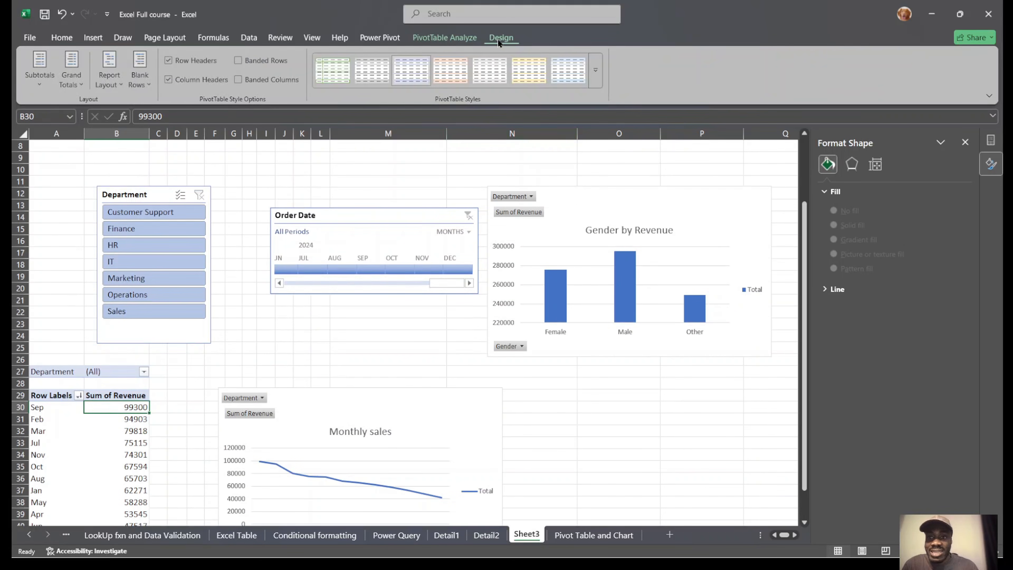
{"action": "scroll", "coordinate": [133, 267], "scroll_direction": "down", "scroll_amount": 5}
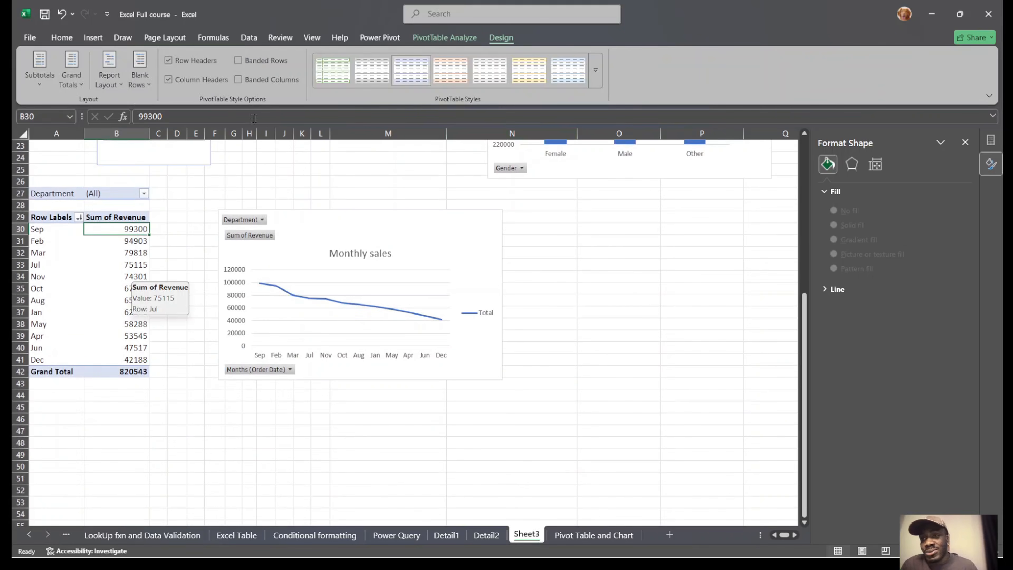
{"action": "left_click", "coordinate": [81, 83]}
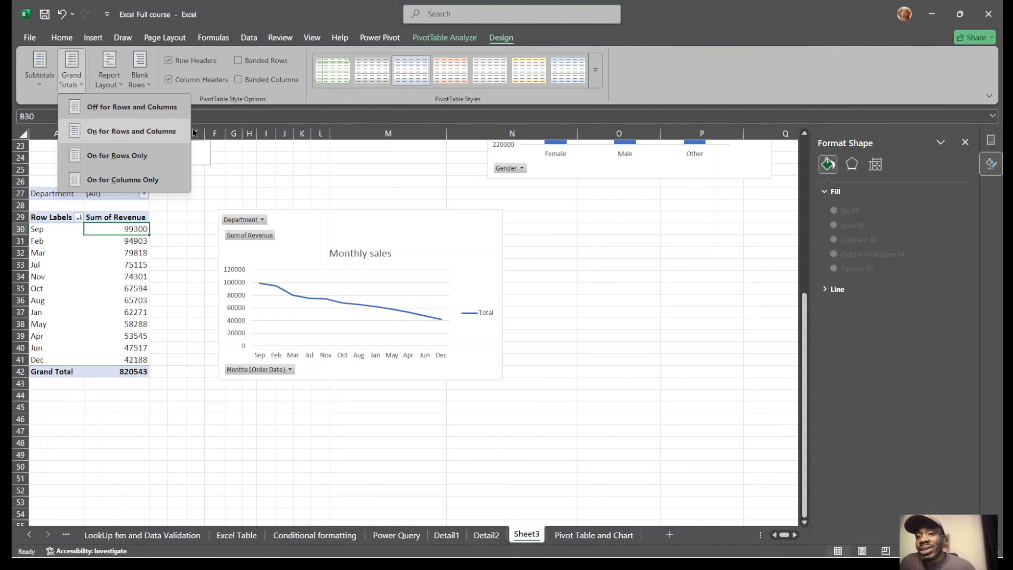
{"action": "left_click", "coordinate": [138, 110]}
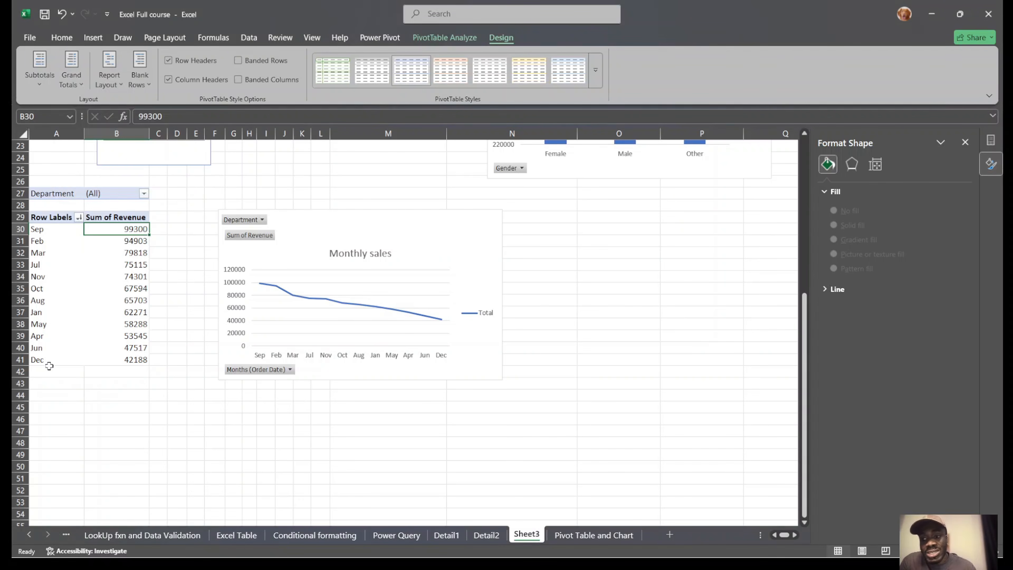
Turn grand totals back on for rows and columns in the monthly PivotTable.
{"action": "left_click_drag", "start_coordinate": [49, 367], "coordinate": [115, 360]}
{"action": "left_click", "coordinate": [115, 291]}
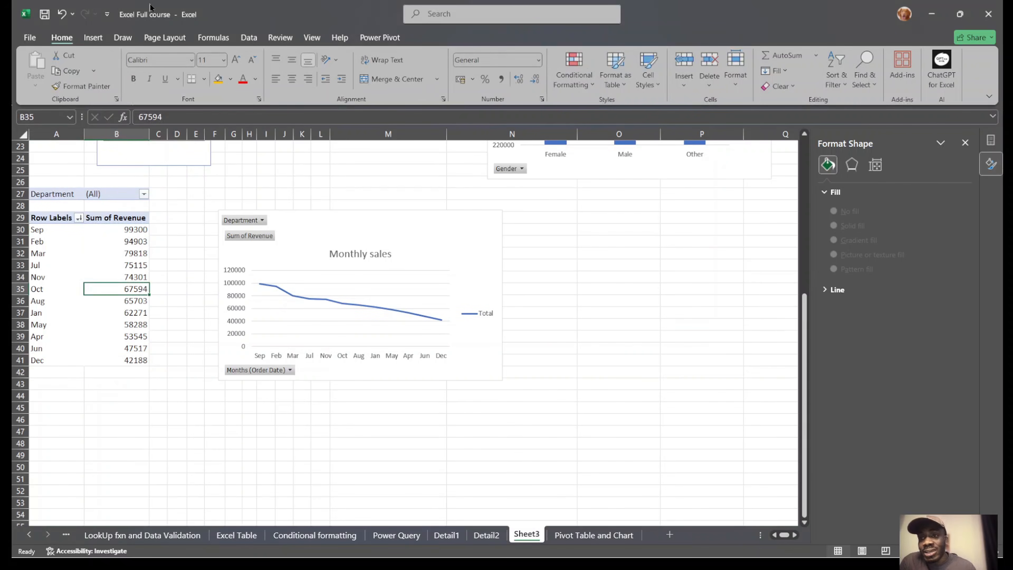
{"action": "left_click", "coordinate": [79, 278]}
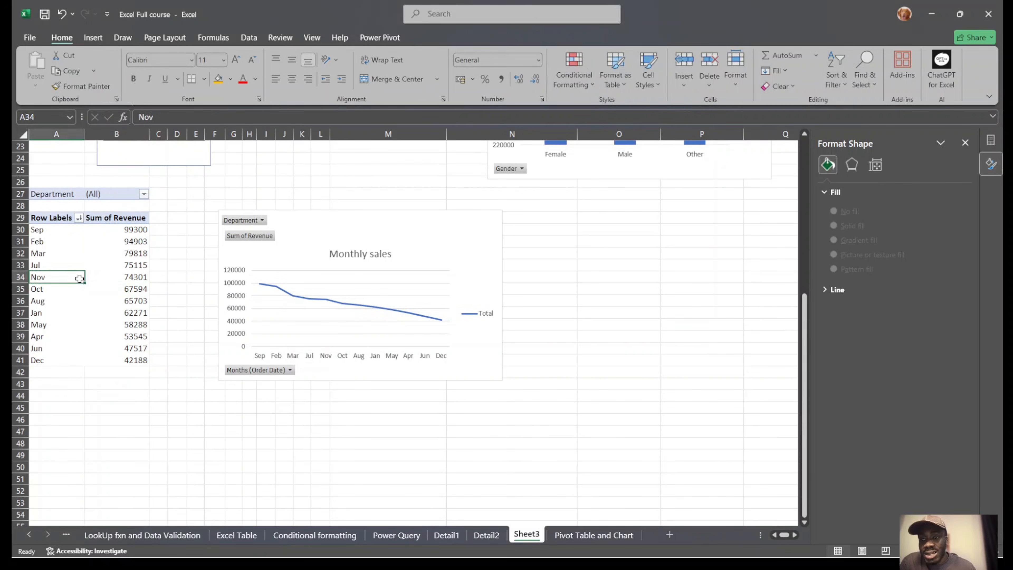
{"action": "left_click", "coordinate": [108, 253]}
{"action": "left_click", "coordinate": [78, 74]}
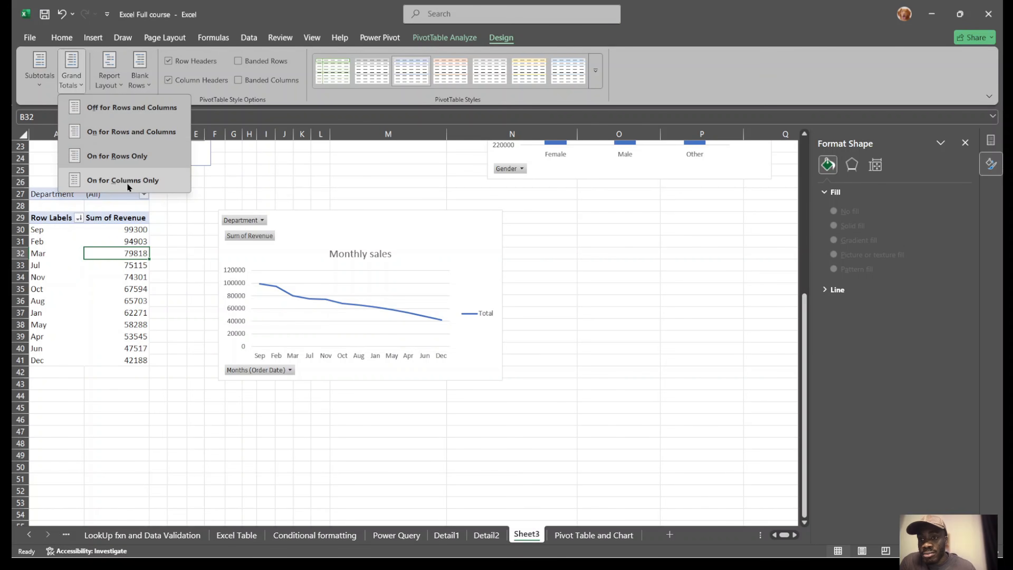
{"action": "left_click", "coordinate": [158, 132]}
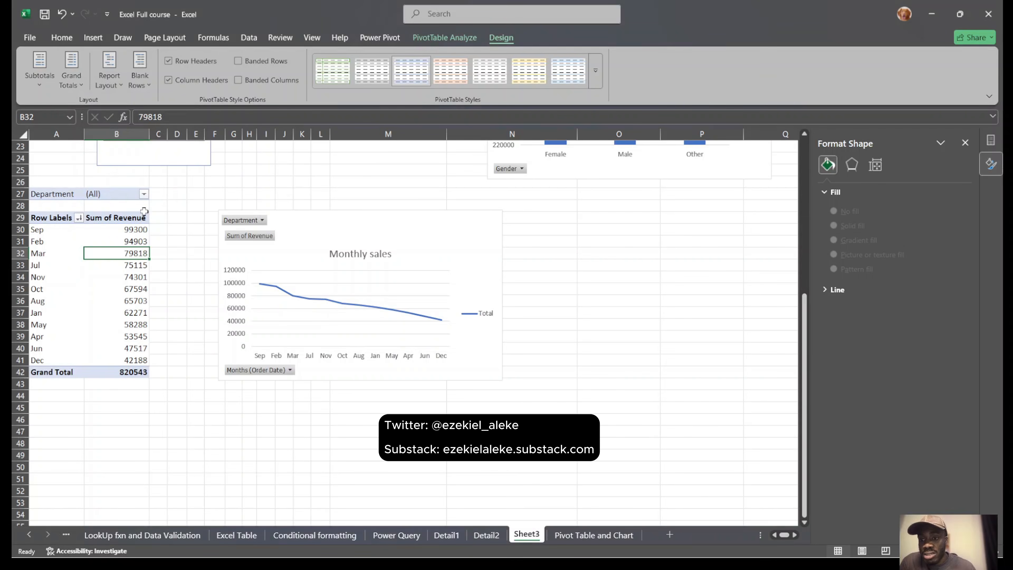
Add Region as the column field of the monthly PivotTable and move the line chart clear of the widened table.
{"action": "left_click", "coordinate": [131, 267]}
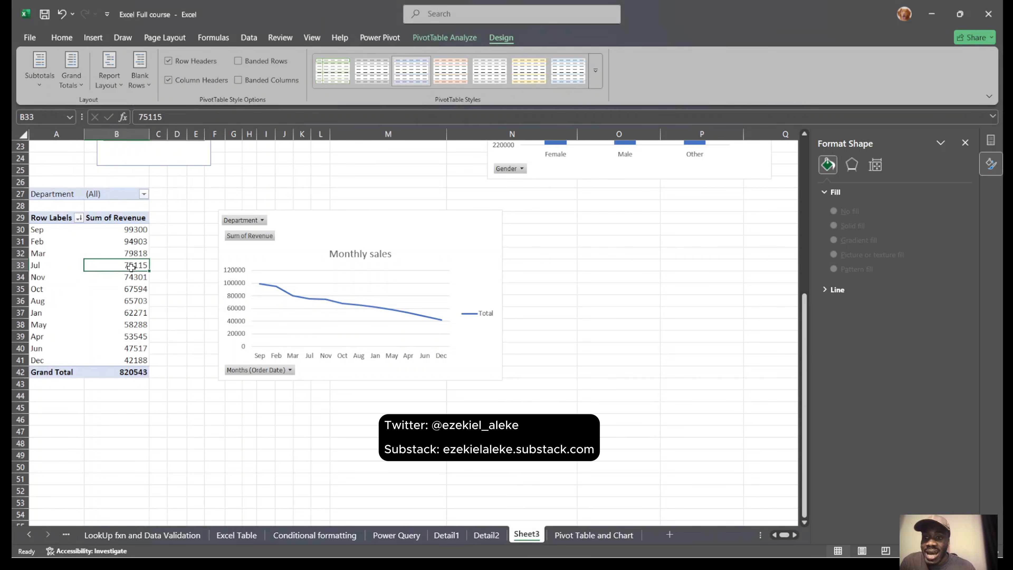
{"action": "left_click", "coordinate": [965, 143]}
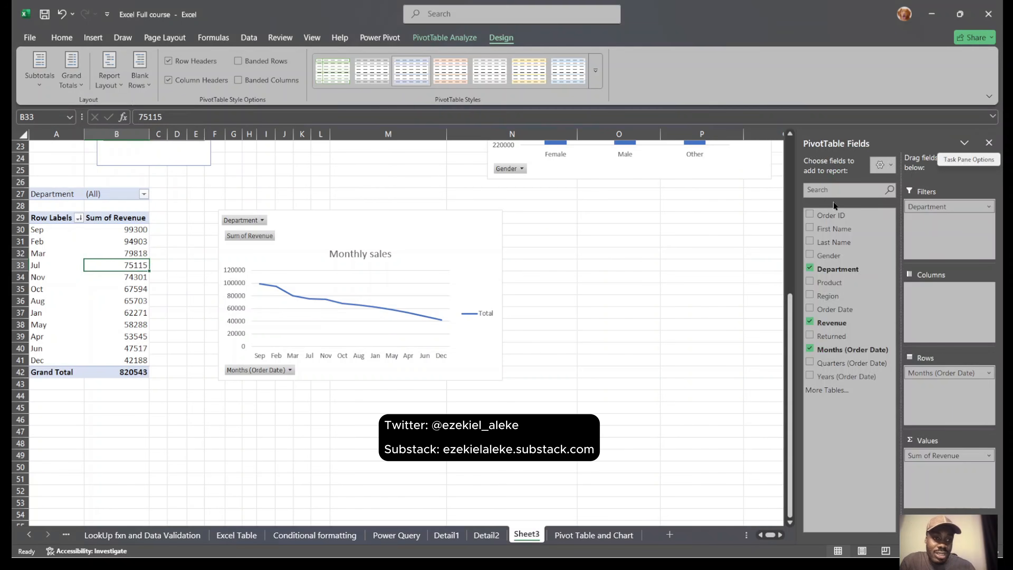
{"action": "left_click_drag", "start_coordinate": [852, 299], "coordinate": [956, 314]}
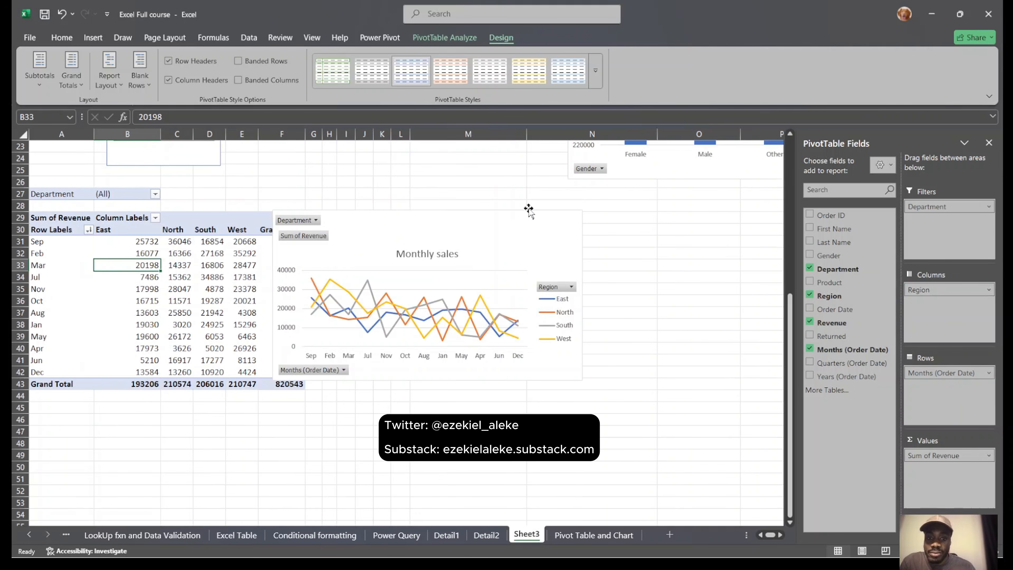
{"action": "left_click_drag", "start_coordinate": [479, 220], "coordinate": [633, 176]}
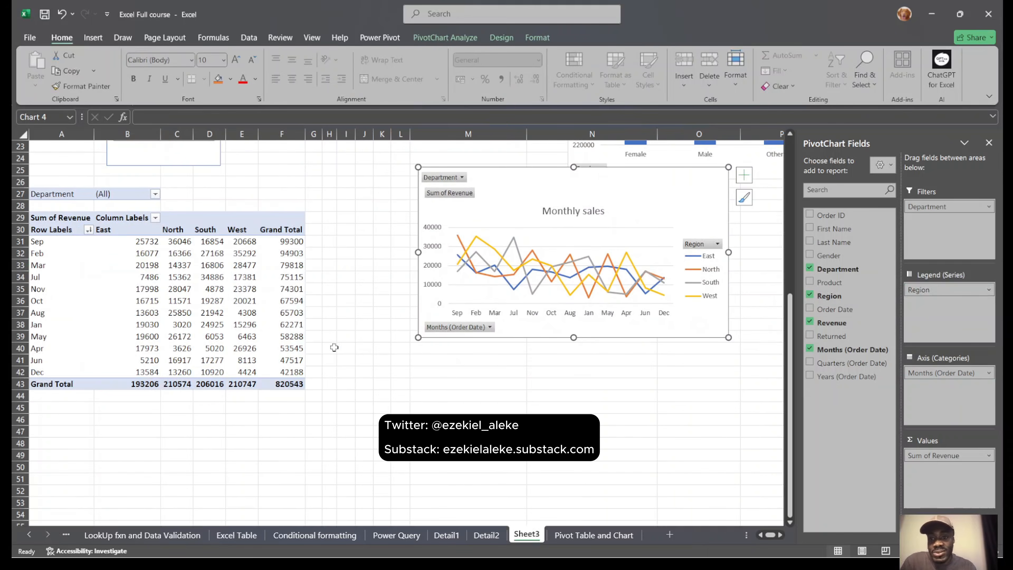
{"action": "left_click", "coordinate": [32, 242]}
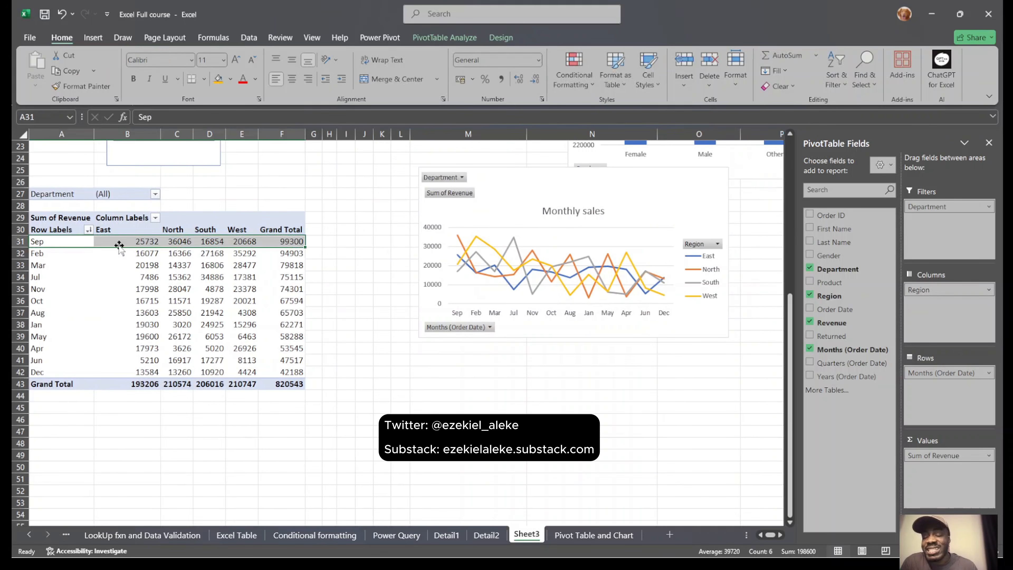
Extend the line PivotChart's title to "Monthly sales by Region".
{"action": "double_click", "coordinate": [570, 210]}
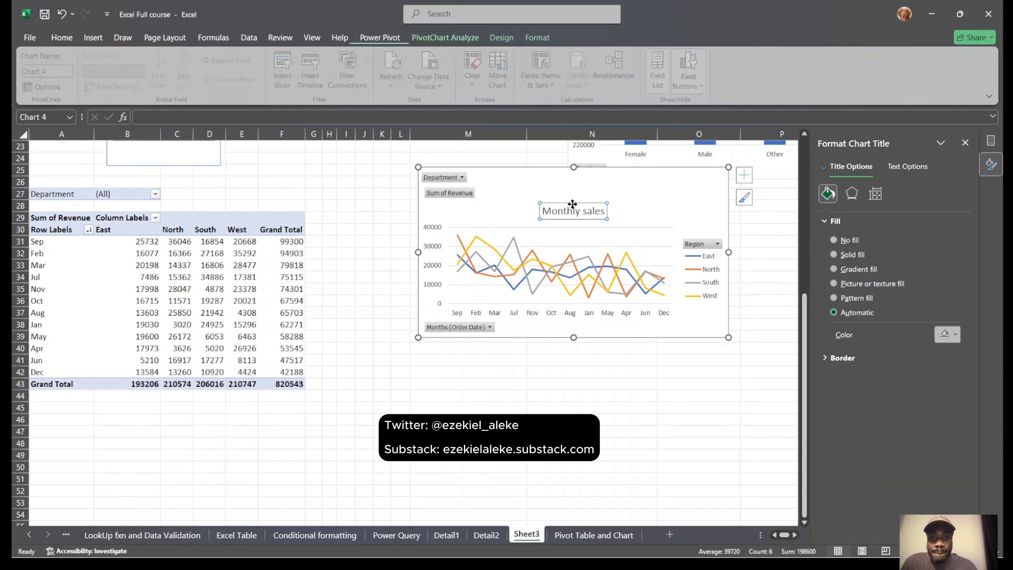
{"action": "left_click", "coordinate": [593, 206]}
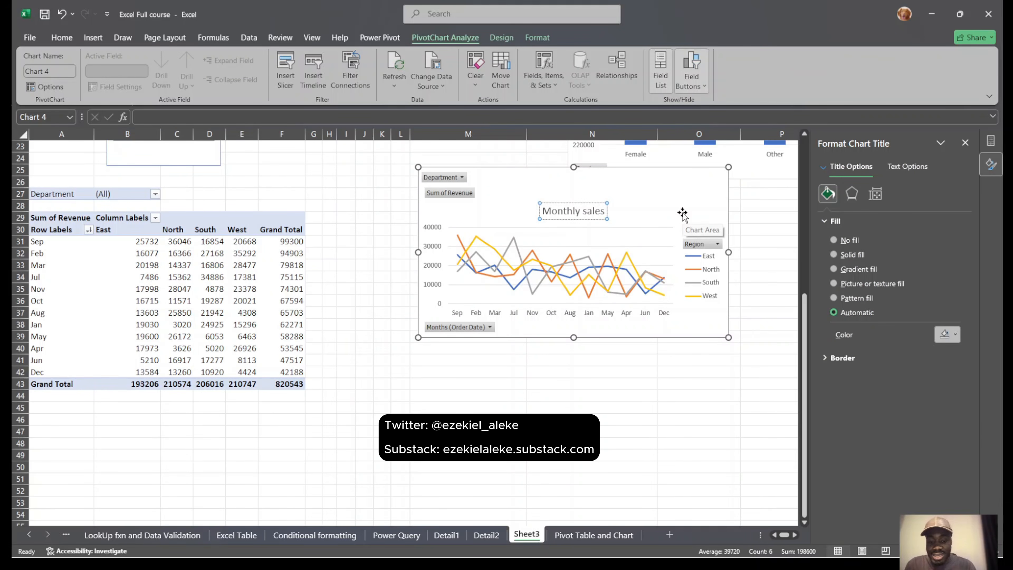
{"action": "type", "text": "by Reg"}
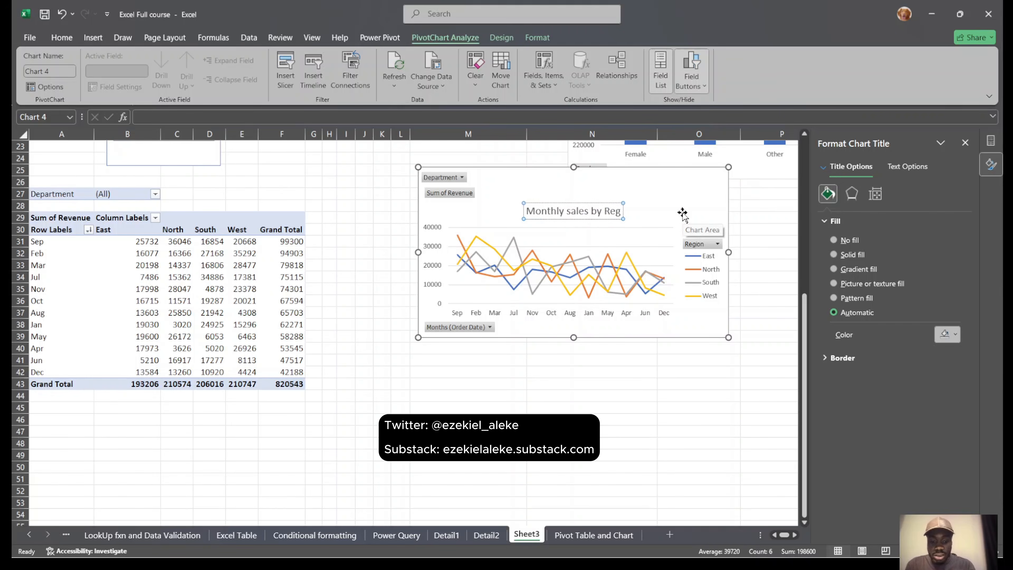
{"action": "type", "text": "ion"}
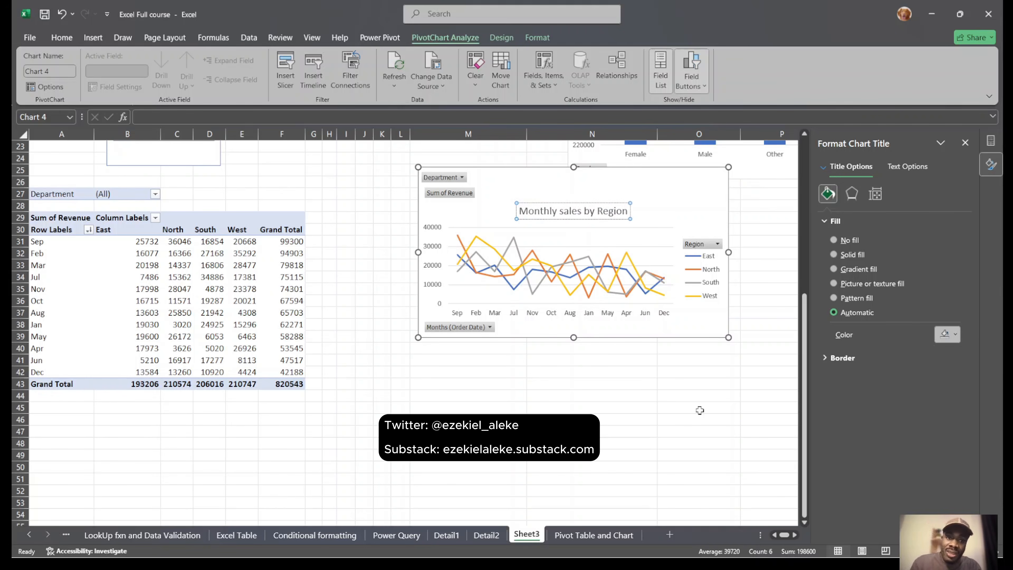
{"action": "left_click", "coordinate": [673, 428]}
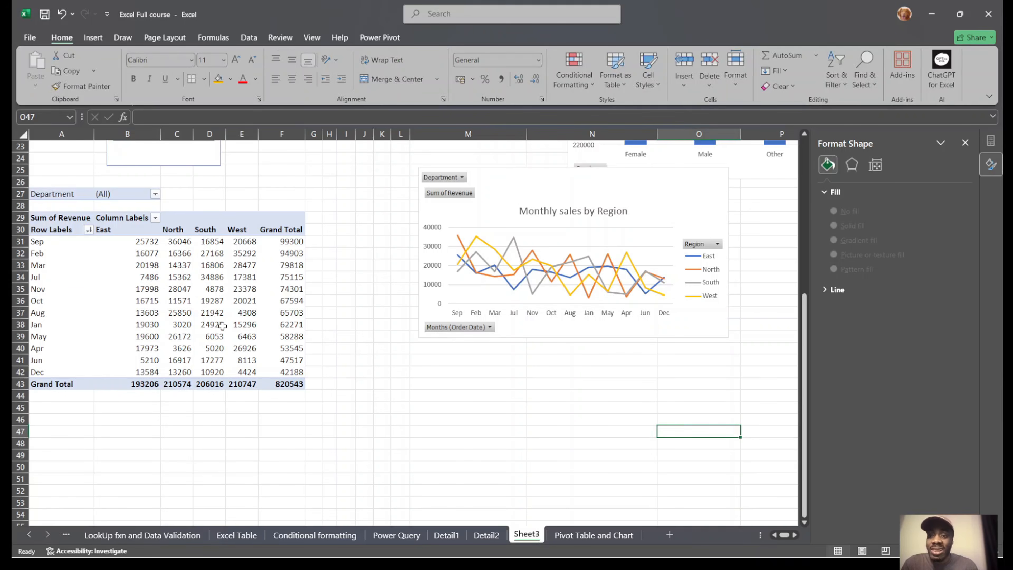
Select the Grand Total column and row of the monthly PivotTable and turn grand totals off for rows and columns.
{"action": "left_click", "coordinate": [243, 276]}
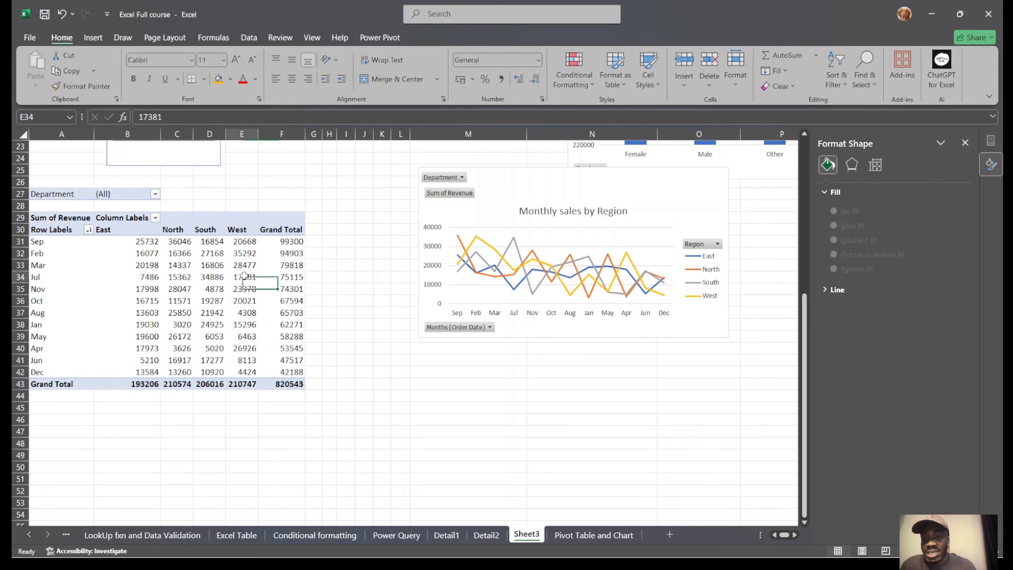
{"action": "left_click", "coordinate": [291, 241]}
{"action": "left_click_drag", "start_coordinate": [291, 241], "coordinate": [288, 397]}
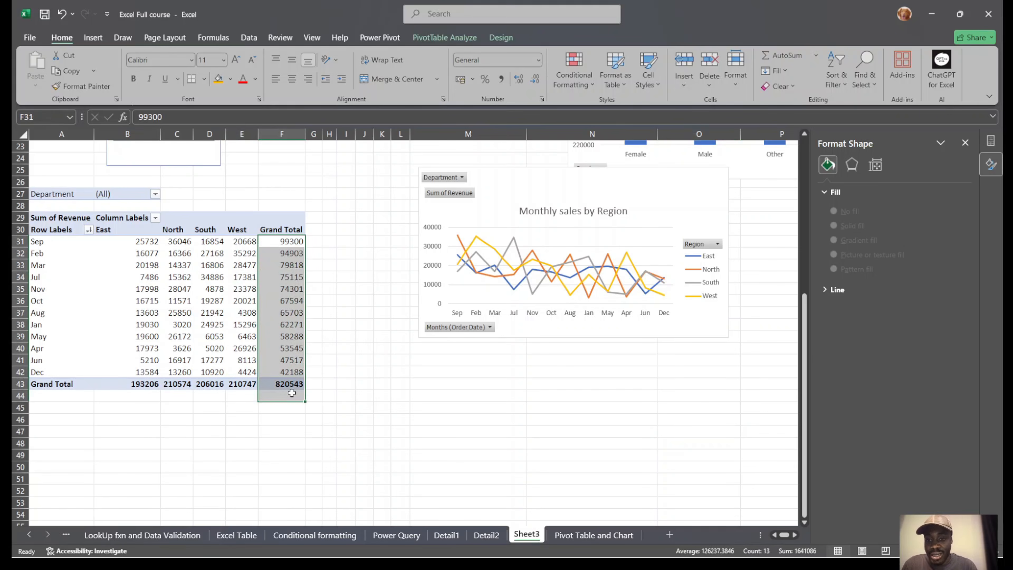
{"action": "left_click", "coordinate": [45, 384]}
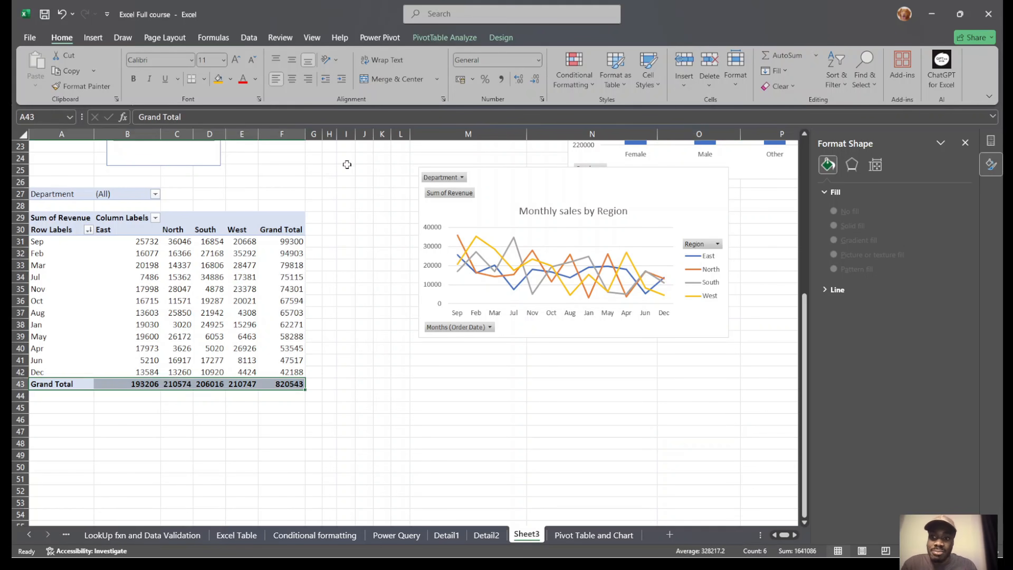
{"action": "left_click", "coordinate": [509, 37]}
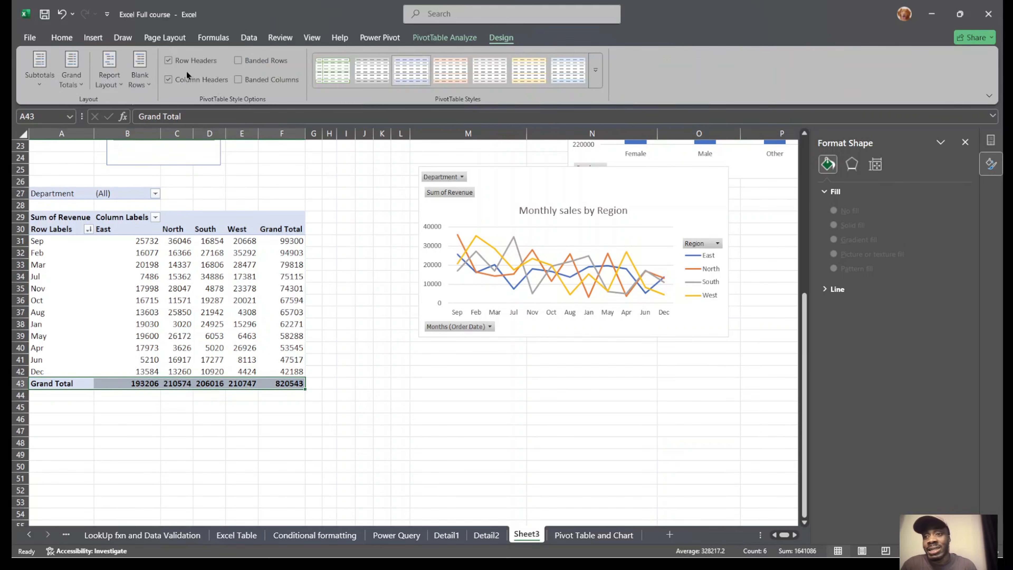
{"action": "left_click", "coordinate": [80, 80]}
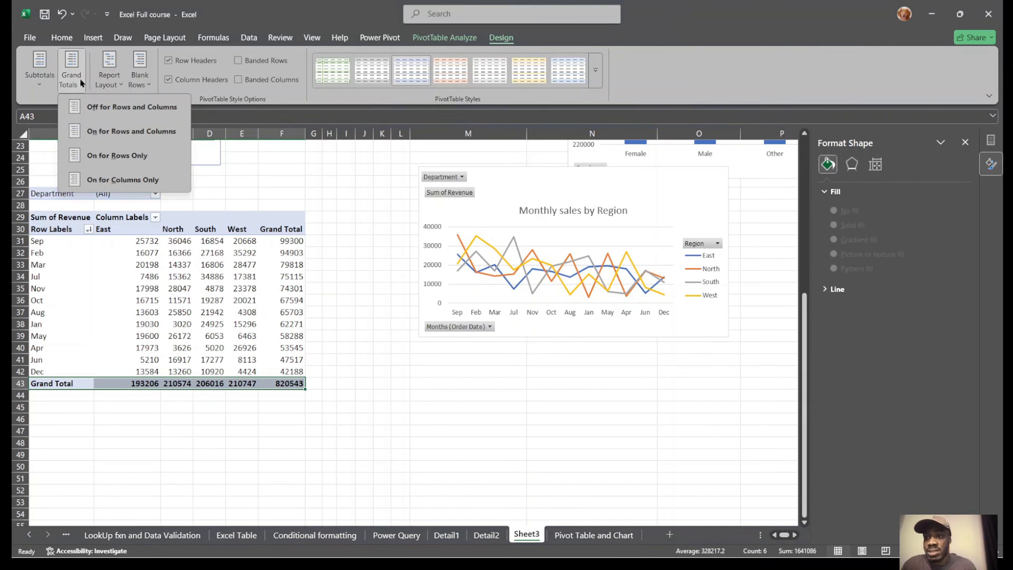
{"action": "left_click", "coordinate": [163, 116]}
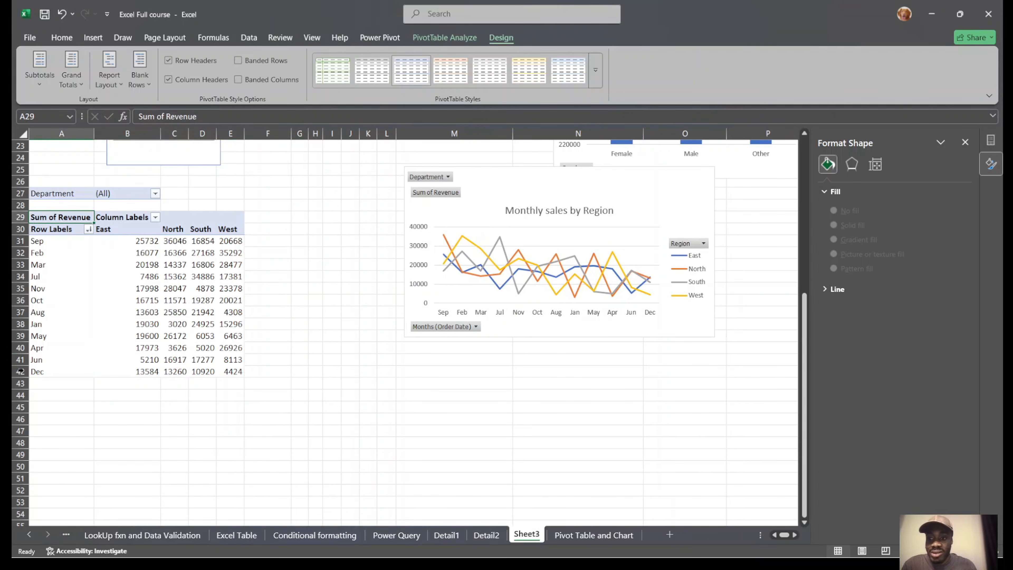
Turn grand totals back on for rows and columns in the monthly PivotTable, and switch them to rows only.
{"action": "left_click", "coordinate": [73, 70]}
{"action": "left_click", "coordinate": [132, 129]}
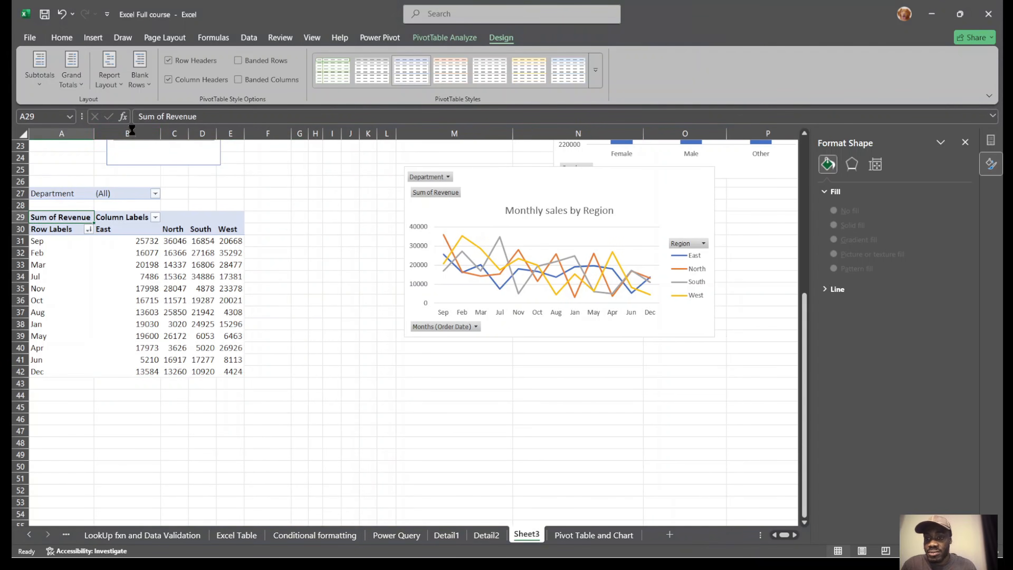
{"action": "left_click", "coordinate": [80, 65]}
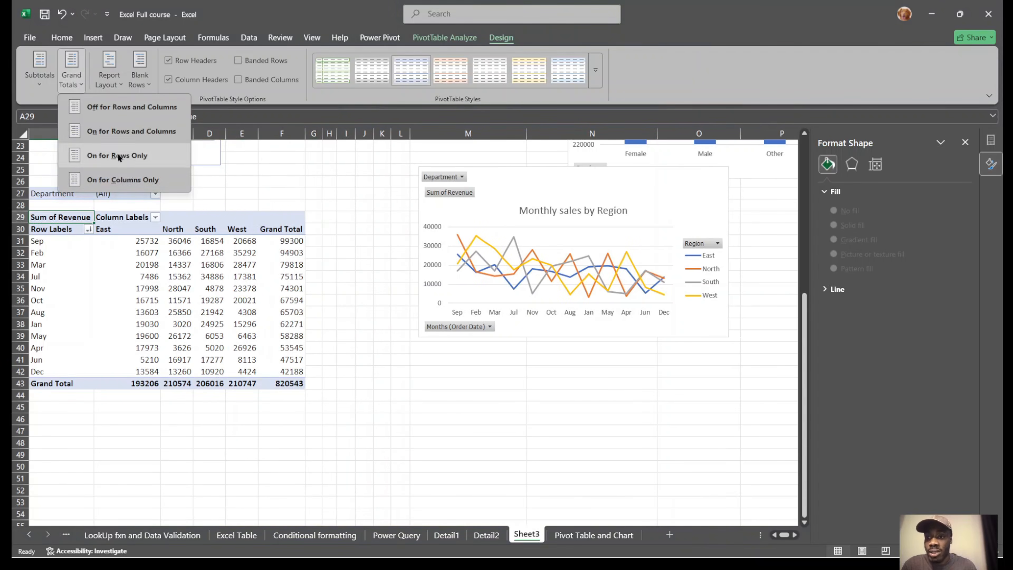
{"action": "left_click", "coordinate": [156, 157]}
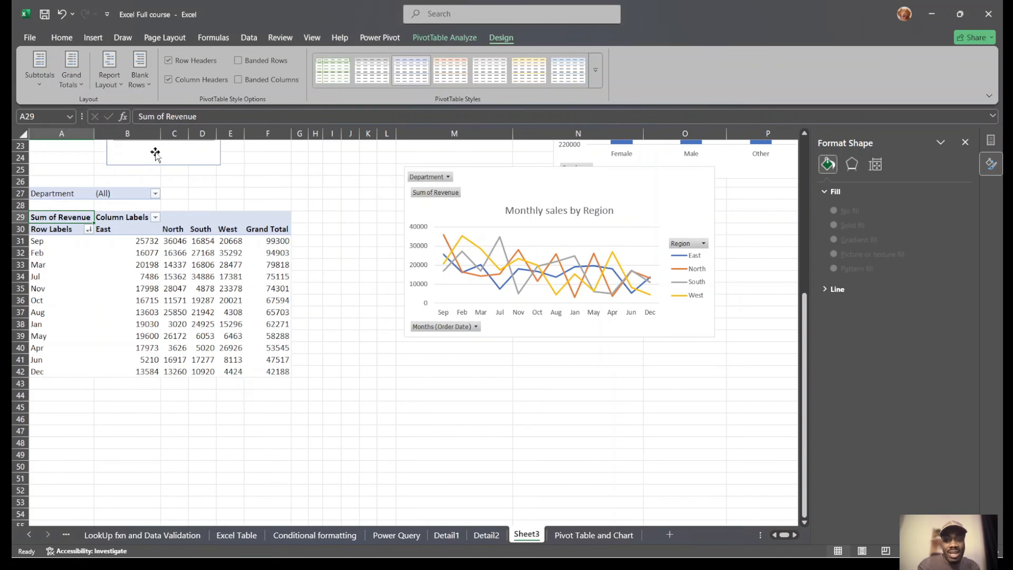
Set the monthly PivotTable's grand totals to on for columns only.
{"action": "left_click", "coordinate": [71, 83]}
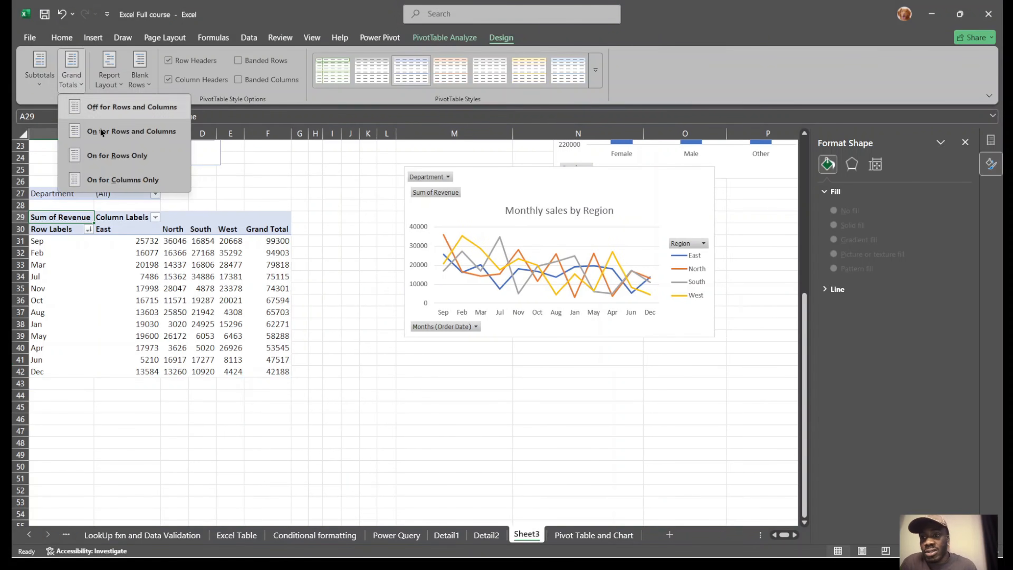
{"action": "left_click", "coordinate": [128, 184]}
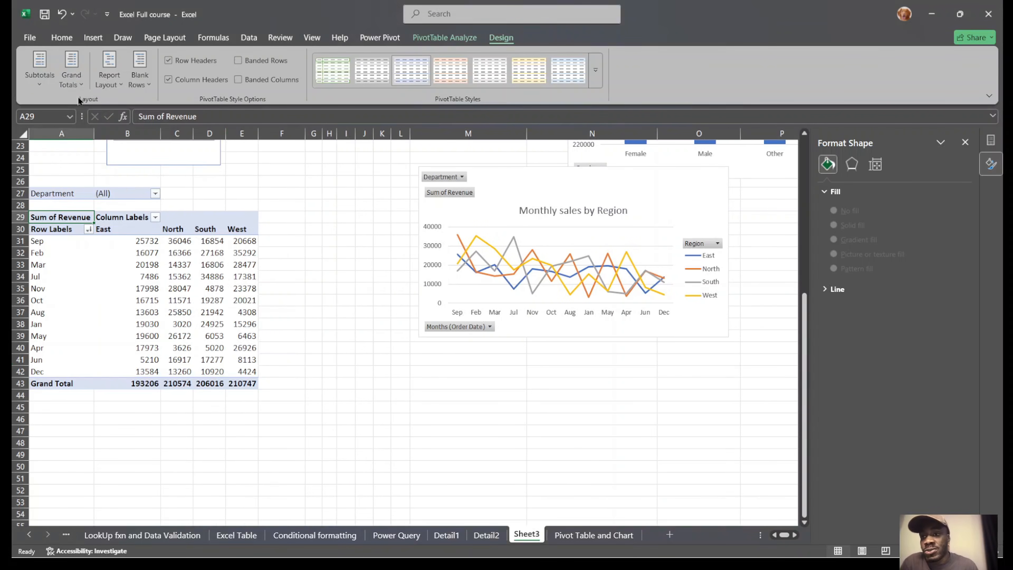
{"action": "left_click", "coordinate": [128, 88]}
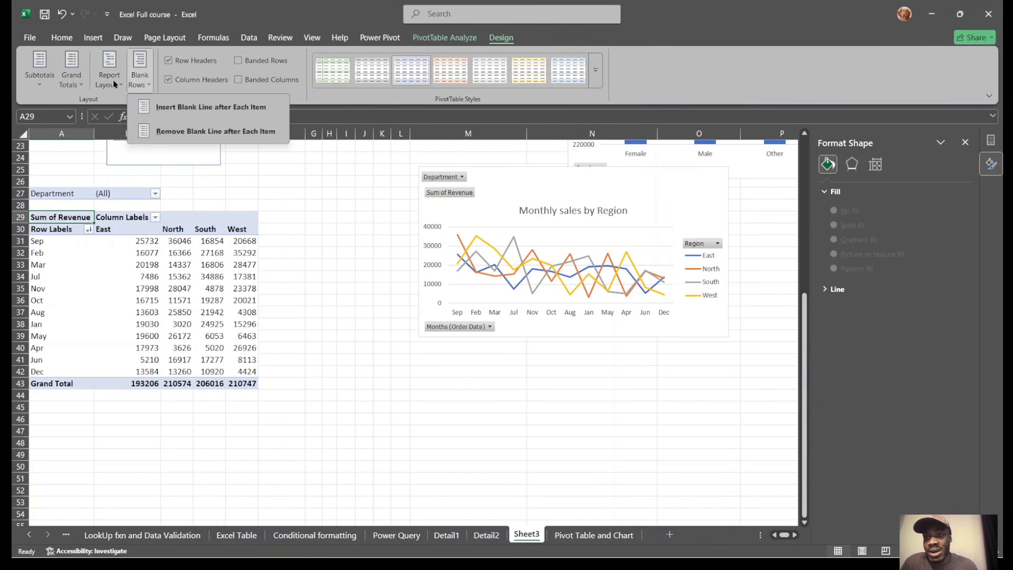
Toggle the Row Headers style option of the monthly PivotTable off and back on.
{"action": "left_click", "coordinate": [168, 61]}
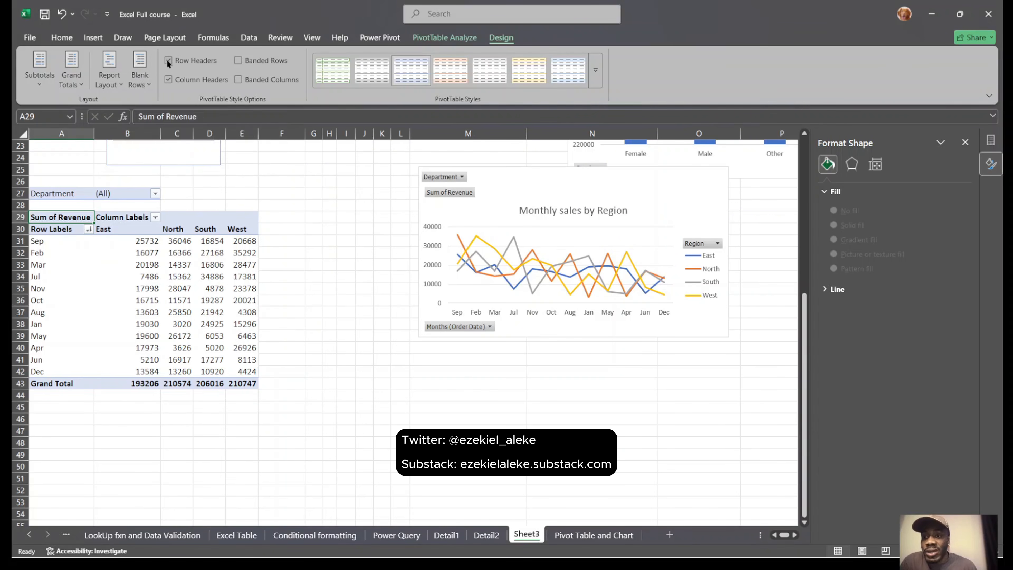
{"action": "left_click", "coordinate": [168, 61]}
{"action": "left_click", "coordinate": [168, 61]}
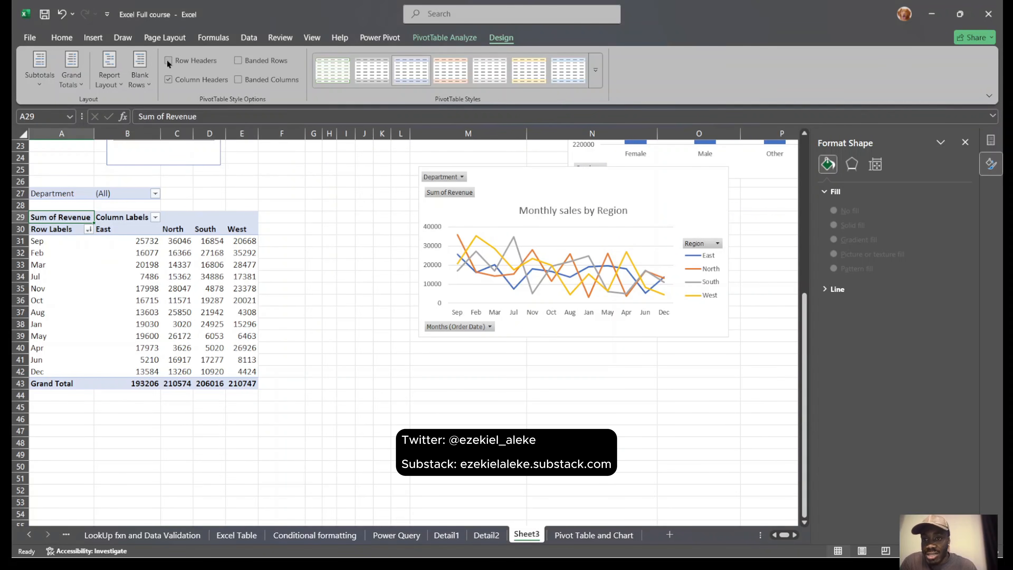
{"action": "left_click", "coordinate": [167, 61]}
Toggle the Column Headers style option of the monthly PivotTable off and on several times, leaving it enabled.
{"action": "left_click", "coordinate": [171, 80]}
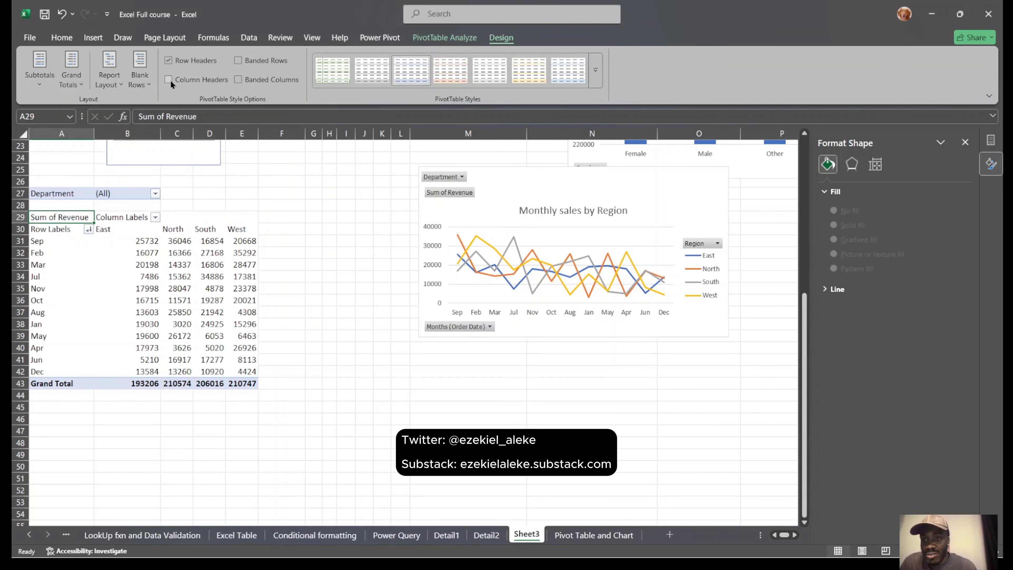
{"action": "left_click", "coordinate": [171, 80]}
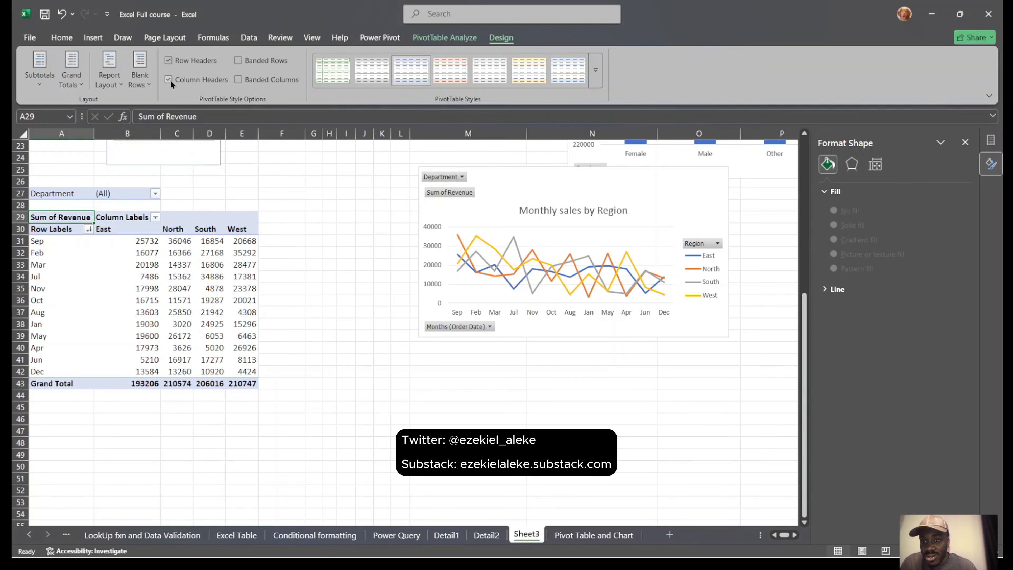
{"action": "left_click", "coordinate": [170, 80]}
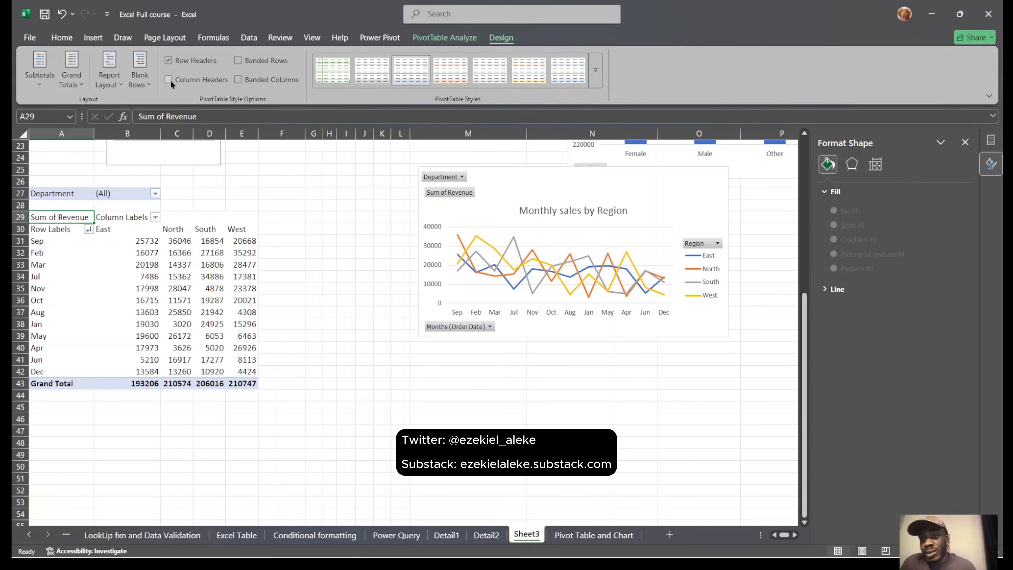
{"action": "left_click", "coordinate": [170, 80]}
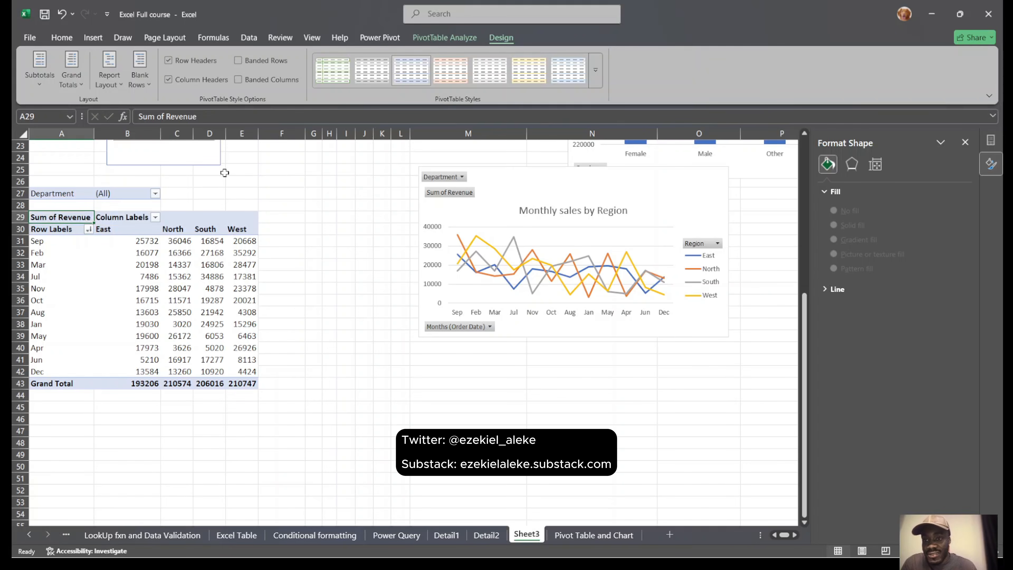
{"action": "left_click", "coordinate": [166, 82]}
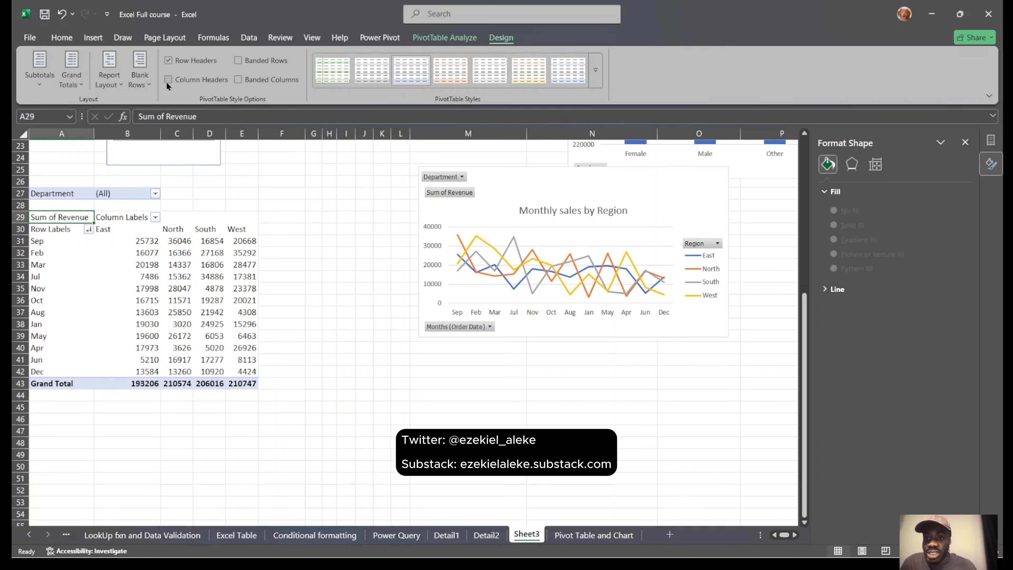
{"action": "left_click", "coordinate": [166, 81]}
Try the Banded Rows and Banded Columns style options on the monthly PivotTable, leaving both disabled.
{"action": "left_click", "coordinate": [238, 62]}
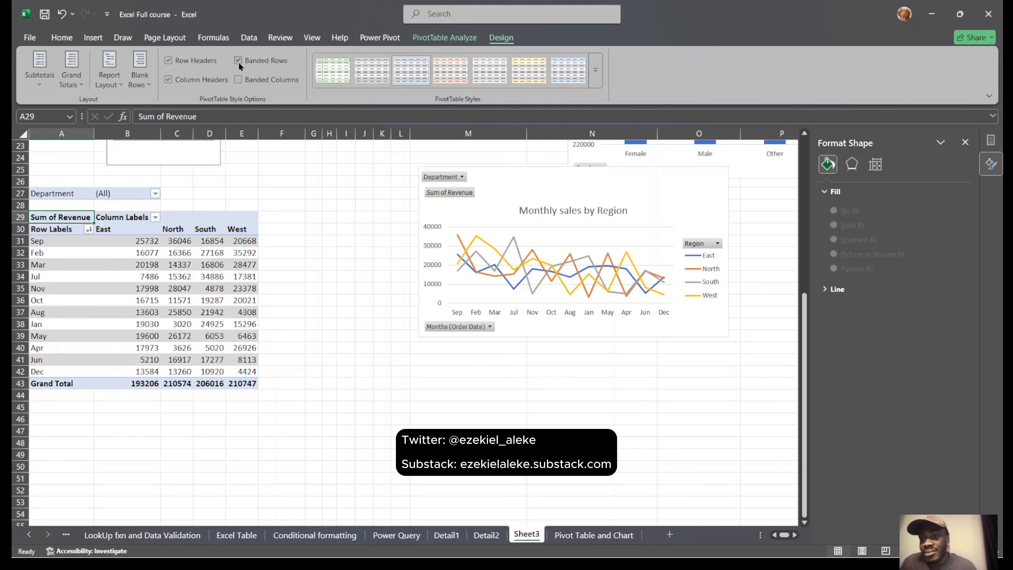
{"action": "left_click", "coordinate": [239, 62]}
{"action": "left_click", "coordinate": [238, 79]}
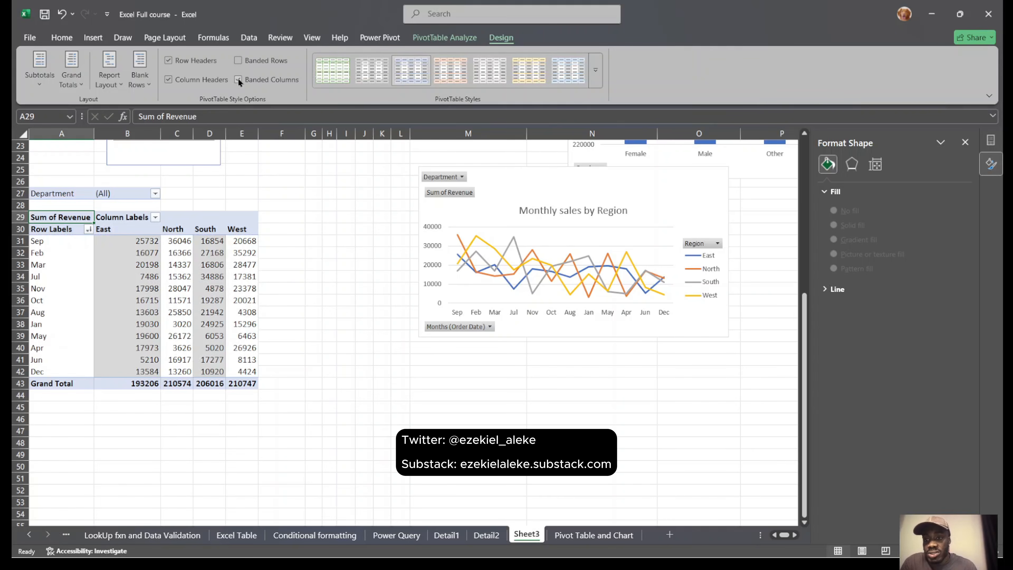
{"action": "left_click", "coordinate": [238, 79]}
{"action": "left_click", "coordinate": [238, 79]}
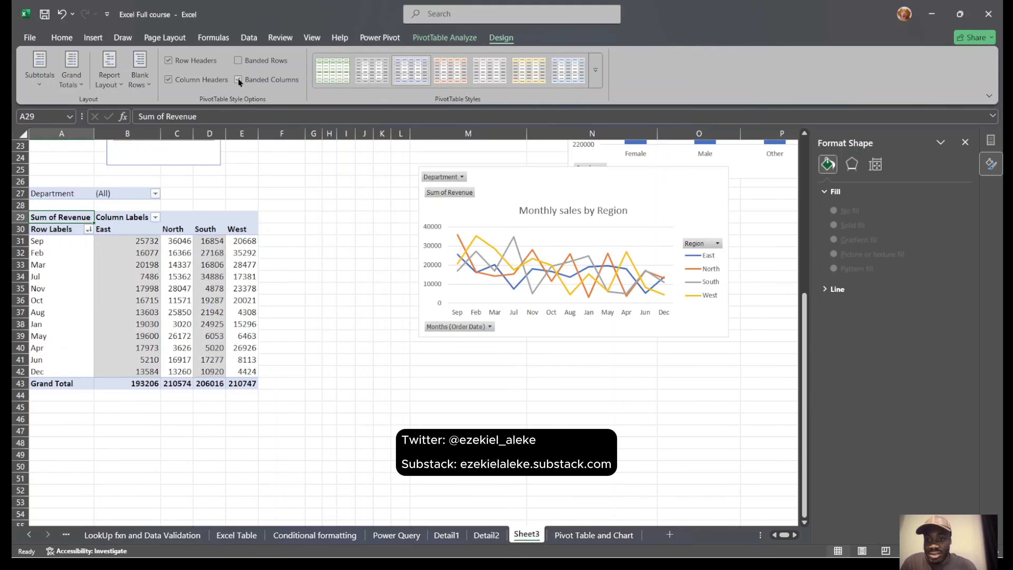
{"action": "left_click", "coordinate": [238, 79]}
{"action": "left_click", "coordinate": [238, 79]}
{"action": "left_click", "coordinate": [238, 80]}
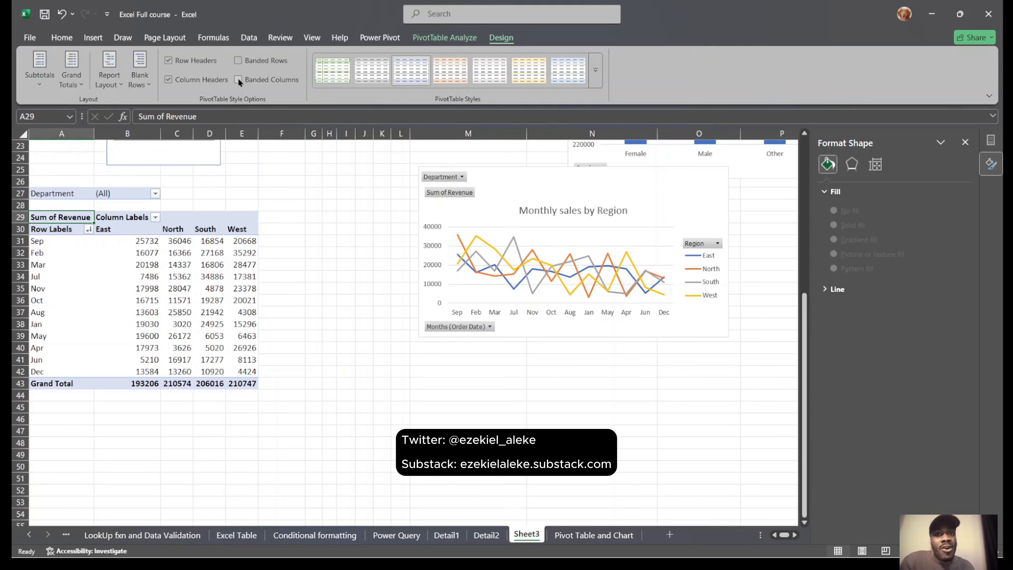
Move the "Monthly sales by Region" line chart closer to the monthly PivotTable and clear of the gender chart.
{"action": "left_click_drag", "start_coordinate": [686, 177], "coordinate": [618, 242]}
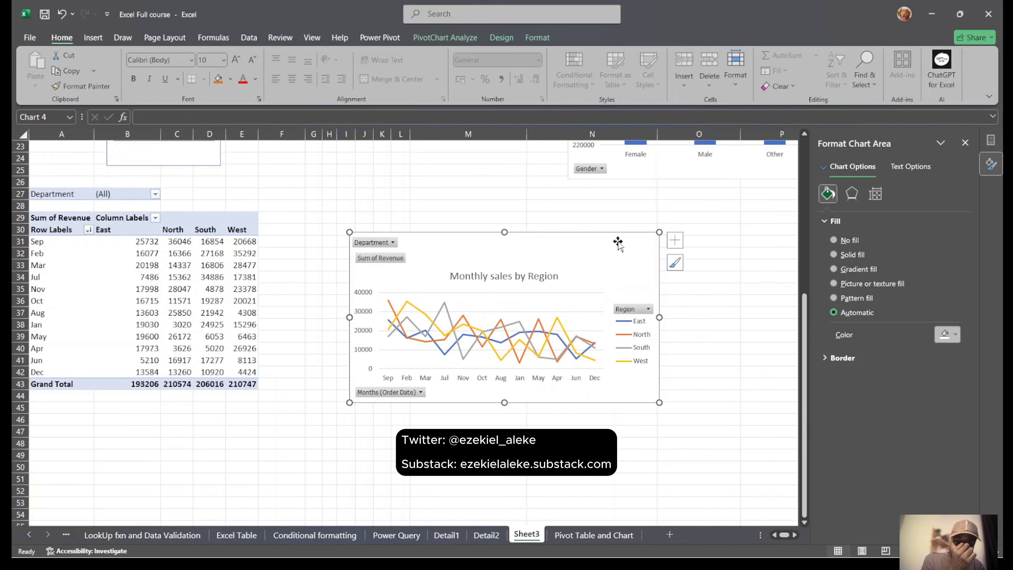